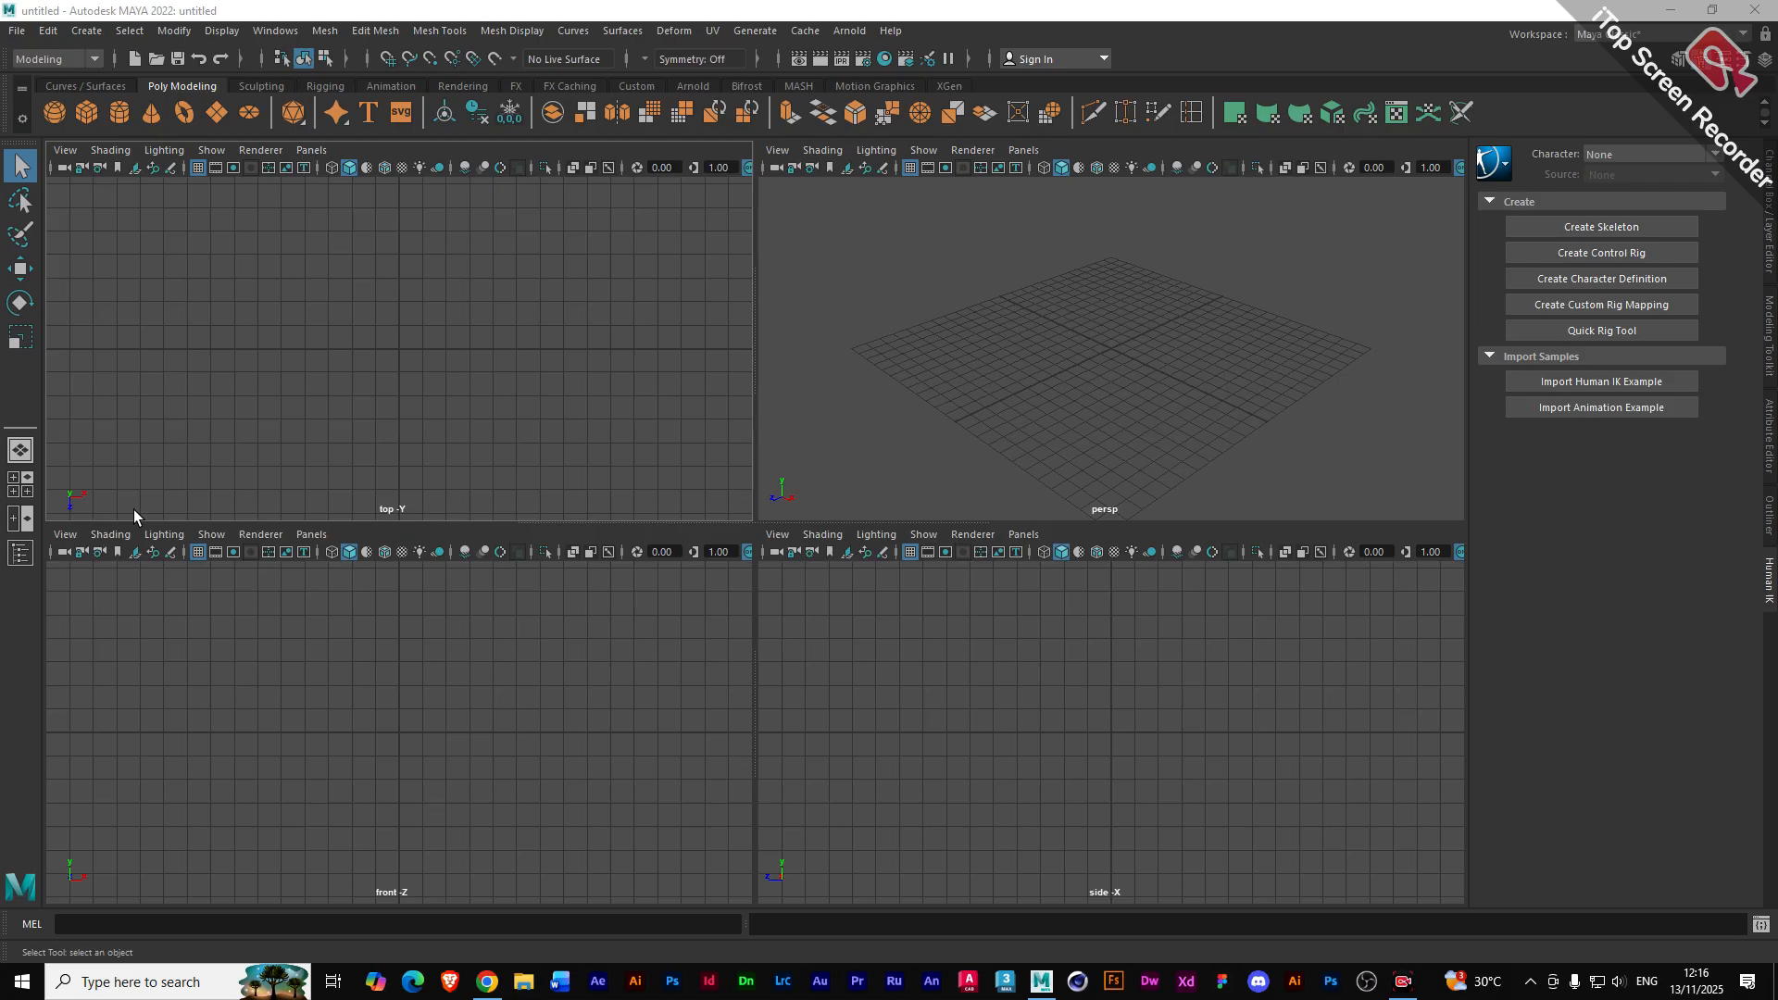
- Show the Curves / Surfaces shelf of modeling tools
left_click(92, 85)
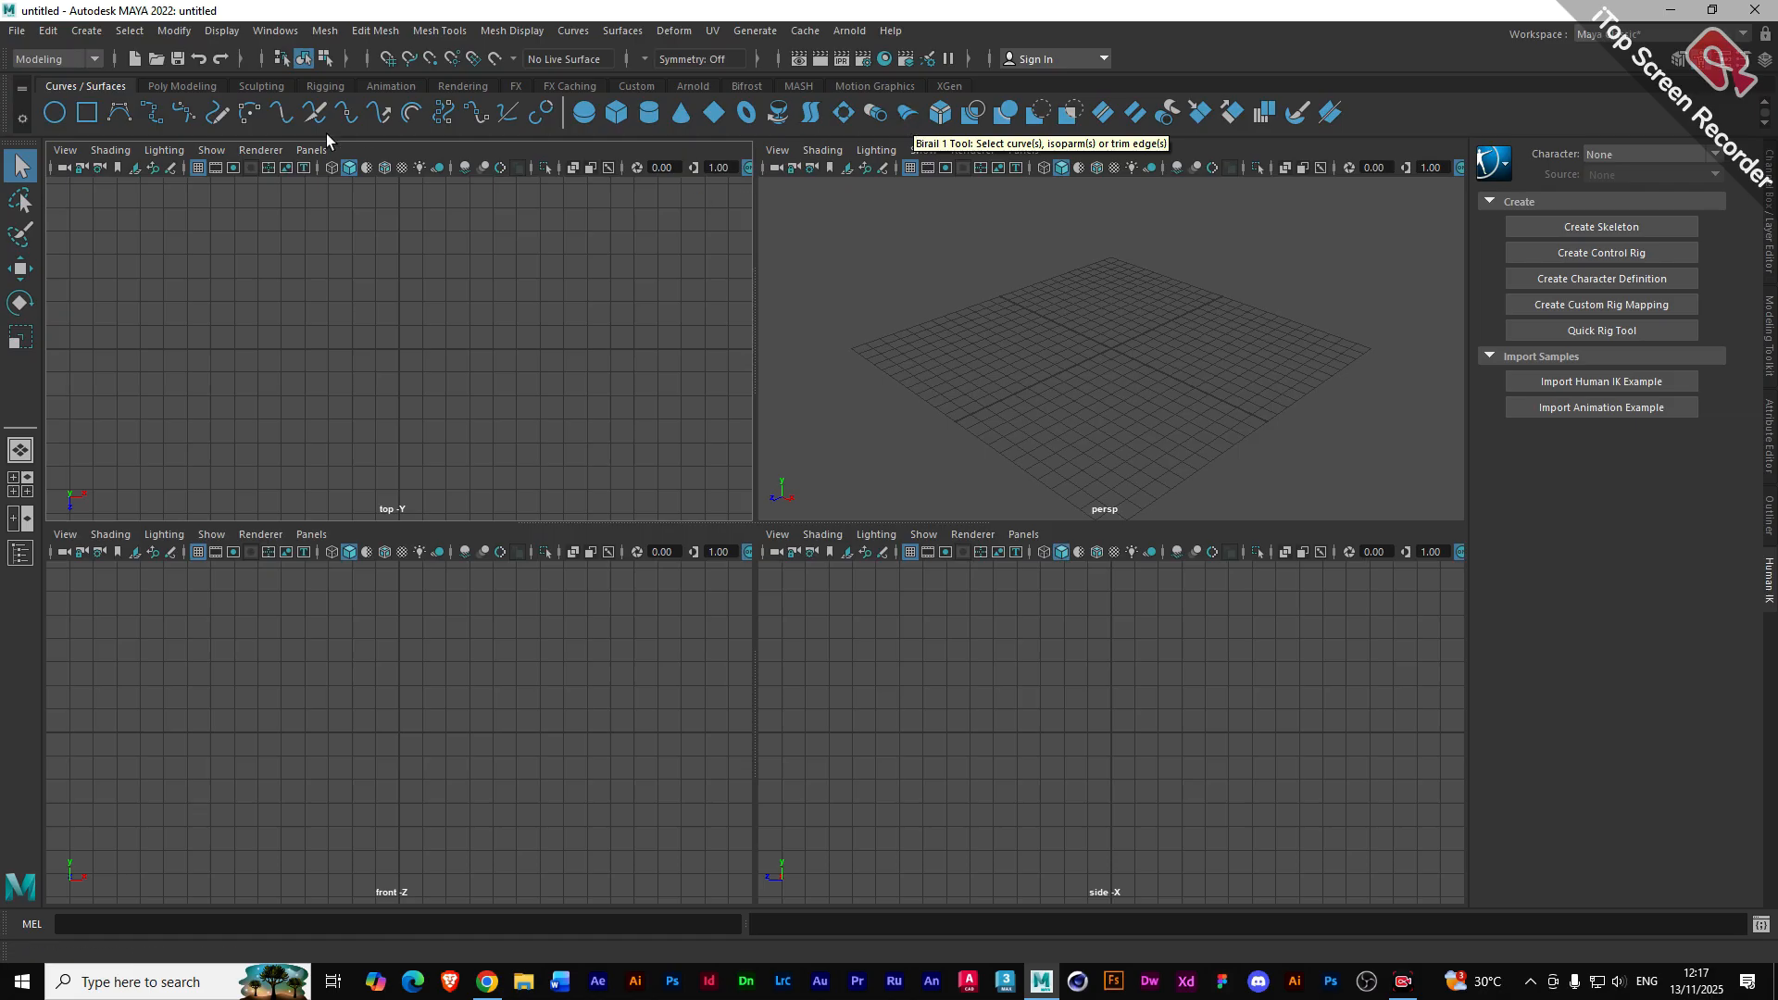
left_click(160, 87)
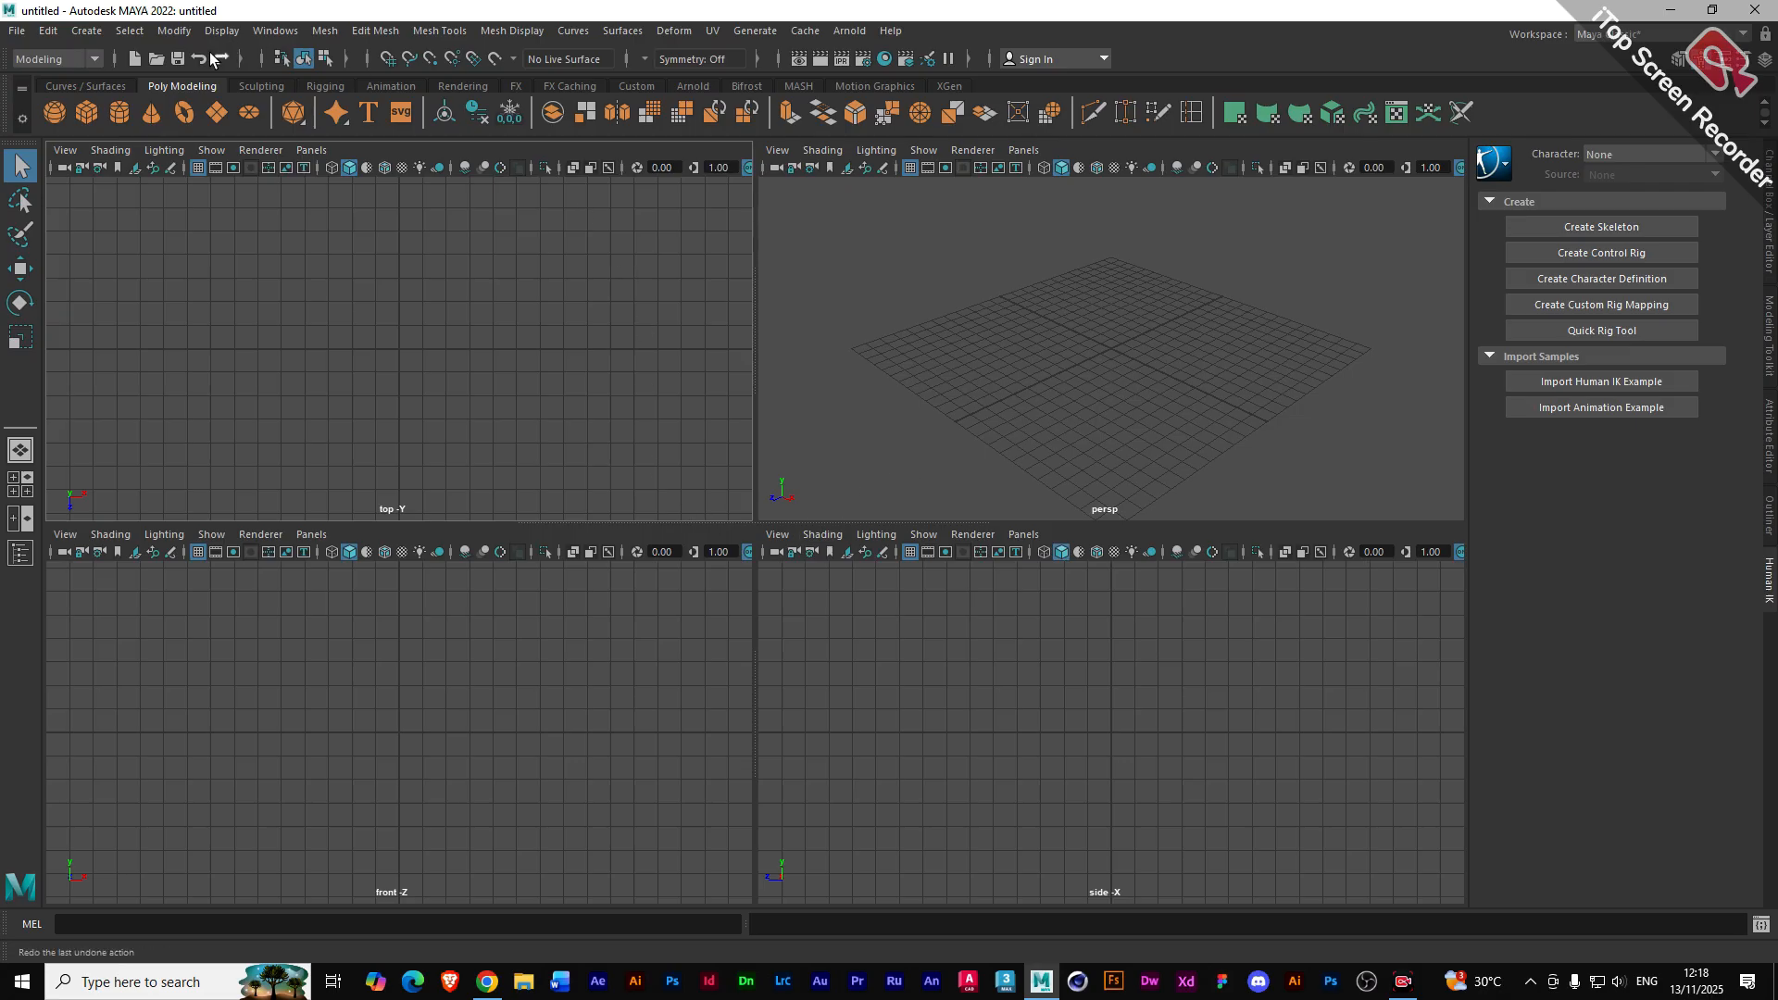
left_click(85, 85)
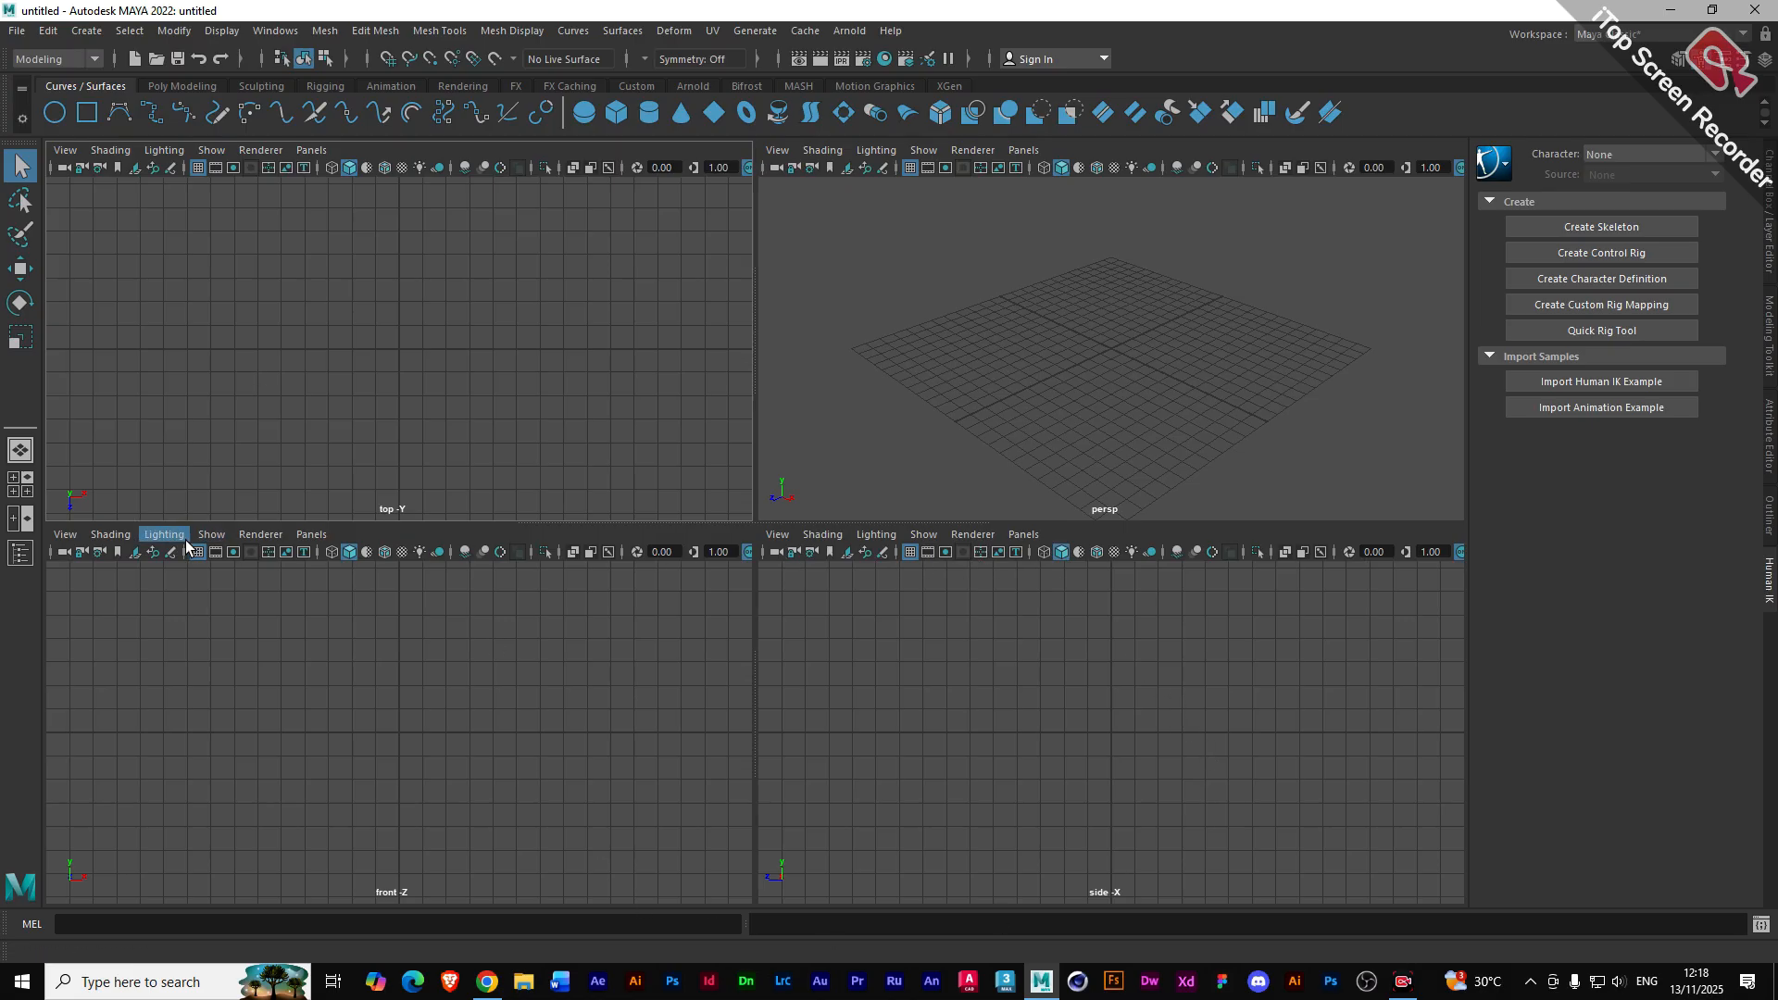
- Start adding an image plane to the front view and browse to the folder D:\AMSP_stuff\tasks
left_click(111, 534)
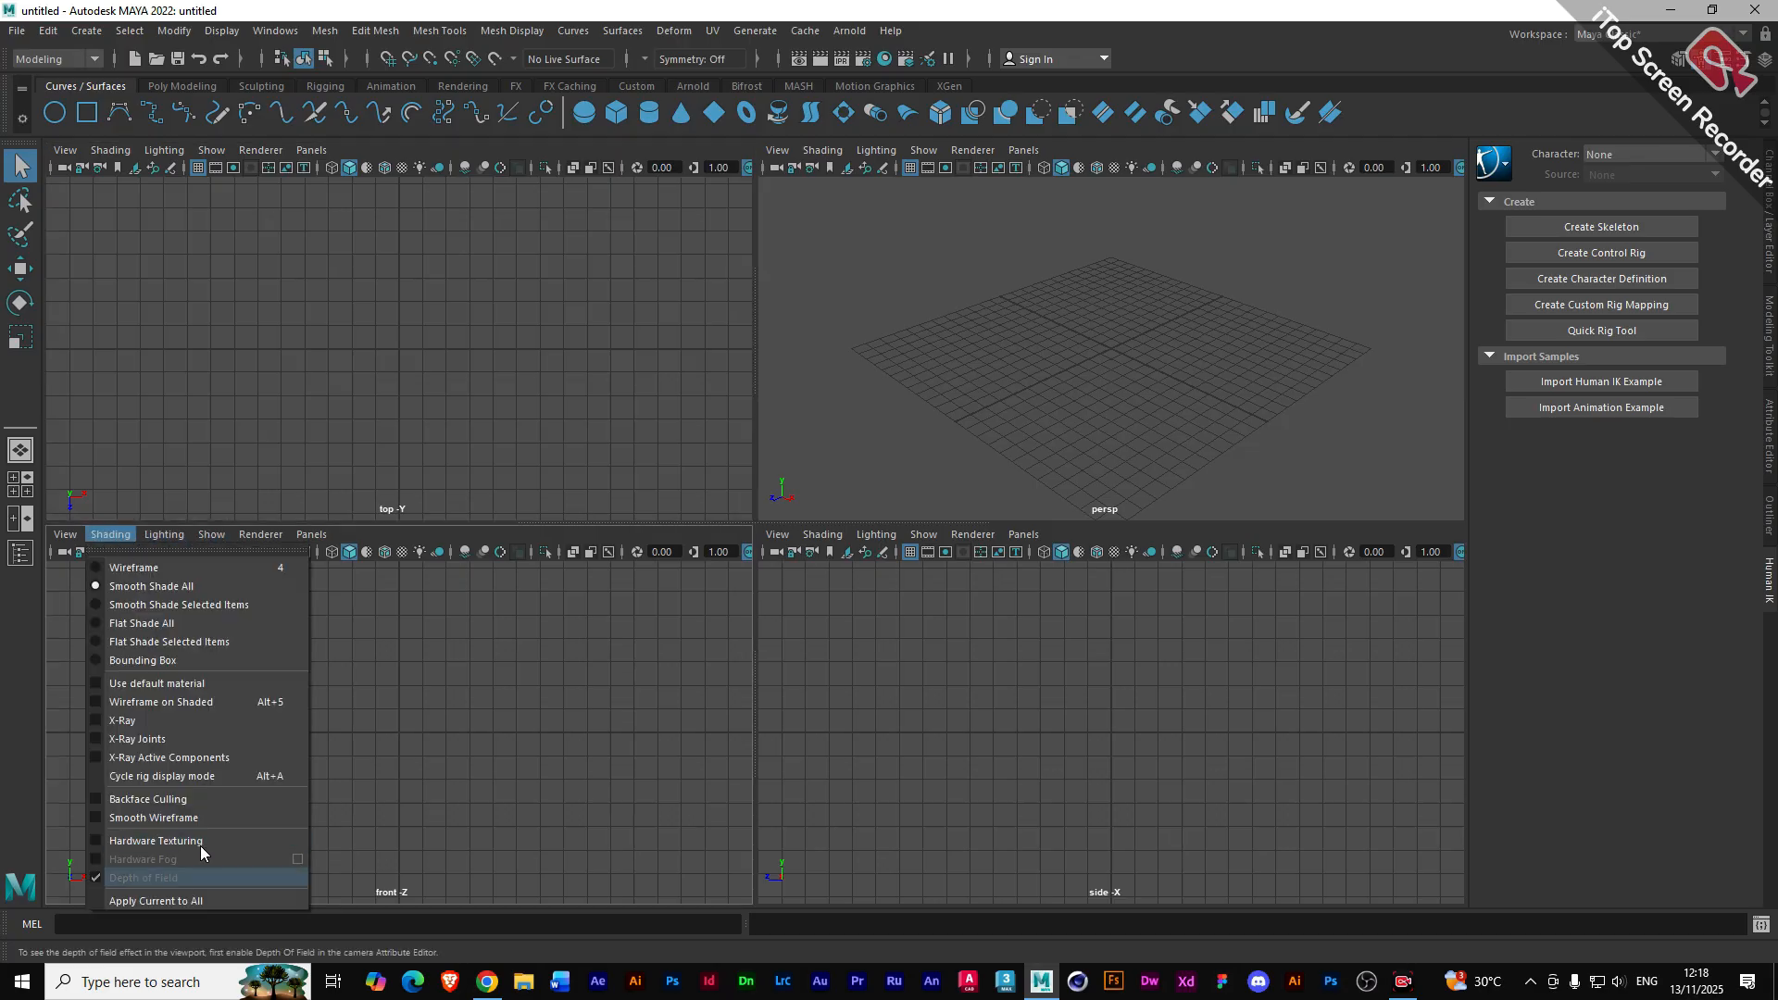
left_click(157, 537)
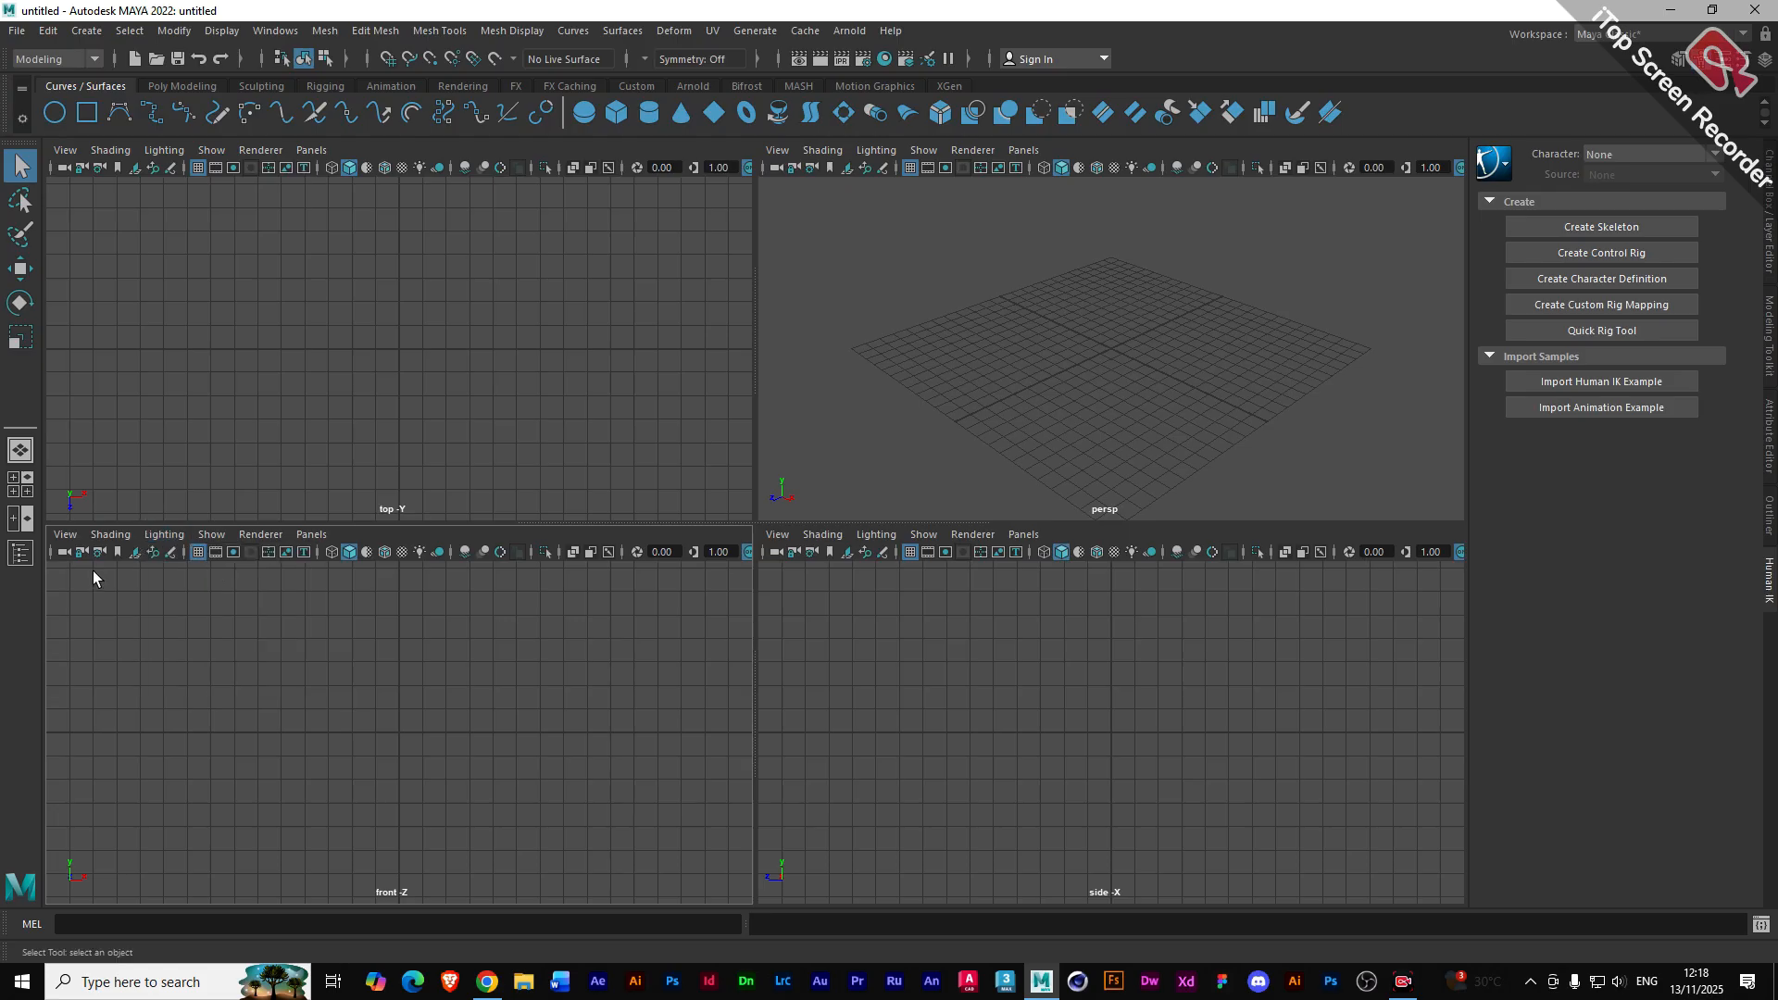
left_click(136, 553)
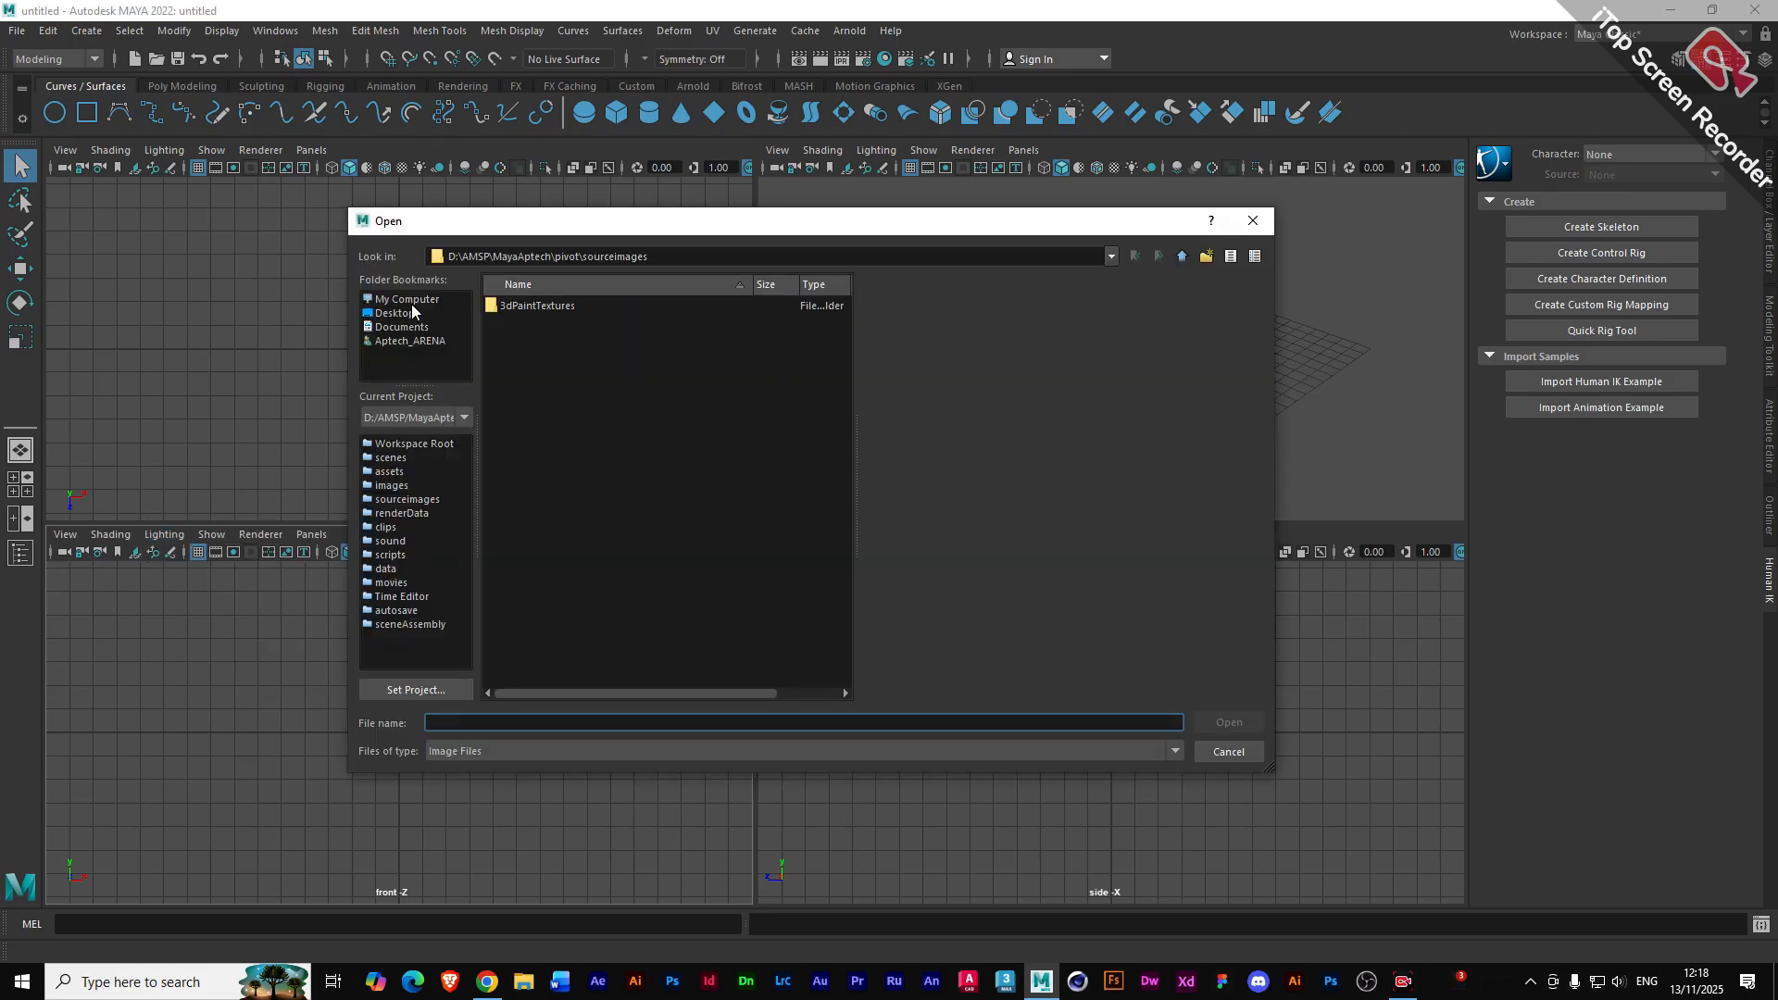
left_click(408, 299)
double_click(514, 308)
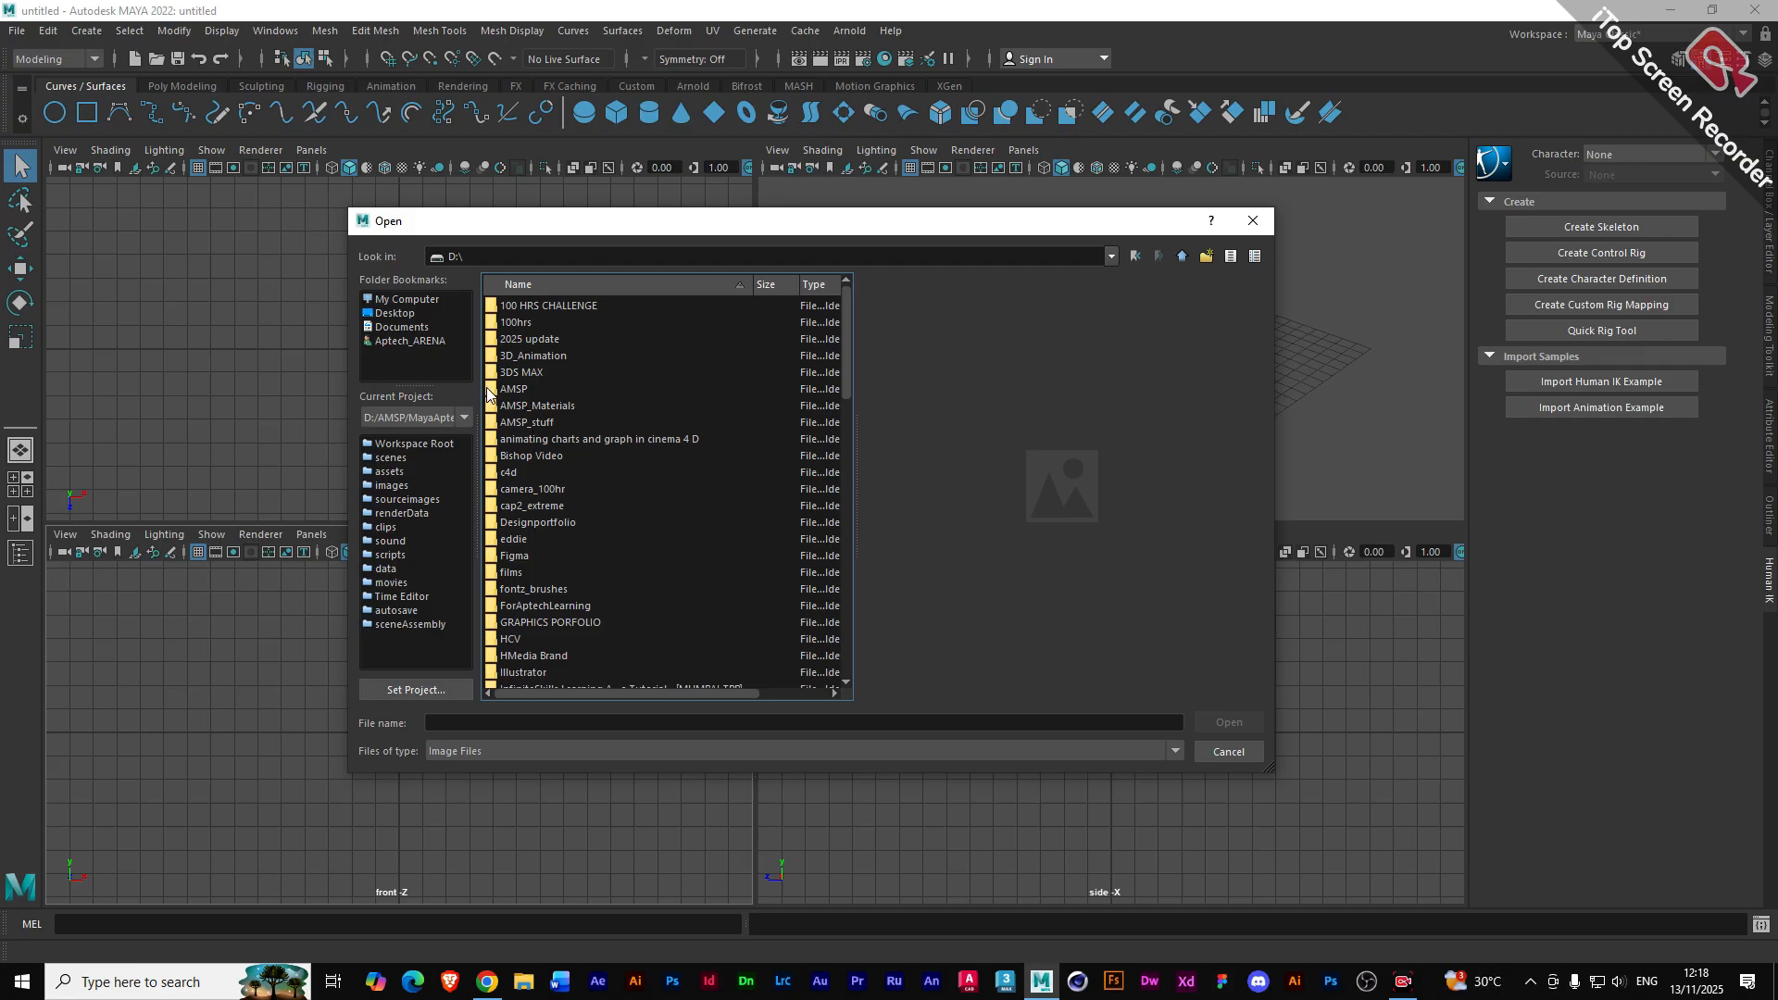
double_click(500, 422)
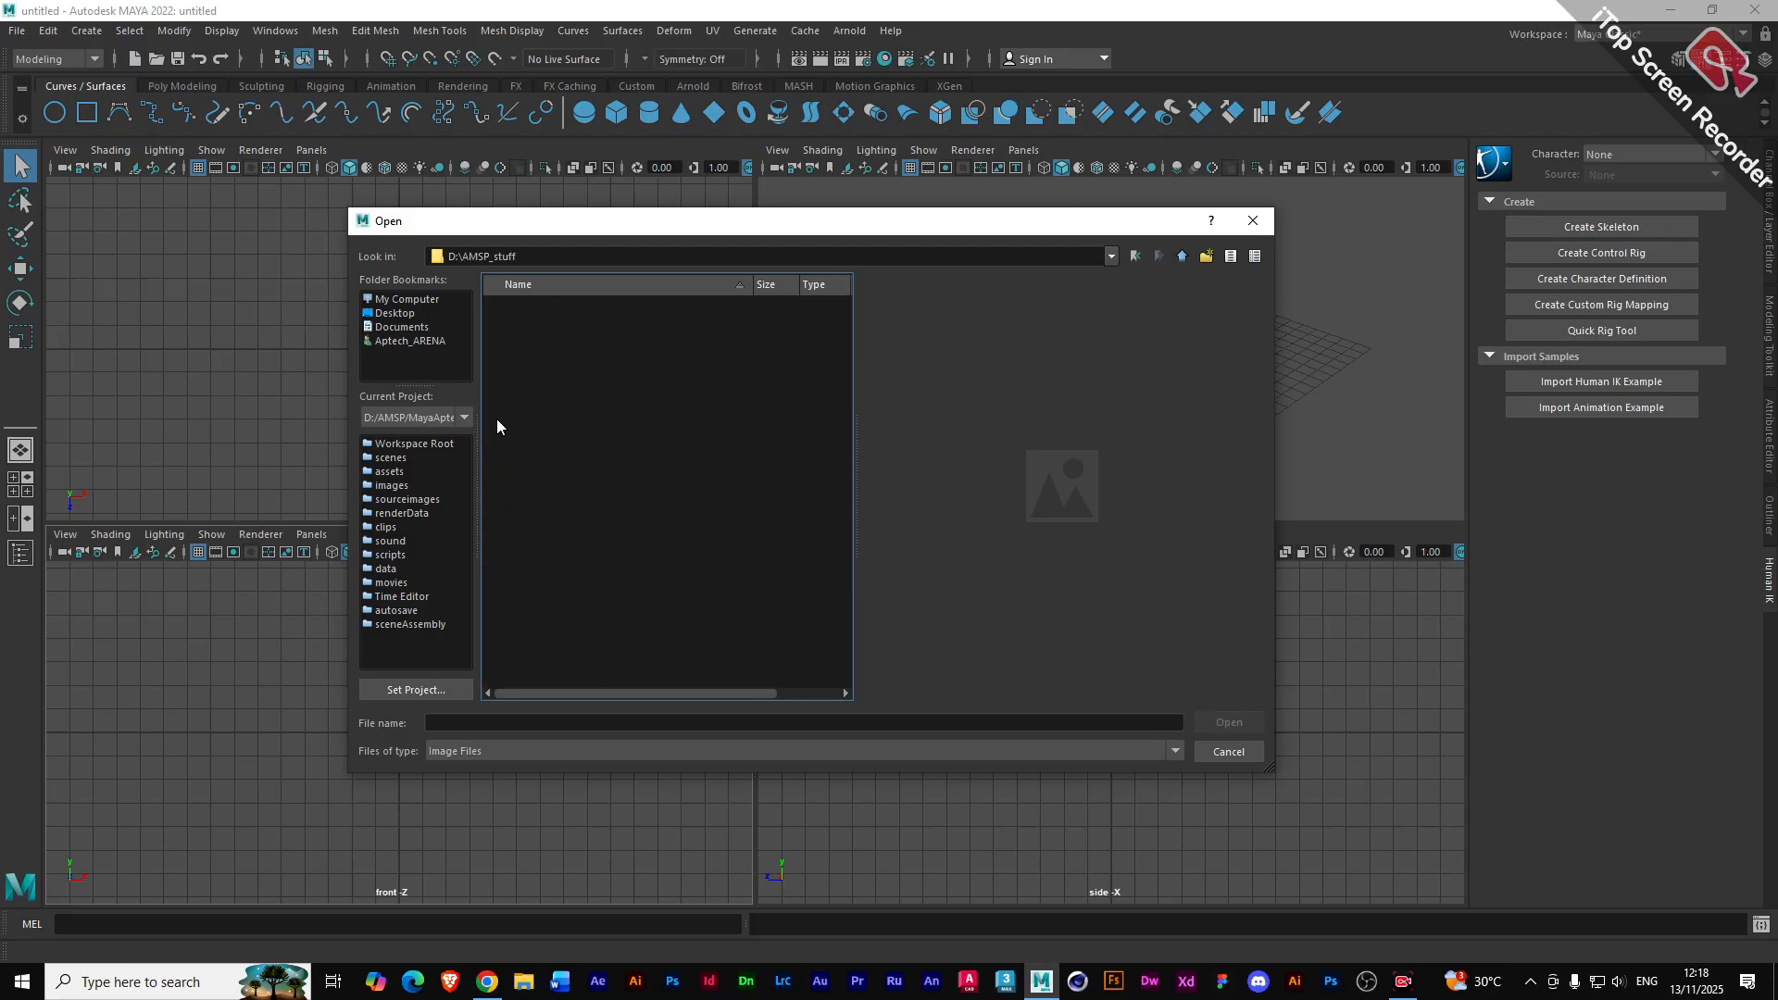
double_click(492, 339)
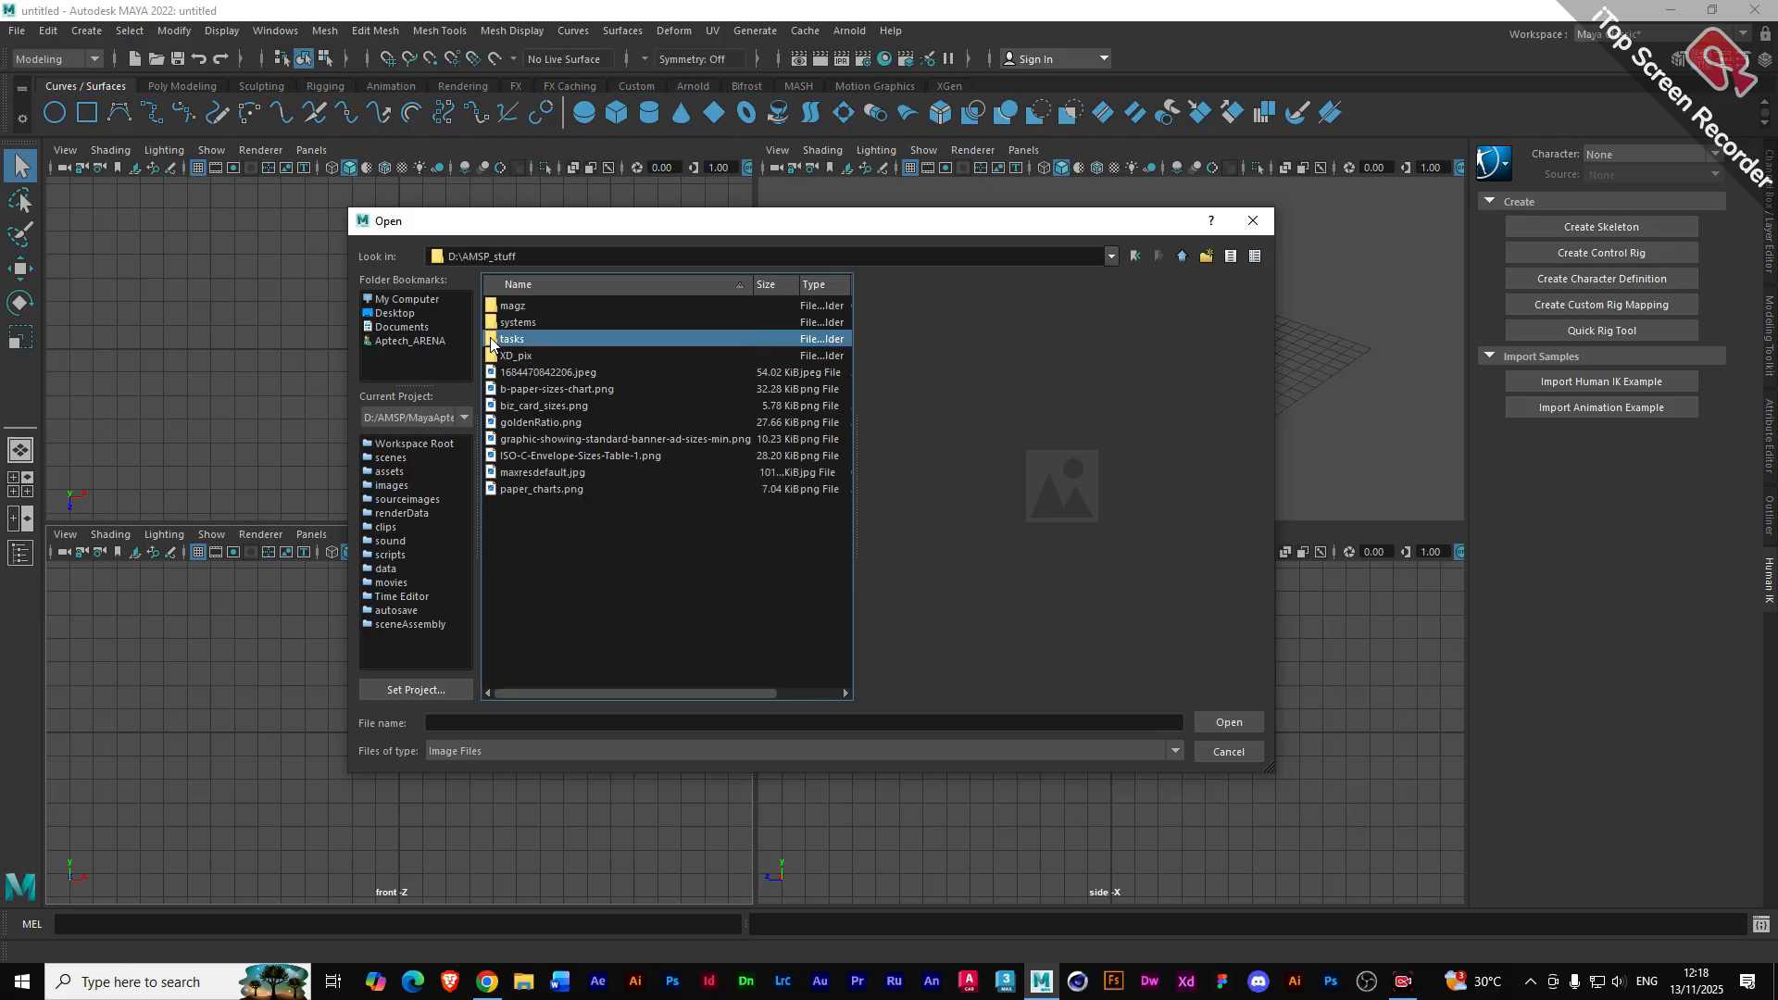
- Preview the reference images in the folder and load Coca cola.jpg as the front view's image plane
left_click(525, 653)
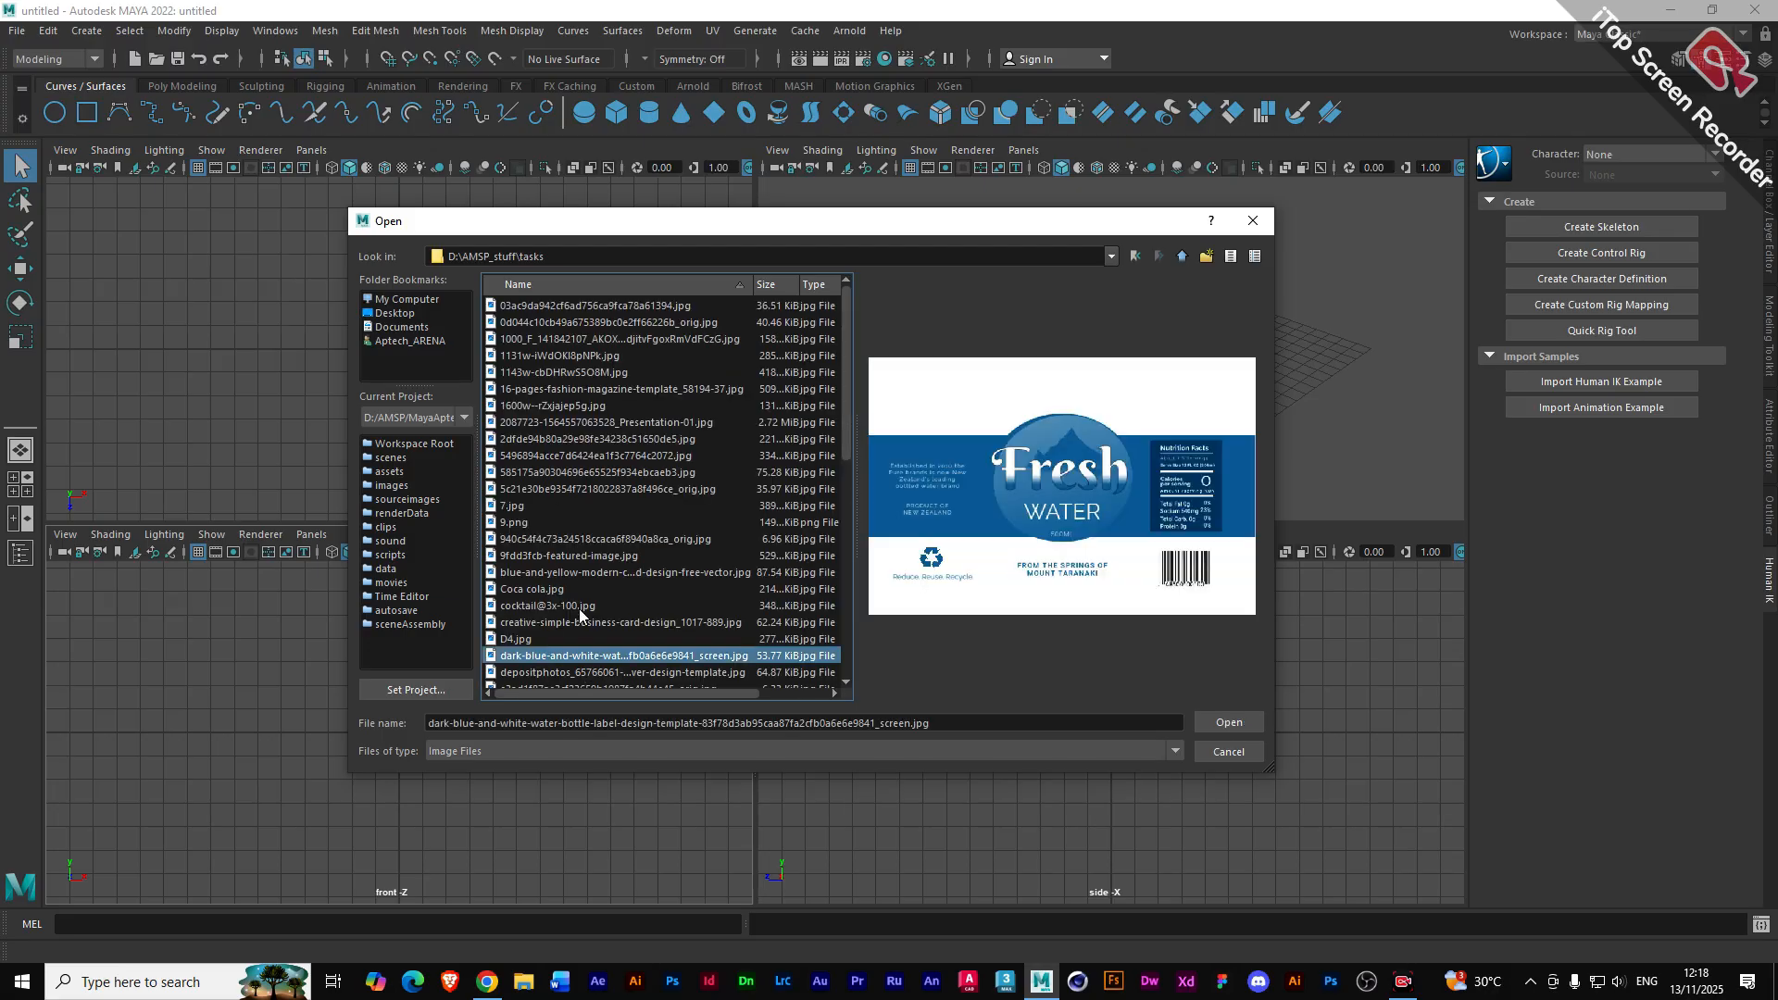
scroll(580, 609, "down", 2)
left_click(532, 541)
left_click(528, 523)
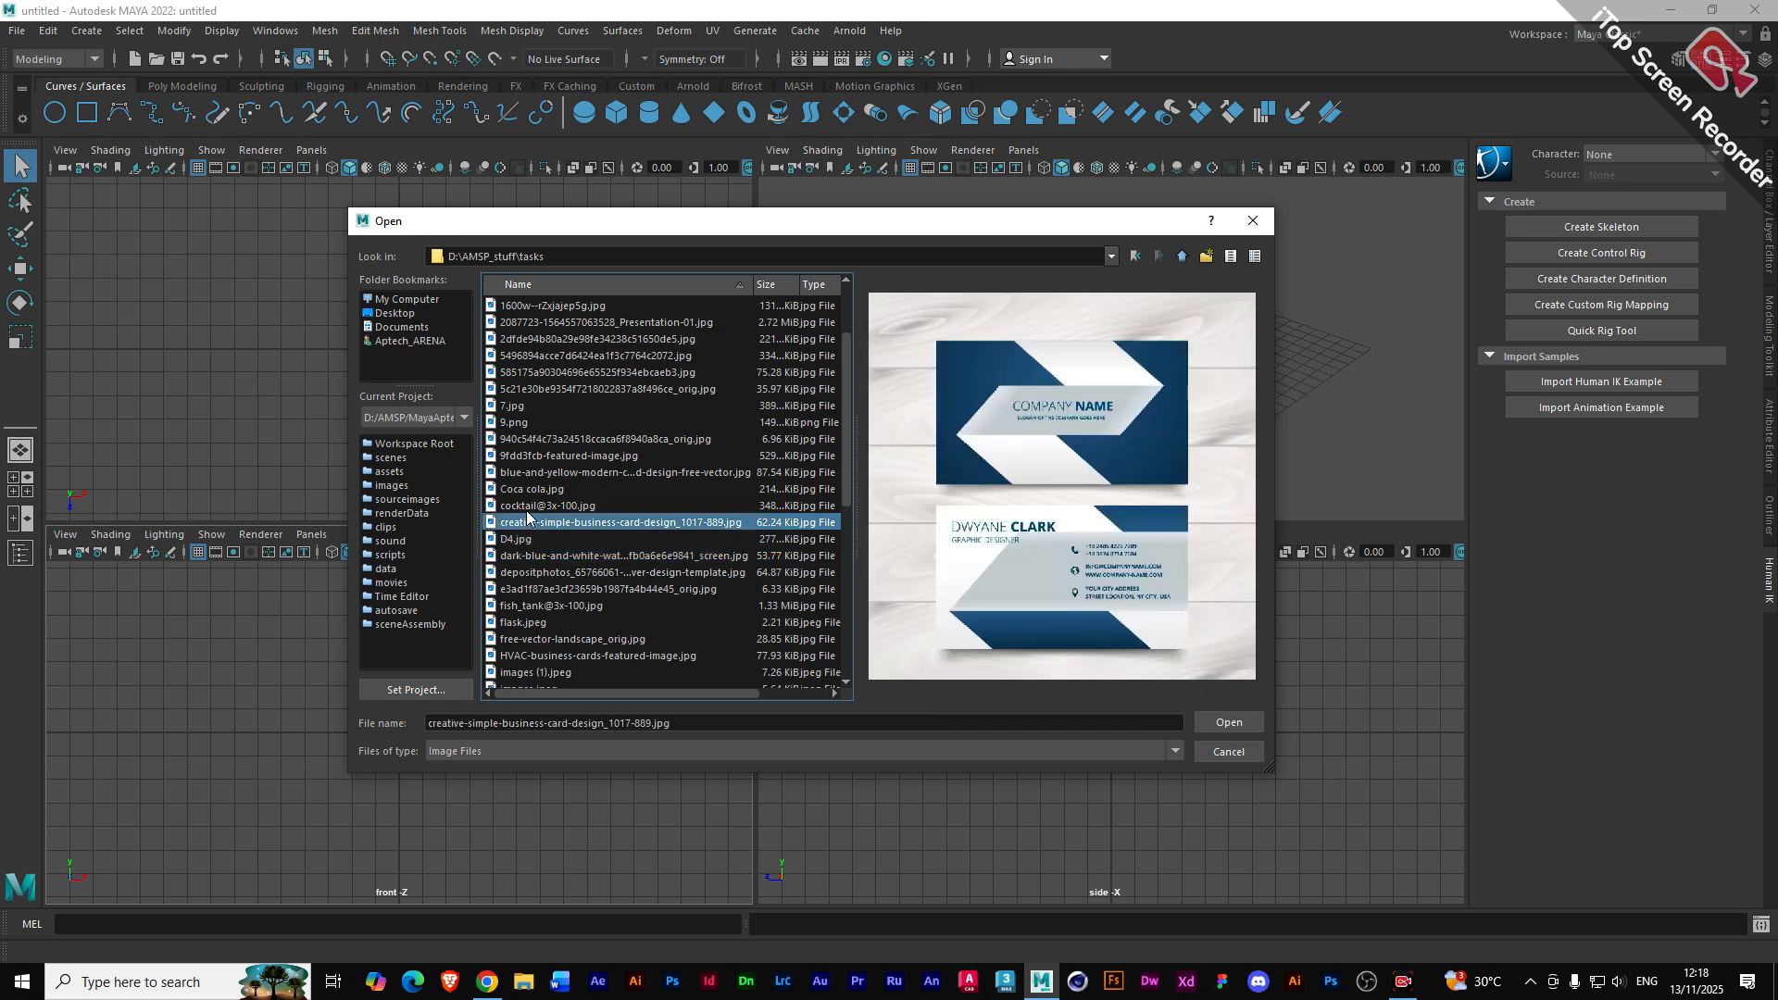
left_click(526, 505)
left_click(525, 491)
left_click(530, 474)
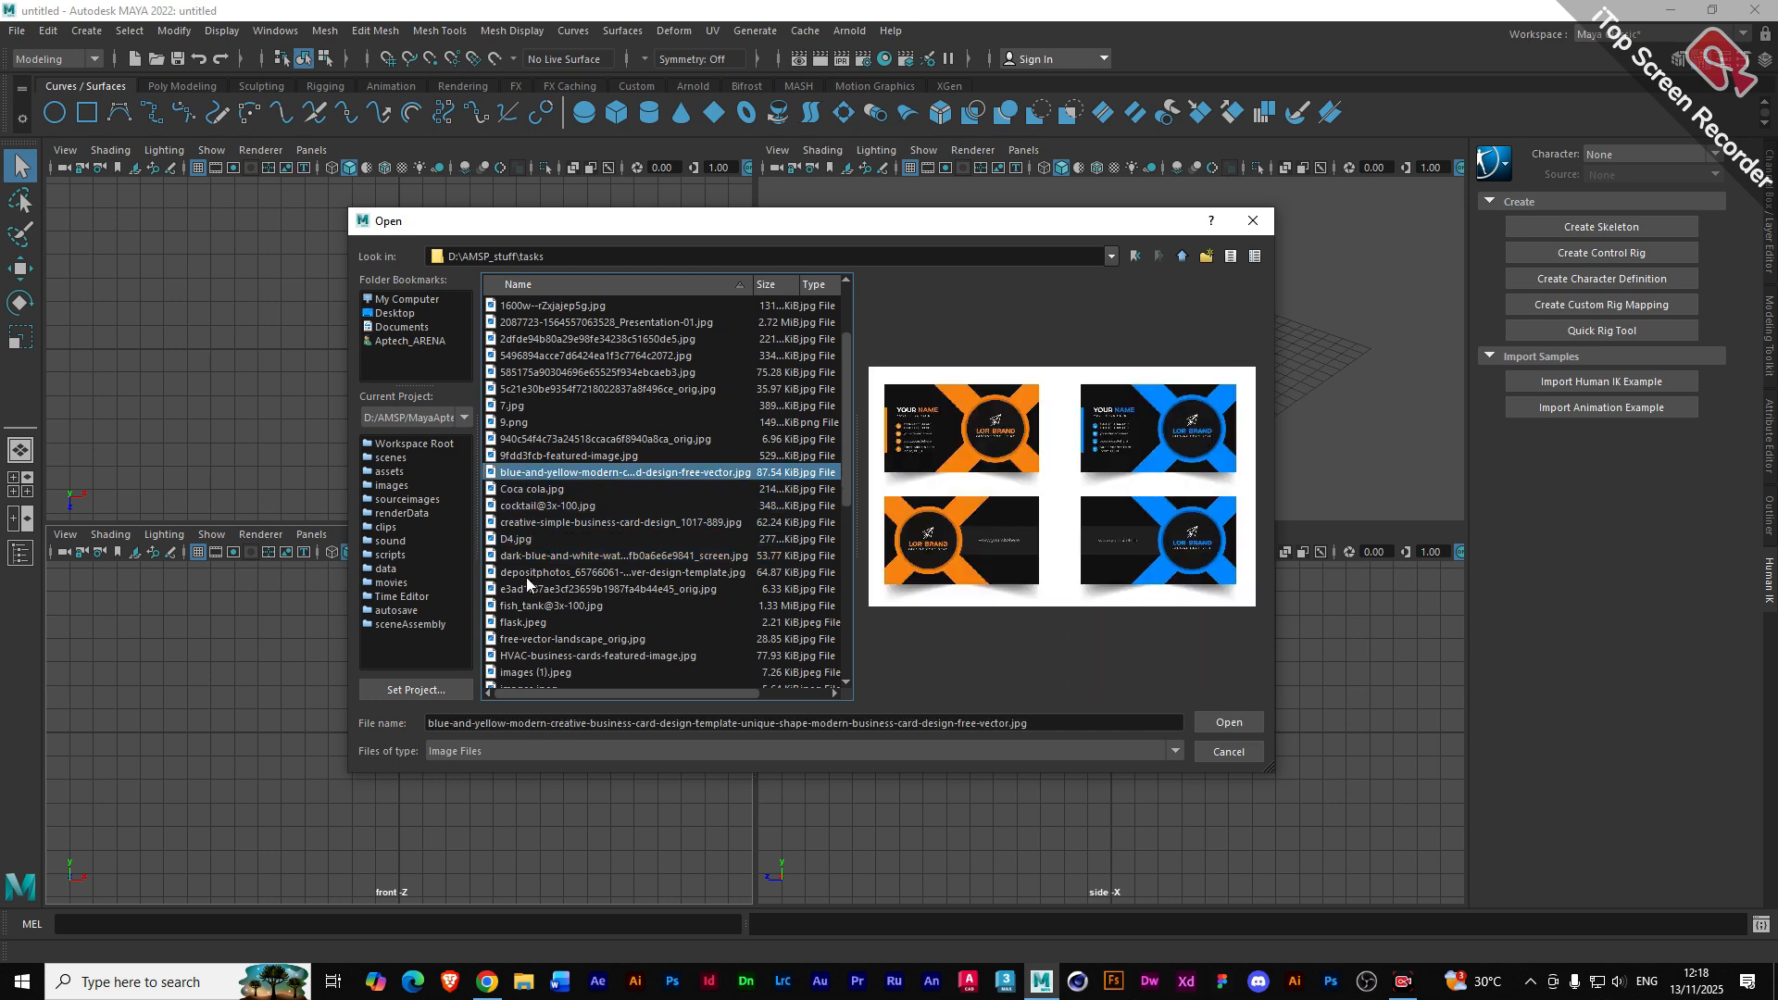
left_click(528, 490)
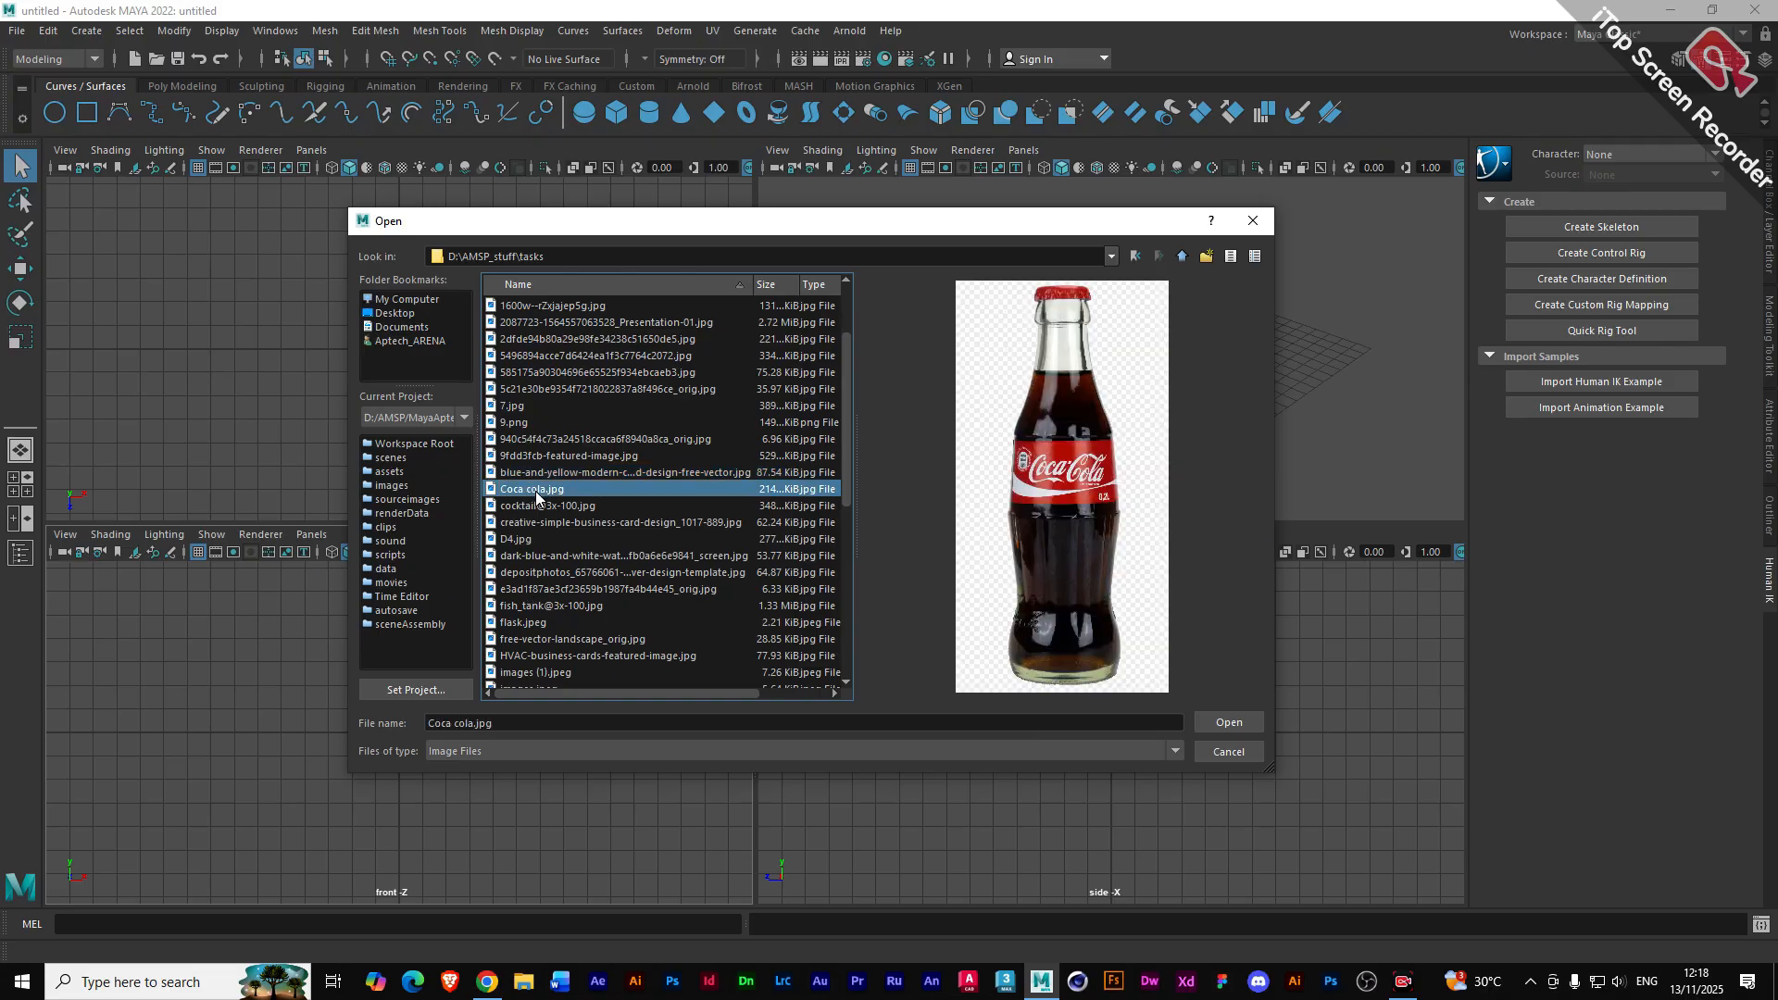
left_click(1219, 724)
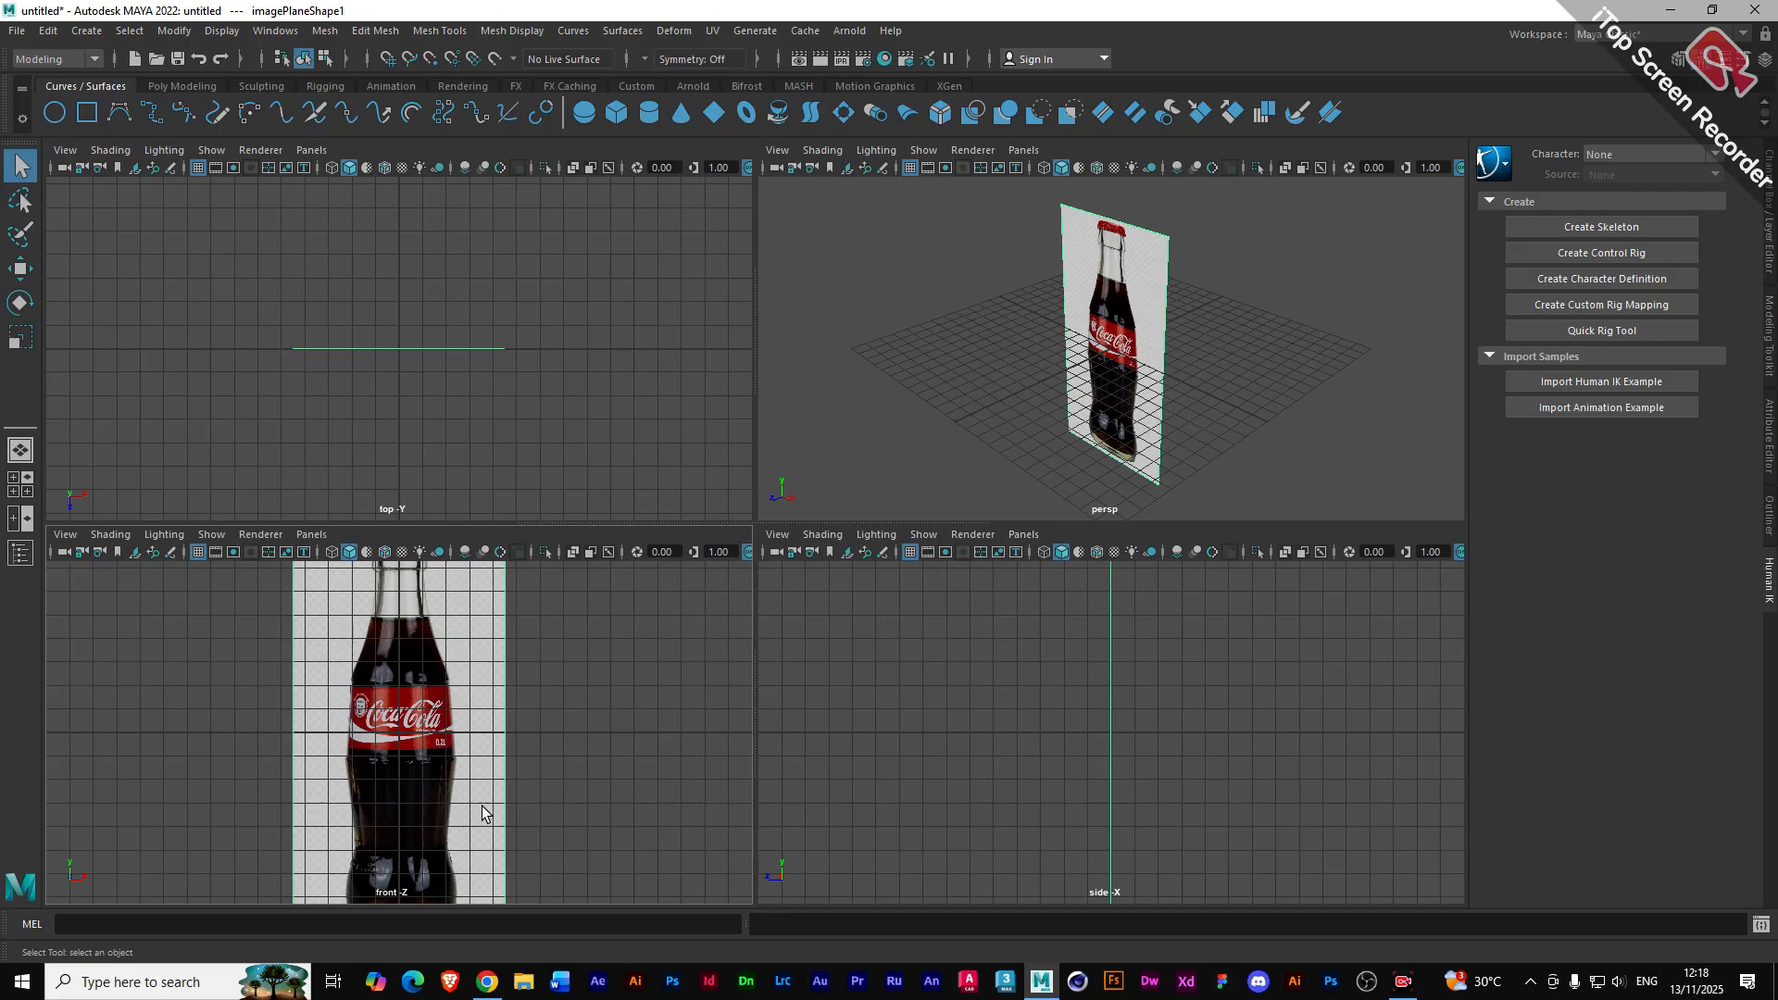
- In the enlarged front view, create two NURBS circles at the bottle's base, one at about Y -8.4 and the other slightly above it
scroll(370, 760, "down", 1)
scroll(371, 760, "down", 1)
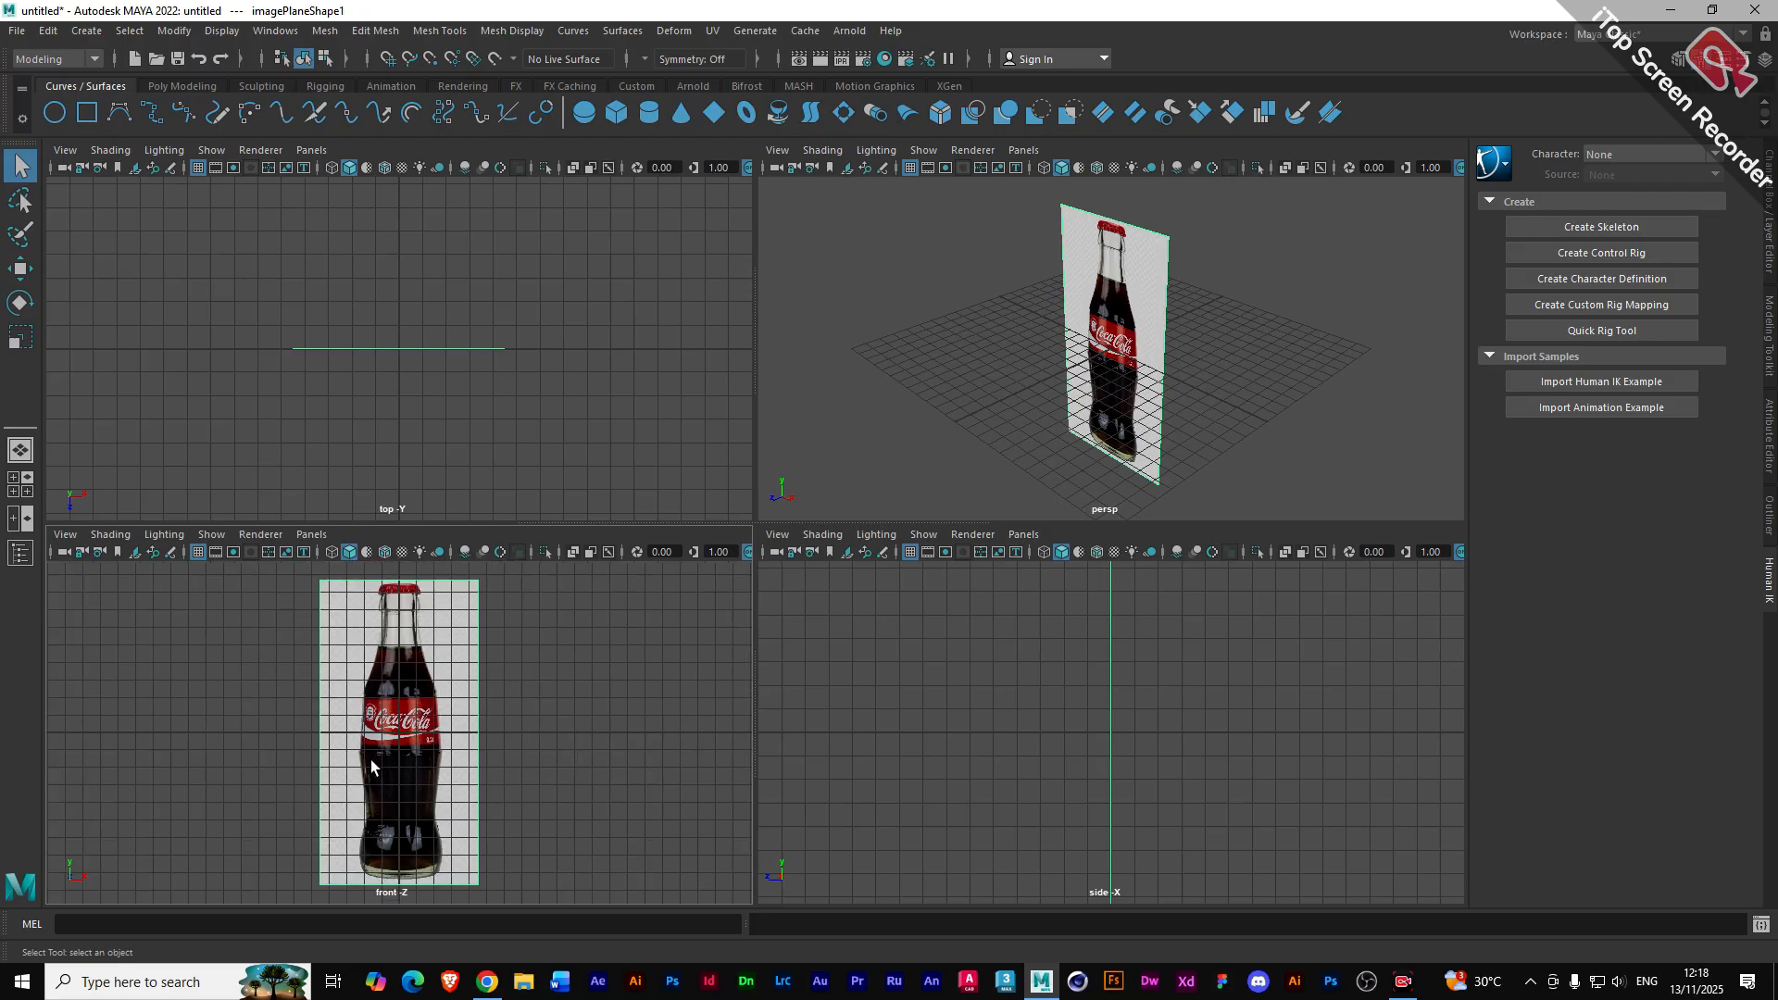
key("space")
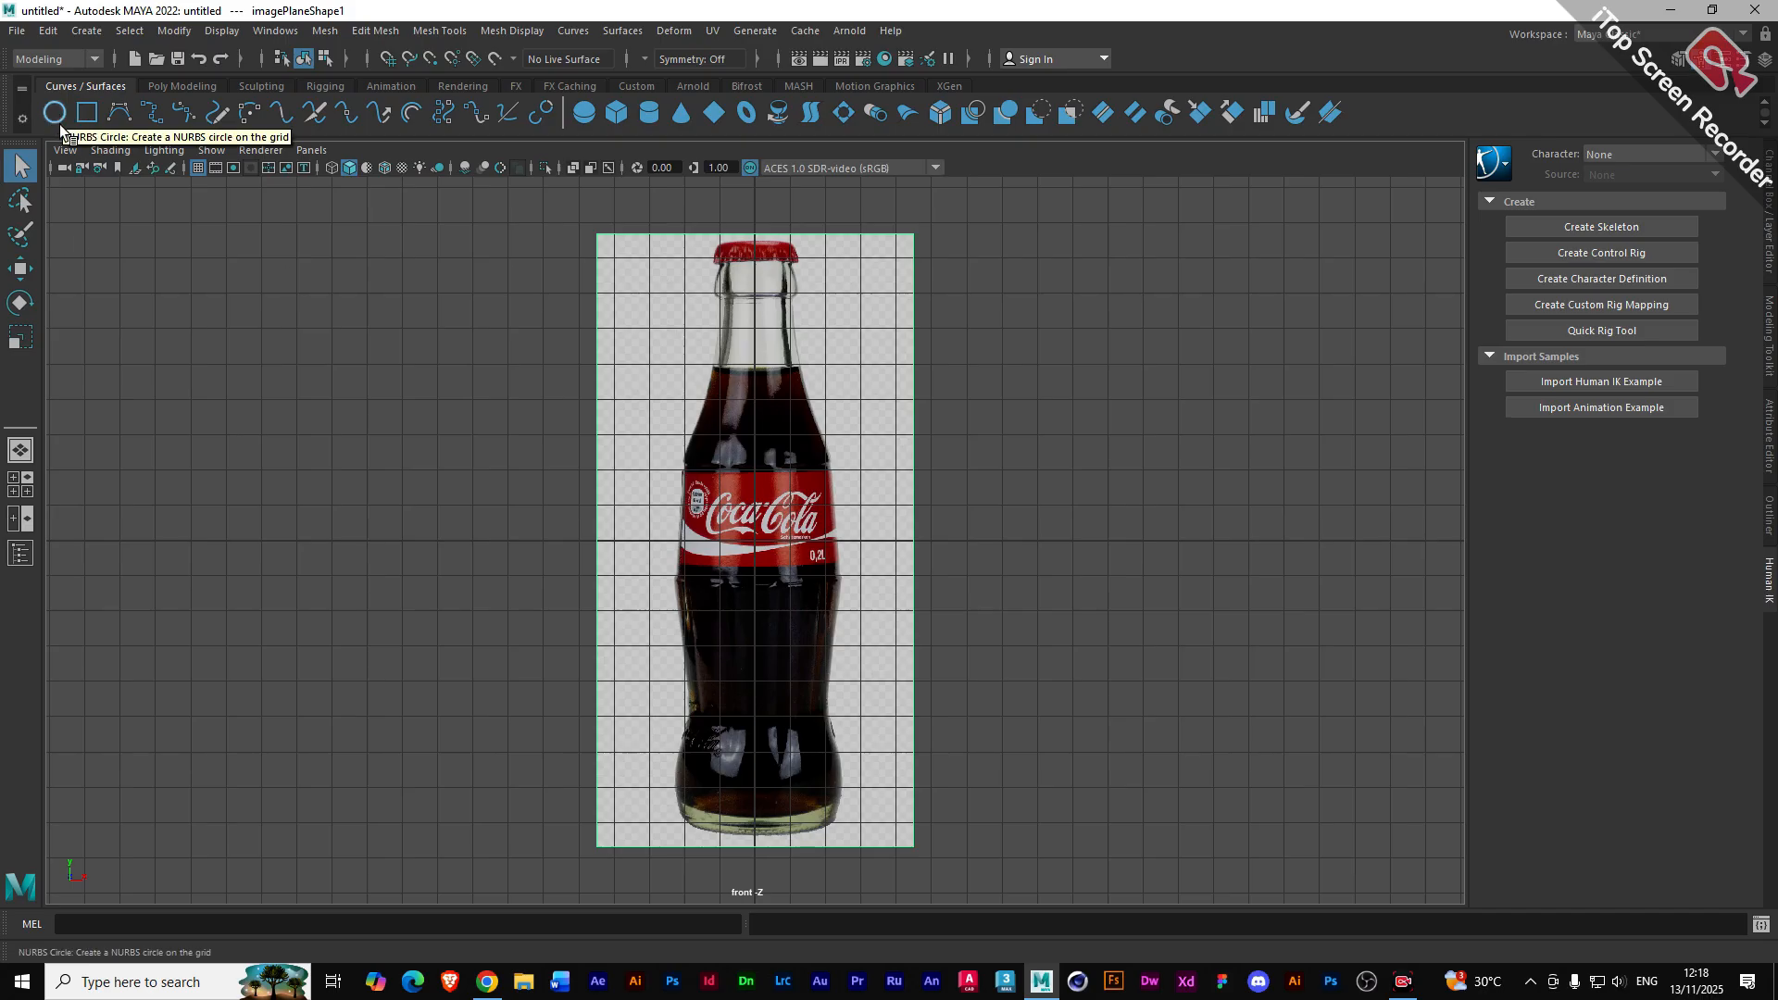
left_click(19, 269)
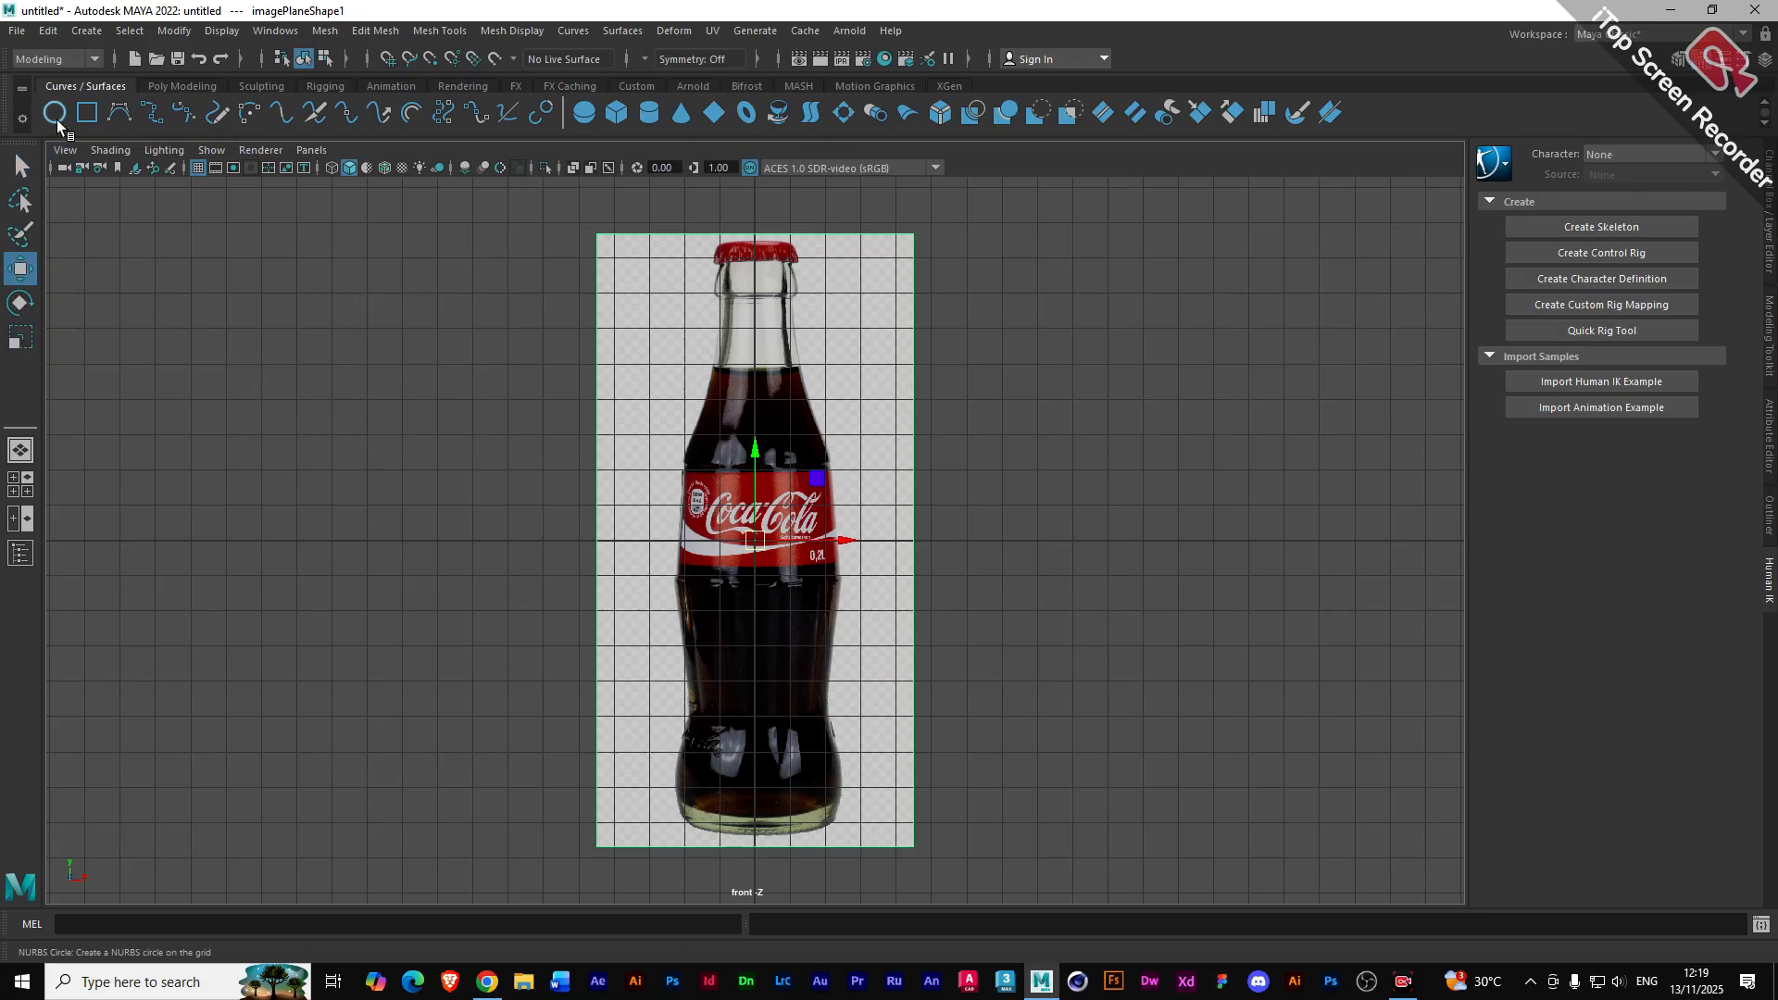
left_click(56, 119)
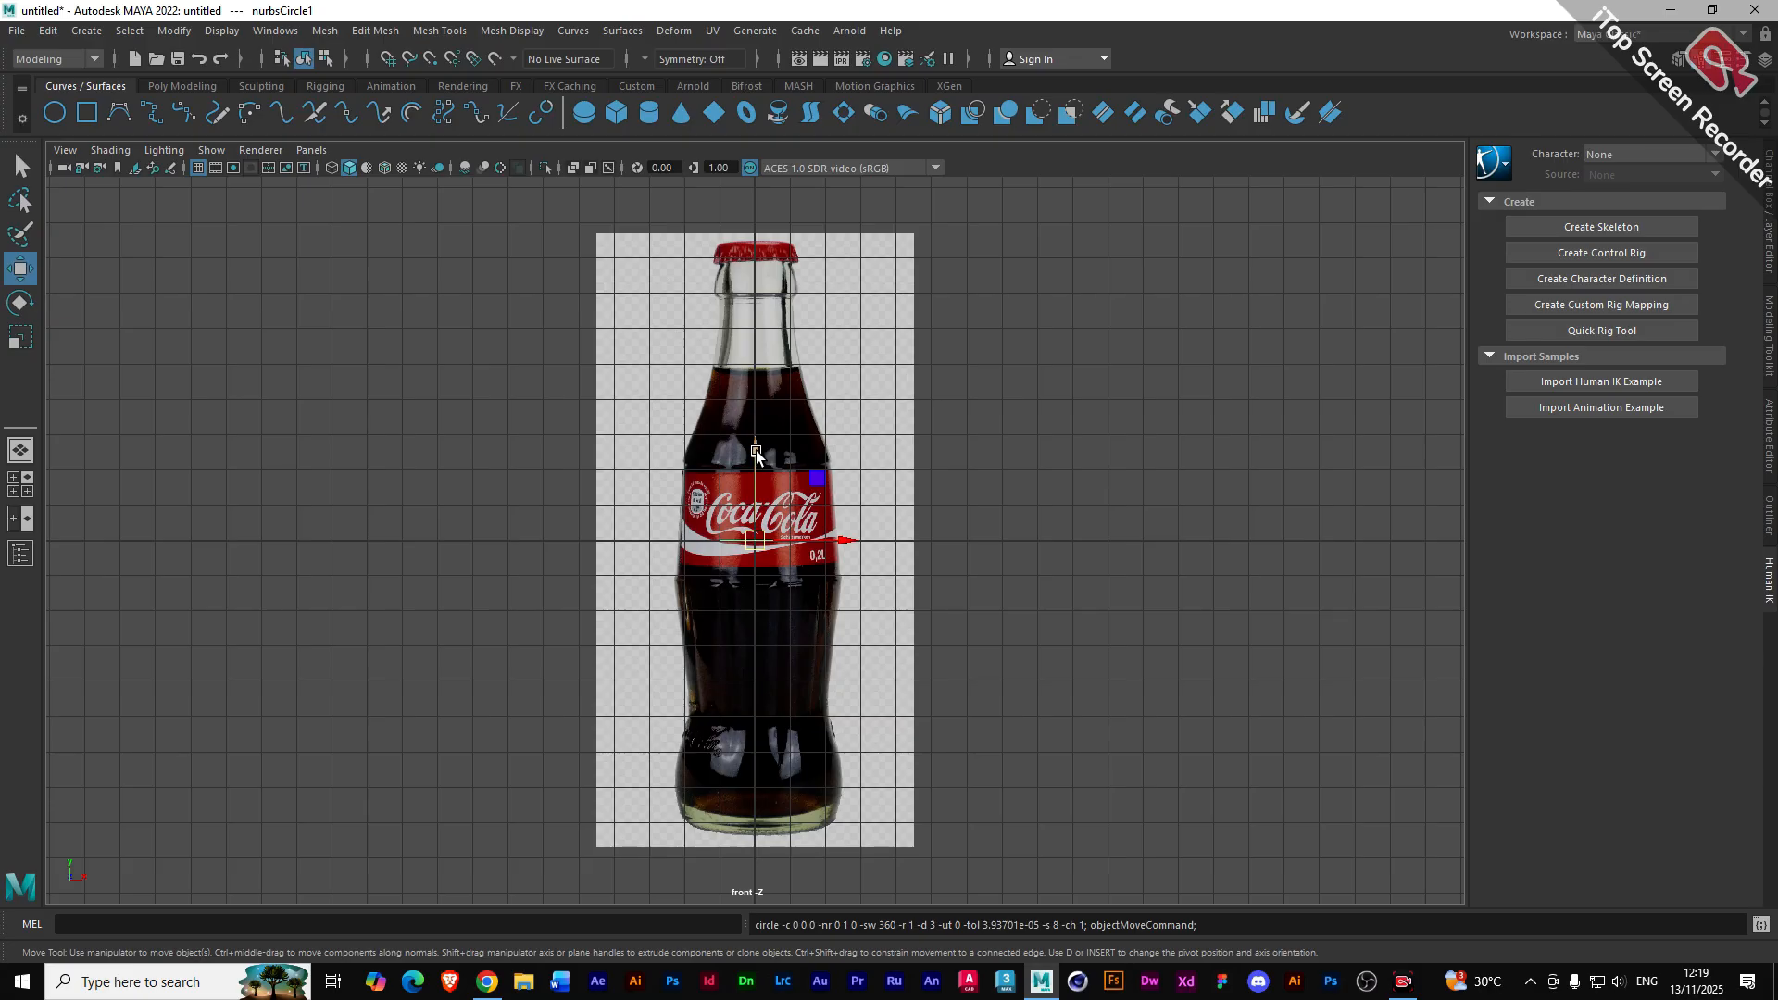
left_click_drag(757, 454, 775, 747)
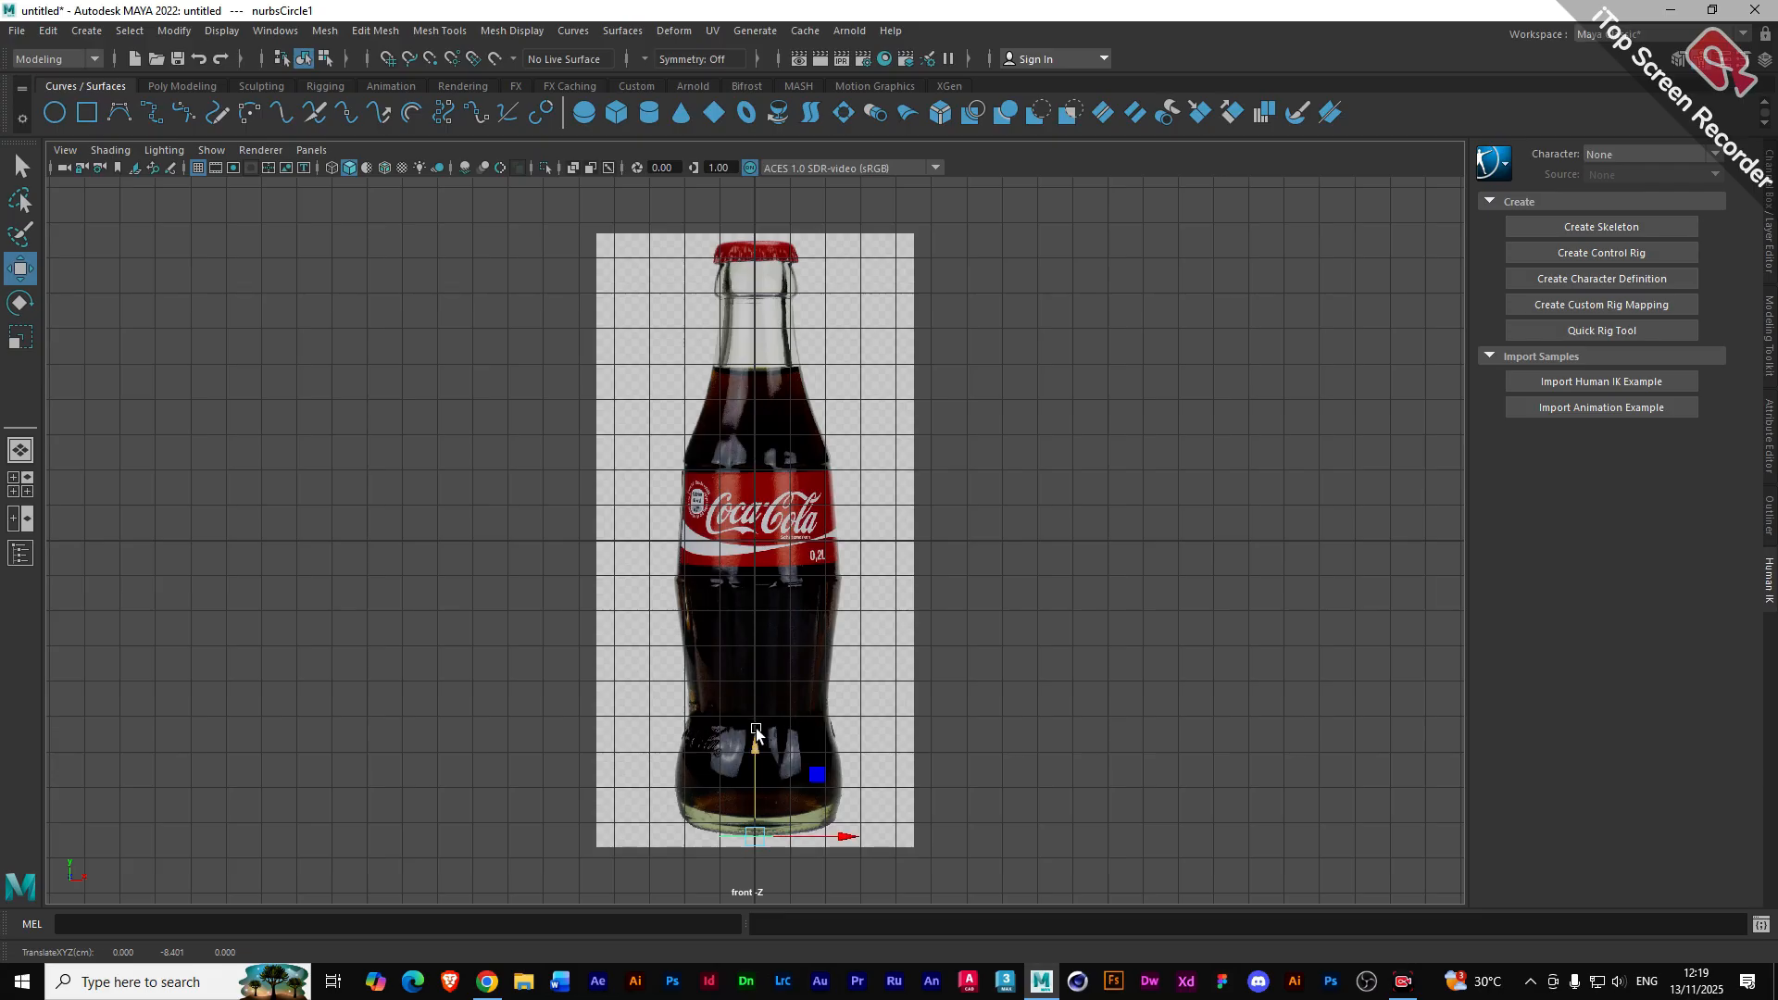
left_click(54, 112)
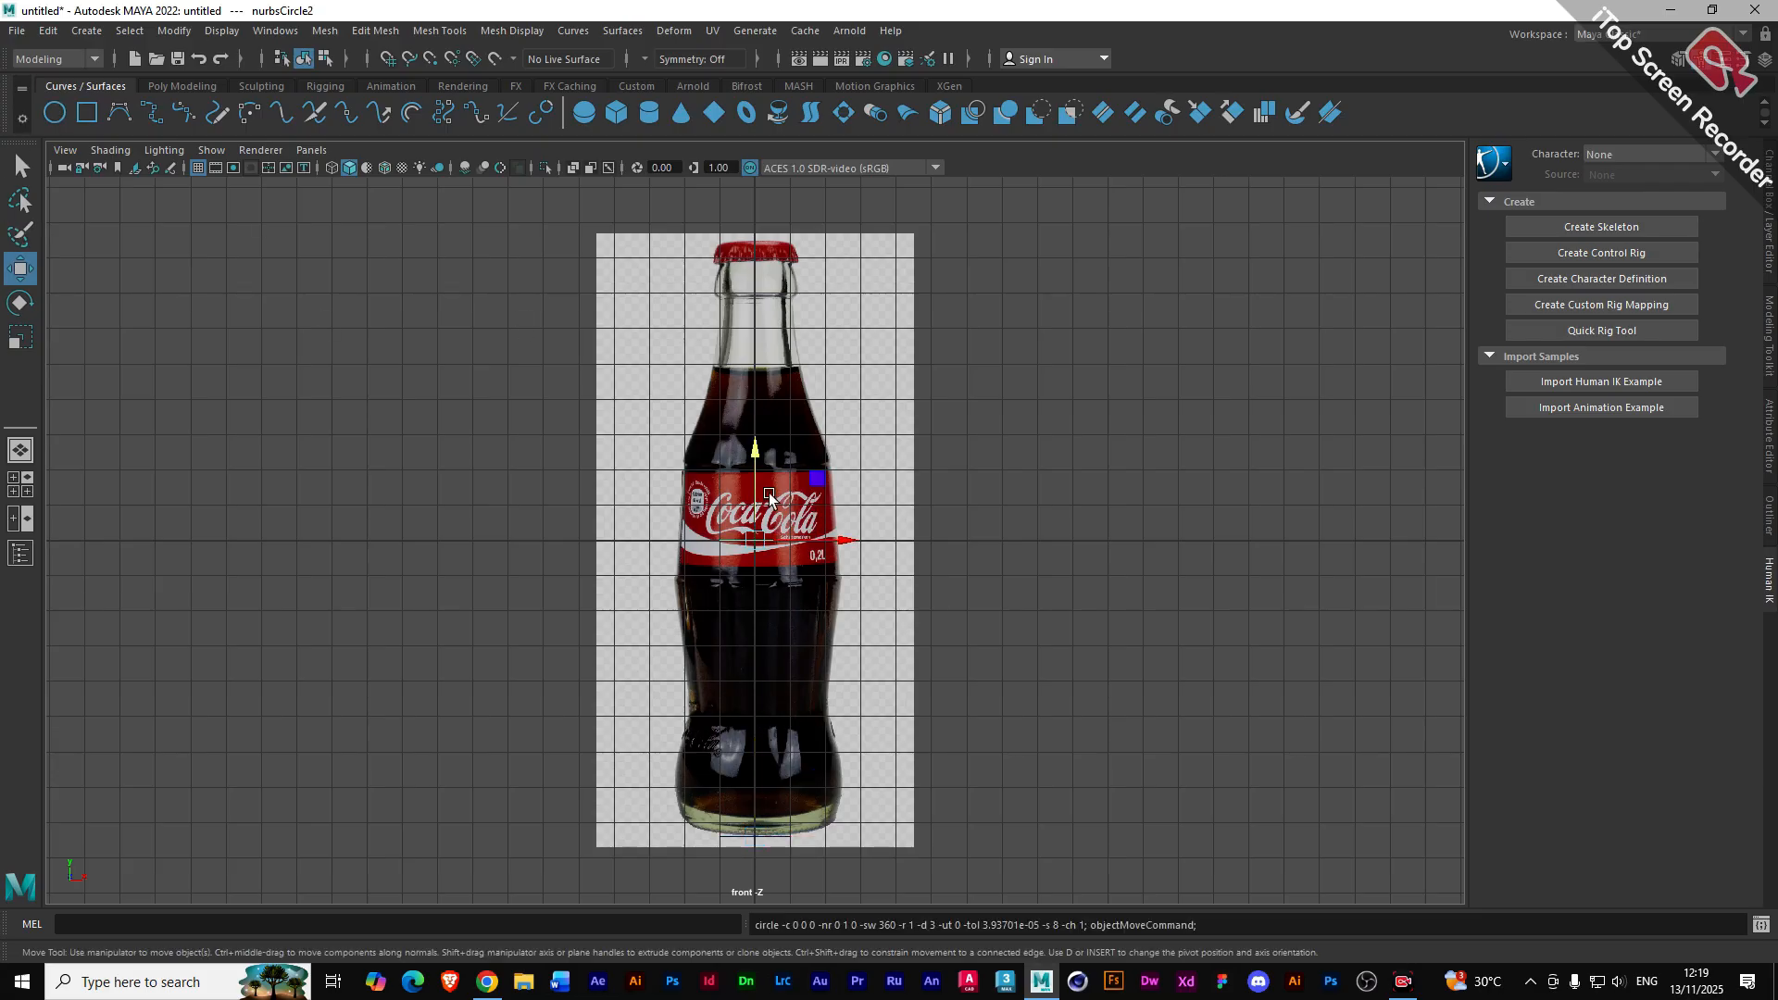
left_click_drag(768, 498, 750, 728)
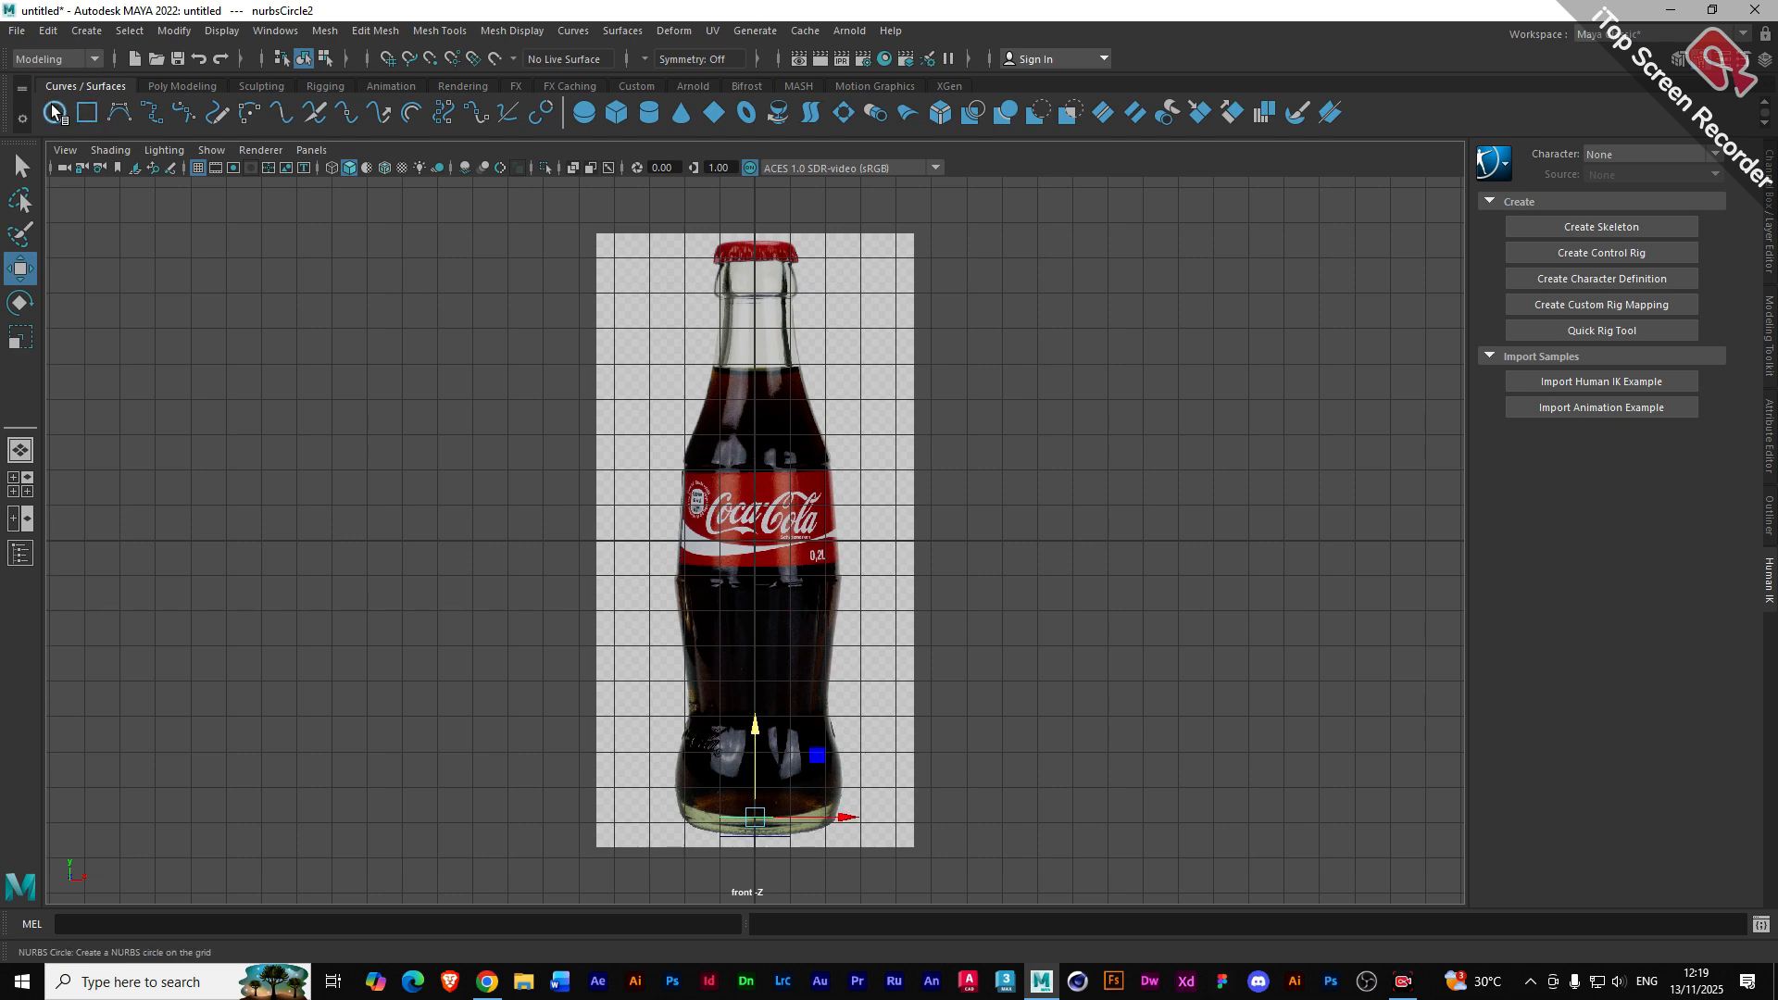
- Scale the lowest circle along X to about 2.03 to approach the width of the bottle's base
left_click(776, 838)
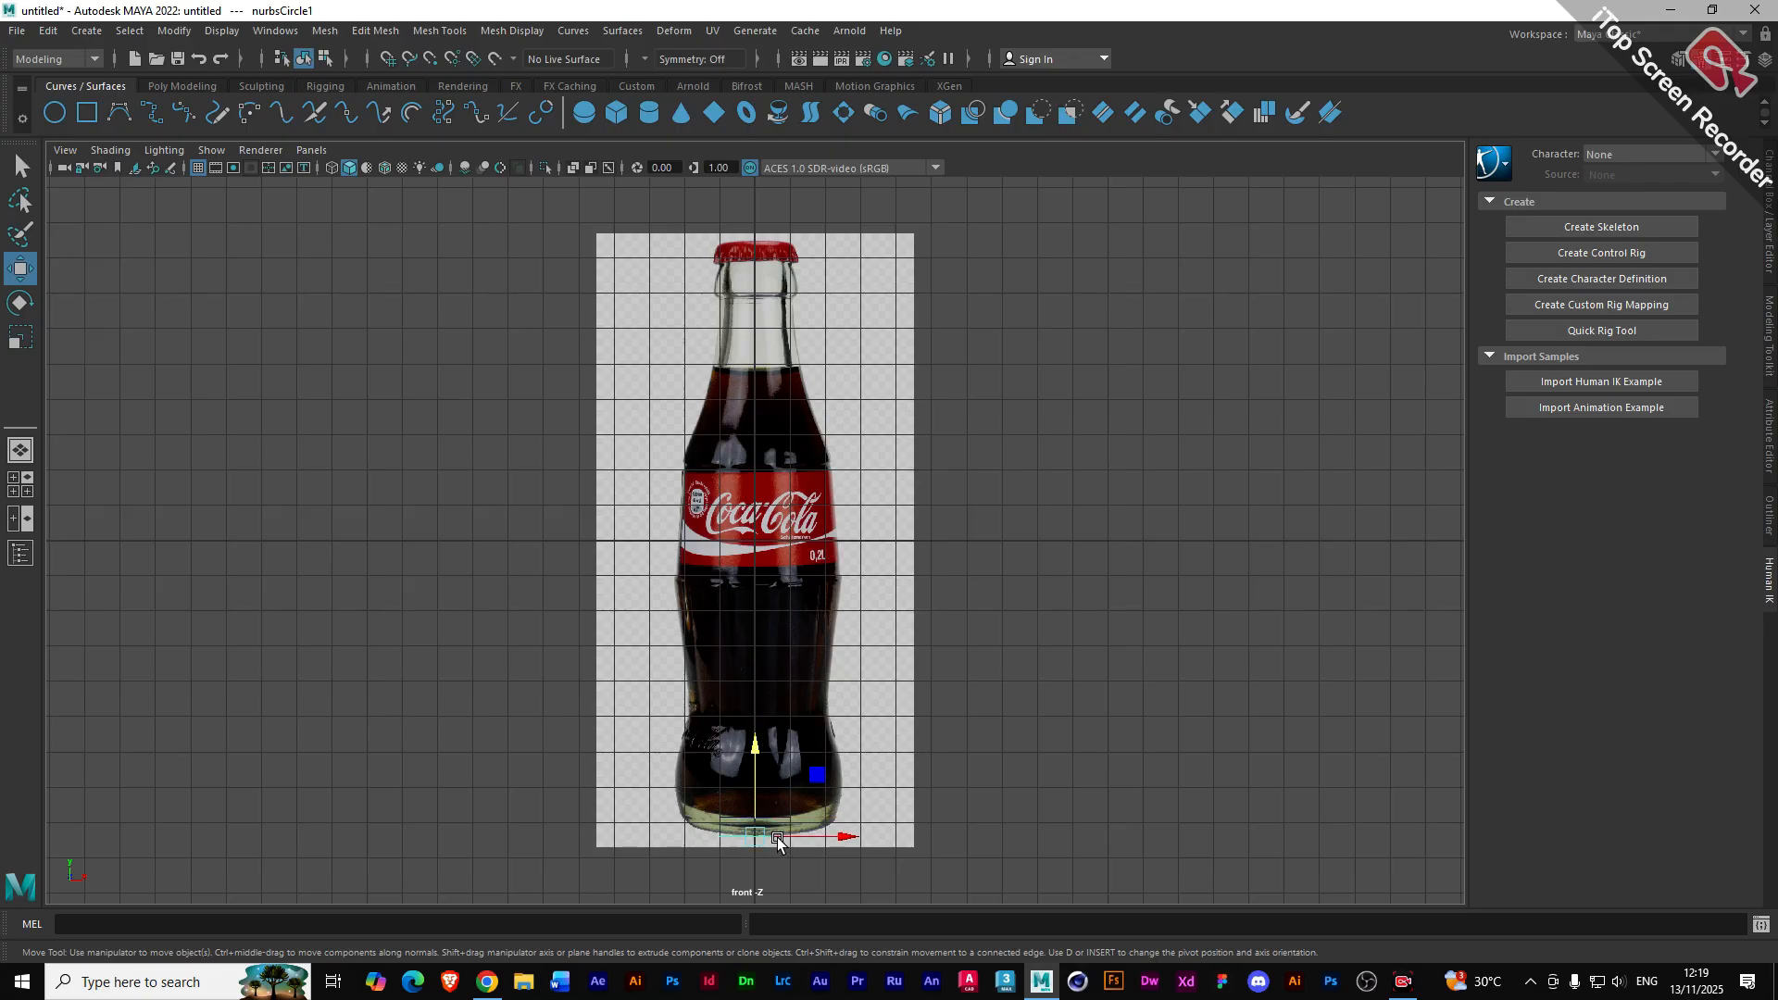
key("r")
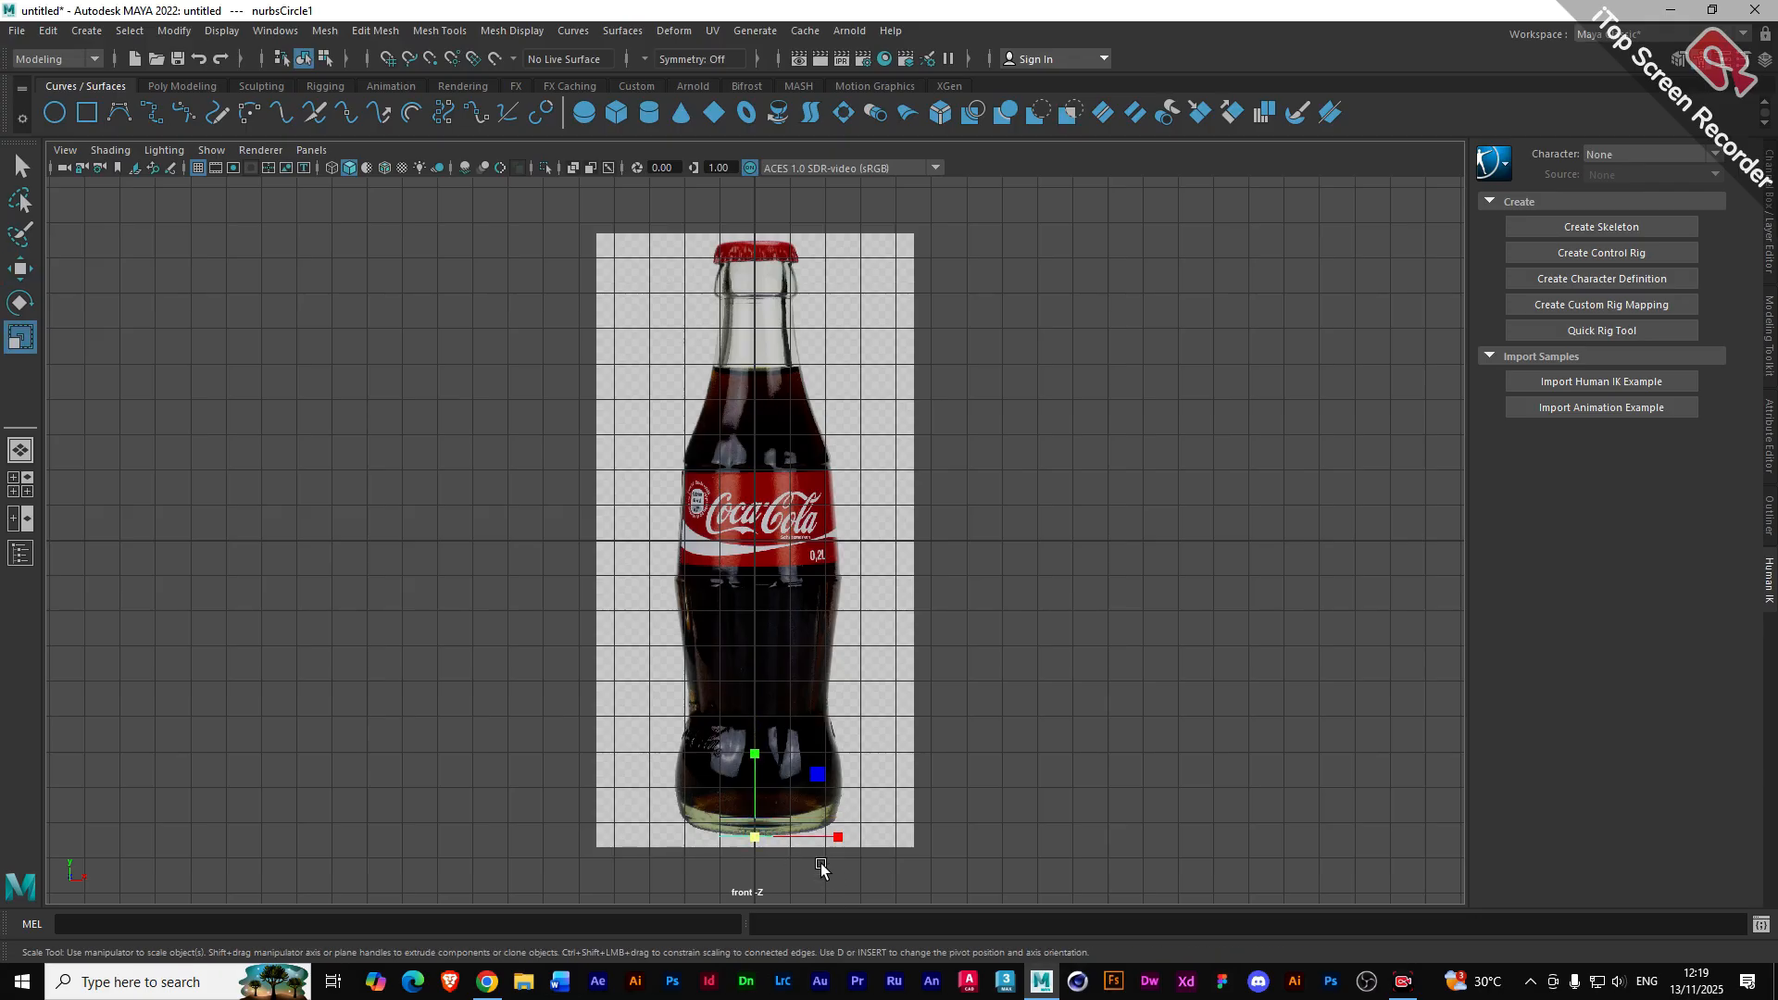
left_click_drag(837, 841, 925, 852)
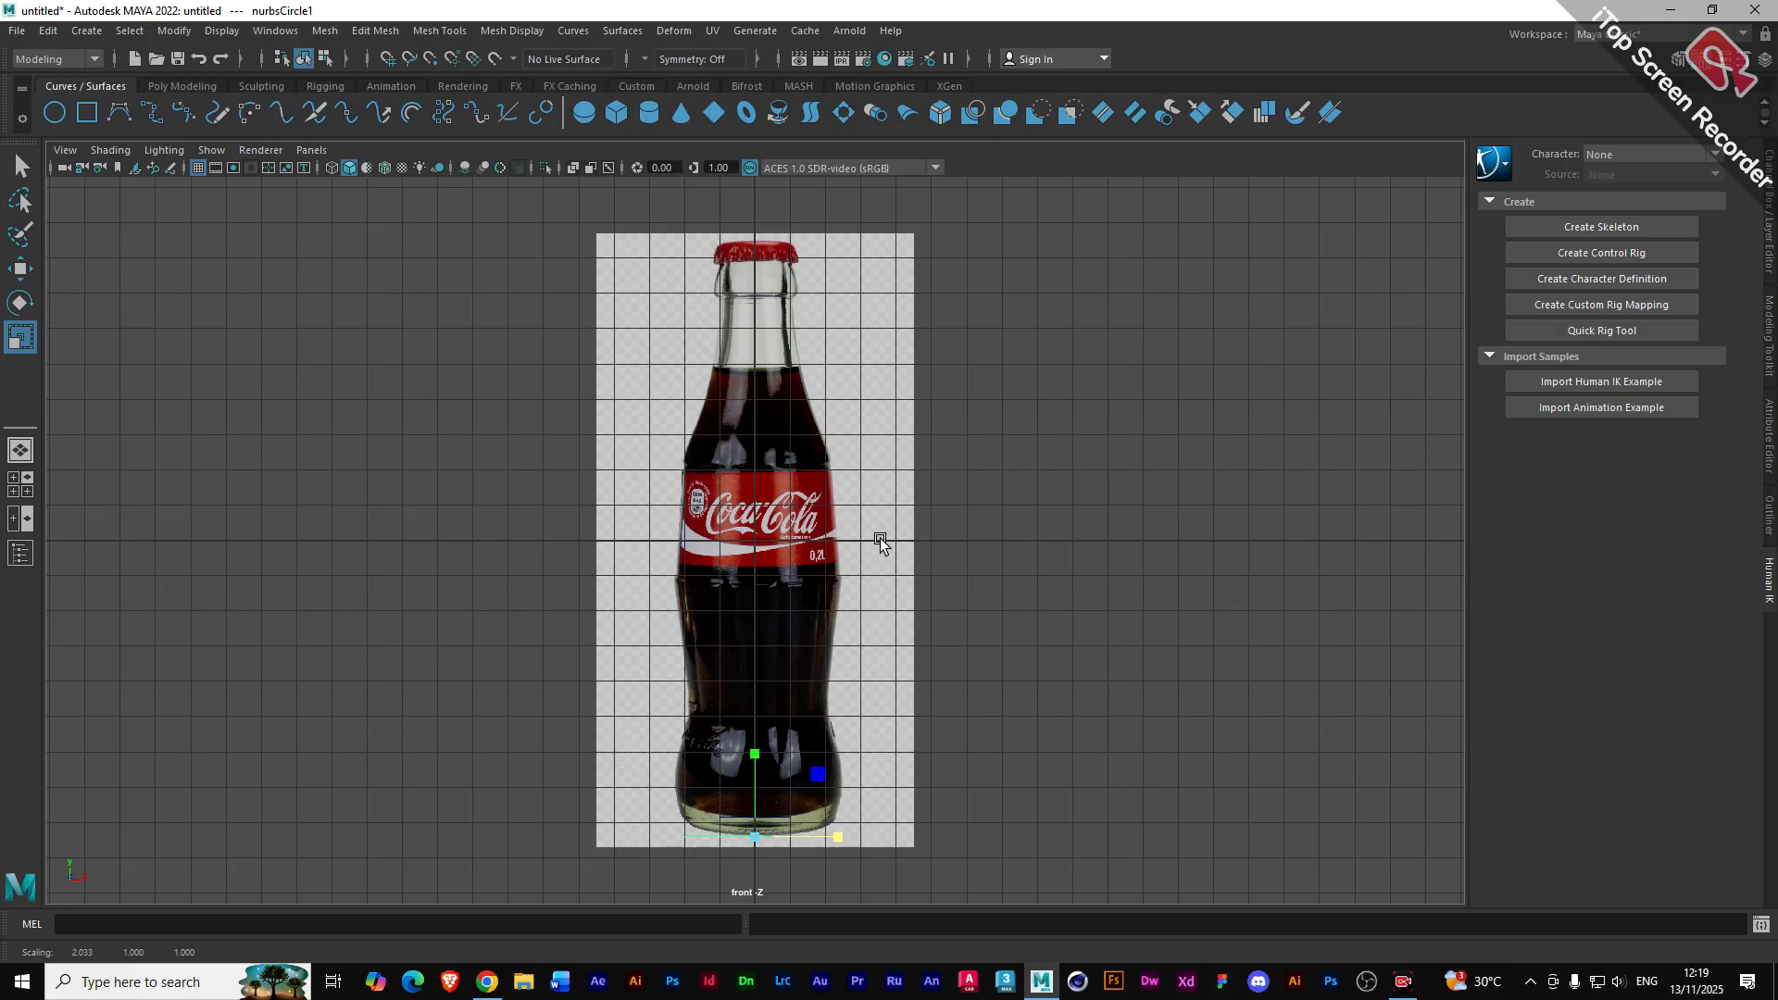
- Darken the bottle image plane by lowering its Color Gain
left_click(871, 305)
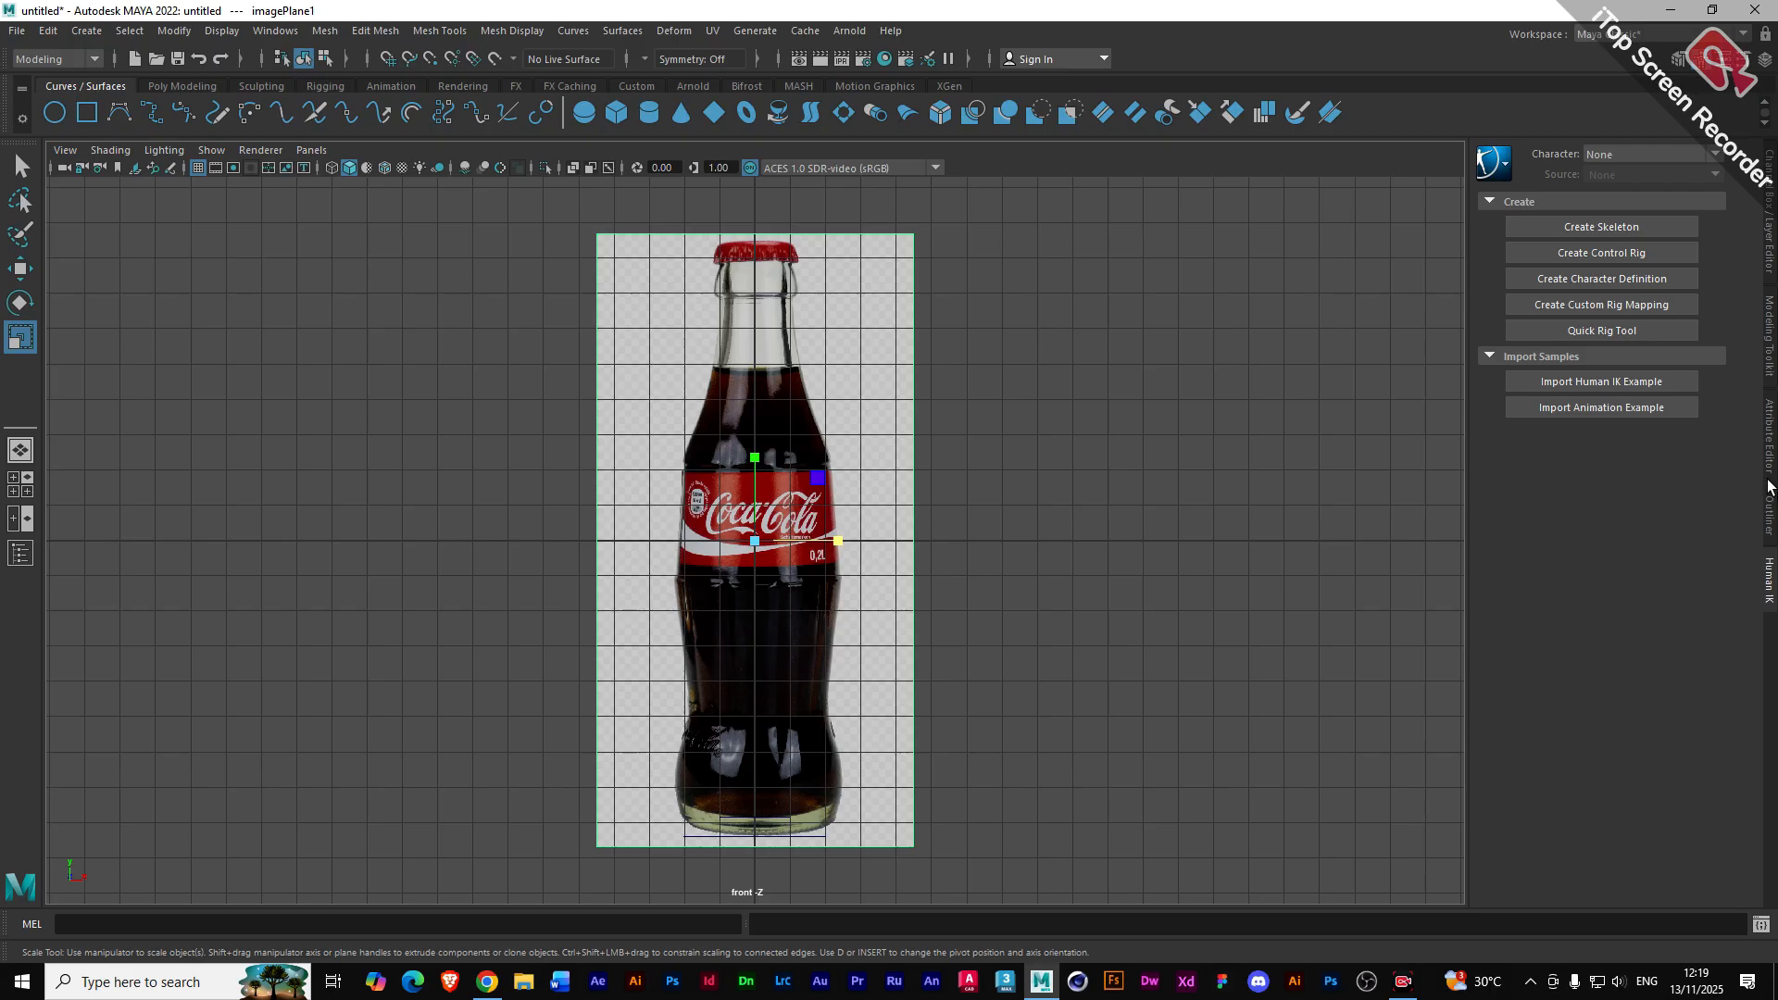
left_click(1770, 435)
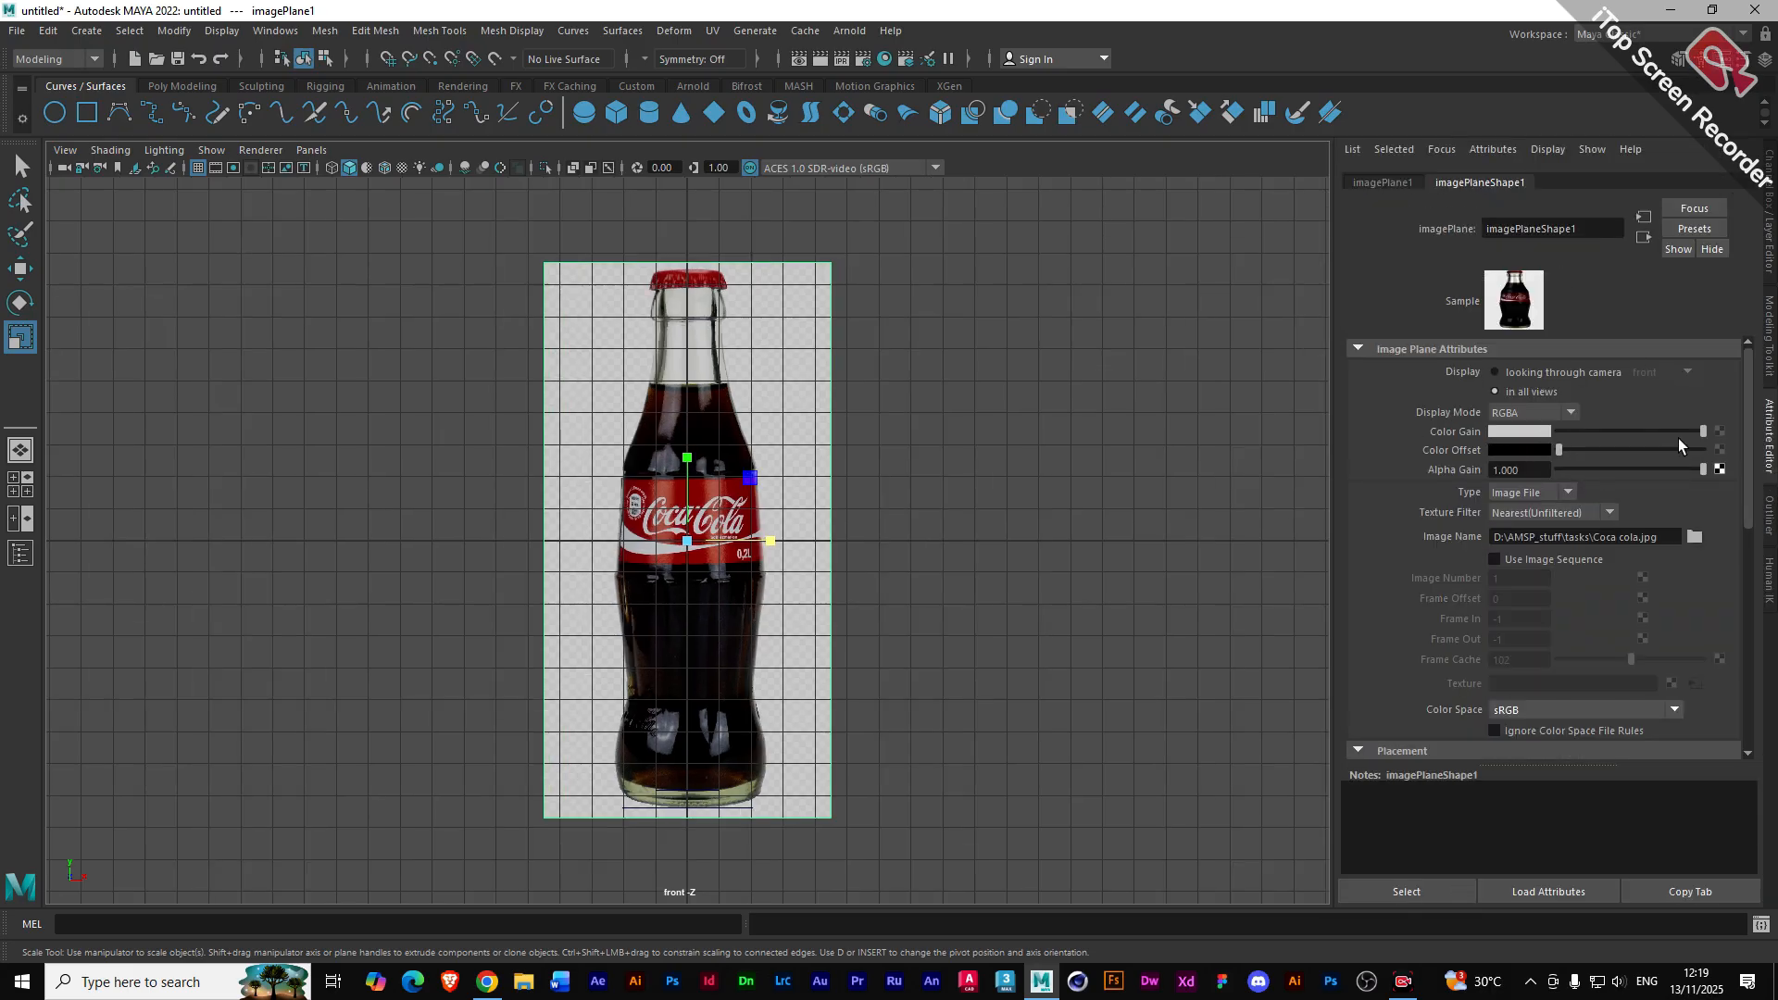
left_click_drag(1702, 431, 1638, 452)
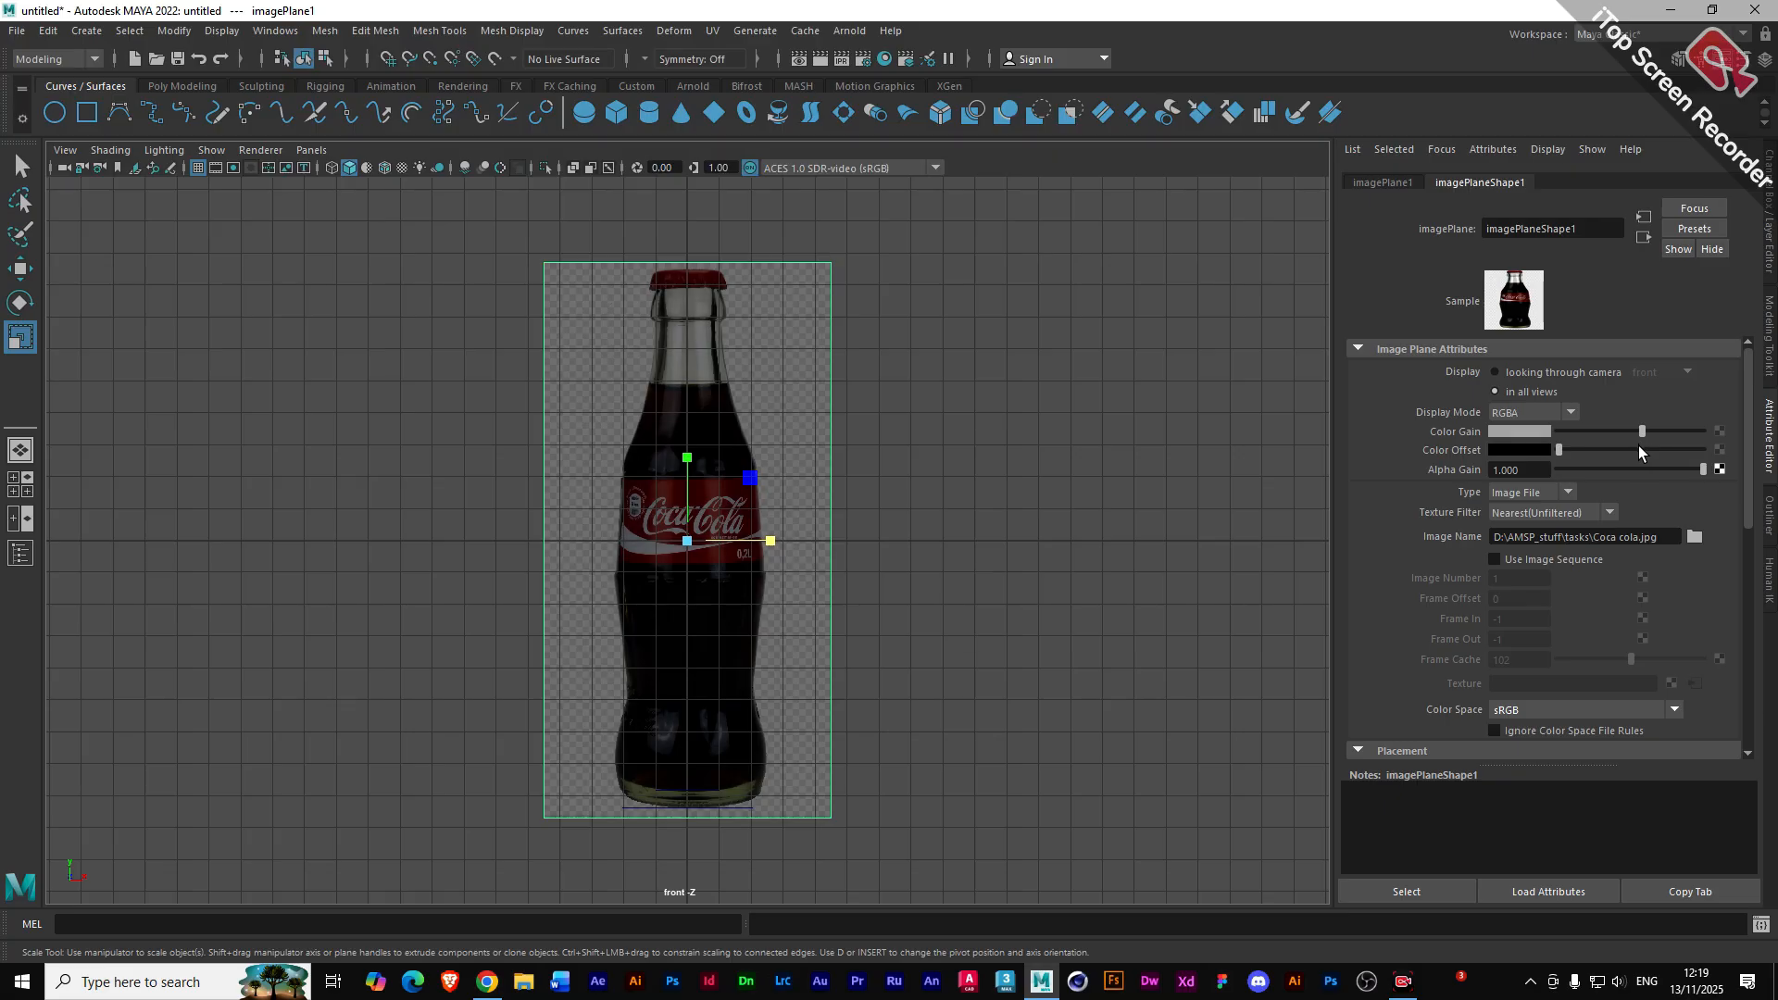
- Scale the lowest circle along X to about 2.19 and the circle above it to about 2.02
left_click(674, 812)
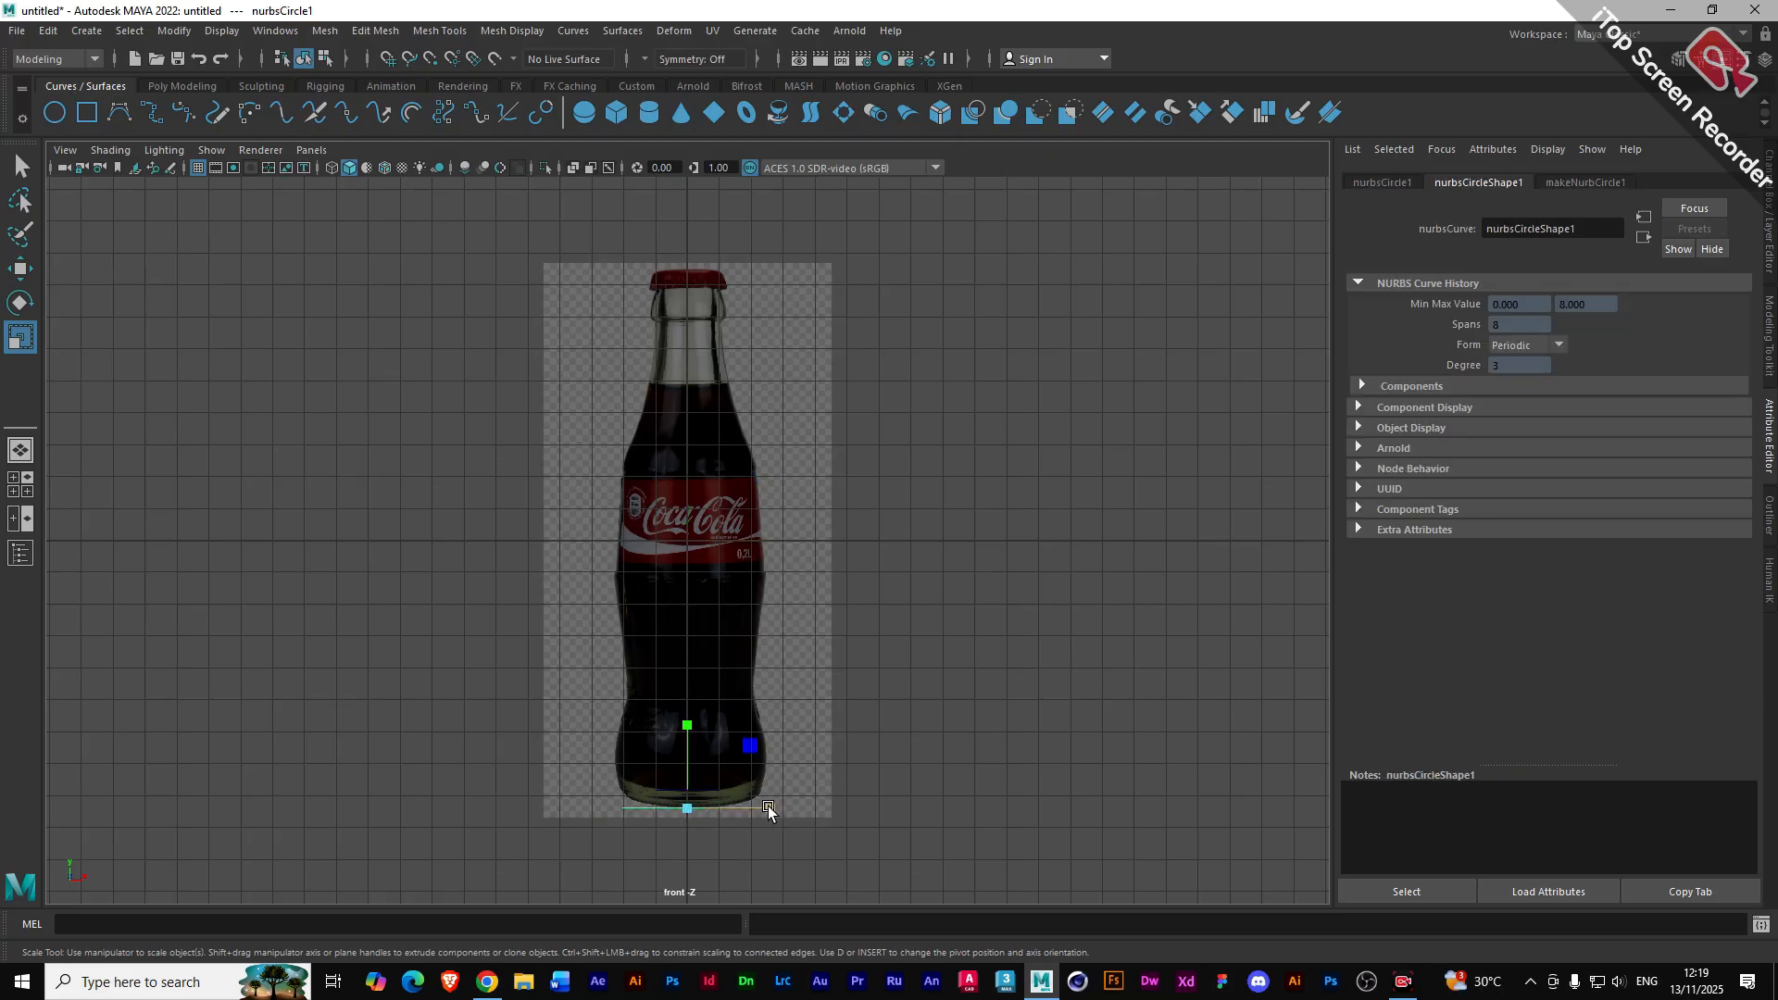
left_click_drag(766, 808, 772, 811)
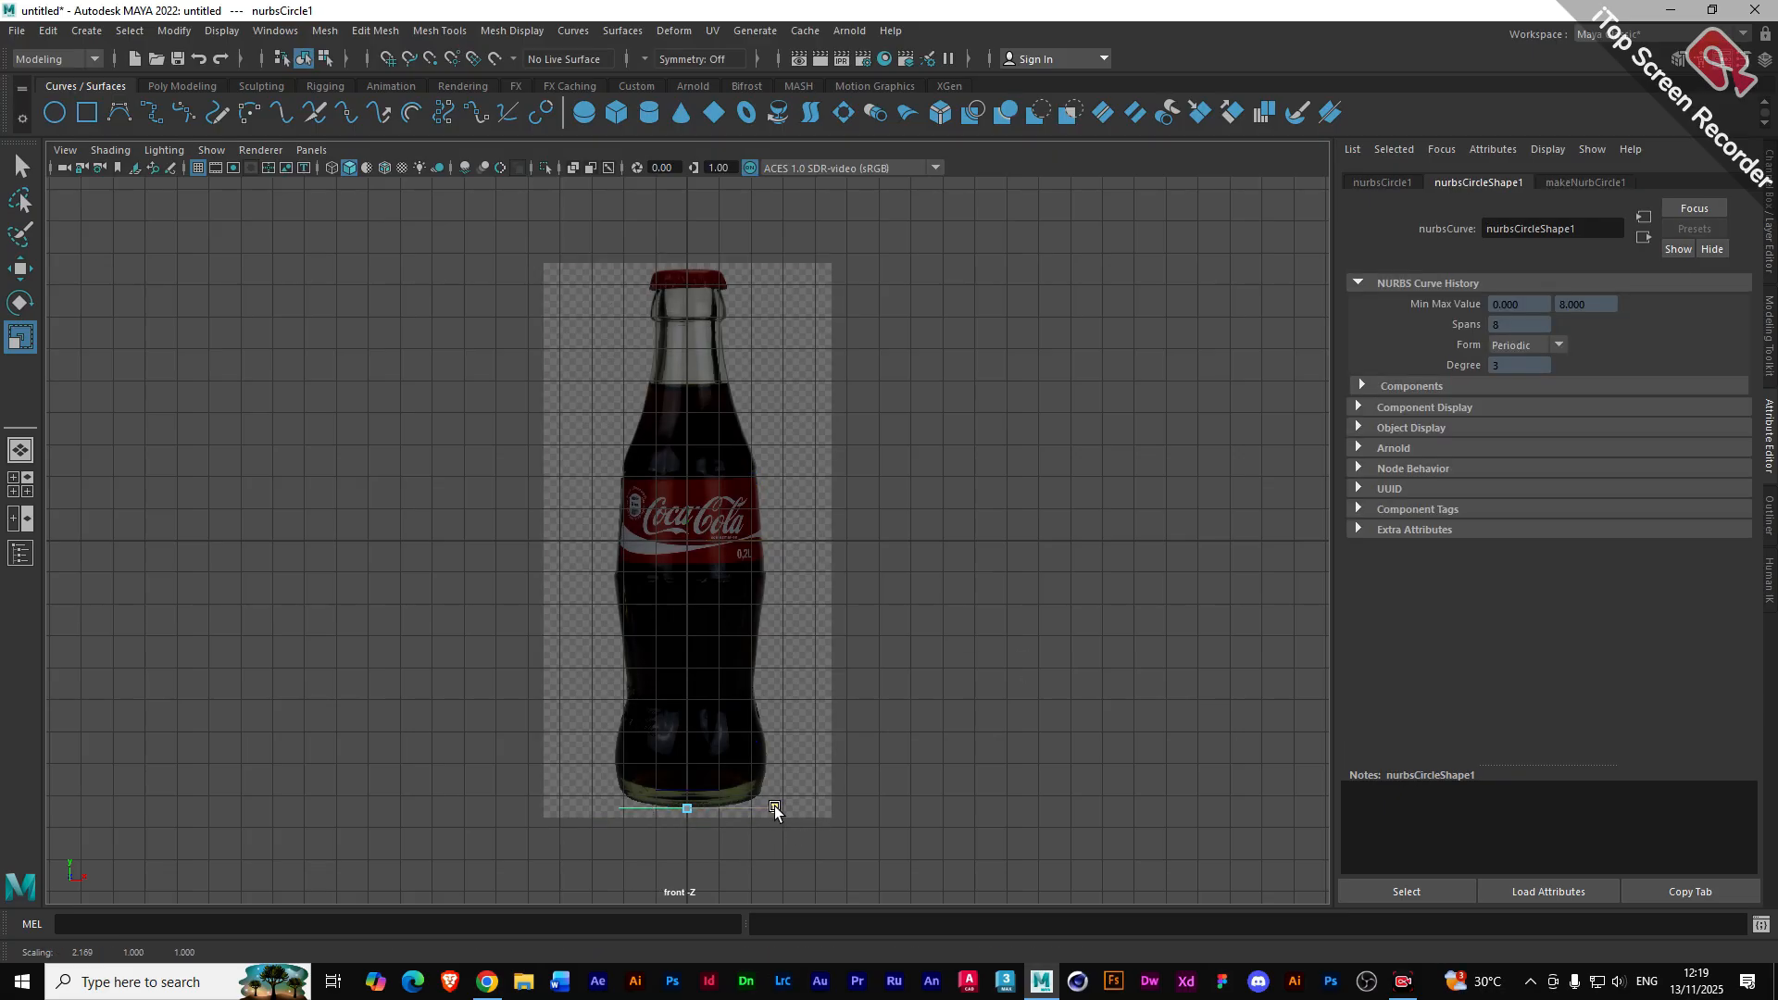
left_click(676, 767)
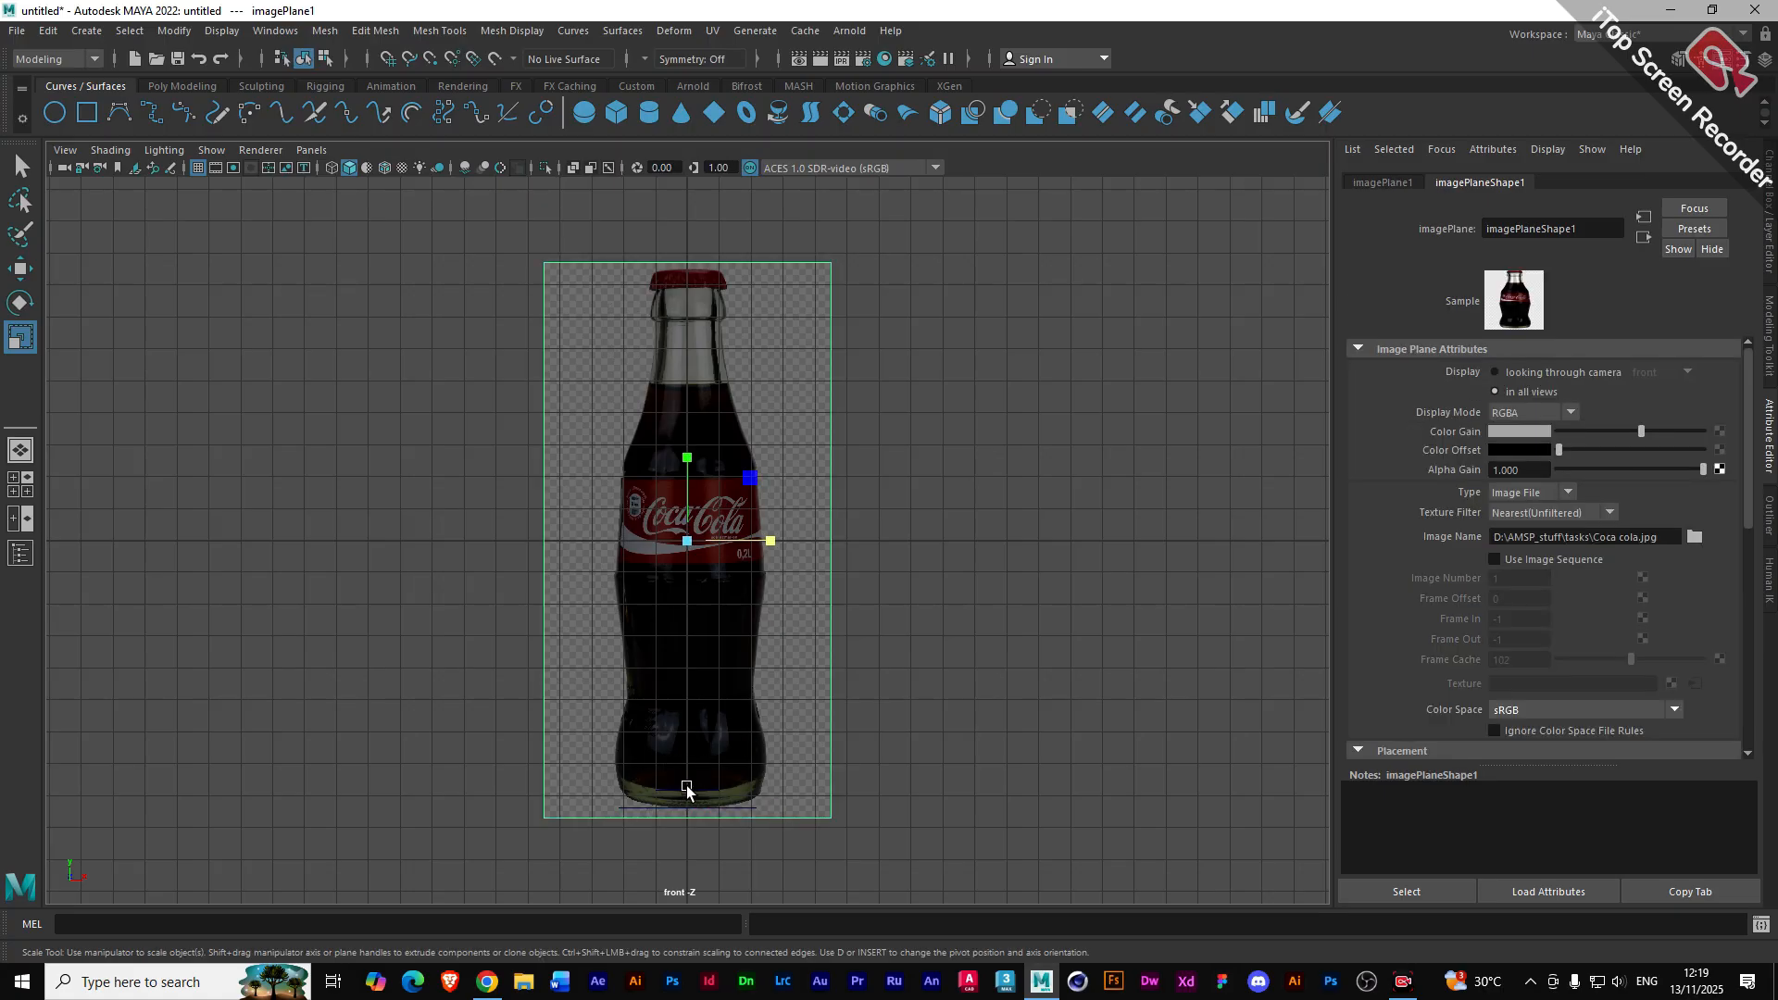
left_click(686, 789)
left_click_drag(769, 793, 852, 802)
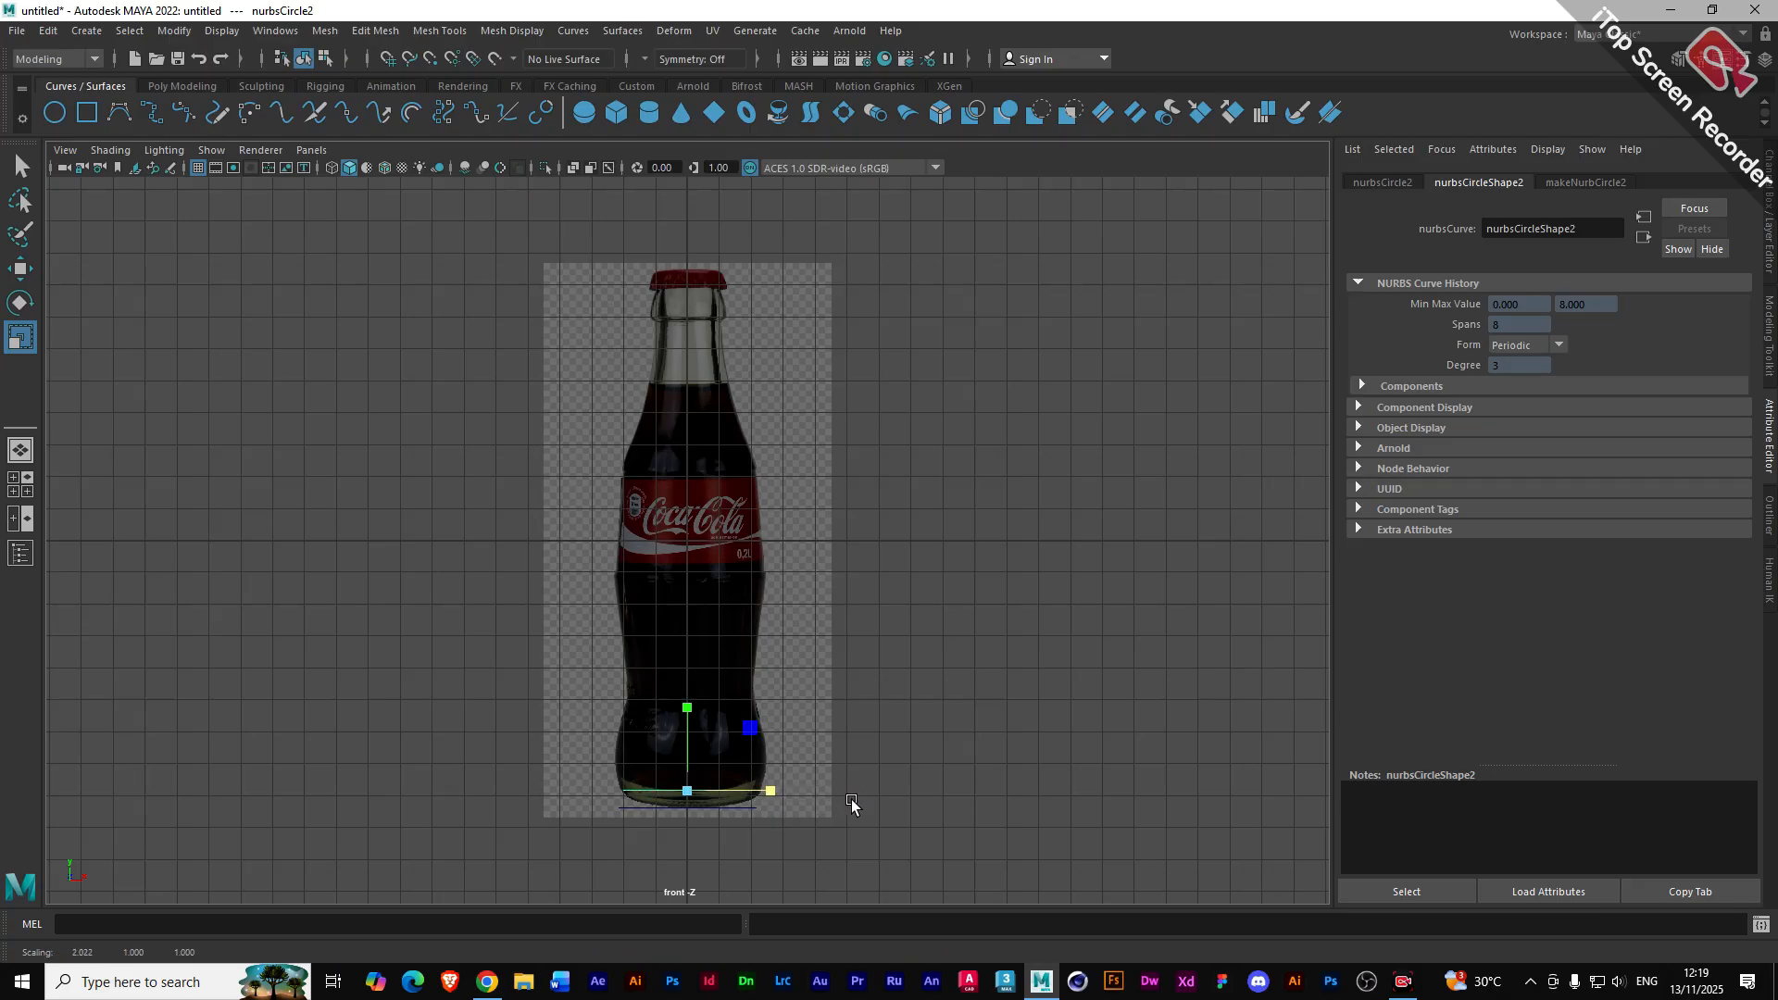
- Create a third NURBS circle and move it down to about Y -7.02 in the bottle's lower bulge
left_click(63, 118)
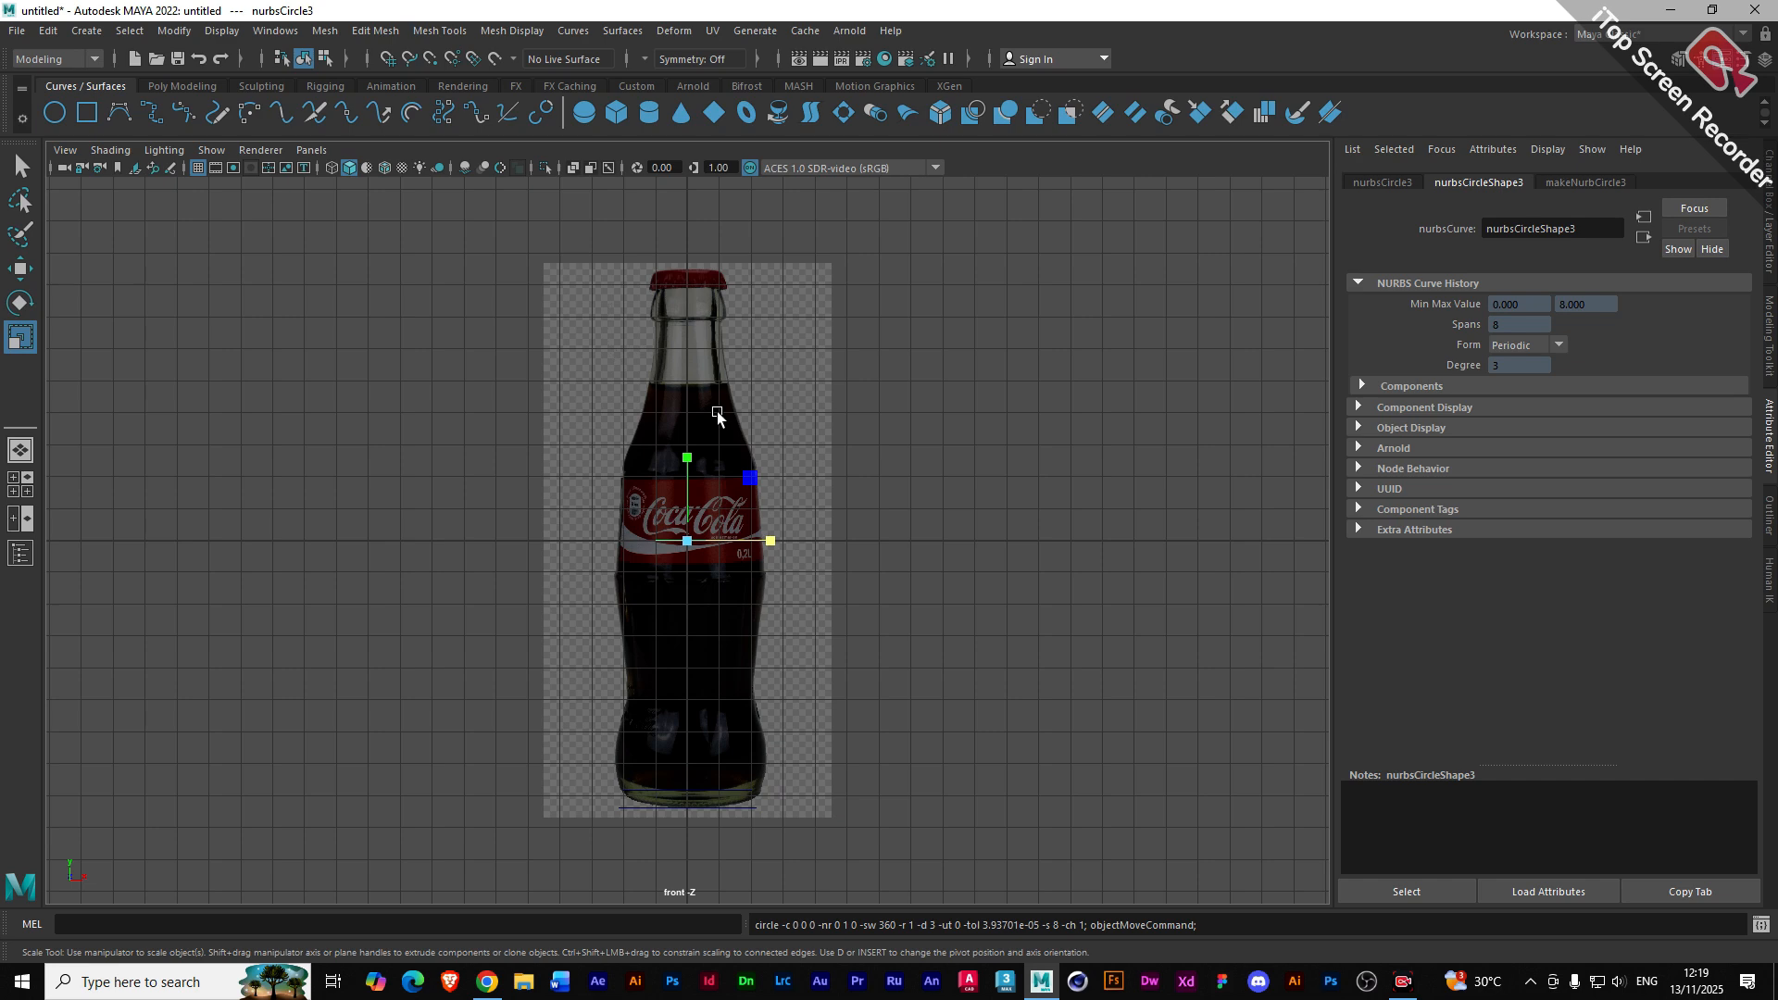
key("w")
left_click_drag(687, 451, 688, 676)
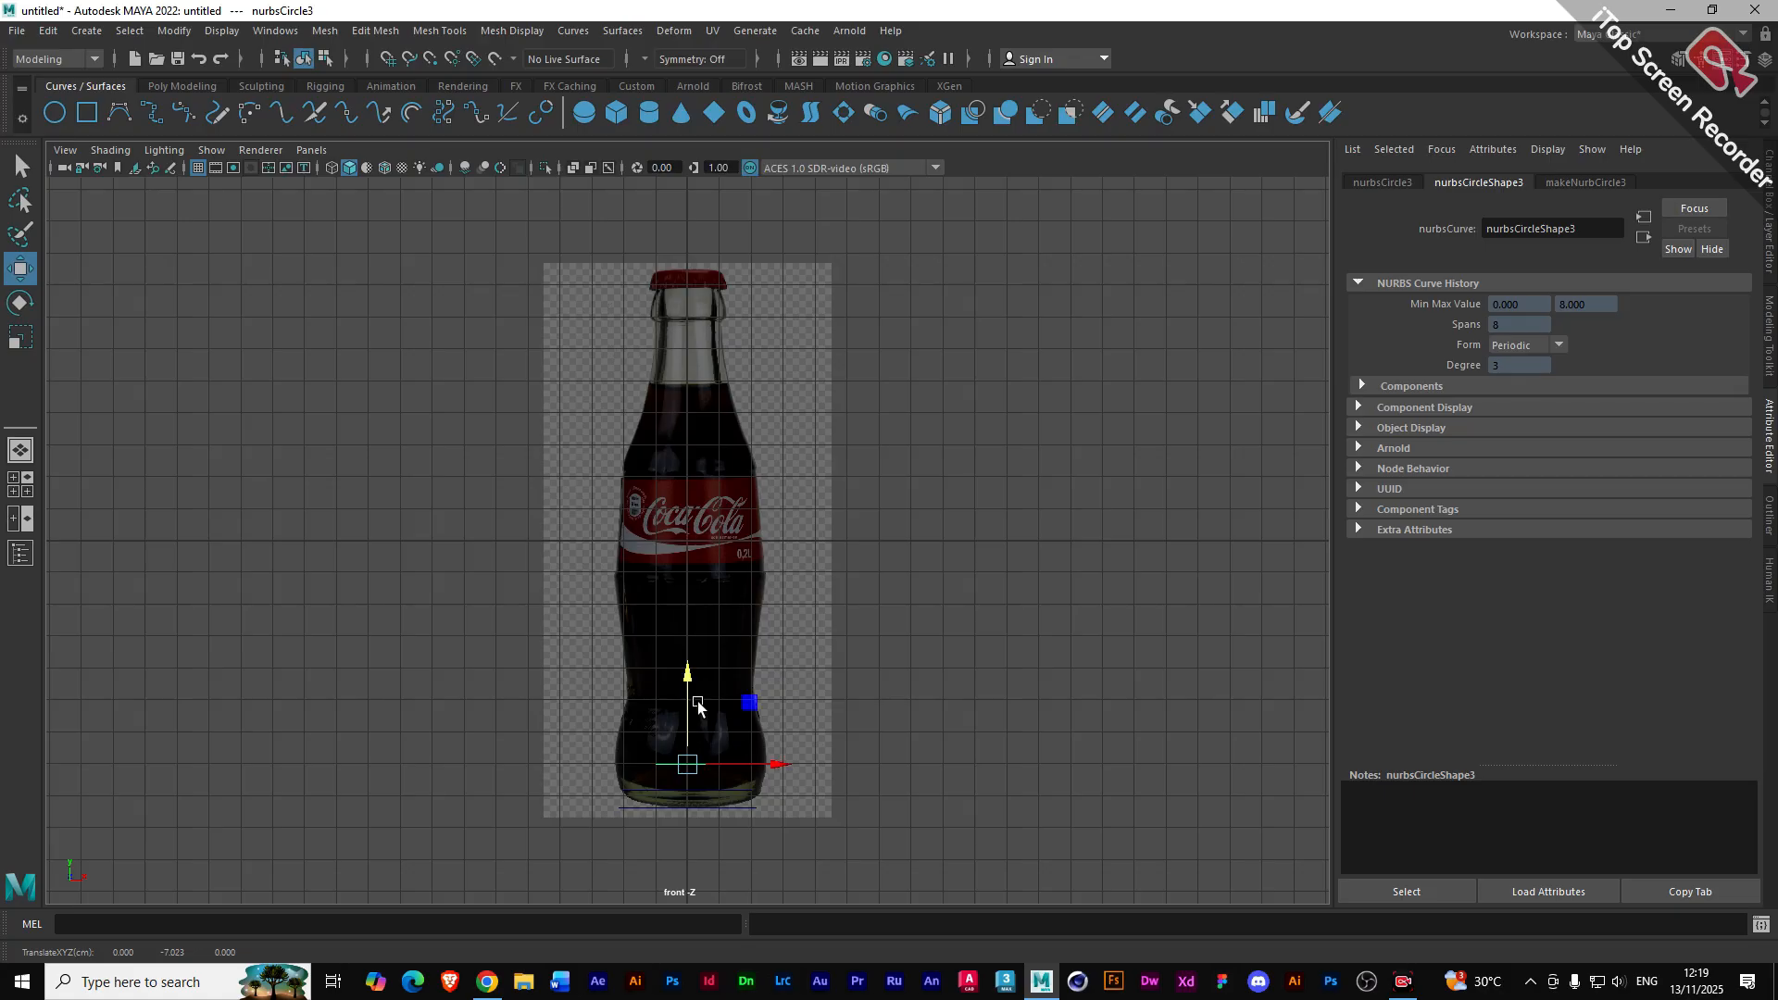
- Select all three circles at the bottle's base and delete them
key("r")
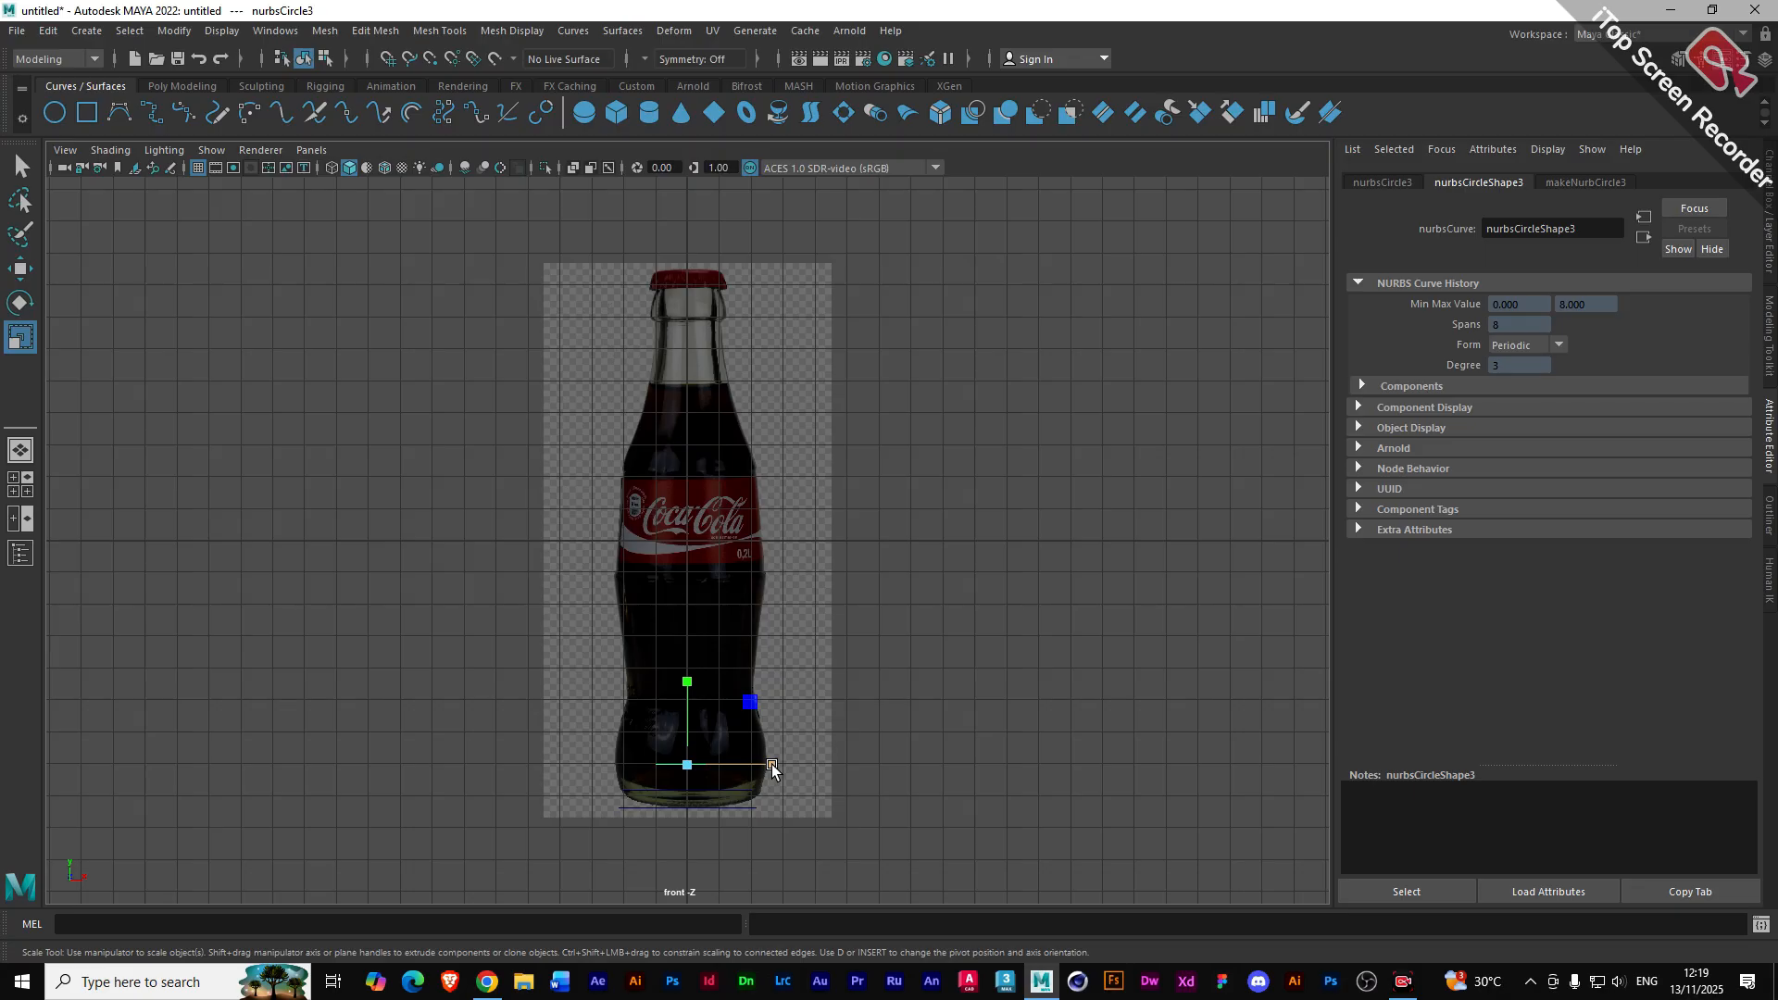
left_click_drag(621, 734, 700, 838)
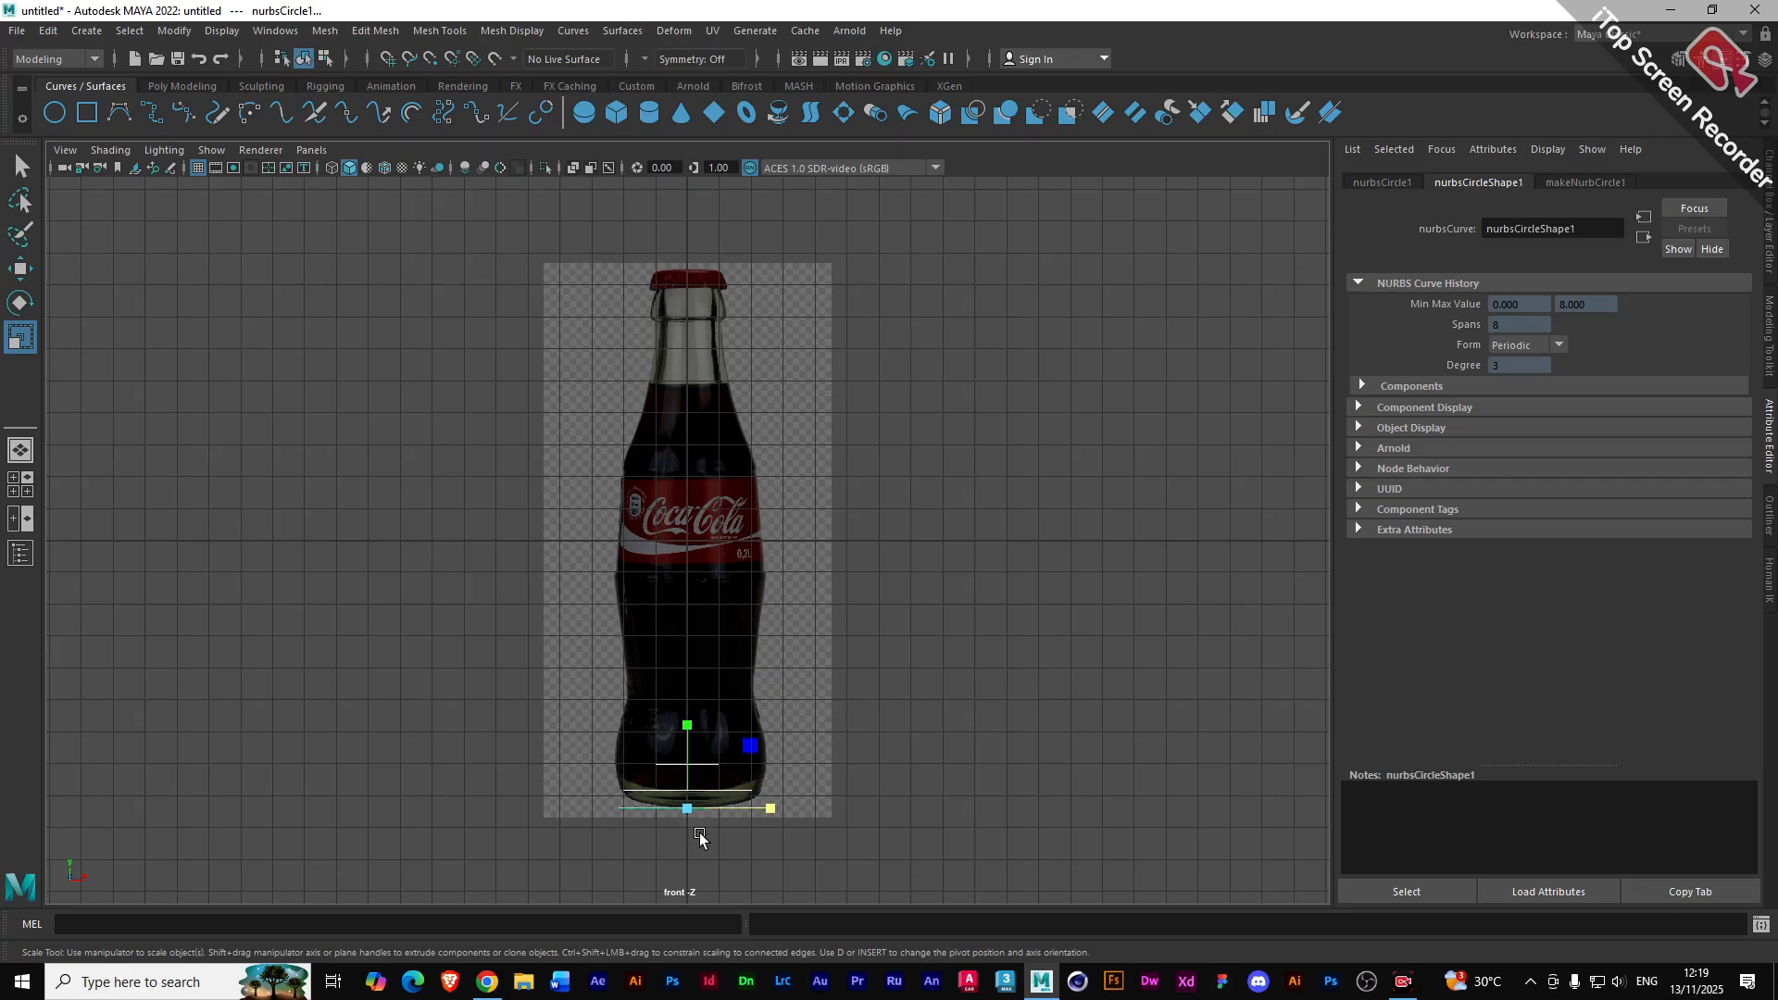
left_click(699, 836)
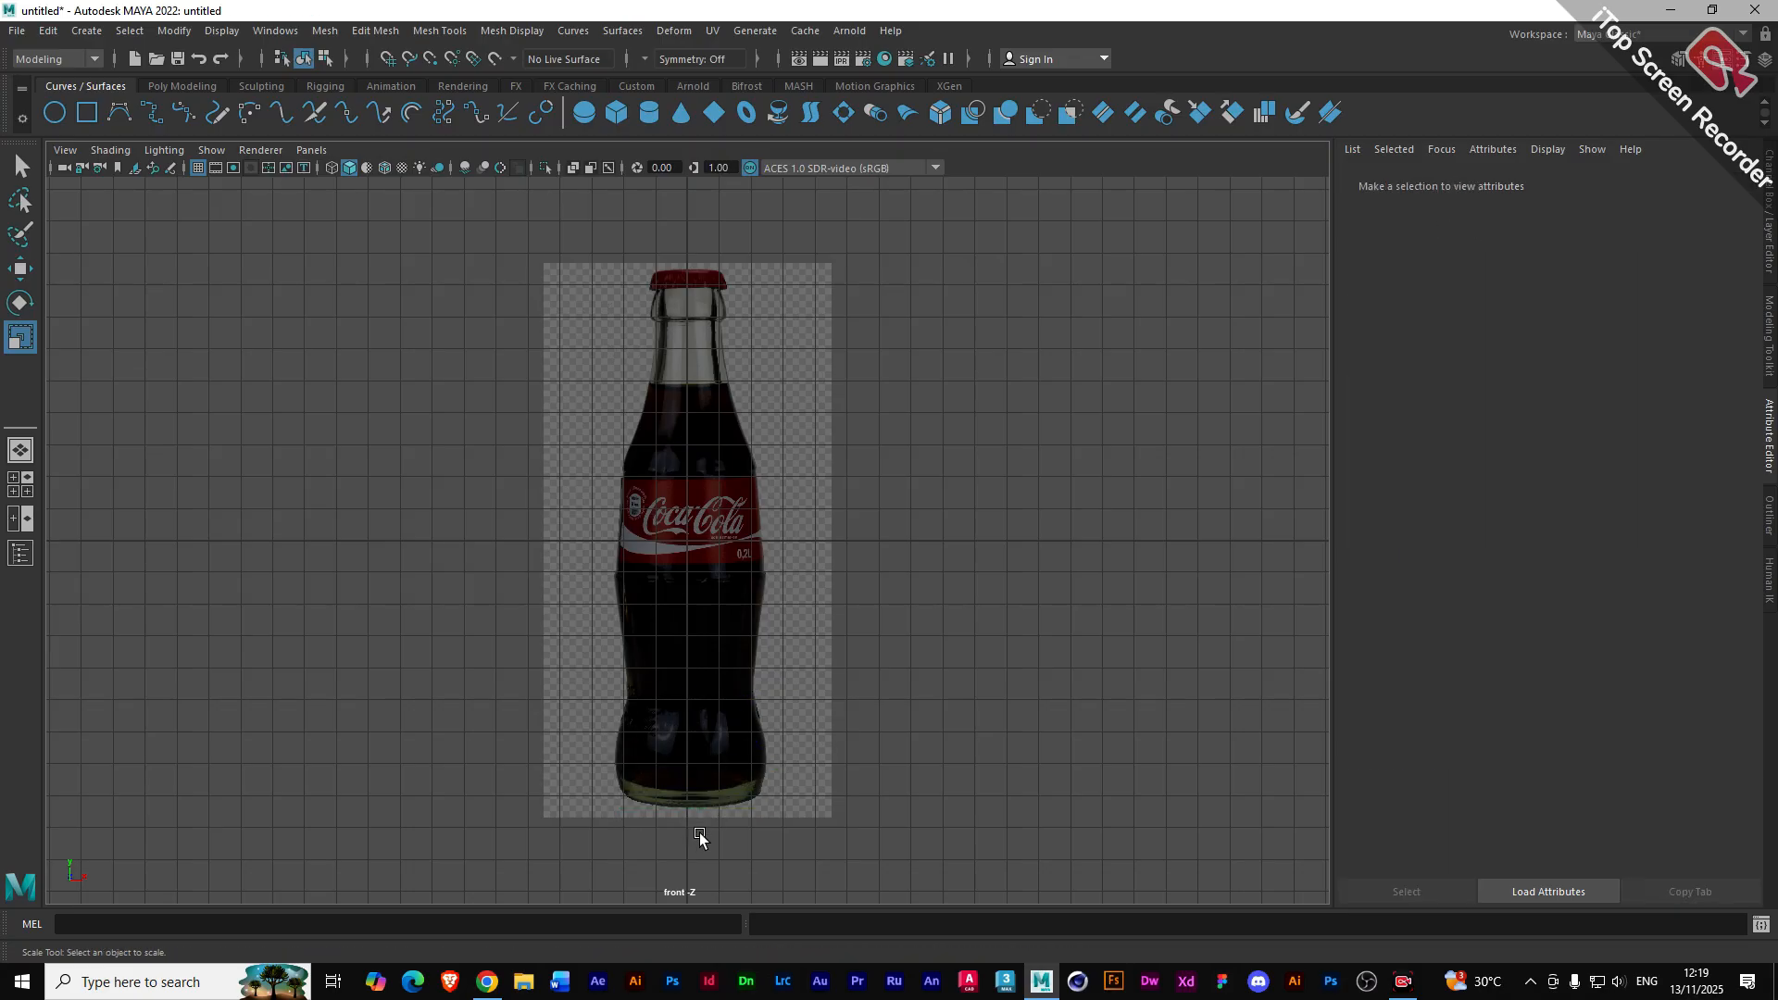
- Create a new NURBS circle, move it down to the bottle's bottom edge and scale it uniformly to about 2.09
left_click(54, 113)
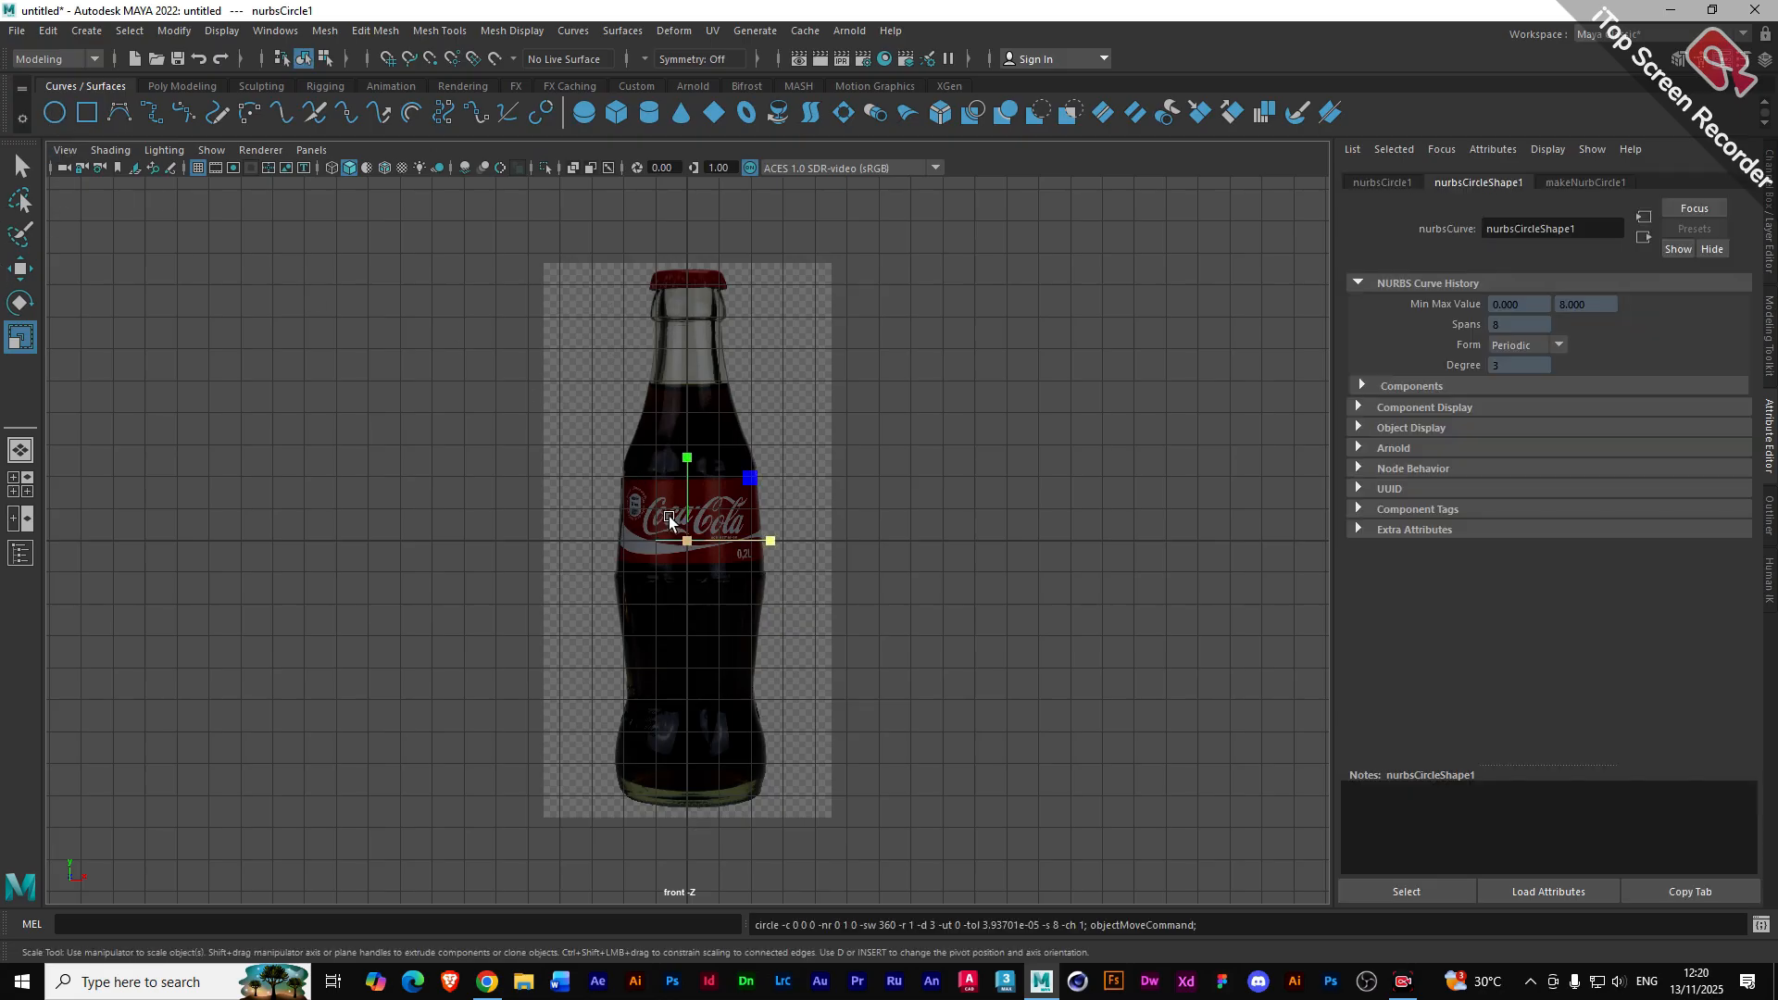
key("w")
left_click_drag(690, 463, 681, 713)
key("r")
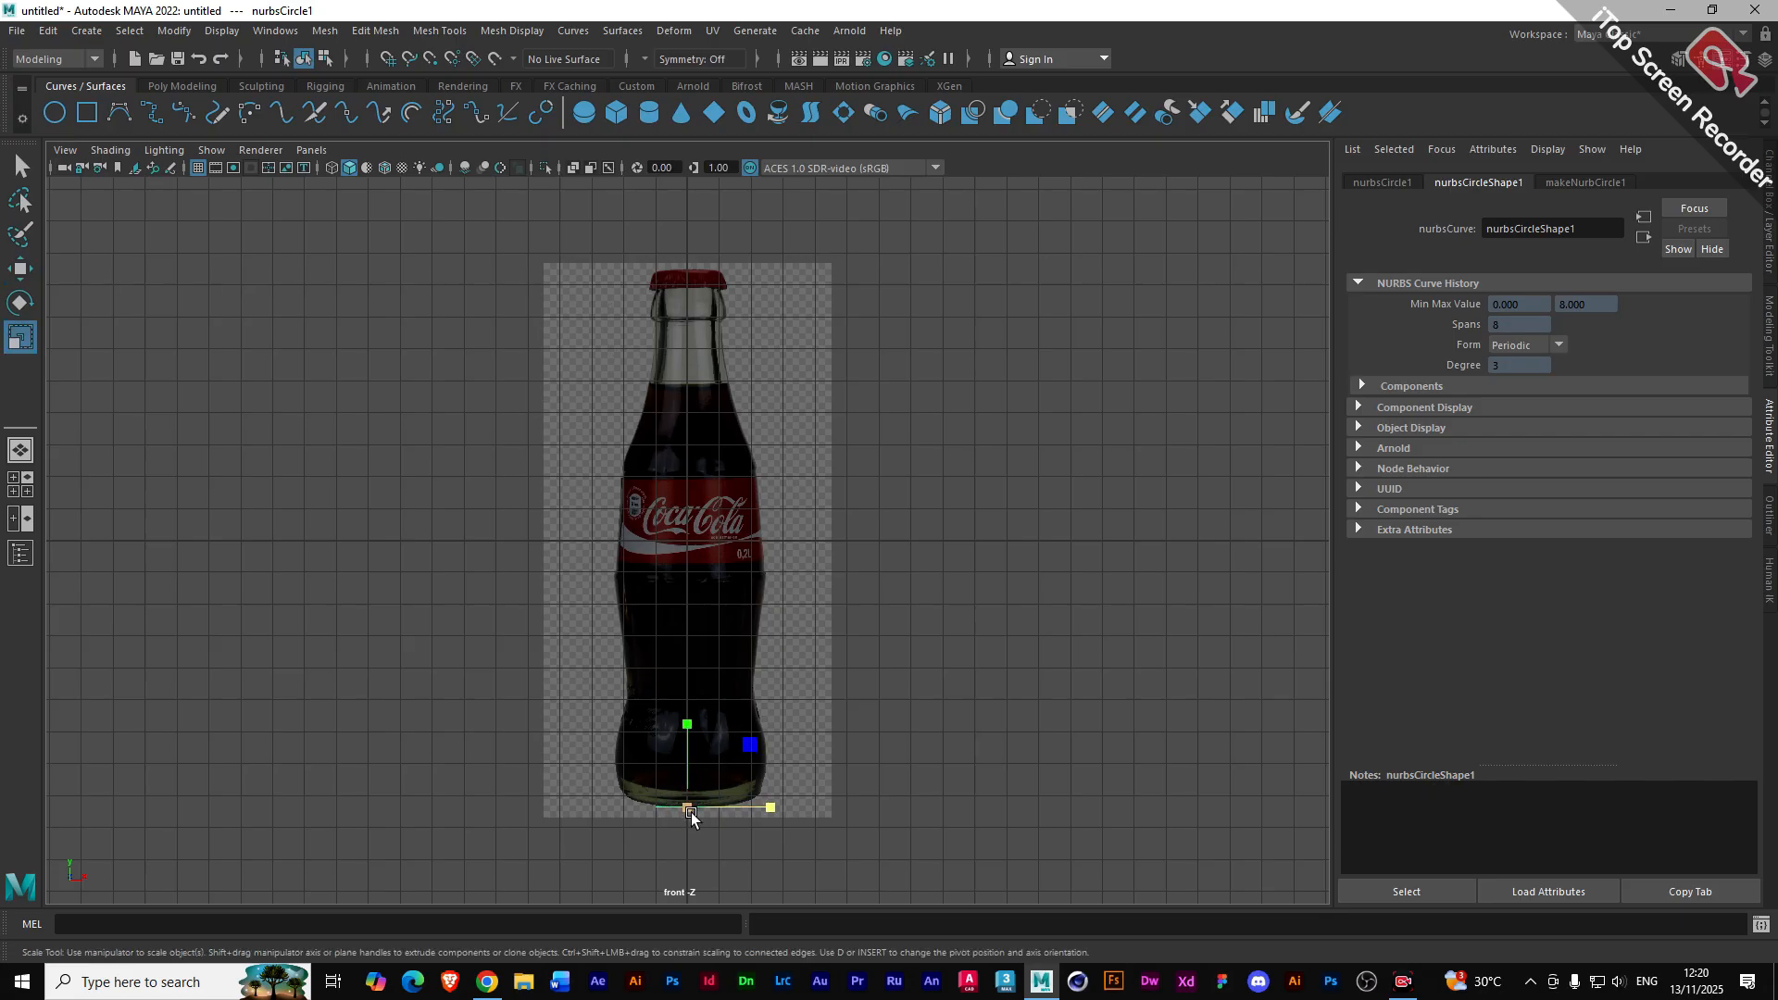
left_click_drag(691, 808, 737, 813)
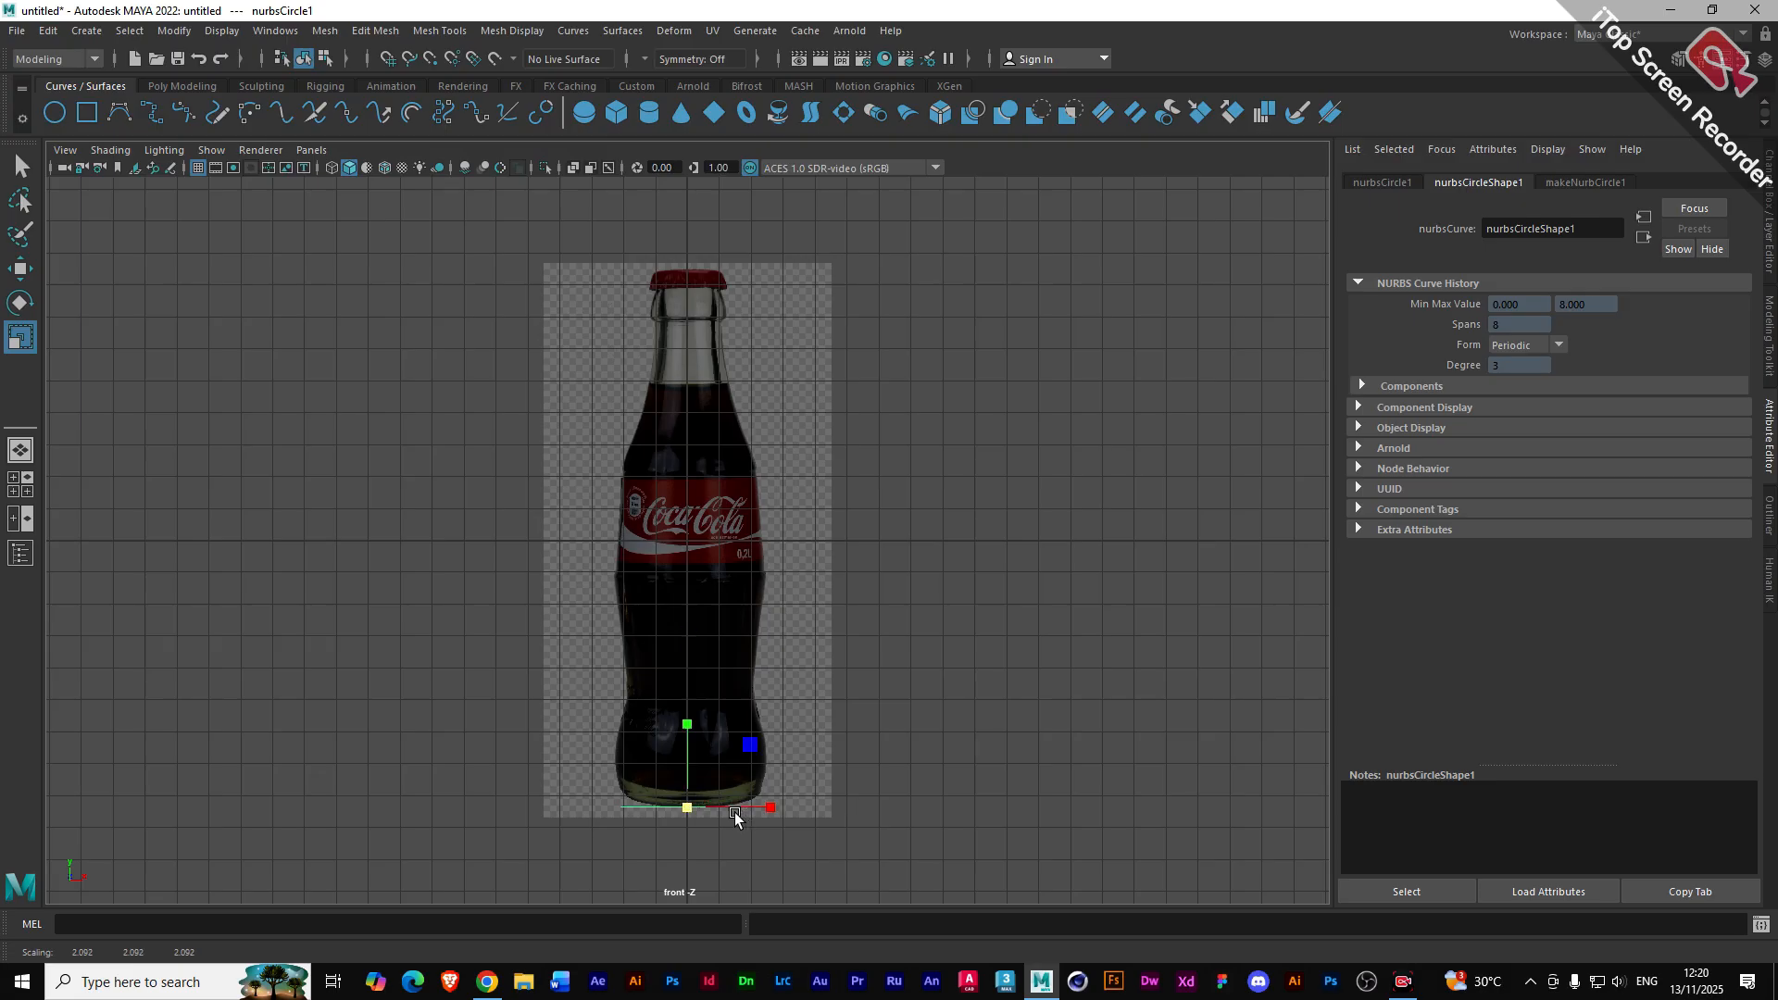
- Create a second circle, place it slightly above the bottom one and scale it uniformly to about 2.13 to match the outline
left_click(63, 111)
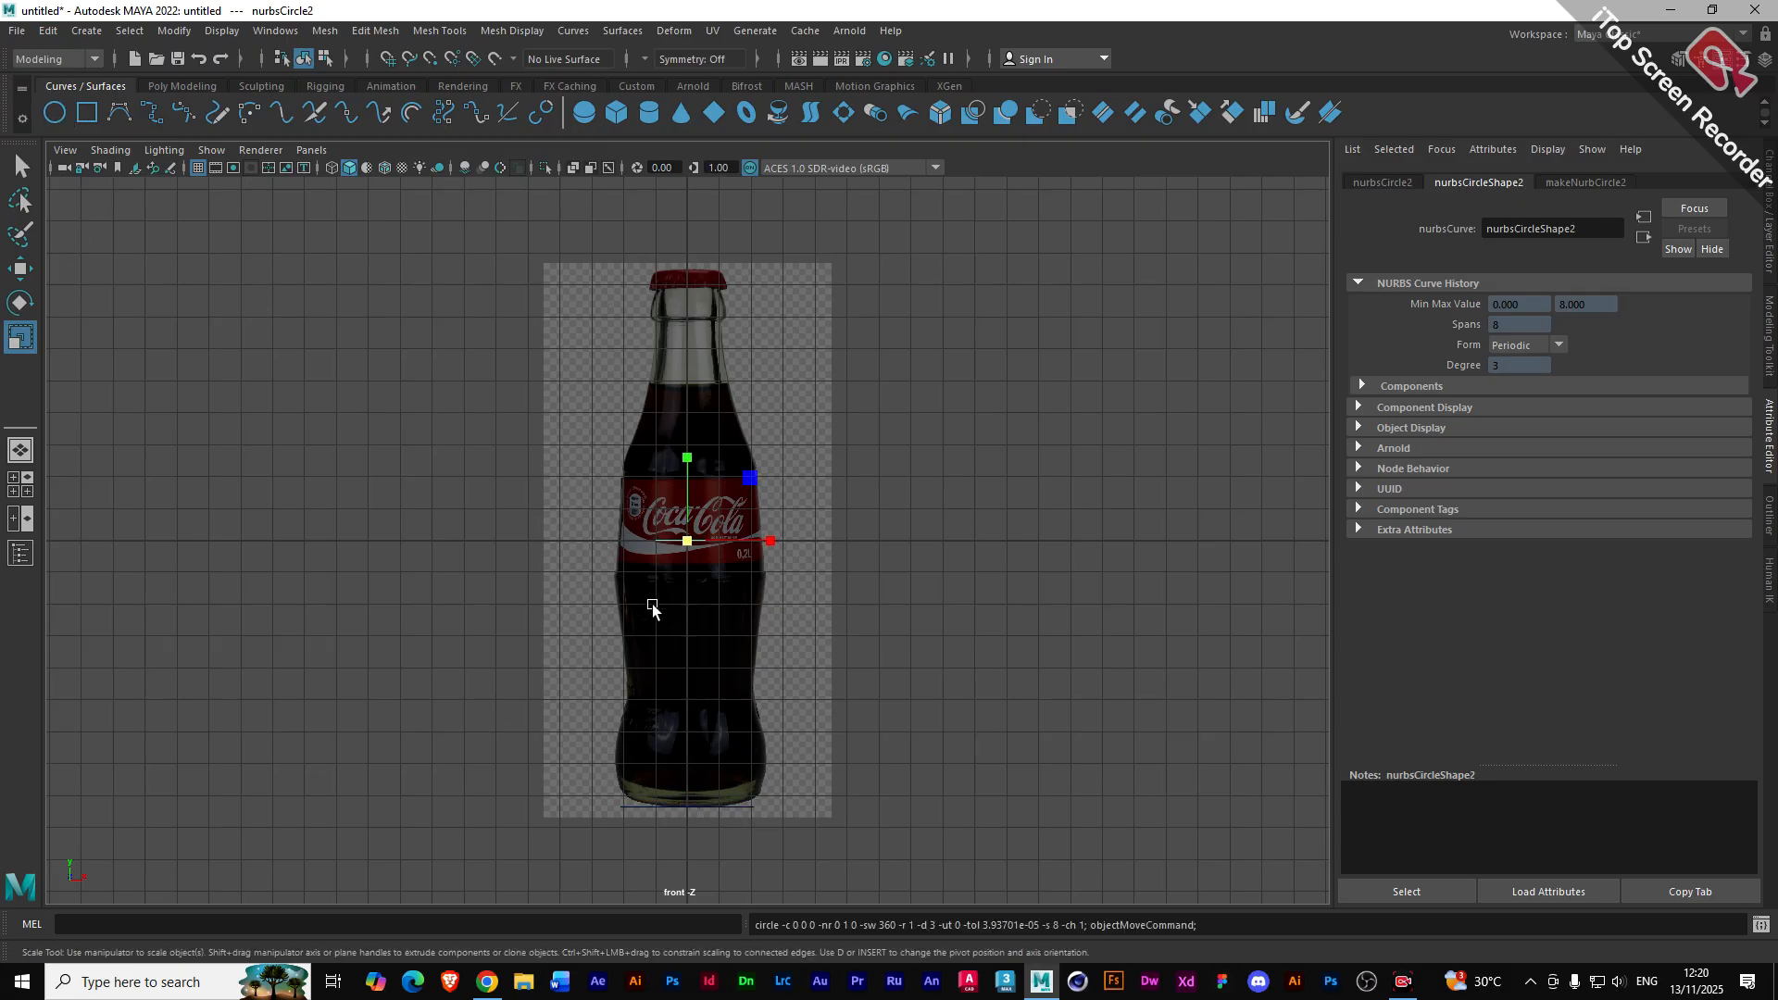
key("w")
left_click_drag(691, 481, 679, 699)
key("r")
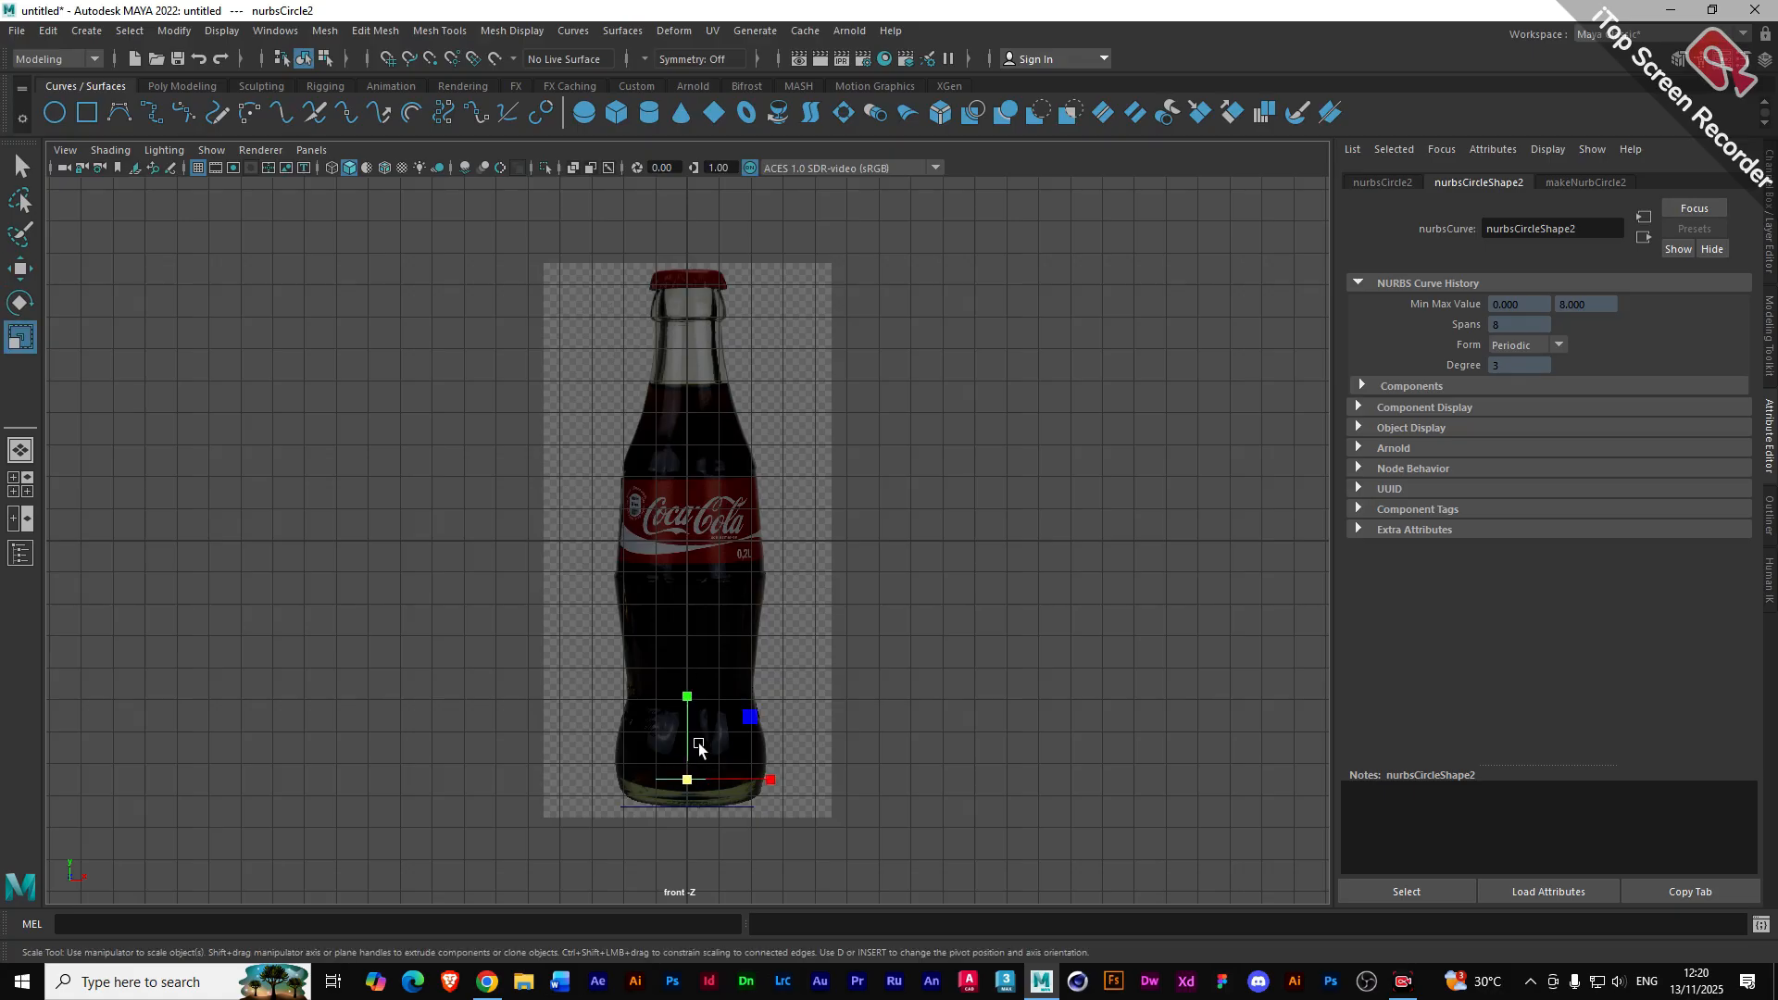
left_click_drag(687, 781, 742, 790)
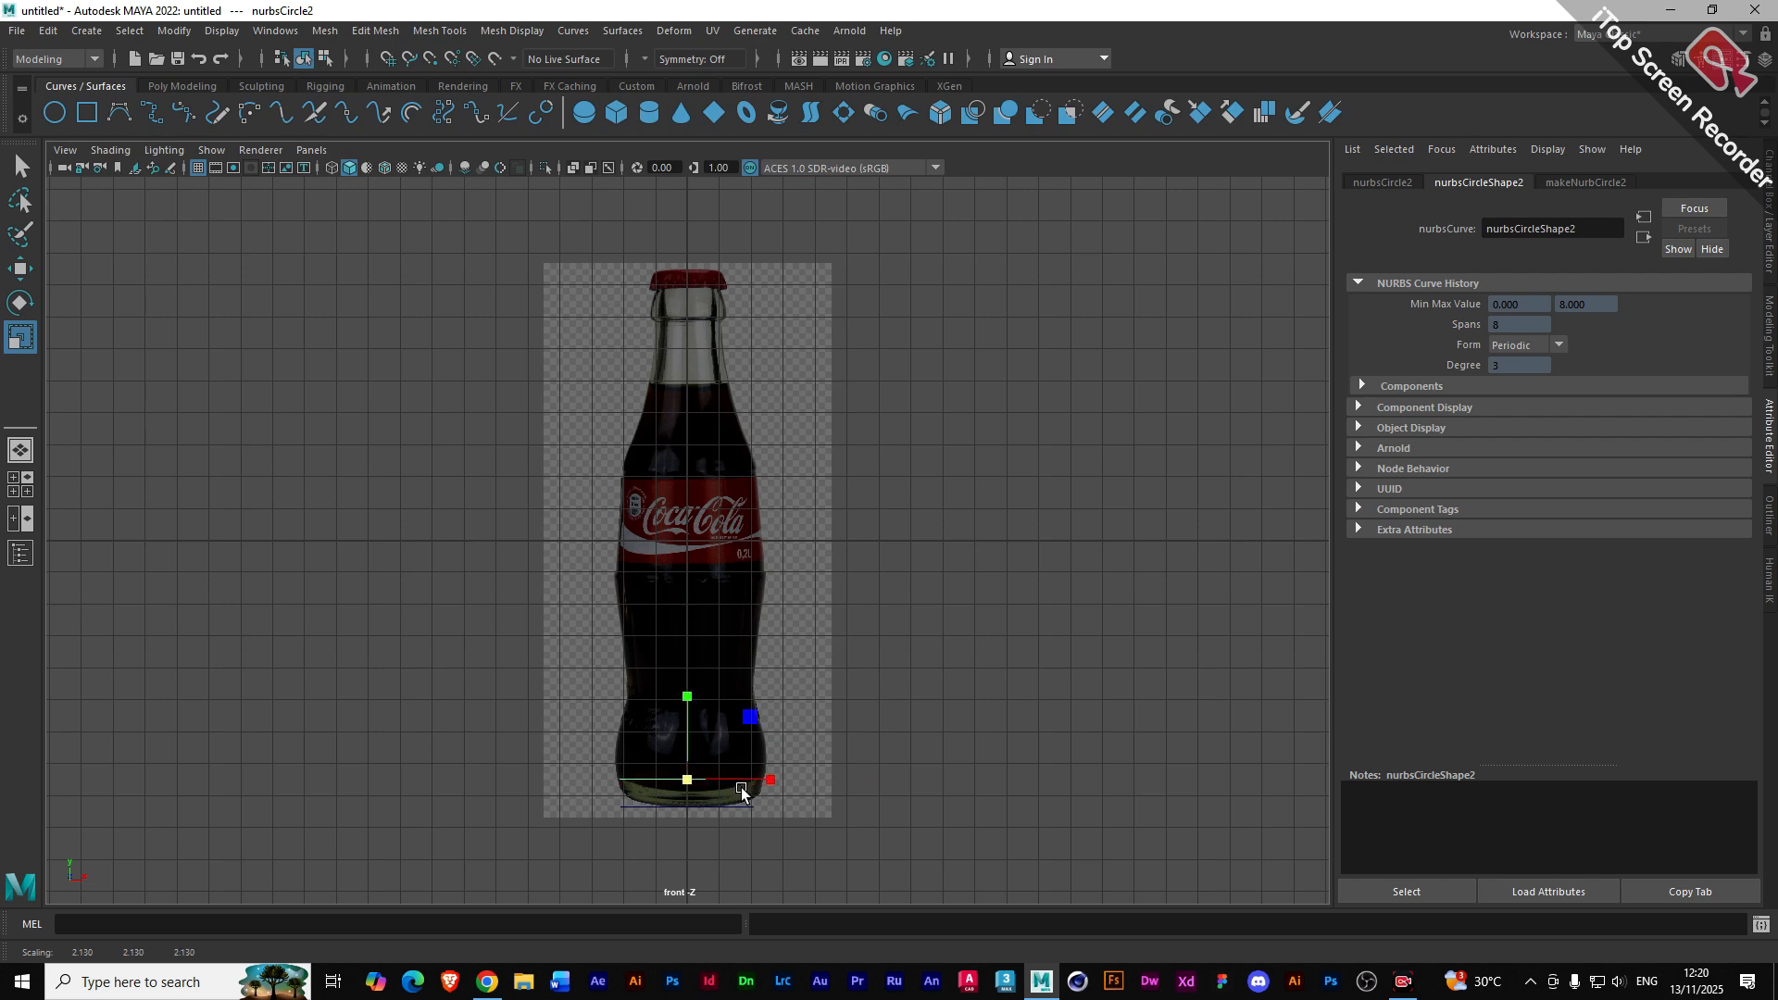
- Create a third circle, move it down to about Y -6.59 in the lower bulge and scale it uniformly to about 2.20
left_click(58, 120)
key("w")
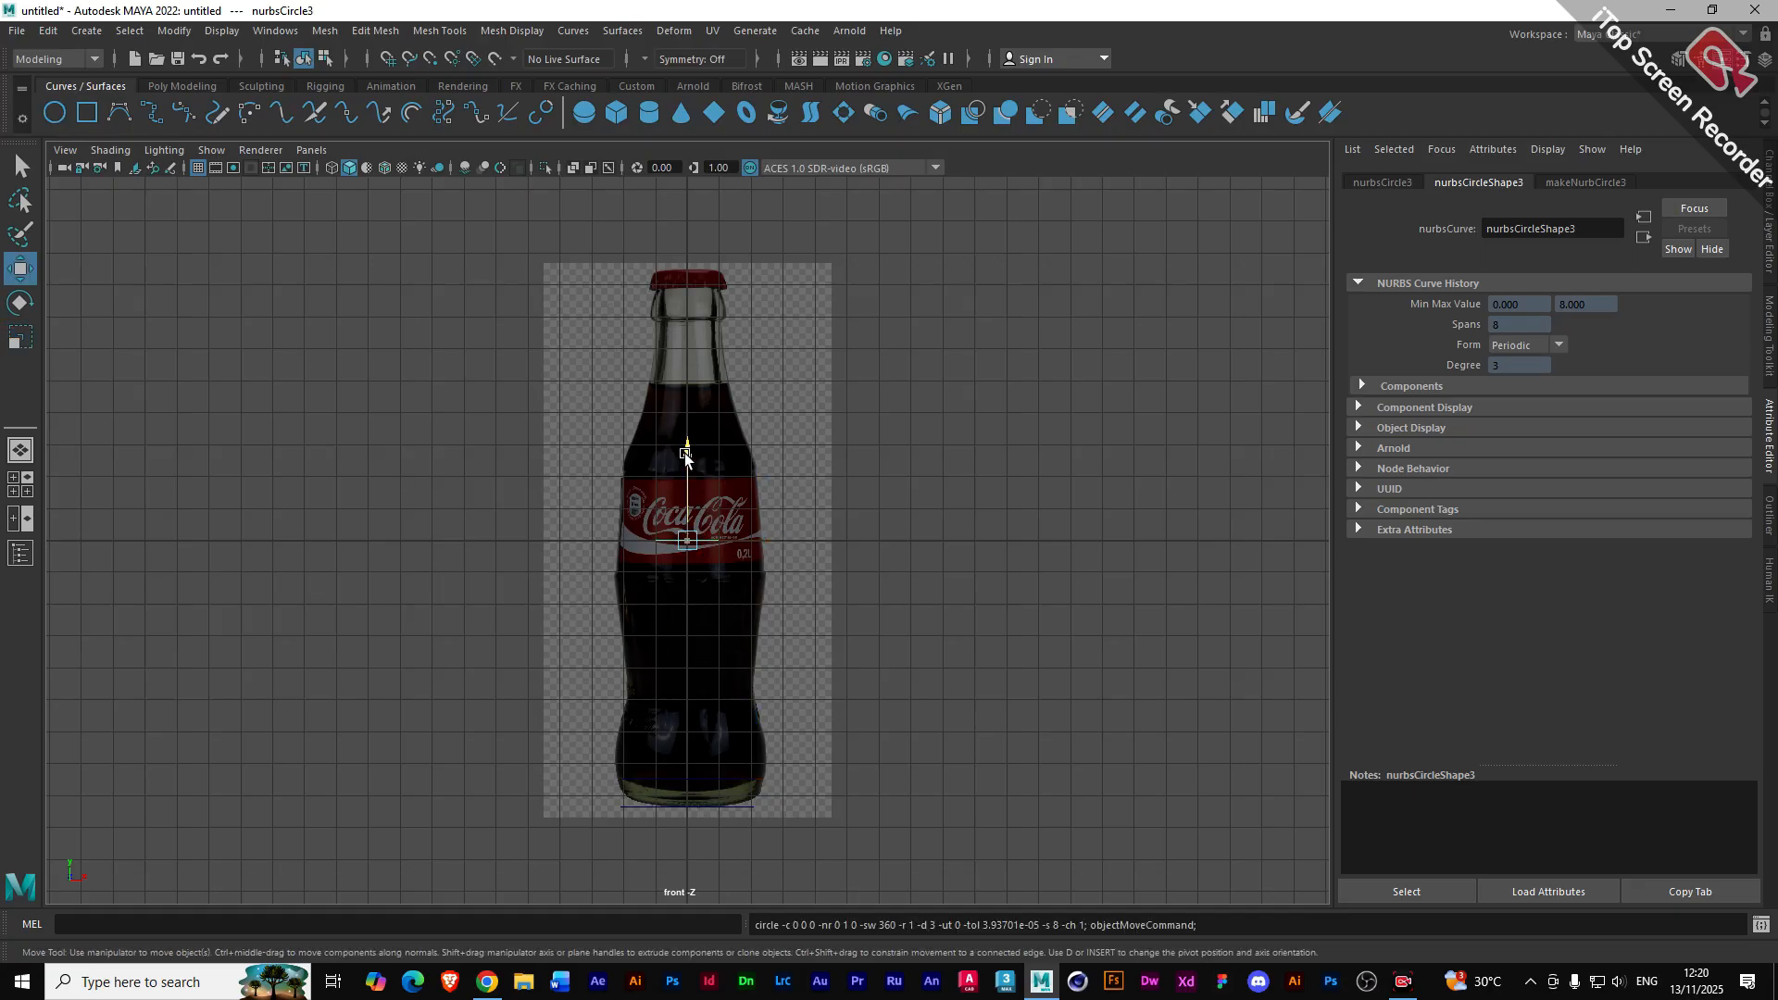
left_click_drag(686, 446, 666, 667)
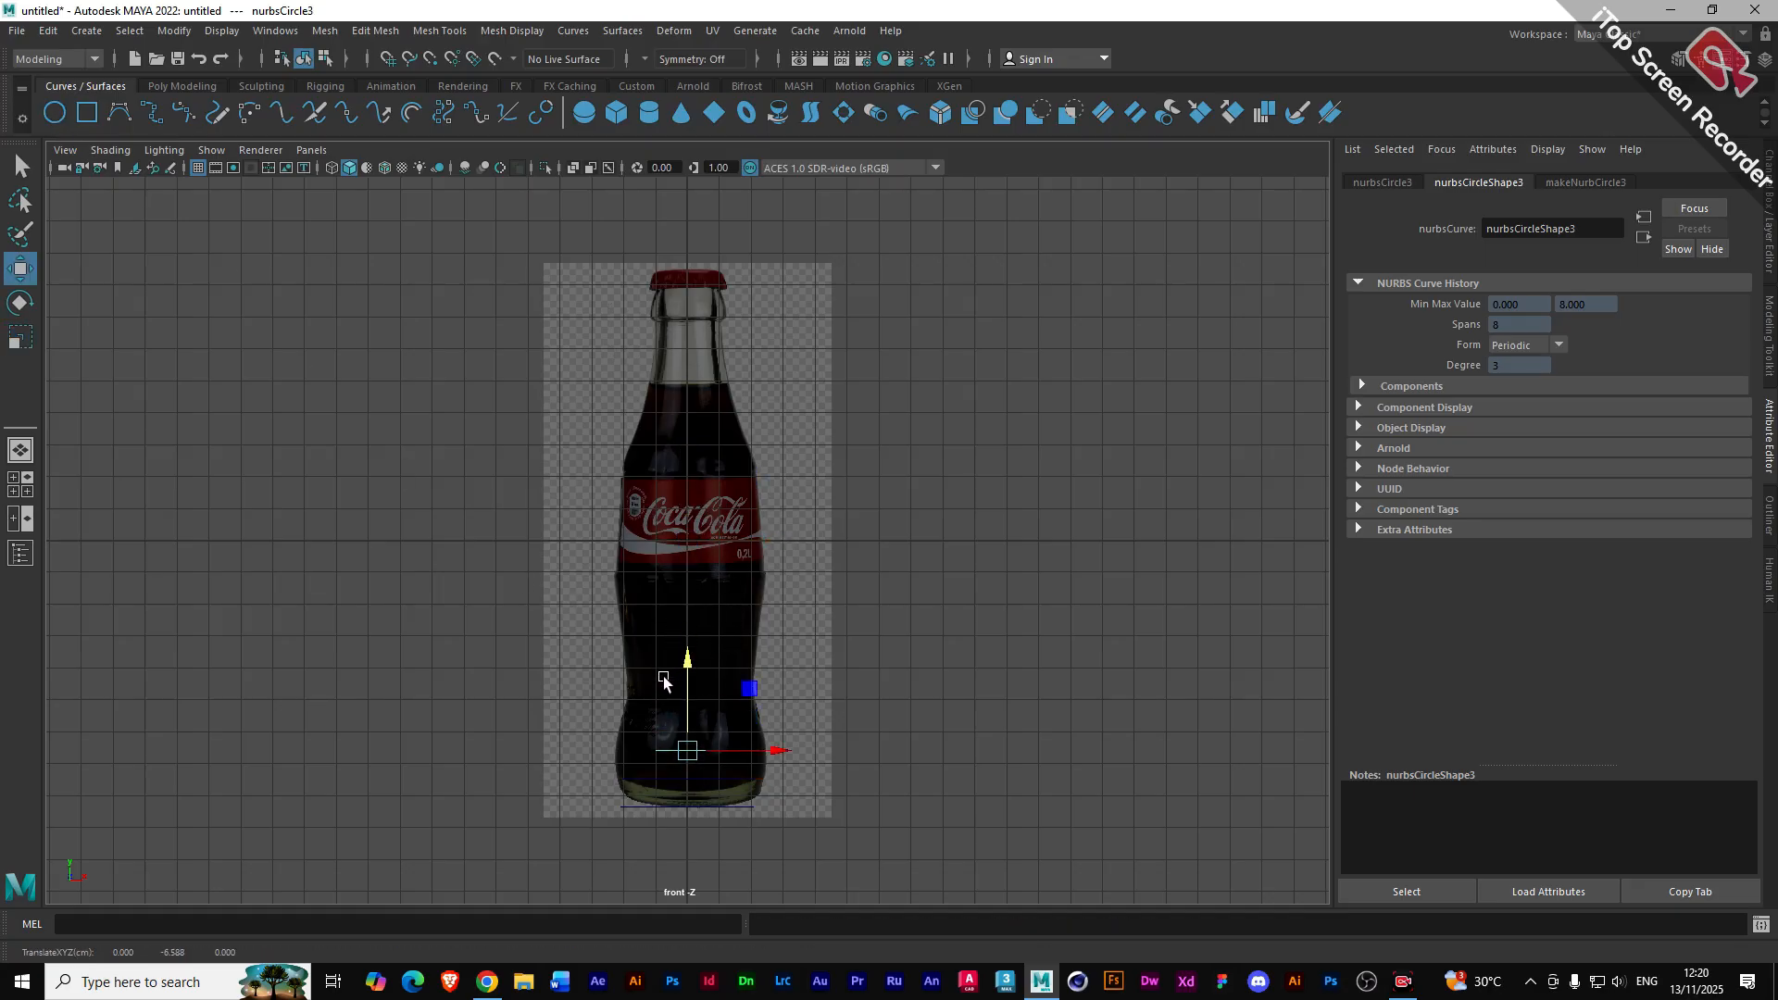
key("r")
left_click_drag(687, 751, 747, 764)
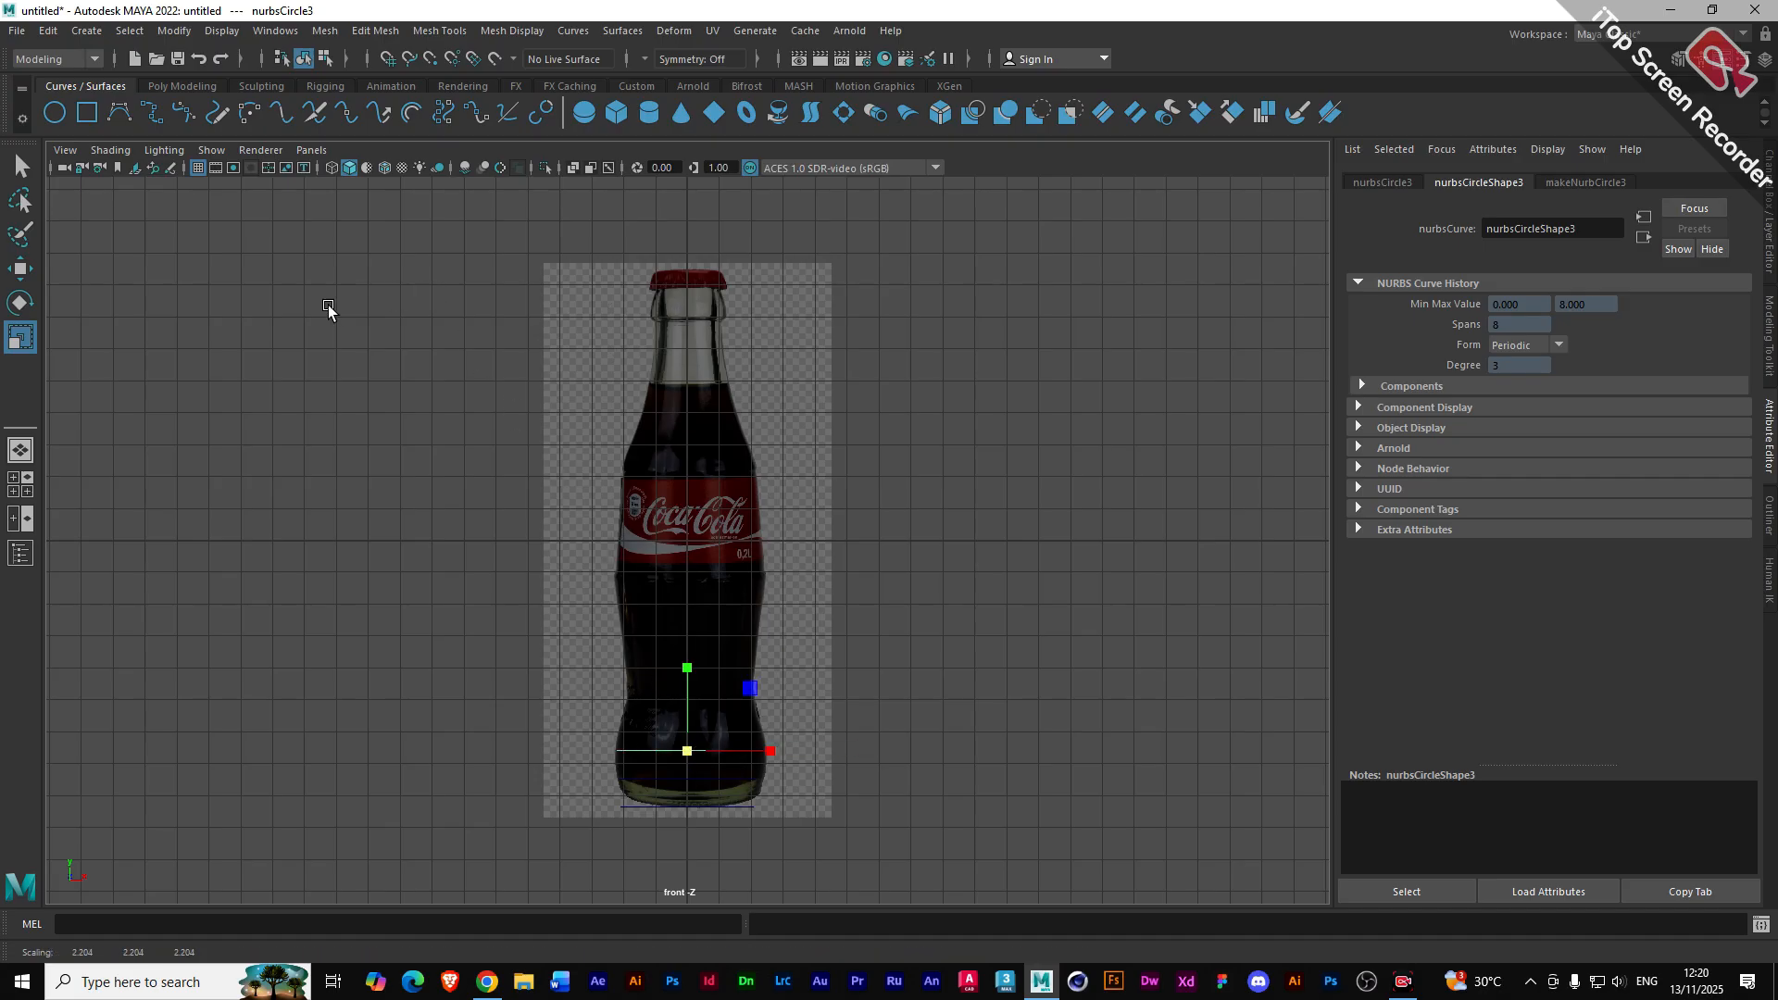
- Create a fourth circle, move it down to the narrowing above the lower bulge and scale it uniformly to about 1.85
left_click(54, 112)
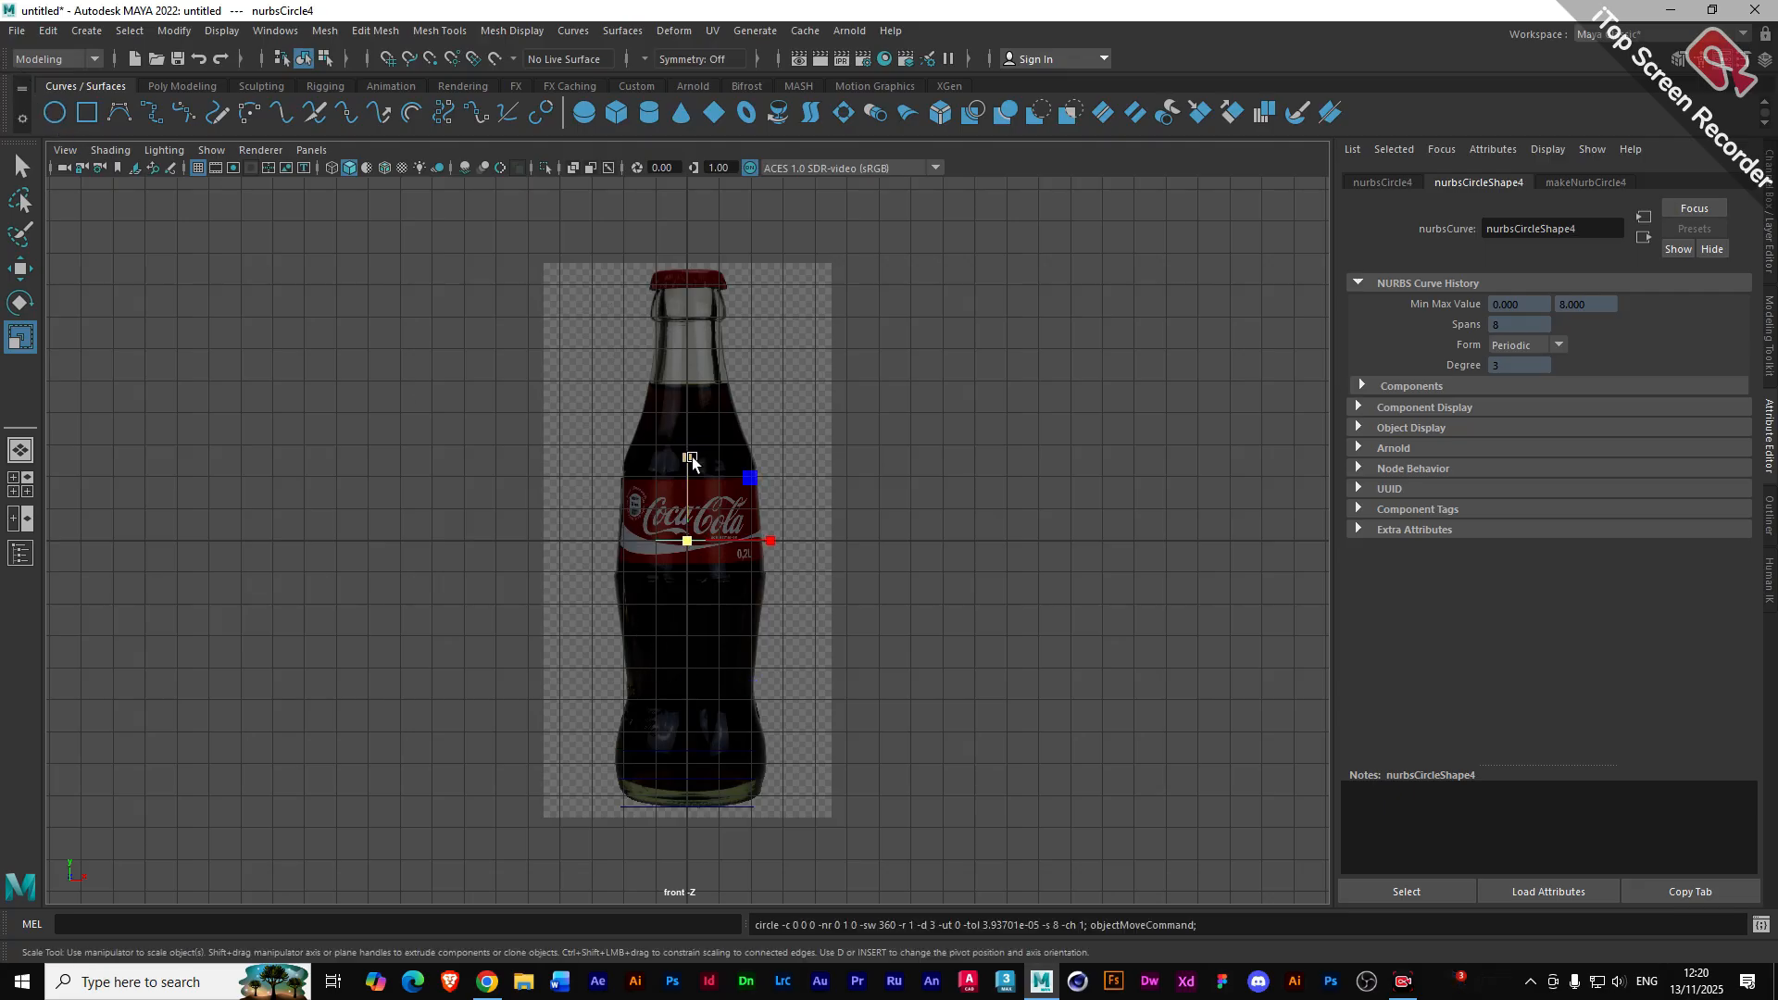
key("w")
left_click_drag(692, 457, 686, 612)
key("r")
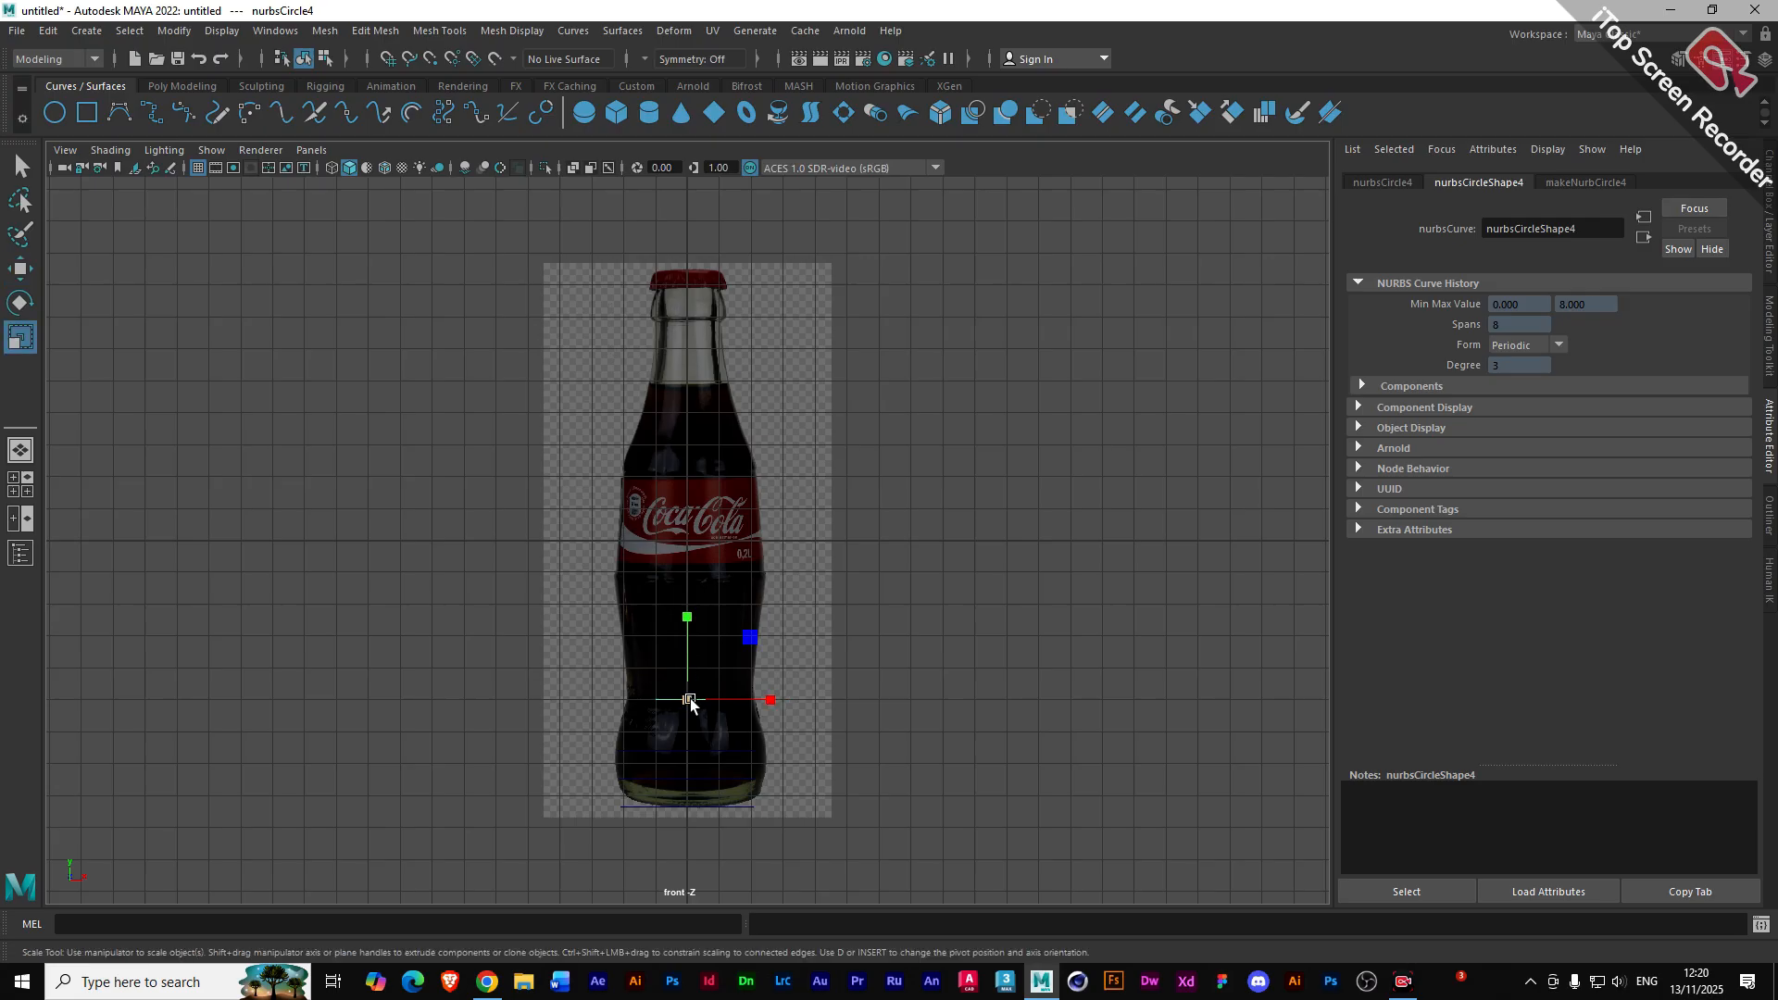
left_click_drag(688, 701, 731, 711)
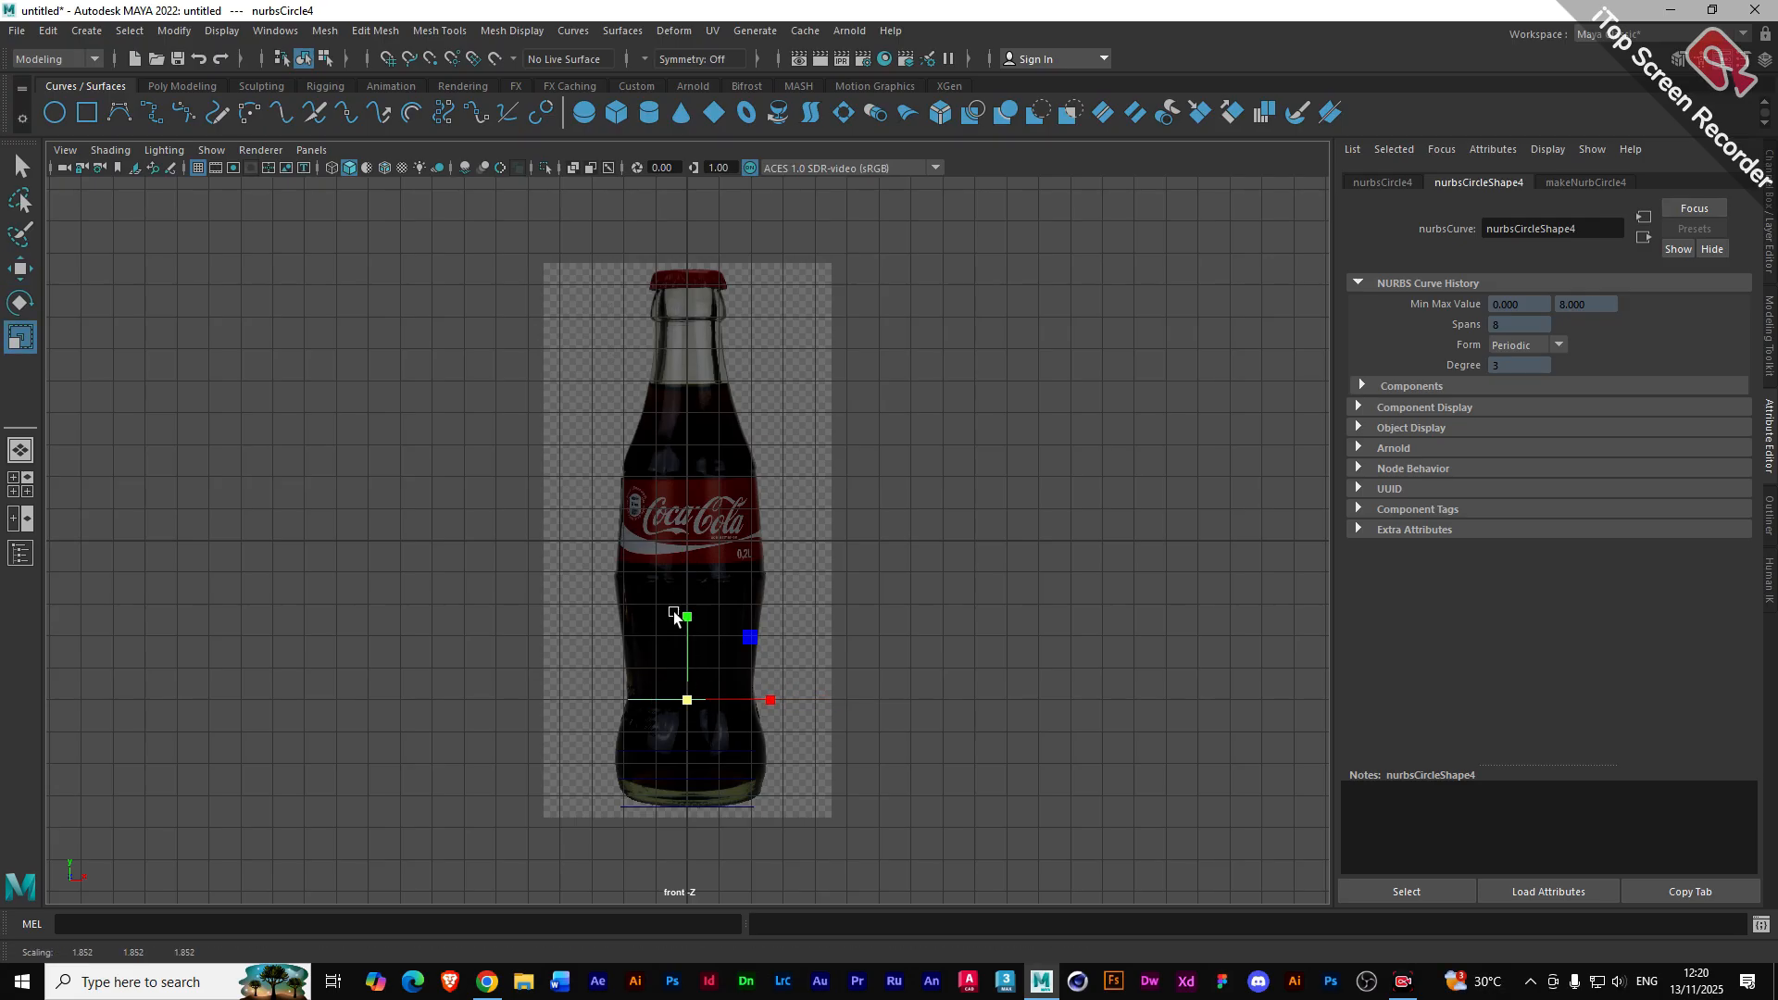
- Create a fifth circle, move it down to about Y -4.03 and scale it uniformly to about 1.89
left_click(56, 113)
key("w")
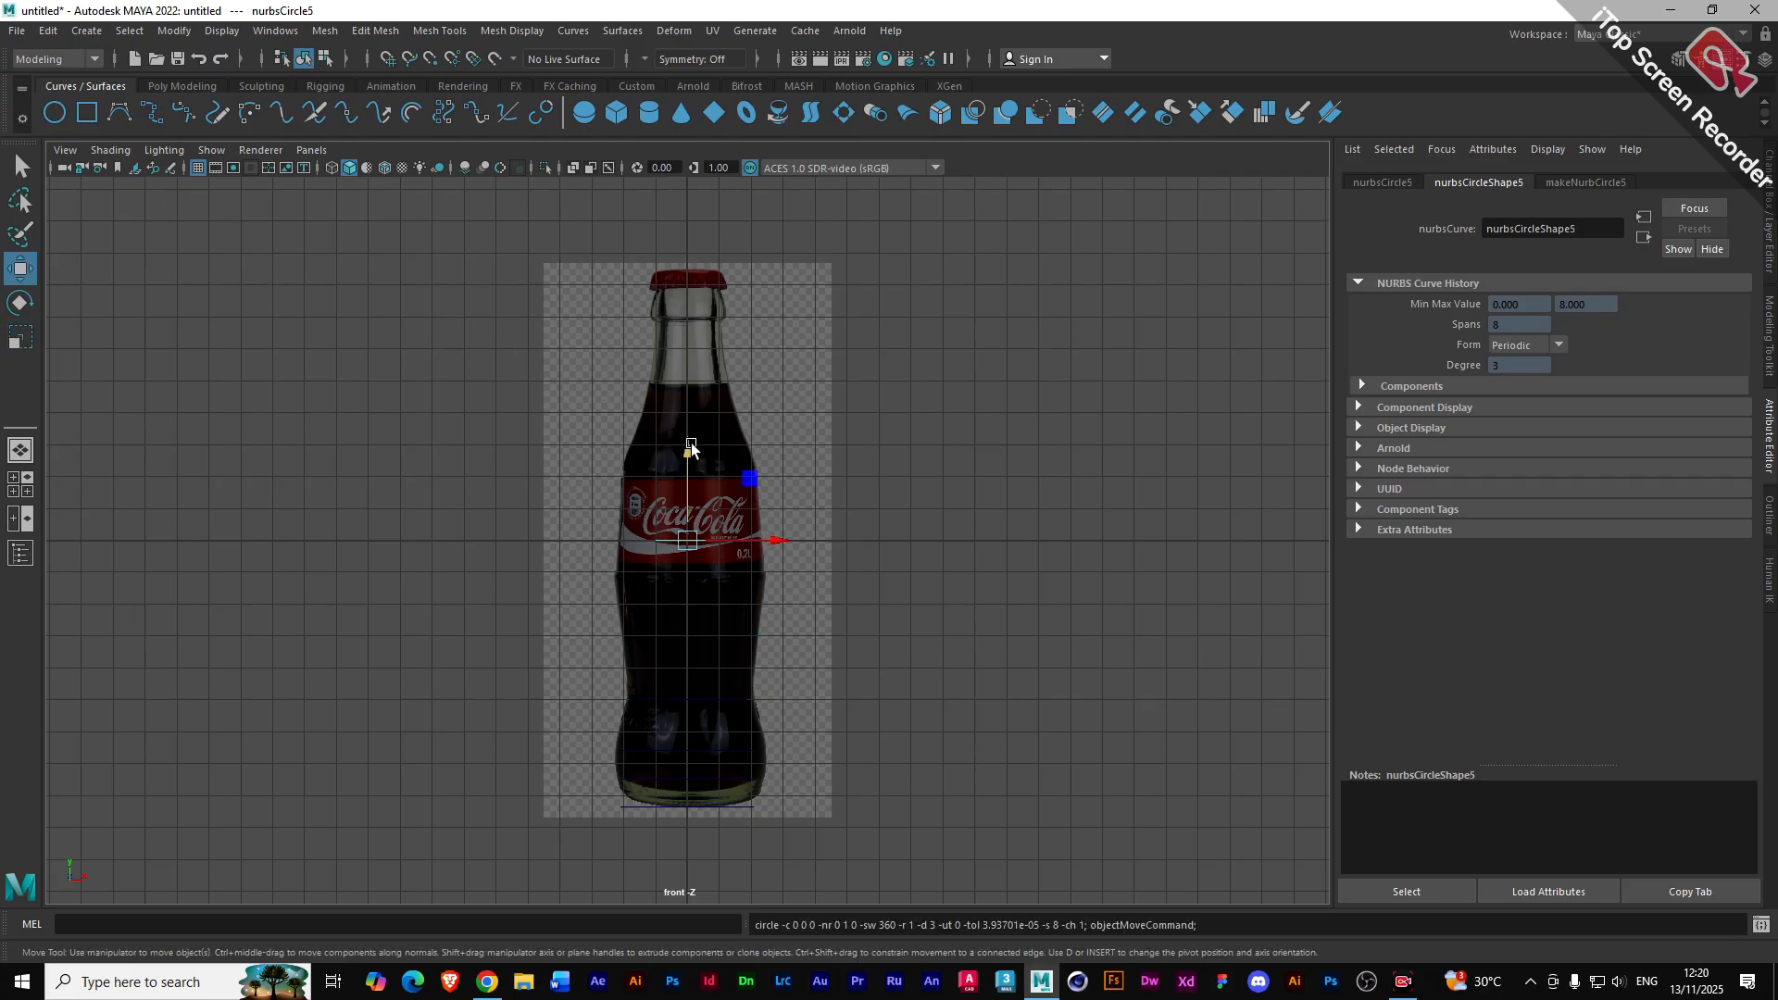
left_click_drag(685, 449, 680, 579)
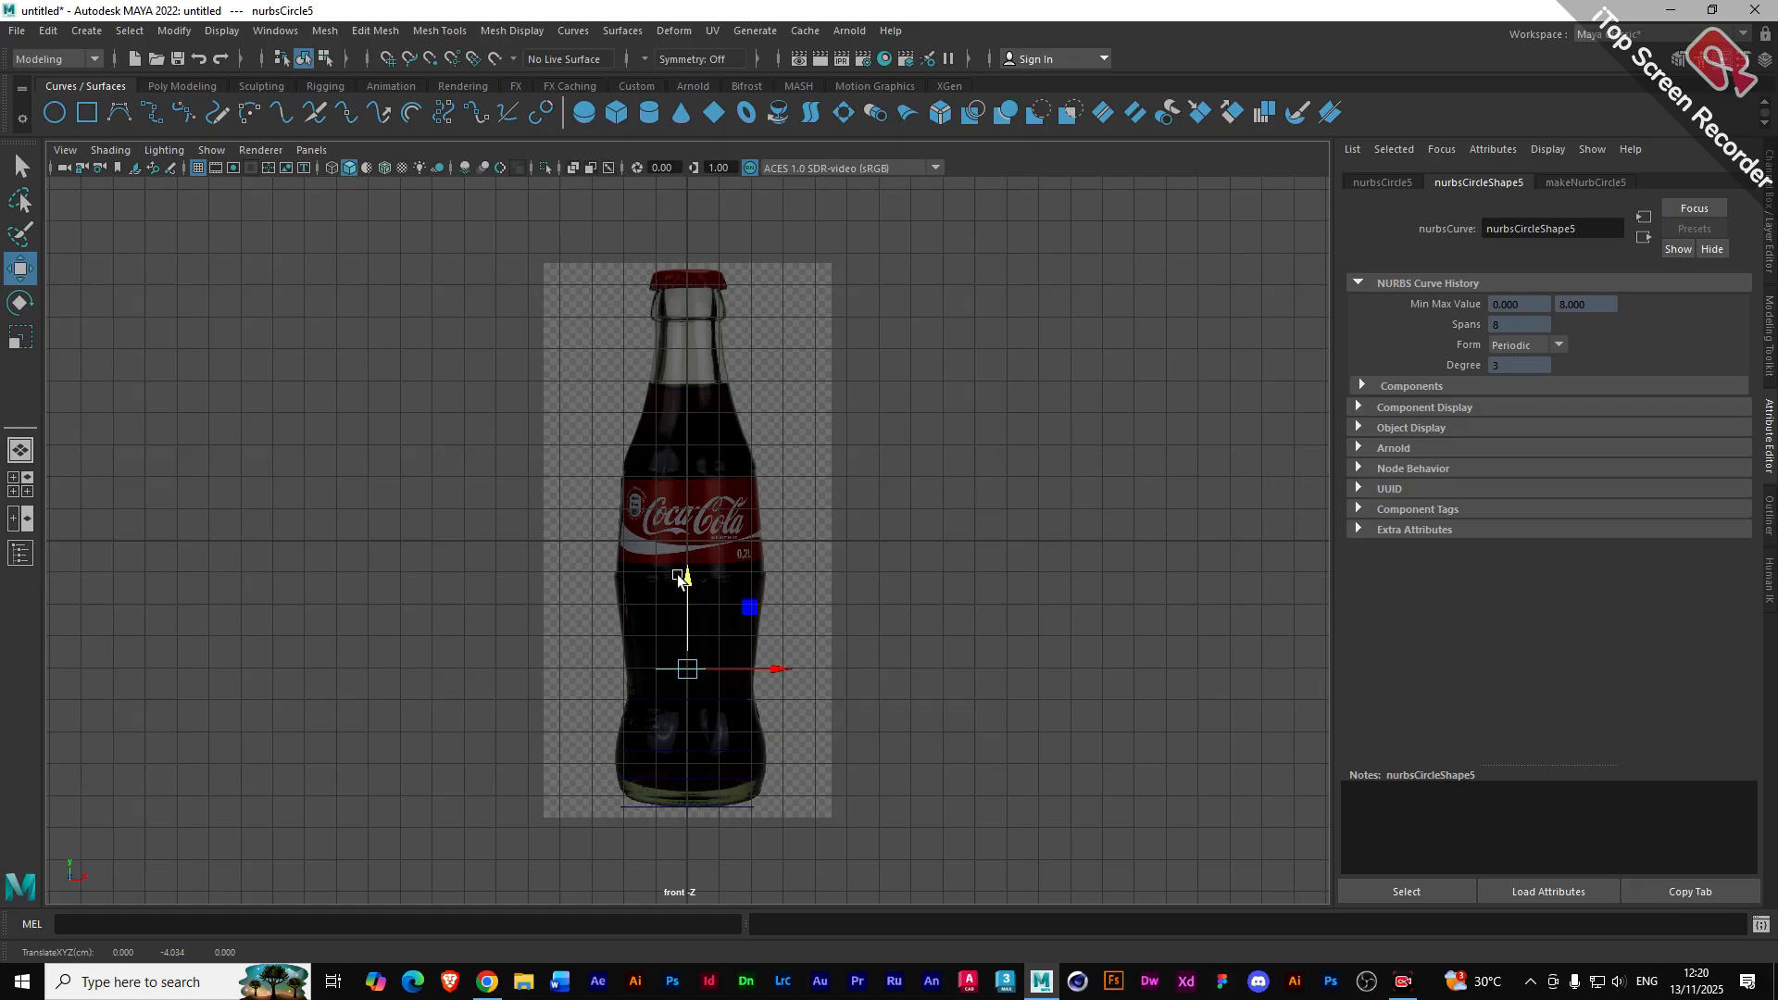
key("r")
left_click_drag(695, 675, 725, 687)
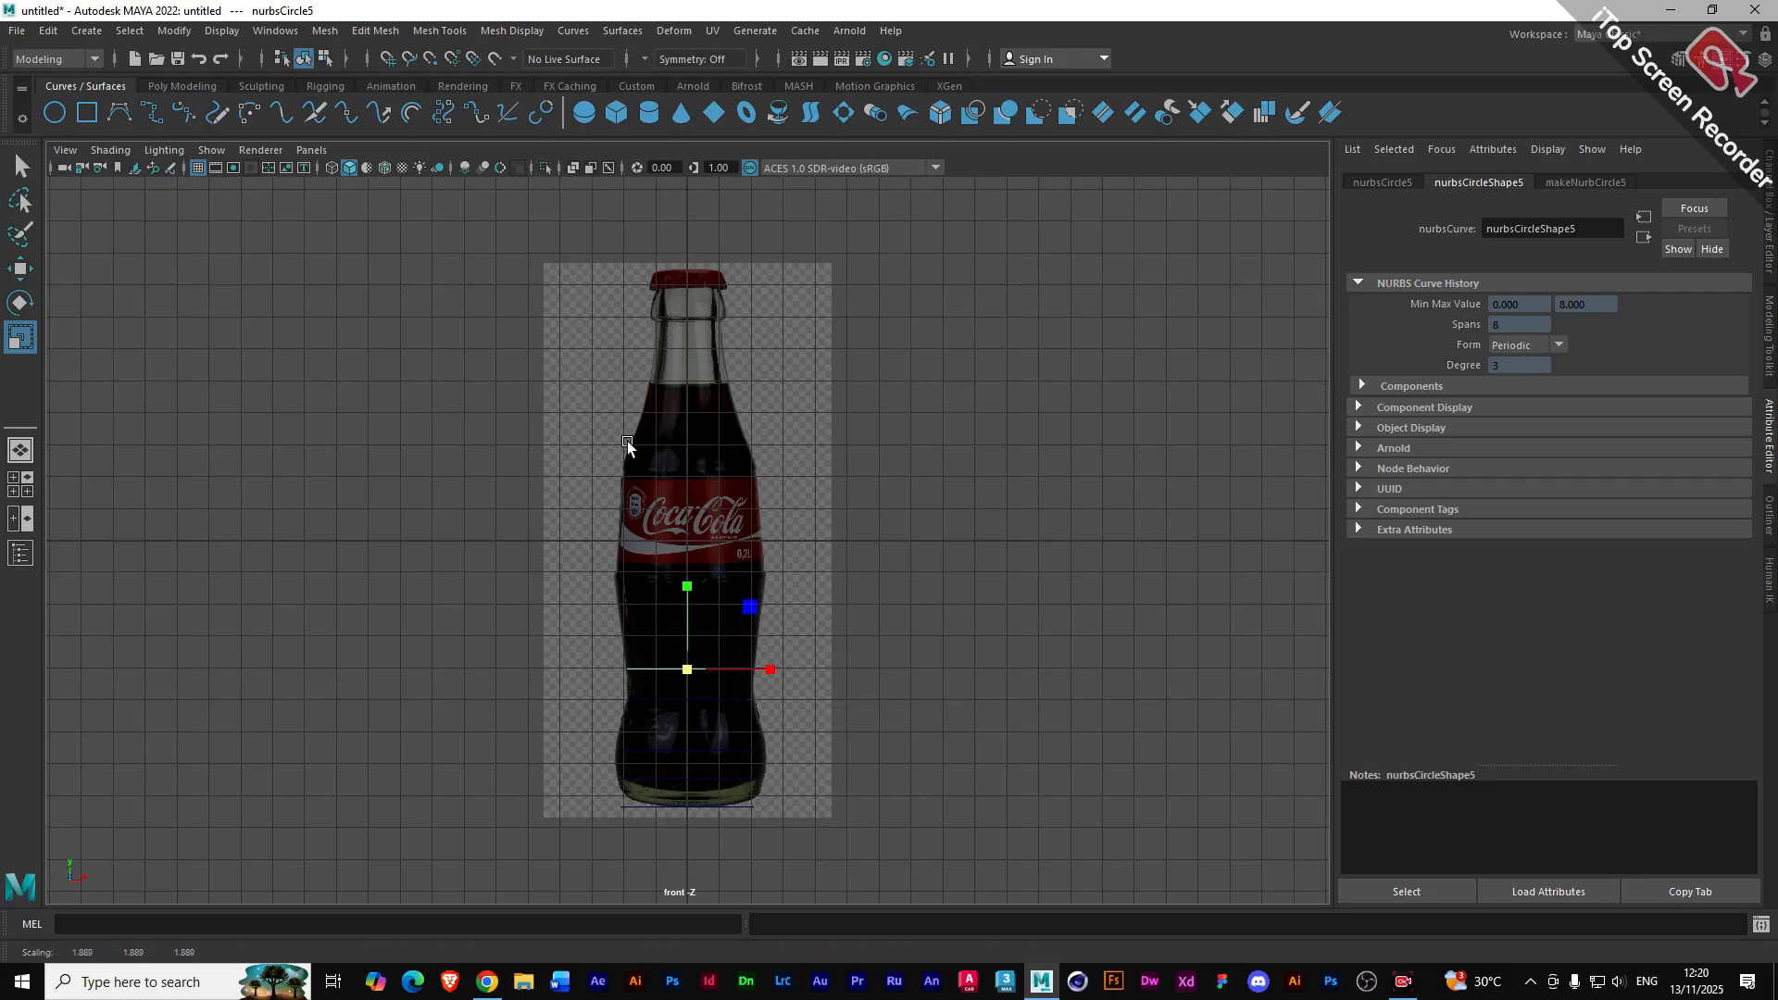
- Create a sixth circle, move it down to about Y -1.97 and scale it uniformly to about 2.19
left_click(55, 112)
key("w")
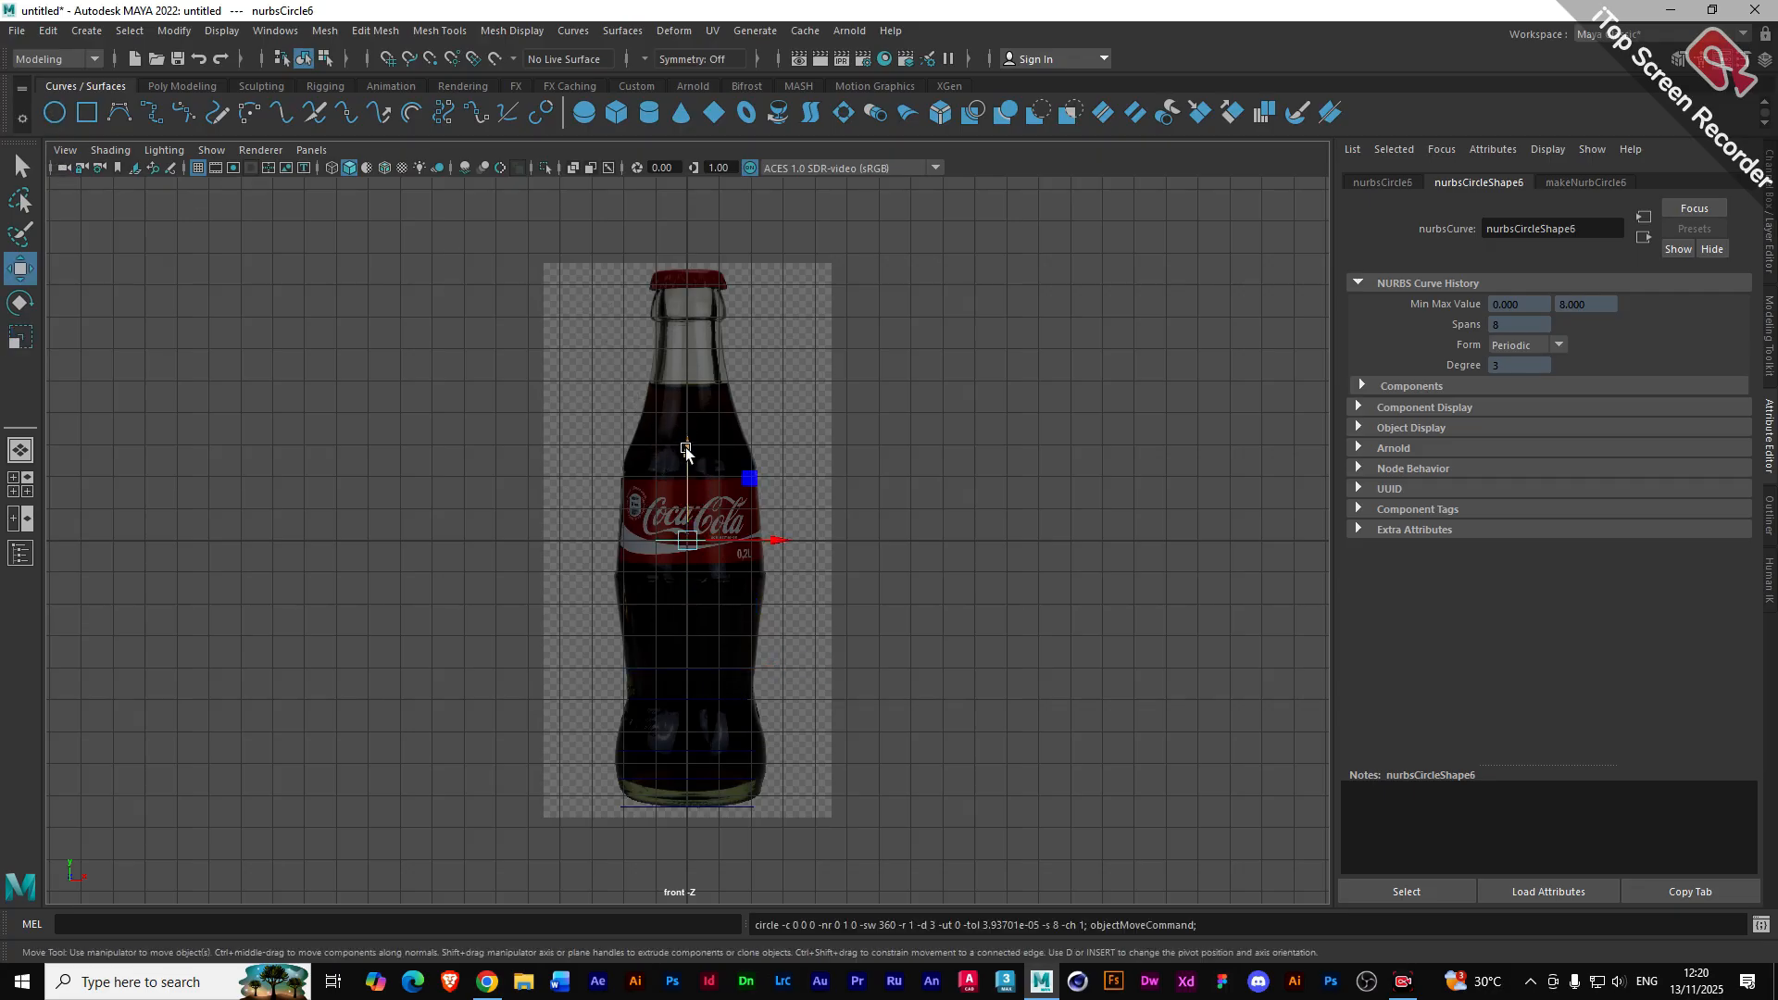
left_click_drag(688, 429, 682, 517)
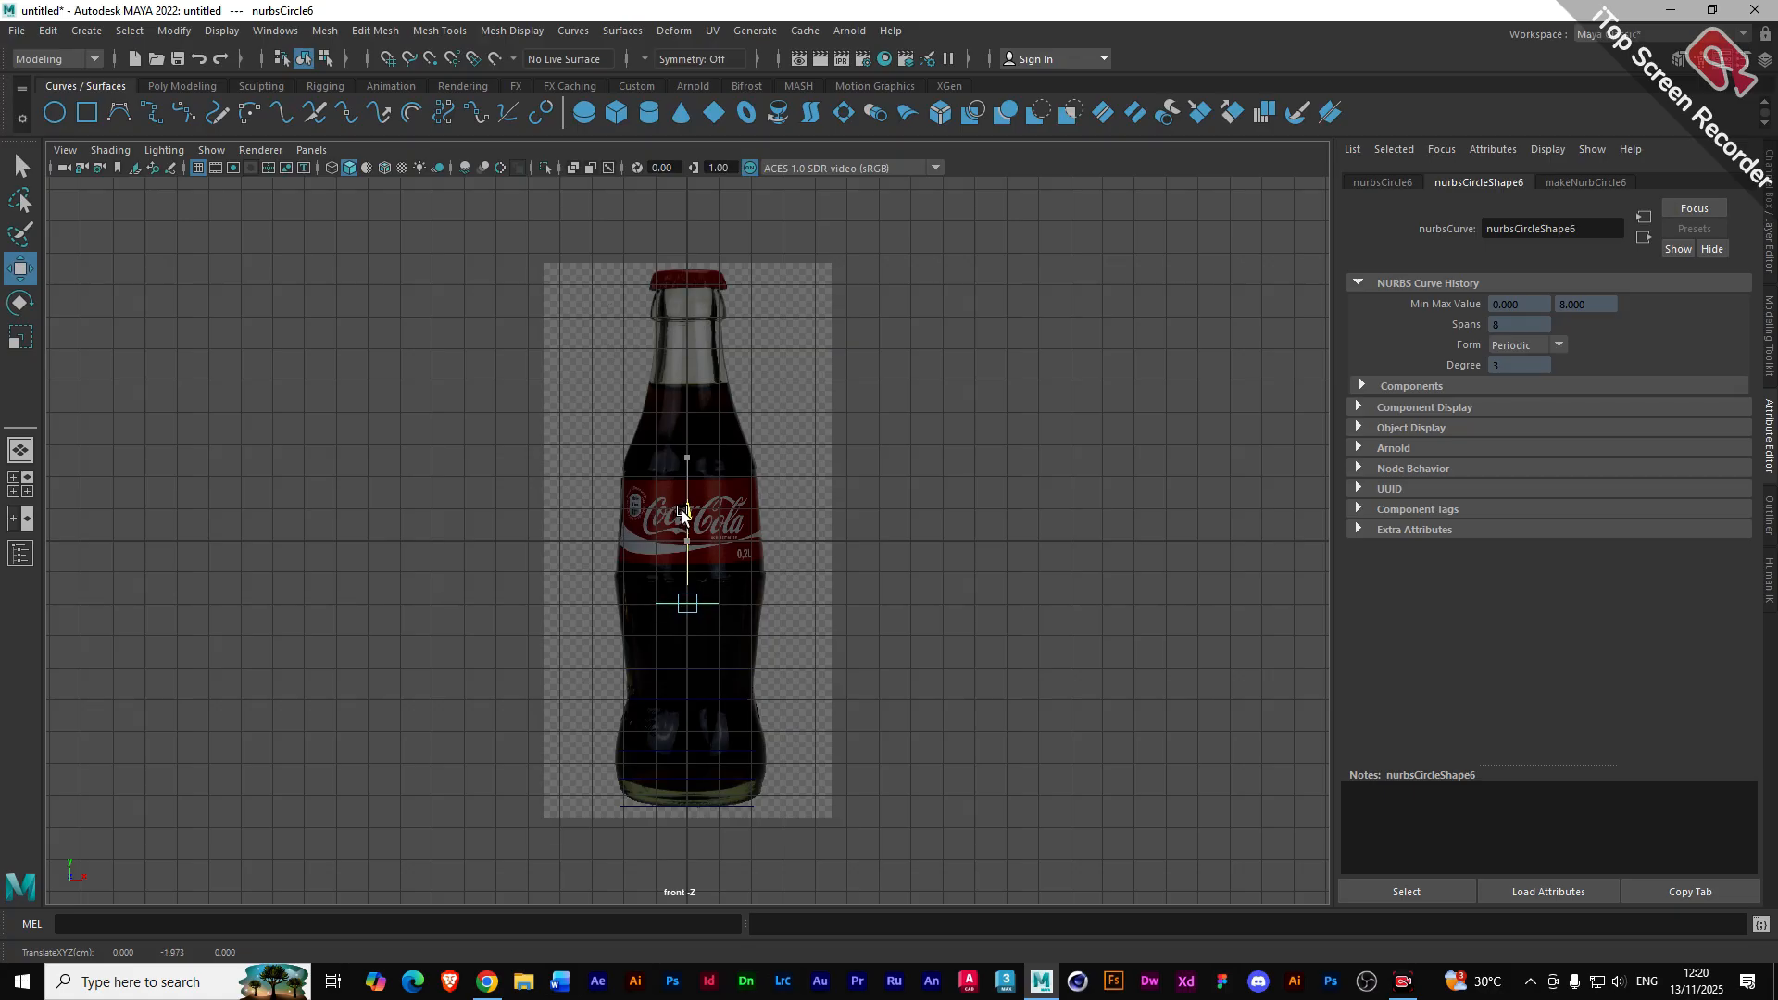
key("r")
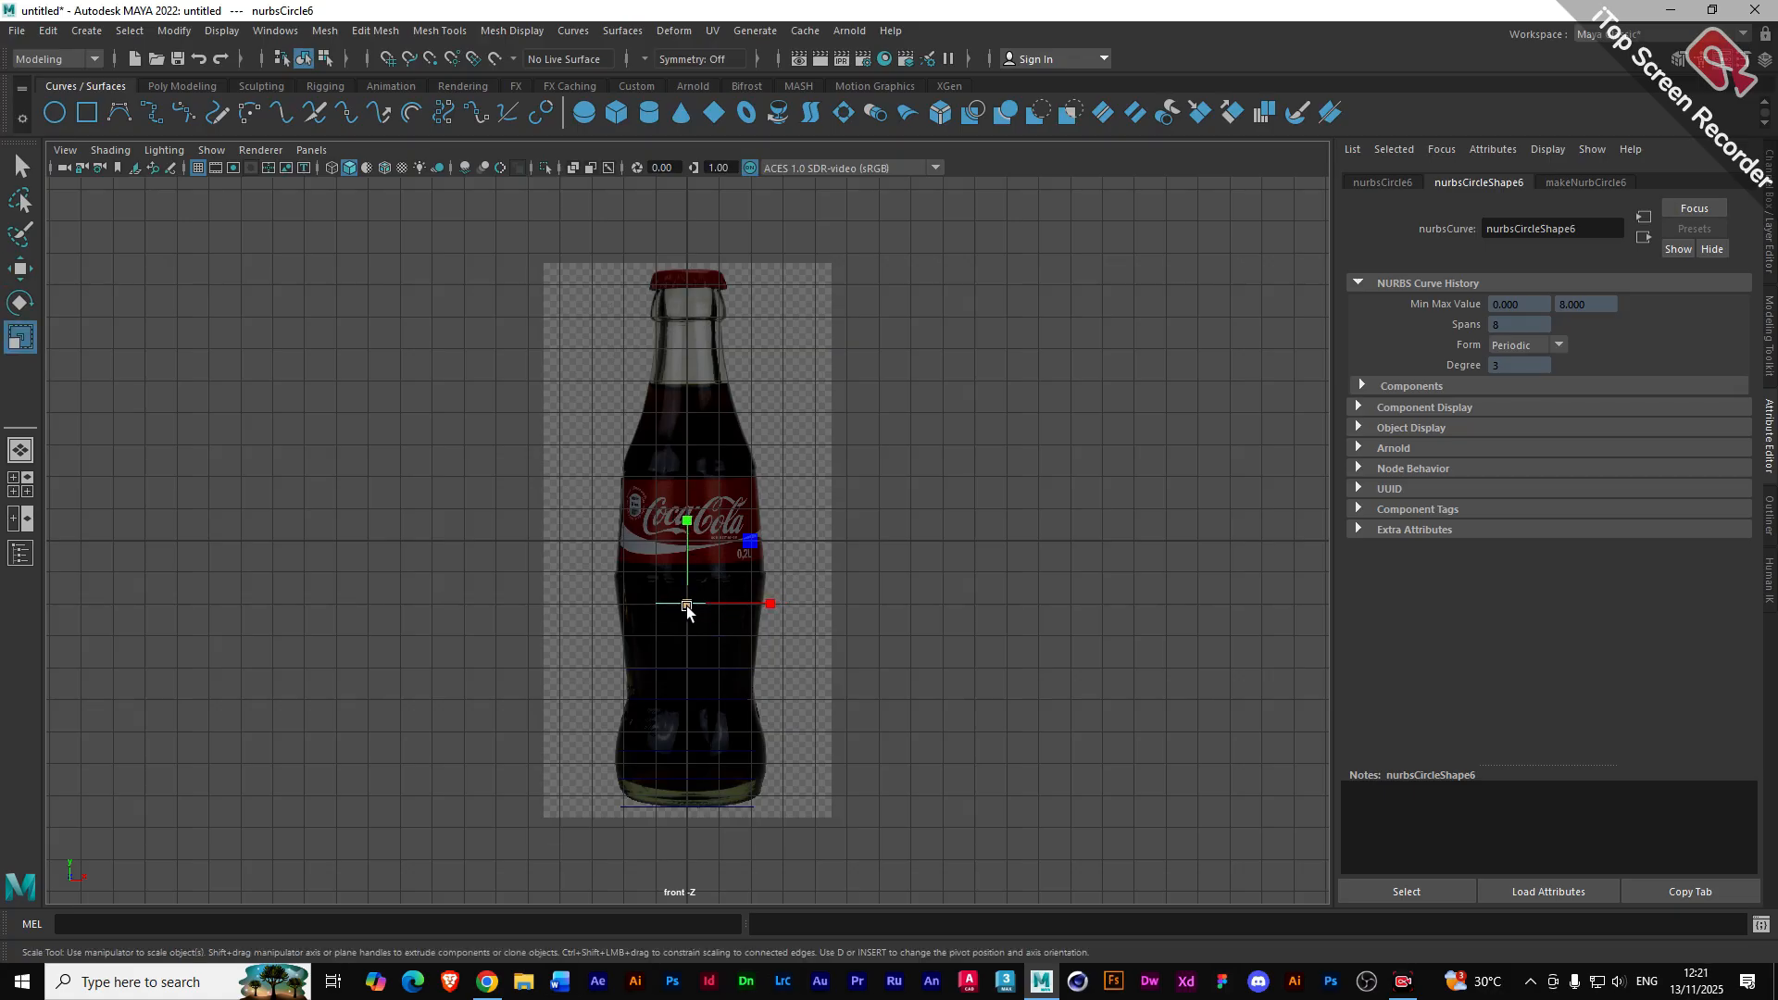
left_click_drag(686, 606, 747, 613)
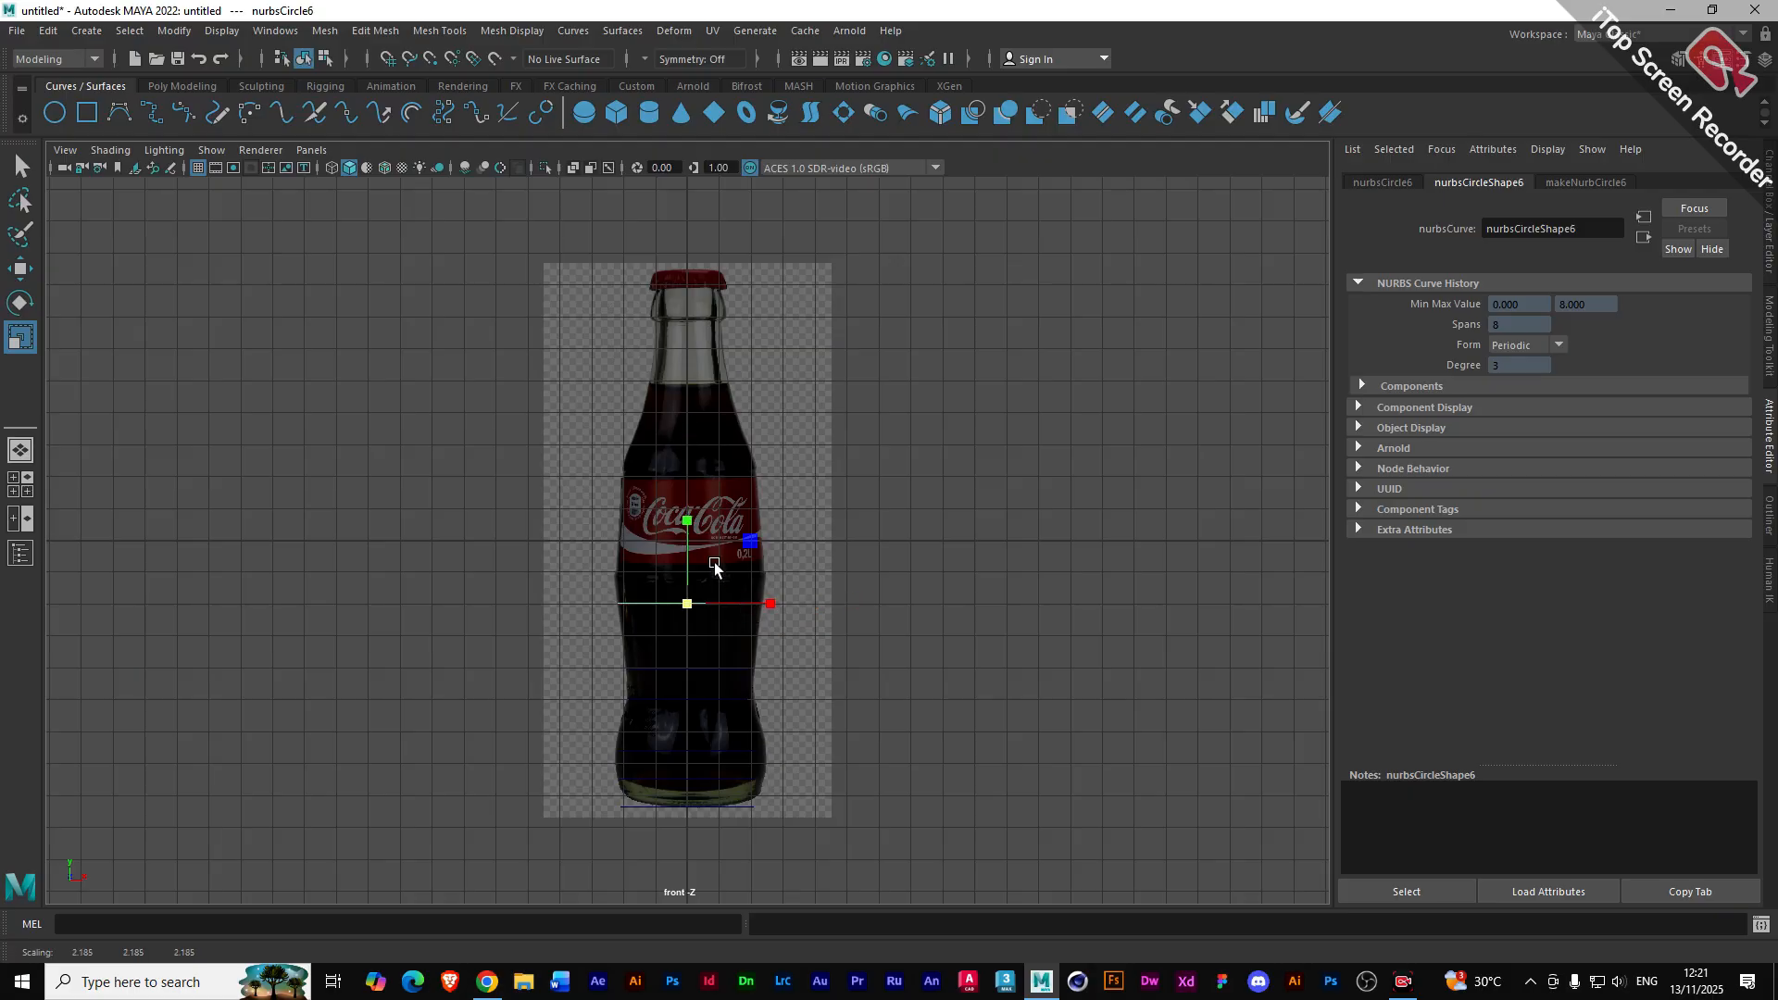
- Create a seventh circle, move it down to about Y -1.13 and scale it uniformly to the bottle's width
left_click(55, 113)
key("w")
left_click_drag(685, 461, 688, 487)
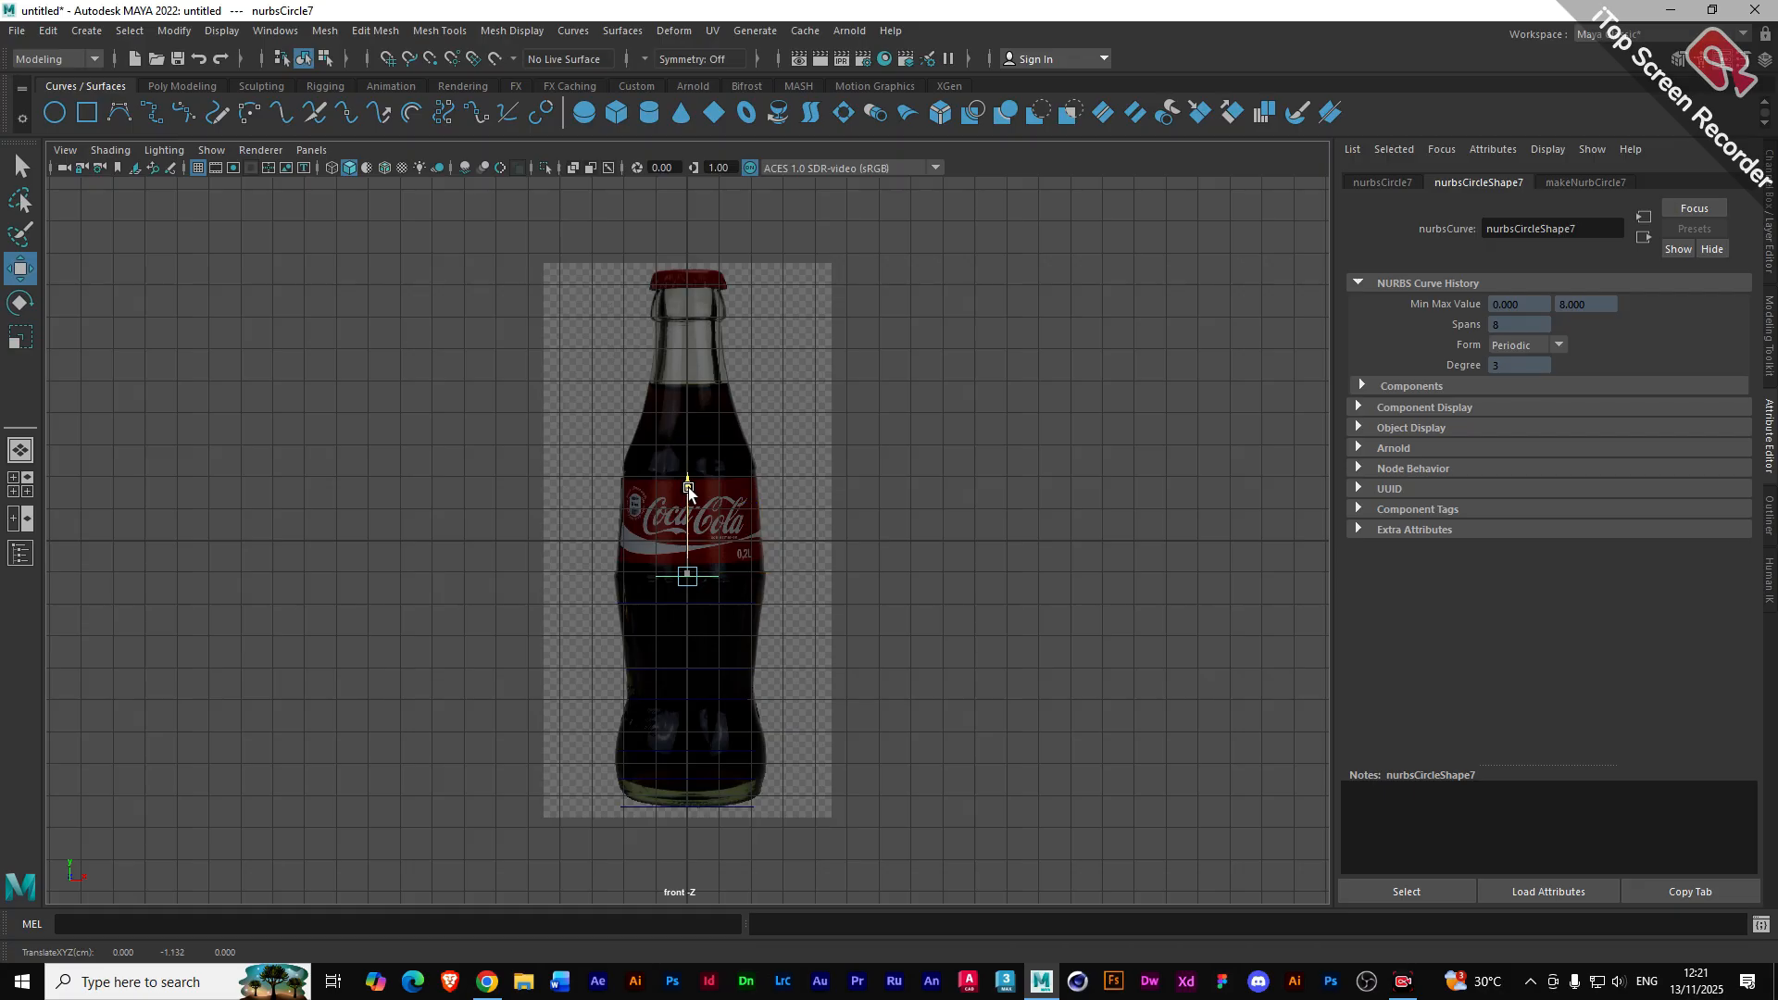
key("r")
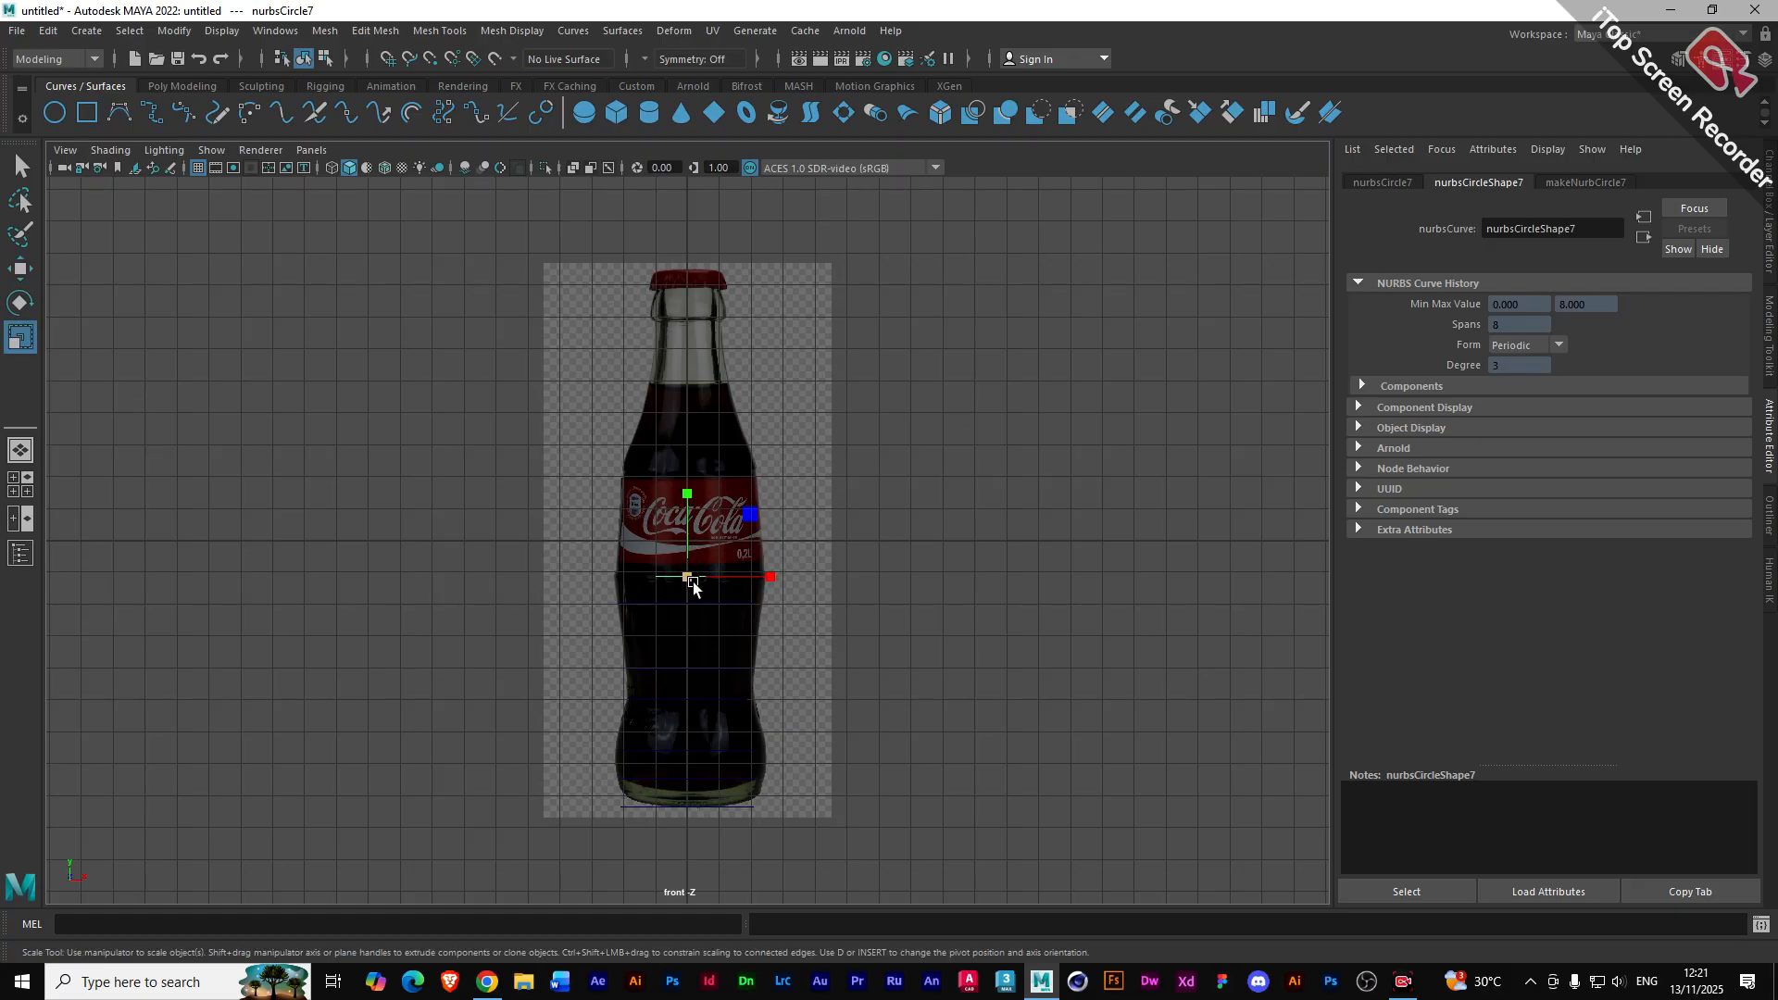
left_click_drag(688, 580, 753, 600)
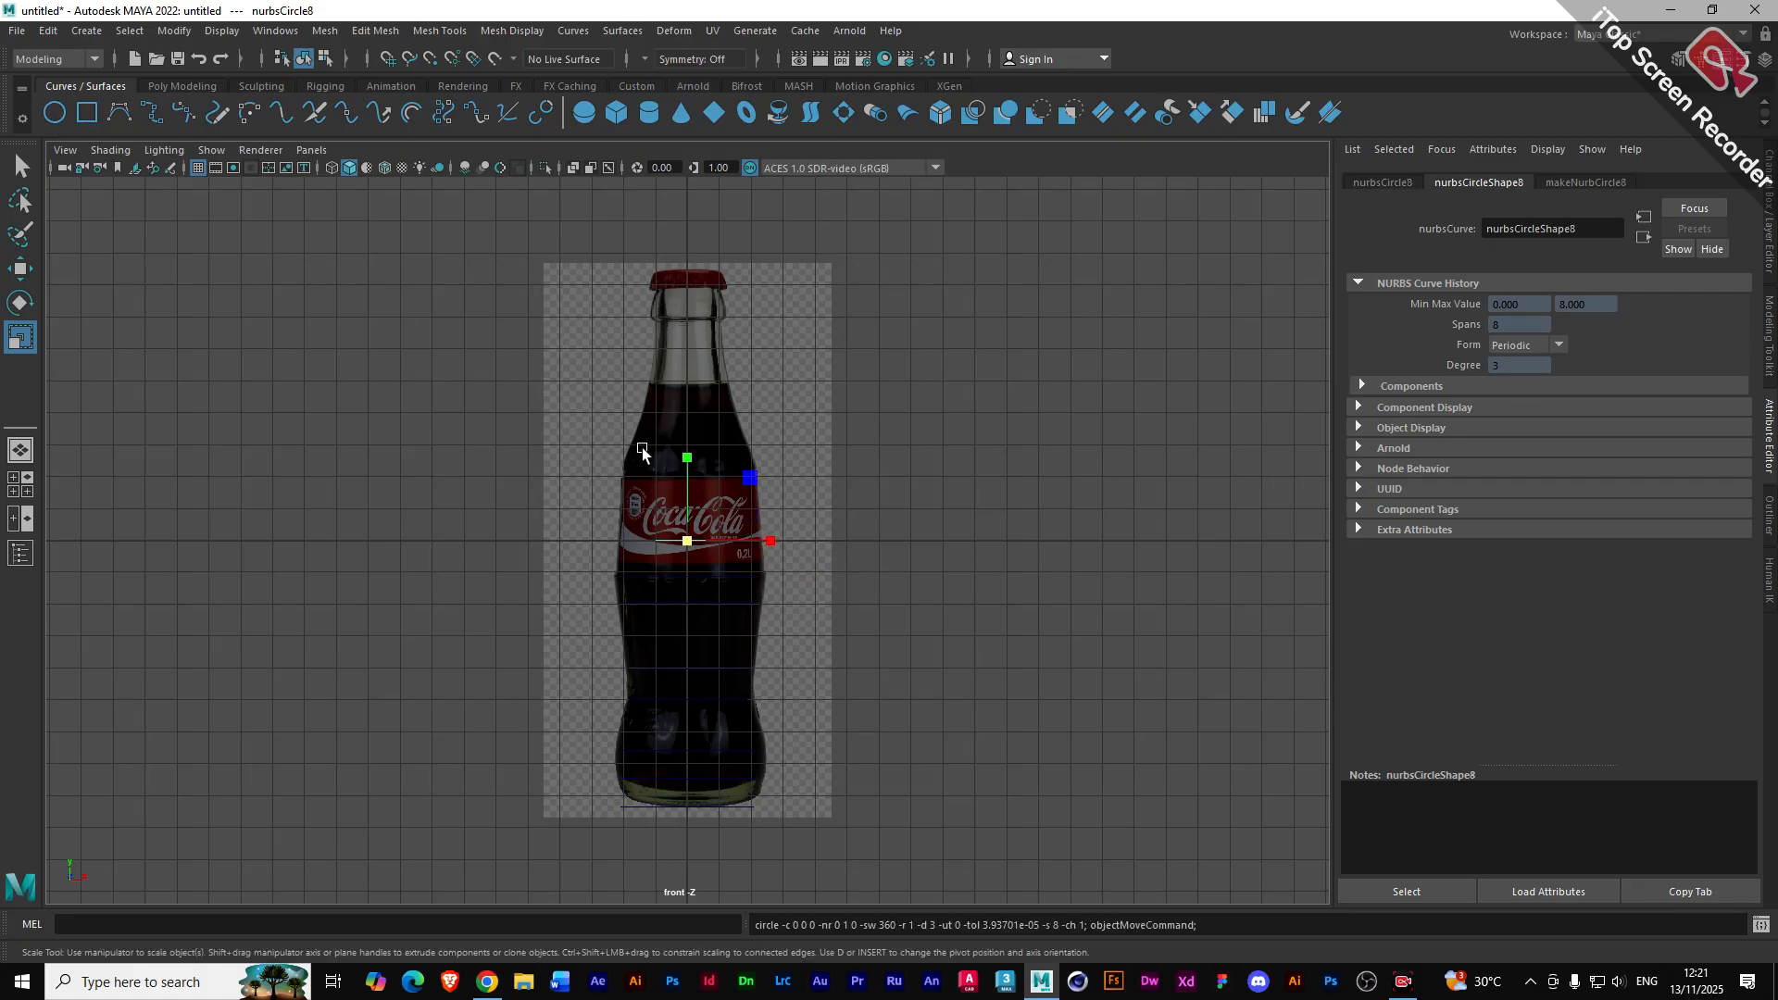
- Move the new circle at the origin down to about Y -0.93, by the red label's lower edge, and scale it uniformly to about 2.19
key("w")
left_click_drag(684, 455, 684, 492)
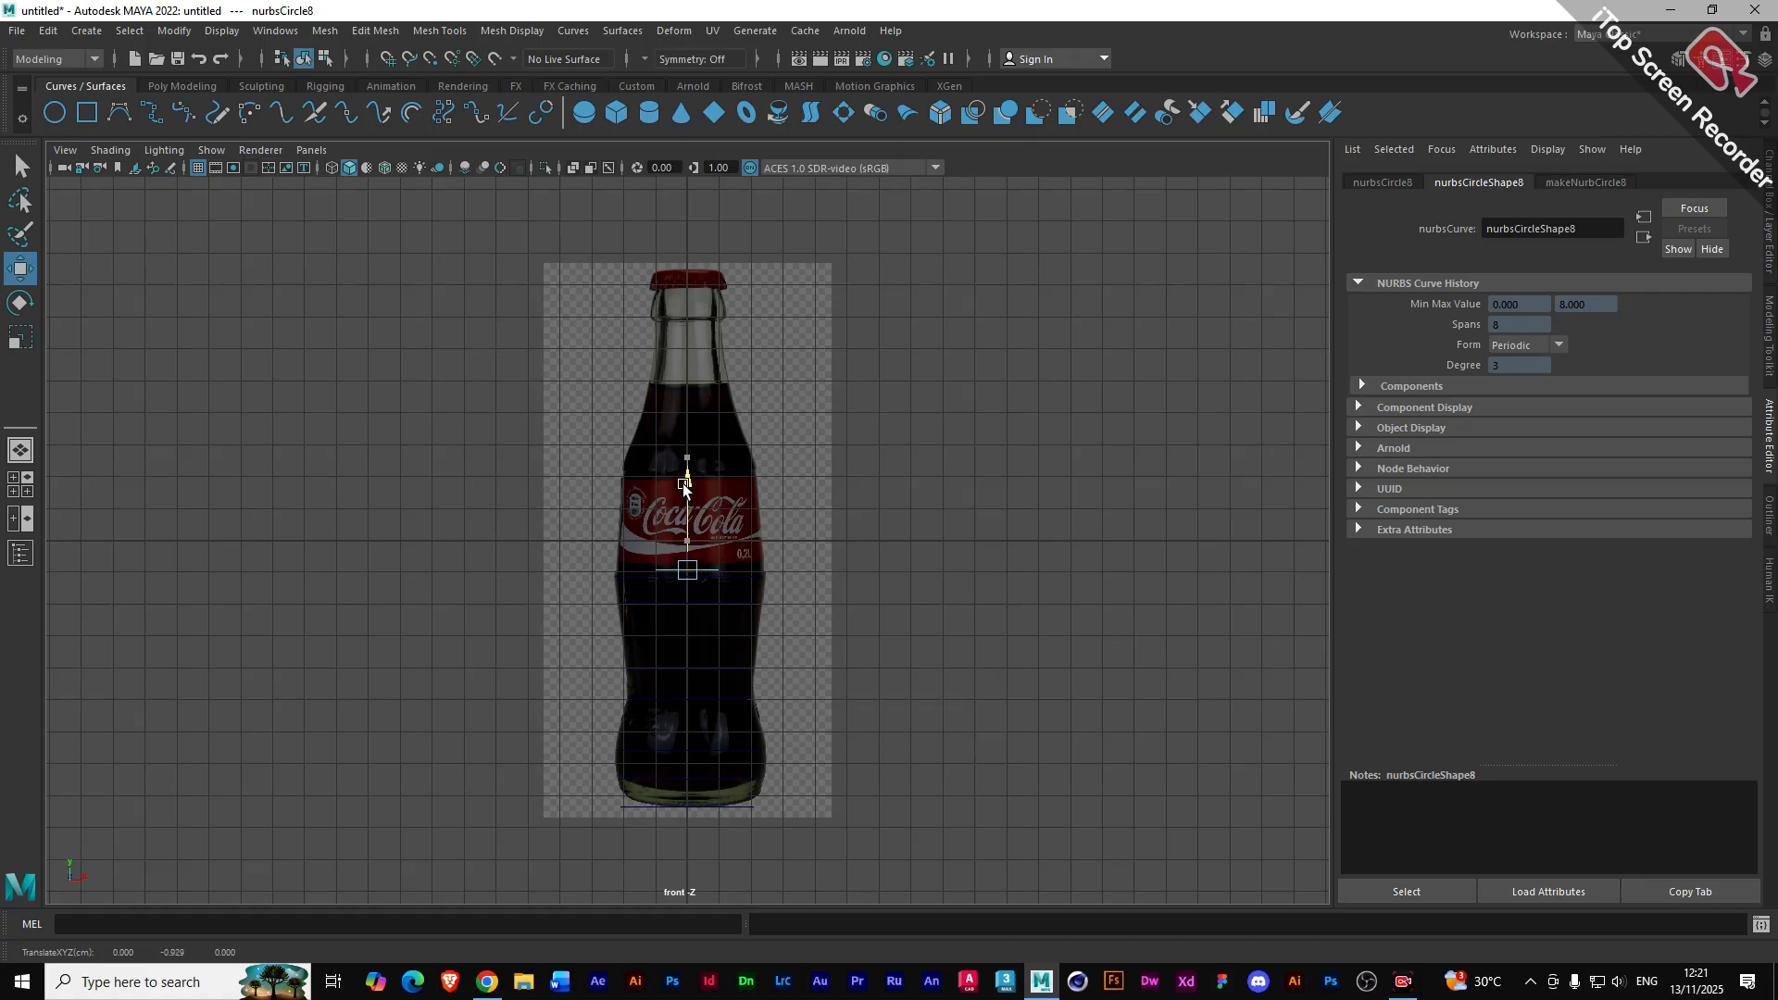
key("r")
left_click_drag(687, 574, 747, 595)
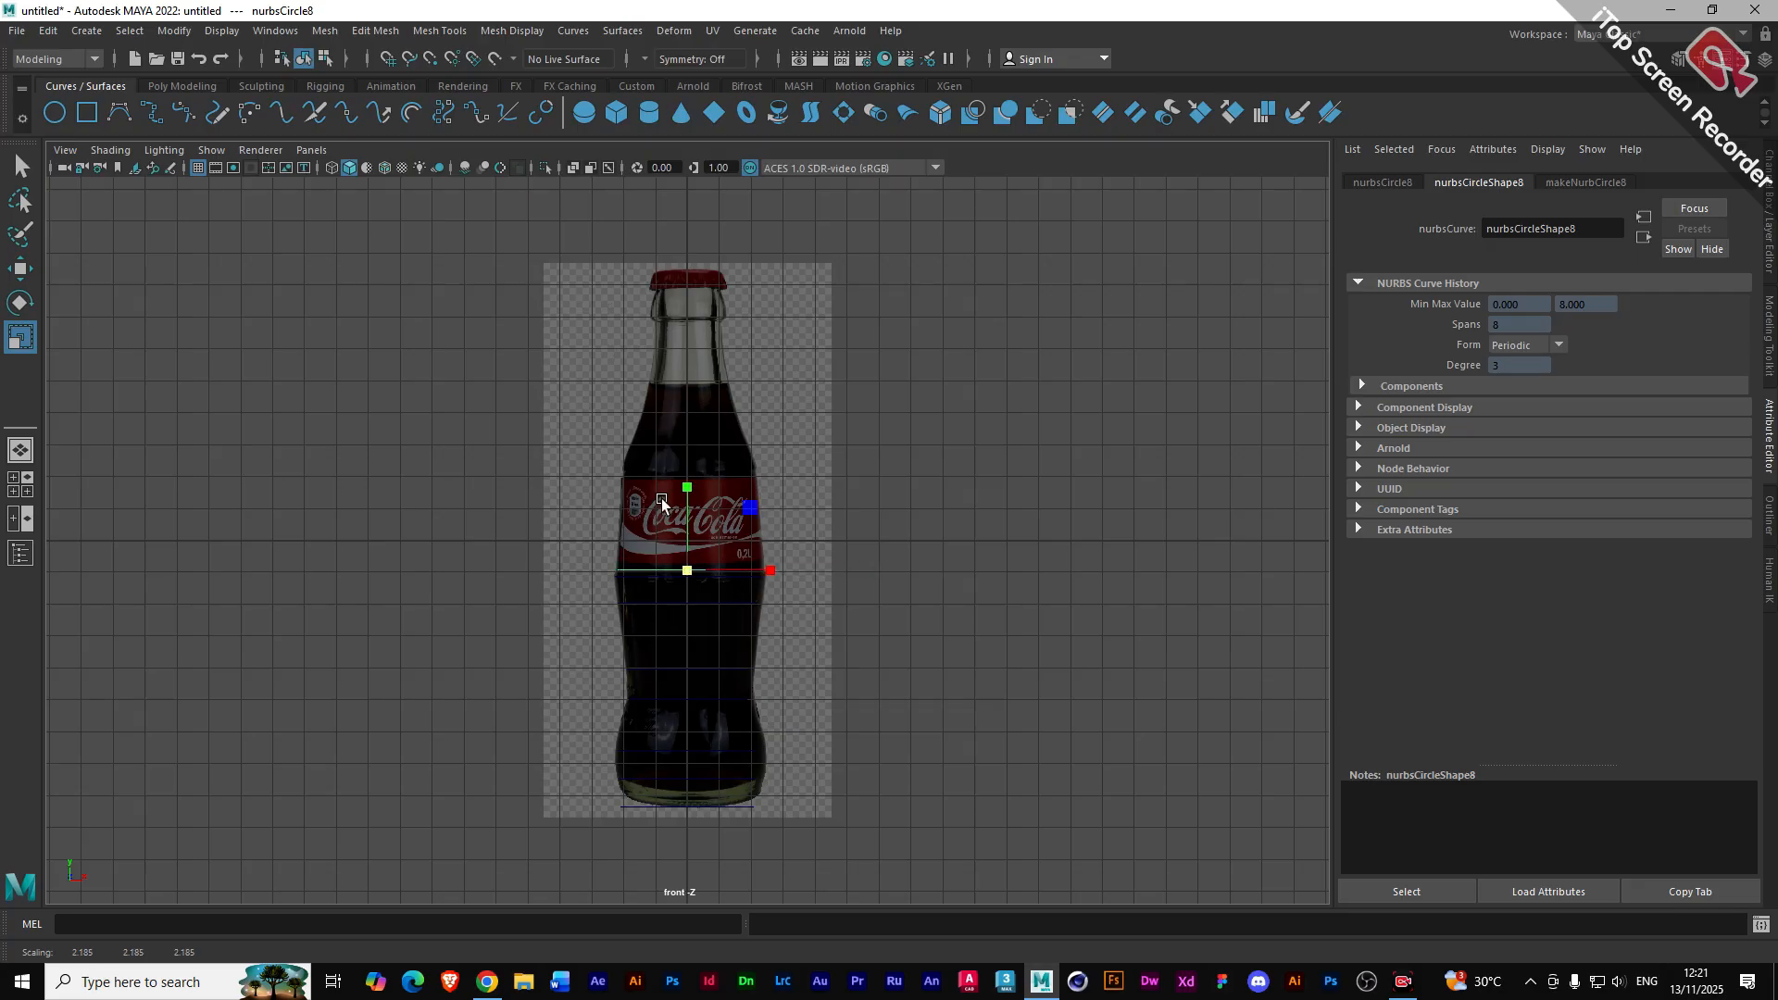
- Create a ninth circle, move it slightly below the origin on the red label and scale it uniformly to about 2.17
left_click(57, 113)
key("w")
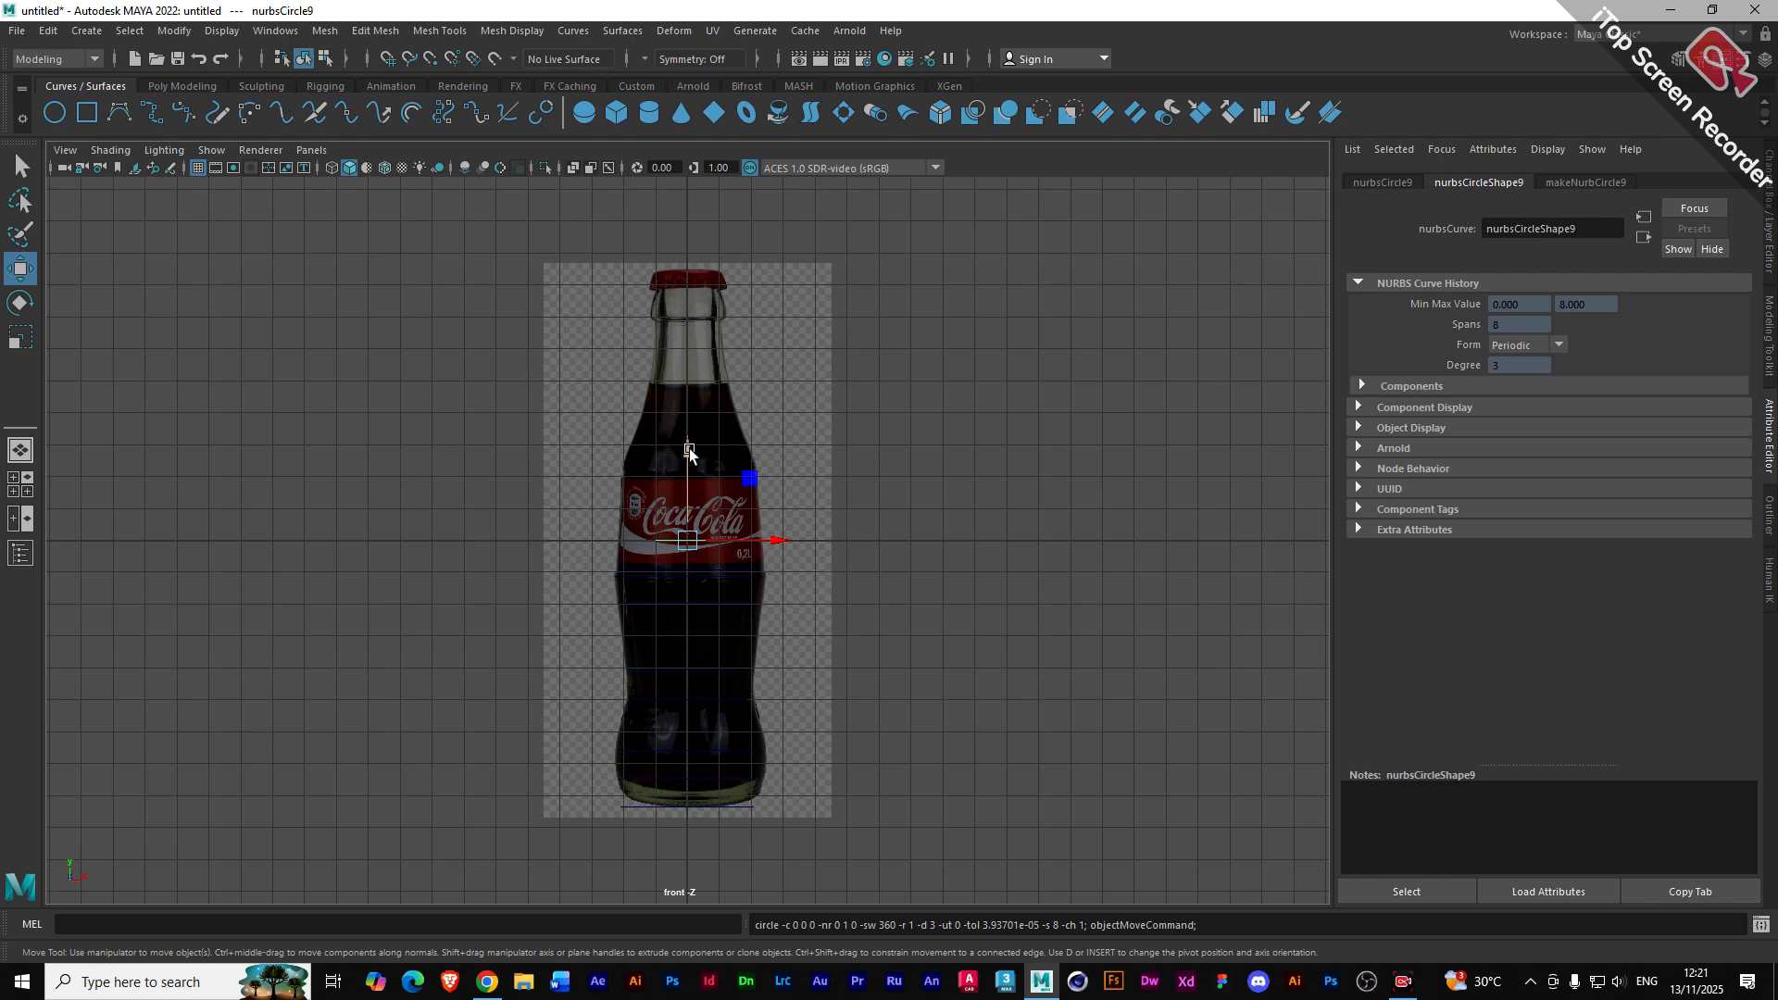
left_click_drag(689, 450, 691, 453)
key("r")
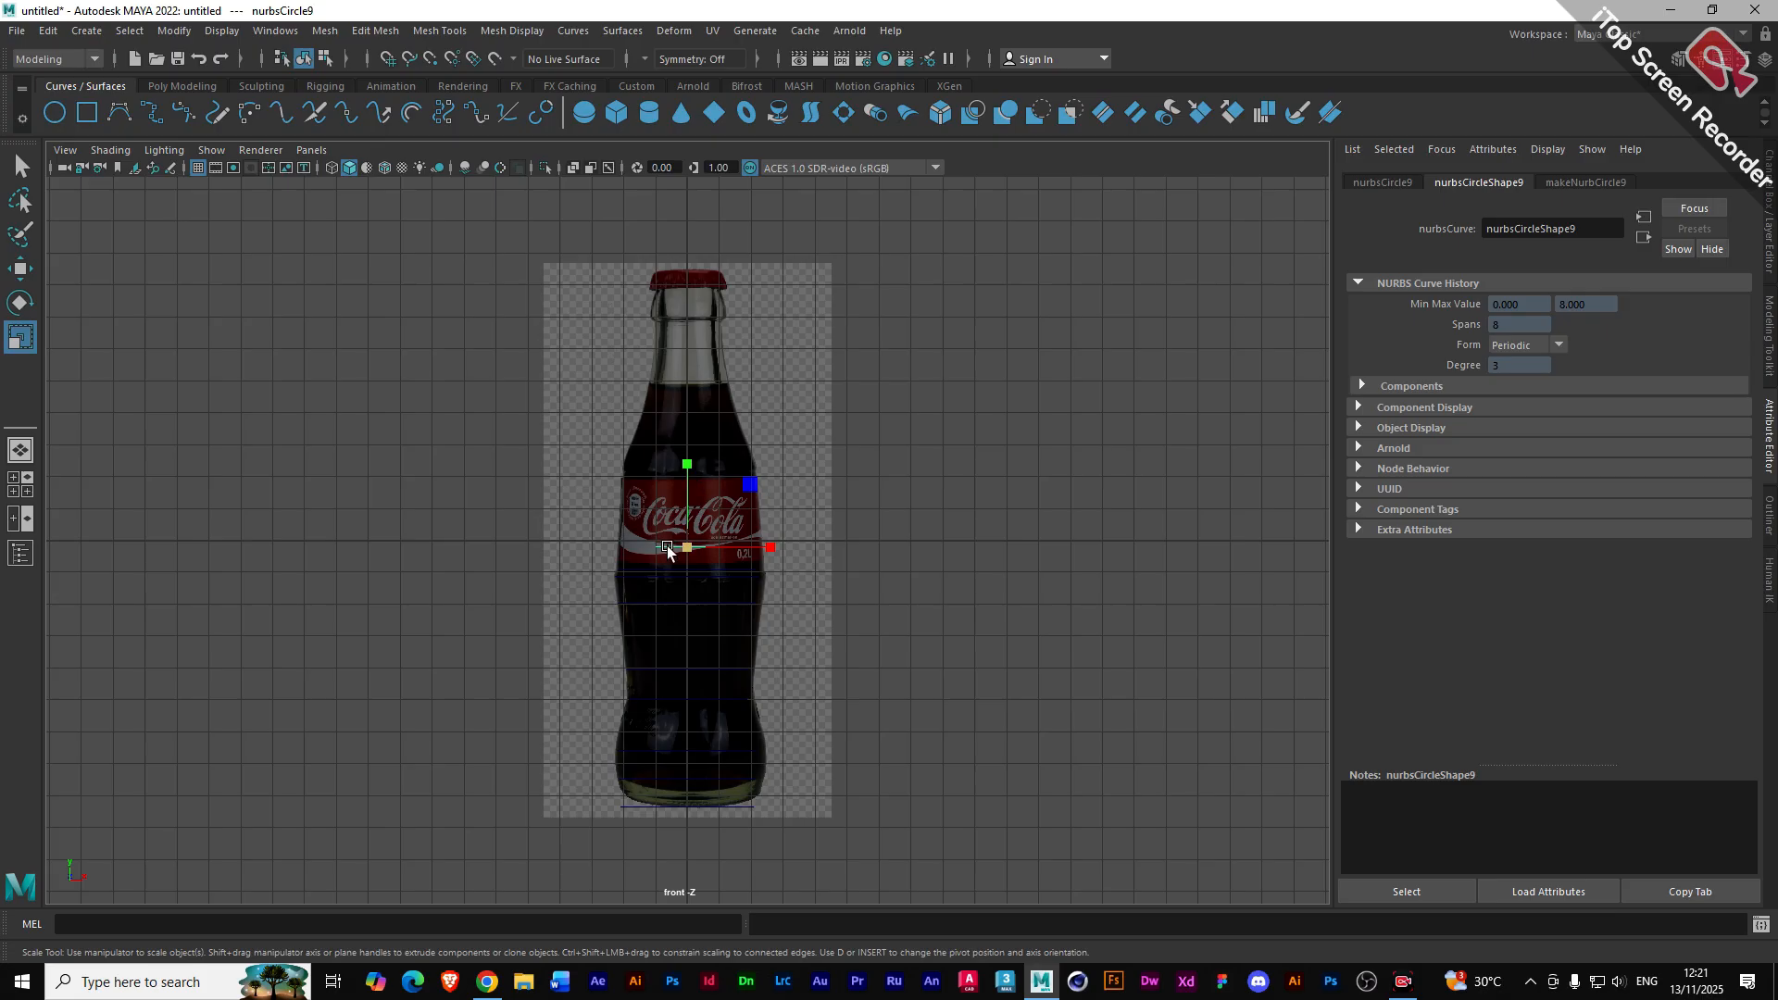
left_click_drag(686, 546, 746, 571)
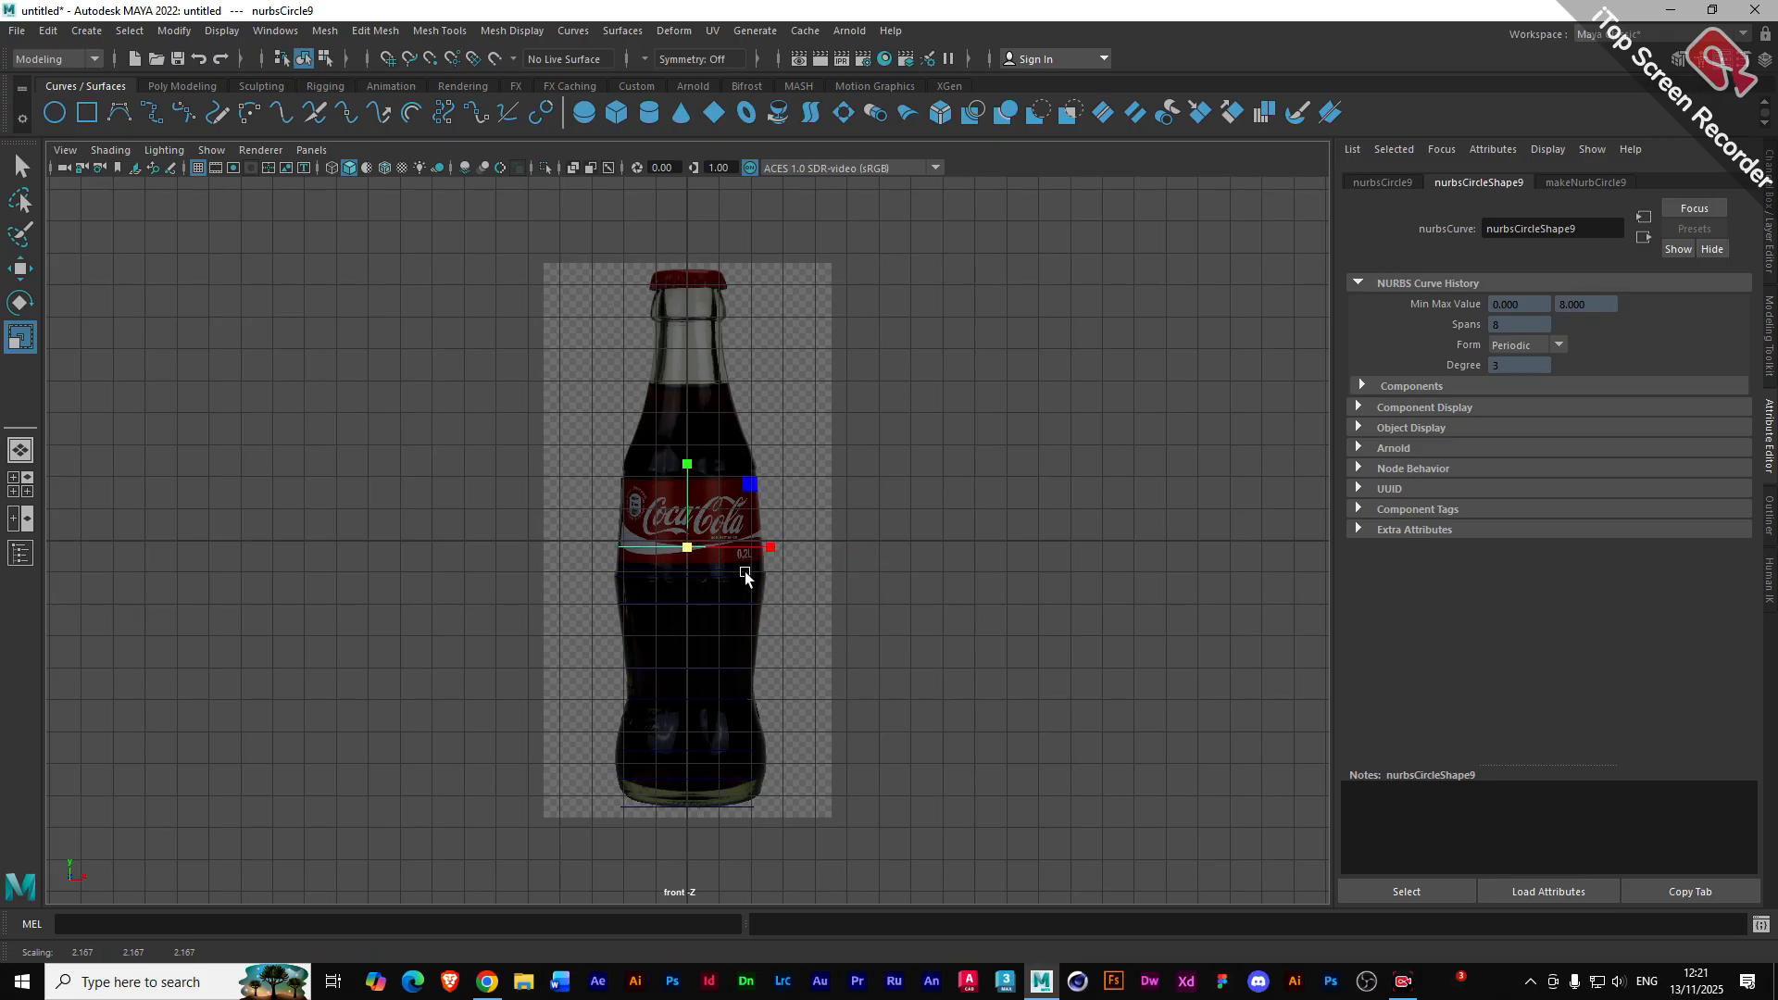
- Create a tenth circle, move it up to about Y 2.00 at the label's upper edge and scale it uniformly to about 2.04
left_click(55, 112)
key("w")
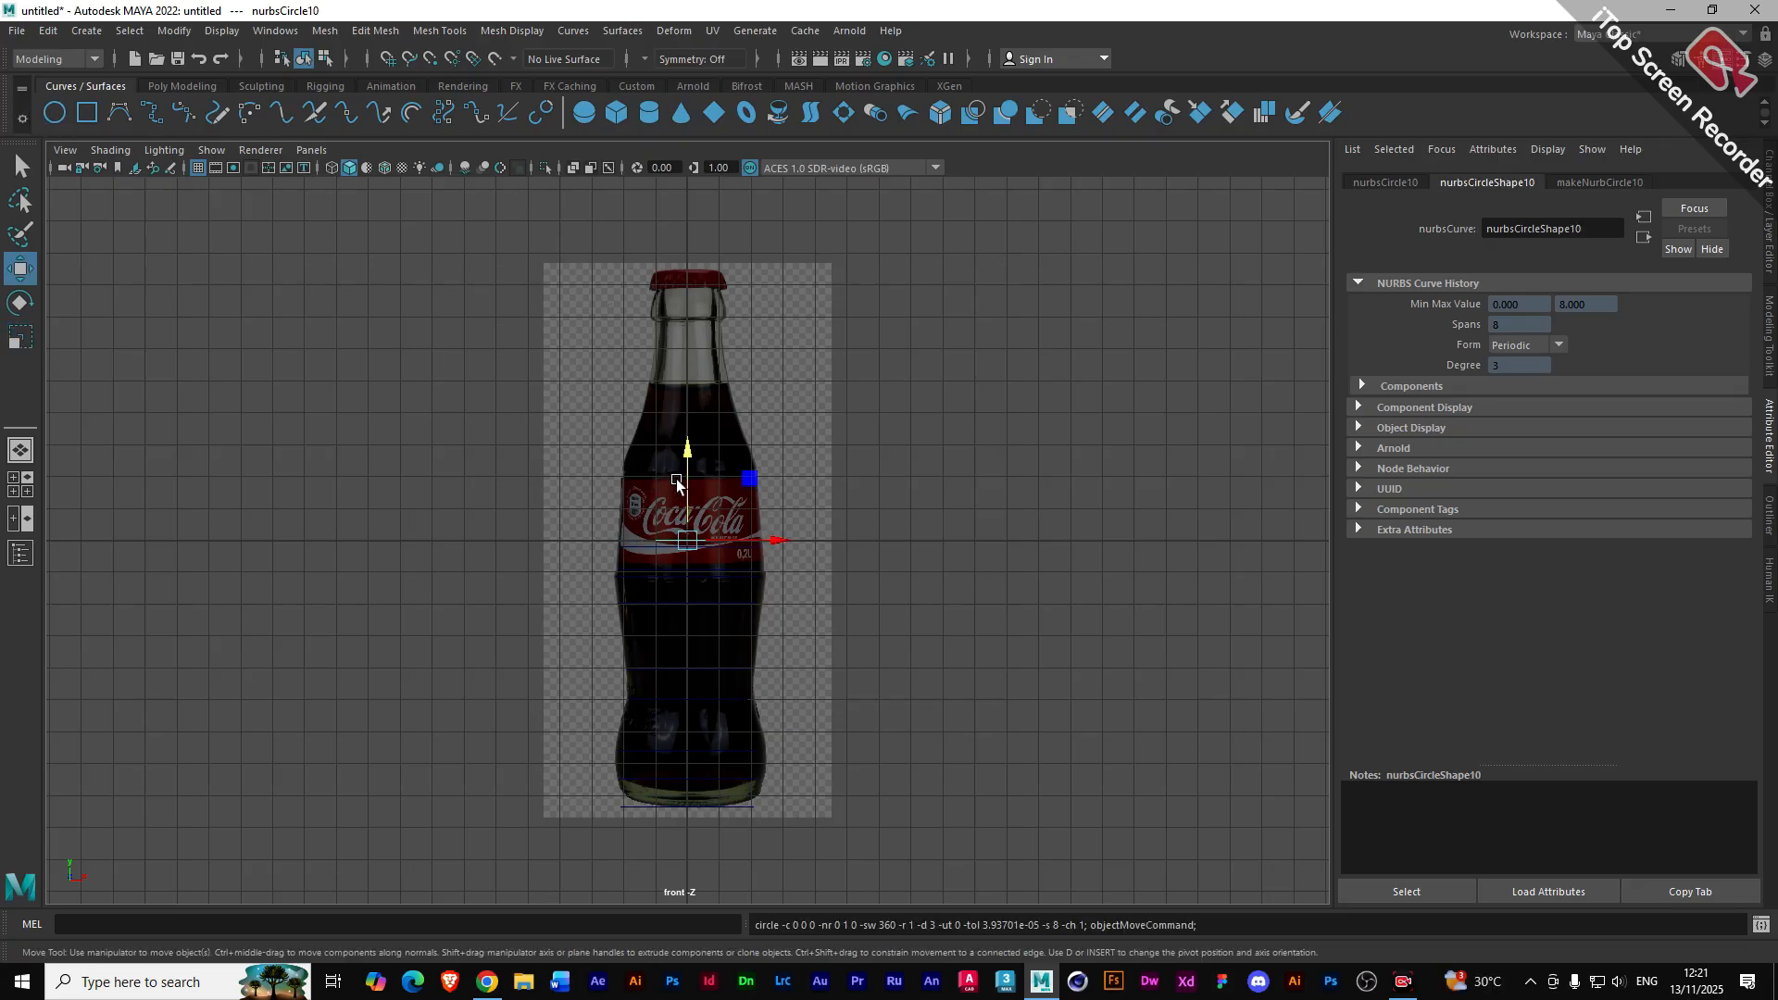
left_click_drag(674, 455, 668, 394)
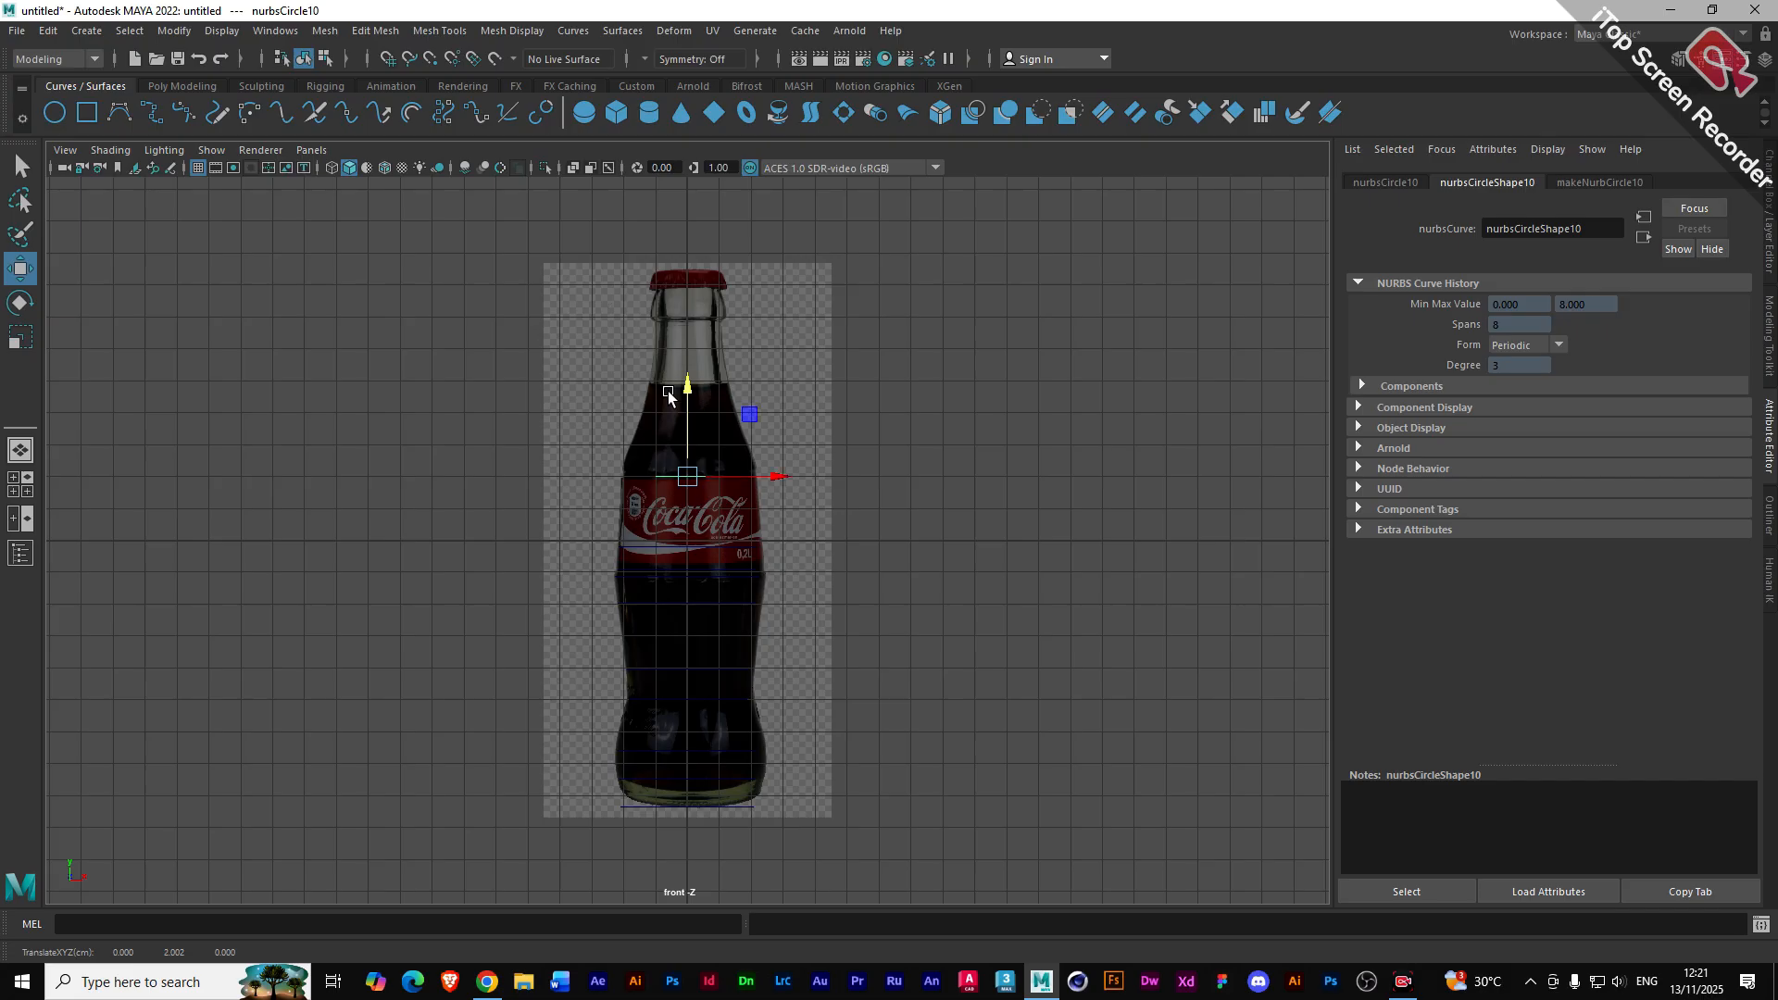
key("r")
left_click_drag(687, 476, 738, 508)
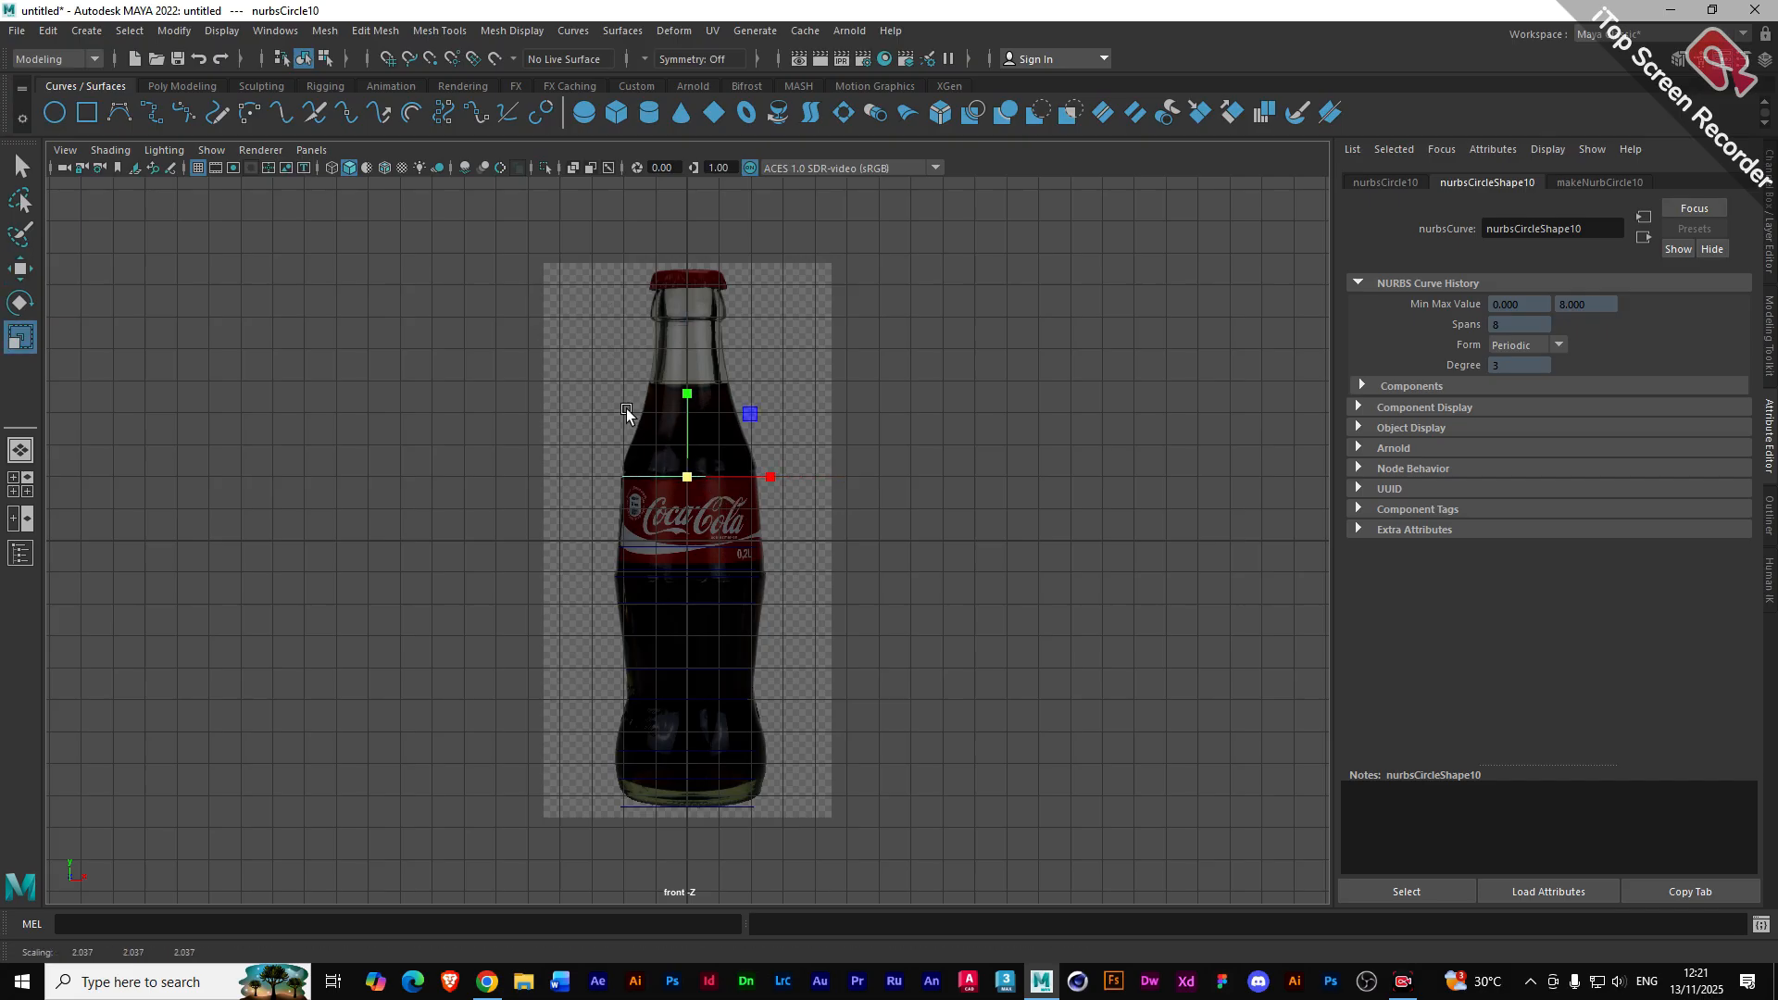
- Create an eleventh circle, move it up to about Y 2.15 just above the red label and scale it uniformly to about 2.00
left_click(55, 112)
key("w")
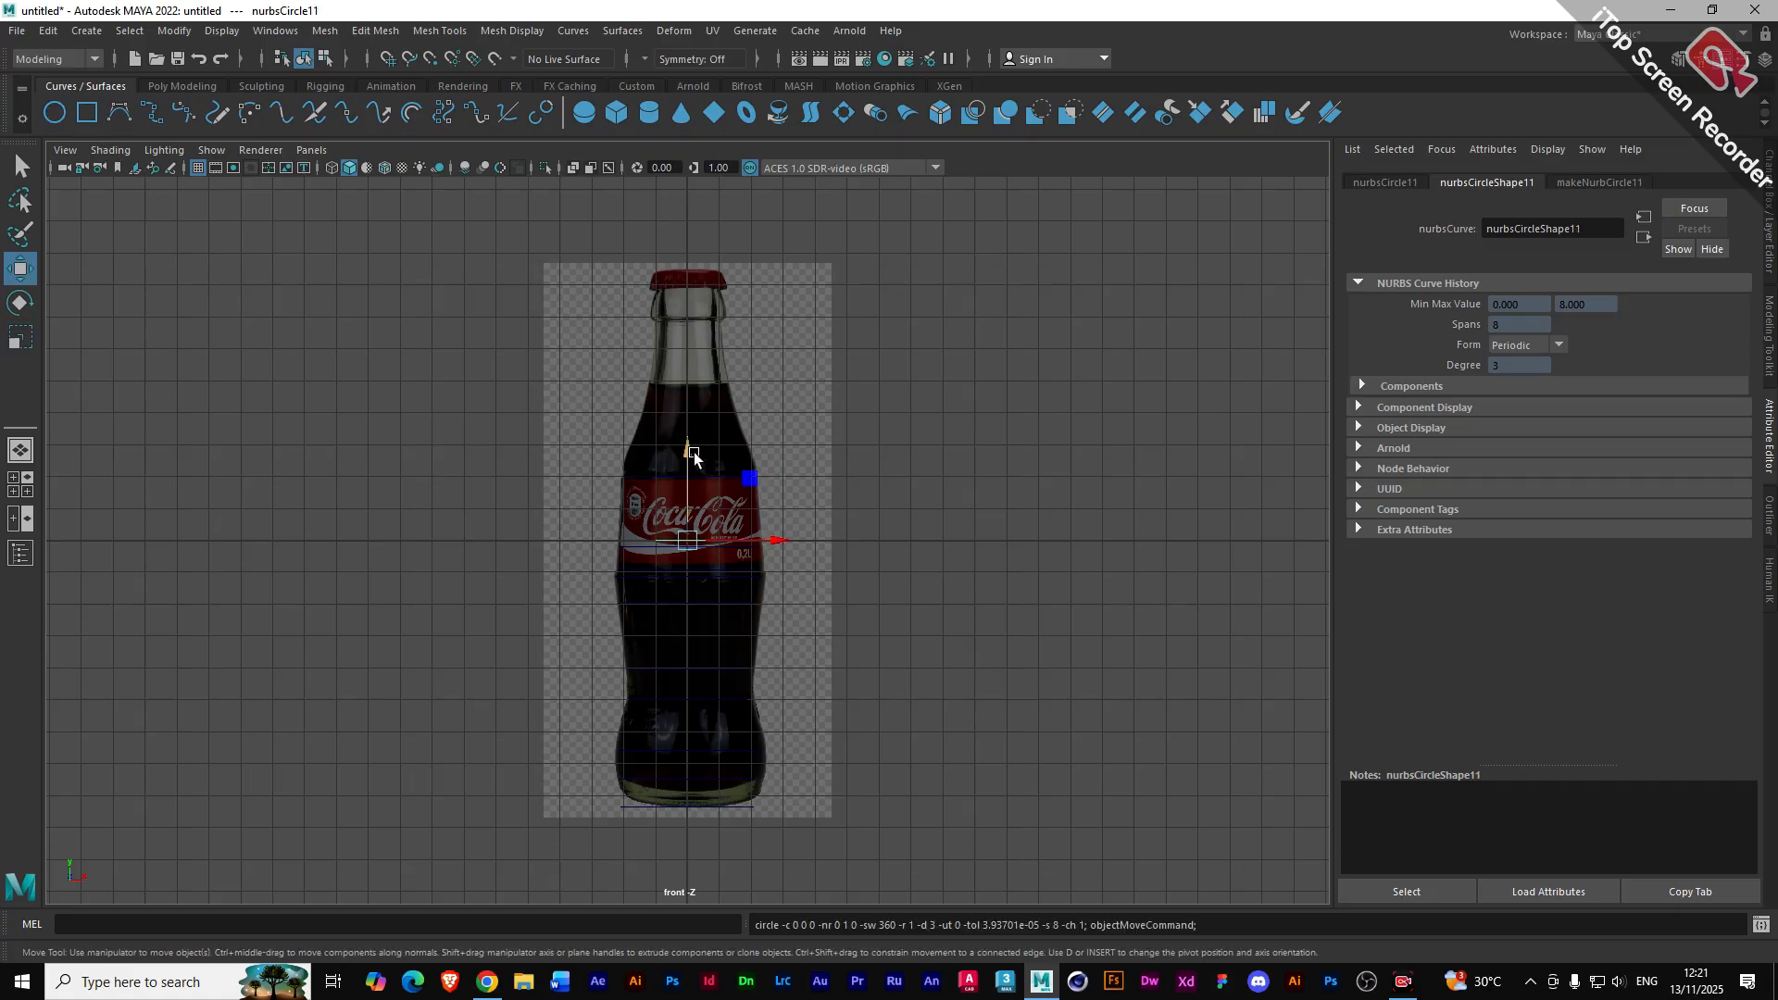
left_click_drag(682, 448, 656, 386)
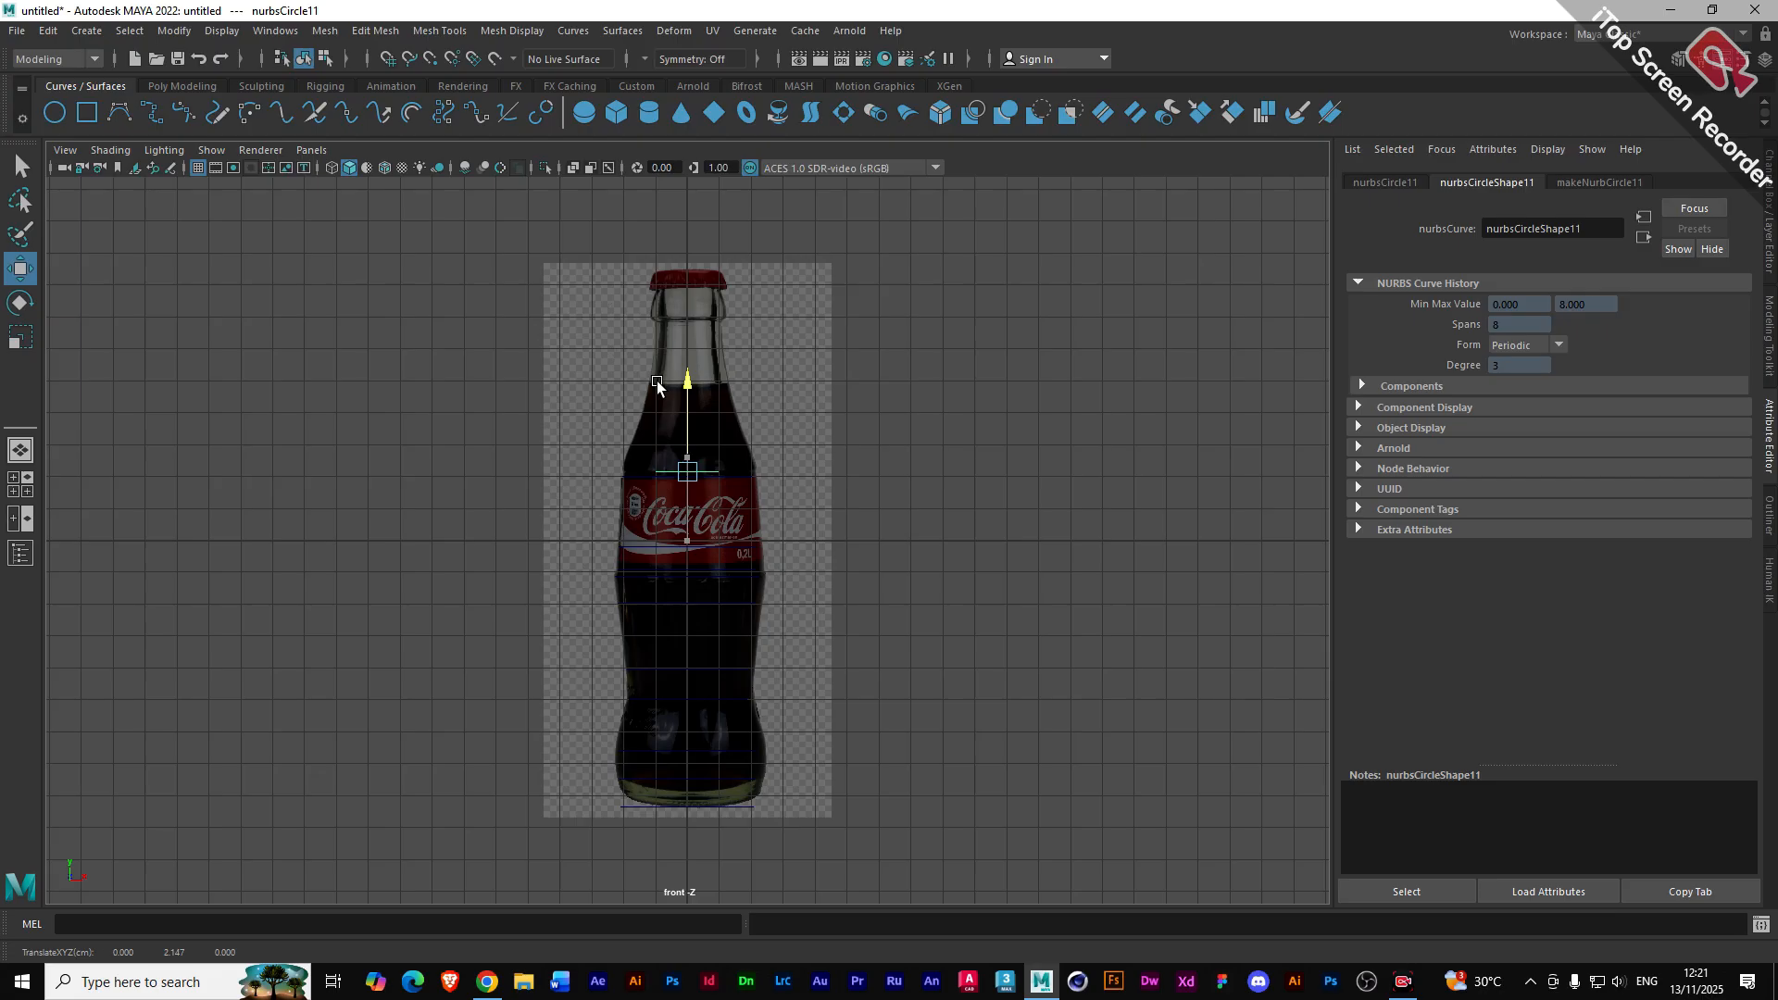
key("r")
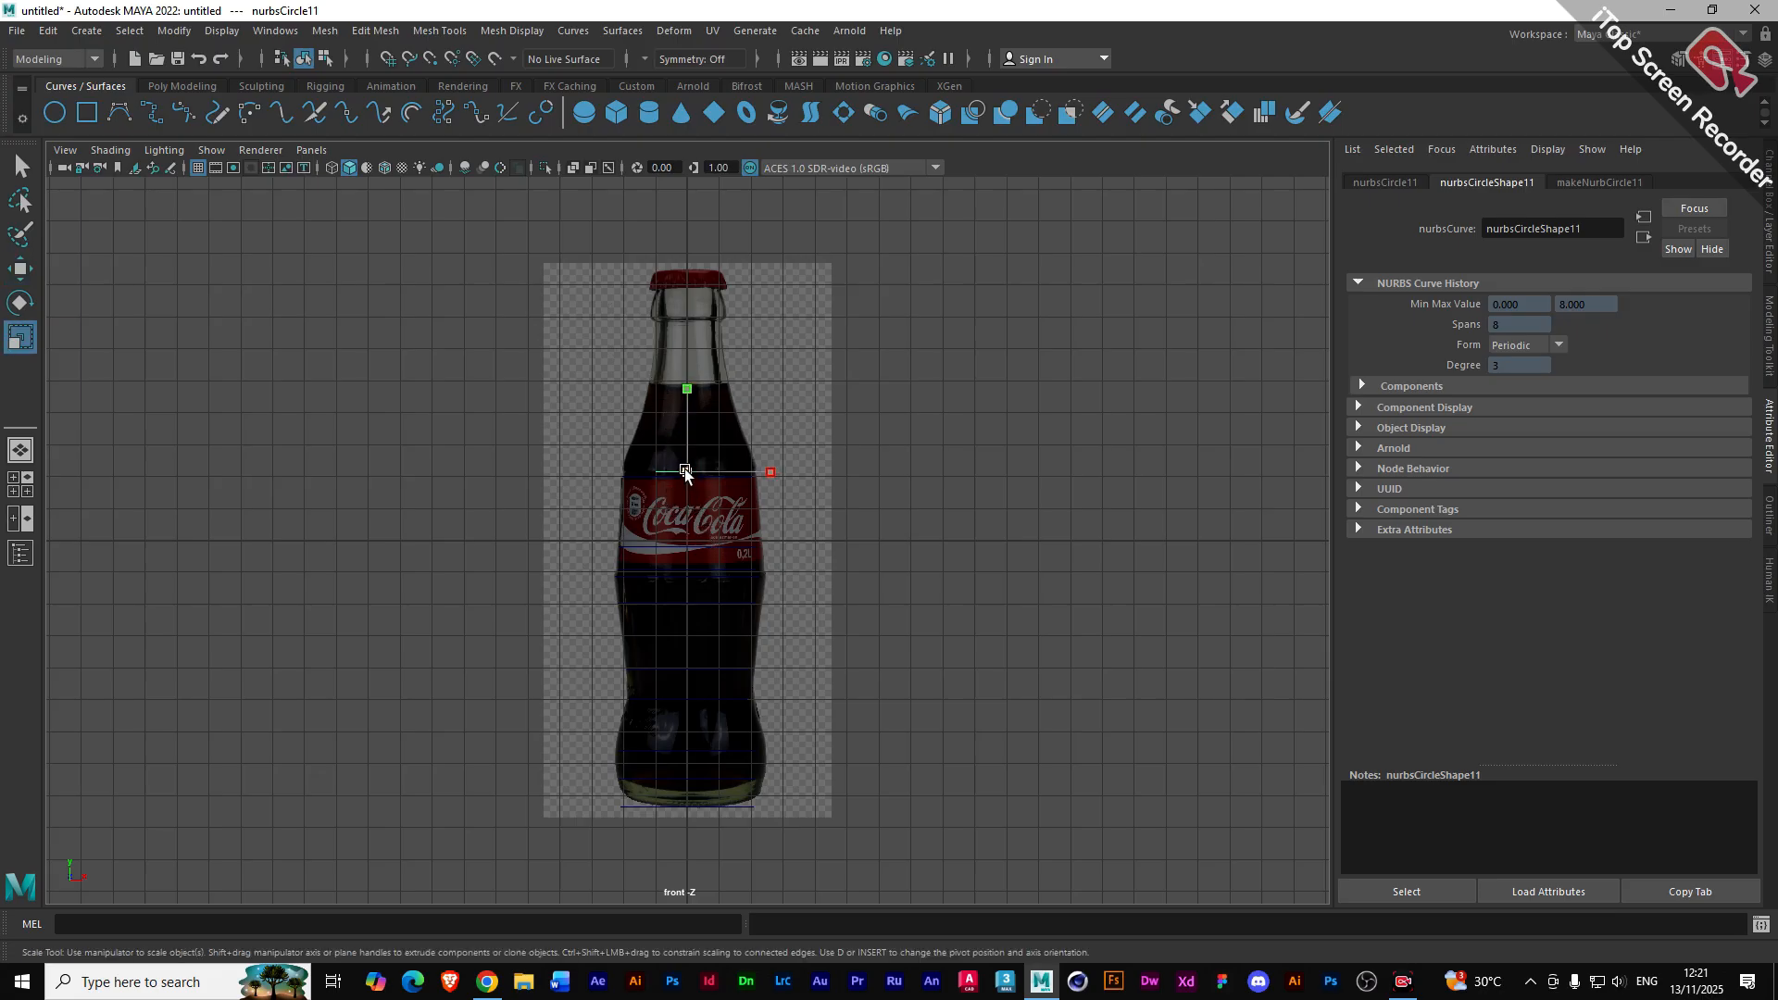
left_click_drag(685, 472, 735, 486)
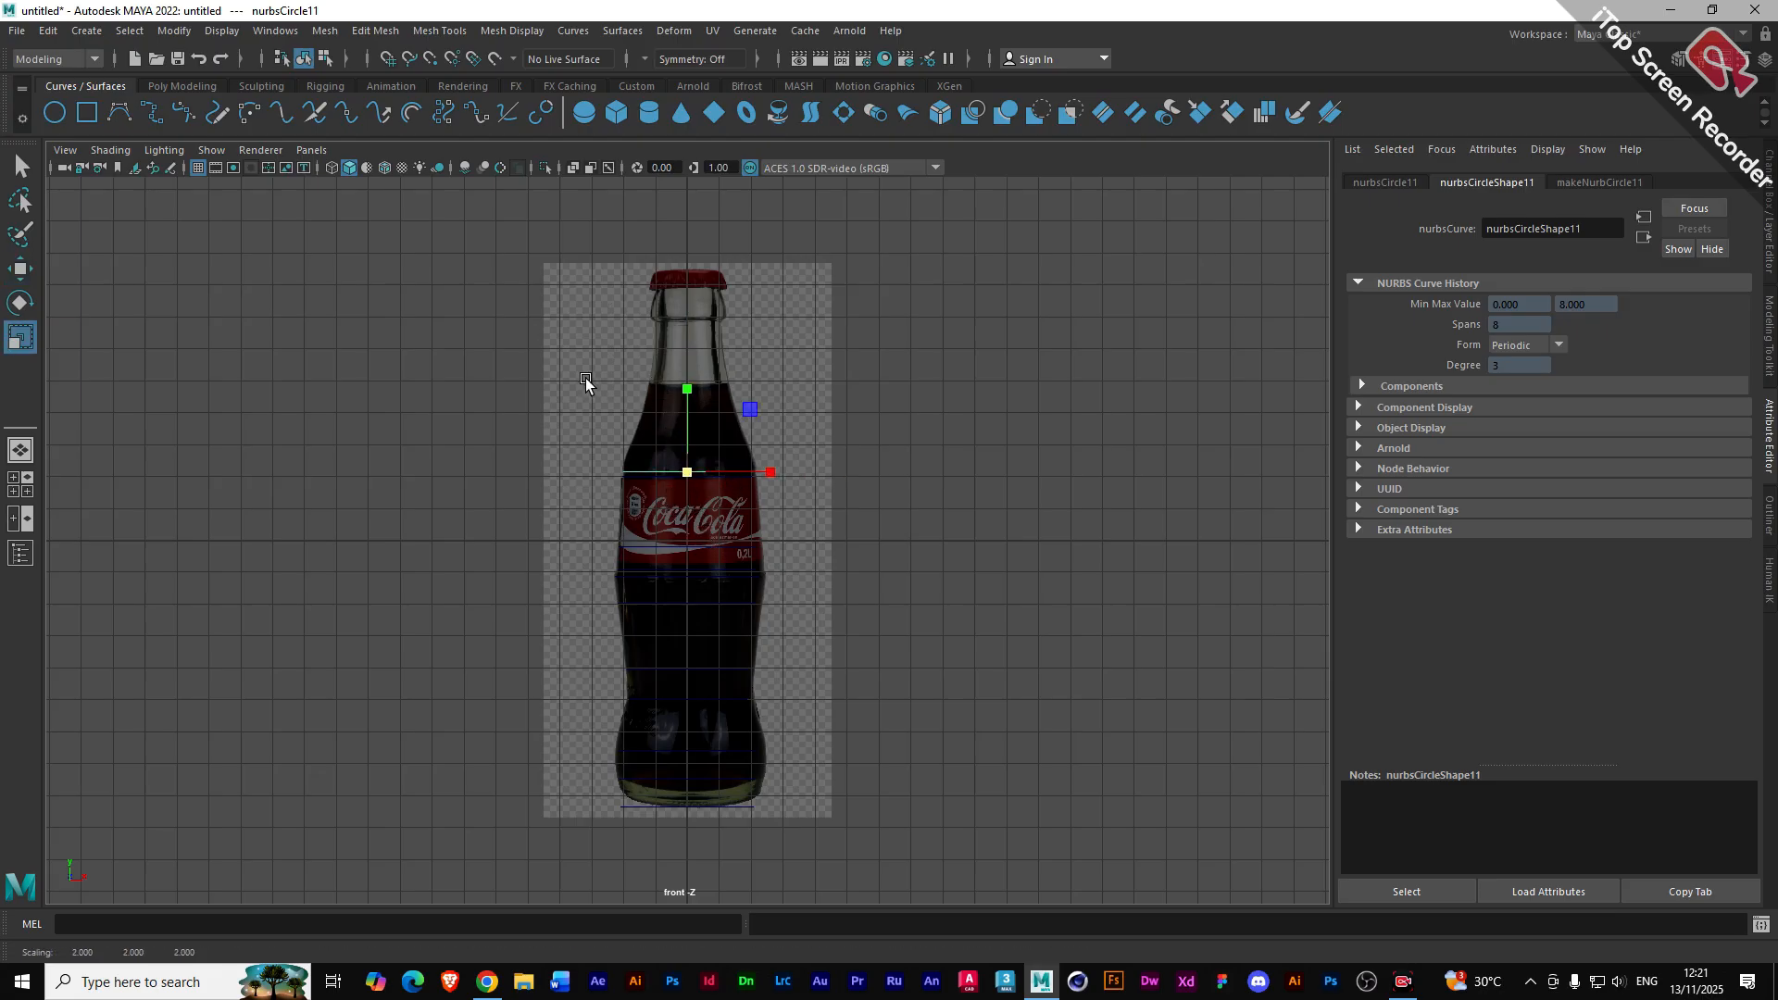
- Create a twelfth circle, move it up to about Y 2.96 on the bottle's shoulder and scale it uniformly to the bottle's width
key("w")
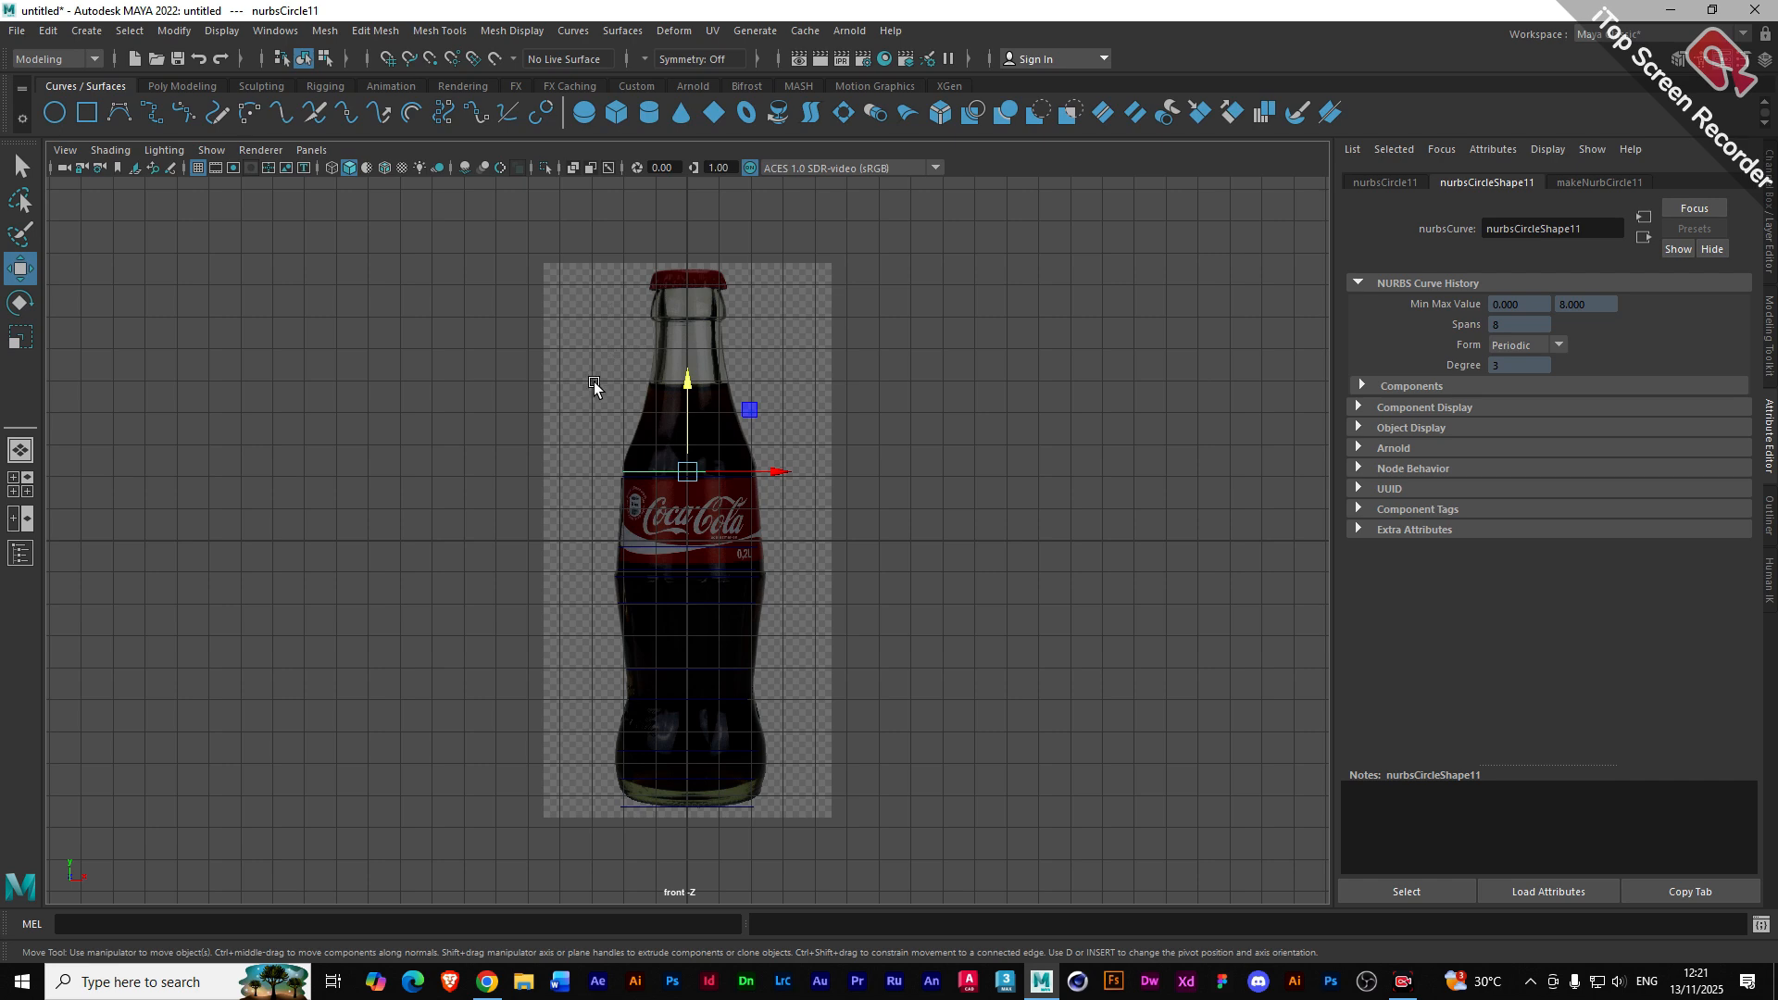
left_click(55, 113)
left_click_drag(686, 453, 669, 361)
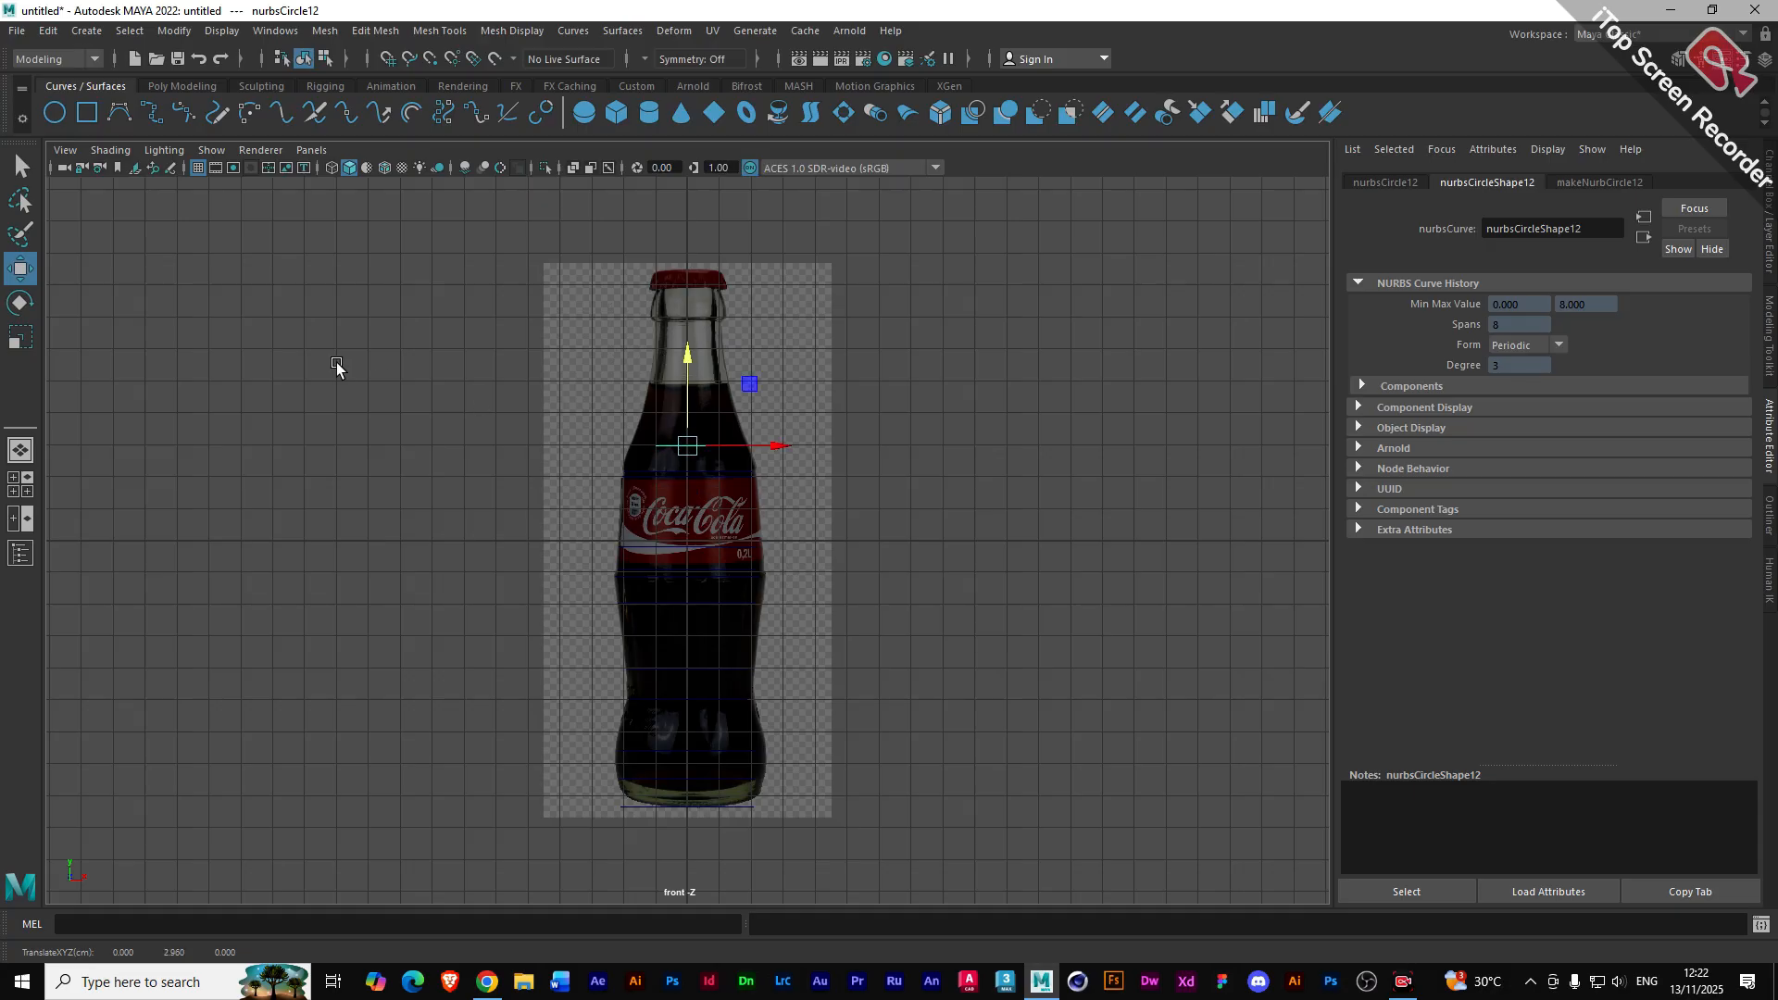
key("r")
left_click_drag(686, 446, 722, 464)
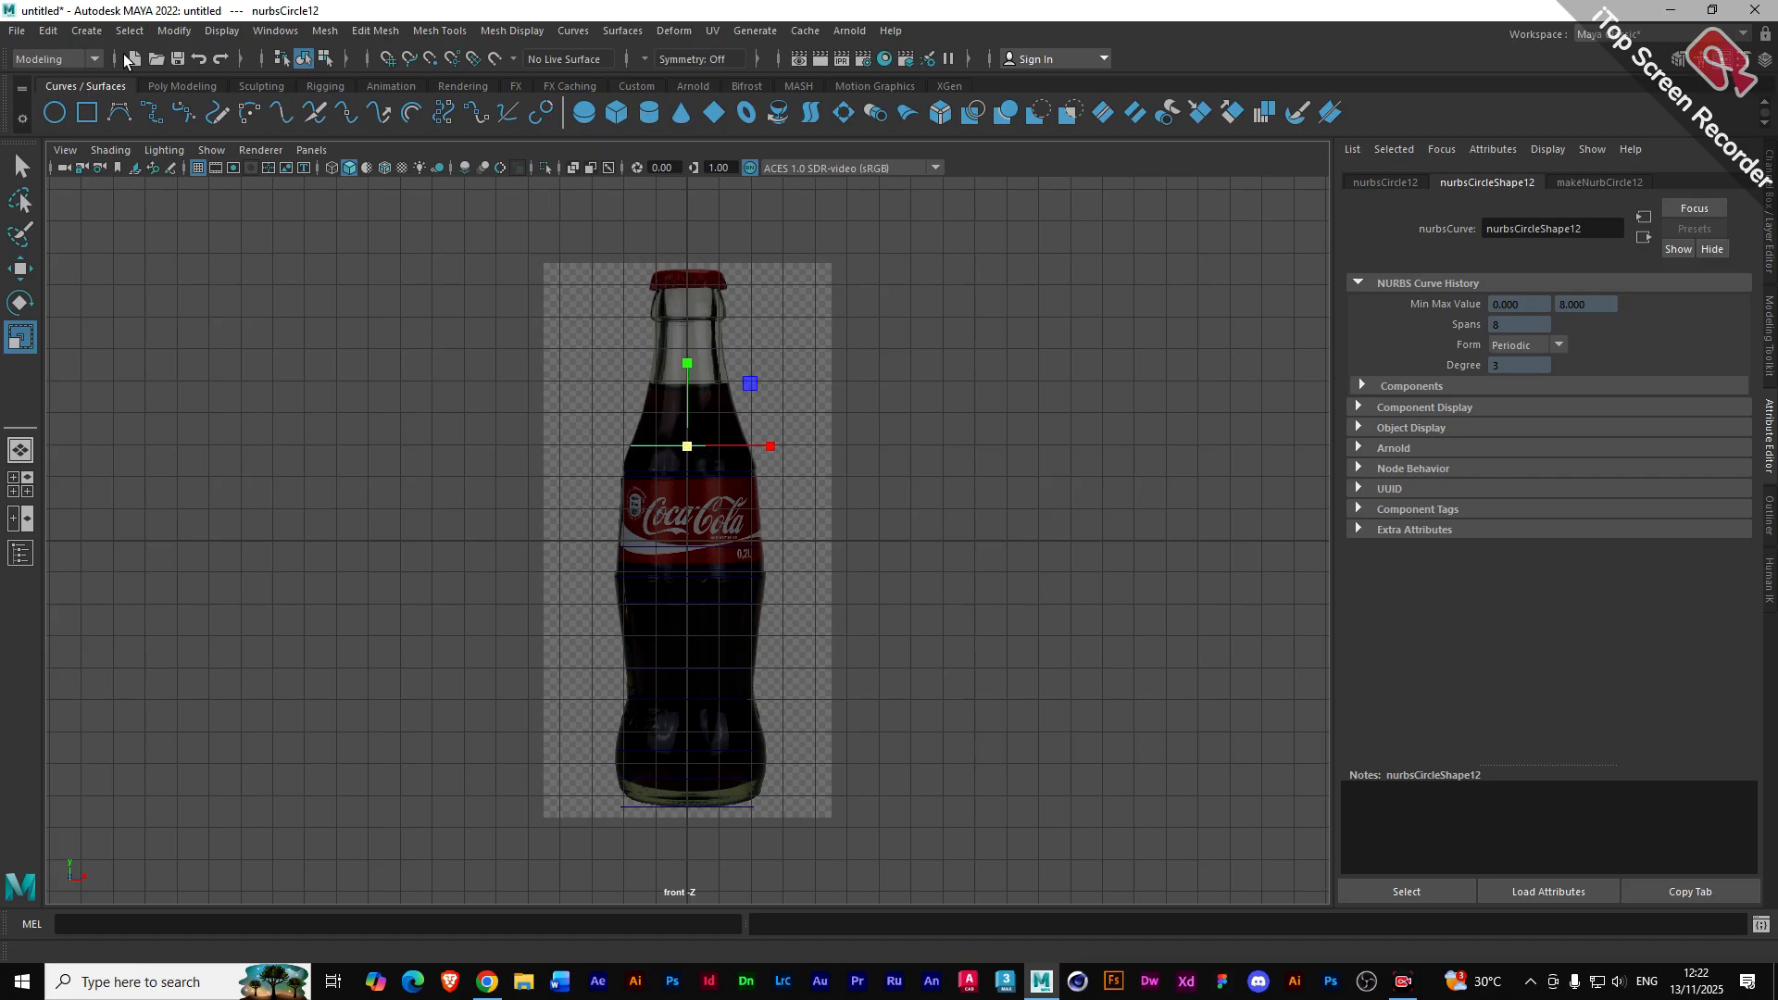
- Create a thirteenth circle, move it up to about Y 4.88 at the cola's fill line and scale it uniformly to the bottle's width
left_click(55, 113)
key("w")
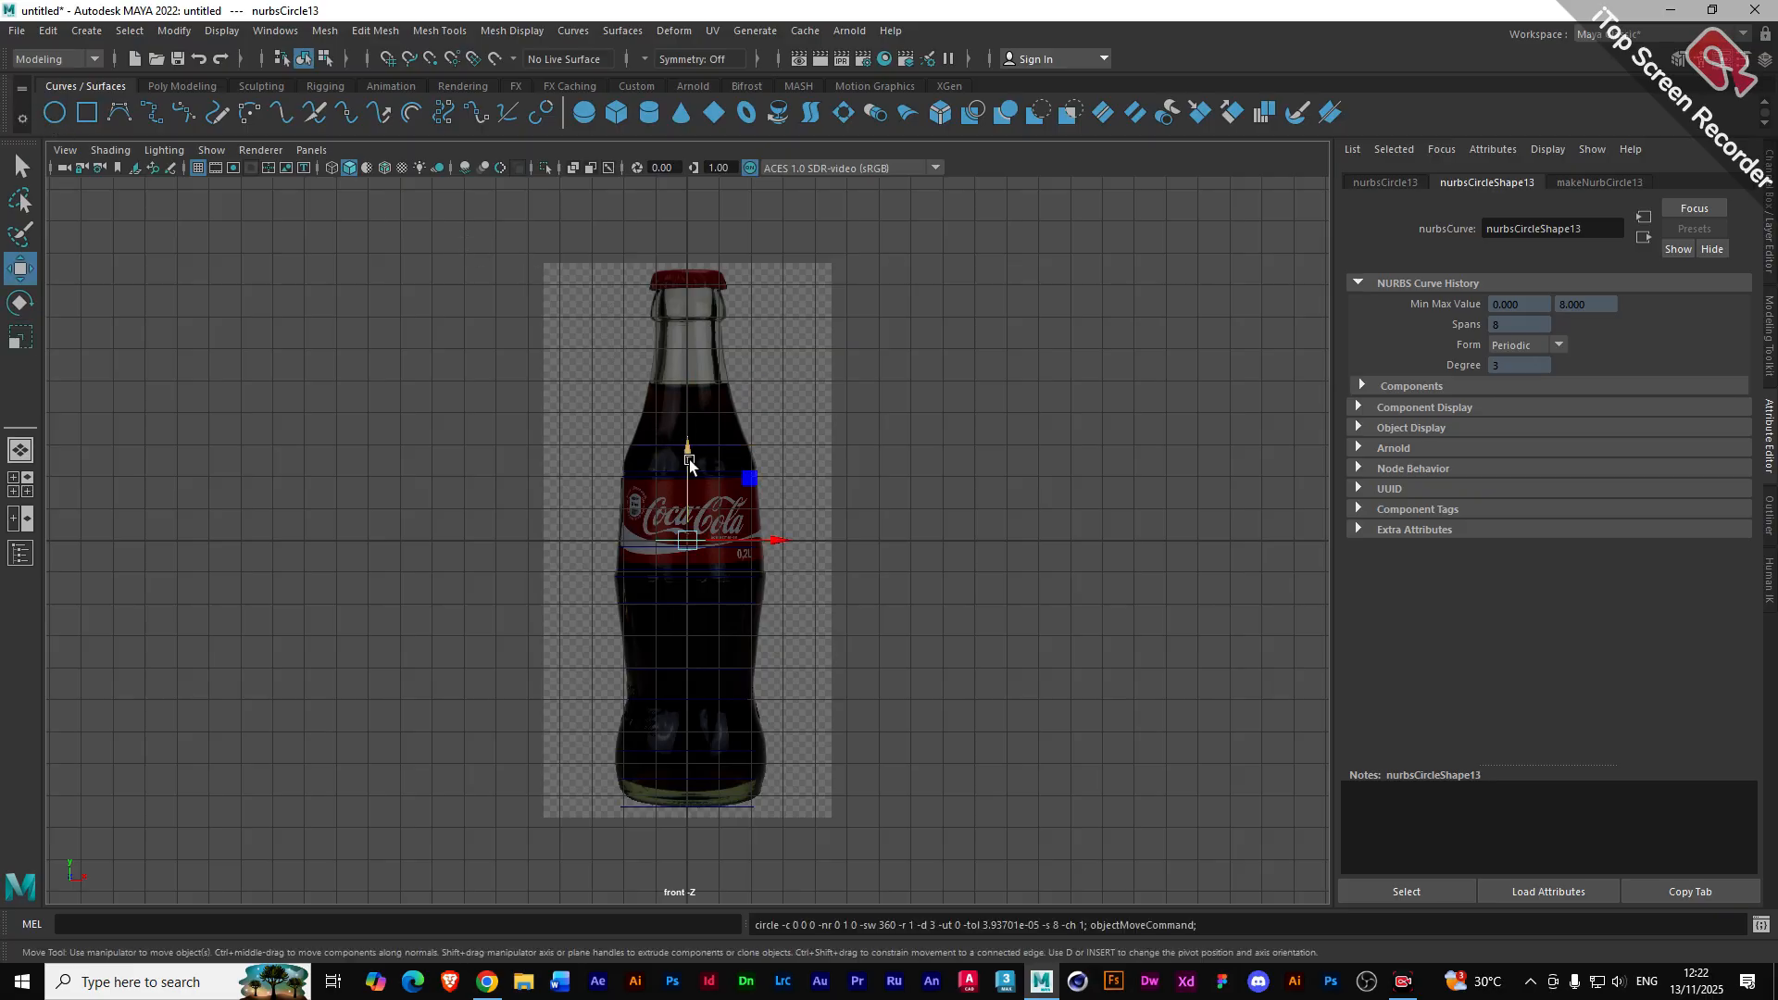
left_click_drag(686, 456, 677, 304)
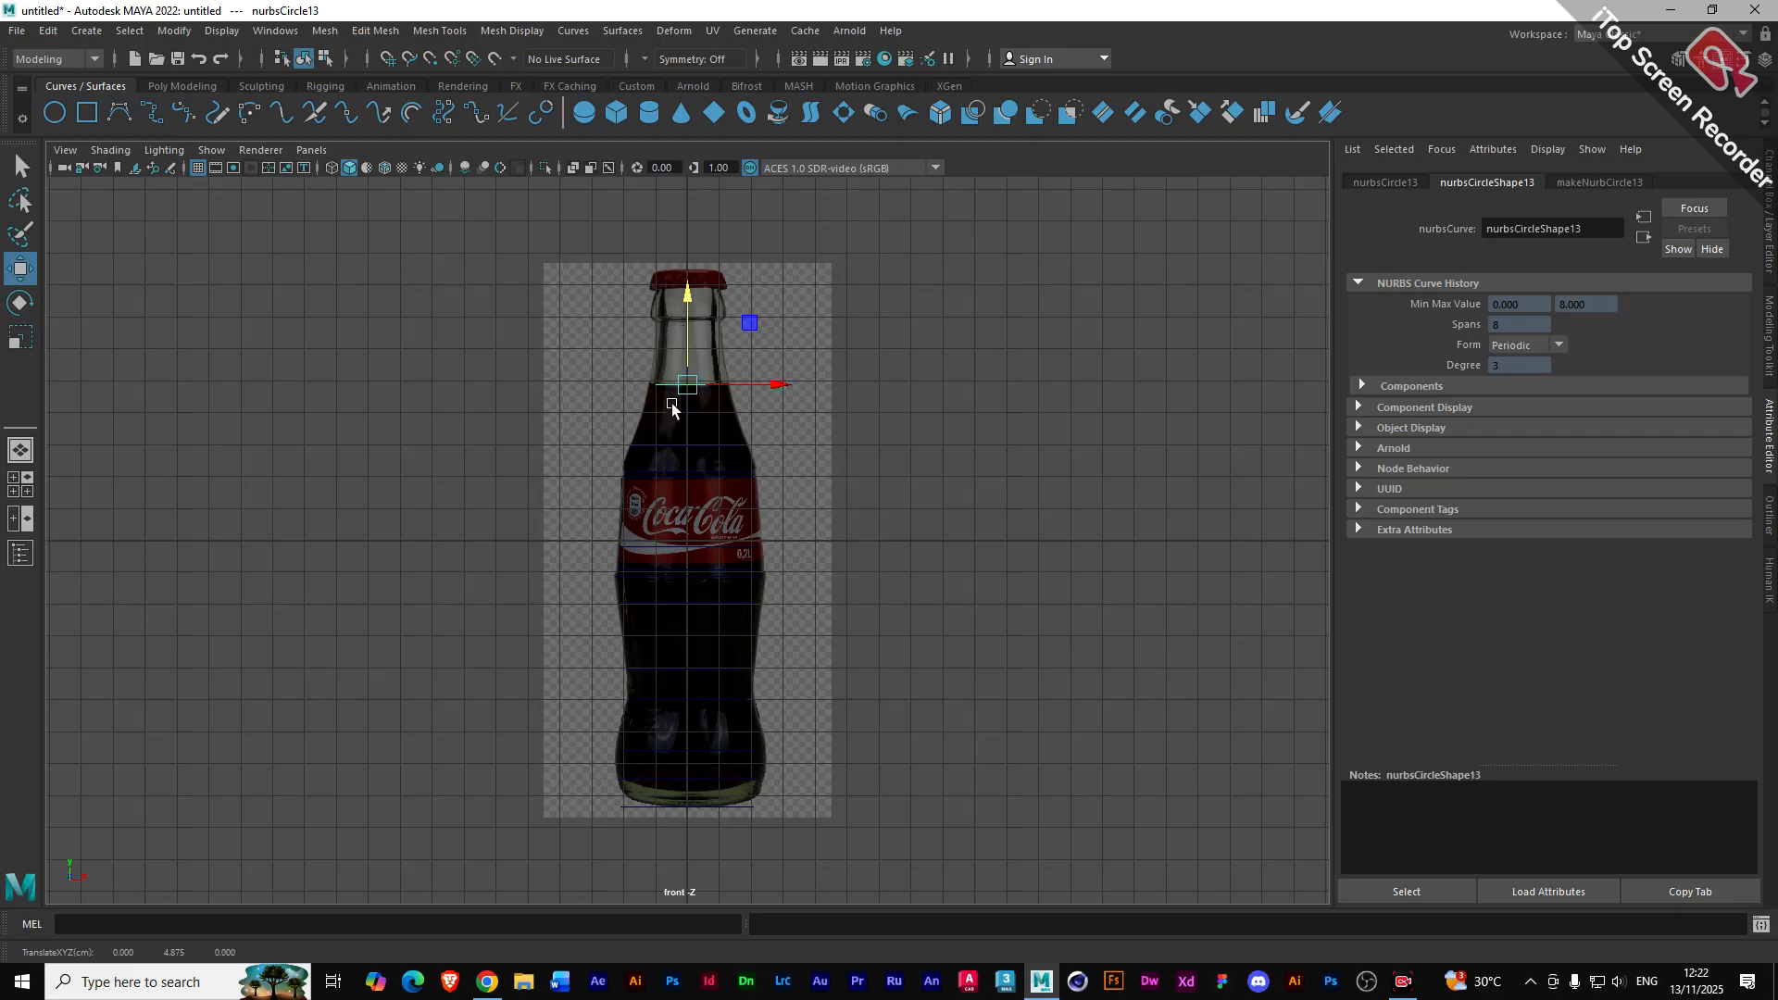
key("r")
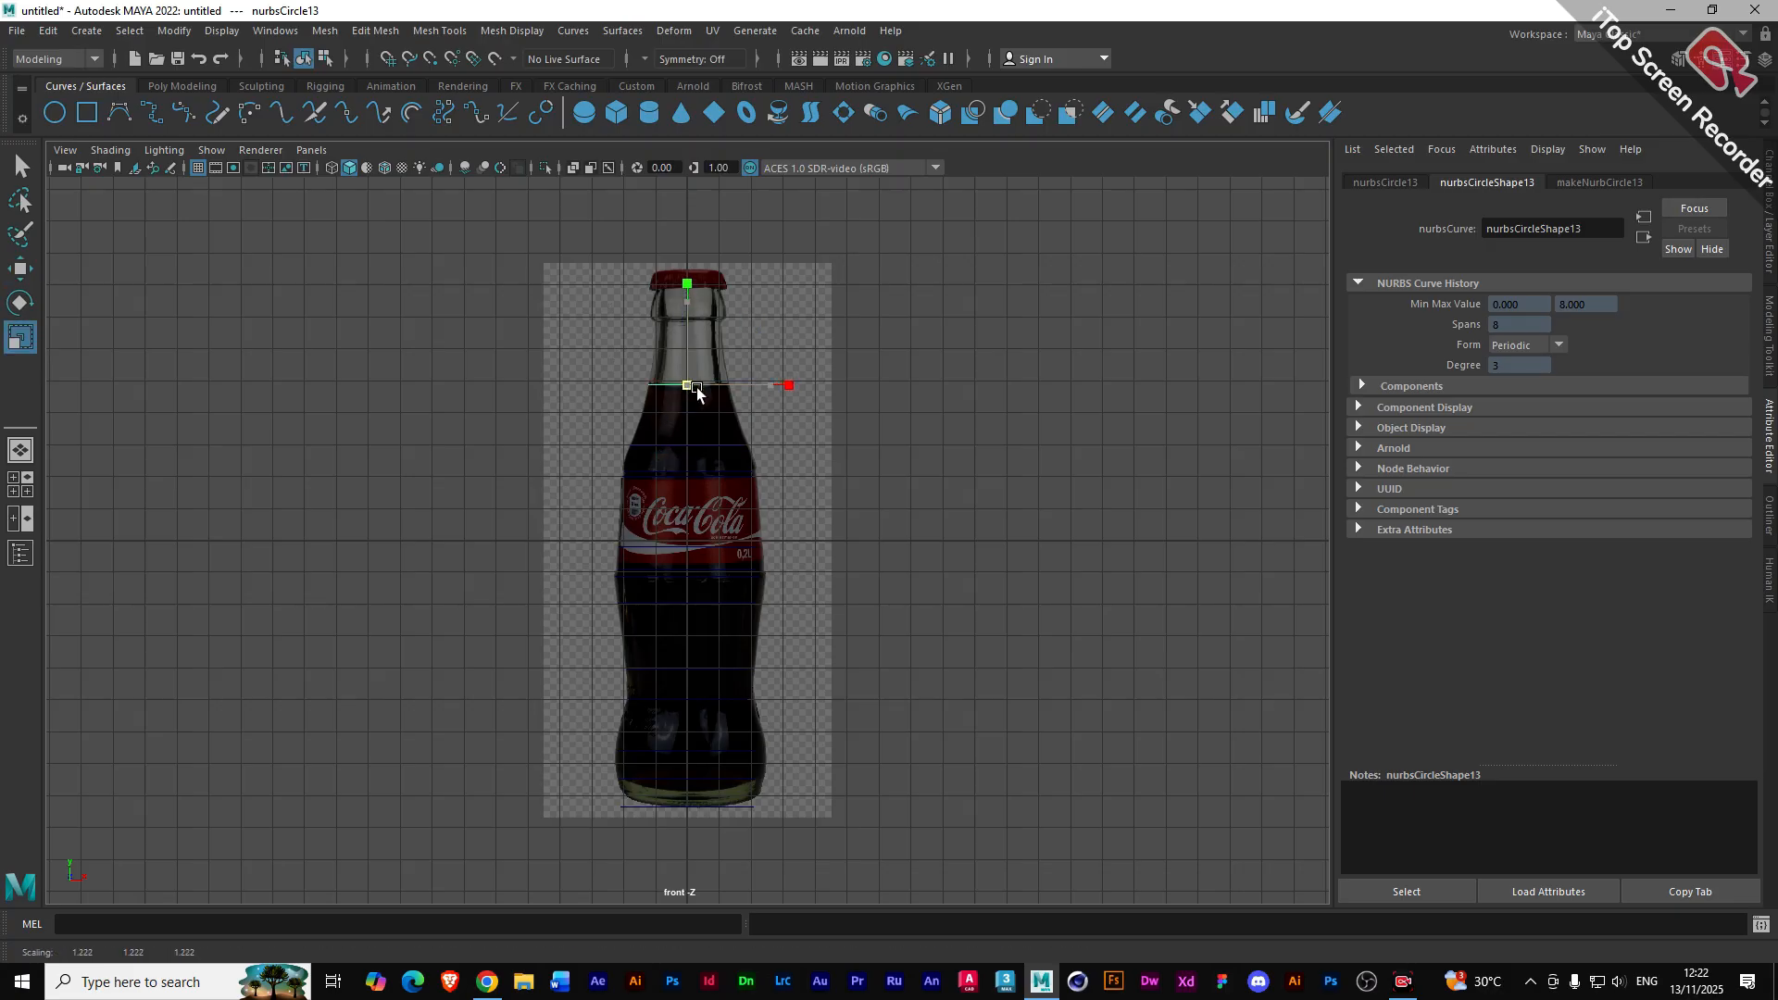
left_click_drag(697, 393, 693, 390)
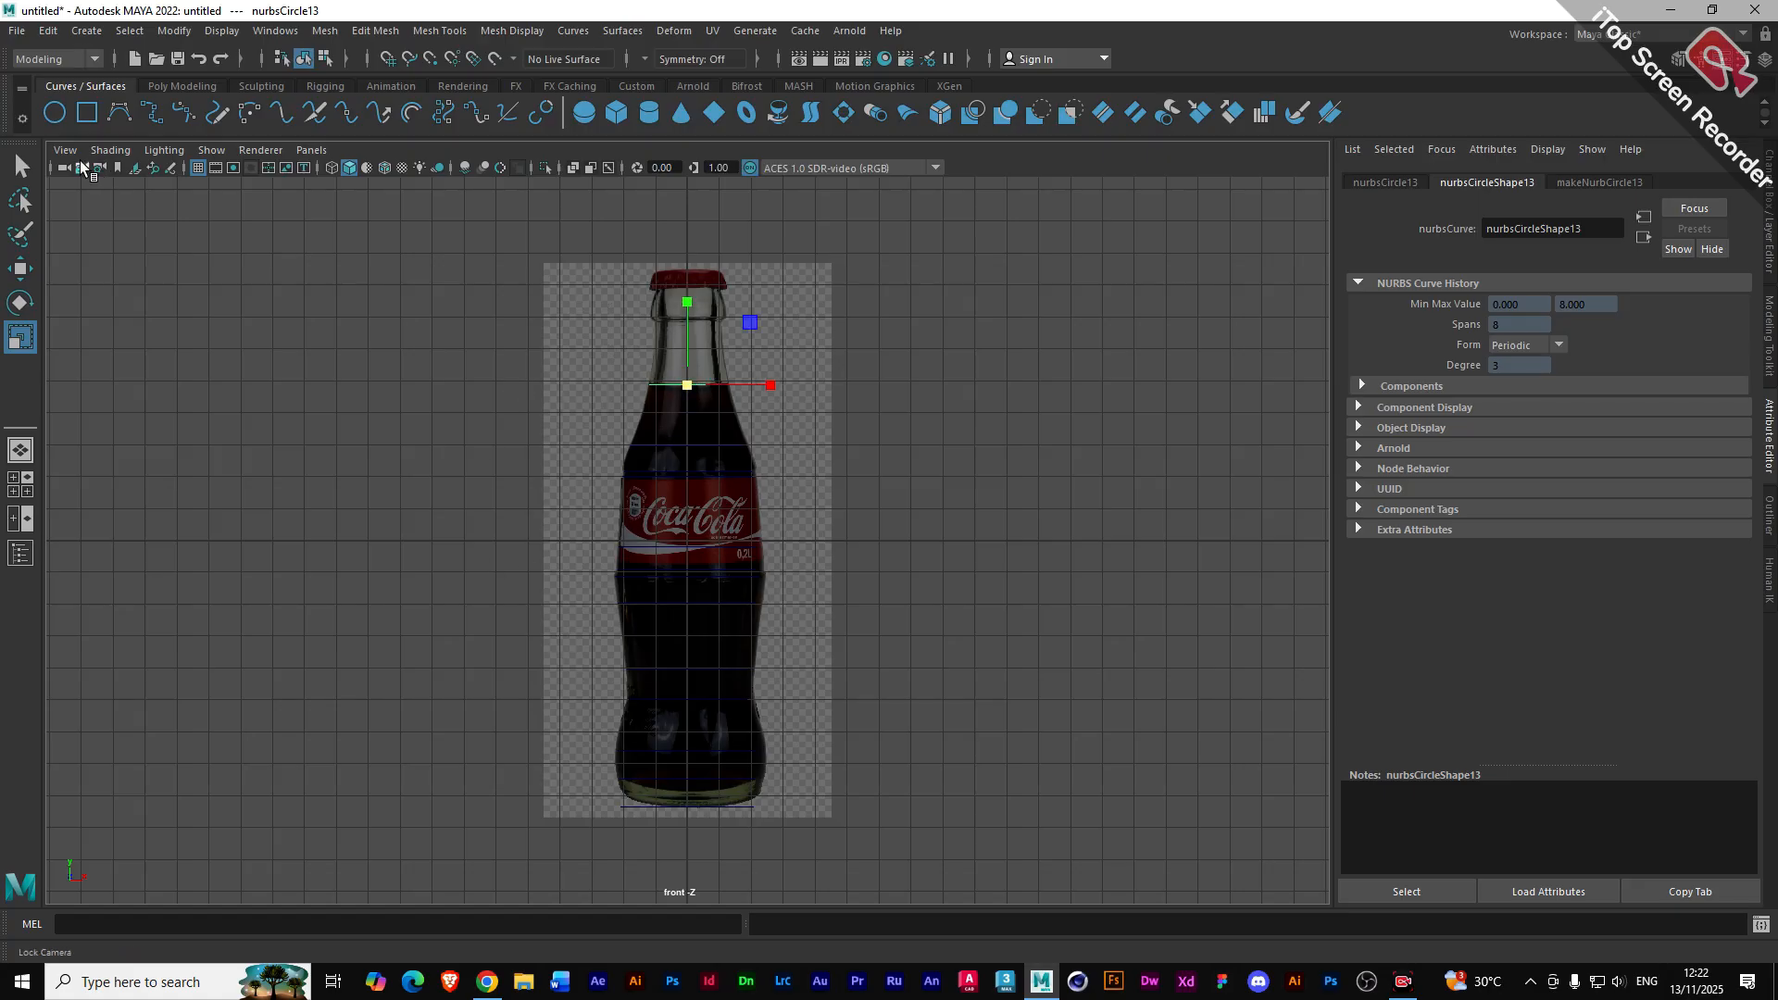
- Create a fourteenth circle, move it up to about Y 6.04 on the clear neck and scale it uniformly to the neck's width
left_click(62, 120)
key("w")
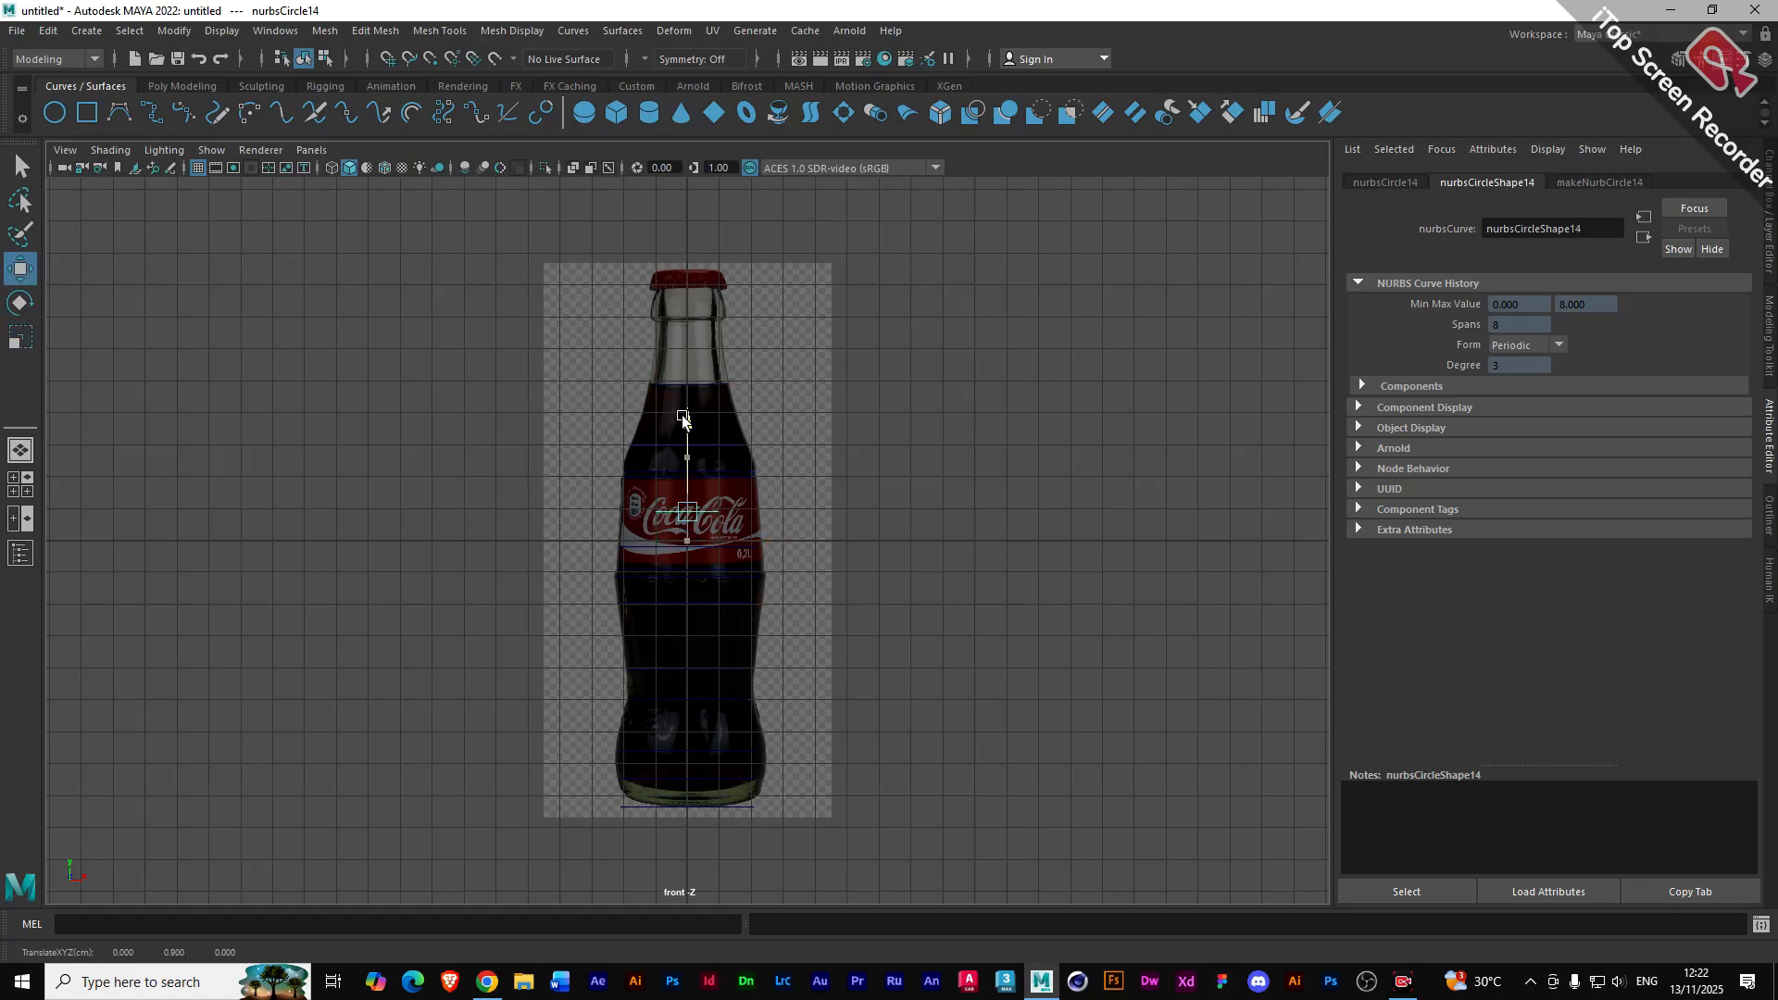
left_click_drag(693, 444, 682, 269)
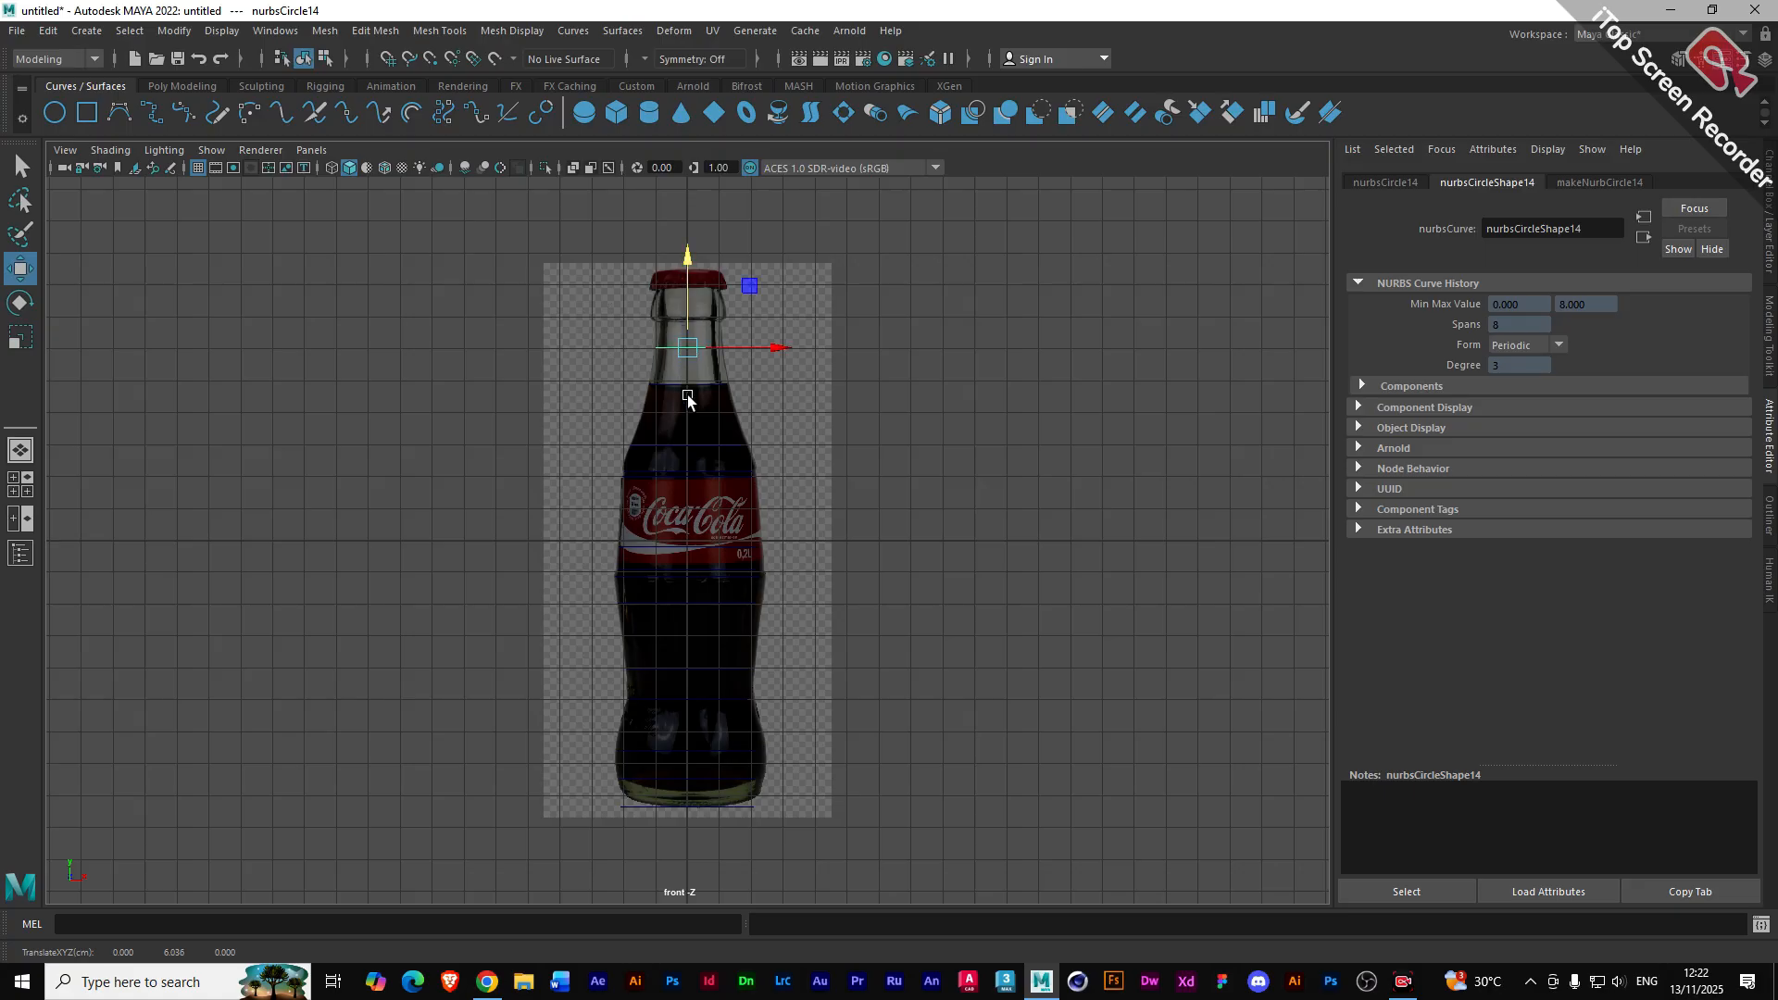
key("r")
left_click_drag(686, 348, 688, 349)
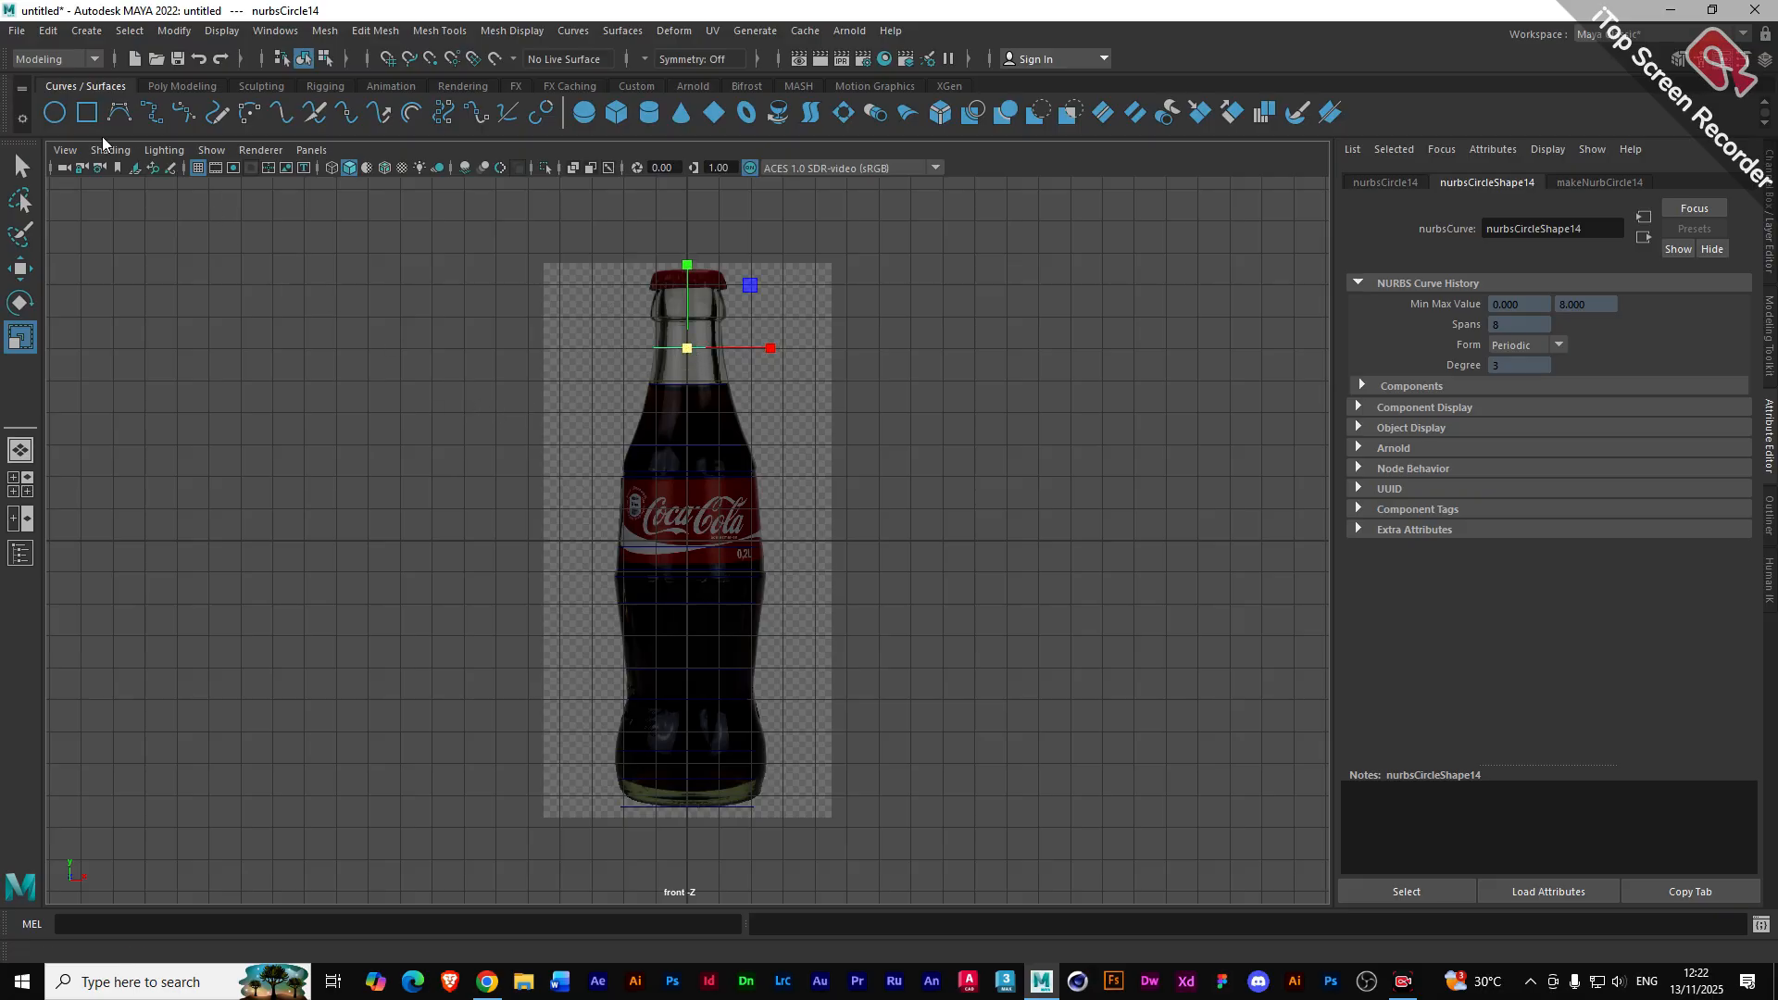
- Create a fifteenth circle and move it up to about Y 6.91, just under the neck's collar
left_click(55, 112)
key("w")
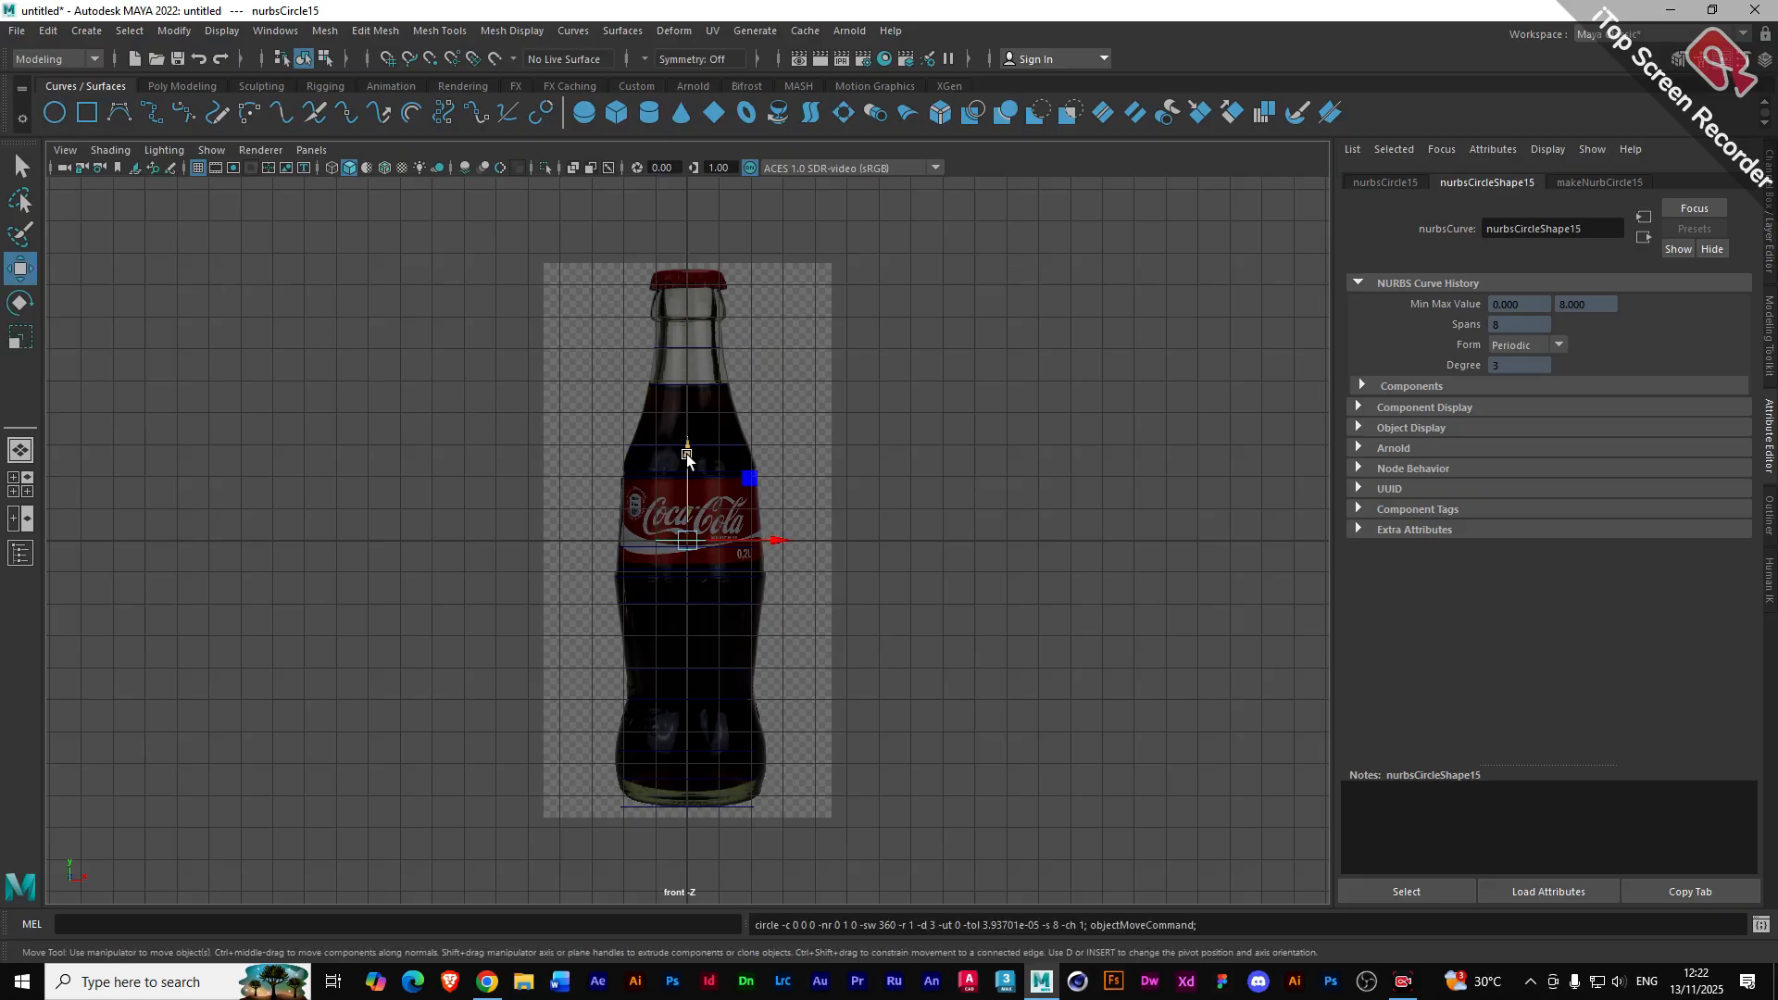
left_click_drag(686, 455, 705, 239)
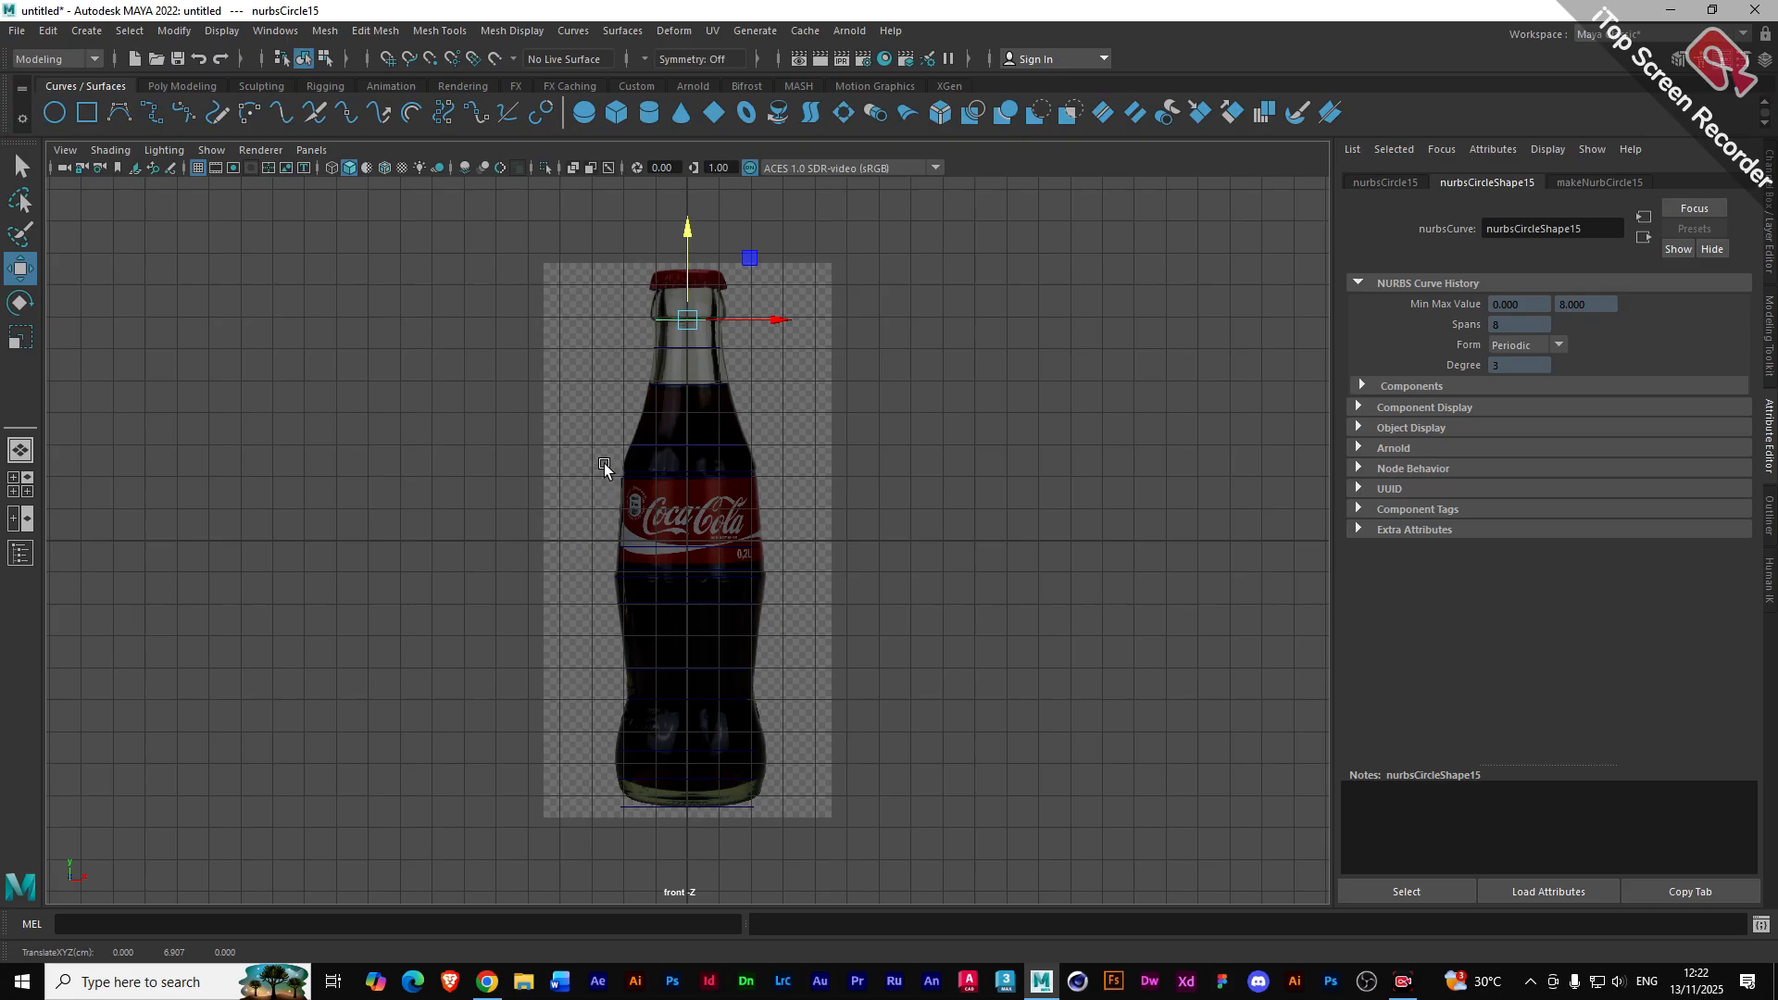
- Create a sixteenth circle, move it up to about Y 7.05 at the collar's lower edge and scale it uniformly to about 1.19
left_click(55, 112)
key("w")
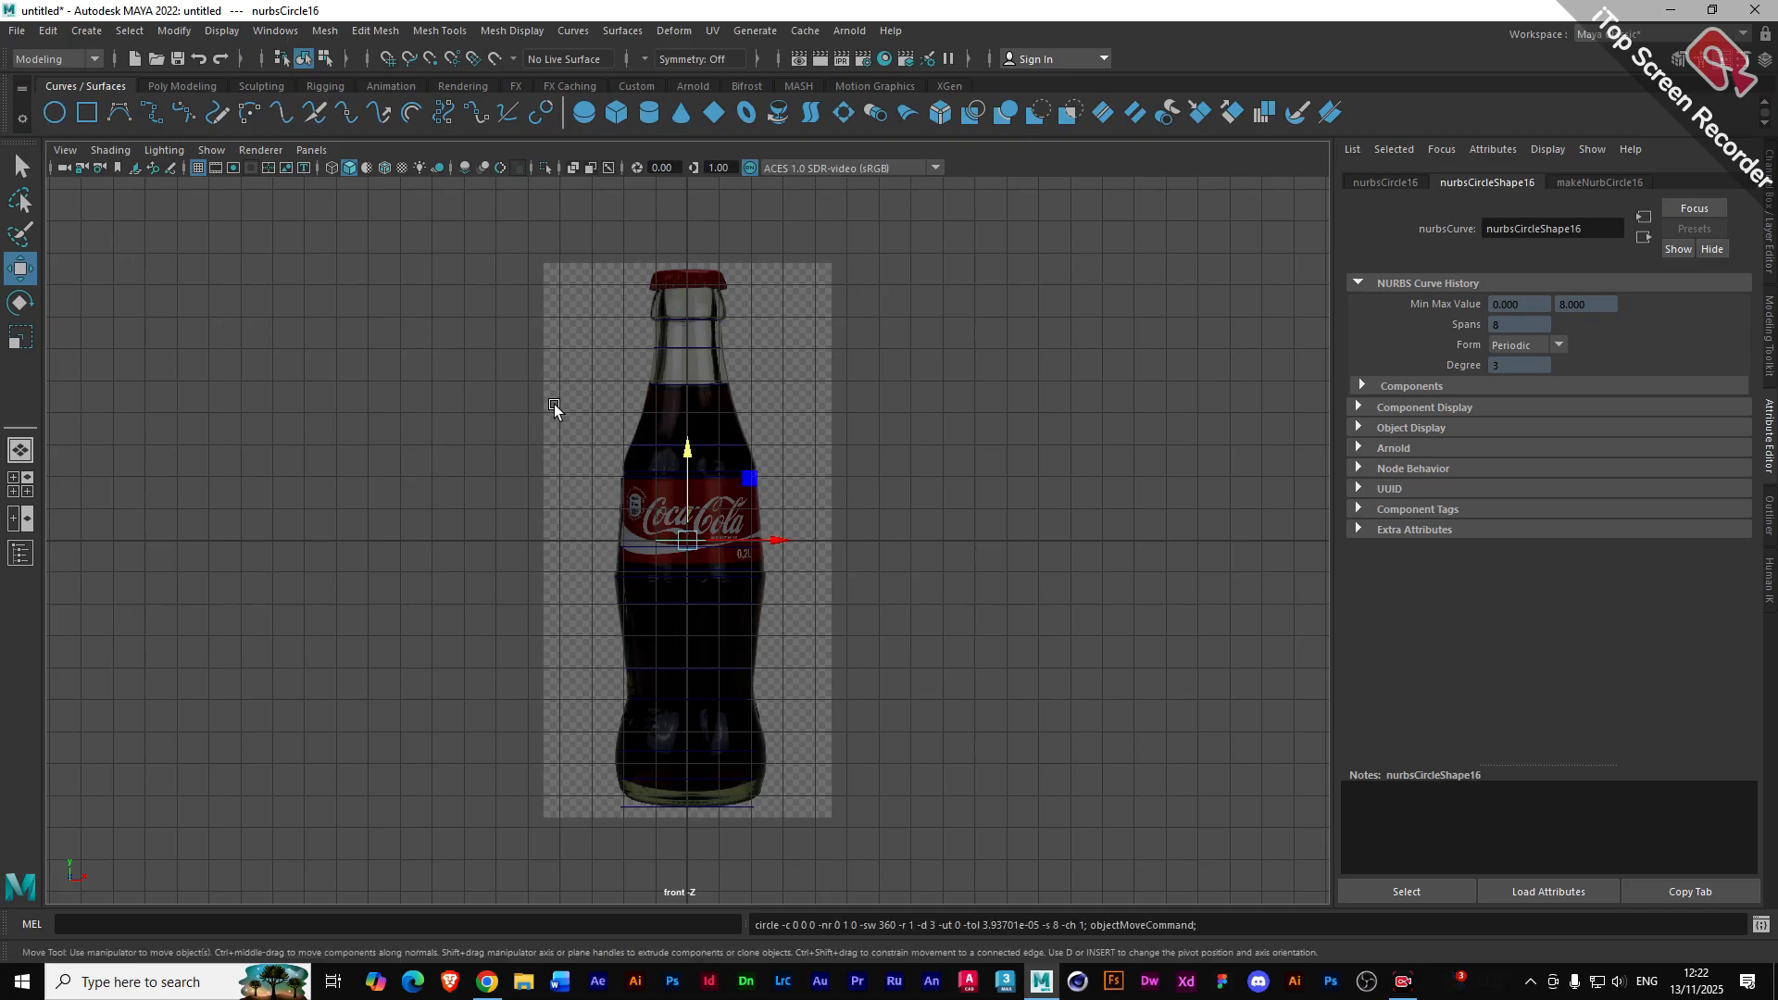
left_click_drag(687, 452, 690, 229)
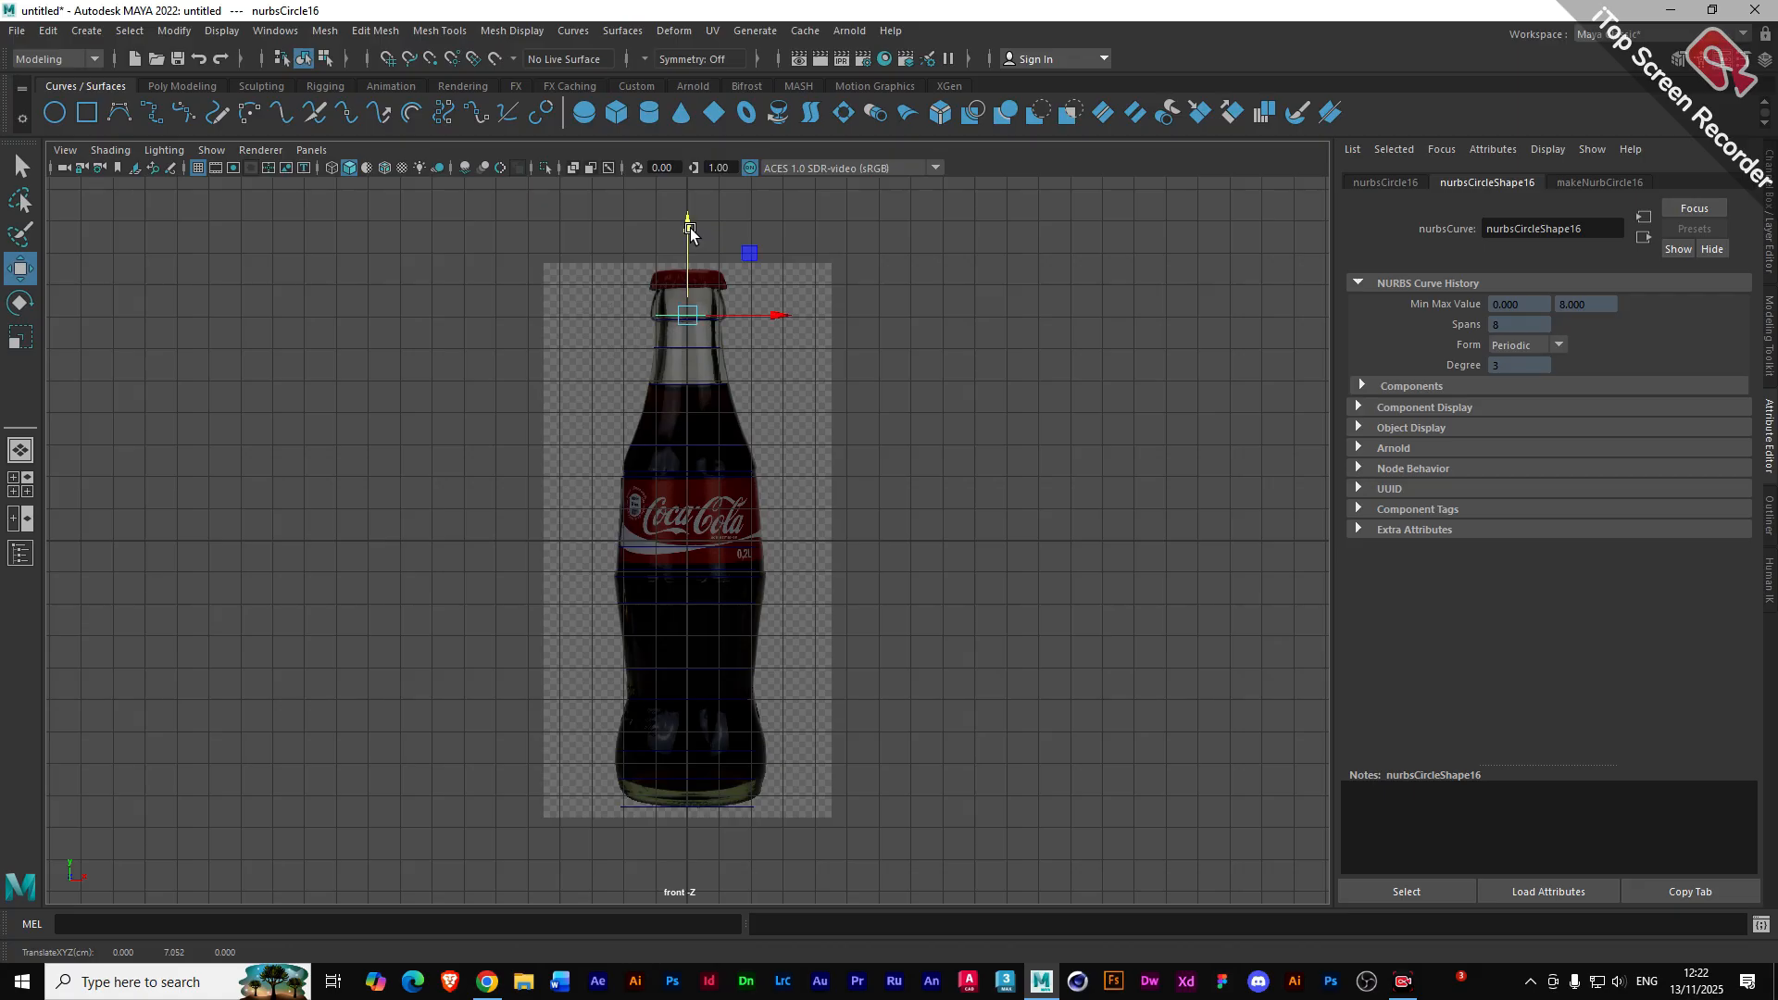
key("r")
left_click_drag(686, 315, 695, 320)
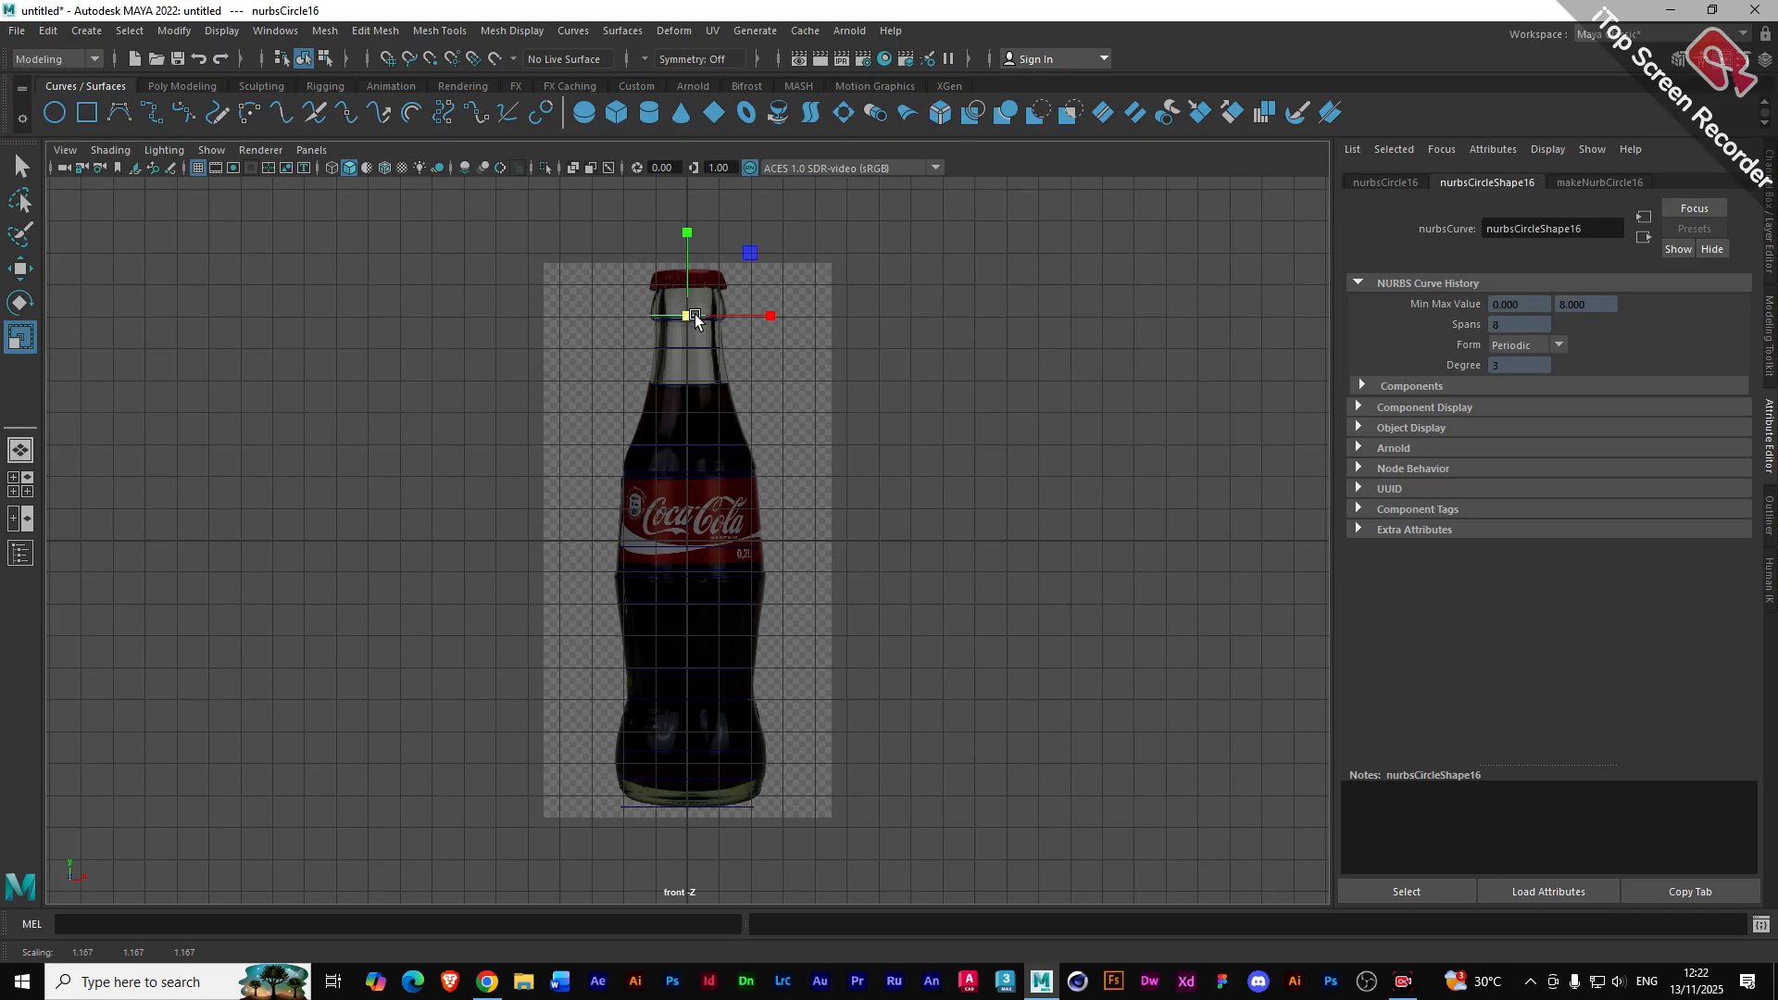
- Create a seventeenth circle, move it up to about Y 7.57 on the collar and scale it uniformly to about 1.07
left_click(53, 112)
key("w")
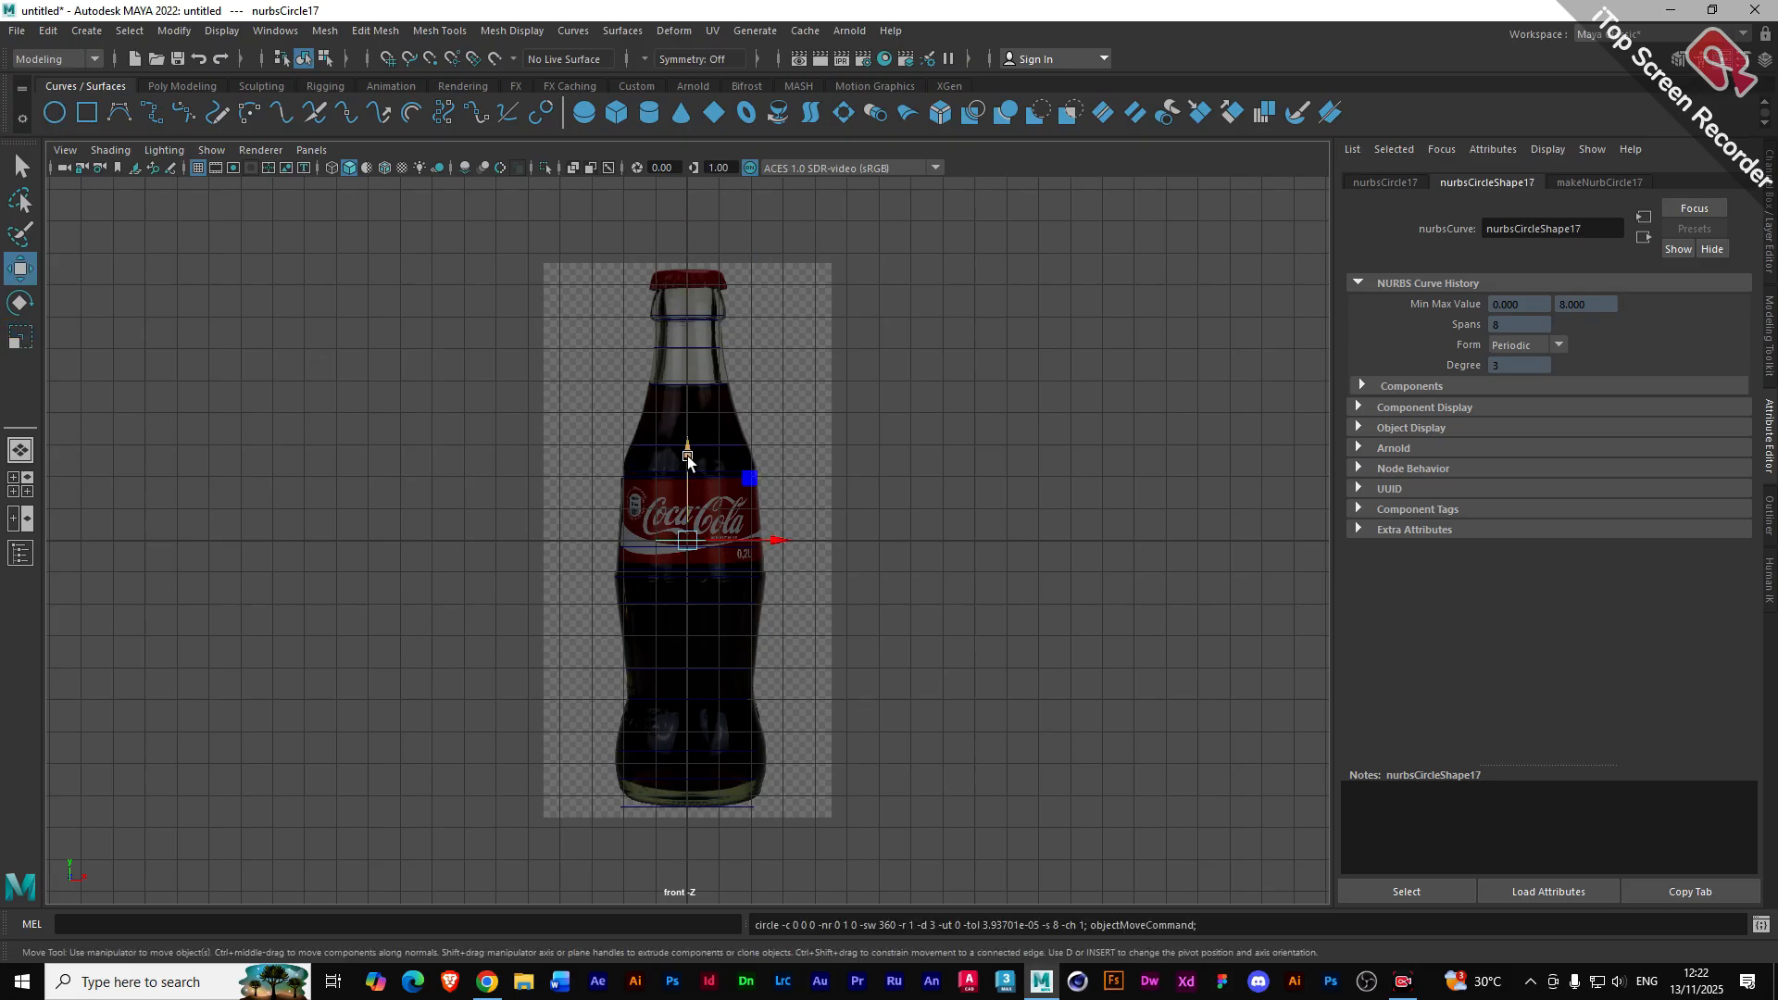
left_click_drag(687, 453, 681, 217)
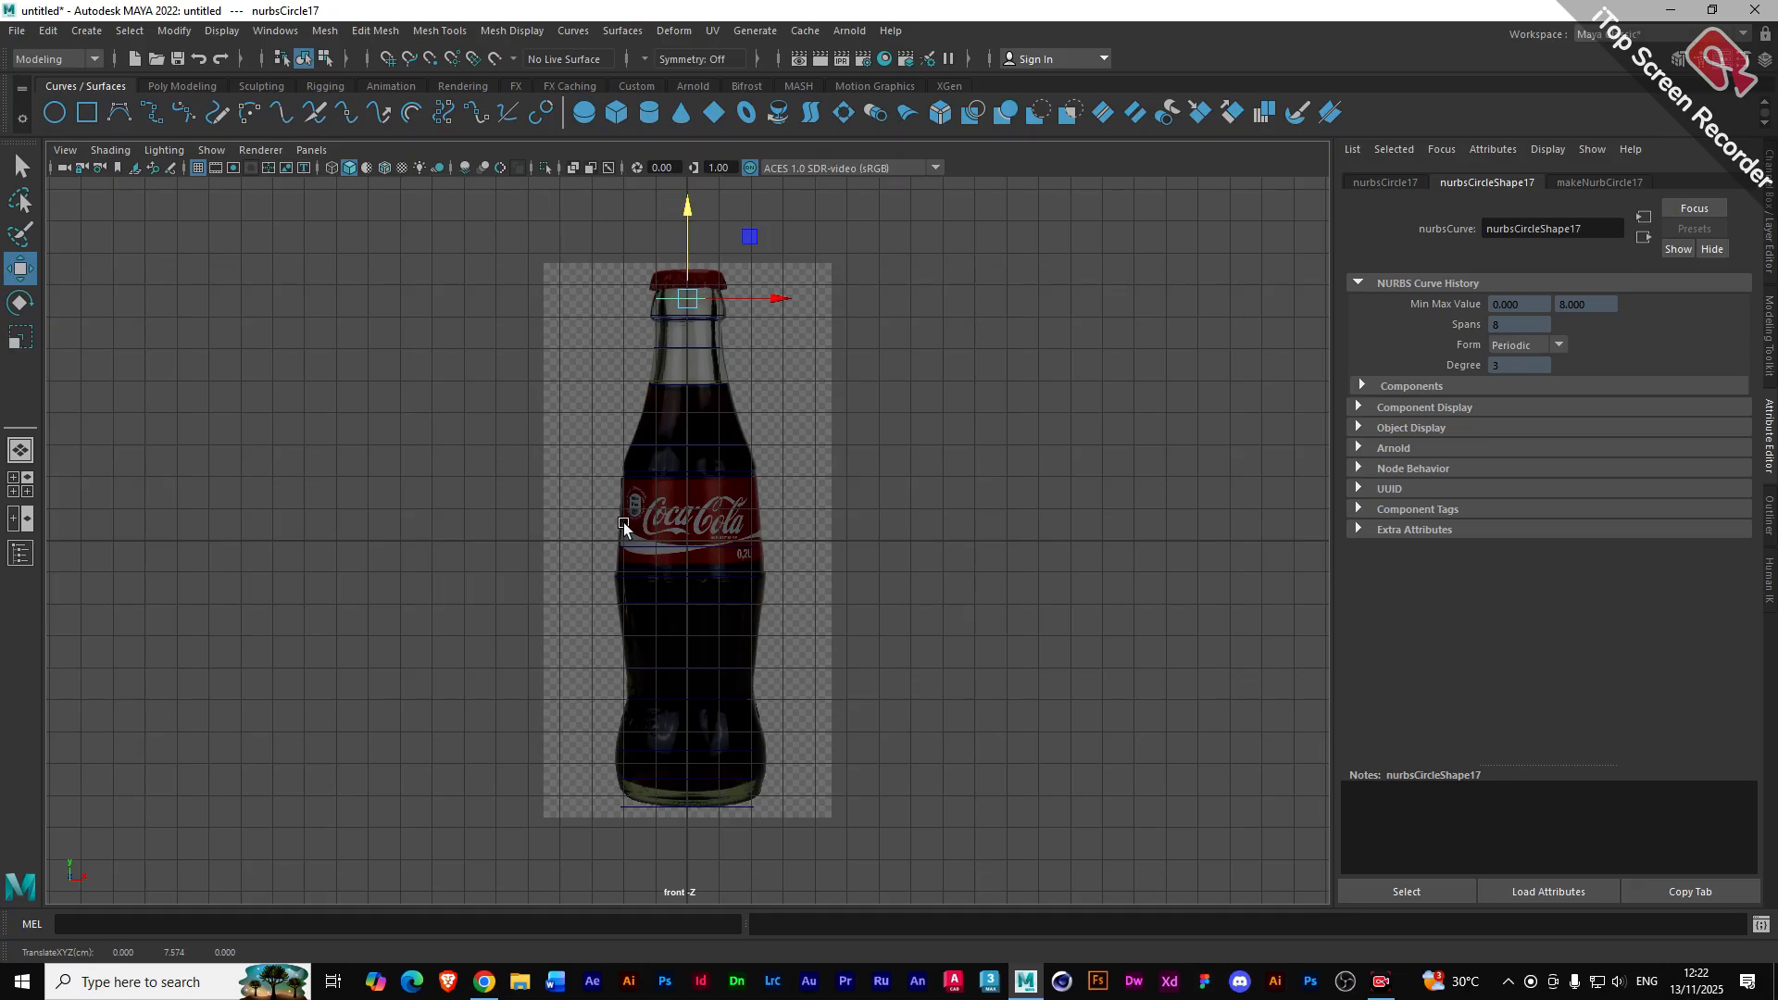
key("r")
left_click_drag(686, 299, 688, 301)
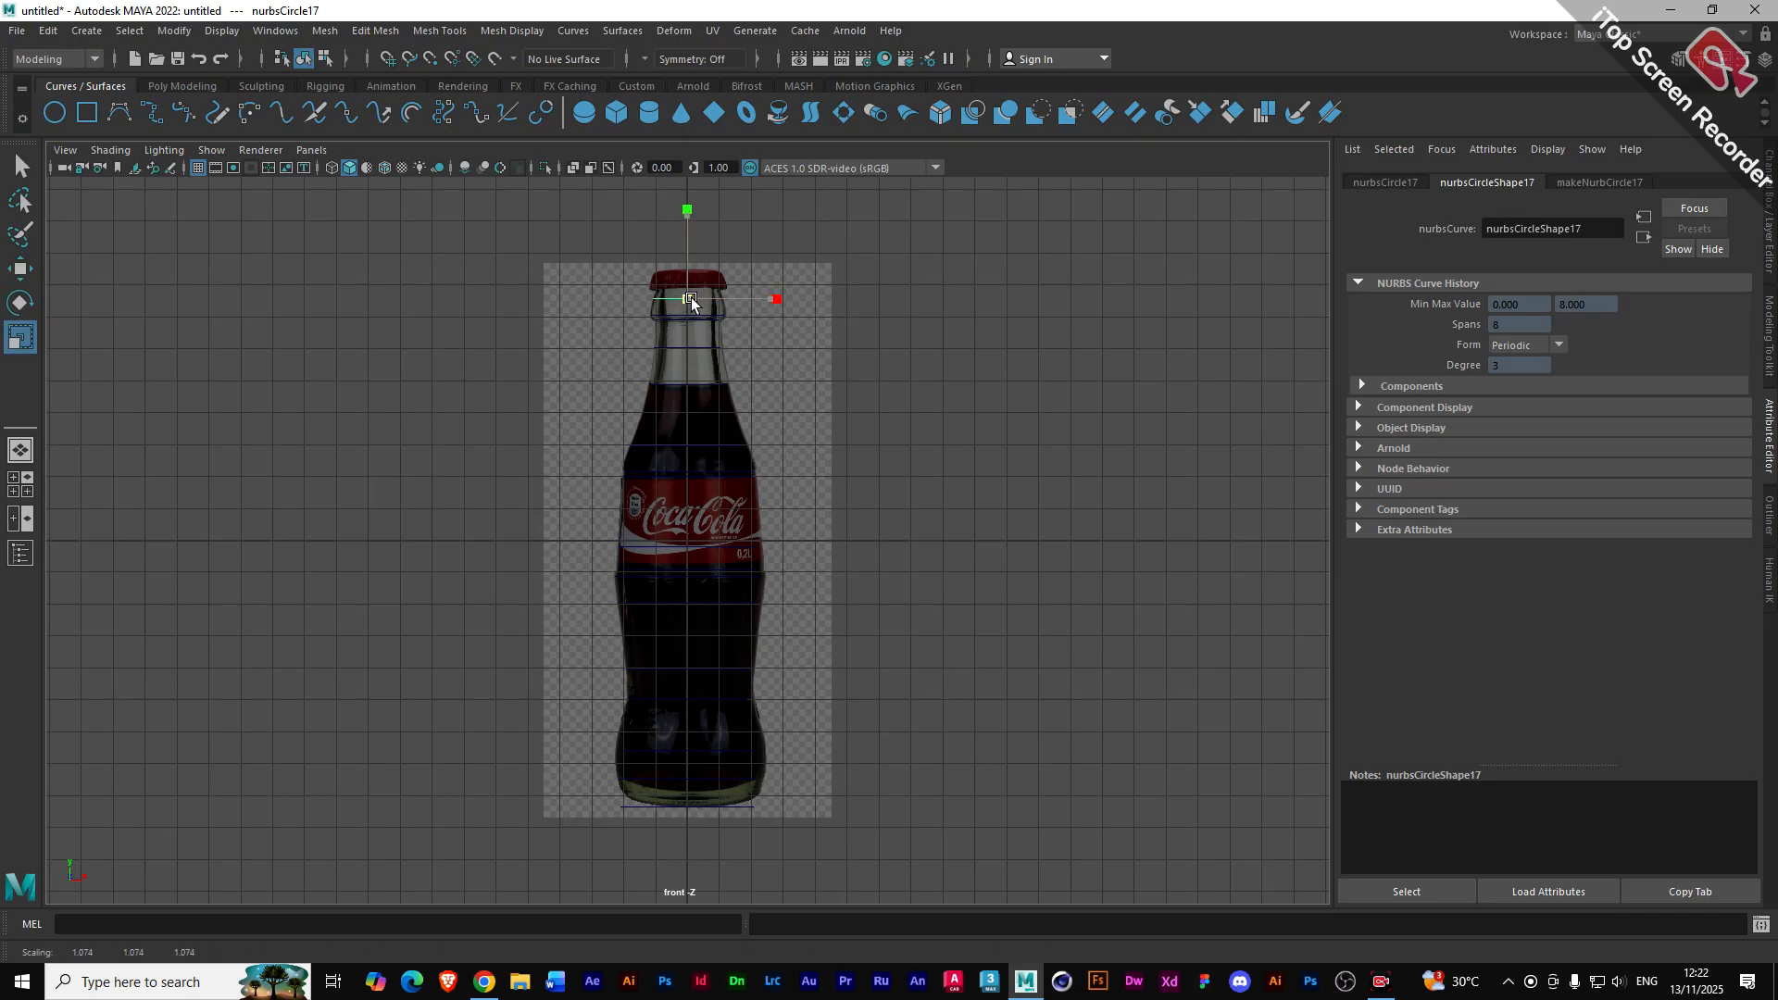
- Create an eighteenth circle, move it up to about Y 7.86 at the cap's lower edge and scale it uniformly to about 1.15
left_click(54, 112)
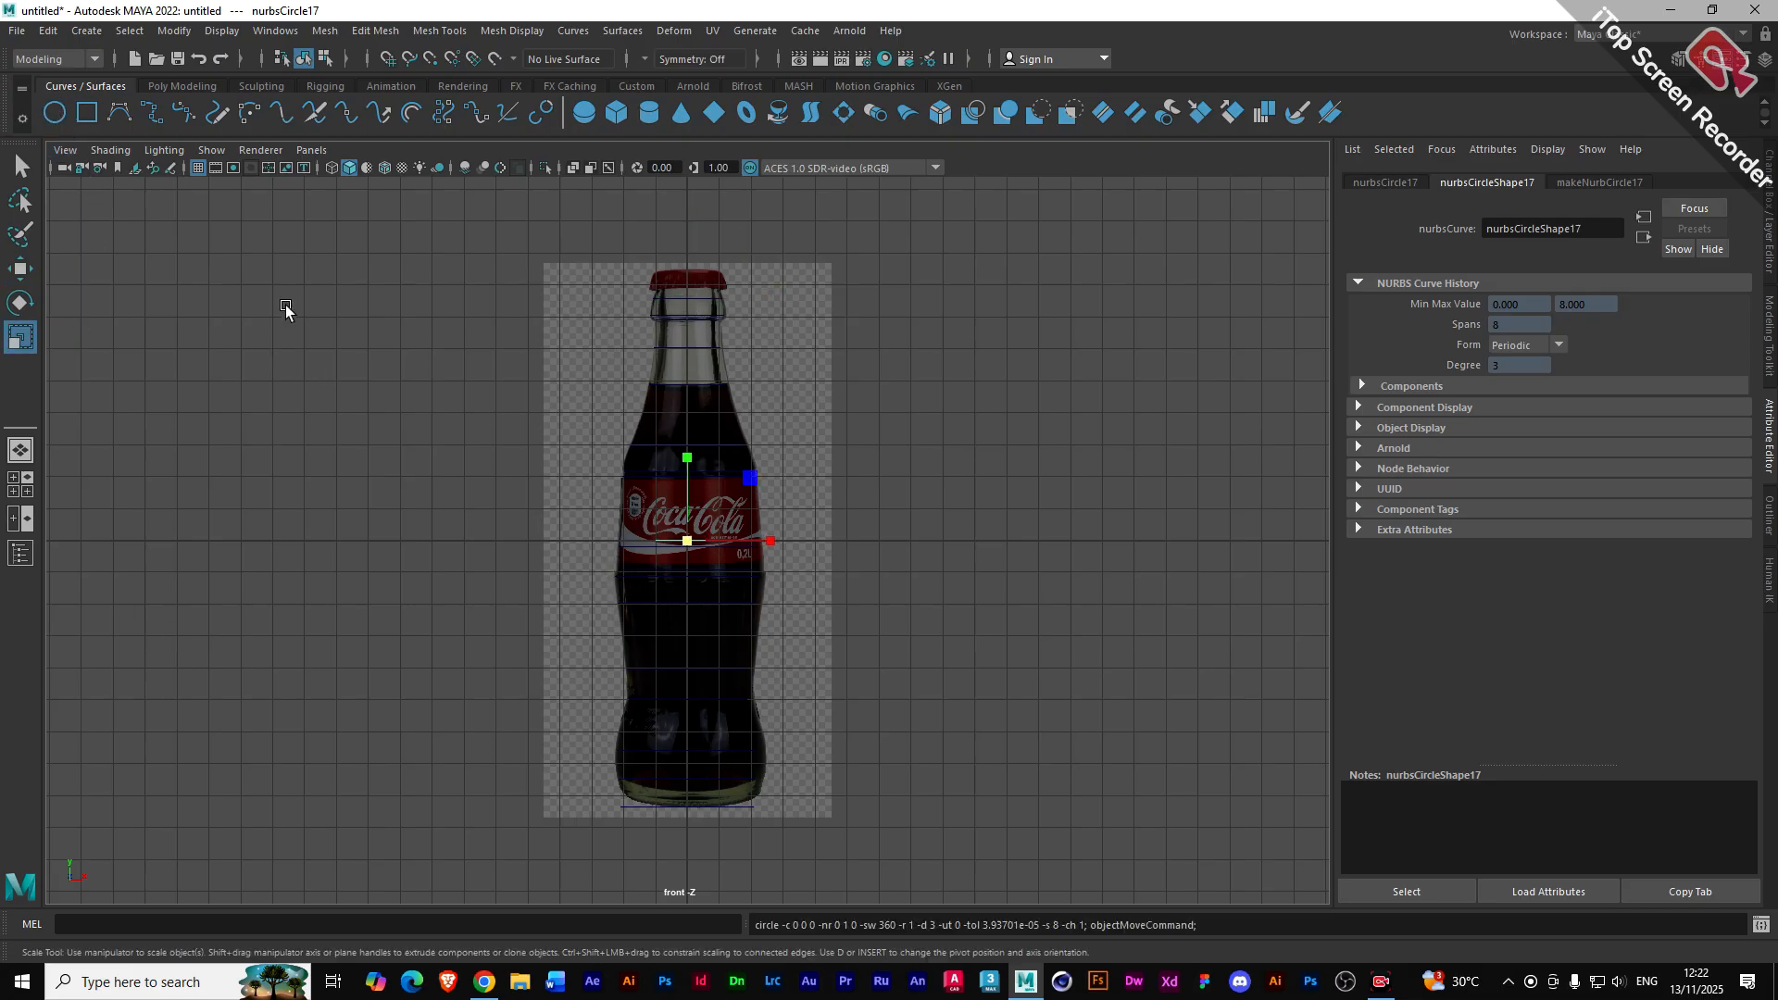
key("w")
left_click_drag(686, 460, 673, 213)
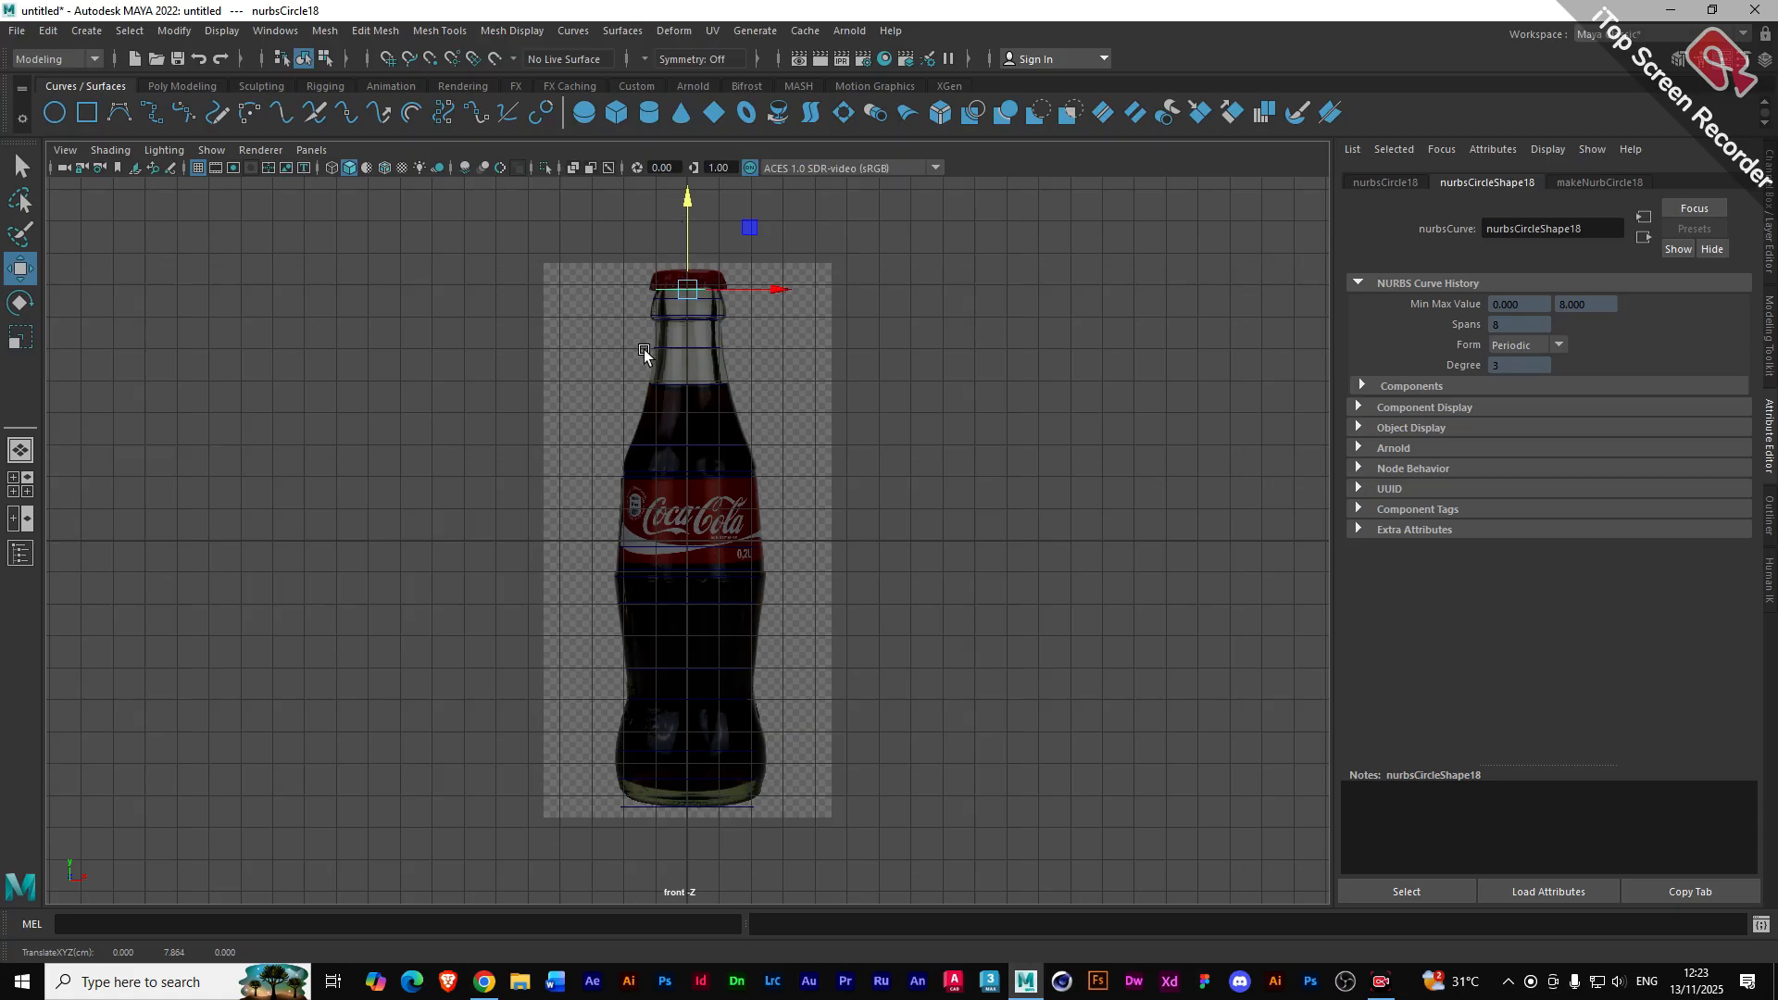
key("r")
left_click_drag(686, 289, 693, 293)
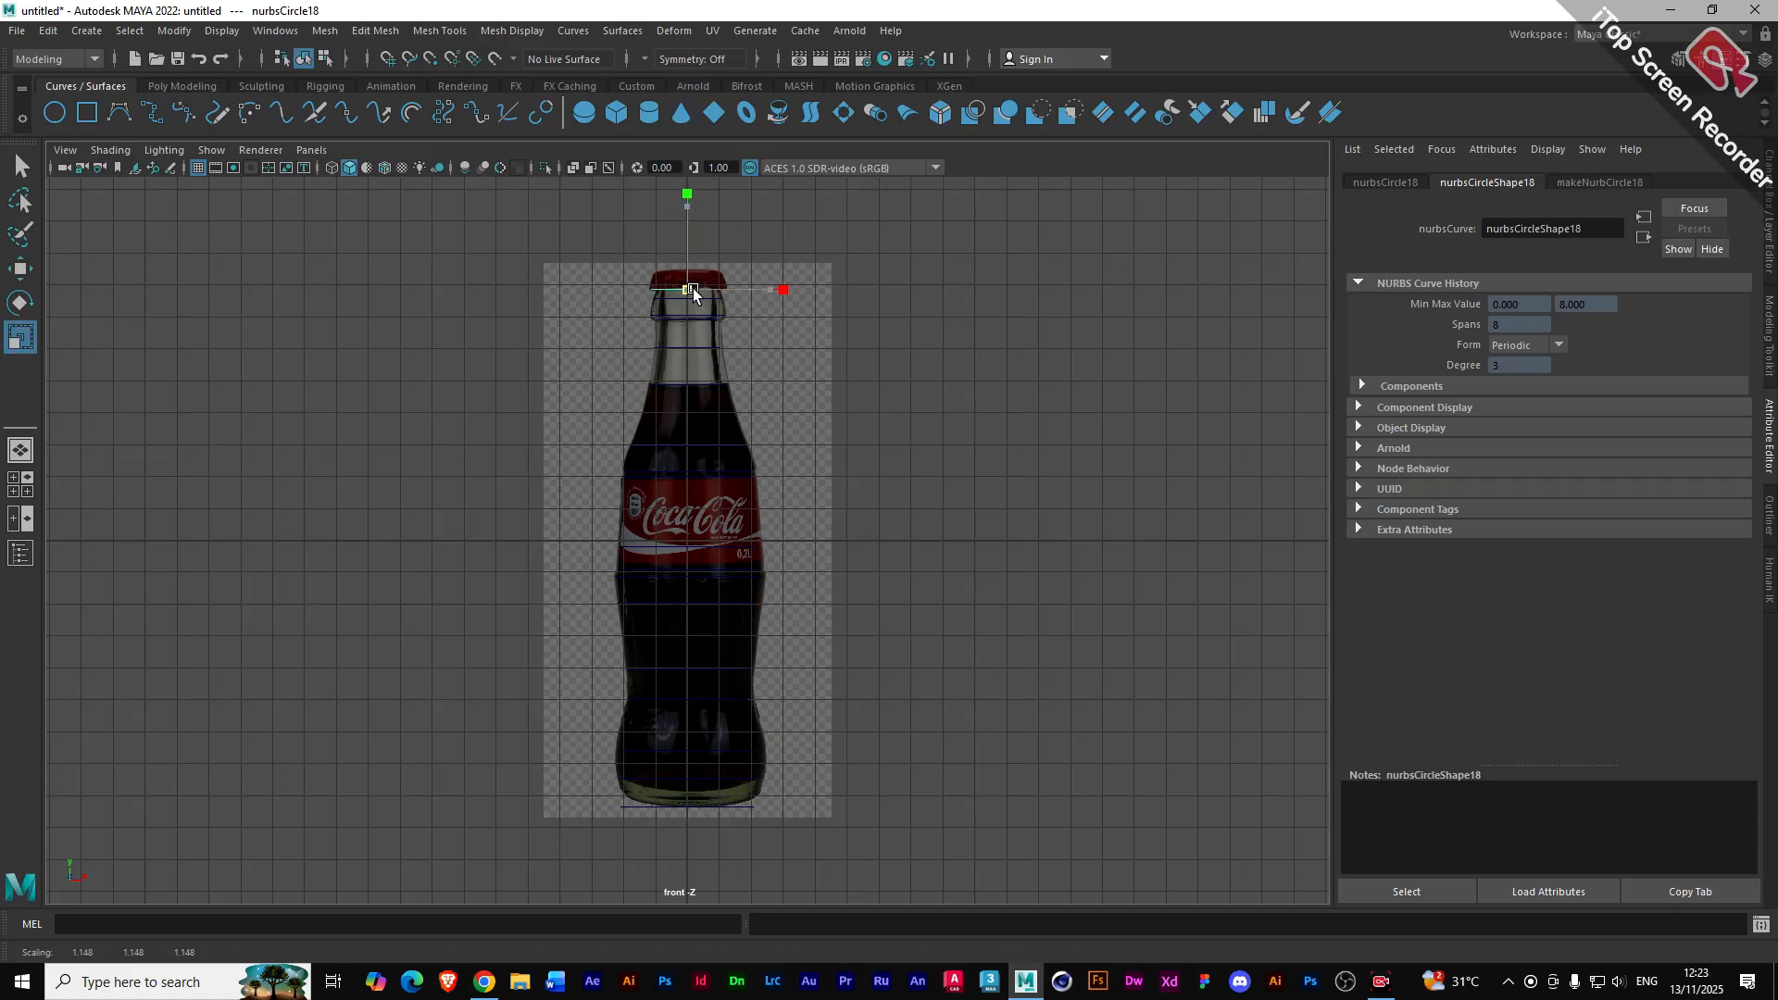
- Create a nineteenth circle, move it up to about Y 8.36 near the top of the cap and scale it uniformly to about 1.07
left_click(54, 112)
key("w")
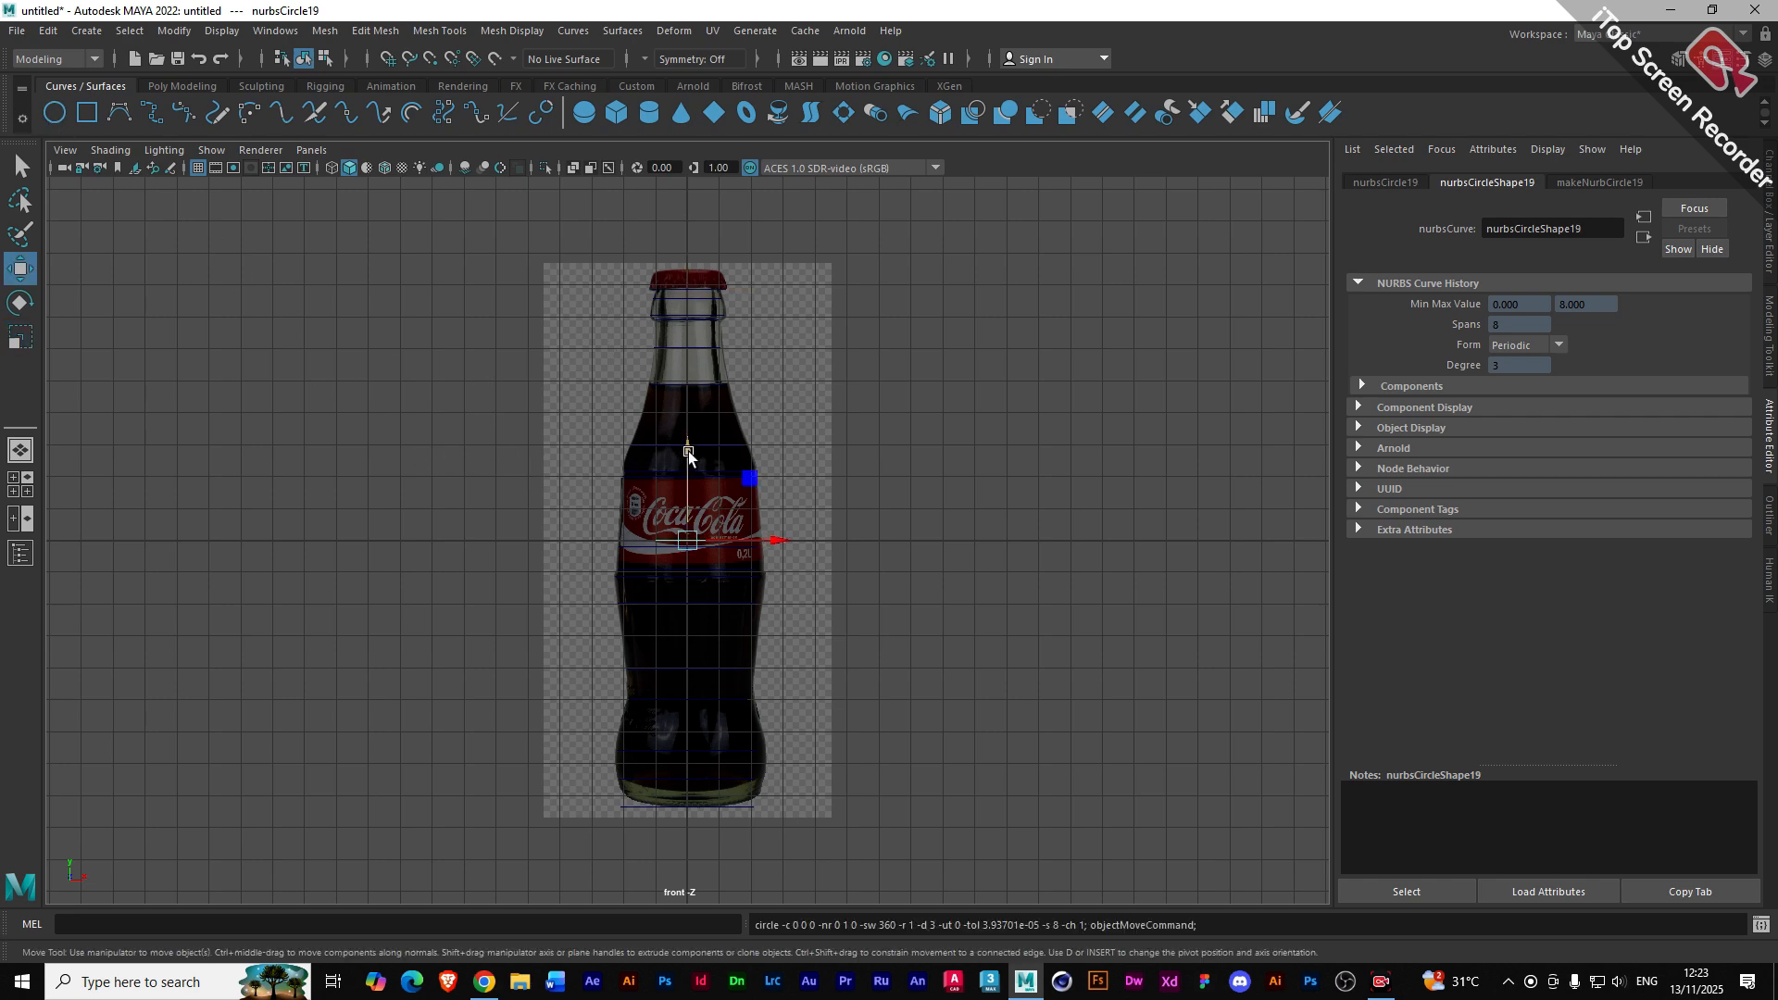
left_click_drag(686, 456, 683, 188)
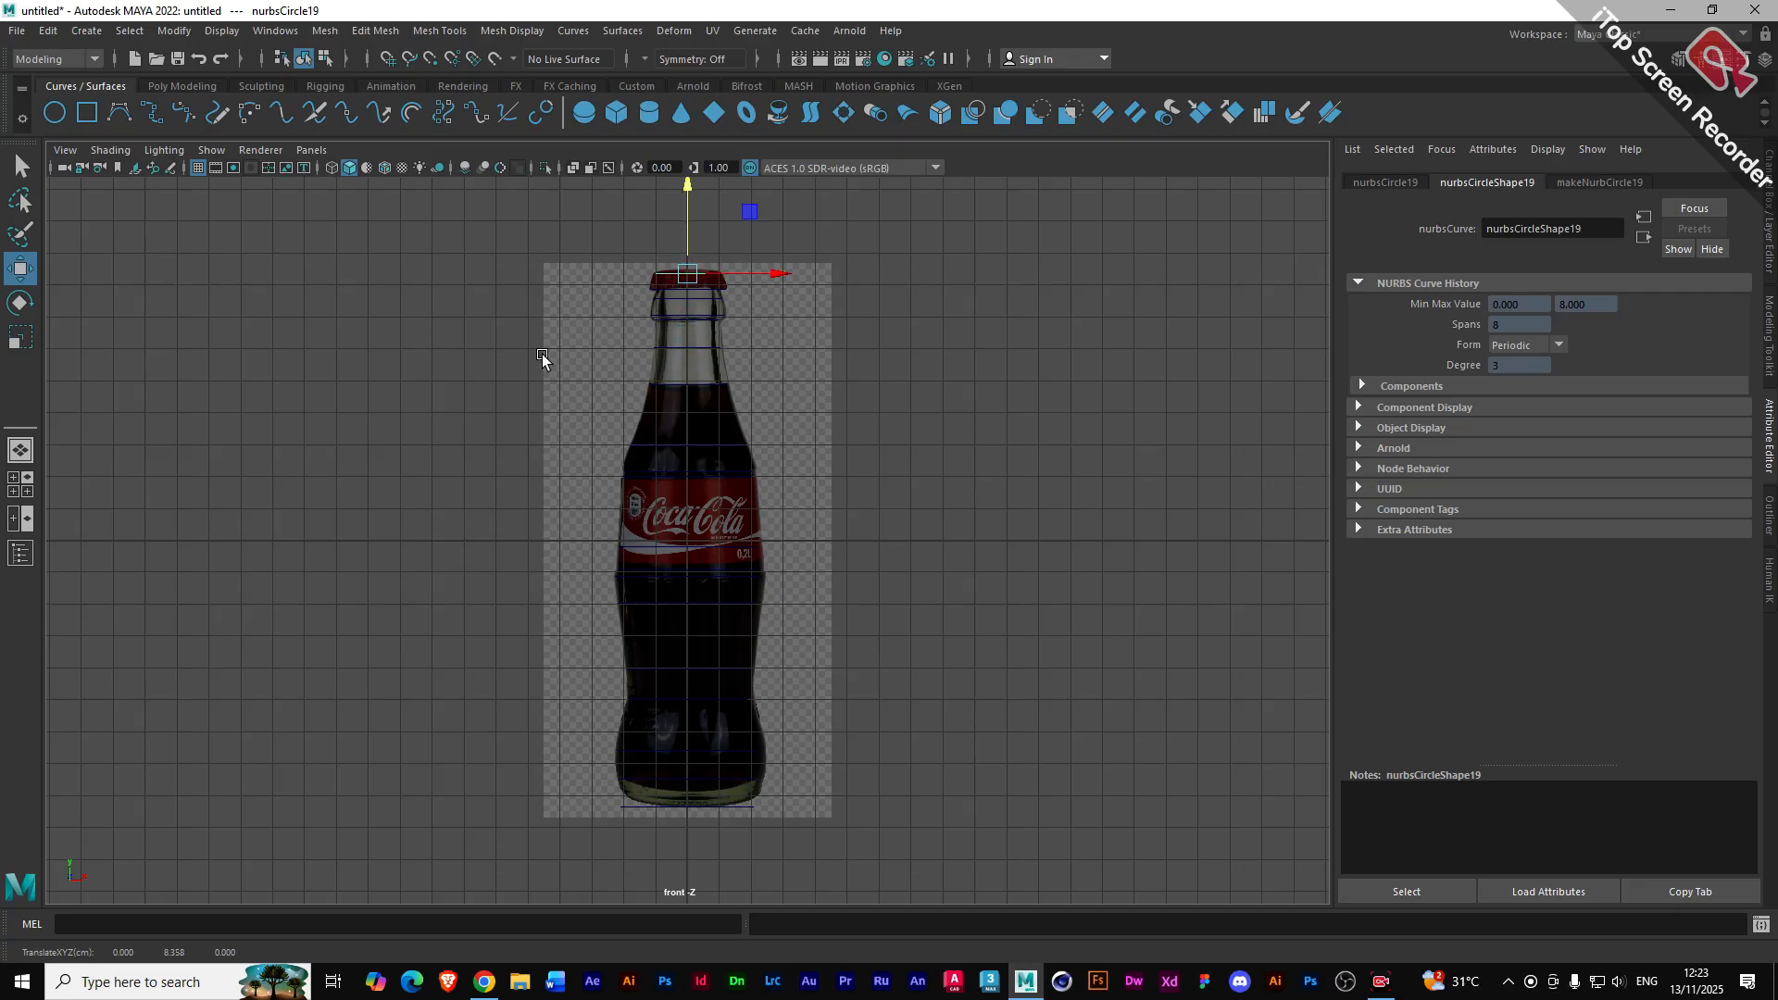
key("r")
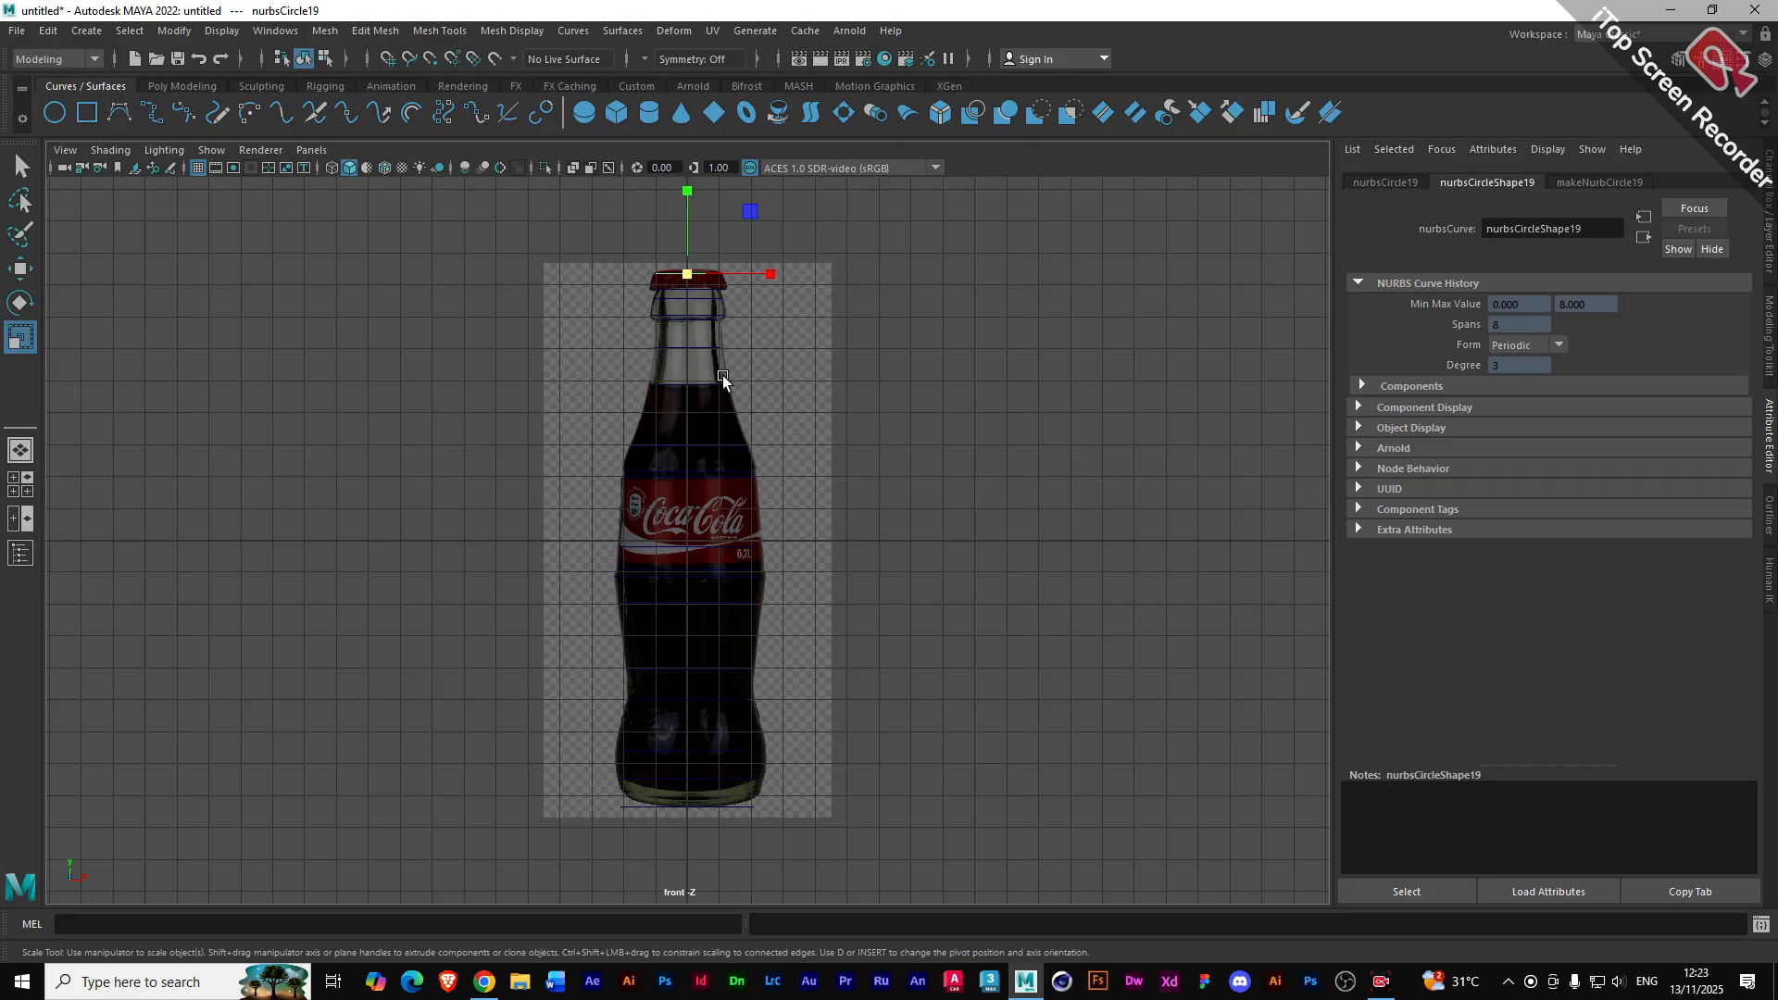
left_click_drag(691, 281, 693, 278)
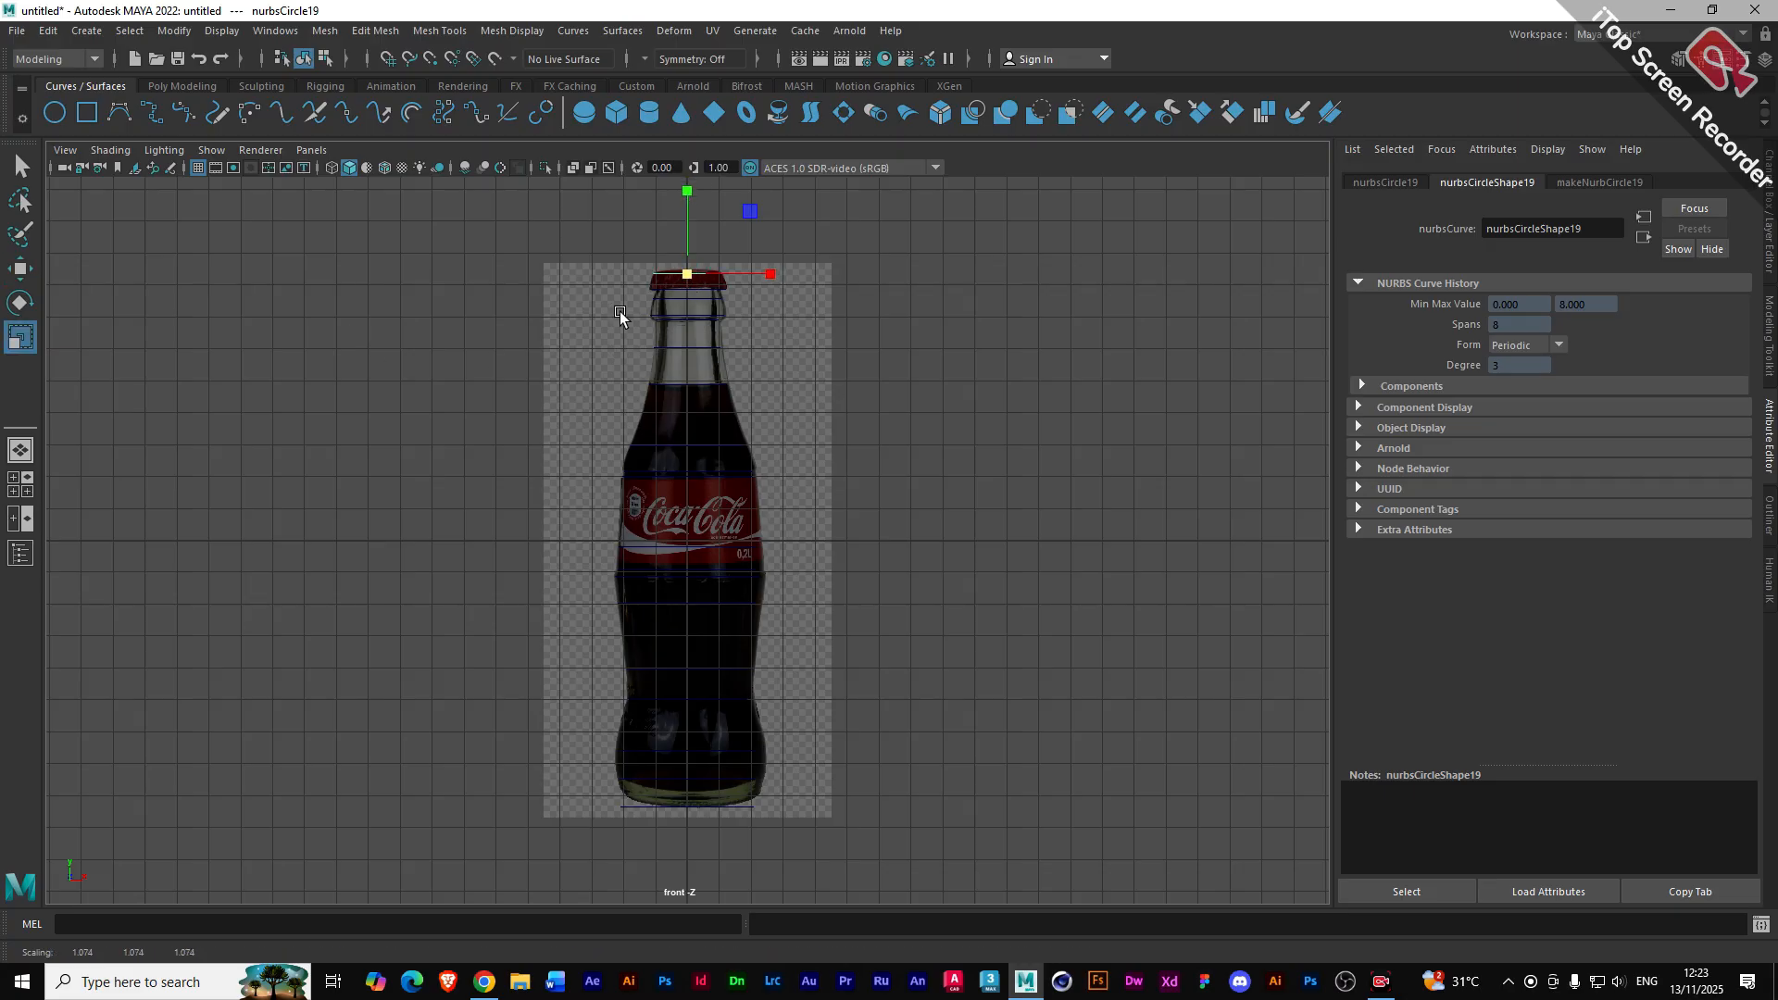
- Create a twentieth circle and move it up to about Y 8.47 at the very top of the cap
left_click(55, 117)
key("w")
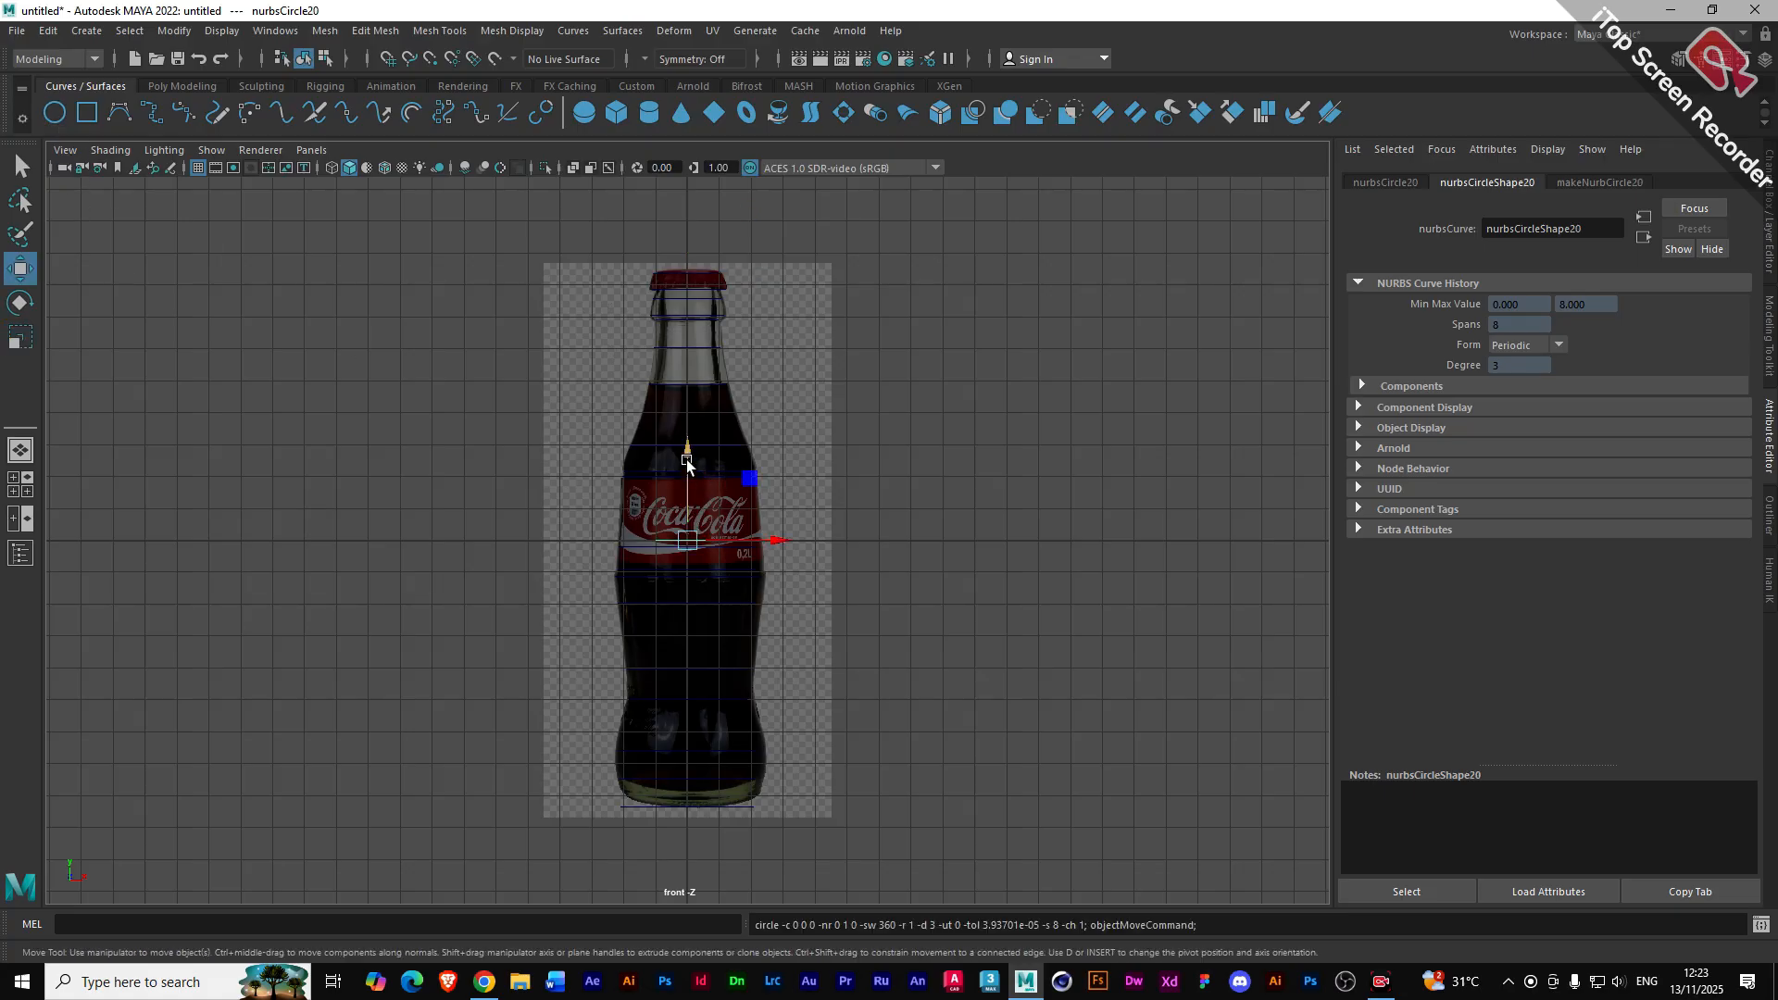
left_click_drag(689, 461, 696, 196)
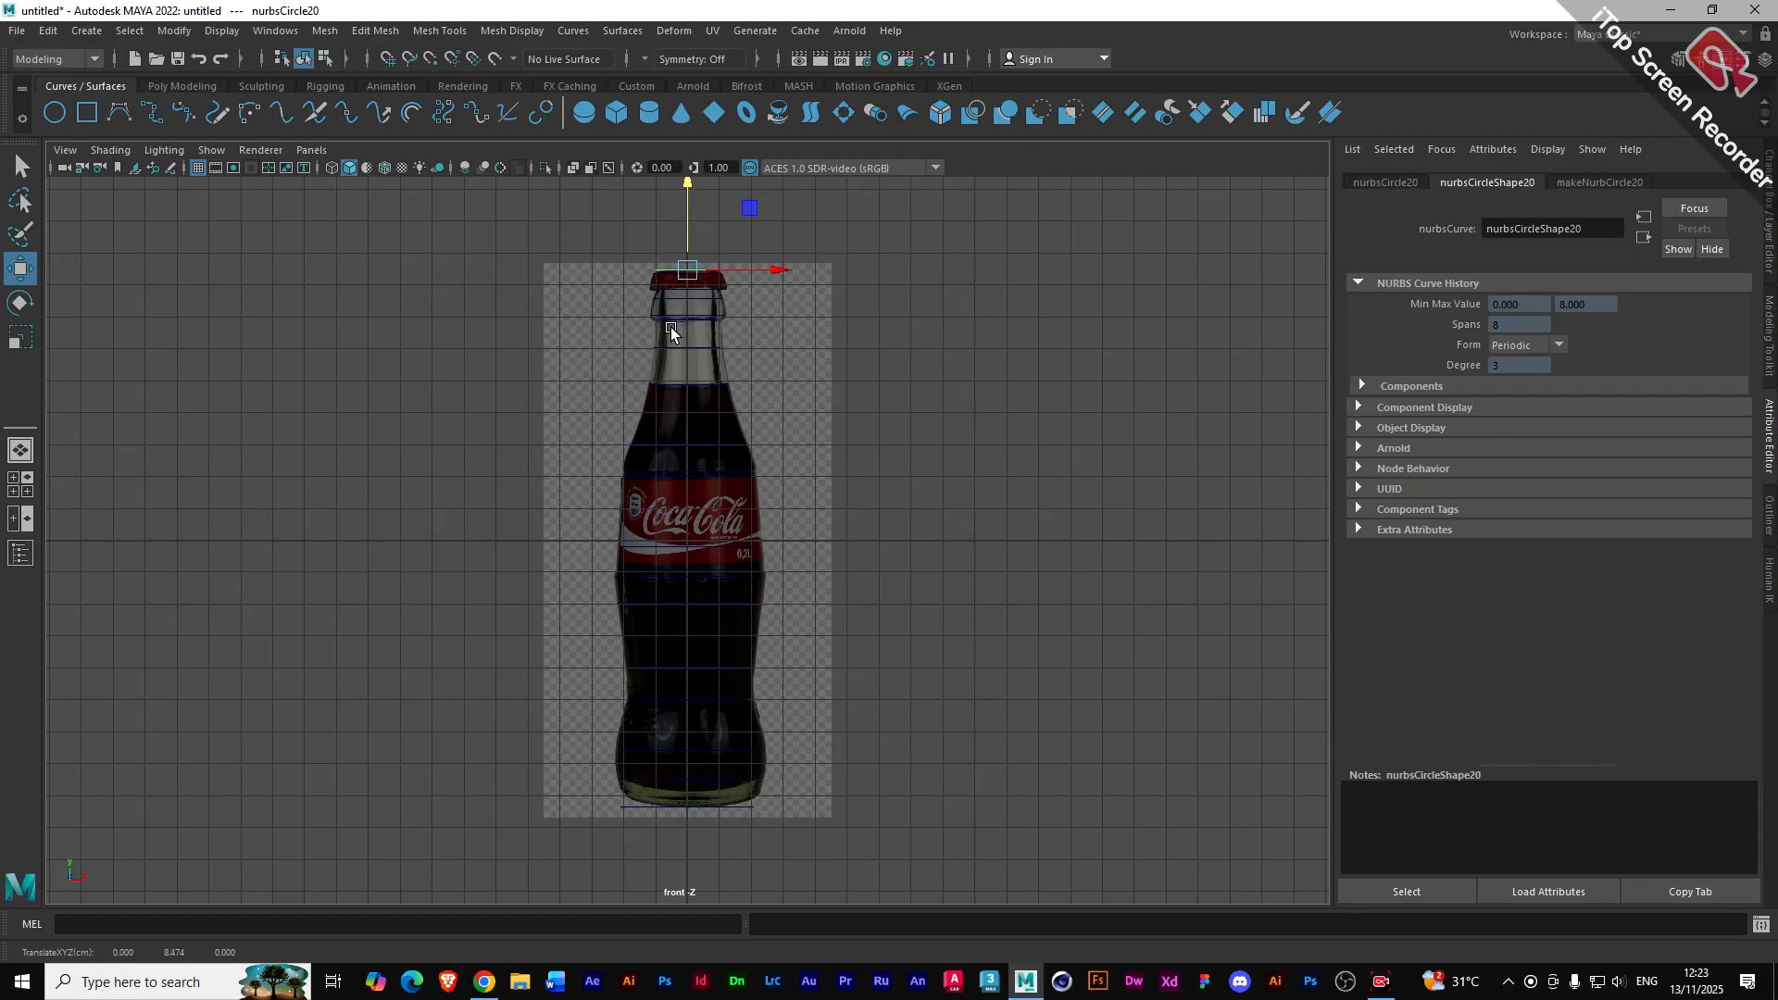
key("r")
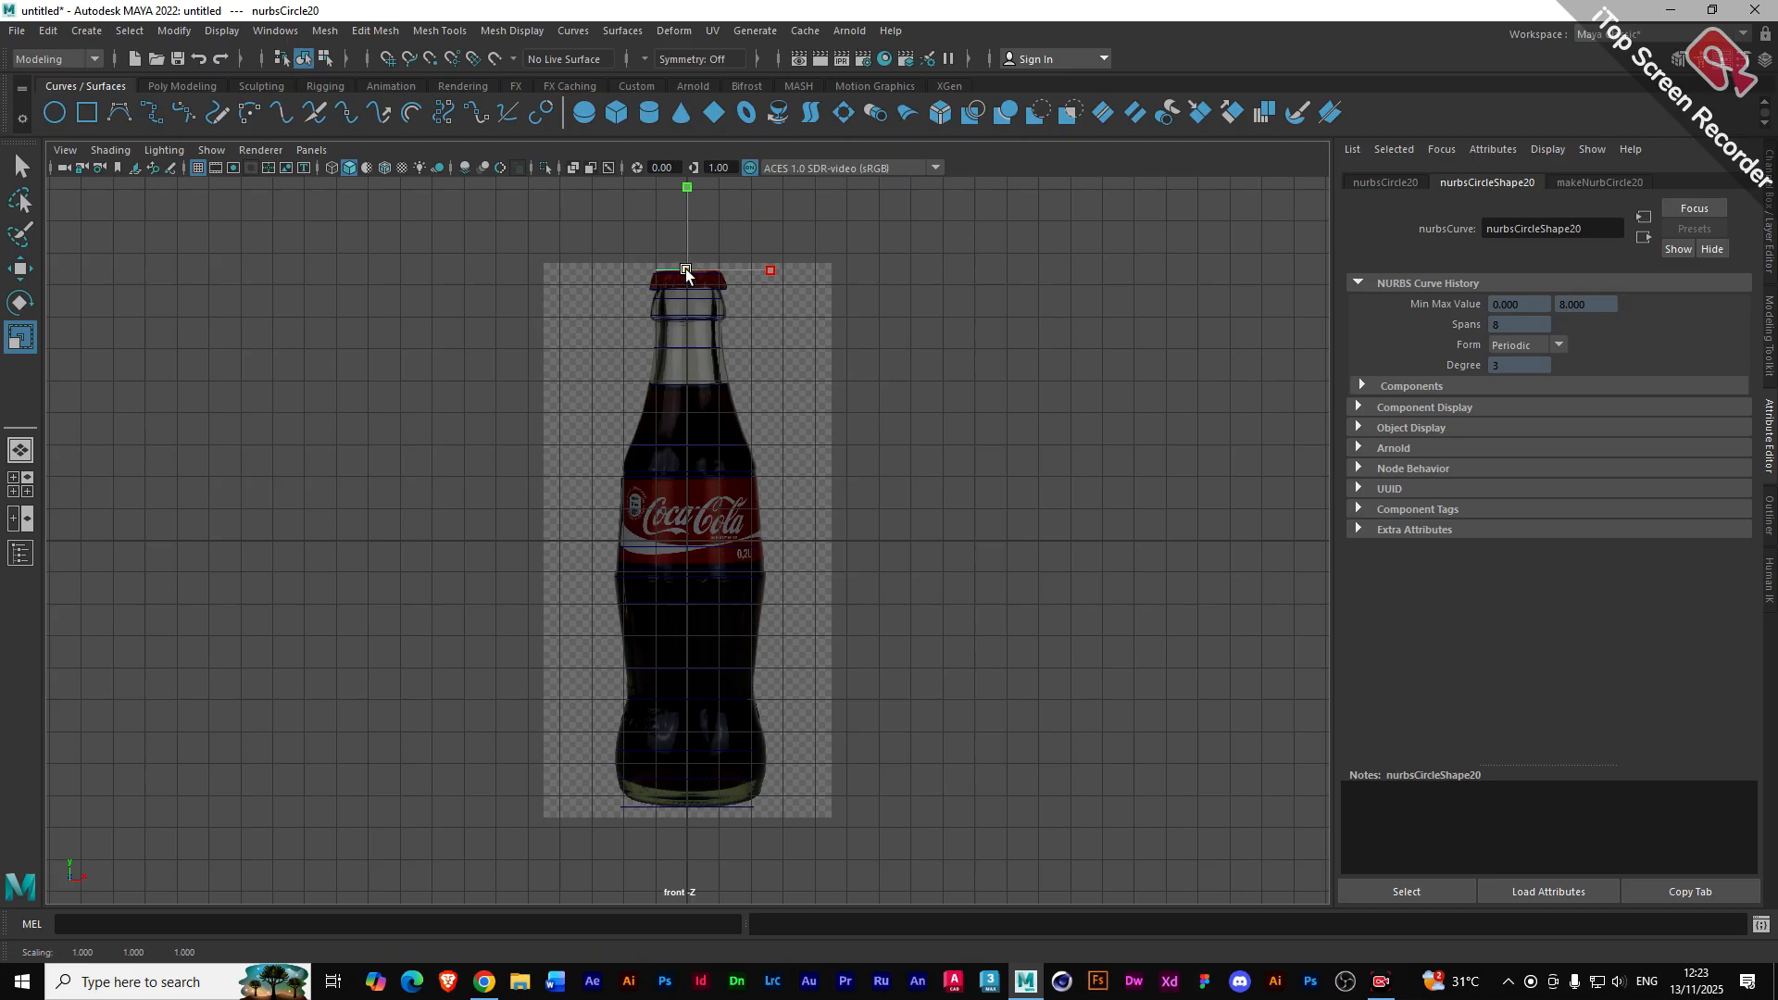
left_click_drag(683, 268, 682, 268)
left_click(20, 269)
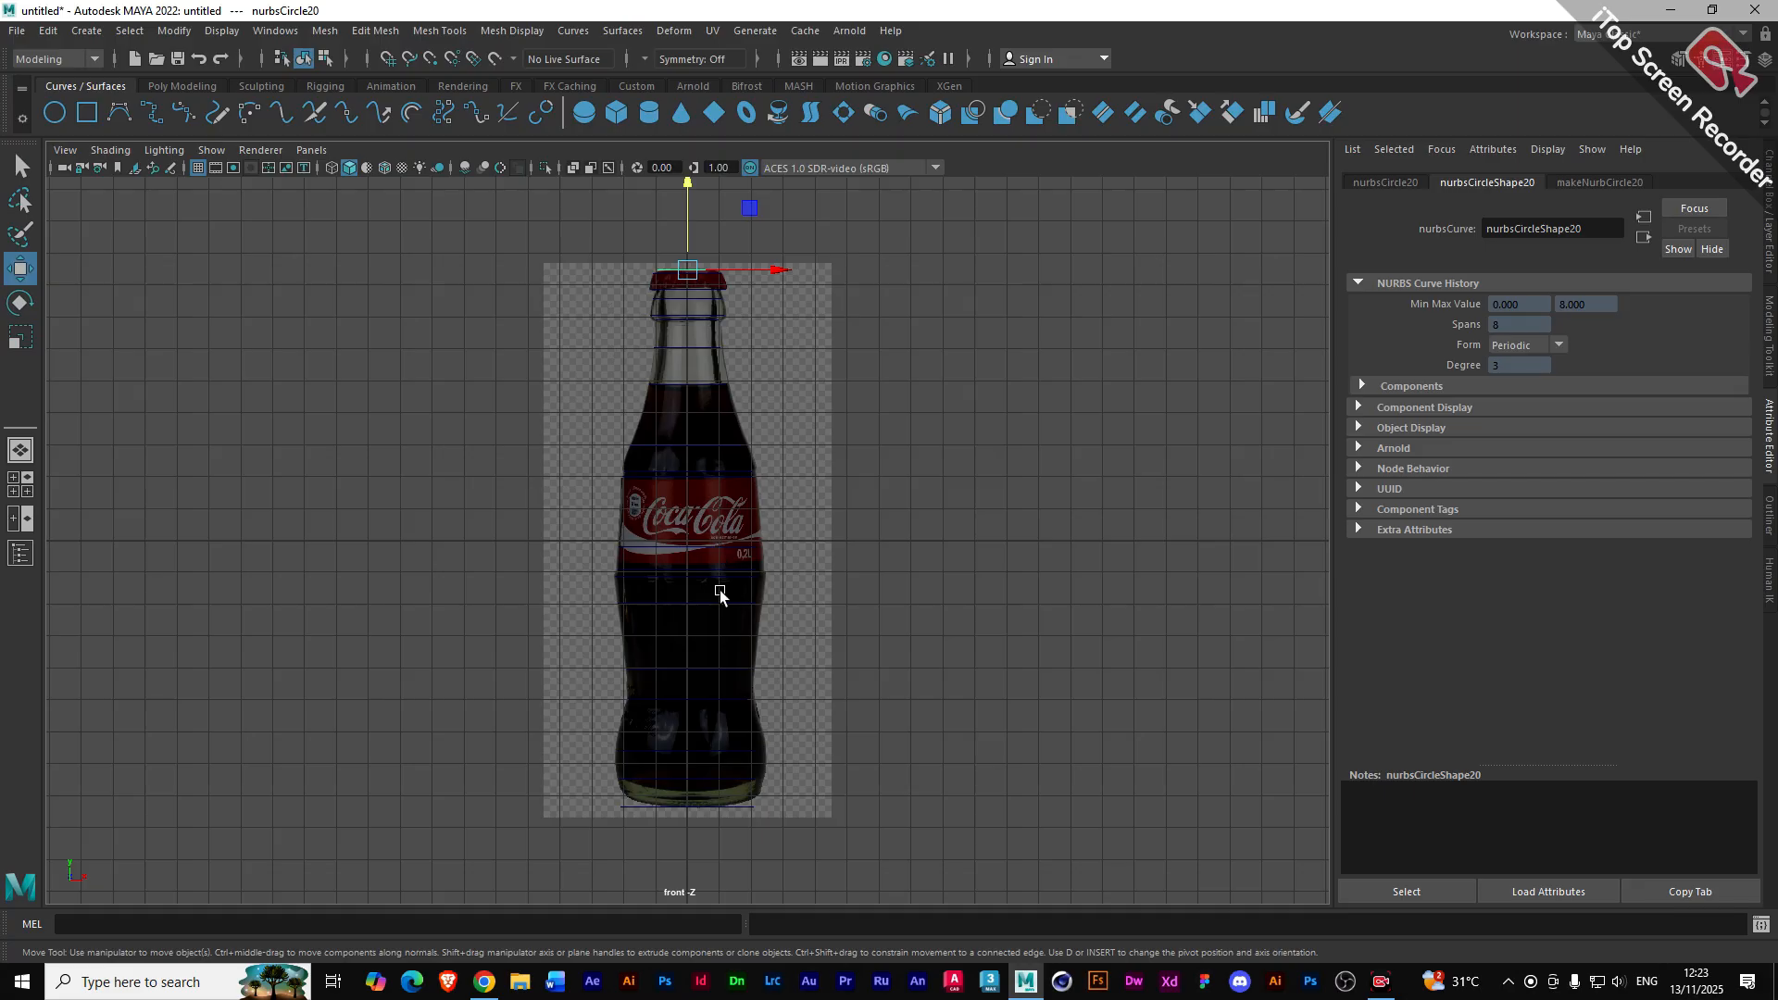
- Raise the reference image plane's Color Gain to its maximum and hide the plane so only the profile circles are displayed
key("space")
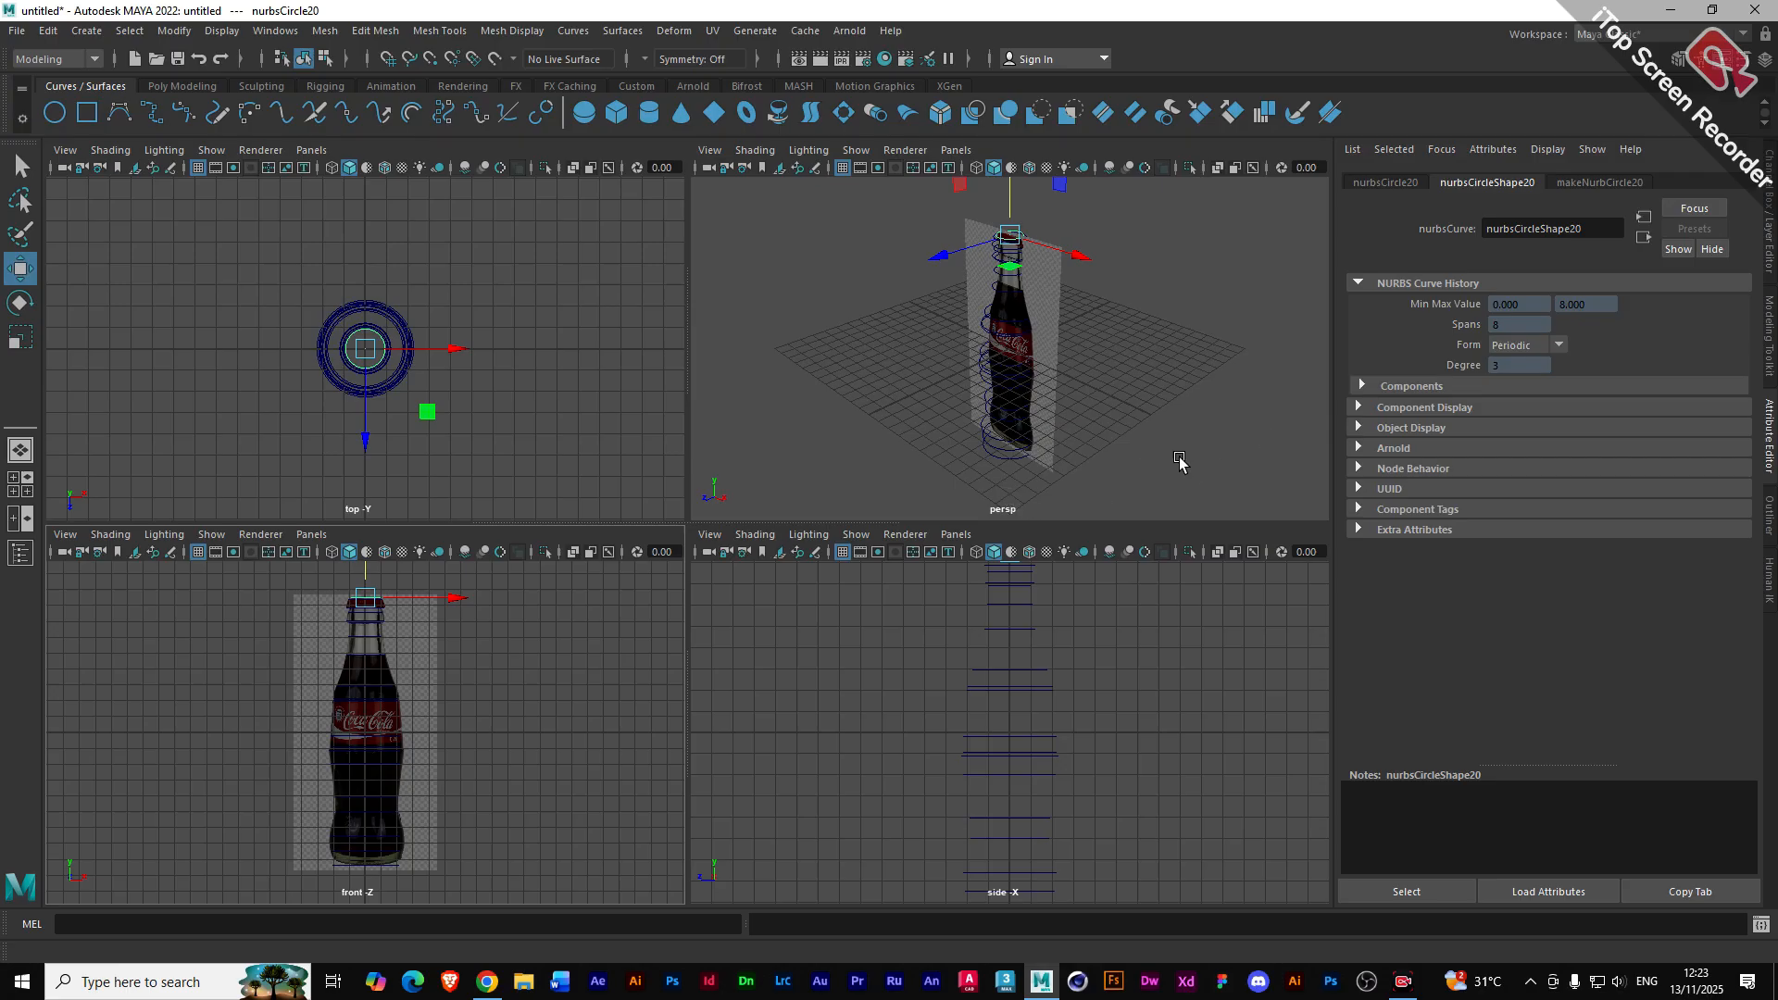
left_click(1049, 303)
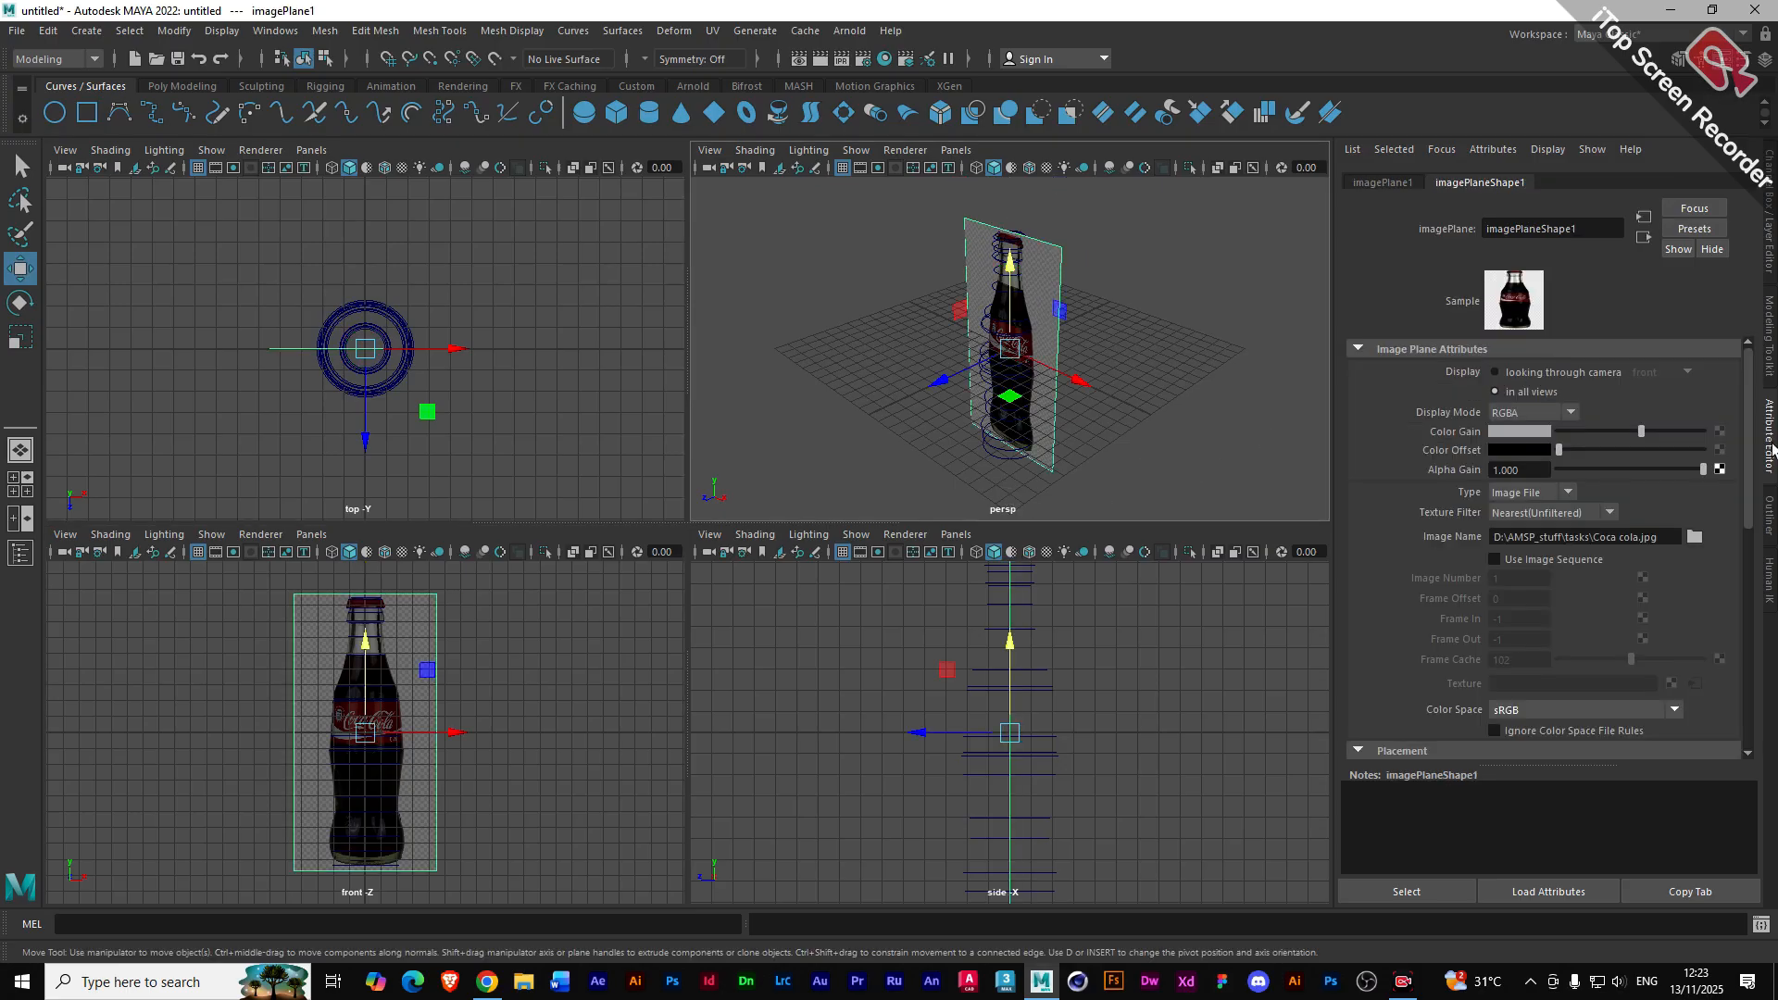
left_click_drag(1641, 435, 1724, 443)
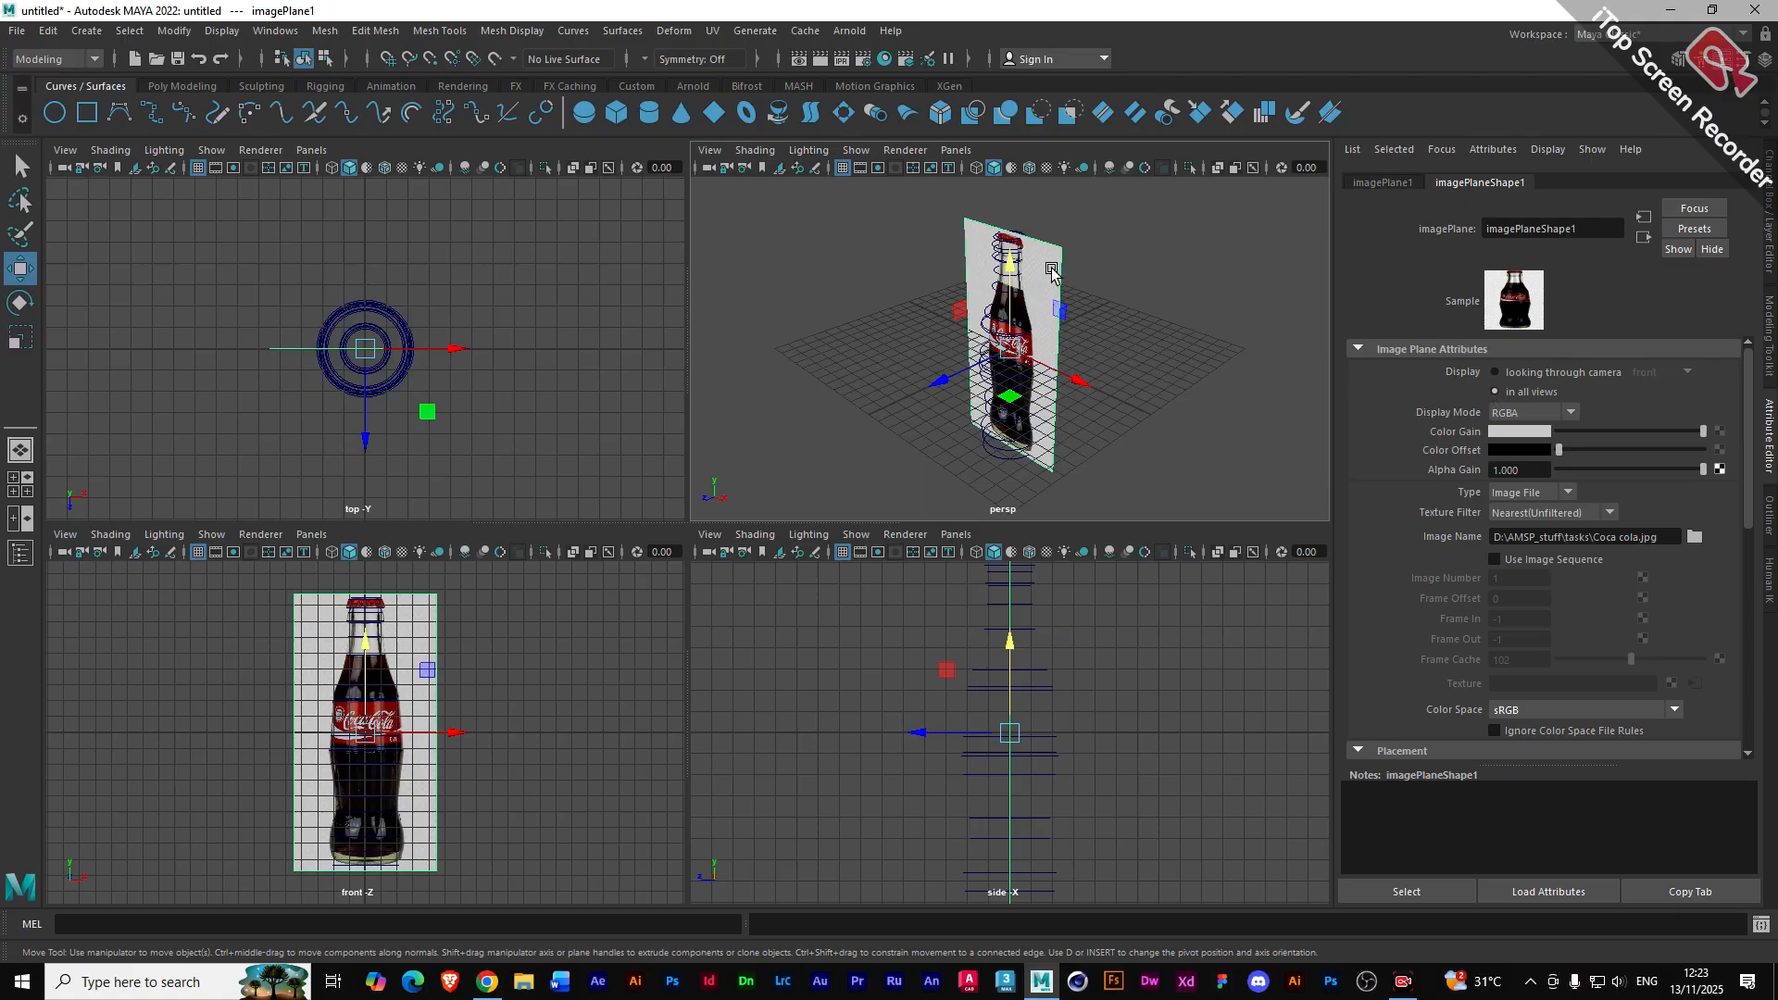
key("ctrl+h")
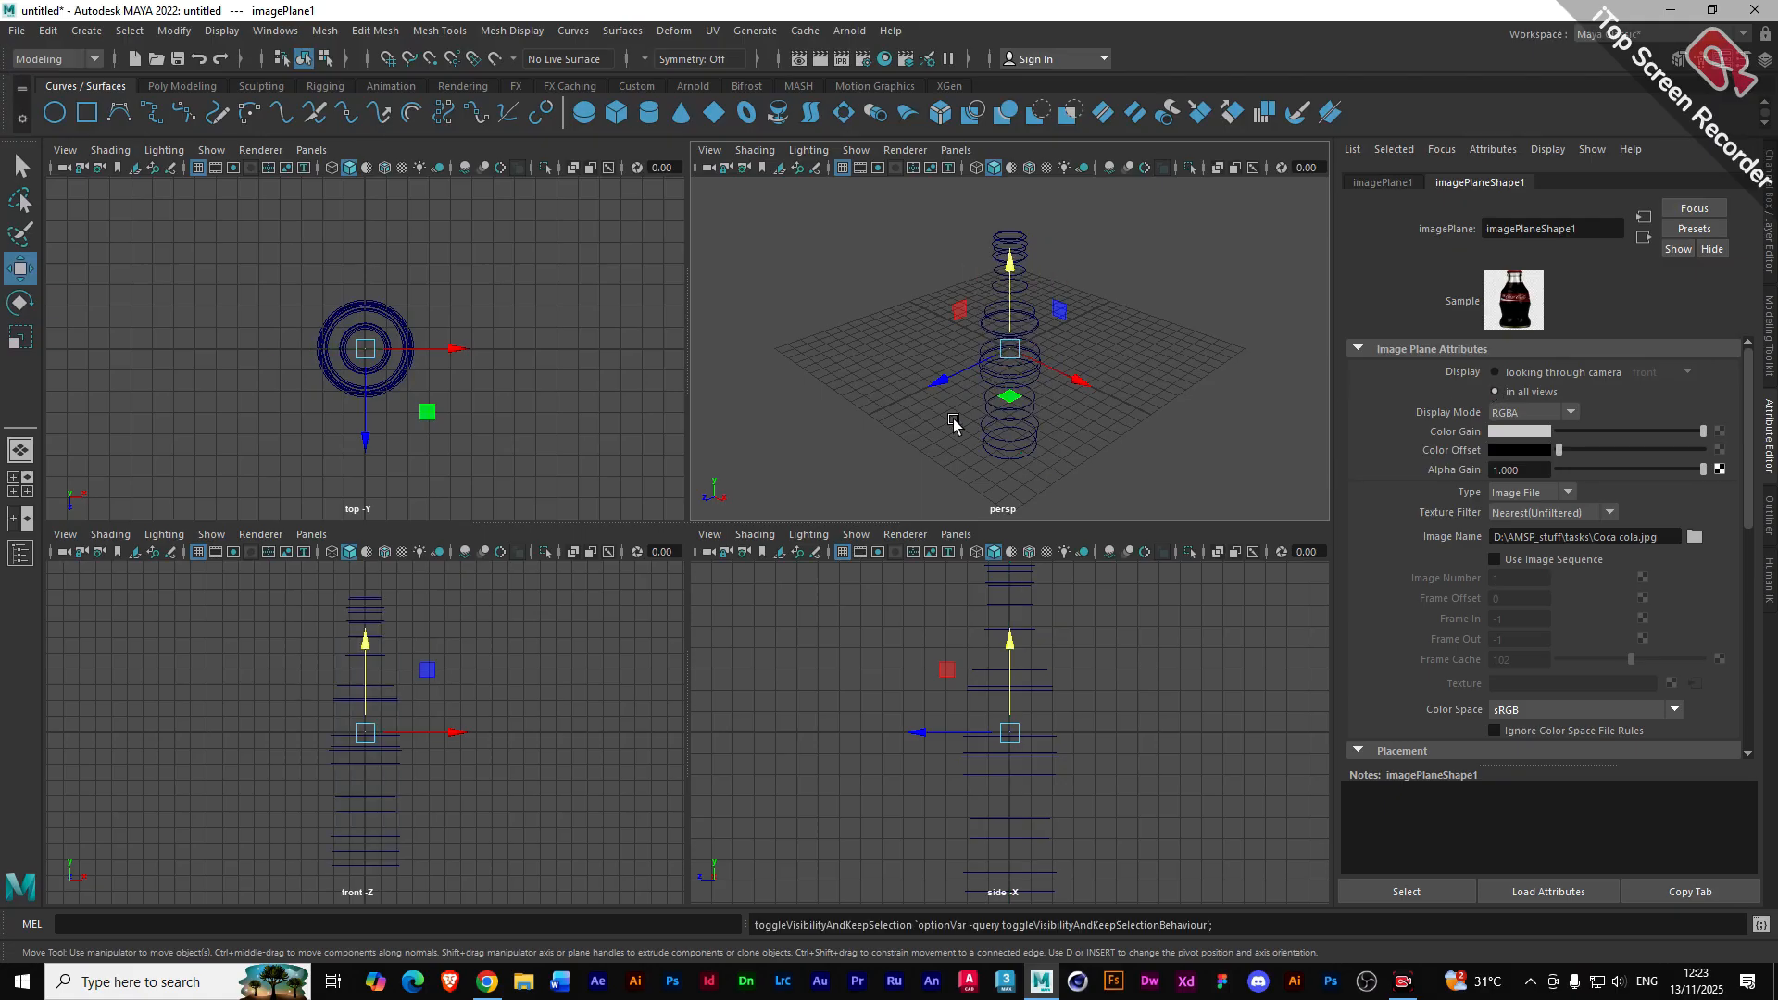
left_click_drag(959, 449, 1040, 398, "alt")
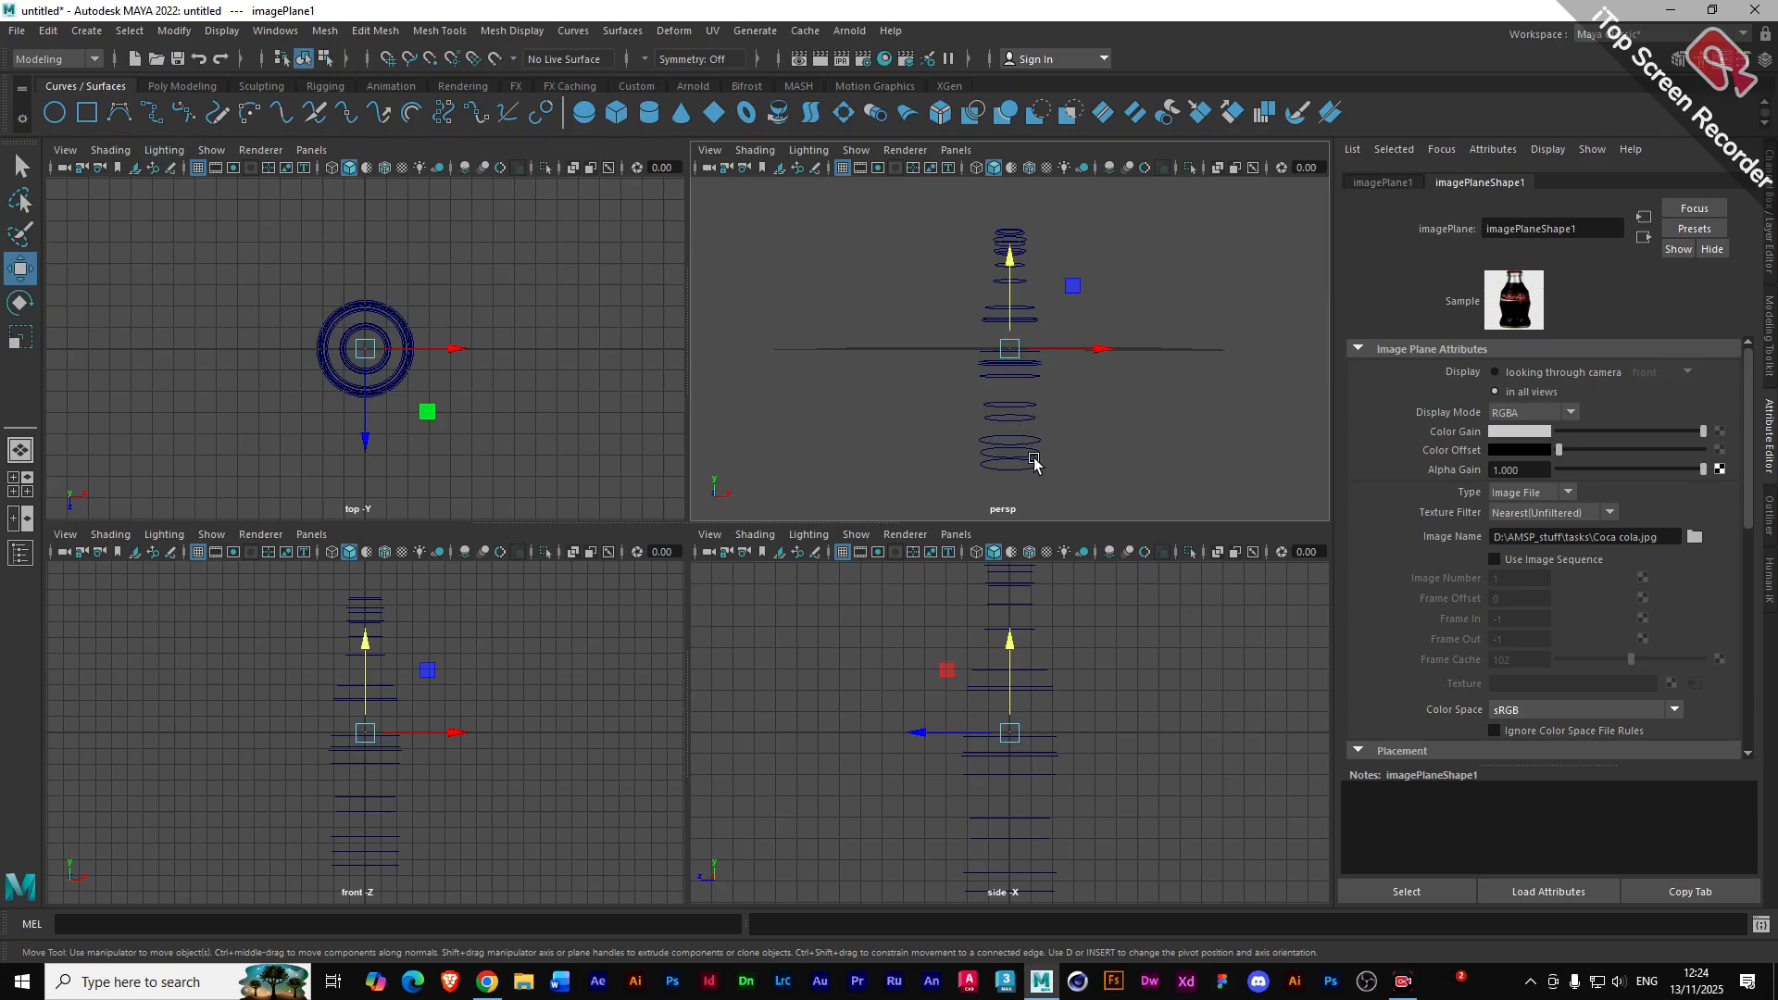
- Loft nurbsCircle1 through nurbsCircle20 into a bottle surface and move it along X to about -12.34, beside the circles
left_click(1770, 538)
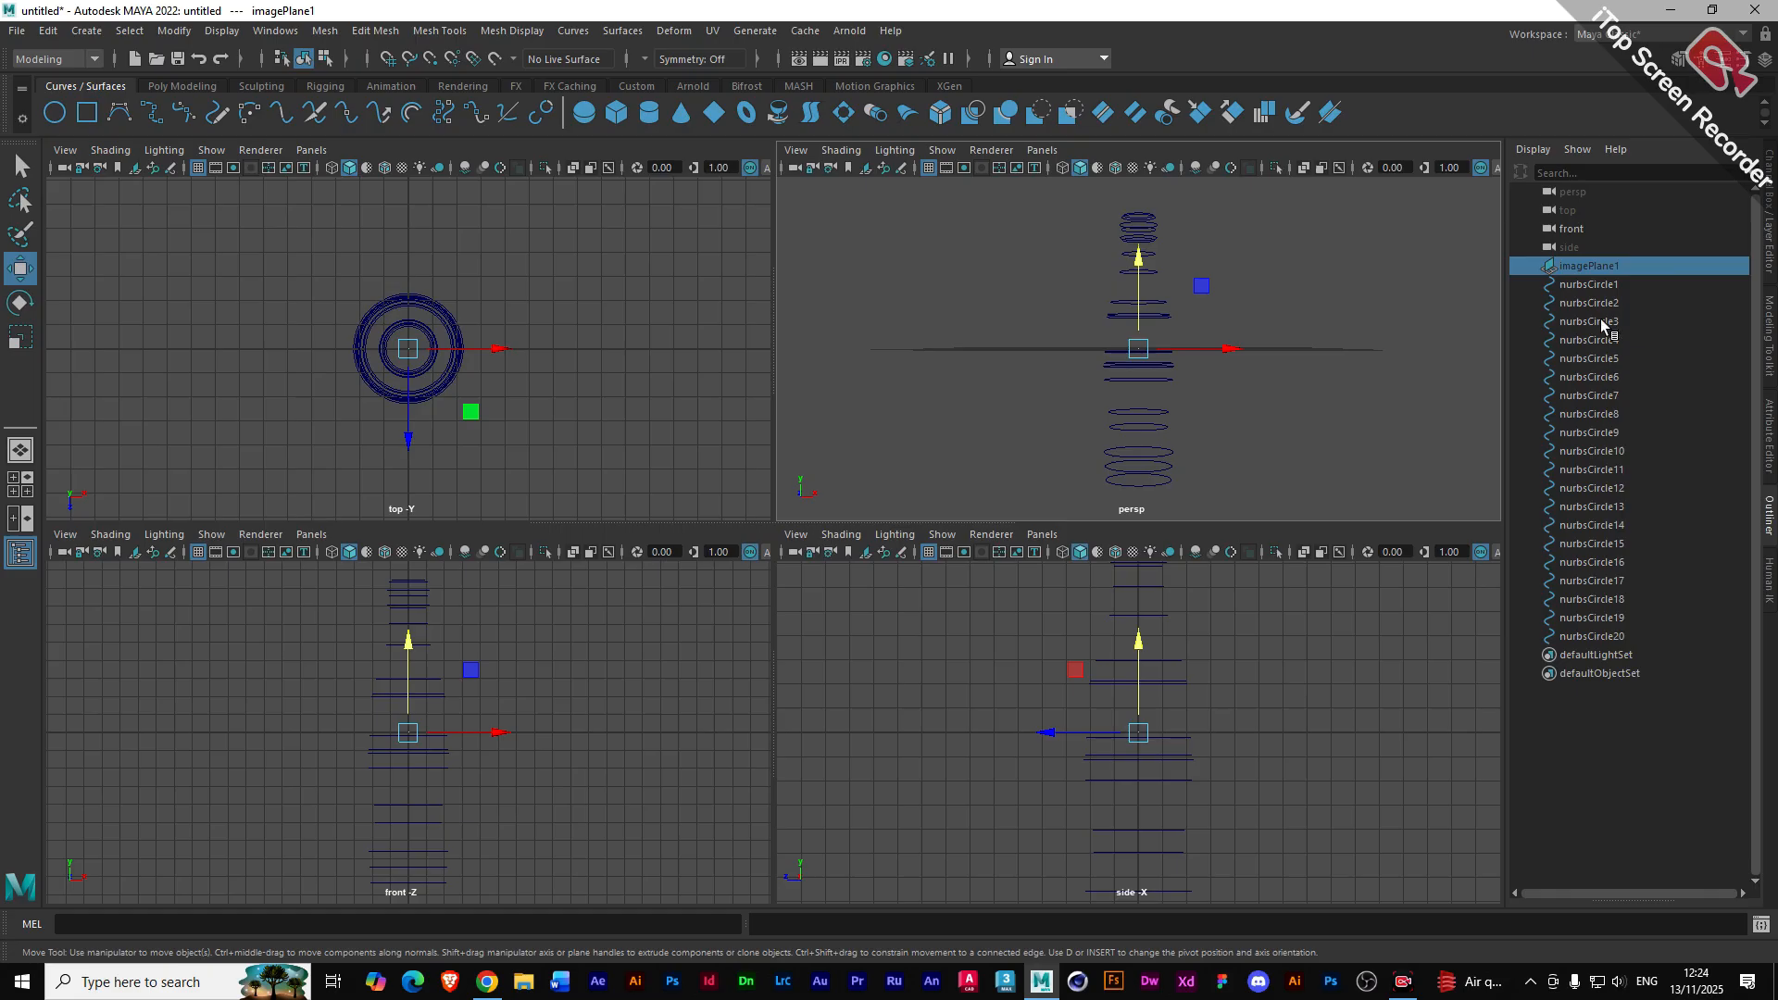
left_click(1597, 286)
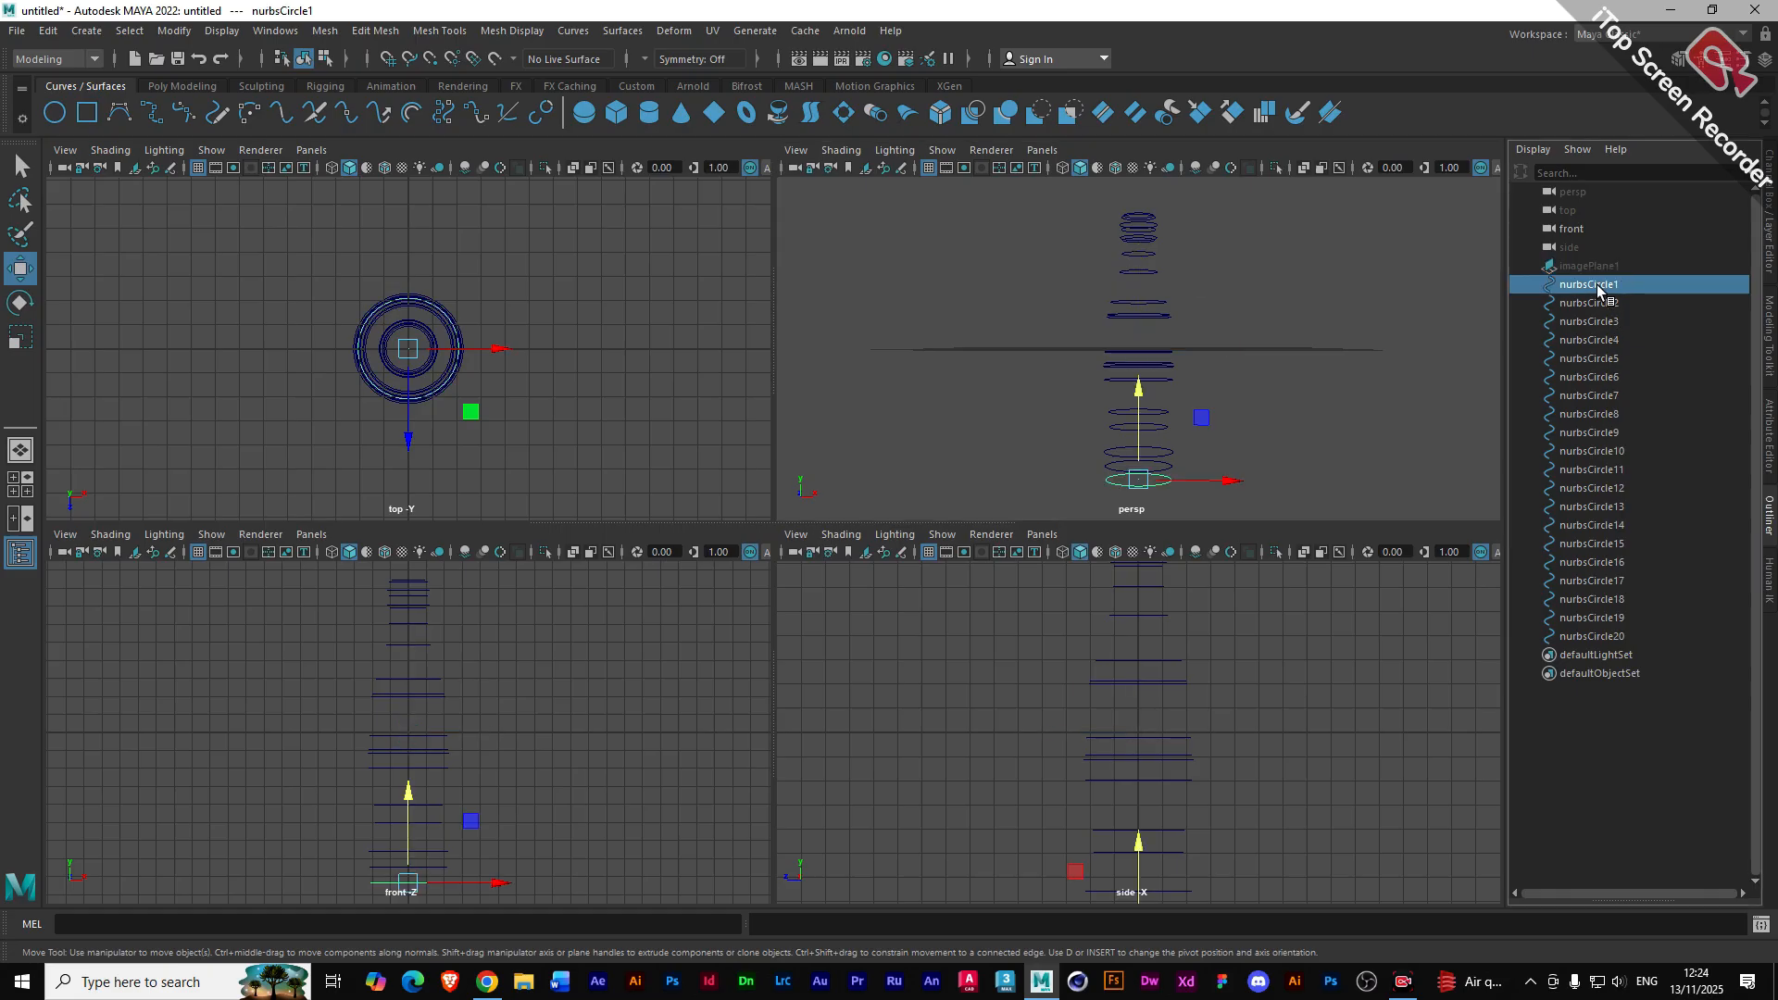
left_click(1612, 637)
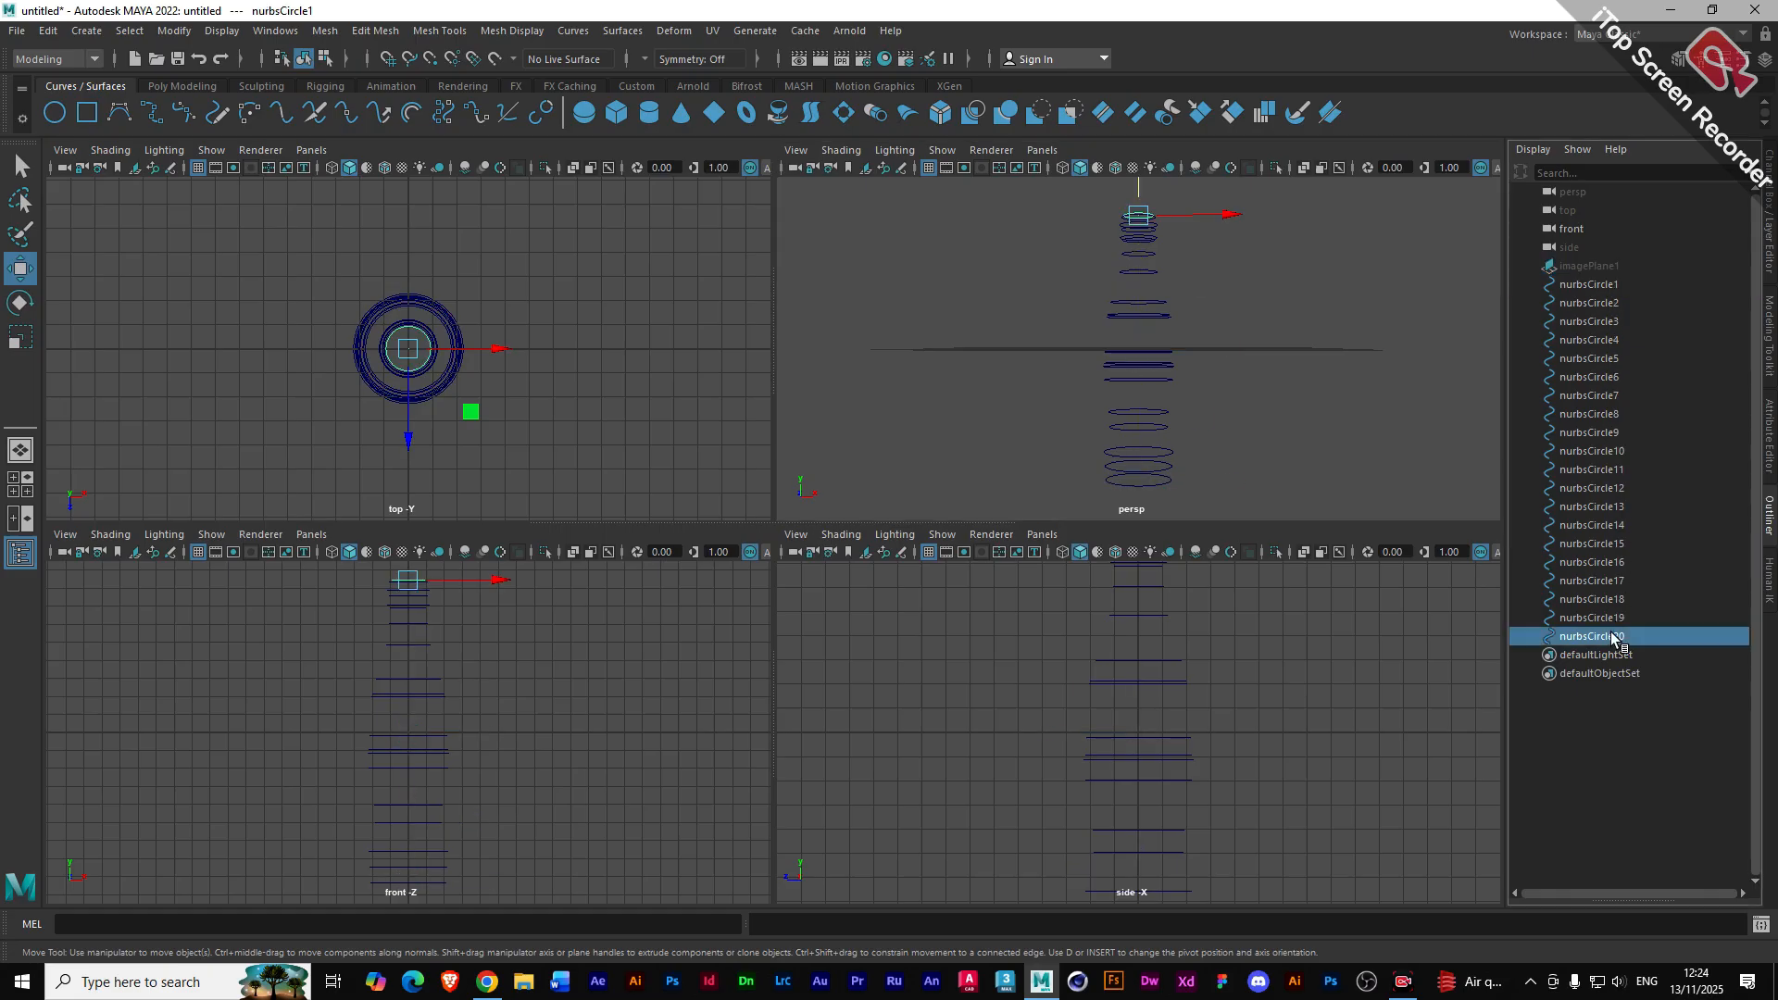
left_click(1608, 285)
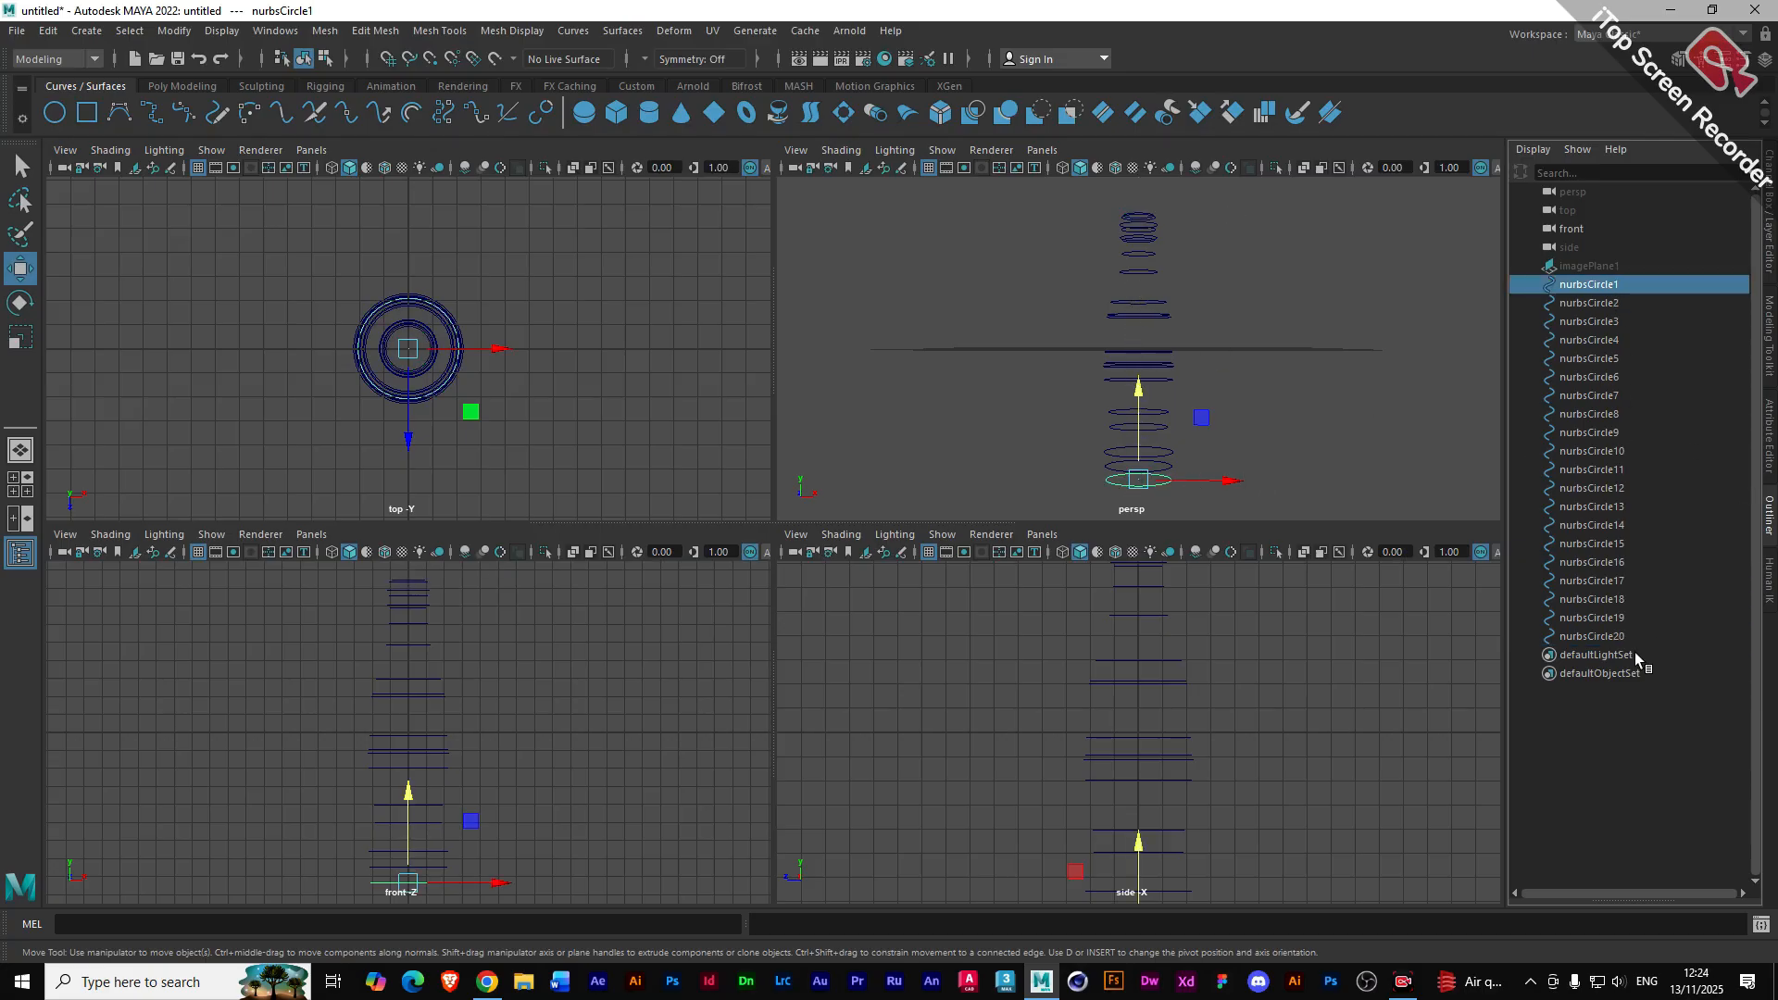
left_click(1614, 637, "shift")
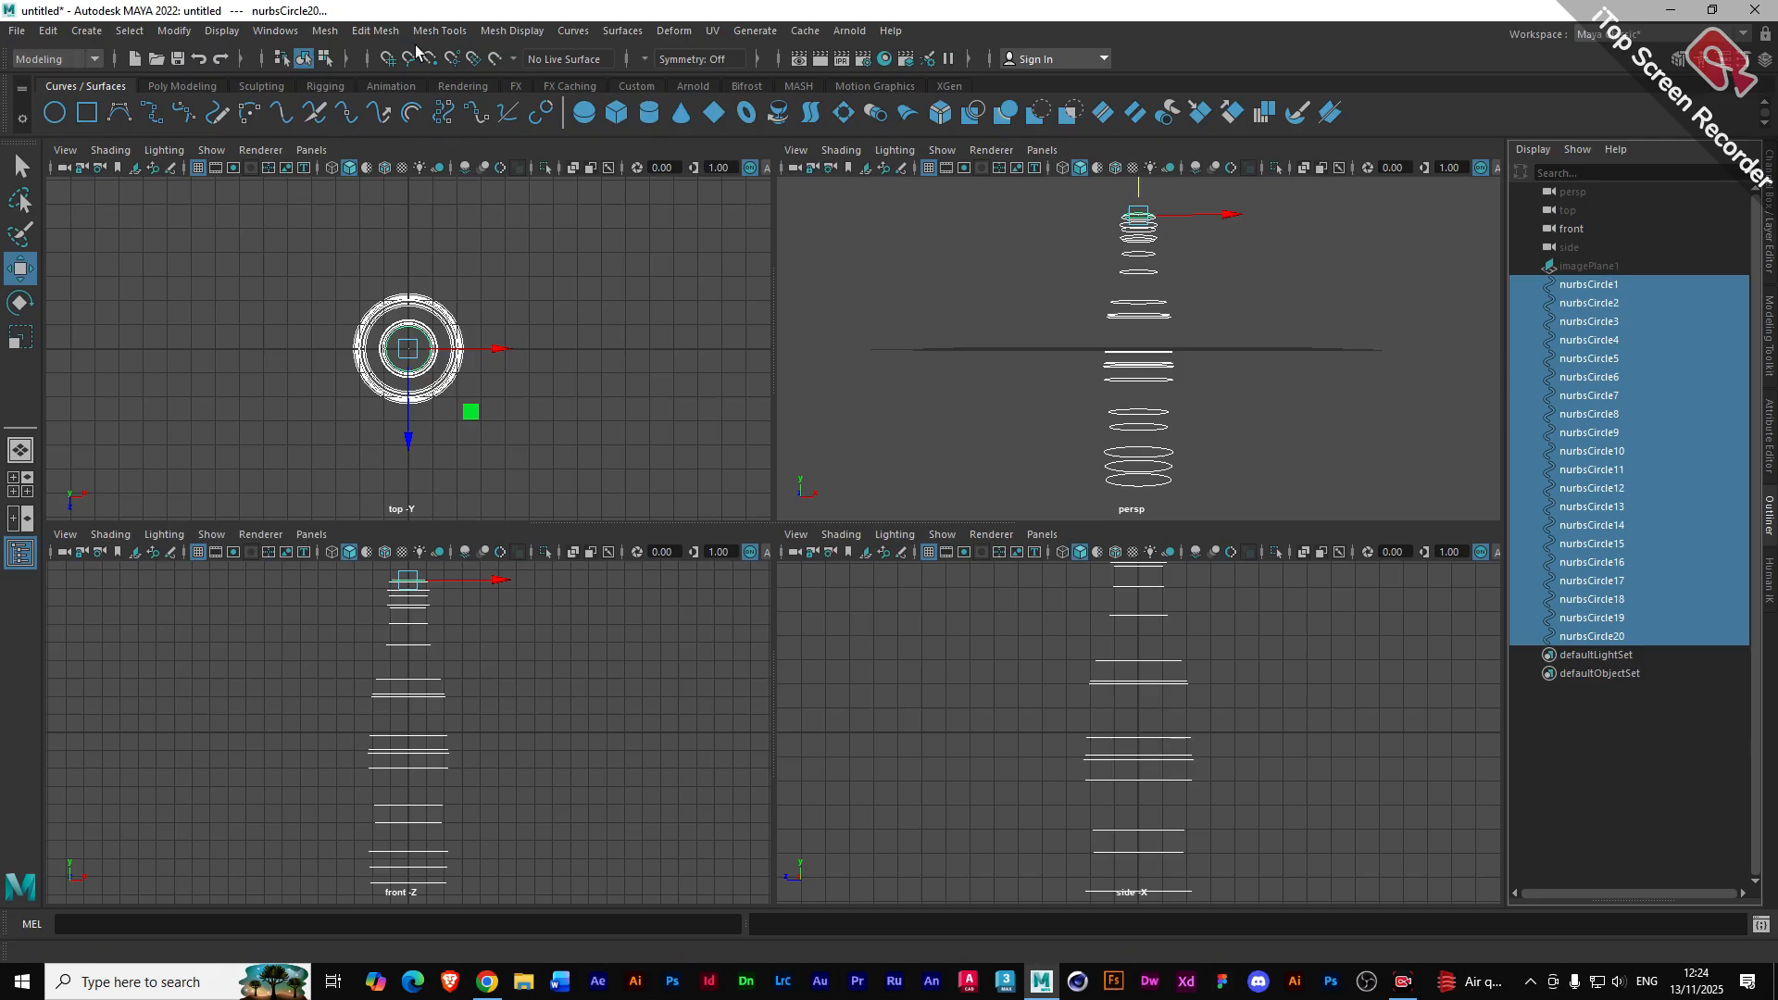
left_click(811, 116)
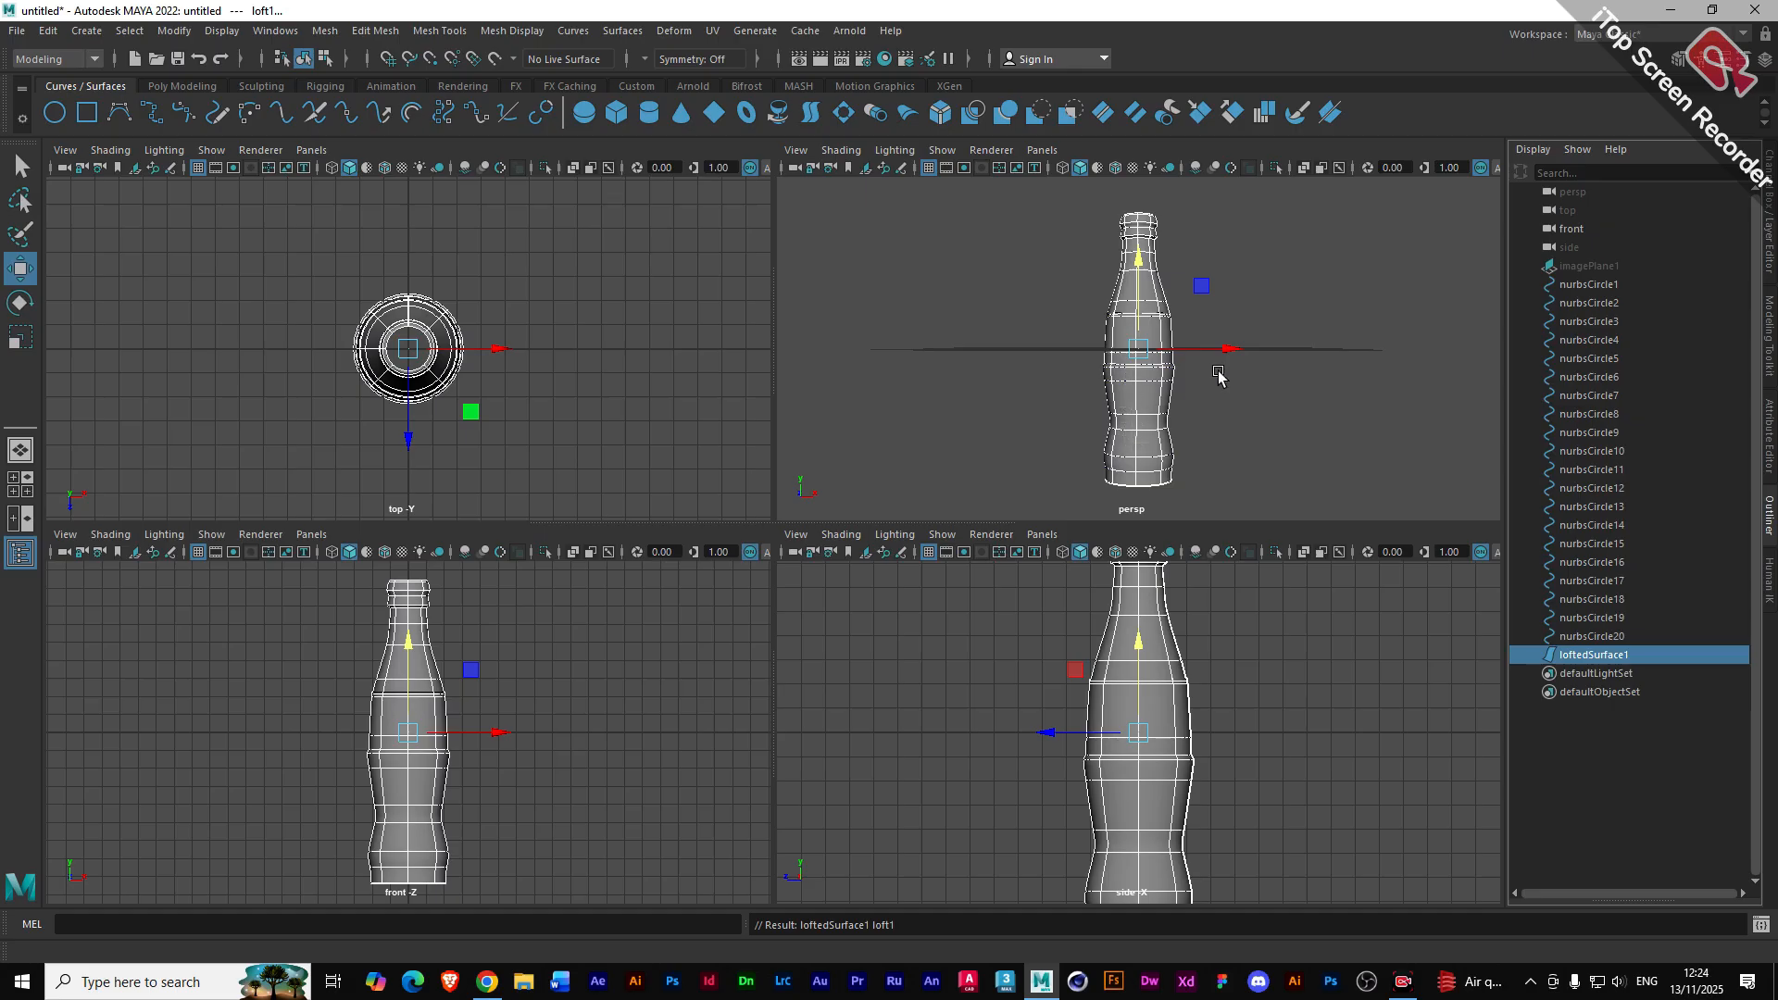
left_click_drag(1209, 352, 992, 393)
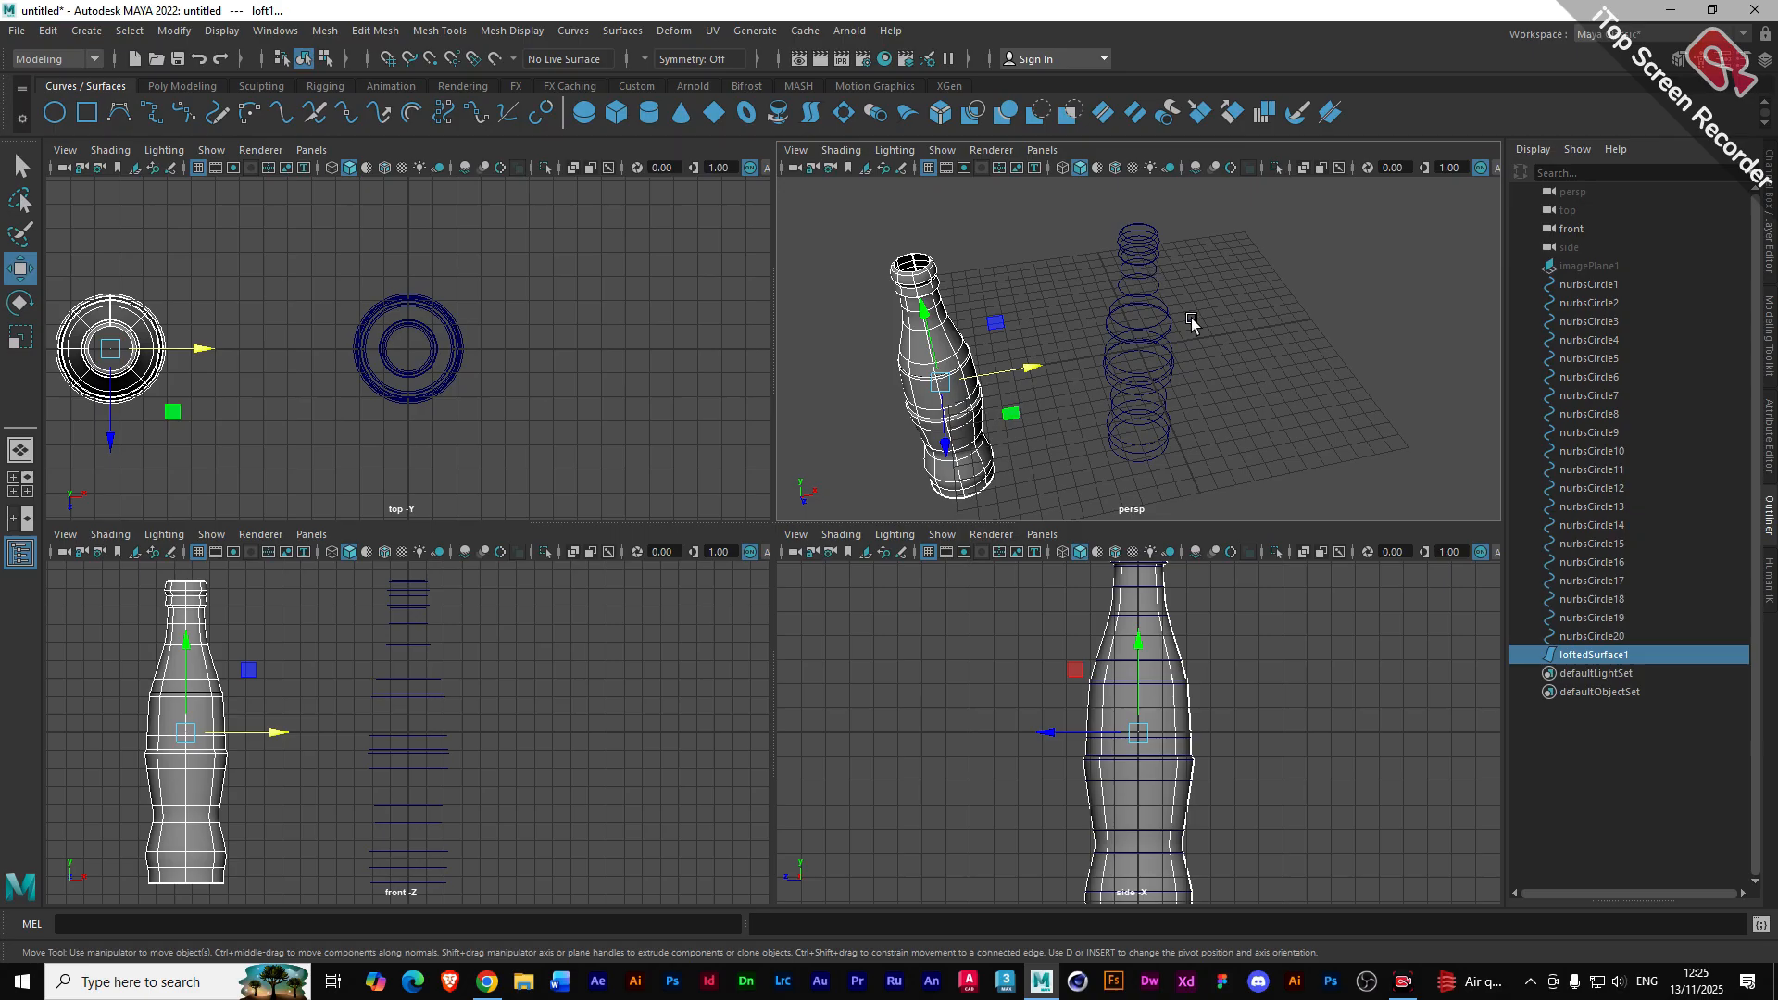
- Examine the lofted bottle's base and neck openings from below and above in the full-size perspective view
left_click_drag(1034, 441, 980, 447, "alt")
left_click(974, 443)
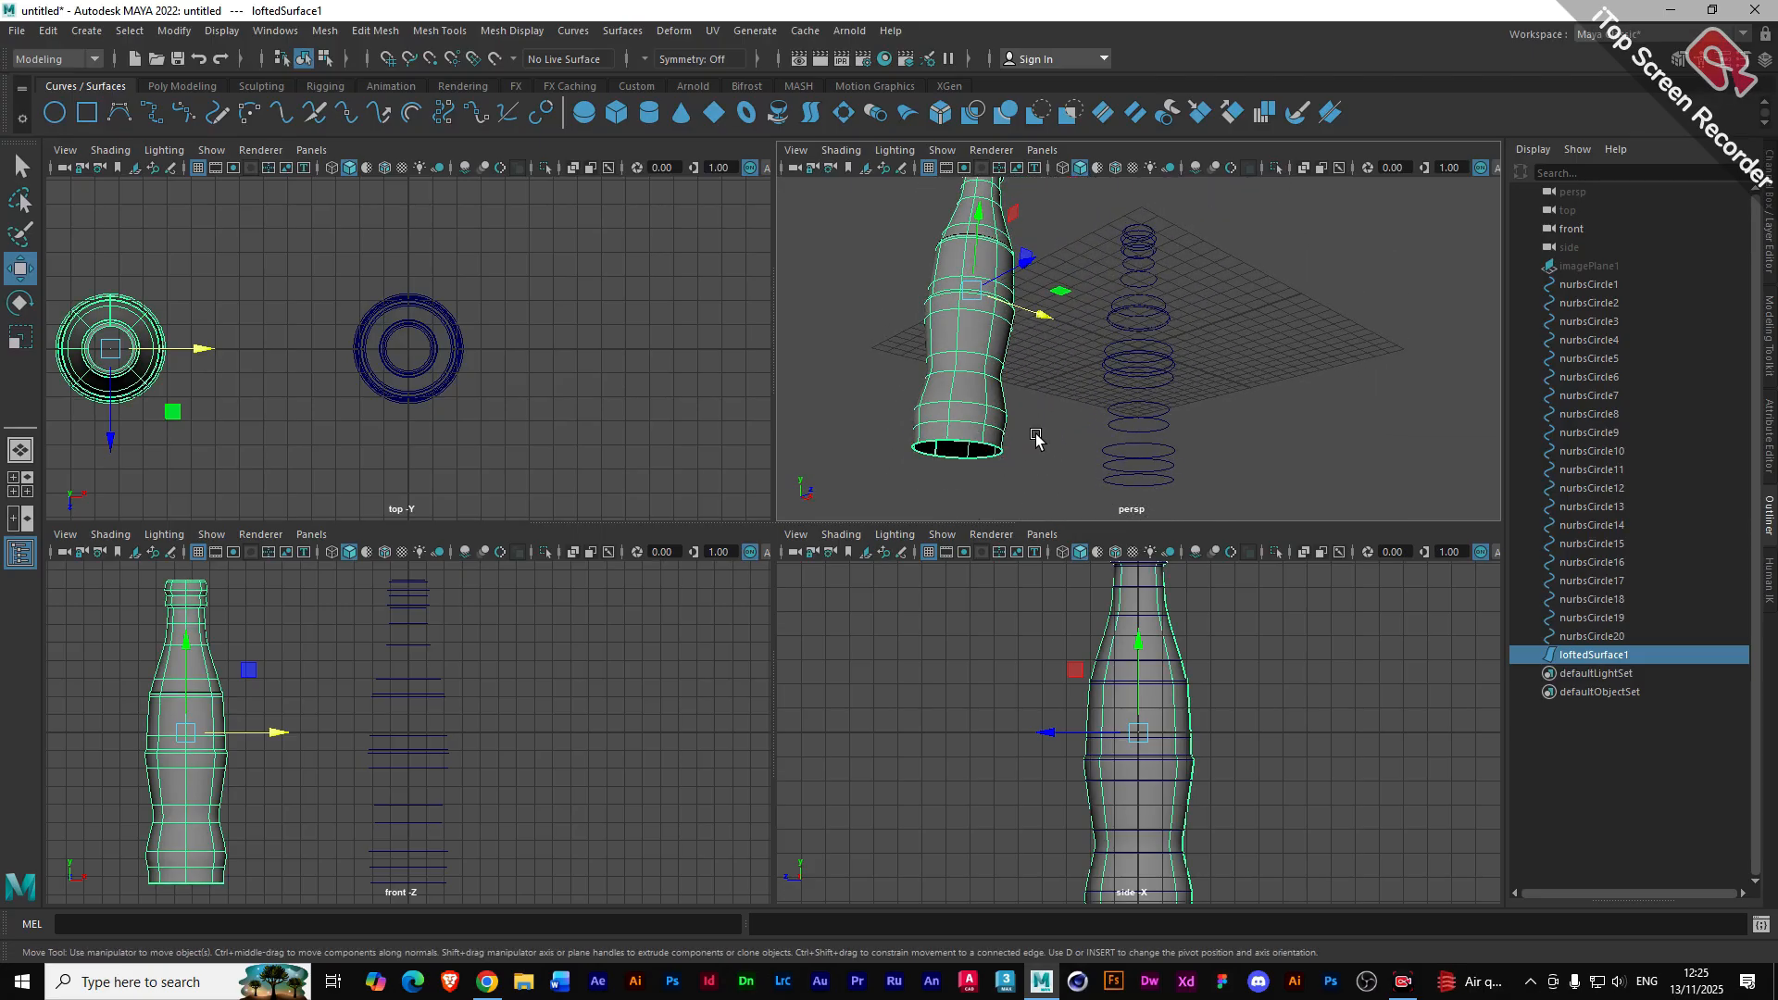
left_click_drag(912, 375, 1033, 414, "alt")
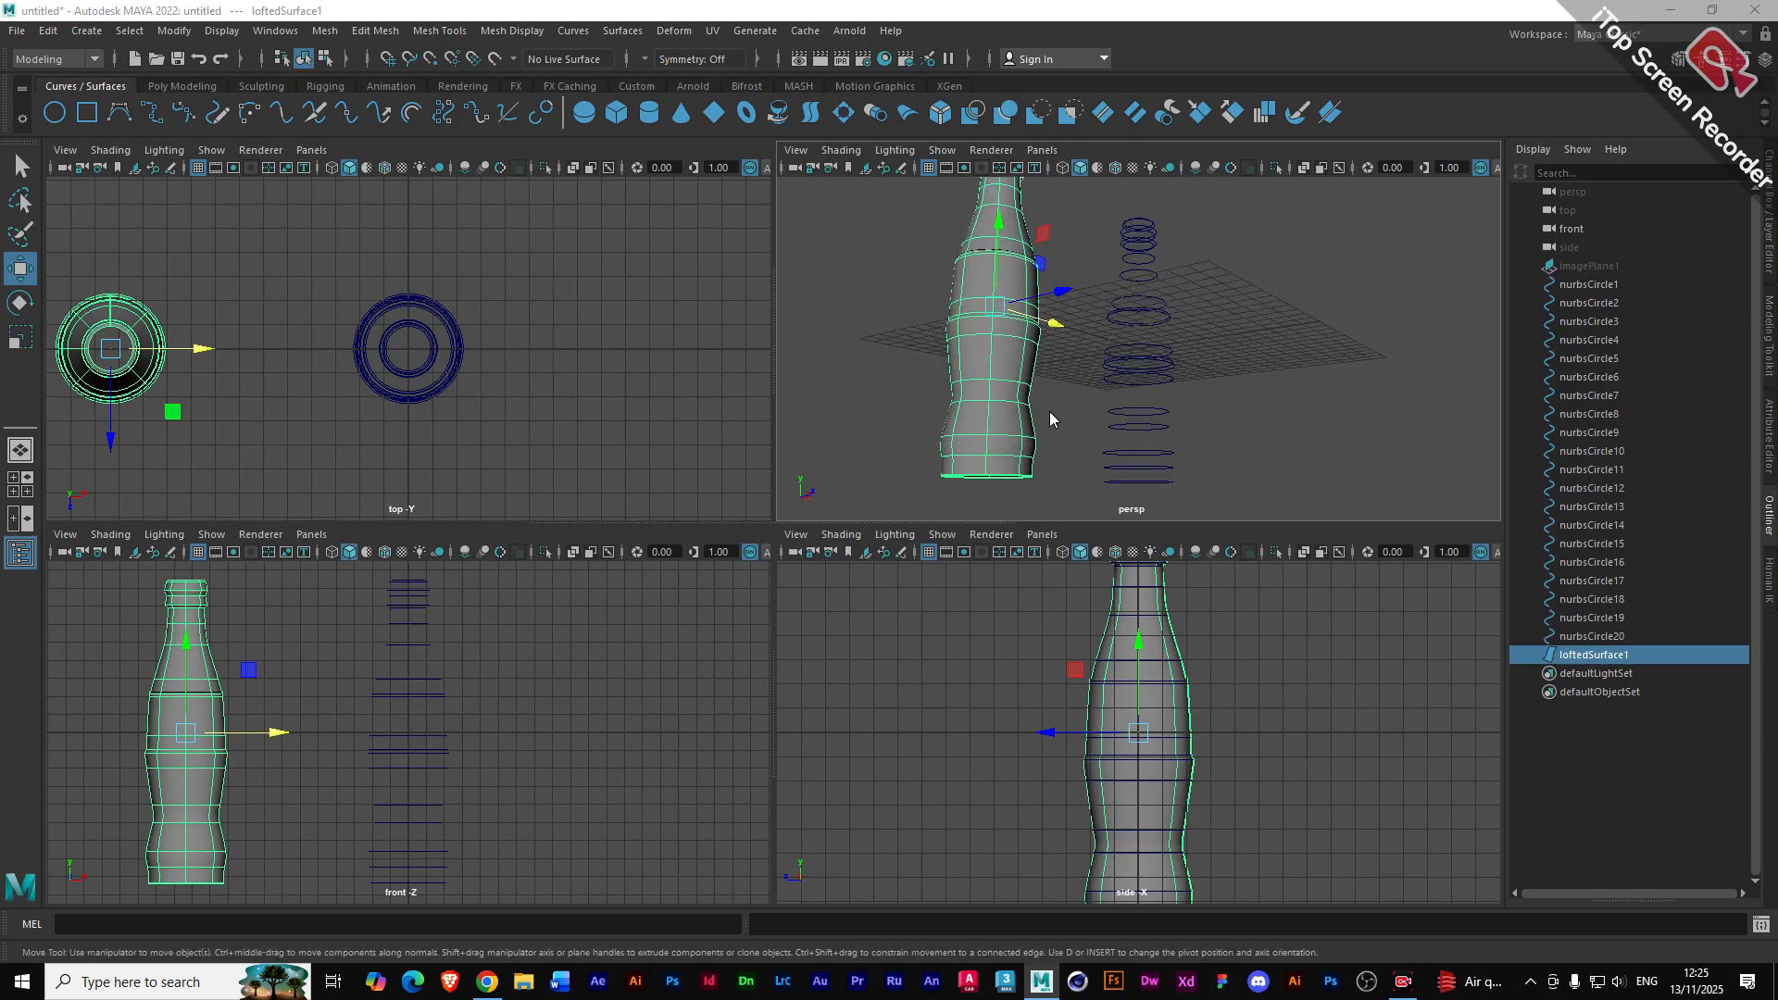
key("space")
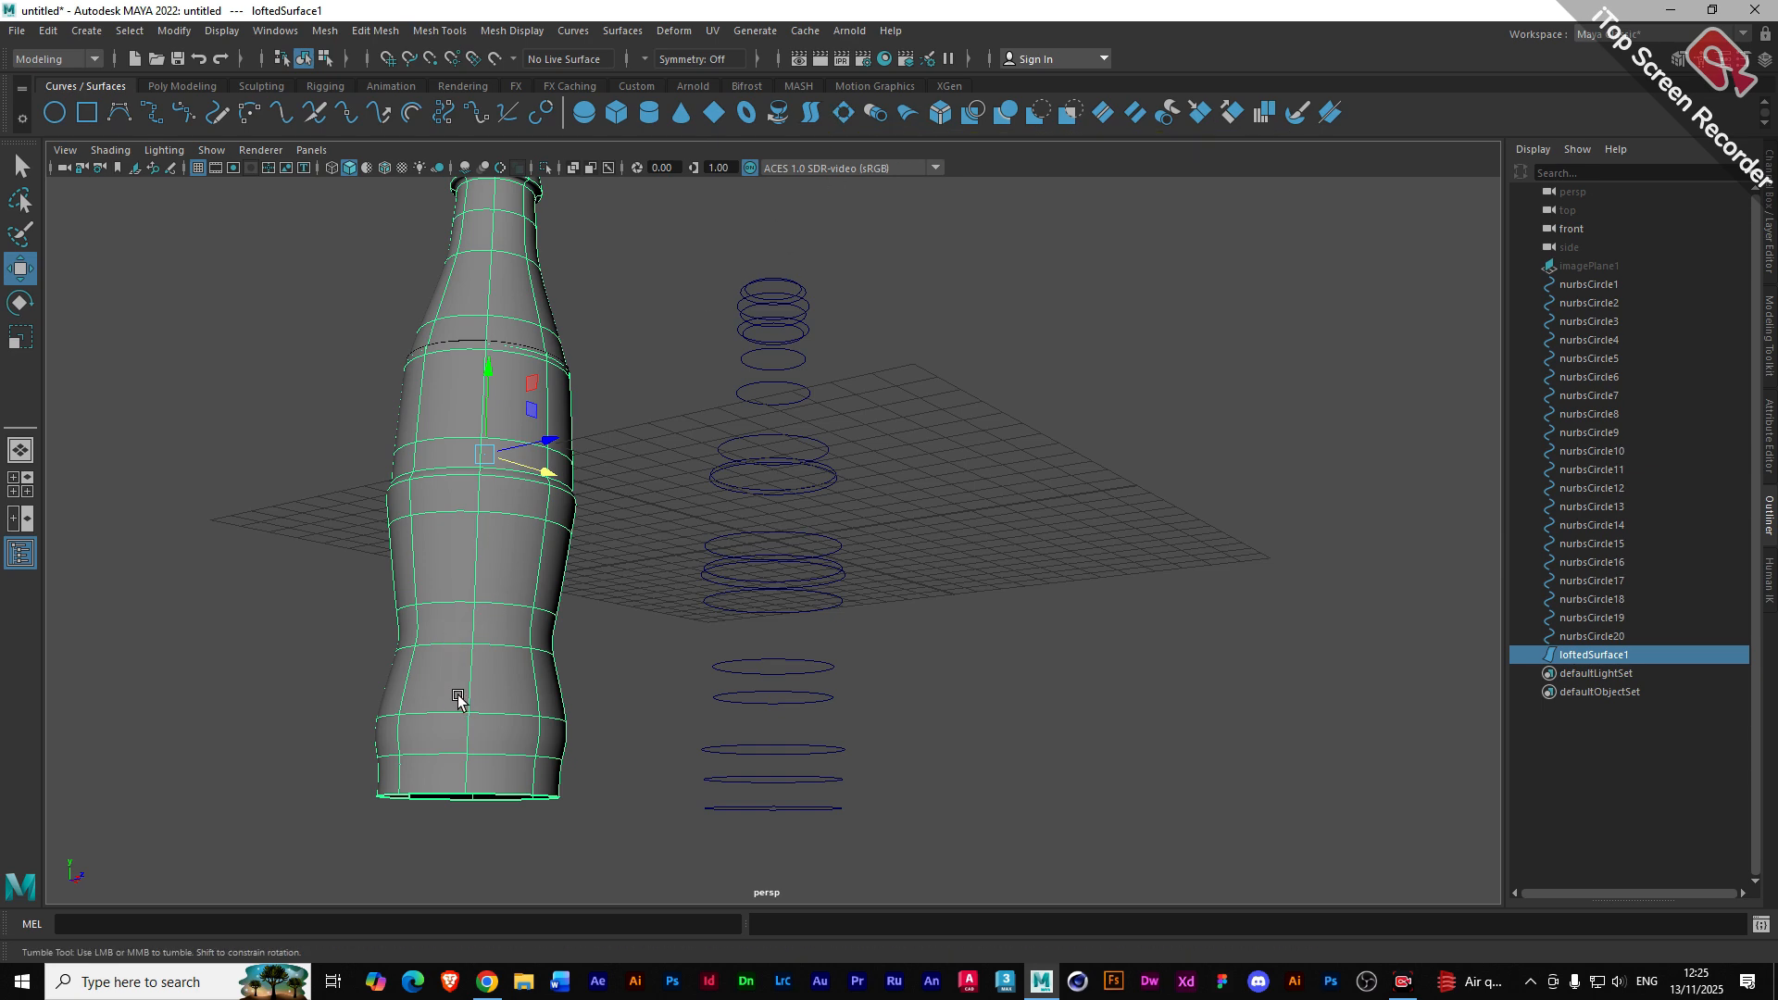
left_click_drag(460, 698, 508, 645, "alt")
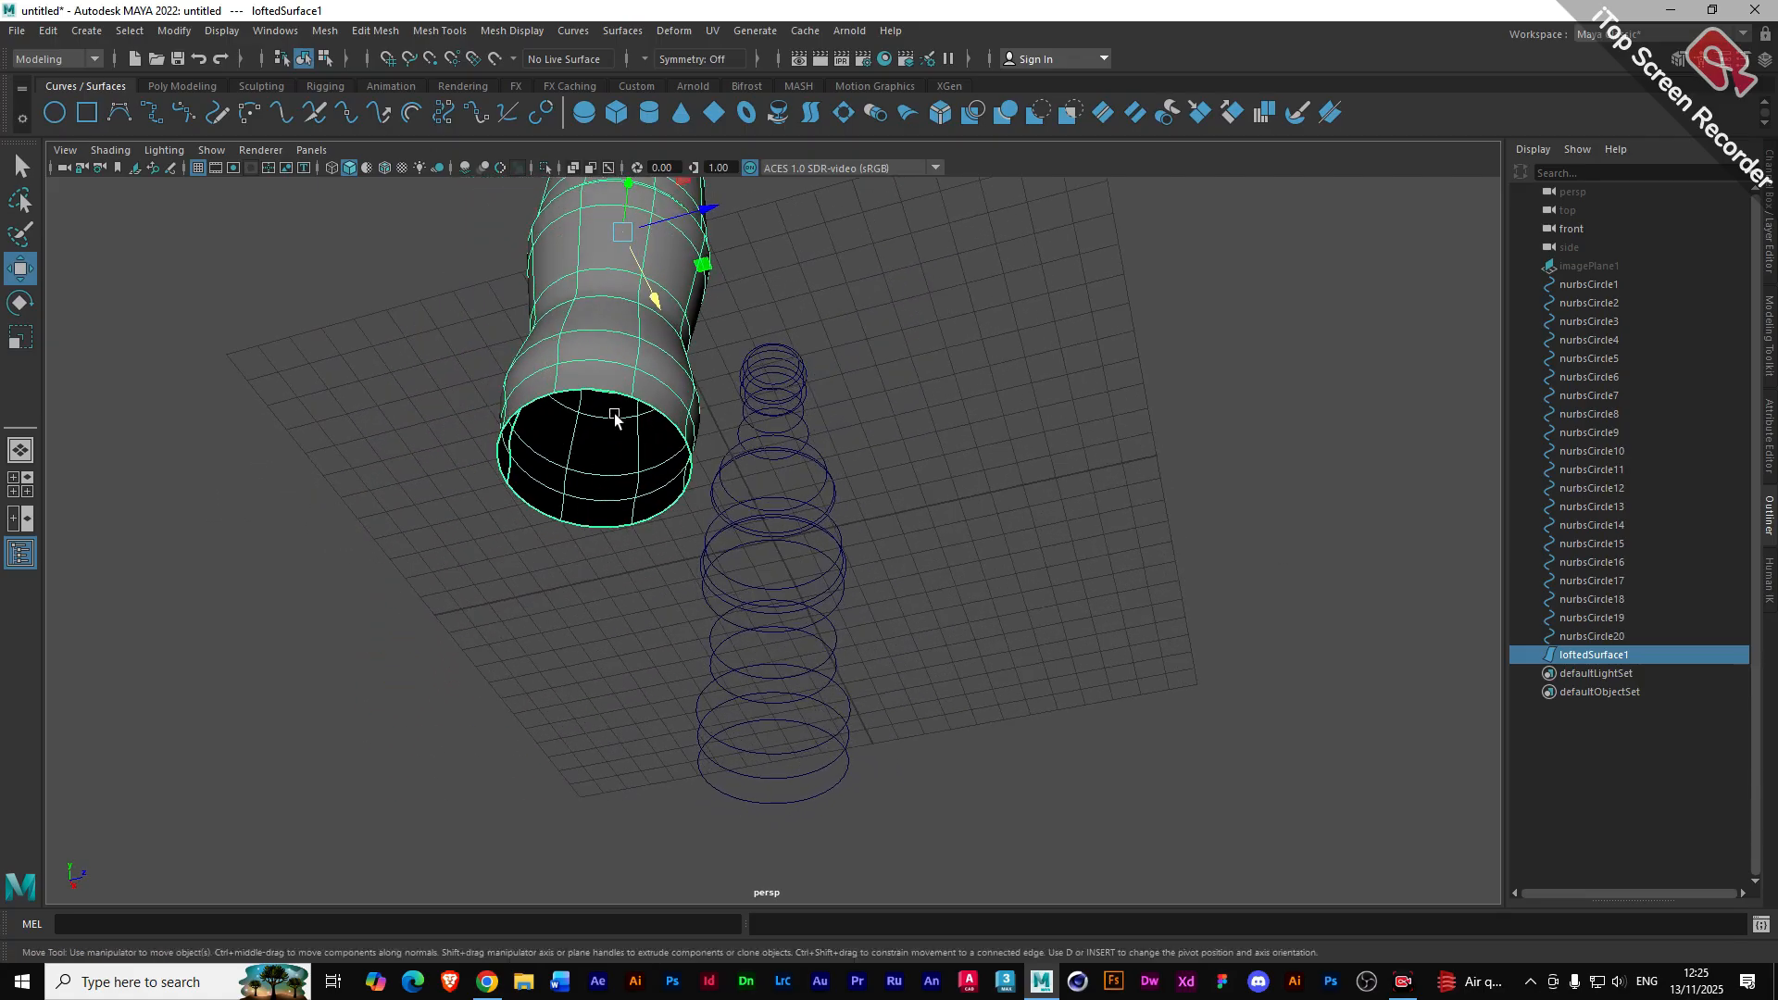
left_click_drag(671, 341, 477, 495, "alt")
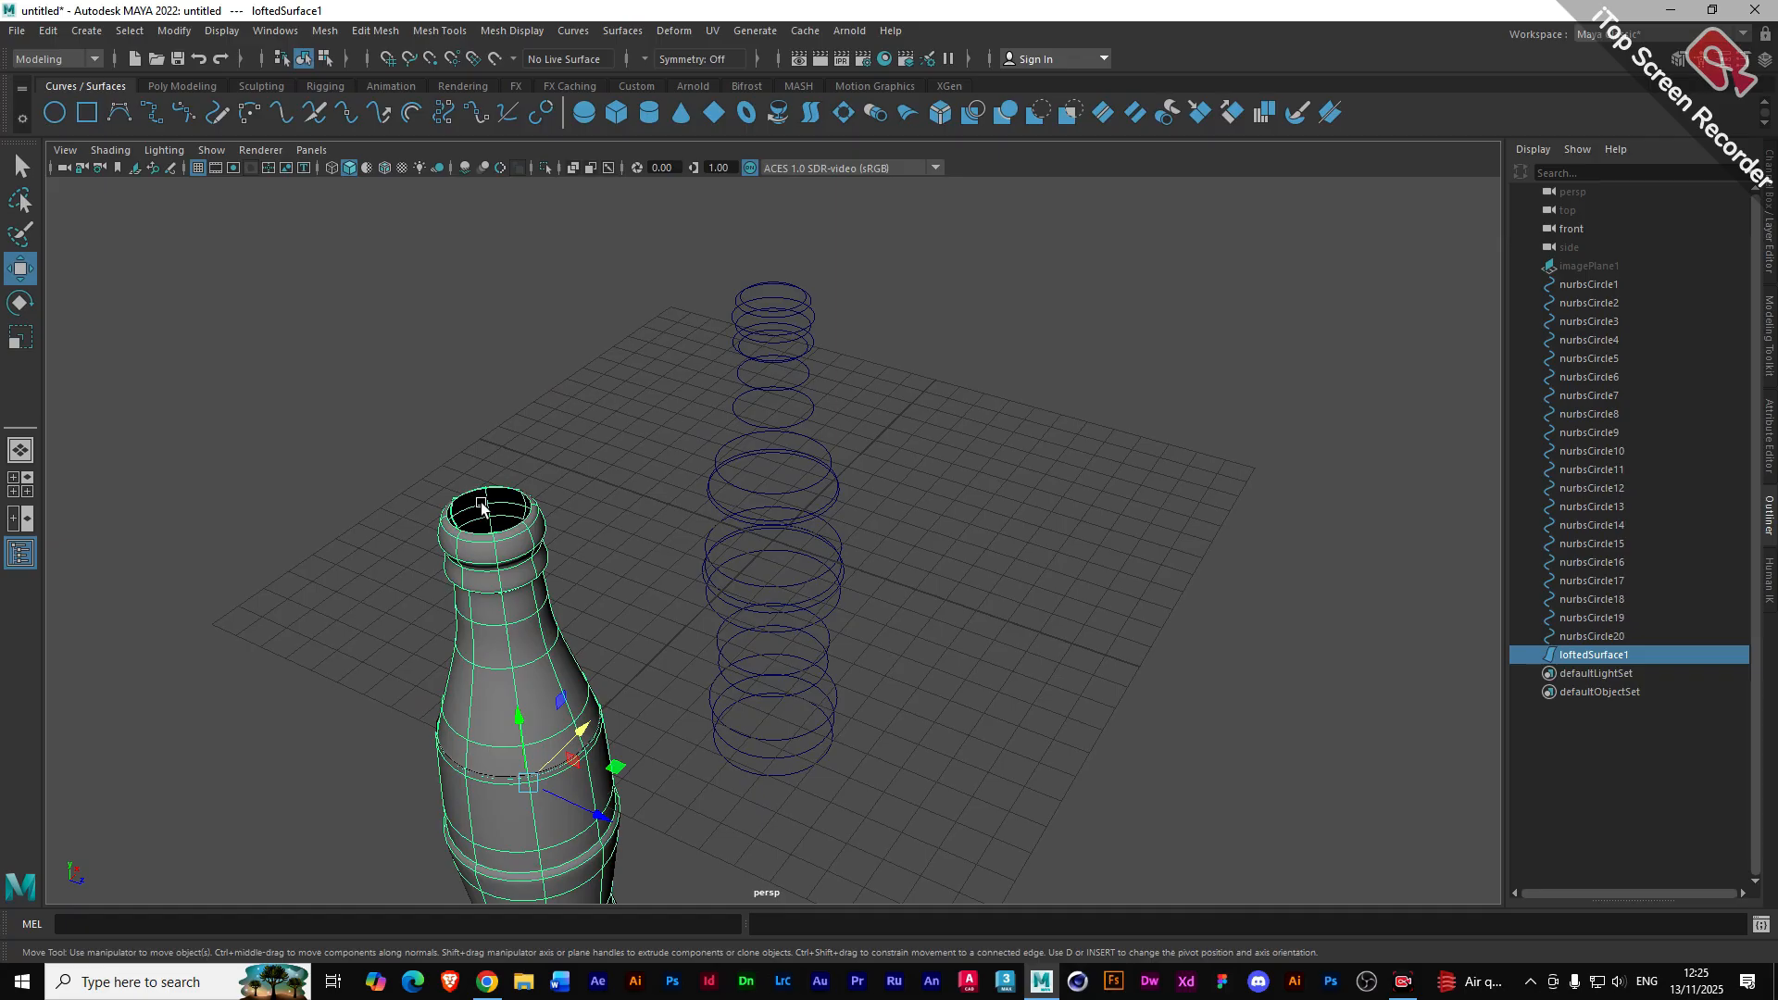
scroll(491, 516, "up", 2)
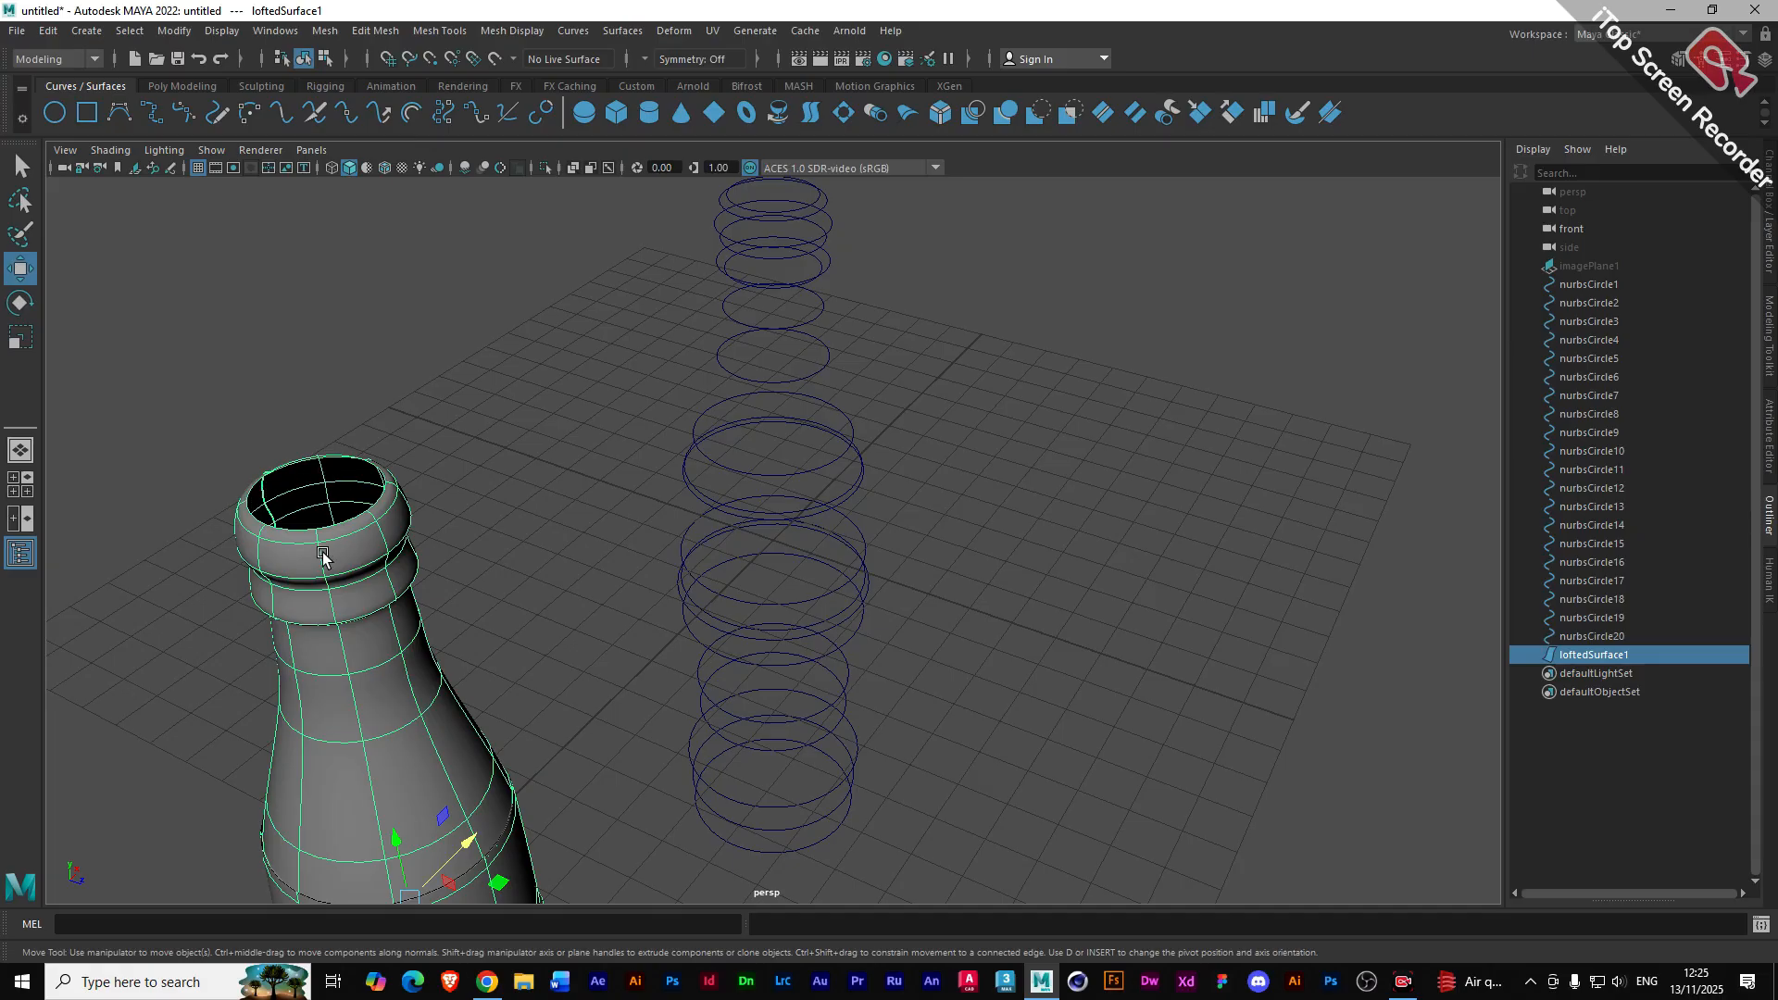
left_click_drag(326, 556, 515, 802, "alt")
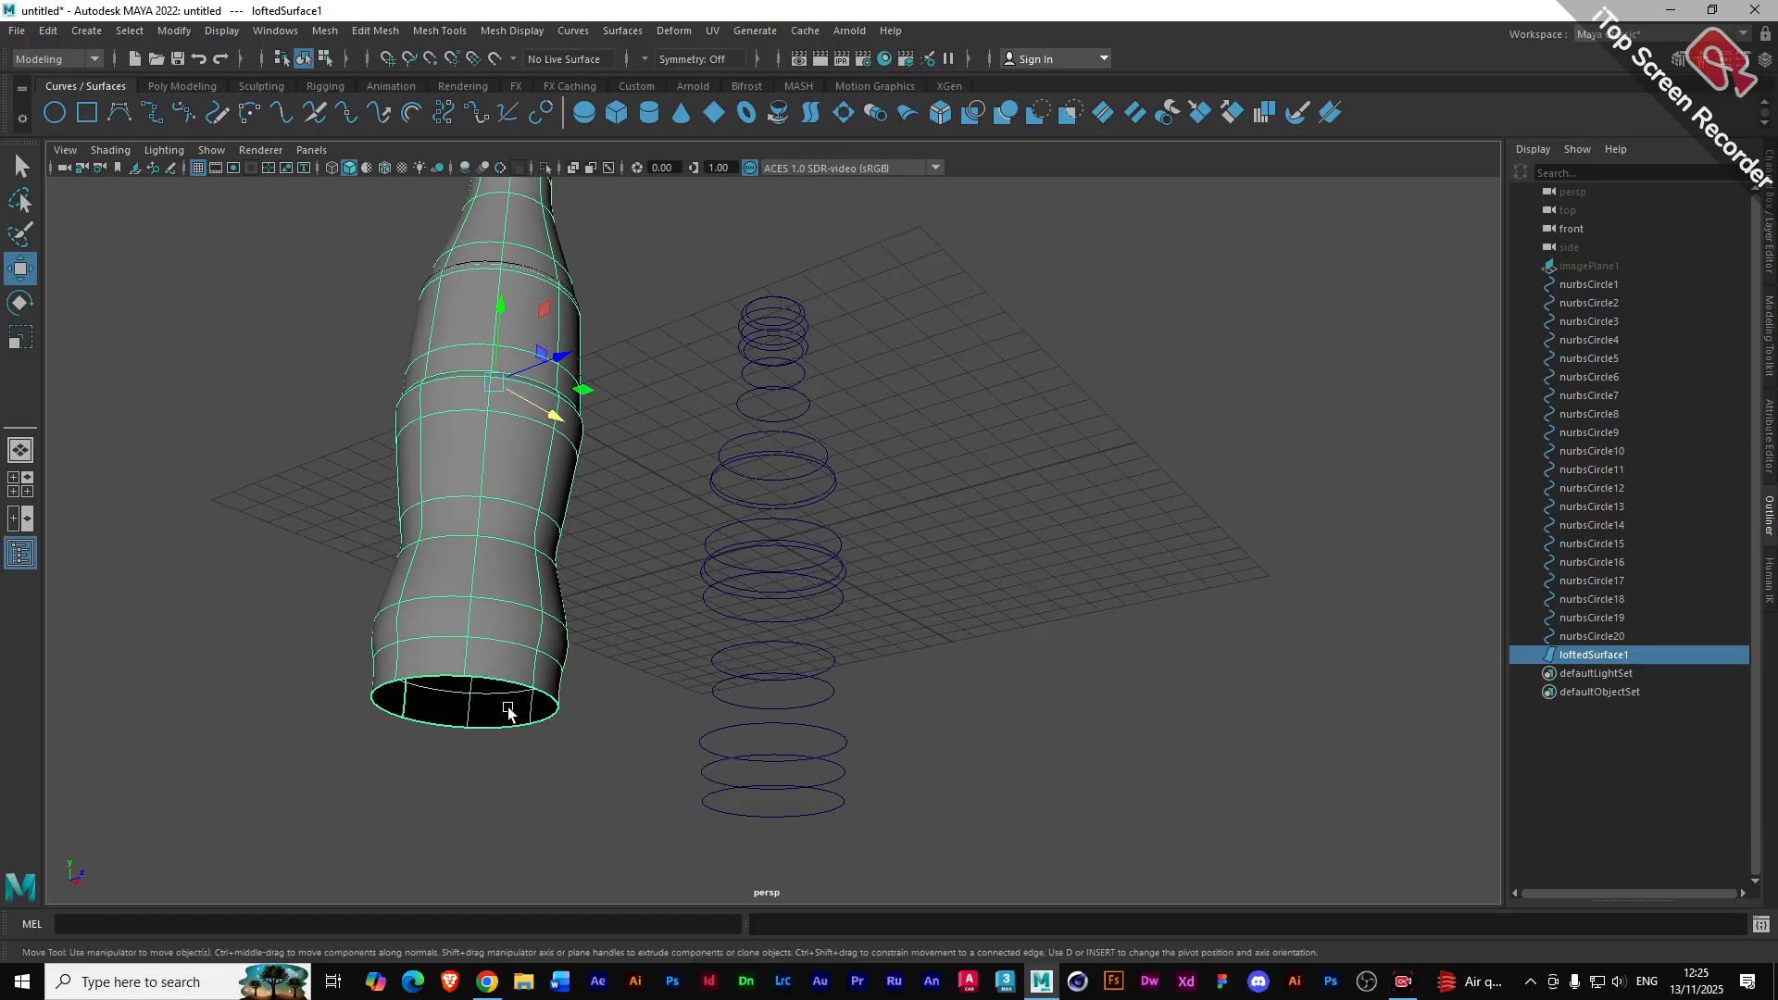
left_click(626, 618)
left_click_drag(562, 316, 571, 404, "alt")
left_click(512, 452)
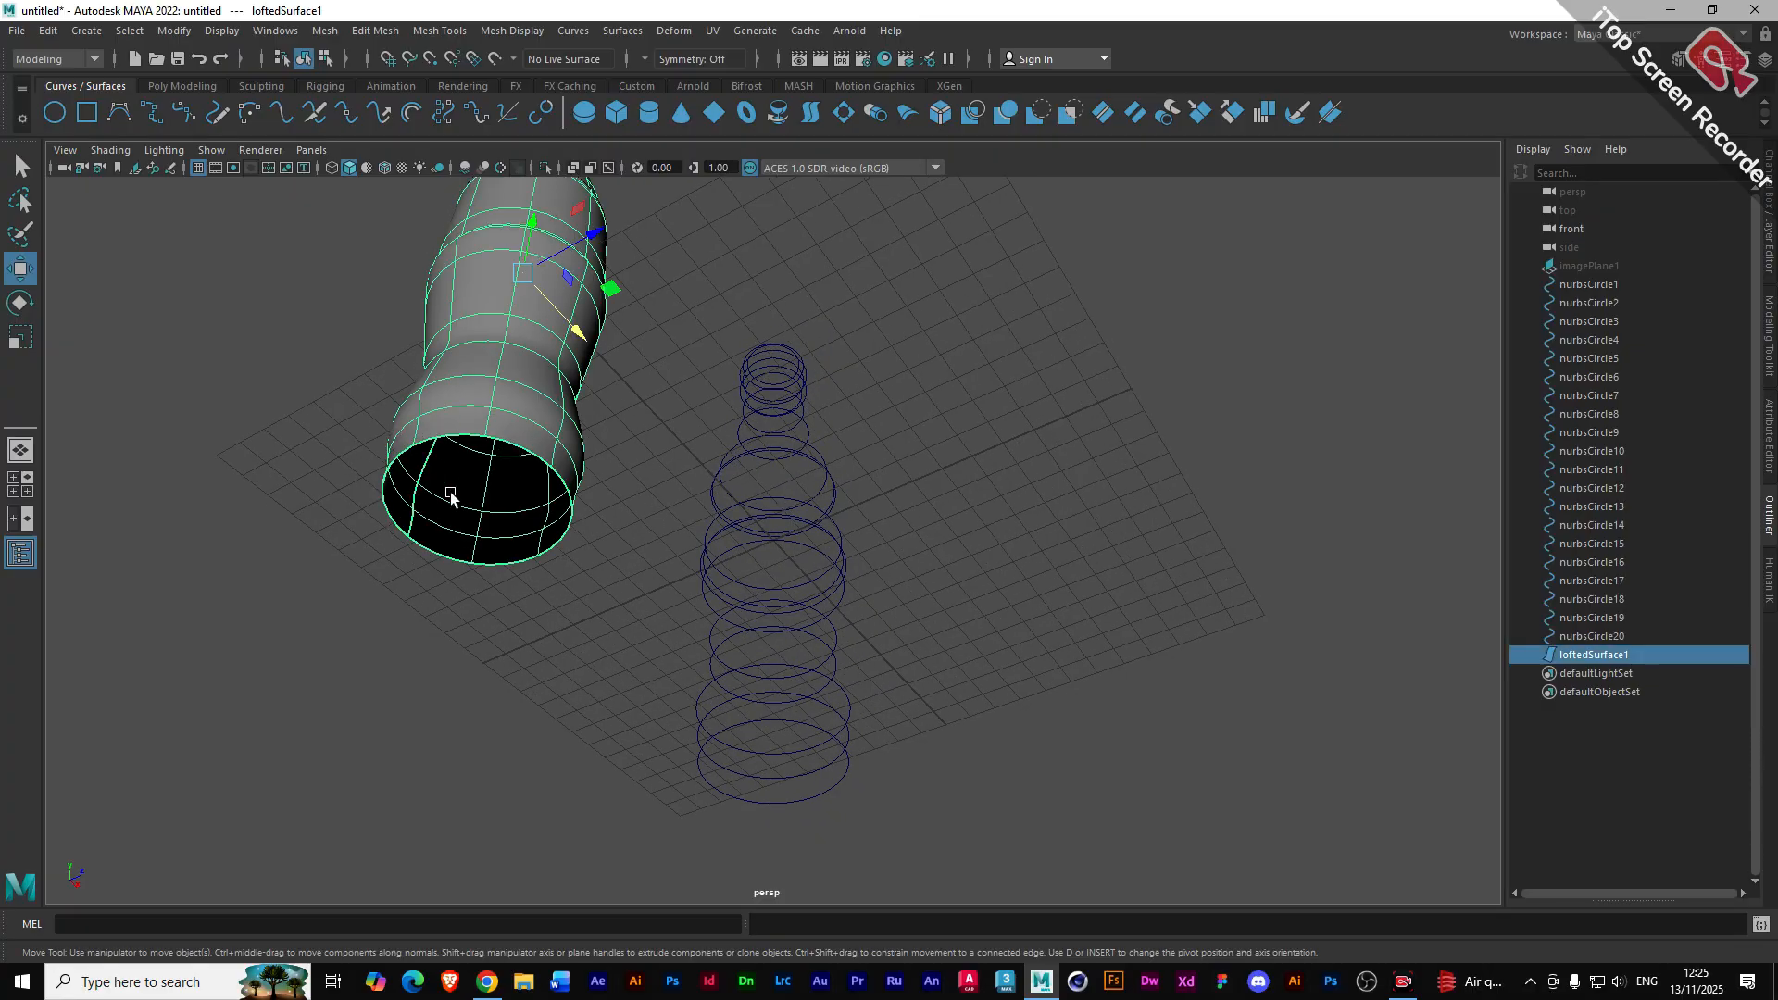
- Select the isoparm along the bottle's bottom edge and close the base with a planar surface
scroll(450, 497, "up", 2)
left_click_drag(361, 457, 445, 424, "alt")
right_click(451, 396)
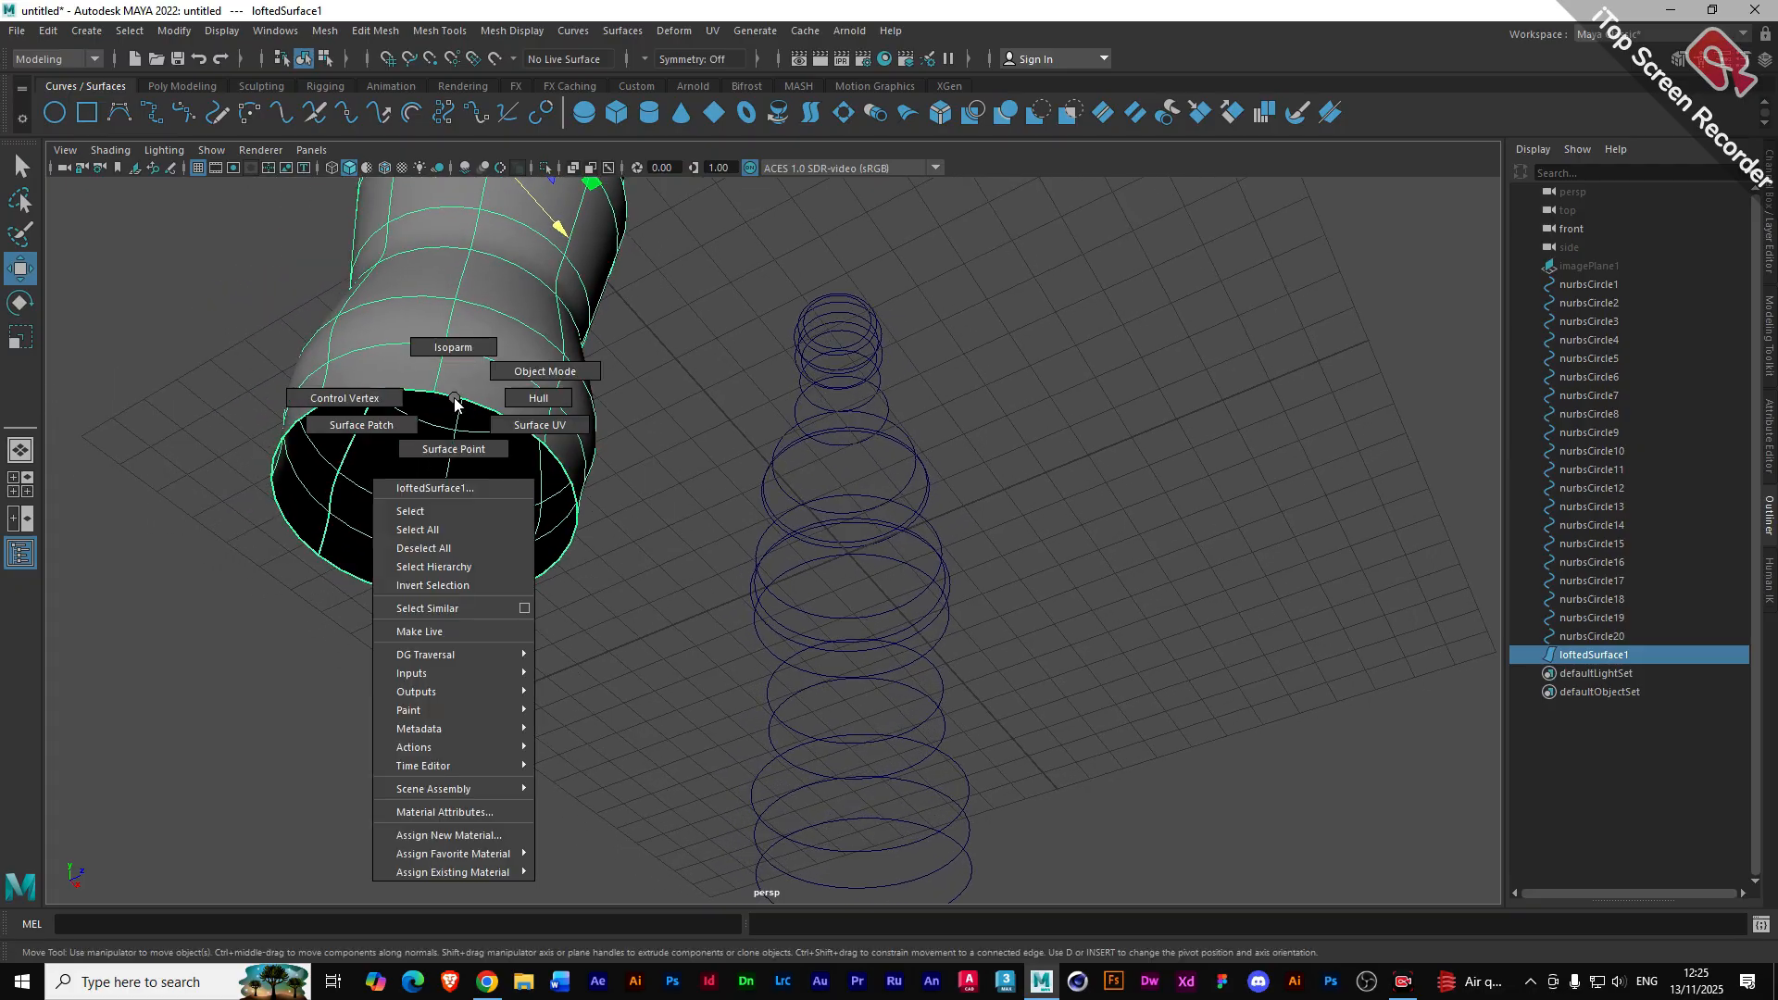
left_click(450, 348)
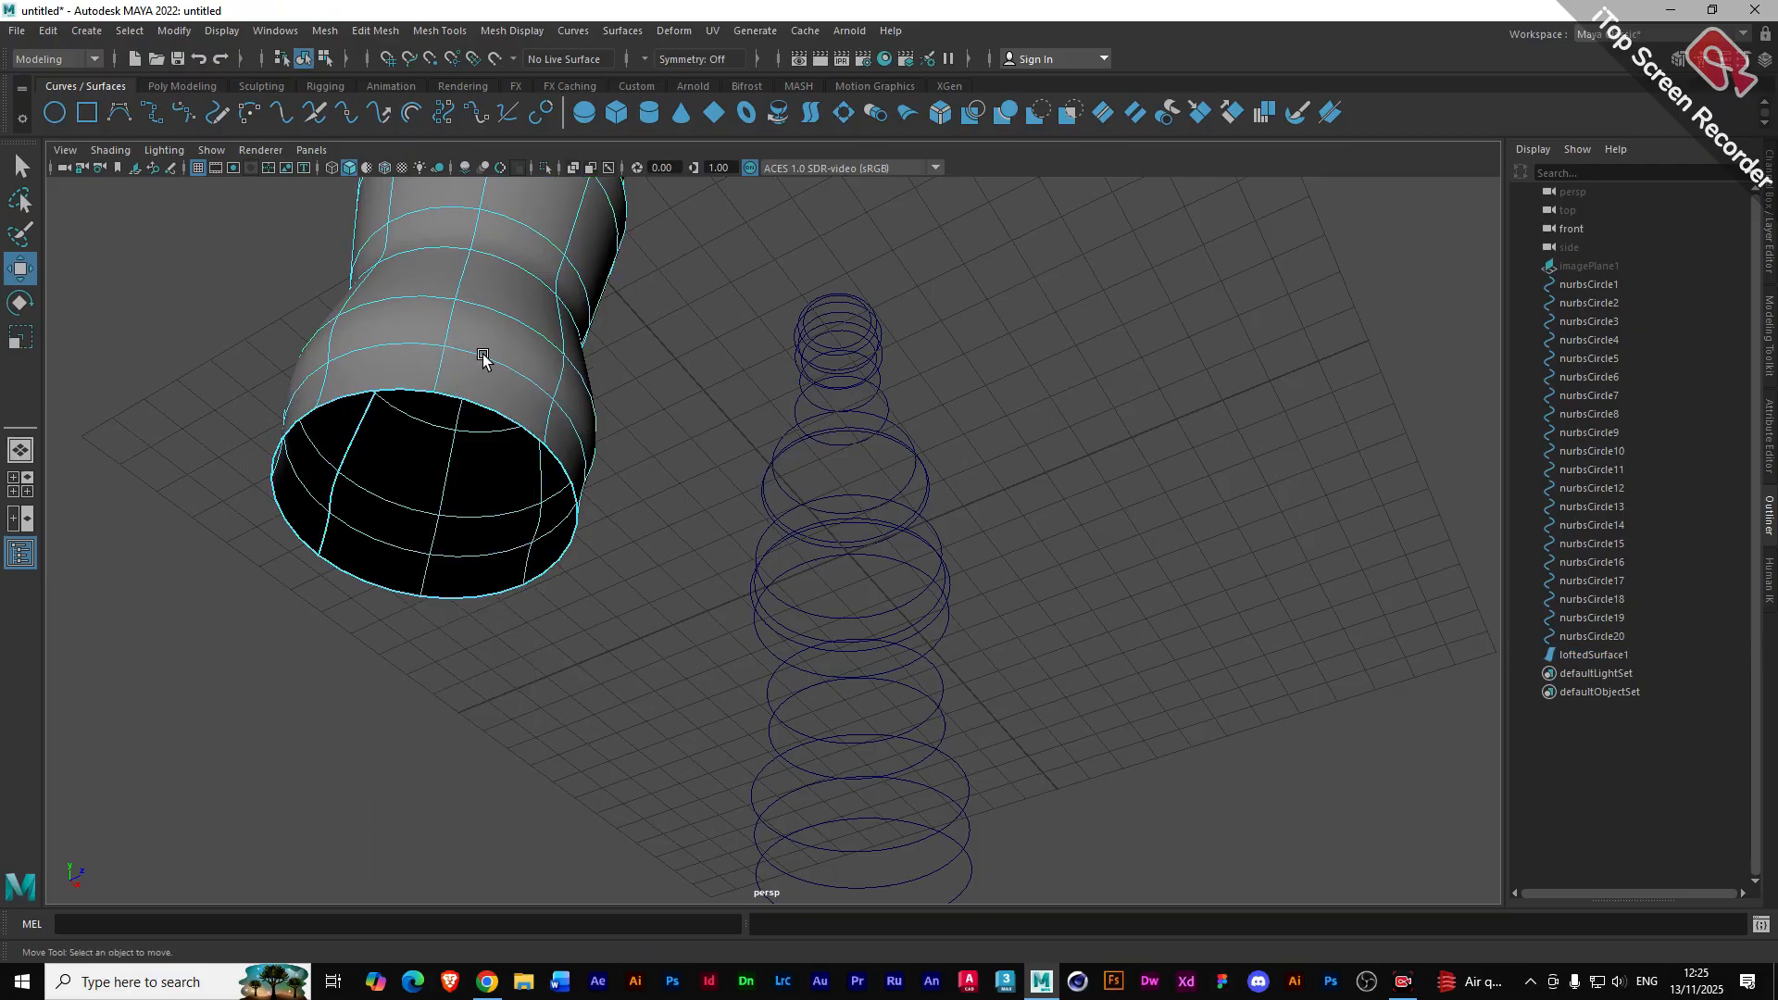
left_click(464, 404)
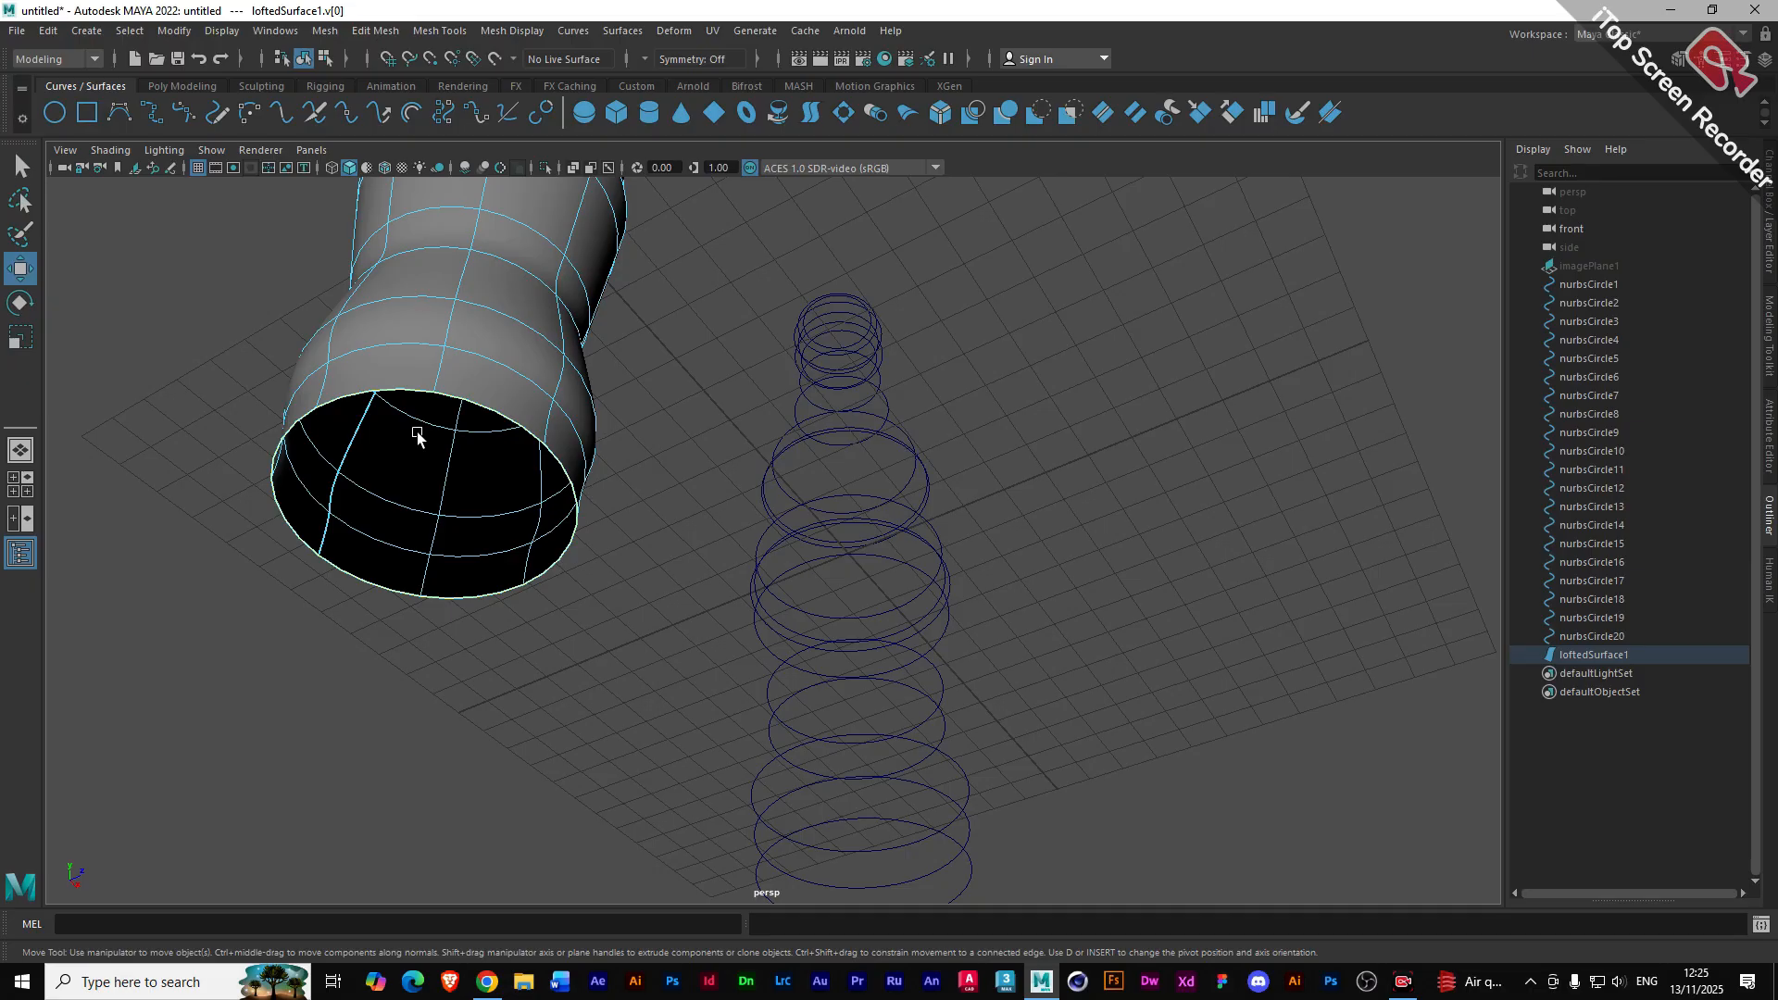
left_click(847, 119)
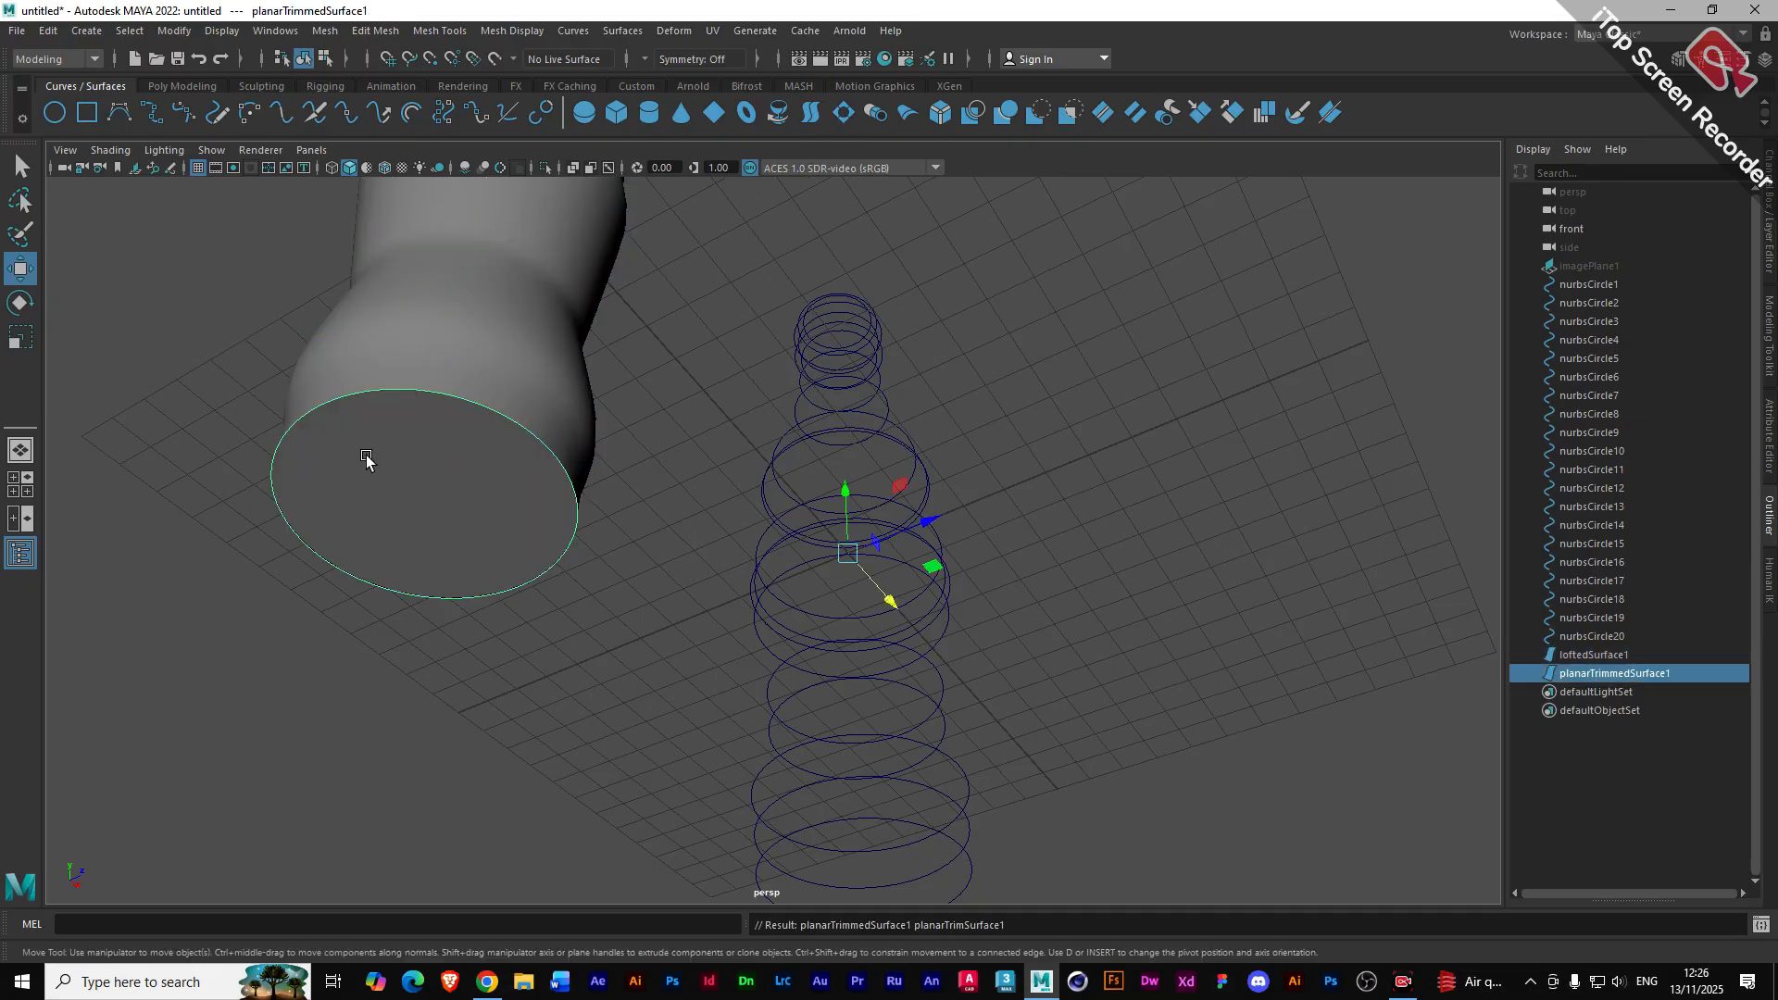
left_click_drag(576, 375, 558, 452, "alt")
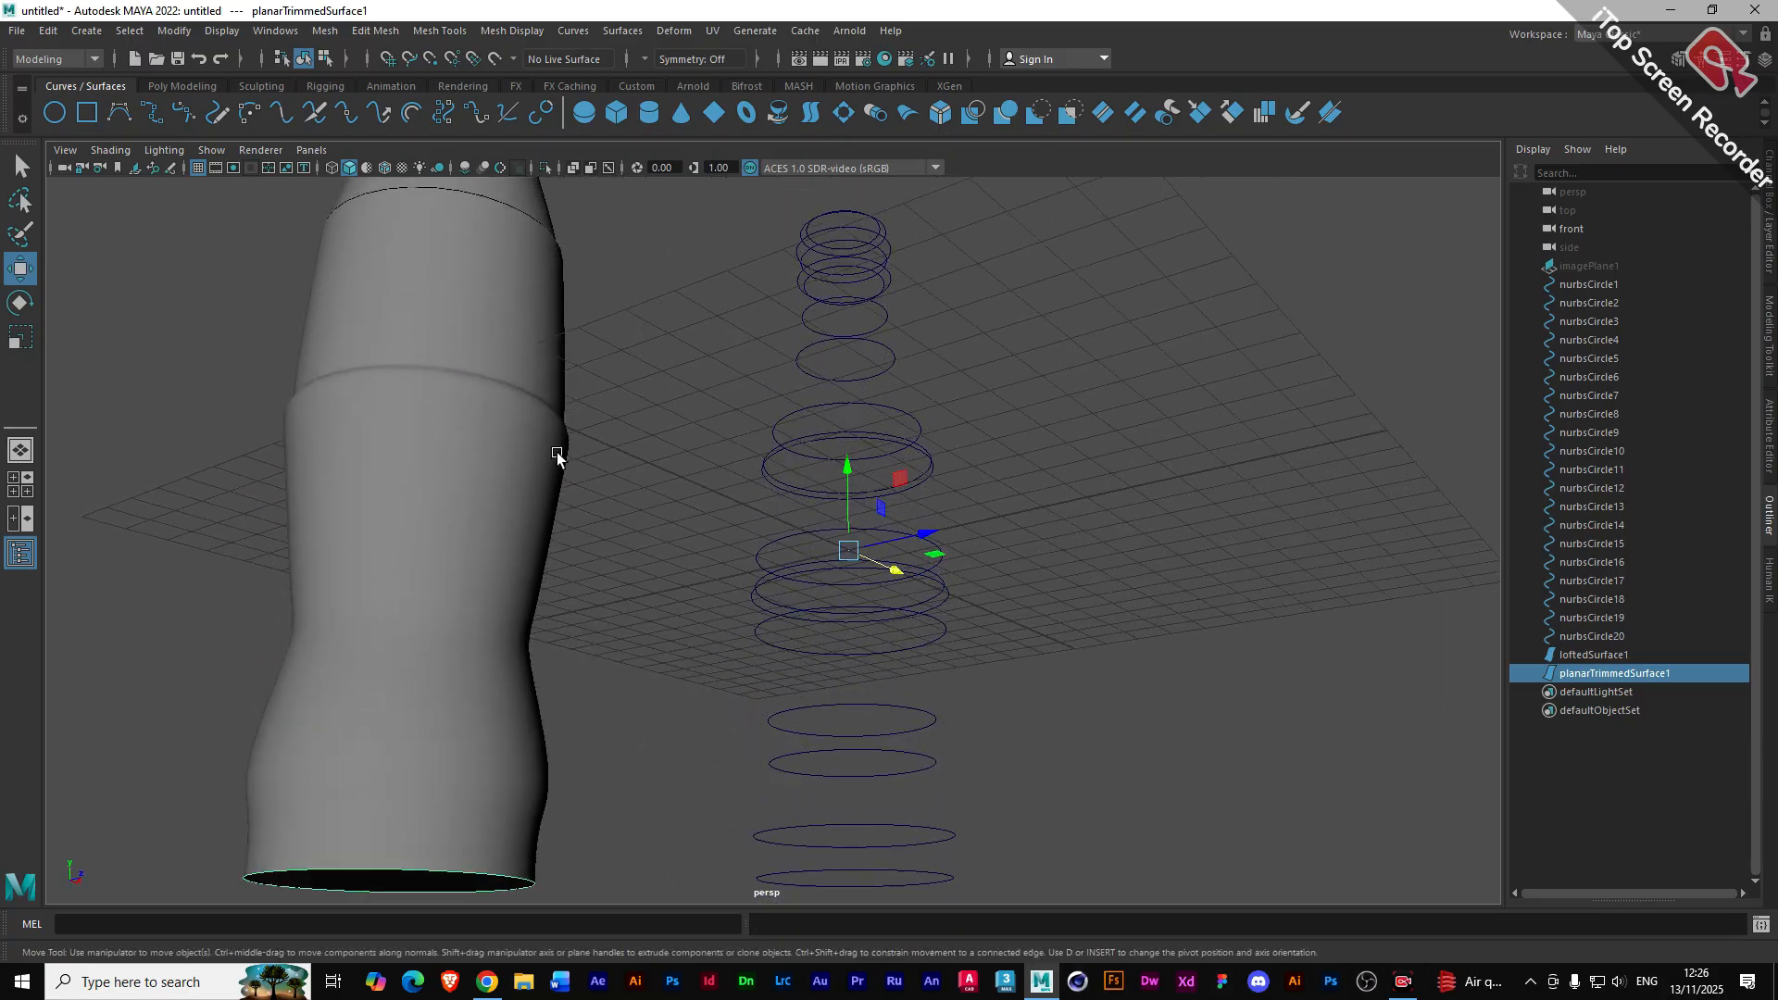
- Move the lofted bottle along Z to about 0.14 and select the planar base surface to check that it follows
left_click(1574, 653)
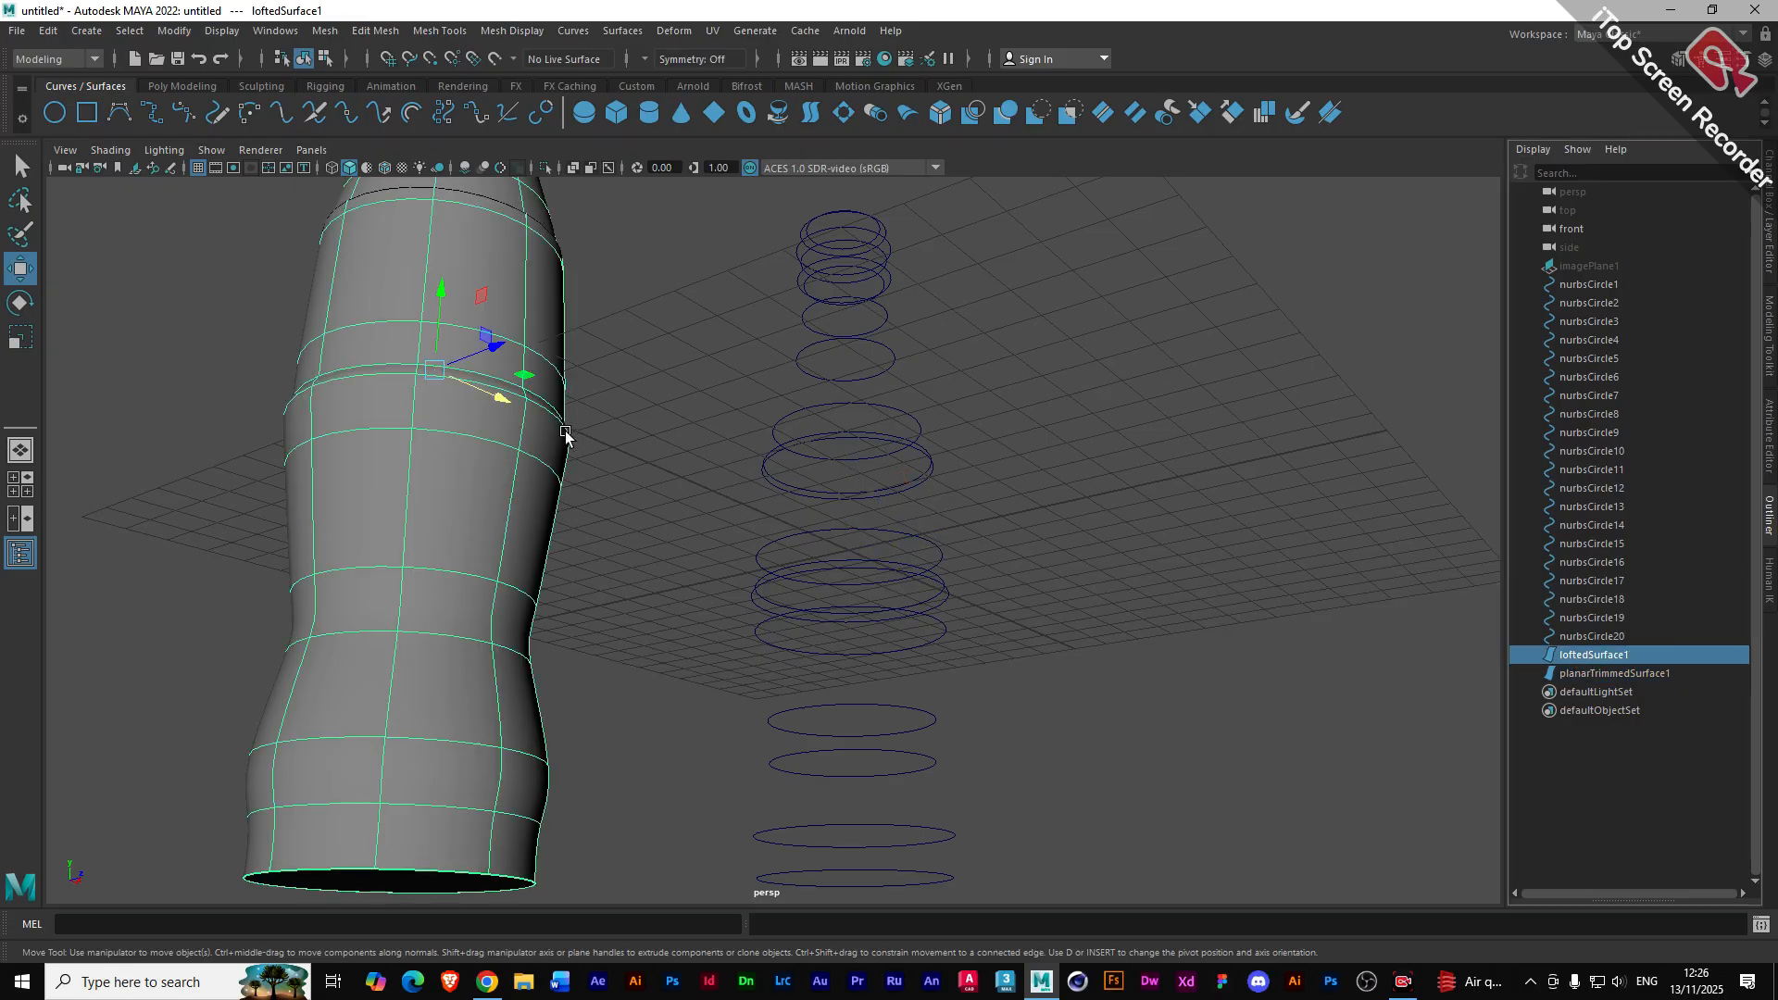
mouse_move(497, 347)
left_mouse_down()
mouse_move(547, 338)
mouse_move(489, 350)
mouse_move(511, 347)
left_mouse_up()
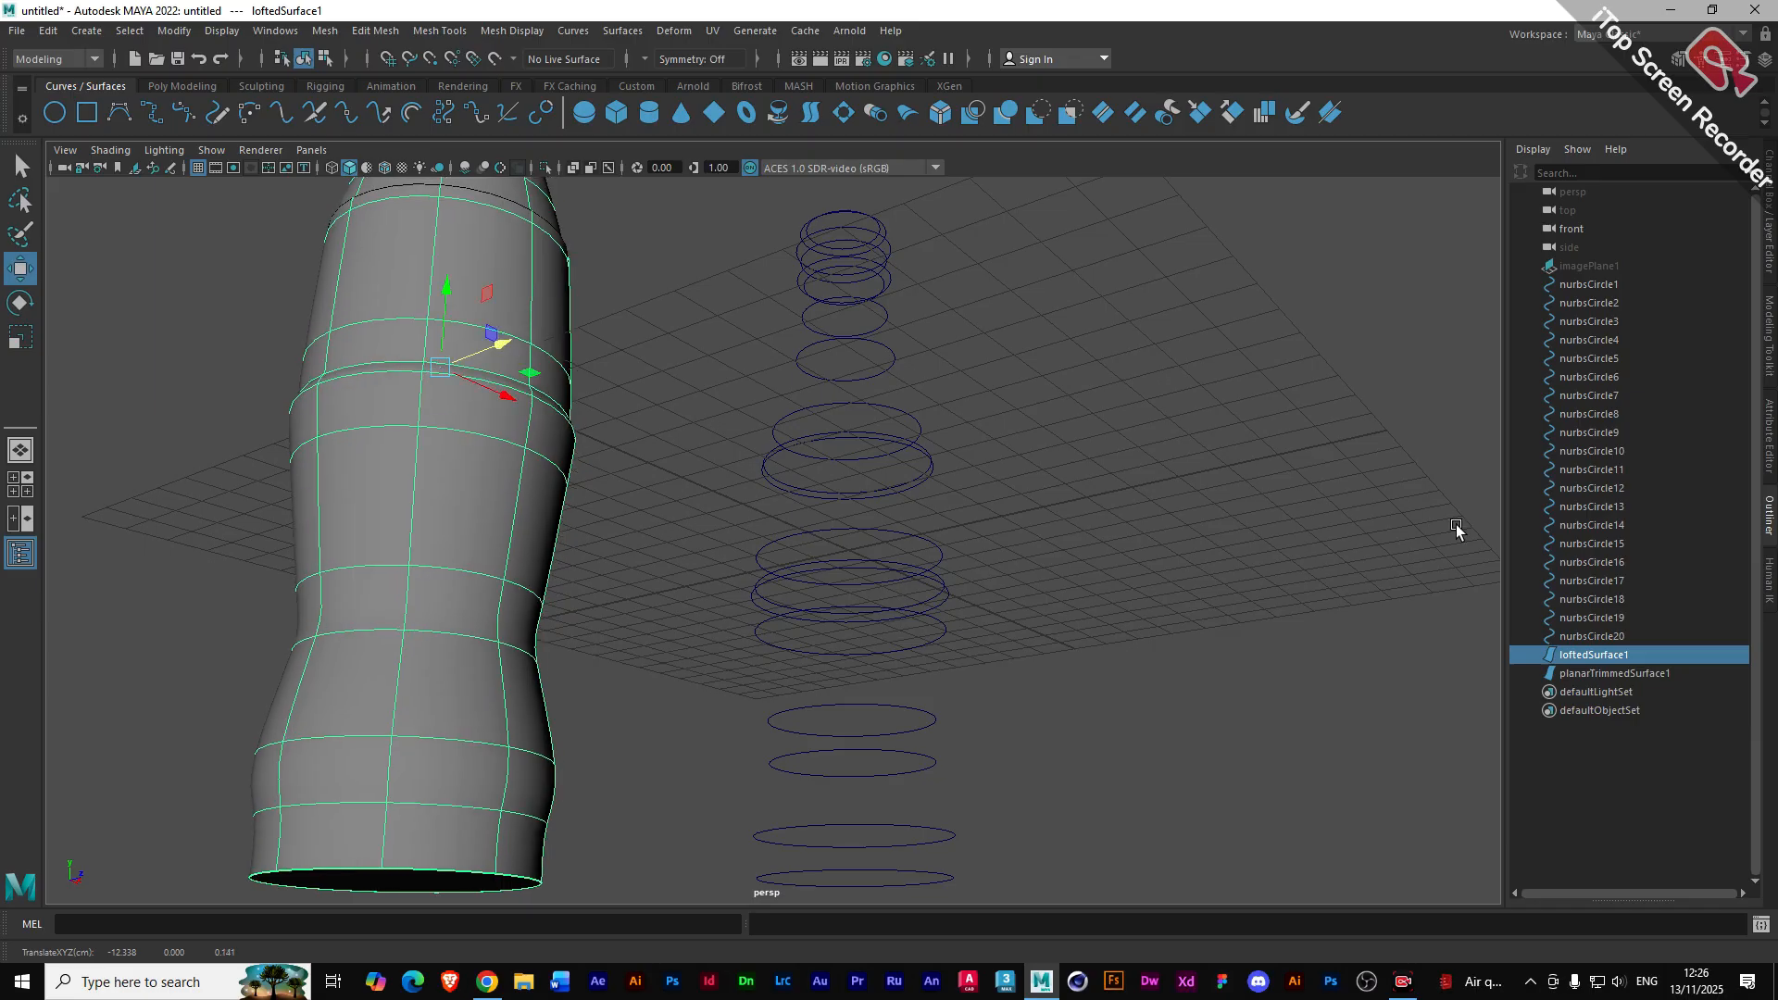
left_click(1578, 670)
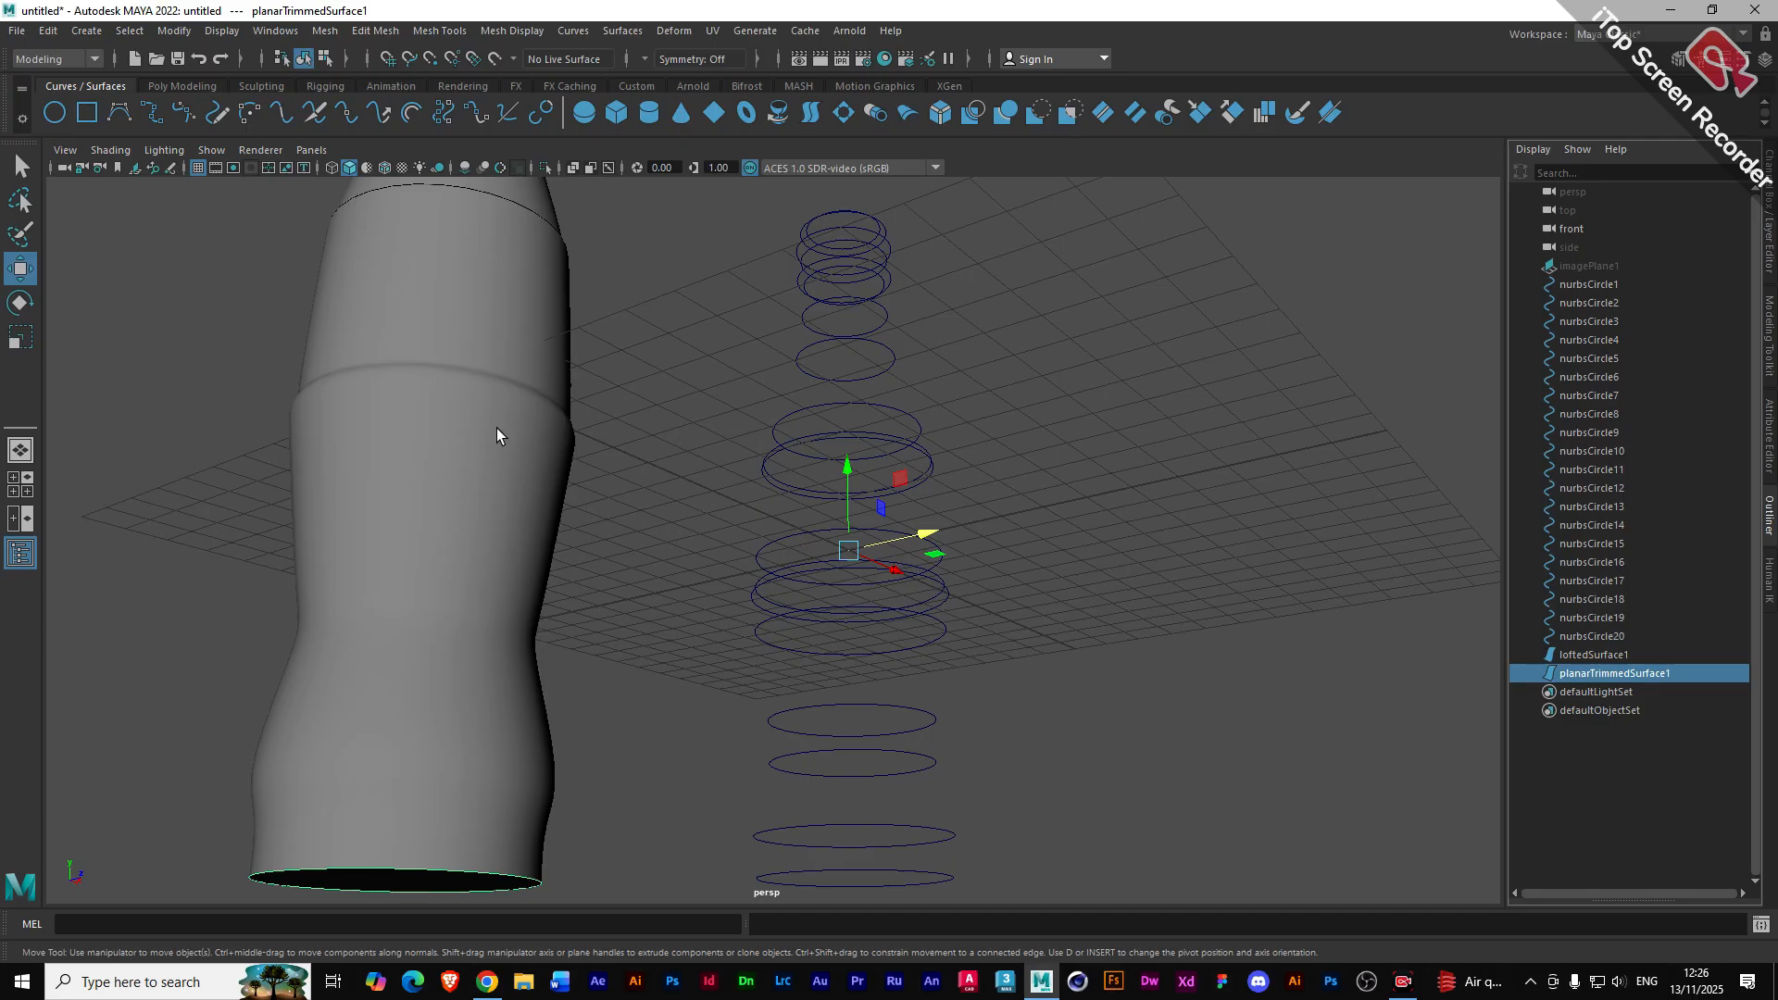
- Select the lofted bottle surface and examine its neck opening and its full side profile
scroll(497, 431, "down", 3)
left_click_drag(588, 422, 590, 508, "alt")
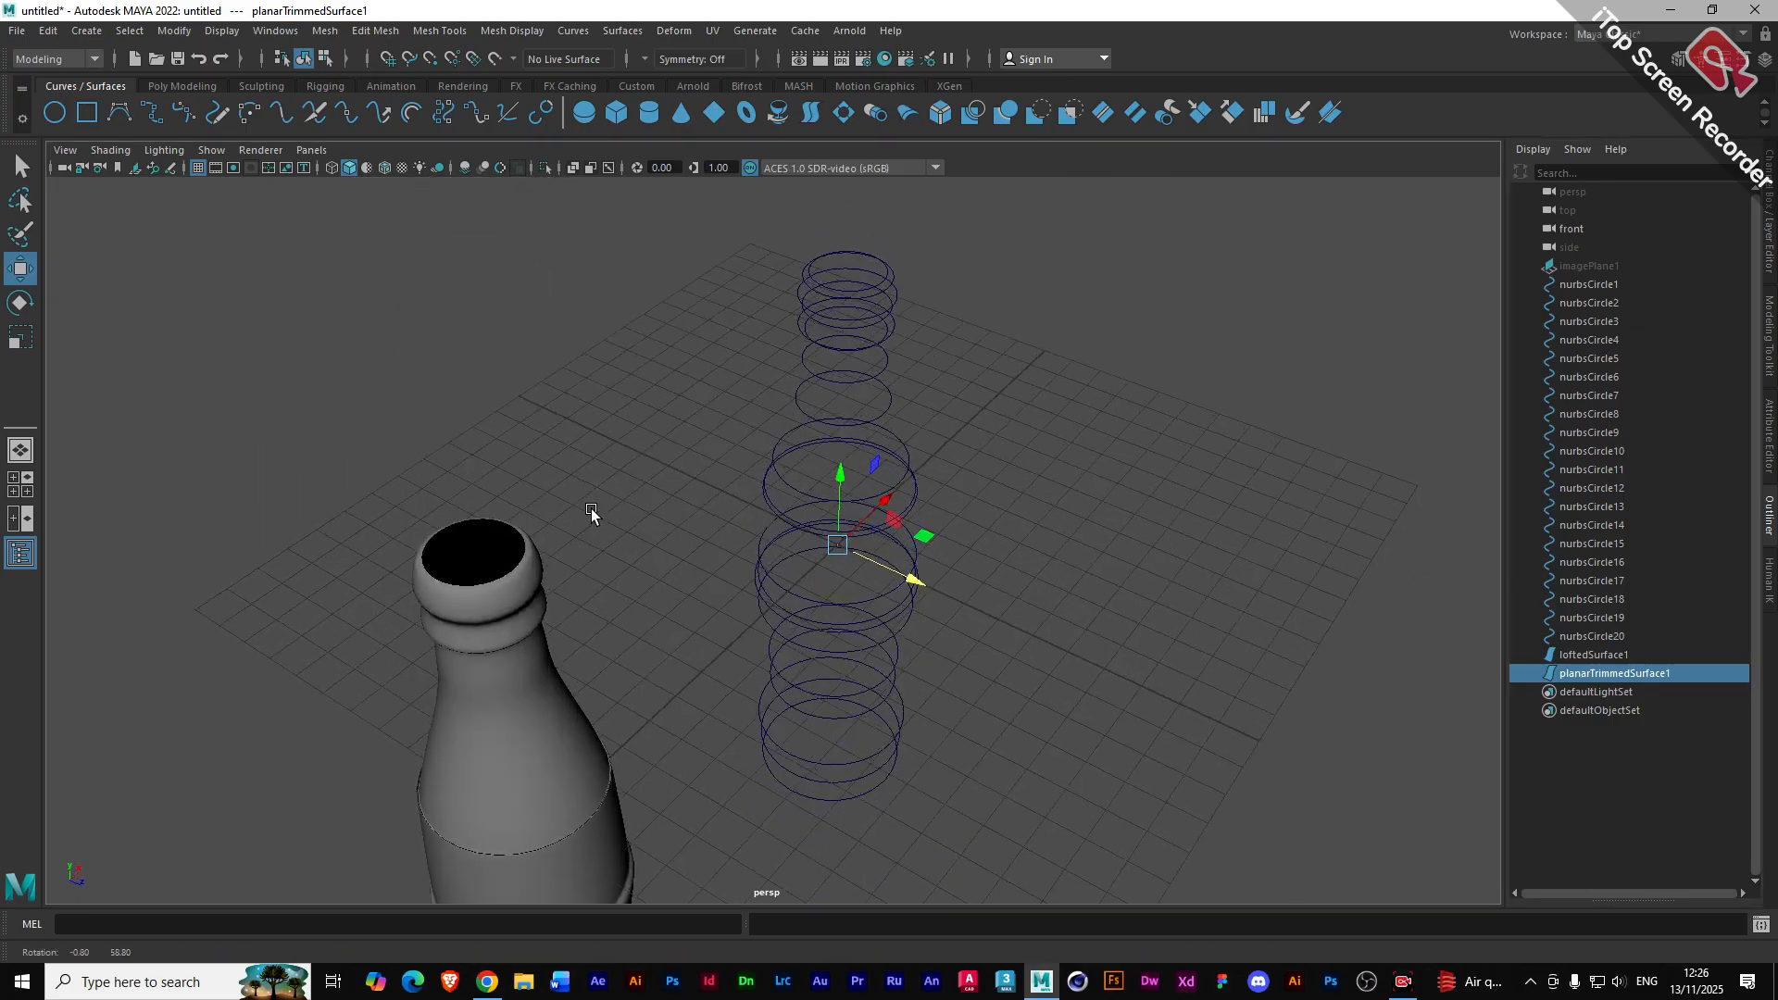
left_click(481, 584)
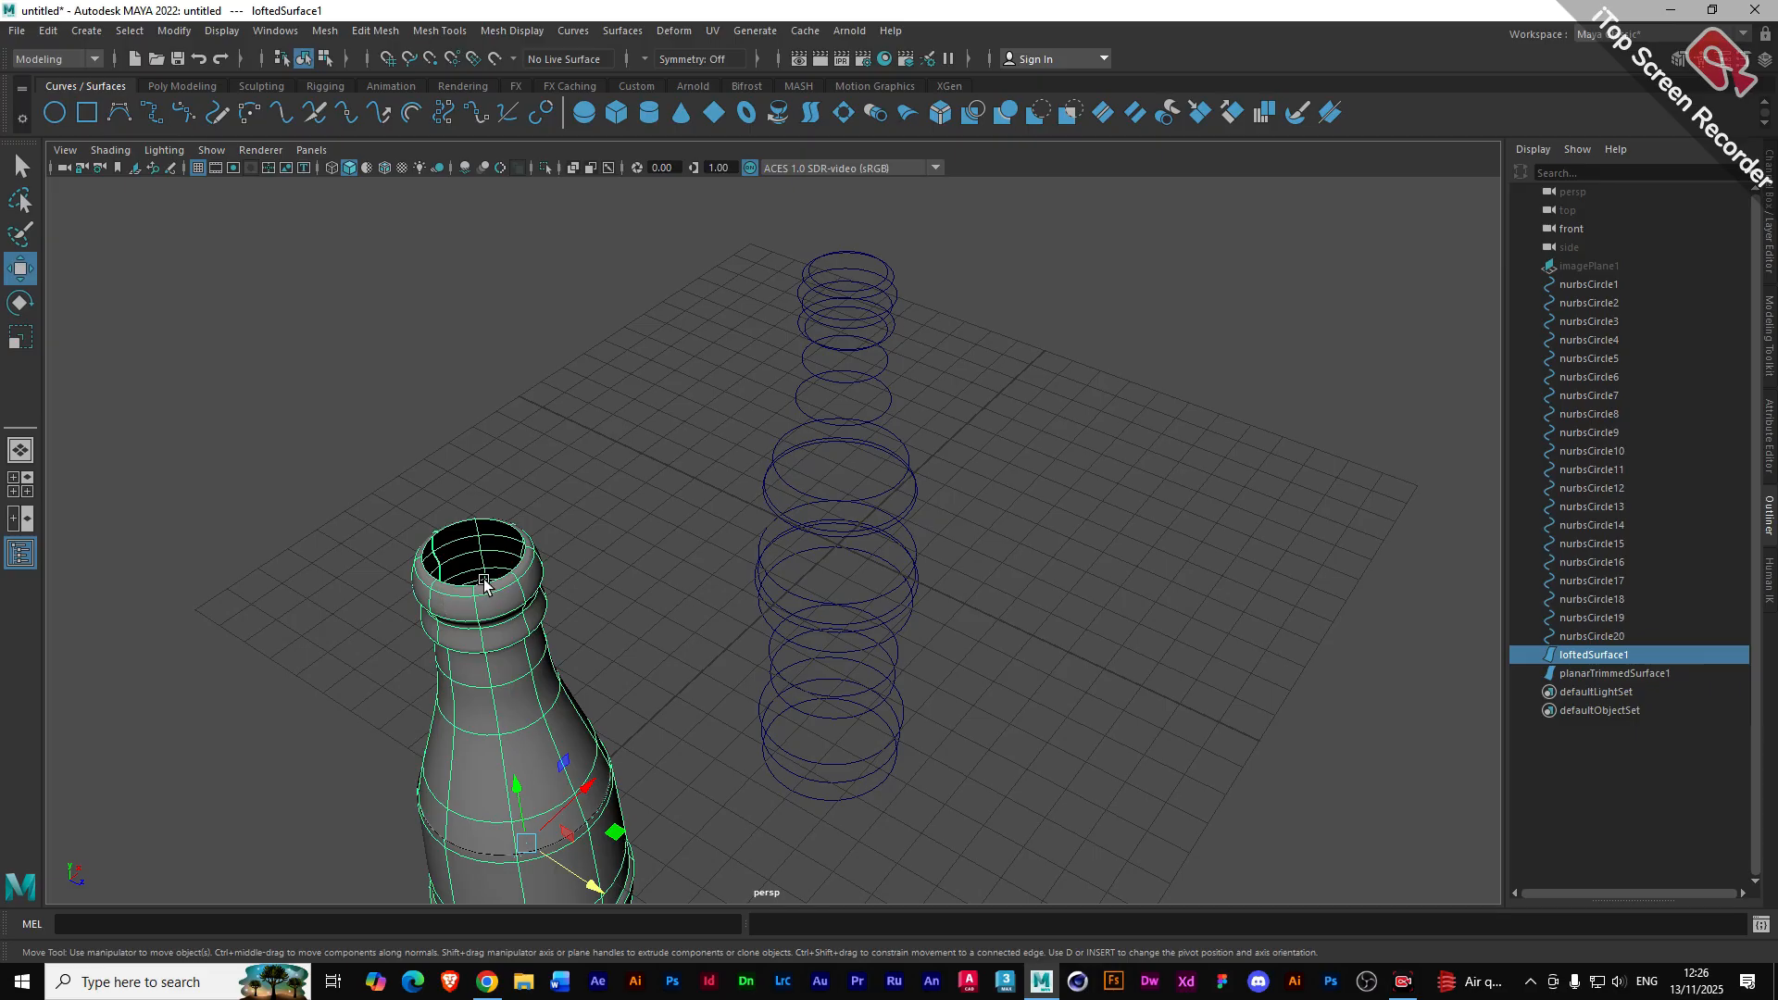
left_click_drag(483, 582, 342, 534, "alt")
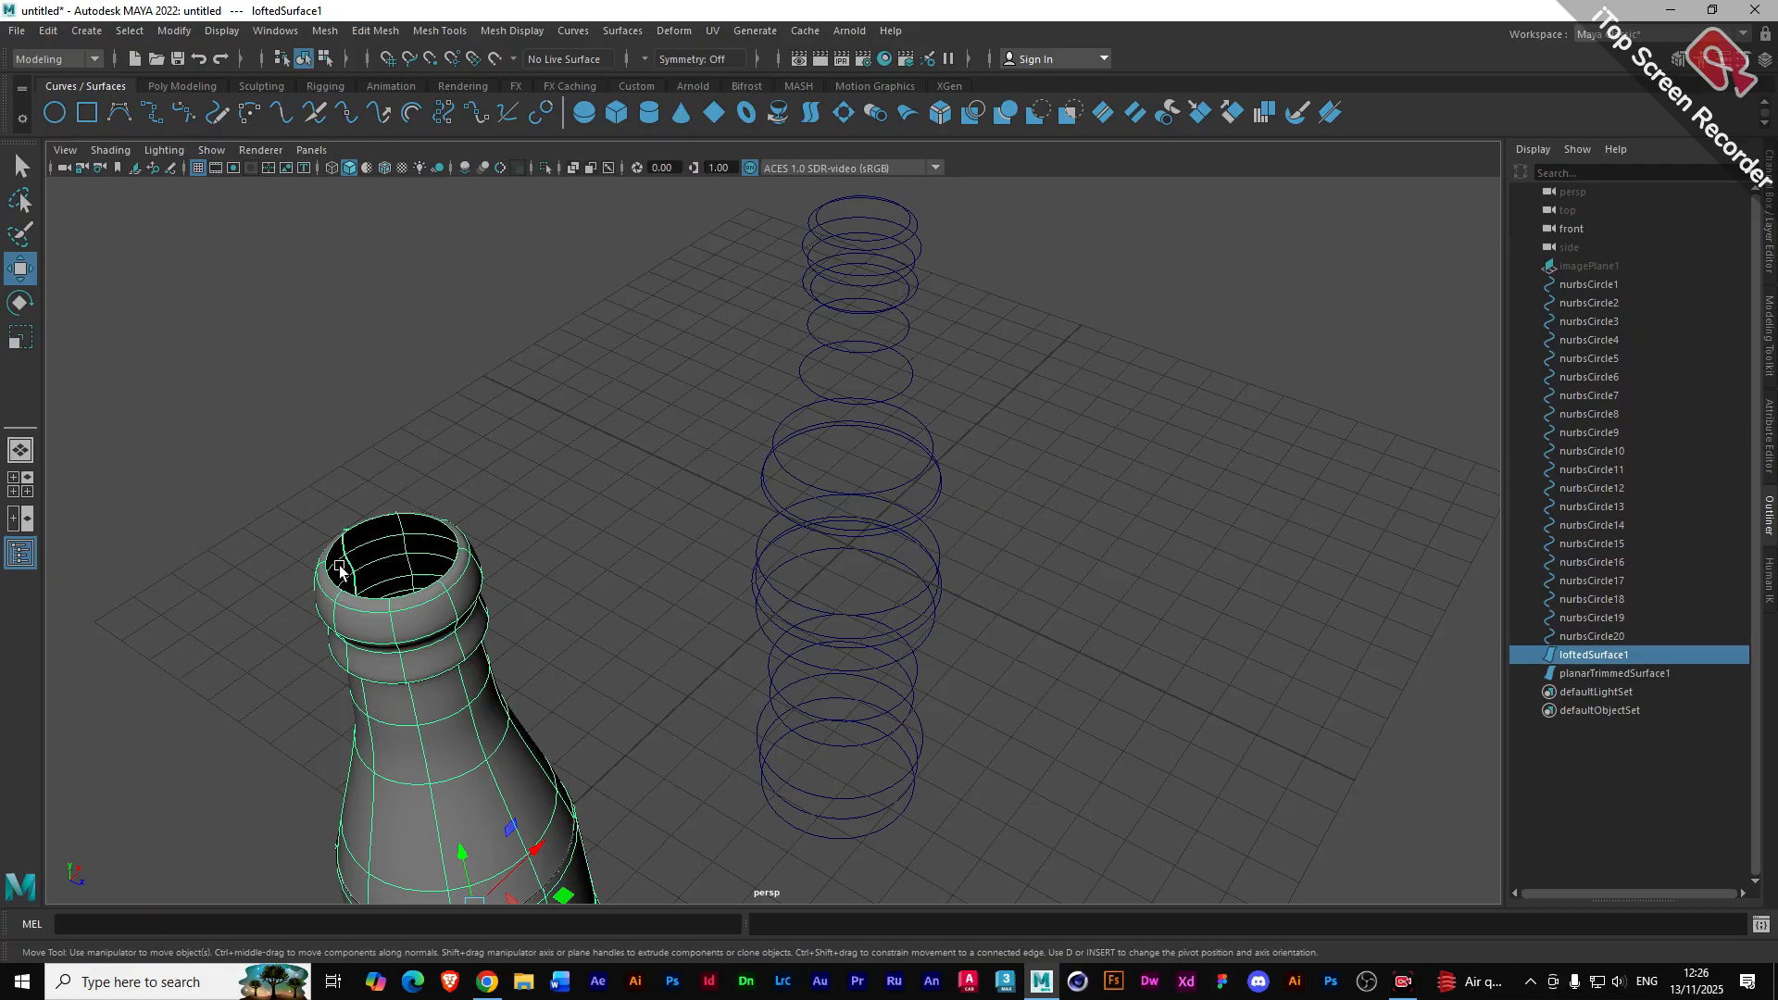
scroll(397, 559, "down", 5)
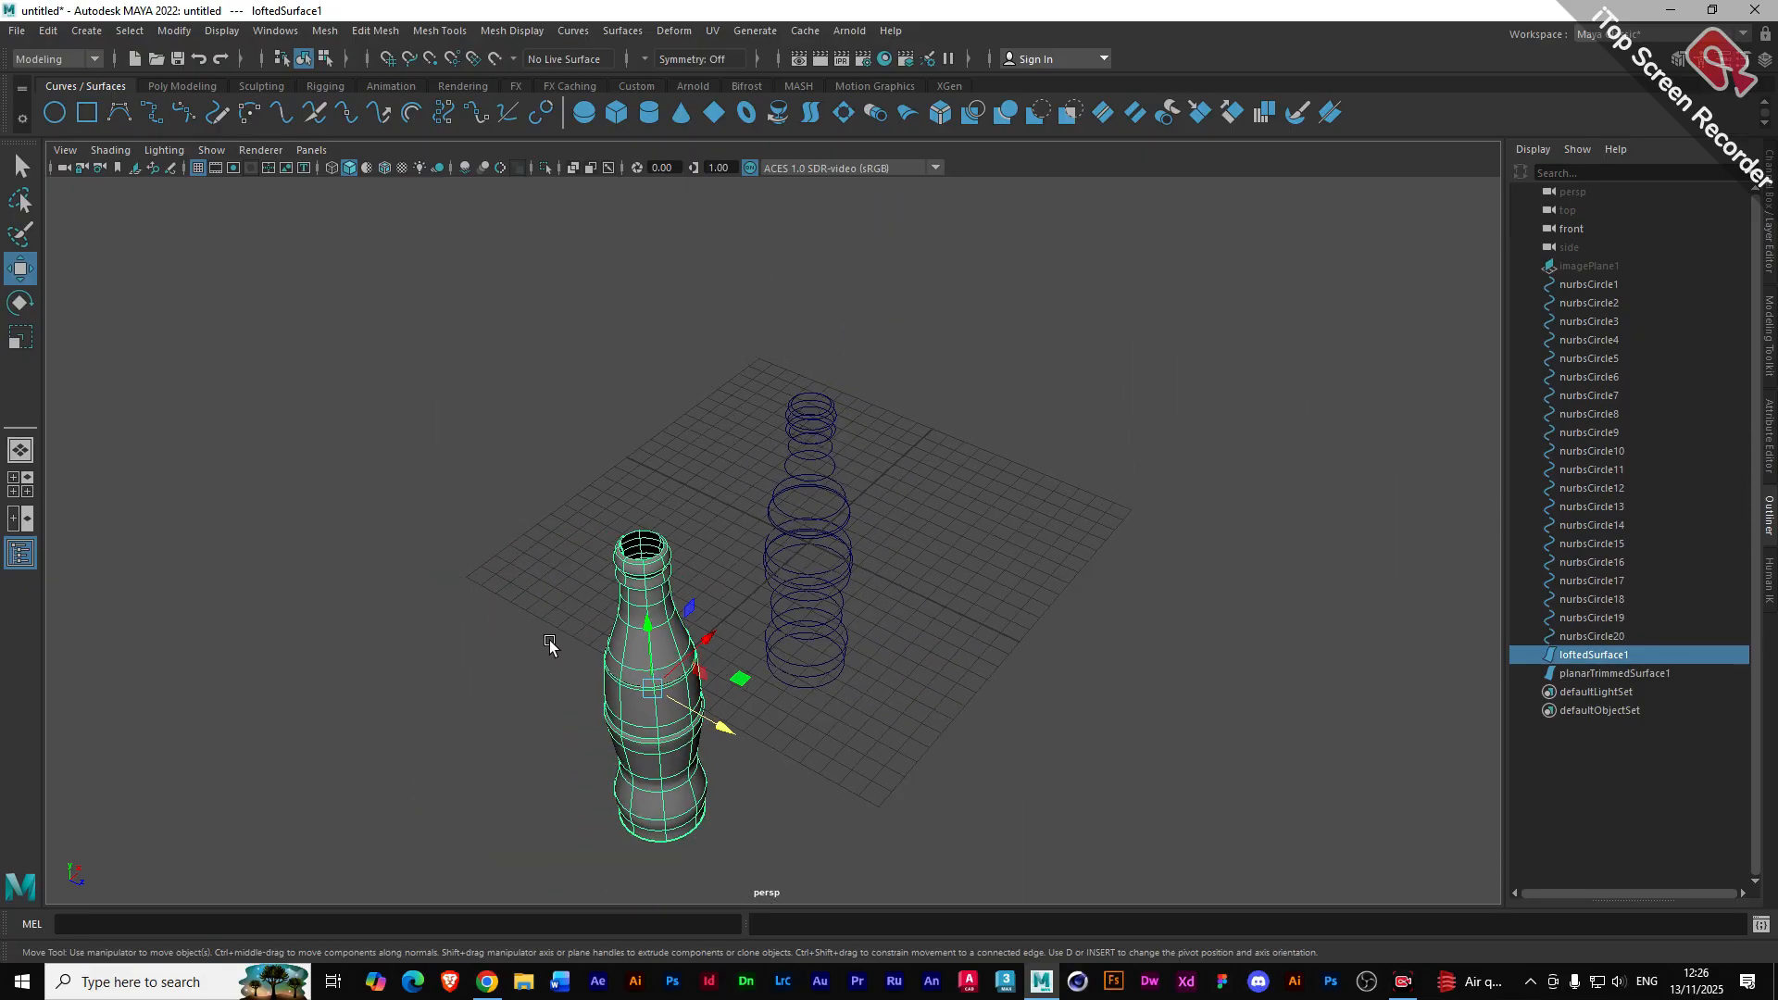
left_click_drag(642, 706, 543, 663, "alt")
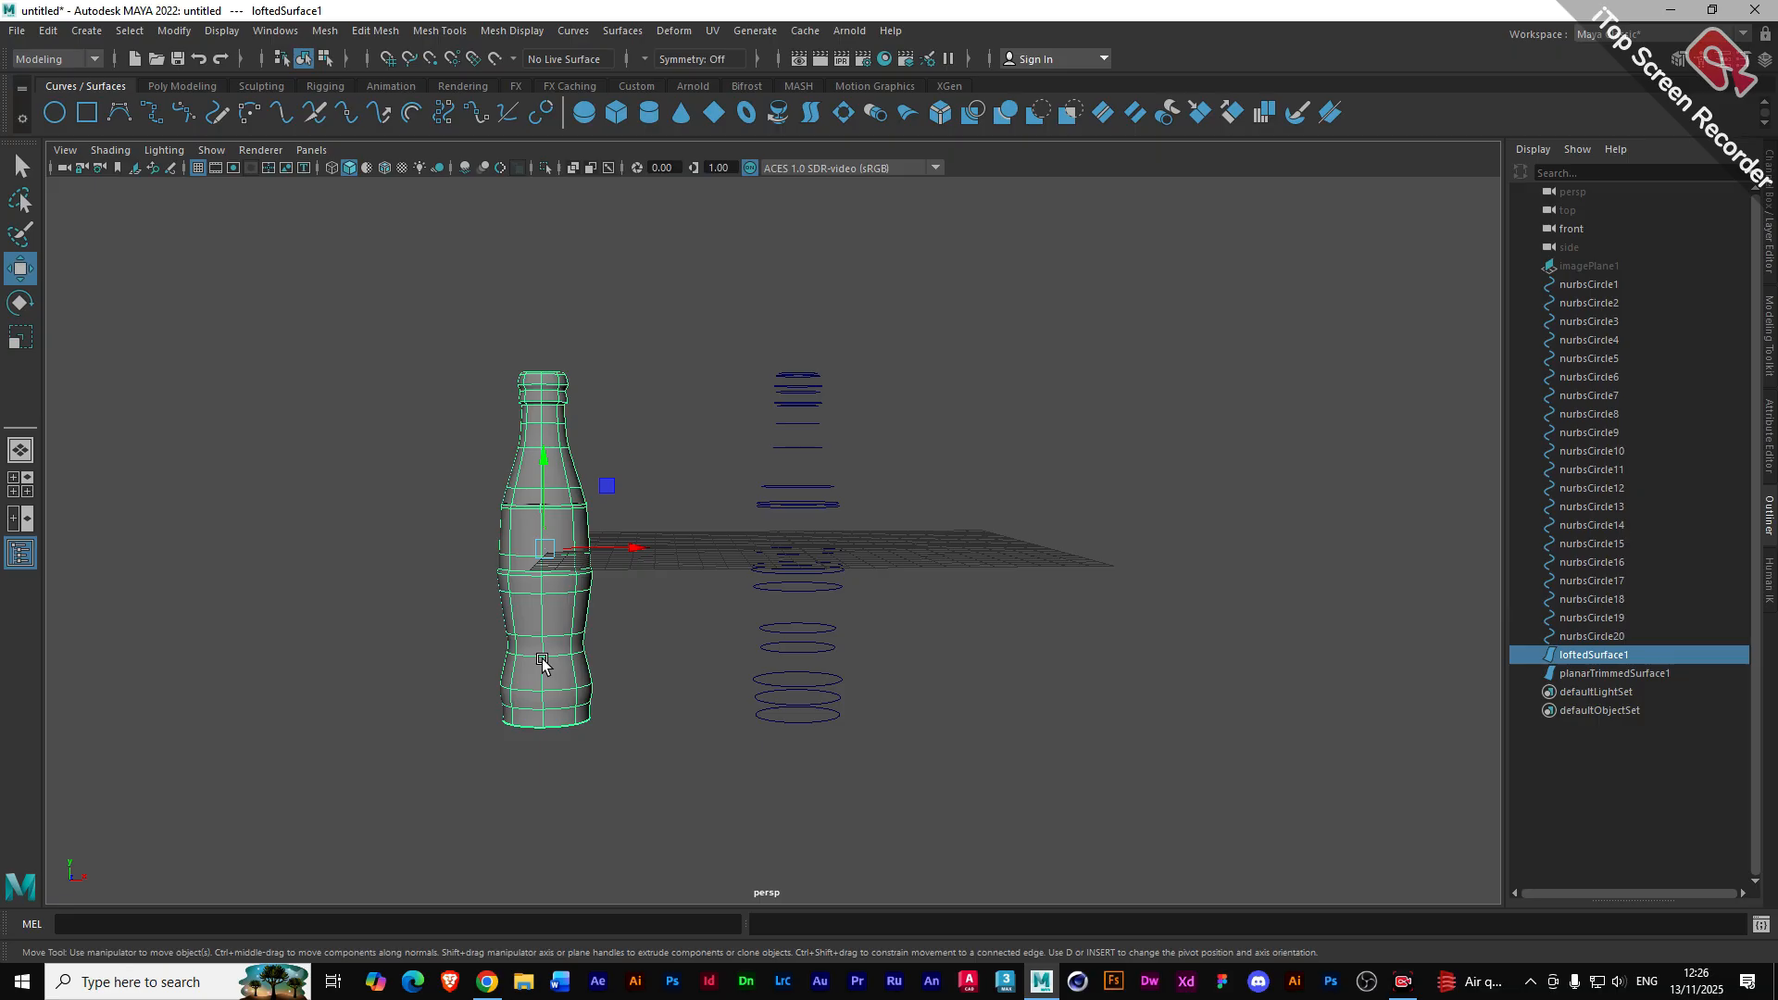
- Delete all the NURBS circles, the lofted bottle, its planar base surface and the reference image plane
left_click(686, 457)
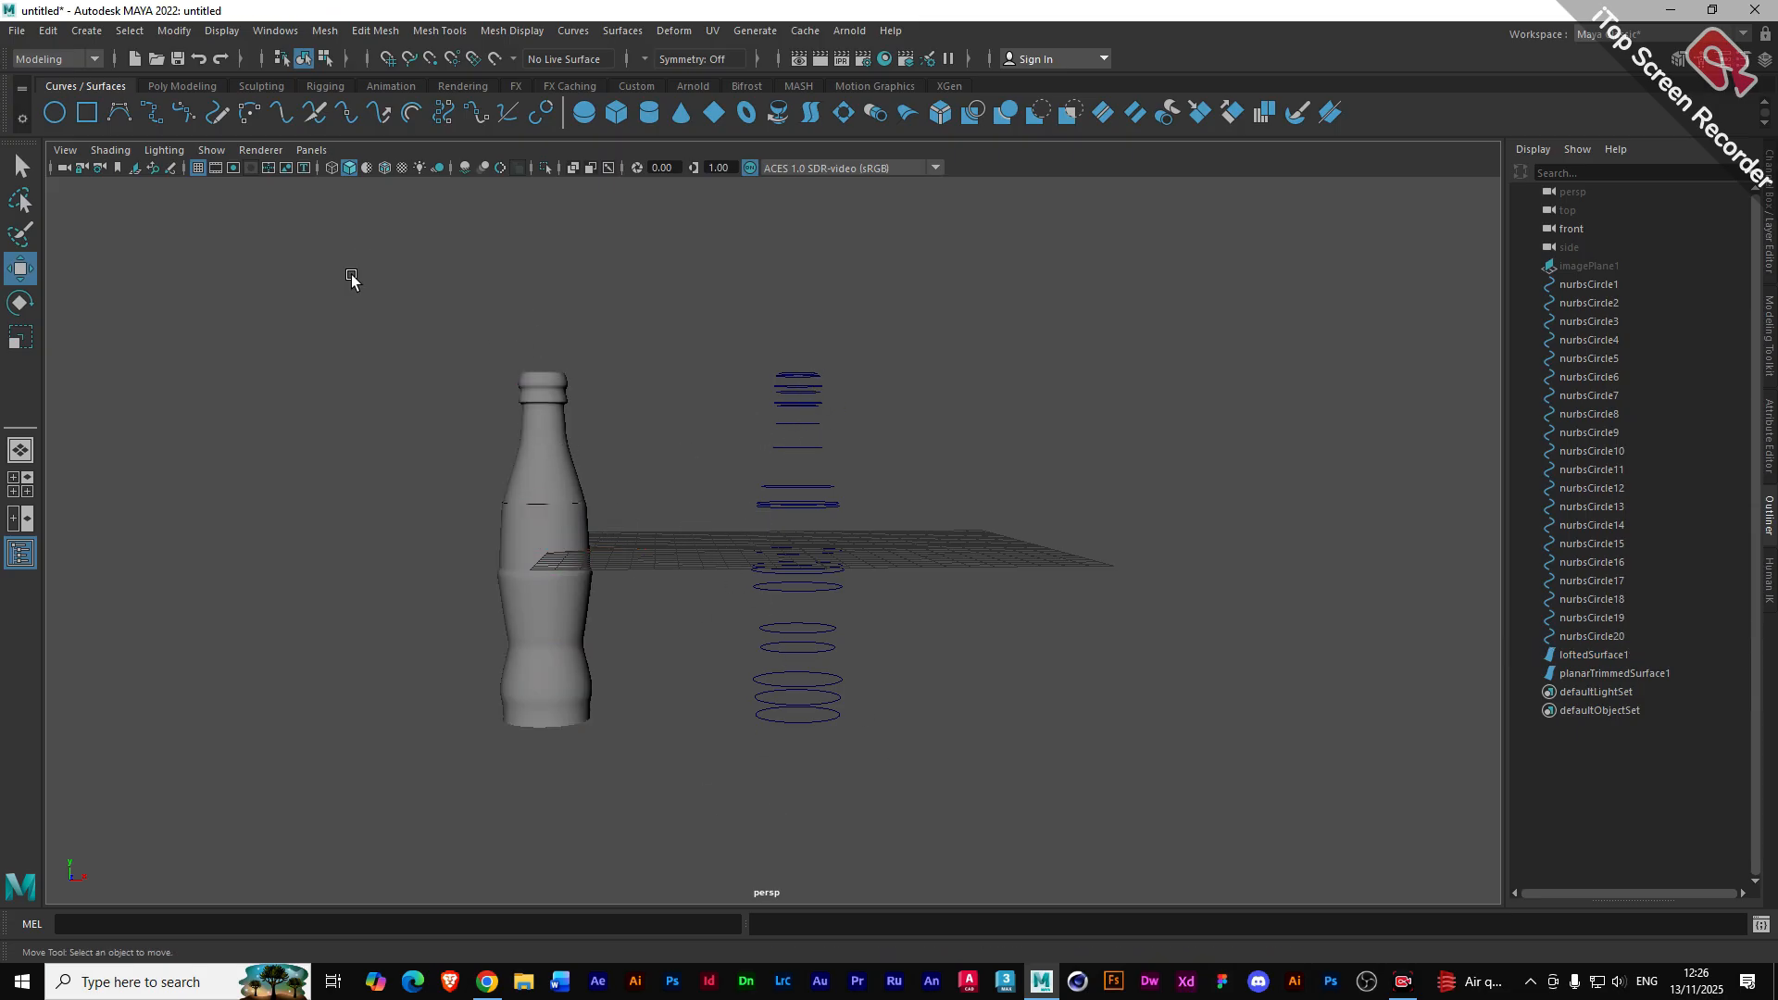
left_click_drag(362, 257, 954, 764)
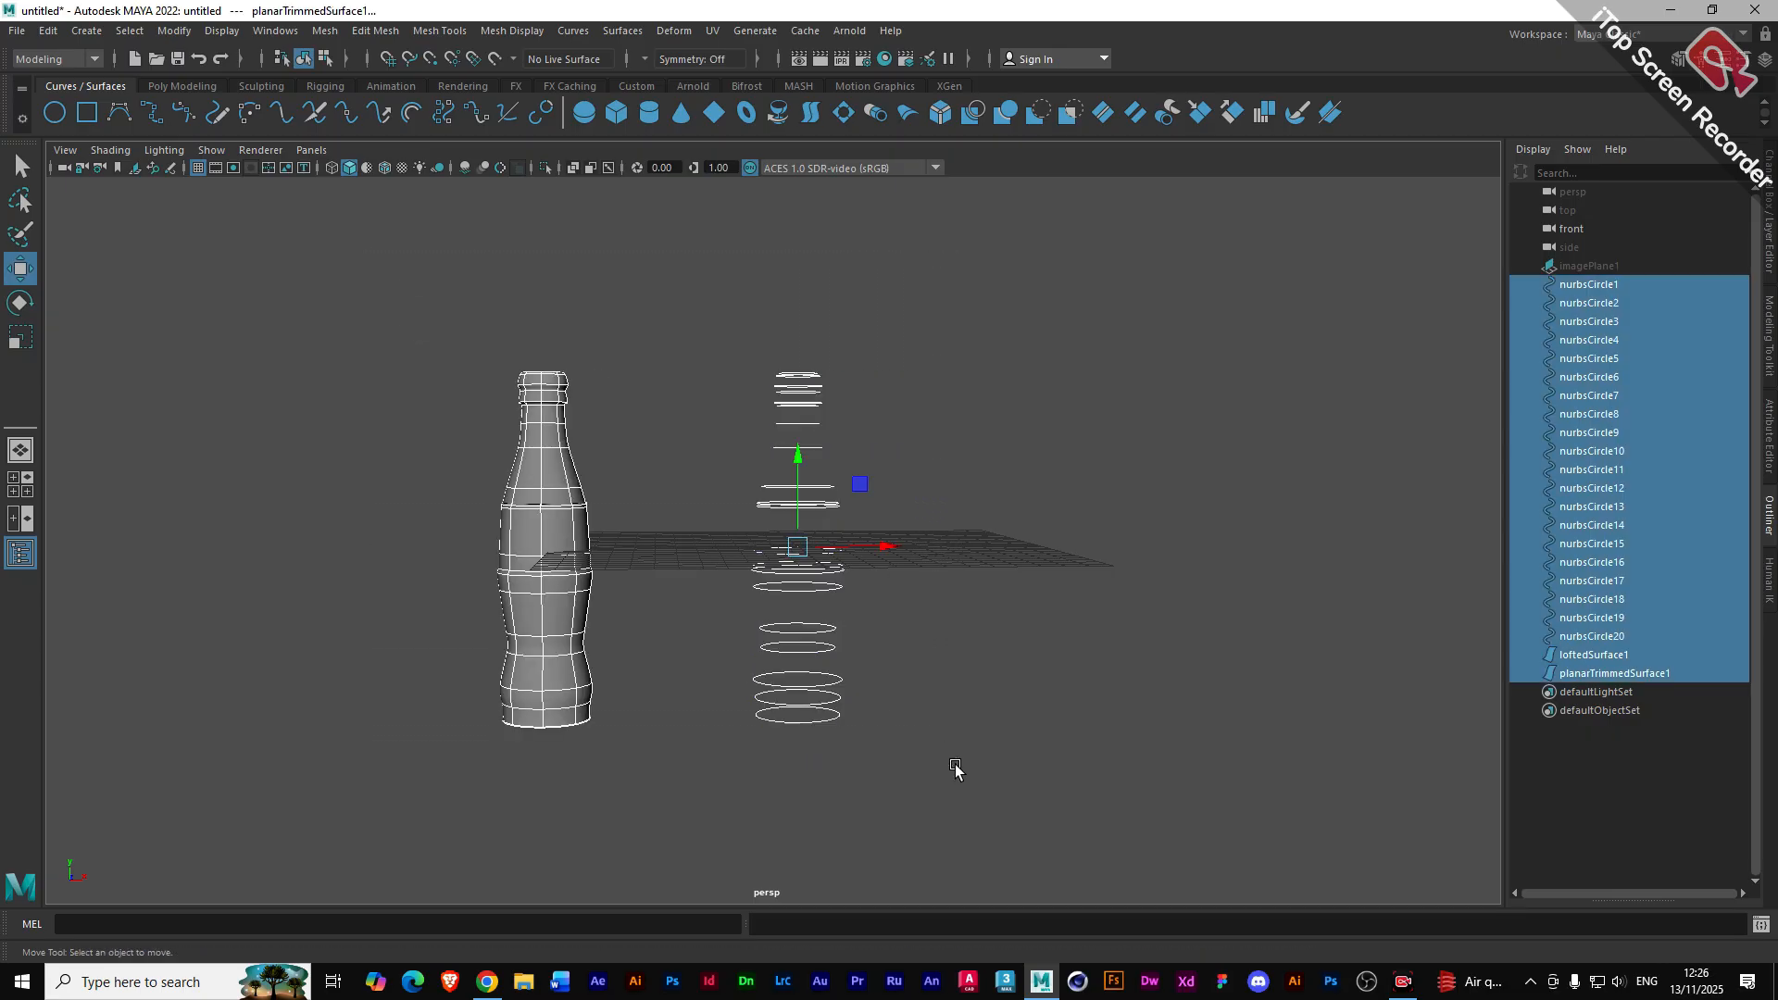
key("Delete")
left_click(1606, 266)
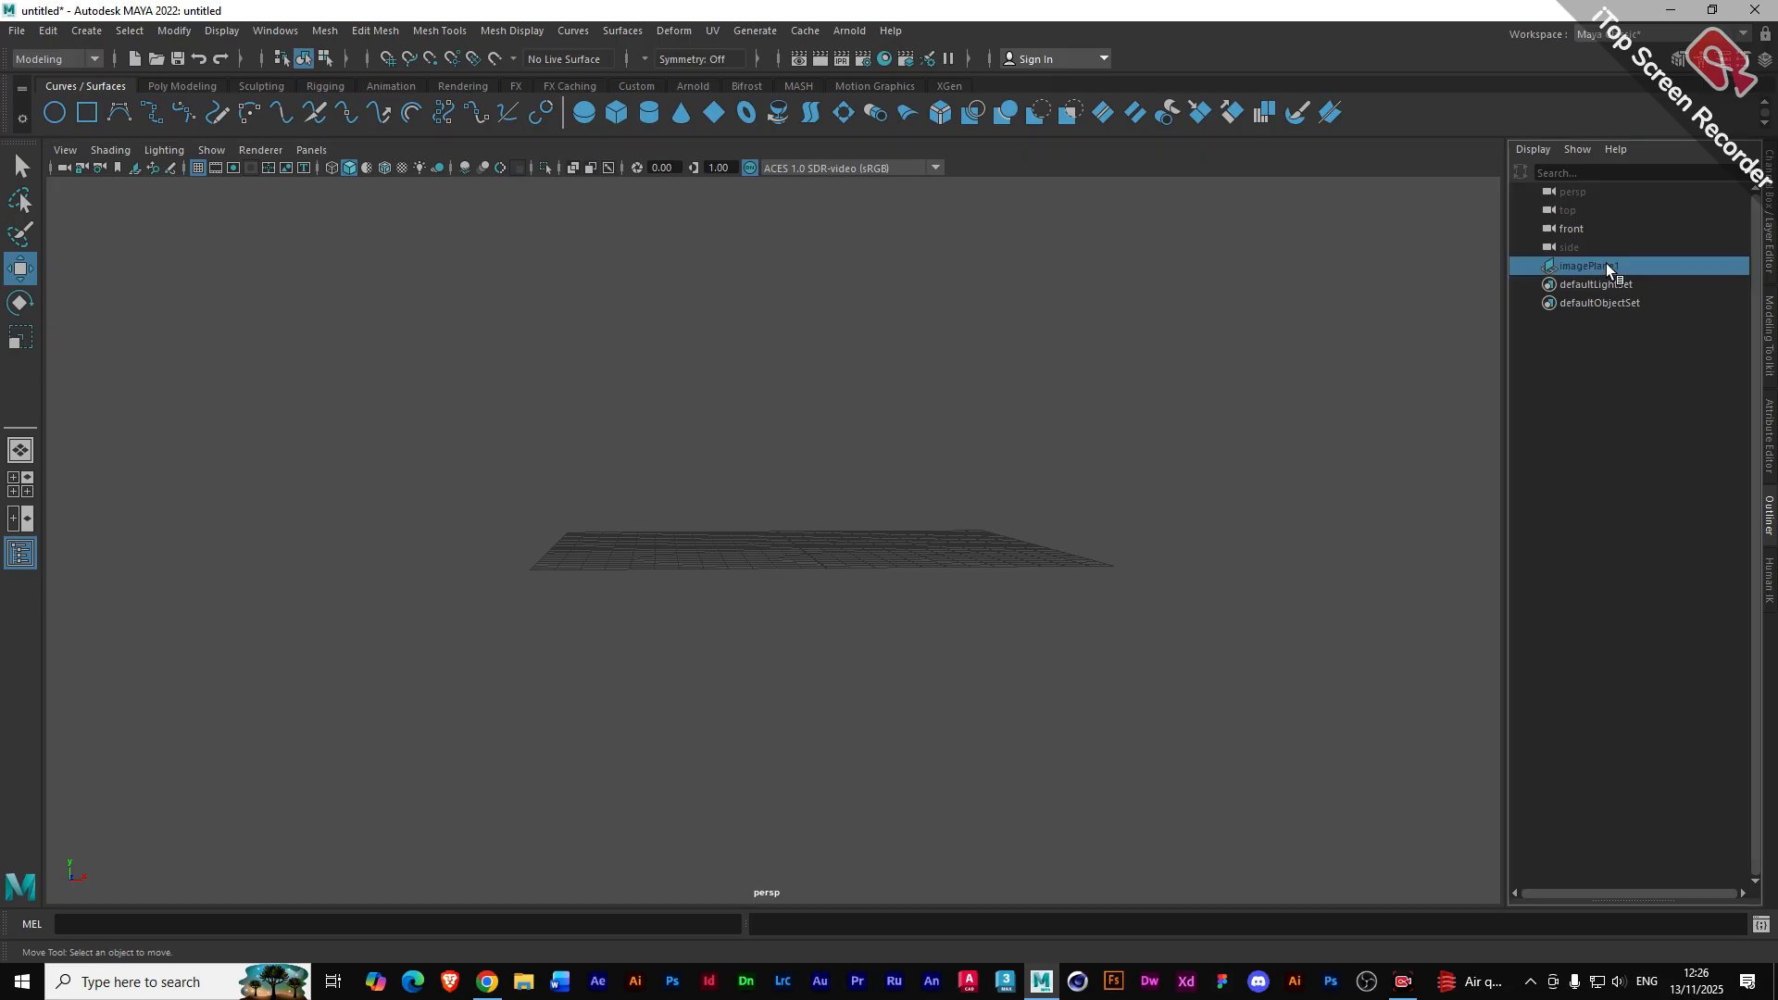
key("Delete")
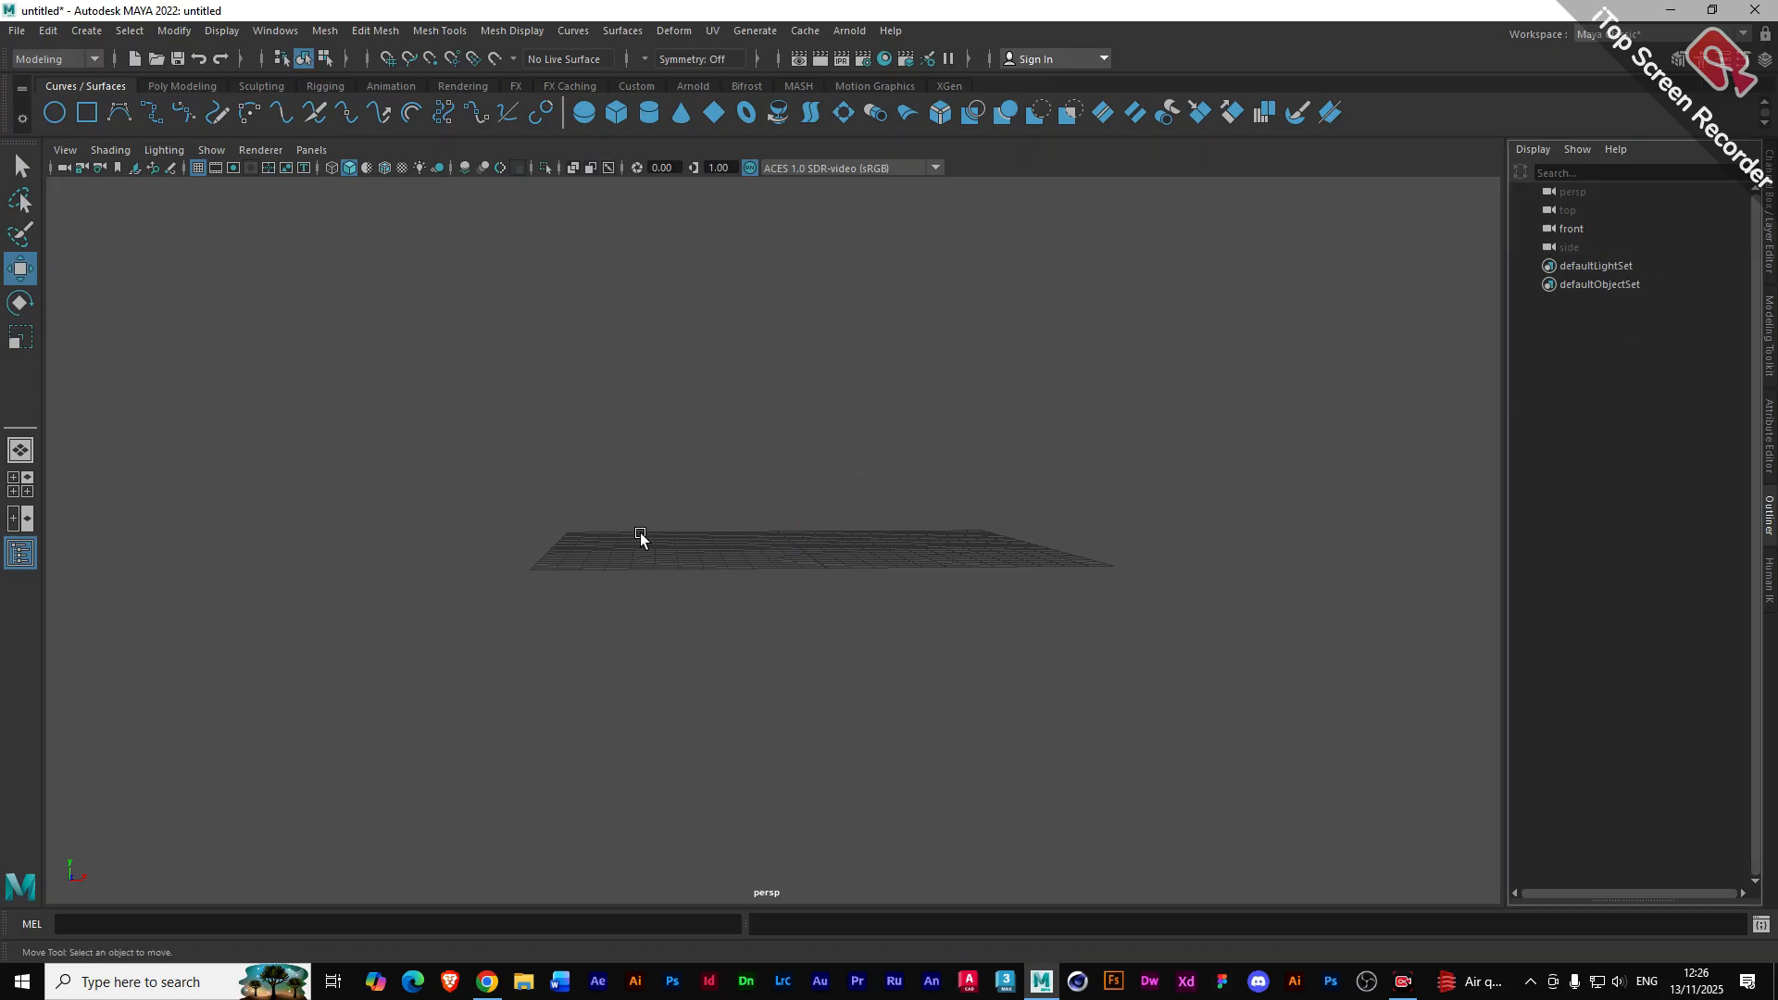
left_click_drag(647, 518, 706, 580, "alt")
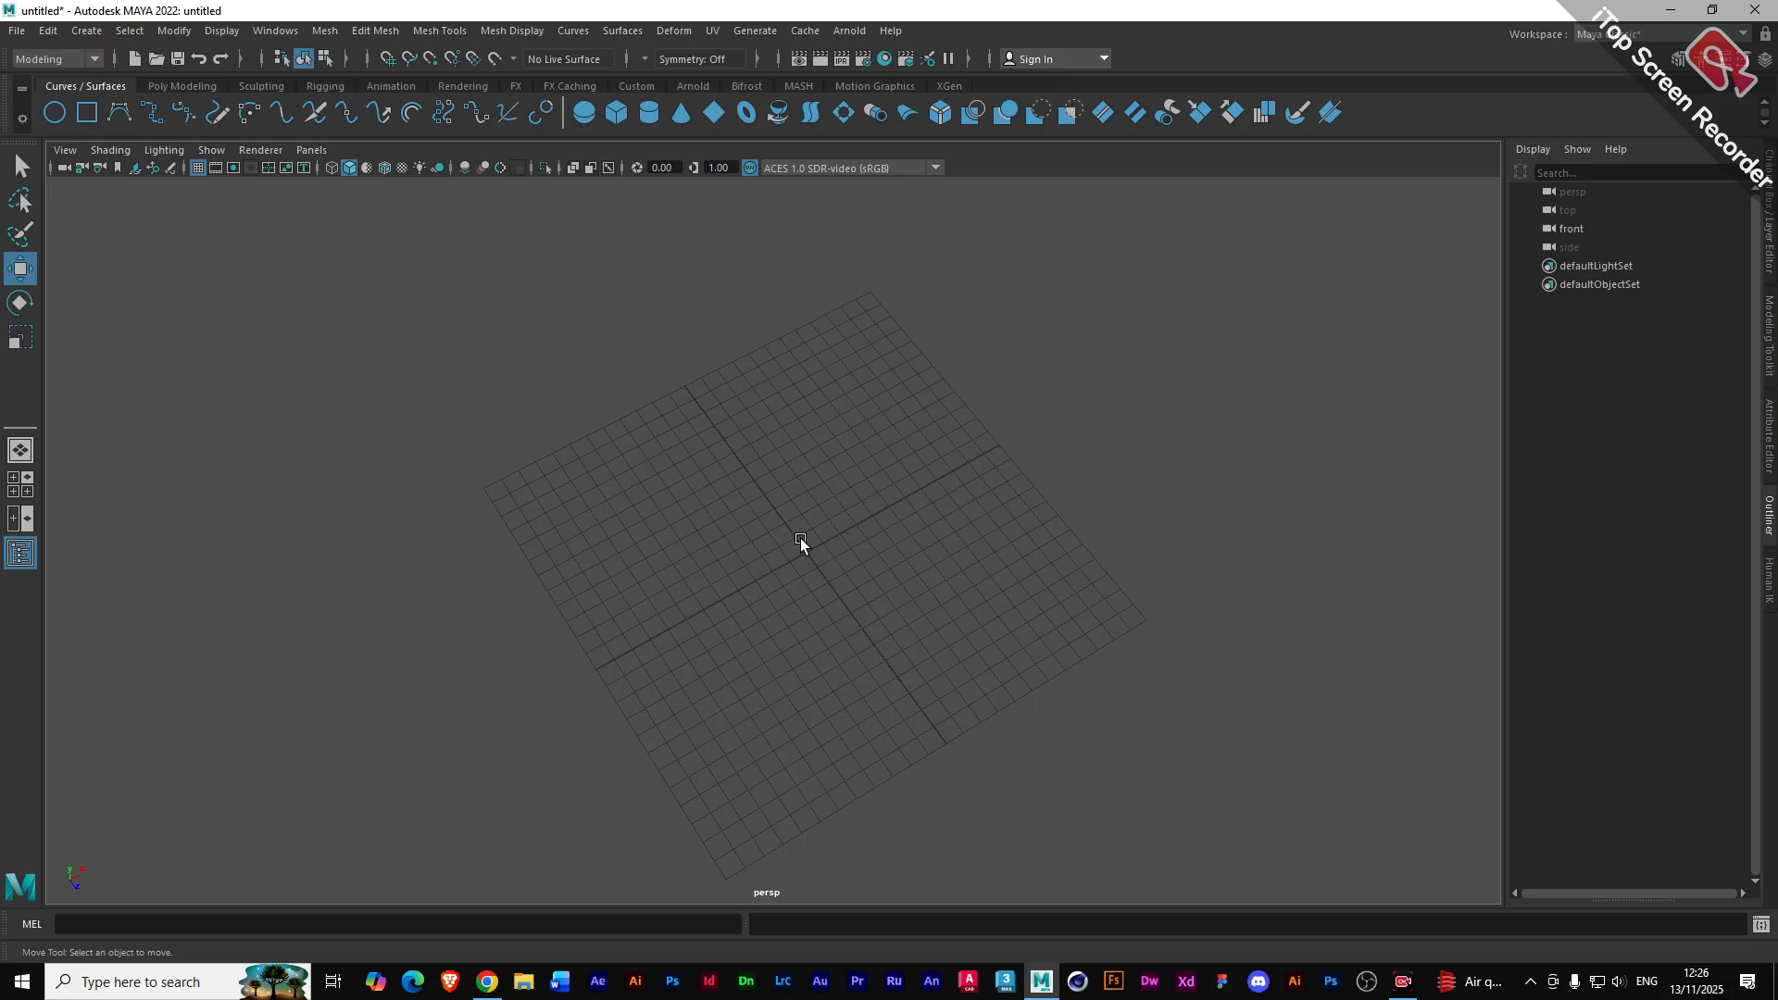
key("alt+Home")
scroll(471, 554, "down", 10)
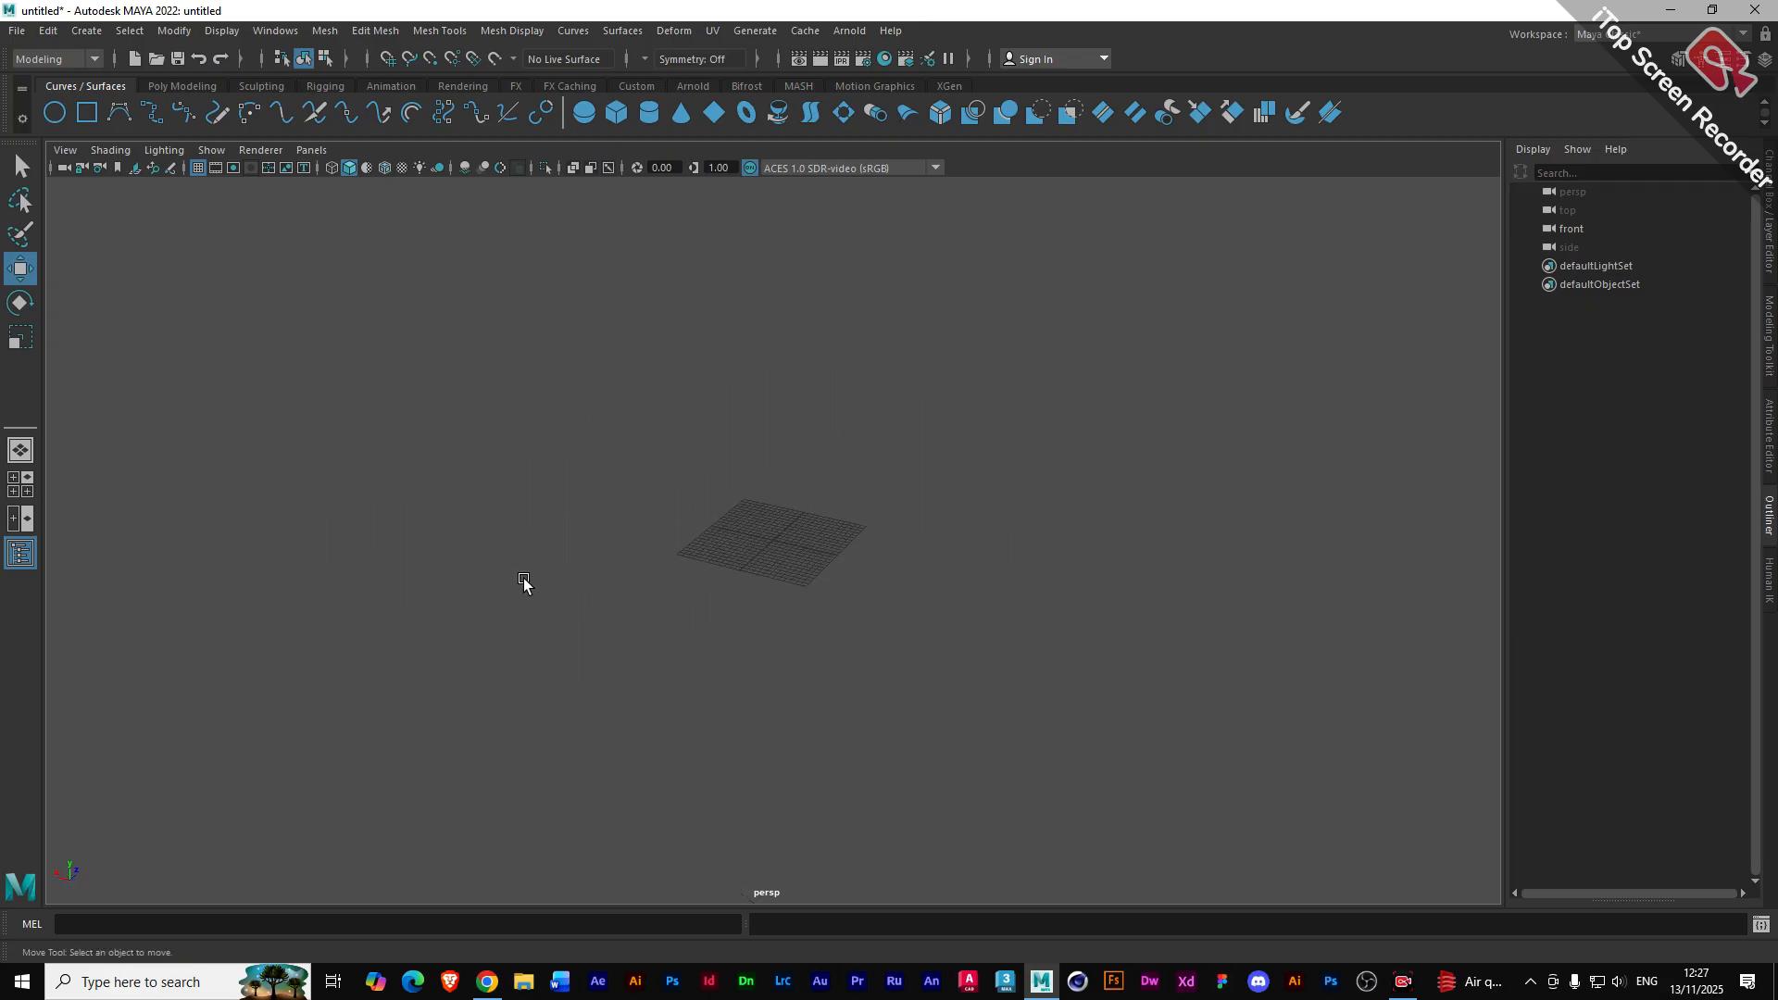
middle_click_drag(525, 588, 1286, 523, "alt")
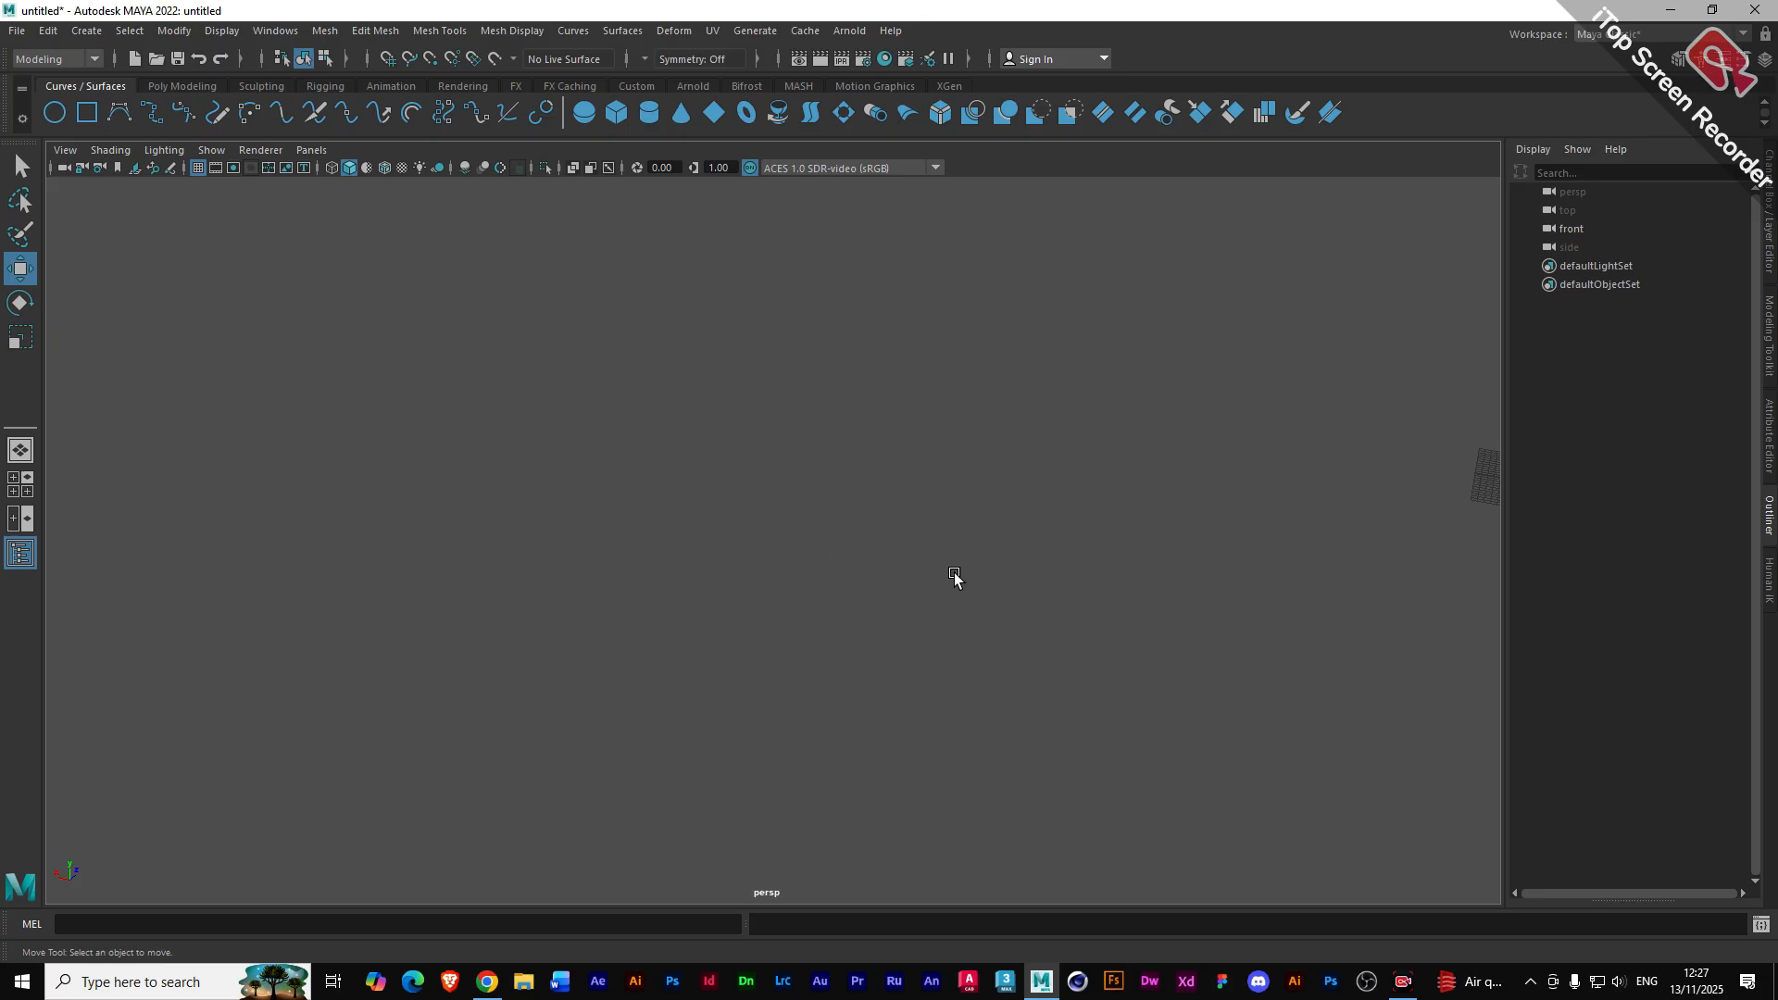
key("f")
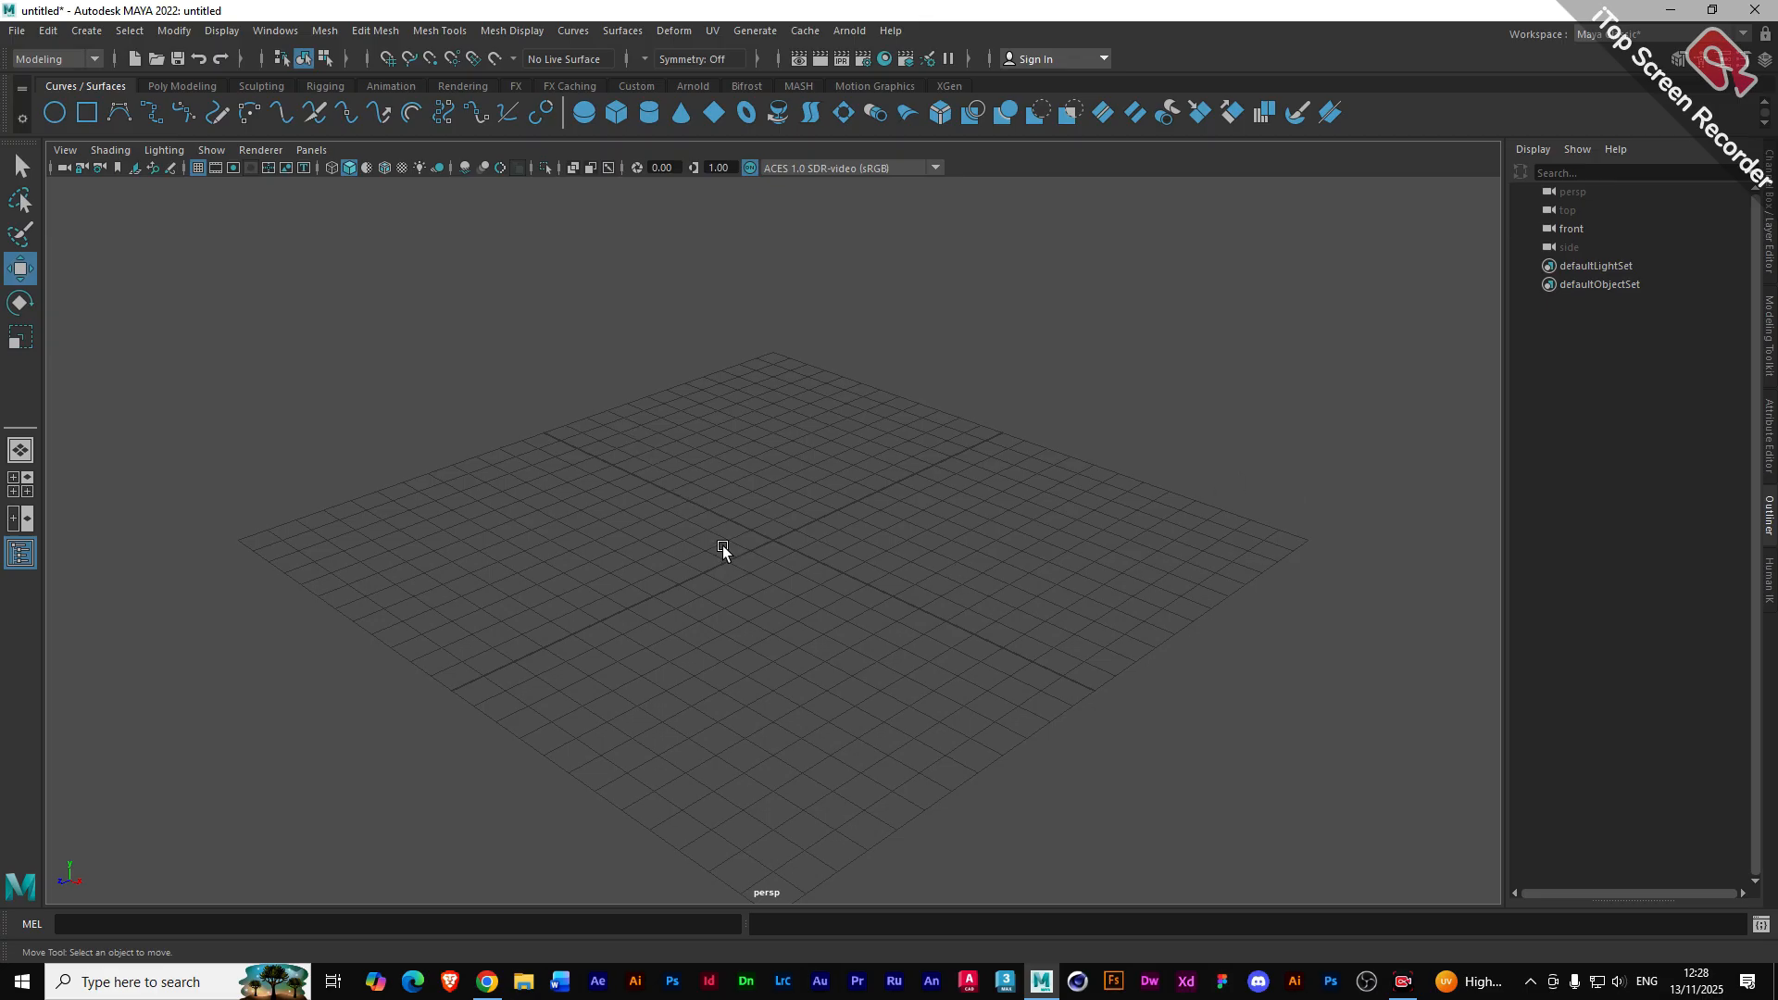
- Create a polygon sphere at the grid's origin and scale it up uniformly to about four times its size
left_click(182, 86)
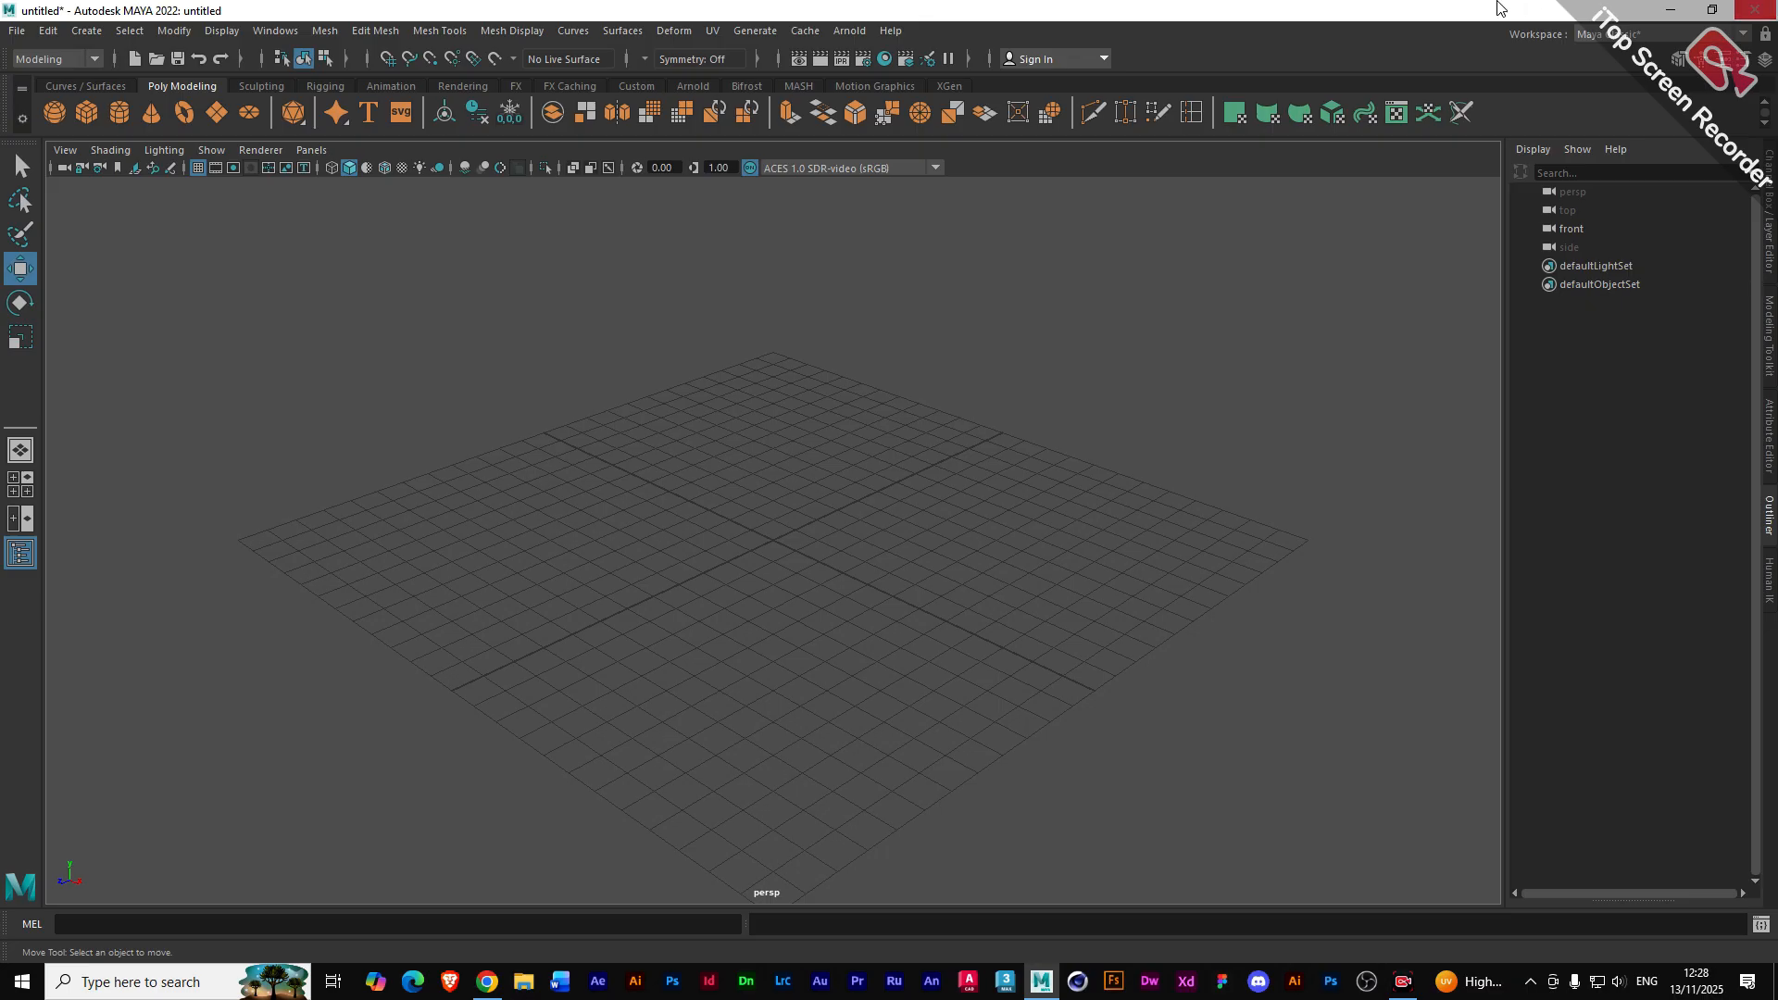
left_click(1570, 232)
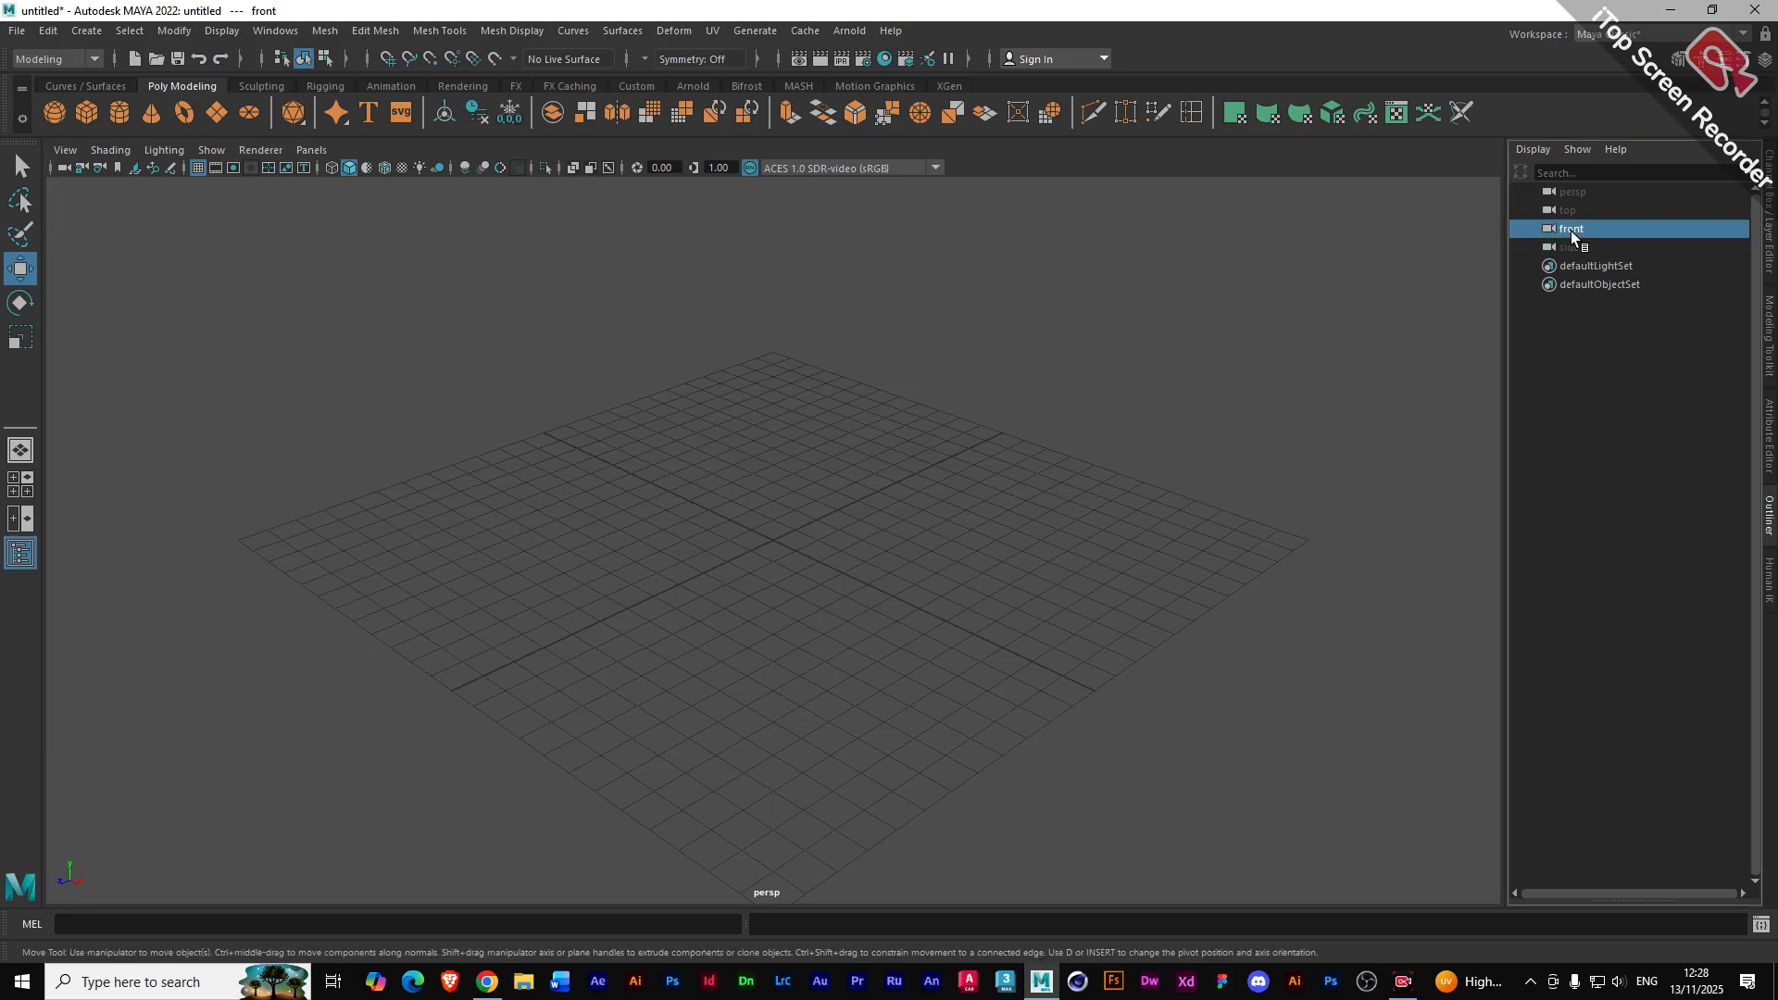
left_click(856, 498)
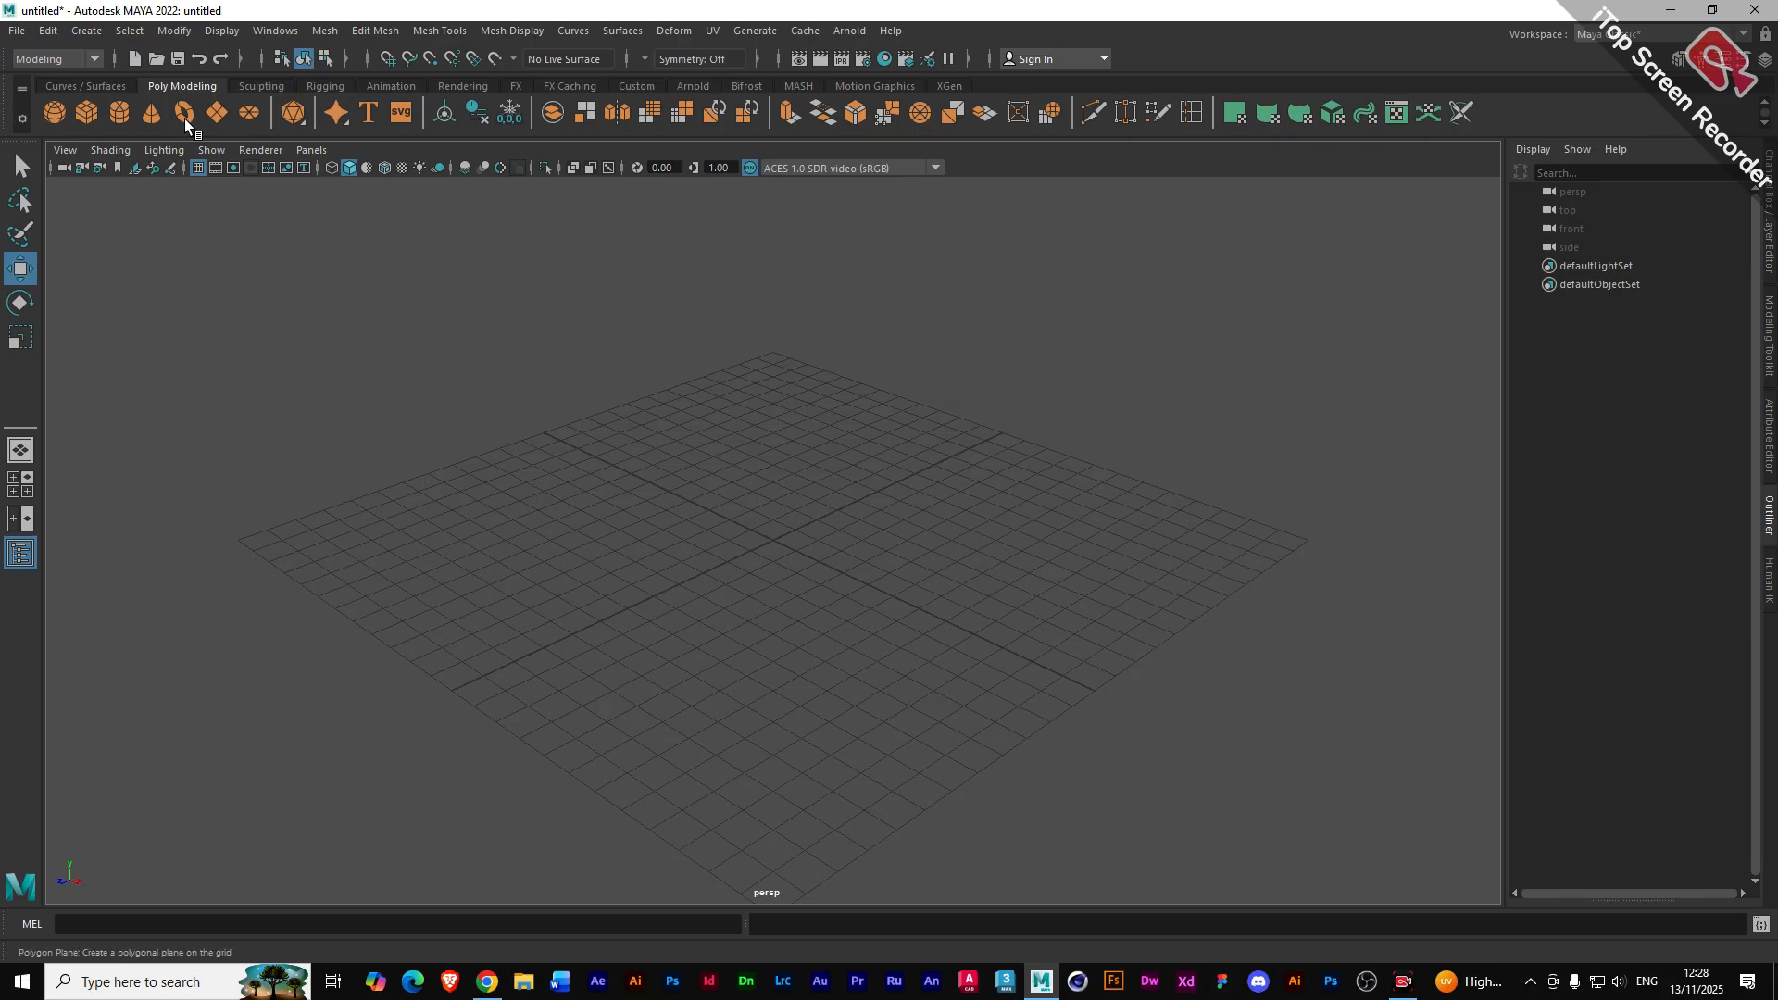
left_click(52, 115)
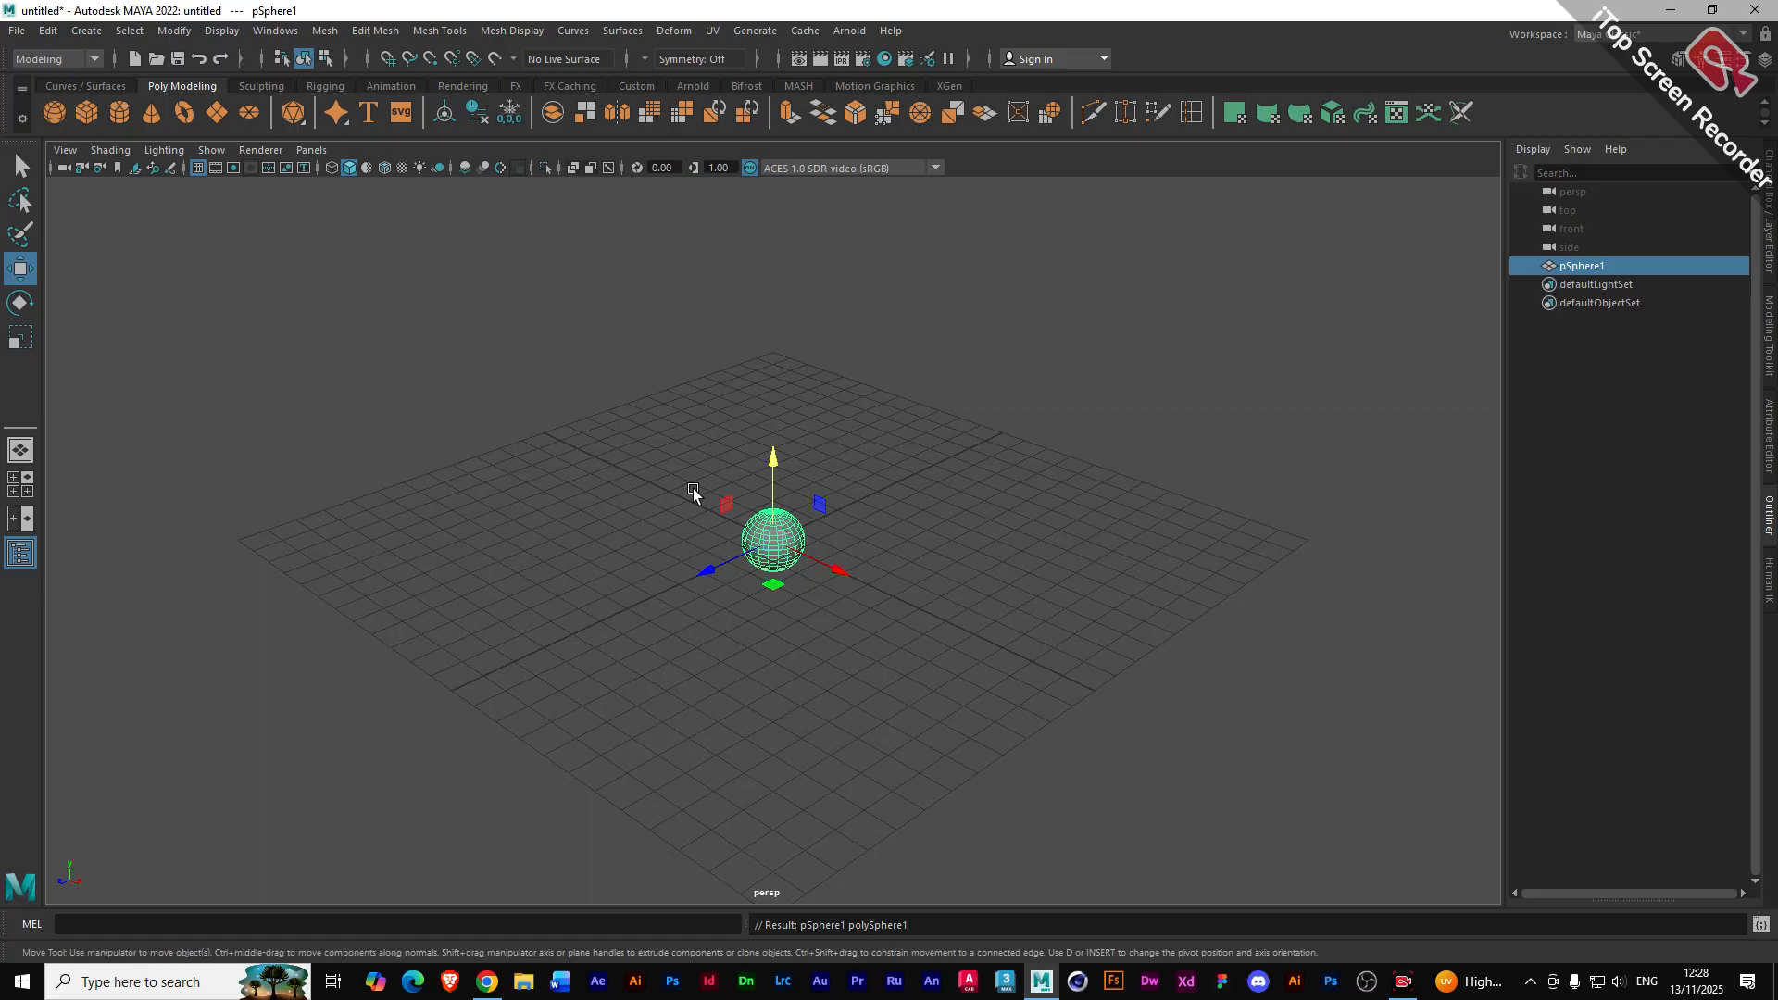
key("r")
left_click_drag(769, 545, 926, 546)
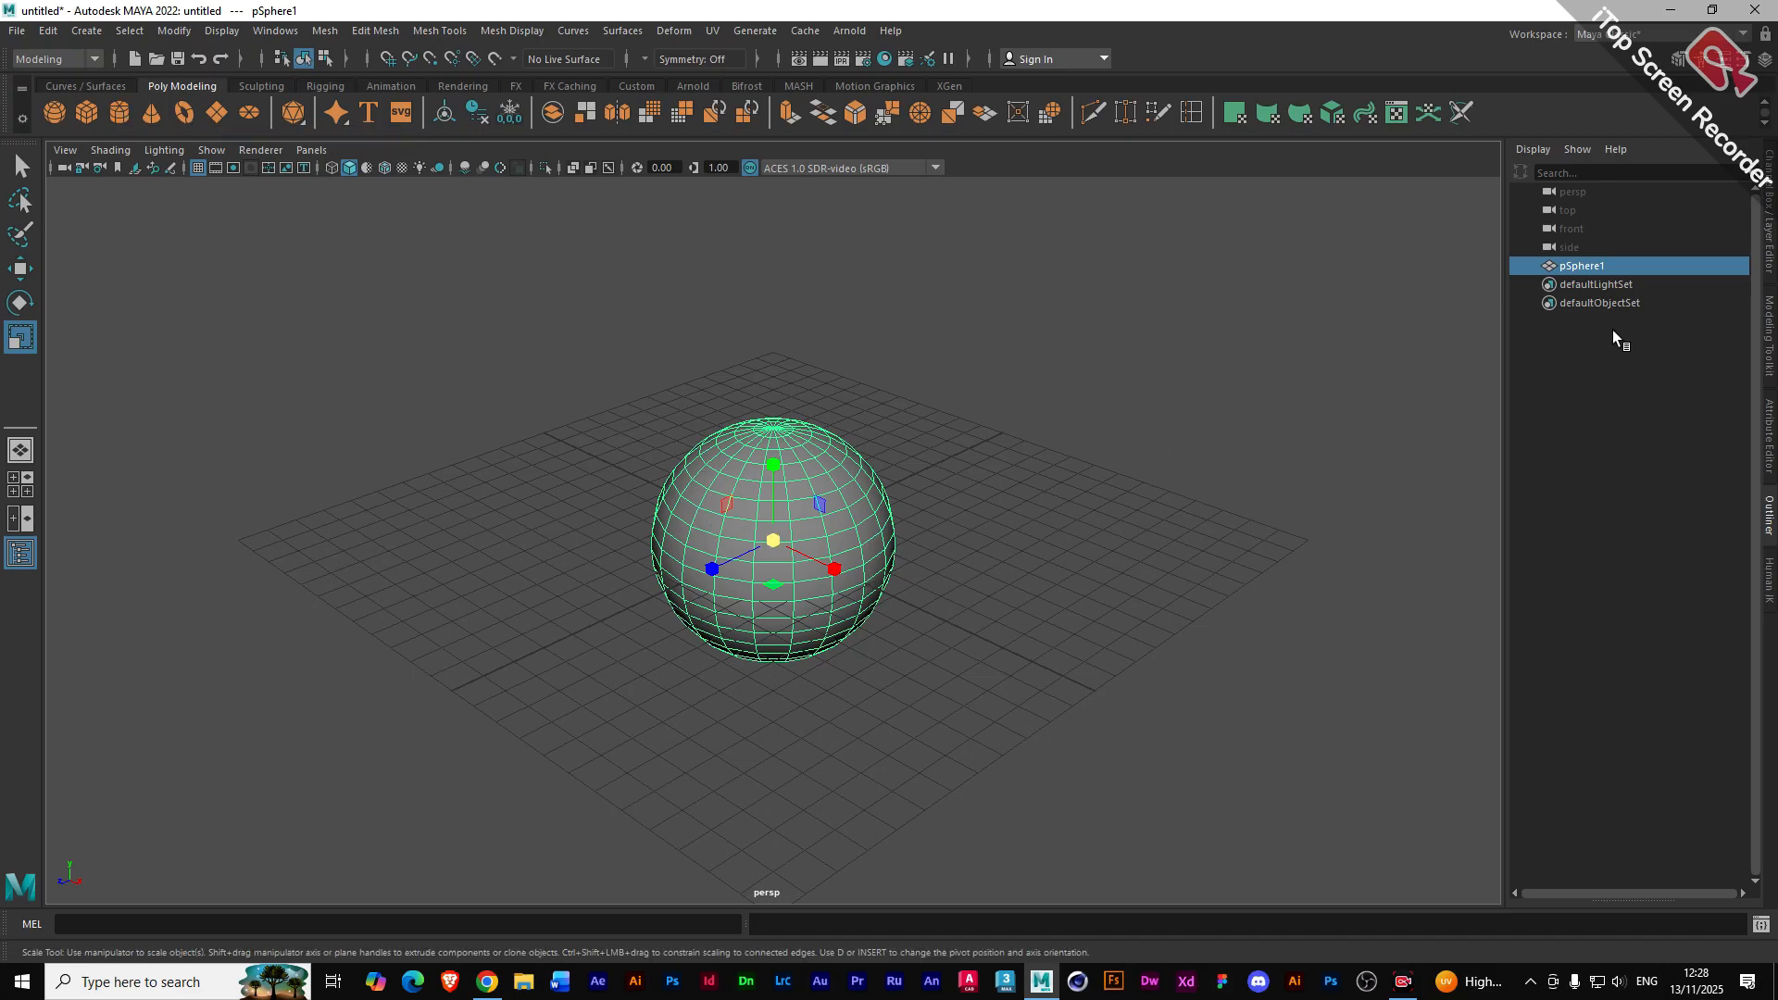
- Set the polygon sphere's axis subdivisions to 8 and height subdivisions to 9, and move it aside from the grid's origin
left_click(1767, 463)
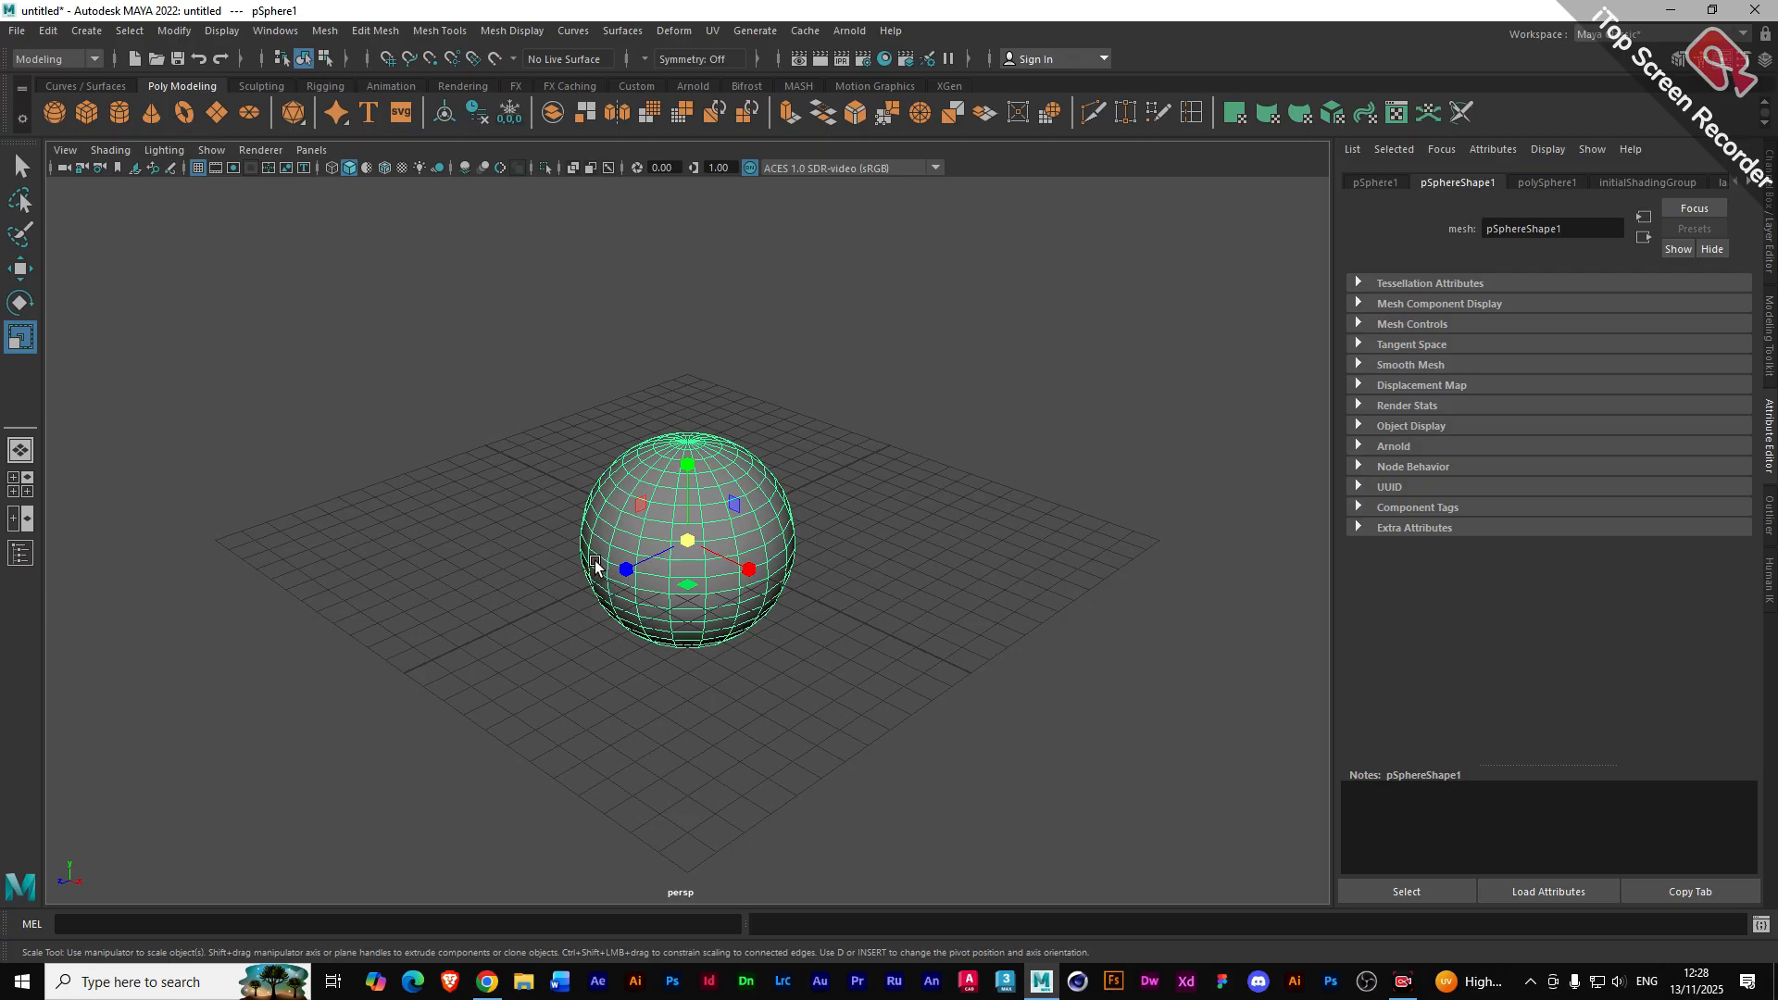
mouse_move(596, 563)
left_mouse_down("alt")
mouse_move(604, 526)
mouse_move(627, 555)
left_mouse_up("alt")
scroll(684, 555, "up", 3)
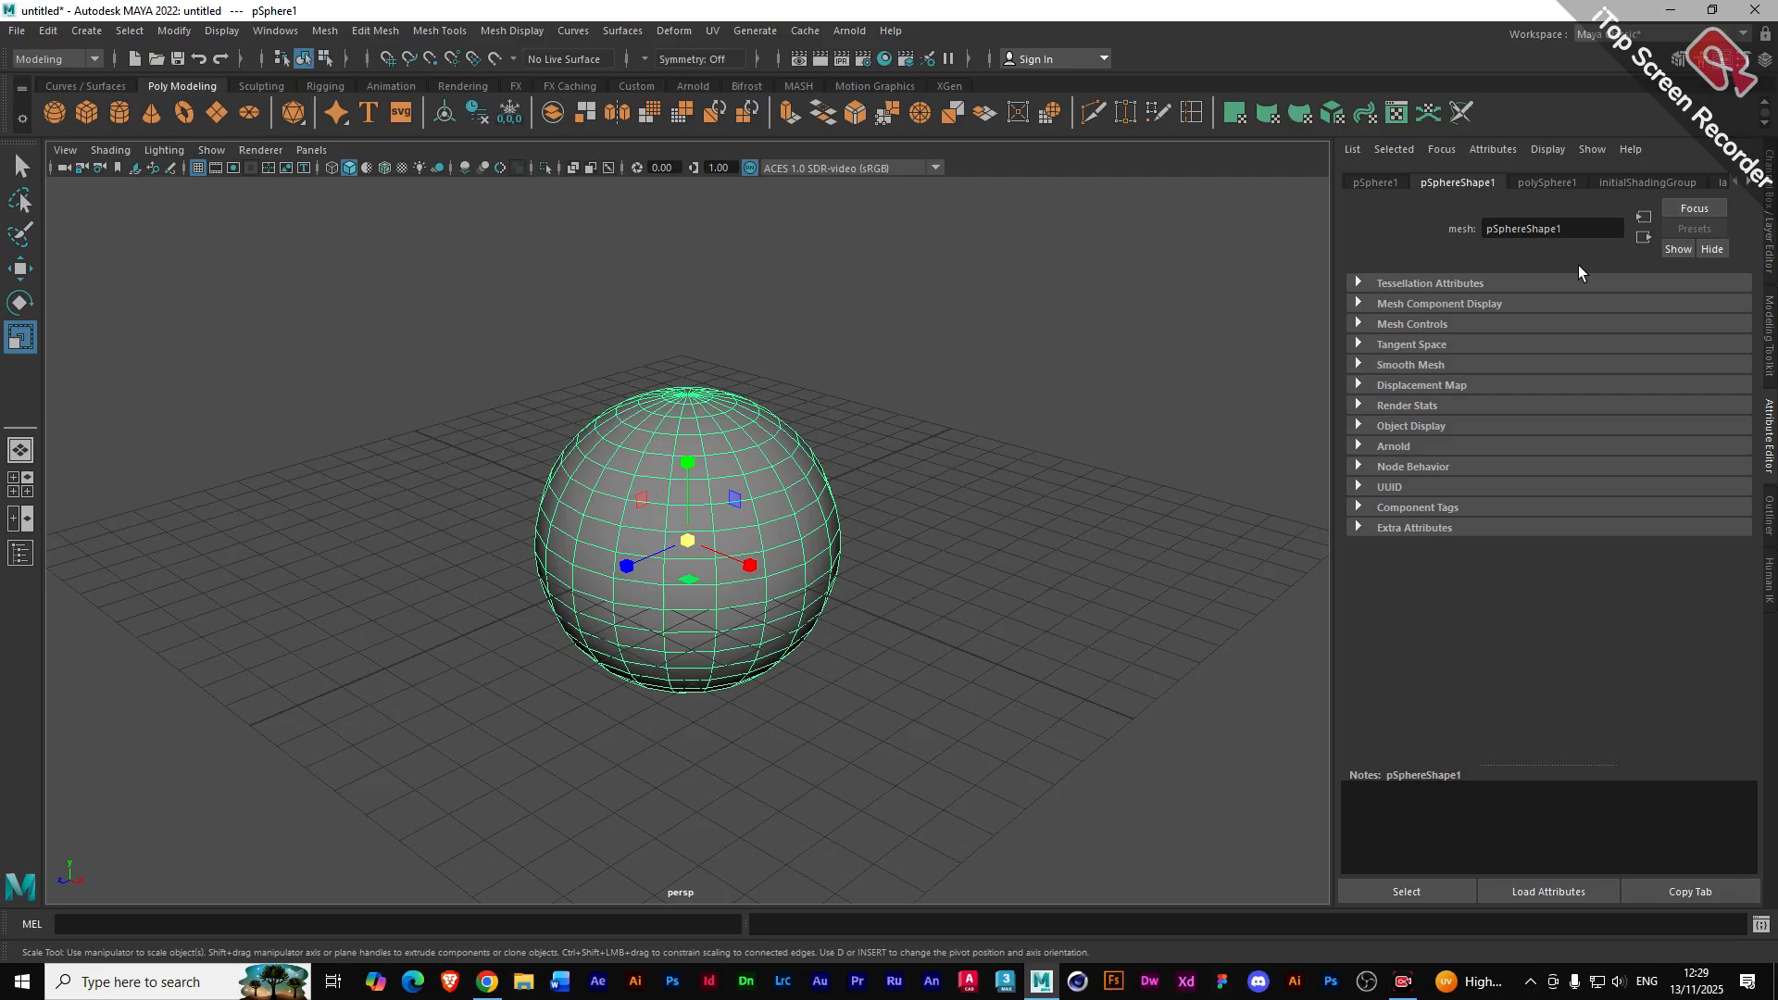
left_click(1533, 183)
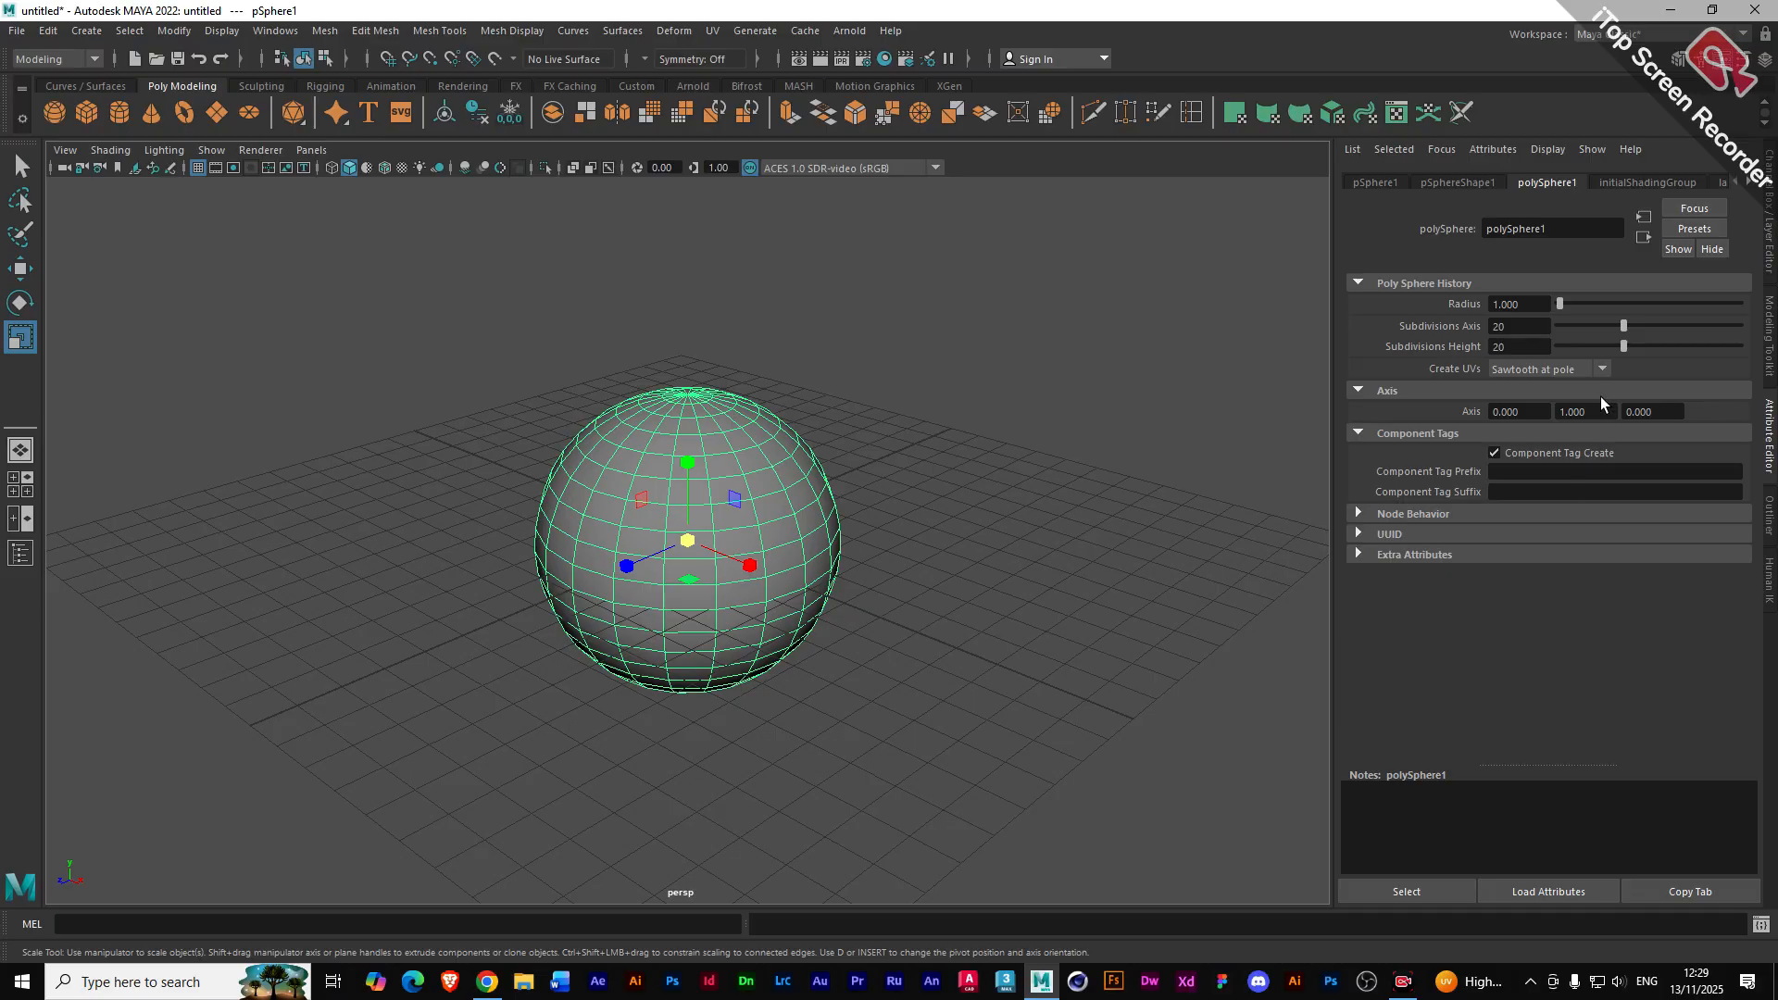
left_click_drag(1621, 326, 1574, 348)
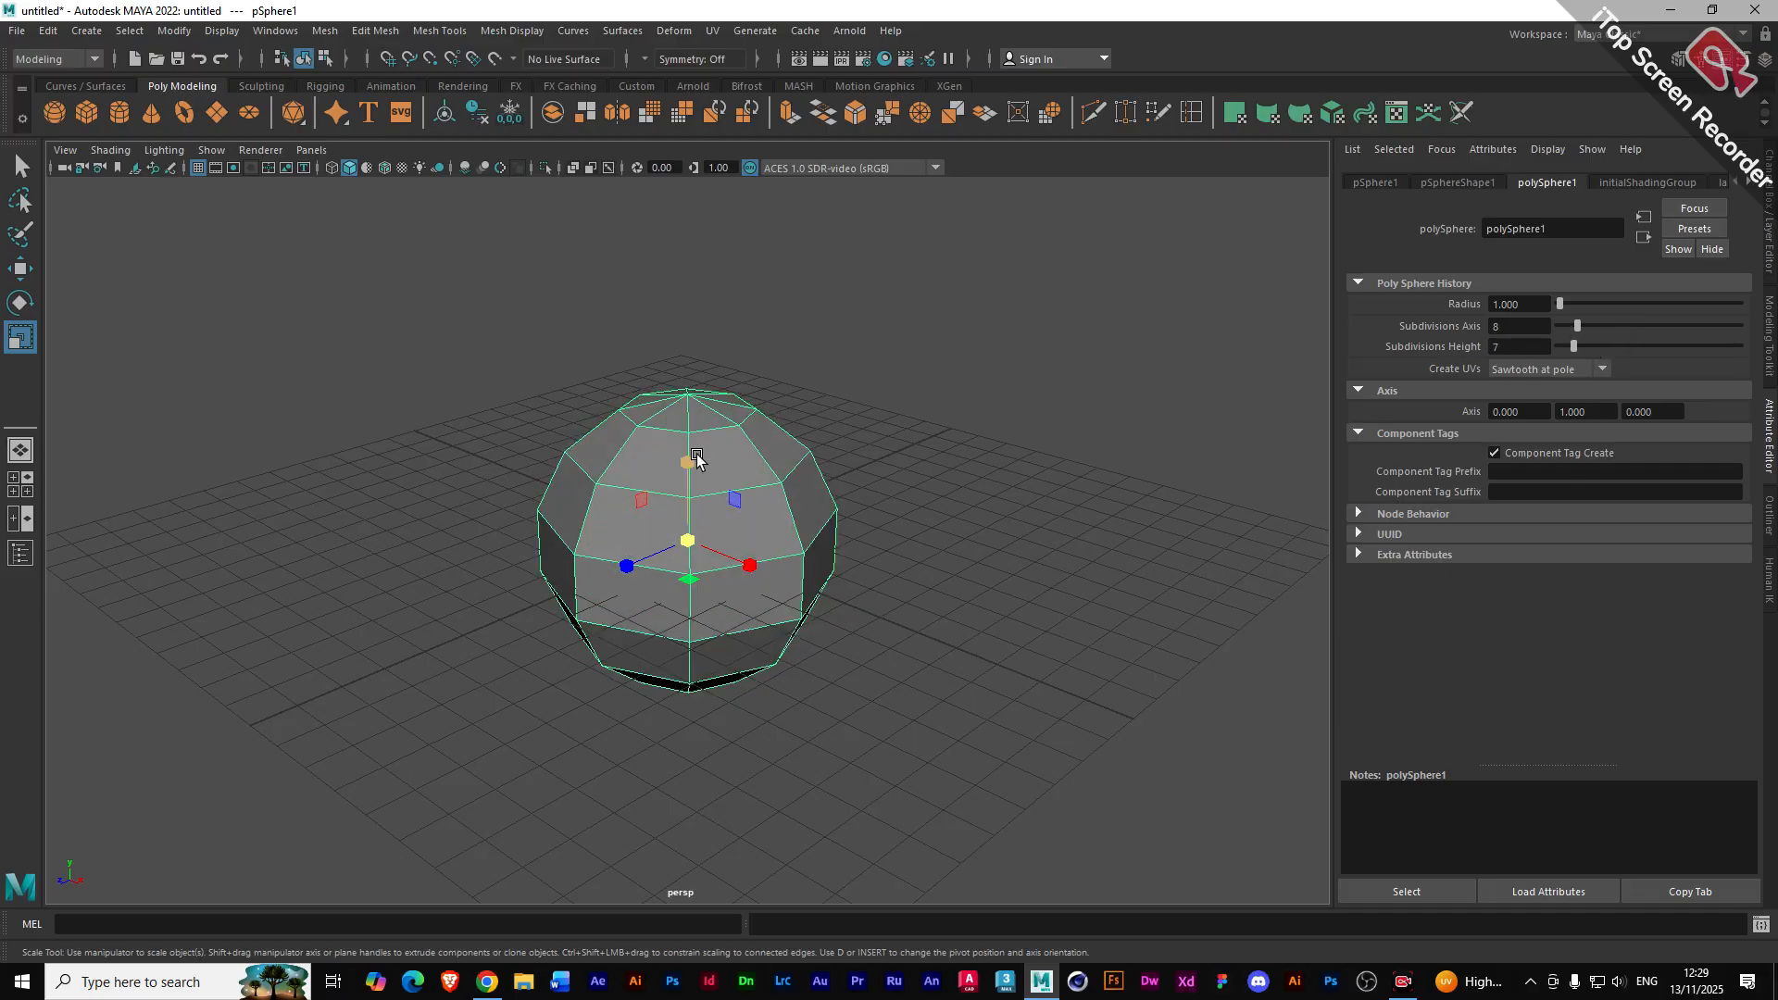
mouse_move(631, 494)
left_mouse_down("alt")
mouse_move(639, 457)
mouse_move(646, 481)
left_mouse_up("alt")
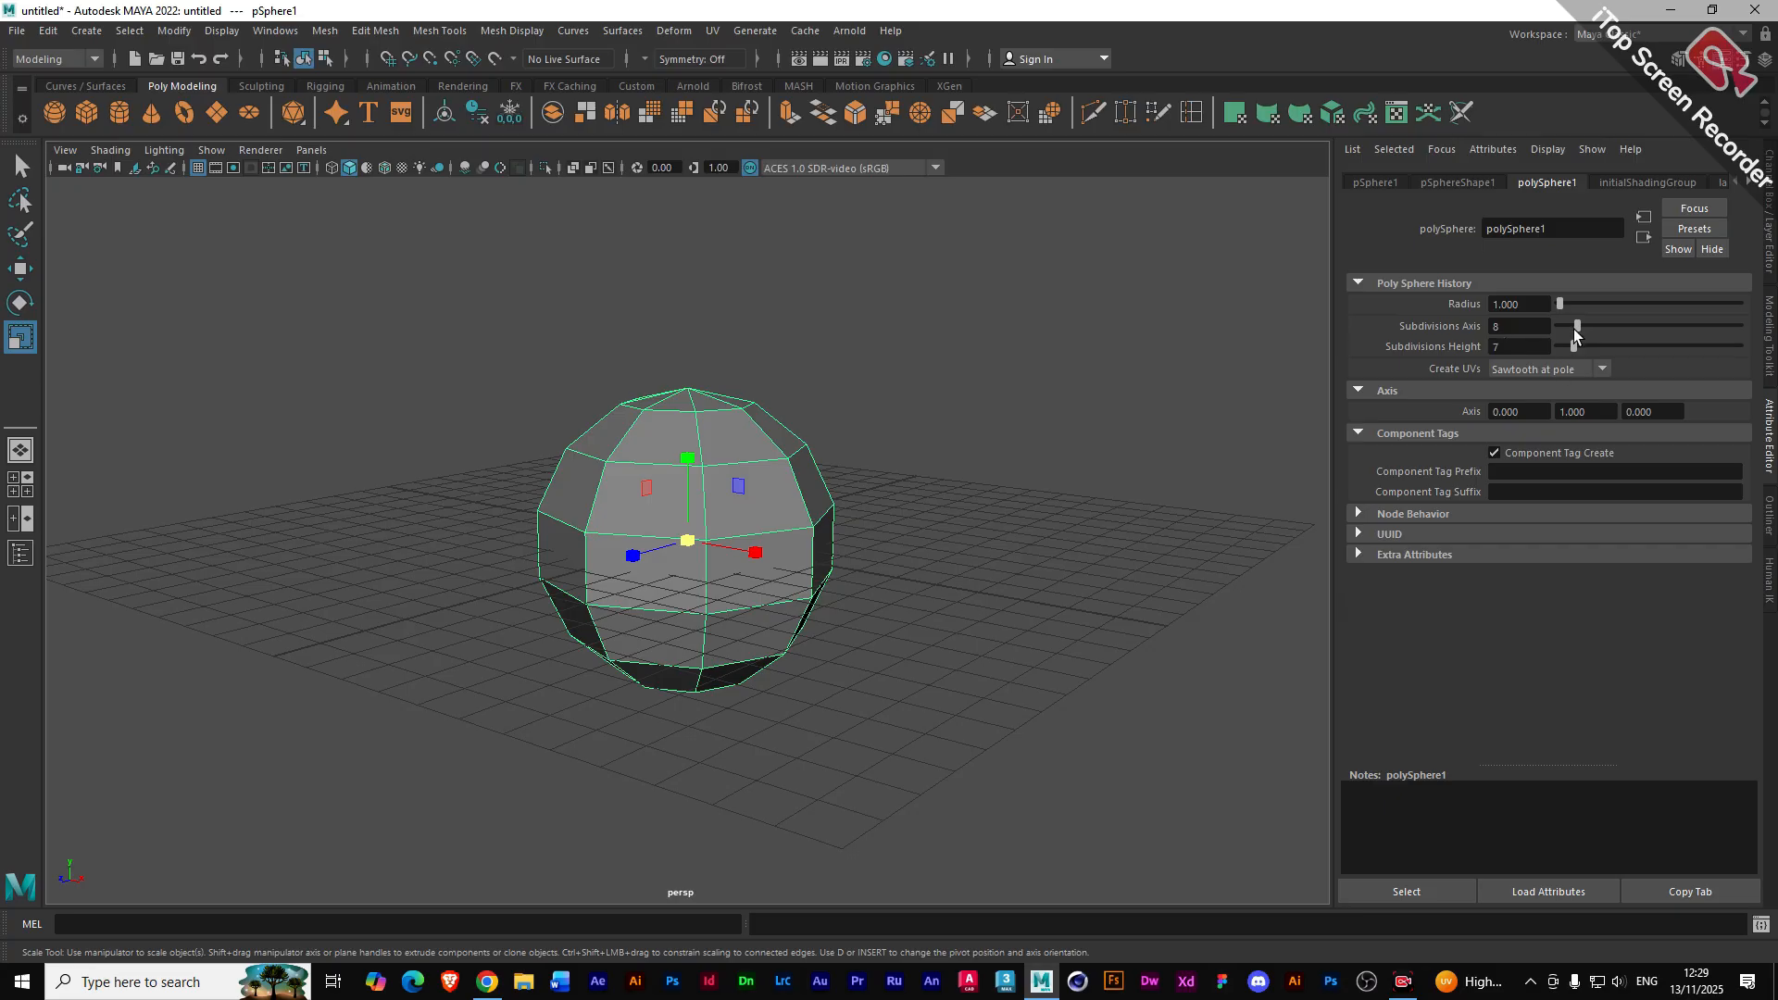
left_click_drag(1572, 348, 1584, 357)
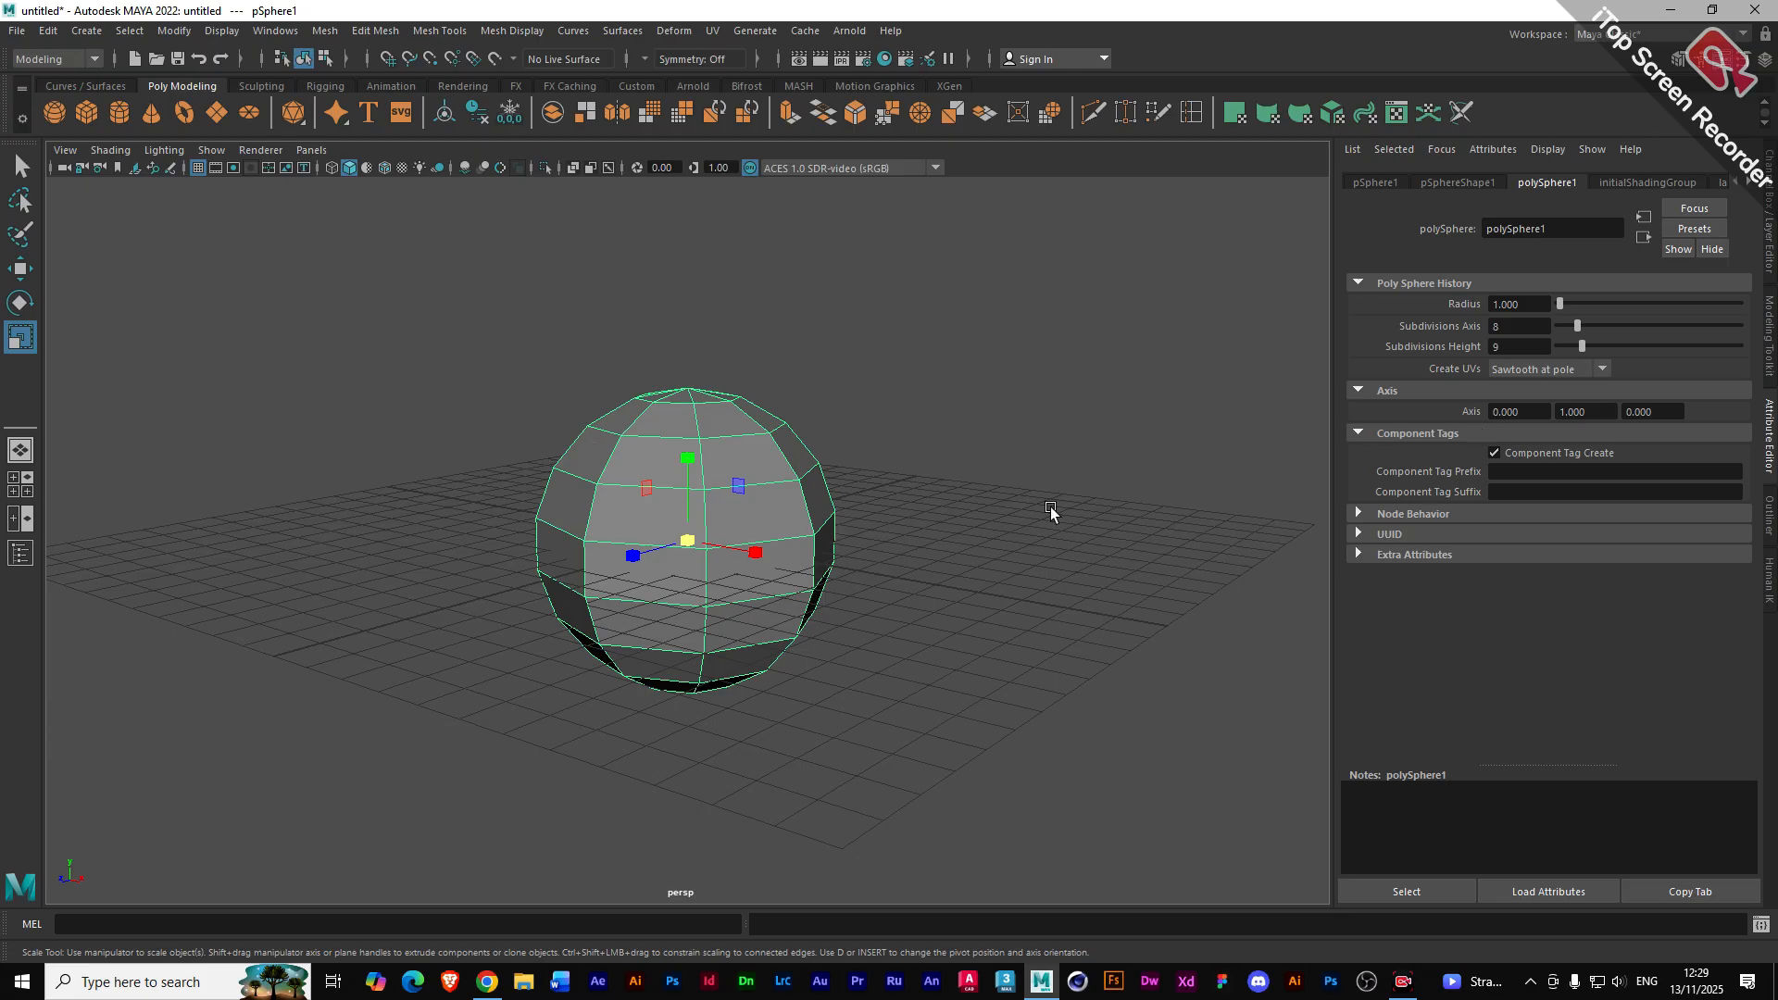
key("w")
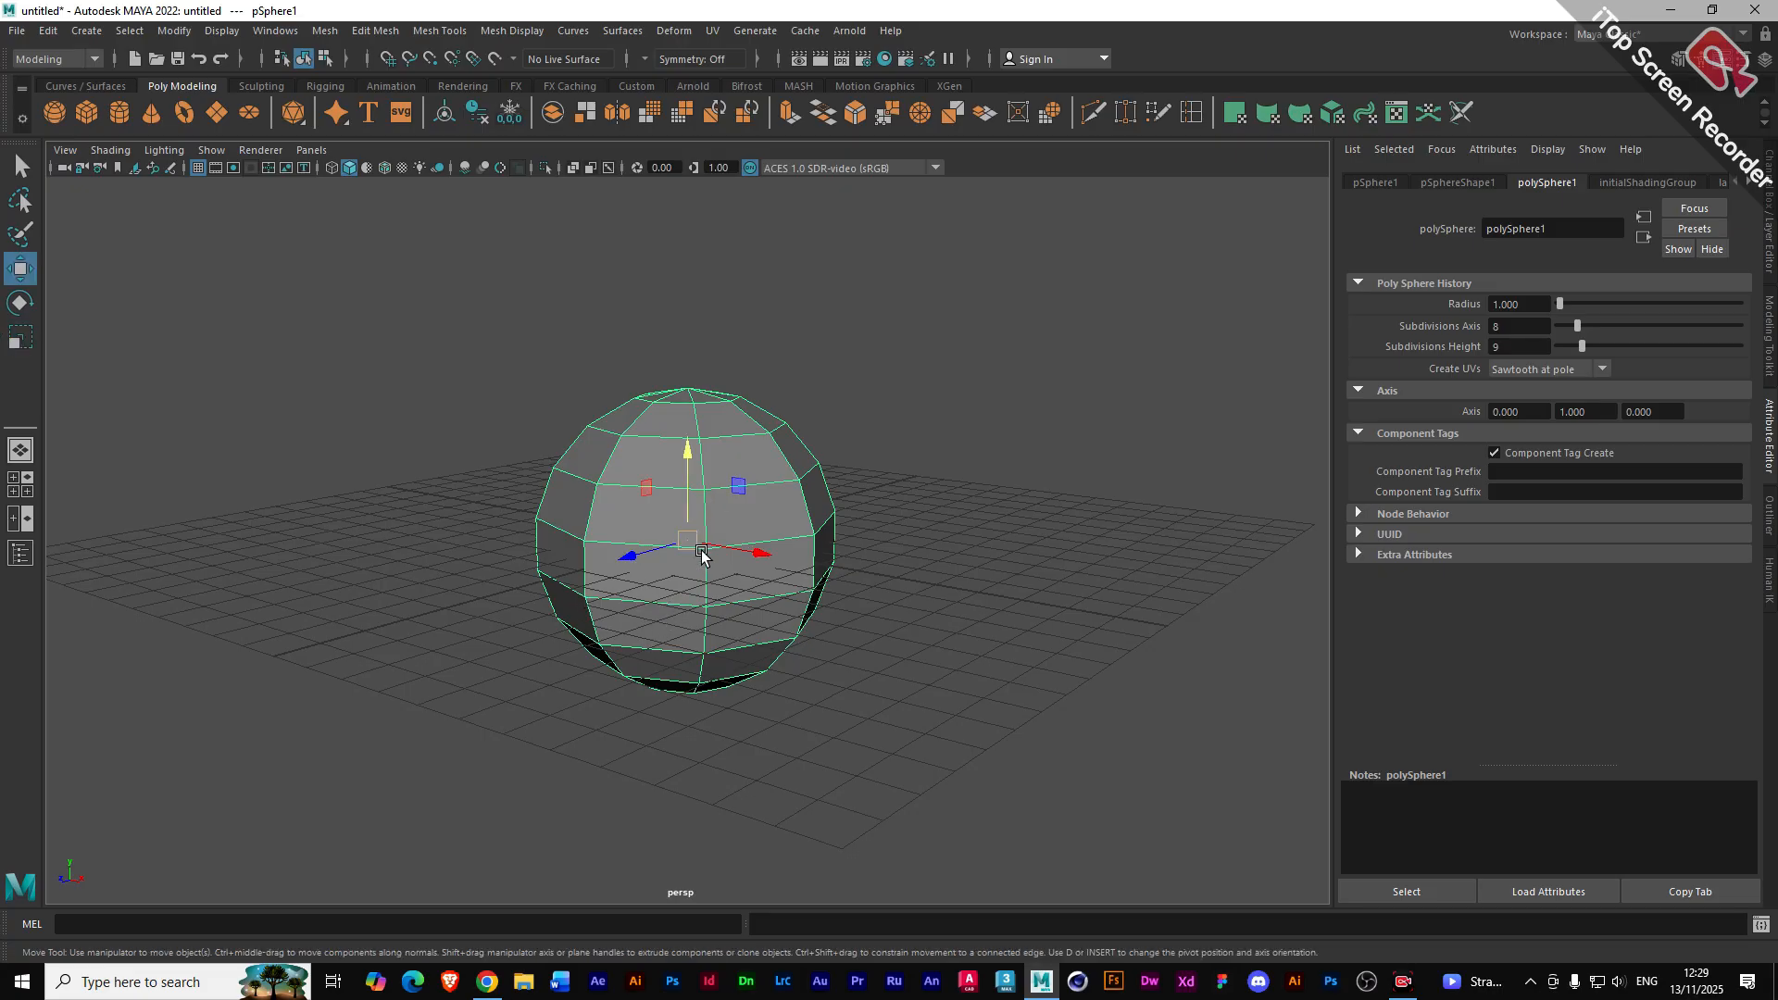
left_click_drag(680, 571, 354, 565)
- Create a polygon cube at the grid's origin beside the sphere and scale it up uniformly to about 3.4 units per side
left_click(86, 112)
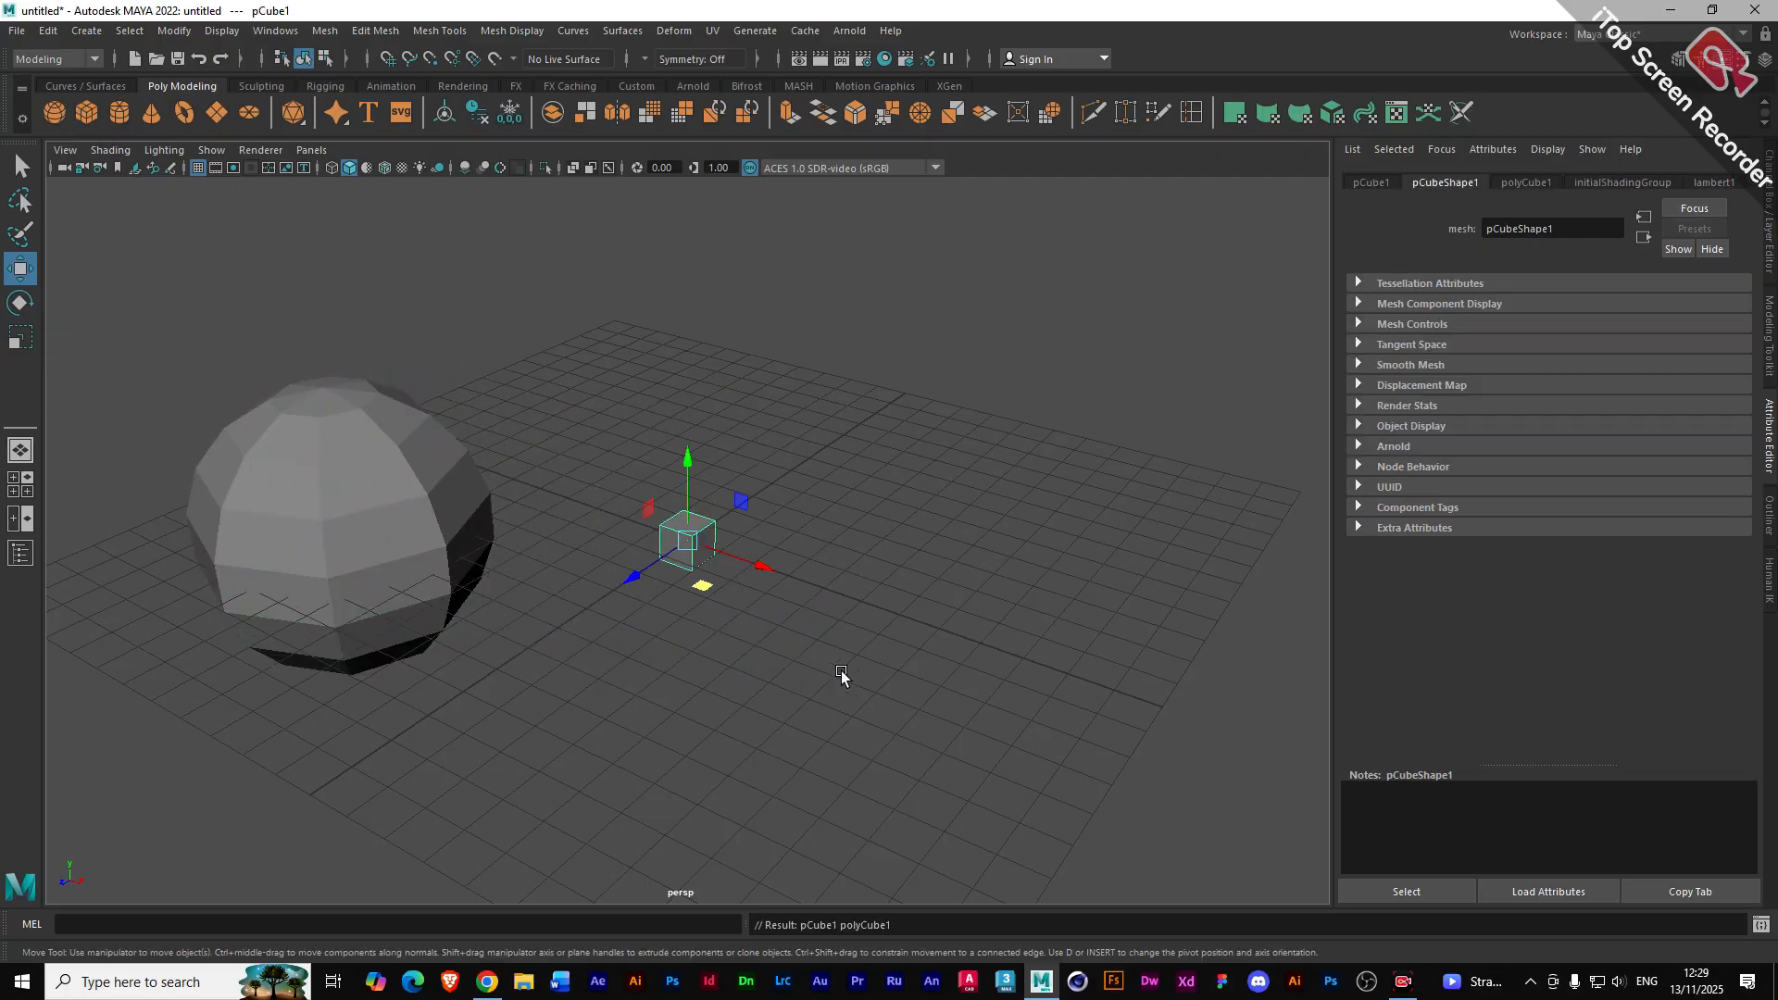
key("r")
left_click_drag(686, 537, 784, 501)
- Try the cube's width, height and depth subdivisions at 5 each and restore all three to 1
left_click(1537, 184)
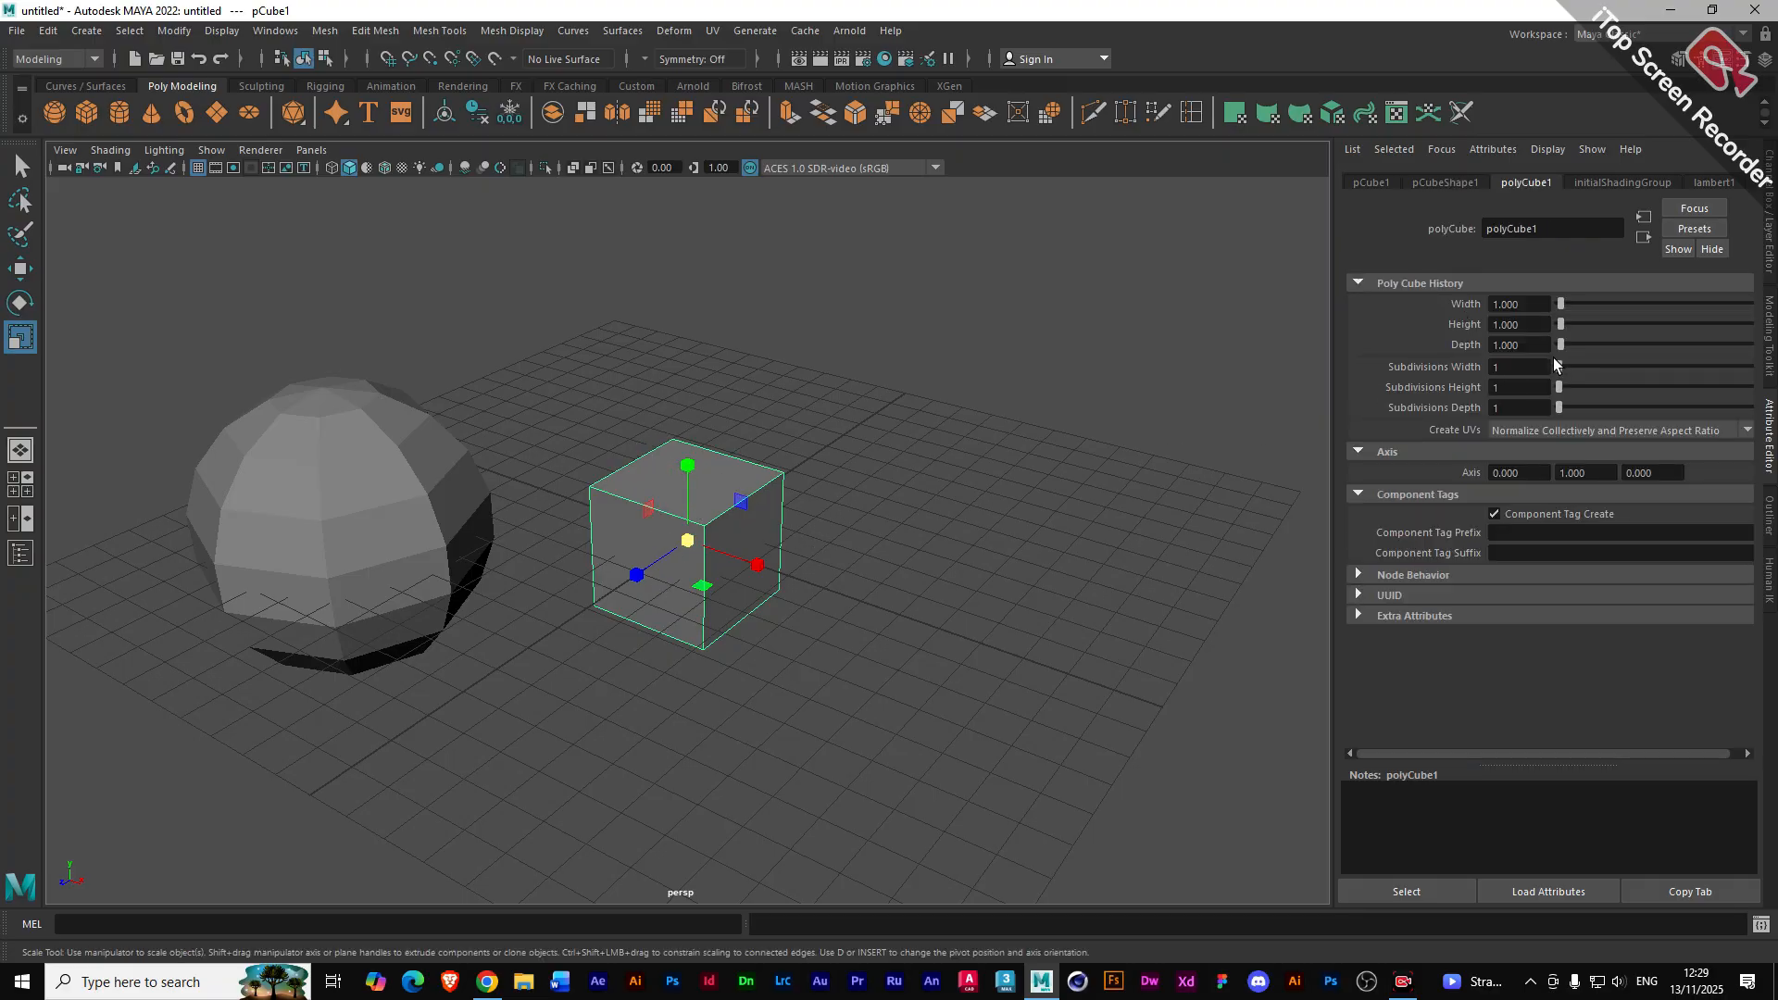
left_click_drag(1559, 366, 1575, 408)
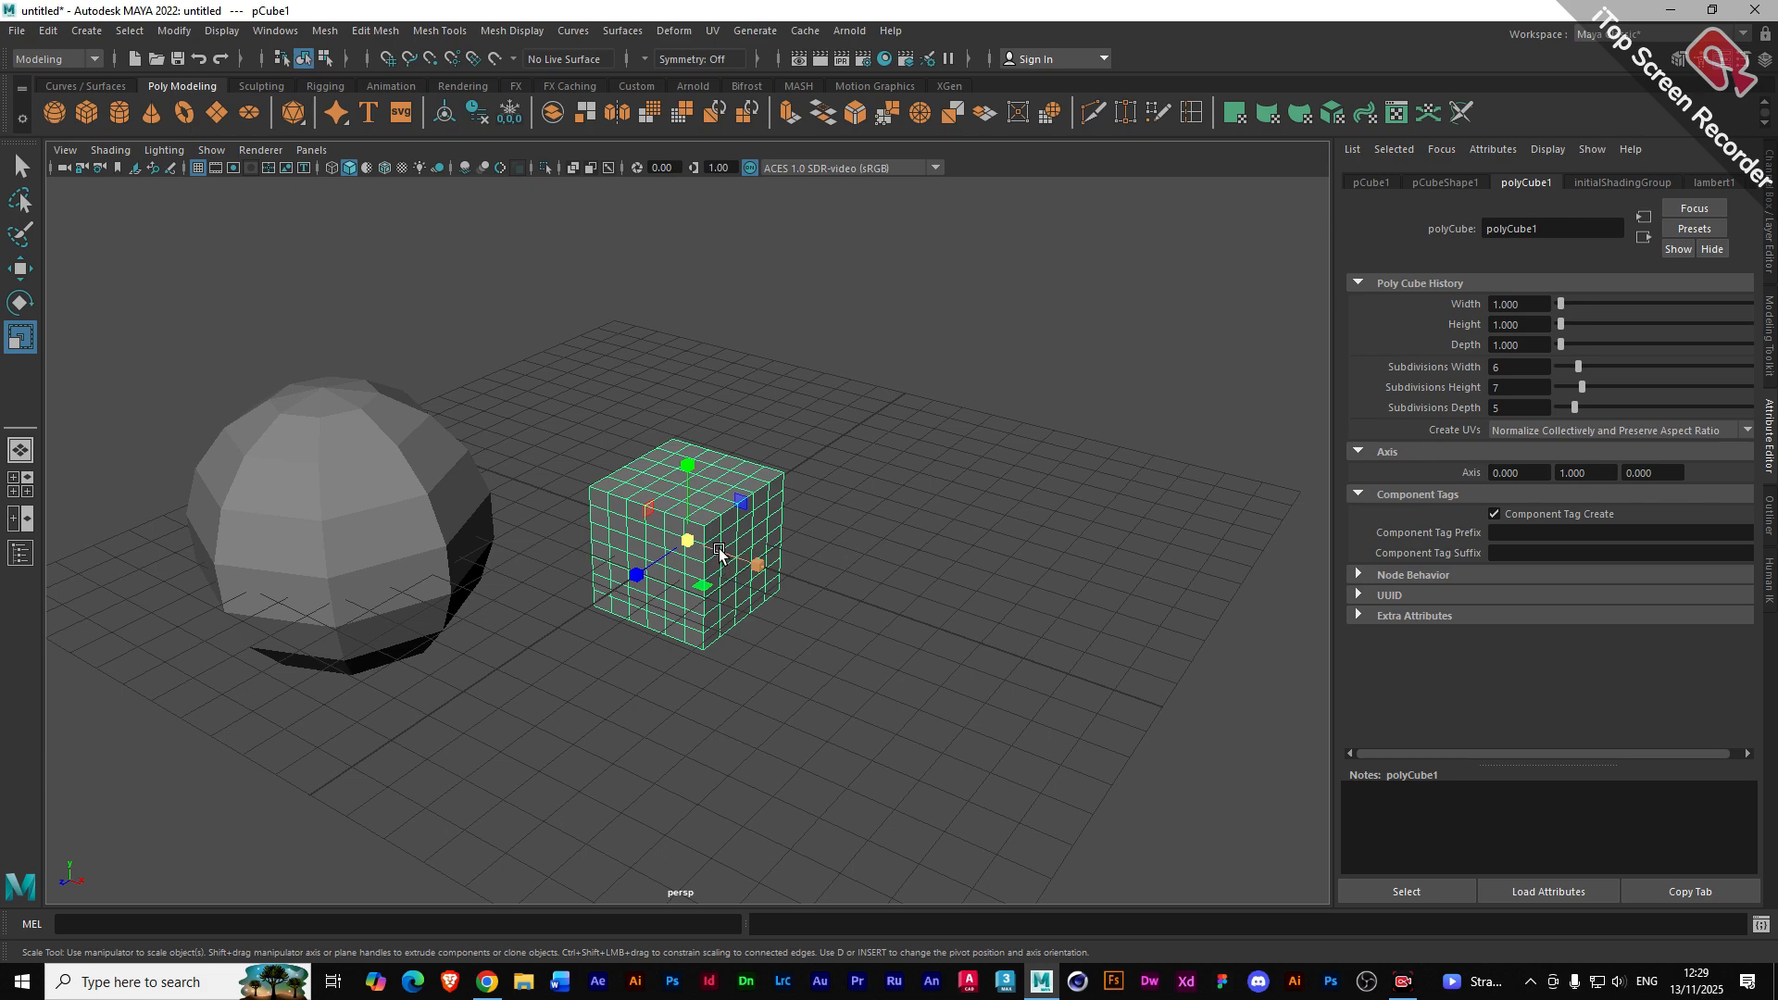
left_click_drag(727, 561, 694, 510, "alt")
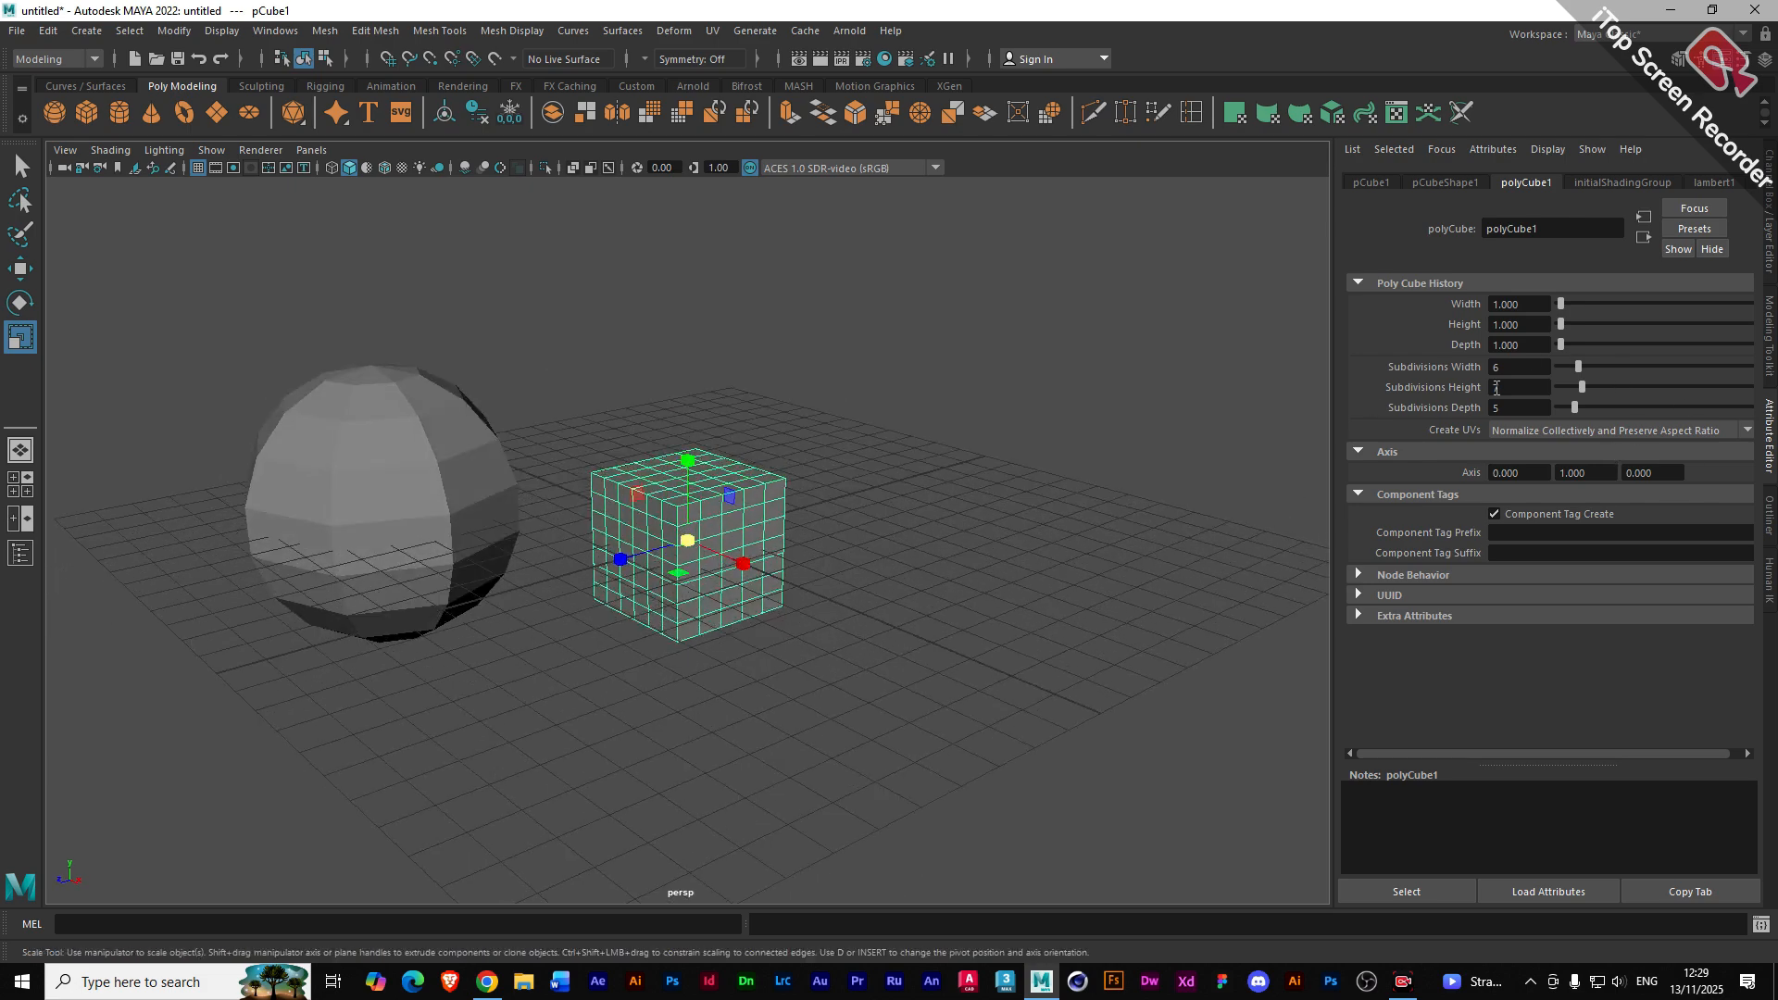
left_click_drag(1582, 390, 1575, 371)
scroll(659, 535, "up", 2)
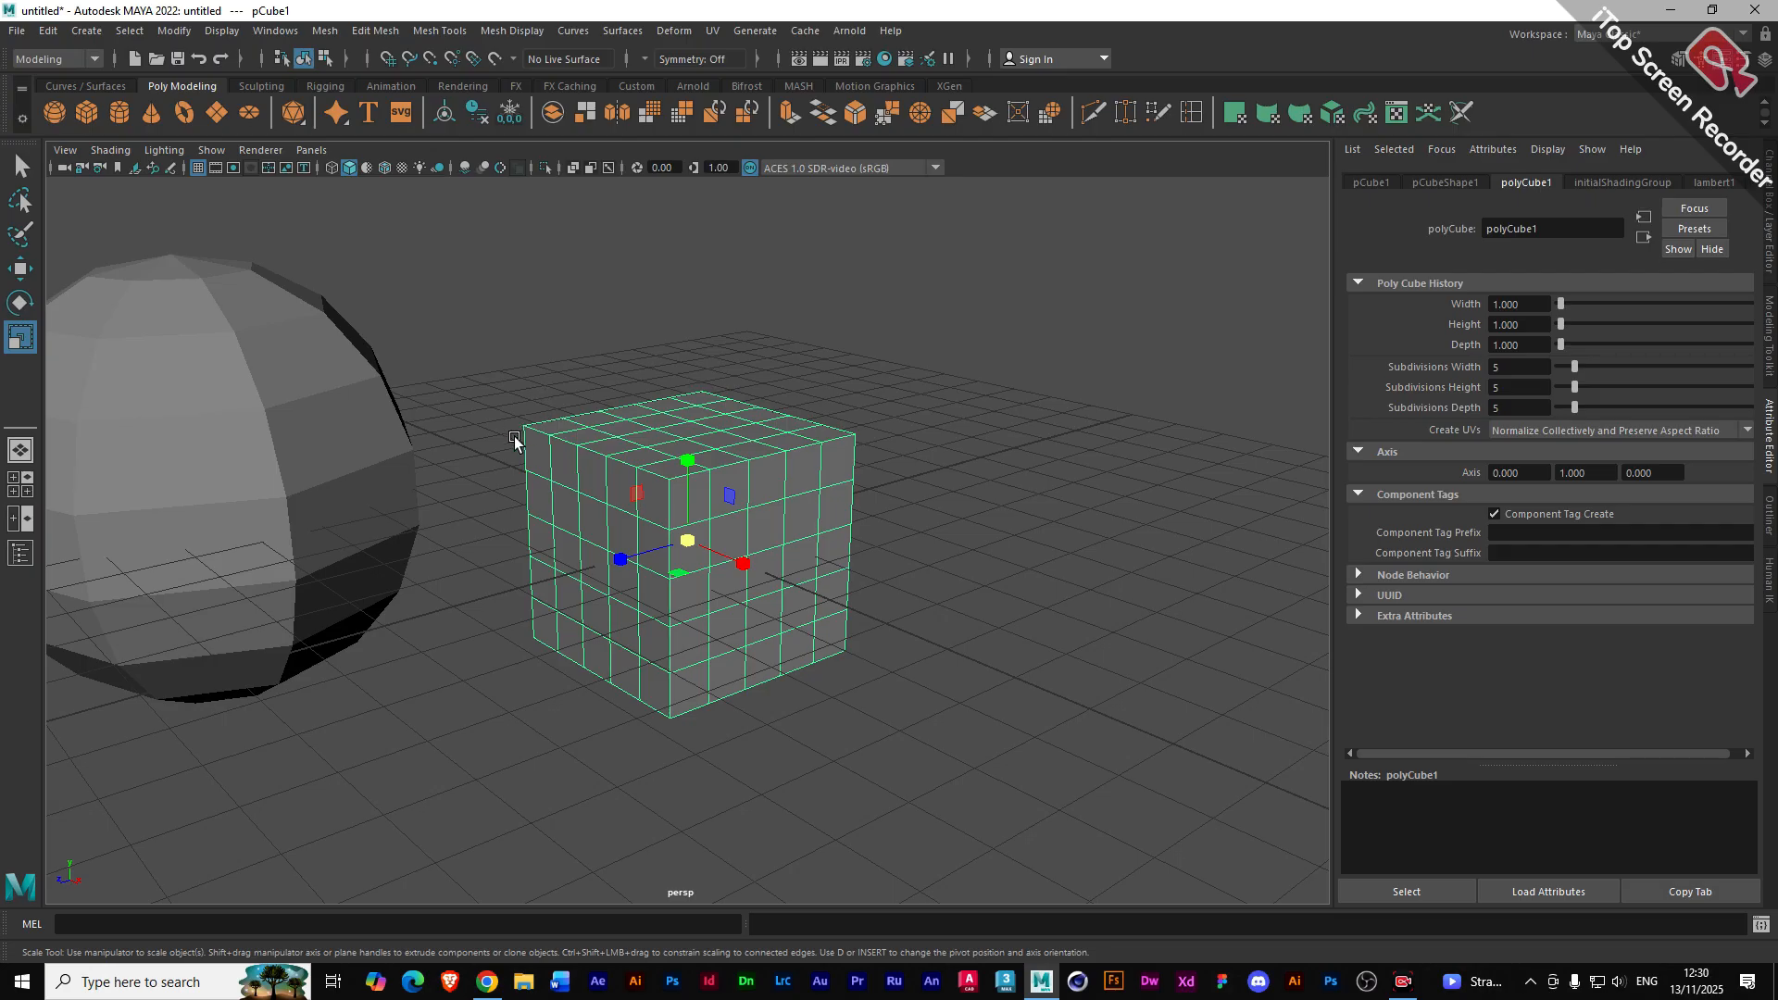
left_click_drag(1576, 370, 1560, 408)
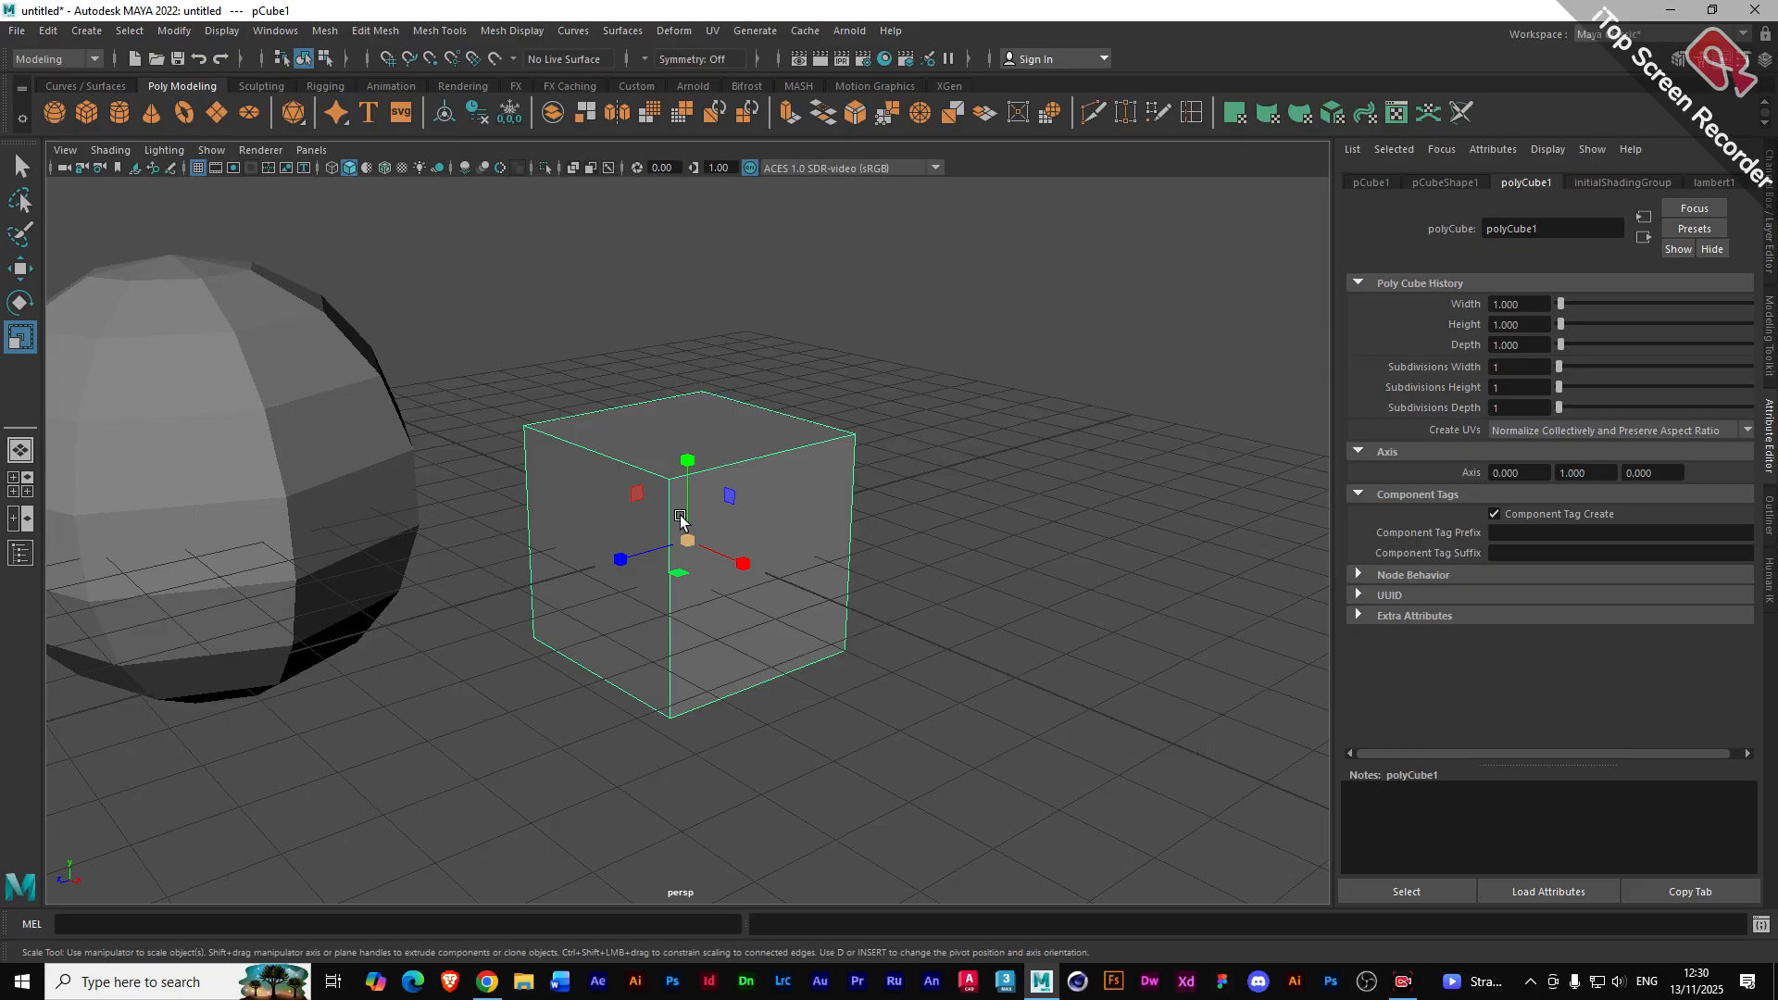
- Select one top edge of the cube, show the Modeling Toolkit, and try a Bevel on that edge
key("w")
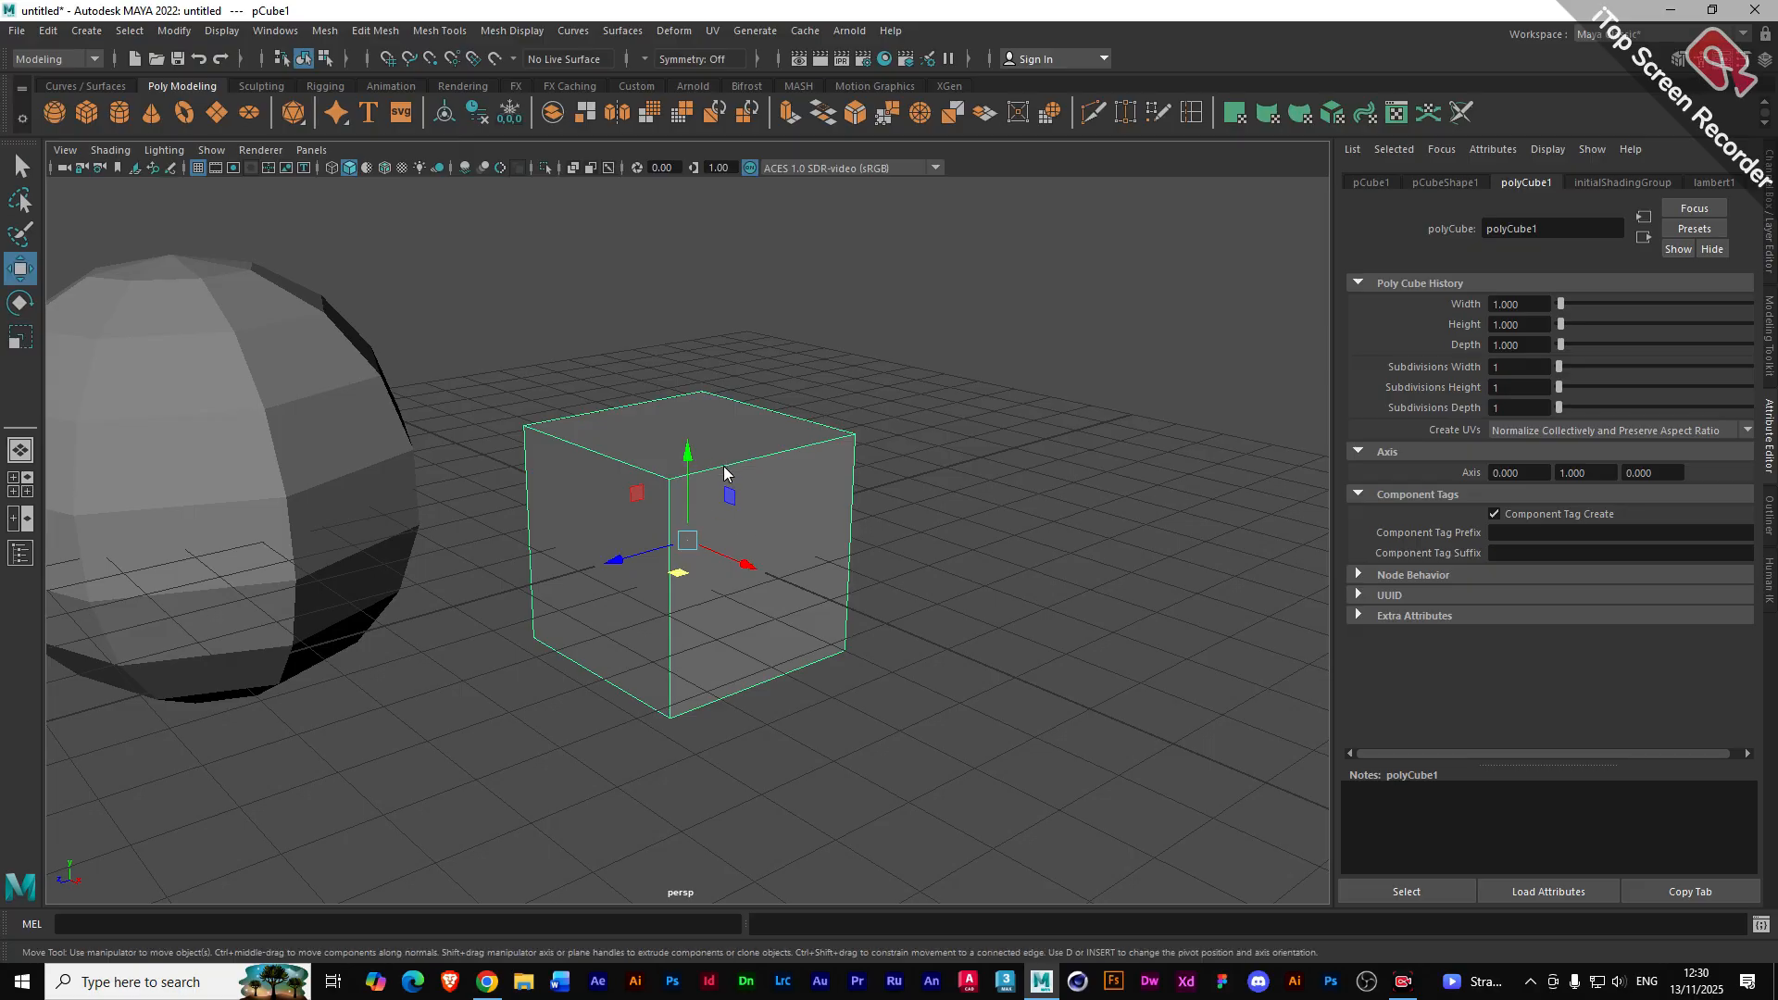
right_click_drag(724, 473, 728, 422)
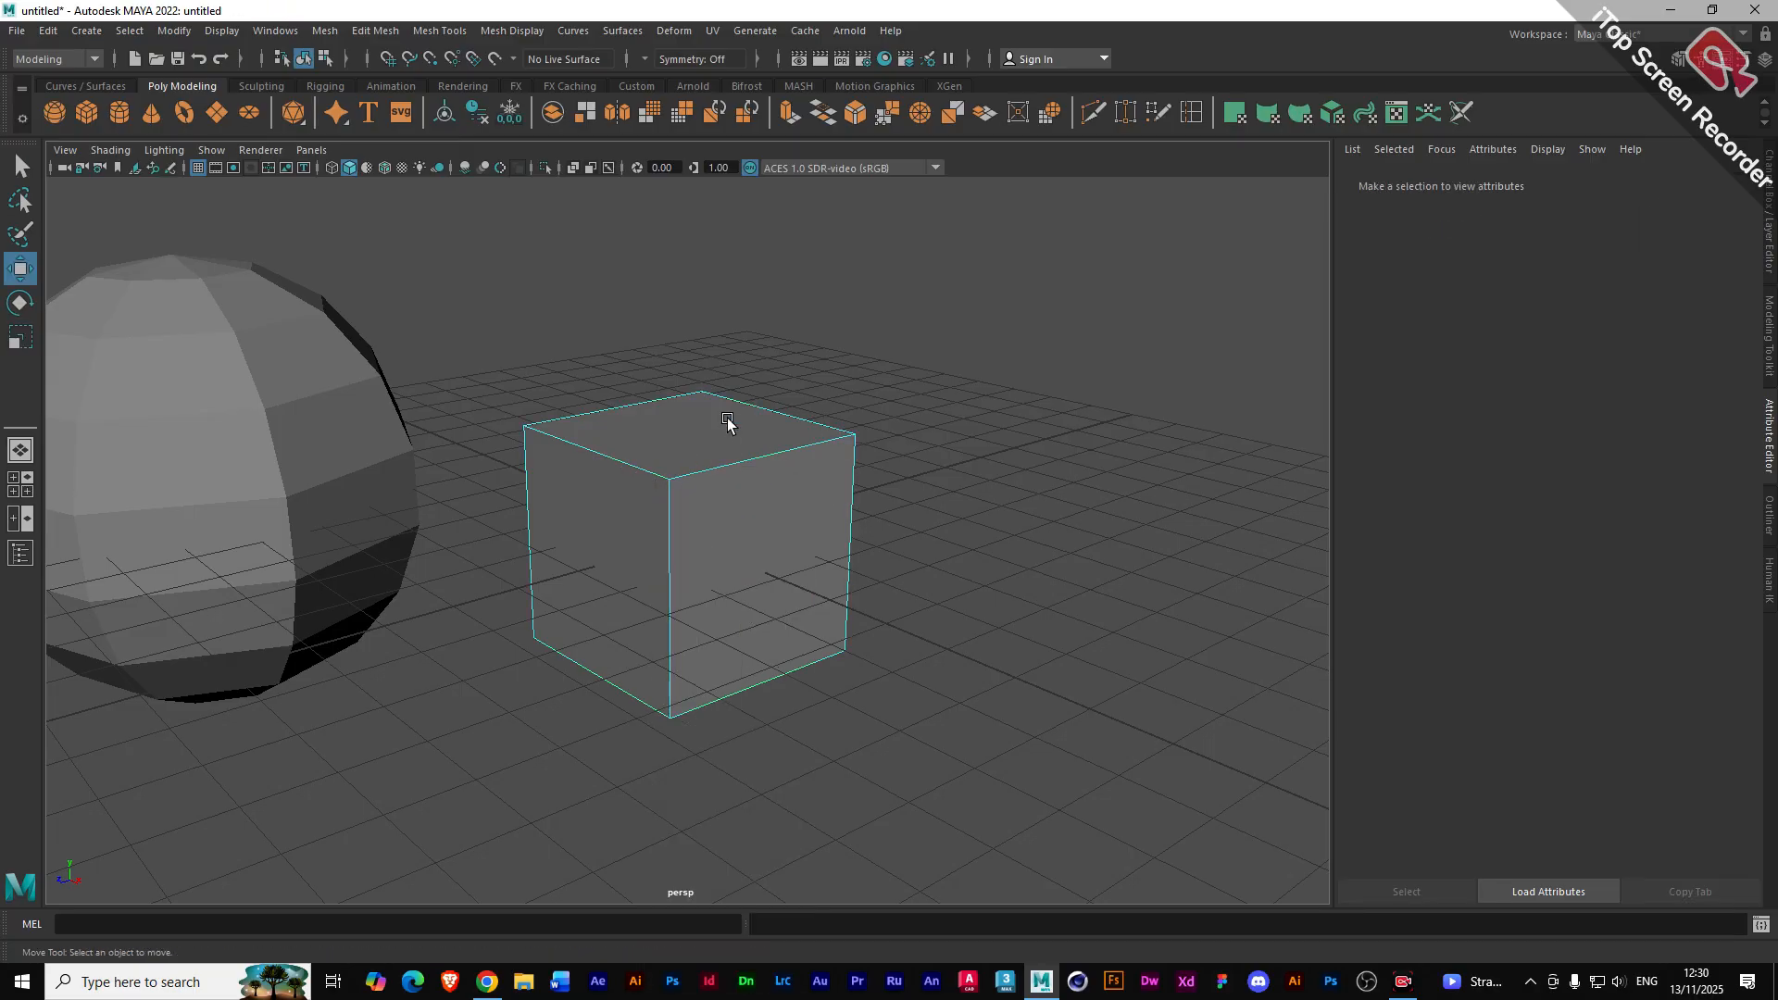
left_click(725, 469)
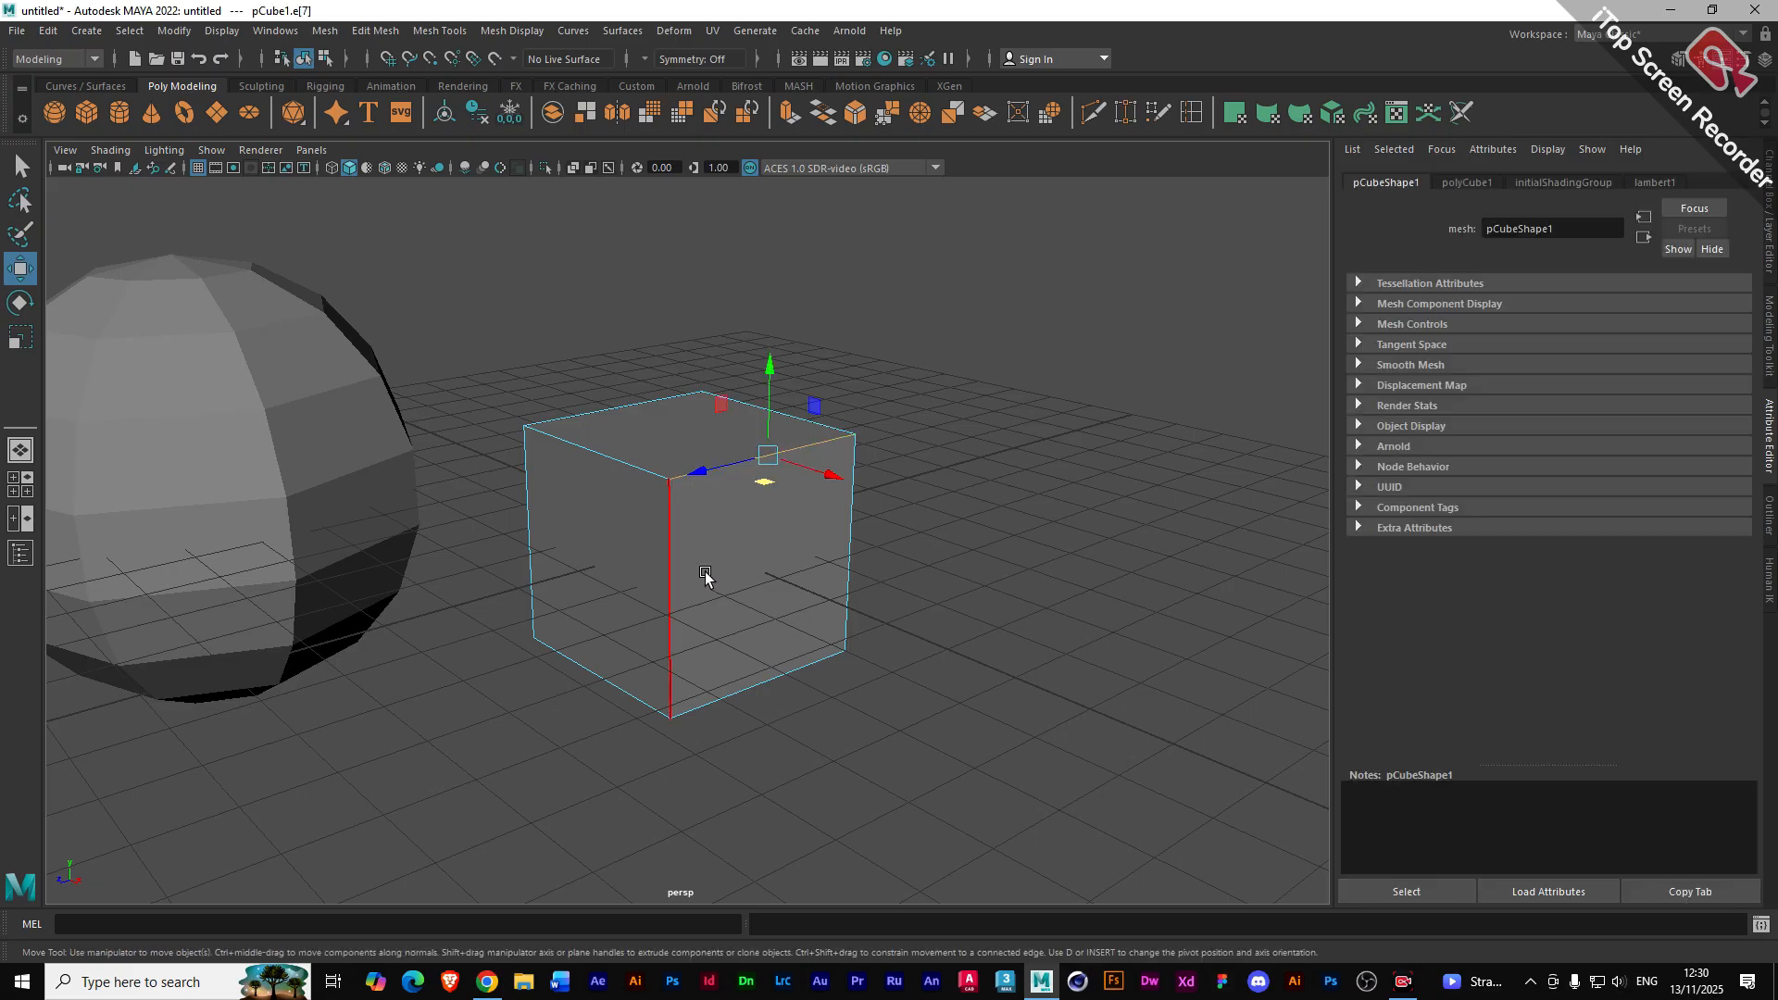
left_click(1769, 341)
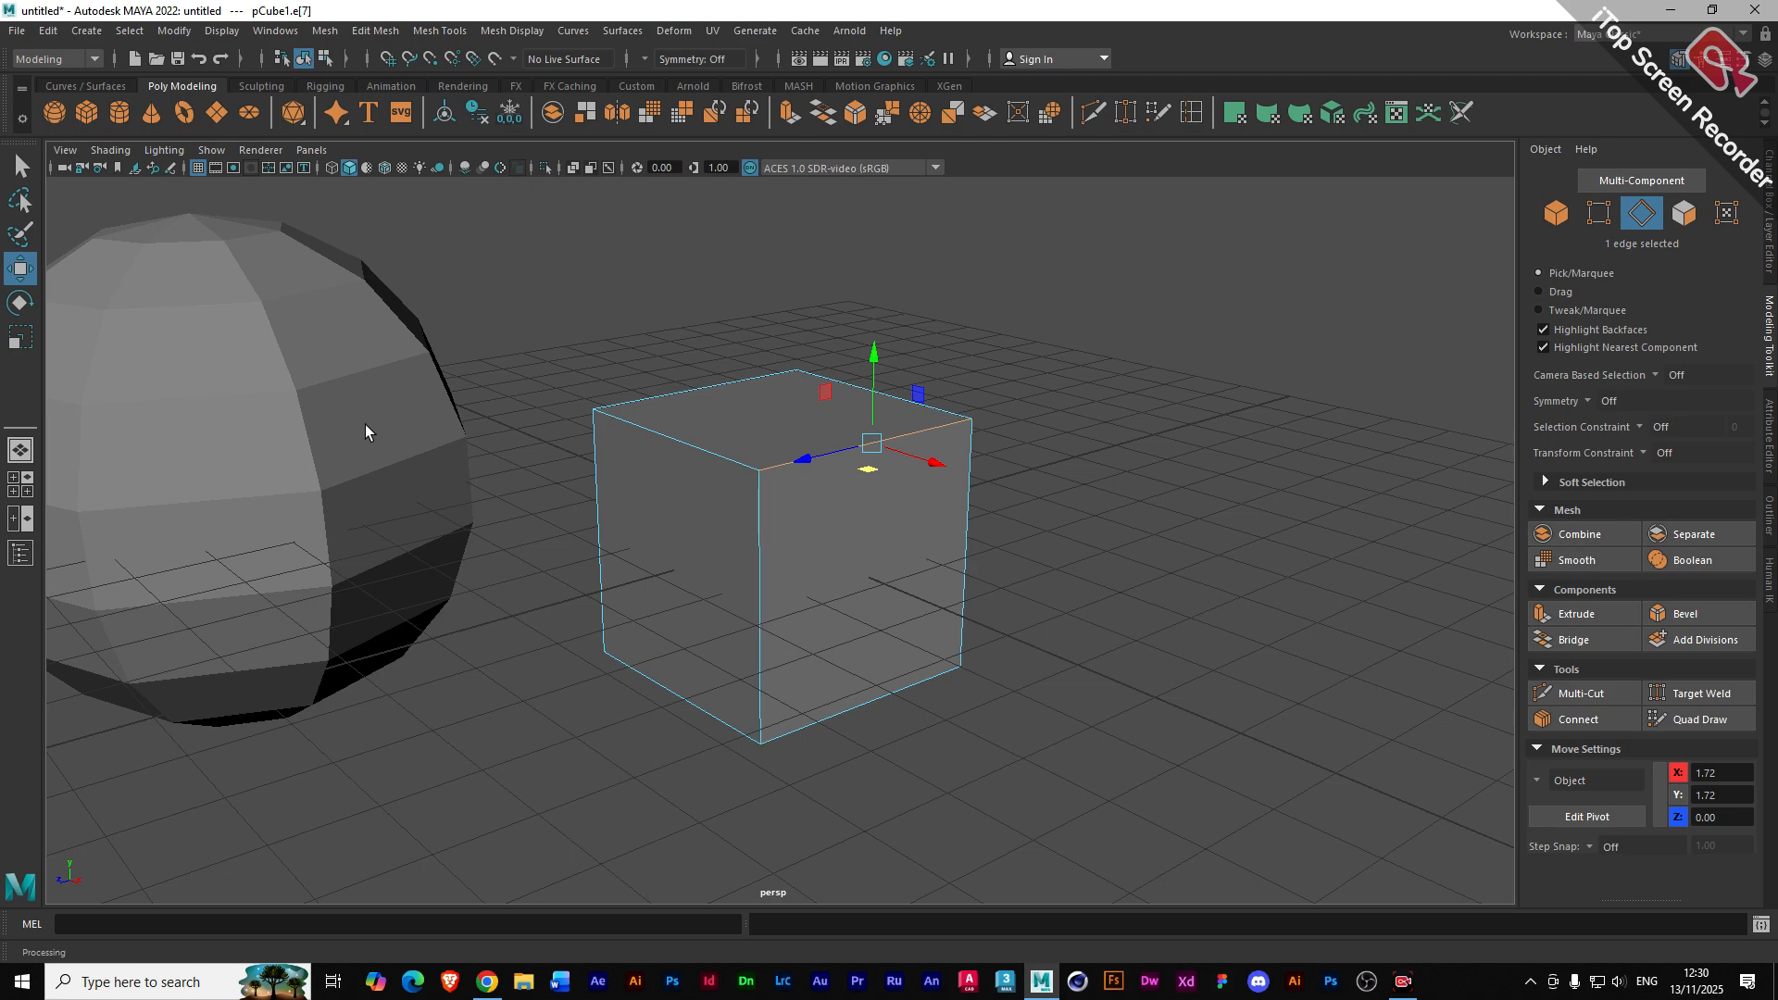
scroll(759, 520, "up", 4)
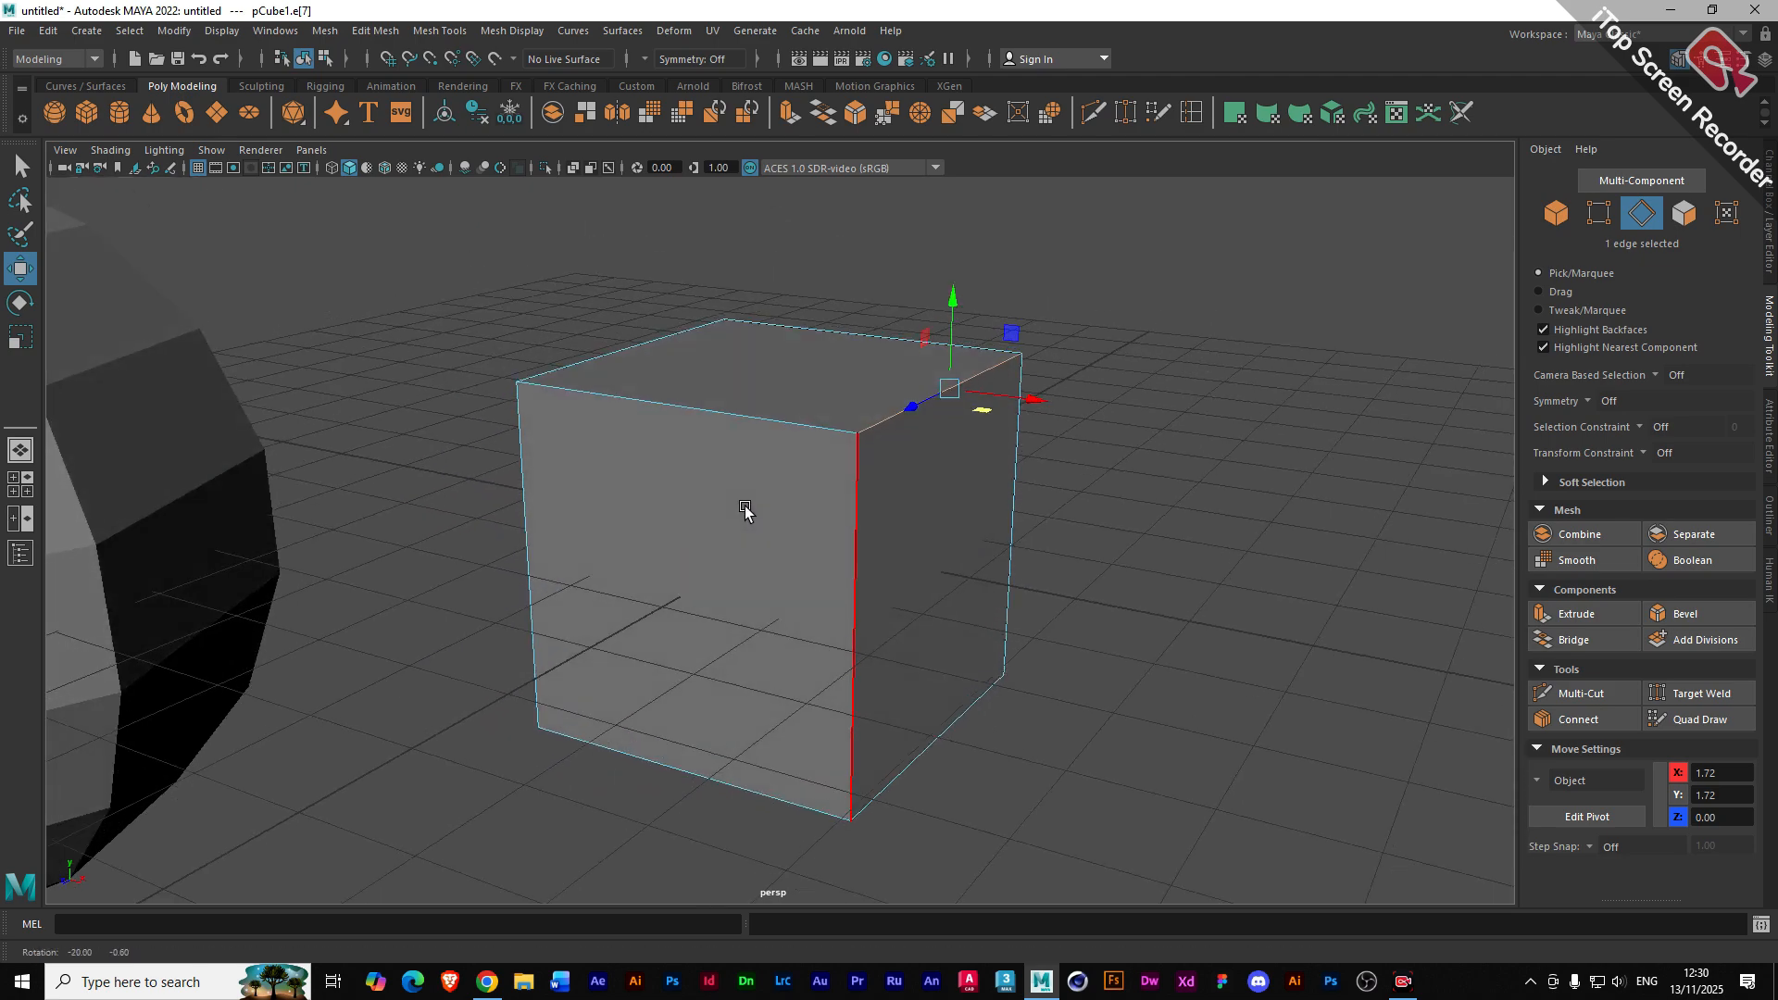
left_click(1657, 621)
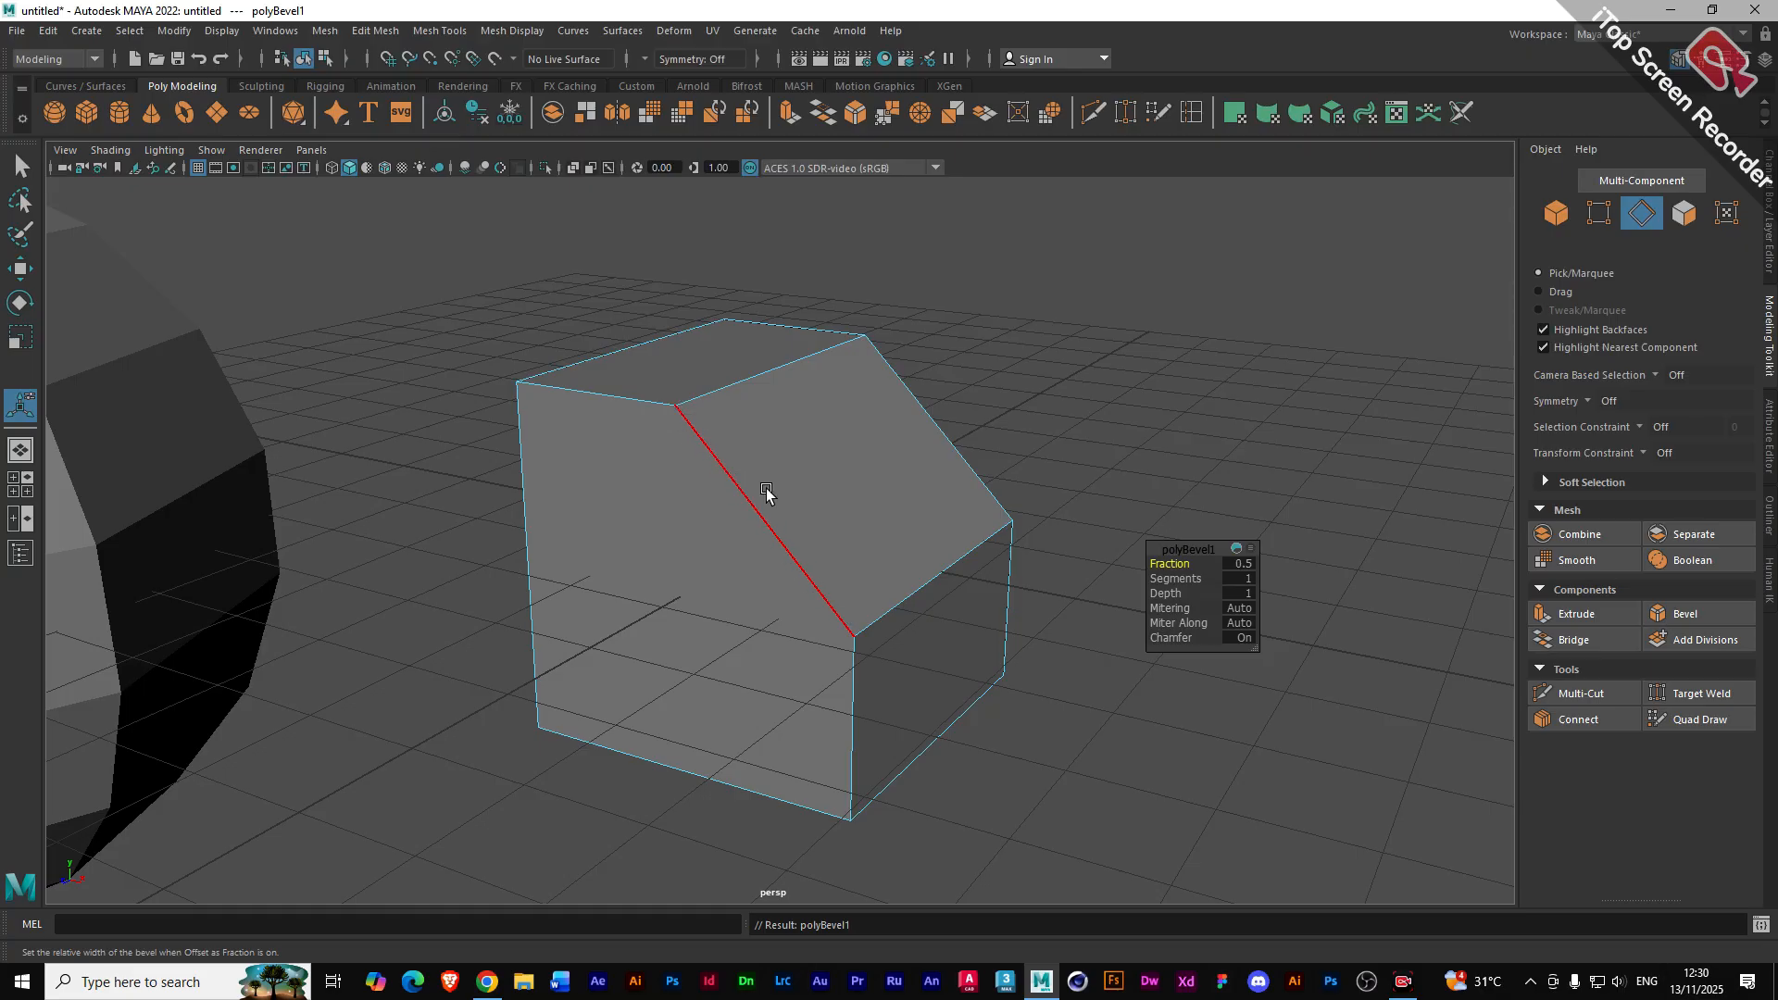
mouse_move(719, 500)
left_mouse_down("alt")
mouse_move(766, 468)
mouse_move(790, 488)
mouse_move(721, 501)
left_mouse_up("alt")
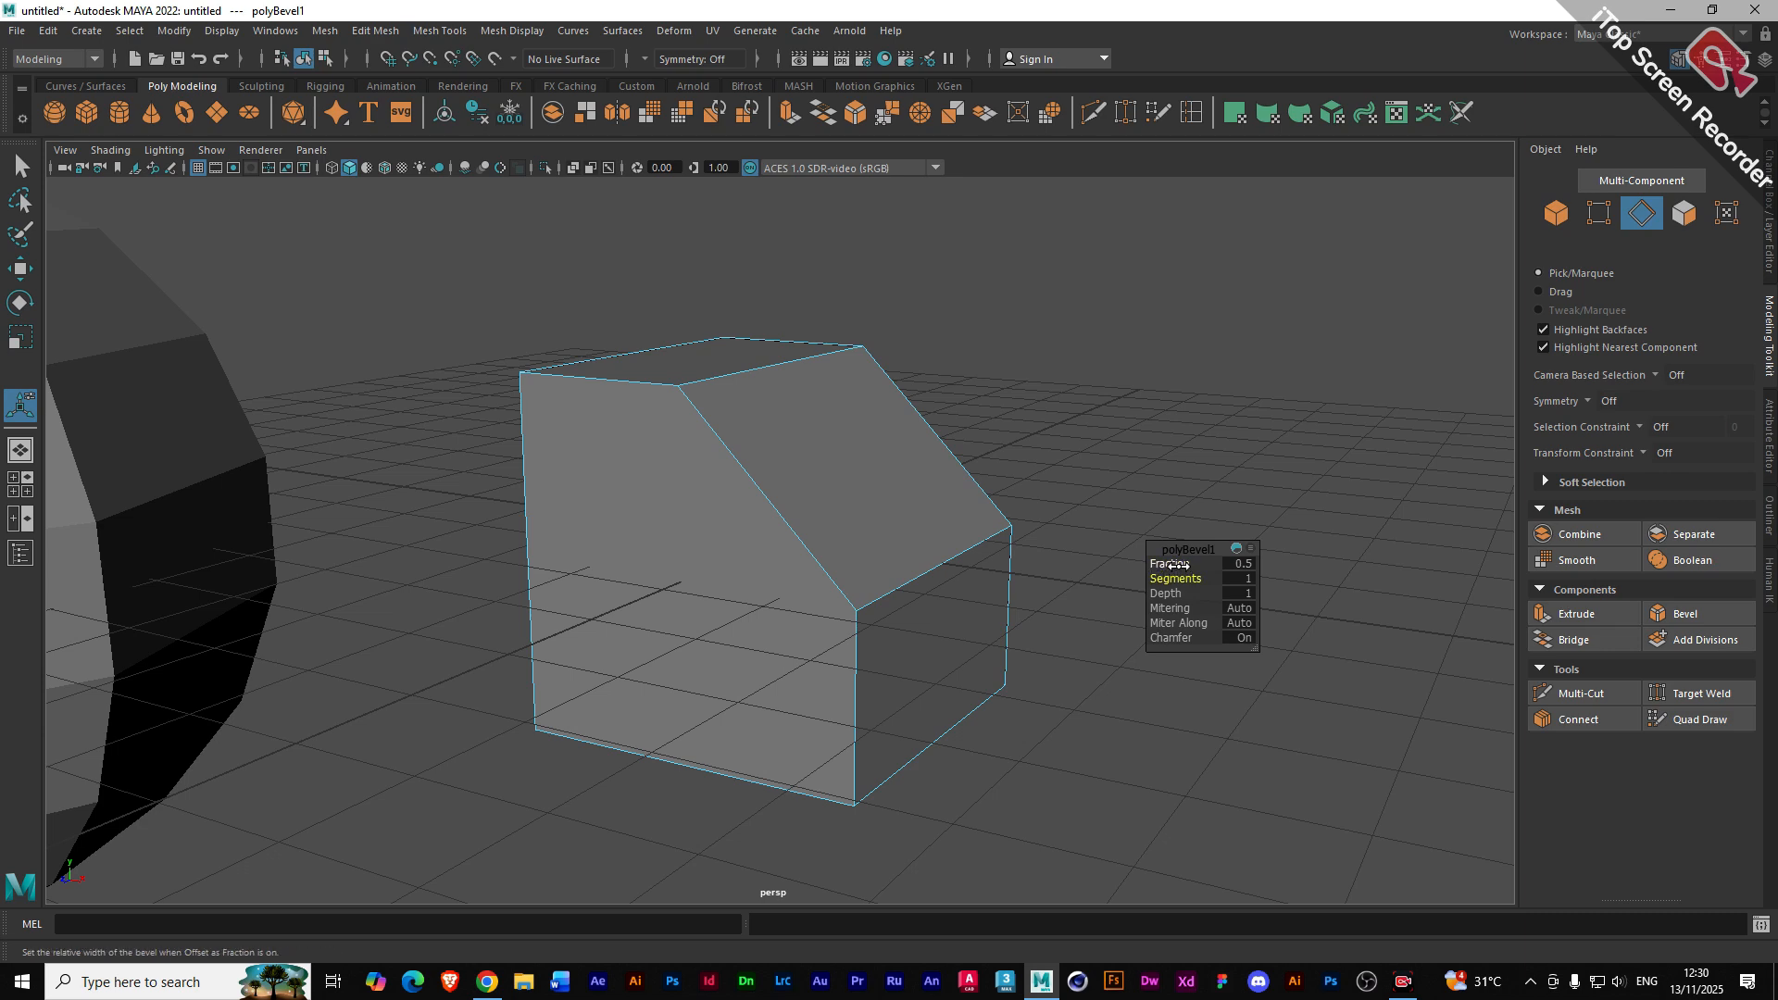
- Set the cube edge bevel's fraction to 0.6 and its segments to 8
left_click_drag(1179, 565, 1181, 565)
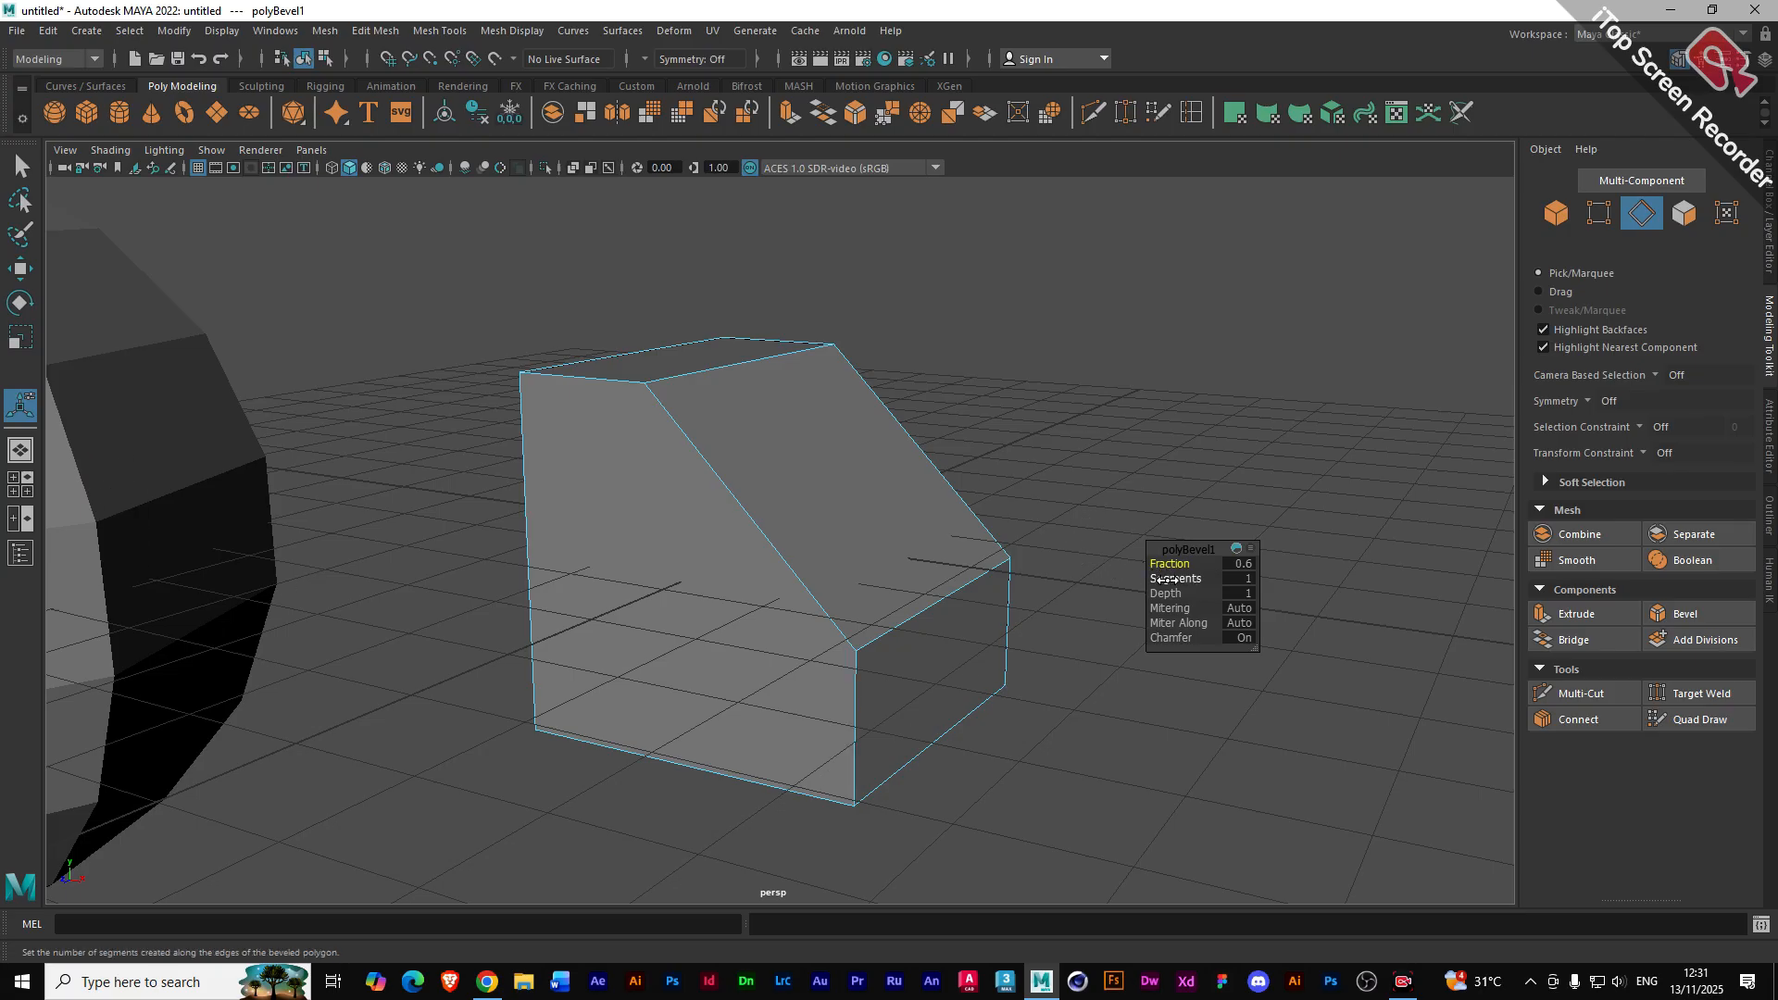
mouse_move(1166, 580)
left_mouse_down()
mouse_move(1221, 588)
mouse_move(1163, 587)
left_mouse_up()
left_click_drag(1158, 578, 1223, 593)
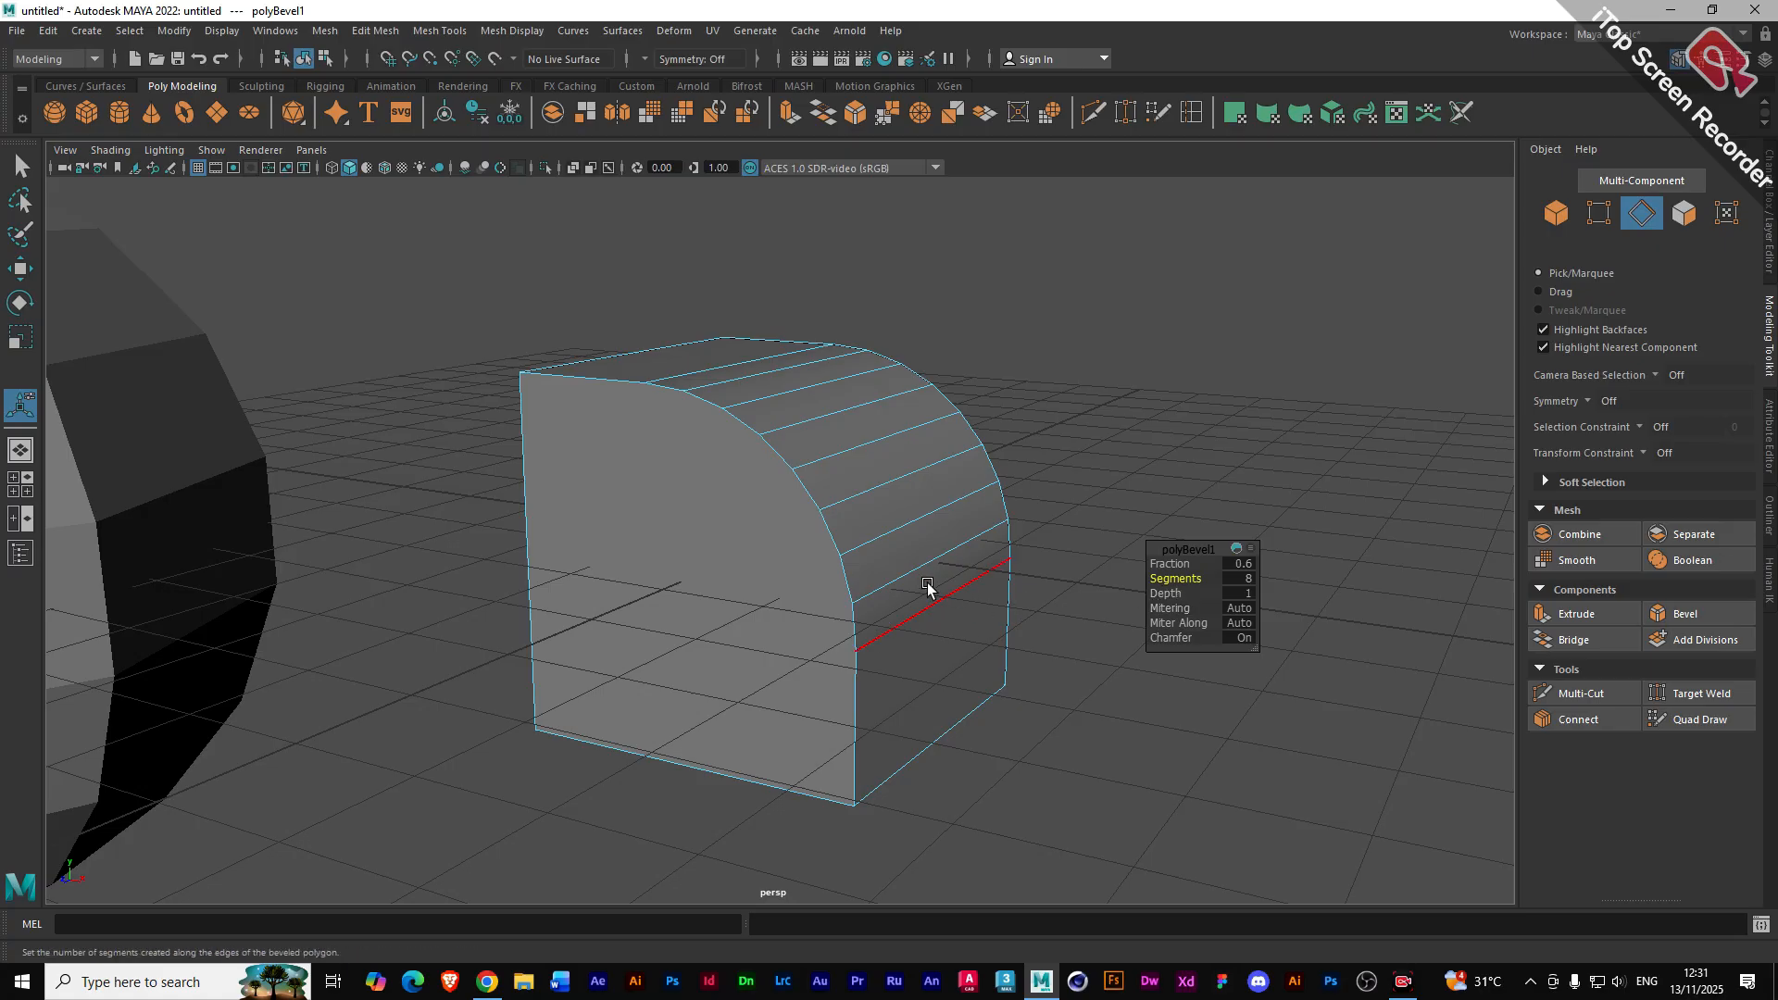
- Try the bevel's depth at -1 and restore it to 1
left_click_drag(787, 576, 843, 554, "alt")
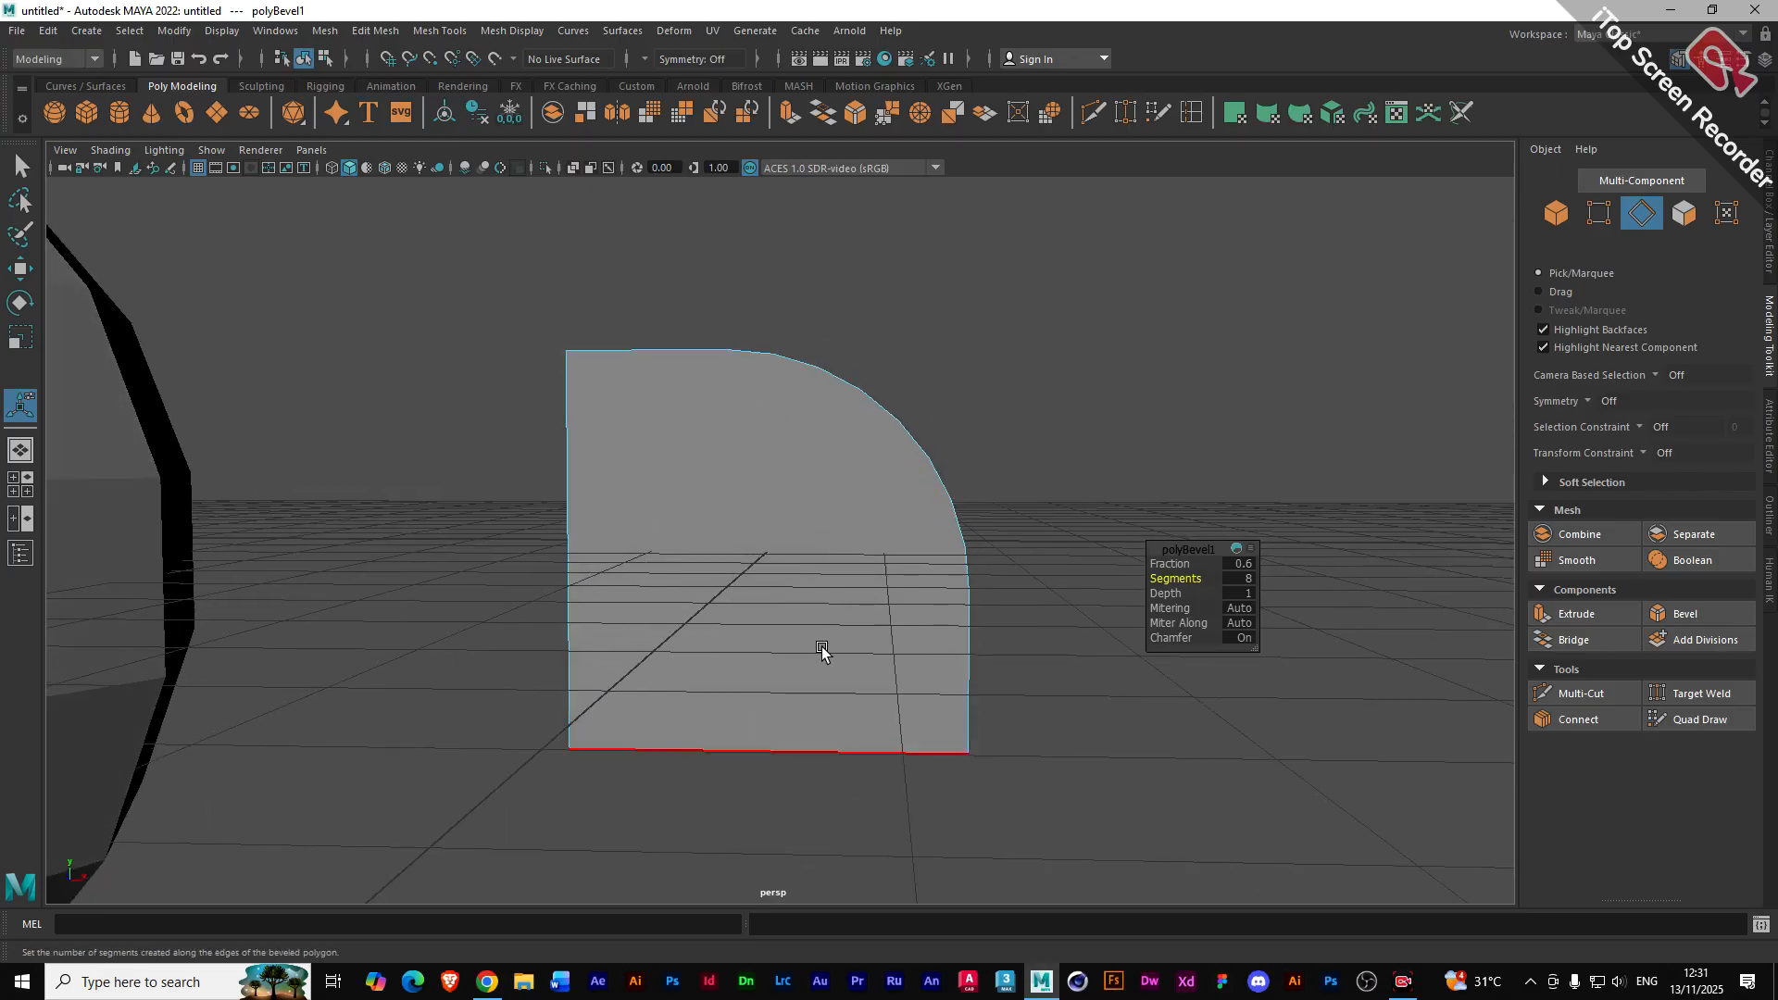
left_click_drag(1178, 592, 1124, 601)
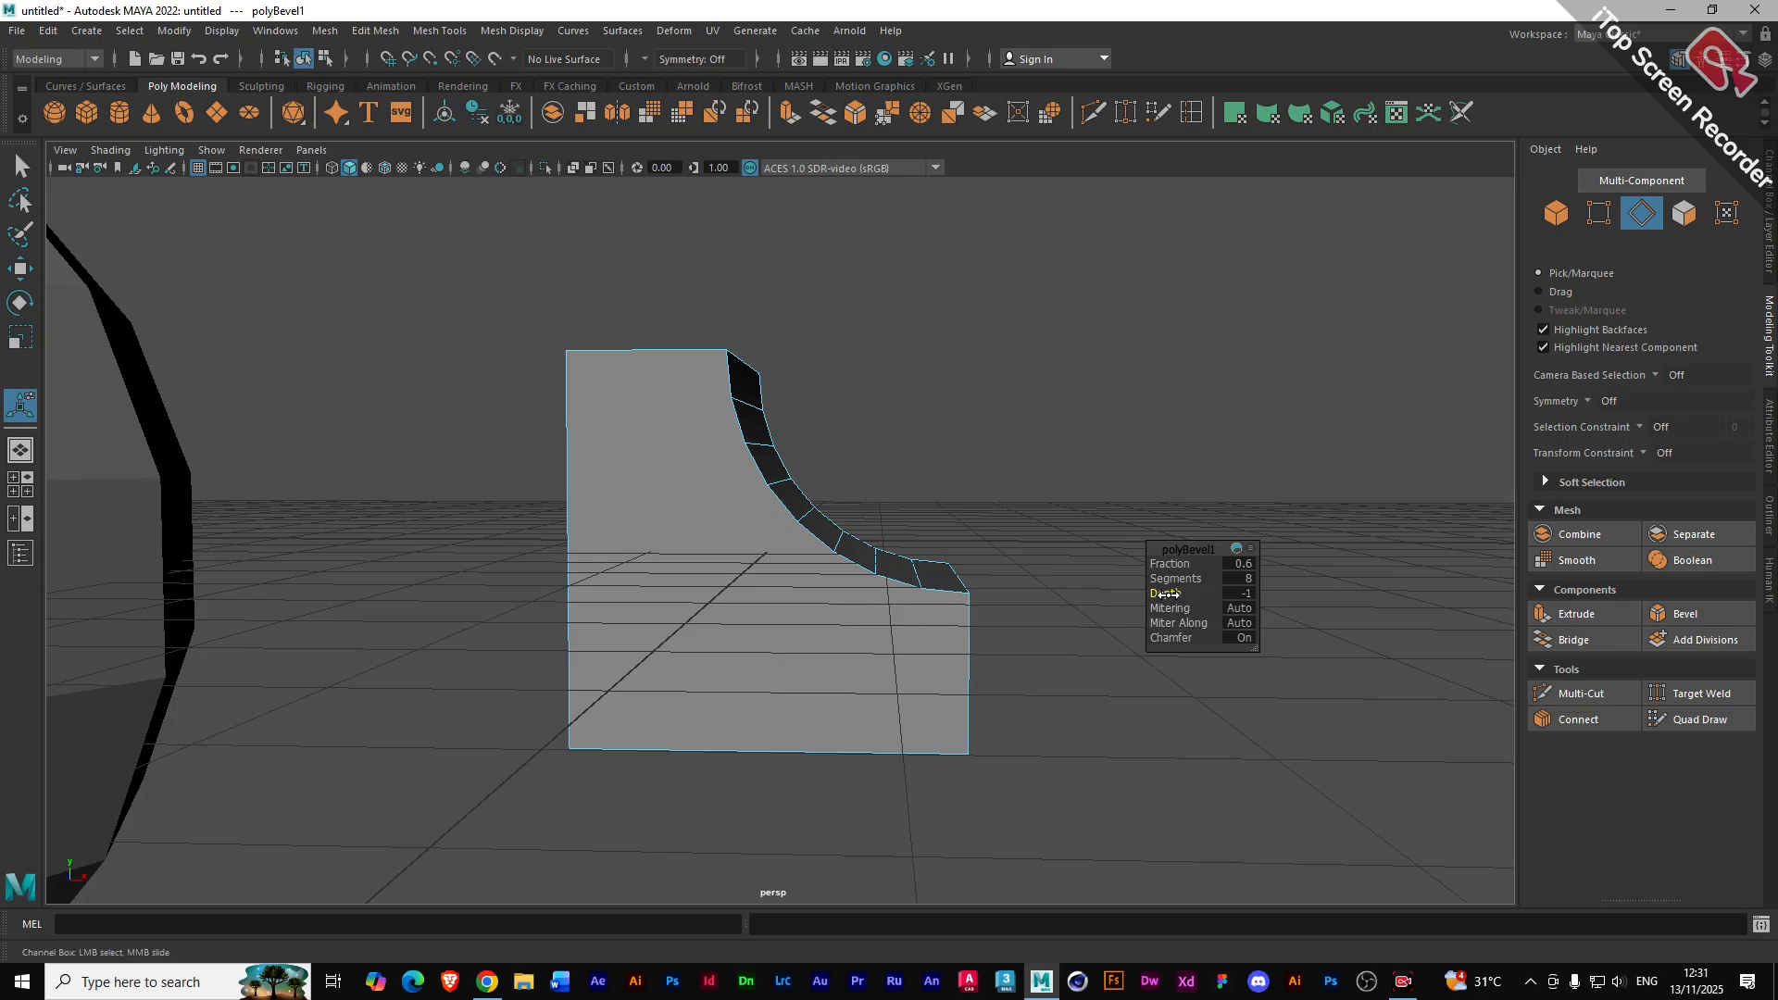
left_click_drag(1158, 597, 1207, 594)
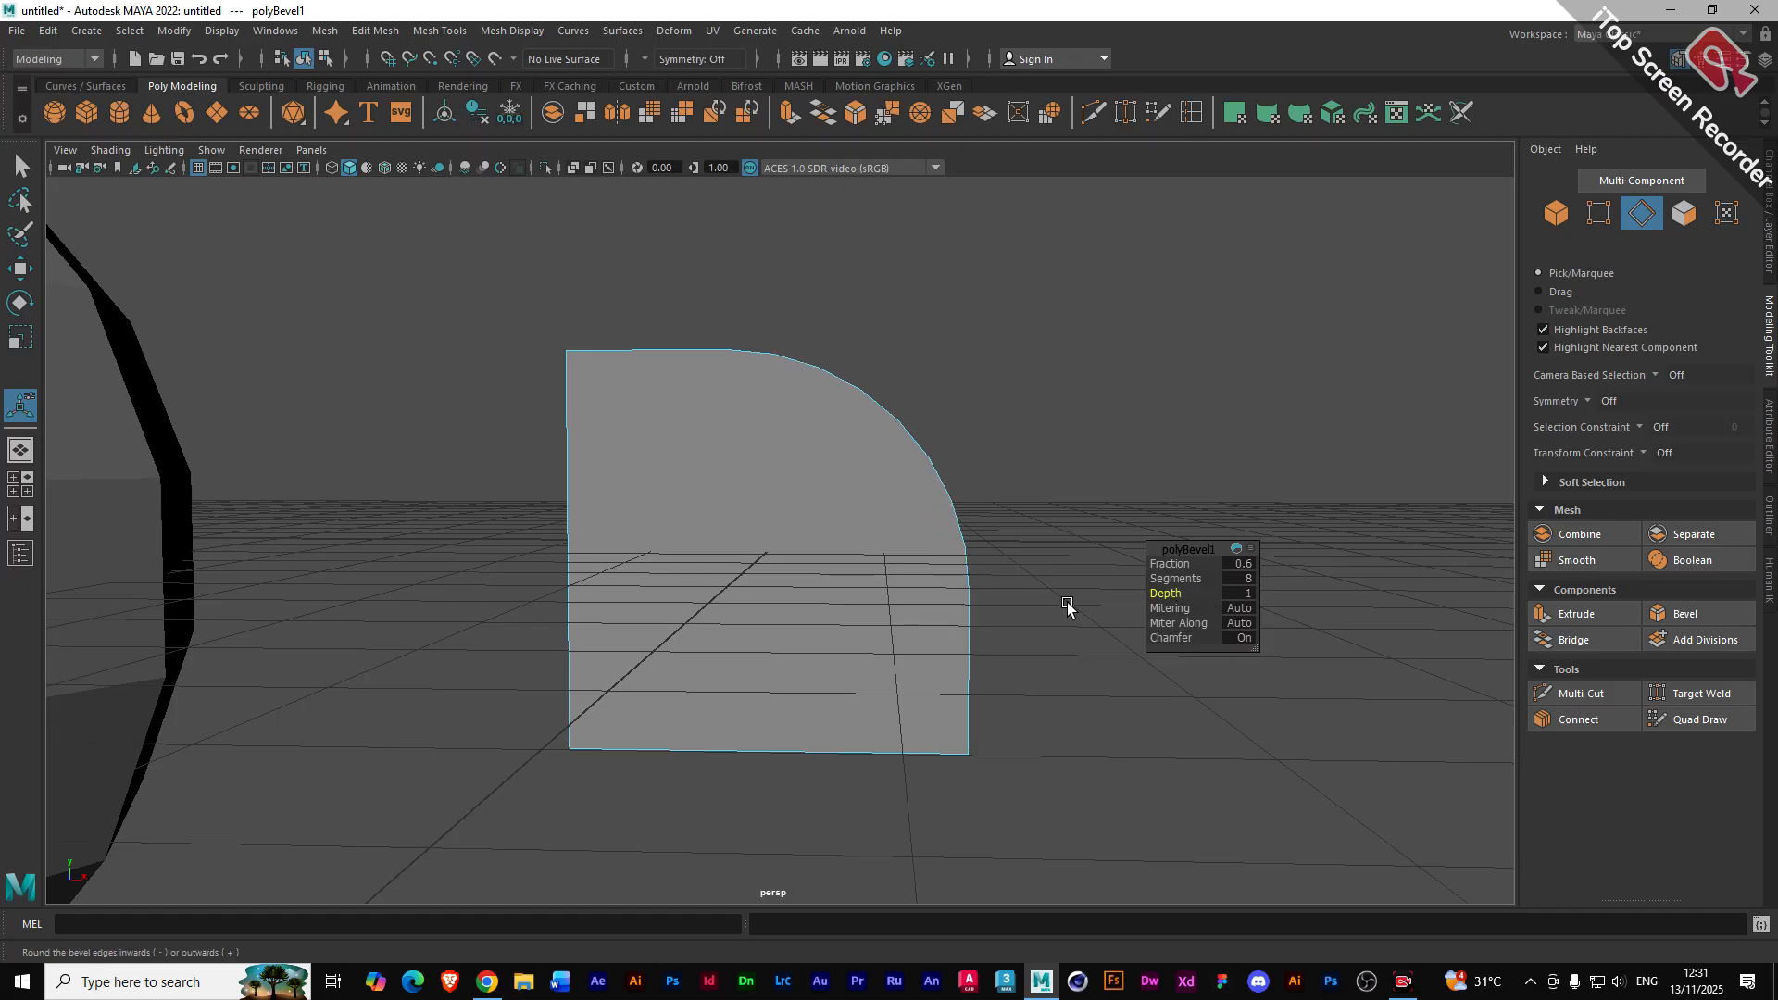
left_click_drag(1068, 606, 1000, 606, "alt")
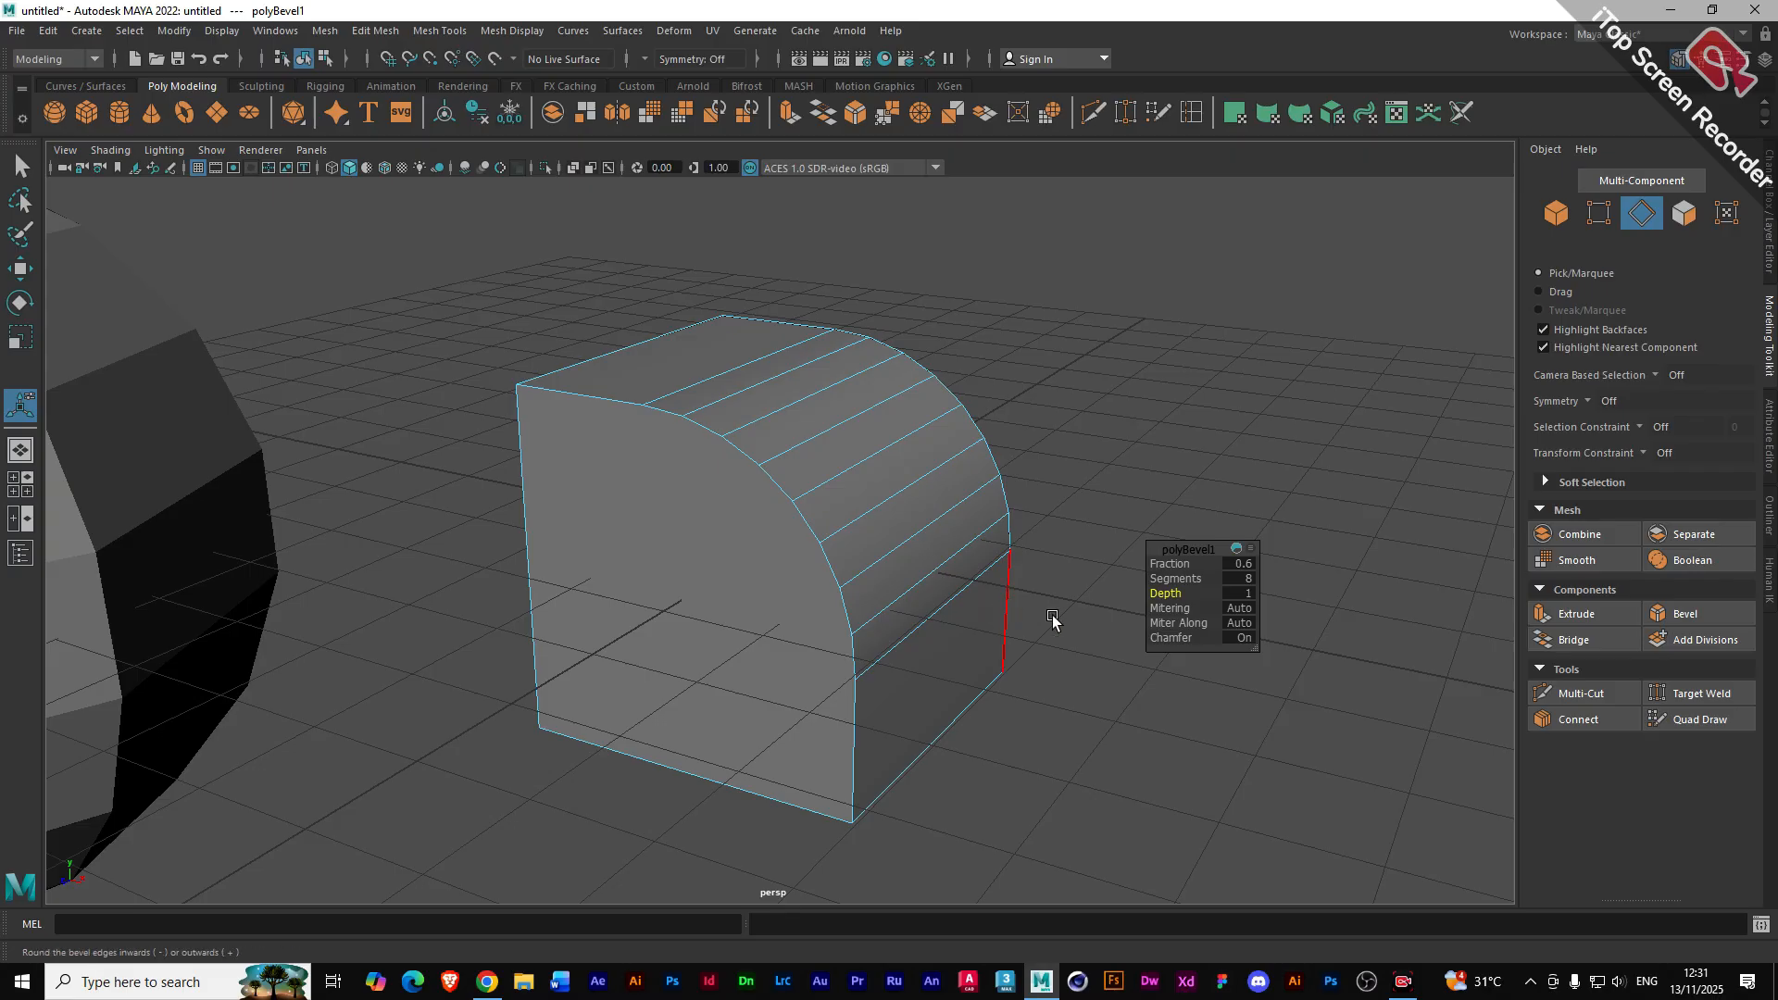
- Undo the bevel and all its setting changes on the cube
left_click(1297, 536)
key("ctrl+z")
key("ctrl+z")
key("ctrl+z")
key("ctrl+z")
key("ctrl+z")
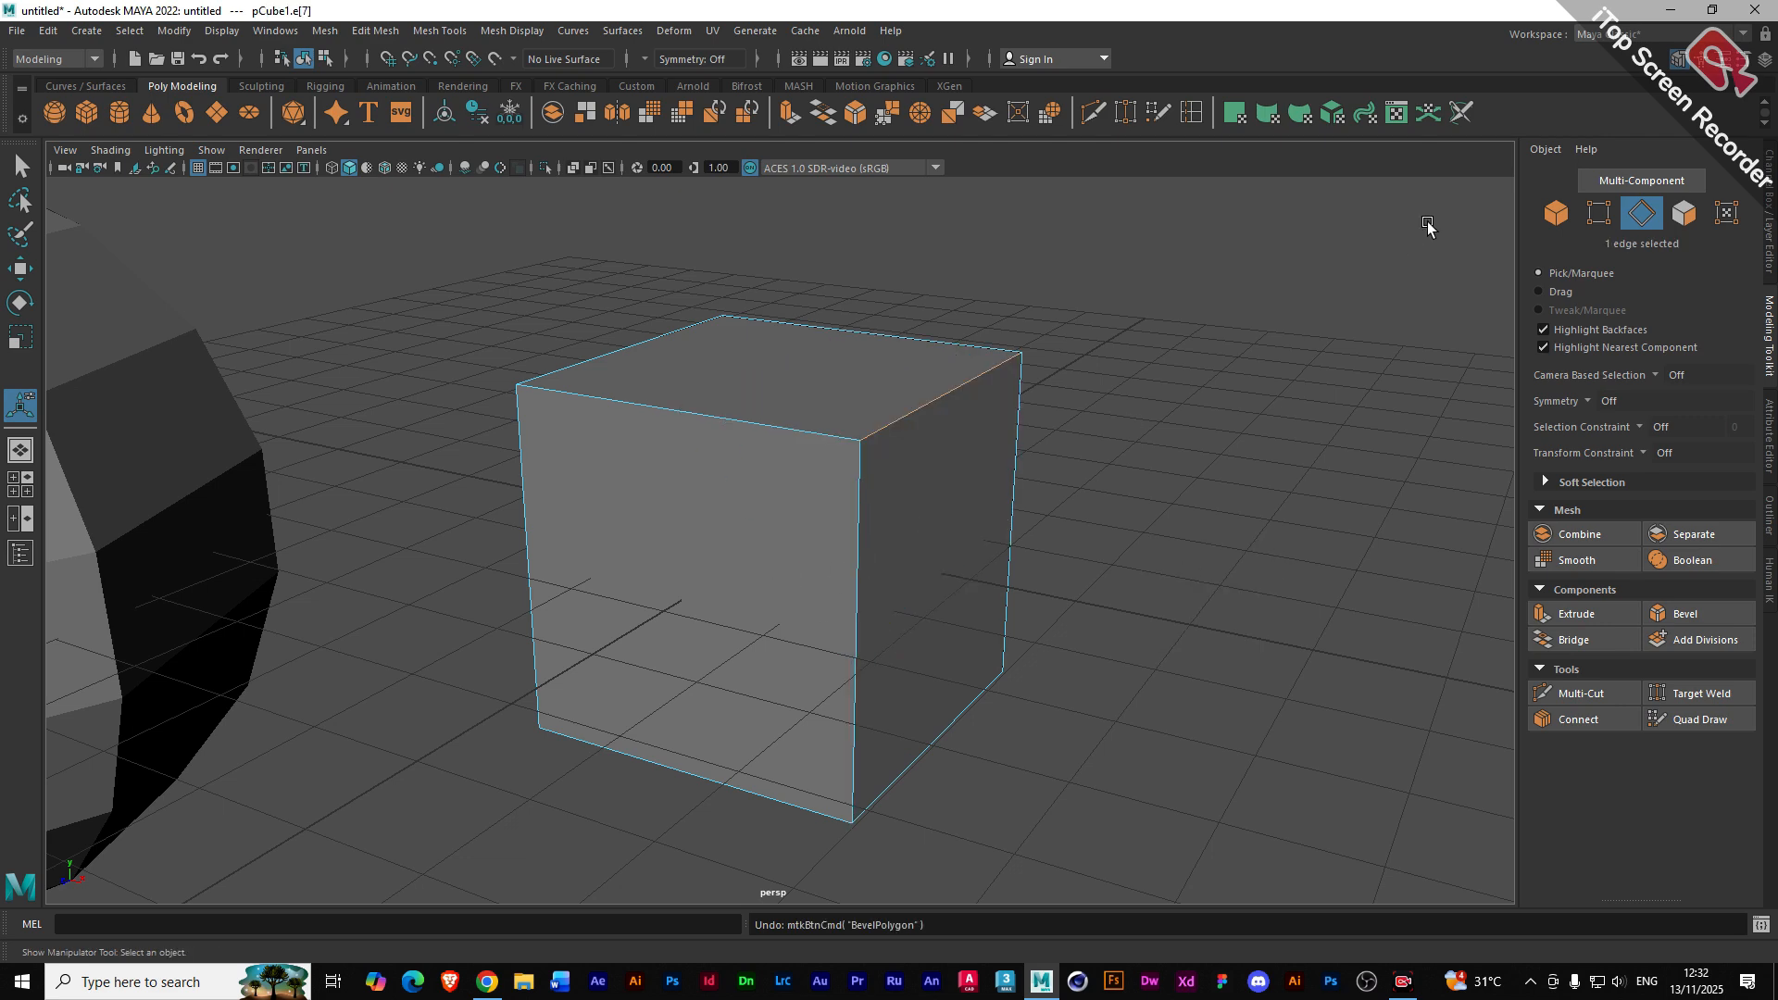
- Return to object selection and raise the cube to Y 1.75 and the sphere to Y 2.70
left_click(1555, 221)
scroll(765, 508, "down", 2)
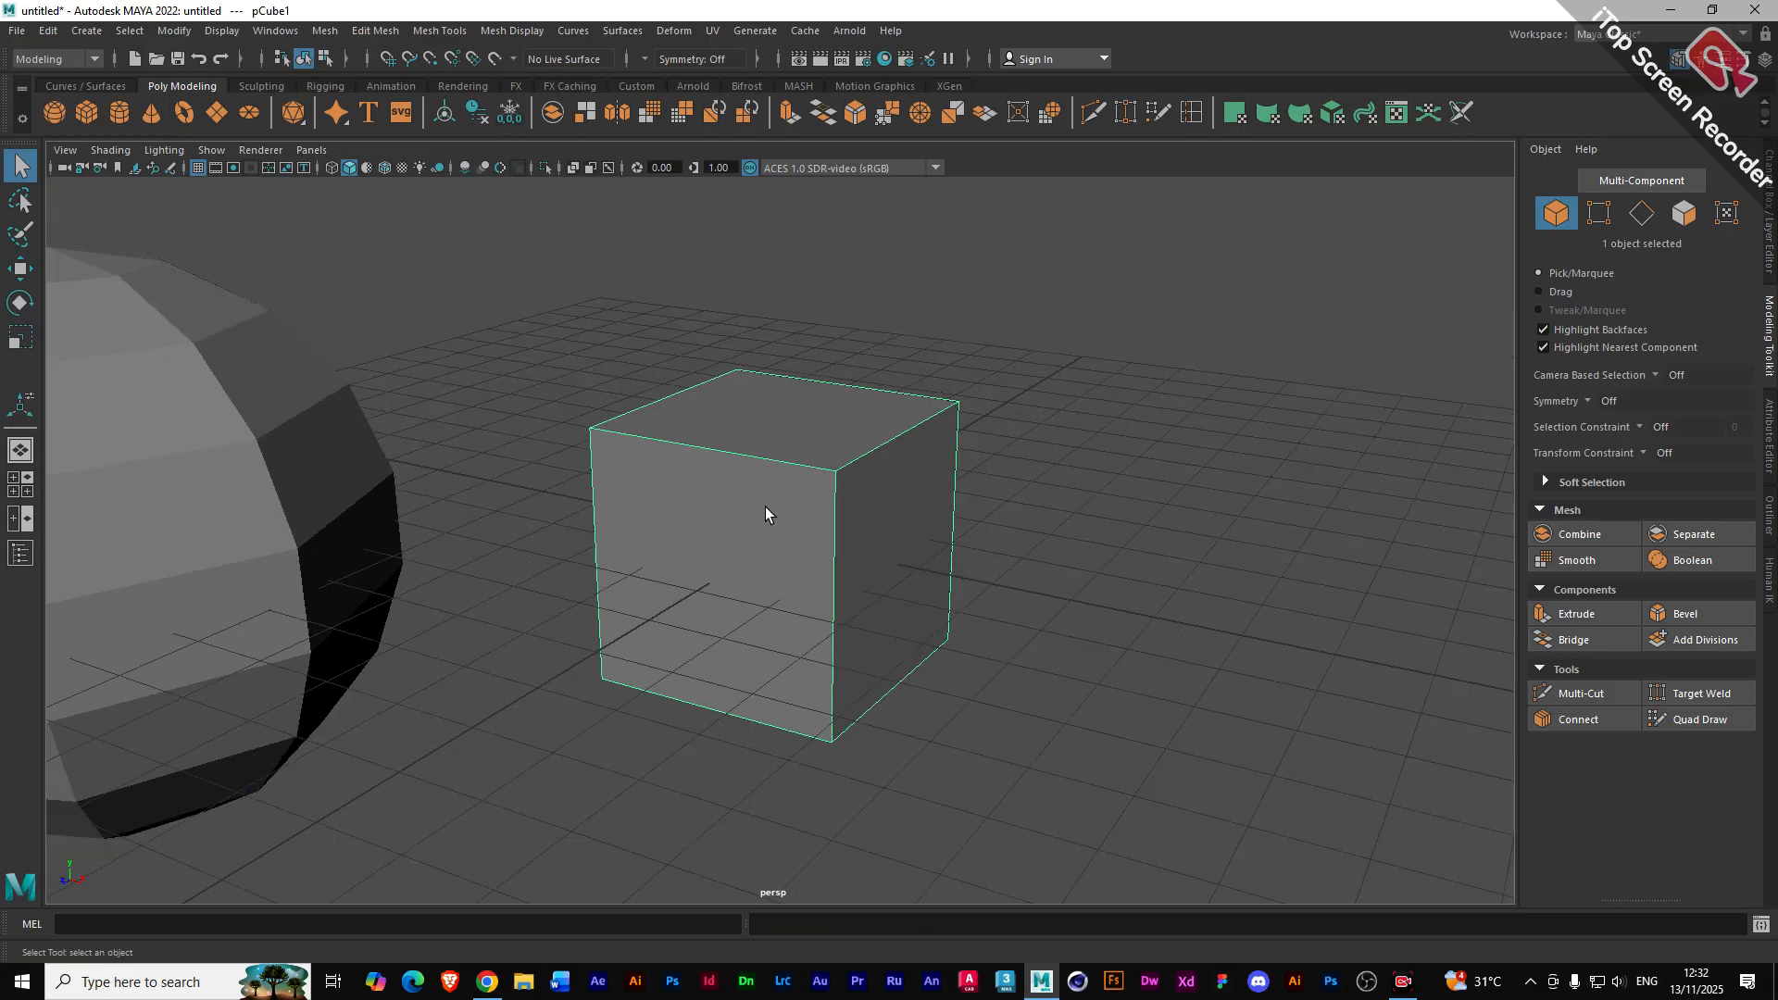
left_click_drag(754, 648, 893, 526, "alt")
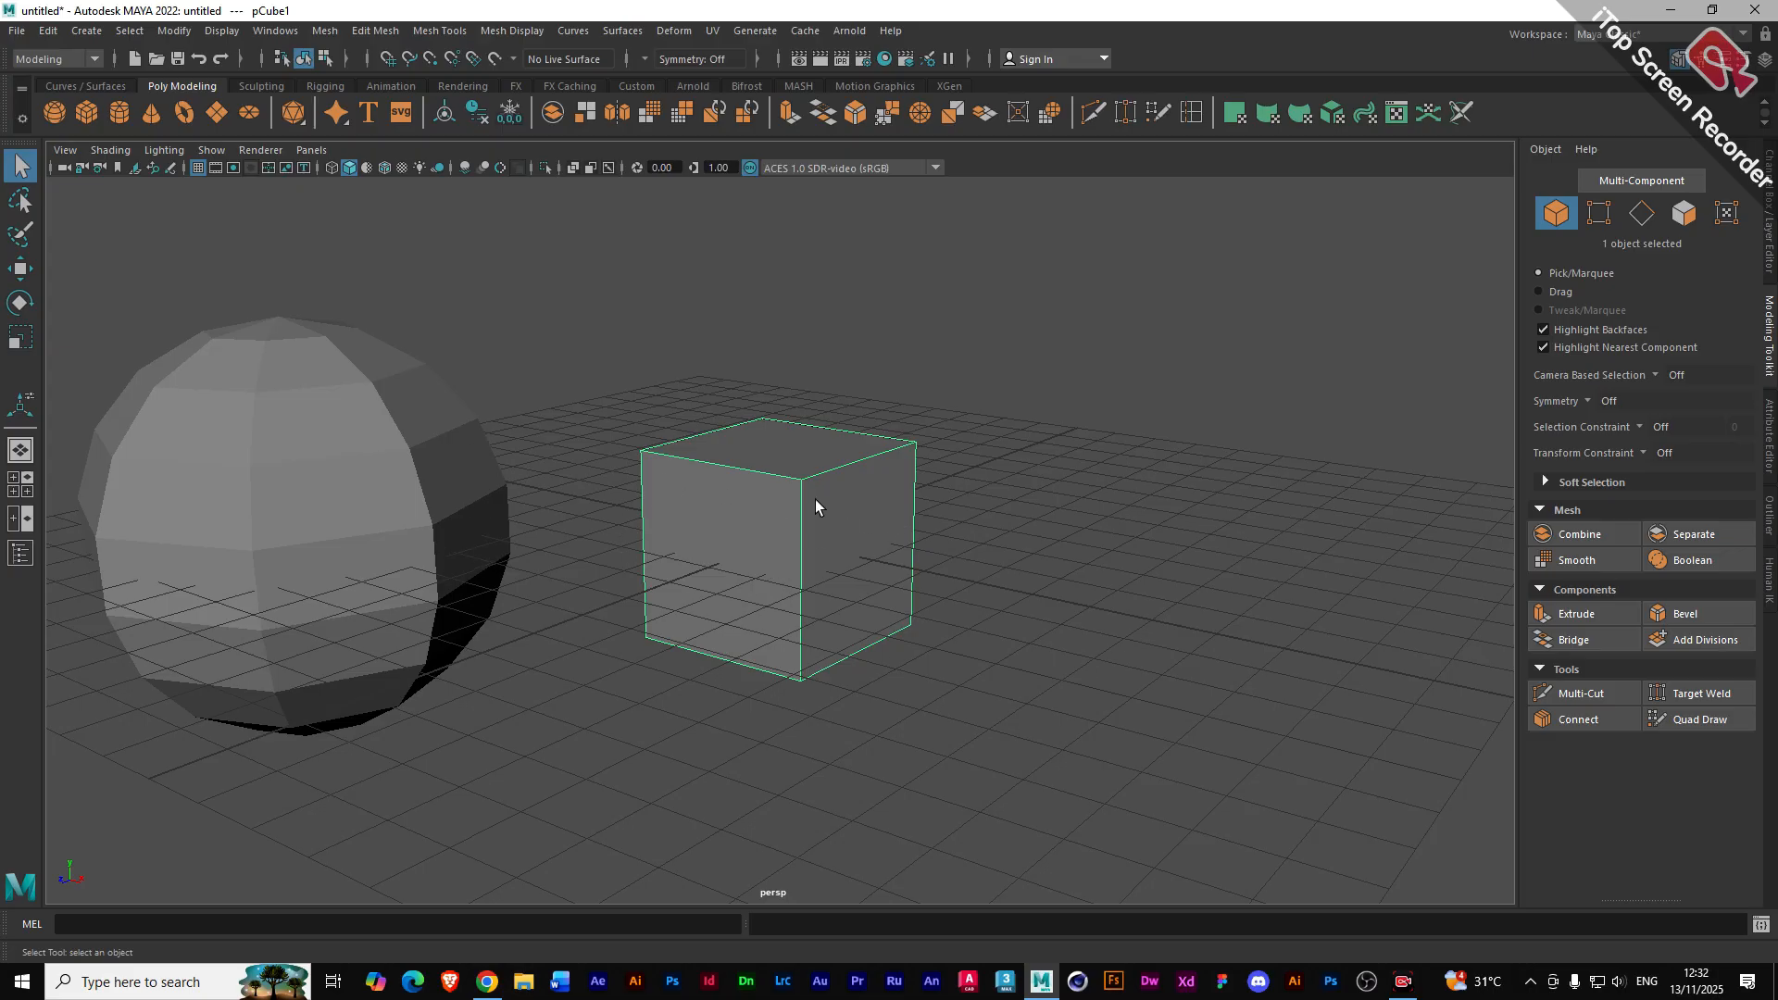
key("w")
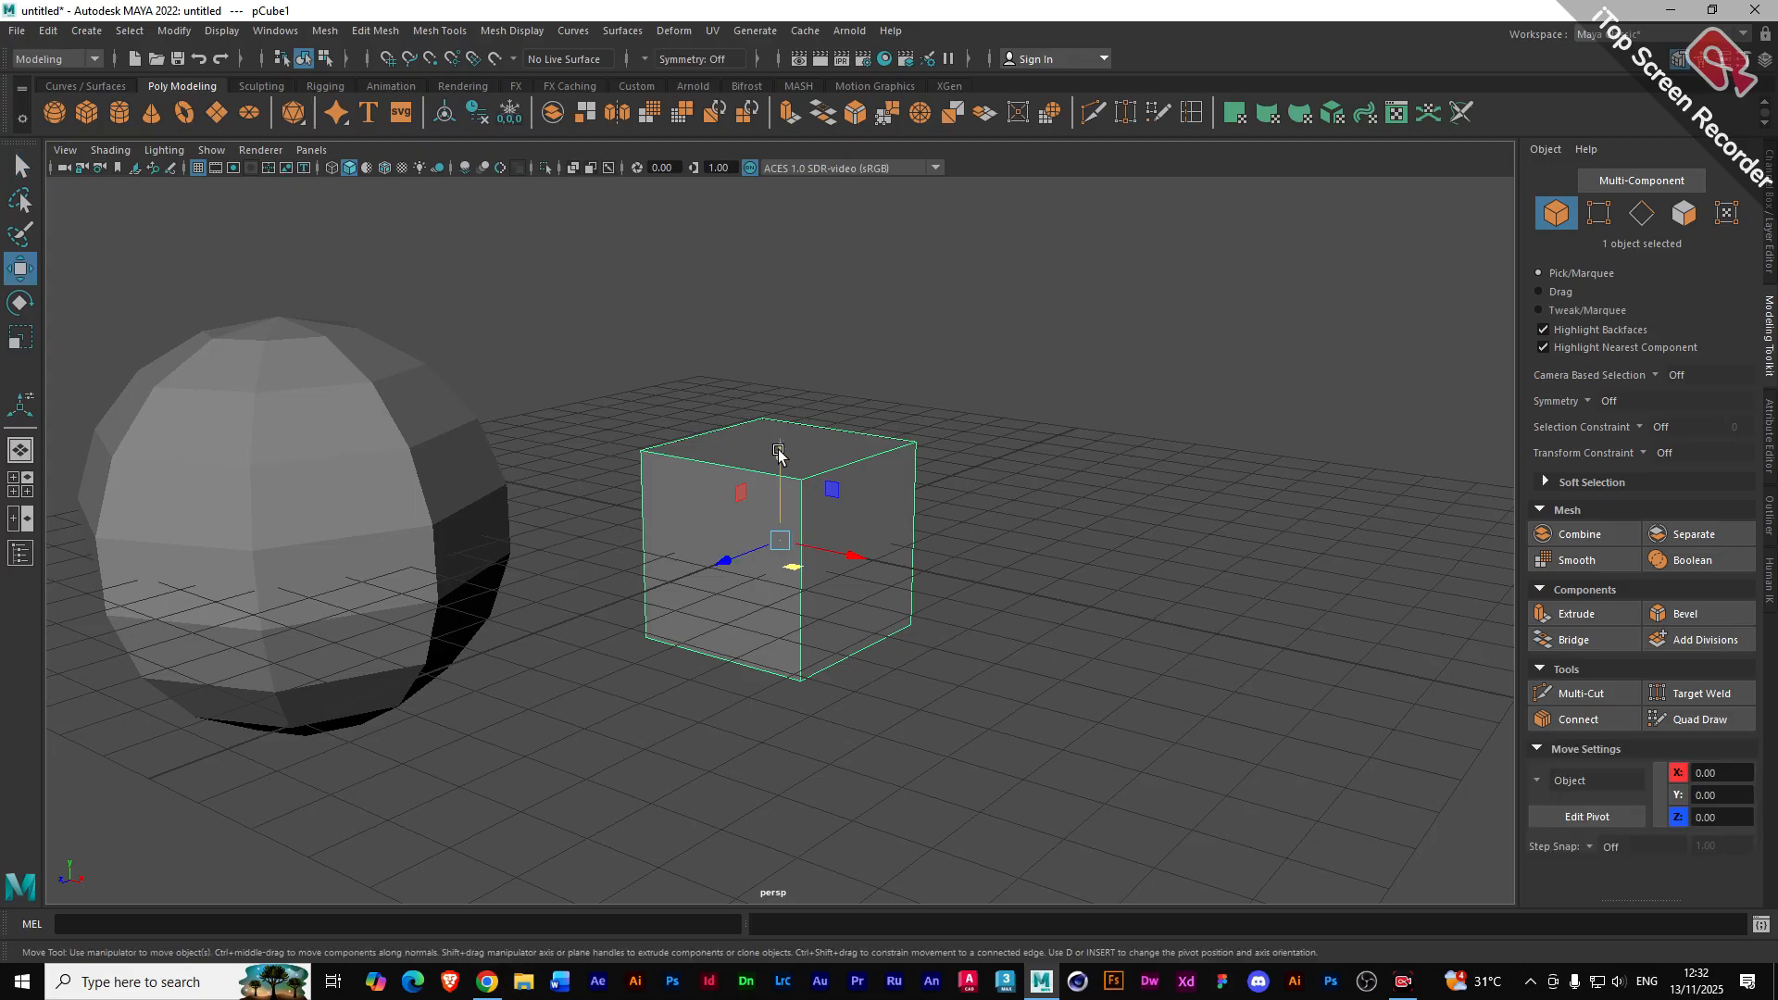
left_click_drag(780, 451, 789, 353)
left_click_drag(787, 363, 785, 353)
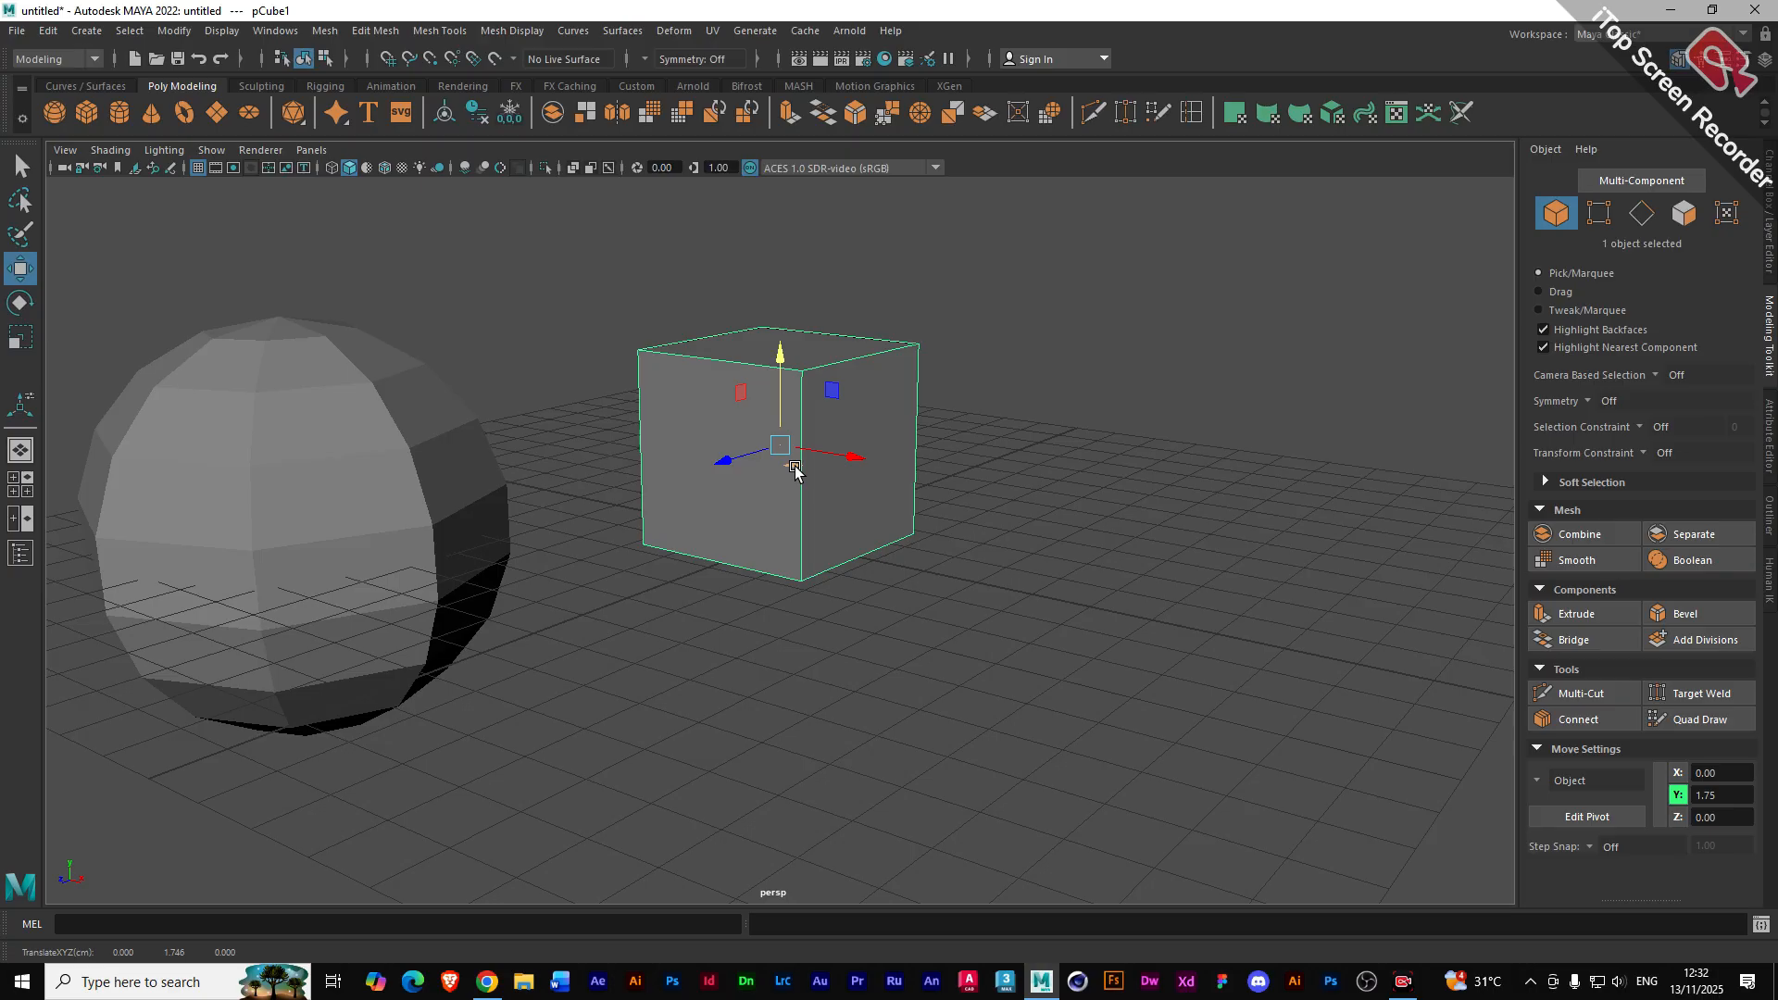
left_click(292, 458)
left_click_drag(298, 448, 313, 305)
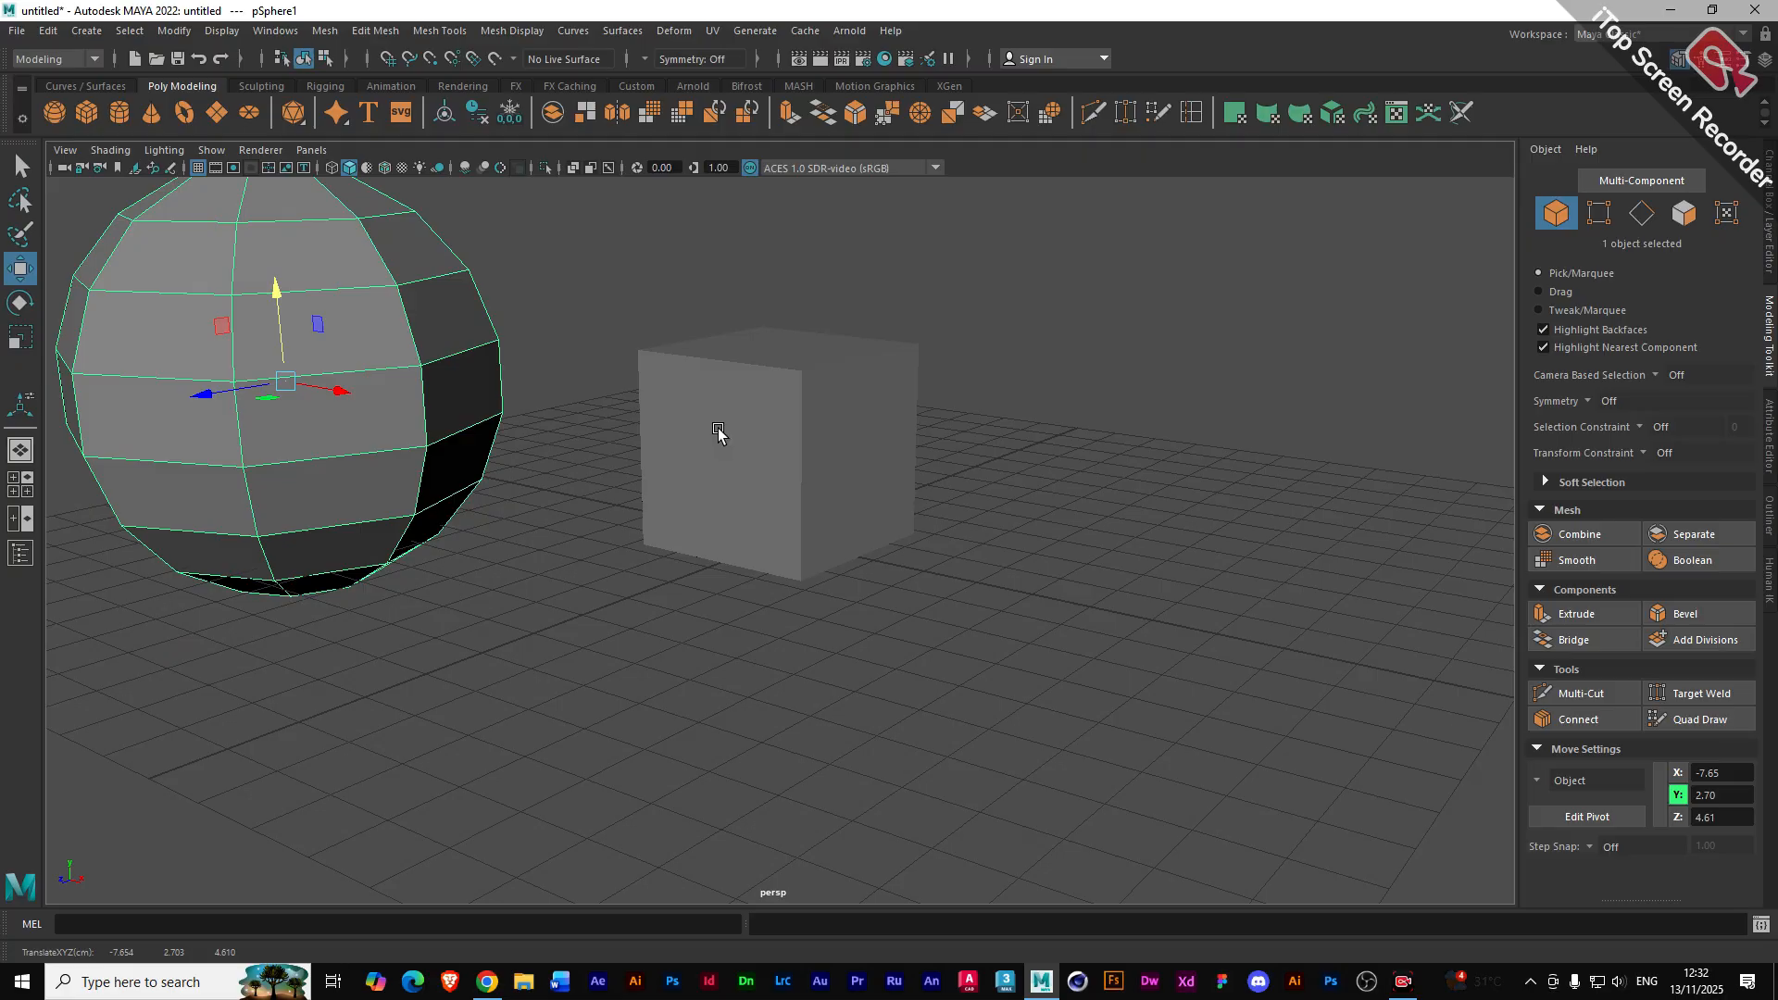
- Delete the polygon sphere, keeping only the cube in the scene
left_click_drag(719, 430, 730, 589, "alt")
left_click(729, 587)
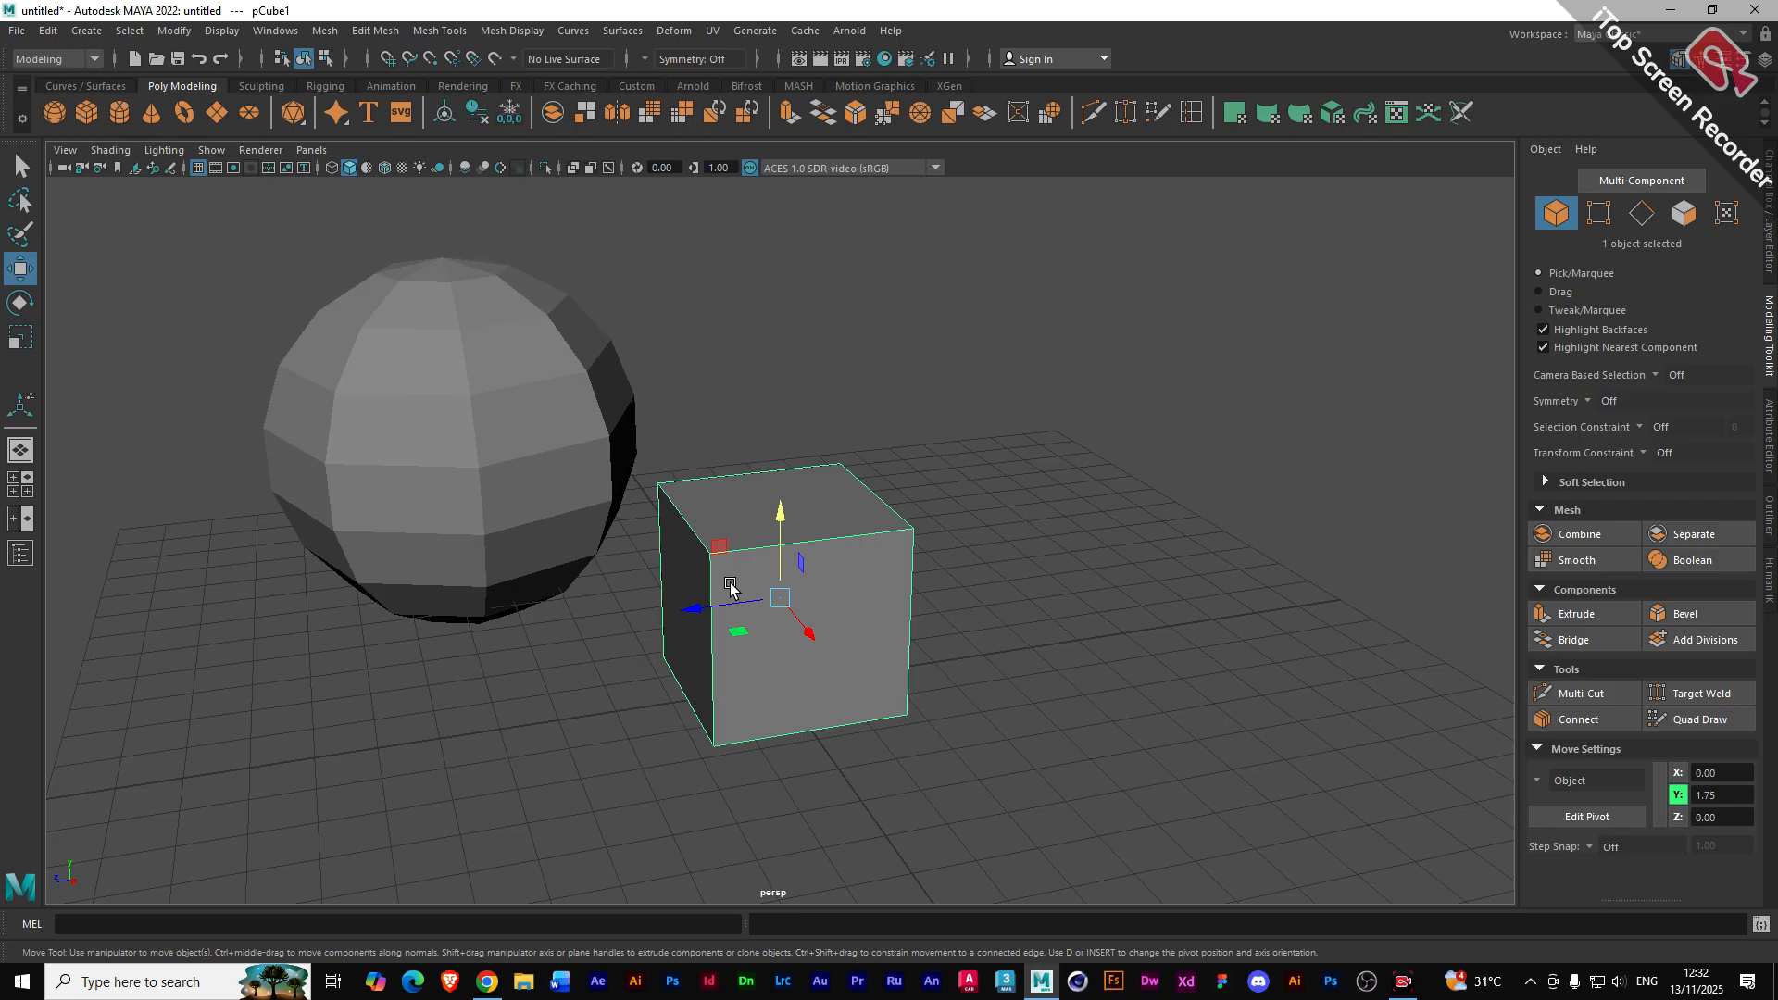
left_click(474, 465)
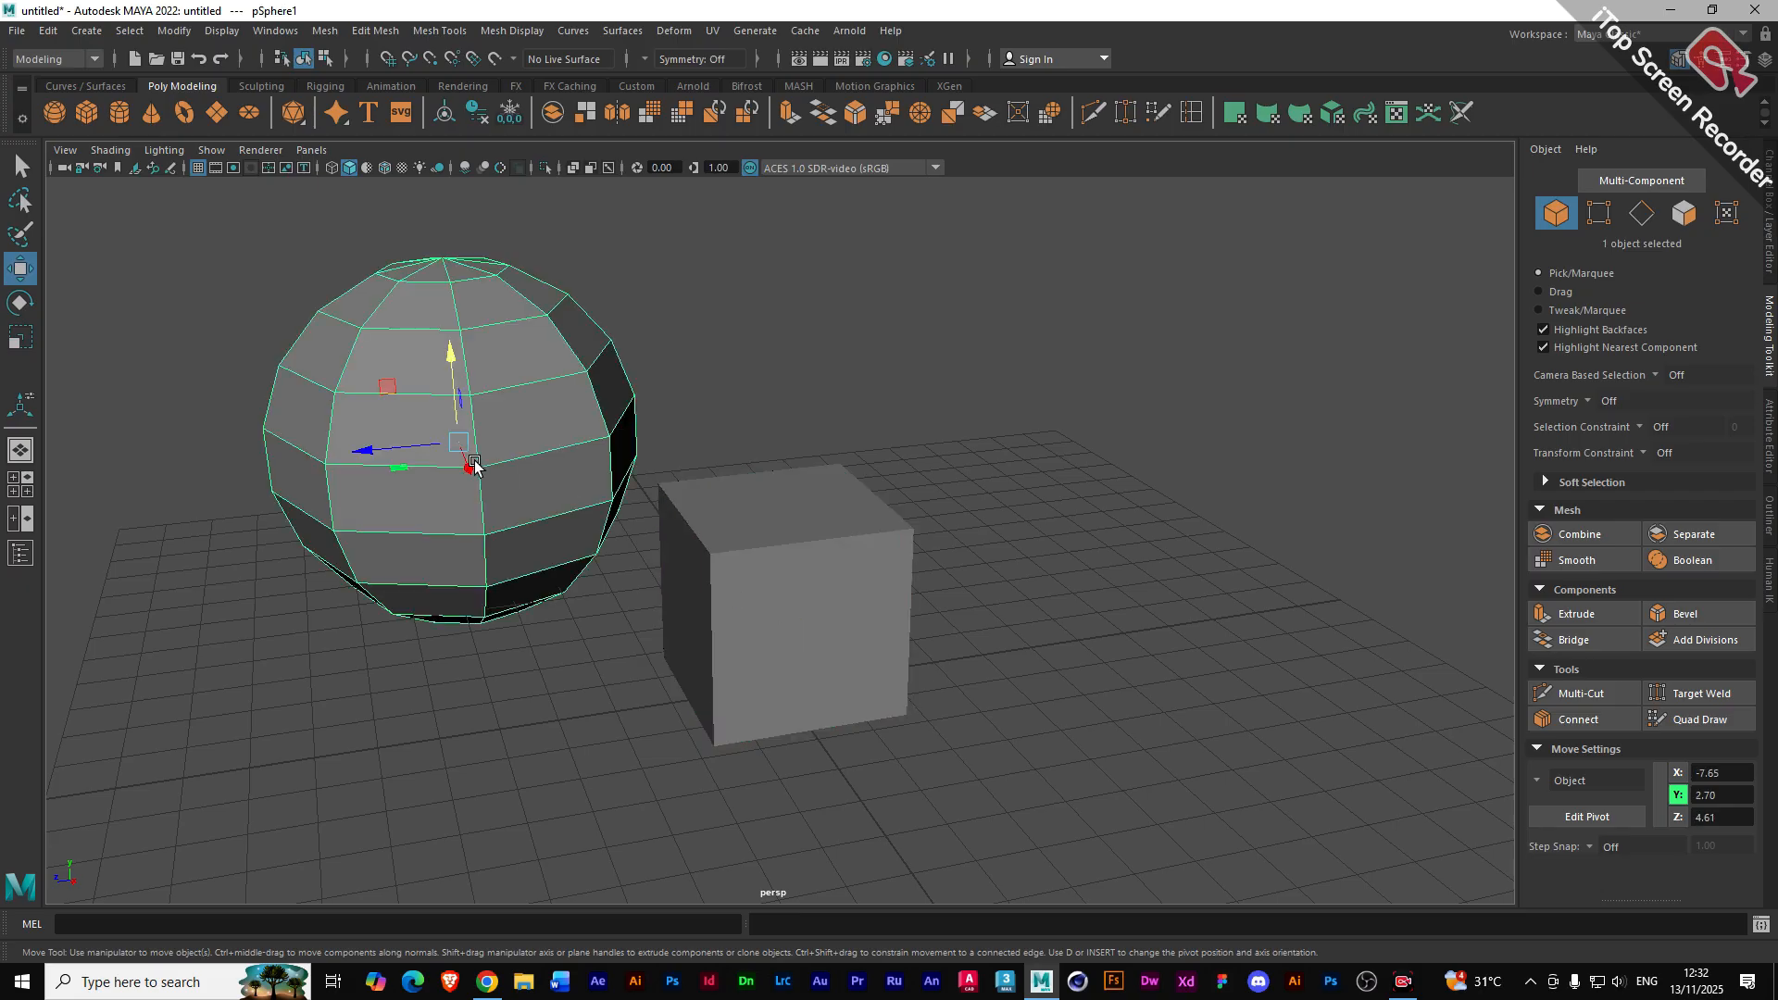
key("Delete")
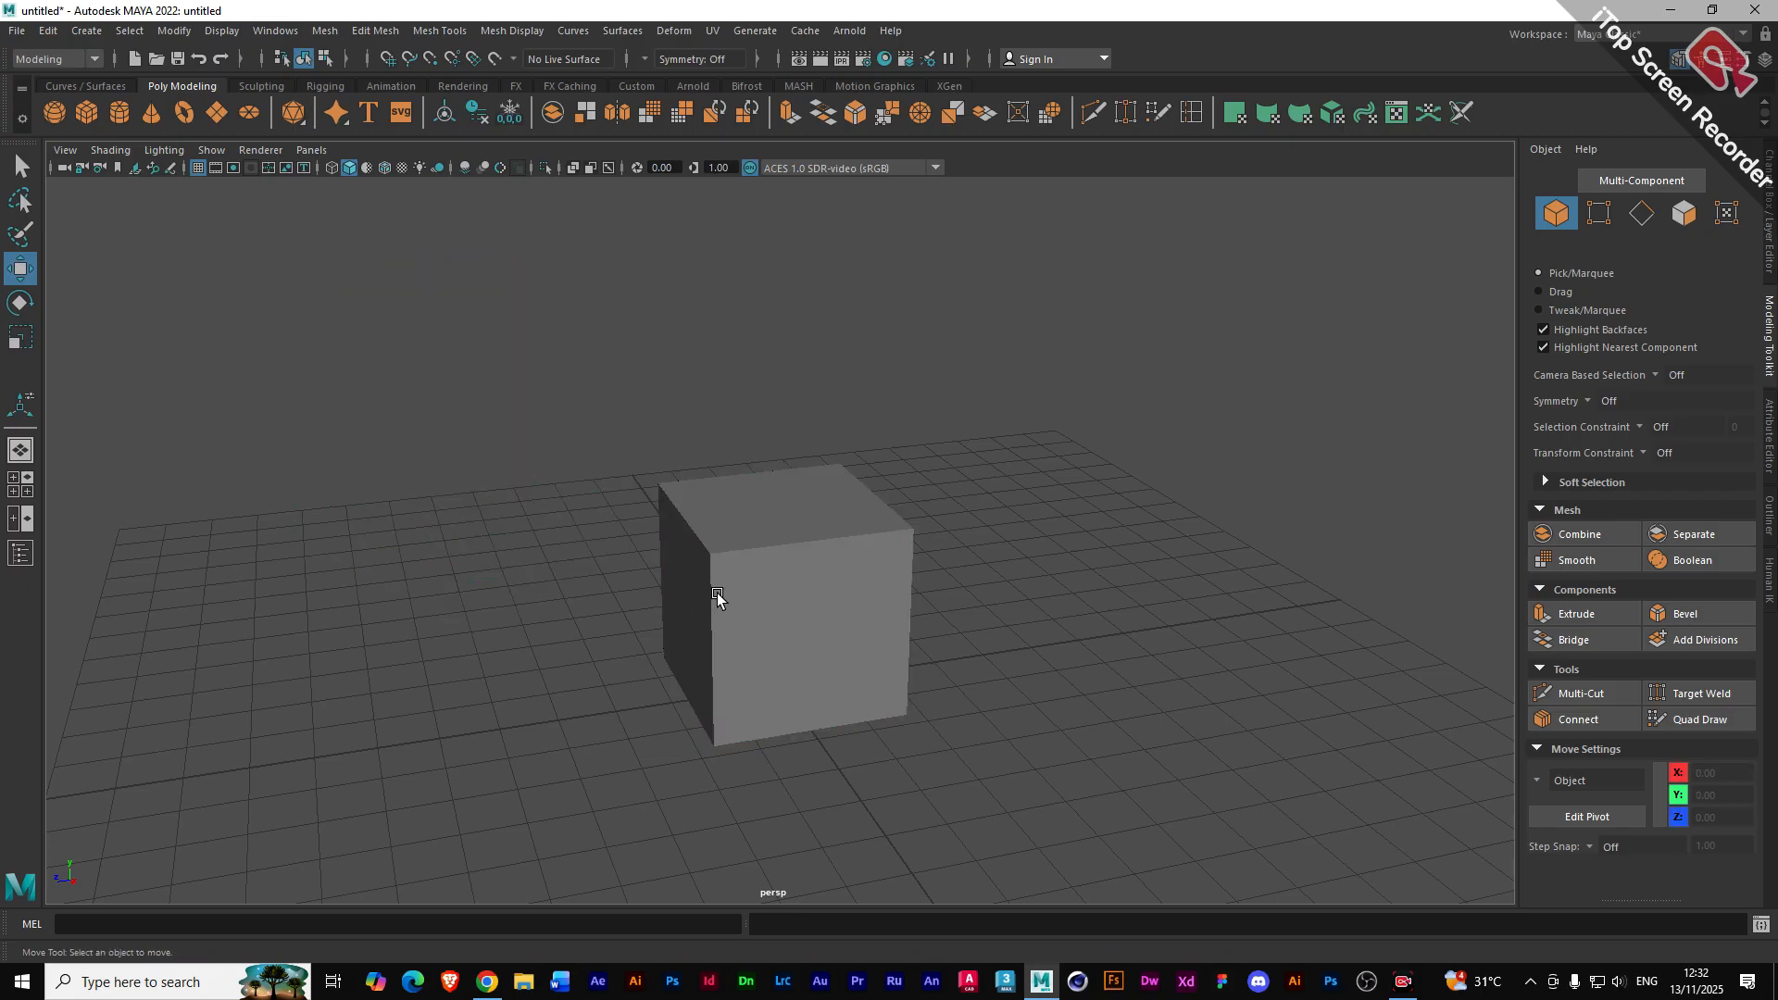
- Scale the cube into a thin rectangular slab of about 6.65 in X, 0.40 in Y and 14.18 in Z
left_click(718, 597)
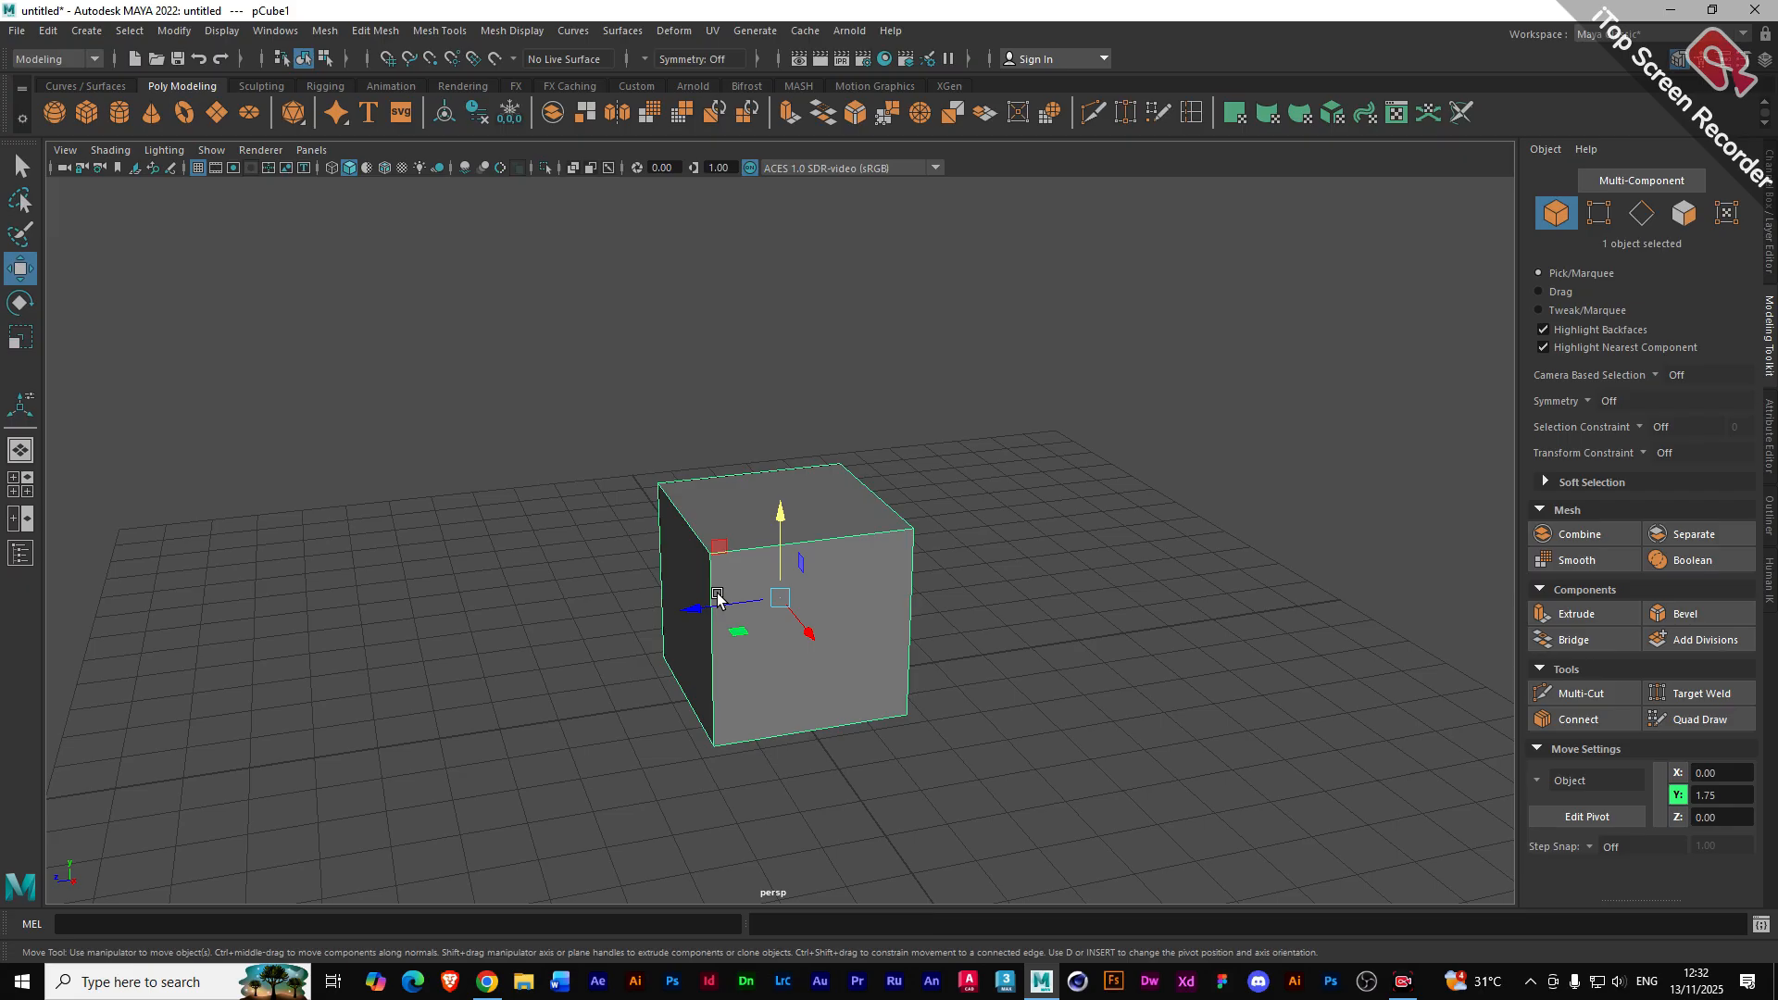
left_click_drag(738, 647, 801, 667, "alt")
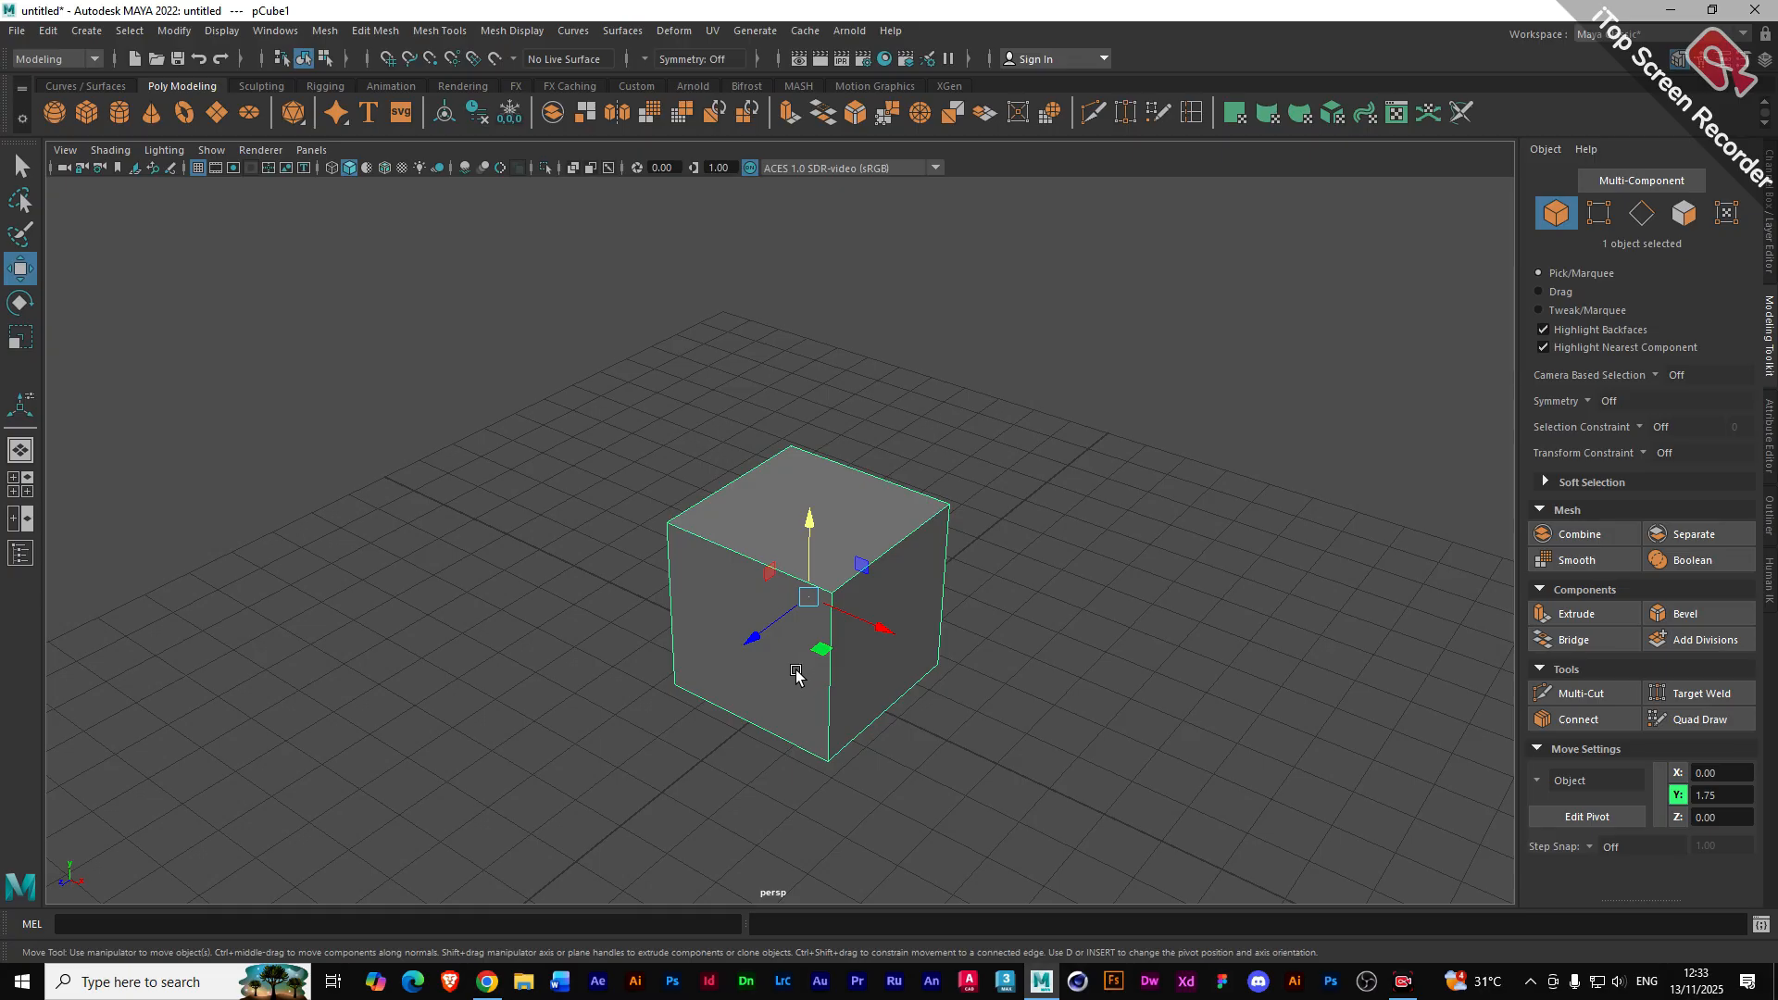
scroll(815, 690, "down", 2)
left_click_drag(819, 699, 788, 620, "alt")
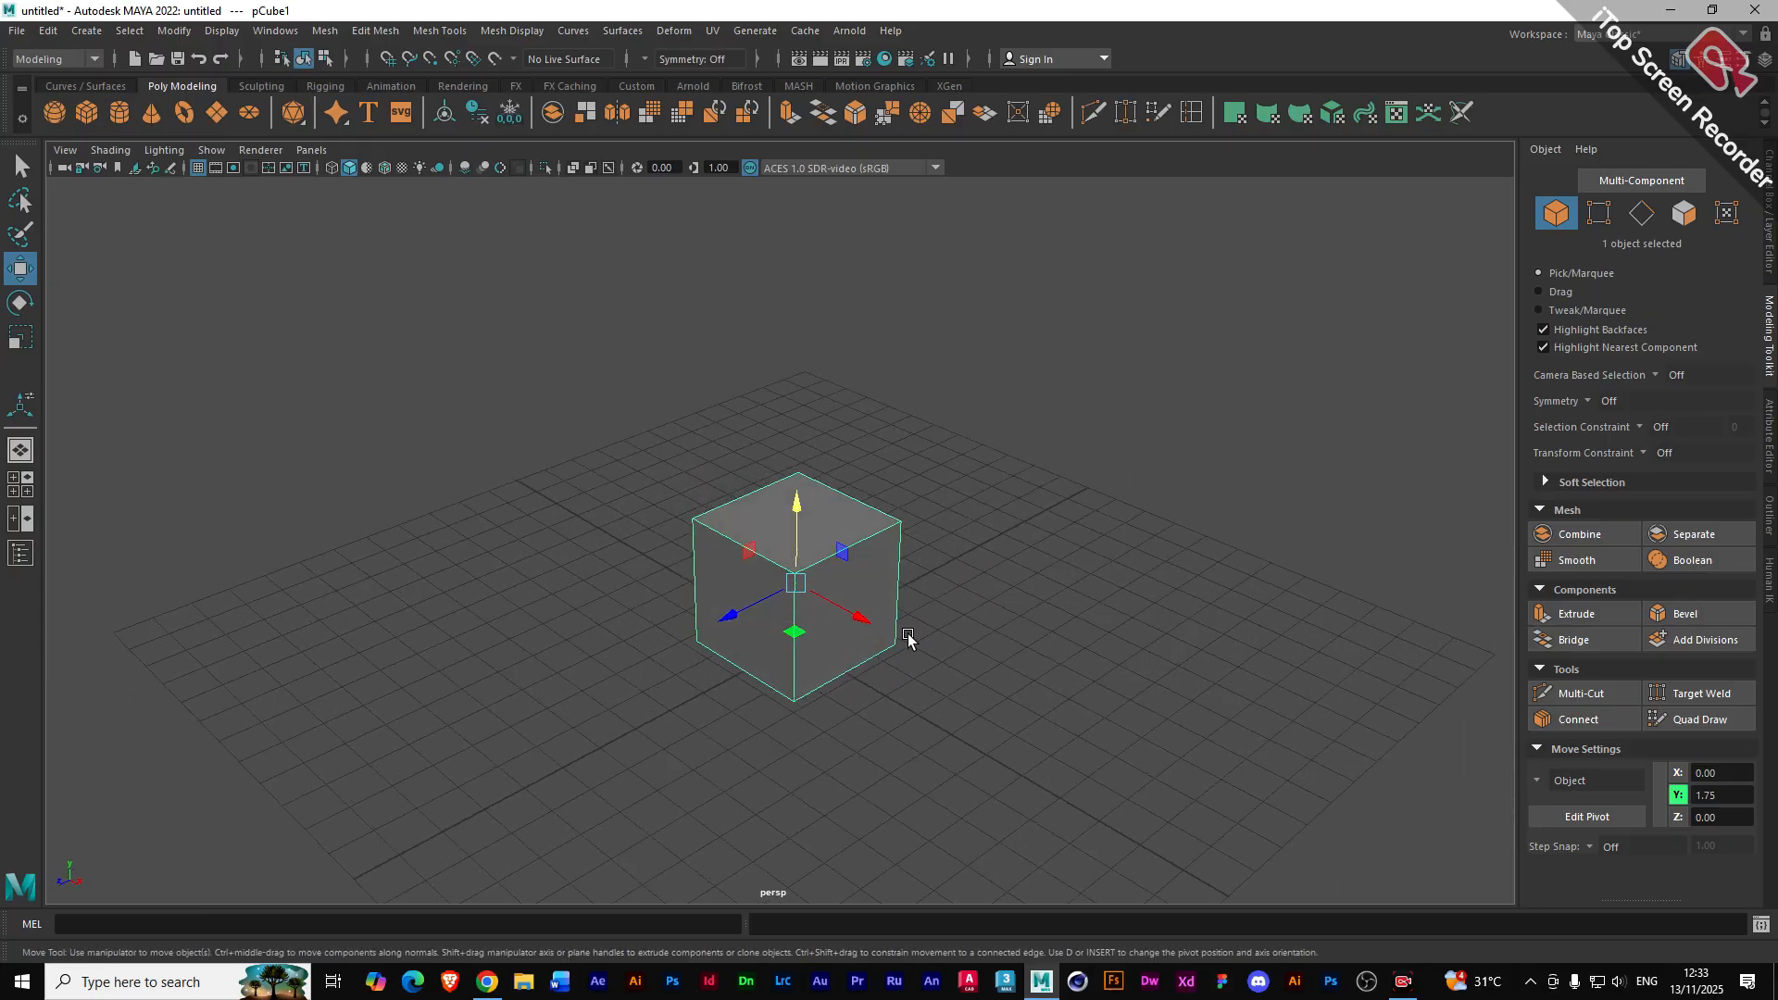
key("r")
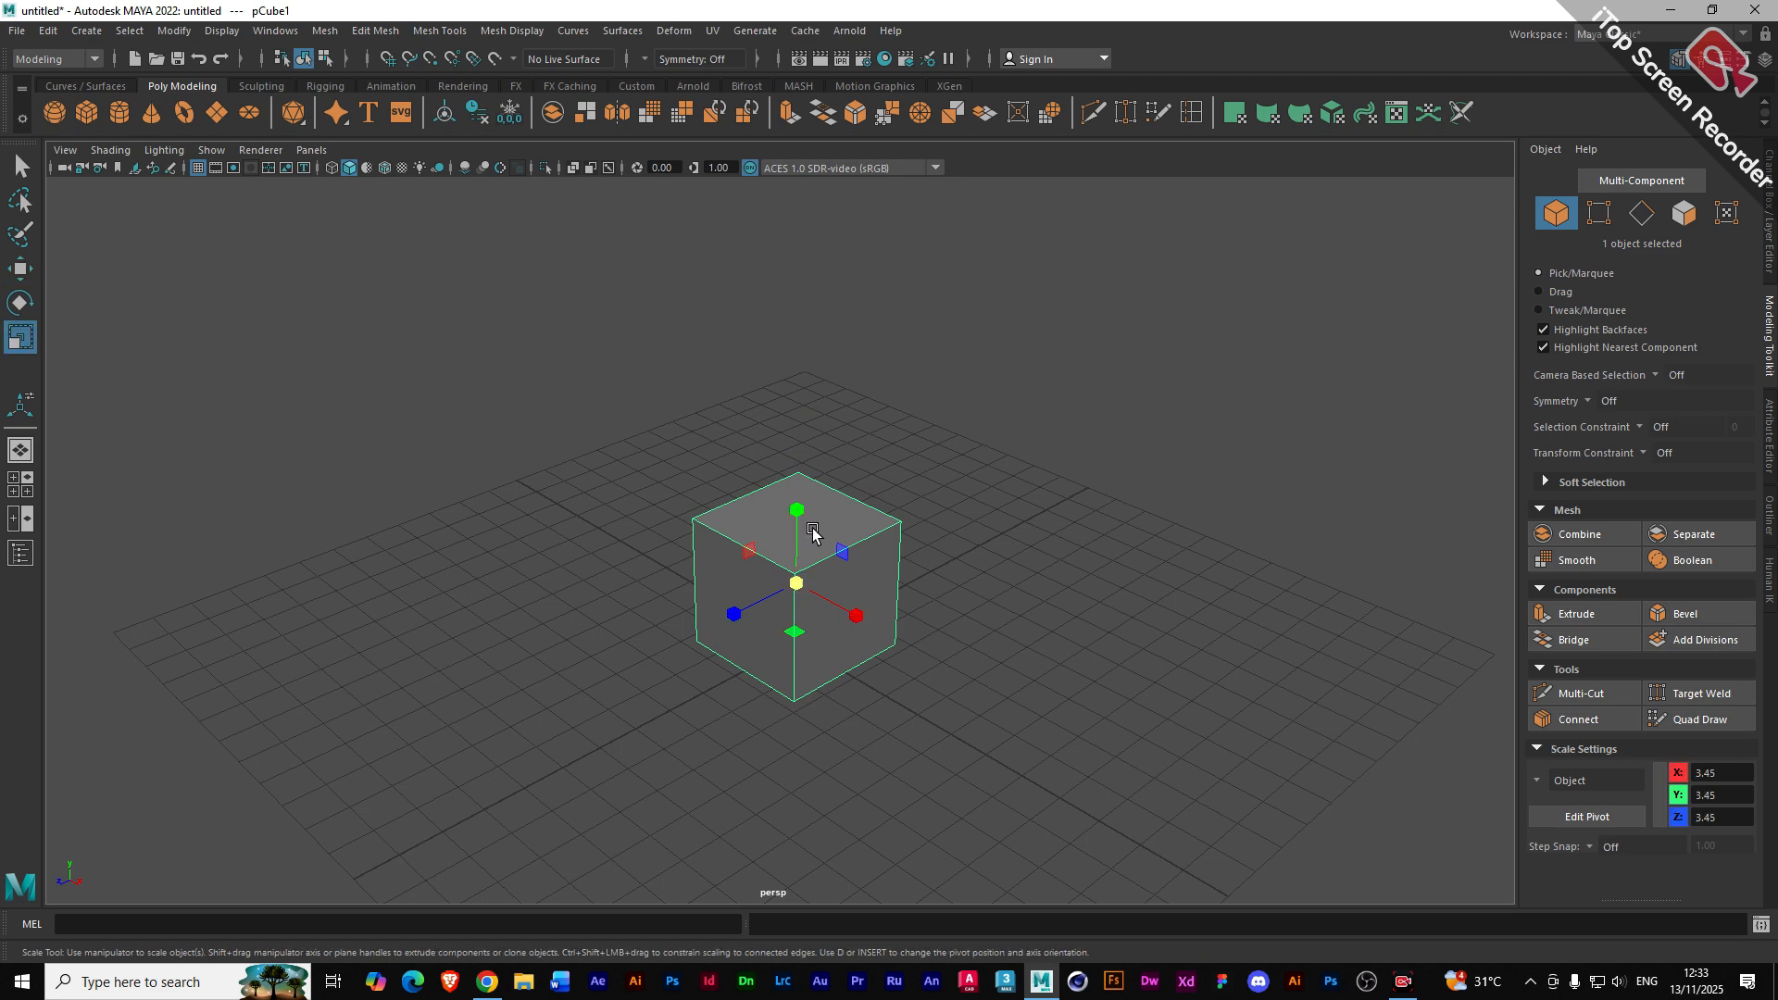
left_click_drag(797, 508, 655, 670)
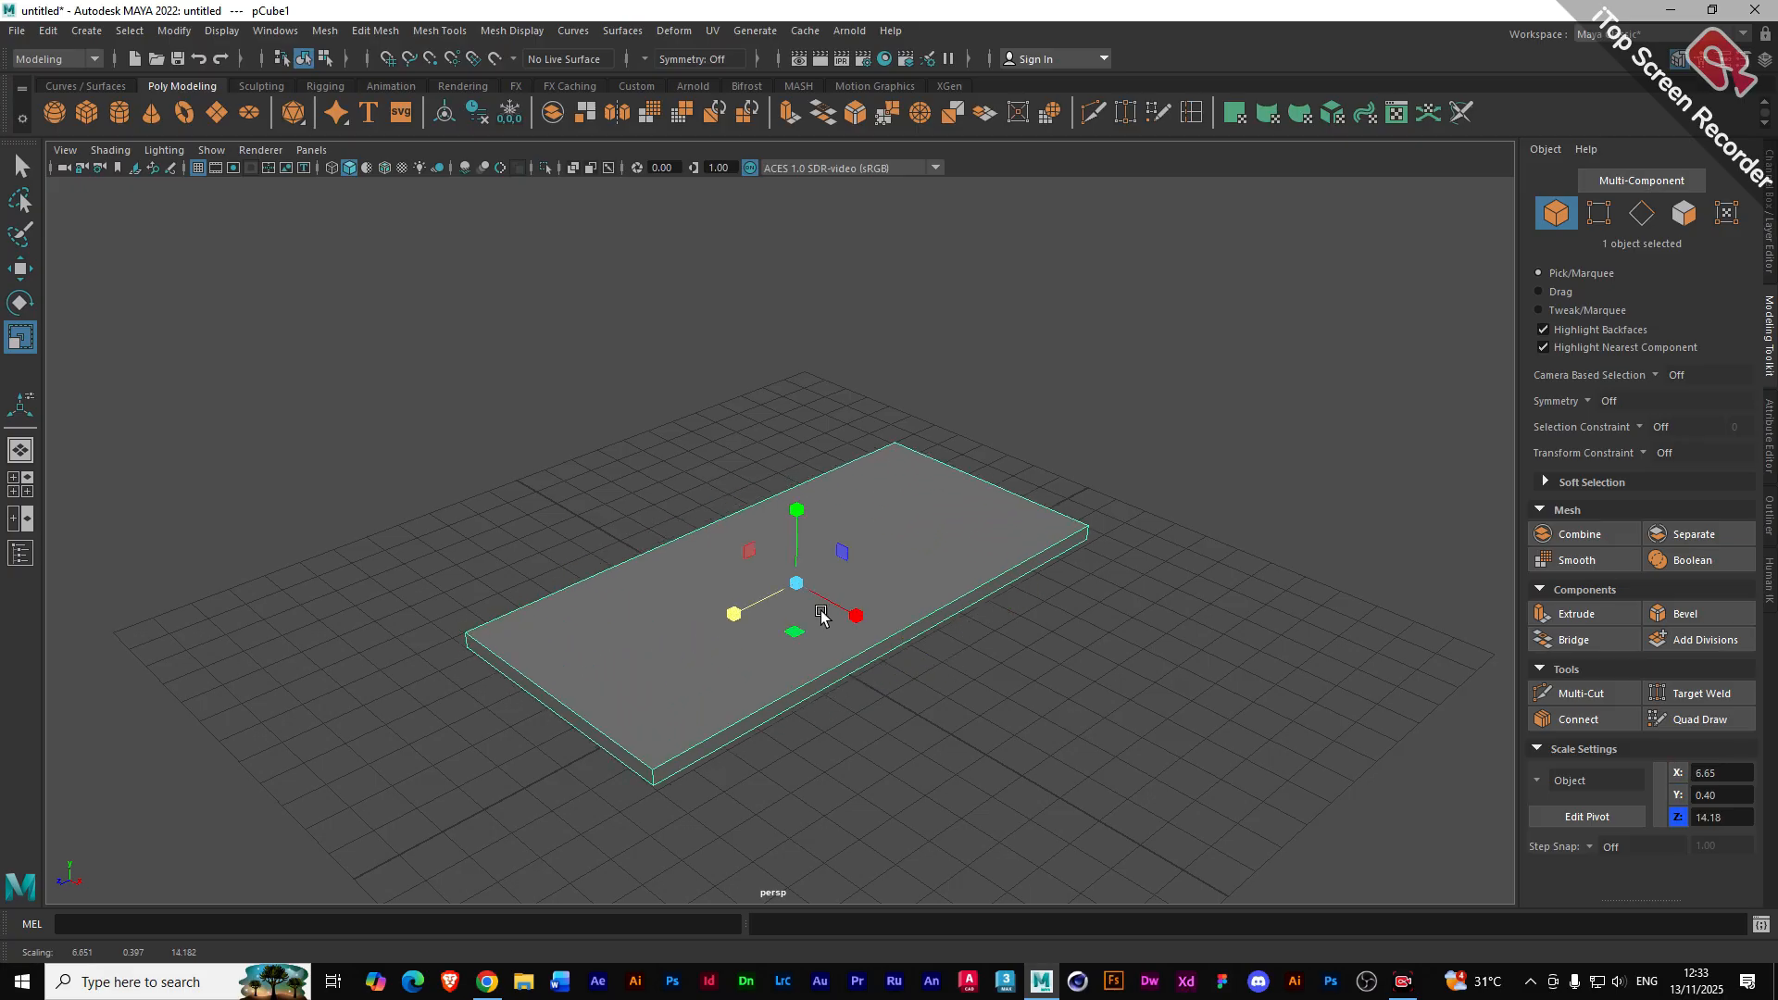
left_click_drag(789, 593, 787, 580, "alt")
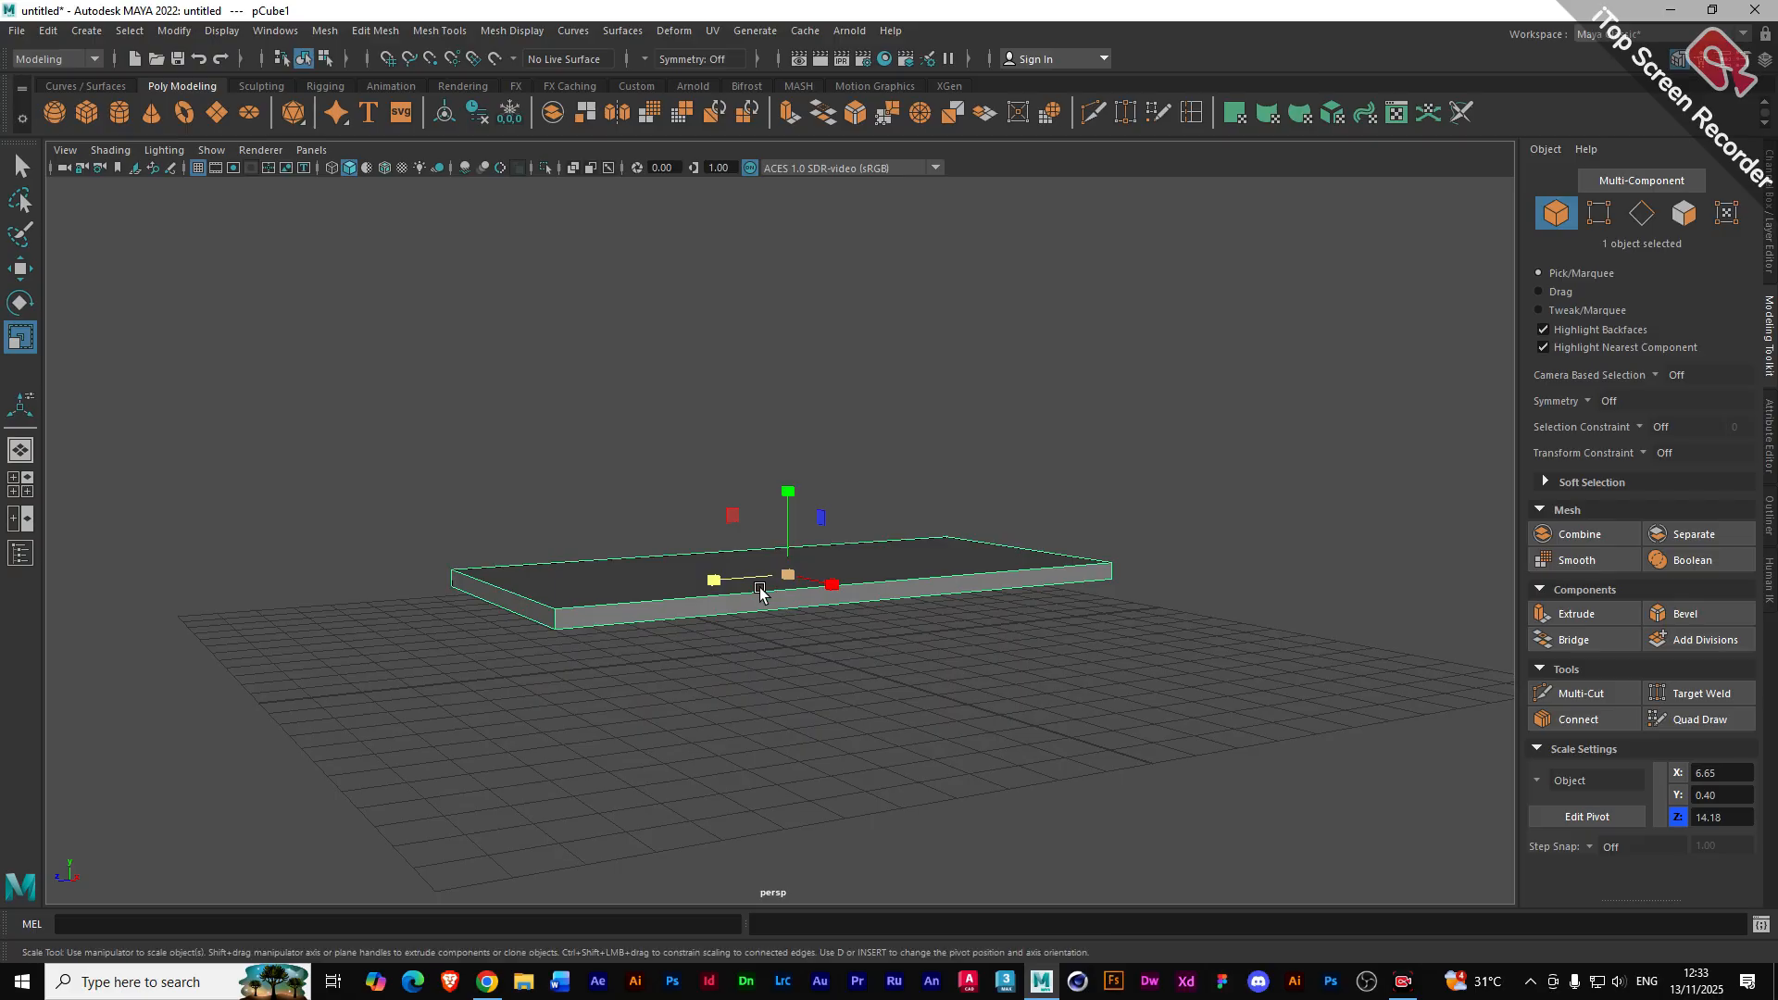
left_click_drag(627, 615, 675, 647, "alt")
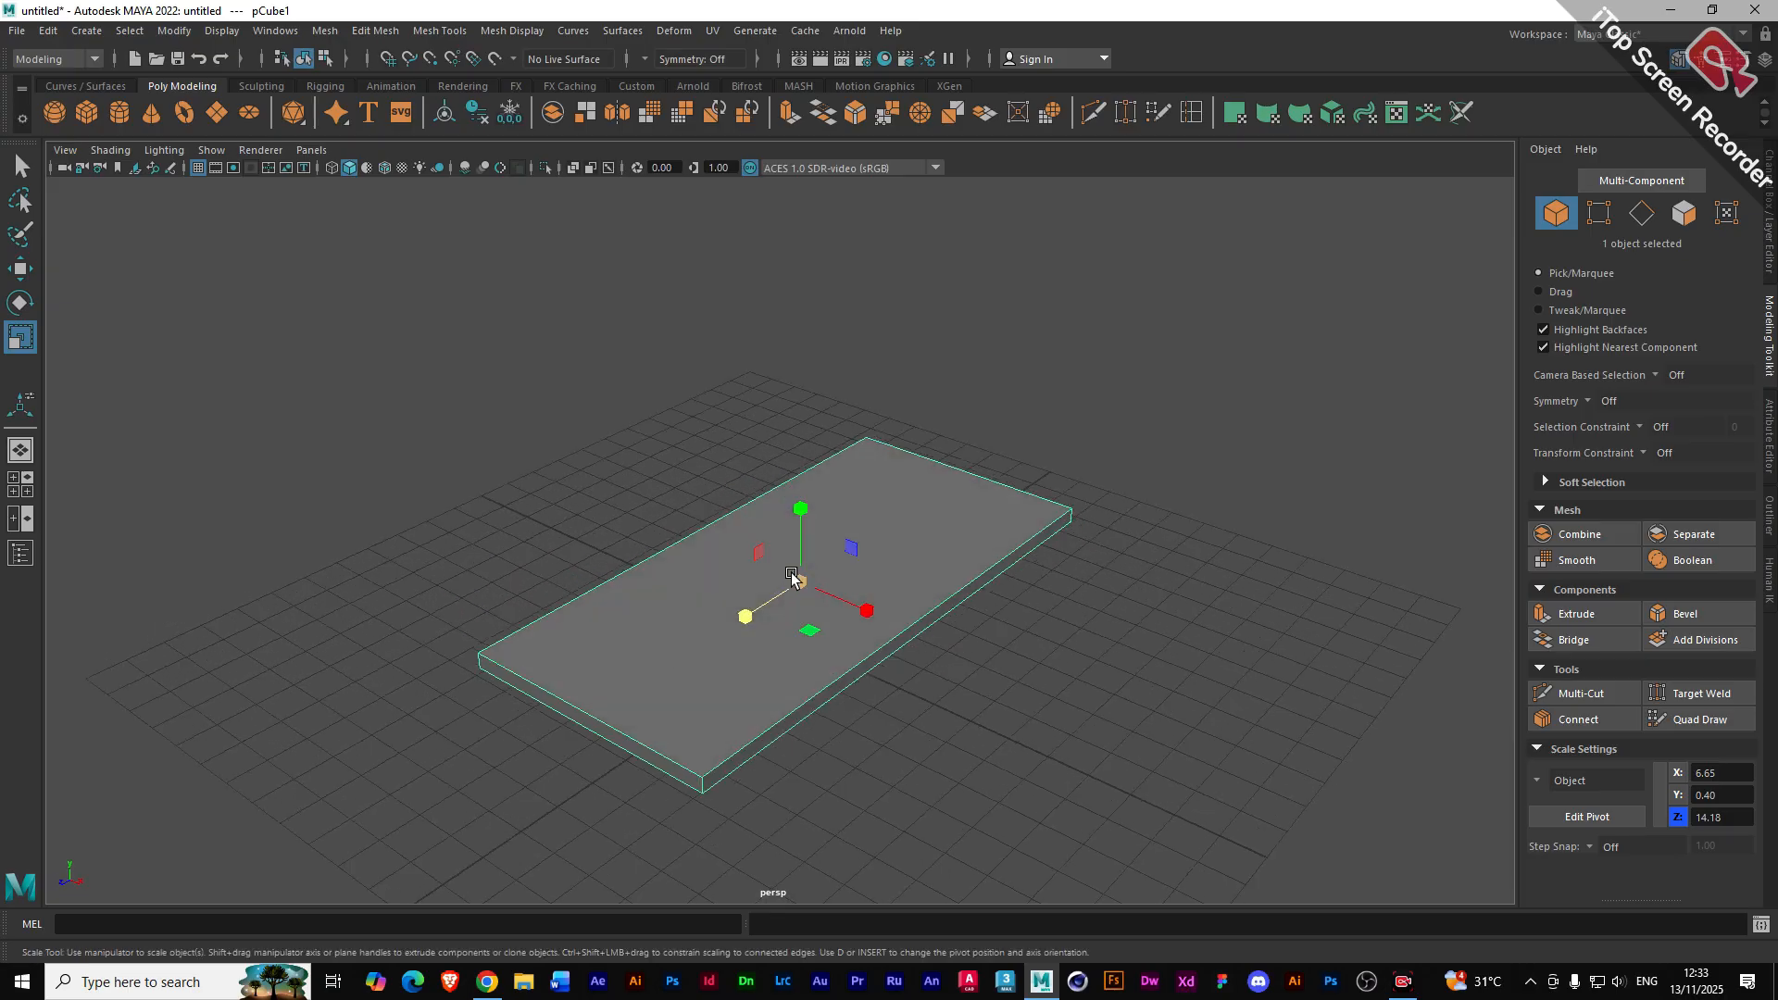
left_click(20, 268)
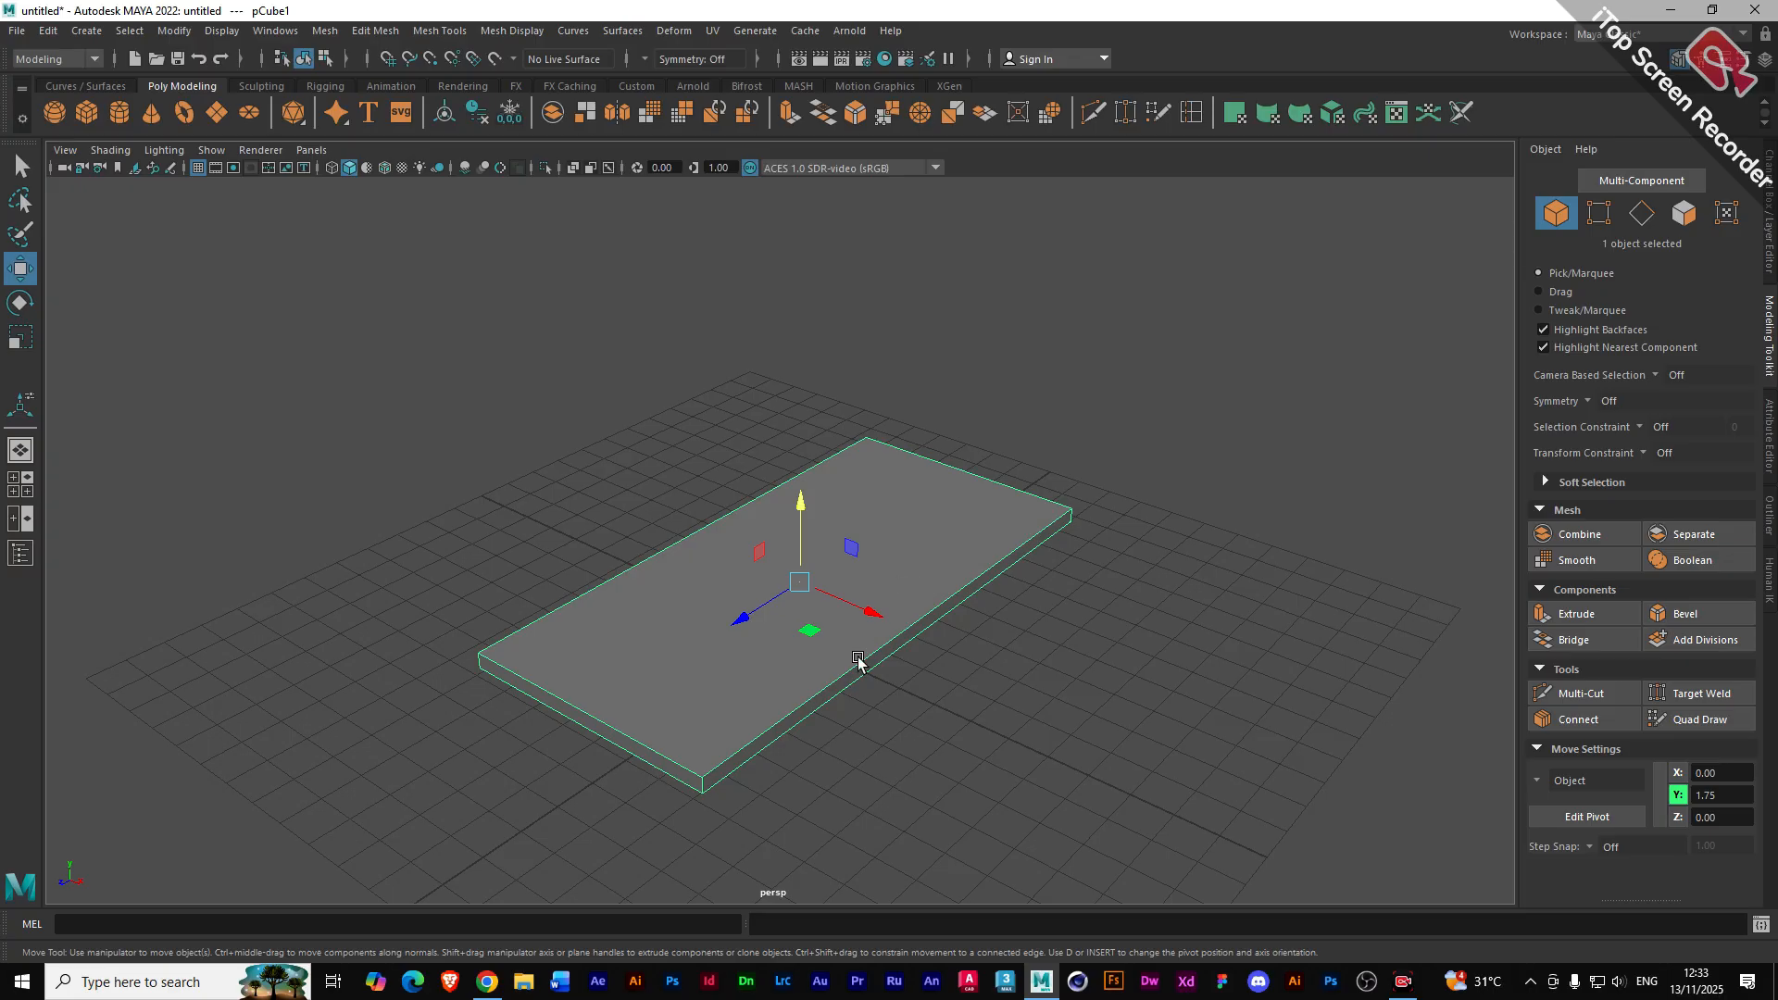
left_click_drag(814, 713, 719, 654, "alt")
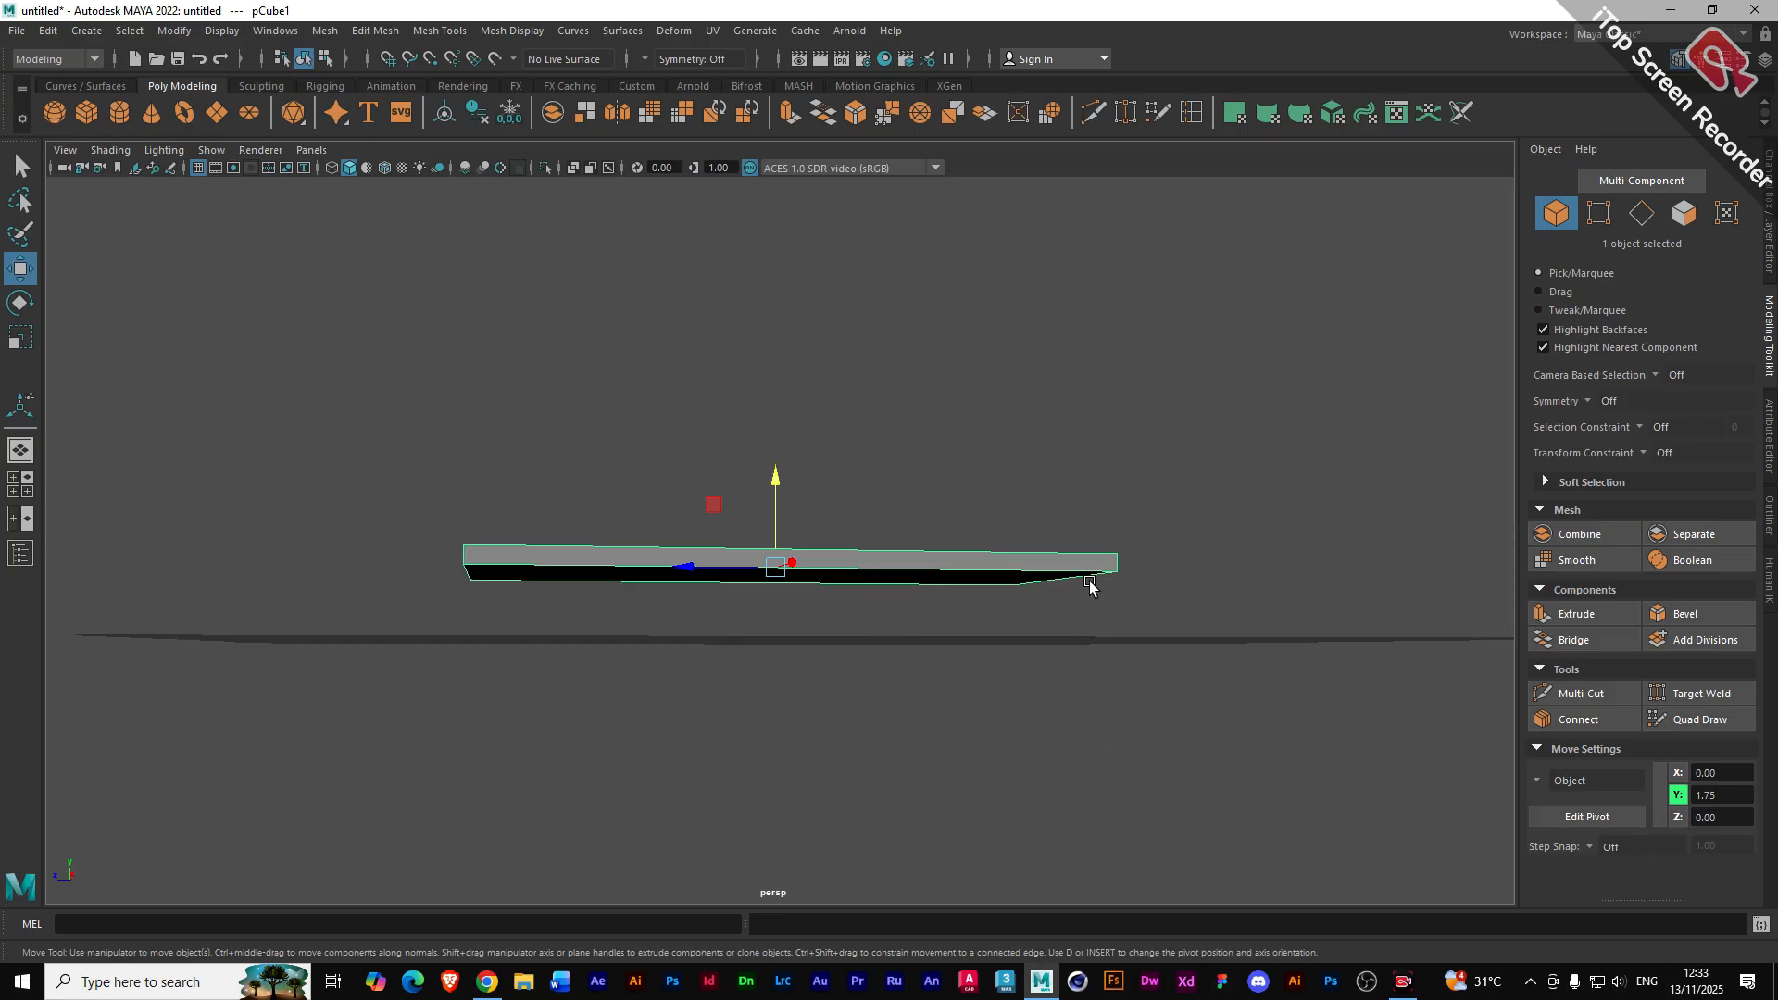
left_click_drag(913, 571, 912, 616, "alt")
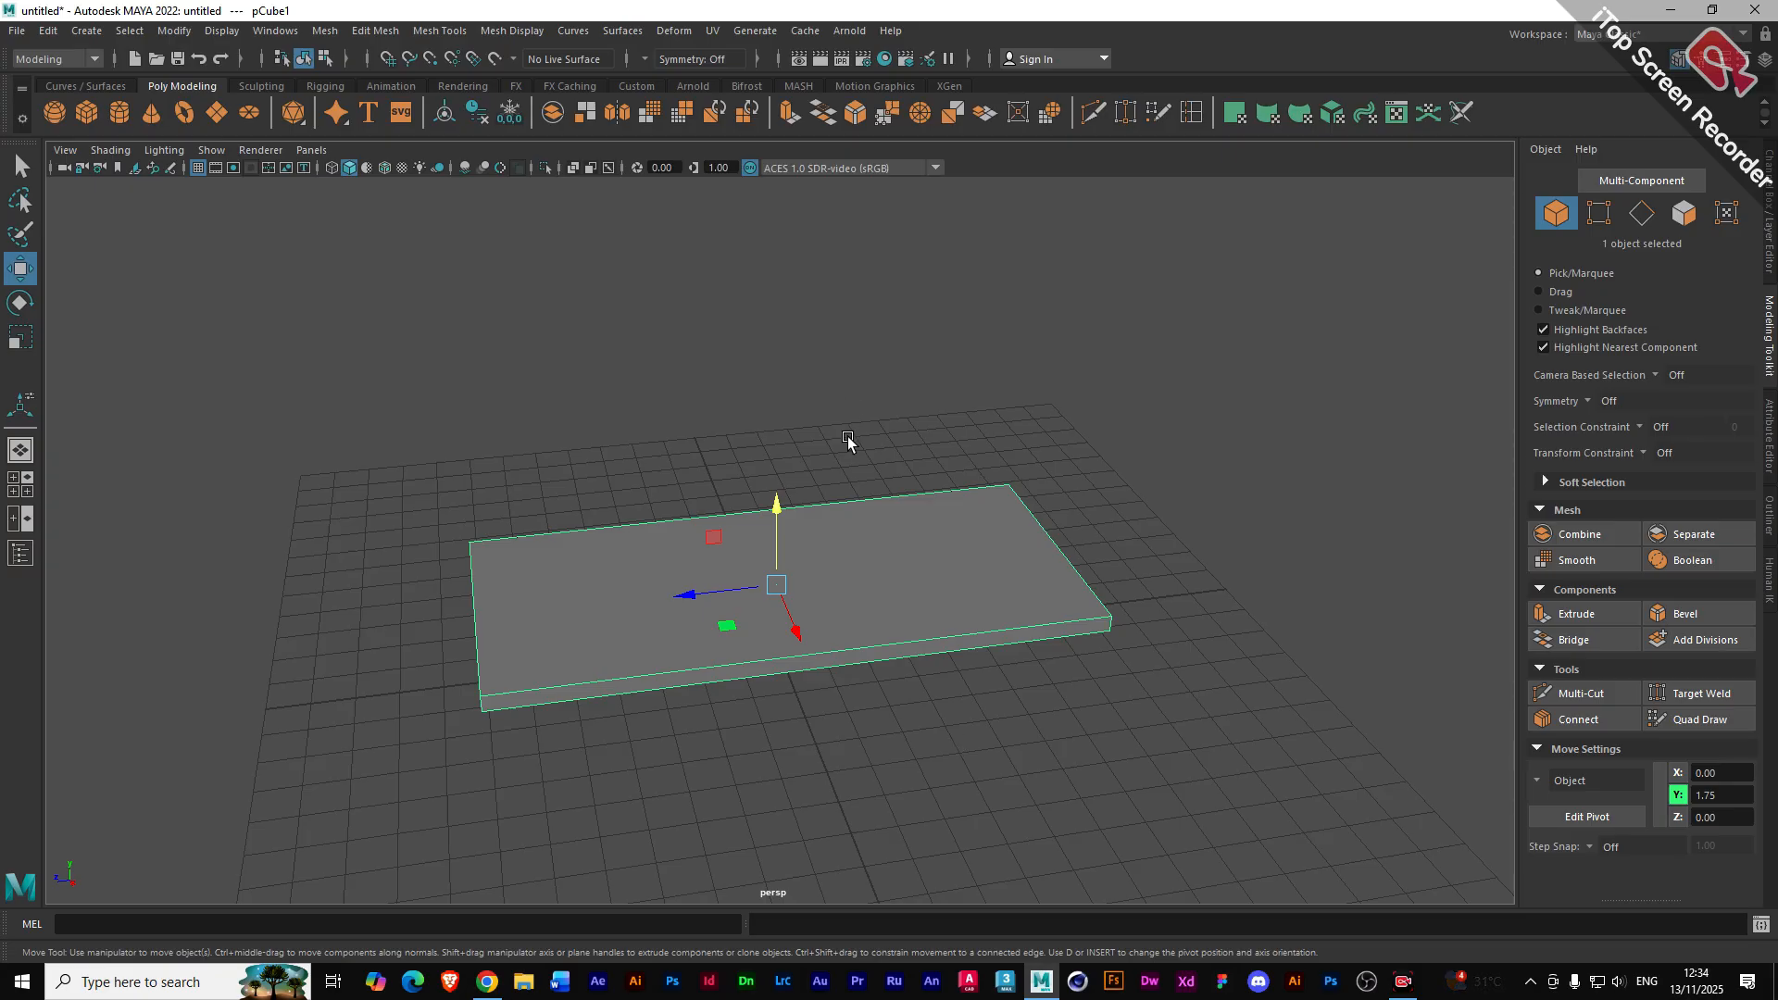
left_click_drag(845, 626, 810, 608, "alt")
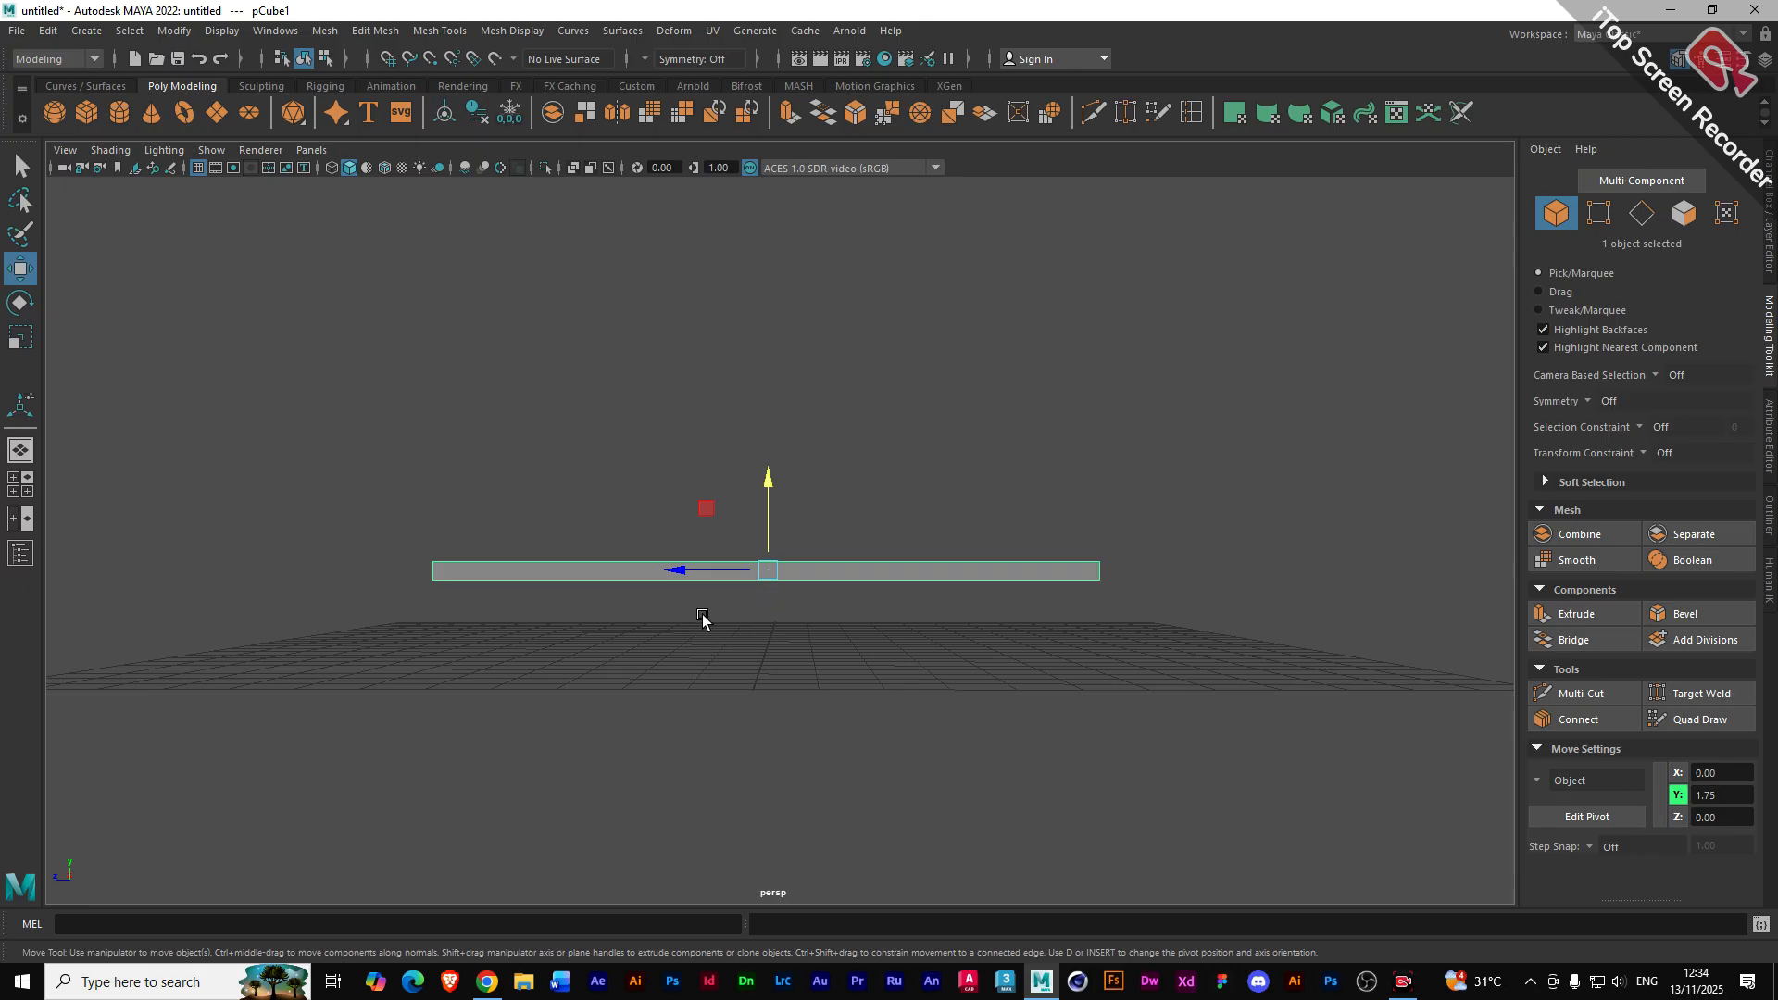
left_click_drag(707, 619, 759, 651, "alt")
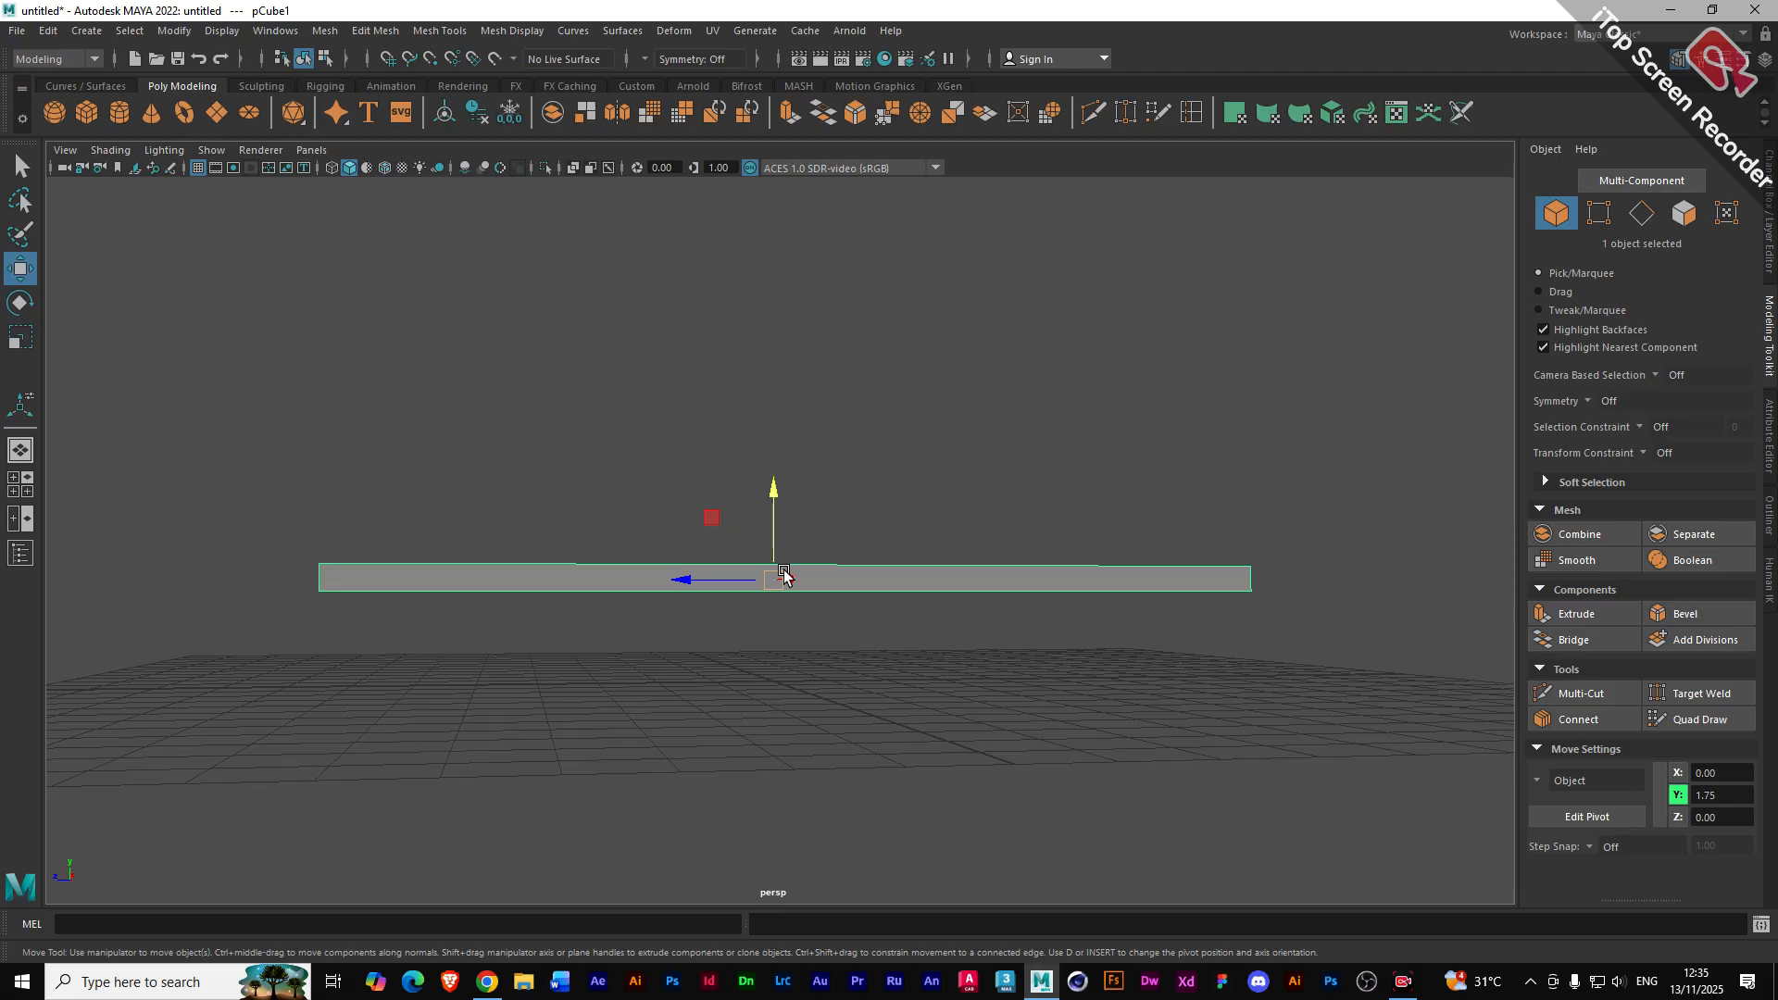
left_click_drag(783, 584, 796, 604, "alt")
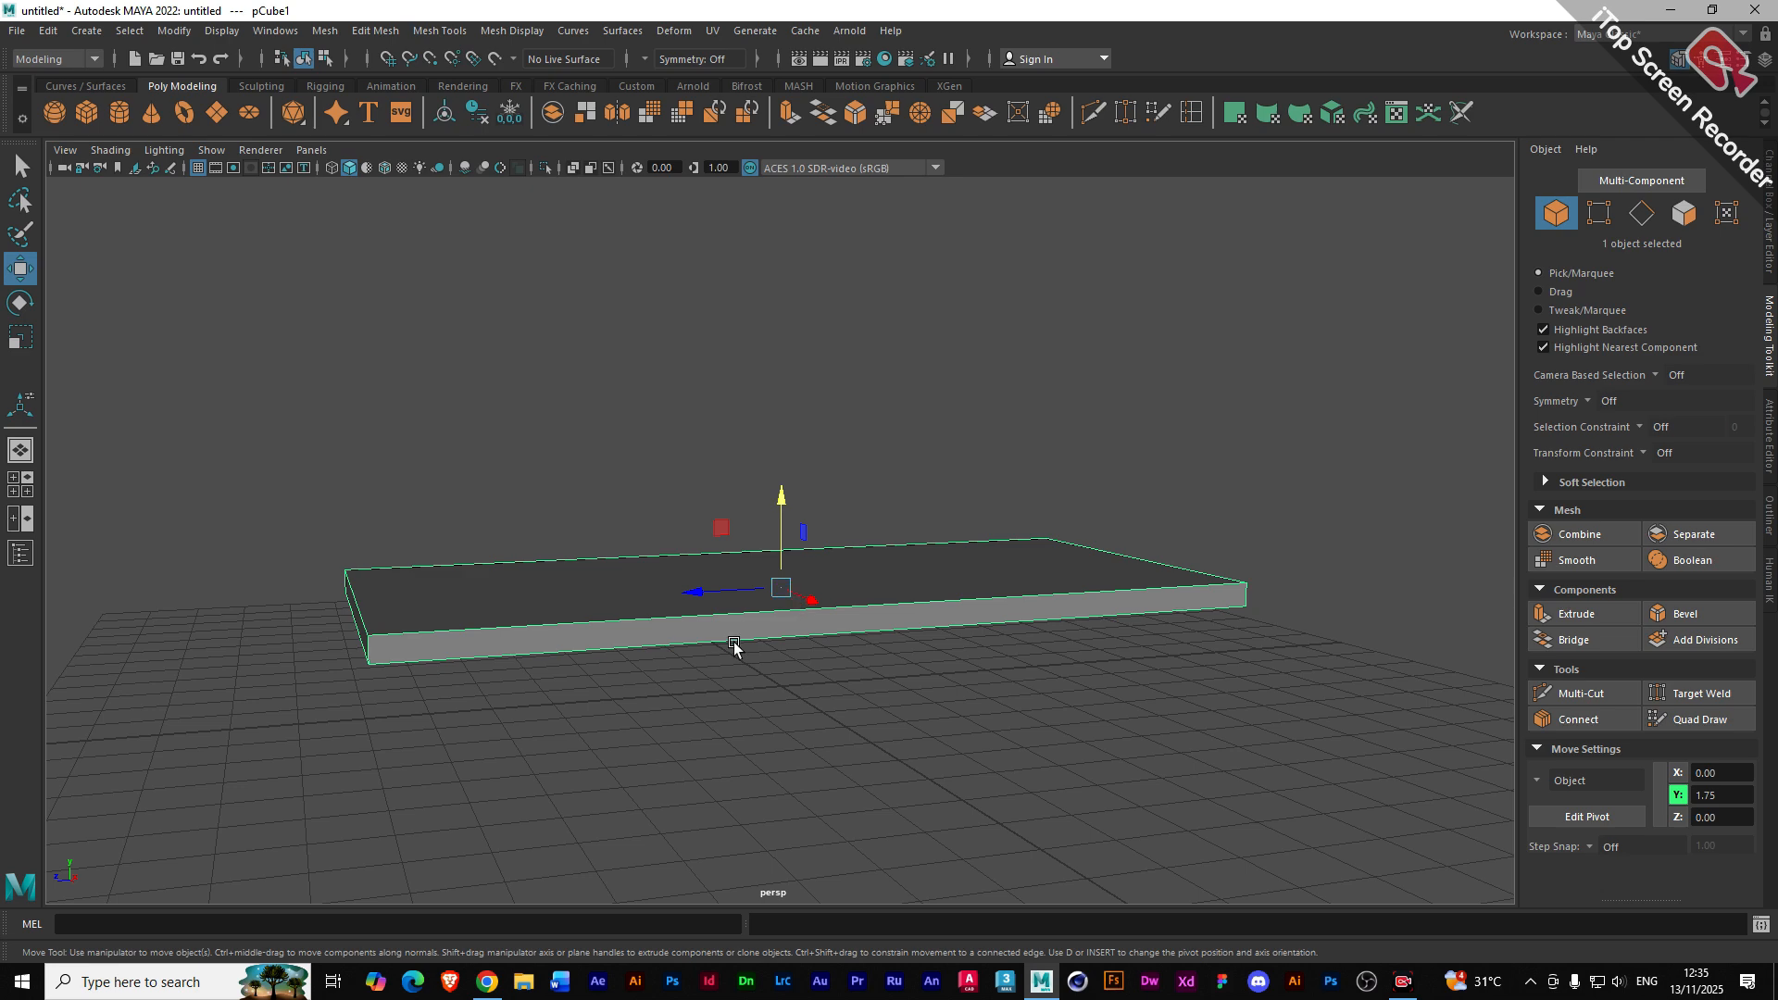
- Set the slab's subdivisions to 3 in width and 4 in depth in its polygon cube history
left_click_drag(816, 643, 805, 596, "alt")
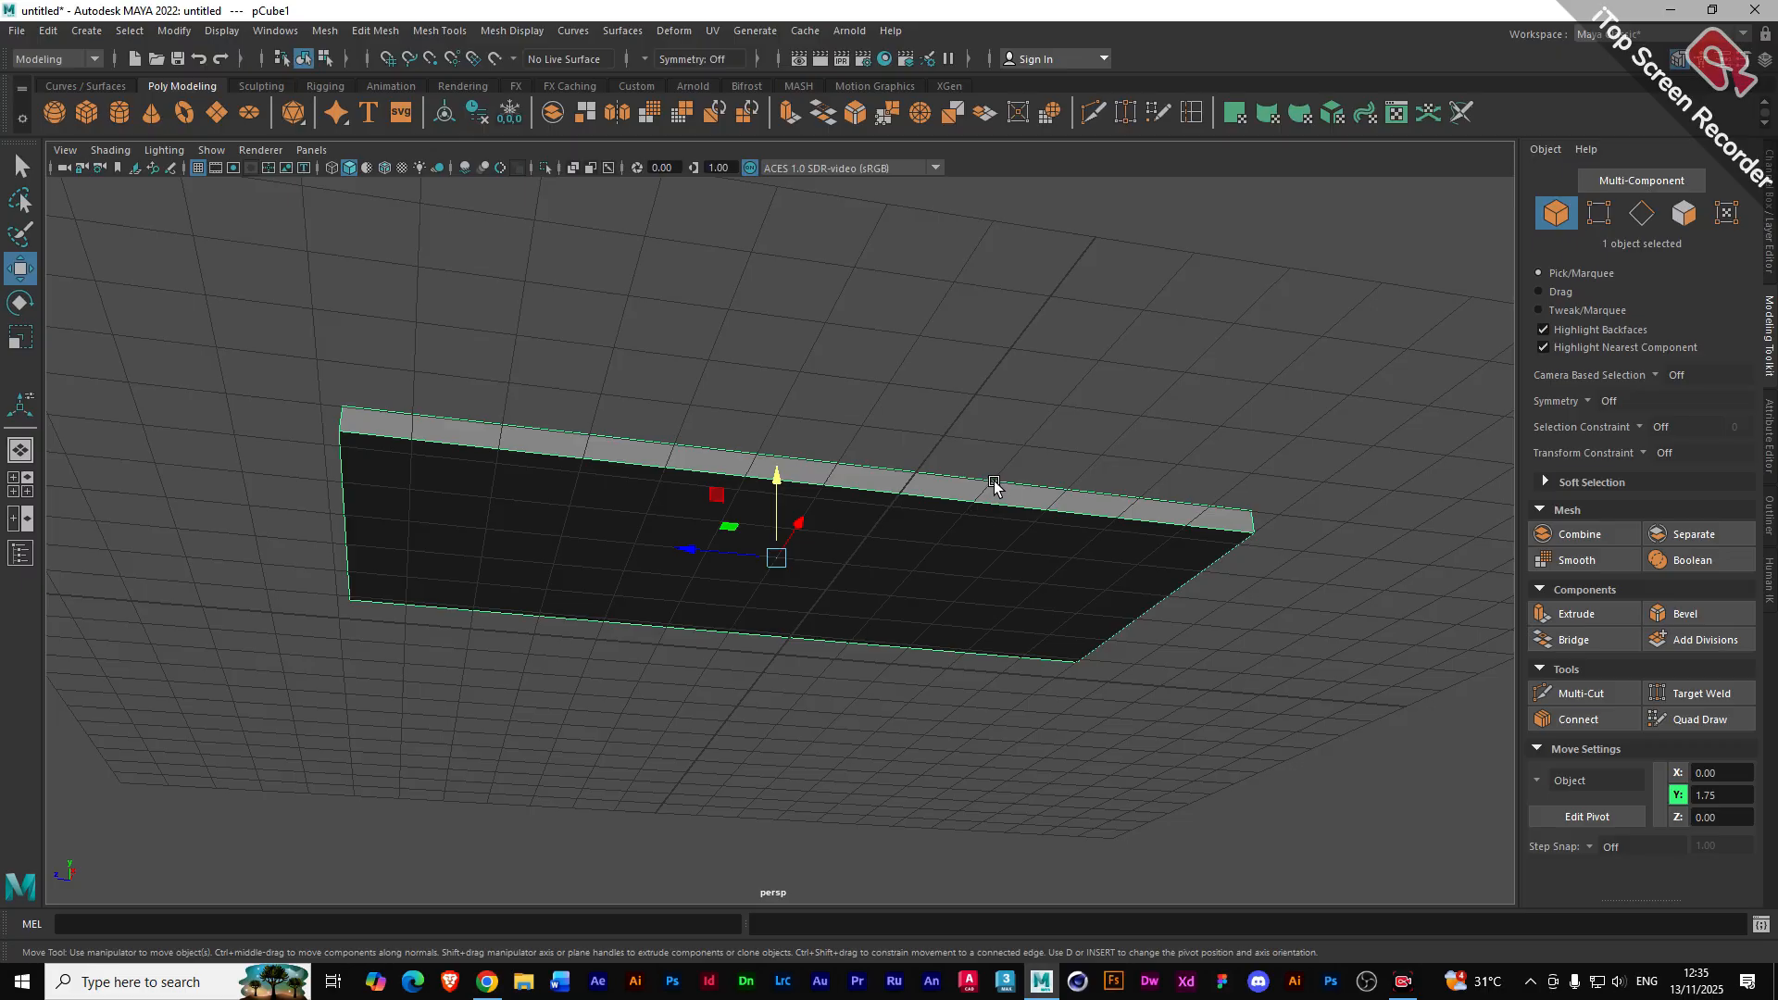
mouse_move(993, 482)
left_mouse_down("alt")
mouse_move(976, 537)
mouse_move(945, 544)
mouse_move(972, 559)
mouse_move(997, 509)
left_mouse_up("alt")
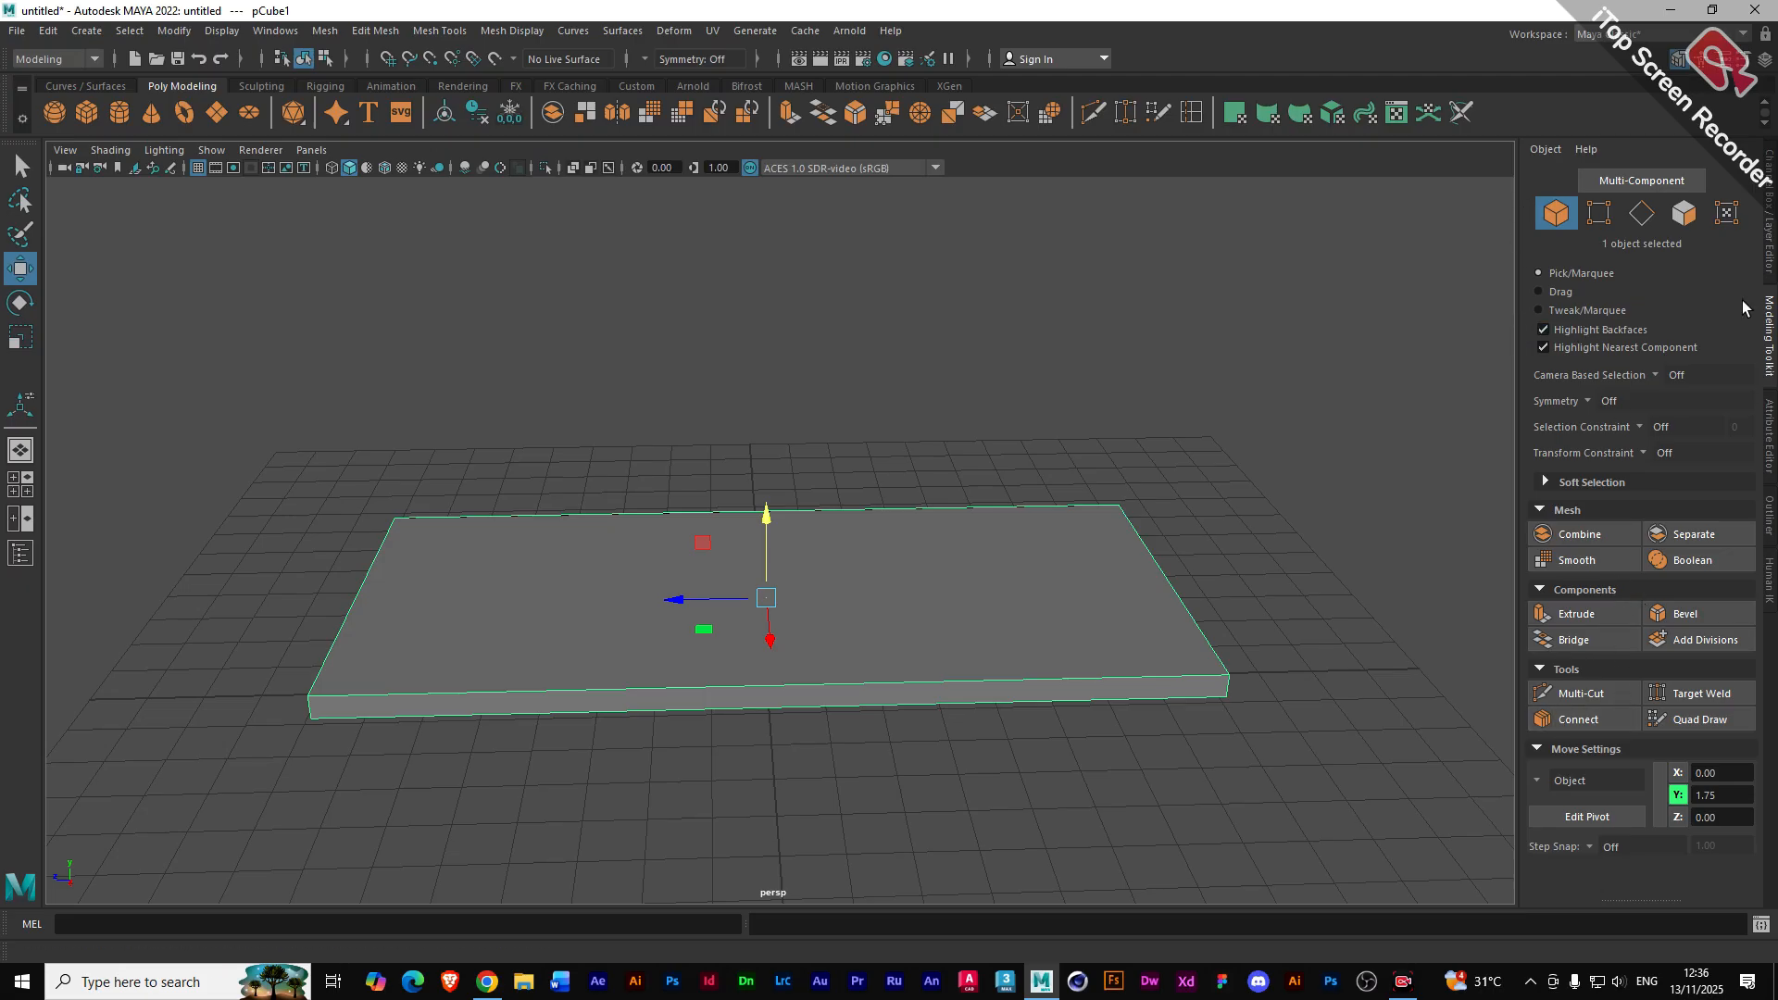
left_click(1771, 454)
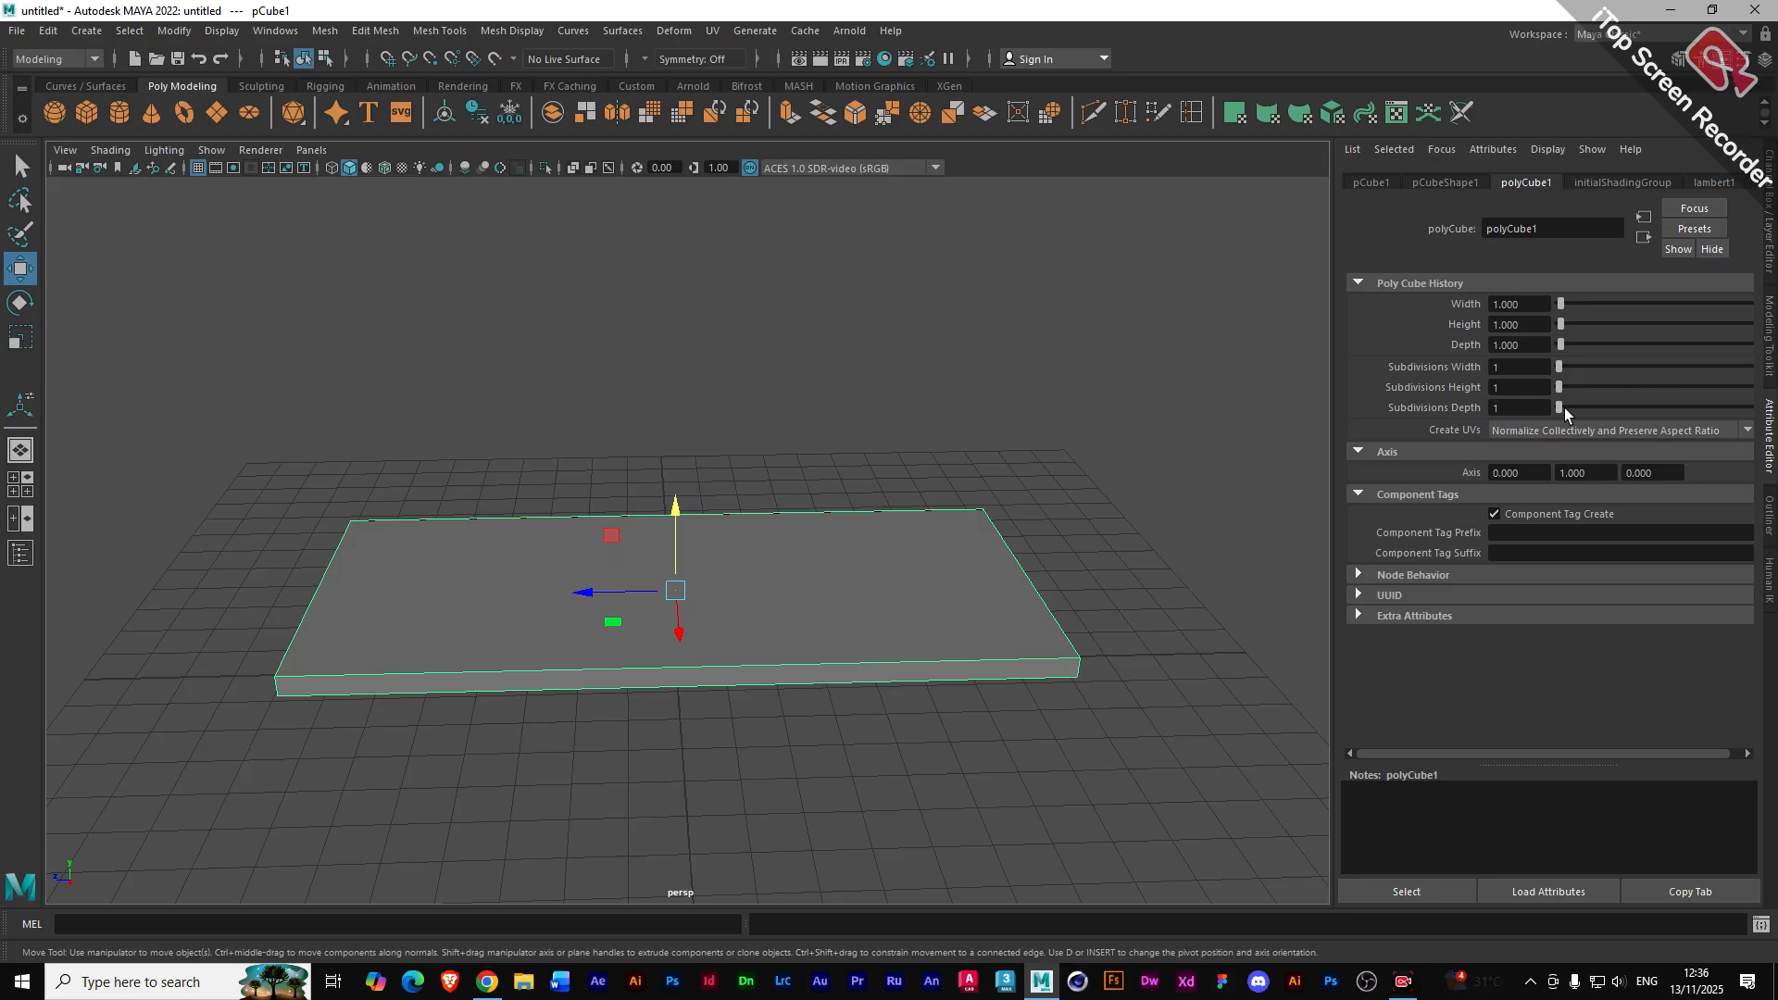
left_click_drag(1559, 407, 1568, 408)
left_click_drag(1559, 366, 1573, 375)
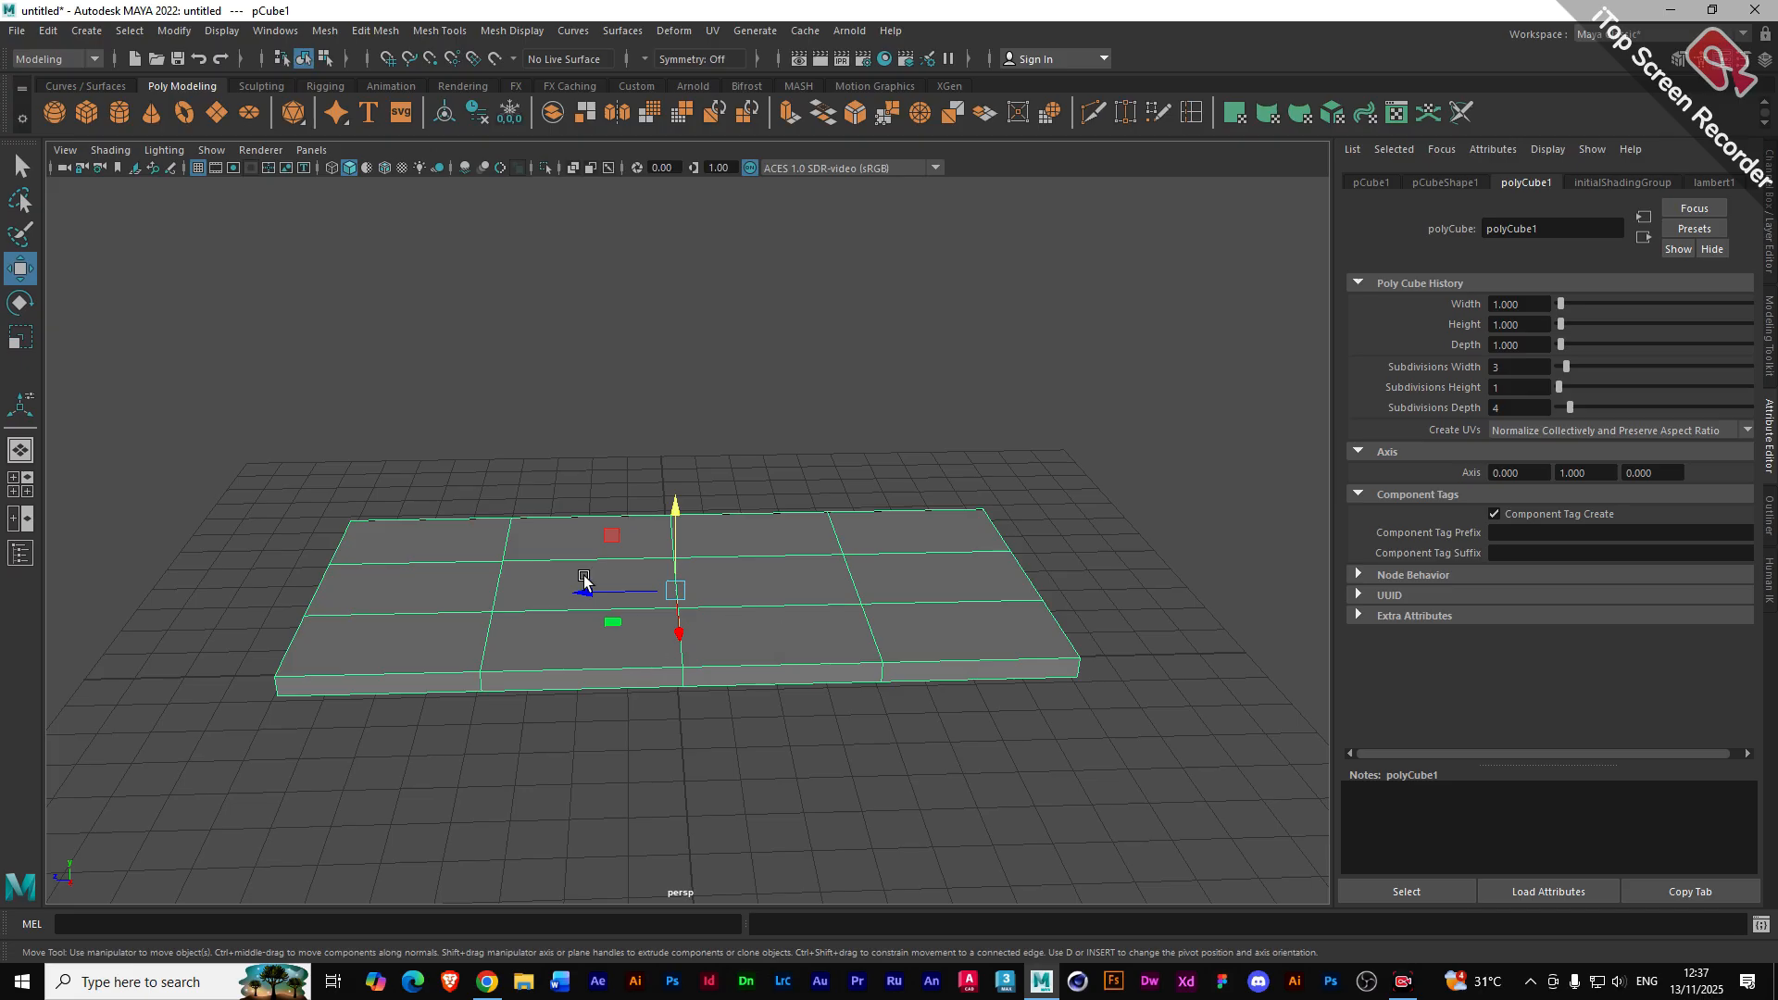
- Select the two lengthwise edge loops of the slab and scale them apart along X until they lie close to the long sides
left_click_drag(583, 590, 497, 623, "alt")
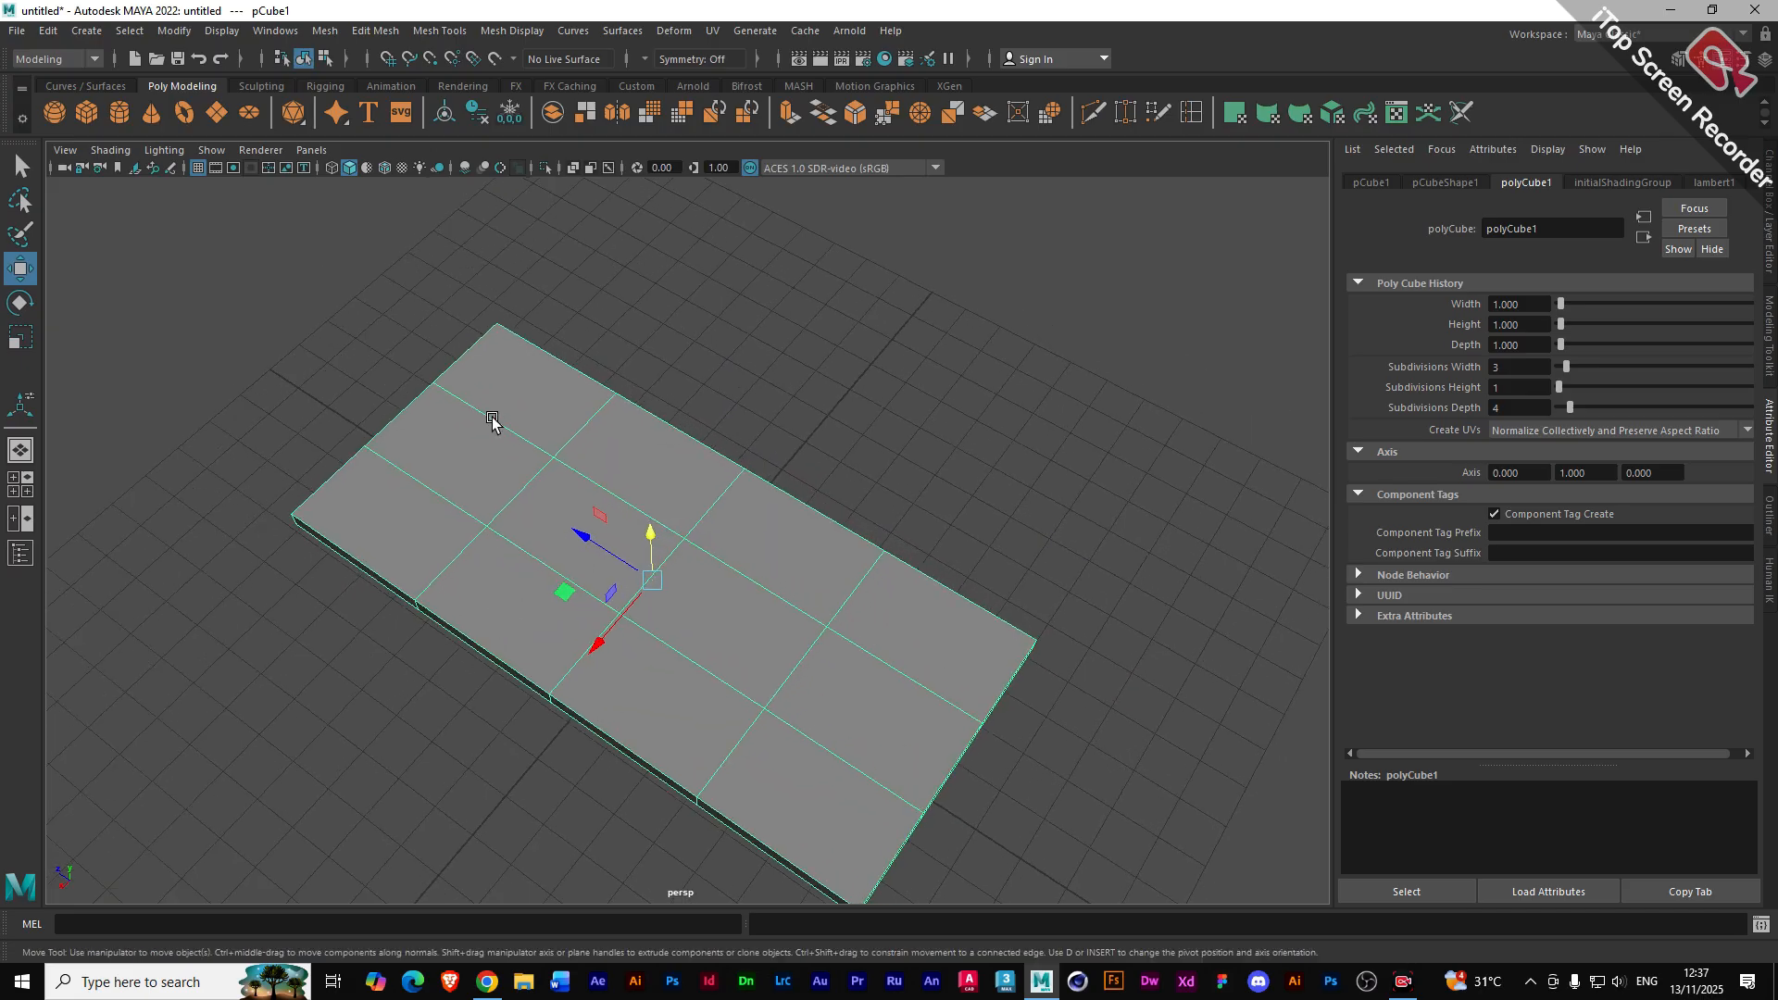
left_click(1770, 356)
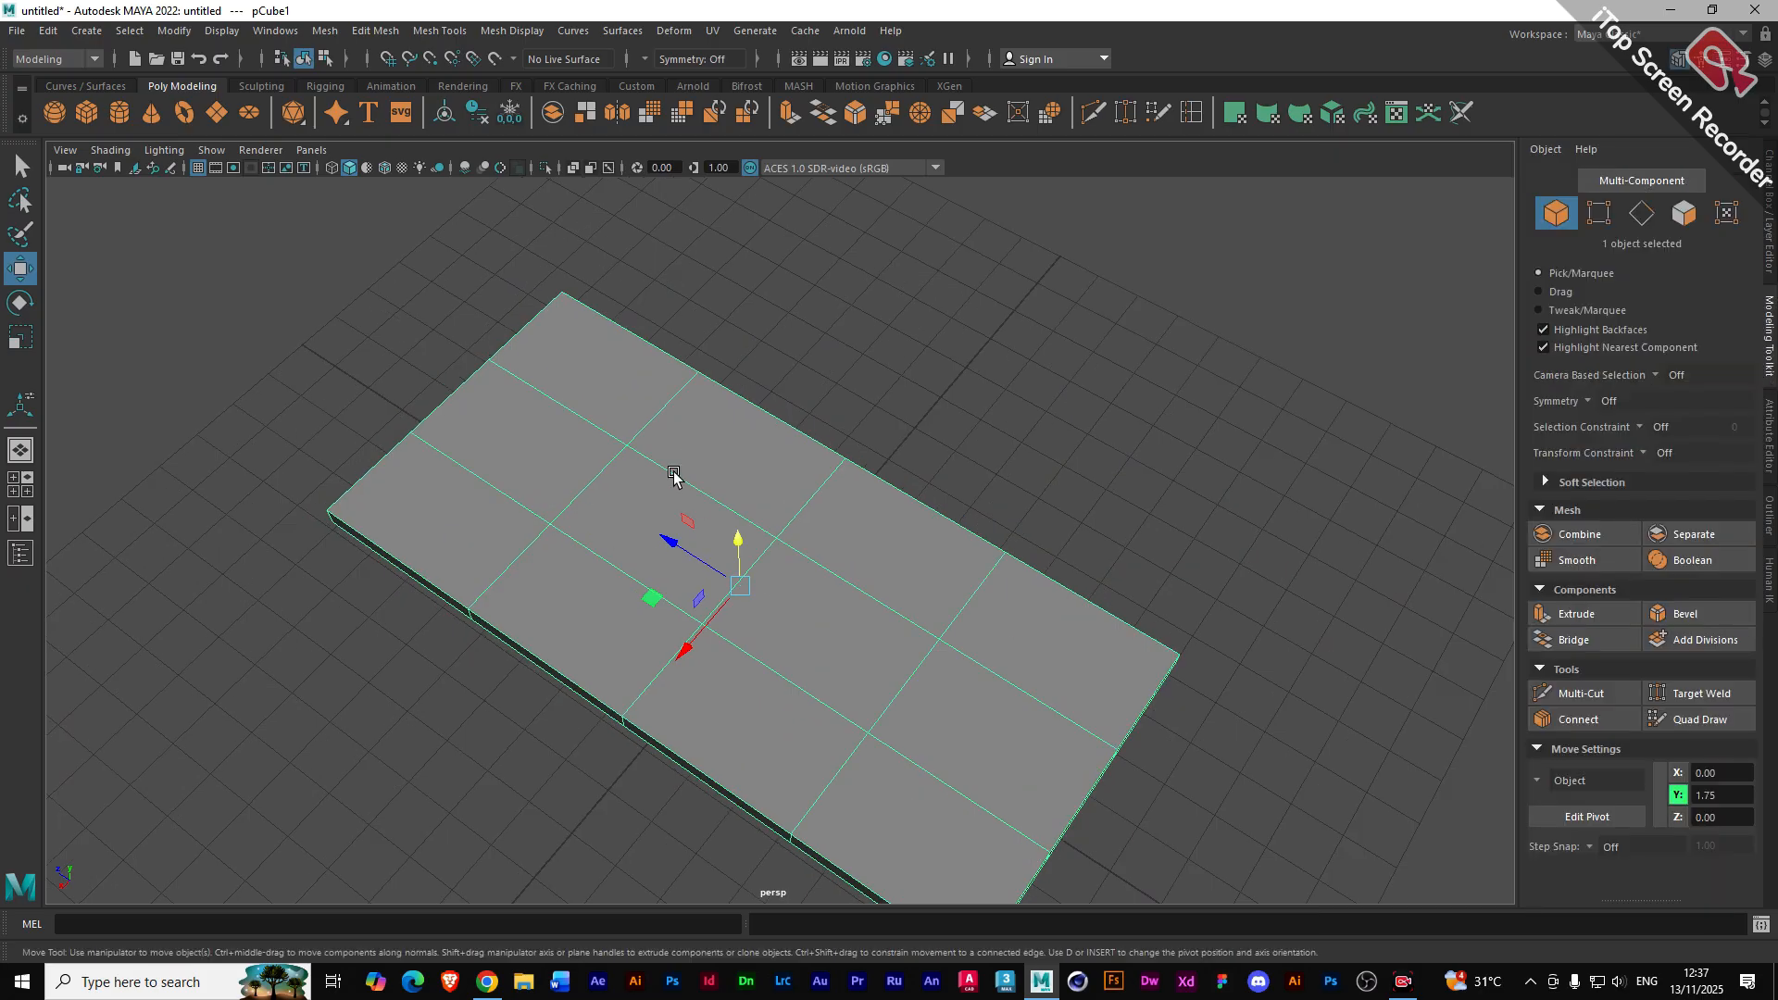
right_click_drag(675, 472, 674, 424)
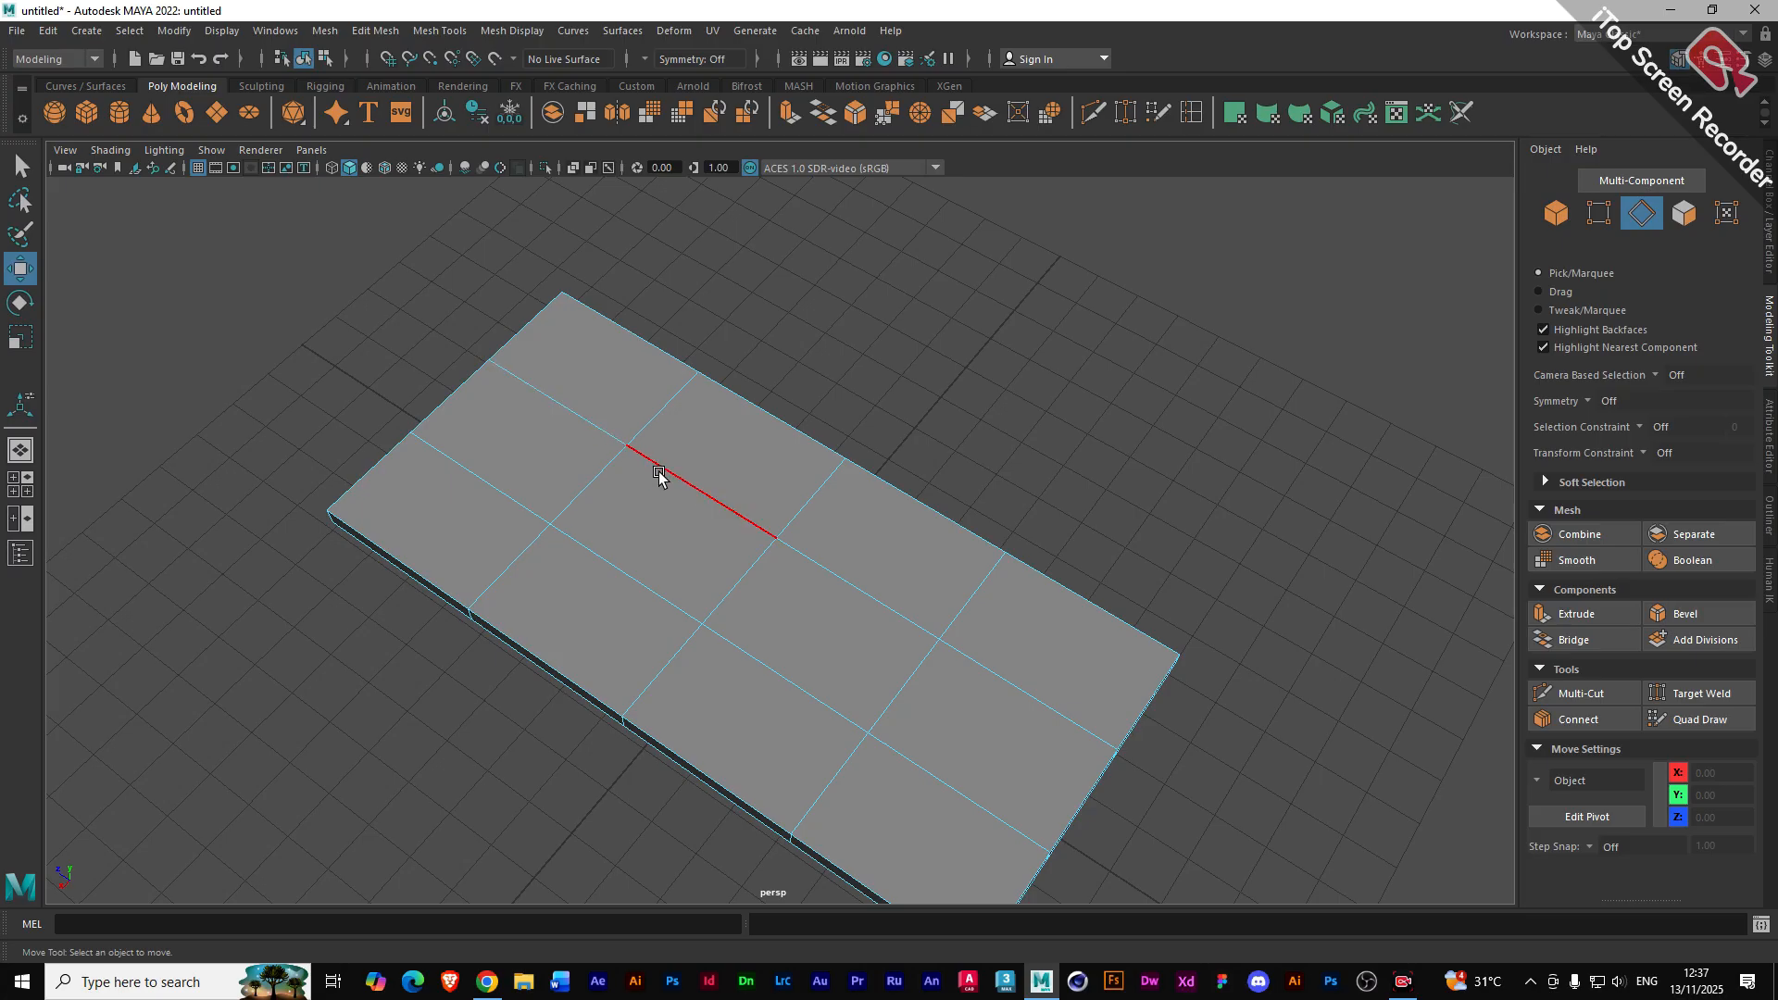
double_click(666, 472)
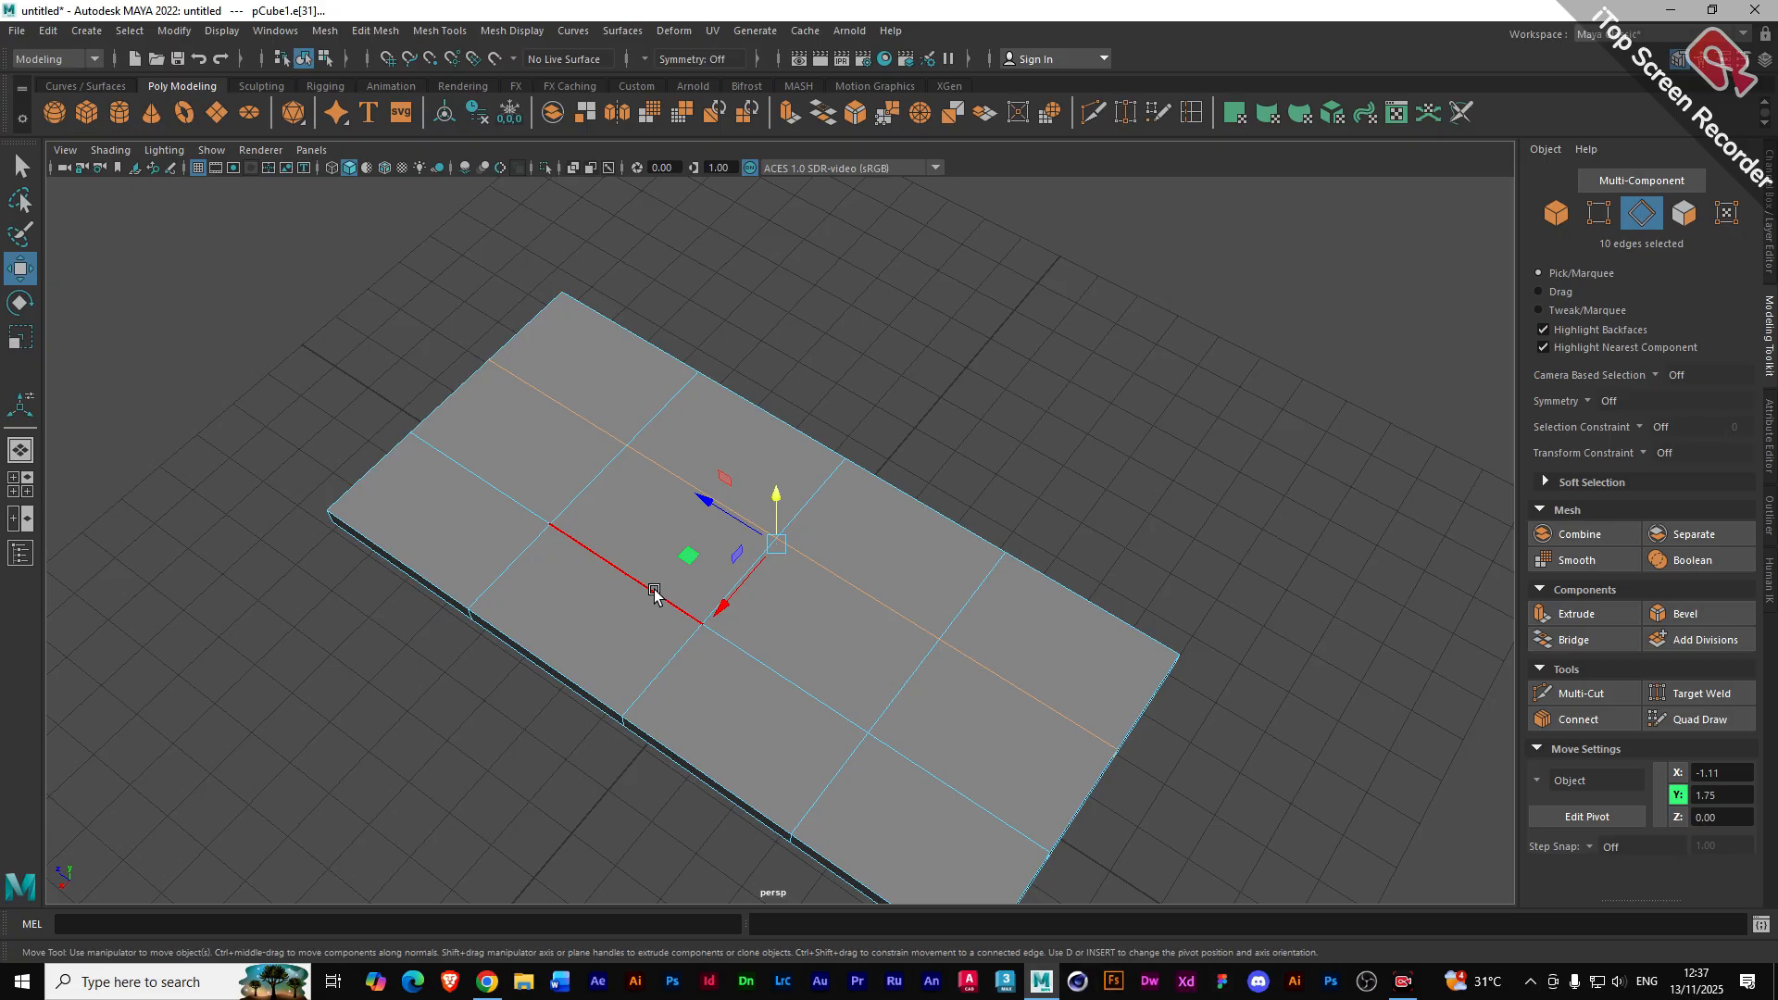
left_click_drag(583, 635, 651, 606, "alt")
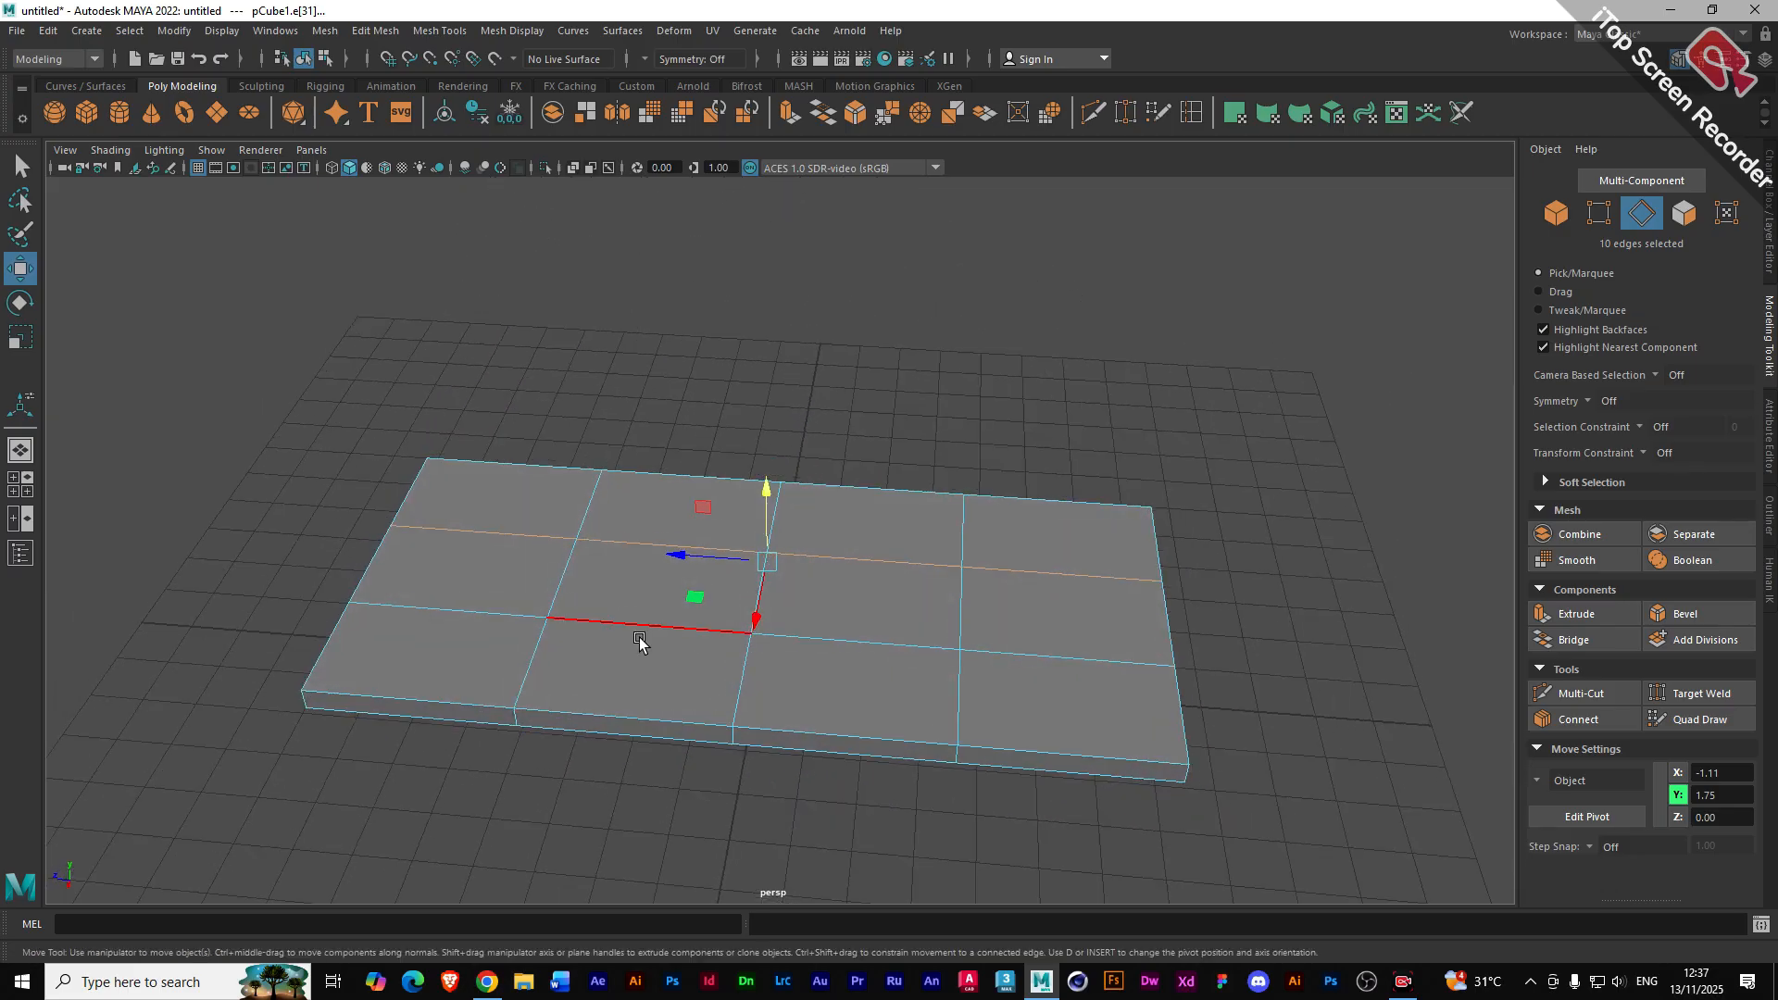
double_click(587, 621, "shift")
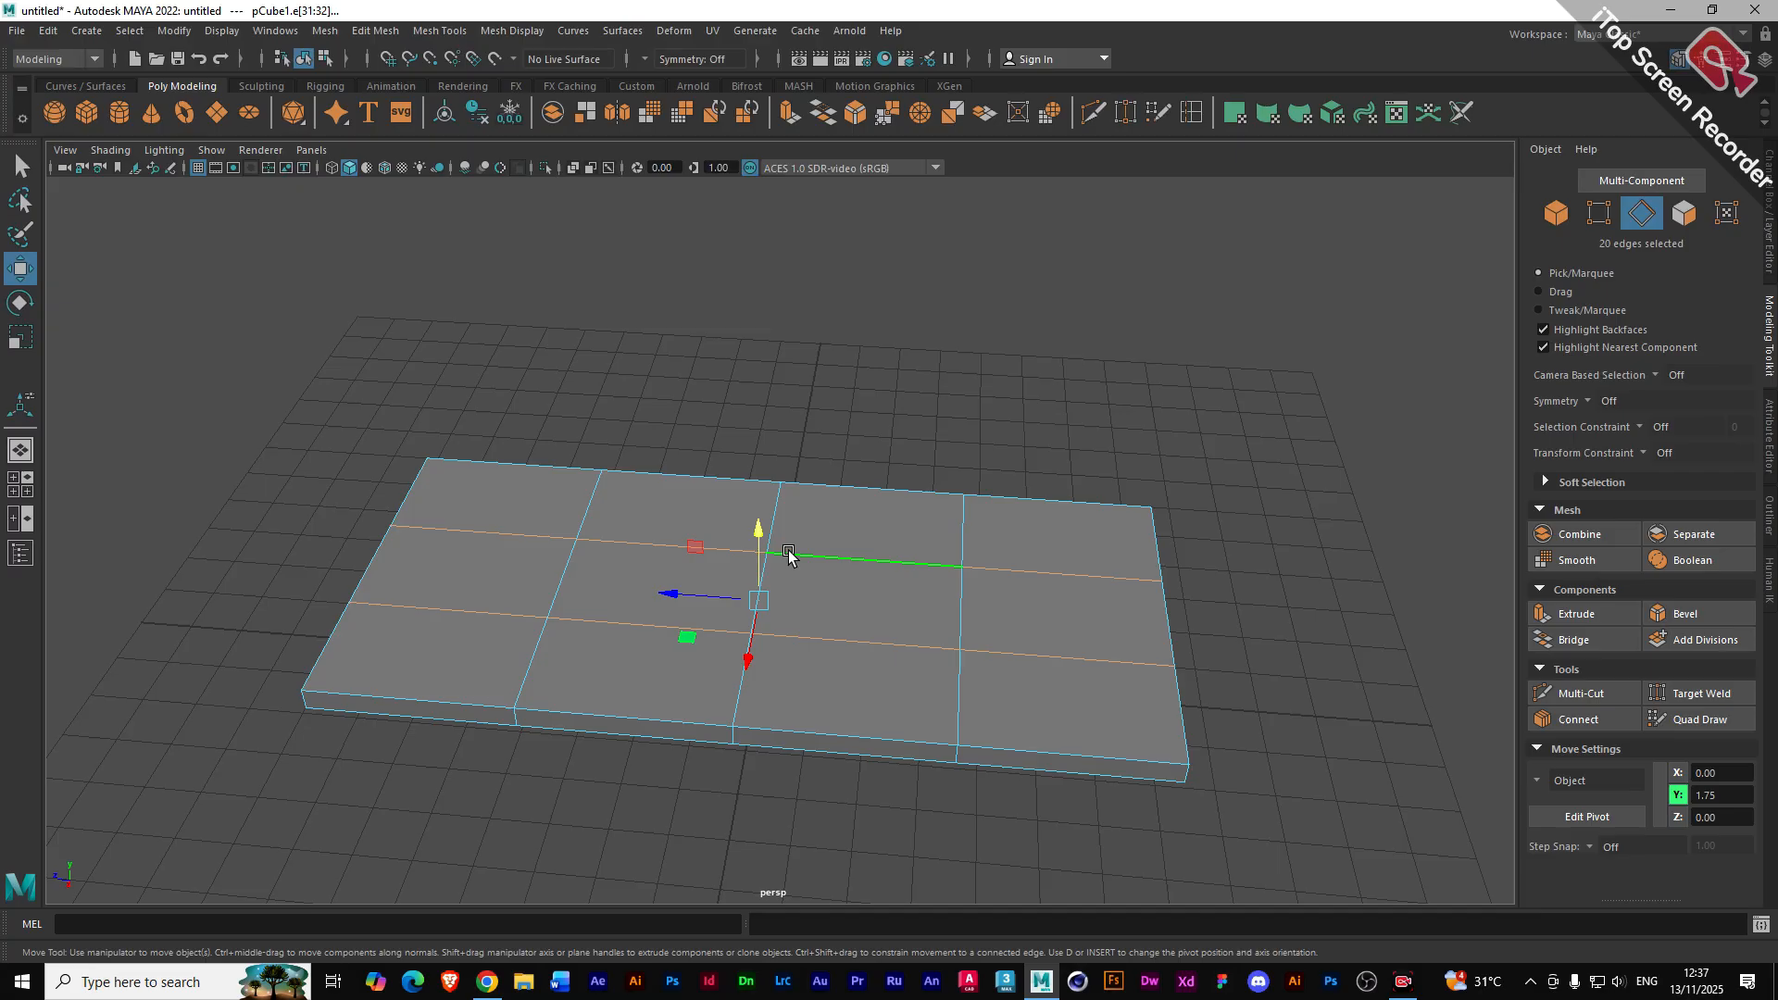
key("space")
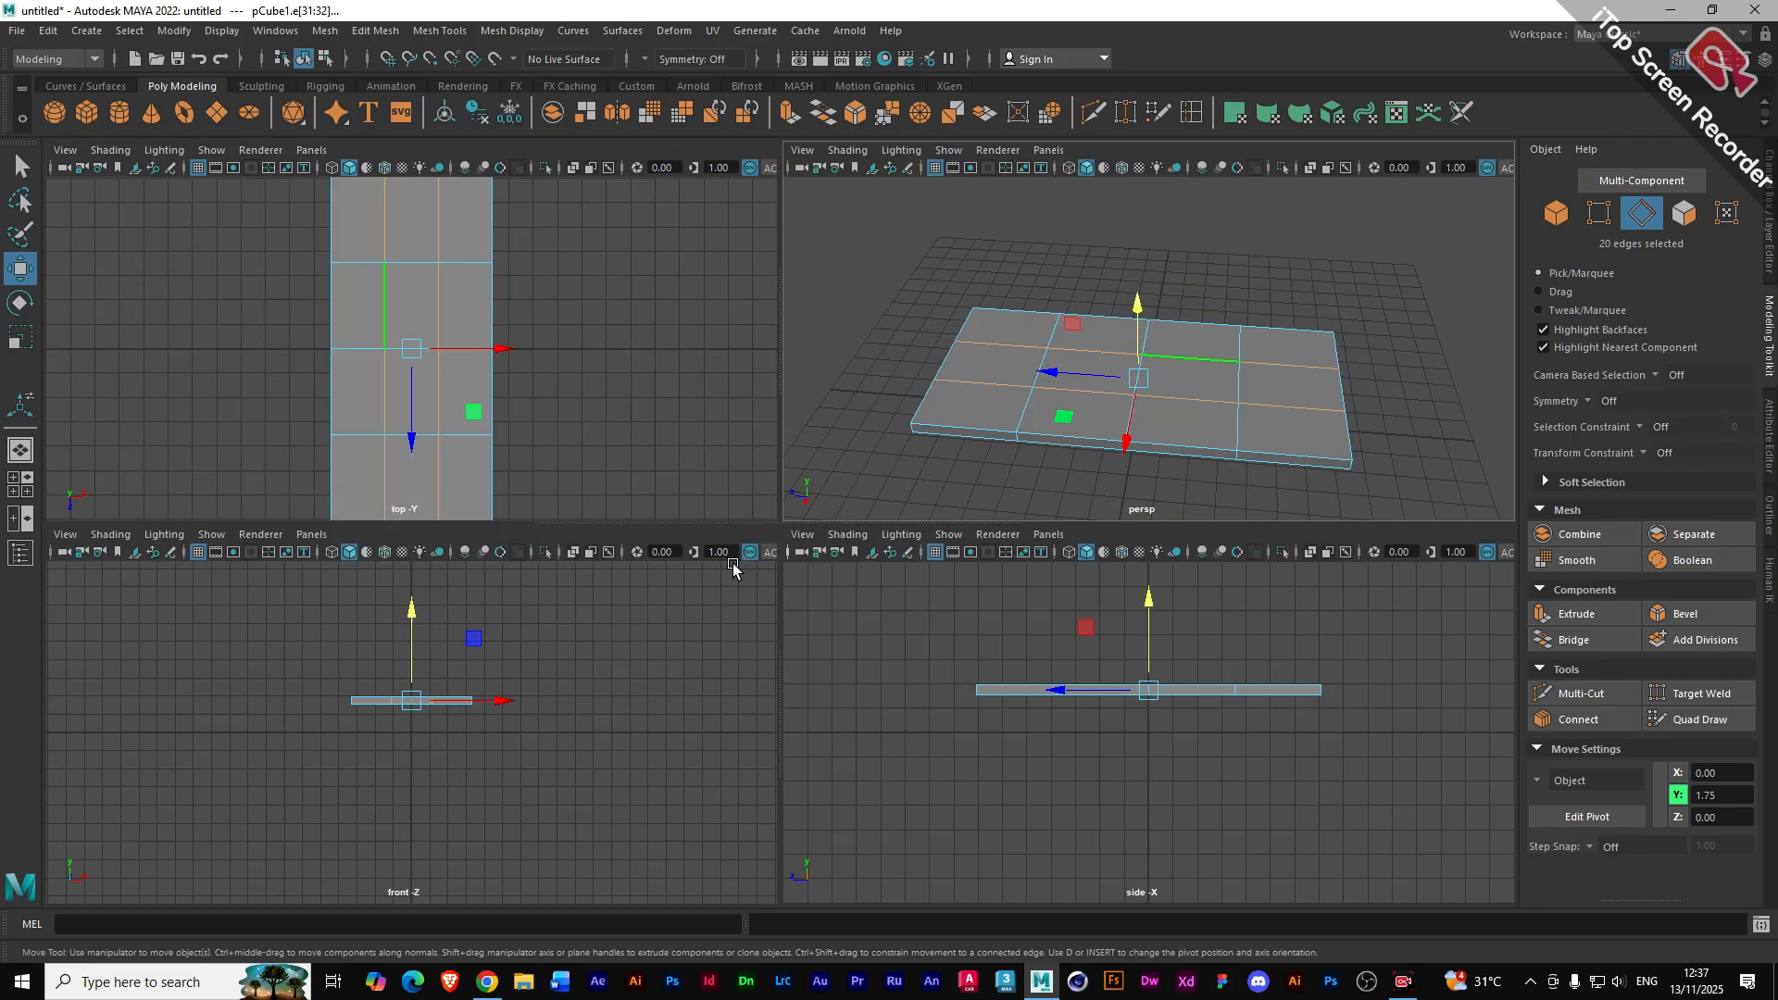
key("space")
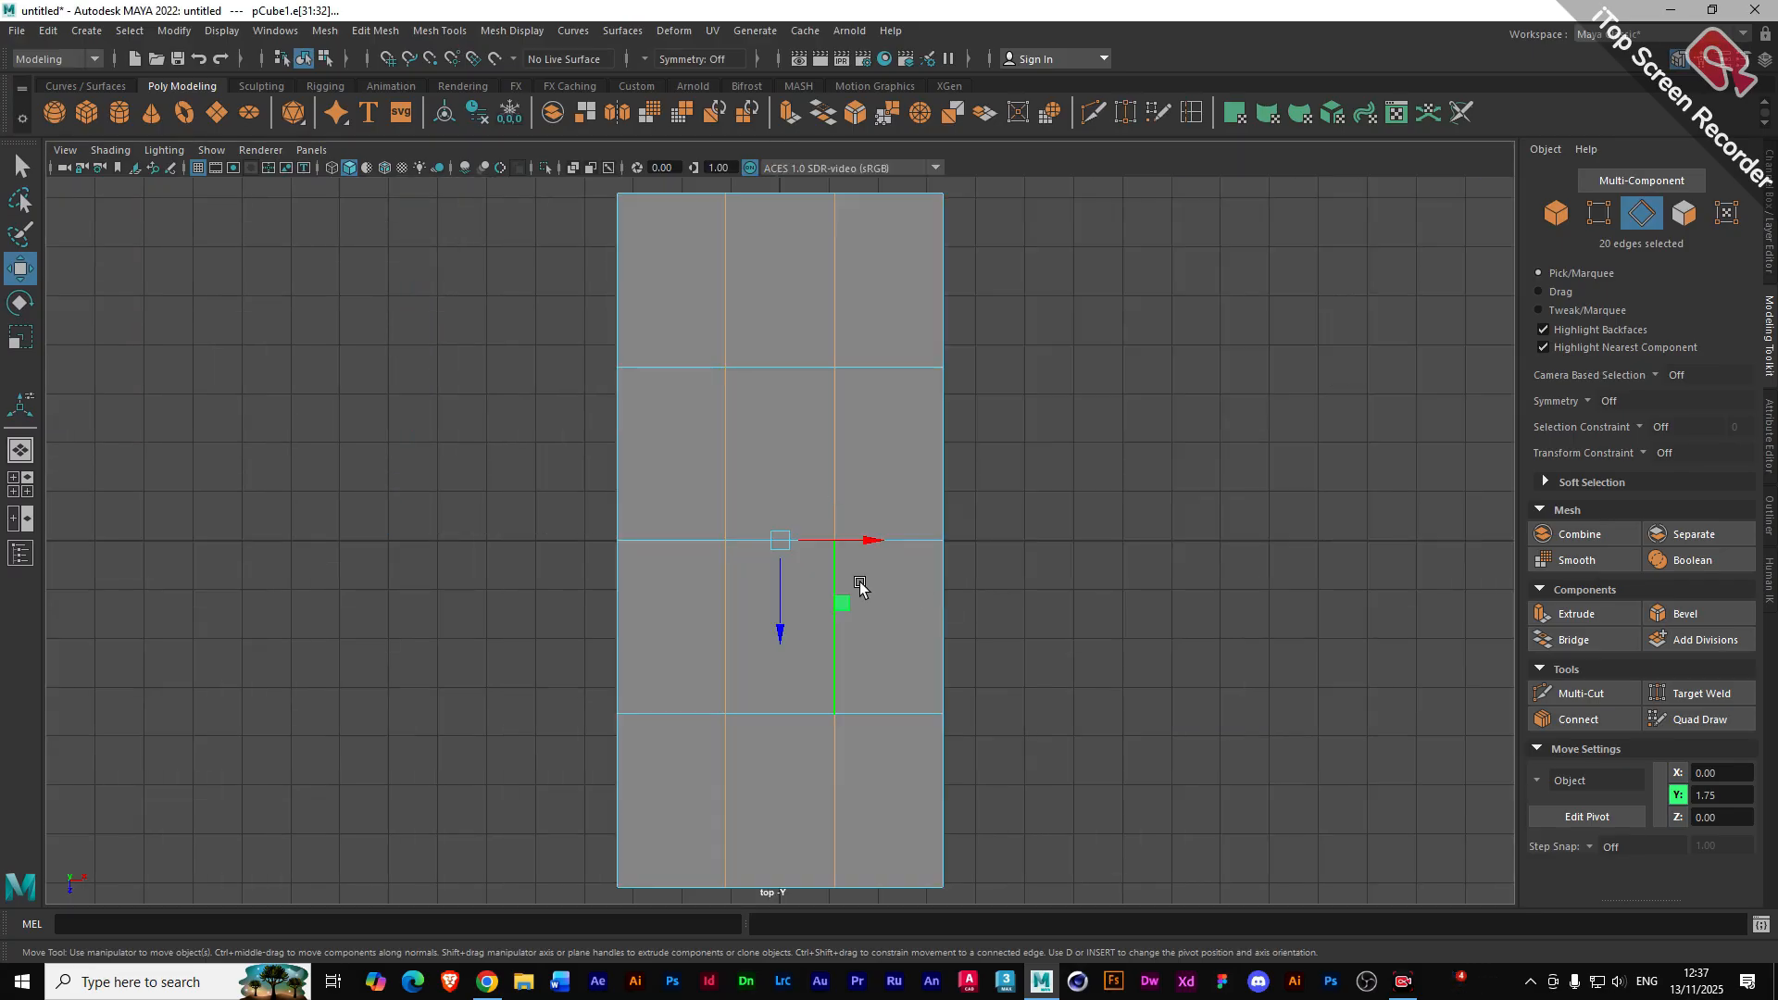
key("r")
left_click_drag(865, 543, 994, 565)
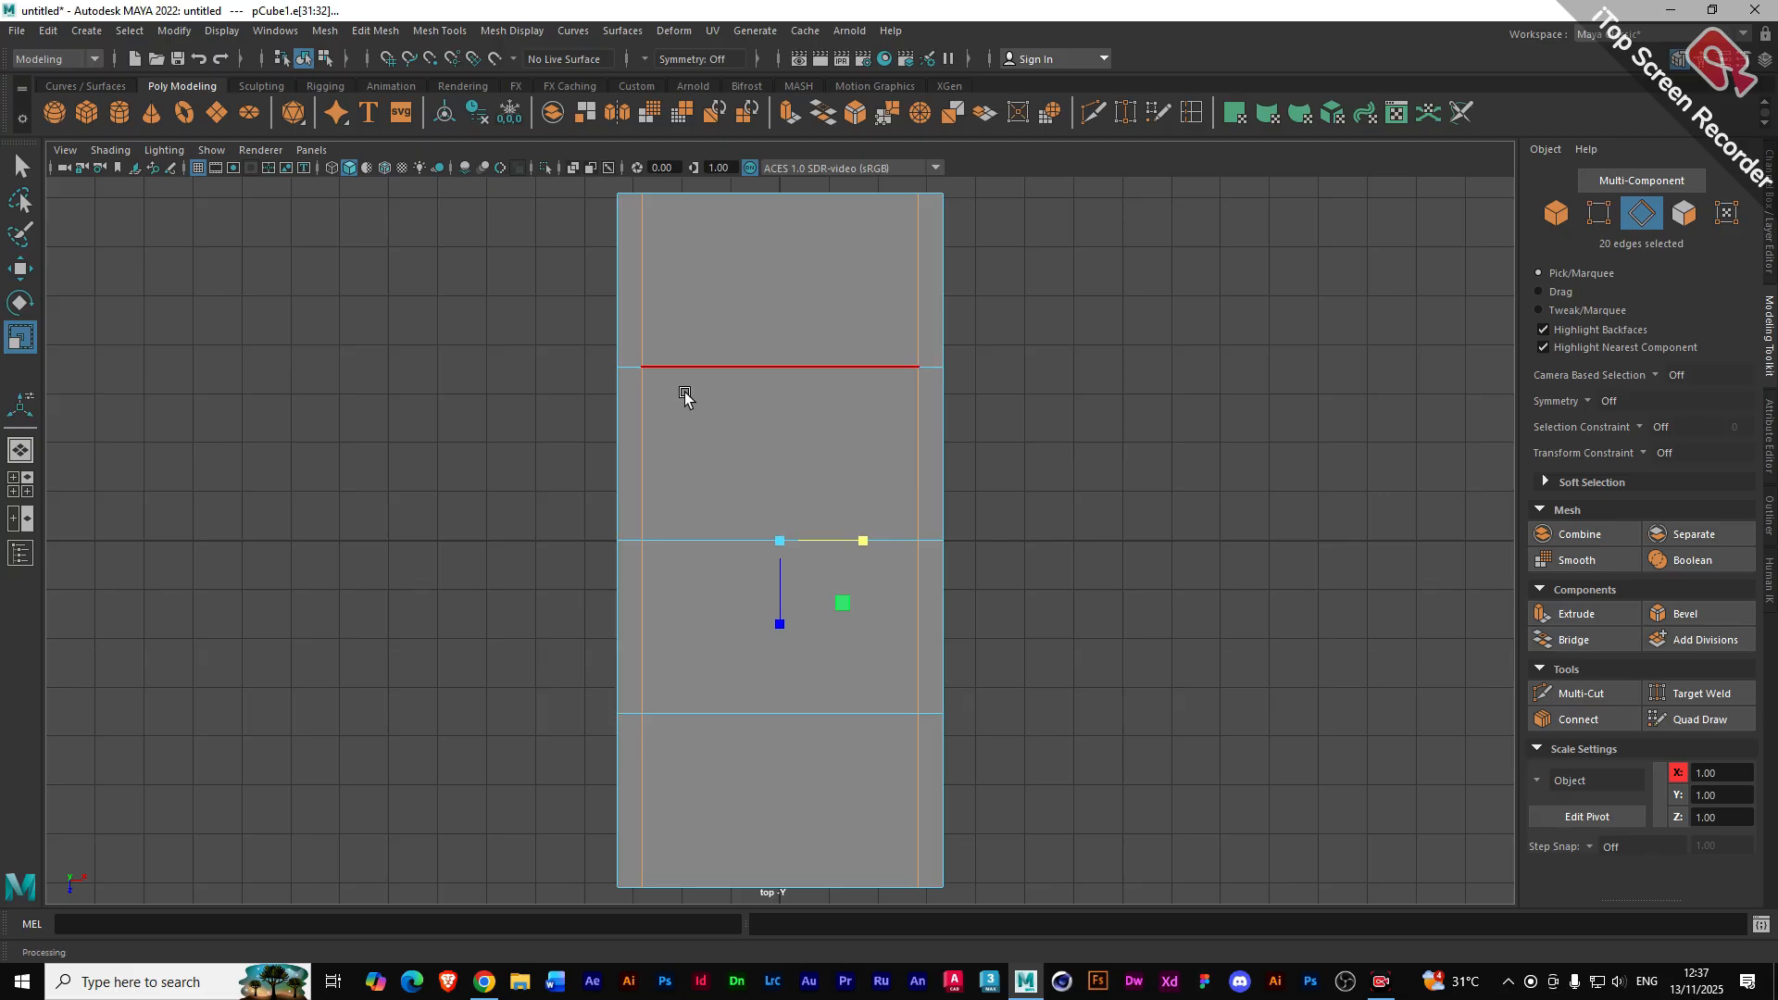
- Select the two outer crosswise edge loops and scale them apart along Z until they lie close to the slab's short ends
double_click(745, 366)
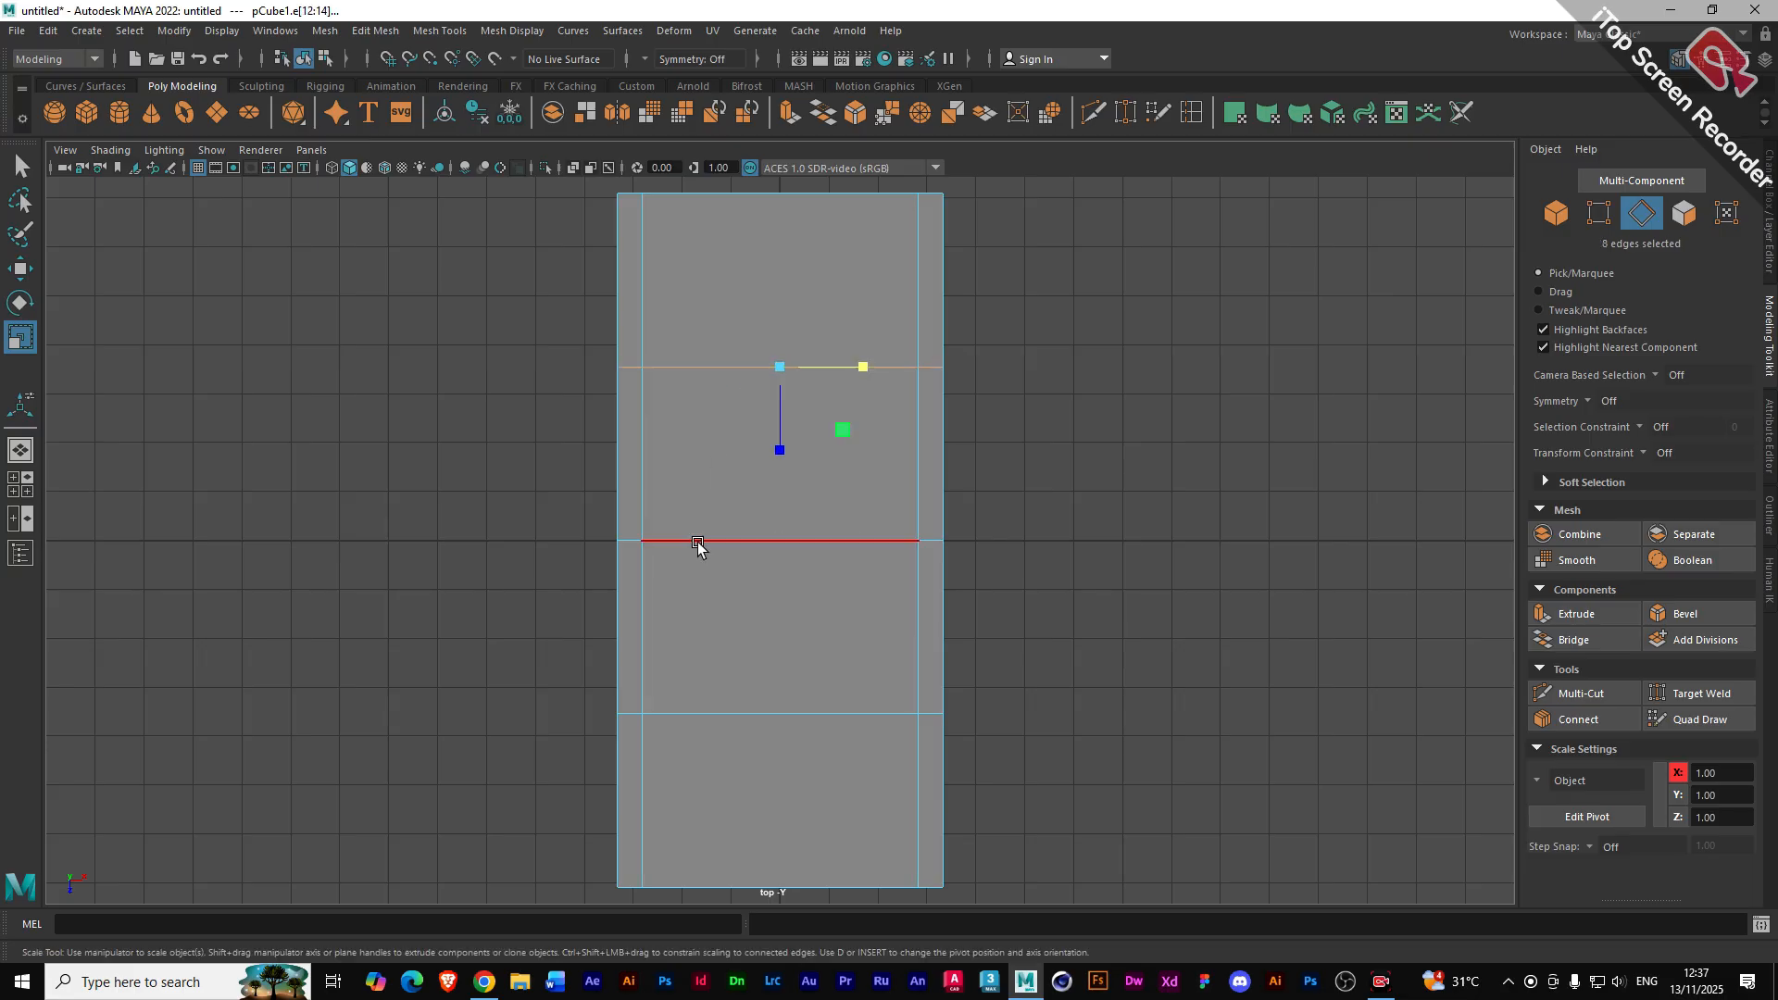
double_click(743, 715, "shift")
left_click_drag(781, 623, 775, 691)
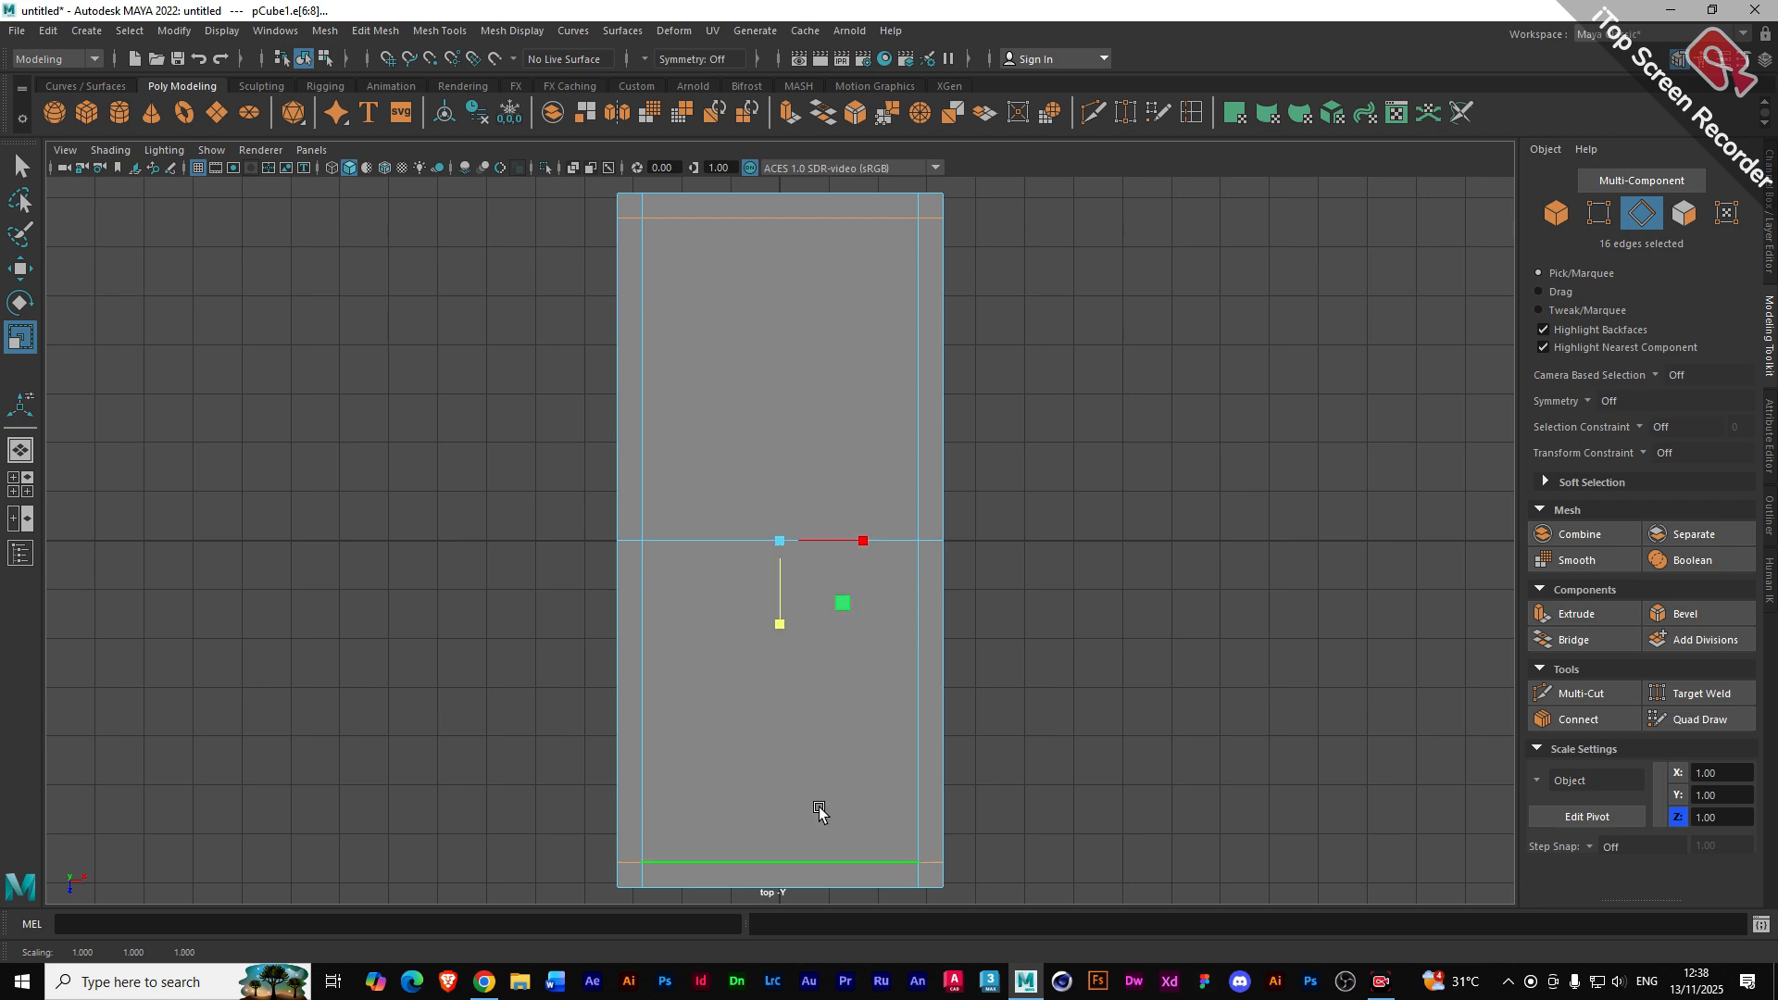
- Move the middle crosswise edge loop to Z -2.23, return to object selection and check the slab from above and below
double_click(731, 540)
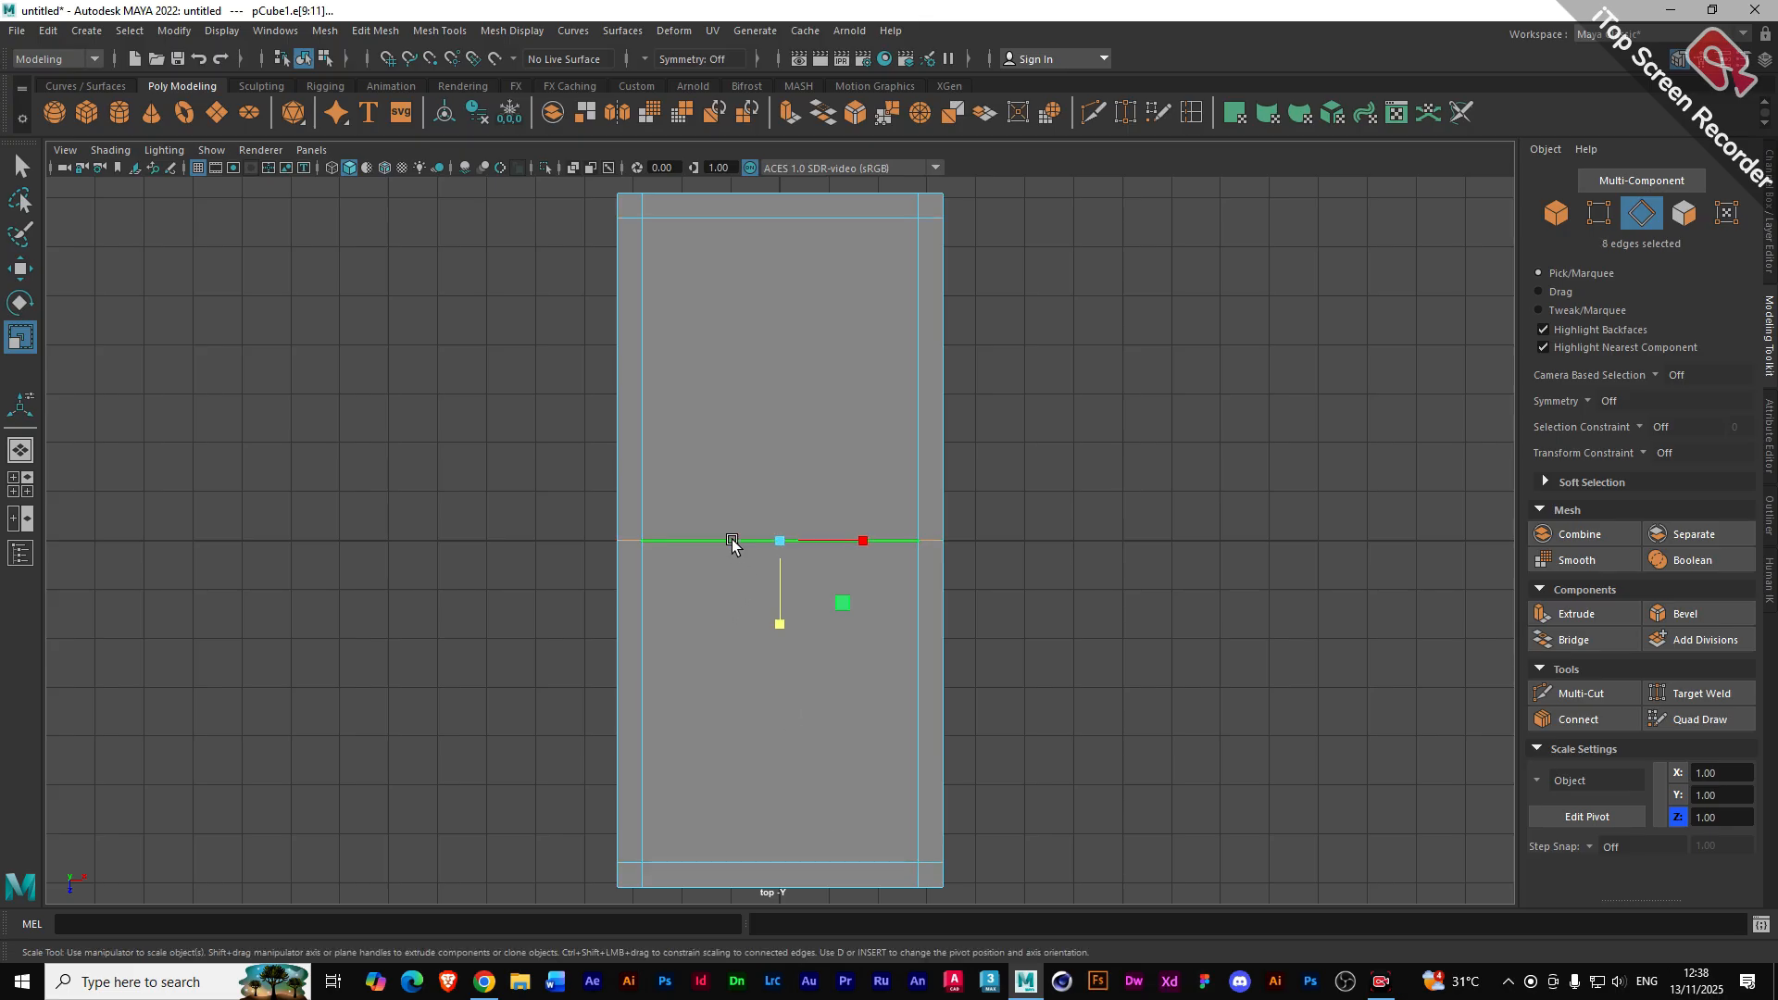
key("space")
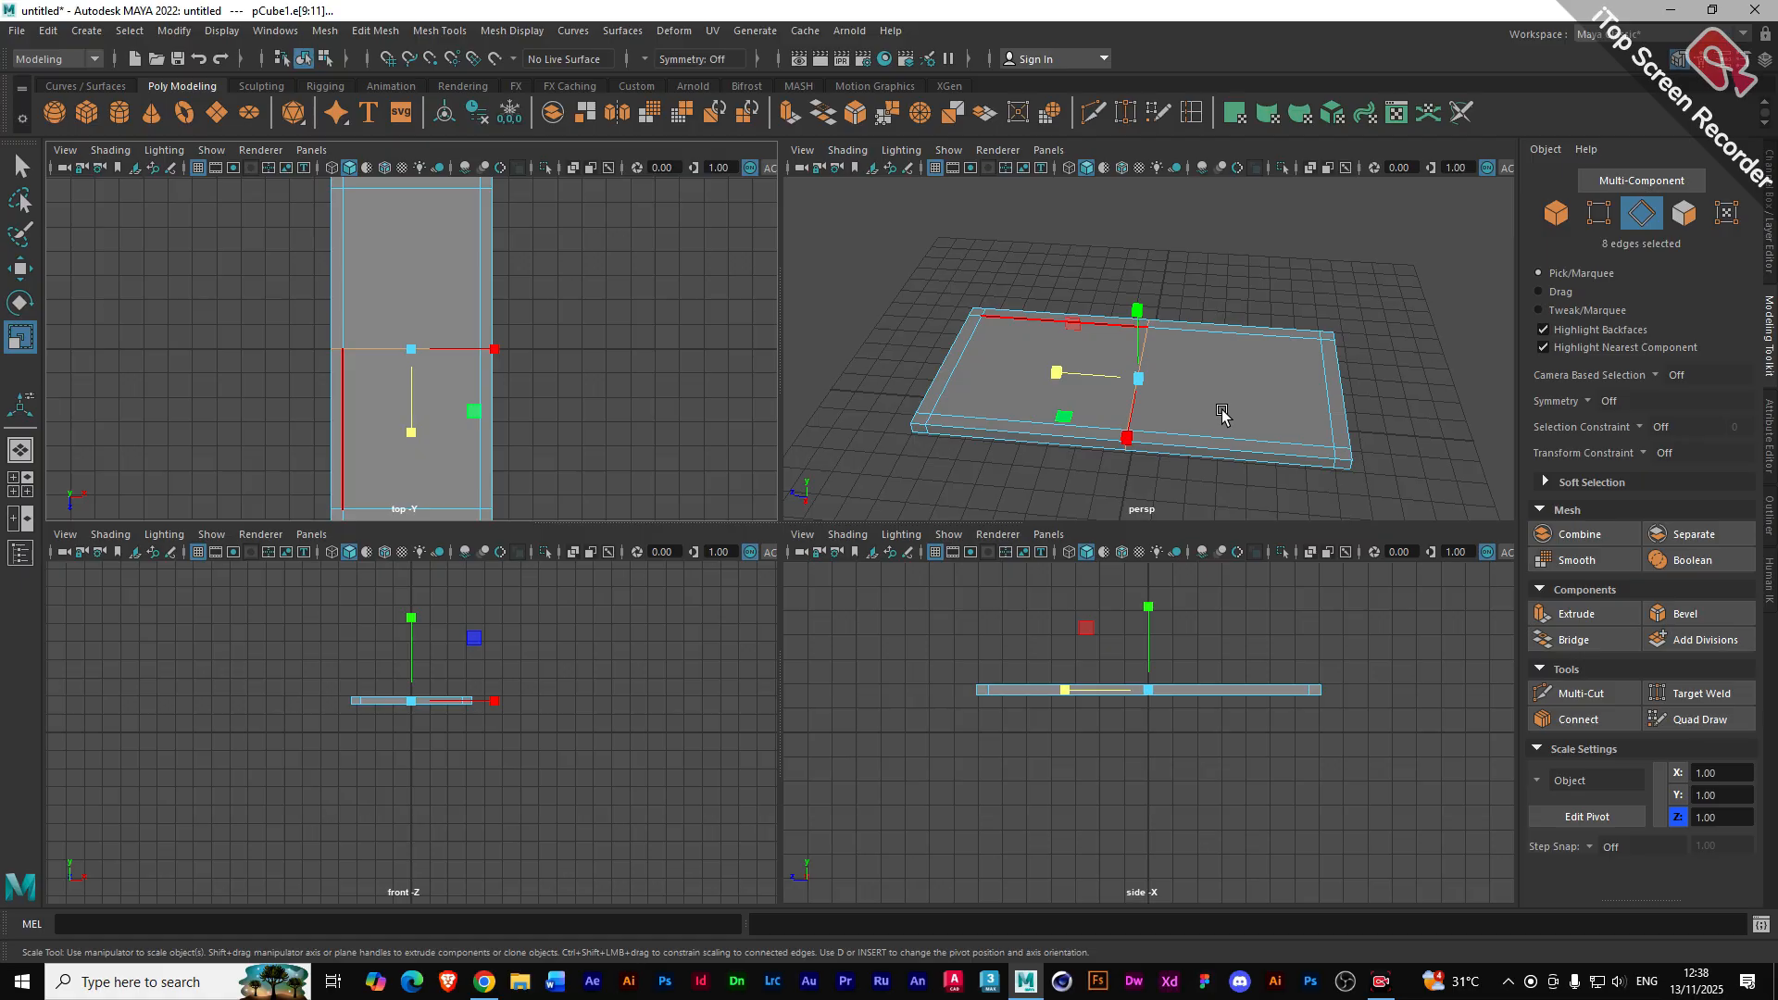
key("w")
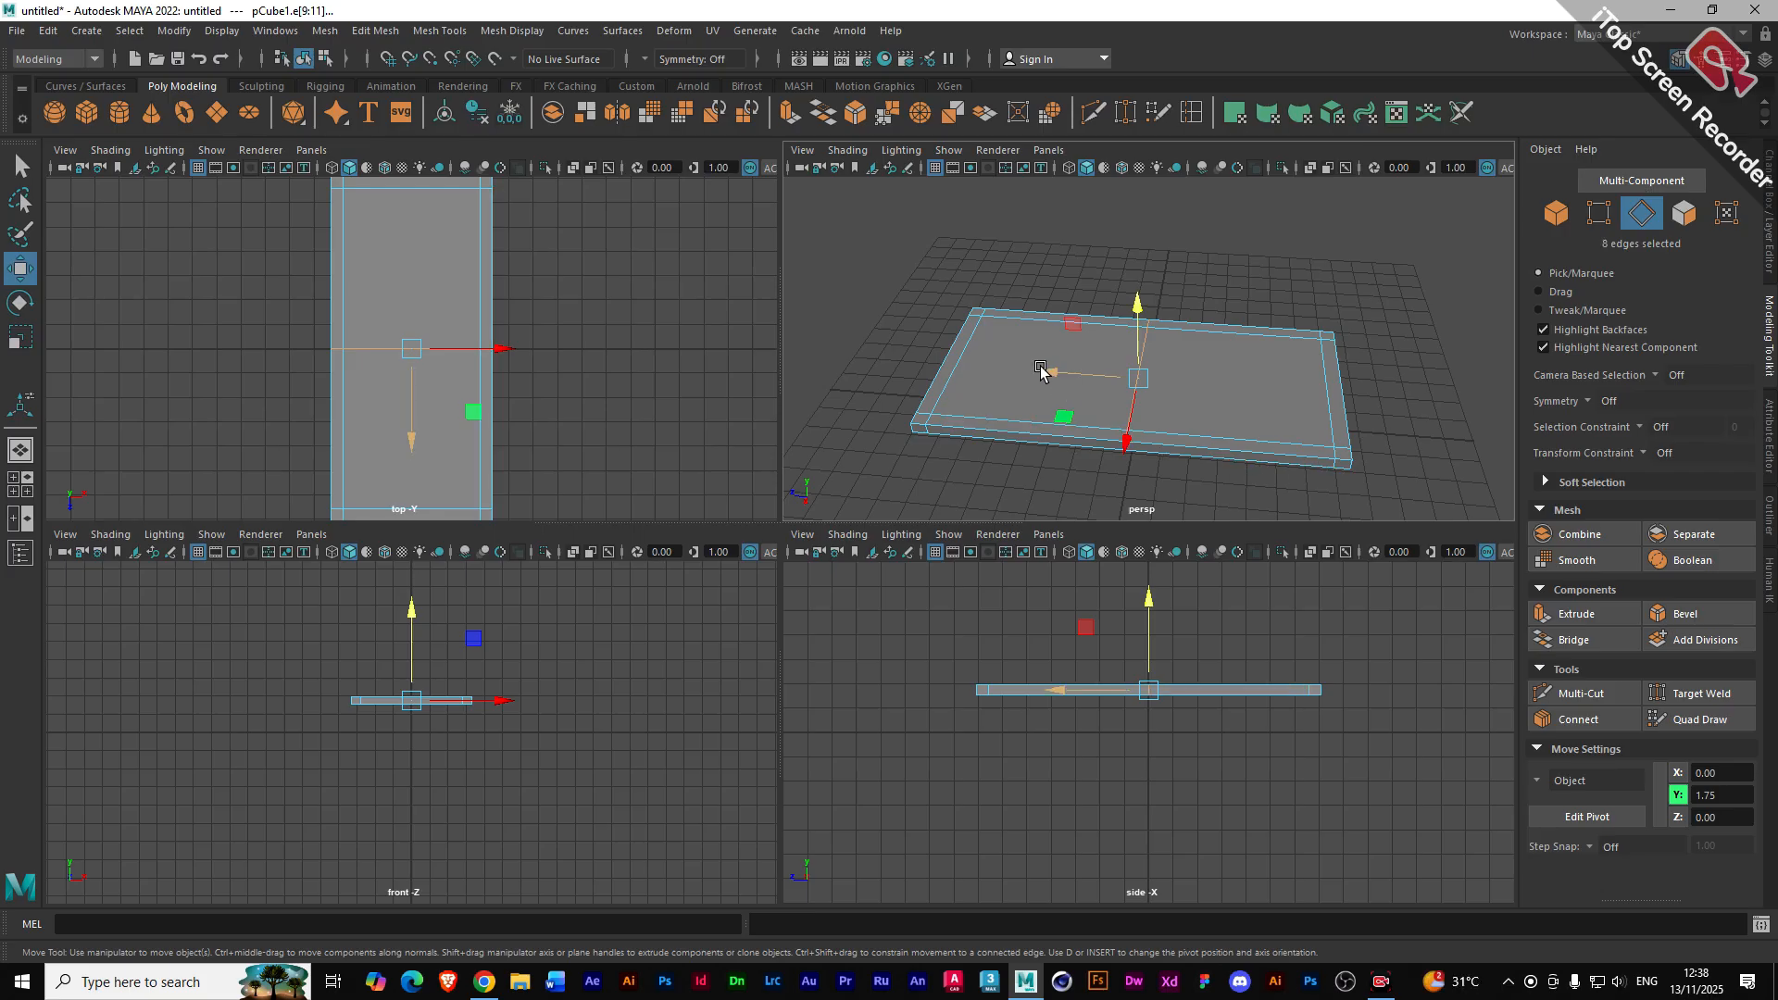
left_click_drag(1066, 376, 1125, 382)
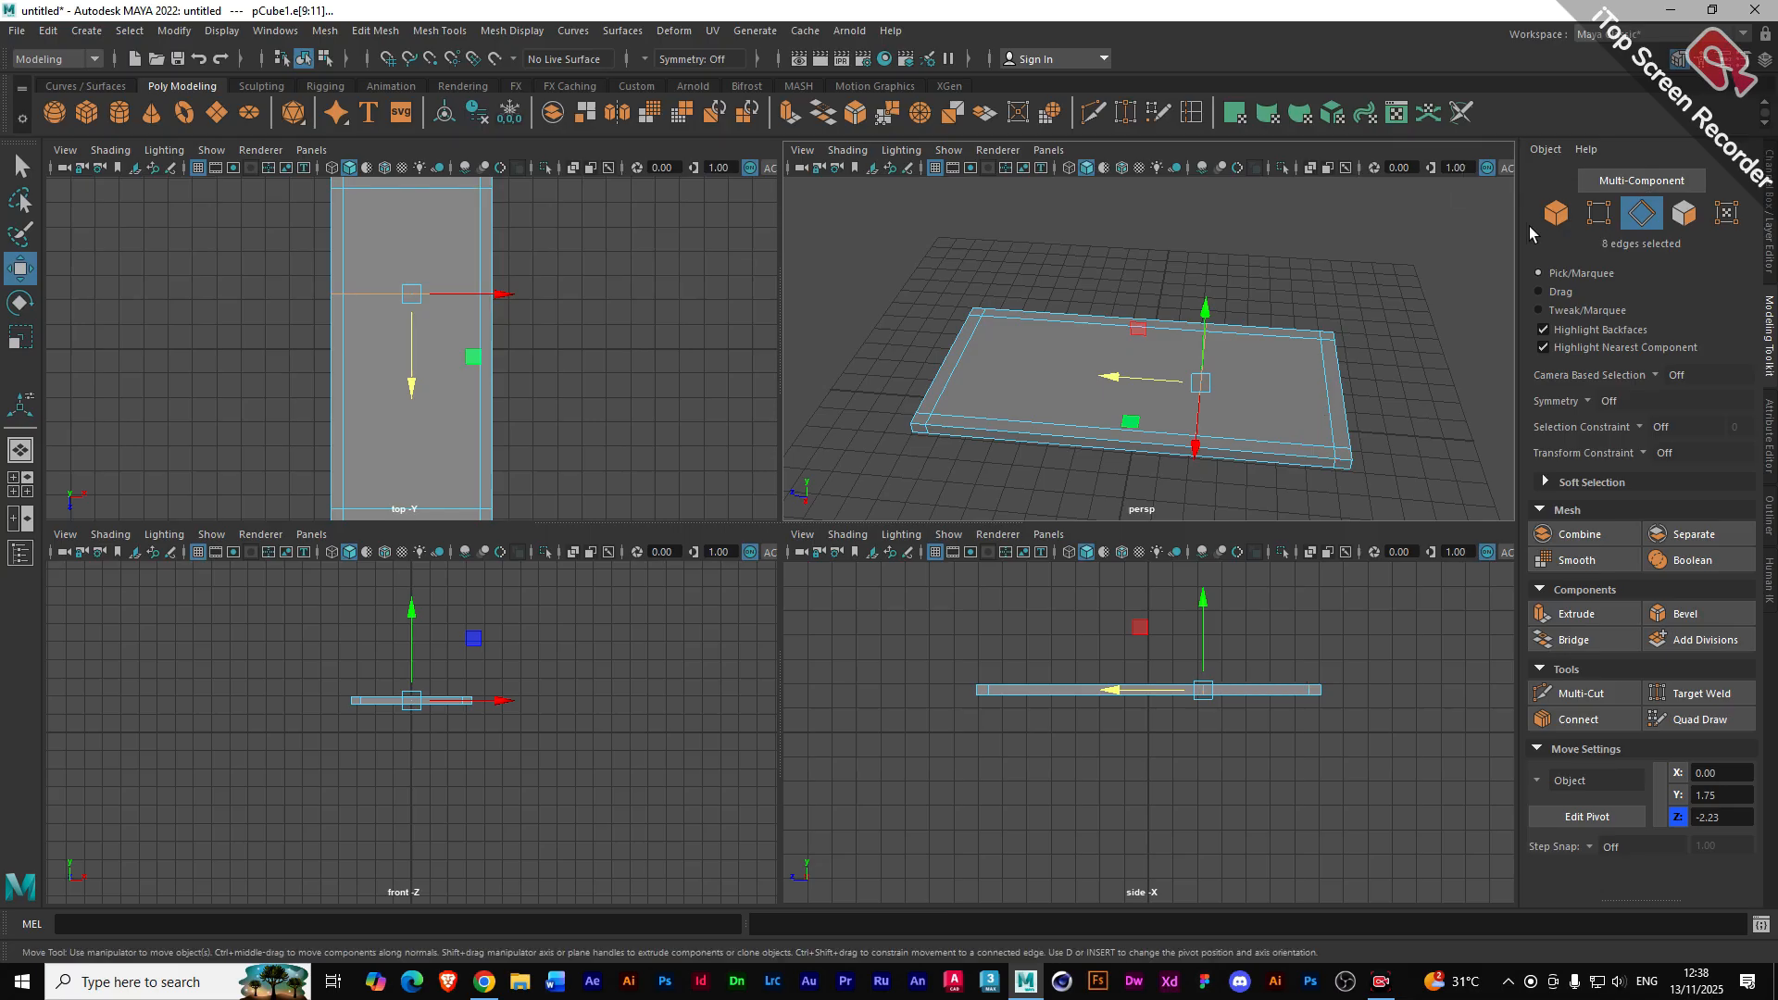
left_click(1556, 213)
left_click_drag(1266, 425, 1147, 306, "alt")
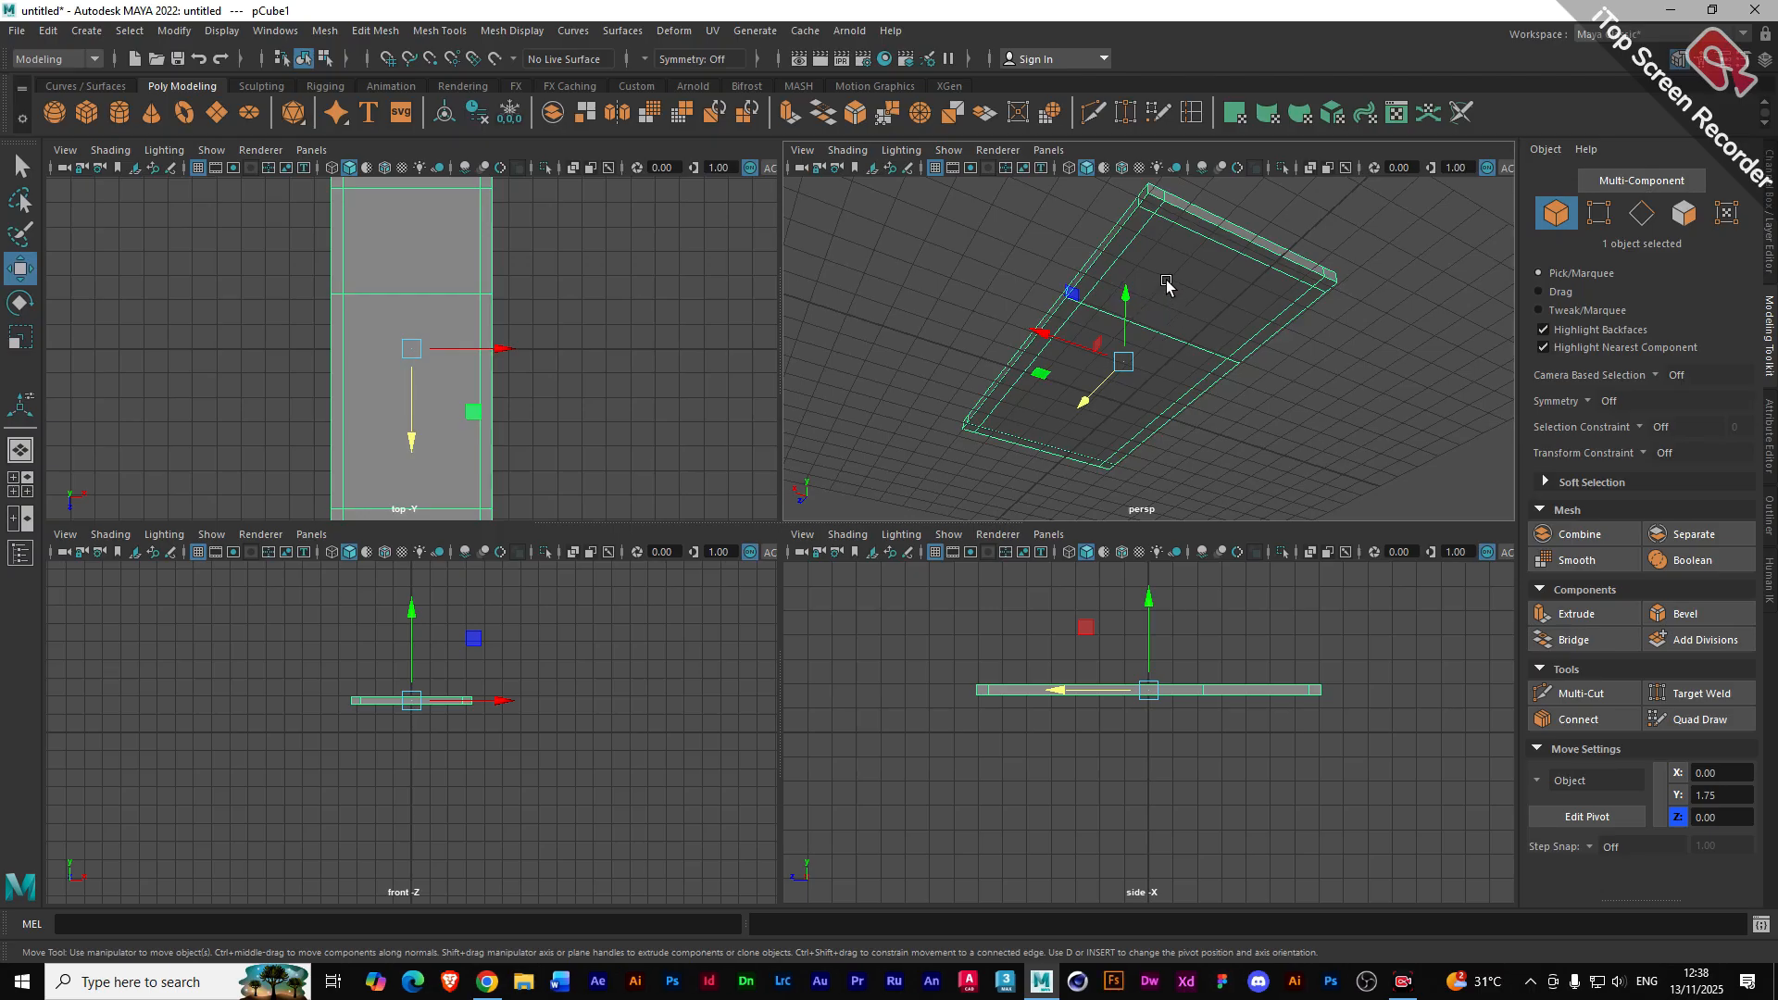
left_click_drag(1170, 280, 1147, 398, "alt")
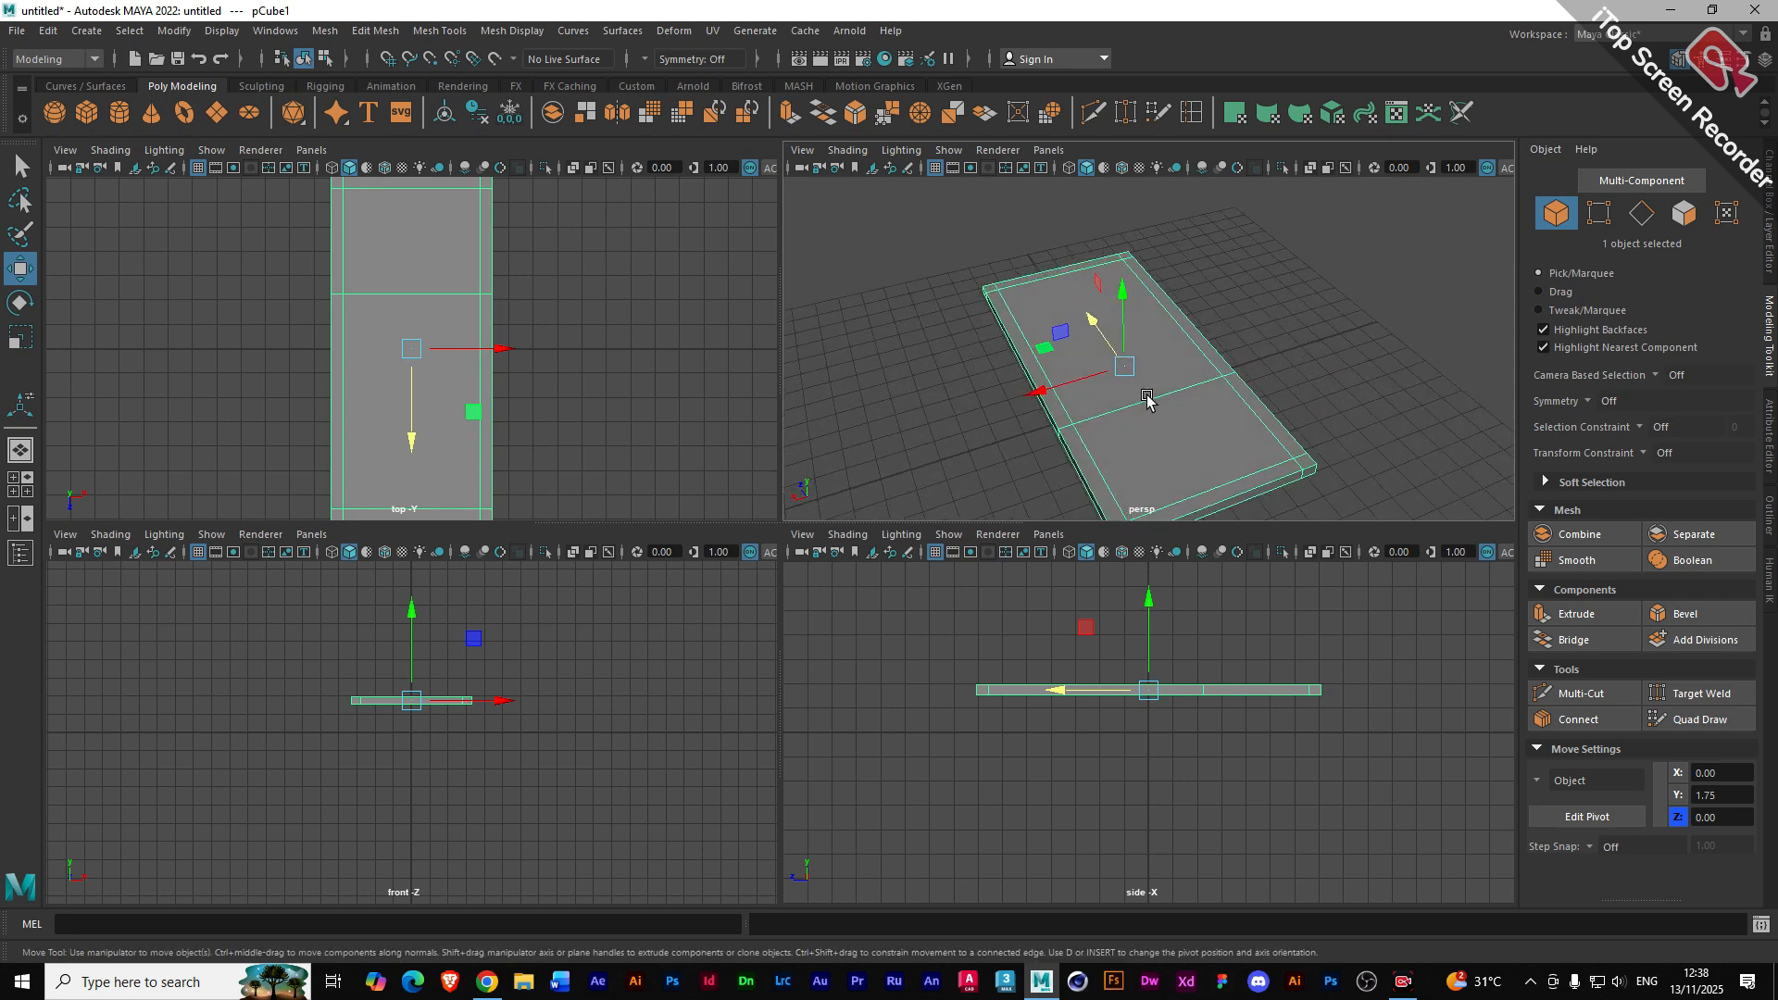
scroll(390, 313, "down", 1)
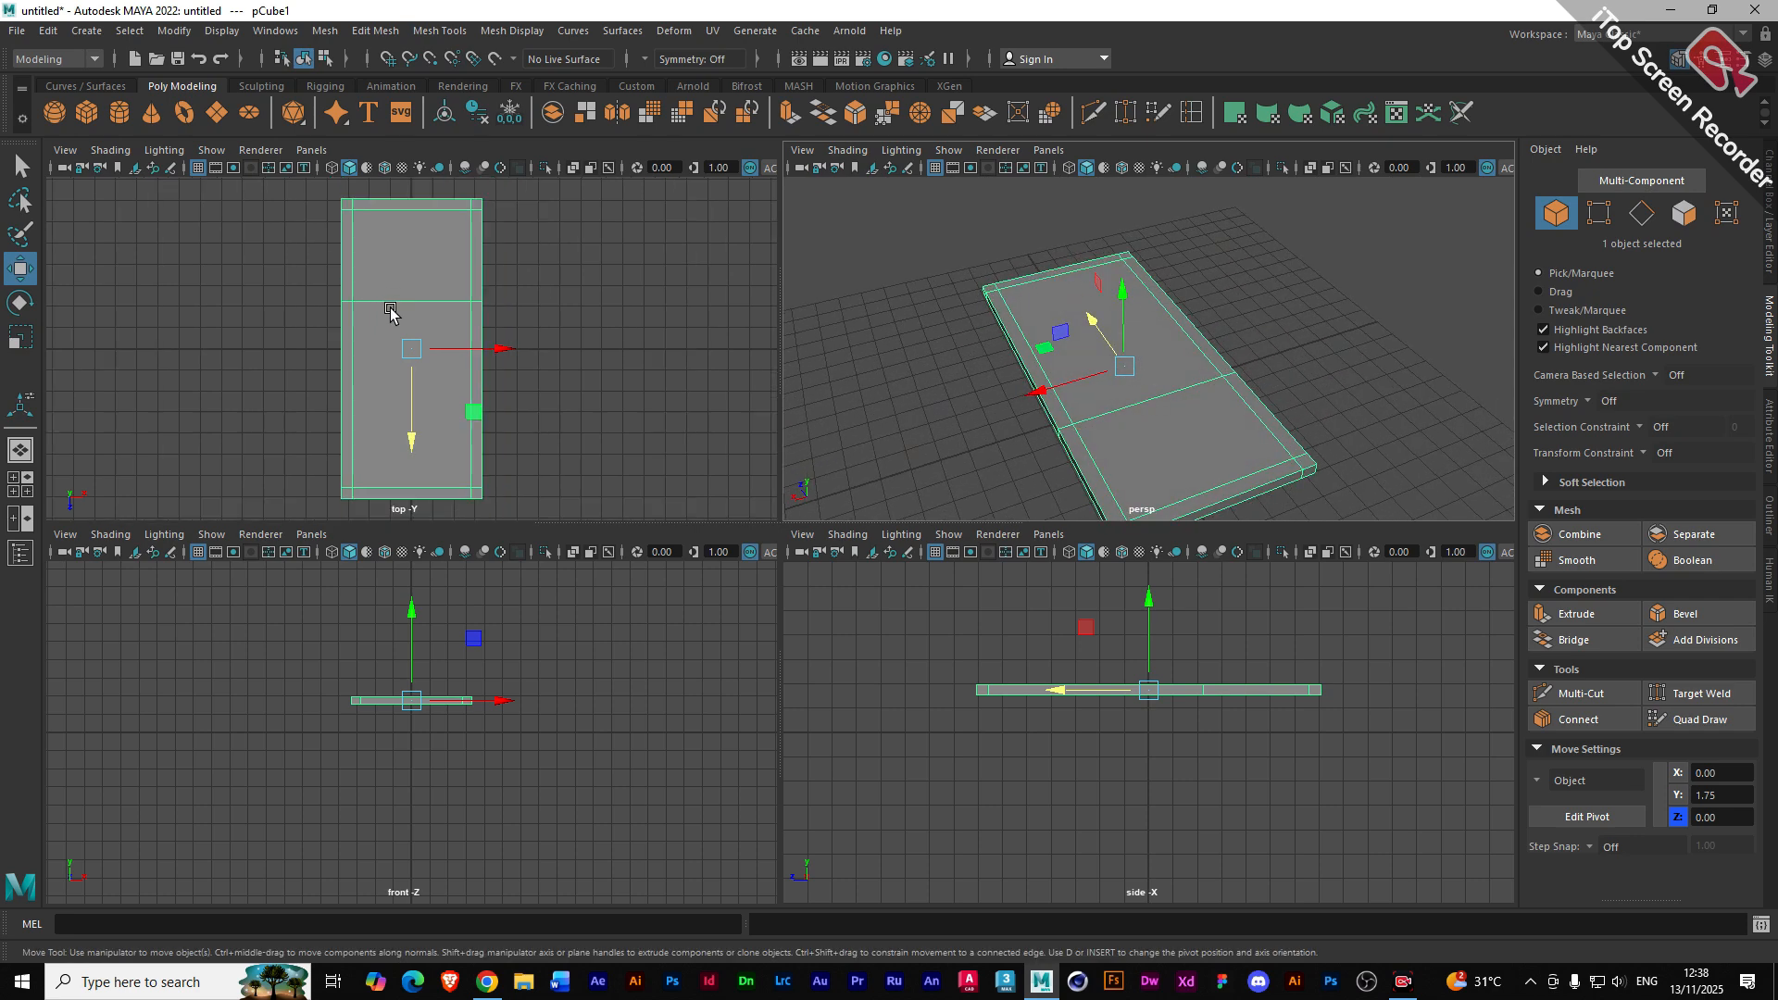
- Select the two crosswise edge loops near the short ends and scale them slightly inward along Z to widen the end strips
right_click(379, 211)
right_click_drag(367, 219, 378, 163)
double_click(383, 211)
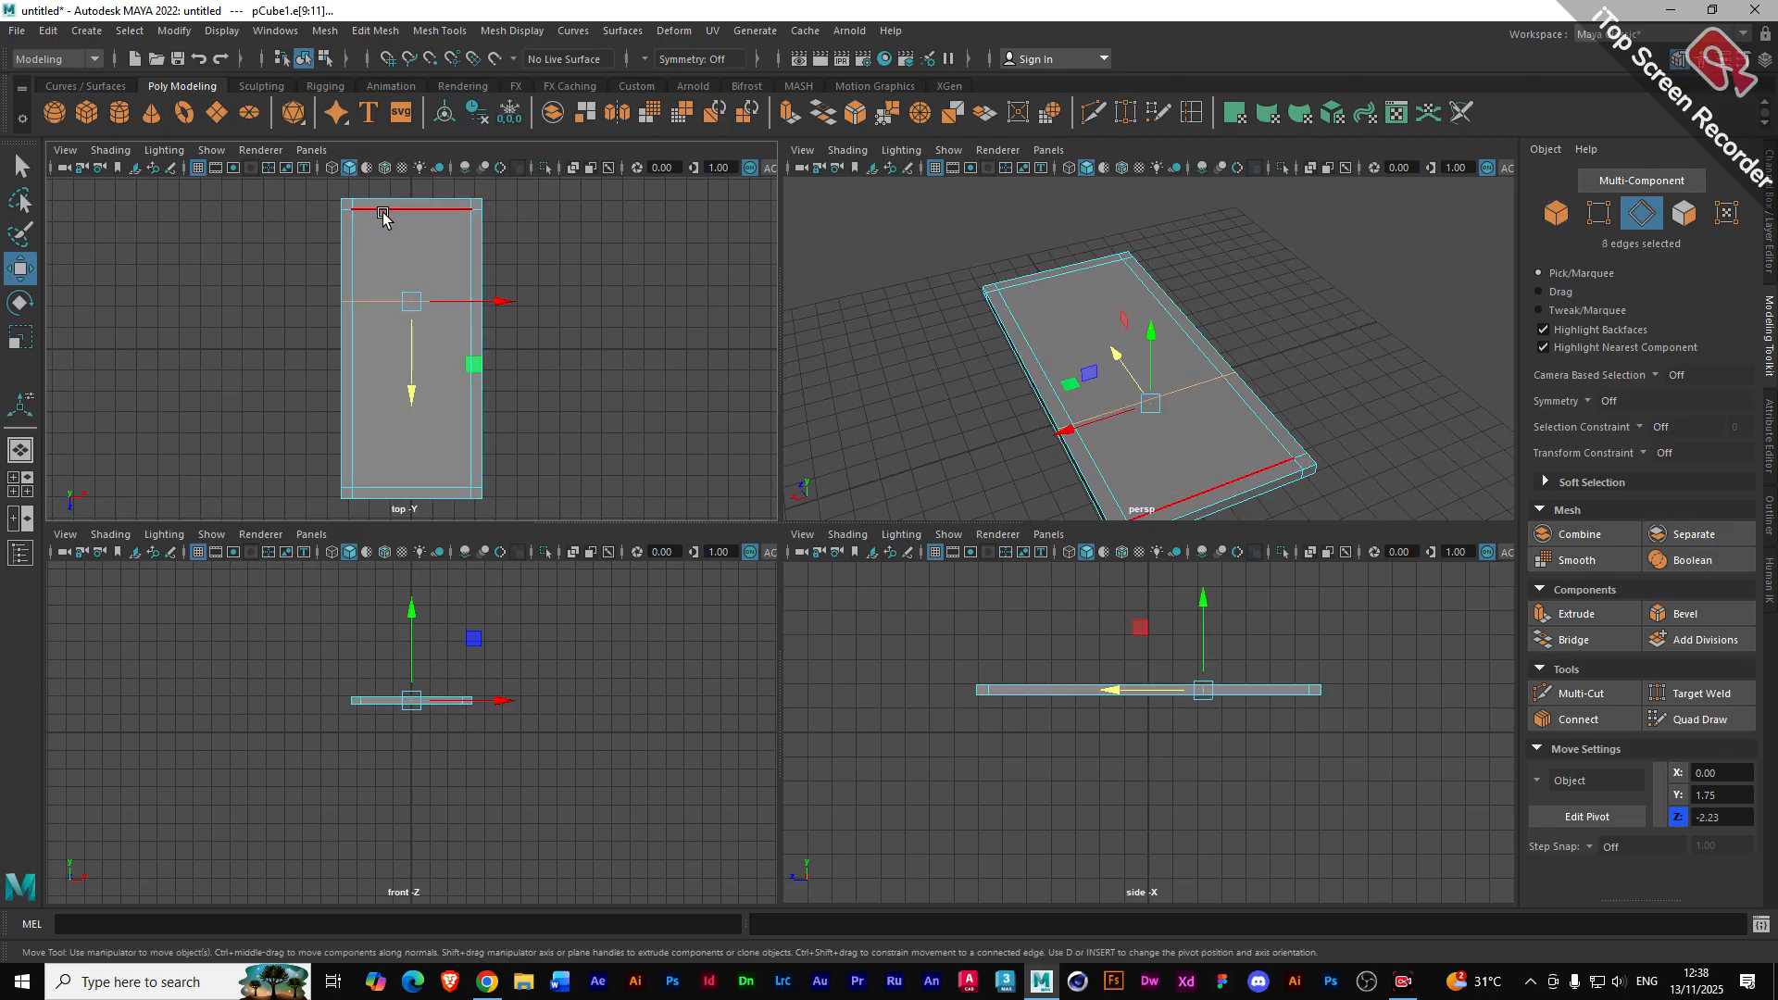
double_click(388, 488, "shift")
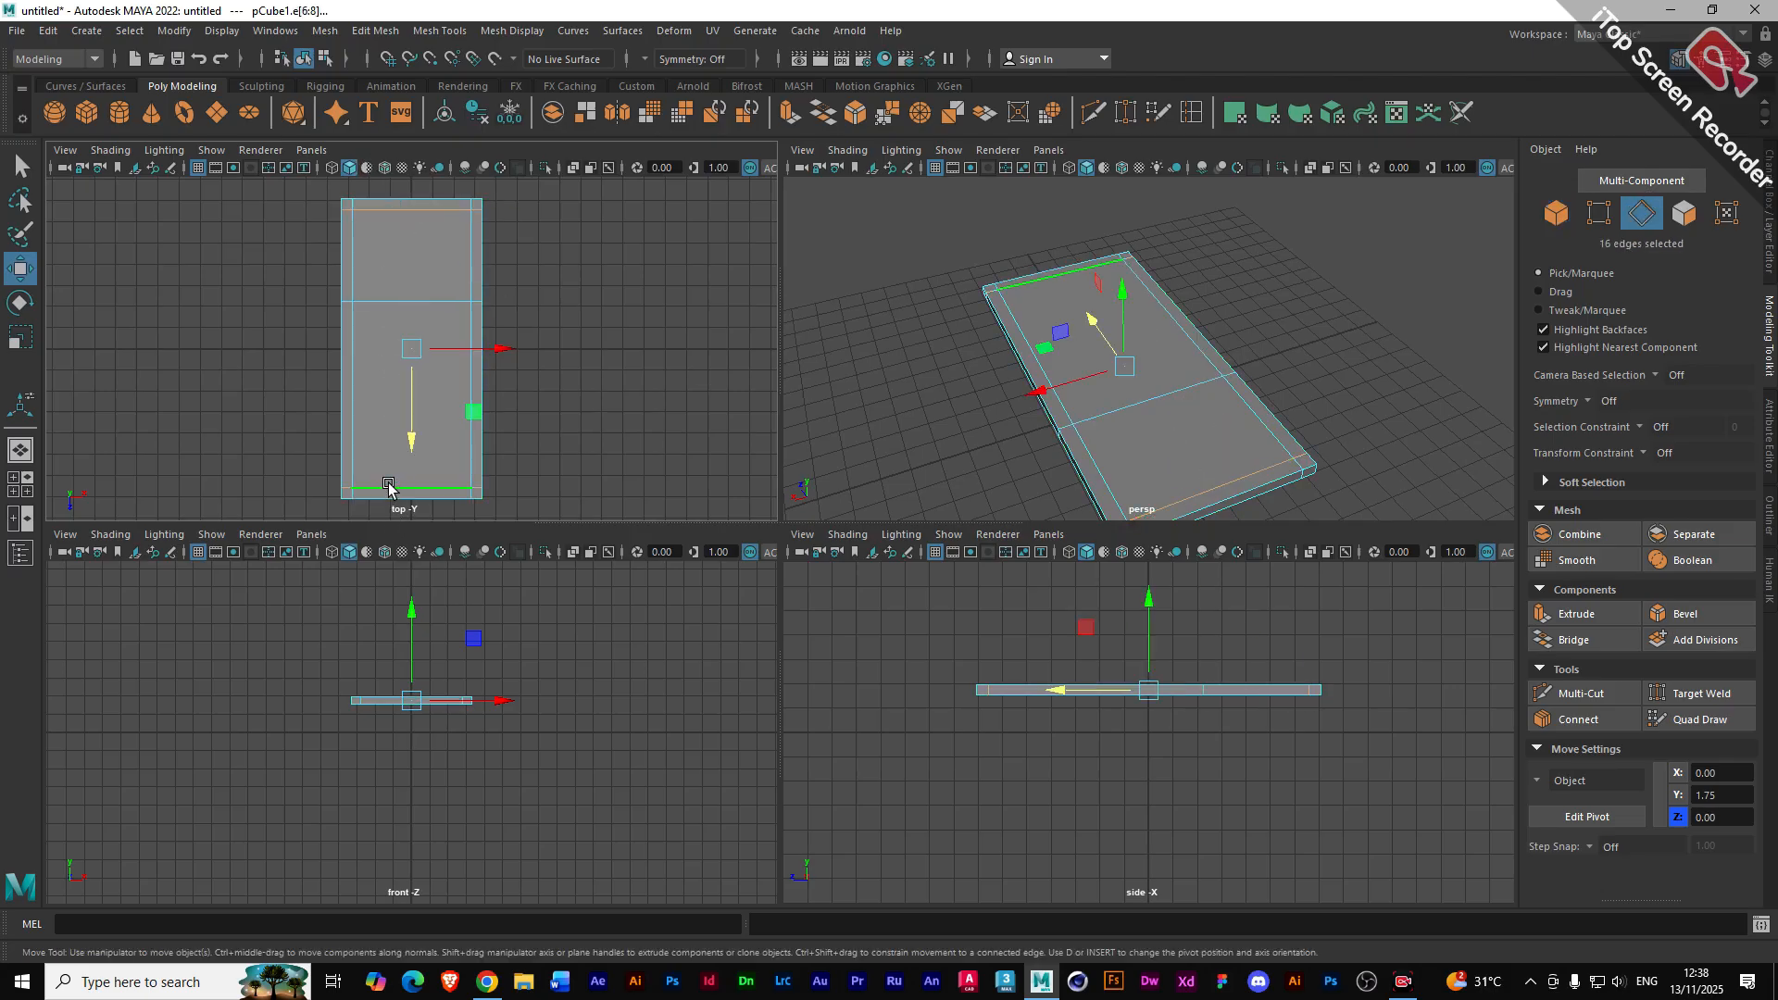
key("r")
left_click_drag(408, 434, 406, 424)
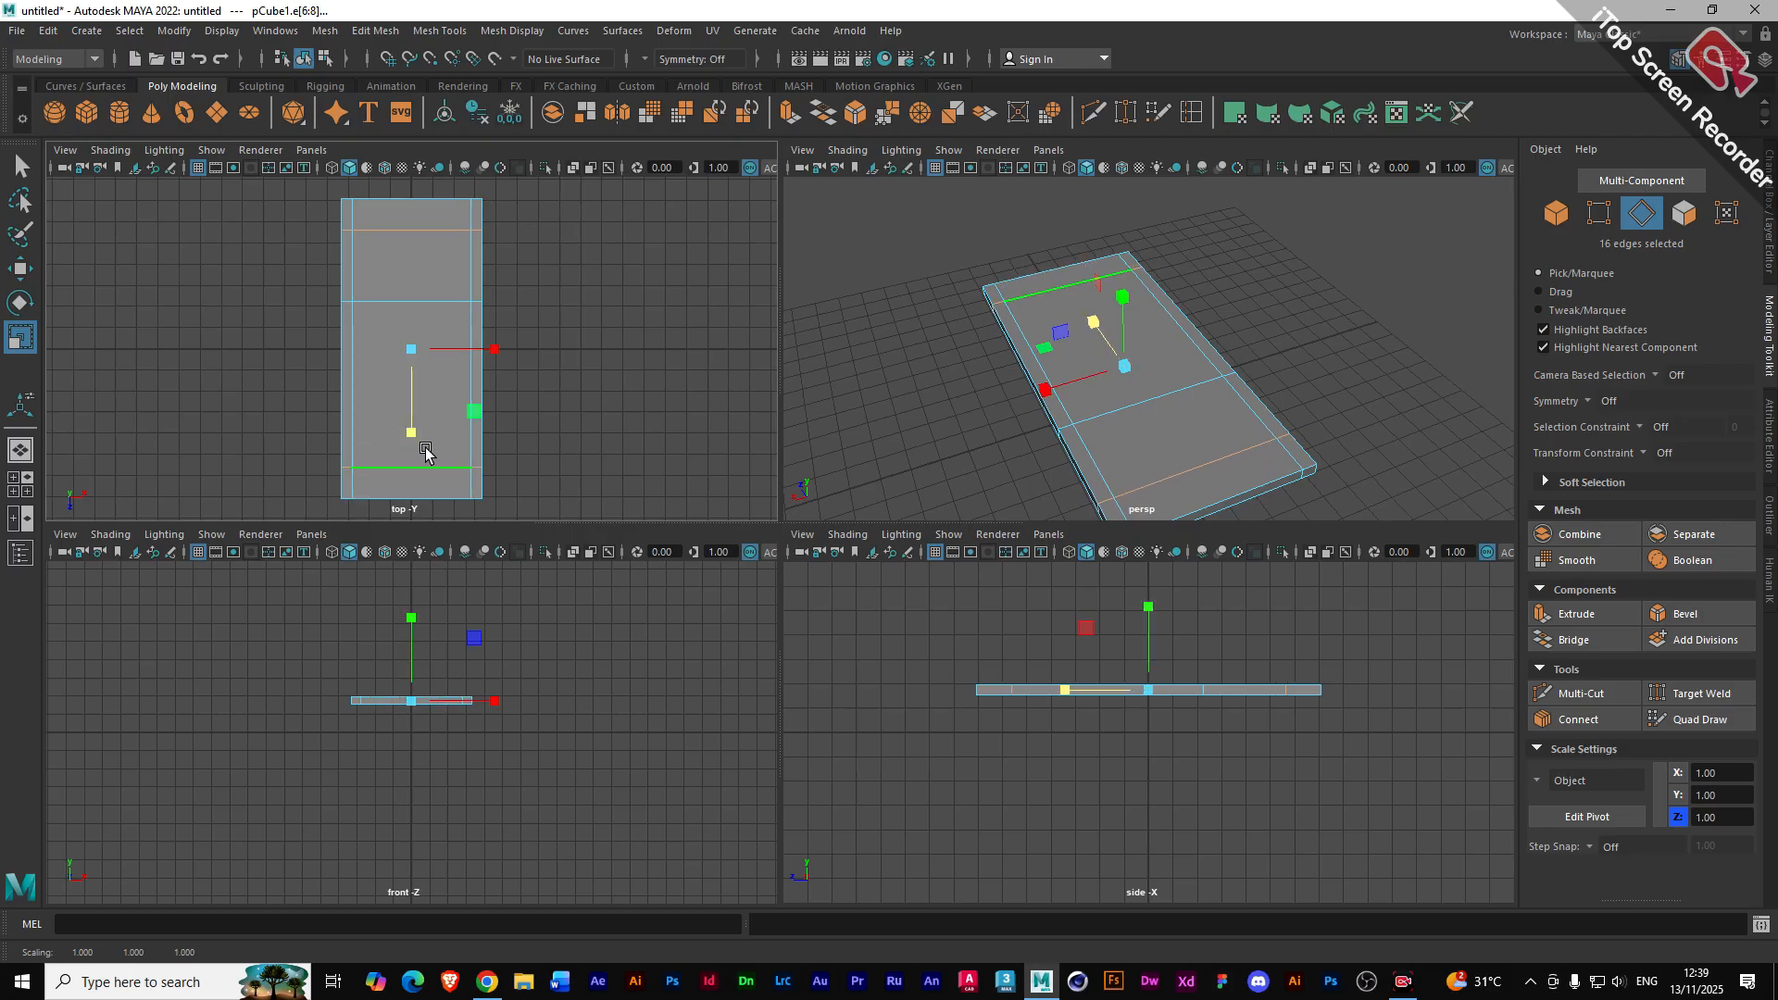
- Select the middle crosswise edge loop and move it to Z -1.70
double_click(388, 301)
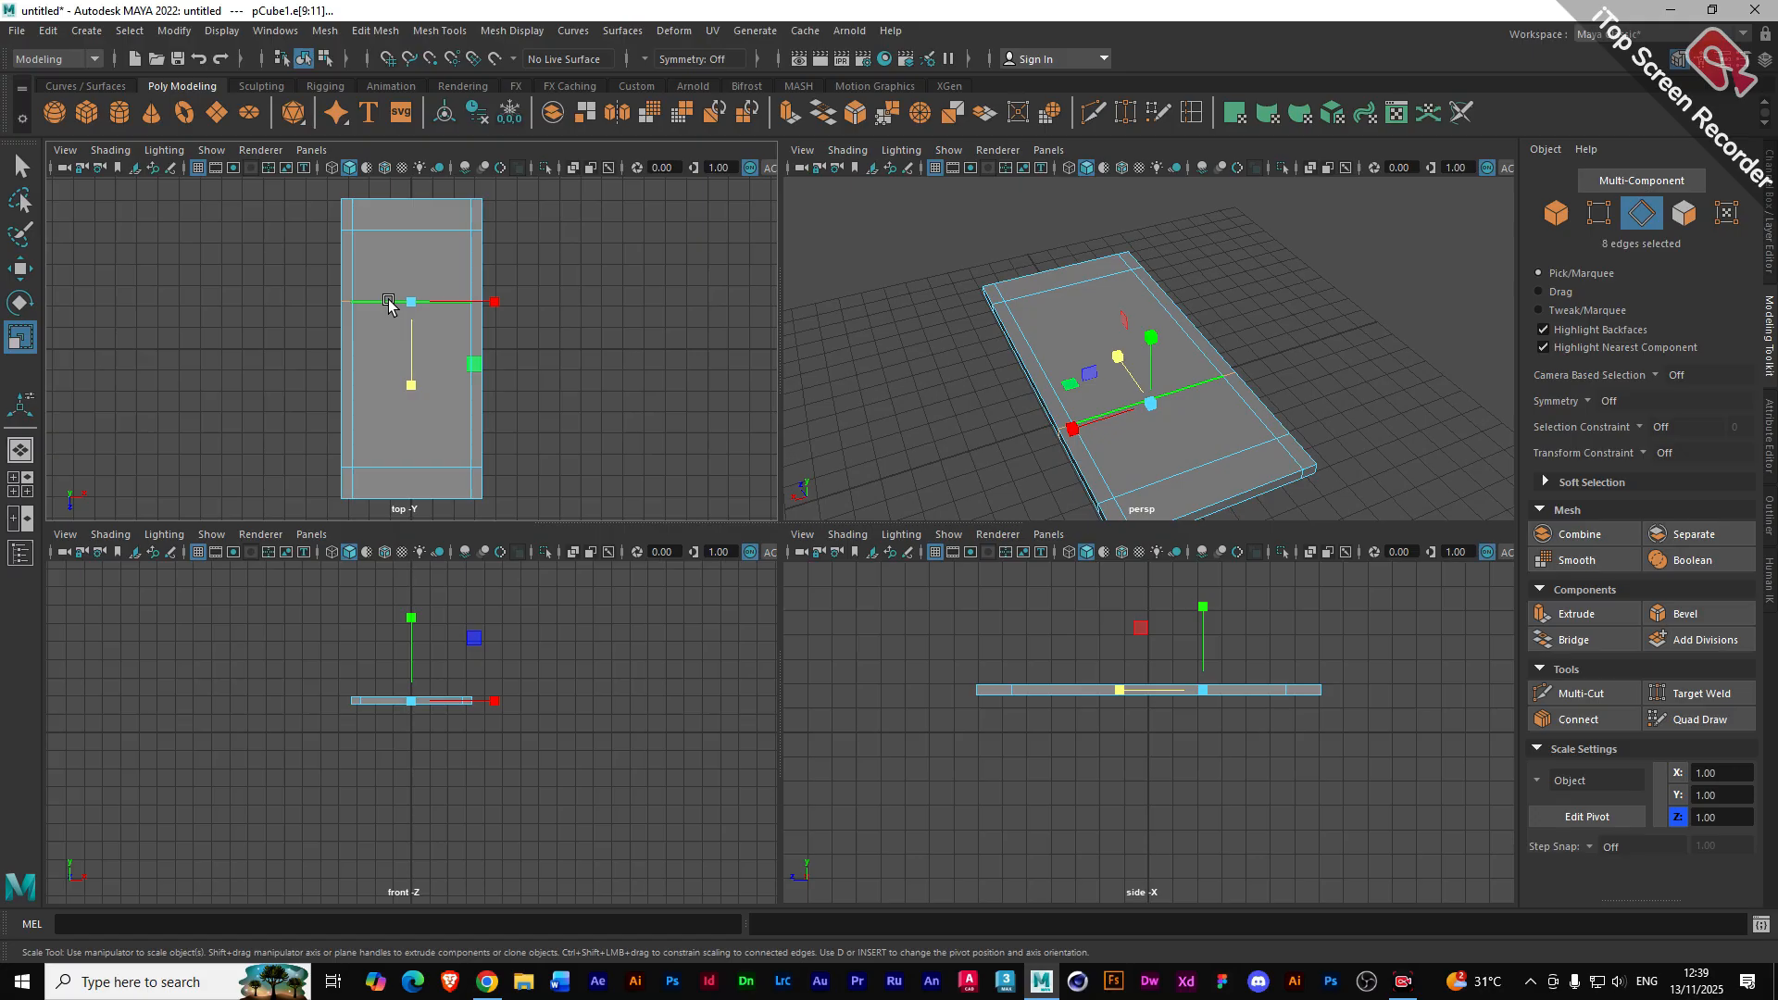
key("w")
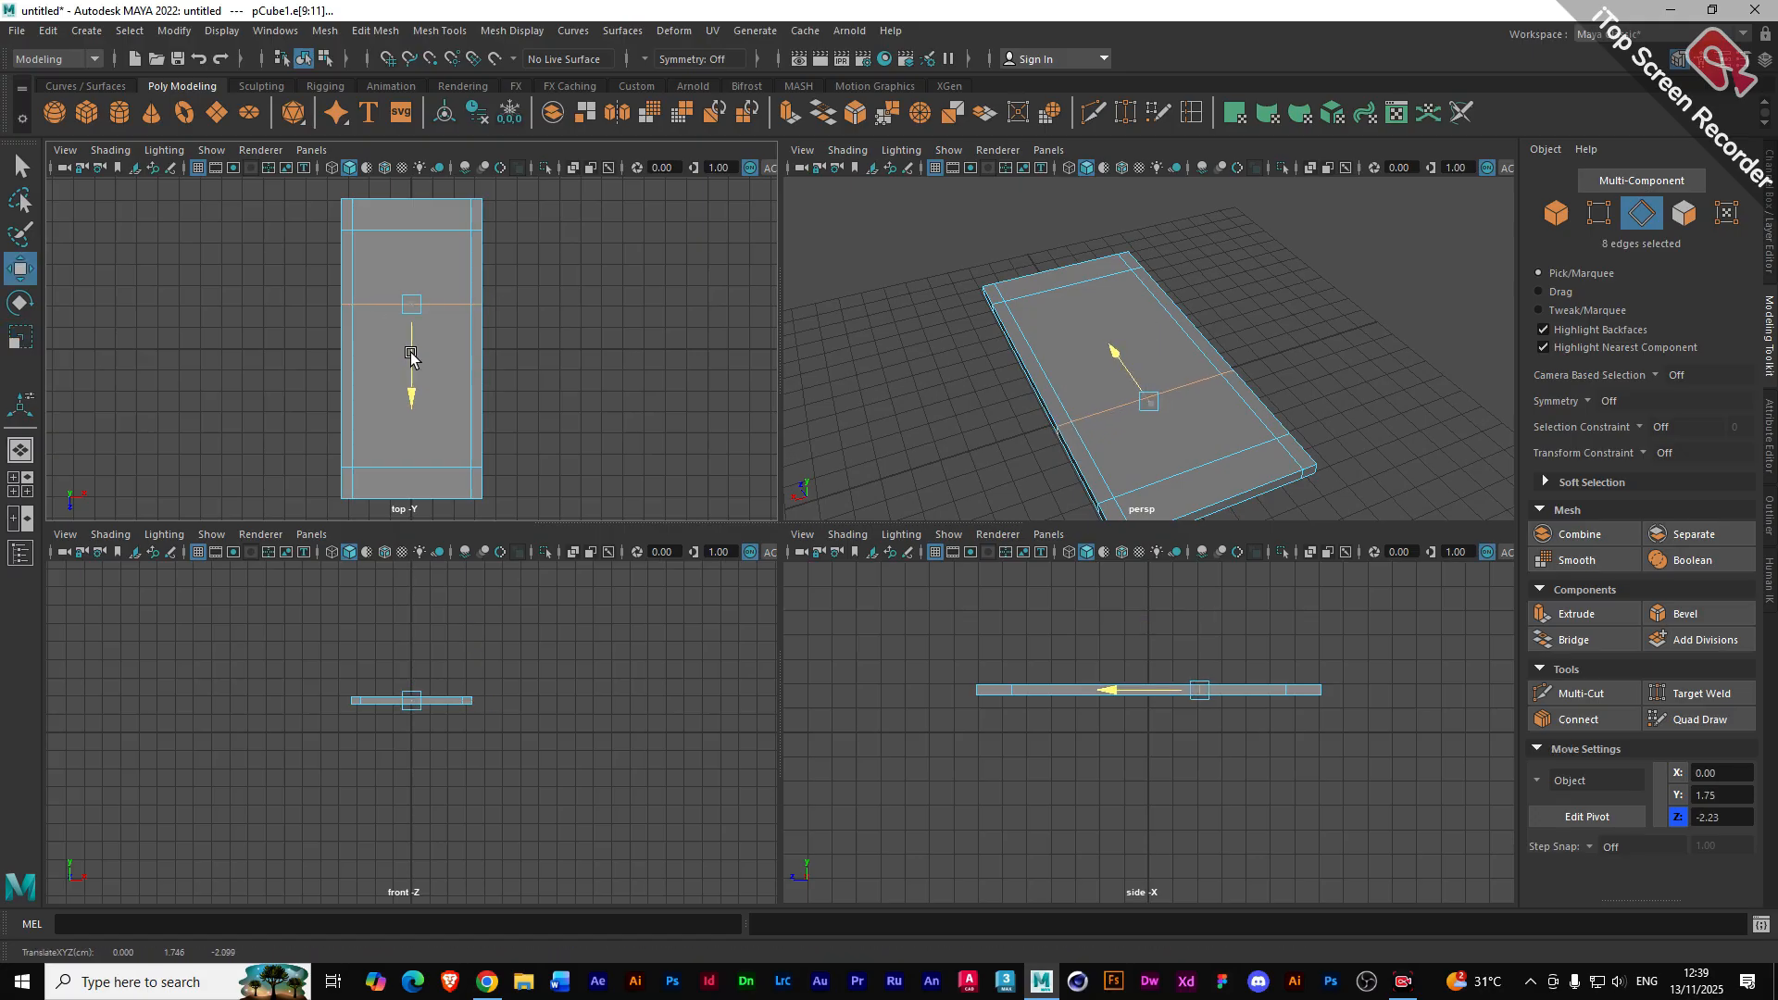
left_click_drag(410, 355, 409, 368)
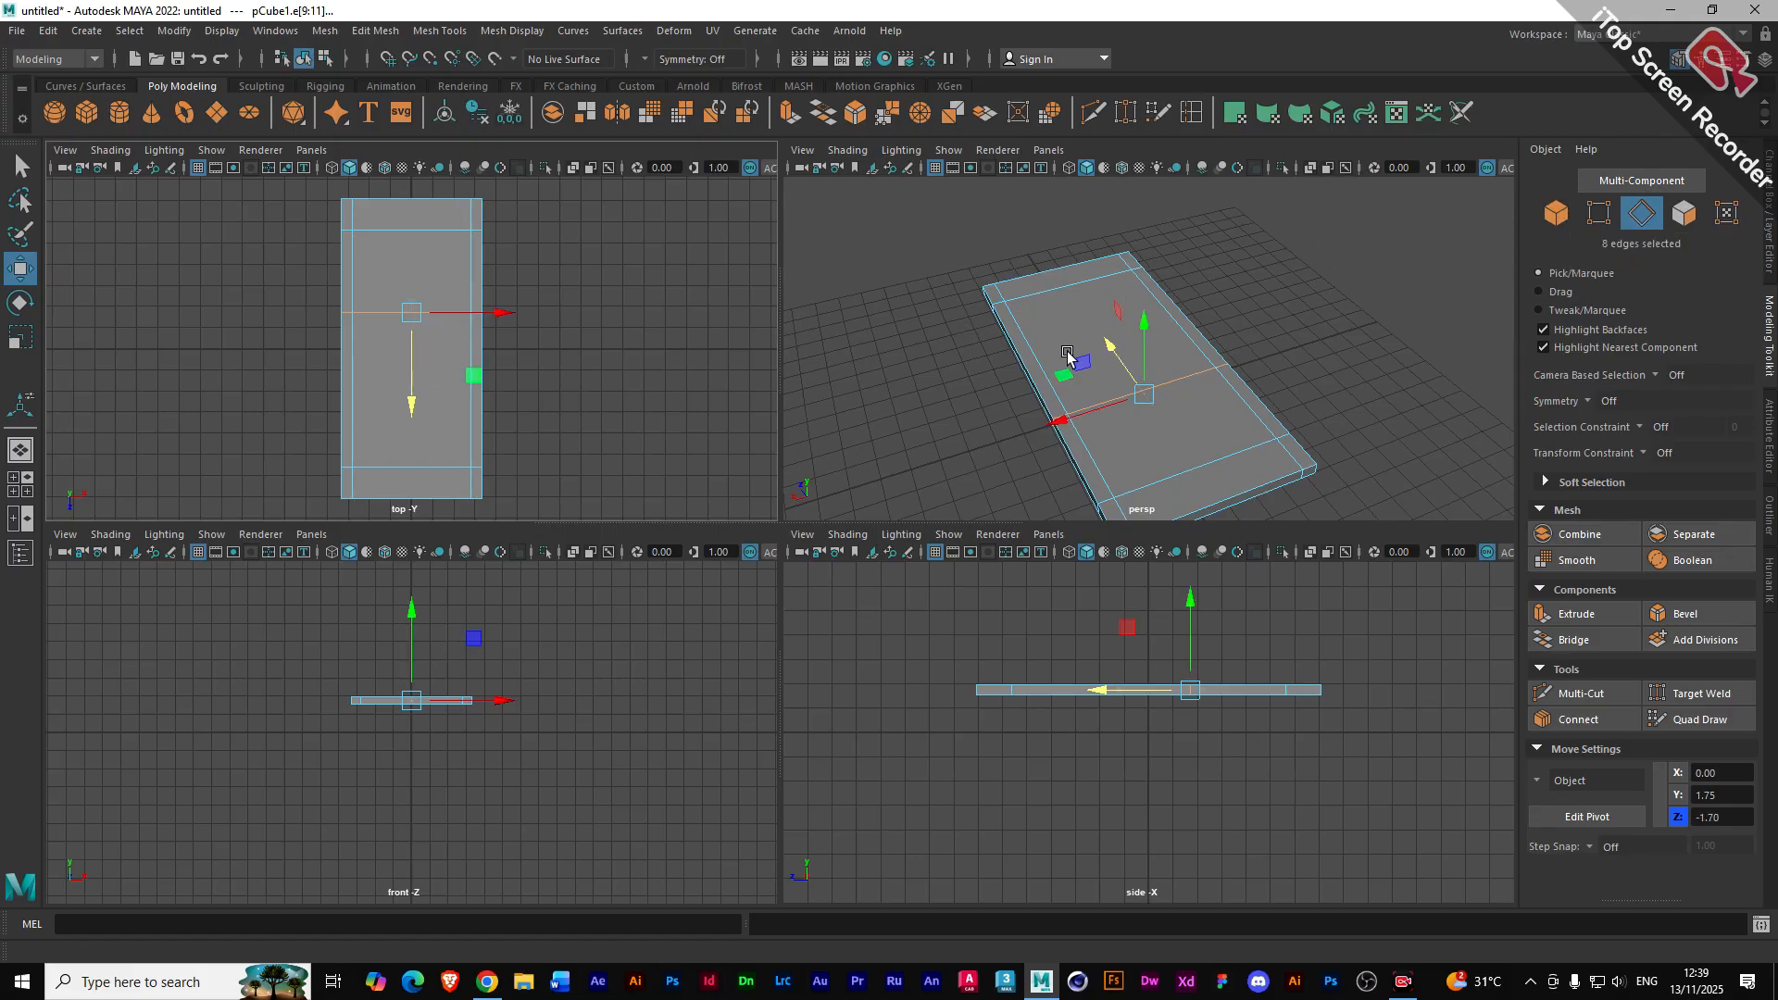
- Select the two crosswise end-strip faces on the slab's underside
left_click_drag(1044, 385, 1180, 287, "alt")
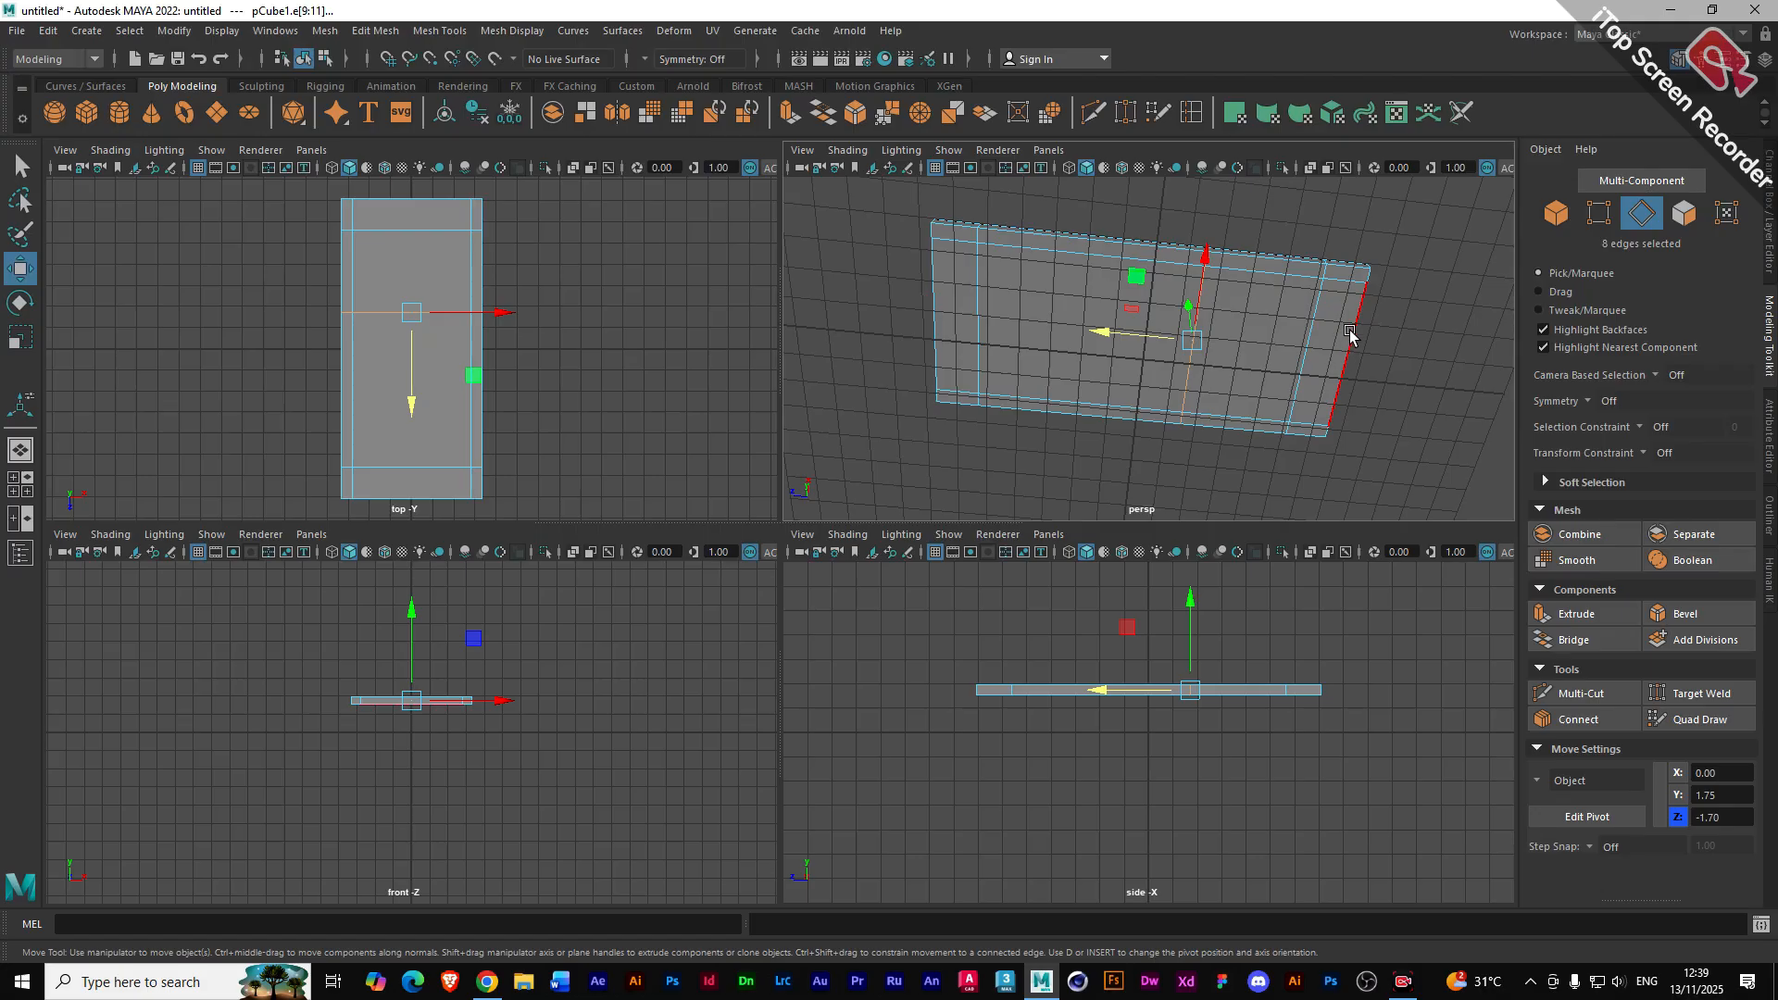
left_click(1686, 216)
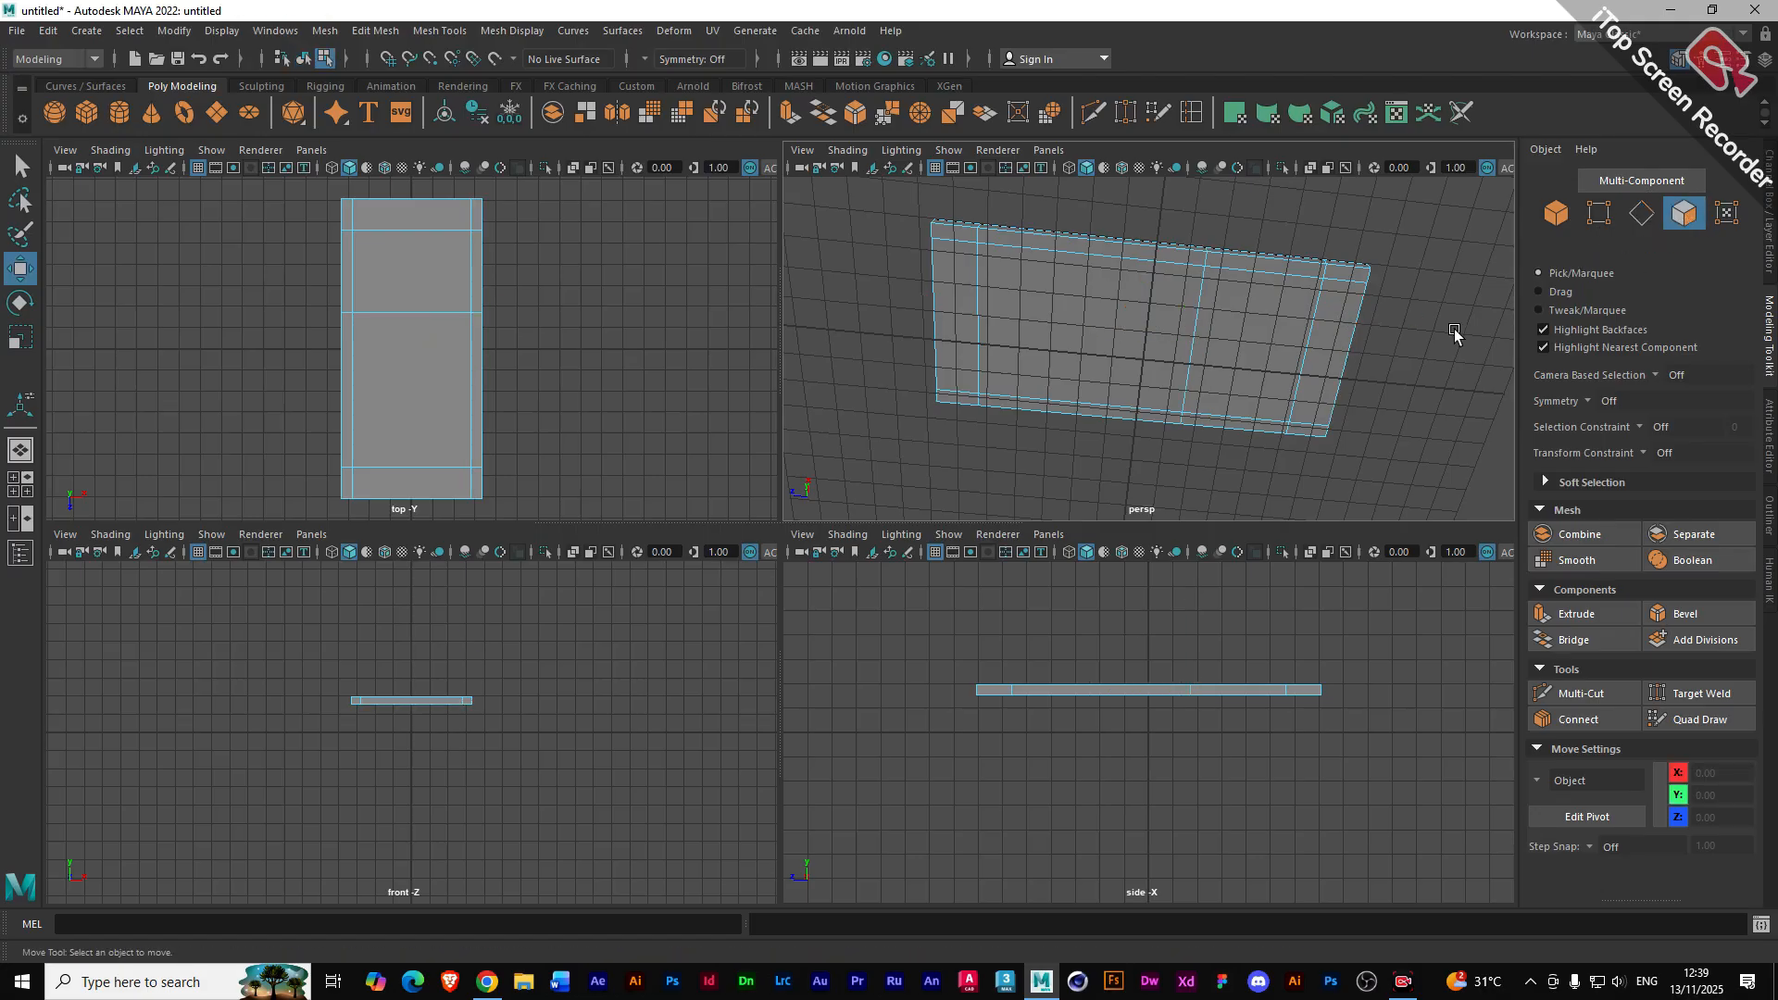
left_click(1325, 364)
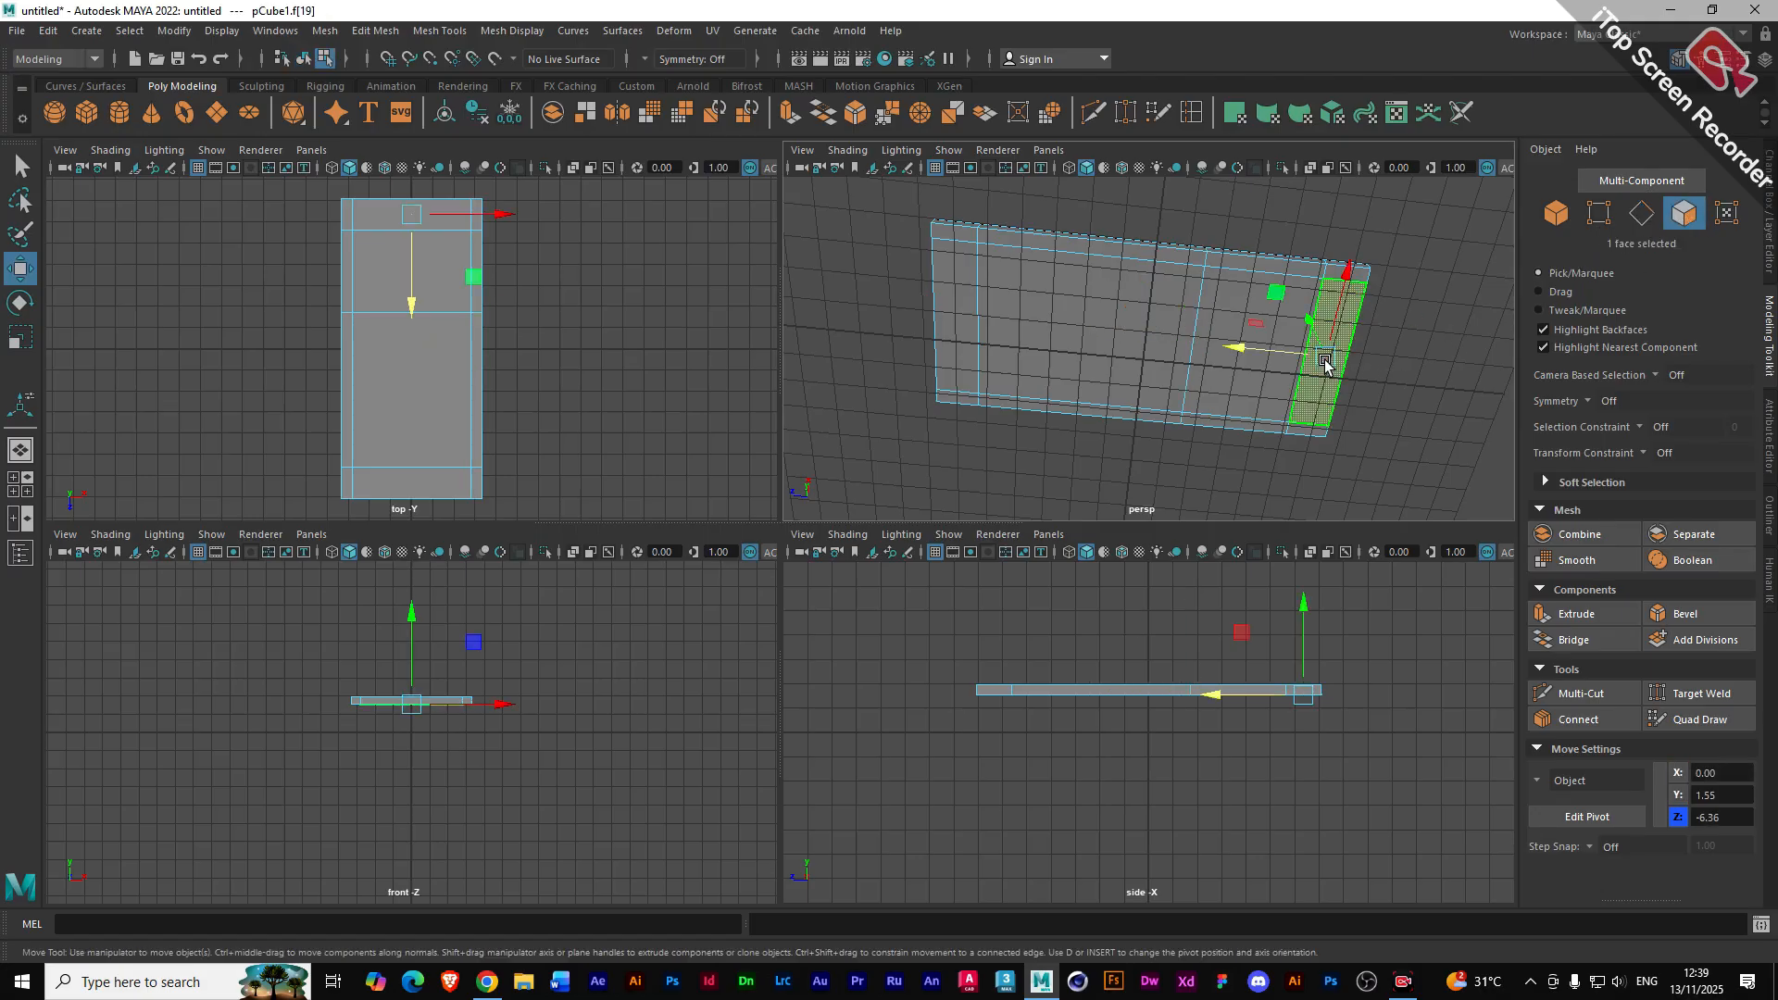
left_click(960, 335, "shift")
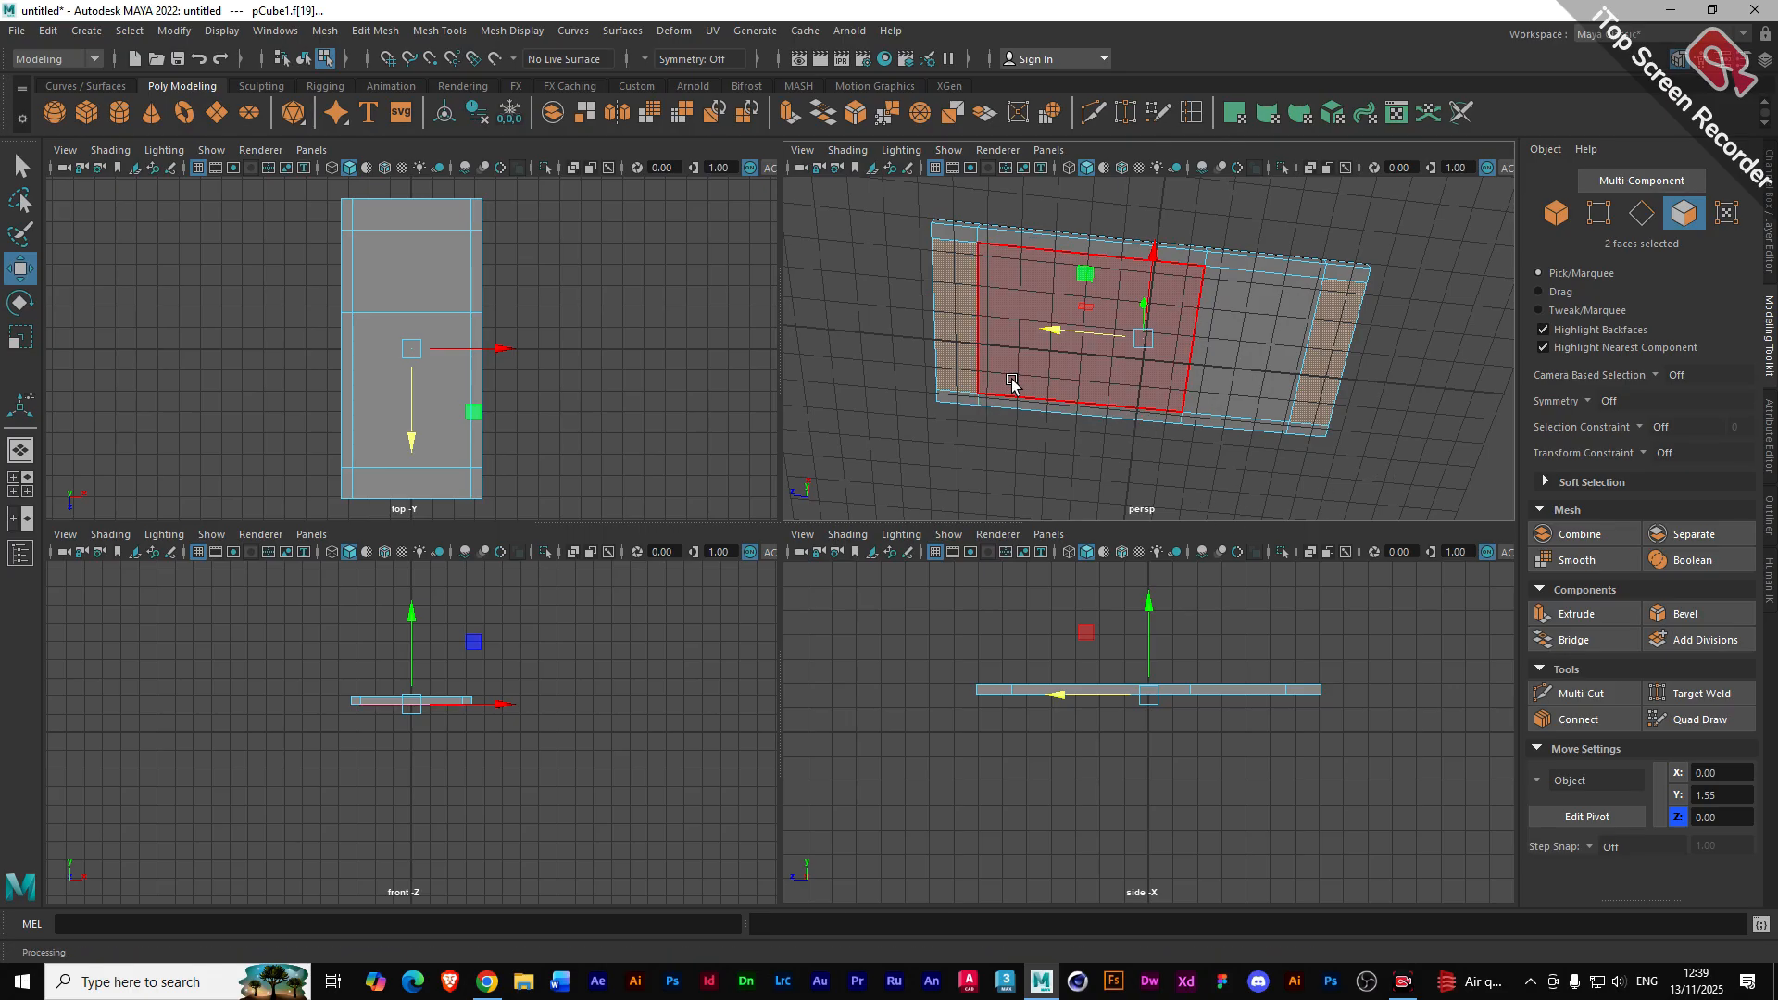
left_click_drag(1005, 375, 1055, 385, "alt")
scroll(1026, 410, "up", 5)
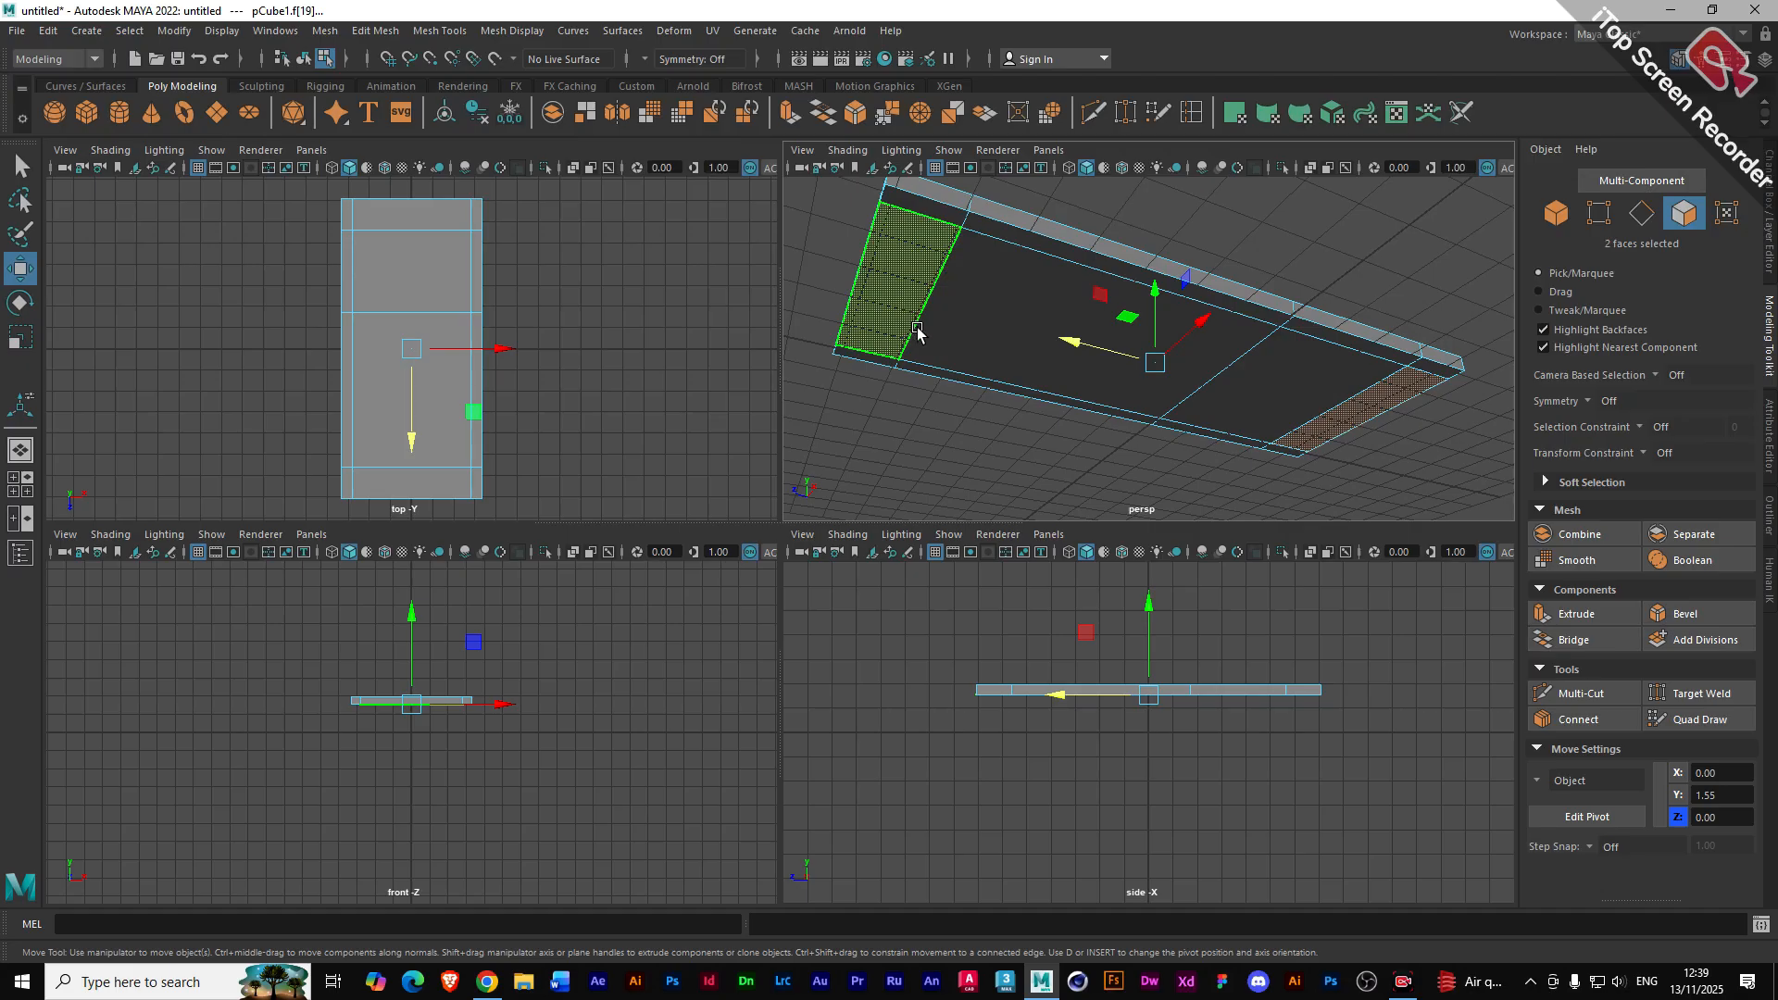
- Extrude the two selected underside faces in place and scale them along the slab's length into narrow strips
left_click(1544, 616)
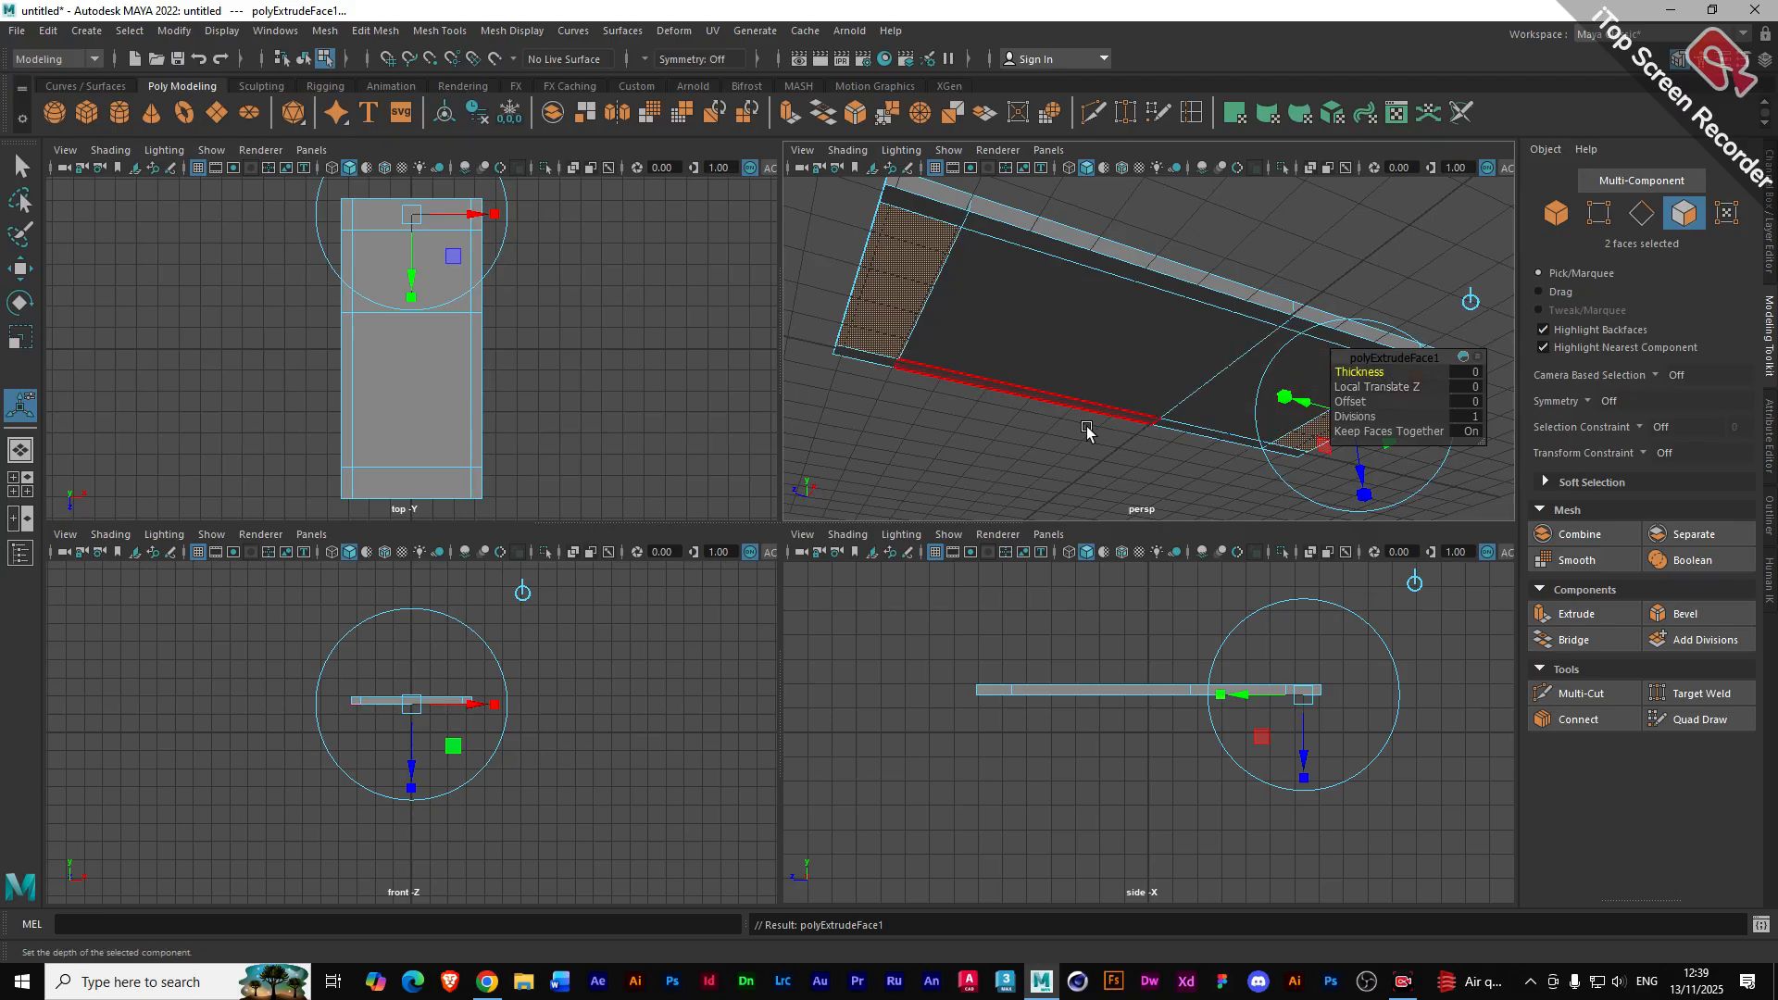
key("space")
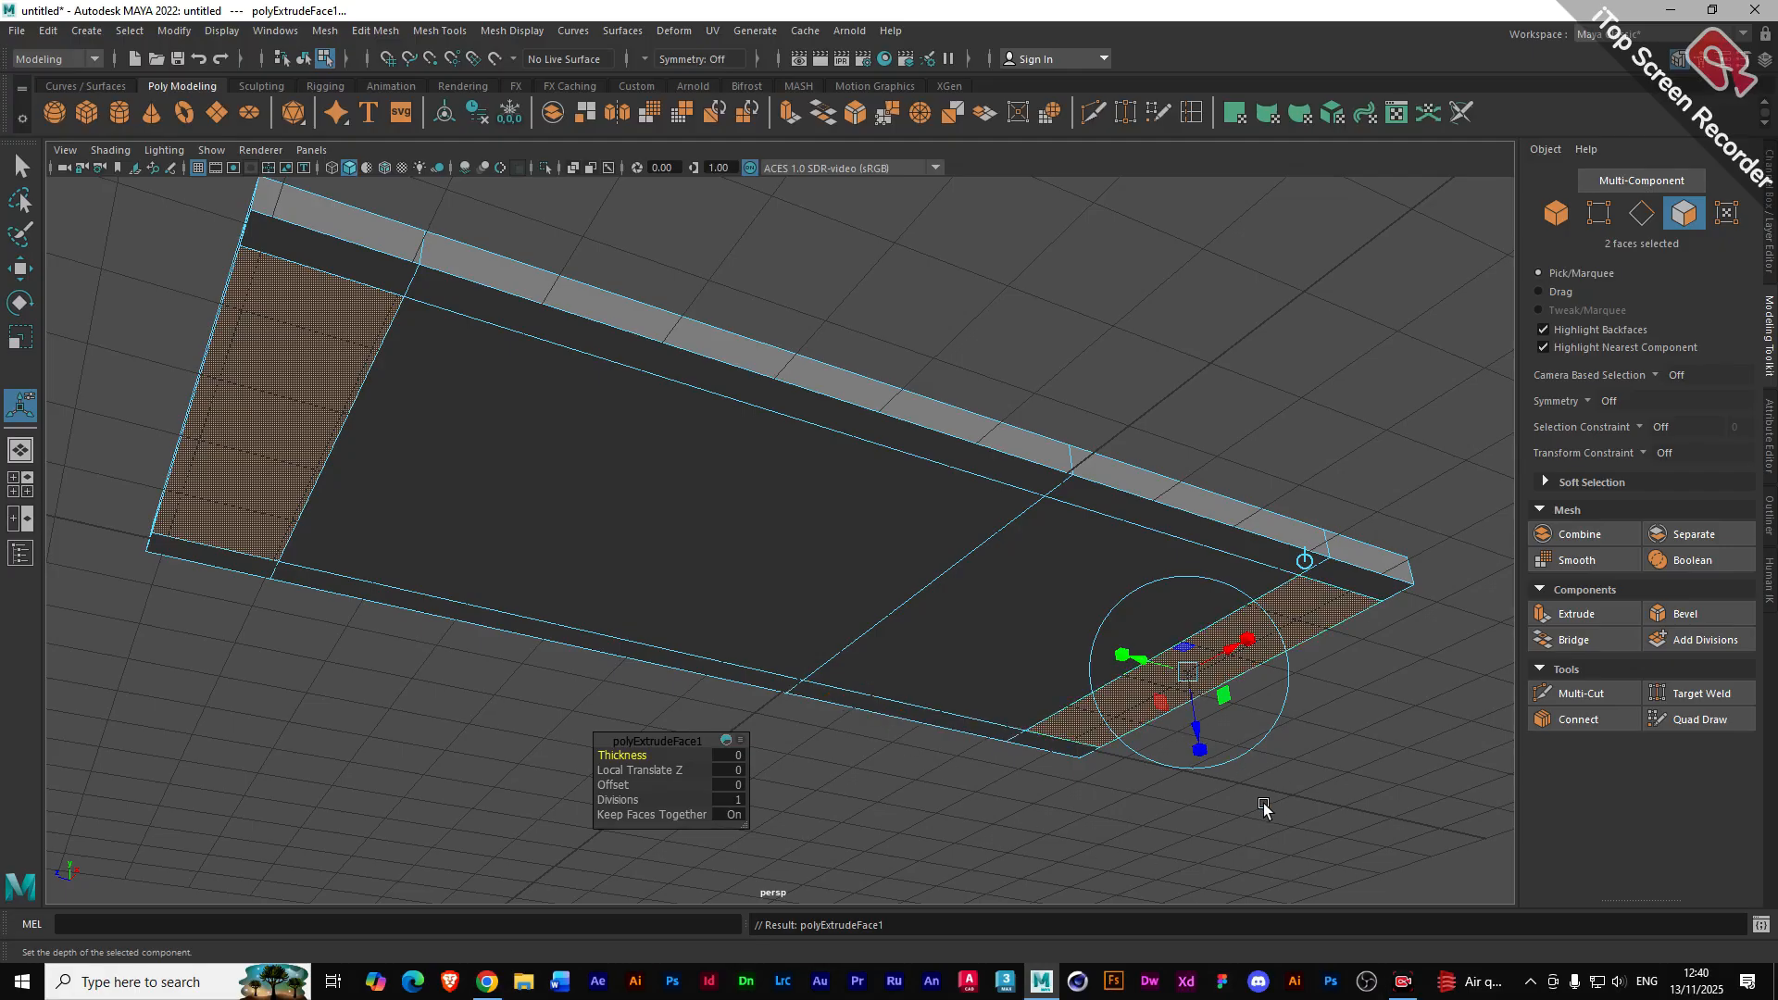
left_click_drag(1264, 811, 1223, 829, "alt")
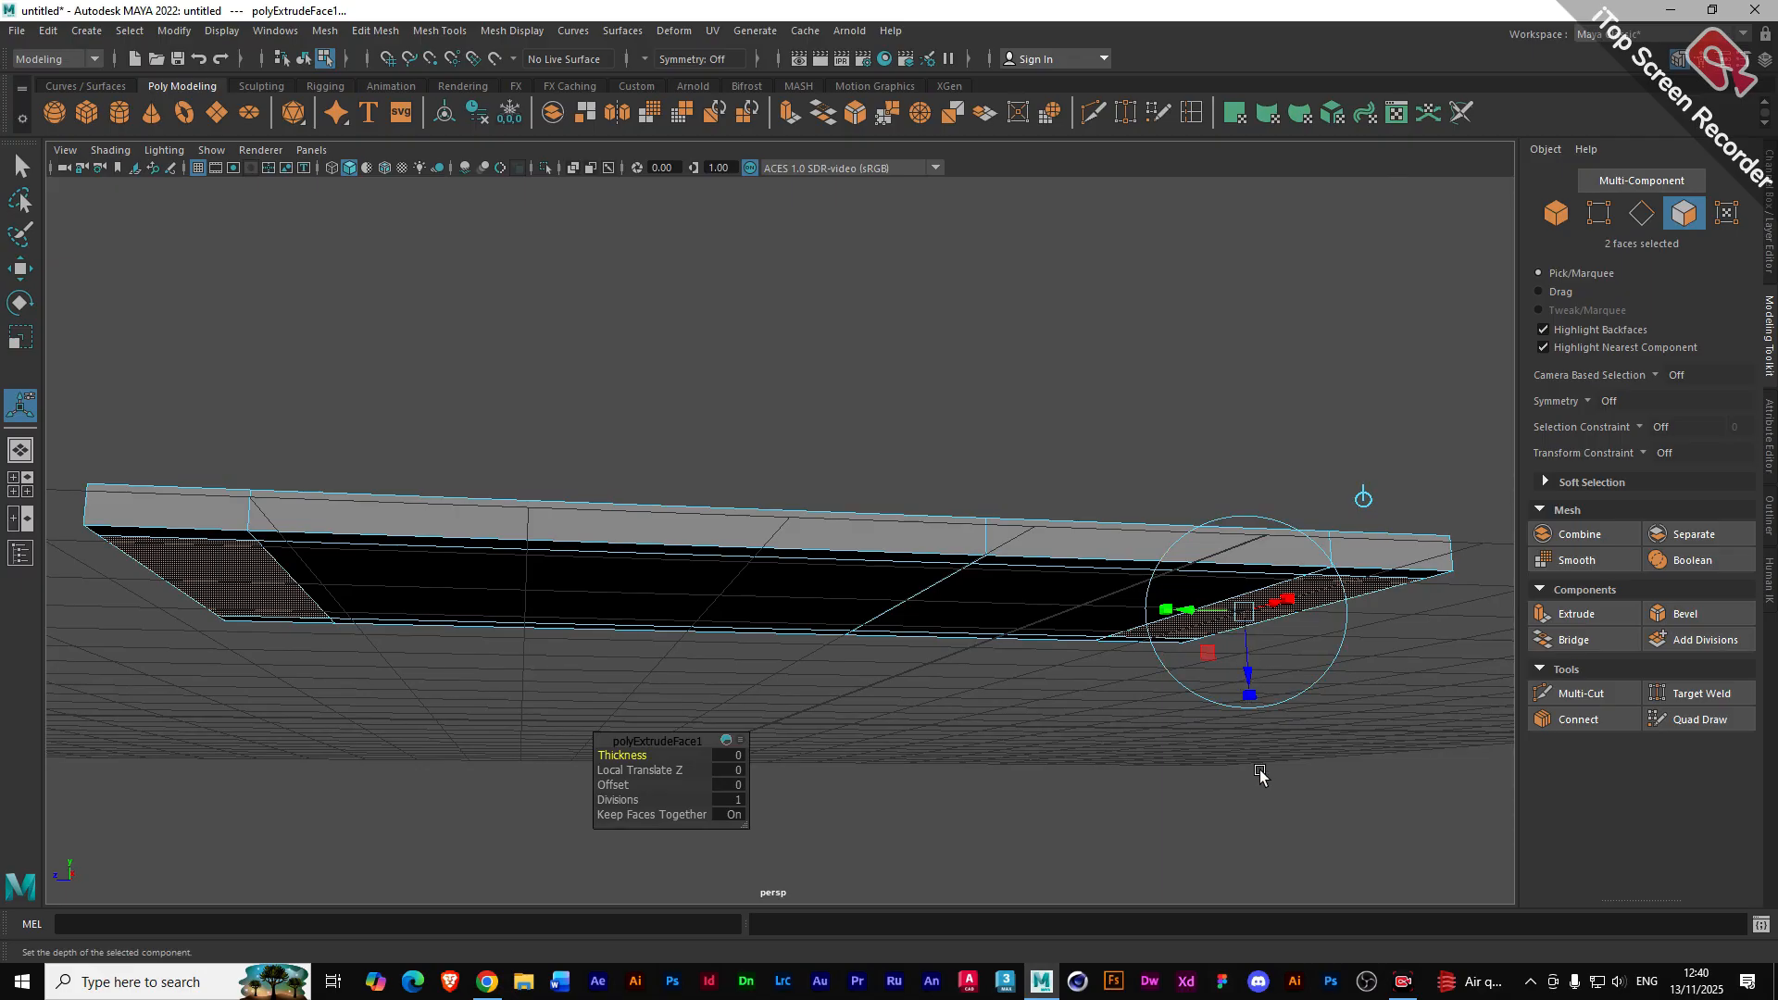
left_click_drag(1270, 793, 1287, 738, "alt")
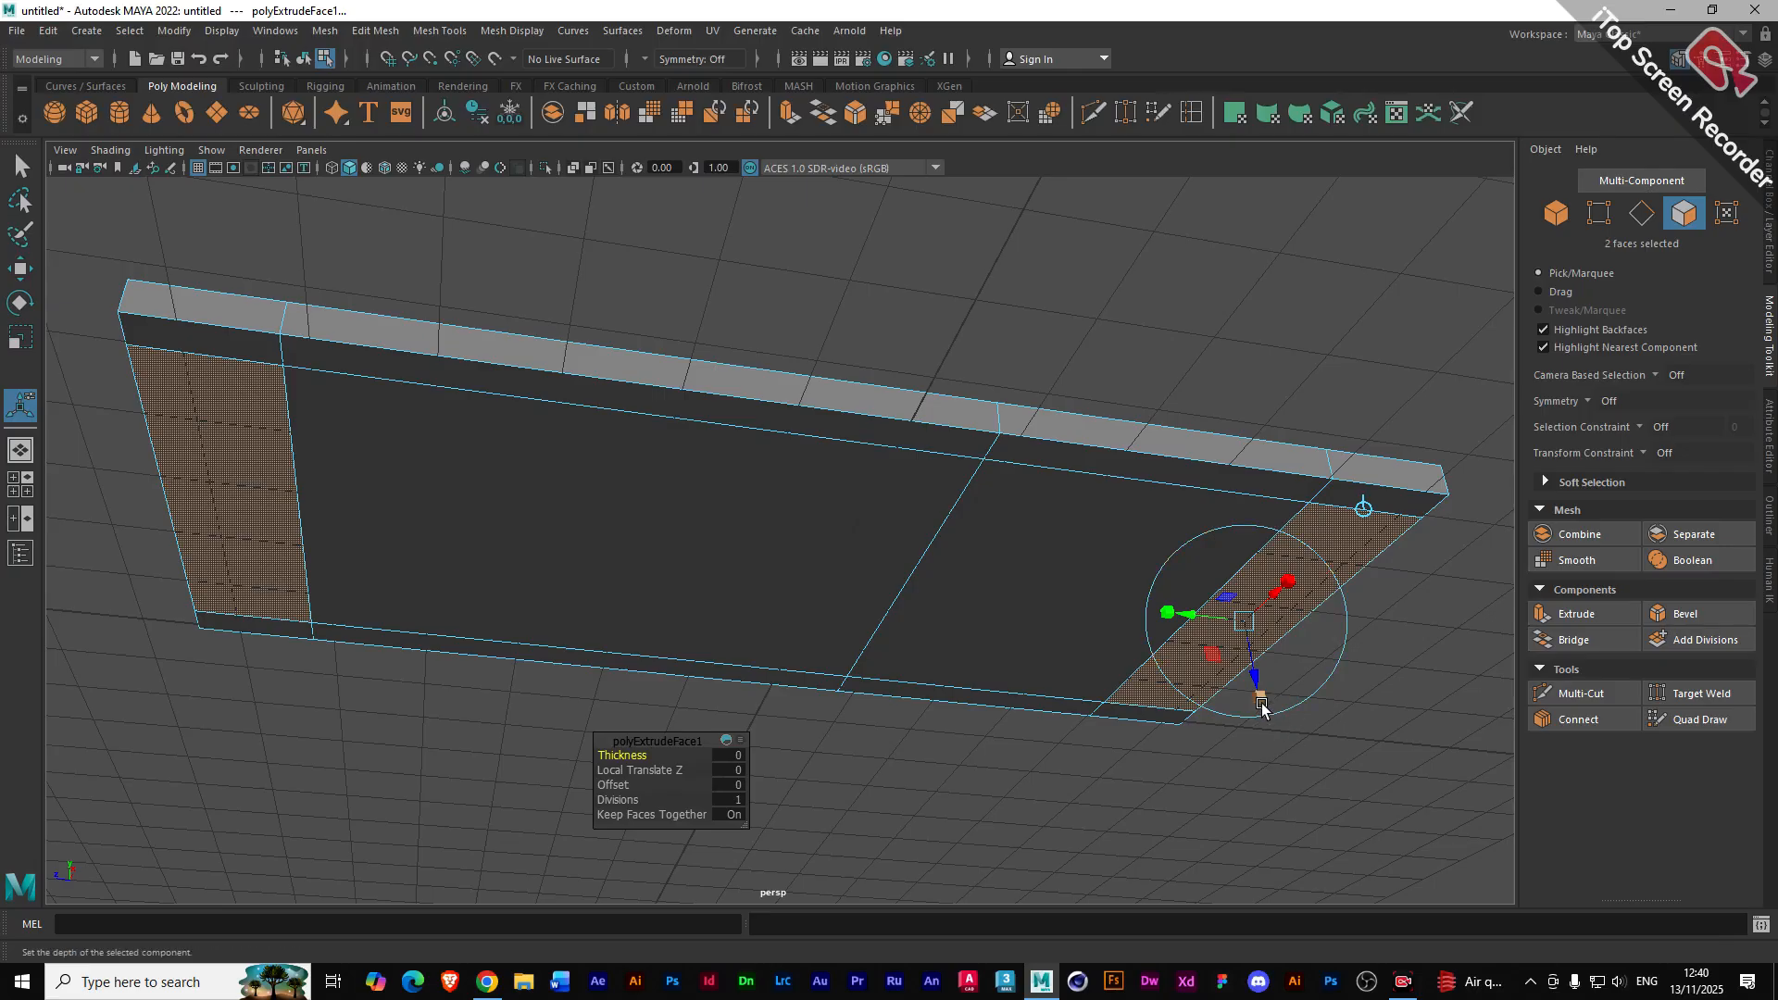
left_click(1259, 698)
left_click_drag(1165, 613, 1226, 619)
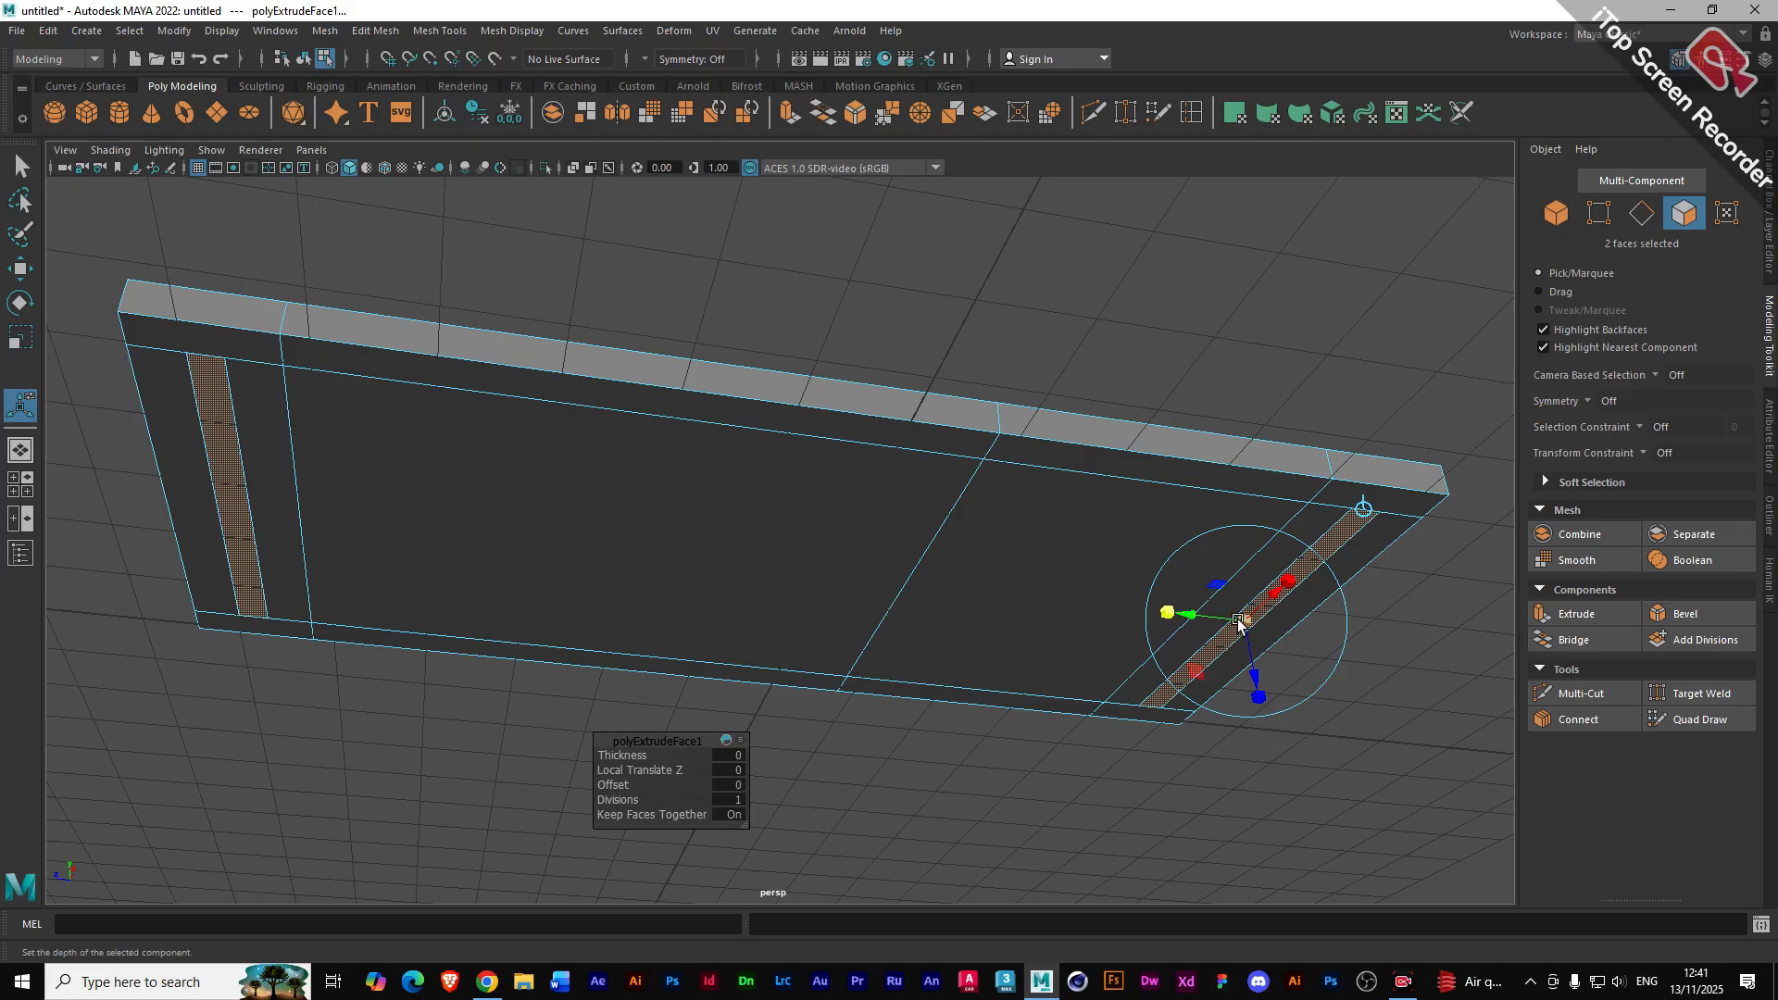
- Extrude the two narrow strips downward by about 7.398 to form the desk's side panel legs
left_click(1564, 614)
left_click_drag(626, 570, 722, 681, "alt")
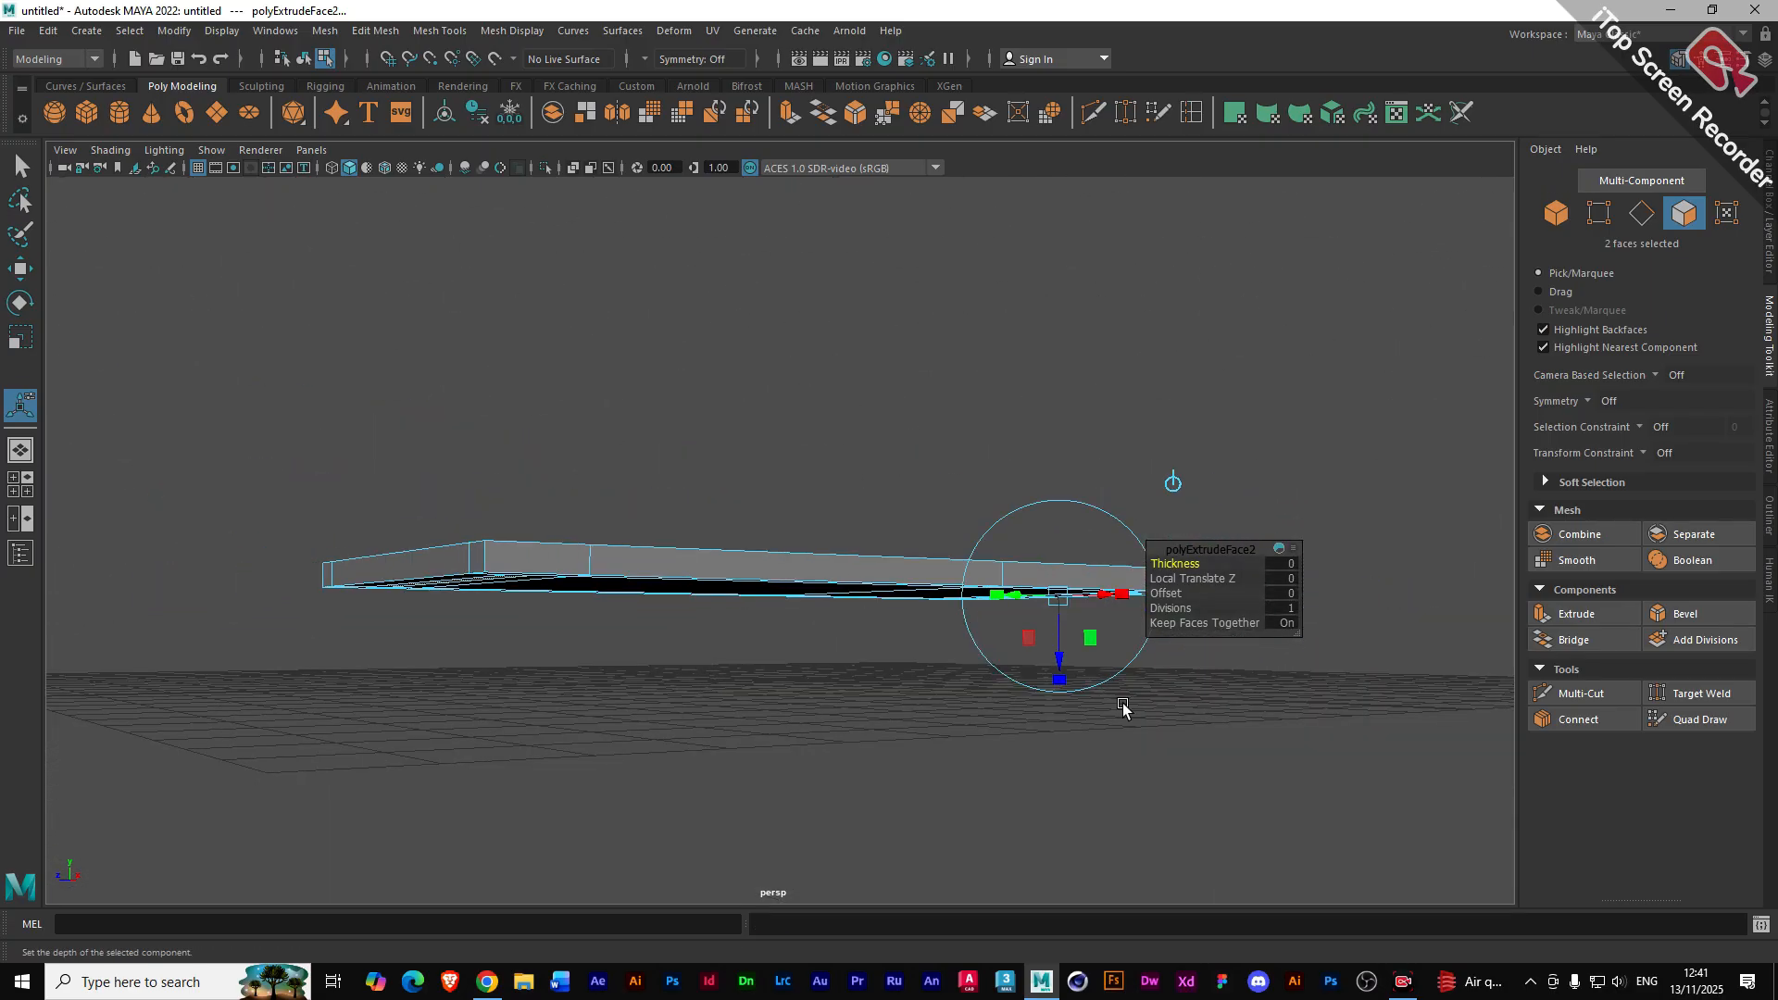
left_click_drag(1058, 676, 1091, 982)
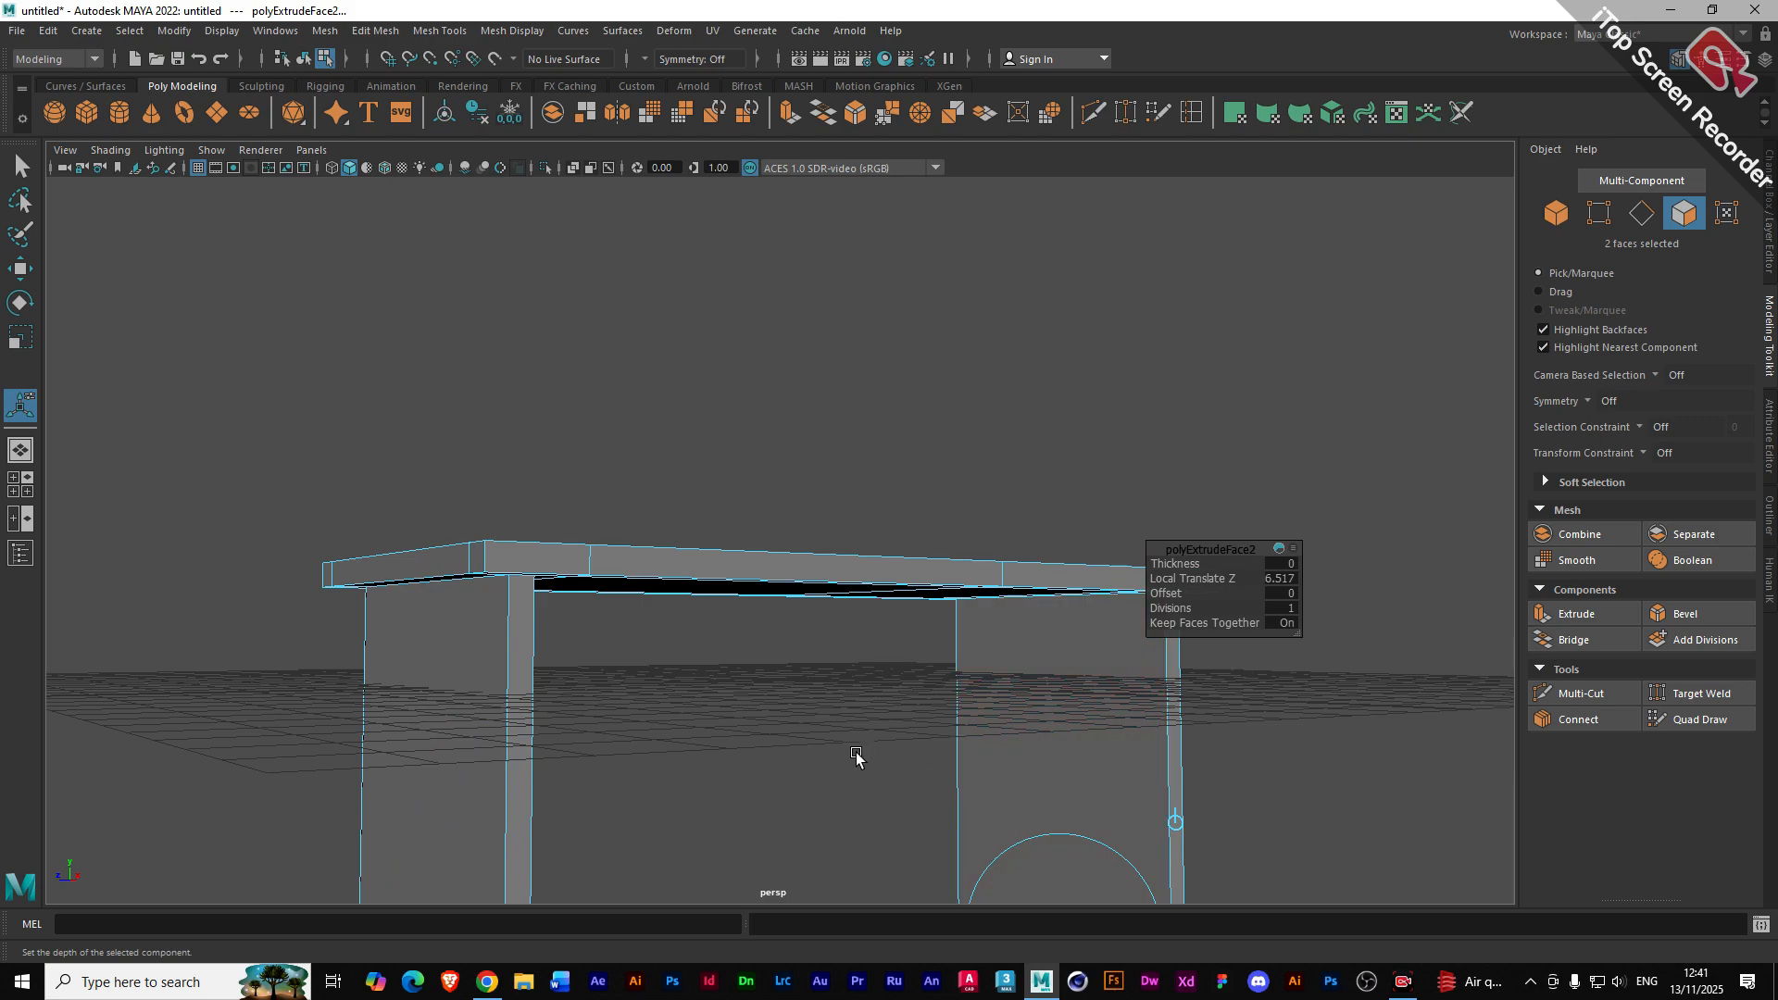
left_click_drag(853, 754, 853, 580, "alt")
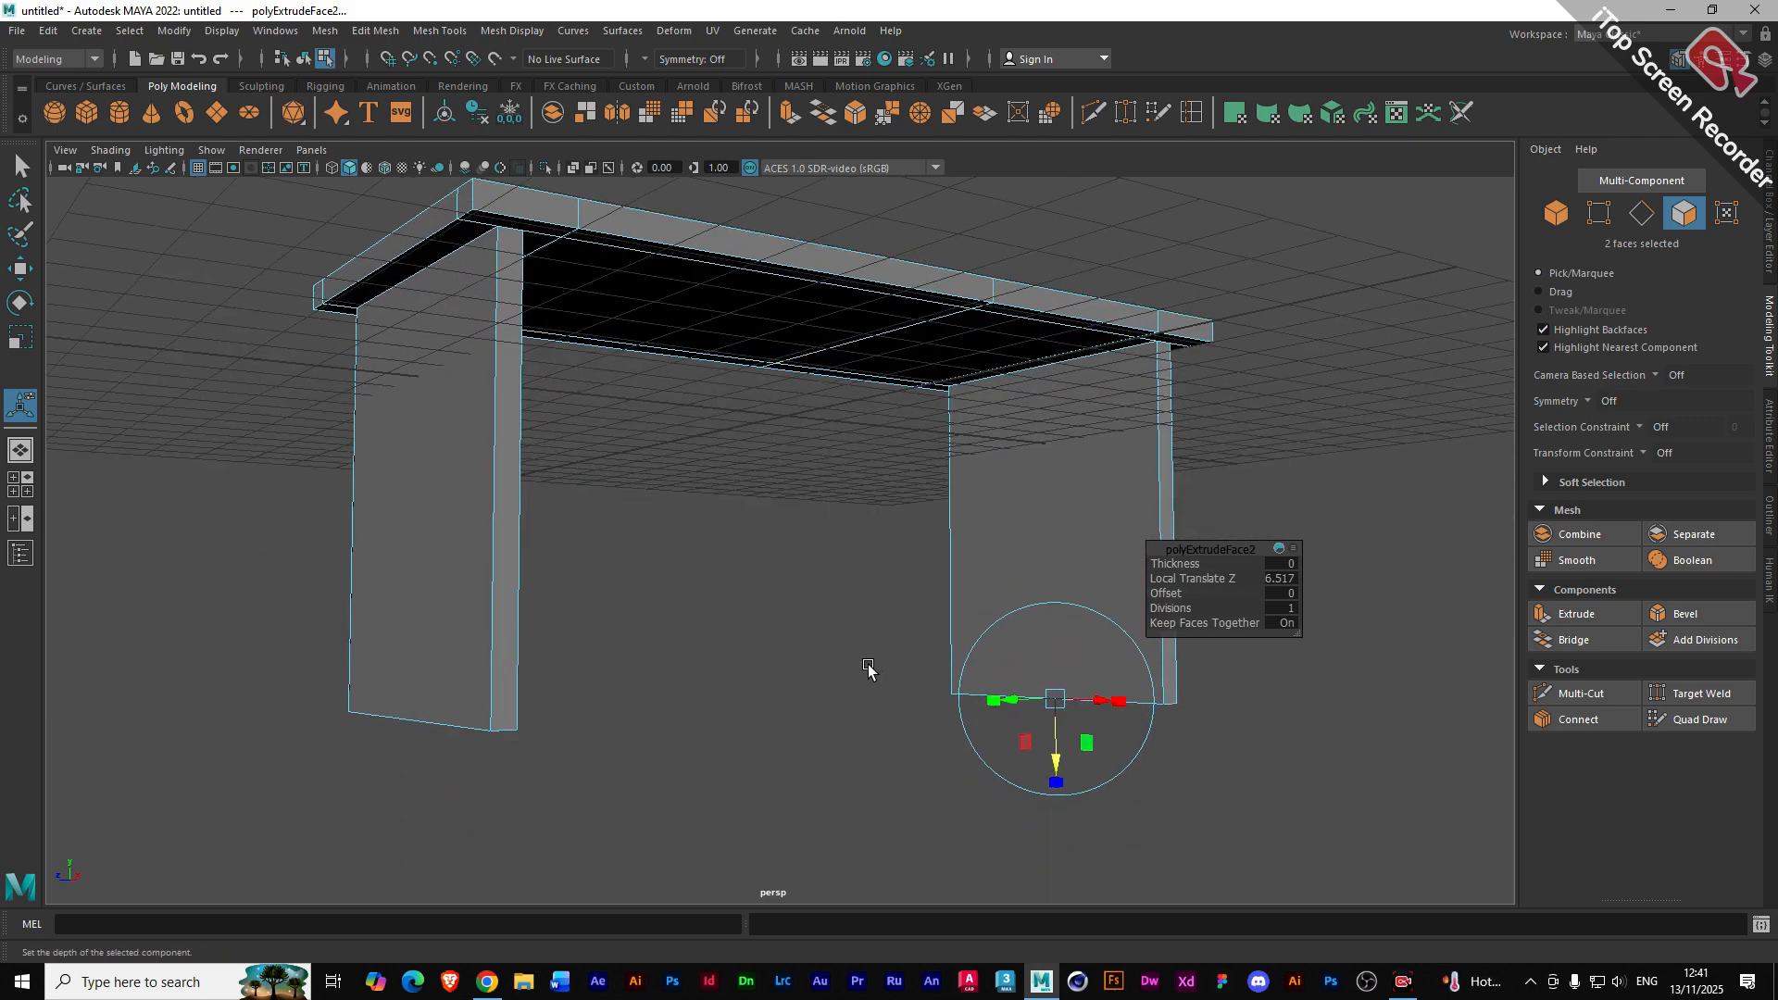
left_click_drag(868, 663, 784, 648, "alt")
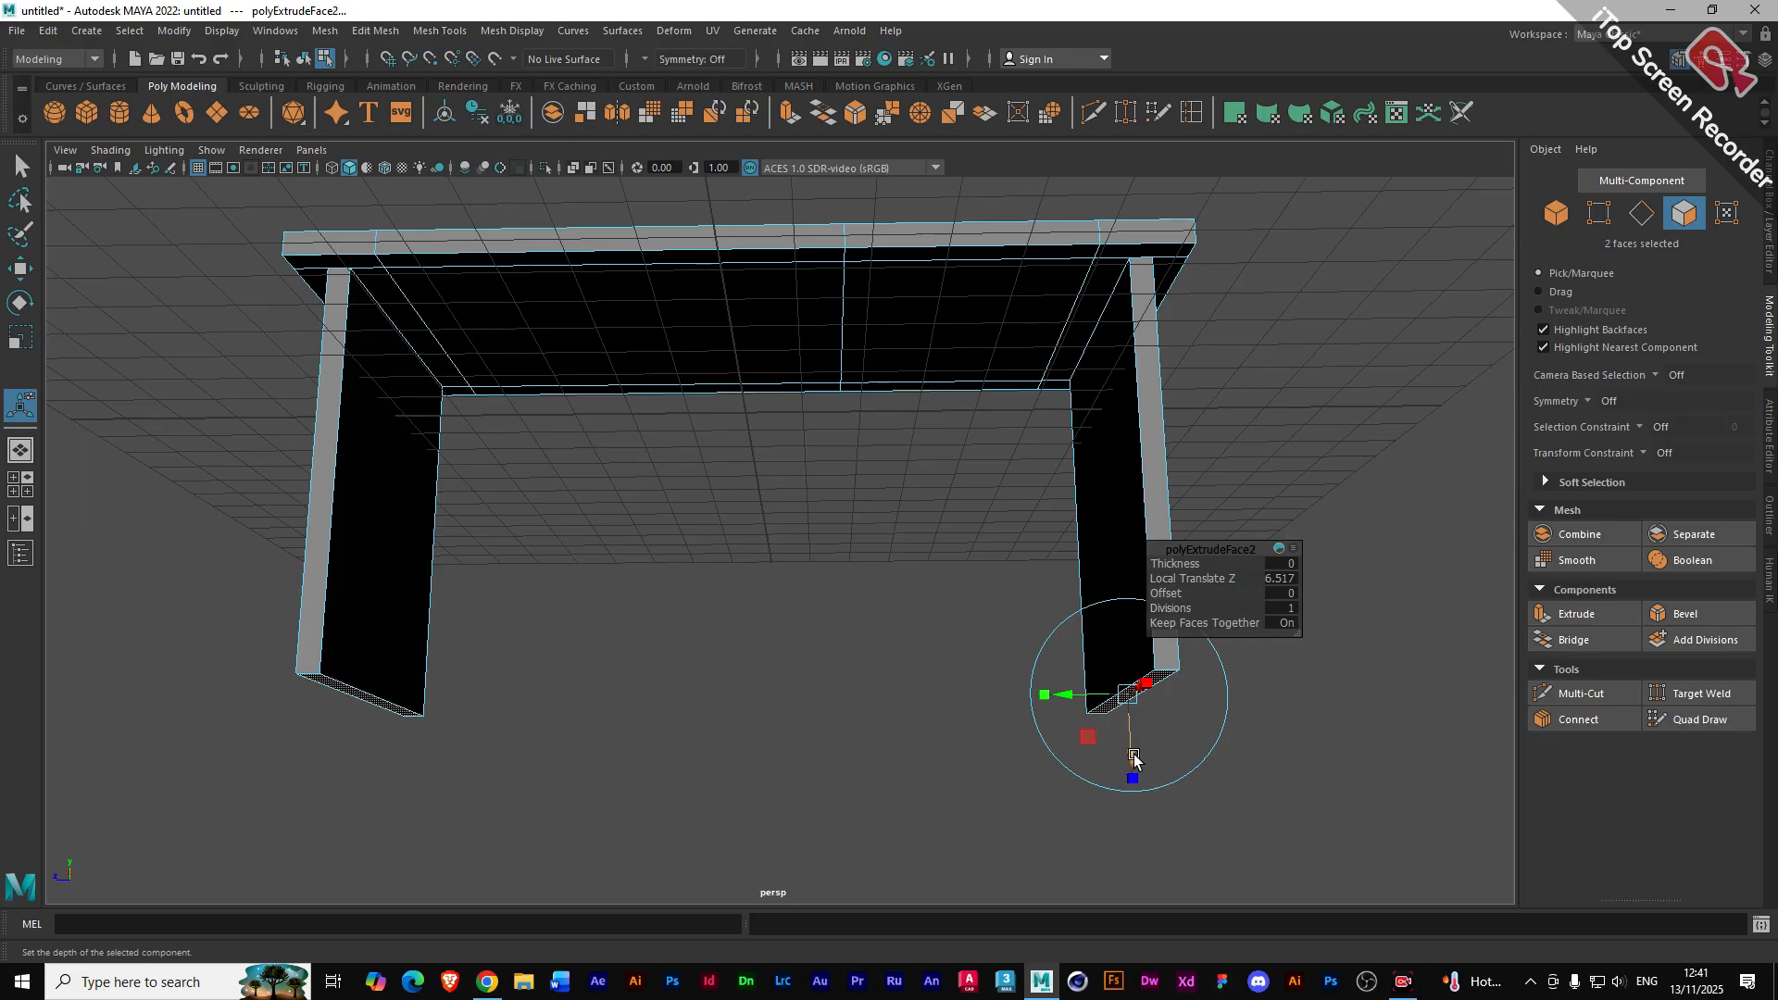
left_click_drag(1136, 763, 1132, 800)
left_click_drag(938, 687, 901, 669, "alt")
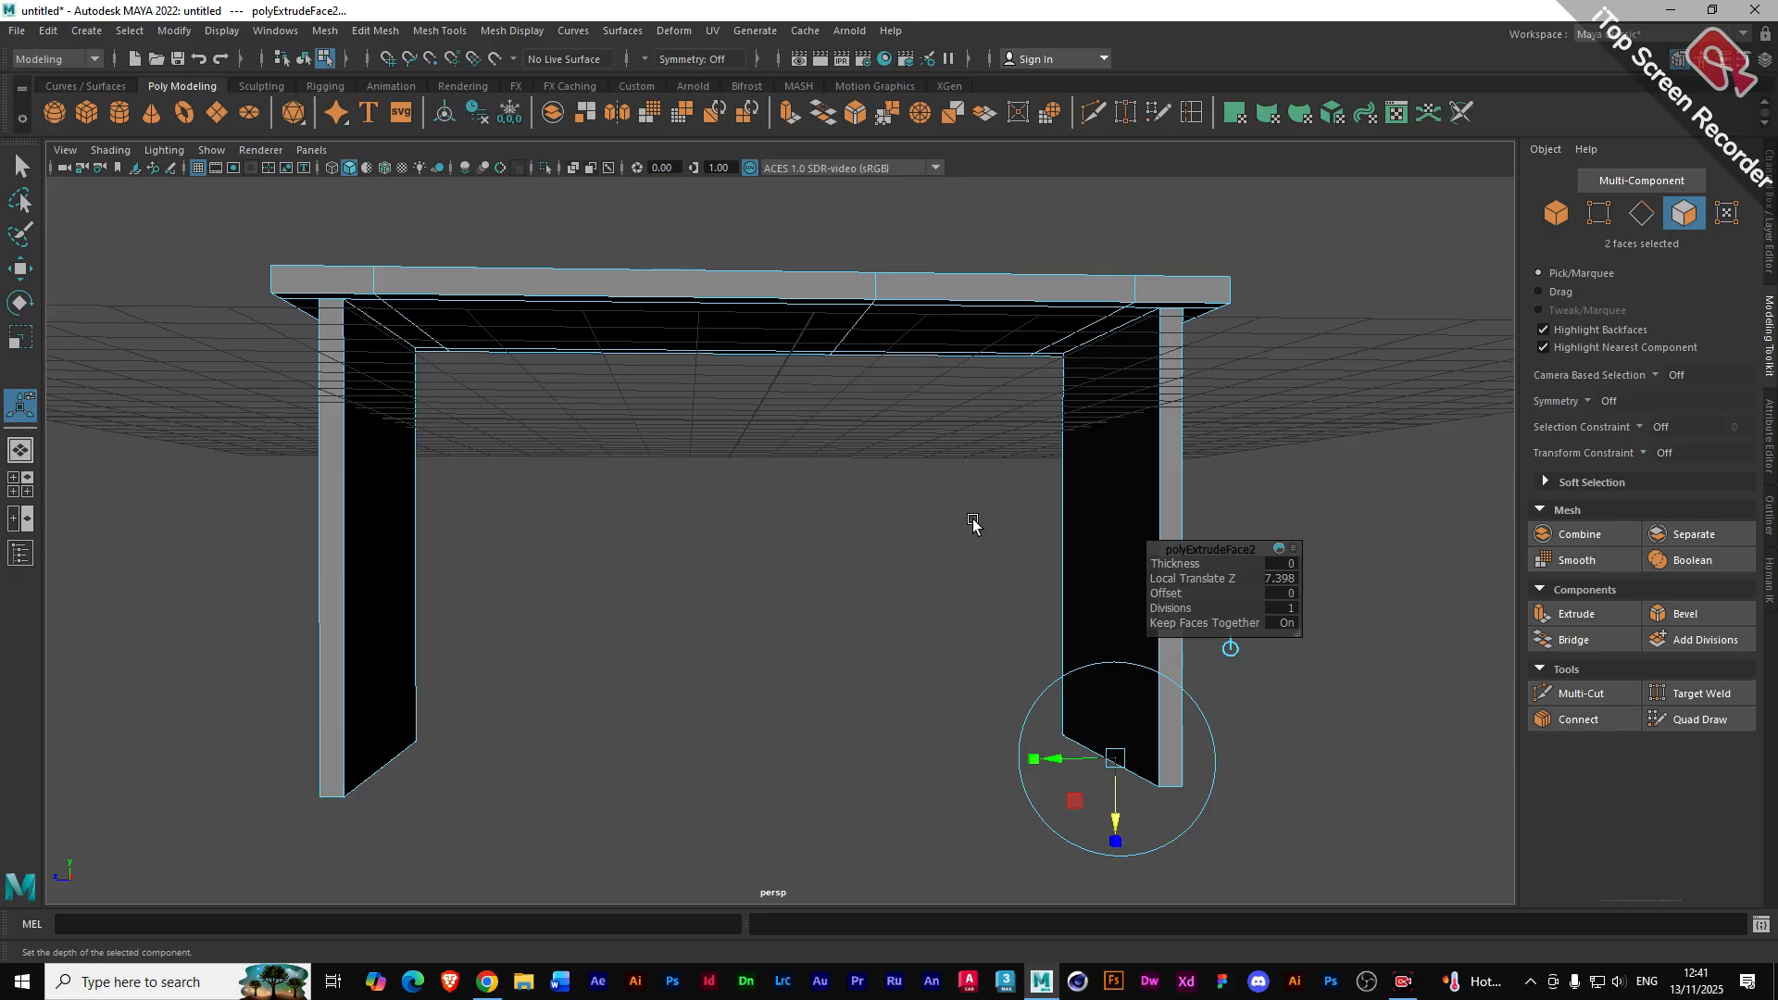
- Select the two underside faces between the middle edge loop and the adjacent leg and extrude them down about 2.762
left_click_drag(972, 519, 1025, 359, "alt")
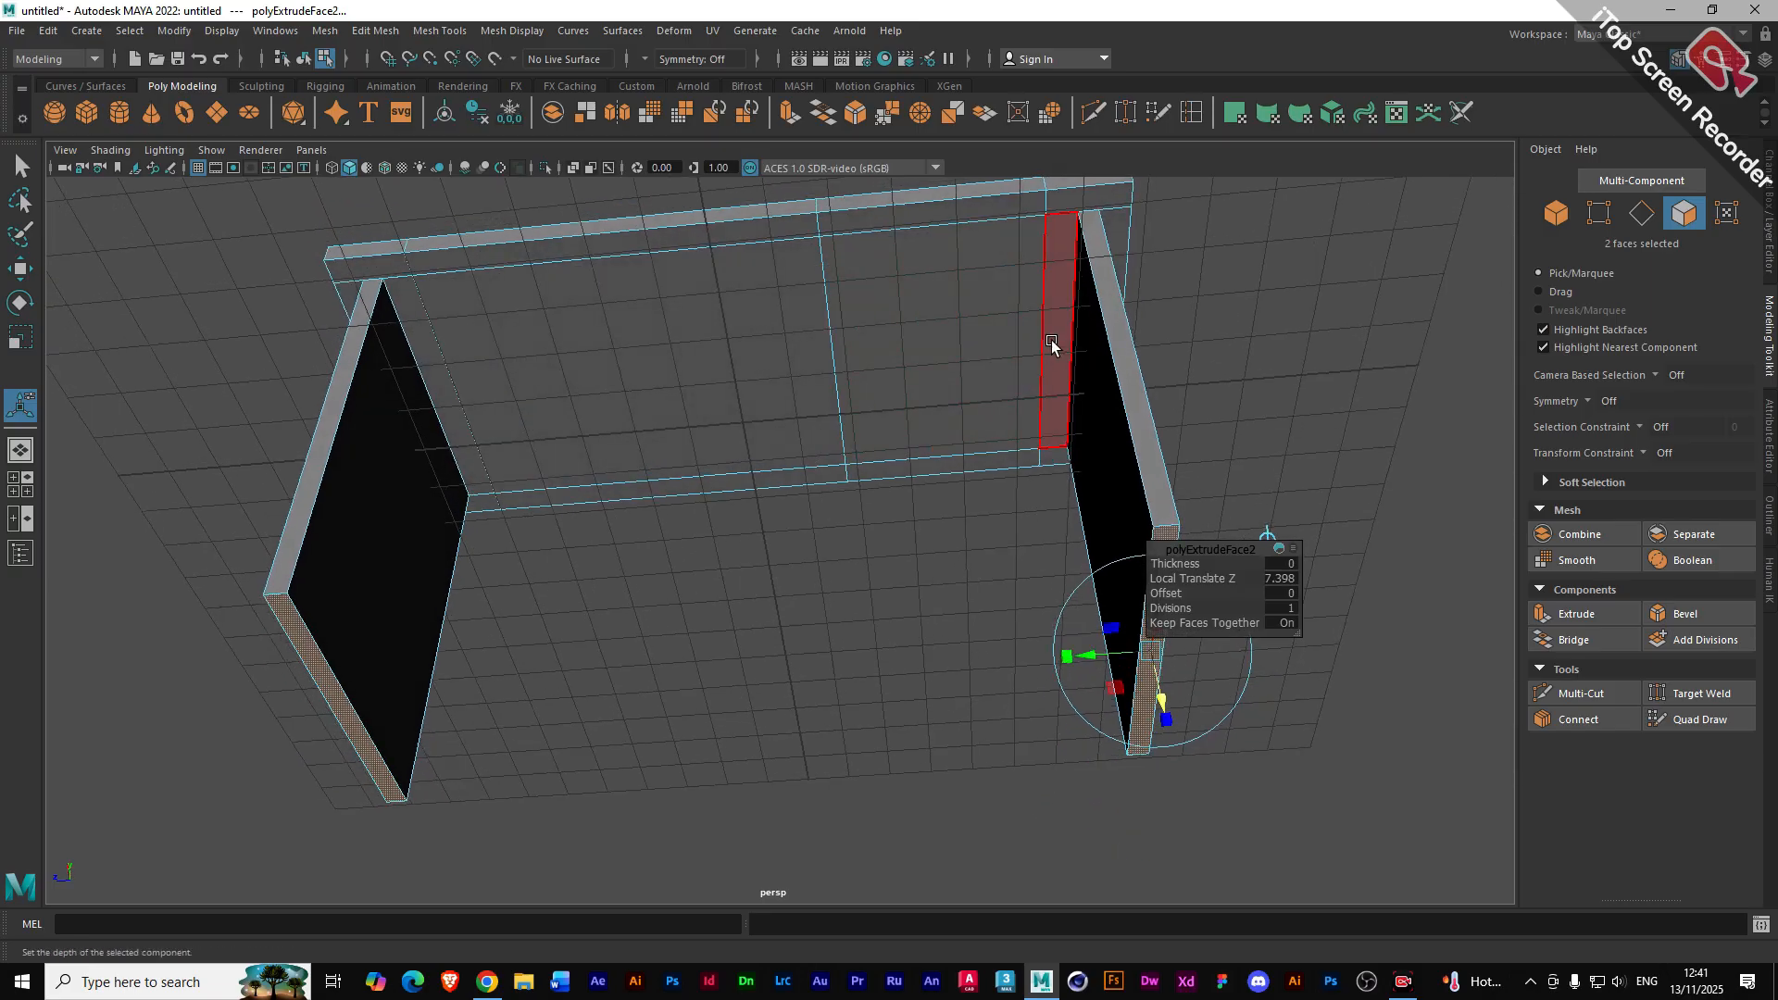
left_click(1052, 341)
left_click(992, 342, "shift")
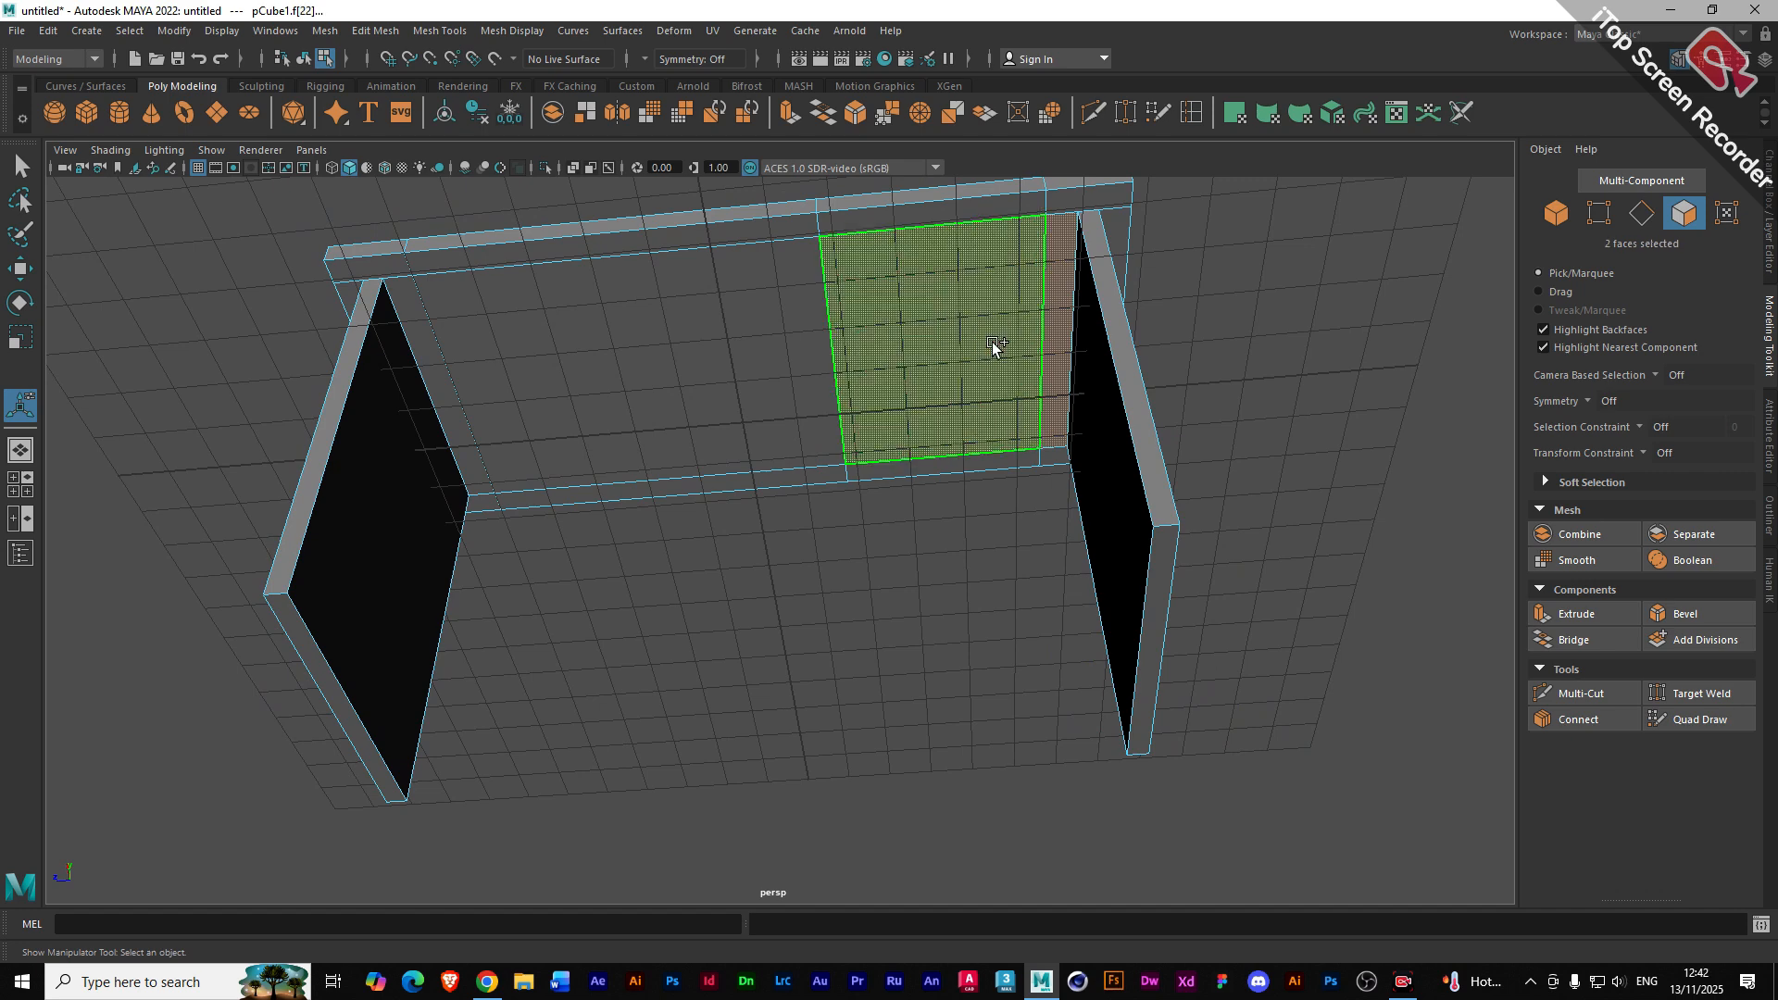
key("ctrl+e")
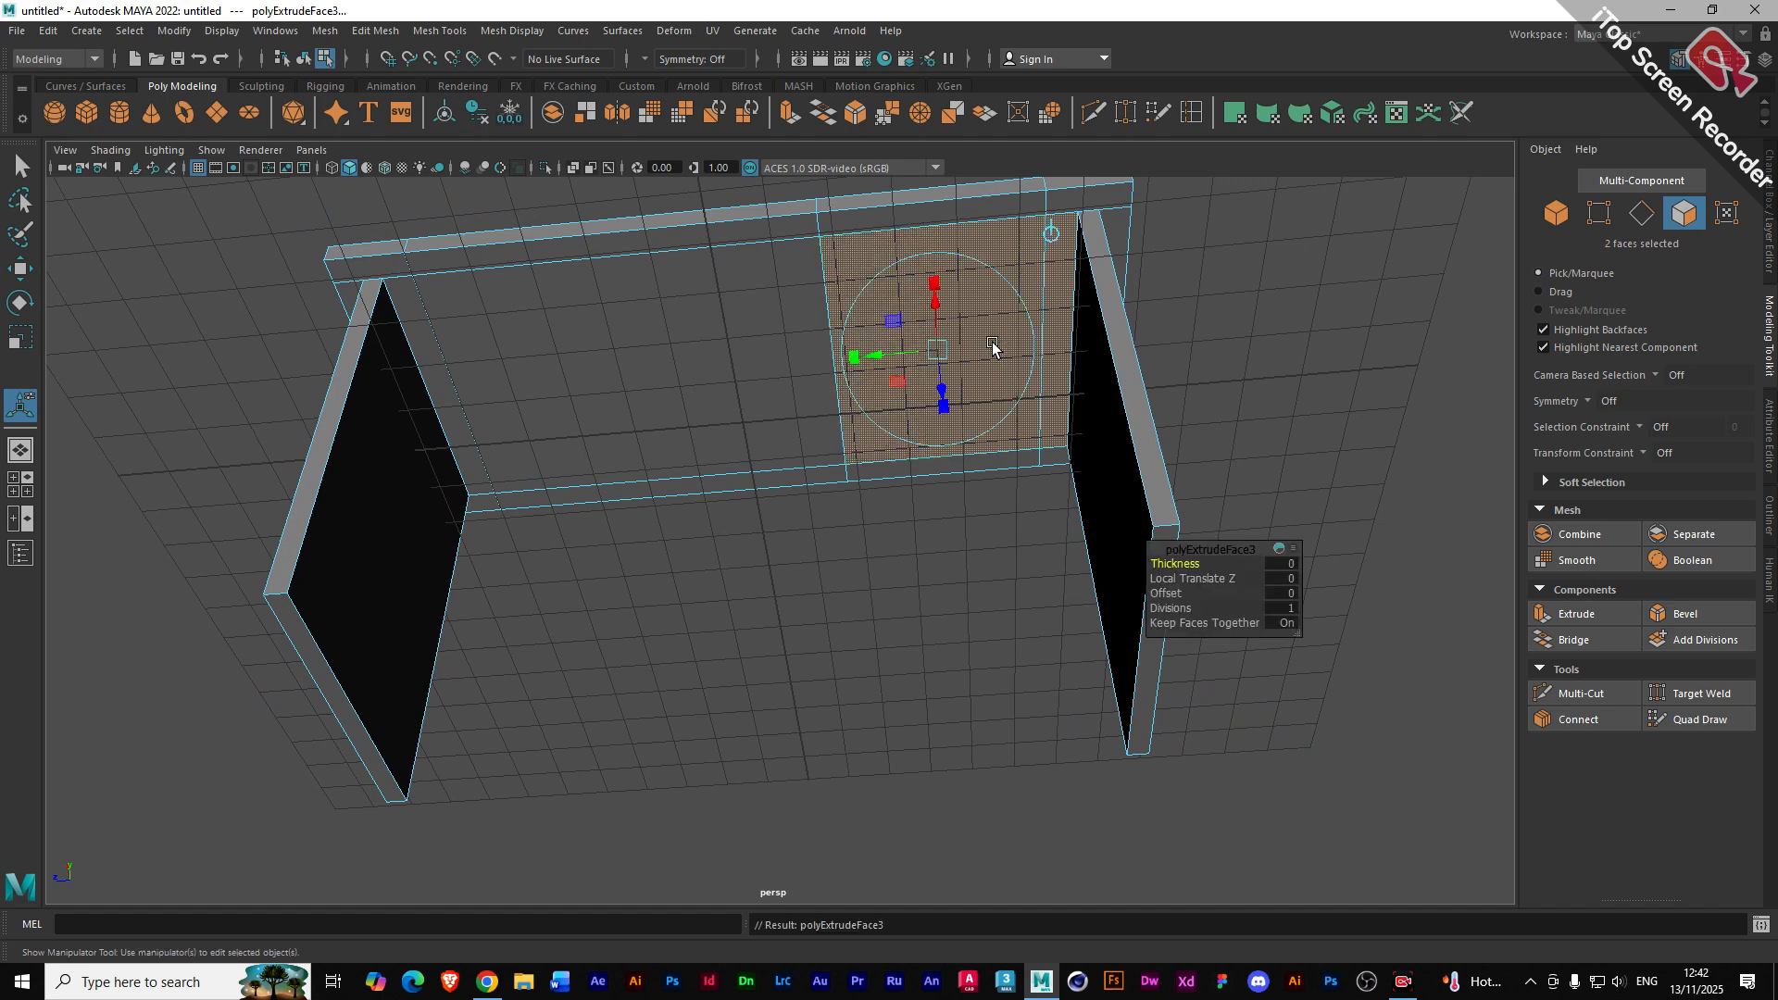
left_click_drag(941, 386, 872, 566)
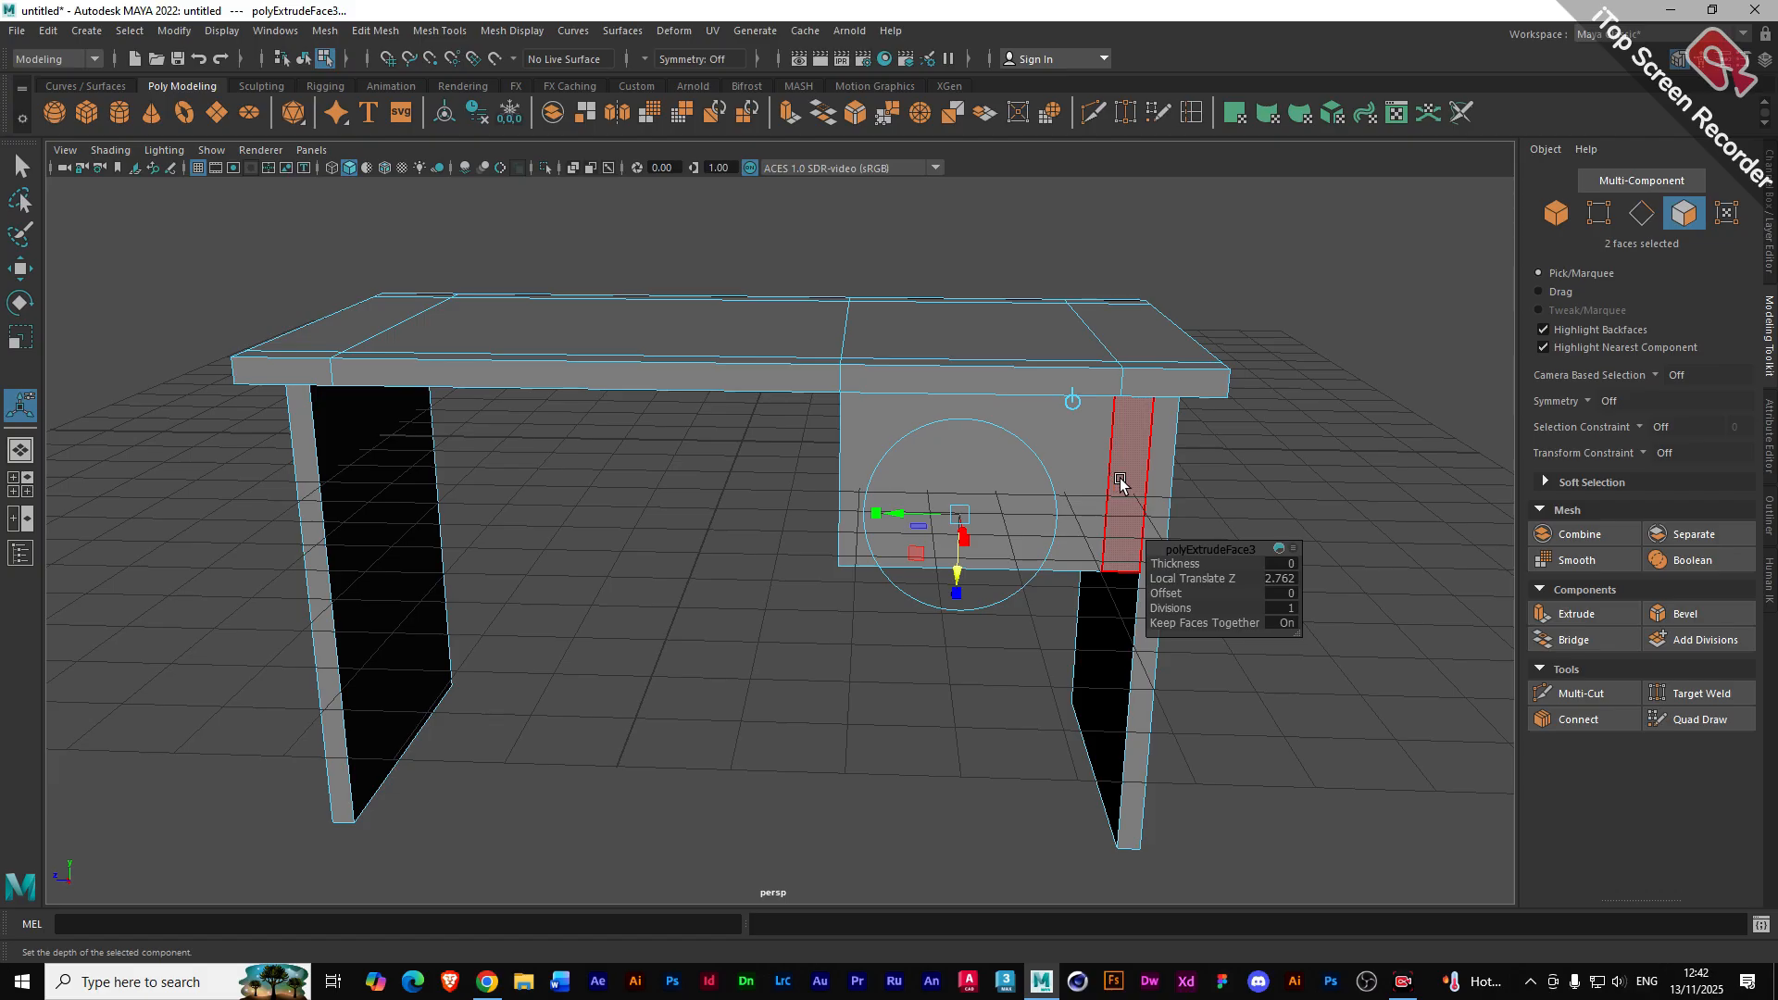
- Select the two front faces of the compartment block, extrude them and scale them slightly inward to leave a thin frame
left_click(1071, 478)
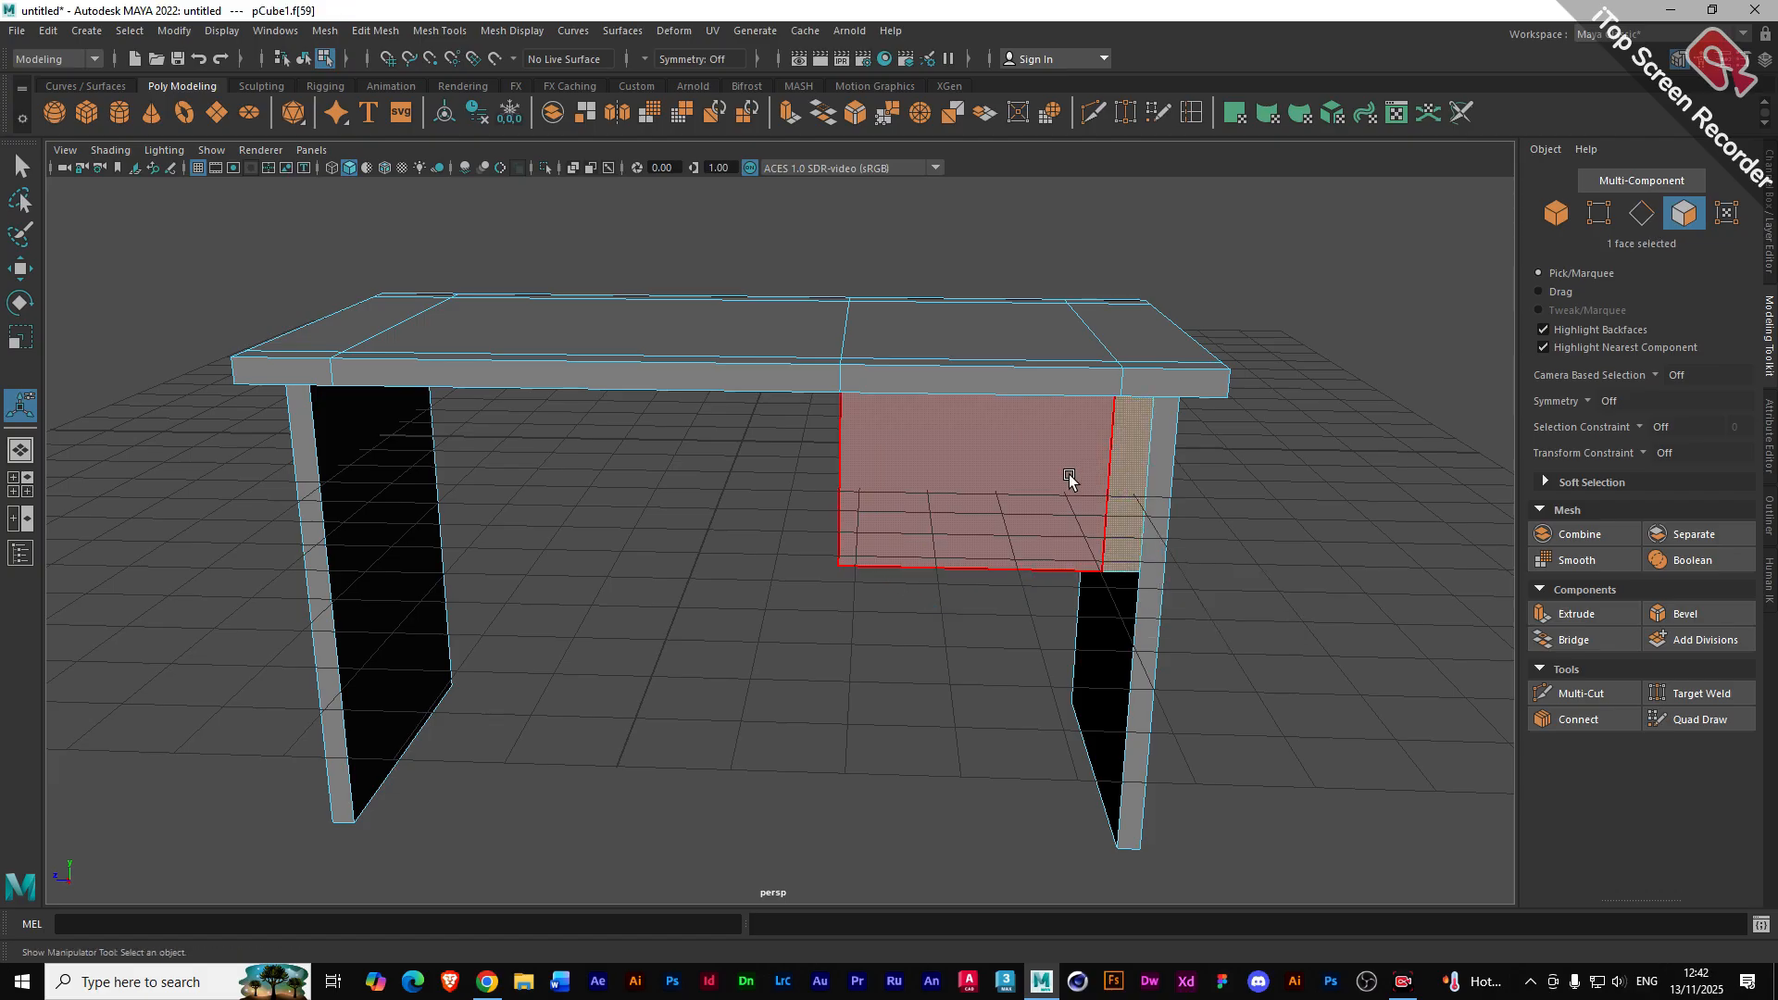
left_click(1070, 478, "shift")
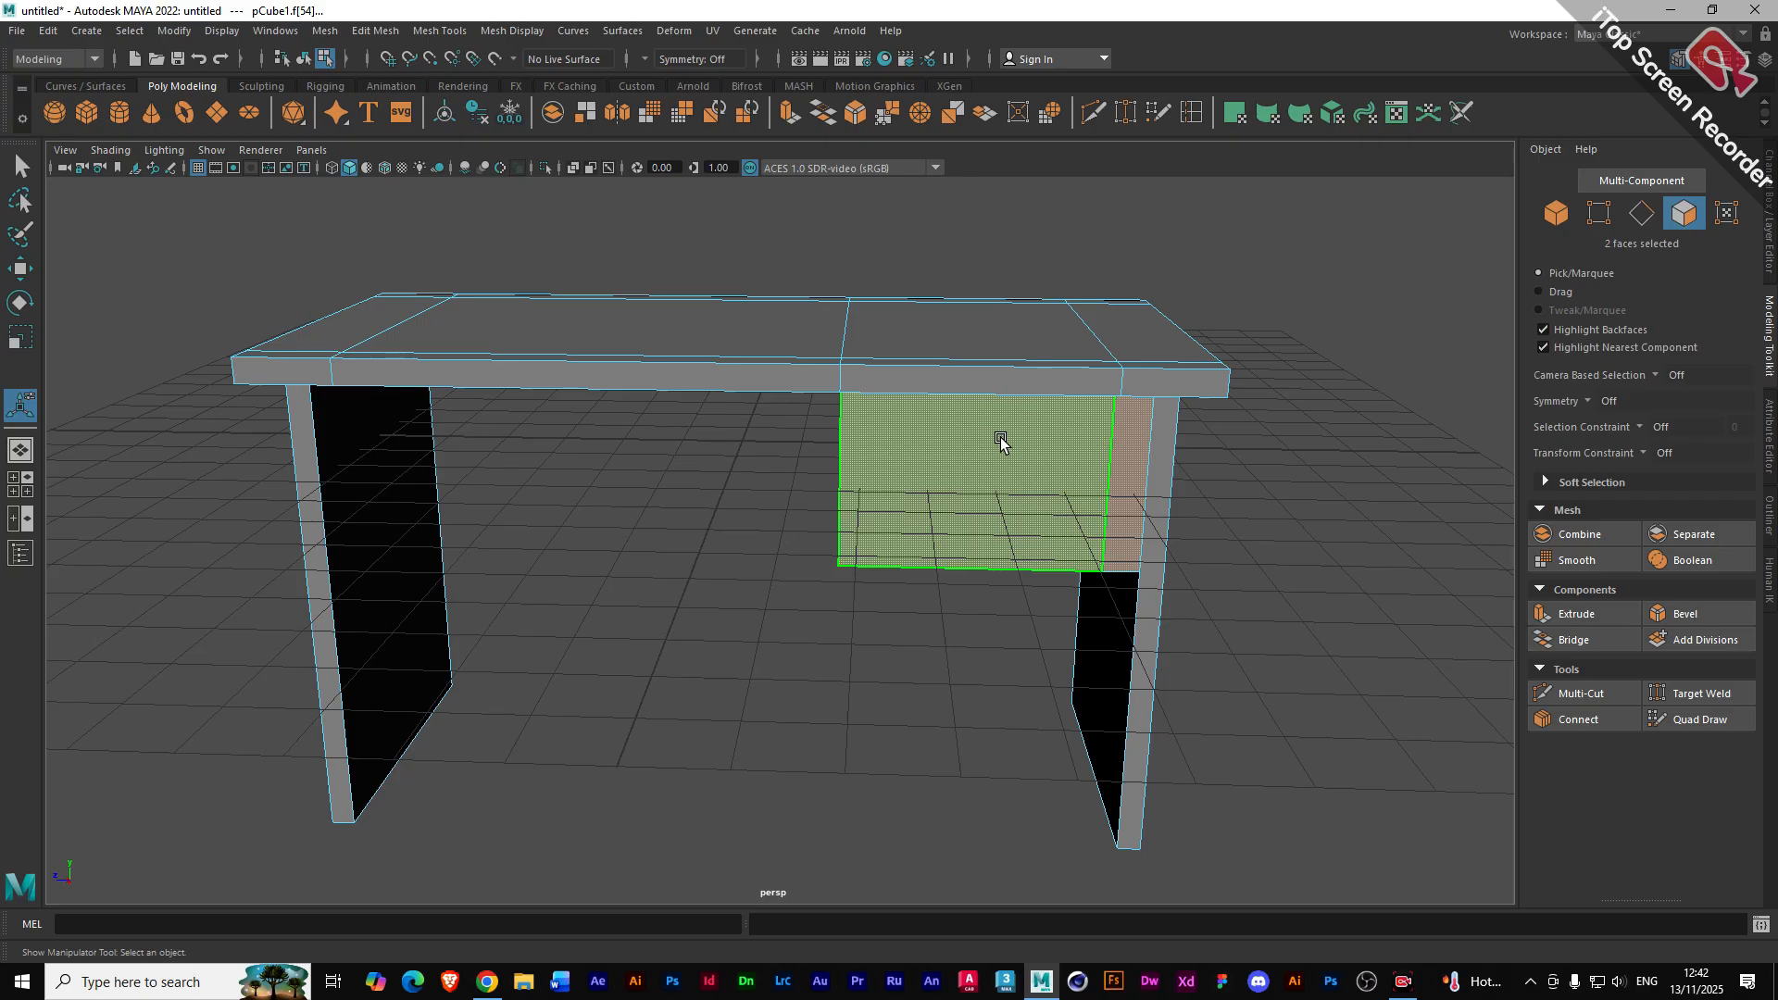
left_click(1565, 619)
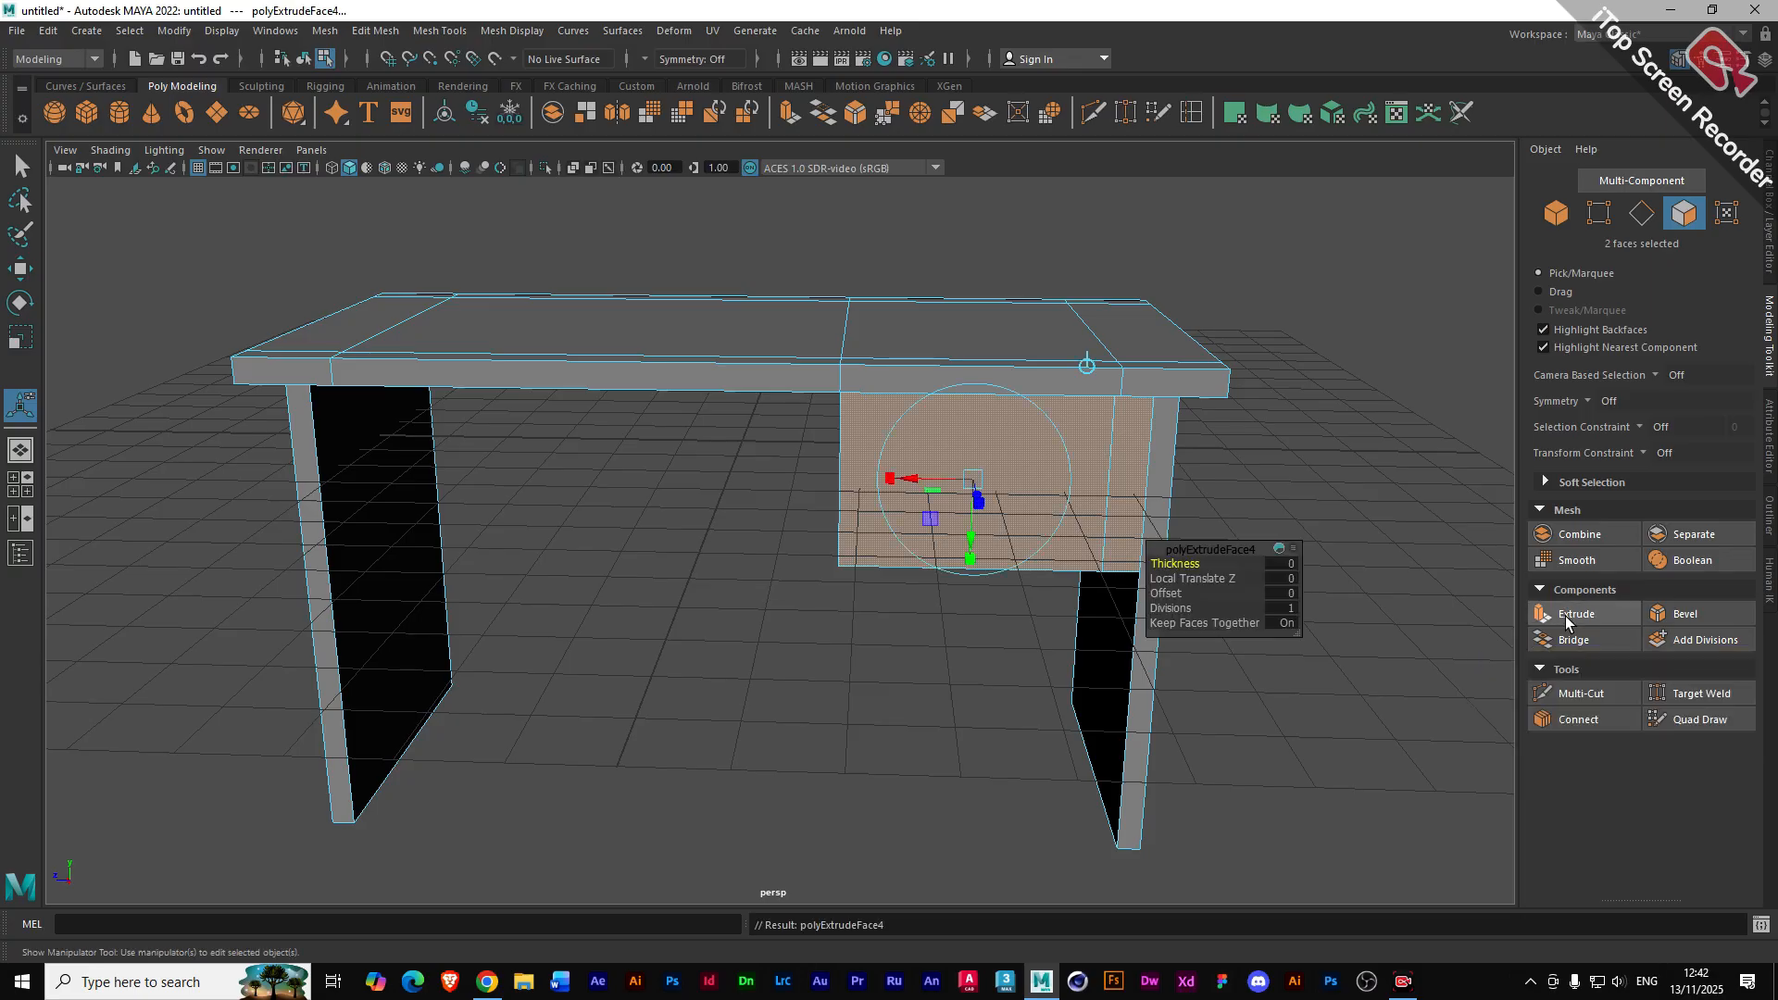
left_click_drag(915, 517, 957, 487, "alt")
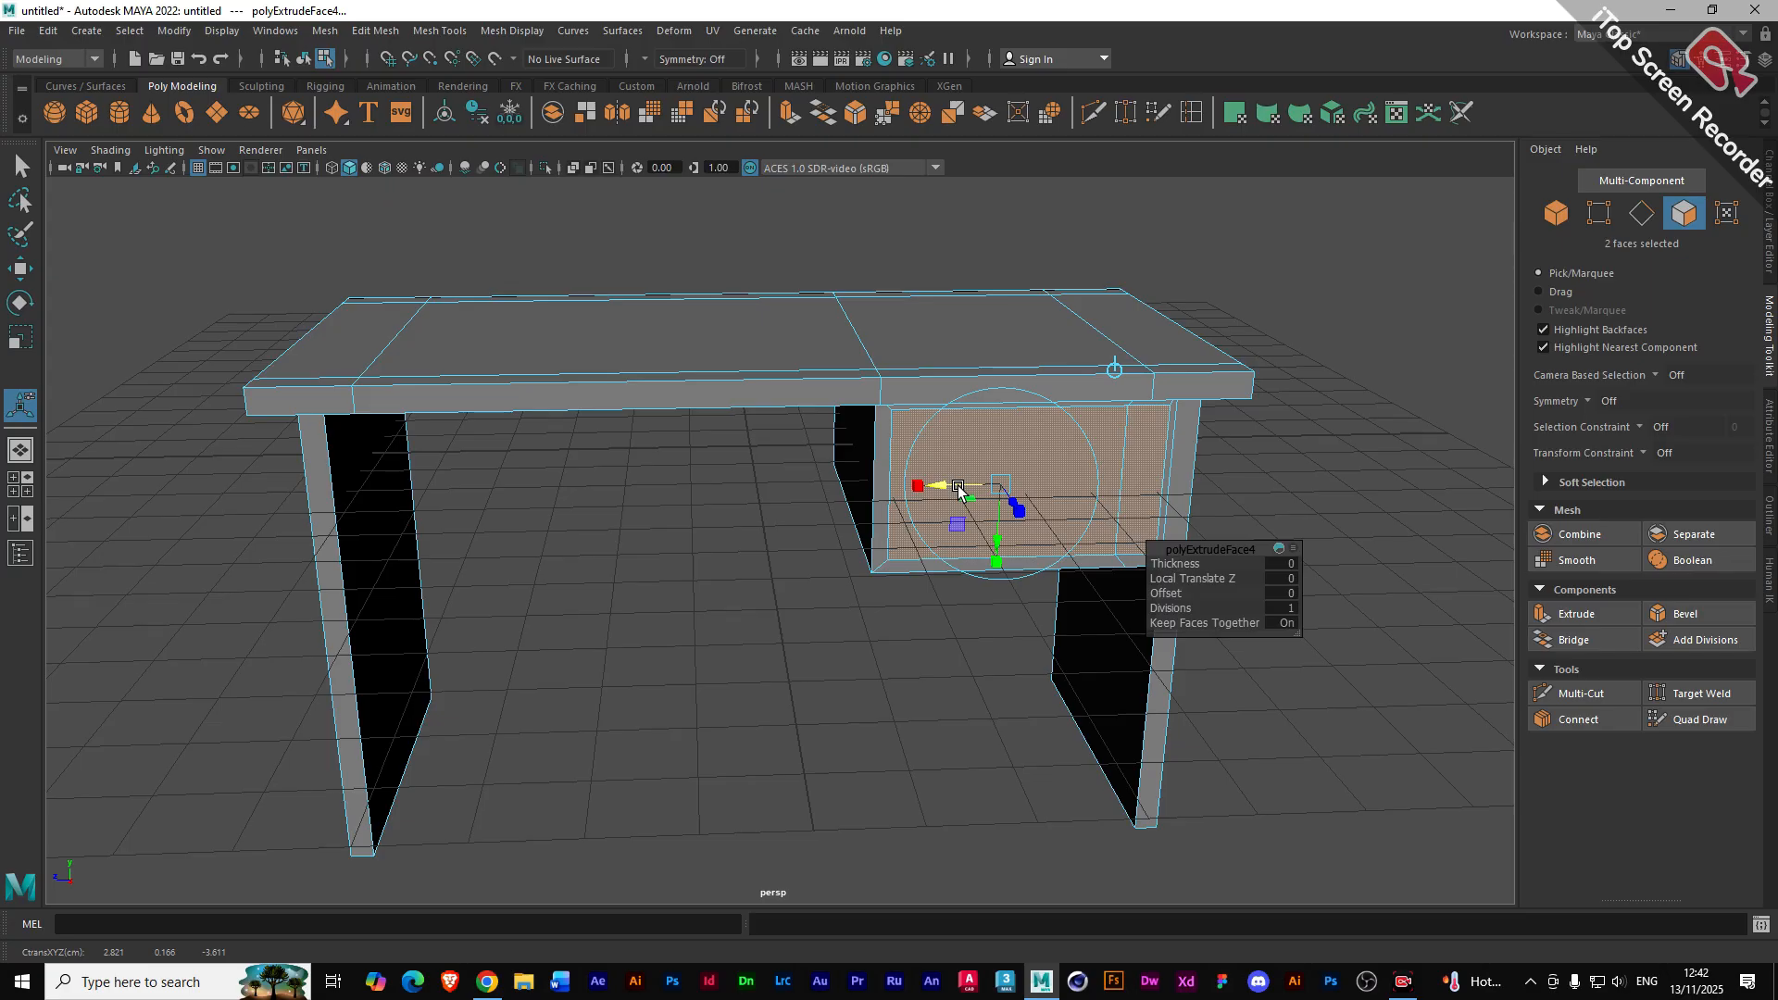
- Extrude the inset front faces into the block to a local Z of about -3.805, hollowing out the compartment
left_click(1579, 614)
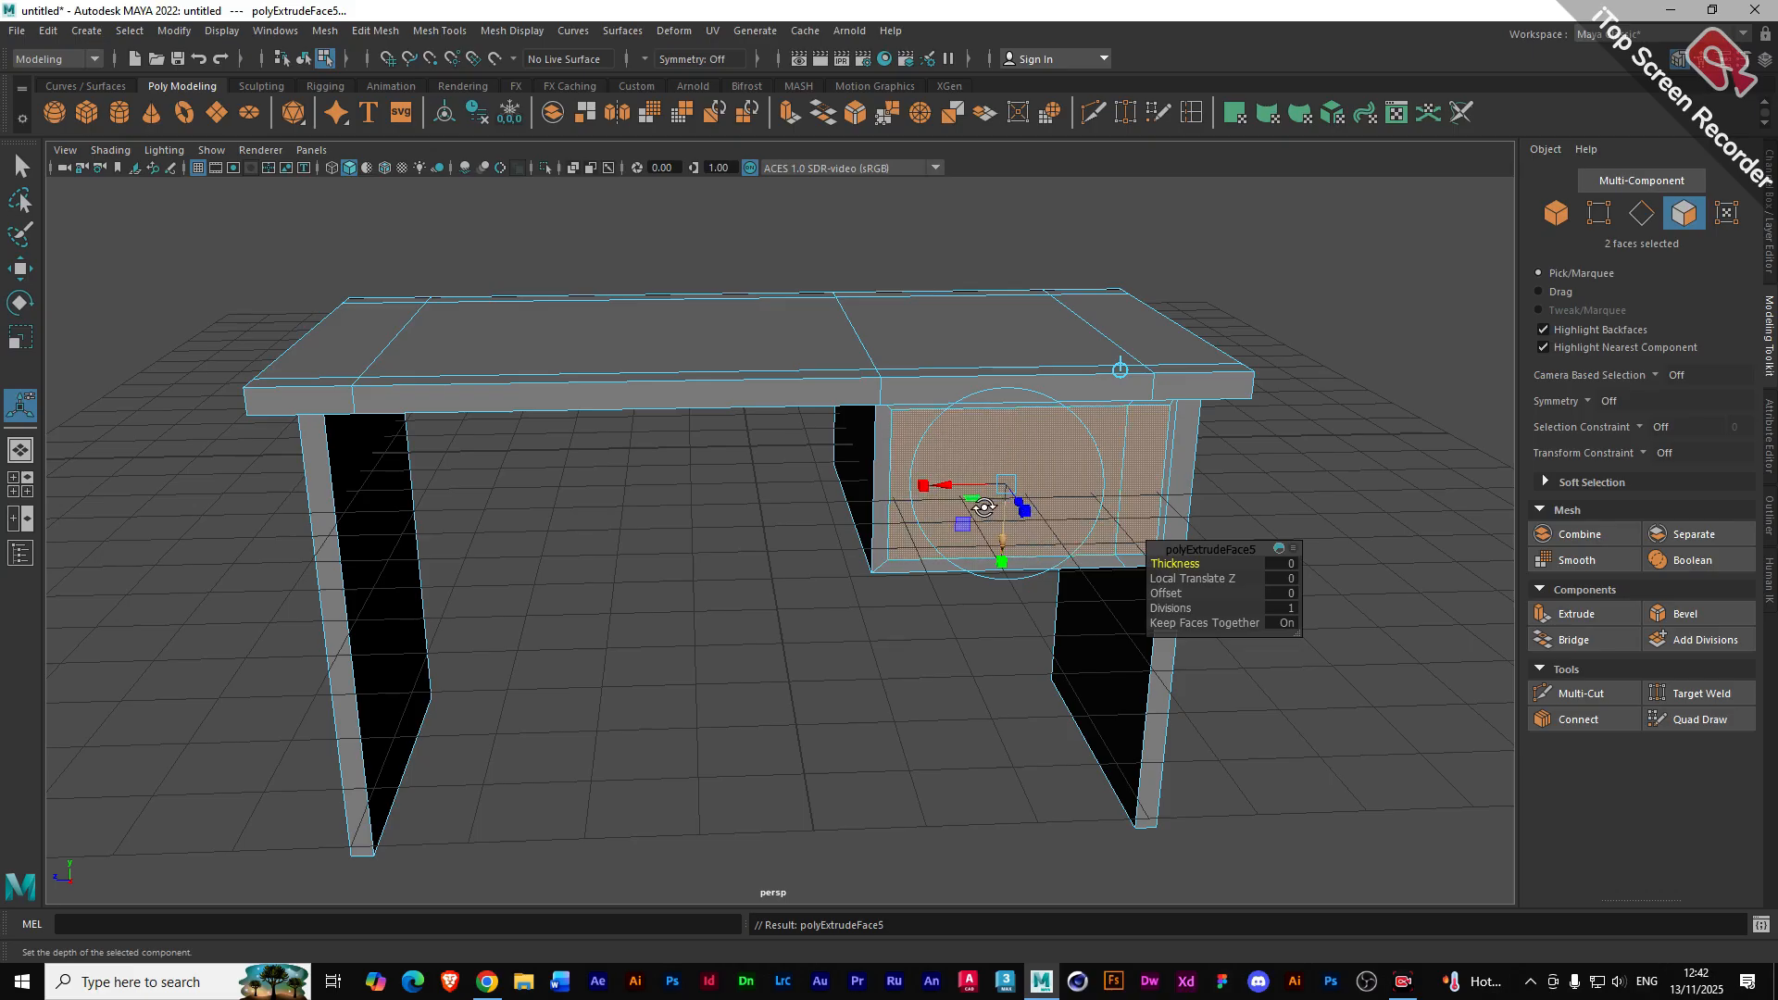
left_click_drag(1009, 509, 1078, 528, "alt")
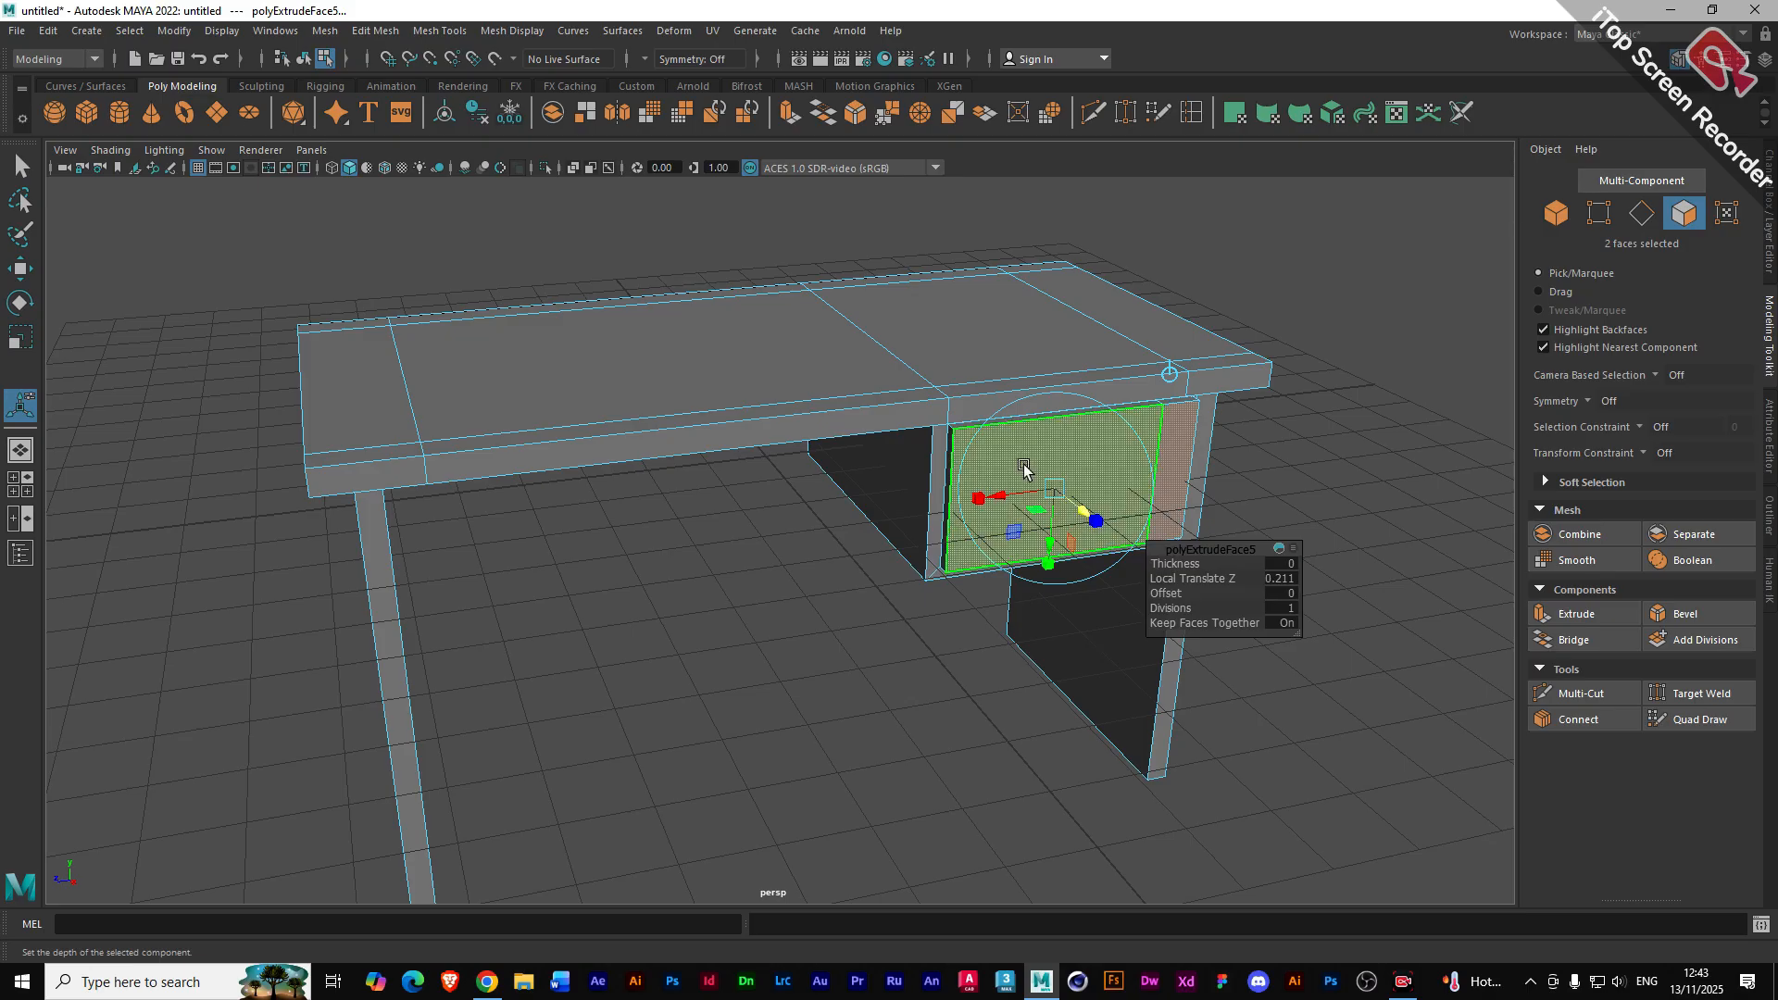
left_click_drag(1079, 508, 983, 438)
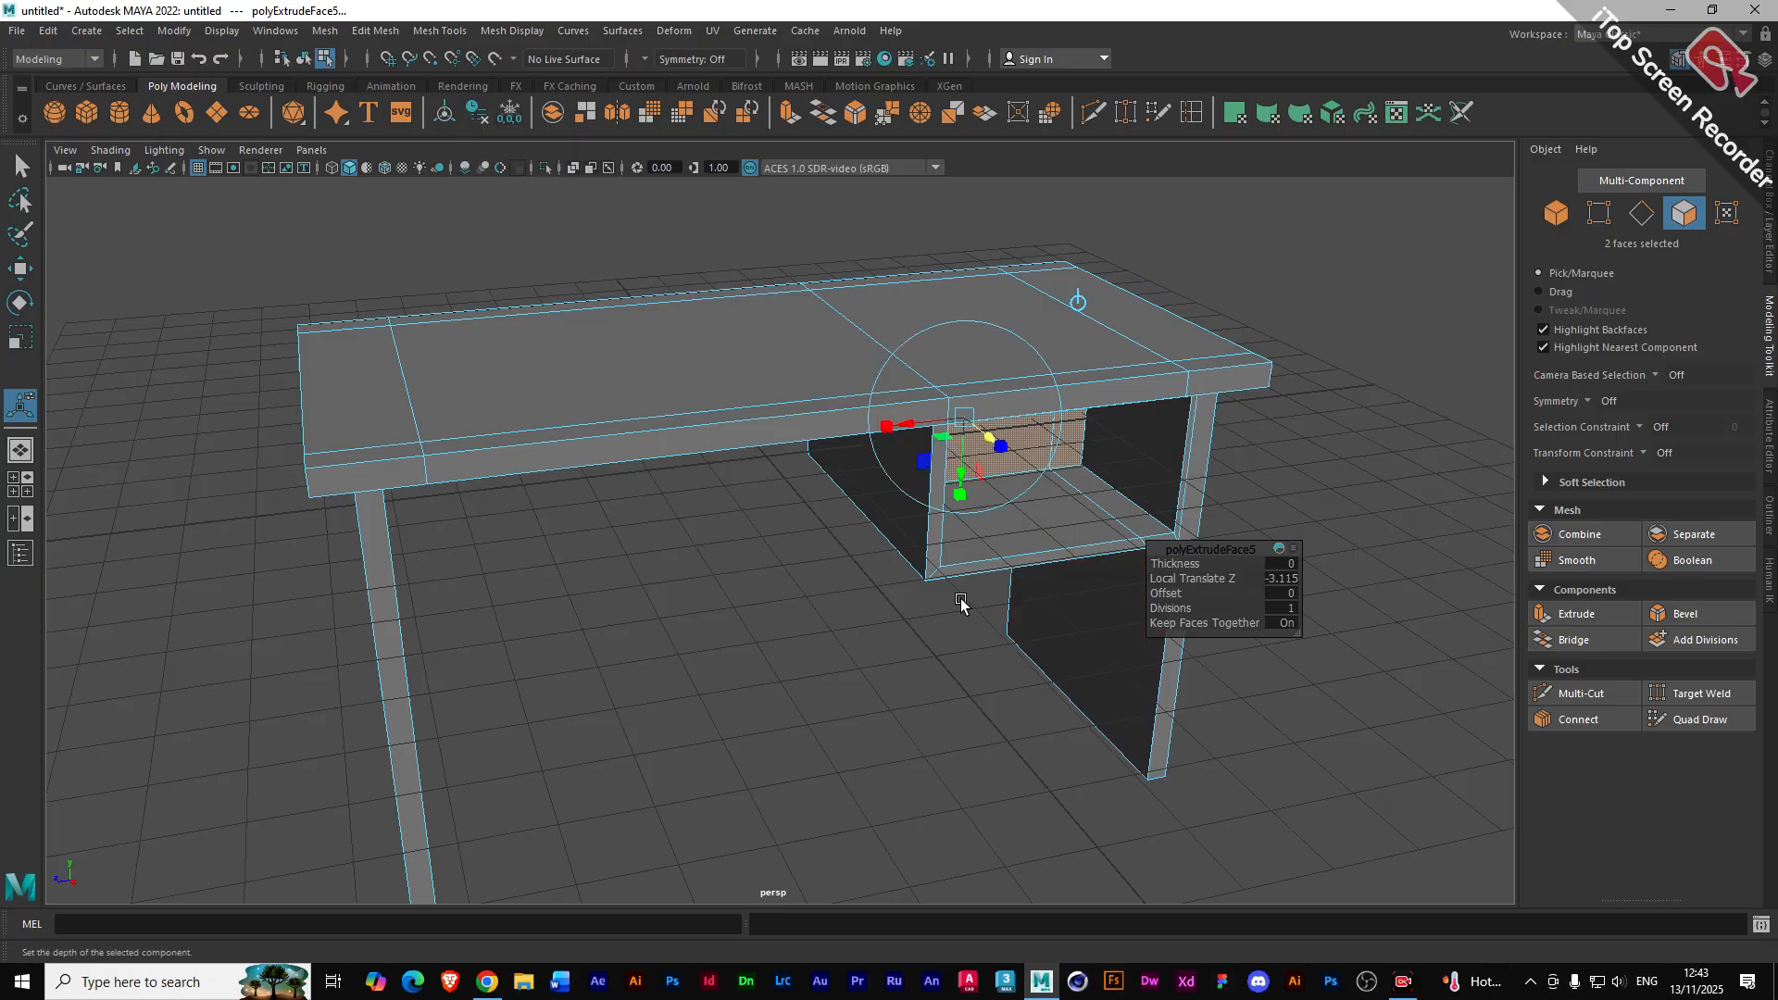
mouse_move(794, 596)
left_mouse_down("alt")
mouse_move(1008, 489)
mouse_move(574, 415)
mouse_move(781, 579)
mouse_move(757, 609)
mouse_move(814, 603)
left_mouse_up("alt")
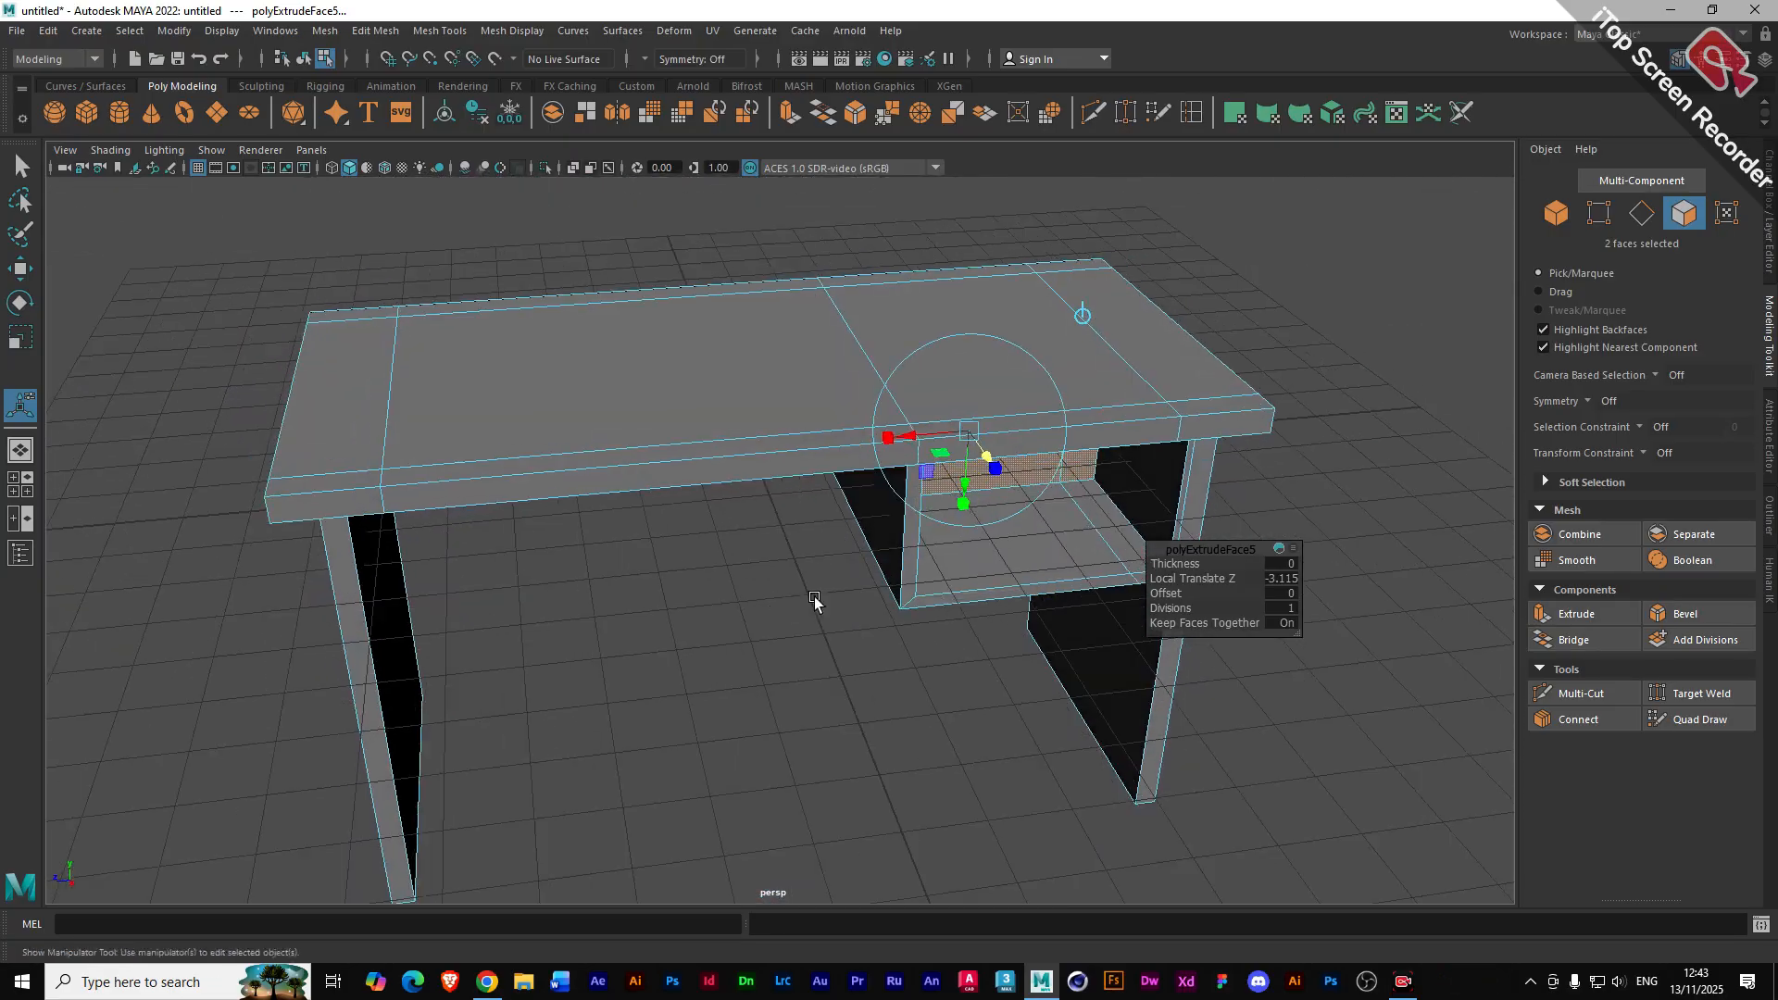
left_click_drag(986, 452, 970, 443)
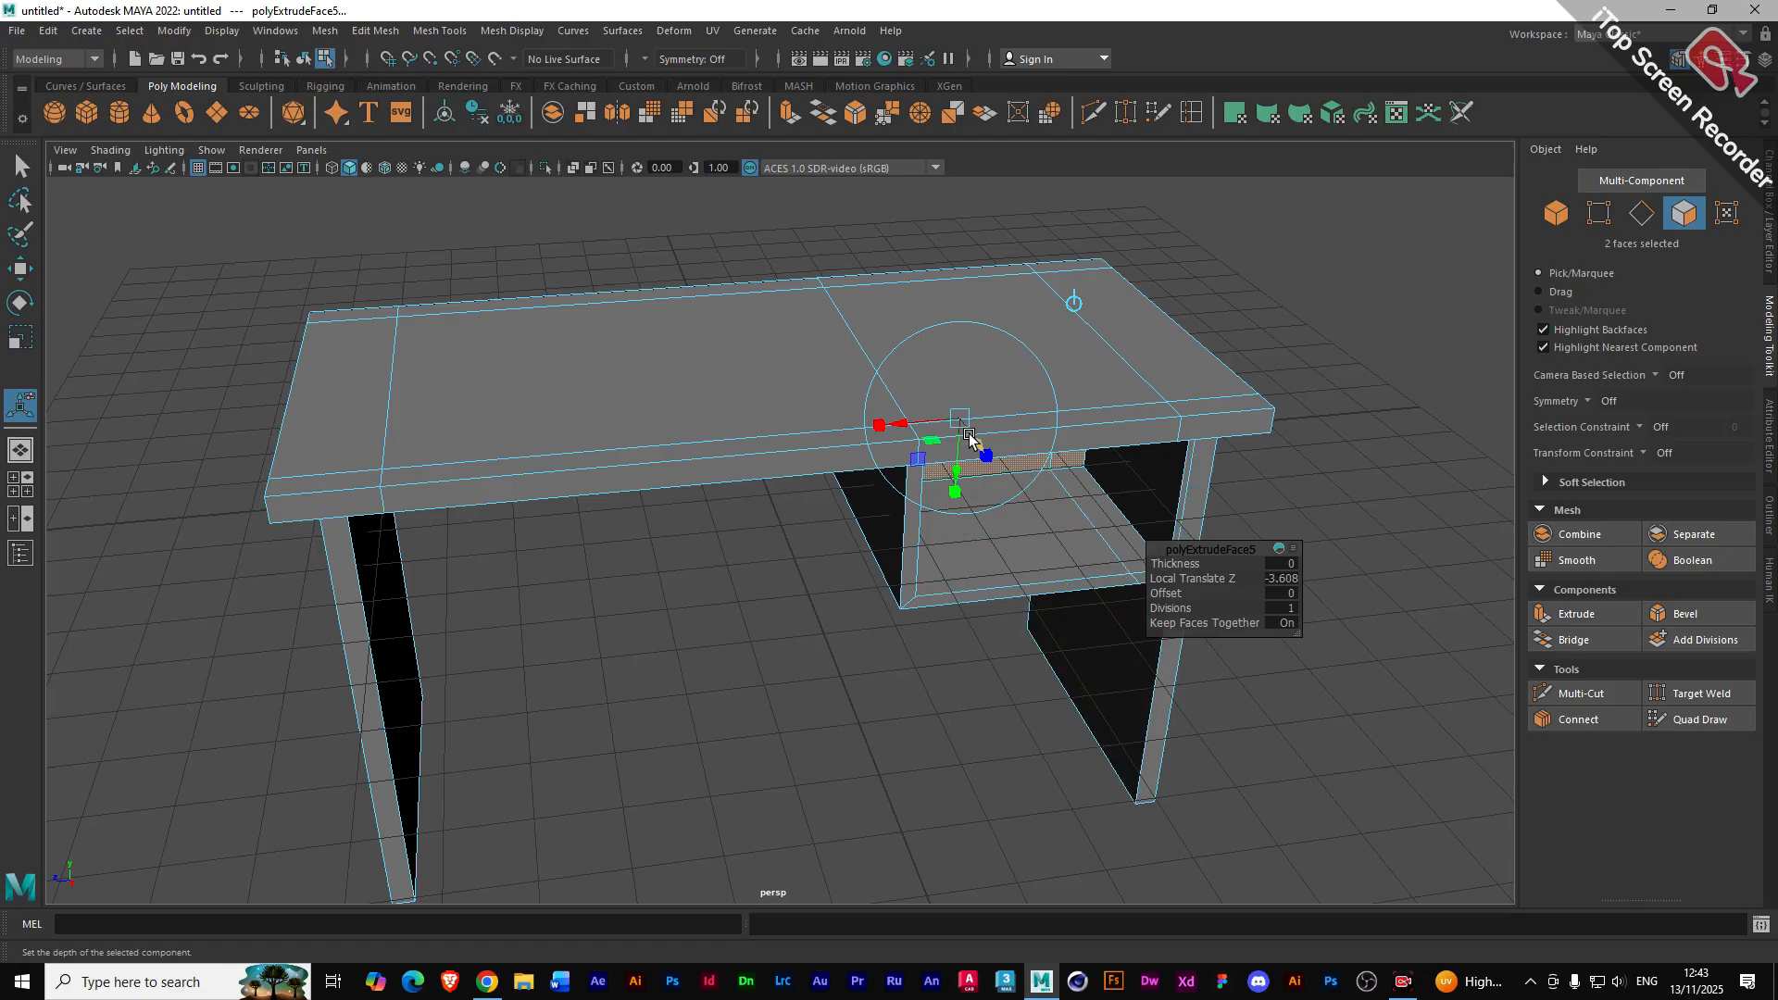
left_click_drag(974, 444, 974, 452)
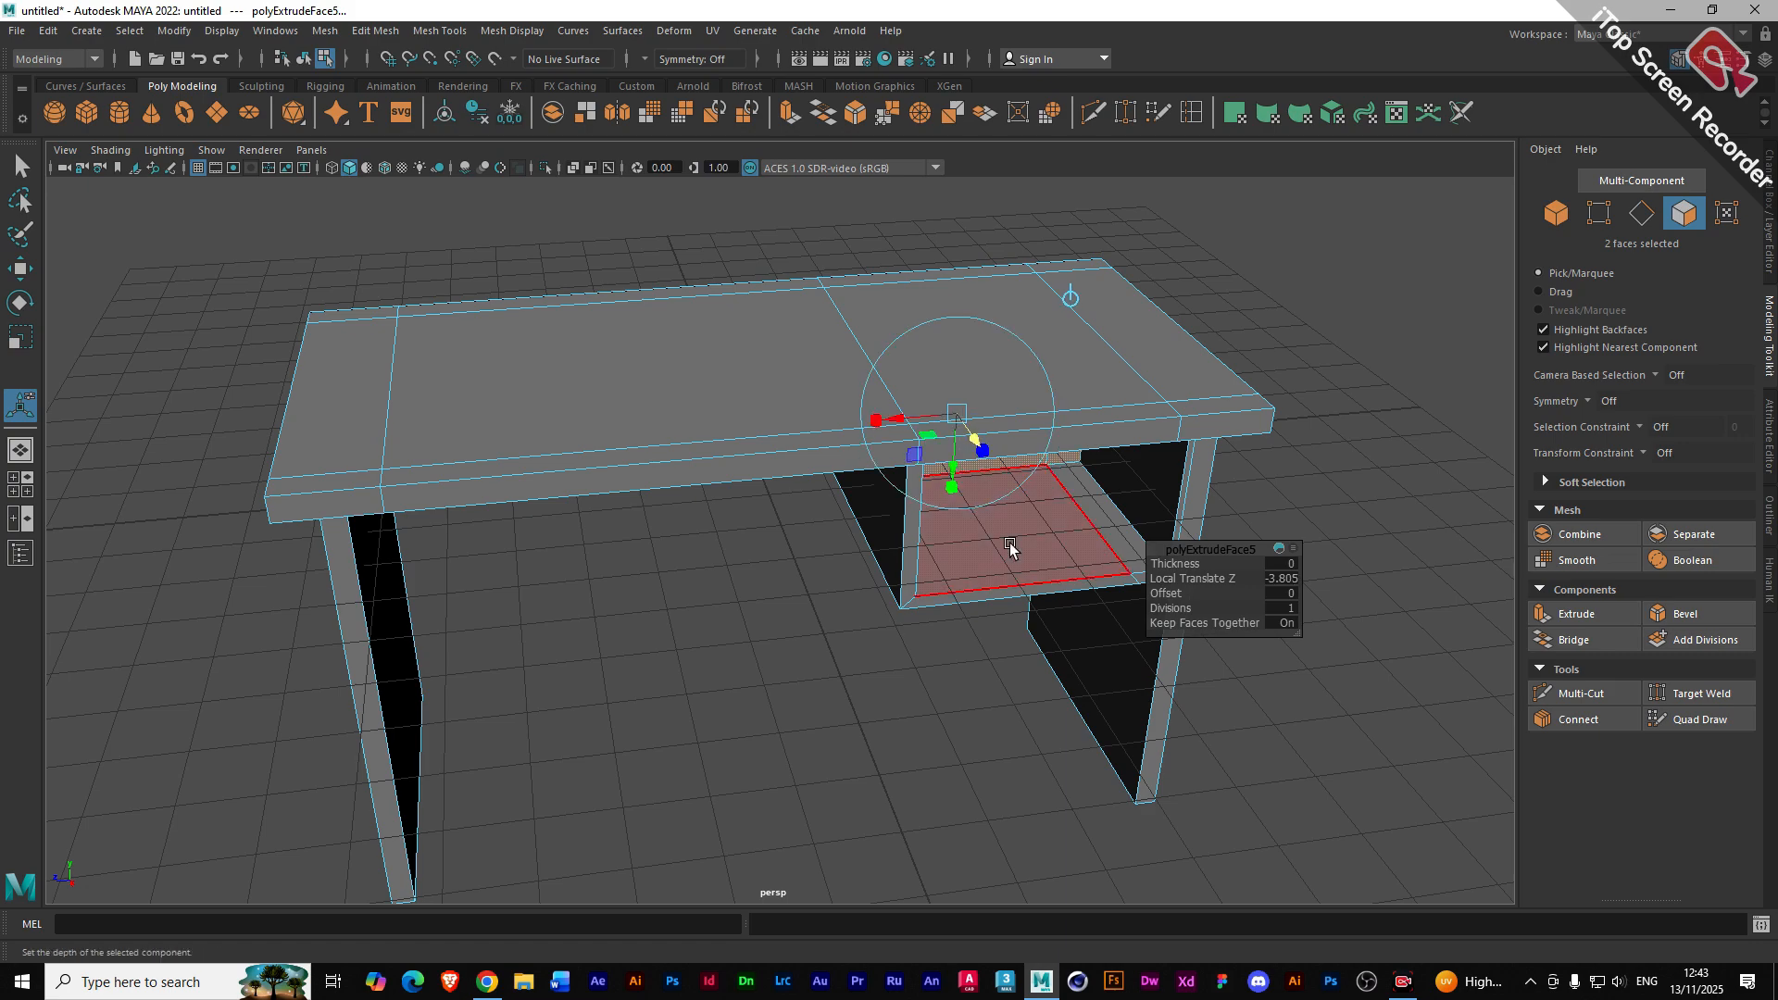
- Inset the compartment's back faces slightly with an extrusion, and extrude them forward past the opening as a drawer block
left_click_drag(1018, 554, 966, 514, "alt")
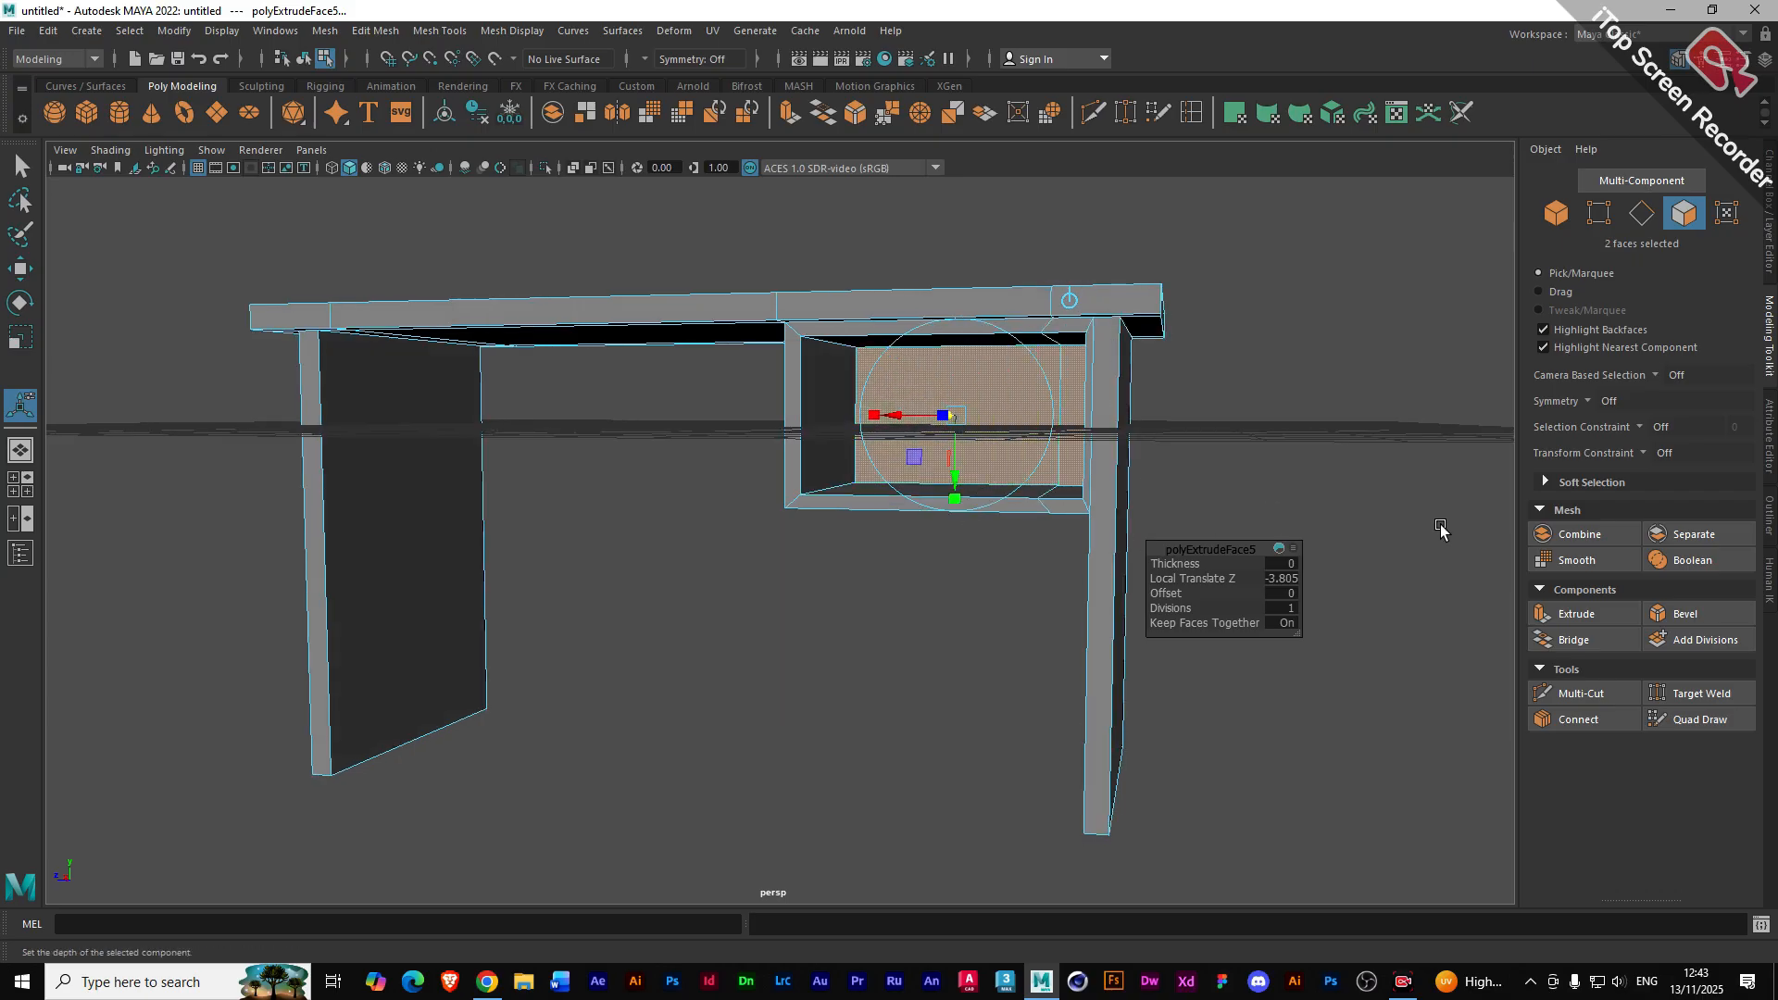
left_click(1568, 622)
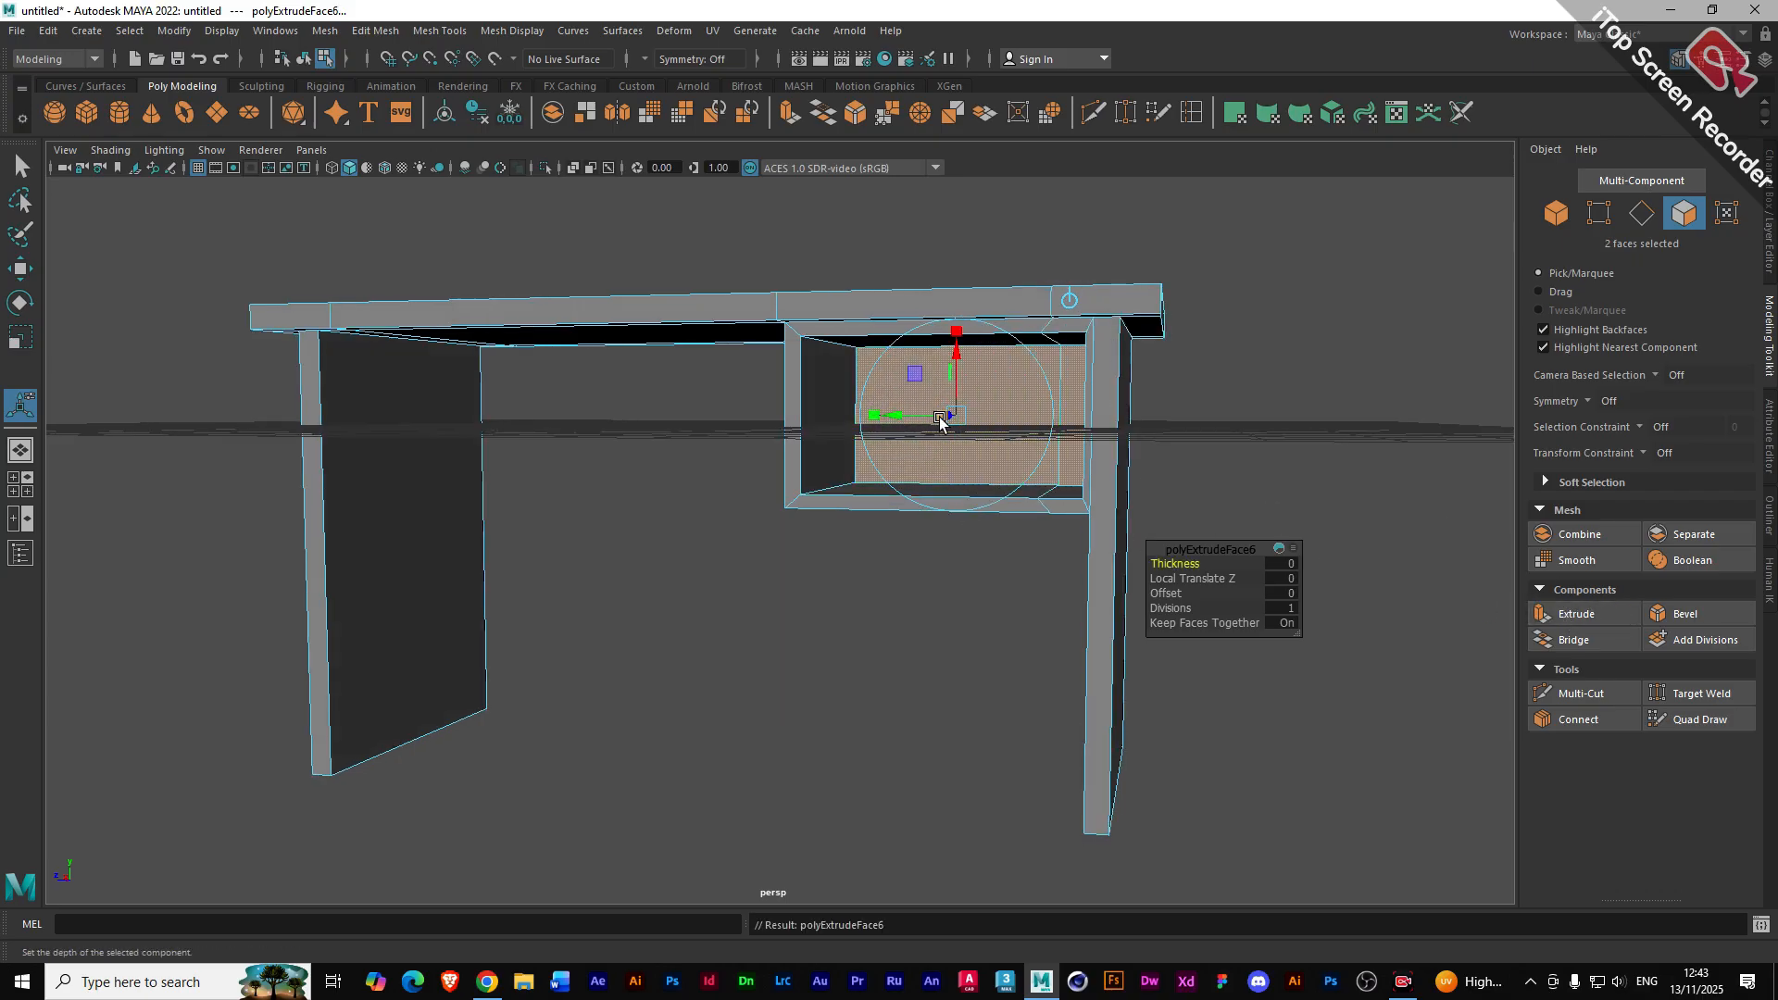
left_click_drag(940, 419, 953, 415)
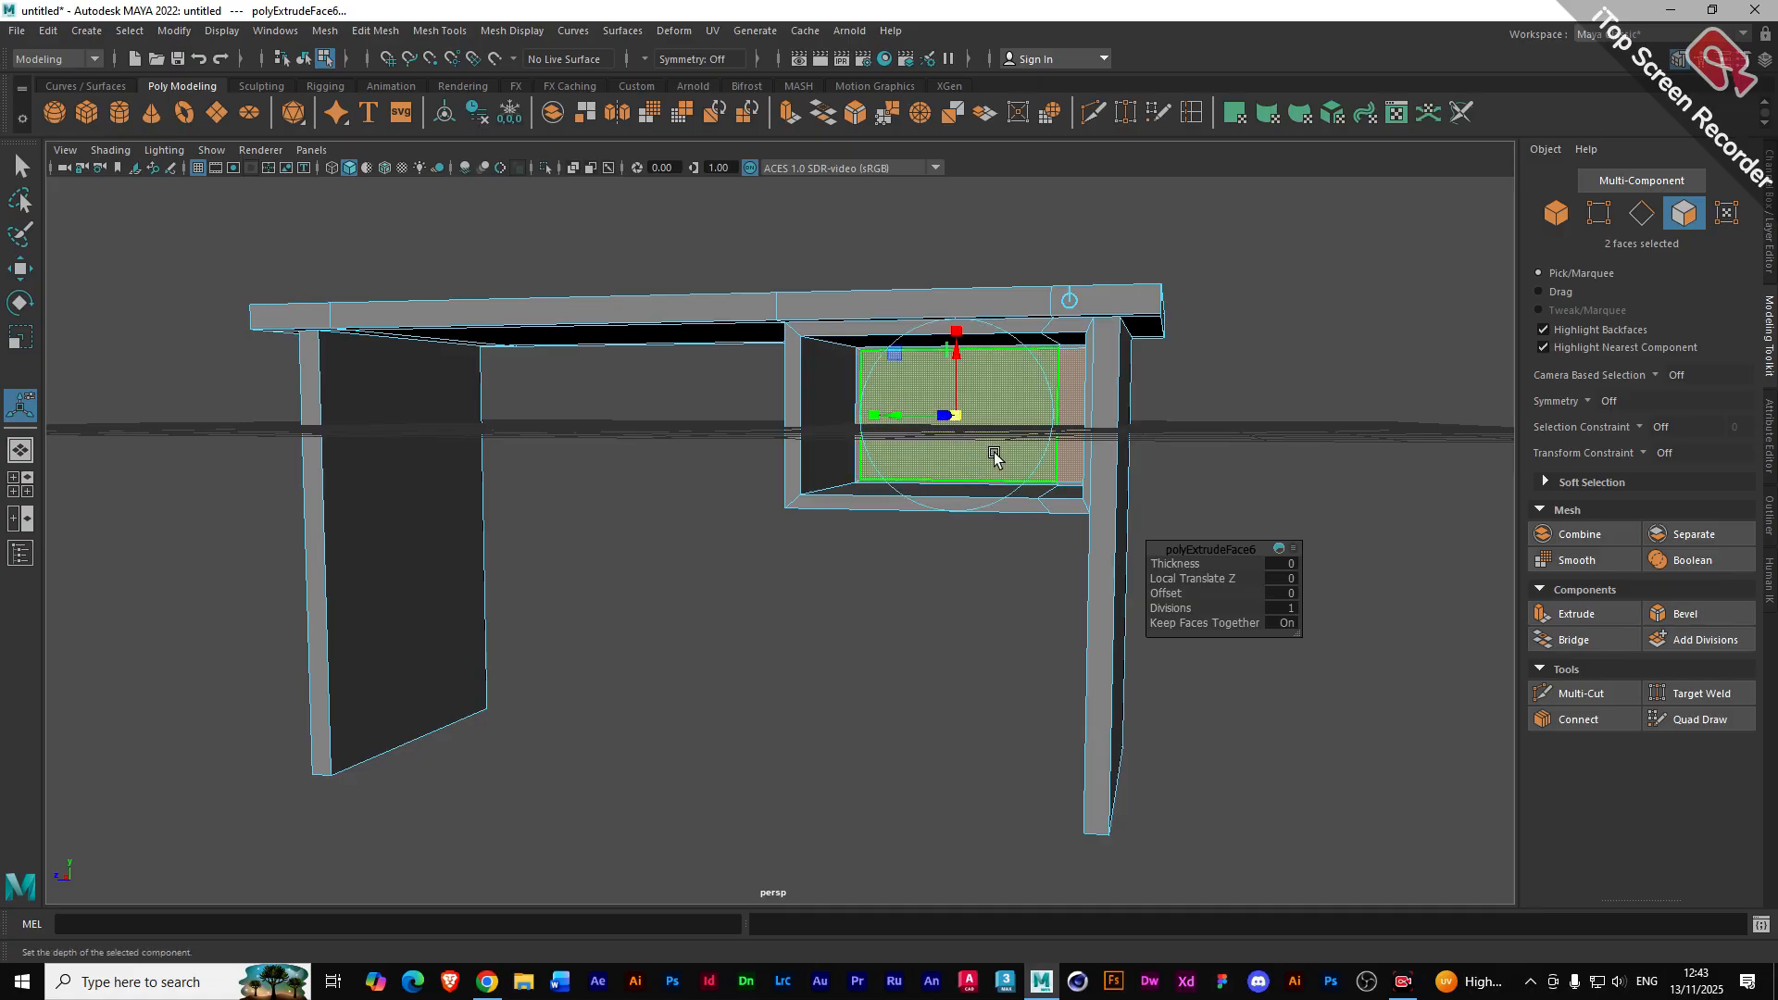
left_click(1577, 614)
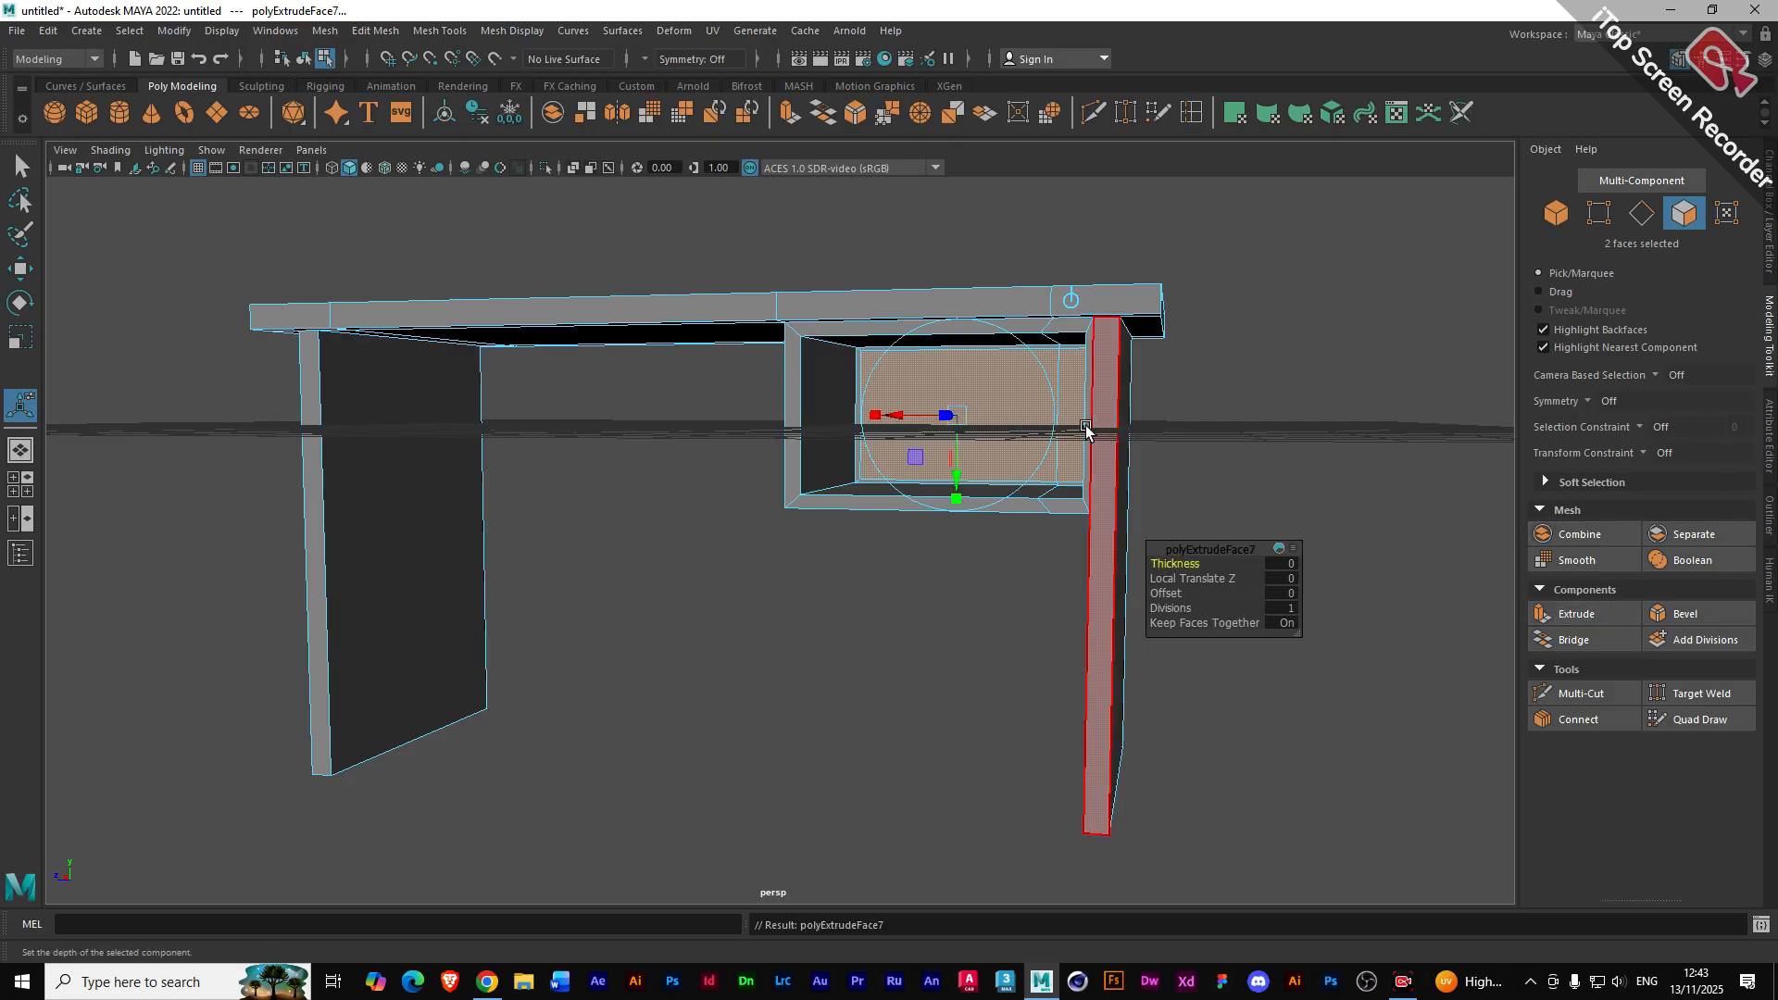
left_click_drag(940, 435, 860, 537, "alt")
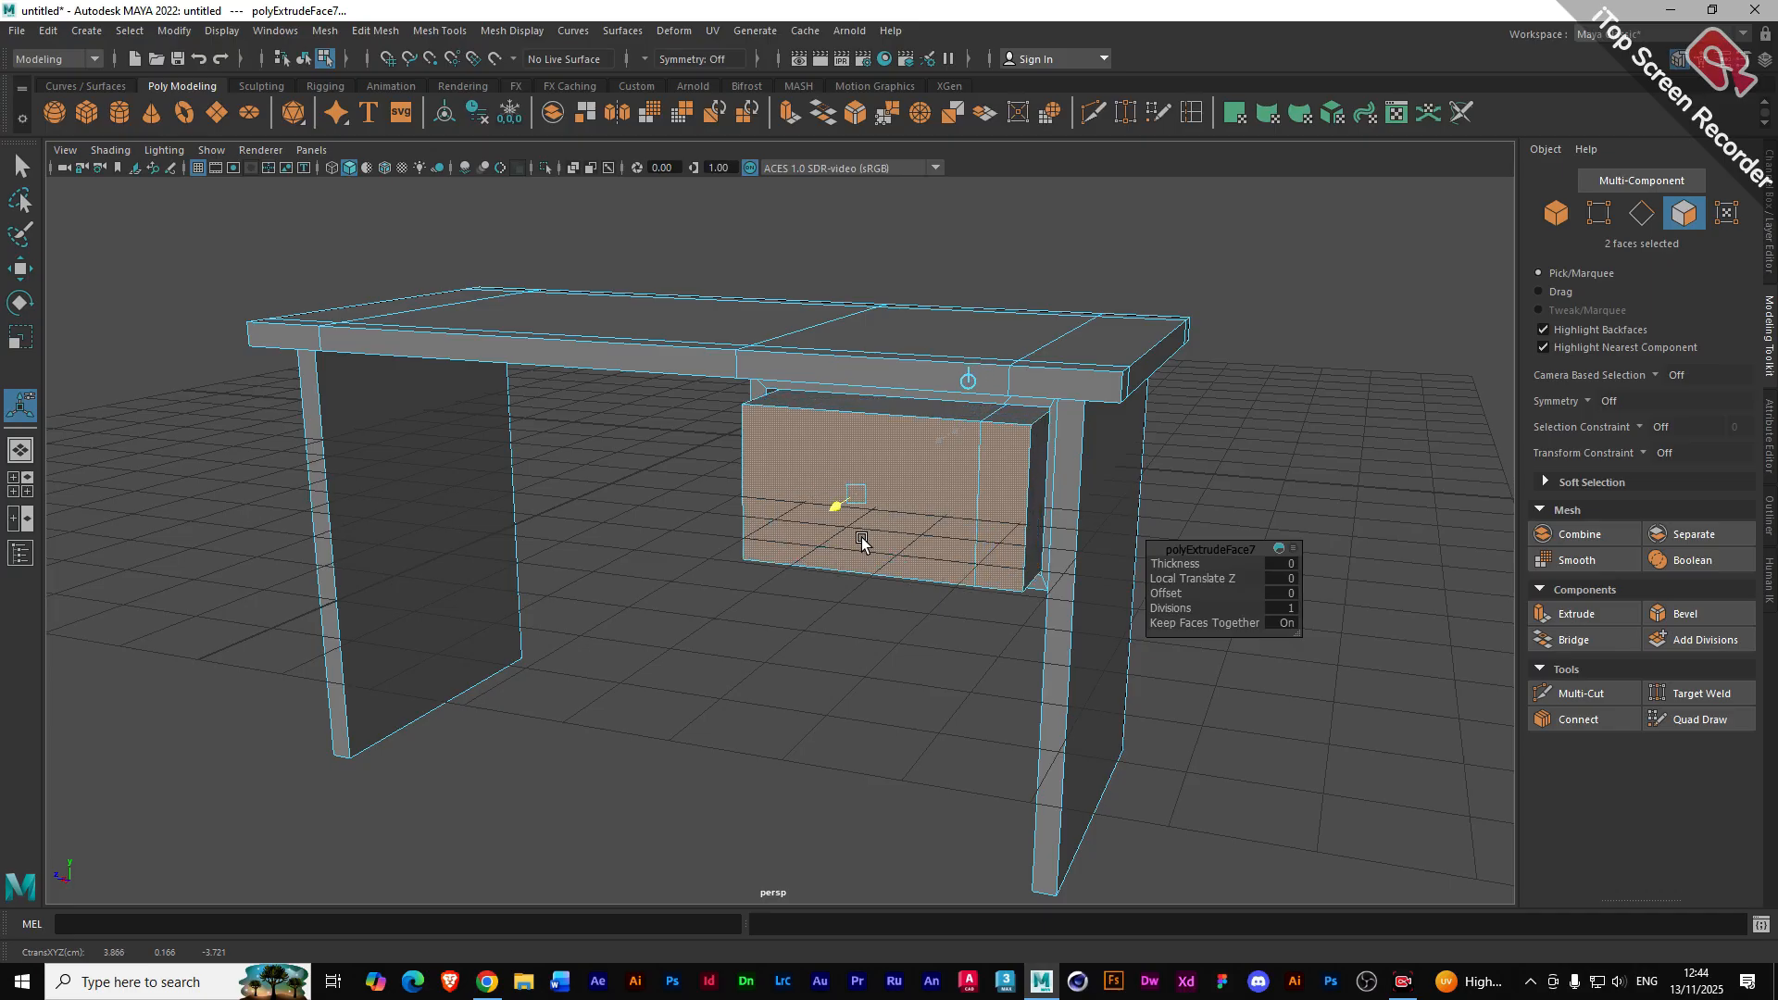
- Inset the drawer block's two top faces slightly with an extrusion, and extrude them down to a local Z of -0.849 to hollow the drawer
left_click(929, 409)
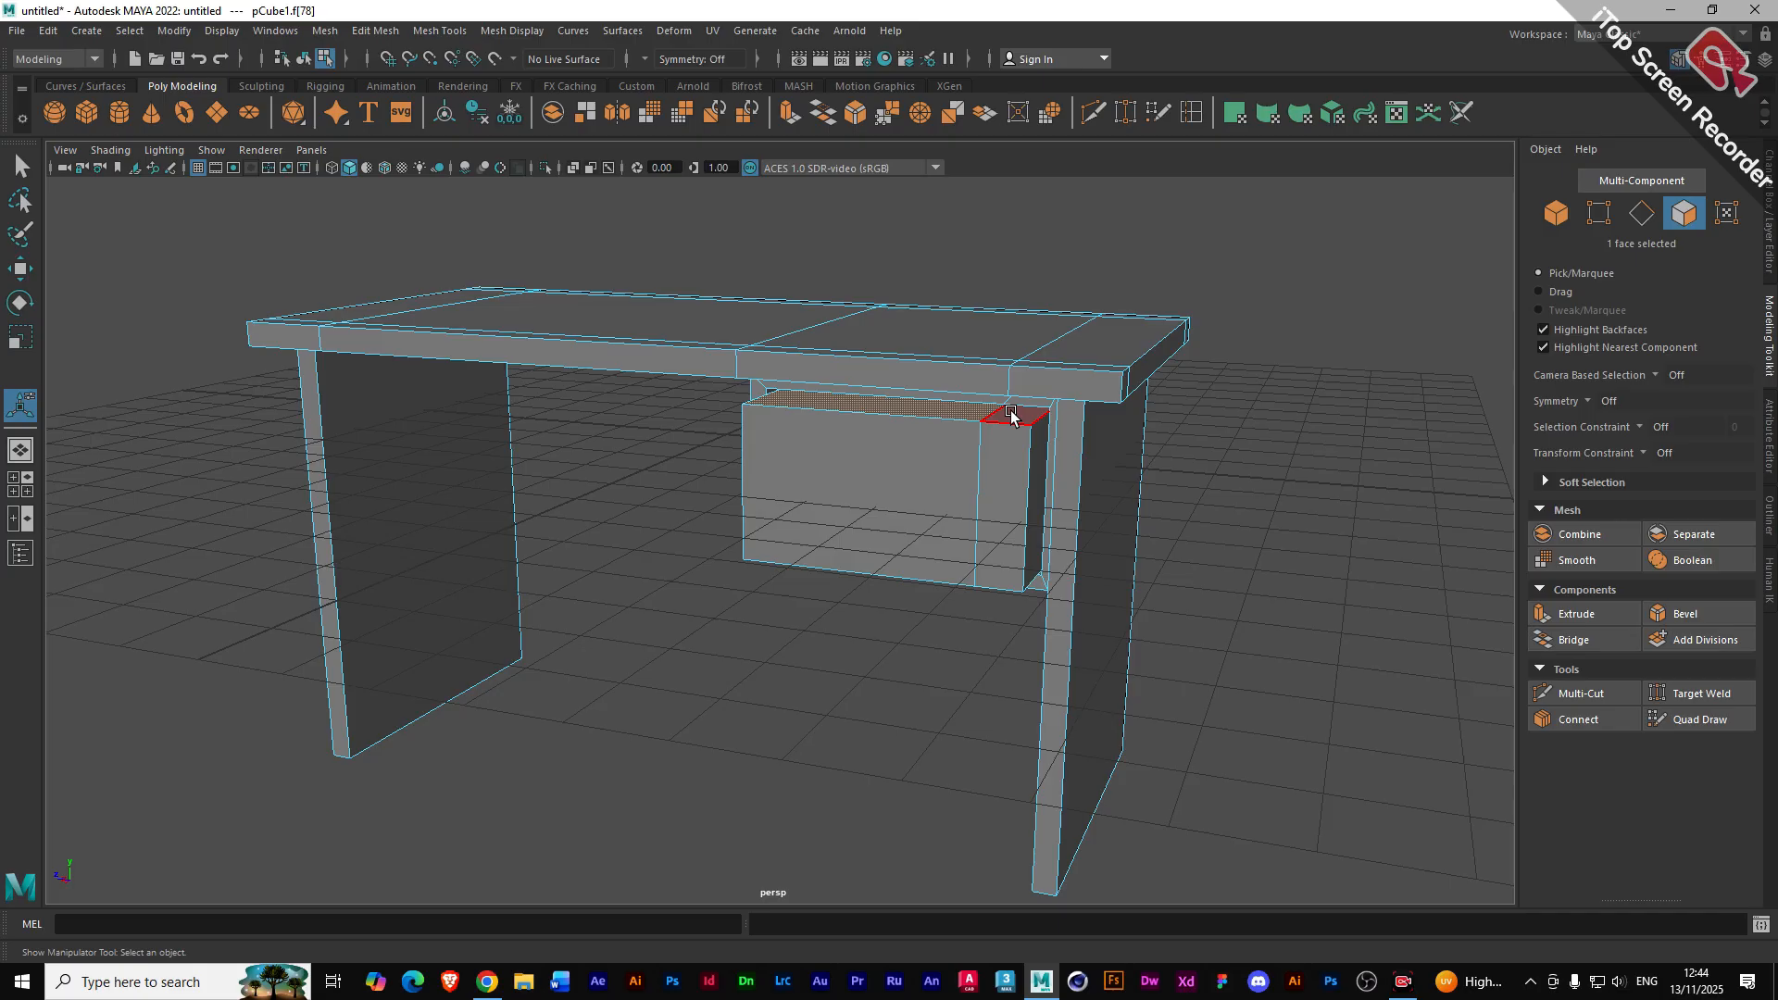
left_click(1011, 415, "shift")
key("ctrl+e")
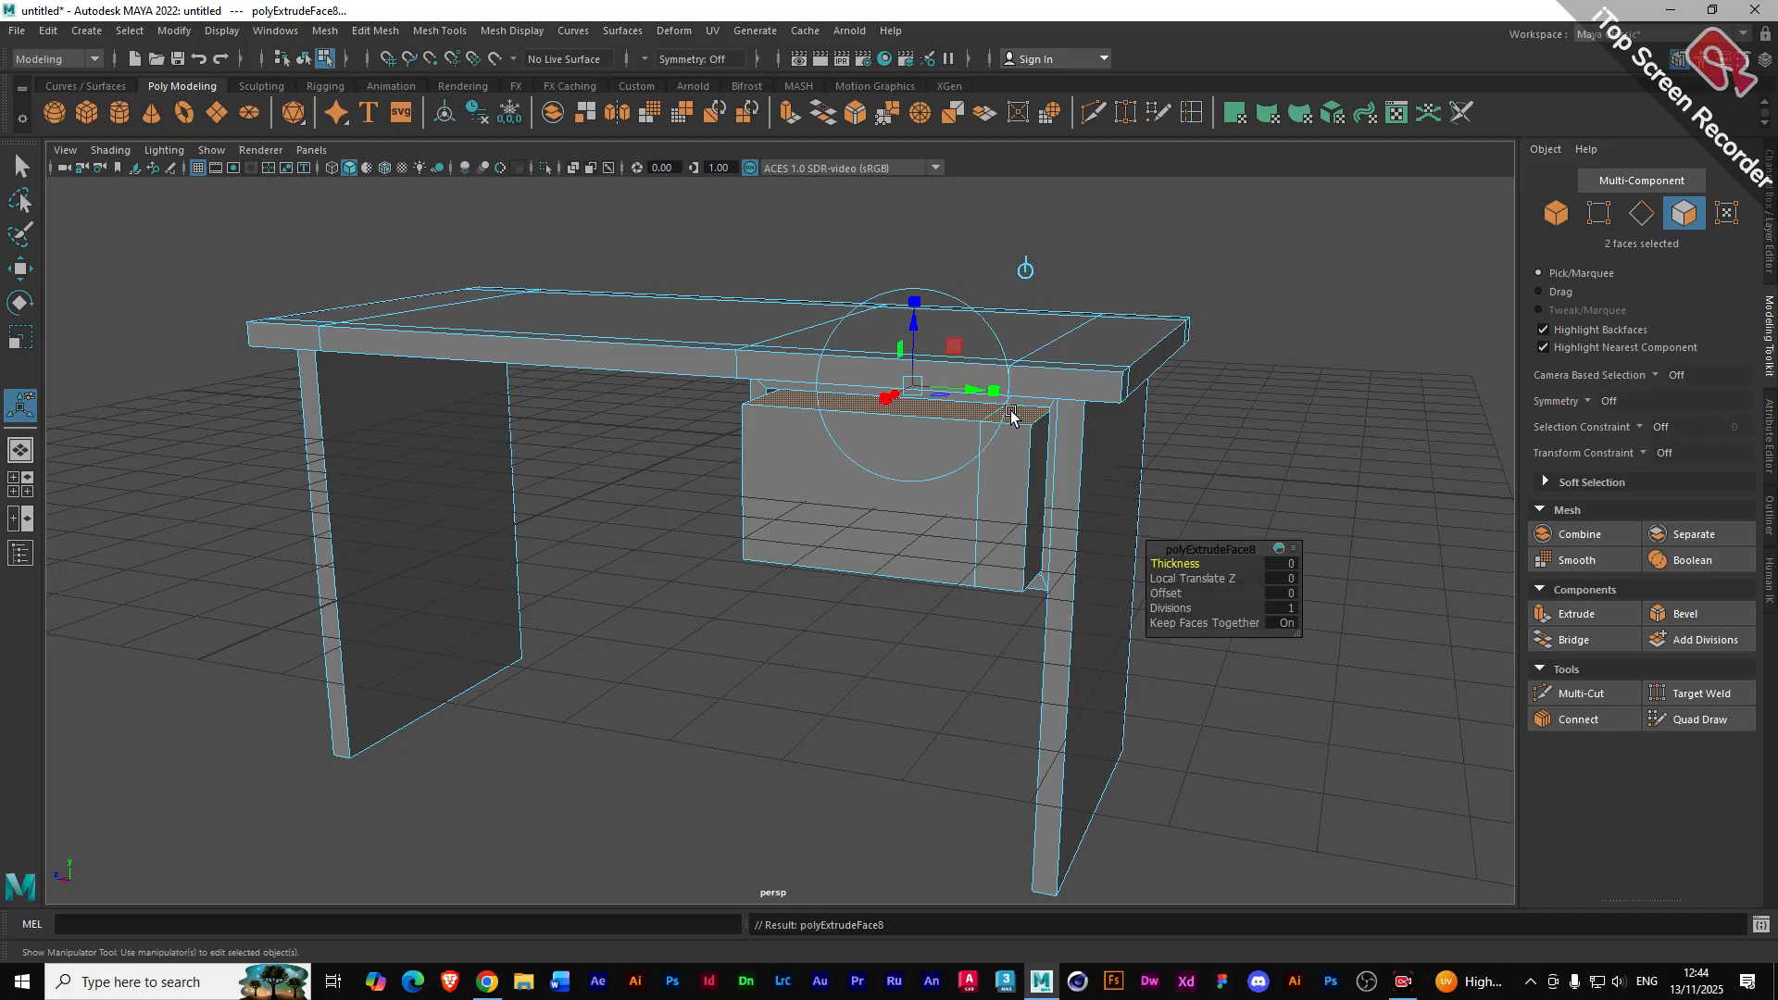
left_click(915, 302)
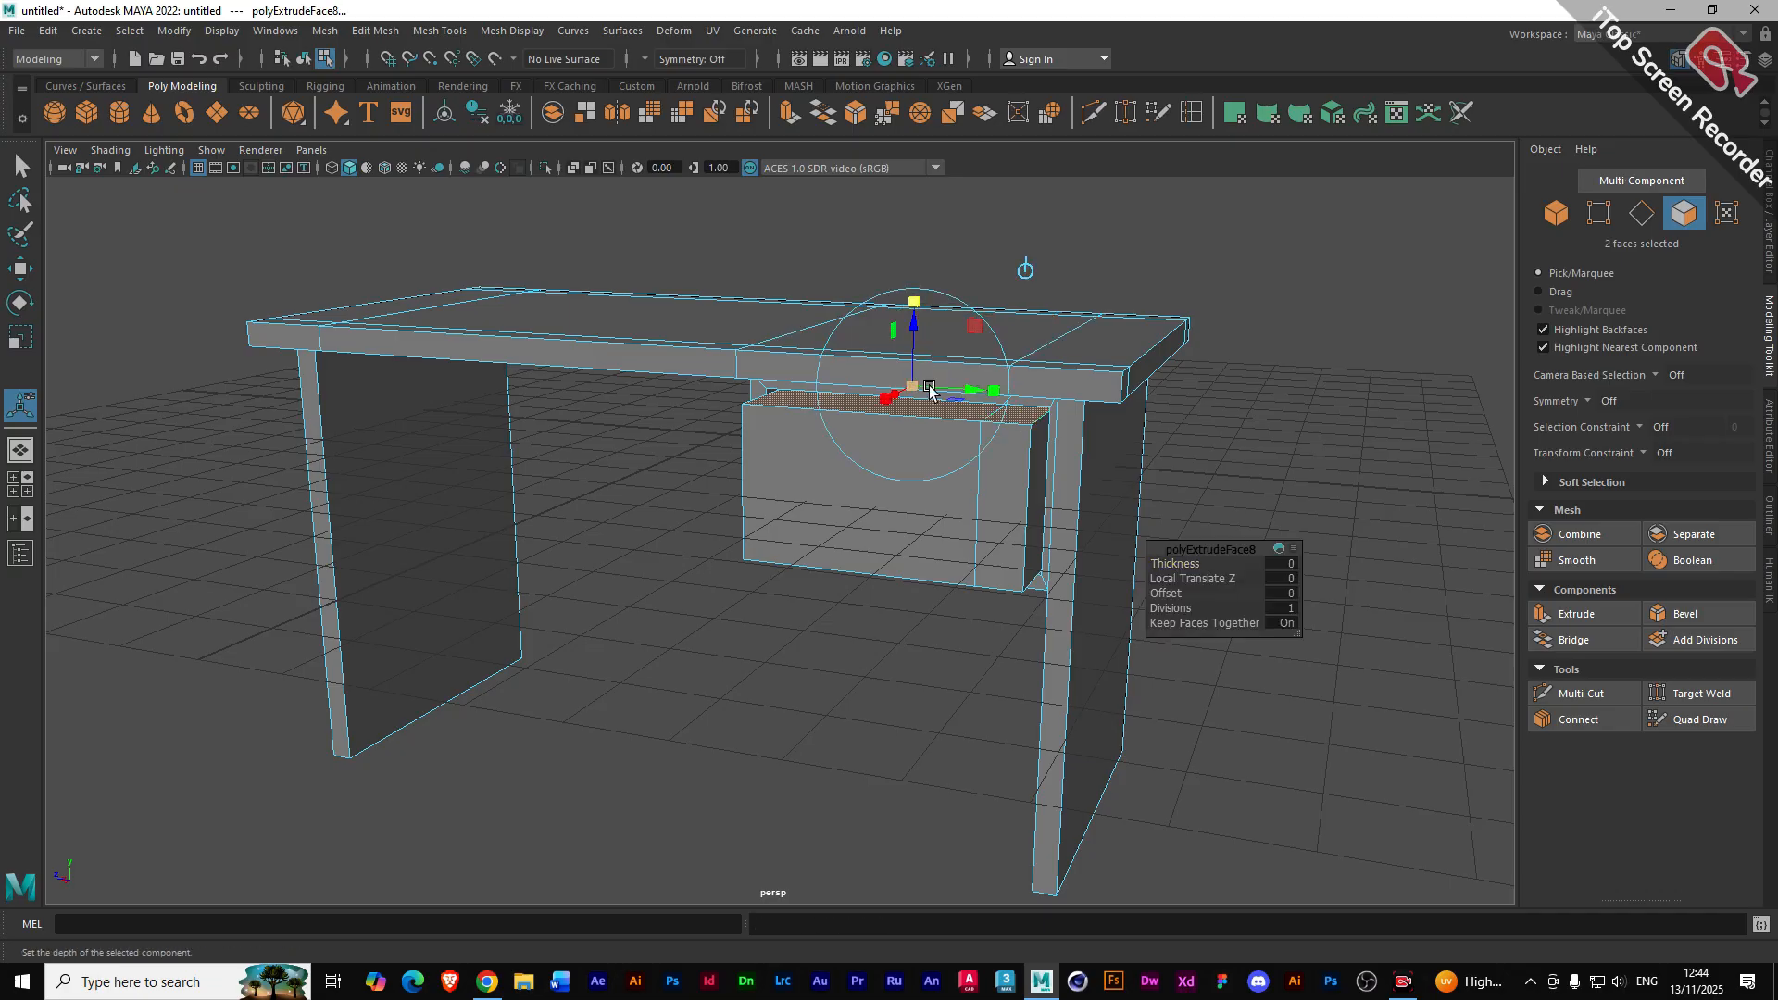
left_click_drag(912, 389, 906, 387)
key("ctrl+e")
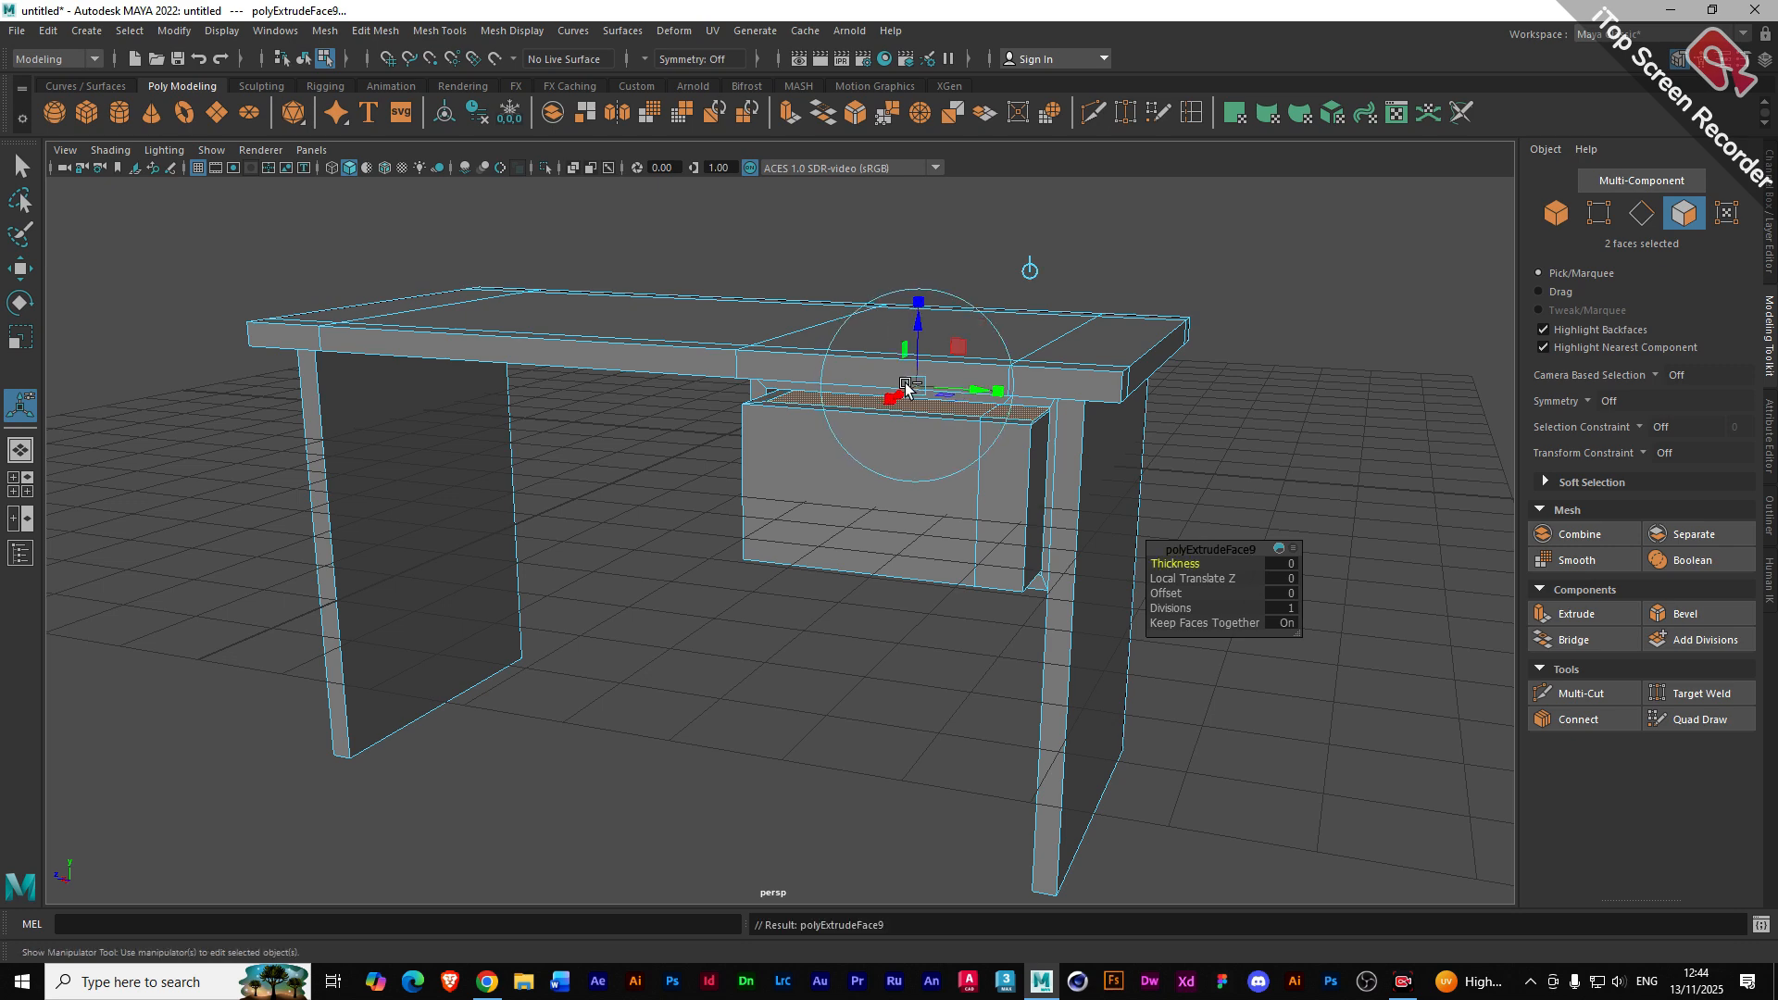
left_click_drag(917, 326, 915, 383)
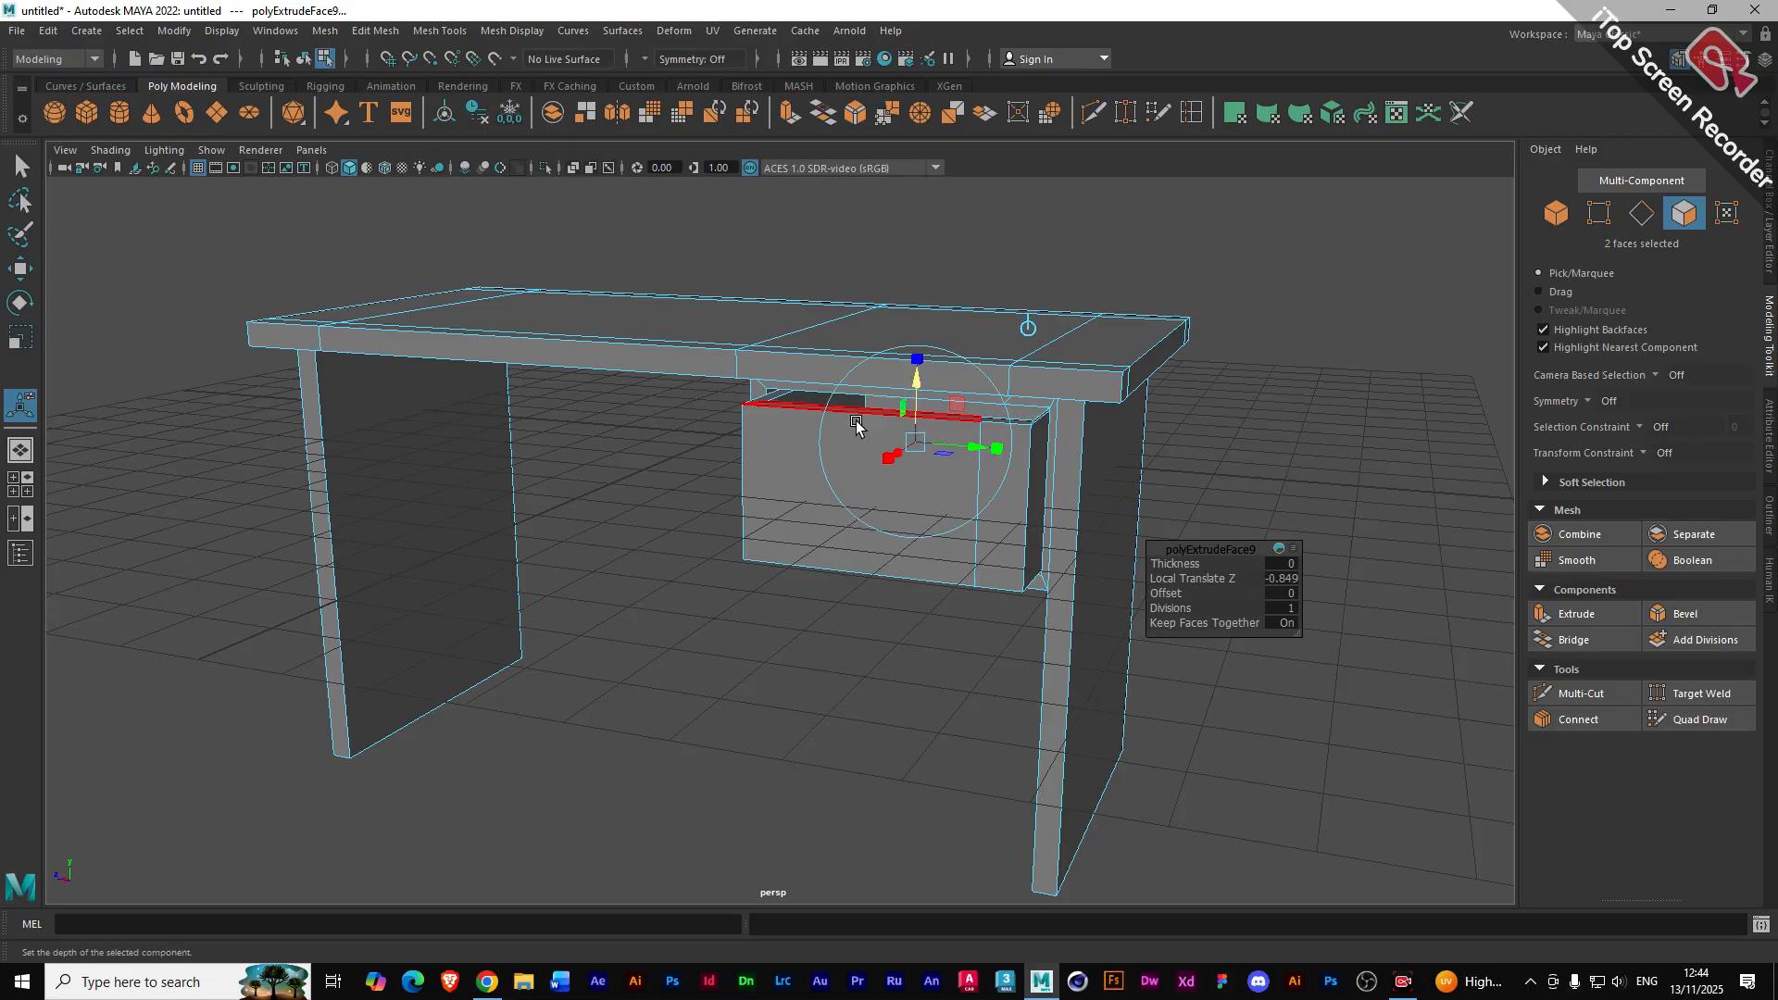
- Clear the face selection and examine the hollowed drawer and the whole desk from several angles
left_click_drag(776, 463, 1182, 484, "alt")
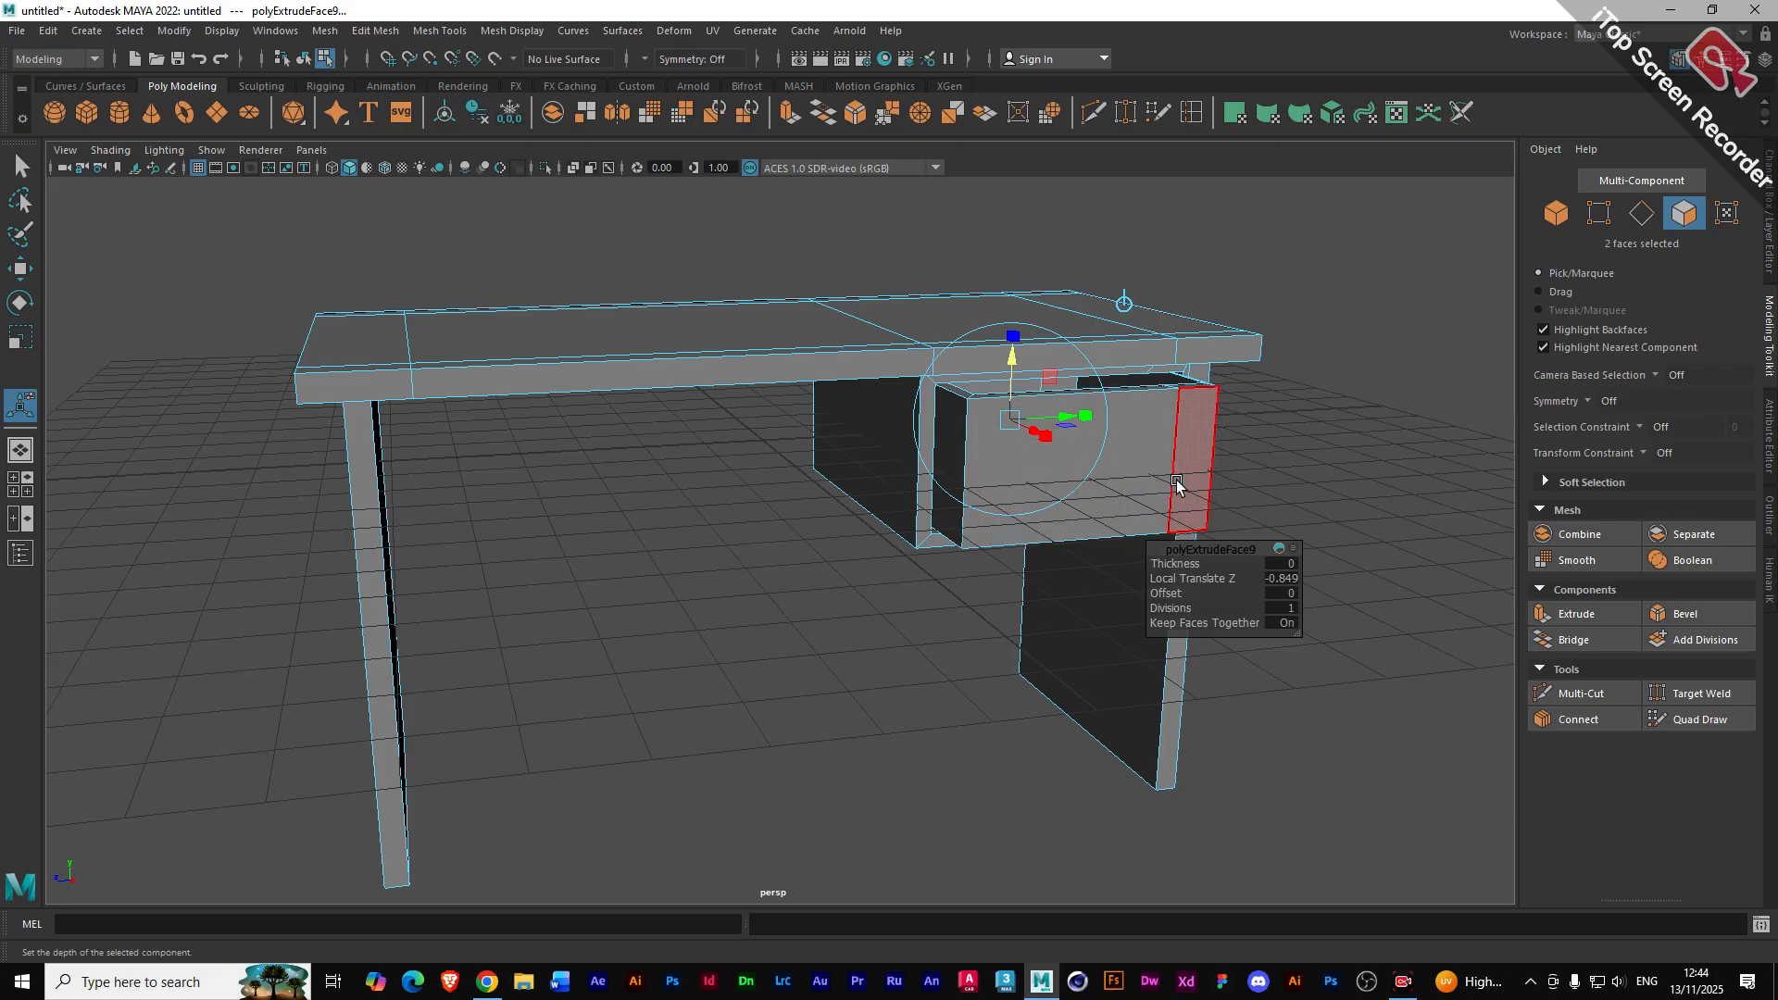
left_click(1204, 470)
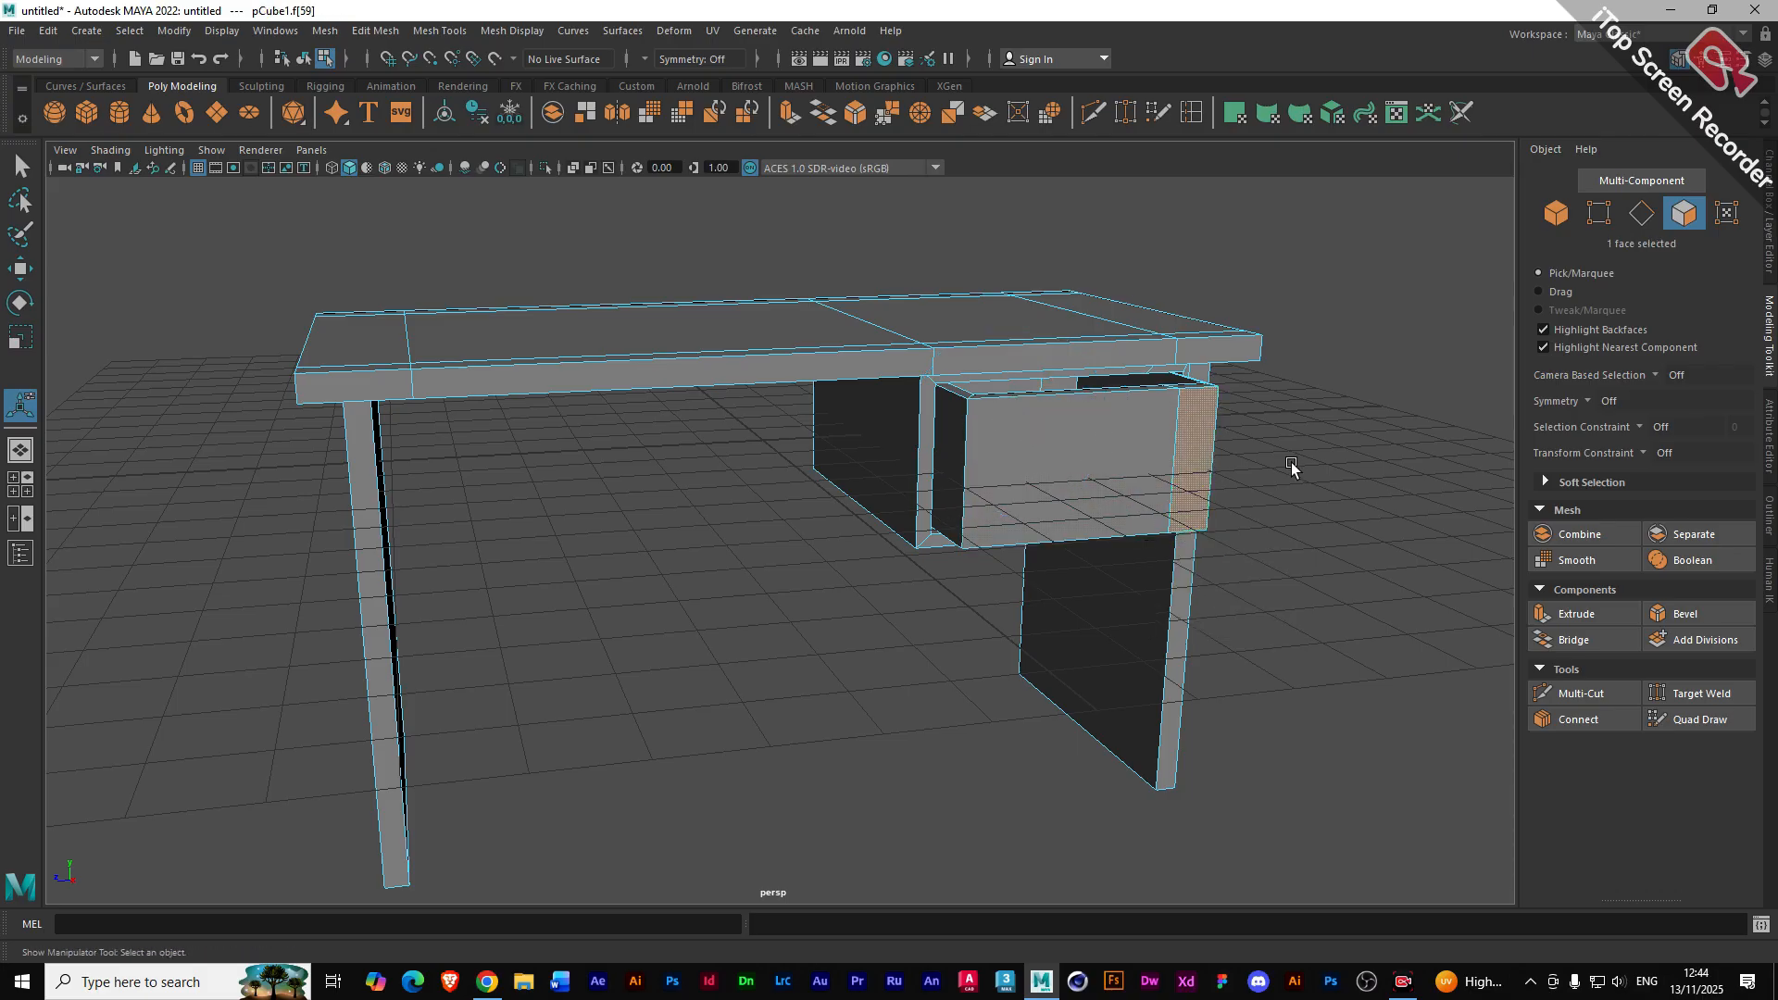
left_click(1292, 468)
left_click_drag(896, 469, 707, 485, "alt")
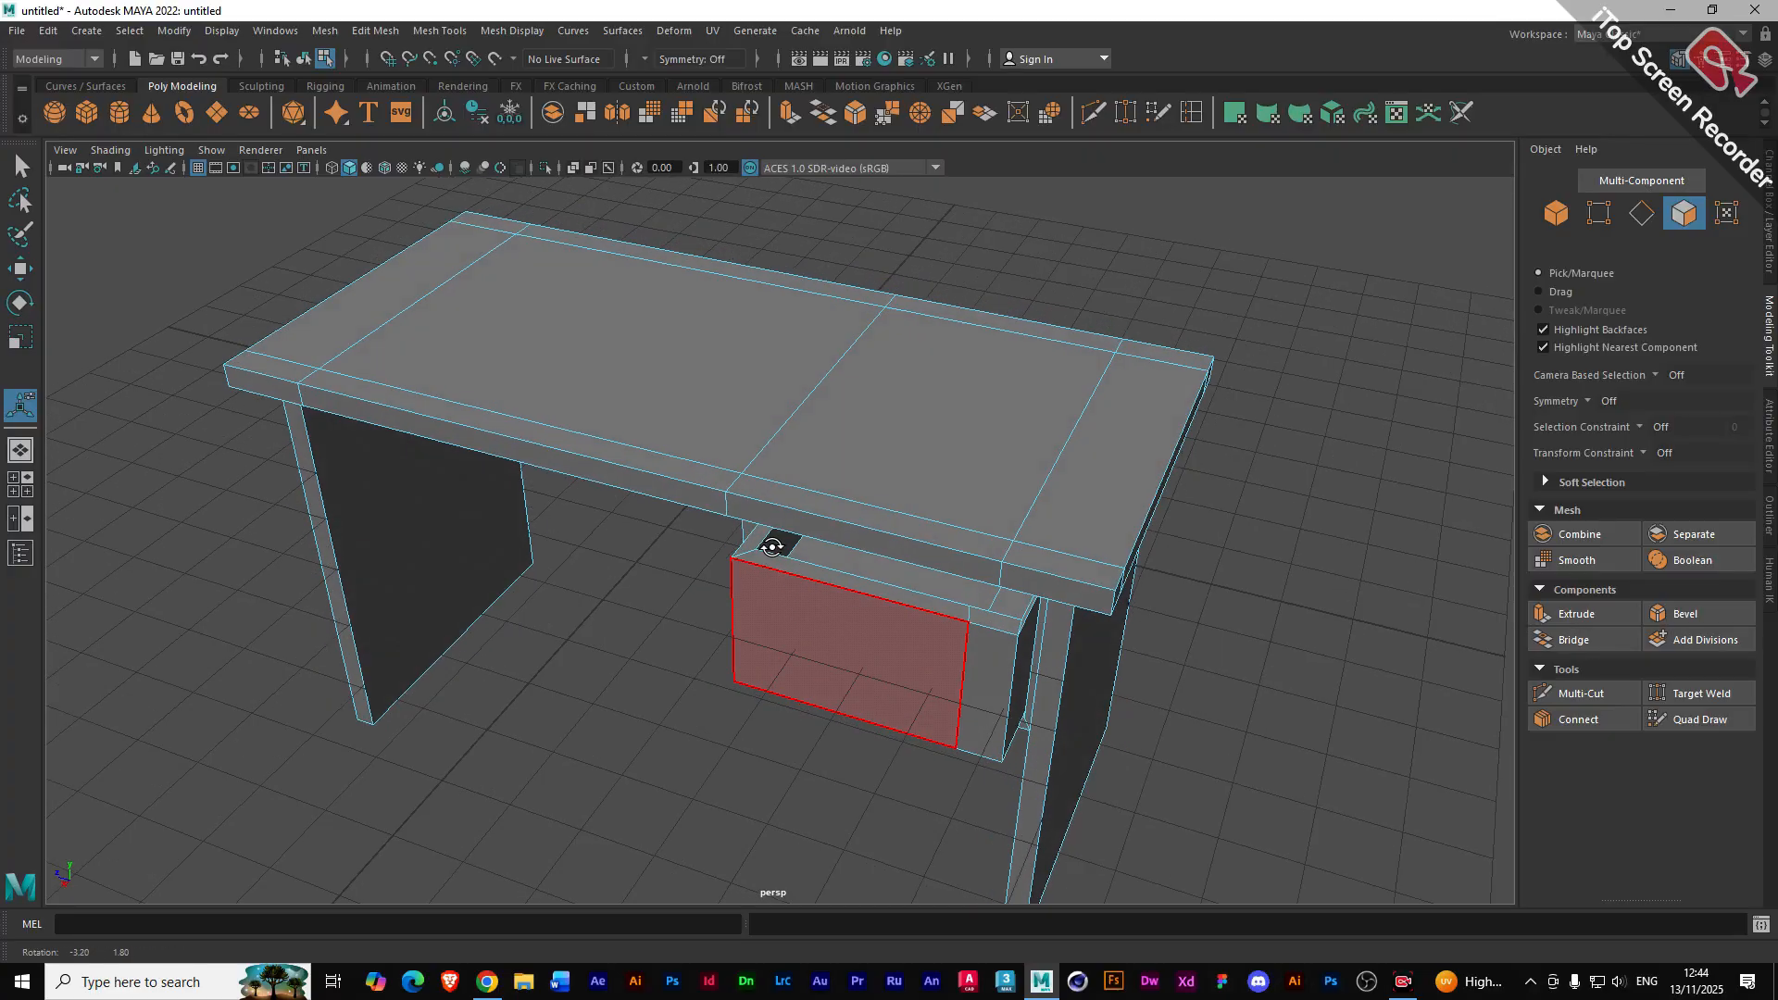
left_click_drag(771, 546, 993, 442, "alt")
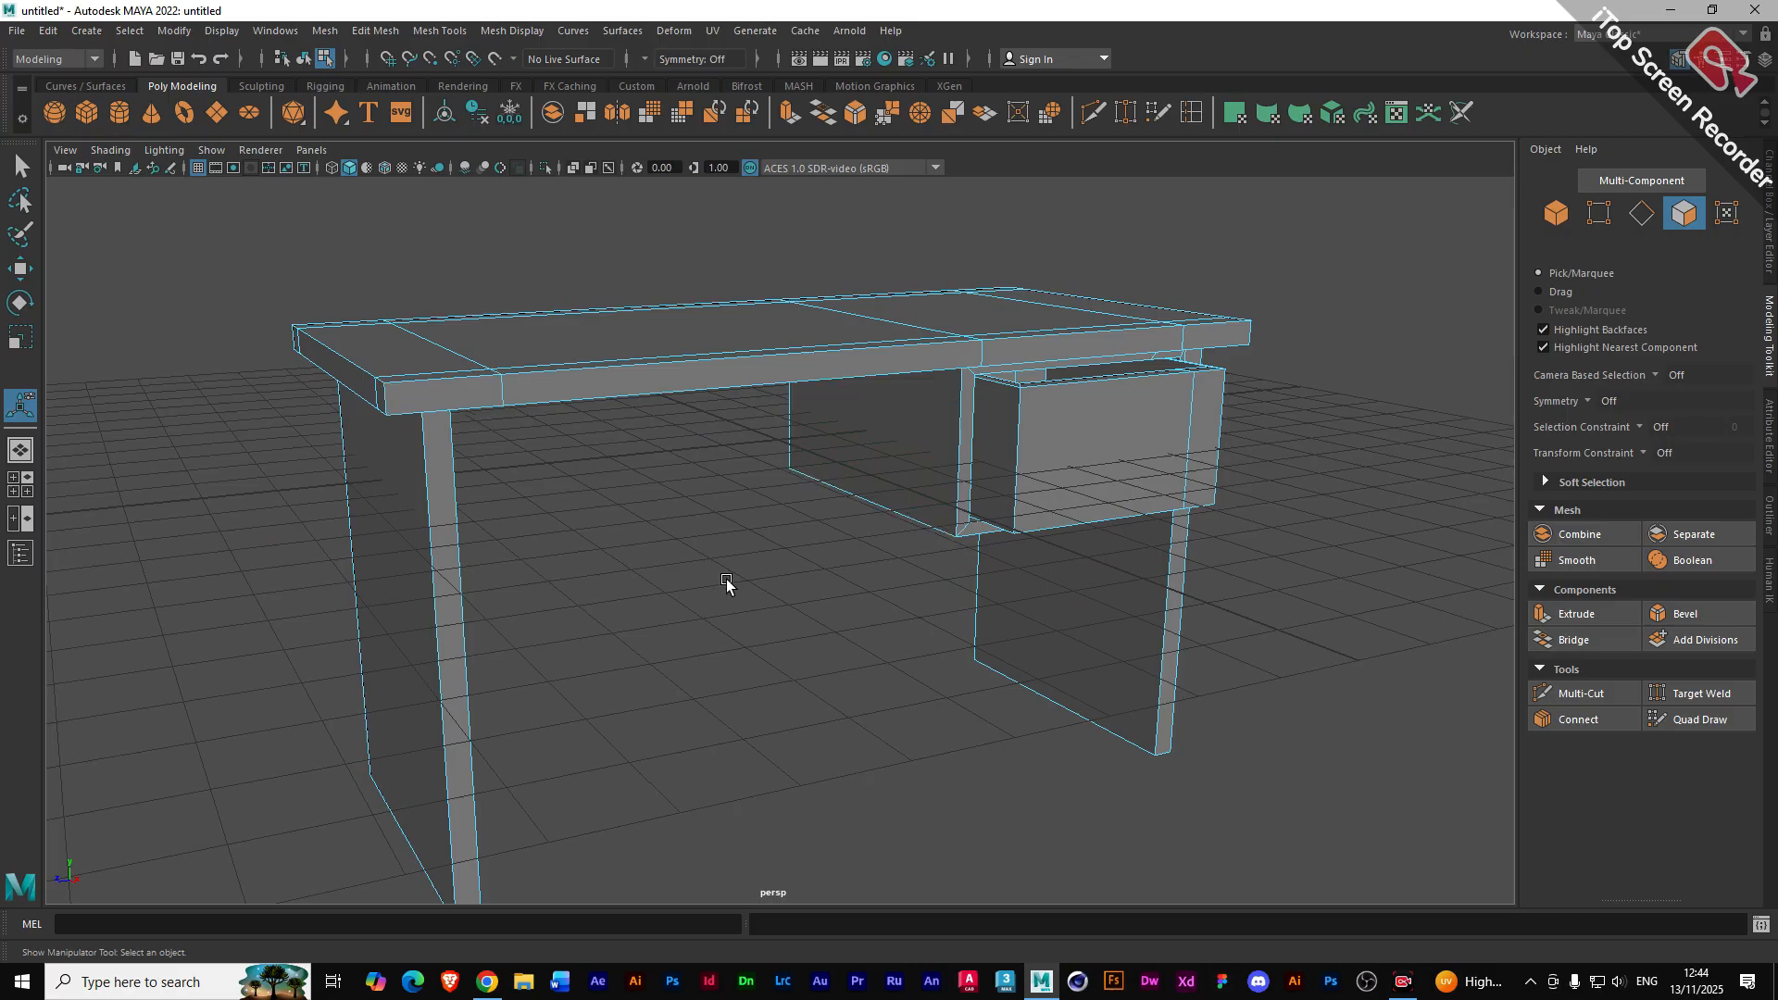
left_click_drag(801, 600, 865, 607, "alt")
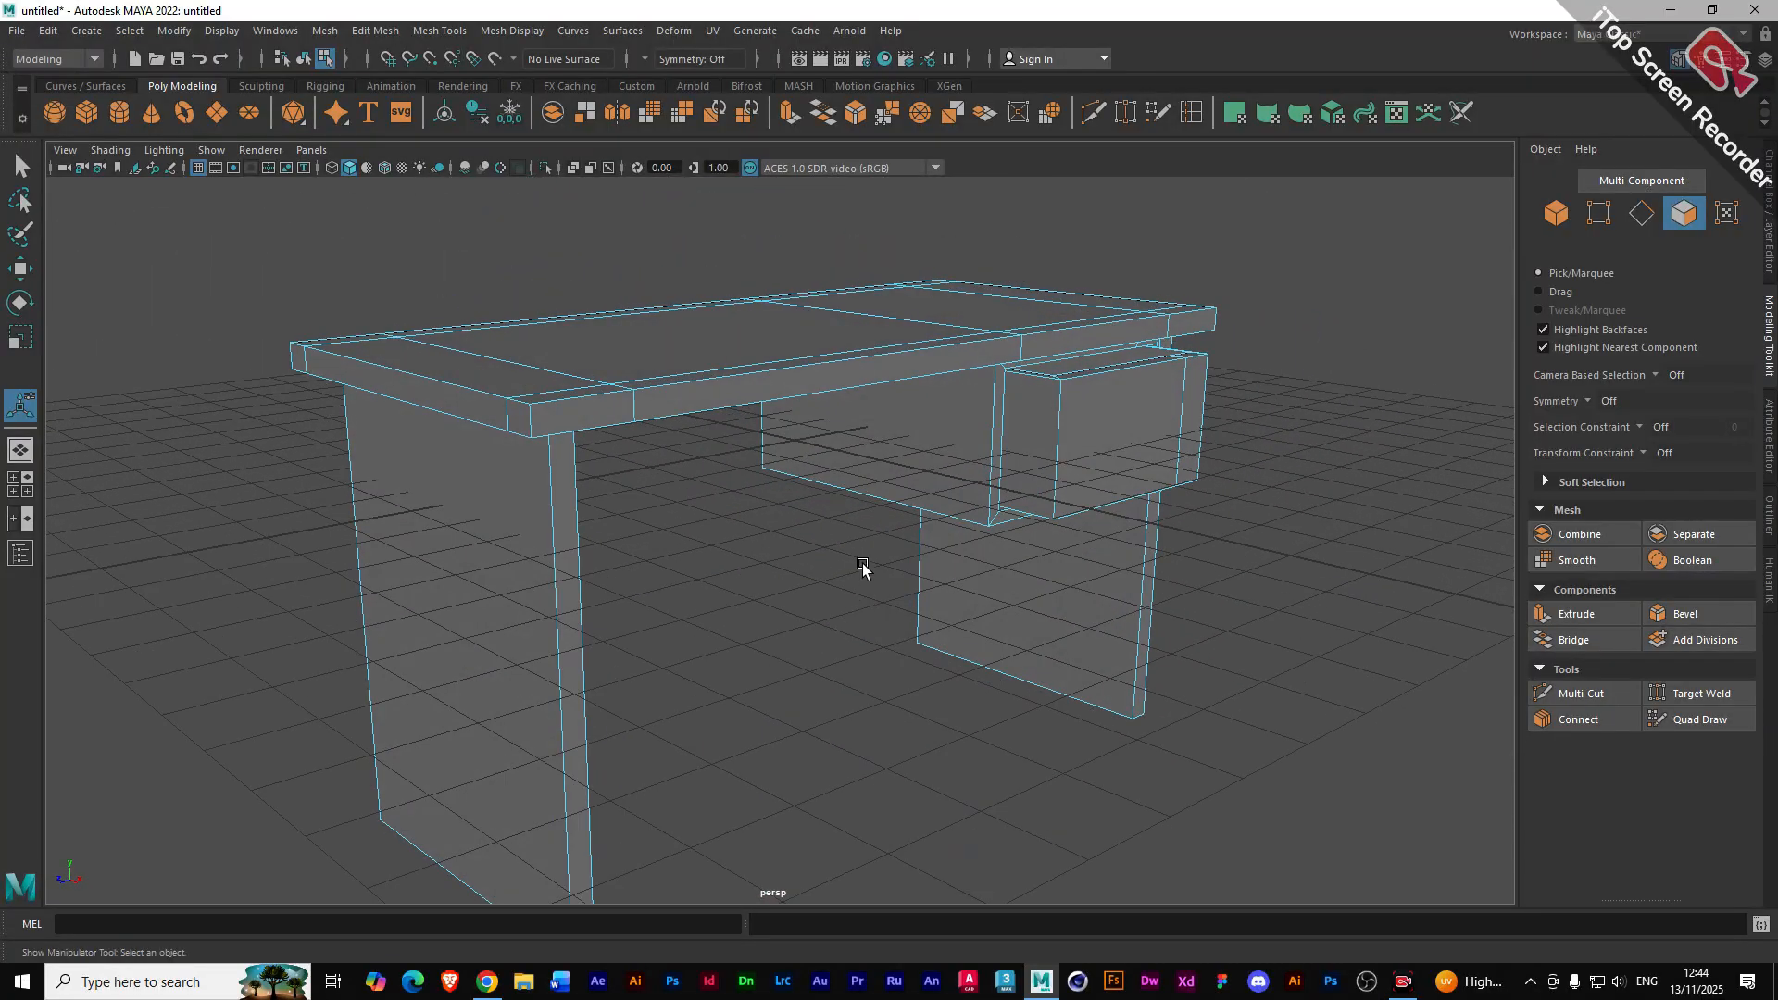
left_click(1557, 213)
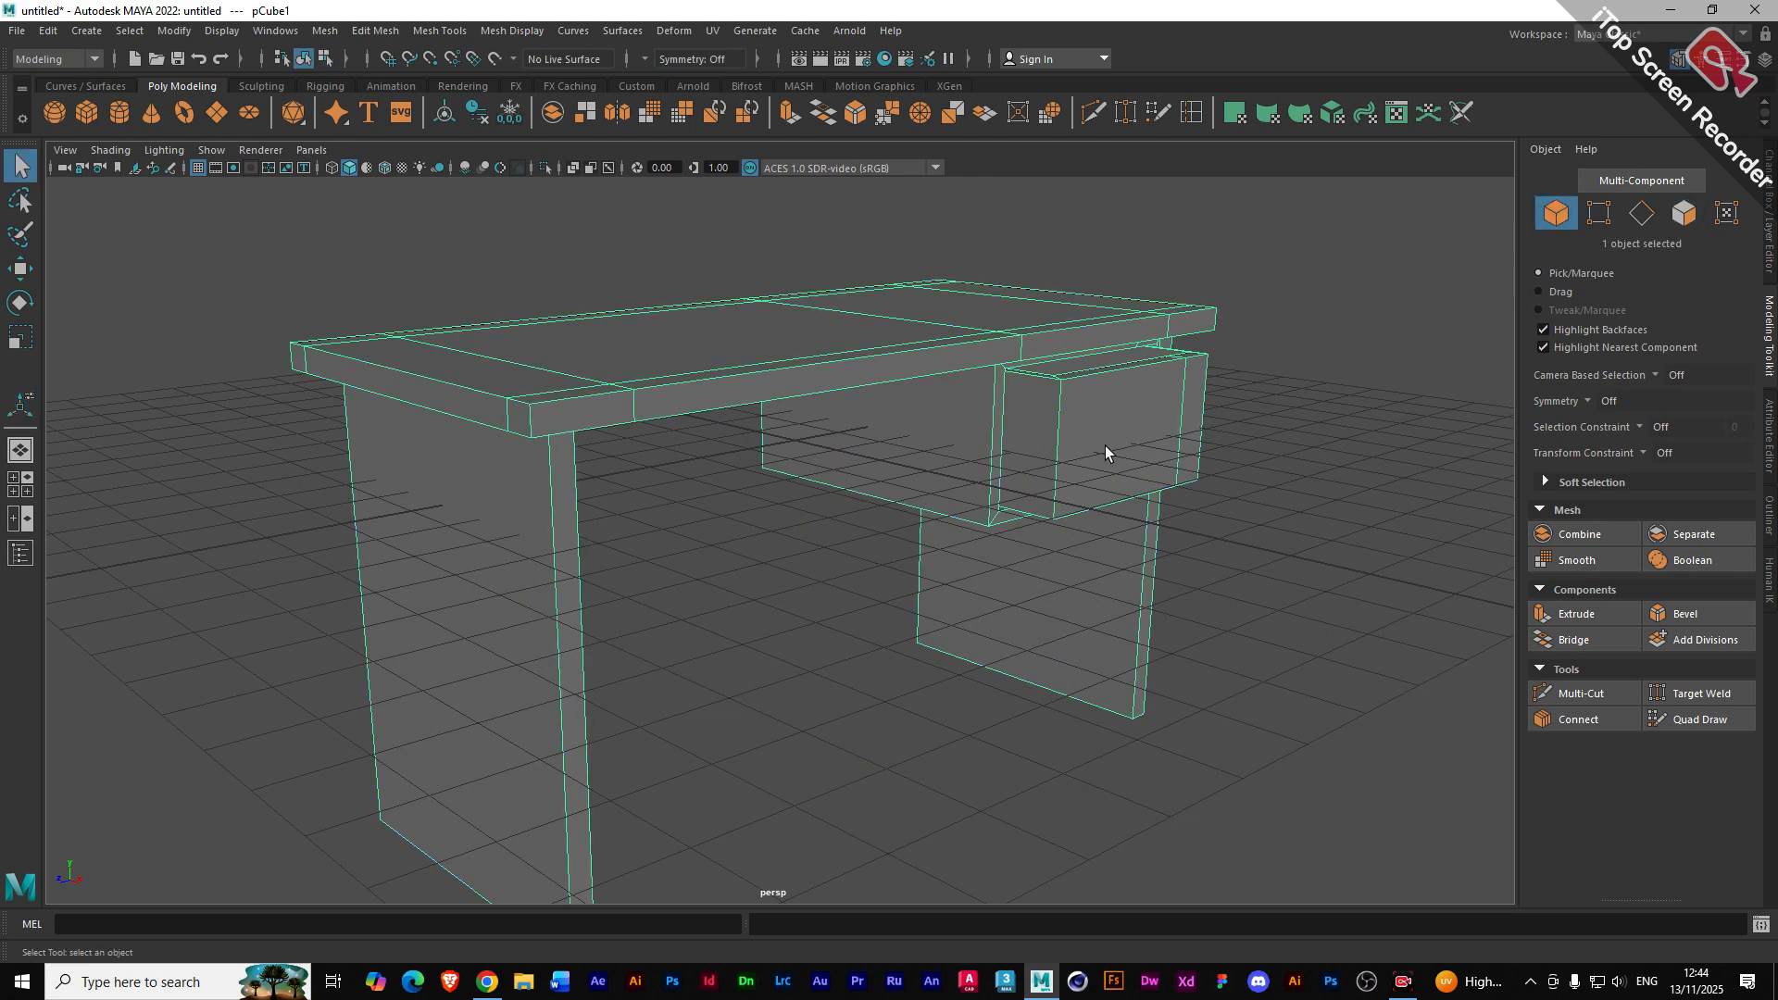
key("f")
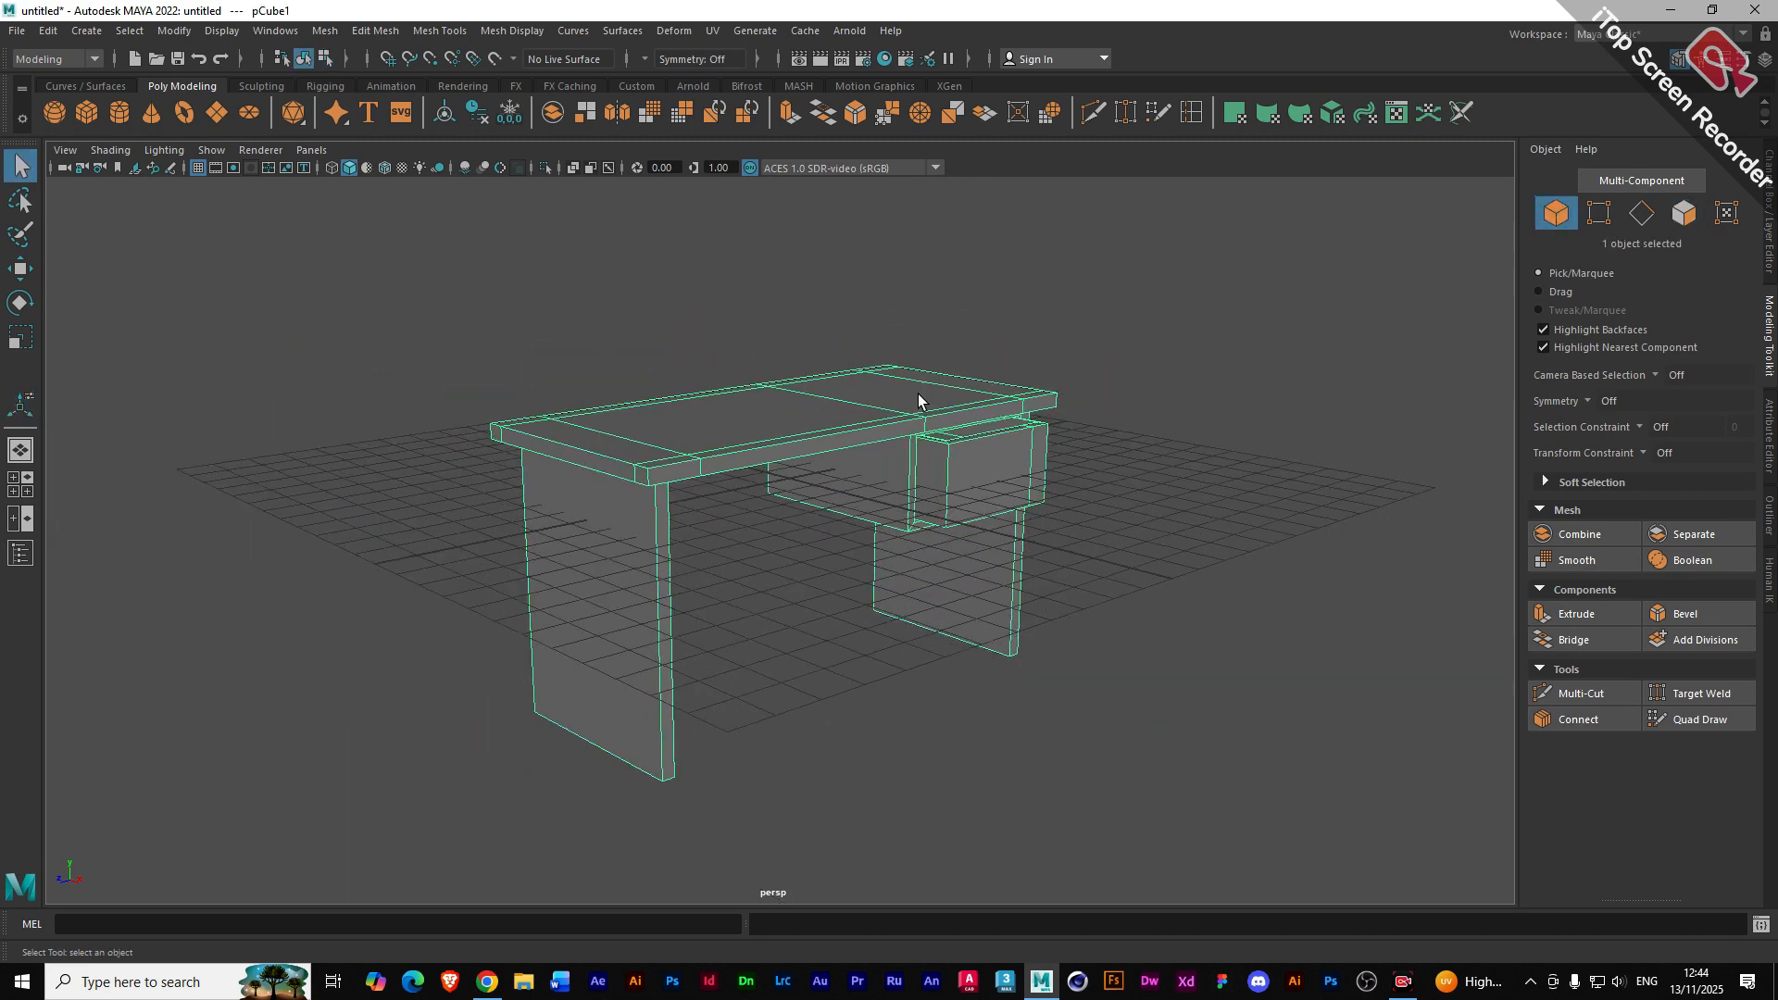
left_click(935, 339)
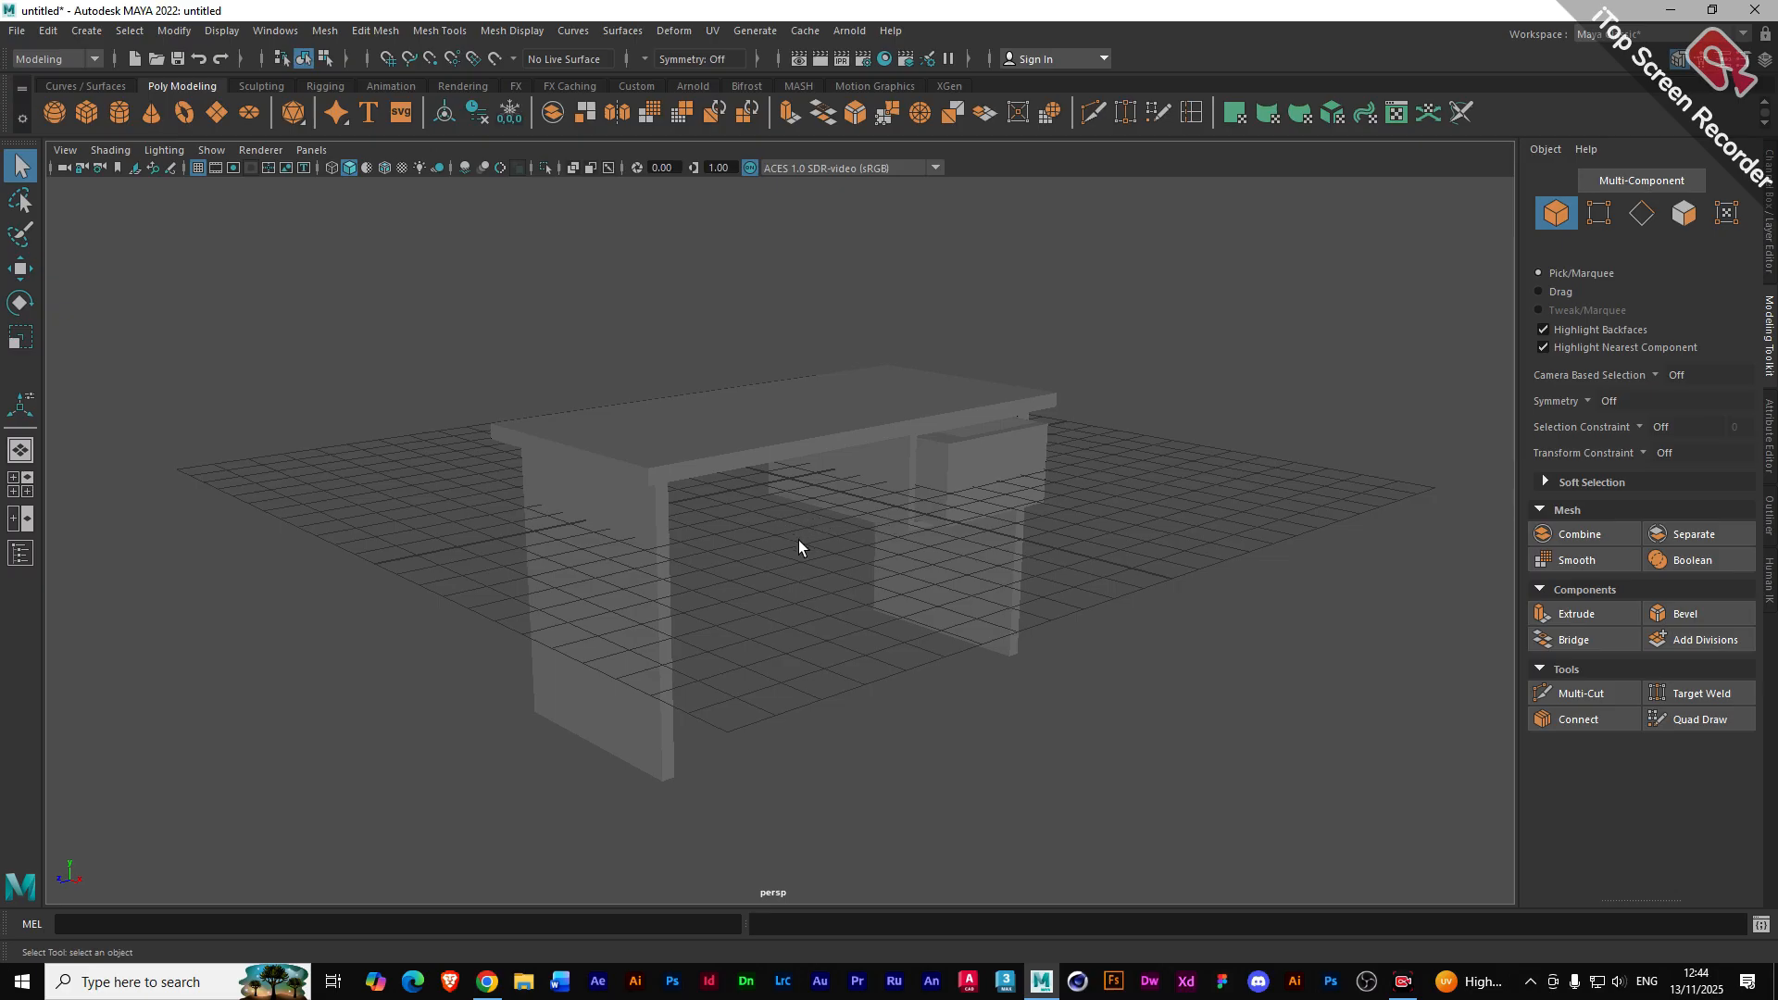
left_click_drag(800, 545, 746, 534, "alt")
- Select the whole desk and raise it to about Y 7.71 so its legs stand above the grid
left_click(743, 466)
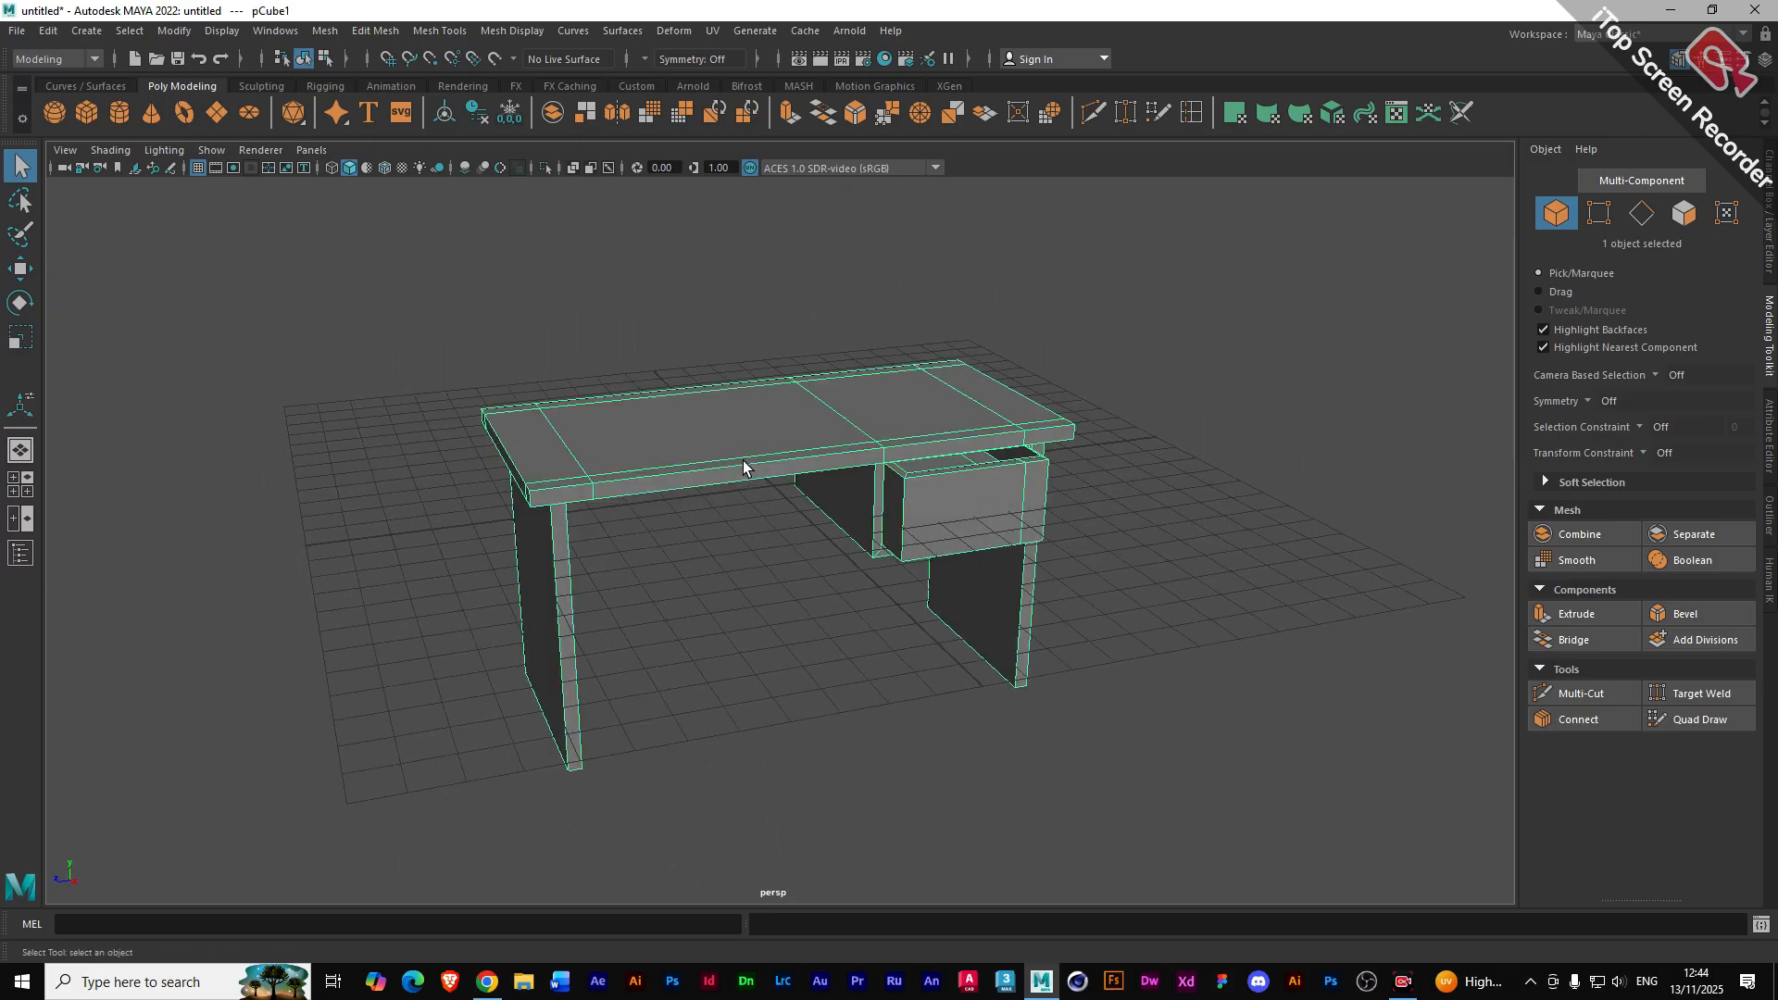
key("w")
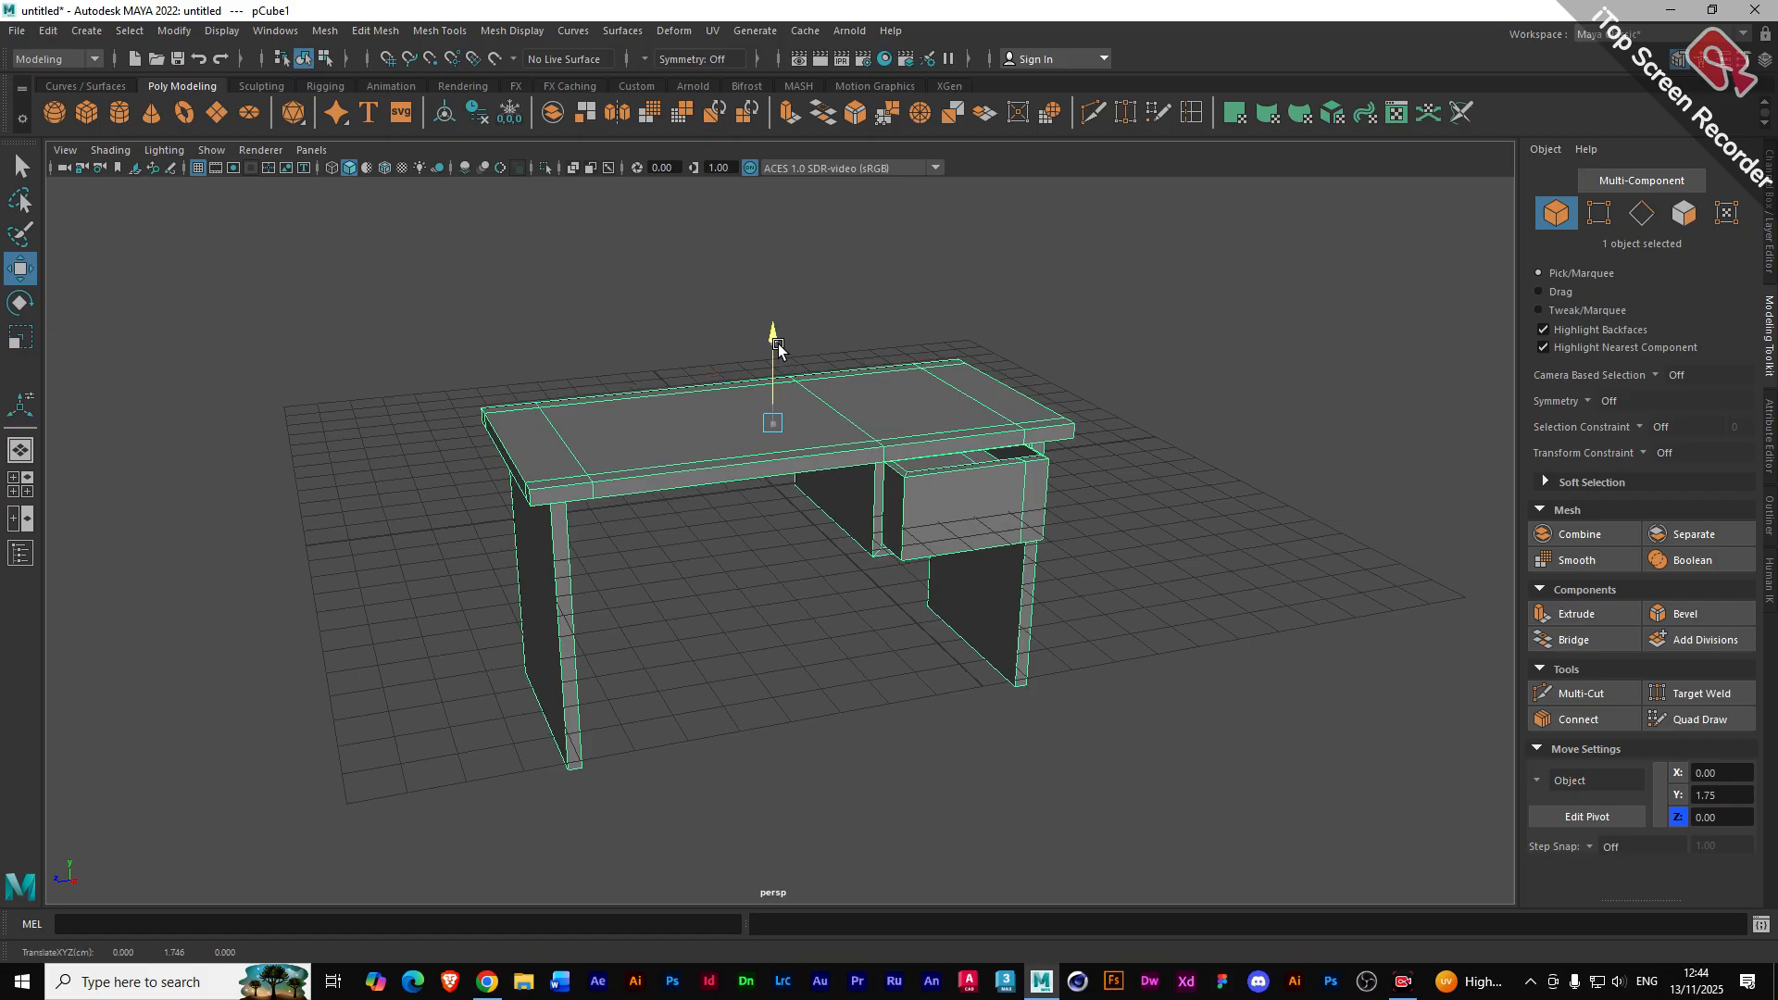
left_click_drag(774, 346, 754, 119)
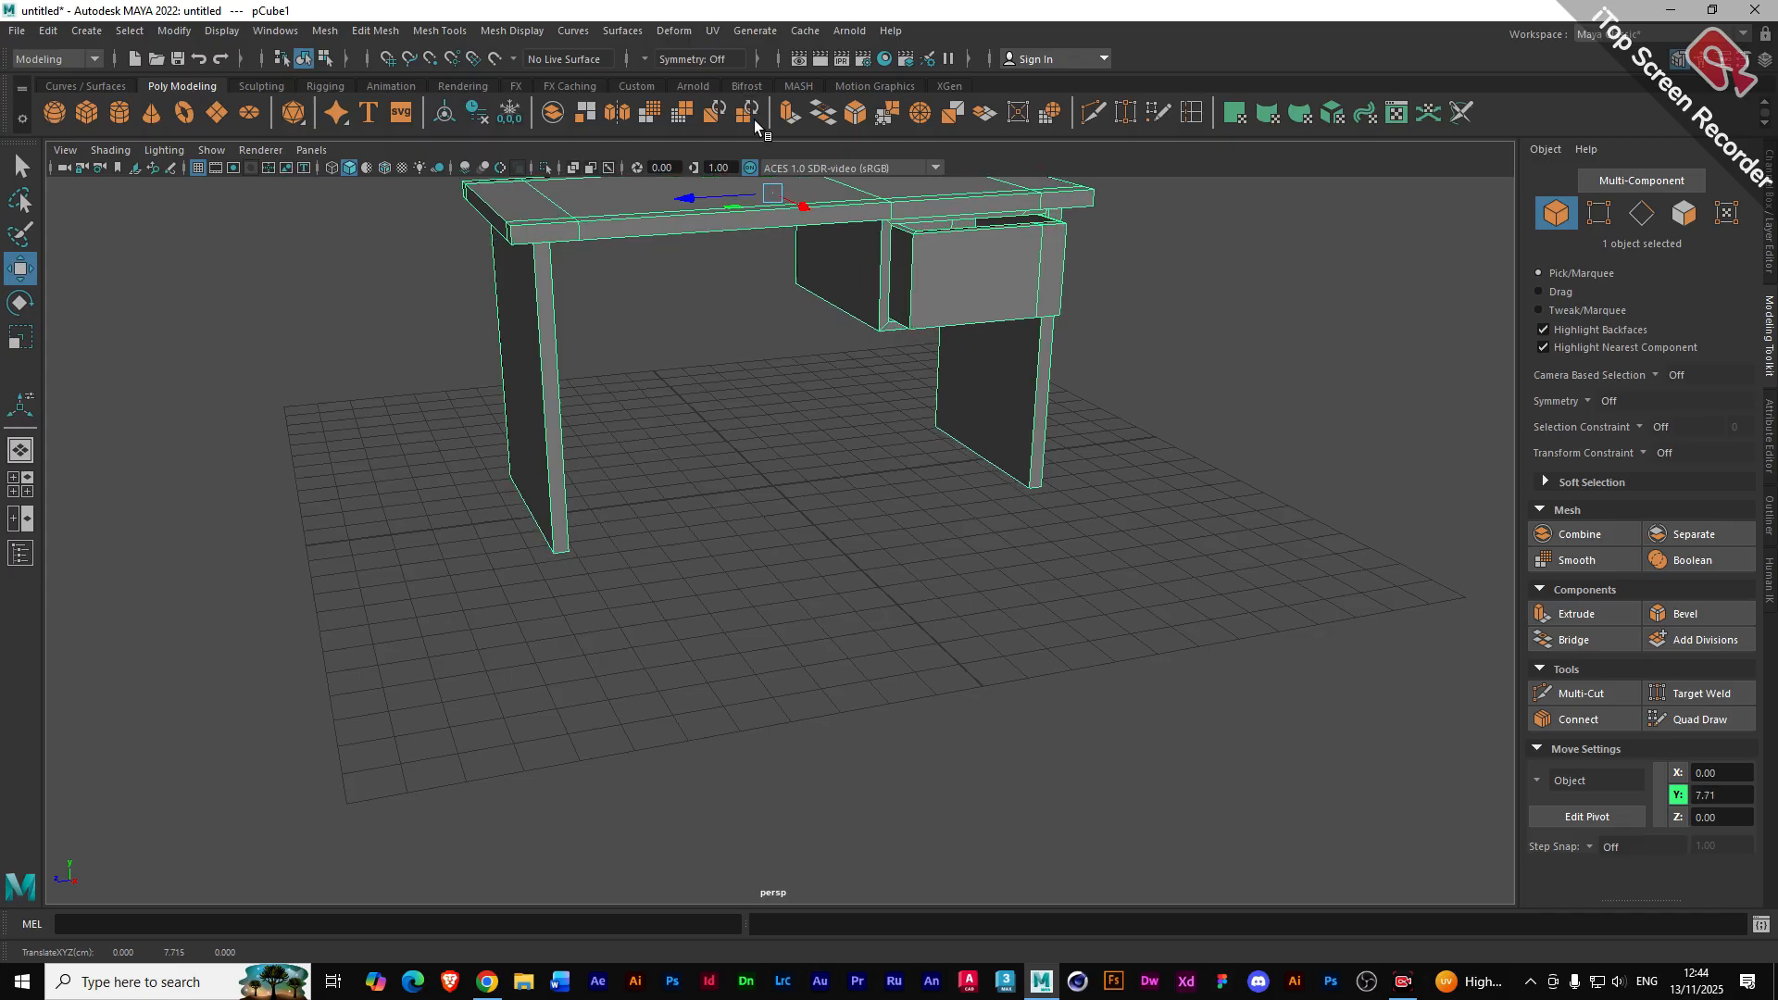
left_click_drag(716, 465, 658, 425, "alt")
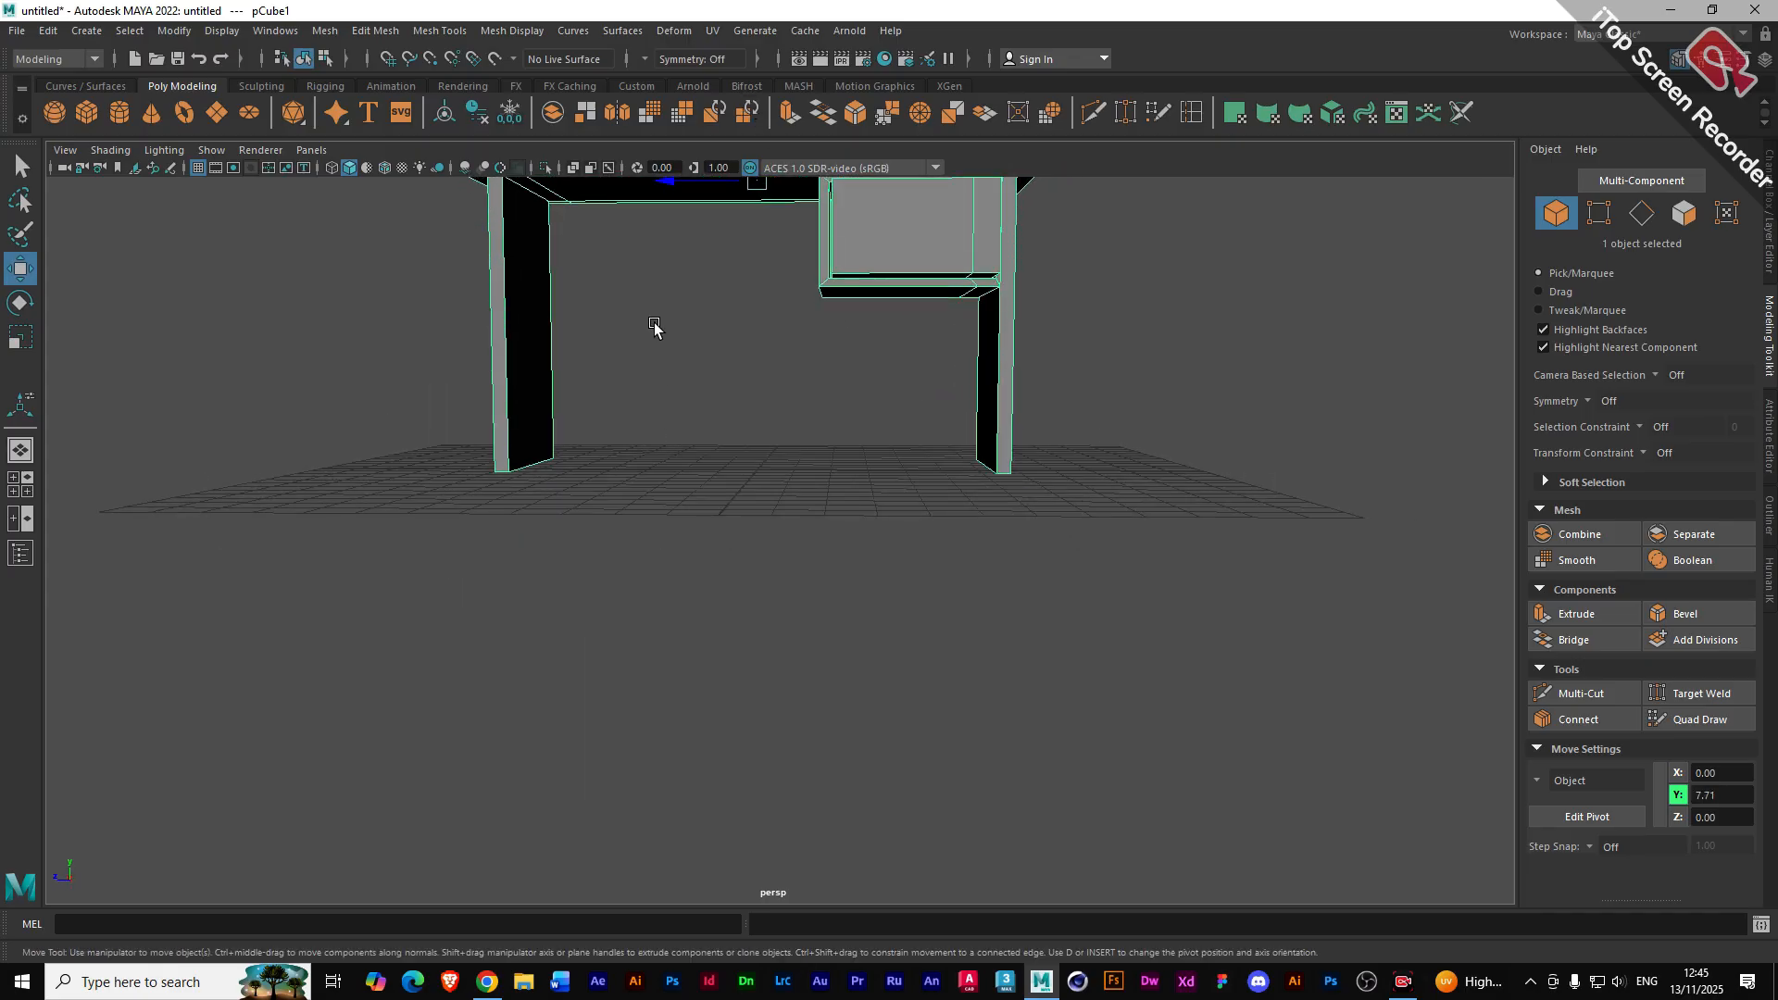
right_click_drag(654, 329, 660, 336, "alt")
middle_click_drag(661, 332, 678, 482, "alt")
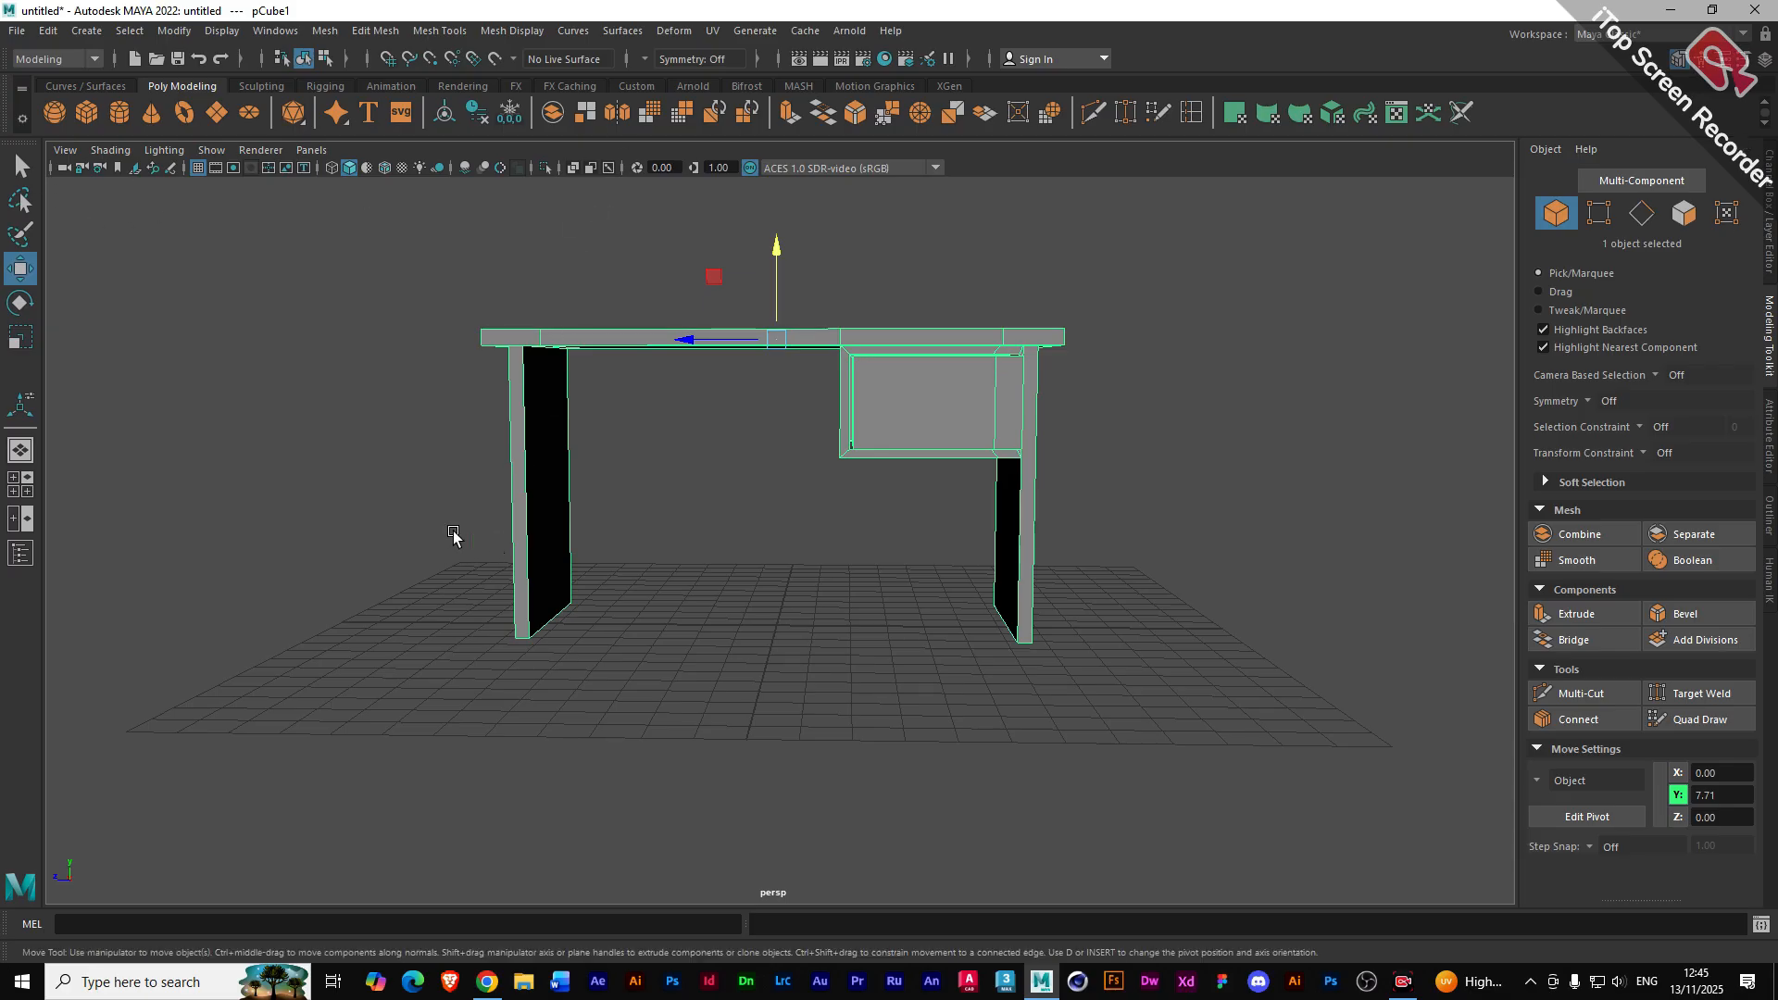
left_click_drag(454, 535, 569, 545, "alt")
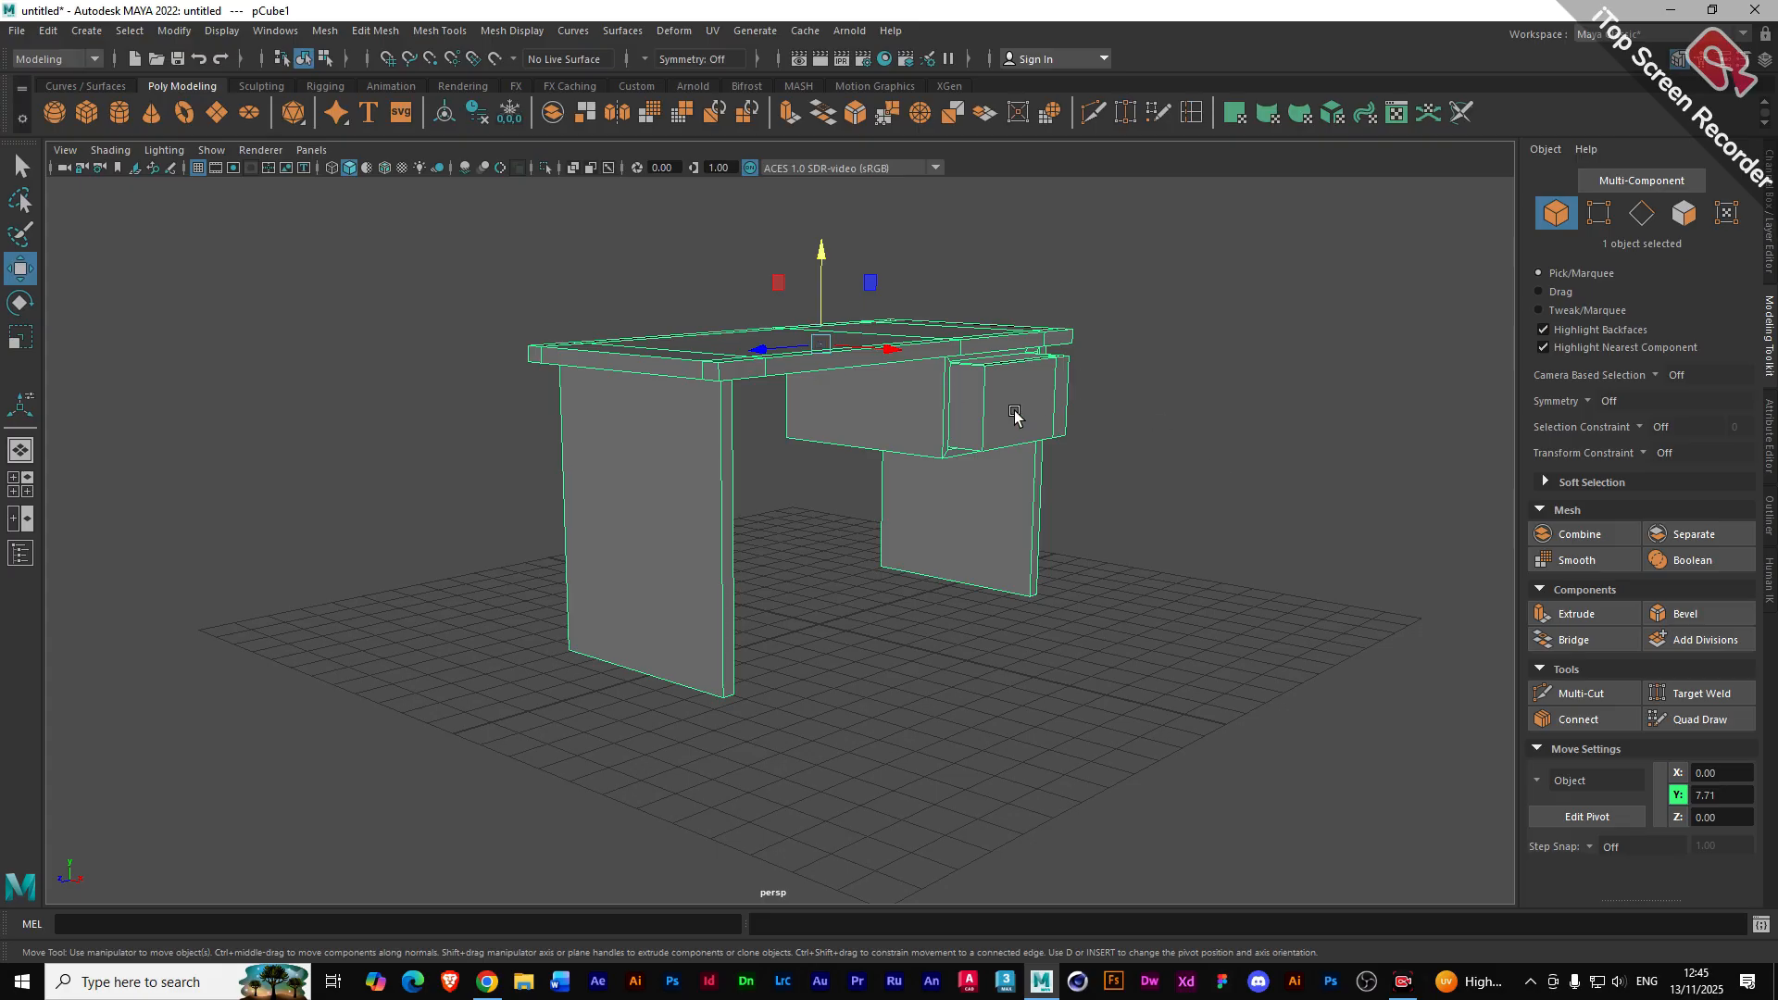
- Select the drawer's two outer front faces and both of its outer side faces
left_click(1683, 213)
mouse_move(957, 453)
left_mouse_down("alt")
mouse_move(920, 481)
mouse_move(931, 451)
left_mouse_up("alt")
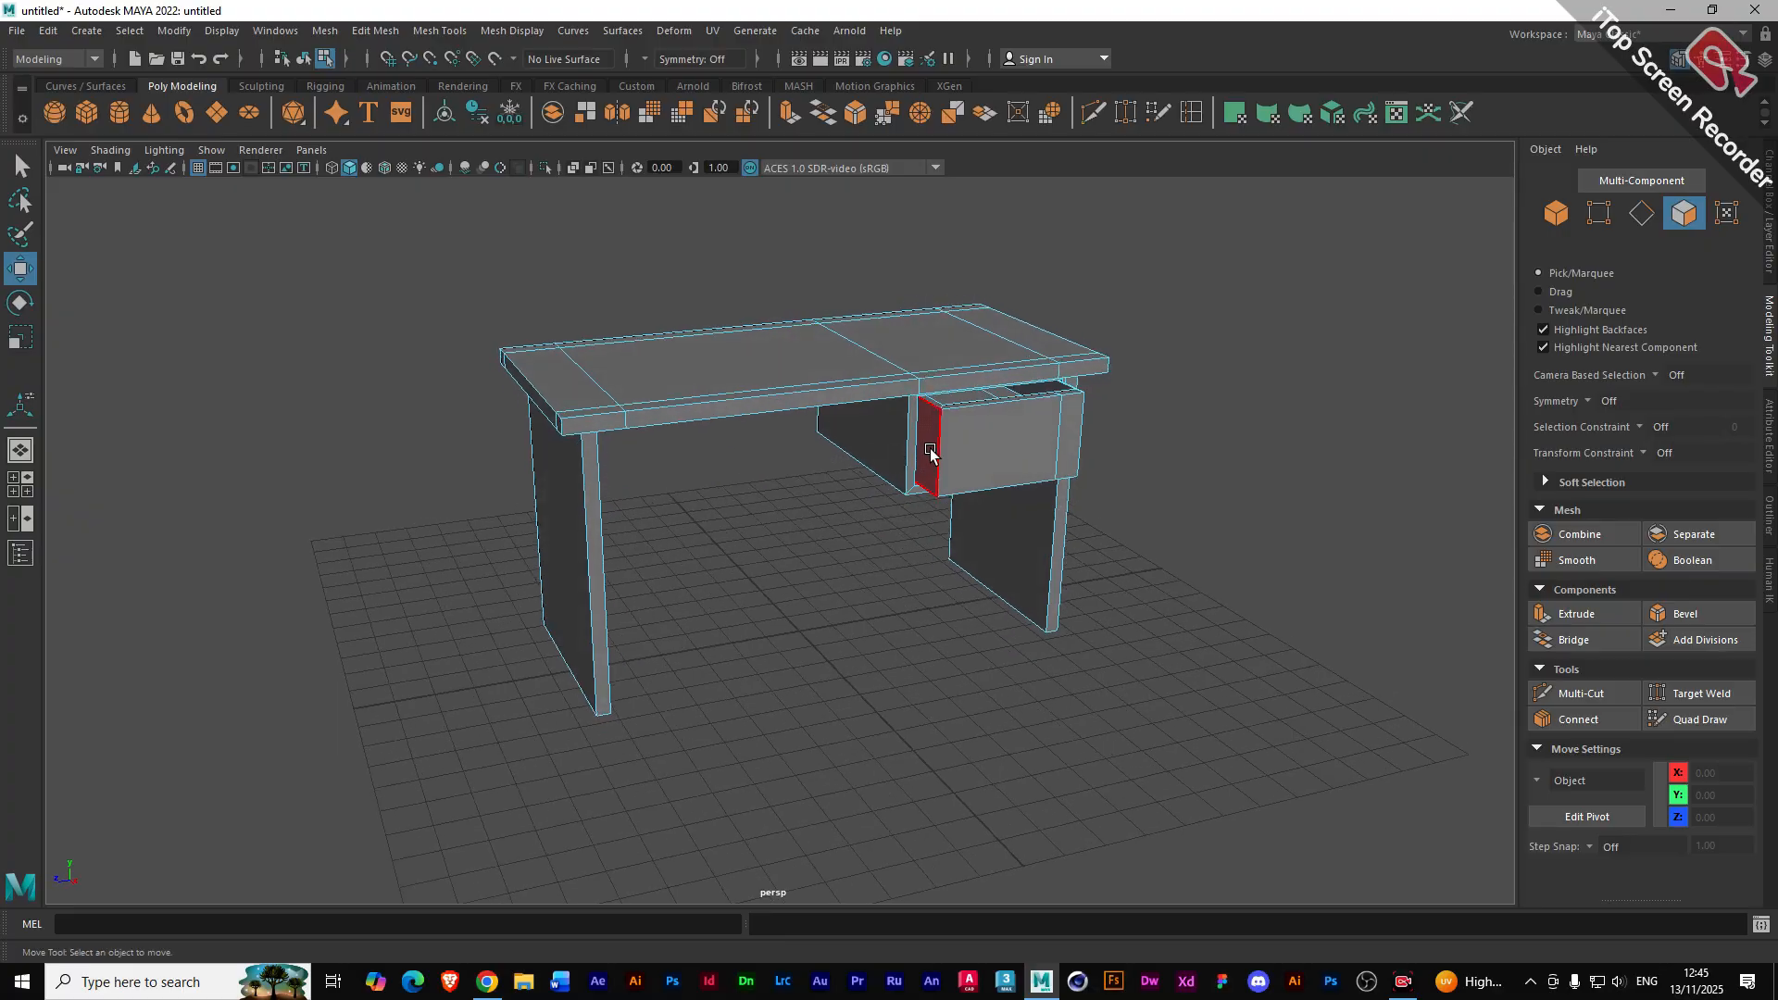
double_click(995, 473)
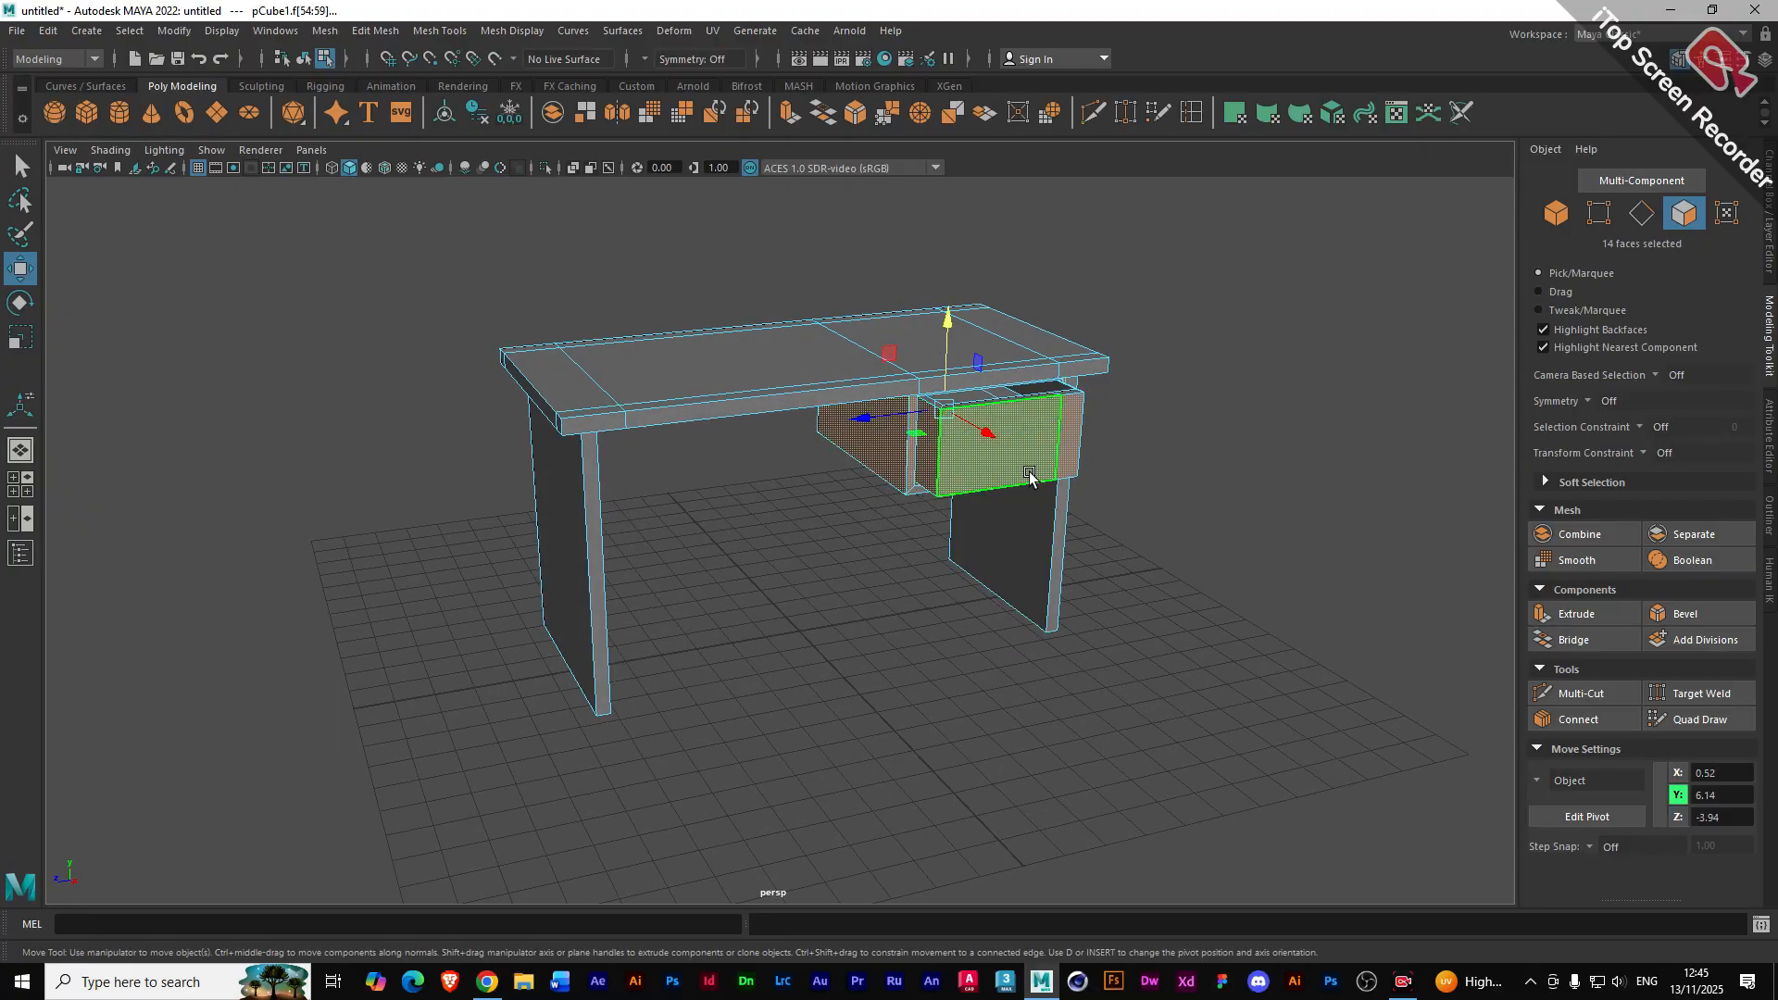
left_click(968, 463)
left_click(970, 461, "shift")
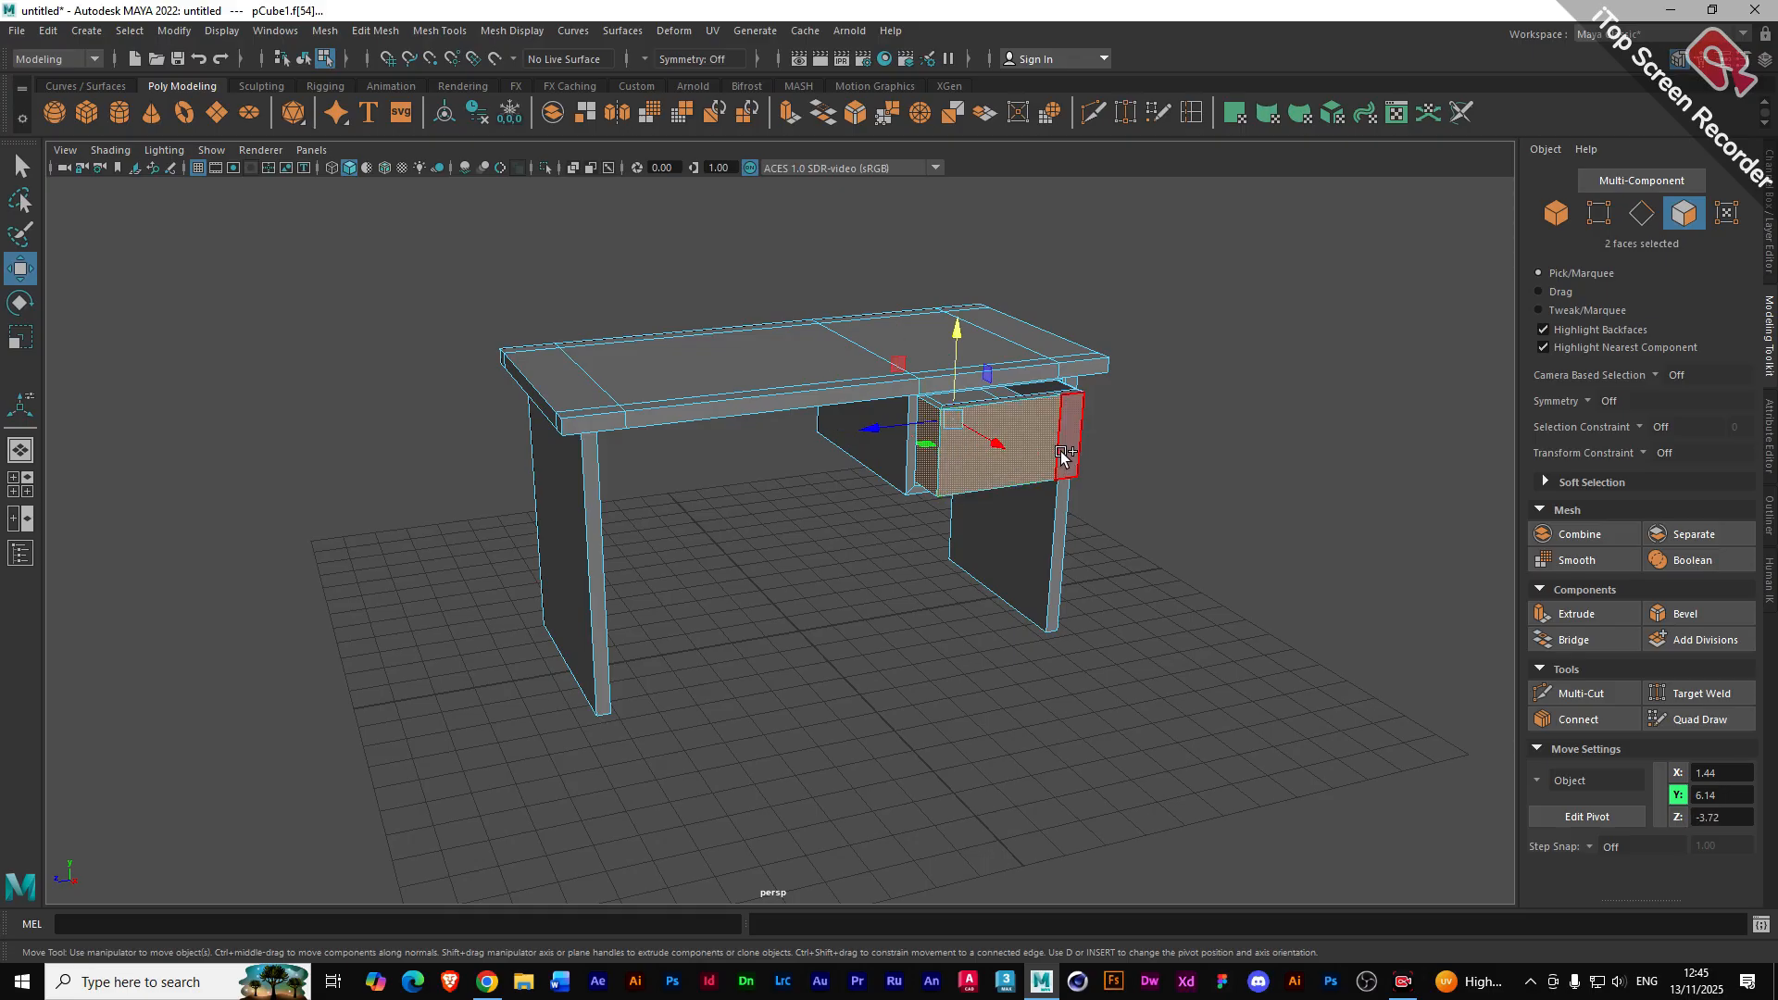
left_click(1064, 453, "shift")
left_click_drag(1041, 476, 926, 505, "alt")
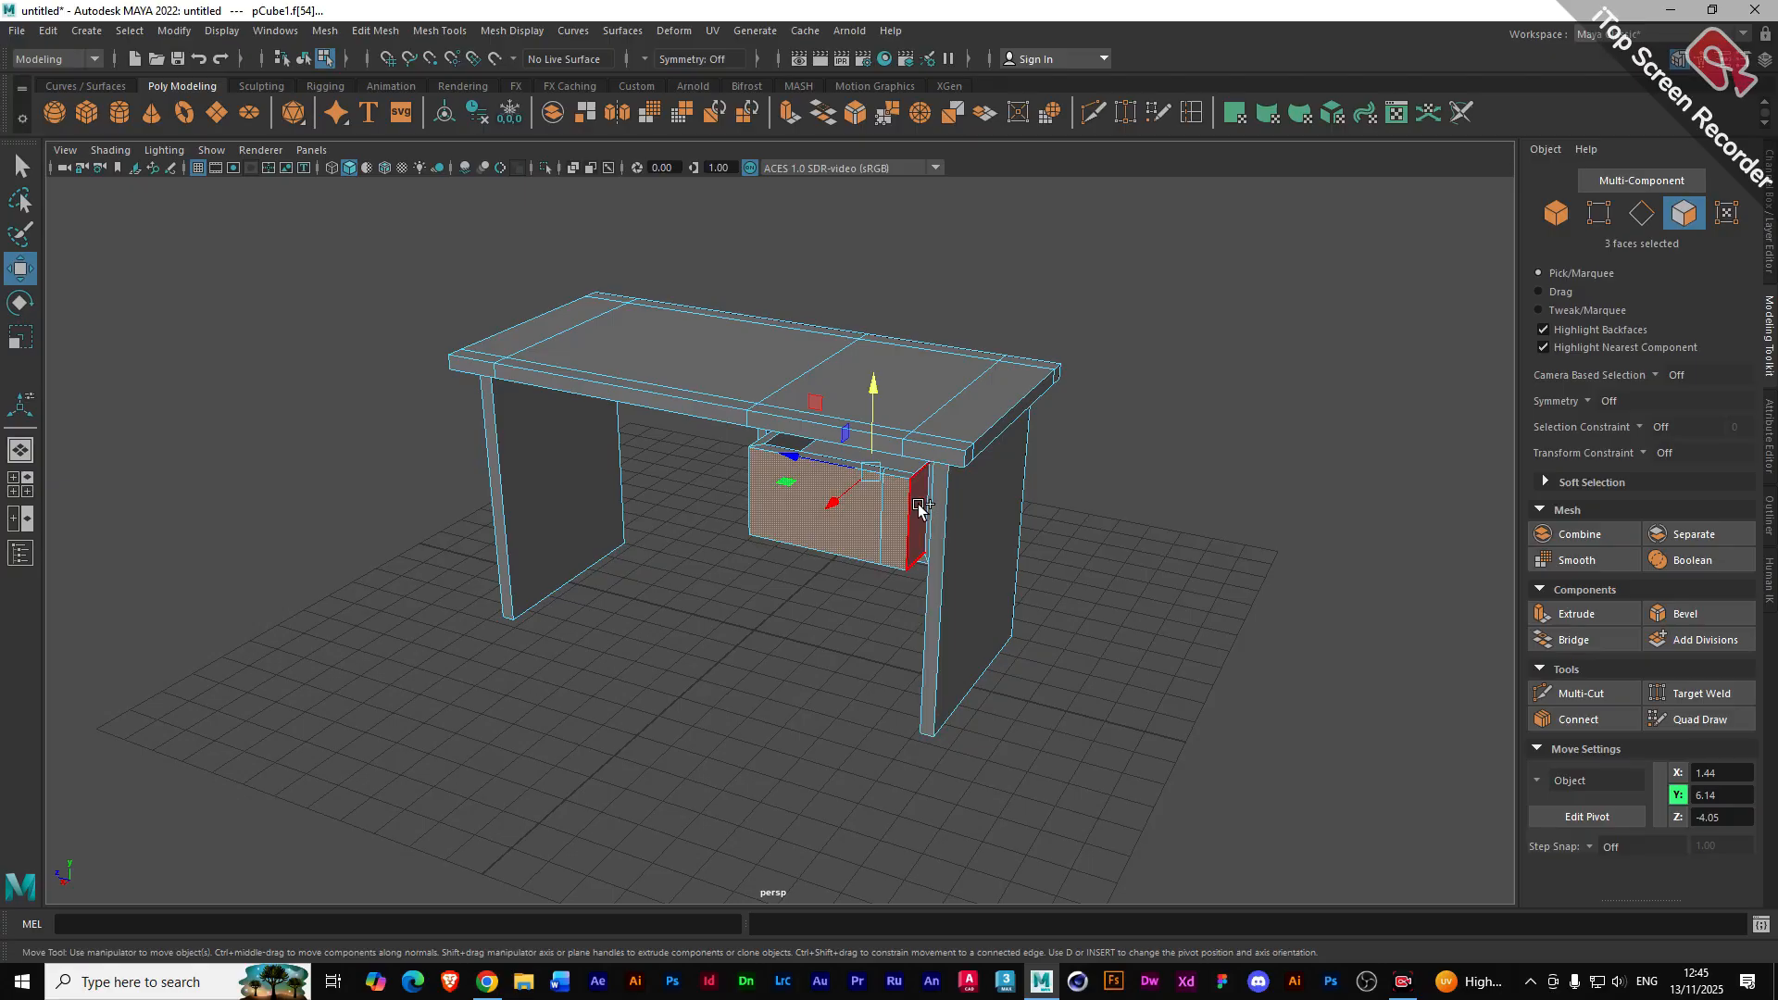
left_click(920, 509, "shift")
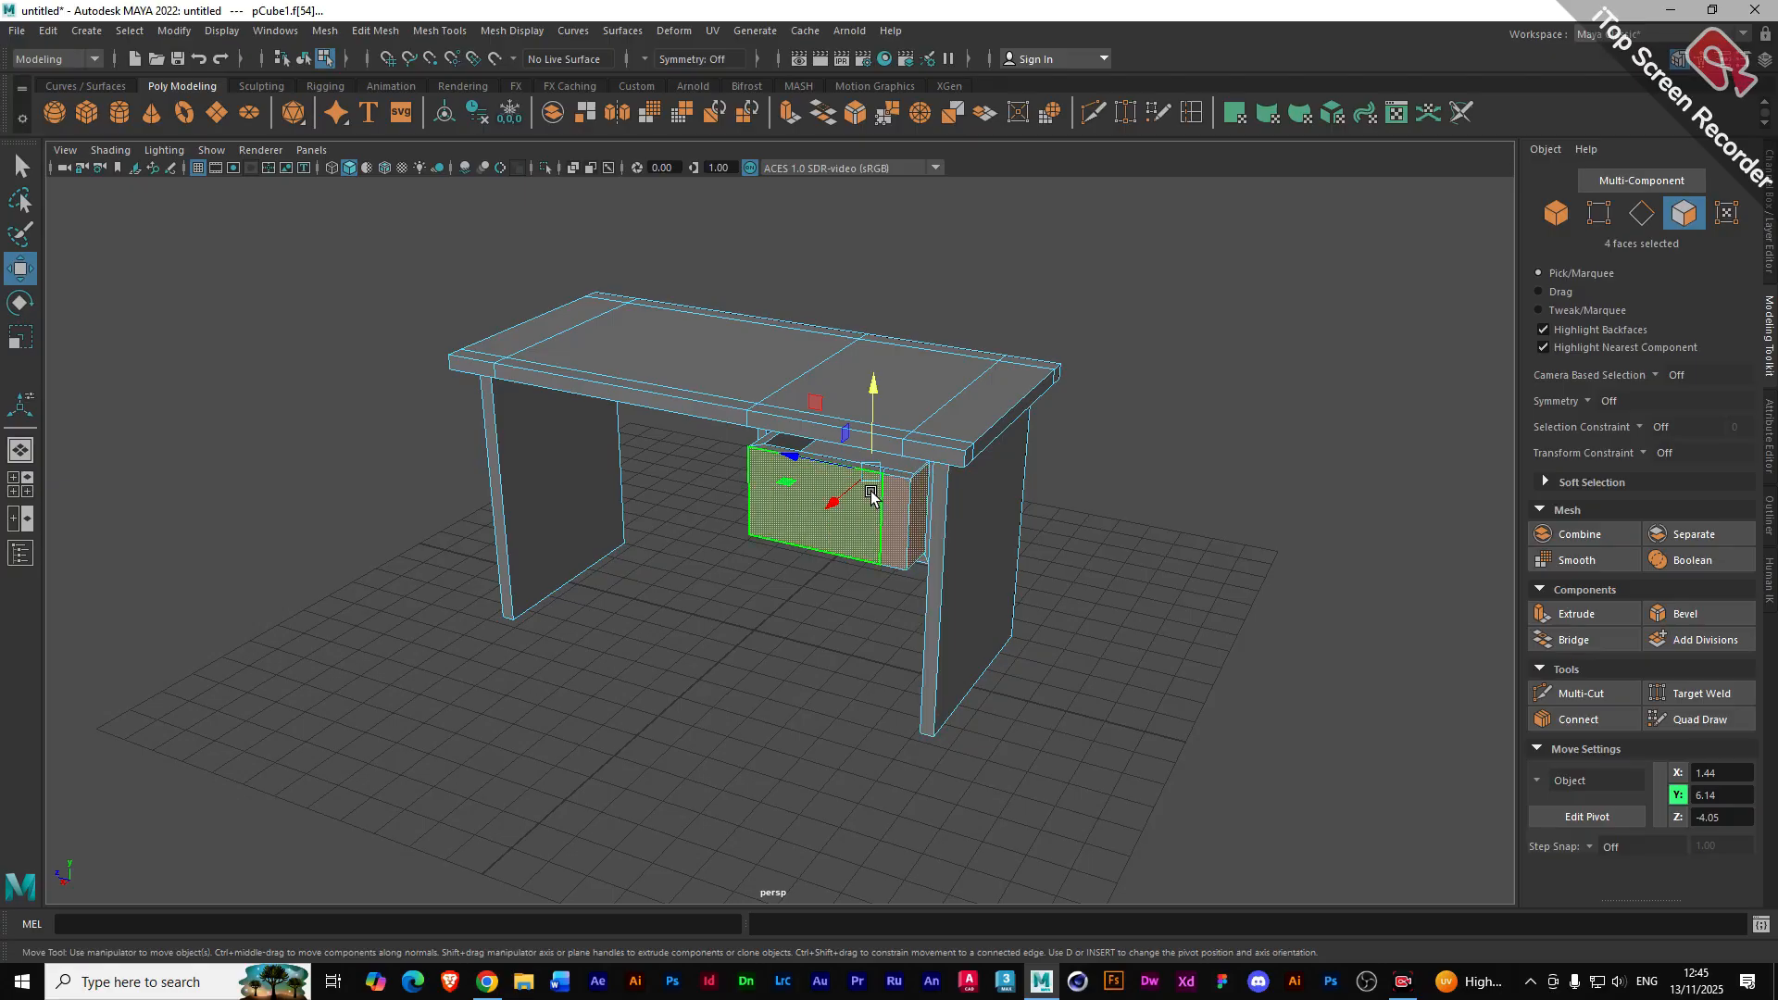
scroll(872, 495, "up", 3)
left_click_drag(830, 453, 838, 458, "alt")
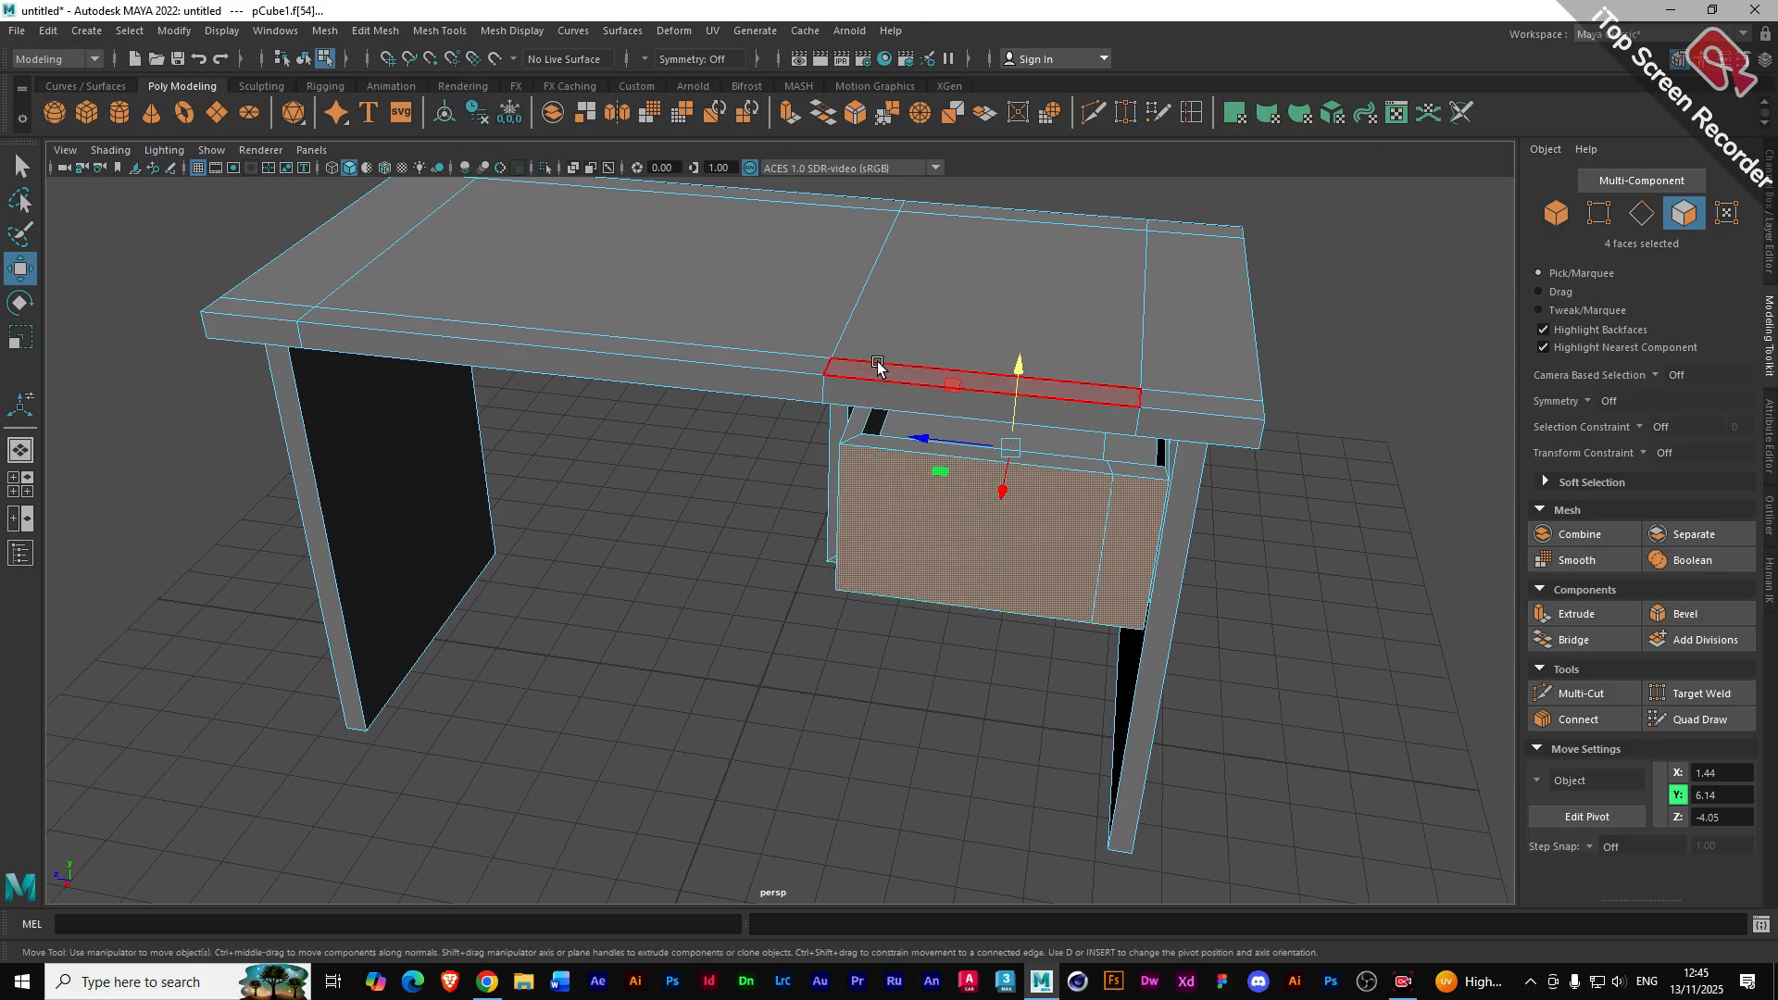
- Display the model in wireframe and add the faces of the drawer's upper rim to the selection
key("4")
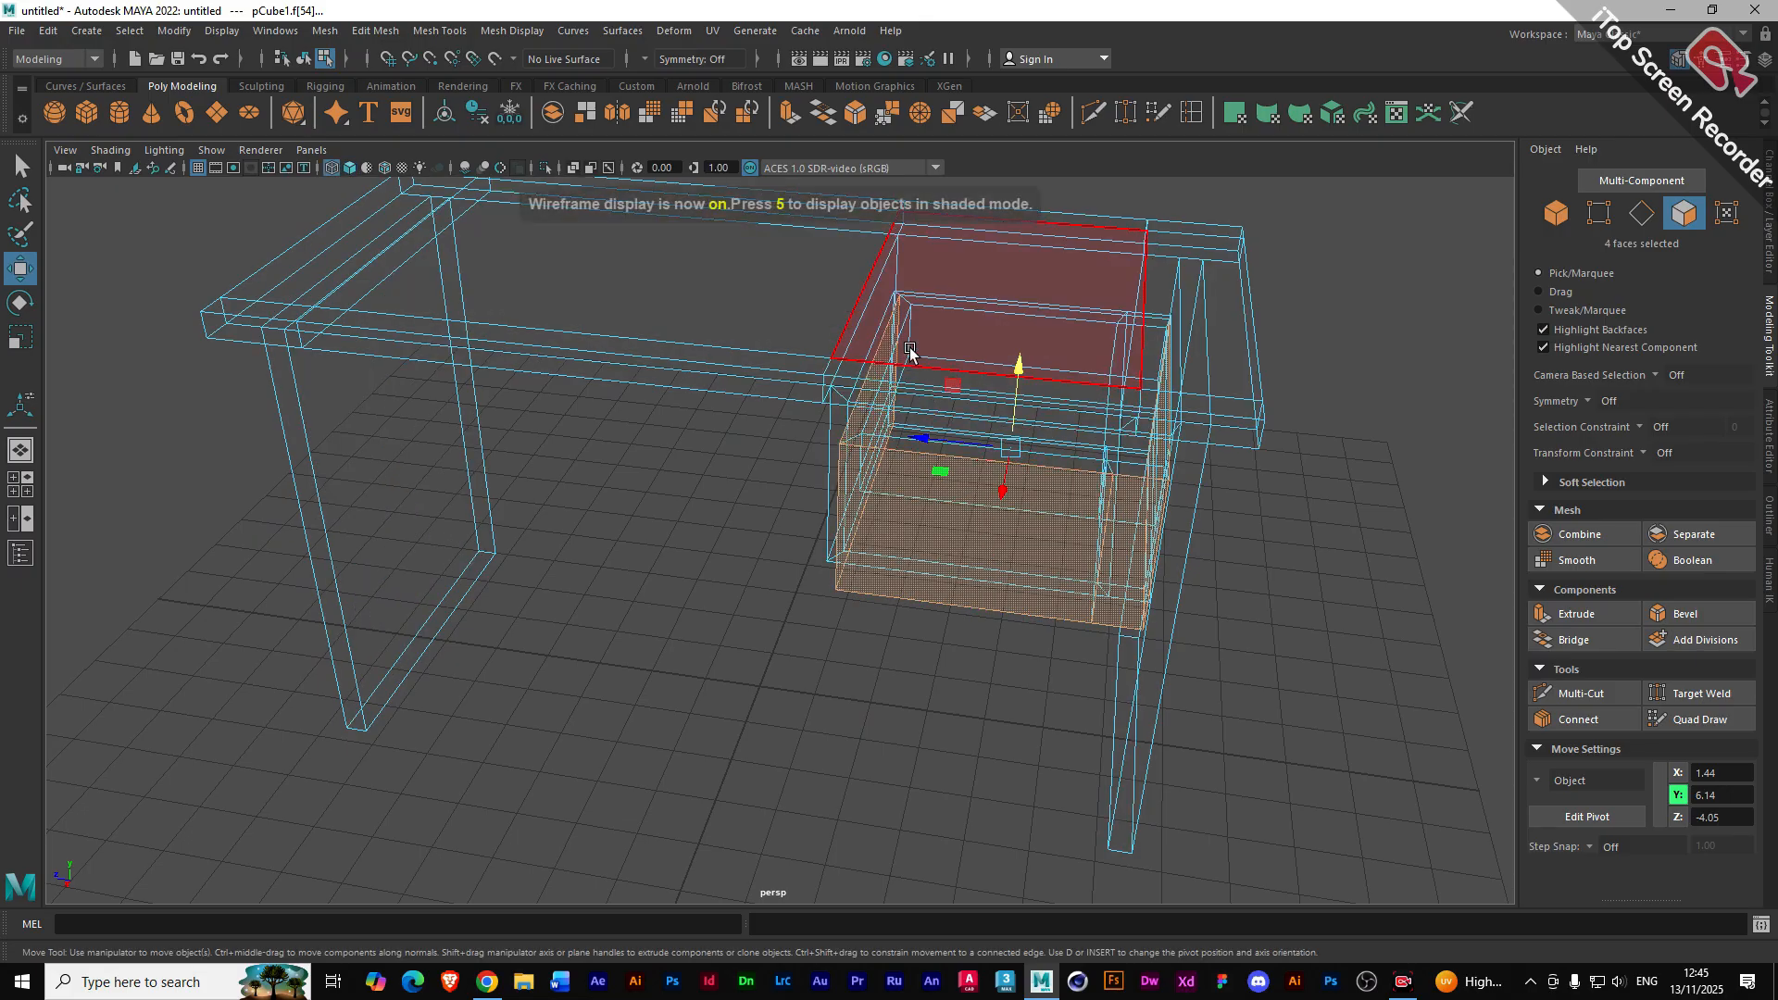
scroll(931, 407, "up", 4)
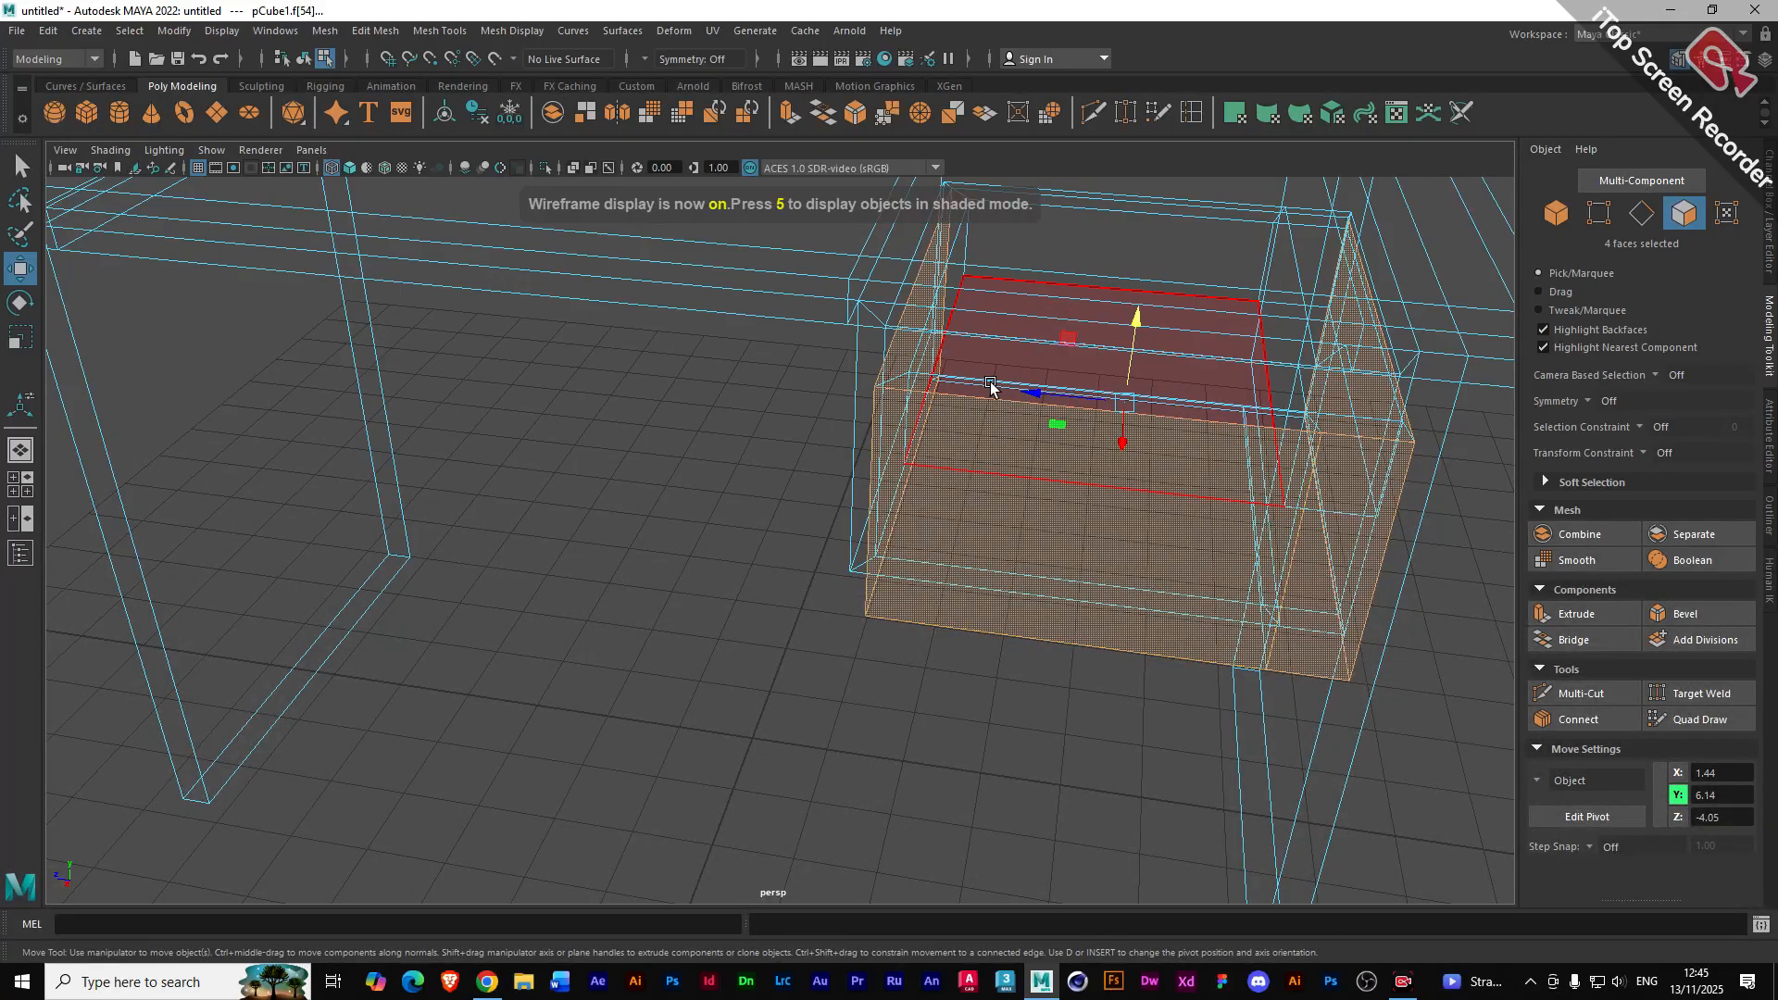
left_click(902, 368, "shift")
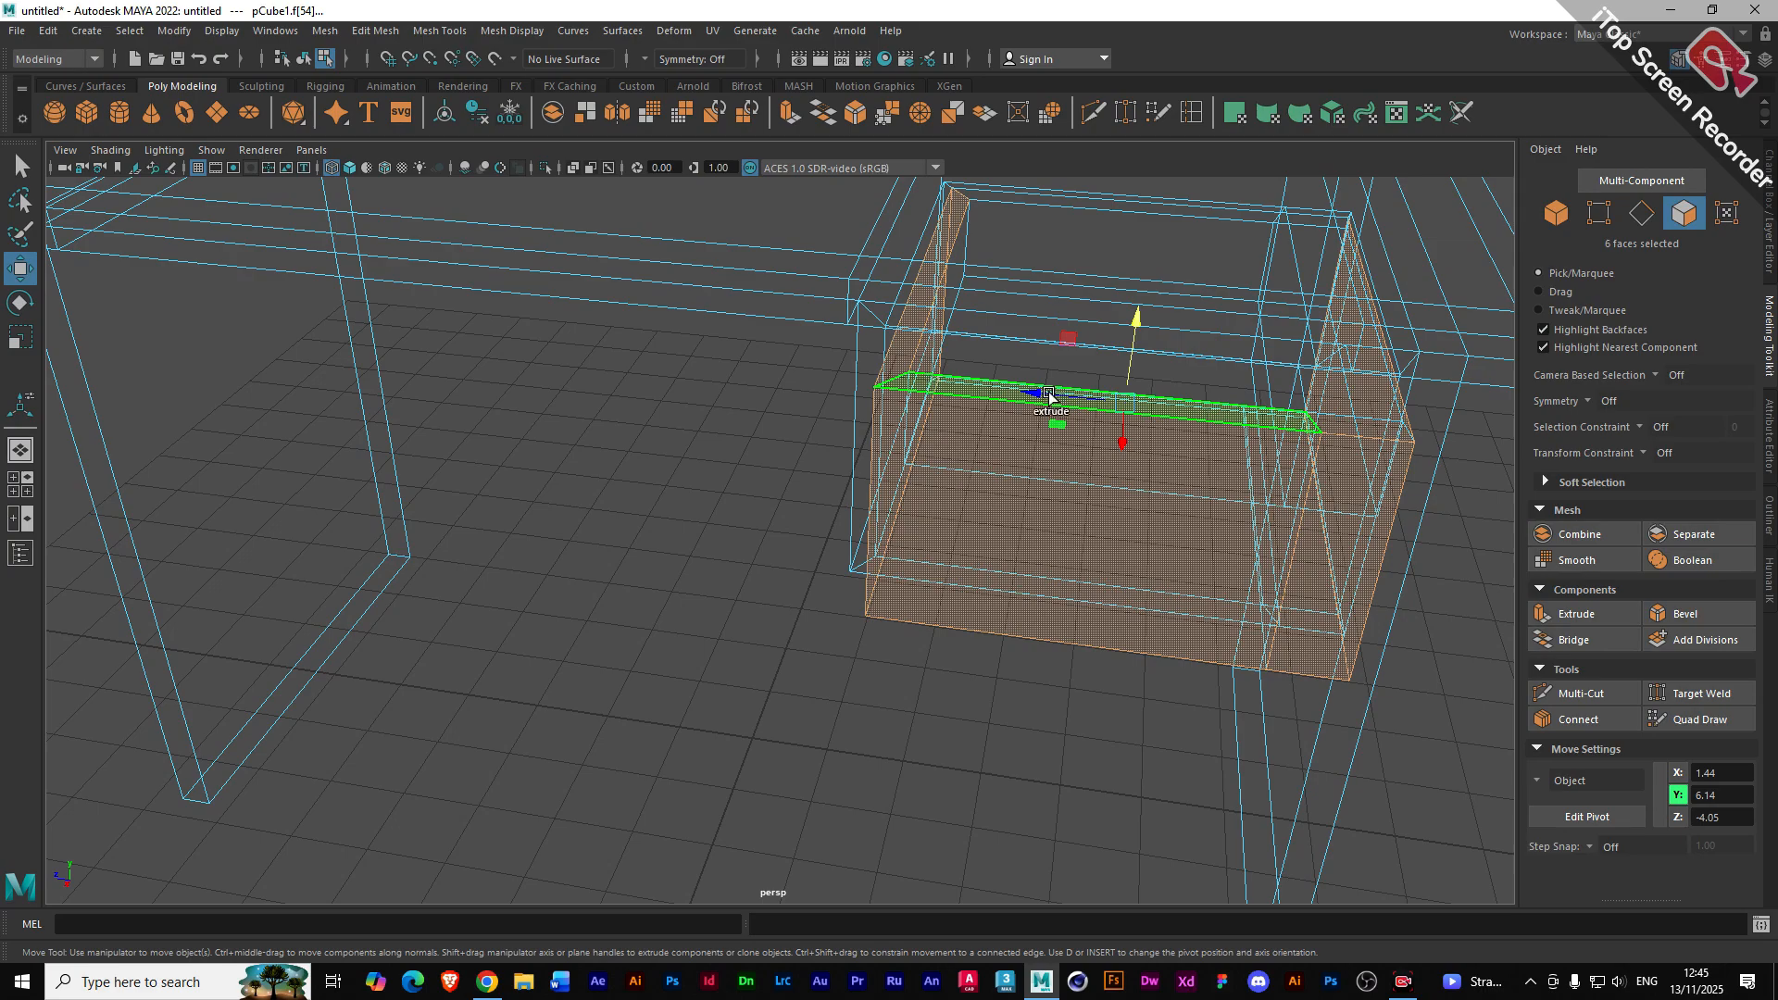
left_click(1315, 419, "shift")
left_click(1335, 425, "shift")
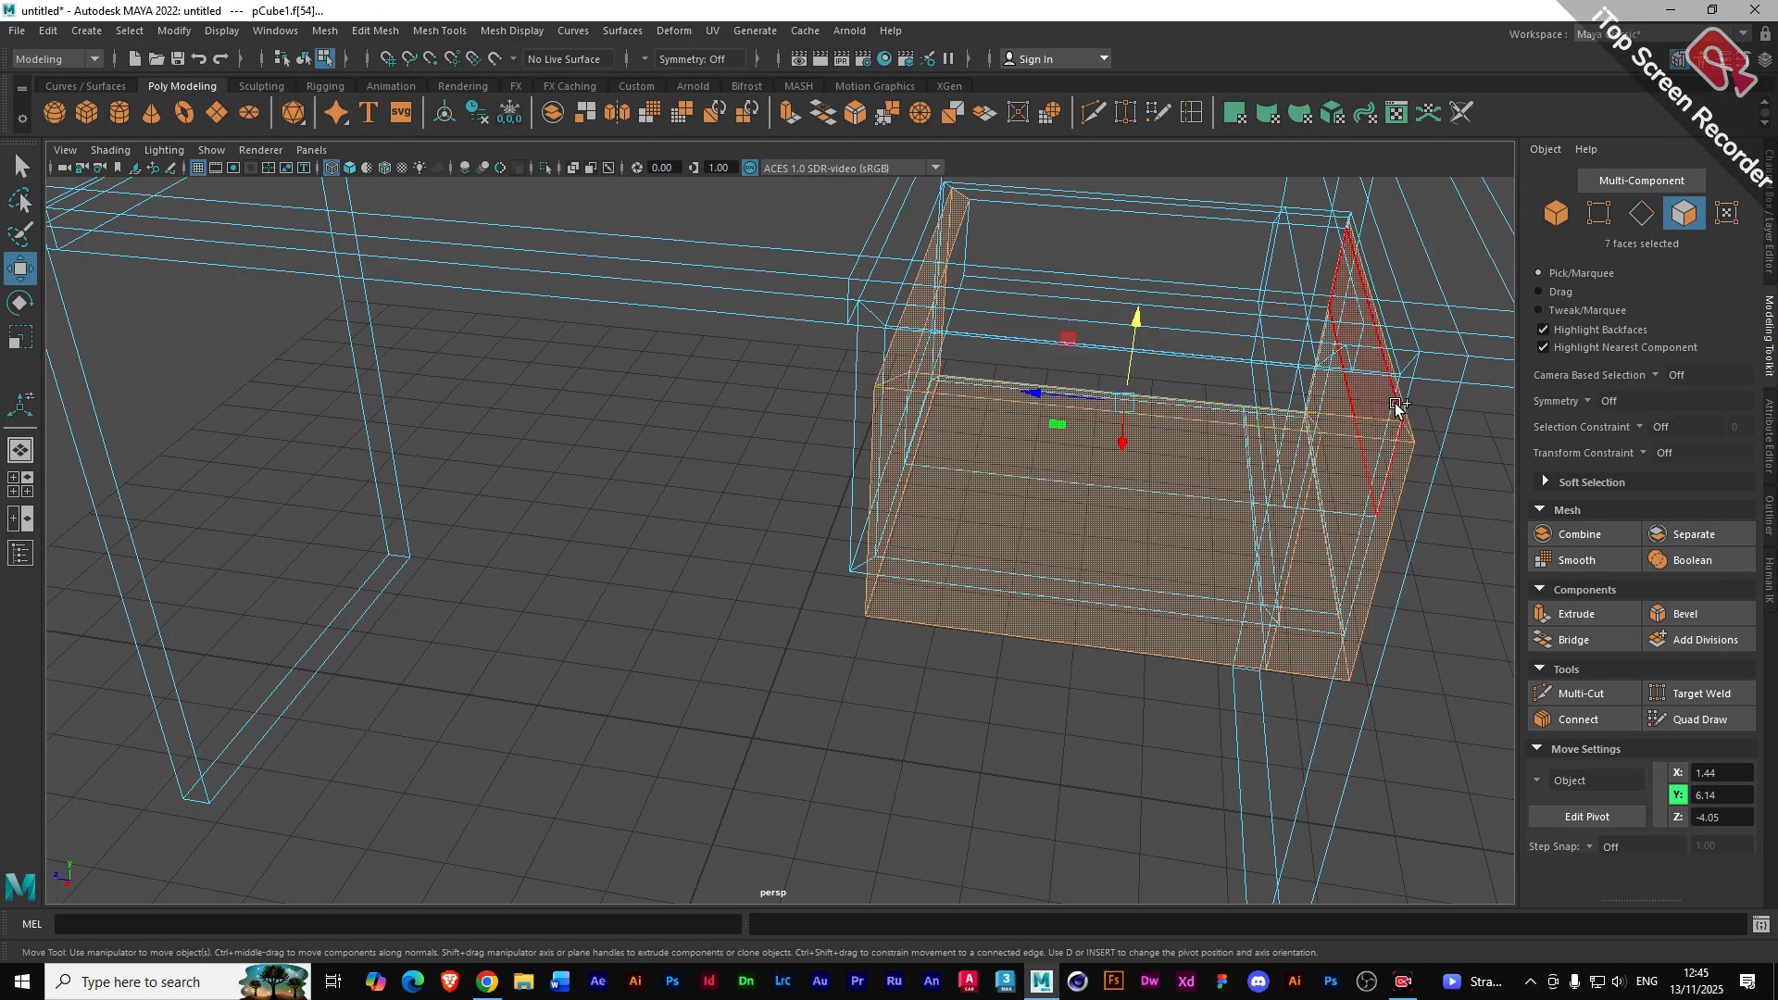
left_click(1398, 408, "shift")
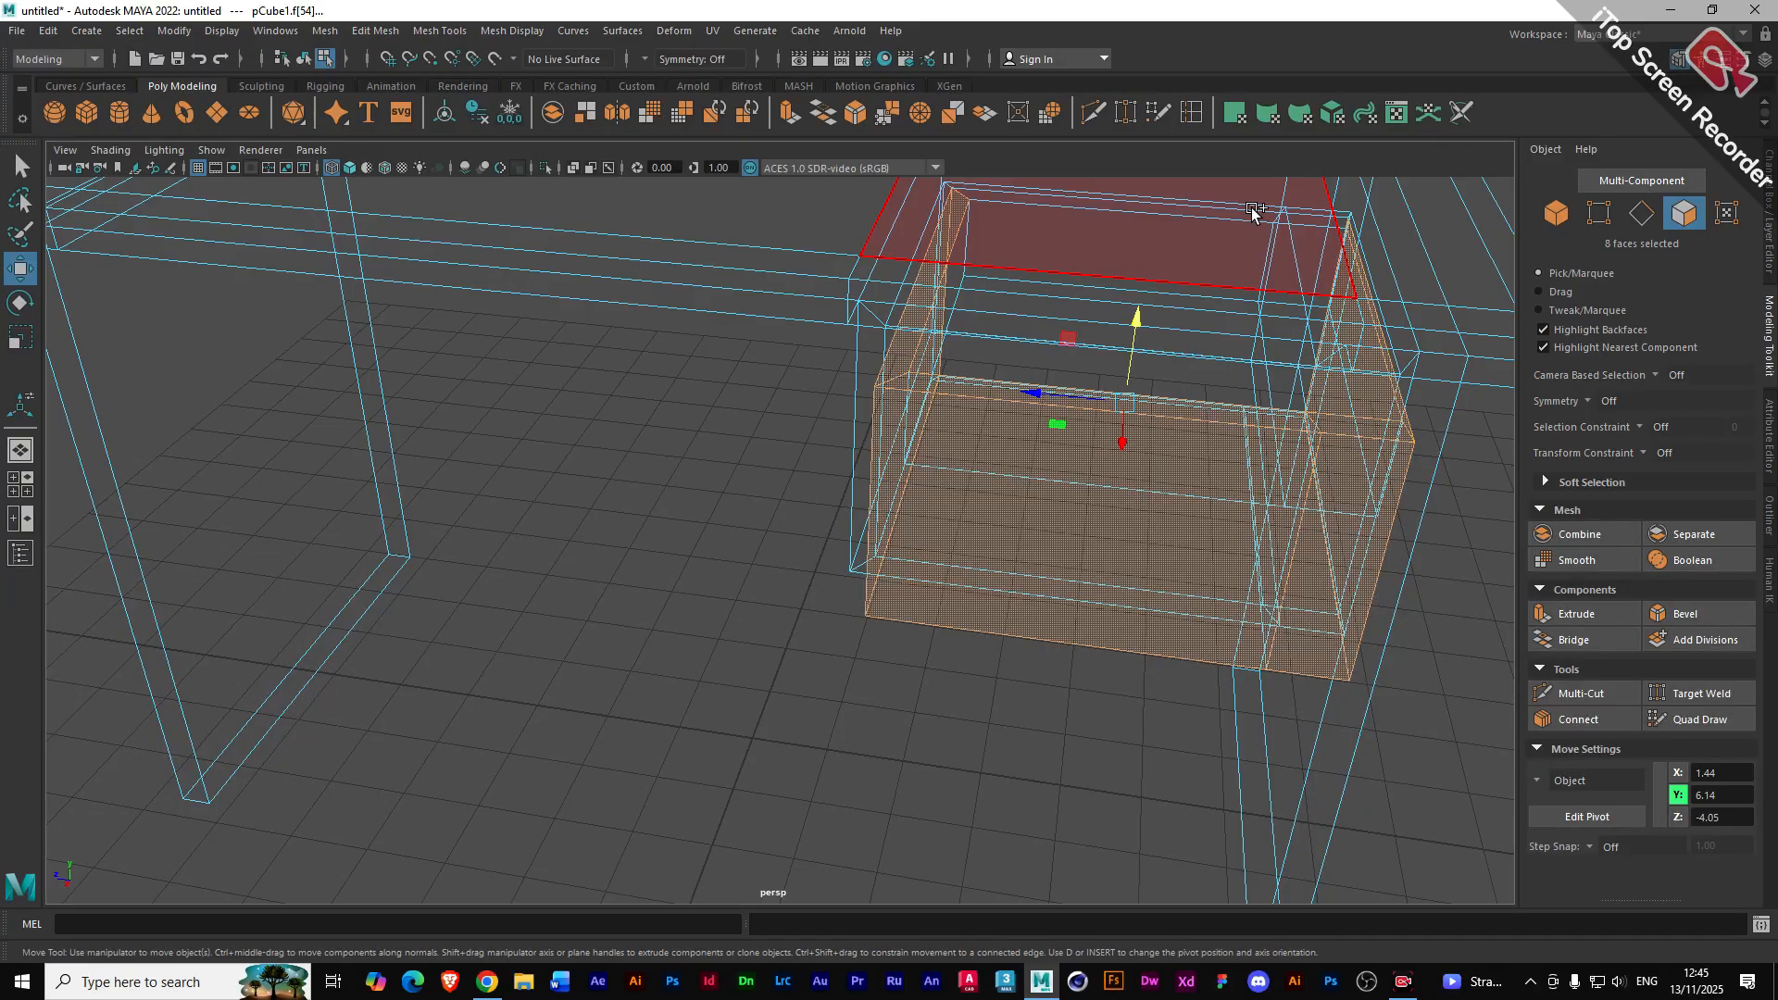
scroll(1249, 387, "up", 2)
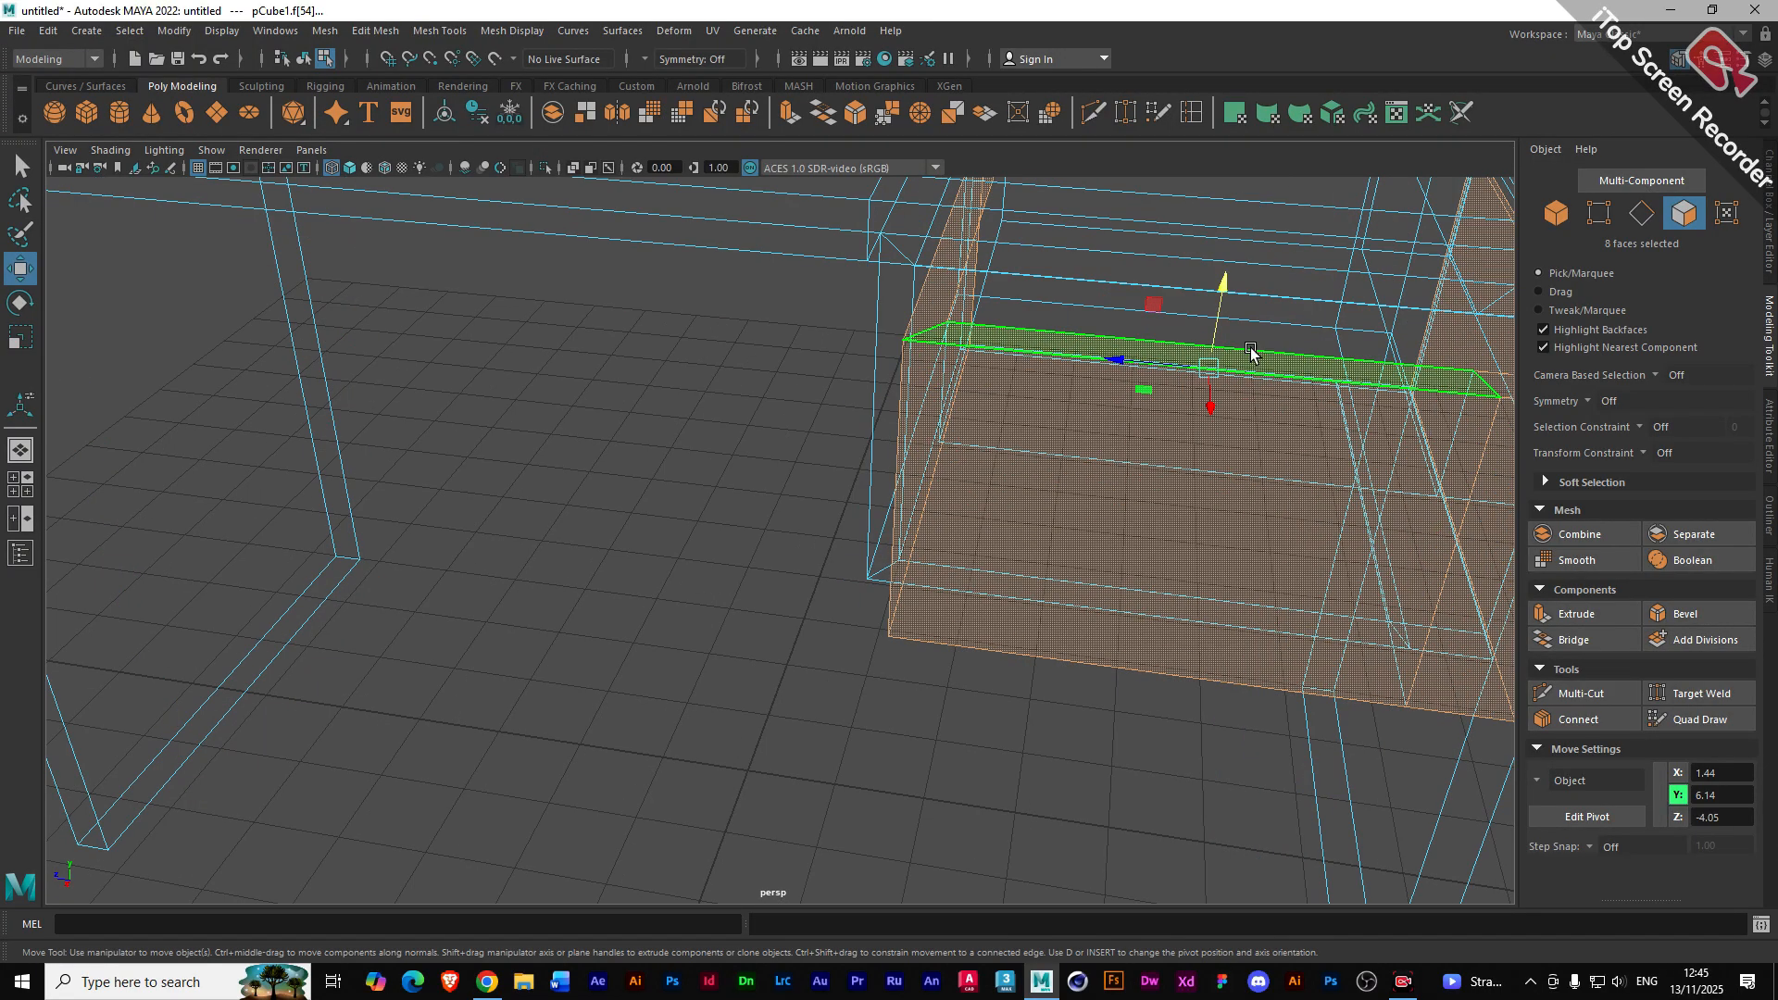
scroll(1250, 357, "down", 4)
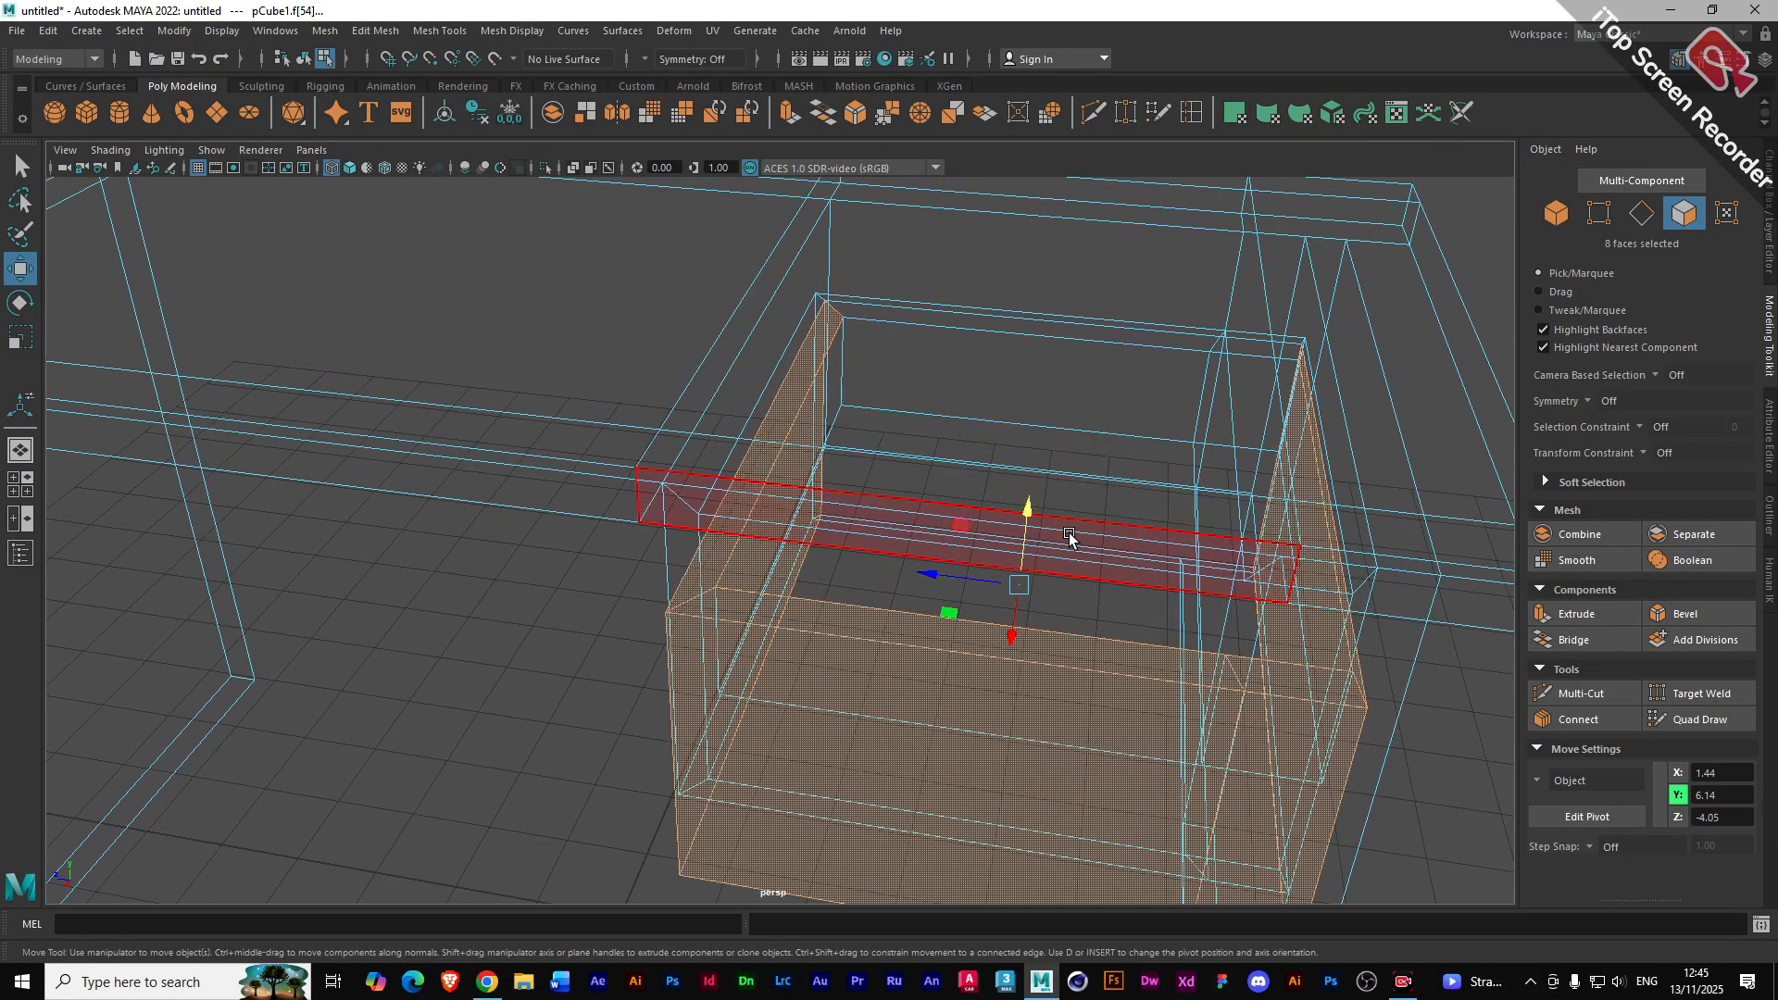
double_click(1092, 525, "shift")
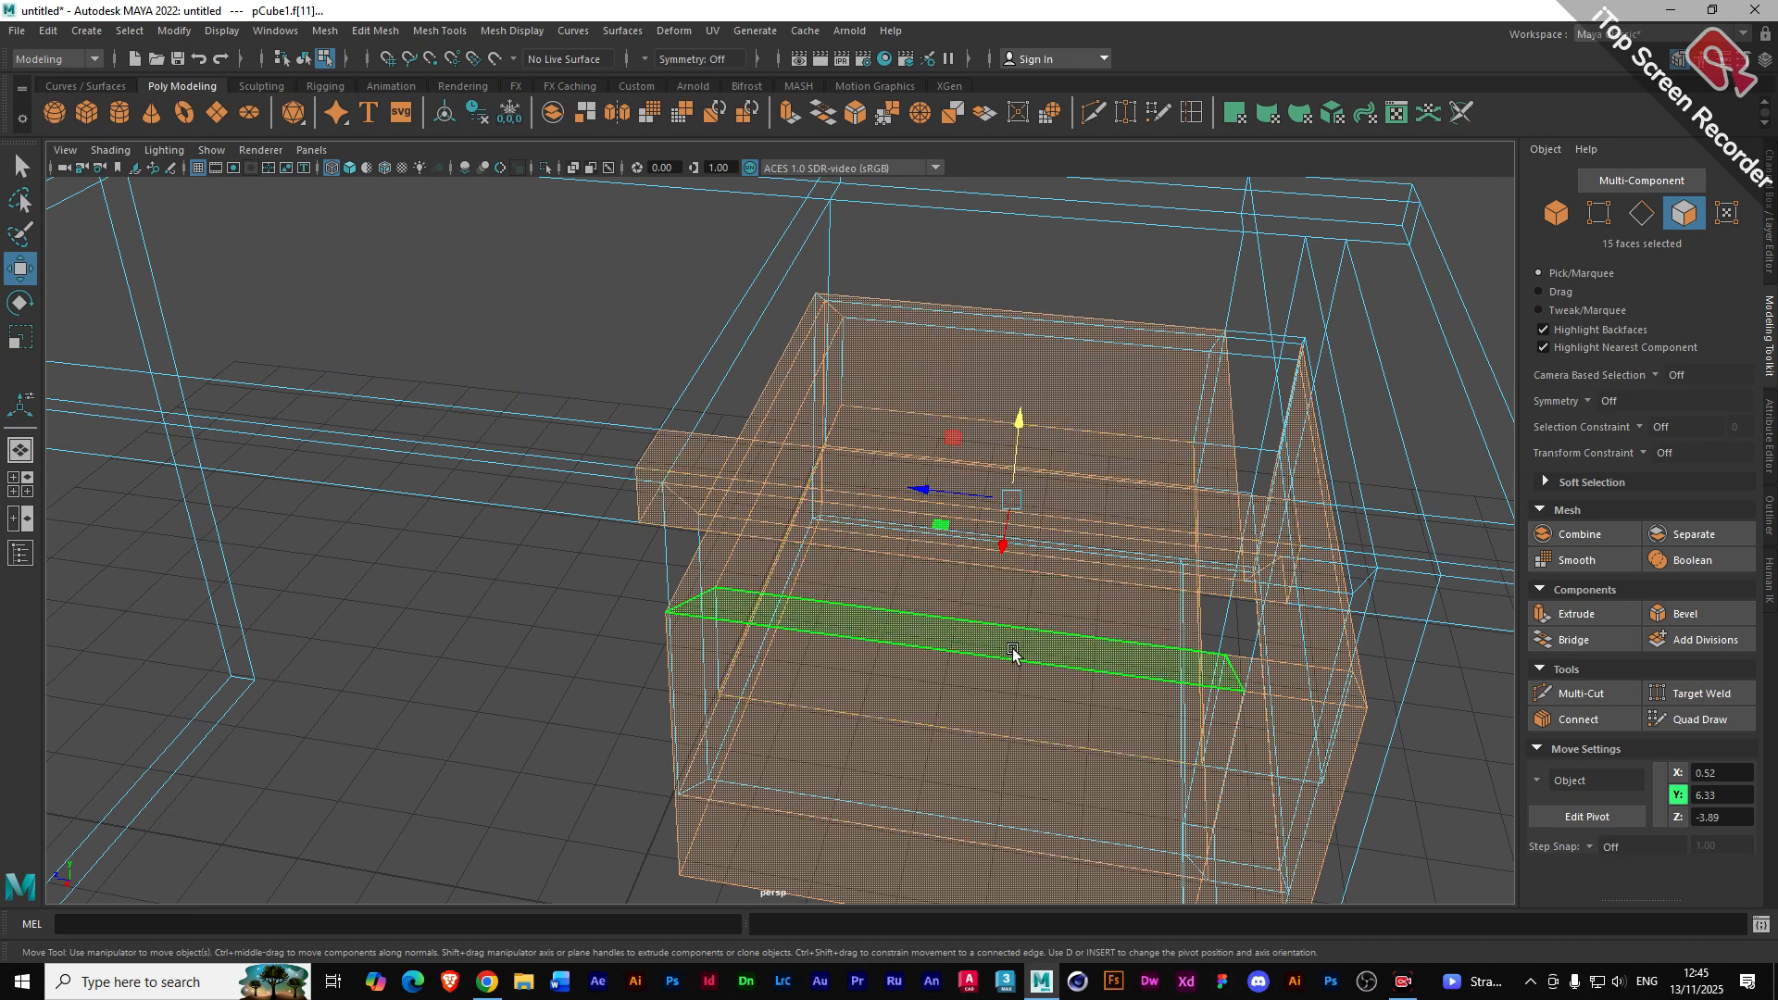
key("ctrl+z")
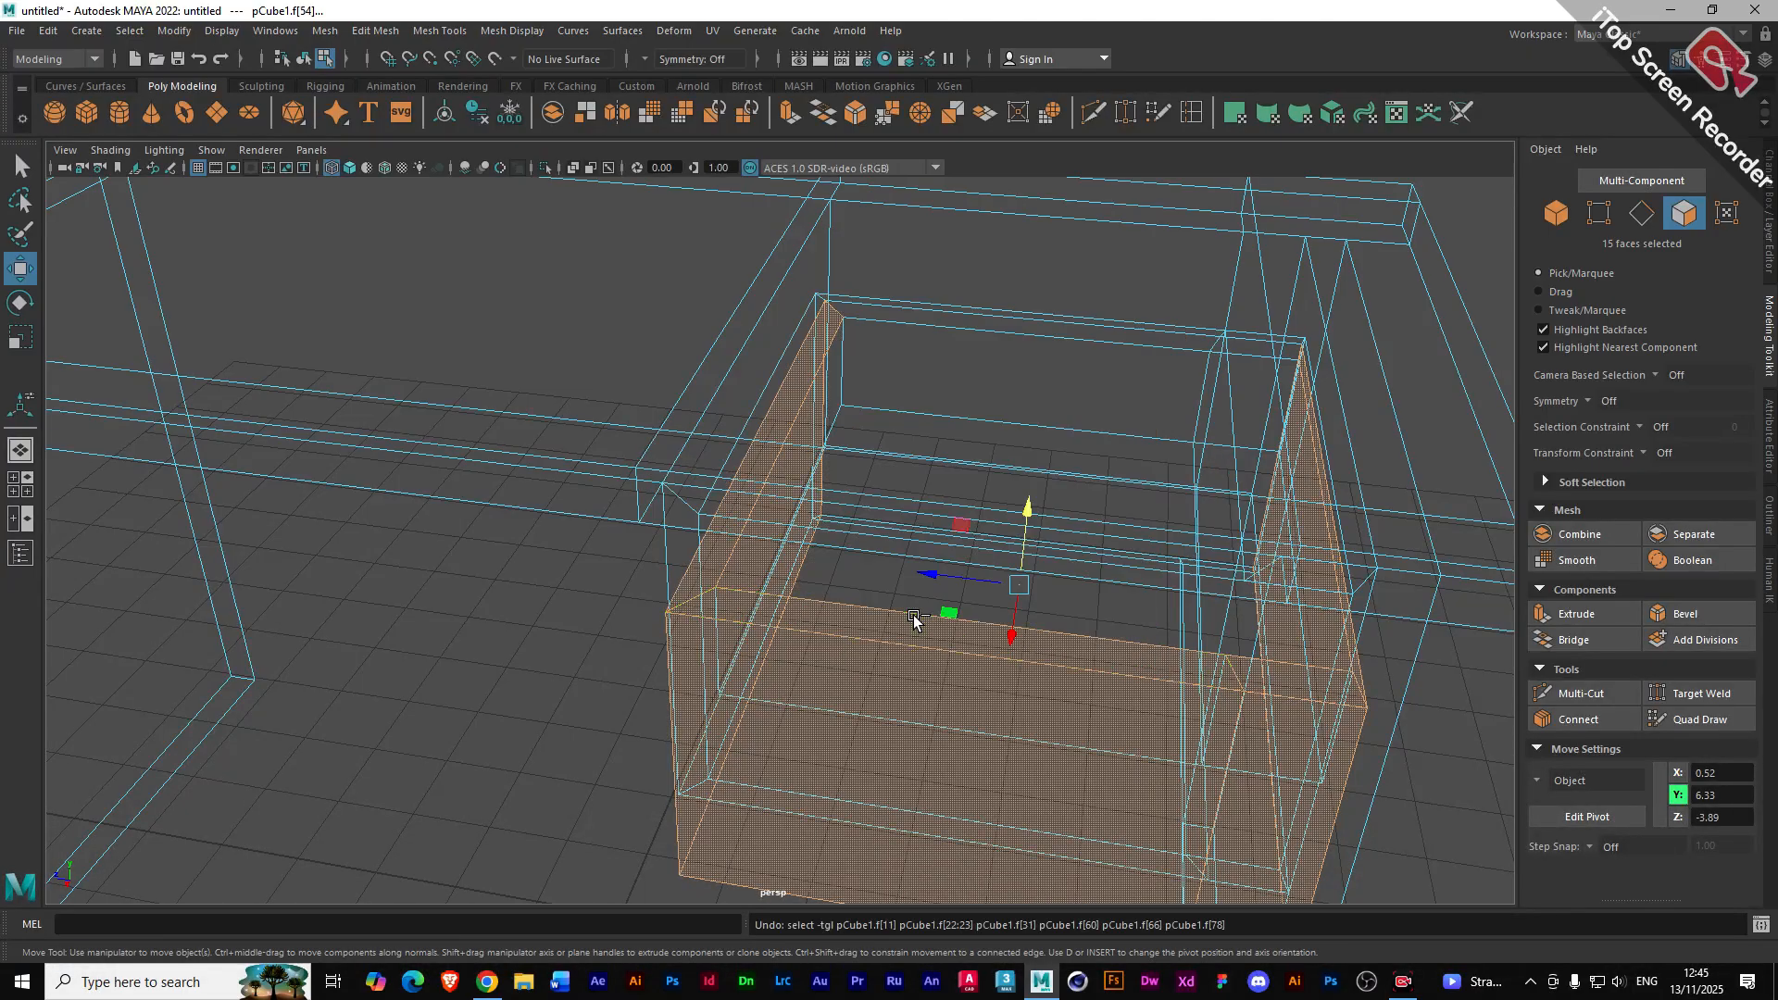
mouse_move(896, 602)
left_mouse_down("alt")
mouse_move(941, 583)
mouse_move(903, 579)
left_mouse_up("alt")
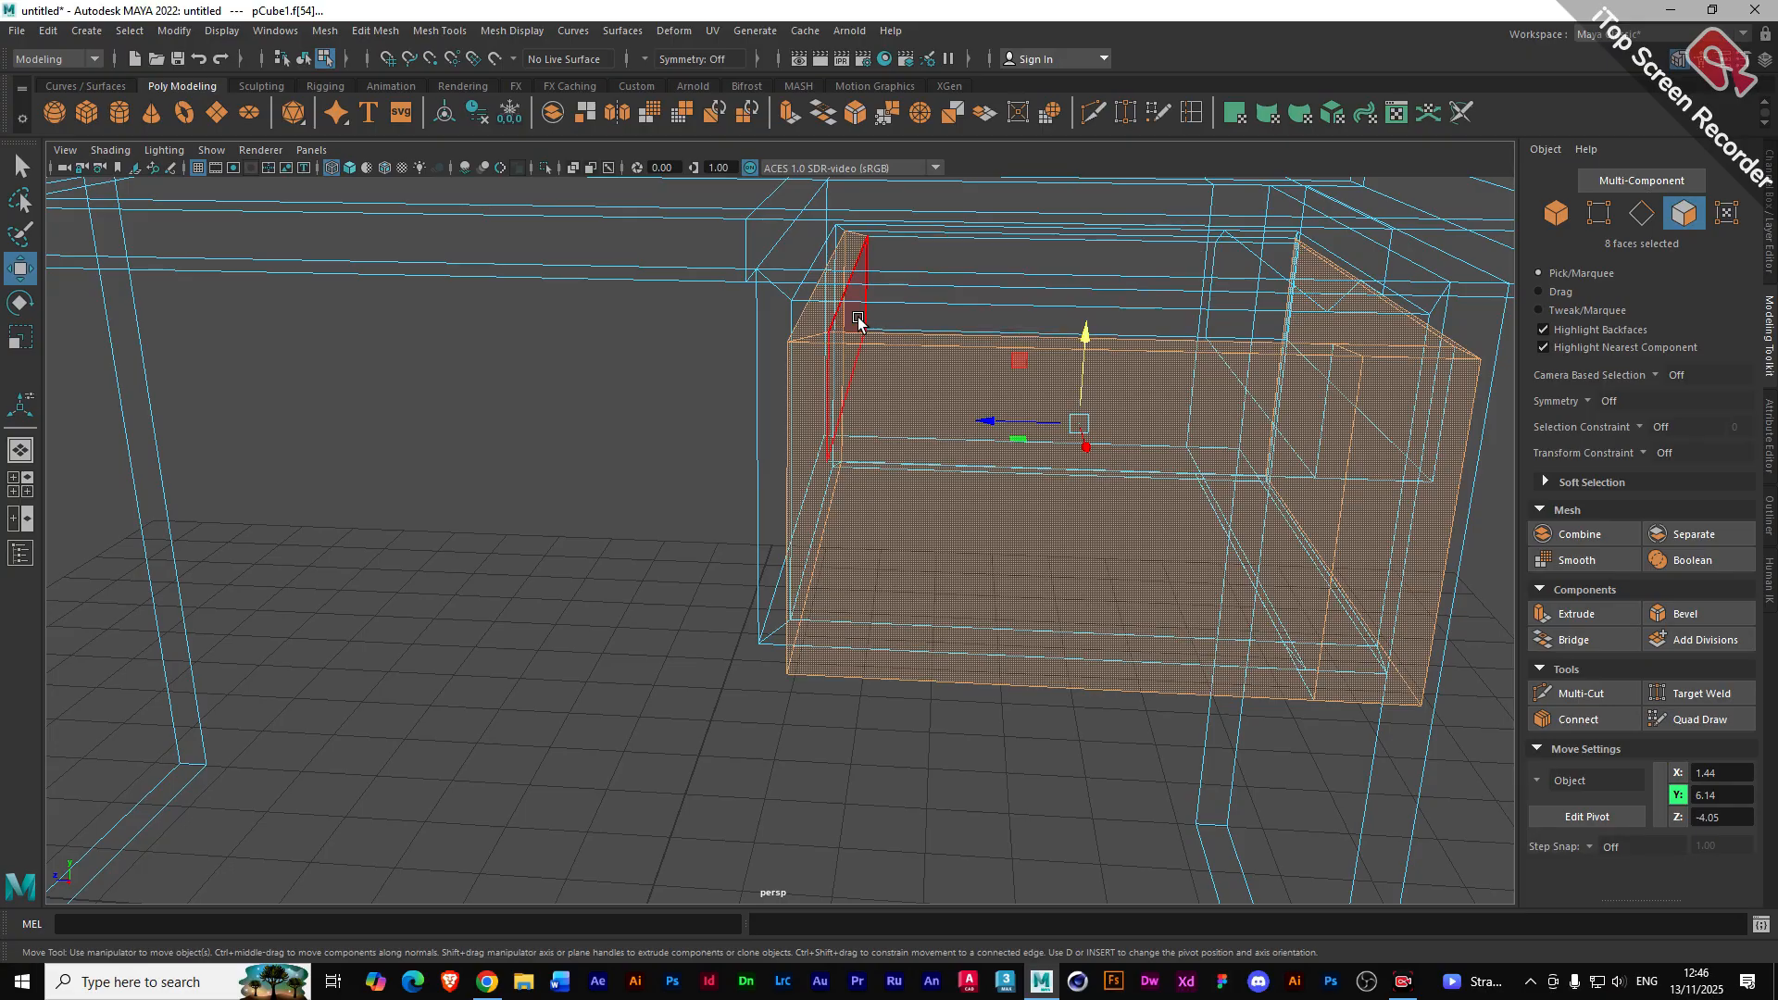
- Add the faces of the drawer's inner side walls, floor and rear inner wall to the selection
mouse_move(866, 343)
left_mouse_down("alt")
mouse_move(915, 347)
mouse_move(846, 347)
left_mouse_up("alt")
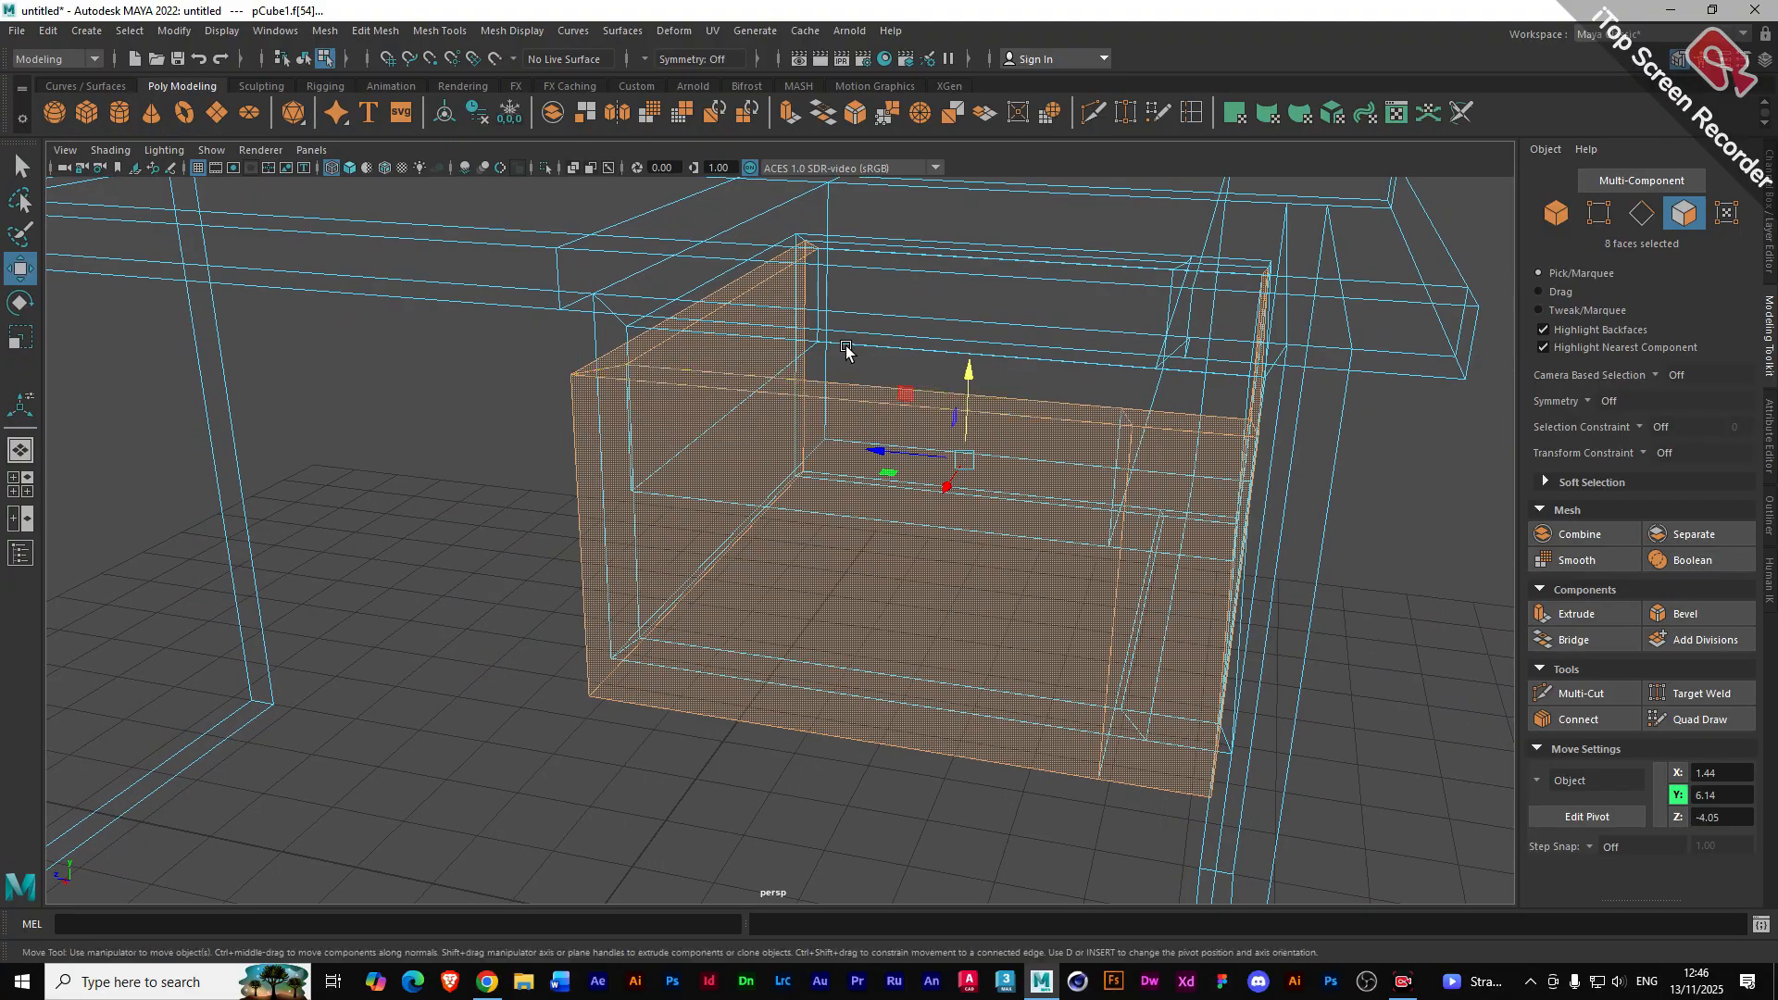
left_click(780, 352, "shift")
left_click(830, 361, "shift")
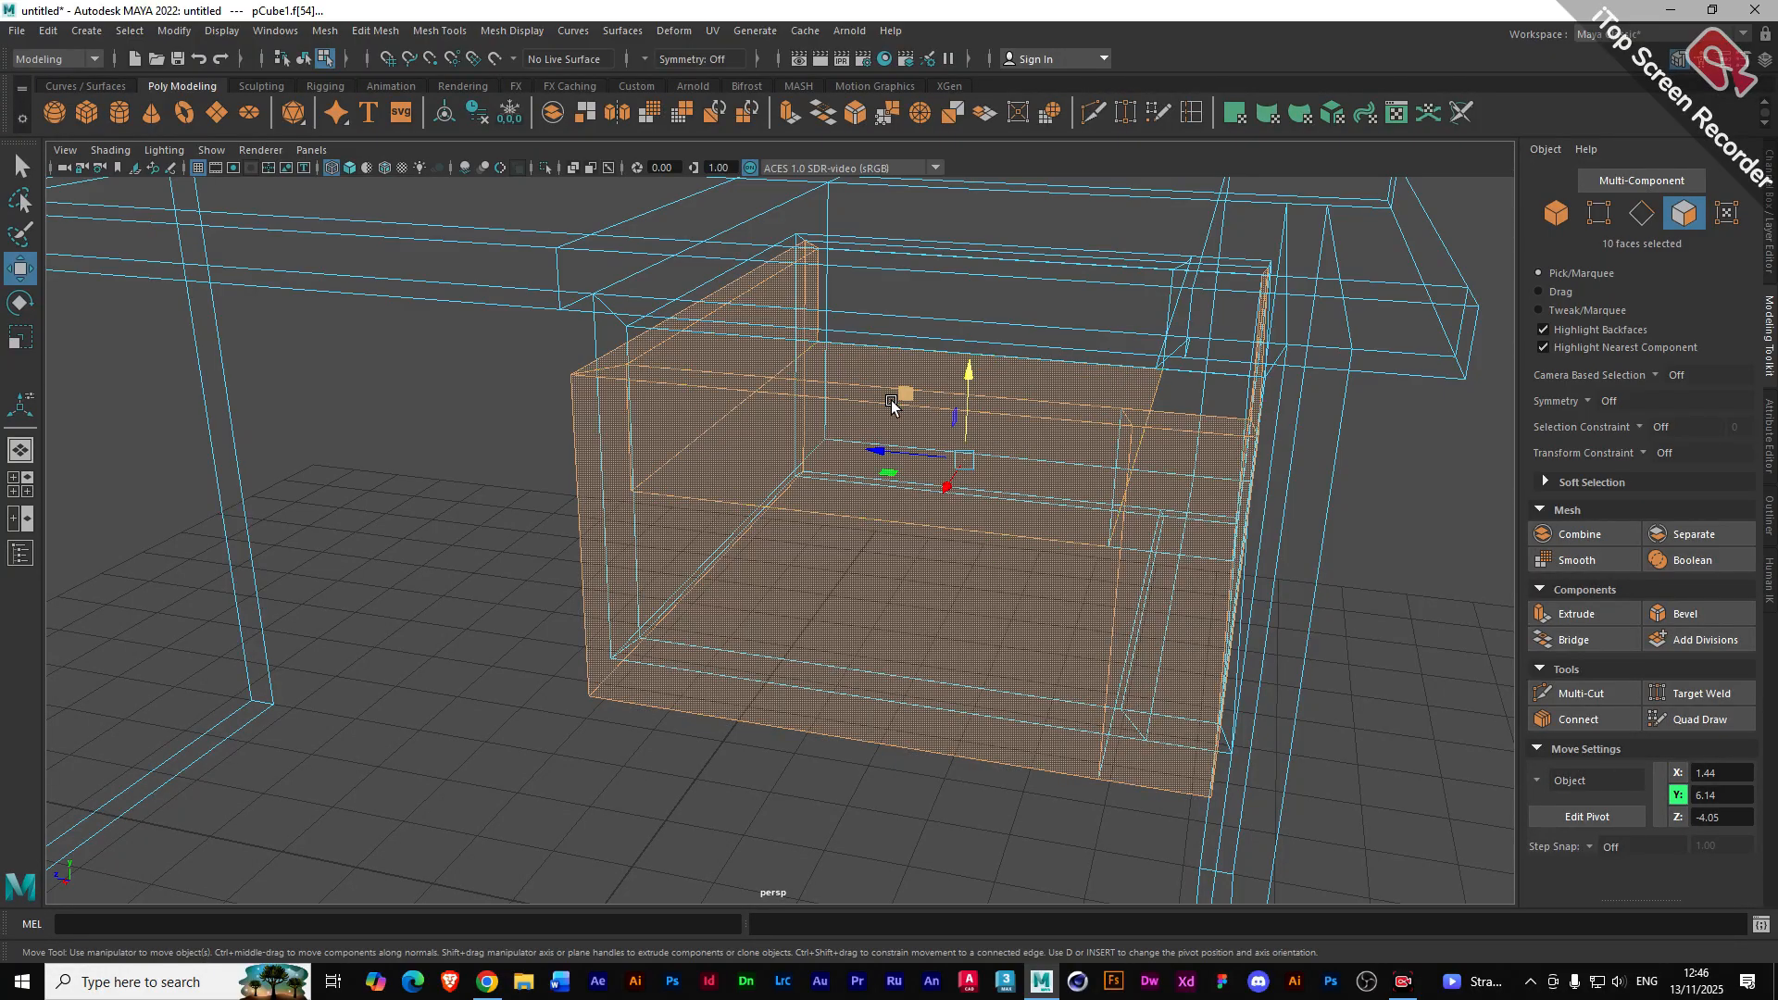
left_click_drag(970, 401, 1092, 412, "alt")
left_click(1247, 411, "shift")
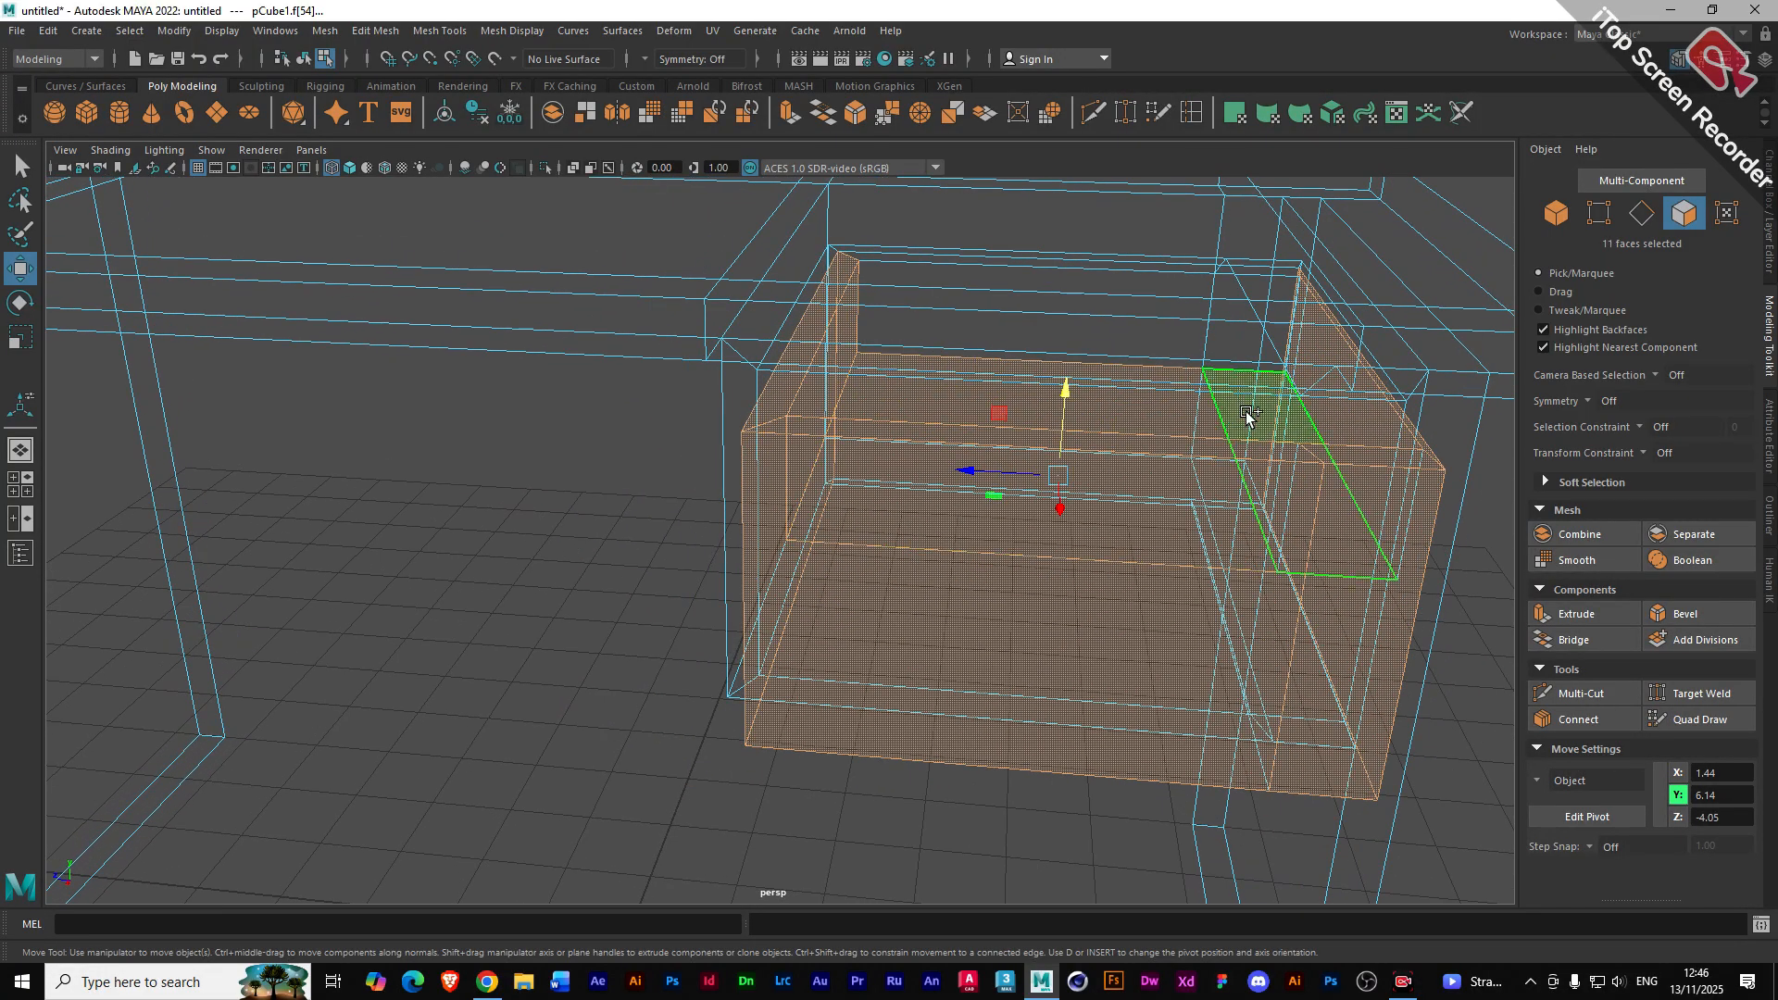
left_click(1325, 408, "shift")
left_click_drag(1193, 428, 1183, 420, "alt")
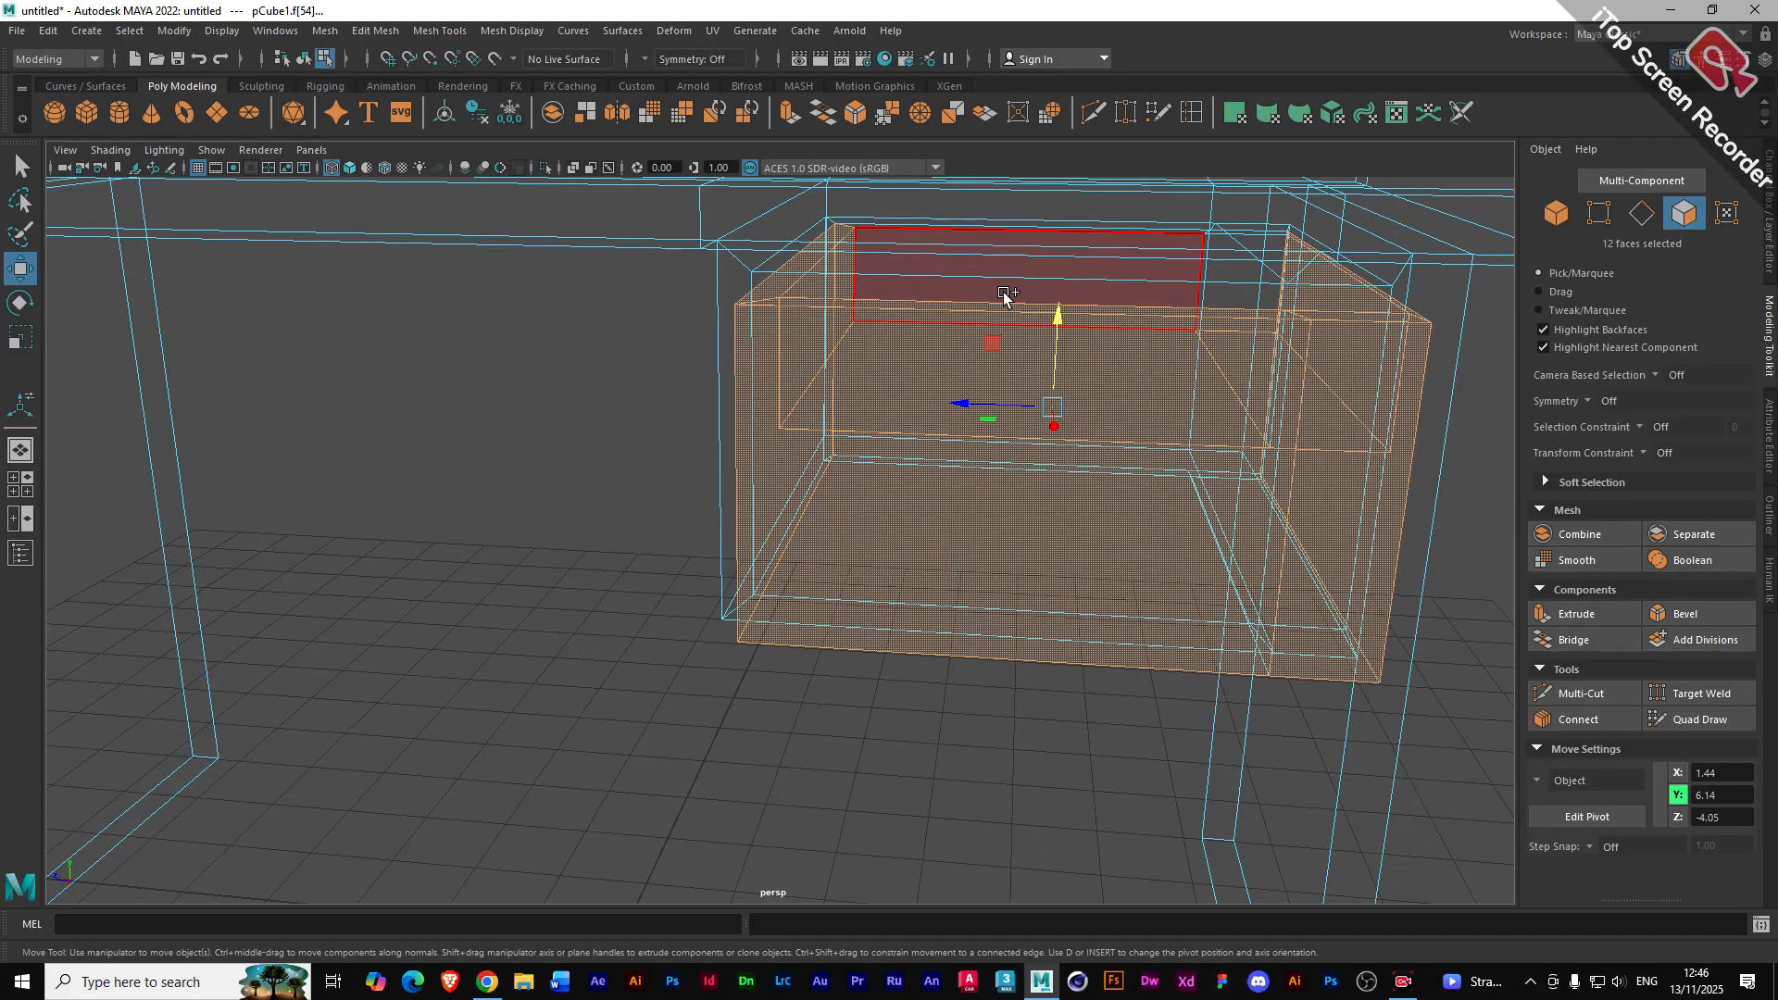
left_click(1055, 304, "shift")
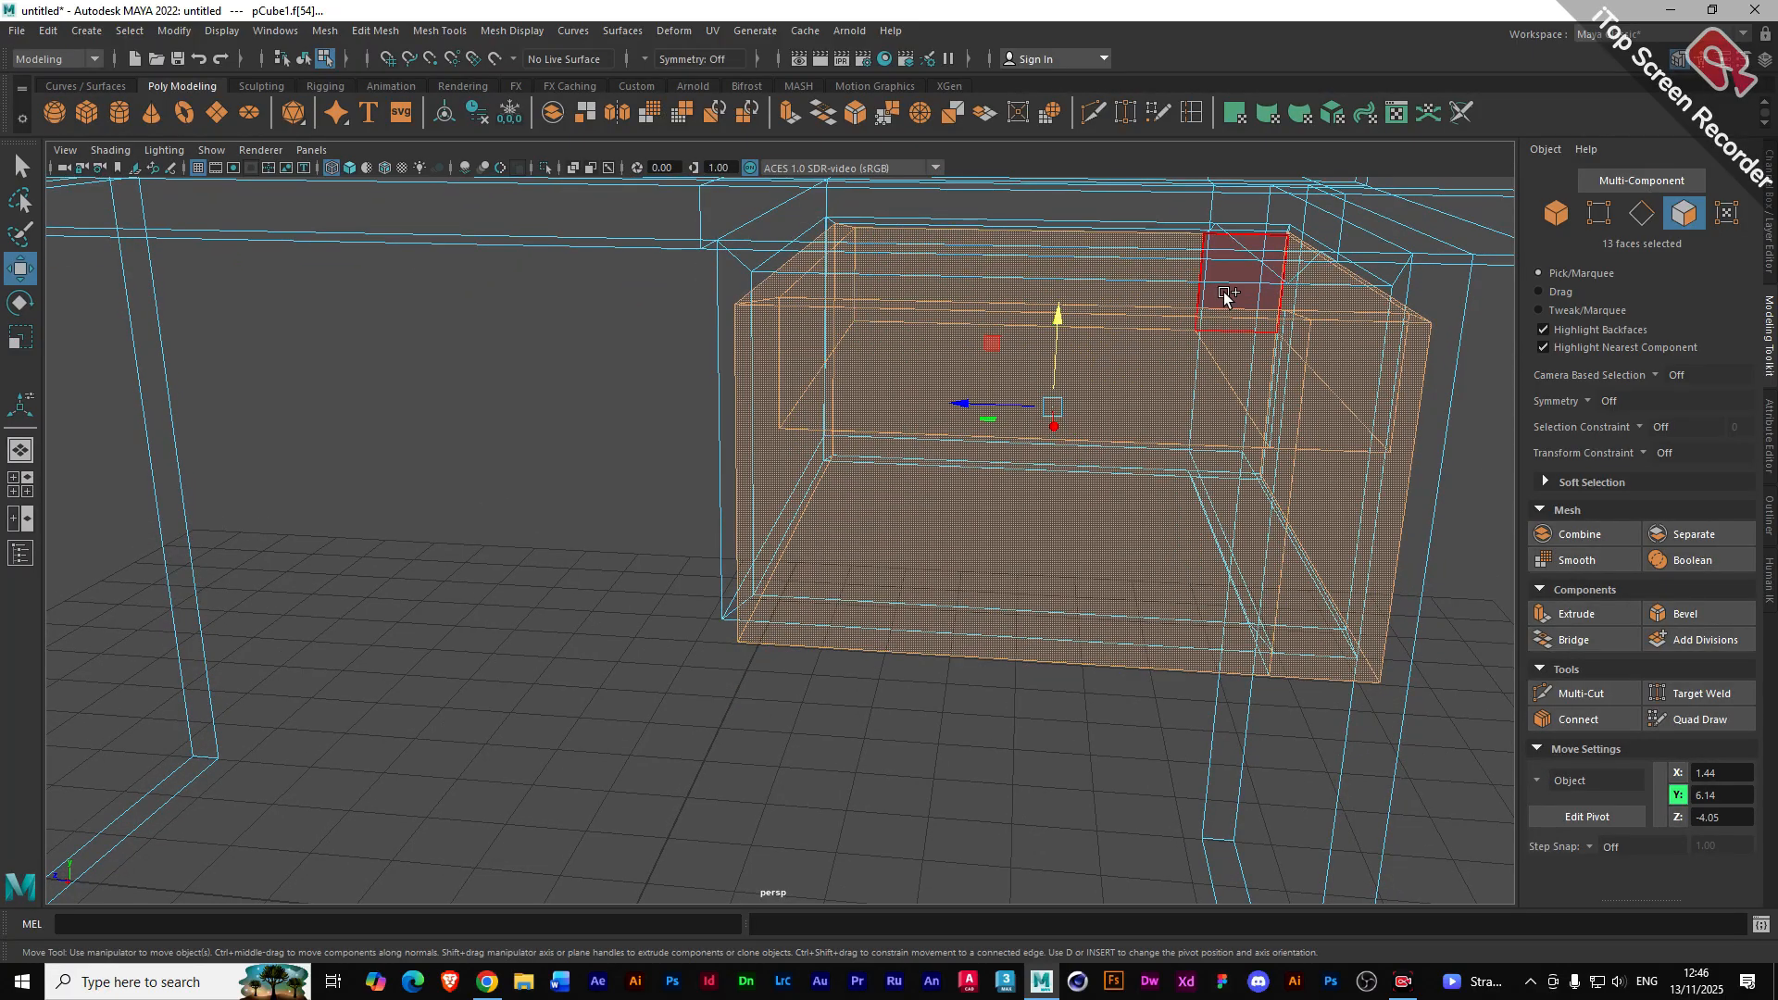
left_click(1225, 297, "shift")
left_click_drag(1019, 445, 944, 460, "alt")
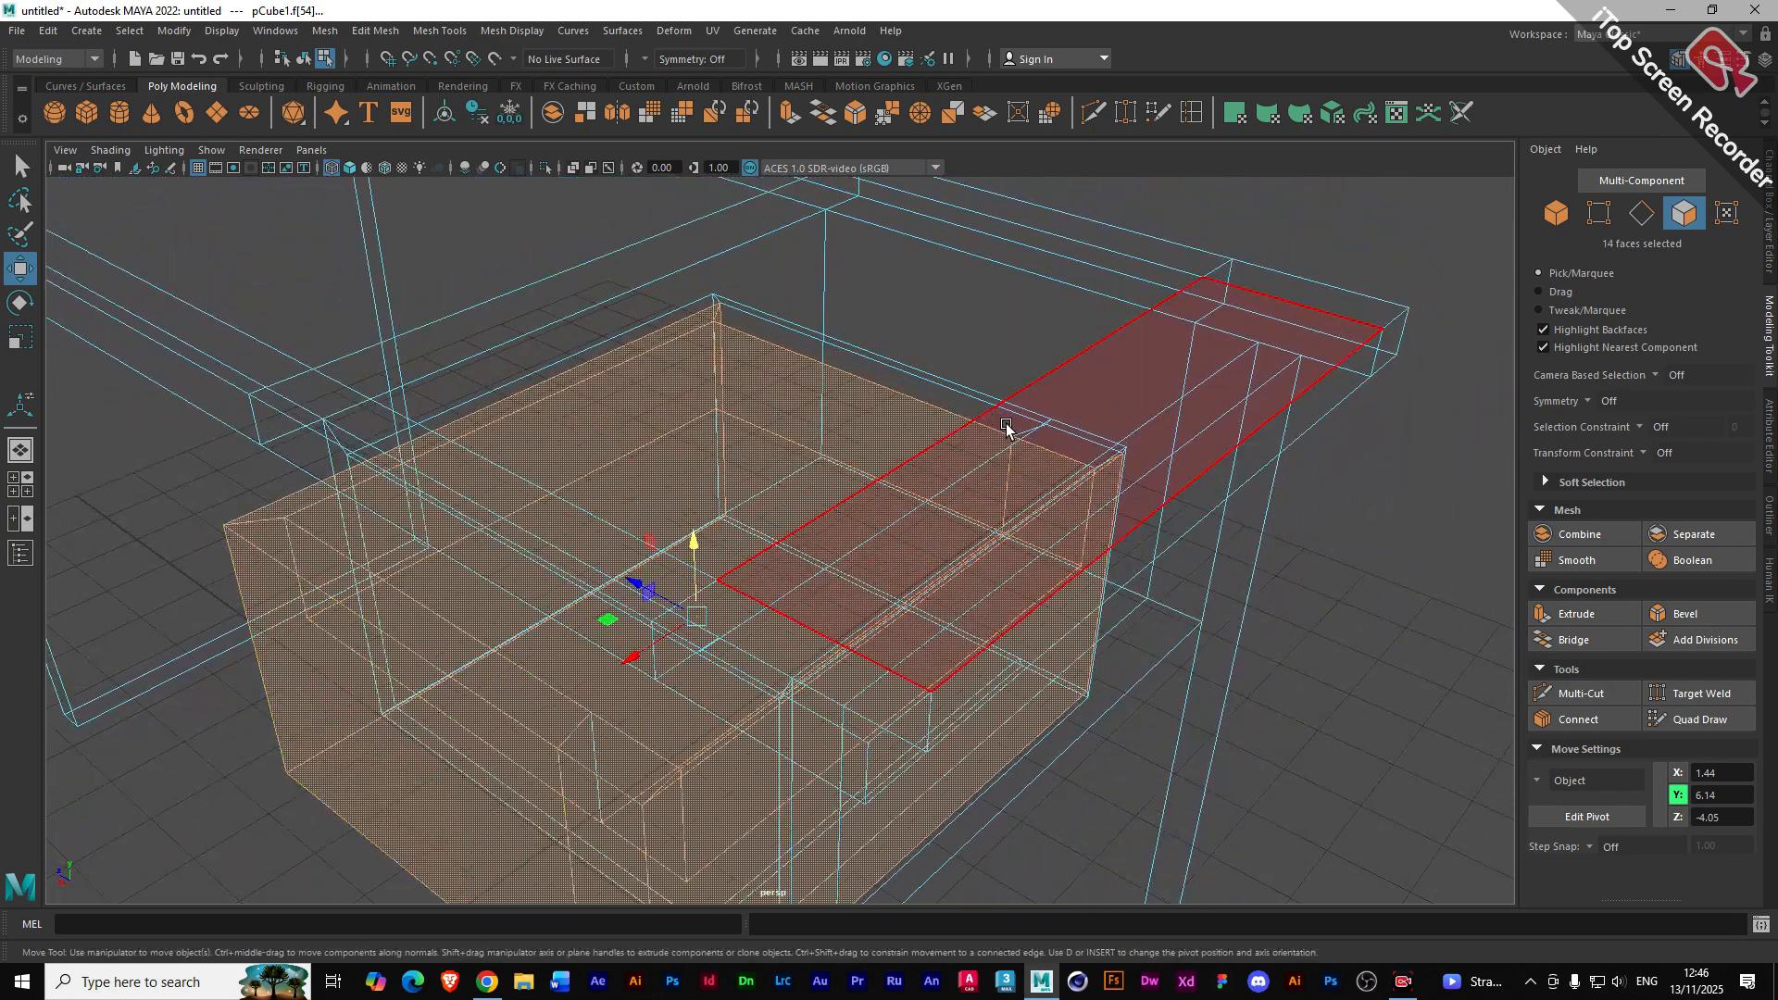
- Examine the drawer's selected faces in wireframe, close up and from above, for any faces still missing
scroll(939, 410, "up", 3)
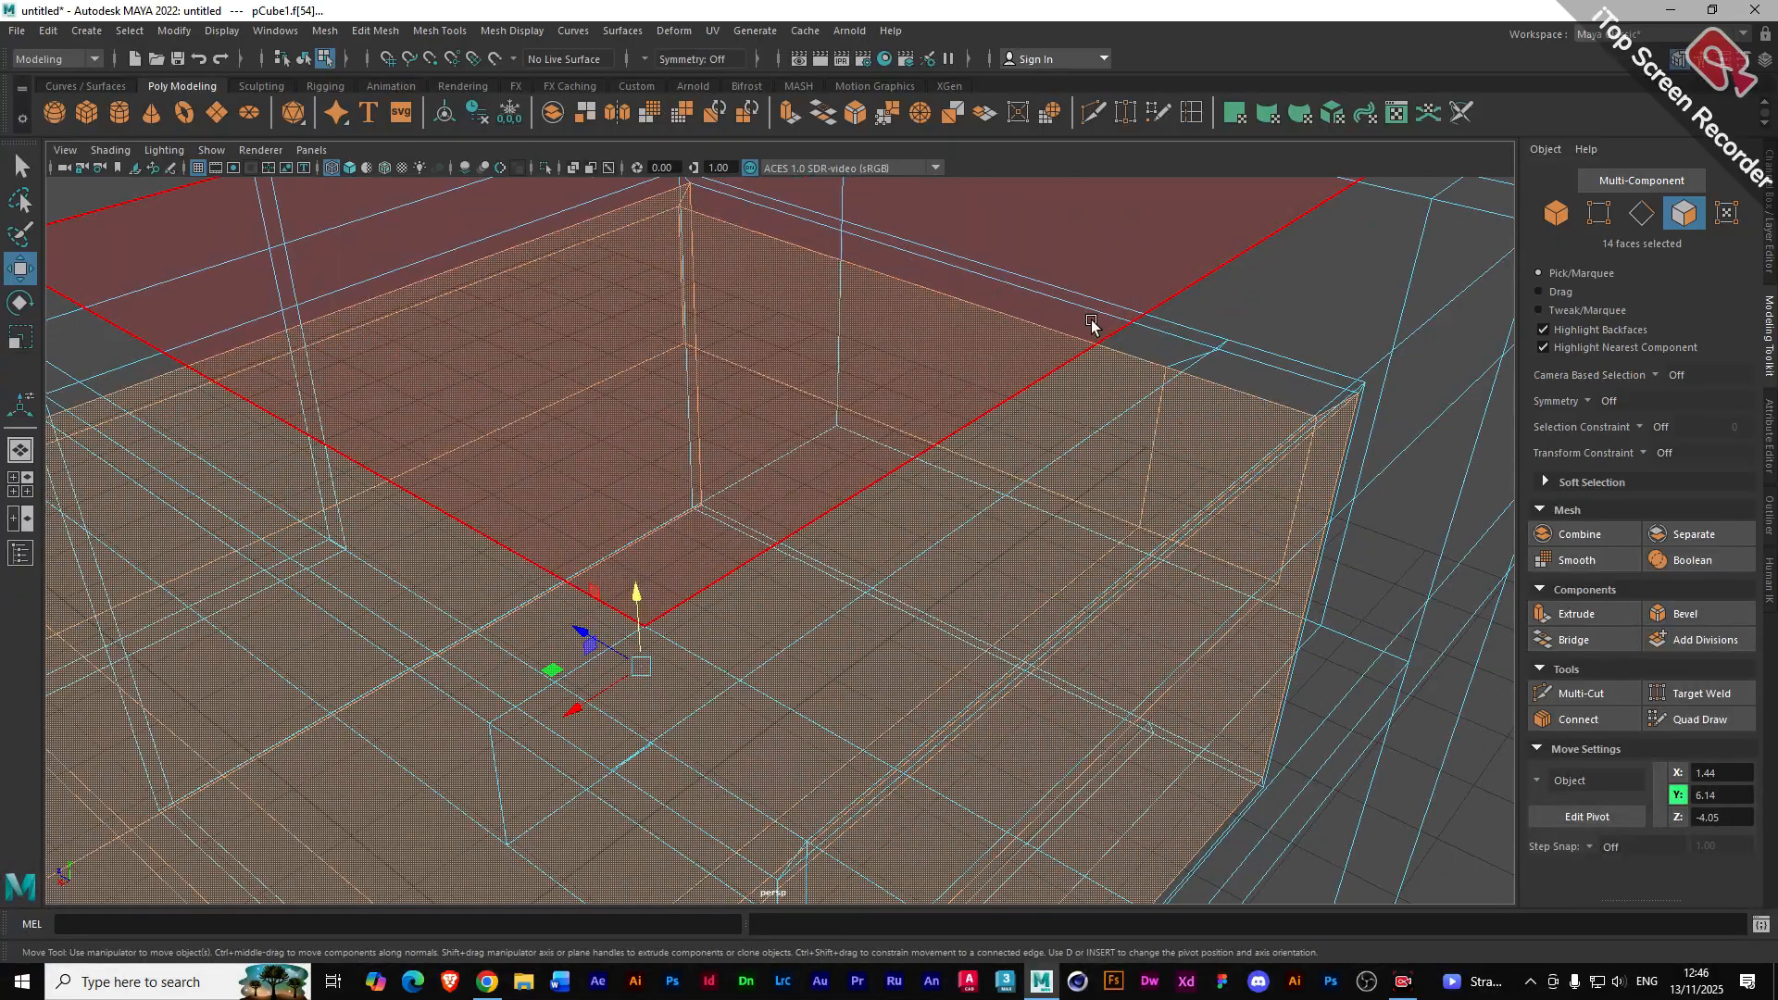
scroll(1092, 323, "up", 3)
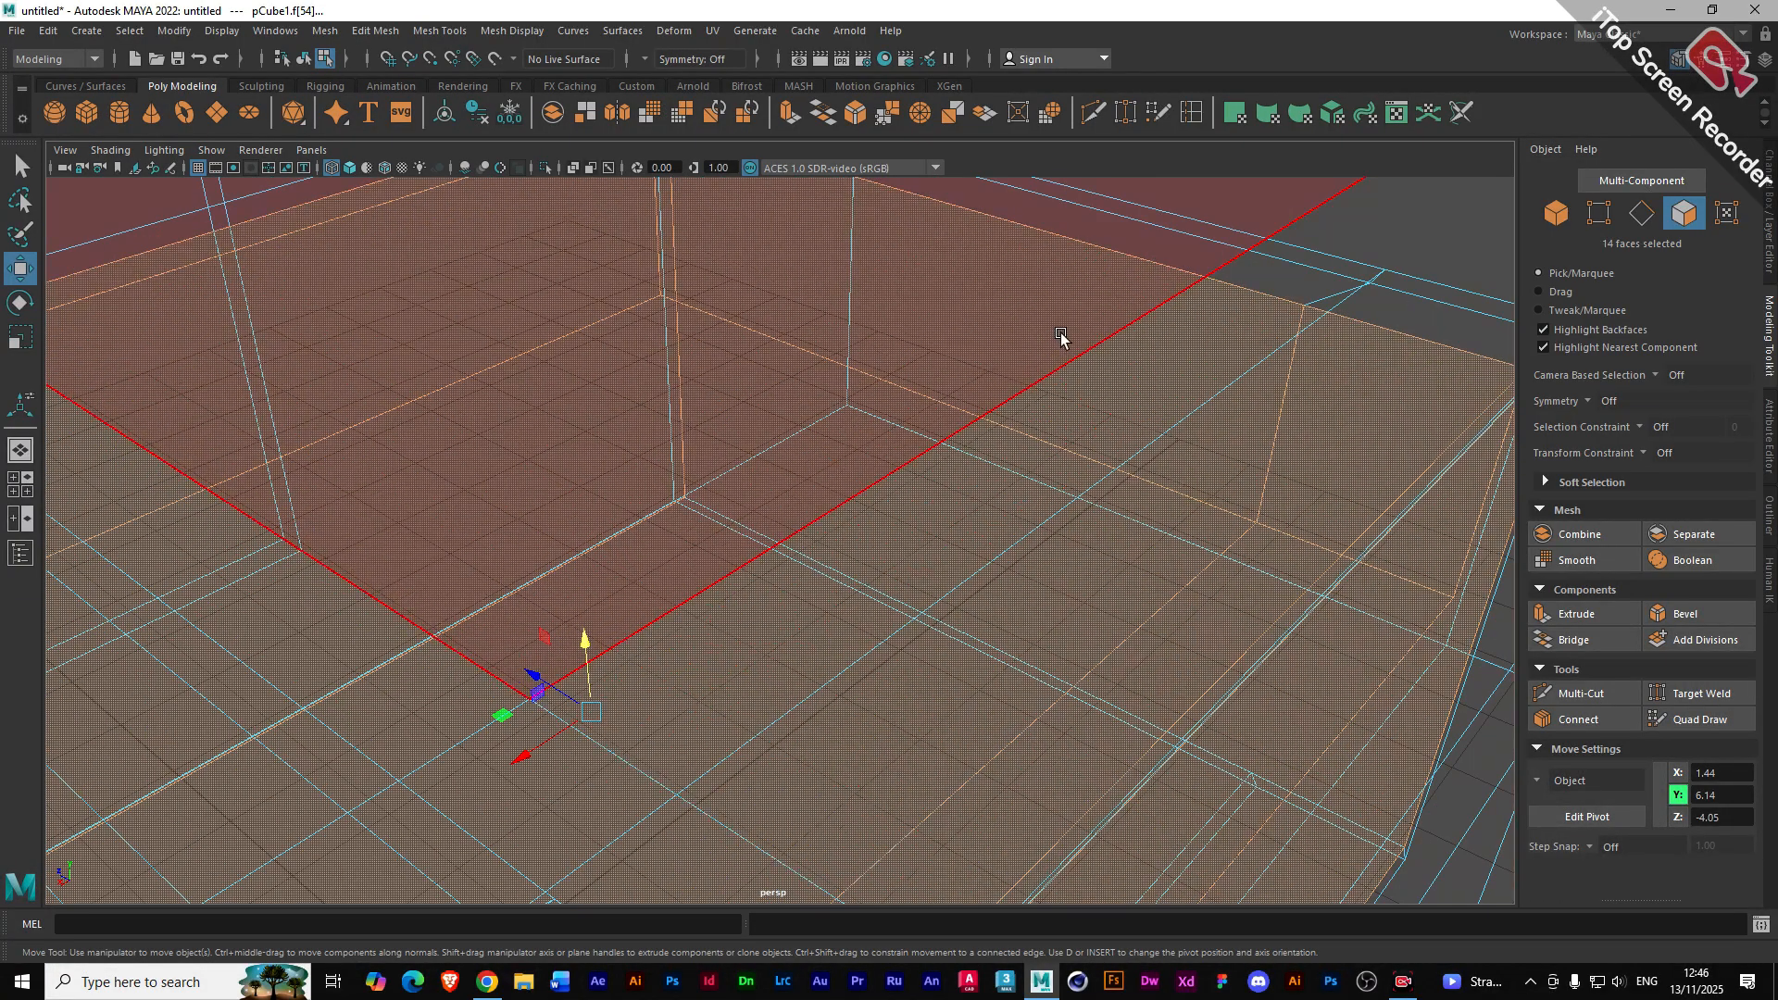
left_click_drag(1053, 323, 947, 562, "alt")
scroll(960, 567, "up", 4)
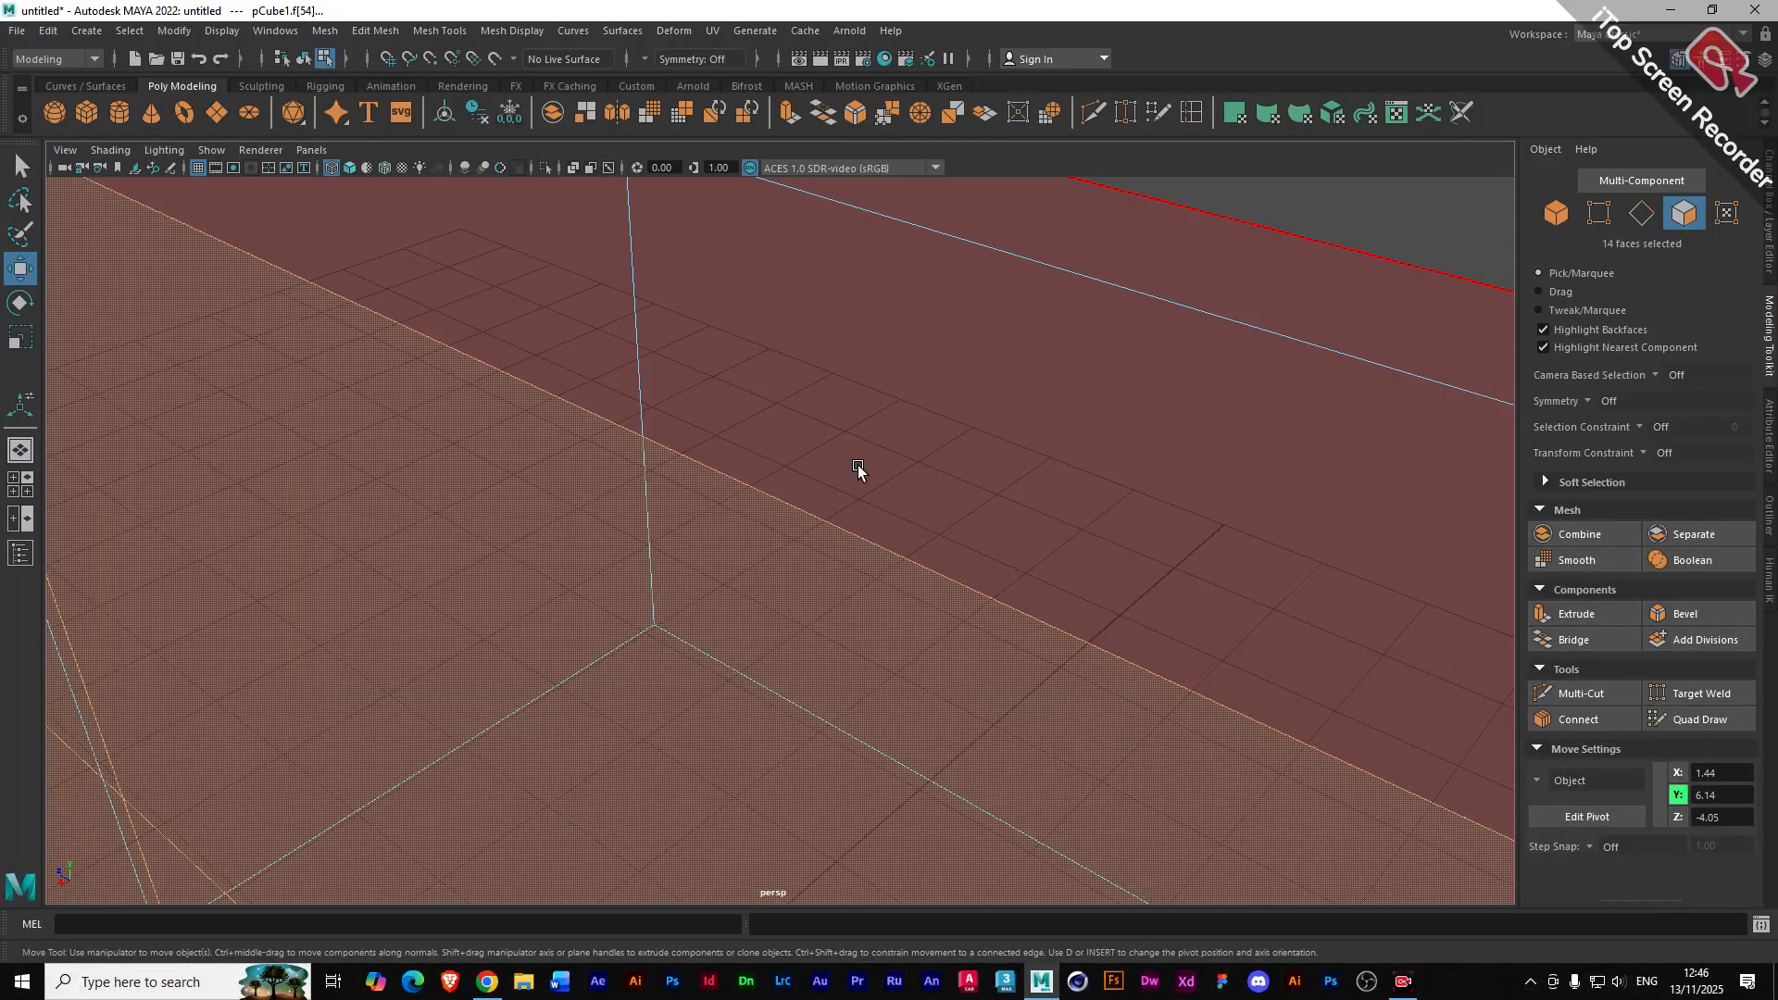
scroll(844, 514, "down", 2)
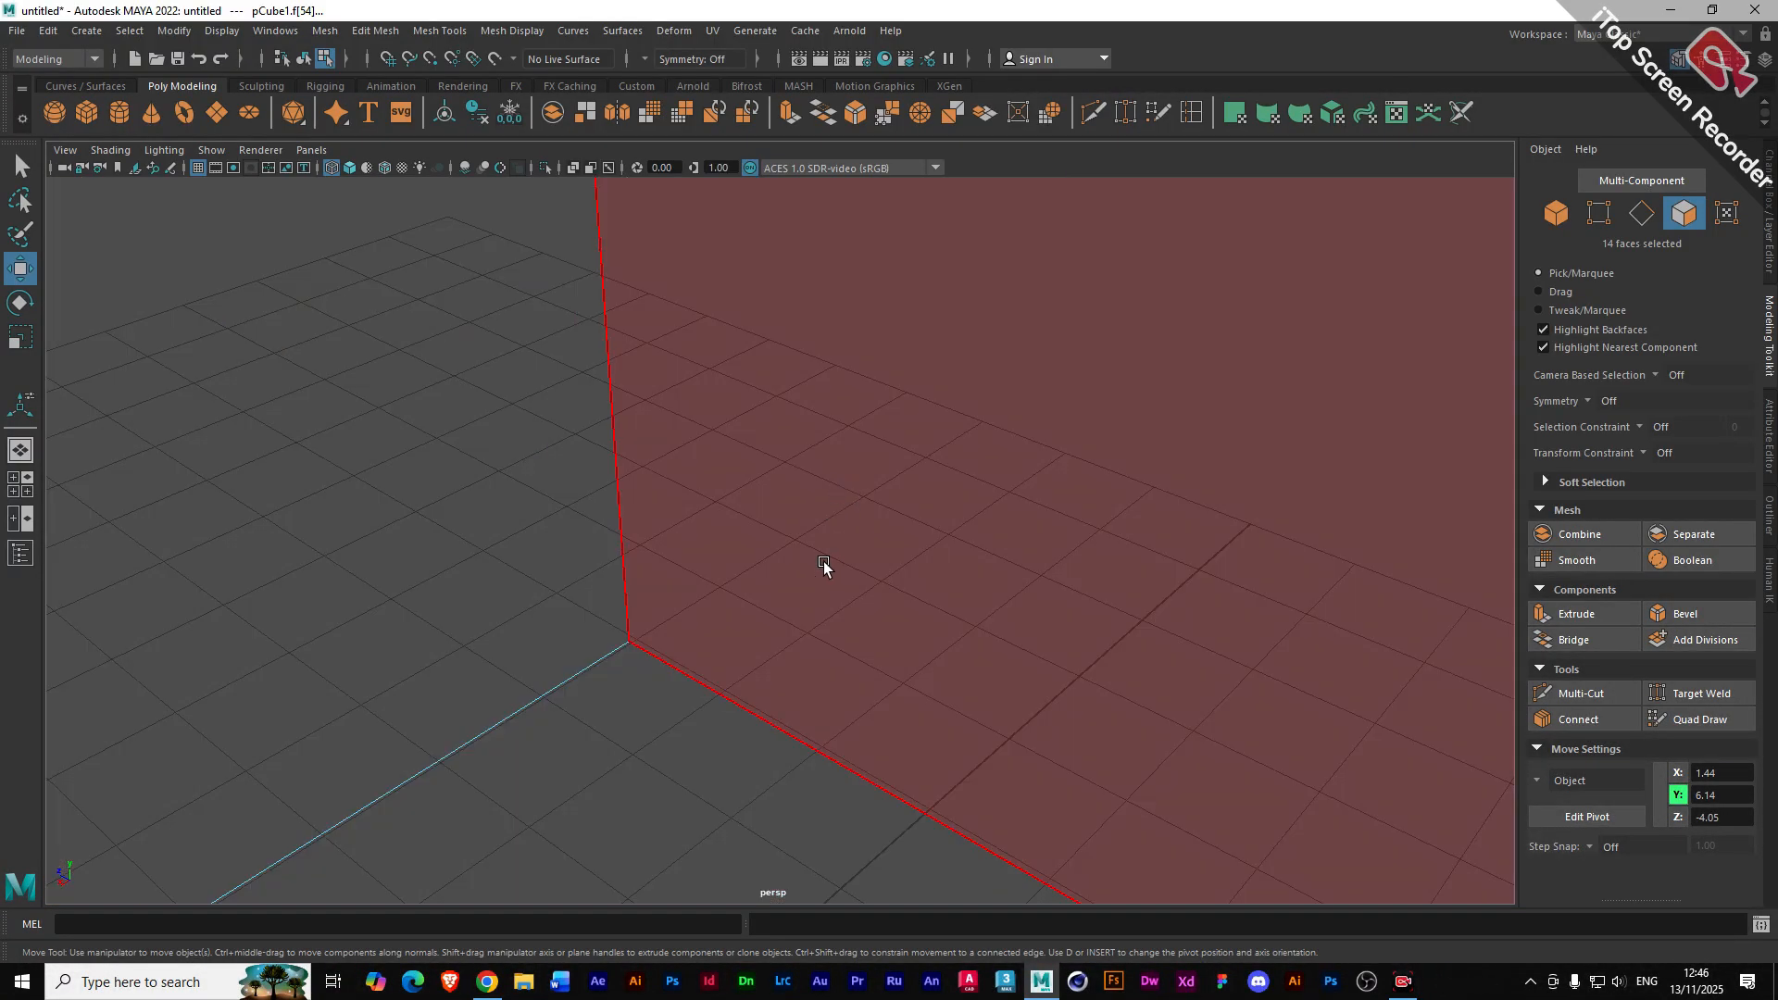
scroll(825, 562, "down", 1)
scroll(570, 489, "down", 2)
scroll(571, 490, "down", 3)
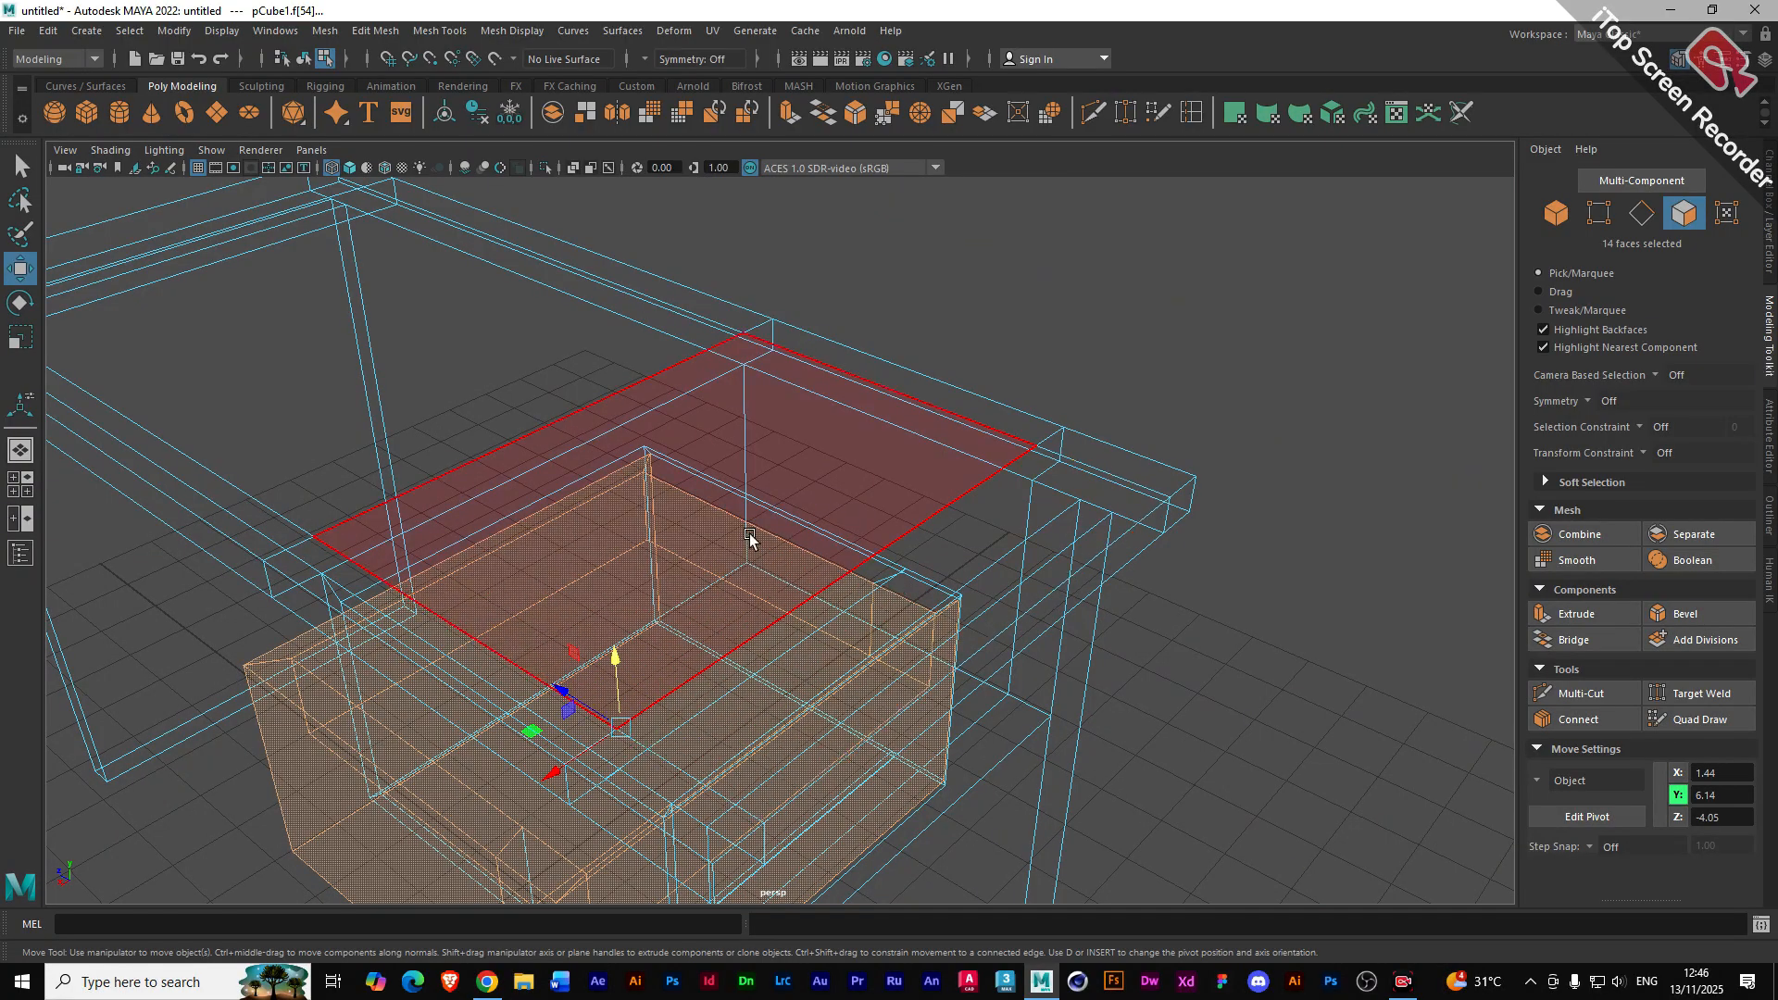
left_click_drag(498, 626, 509, 603, "alt")
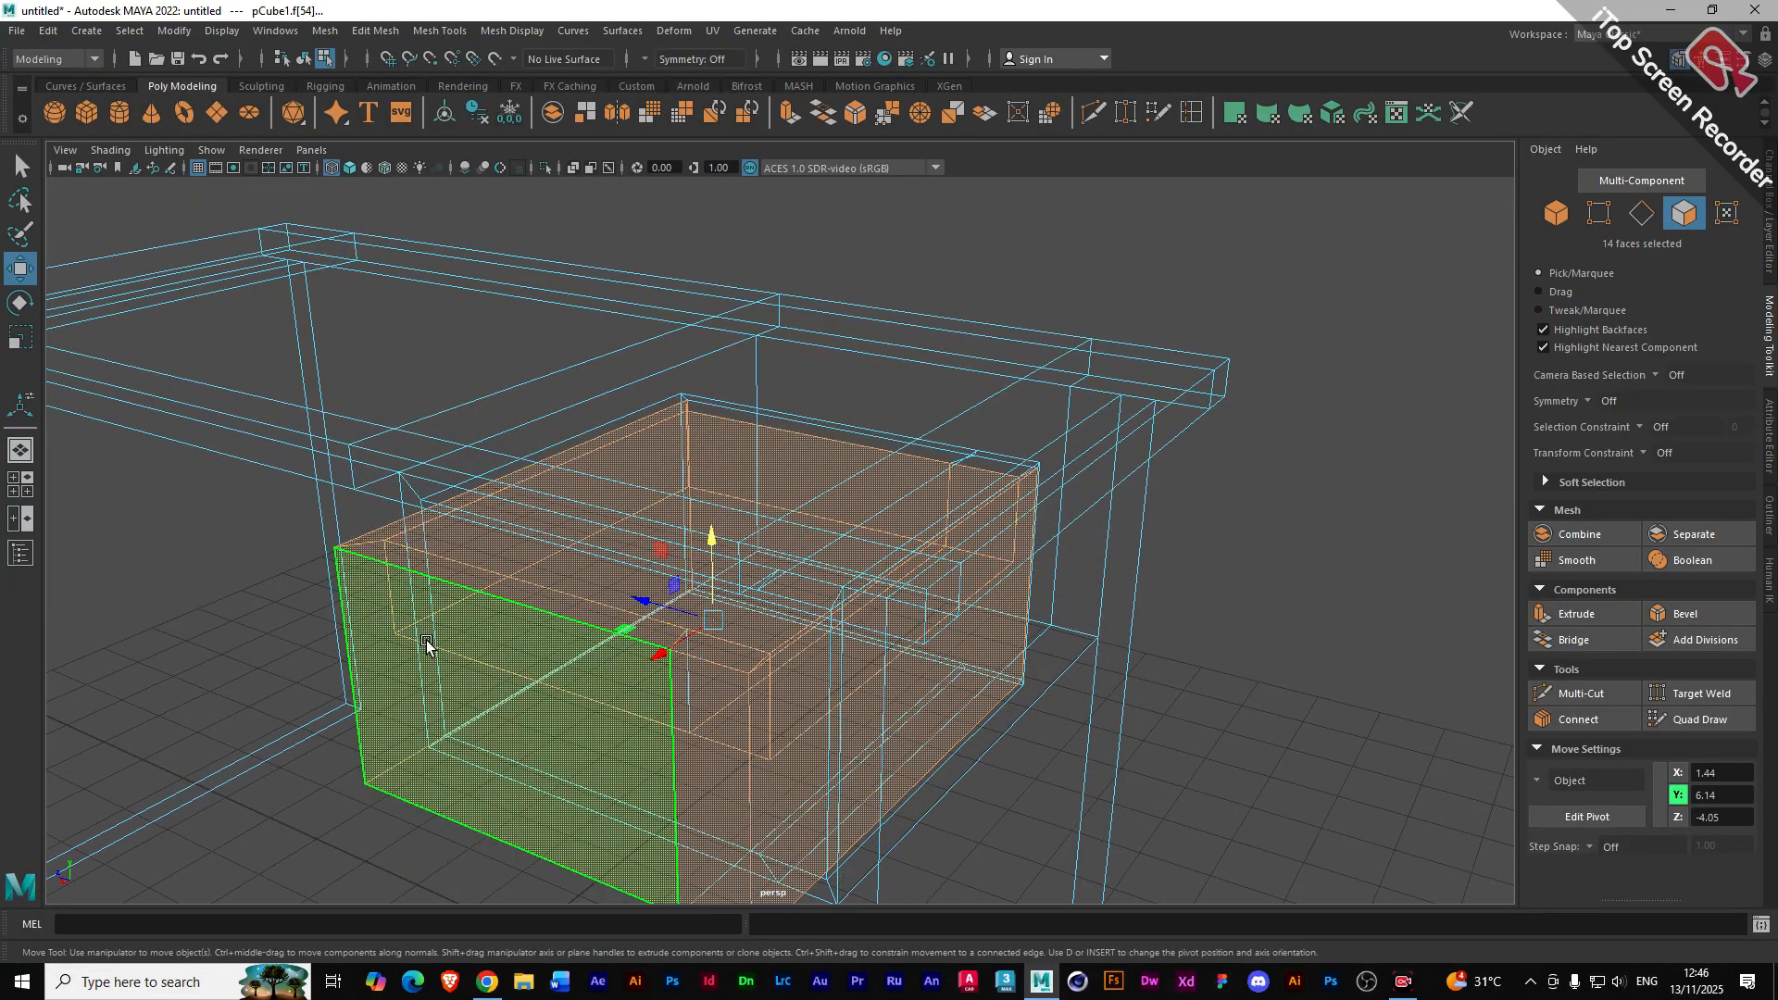
- Extract the selected drawer faces from the desk with a Local Translate Z of about 0.02, and display the model shaded
left_click(367, 31)
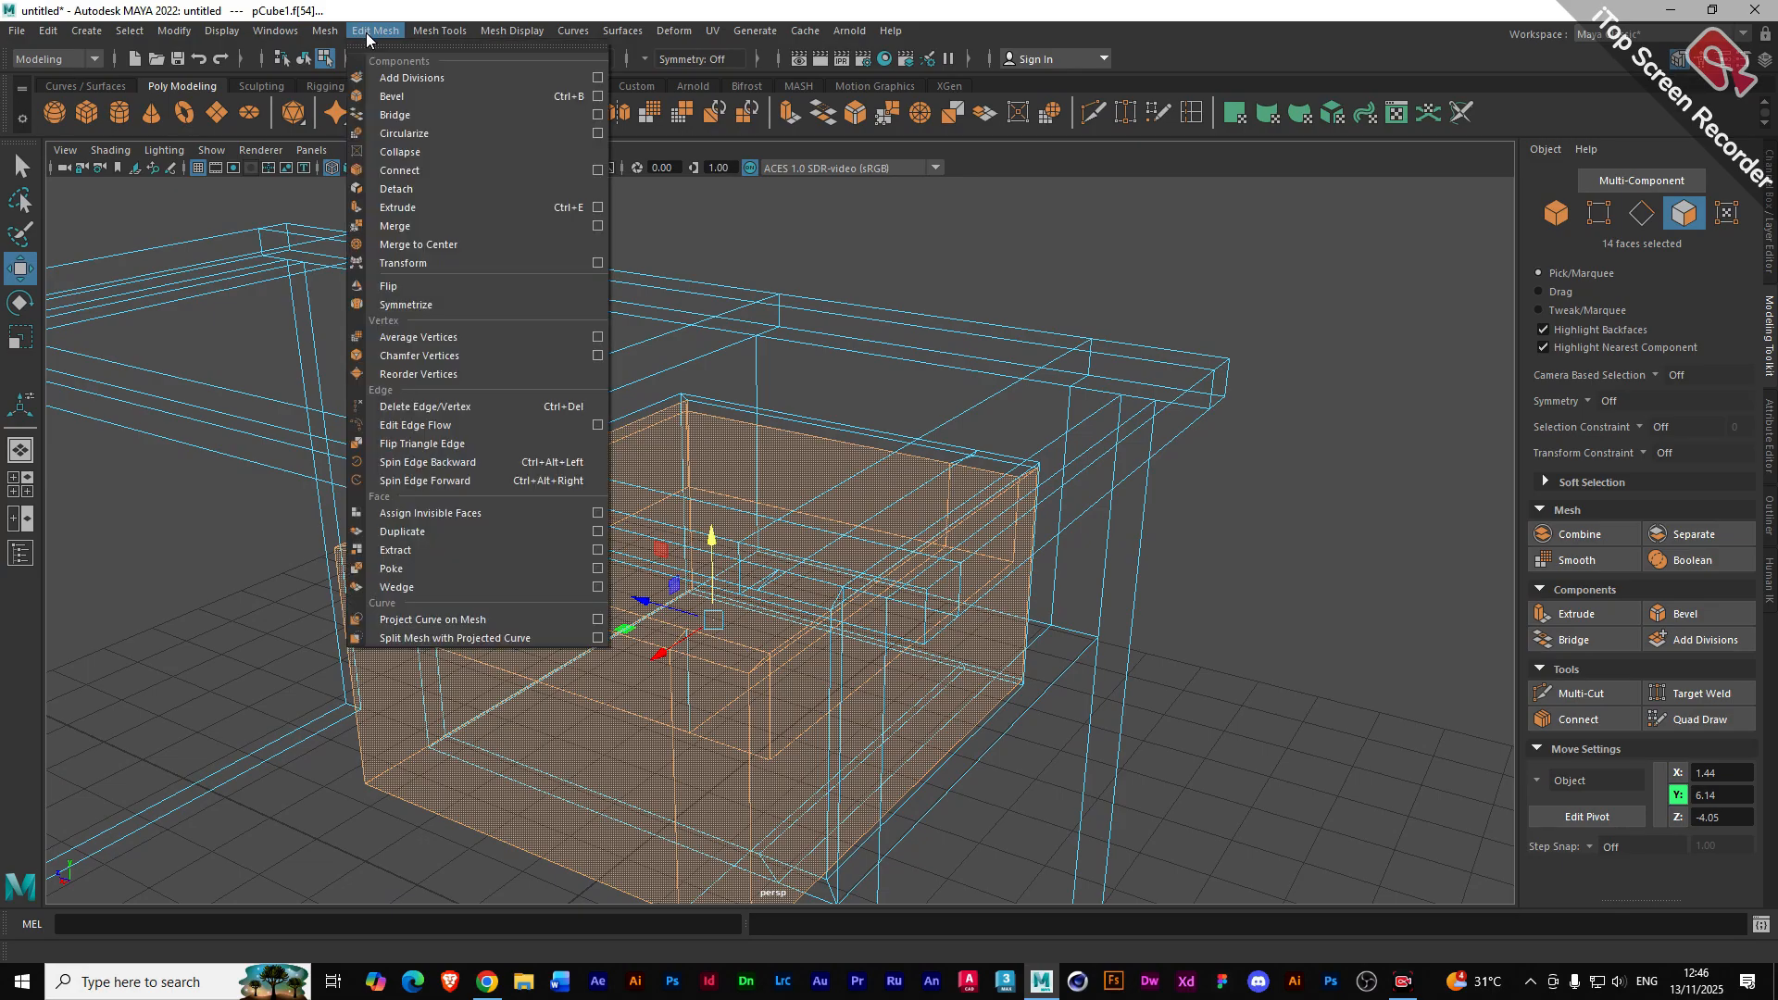
left_click(407, 554)
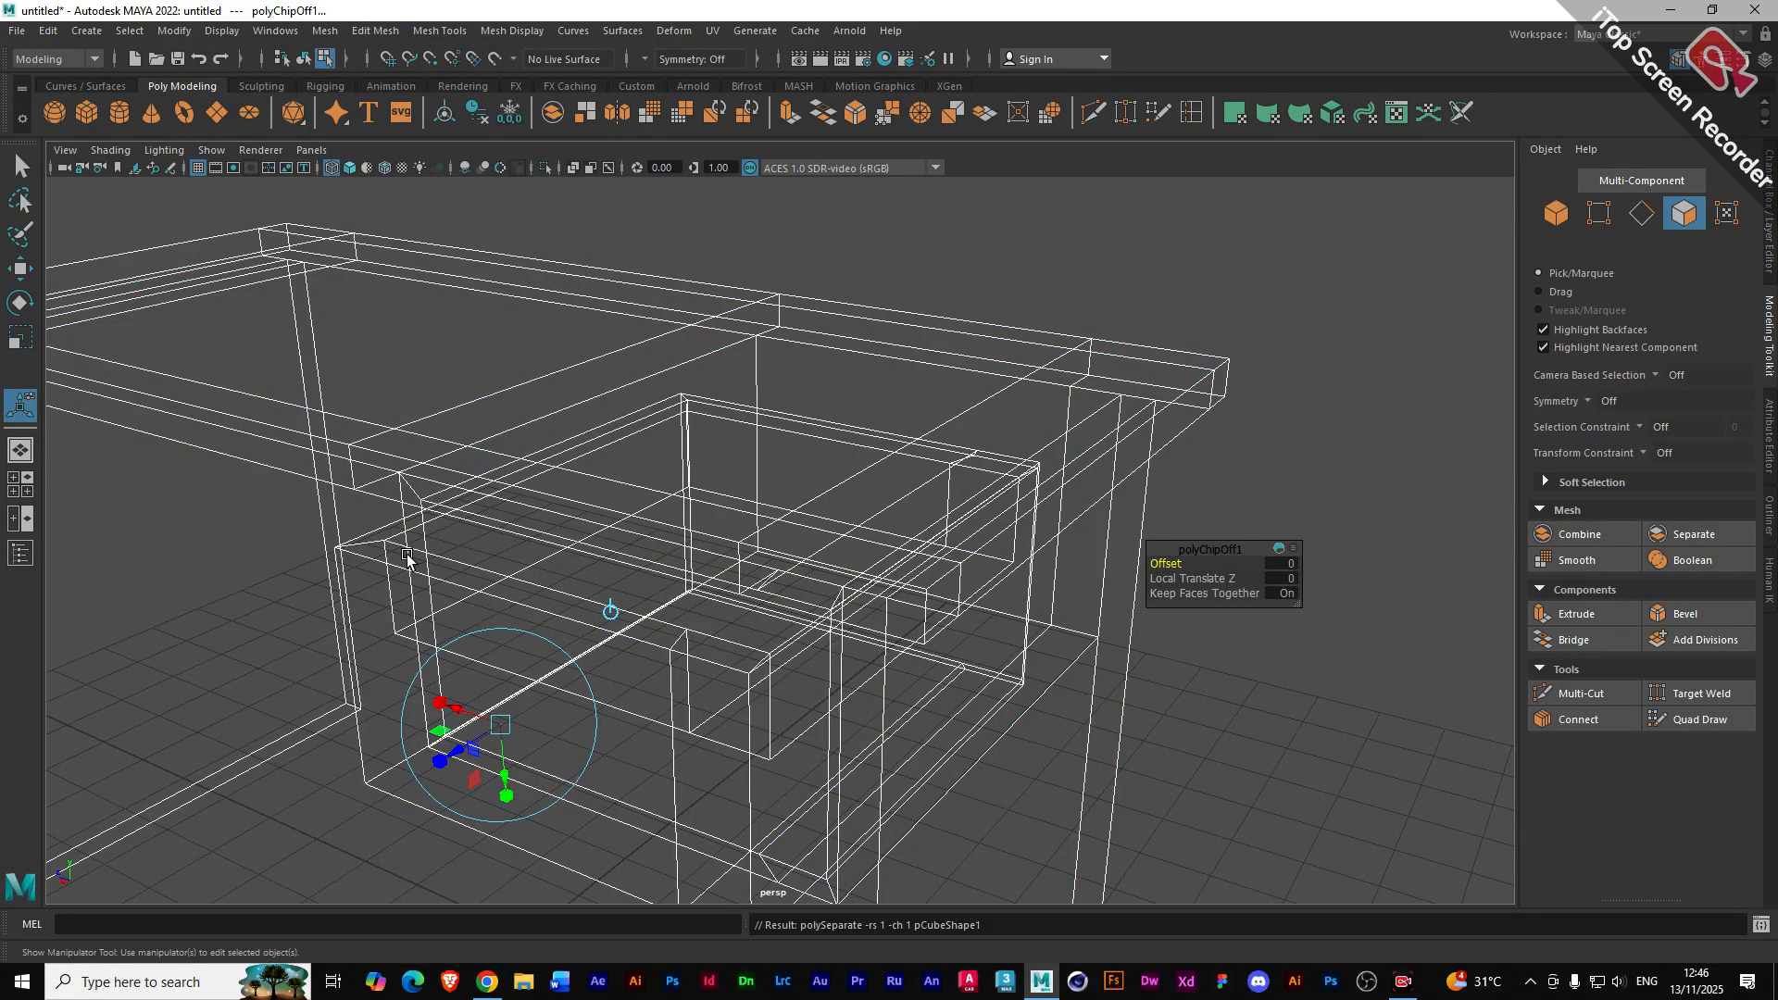
mouse_move(473, 743)
left_mouse_down()
mouse_move(444, 759)
mouse_move(468, 750)
left_mouse_up()
key("ctrl+z")
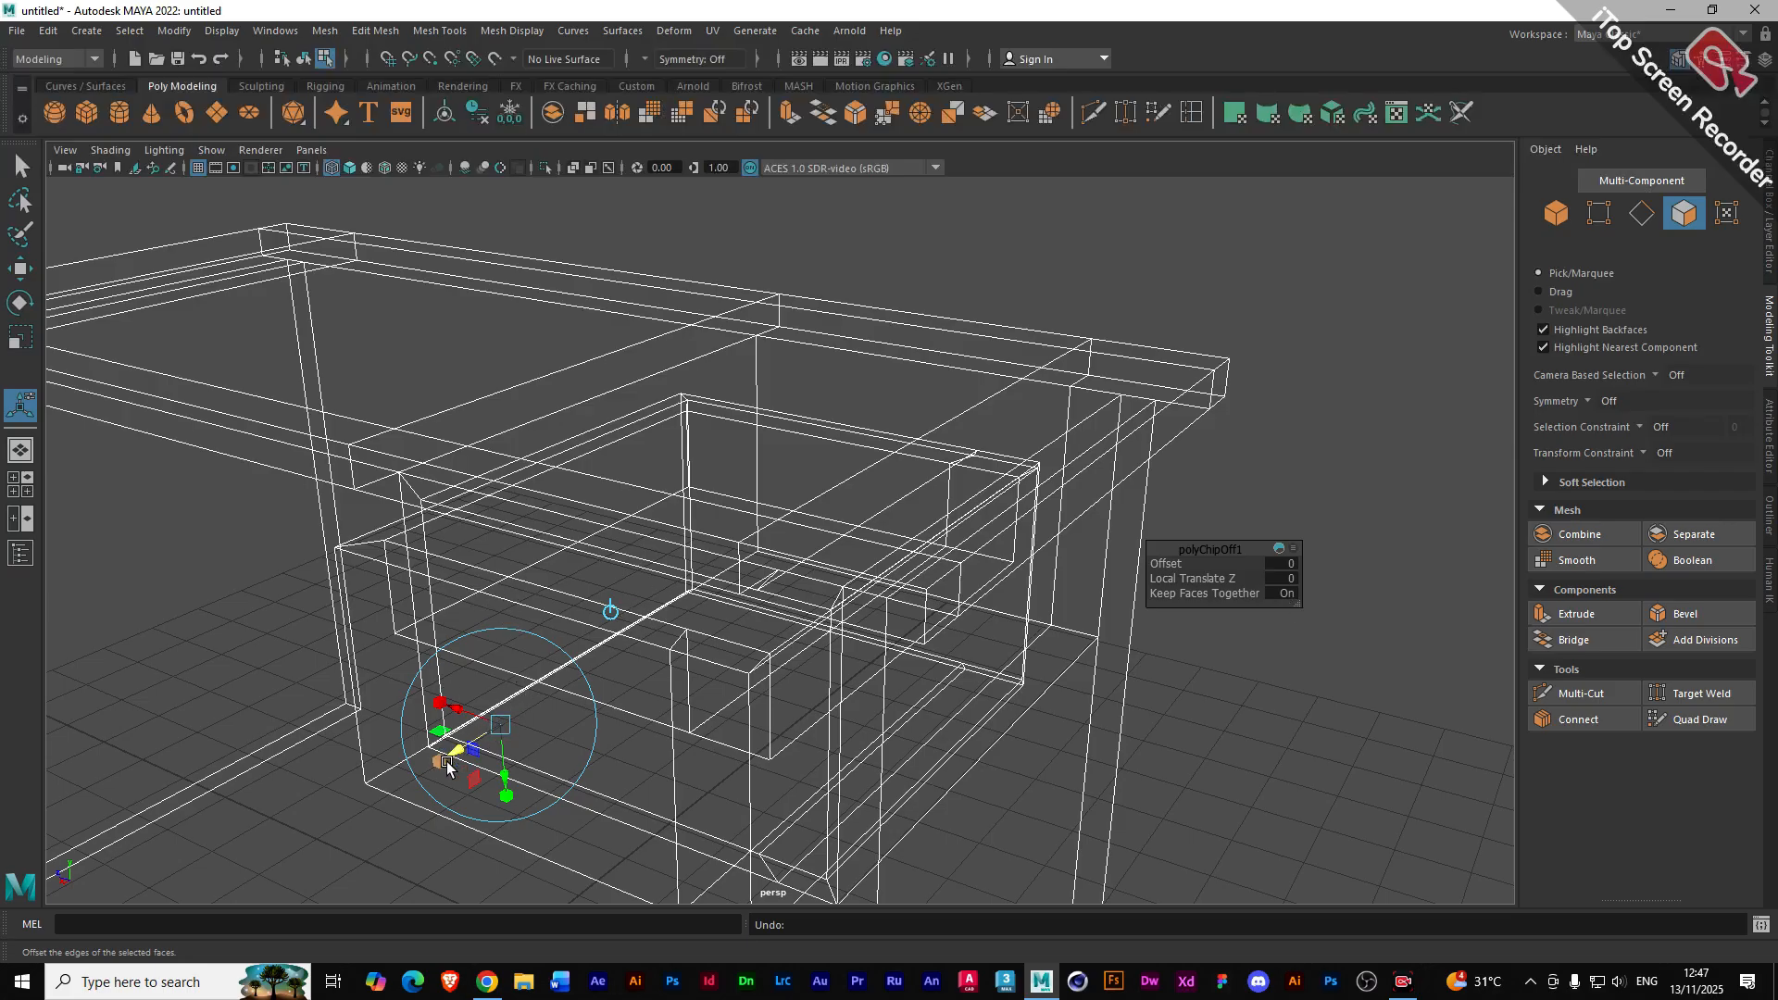
left_click_drag(447, 761, 453, 752)
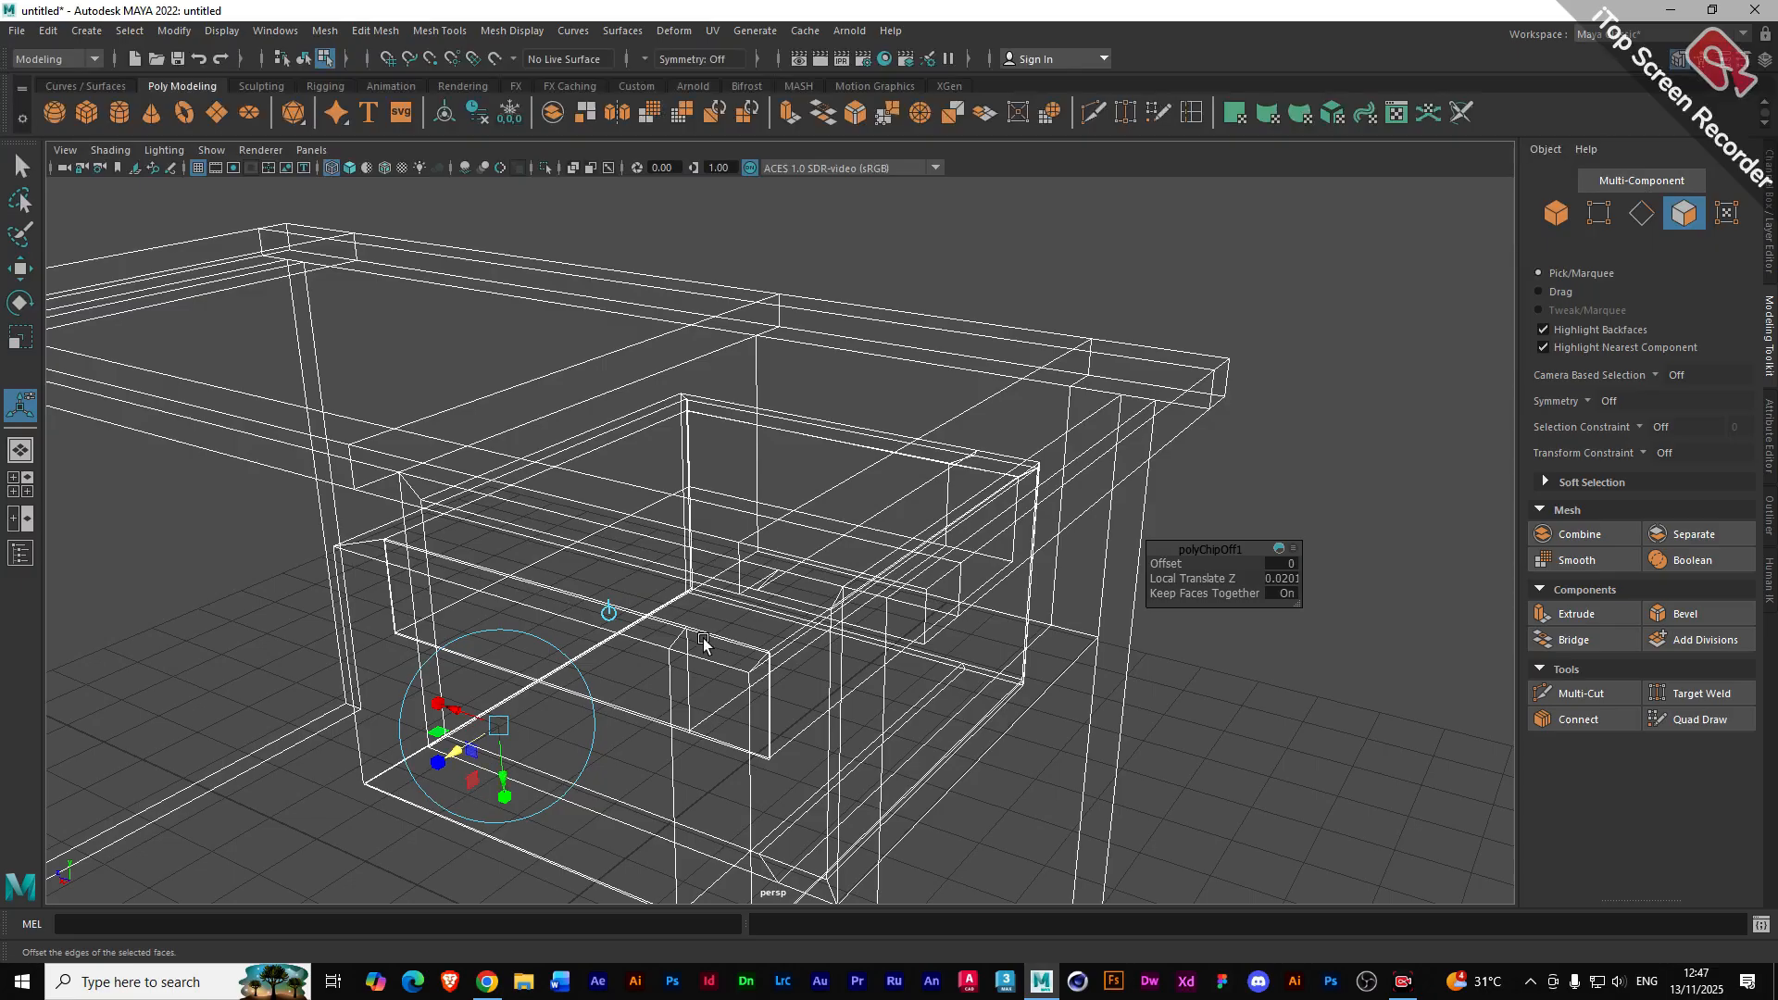
key("5")
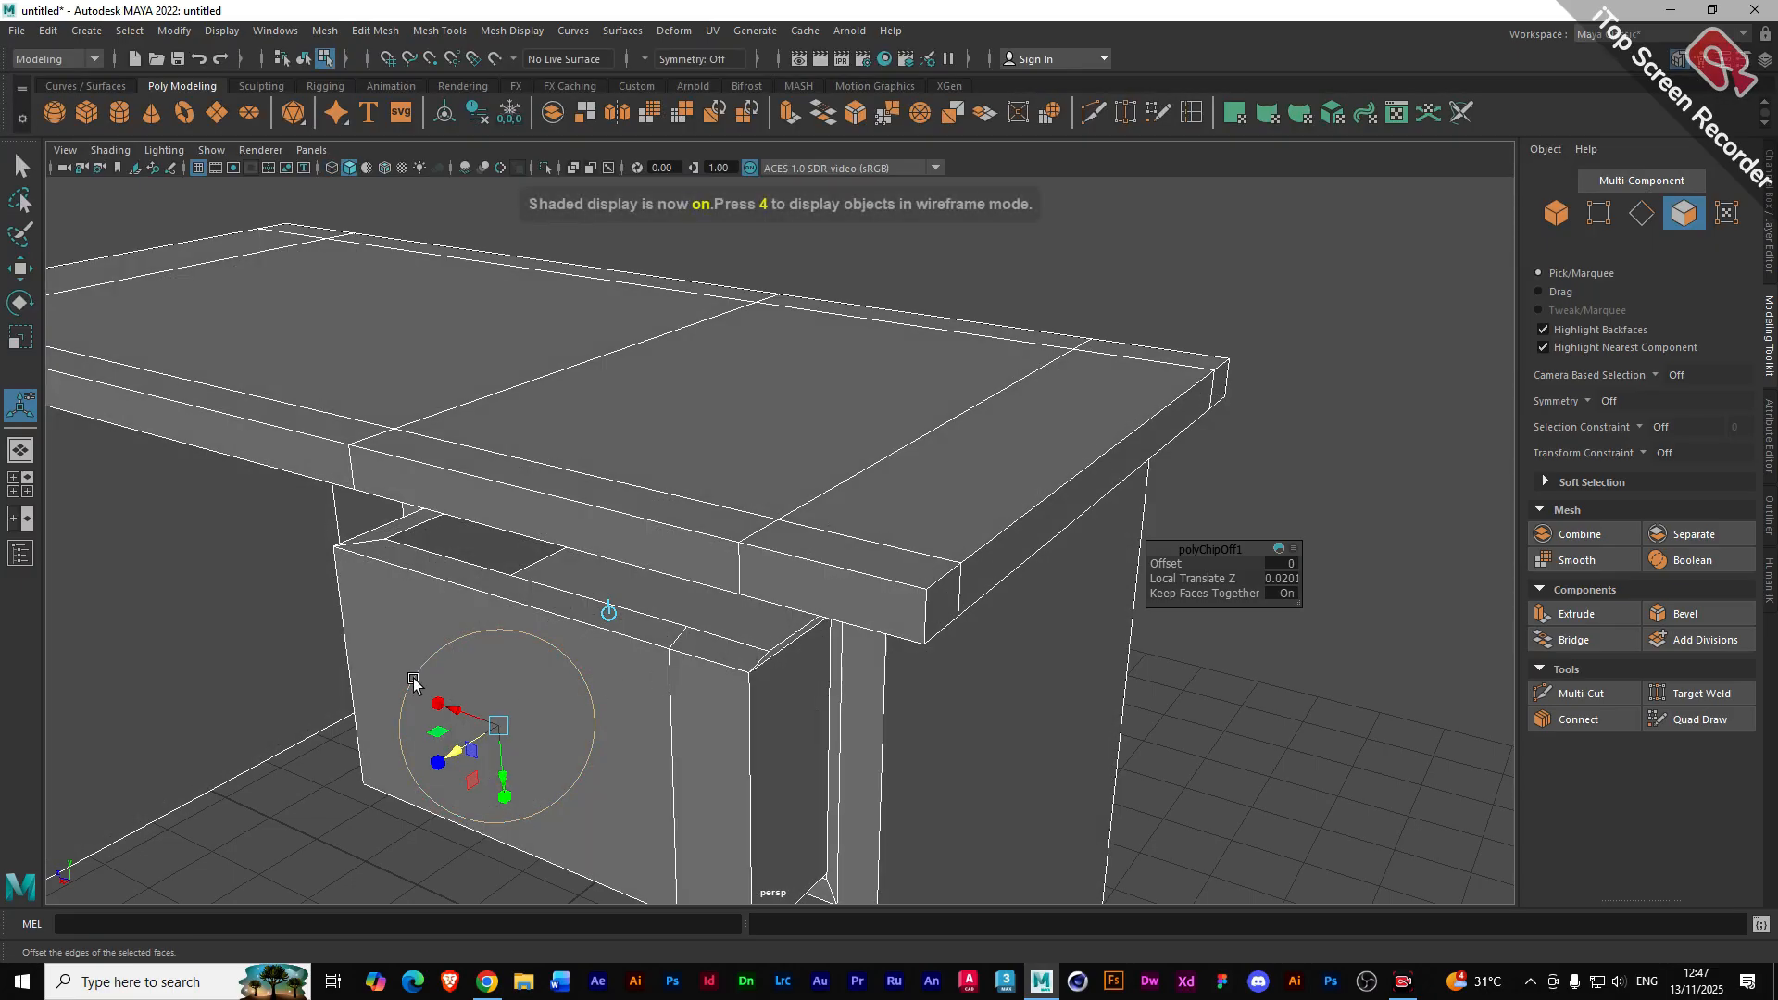
- Select the extracted drawer as a whole object and pull it forward out of the desk along X
key("w")
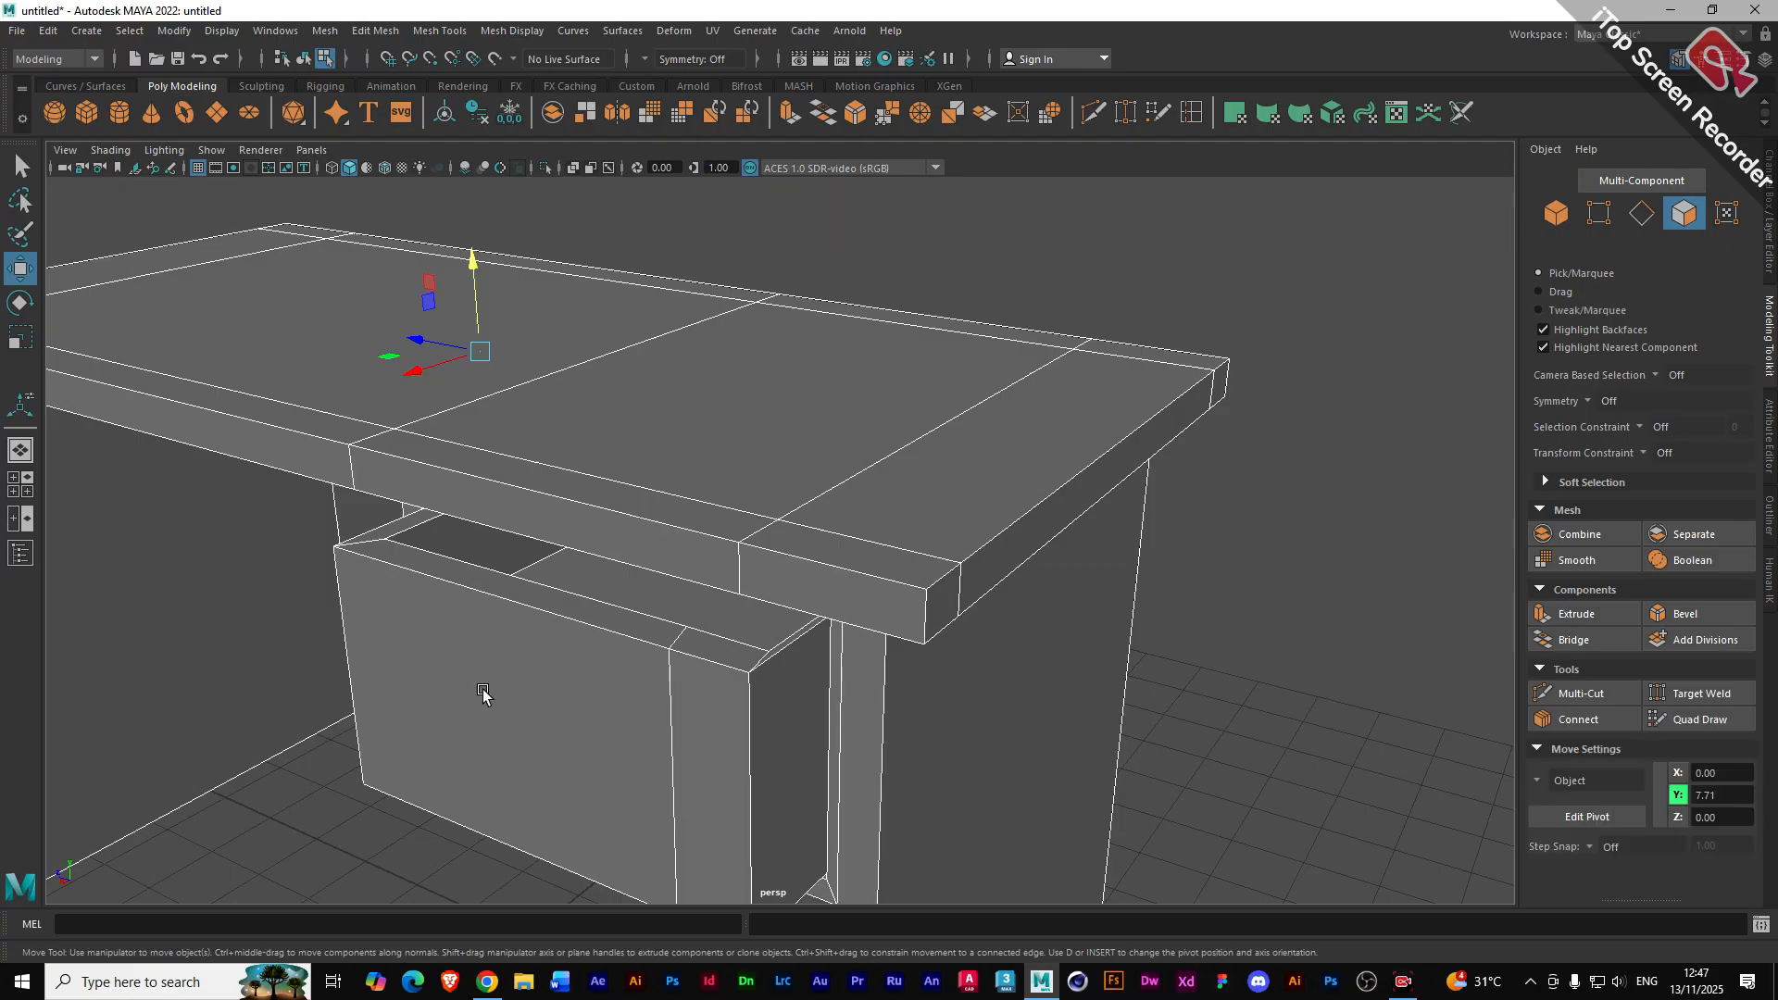
left_click(496, 447)
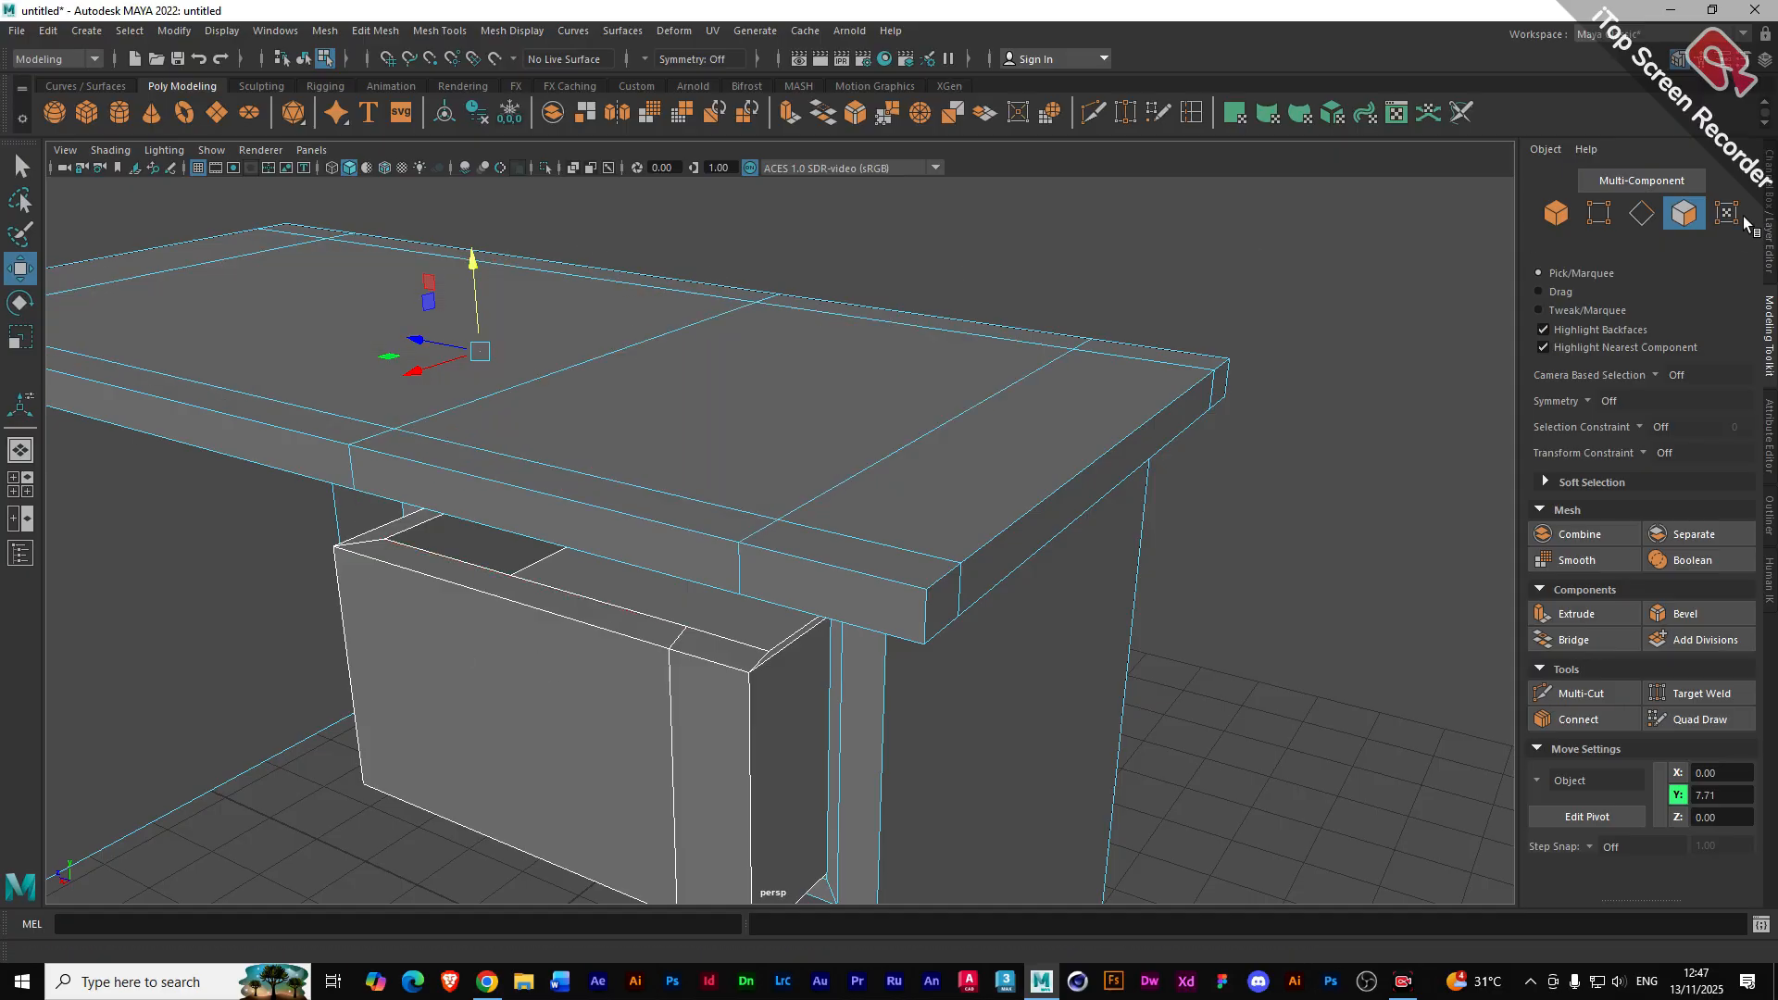
left_click(1556, 213)
left_click(457, 658)
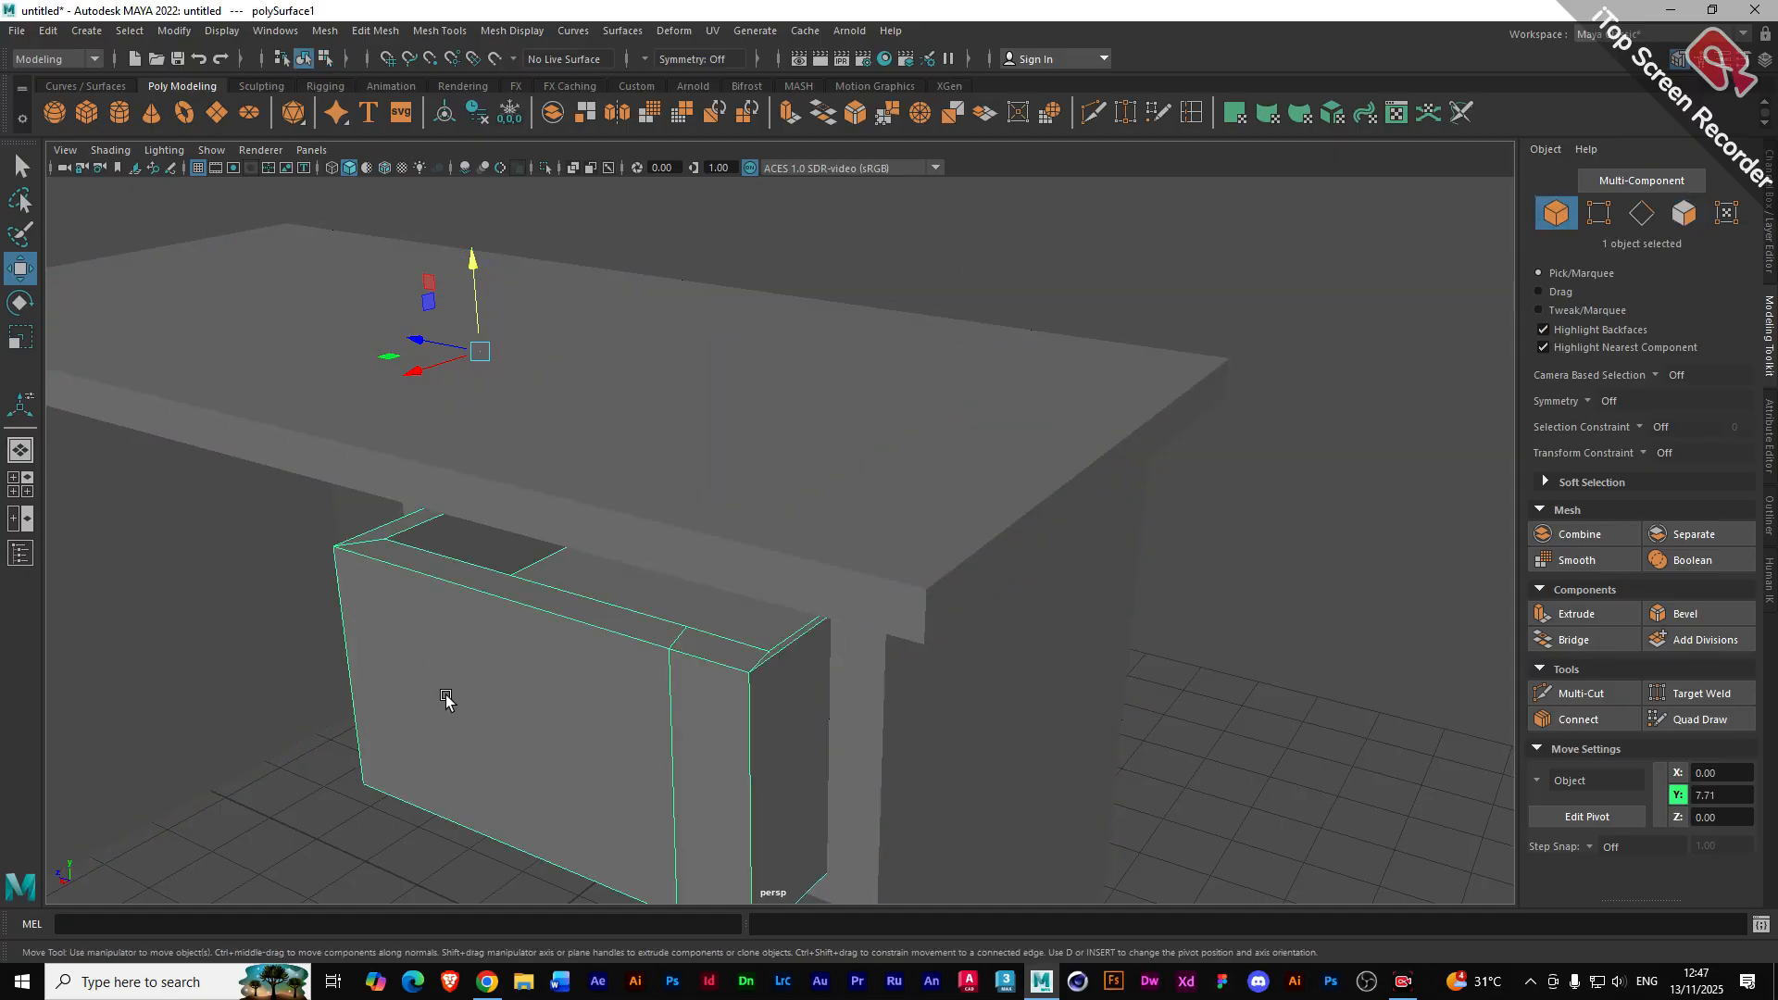
left_click_drag(419, 373, 315, 472)
scroll(426, 542, "down", 3)
left_click_drag(387, 578, 422, 567, "alt")
mouse_move(471, 454)
left_mouse_down()
mouse_move(508, 427)
mouse_move(460, 448)
mouse_move(483, 436)
left_mouse_up()
- Delete the desk mesh's two leftover faces standing inside the opened drawer
left_click(676, 537)
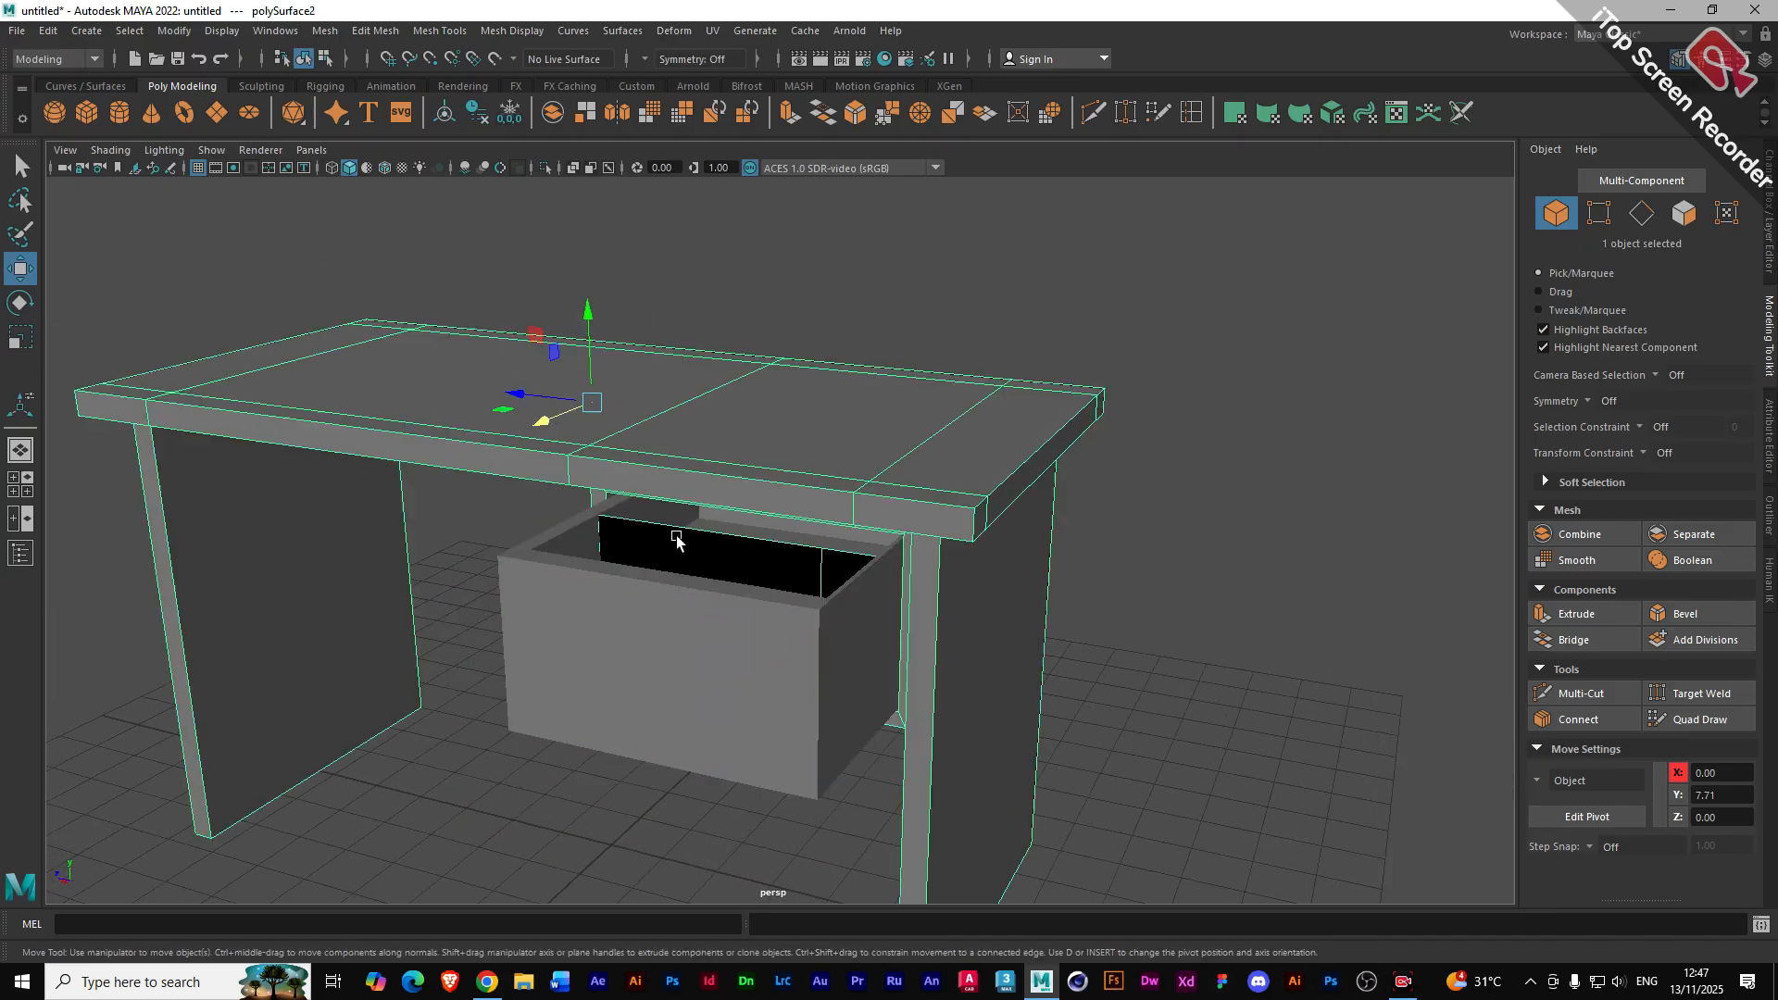
scroll(674, 540, "up", 4)
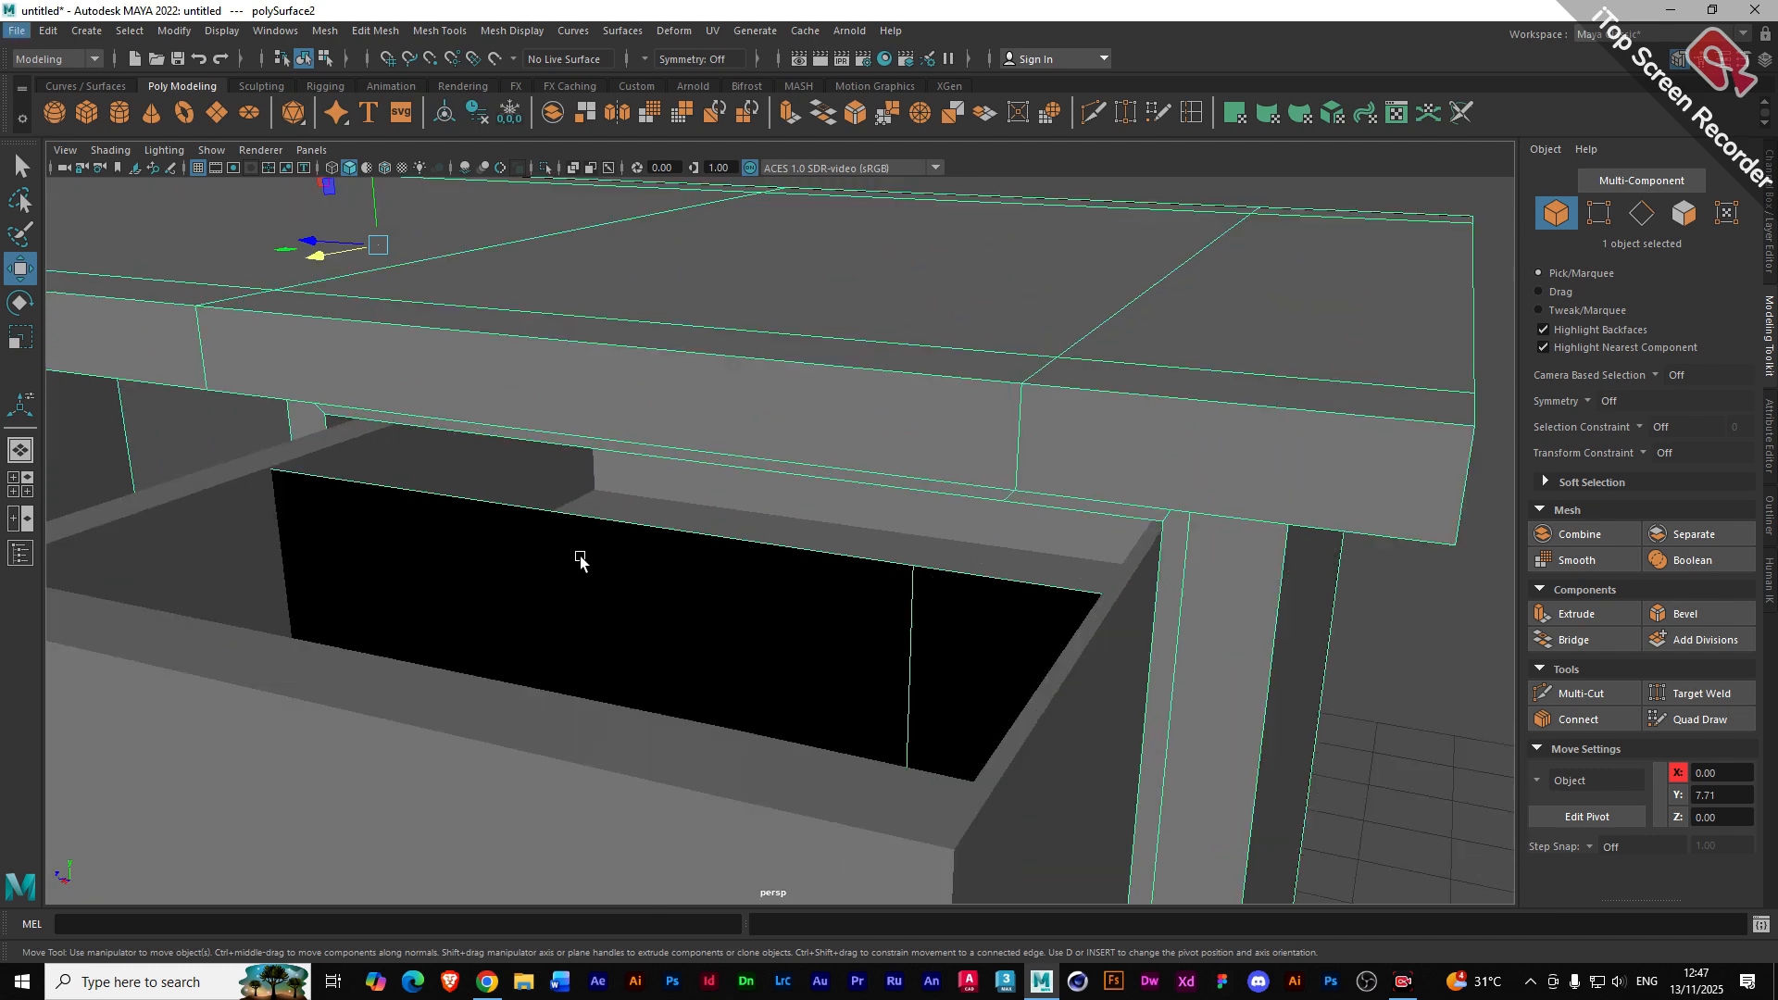
left_click(1684, 213)
left_click(685, 593)
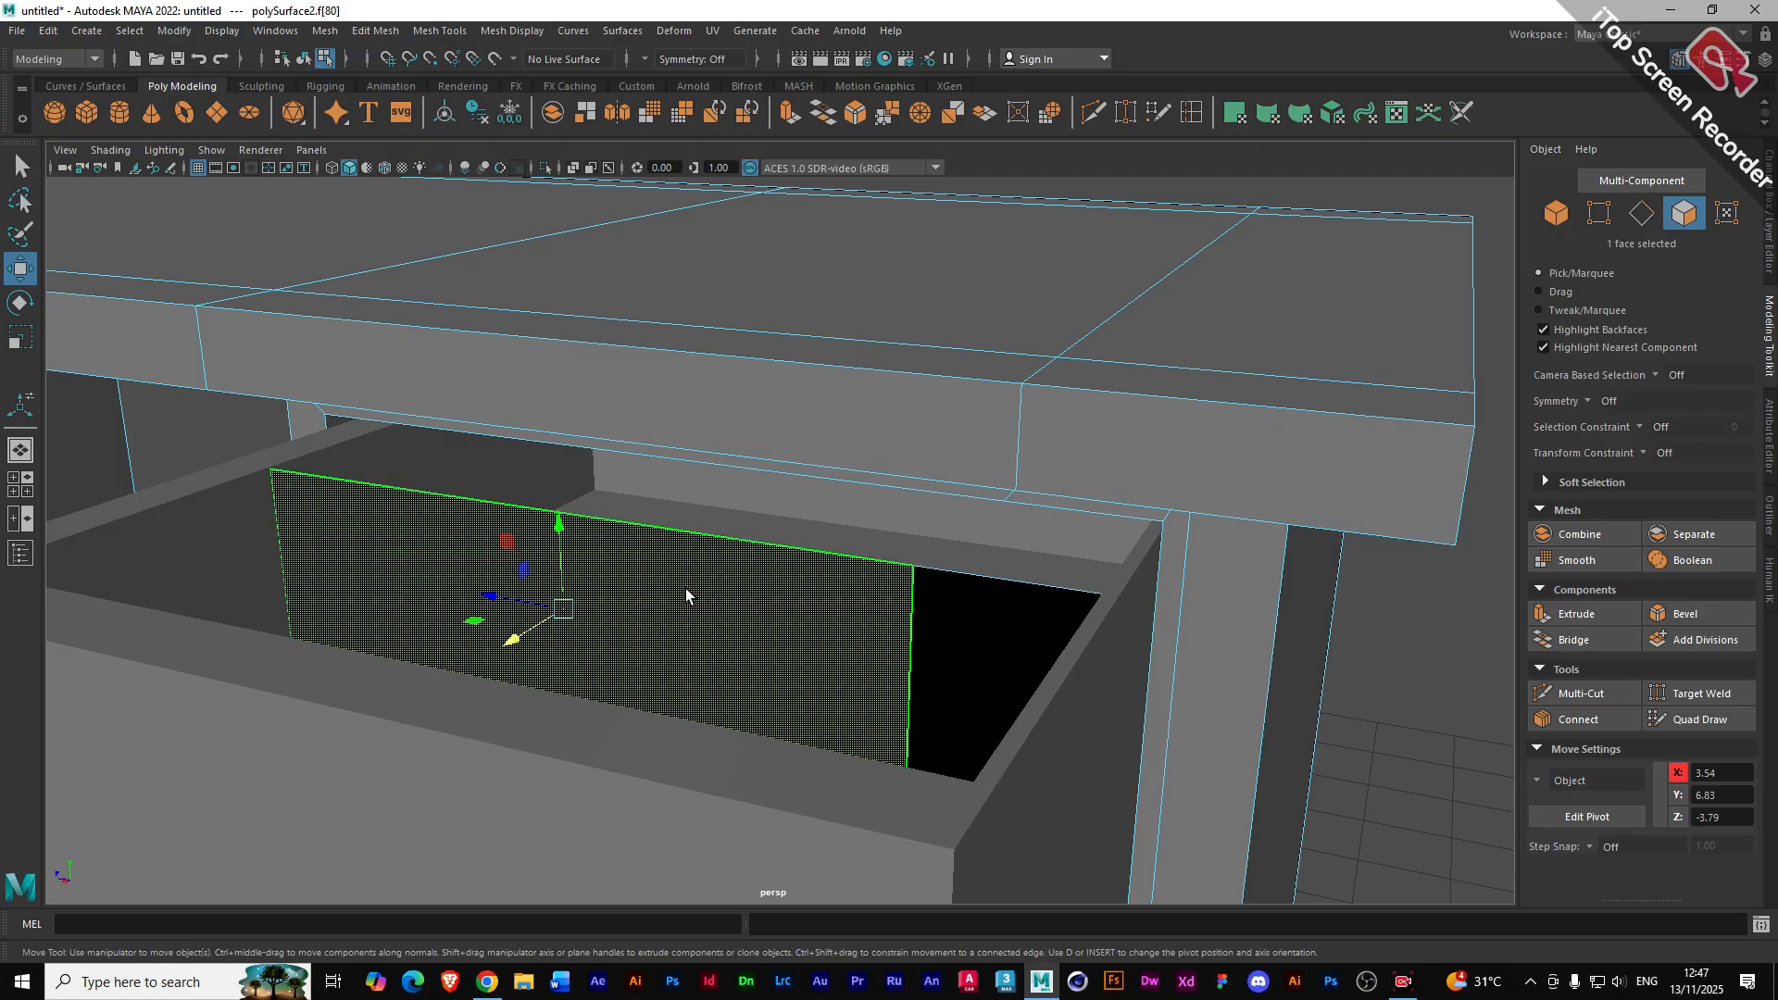
key("Delete")
left_click(954, 620)
key("Delete")
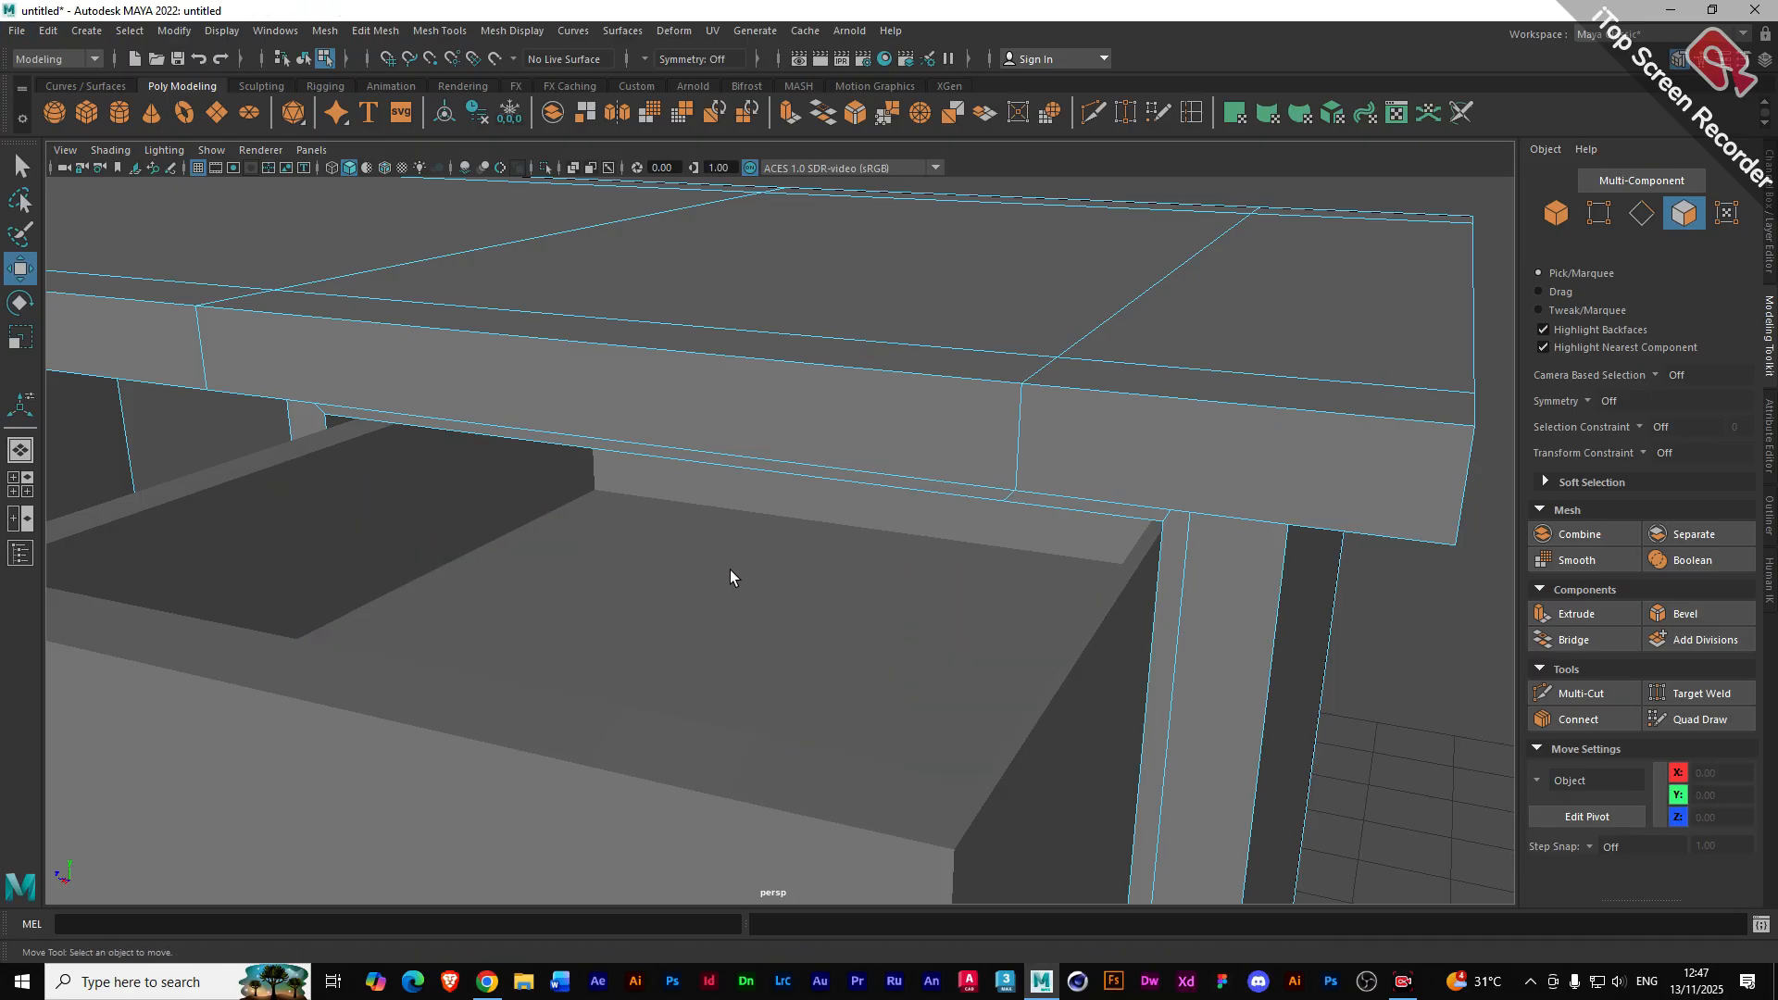
- Select the drawer as an object and push it back into the desk along X to about -1.01
scroll(730, 570, "down", 3)
left_click(1556, 213)
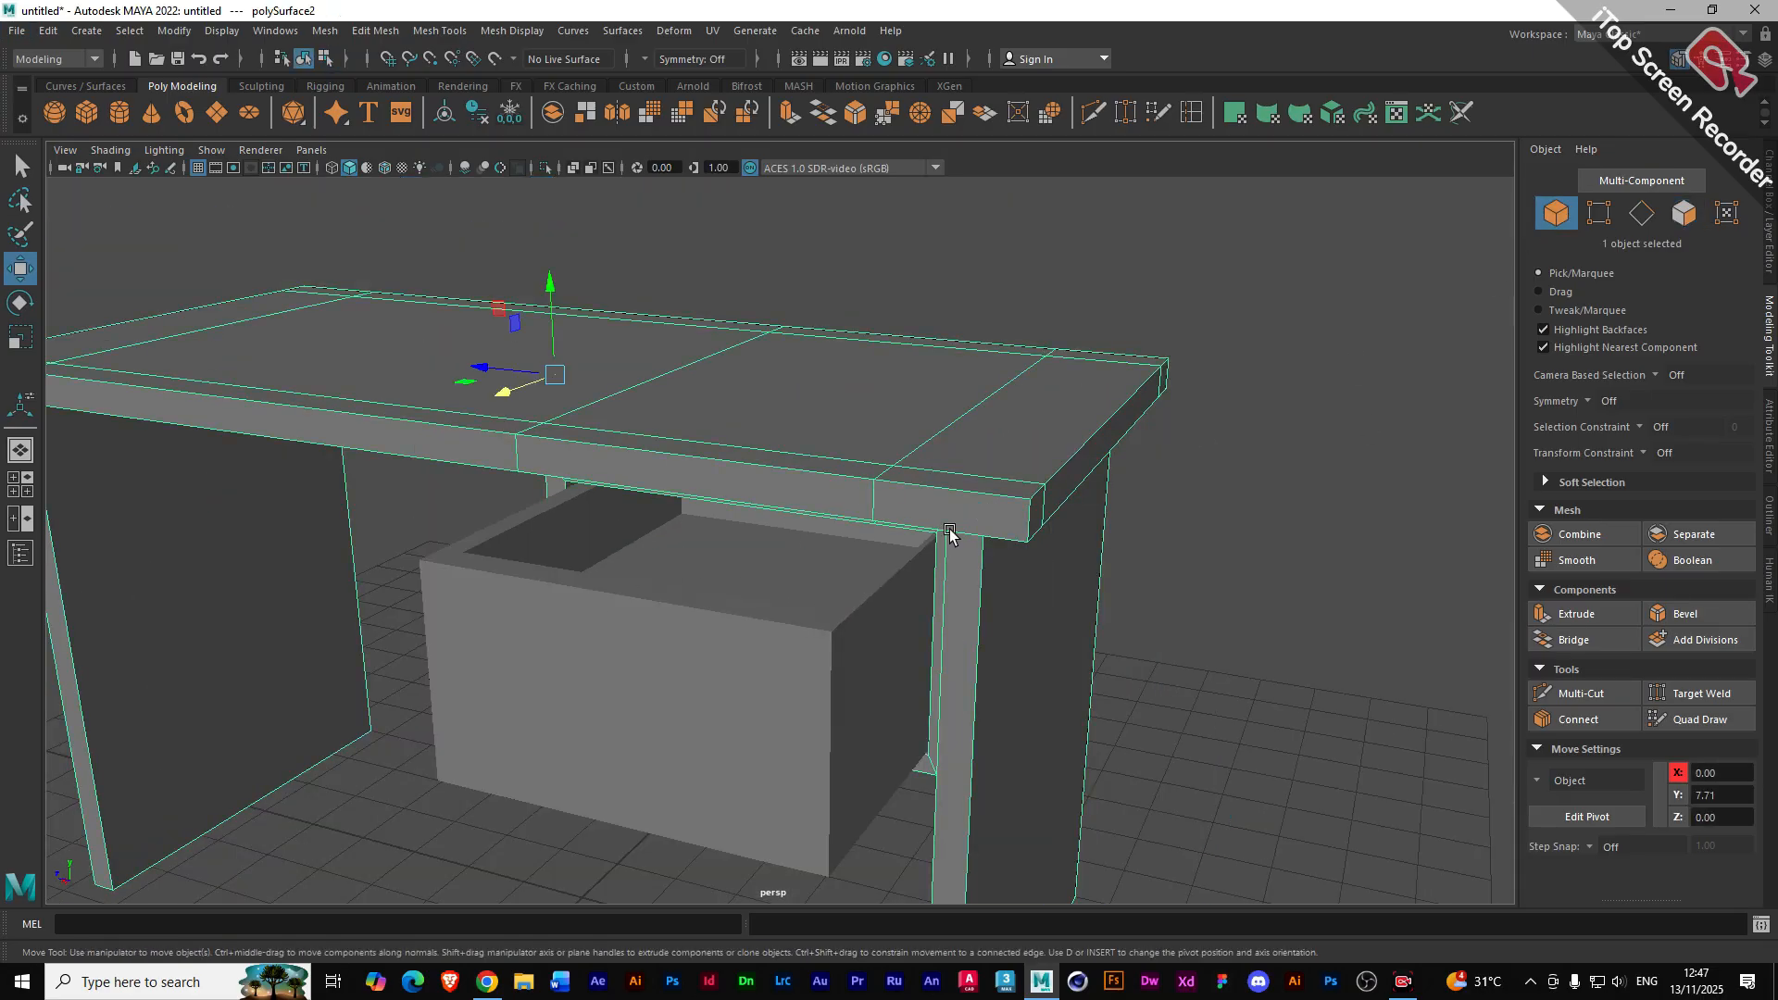
left_click(566, 699)
left_click_drag(425, 413, 548, 382)
- Delete the desk mesh's two leftover bottom faces sticking out in front of the drawer opening
left_click(621, 727)
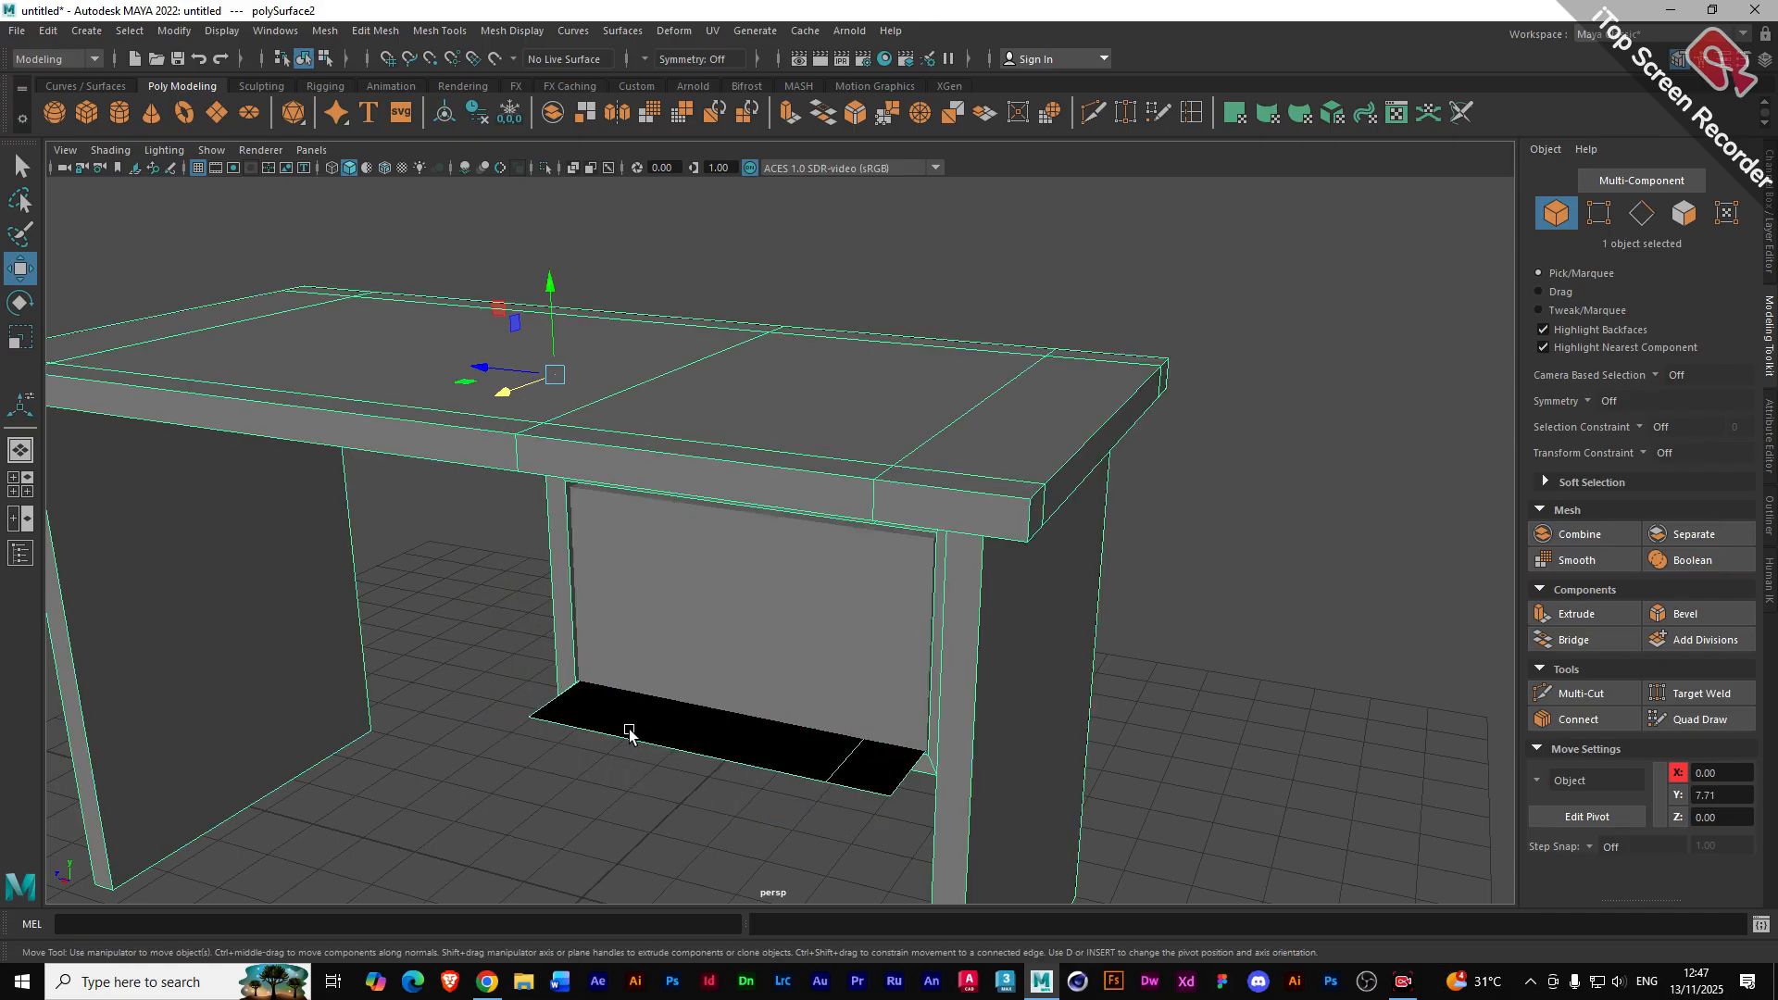
left_click(1676, 227)
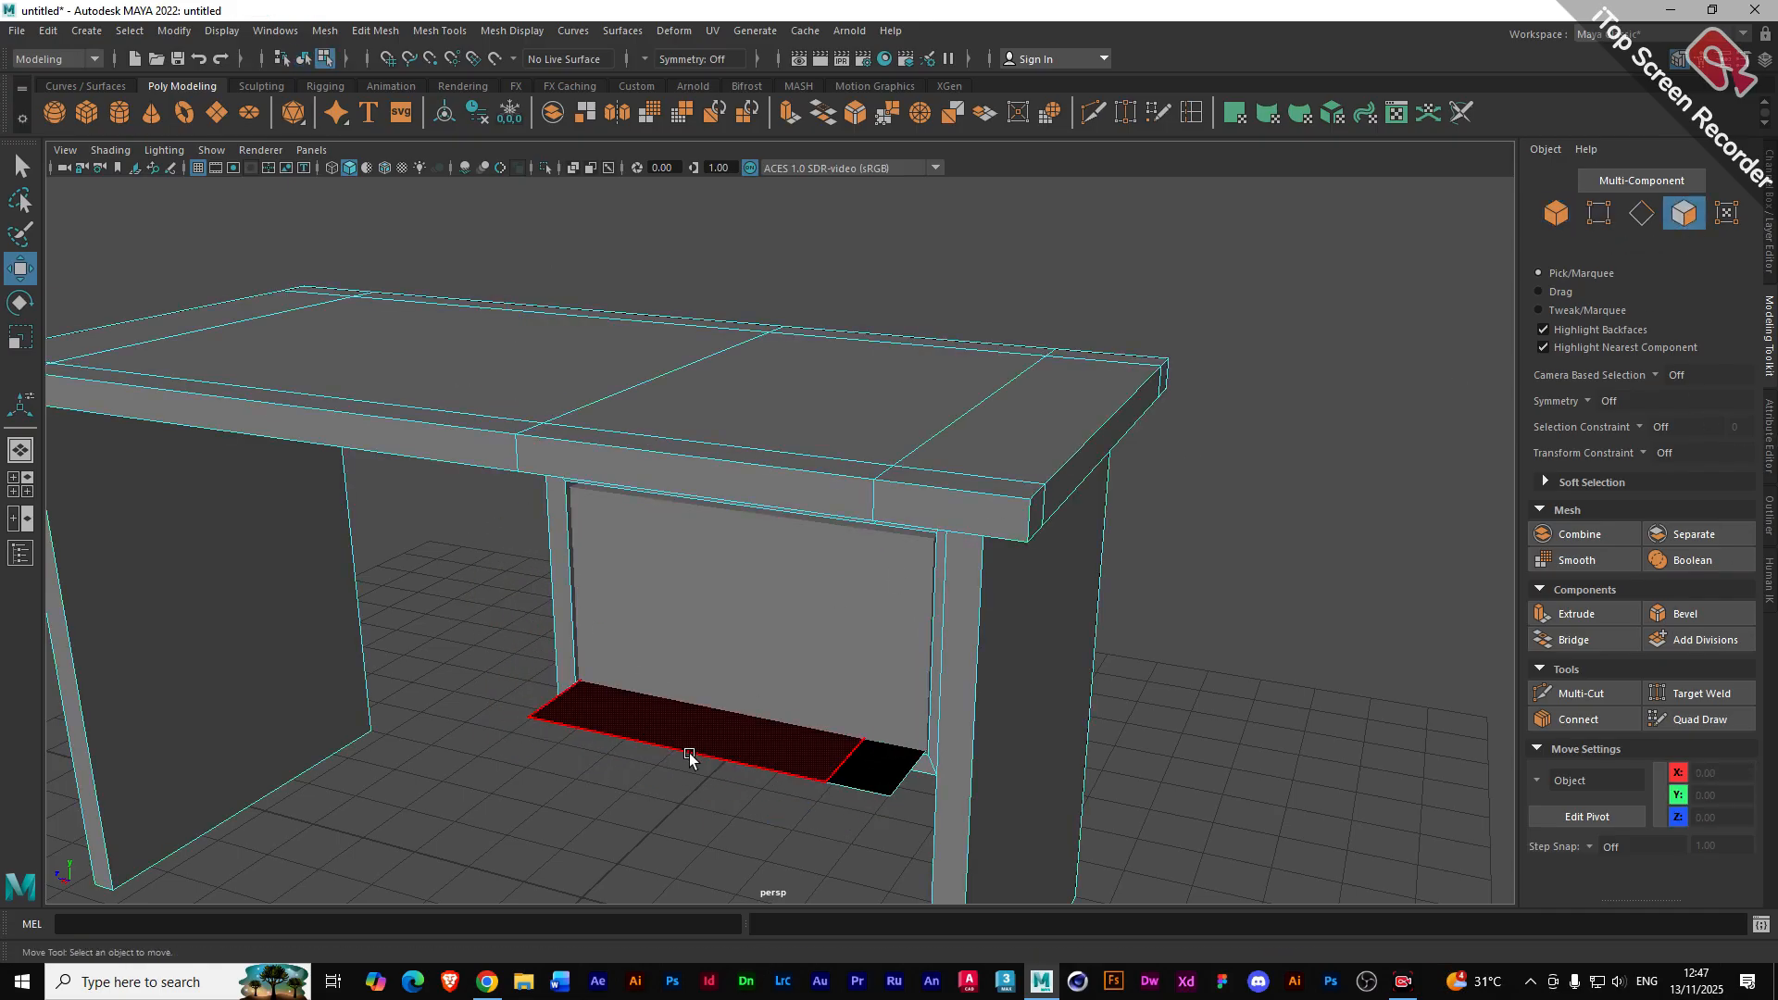
left_click(852, 797)
left_click(865, 785, "shift")
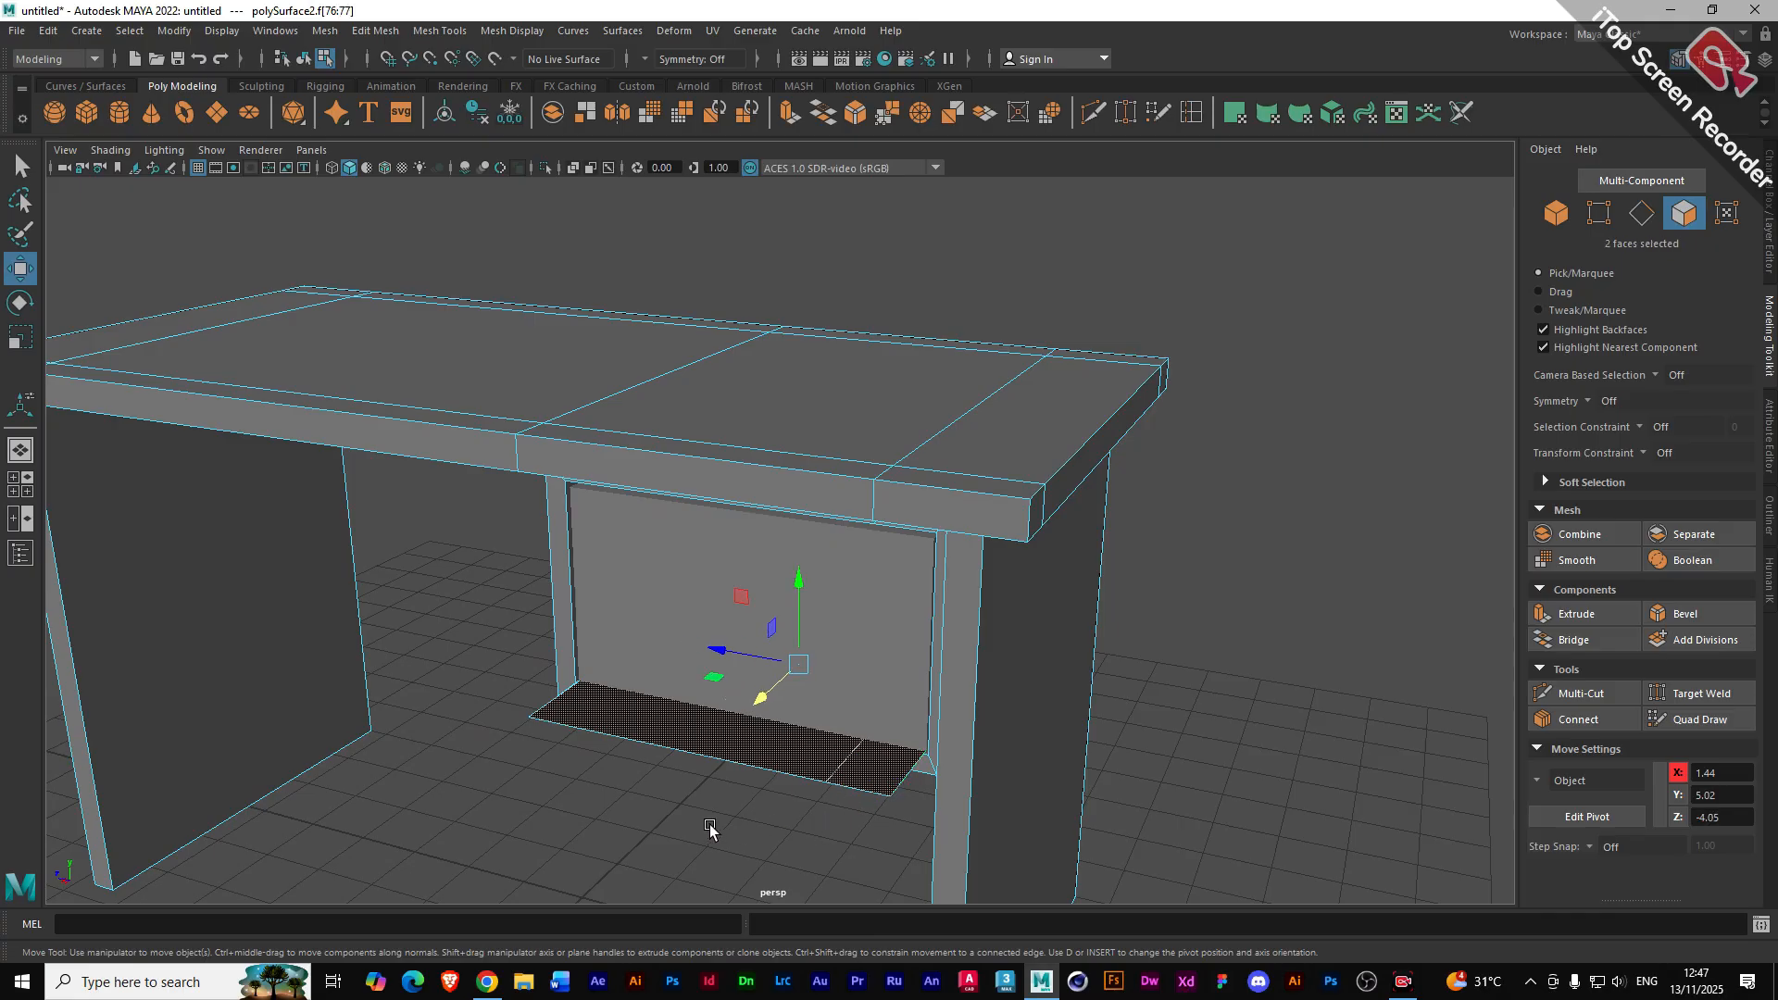
key("Delete")
- Select the drawer as an object and pull it slightly out of the desk to about X -0.53
left_click(711, 618)
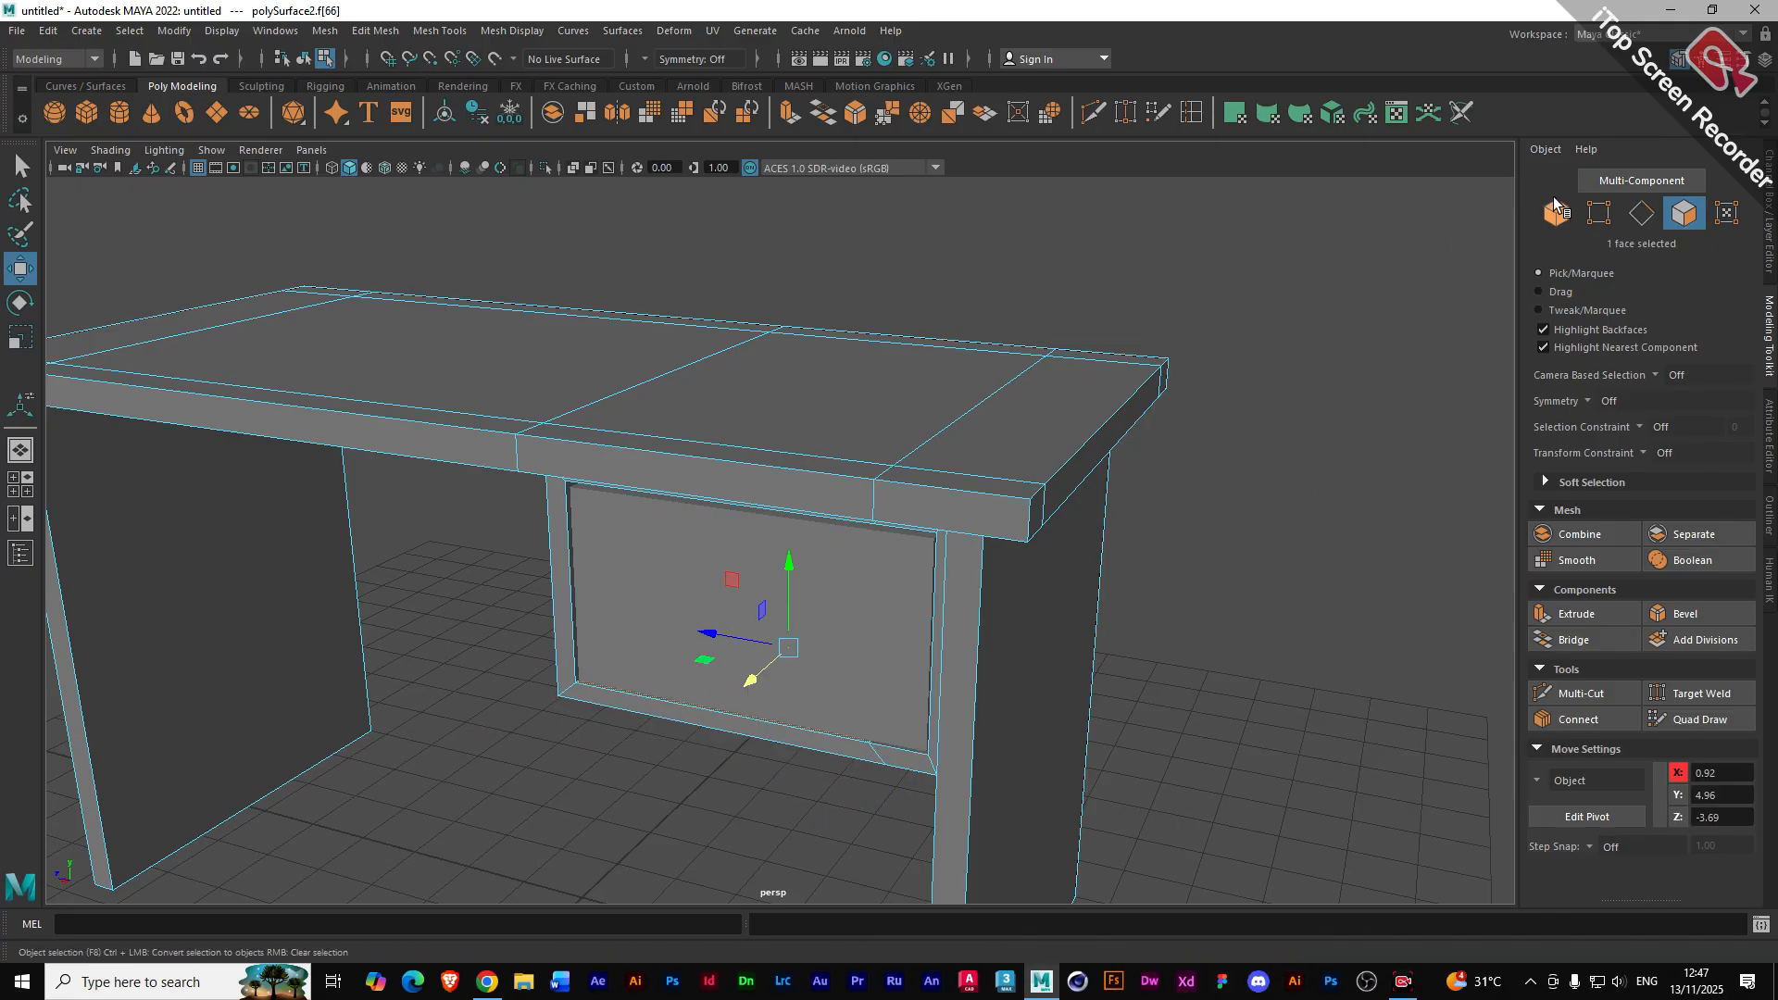
left_click(1556, 213)
left_click(1374, 623)
left_click(709, 645)
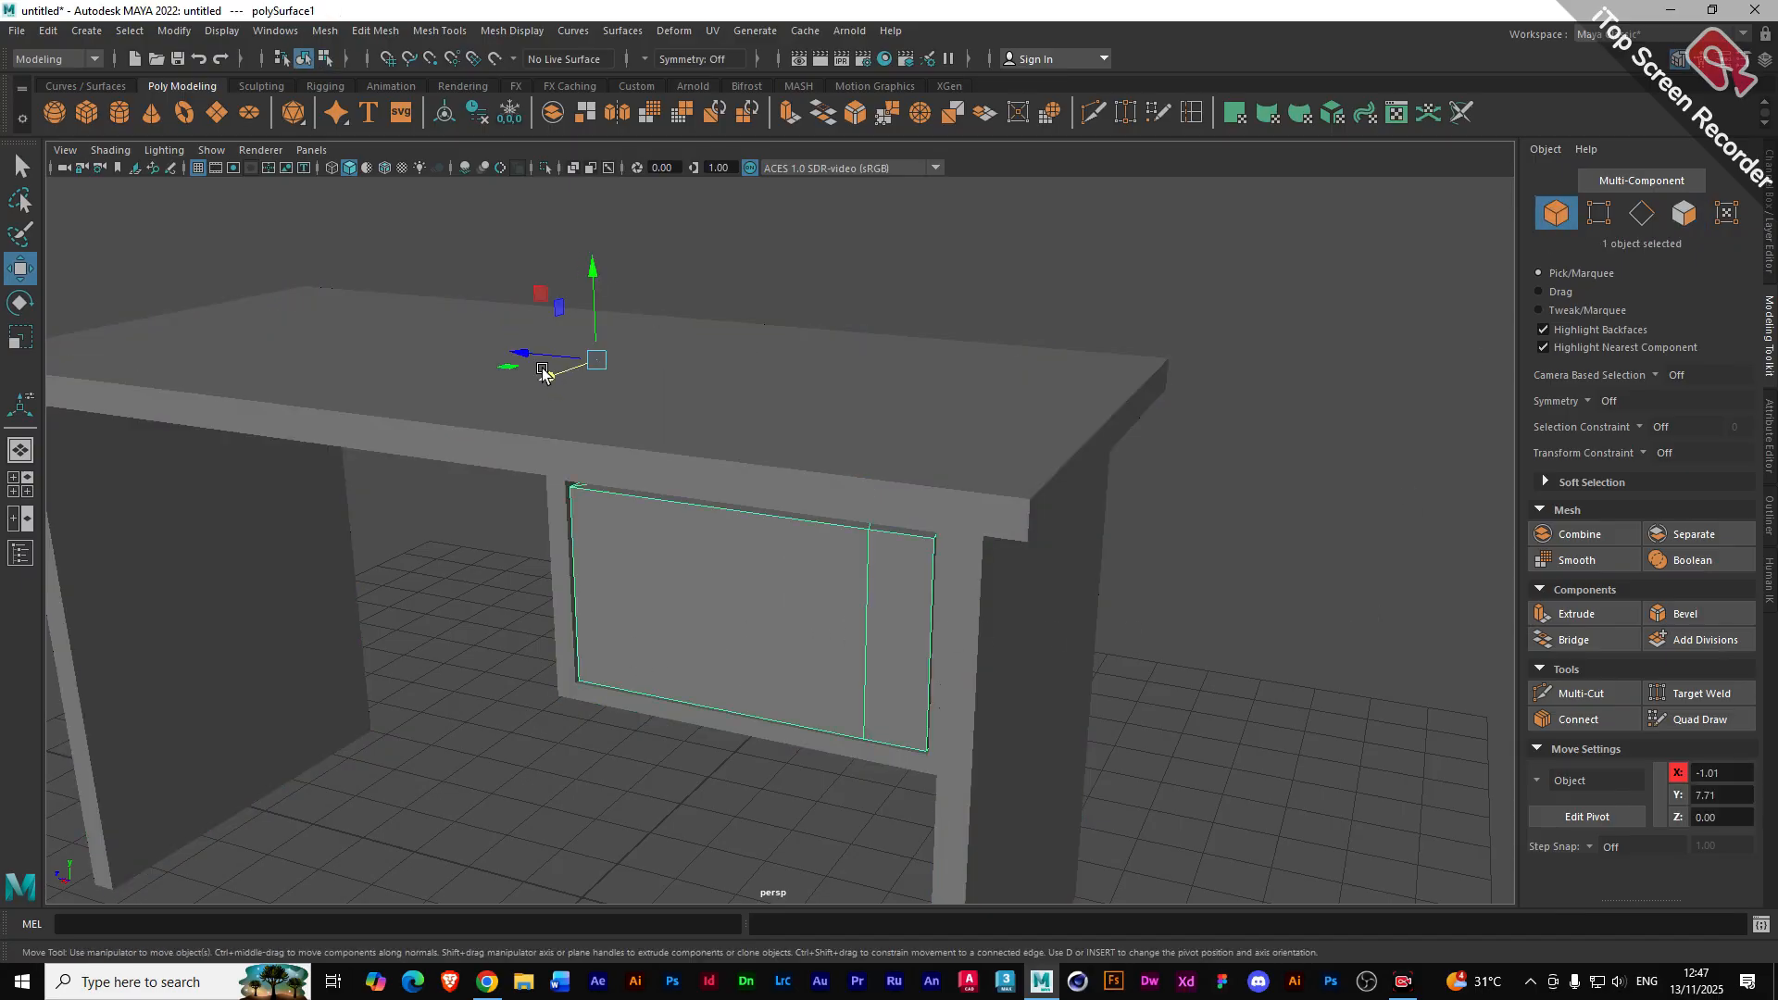
left_click_drag(552, 380, 547, 424)
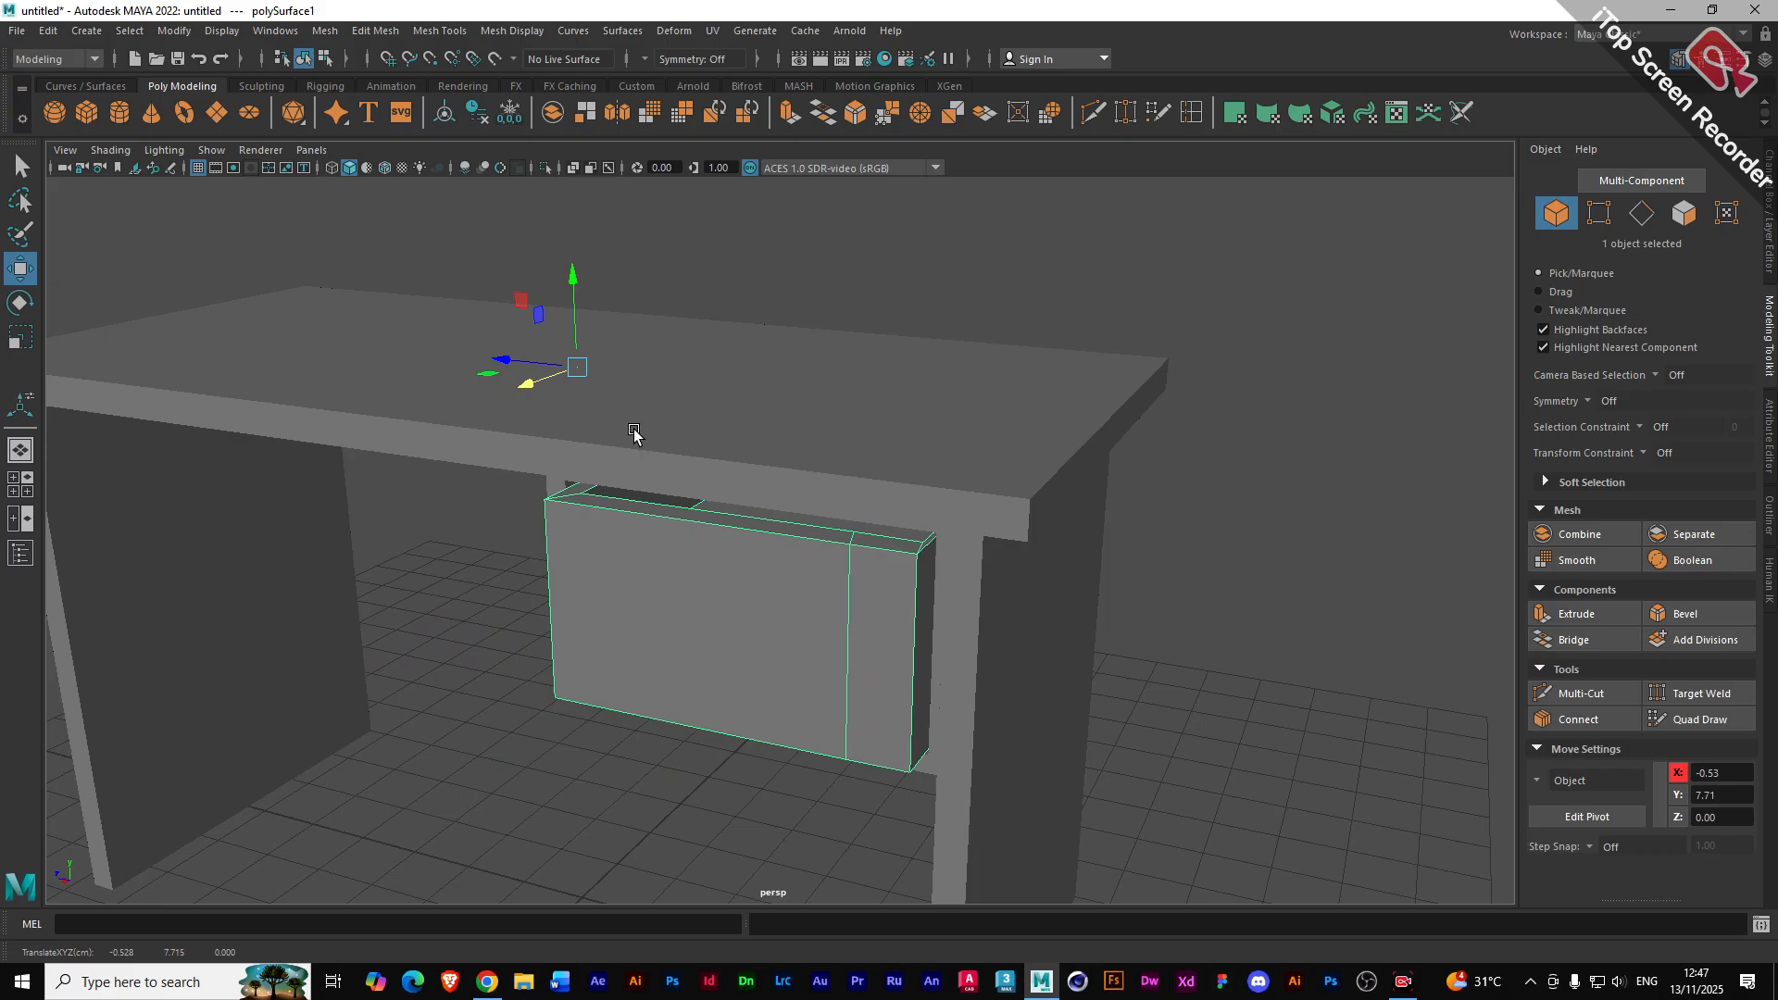
- Centre the drawer's pivot, and slide the drawer out and back in along X, ending at about X 0.49
key("g")
left_click_drag(567, 607, 880, 584, "alt")
mouse_move(1114, 516)
left_mouse_down()
mouse_move(1095, 500)
mouse_move(1148, 544)
mouse_move(1092, 528)
left_mouse_up()
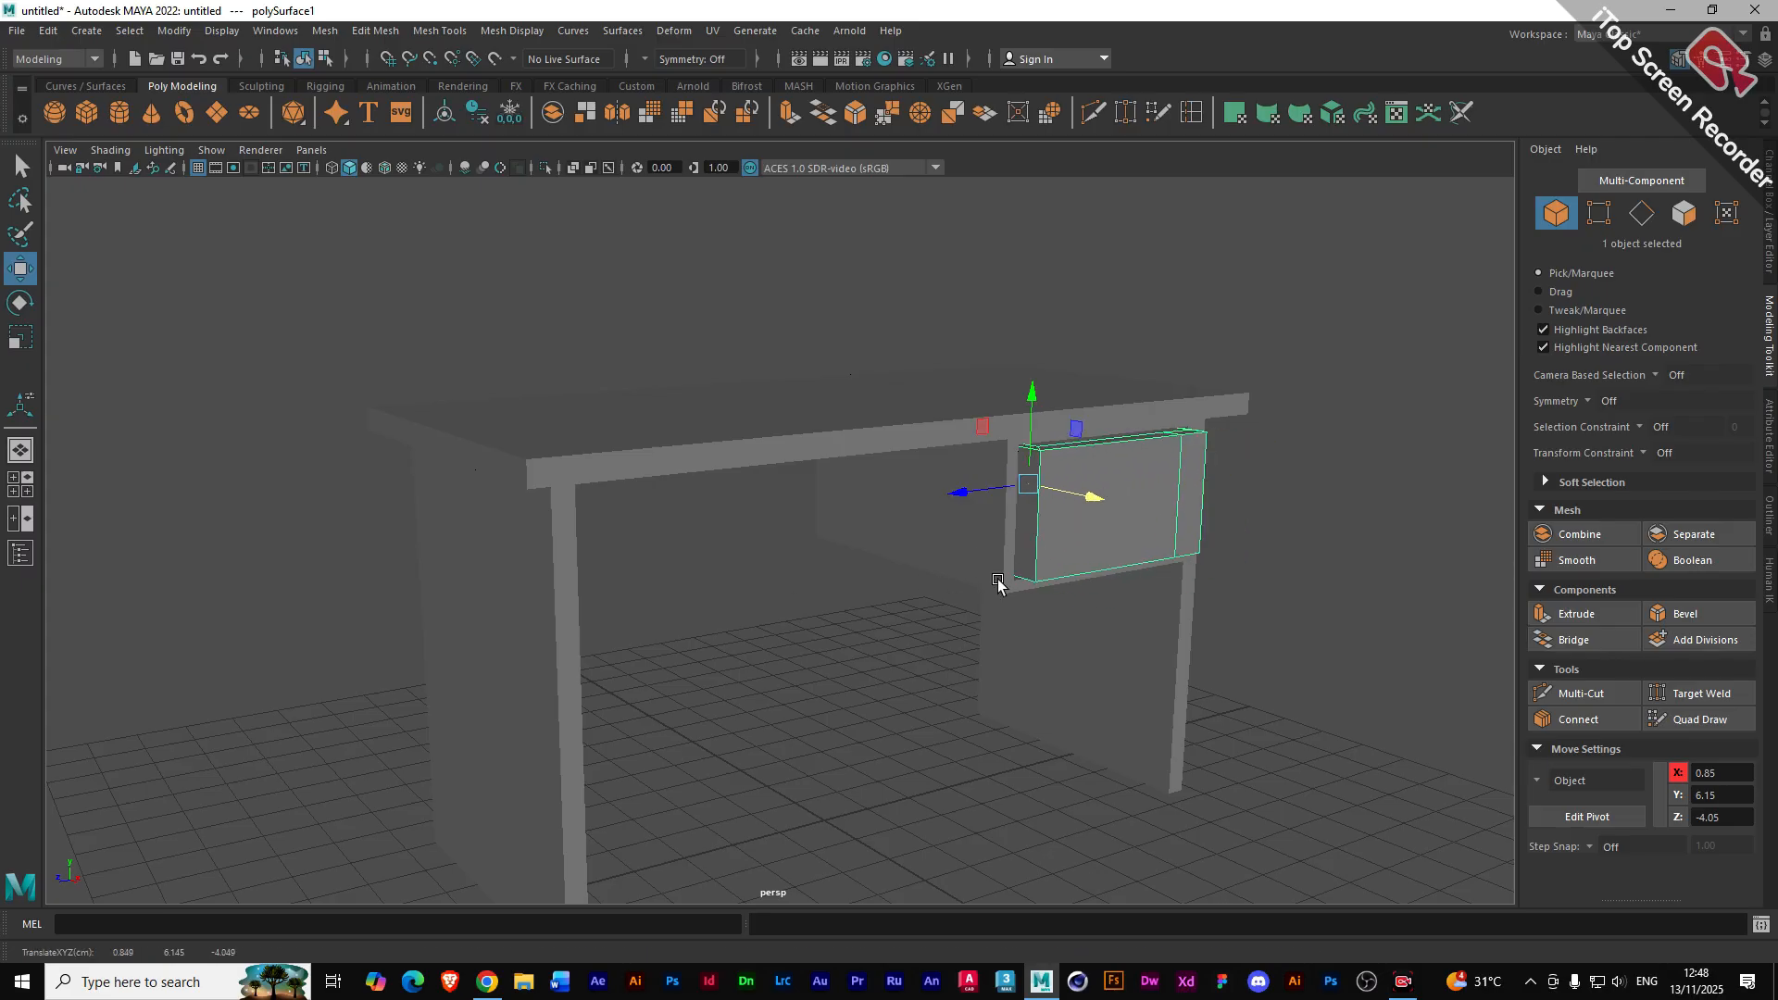
left_click_drag(1001, 583, 832, 602, "alt")
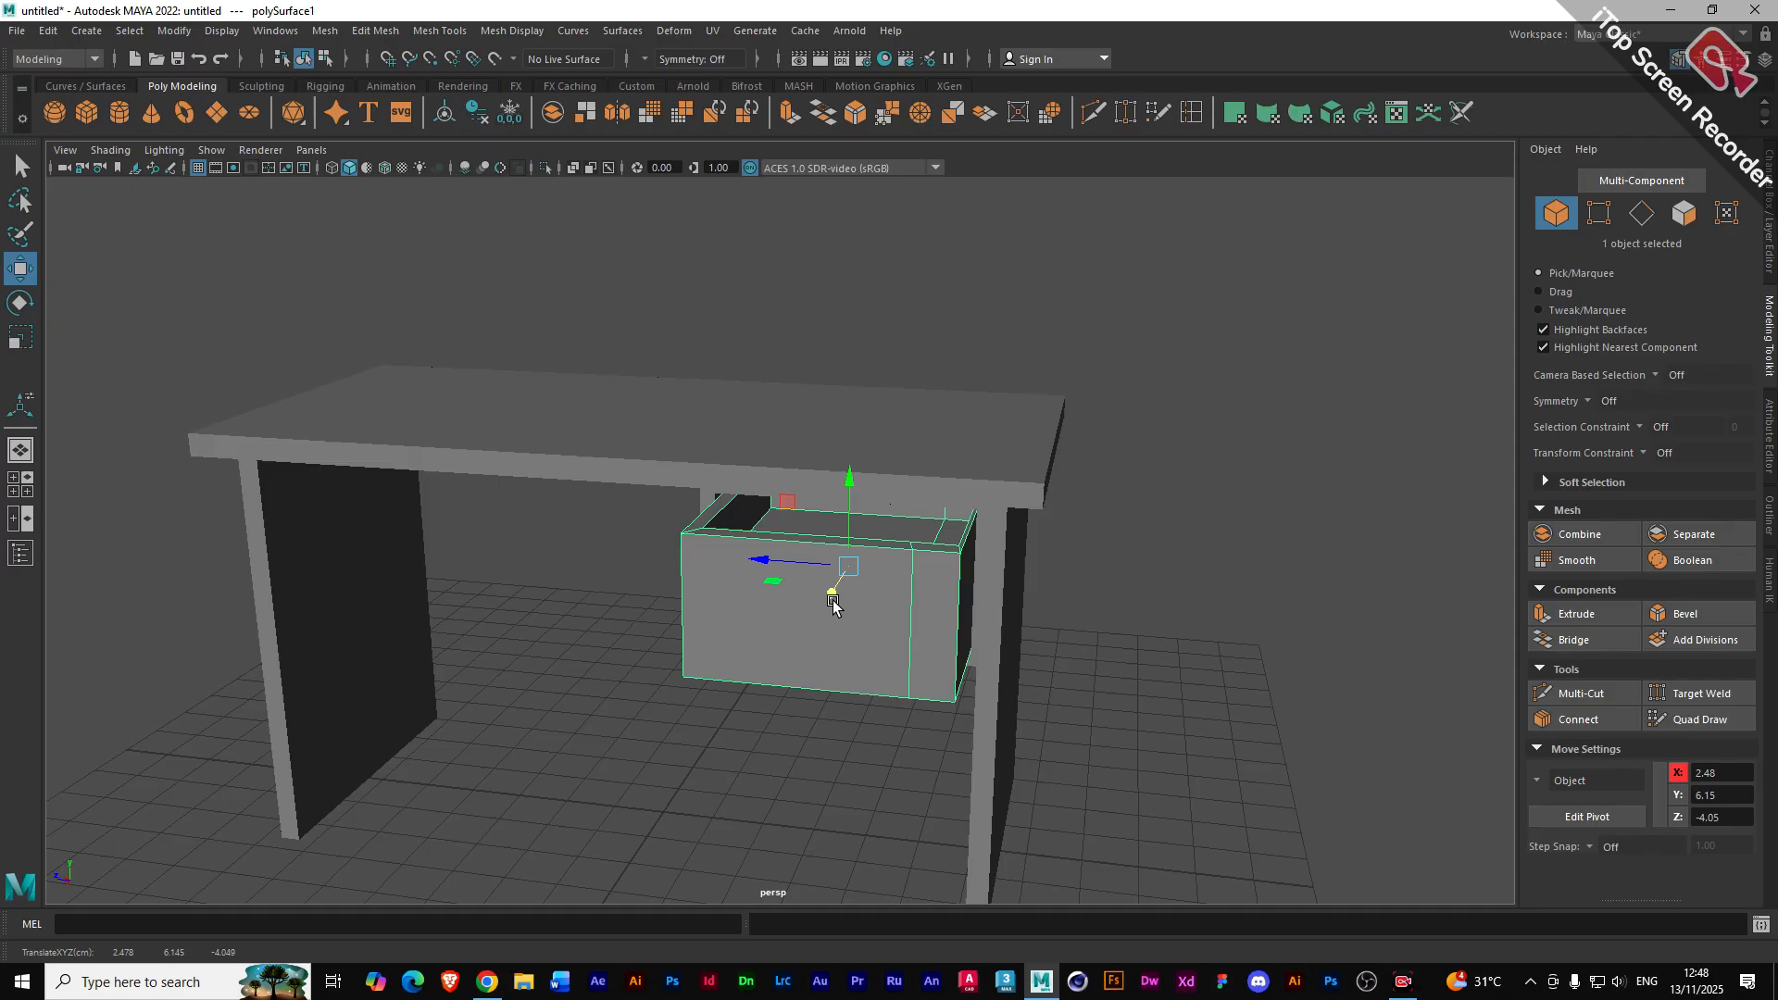
left_click_drag(832, 603, 853, 552)
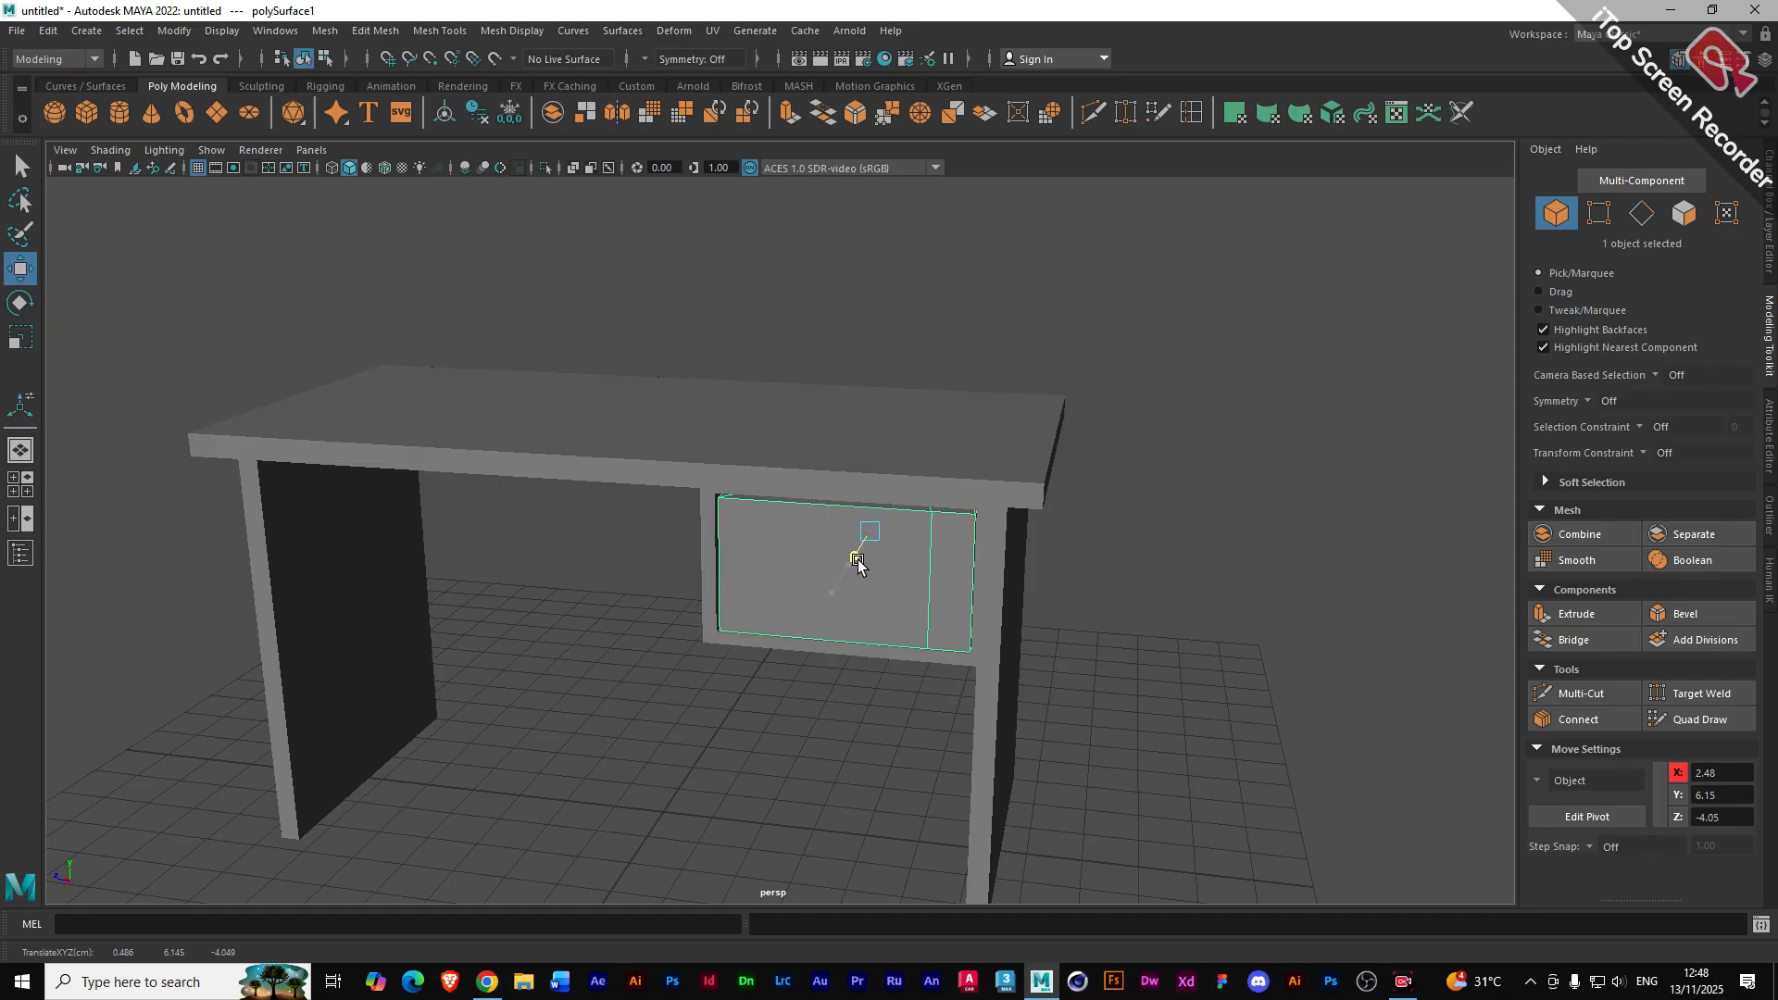
left_click_drag(599, 537, 691, 520, "alt")
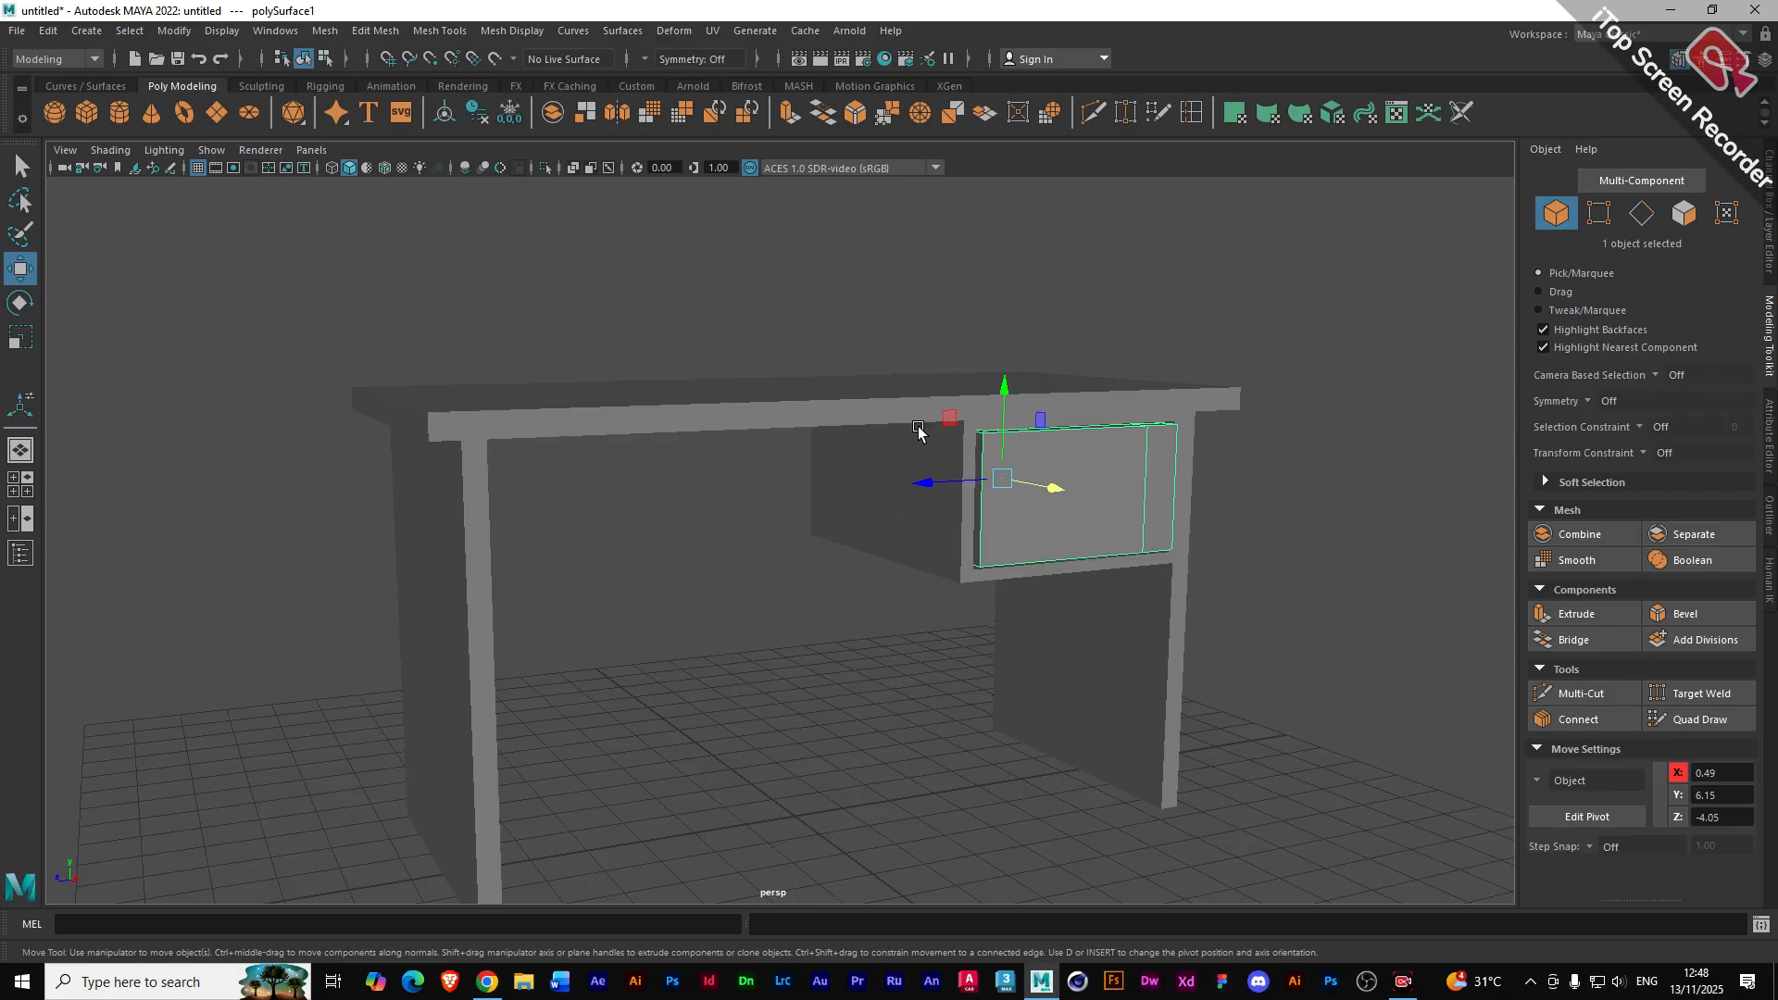
scroll(905, 383, "down", 2)
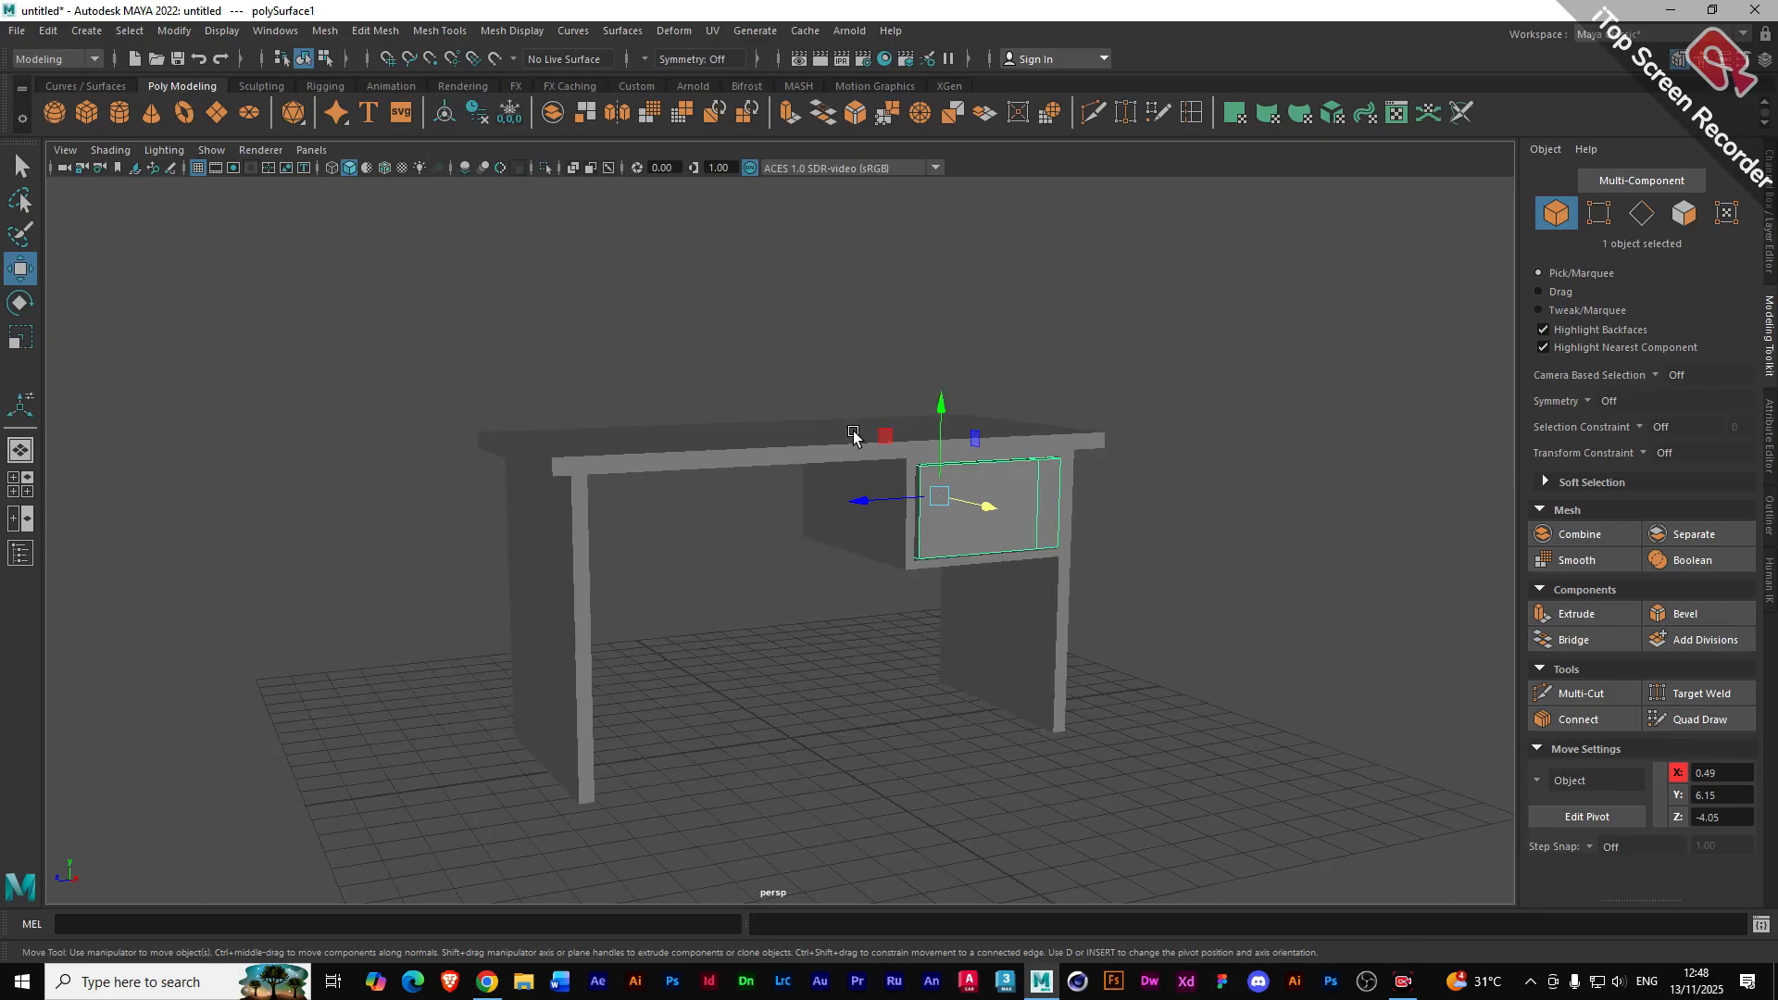
left_click_drag(853, 437, 776, 455, "alt")
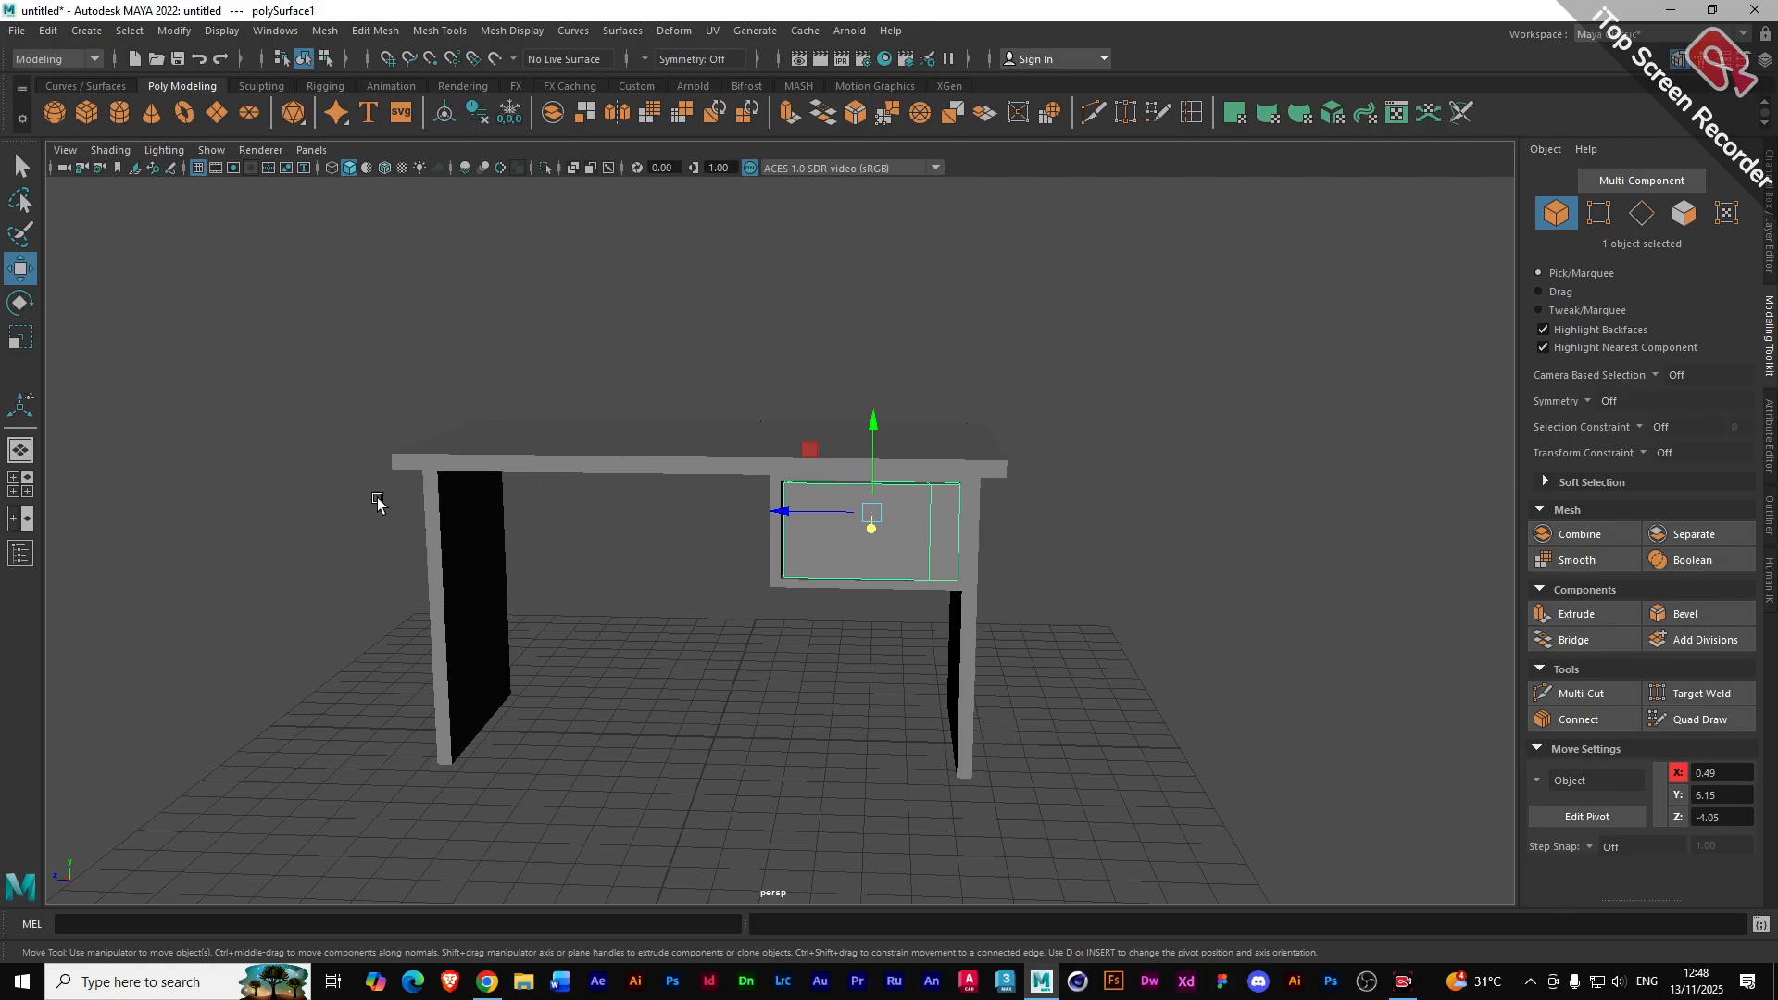
scroll(401, 488, "down", 3)
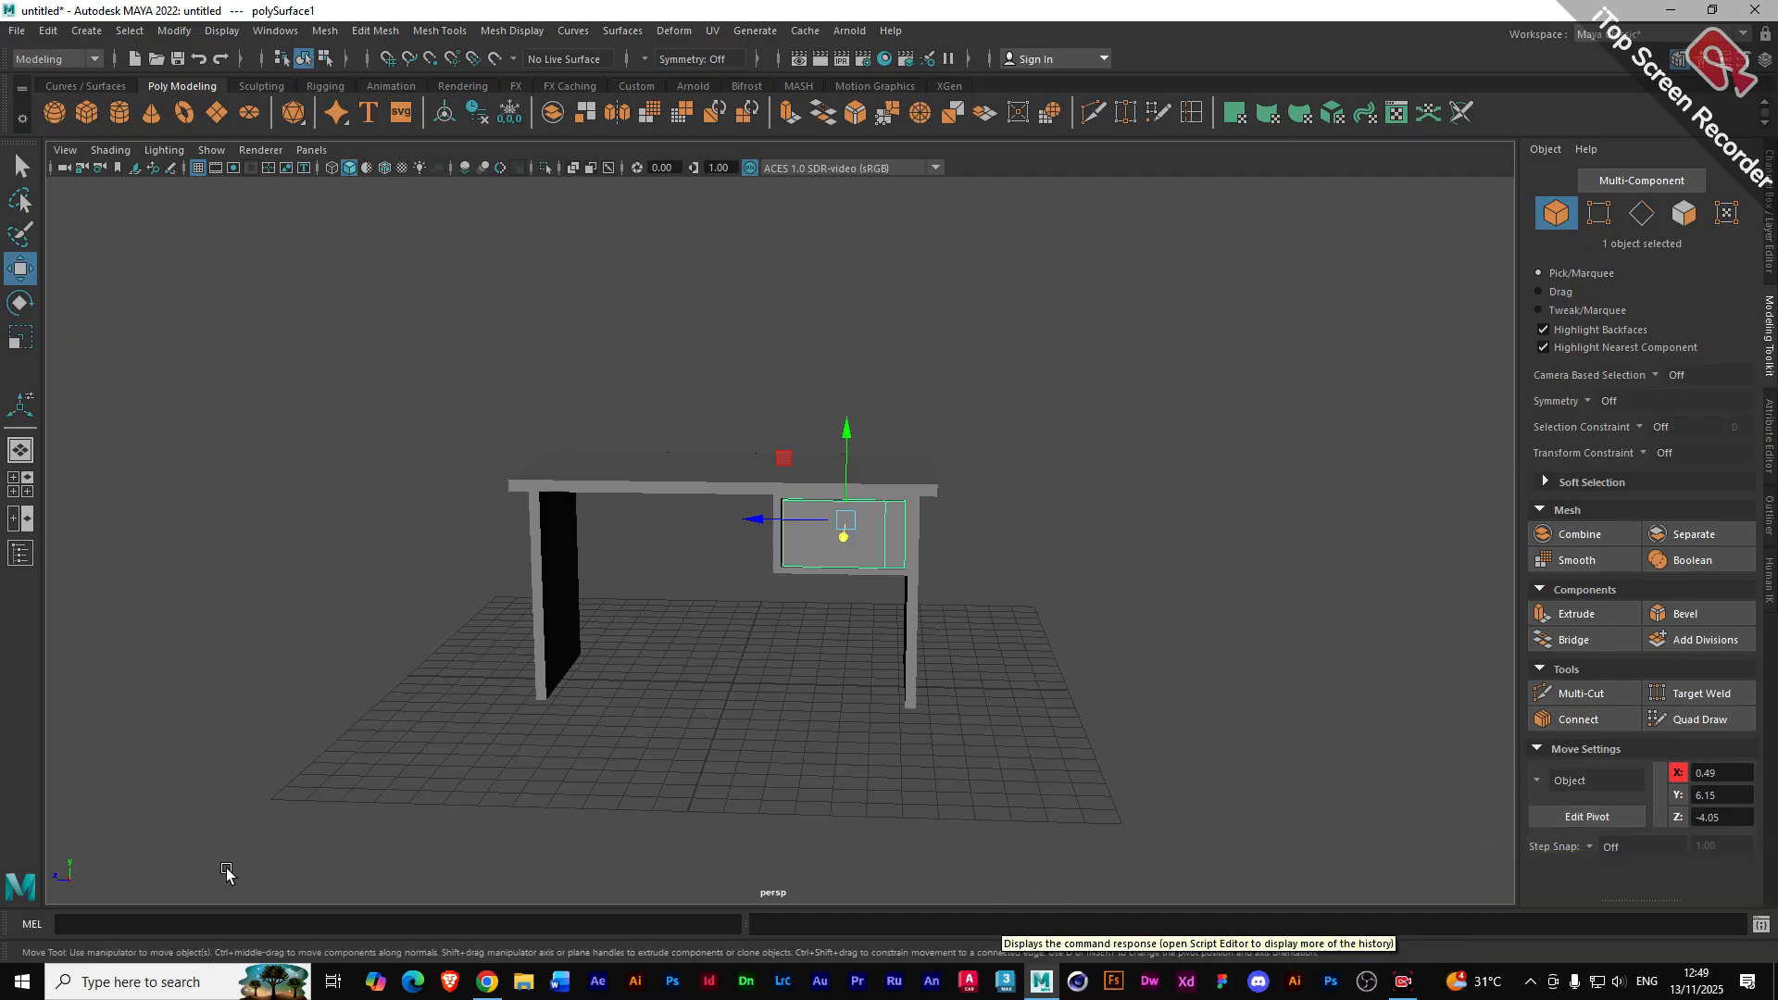
- Switch to File Explorer and open the maya_references folder inside AMSP > MayaWrk > Maya wrk
left_click(524, 983)
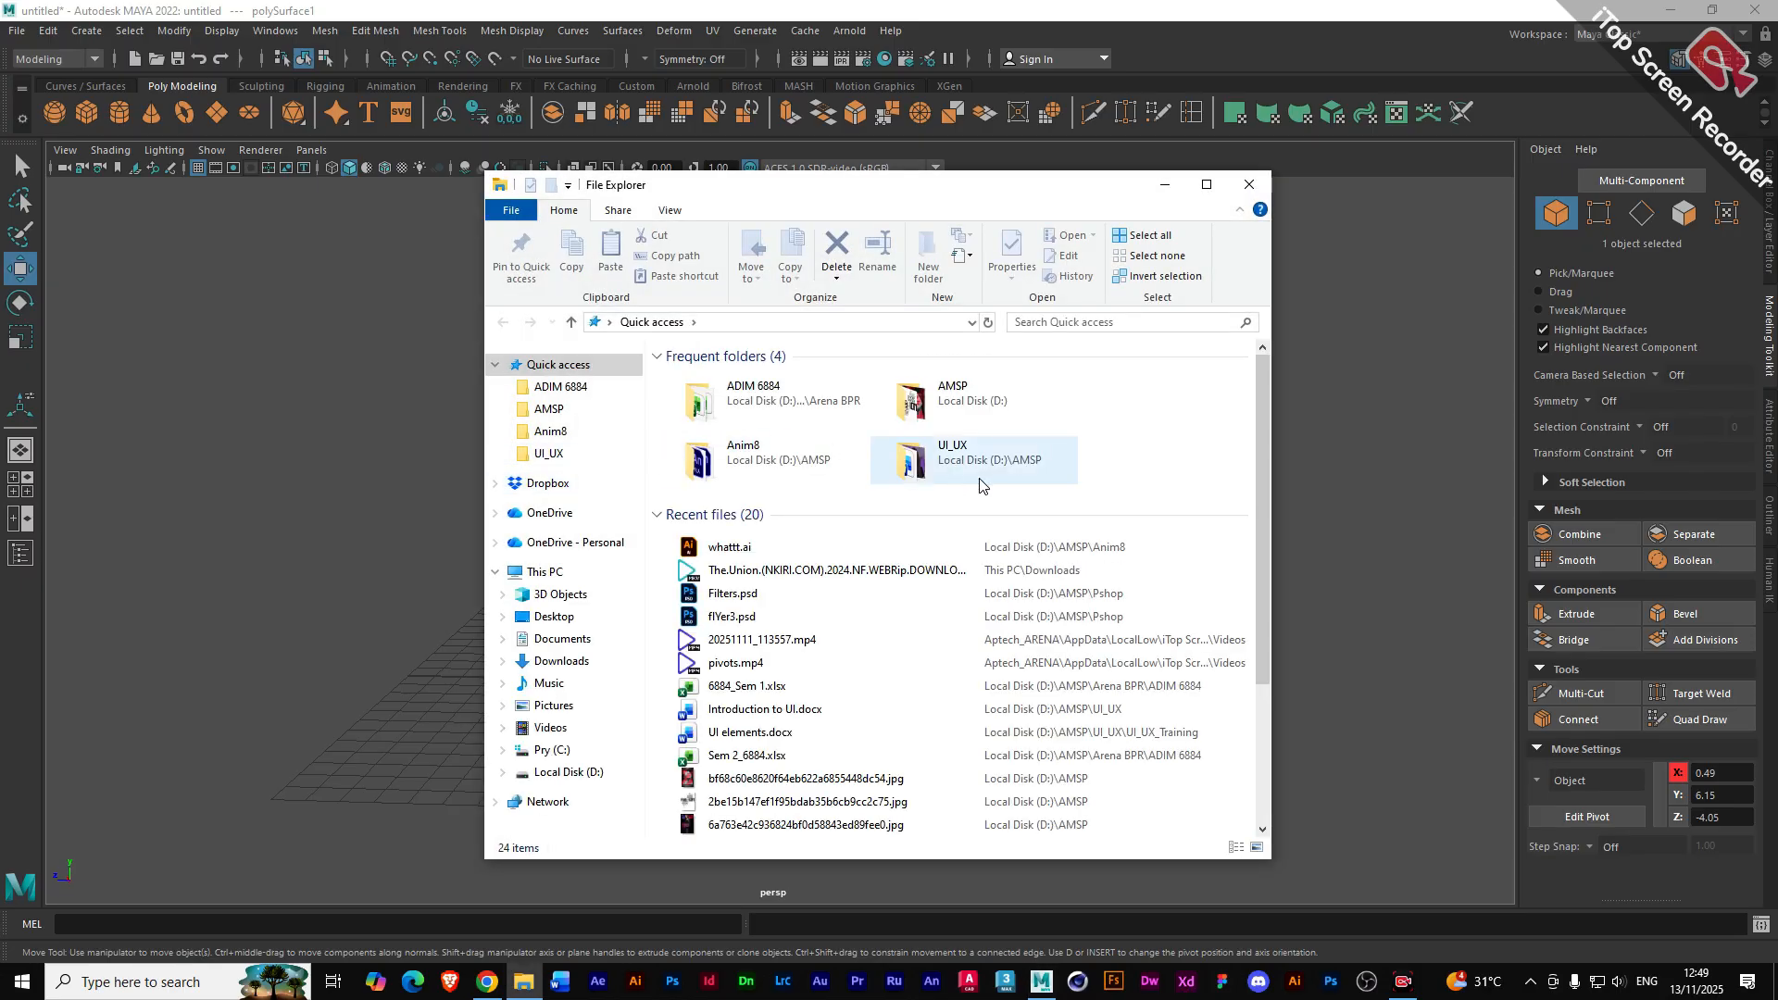
left_click(540, 416)
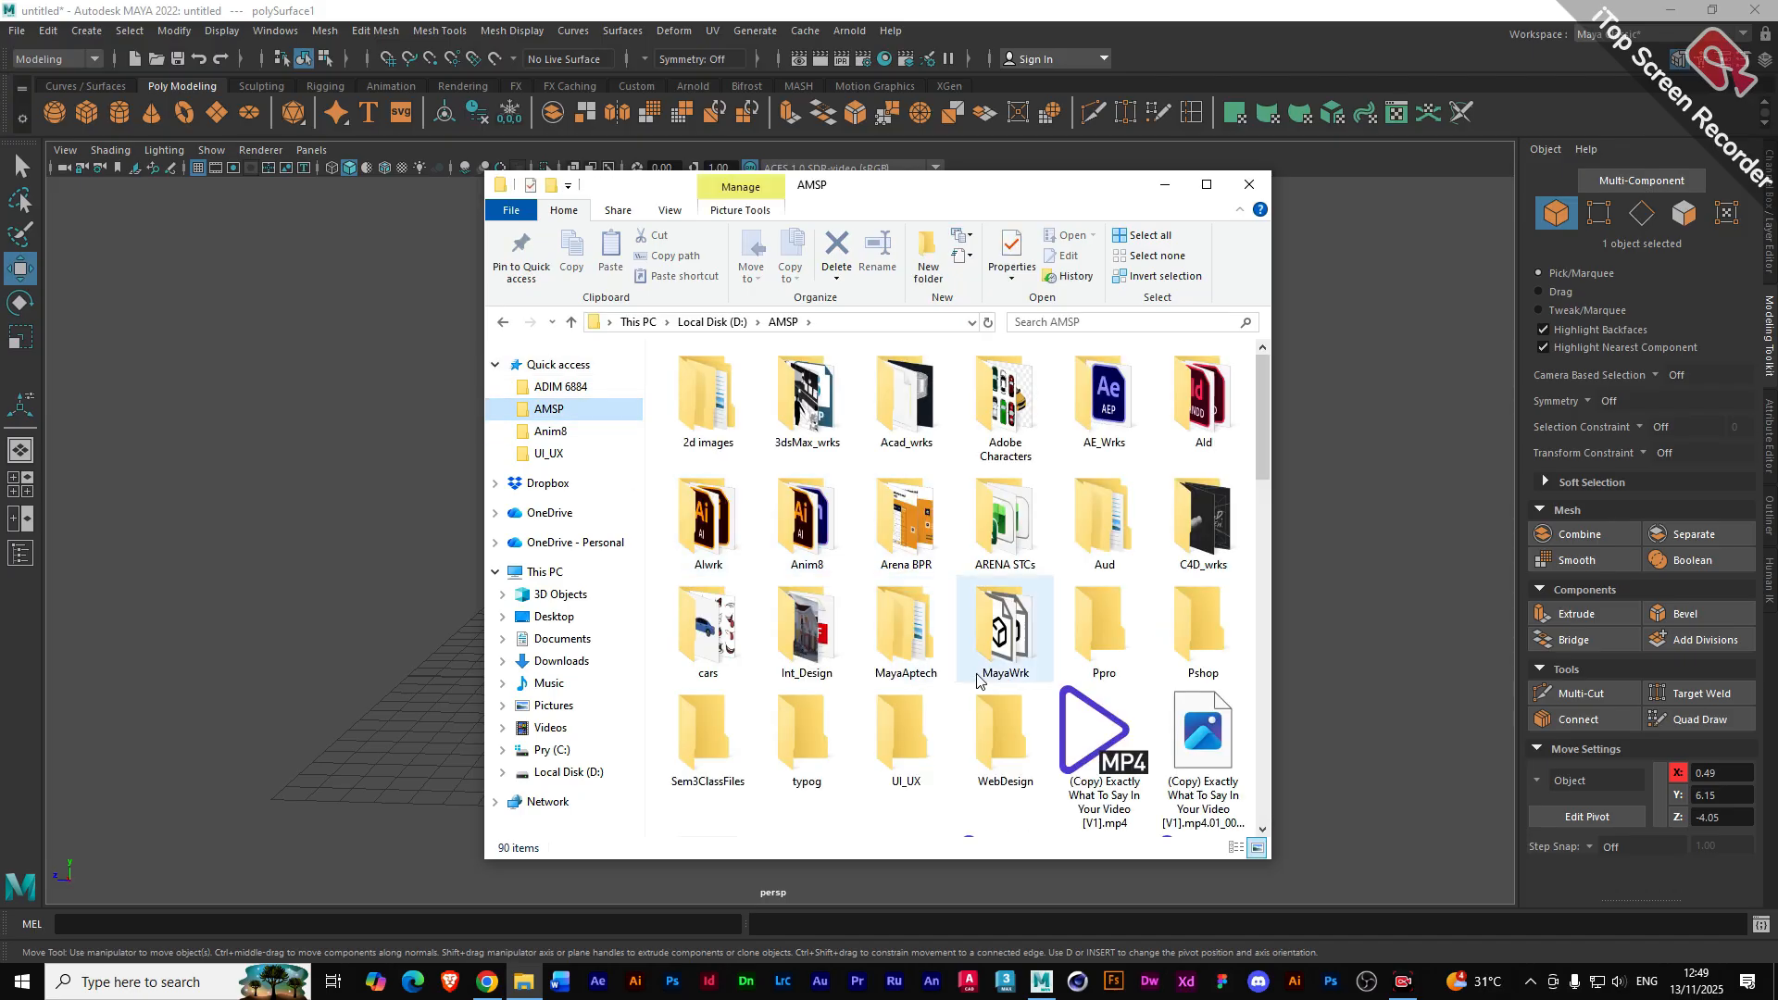
double_click(991, 638)
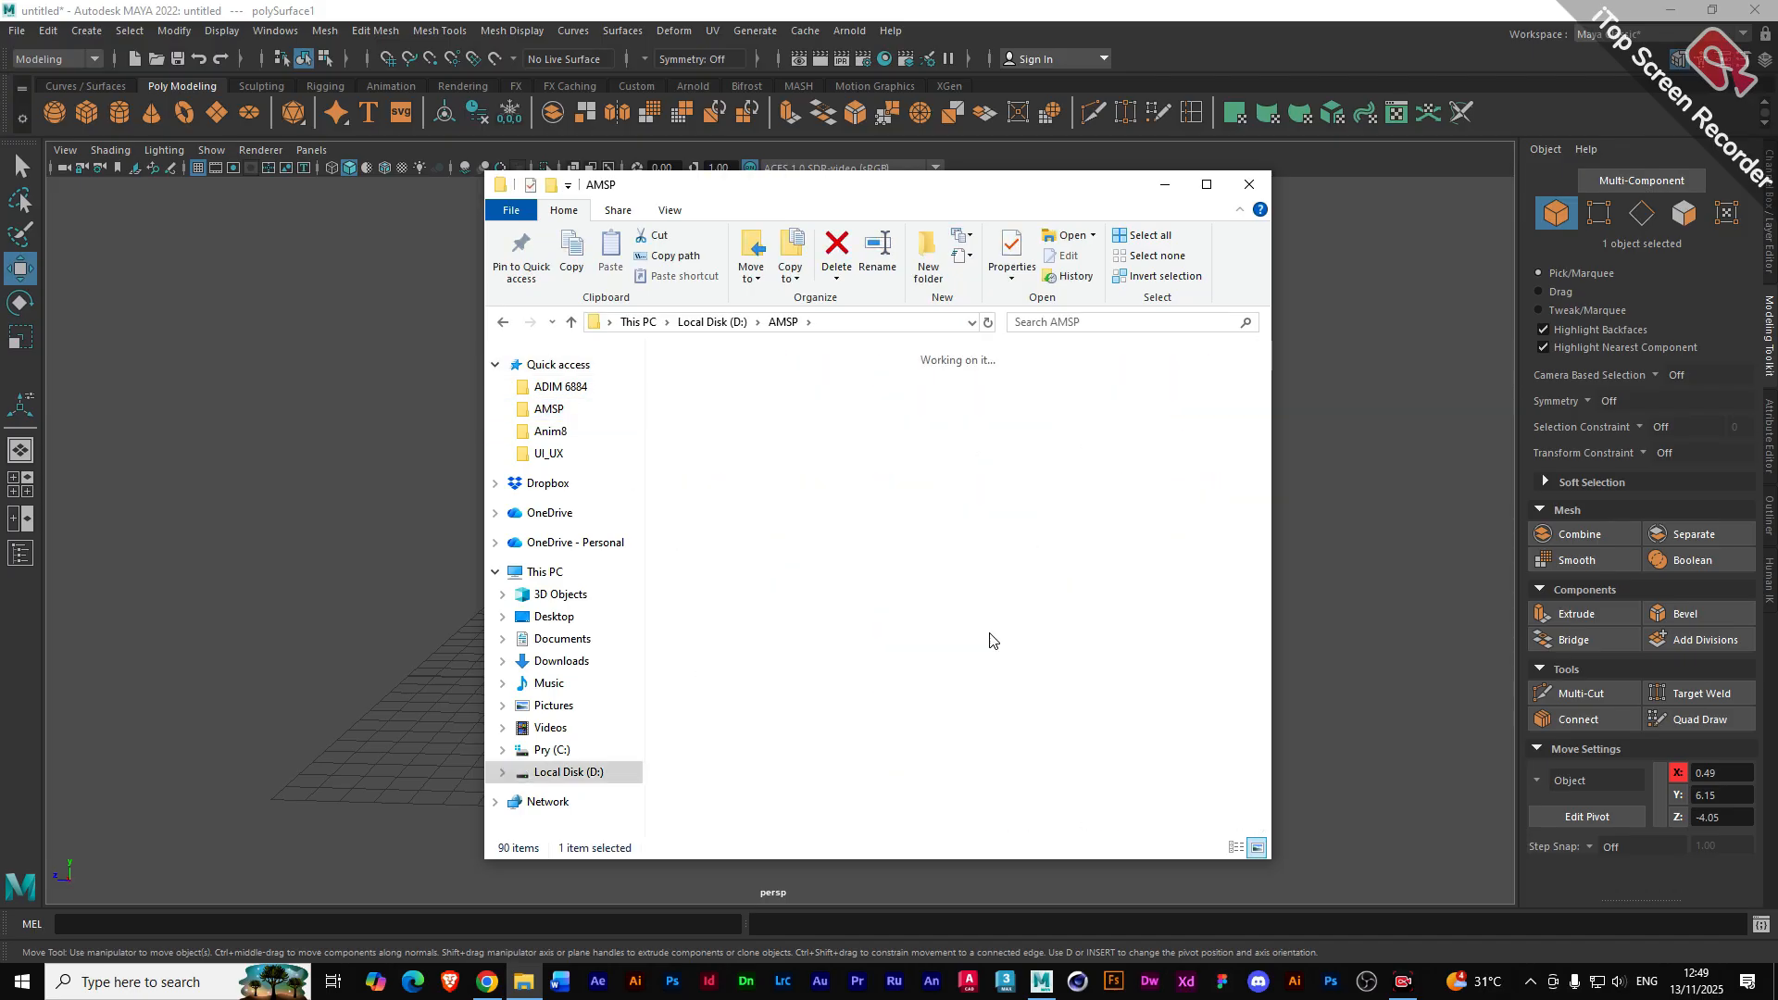
double_click(805, 421)
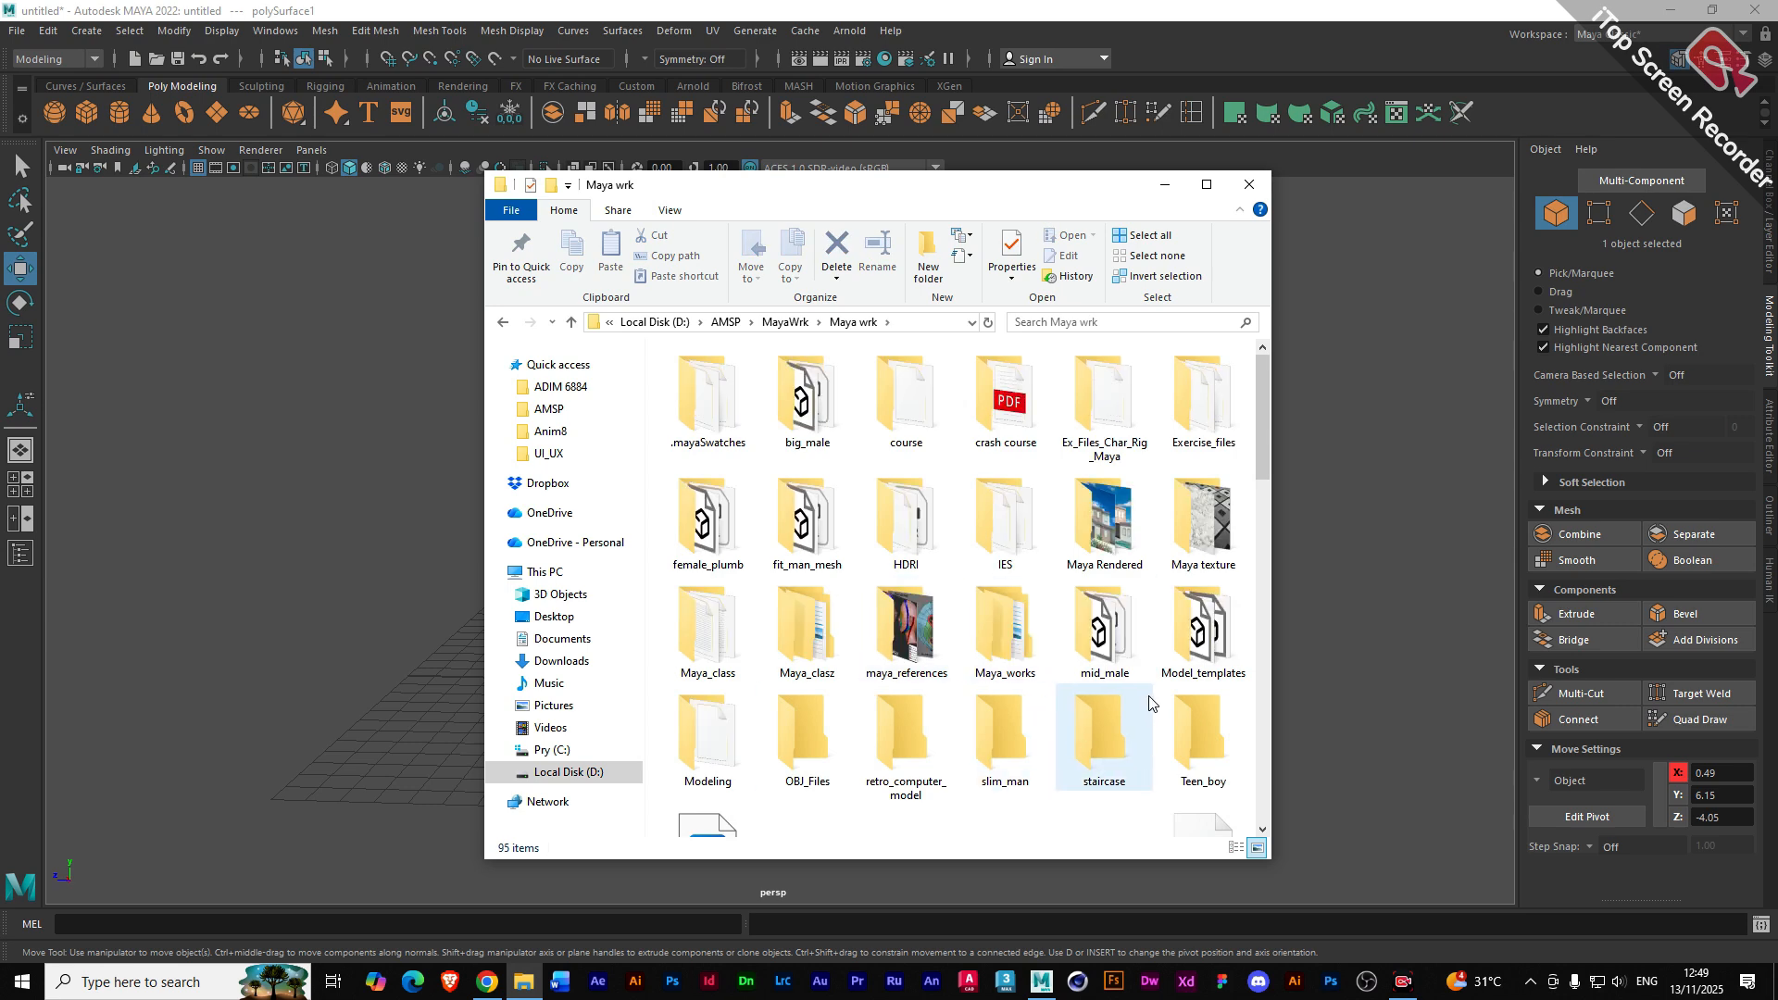
double_click(889, 647)
left_click_drag(891, 191, 722, 159)
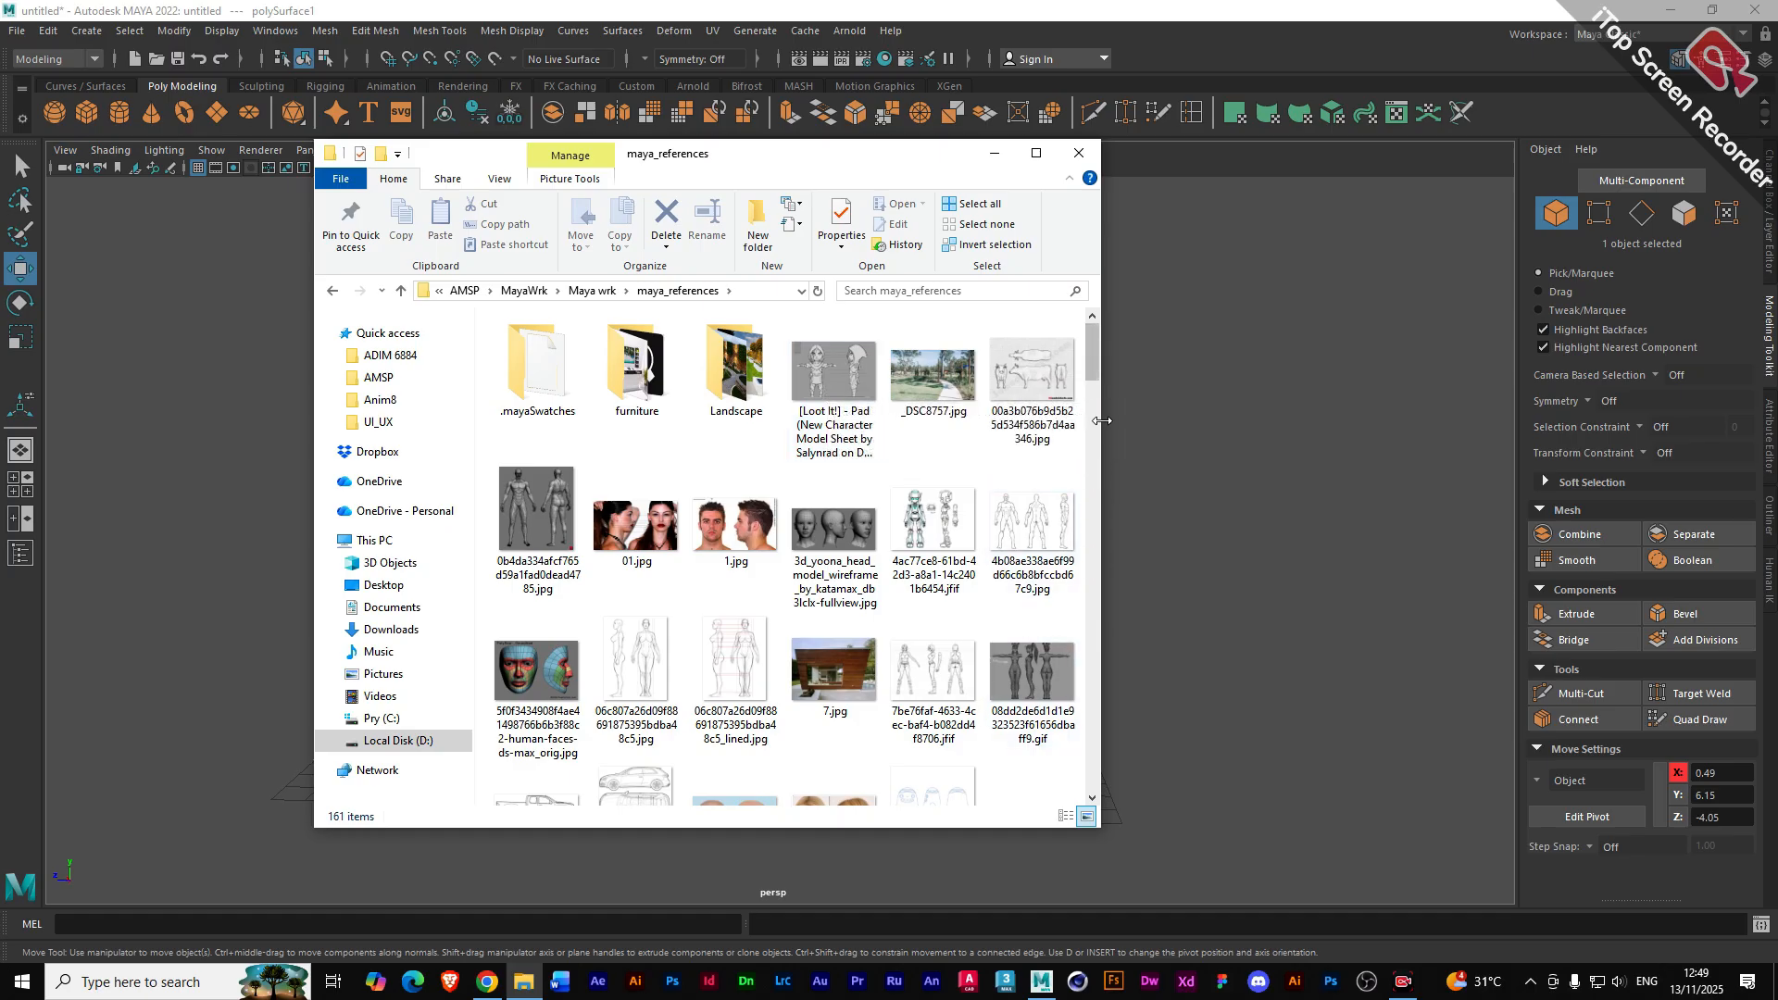
- Open the "[Loot It!] - Pad" hooded character model sheet in the image viewer and maximize the viewer window
scroll(1093, 408, "down", 3)
left_click_drag(1093, 407, 1079, 367)
left_click(832, 394)
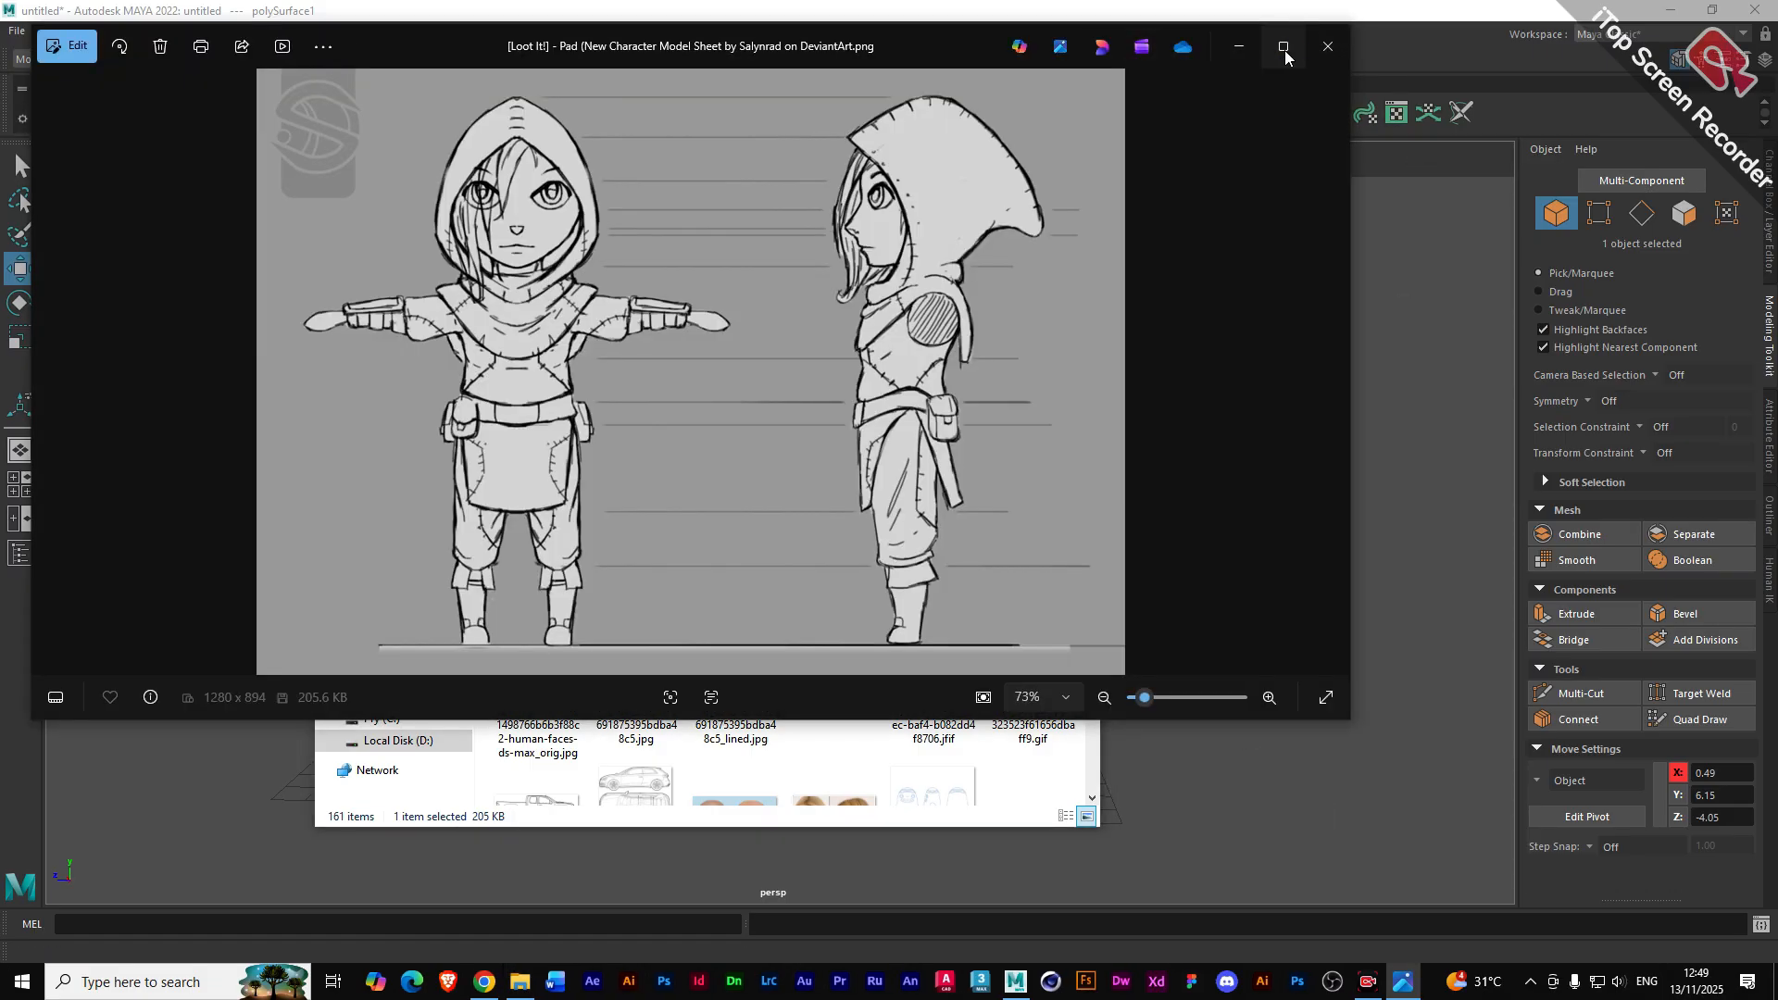
left_click(1285, 50)
double_click(1285, 50)
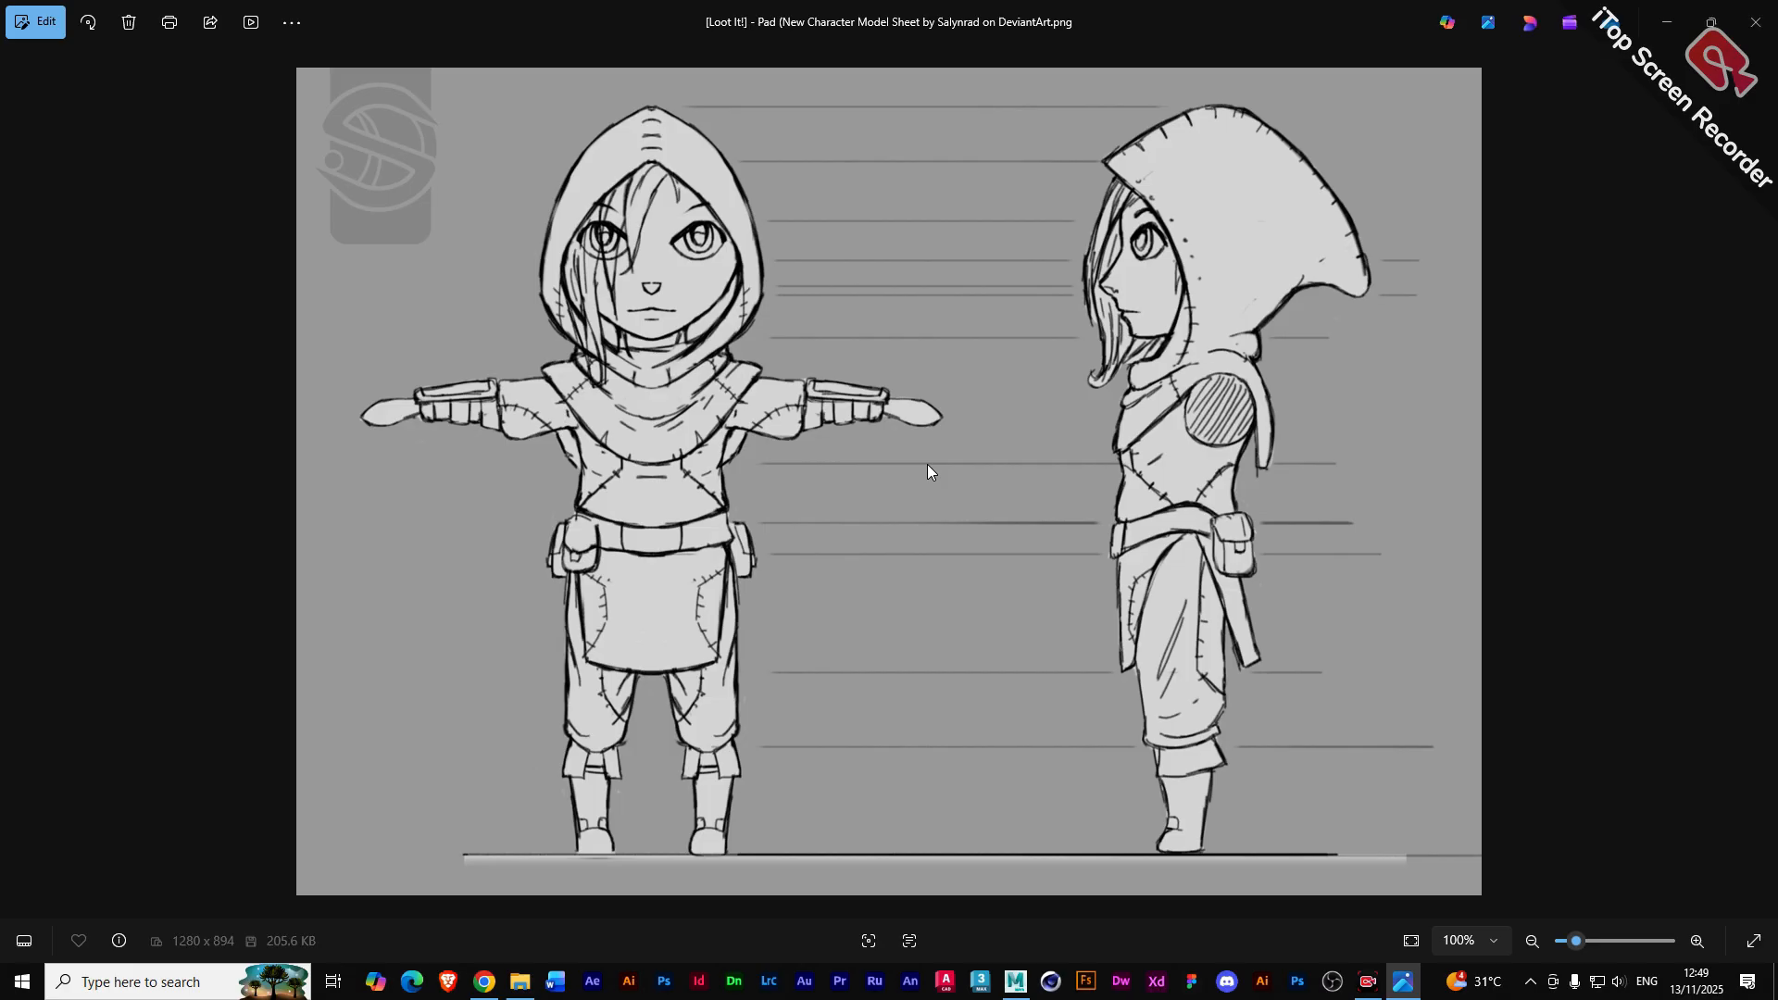
- Browse the cow, body wireframe and face reference images, ending on the three-view 3D head wireframe
key("Right")
key("Right")
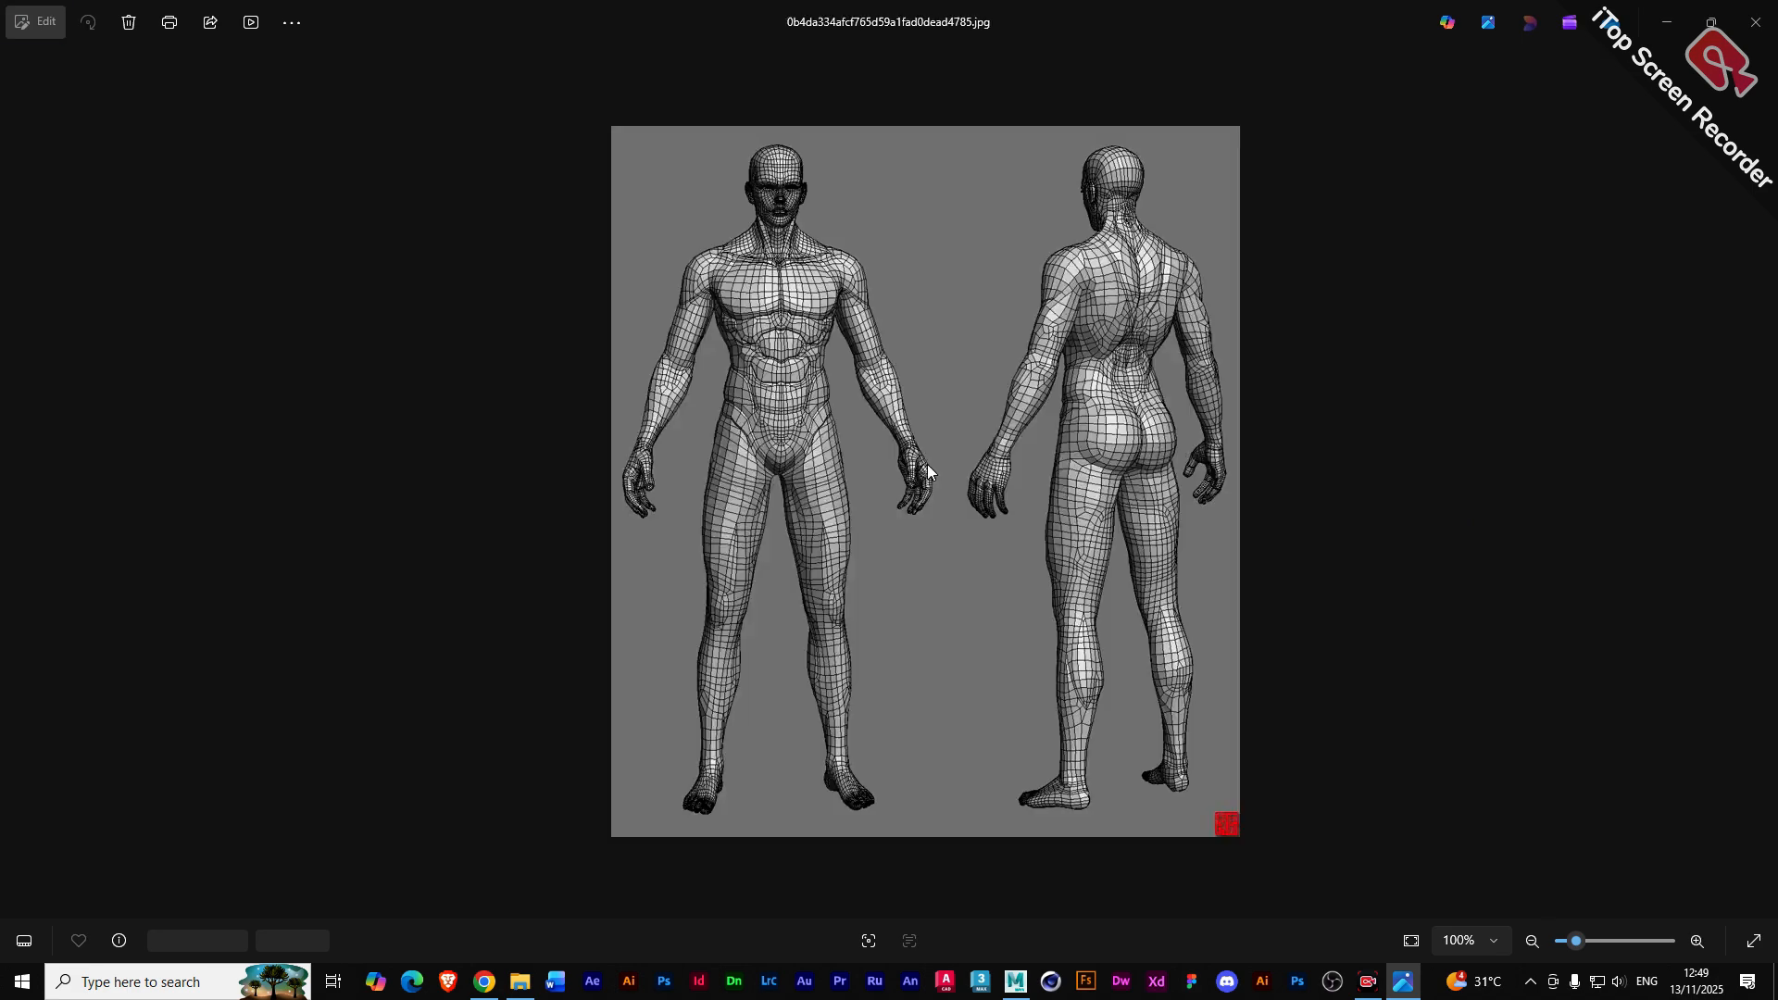
key("Right")
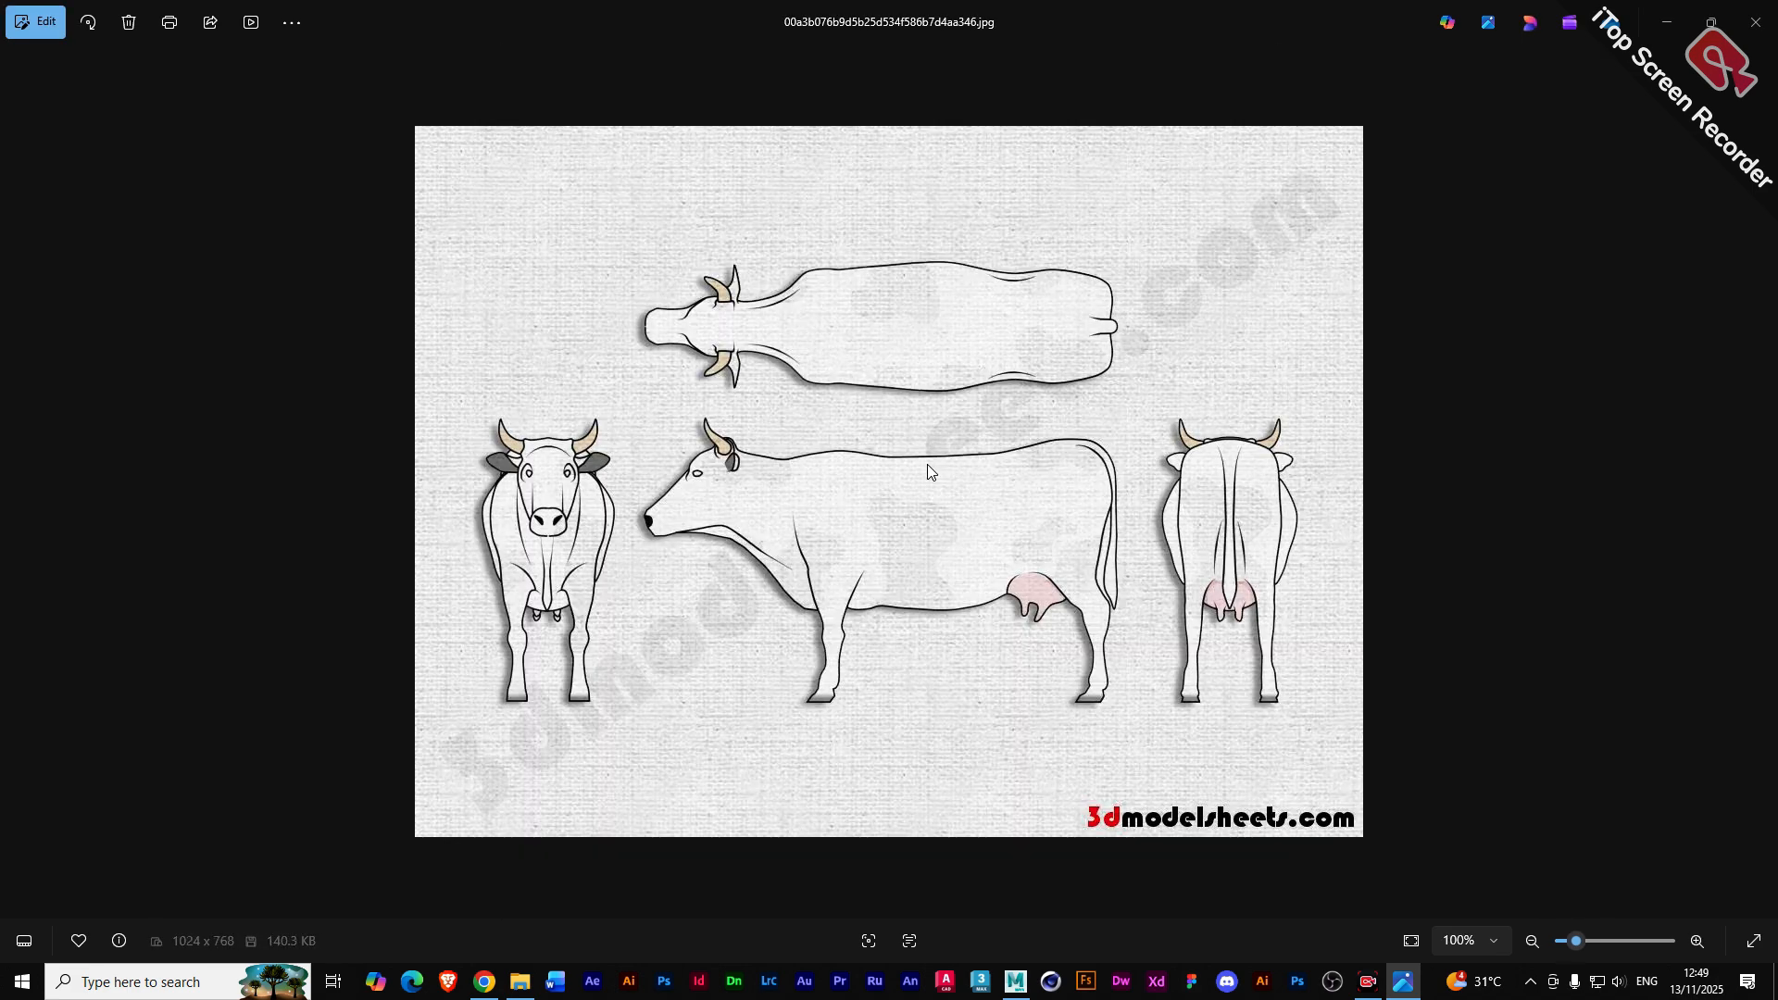
key("Right")
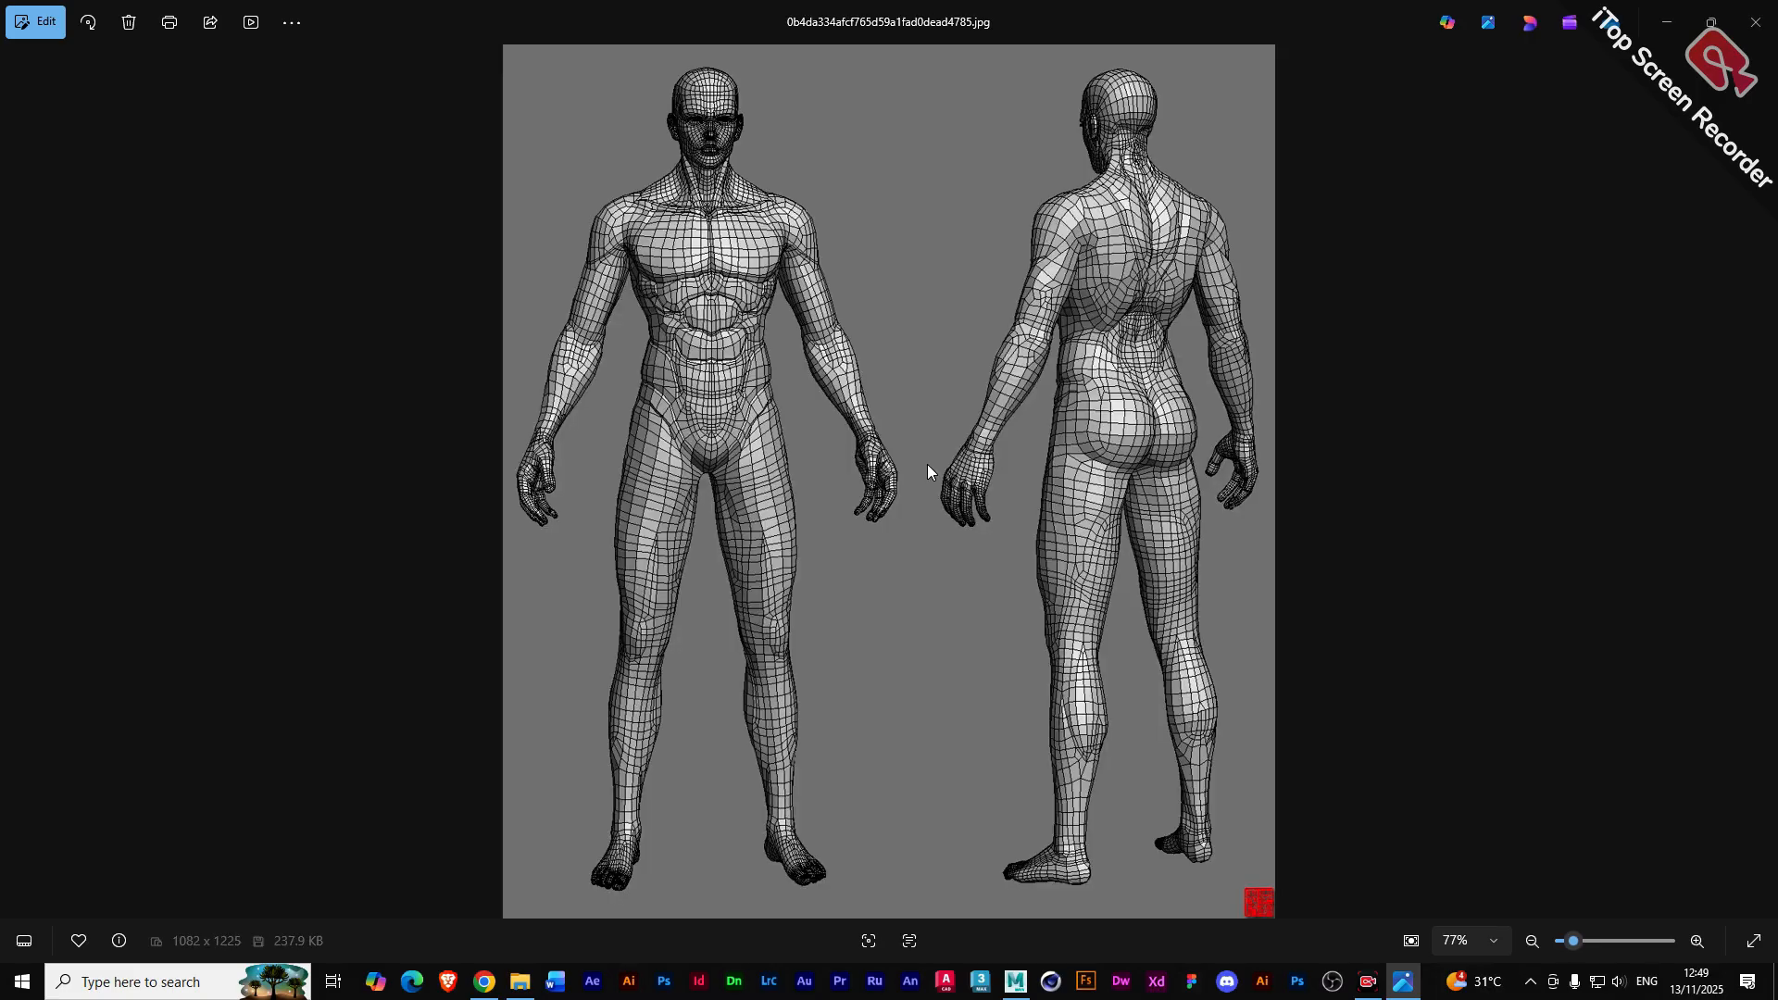
key("Right")
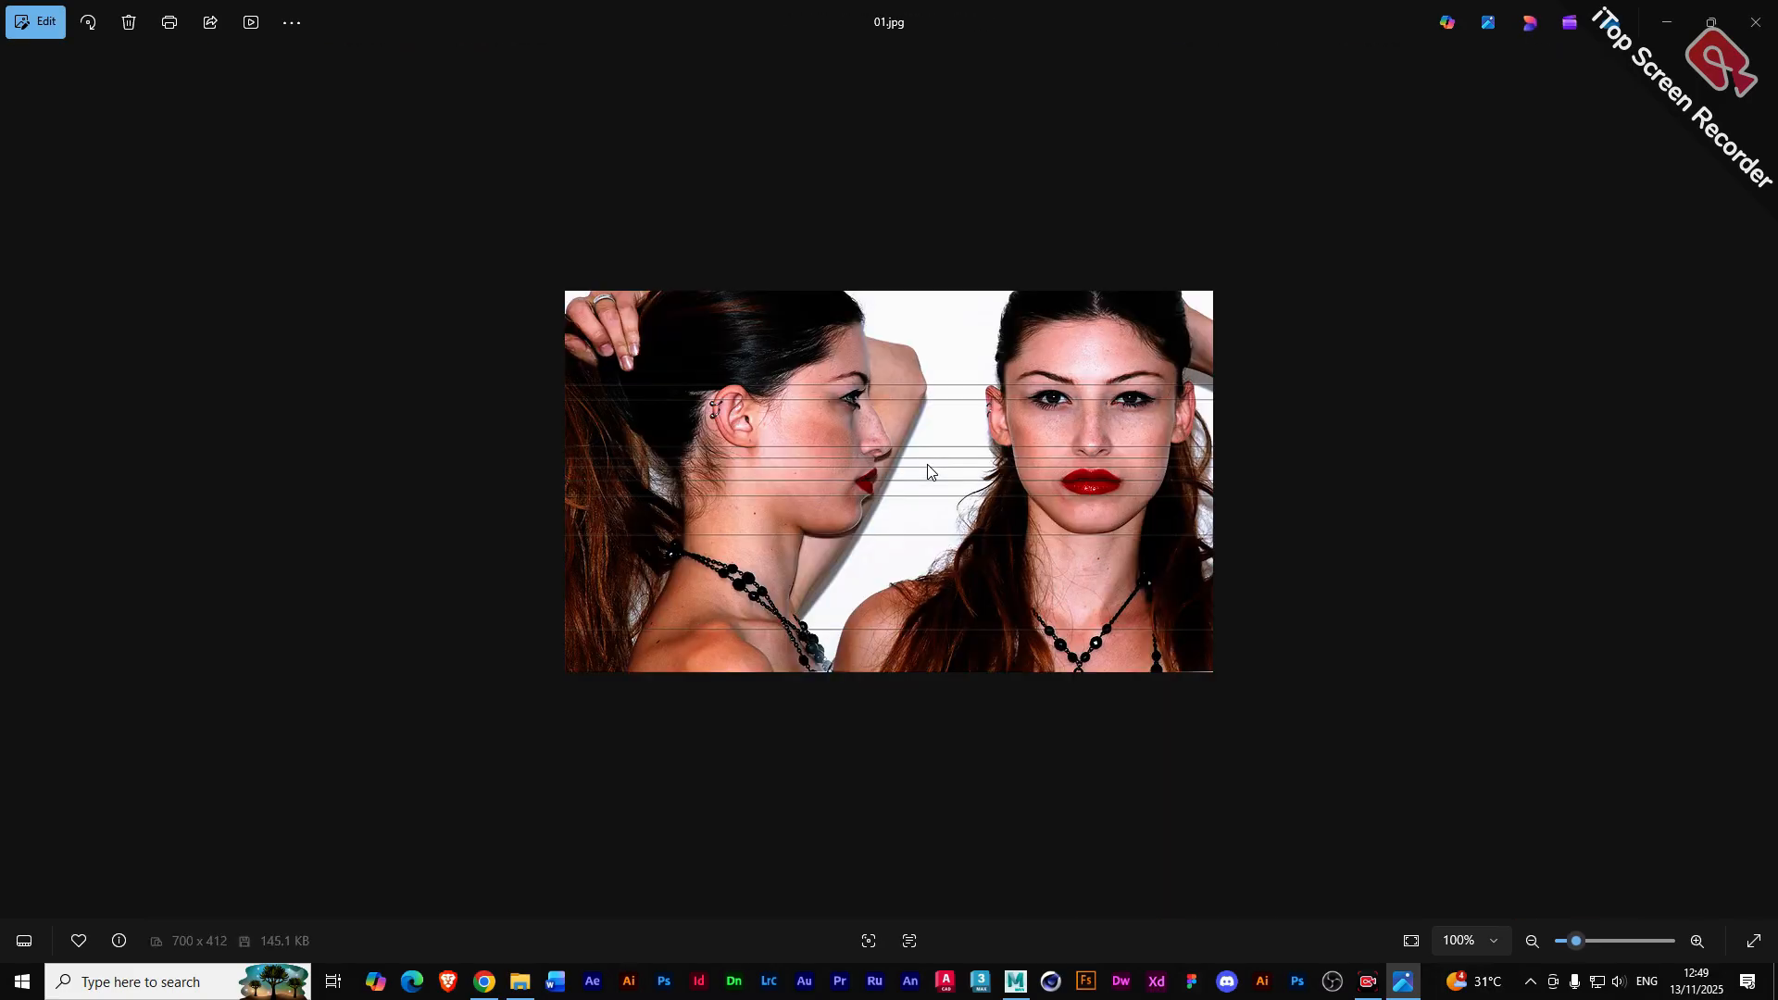
key("Right")
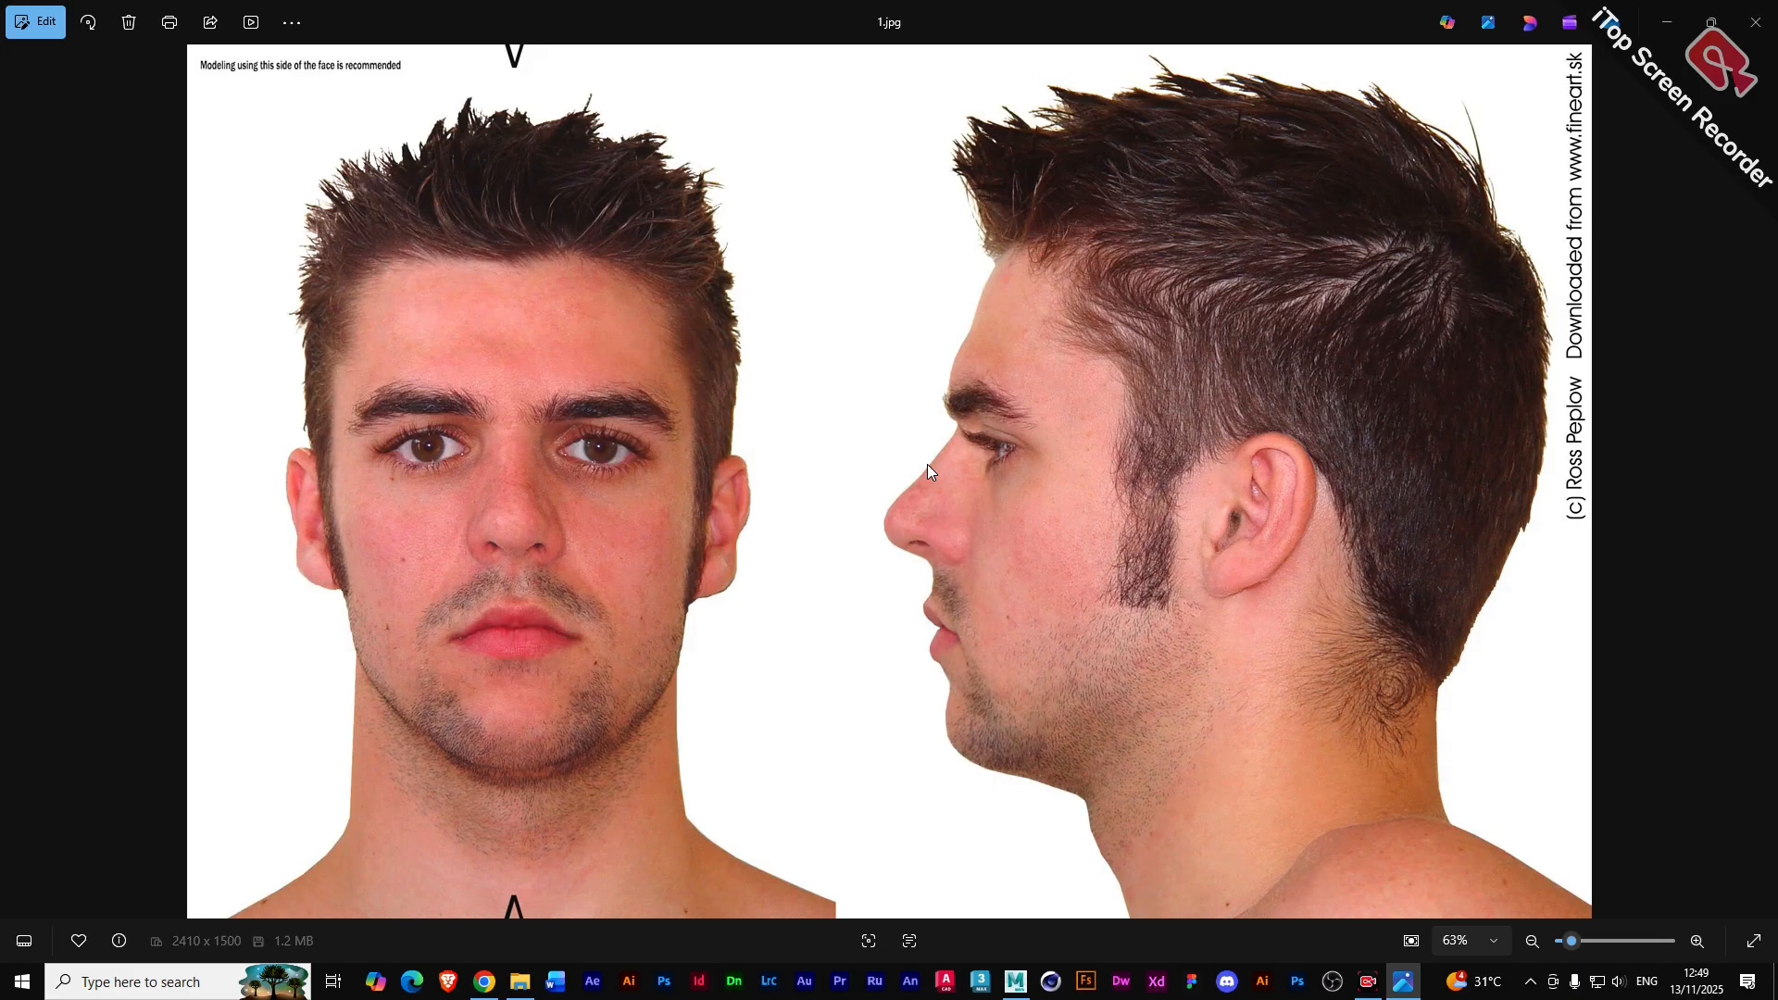
key("Left")
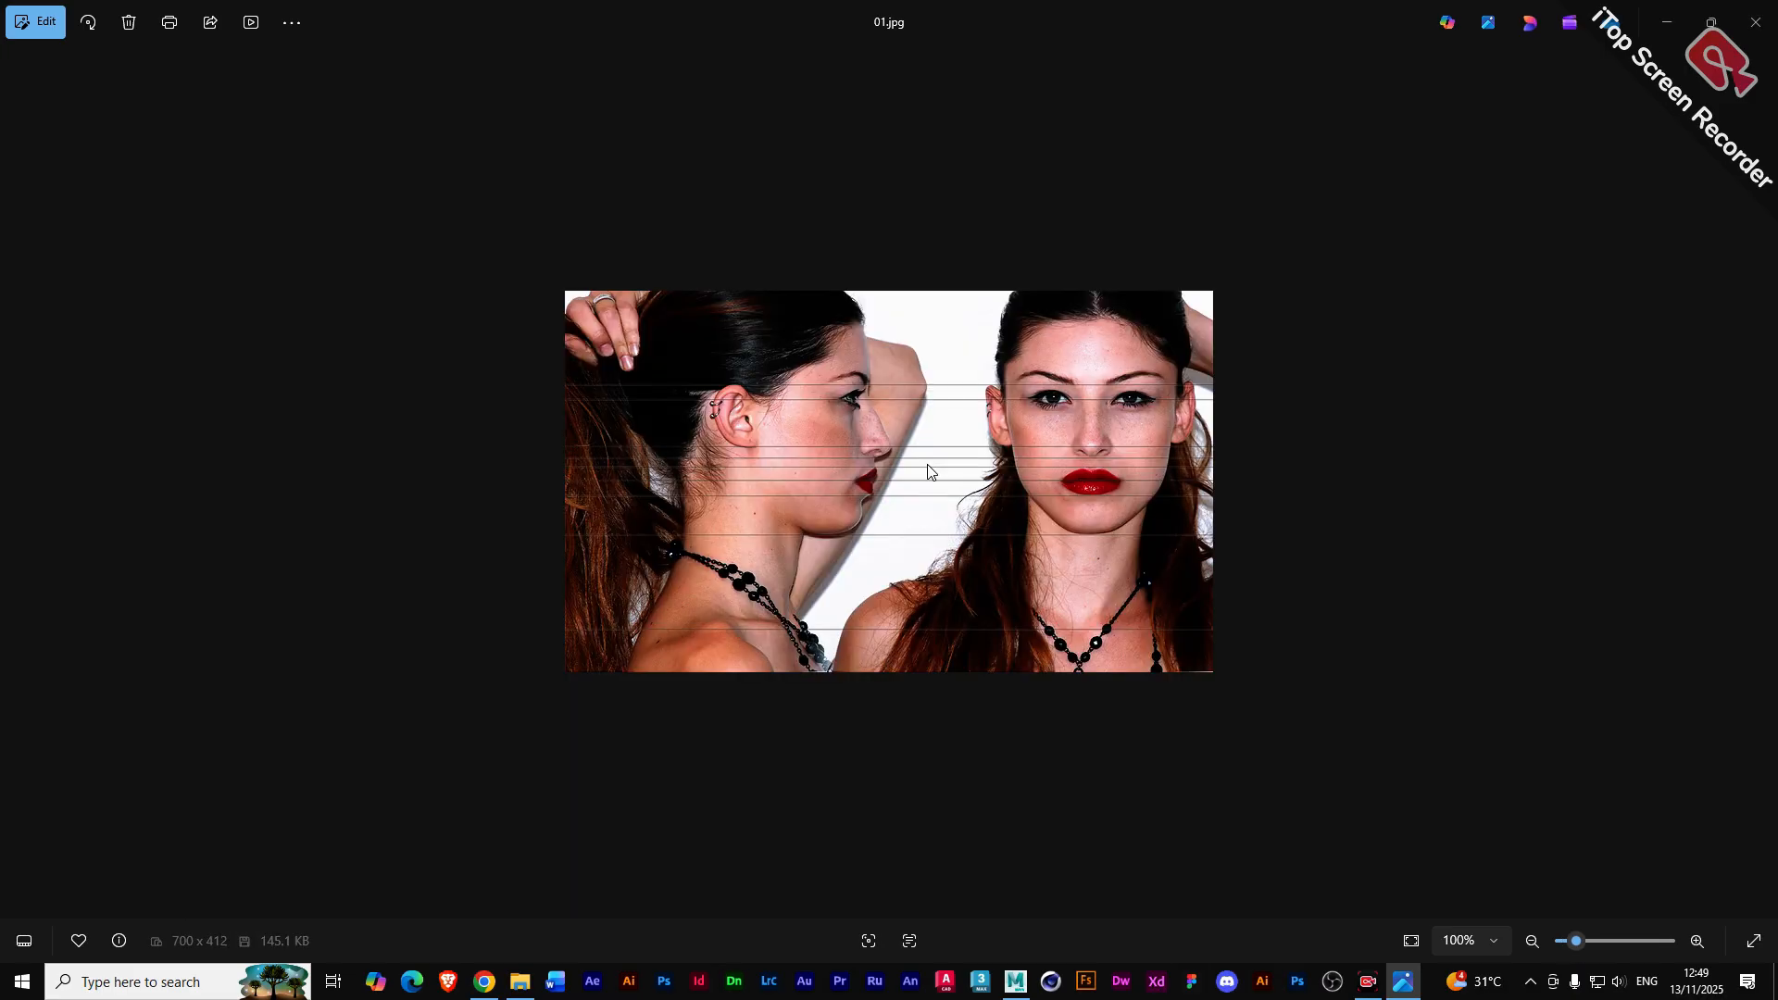
key("Right")
key("Right")
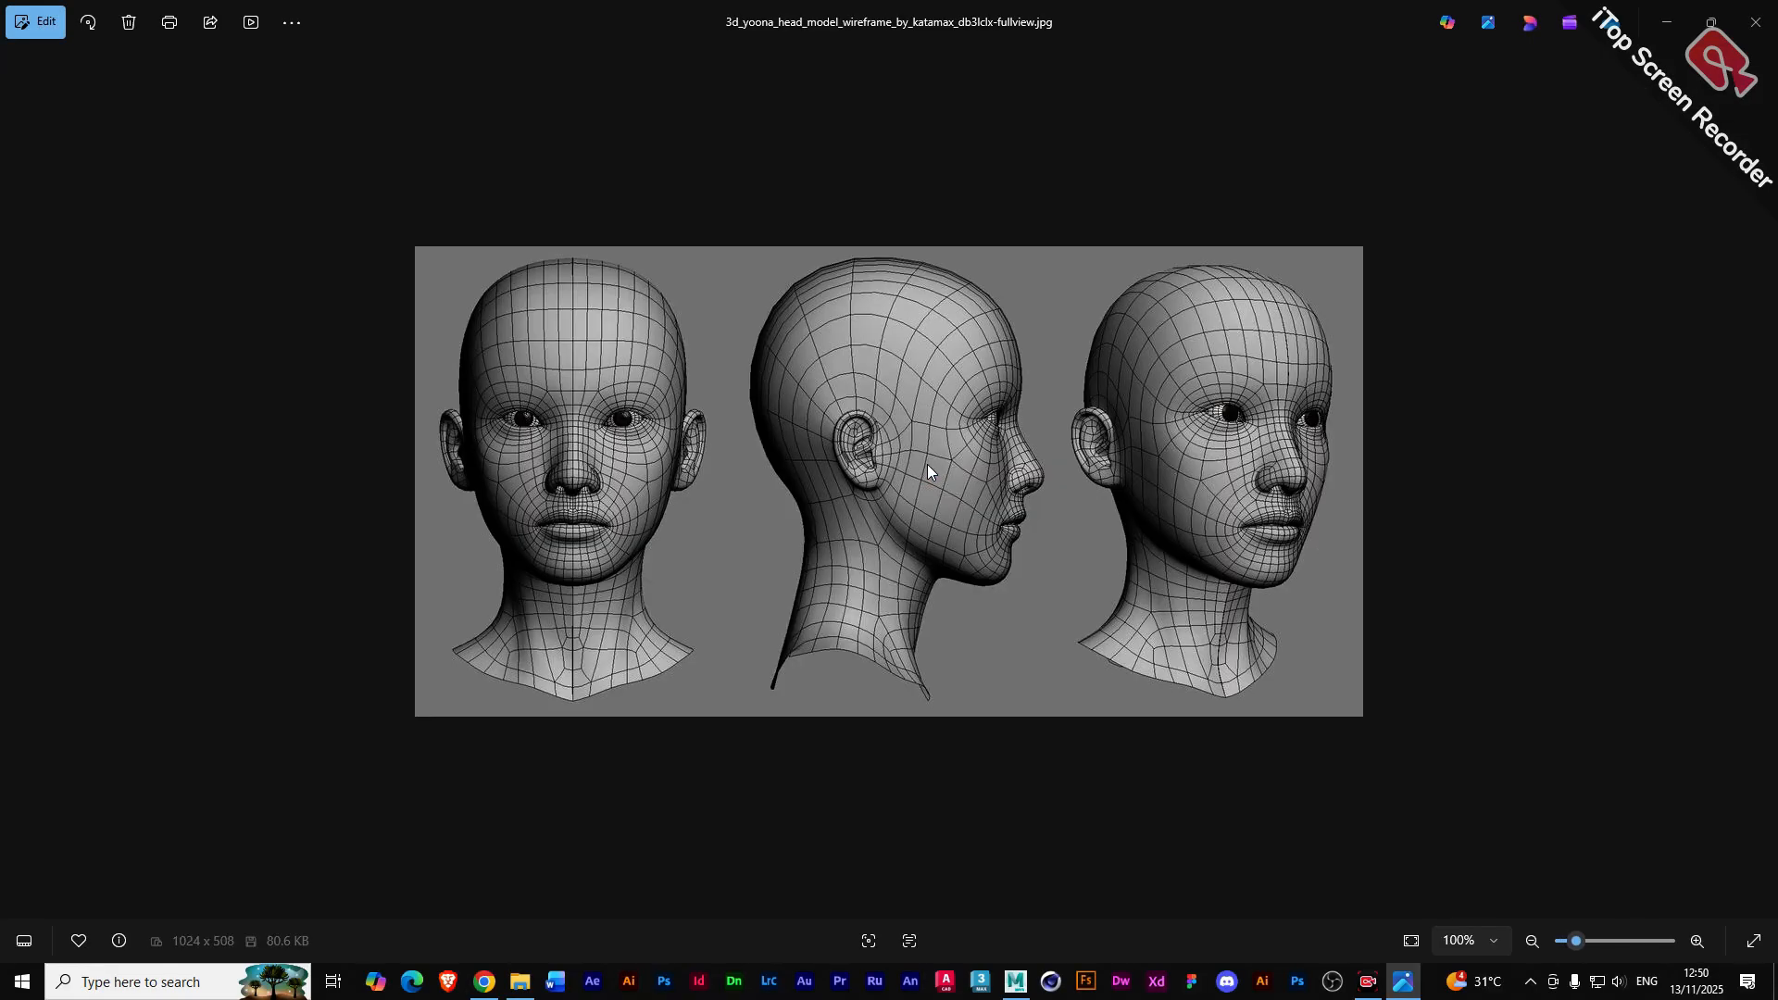
- Zoom in on the head wireframe to 133%, advance to the robot character sheet and restore the viewer to a smaller window
scroll(927, 466, "up", 1)
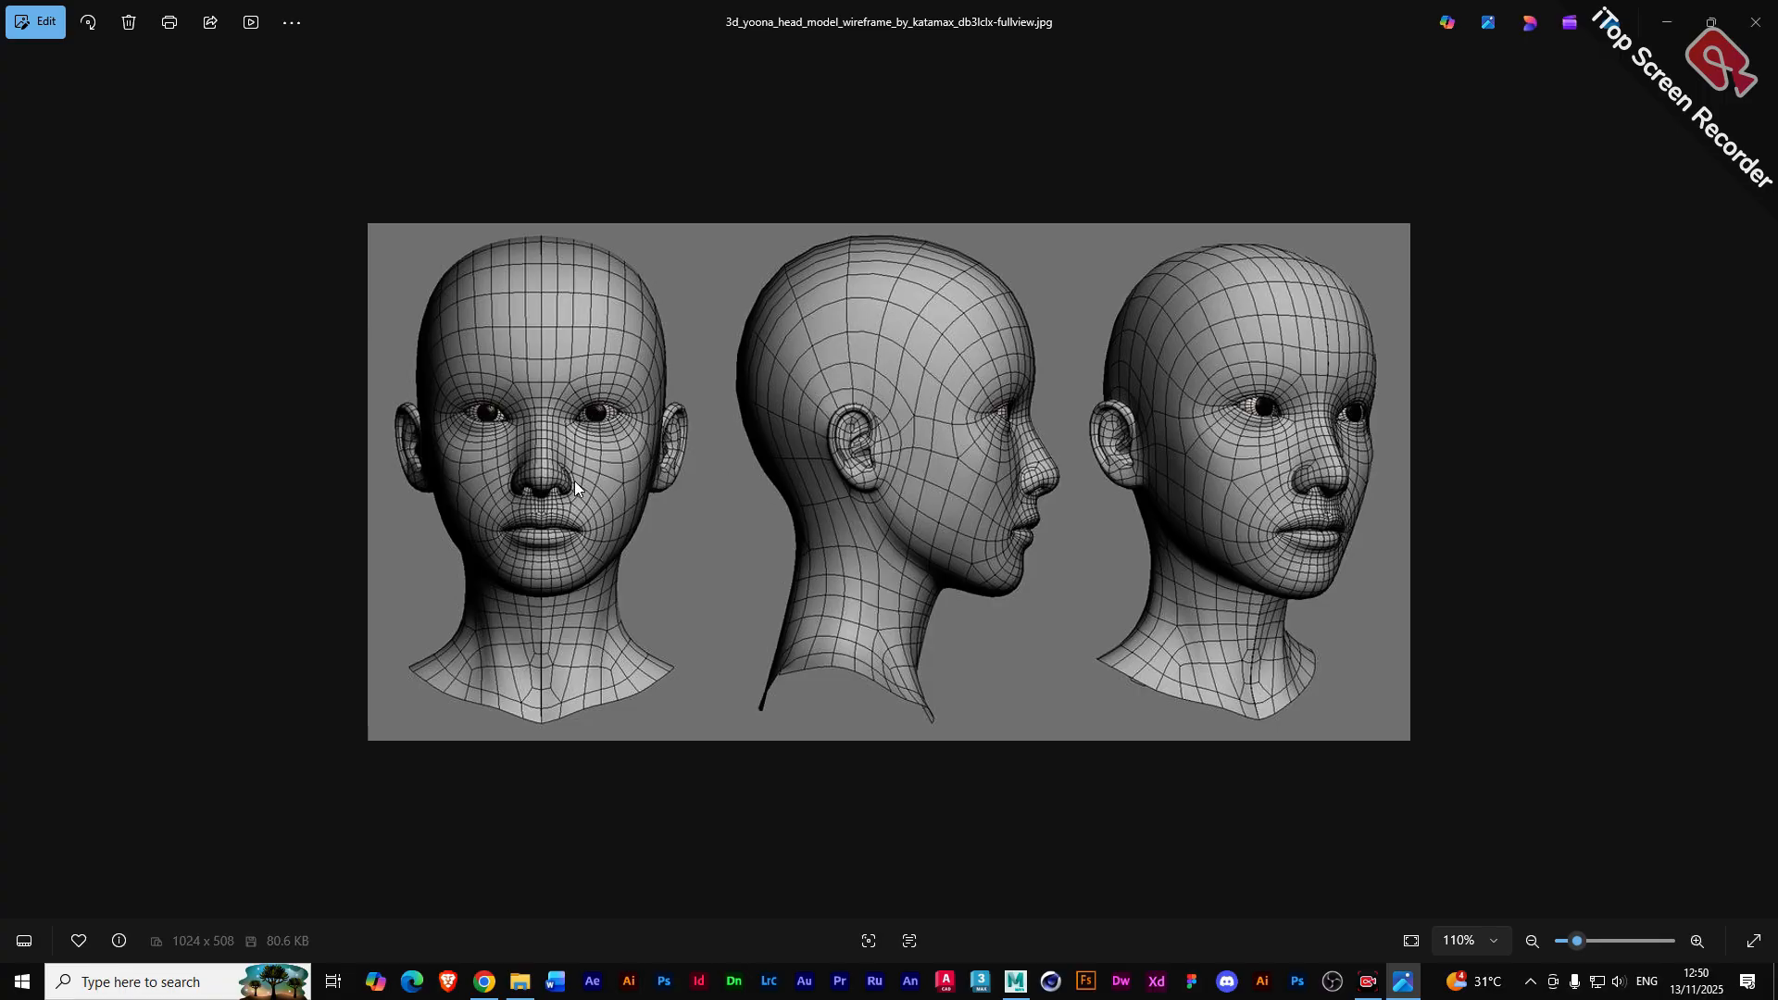
scroll(530, 431, "up", 2)
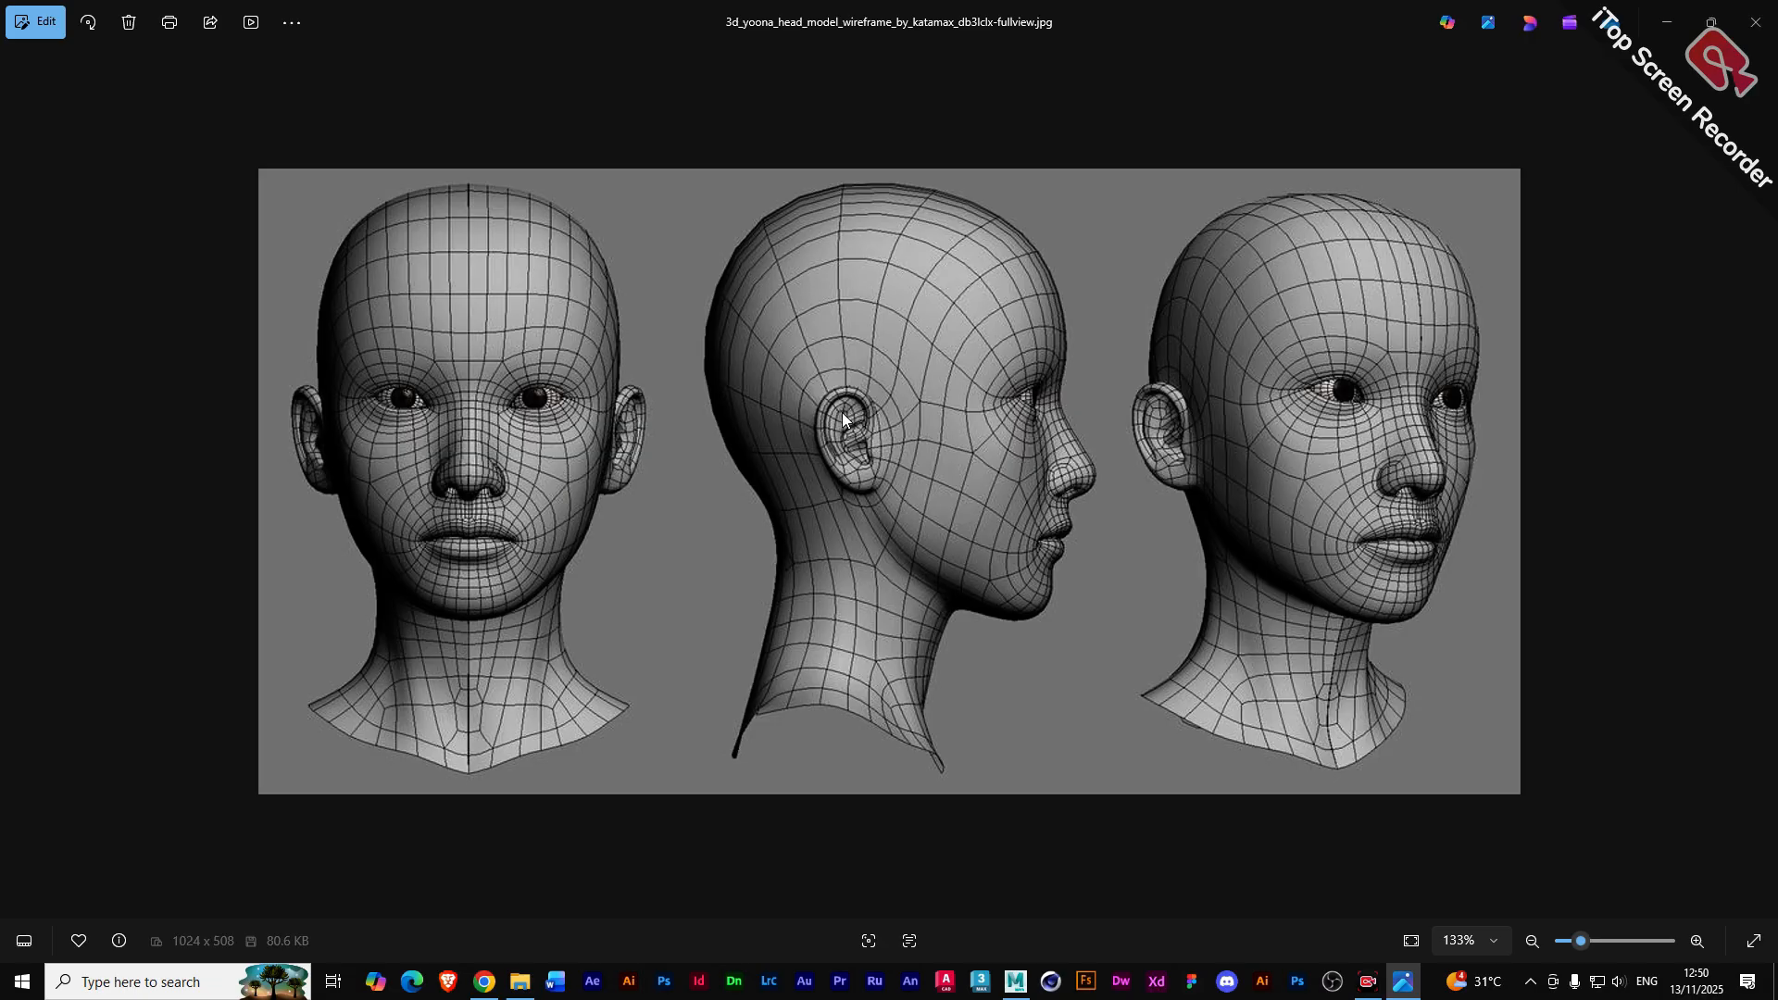
left_click(1763, 493)
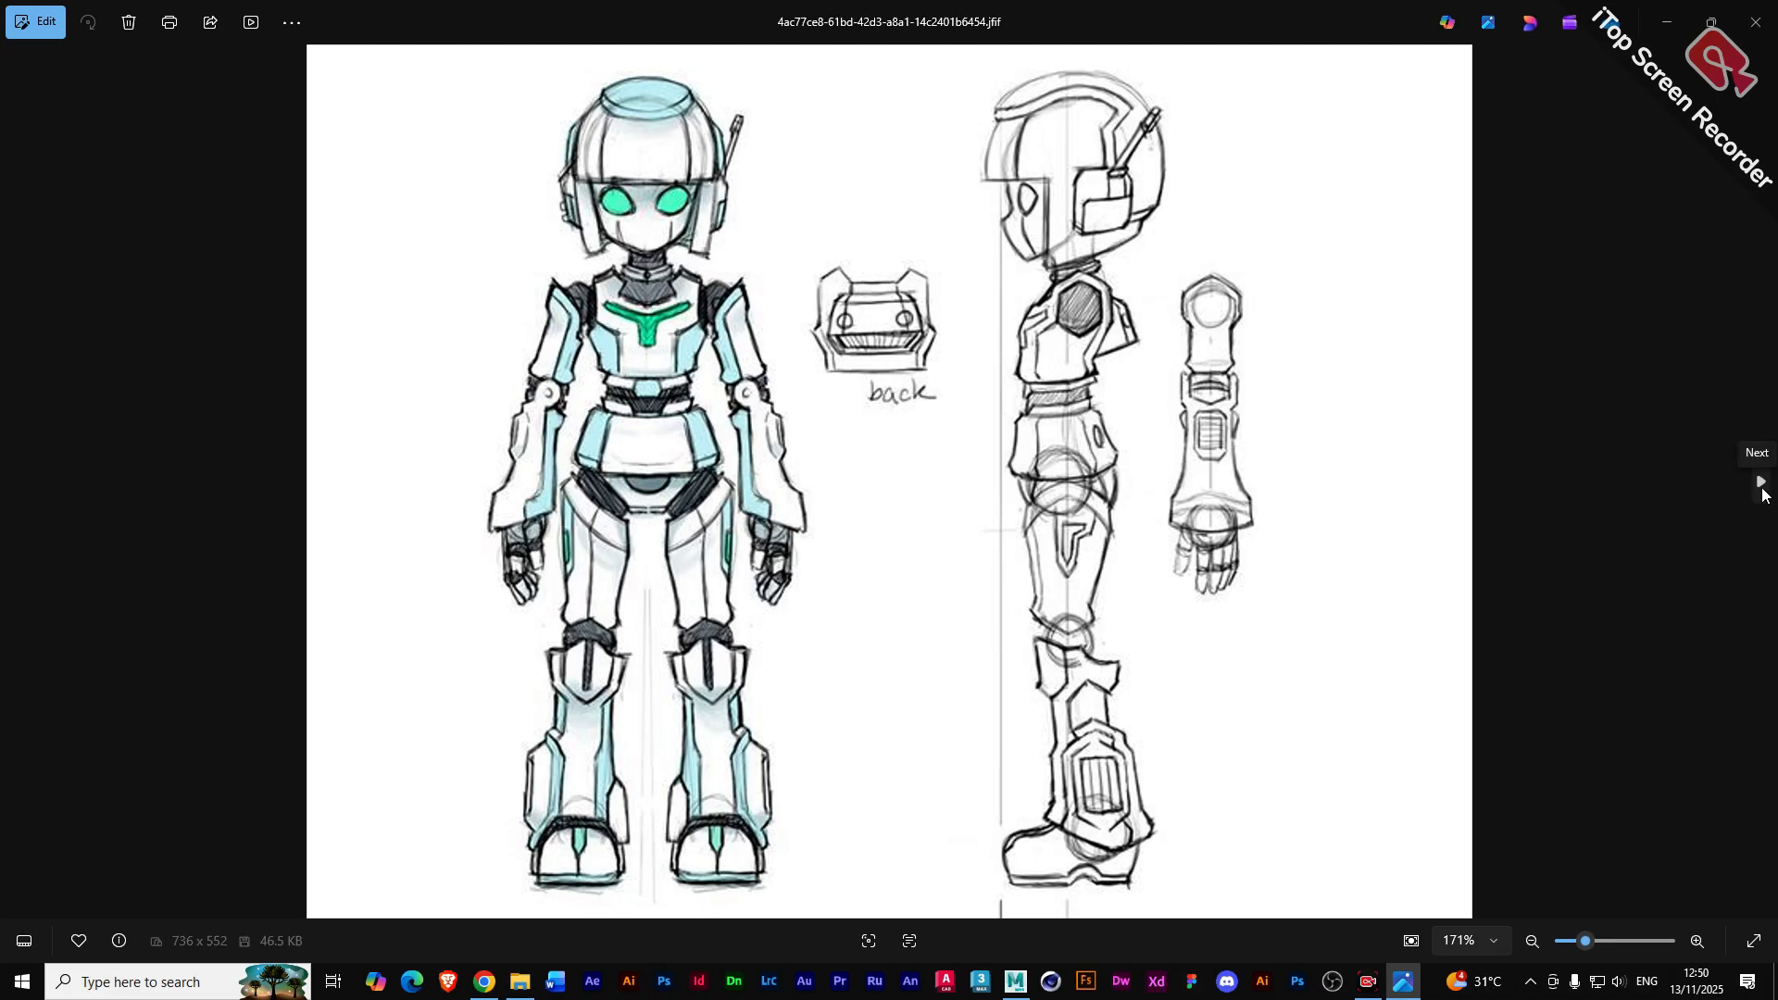
left_click(1712, 24)
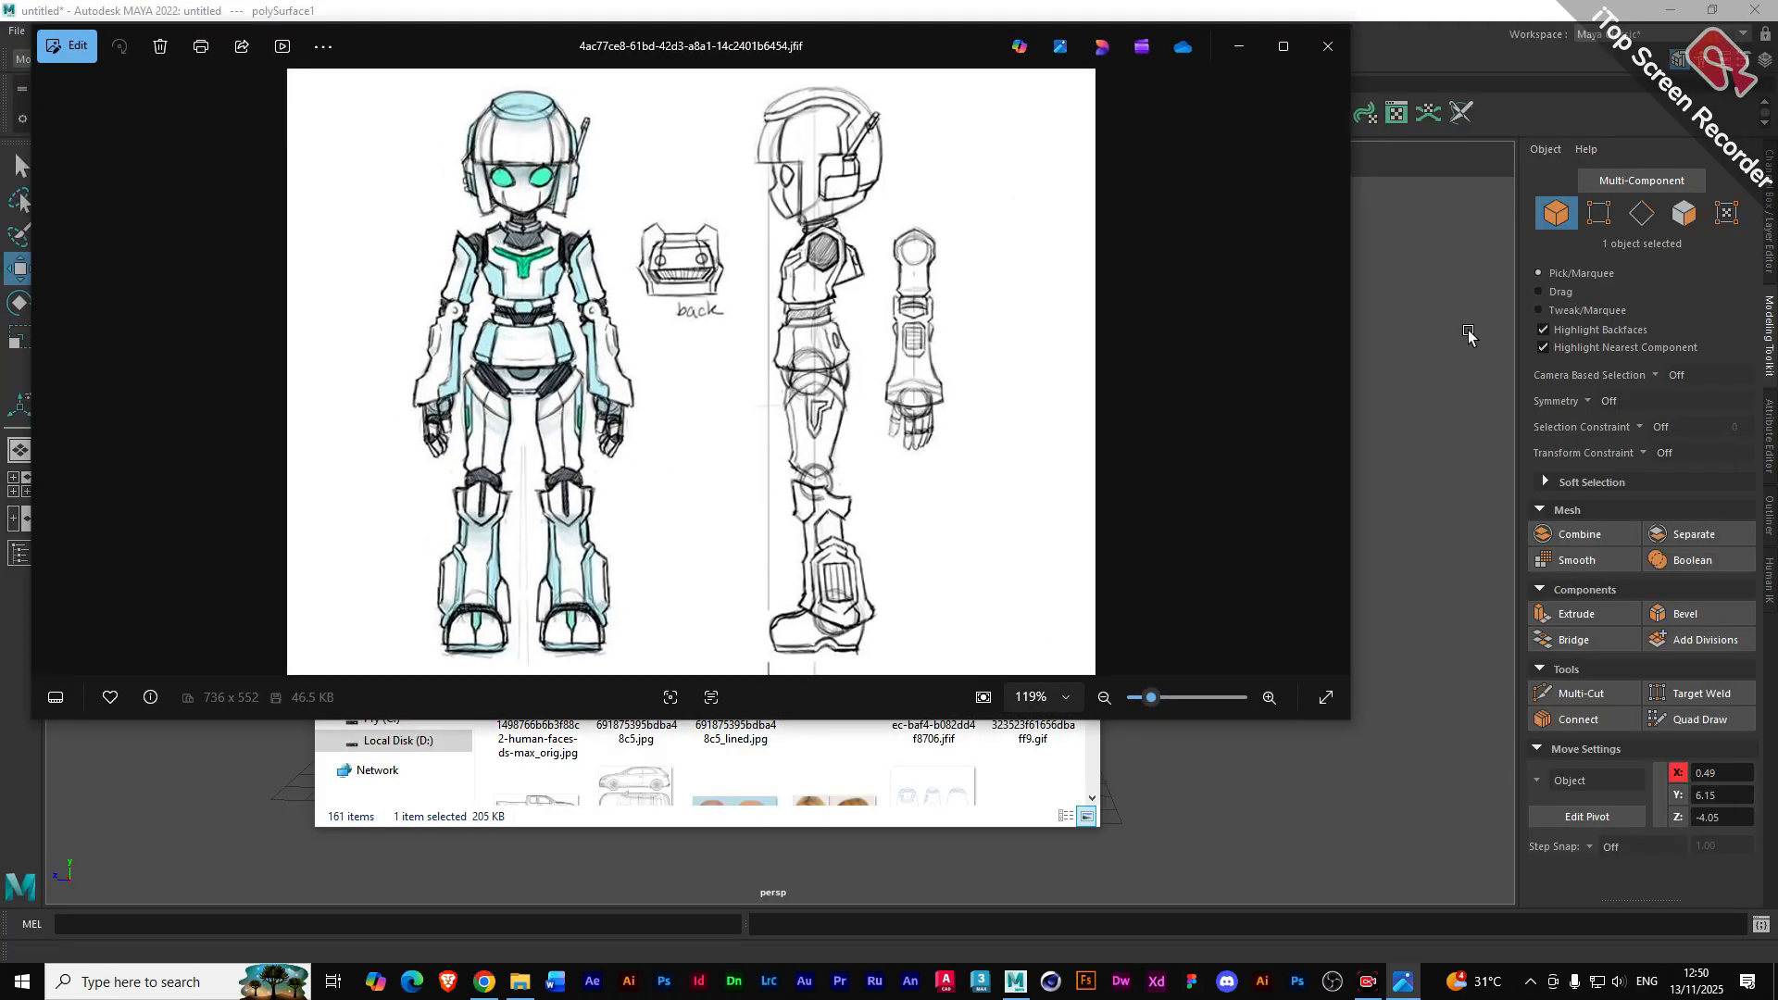
- Return to the maya_references folder and open bunny.gif
left_click(1032, 793)
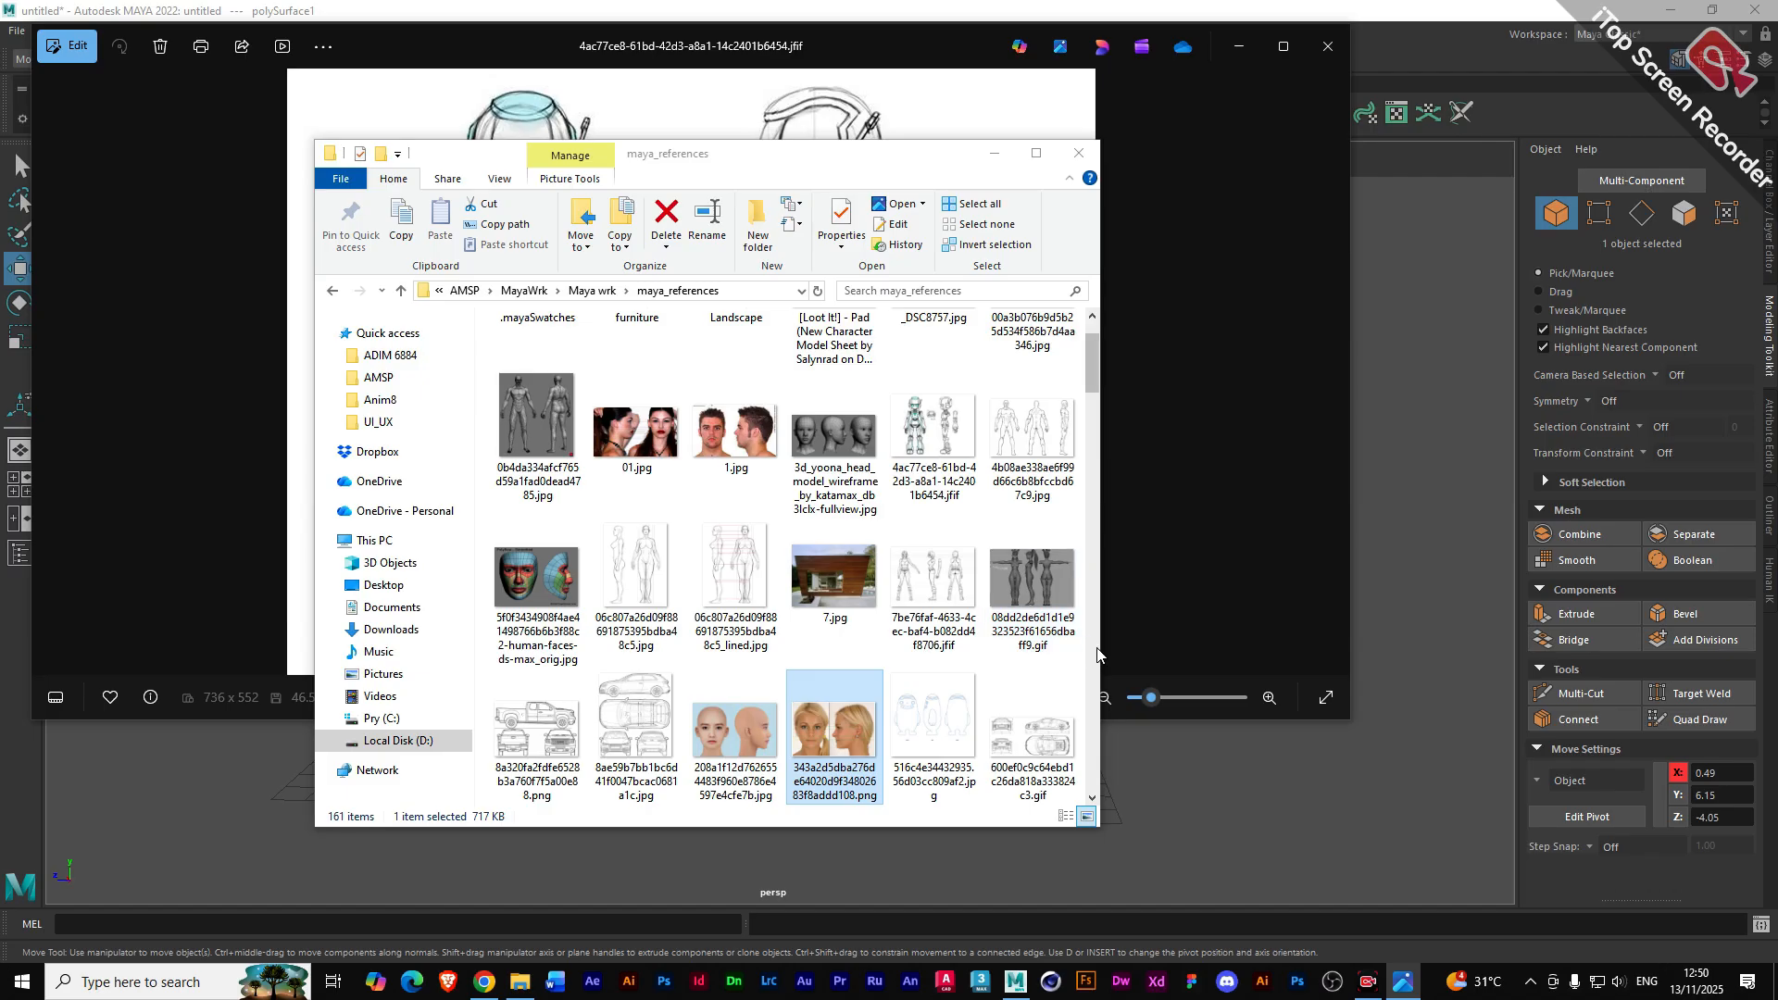
scroll(1097, 655, "down", 3)
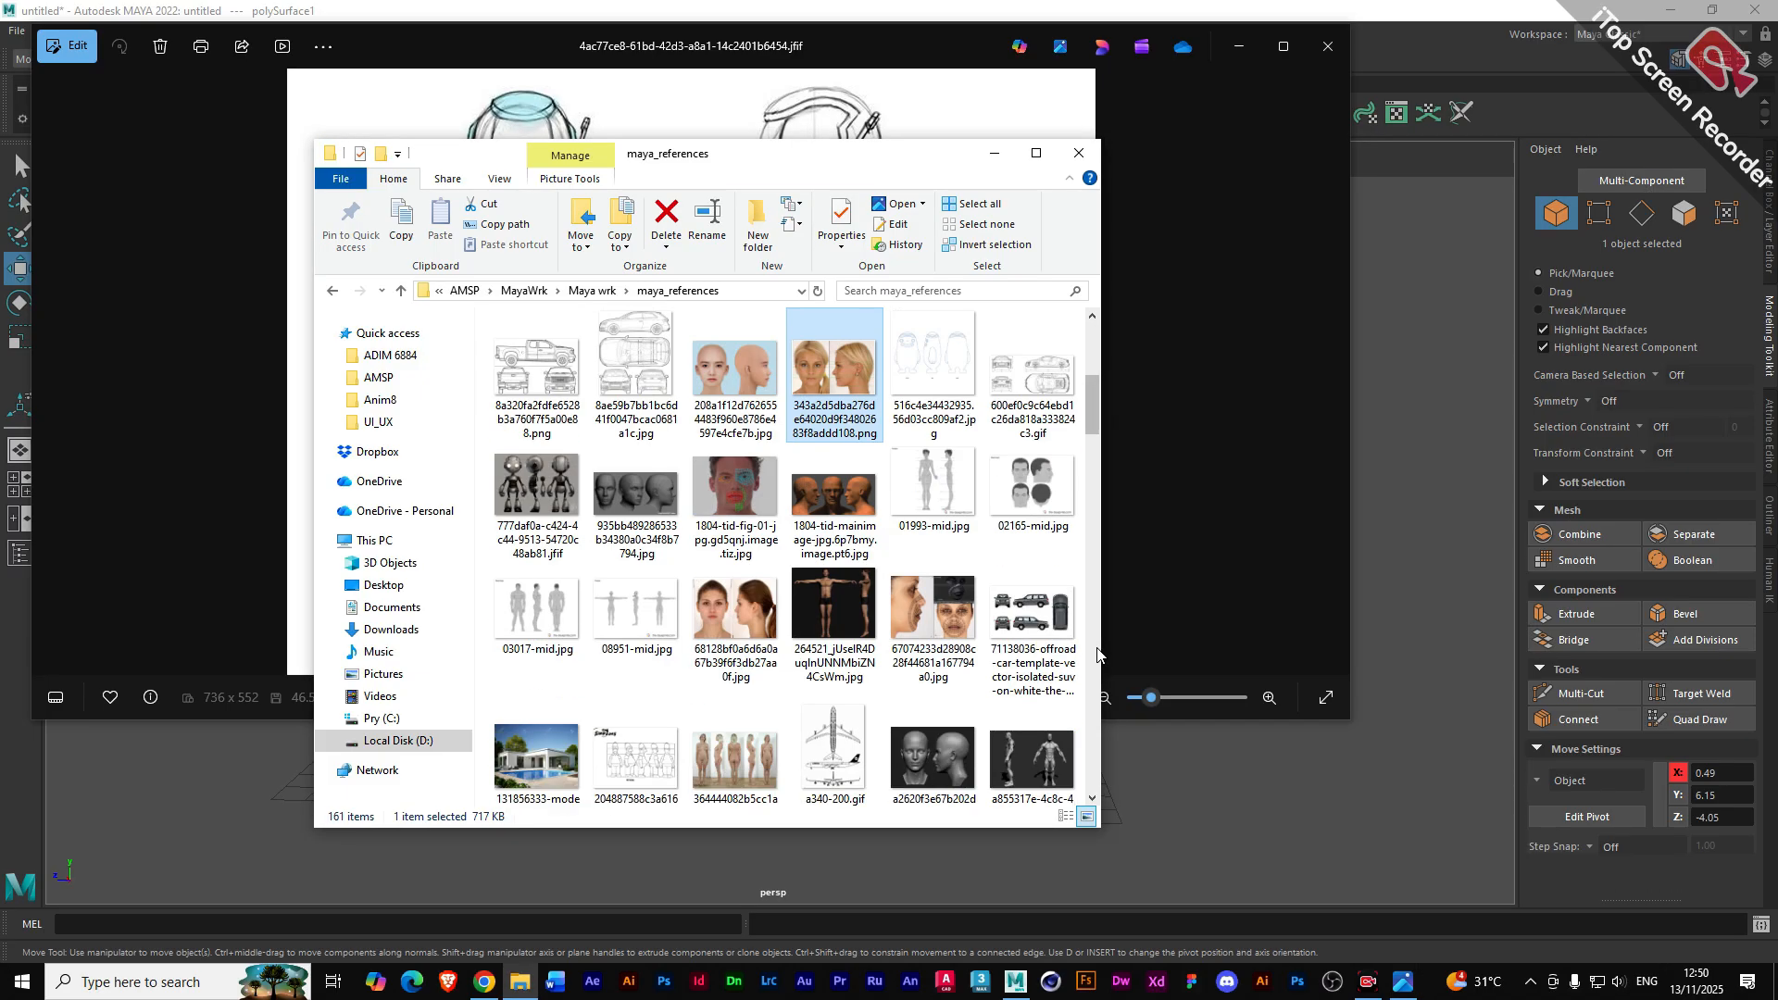
scroll(1097, 654, "down", 3)
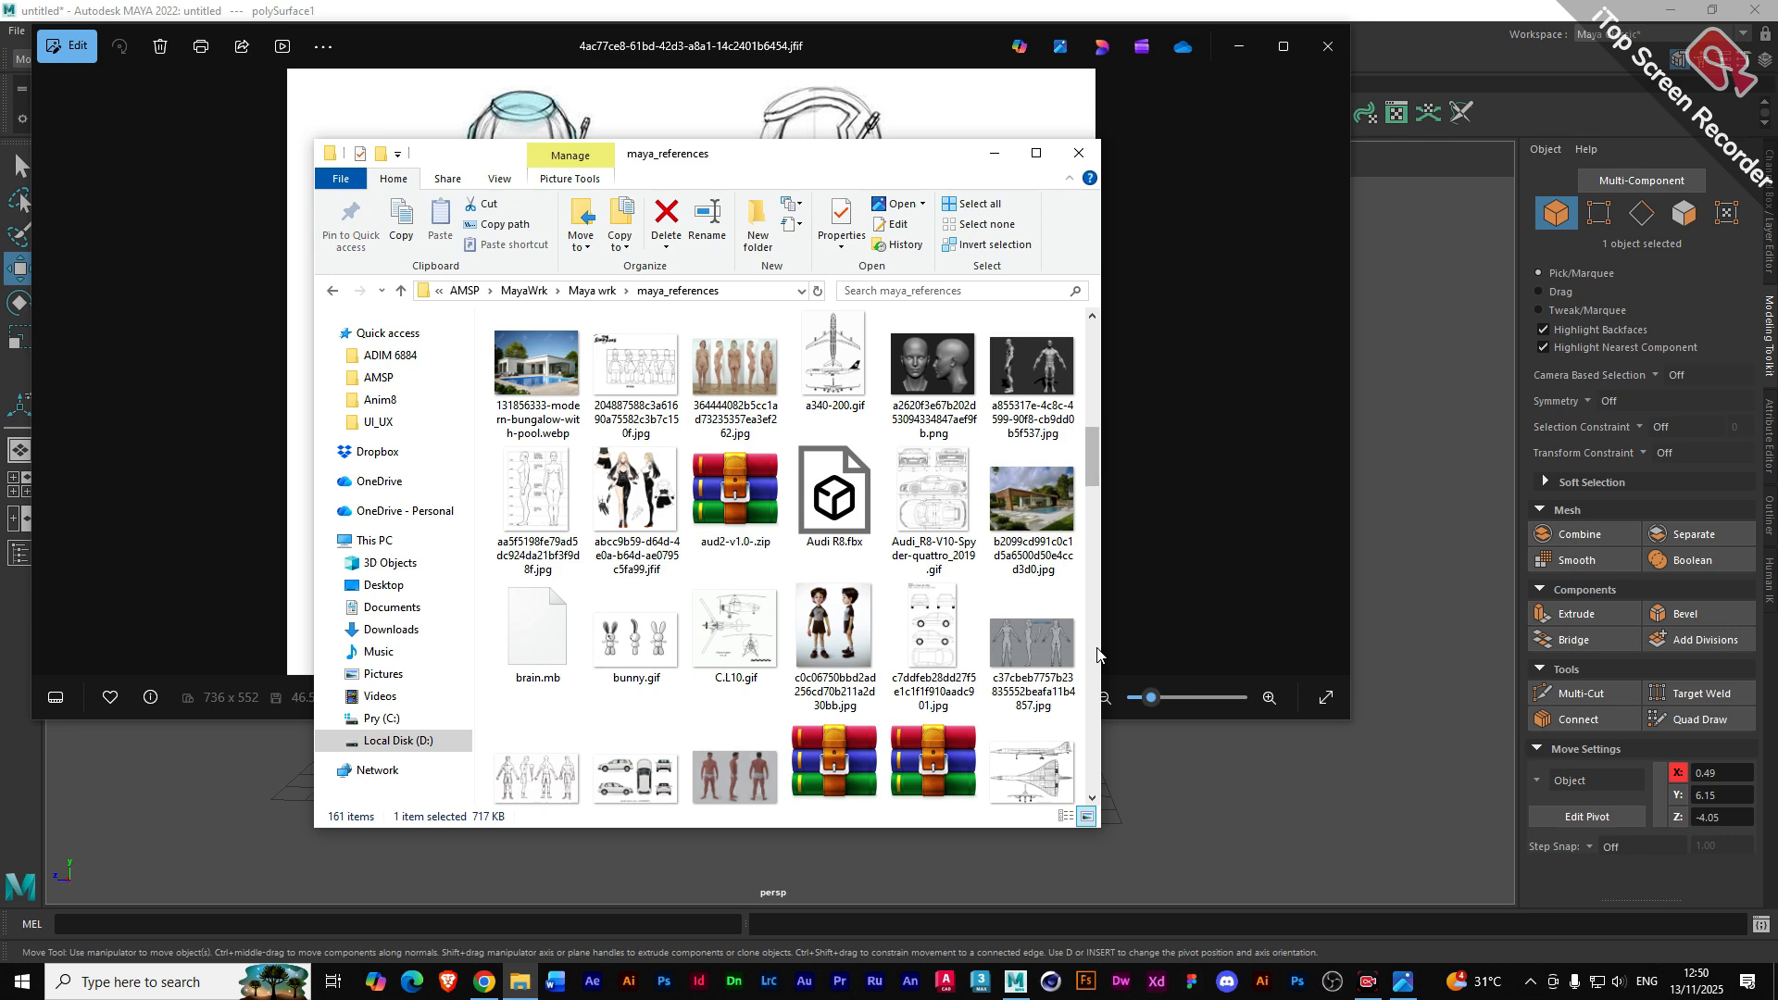
double_click(624, 638)
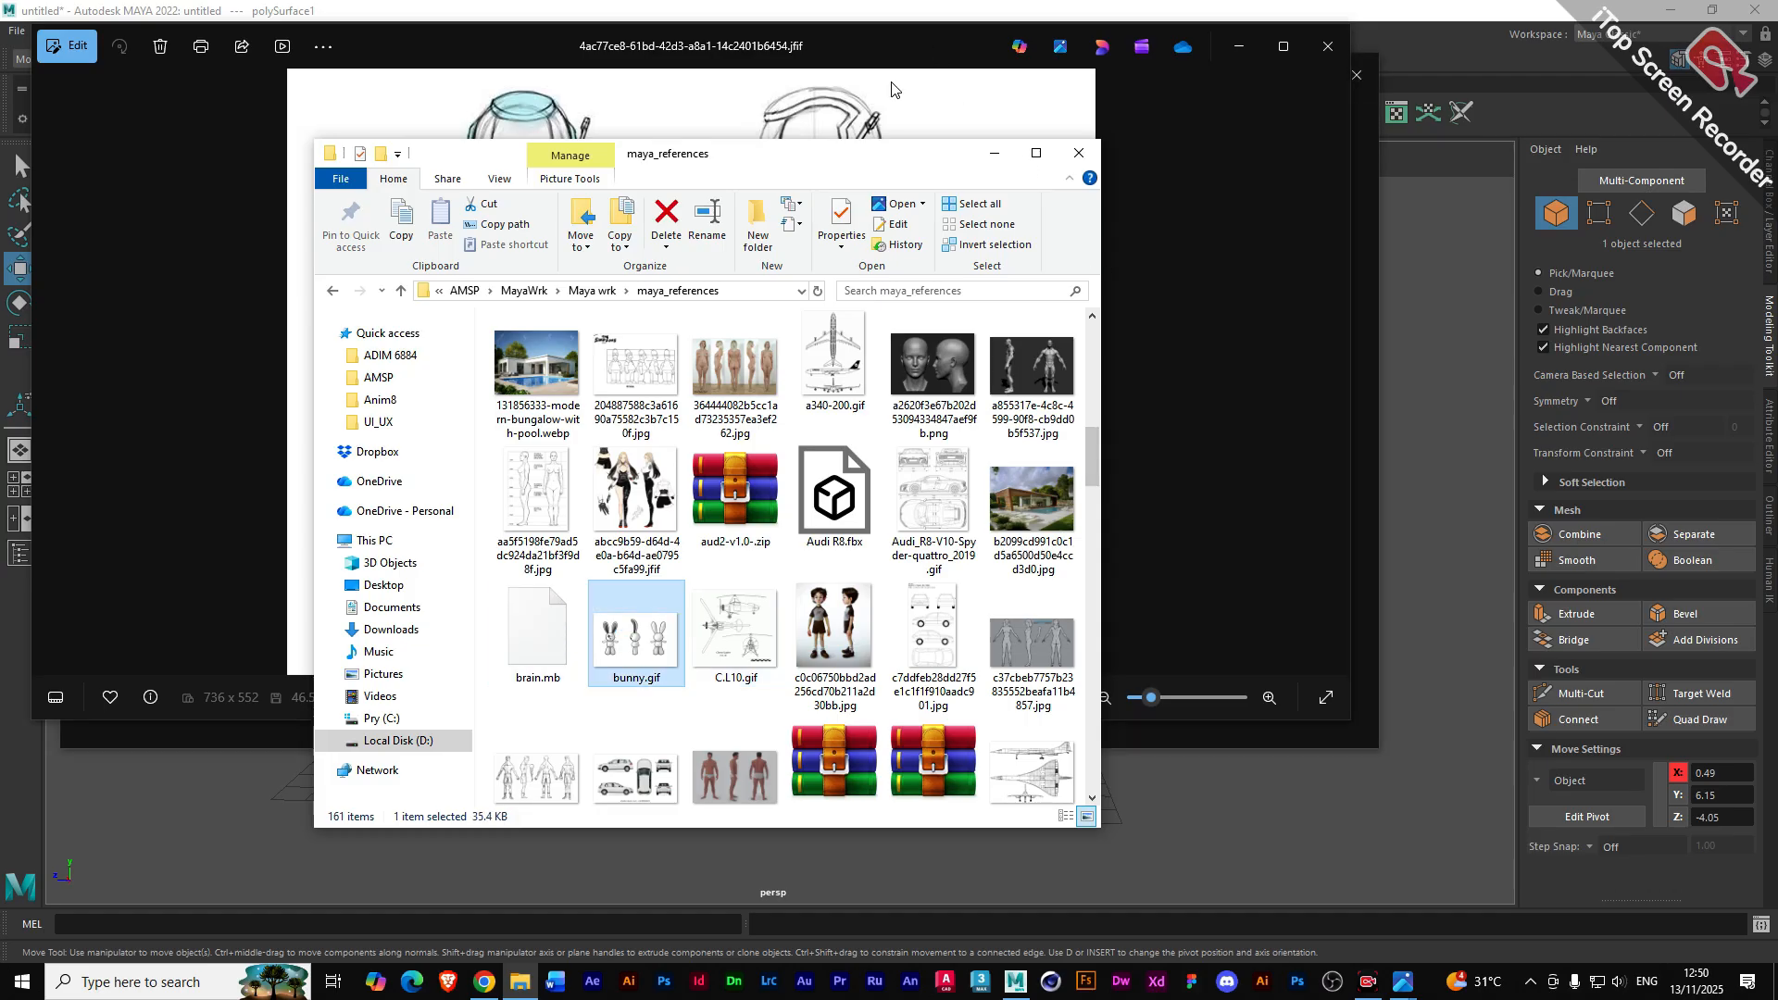
- Open the download (2).png character reference from the maya_references folder
scroll(1097, 774, "down", 3)
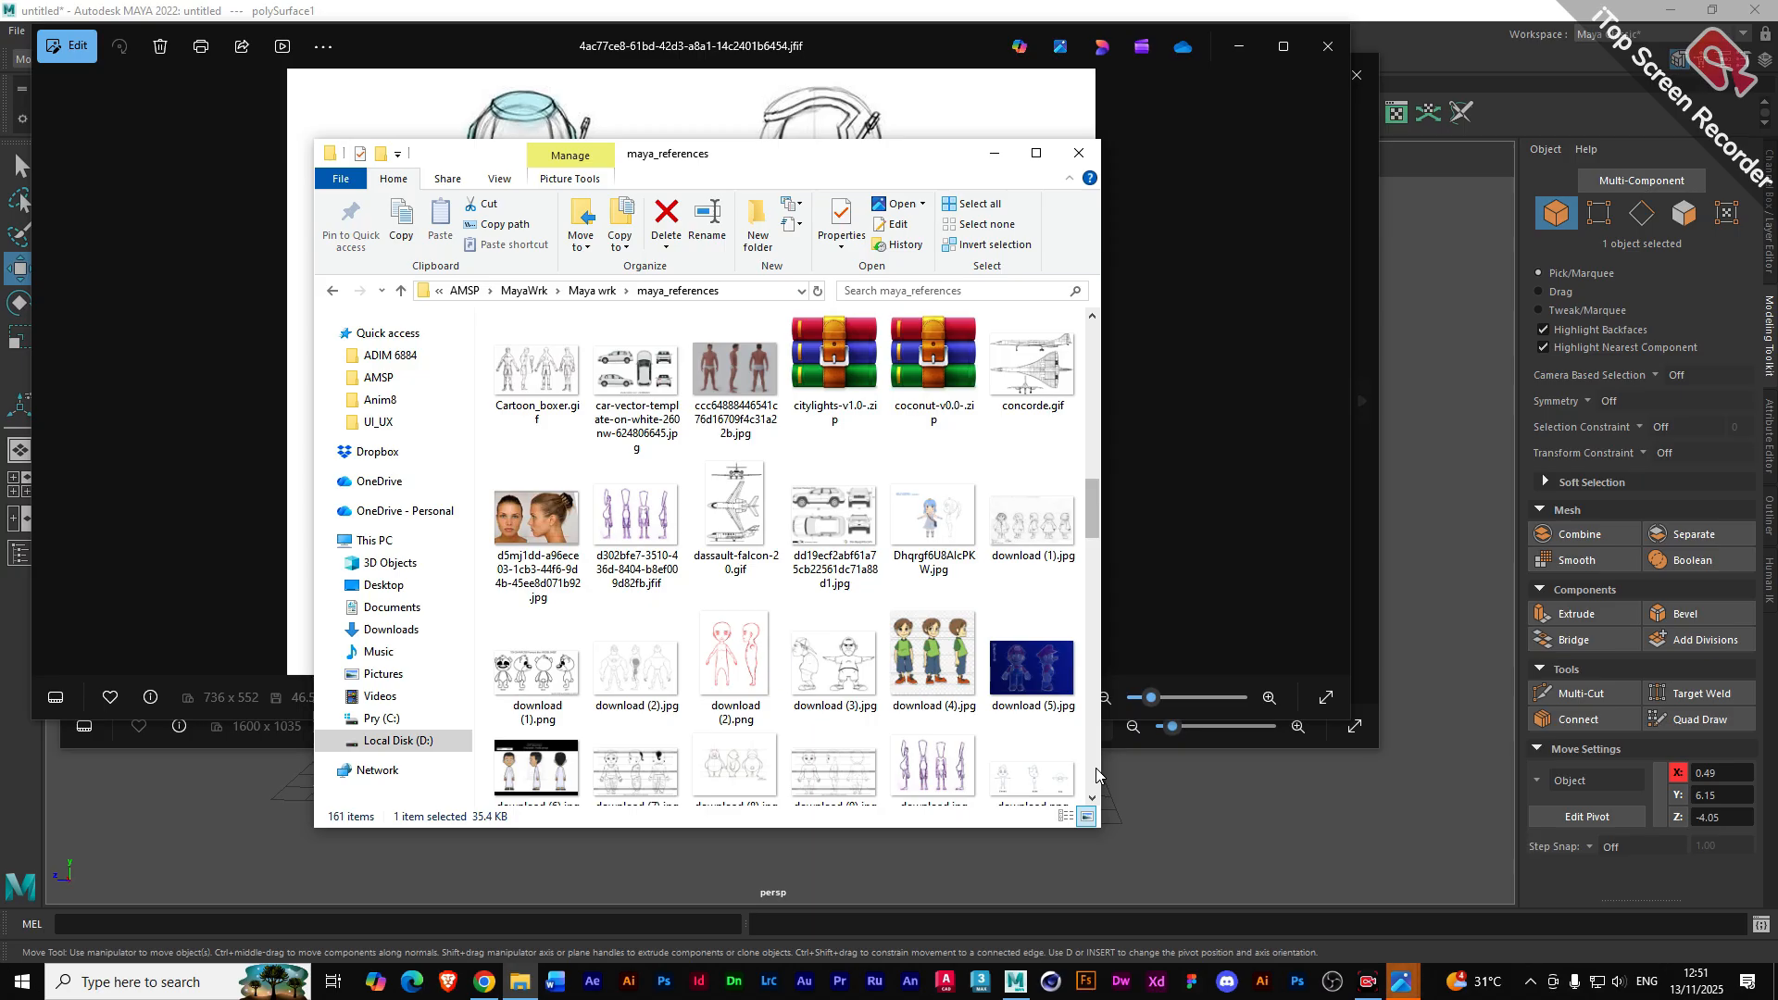
left_click(722, 663)
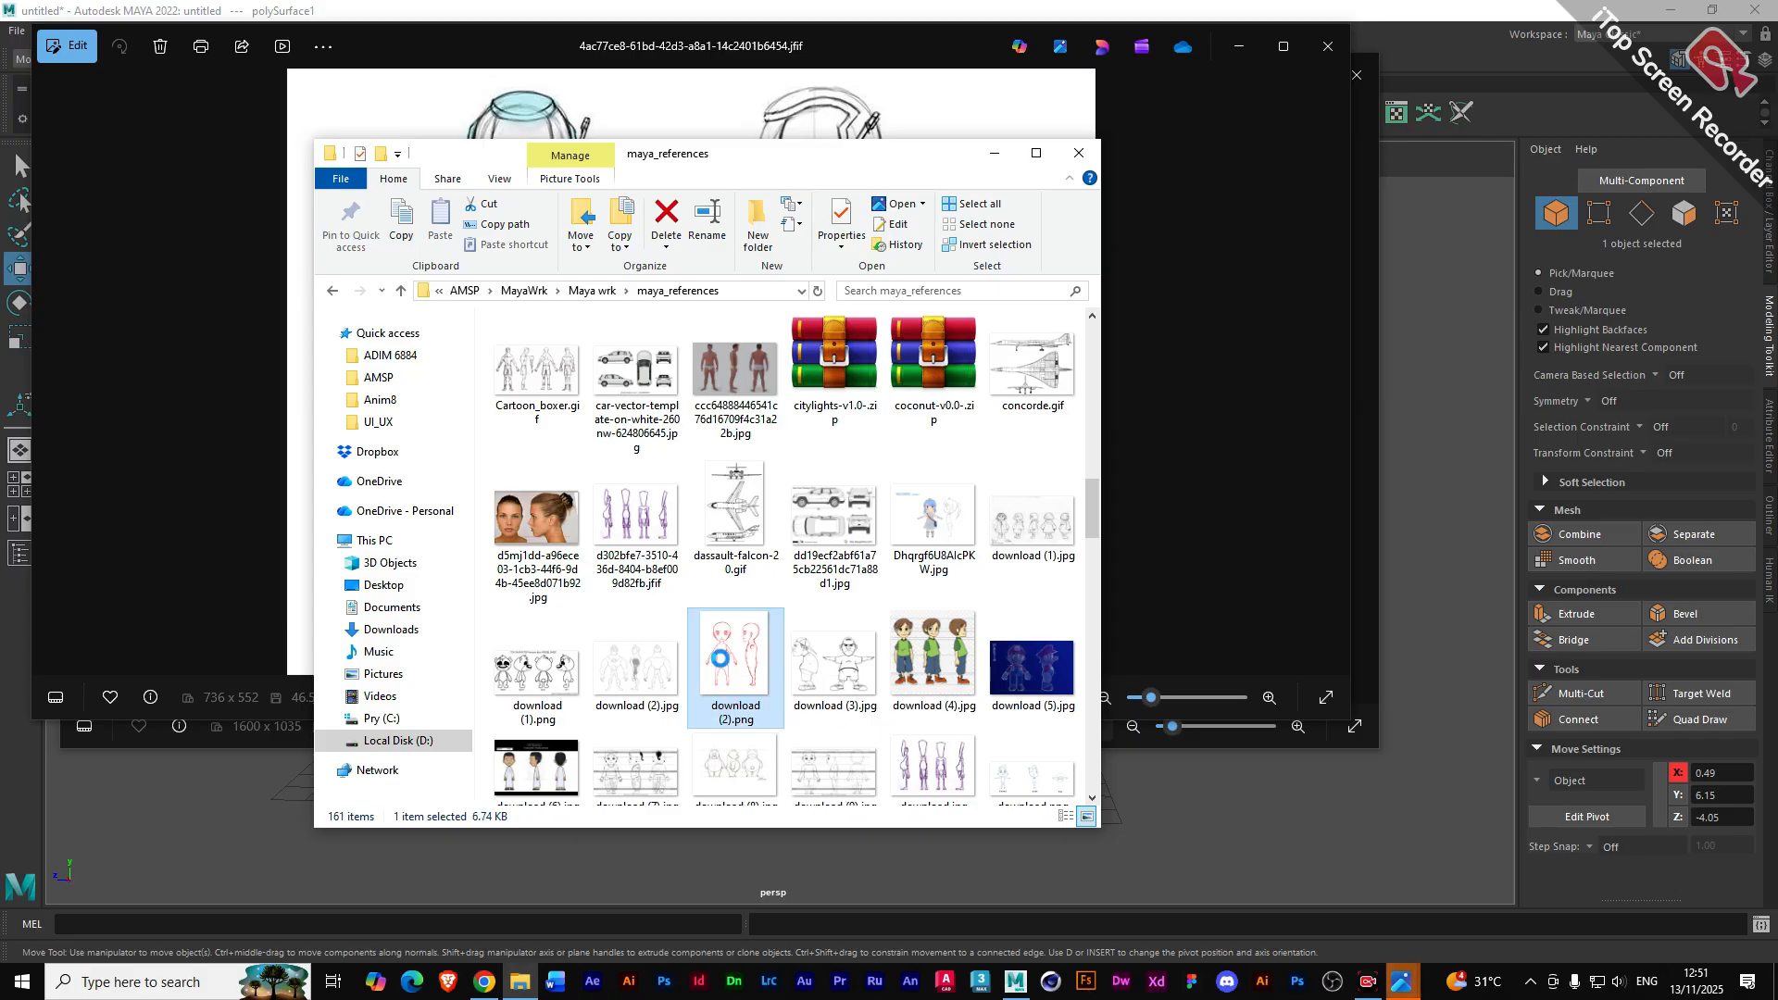
key("Return")
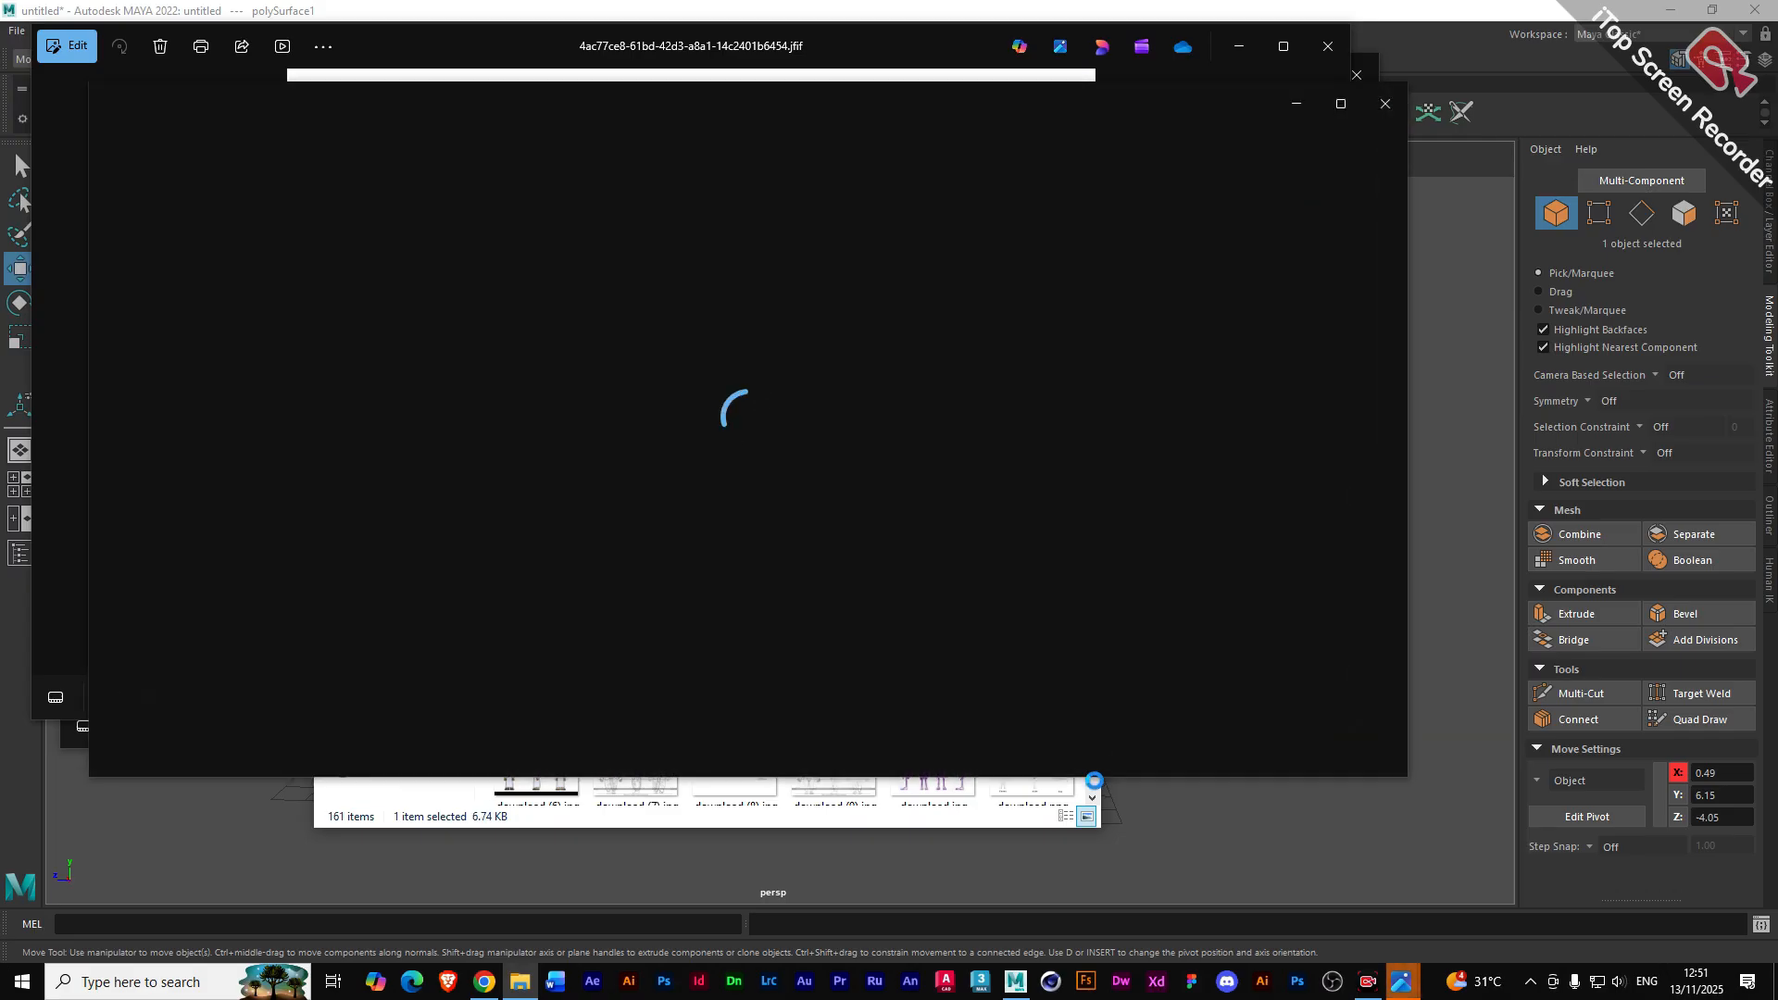
- Return to the maya_references folder and open the images-1.png reference
left_click(1094, 792)
scroll(1097, 787, "down", 3)
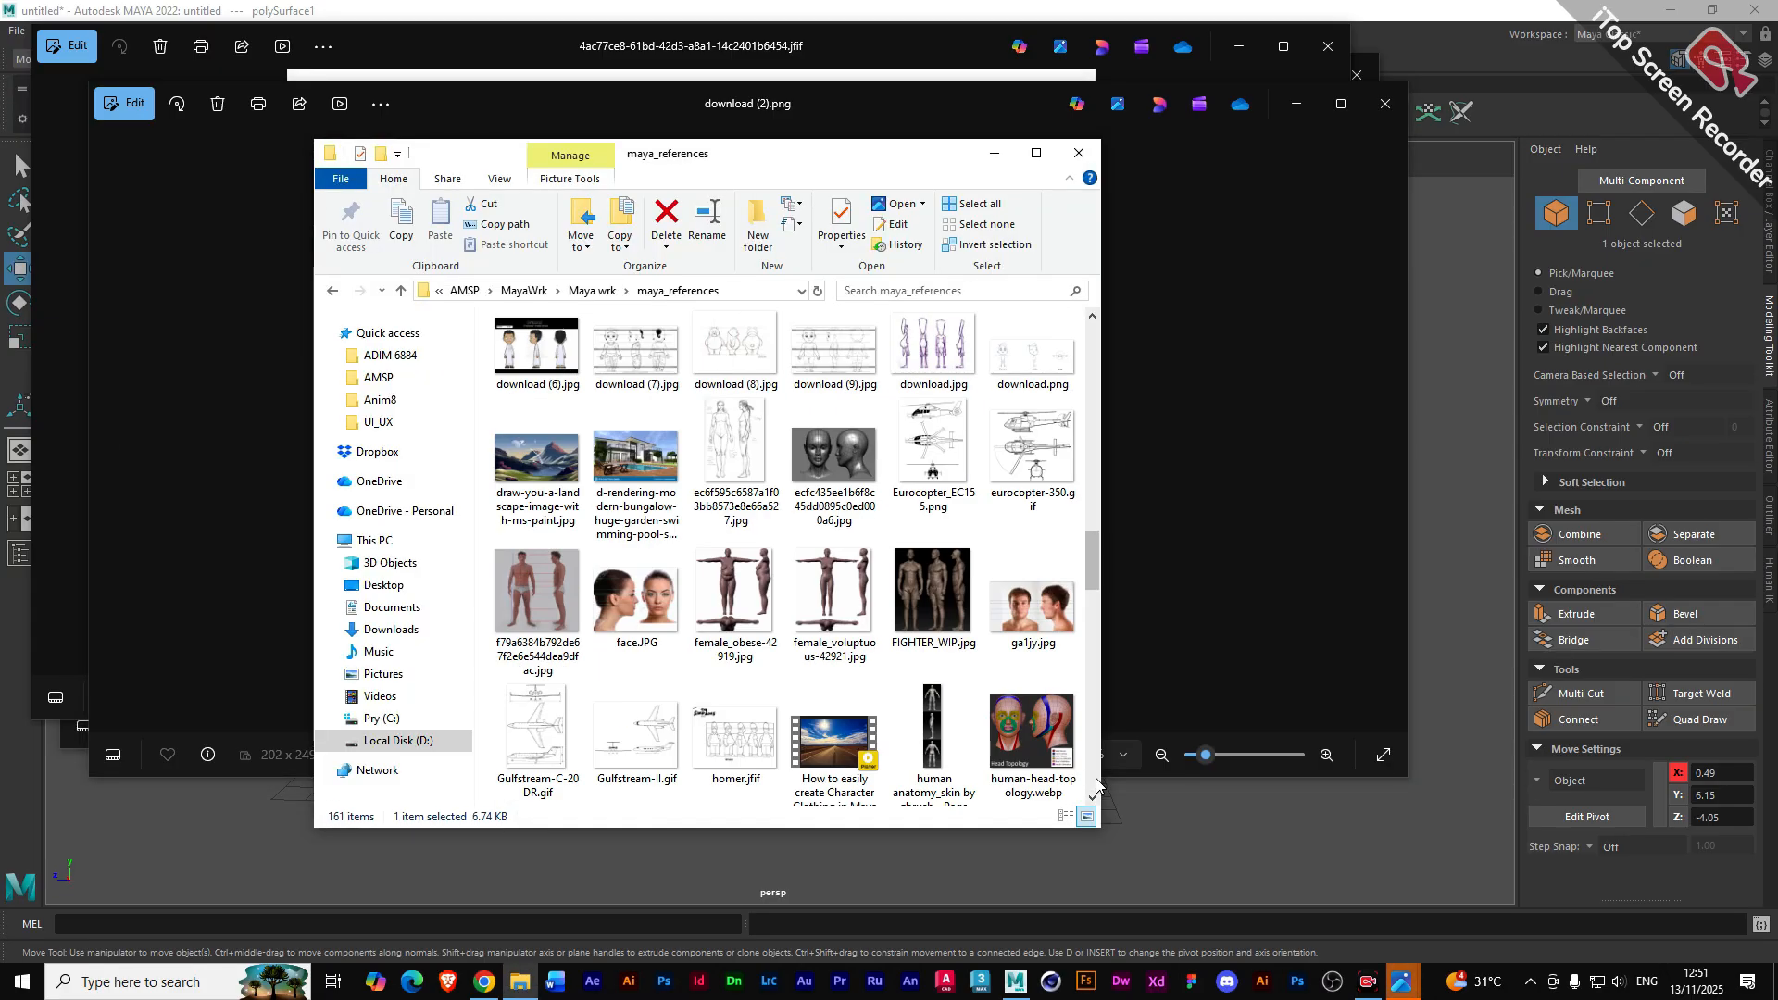
scroll(1096, 785, "down", 3)
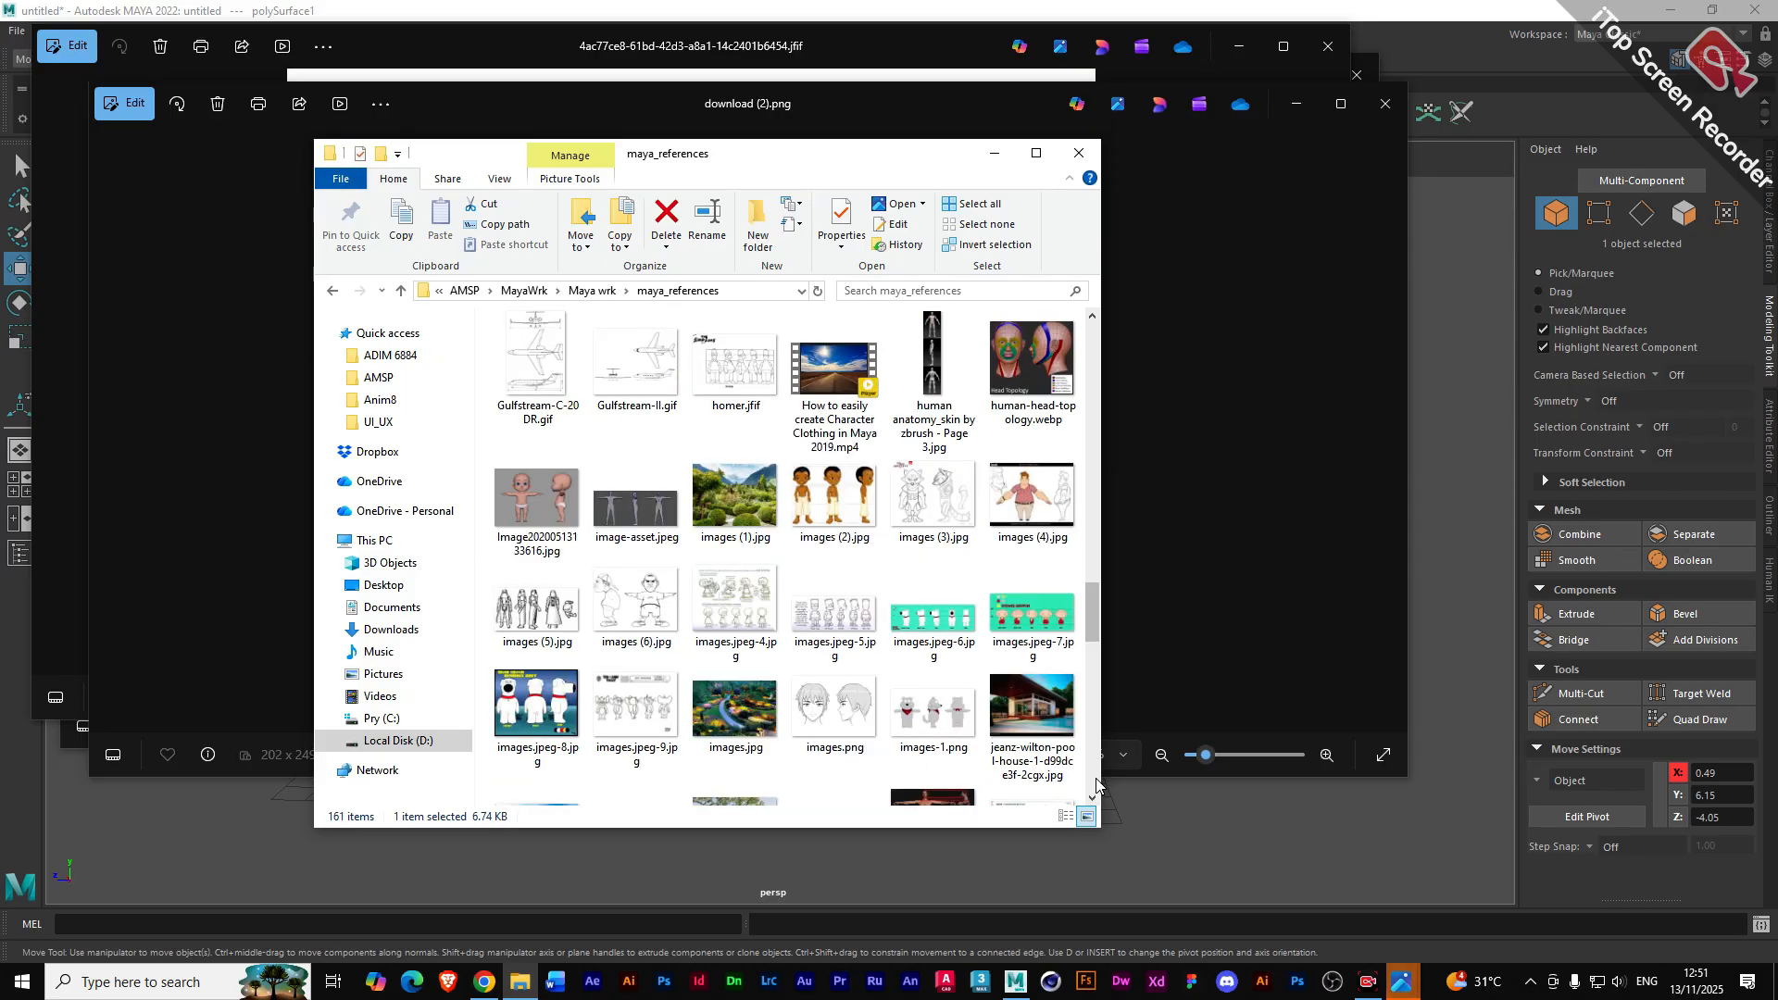
left_click(929, 714)
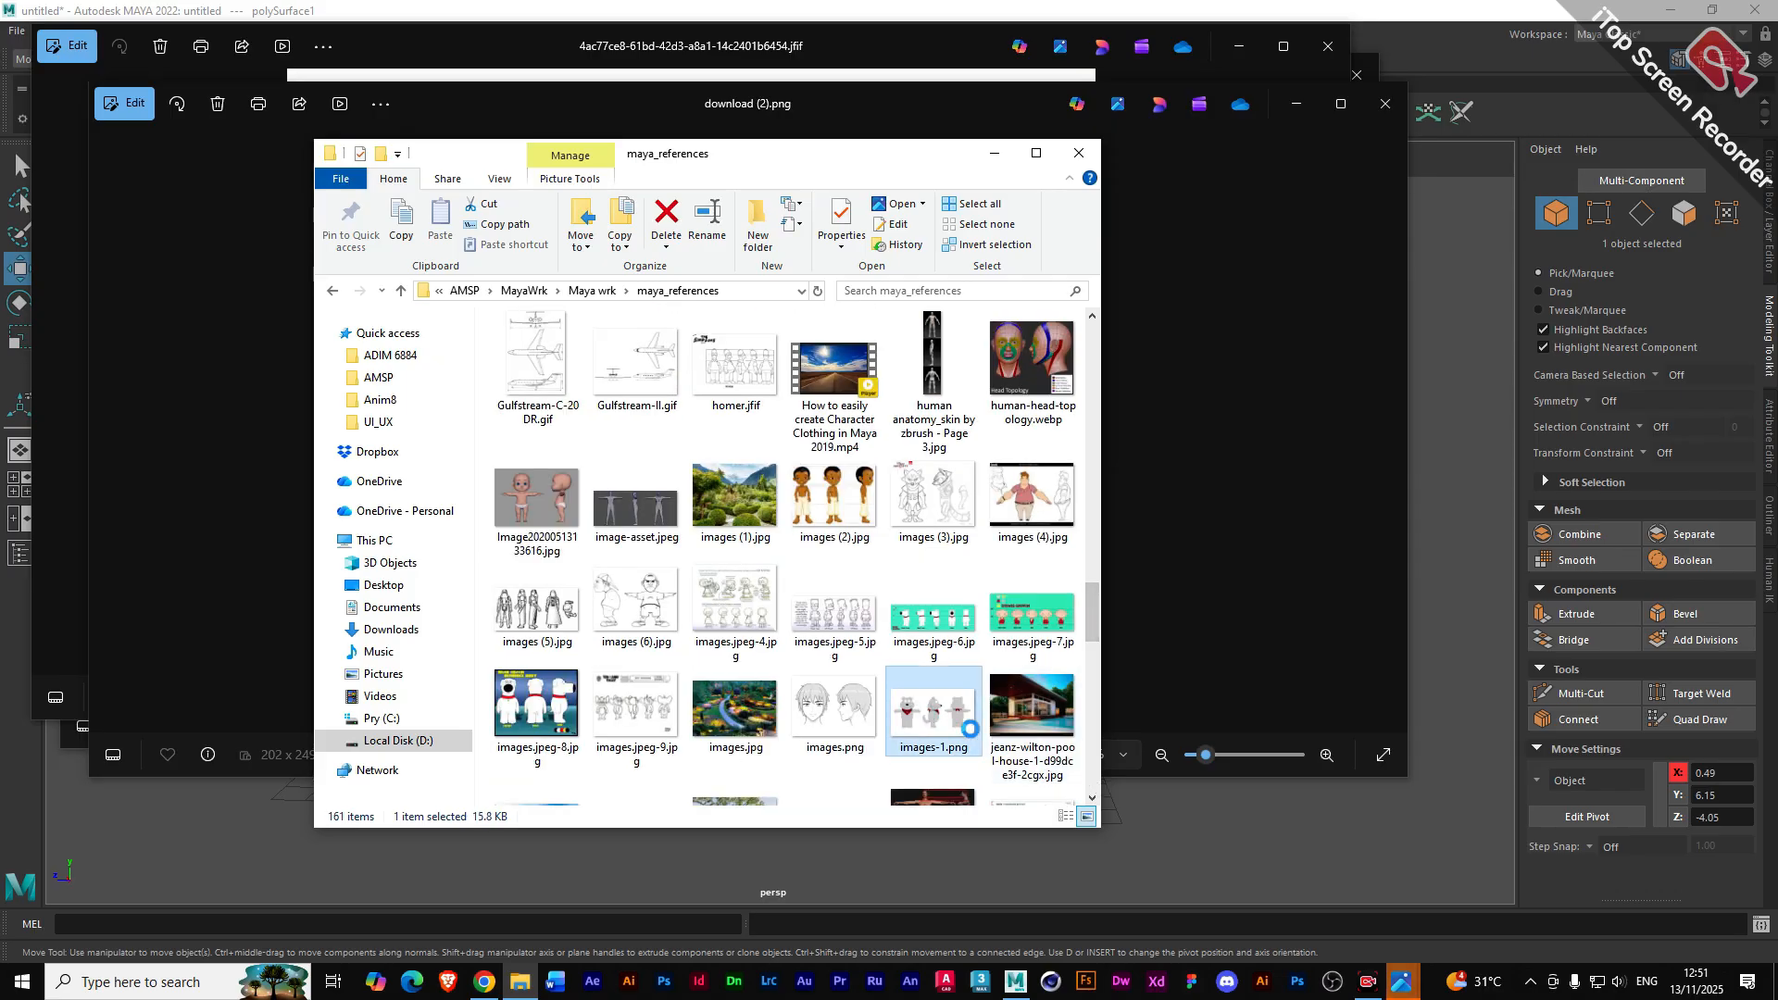
- Open Minion.jfif from the reference folder, and bring the robot character sheet's viewer window back to the front
scroll(1096, 782, "down", 3)
scroll(1095, 774, "down", 2)
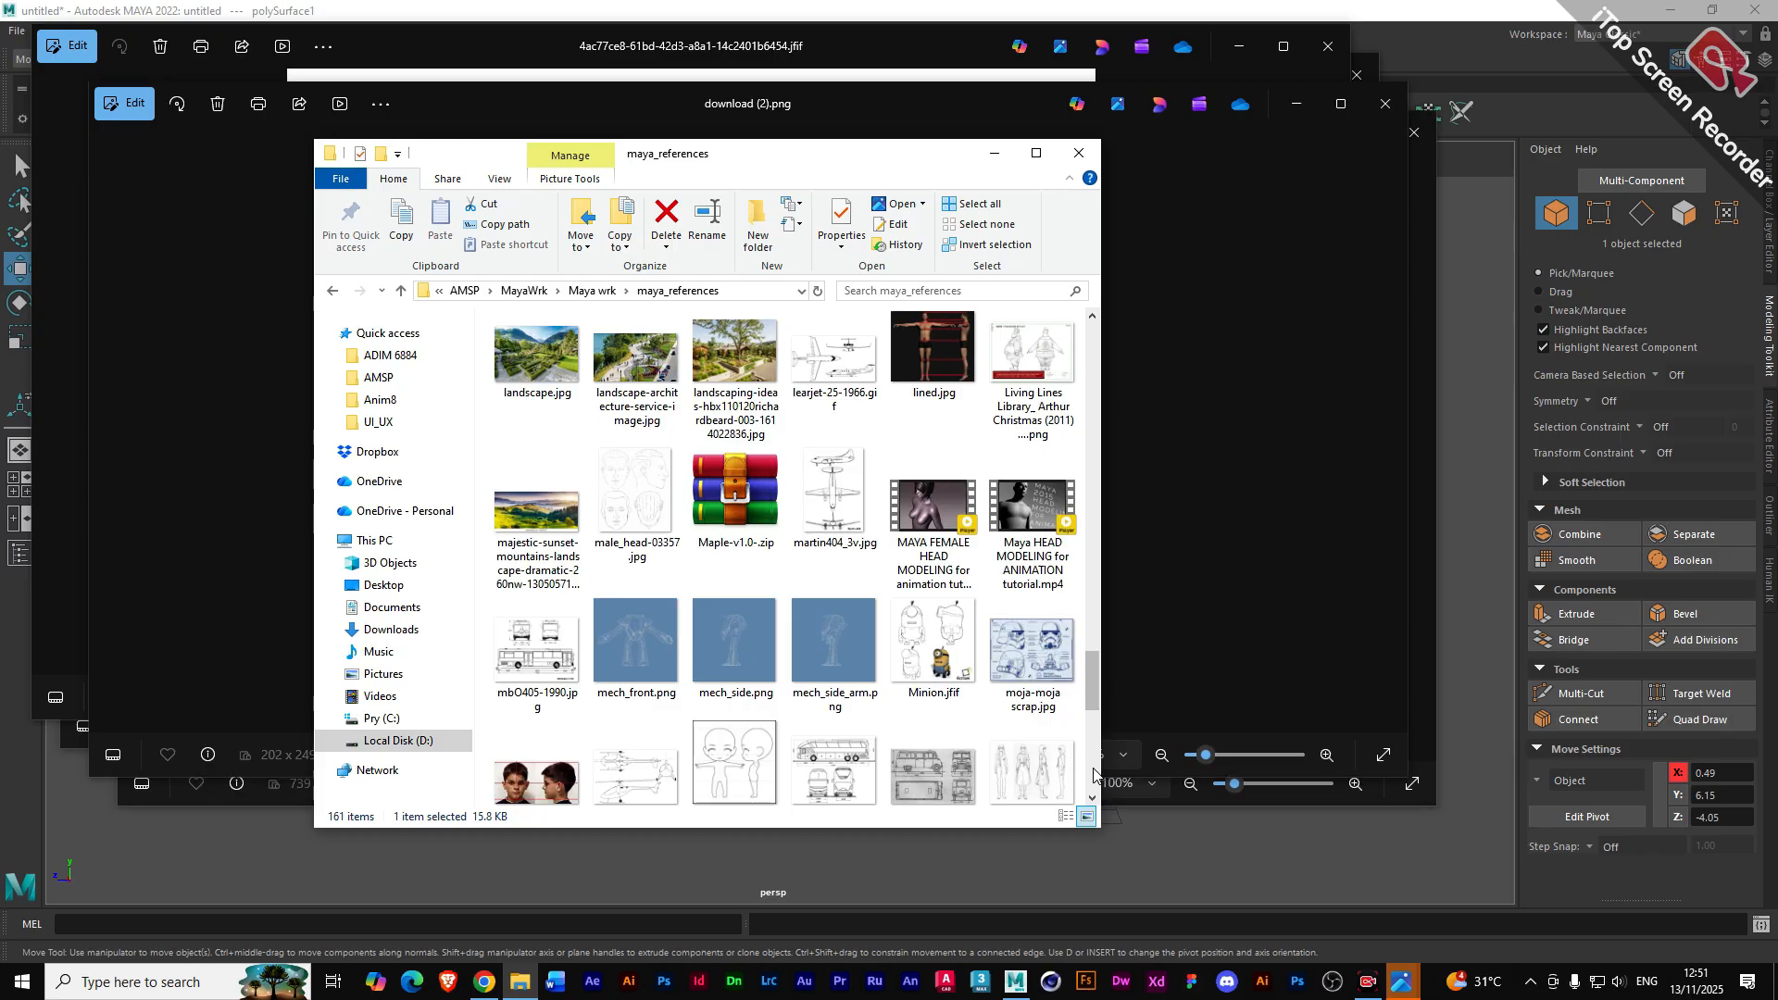
left_click(941, 657)
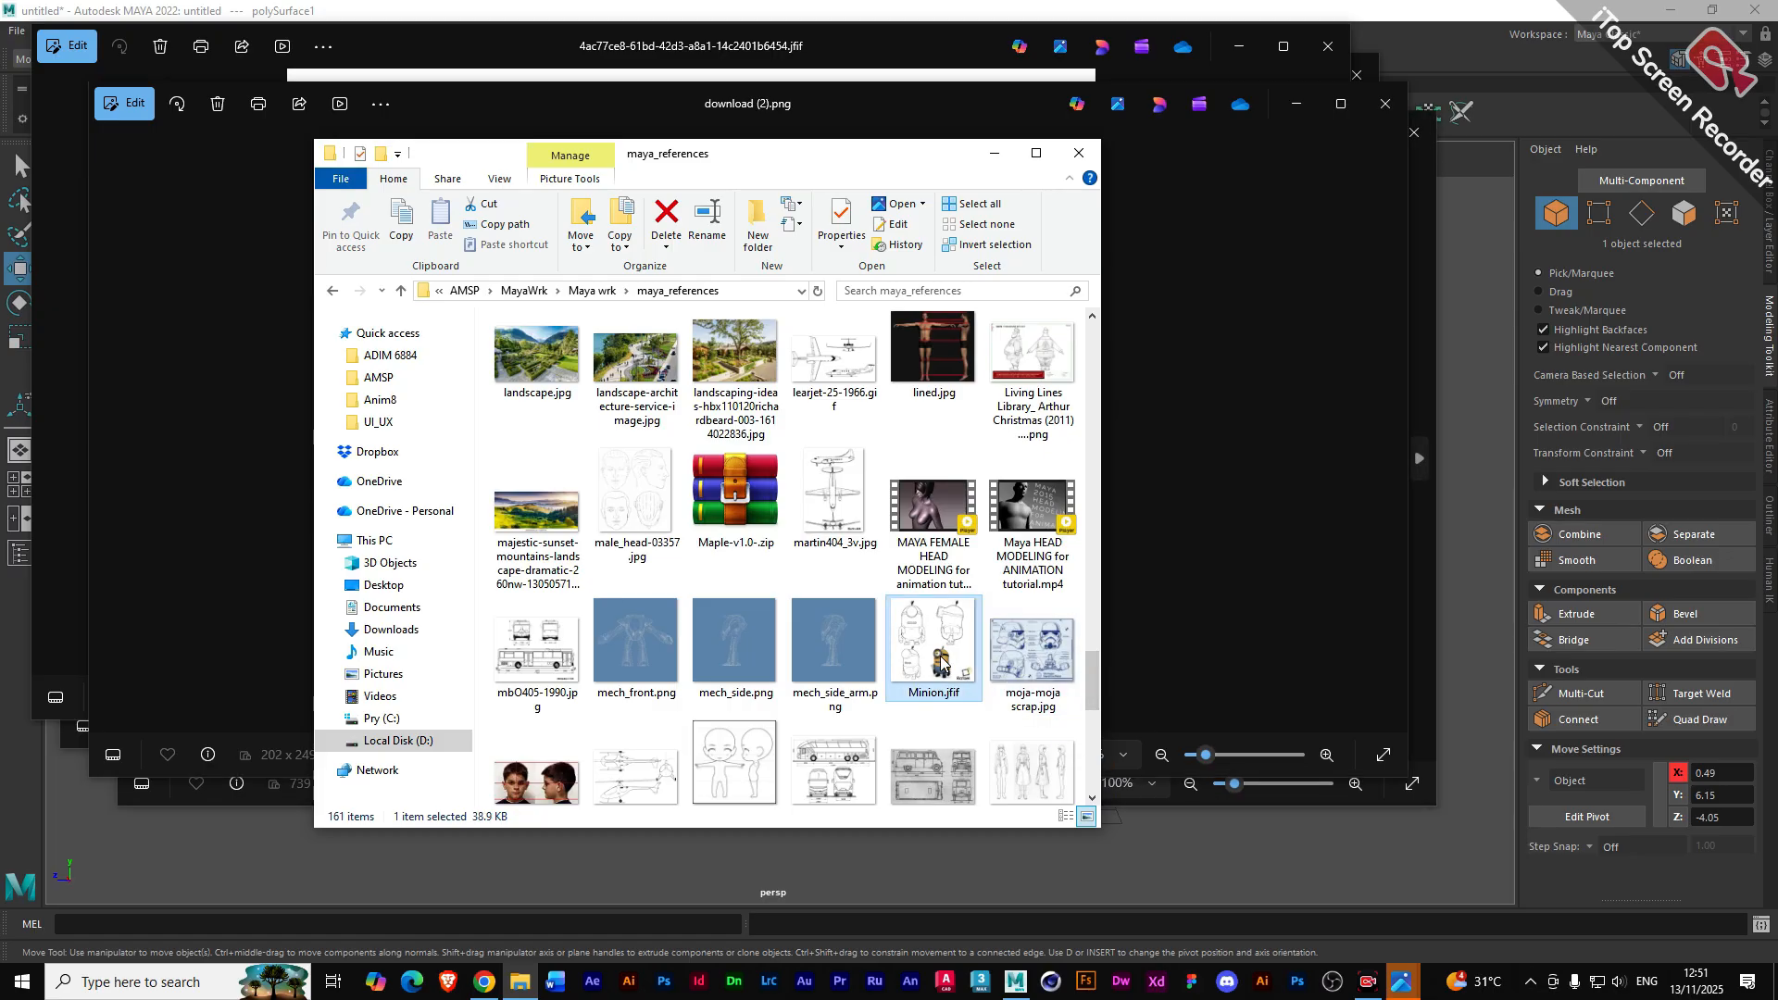
key("Return")
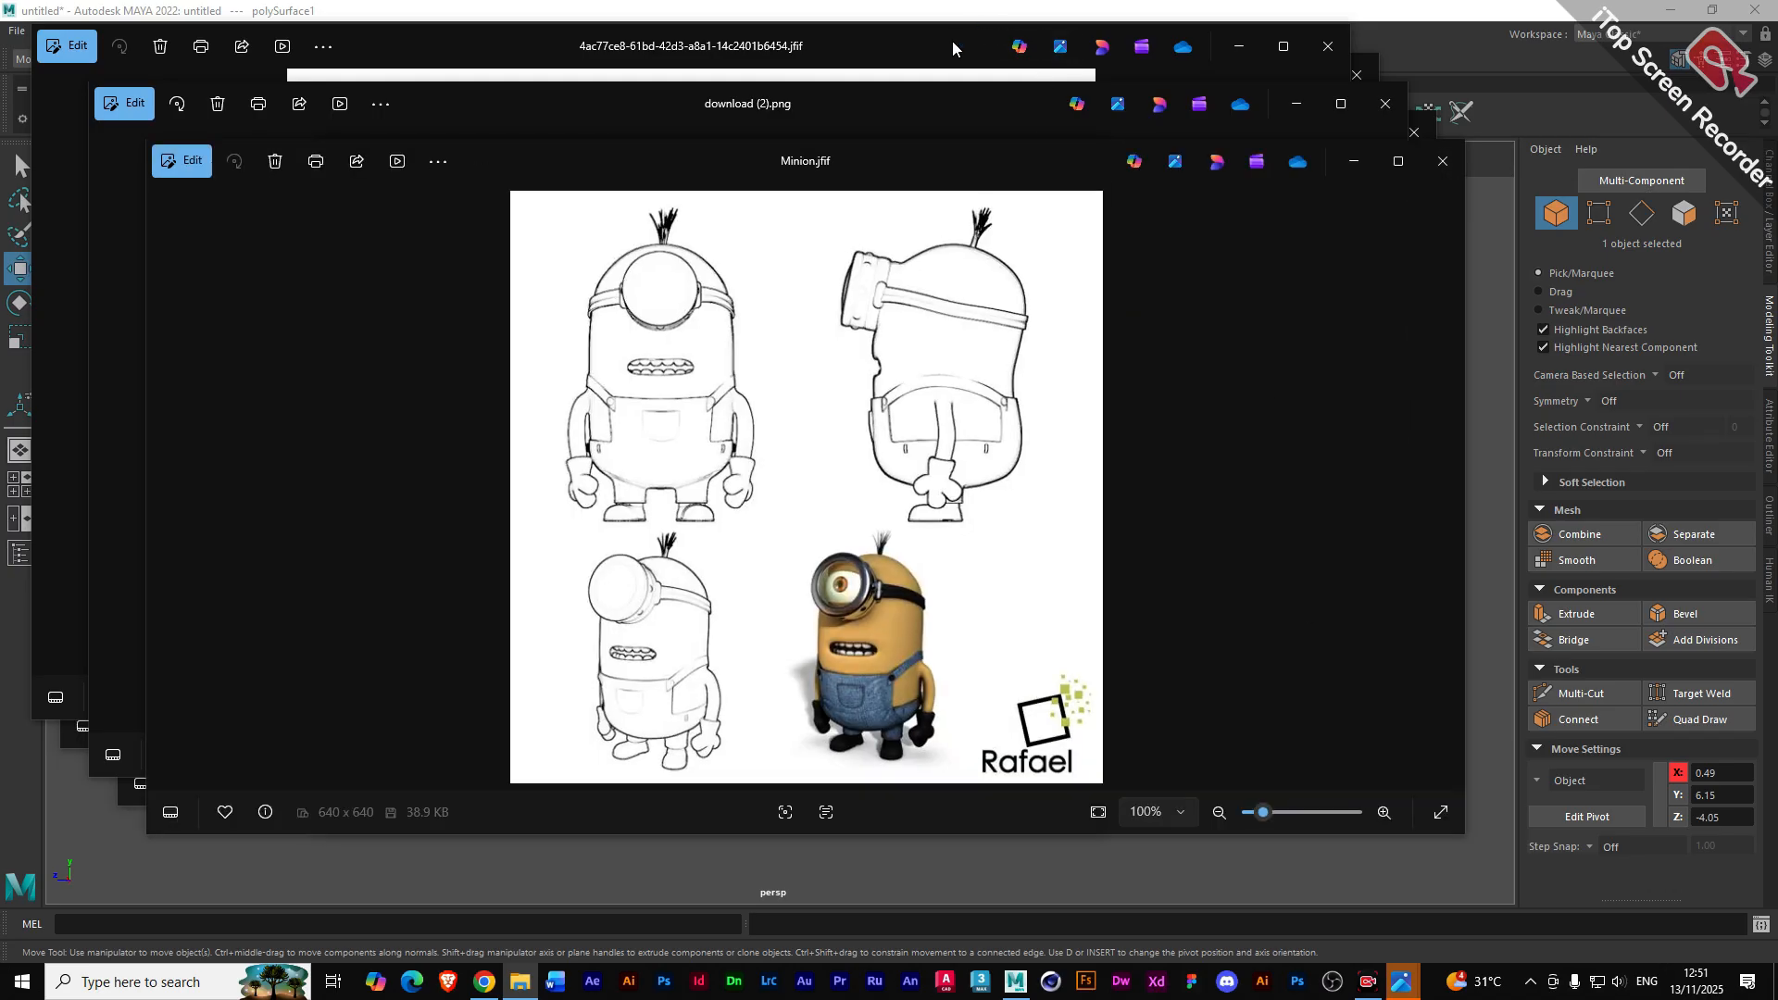
left_click(950, 45)
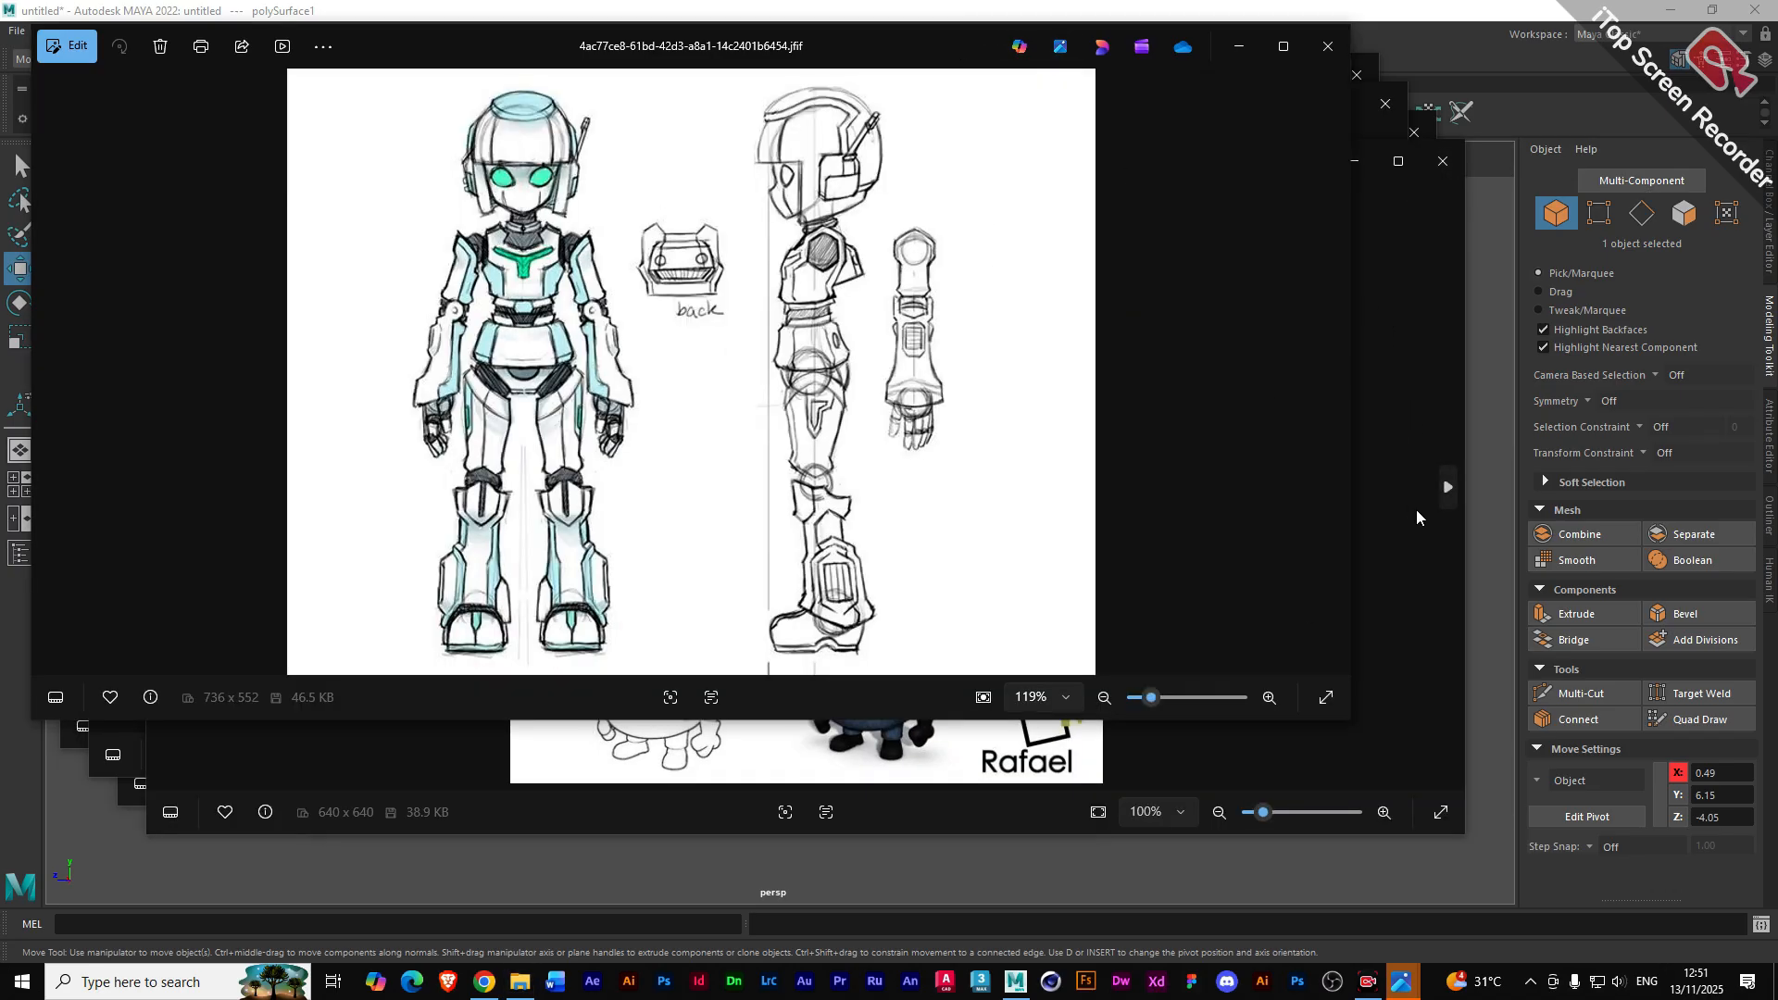
- Narrow the robot character sheet and Minion.jfif viewer windows and place the Minion reference beside the robot sheet
left_click_drag(1350, 536, 915, 537)
left_click(1287, 554)
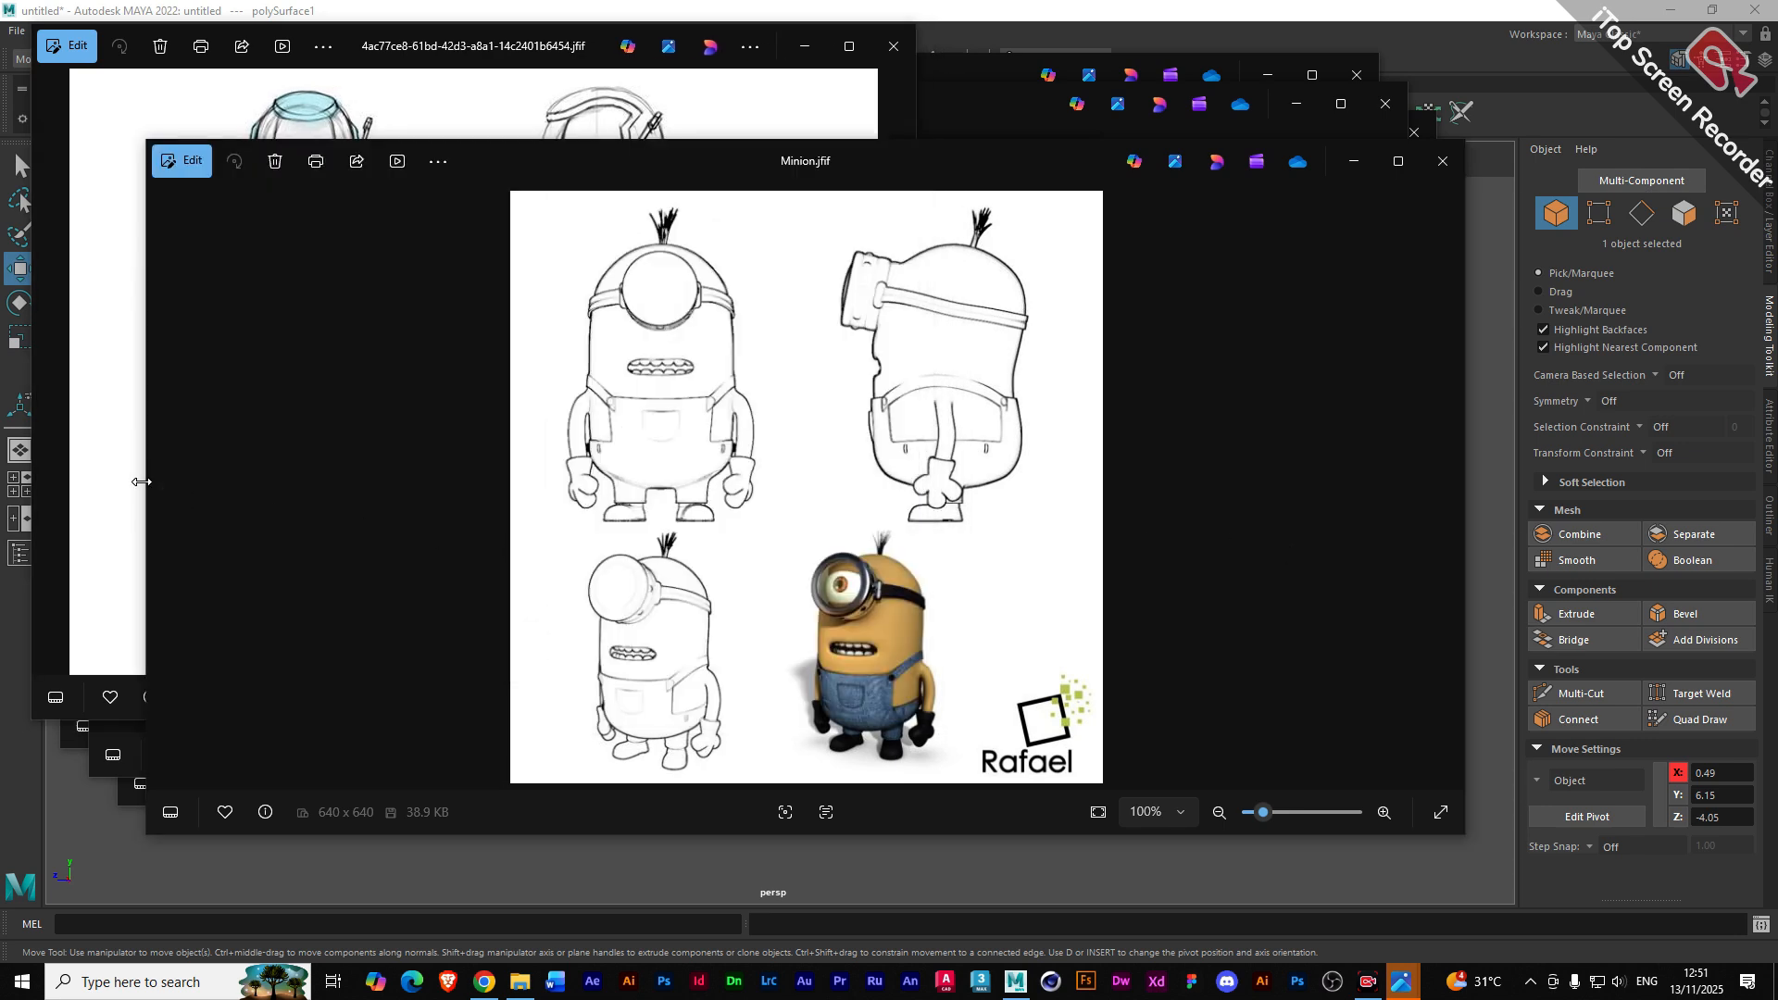
left_click_drag(141, 481, 830, 482)
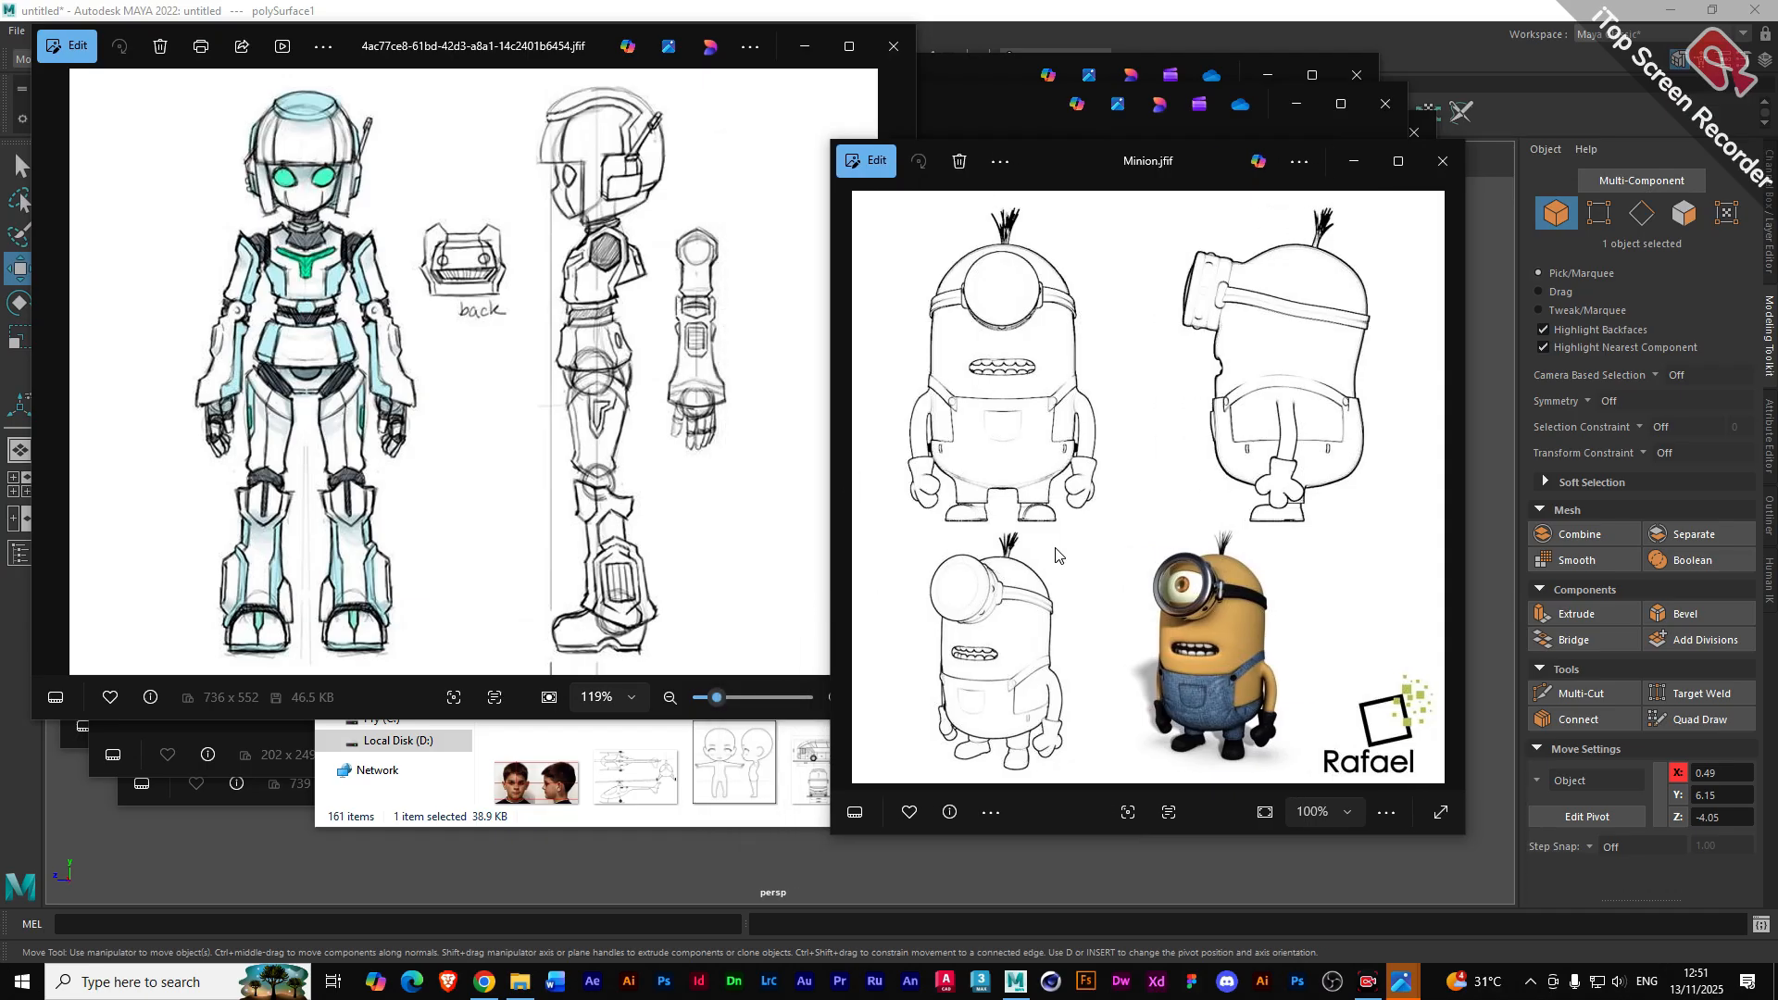
left_click_drag(1079, 161, 1262, 76)
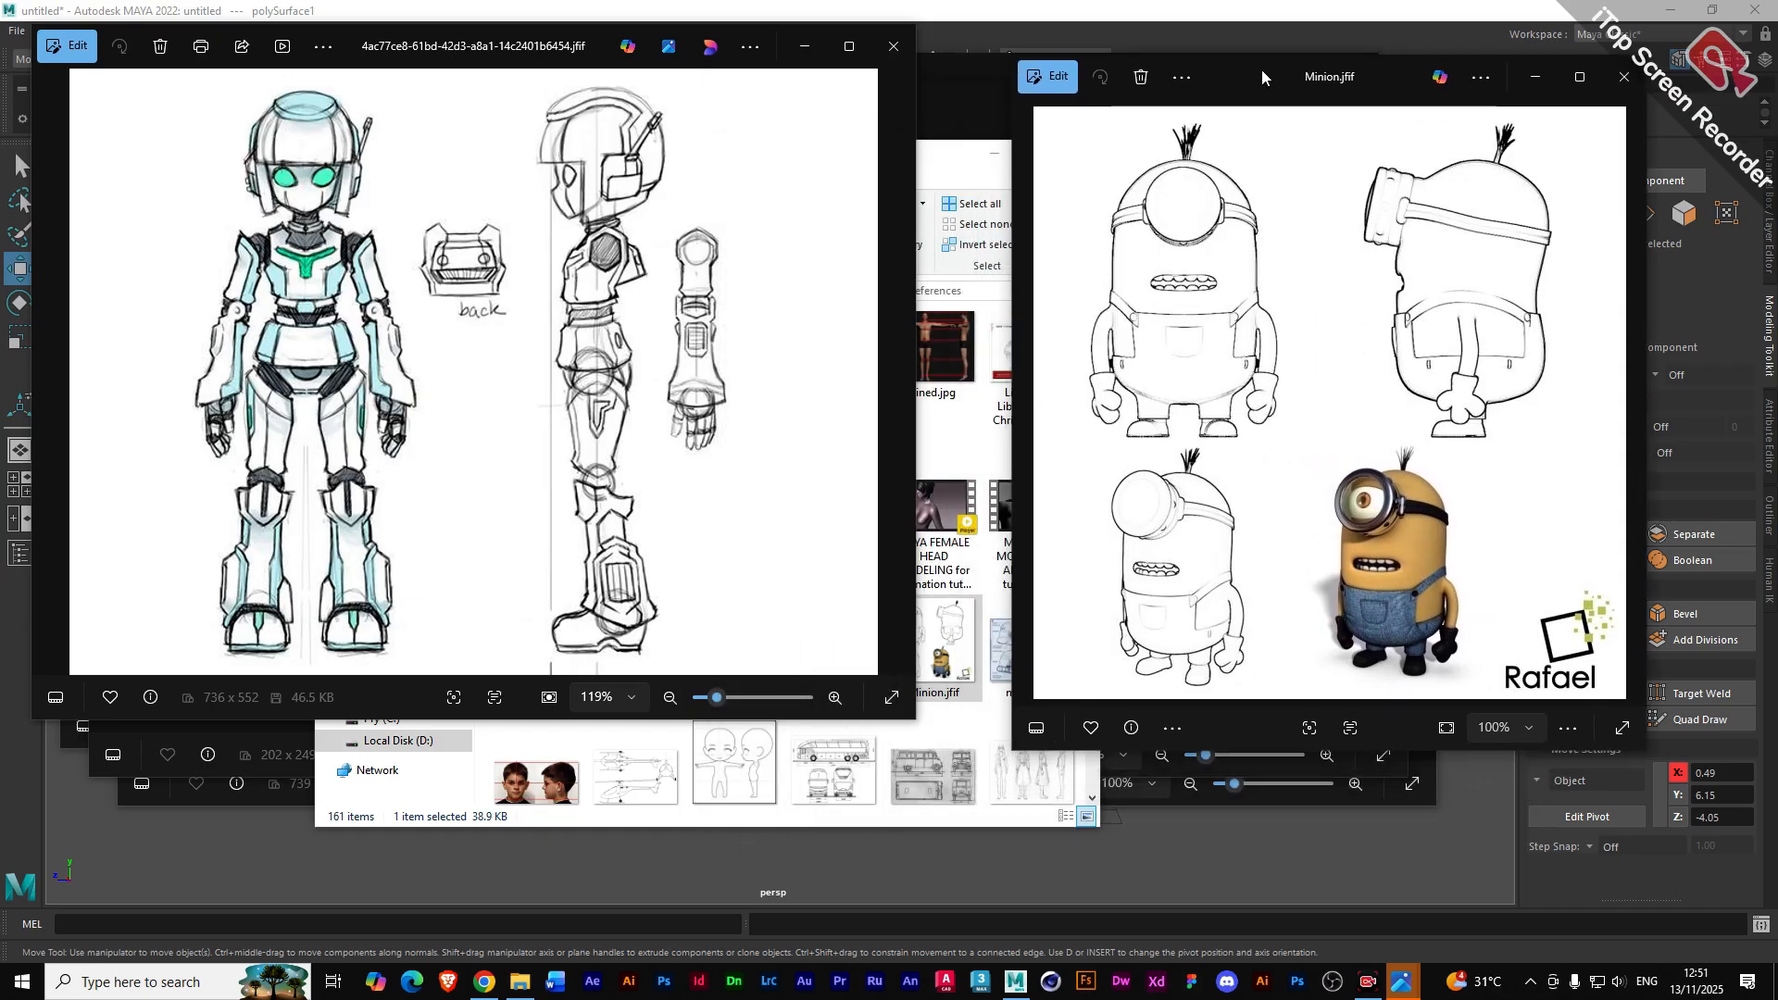
- Bring the download (2).png viewer forward, narrow its window and move it down over the robot sheet's lower part
left_click(252, 768)
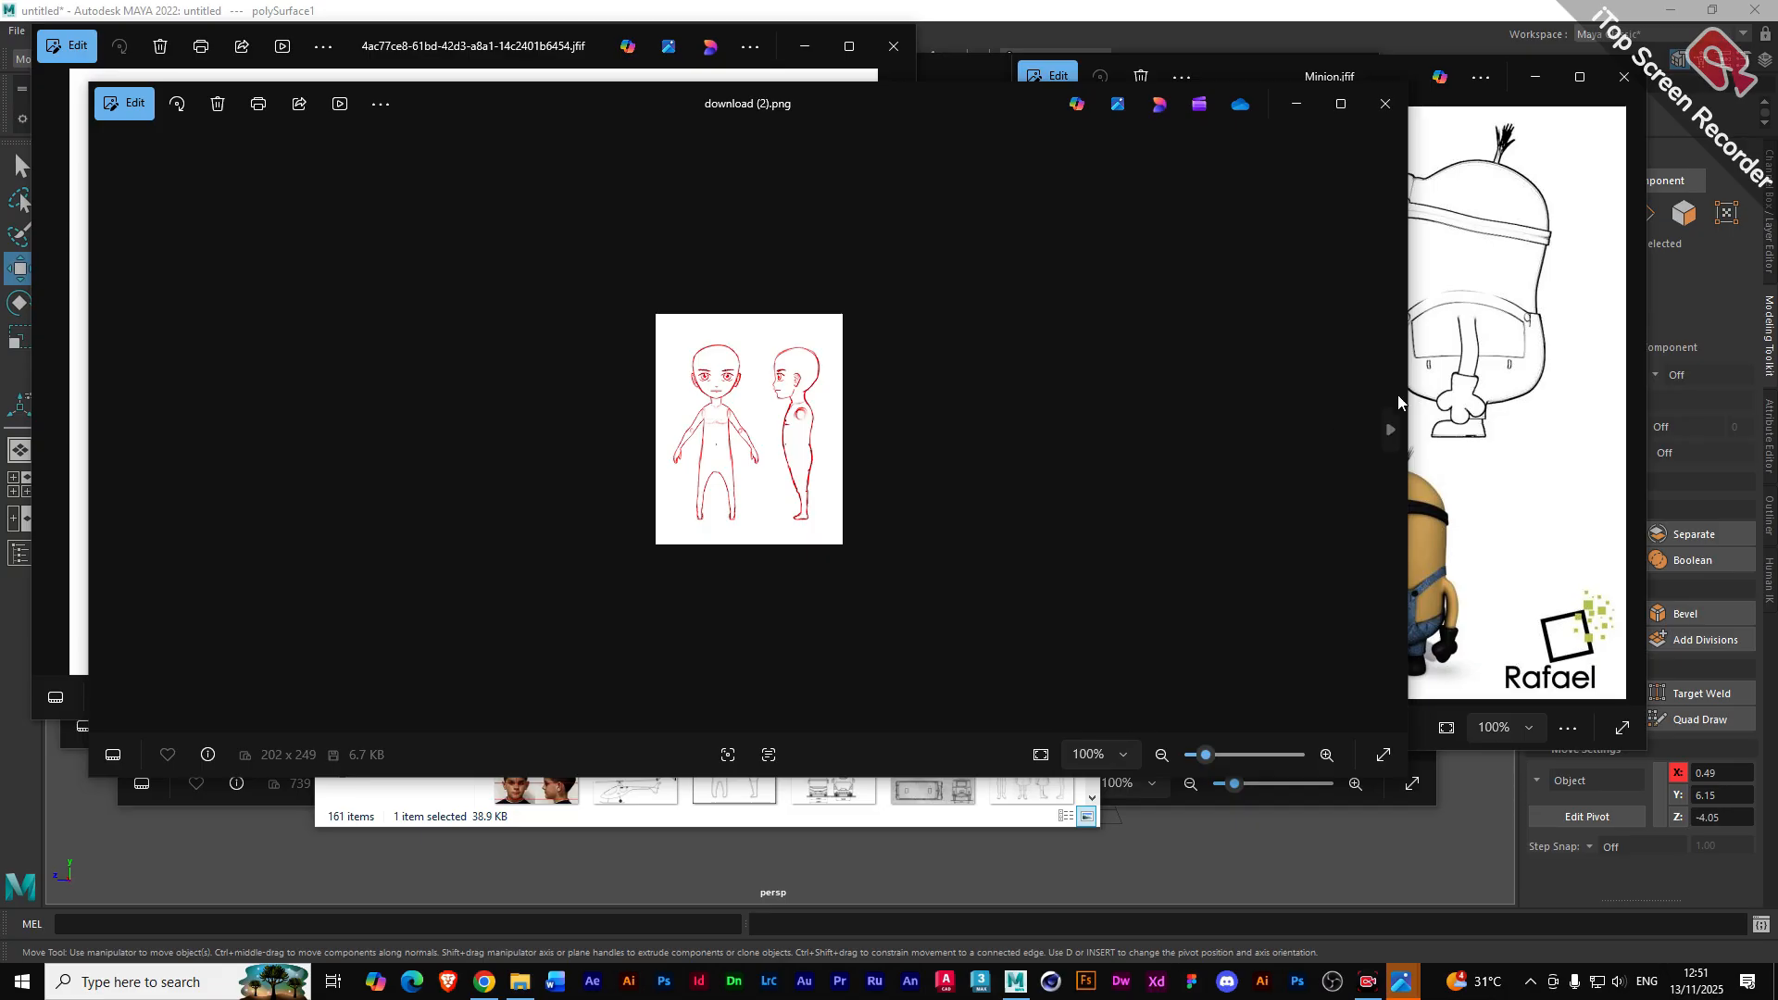
left_click_drag(1406, 404, 489, 453)
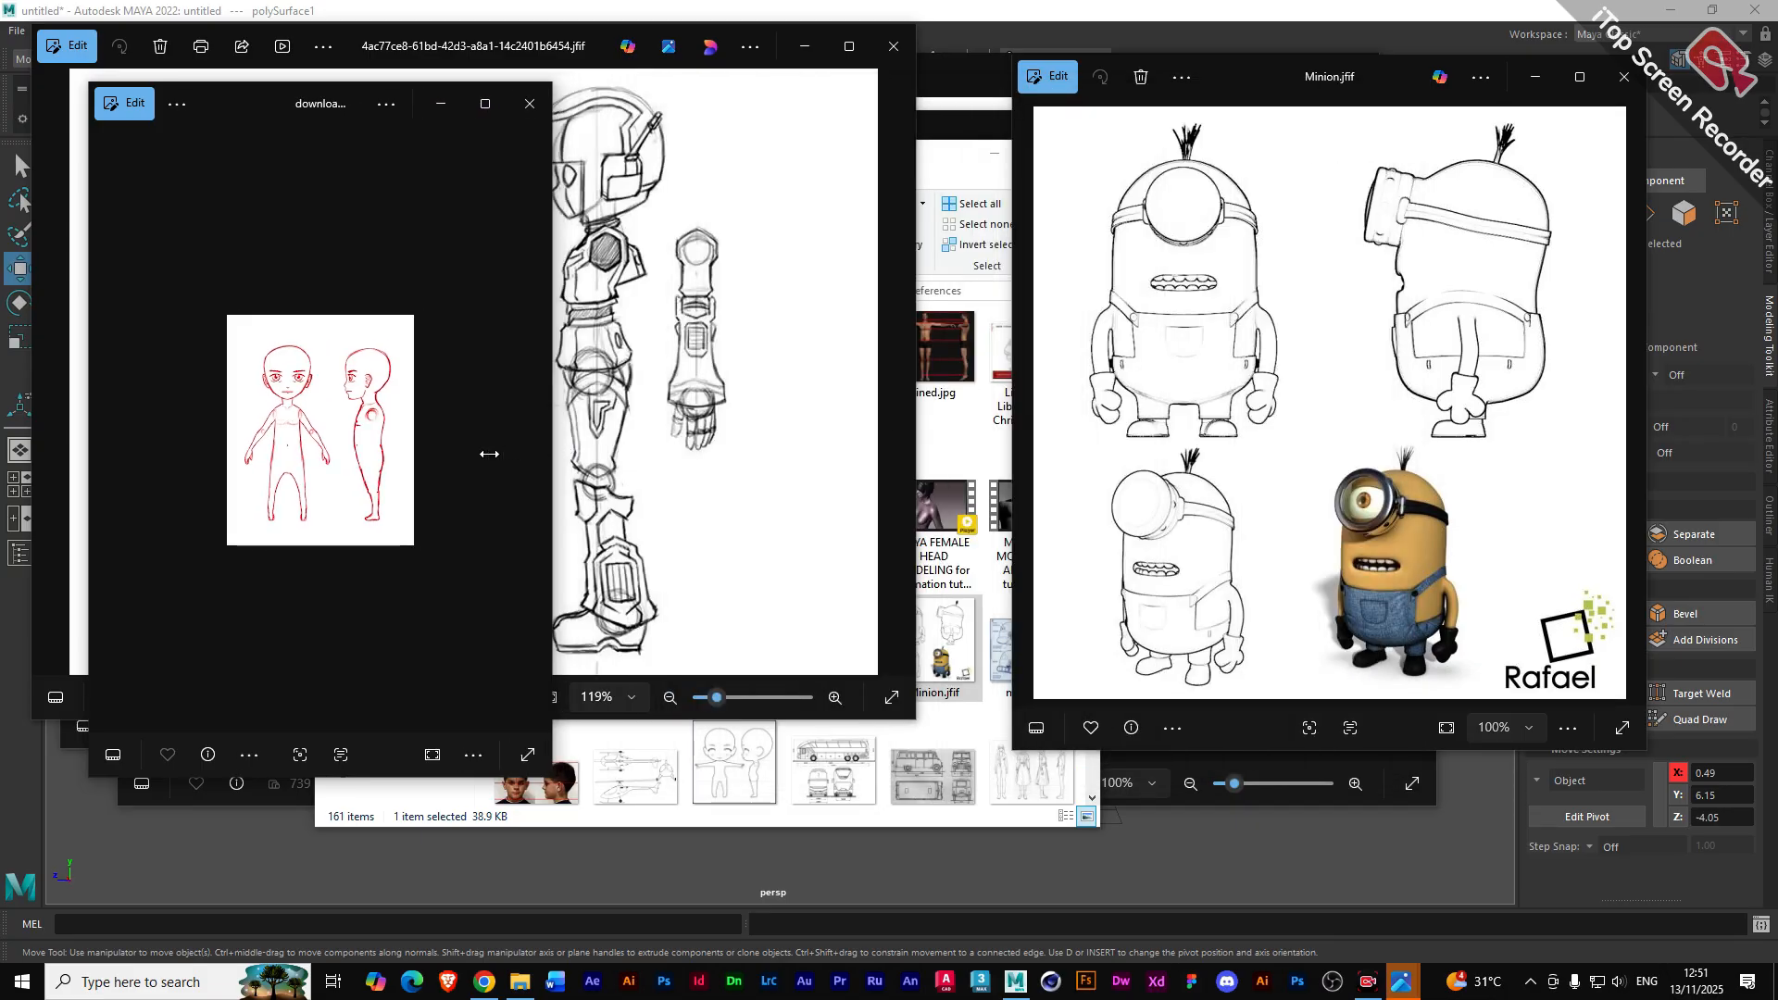
mouse_move(250, 98)
left_mouse_down()
mouse_move(232, 315)
mouse_move(259, 295)
left_mouse_up()
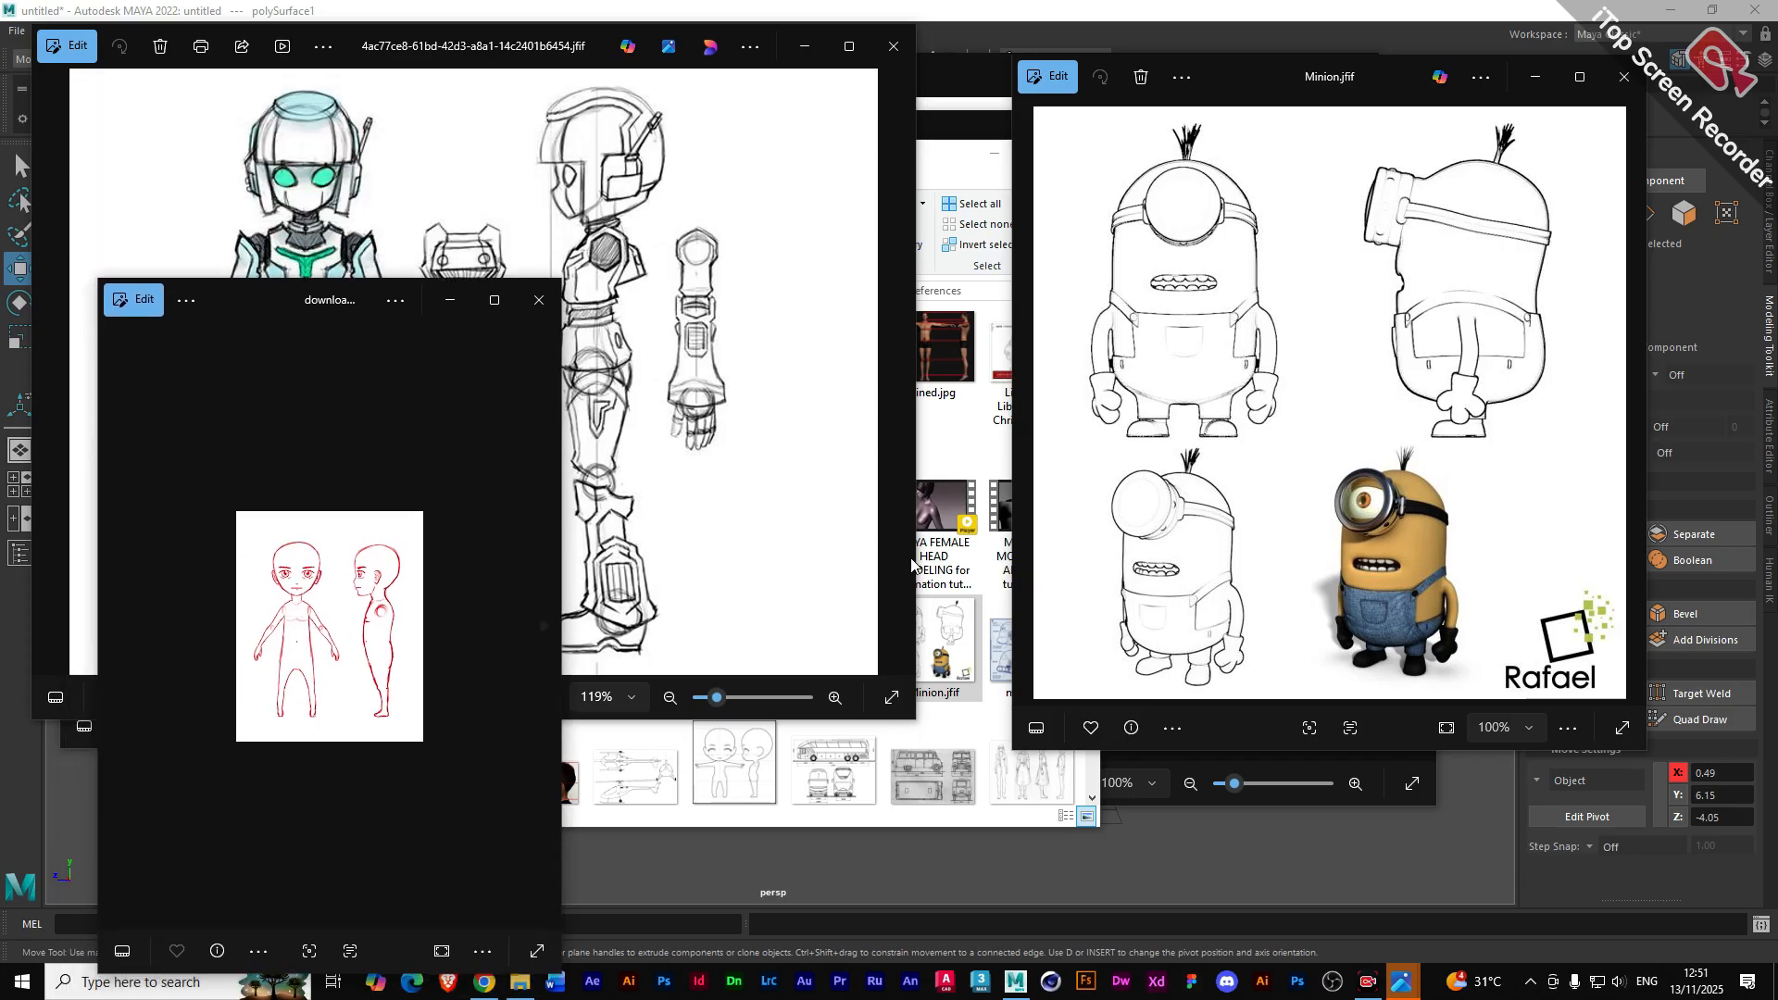
- Bring the images-1.png viewer forward, narrow its window and move it over the lower part of the Minion reference
left_click(1122, 767)
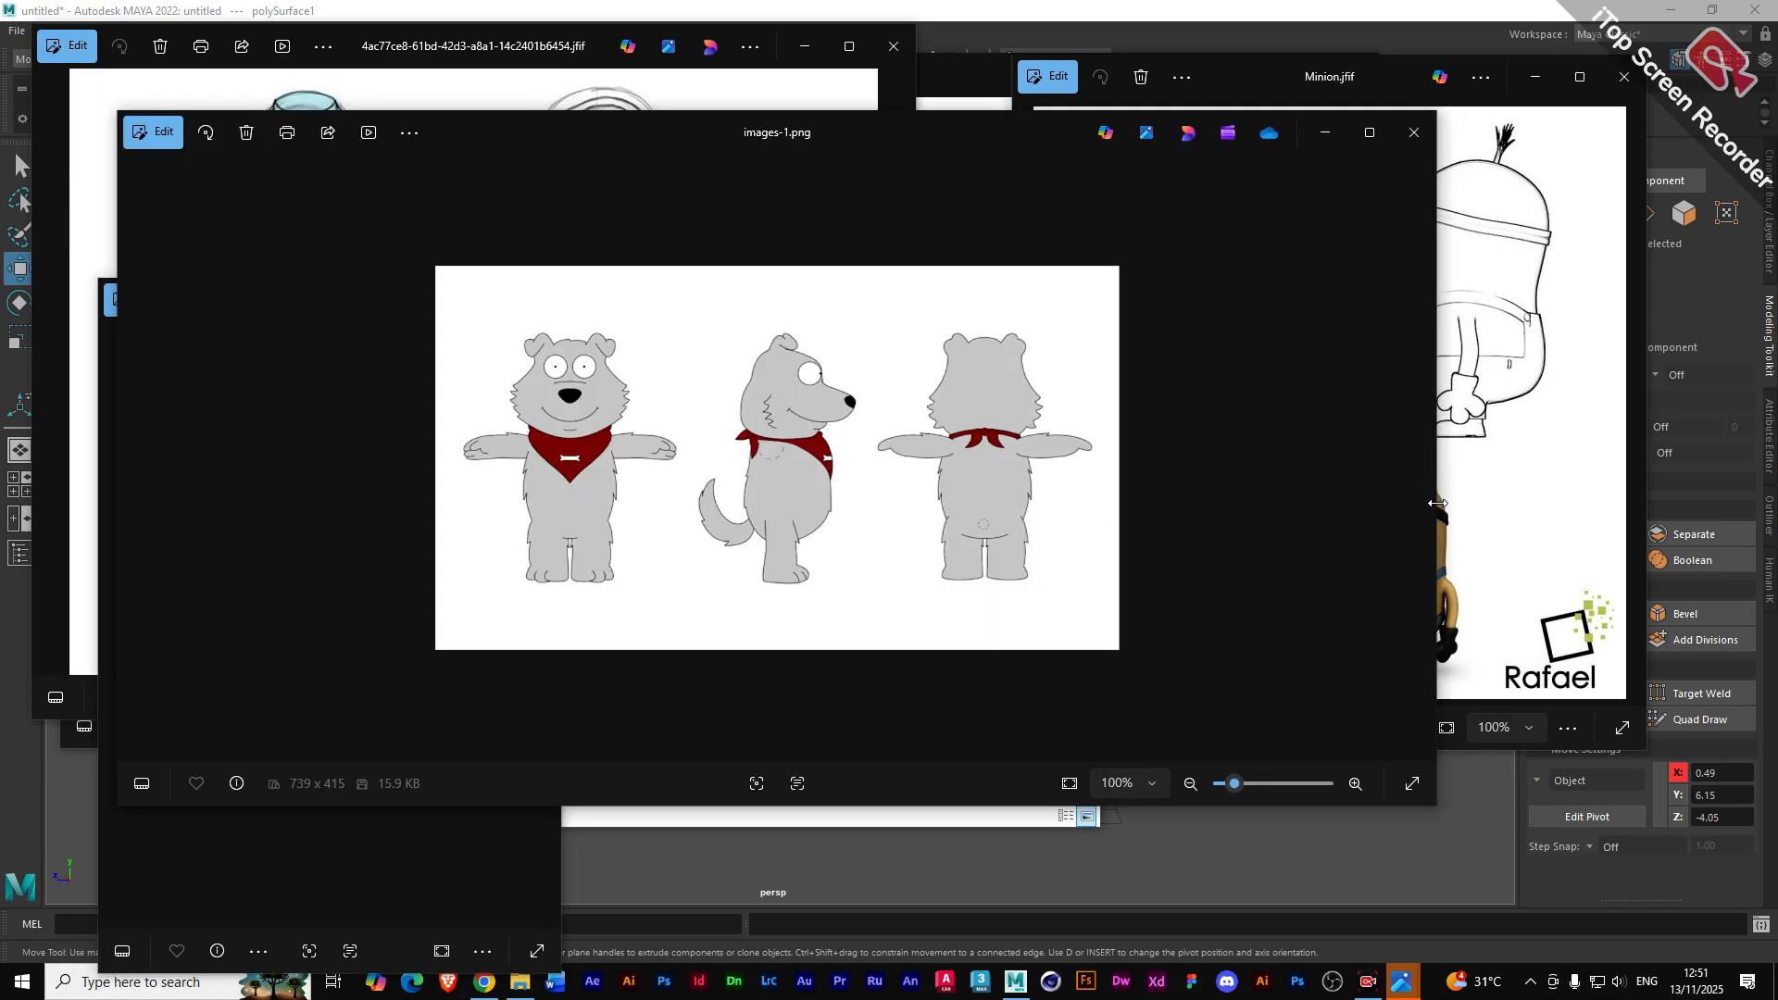
left_click_drag(1437, 503, 732, 505)
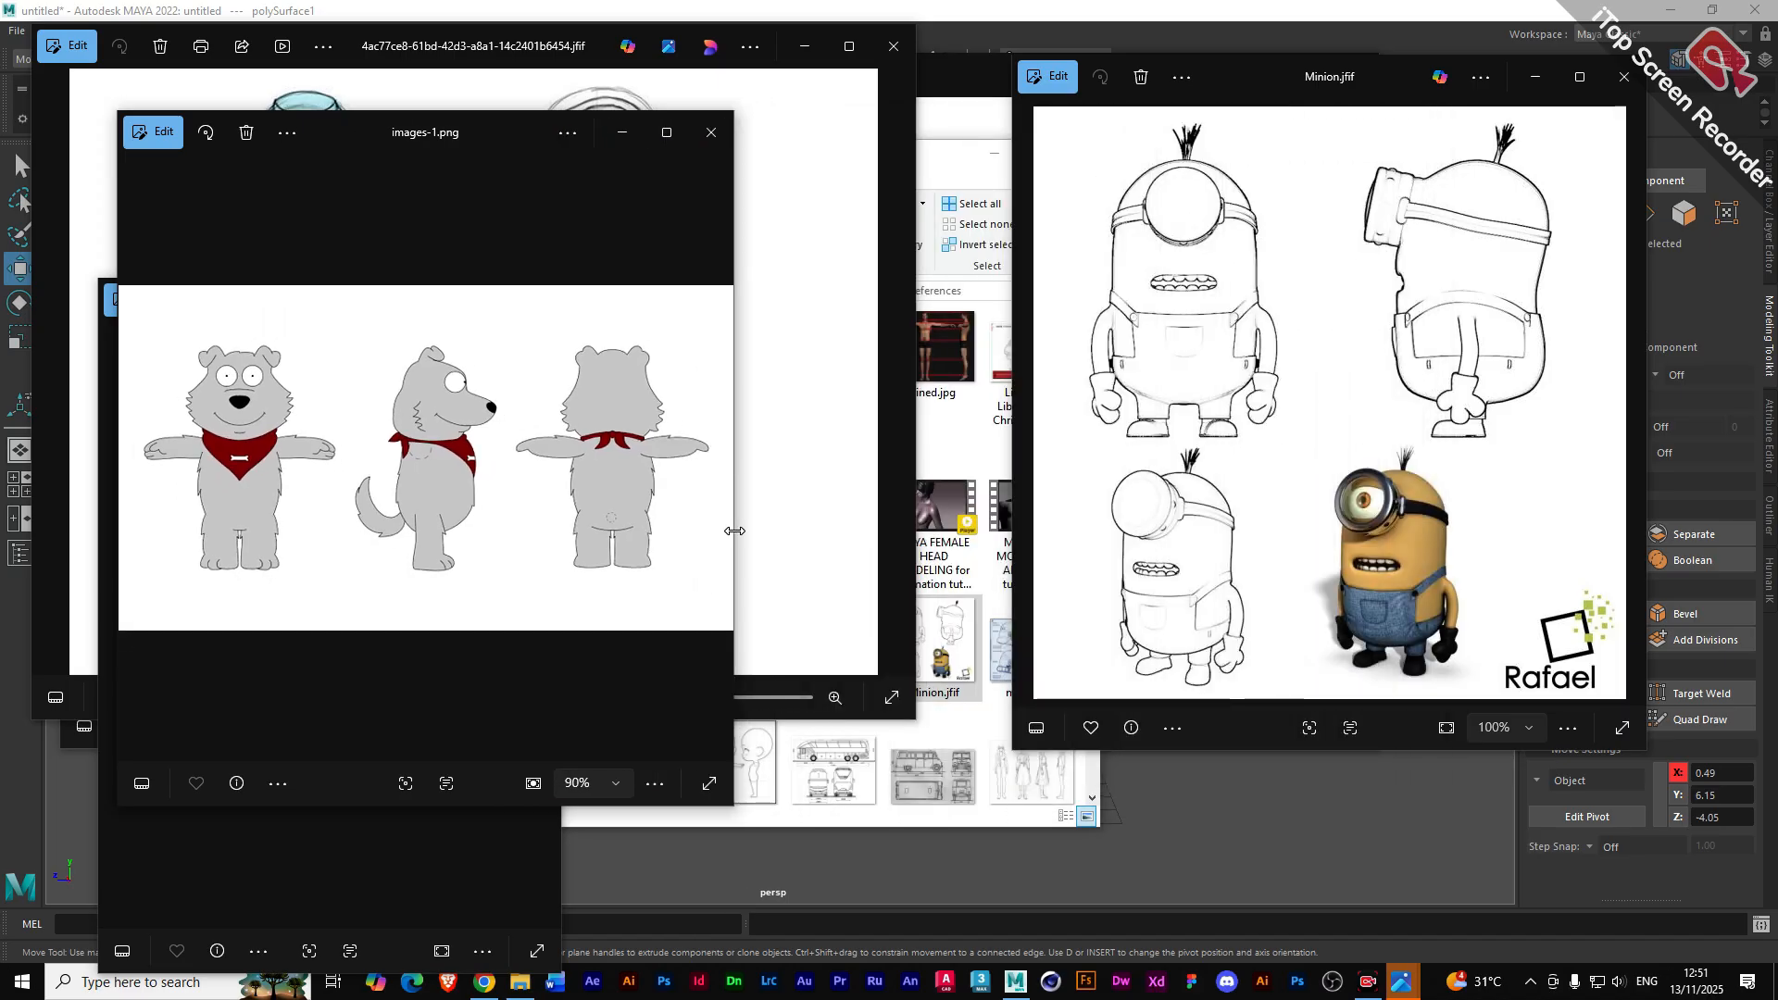
mouse_move(363, 132)
left_mouse_down()
mouse_move(1213, 454)
mouse_move(1219, 346)
left_mouse_up()
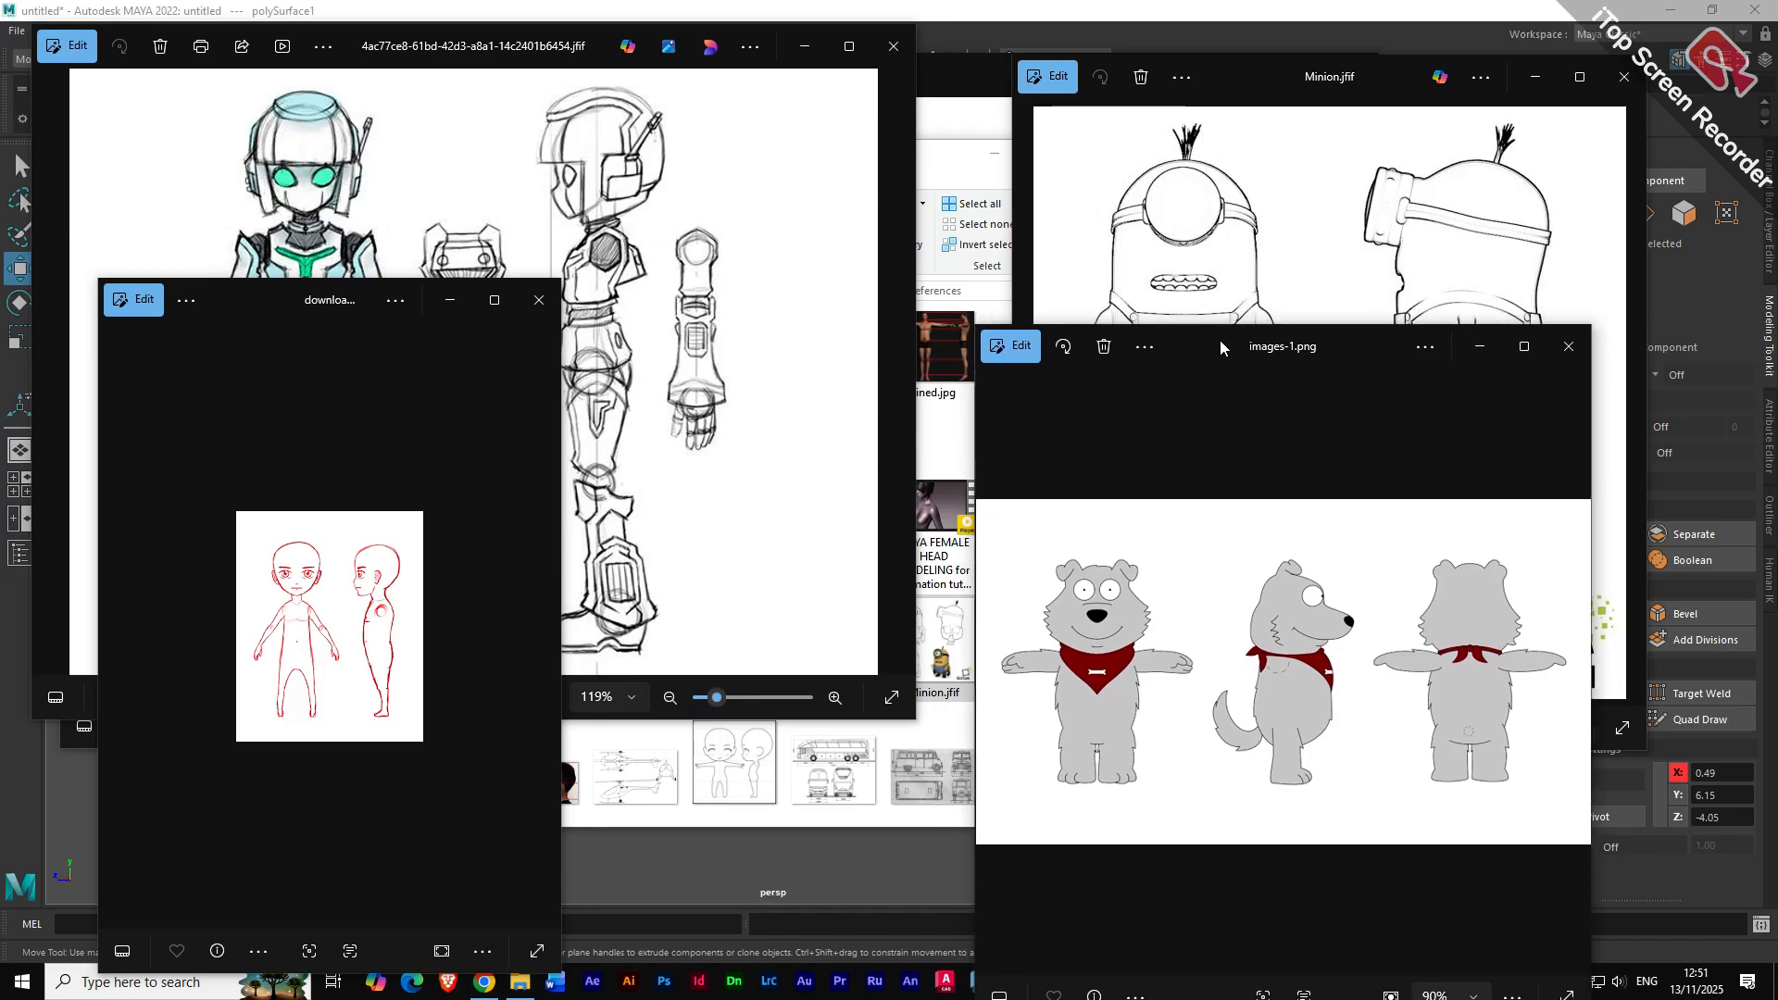
- Narrow and shorten the bunny.gif viewer window, and fit it between the download (2).png and images-1.png references
left_click(966, 81)
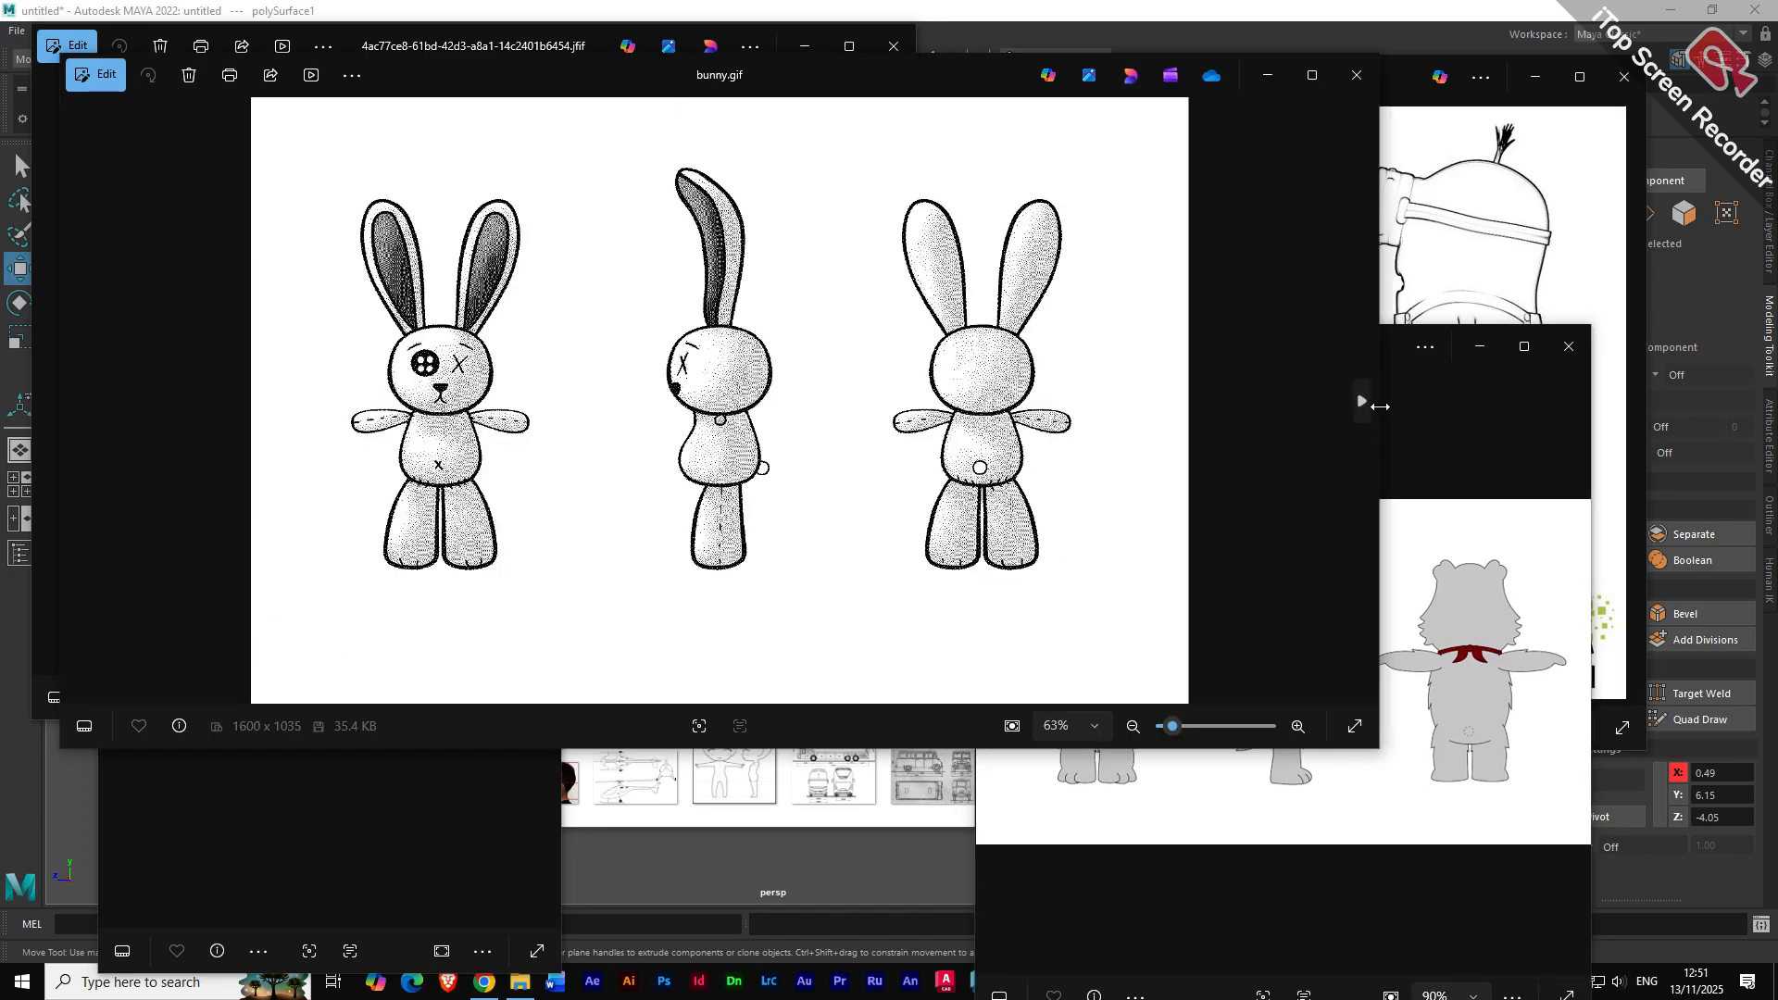
left_click_drag(1380, 406, 676, 368)
mouse_move(291, 79)
left_mouse_down()
mouse_move(632, 313)
mouse_move(736, 304)
mouse_move(710, 306)
left_mouse_up()
left_click_drag(1352, 343, 1366, 512)
left_click_drag(840, 284, 840, 503)
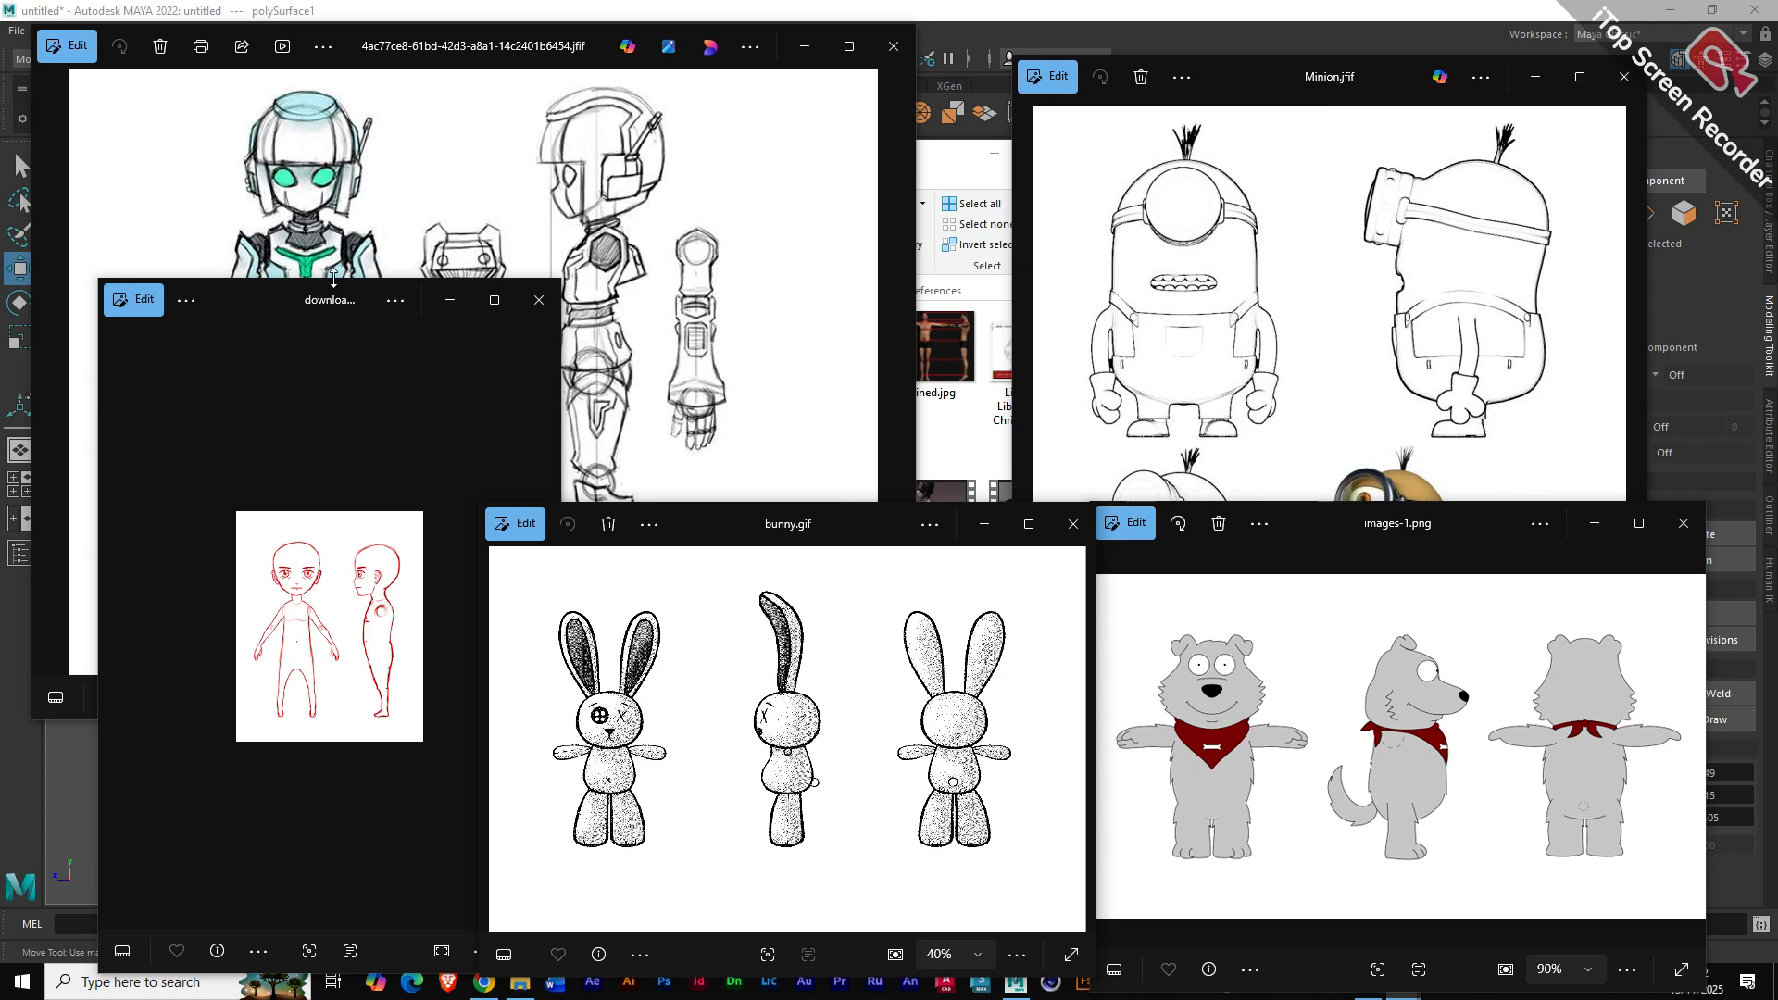
- Shrink the download (2).png and Minion.jfif viewer windows and shift download (2).png away from bunny.gif so all references show side by side
left_click_drag(313, 279, 313, 536)
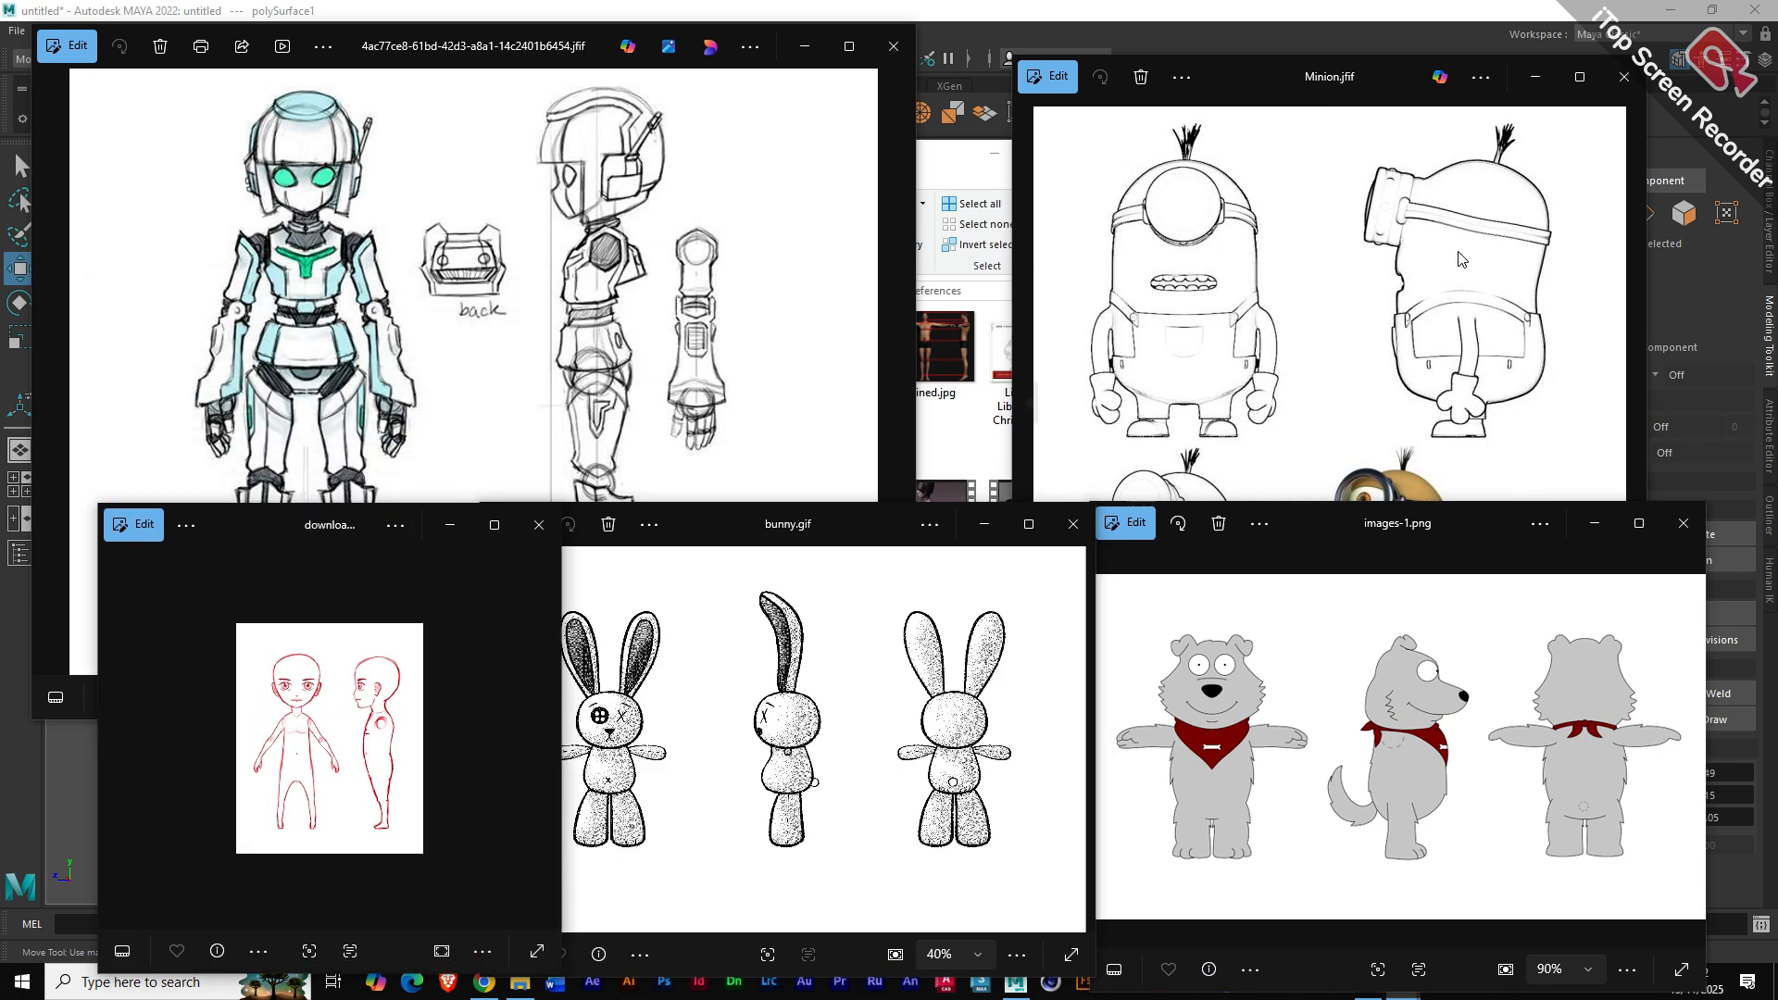
left_click(1286, 65)
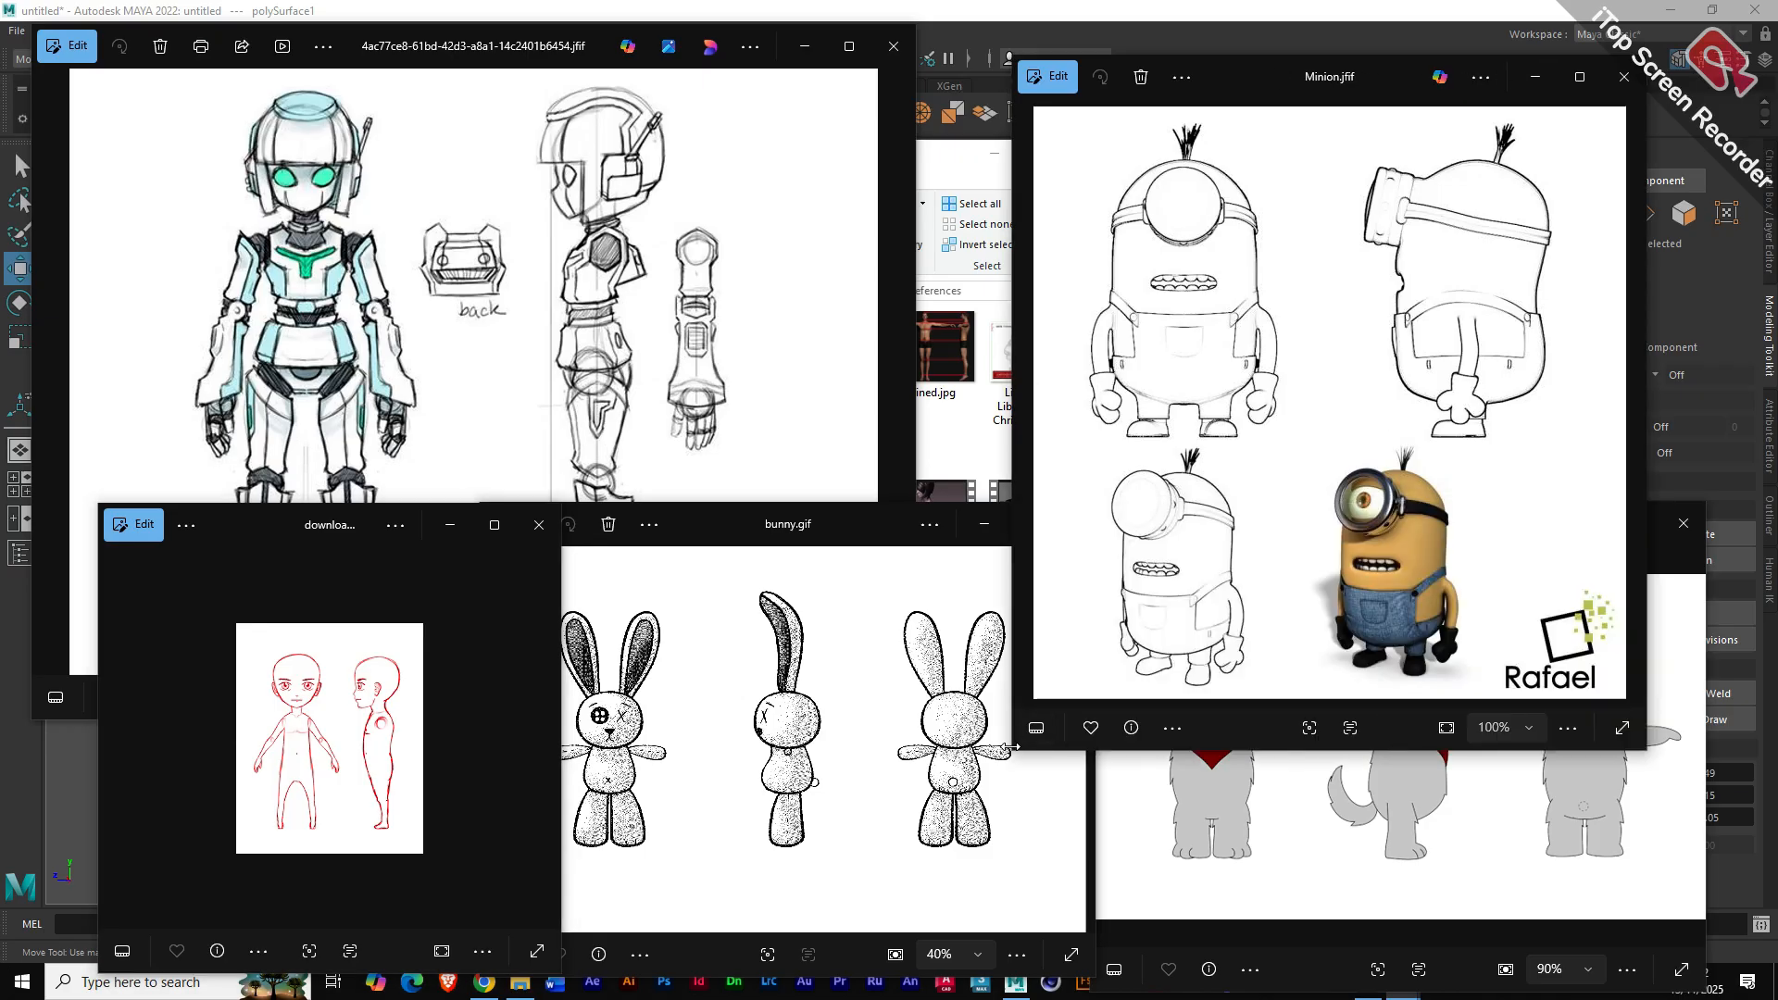
left_click_drag(1013, 750, 1118, 529)
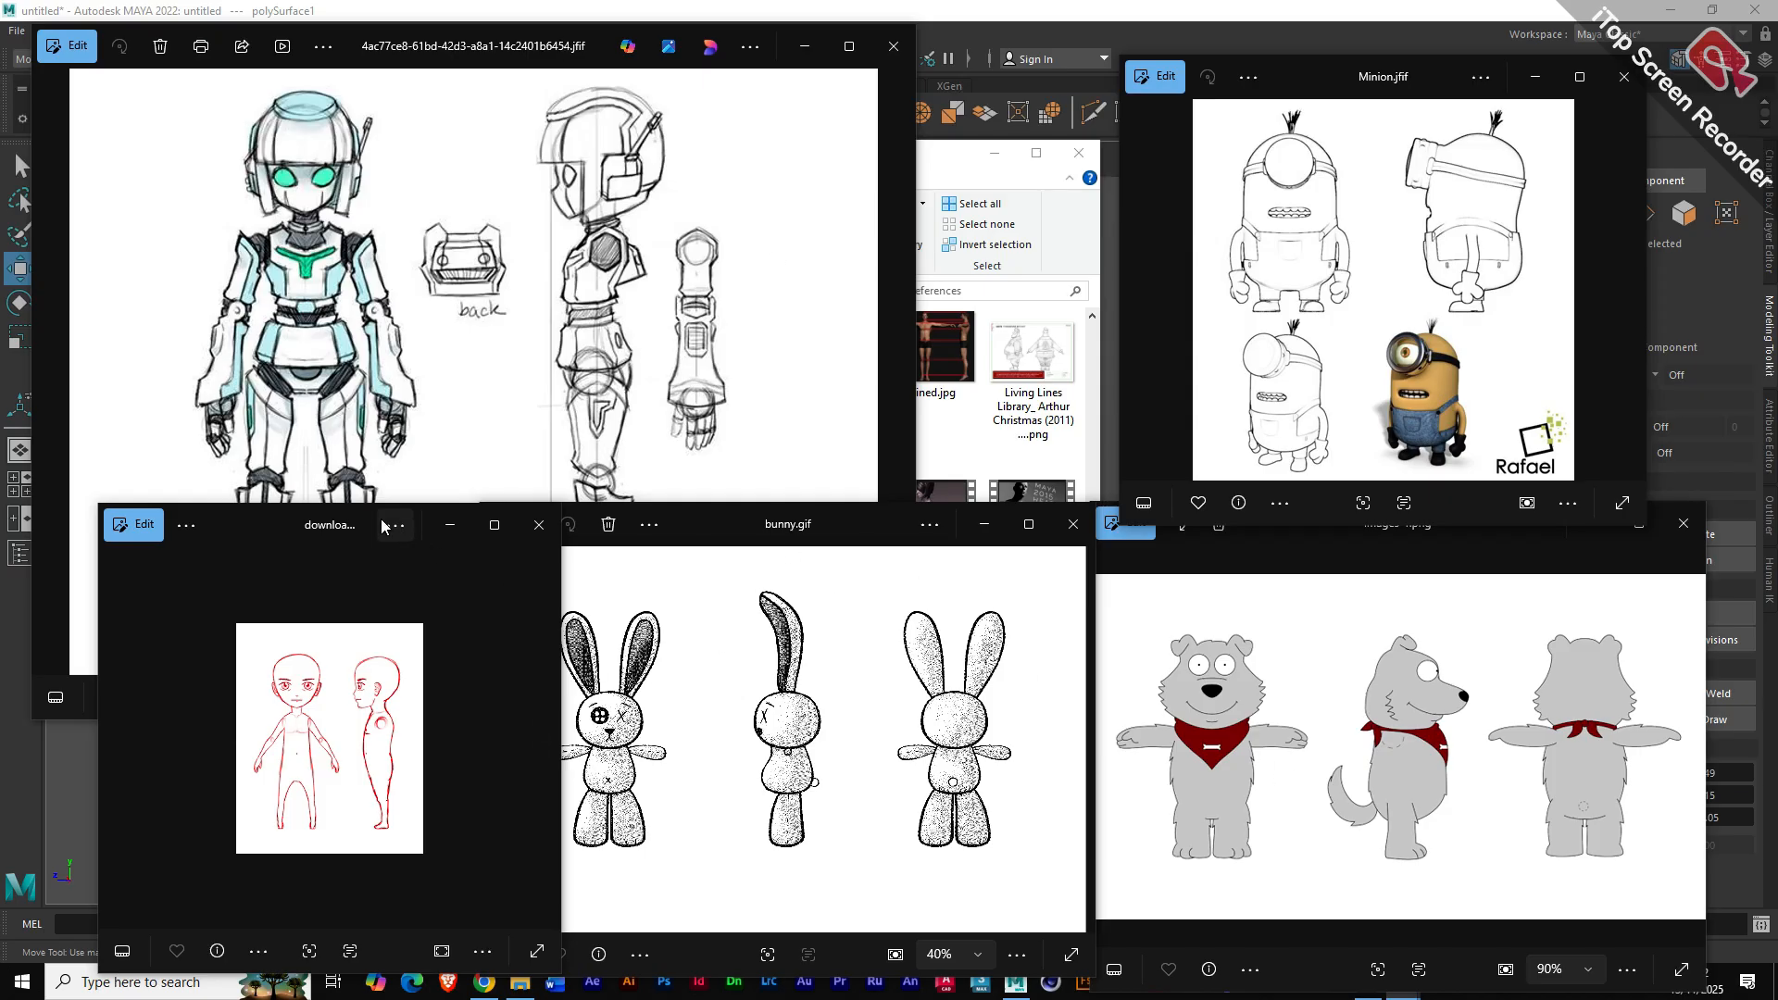
left_click_drag(307, 526, 259, 521)
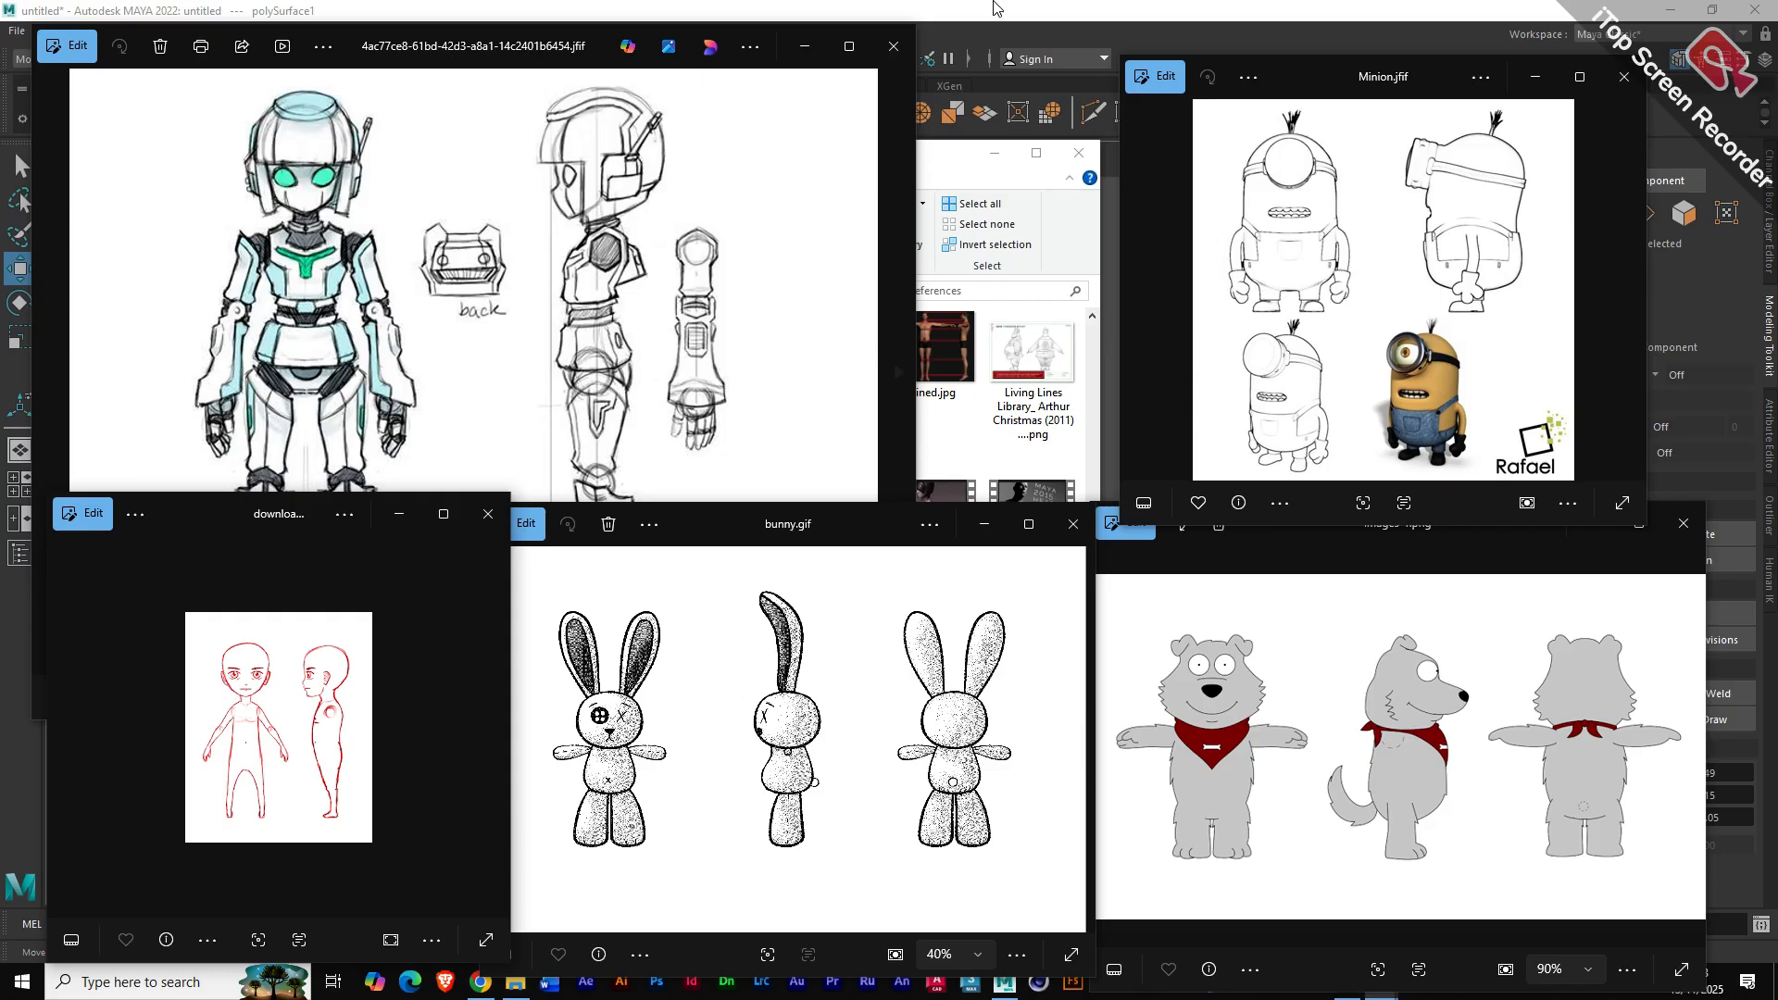
- Close the robot character sheet's viewer and browse back up through the maya_references folder
left_click(891, 48)
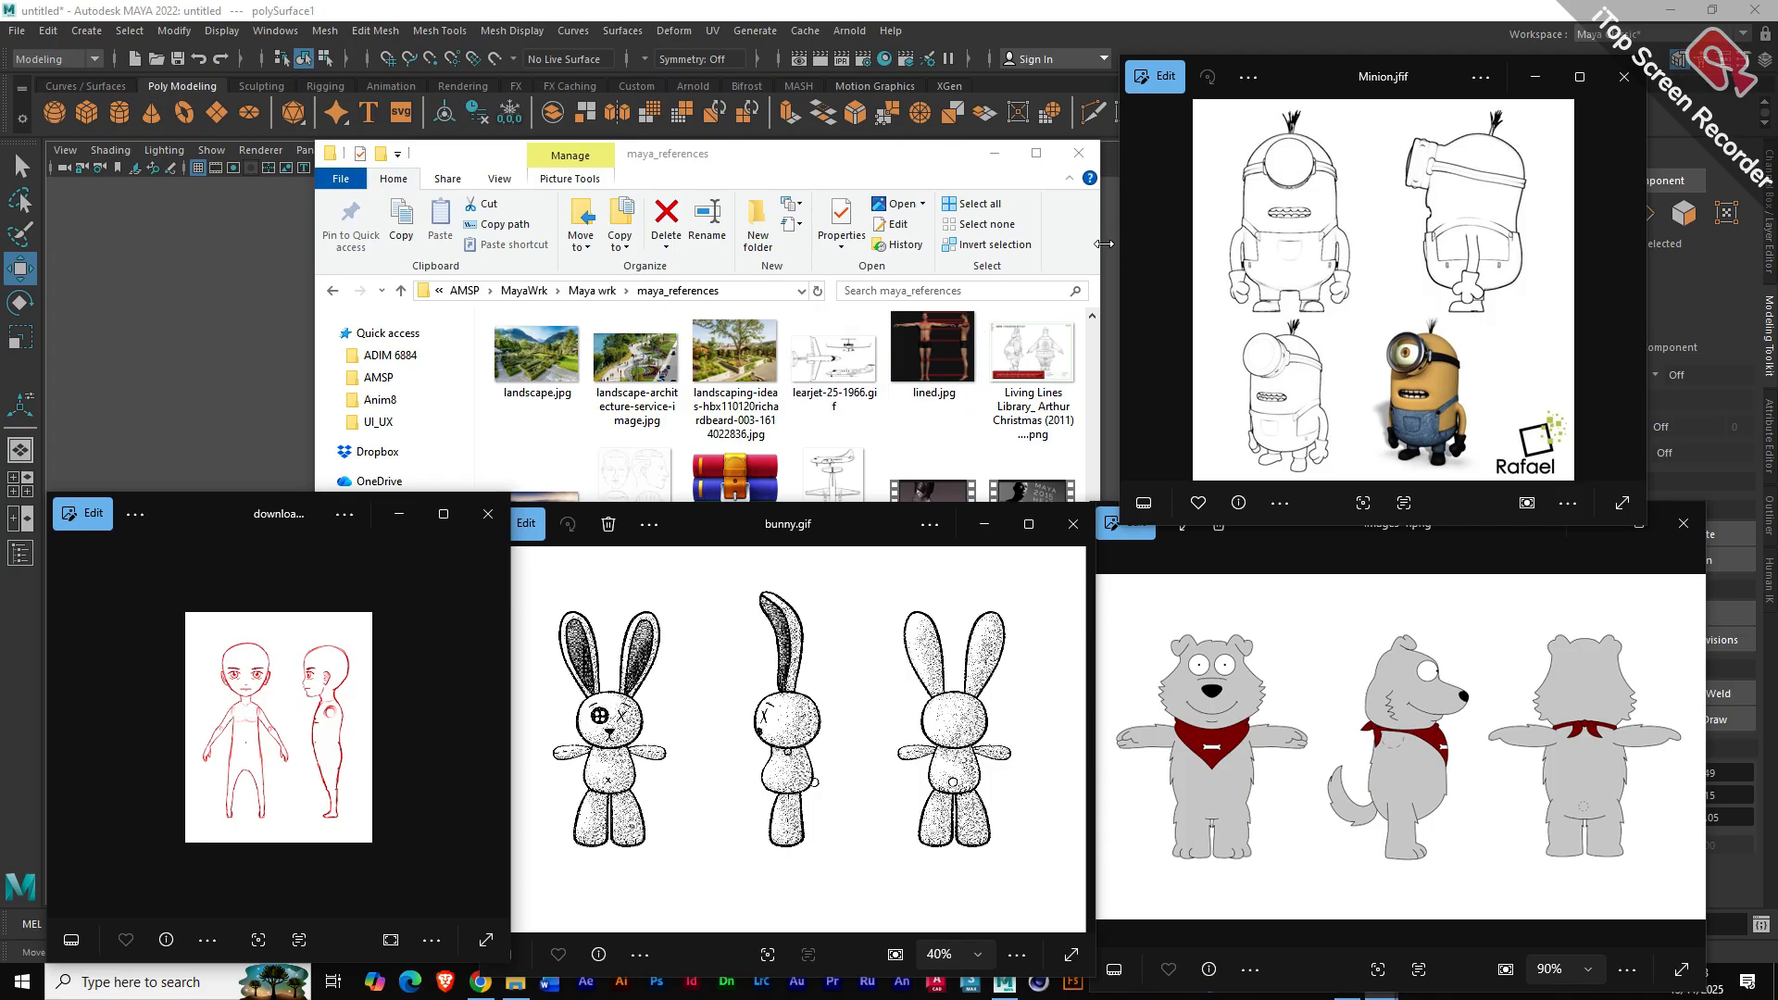
left_click(1099, 314)
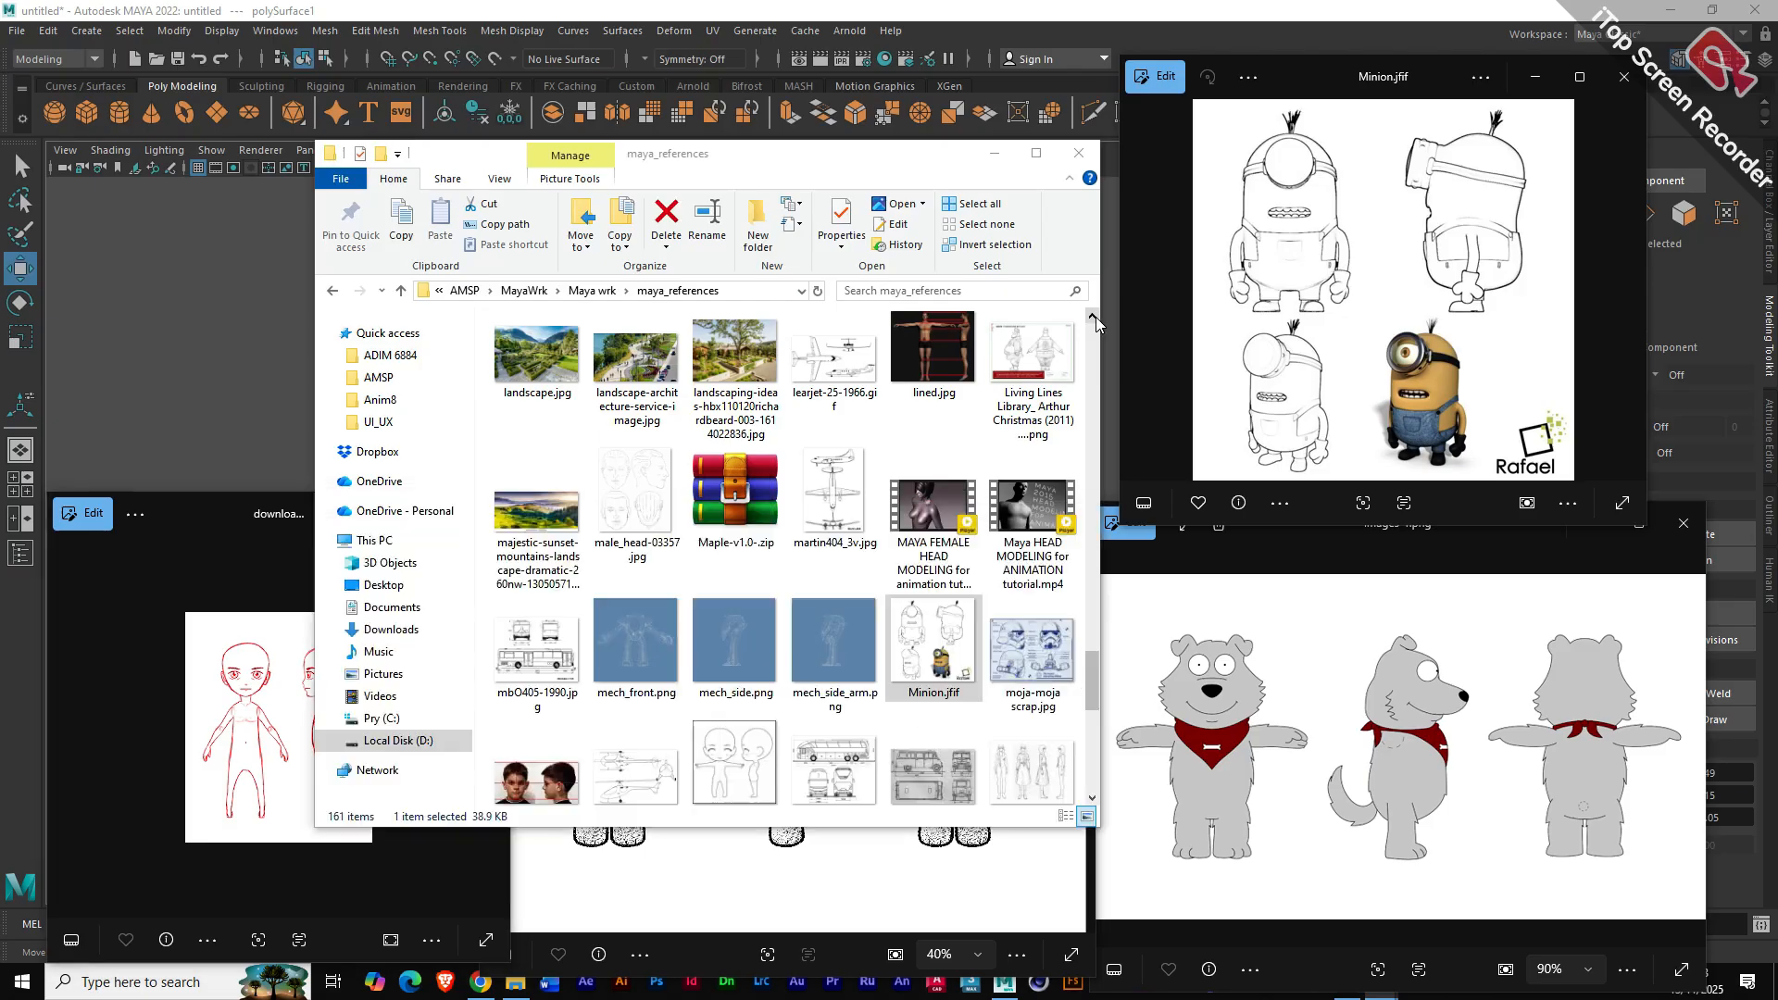
scroll(1096, 317, "up", 1)
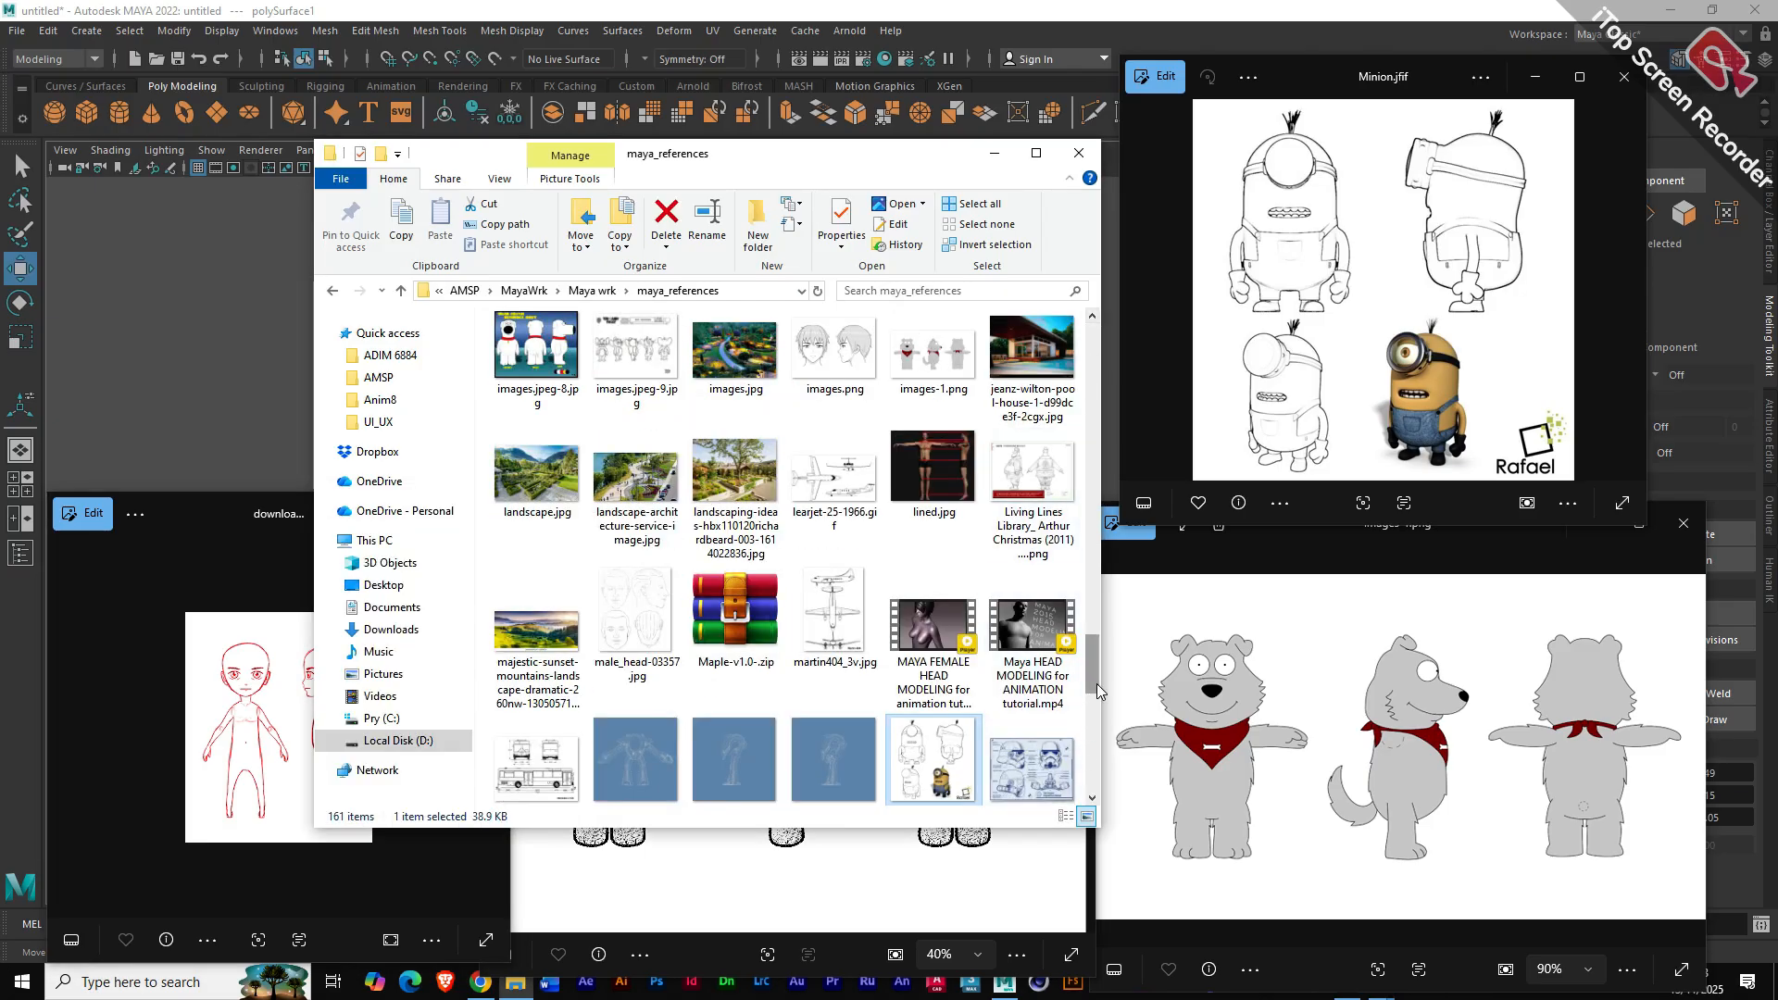
- Browse the rest of the maya_references folder, minimise it, and spread out the download (2), bunny and images-1 reference windows
left_click_drag(1098, 690, 1087, 787)
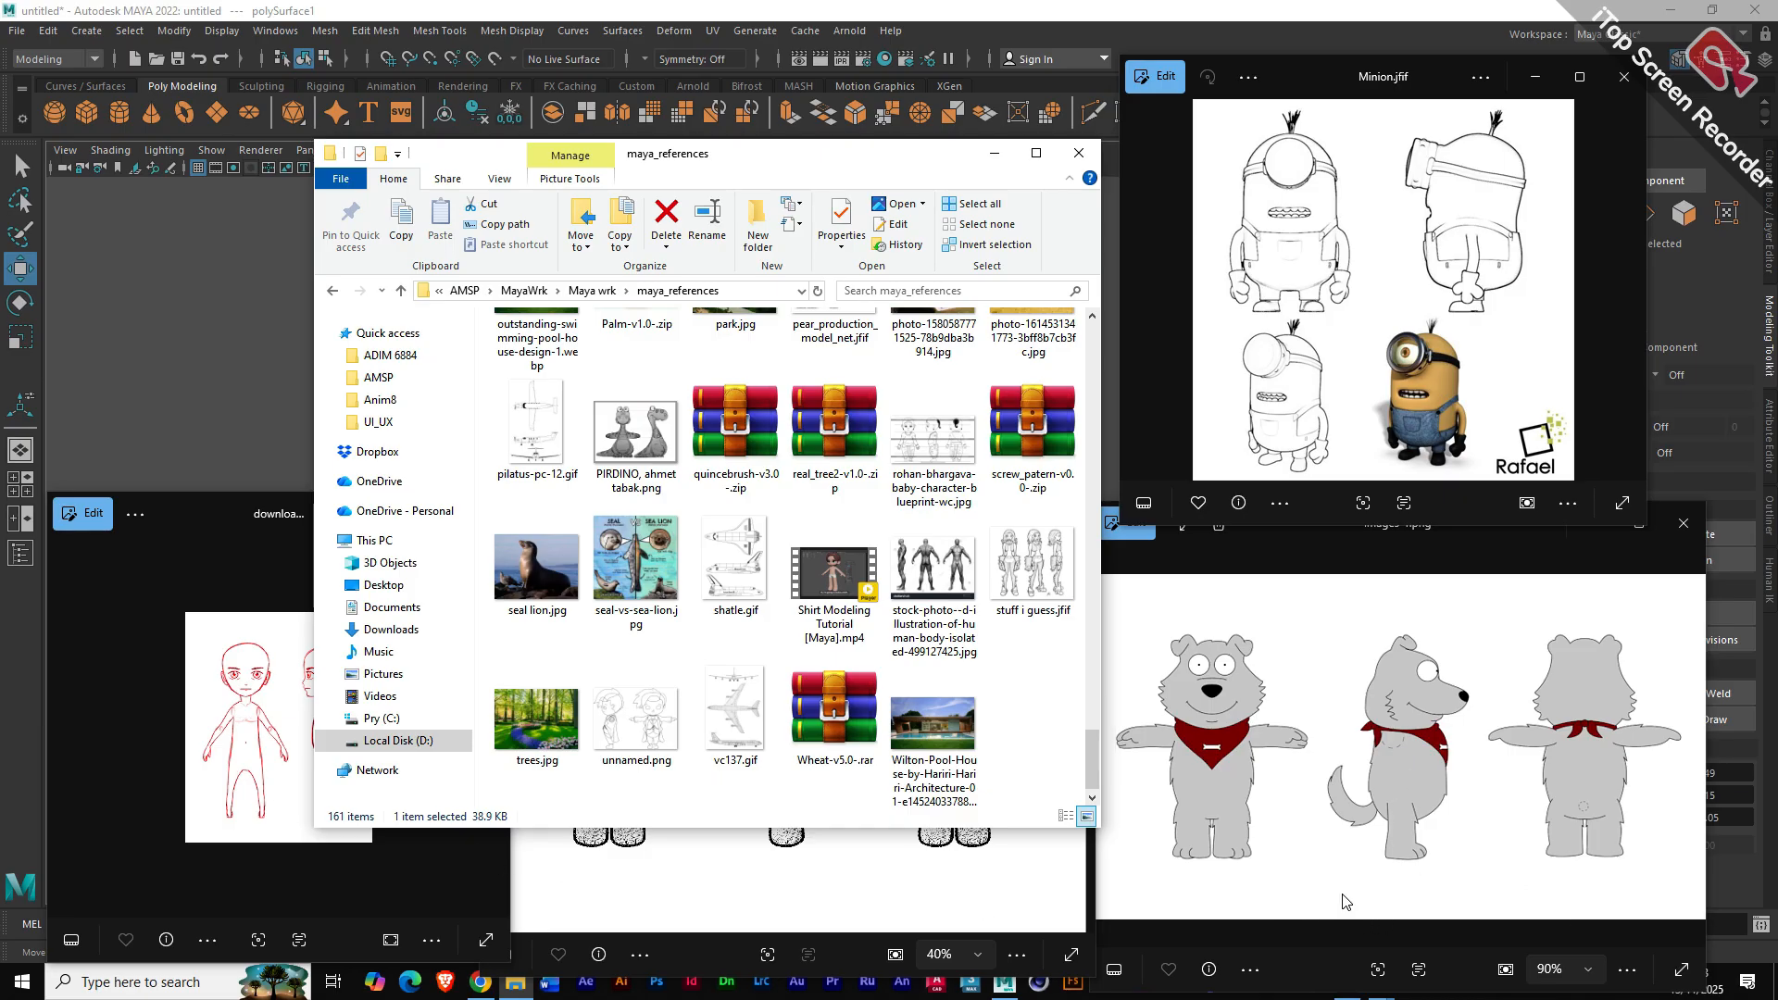
left_click(995, 154)
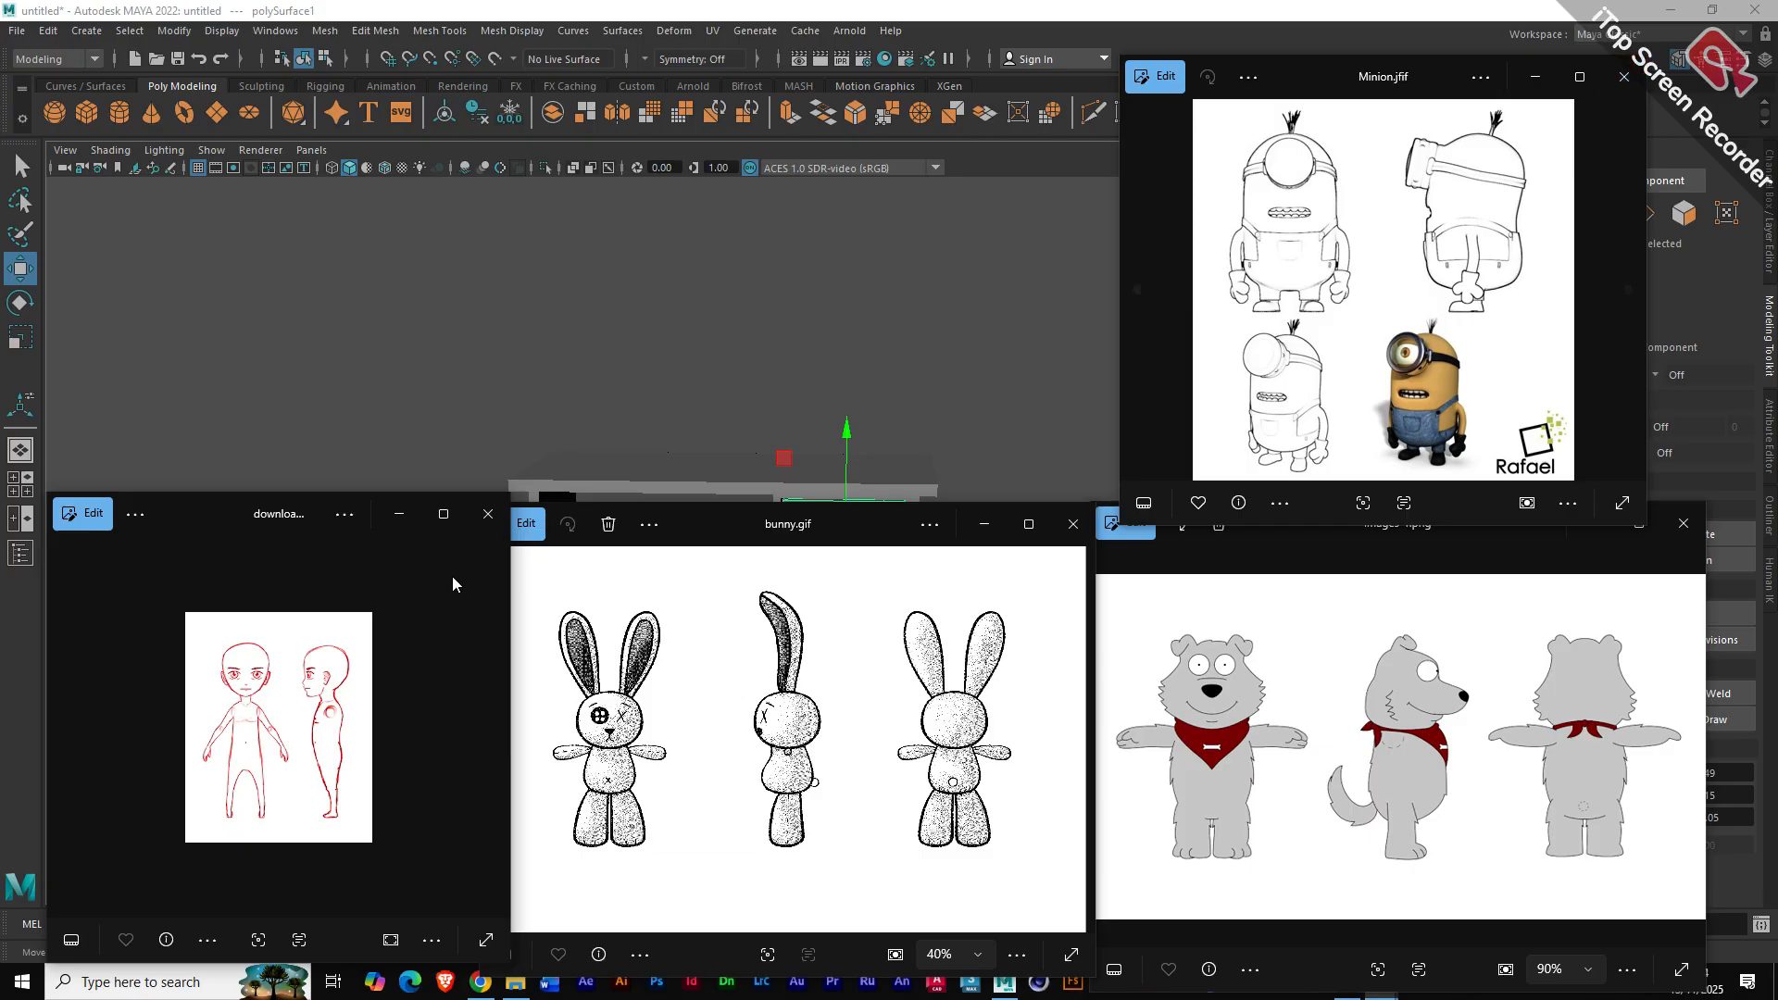
left_click_drag(253, 508, 222, 237)
left_click_drag(797, 540, 728, 398)
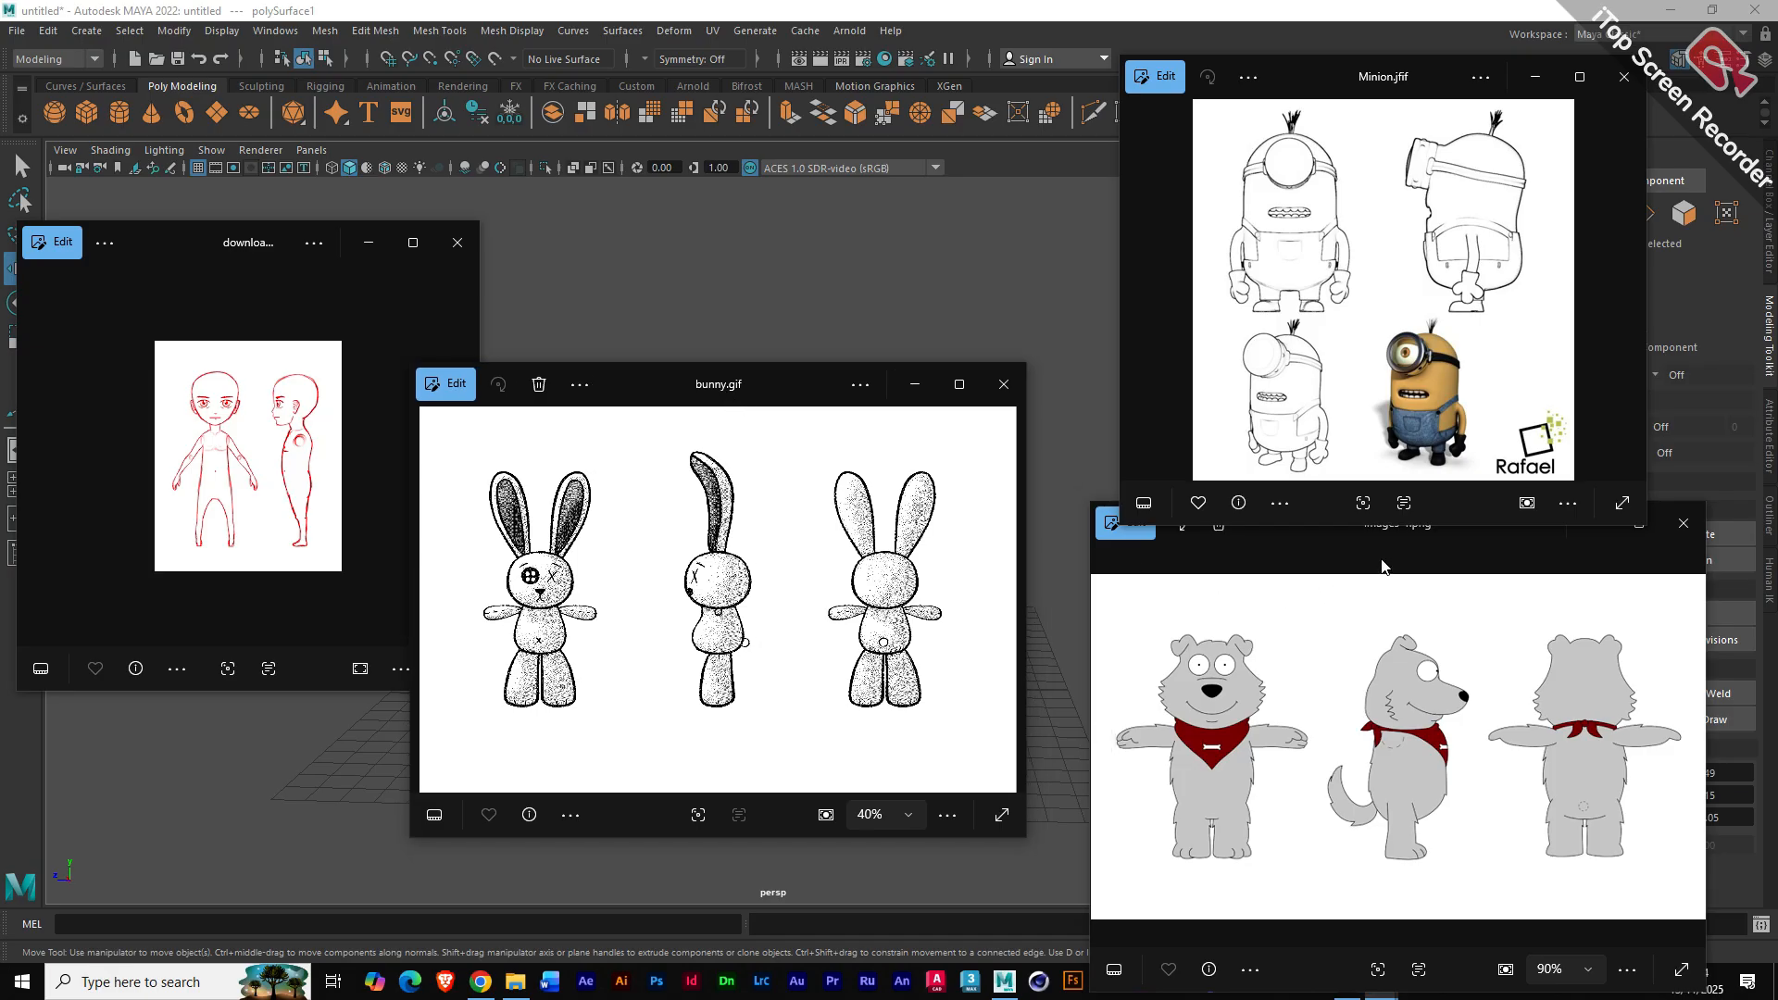
left_click_drag(1420, 530, 1352, 457)
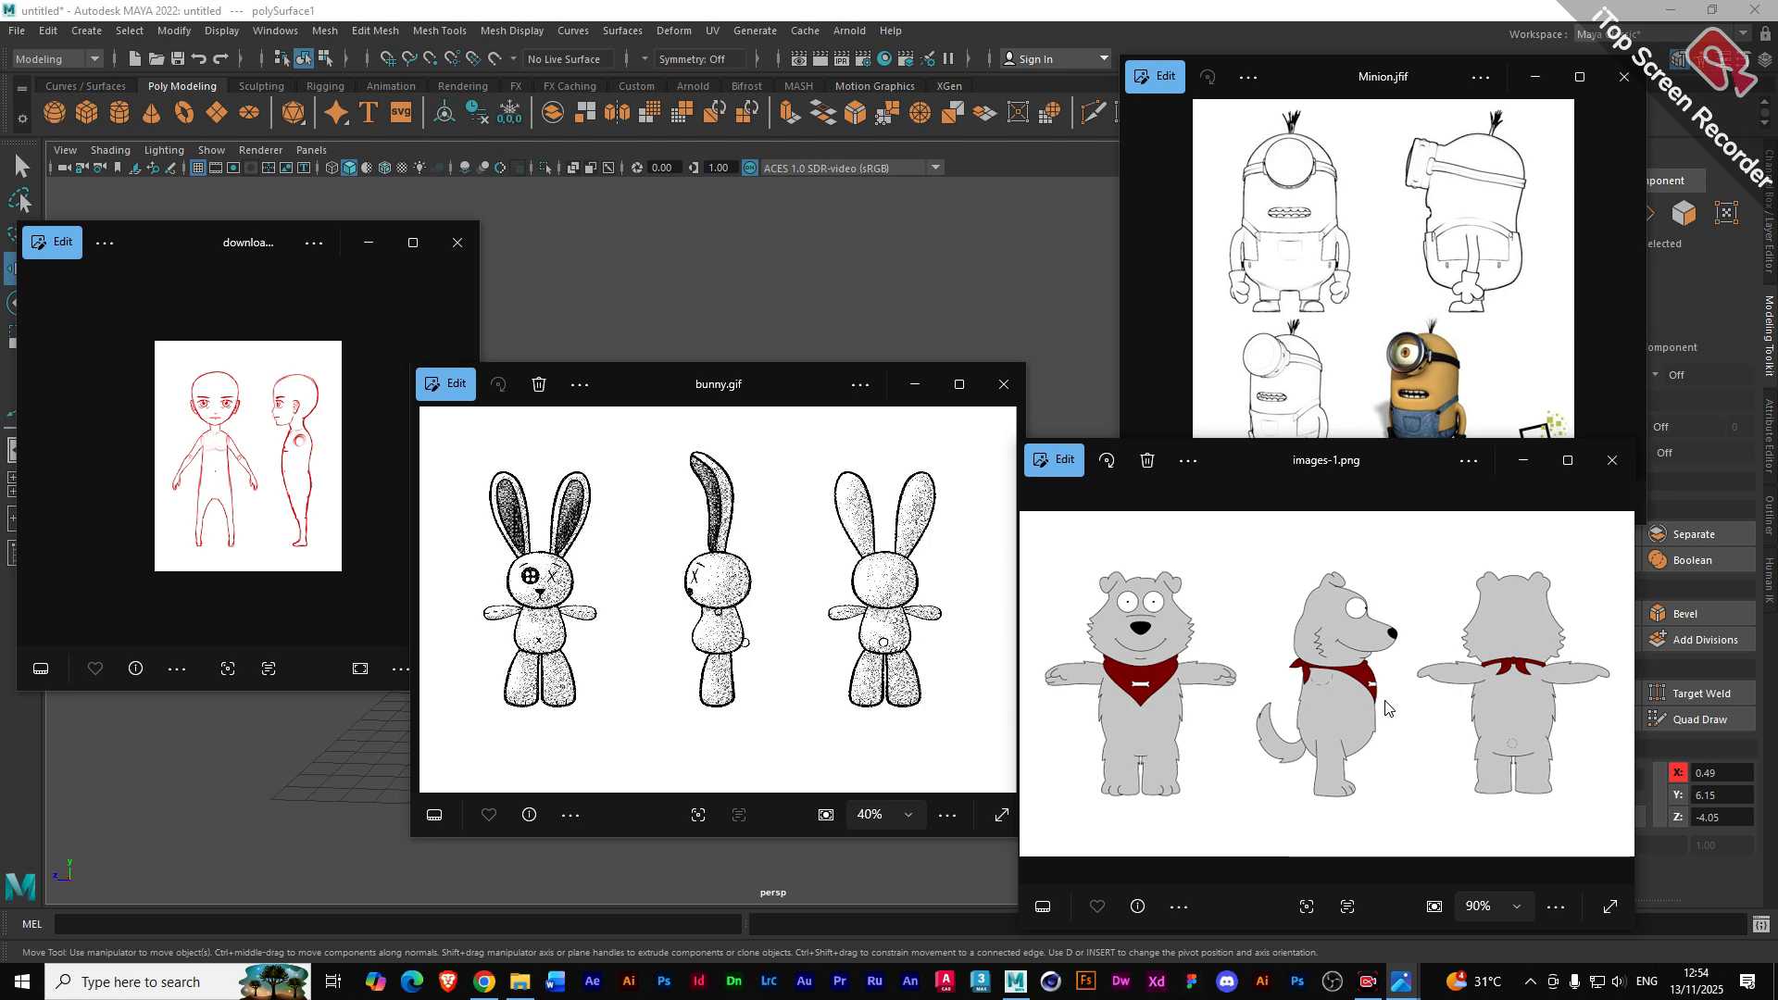
- Close the Minion.jfif reference and line up the remaining images in a row, with the download (2).png window widened and its drawing enlarged
left_click(1626, 80)
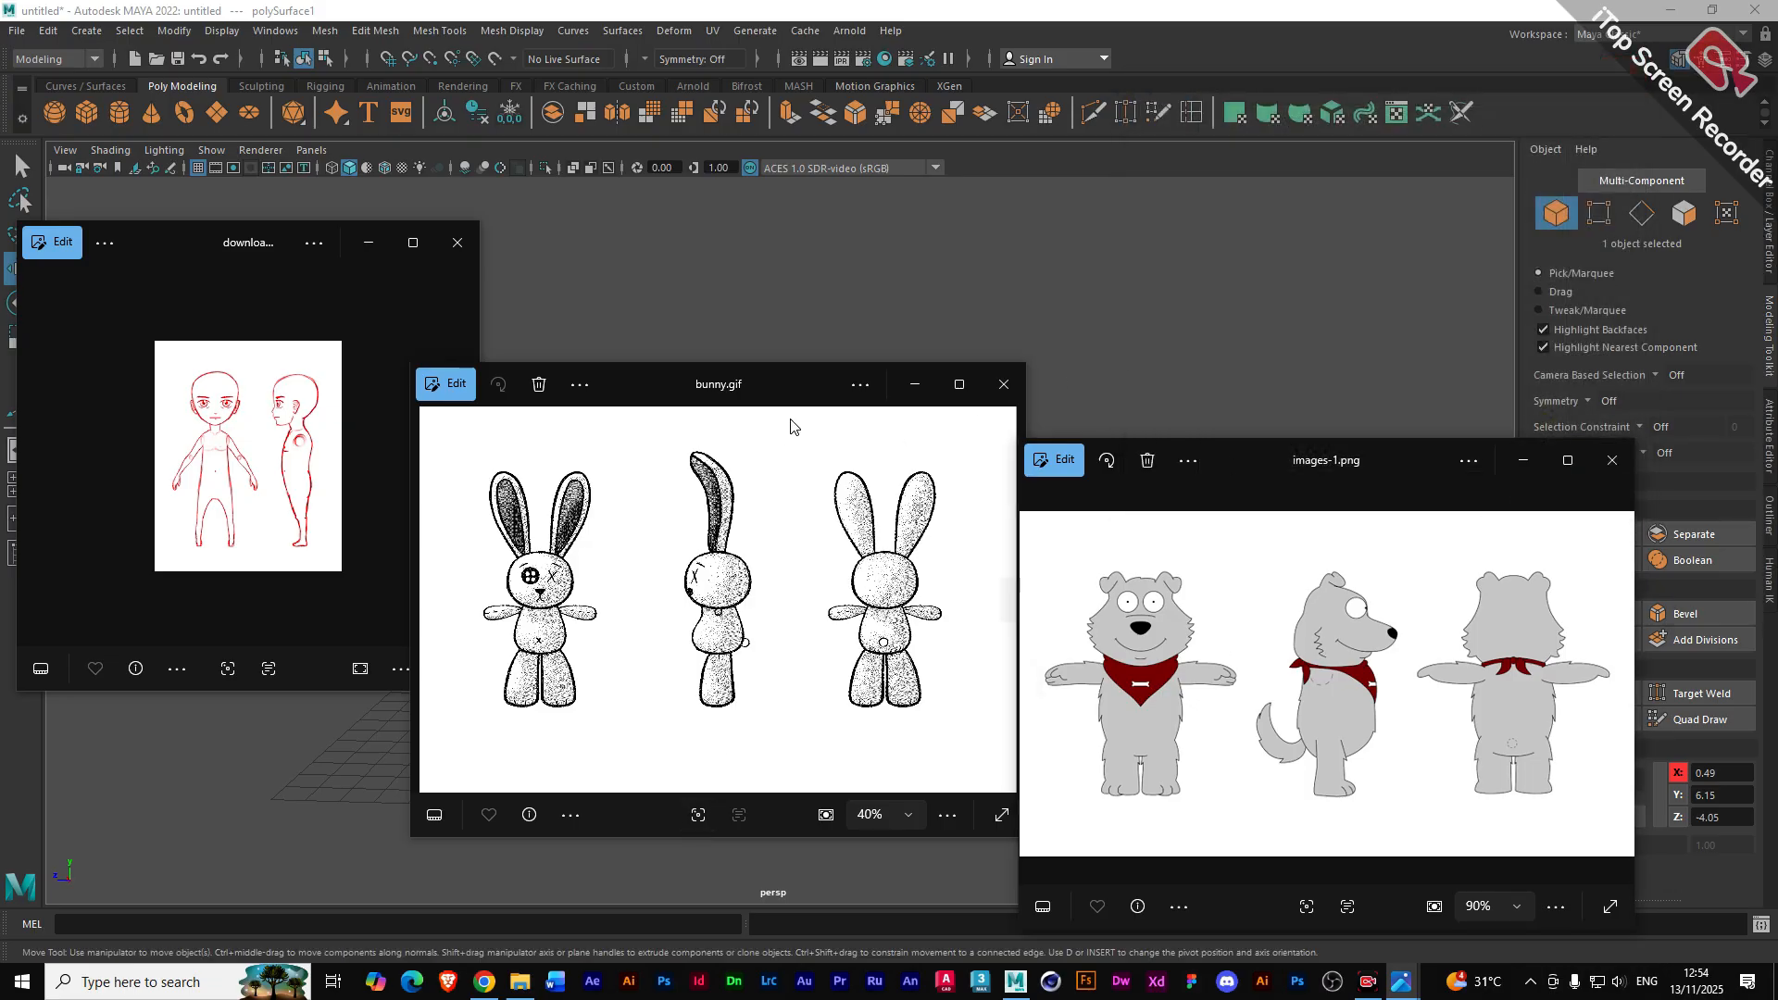
left_click_drag(1391, 468, 1450, 341)
left_click_drag(770, 385, 818, 292)
left_click_drag(219, 241, 208, 296)
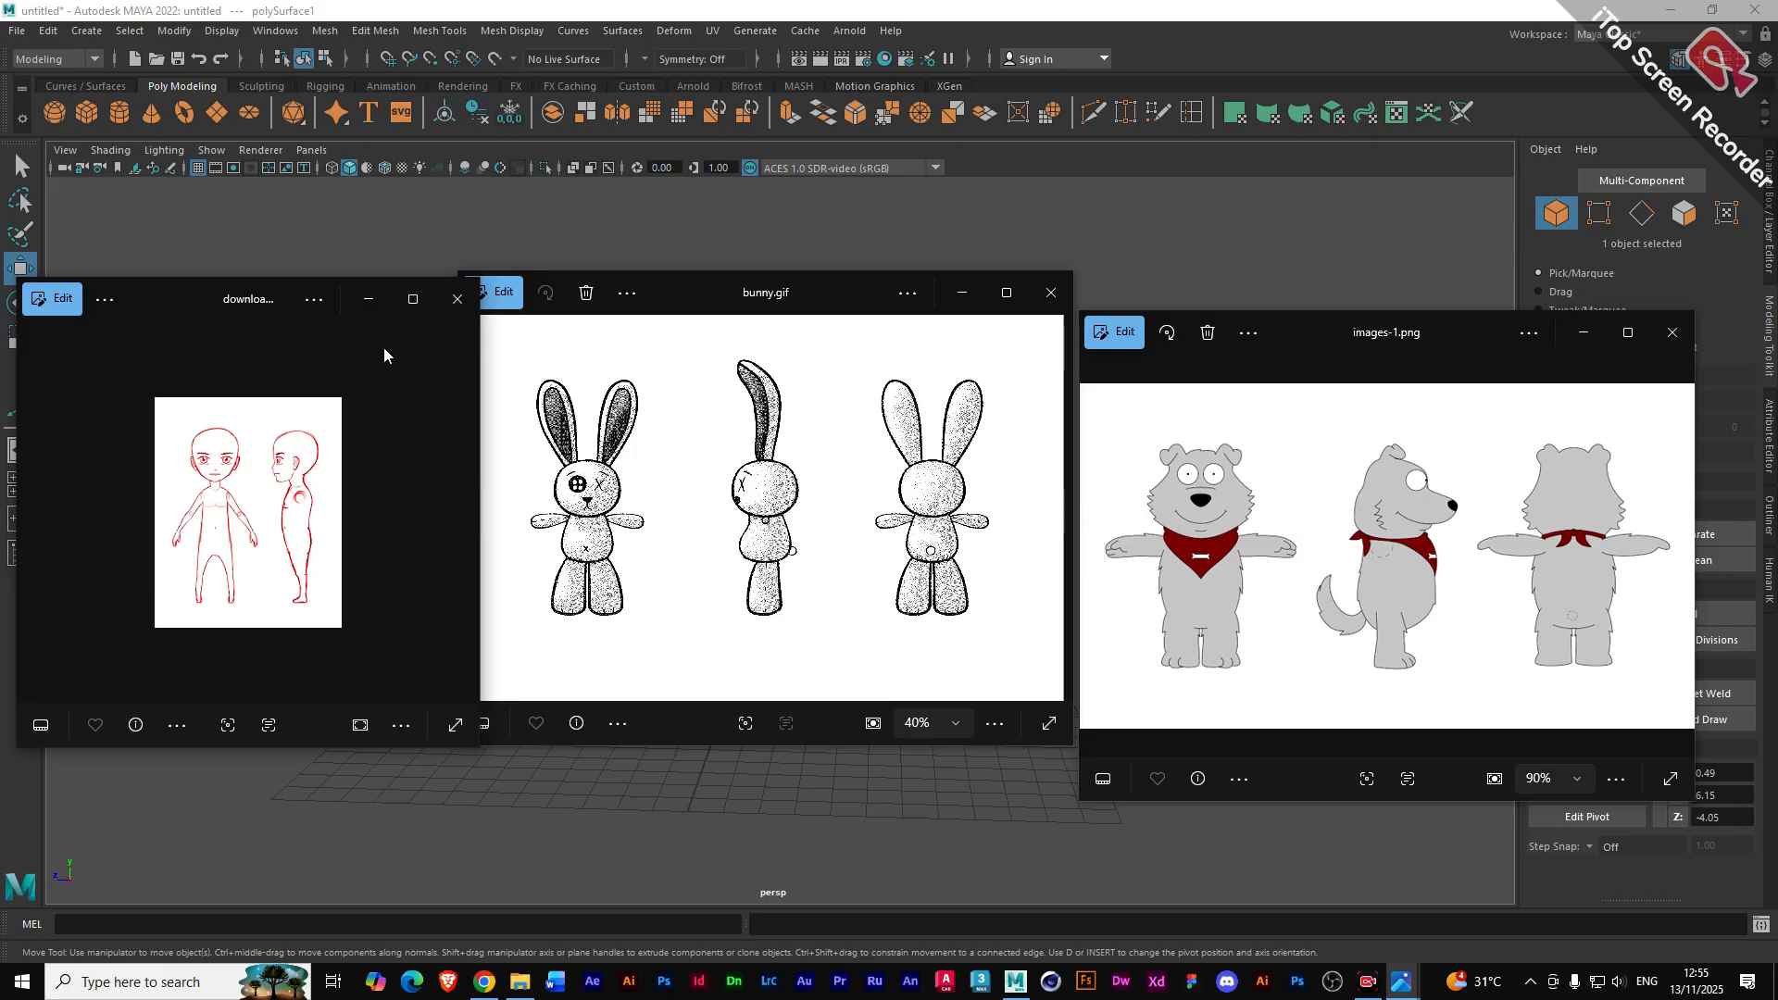
left_click_drag(480, 430, 543, 430)
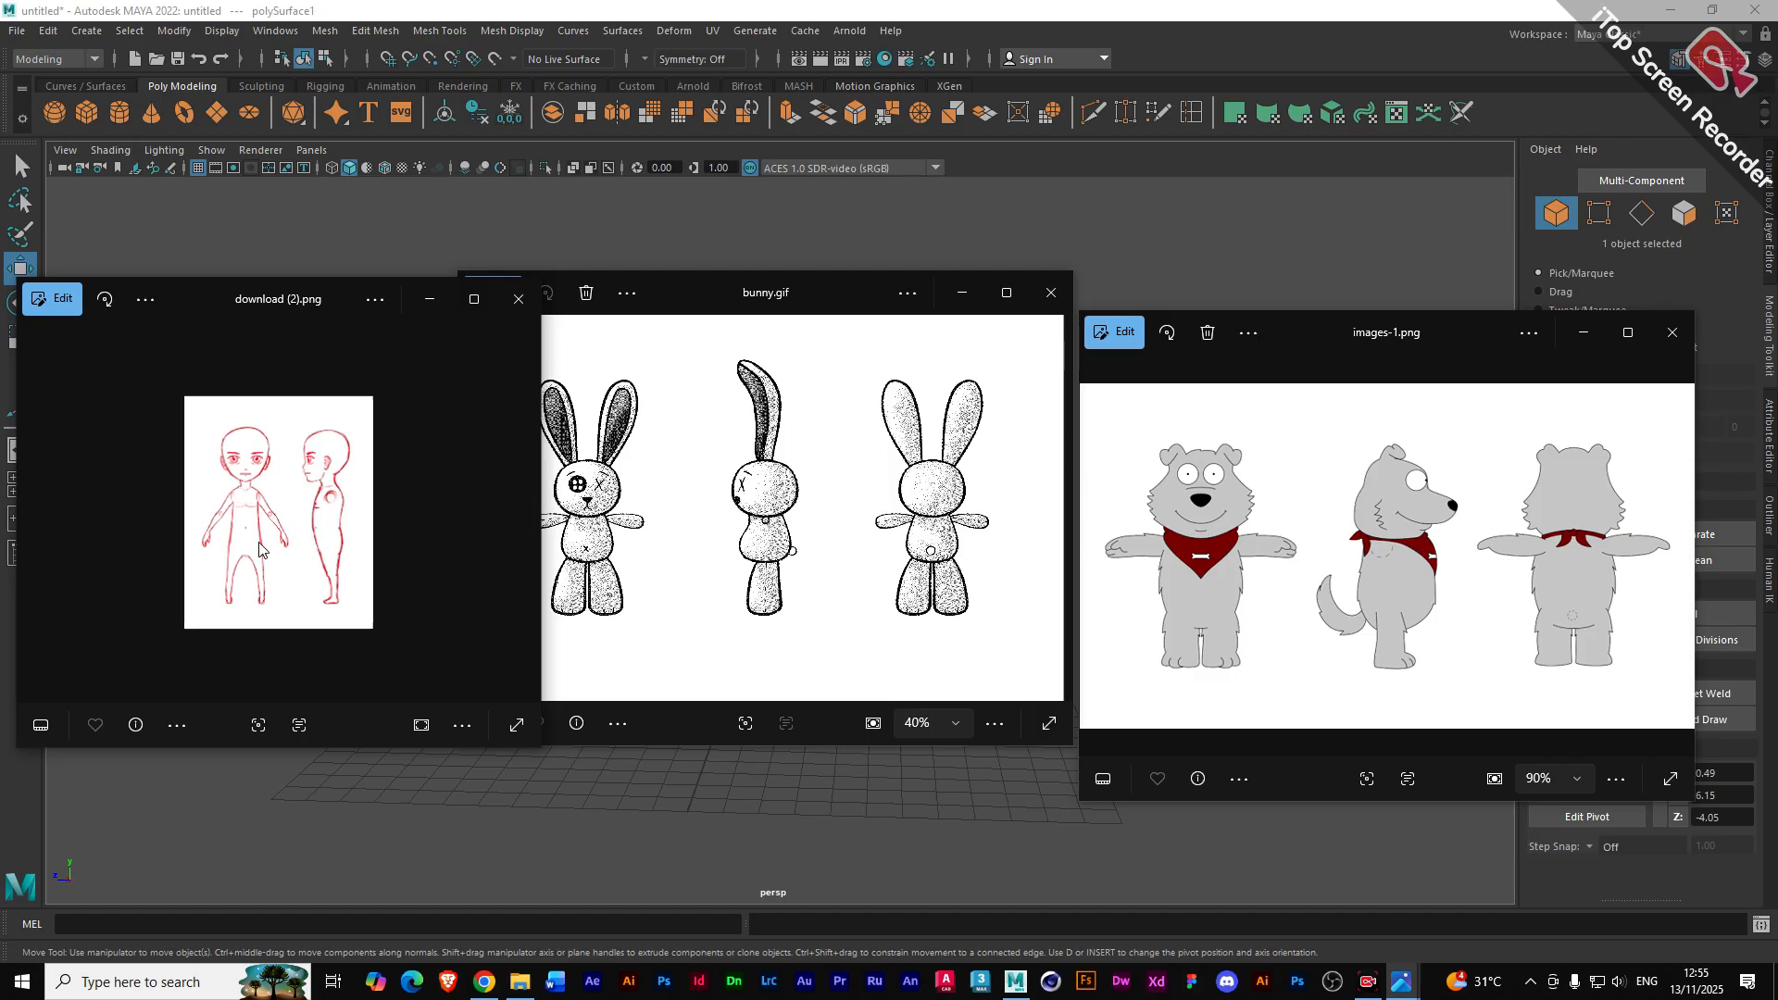
scroll(260, 549, "up", 3)
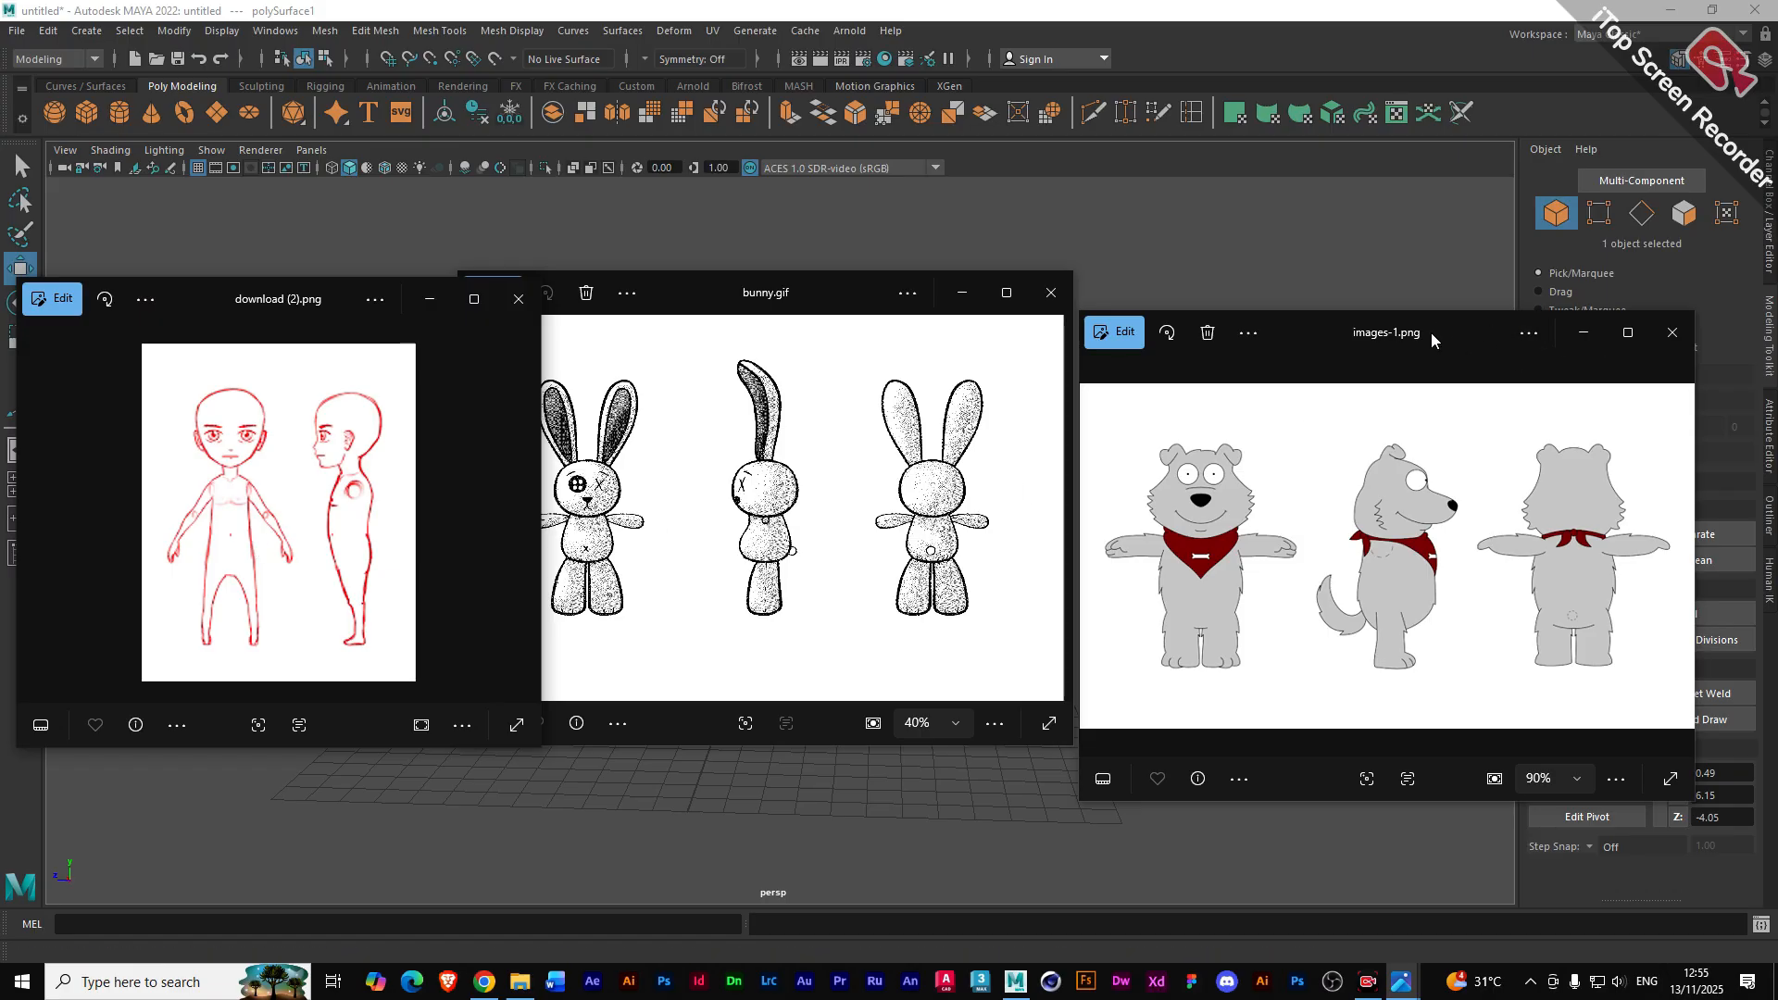
- Close images-1.png and place enlarged download (2).png and bunny.gif windows side by side
left_click(1671, 333)
left_click_drag(804, 291, 1141, 256)
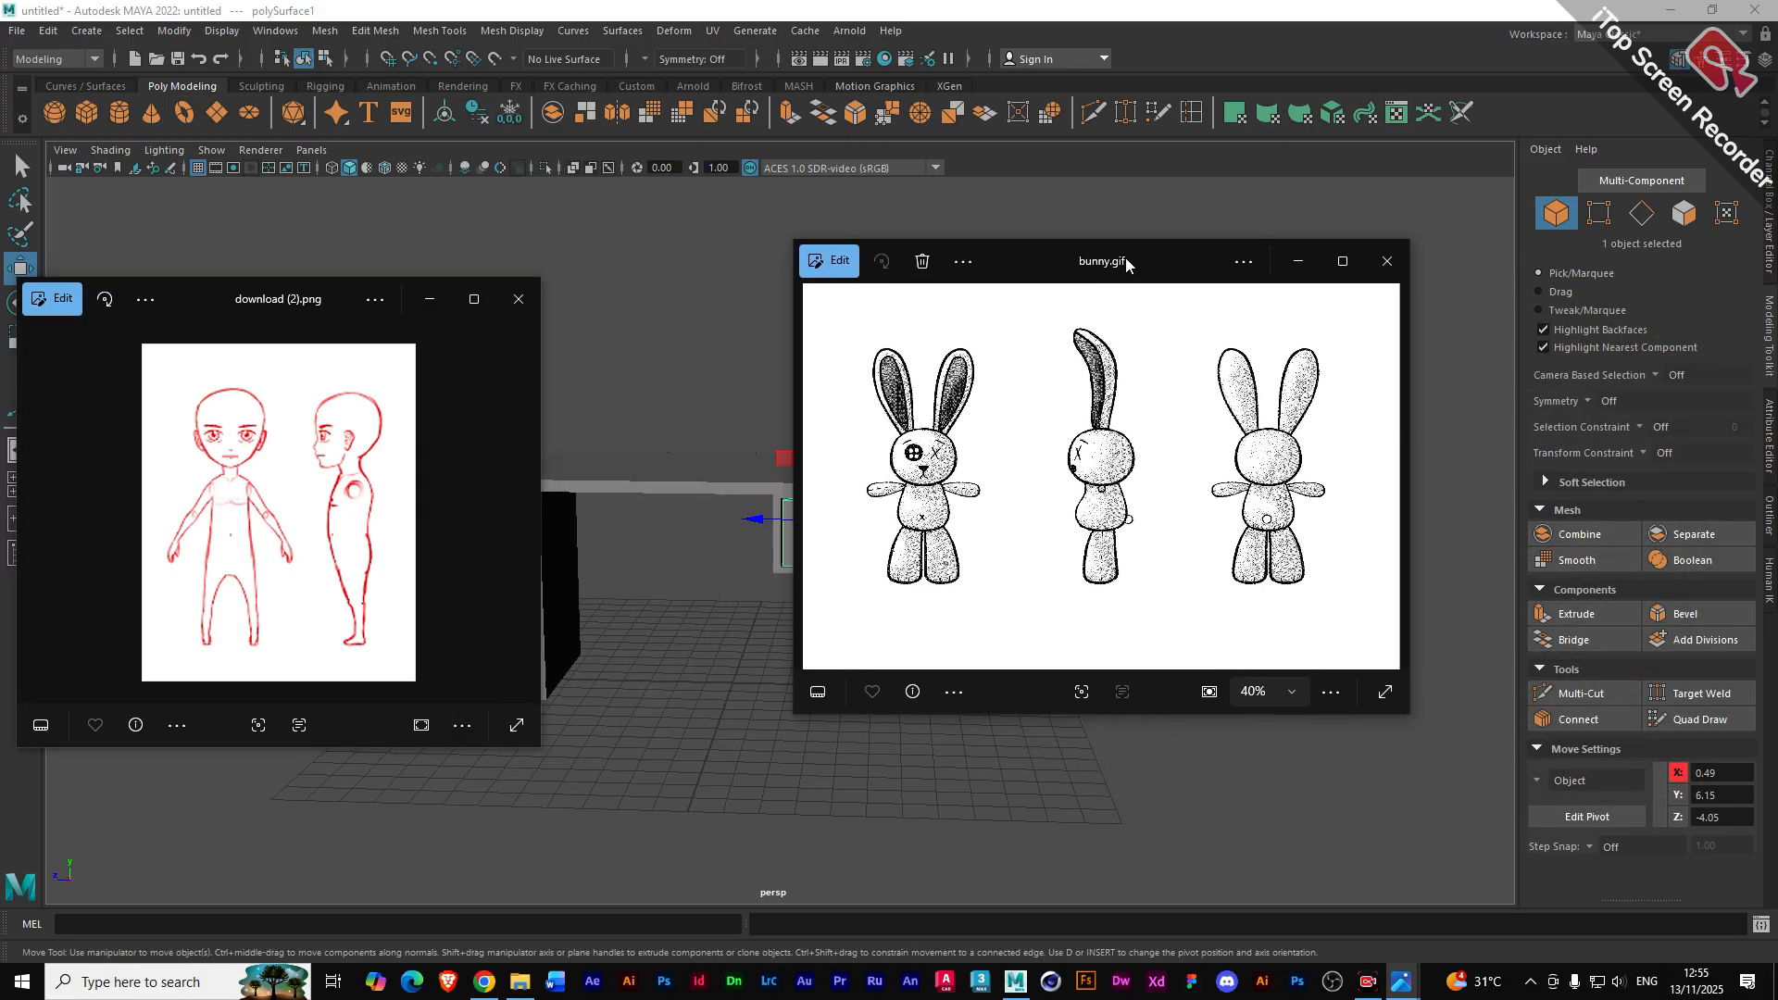
left_click_drag(259, 296, 413, 261)
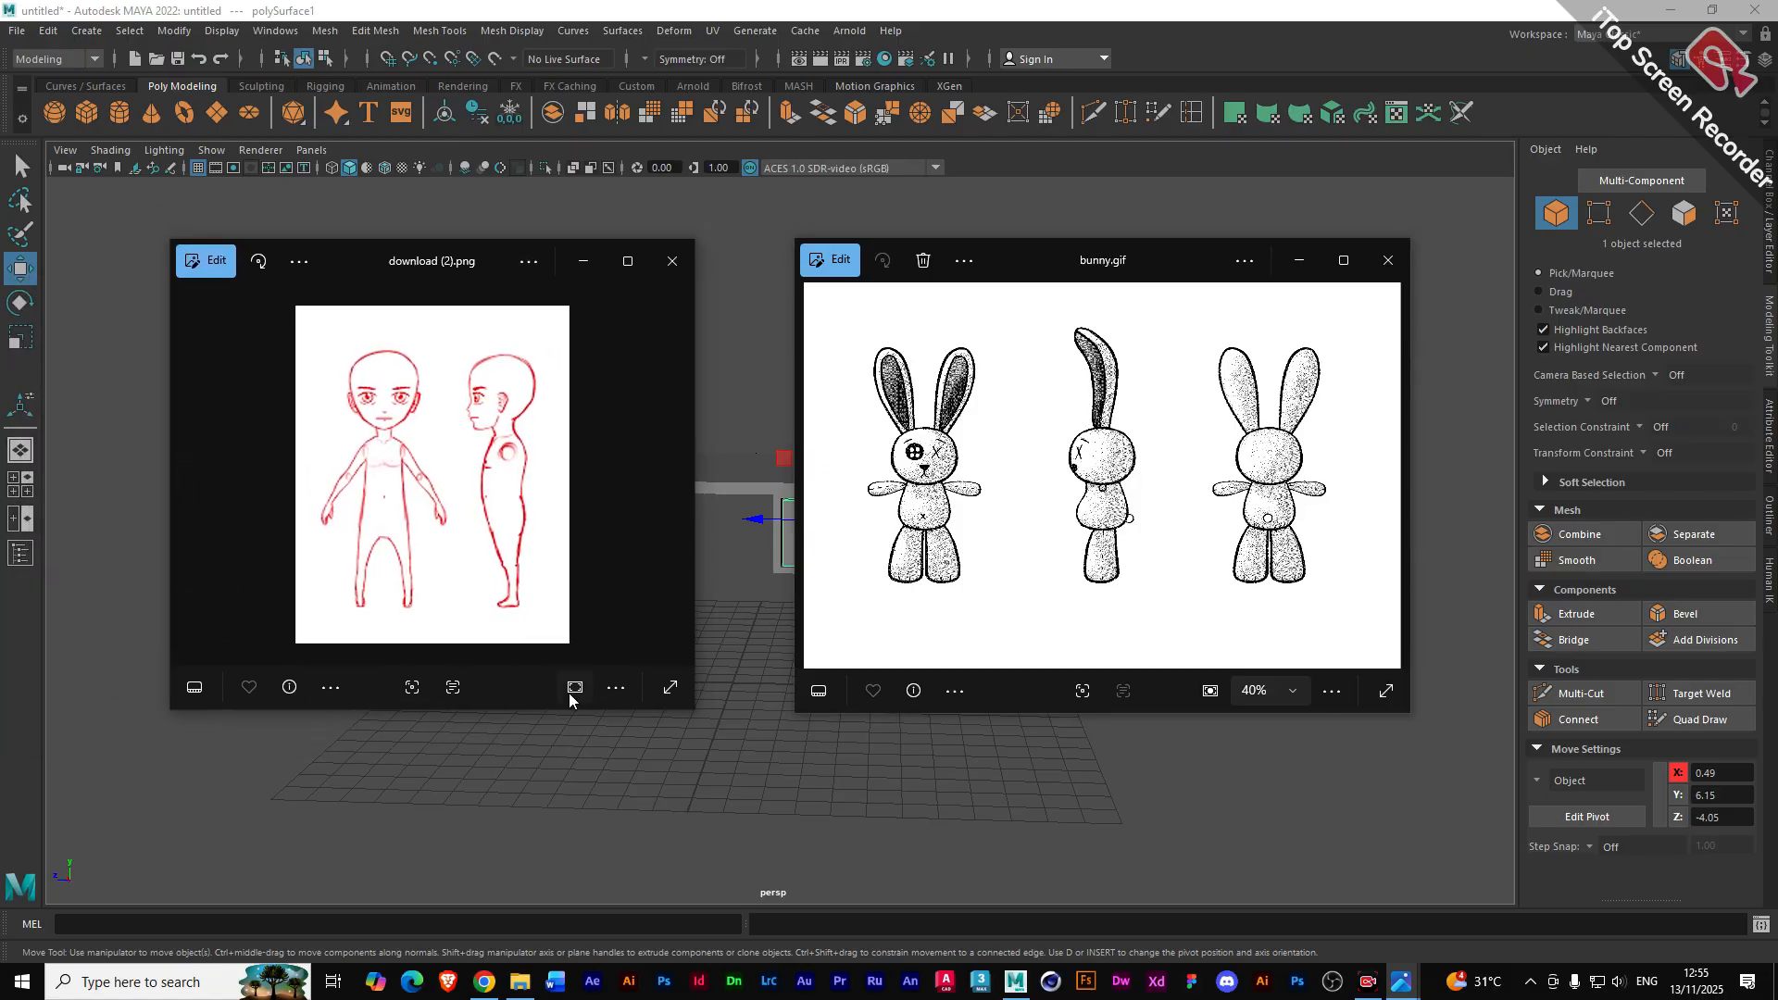
left_click_drag(694, 710, 794, 762)
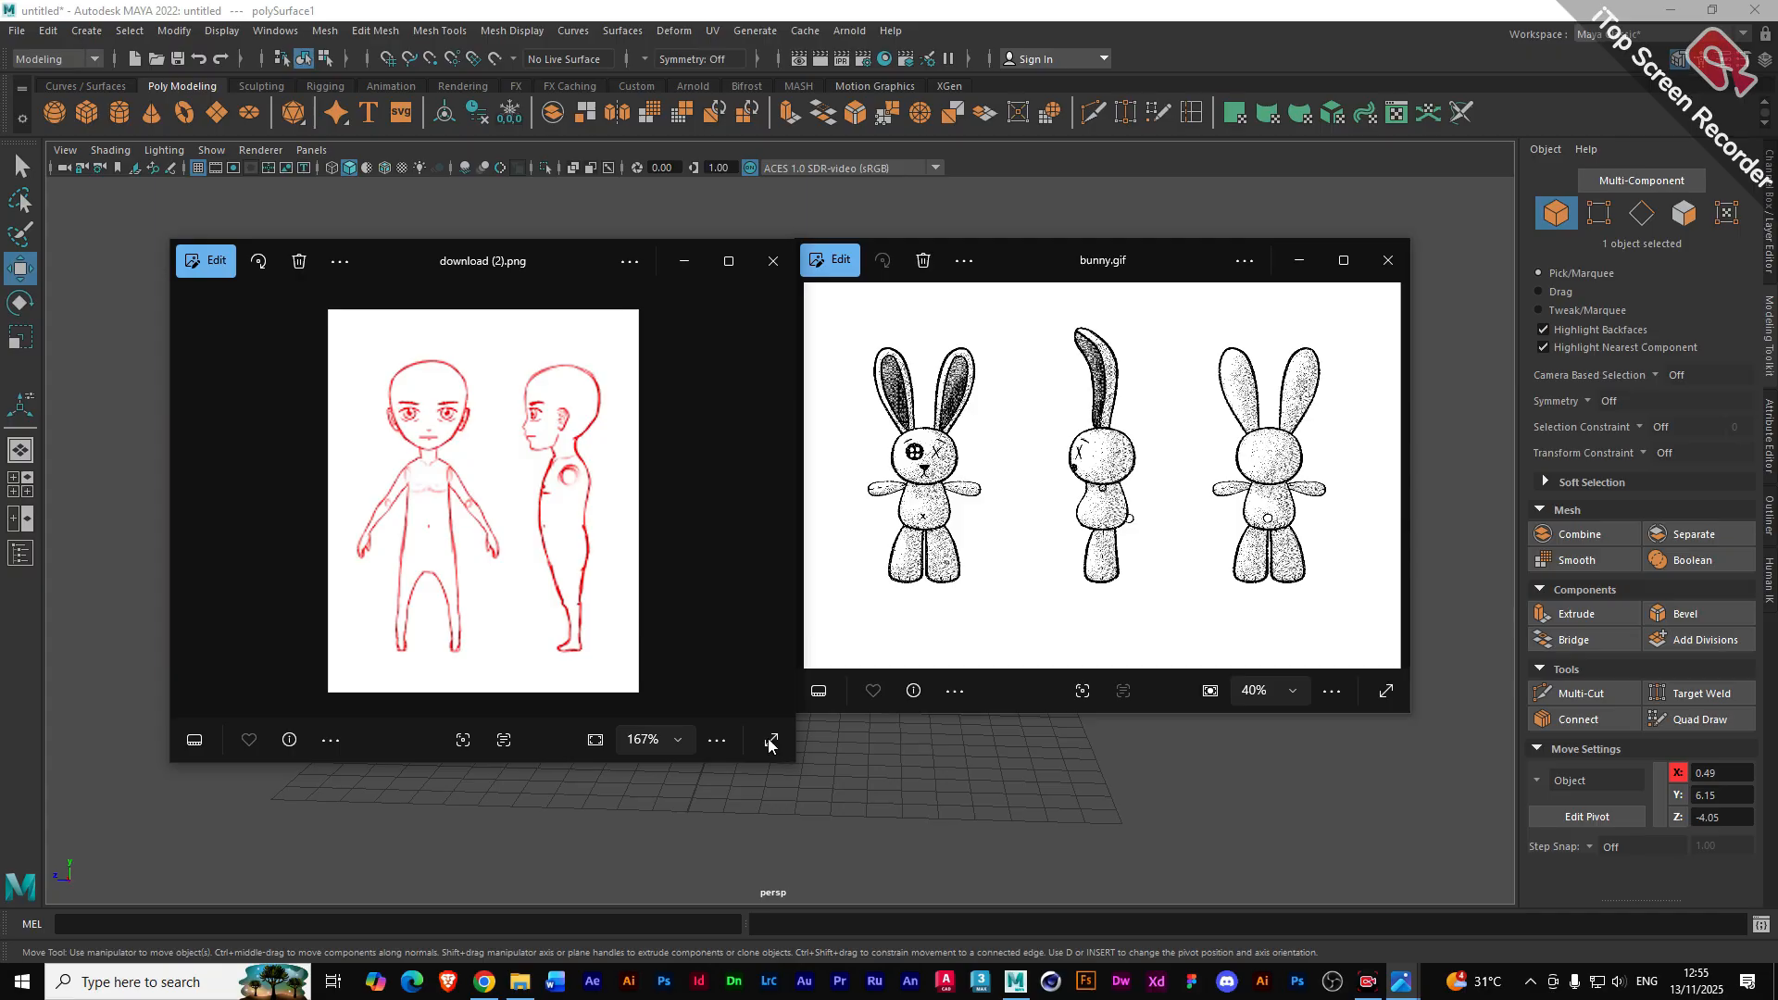
left_click_drag(525, 263, 463, 242)
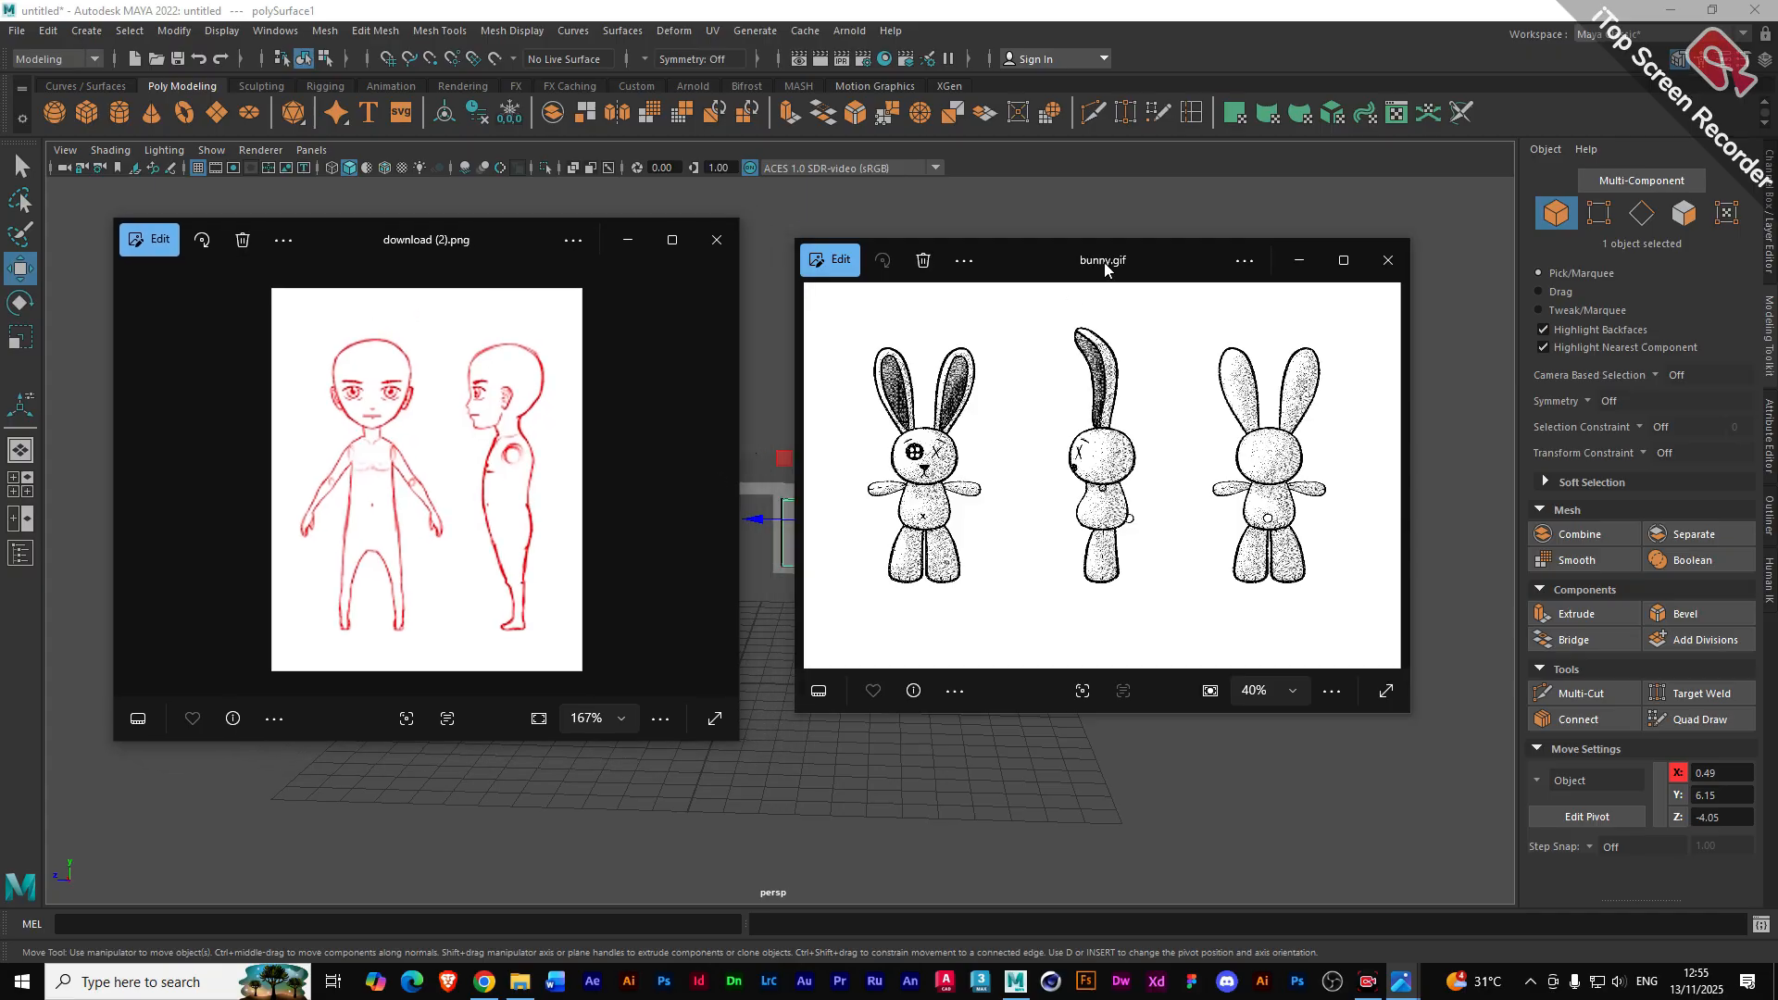
left_click_drag(1108, 269, 1065, 246)
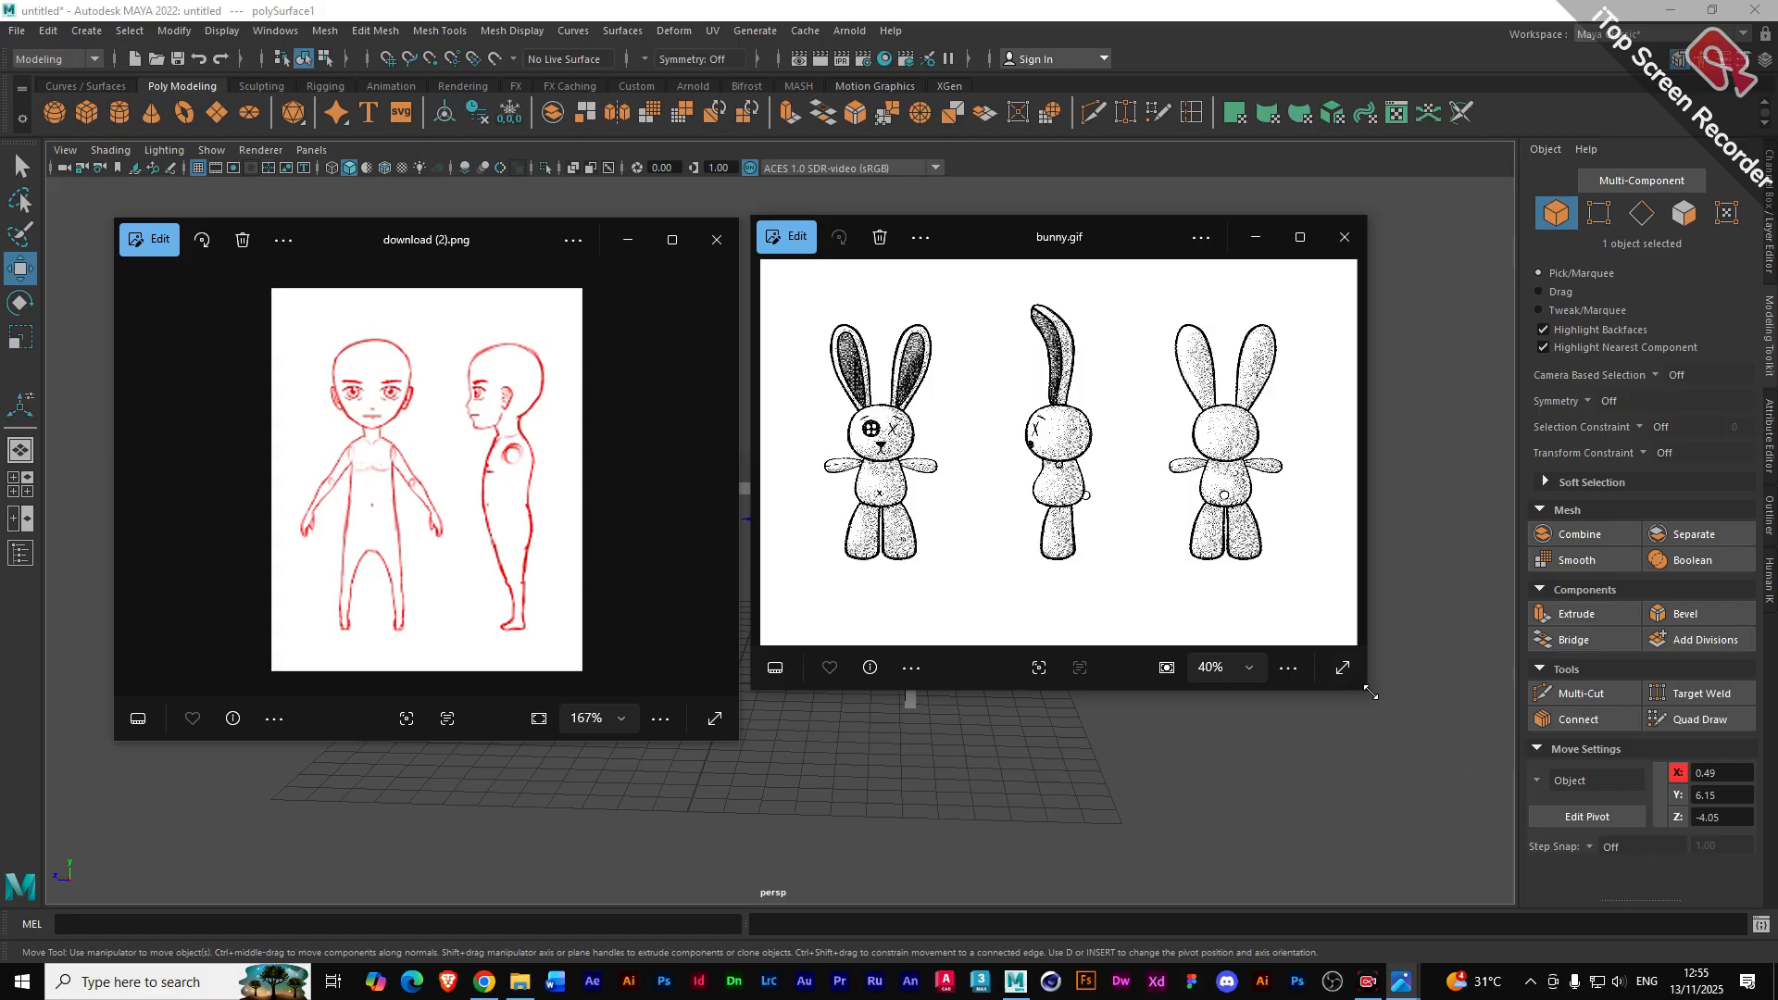
left_click_drag(1368, 691, 1414, 741)
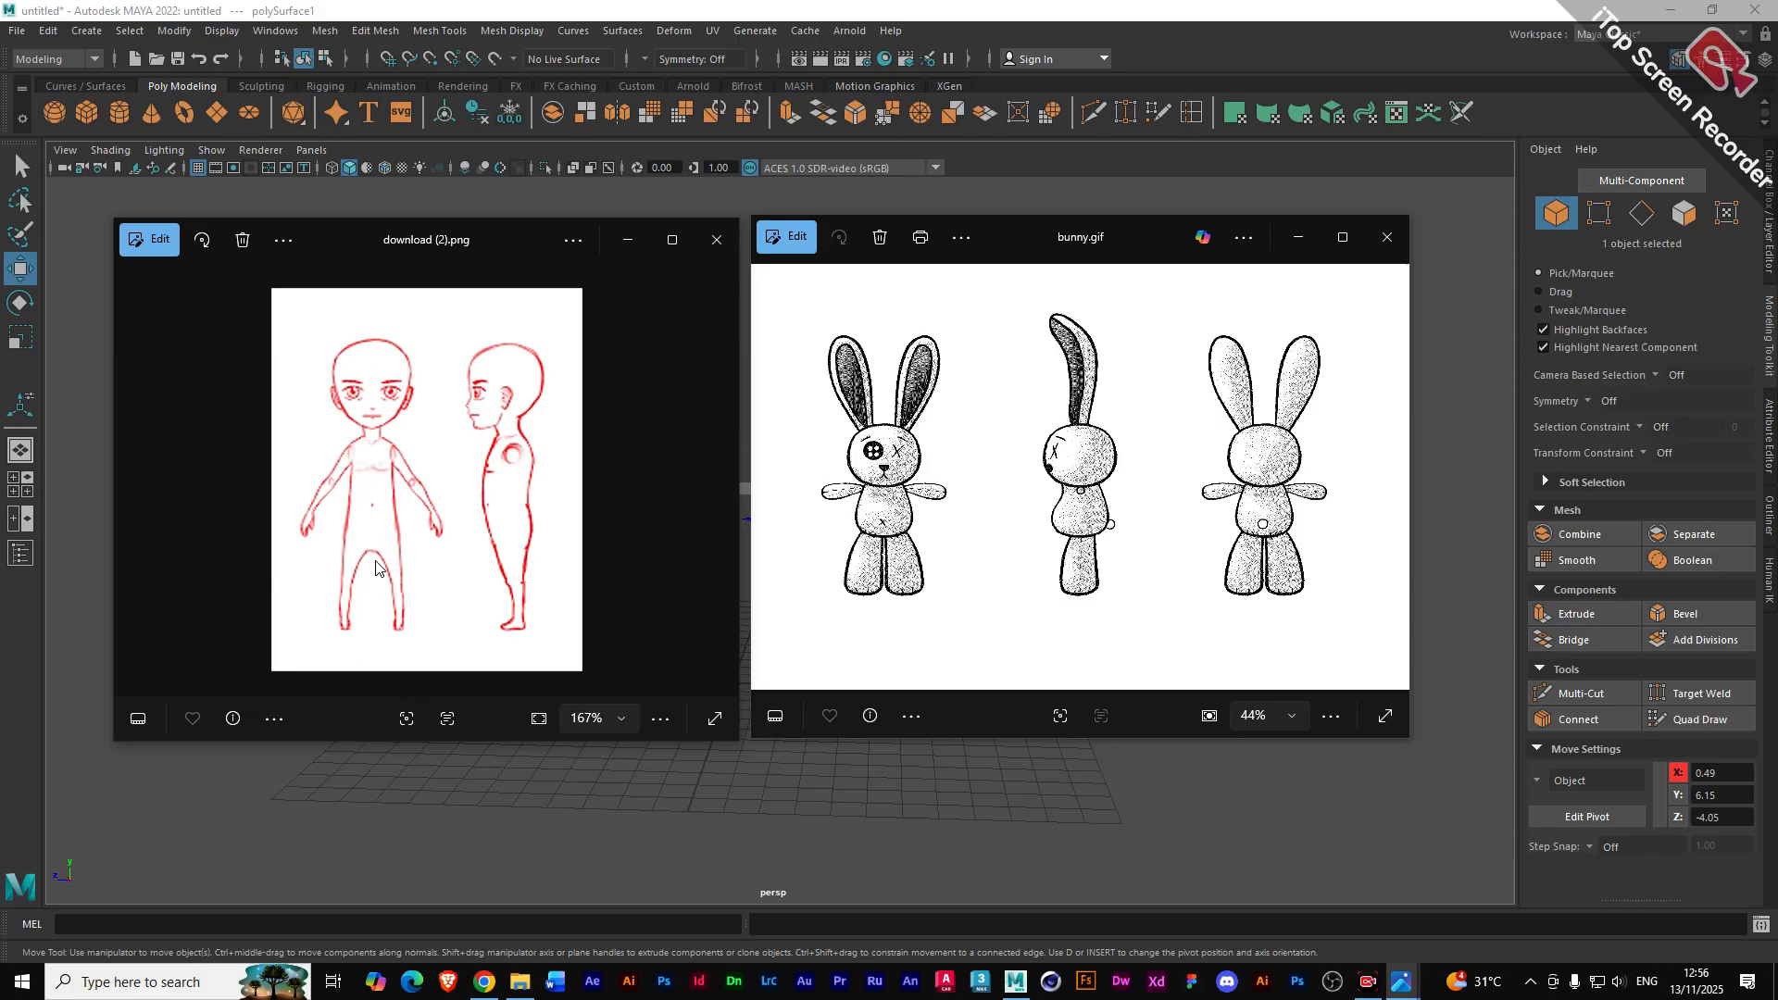
- Inspect the child figure in download (2).png up close, leaving its zoom at 222%
scroll(398, 544, "up", 3)
scroll(397, 544, "up", 1)
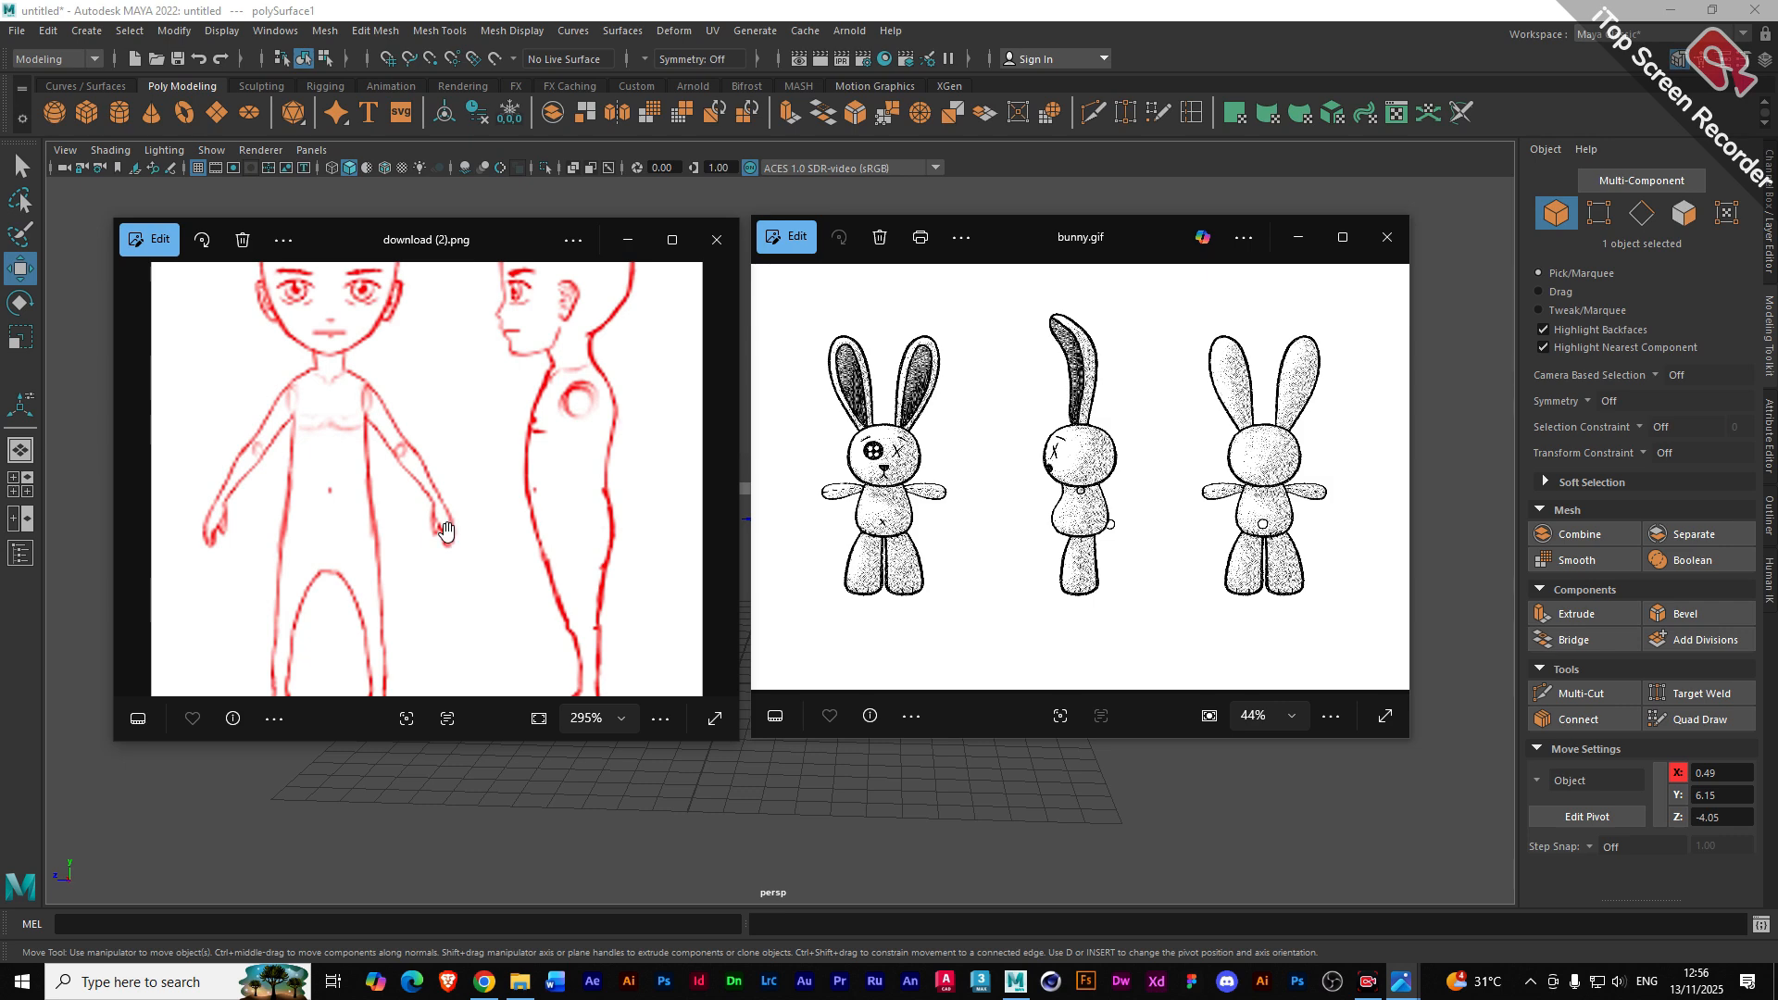
scroll(446, 529, "down", 2)
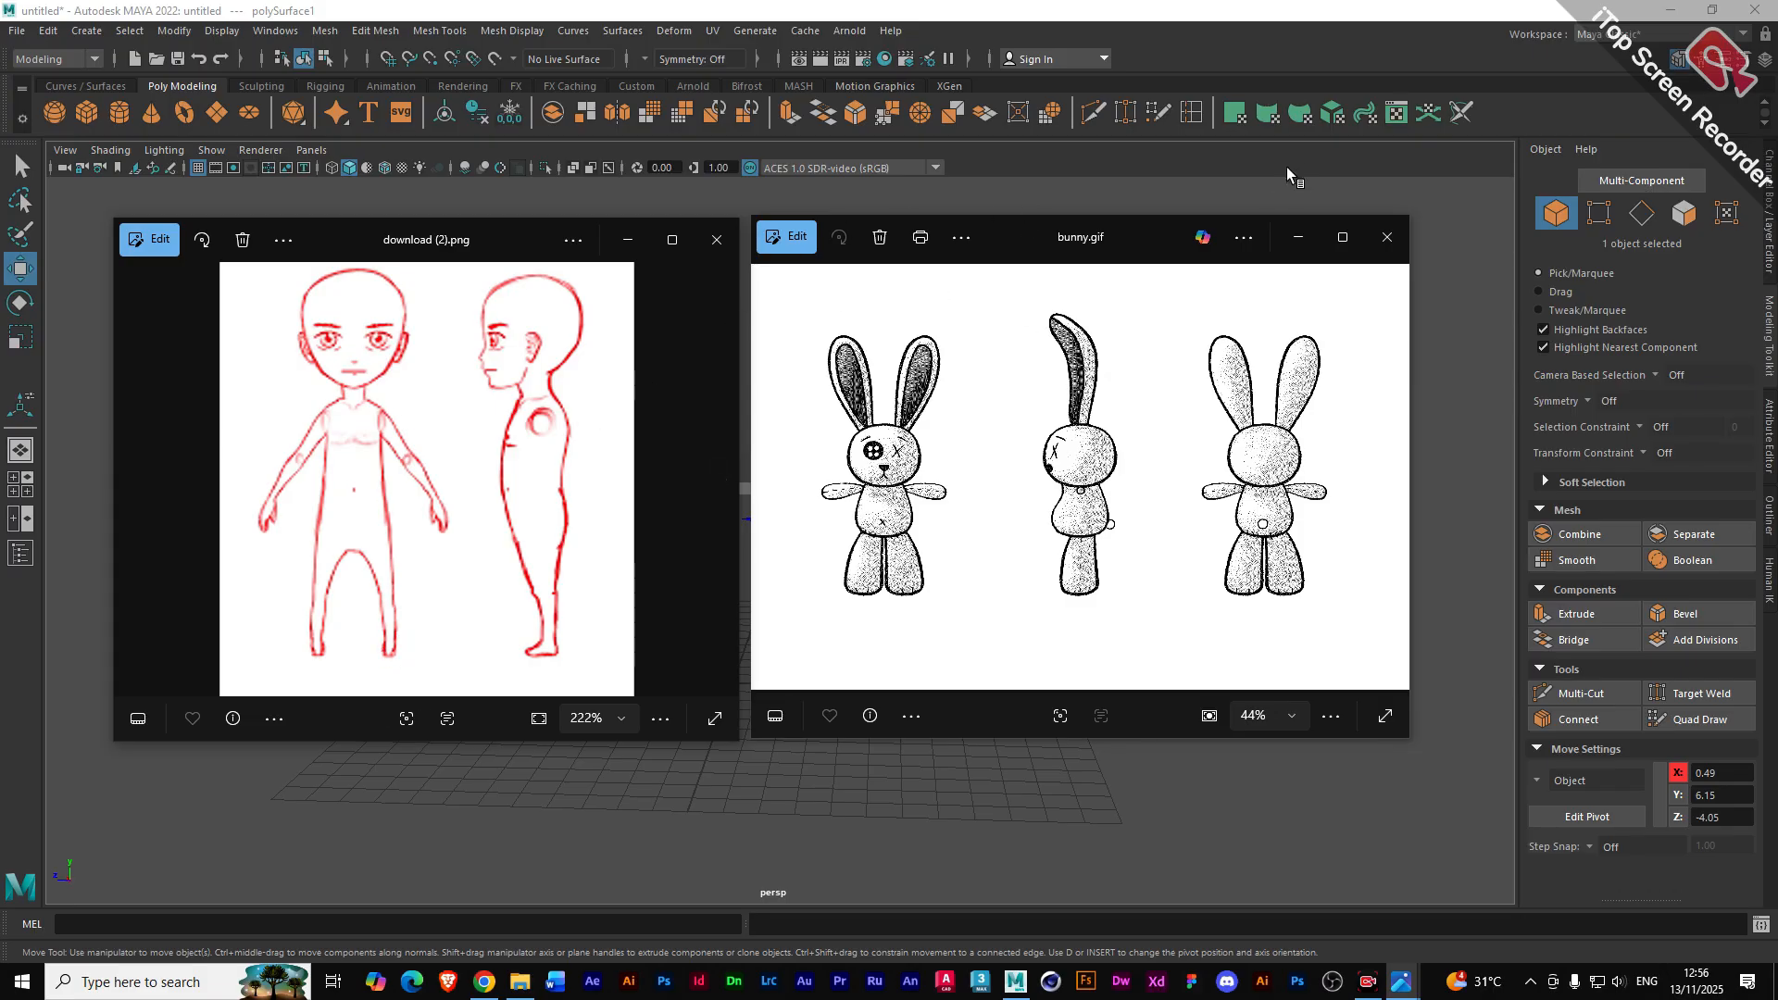
- Switch back to Maya and view the desk model from a raised corner angle
left_click(1176, 37)
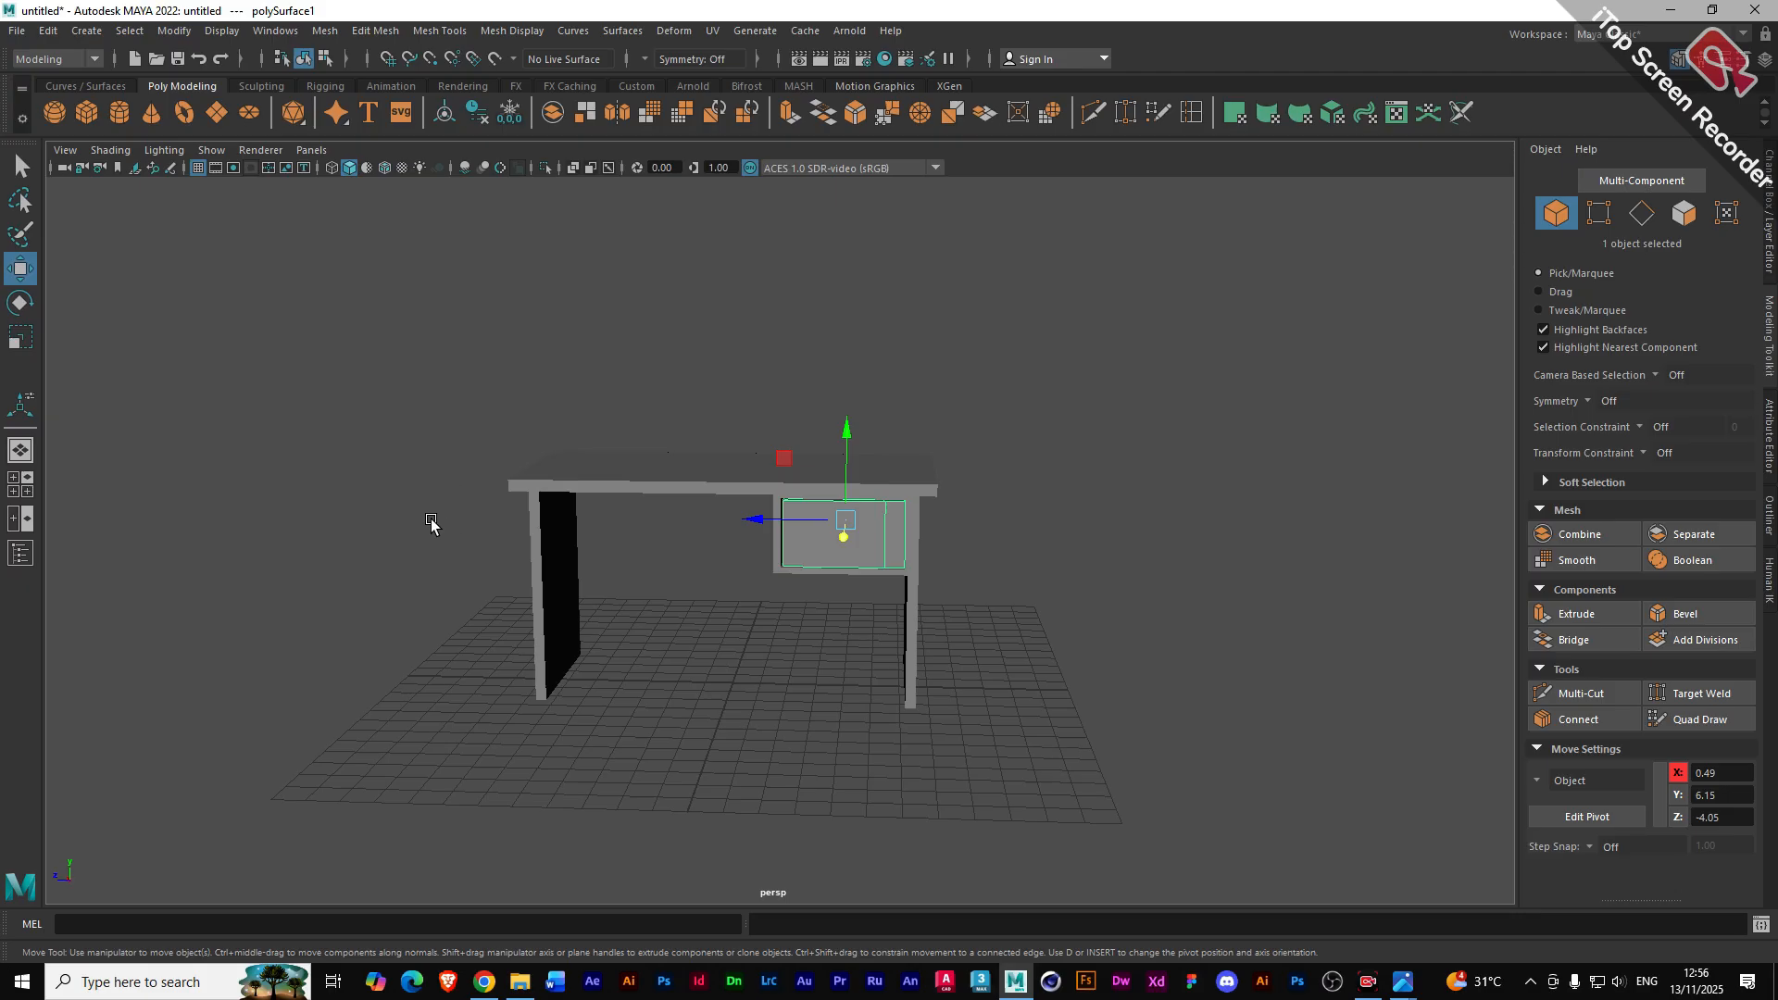
left_click_drag(405, 528, 501, 555, "alt")
right_click_drag(500, 556, 691, 623, "alt")
middle_click_drag(692, 620, 507, 543, "alt")
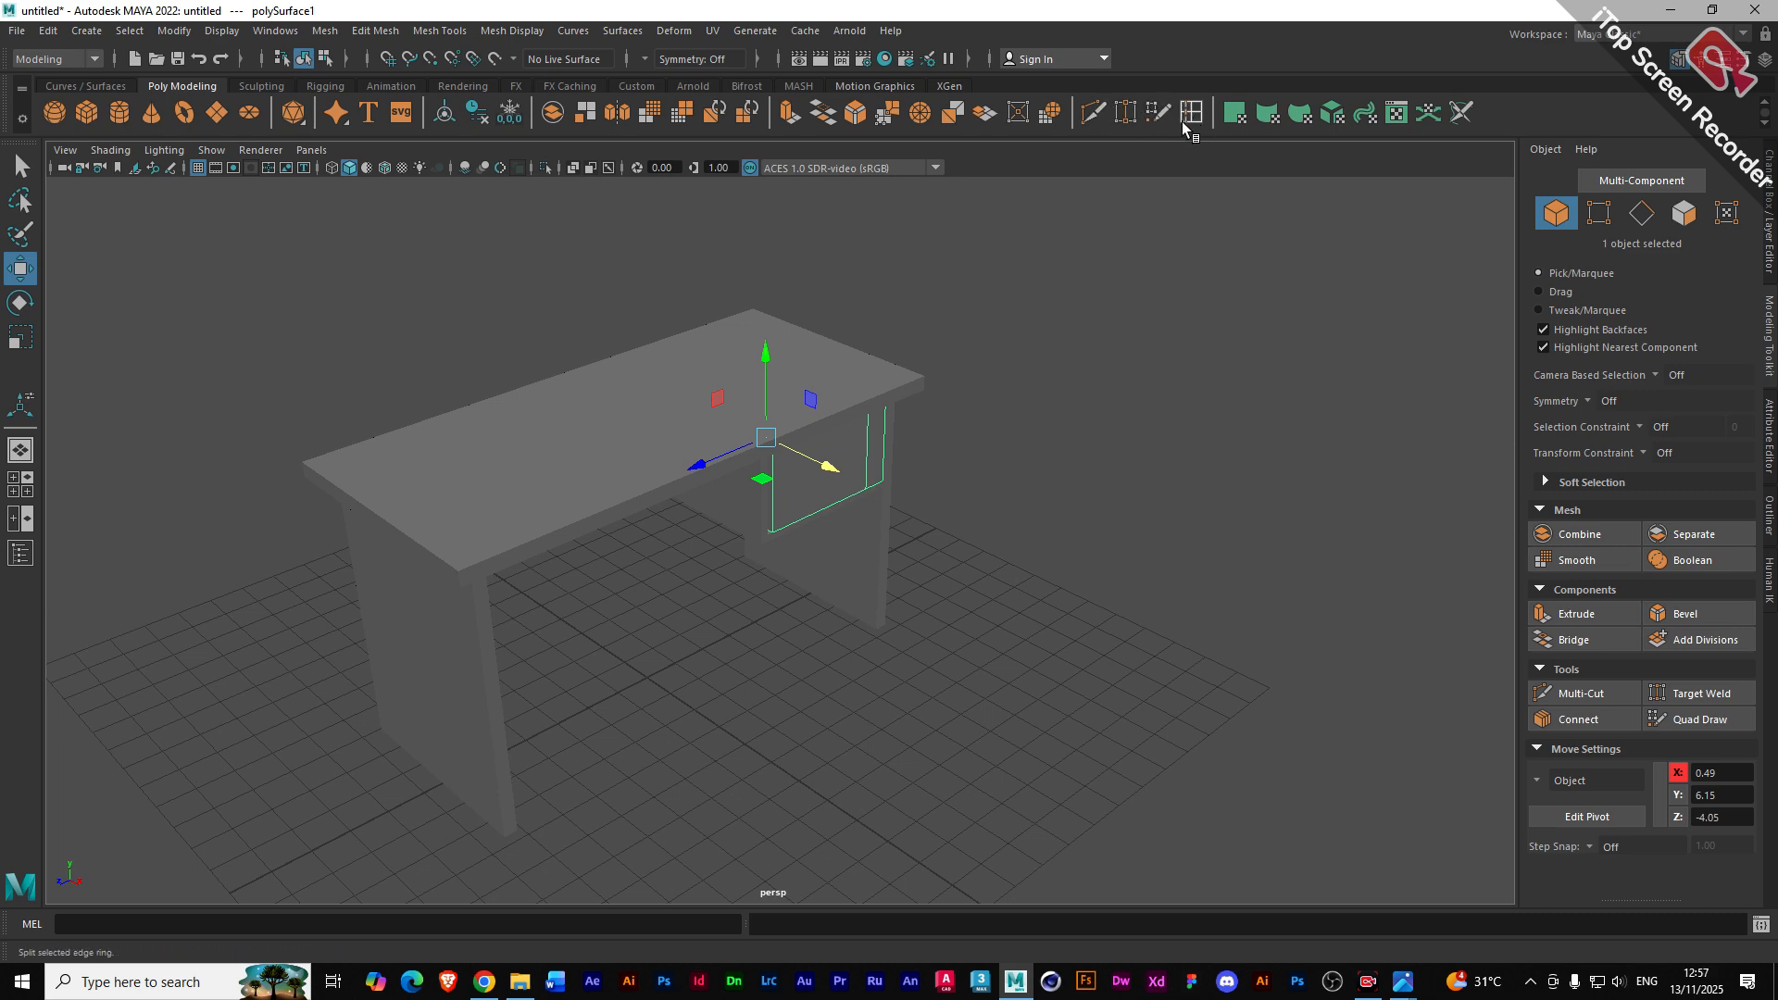
- Review the available mesh tools and the Poly Modeling shelf's contents in the Shelf Editor
left_click(432, 35)
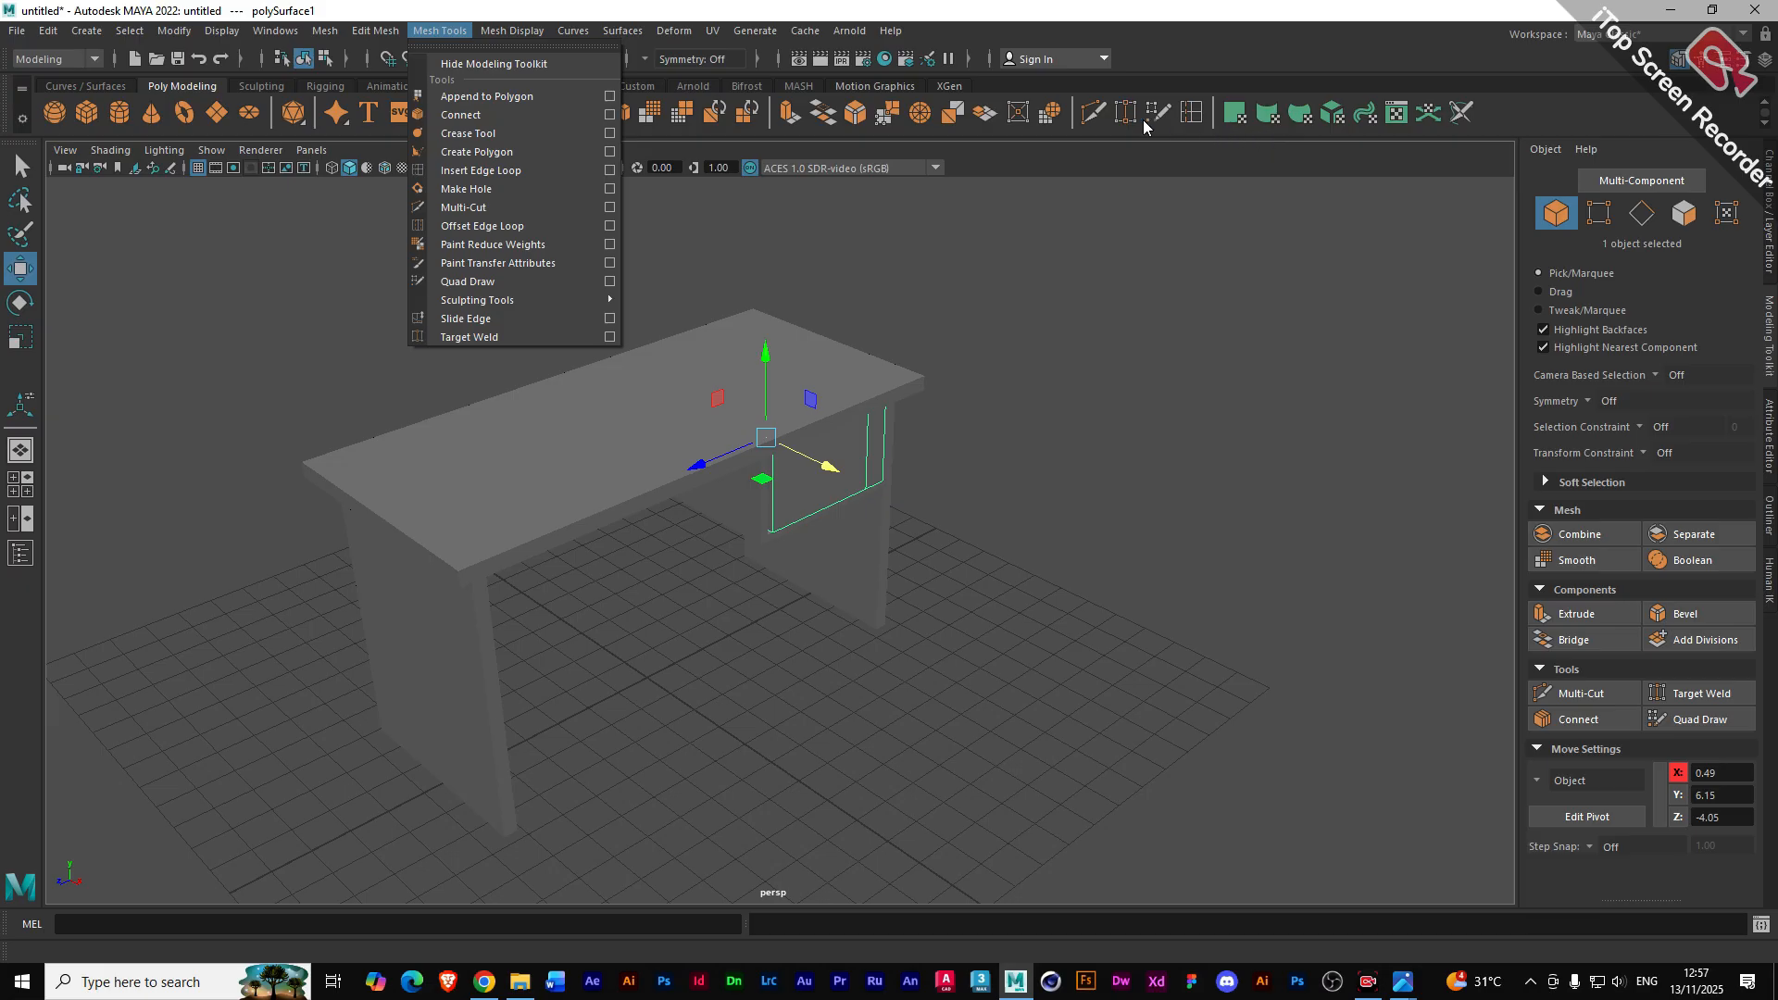
left_click(1064, 26)
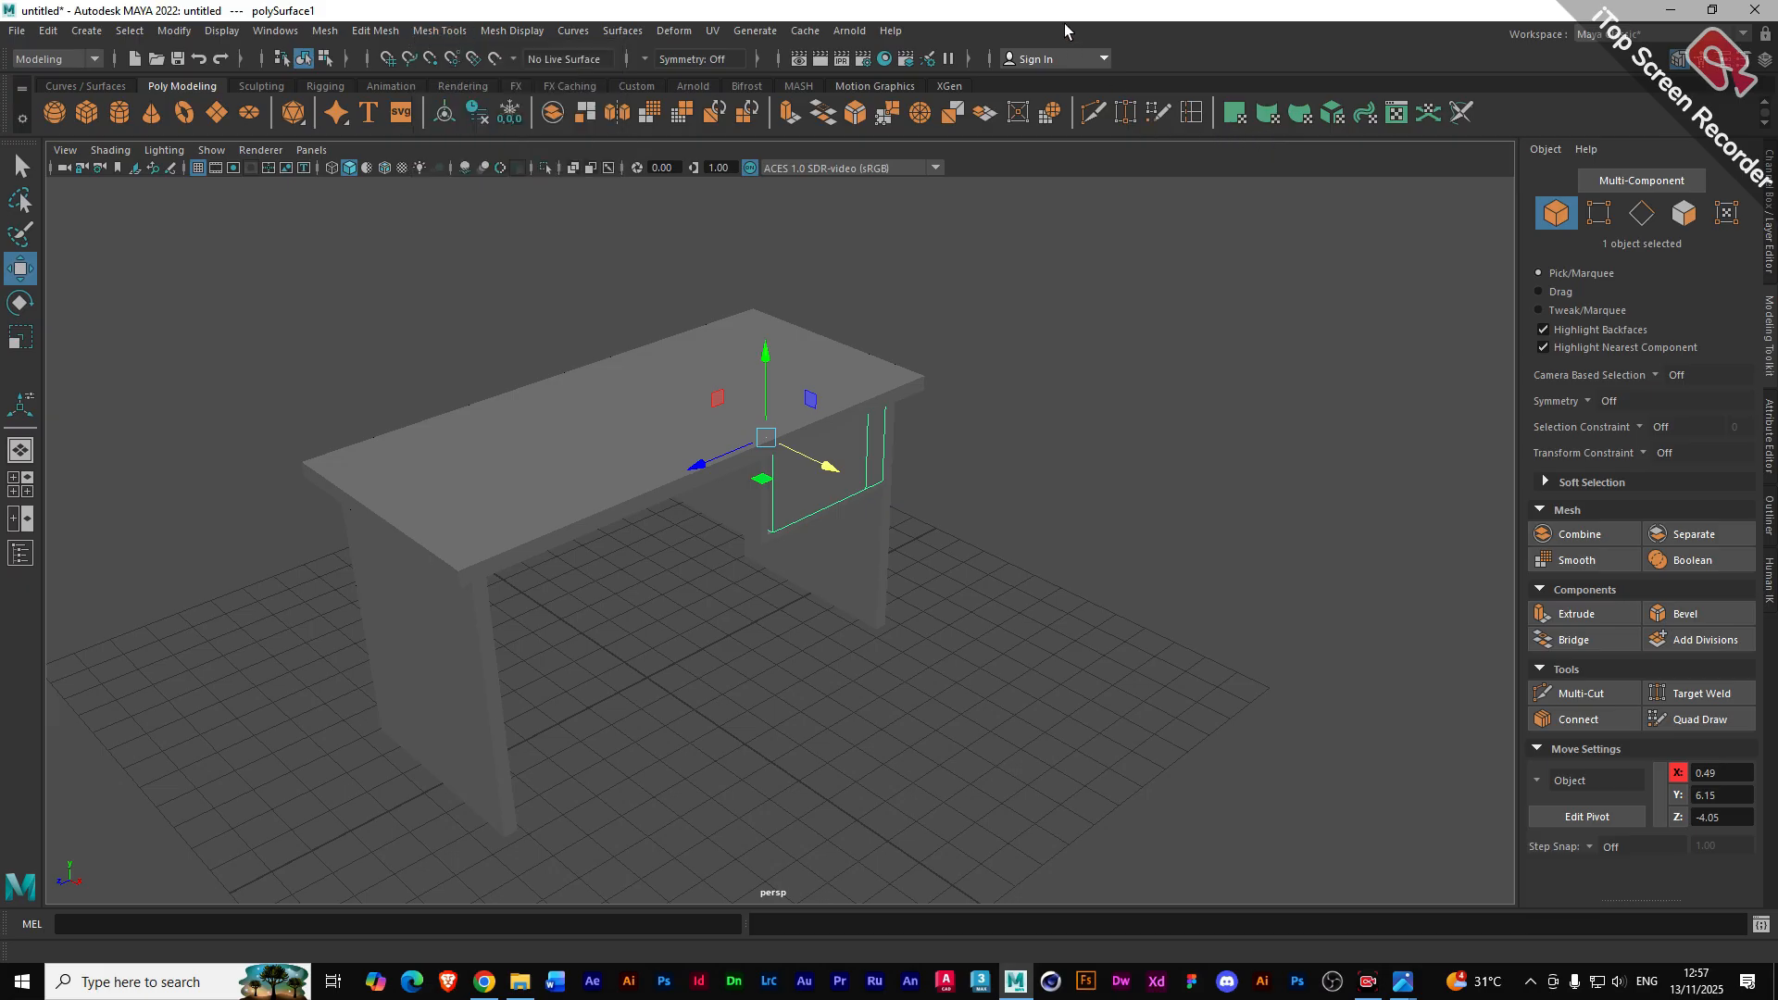
left_click(23, 121)
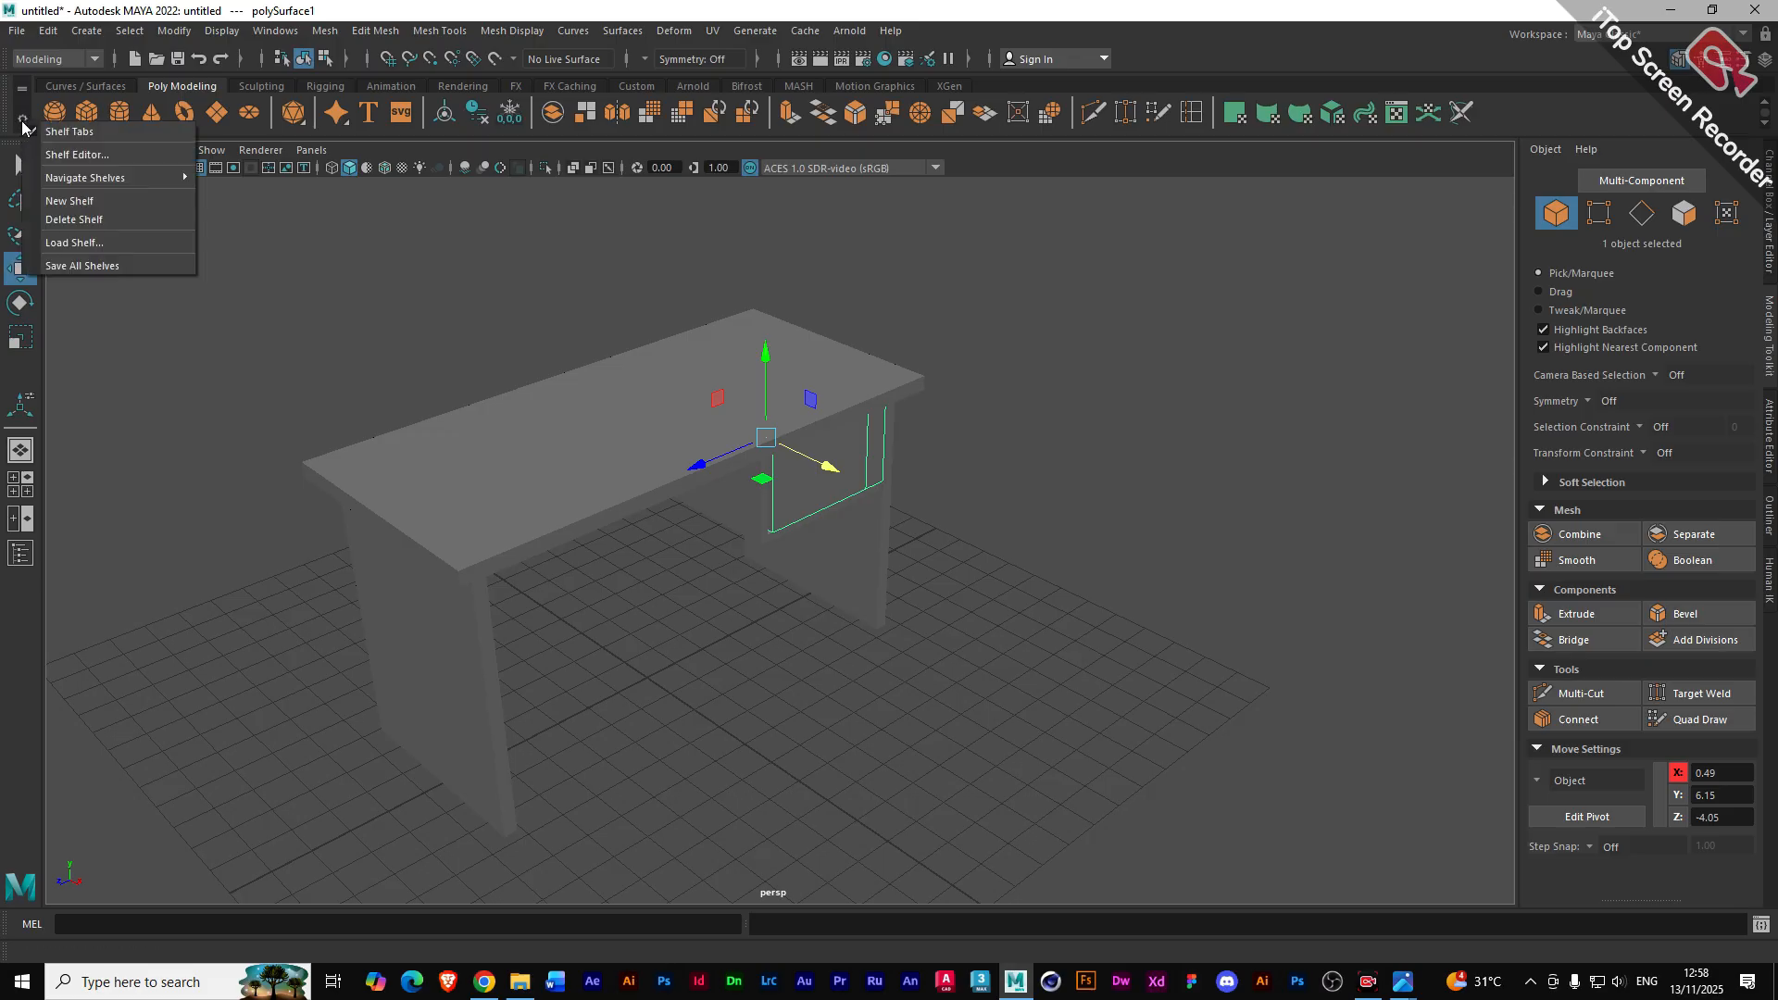
left_click(78, 155)
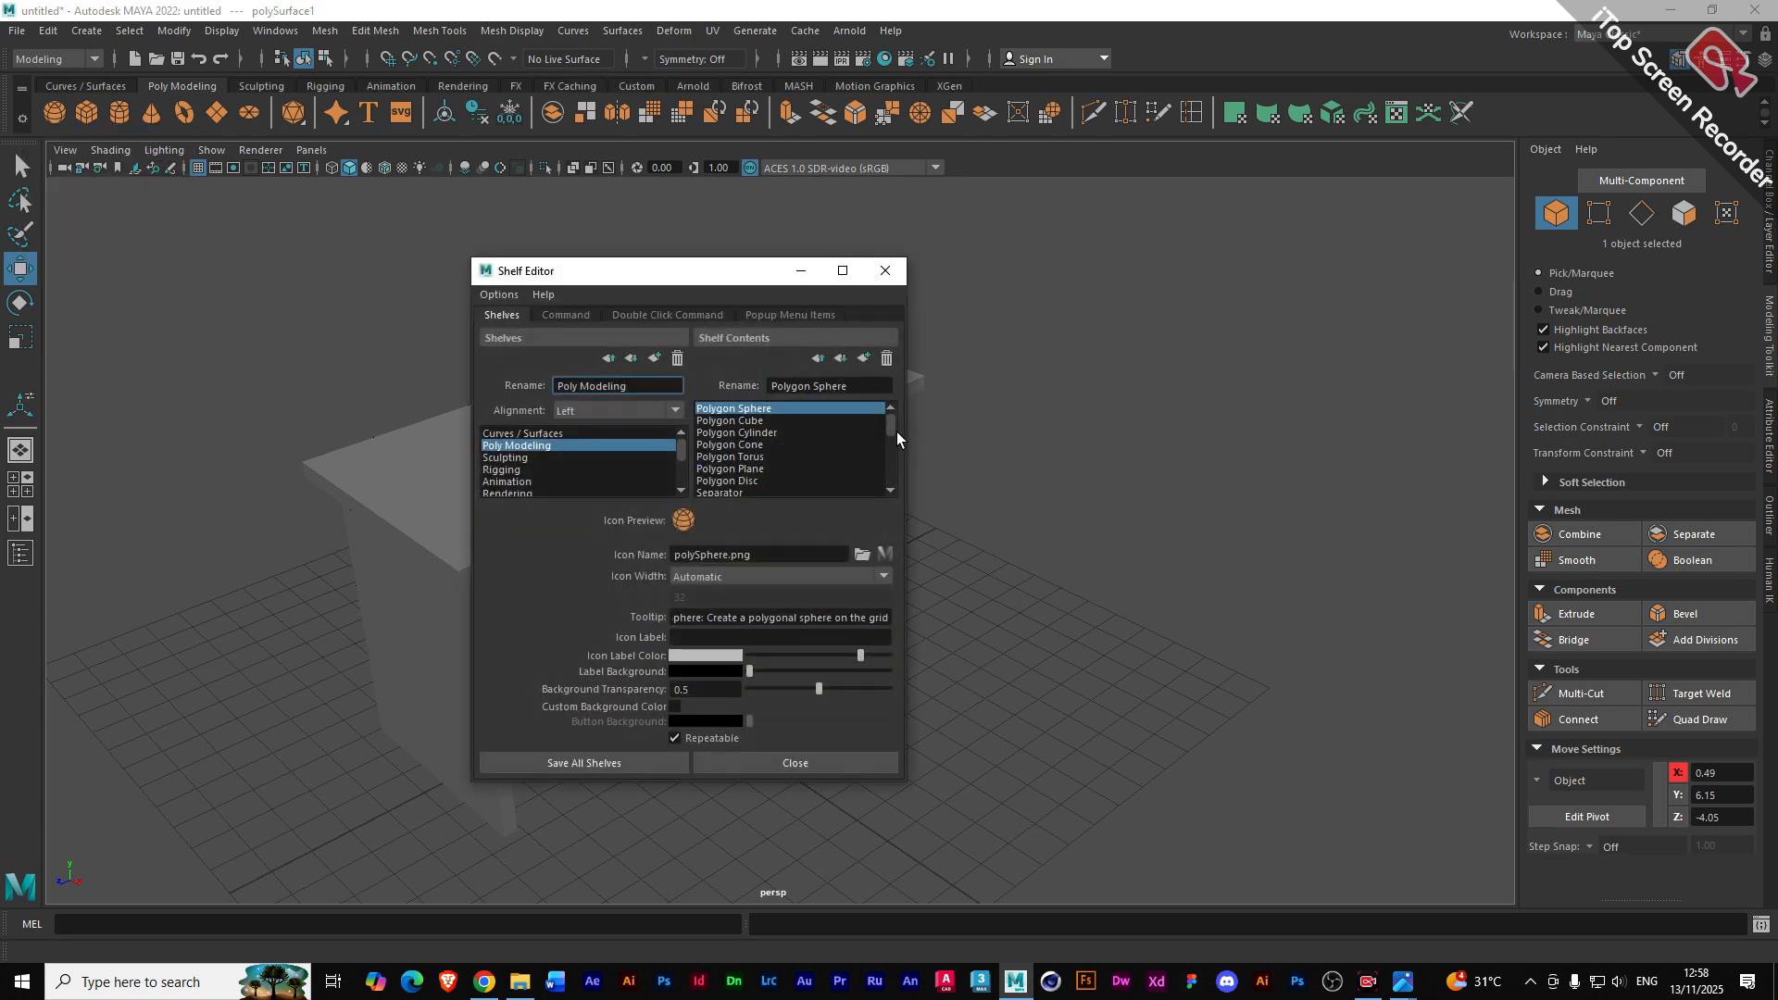
left_click_drag(892, 428, 885, 487)
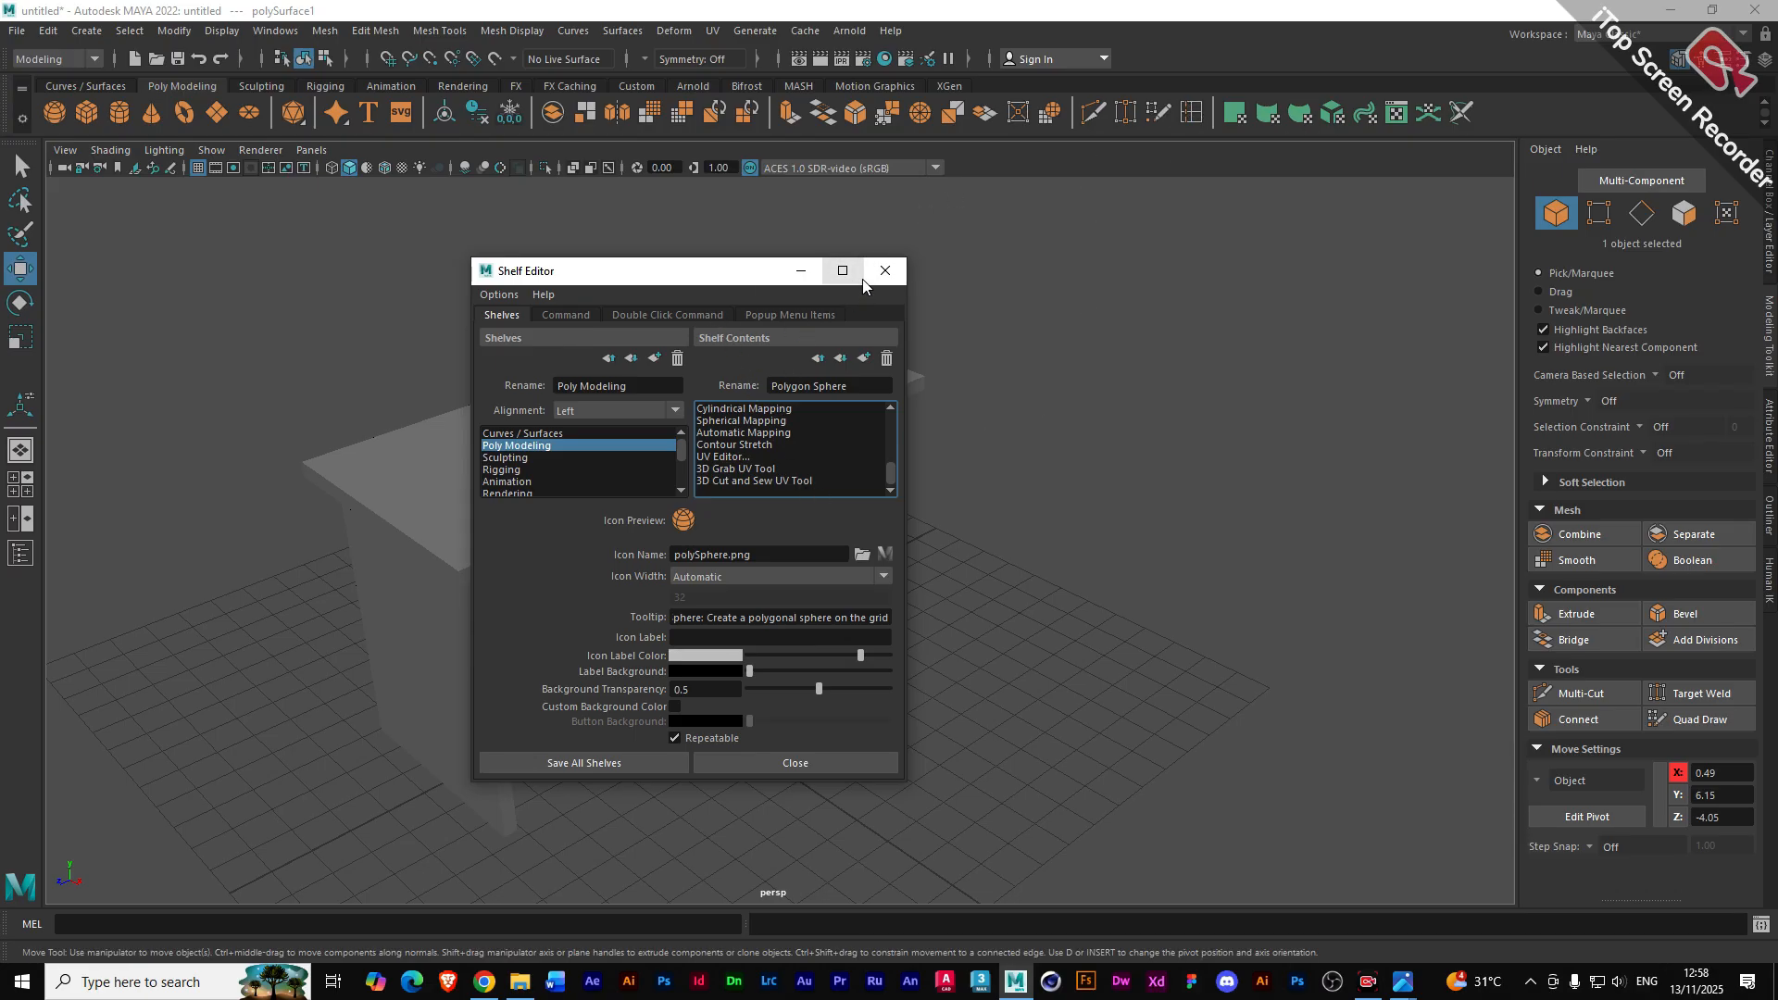
left_click(885, 270)
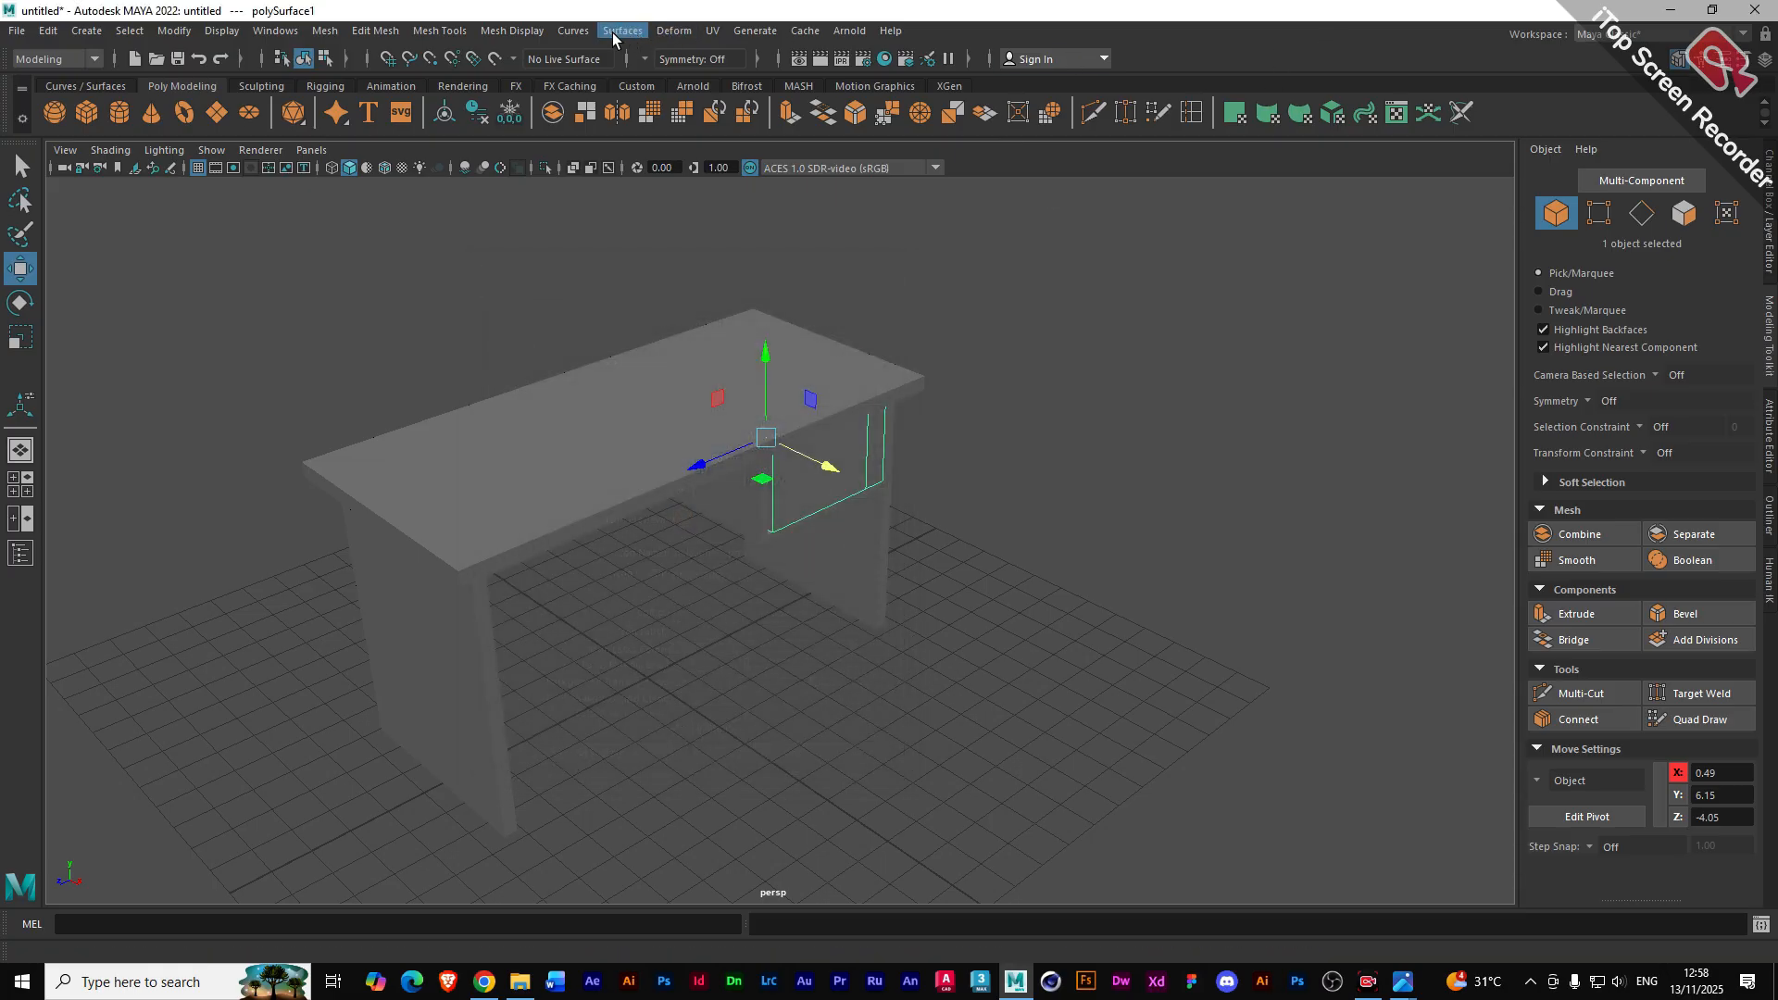
- Add the Slide Edge tool to the Poly Modeling shelf
left_click(439, 33)
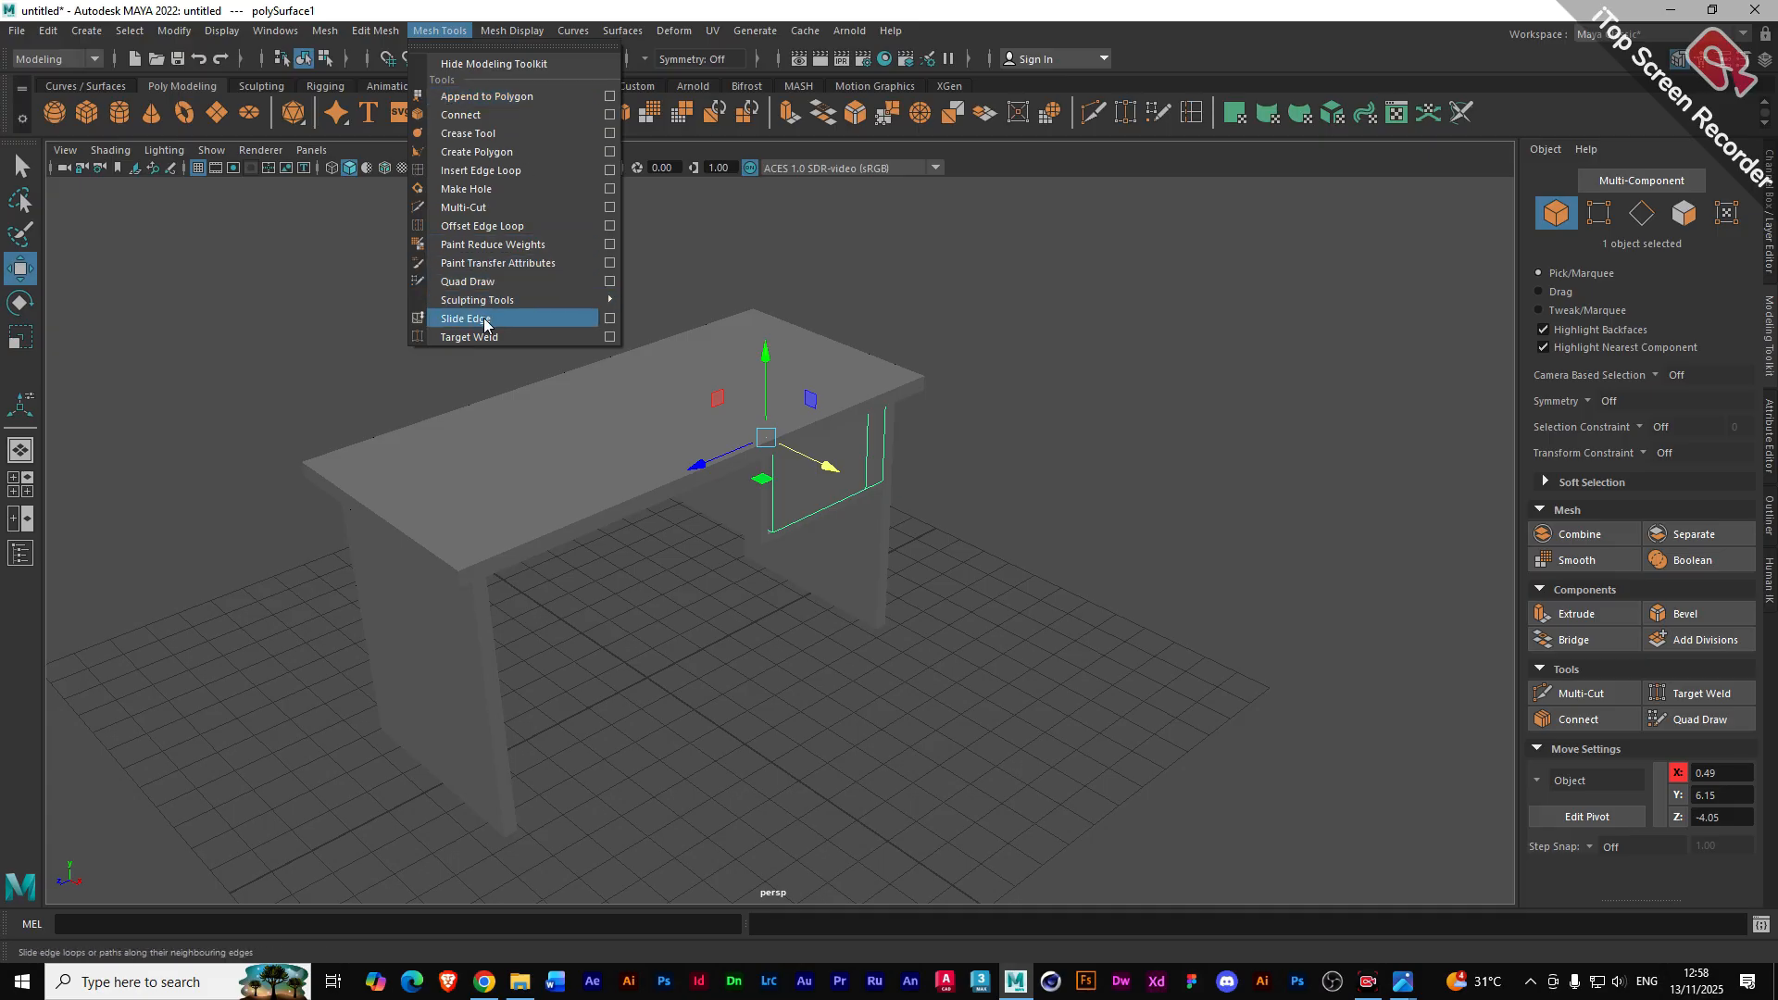
left_click(457, 34)
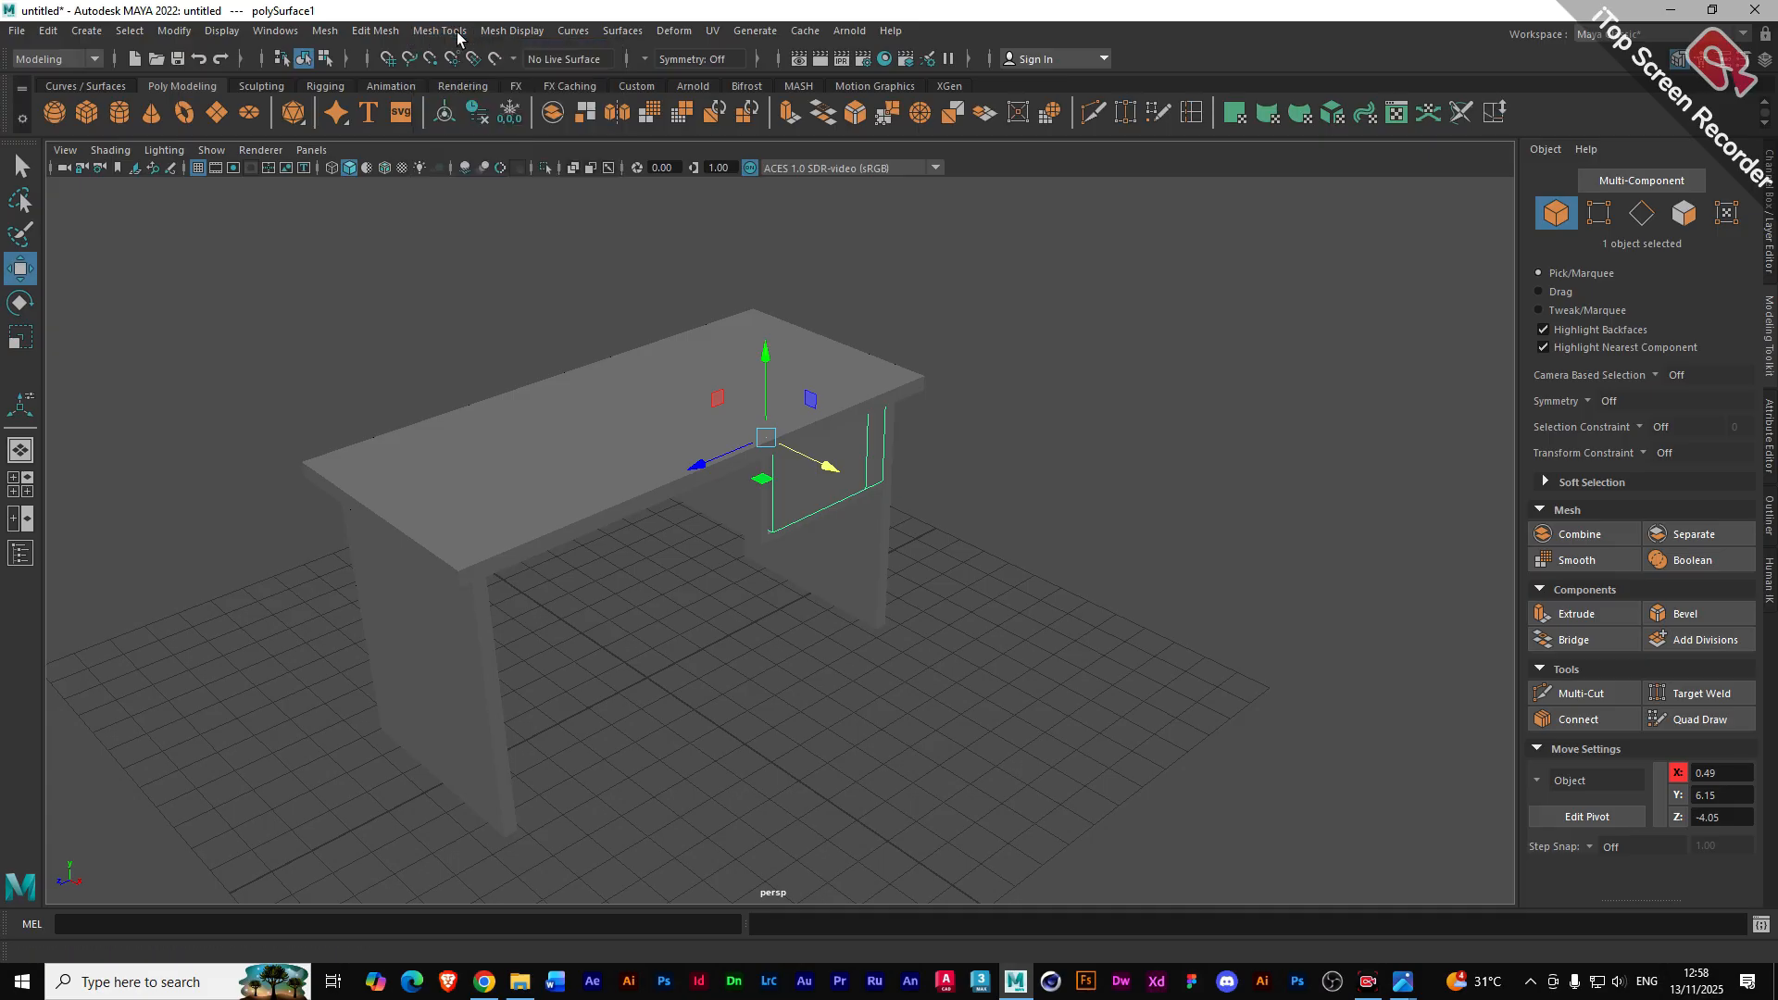
- Move Slide Edge up the Poly Modeling shelf's contents to just before the separator preceding Planar Mapping, and save all shelves
left_click(22, 118)
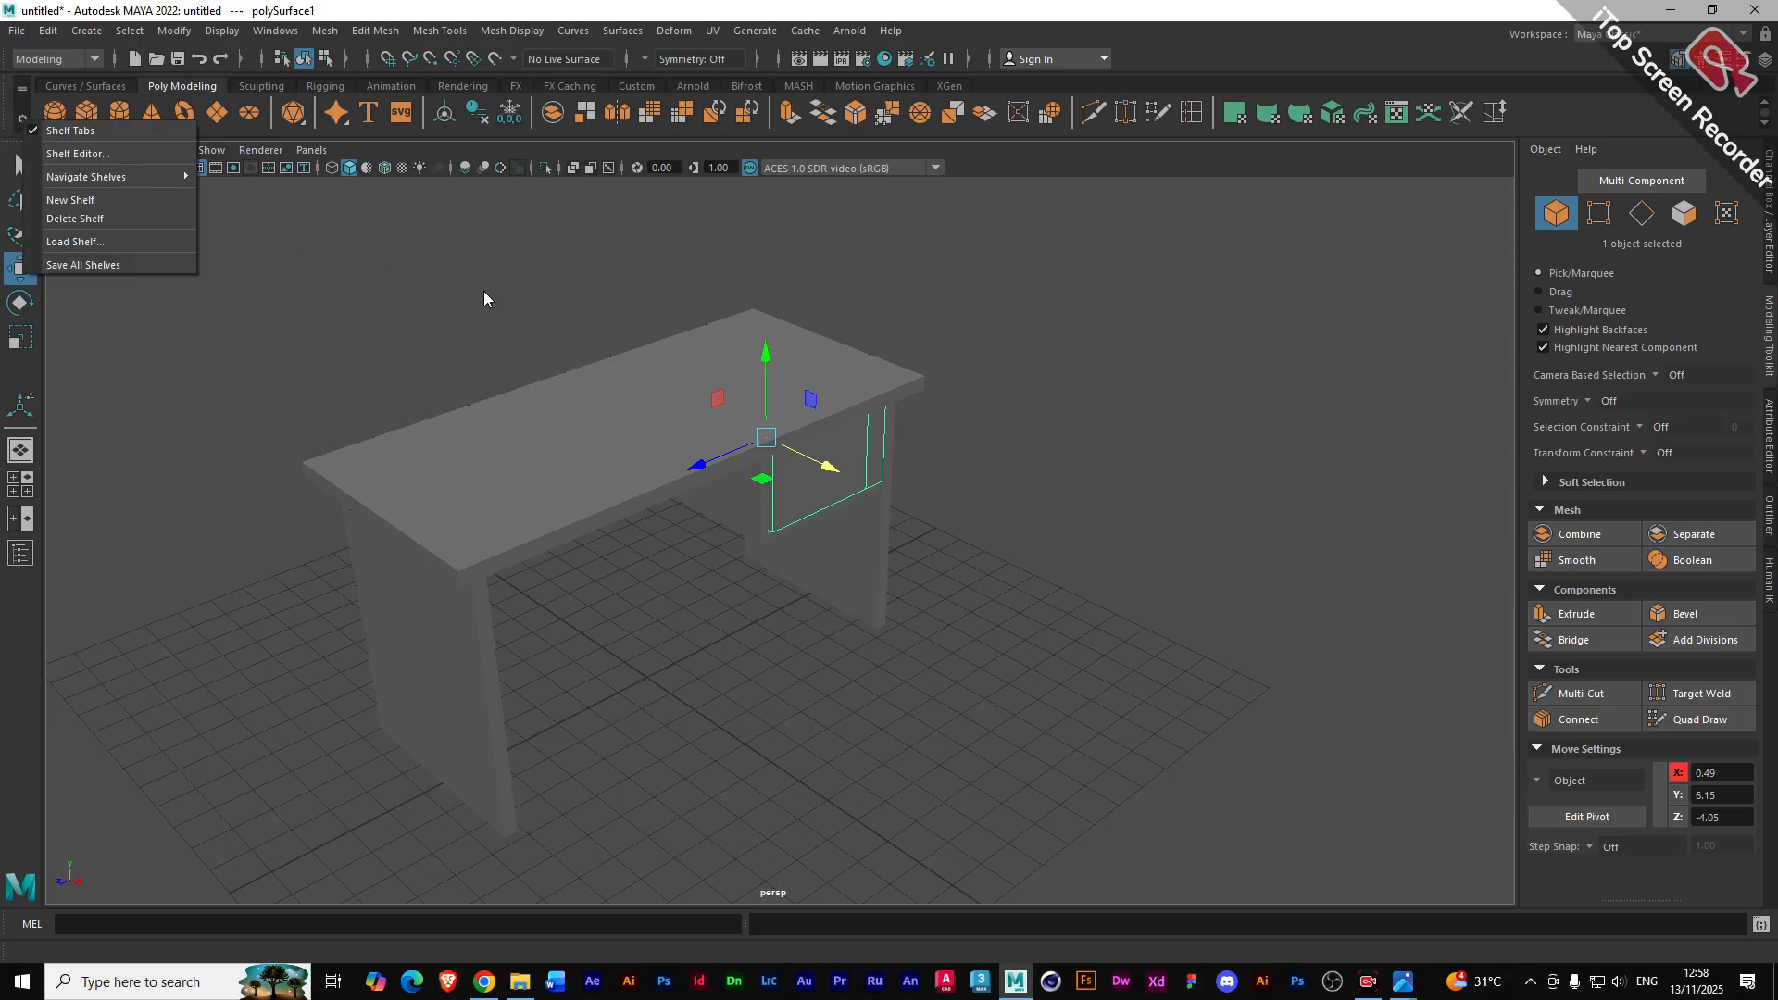
left_click(93, 153)
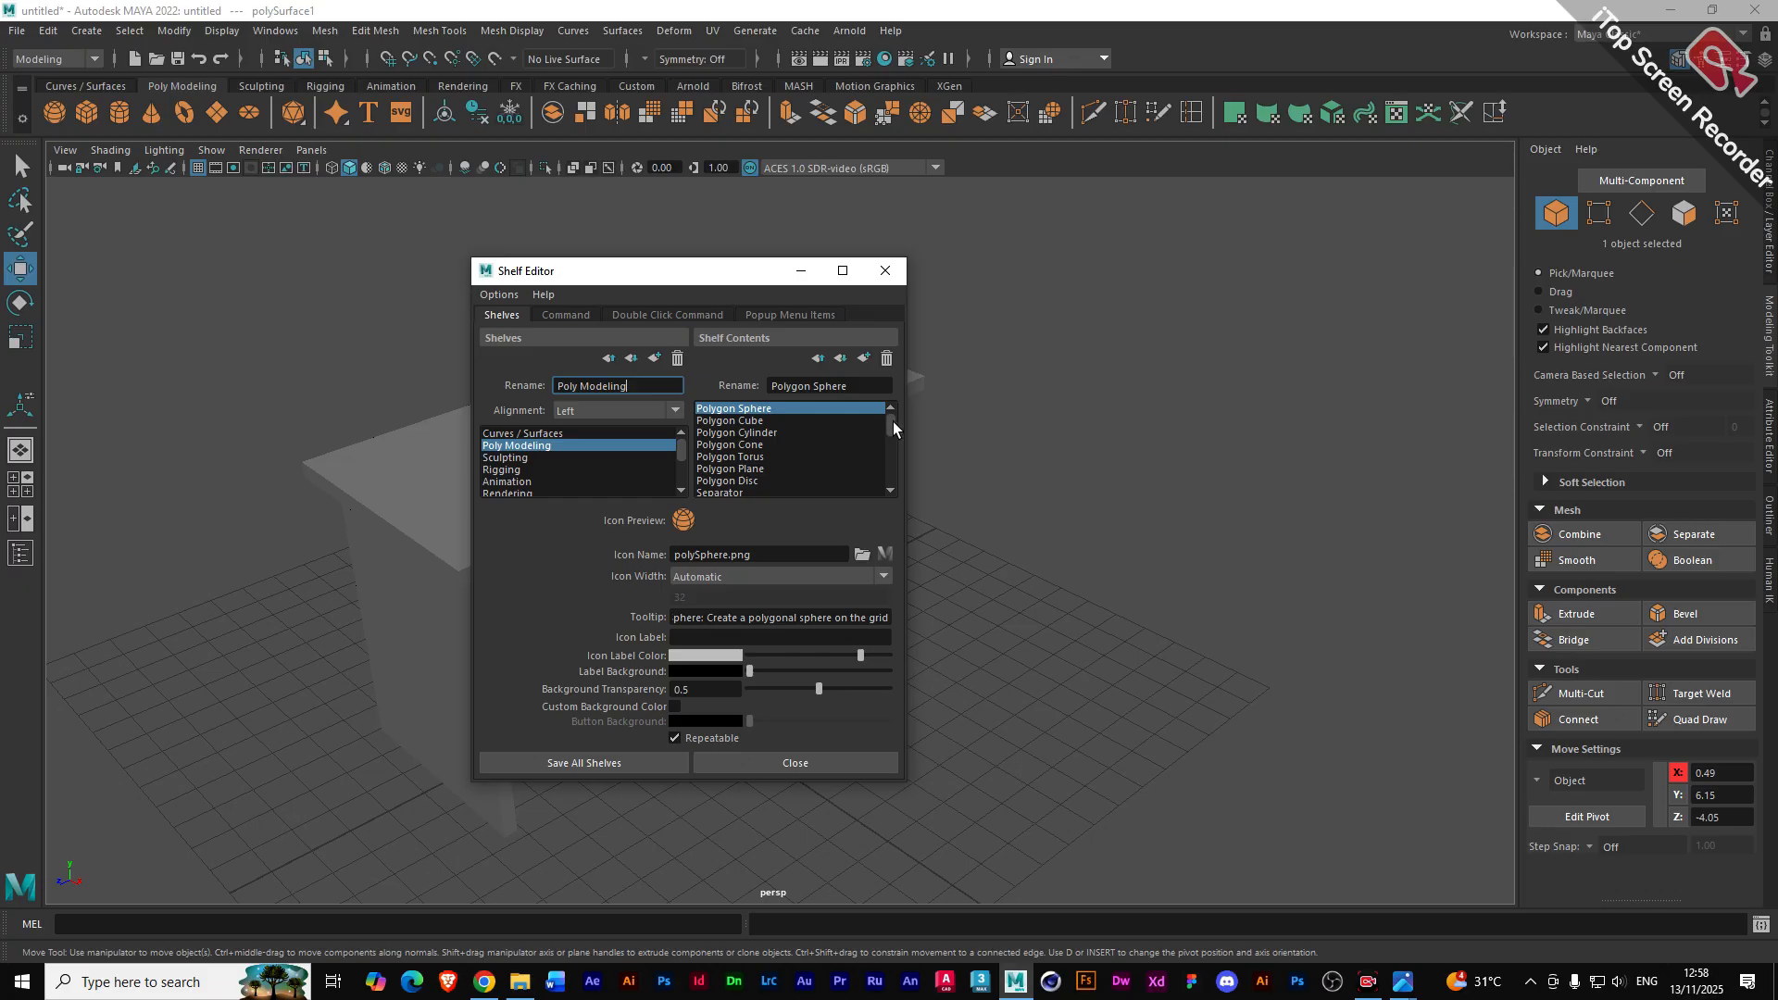
left_click_drag(891, 421, 786, 481)
left_click(730, 480)
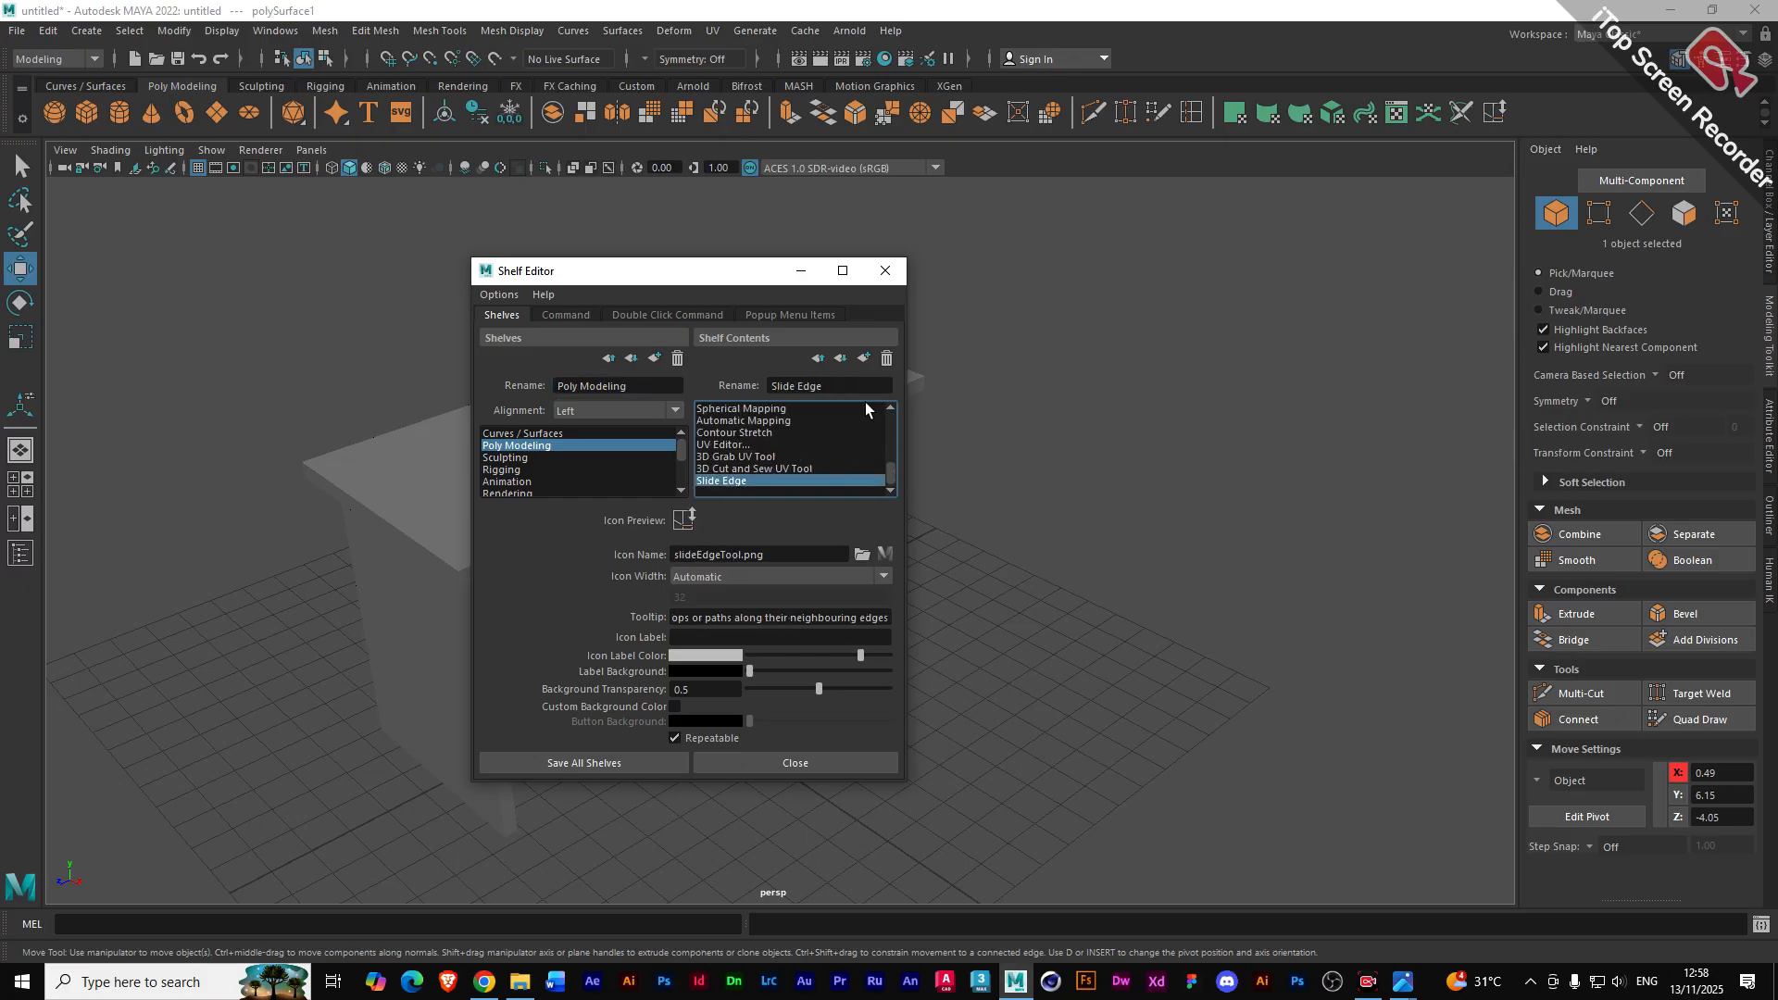
left_click(819, 359)
left_click(818, 359)
left_click(819, 359)
left_click(819, 359)
left_click(818, 359)
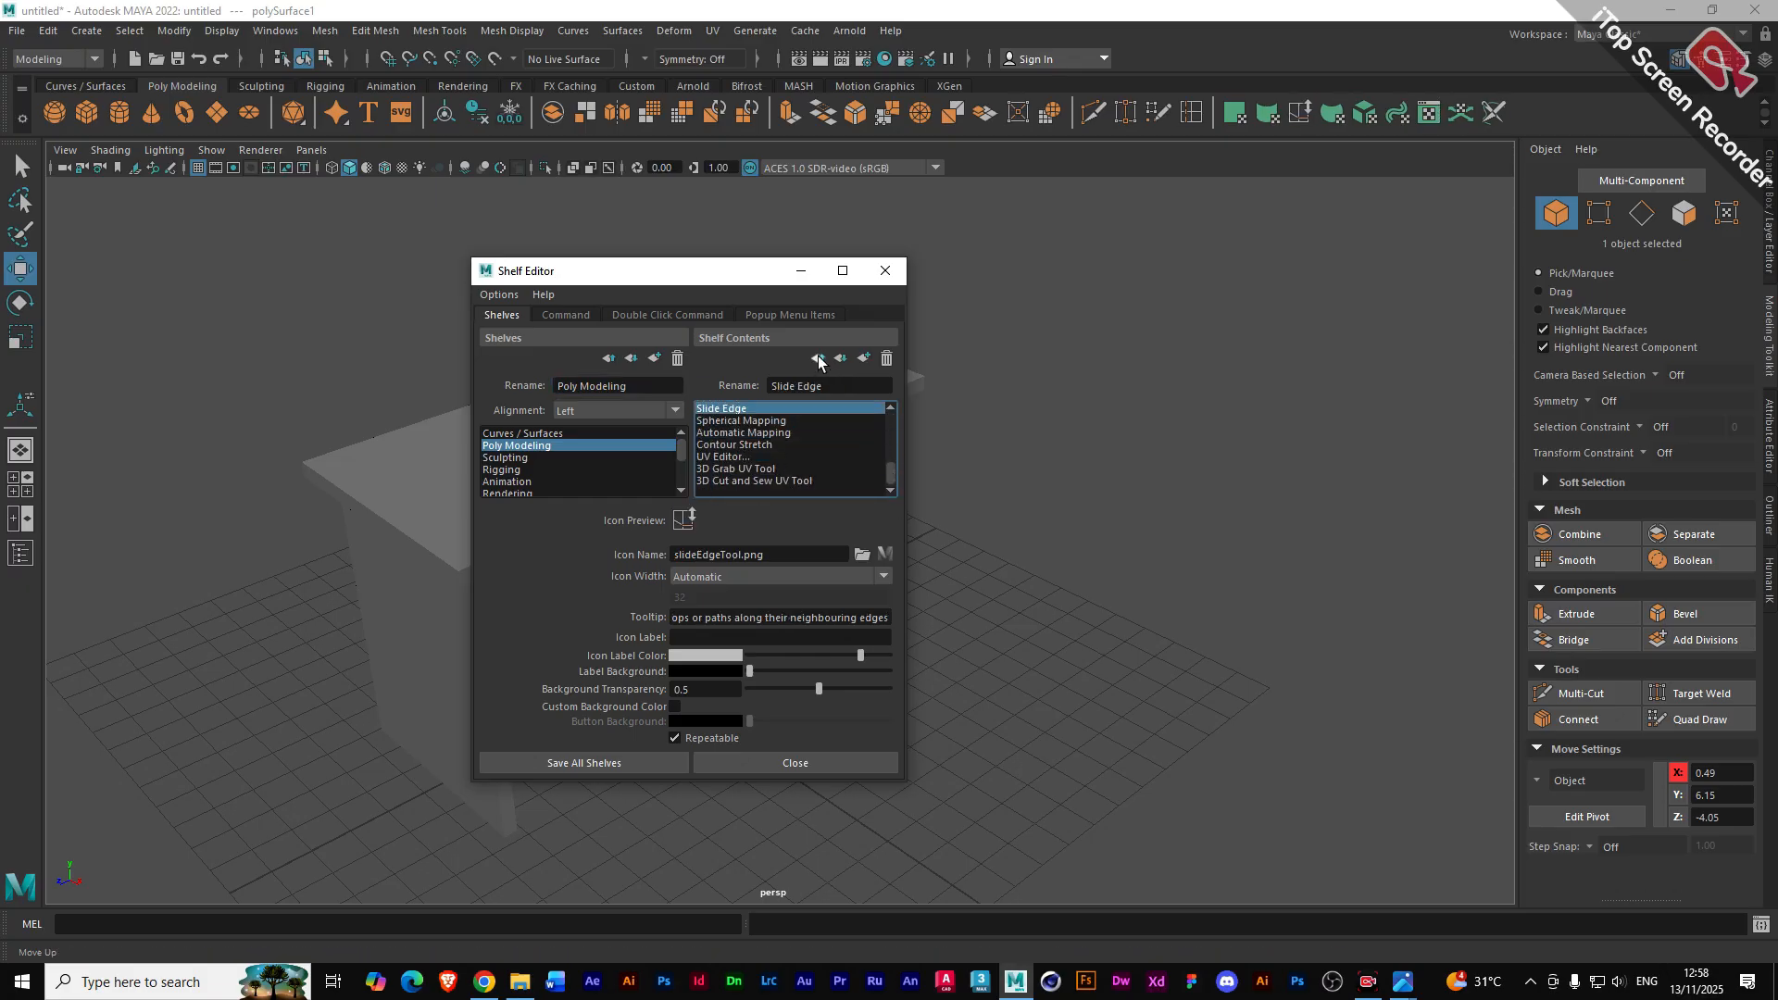
left_click(819, 359)
left_click(818, 359)
left_click(819, 359)
left_click(819, 359)
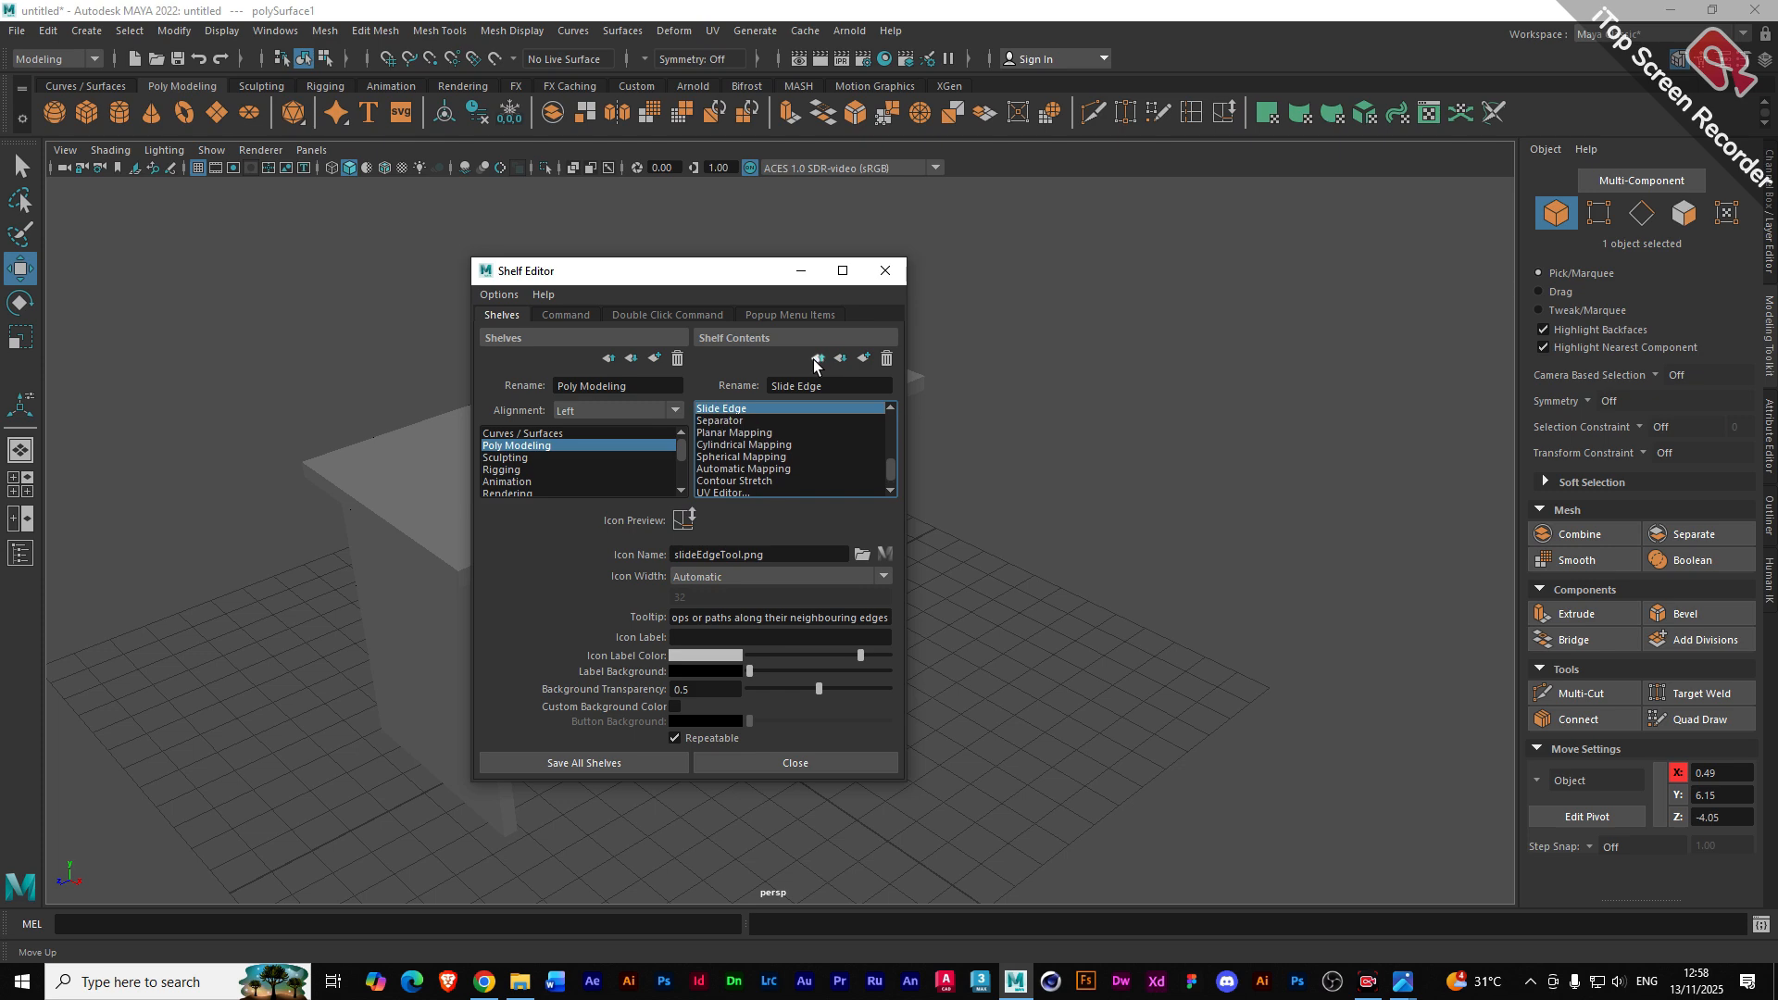
left_click(578, 764)
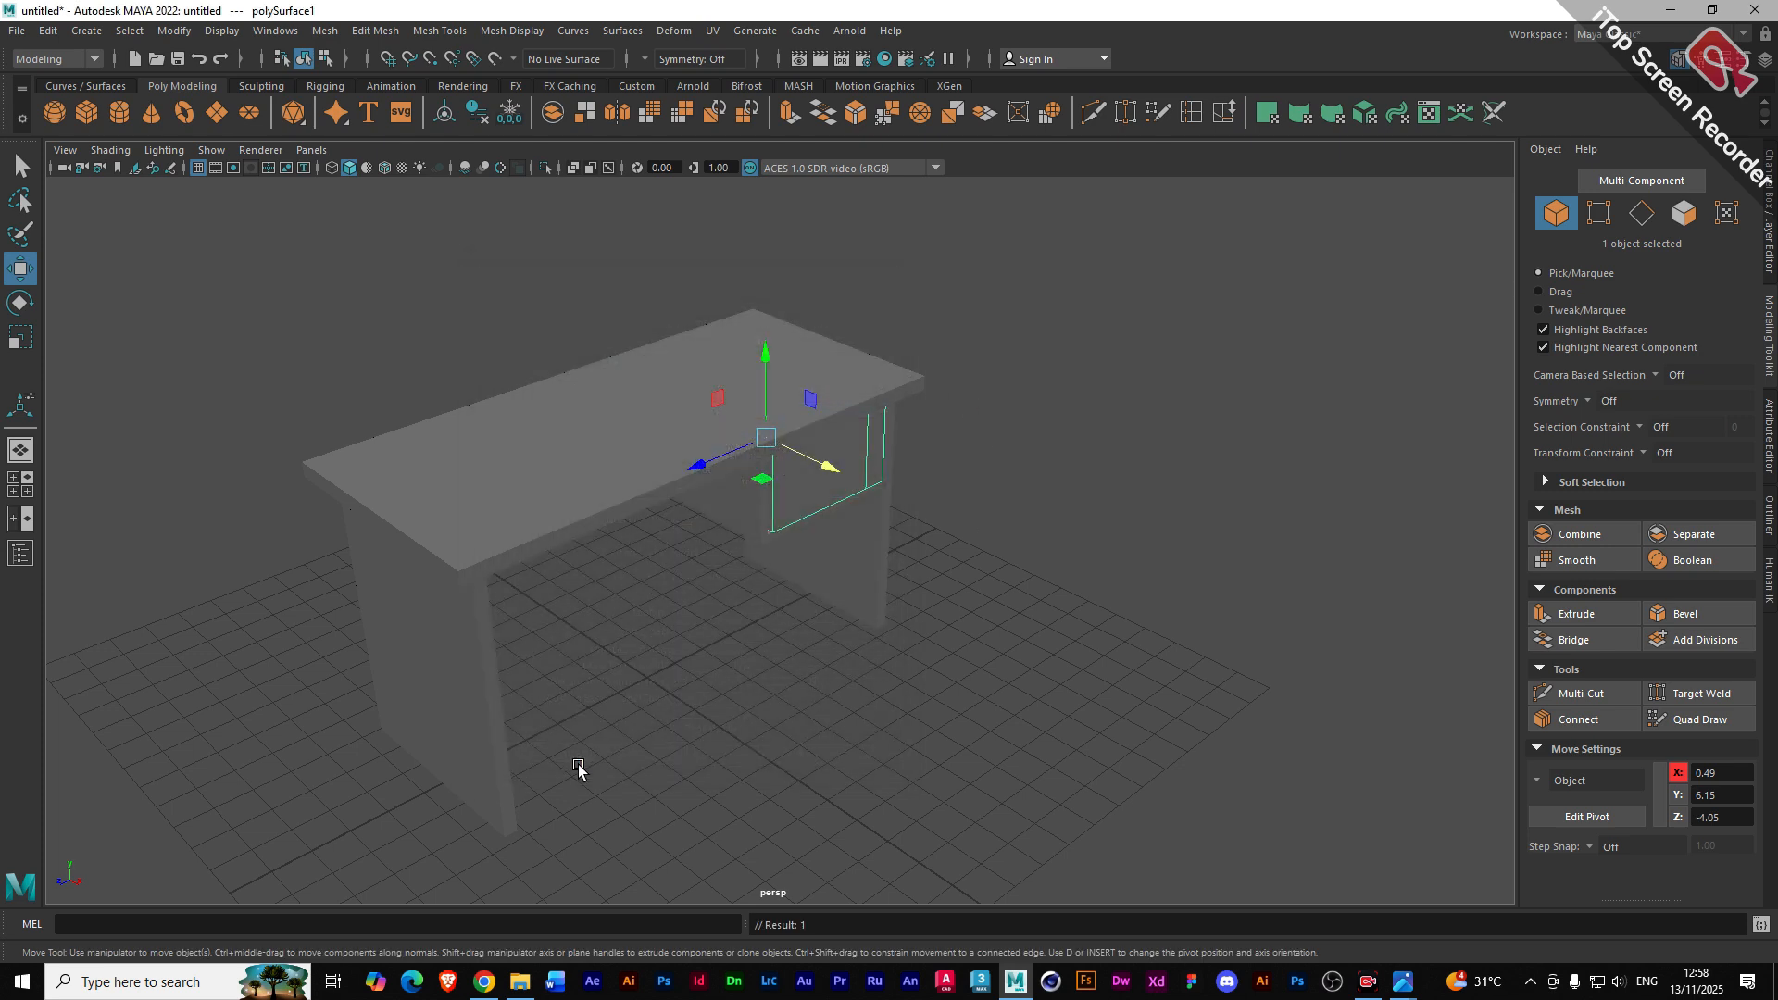
- Clear the selection and check the separate meshes by selecting the desk body and the drawer under the tabletop in turn
left_click(230, 353)
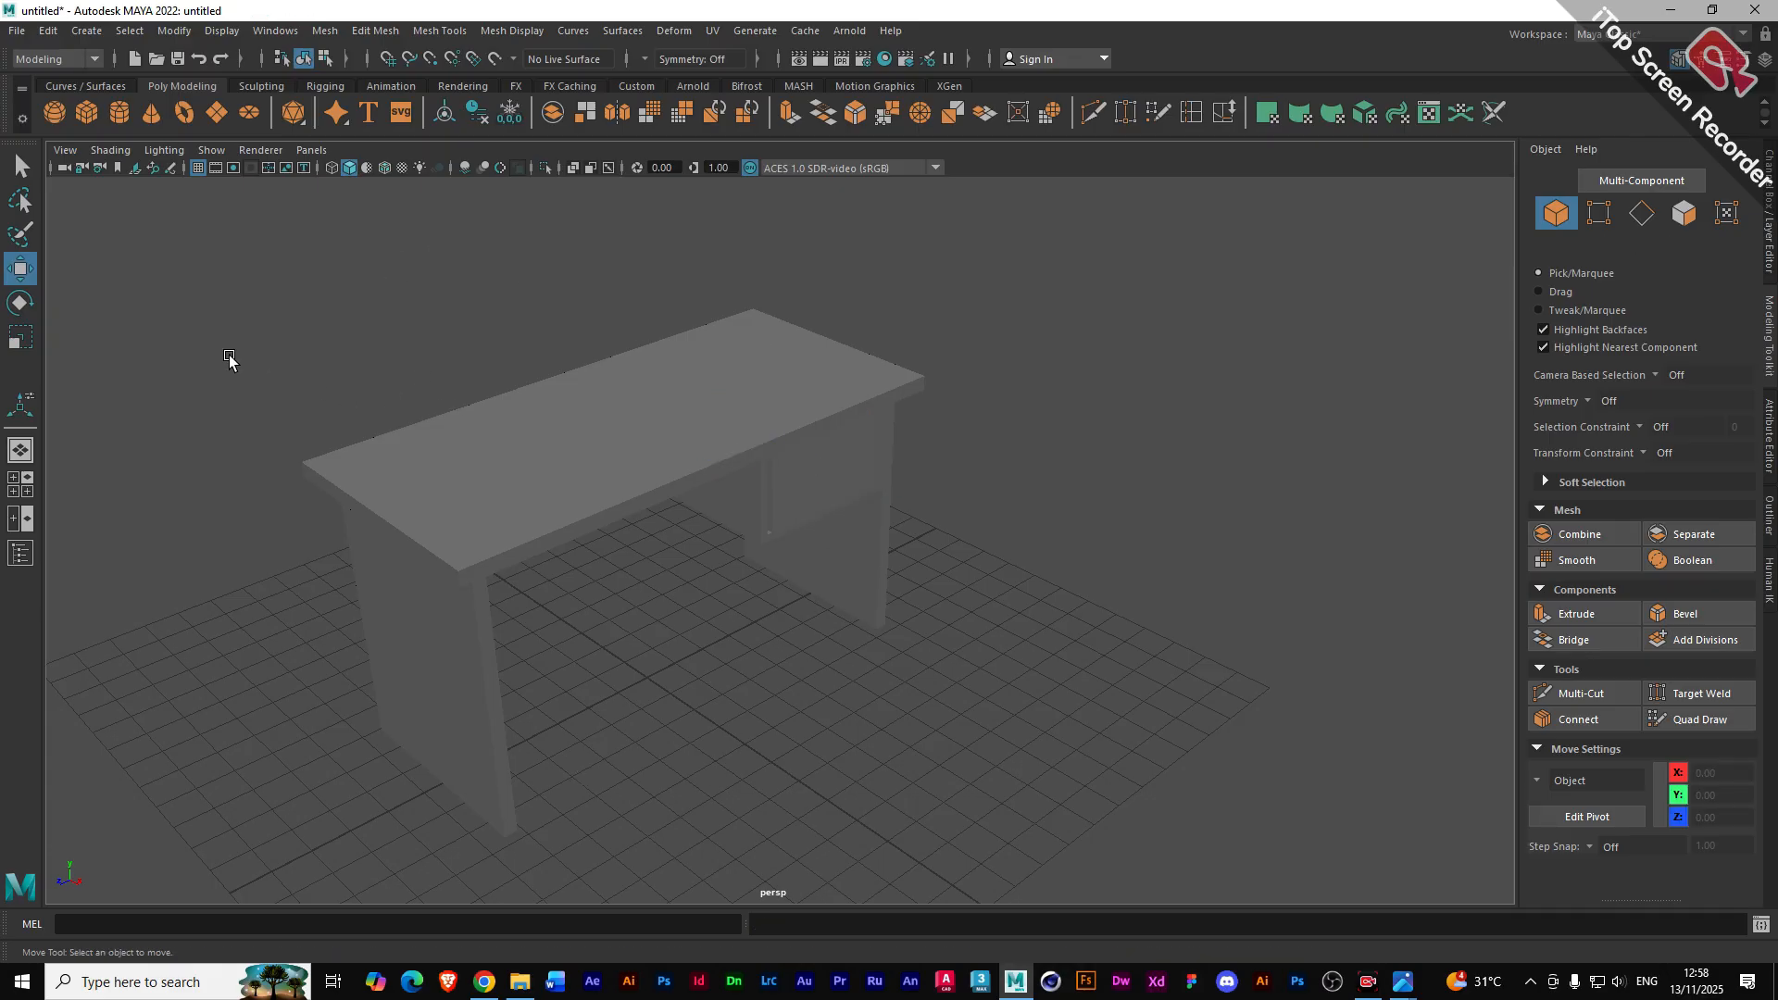
left_click(465, 426)
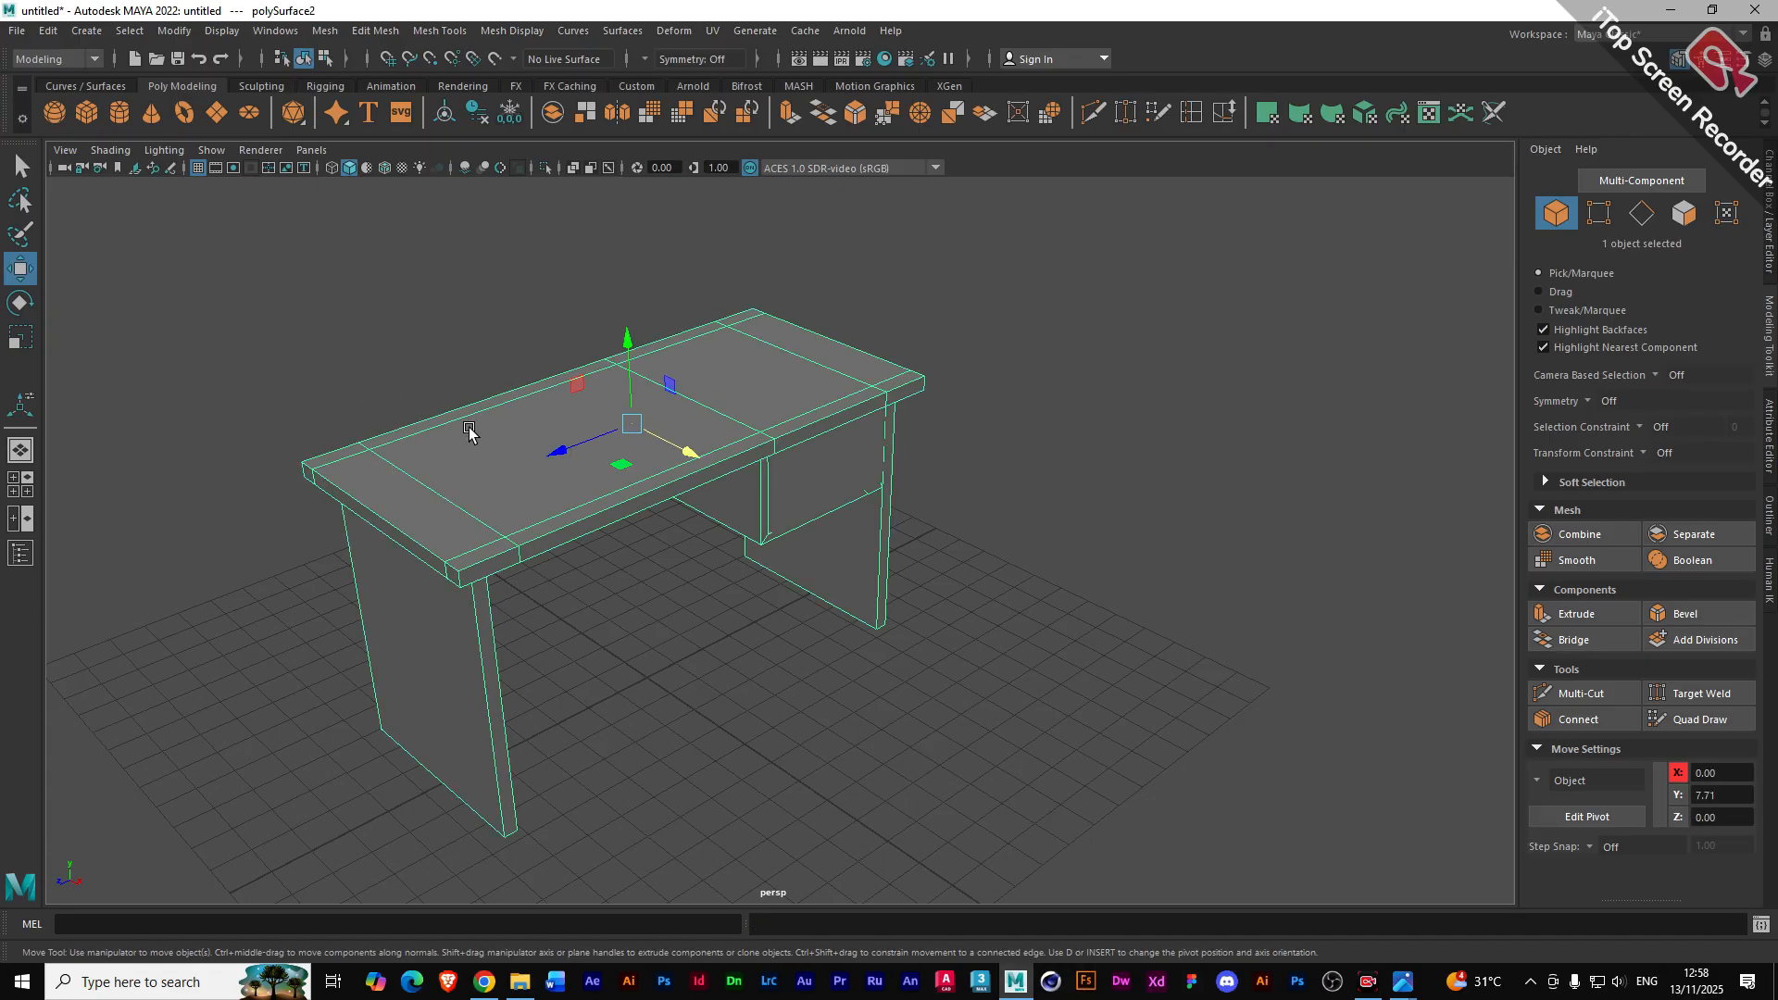
left_click(833, 493)
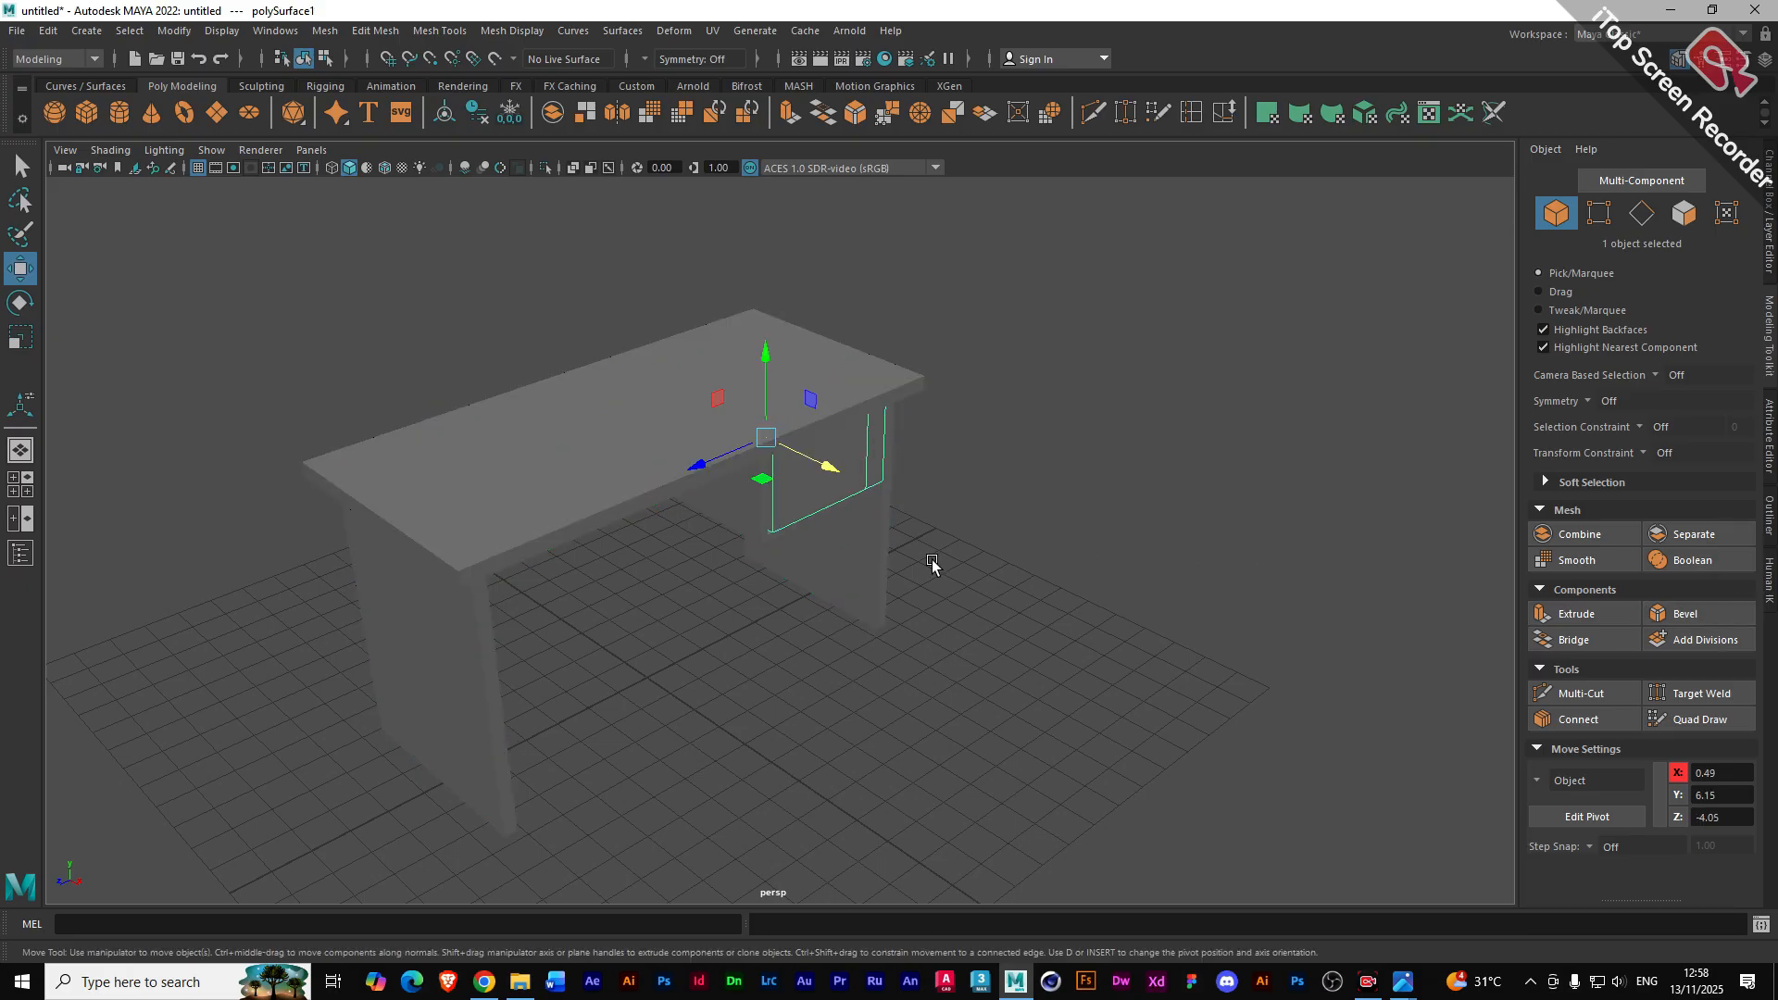
- Delete the desk body and its drawer together to empty the scene
left_click_drag(788, 618, 694, 591, "alt")
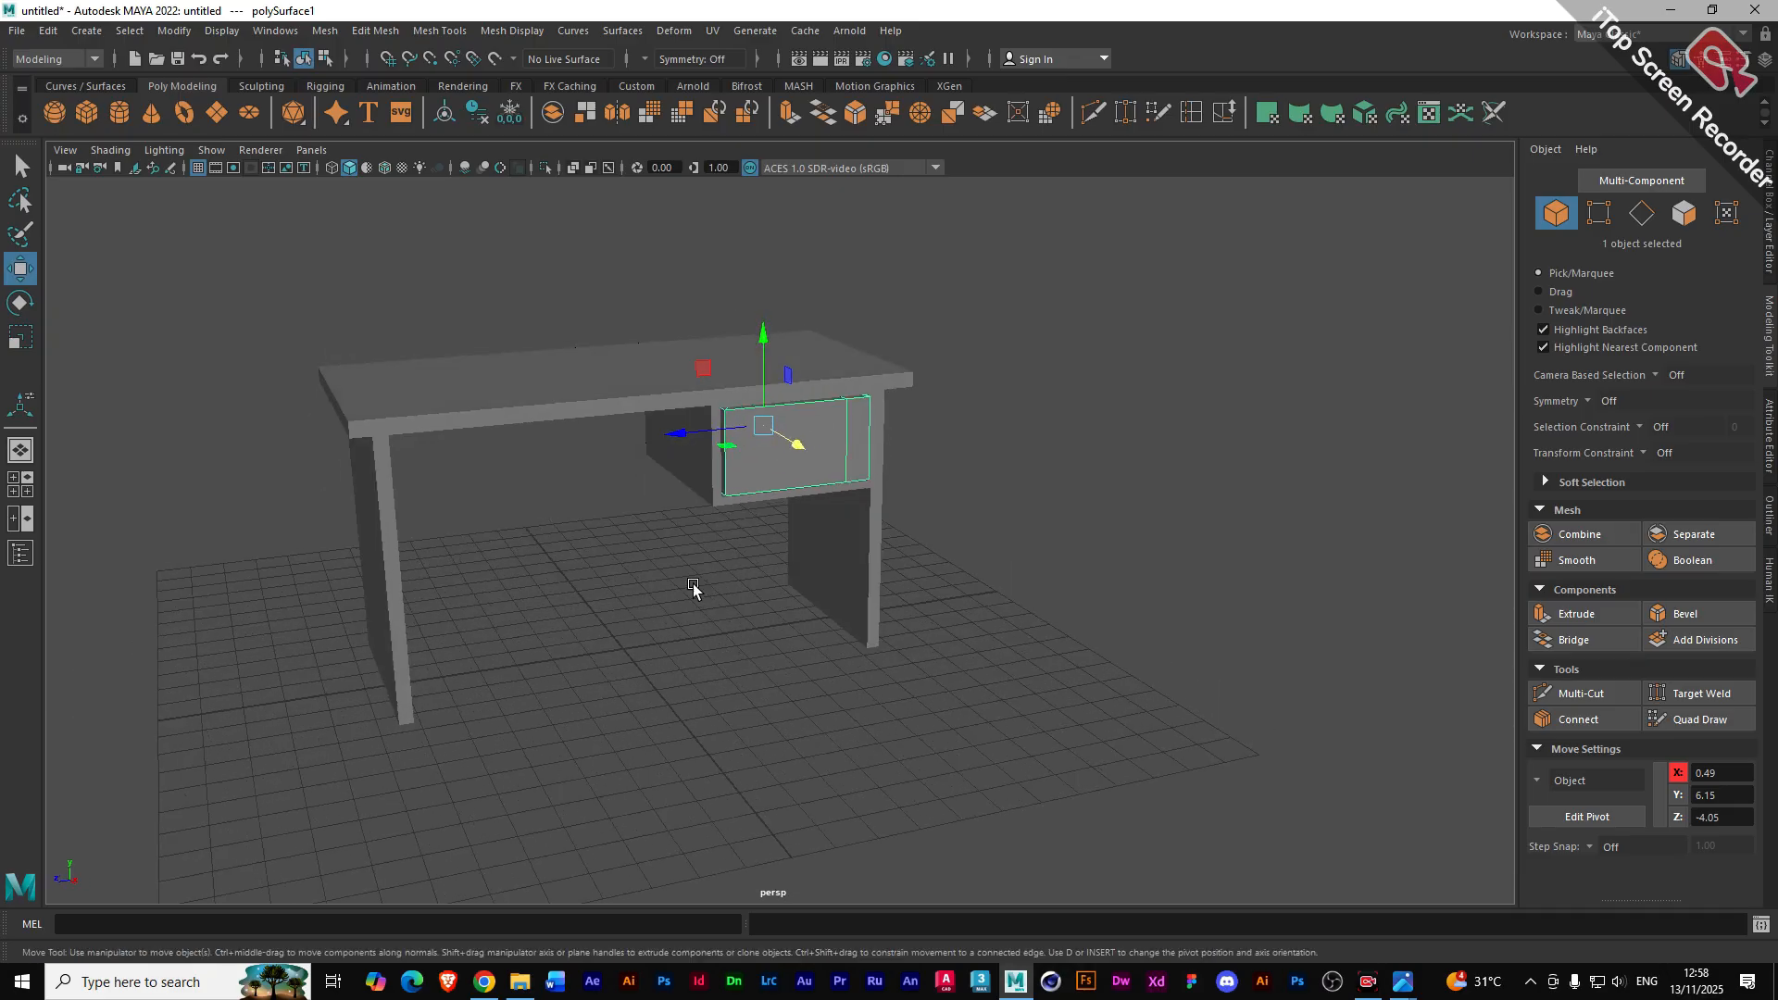
left_click_drag(278, 331, 981, 704)
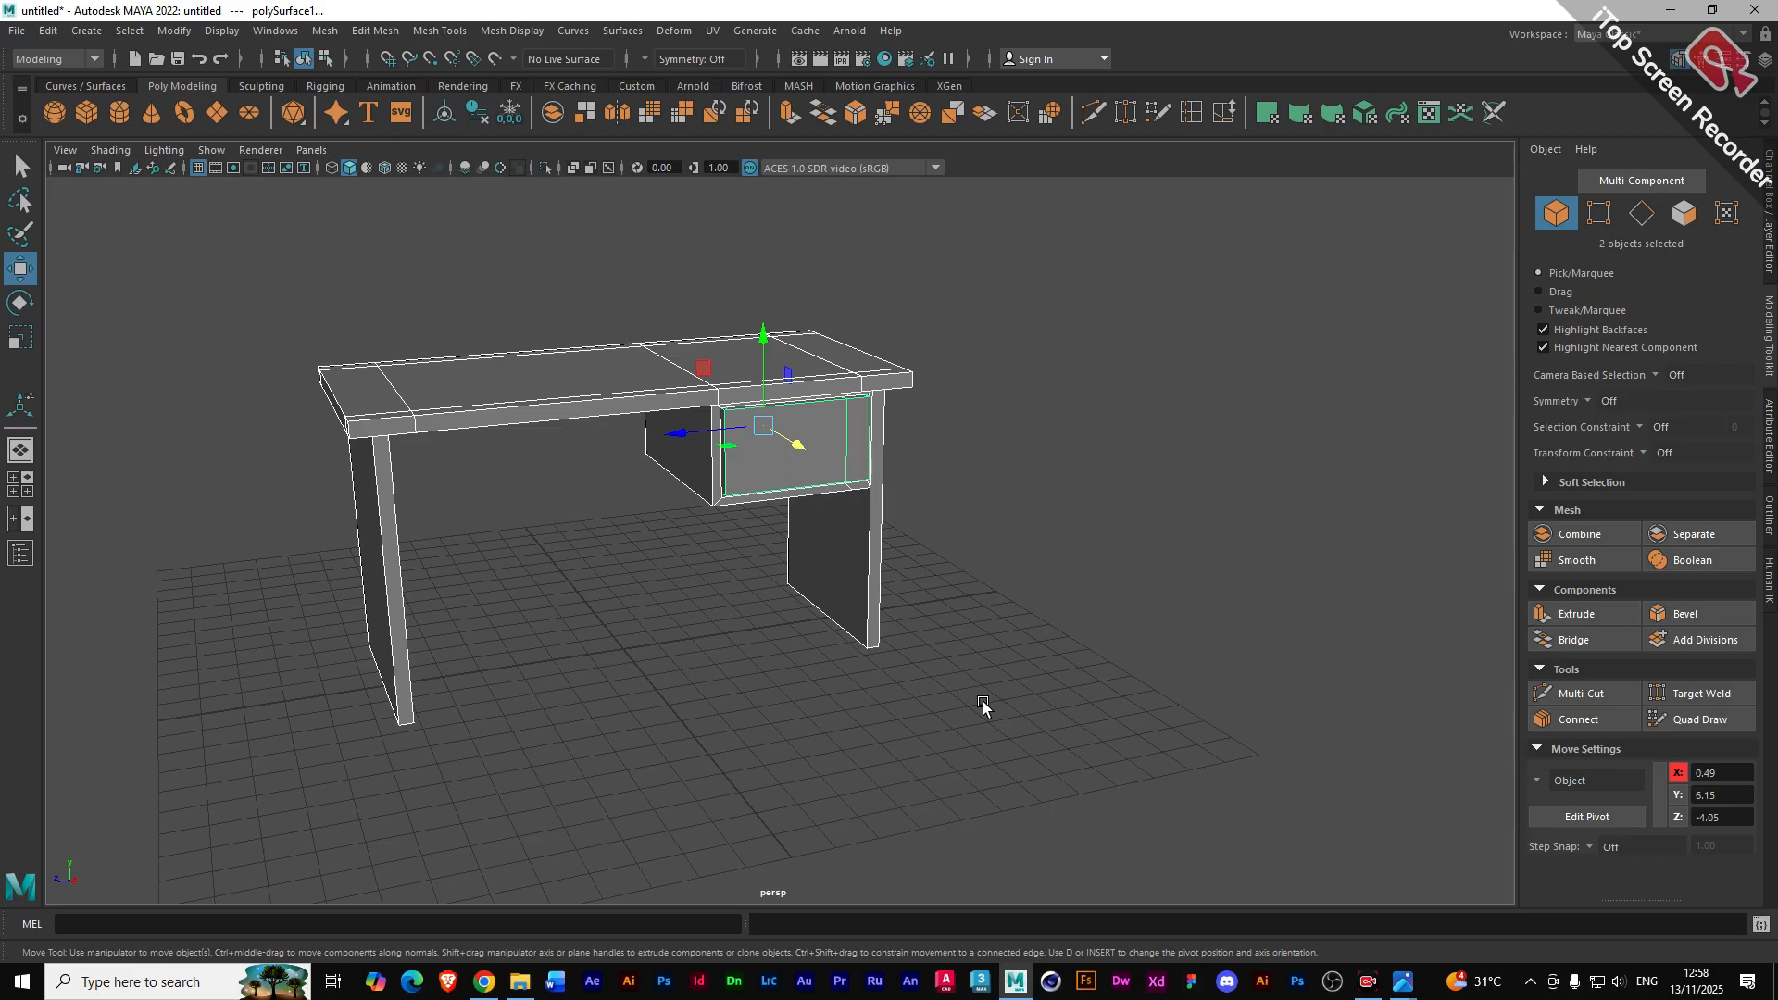
key("Delete")
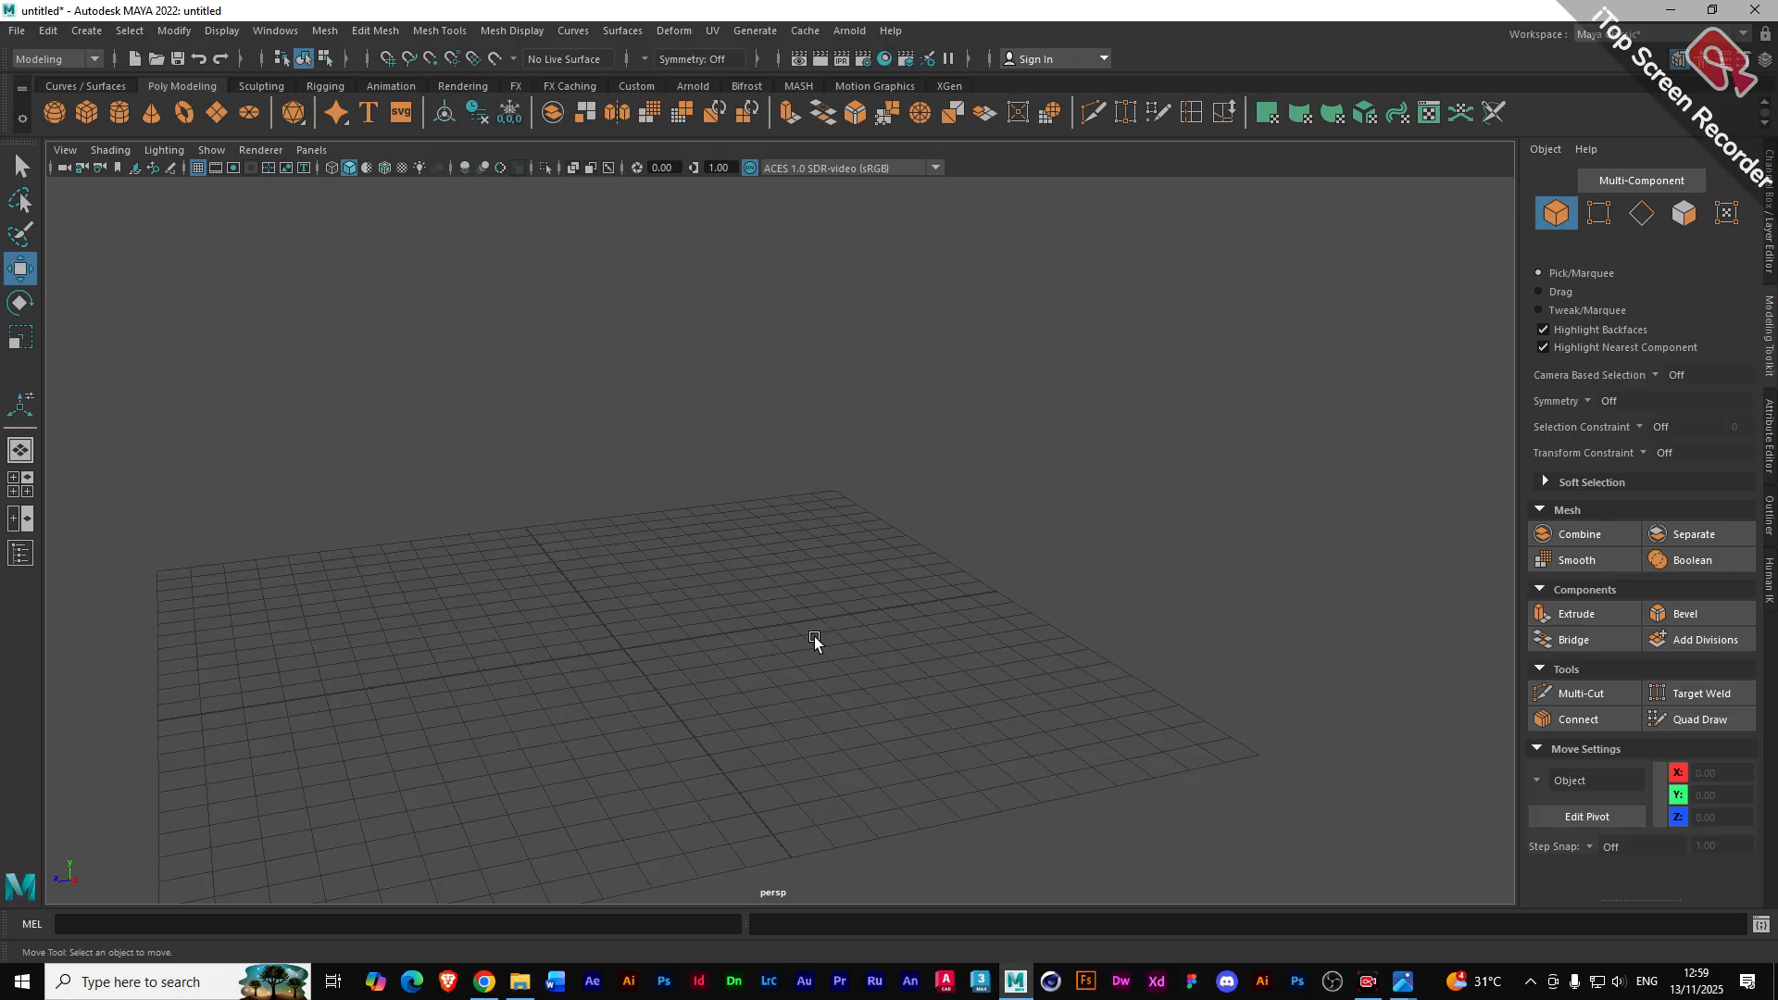
key("f")
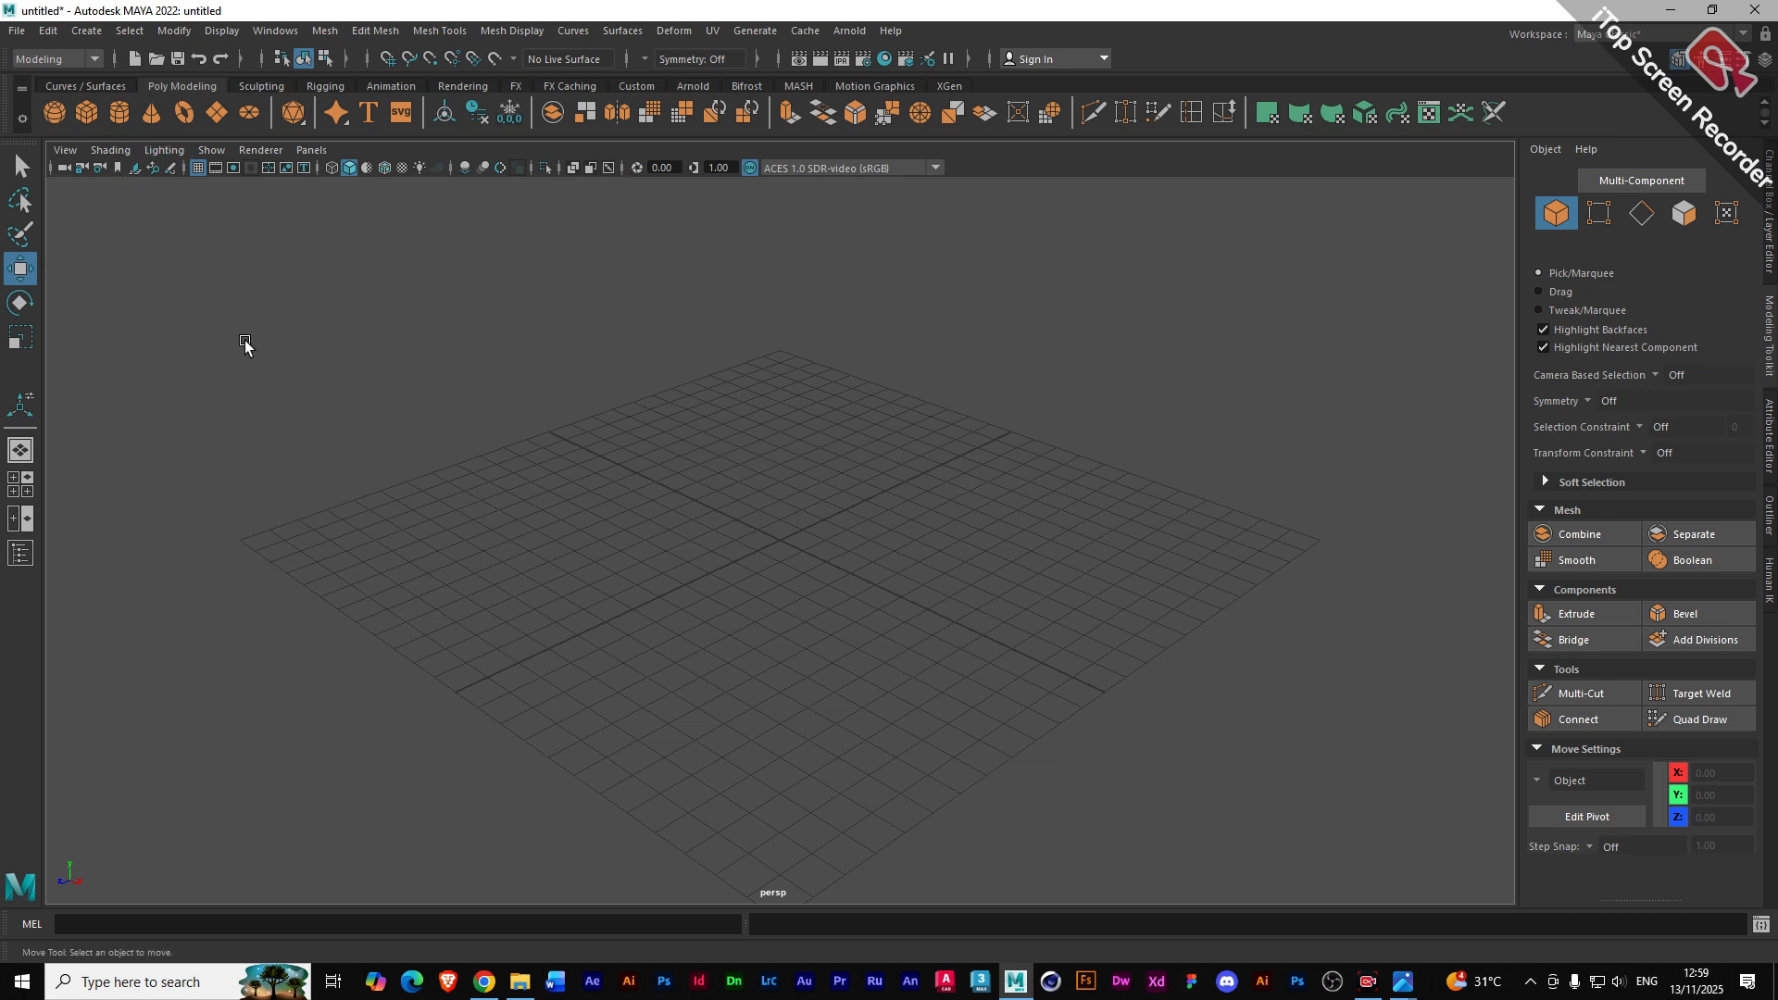
- Create a polygon cube, scale it up uniformly, and raise it to about Y 3.60 above the grid
left_click(86, 112)
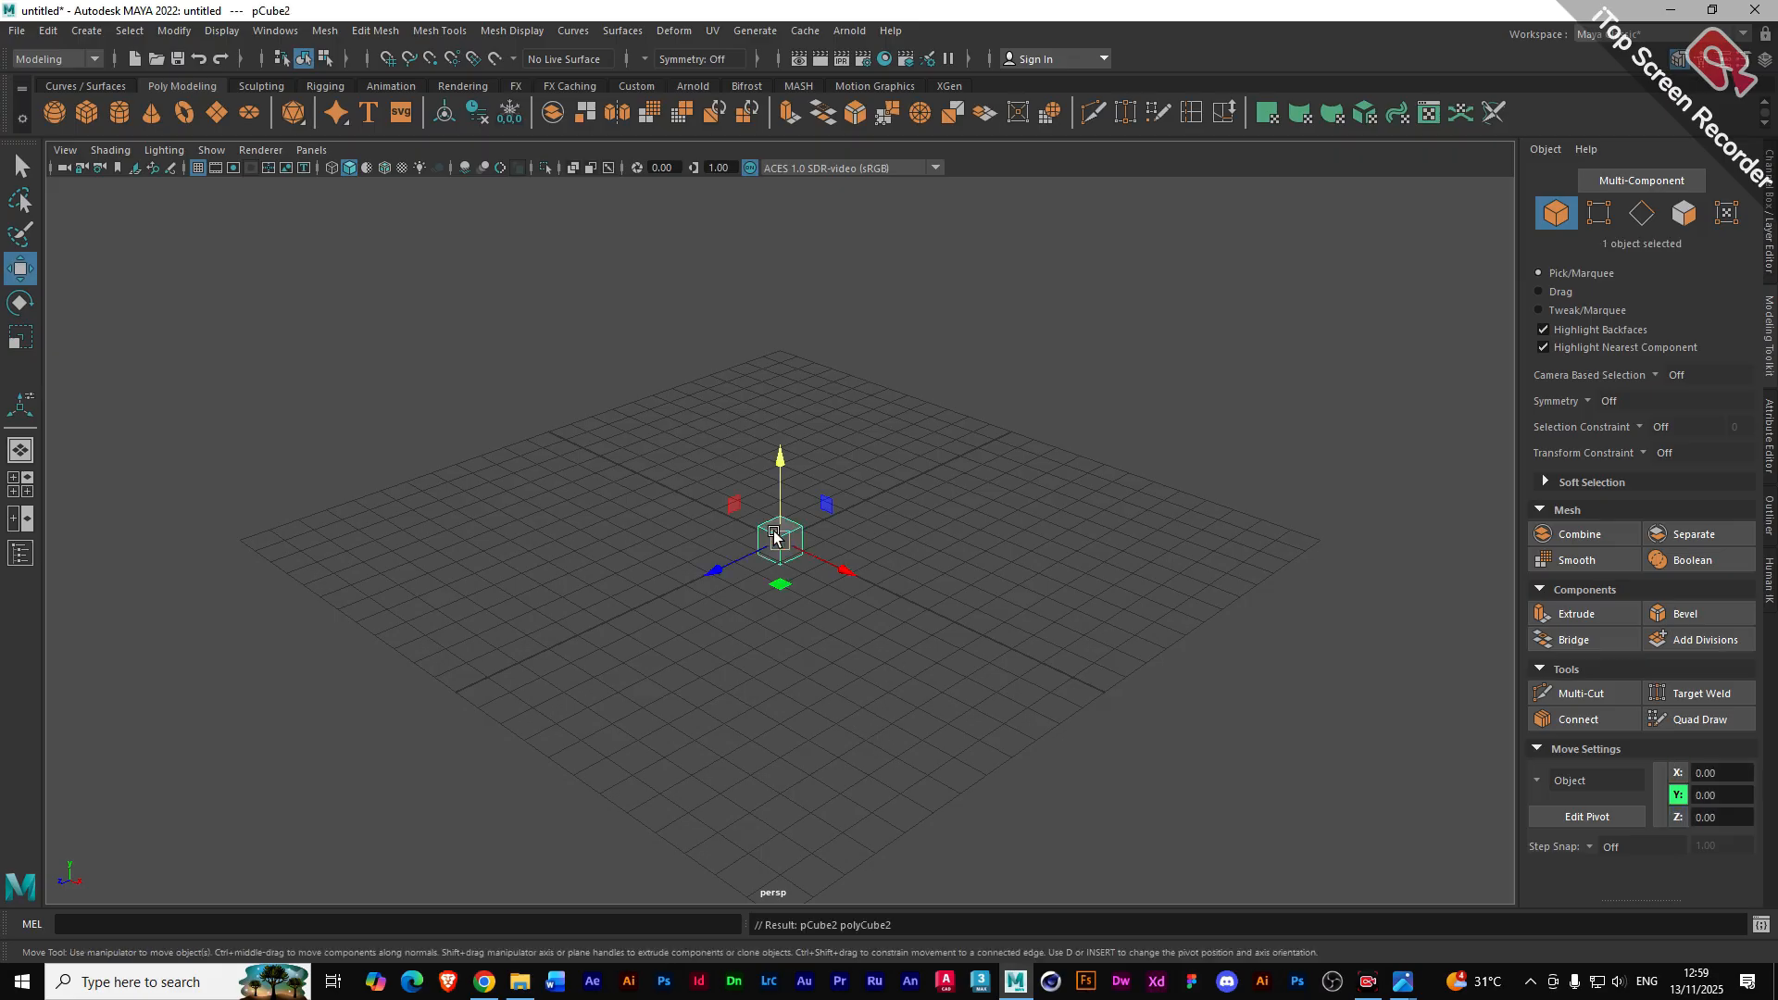
key("r")
left_click_drag(776, 537, 953, 551)
key("w")
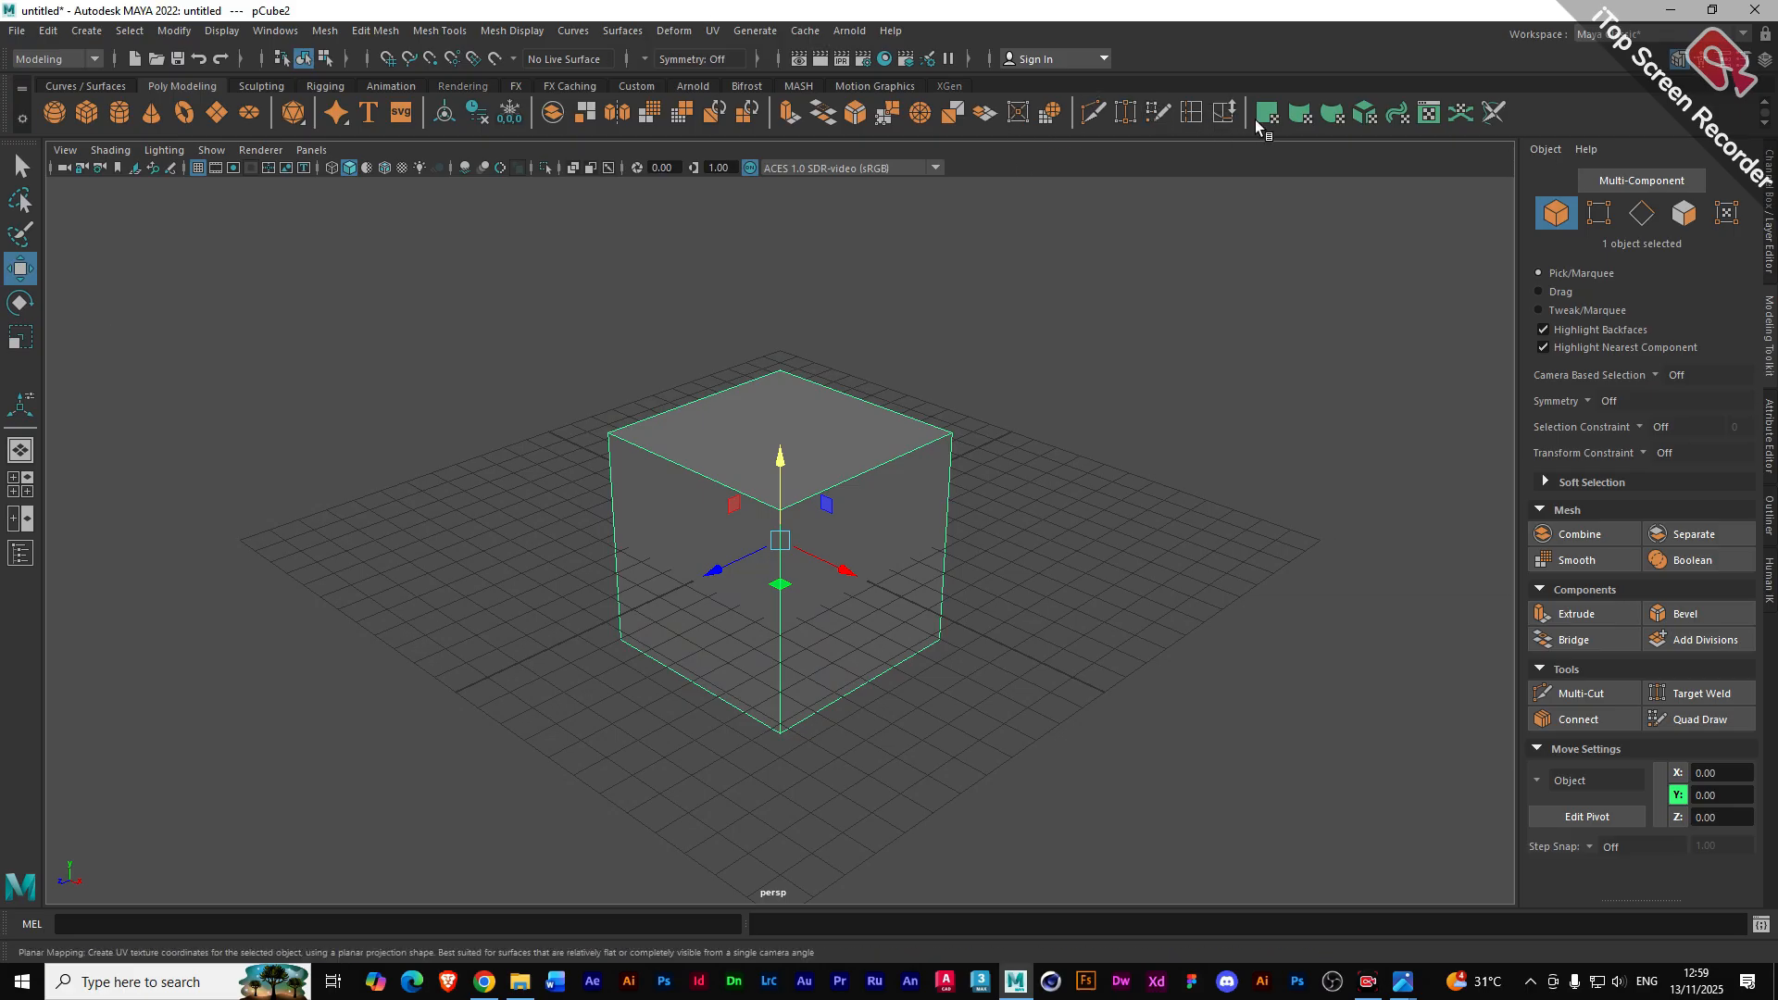
left_click_drag(781, 458, 781, 352)
middle_click_drag(730, 413, 727, 506, "alt")
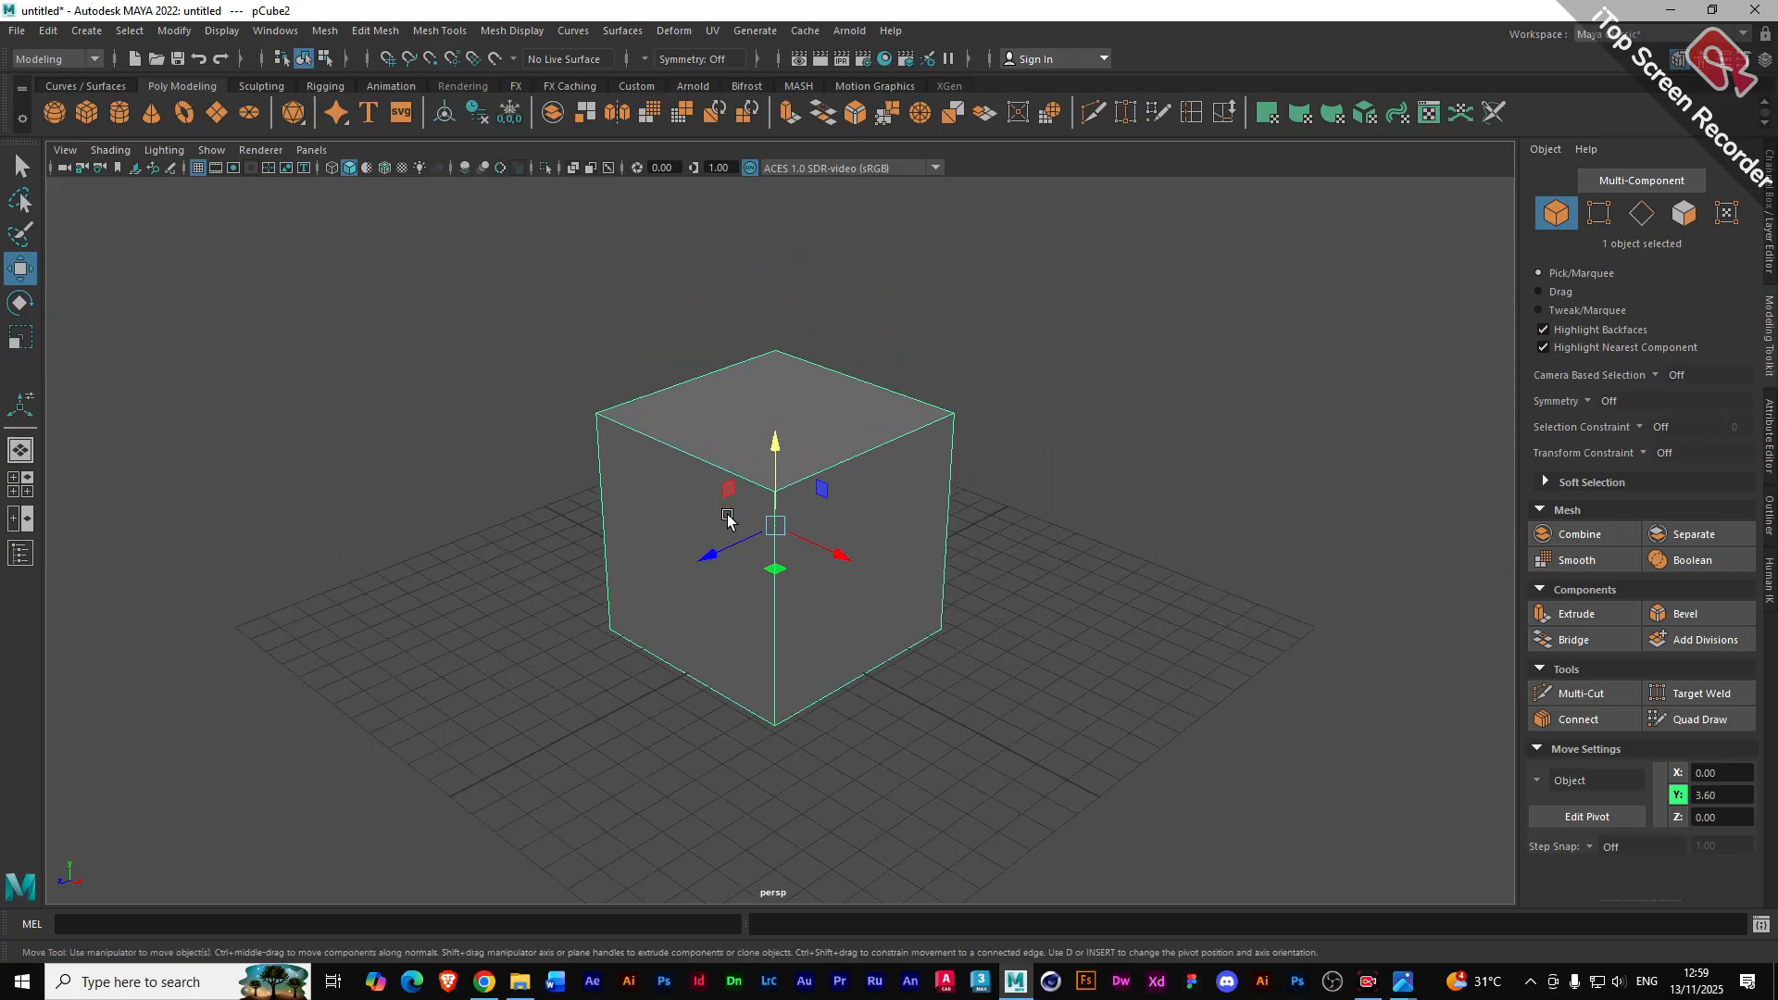
mouse_move(727, 514)
left_mouse_down("alt")
mouse_move(709, 503)
mouse_move(715, 522)
left_mouse_up("alt")
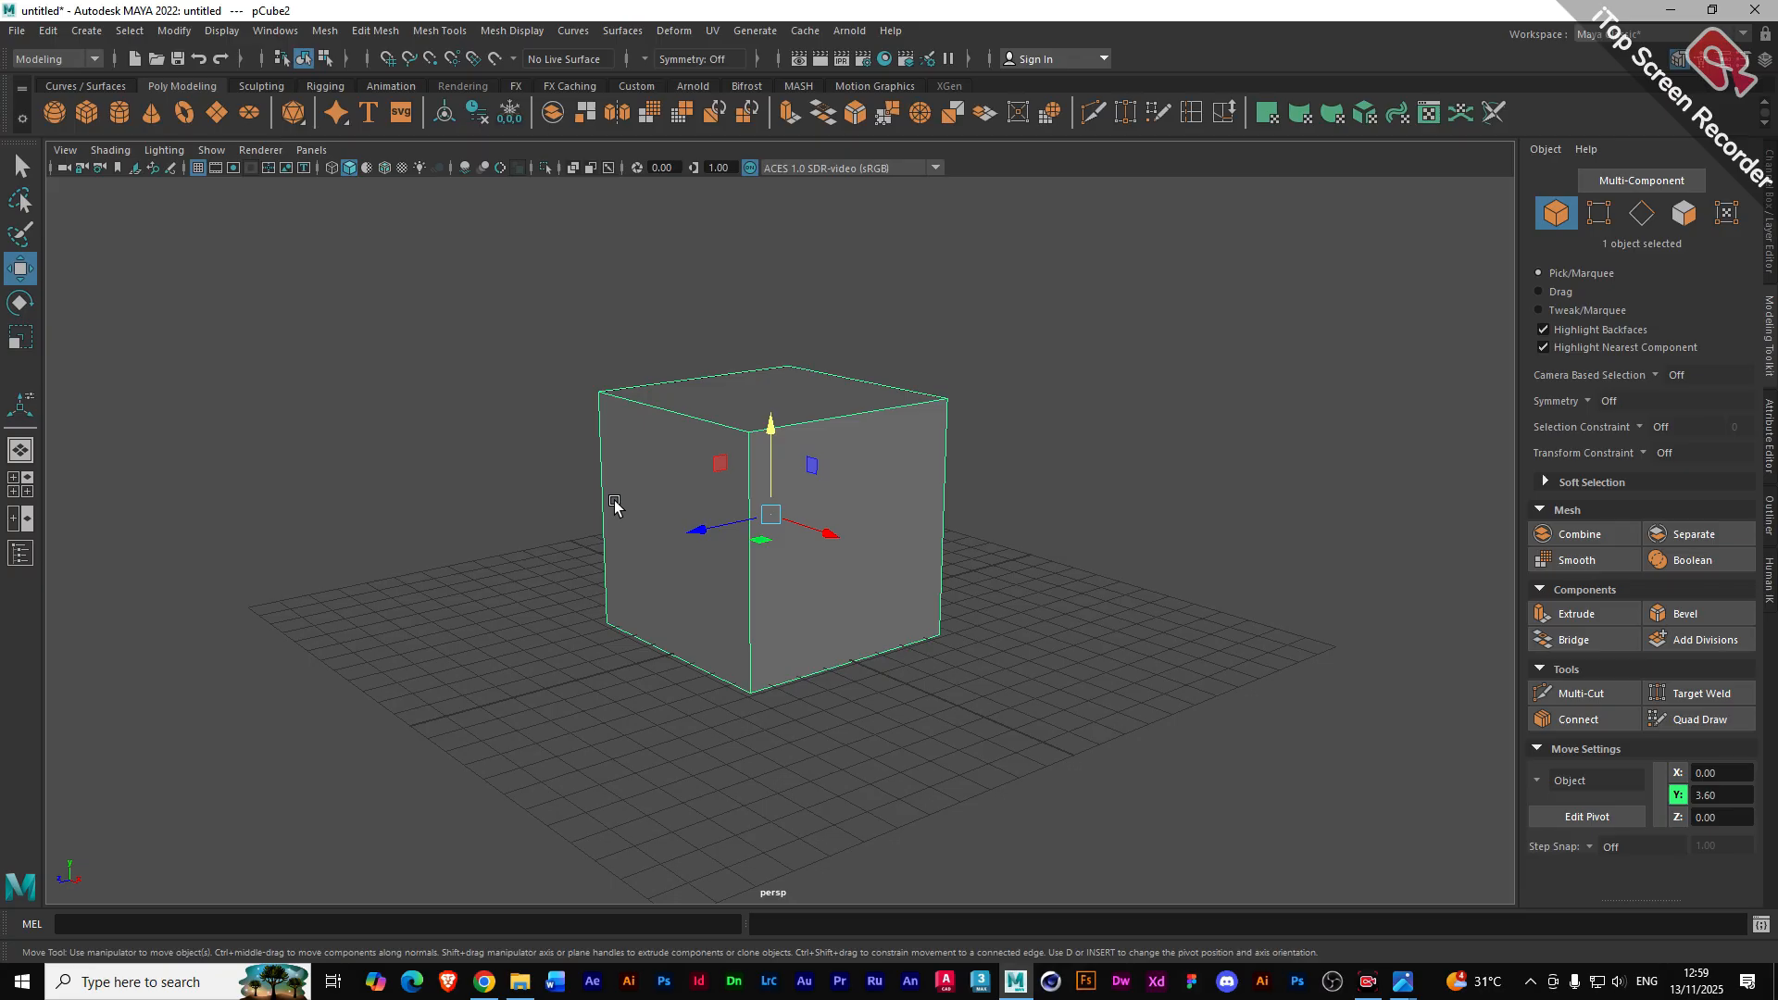
- Review the Mesh commands and the cube's vertex, edge and face selection modes, returning to vertex mode
left_click(331, 35)
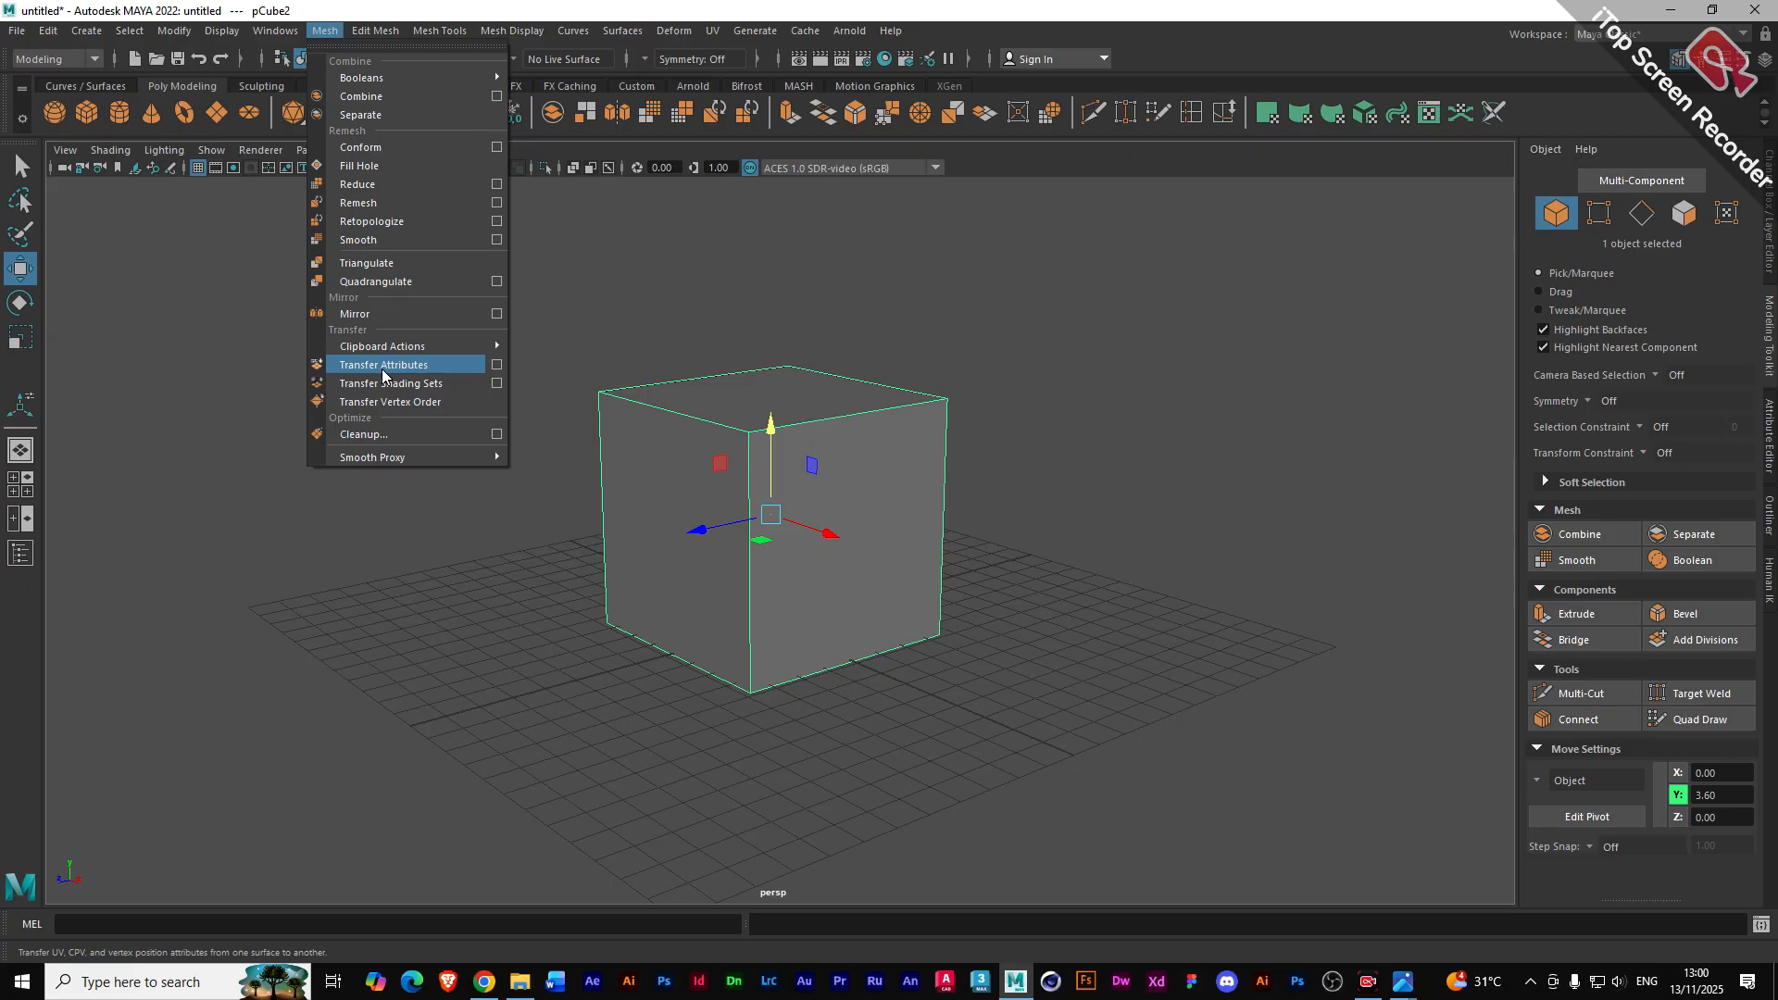
left_click(324, 31)
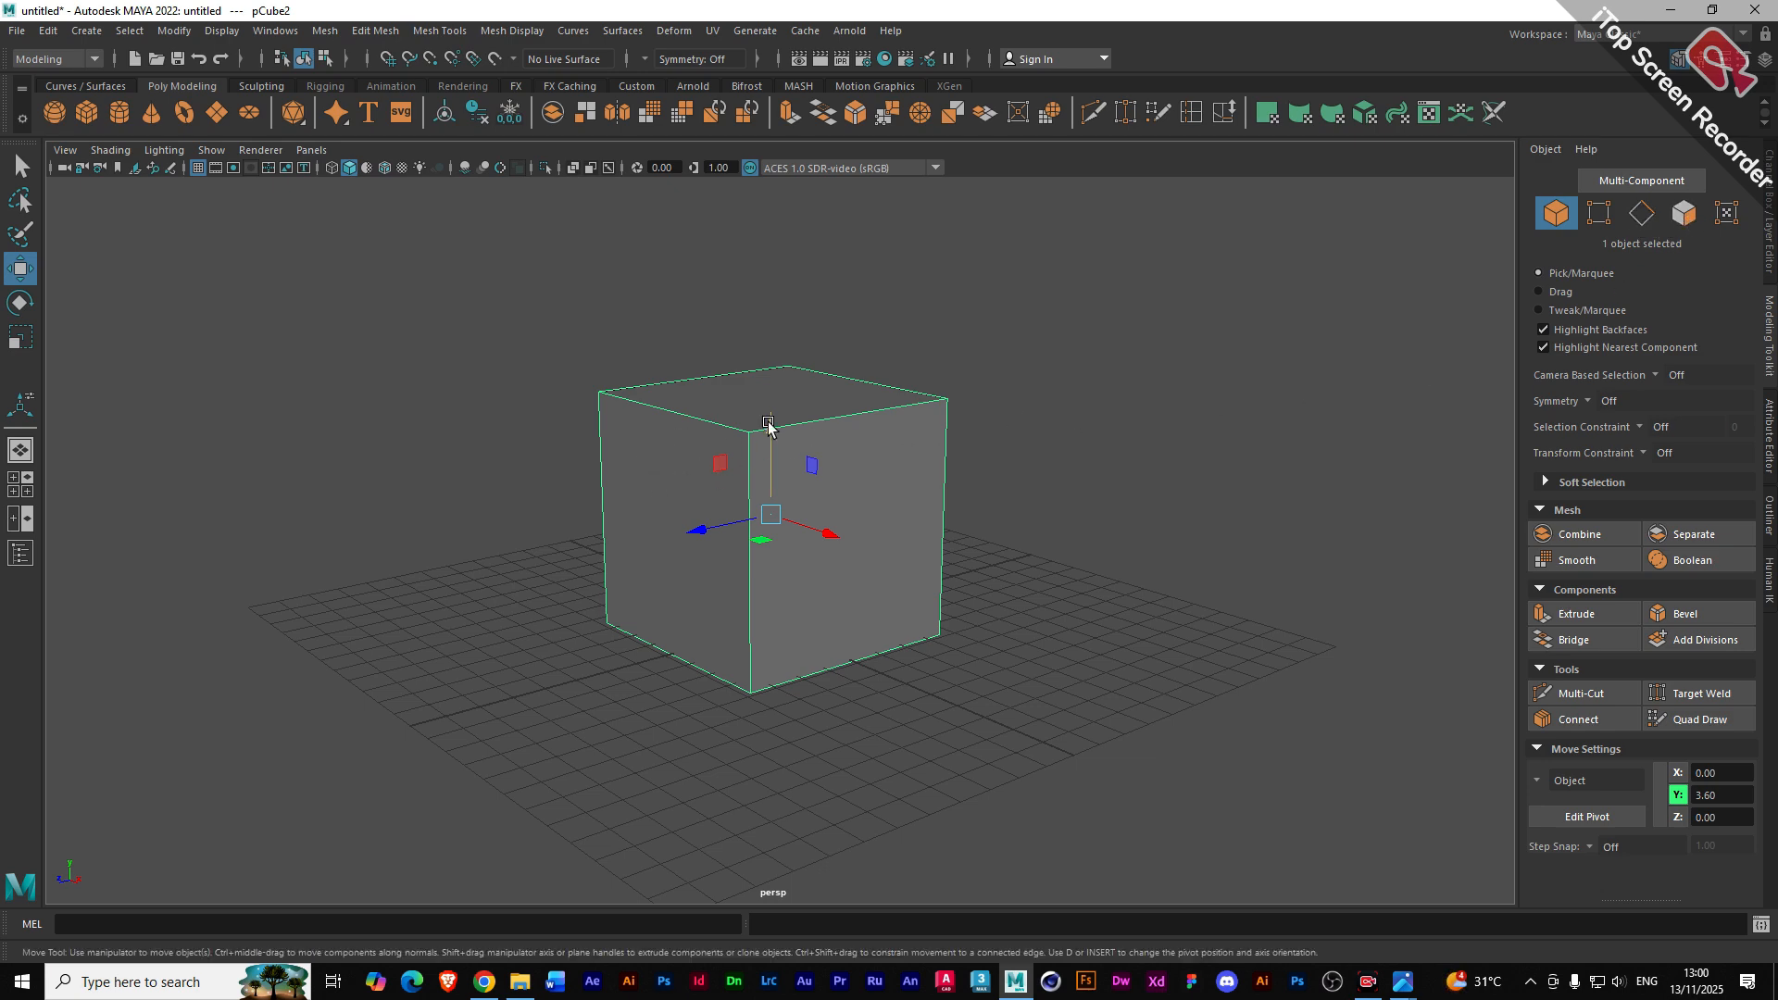
right_click(664, 433)
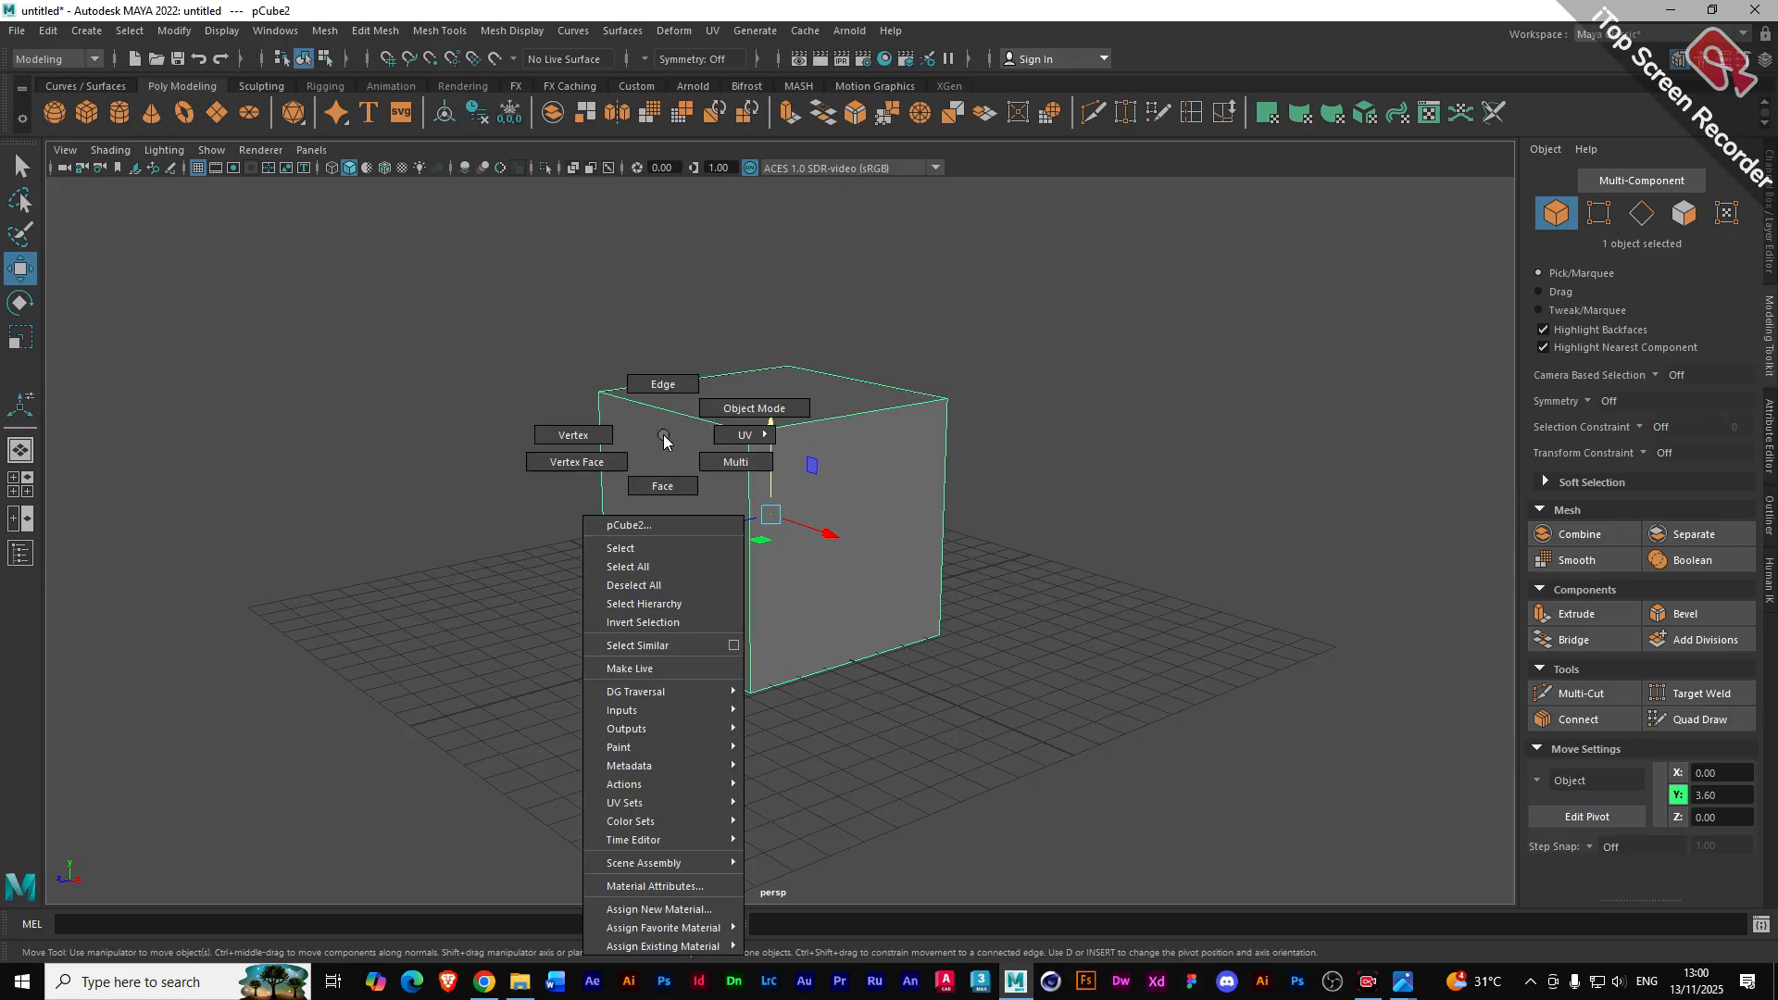
right_click_drag(664, 425, 661, 438)
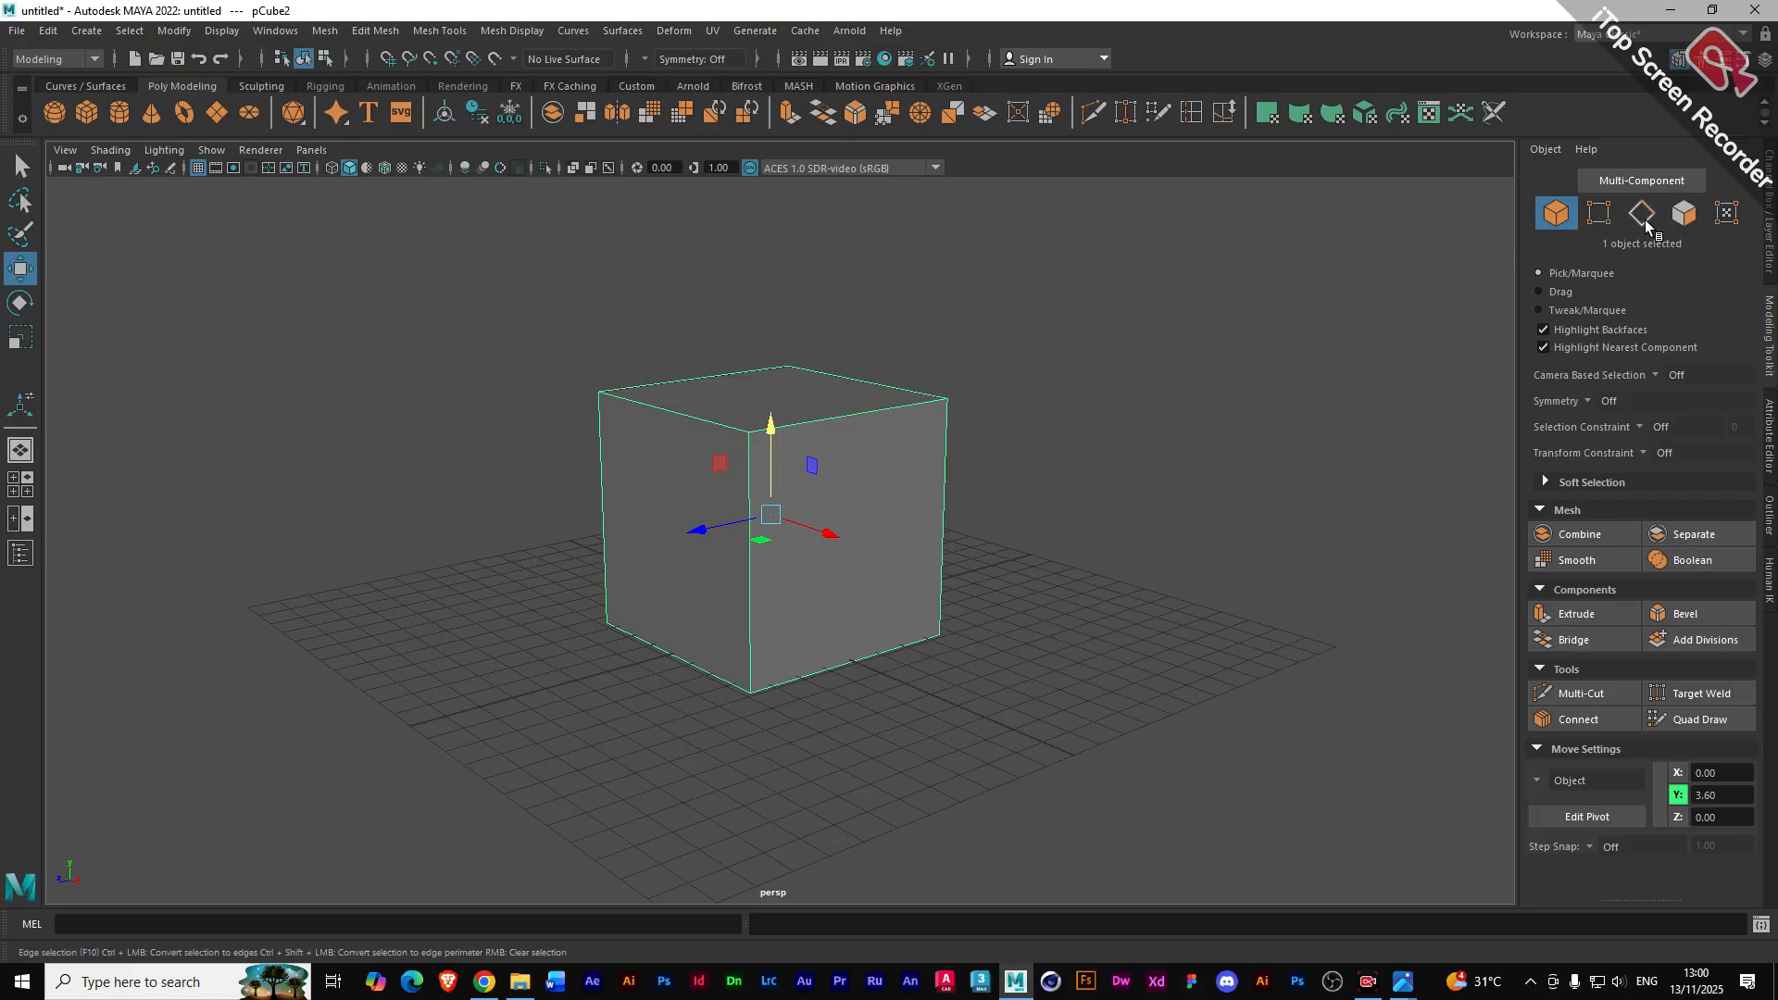
left_click(1596, 217)
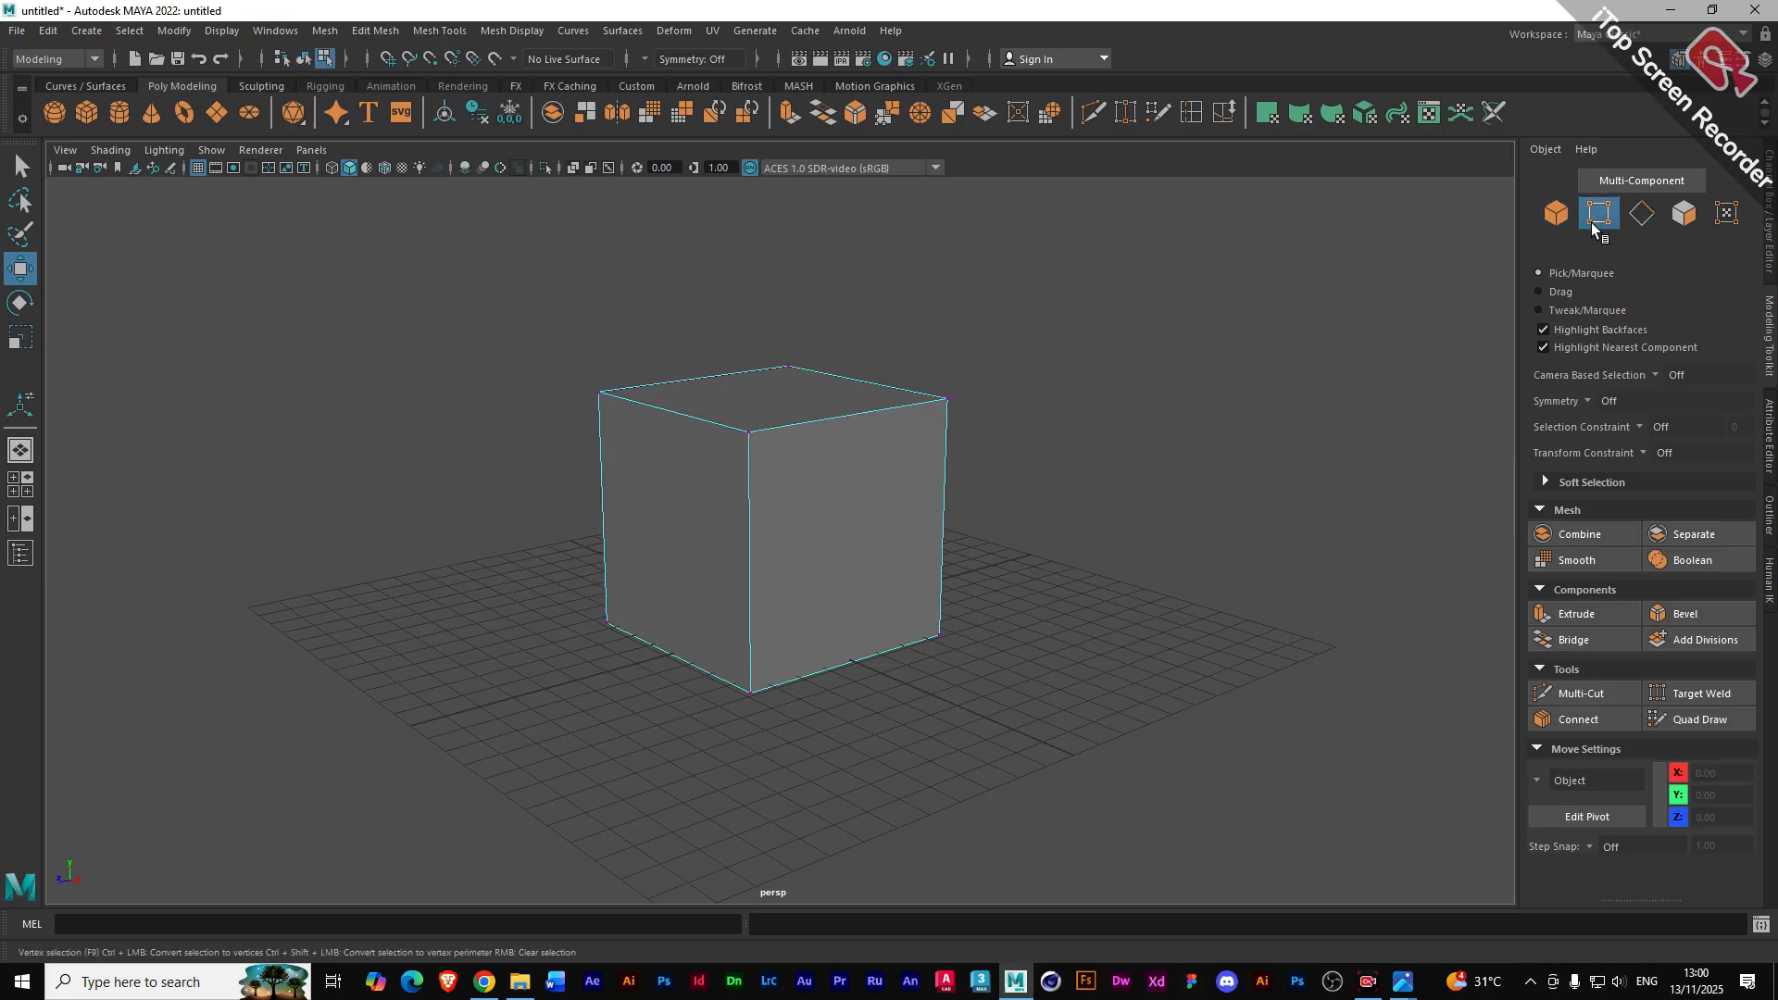
left_click(1645, 219)
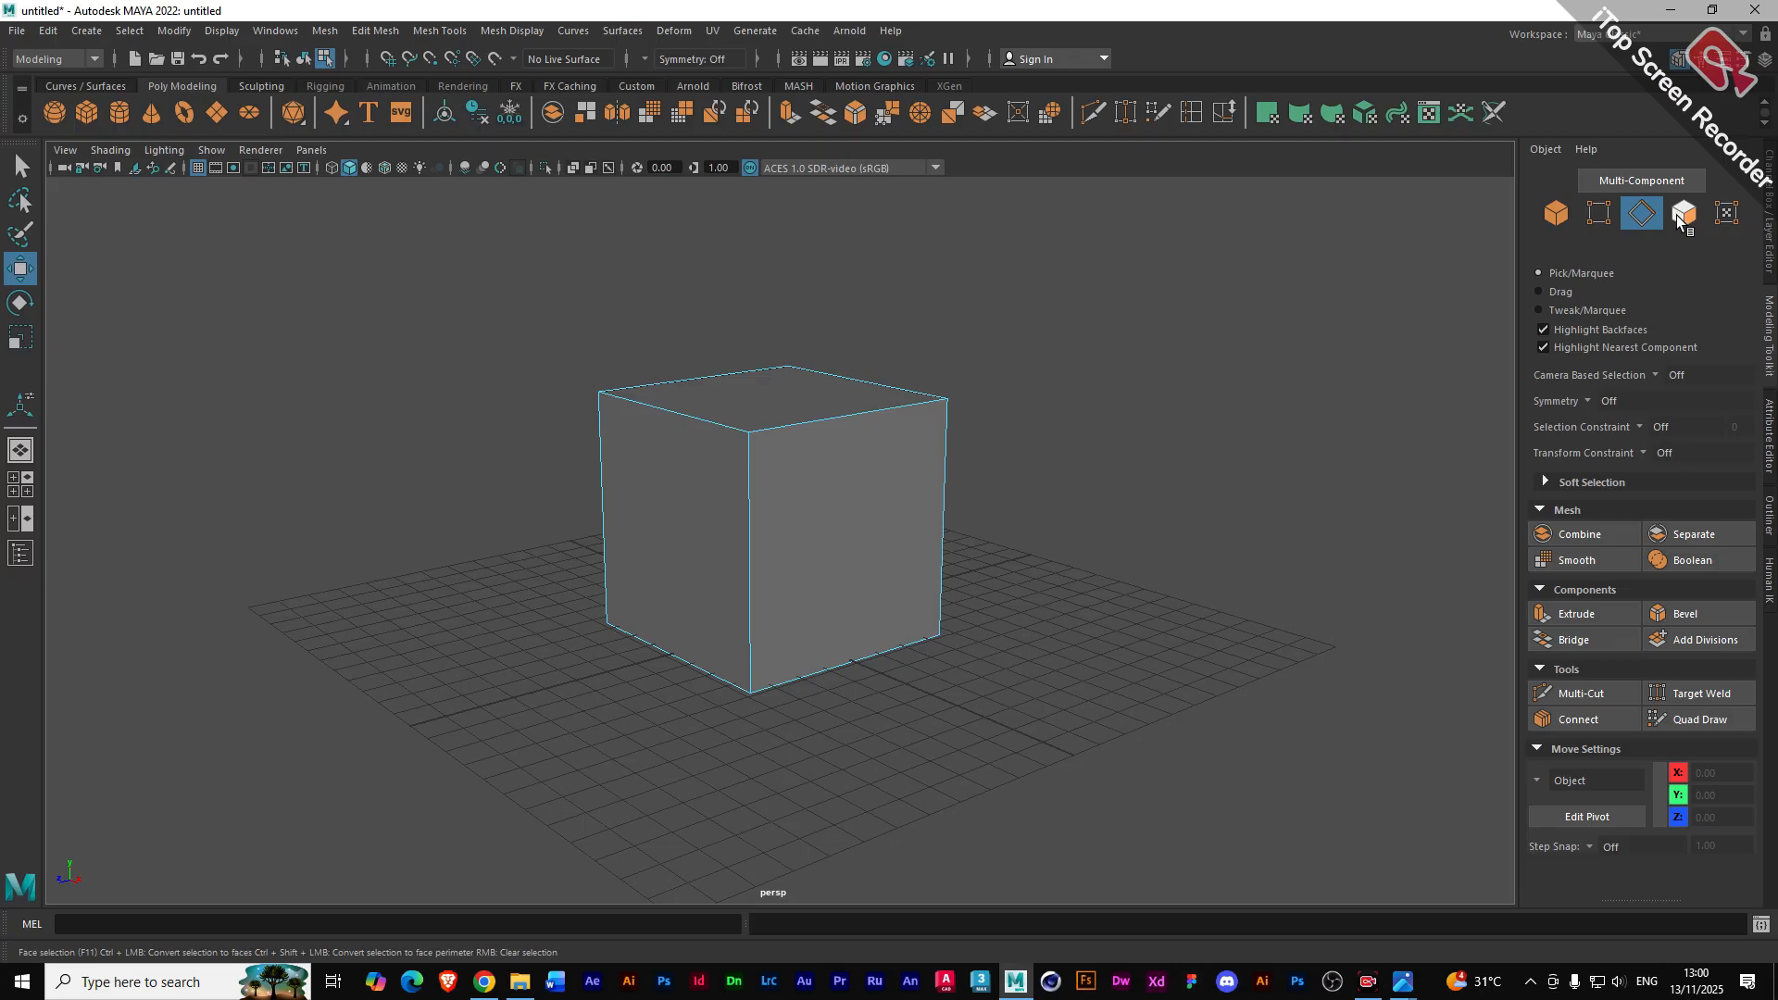
left_click(1608, 220)
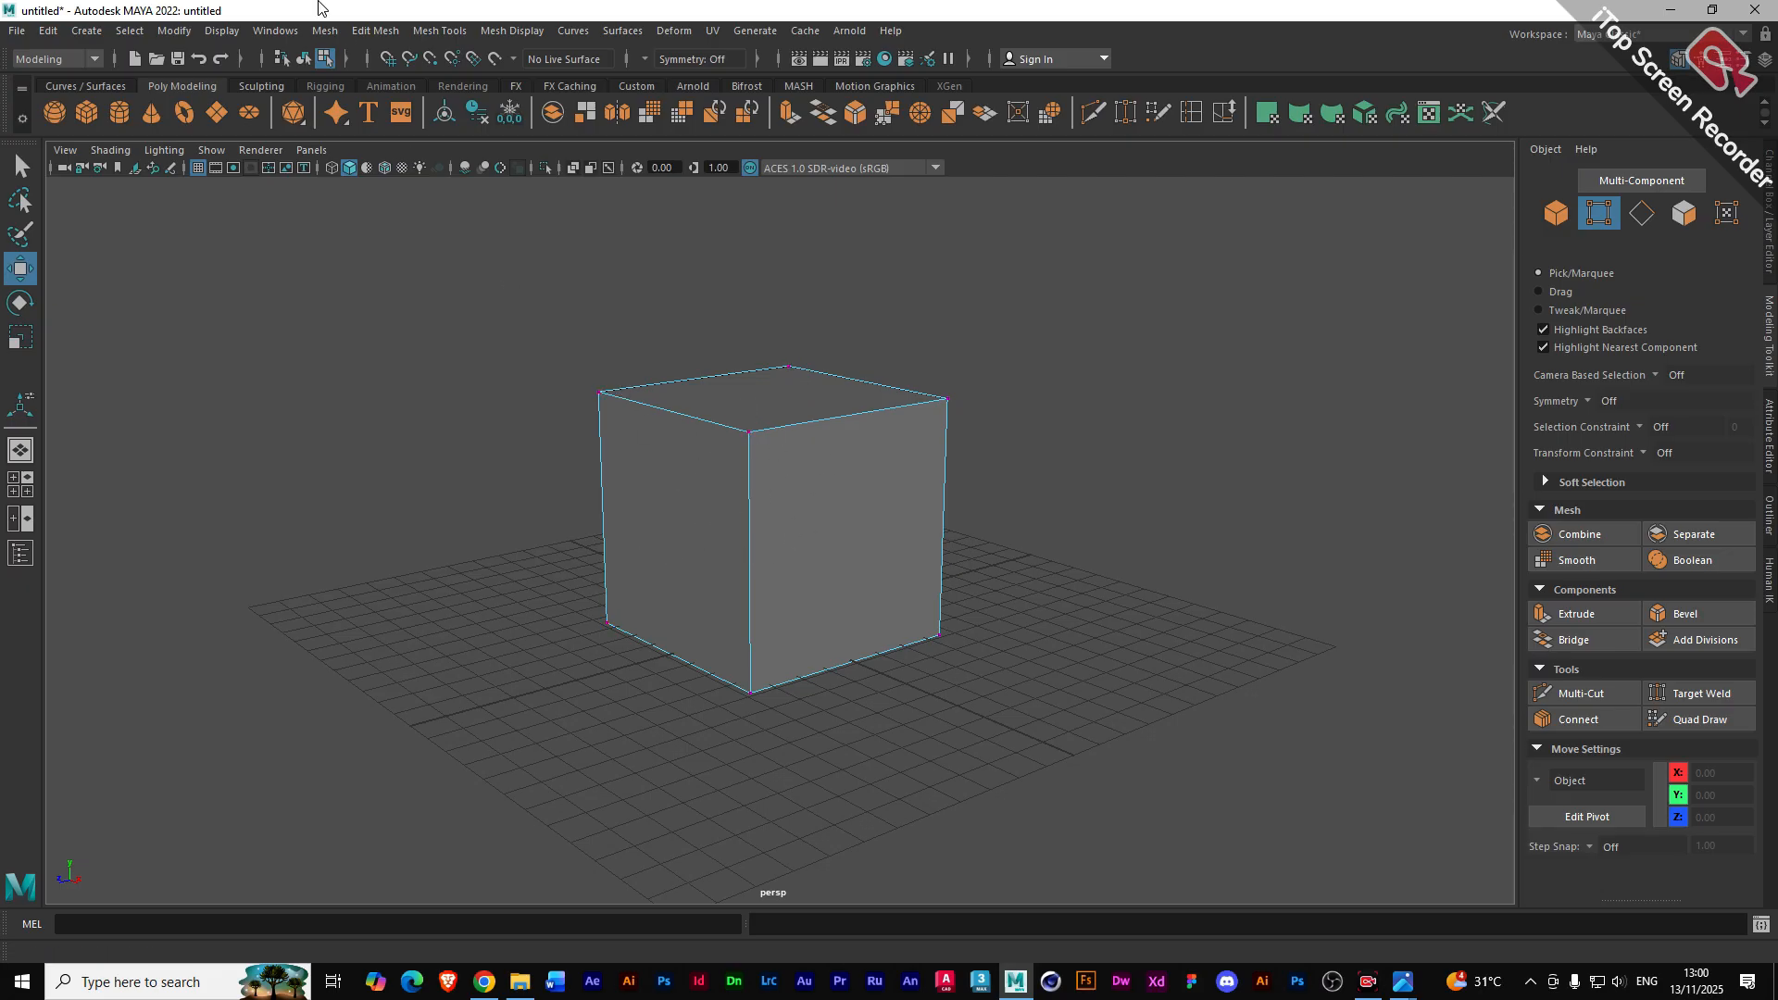
- Review the Edit Mesh commands grouped by component, vertex, edge, face and curve
left_click(384, 35)
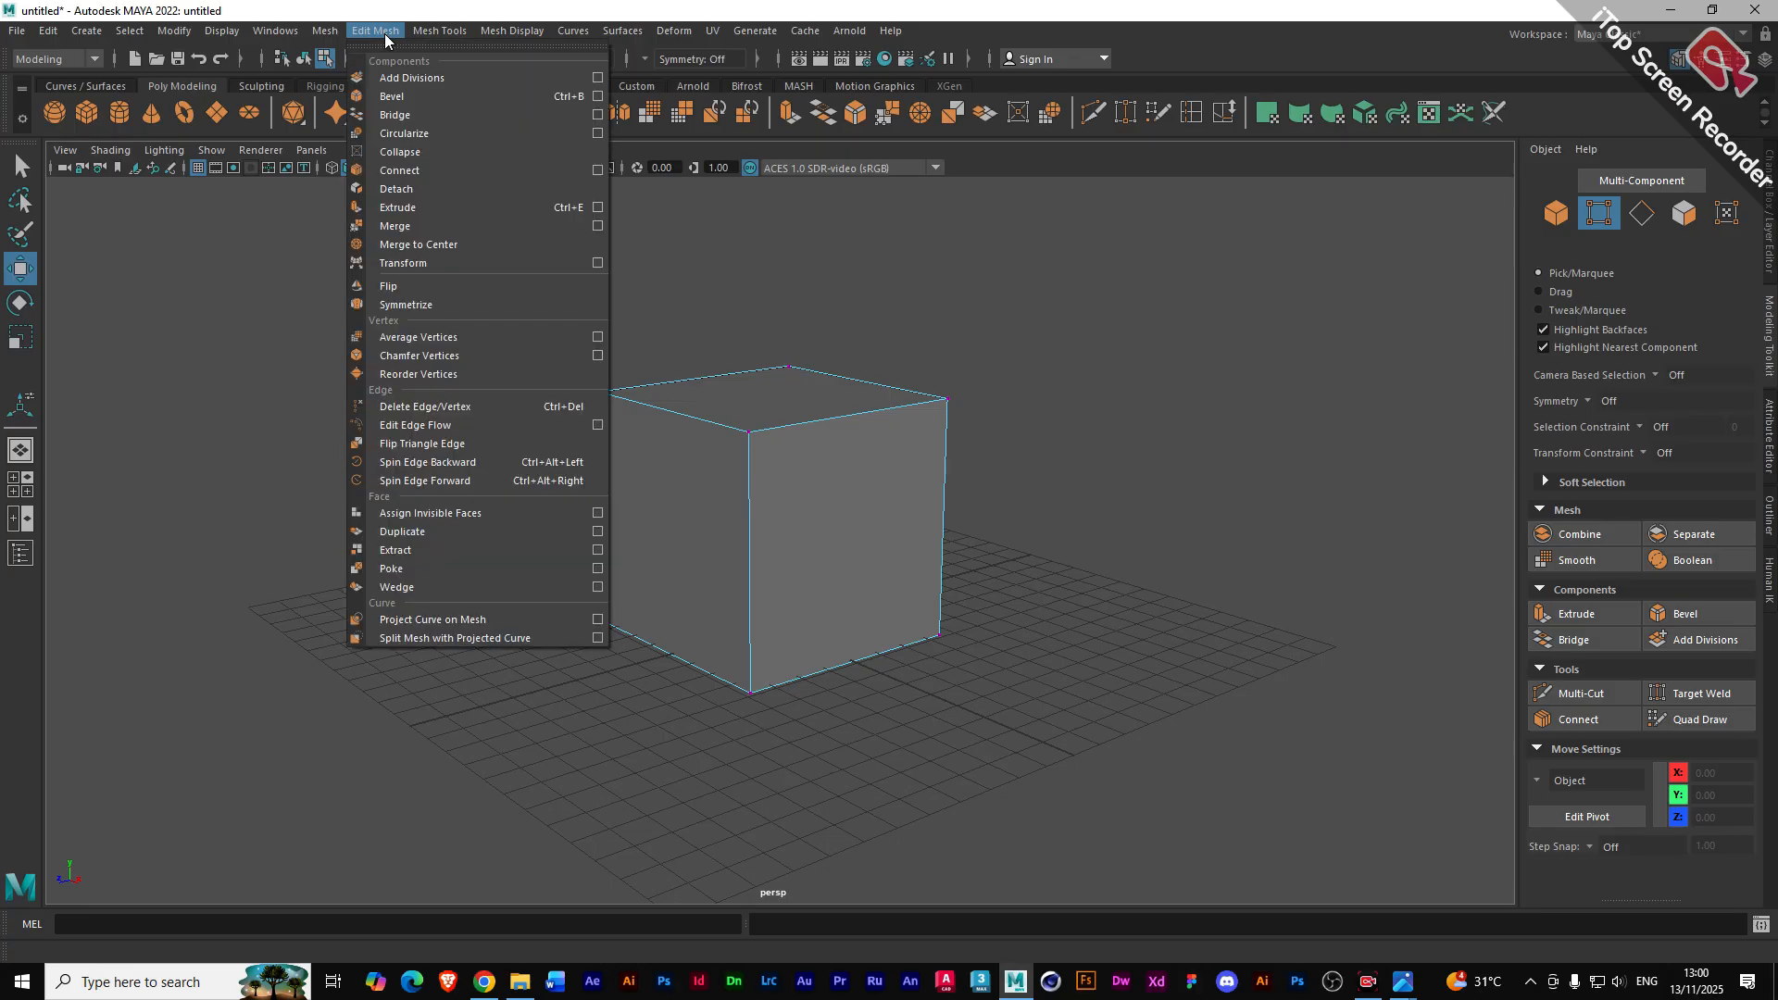
left_click(368, 35)
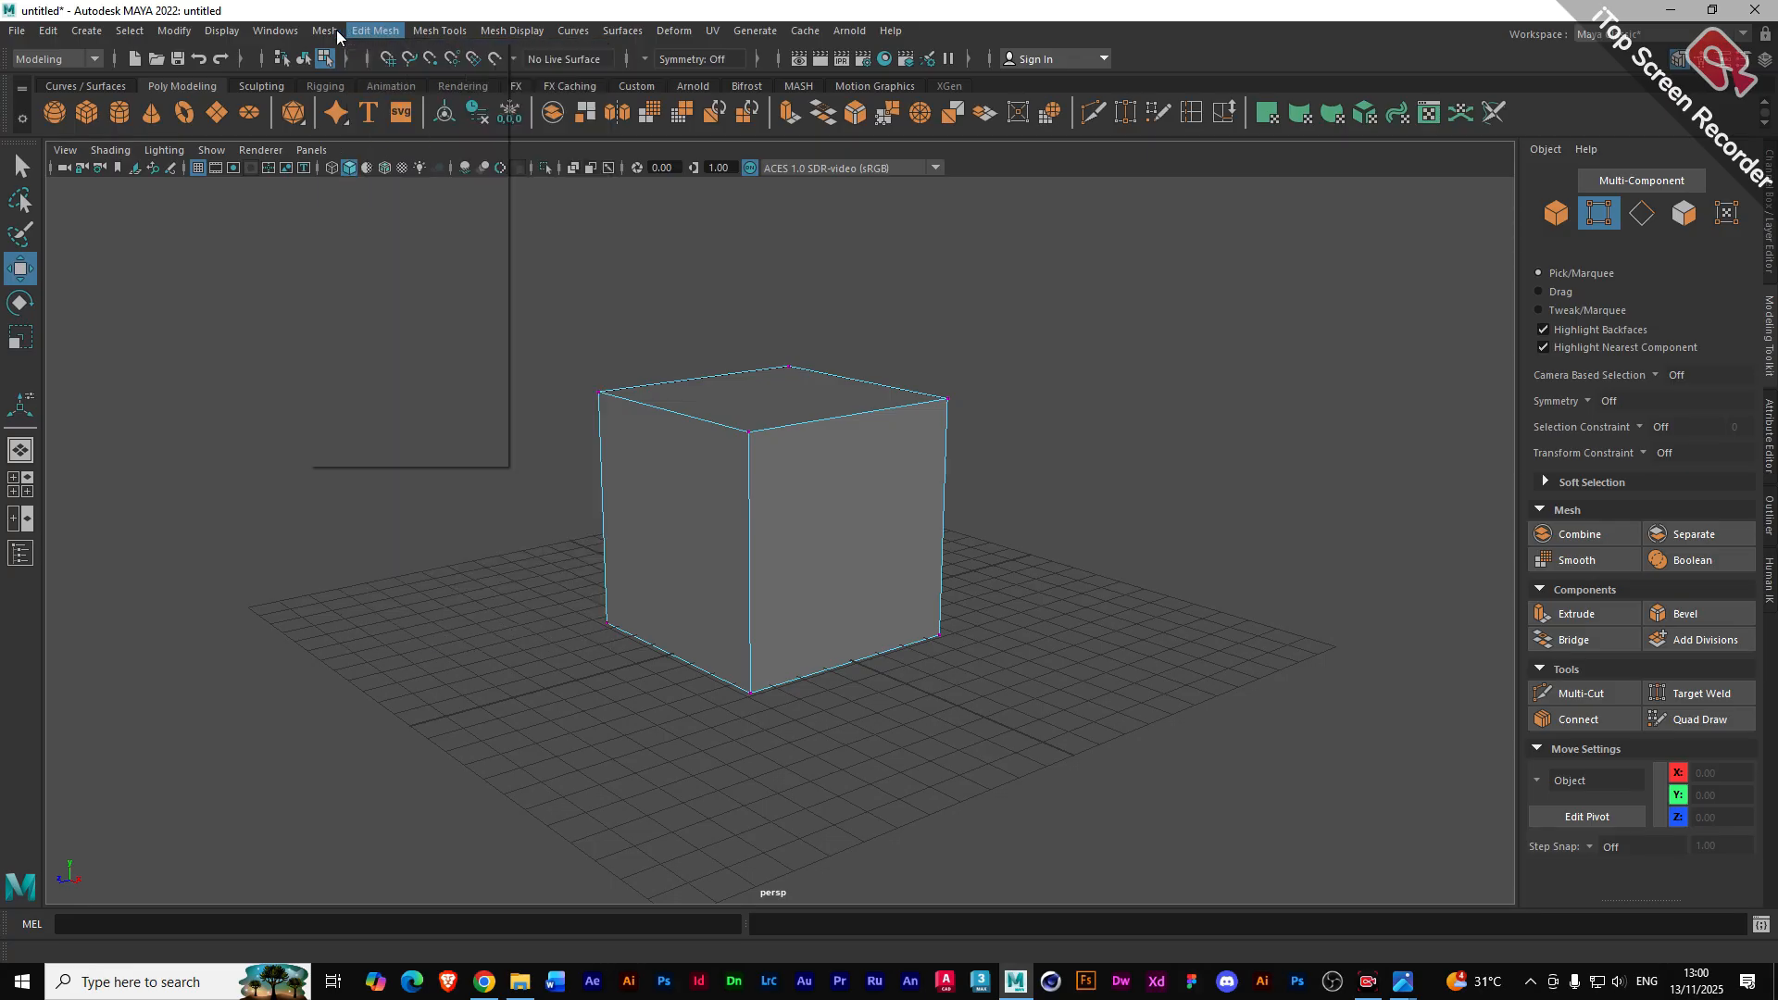
left_click(372, 34)
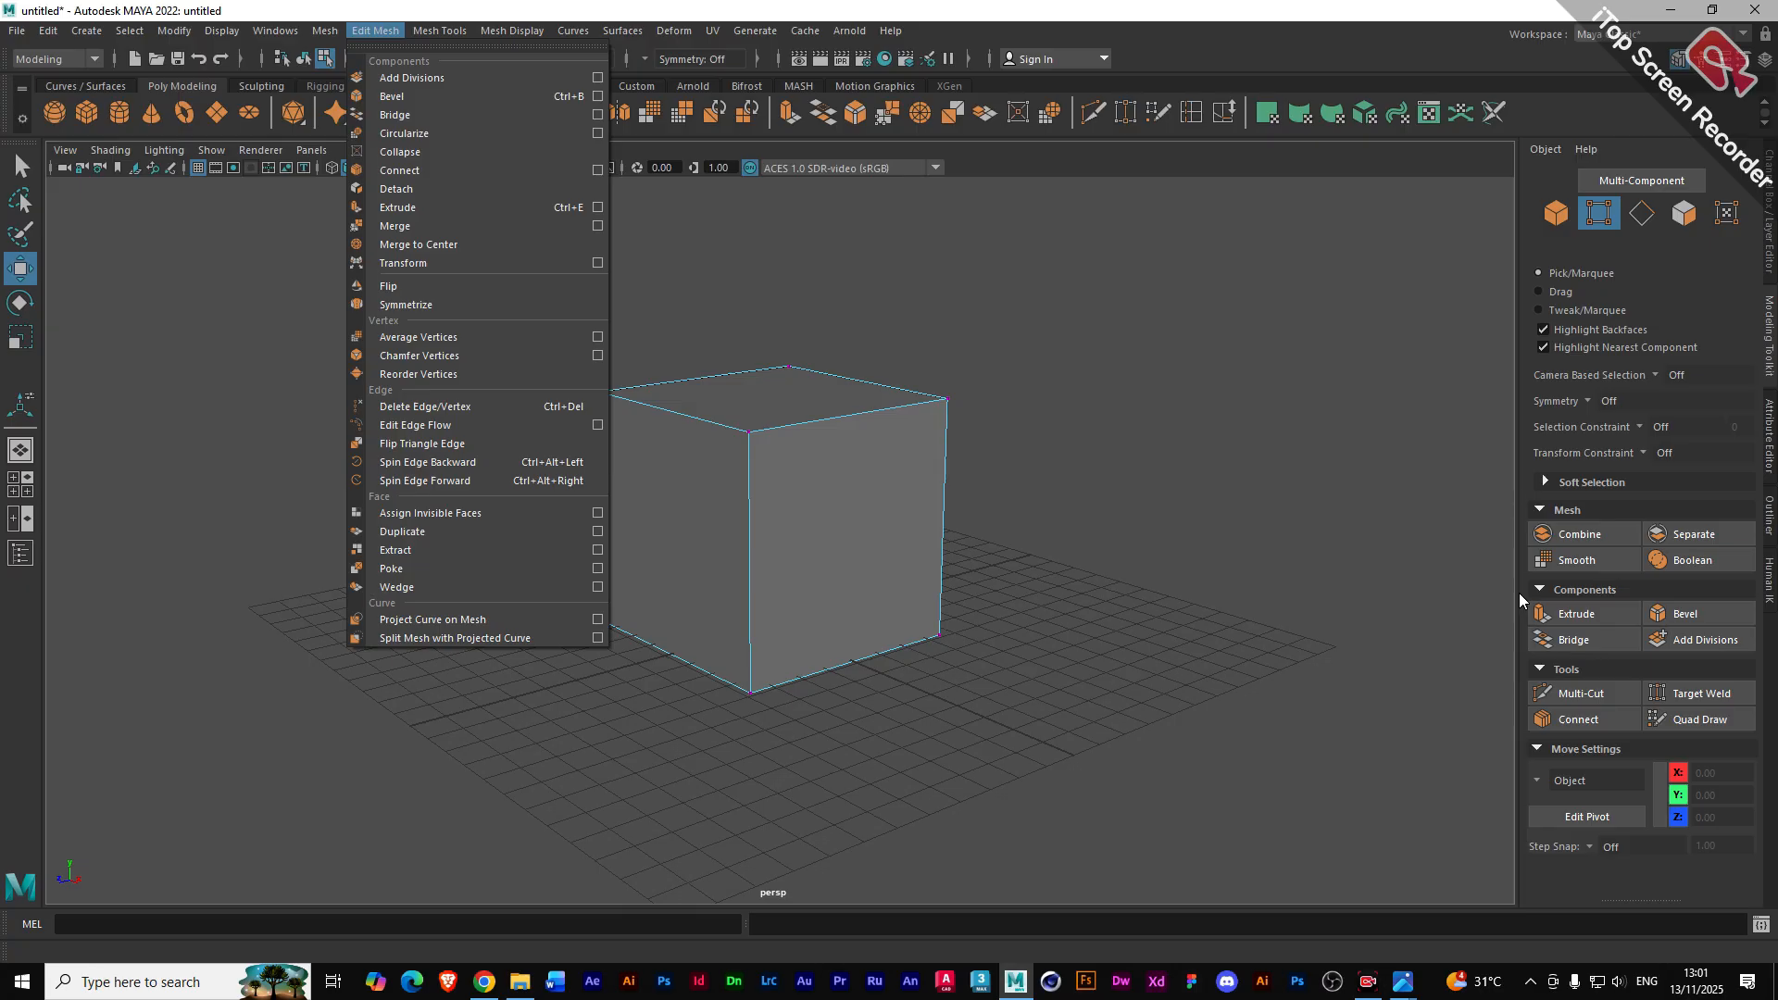
left_click(386, 34)
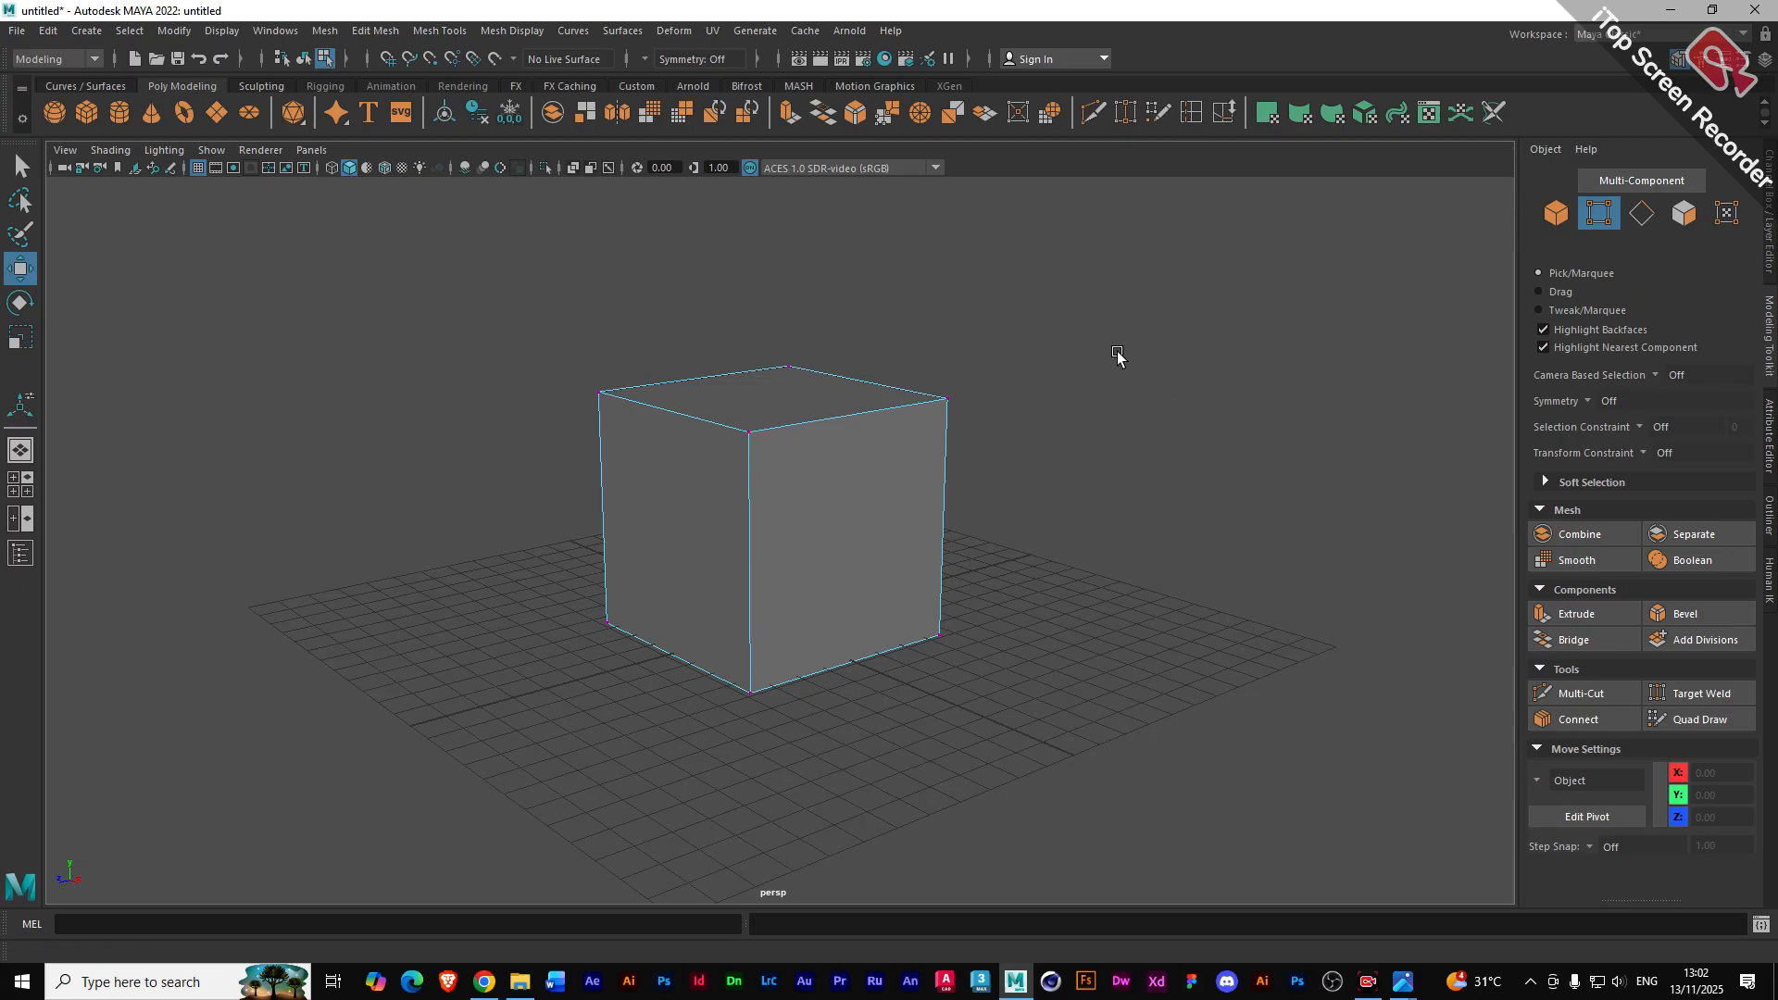
- Select the cube's nearest top corner vertex, and change to face mode to select its top face
left_click(747, 433)
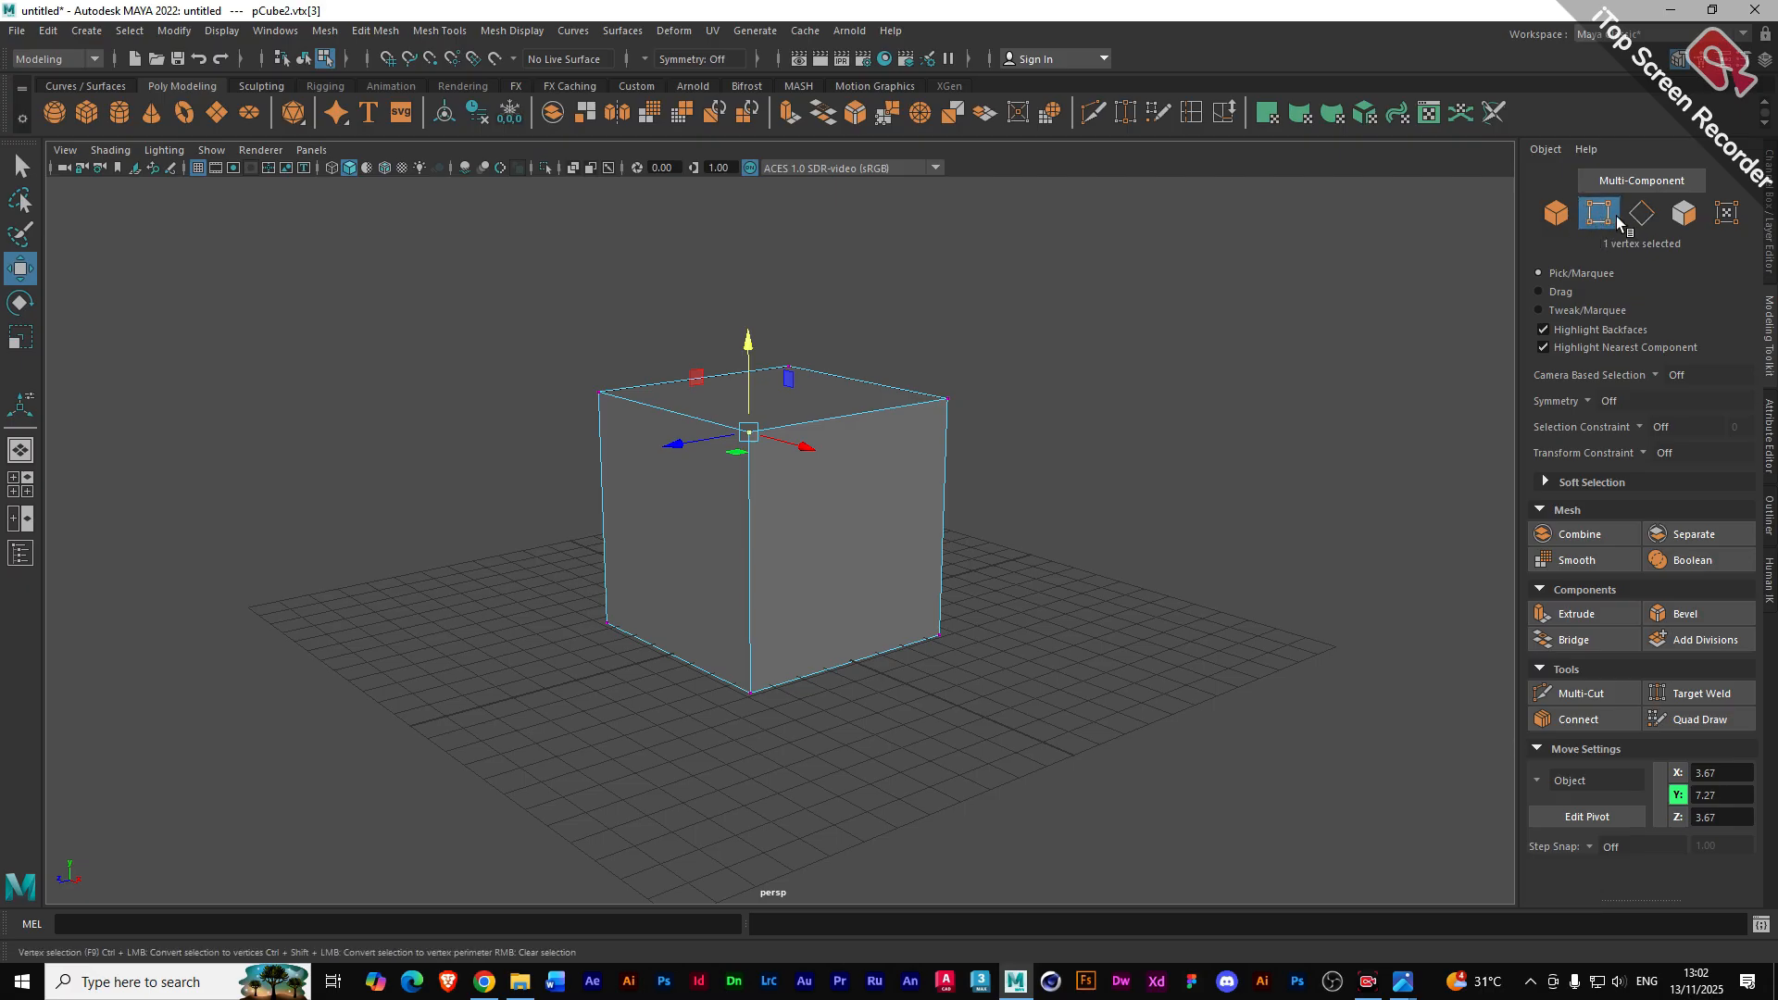
left_click(1651, 215)
left_click(1682, 215)
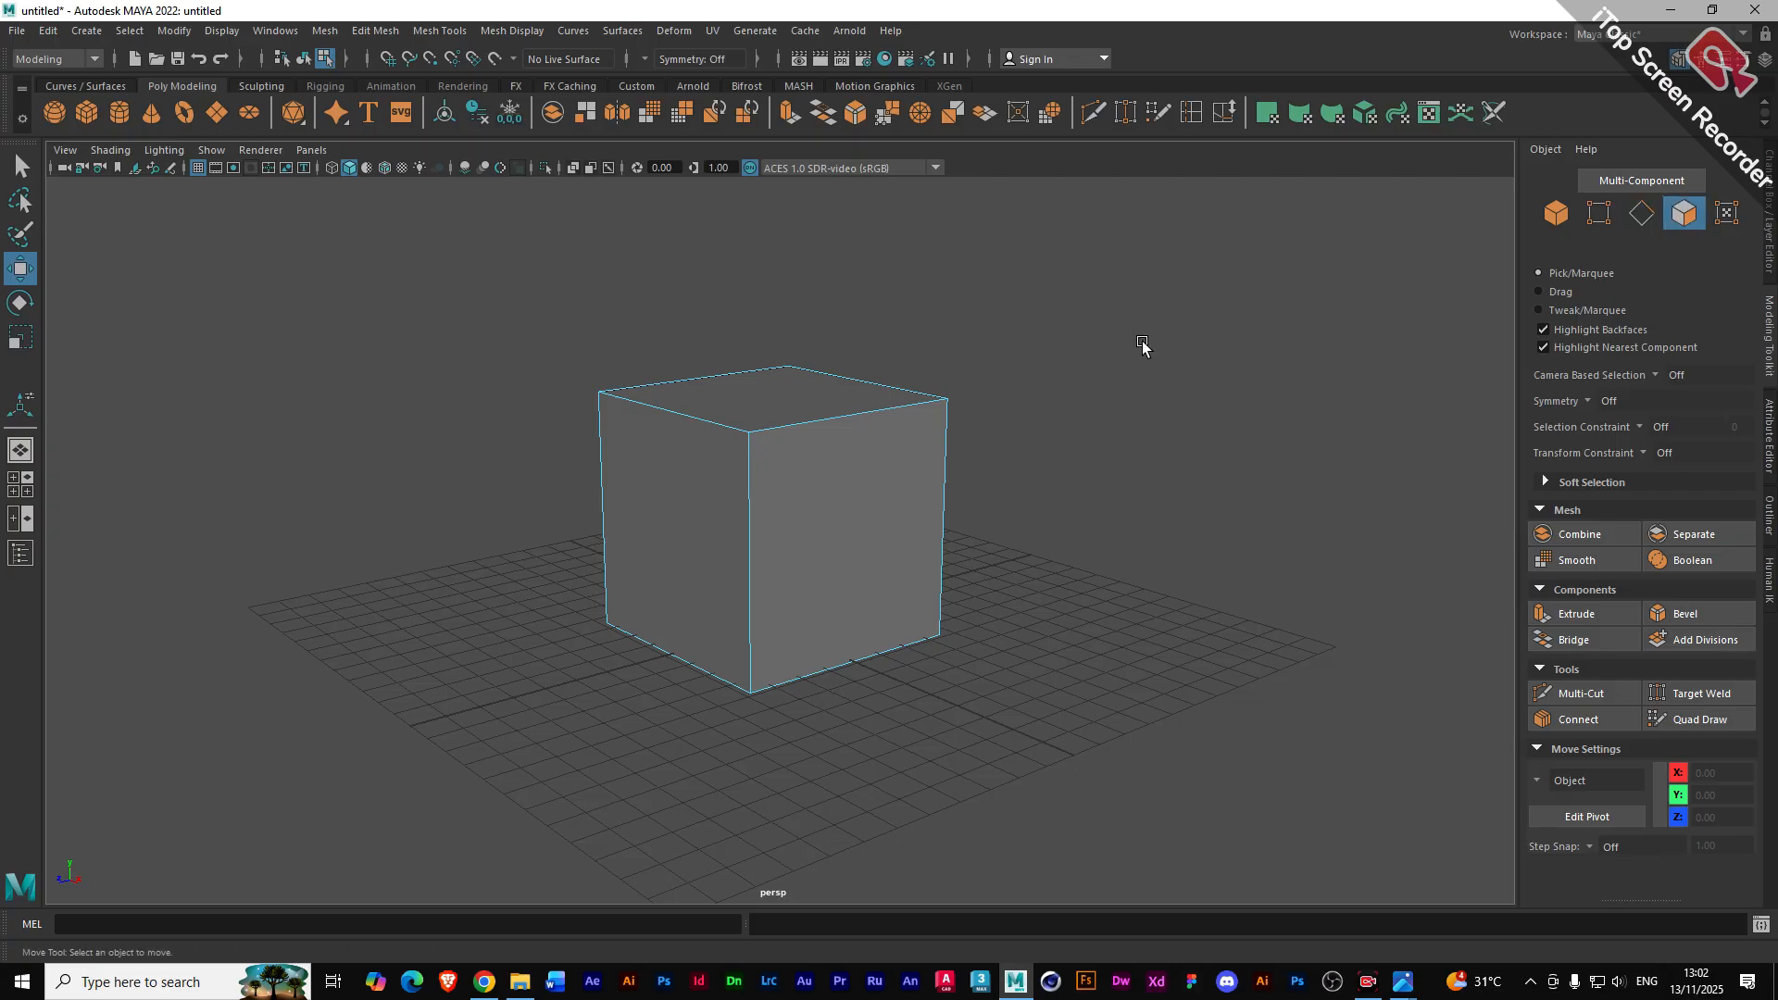
left_click(774, 415)
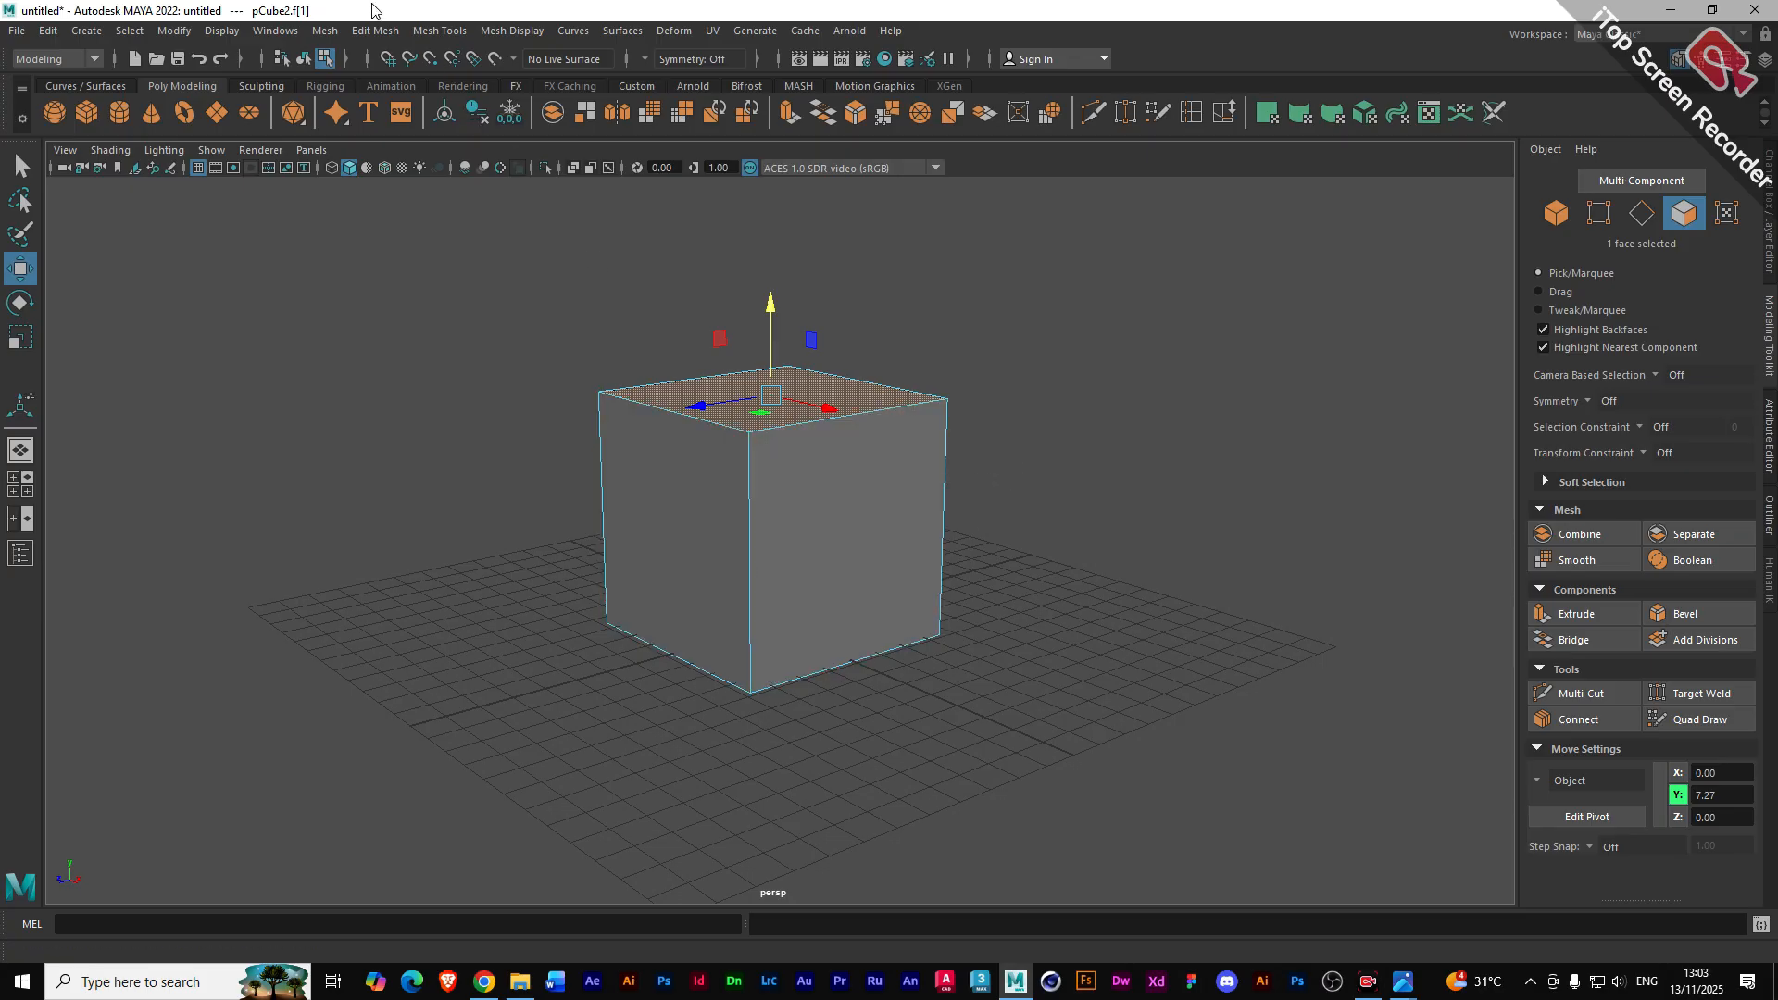
- Compare the Mesh, Edit Mesh and Mesh Tools commands, switching the cube back to object selection
left_click(437, 34)
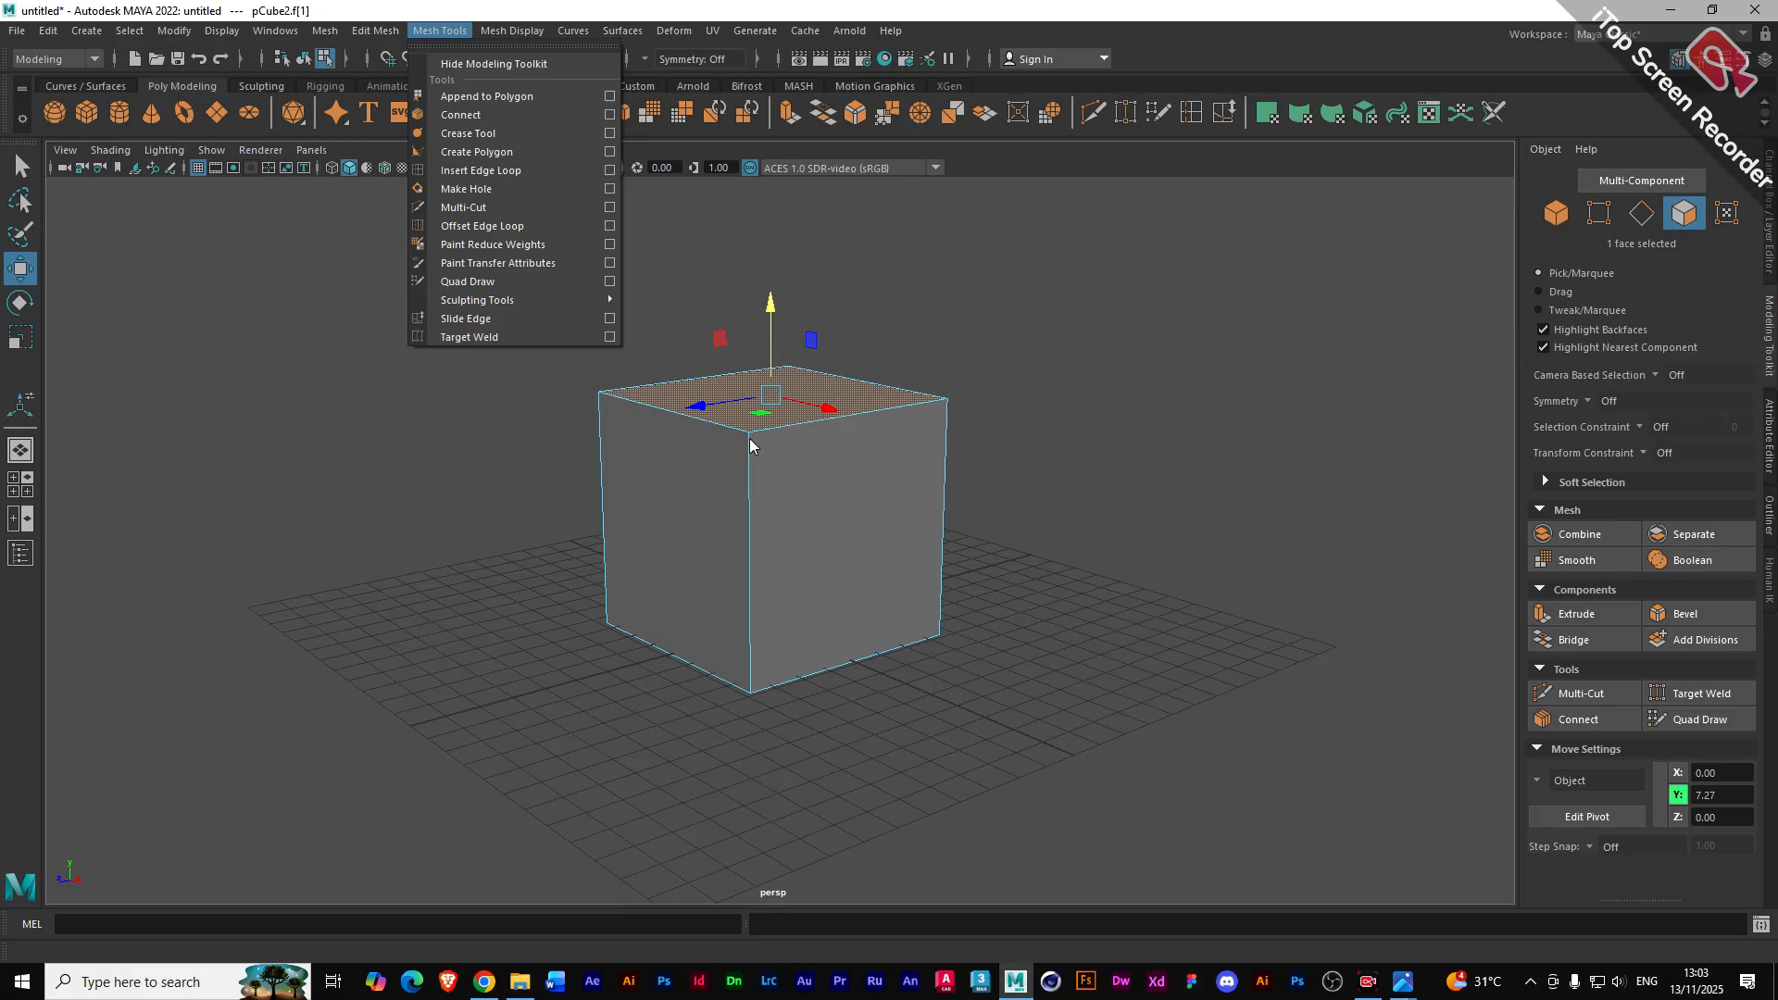
left_click(439, 31)
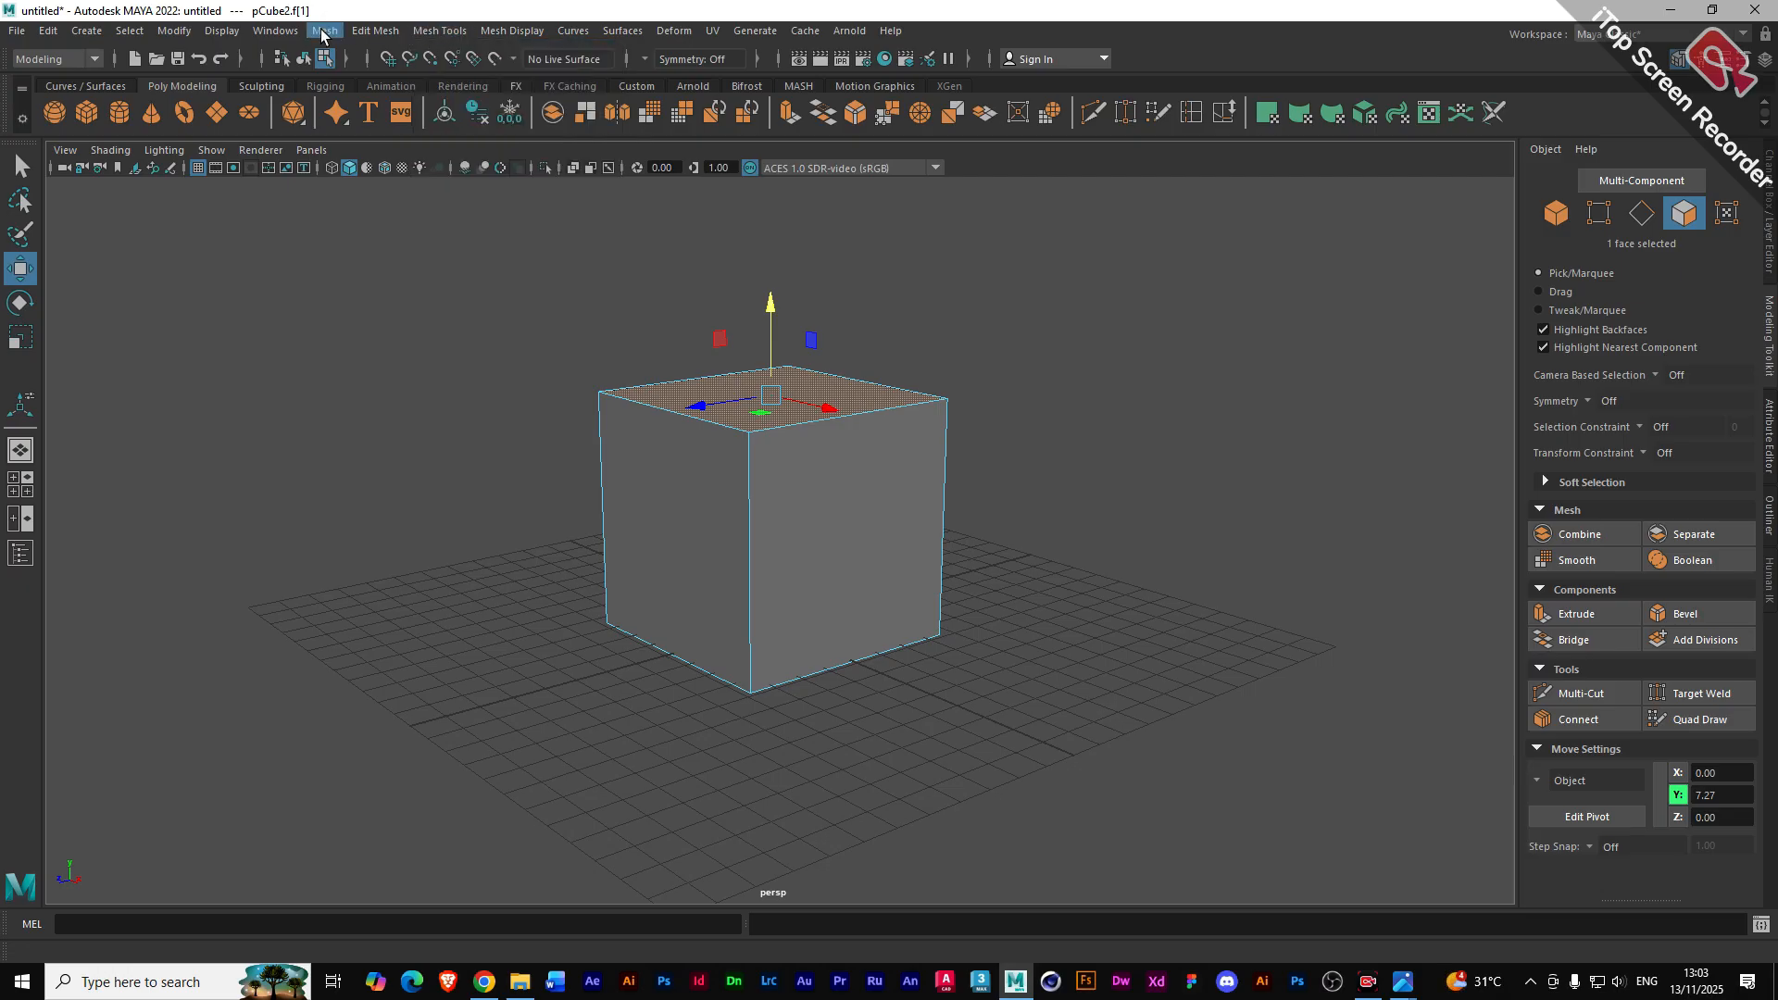
left_click(324, 31)
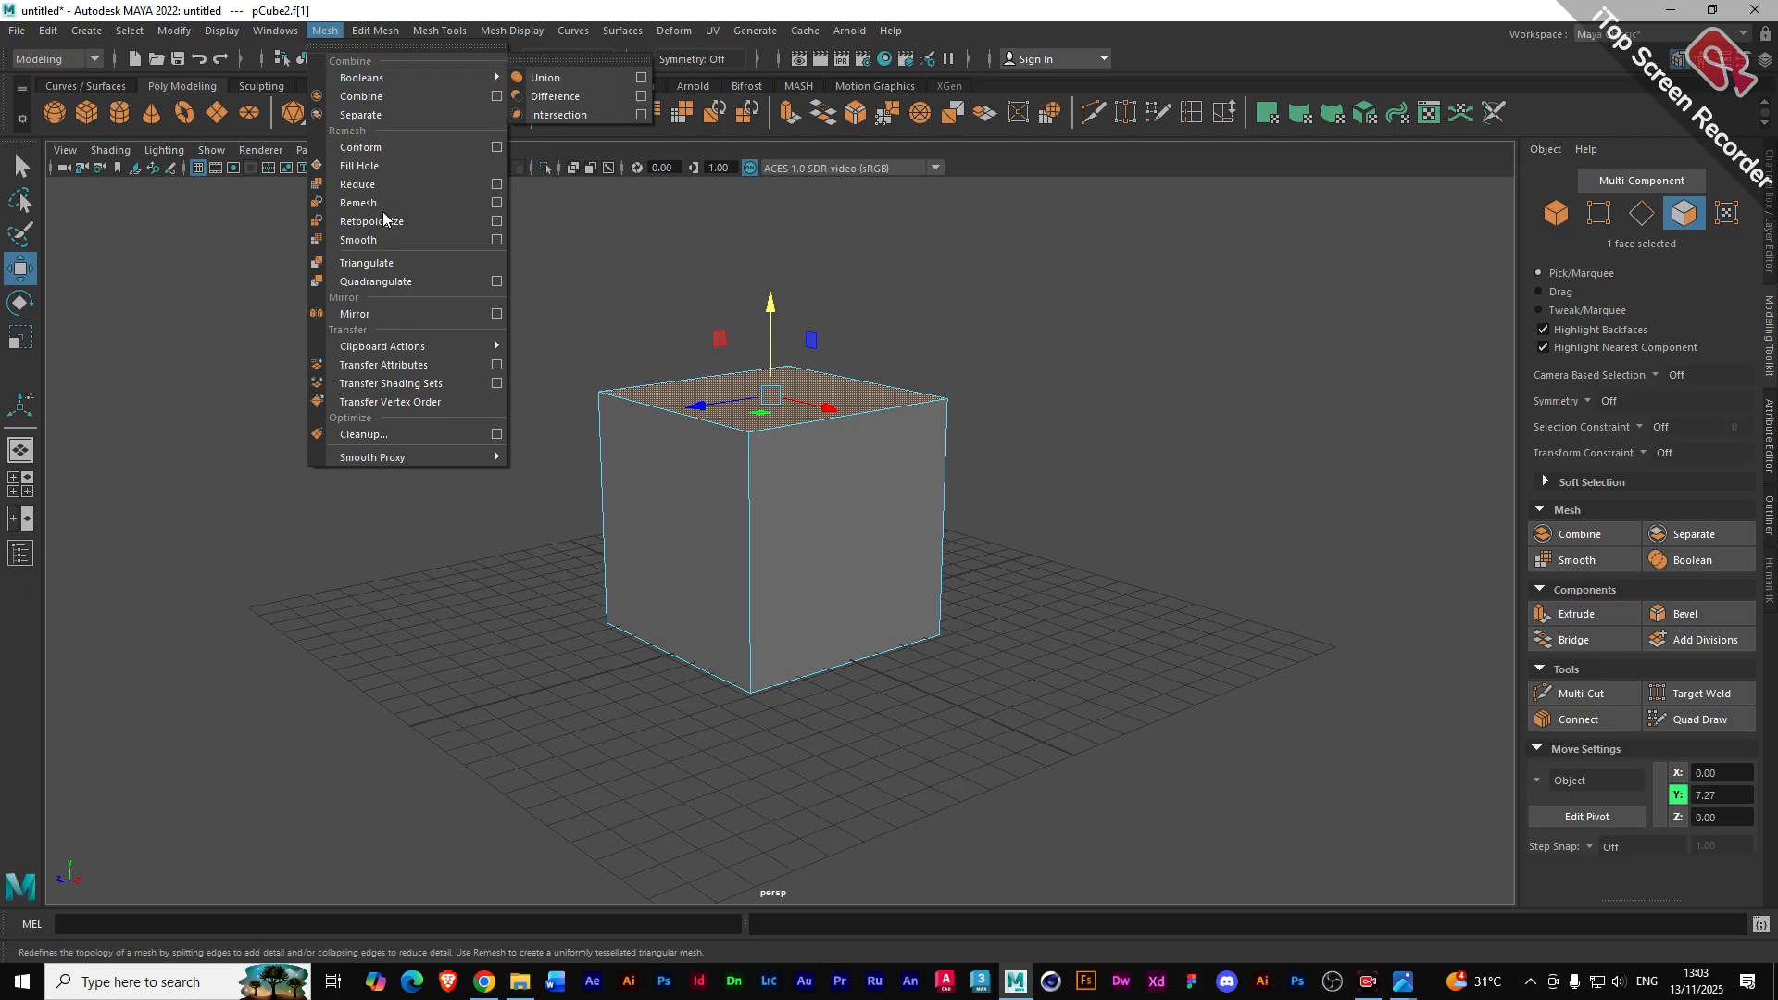
left_click(1555, 213)
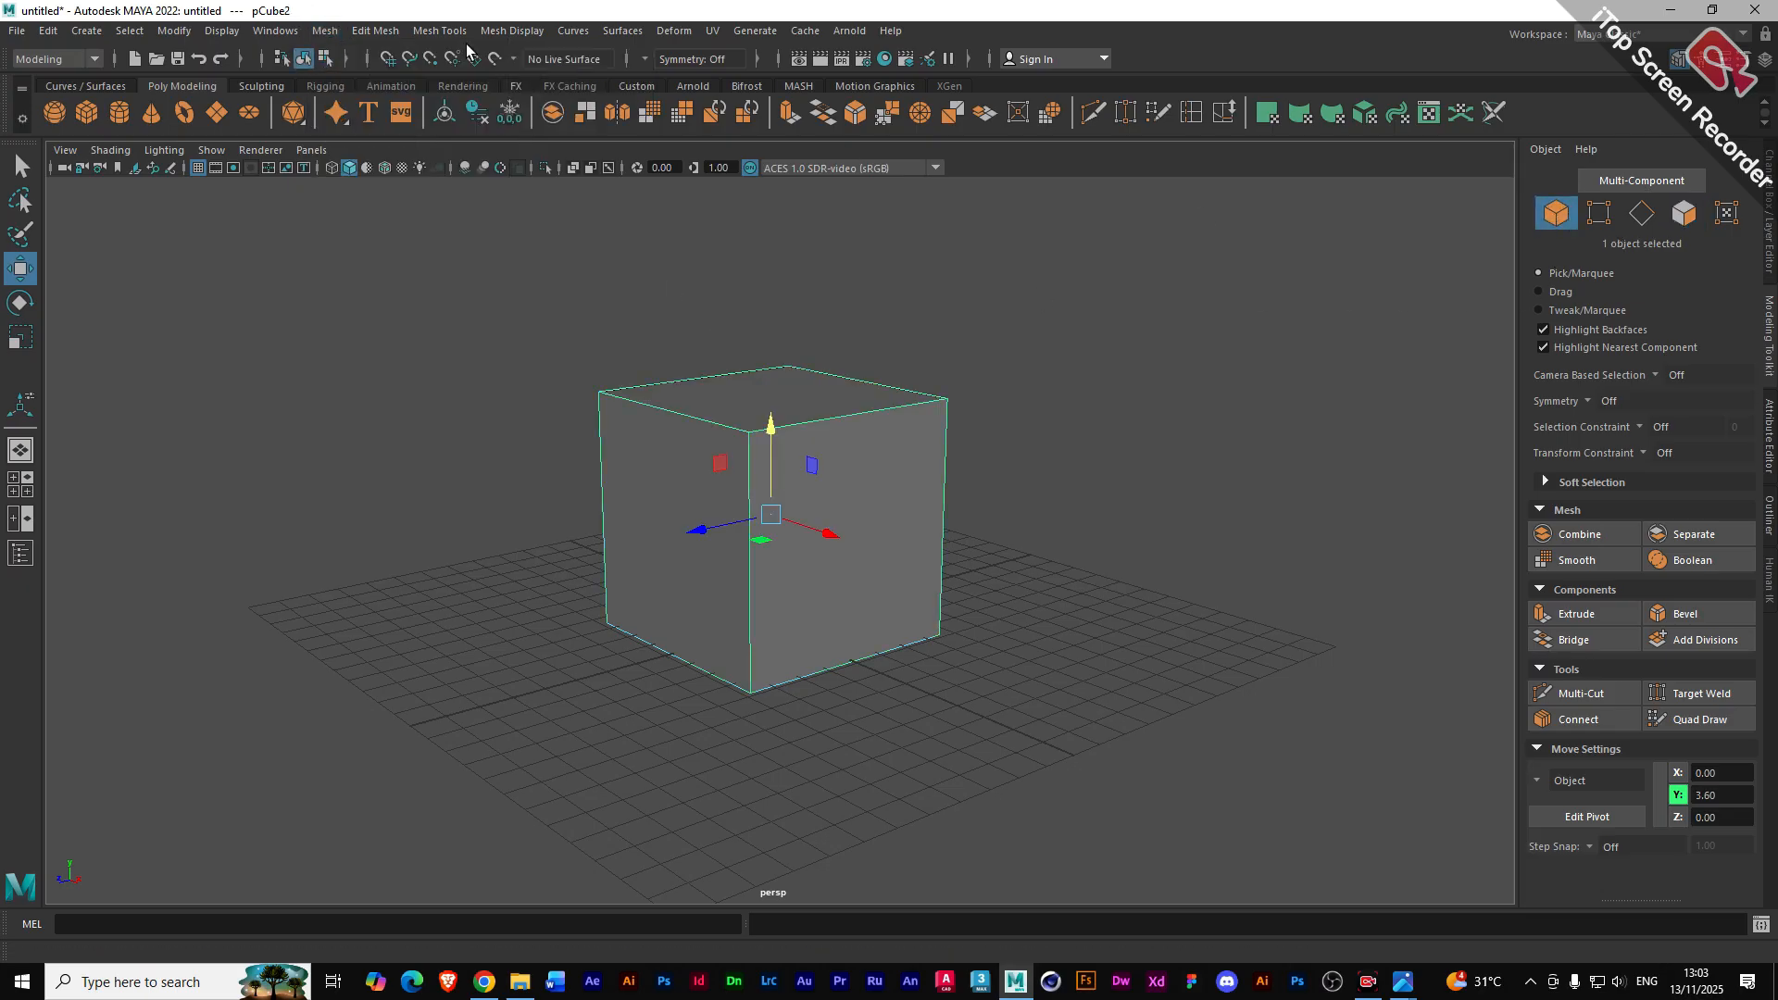
left_click(385, 33)
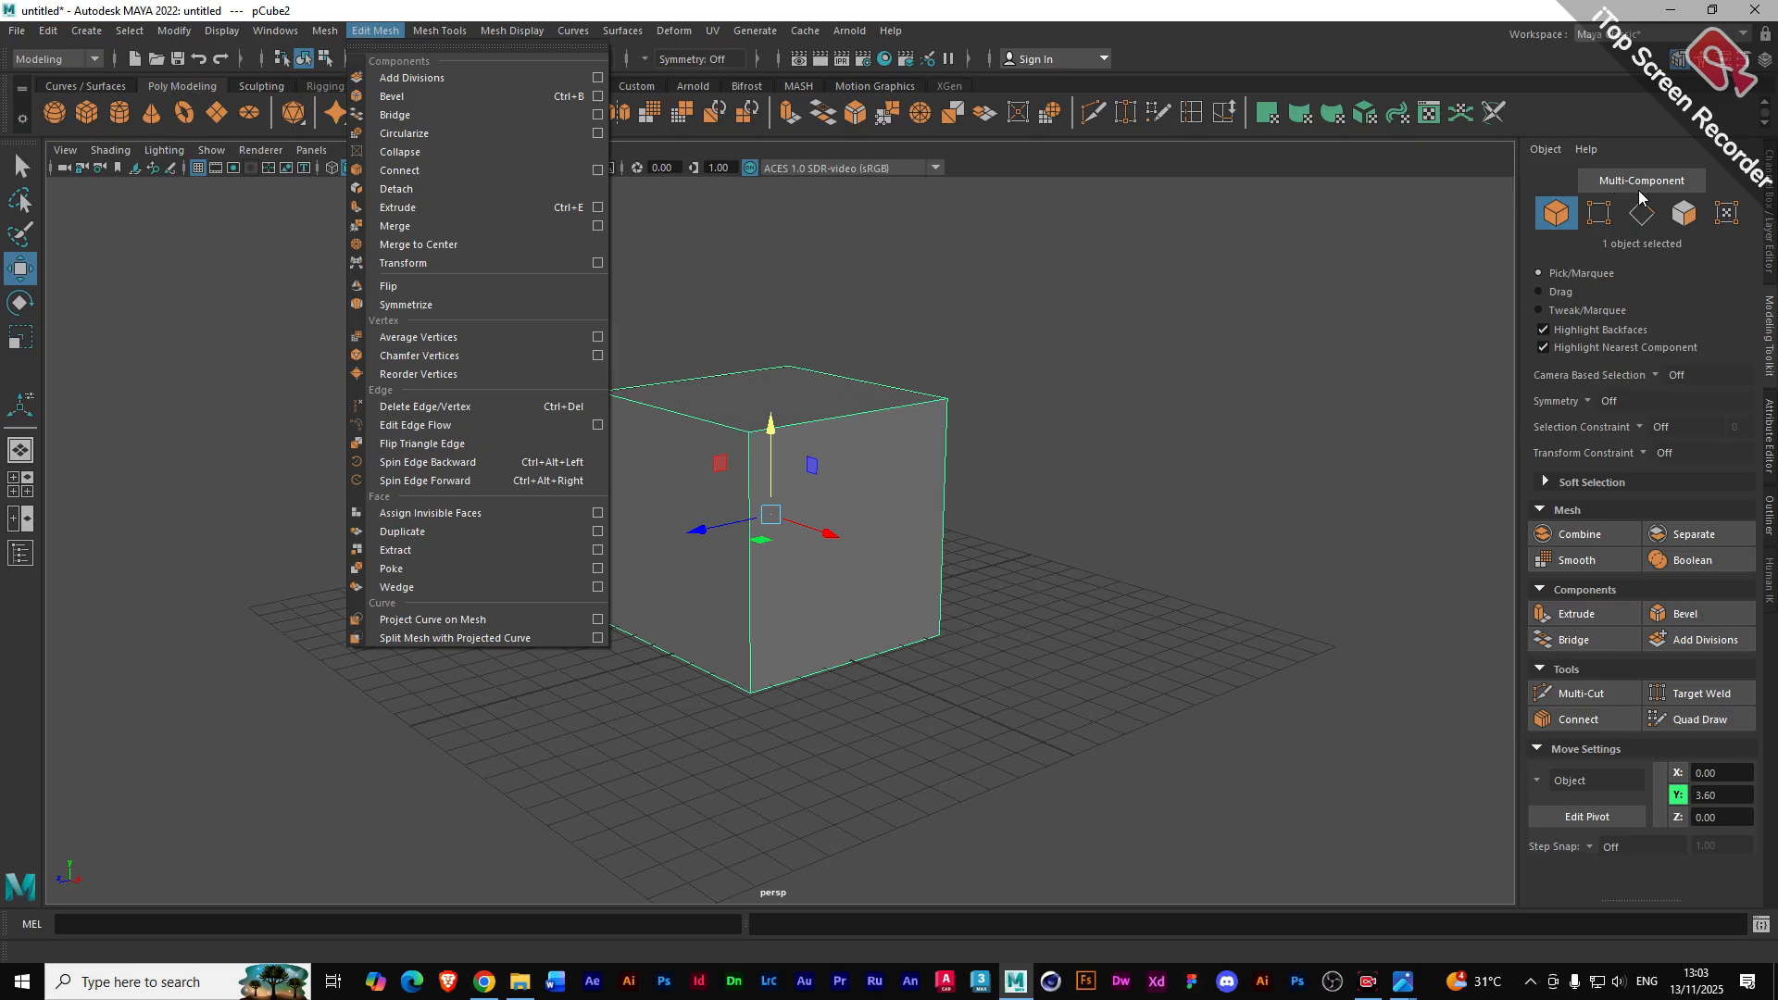
mouse_move(425, 33)
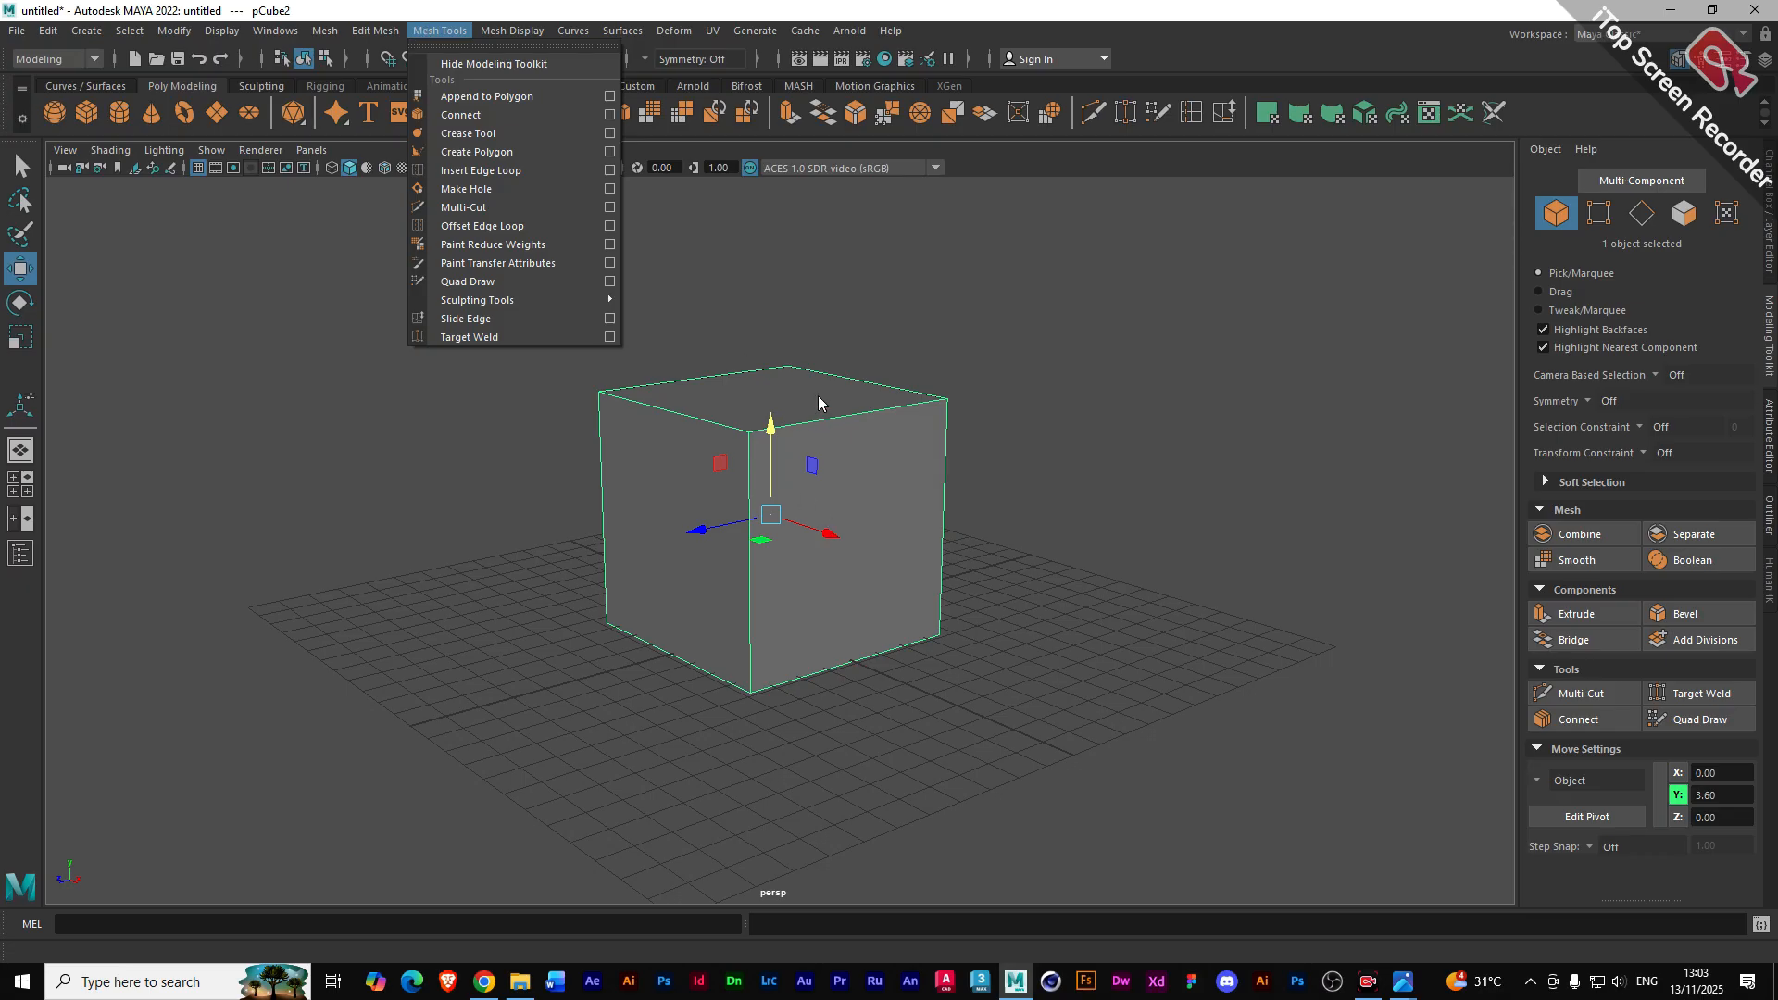
left_click(439, 34)
- Insert a horizontal edge loop around the cube's upper part, about a quarter of the way down its sides
left_click(439, 33)
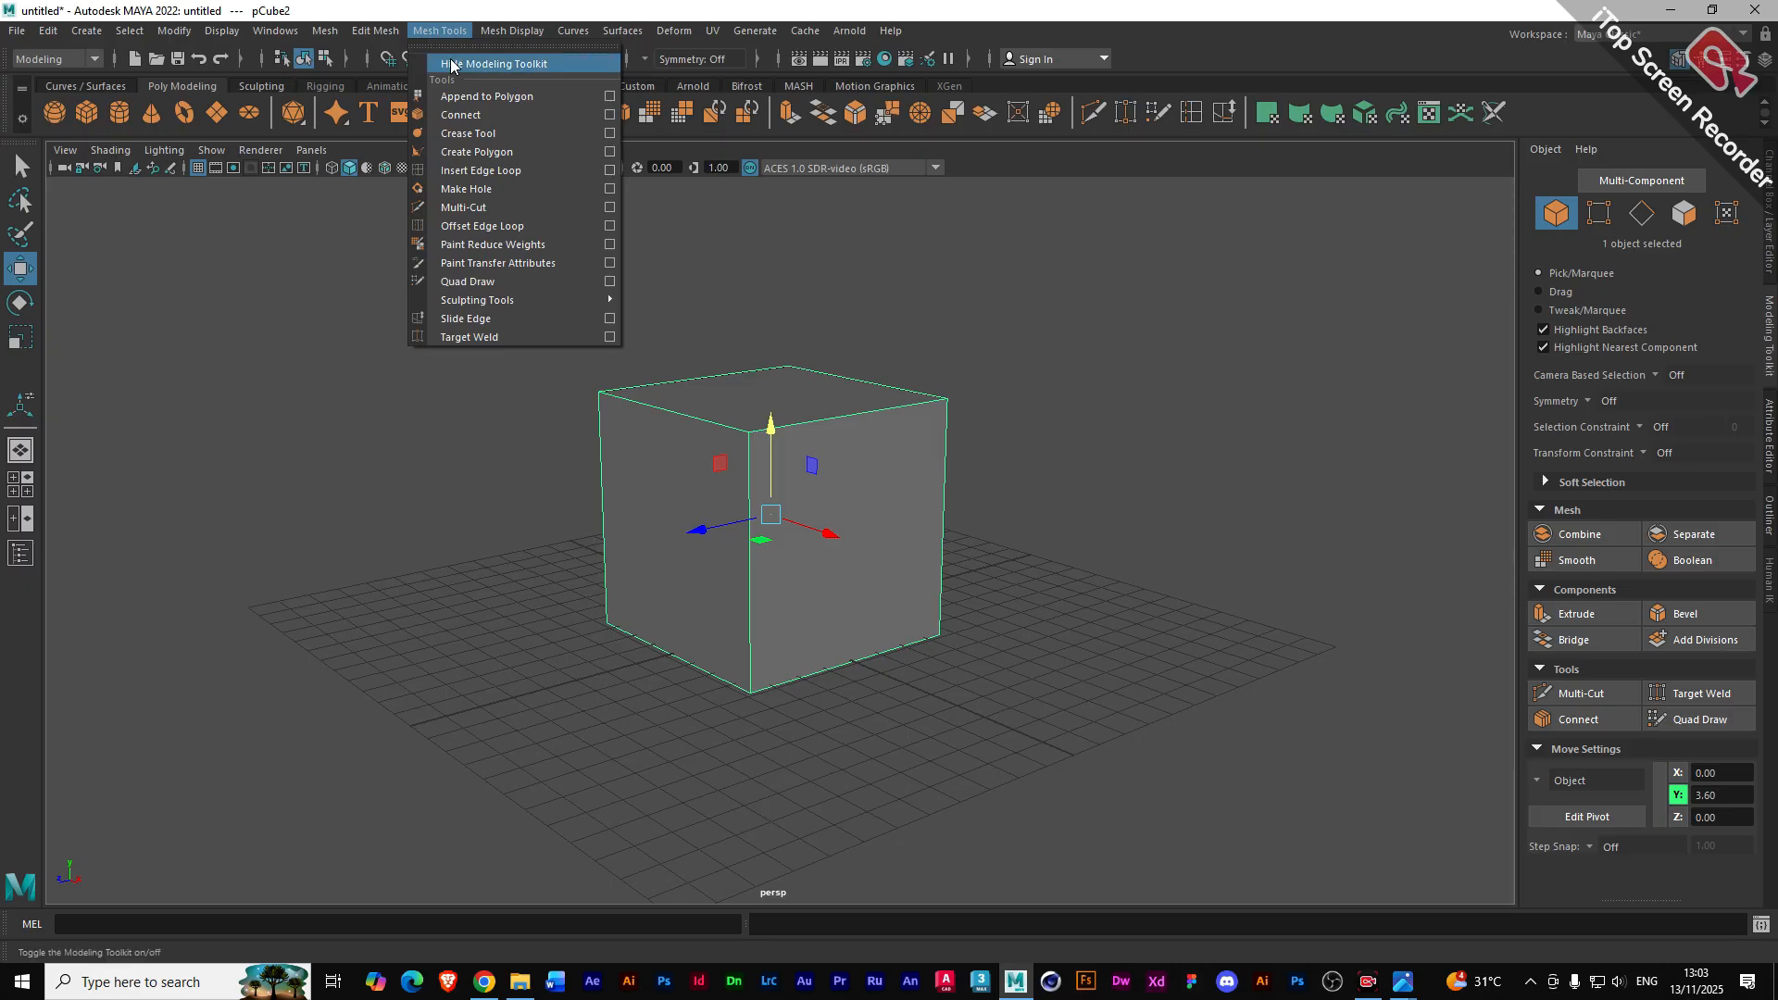
left_click(489, 168)
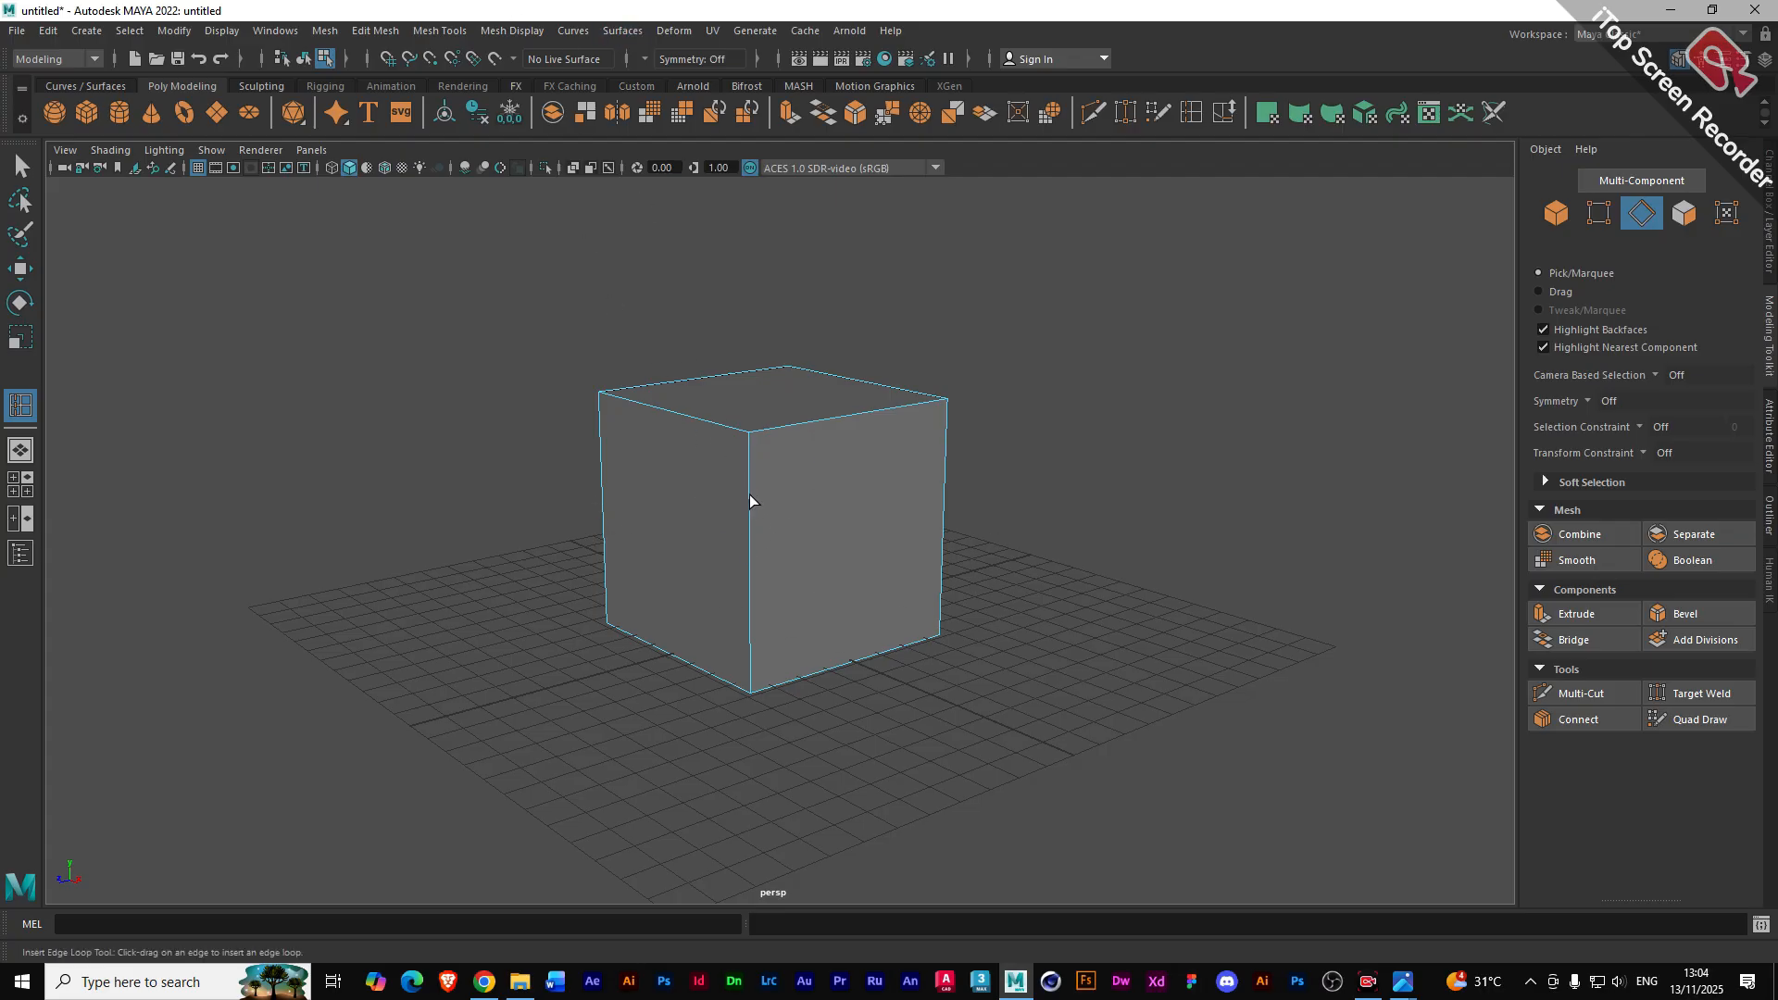
mouse_move(748, 496)
left_mouse_down()
mouse_move(756, 619)
mouse_move(741, 484)
mouse_move(749, 502)
left_mouse_up()
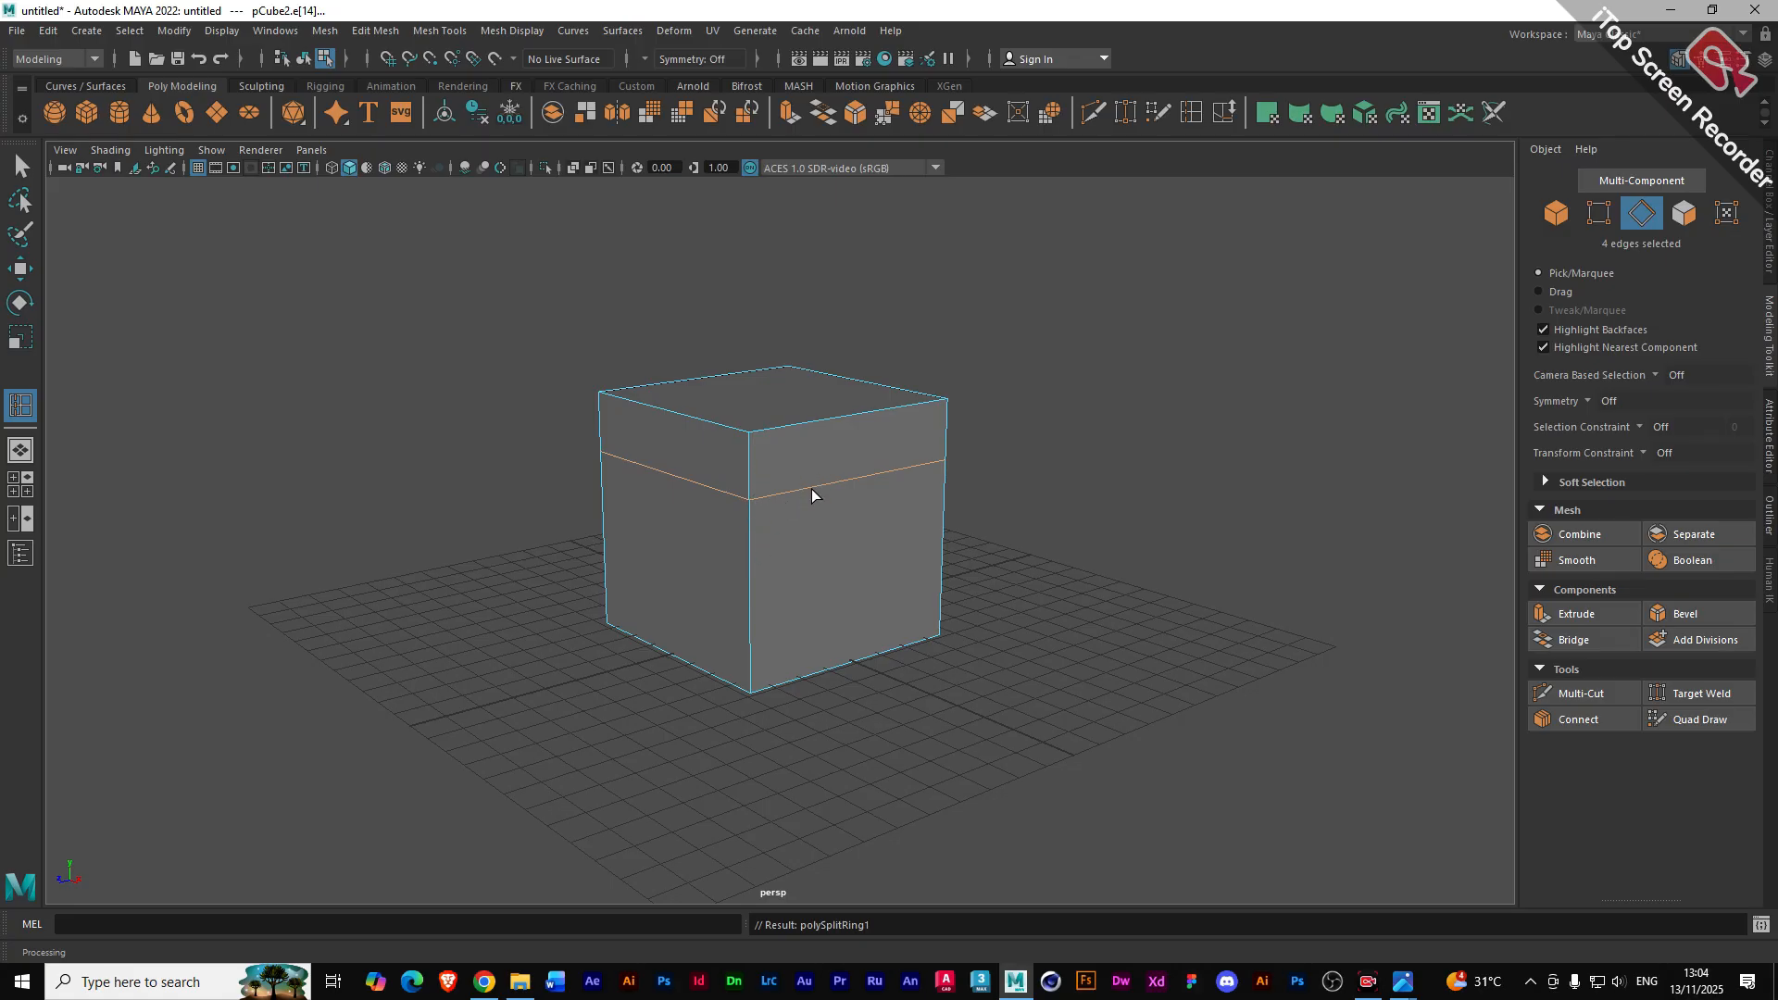
- Try a vertical edge loop near the far end of the cube's right-hand face, and undo it
left_click(904, 470)
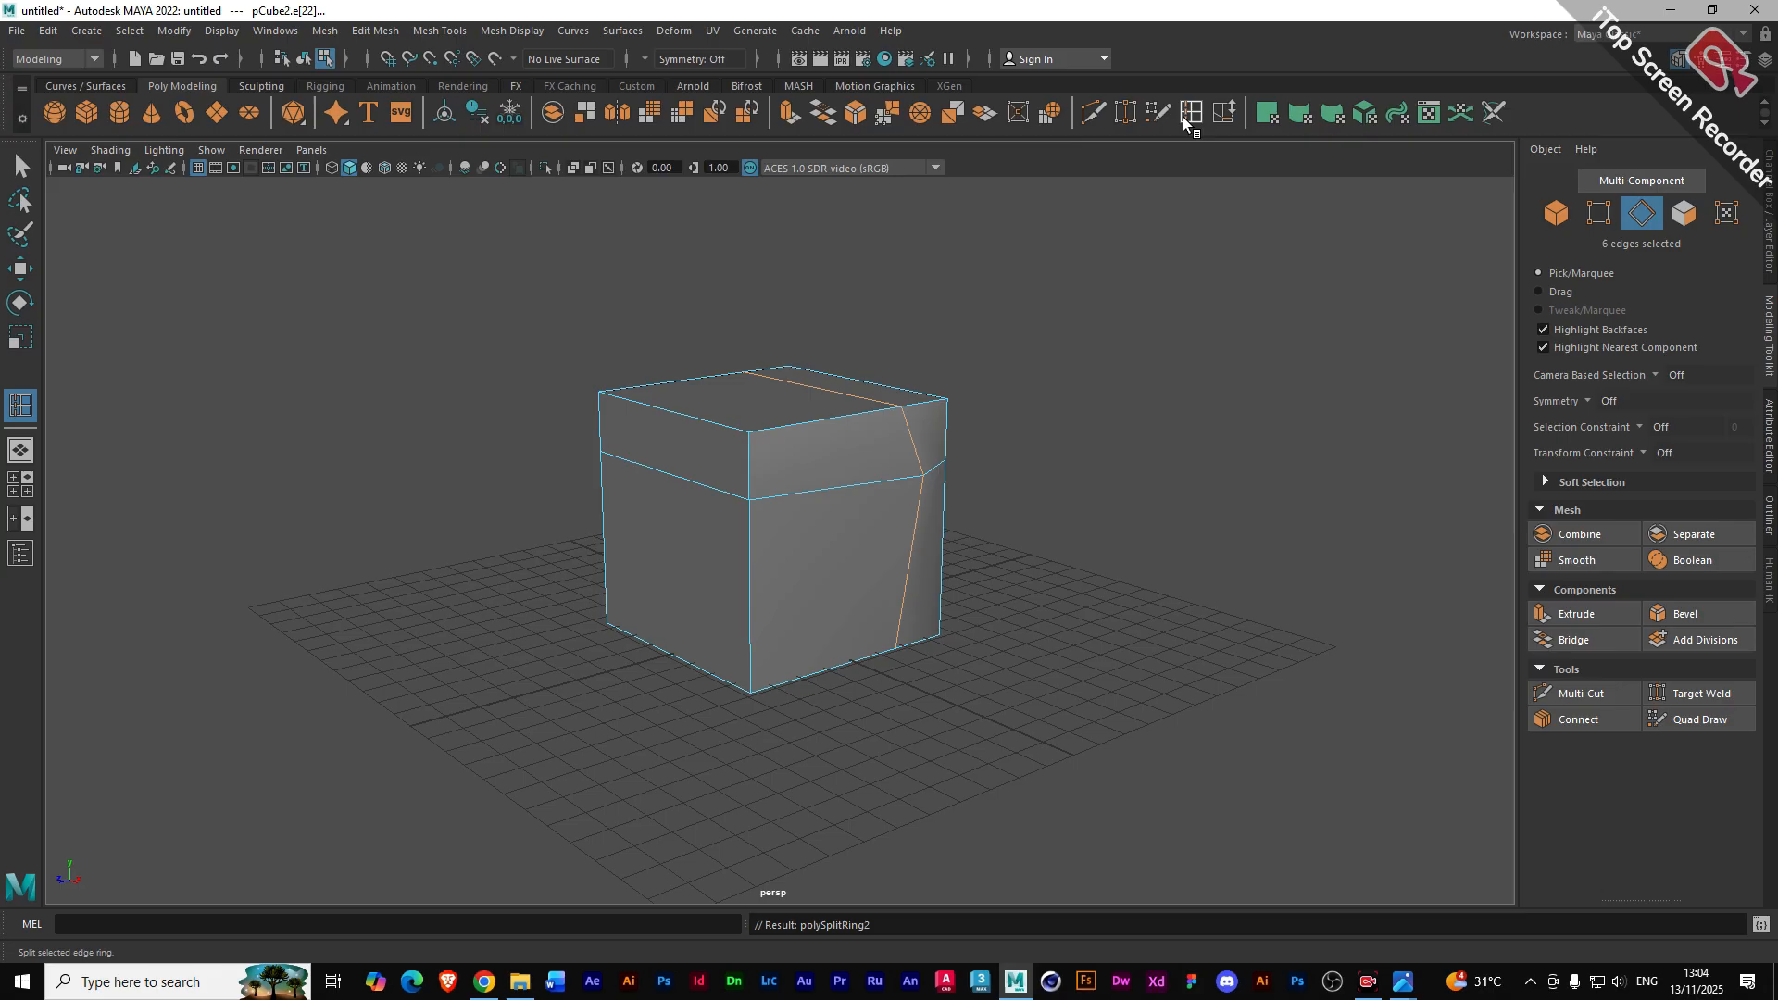
key("ctrl+z")
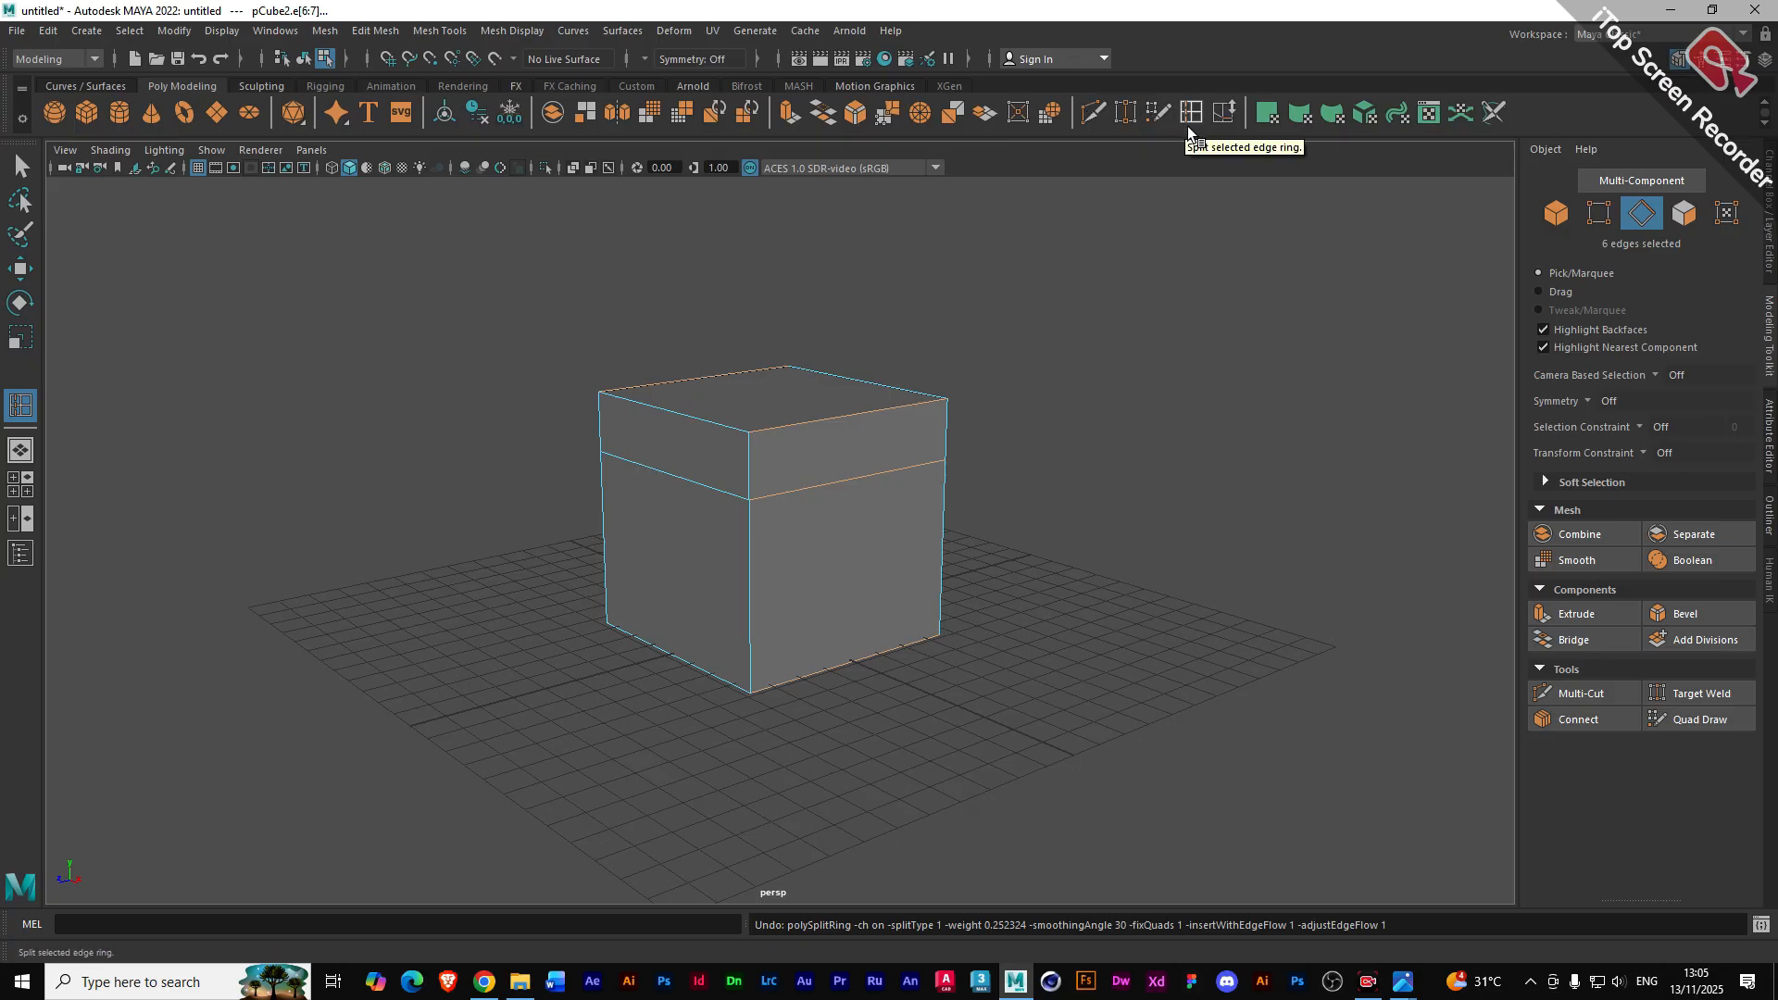
- Open the Insert Edge Loop tool's settings and disable Insert with edge flow
left_click(430, 33)
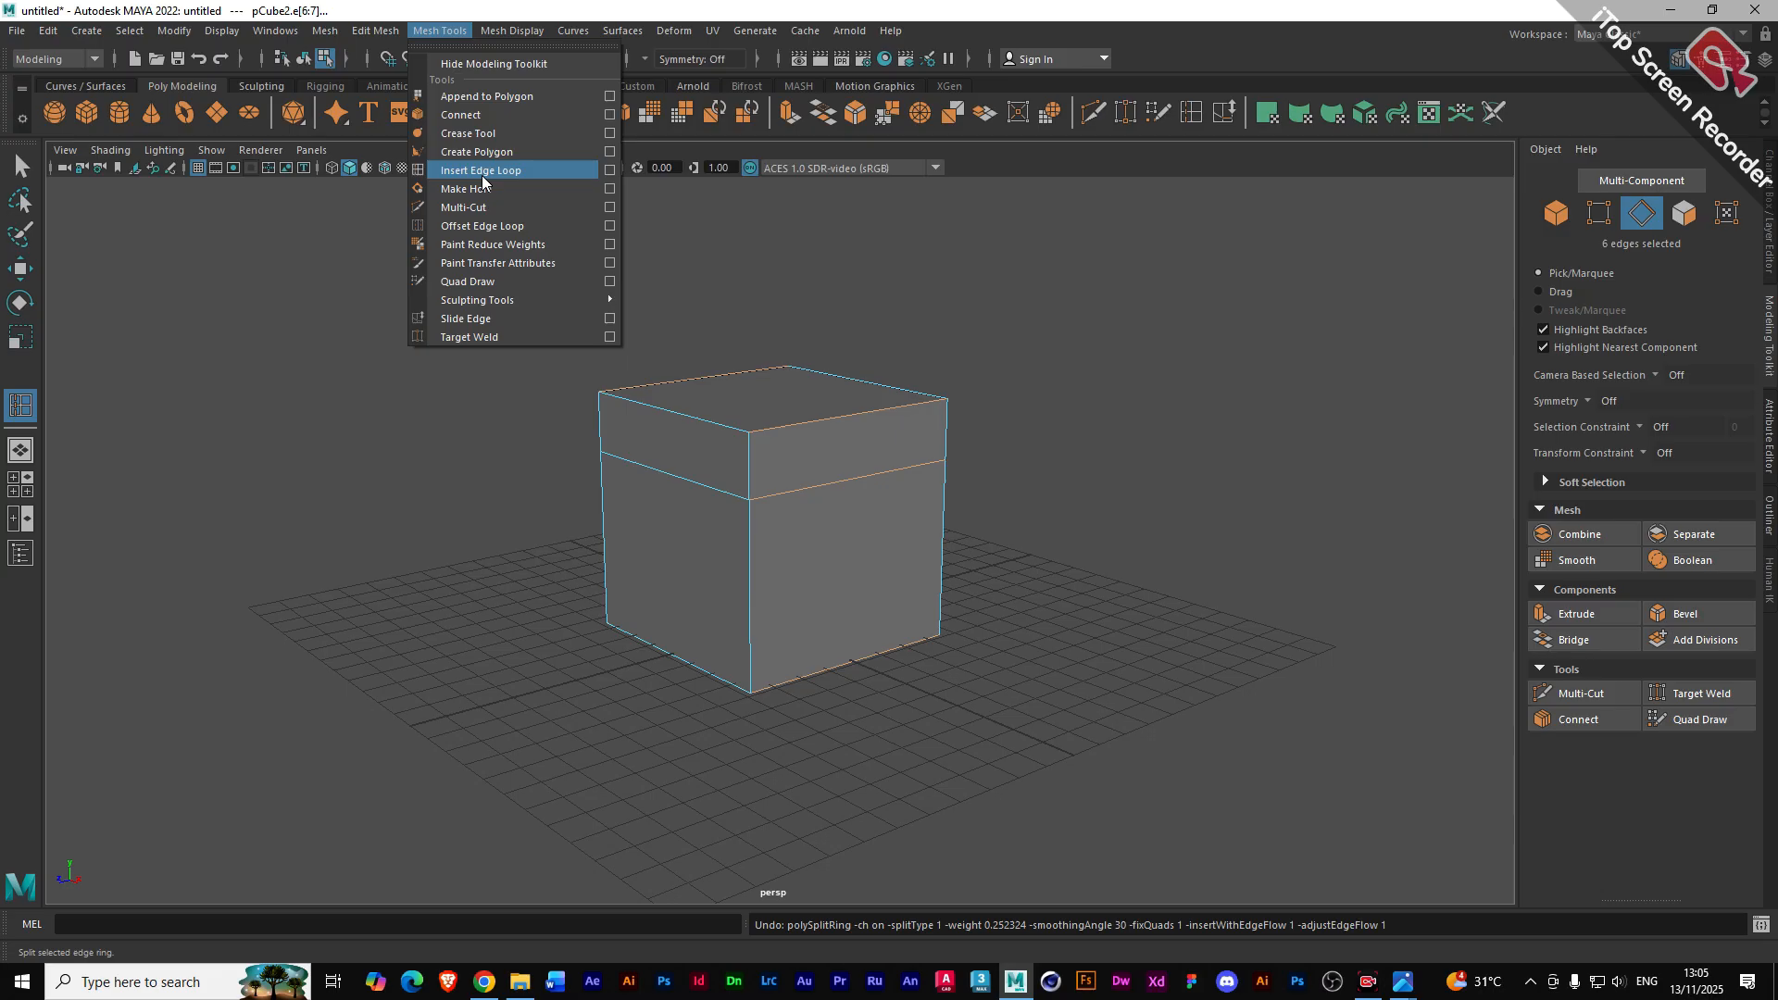
left_click(610, 170)
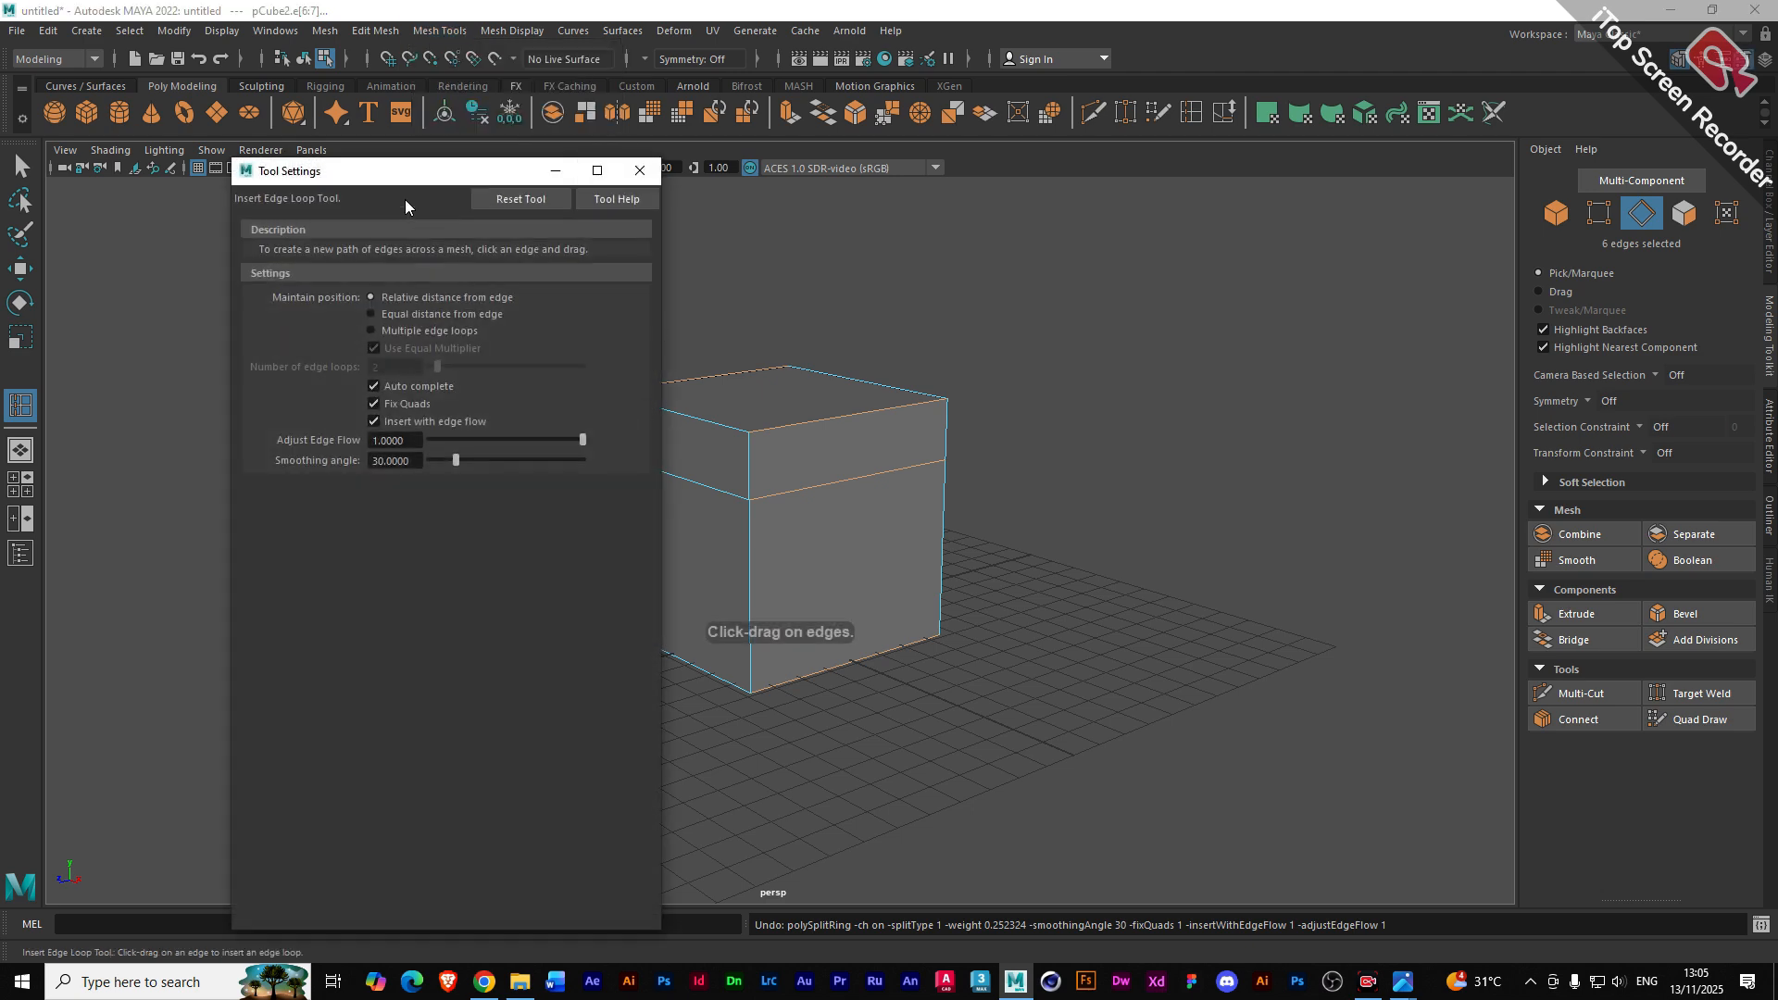
mouse_move(386, 176)
left_mouse_down()
mouse_move(378, 153)
mouse_move(367, 163)
left_mouse_up()
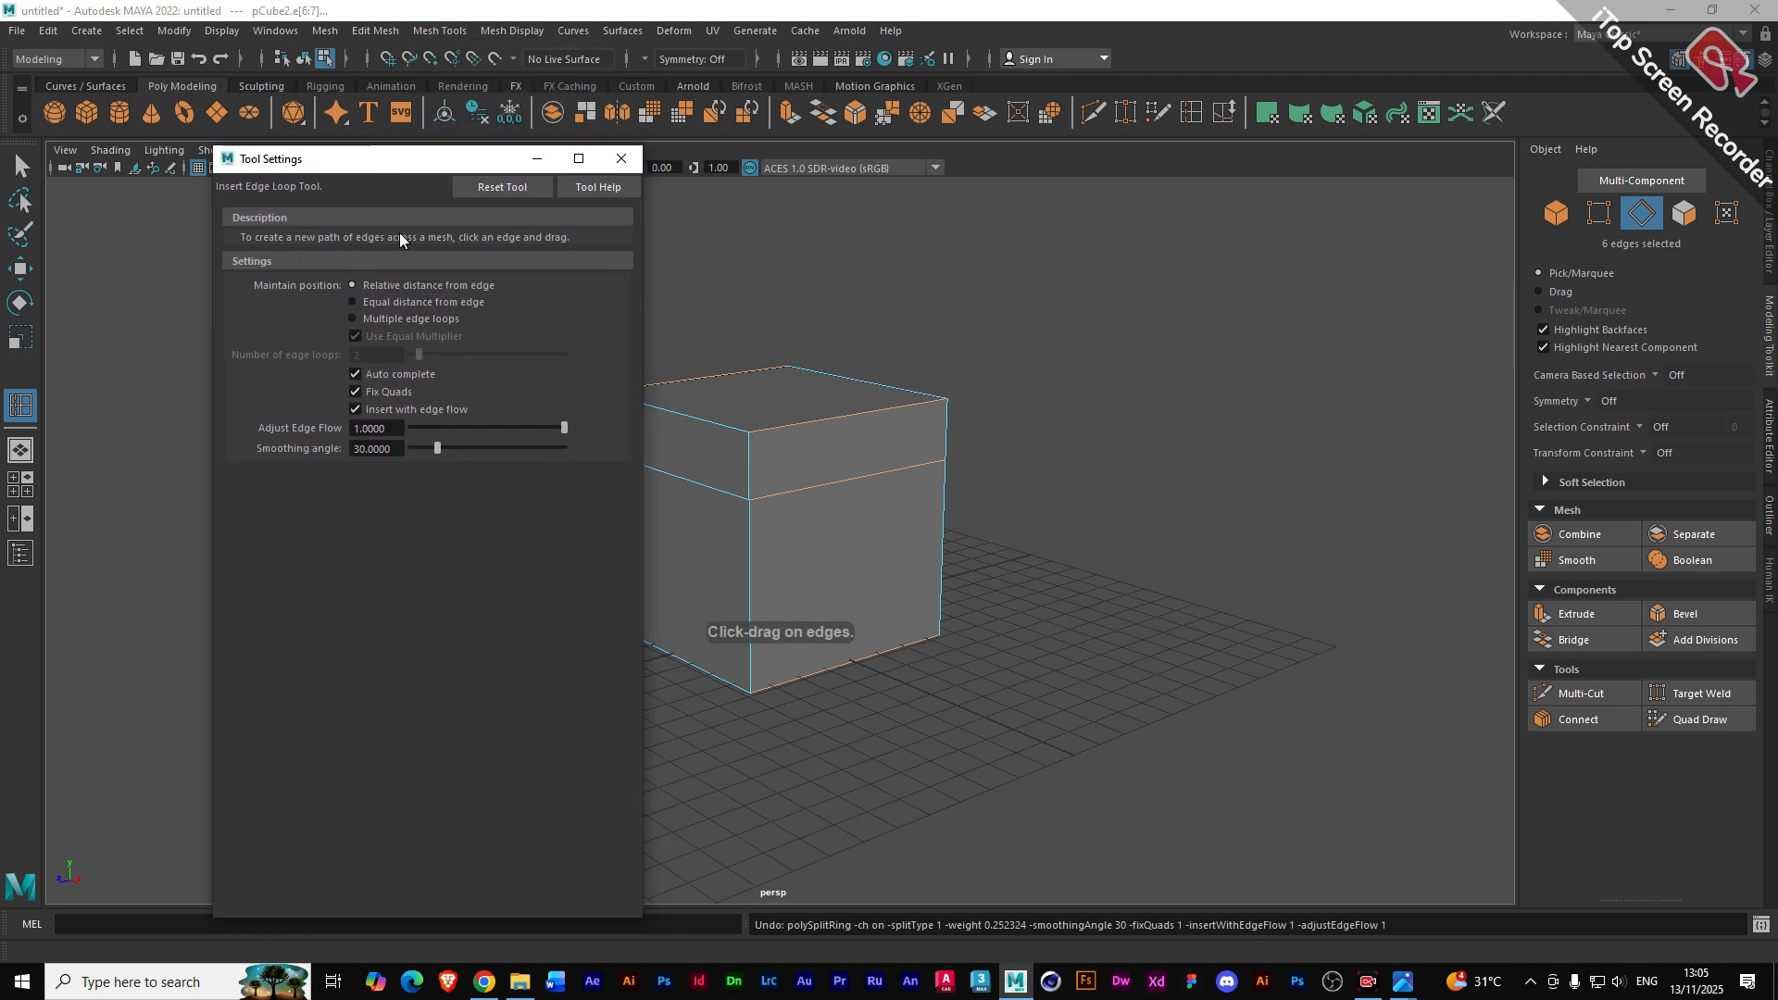
left_click(356, 410)
left_click_drag(473, 161, 370, 147)
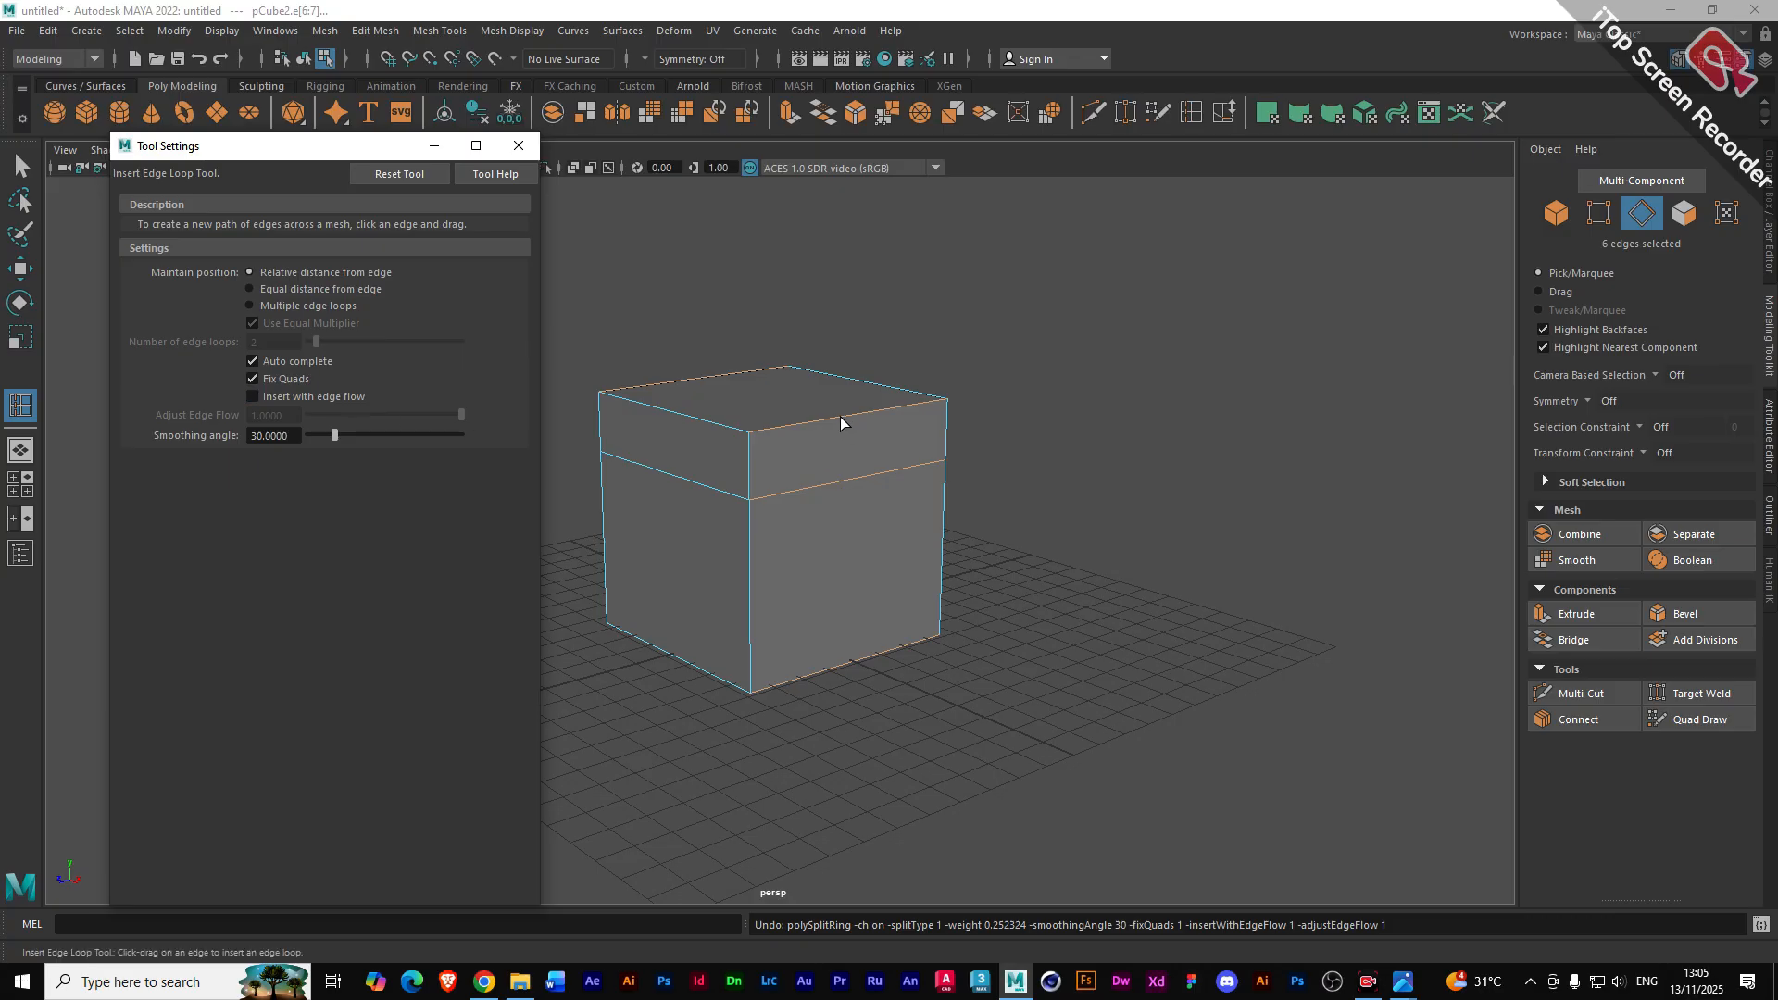
- Insert a vertical edge loop near the cube's front corner without edge flow, and another near the far end with edge flow enabled
left_click_drag(841, 416, 783, 446)
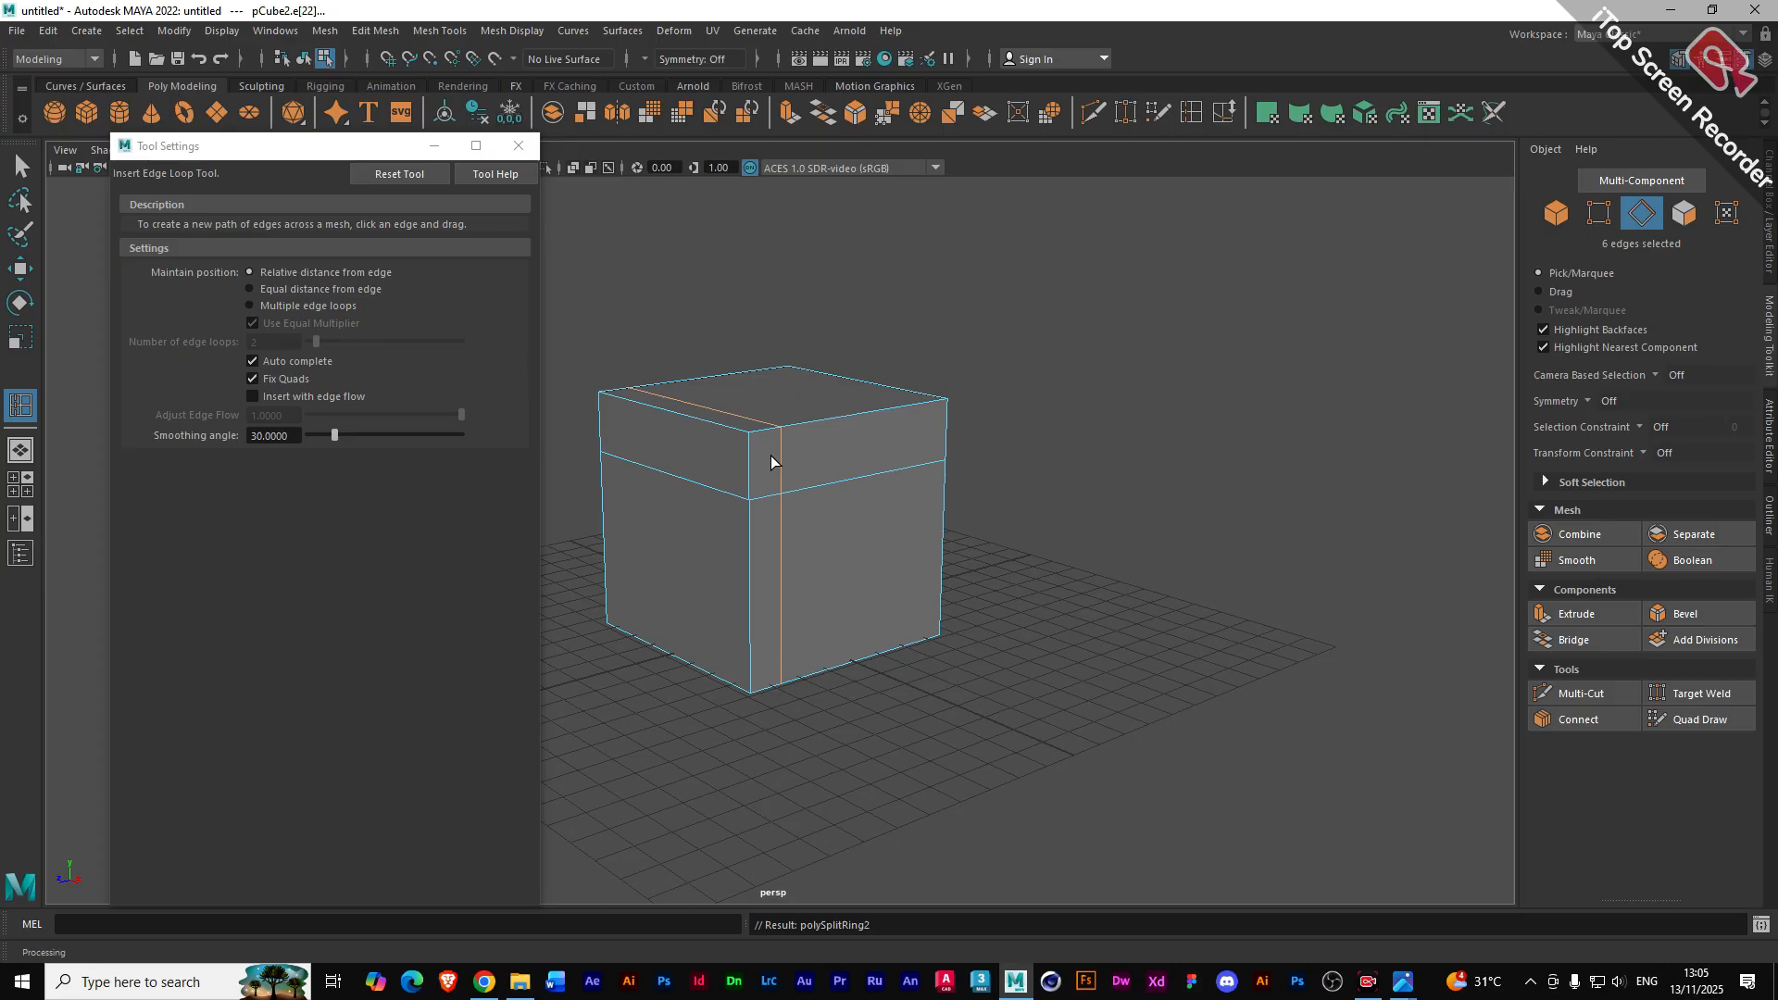
left_click(253, 396)
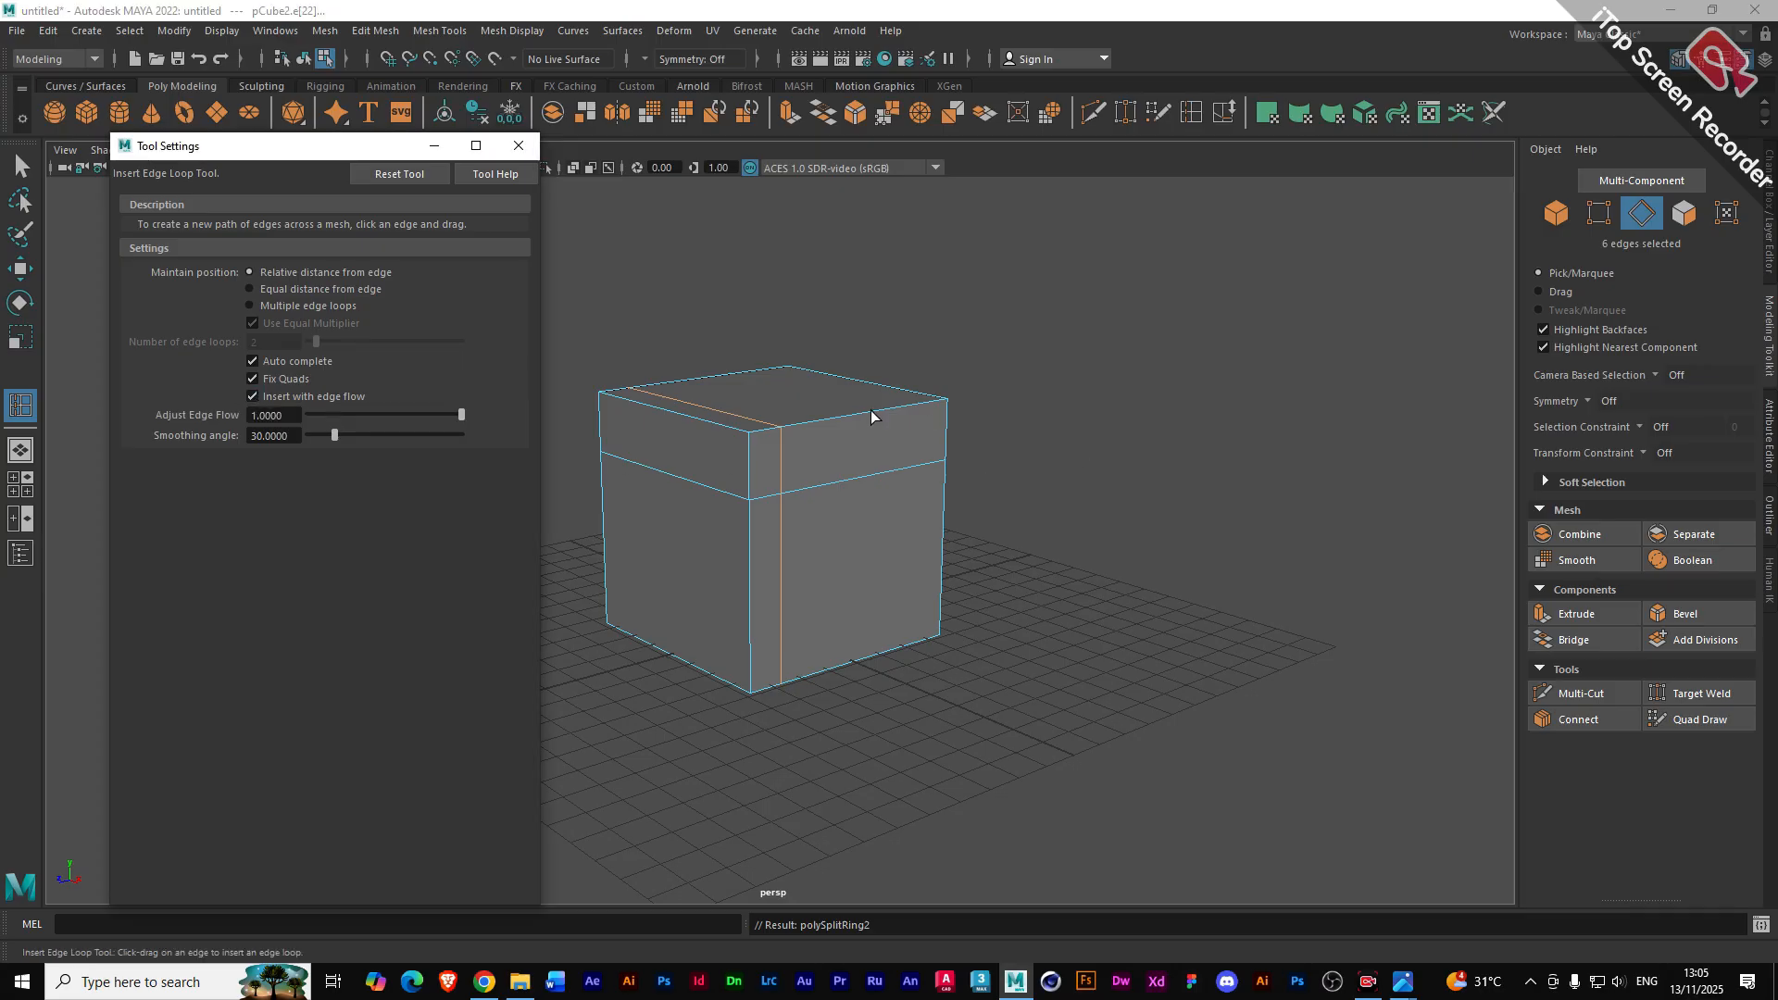
left_click_drag(909, 415, 917, 417)
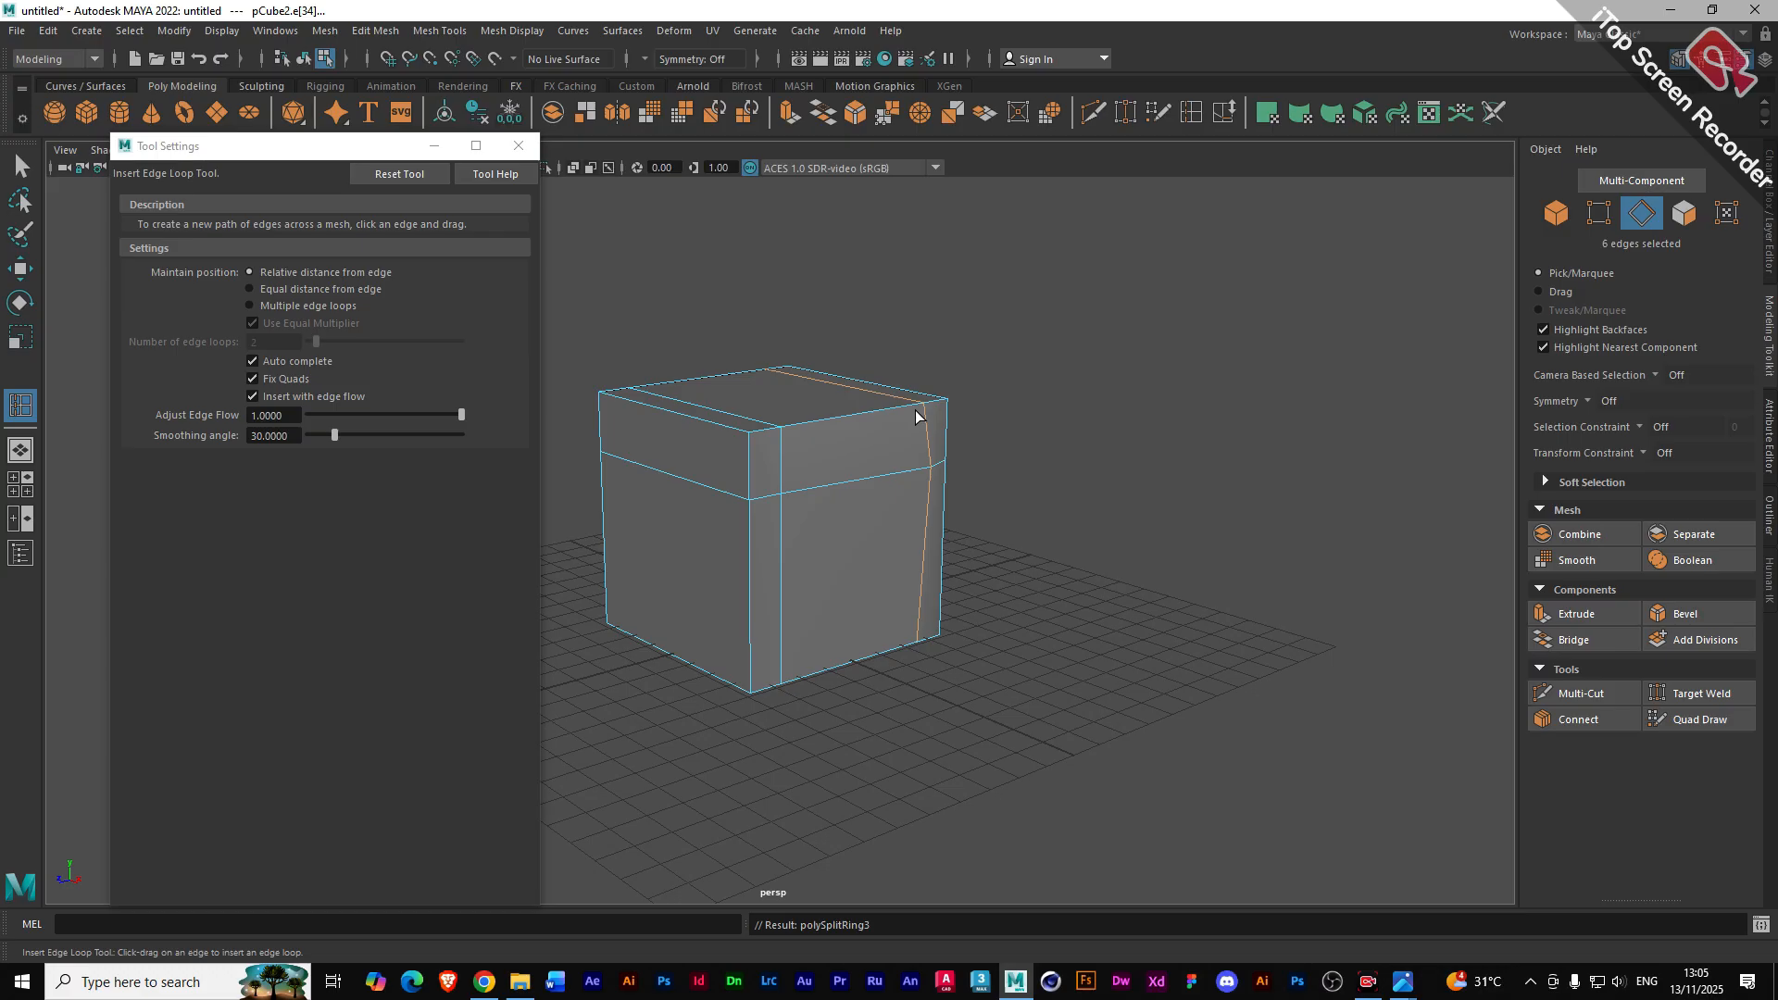
- Insert three horizontal edge loops with edge flow below the existing one around the cube's sides
left_click_drag(907, 494, 975, 478, "alt")
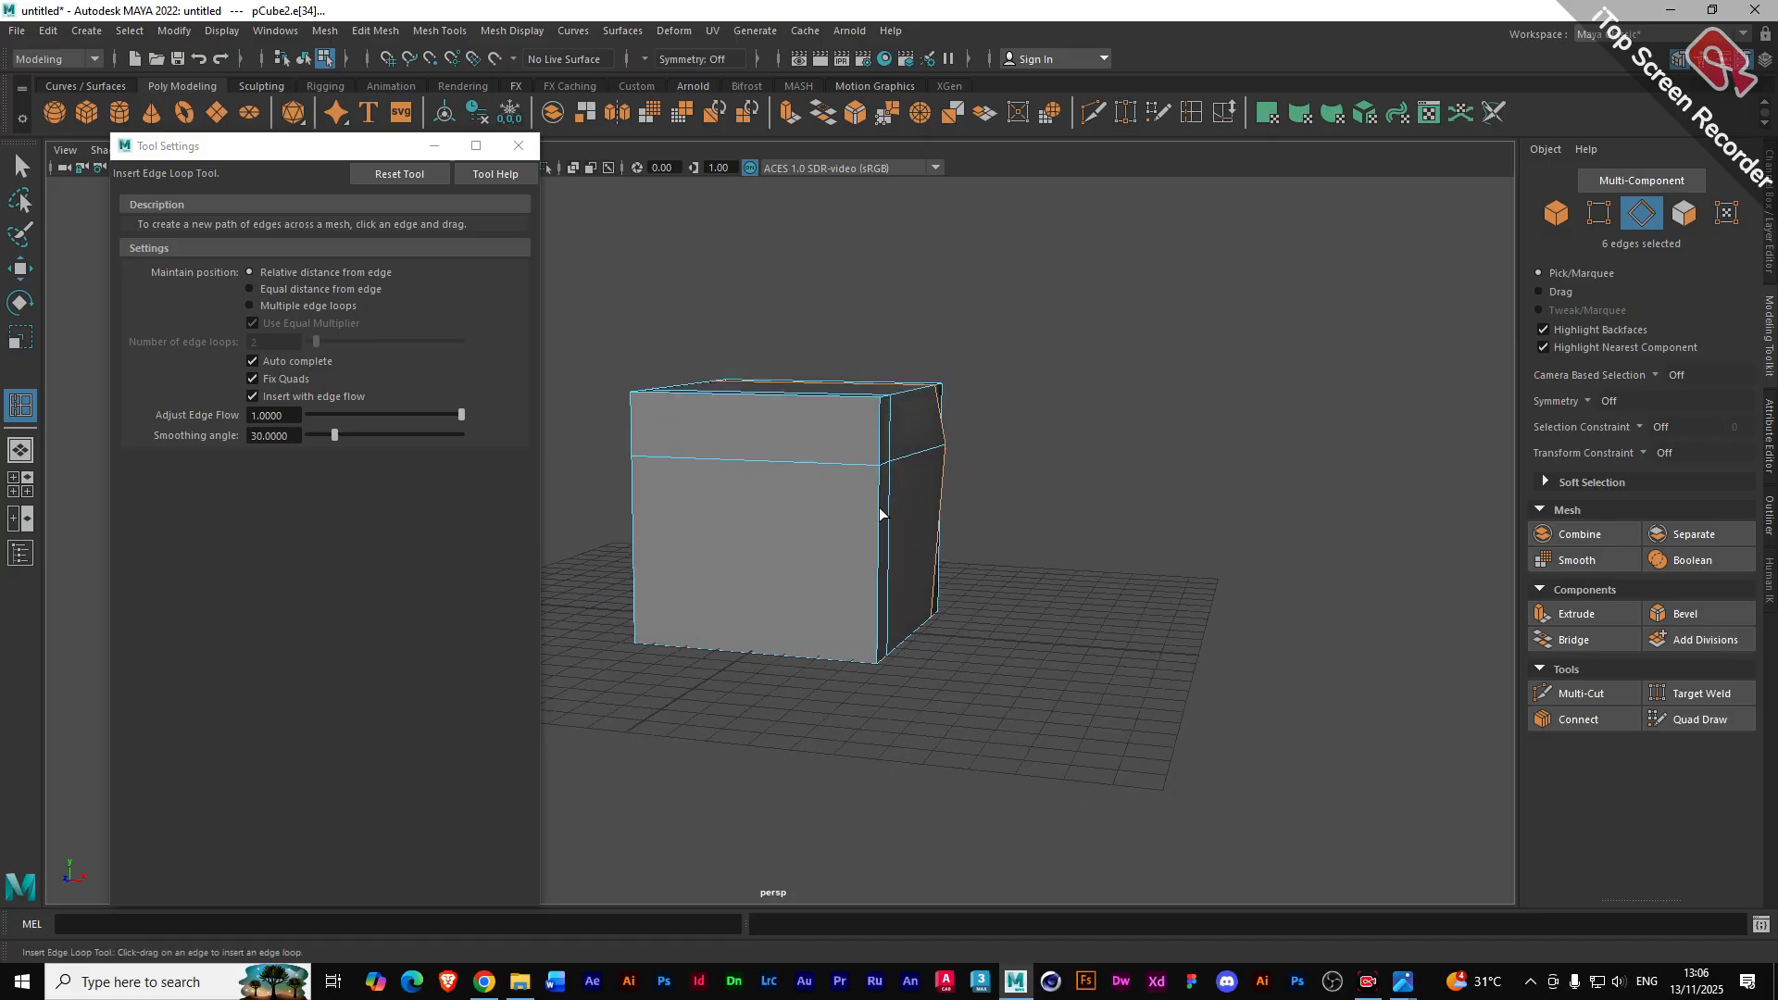
left_click_drag(880, 526, 882, 547)
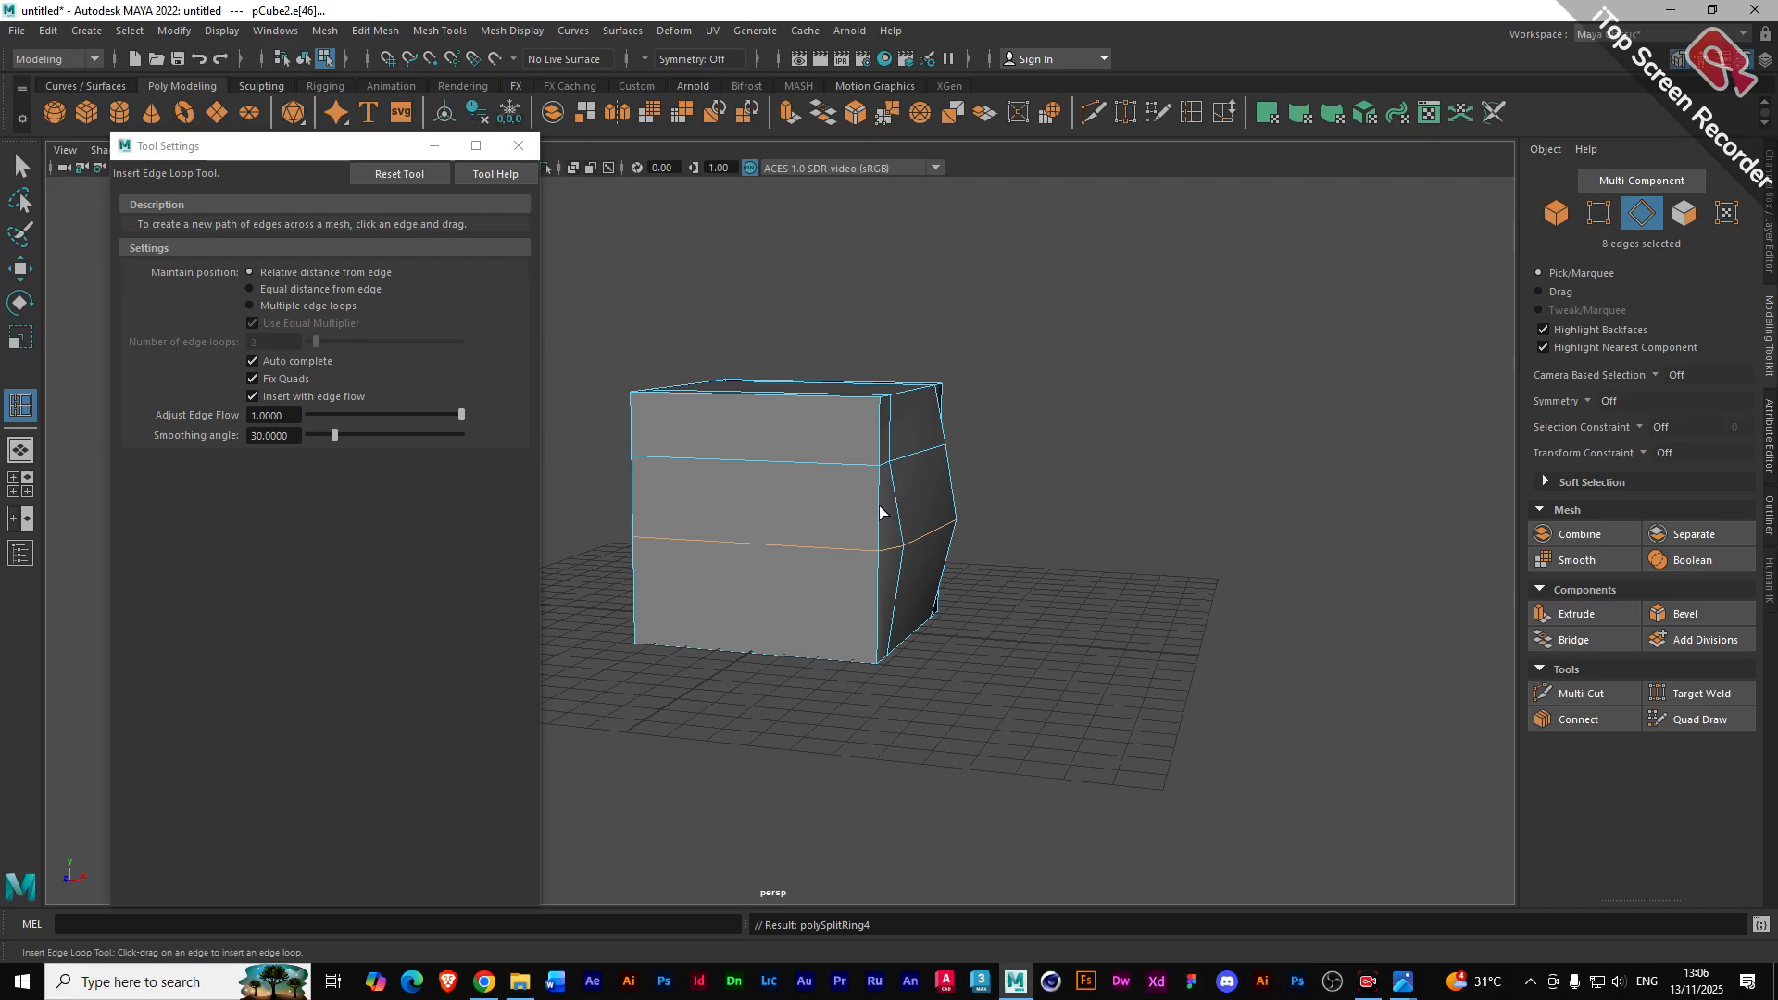
left_click_drag(876, 503, 878, 513)
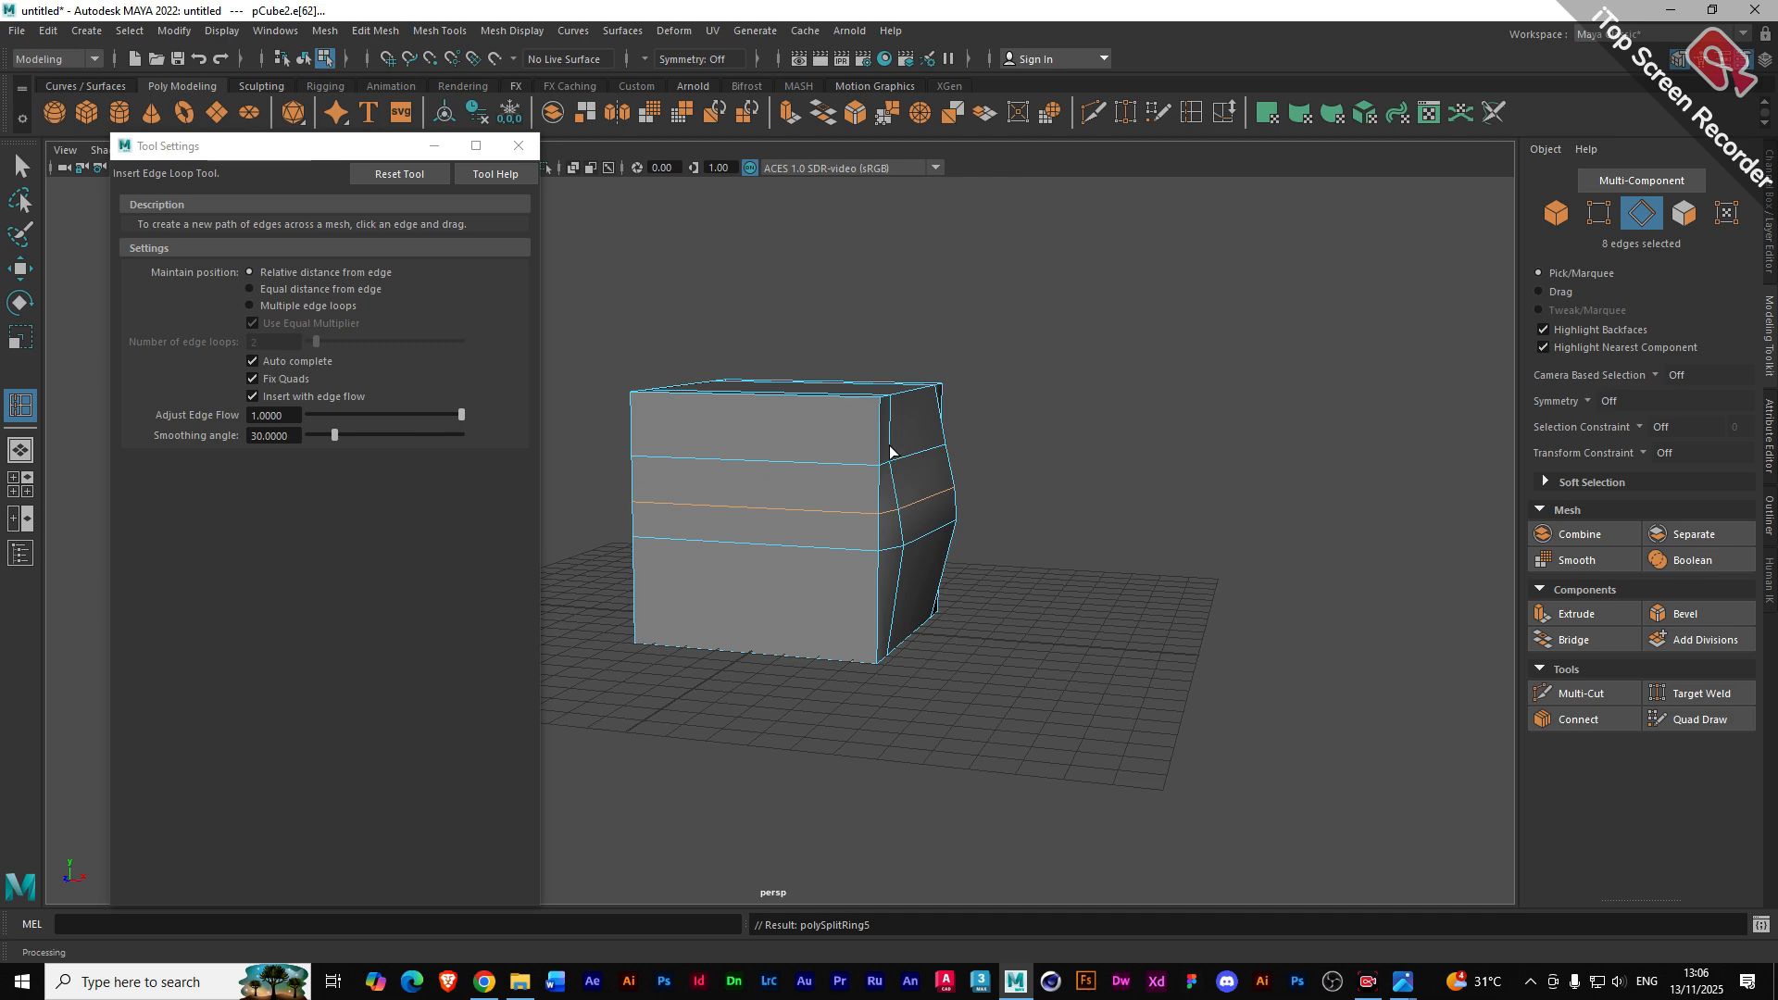
left_click_drag(876, 583, 881, 612)
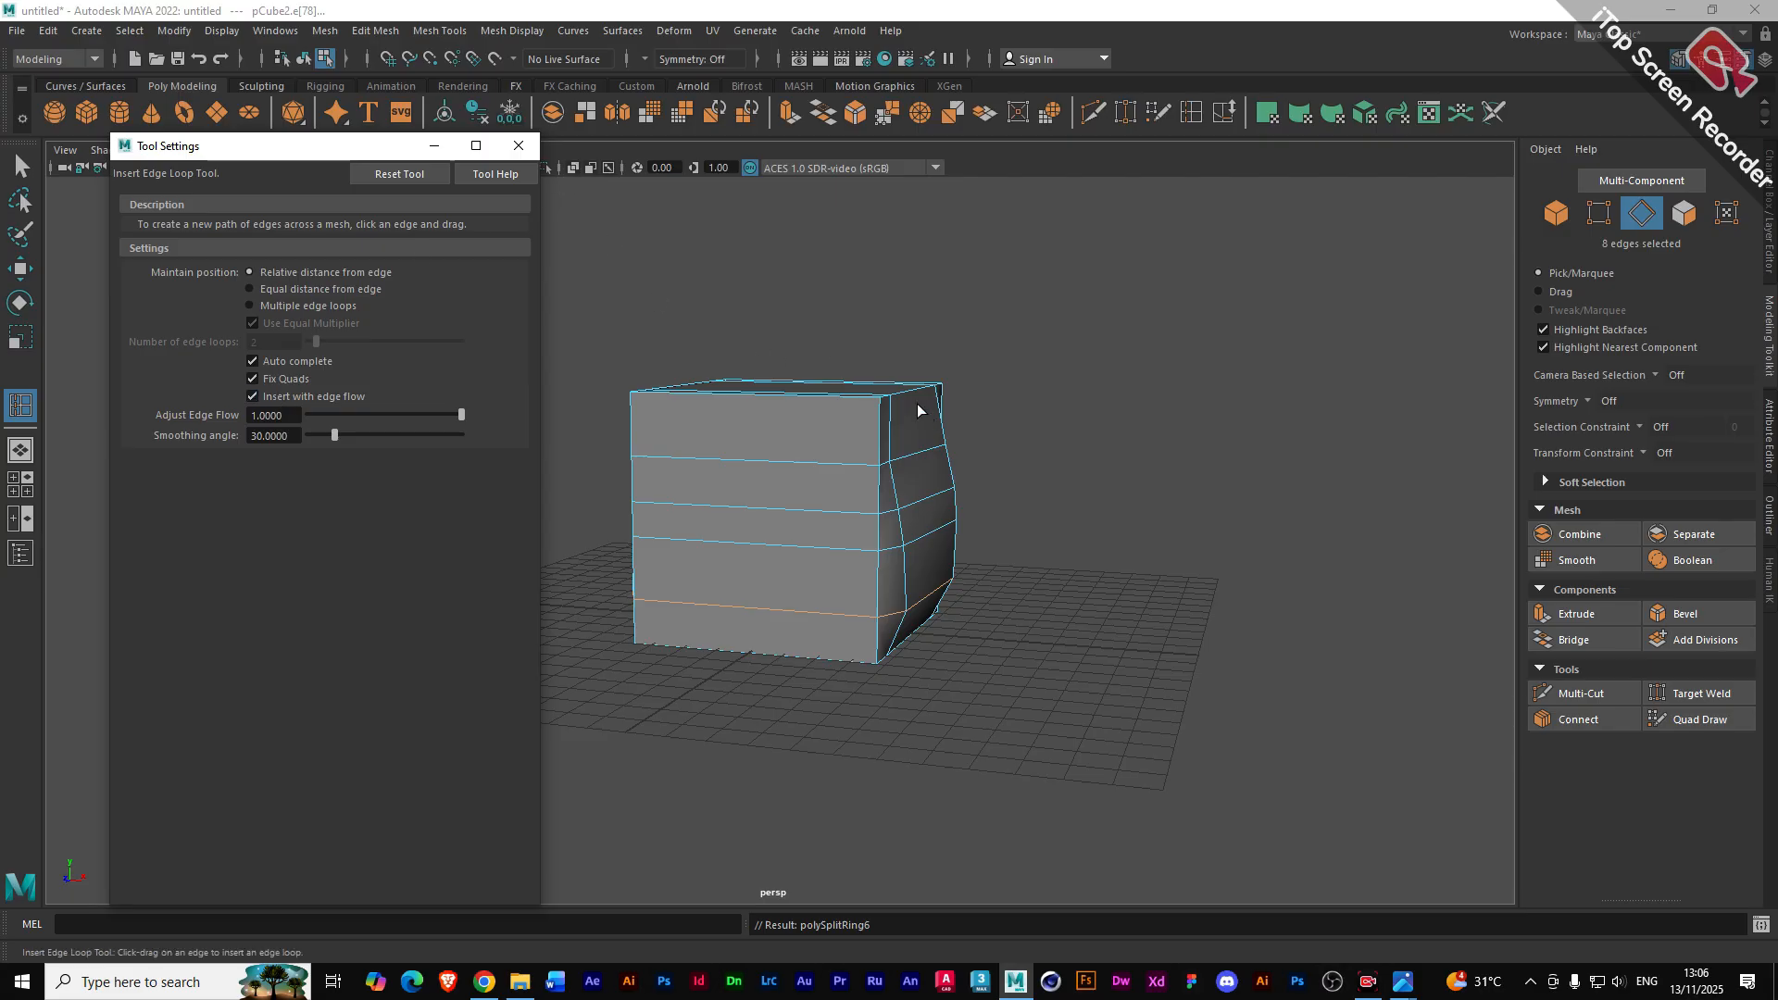
left_click_drag(704, 469, 768, 439, "alt")
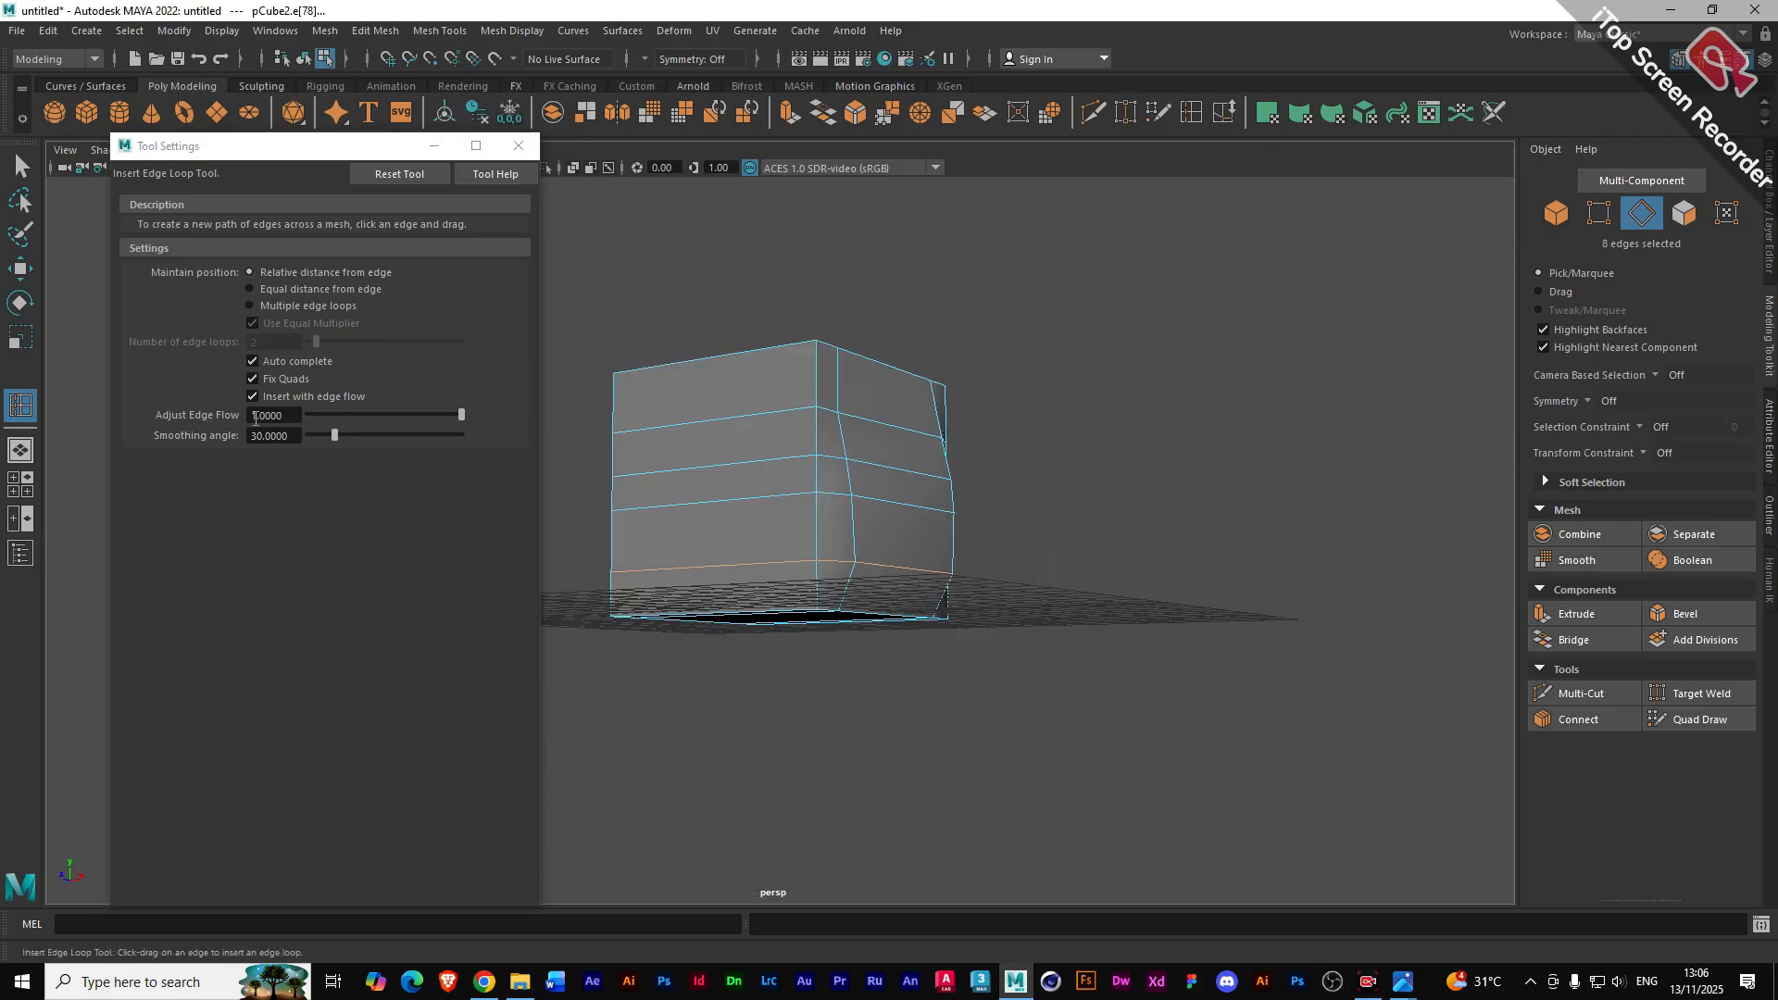
left_click_drag(741, 350, 746, 397, "alt")
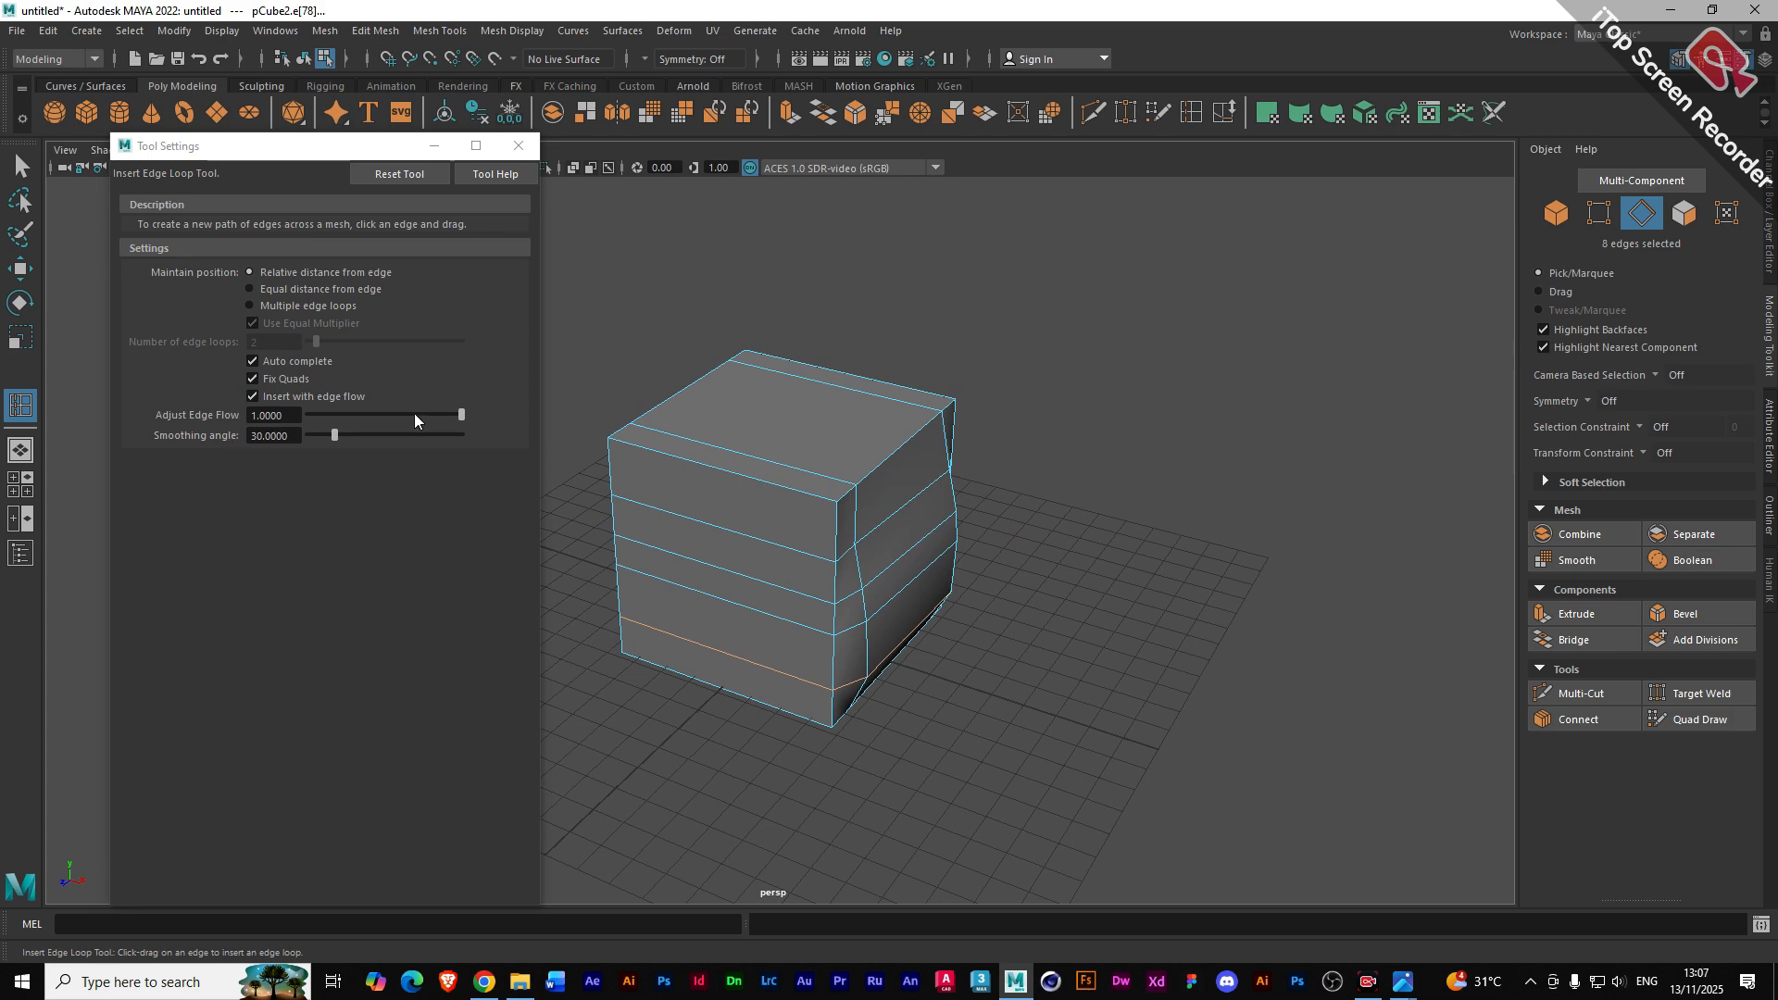
- Disable Insert with edge flow and undo all the loops except the original horizontal one
left_click(253, 397)
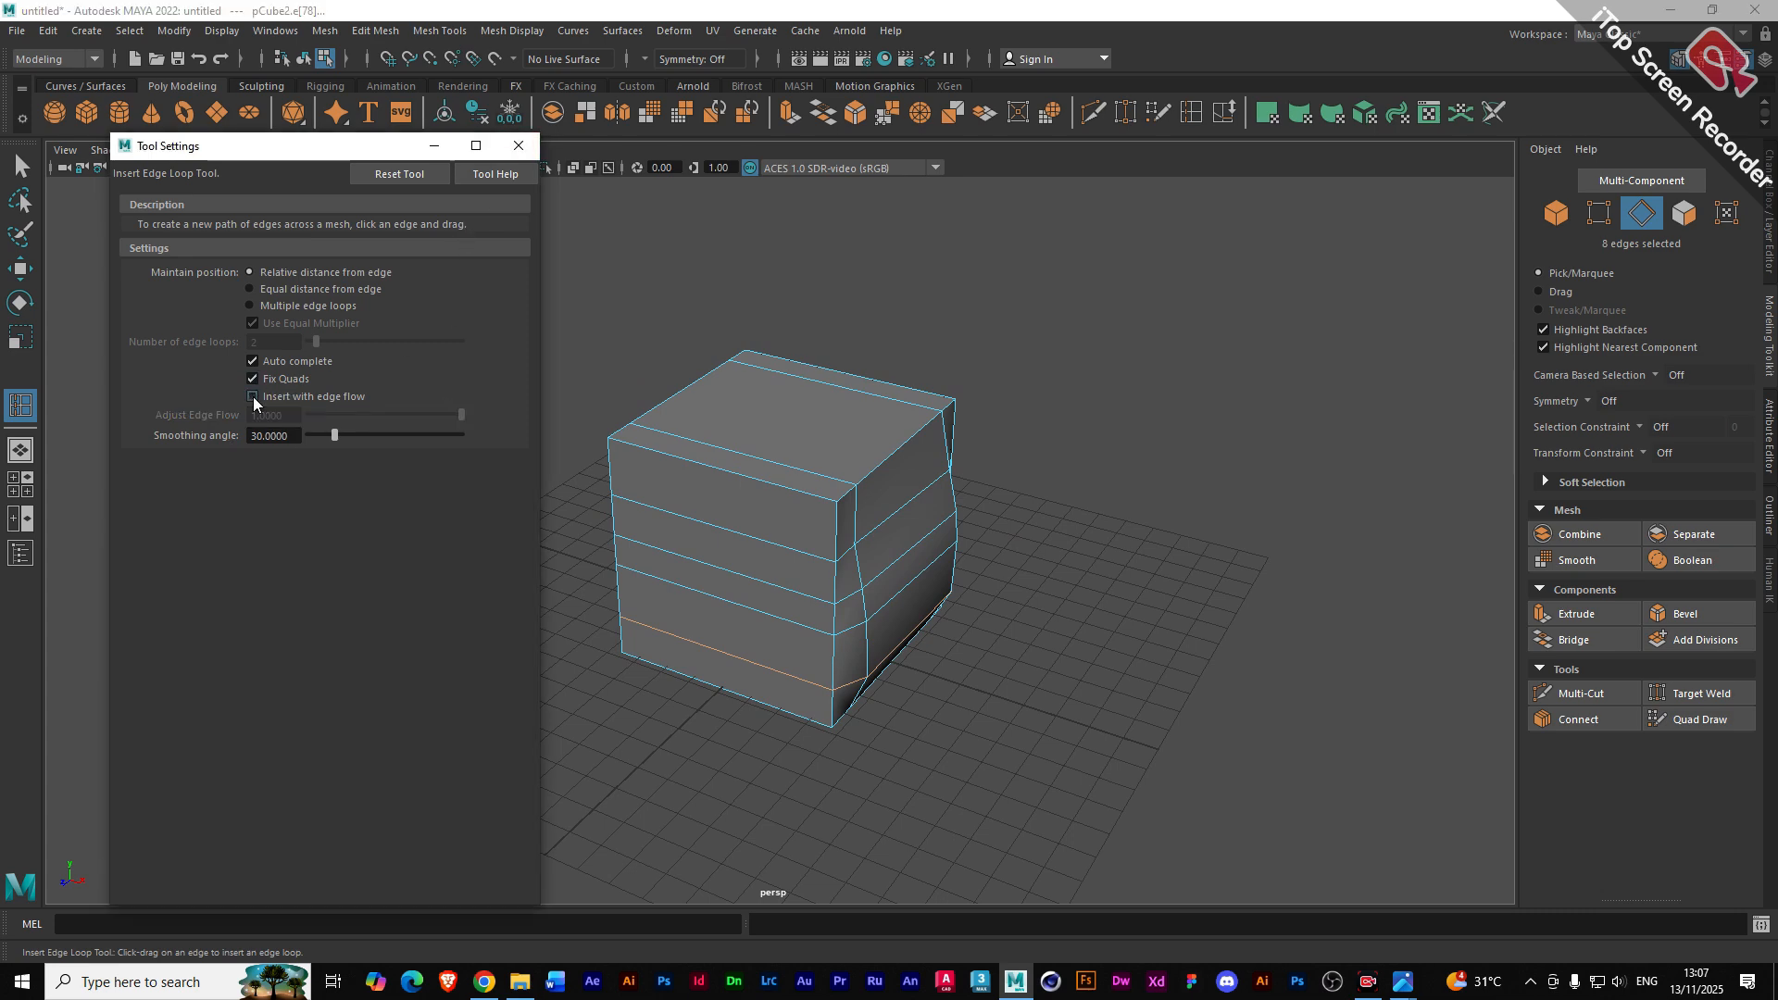
key("ctrl+z")
key("ctrl+z")
key("ctrl+z")
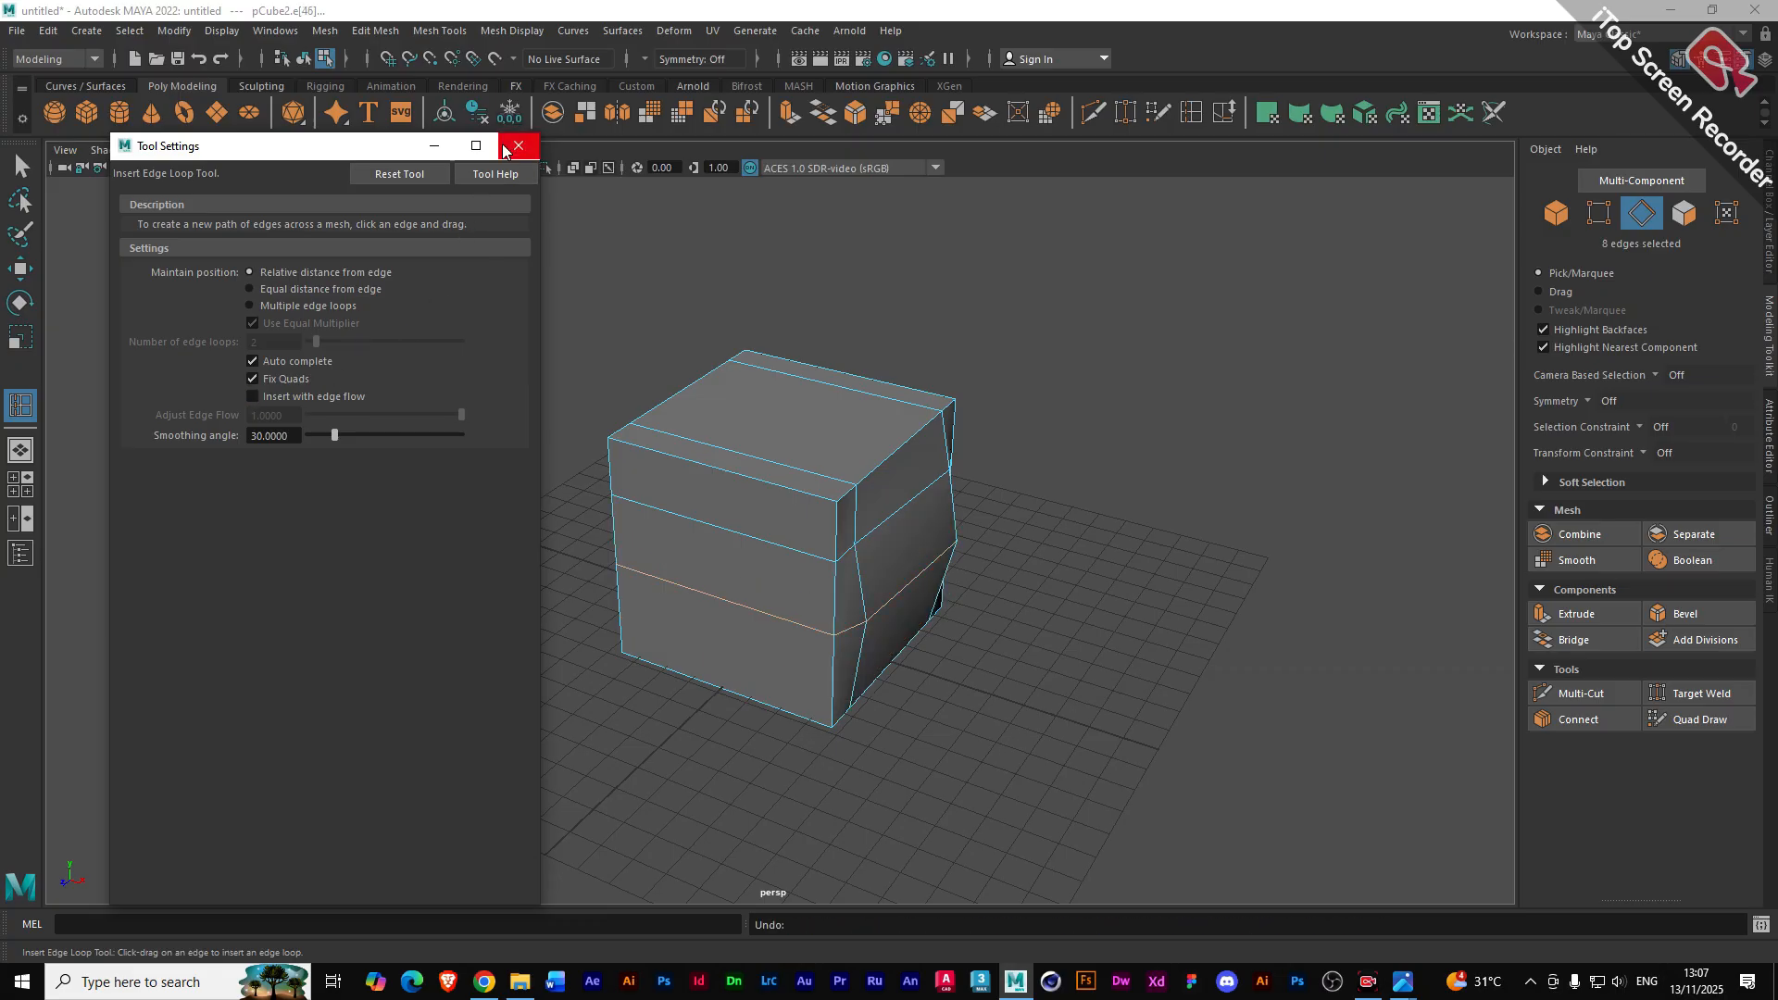
key("ctrl+z")
key("ctrl+z")
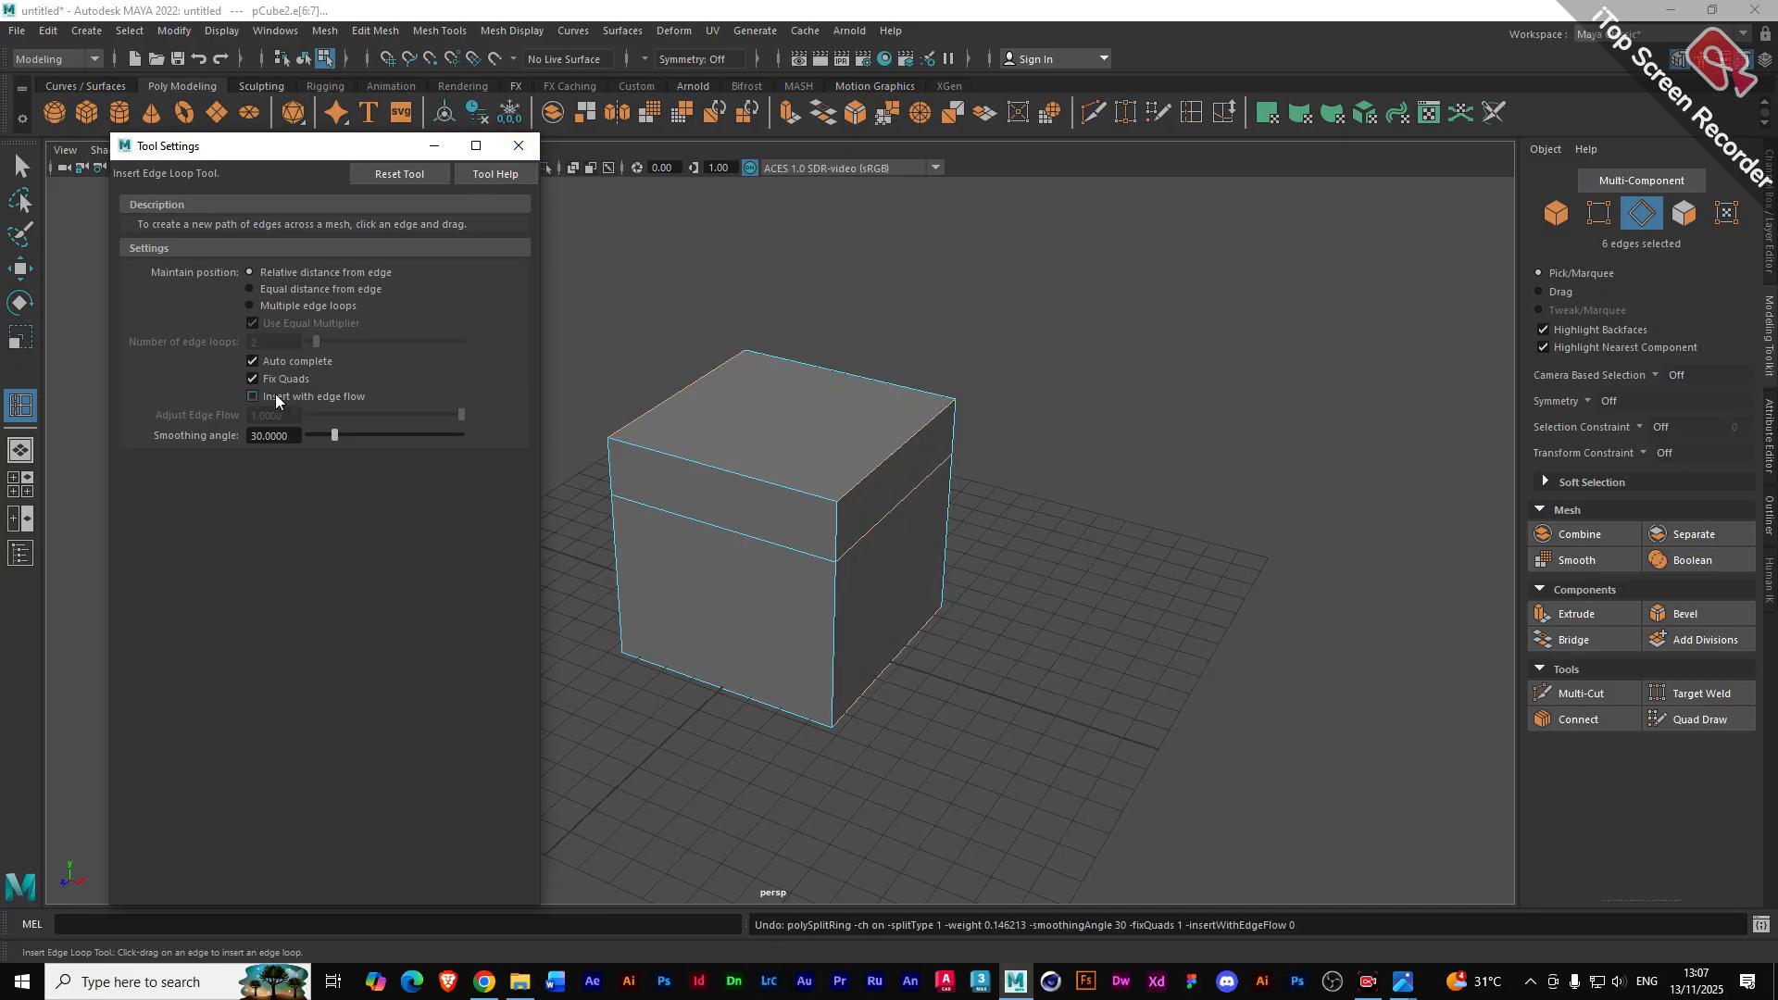
- Insert a vertical edge loop around the cube's middle, and set its Split Type to Multi with 2 divisions
left_click(518, 146)
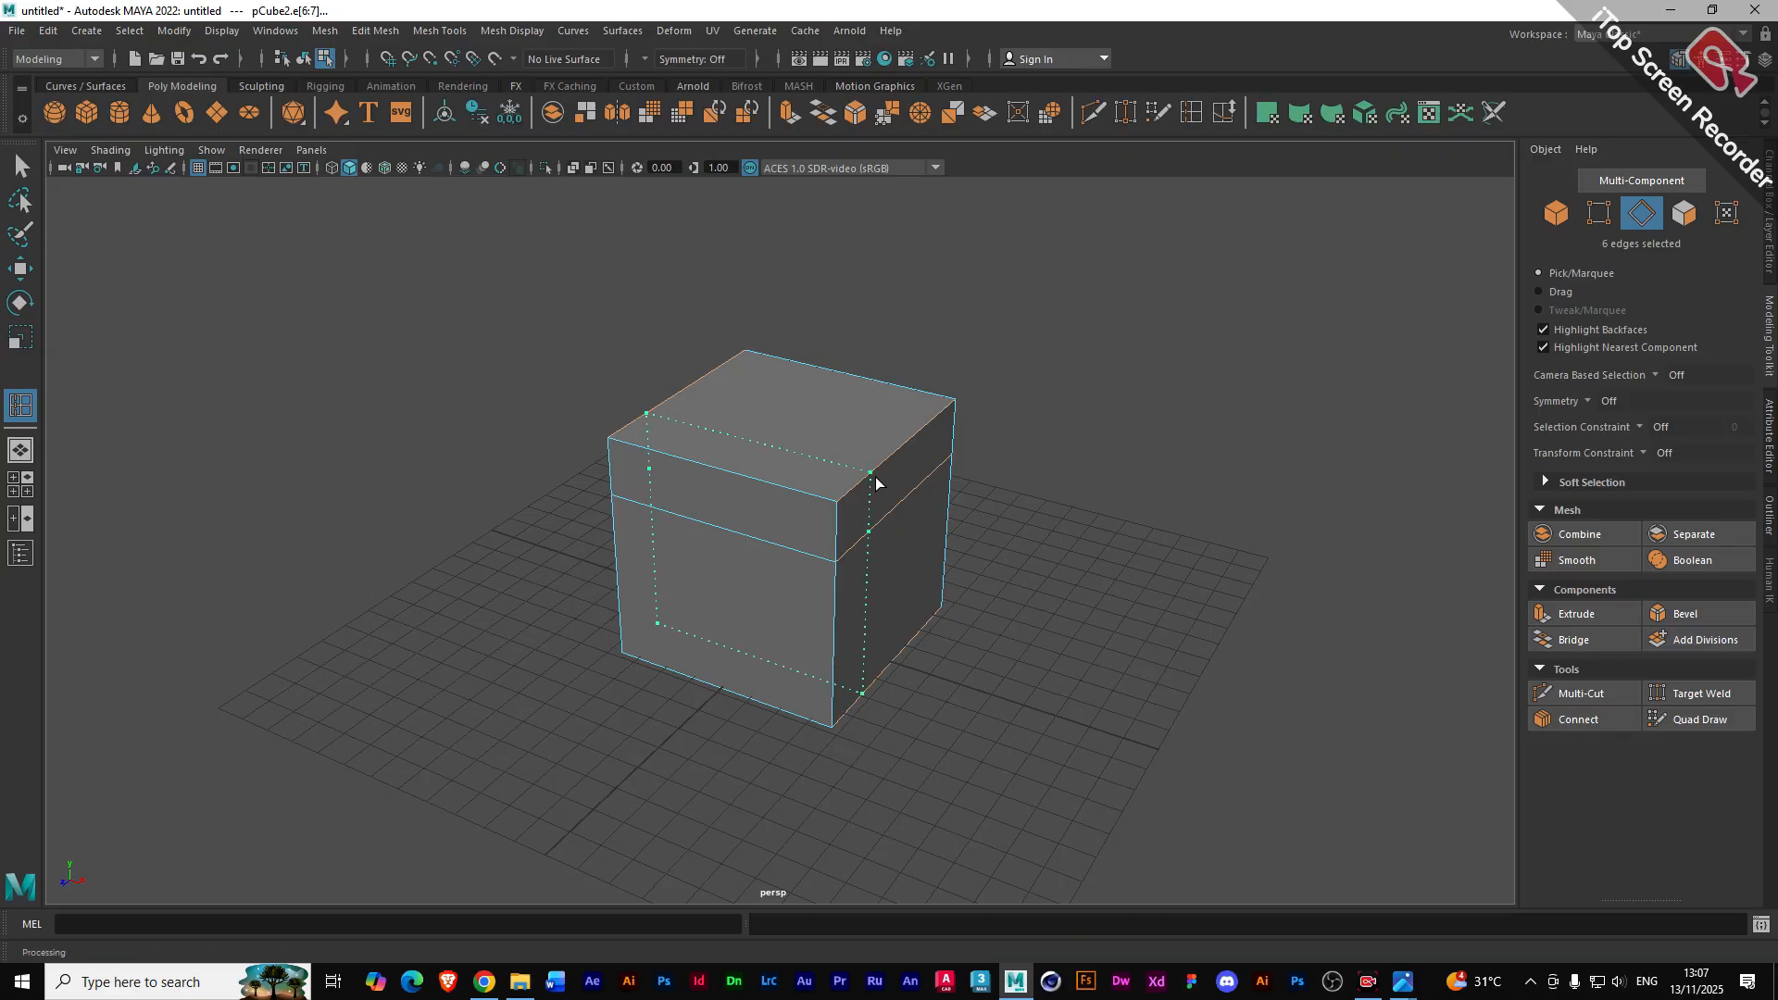
left_click_drag(875, 476, 911, 460)
left_click(1770, 445)
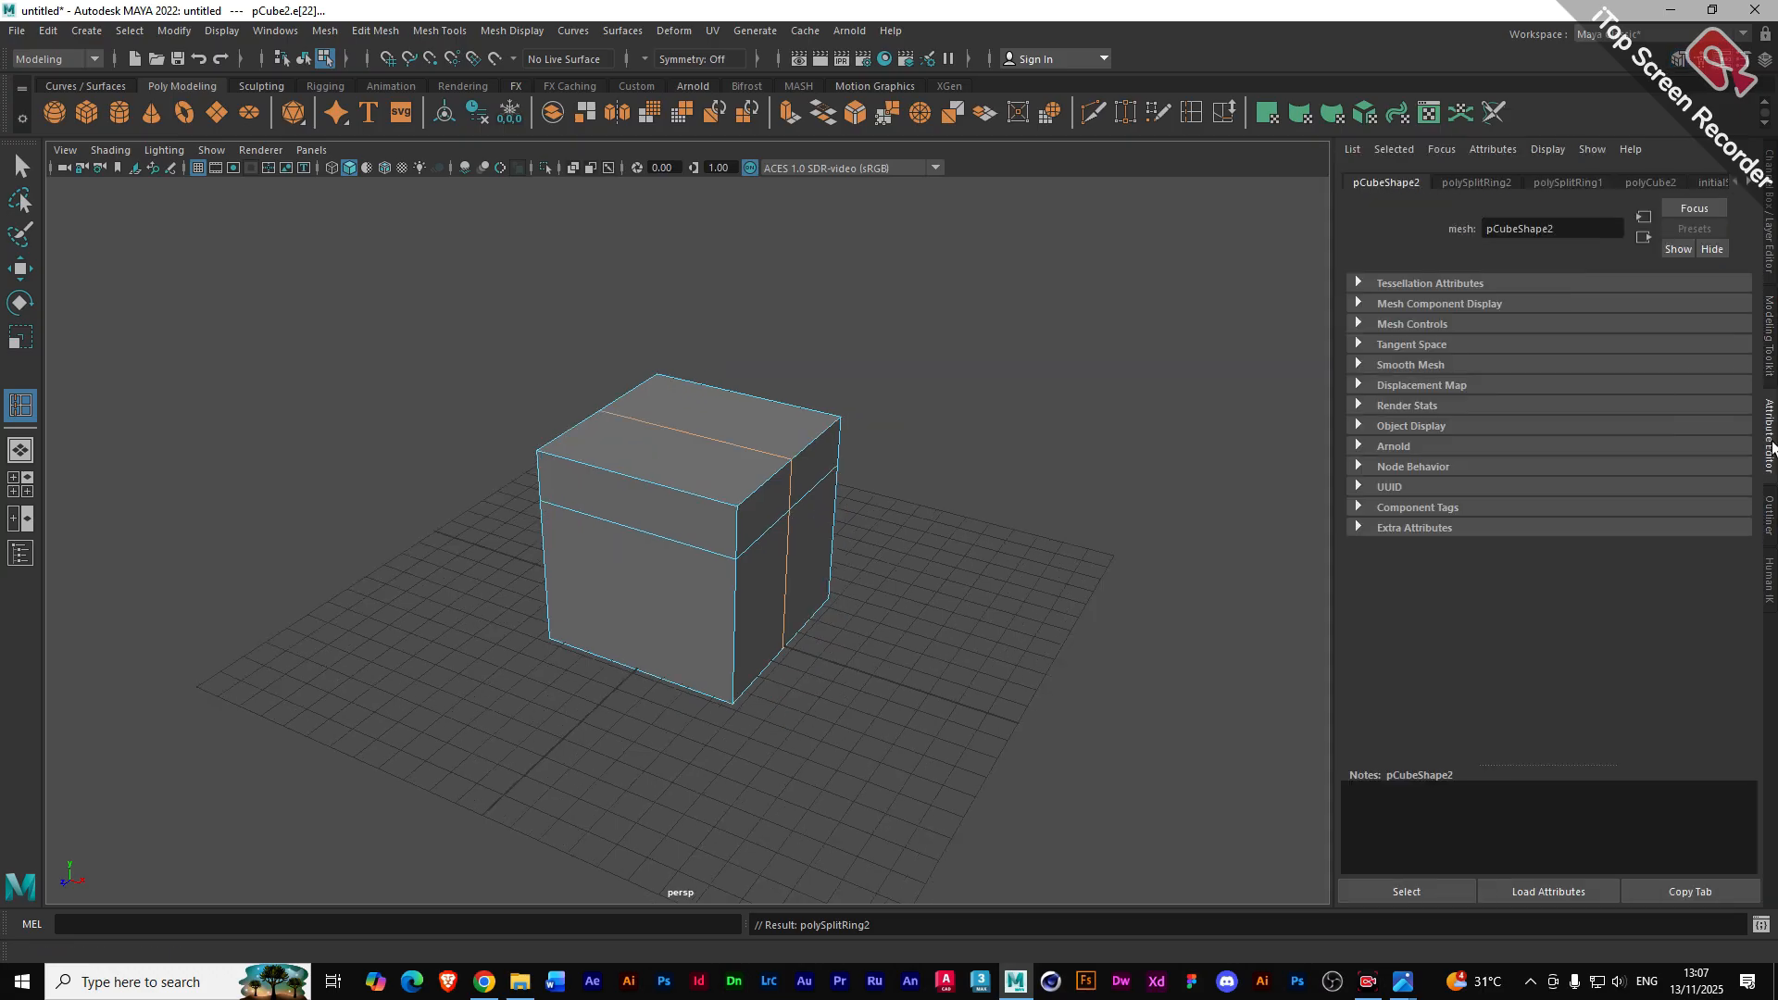
left_click(1461, 183)
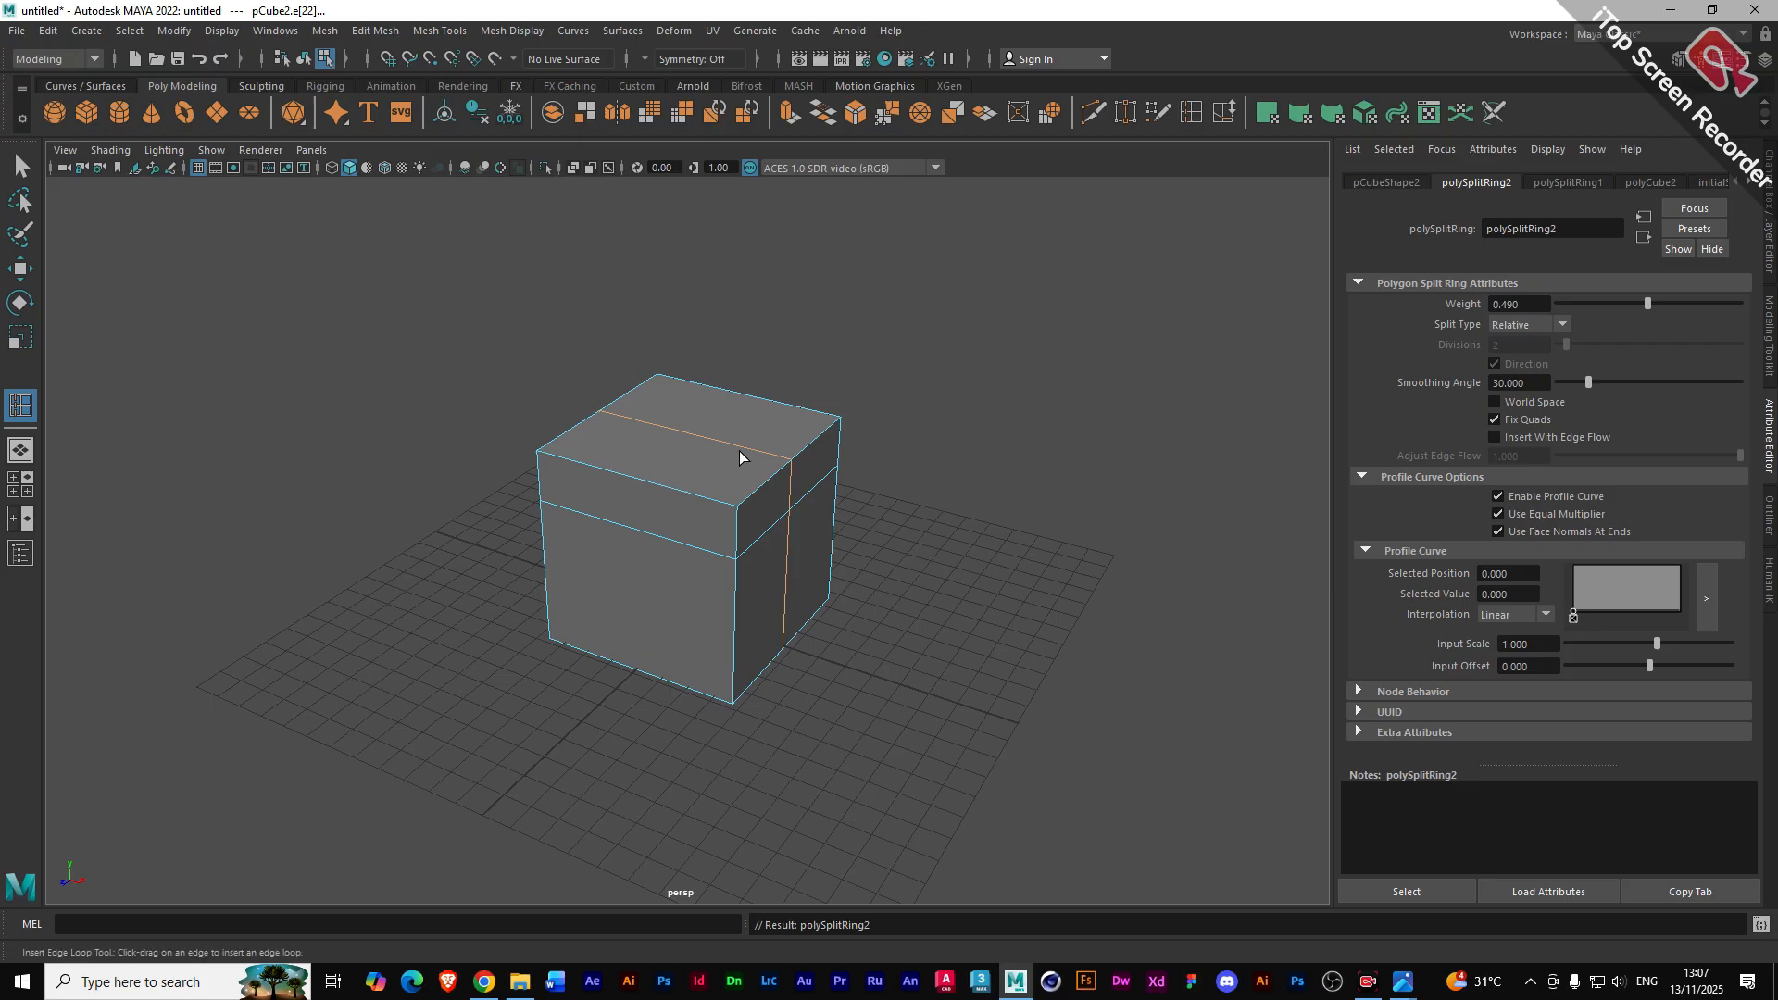
left_click(1563, 326)
left_click(1515, 381)
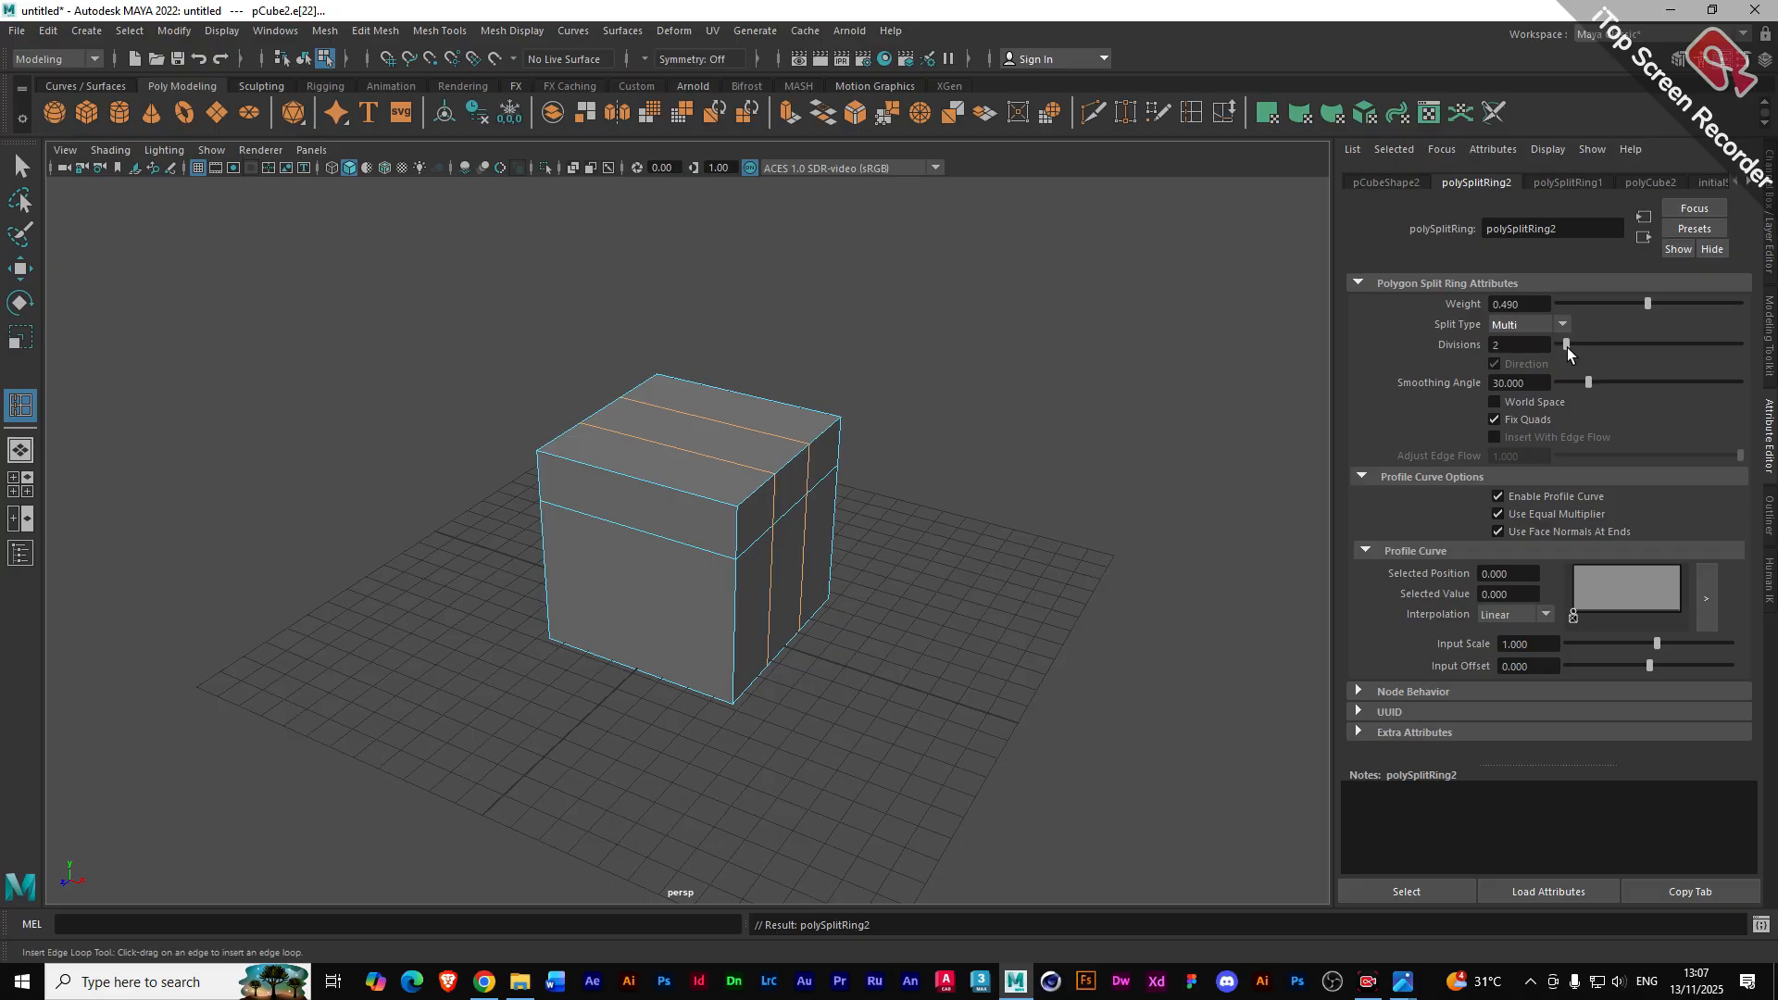
left_click_drag(1567, 347, 1569, 348)
left_click_drag(1569, 346, 1562, 350)
left_click_drag(1562, 350, 1569, 352)
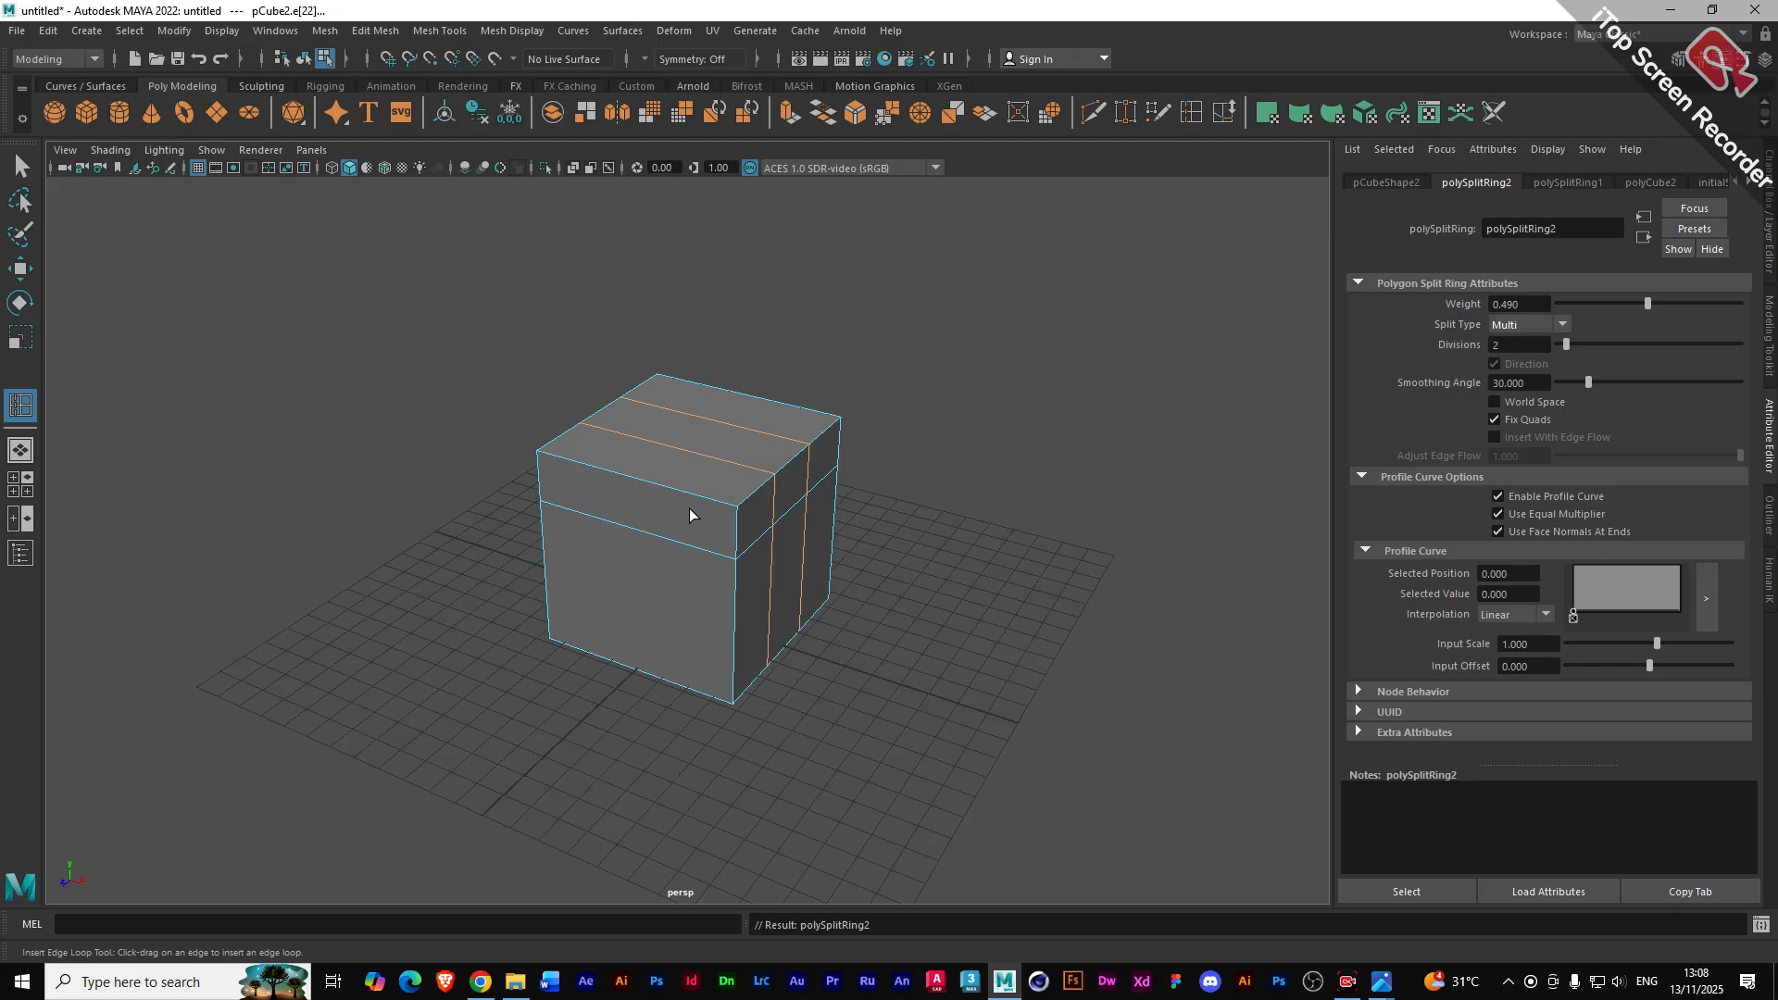
- Leave Insert Edge Loop, select the top edge of the cube's left-hand face, and bring back the Modeling Toolkit
key("q")
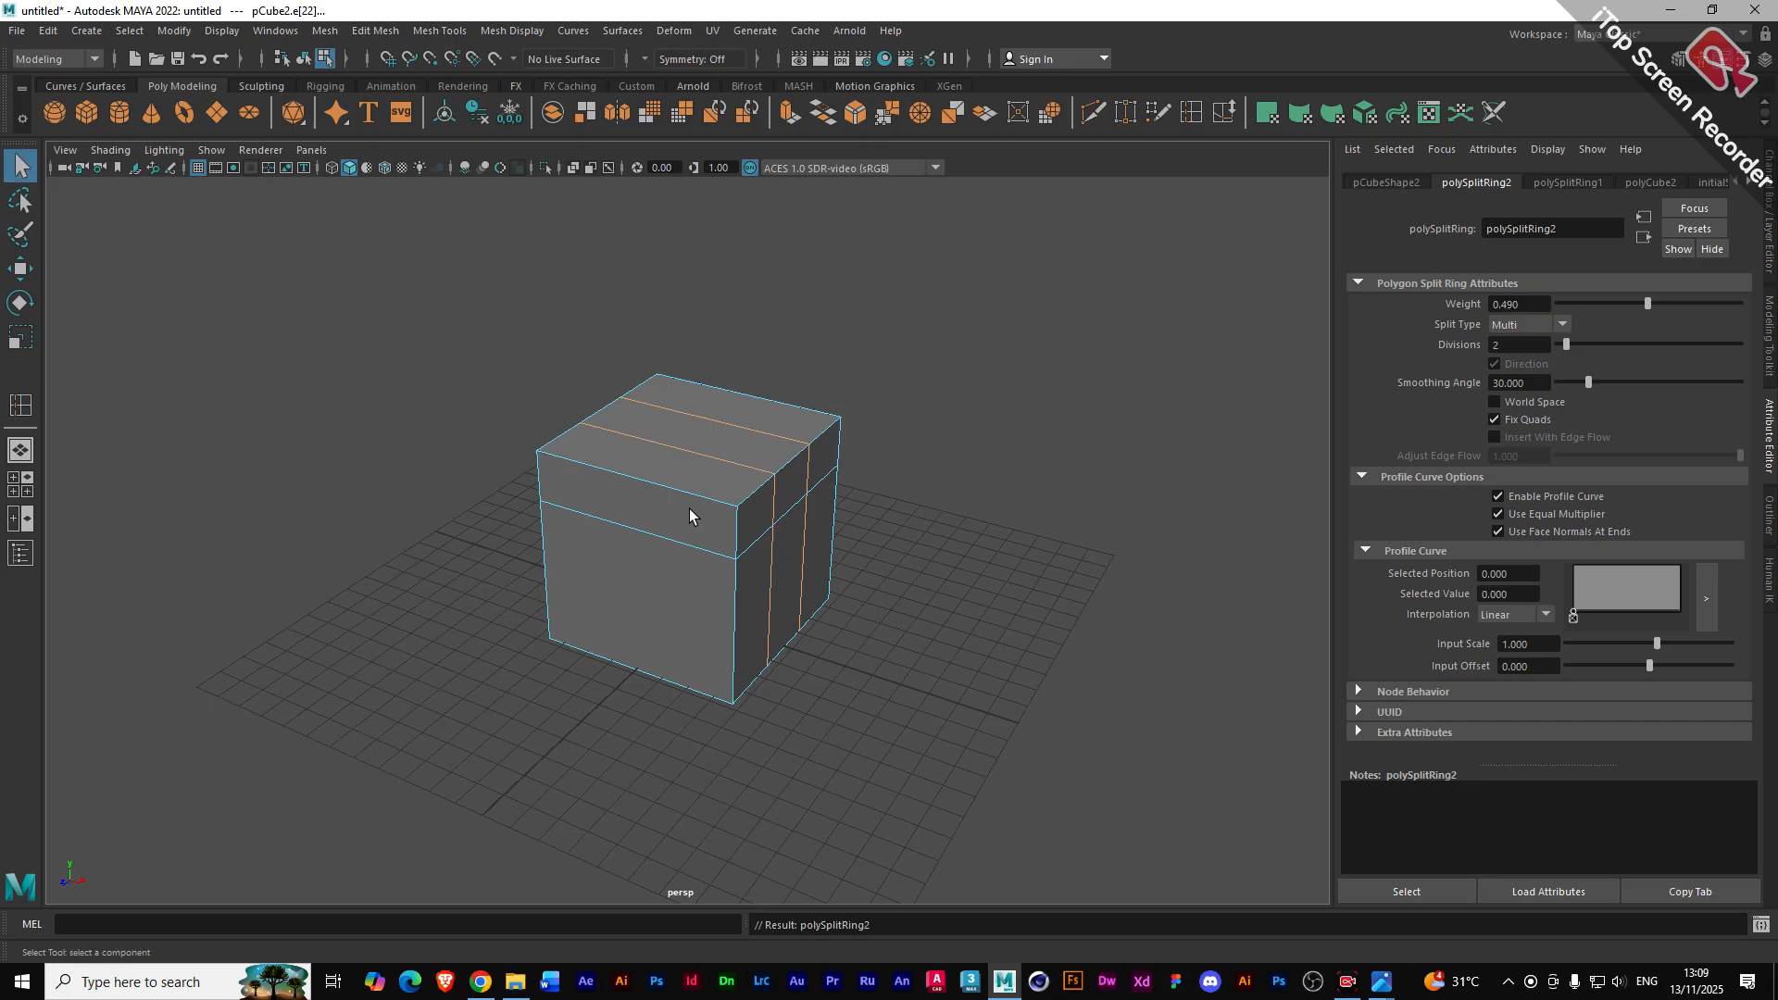
left_click(727, 490)
left_click_drag(837, 606, 774, 580, "alt")
left_click(1769, 369)
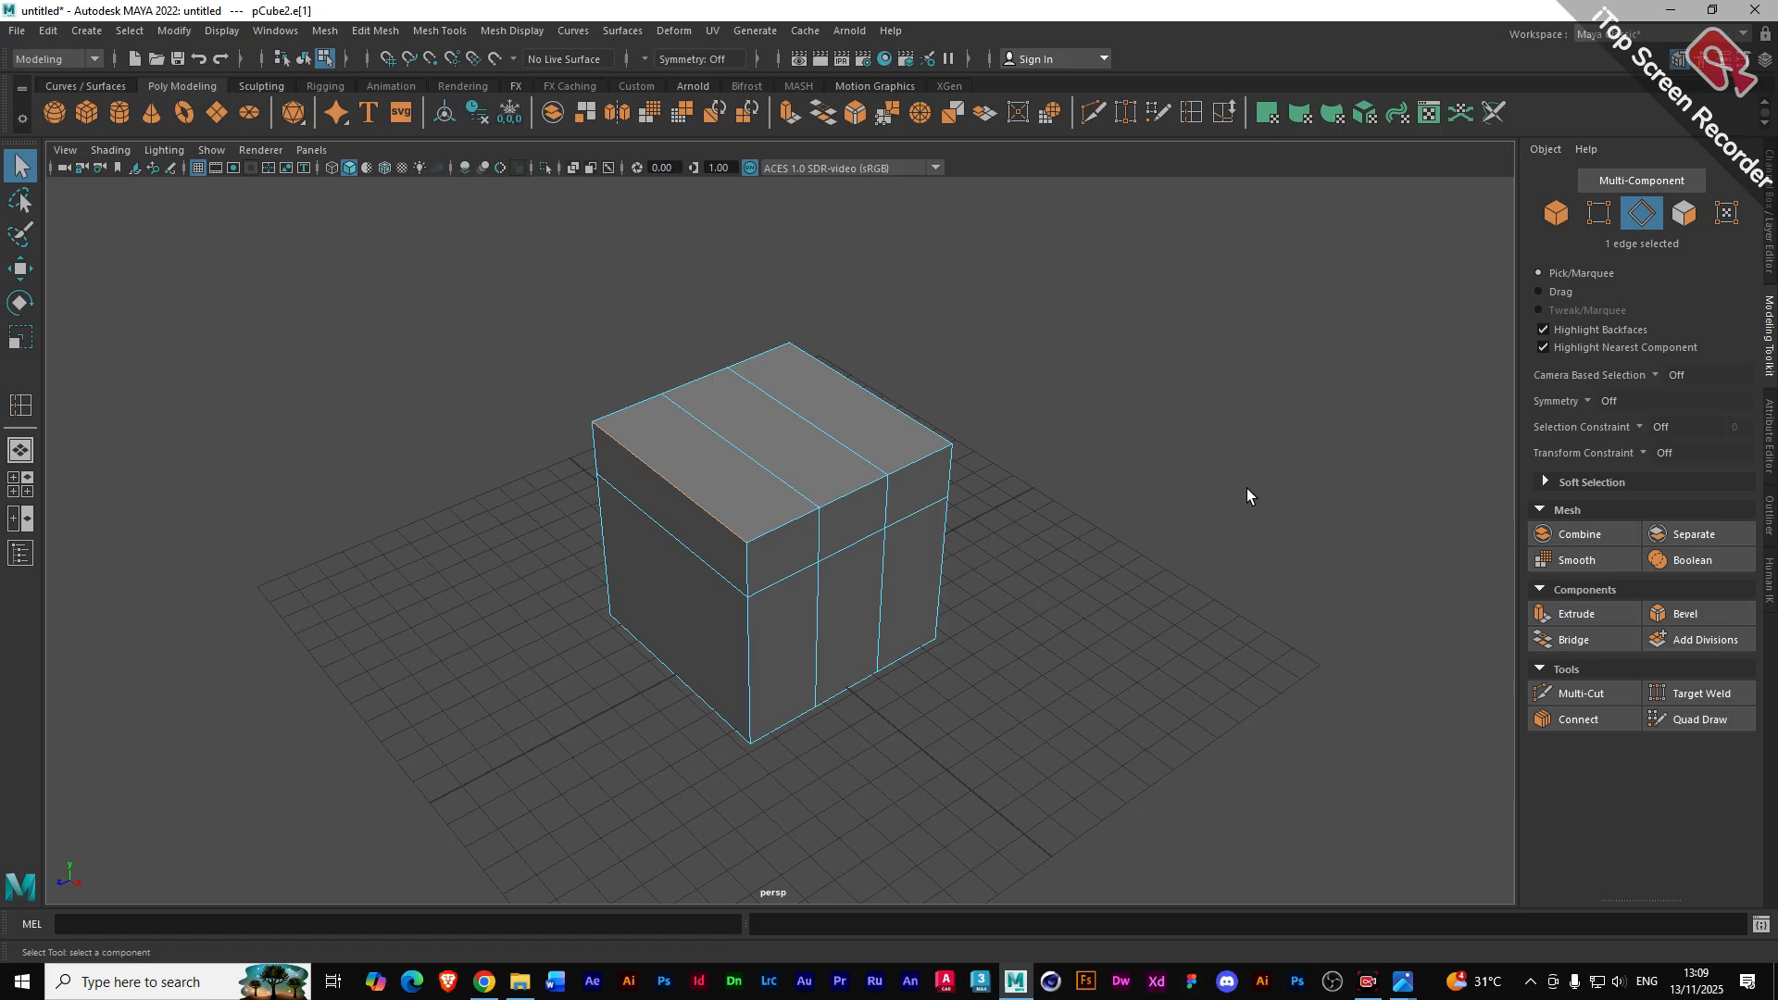
- Change to vertex mode and select the cube's nearest top corner vertex
left_click(1602, 221)
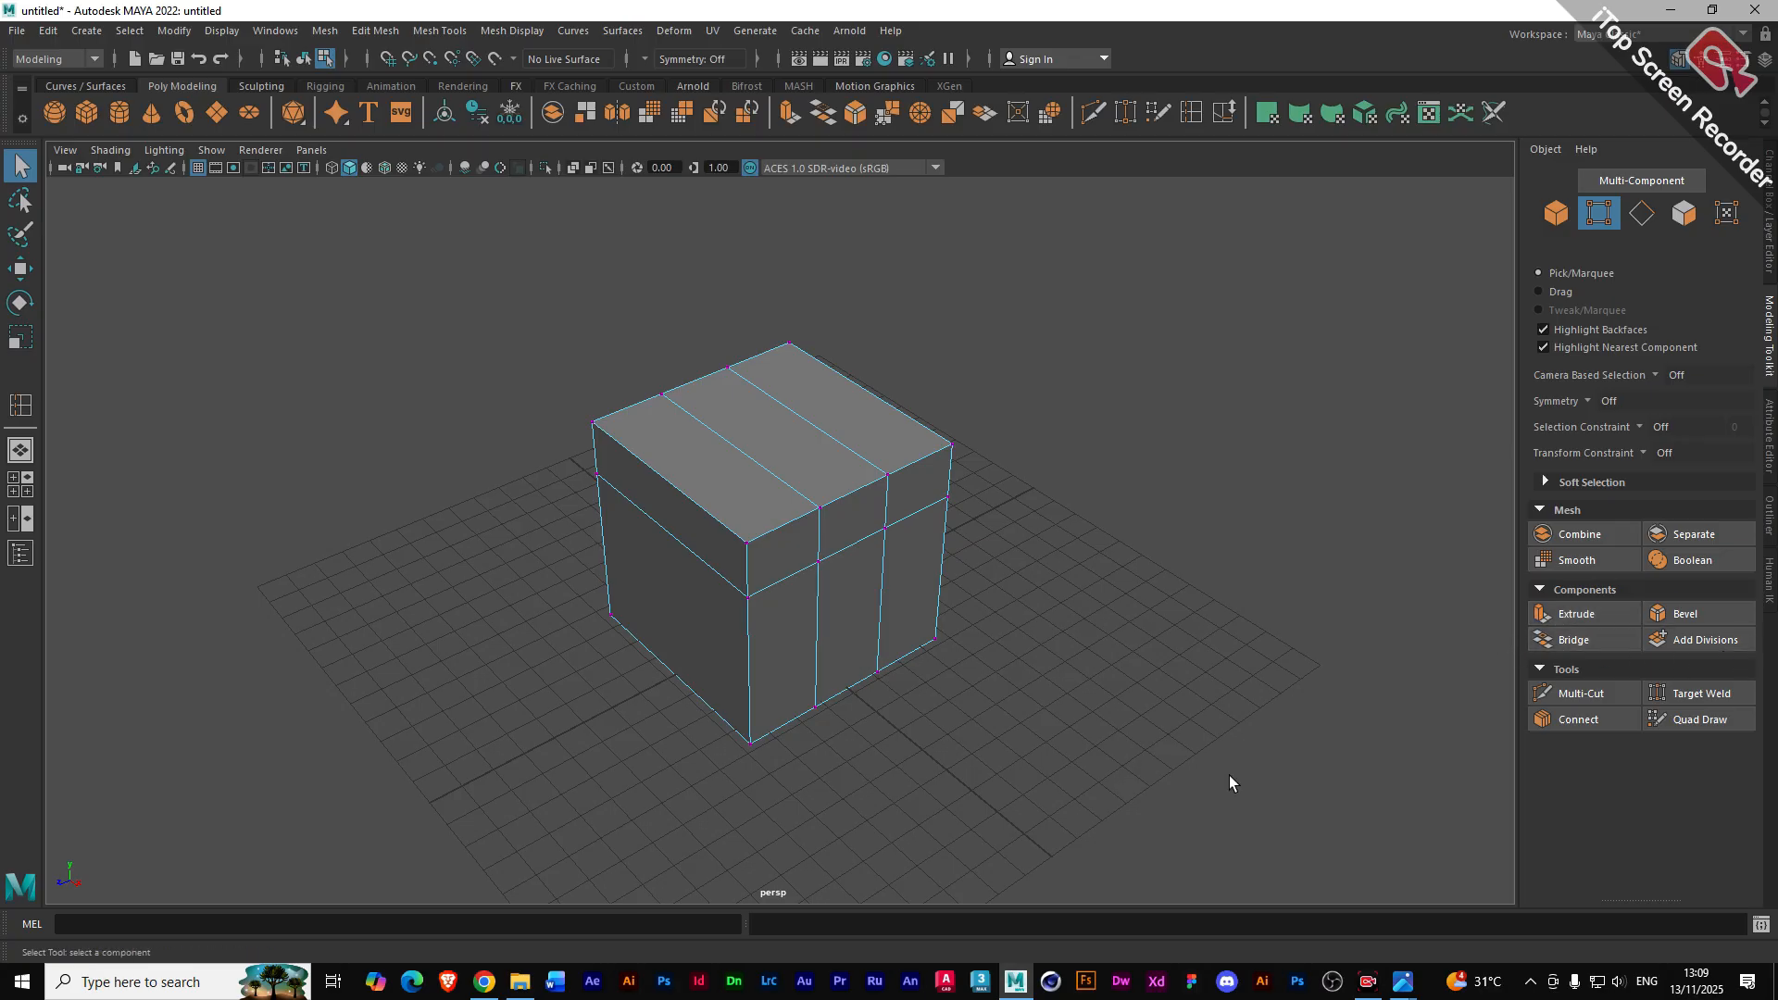
scroll(699, 684, "up", 3)
scroll(699, 684, "down", 2)
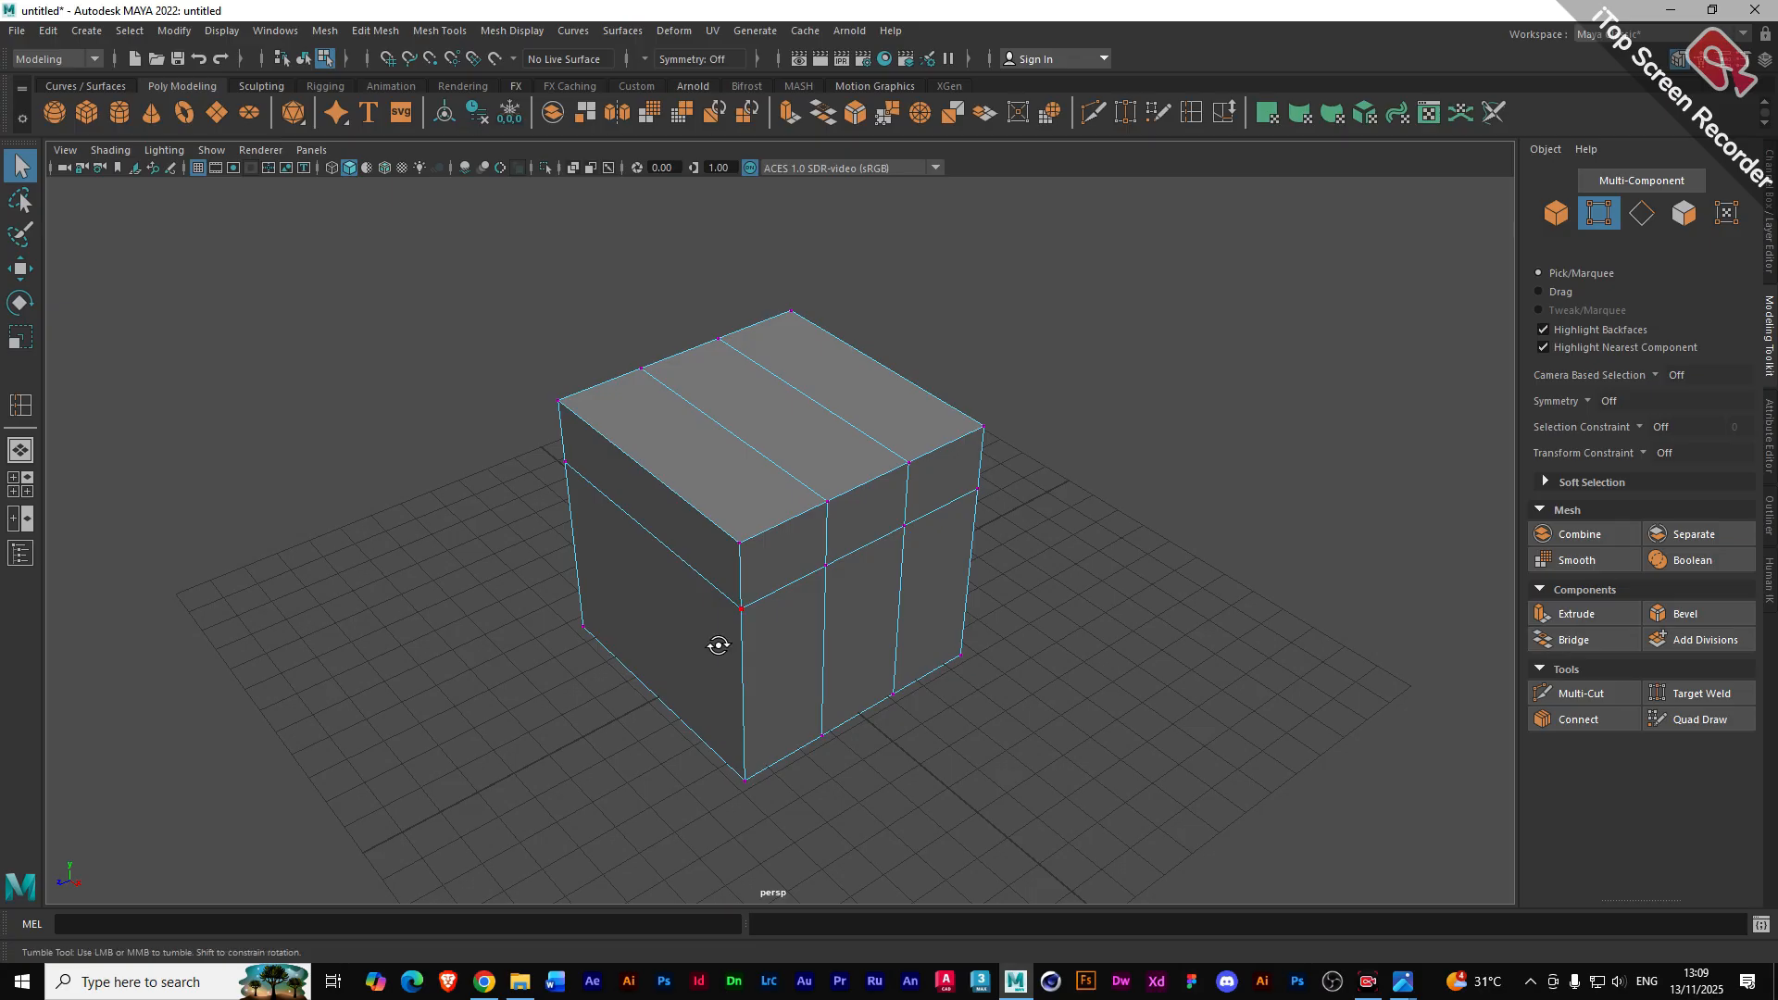
left_click_drag(719, 643, 713, 513, "alt")
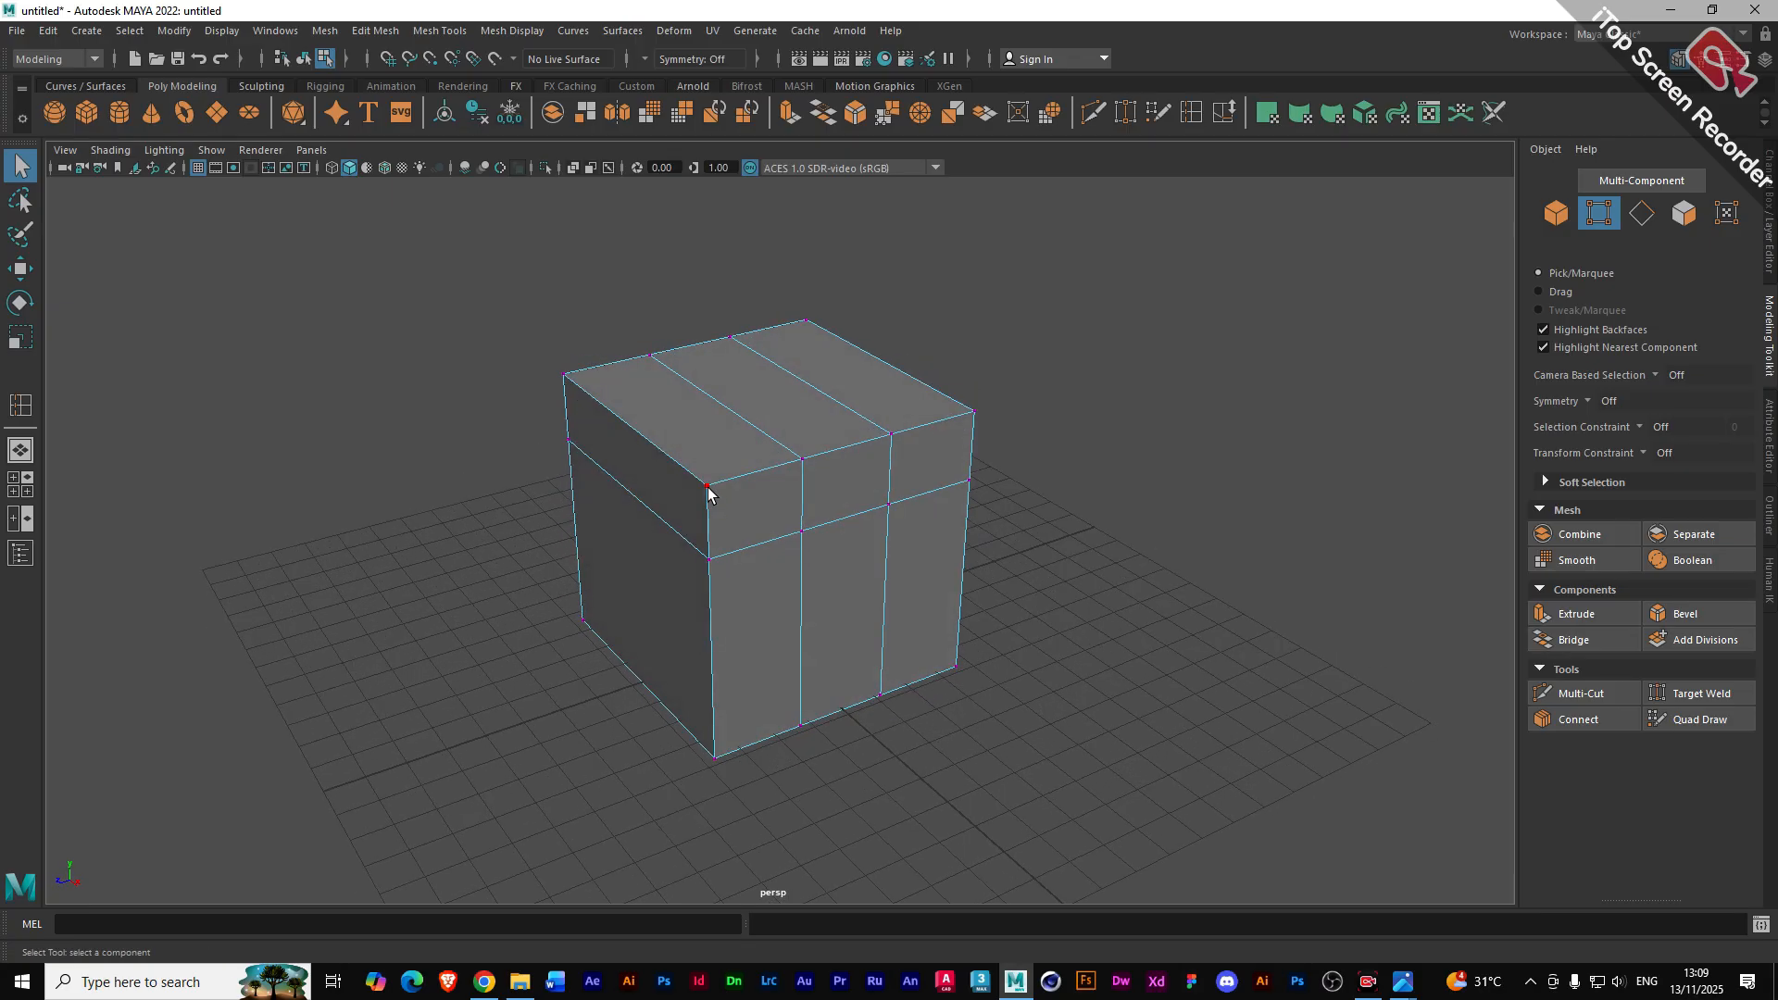
left_click(706, 486)
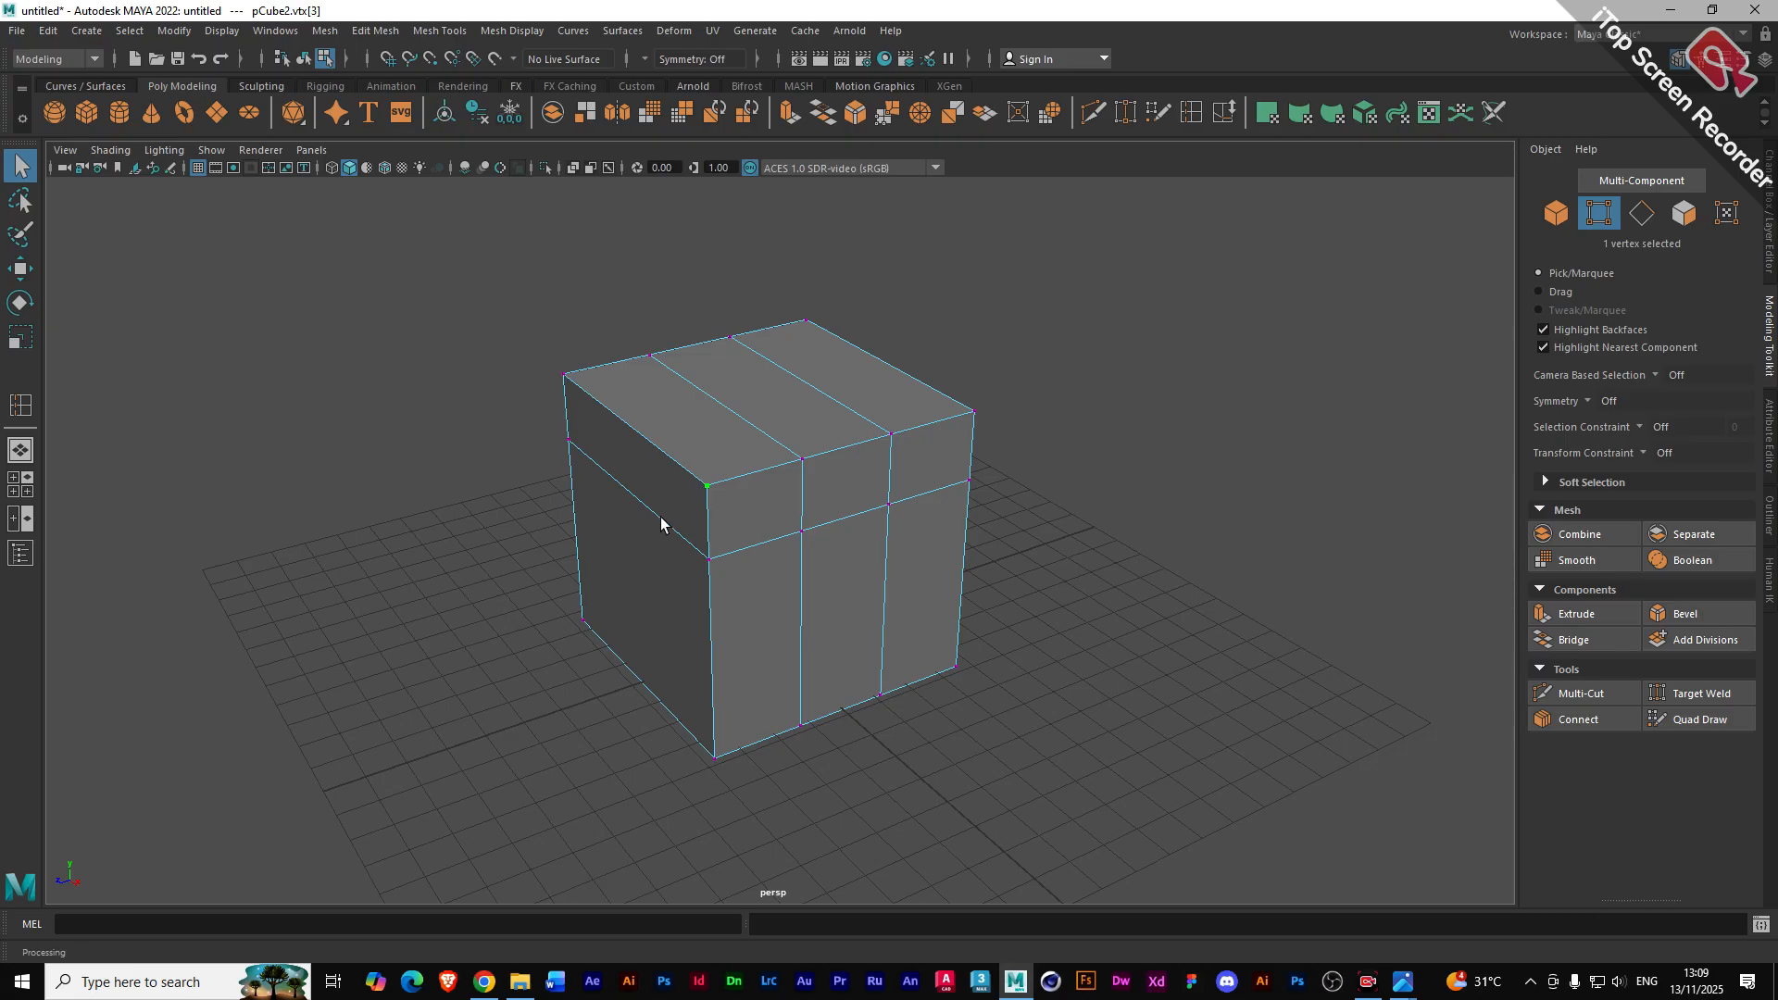
- Change to edge mode, try moving the left-hand inserted edge on the top face along Z, and undo it
left_click(1642, 215)
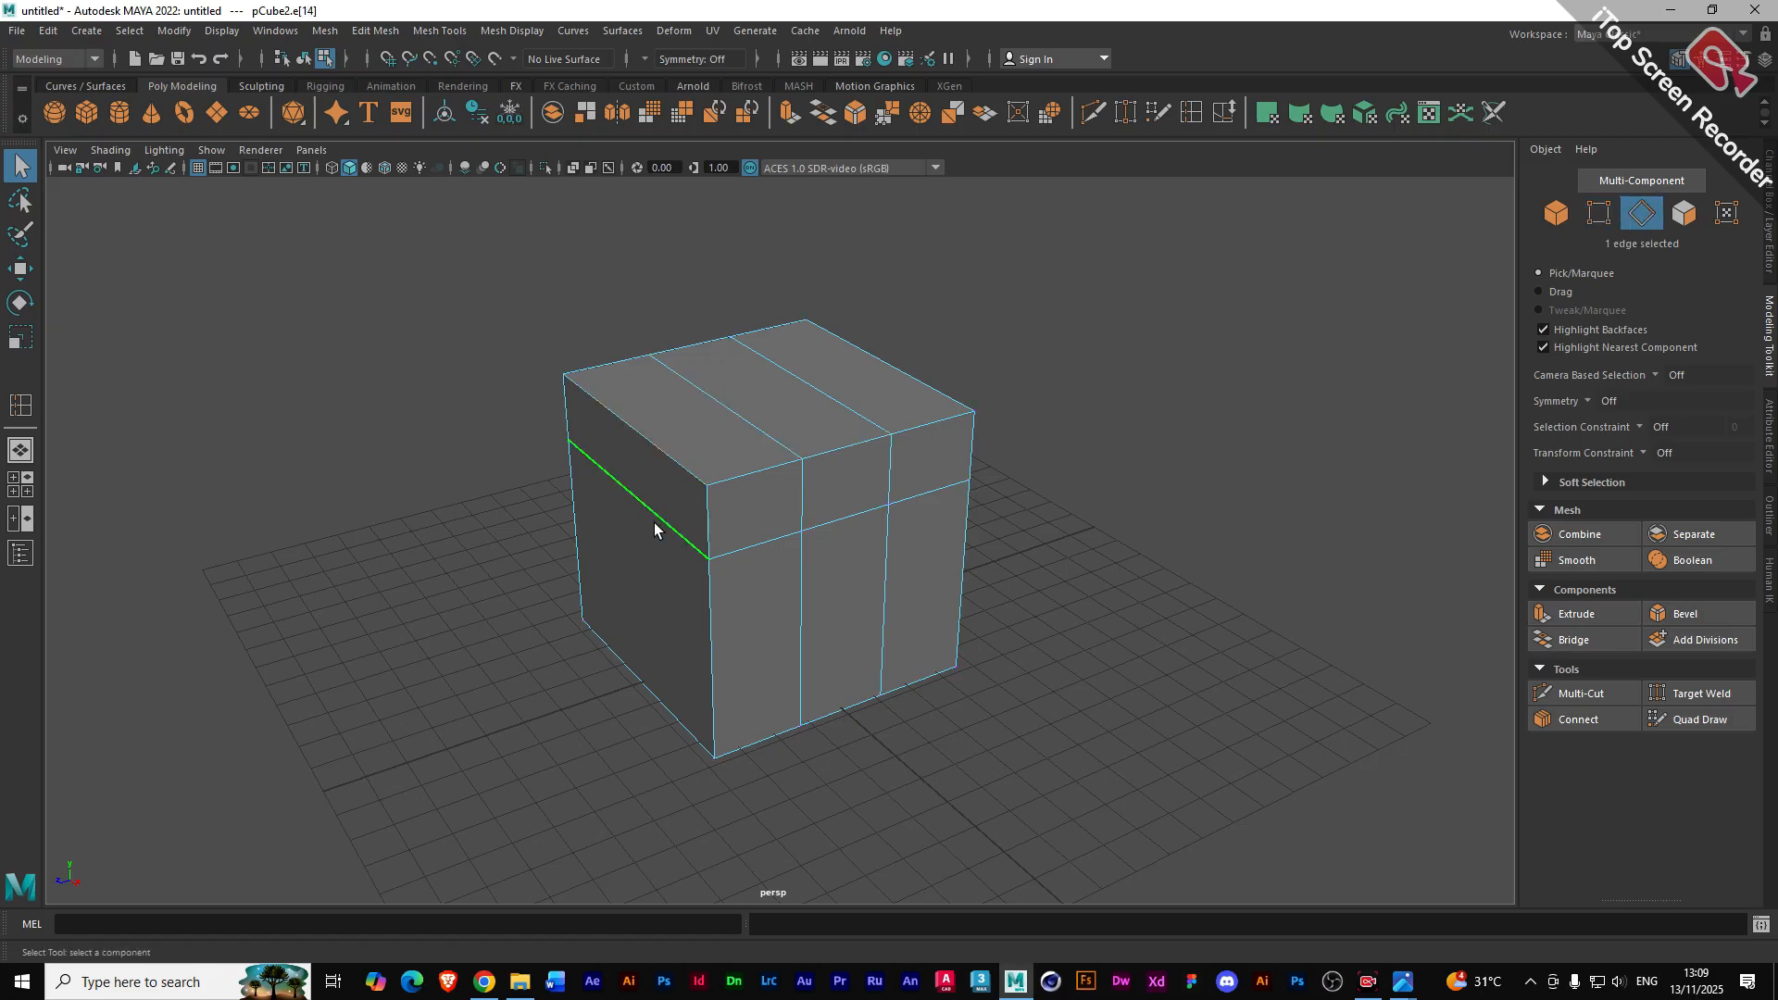
key("w")
mouse_move(630, 422)
left_mouse_down()
mouse_move(633, 531)
mouse_move(636, 397)
mouse_move(647, 575)
mouse_move(635, 401)
mouse_move(648, 496)
mouse_move(628, 416)
mouse_move(697, 414)
mouse_move(587, 429)
mouse_move(675, 408)
mouse_move(627, 425)
mouse_move(645, 435)
left_mouse_up()
key("ctrl+z")
left_click(767, 436)
key("ctrl+z")
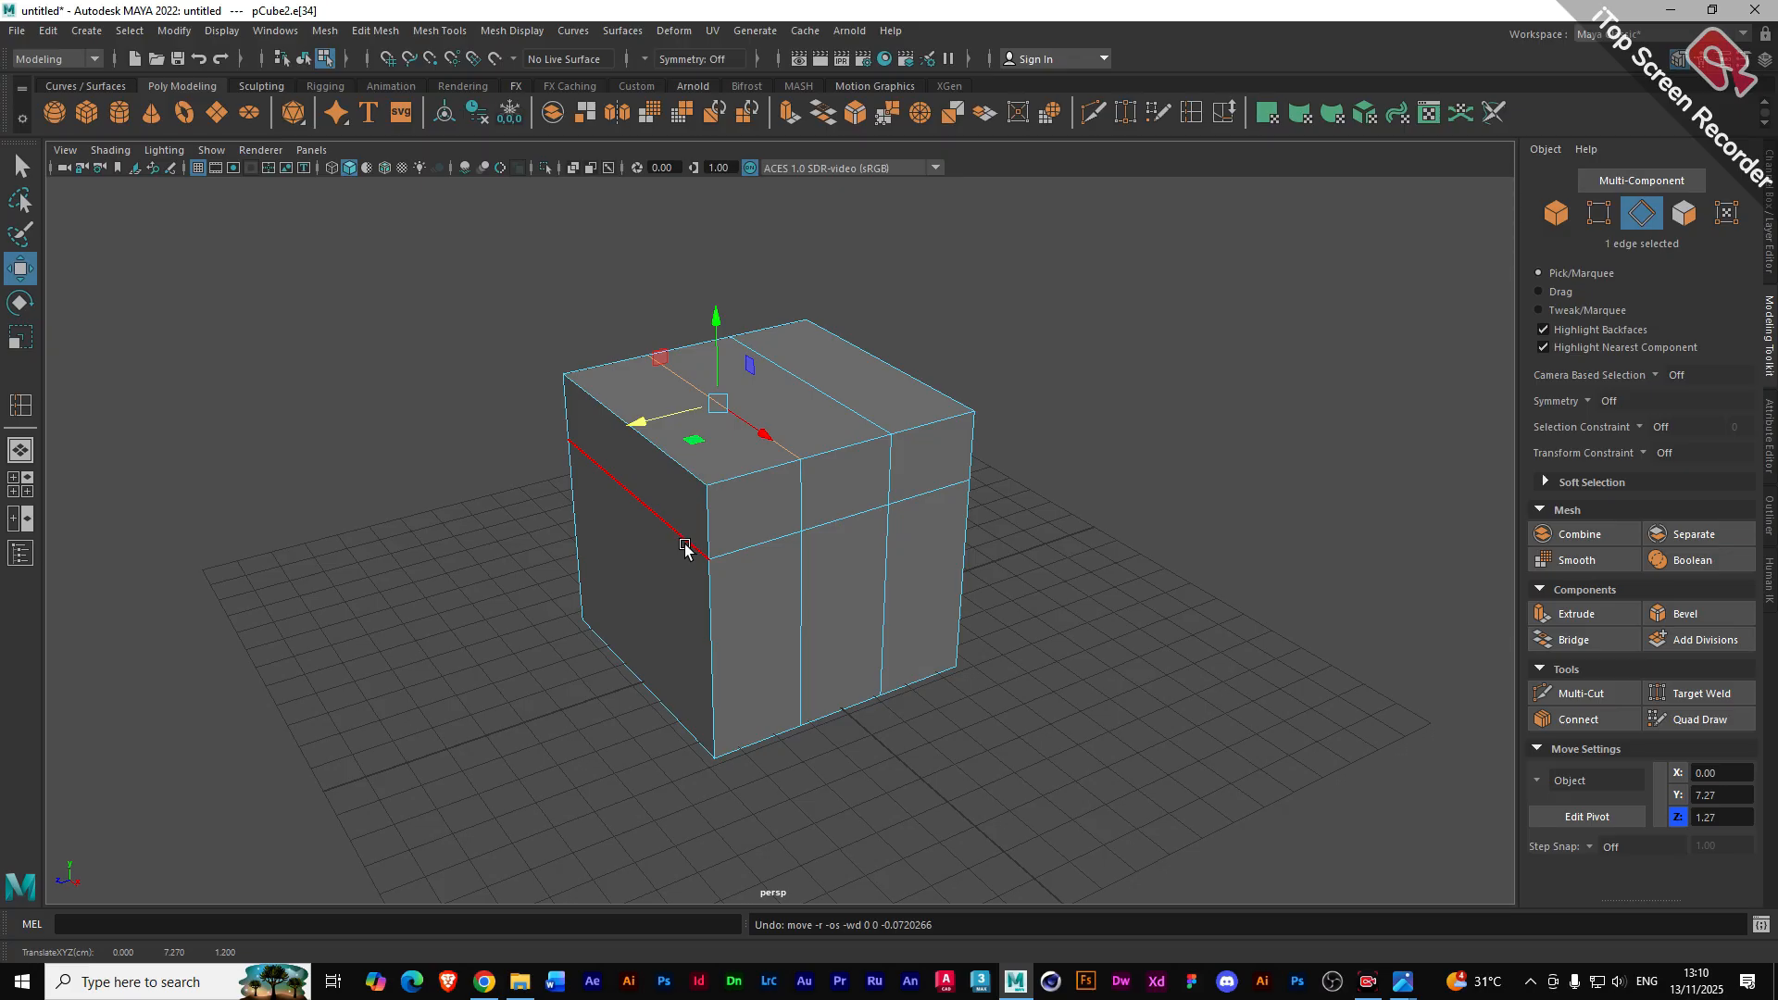
- Move the horizontal loop's edge on the cube's left-hand face outward, to about Y 5.46 and Z 4.30
left_click(648, 512)
left_click_drag(555, 515, 528, 517)
mouse_move(604, 414)
left_mouse_down()
mouse_move(603, 445)
mouse_move(603, 415)
left_mouse_up()
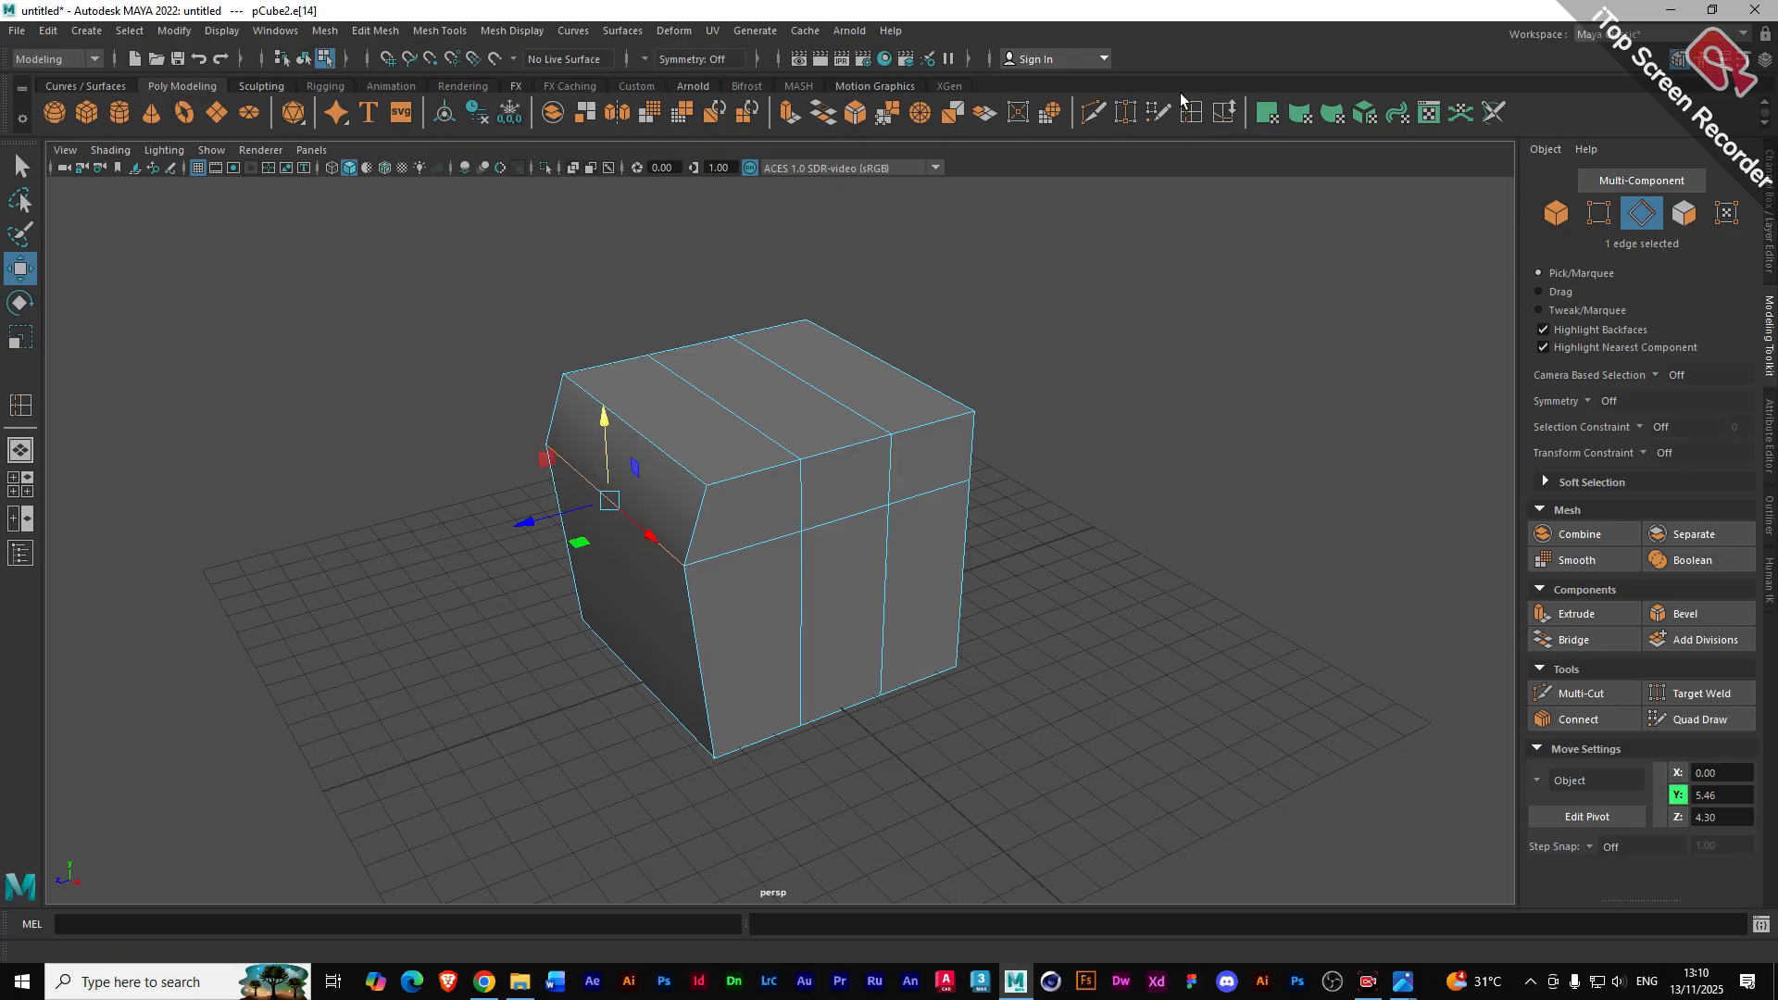
- Use Slide Edge to shift the two inserted edges on the top face toward the cube's right-hand far edge
left_click(1225, 113)
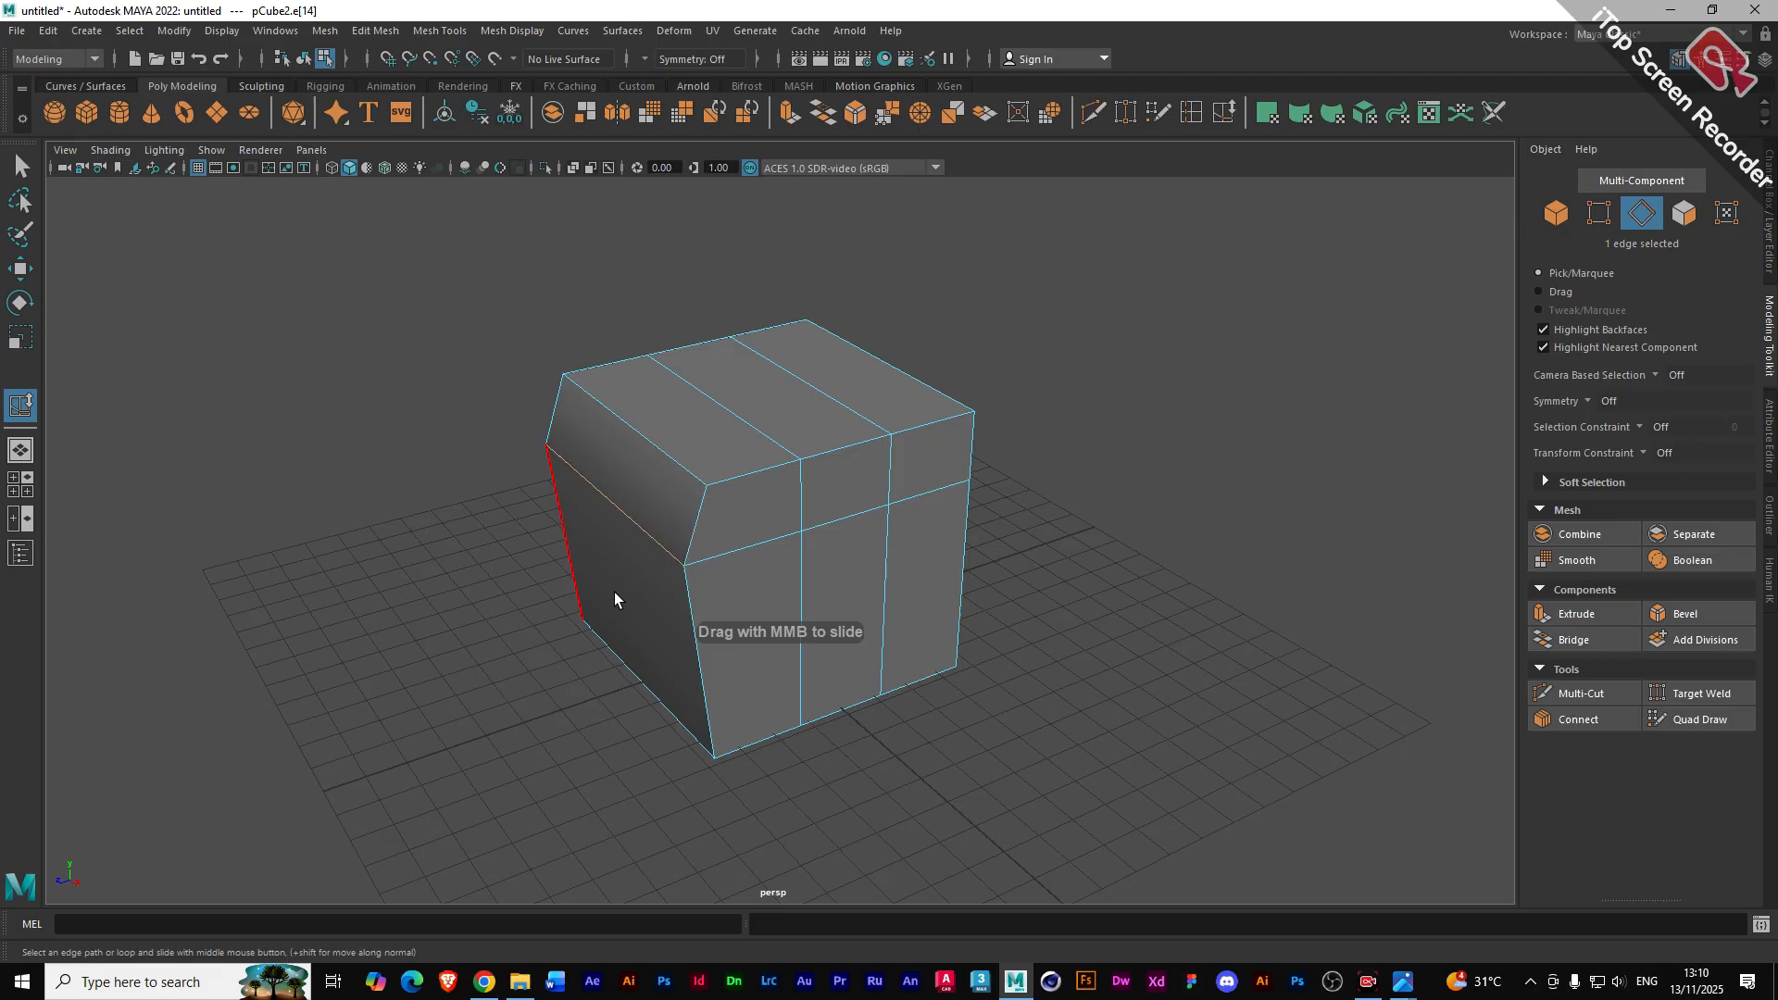
mouse_move(641, 531)
middle_mouse_down()
mouse_move(652, 582)
mouse_move(658, 458)
mouse_move(665, 669)
mouse_move(645, 497)
middle_mouse_up()
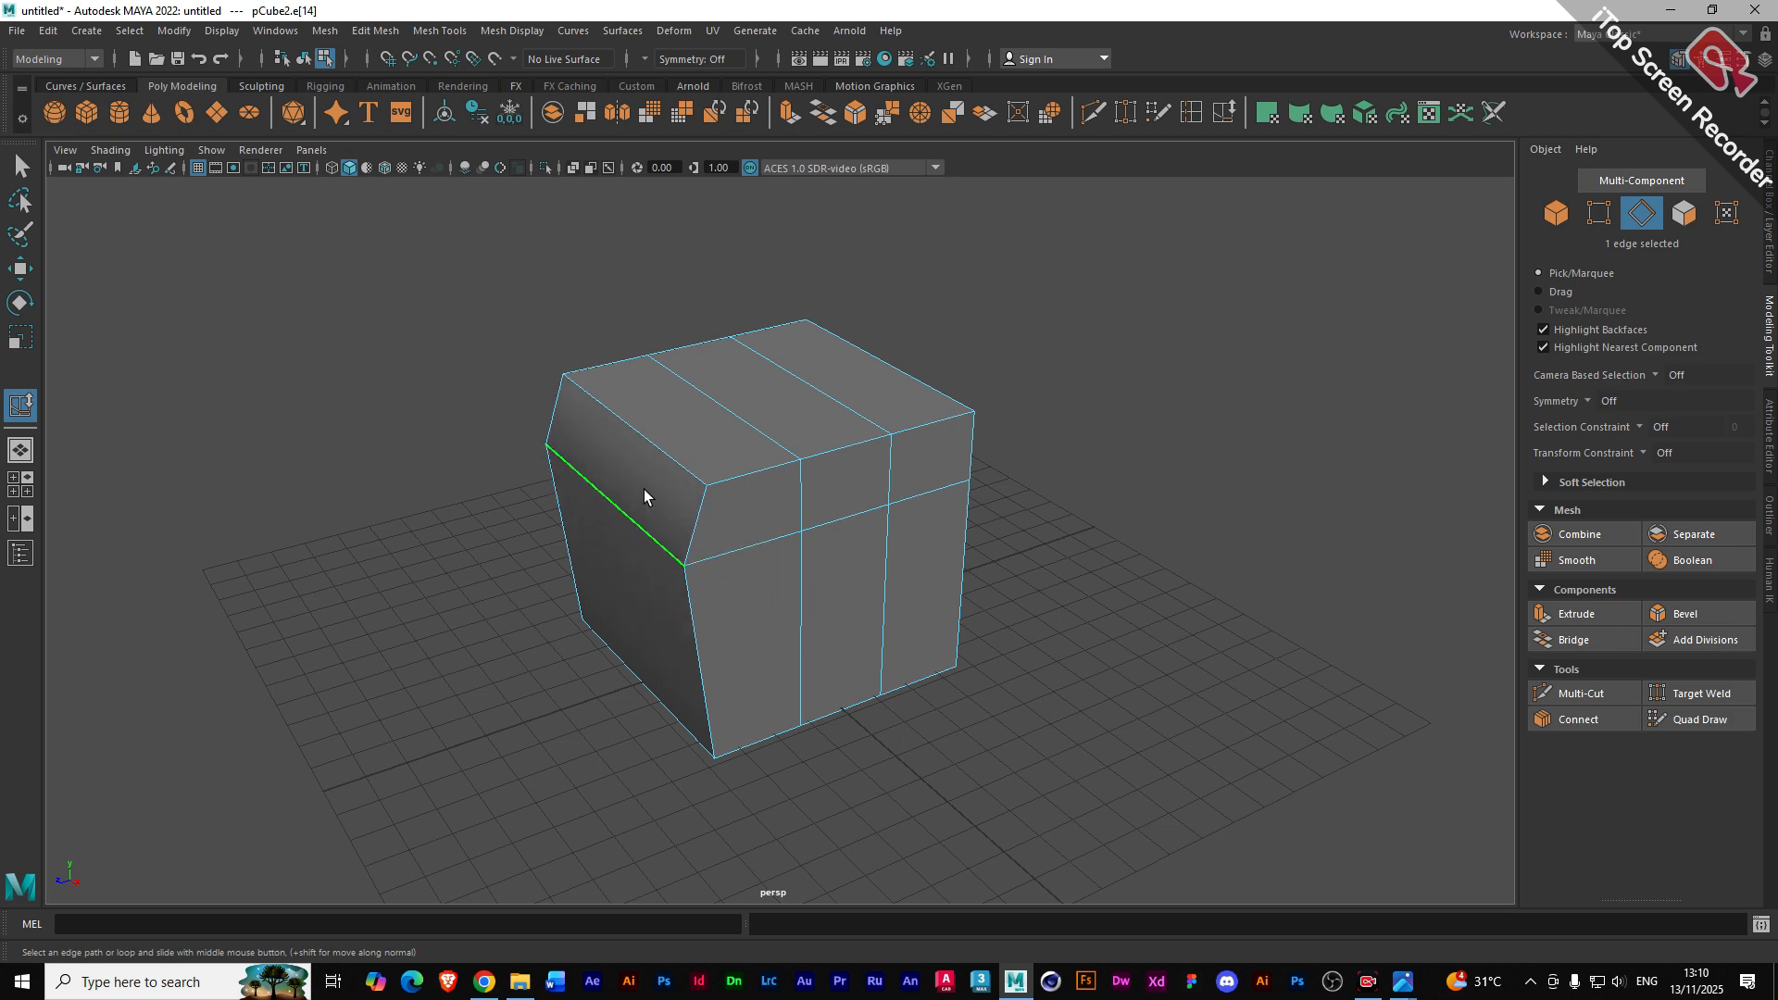
left_click(752, 432)
middle_click_drag(753, 430, 887, 413)
left_click(848, 407)
- Try moving the right-hand inserted top edge upward with the Move tool, undo it, and return to Slide Edge
left_click(20, 269)
left_click(833, 365)
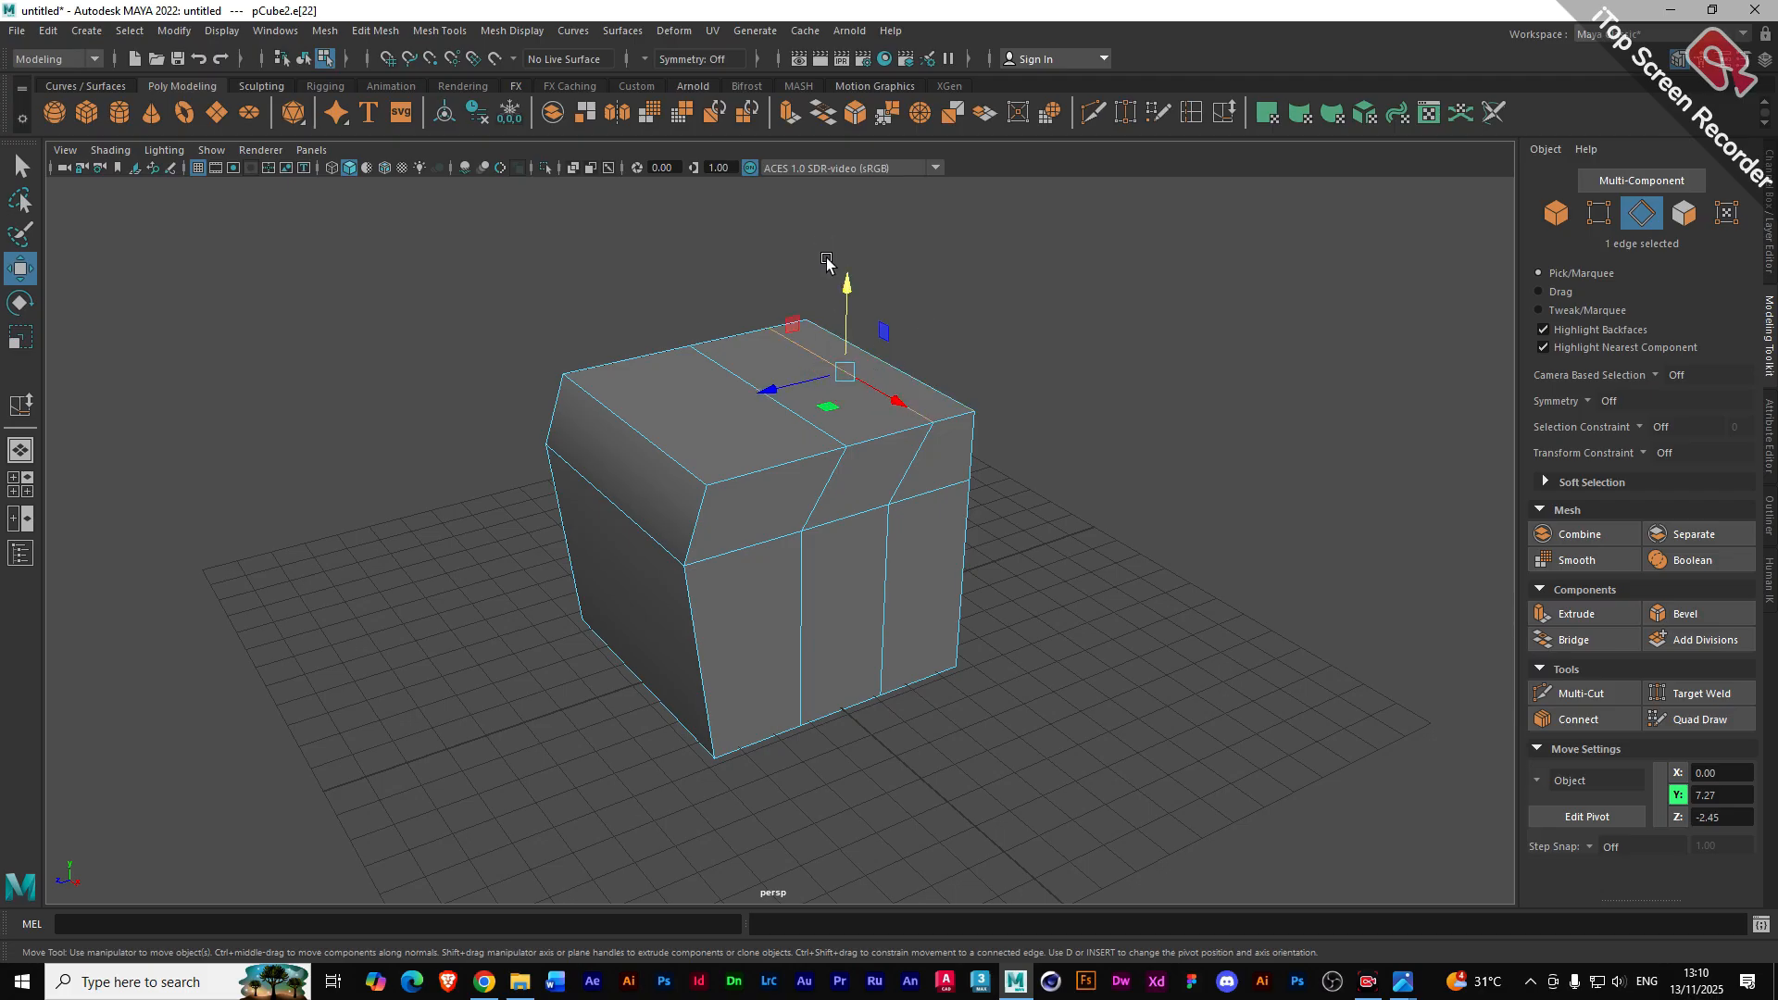
mouse_move(848, 276)
left_mouse_down()
mouse_move(849, 226)
mouse_move(845, 333)
mouse_move(840, 282)
left_mouse_up()
key("ctrl+z")
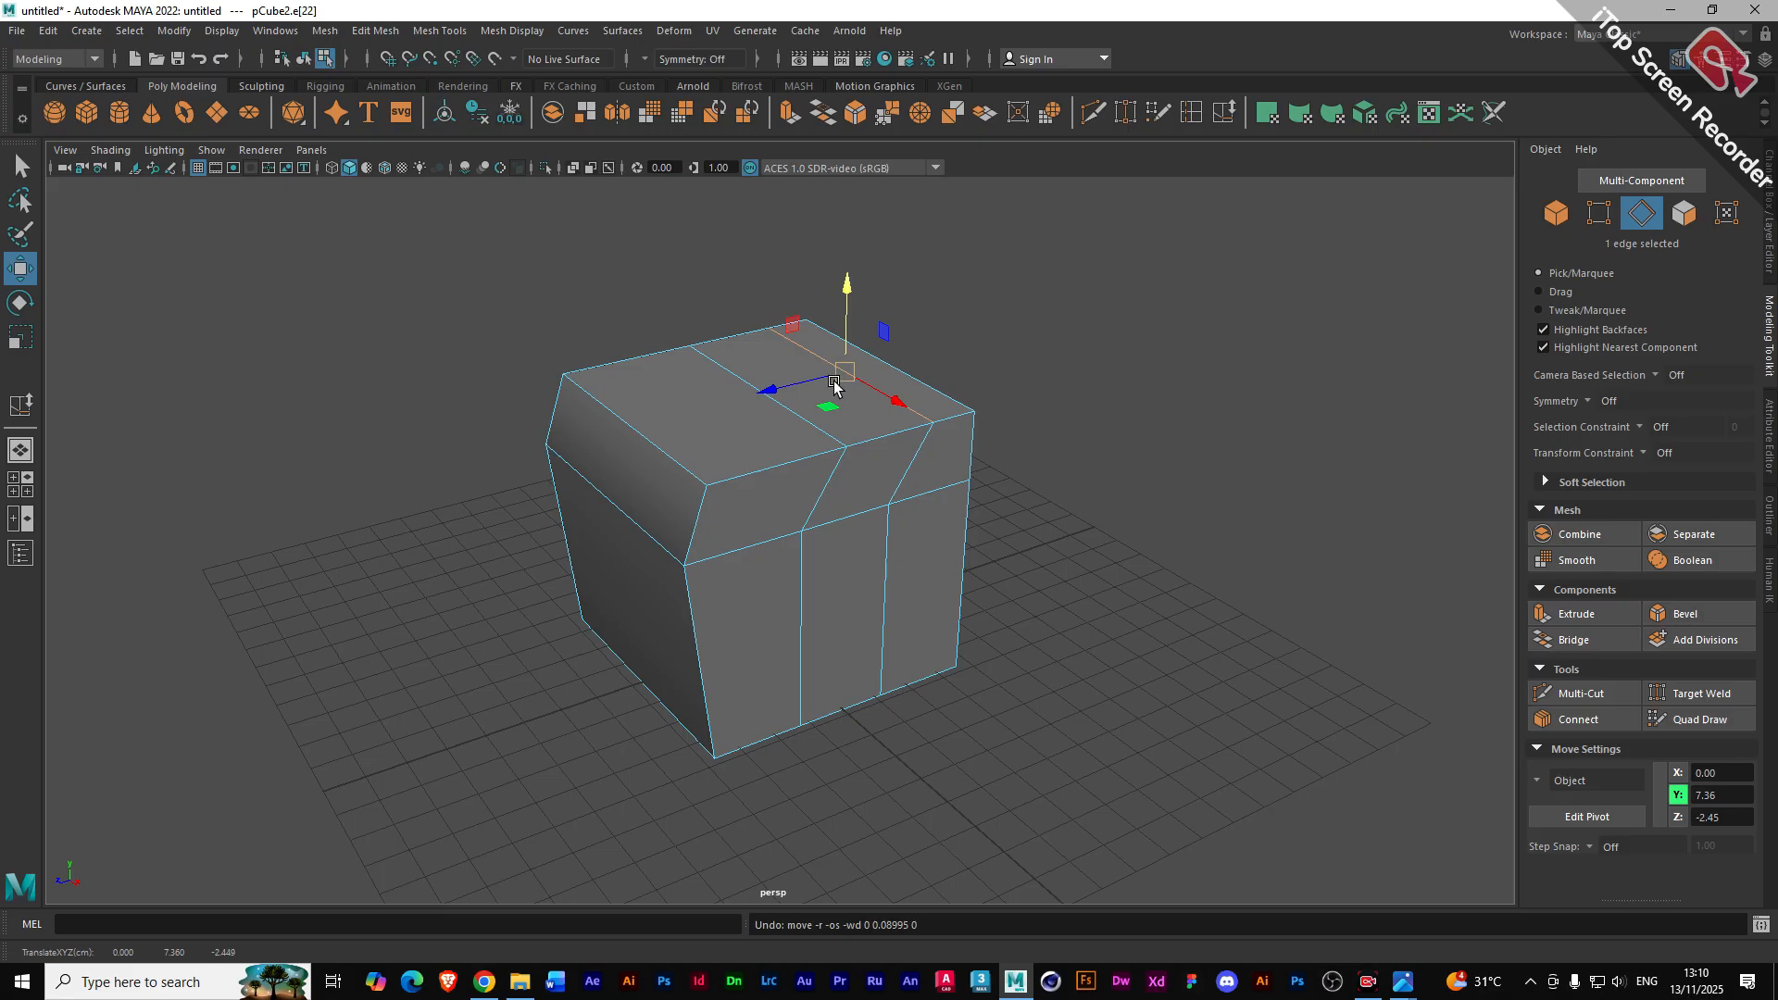
left_click(22, 406)
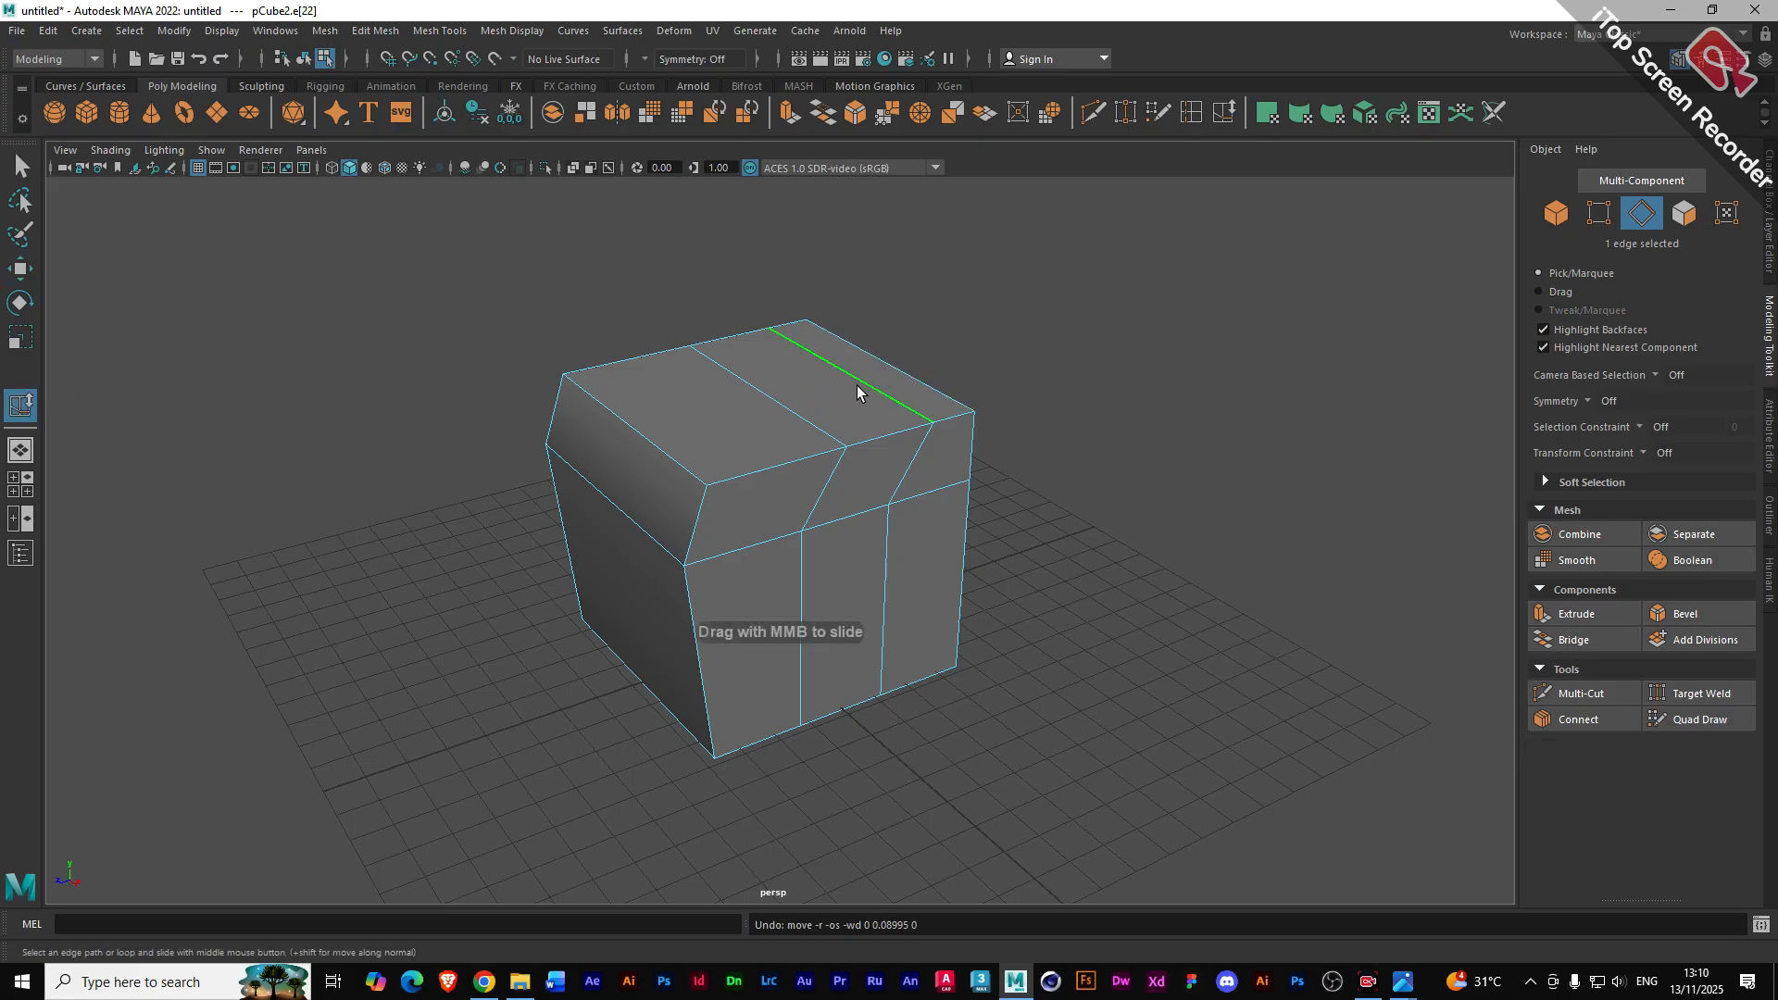
- Use Slide Edge to bring the right-hand inserted top edge closer to the far edge and lower the left-hand face's horizontal edge
middle_click_drag(853, 385, 891, 391)
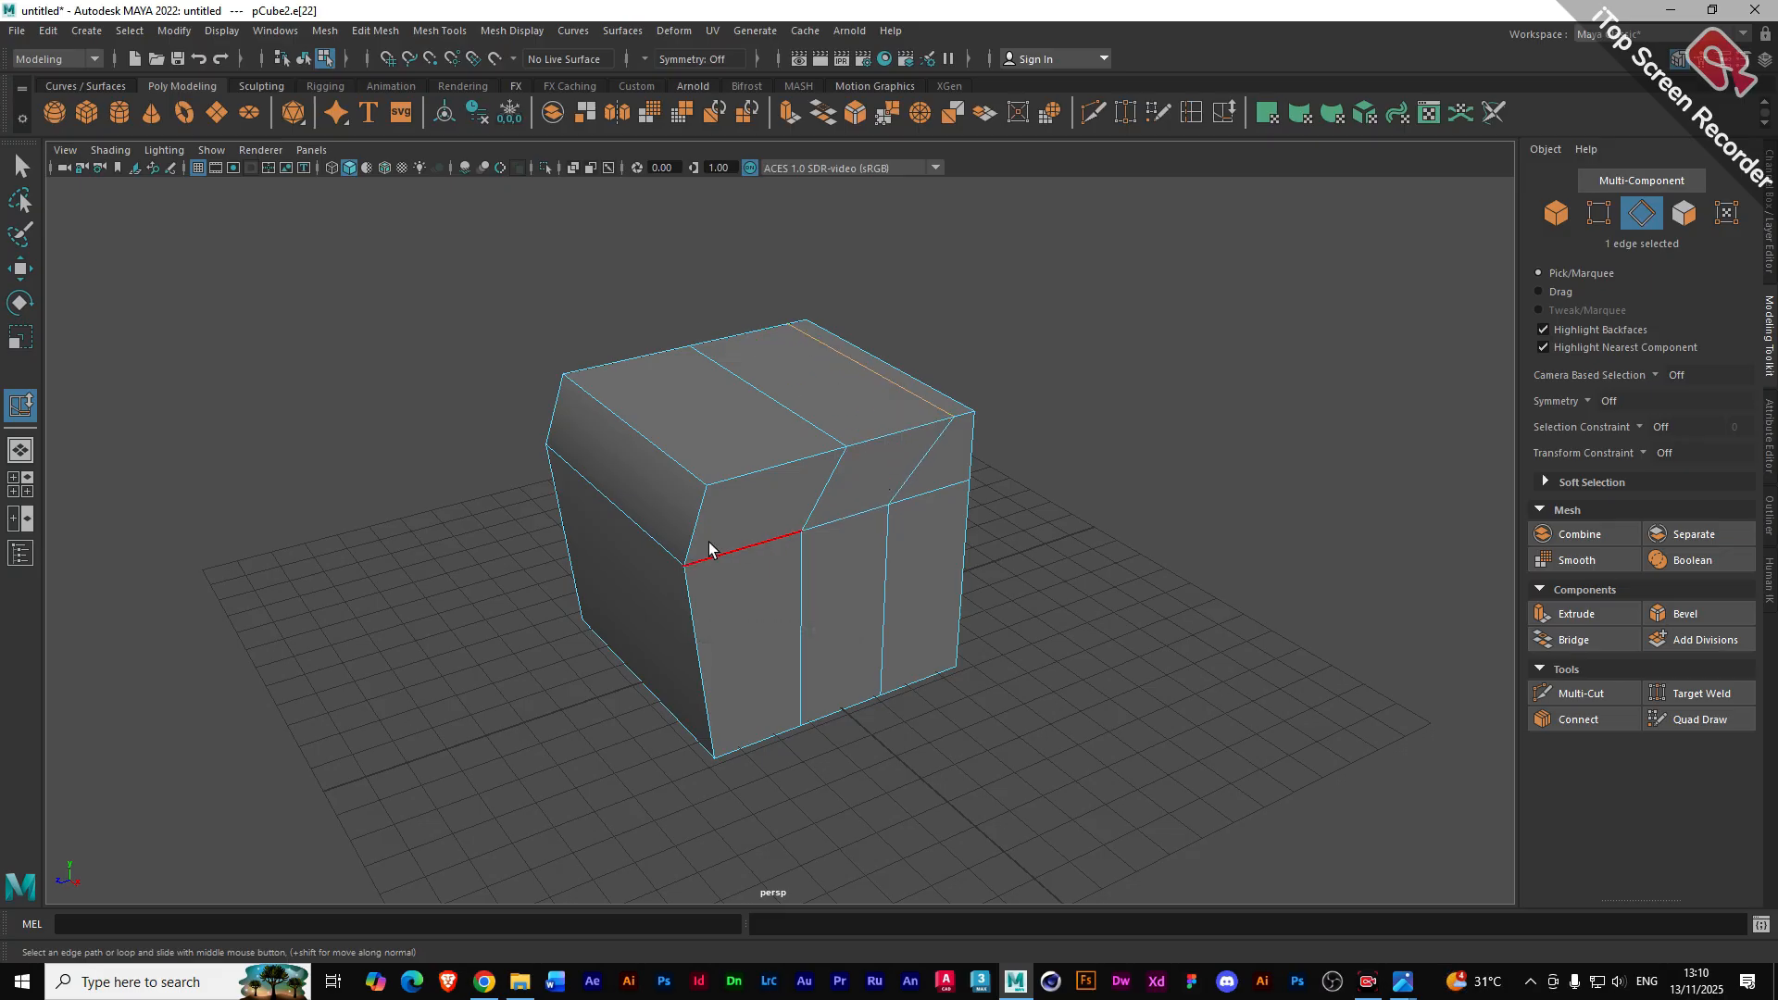
left_click(648, 532)
middle_click_drag(656, 553, 624, 430)
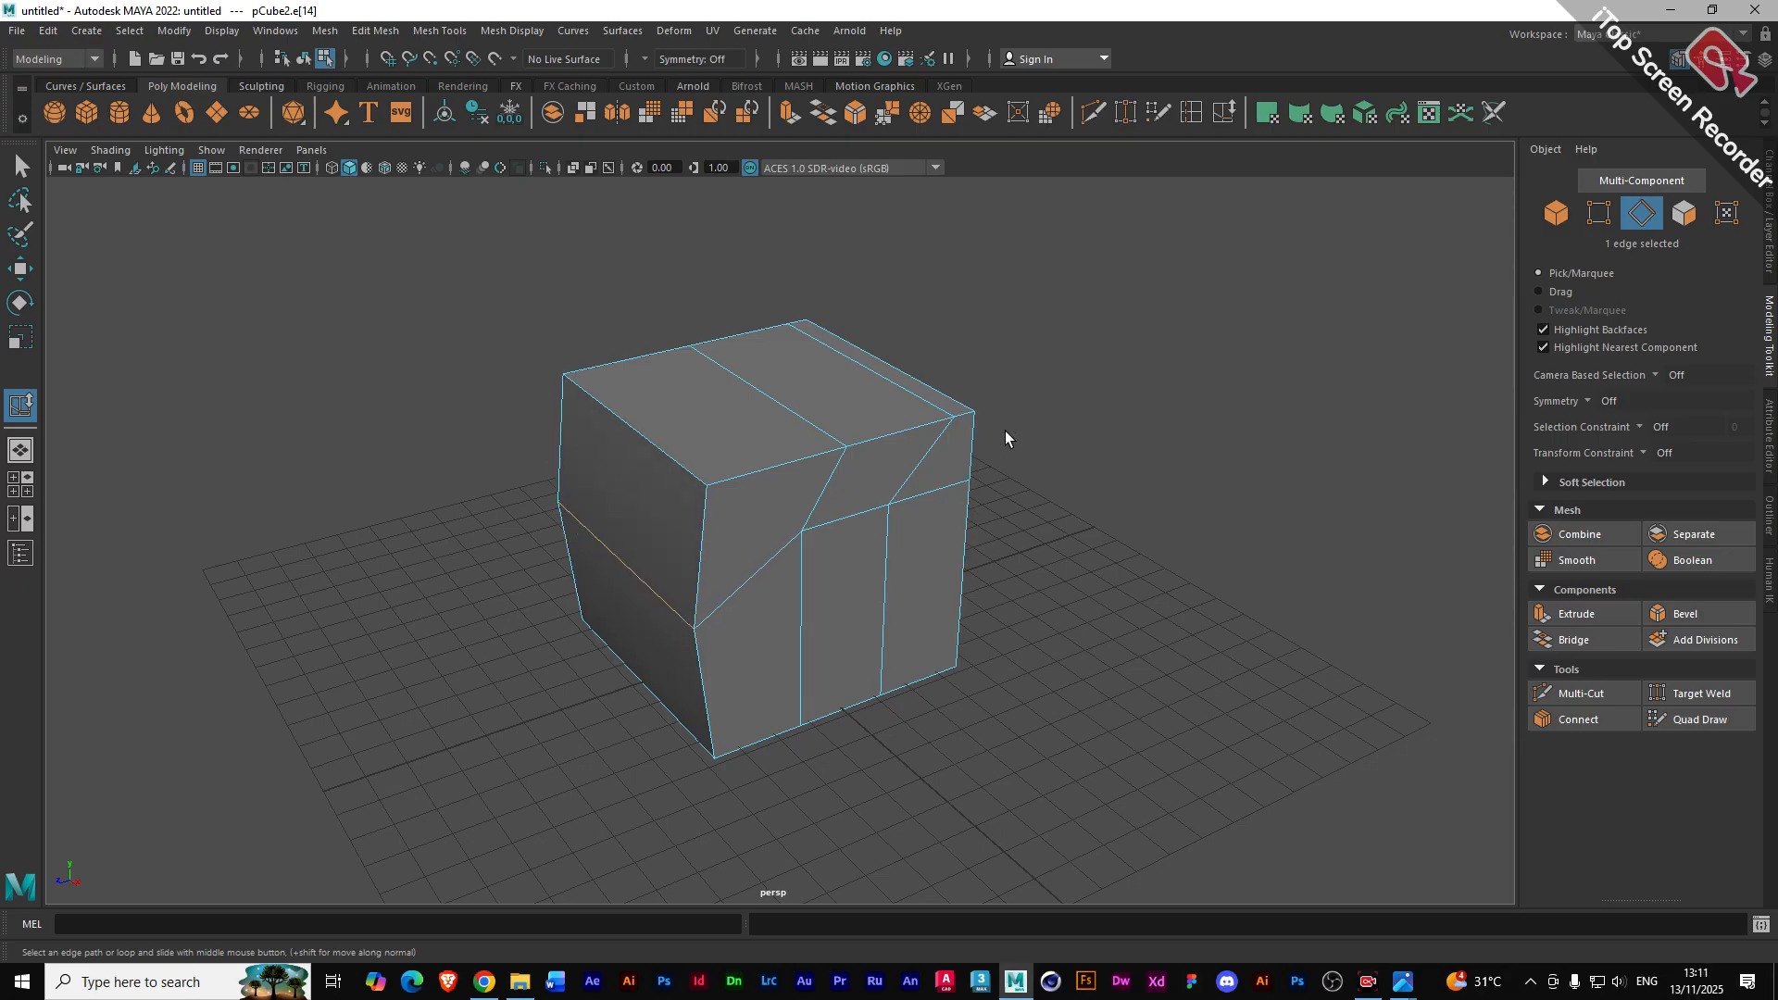
left_click(802, 415)
middle_click_drag(802, 413, 725, 435)
left_click(648, 424)
middle_click_drag(652, 424, 697, 420)
- In vertex mode, move the two horizontal-loop vertices on the cube's left-hand face to about Y 4.53 and Z 3.68
left_click(20, 270)
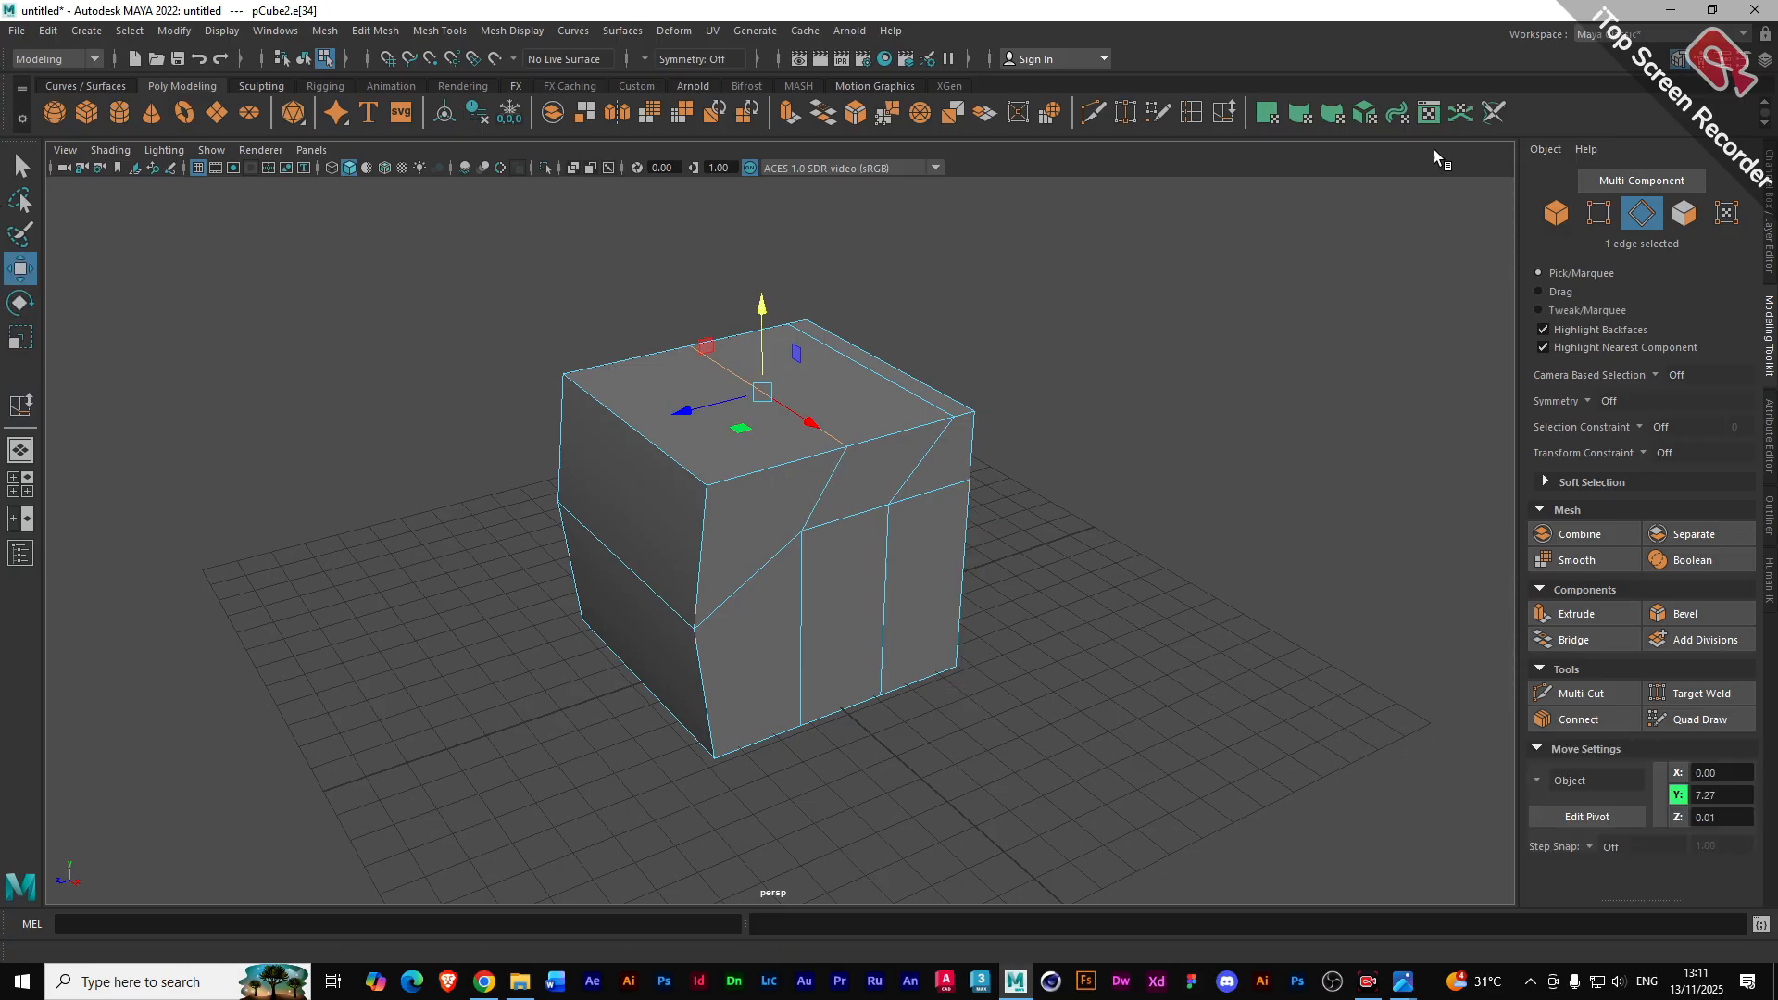
left_click(1598, 213)
left_click(709, 484)
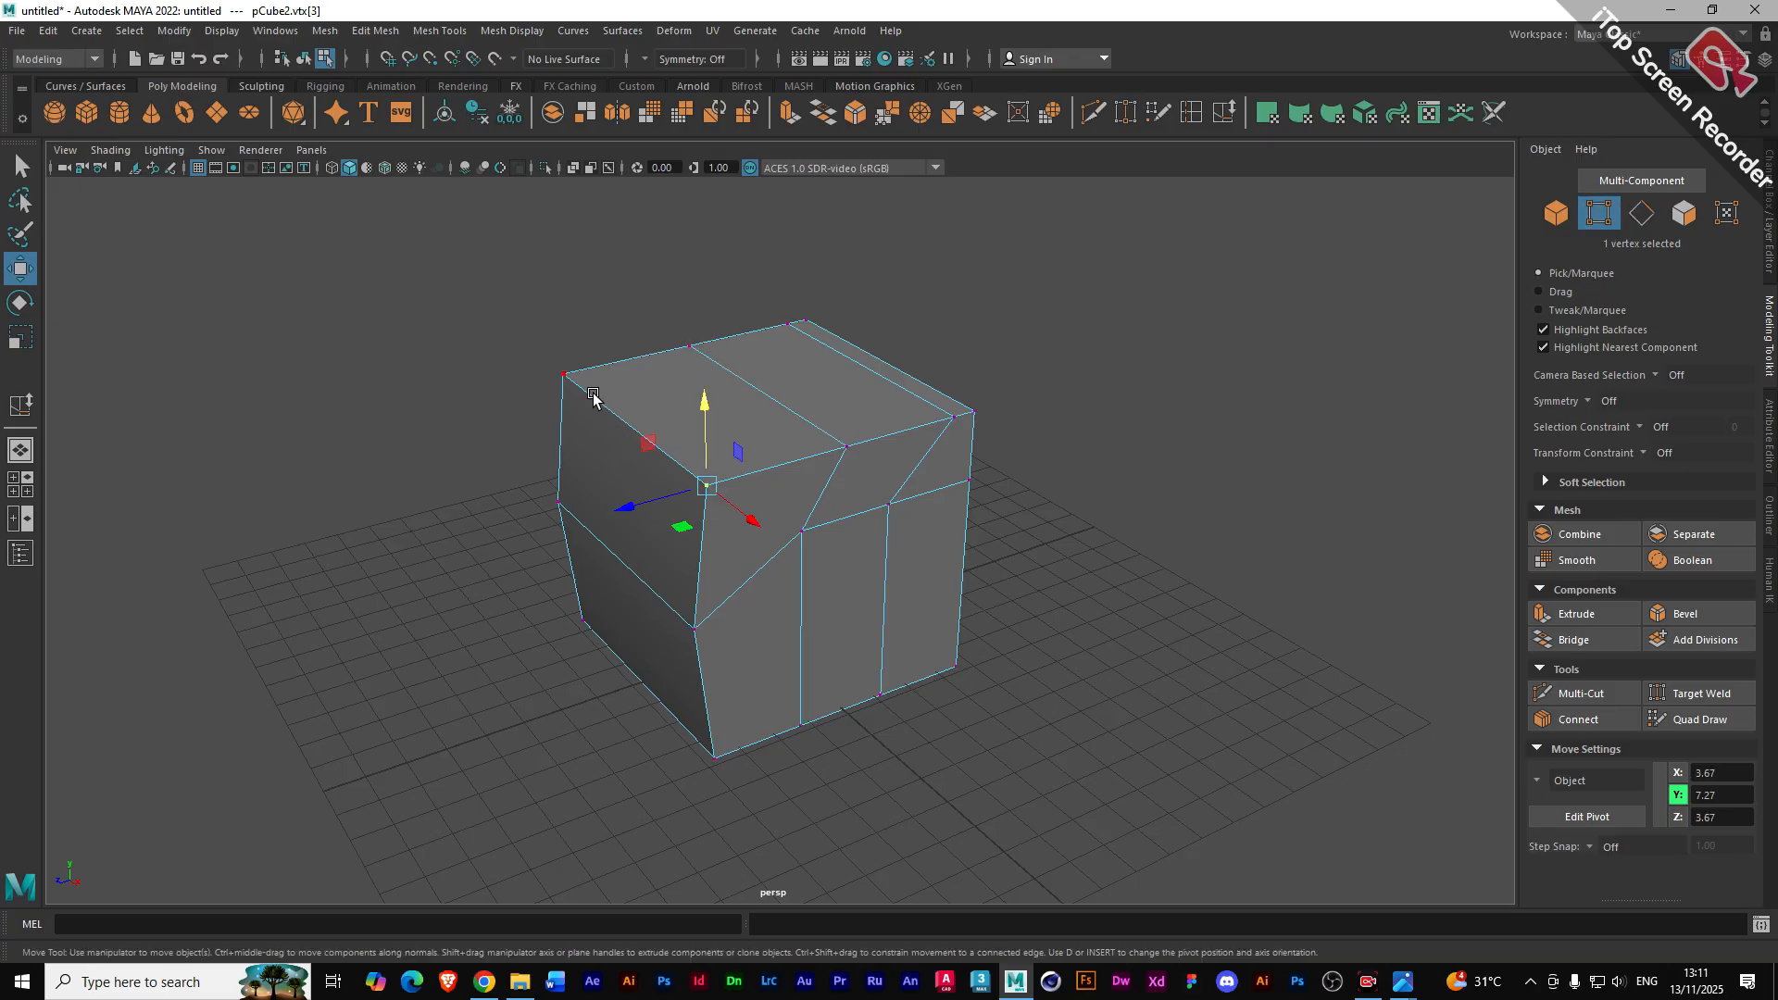
left_click(563, 374)
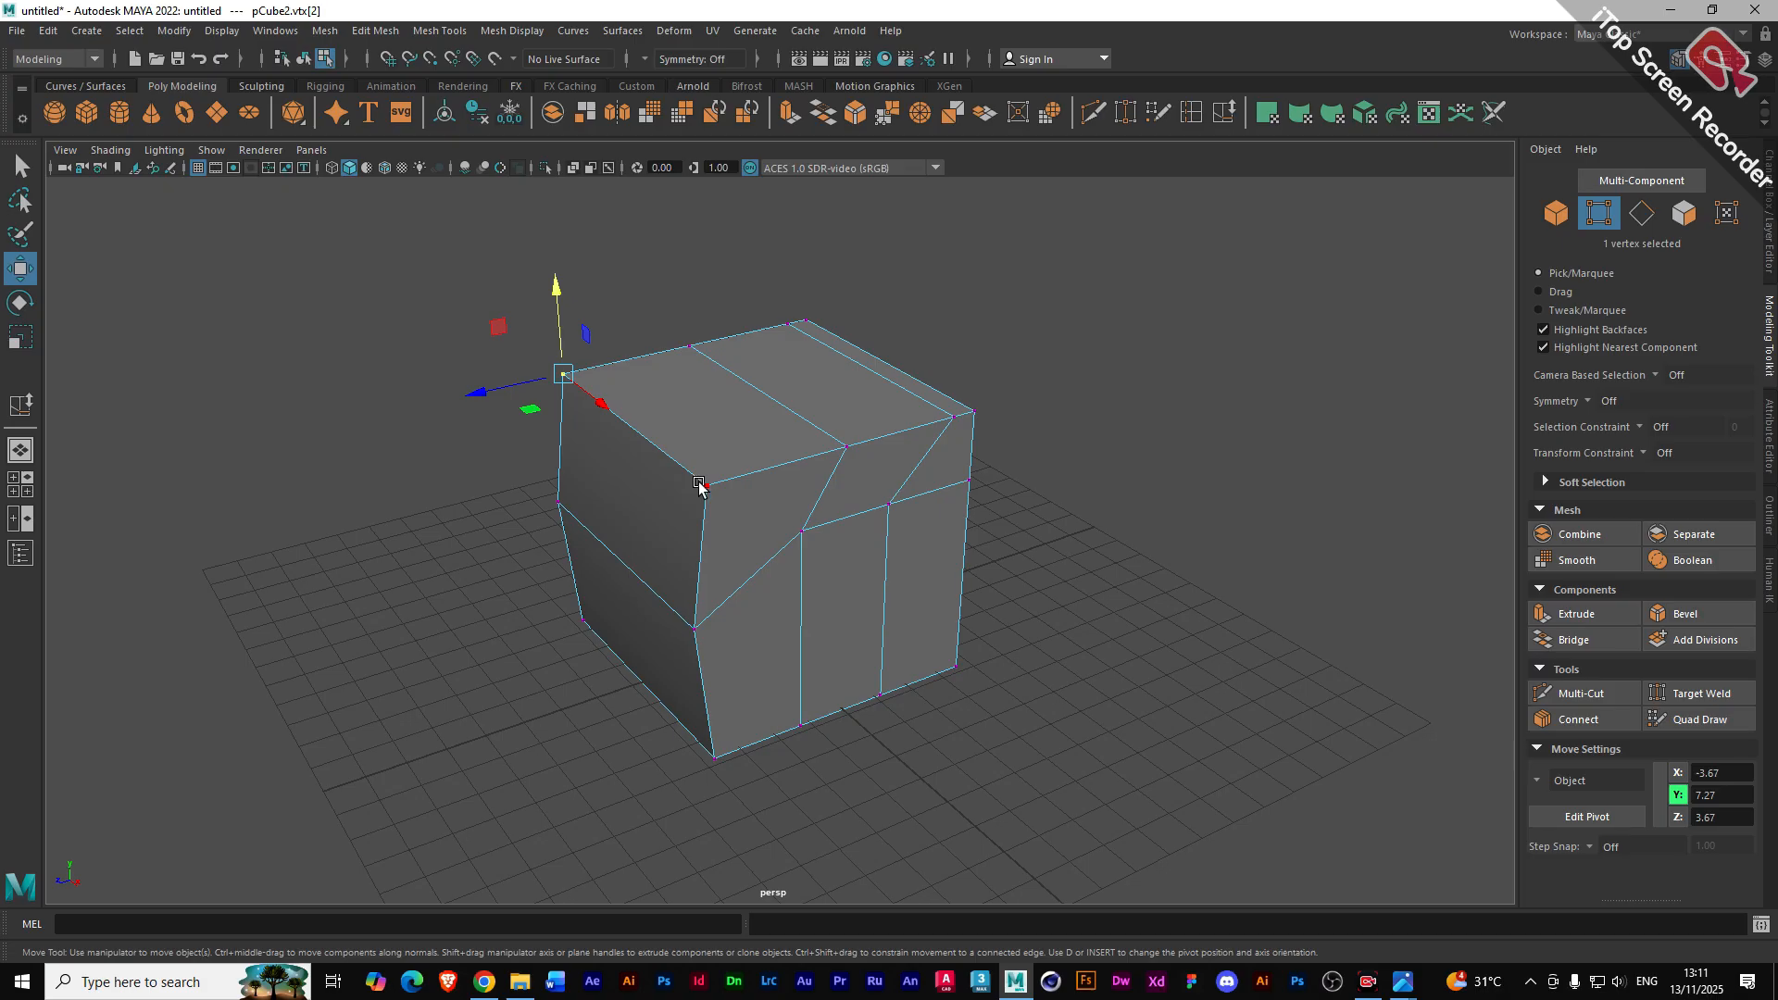
left_click(693, 628)
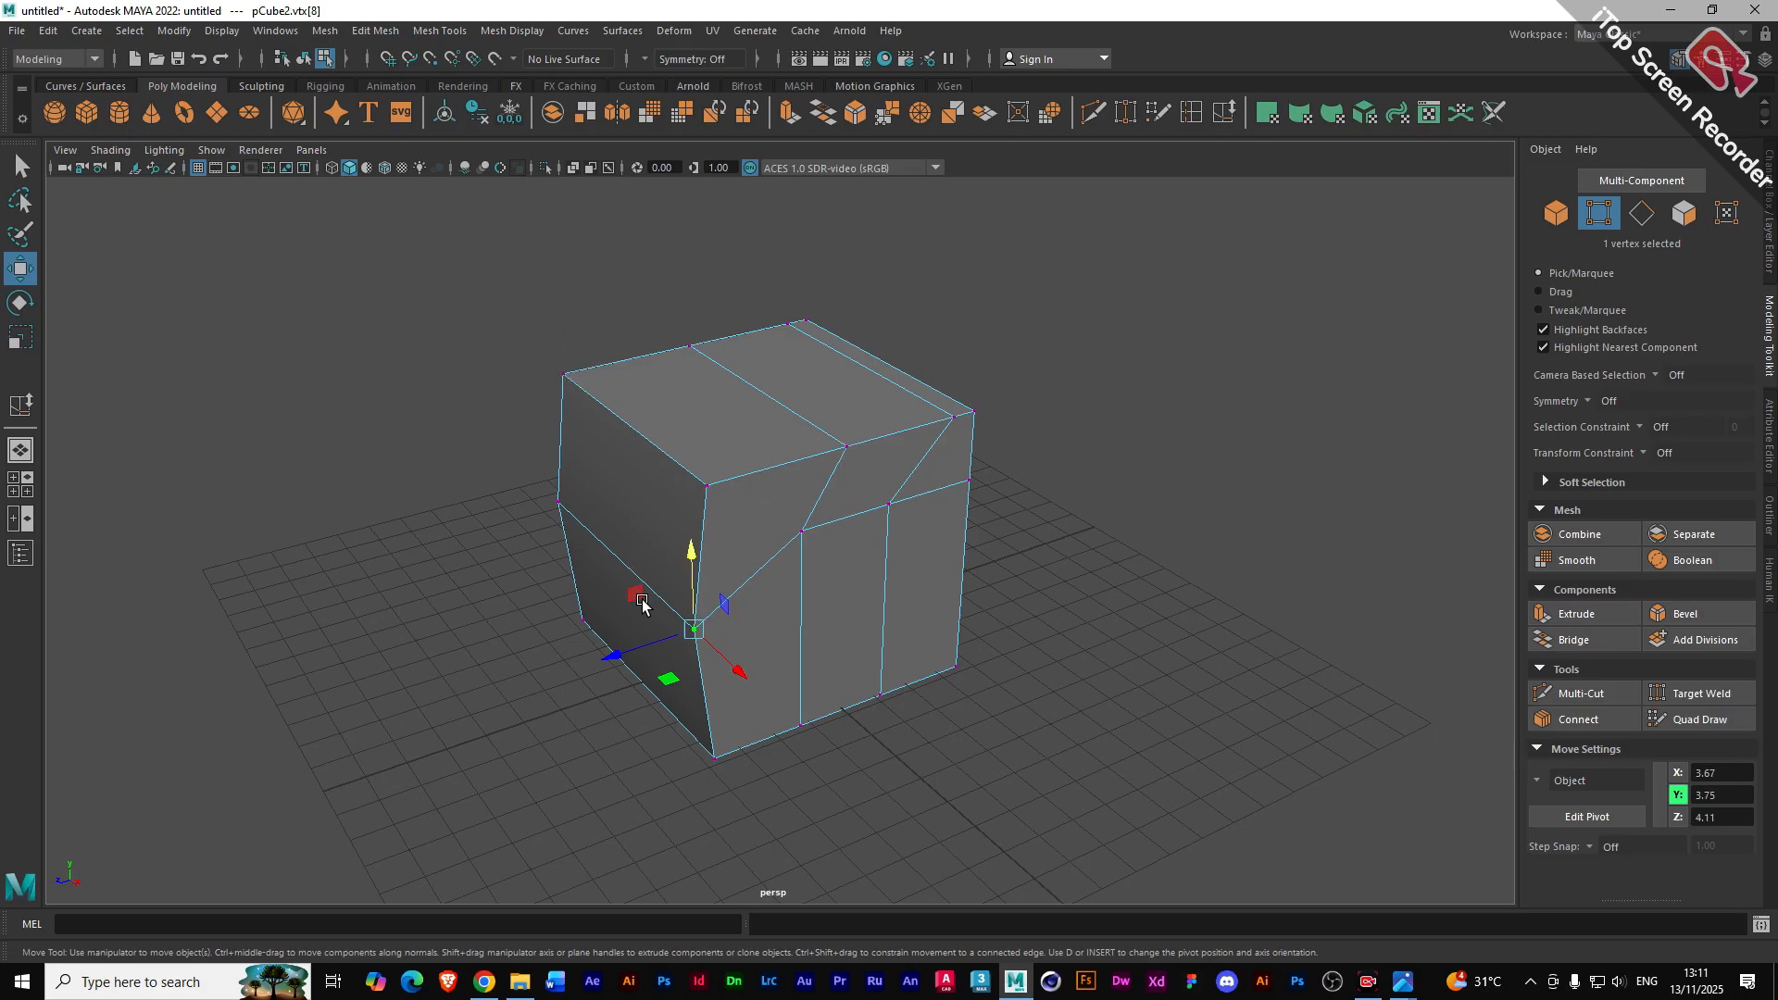
left_click(557, 505, "shift")
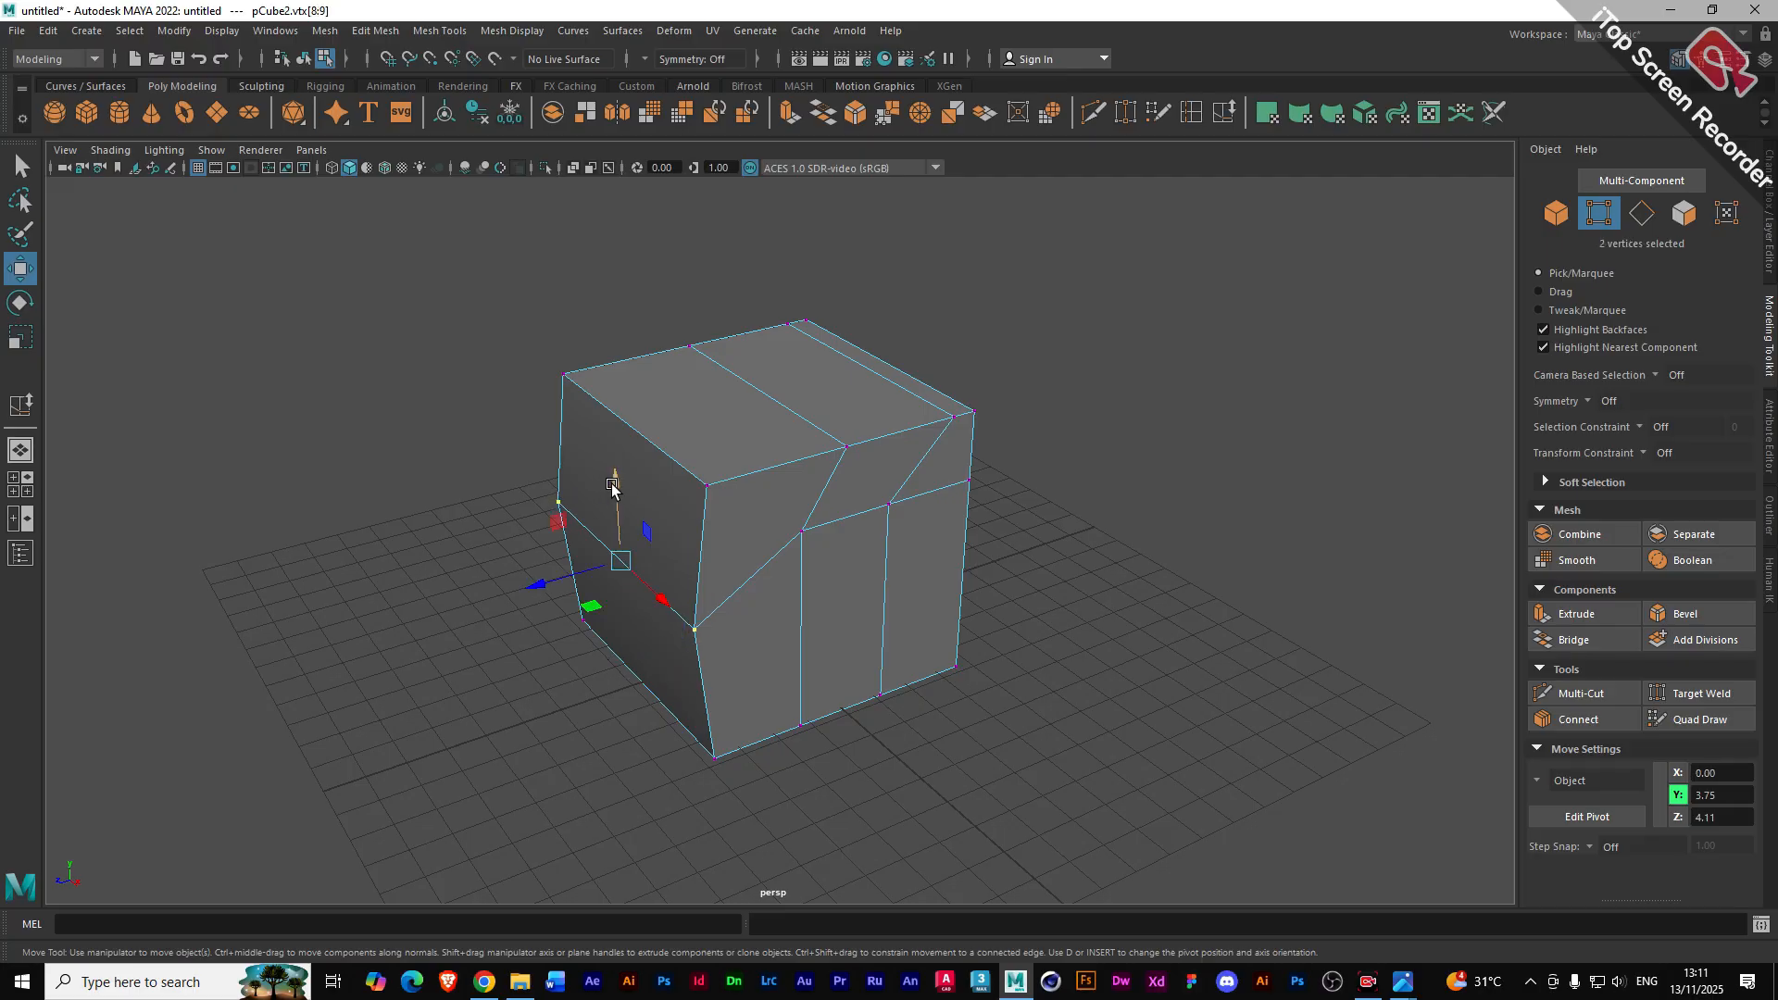
left_click_drag(616, 491, 616, 463)
left_click_drag(534, 556, 563, 553)
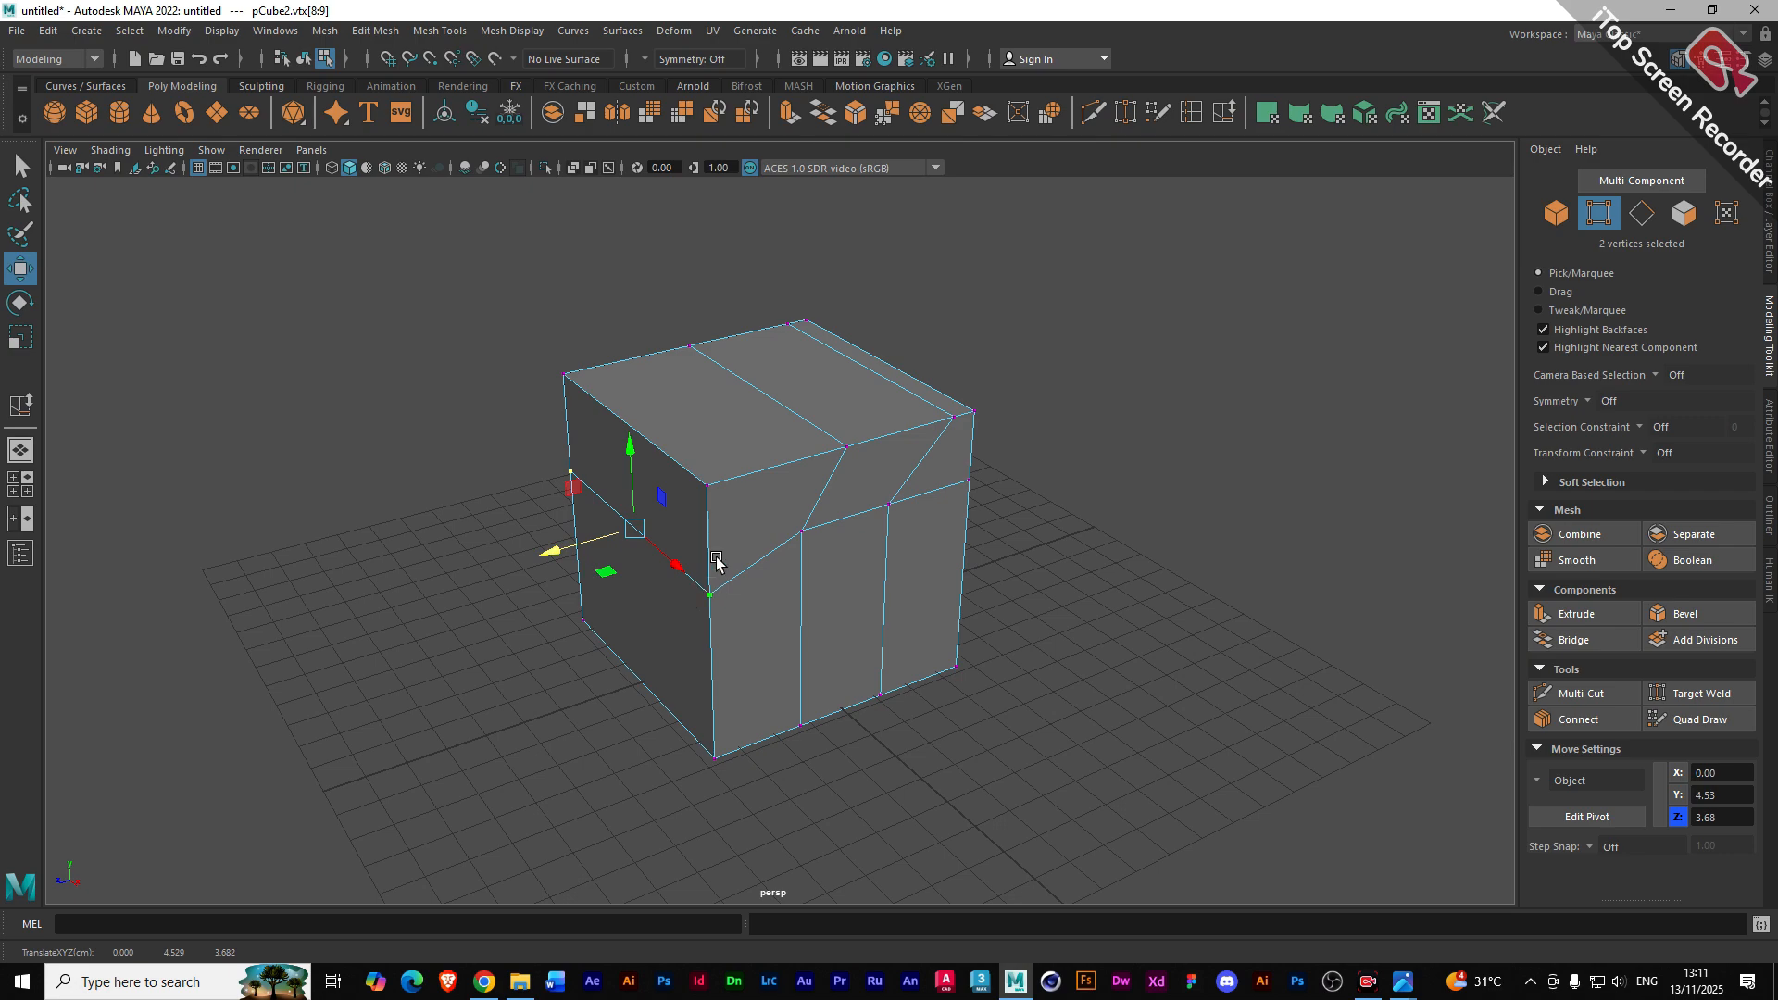
left_click_drag(713, 560, 682, 509, "alt")
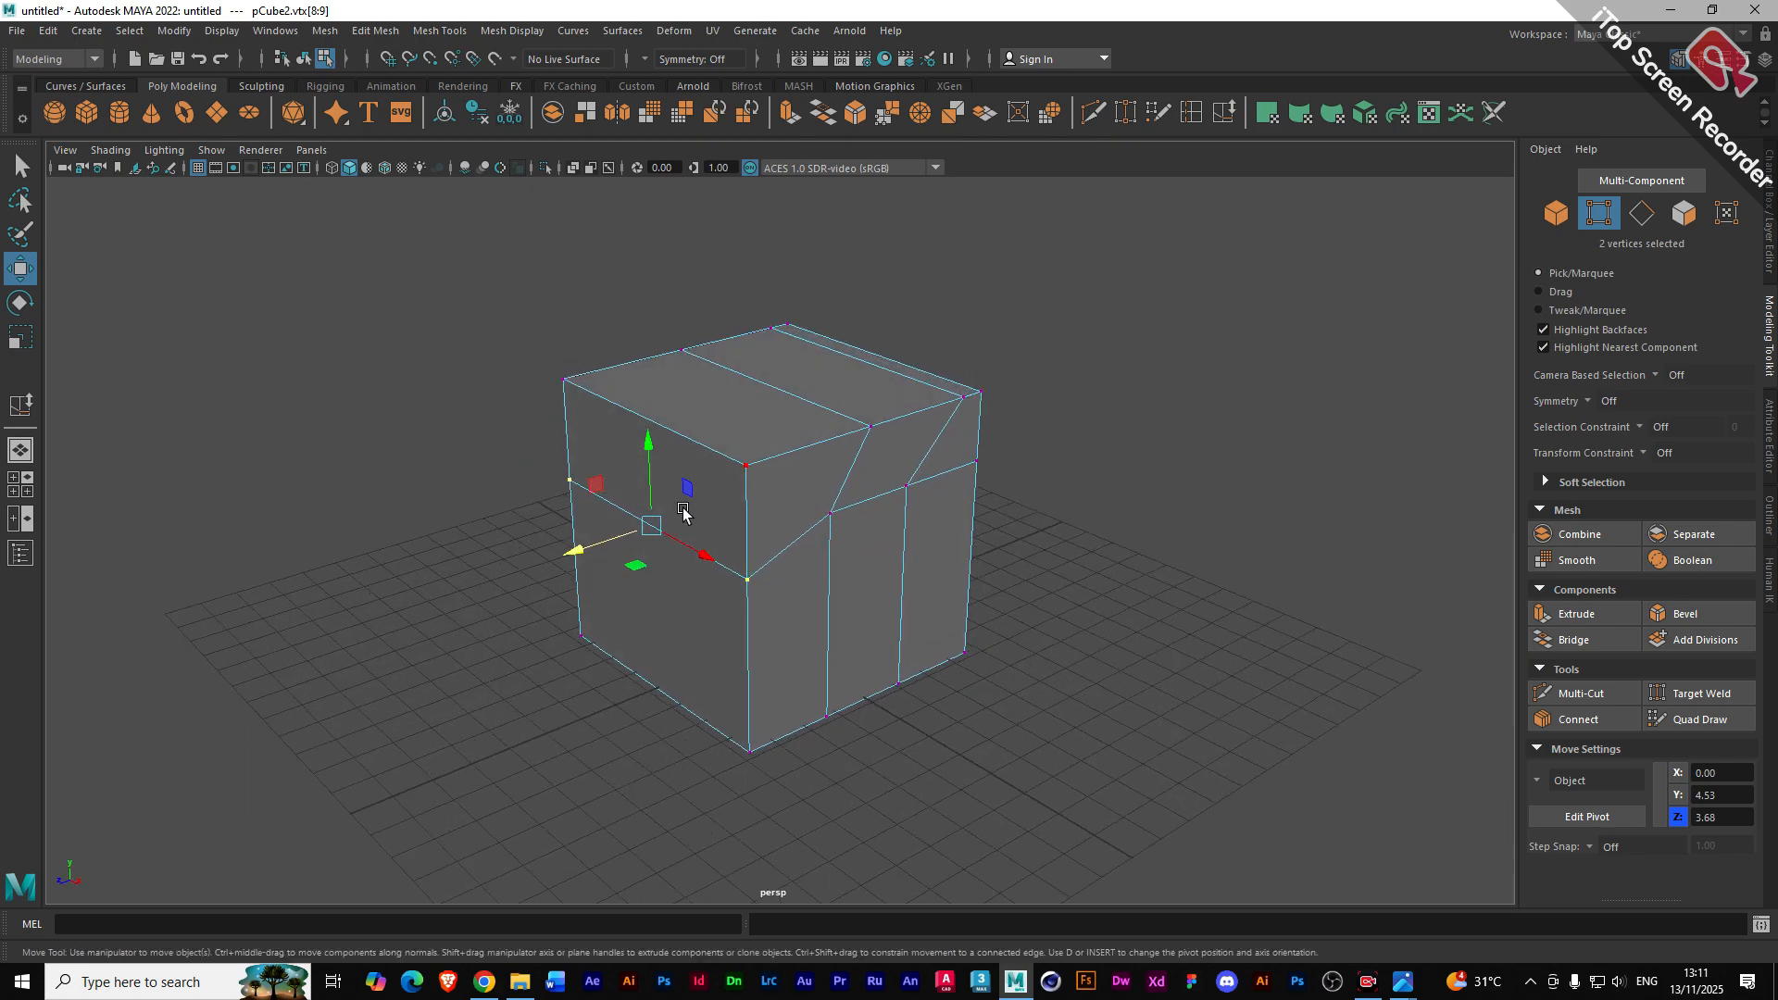
- Inspect the cube's top vertices and inserted loops from several angles, and review the Mesh Display and Edit Mesh commands
left_click(867, 425)
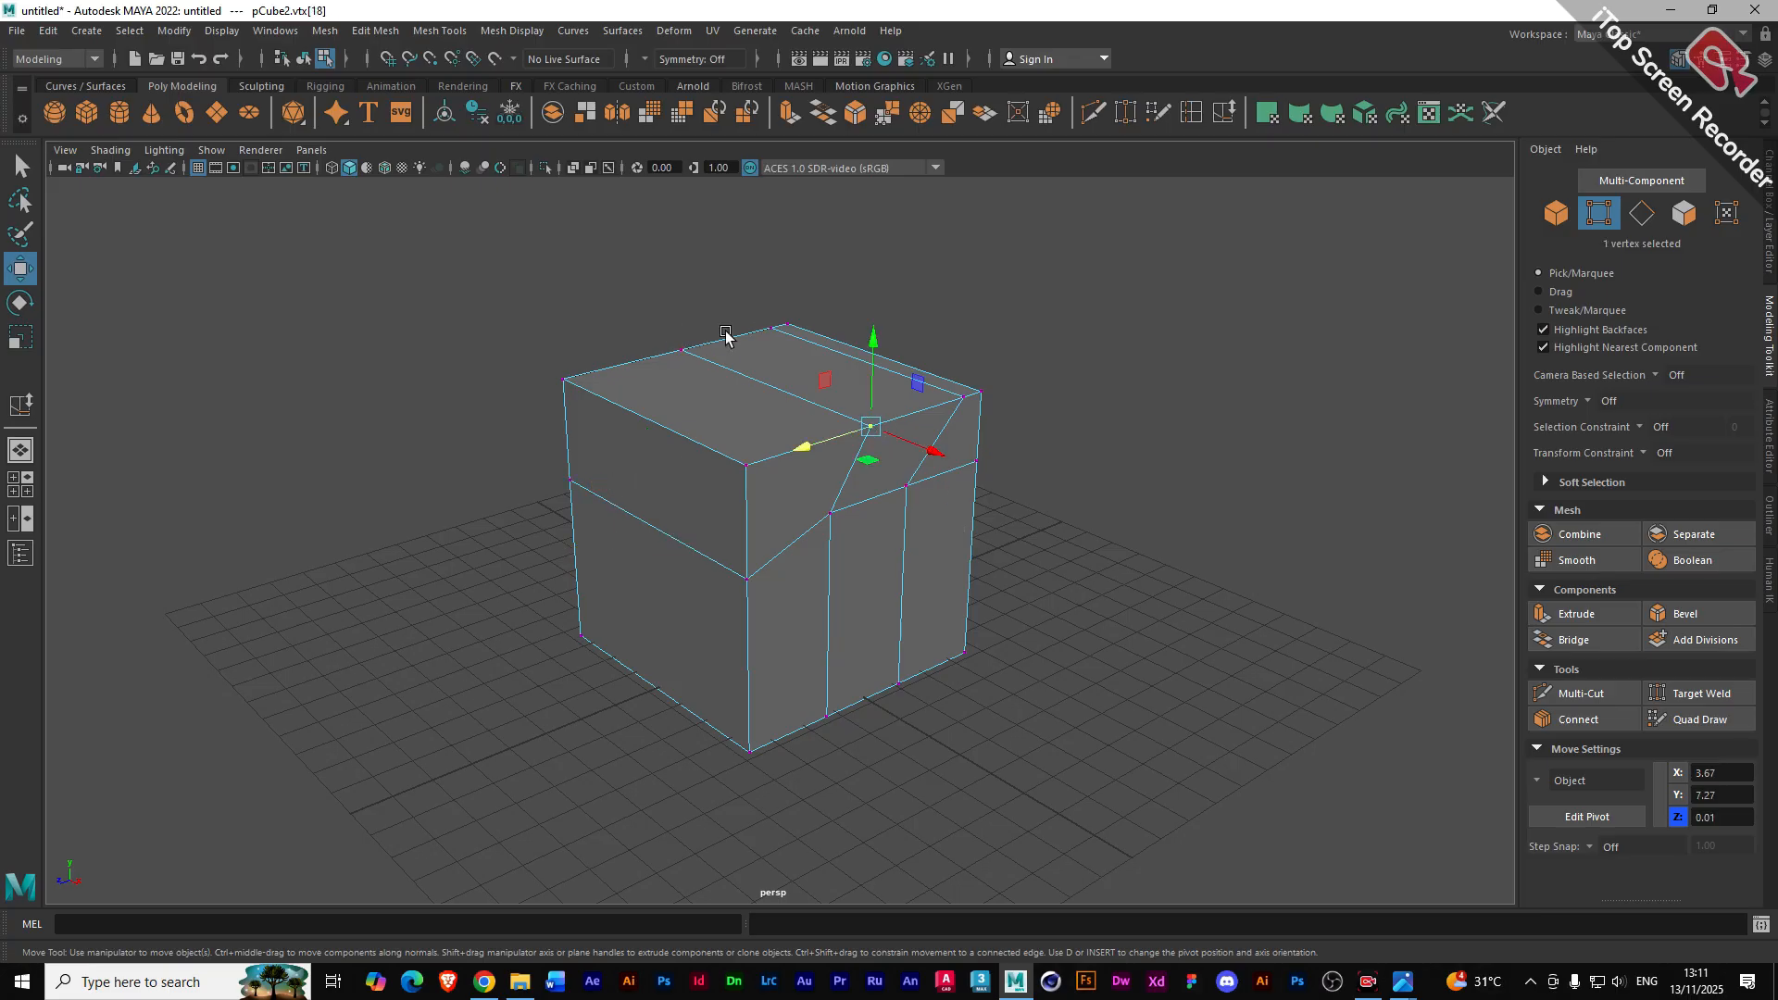
scroll(659, 396, "up", 3)
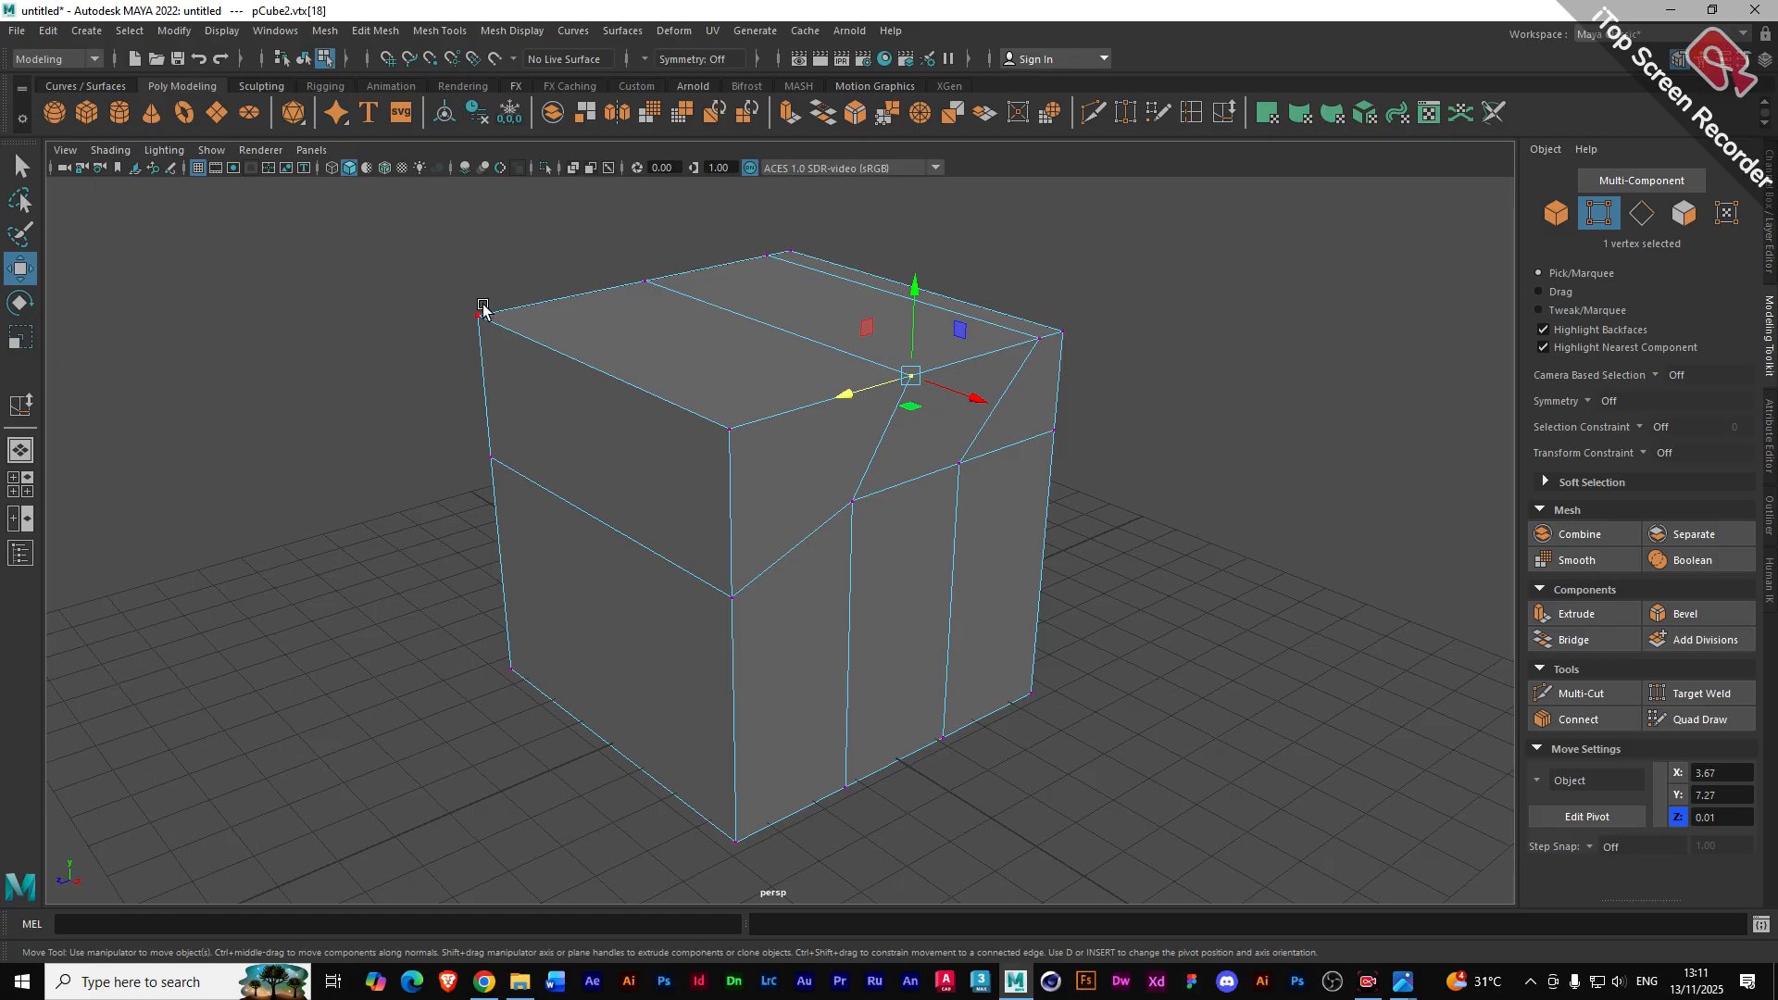
left_click(476, 316)
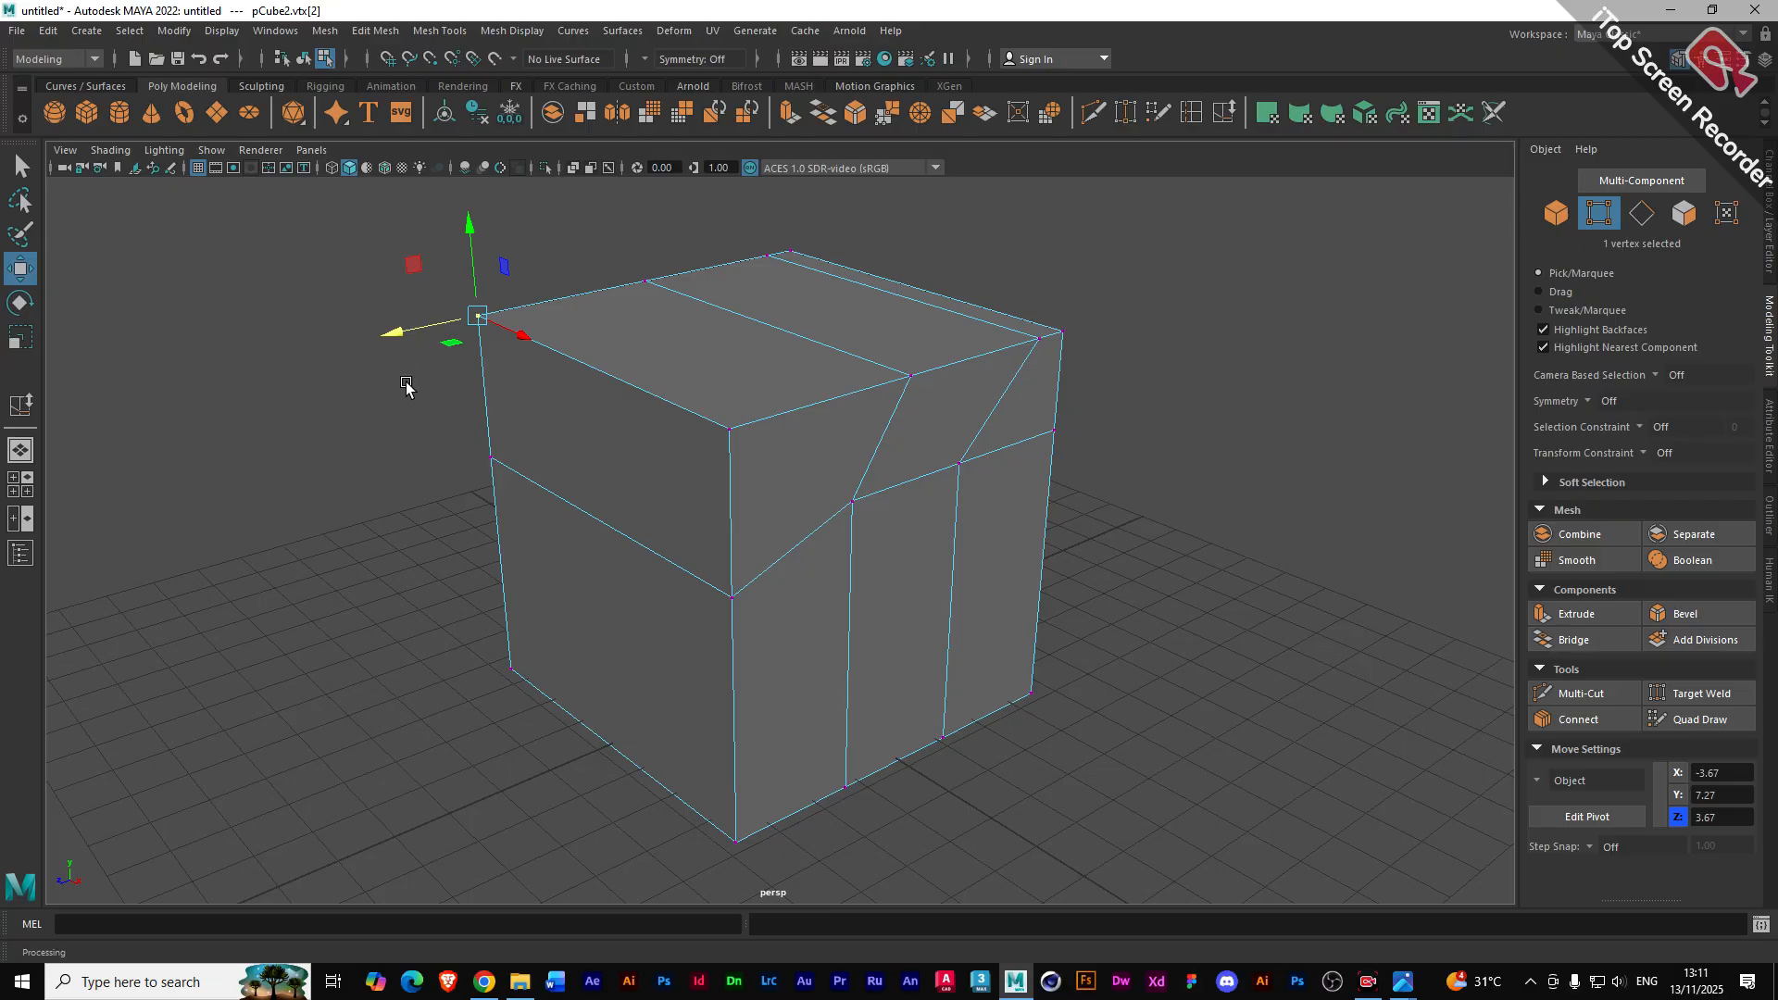
left_click_drag(404, 385, 343, 416, "alt")
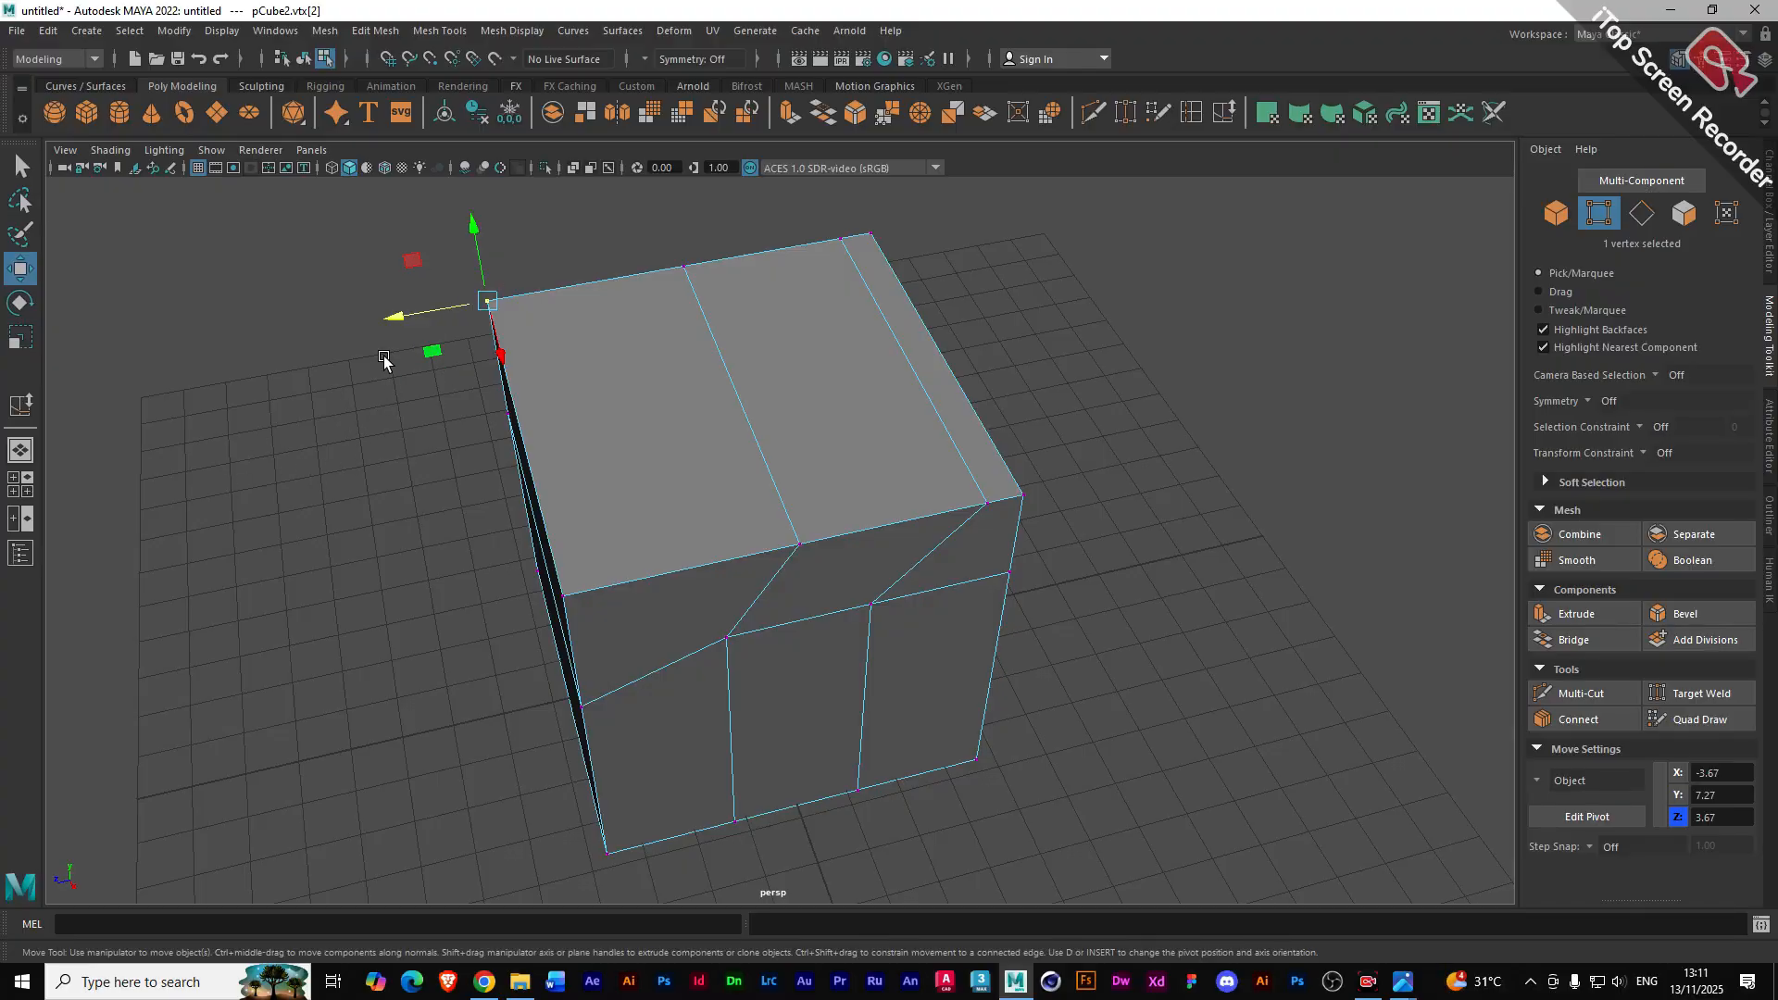
left_click_drag(383, 355, 512, 332, "alt")
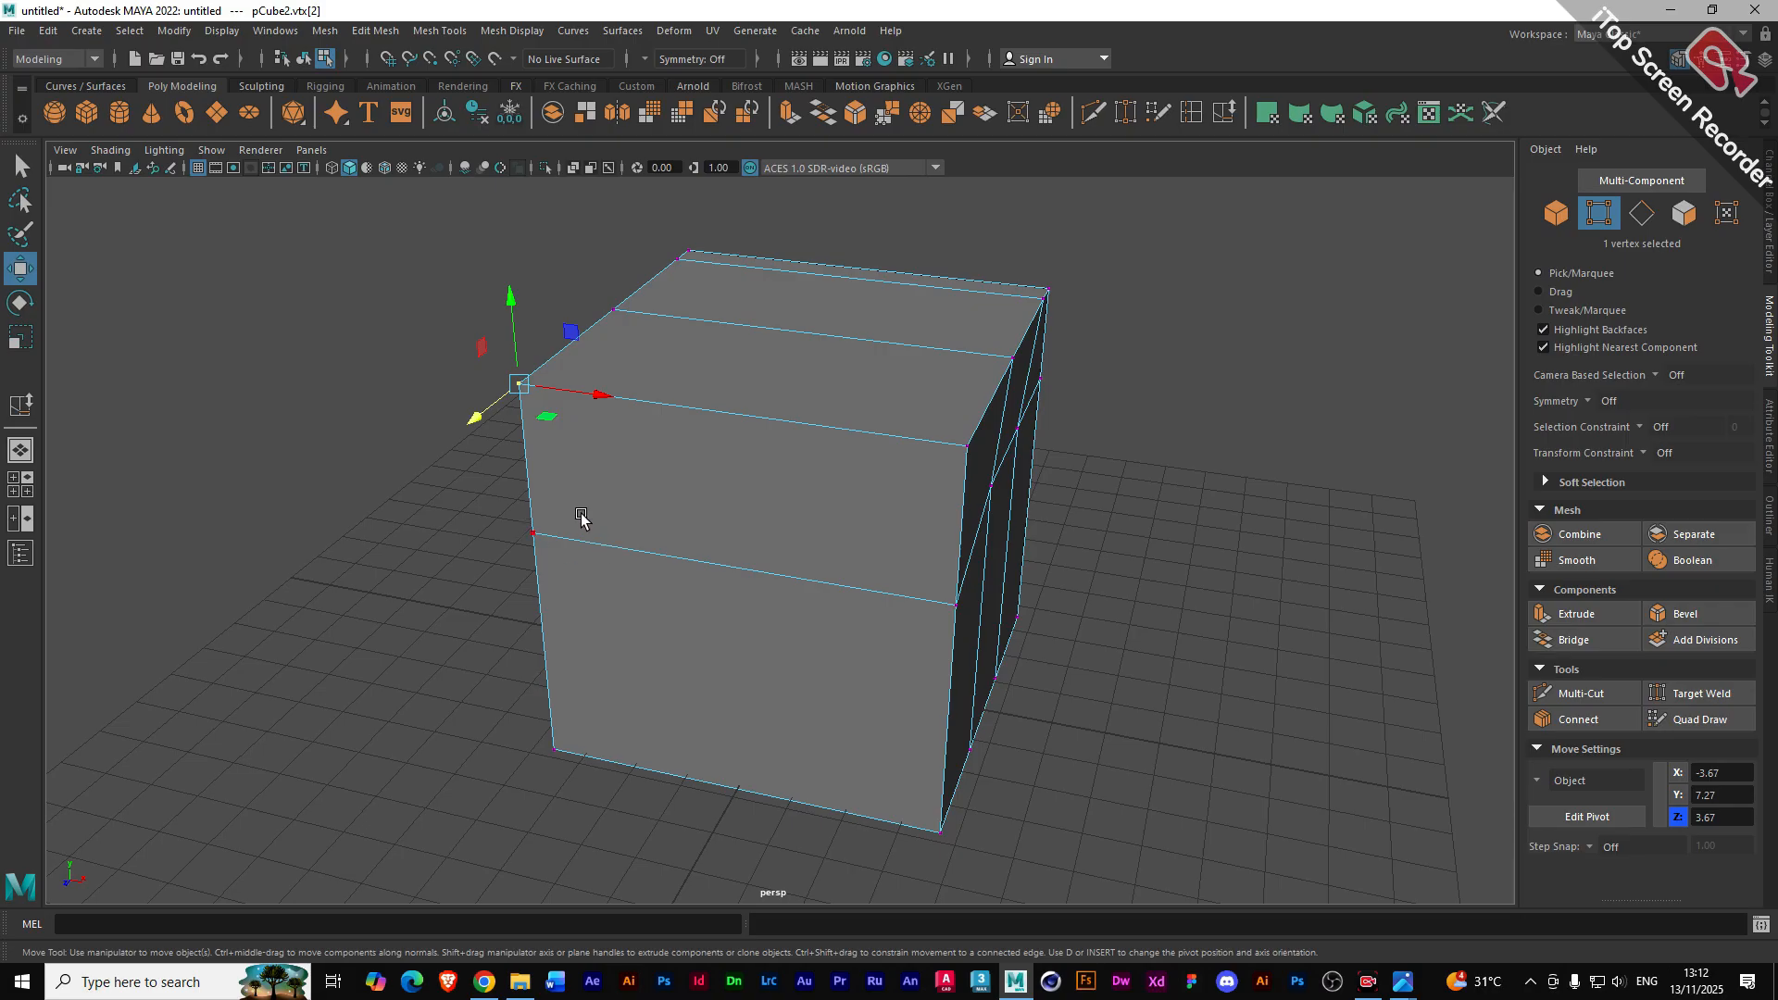
left_click_drag(584, 516, 630, 454, "alt")
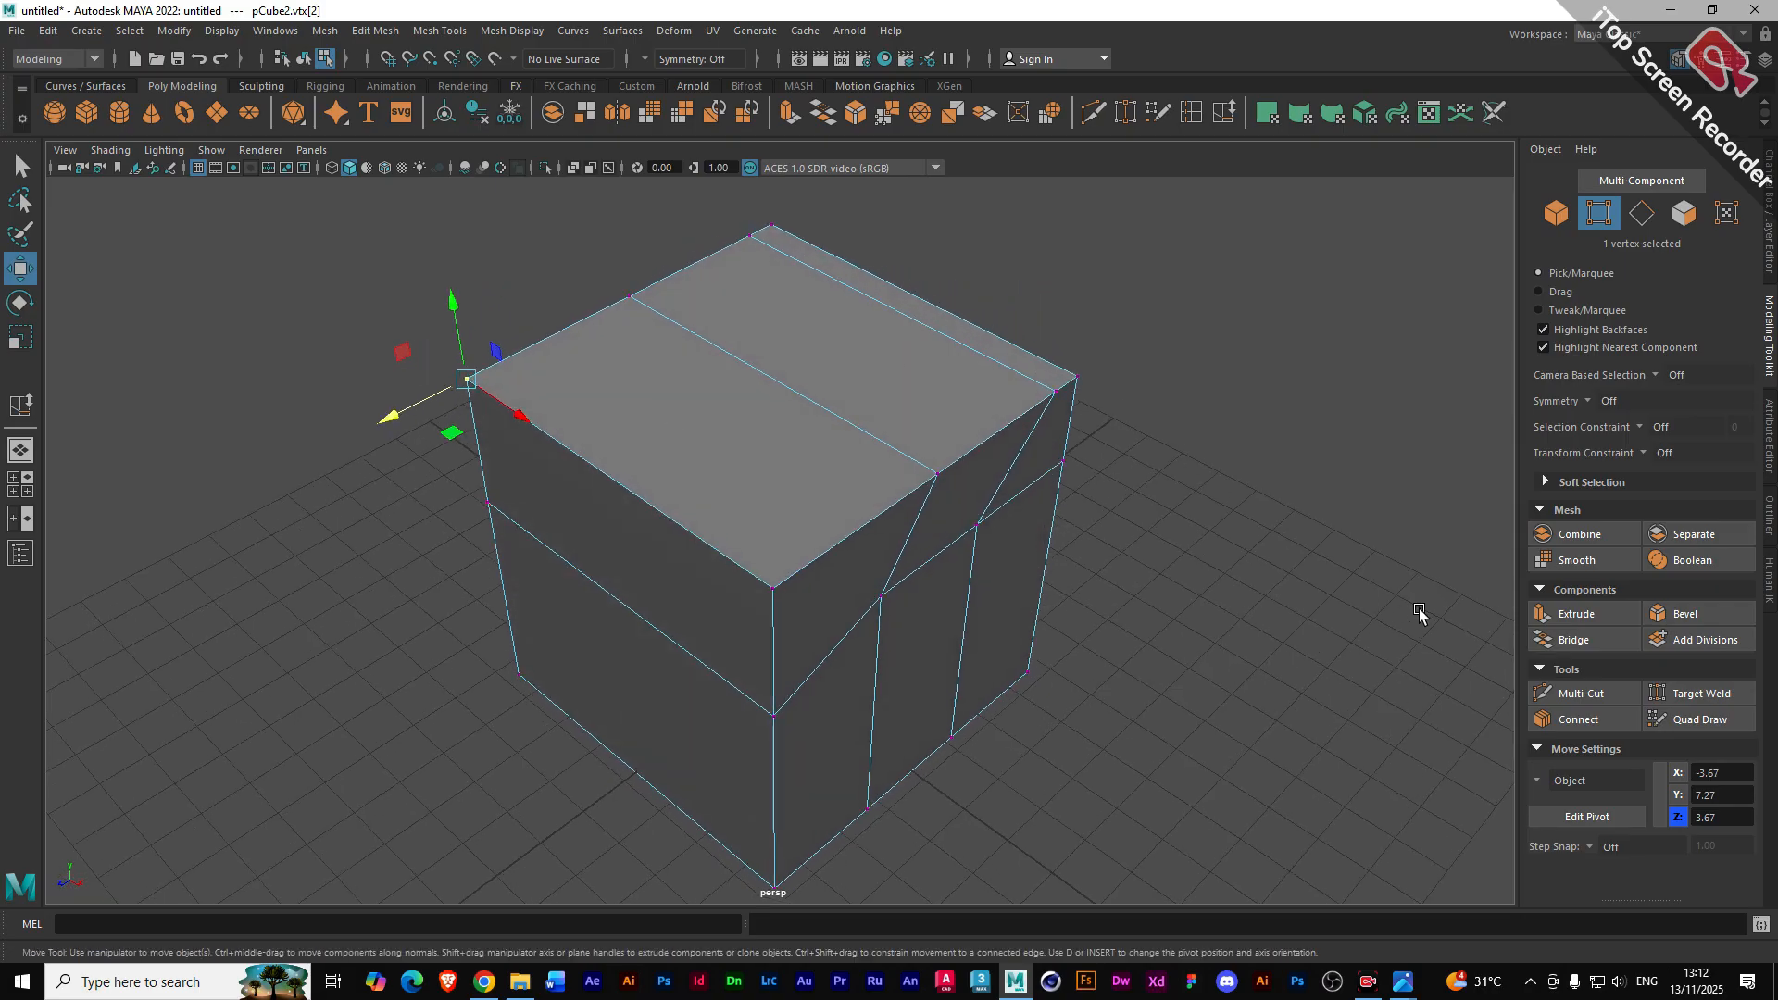
left_click(375, 29)
mouse_move(505, 28)
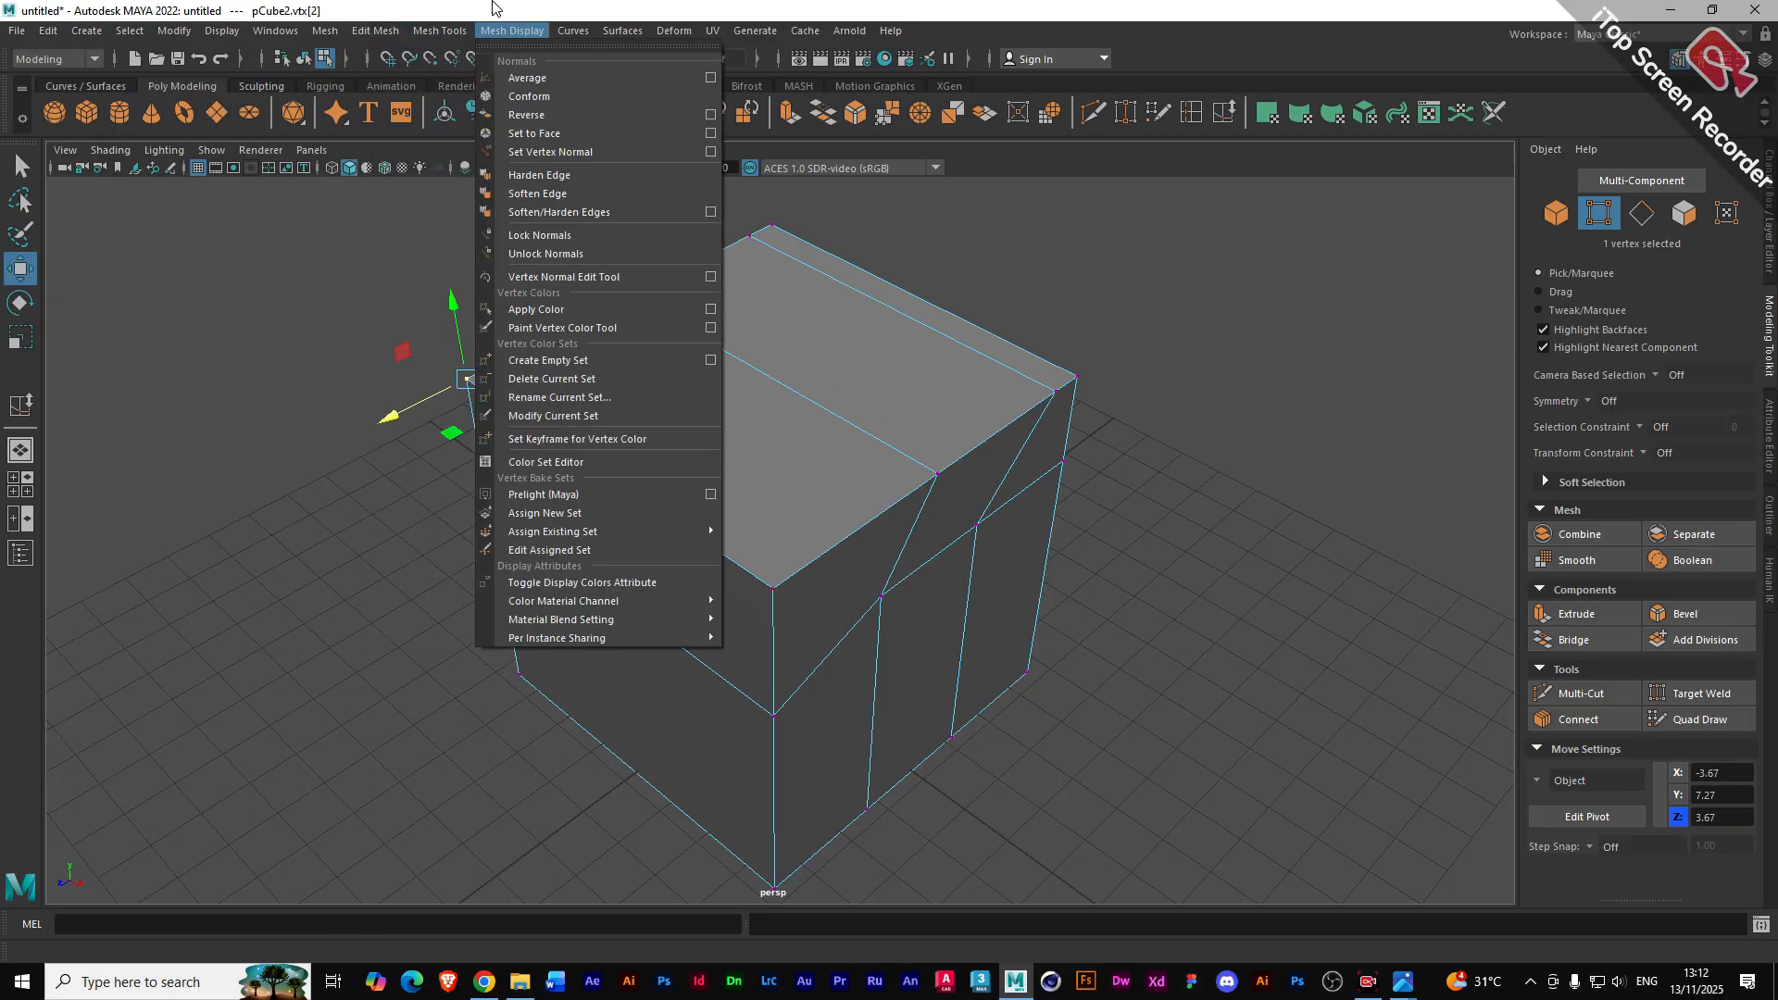
left_click(414, 6)
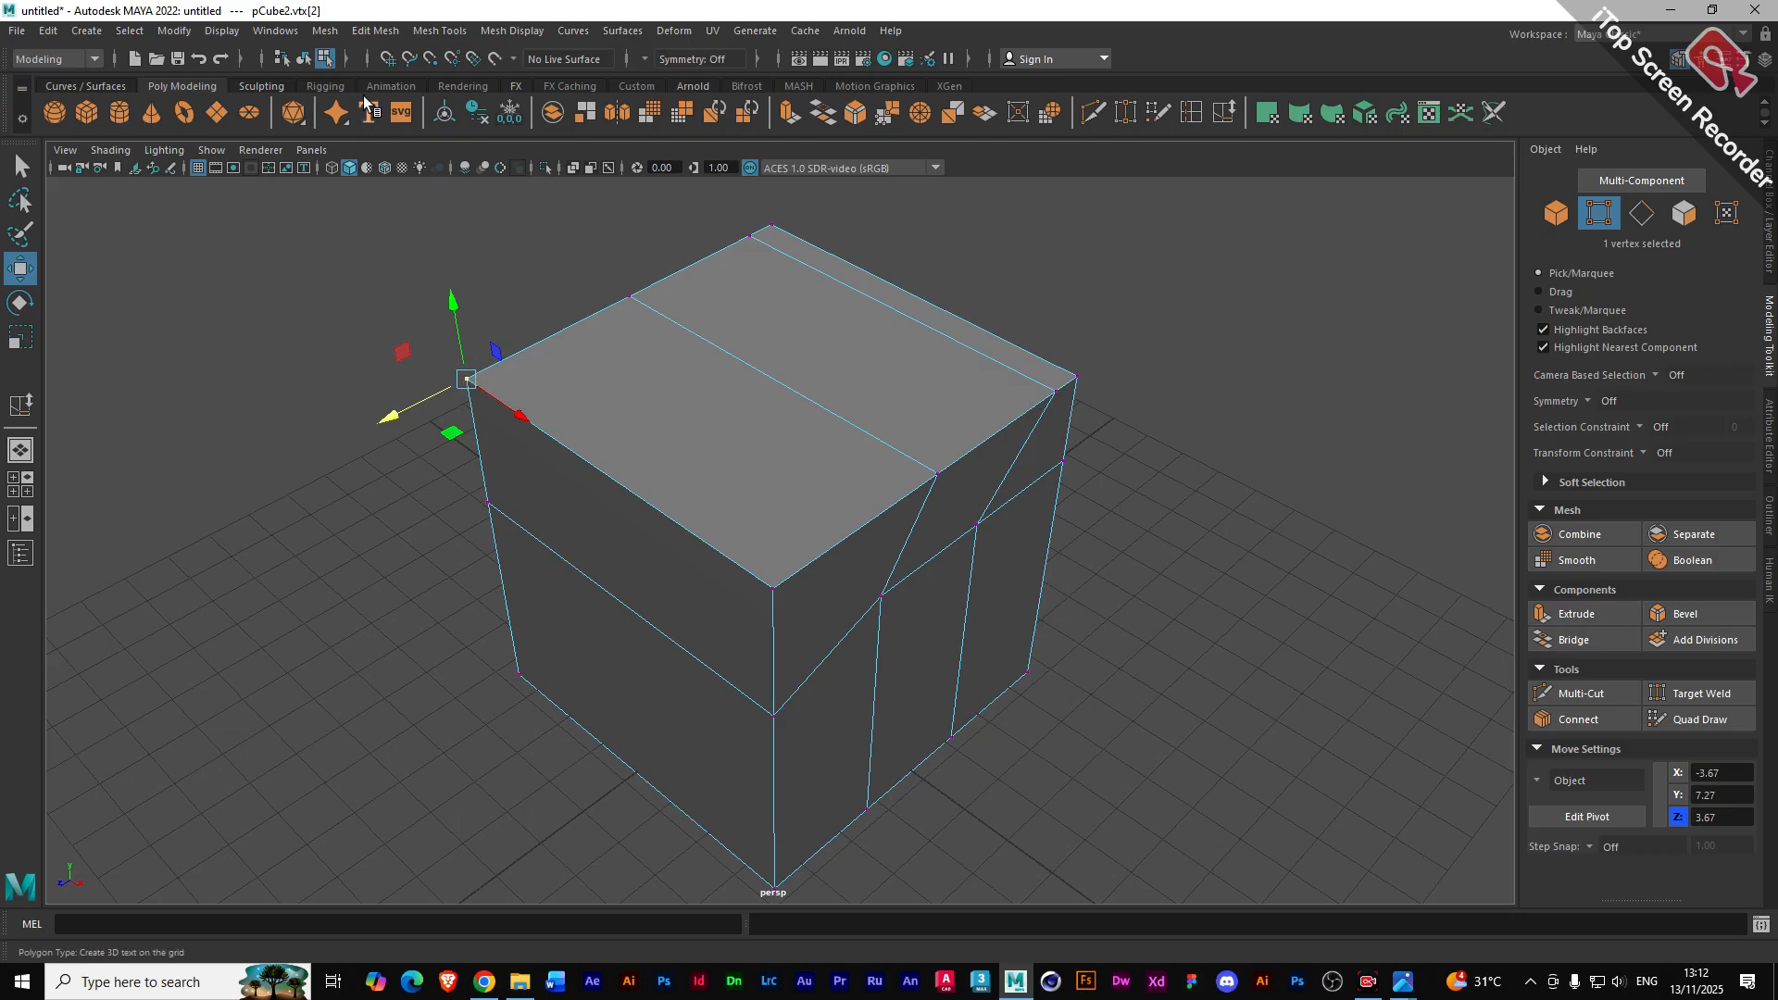
left_click(378, 32)
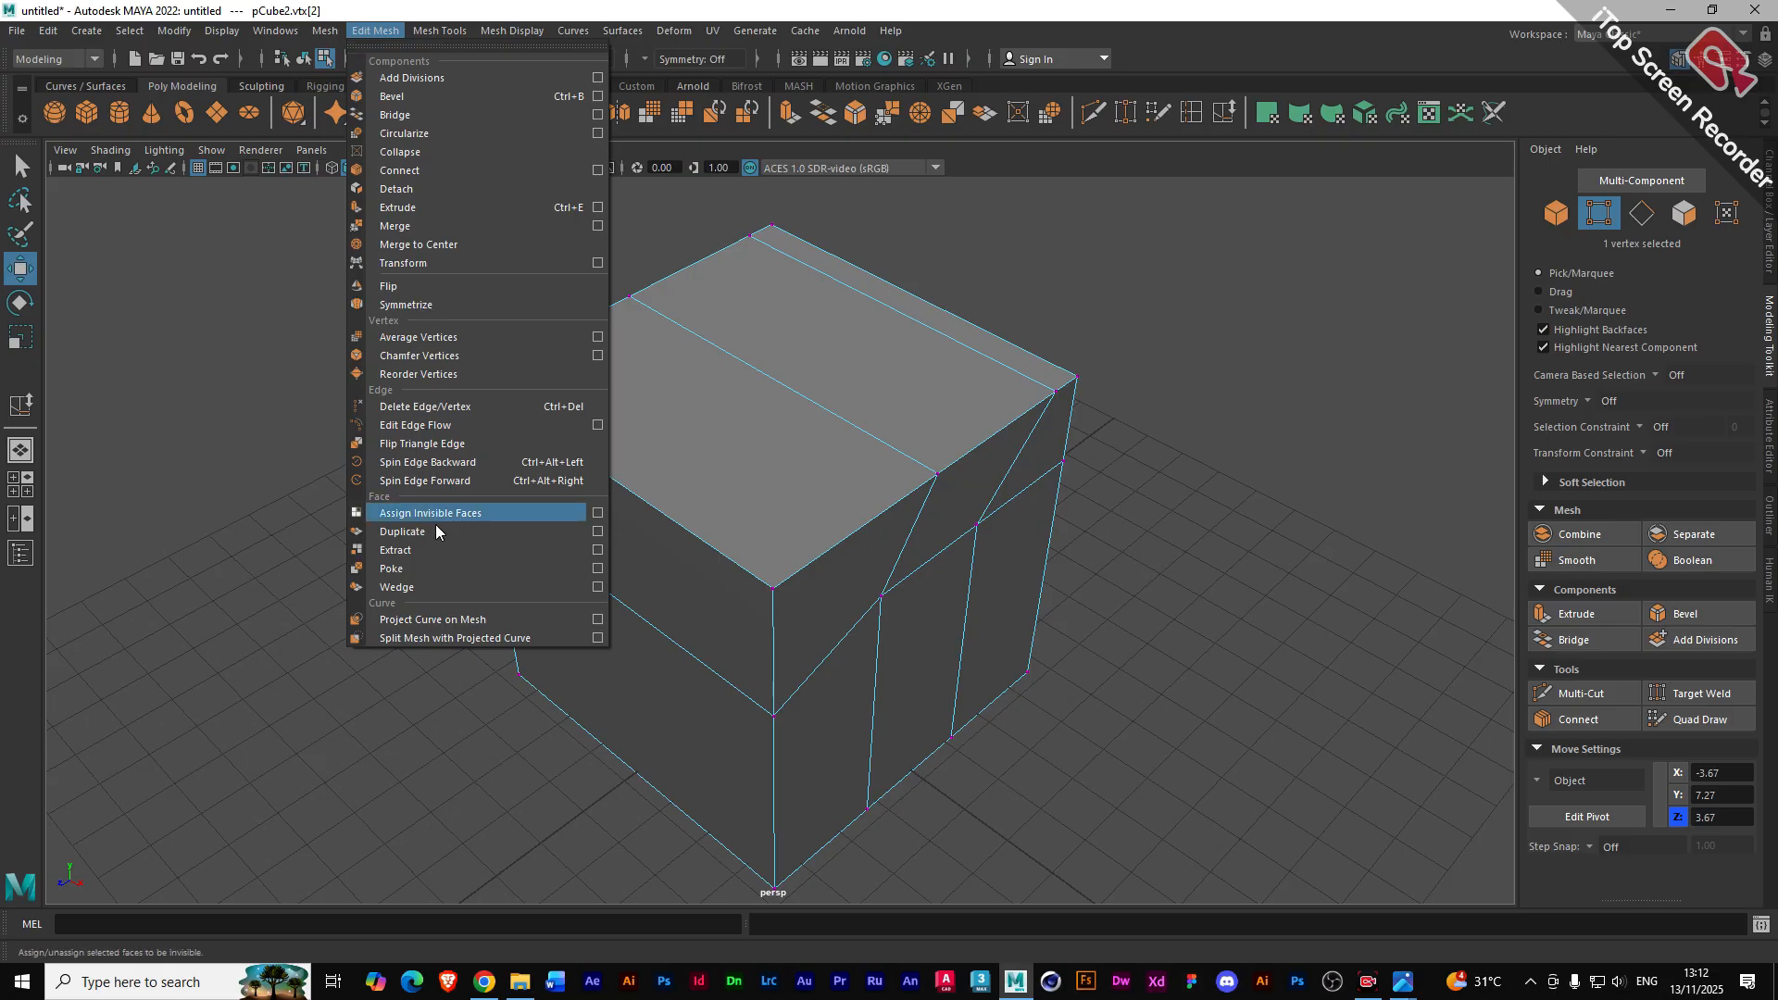
left_click(359, 39)
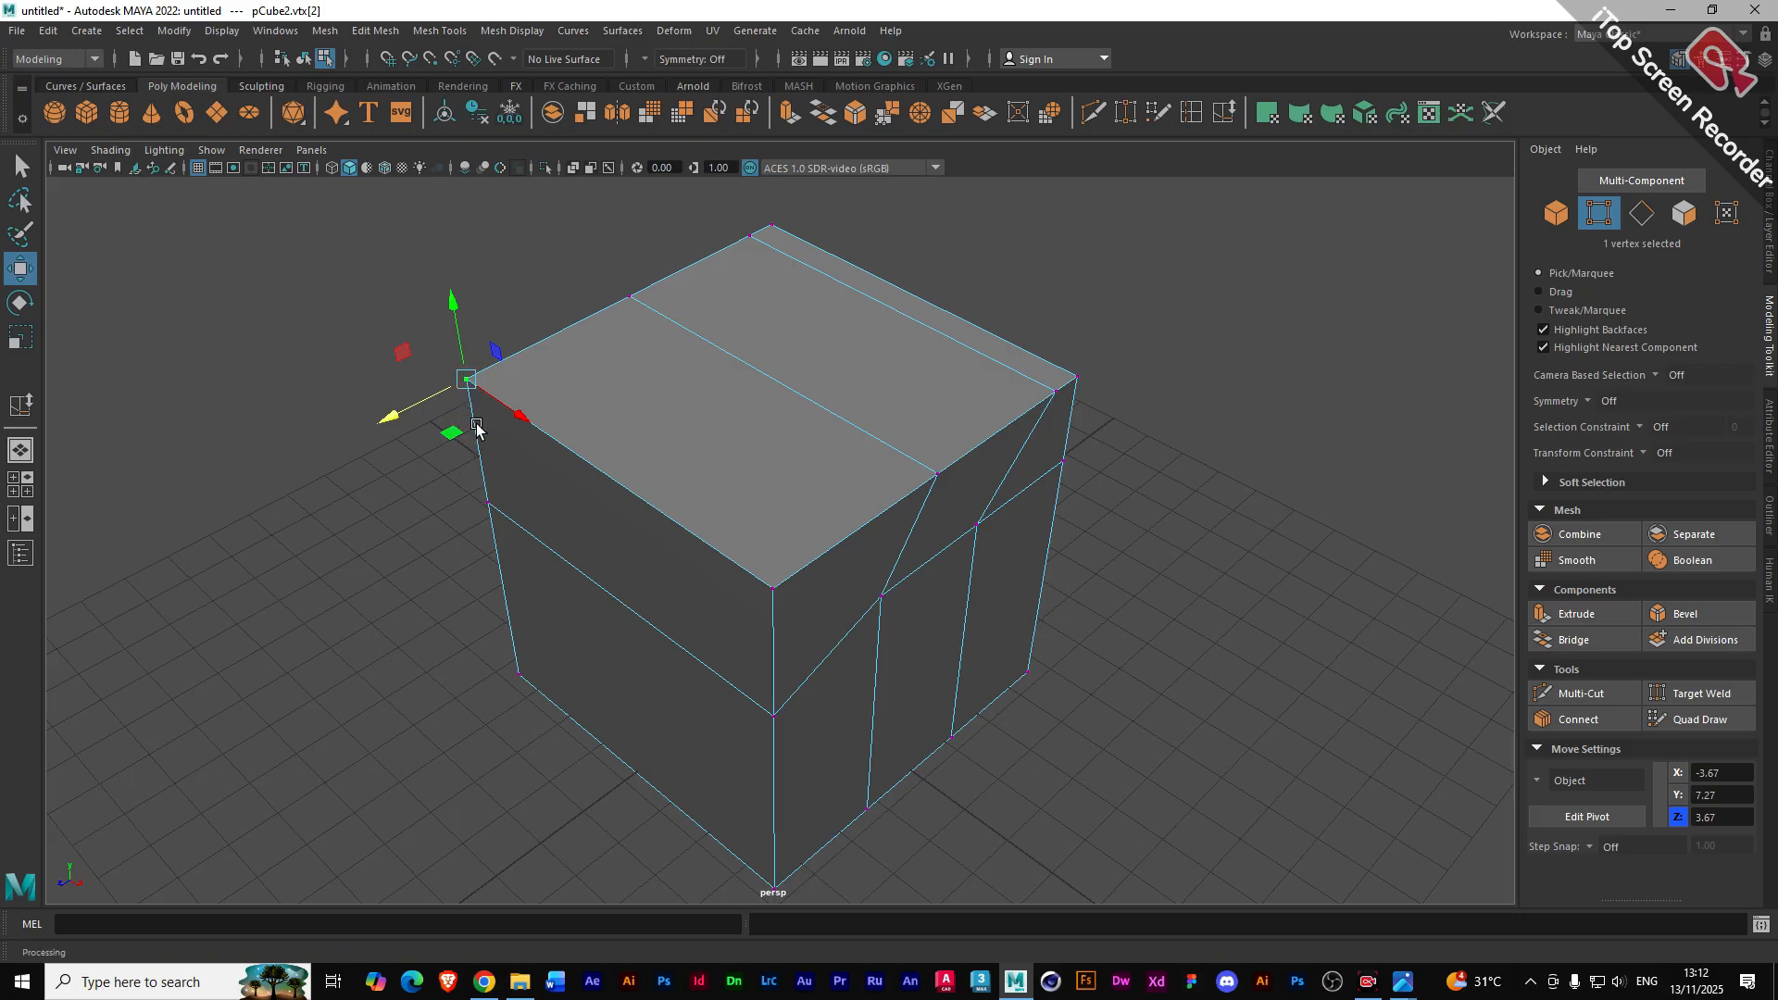
right_click(471, 418, "shift")
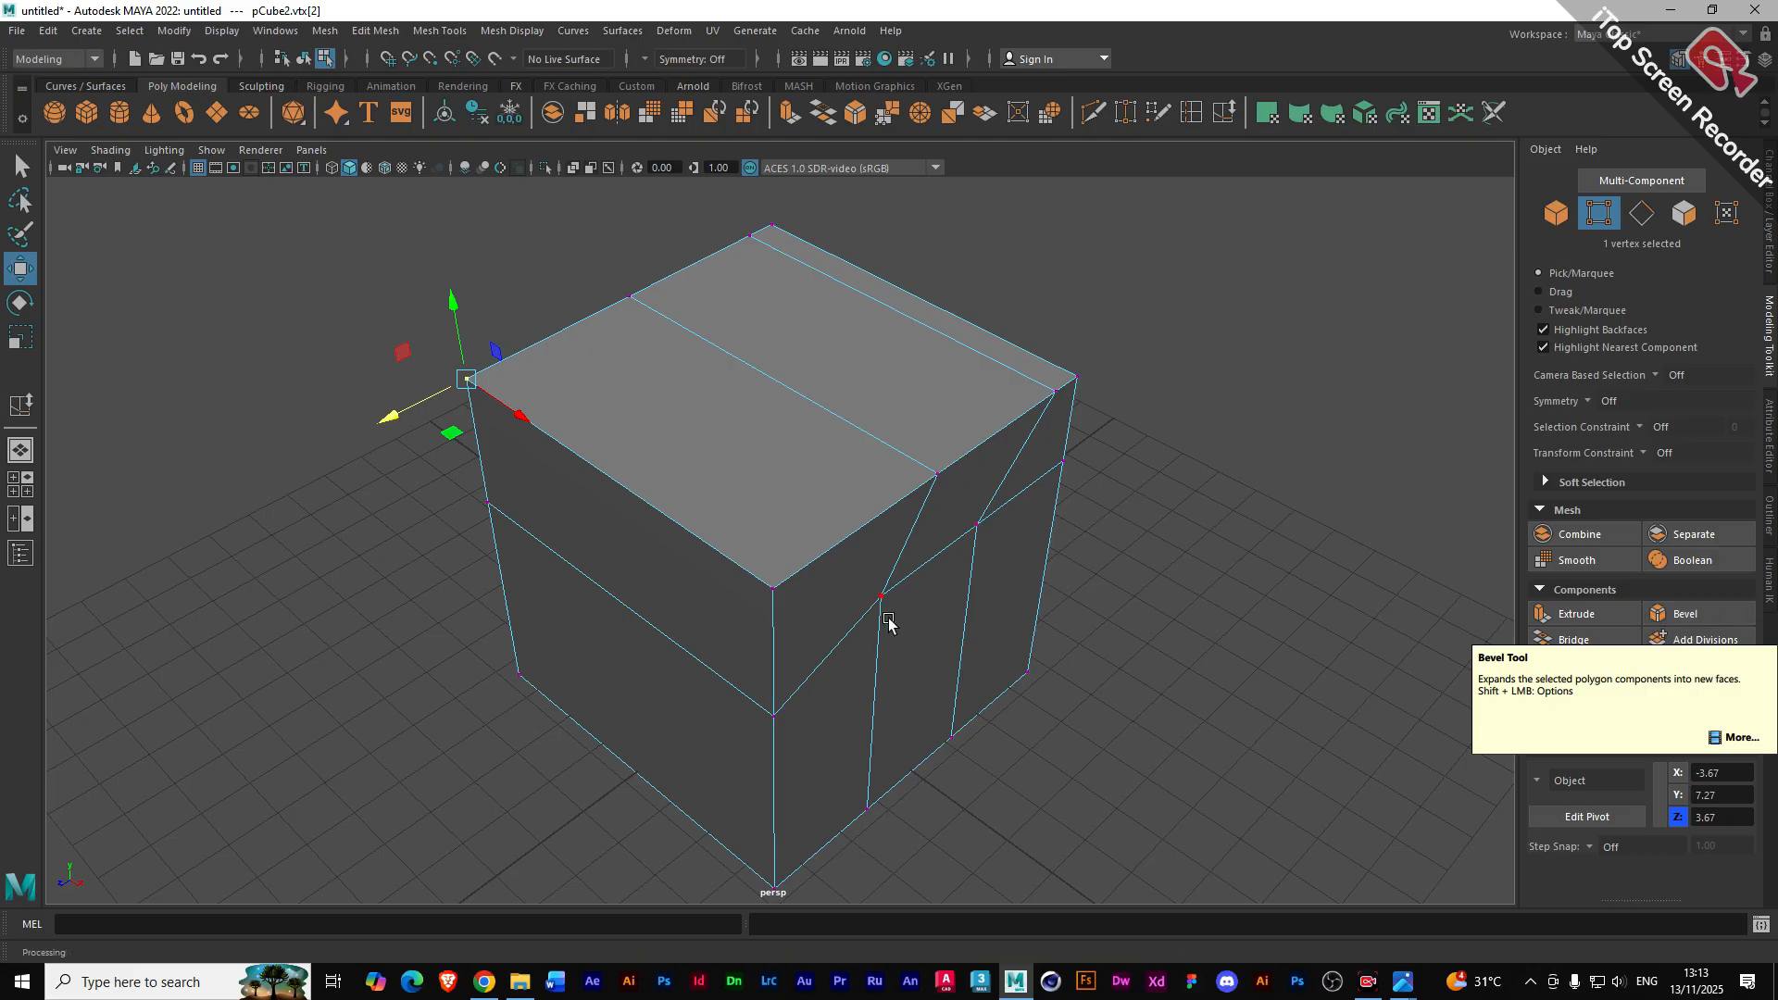
- Try to bevel the vertex where the right-hand vertical edge meets the horizontal loop, with width 0.25, and undo it
left_click_drag(896, 643, 828, 583, "alt")
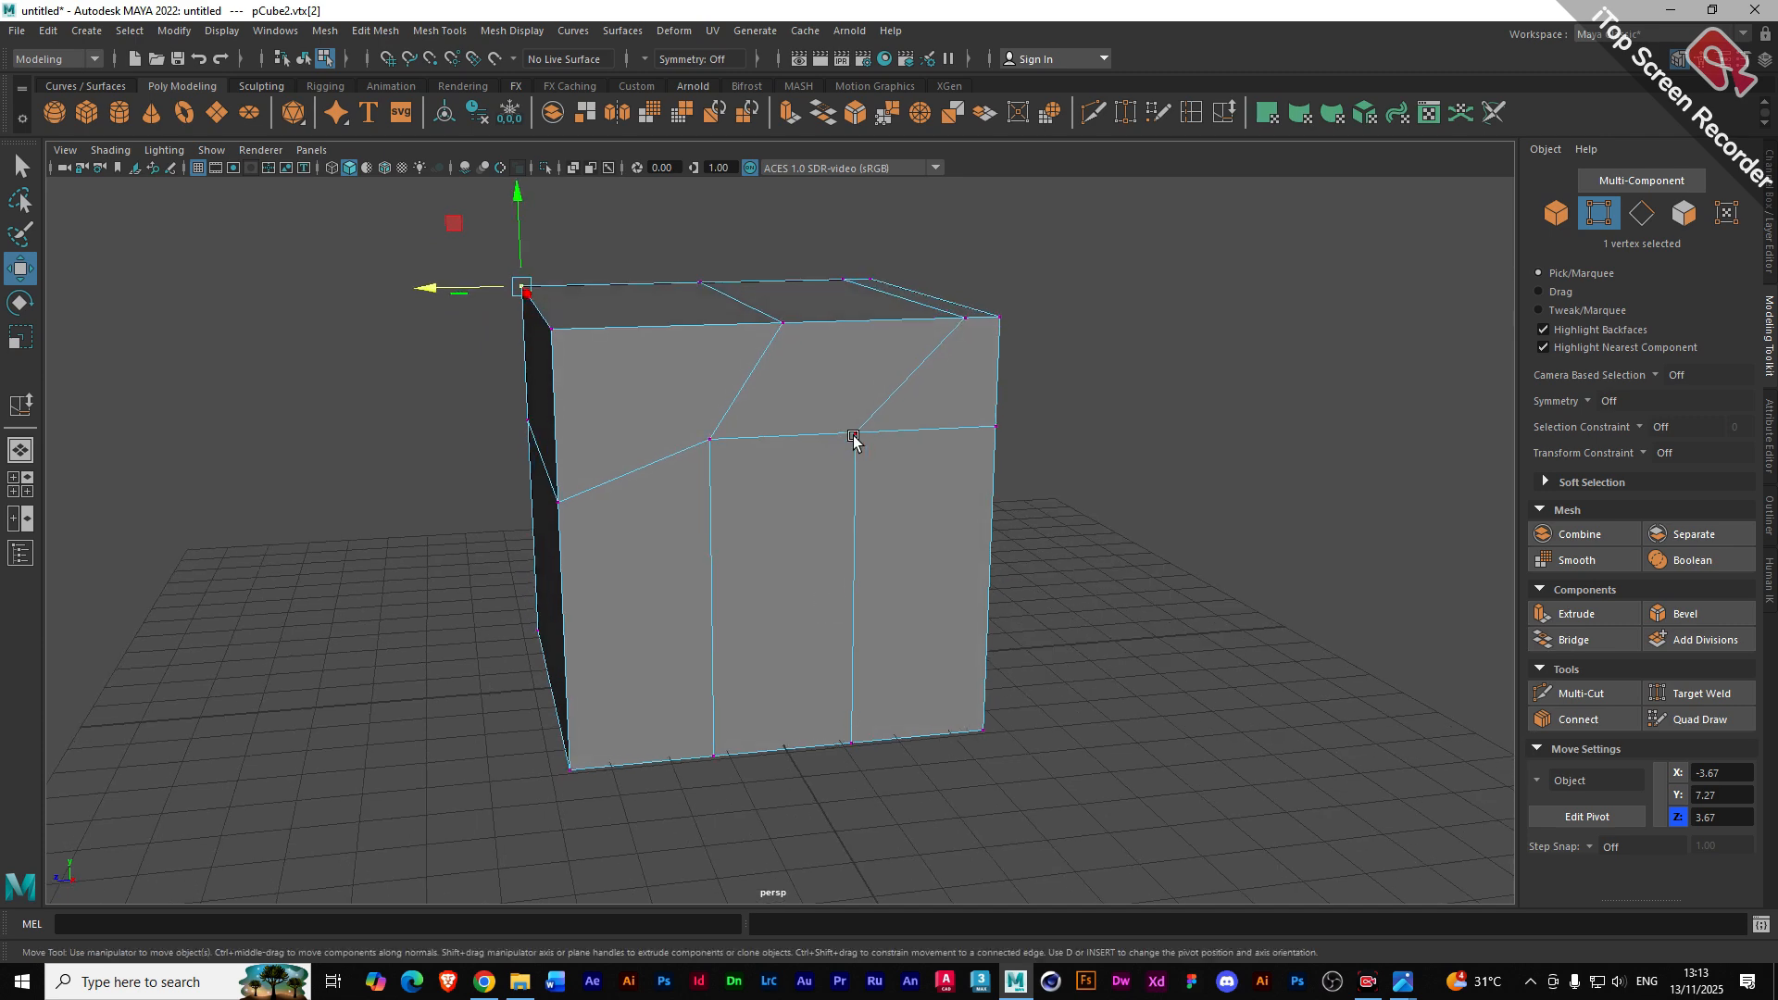
left_click(853, 433)
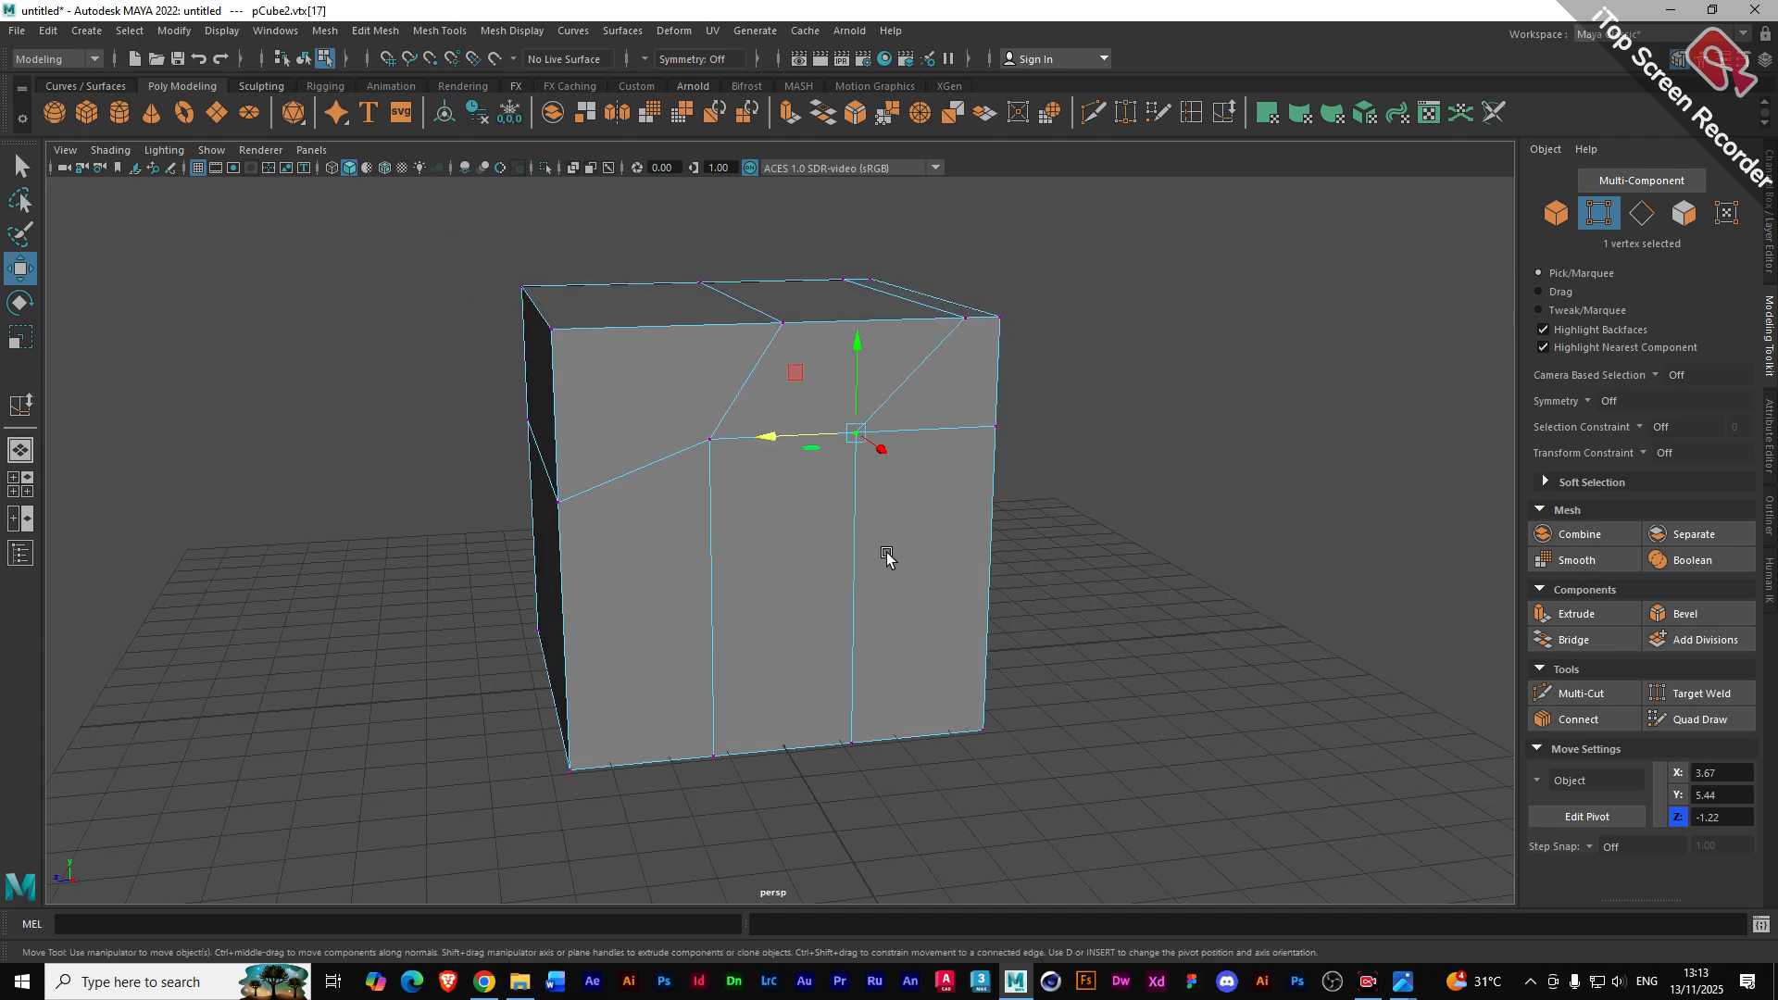
left_click(1660, 615)
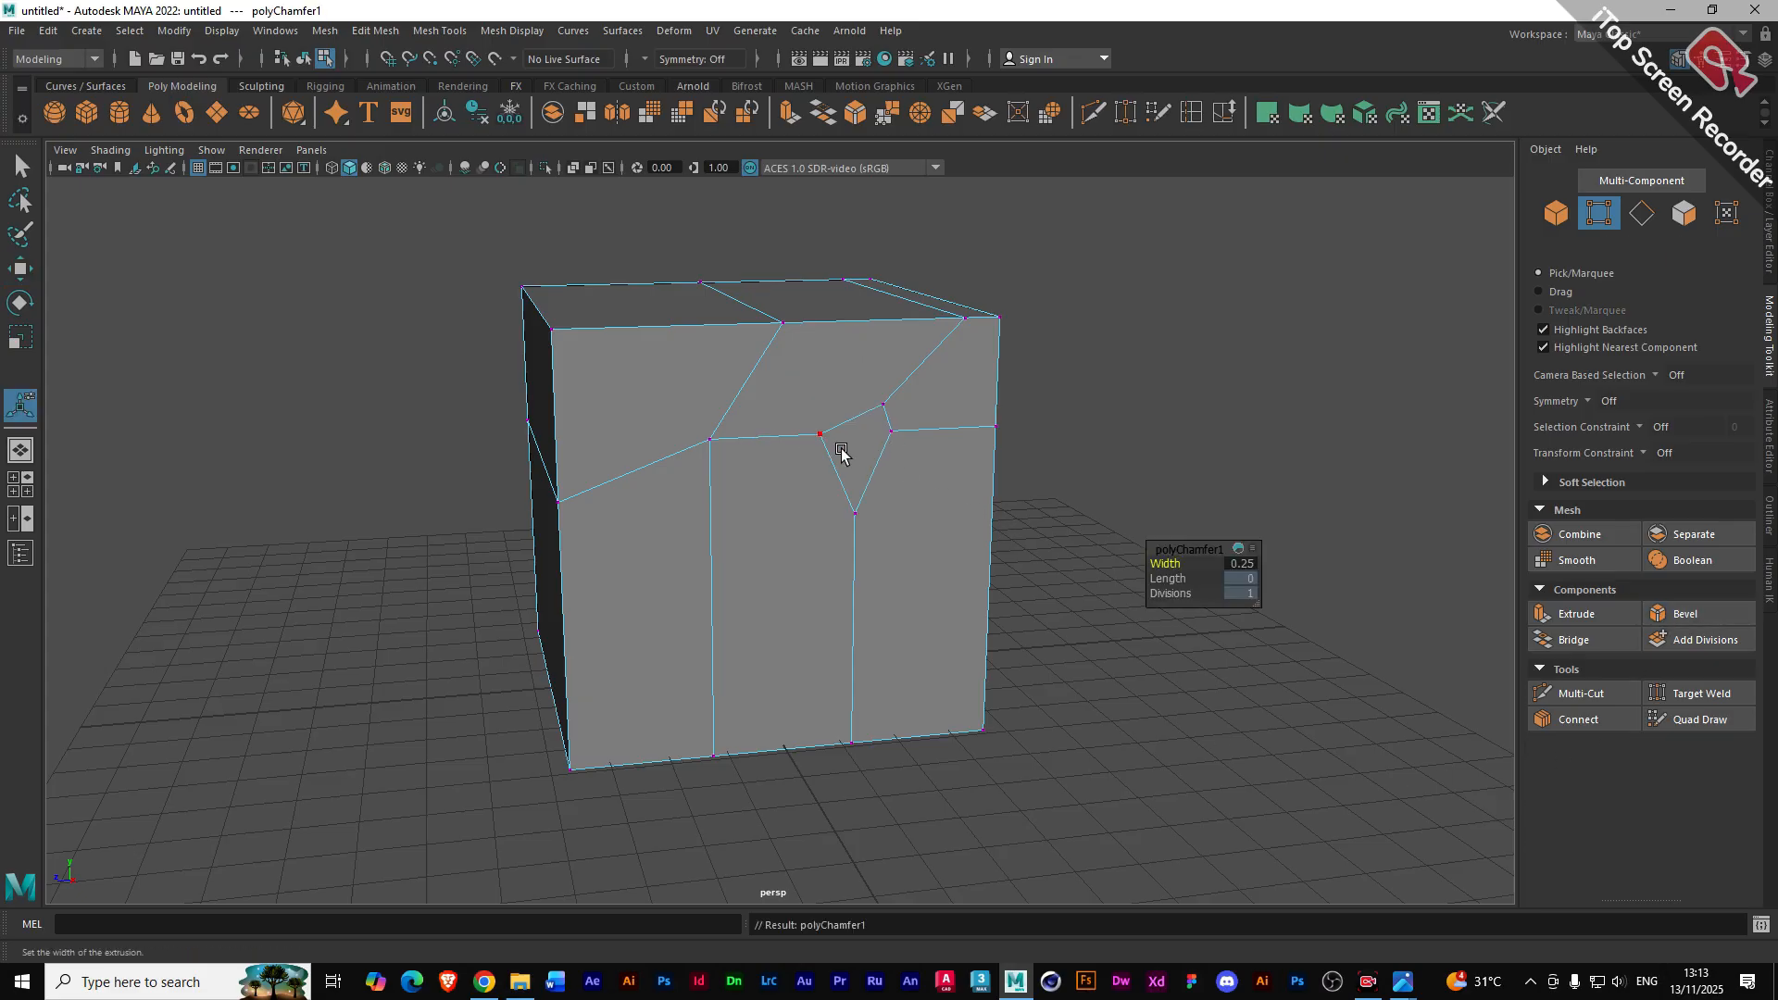
left_click_drag(873, 445, 823, 460, "alt")
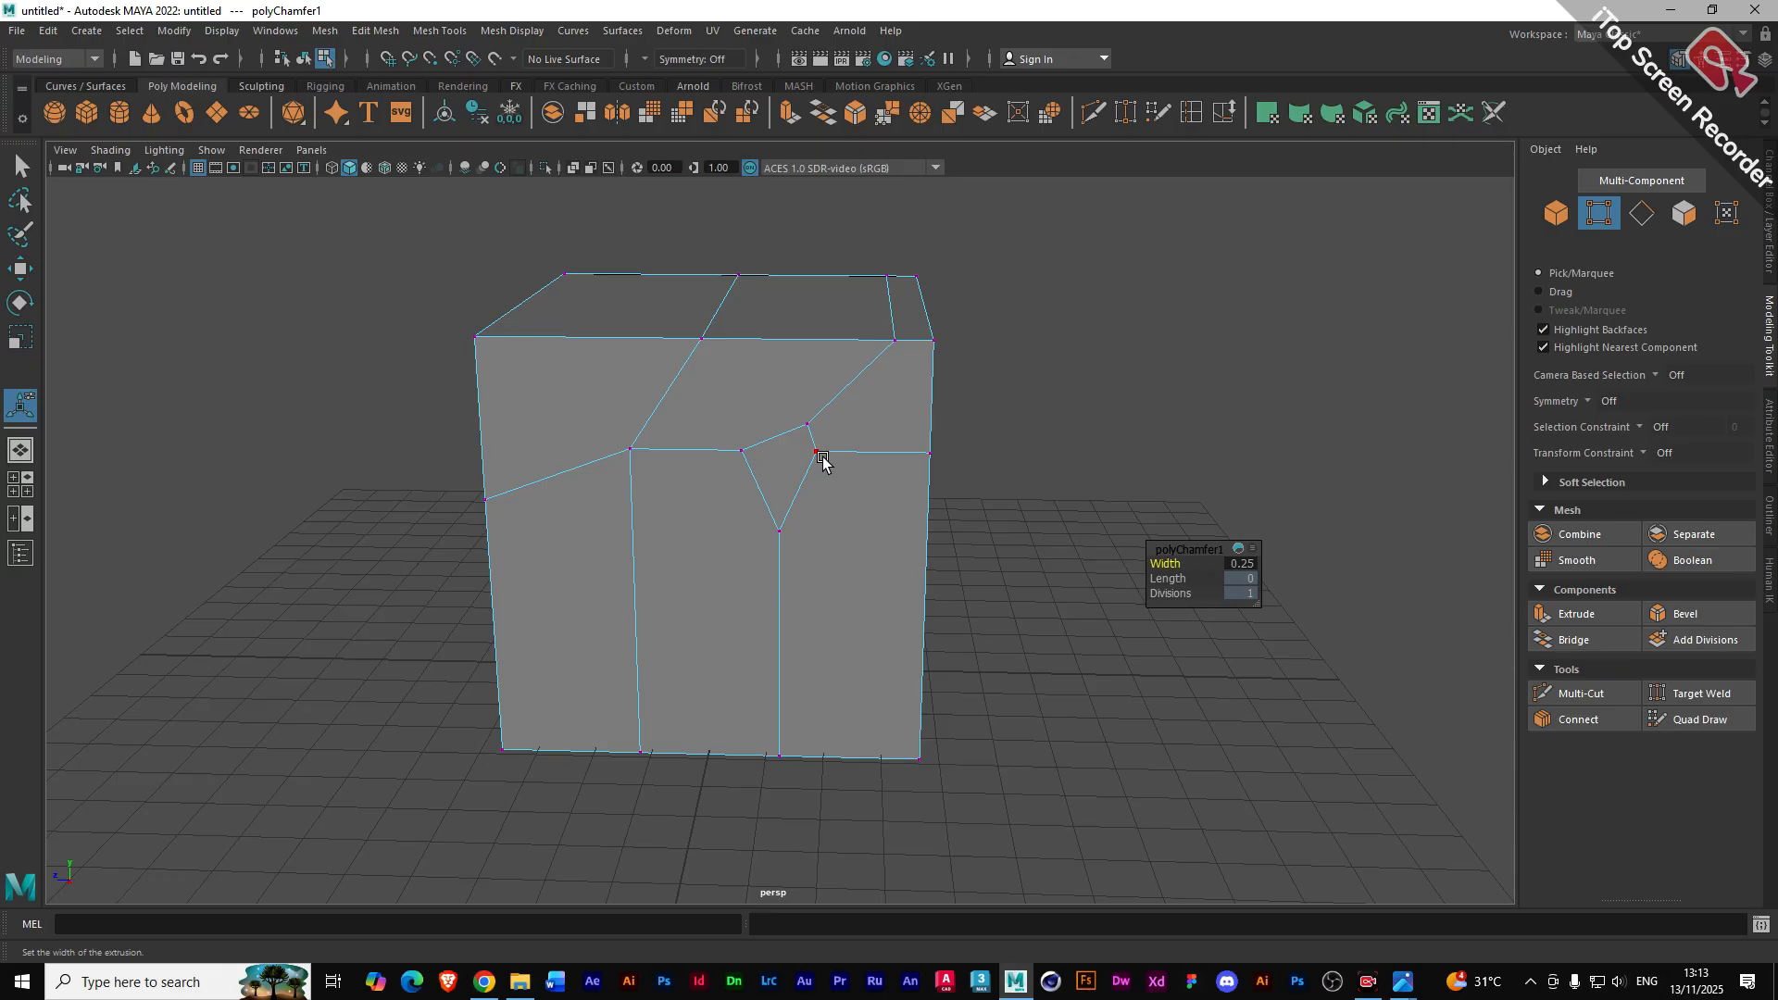
key("ctrl+z")
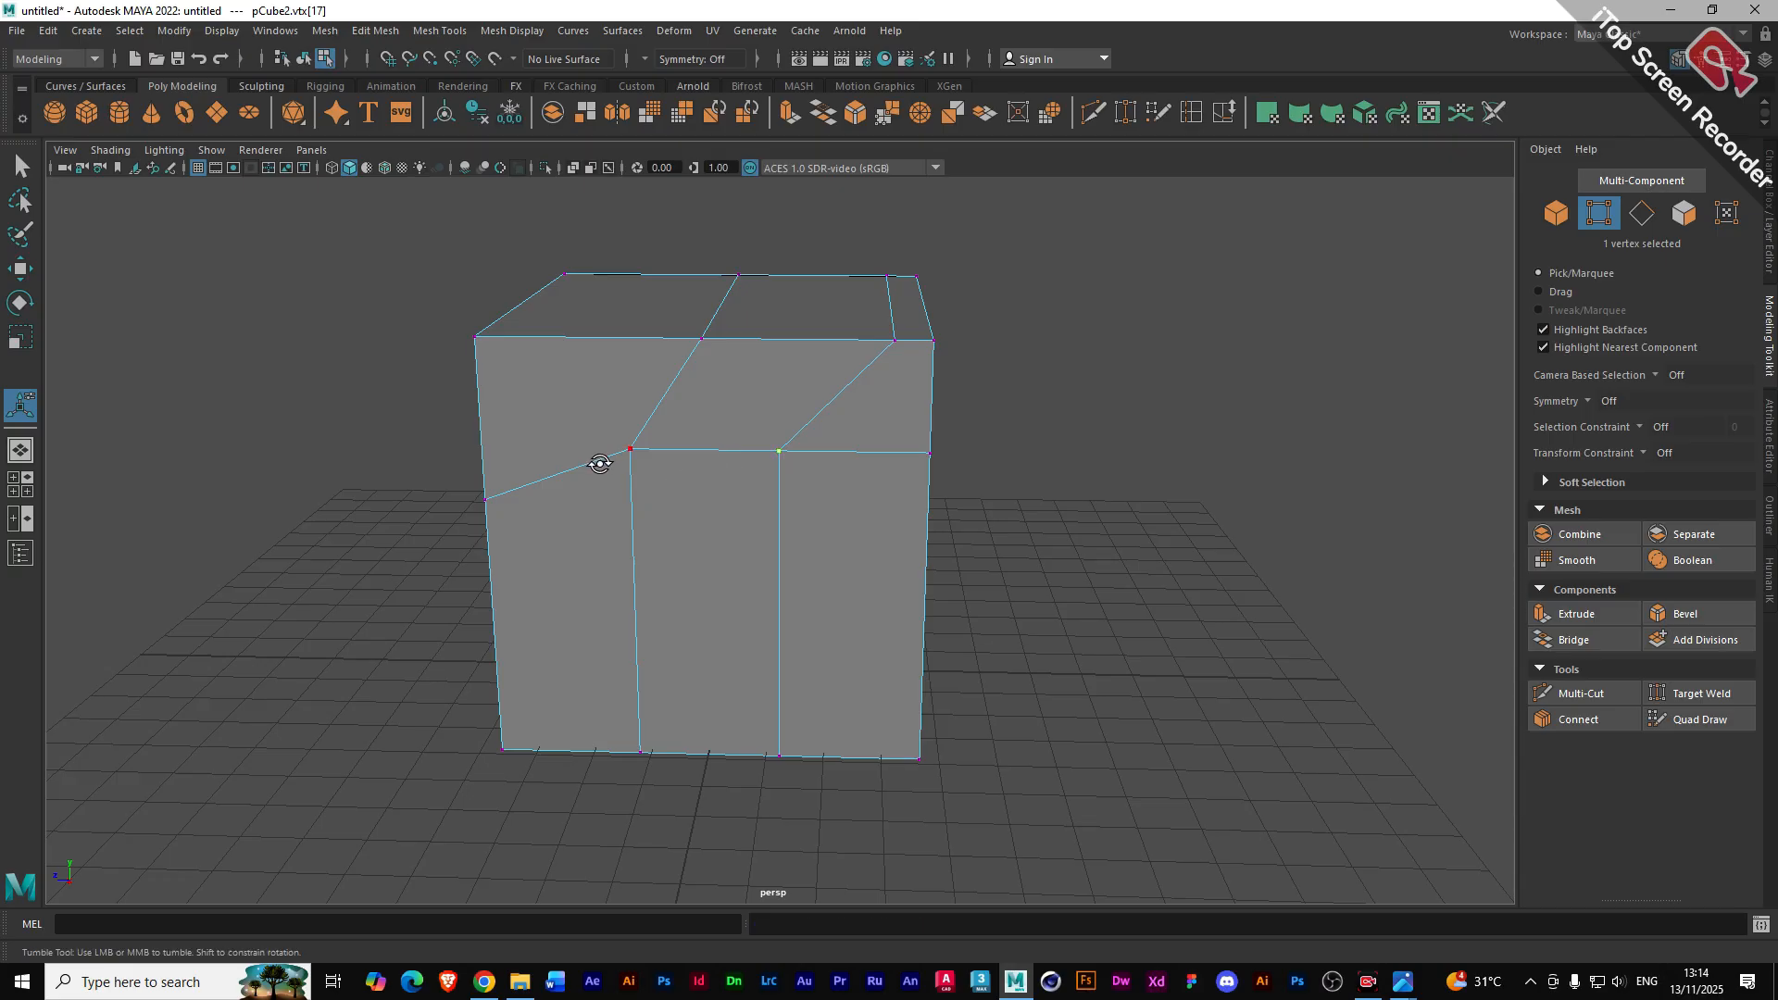
- Create a polygon sphere and move it out of the cube along Z to about 9.63
left_click_drag(603, 468, 701, 504, "alt")
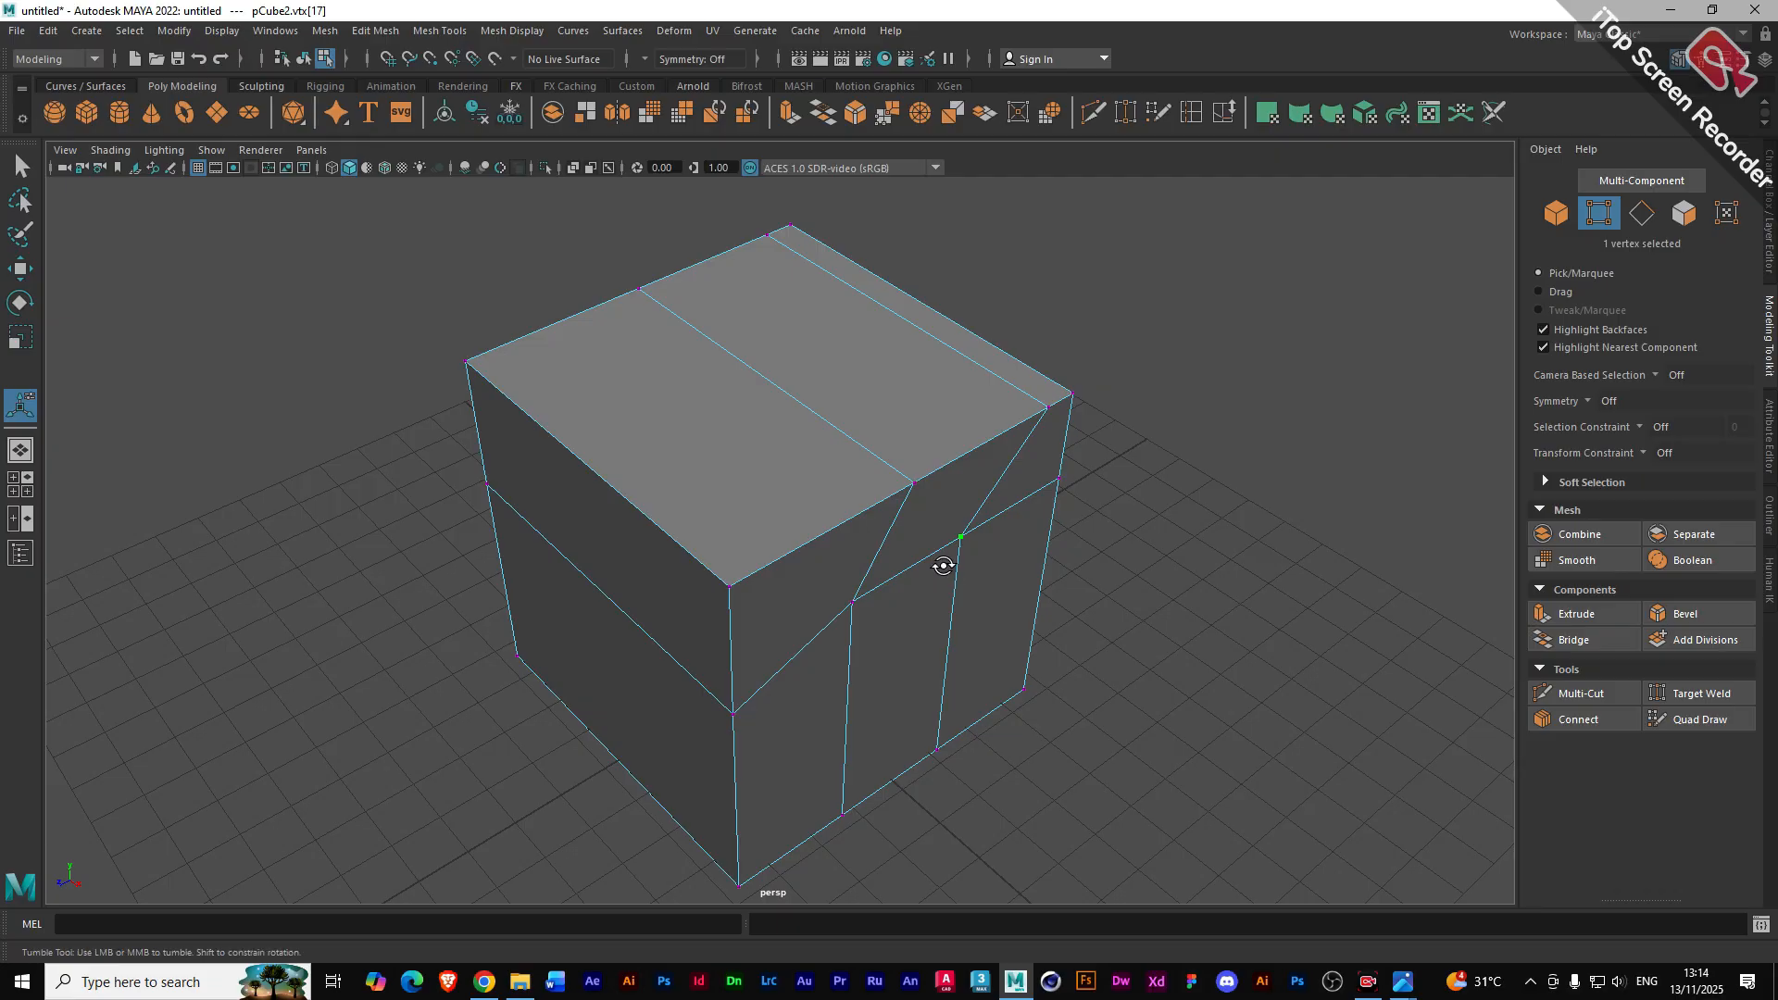
left_click_drag(937, 563, 935, 552, "alt")
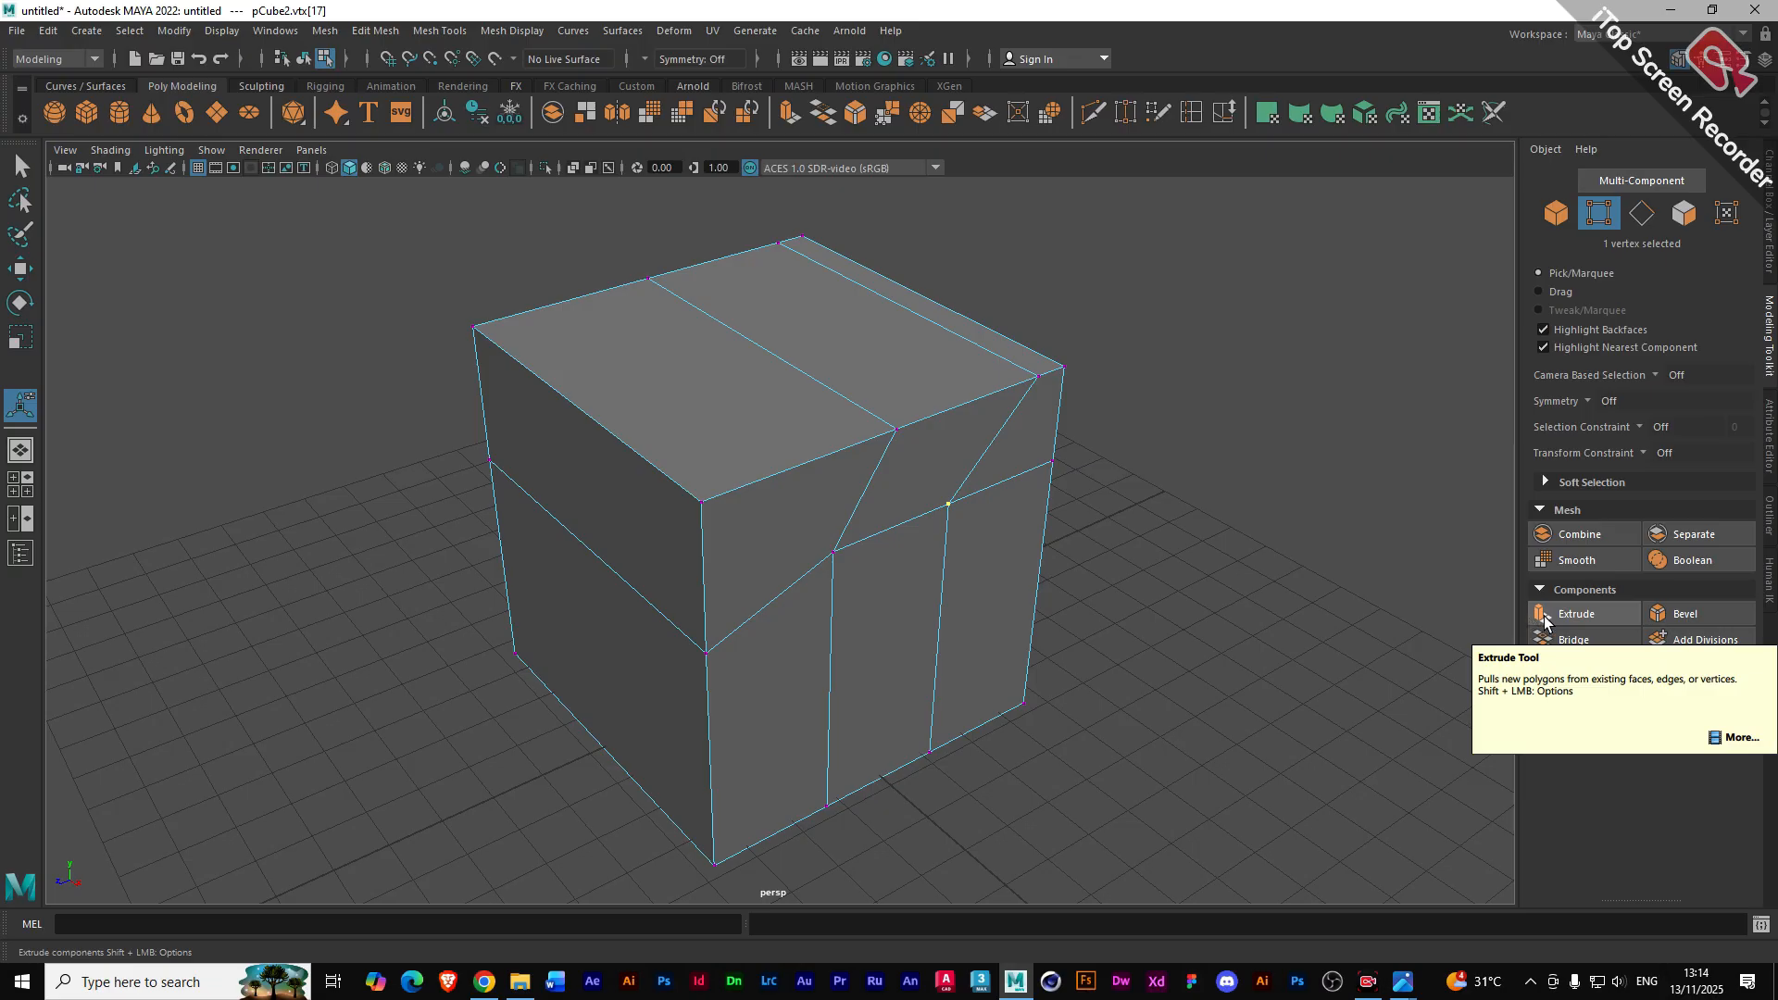
scroll(731, 492, "down", 5)
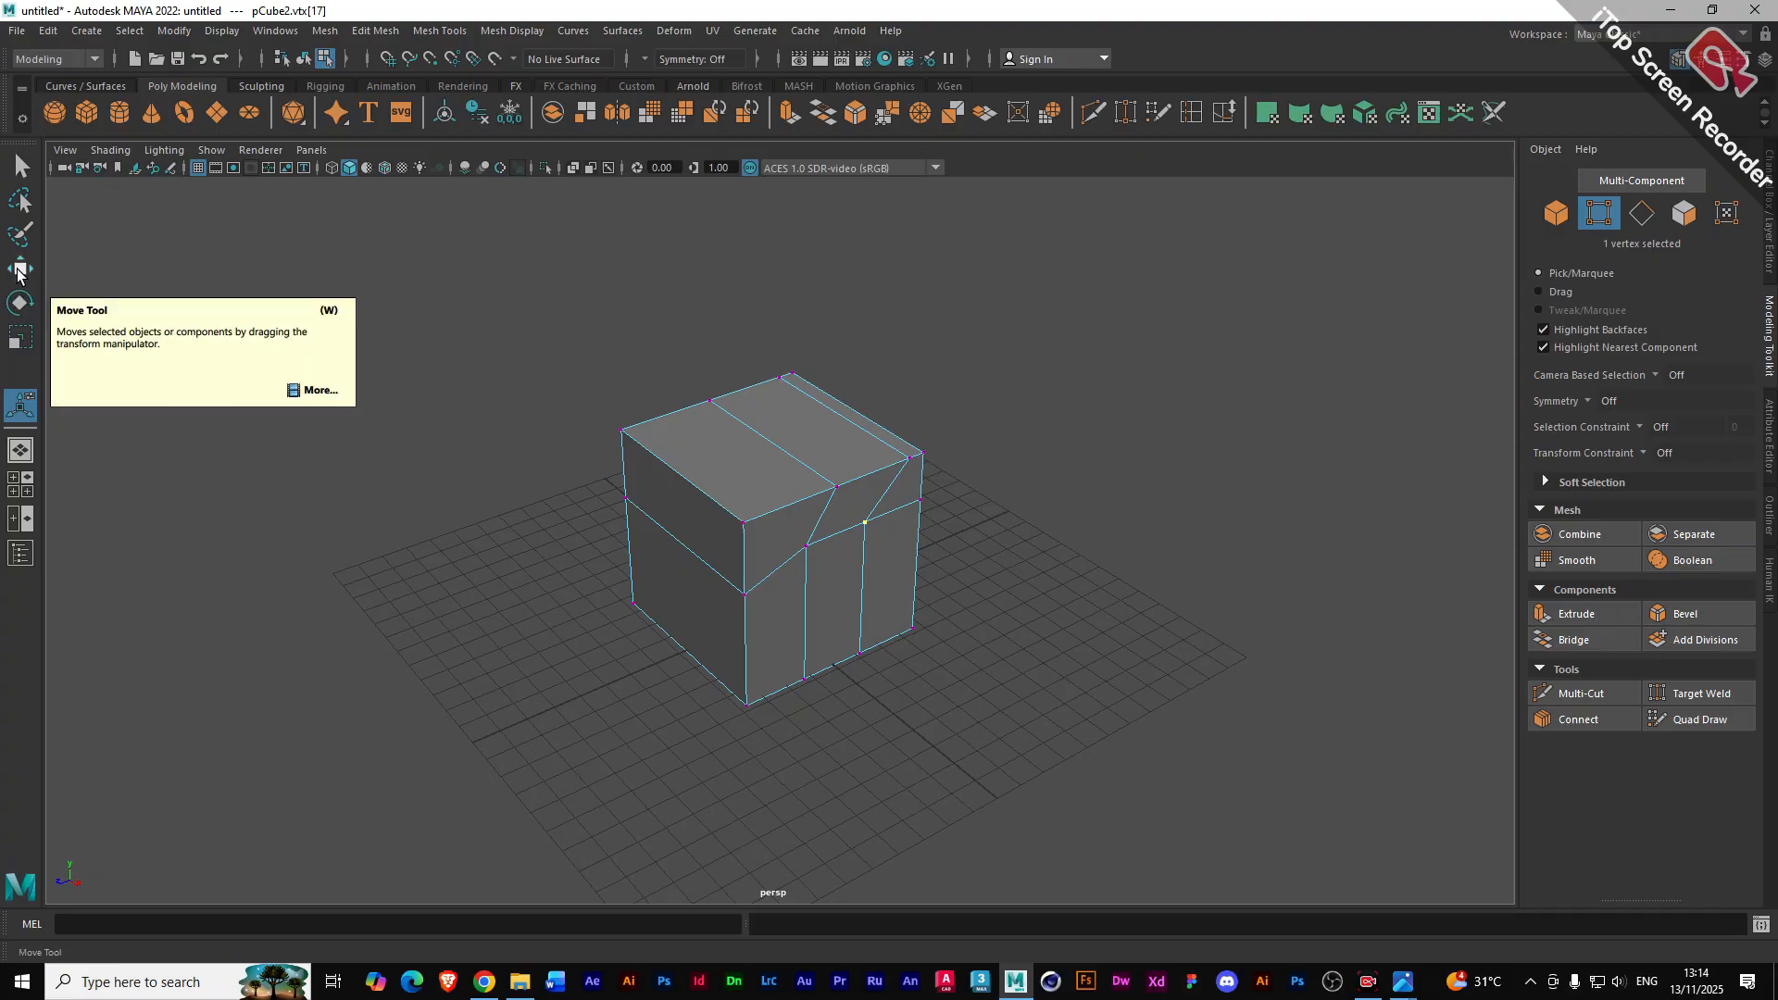
left_click(56, 113)
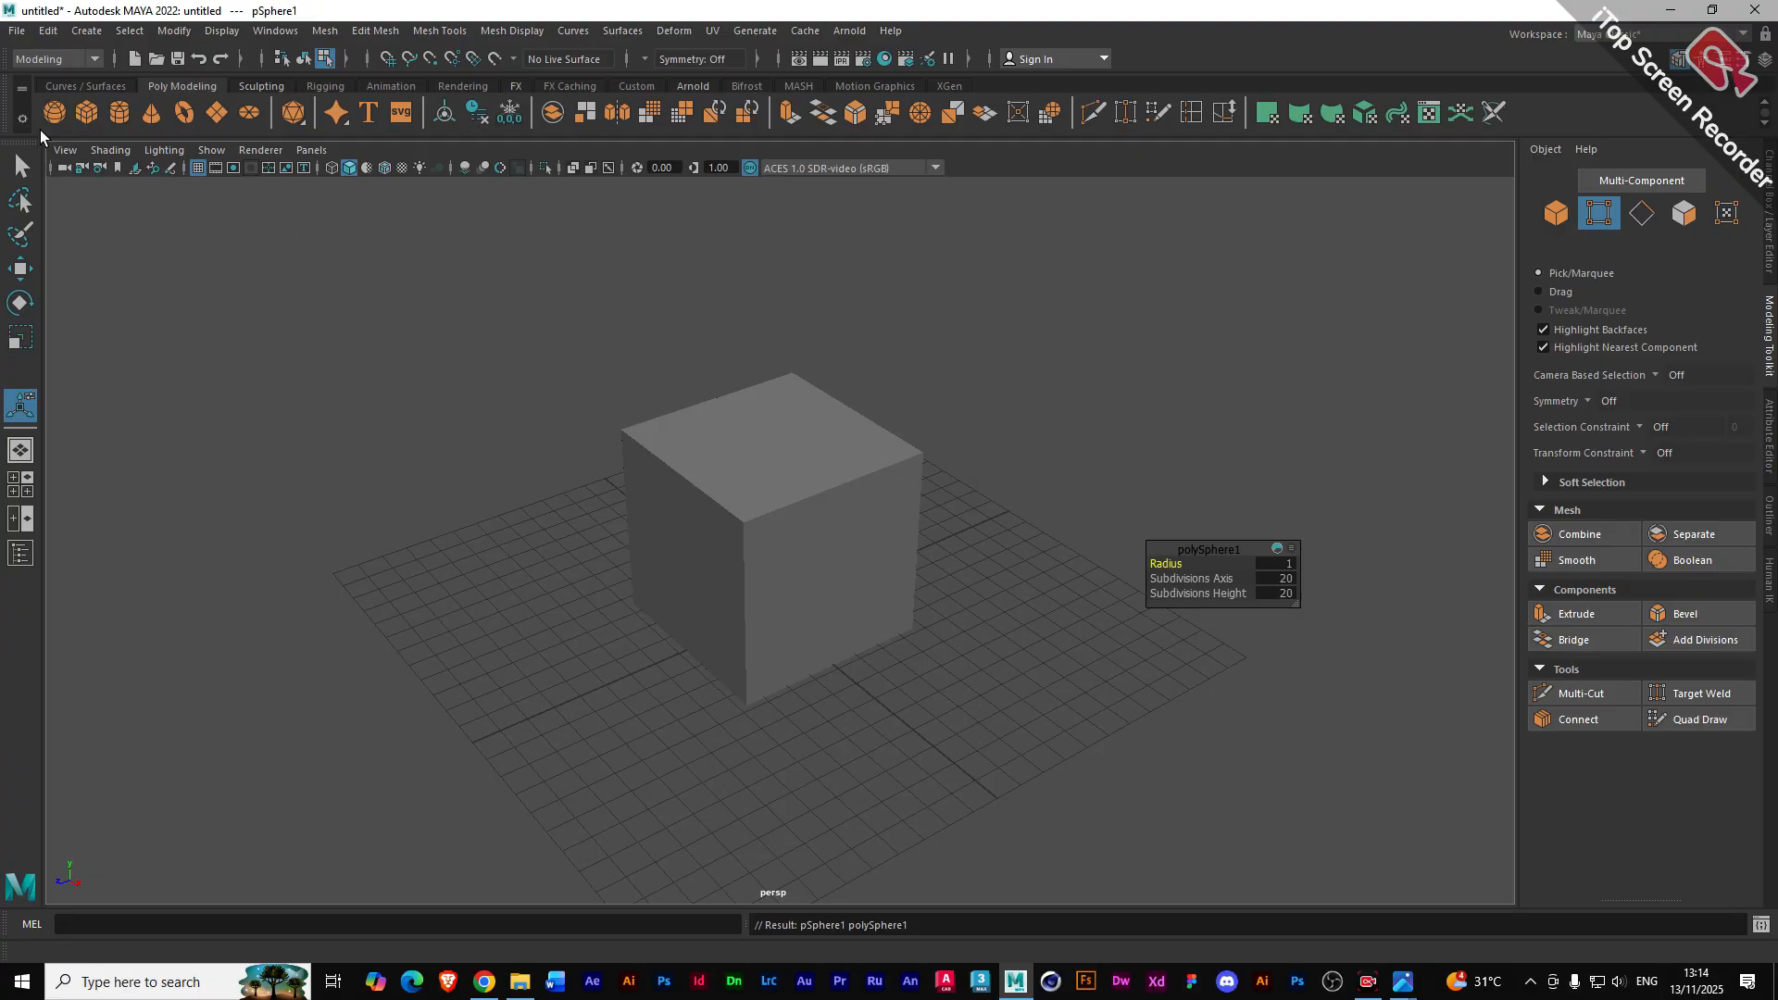
key("w")
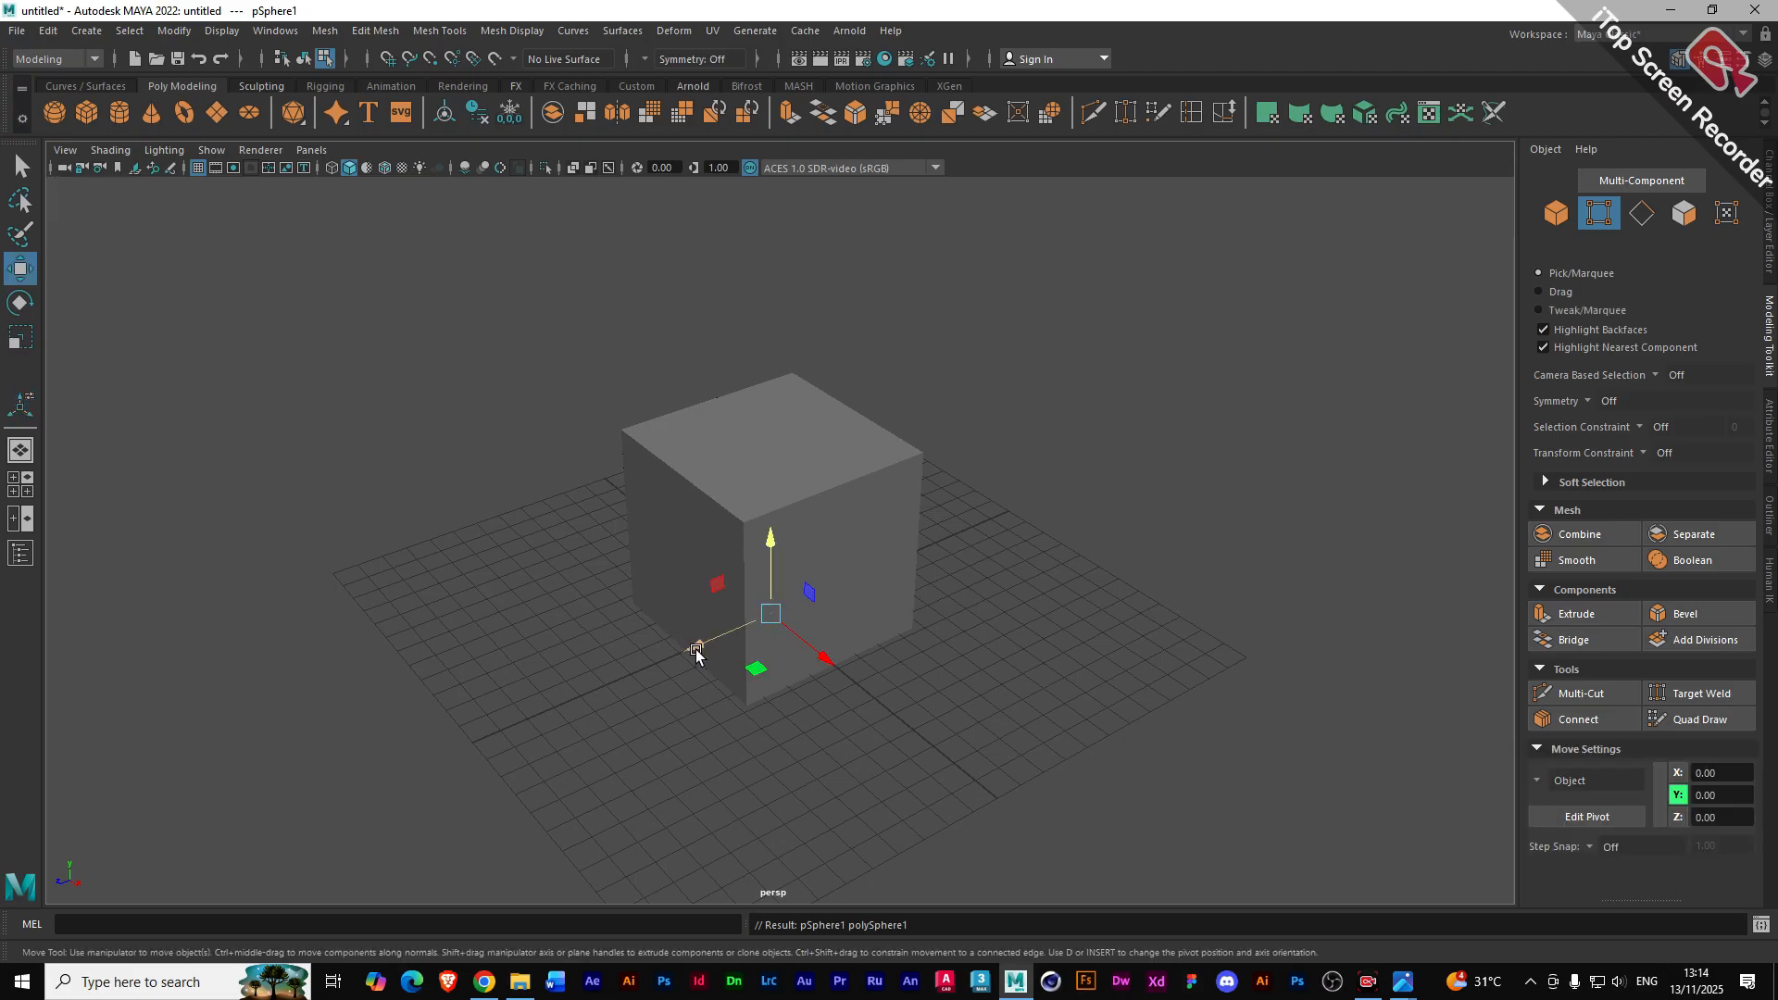
left_click_drag(697, 650, 430, 715)
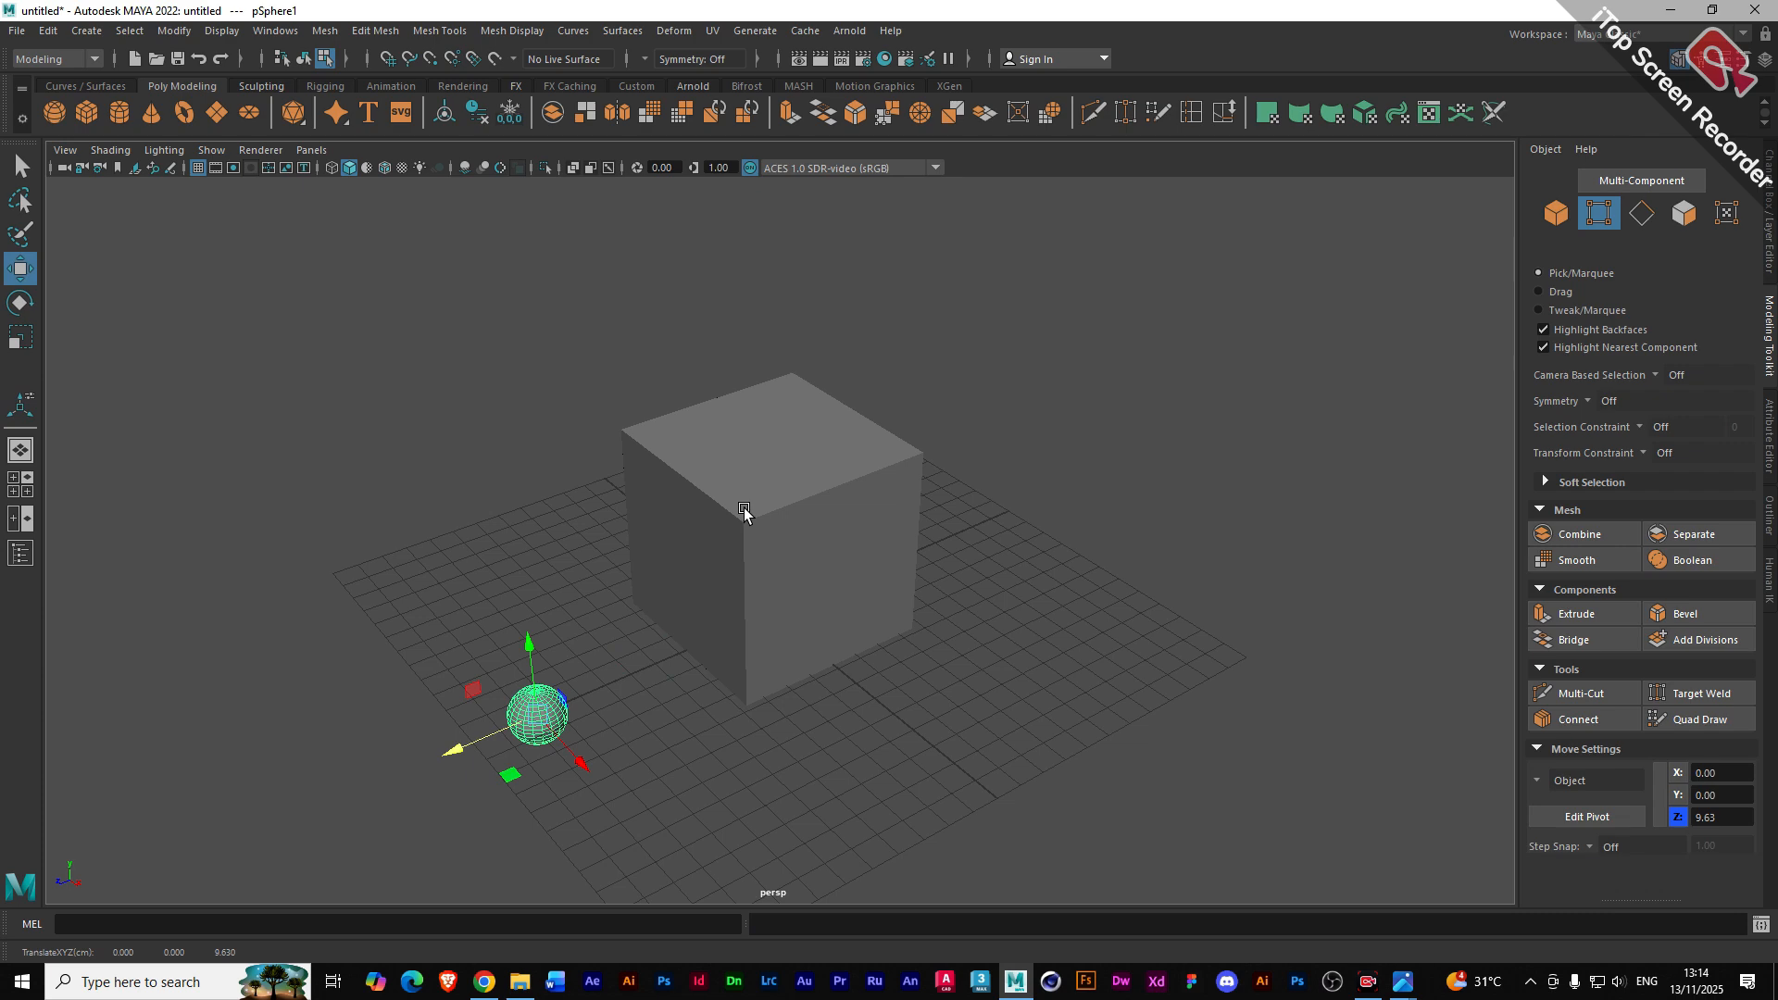
- Scale the sphere uniformly to about 3 and move it beside the cube, to about Y 4.09 and Z 13.70
key("r")
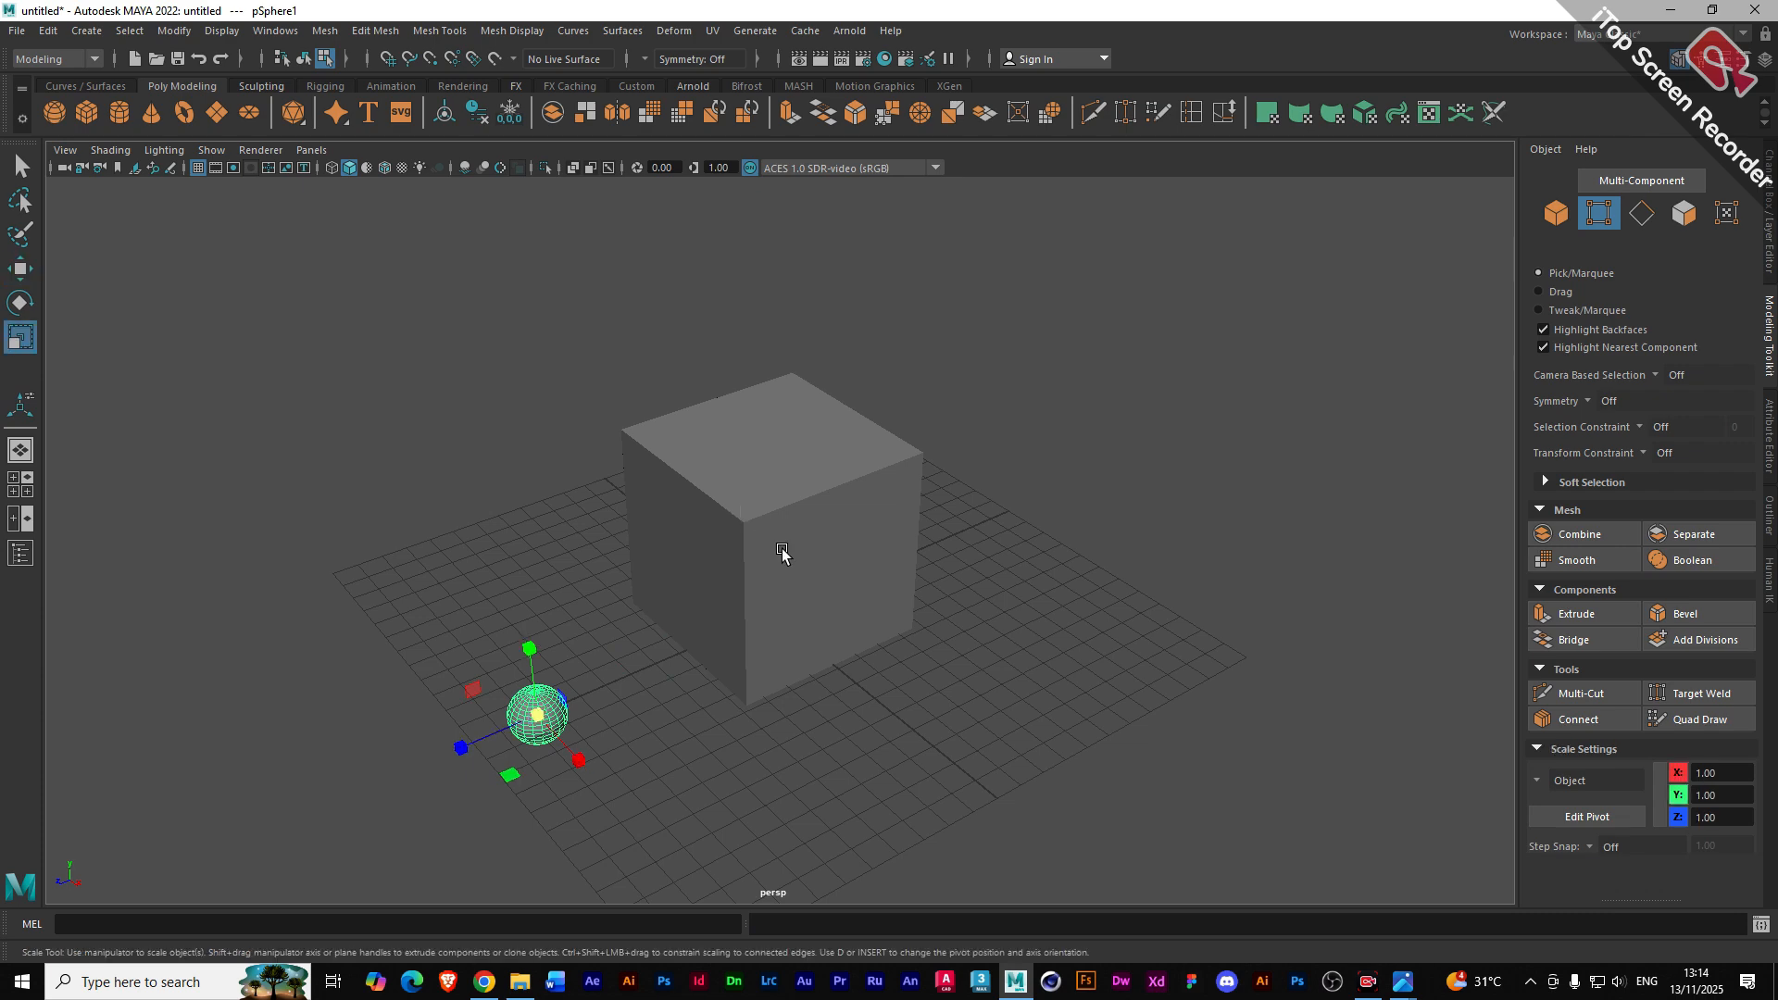
left_click_drag(556, 715, 636, 704)
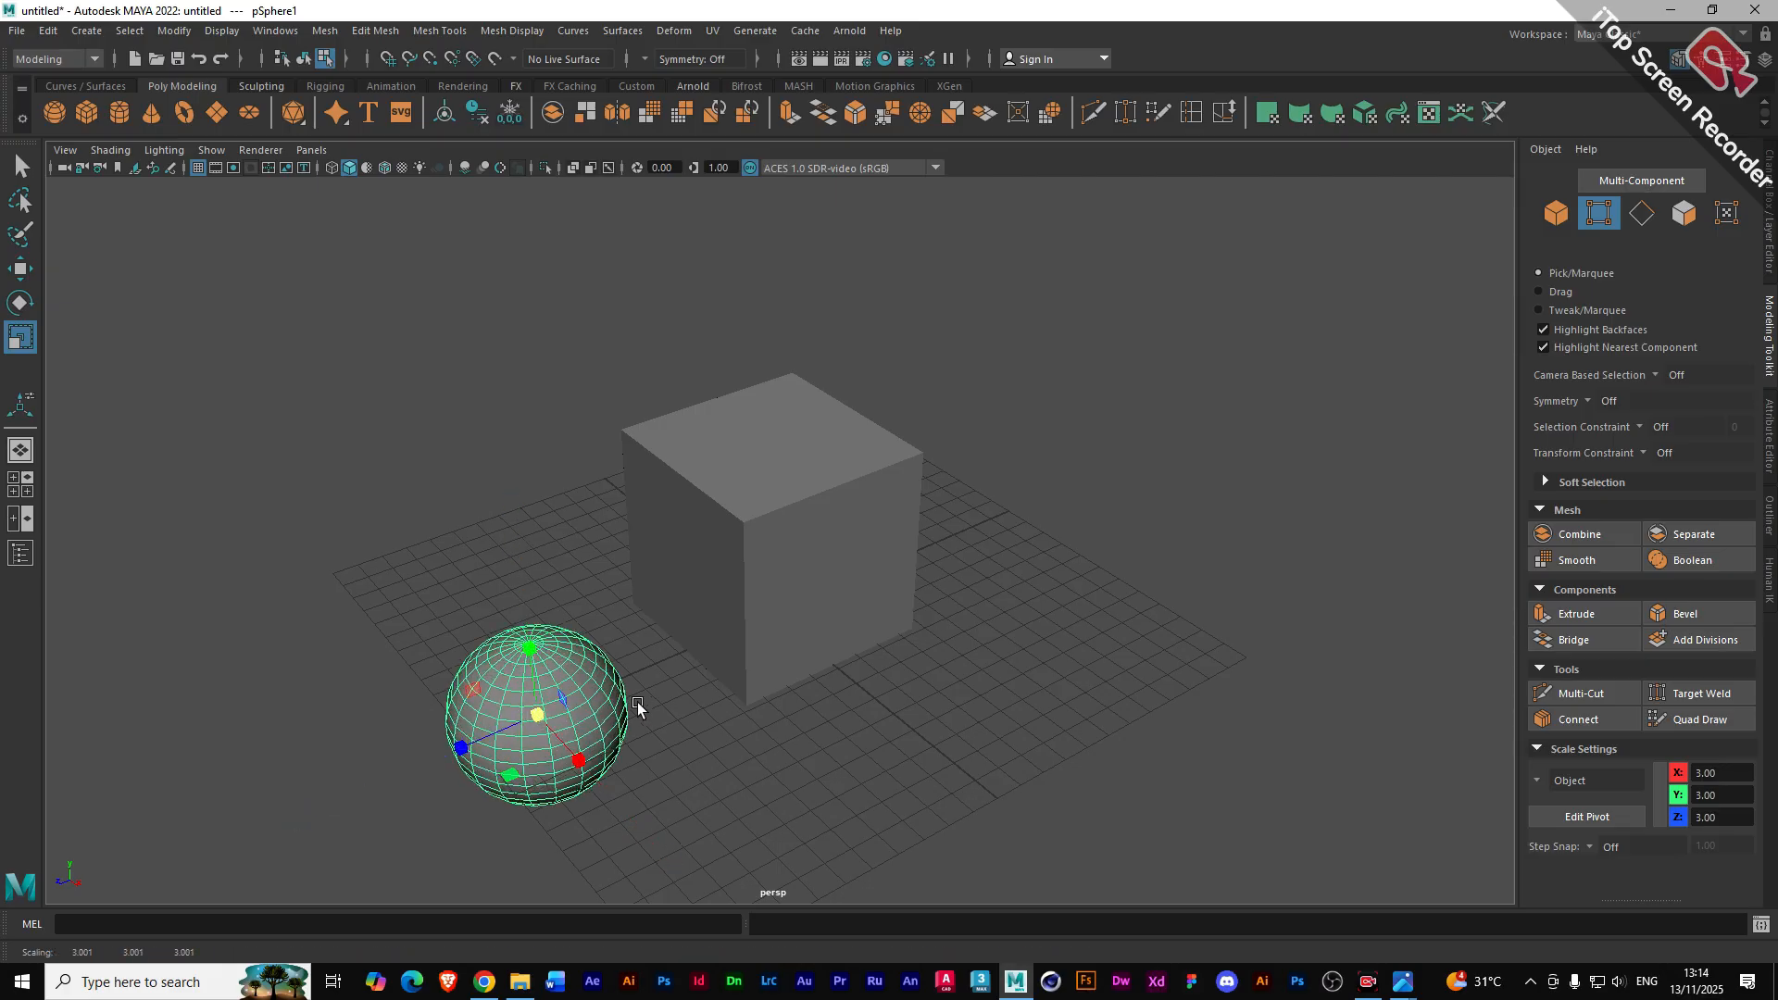
key("w")
left_click_drag(529, 644, 519, 543)
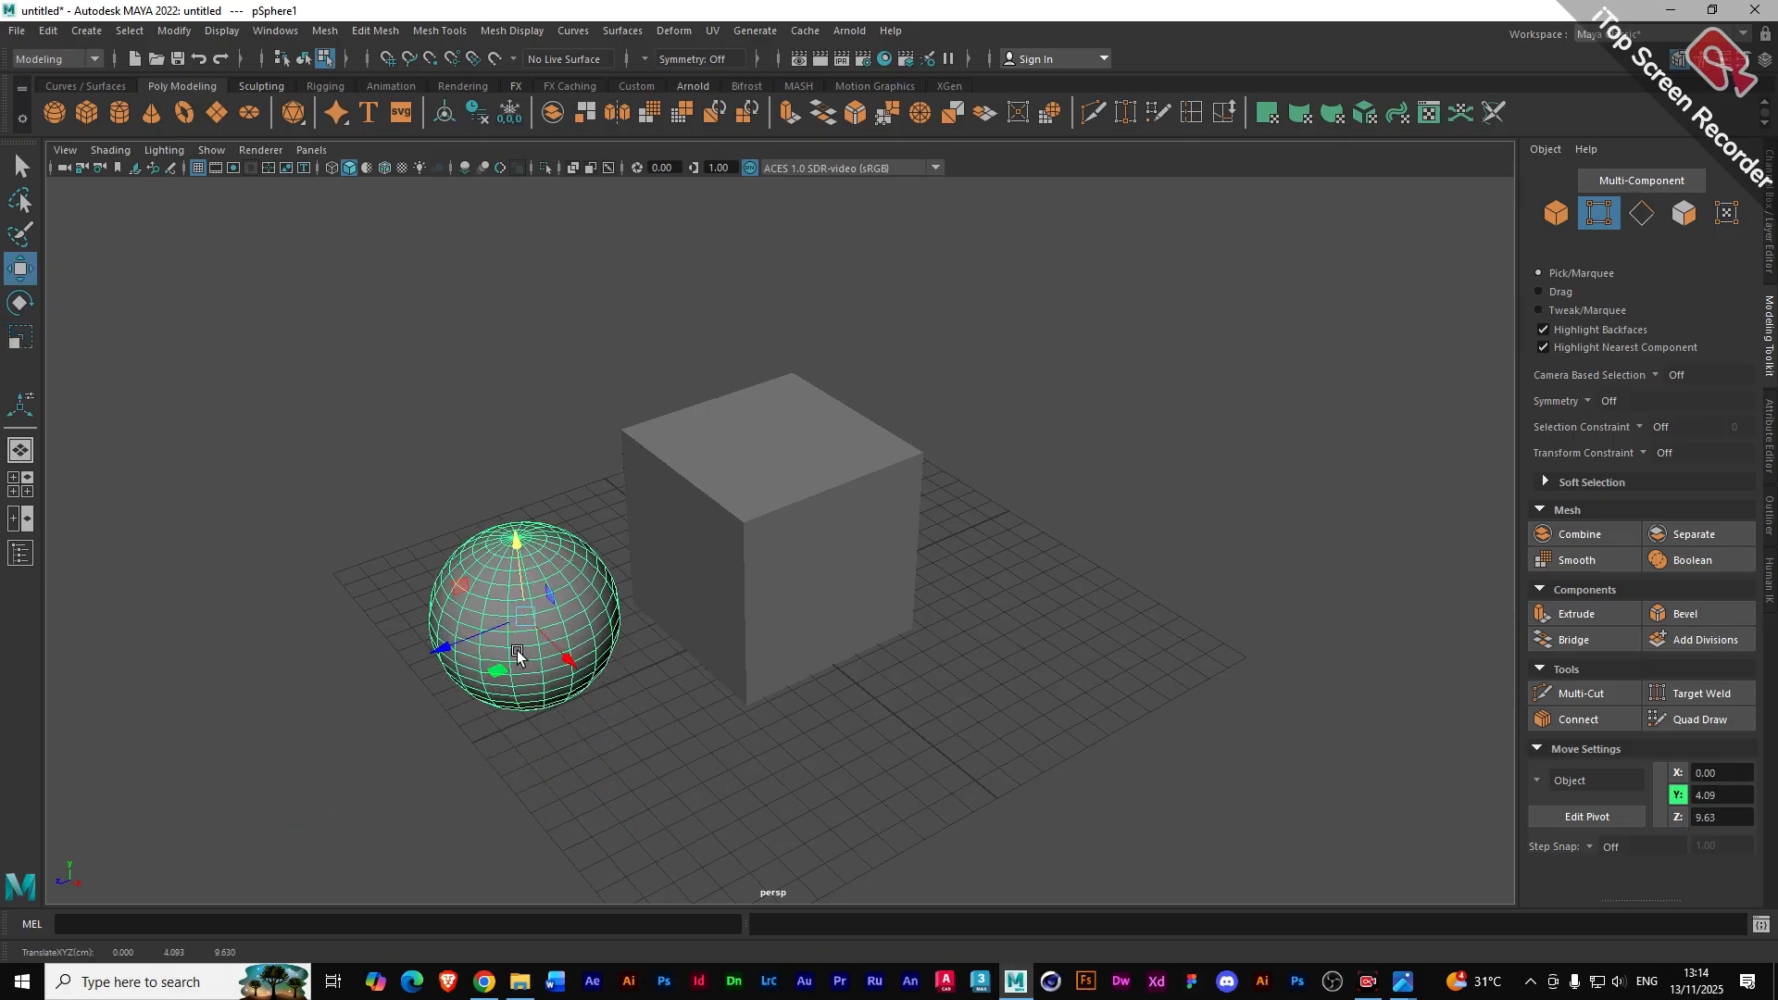
left_click_drag(491, 650, 296, 600, "alt")
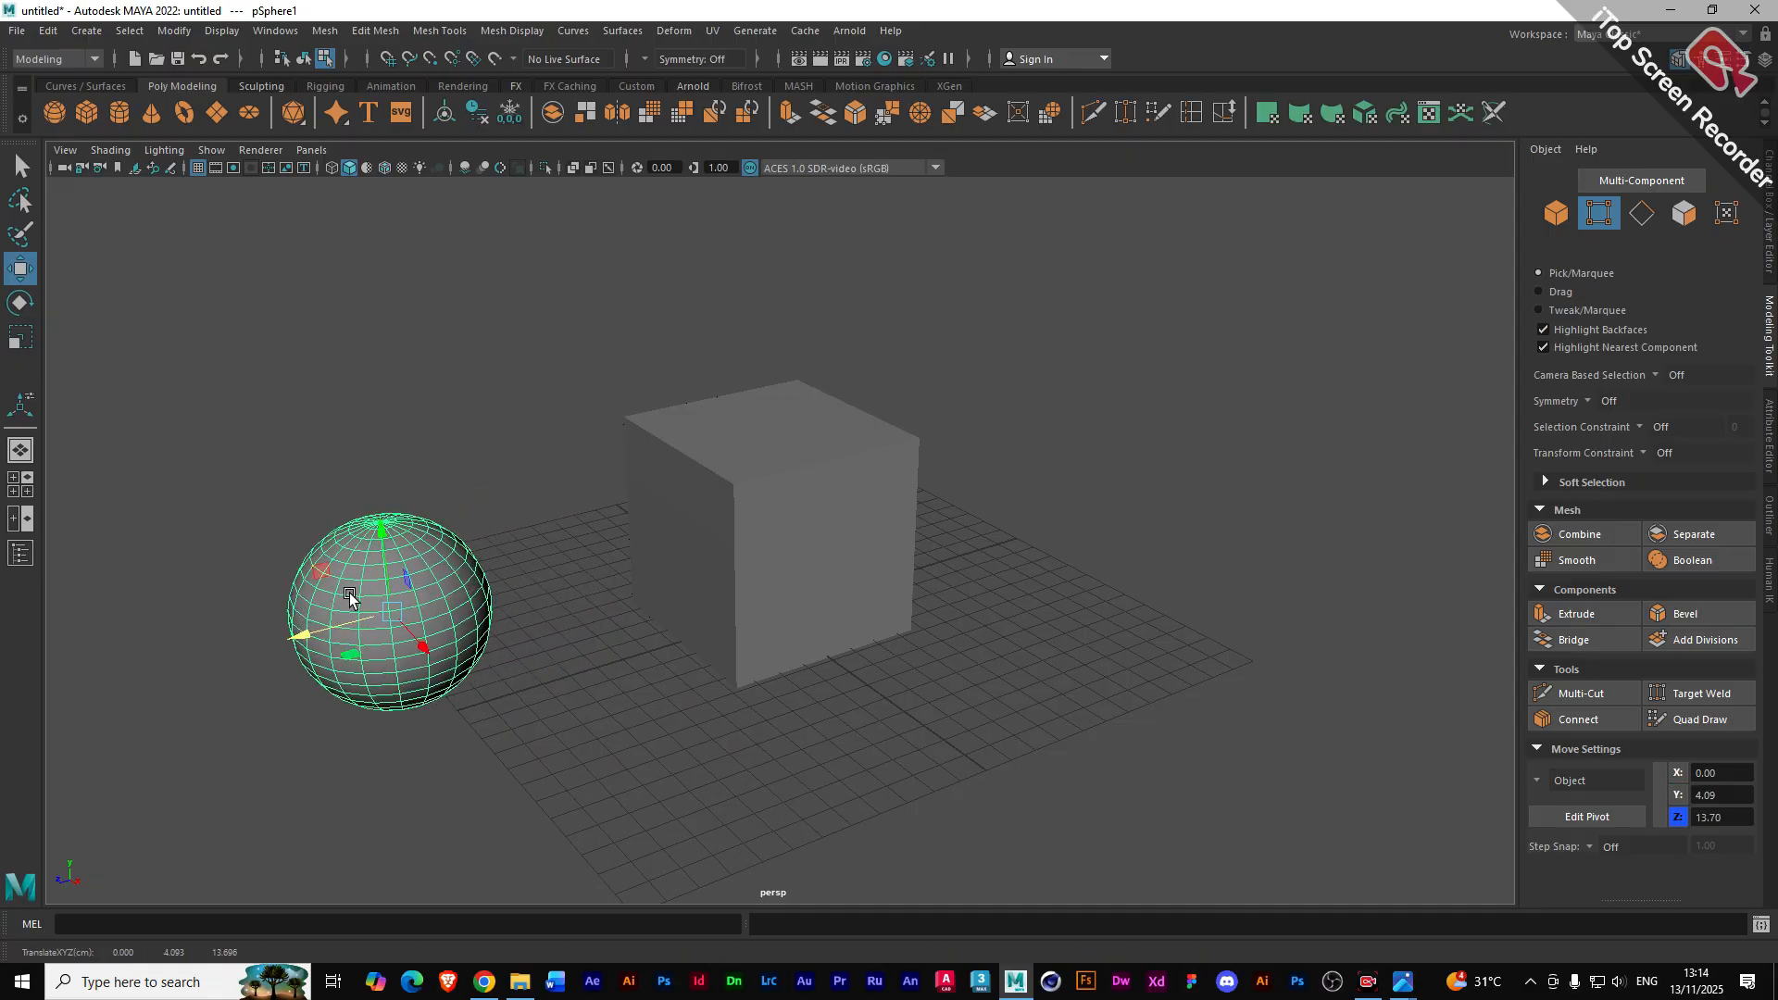
- Extrude the cube vertex where the middle loop meets the top edge above the two vertical cuts, with width 0.5, length 1 and 1 division
left_click(752, 486)
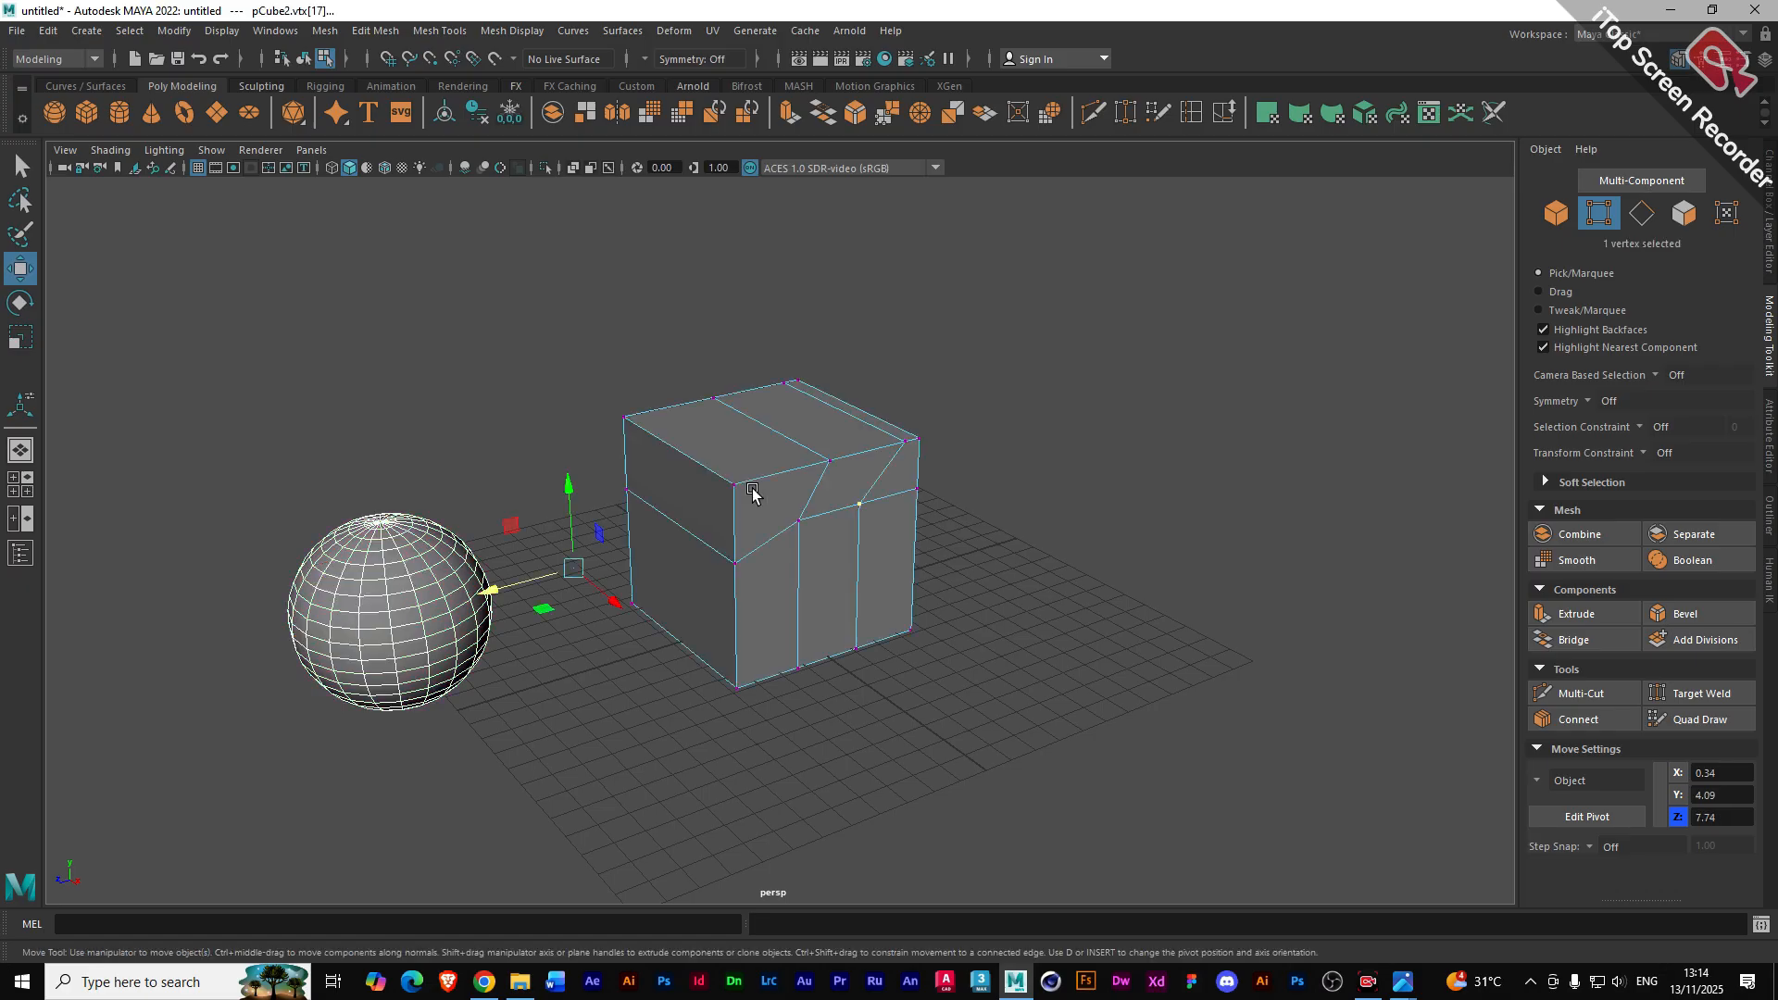
scroll(787, 474, "up", 5)
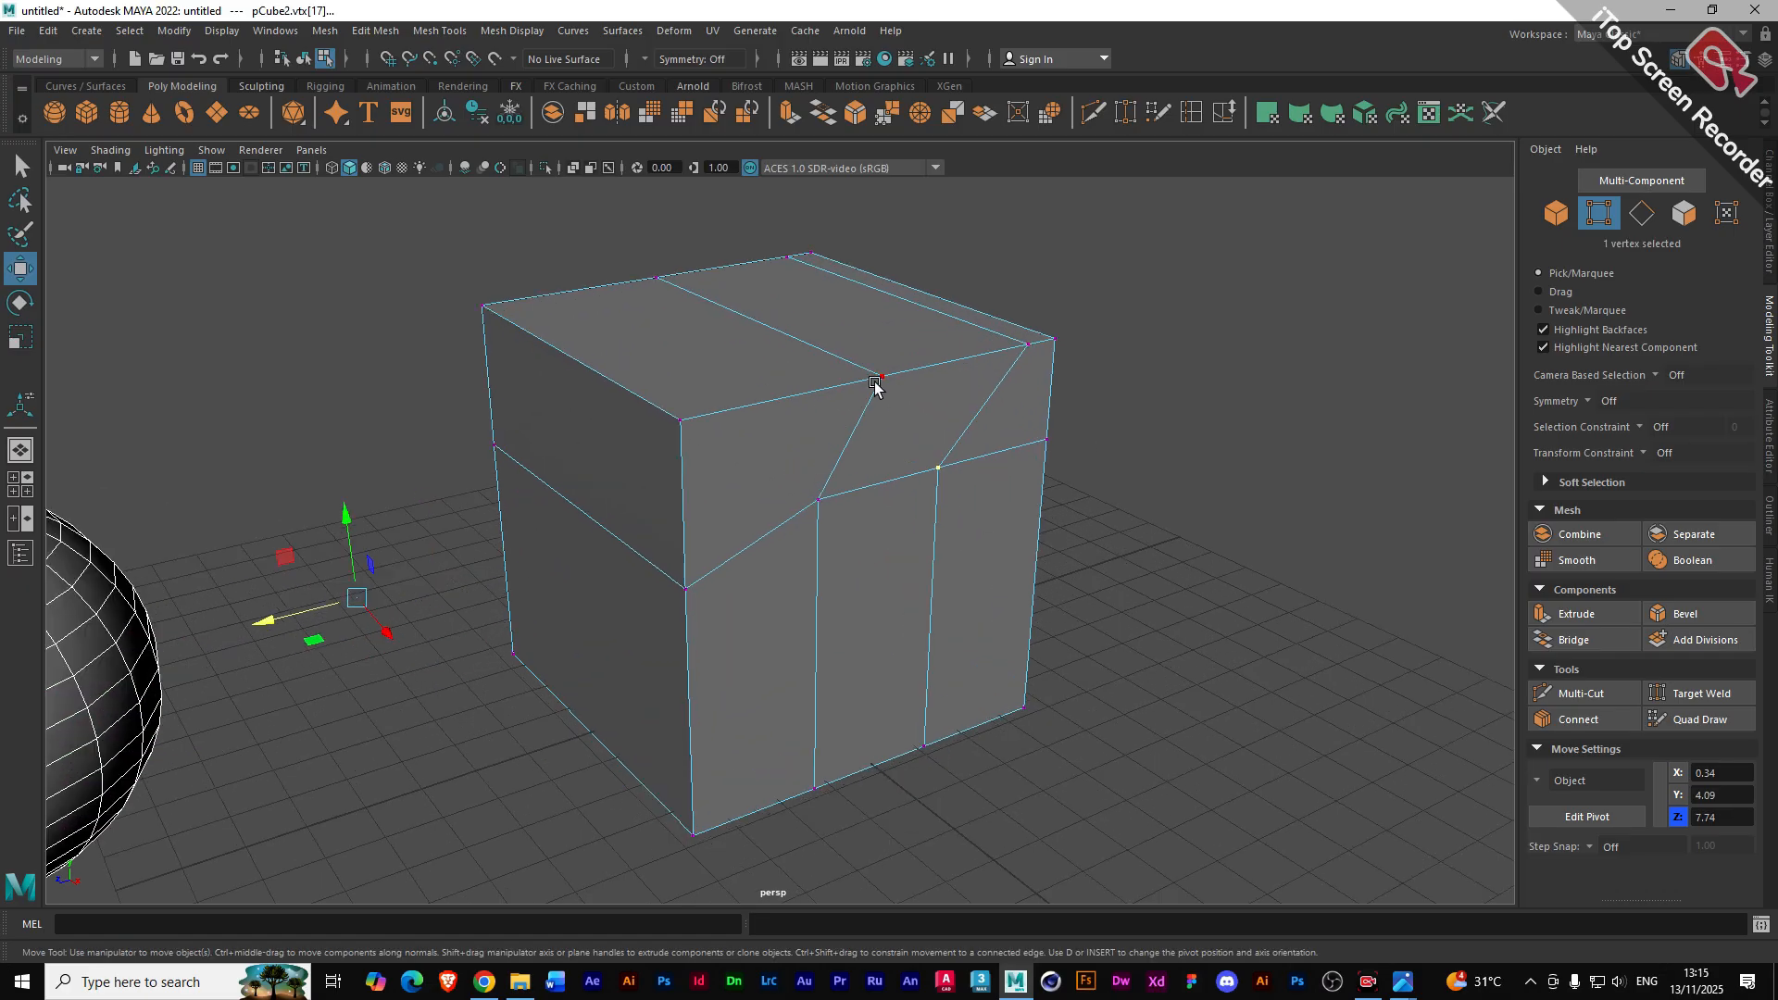
left_click(878, 376)
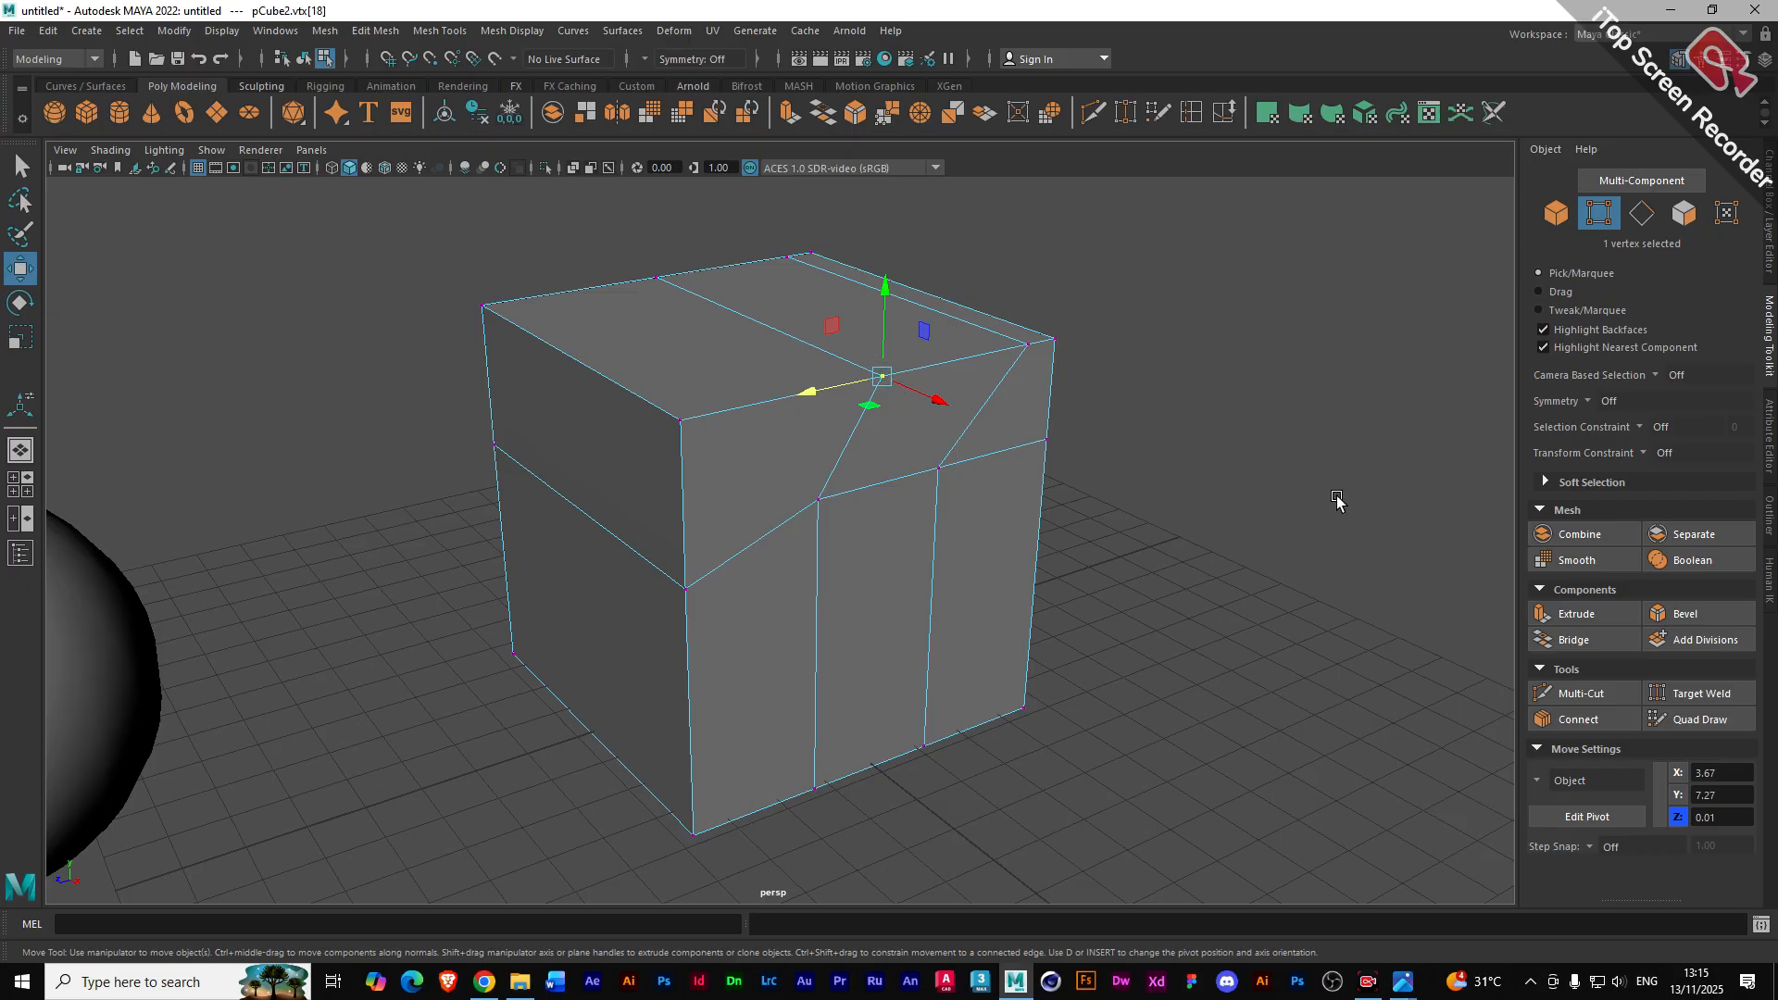
left_click(1541, 621)
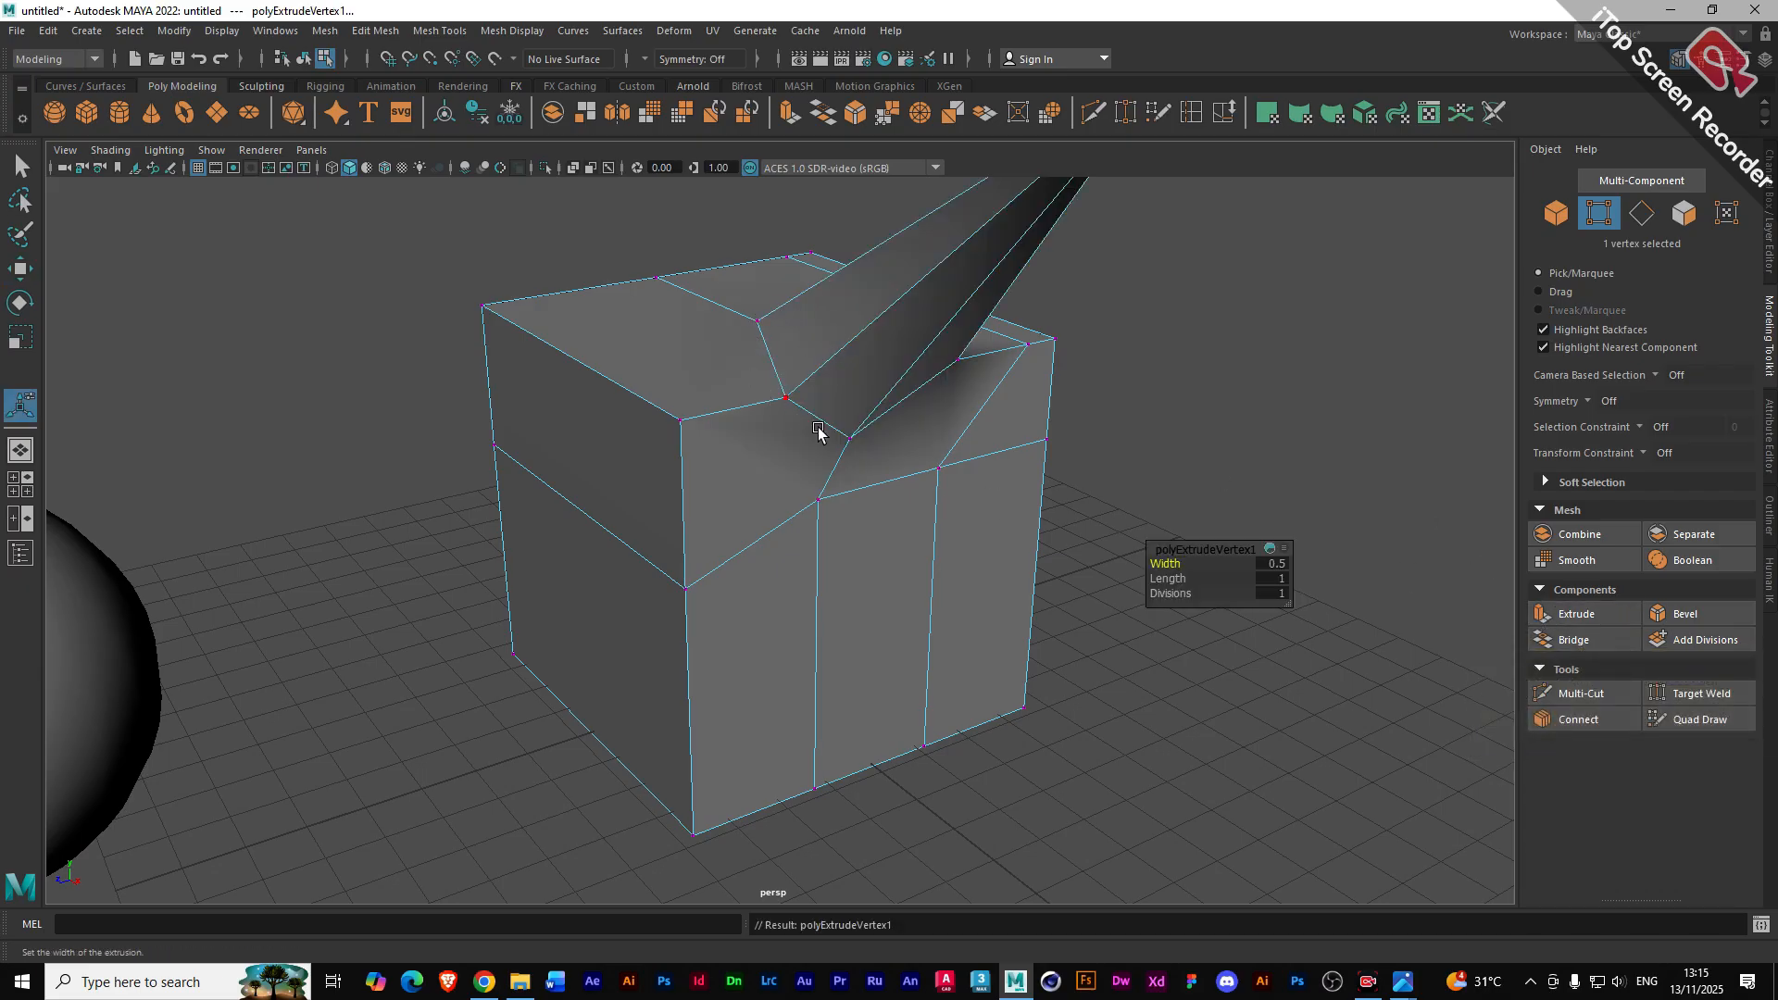
scroll(949, 386, "down", 3)
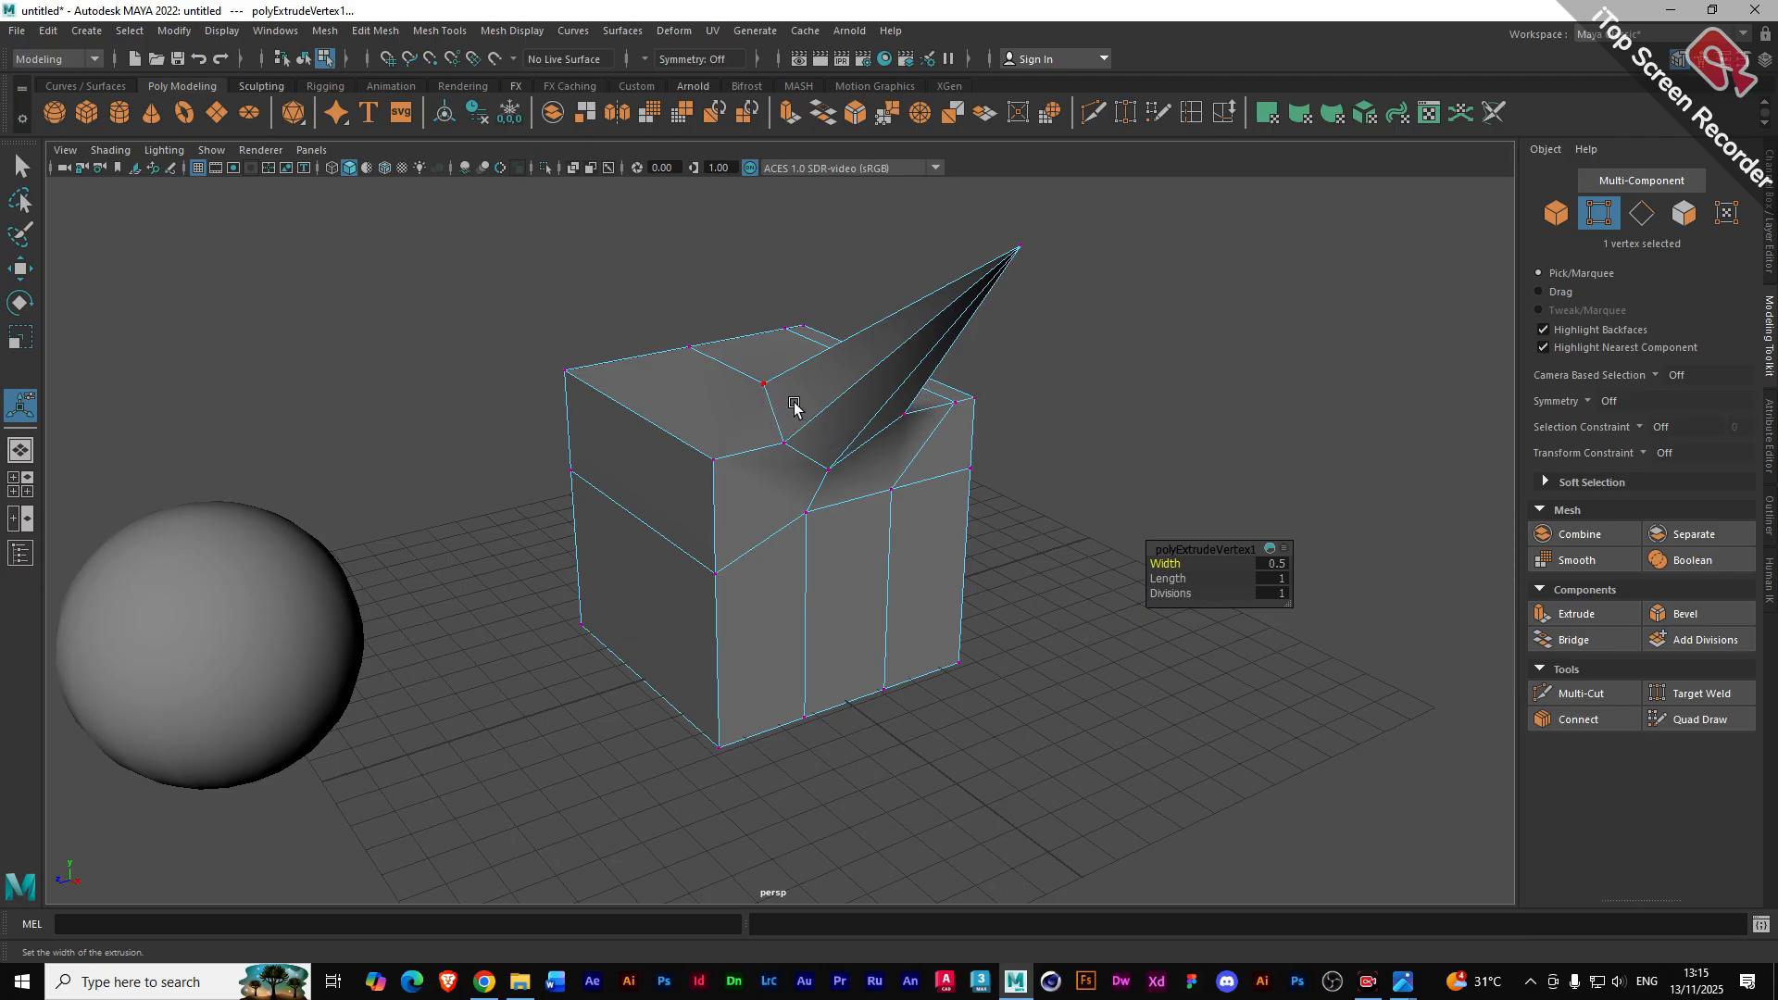
- Examine the extruded spike and its base vertices on the cube from several angles
left_click_drag(793, 404, 709, 445, "alt")
left_click_drag(652, 423, 832, 454, "alt")
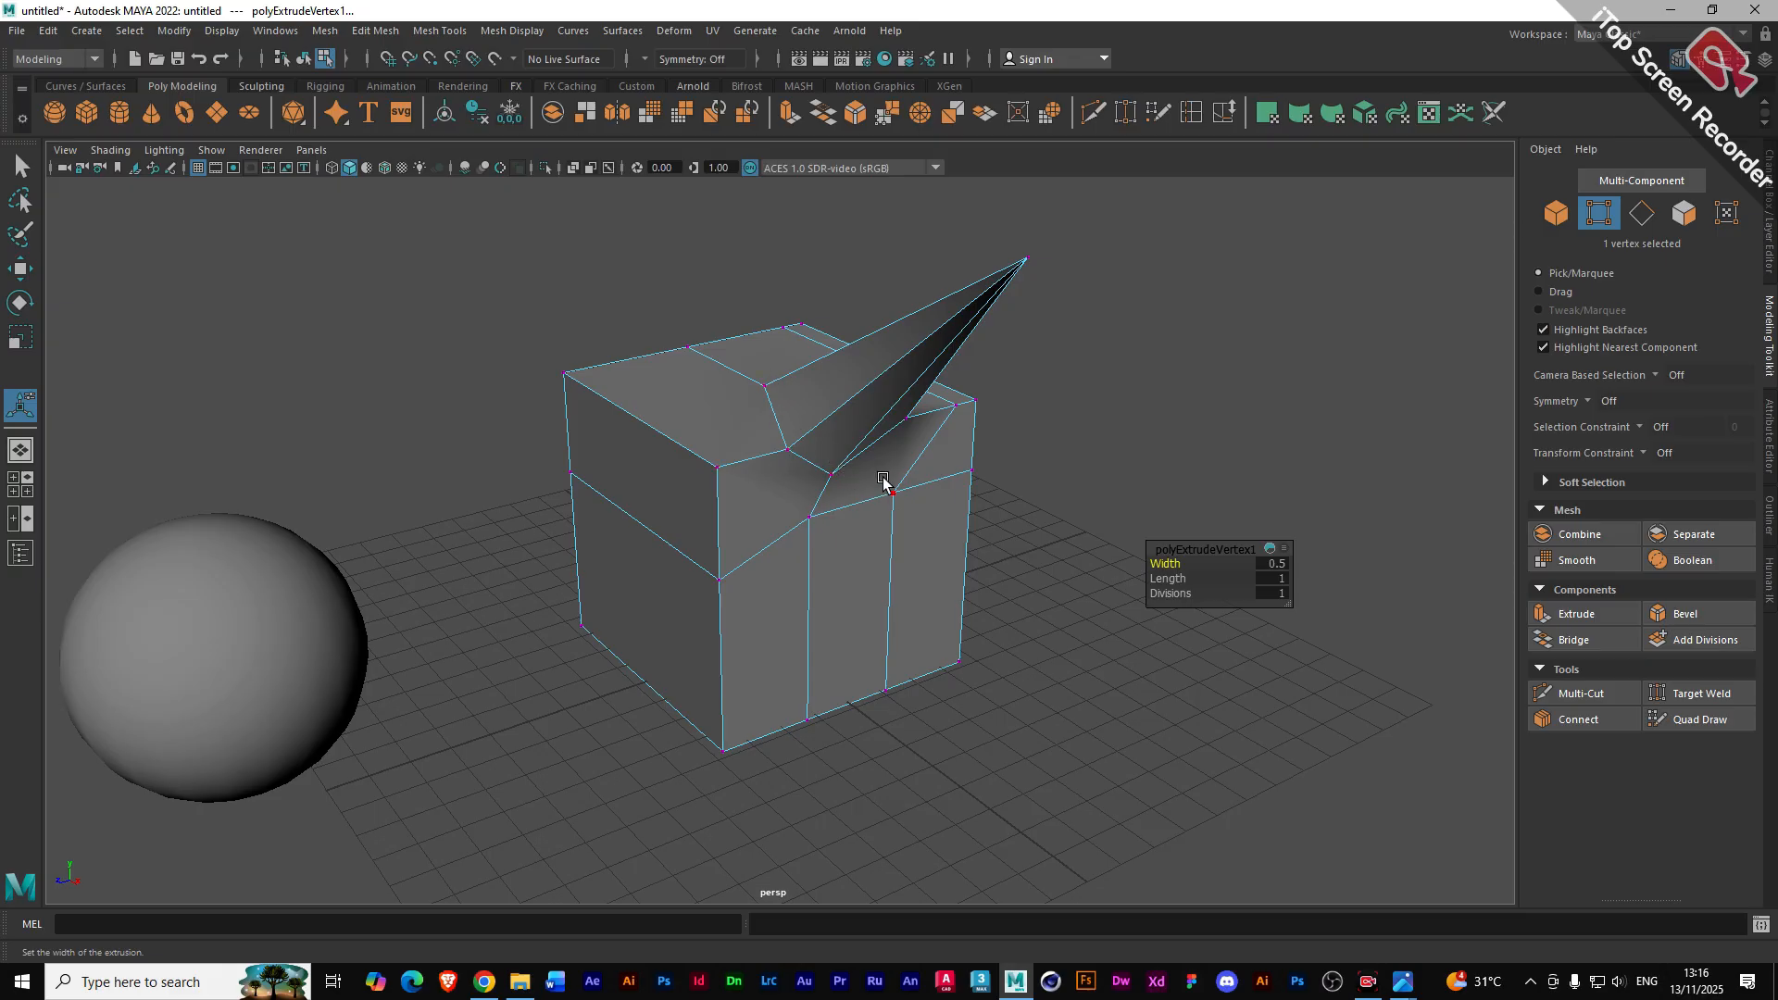
left_click_drag(893, 476, 761, 497, "alt")
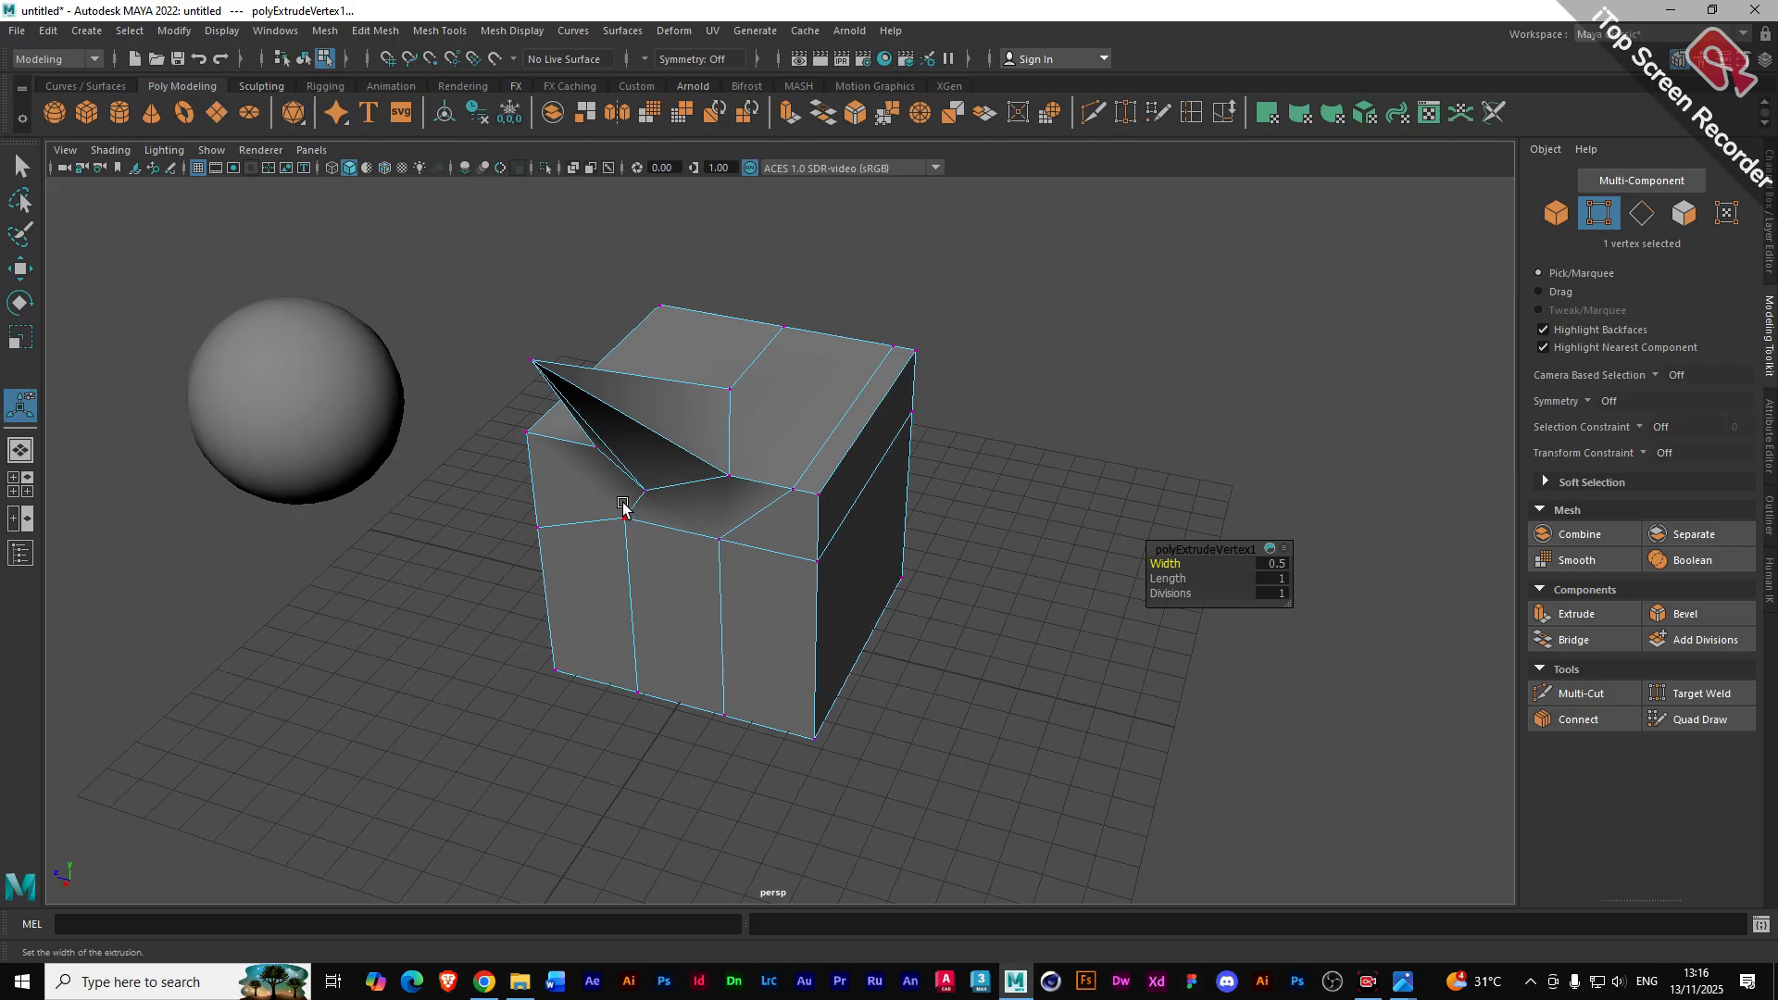
scroll(558, 481, "up", 2)
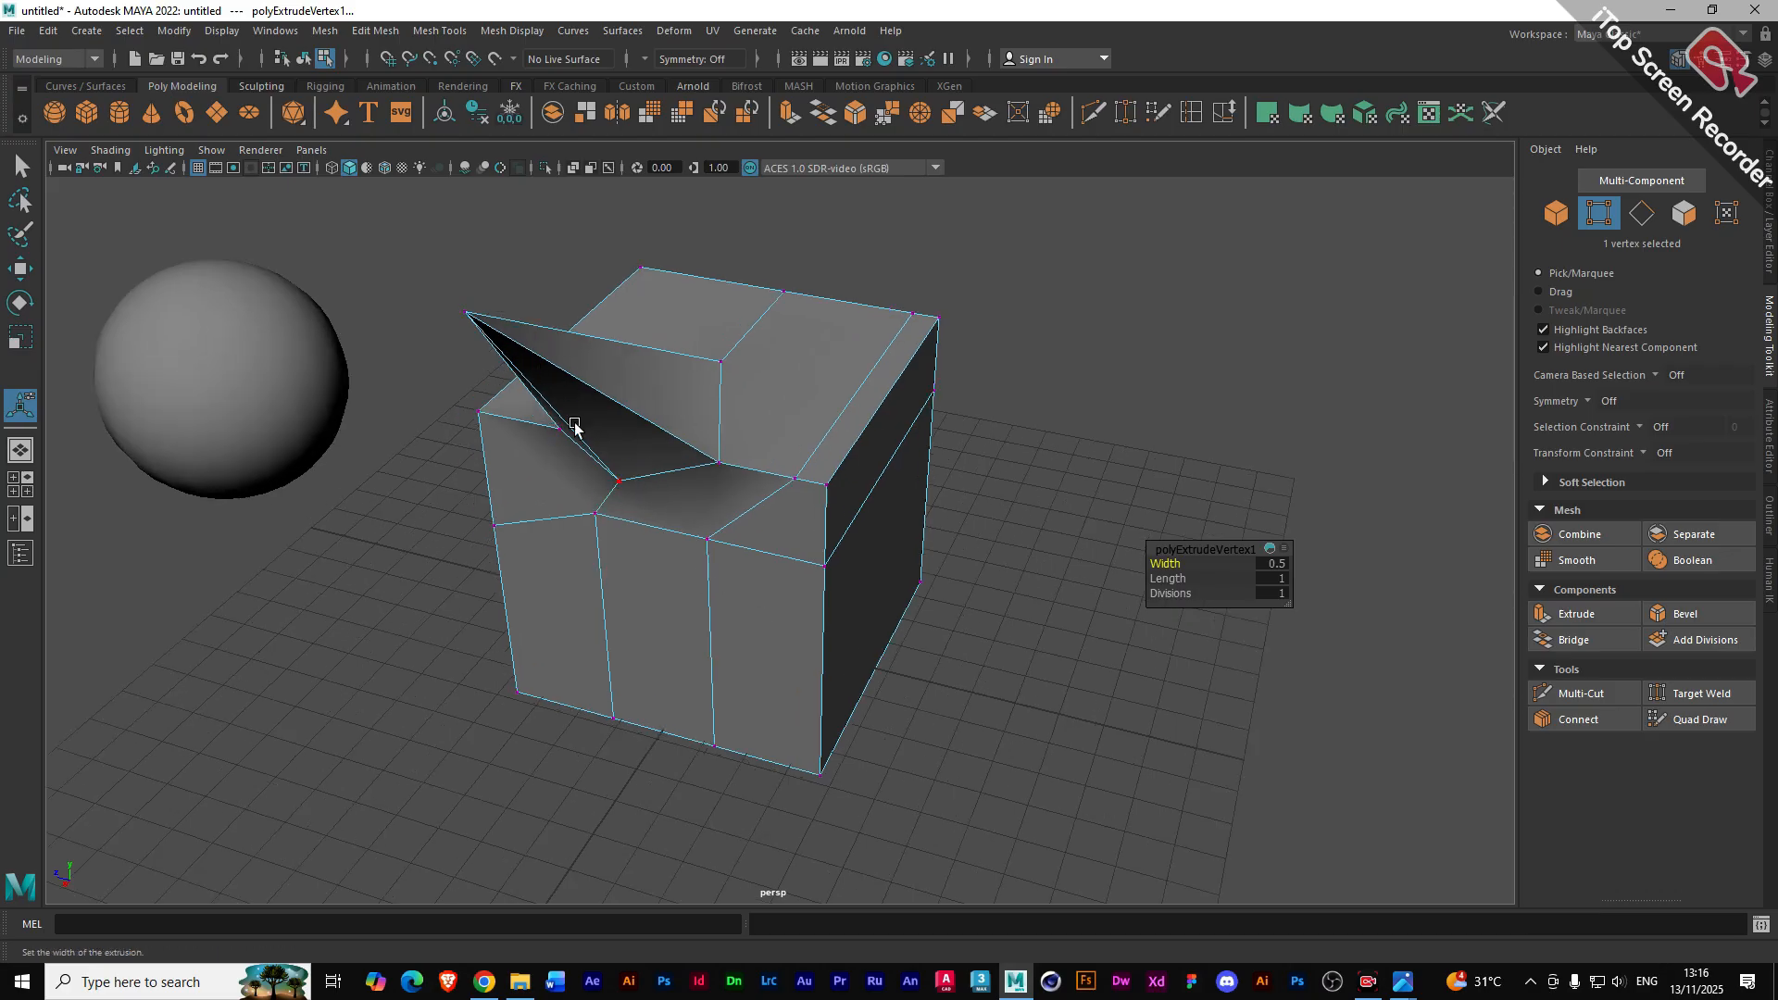
left_click(711, 552)
left_click_drag(615, 497, 789, 495, "alt")
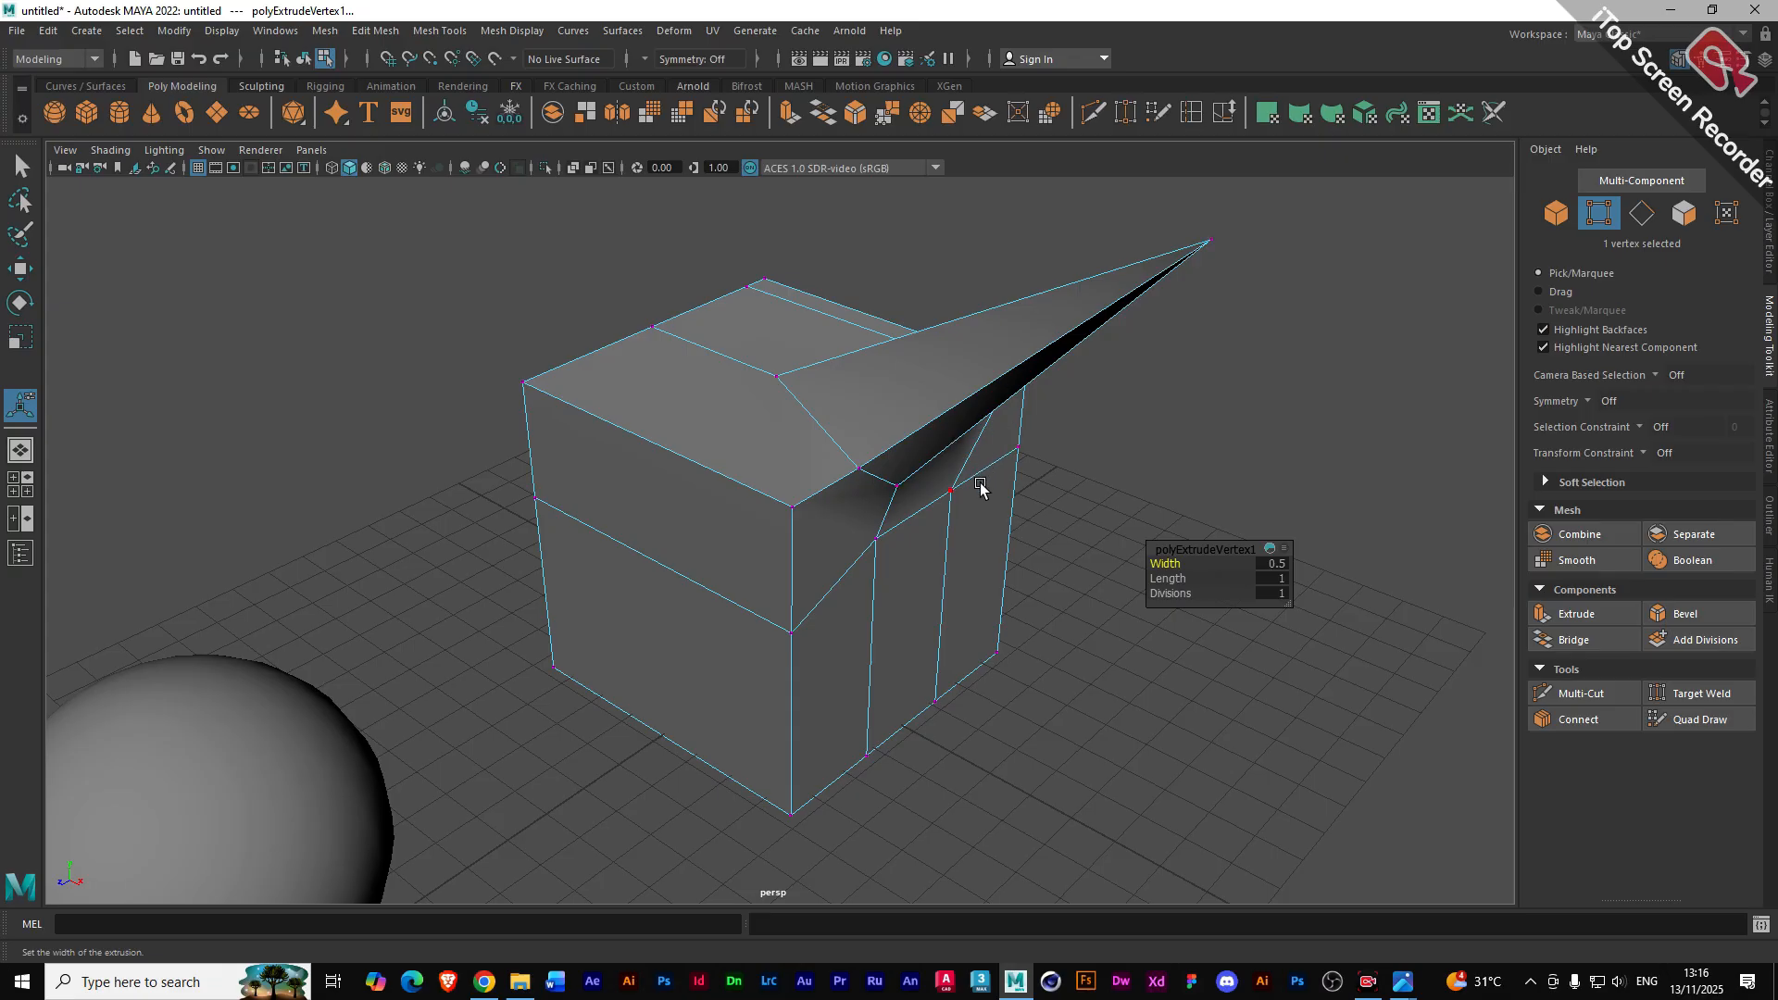
left_click_drag(903, 479, 805, 464, "alt")
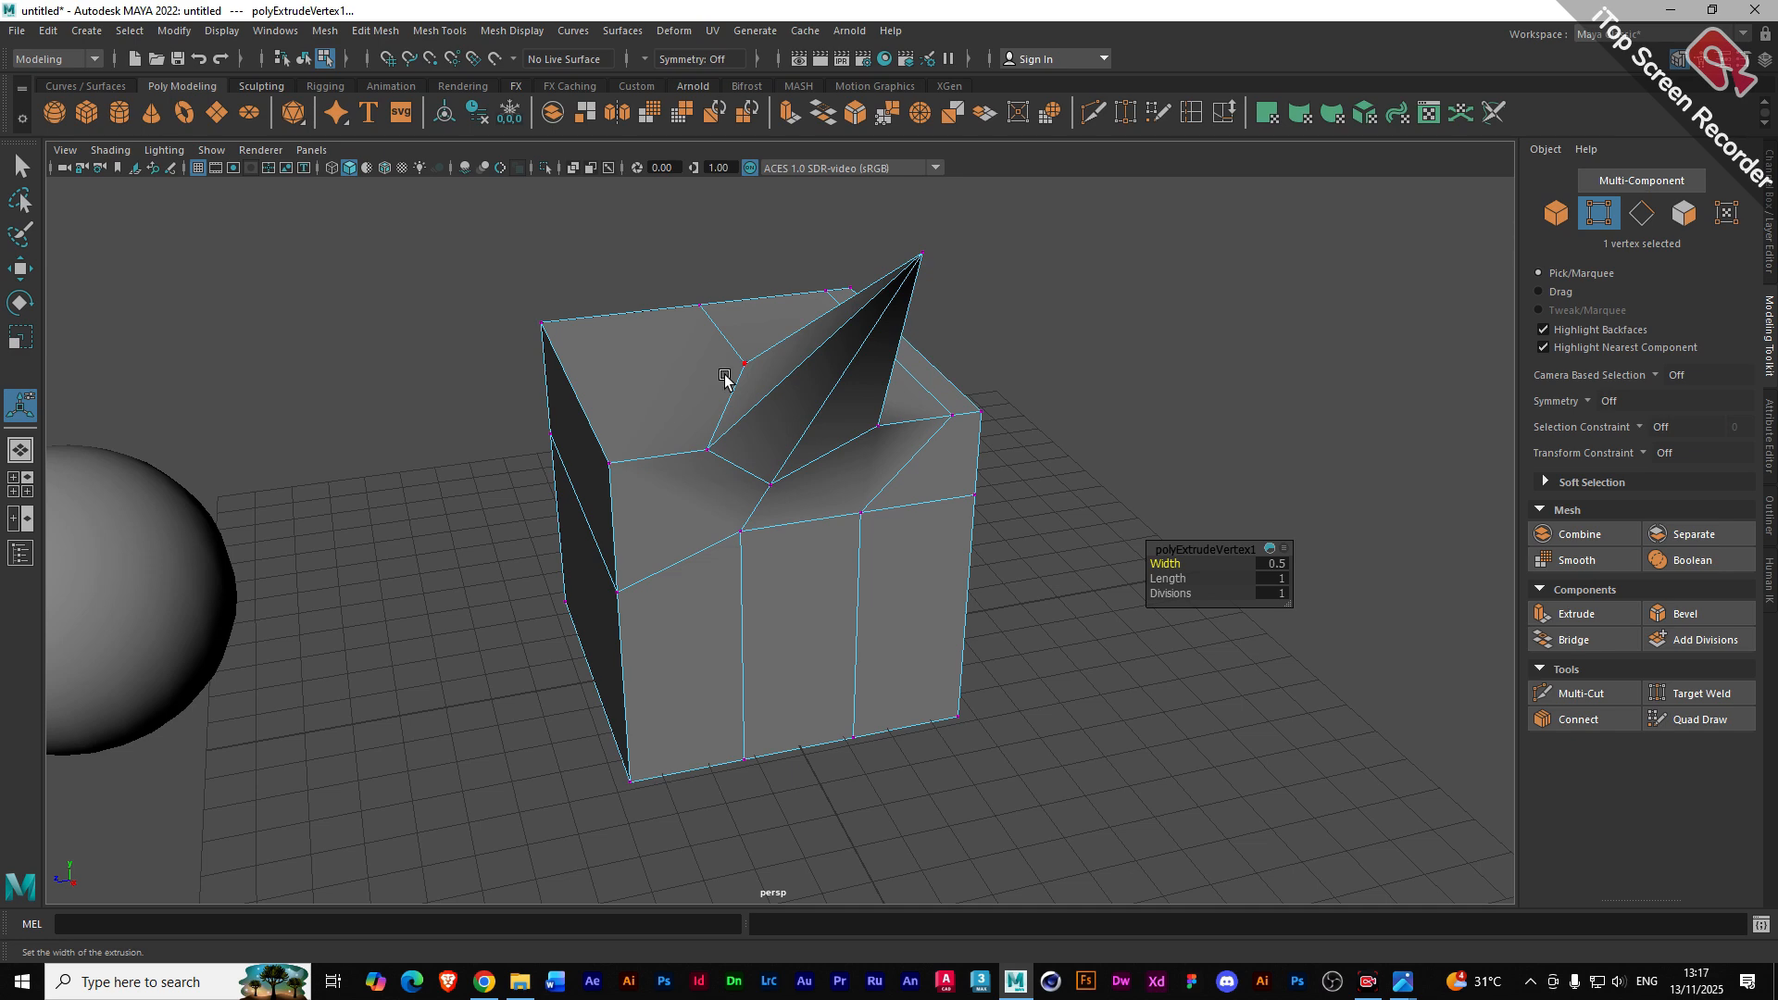
left_click_drag(824, 456, 803, 411, "alt")
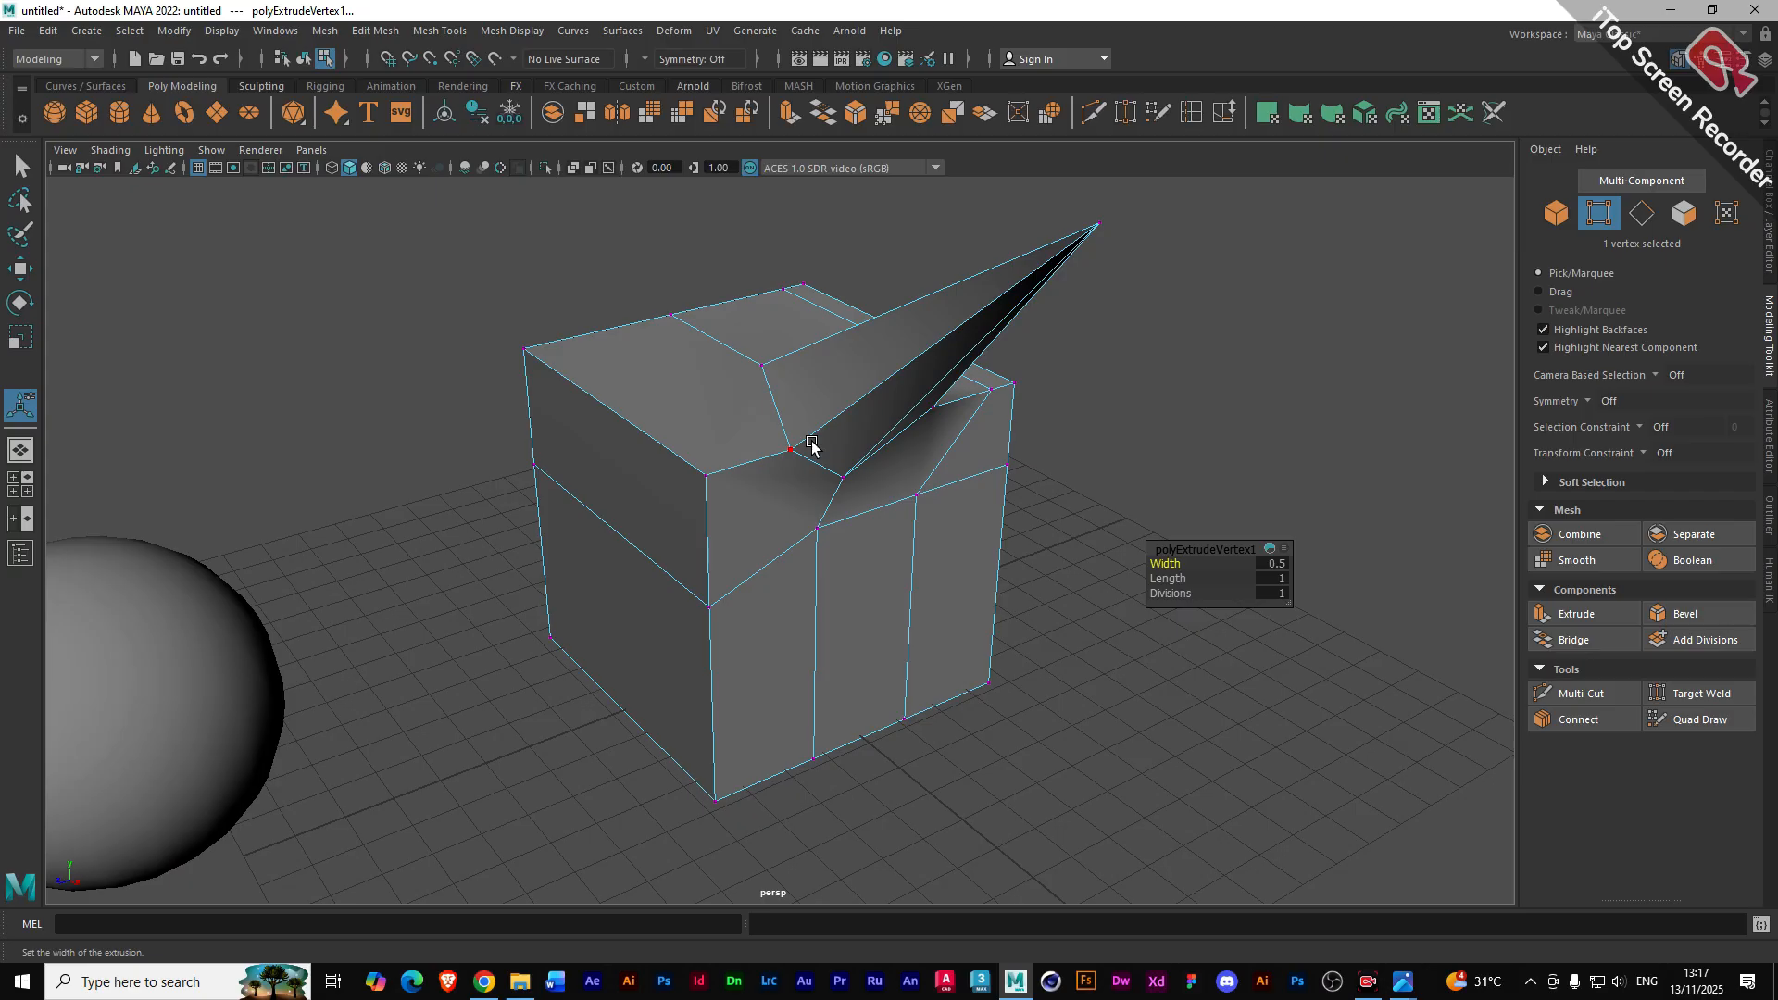
scroll(813, 458, "down", 2)
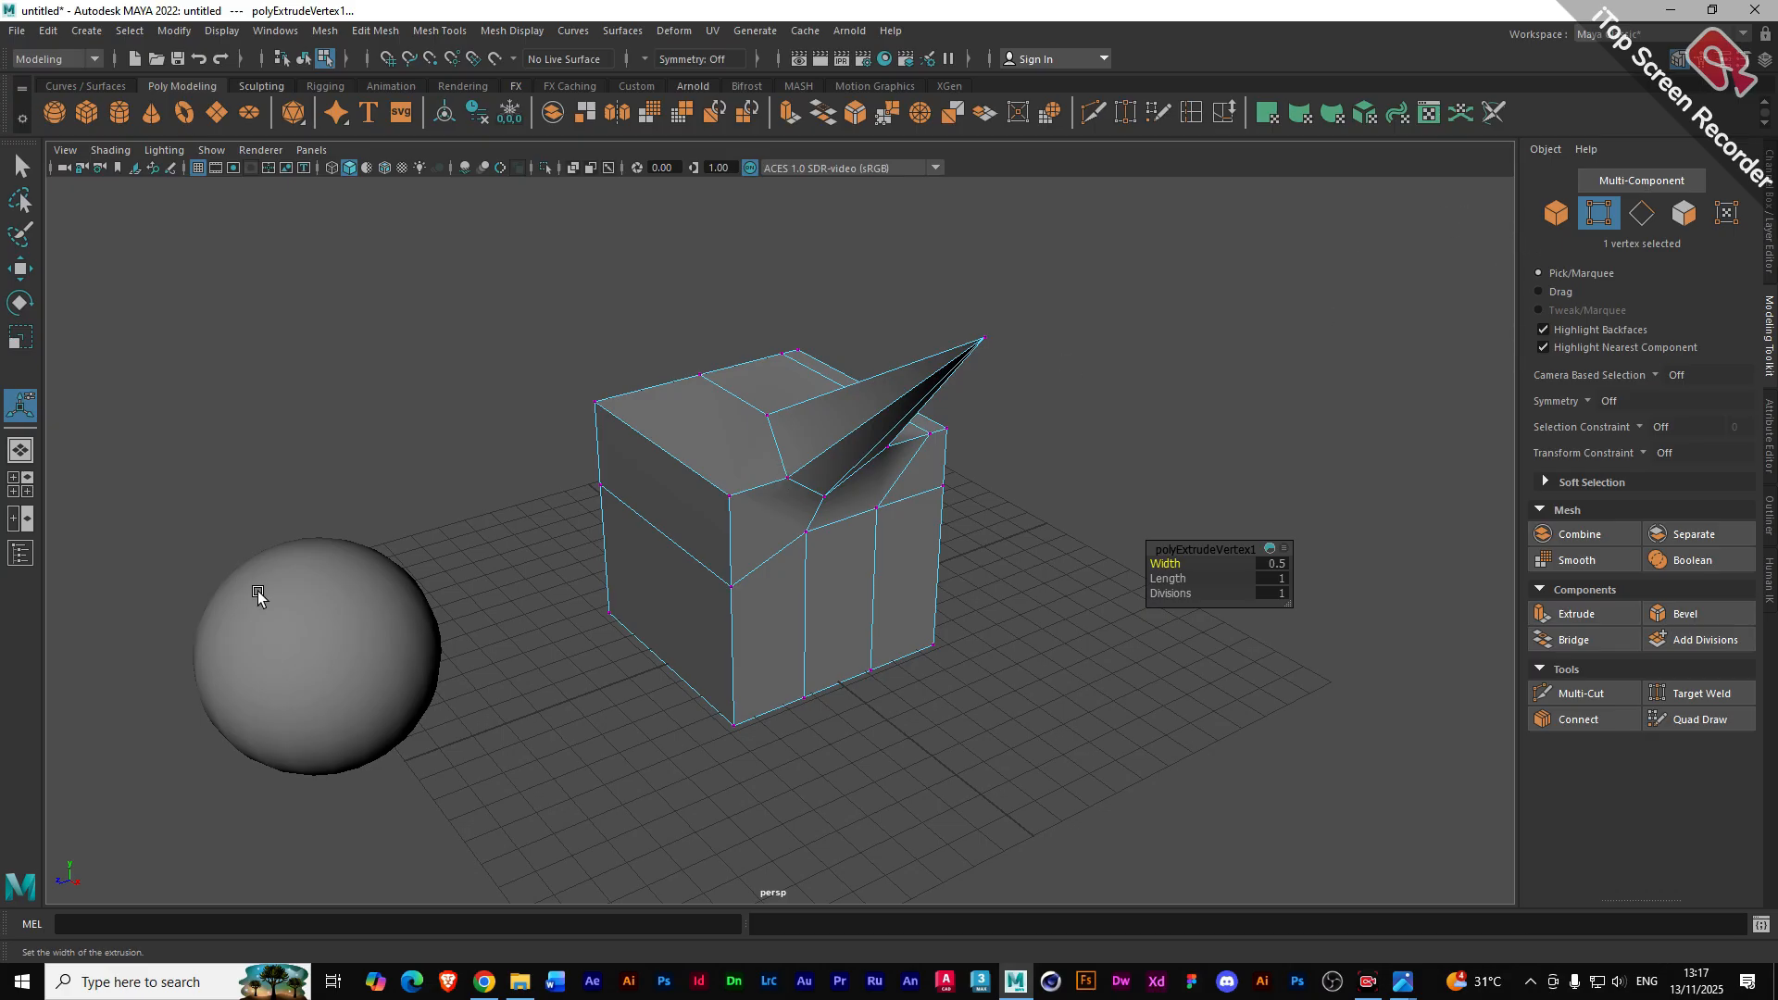
- Extrude all of the sphere's vertices with width 0.5, length 1 and 1 division, and return to object selection
left_click(305, 616)
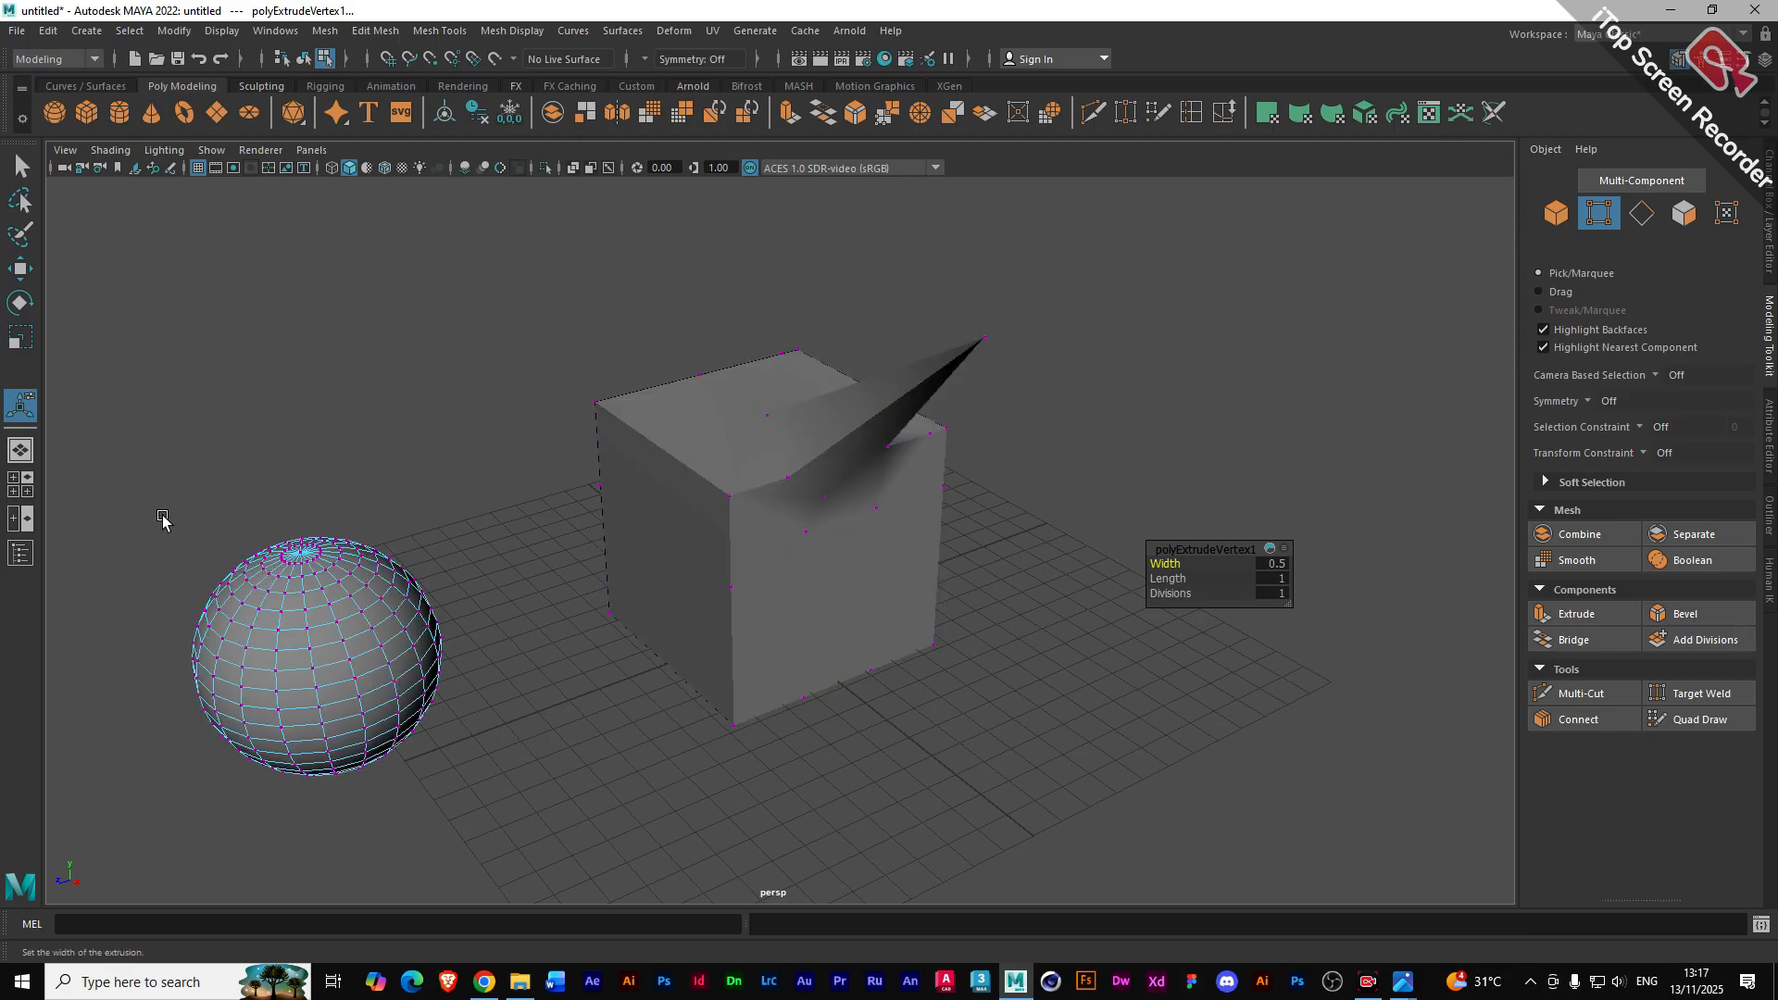
left_click_drag(107, 488, 498, 845)
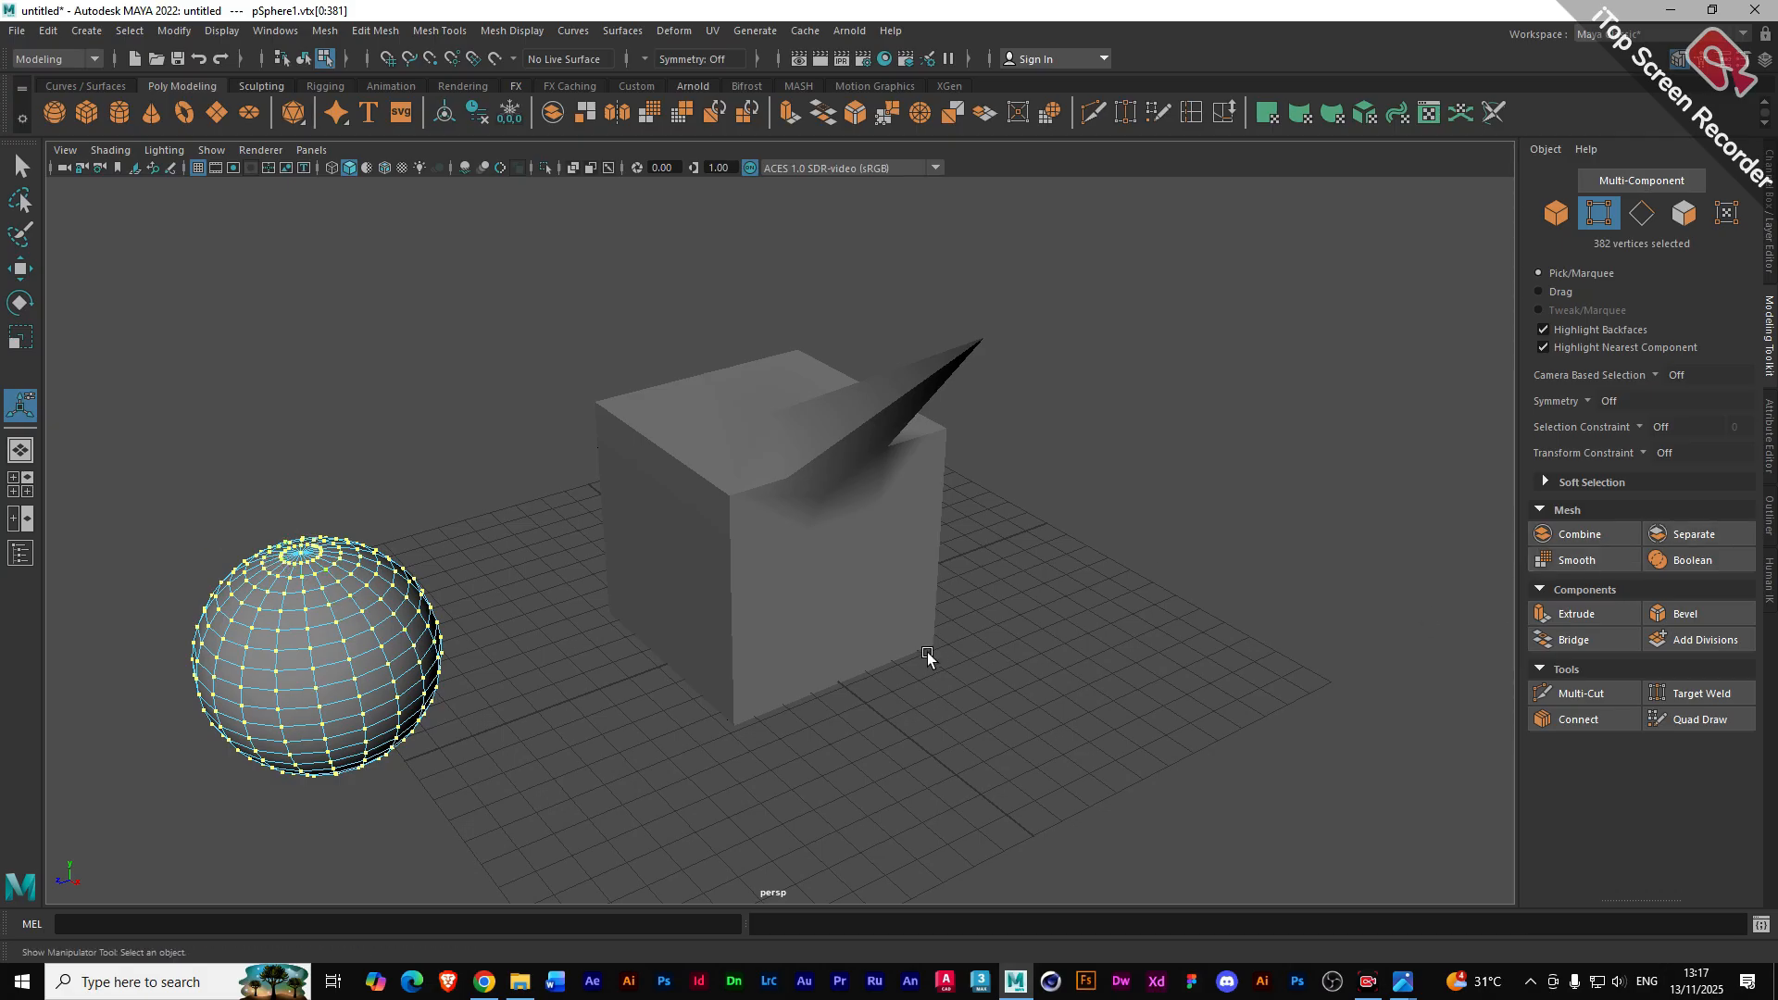
left_click(1545, 615)
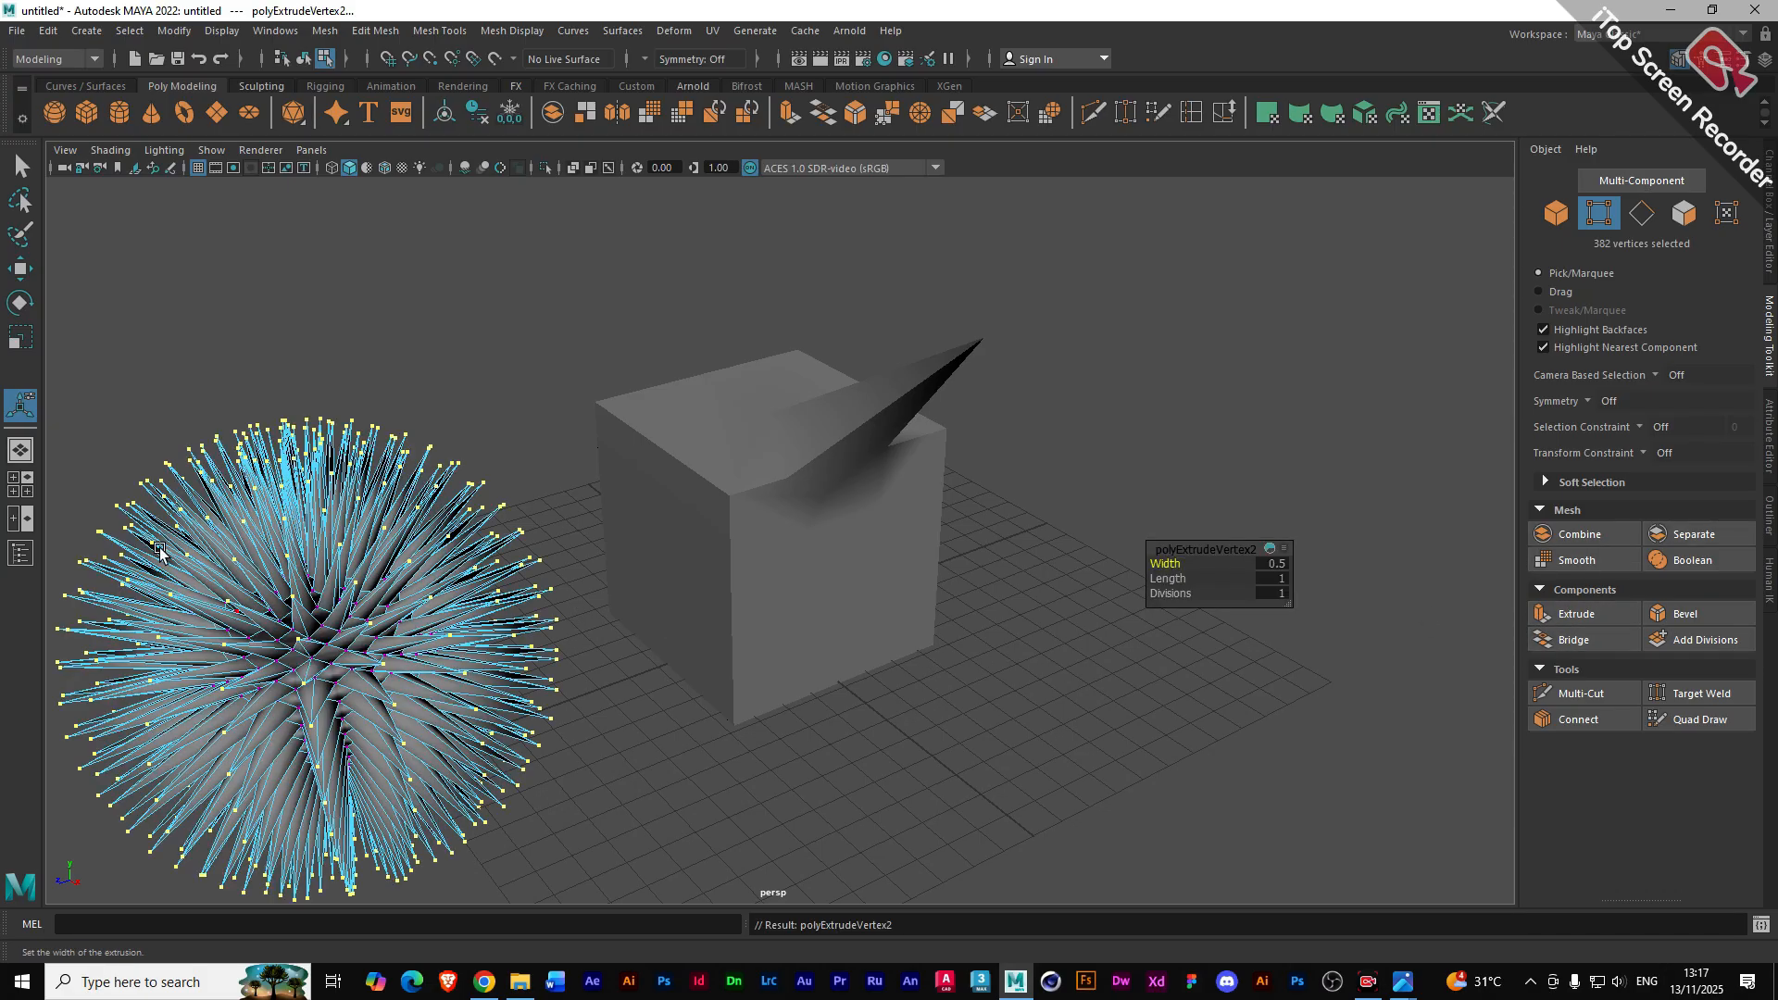
left_click_drag(185, 618, 222, 584, "alt")
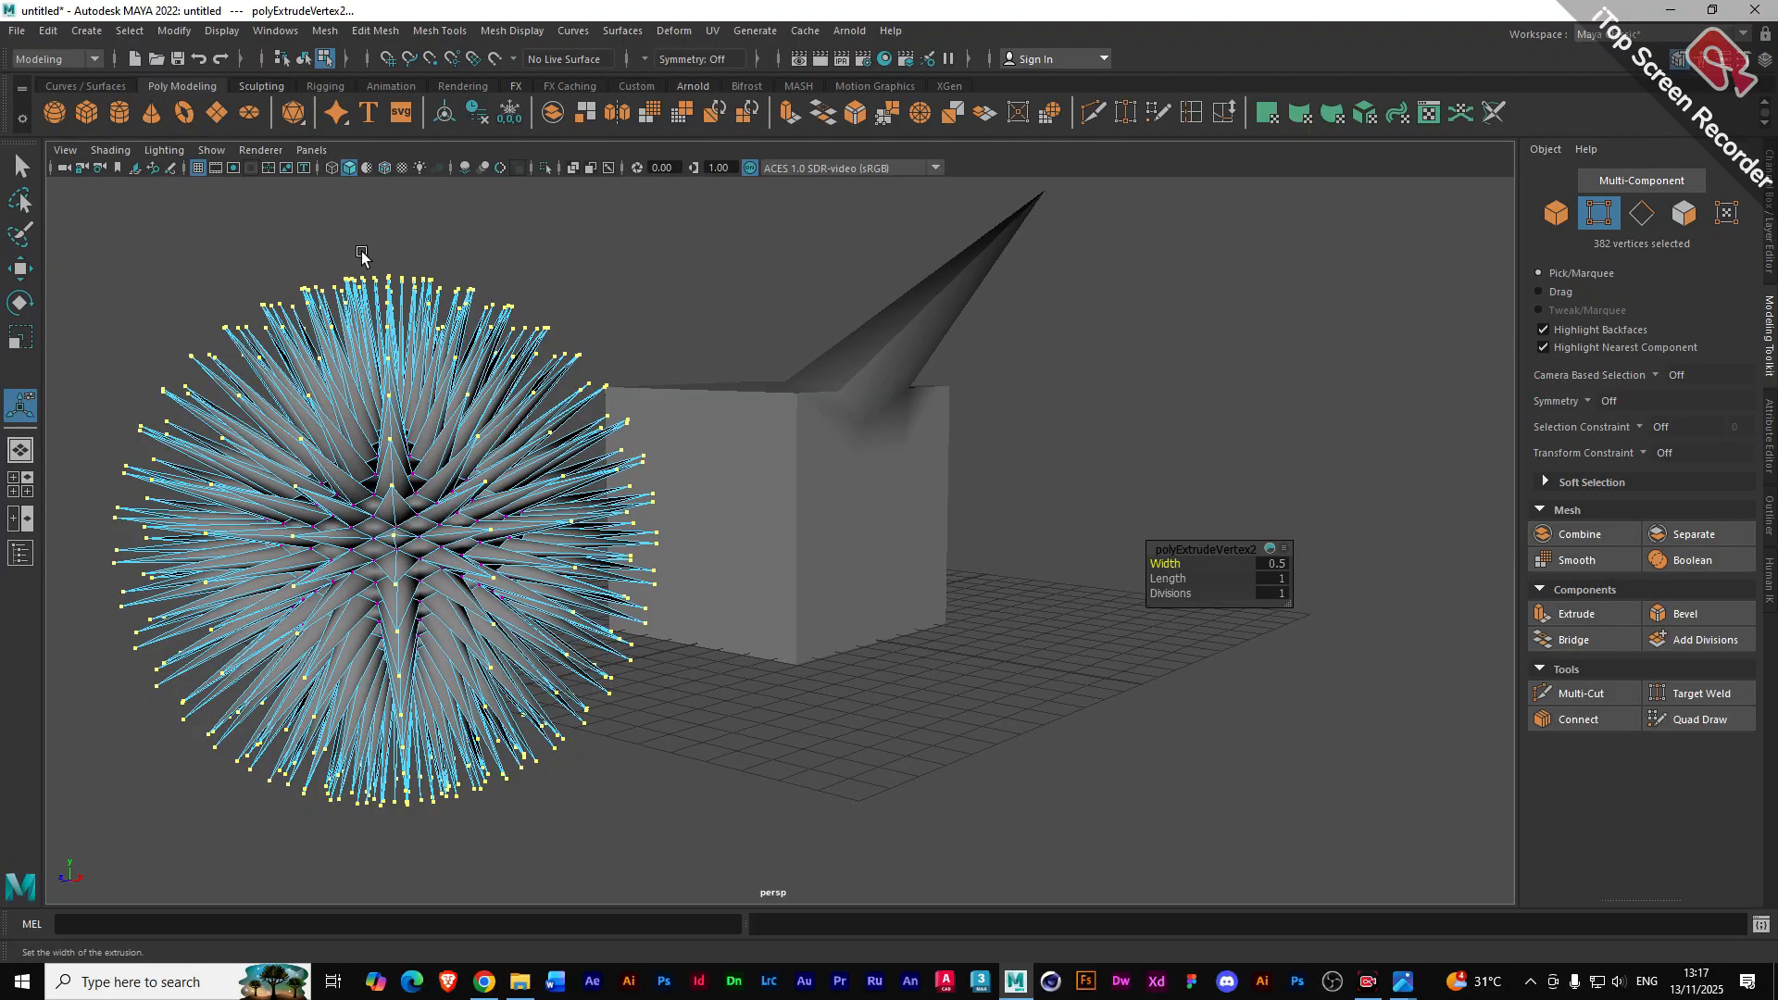
left_click(1557, 214)
left_click_drag(403, 633, 384, 541, "alt")
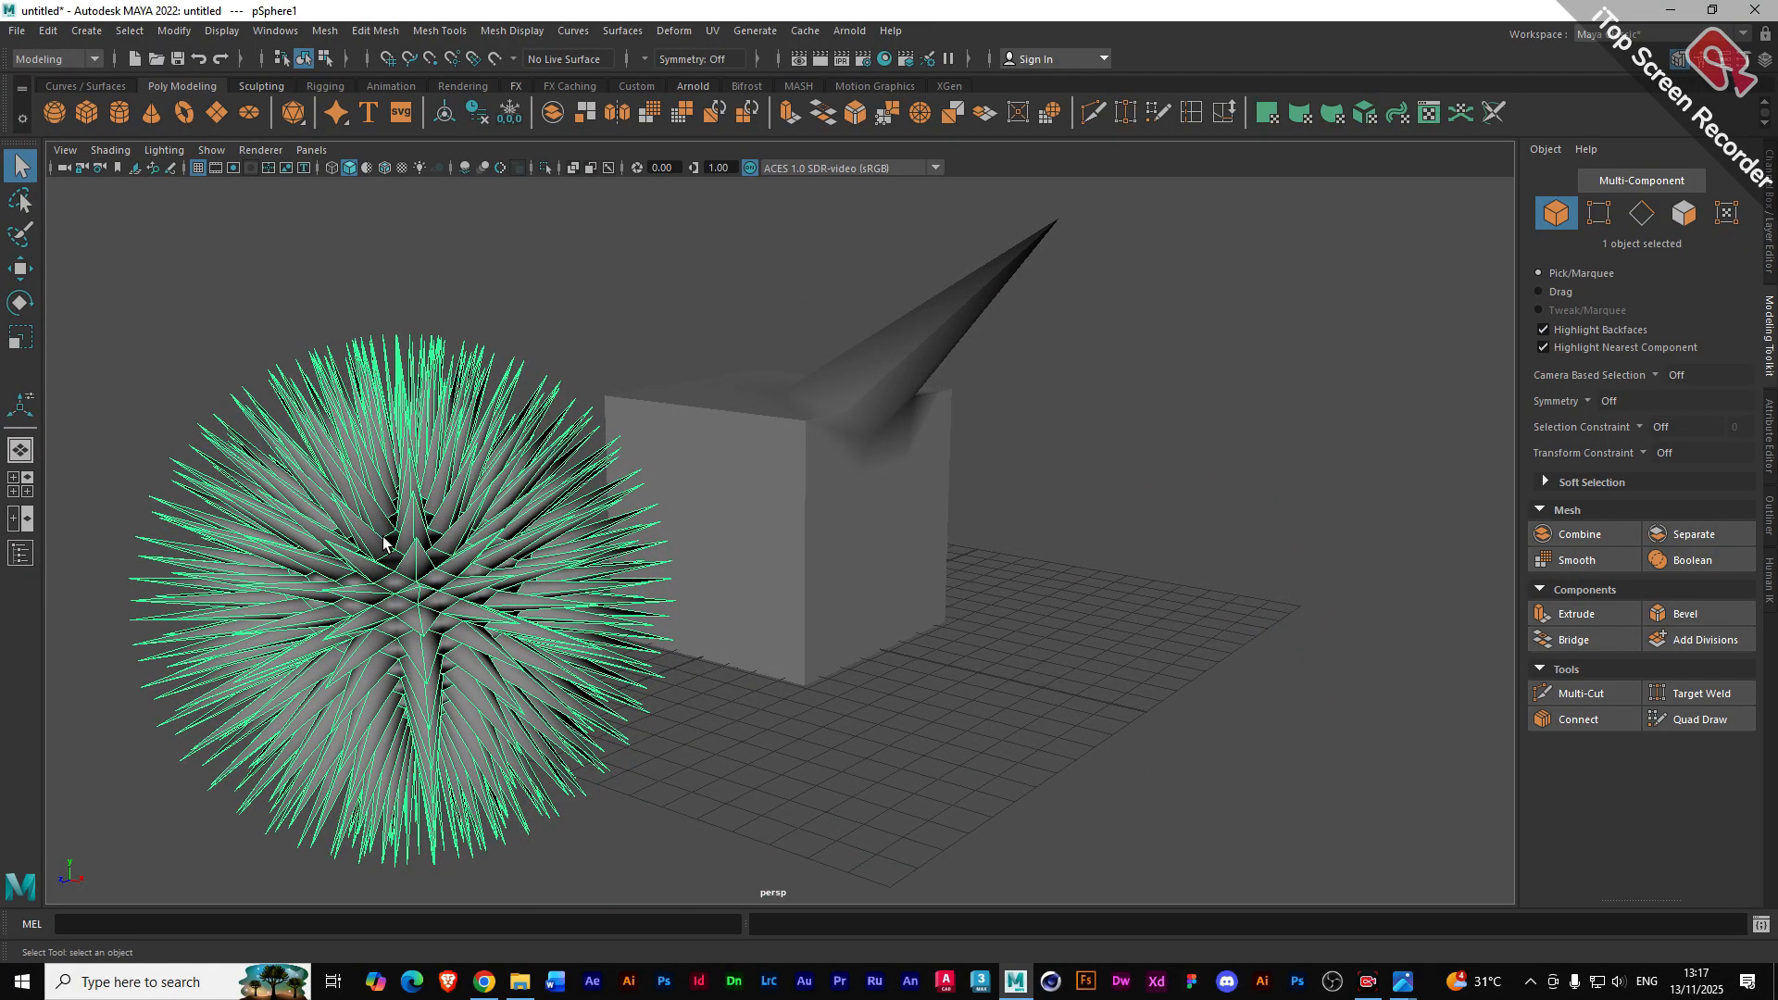
- Show the spiky sphere in smooth mesh preview and view it both deselected and selected
key("3")
left_click_drag(280, 697, 296, 705, "alt")
left_click(576, 813)
left_click_drag(576, 813, 304, 674, "alt")
left_click(330, 685)
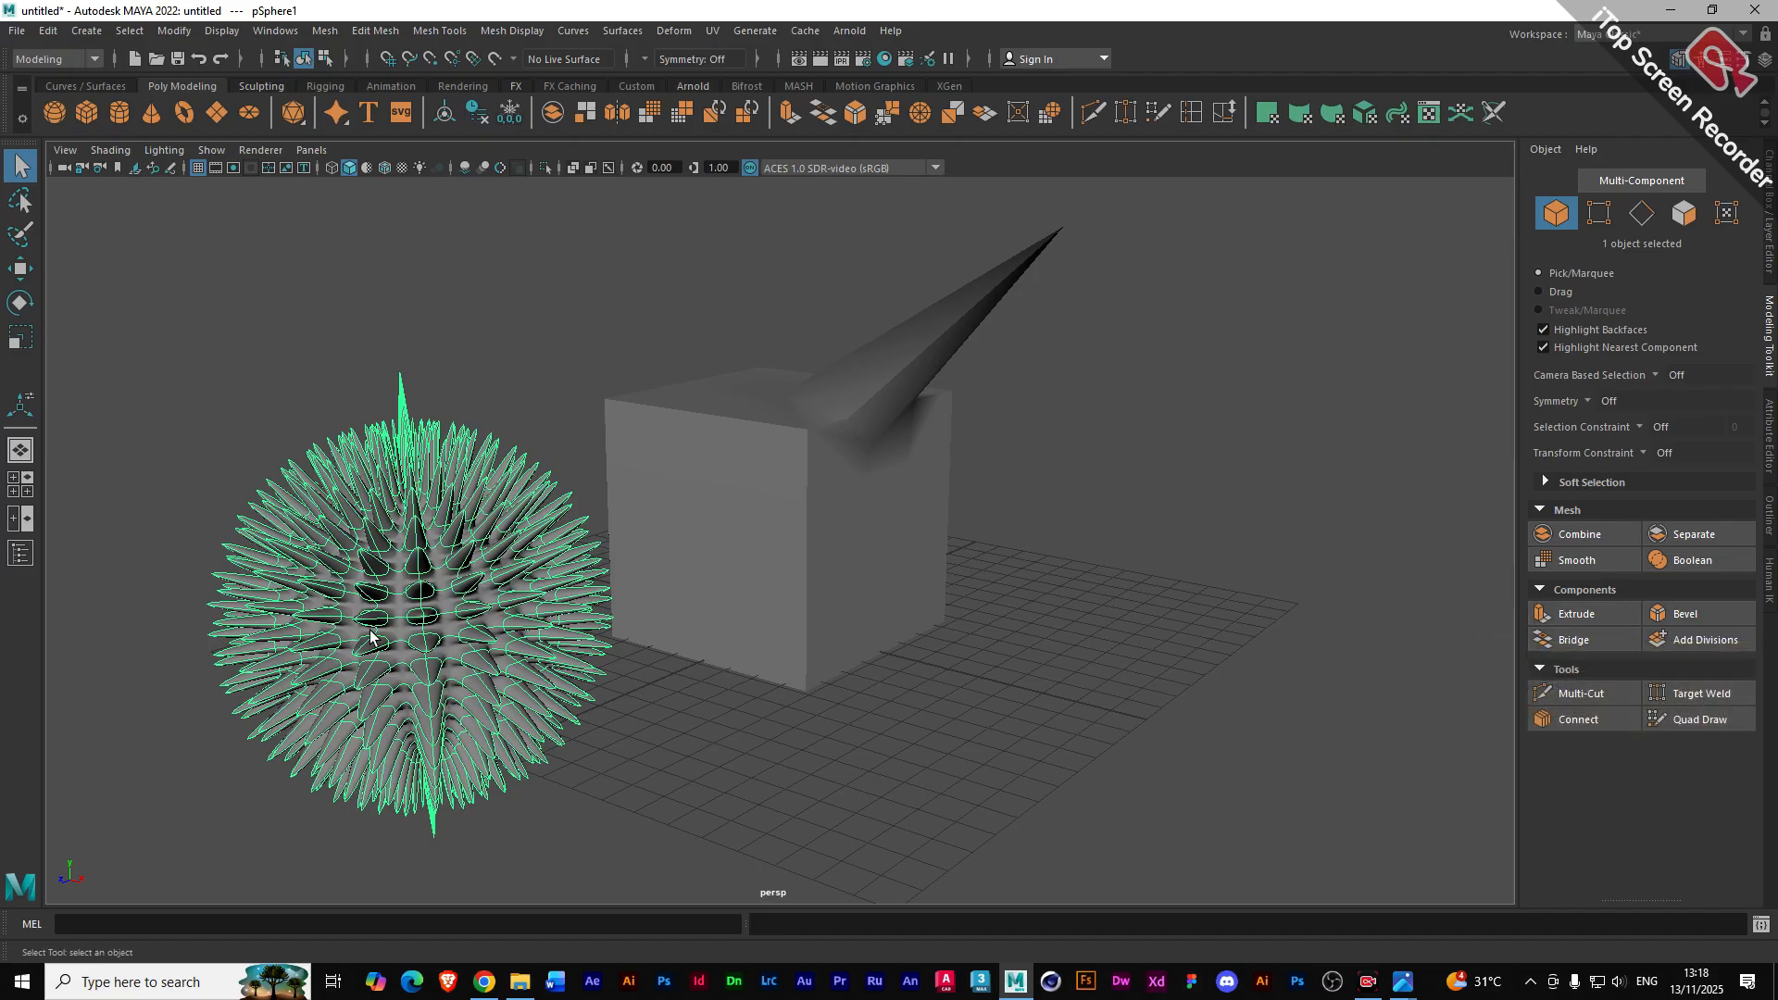
- Undo the sphere's vertex extrusion, back to its full vertex selection
key("ctrl+z")
key("ctrl+z")
key("ctrl+z")
key("ctrl+z")
key("ctrl+z")
key("ctrl+z")
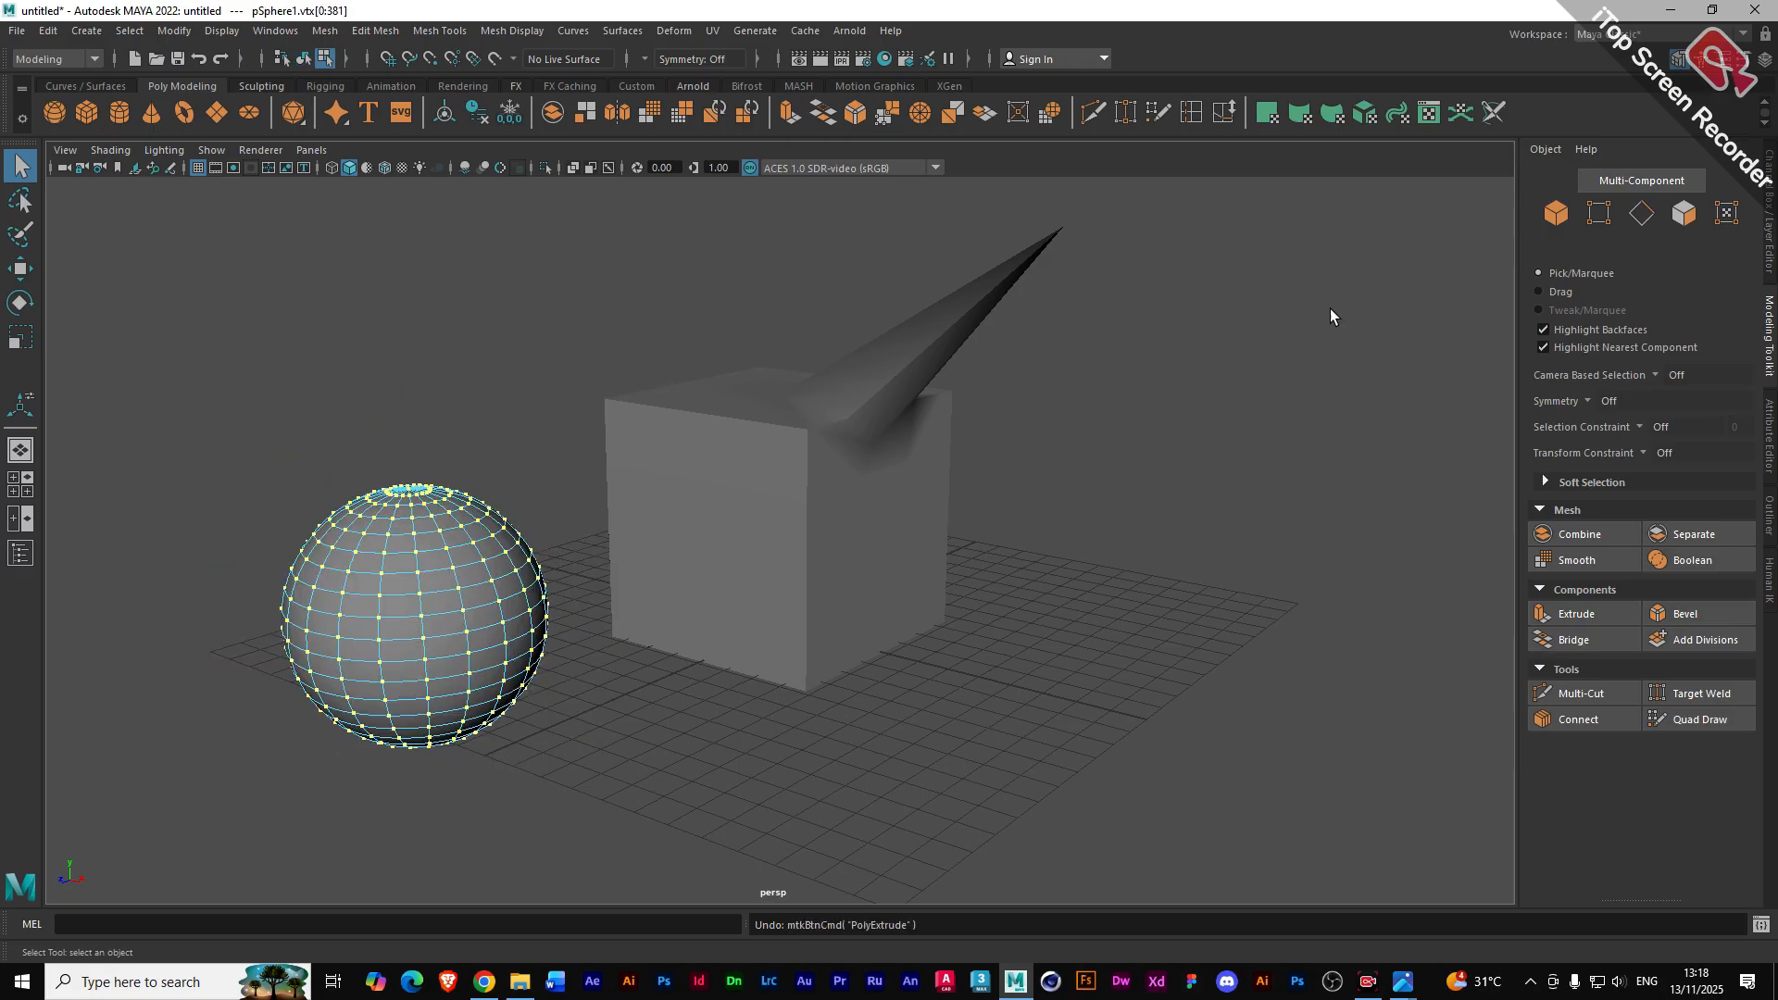
- Return to the cube for component editing and switch from edge to vertex selection
left_click(786, 449)
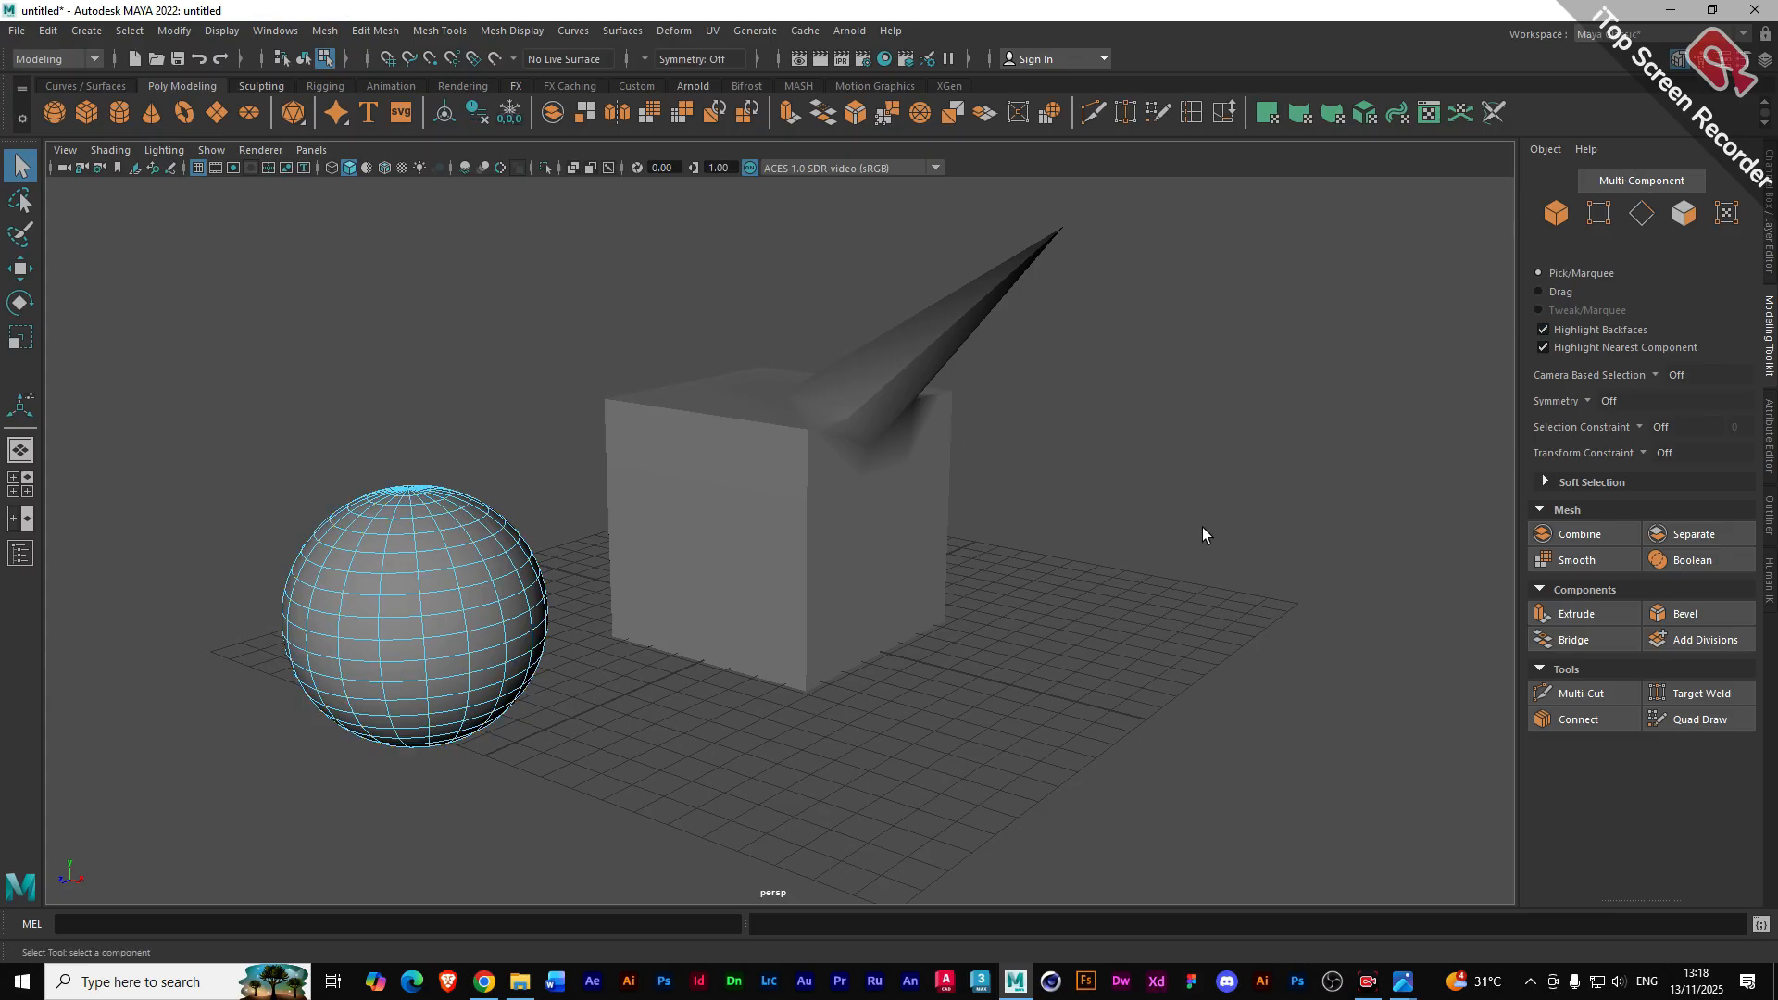
left_click(1649, 216)
left_click(808, 421)
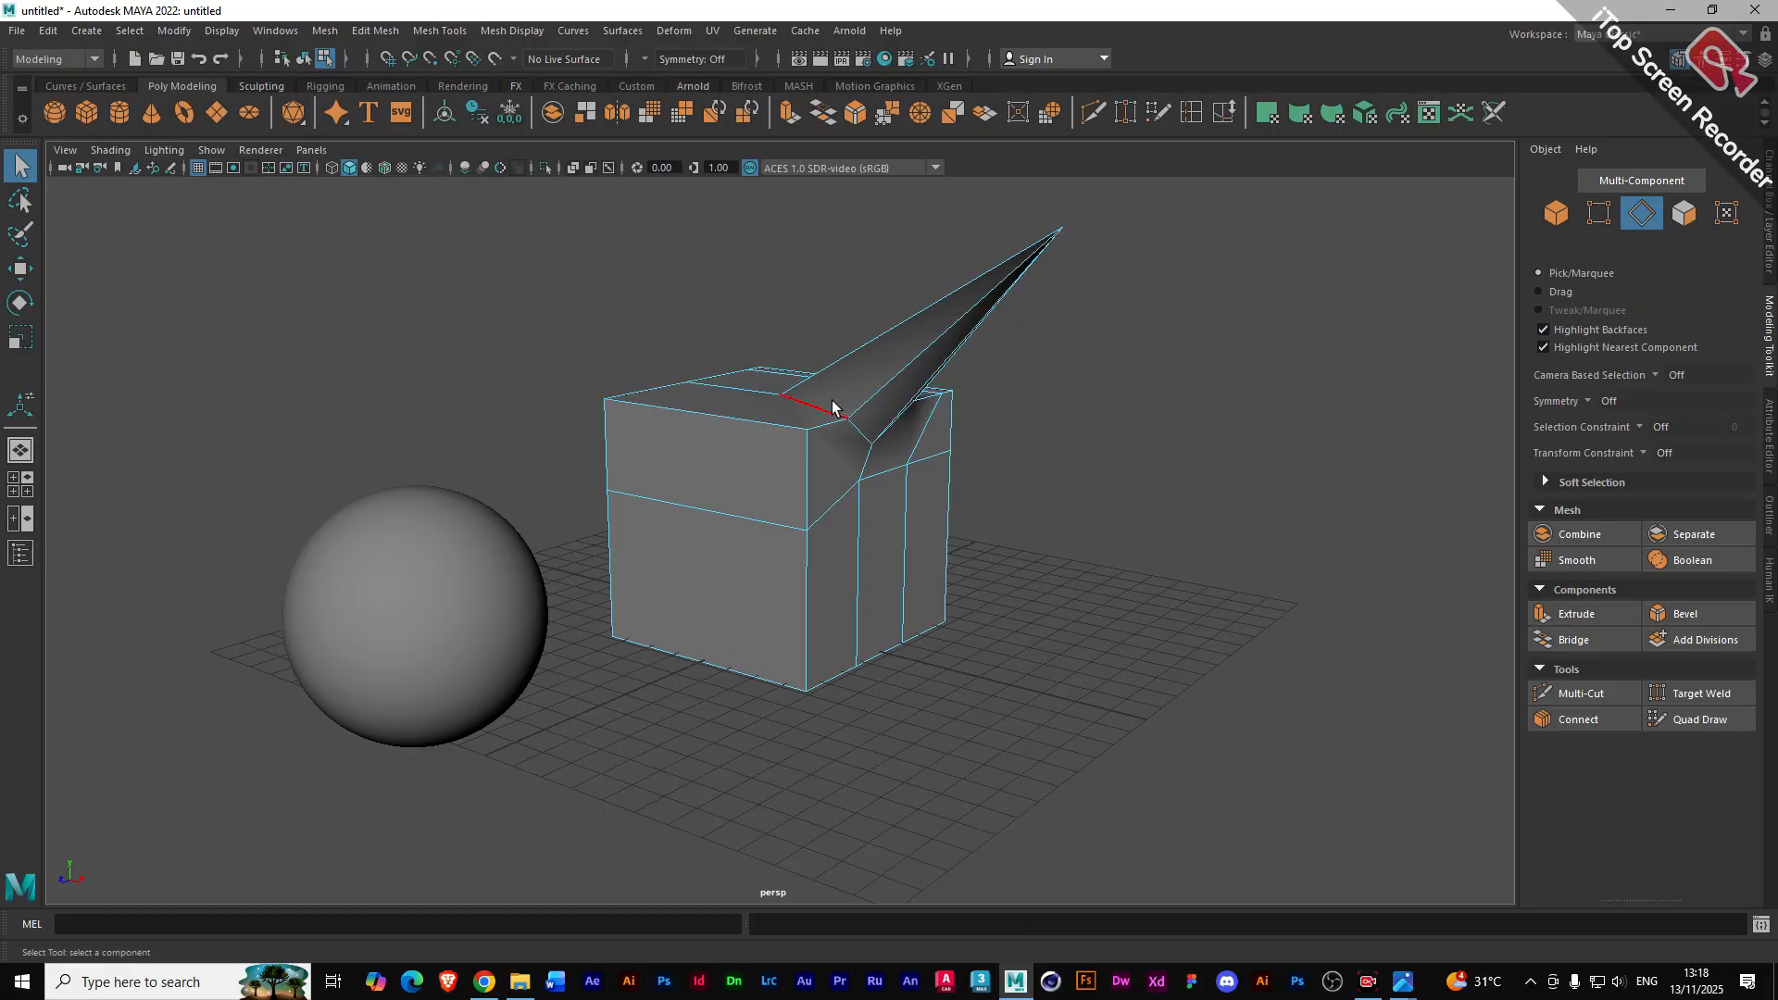
left_click_drag(813, 400, 794, 419, "alt")
key("ctrl+z")
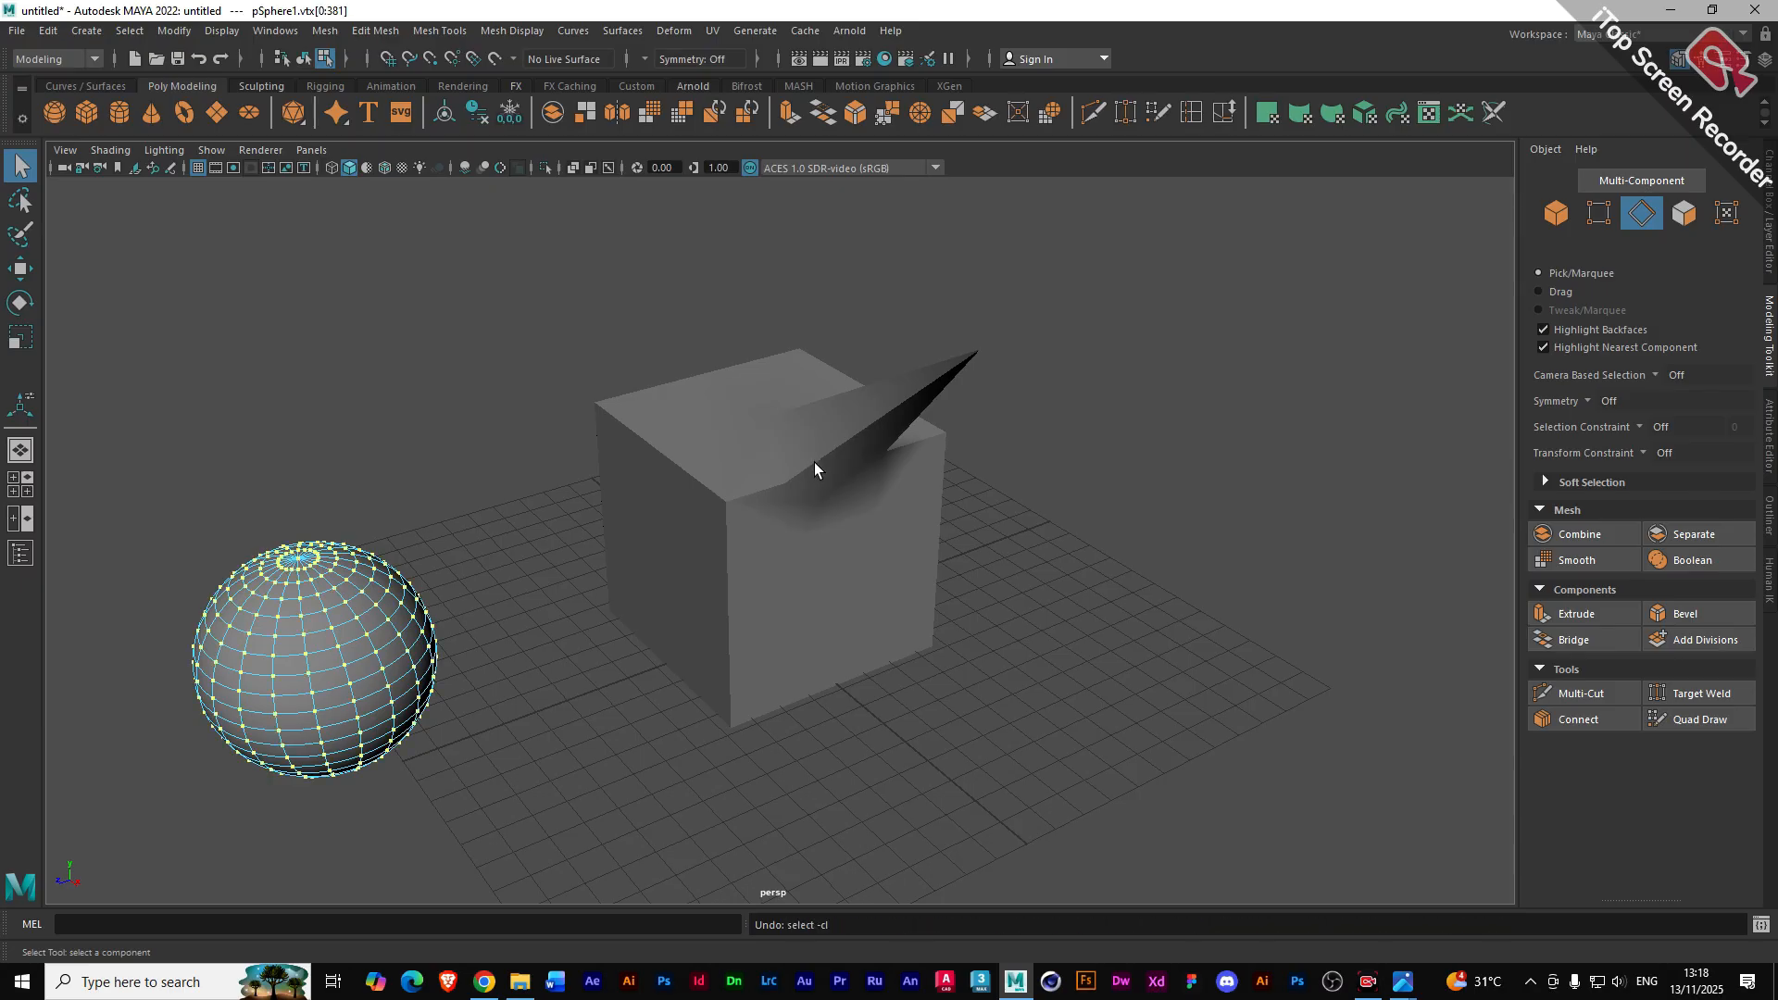
left_click(730, 454)
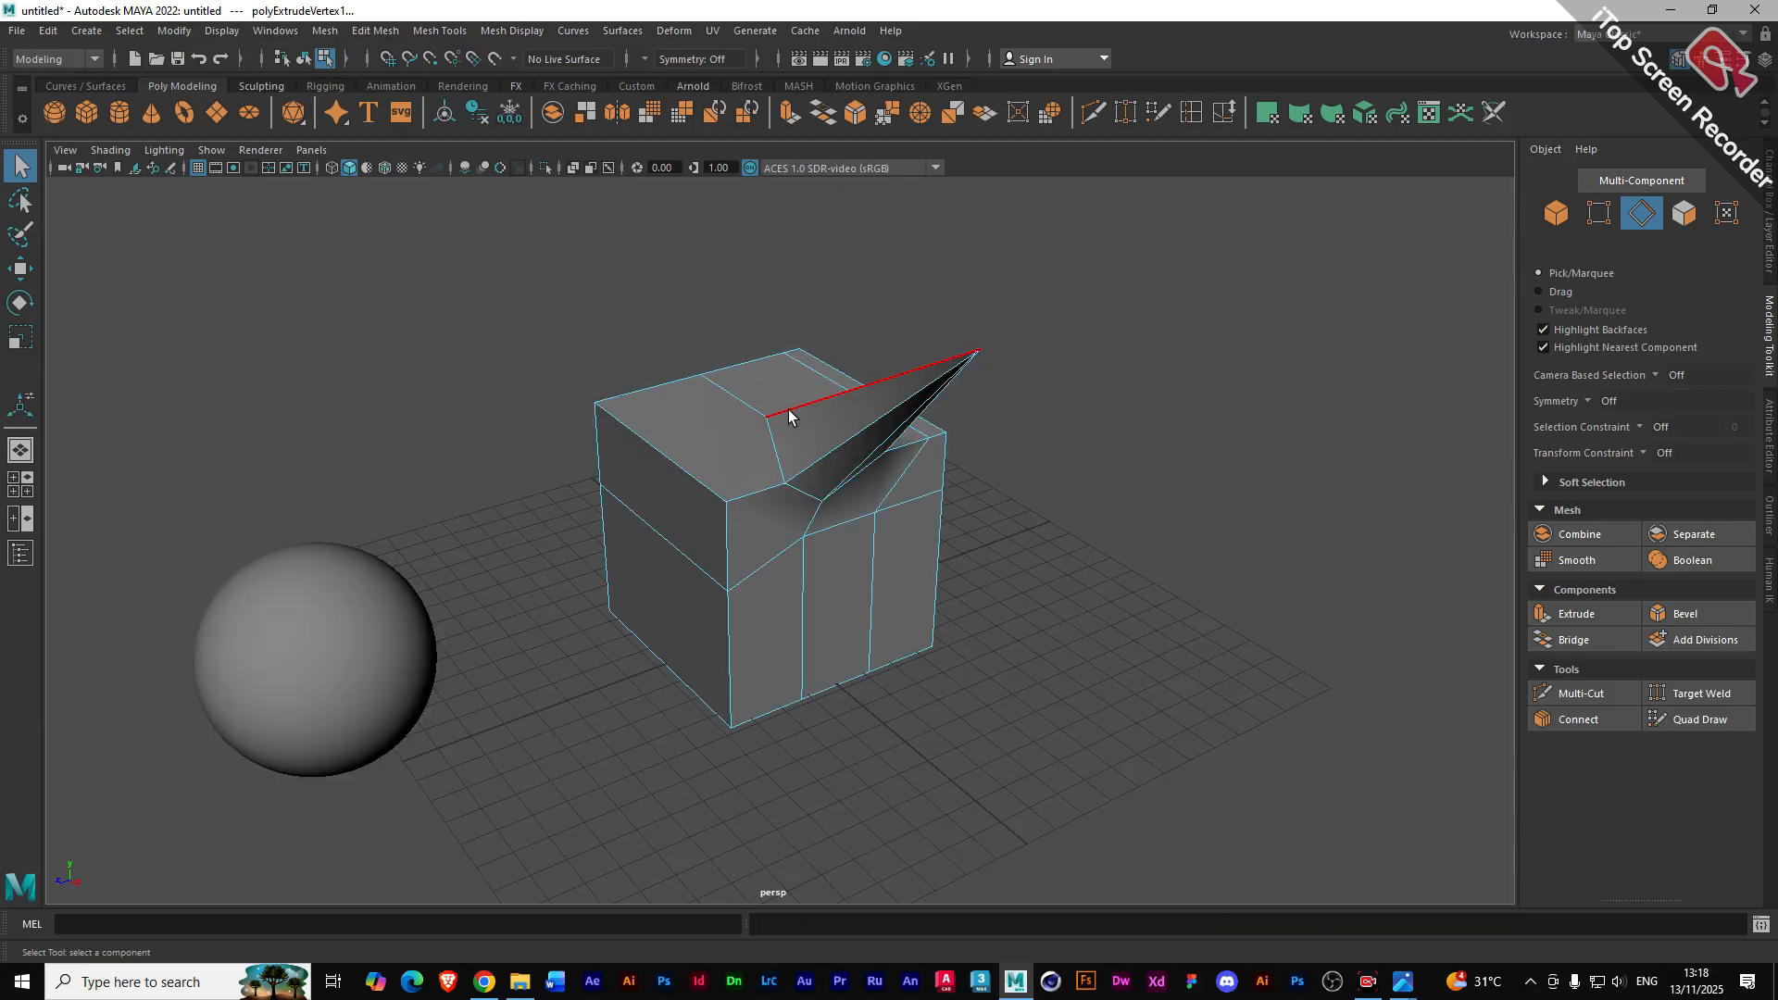
left_click(1598, 212)
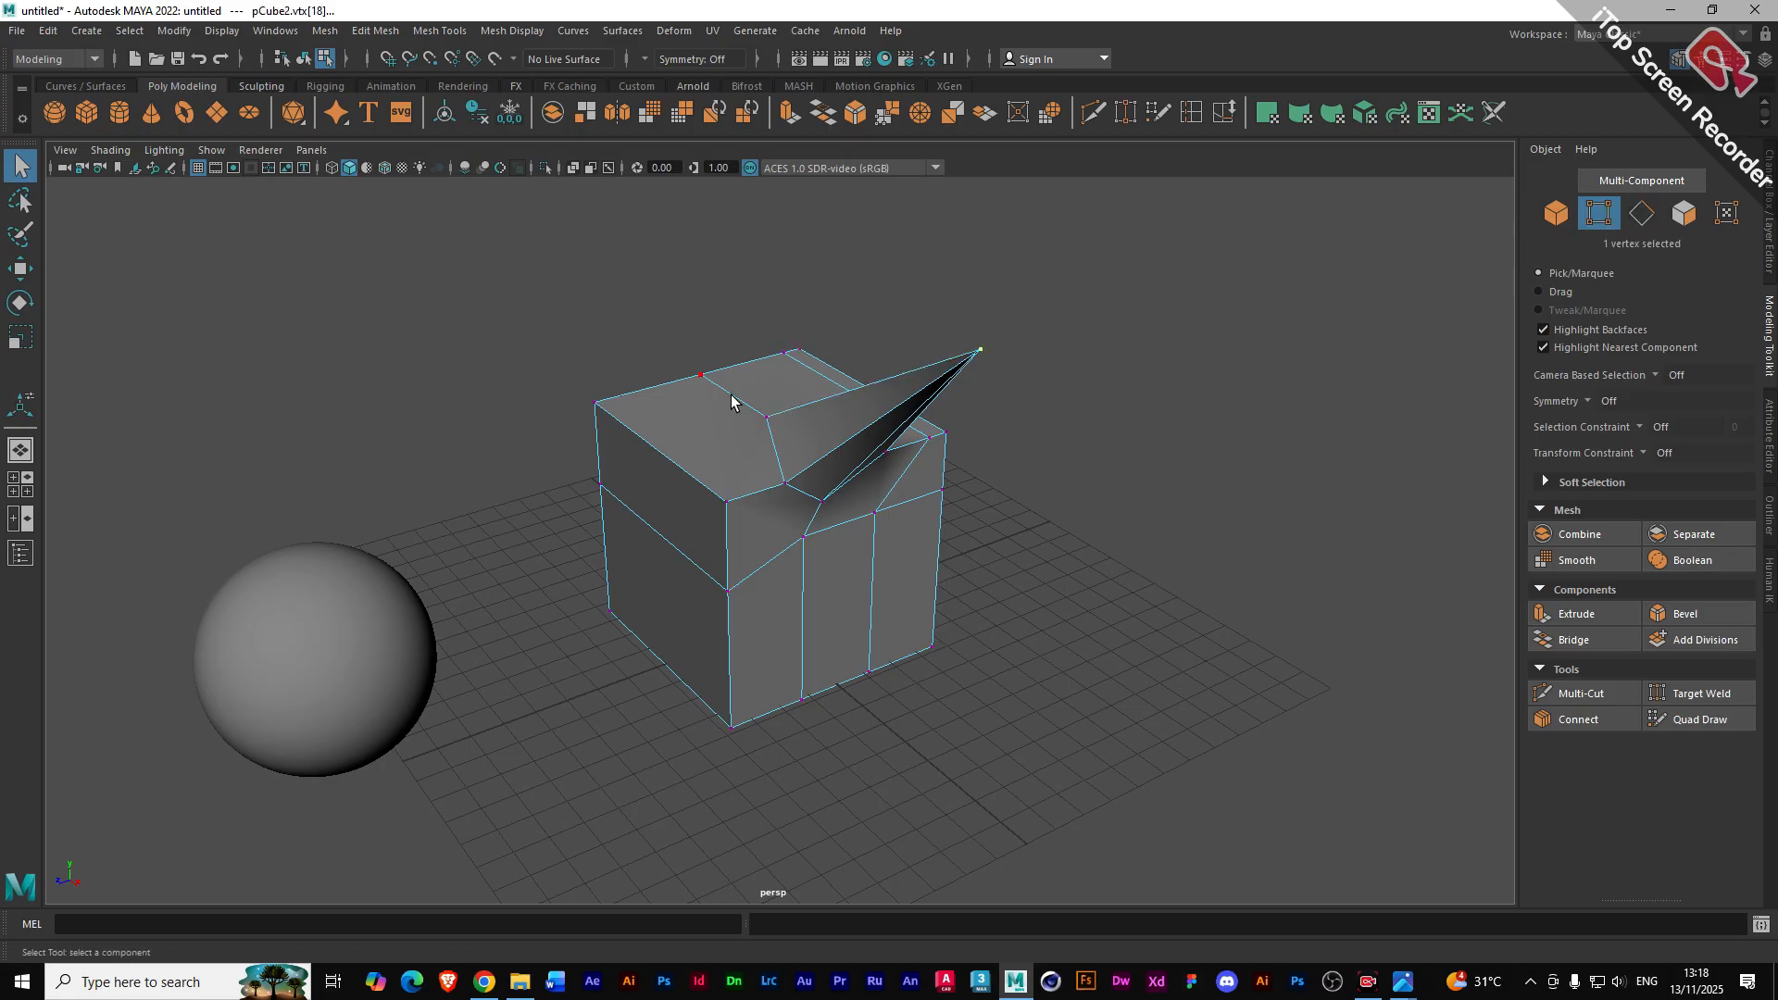
- Inspect the vertices around the base of the cube's spike from above and from the front
scroll(741, 409, "up", 3)
left_click_drag(742, 349, 776, 366, "alt")
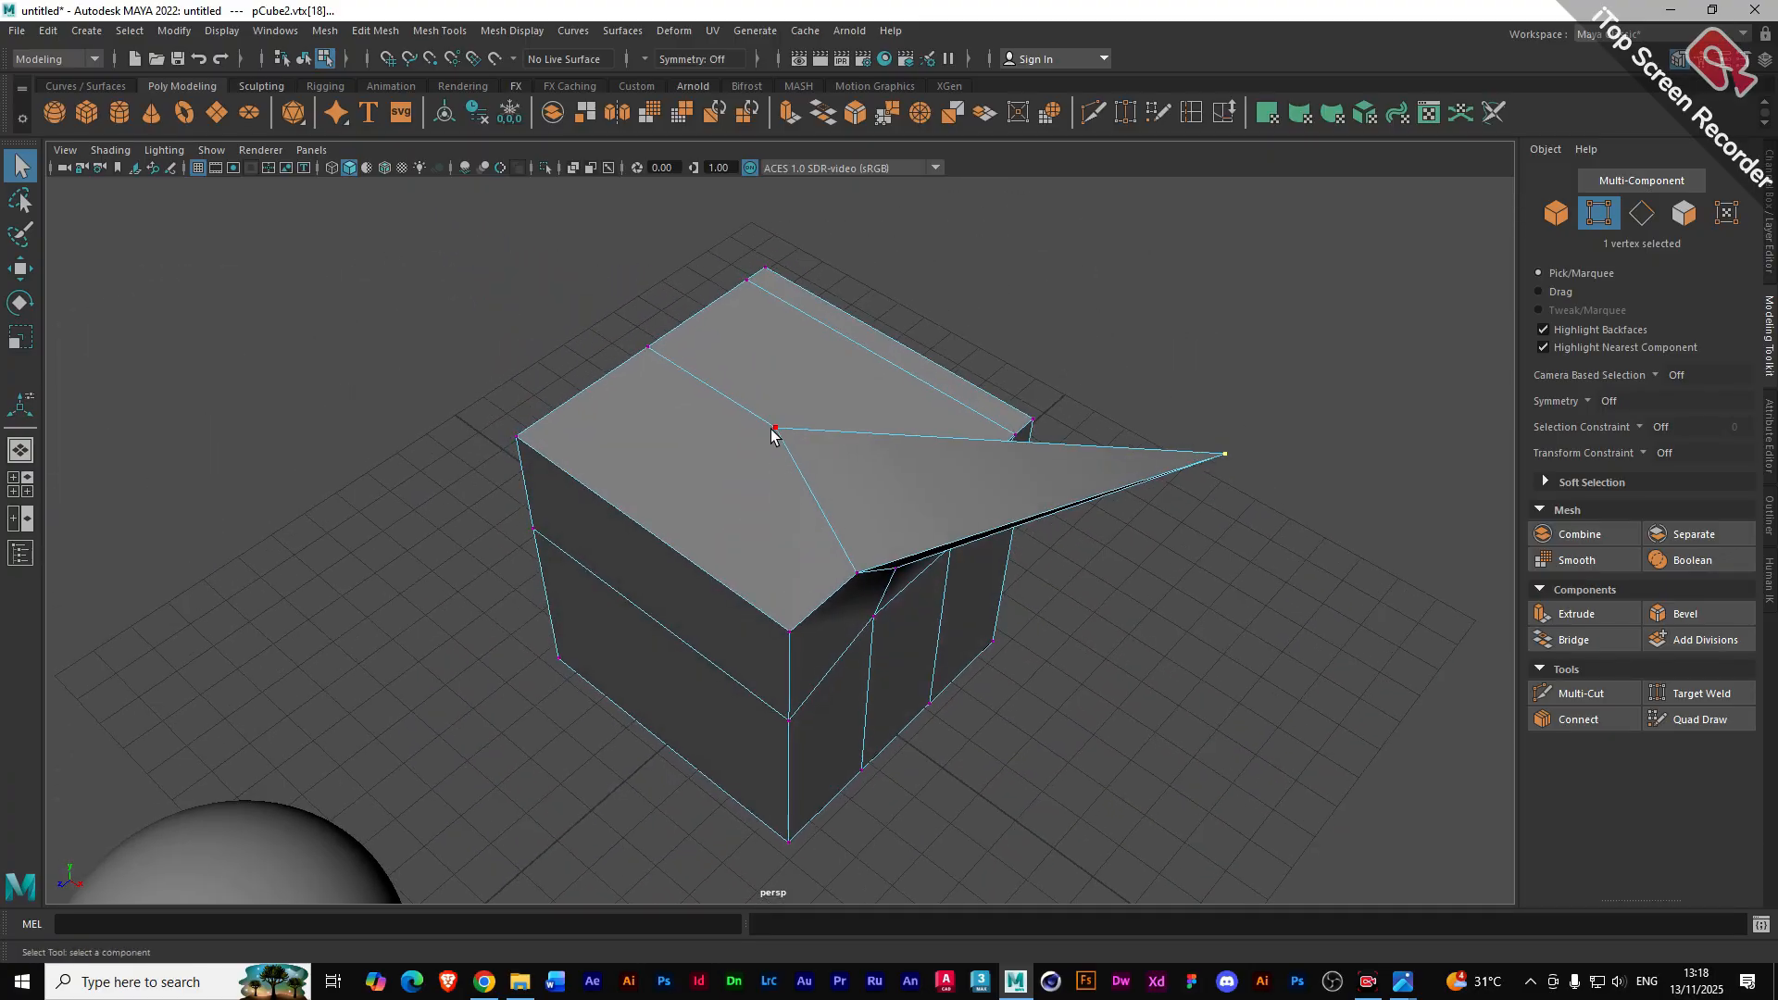
mouse_move(865, 520)
left_mouse_down("alt")
mouse_move(704, 474)
mouse_move(607, 524)
mouse_move(875, 511)
left_mouse_up("alt")
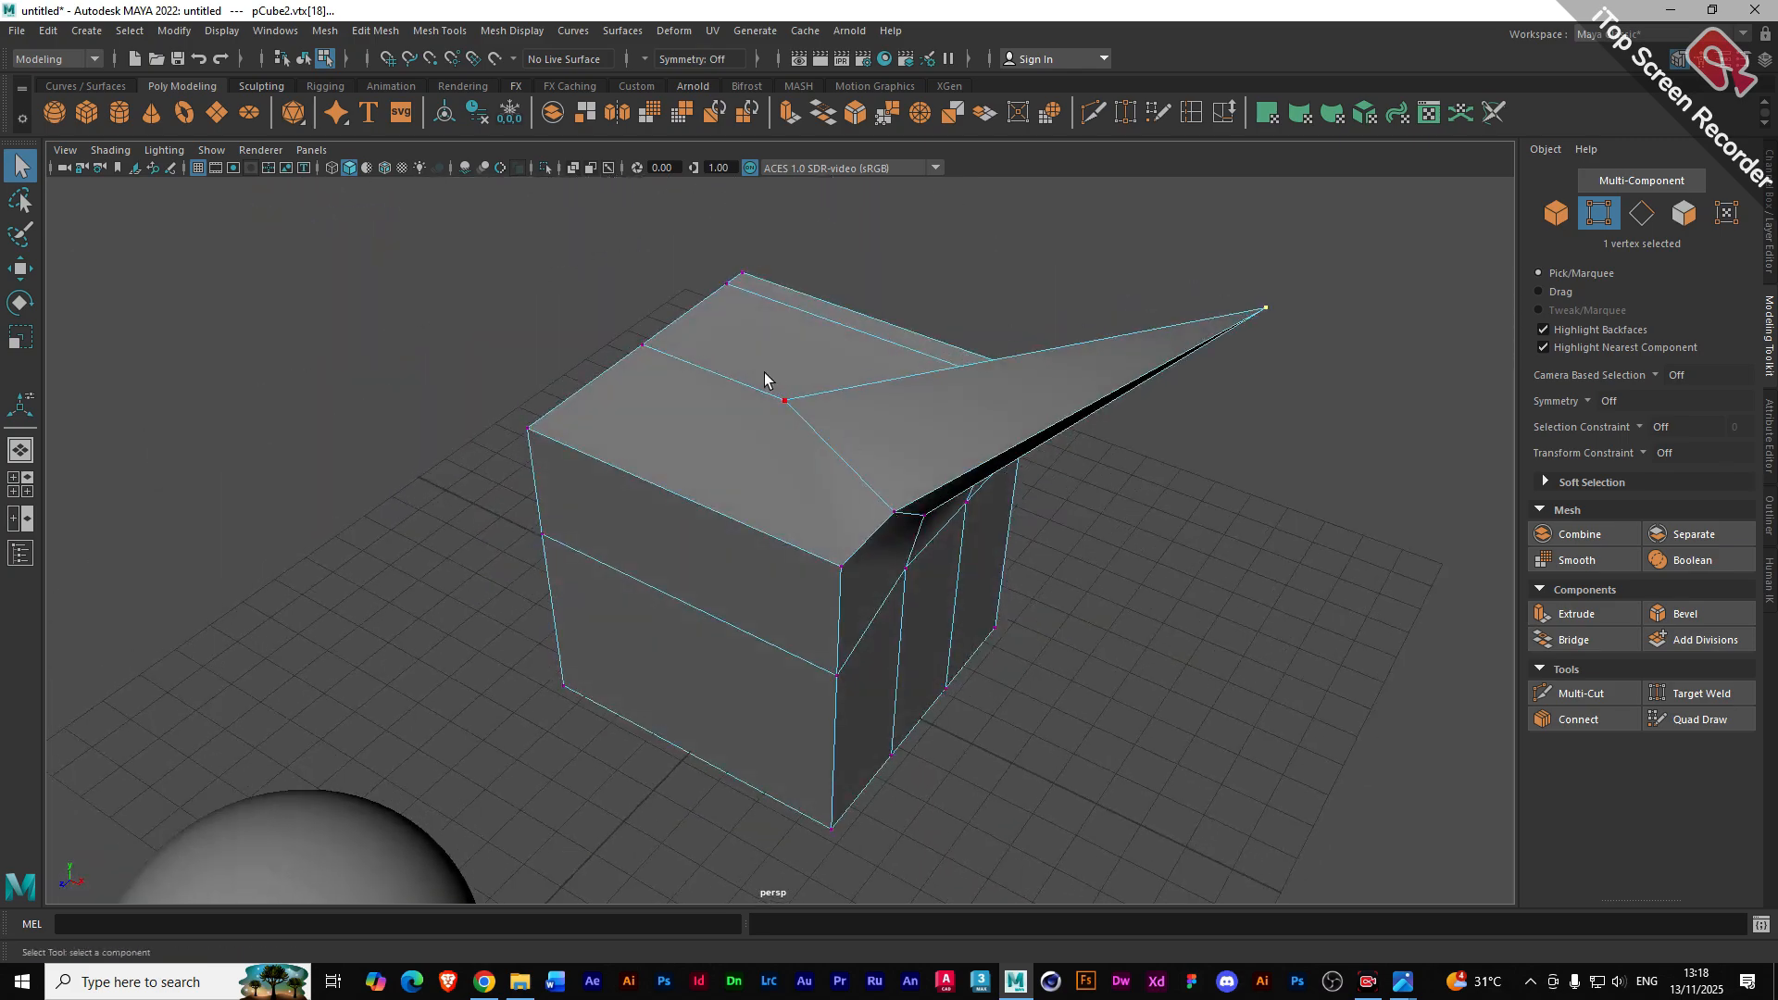
left_click_drag(1313, 328, 1175, 365, "alt")
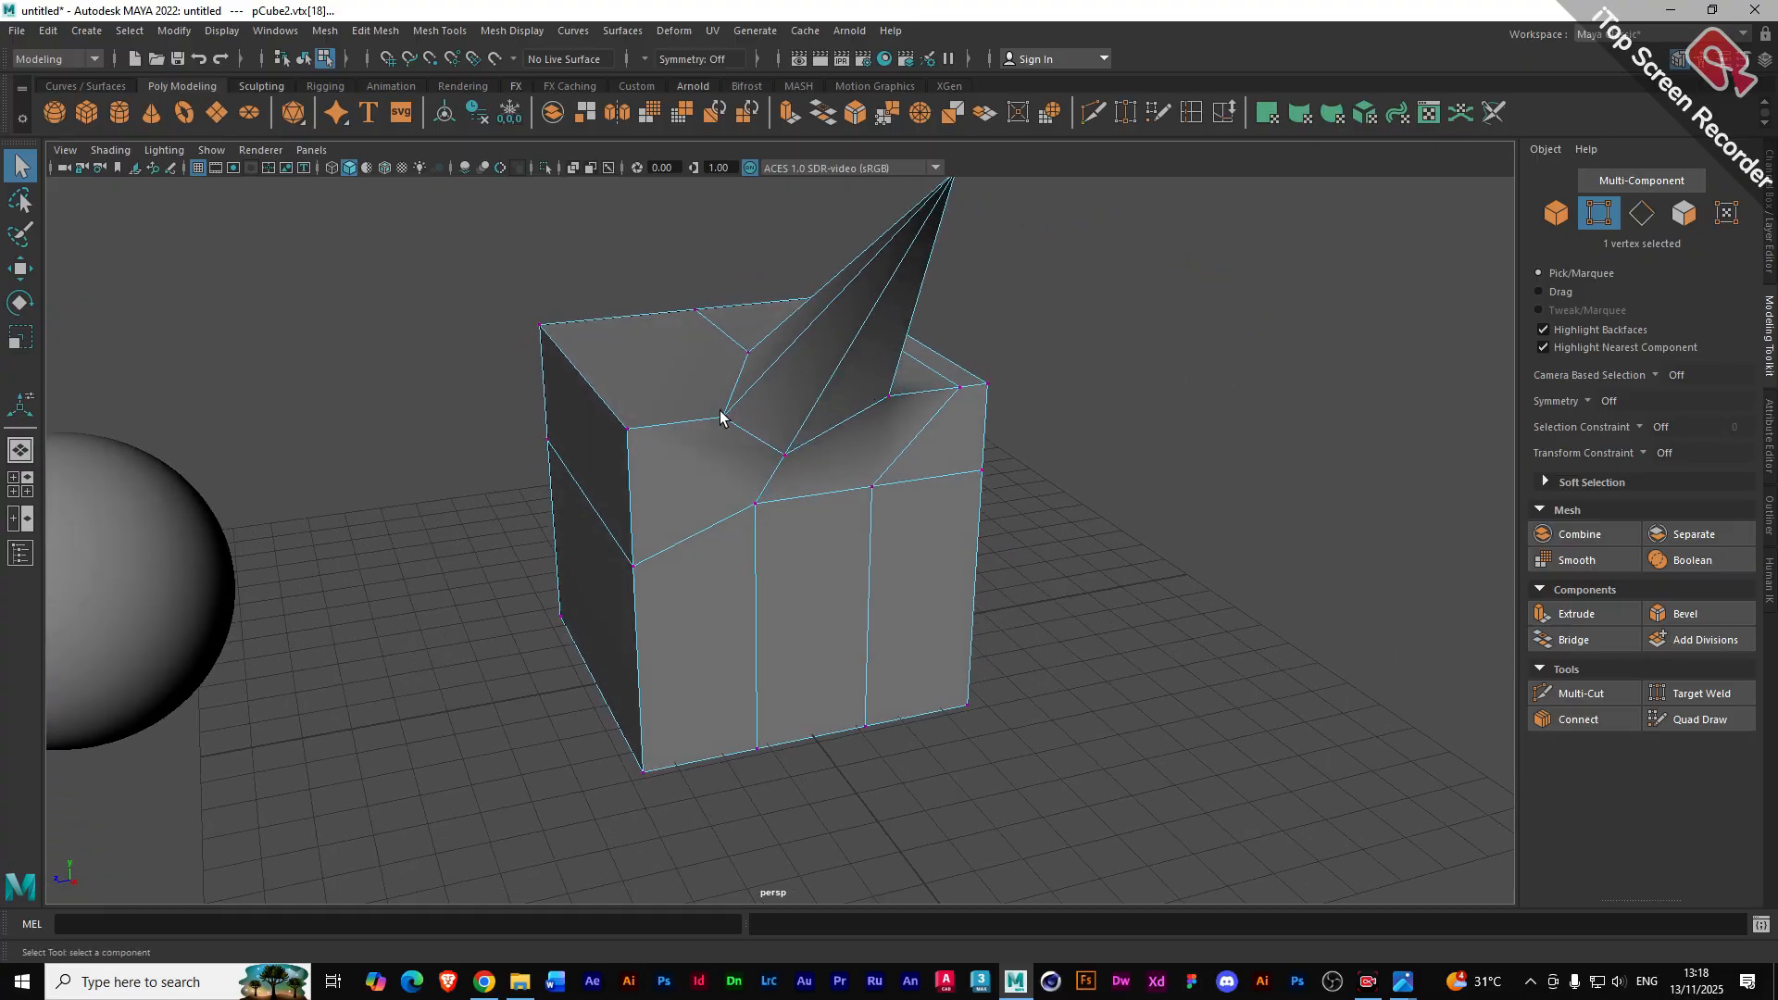
left_click(755, 371)
mouse_move(763, 387)
left_mouse_down("alt")
mouse_move(786, 405)
mouse_move(742, 407)
left_mouse_up("alt")
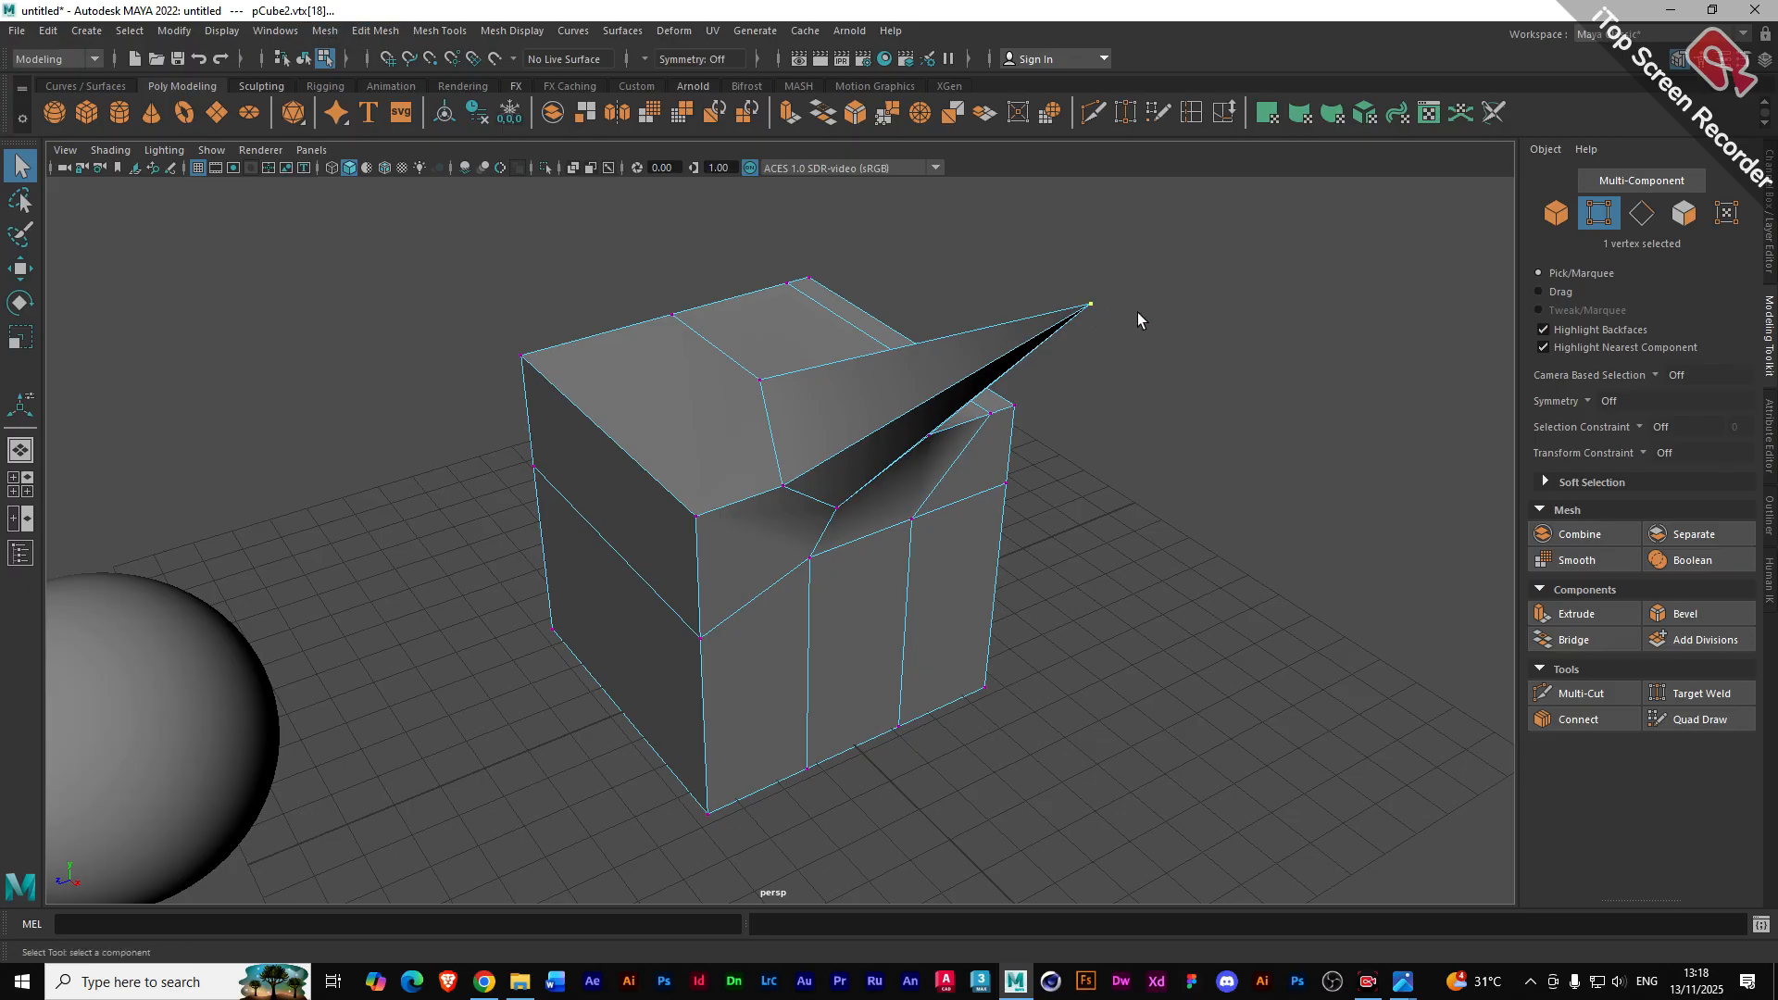
- Try deleting the spike's rear base vertex on the cube's top face after reviewing the Edit Mesh commands, and undo the deletion
left_click(759, 378)
left_click(761, 379)
left_click(373, 32)
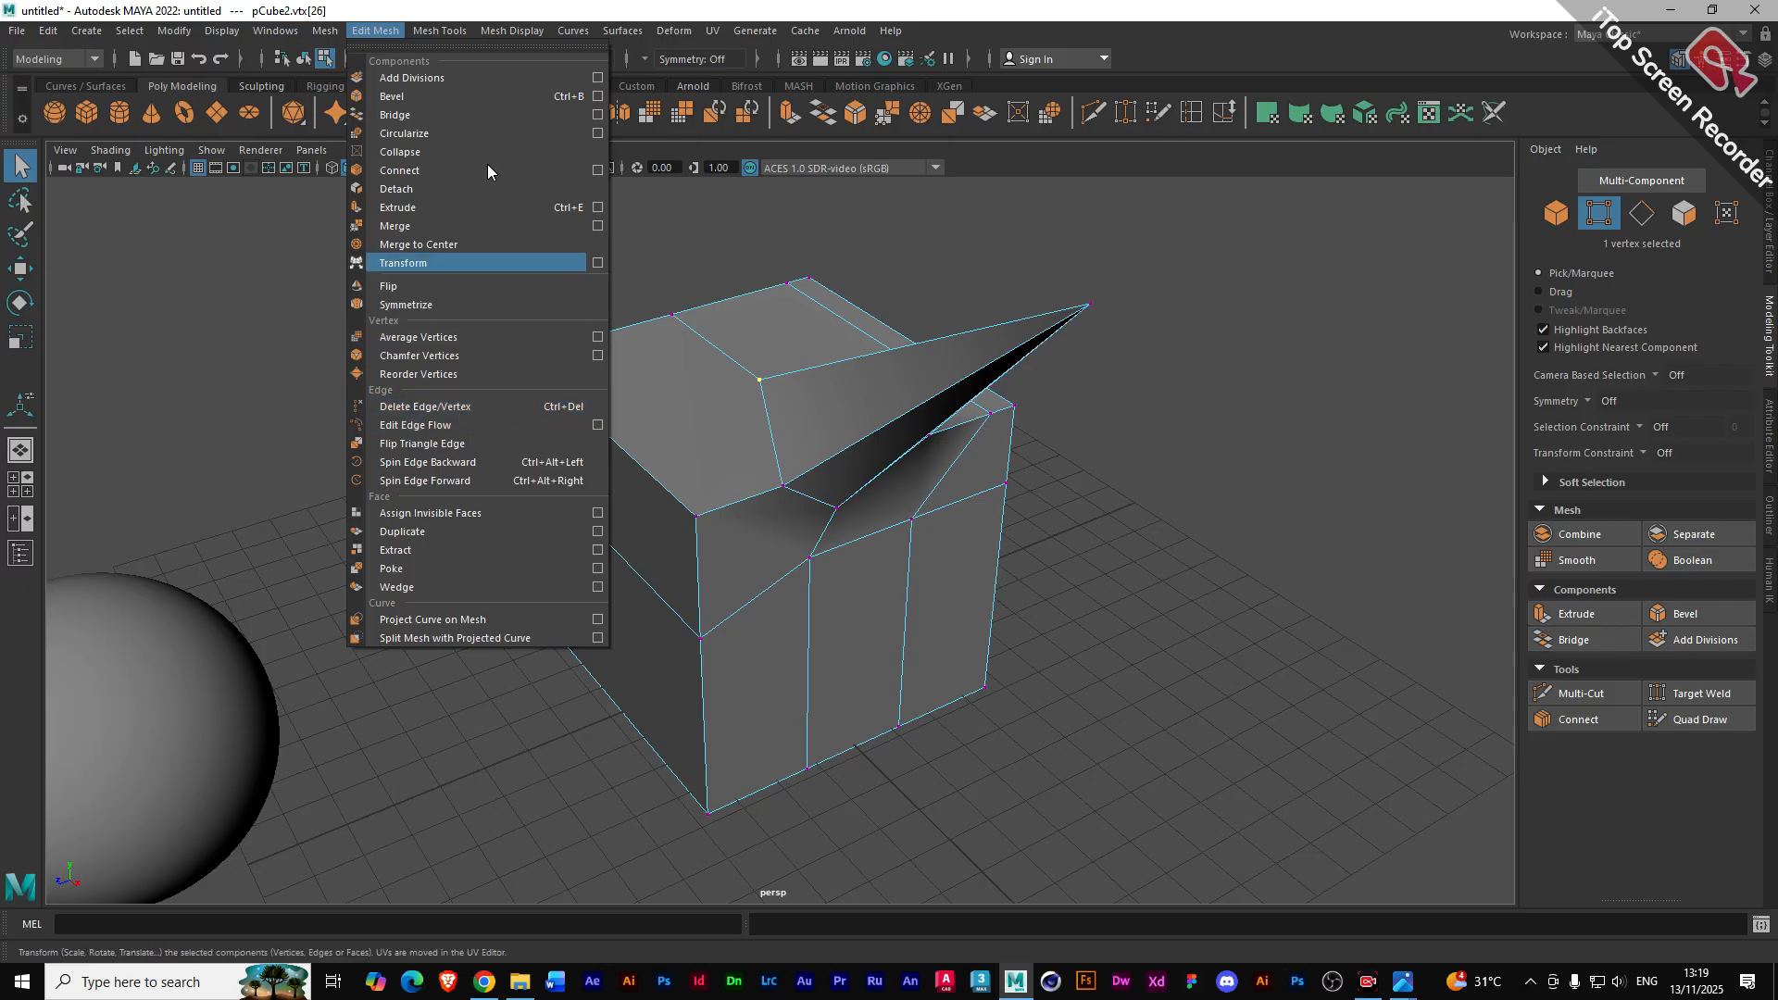
left_click(372, 27)
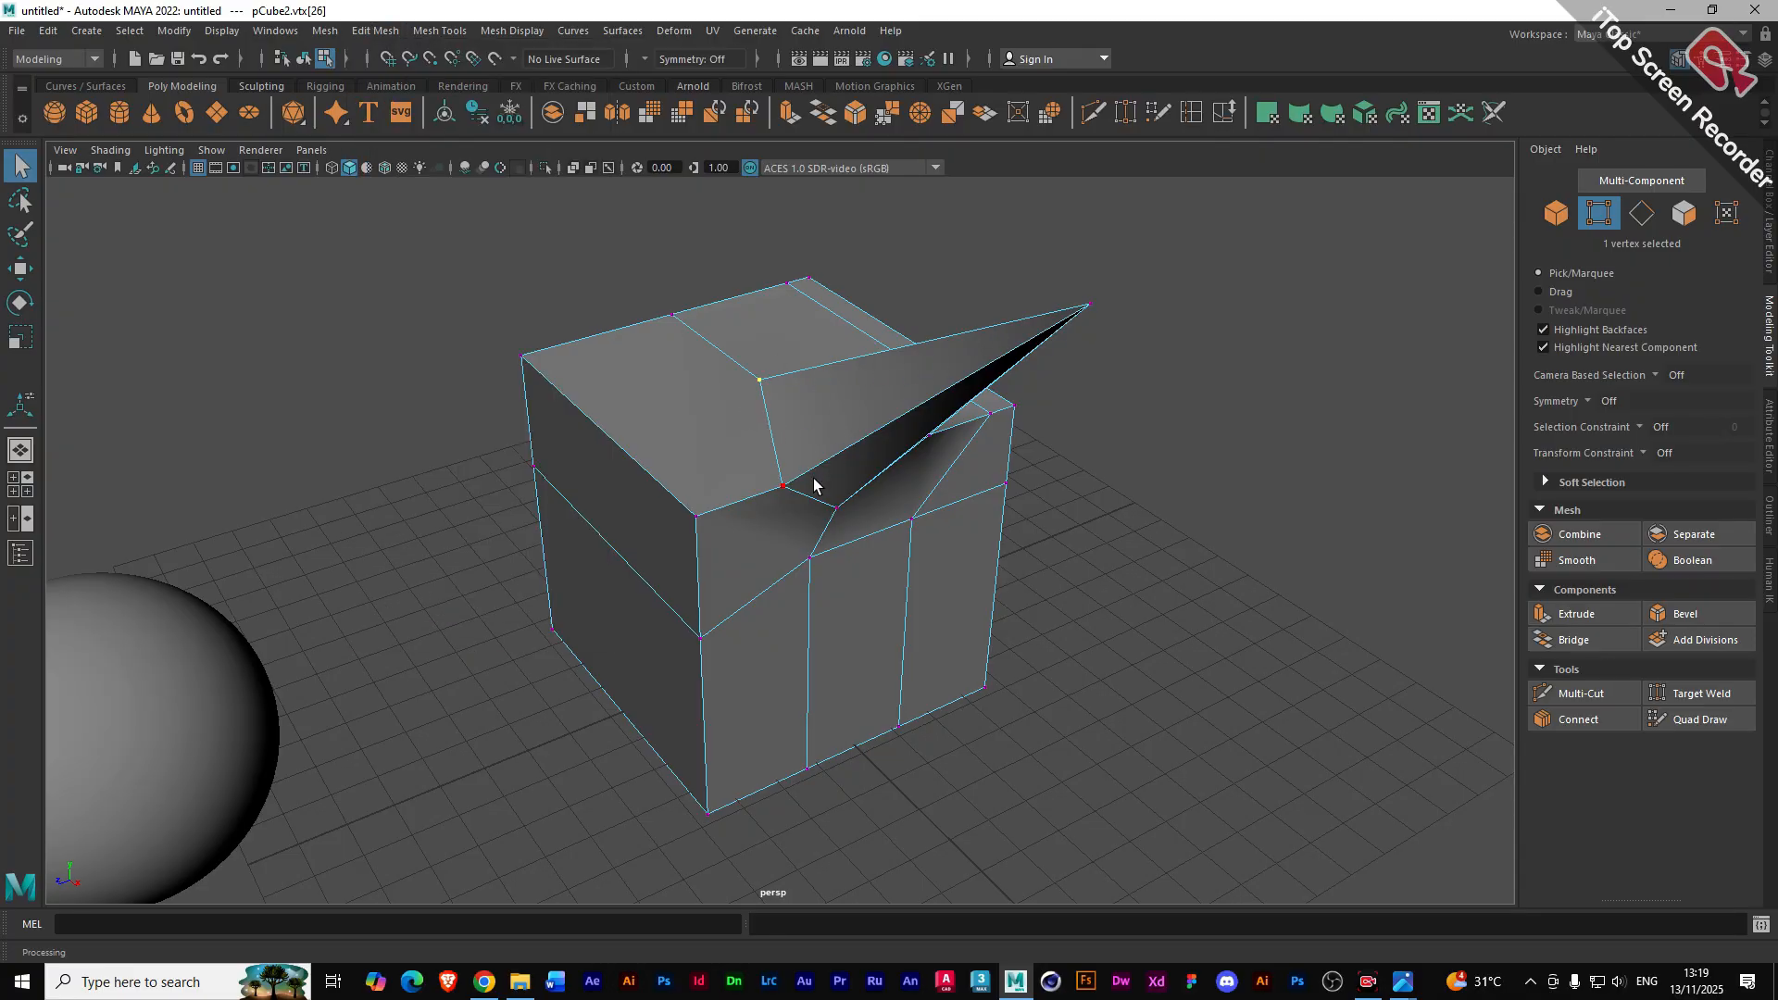
left_click_drag(814, 469, 744, 460, "alt")
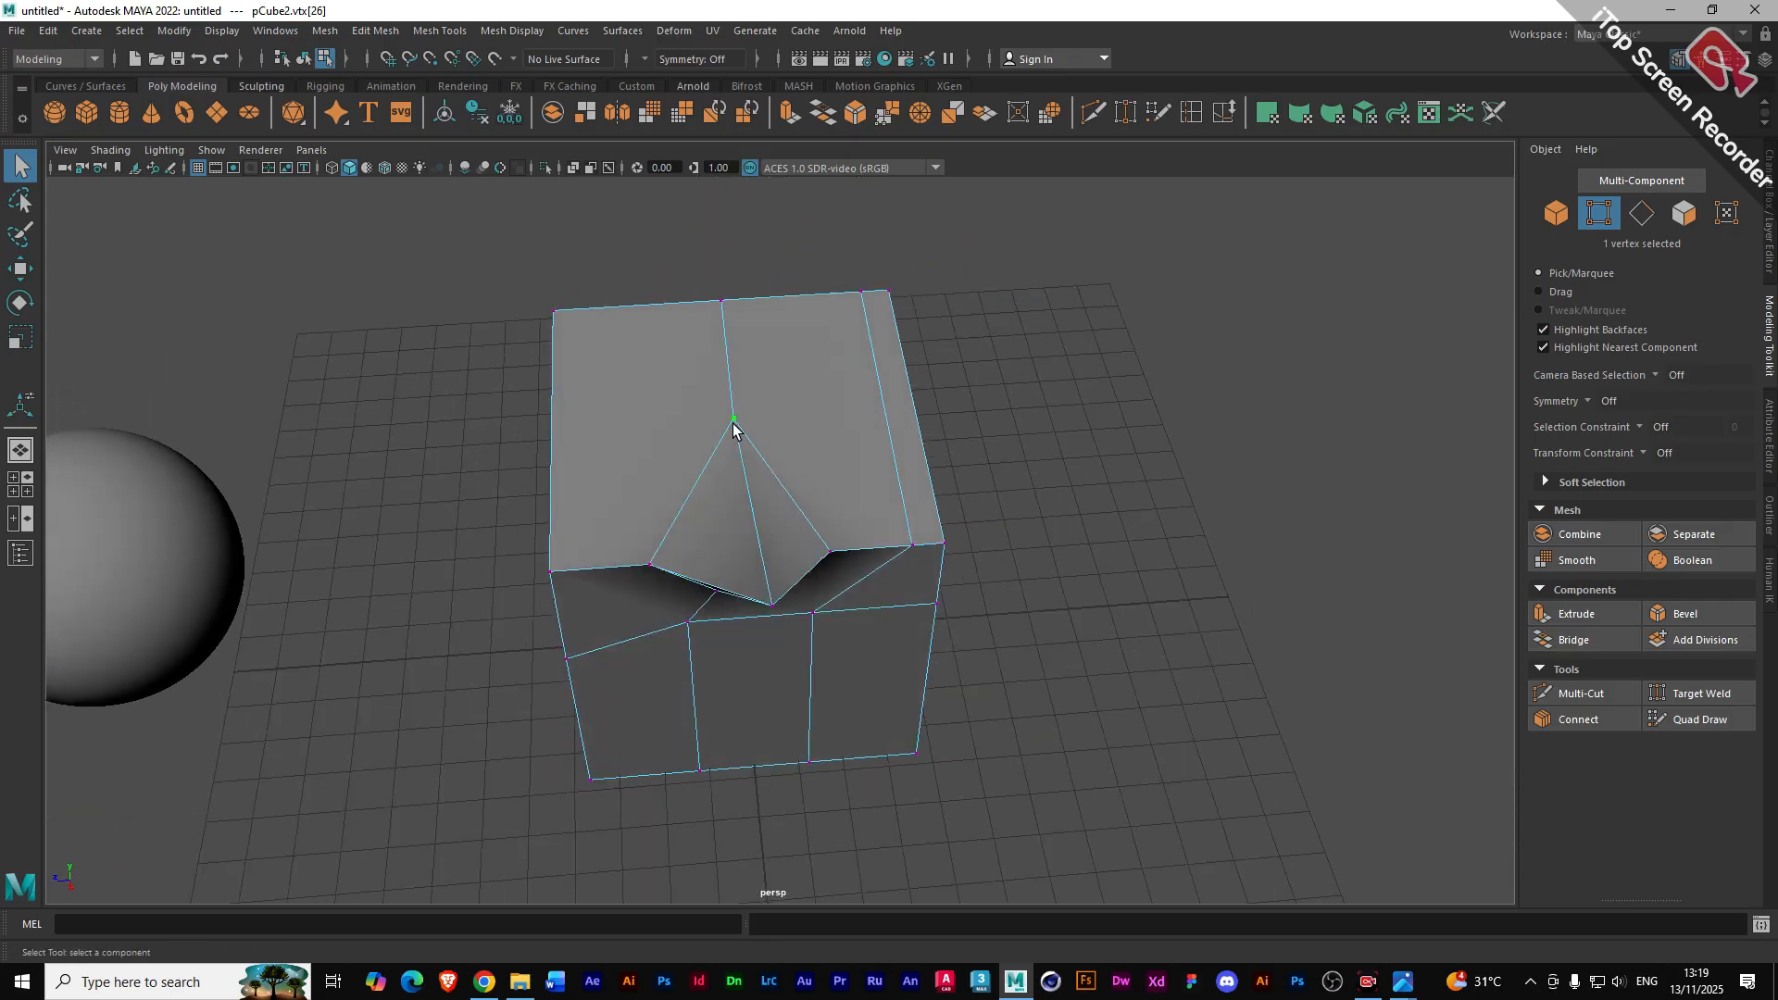
key("Delete")
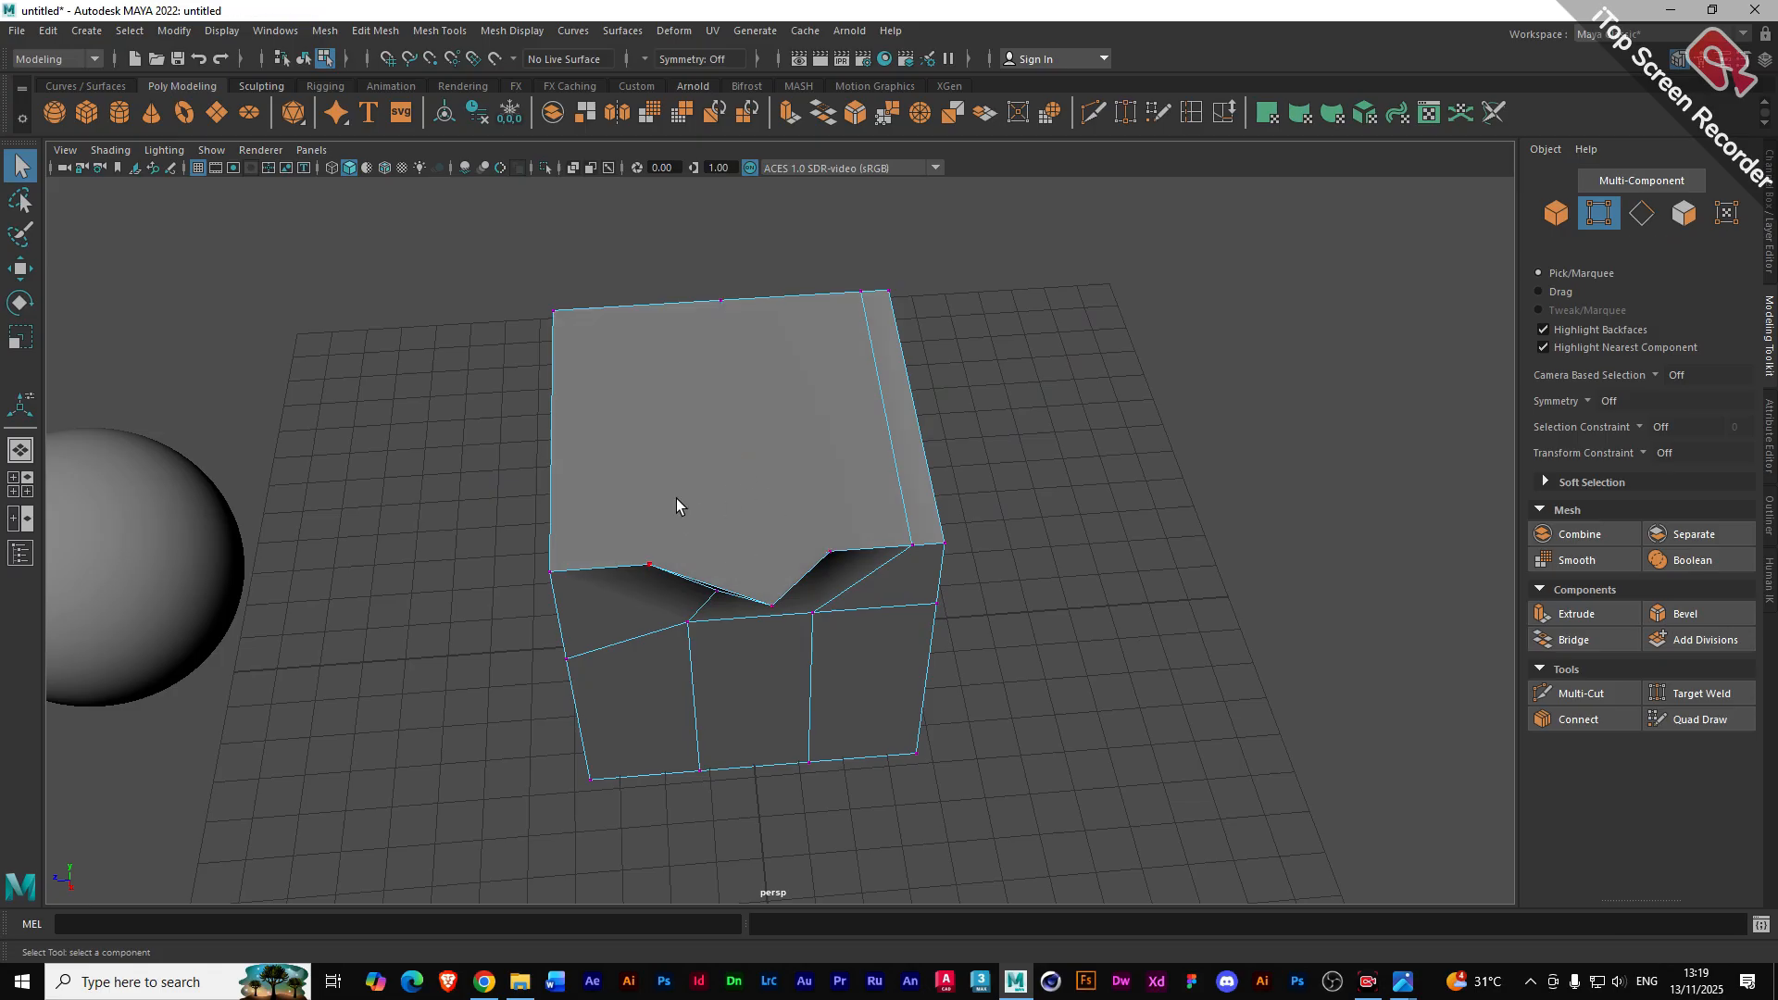
left_click_drag(787, 559, 762, 523, "alt")
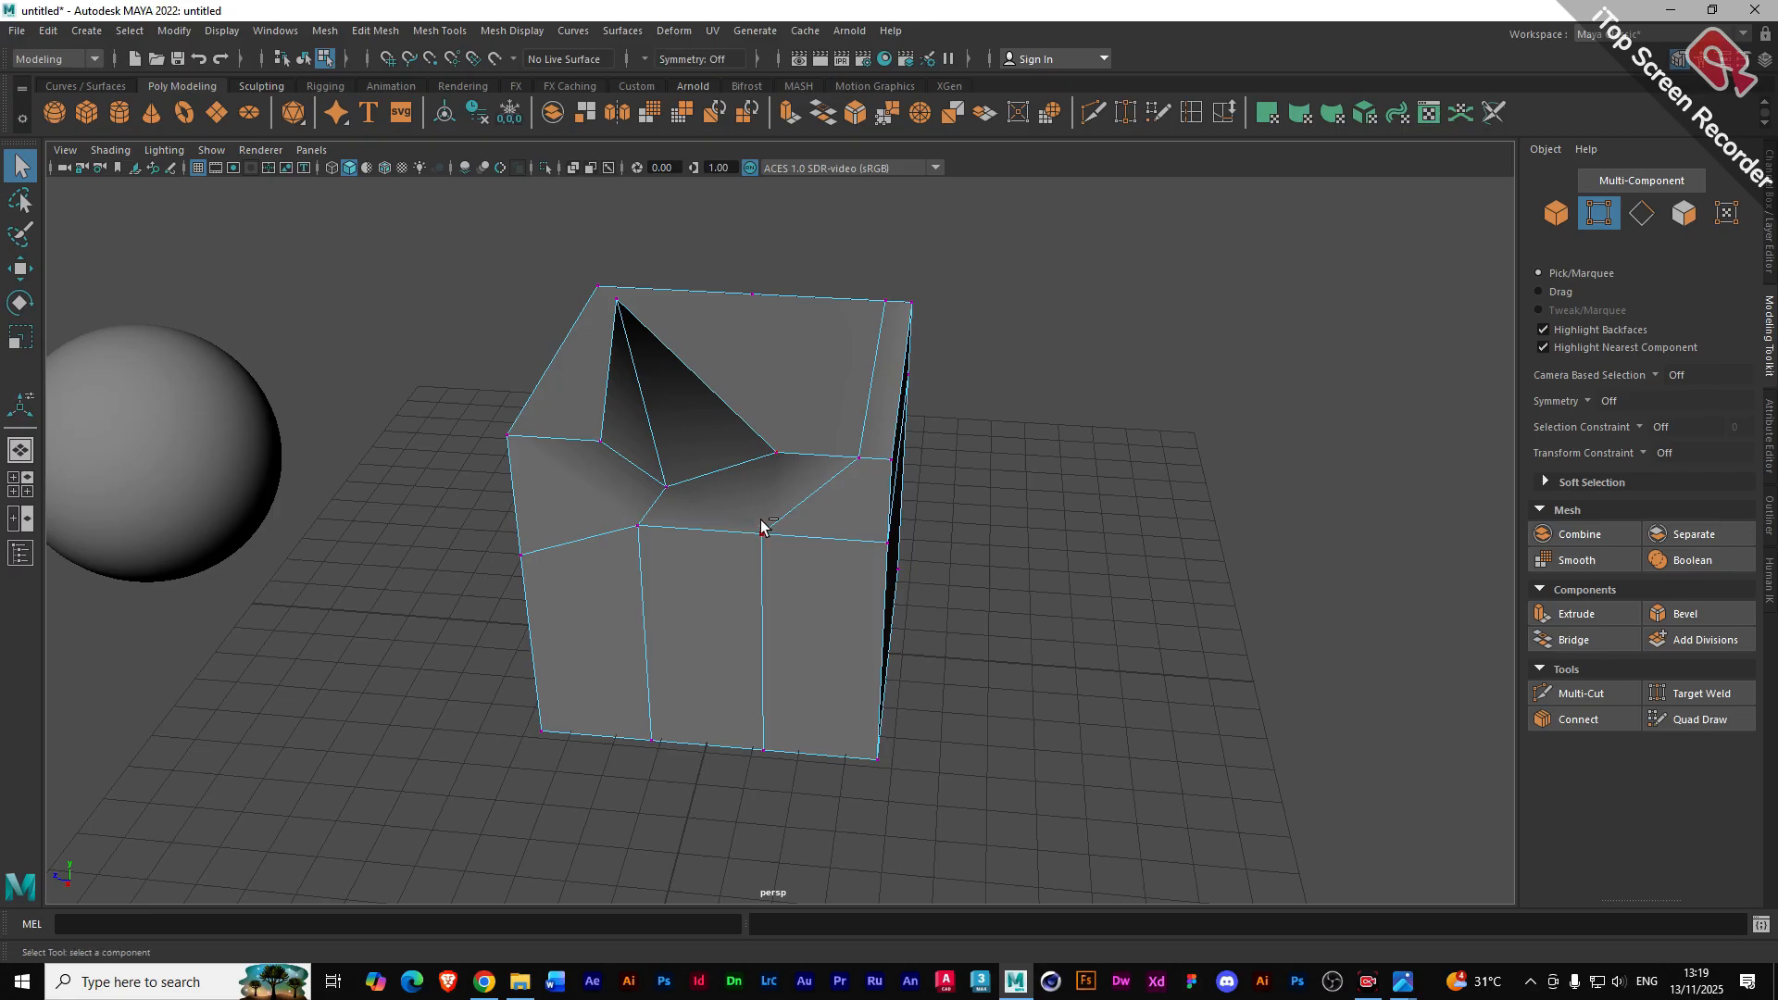
key("ctrl+z")
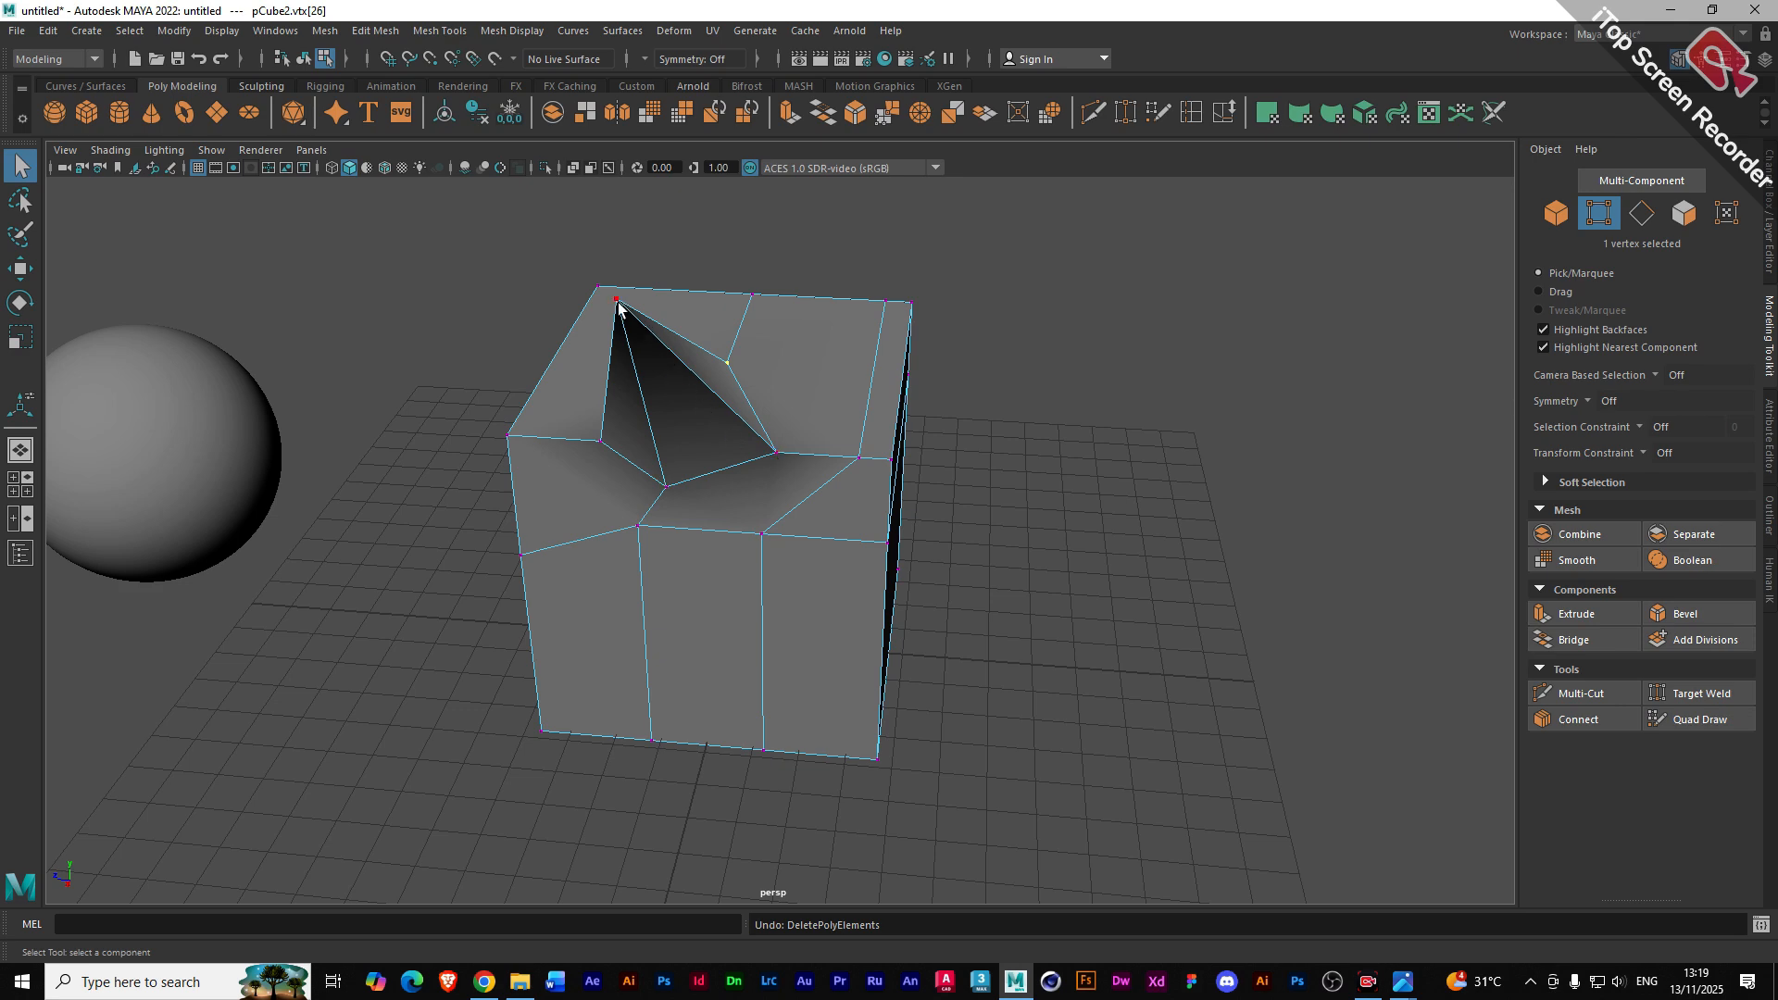
- Delete the spike's base vertex on the cube's top edge, on the side nearest the narrow end strip
left_click(775, 454)
key("Delete")
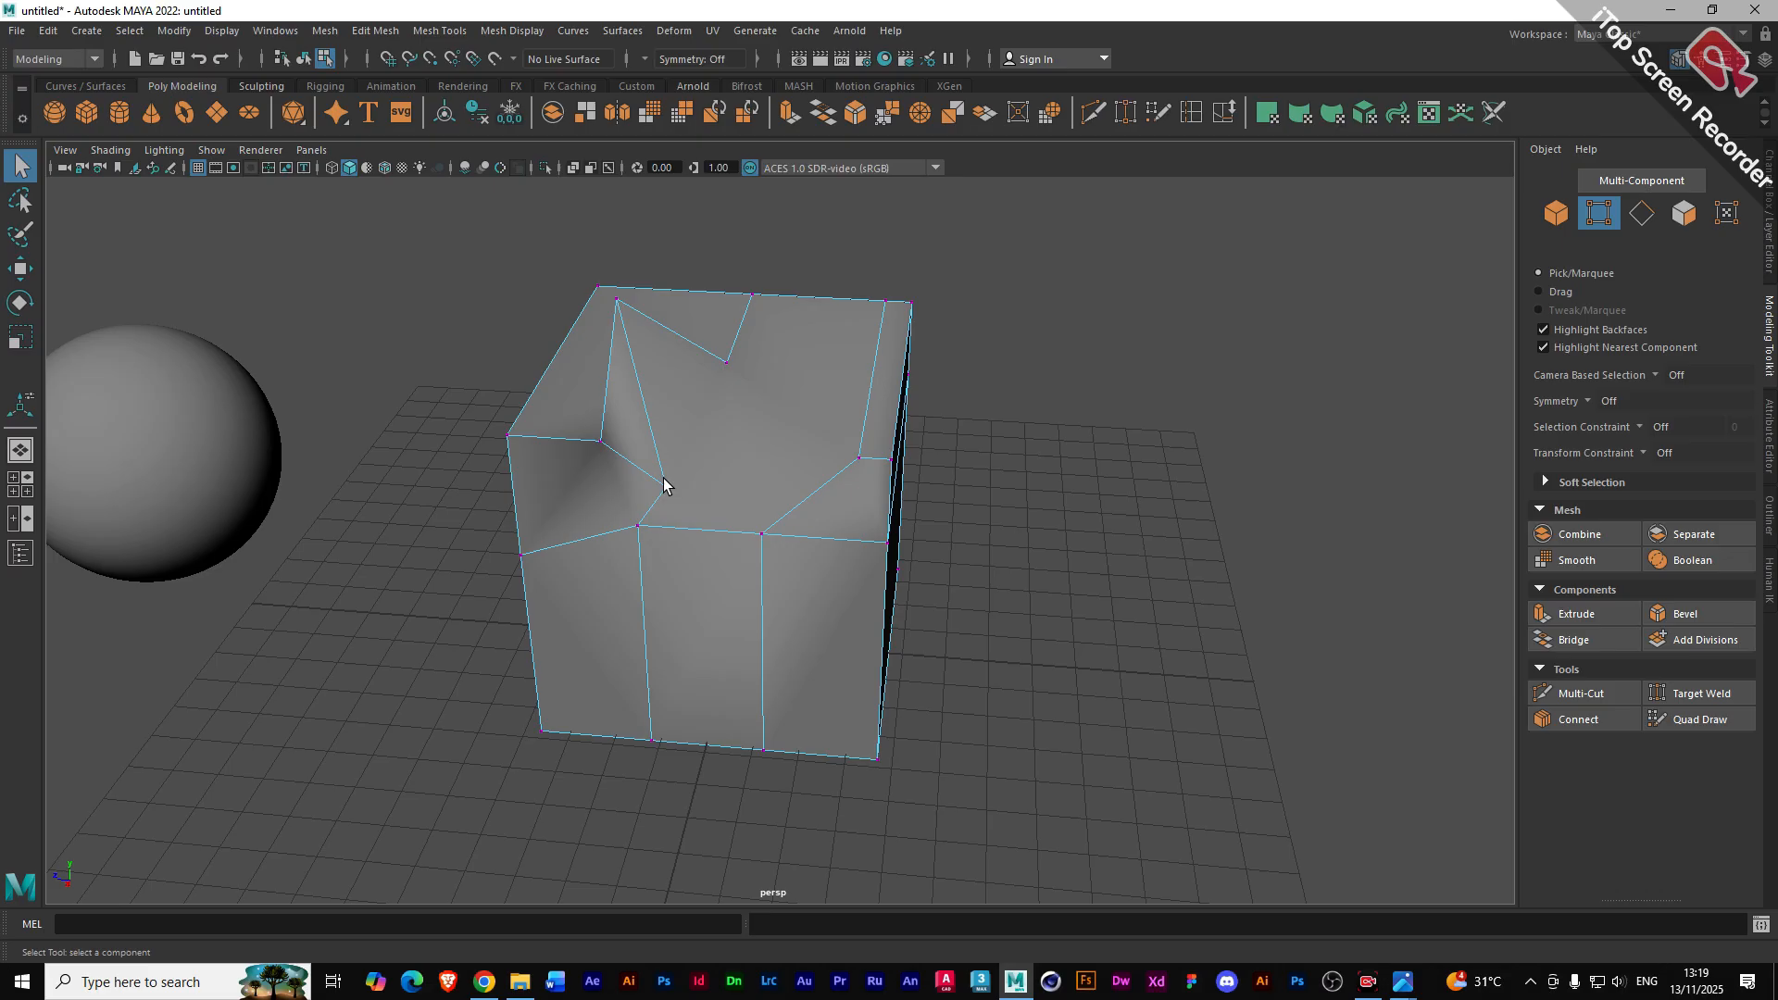
- Undo the last vertex deletion and delete the vertex at the spike's tip instead
key("ctrl+z")
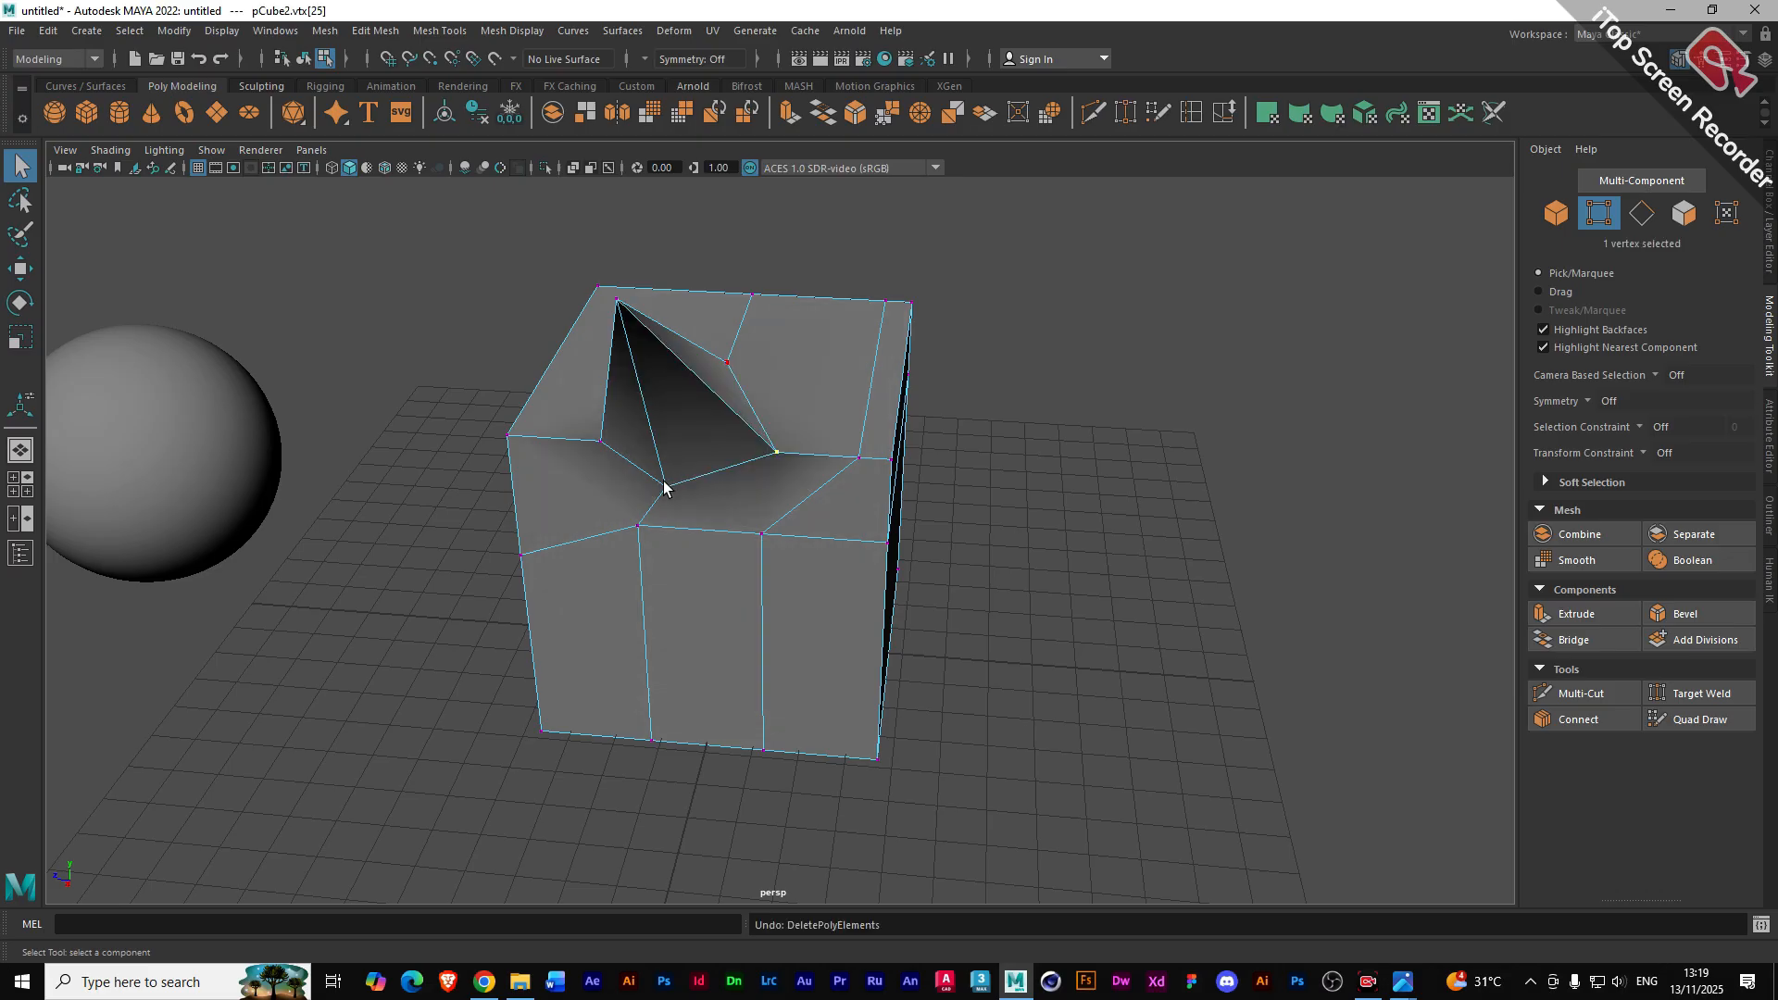
left_click(618, 303)
key("Delete")
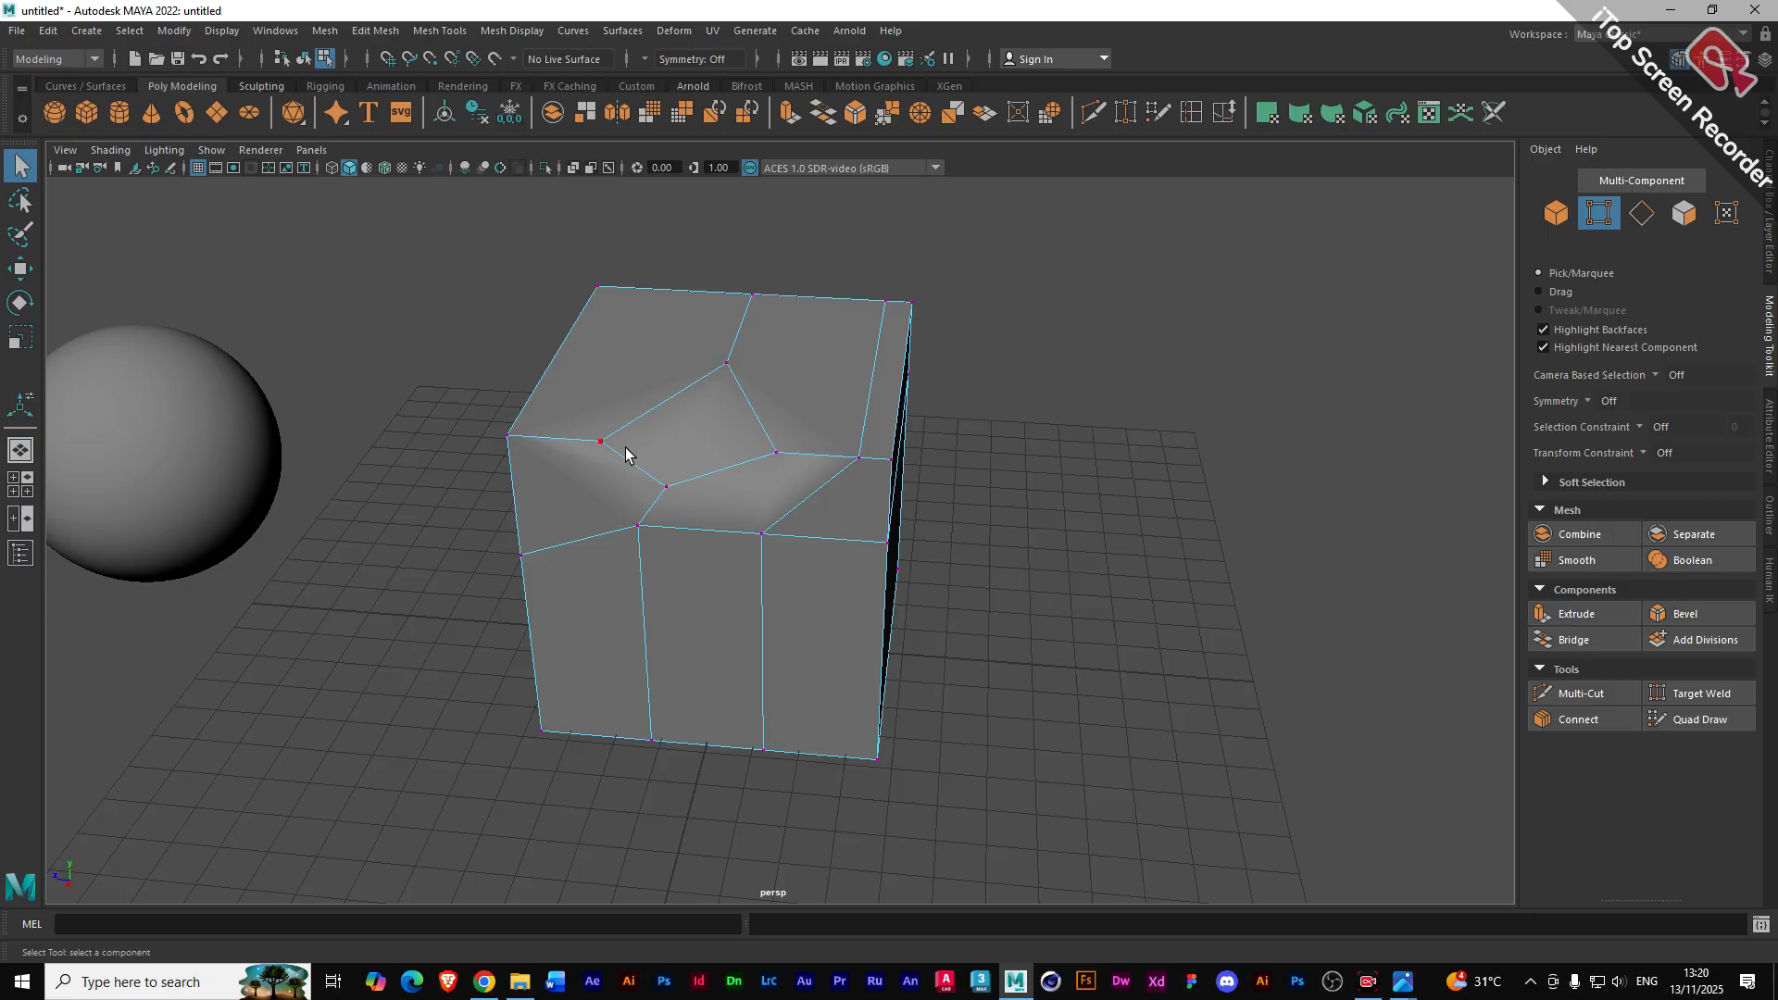
- Try deleting the front, side and rear base vertices of the flattened spike one at a time, undoing each deletion
left_click(665, 488)
key("Delete")
key("ctrl+z")
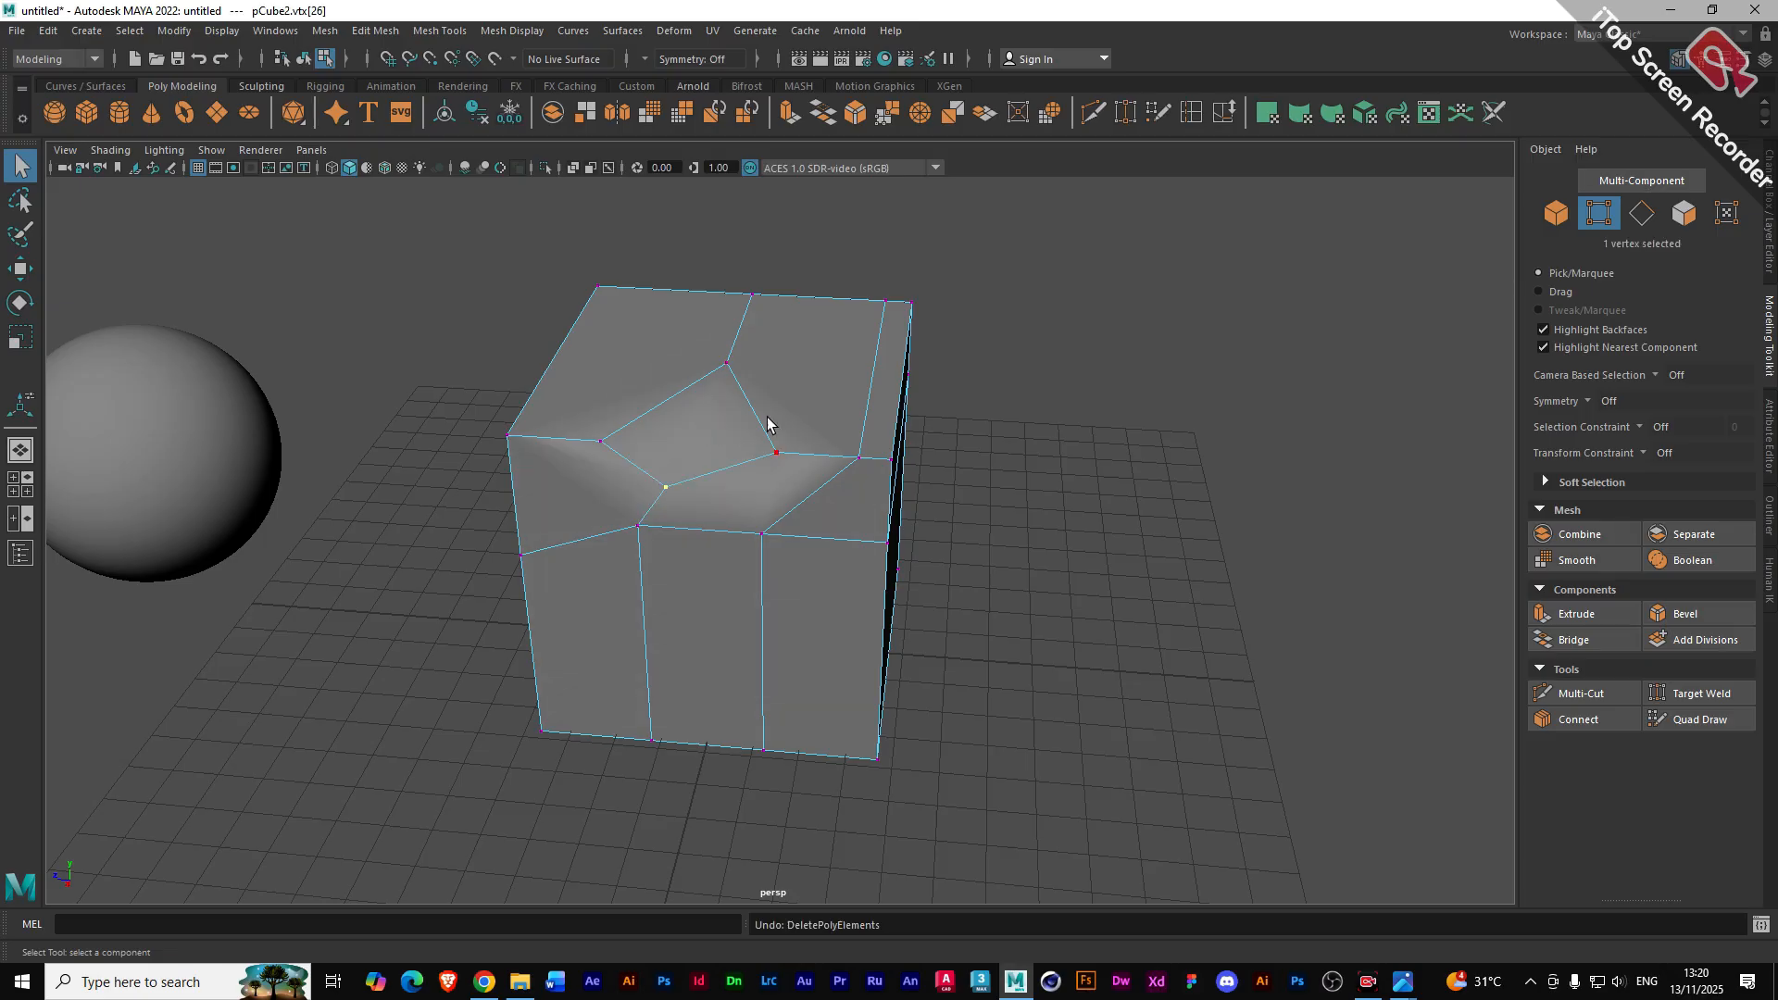
left_click(776, 455)
key("Delete")
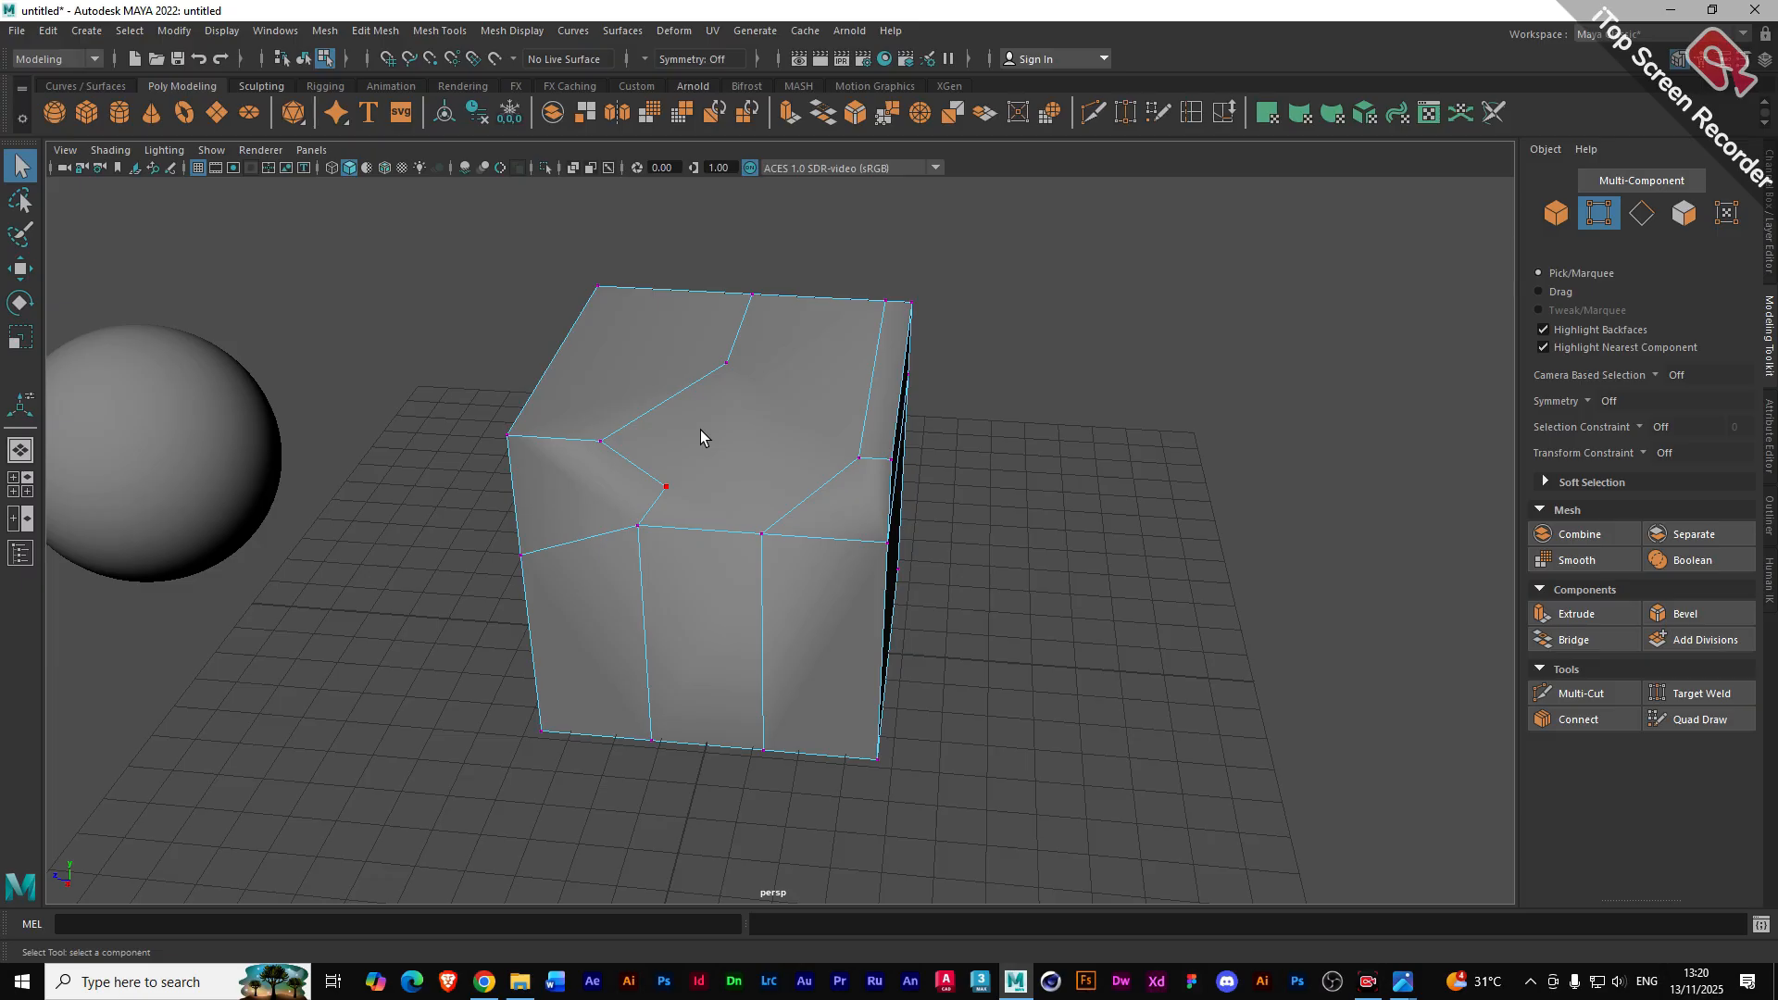
key("ctrl+z")
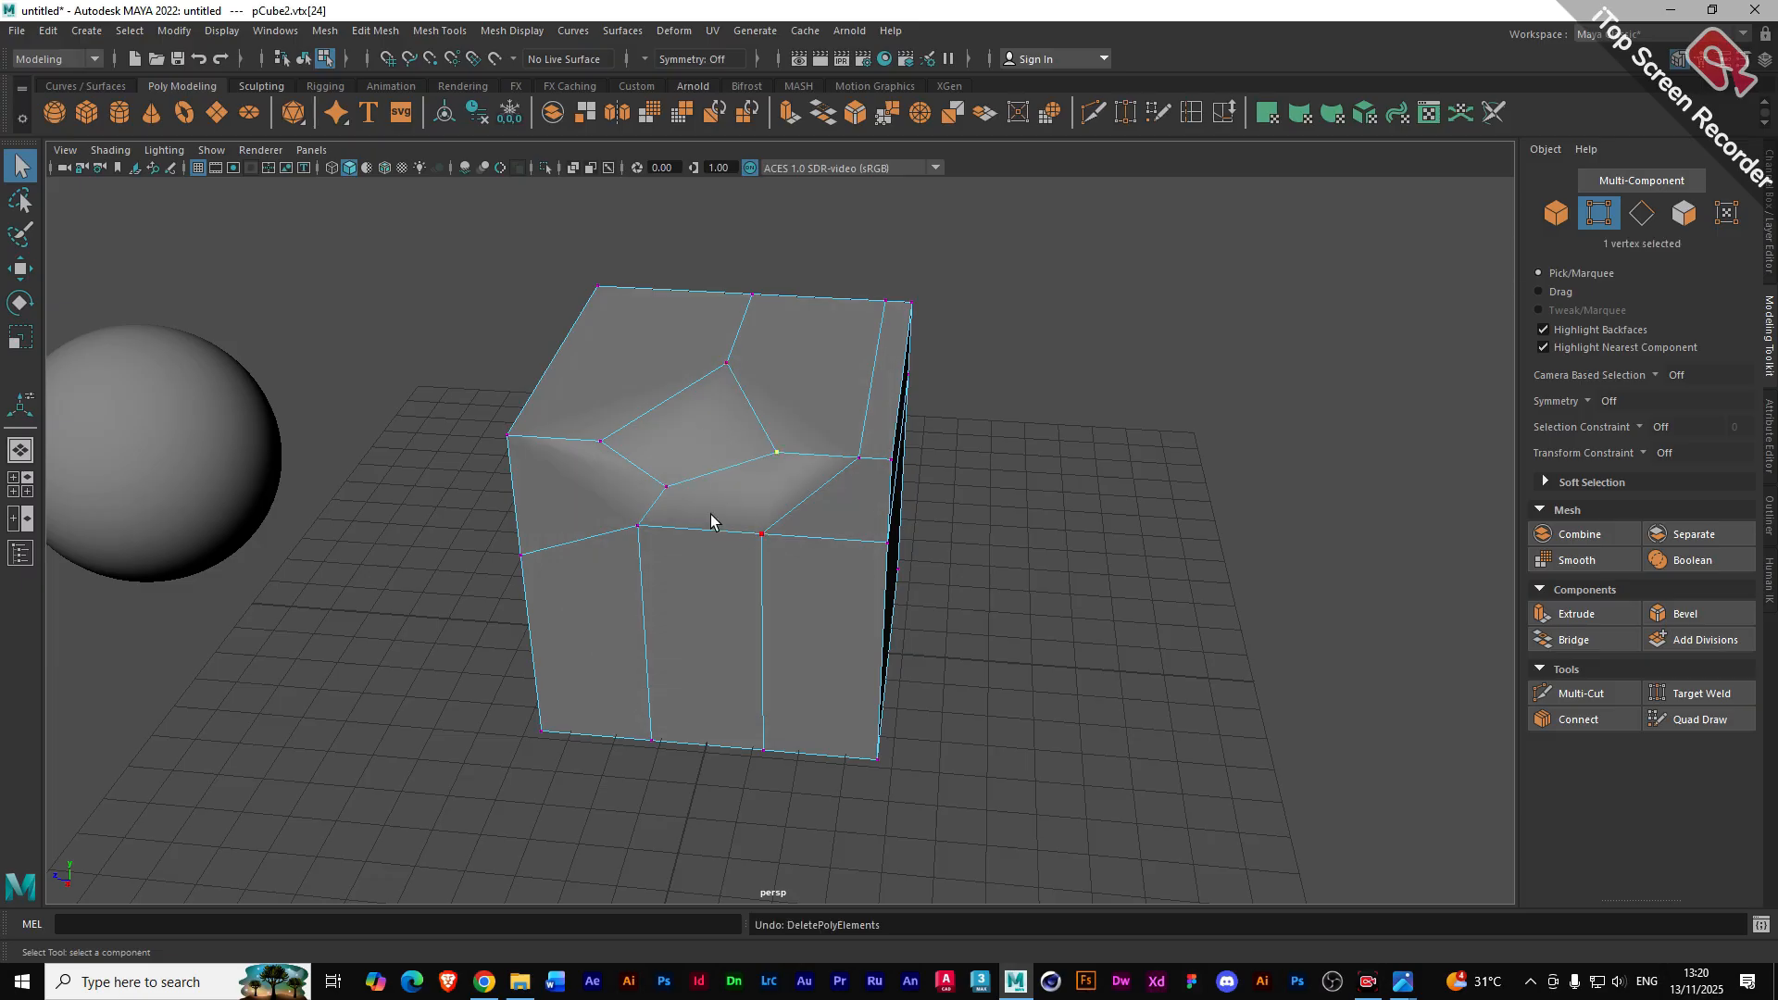
left_click(726, 365)
key("Delete")
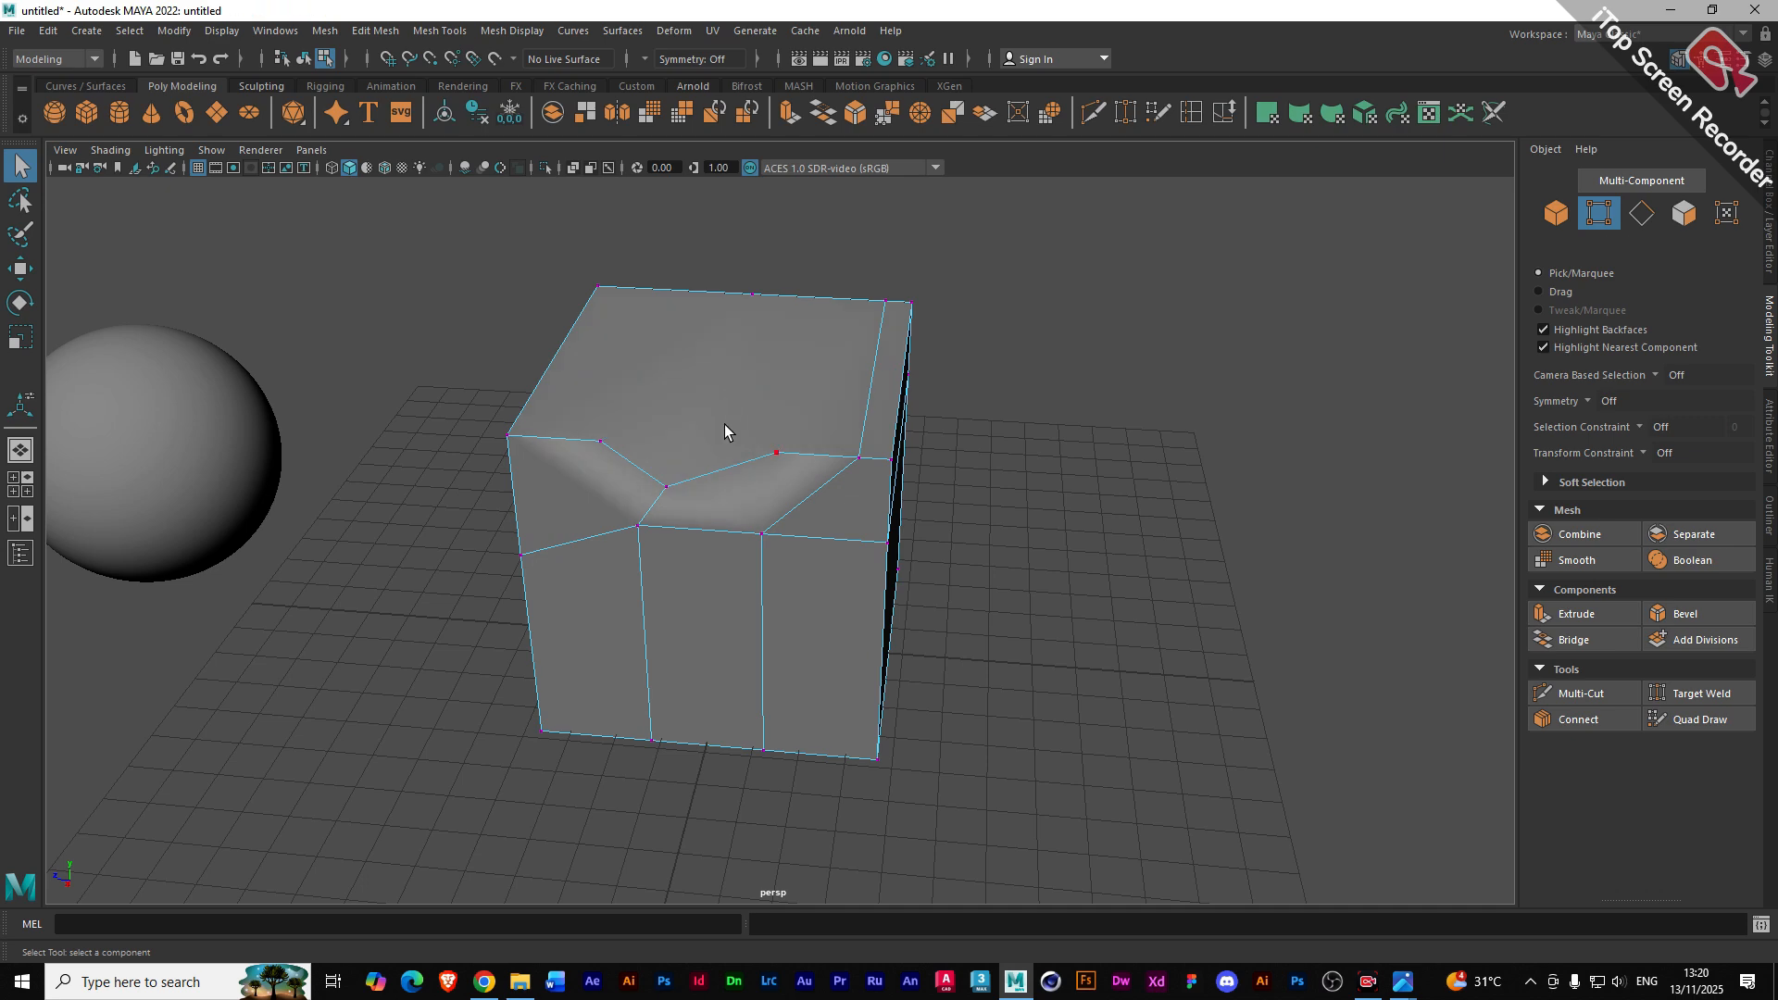
key("ctrl+z")
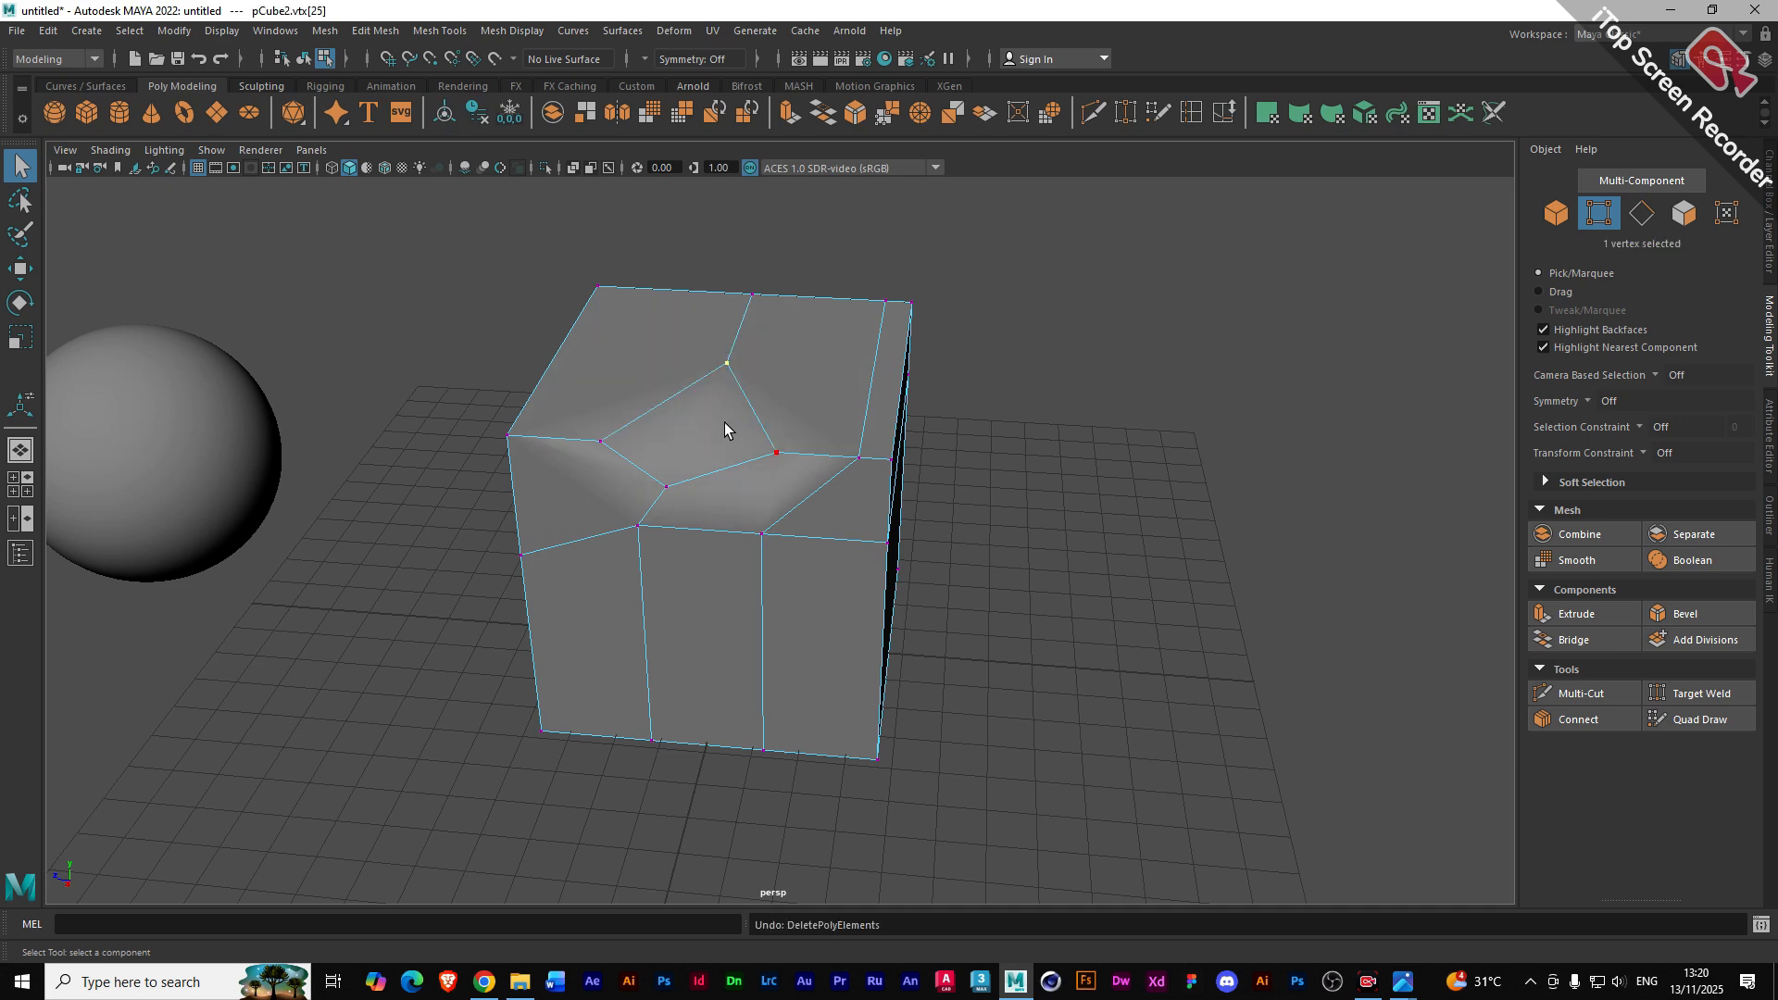
- Raise the diamond's front vertex to the cube's top edge and move the vertex beneath it along Z to 0.74
left_click_drag(596, 404, 731, 513, "alt")
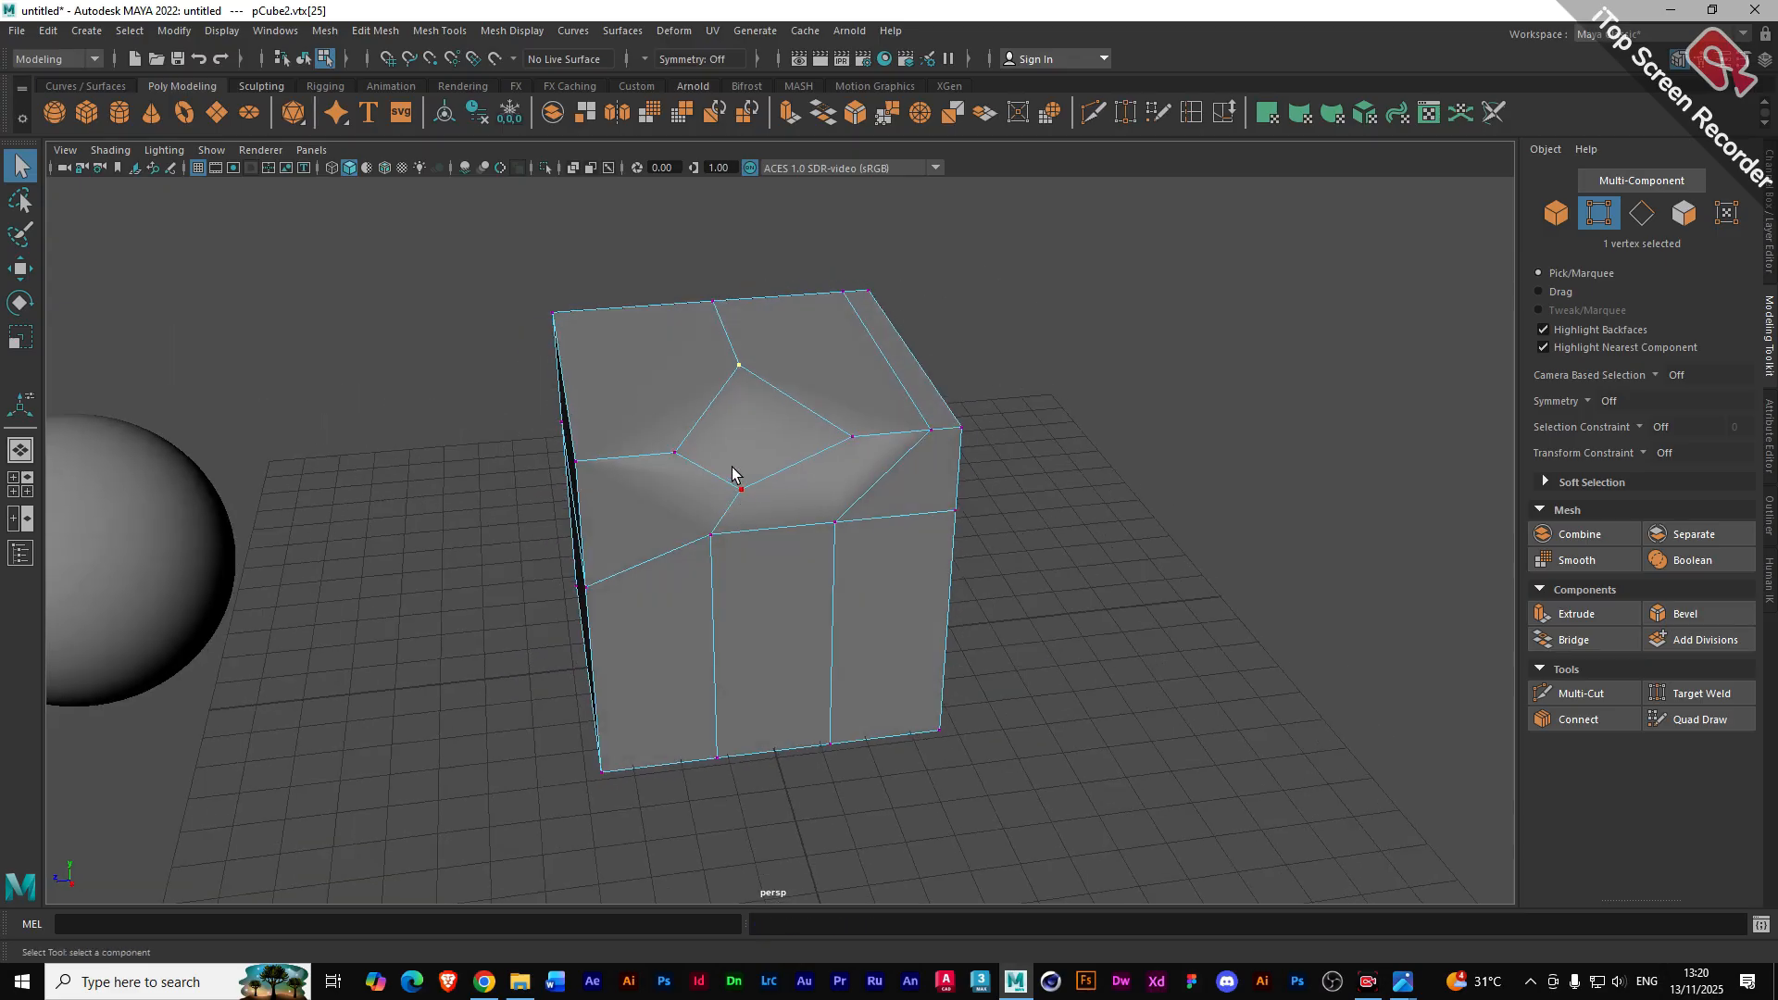
left_click(740, 490)
key("w")
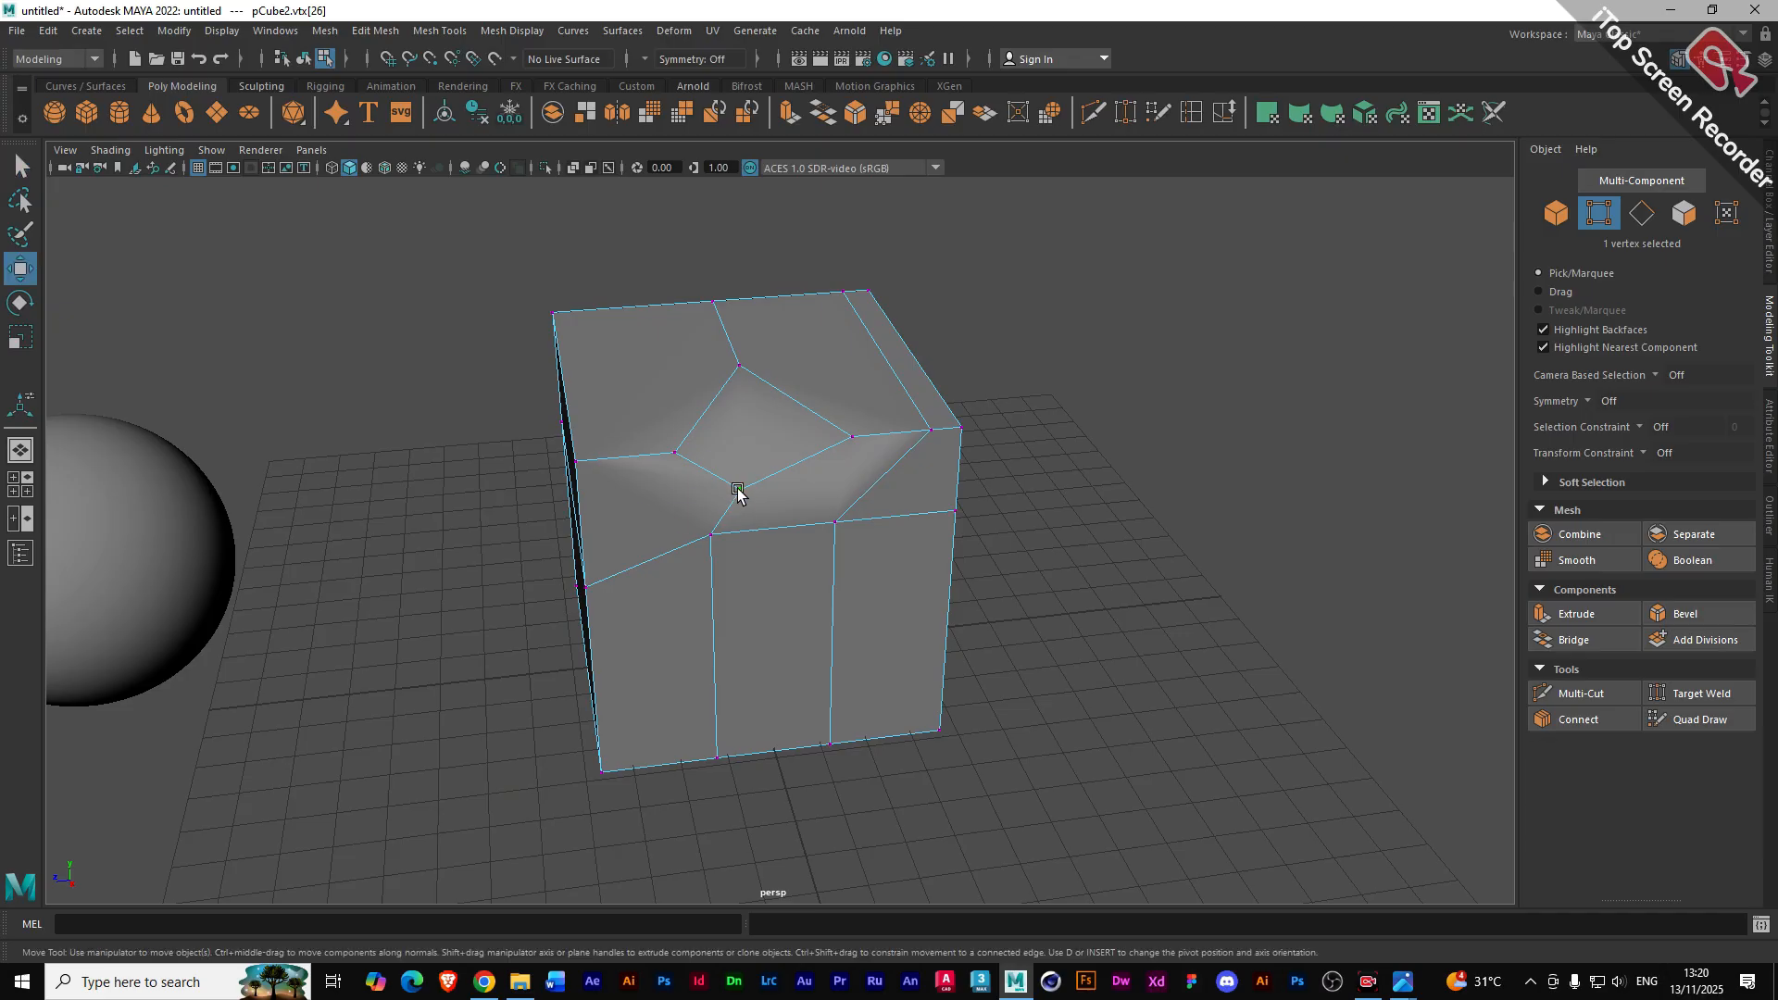
left_click_drag(740, 422, 740, 378)
left_click(712, 539)
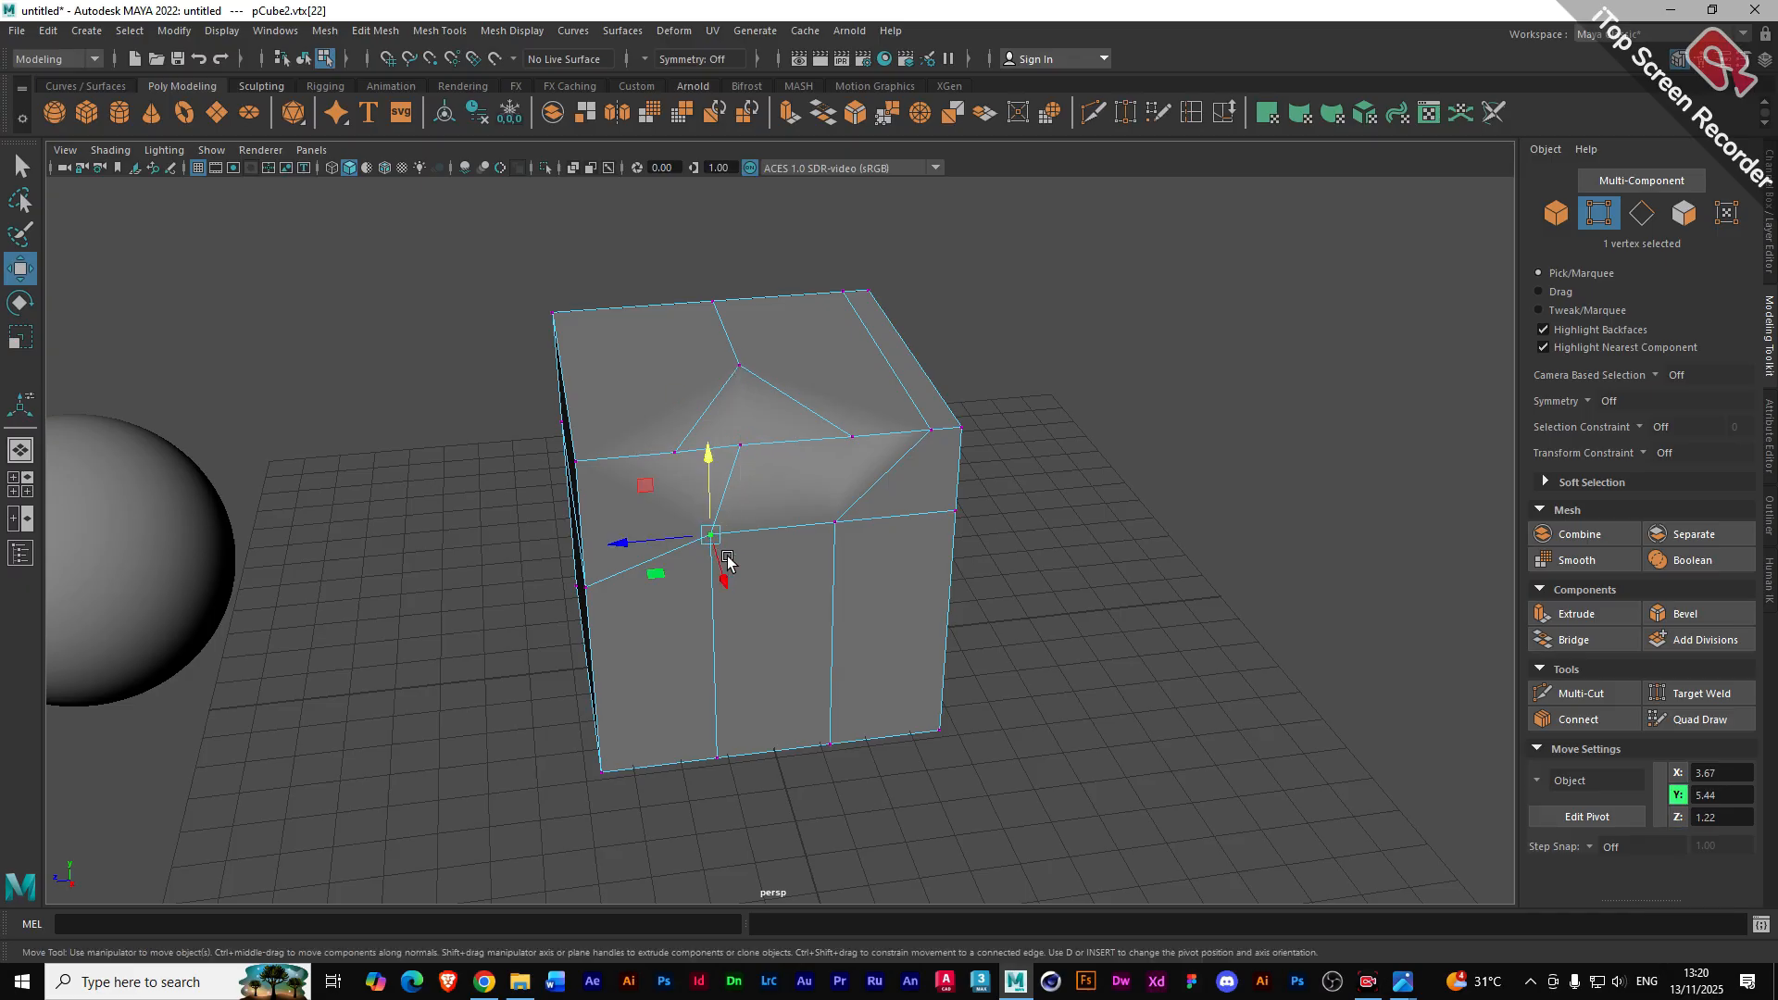
left_click_drag(624, 544, 661, 546)
- Target Weld the diamond's two side vertices and its rear vertex onto the middle vertex of the cube's top edge
left_click(676, 452)
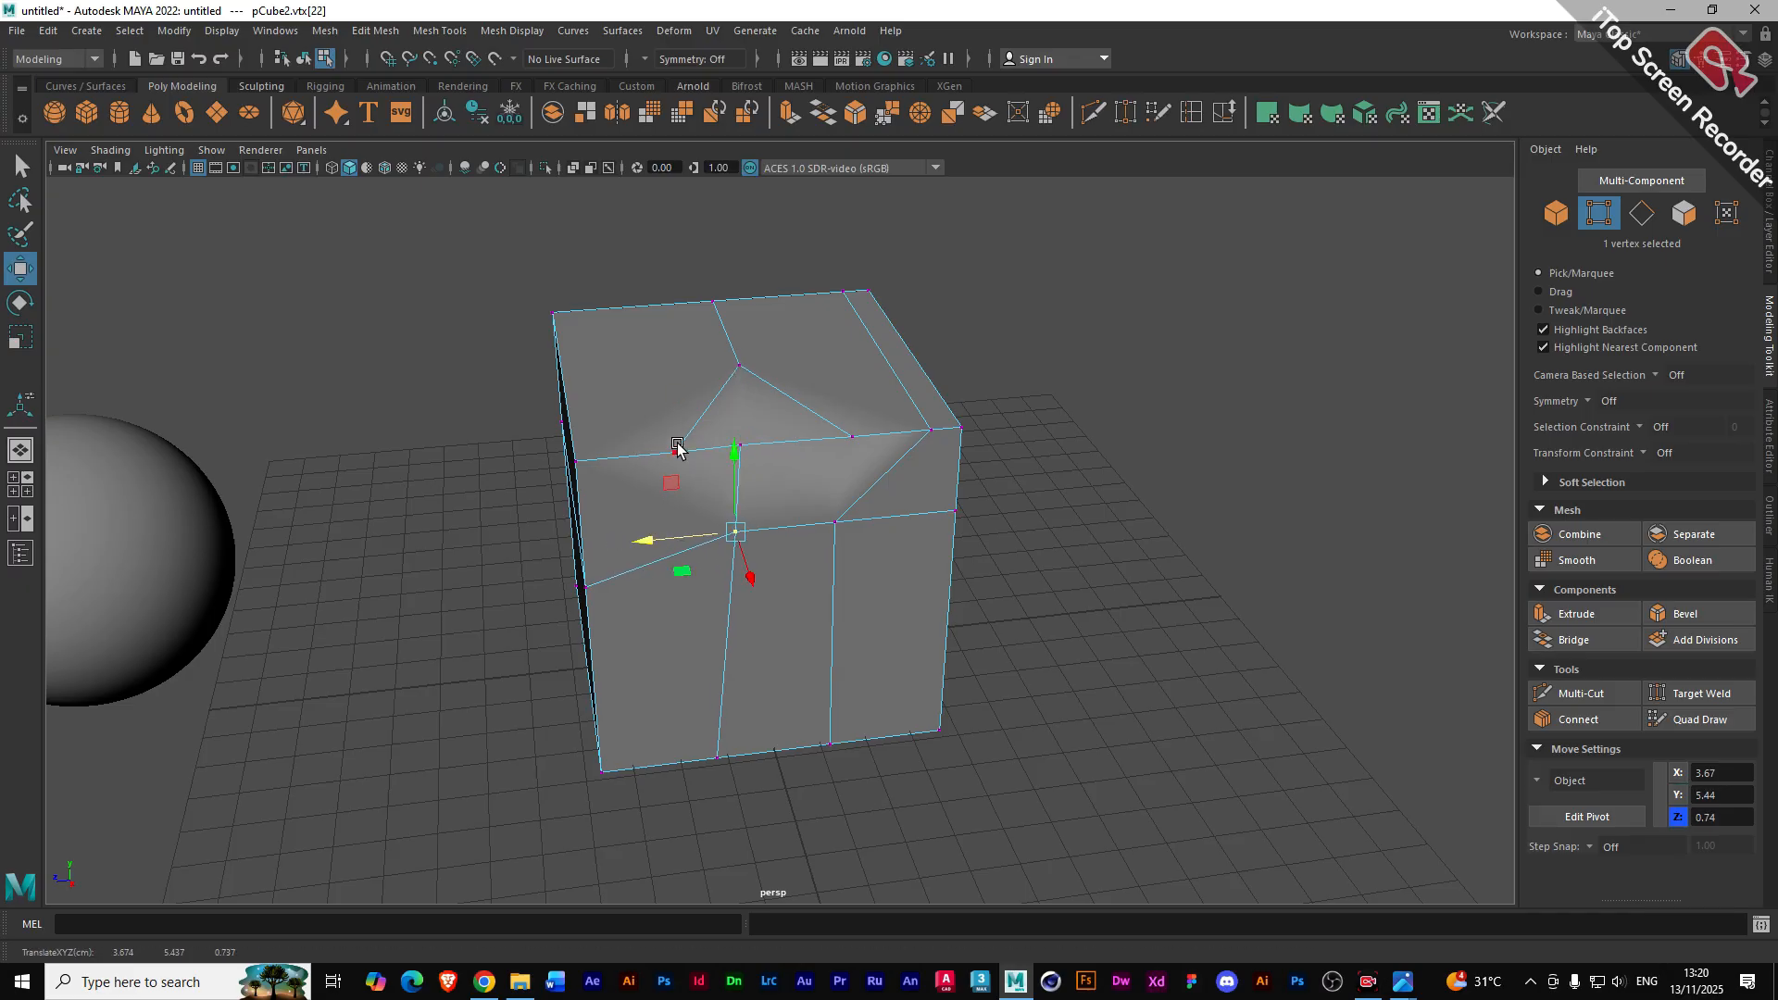
left_click(852, 437)
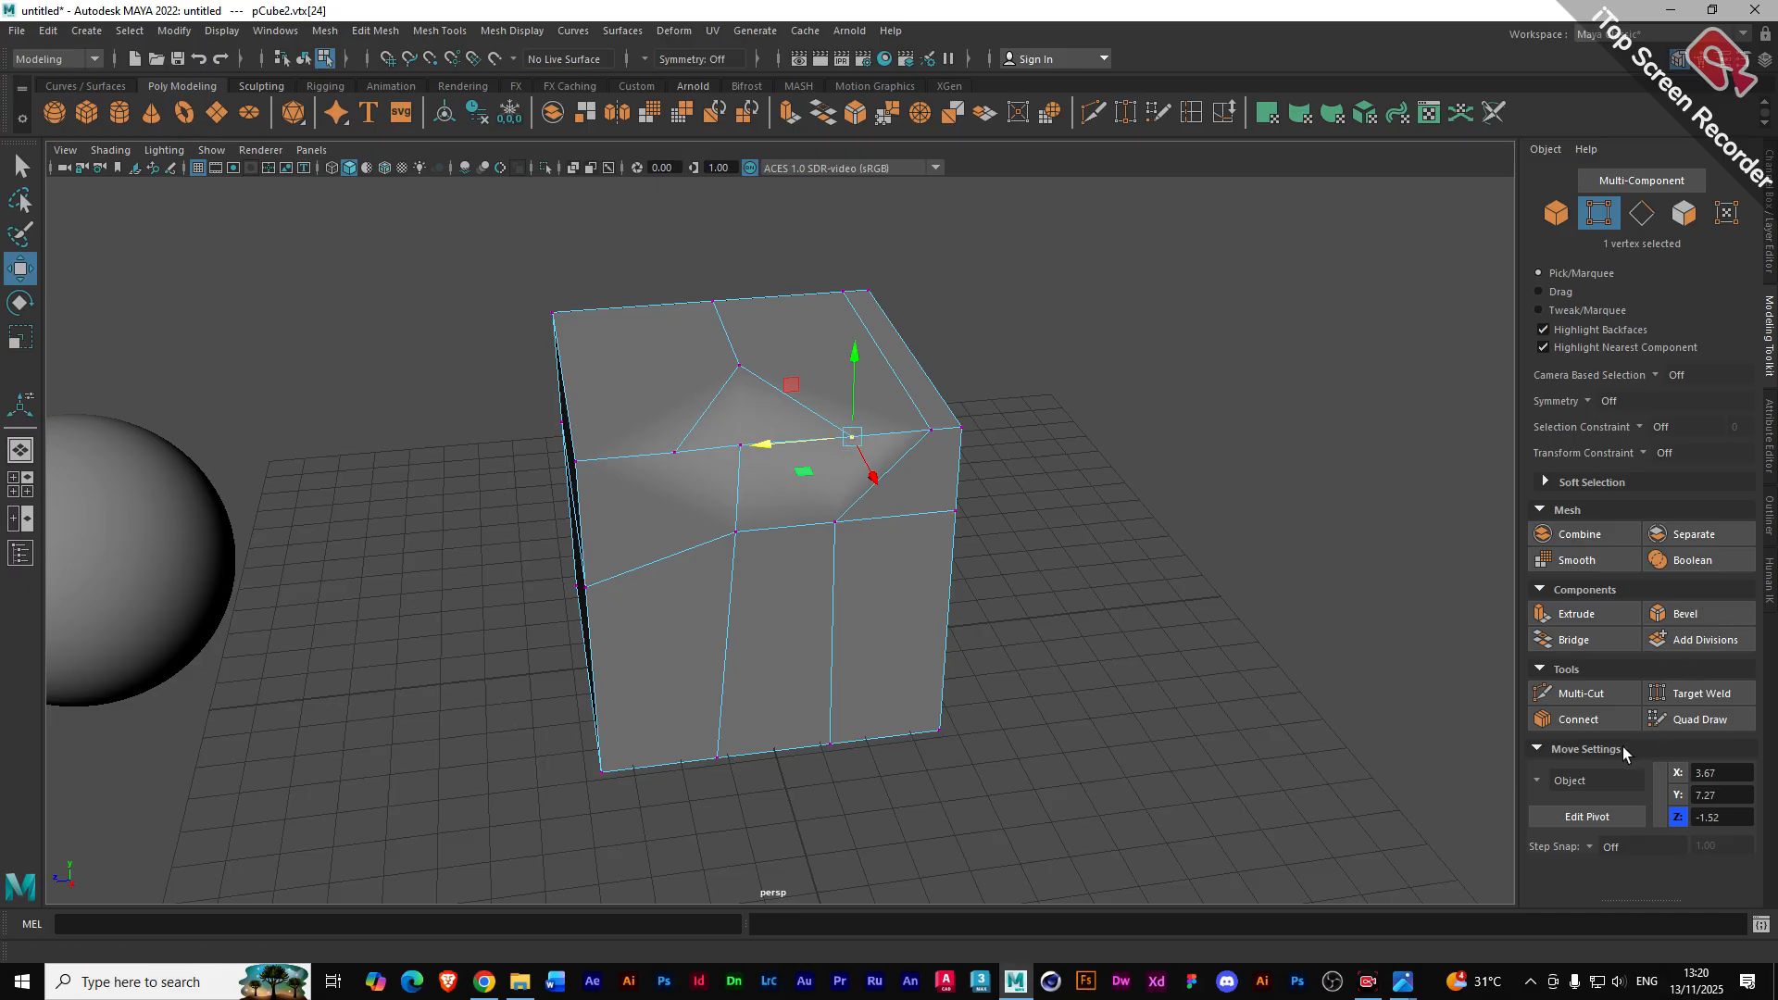
scroll(742, 463, "up", 2)
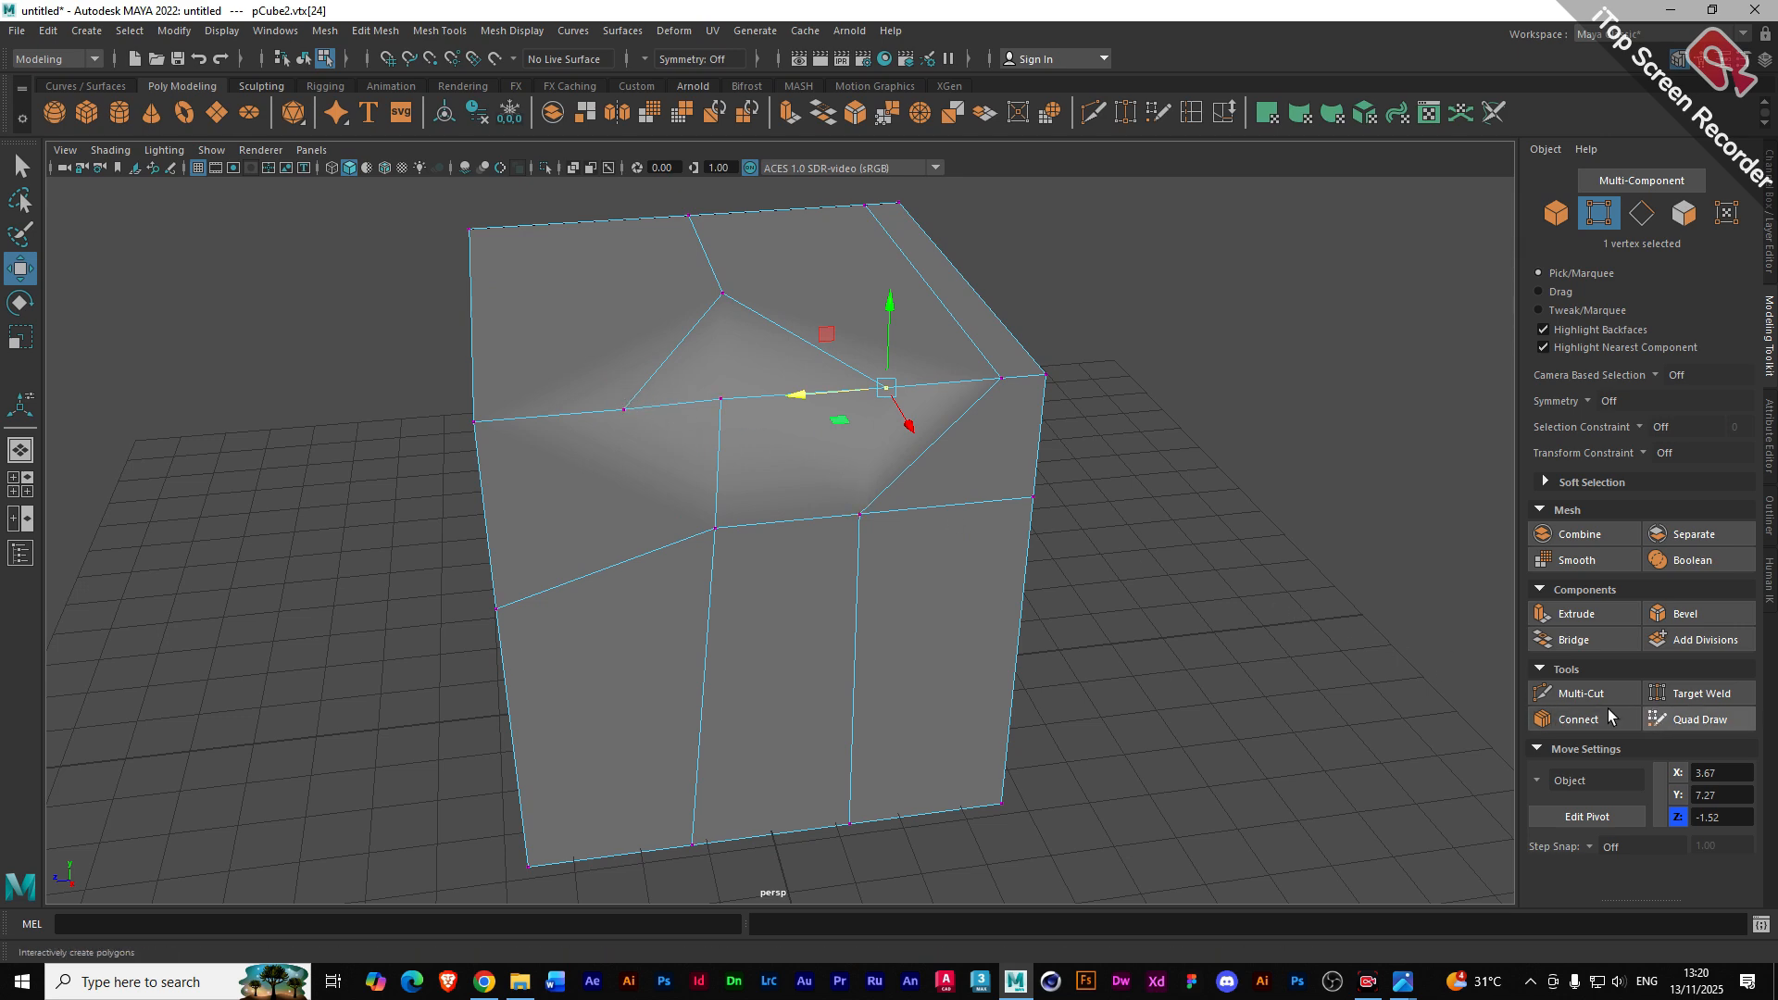
left_click(1660, 699)
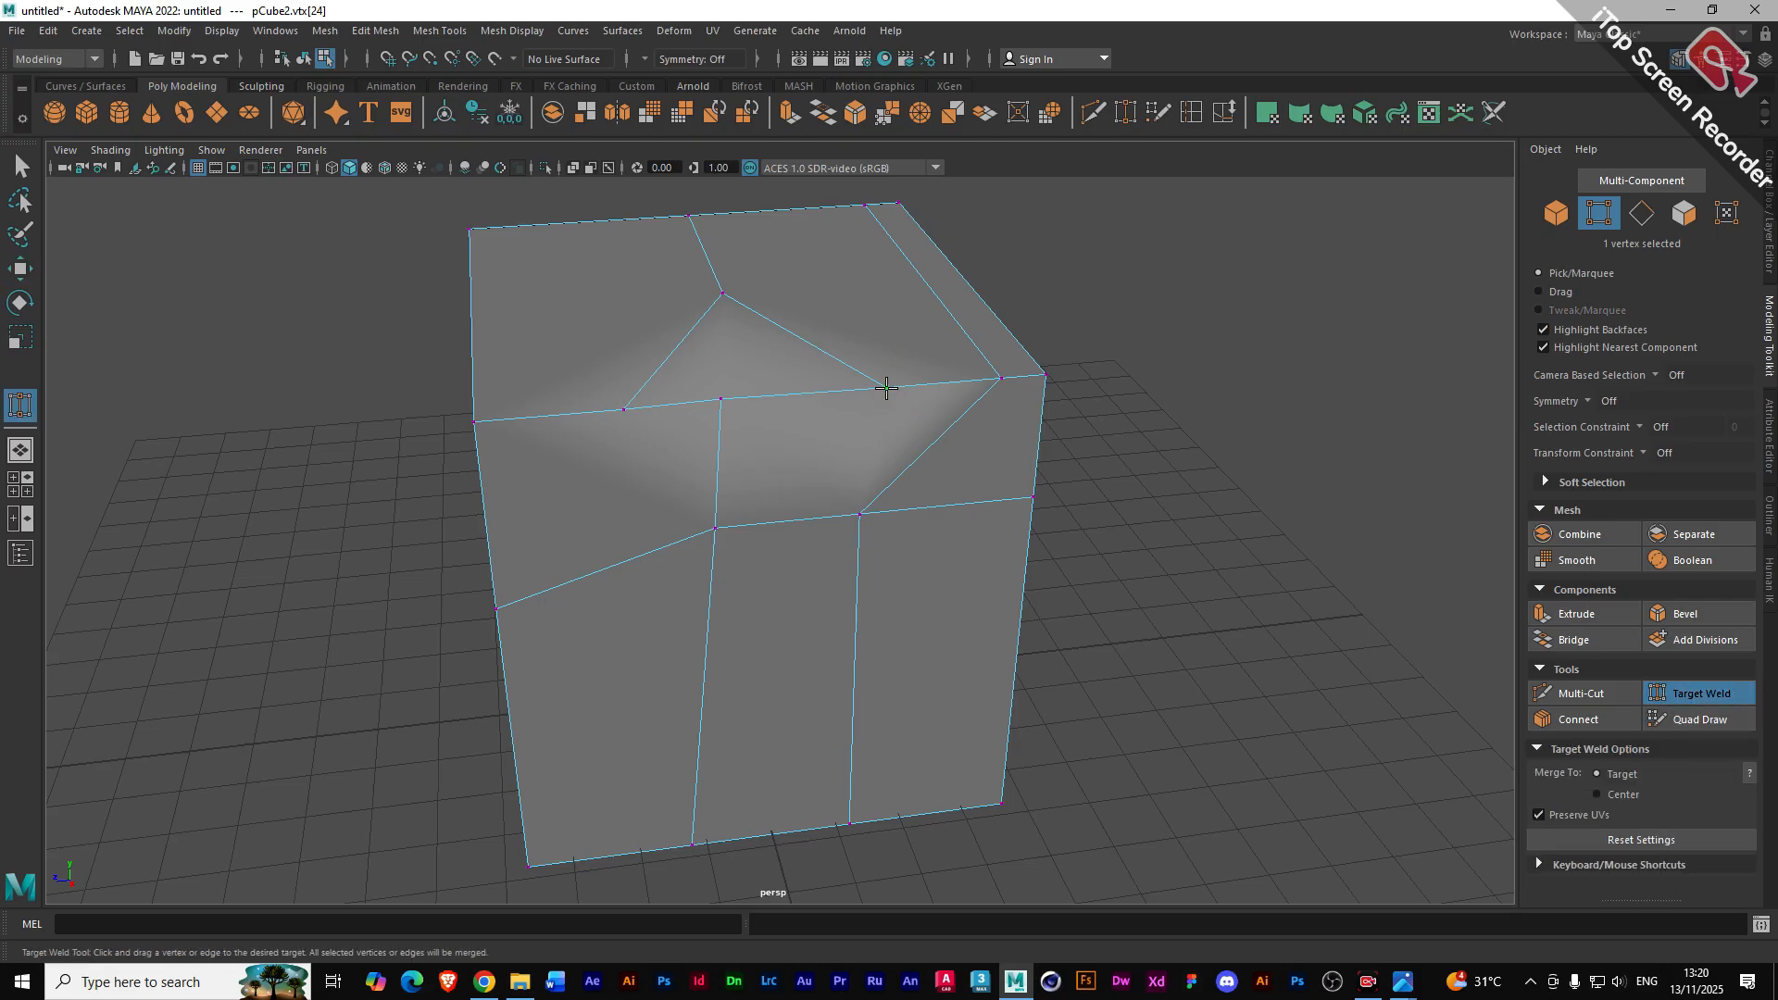
left_click_drag(886, 388, 720, 398)
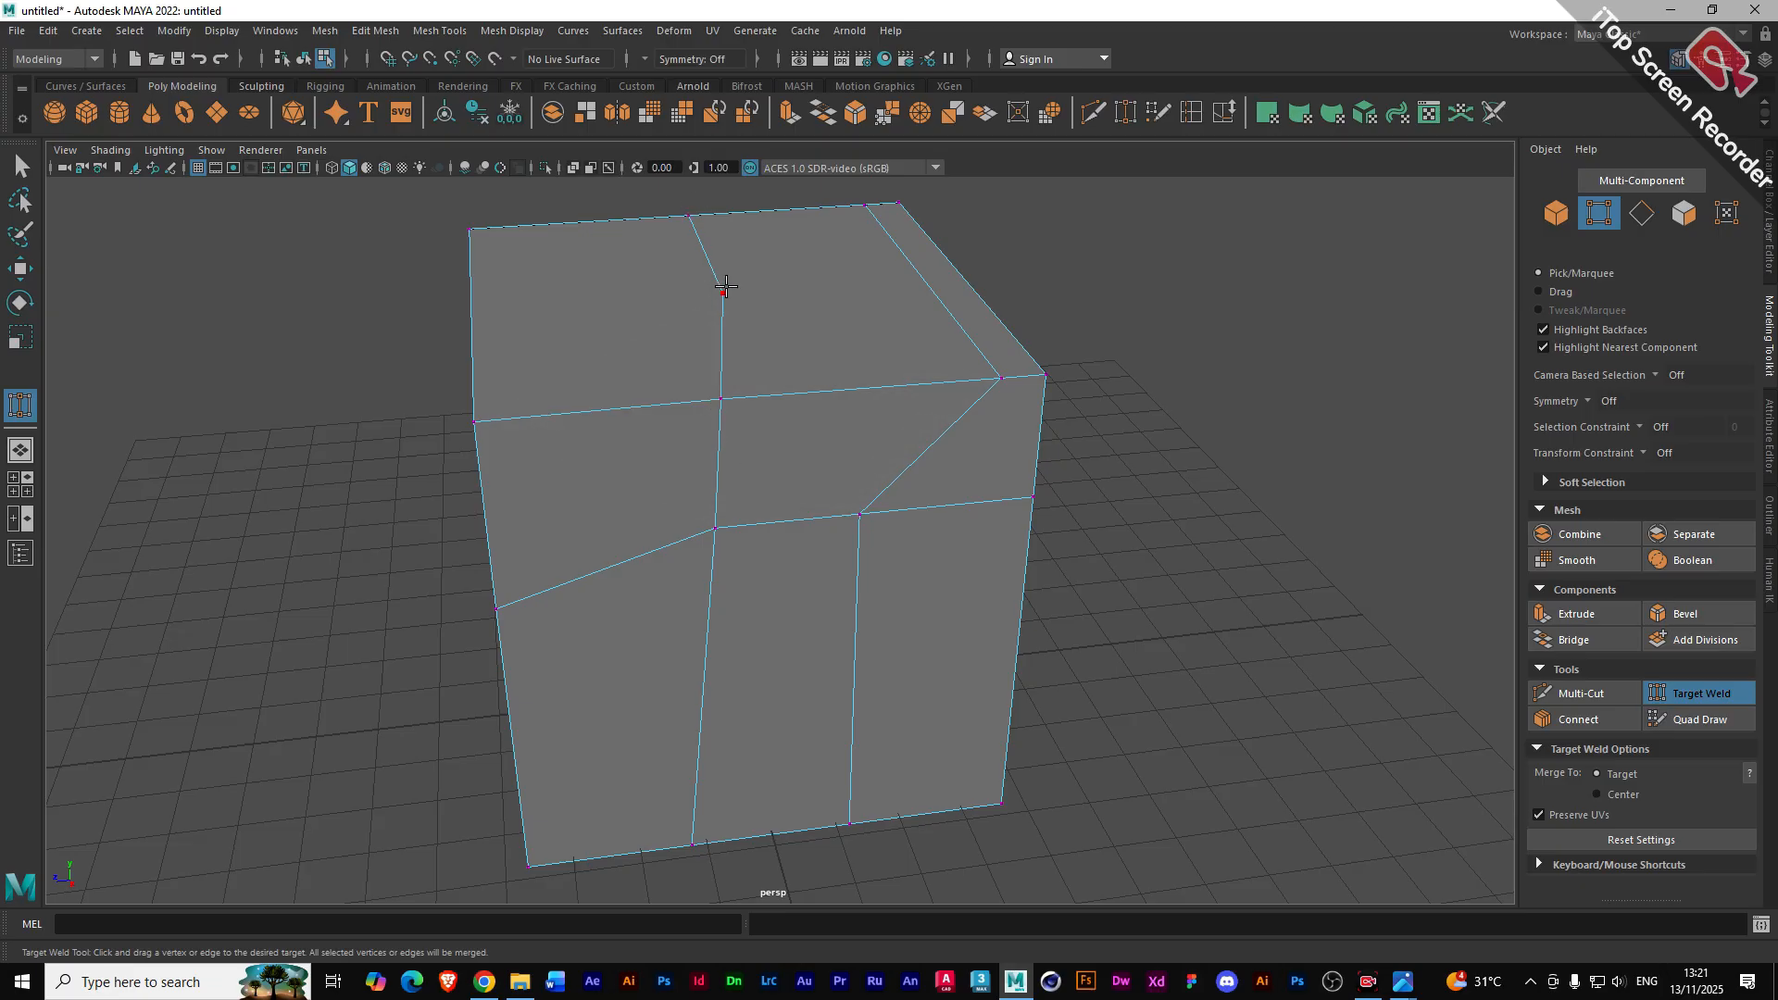
left_click_drag(722, 292, 720, 398)
key("q")
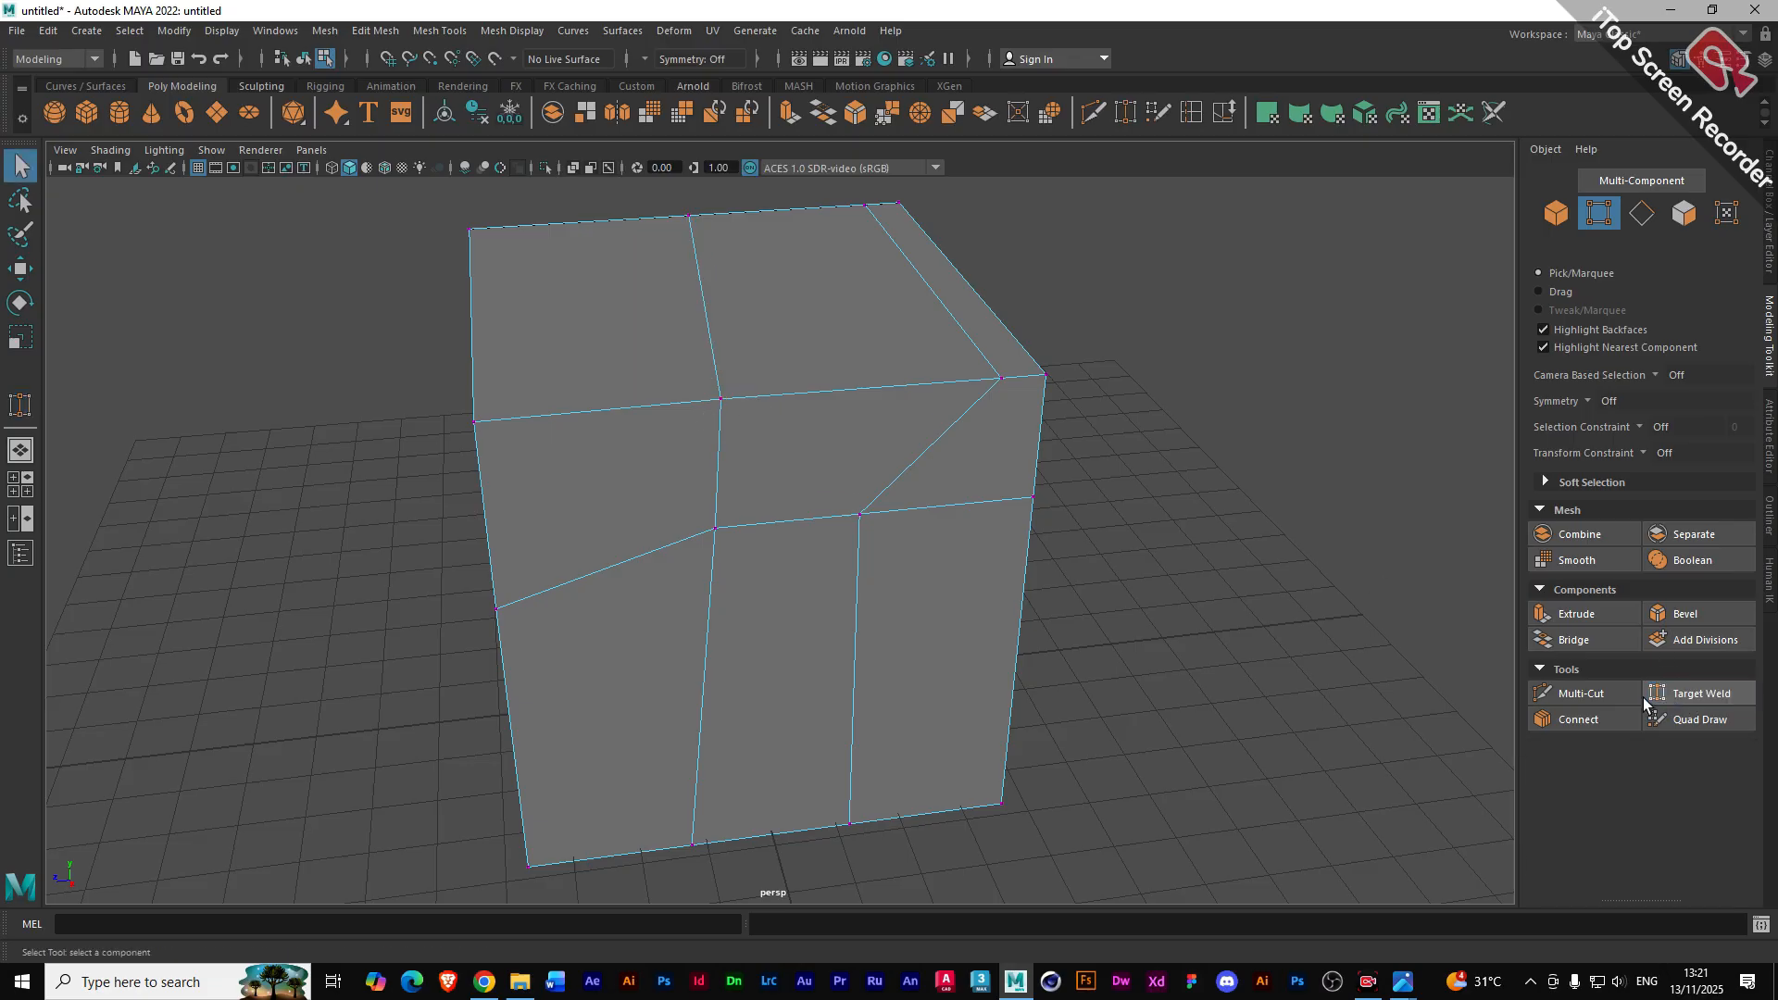
- Move the welded vertex along the cube's top edge to Z -0.48
left_click_drag(690, 378, 766, 481, "alt")
left_click(784, 452)
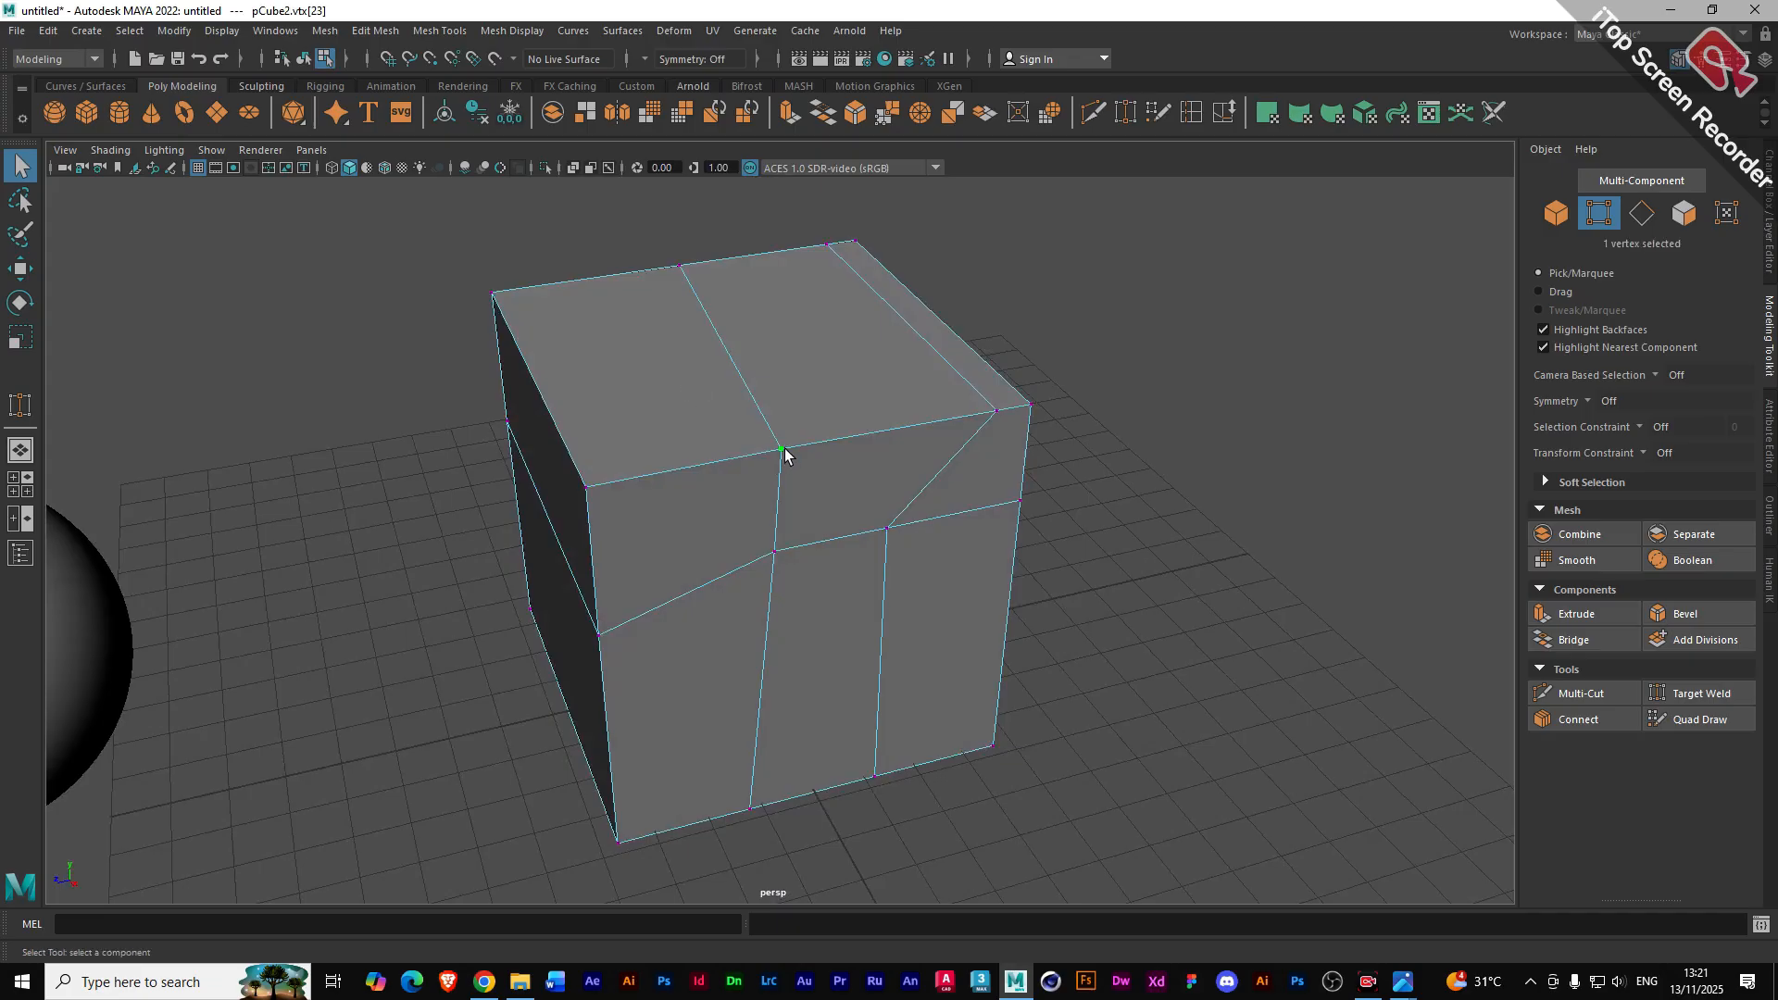
key("w")
left_click_drag(700, 467, 769, 458)
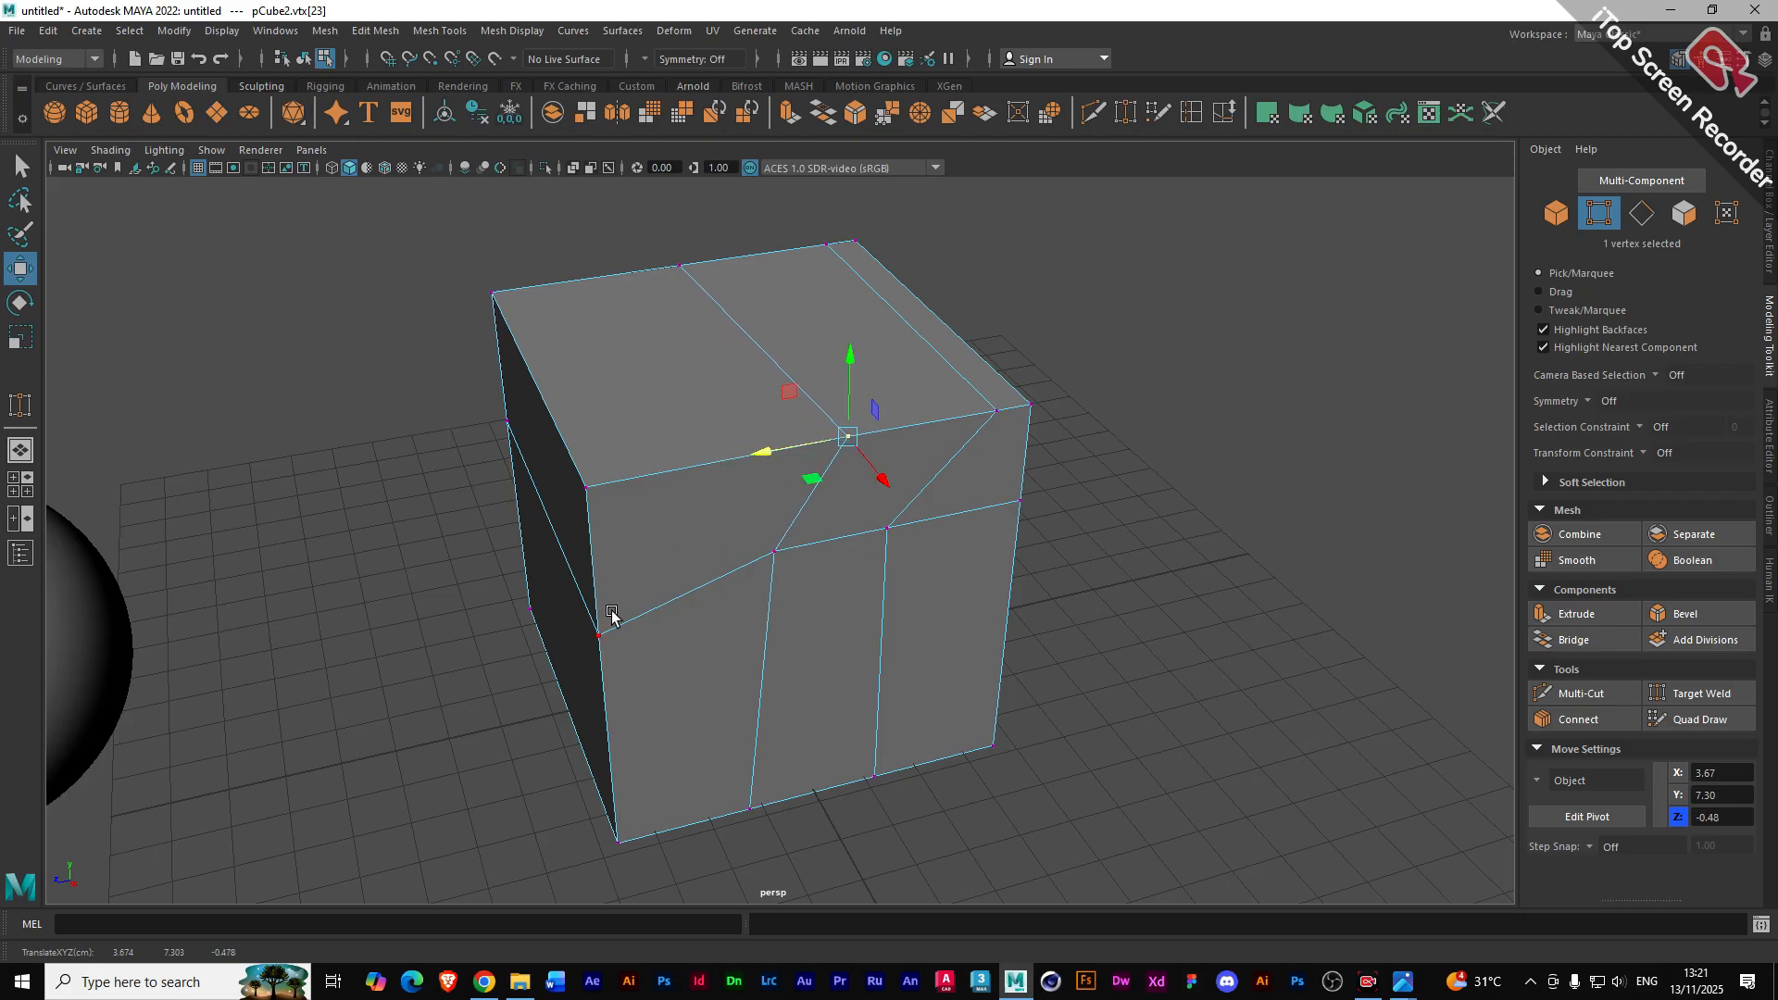
scroll(713, 441, "down", 3)
mouse_move(721, 528)
left_mouse_down("alt")
mouse_move(682, 484)
mouse_move(694, 522)
left_mouse_up("alt")
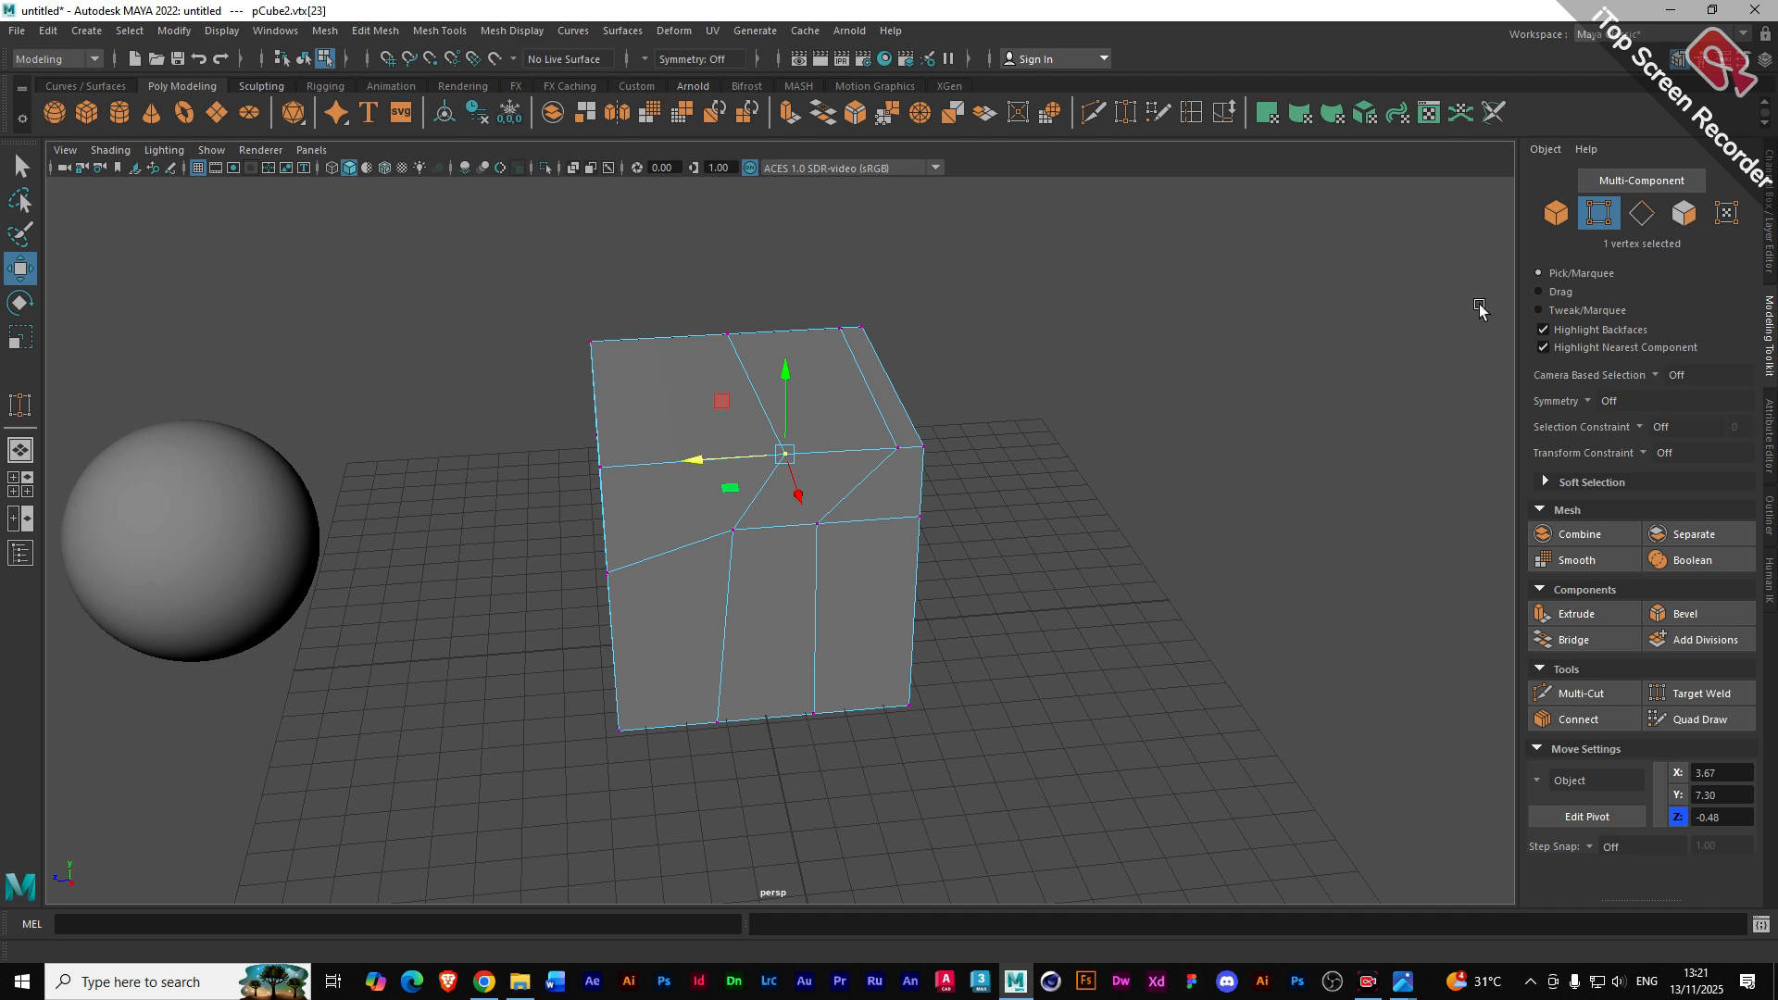
- Try Bevel with fraction 0.5 on the cube's top edge on the side facing the sphere, and undo it
left_click(1642, 213)
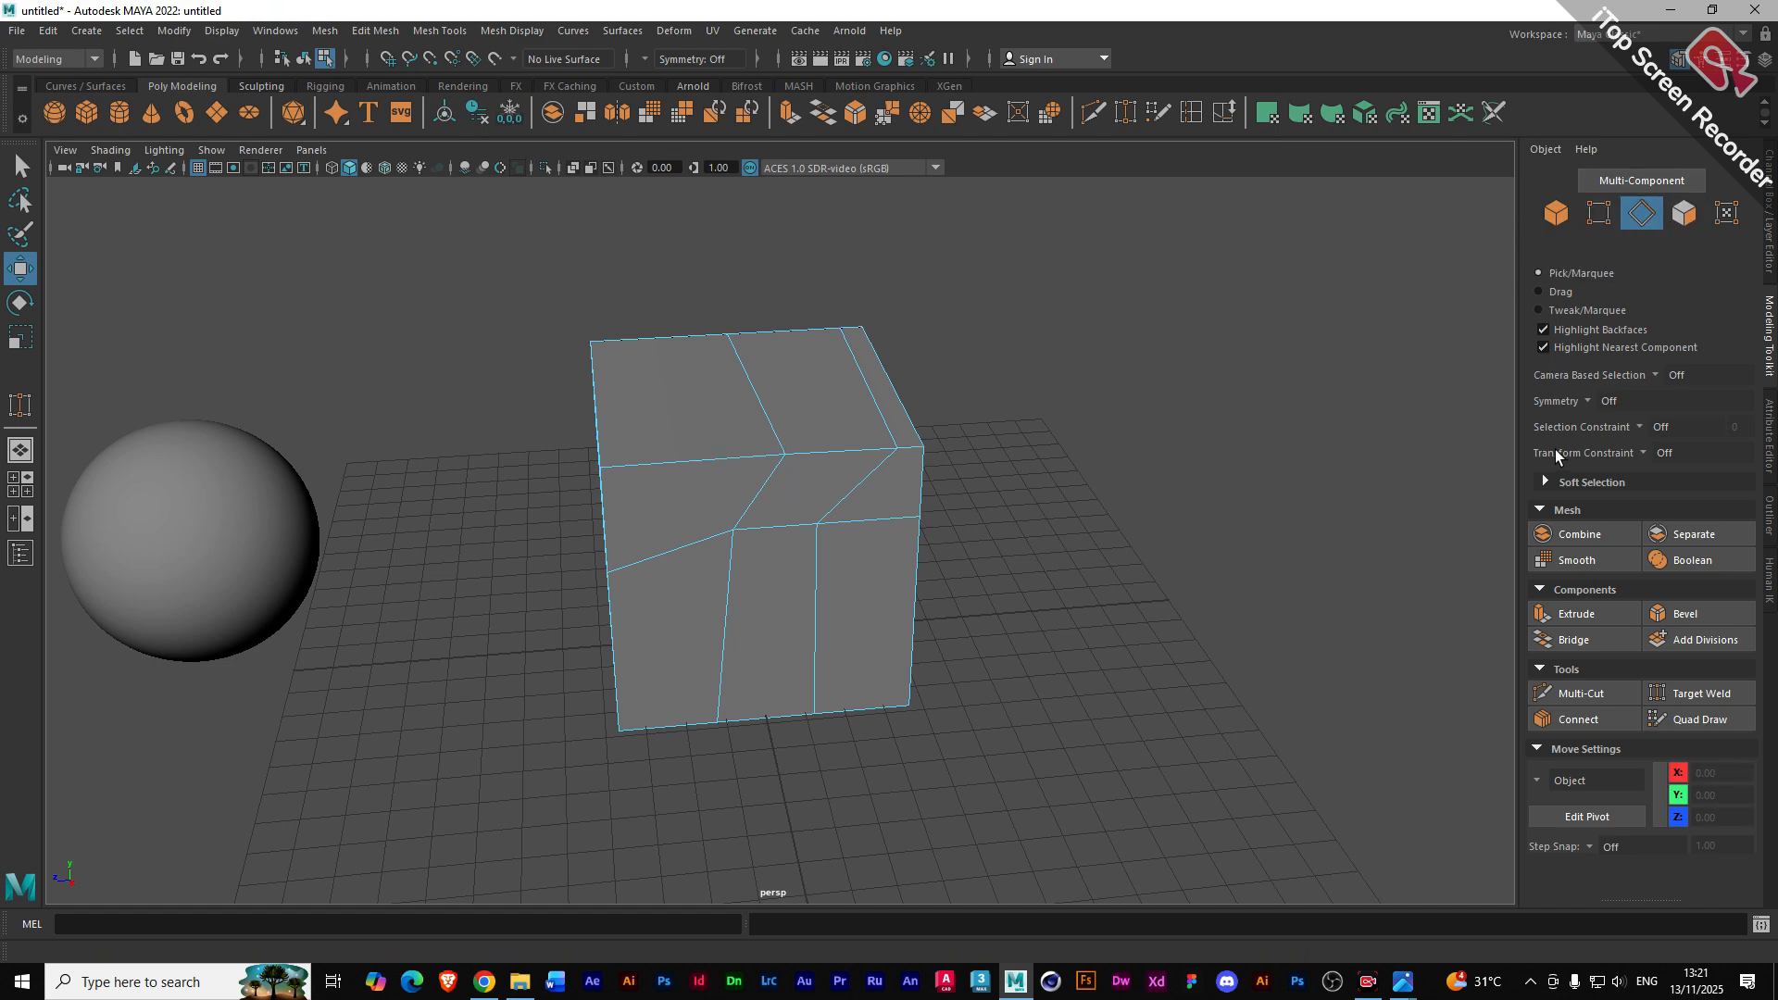
left_click(601, 407)
left_click_drag(549, 442, 611, 448, "alt")
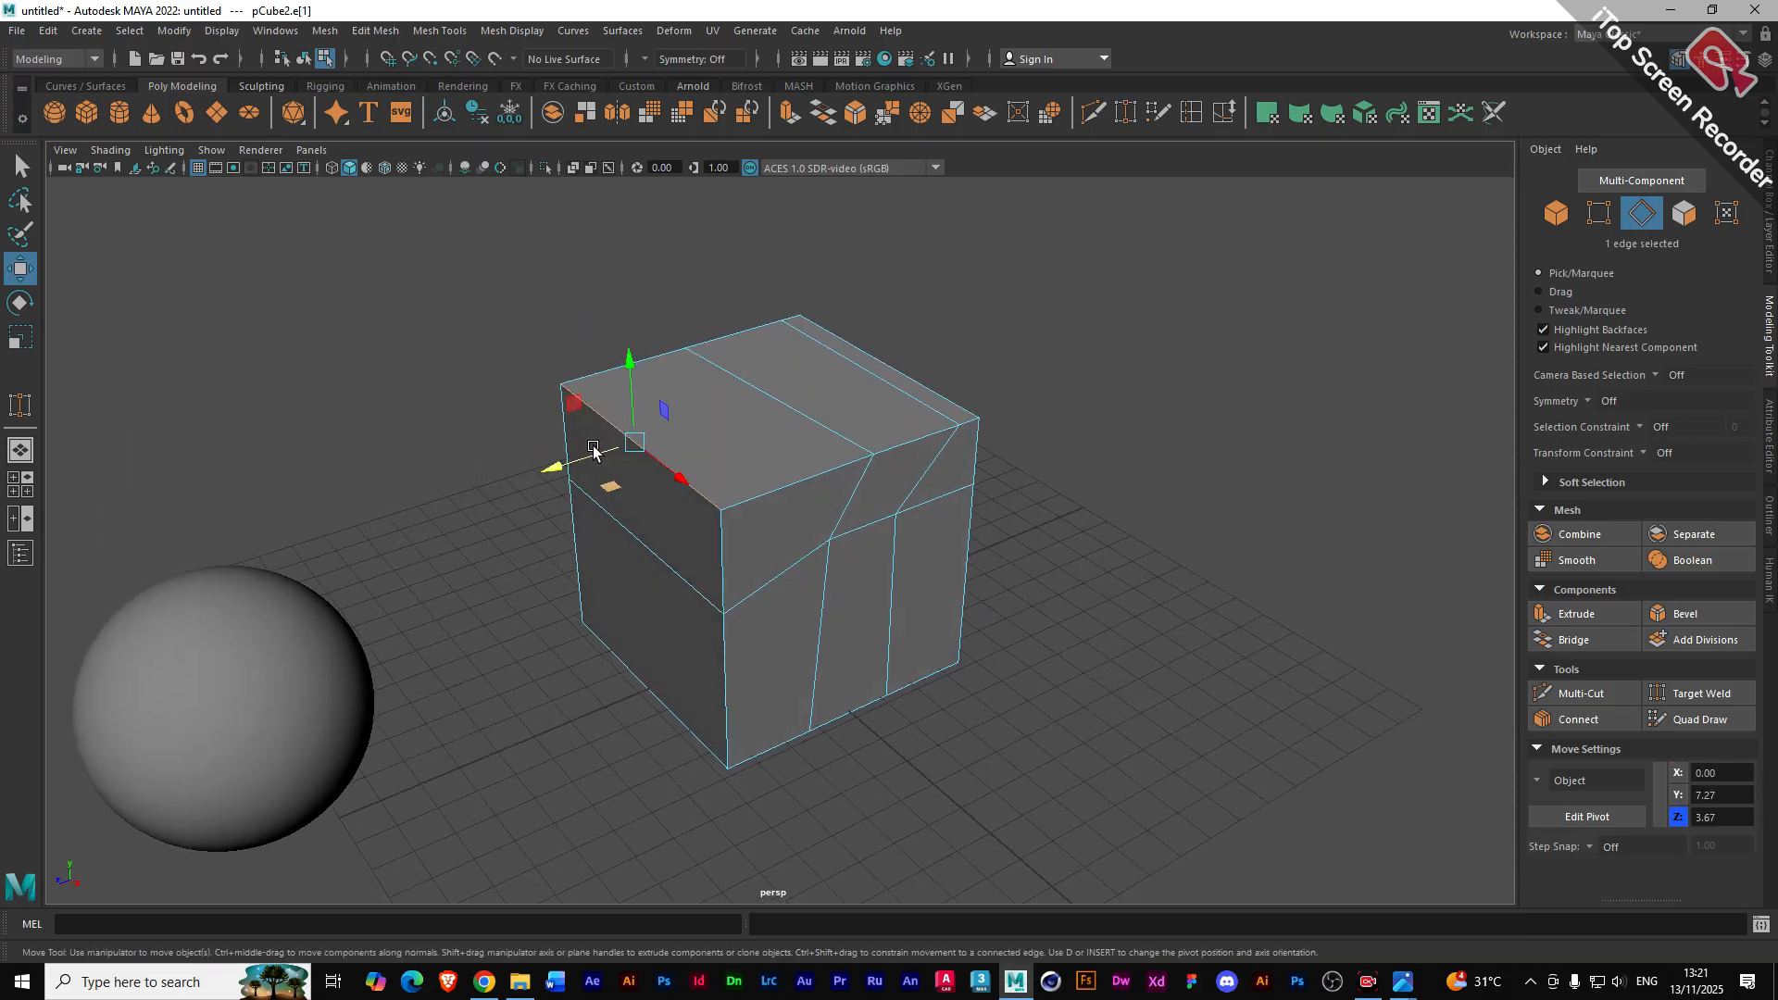
left_click(1708, 615)
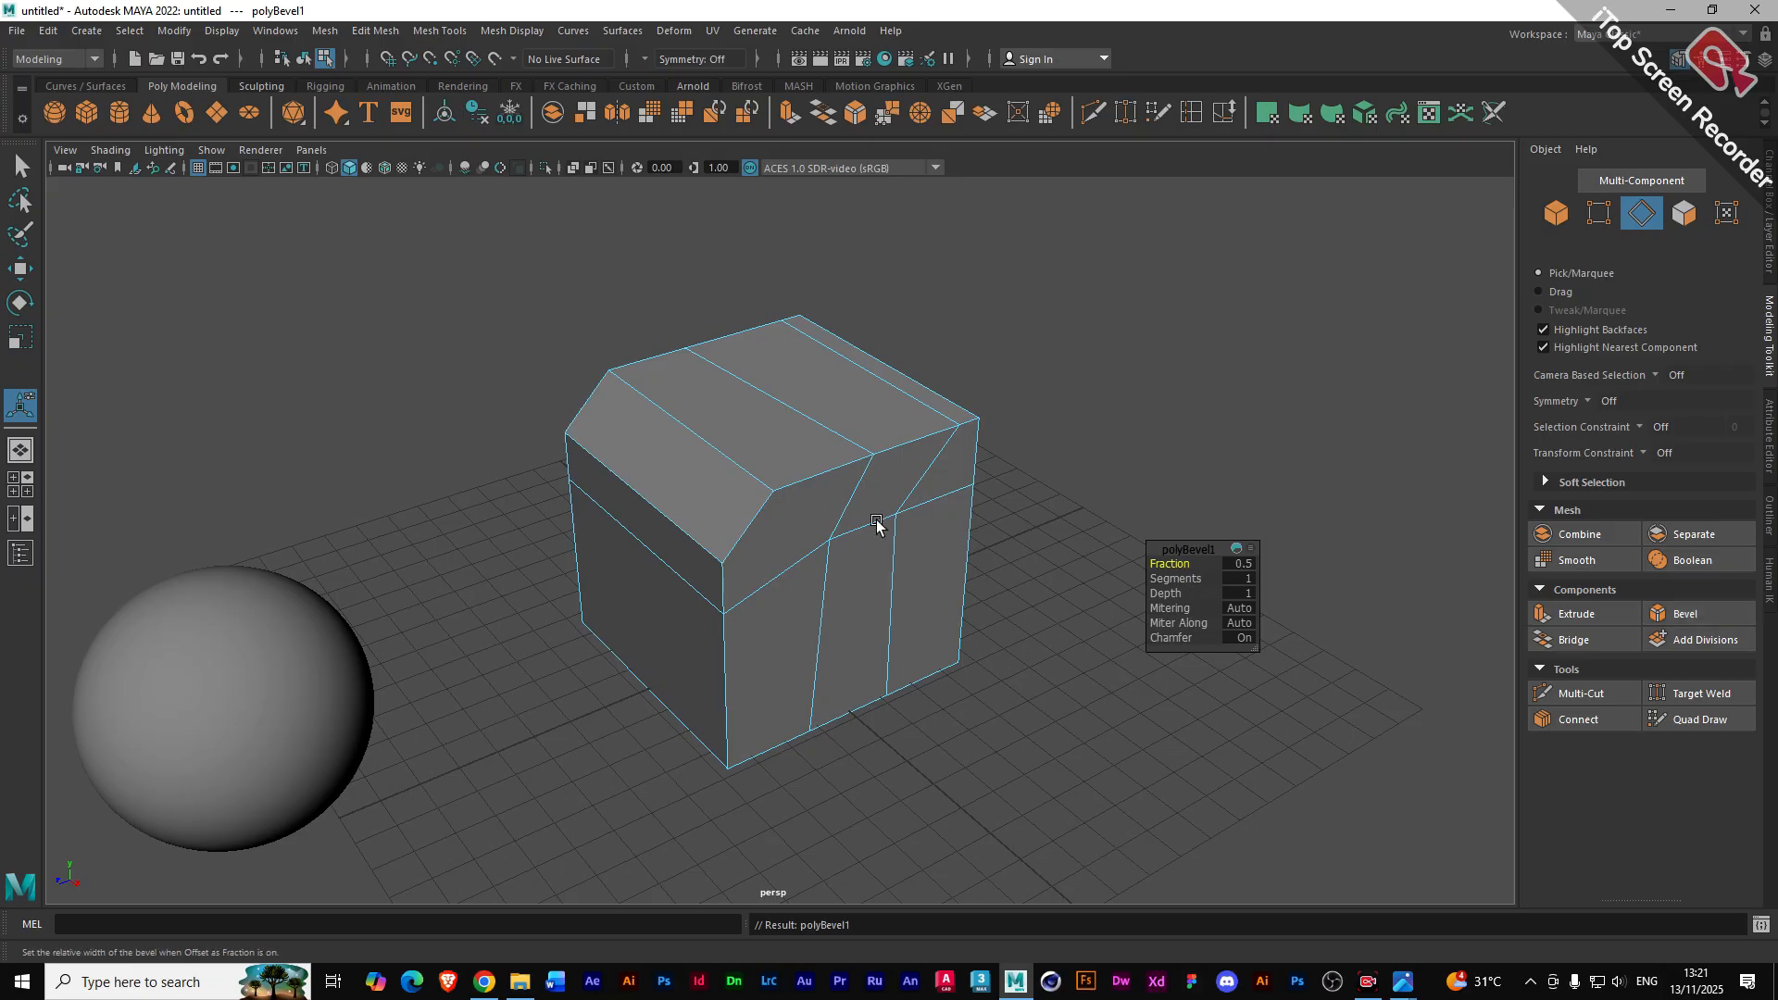
key("ctrl+z")
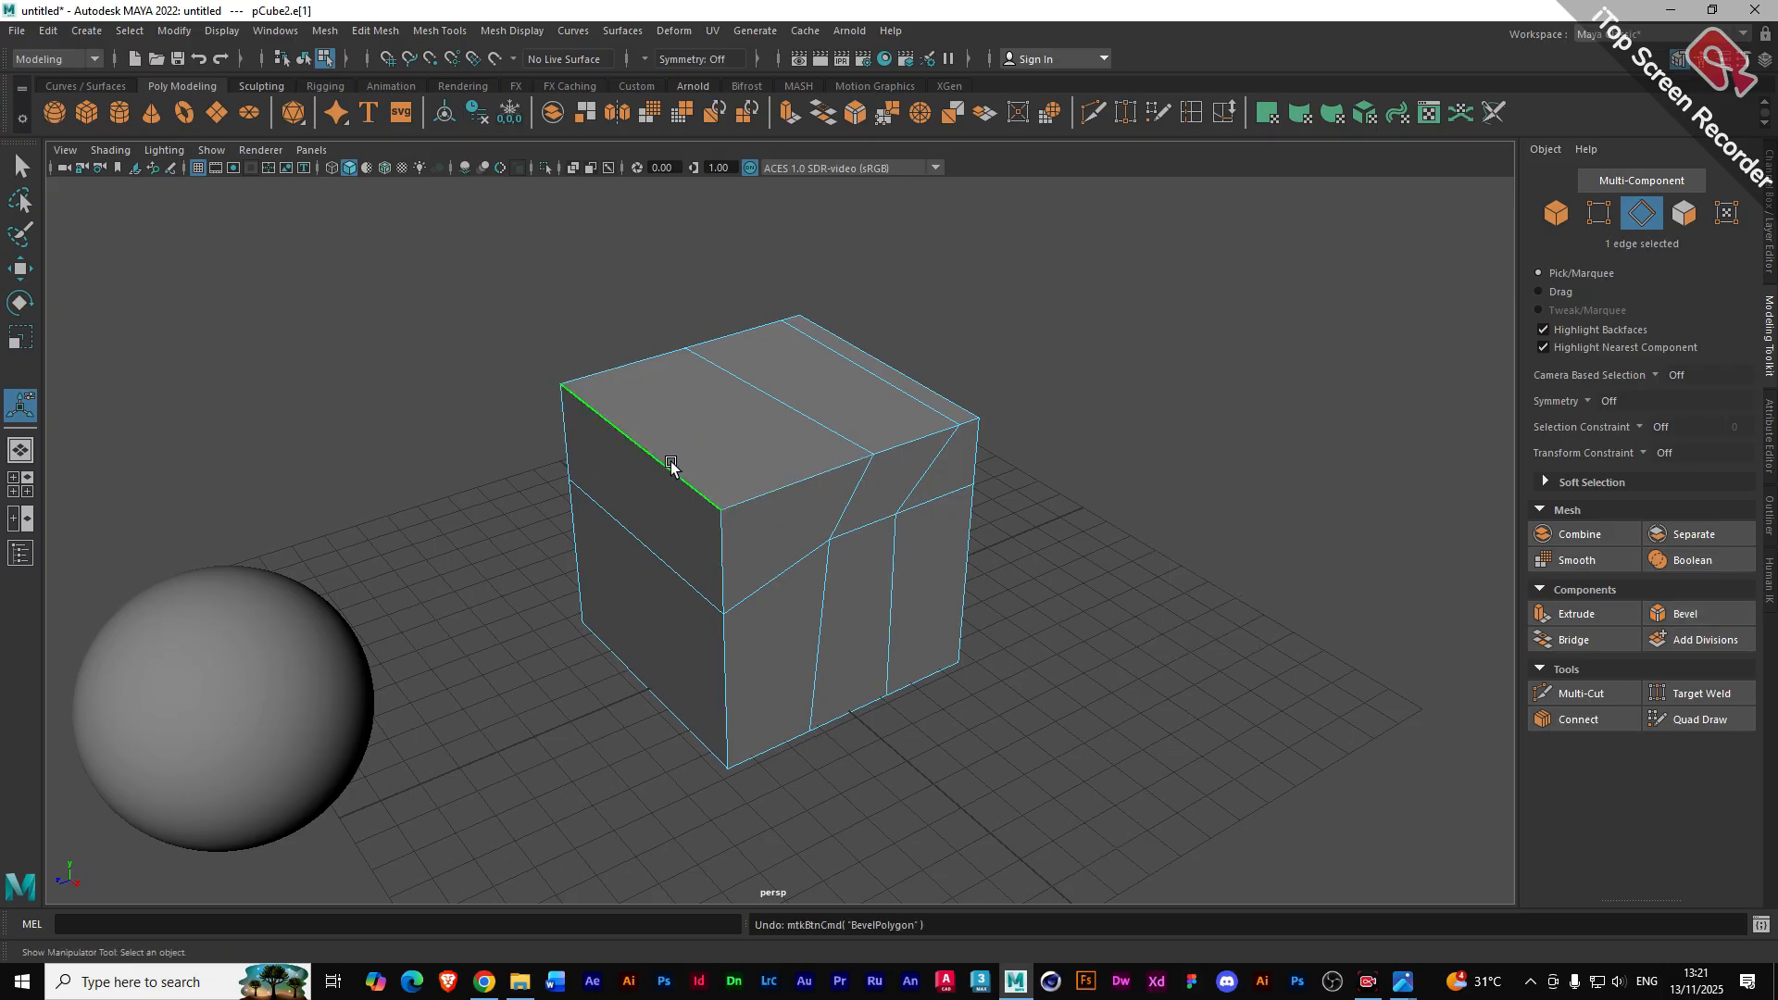
- Try extruding the same top edge outward from the cube and undo the pull
left_click(1560, 617)
left_click_drag(593, 412, 444, 310)
mouse_move(635, 486)
left_mouse_down("alt")
mouse_move(575, 445)
mouse_move(908, 444)
mouse_move(587, 488)
mouse_move(649, 515)
left_mouse_up("alt")
key("ctrl+z")
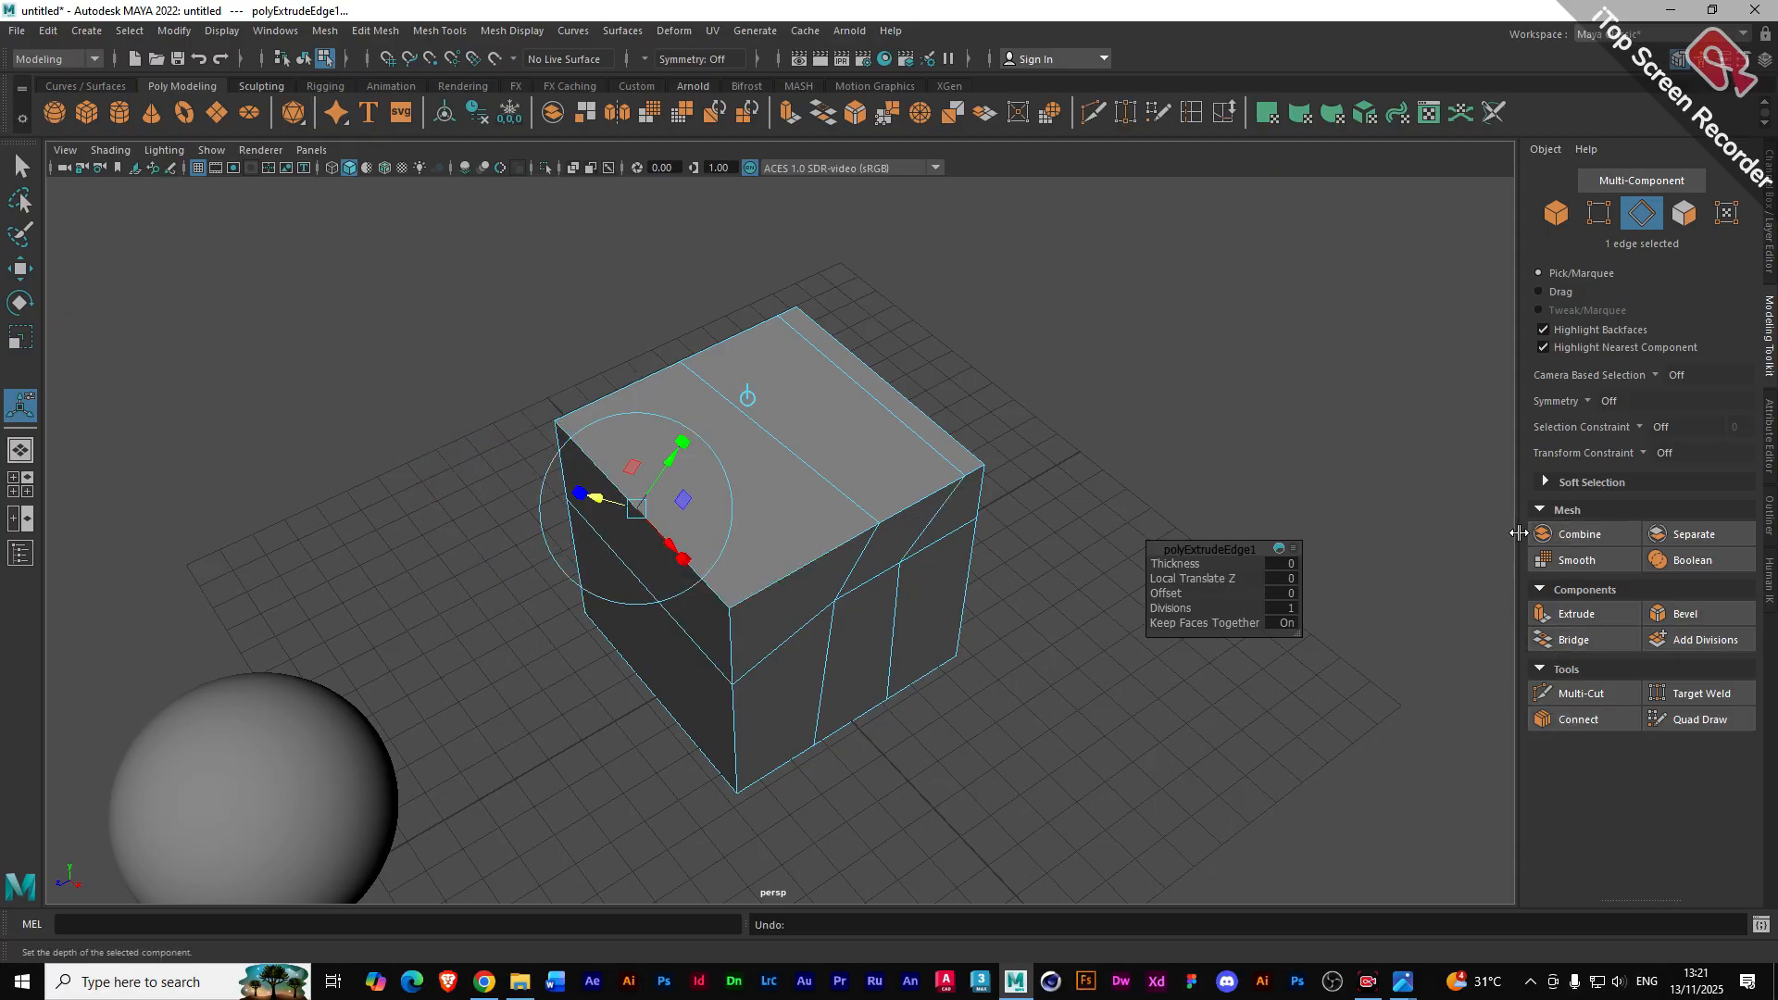
- Switch to face selection and try Bevel on the top face nearest the sphere and on the upper side face adjoining it
left_click(1687, 224)
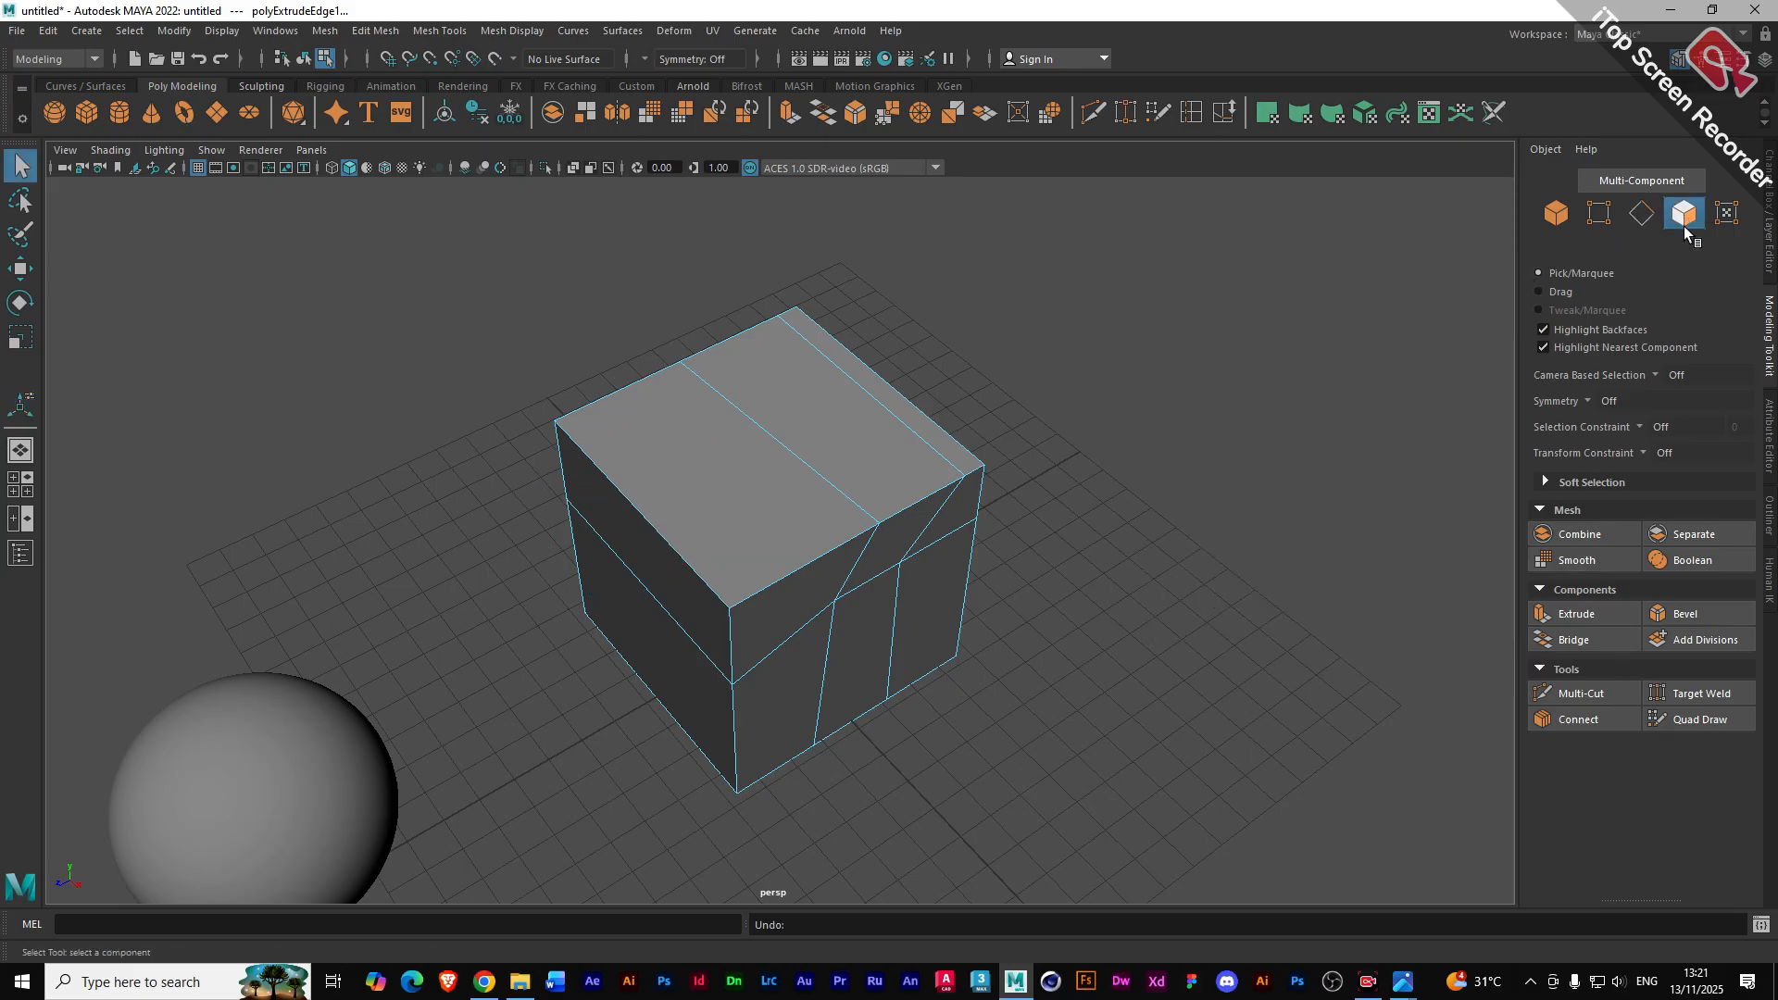
left_click(669, 450)
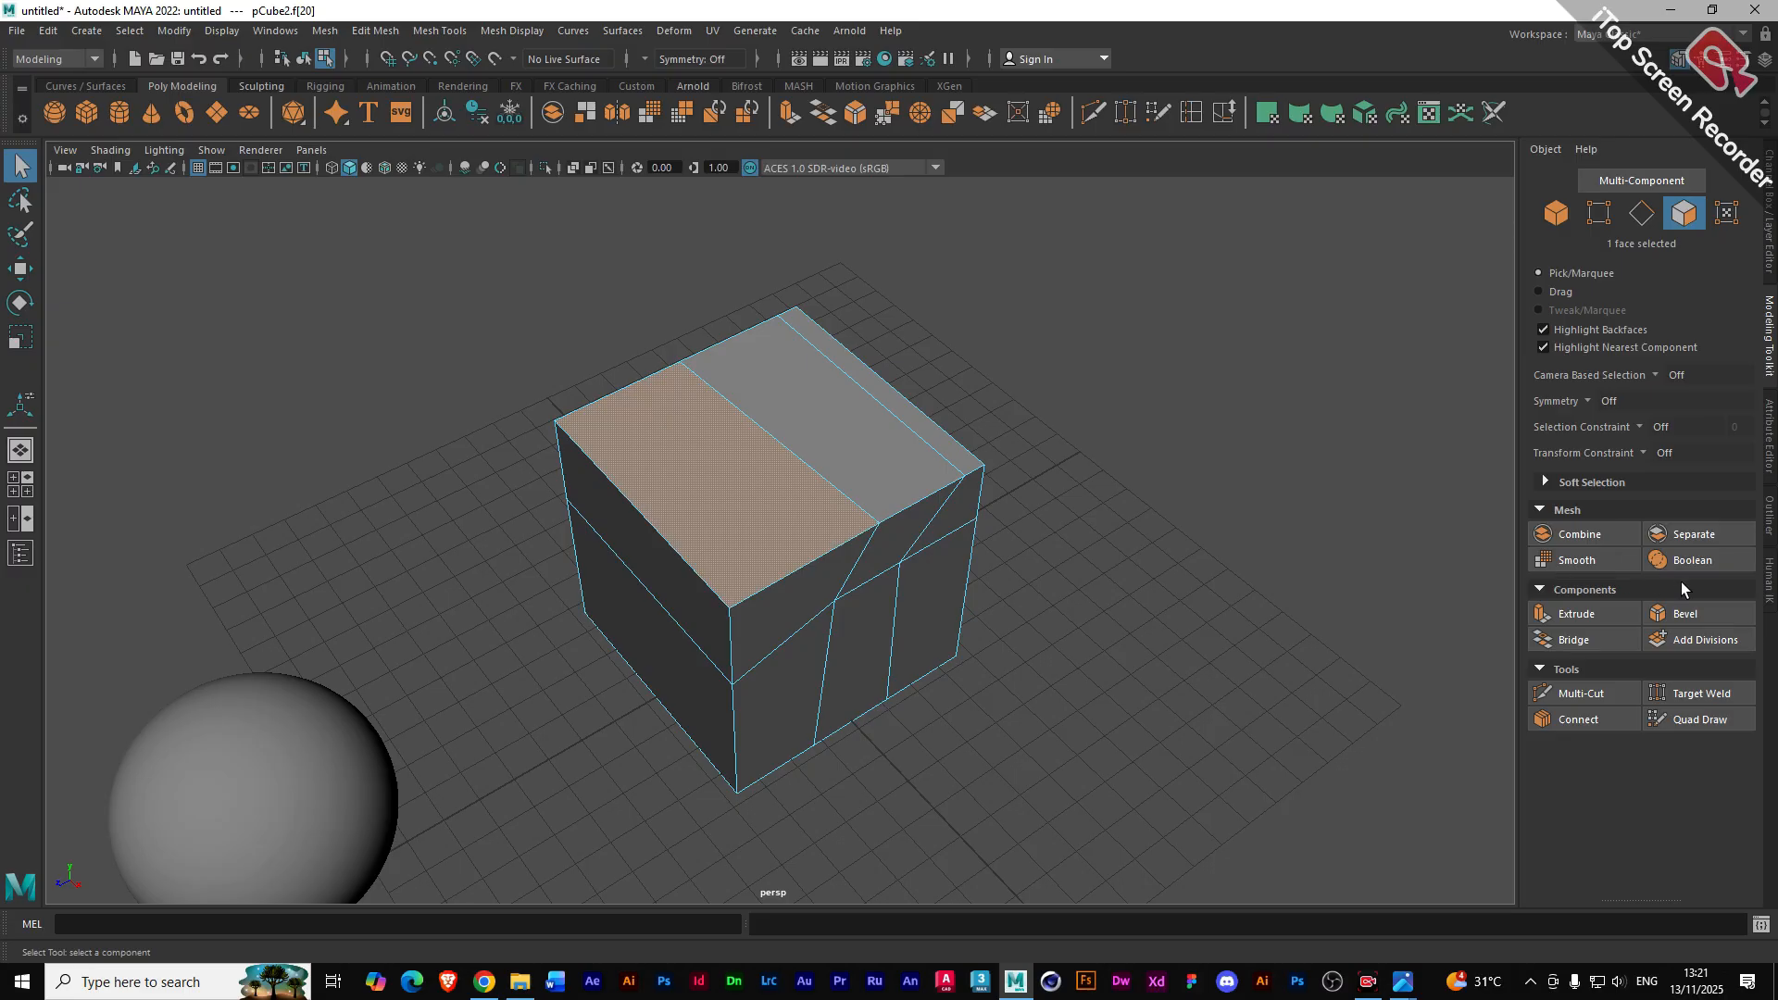
left_click(1687, 615)
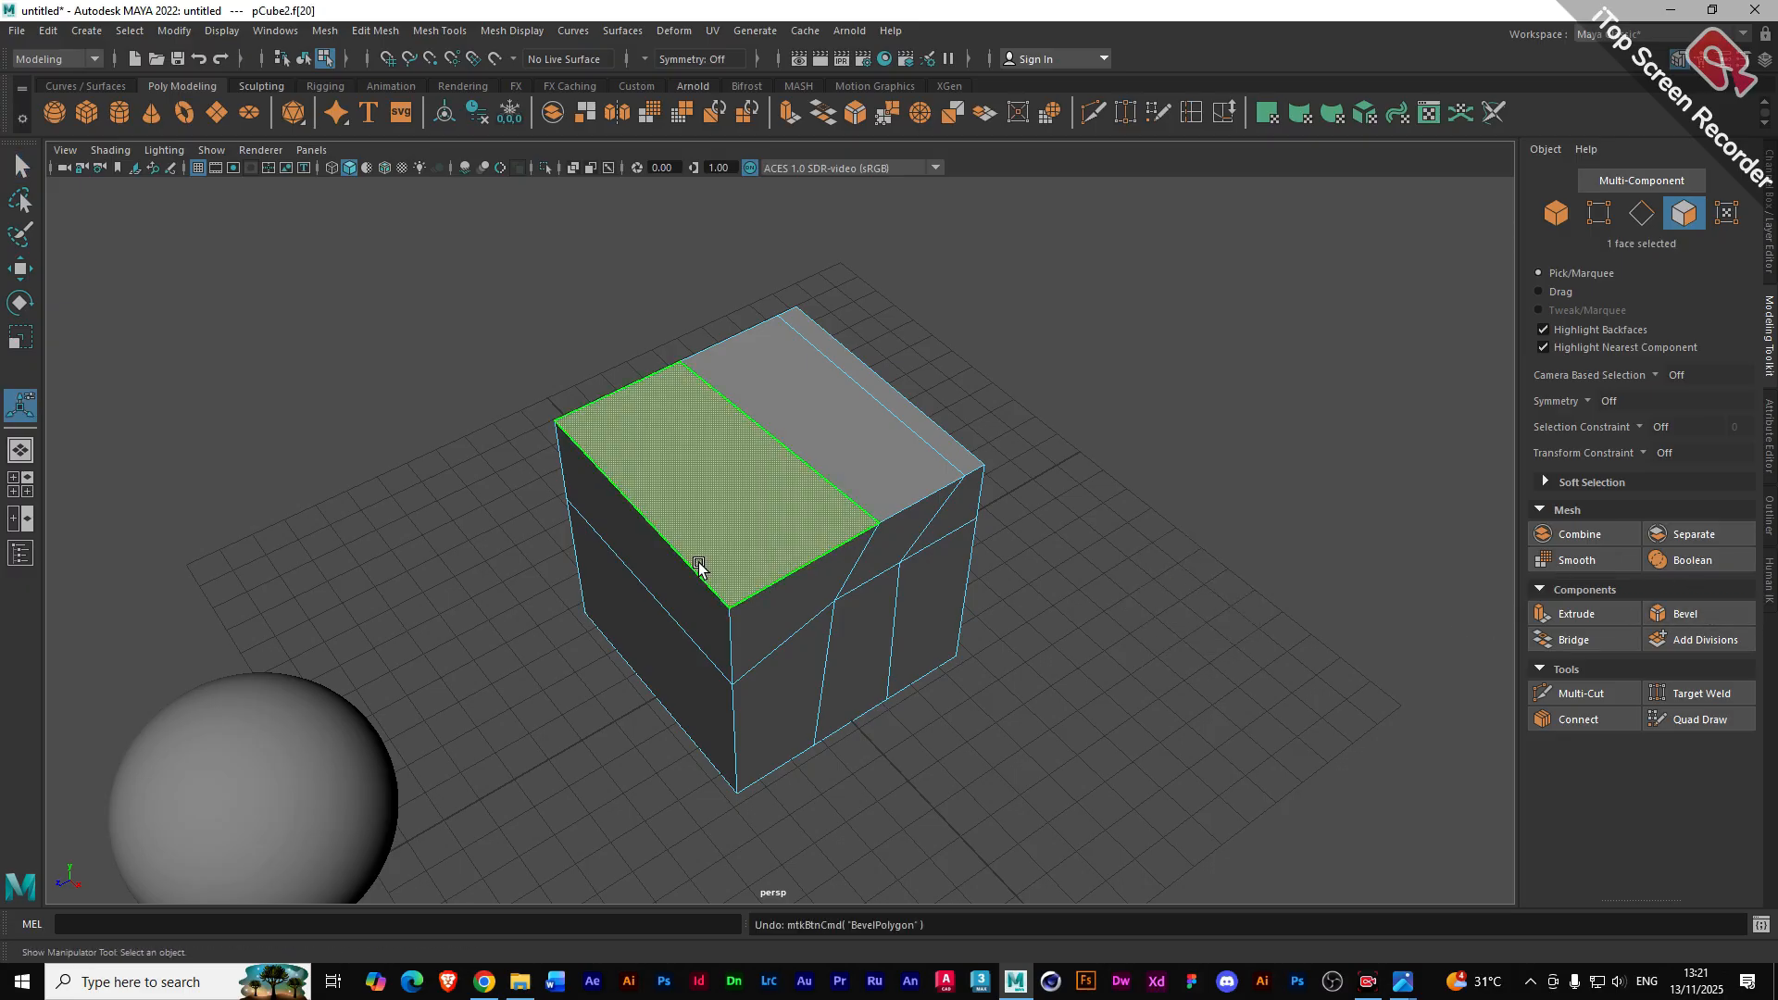
left_click(679, 590)
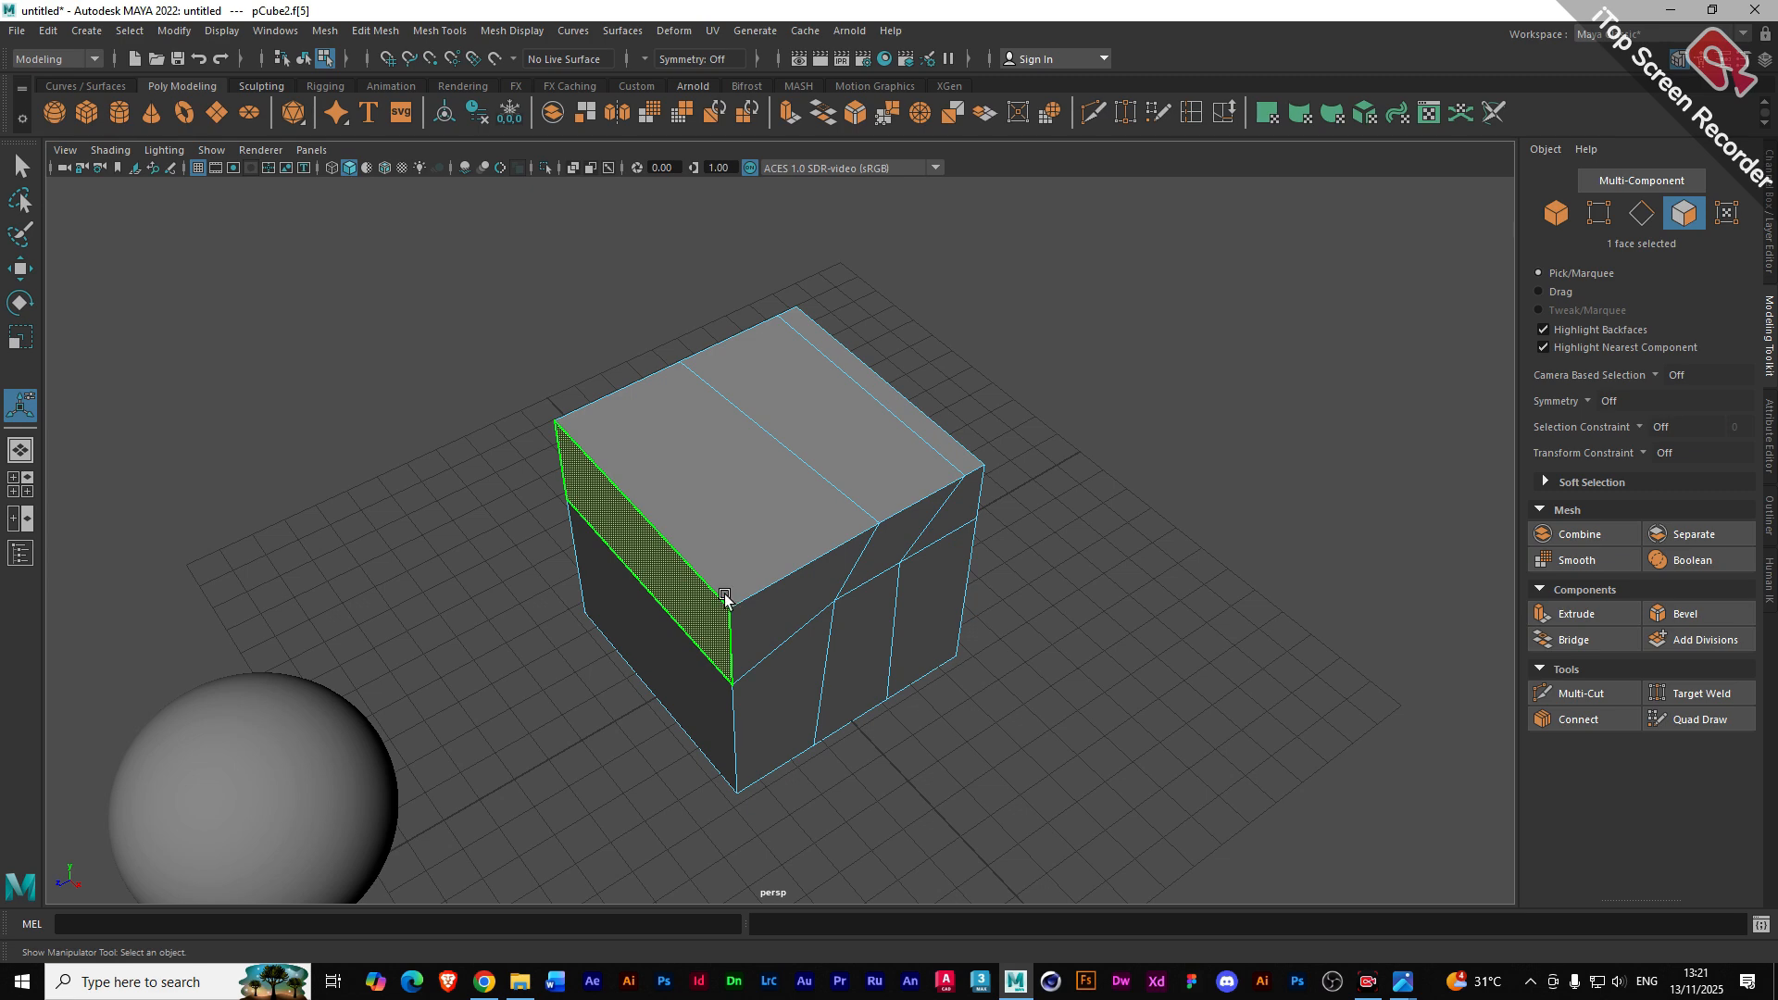
left_click(1681, 614)
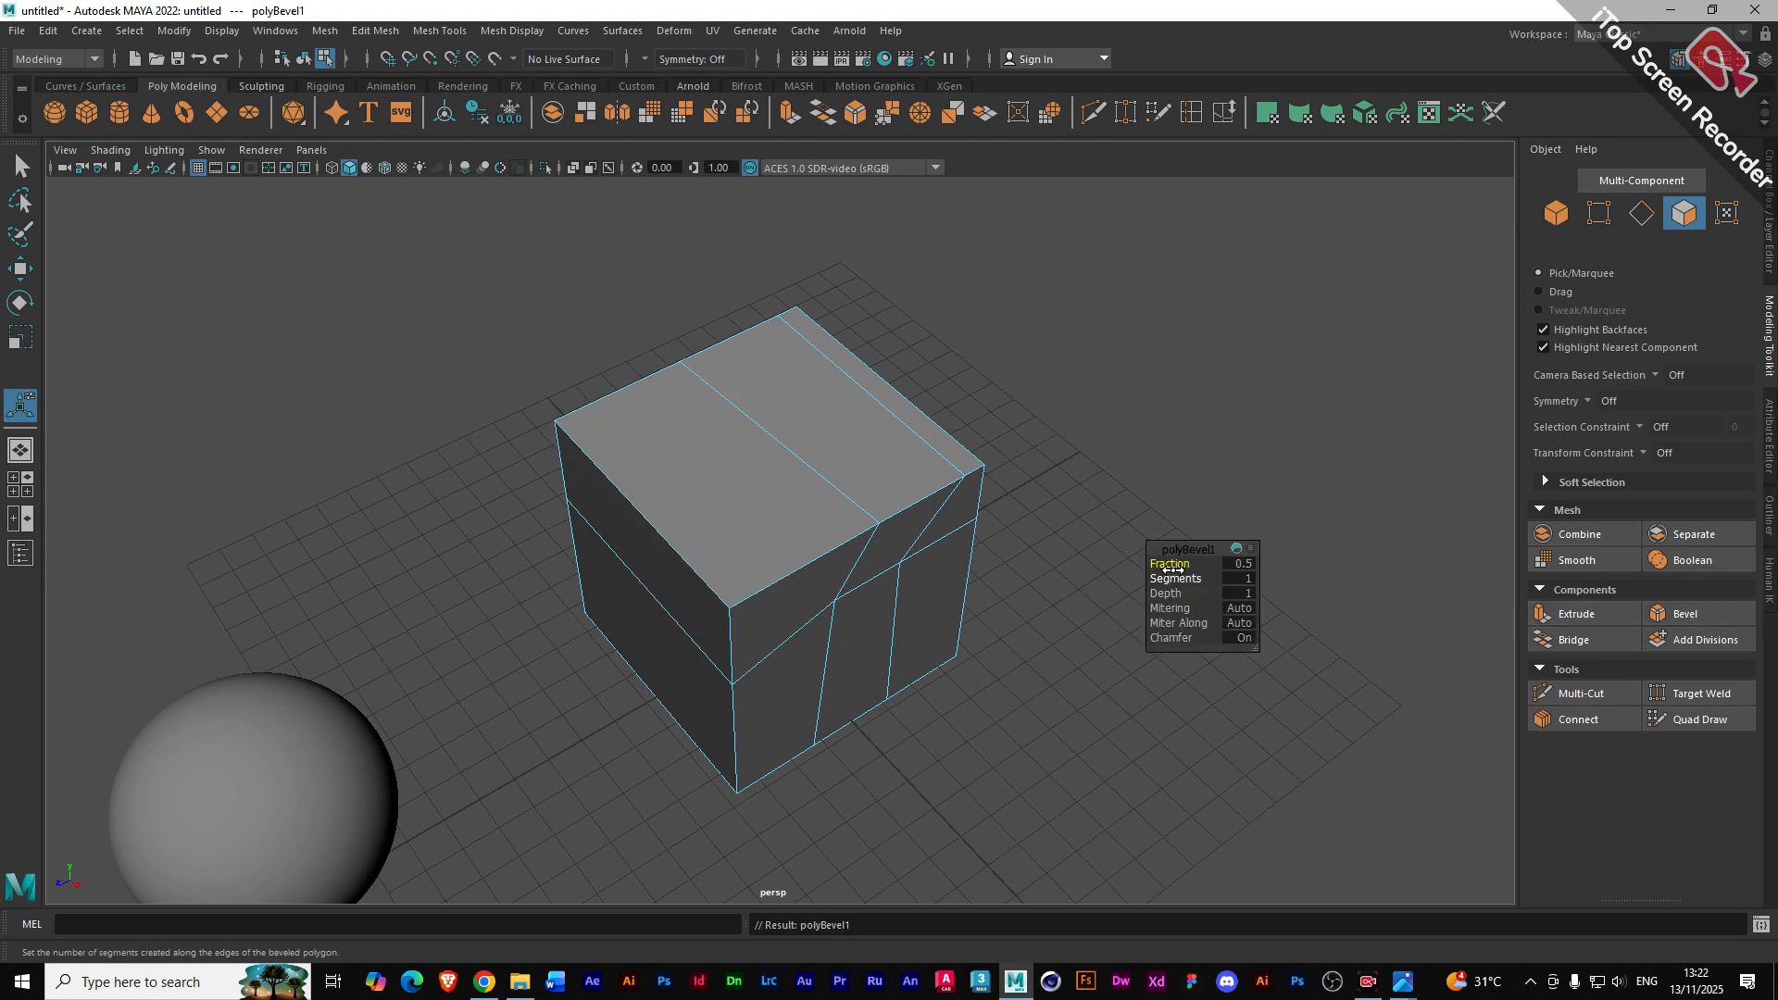
- Try extruding the cube's upper side face outward toward the sphere, undo back through the face edits, and clear the selection
left_click(1574, 614)
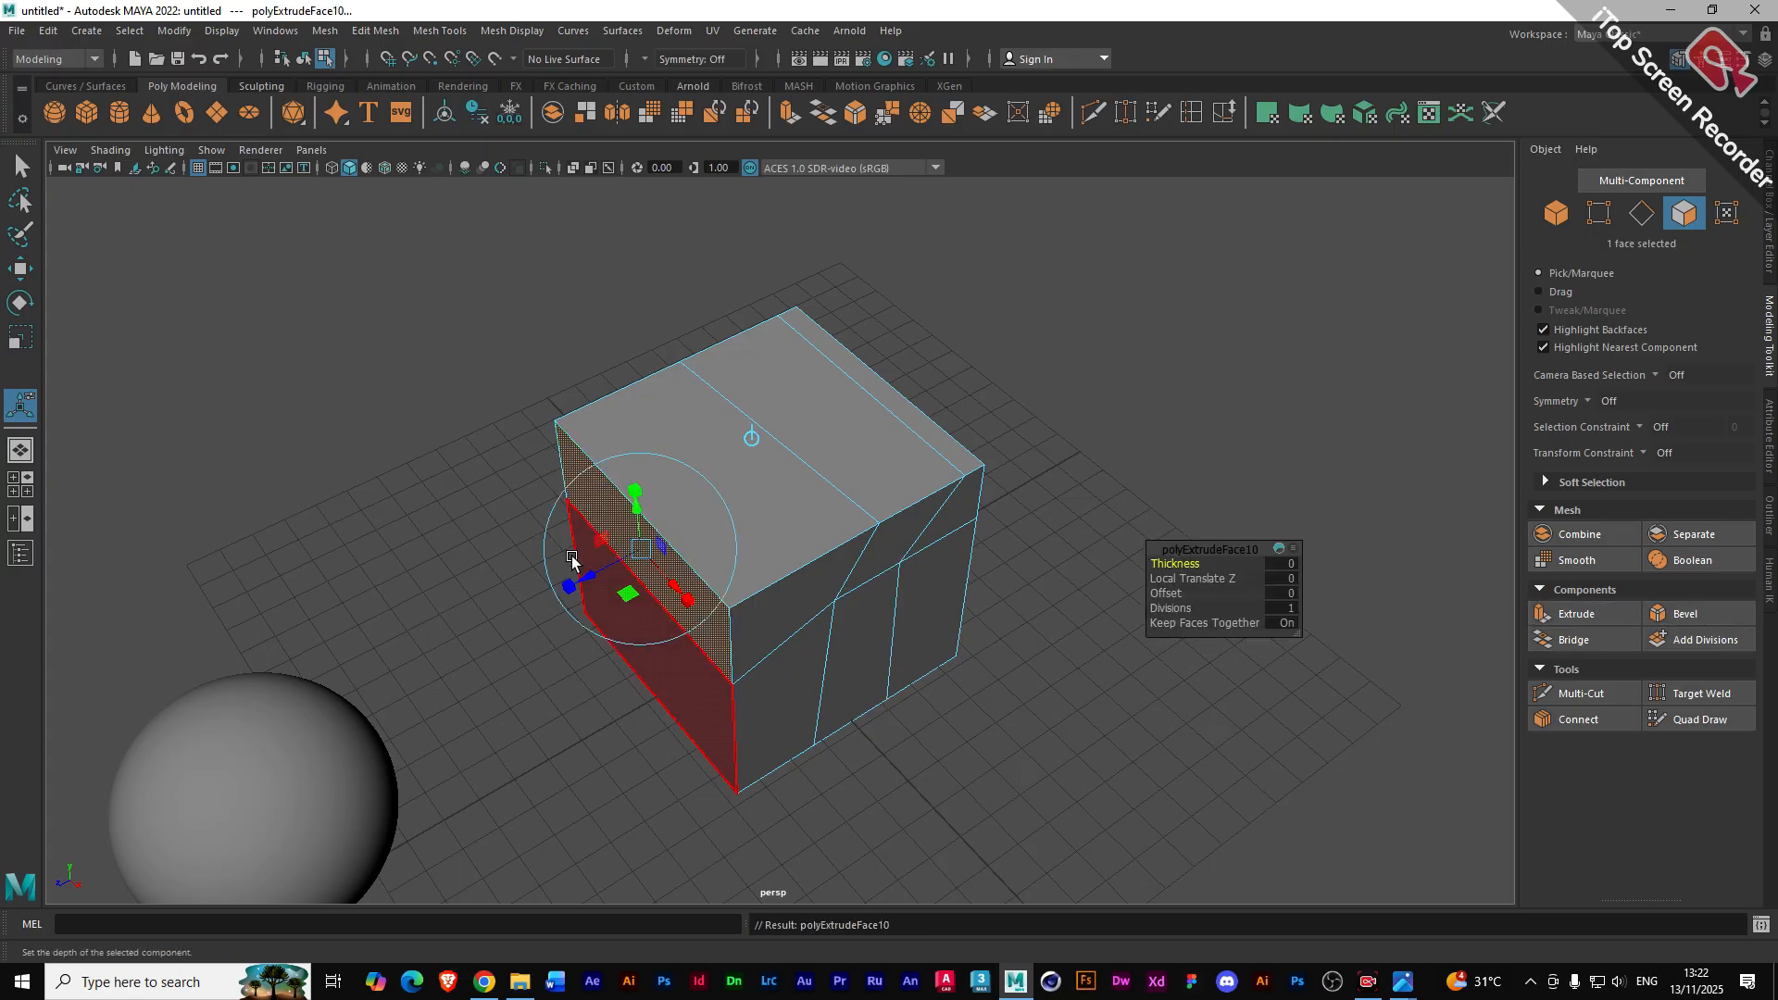
left_click_drag(585, 576, 543, 599)
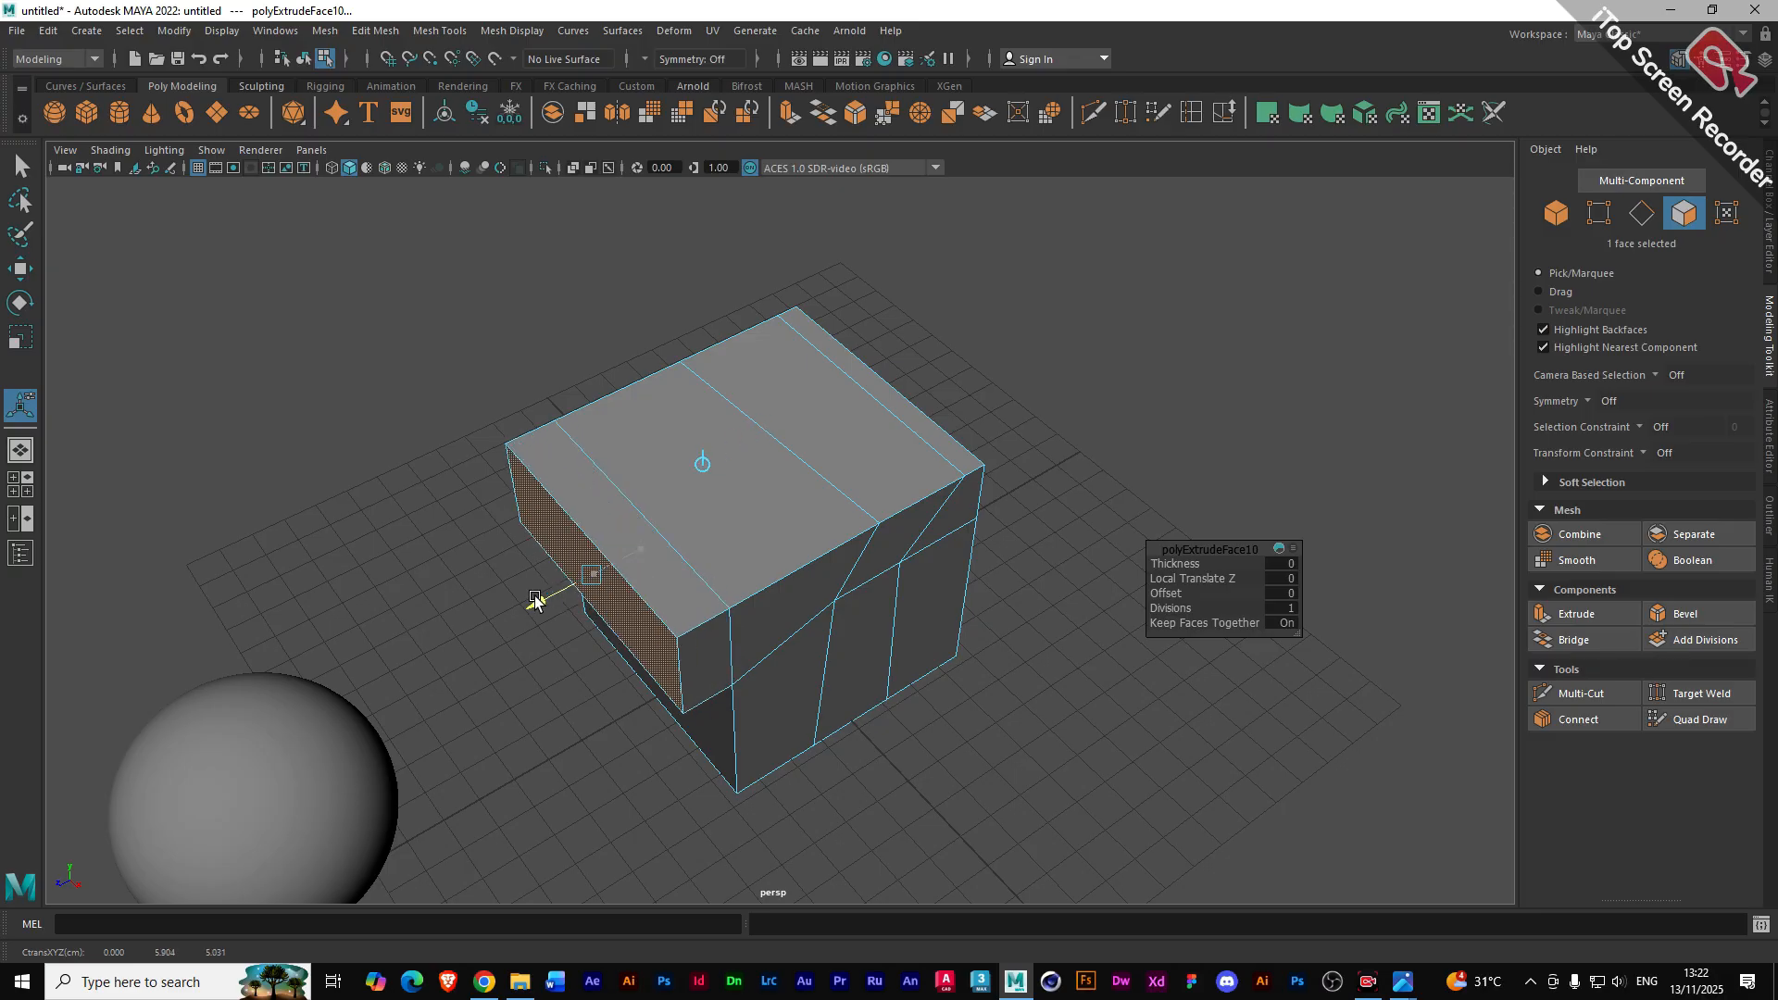
key("ctrl+z")
key("ctrl+z")
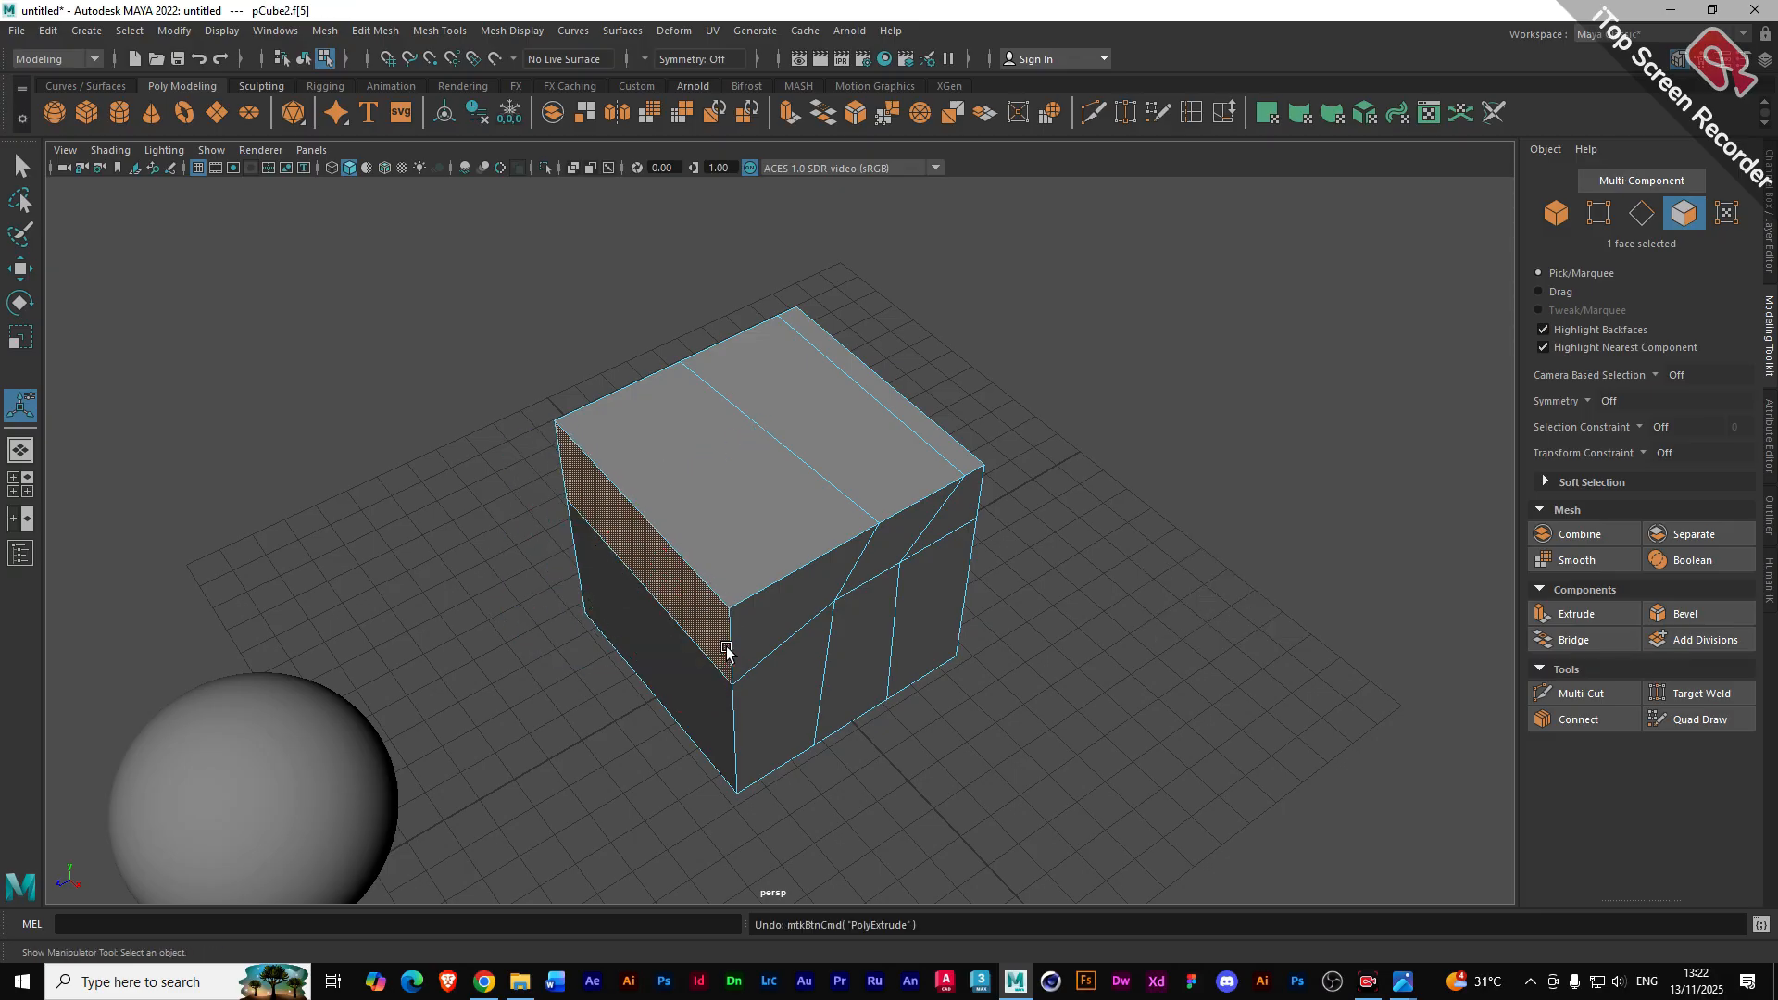
key("ctrl+z")
key("ctrl+z")
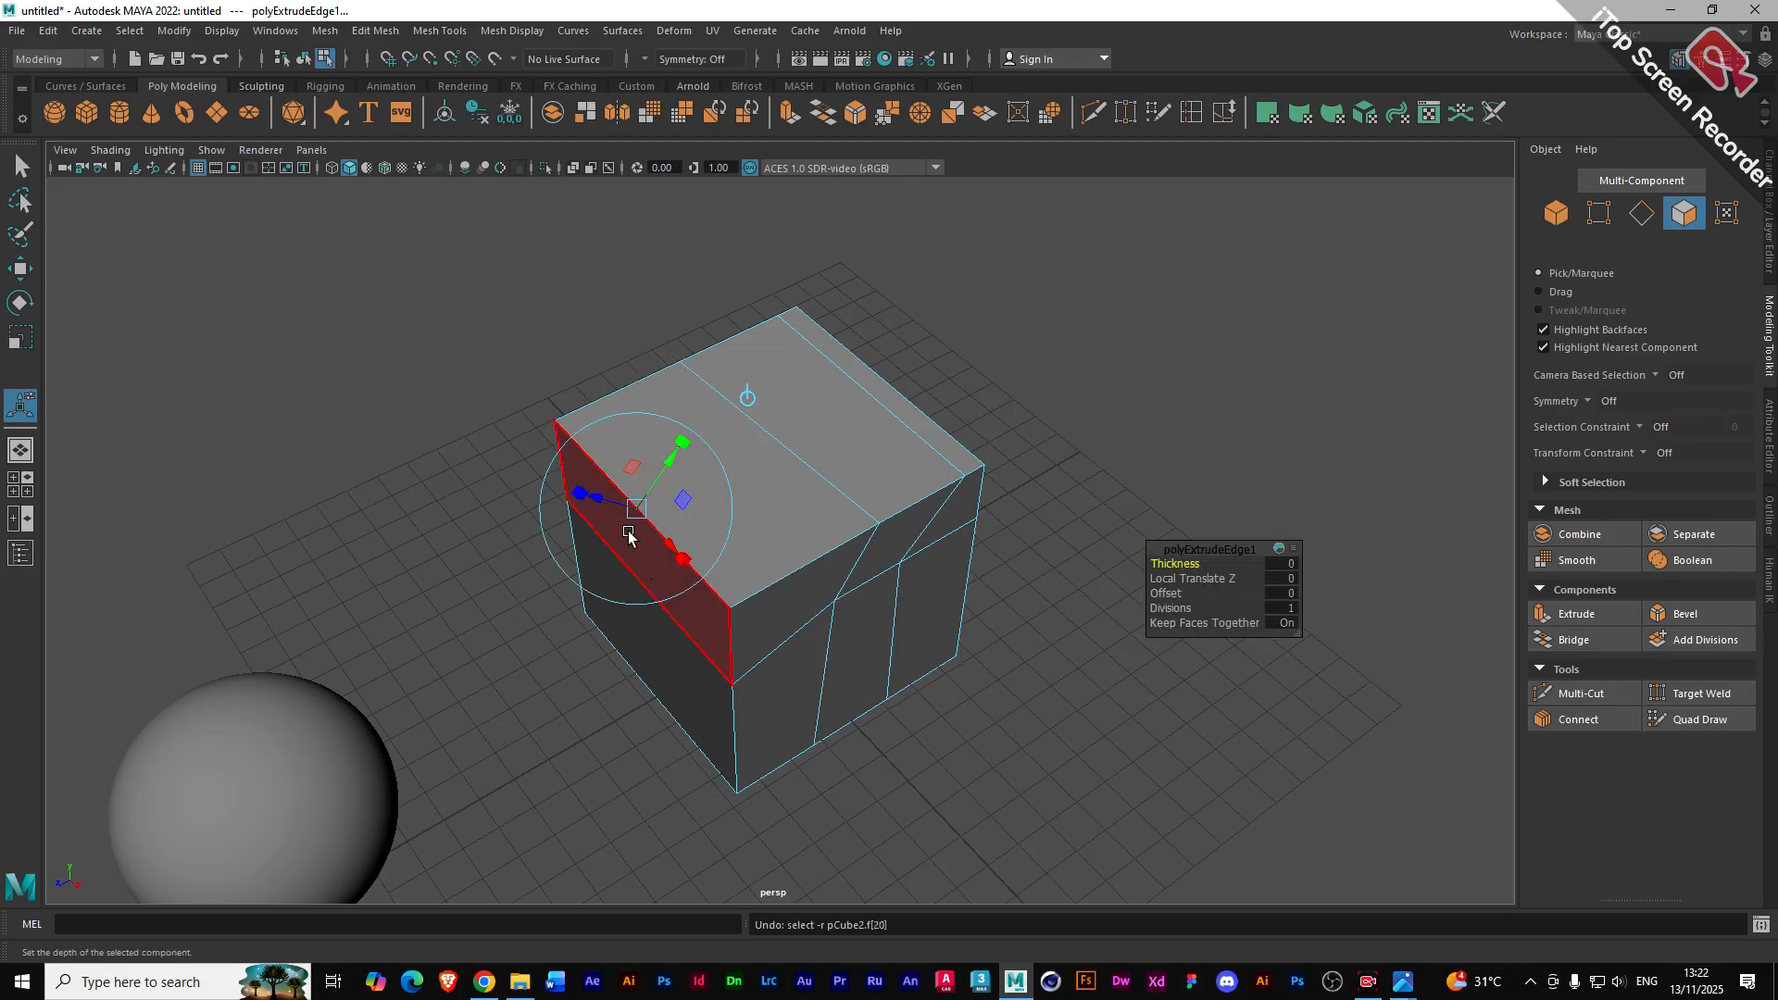
left_click_drag(841, 639, 774, 607, "alt")
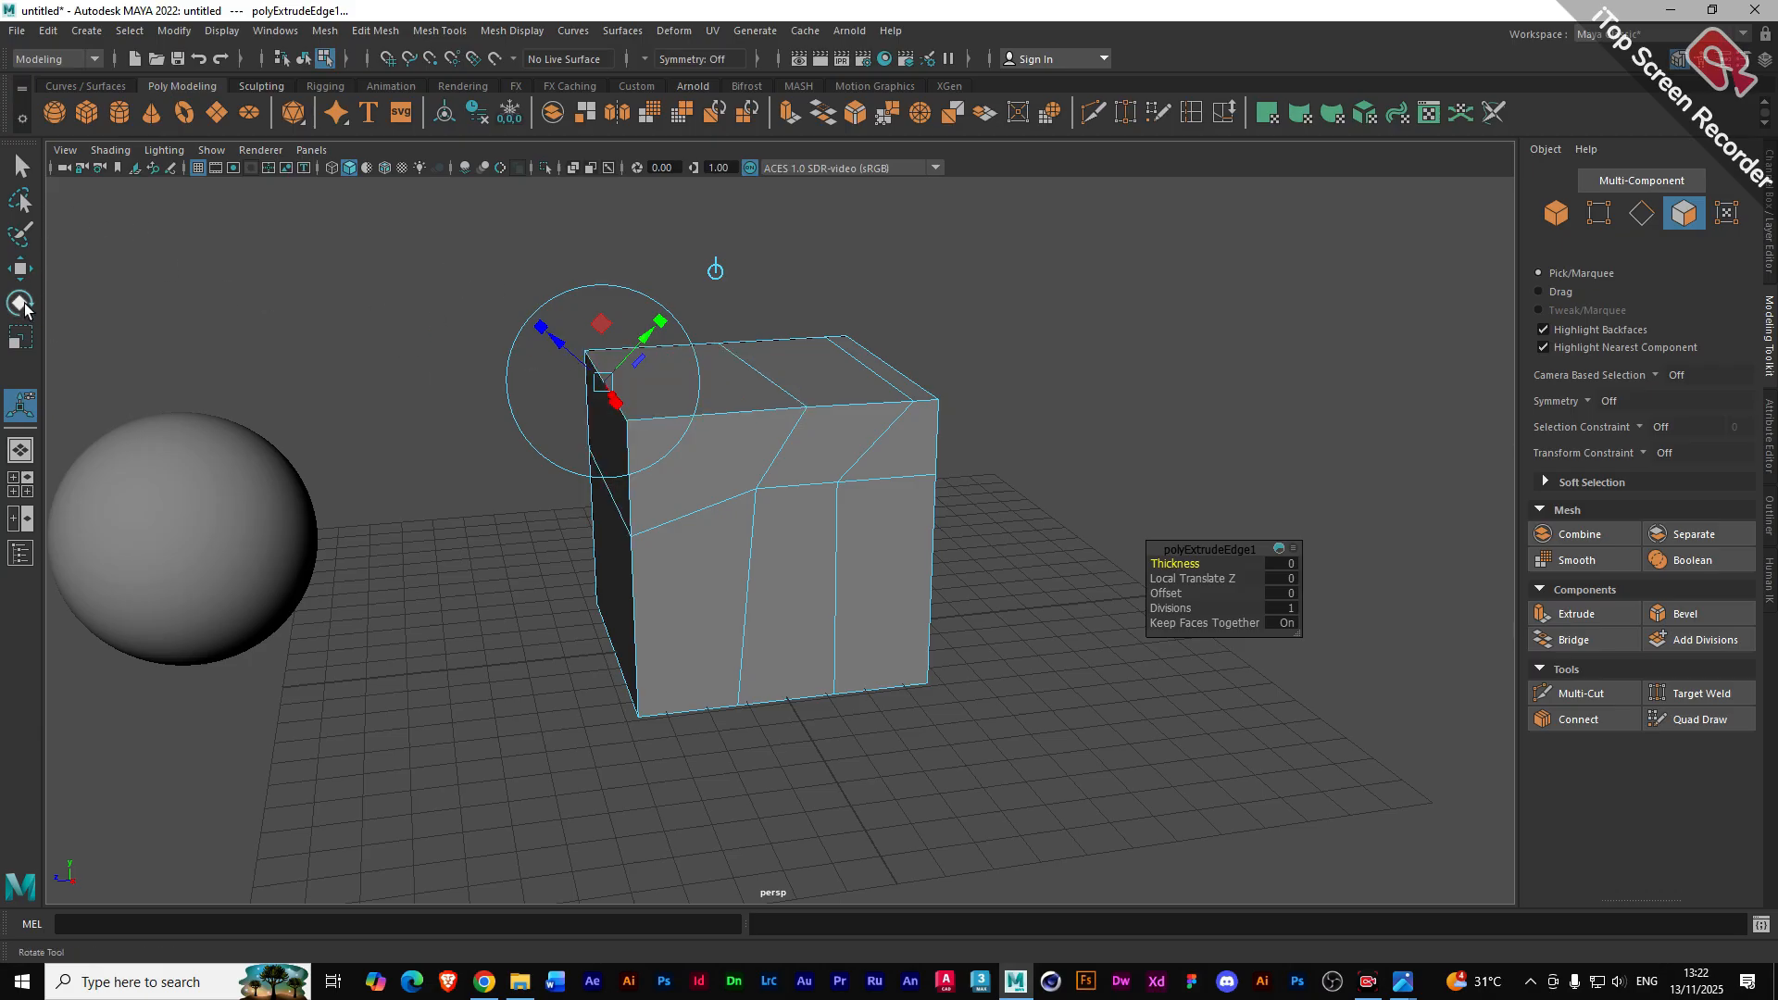
left_click(1404, 330)
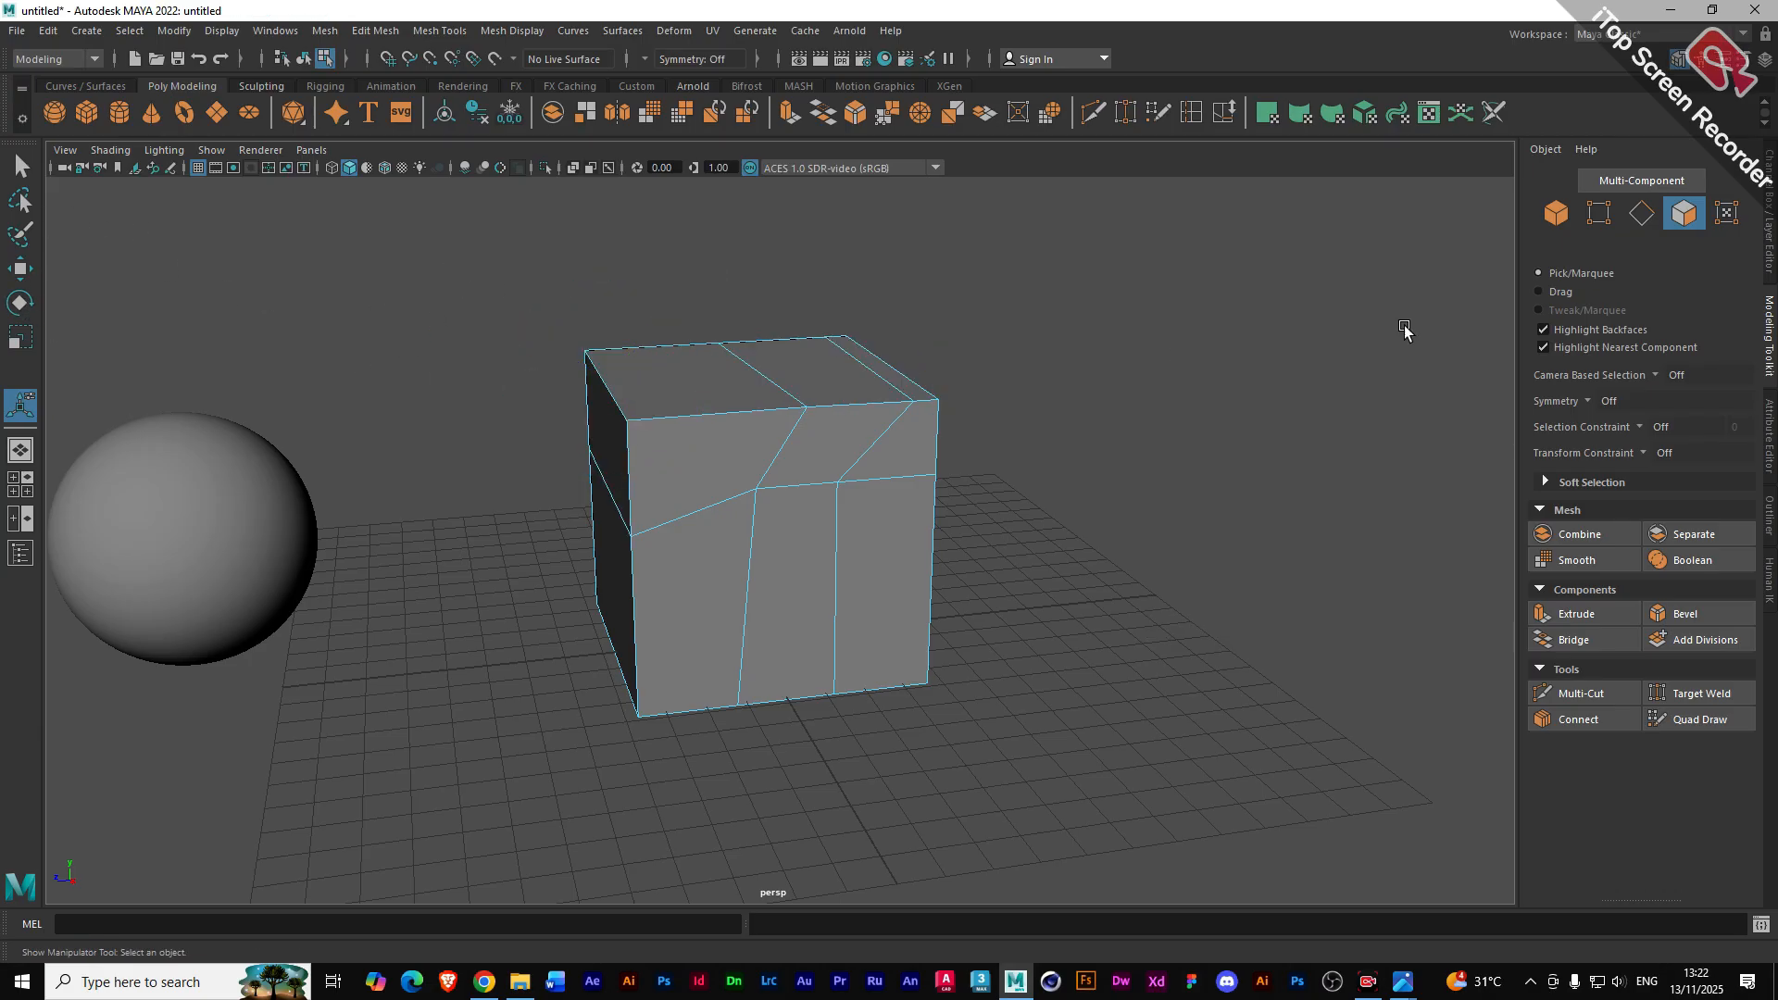
- Switch to object selection, delete the sphere and the cube, and show the four-view layout
left_click(1564, 213)
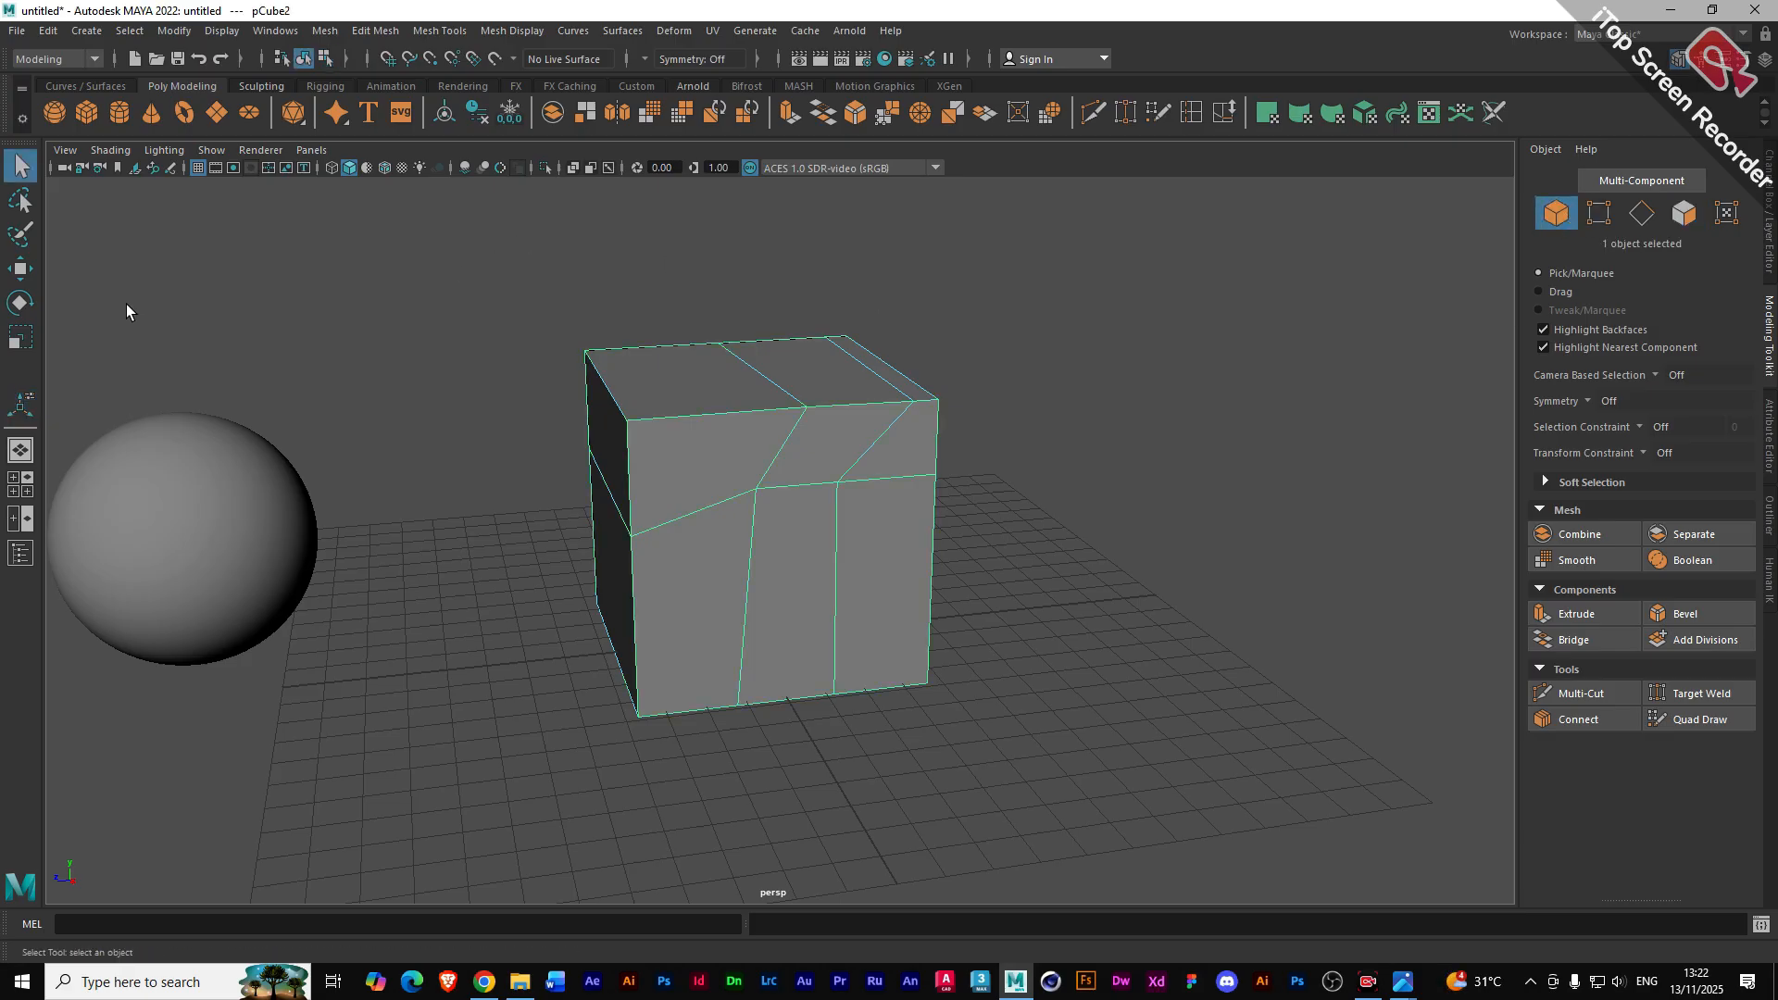
left_click_drag(126, 303, 1028, 793)
key("Delete")
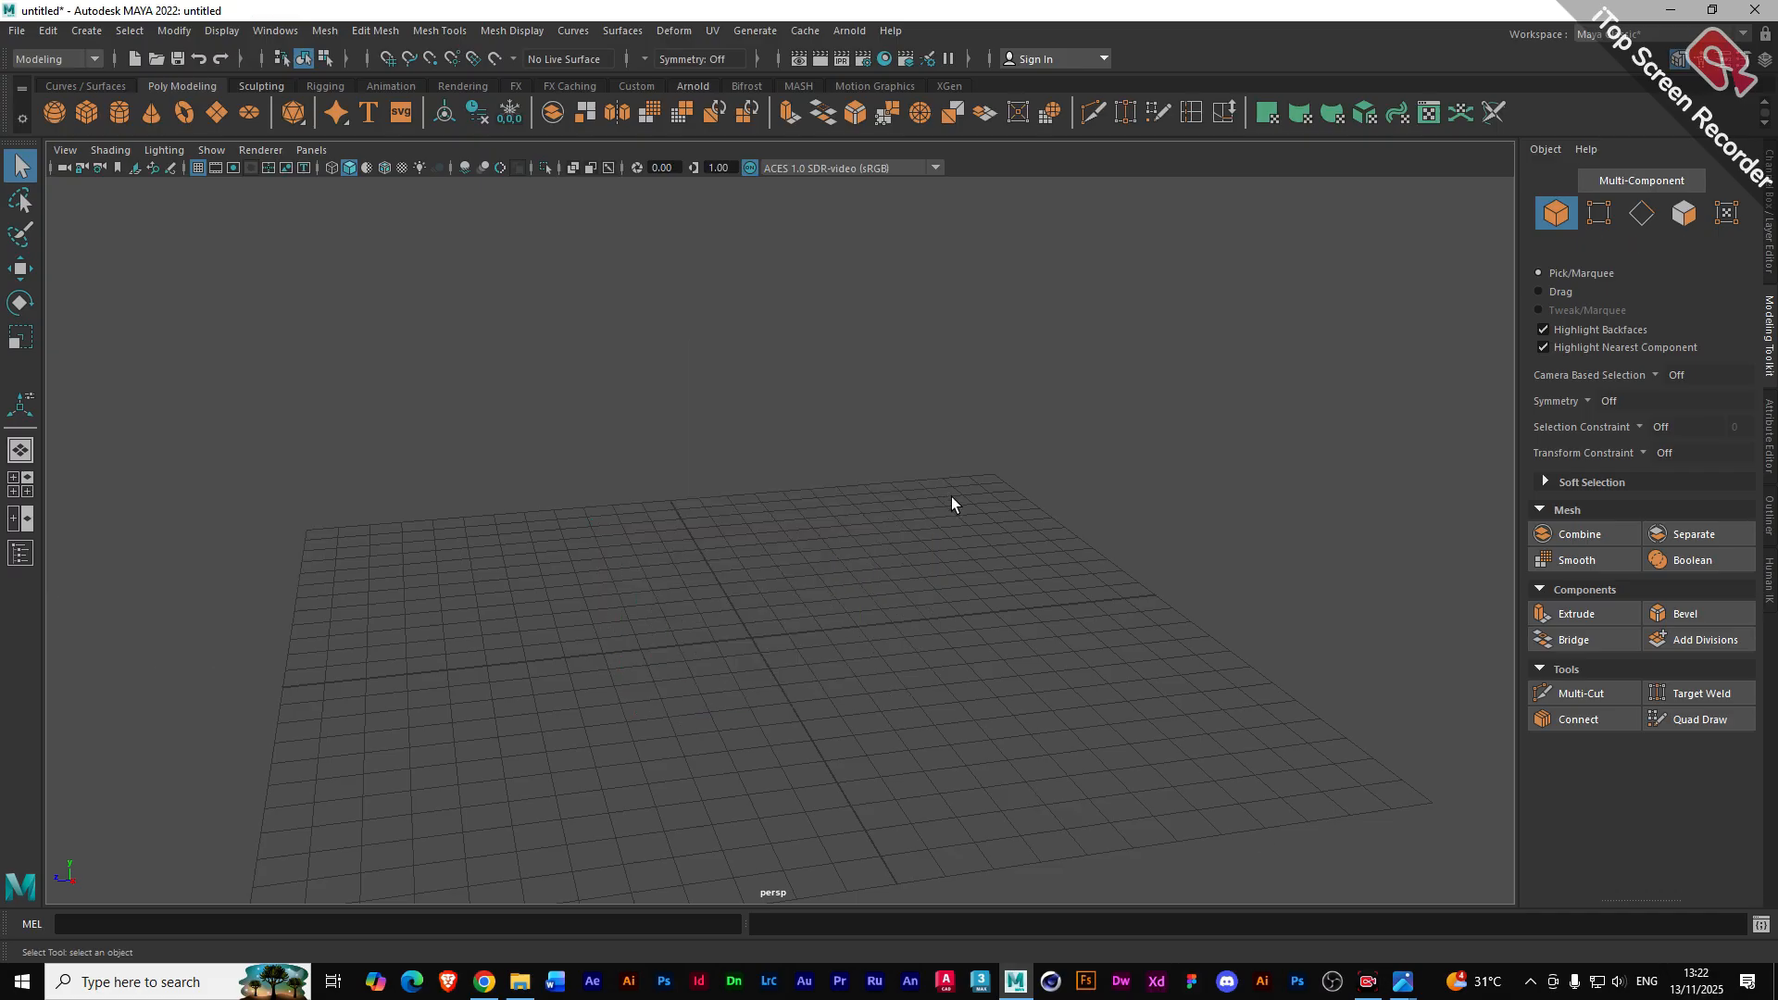
key("space")
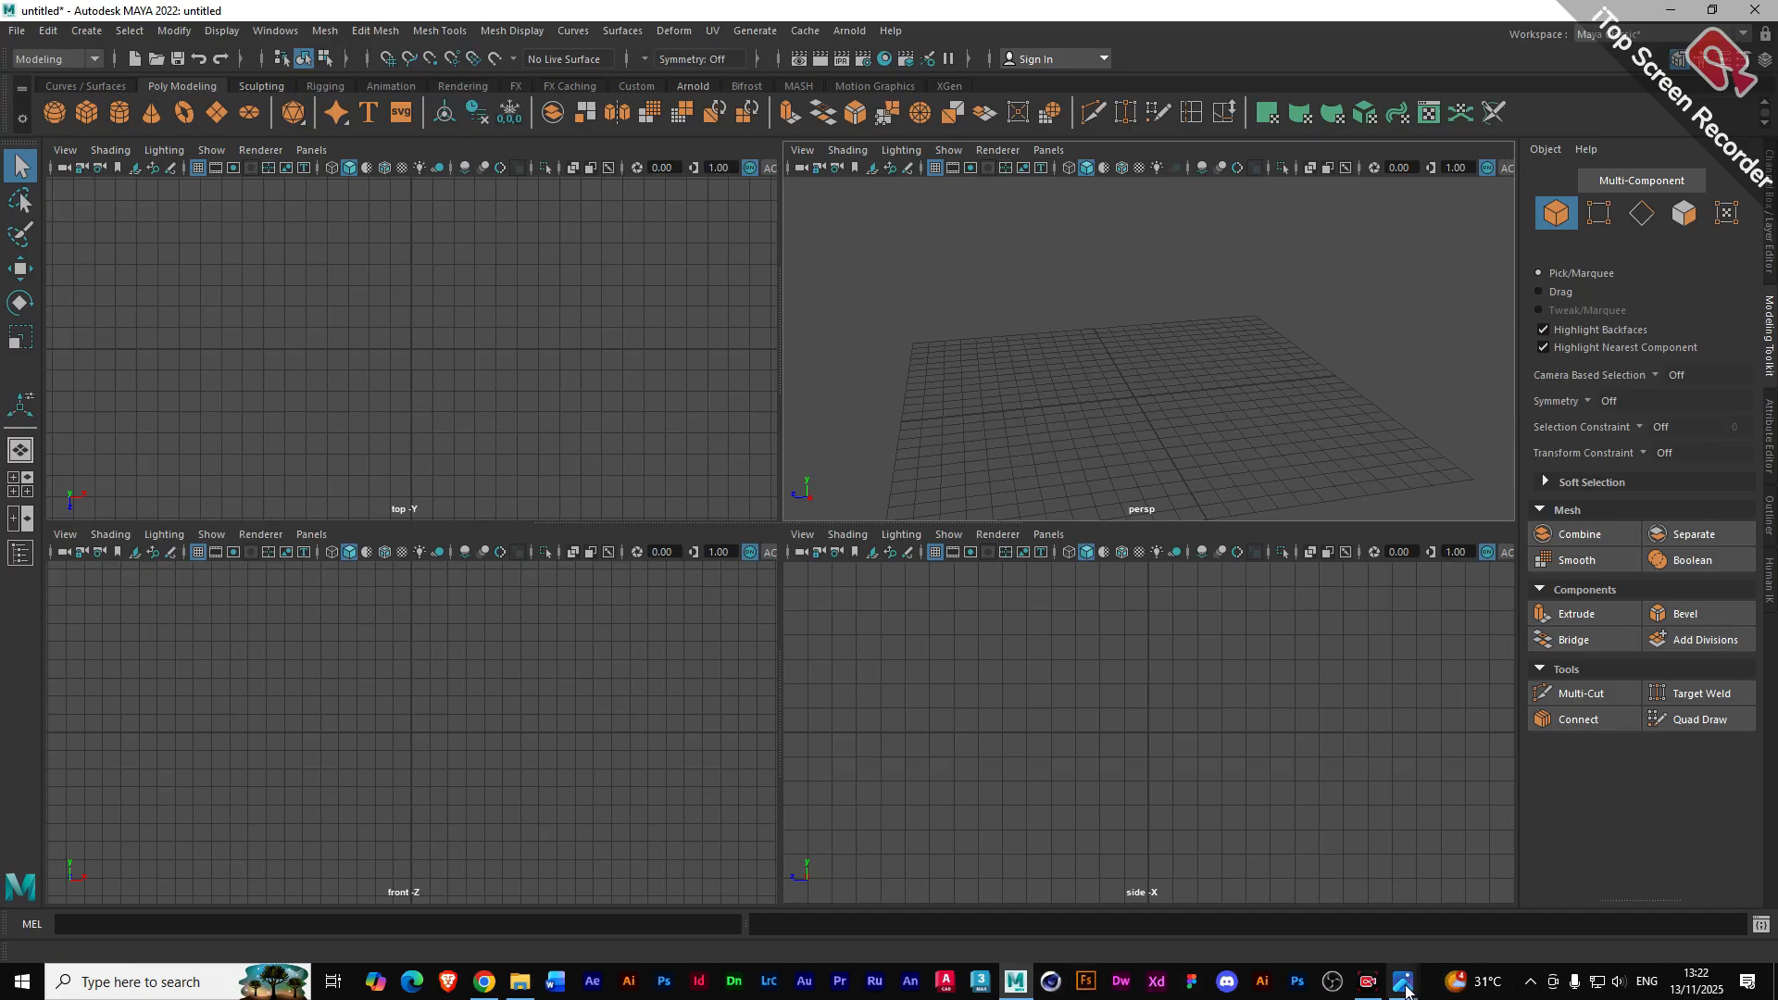
- Bring up the open bunny.gif reference image and look at its front, side and back drawings
mouse_move(1403, 982)
left_click(1352, 891)
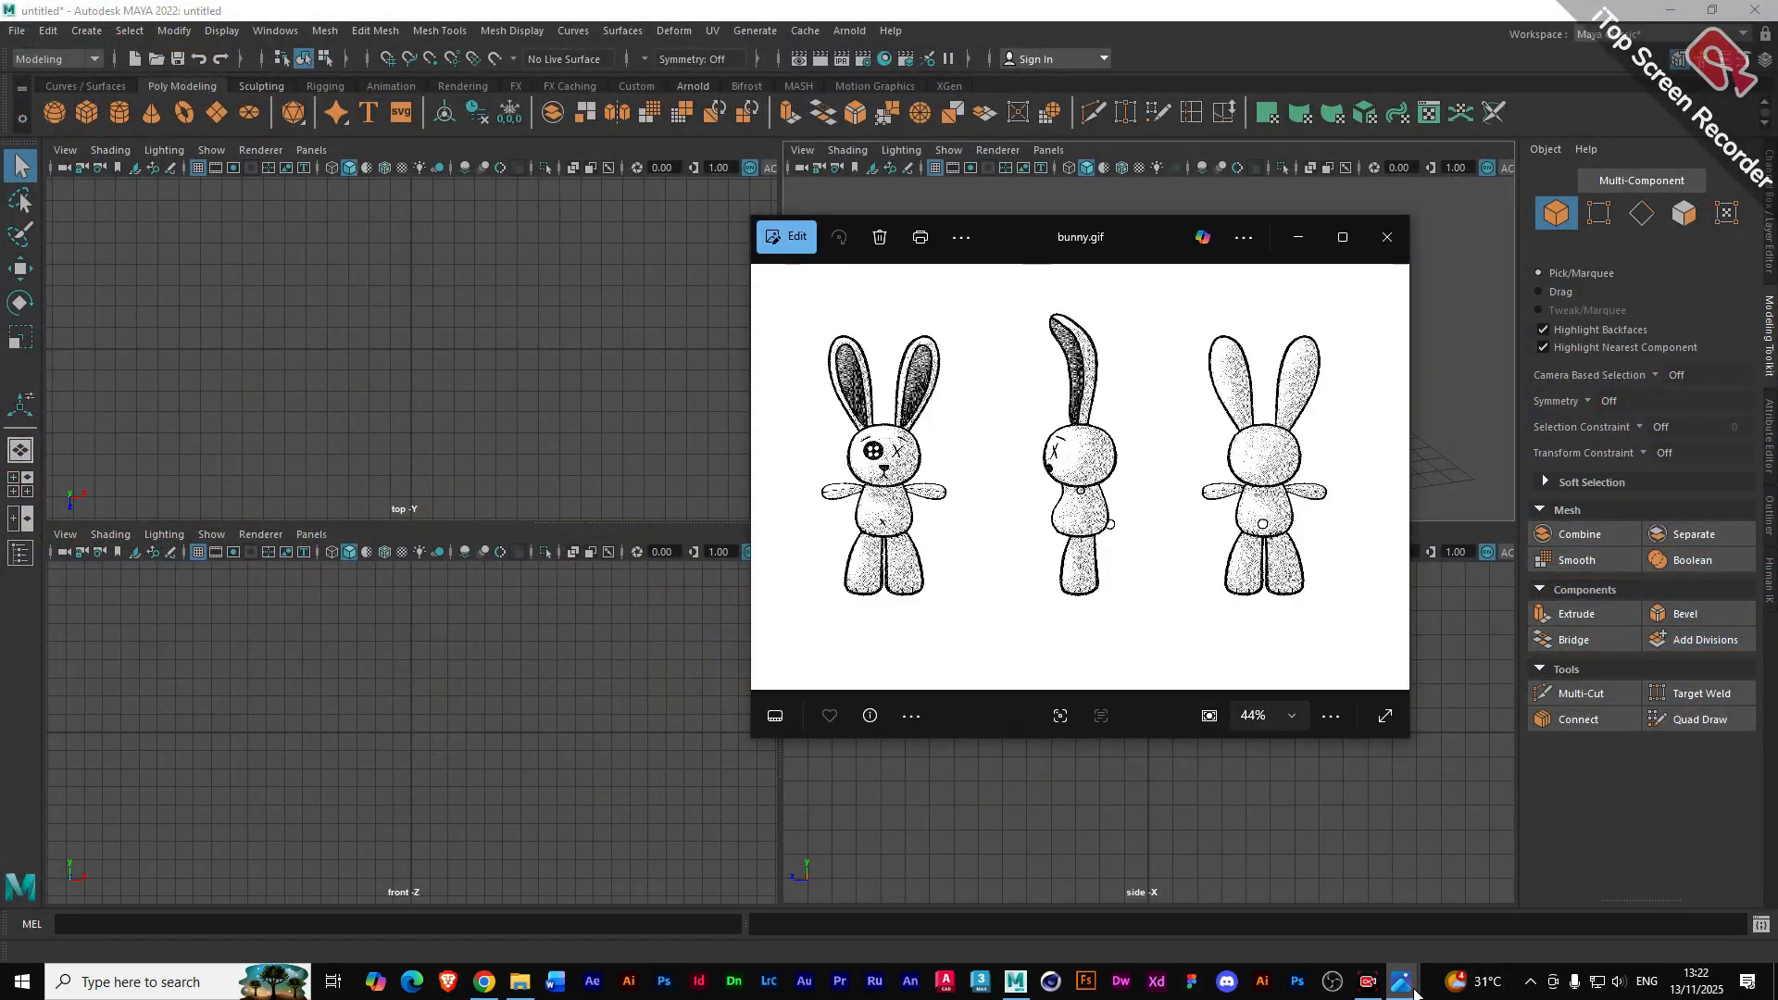
mouse_move(1403, 981)
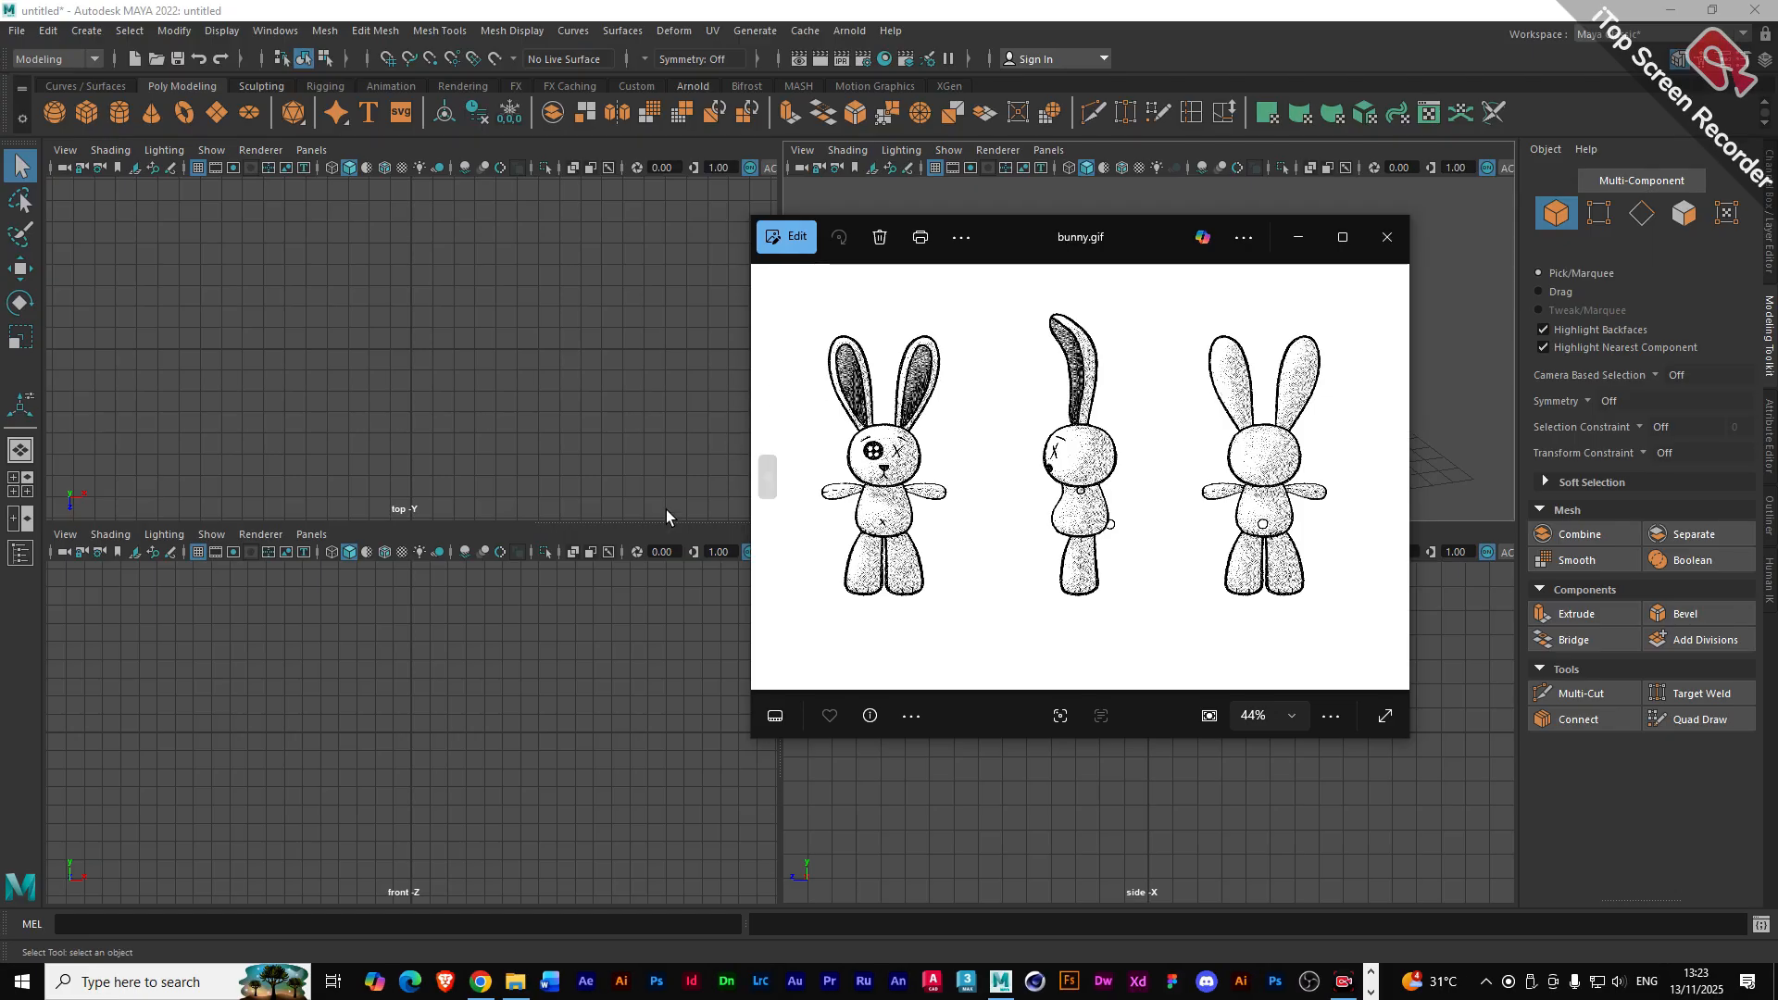
- Switch to File Explorer, copy the maya_references folder from Maya wrk to the CASE (F:) drive, eject the drive, and return to Maya
mouse_move(515, 983)
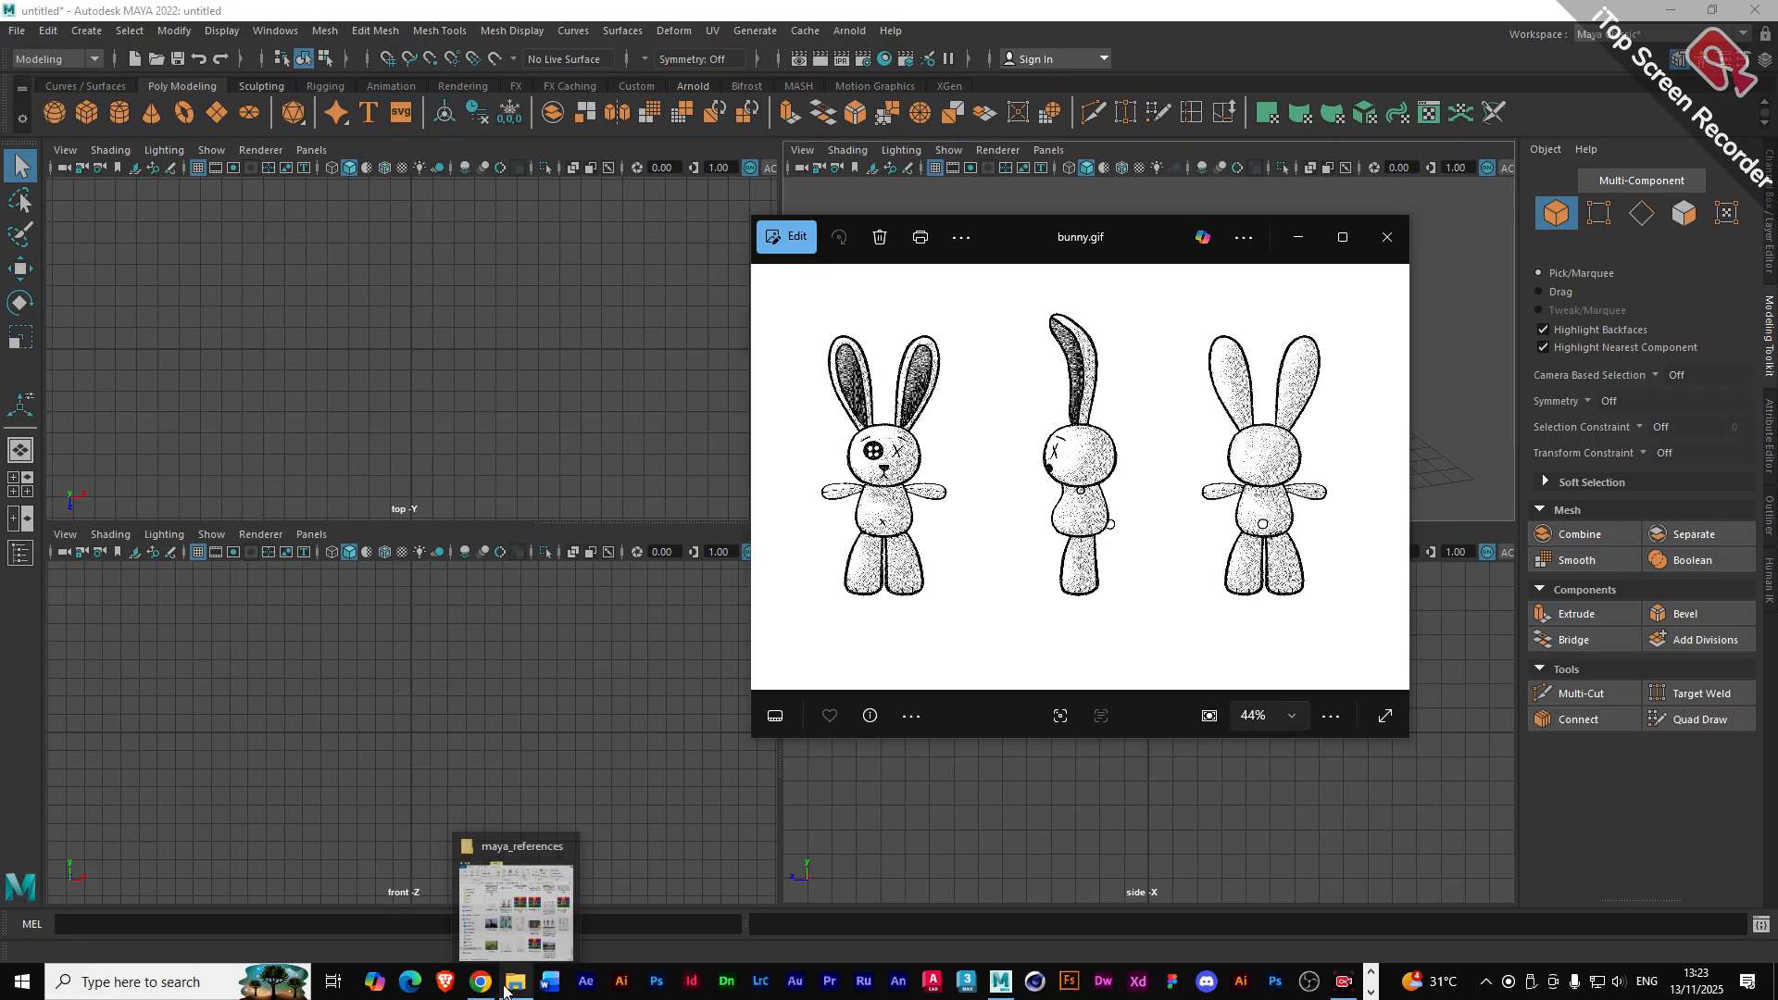
left_click(523, 849)
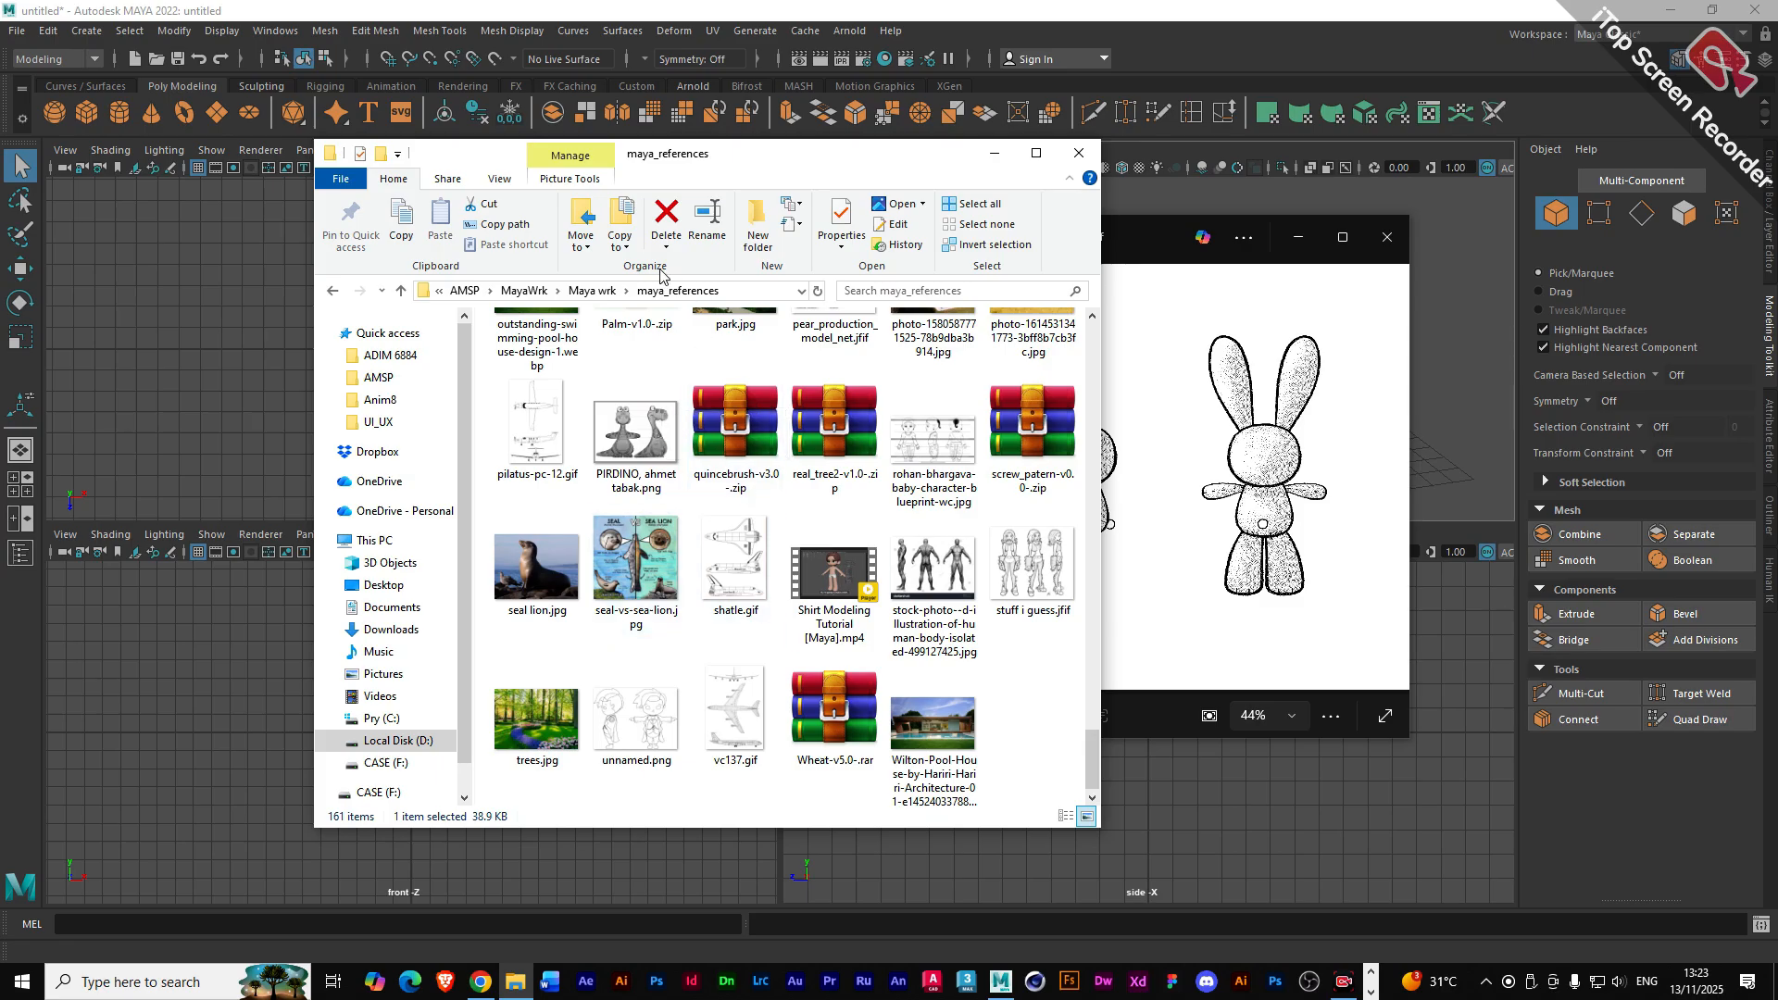
left_click(593, 291)
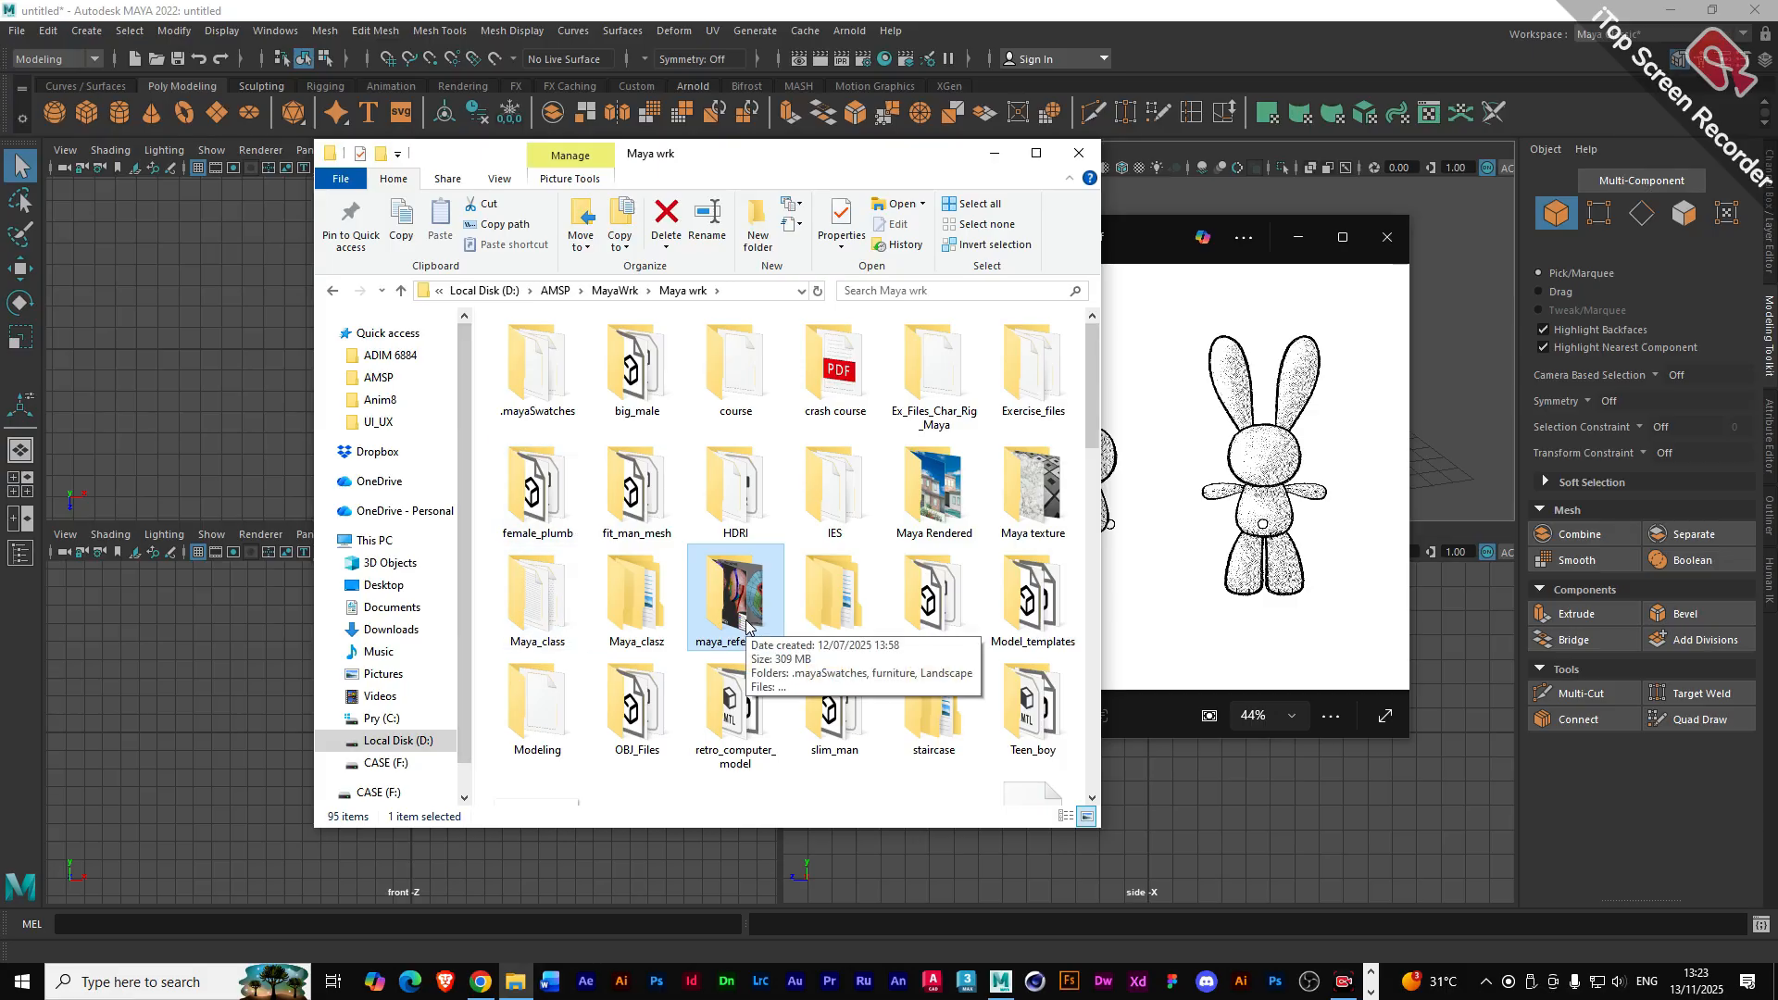
left_click_drag(748, 626, 413, 767)
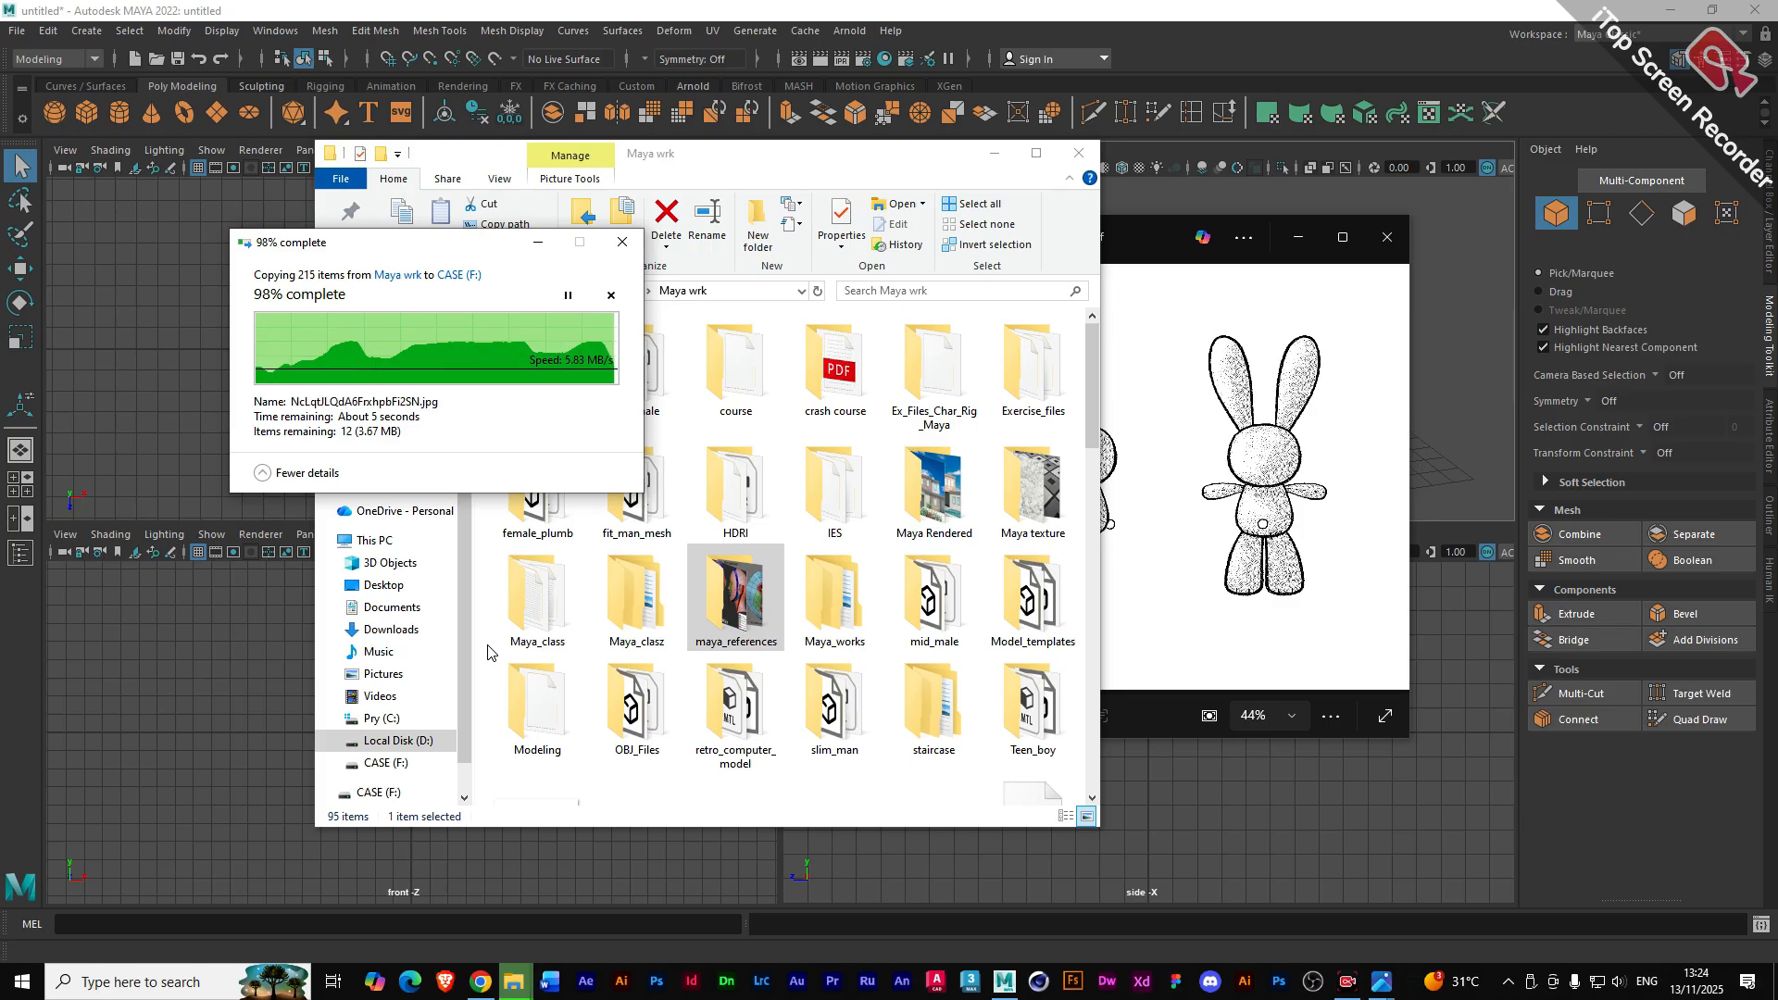
right_click(1530, 982)
left_click(1591, 943)
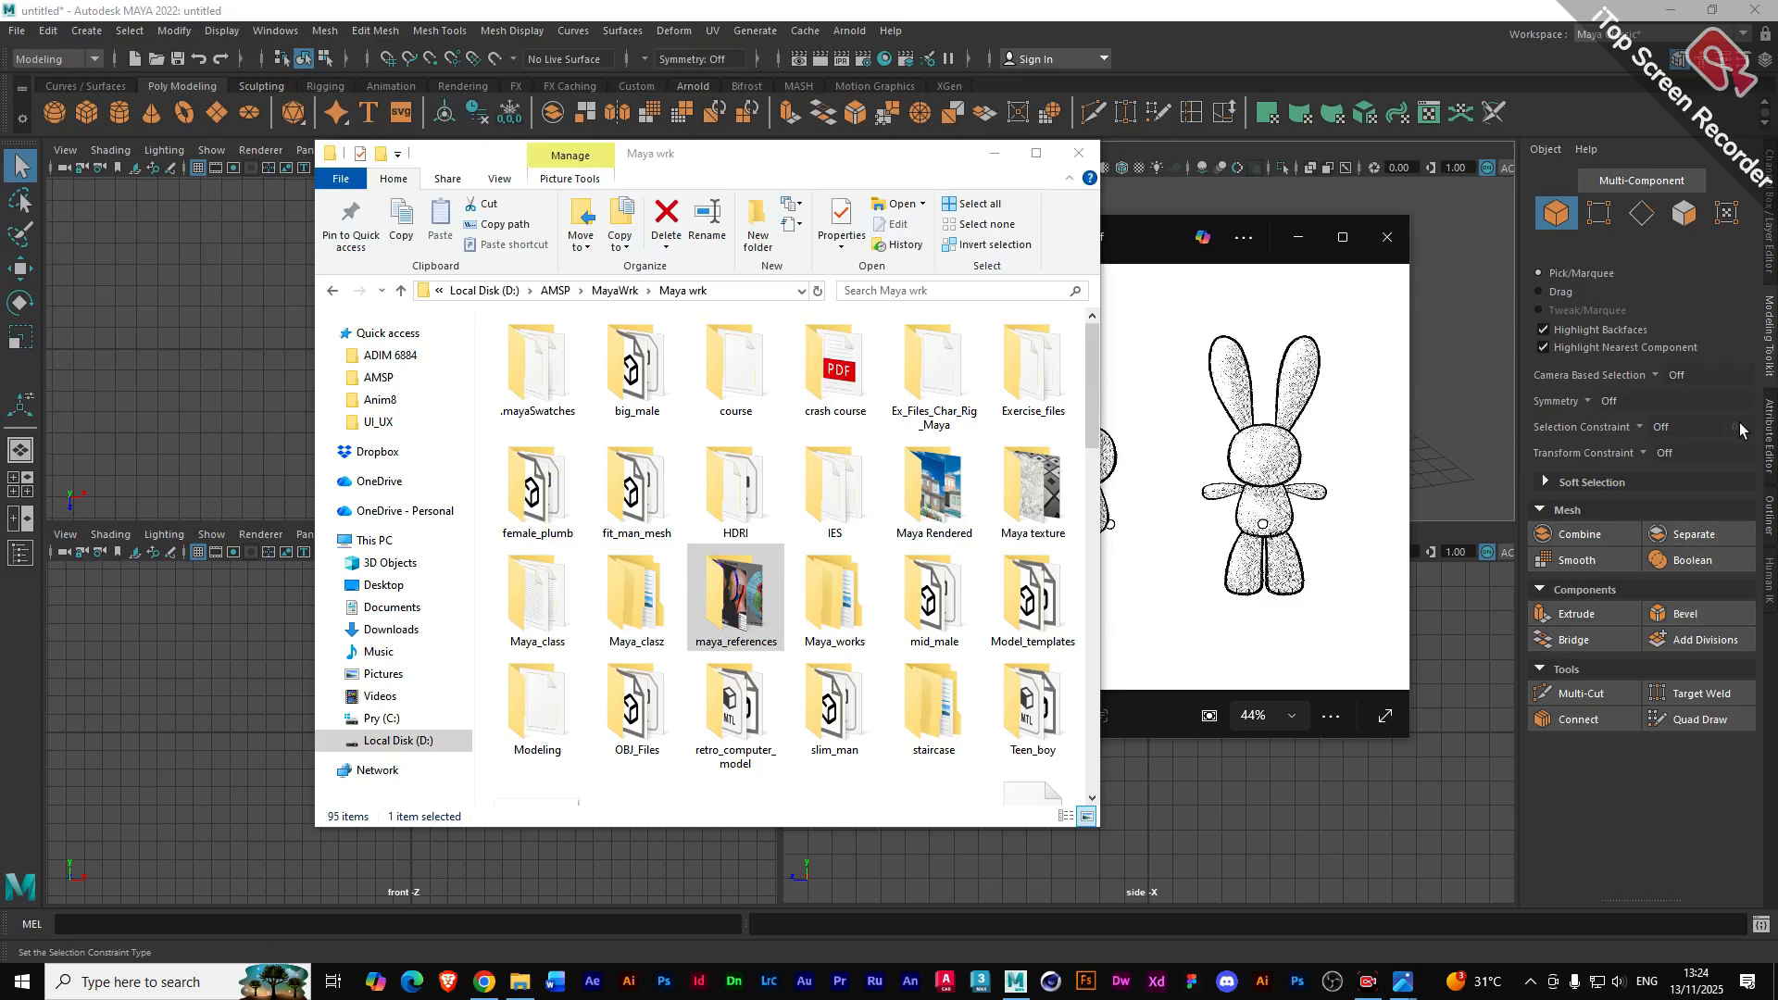
left_click(1156, 18)
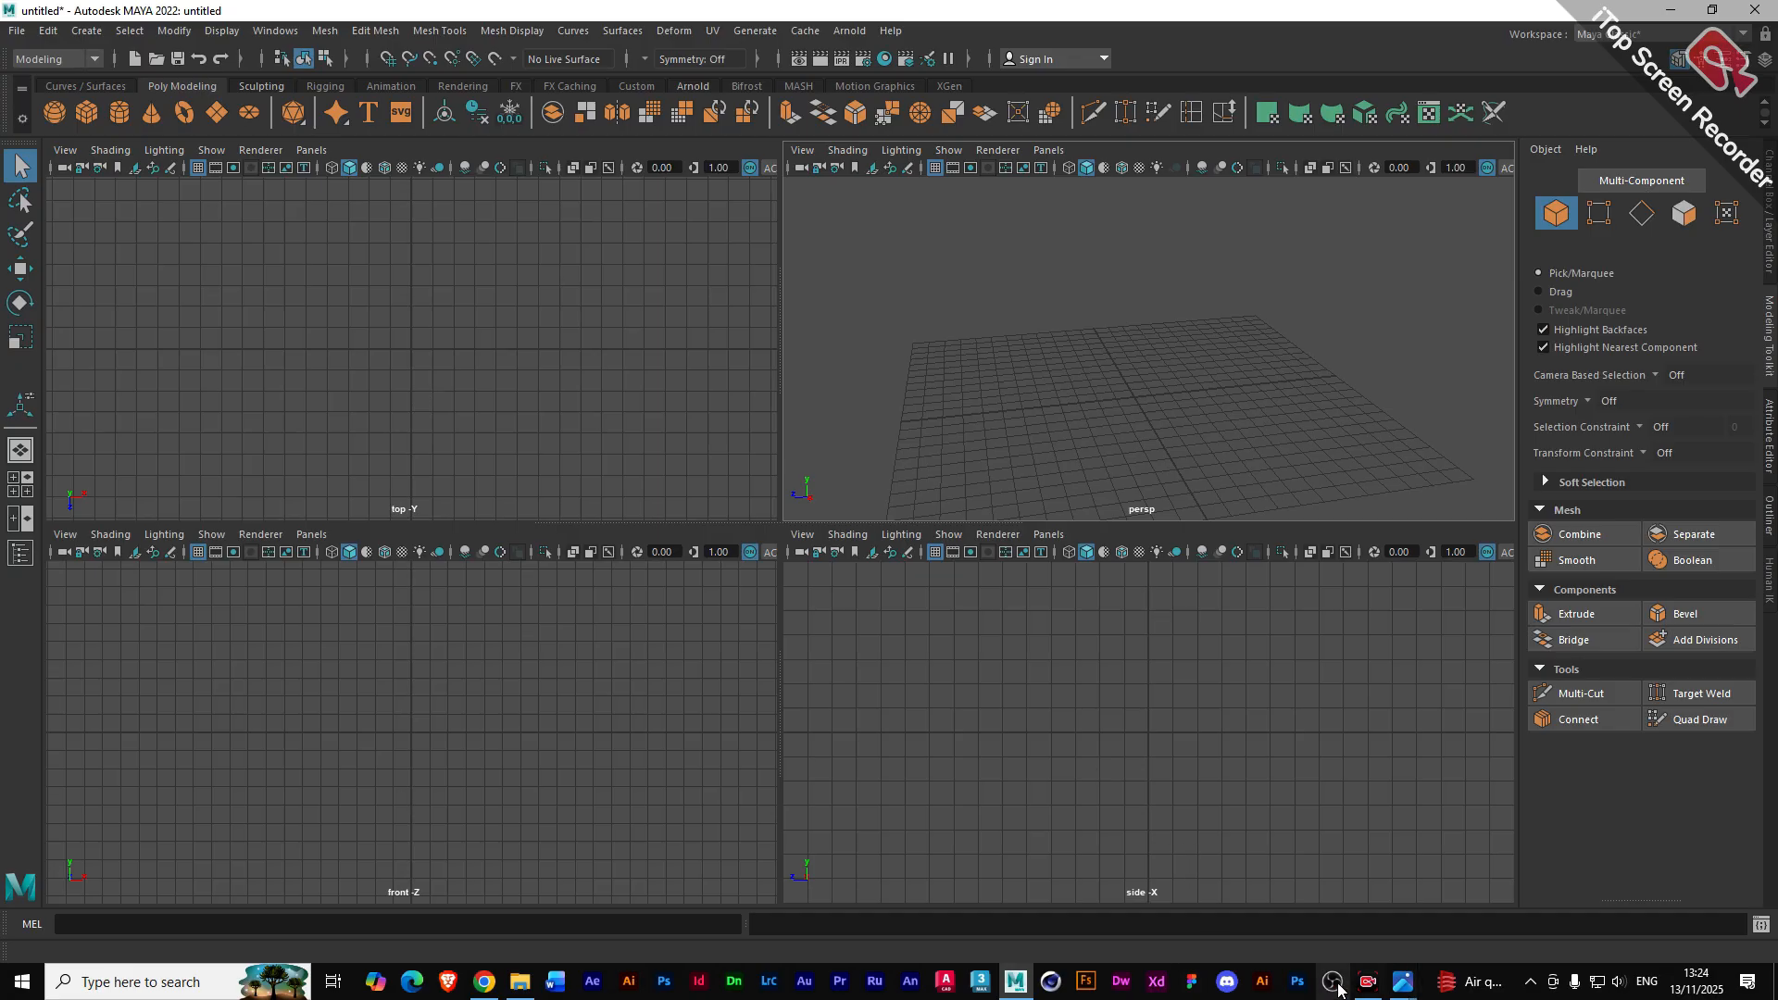
- Review the bunny.gif reference drawings again and return to Maya's four-view layout
mouse_move(1370, 989)
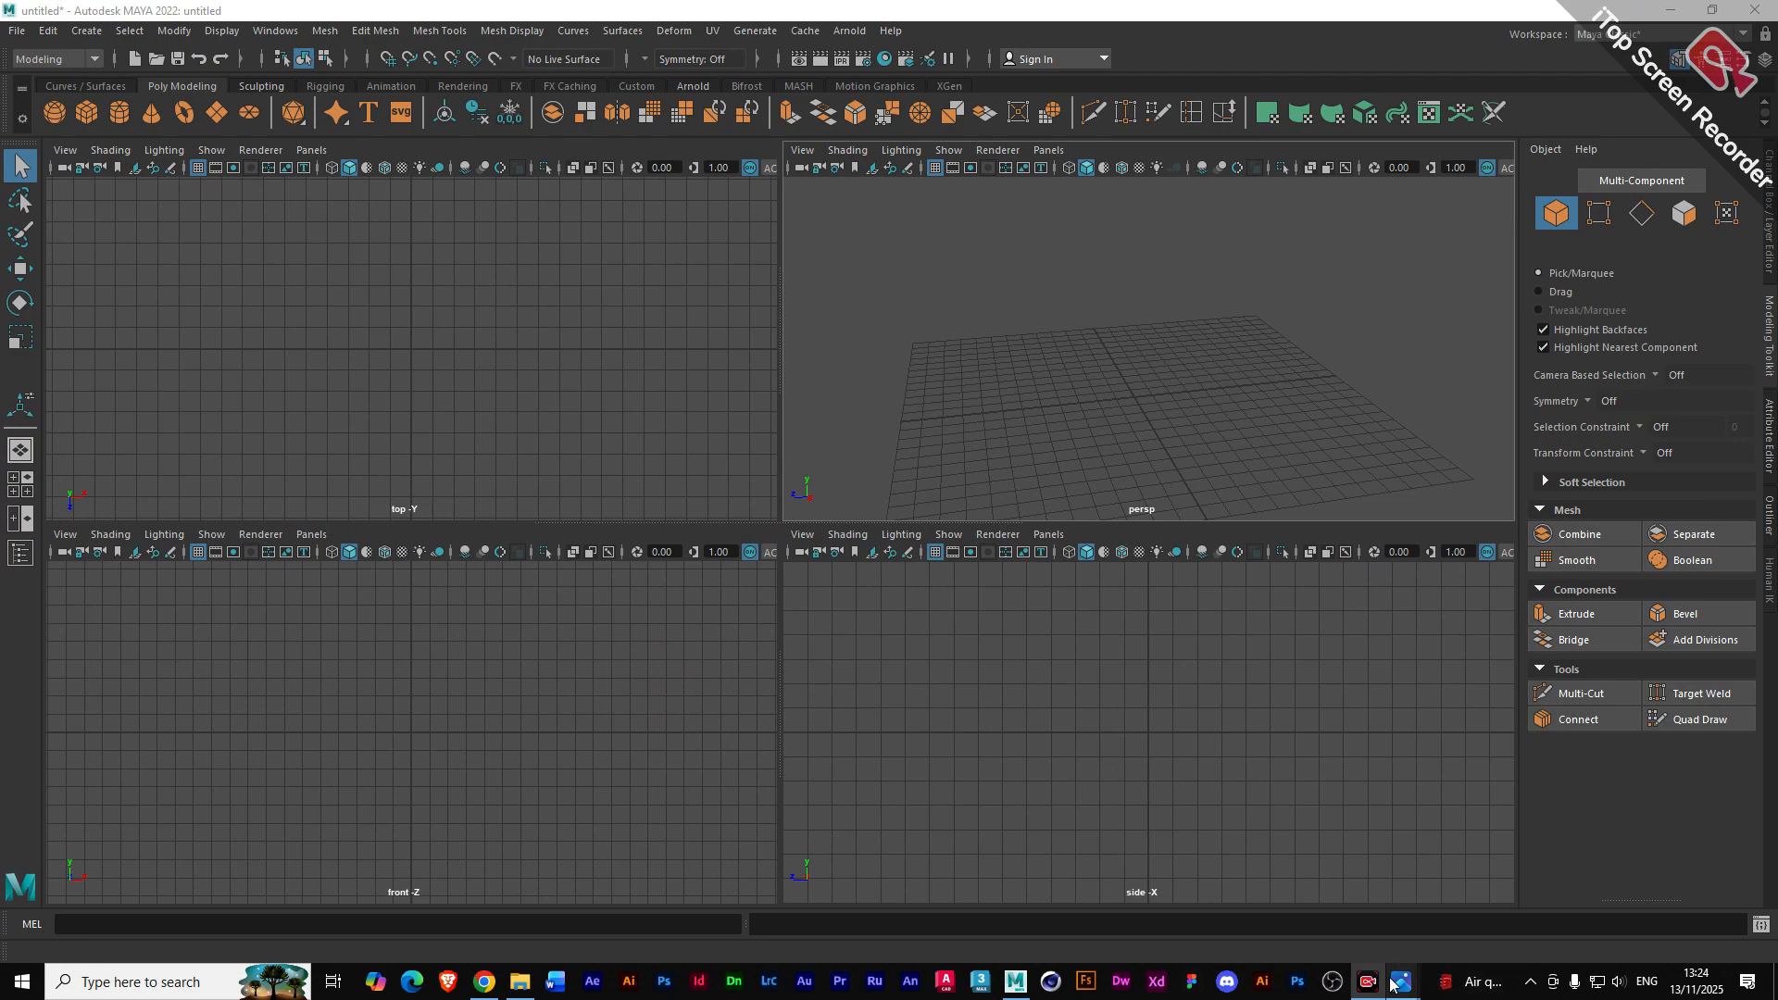
mouse_move(1391, 980)
mouse_move(1463, 843)
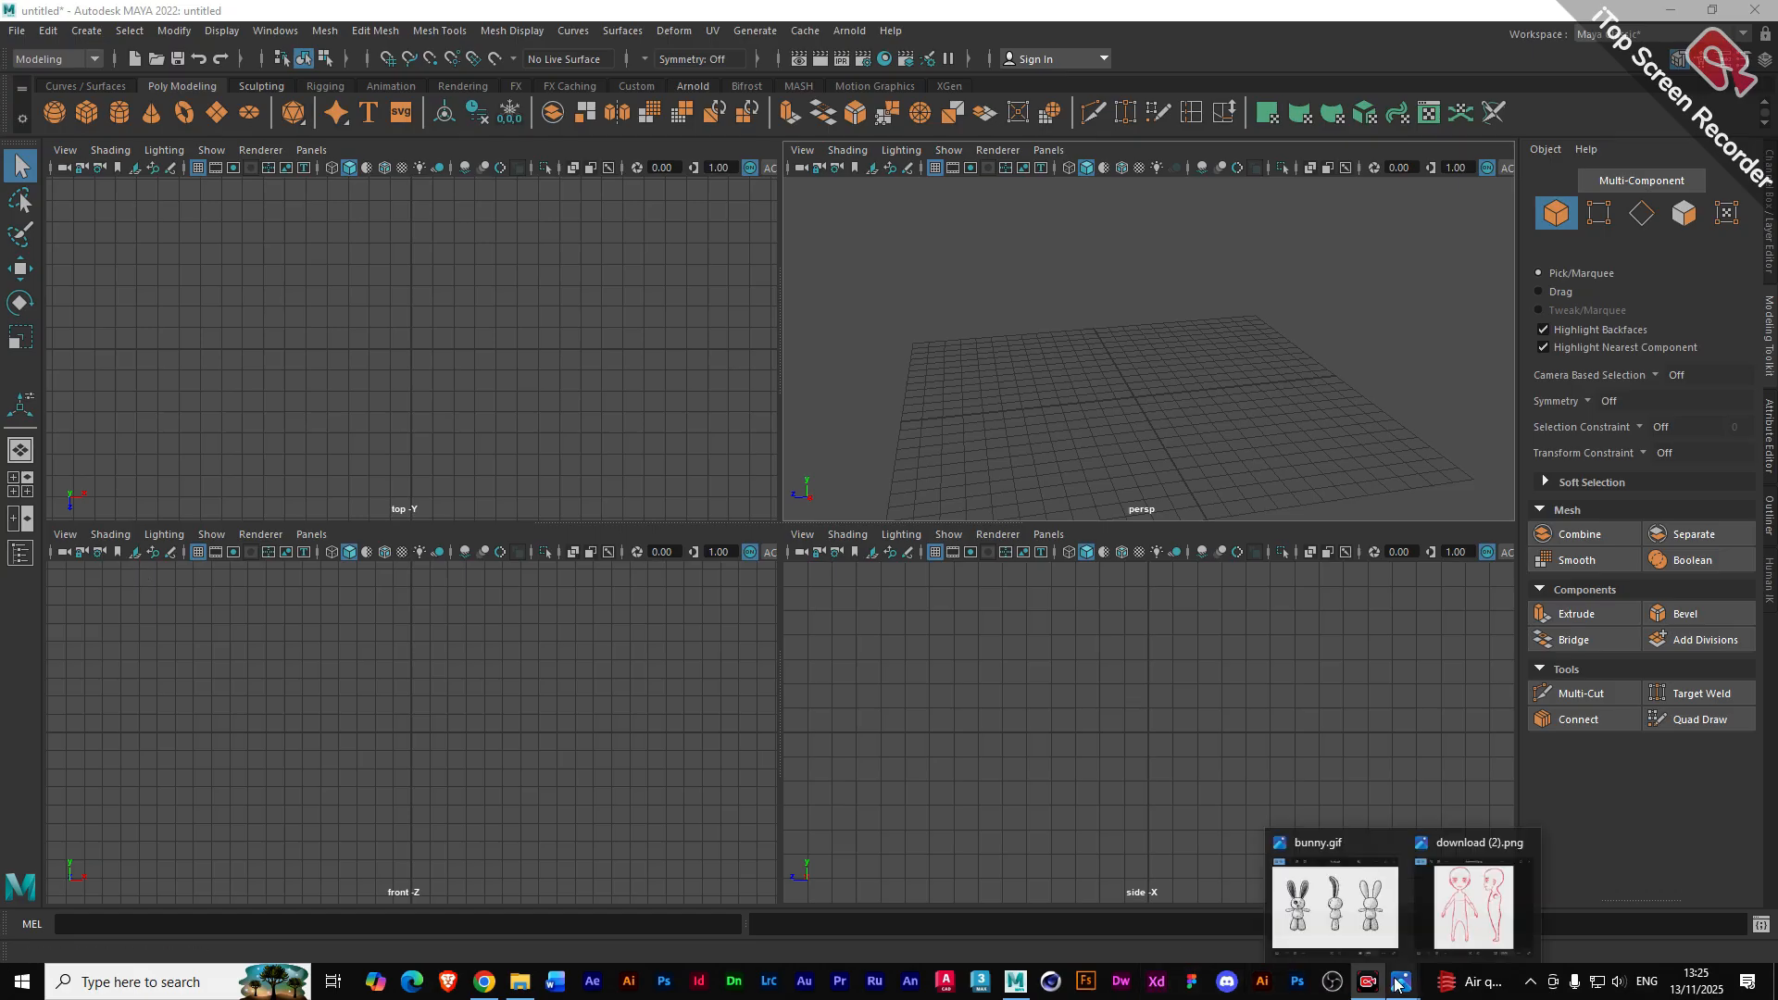
left_click(1350, 884)
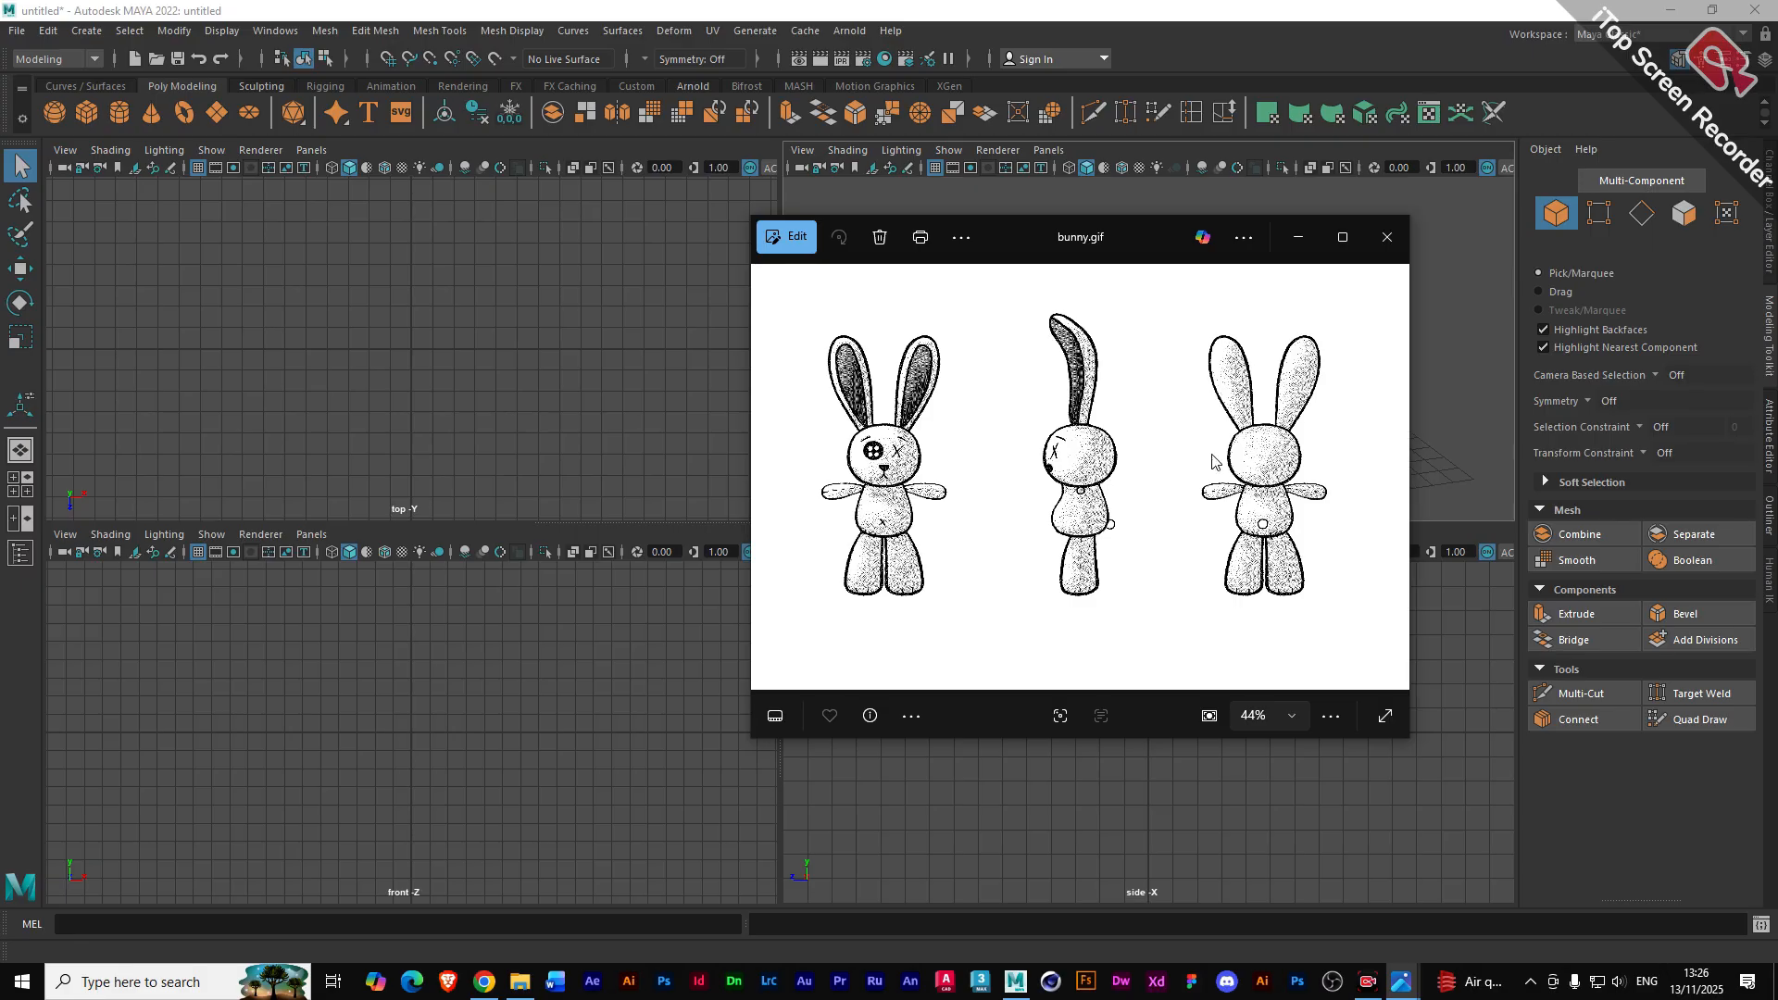
left_click(1067, 18)
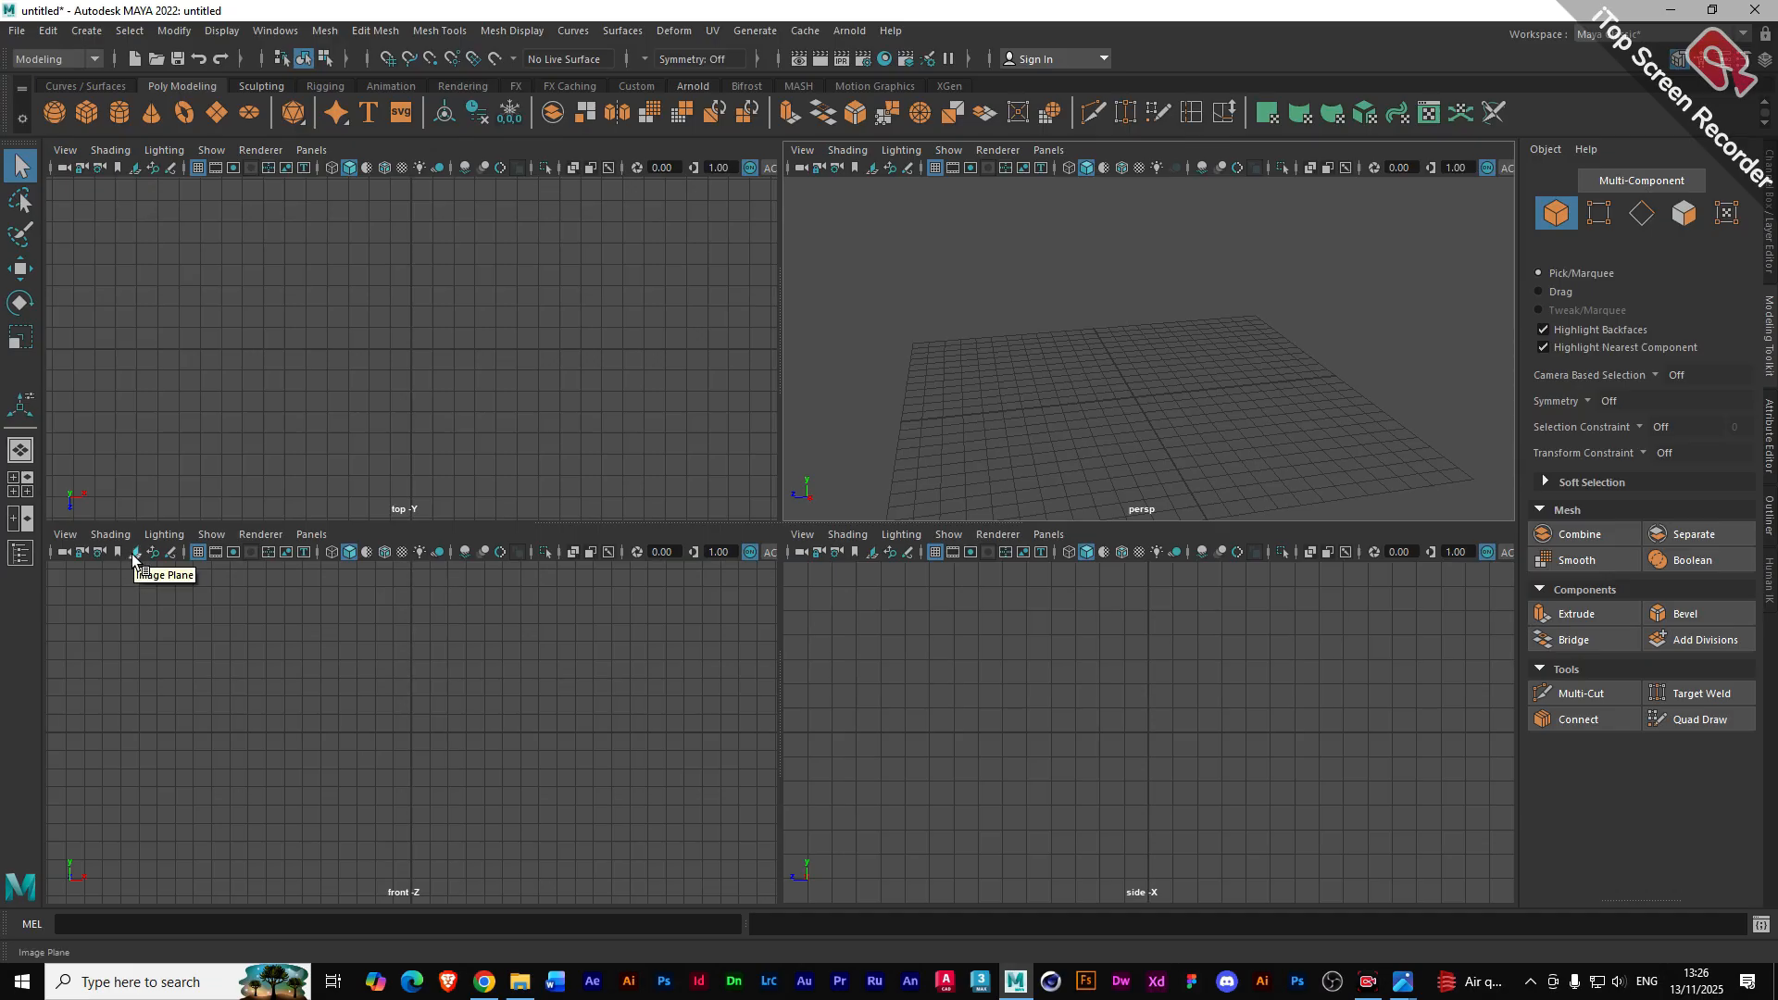
left_click(63, 535)
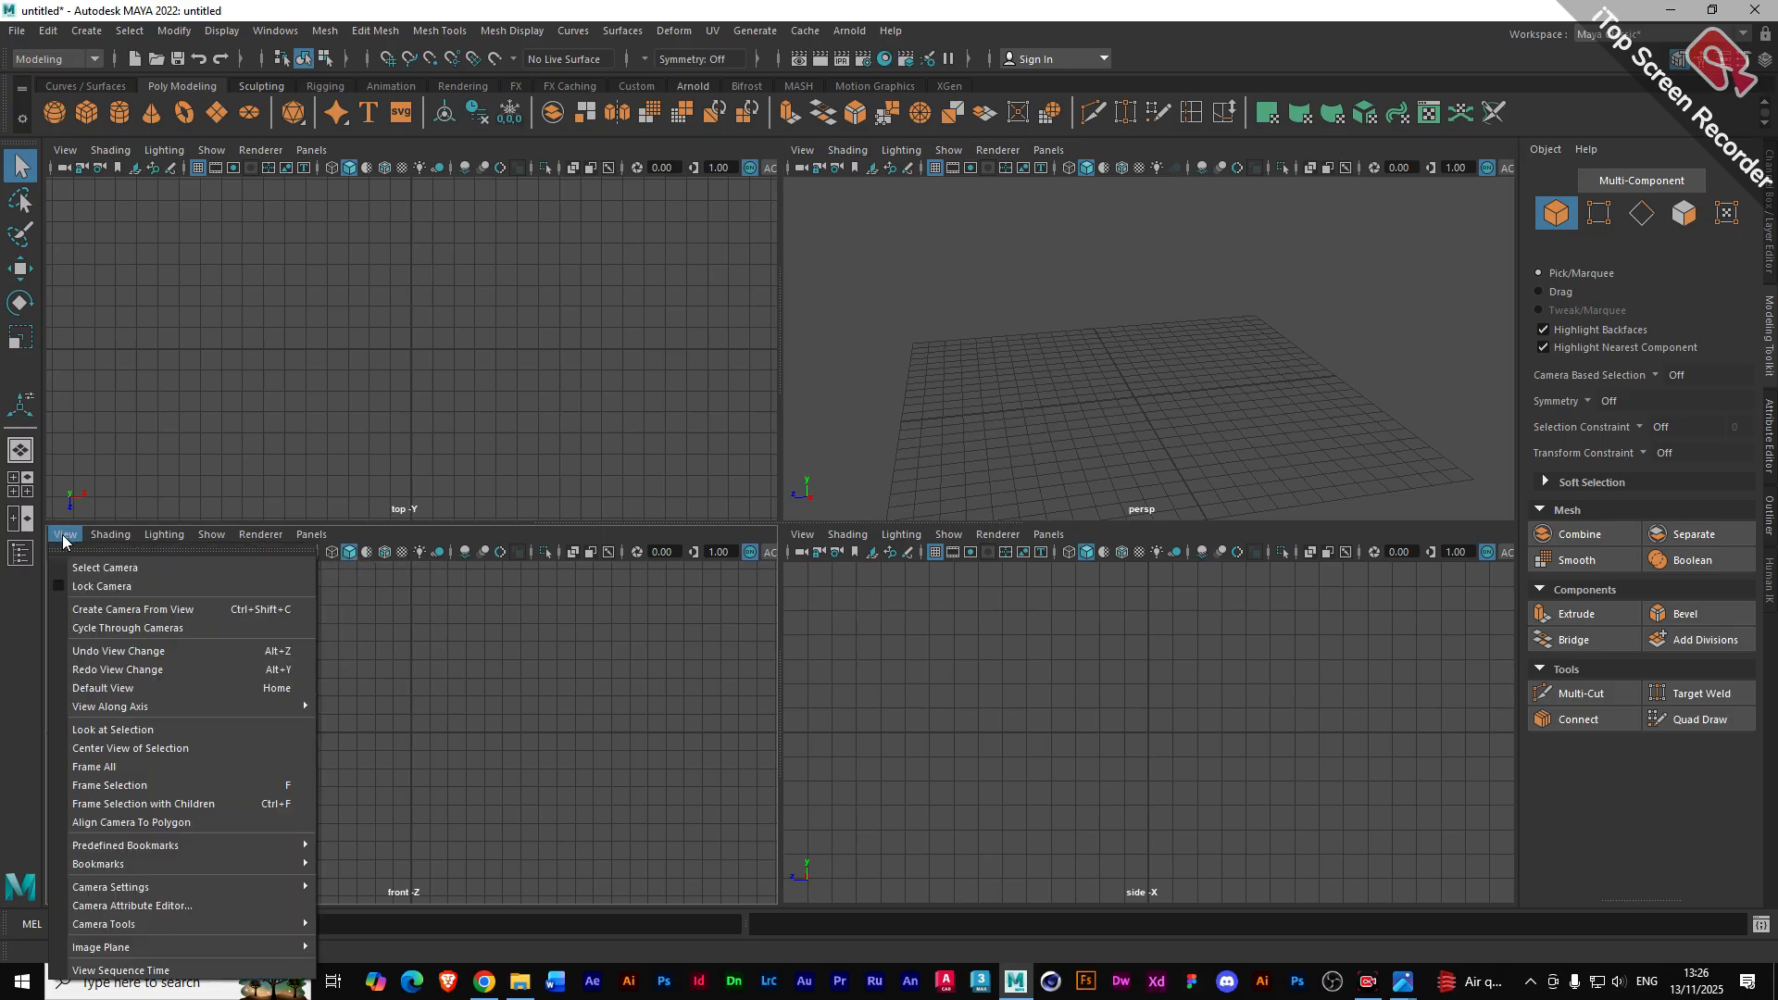
mouse_move(166, 942)
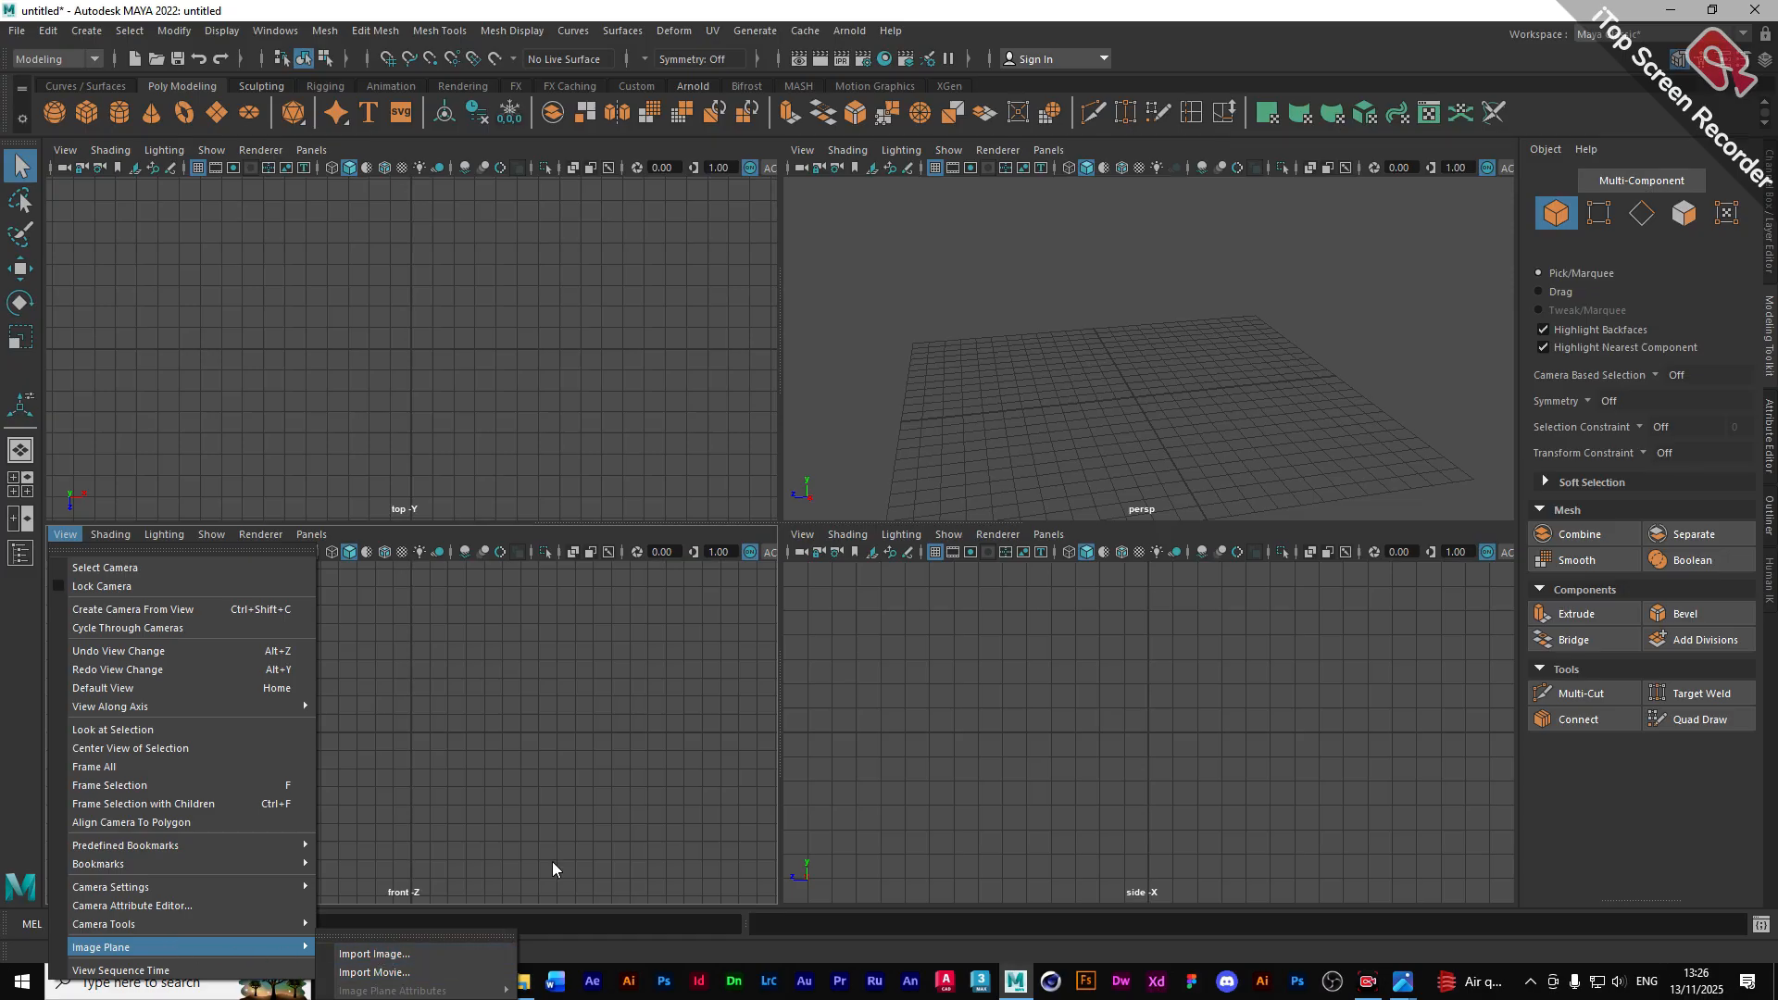
left_click(531, 534)
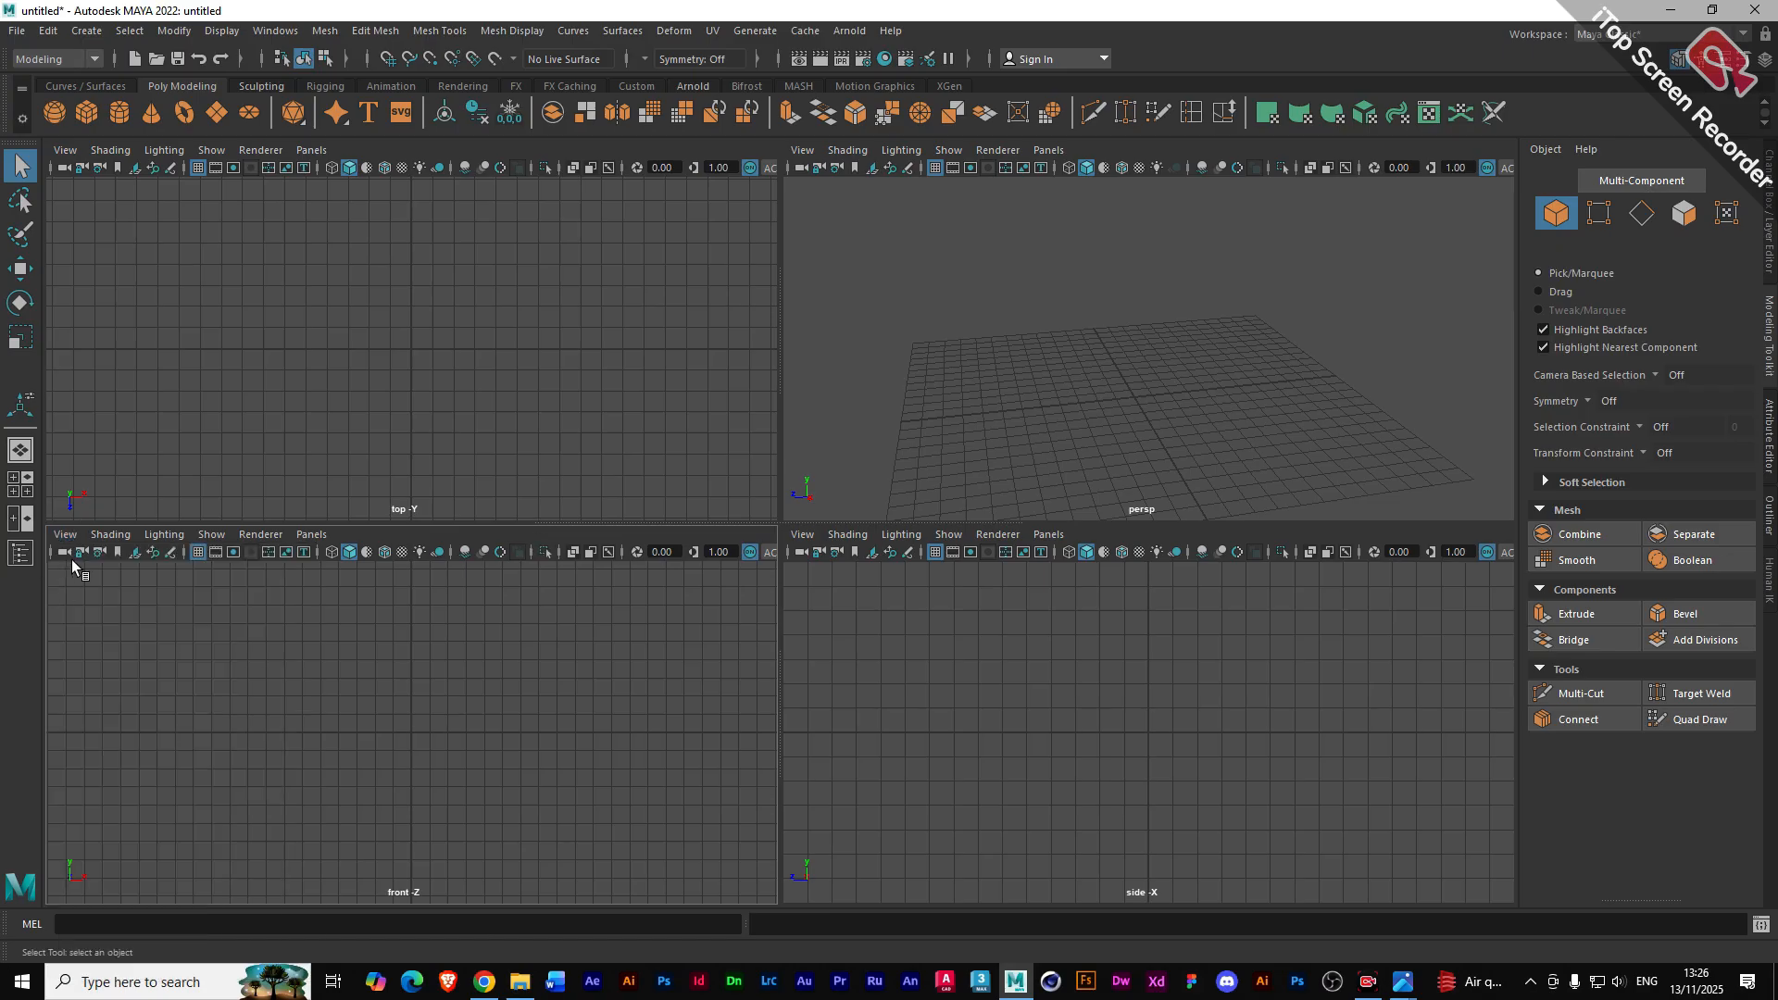
- Start an image plane import for the front view and browse to D:\AMSP\MayaWrk\Maya wrk\maya_references
left_click(137, 558)
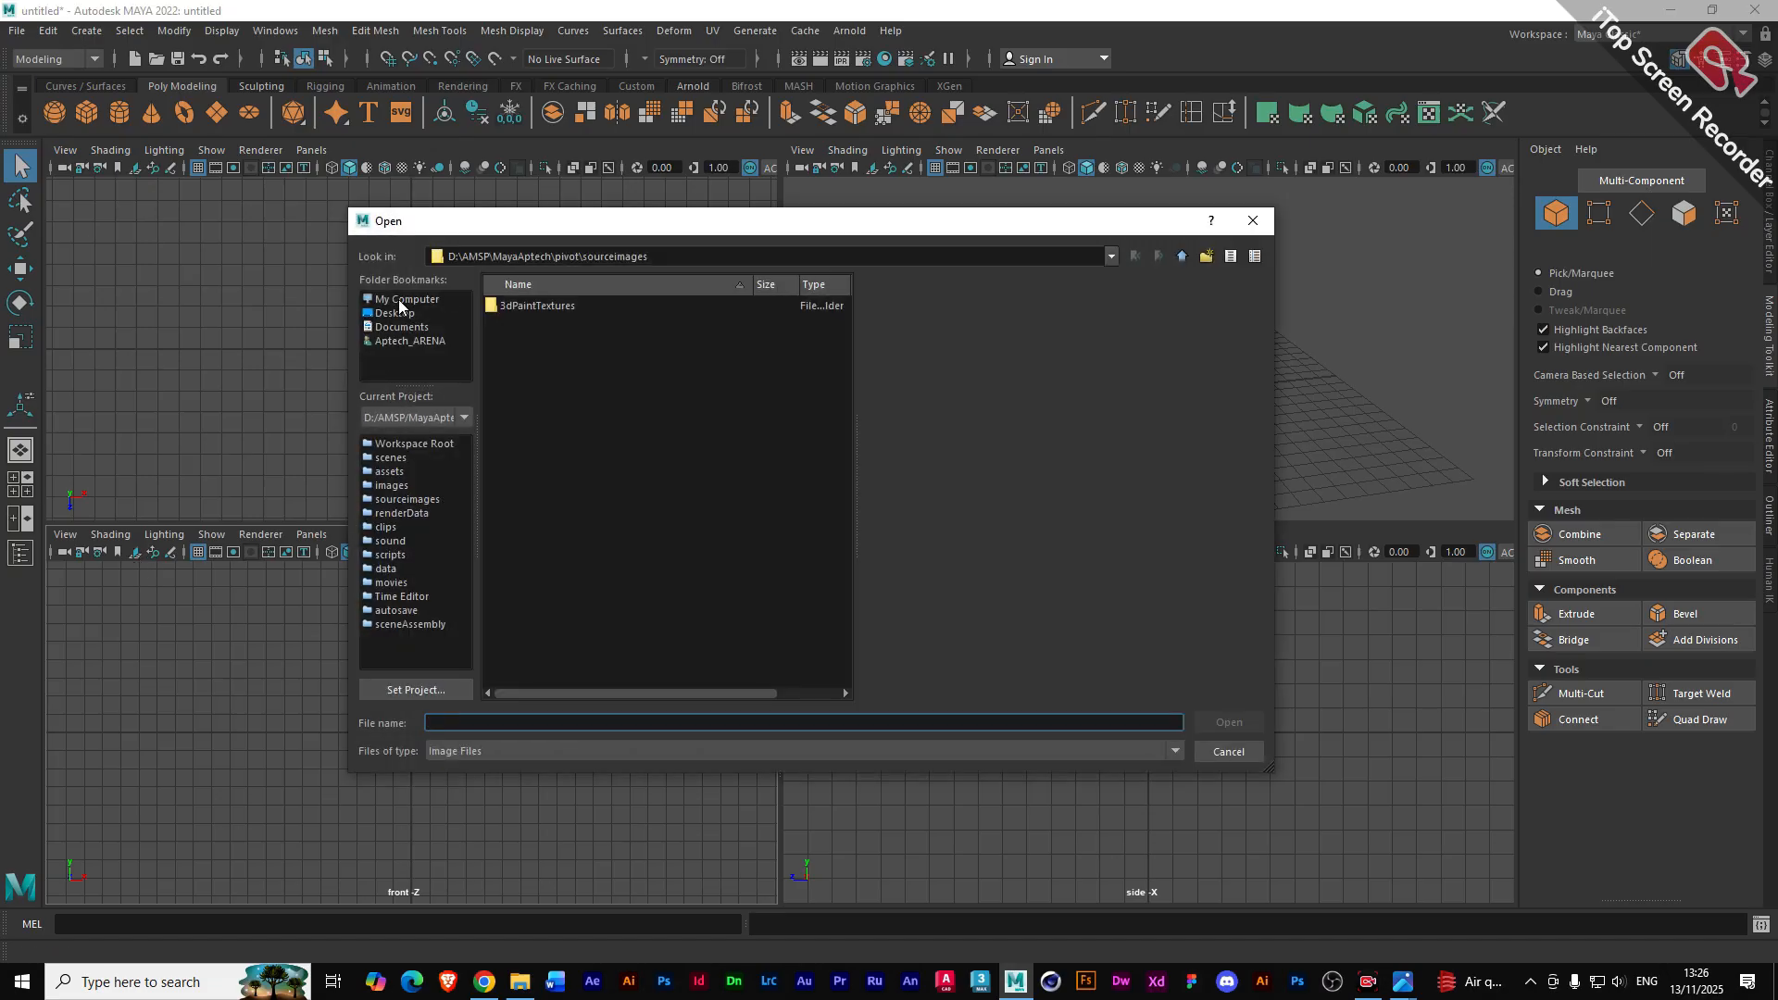
mouse_move(1402, 982)
left_click(414, 302)
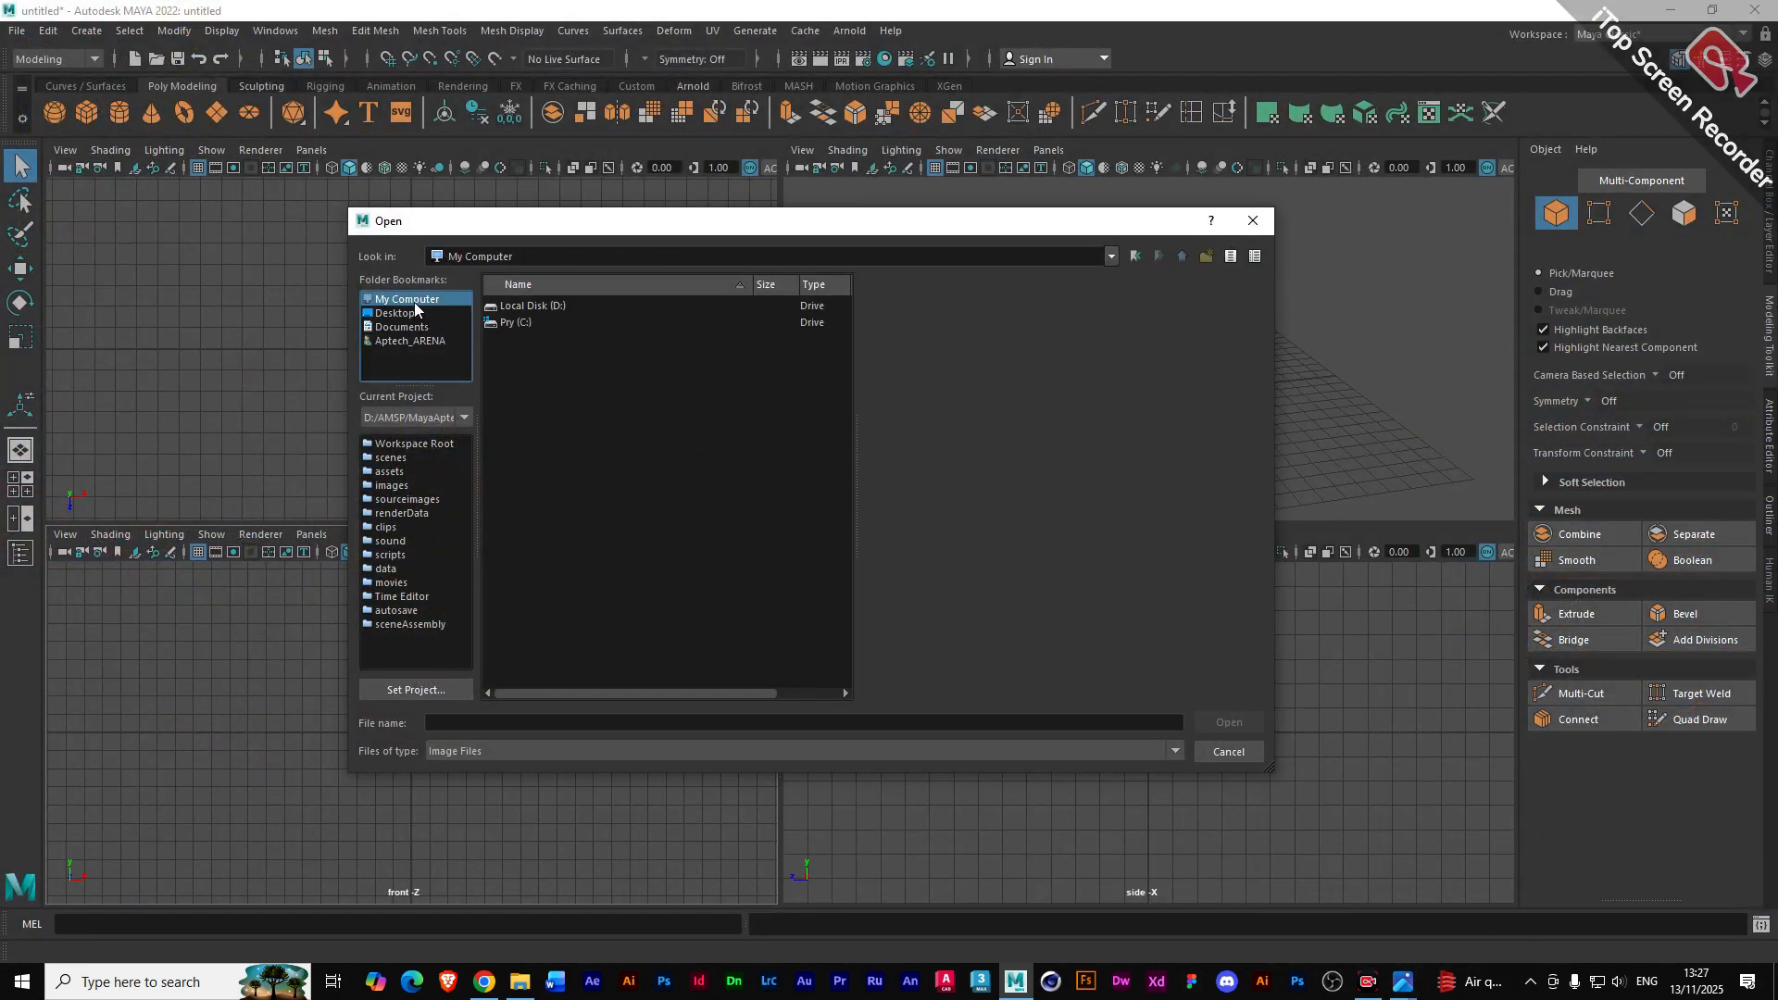
double_click(515, 307)
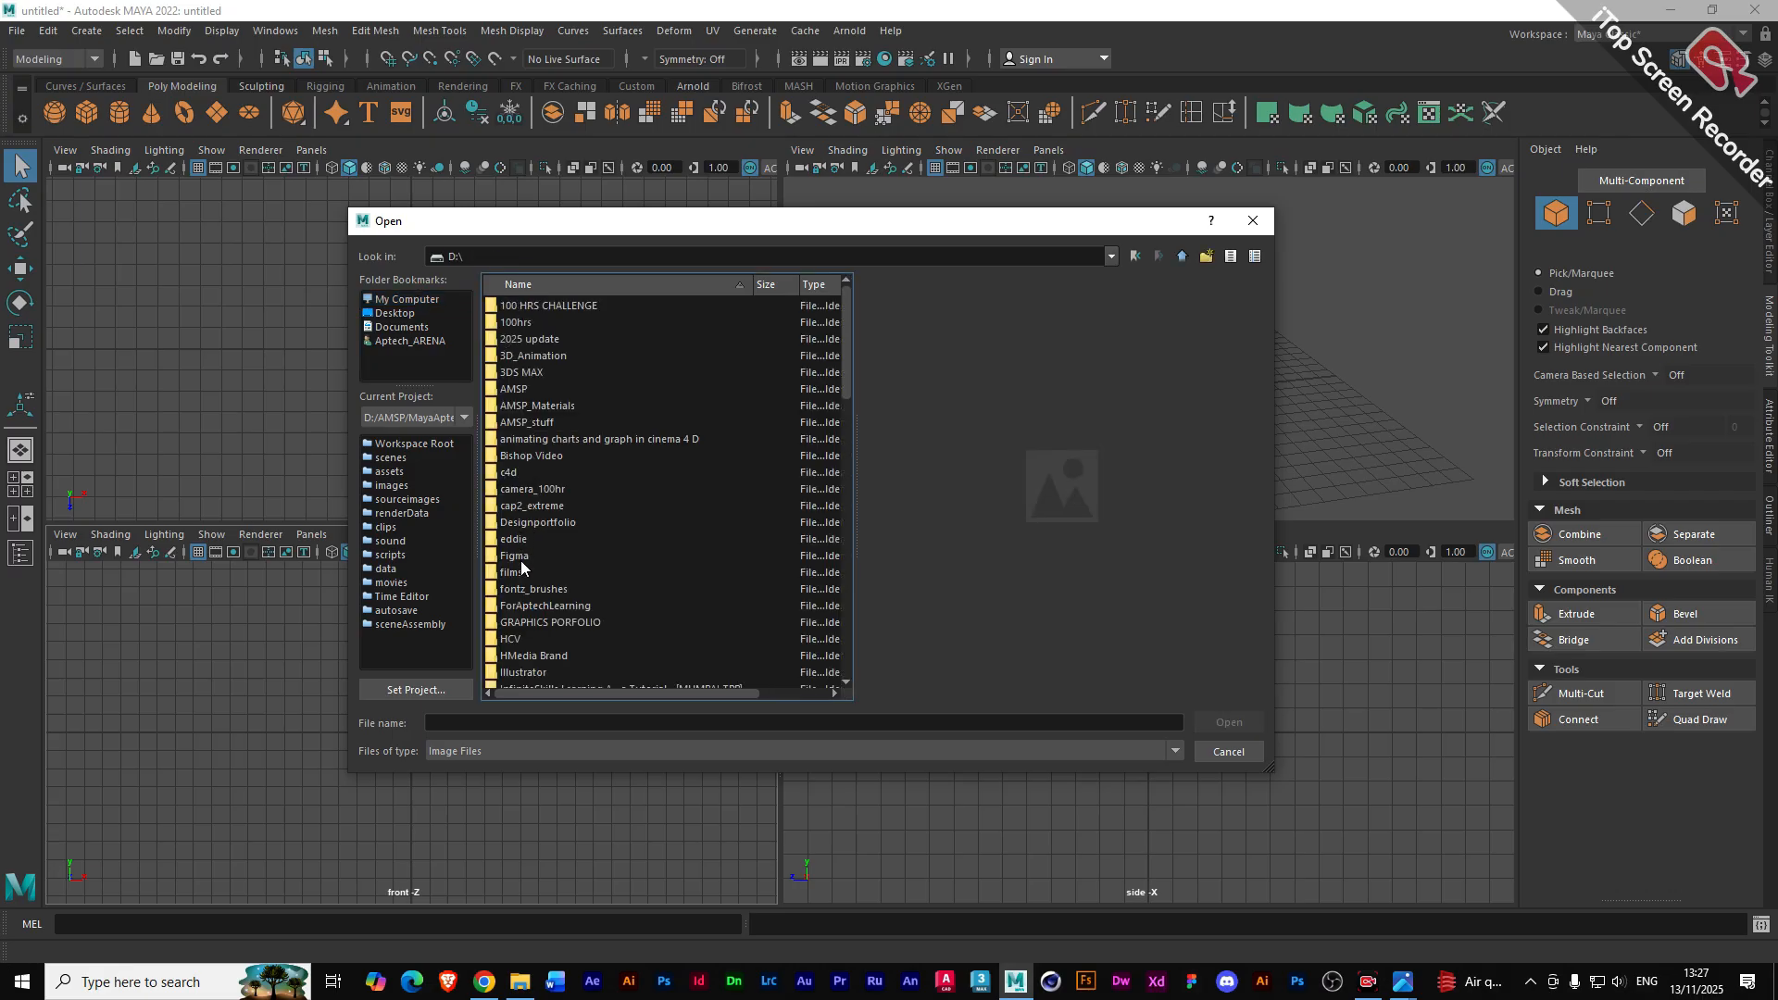
left_click(514, 390)
double_click(514, 390)
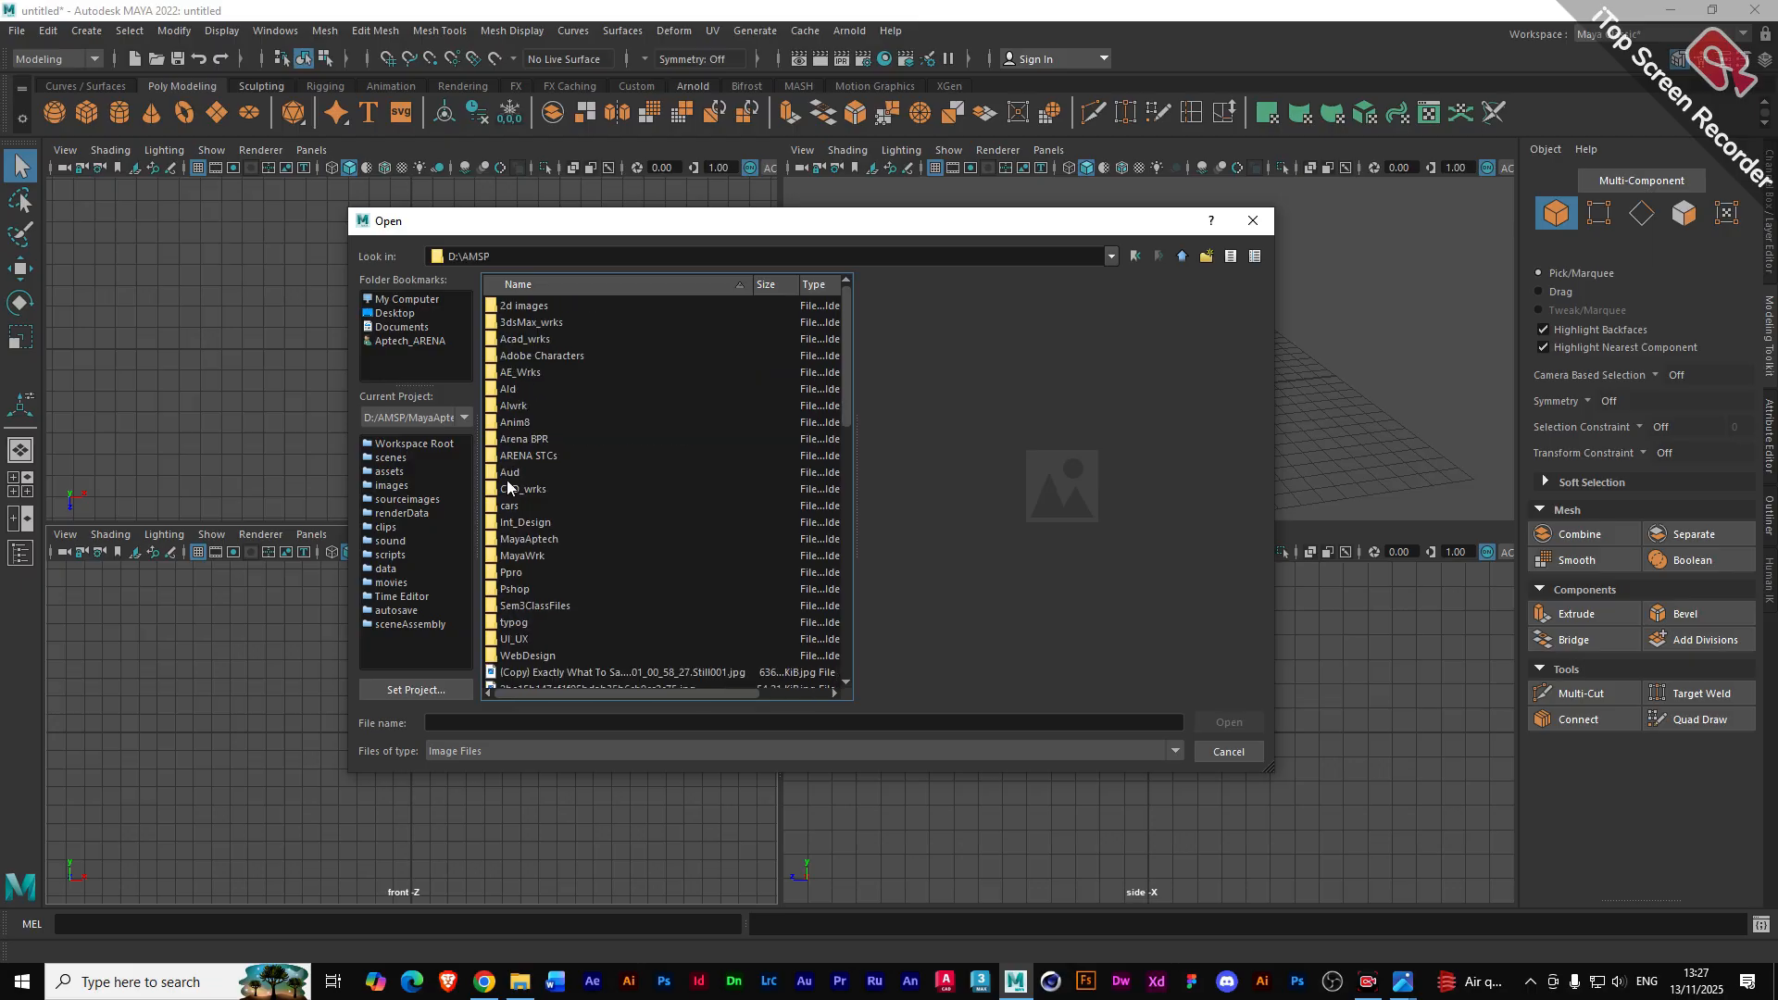
left_click(507, 556)
double_click(506, 556)
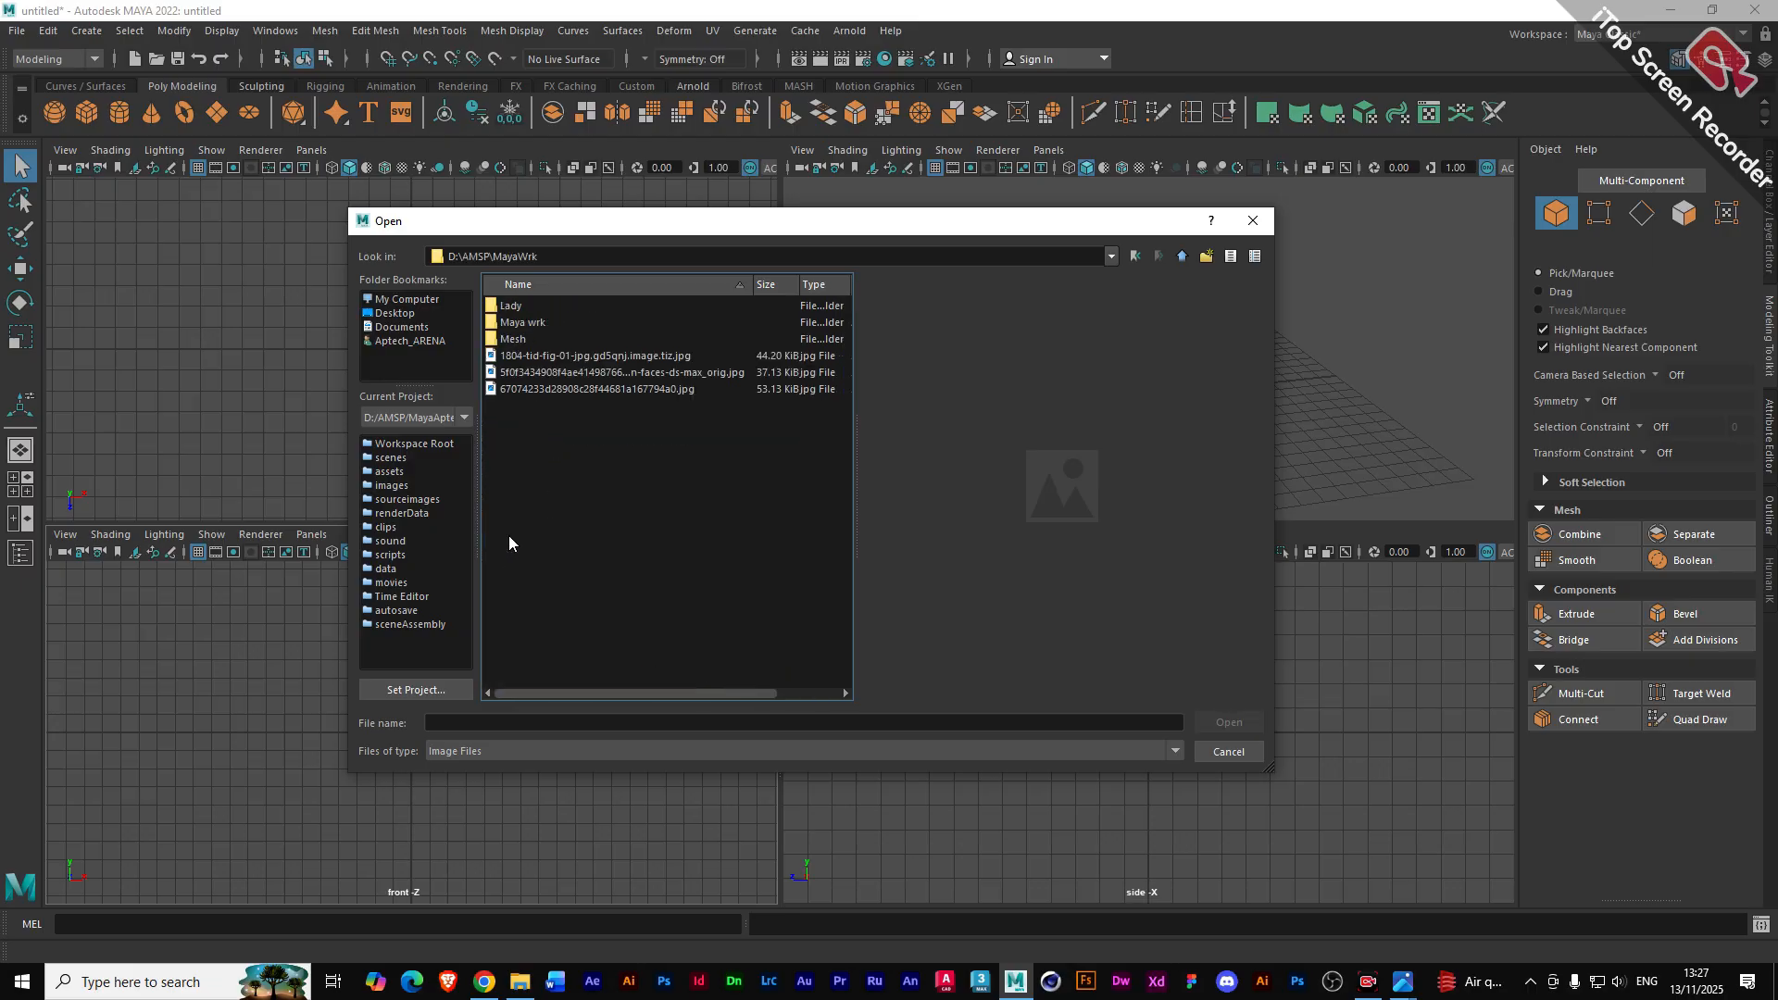
double_click(494, 321)
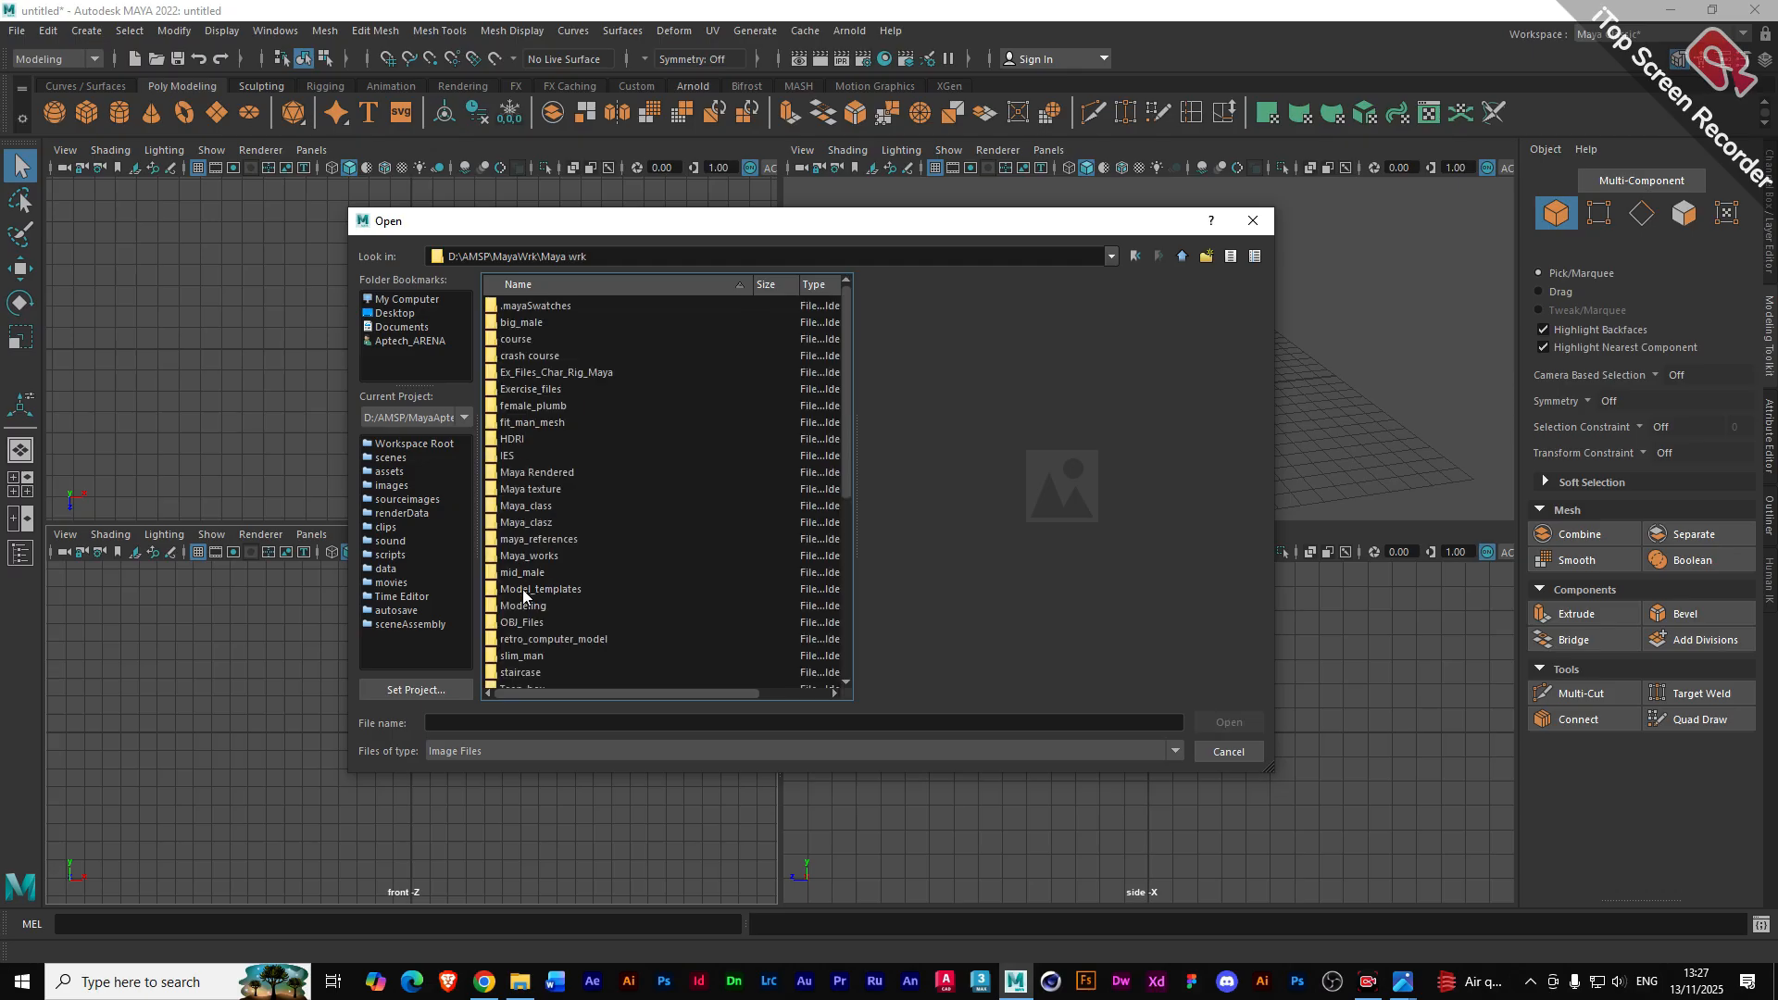
double_click(492, 541)
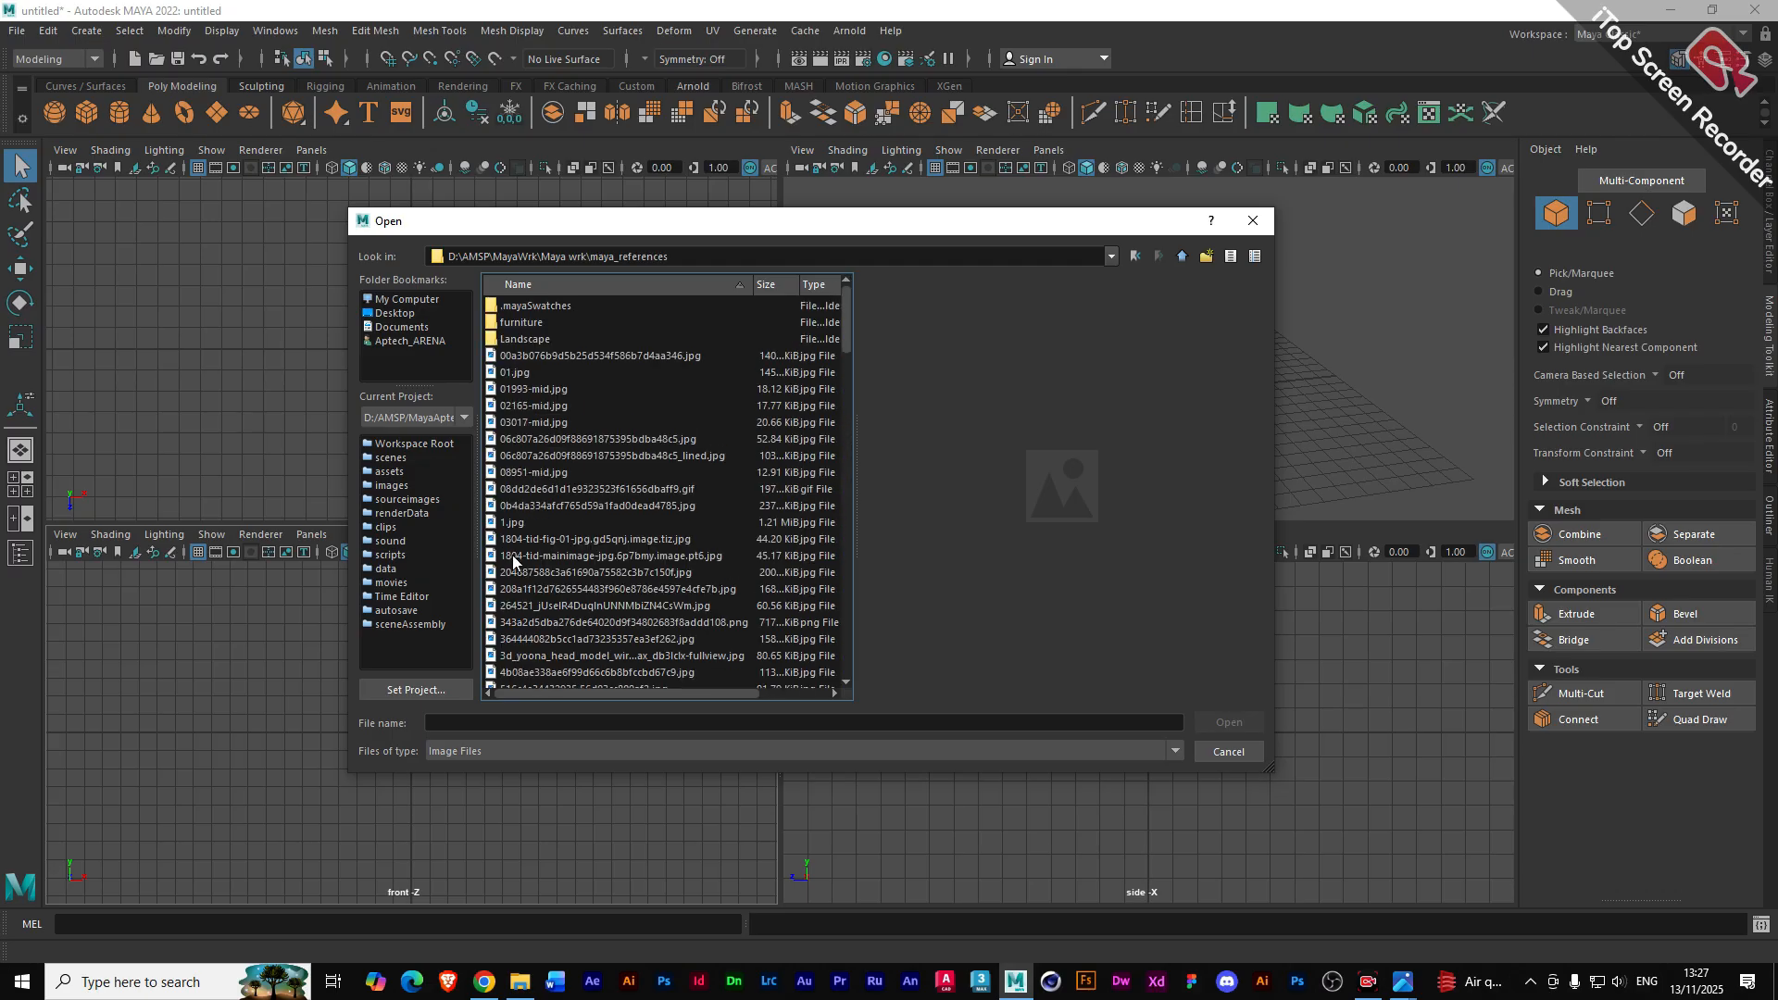
- Choose bunny.gif and load it as the front view's image plane
scroll(522, 567, "down", 10)
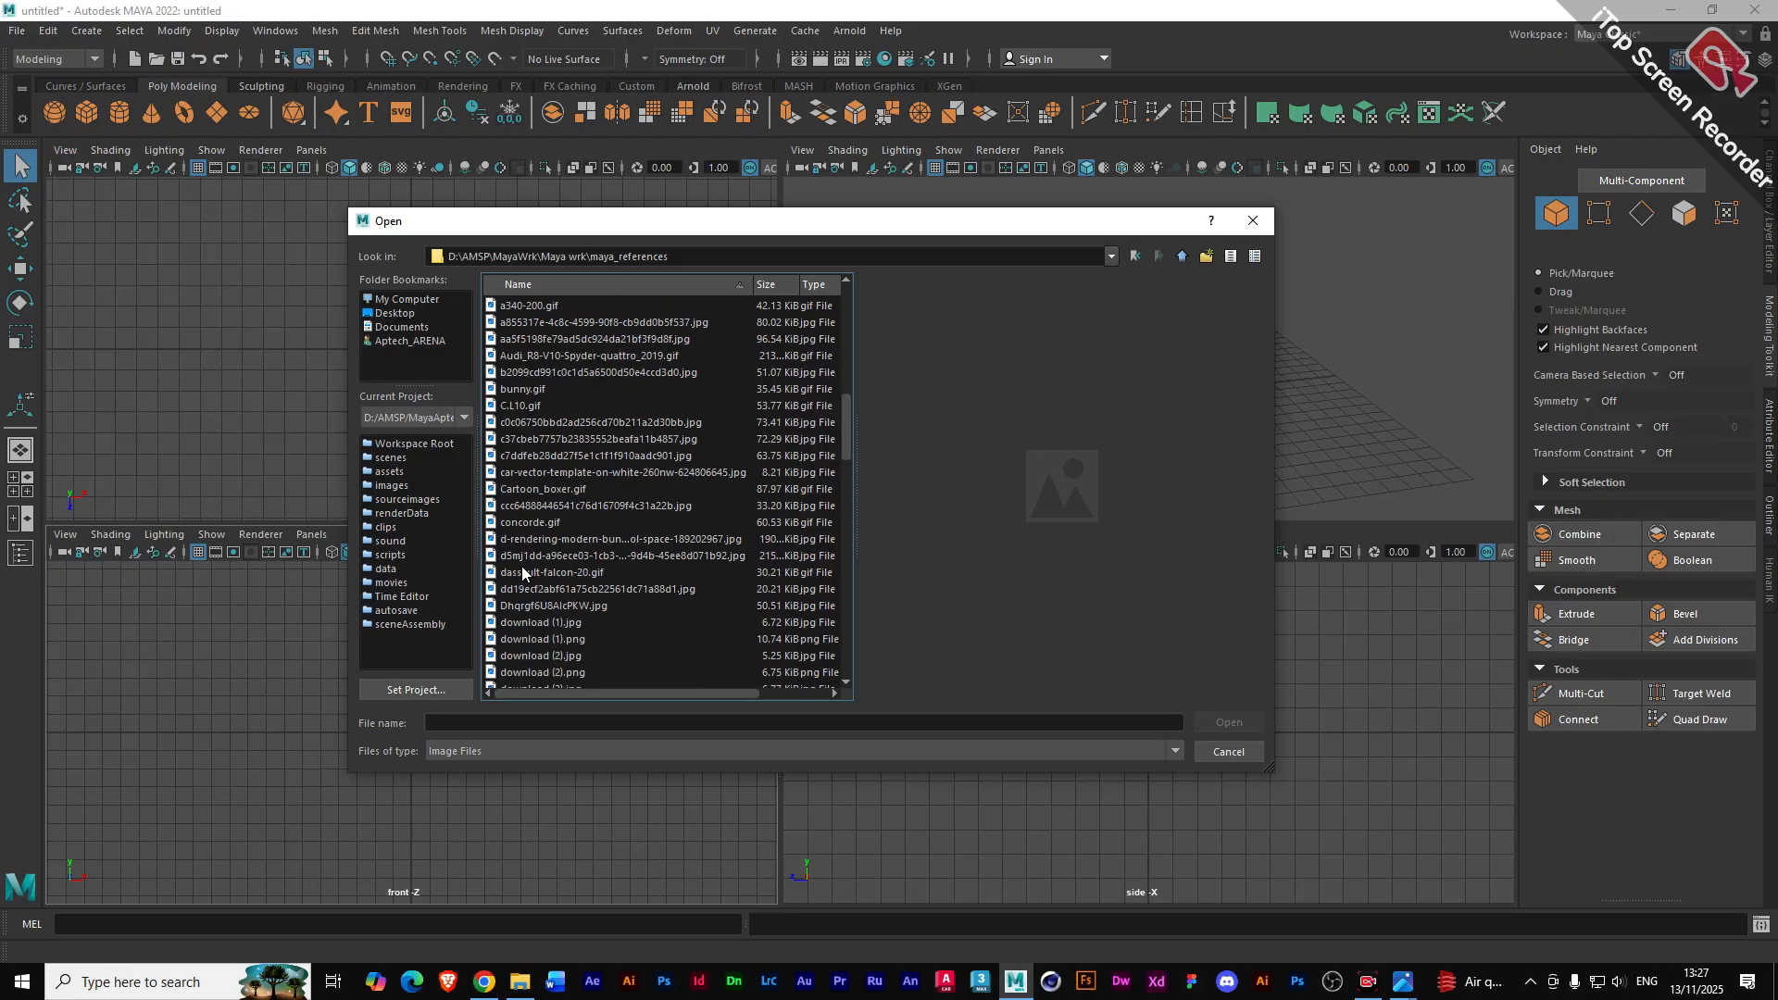
scroll(521, 570, "up", 3)
left_click(519, 540)
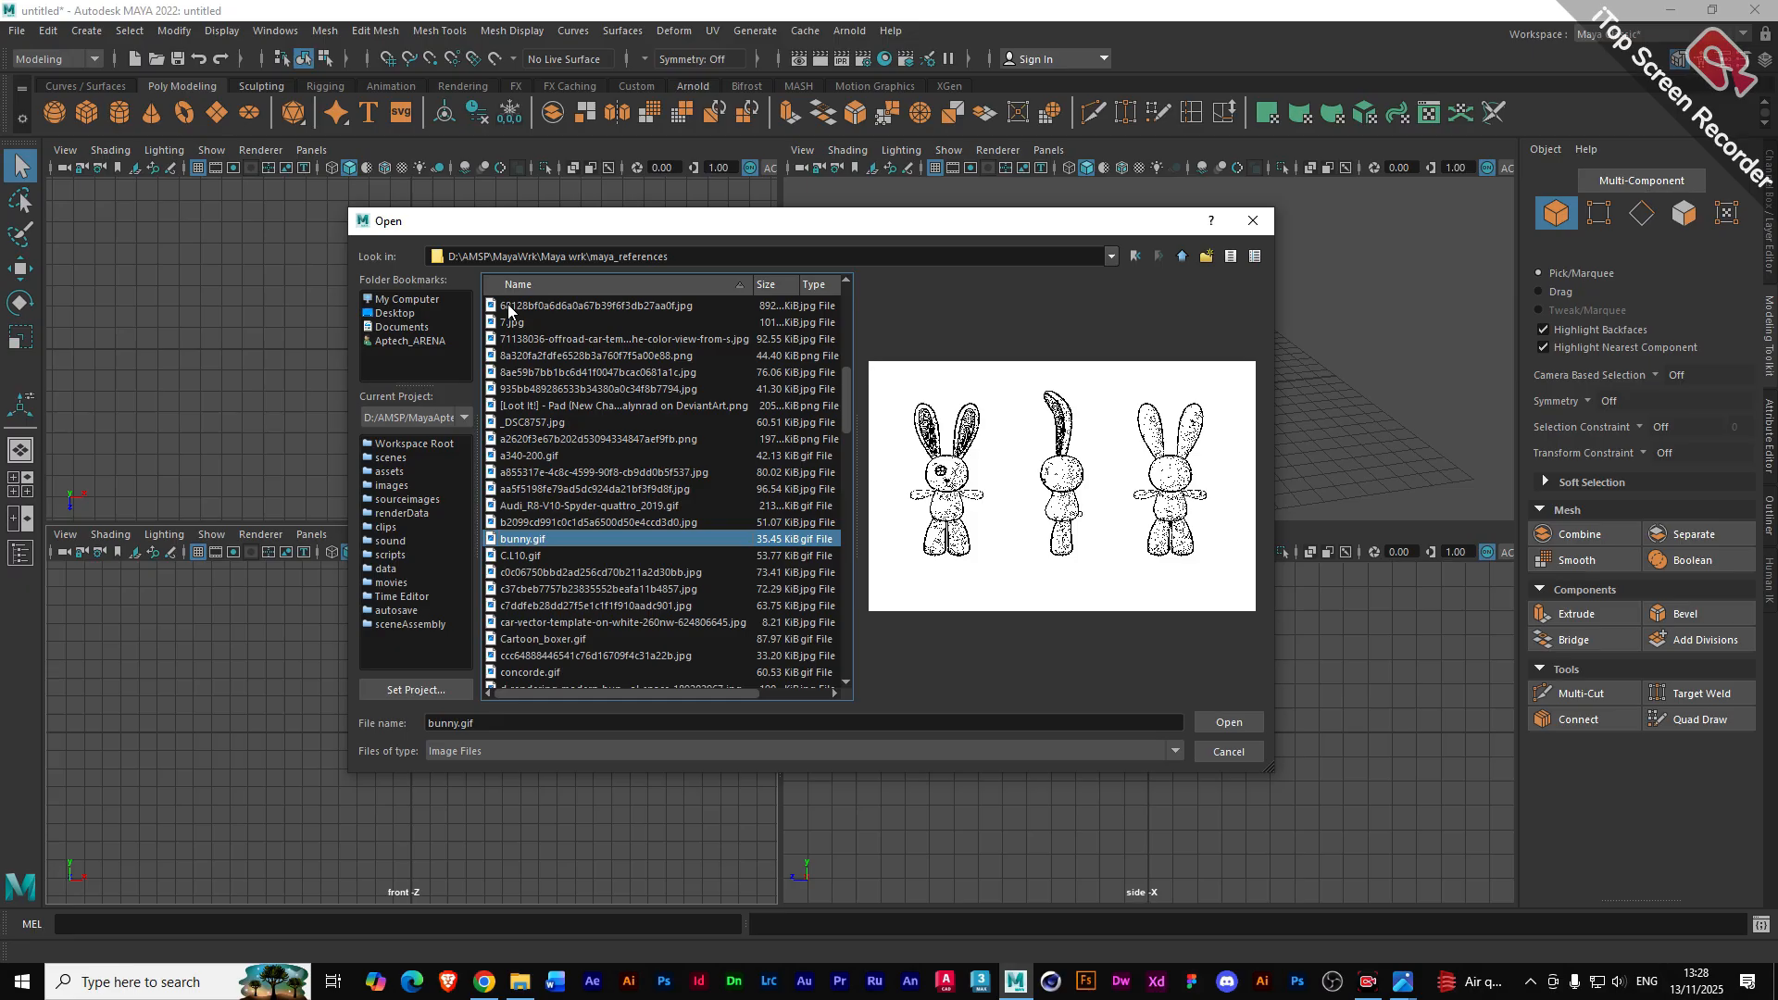
left_click(524, 553)
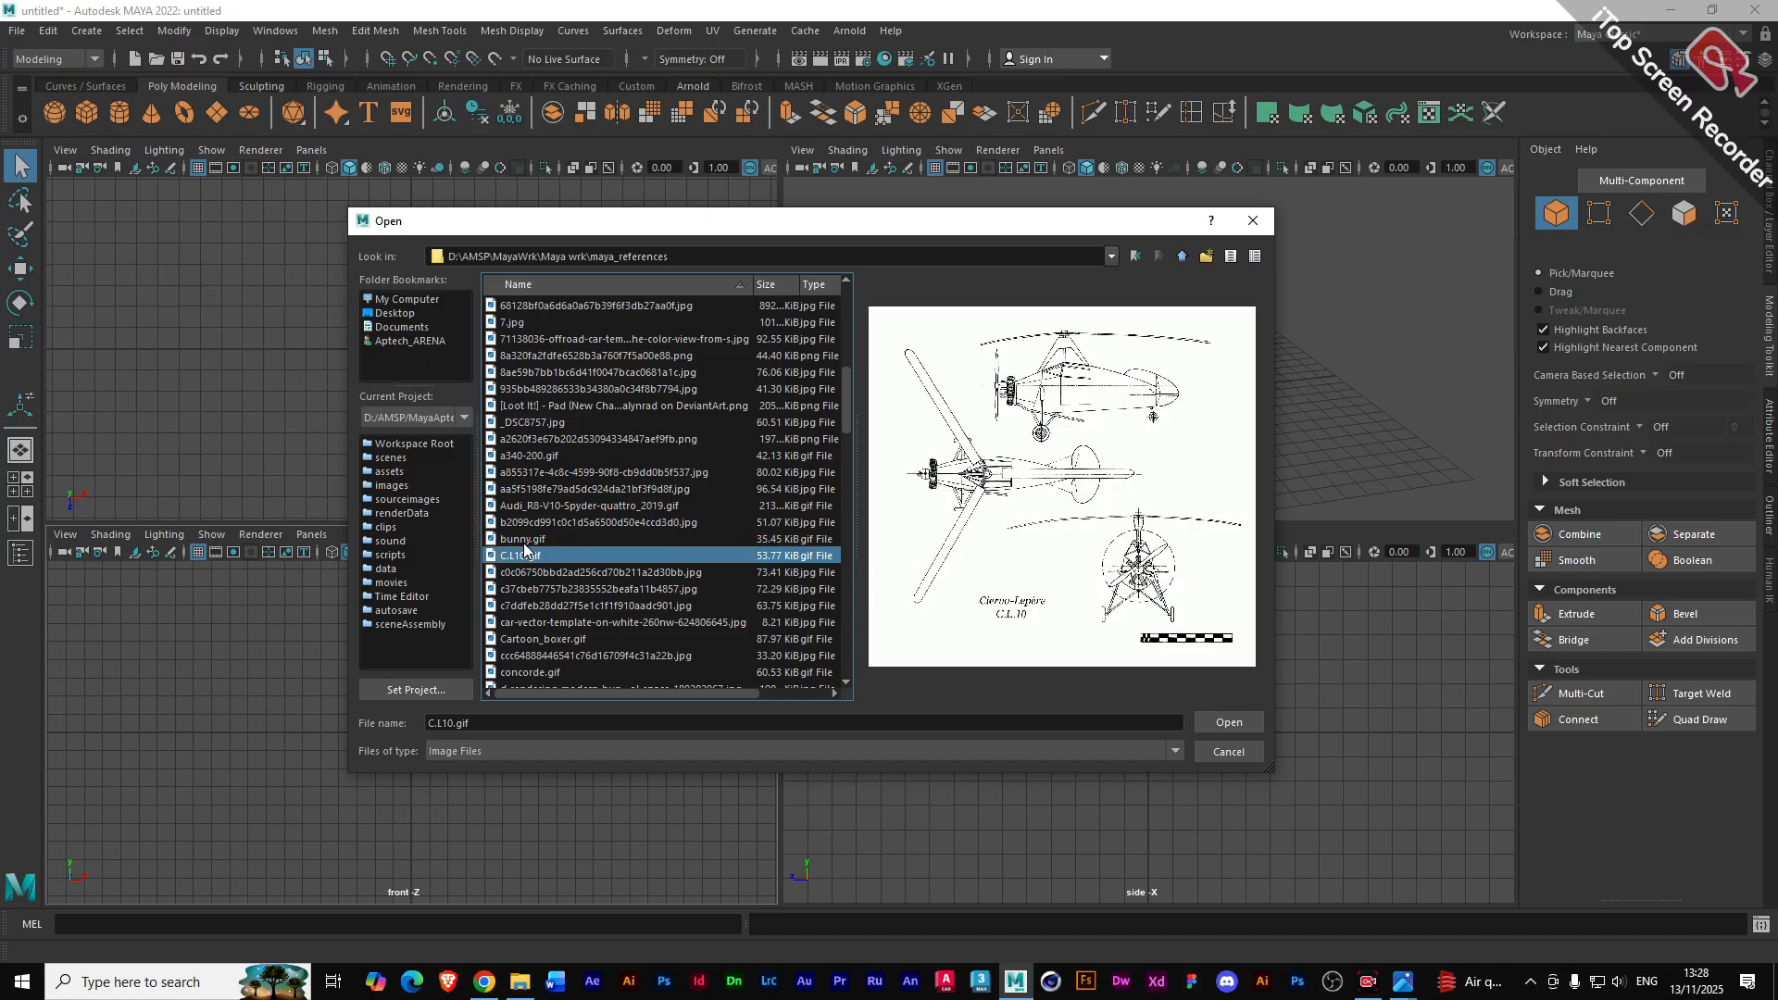
left_click(524, 544)
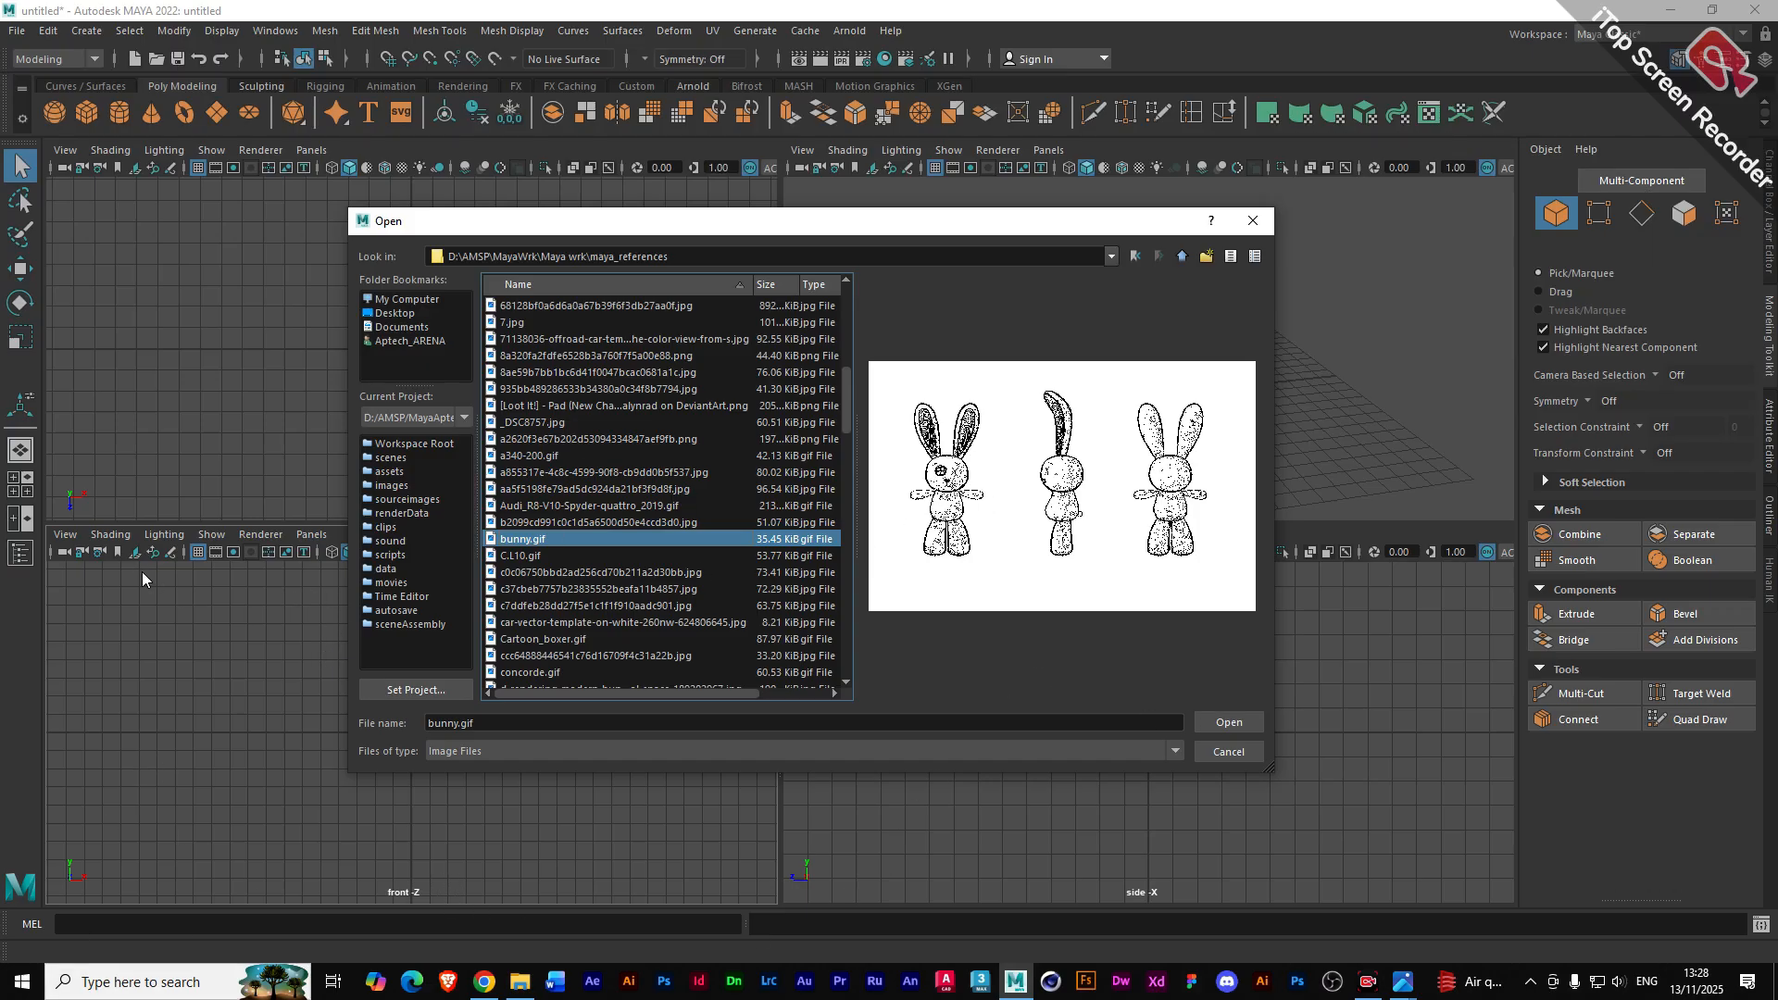
left_click(1210, 724)
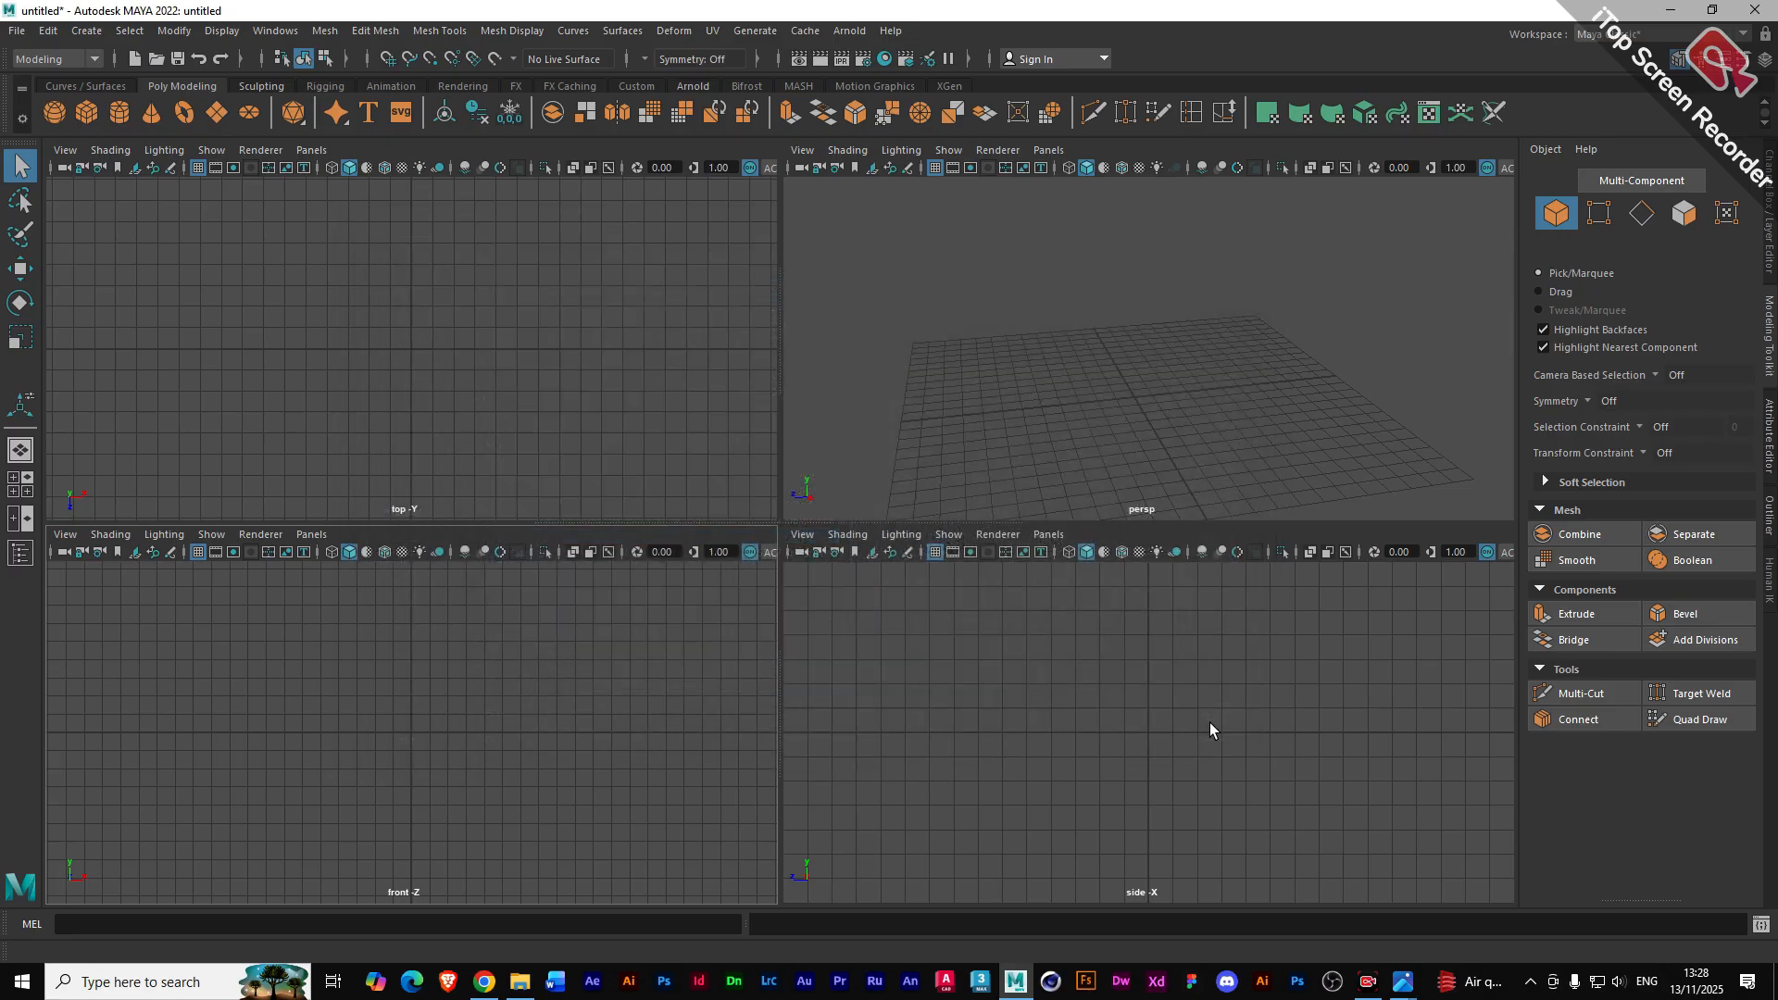
- Start an image plane import for the side view and browse to D:\AMSP\MayaWrk\Maya wrk\maya_references
left_click(872, 556)
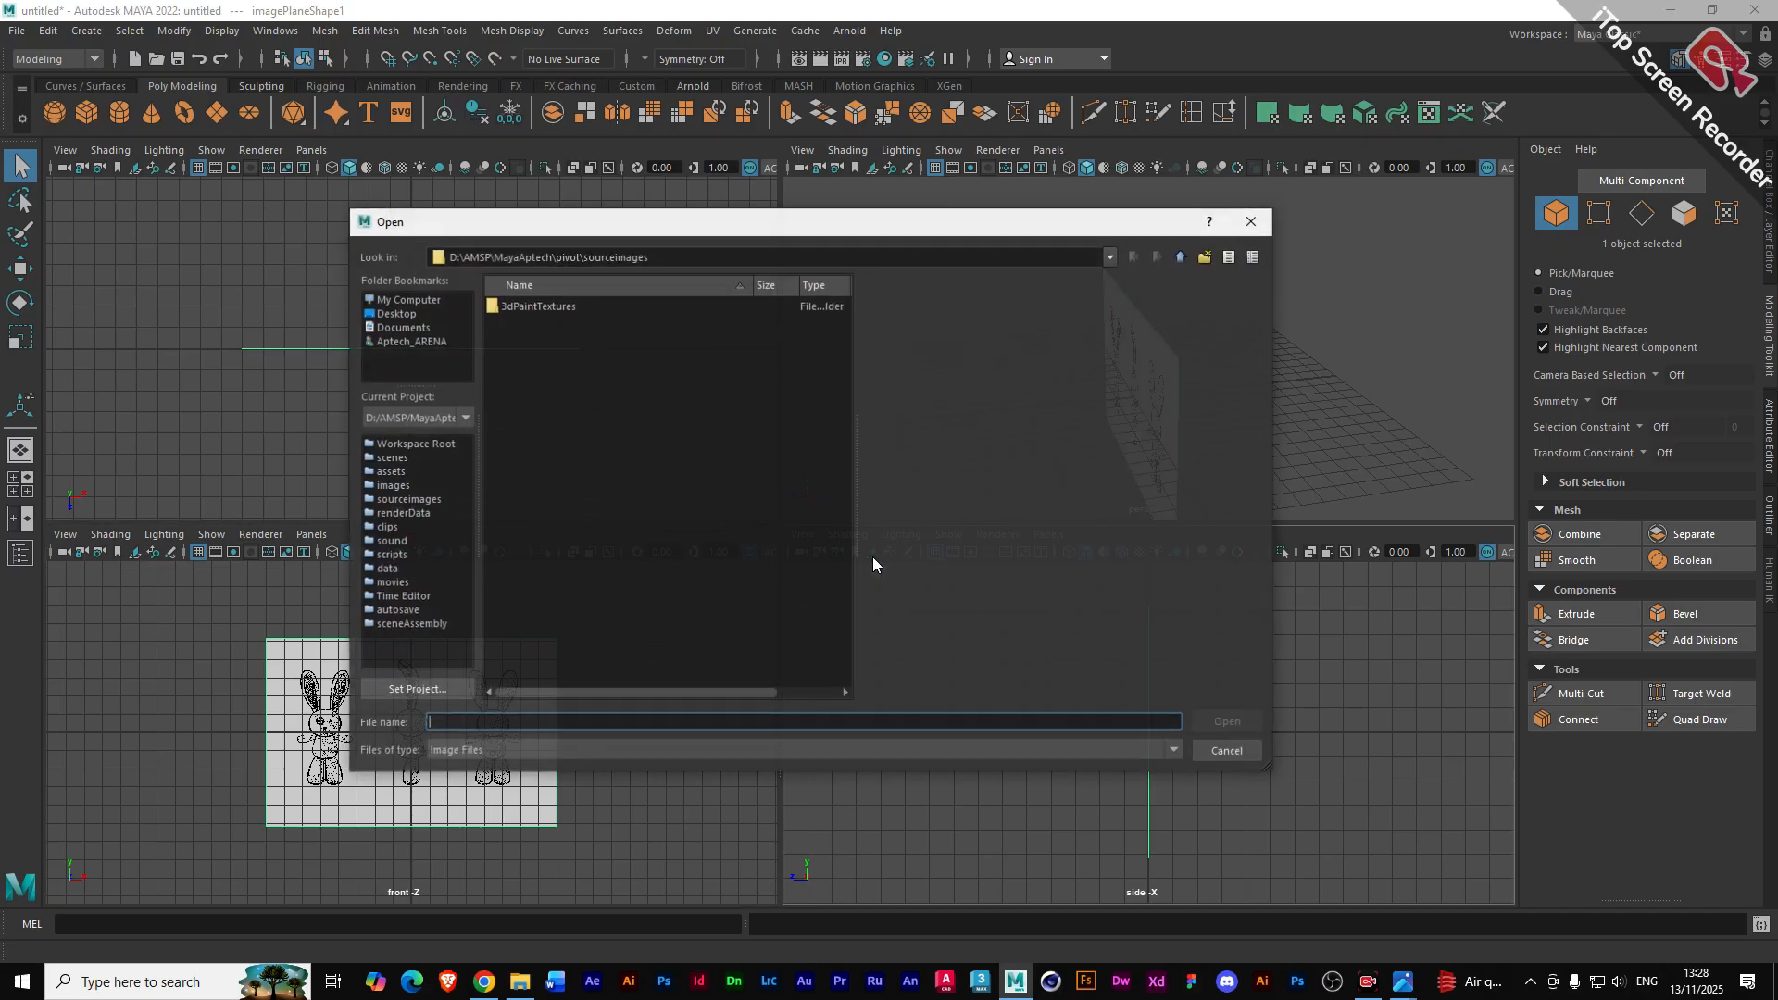
left_click(399, 306)
double_click(498, 322)
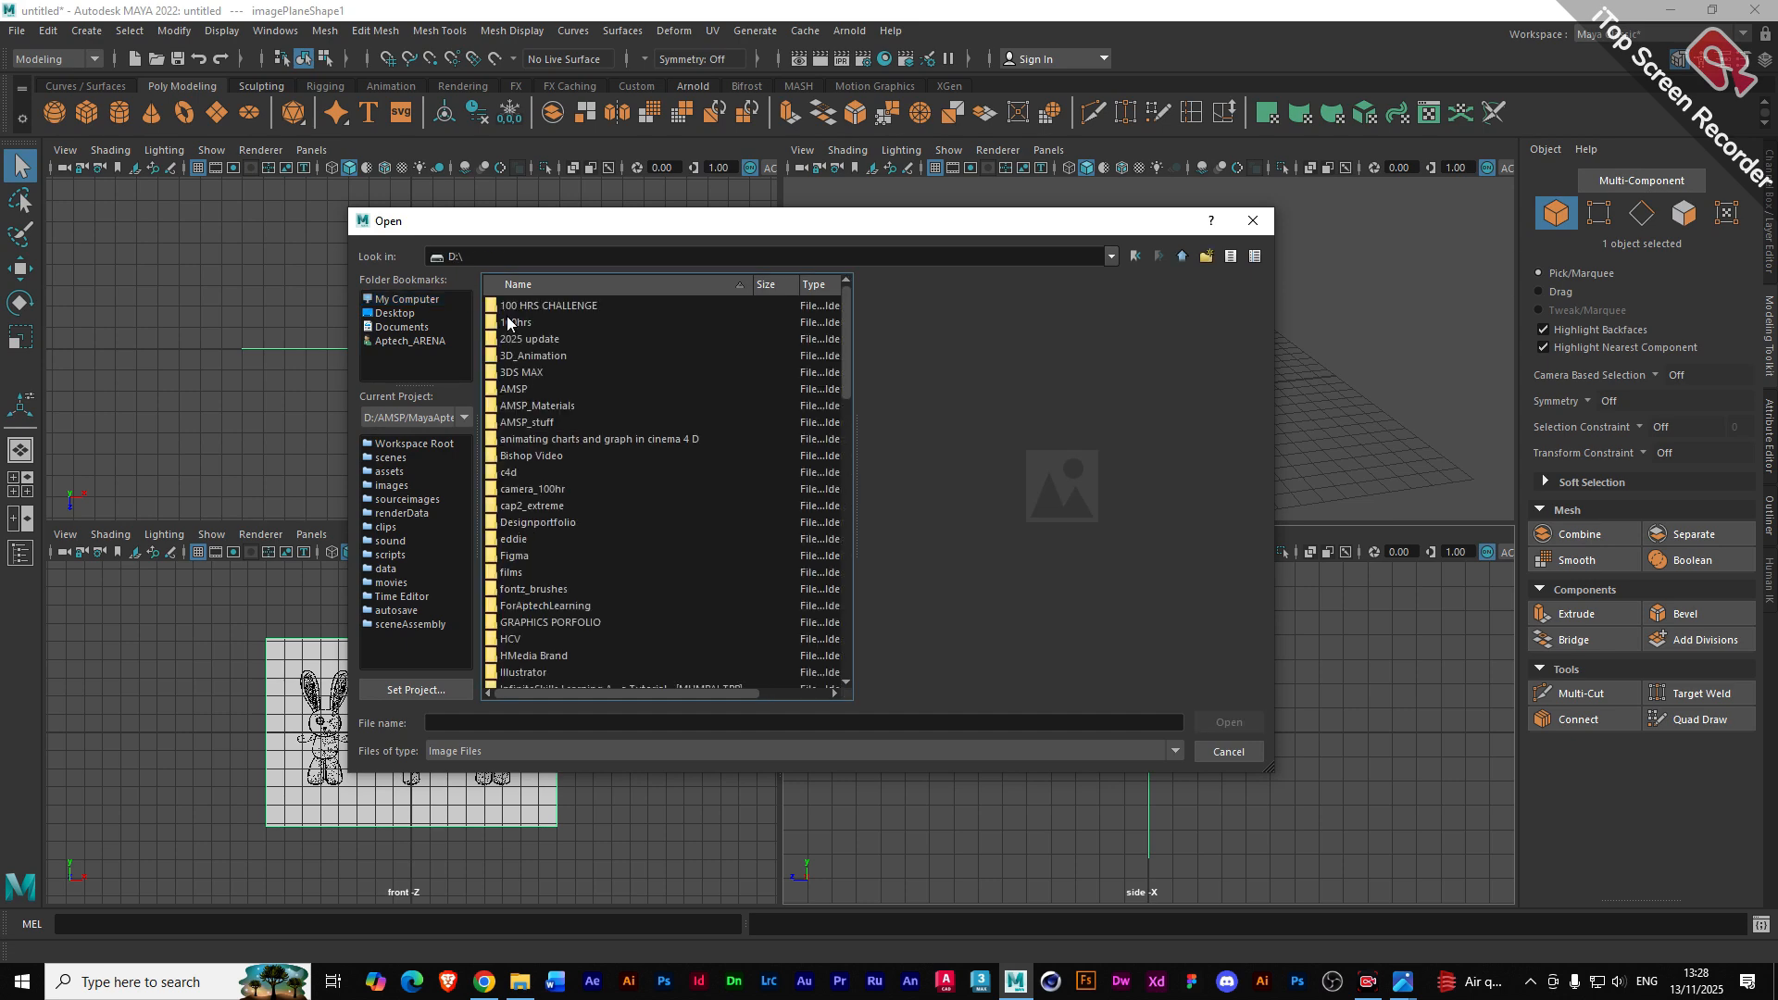
double_click(512, 388)
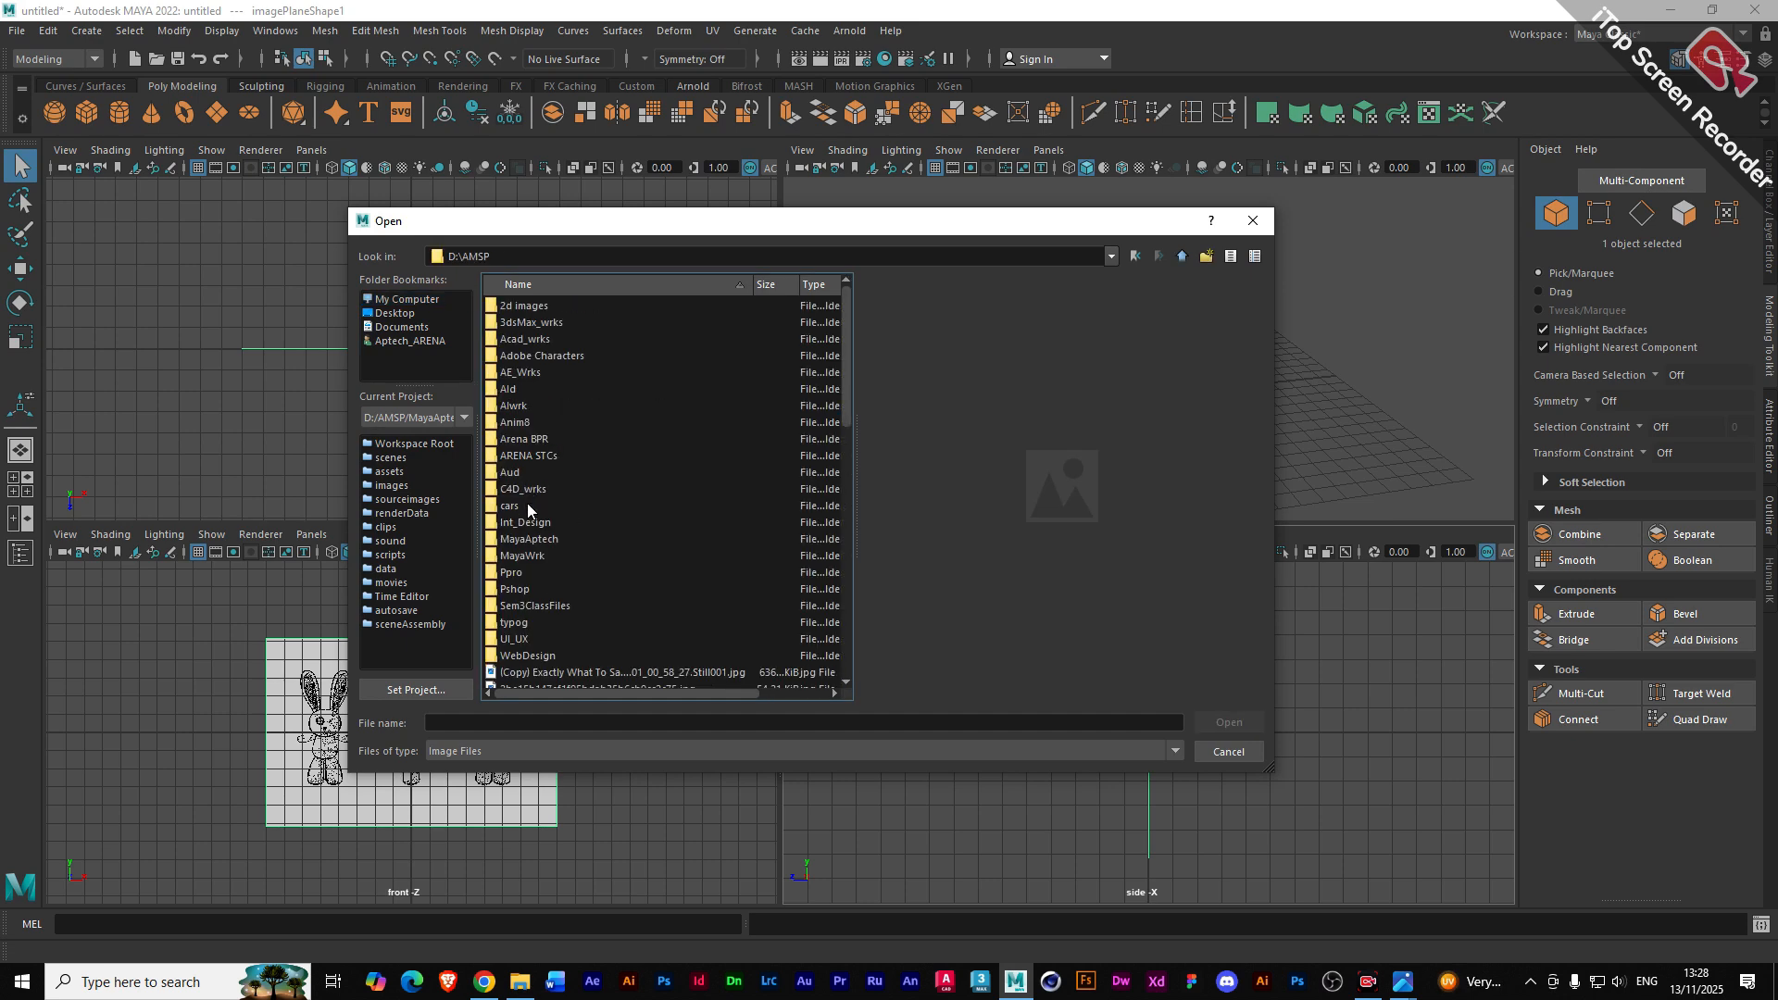
double_click(523, 556)
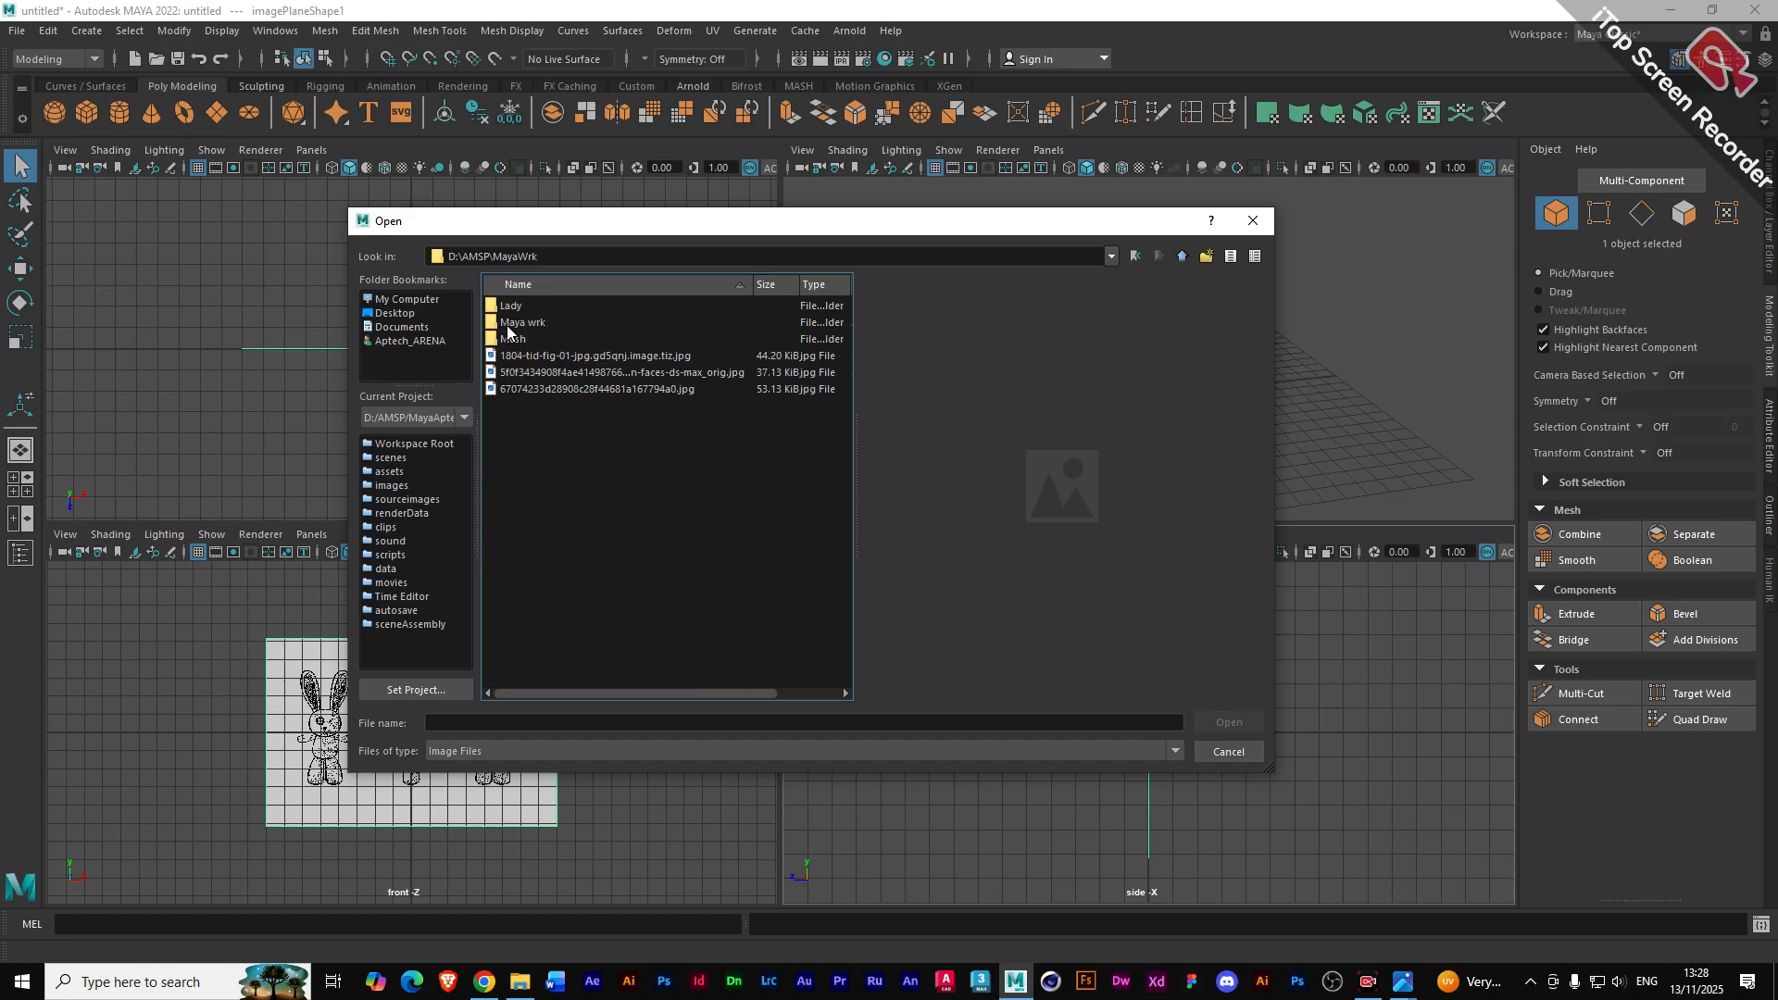
double_click(507, 324)
double_click(524, 537)
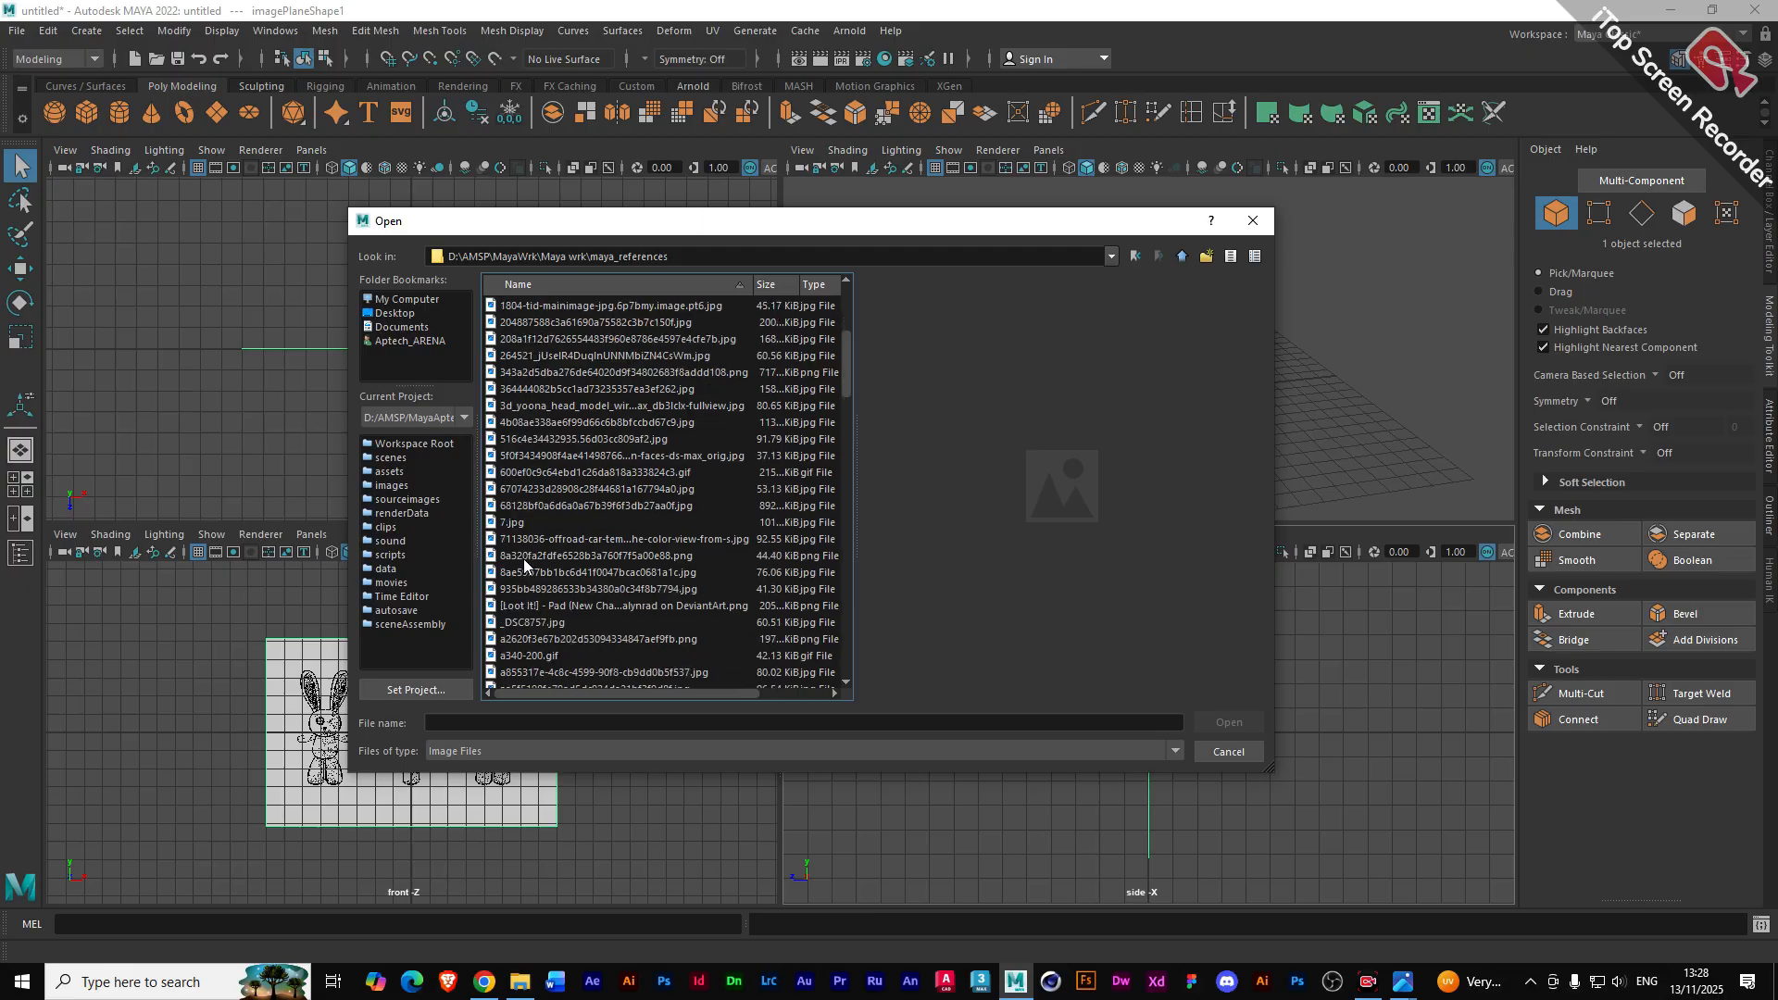
- Choose bunny.gif and load it as the side view's image plane
scroll(524, 558, "down", 1)
scroll(524, 559, "down", 2)
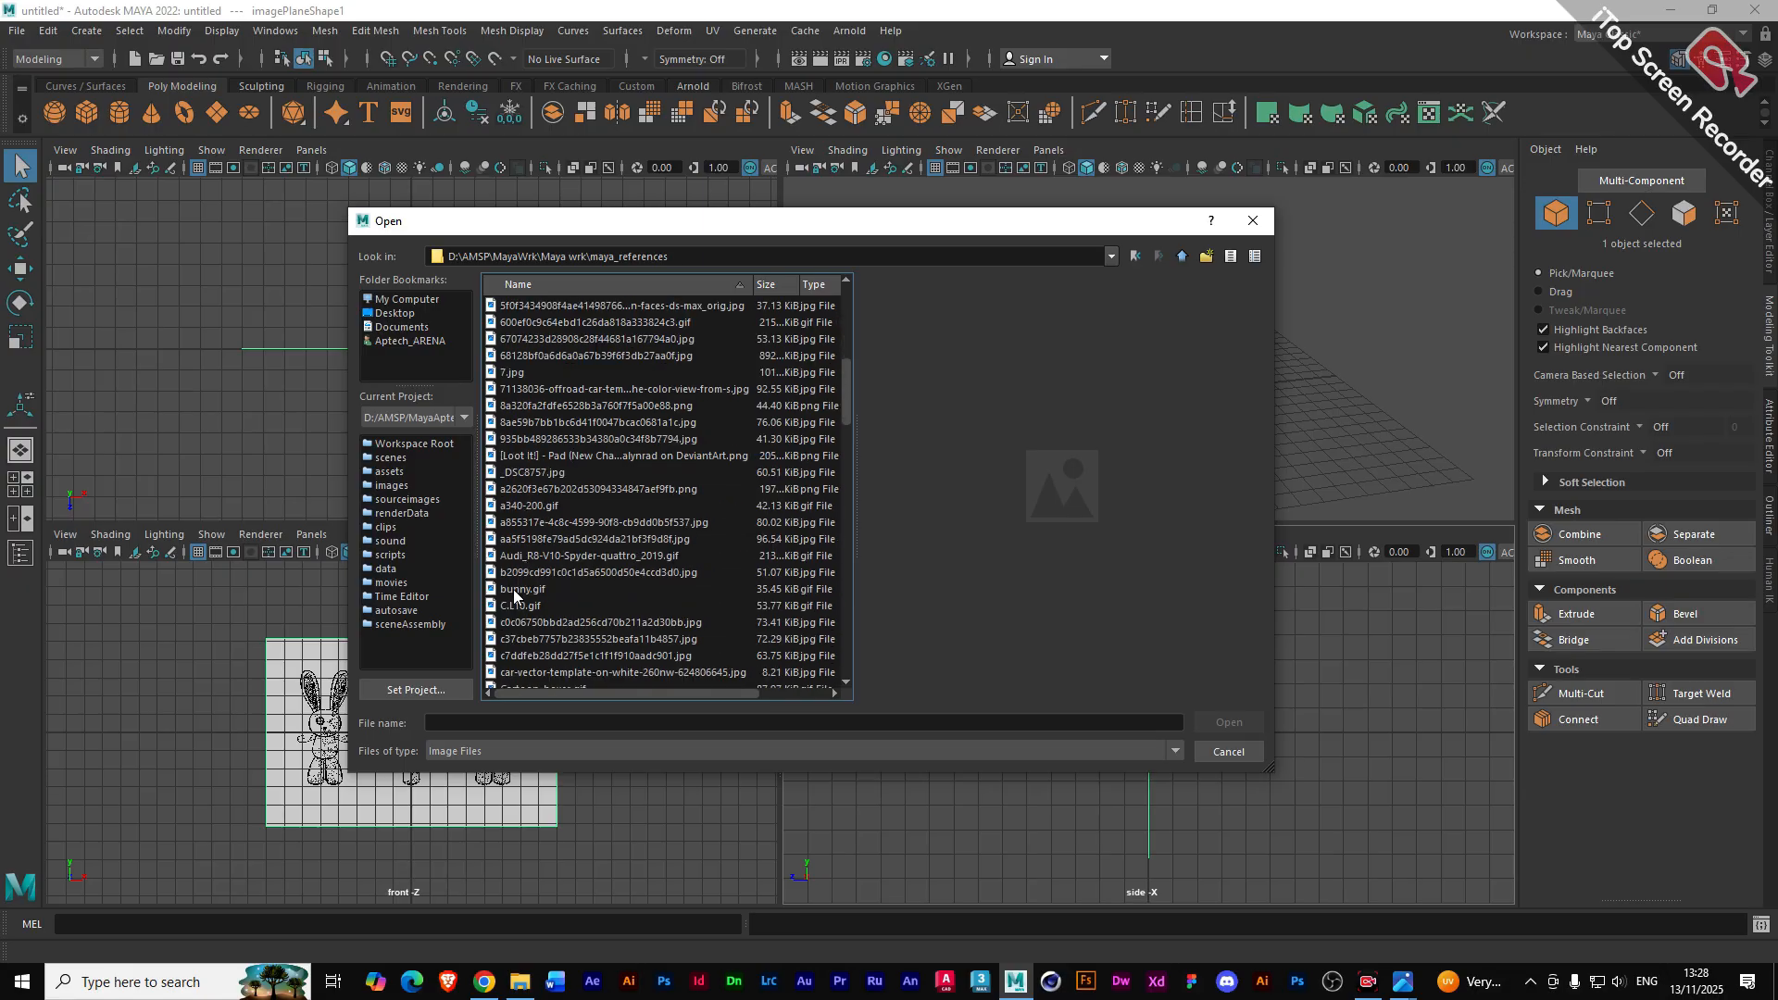
left_click(513, 589)
left_click(1204, 720)
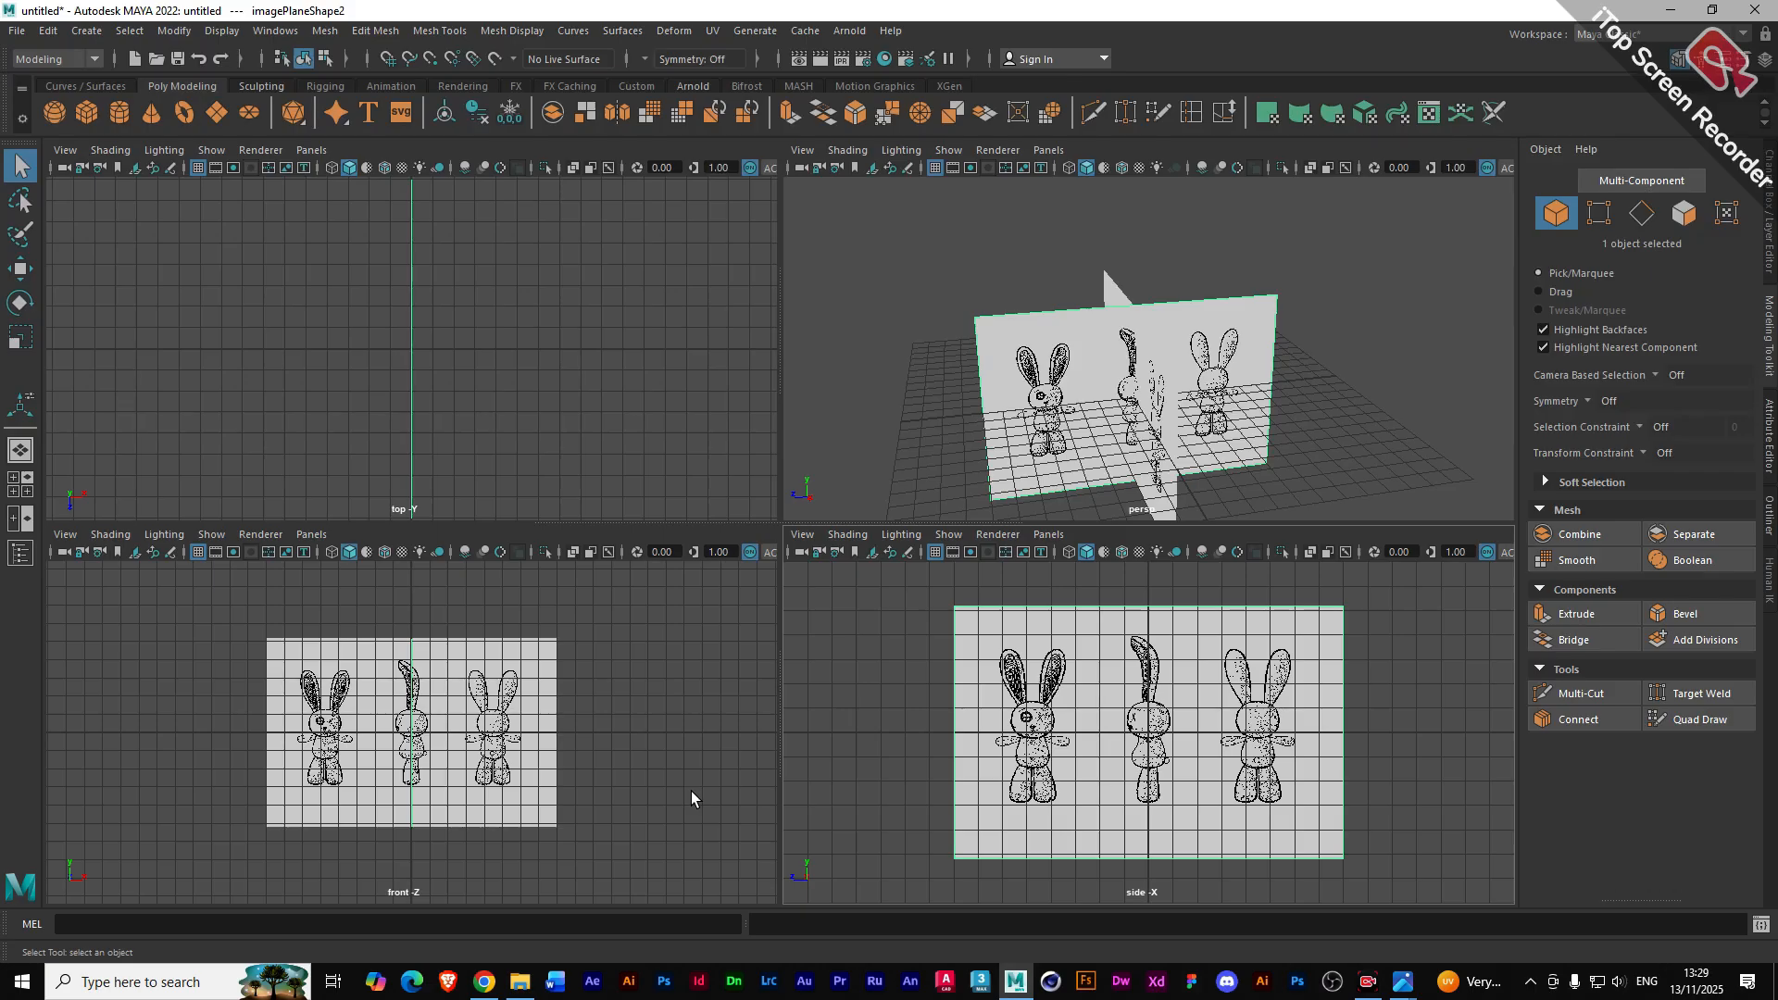
scroll(690, 792, "up", 2)
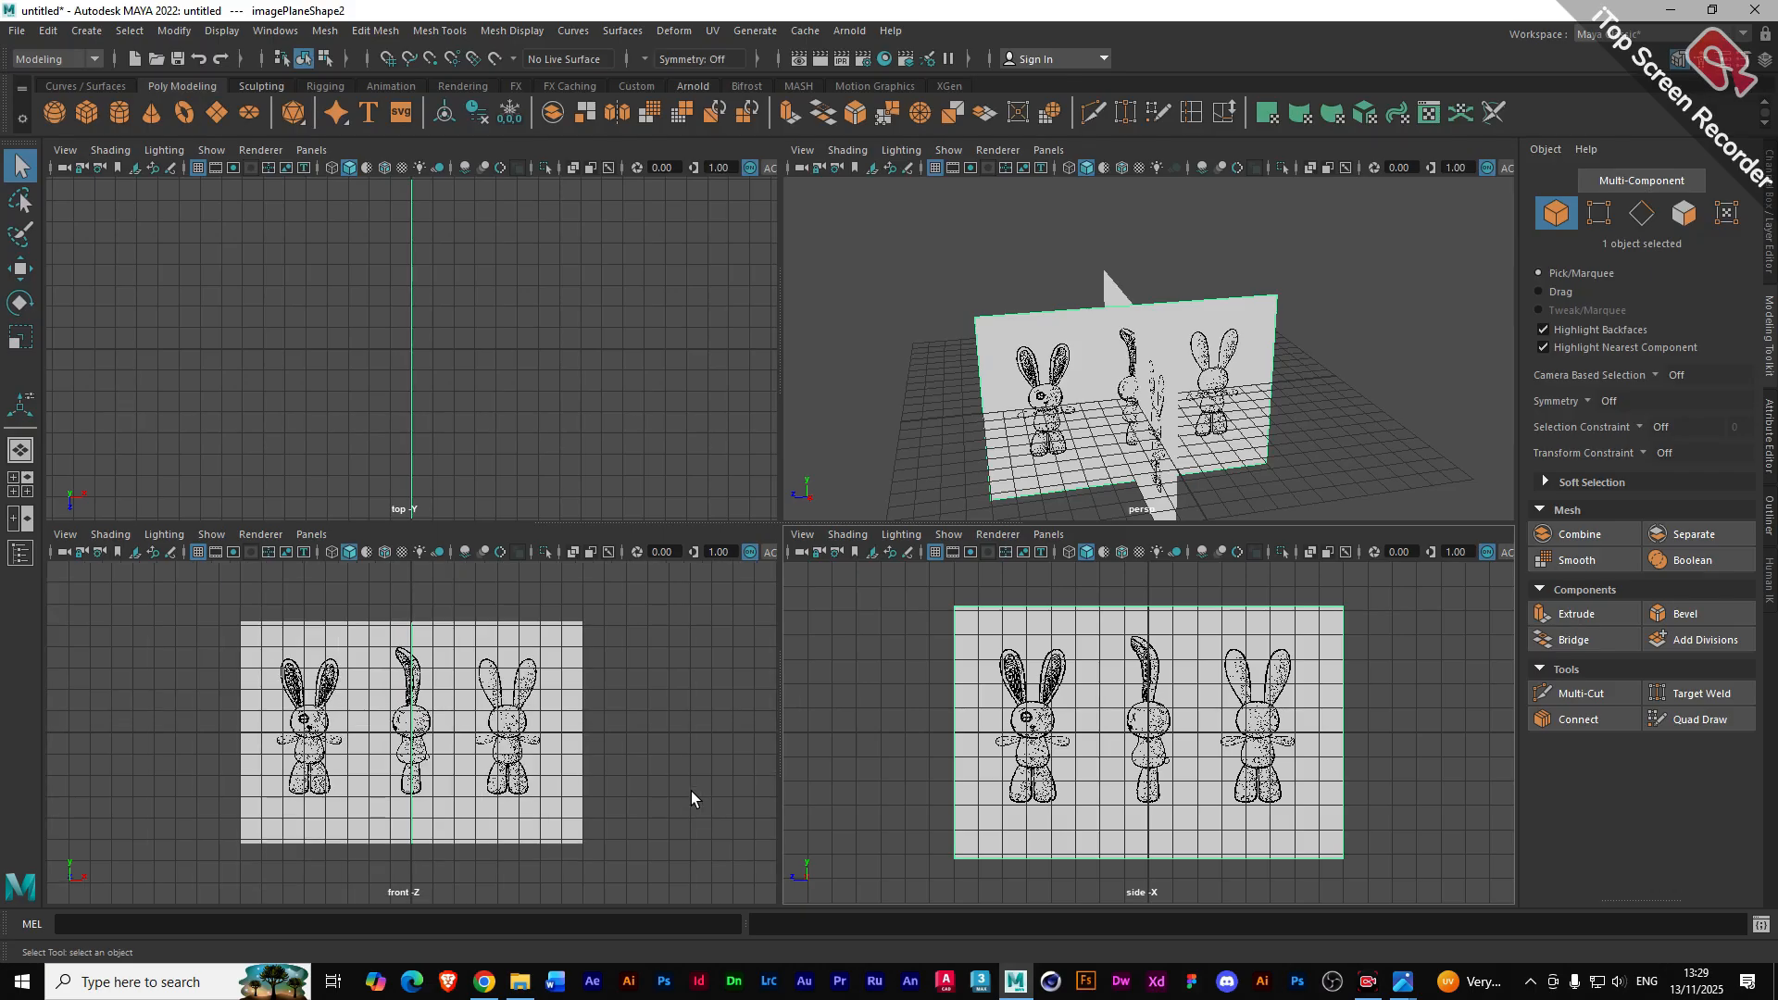
scroll(691, 791, "up", 2)
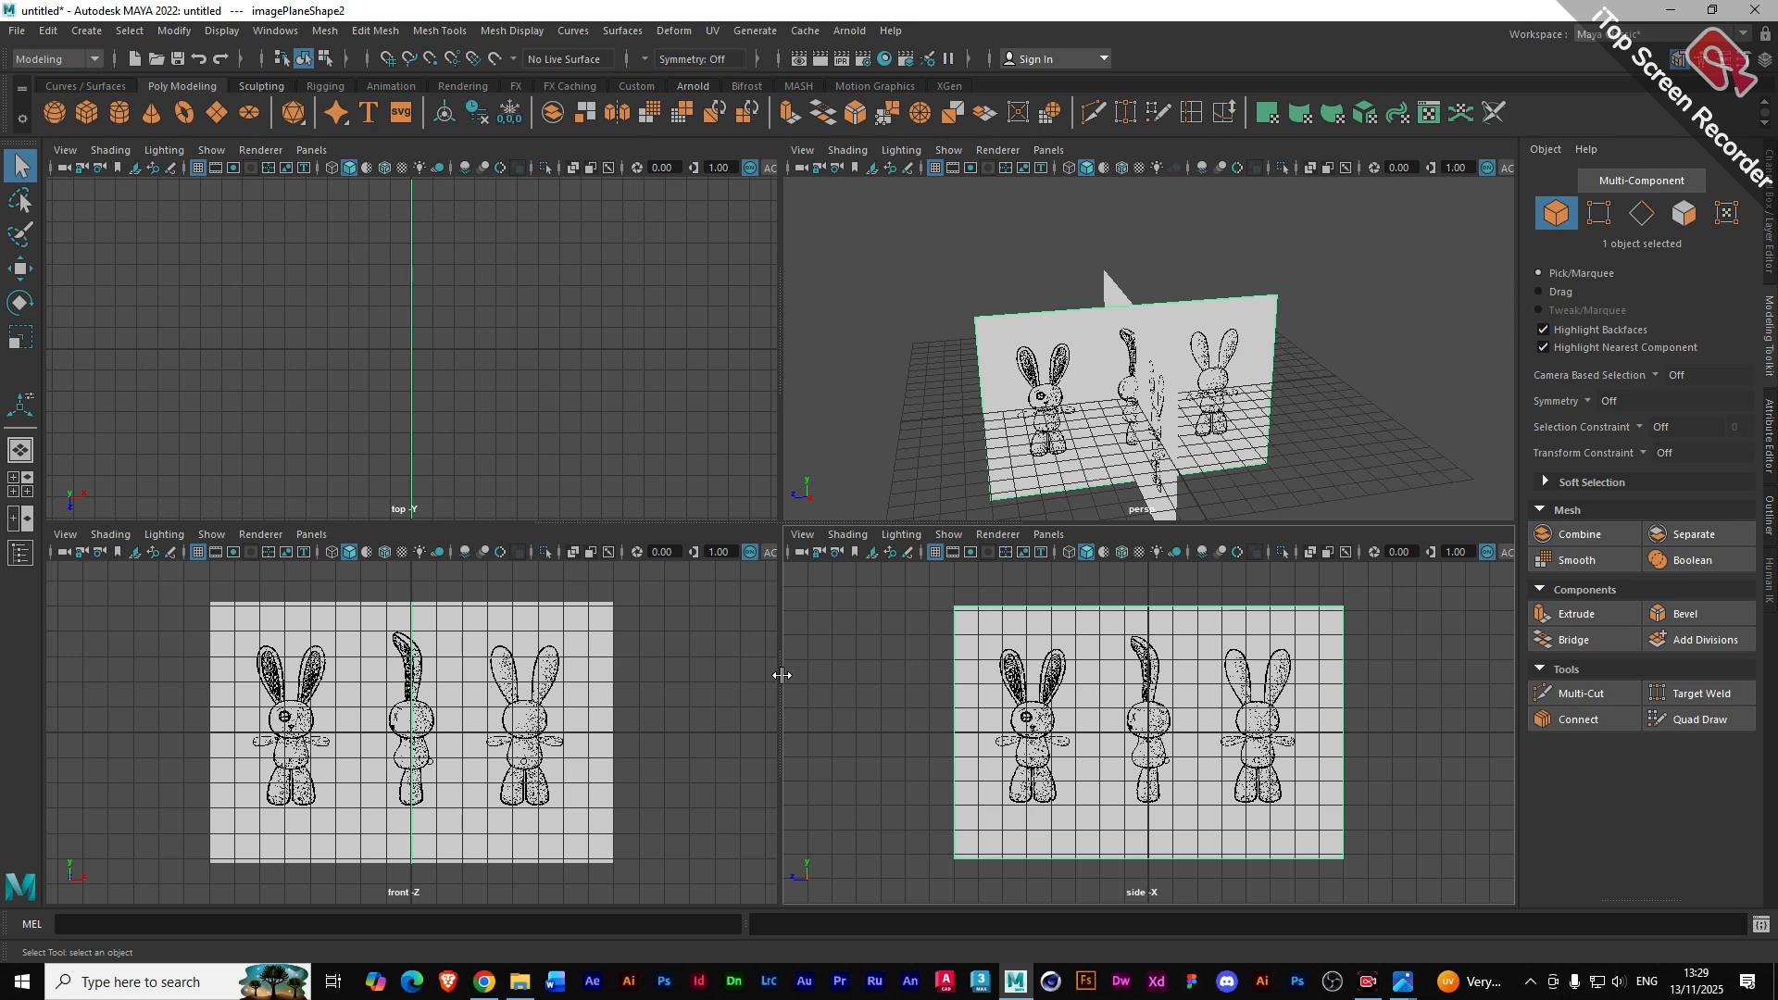
- Undo both bunny image plane imports in the front and side views
key("ctrl+z")
key("ctrl+z")
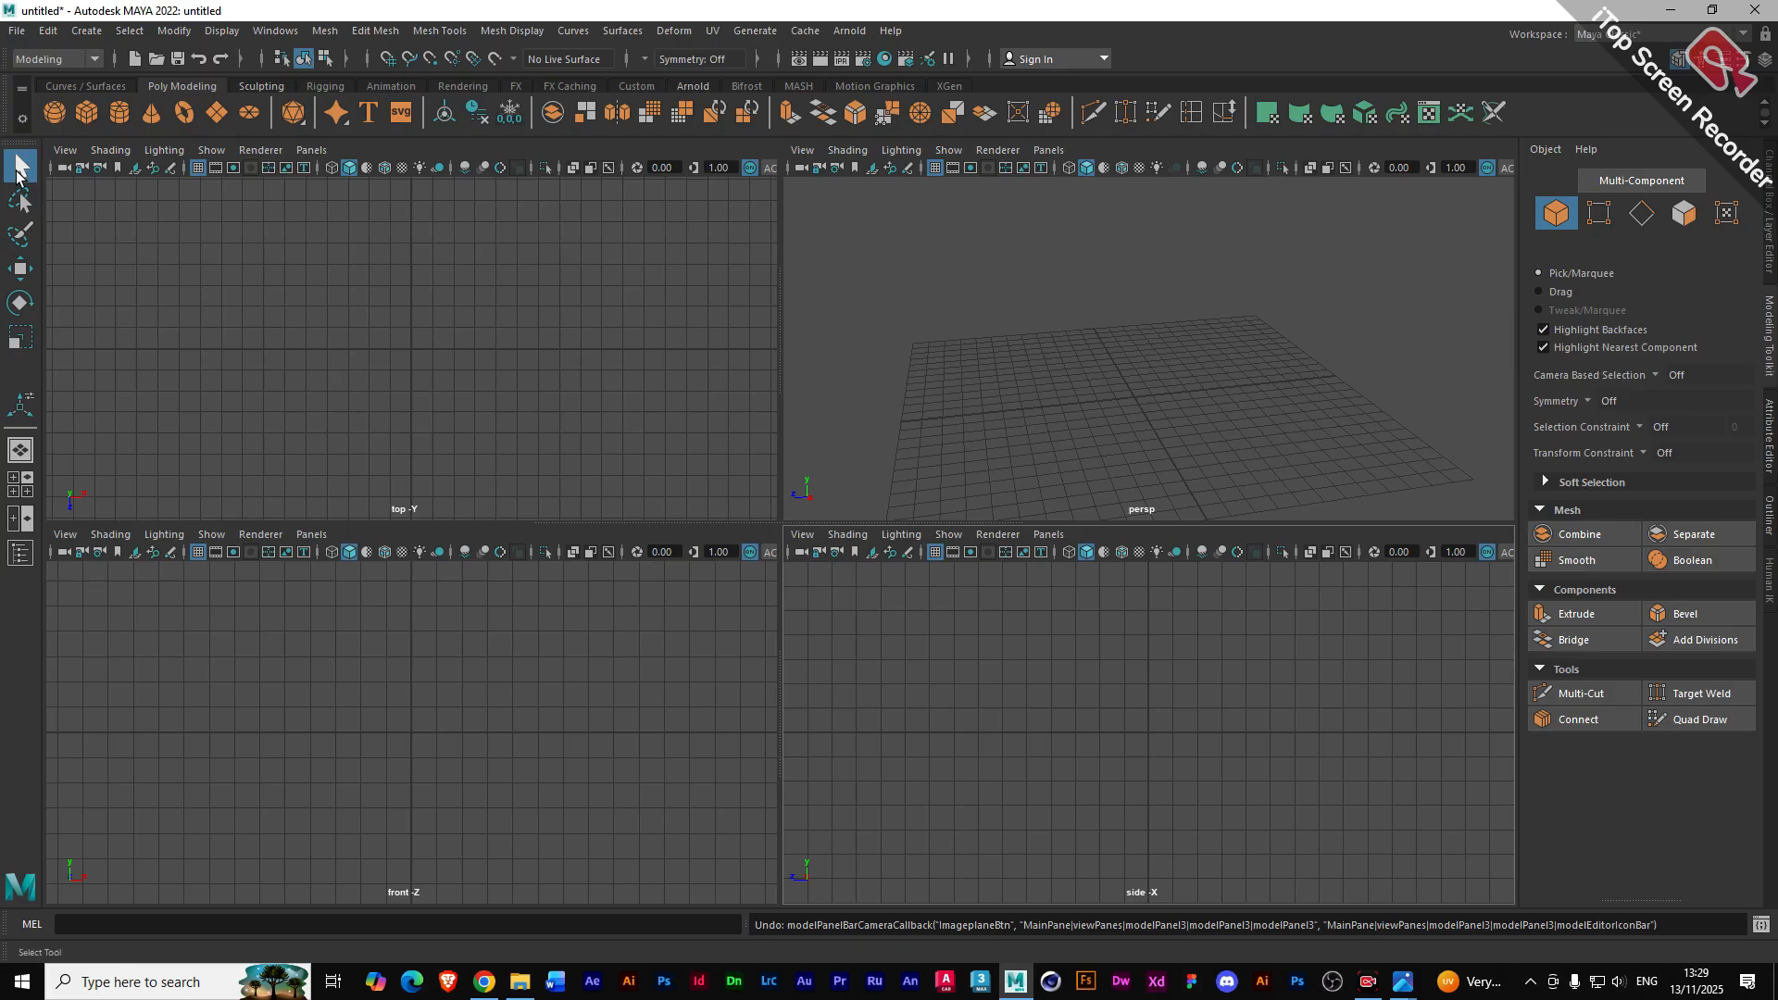
left_click(135, 552)
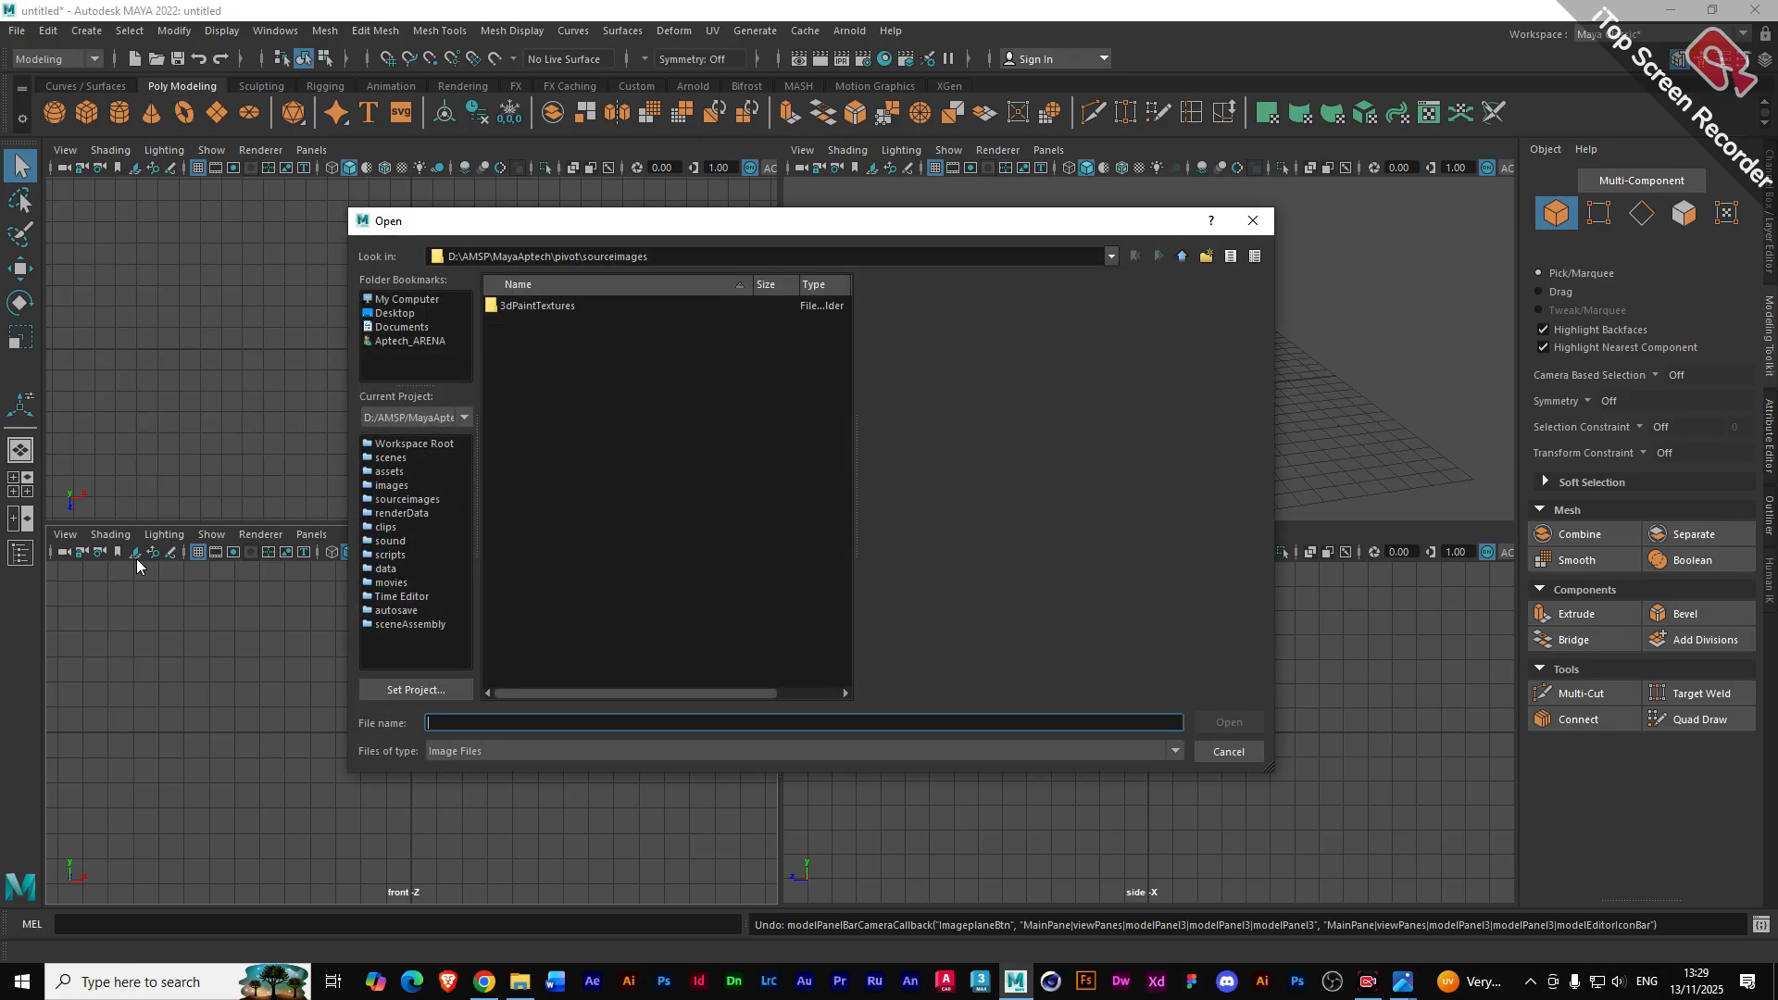
left_click(1251, 221)
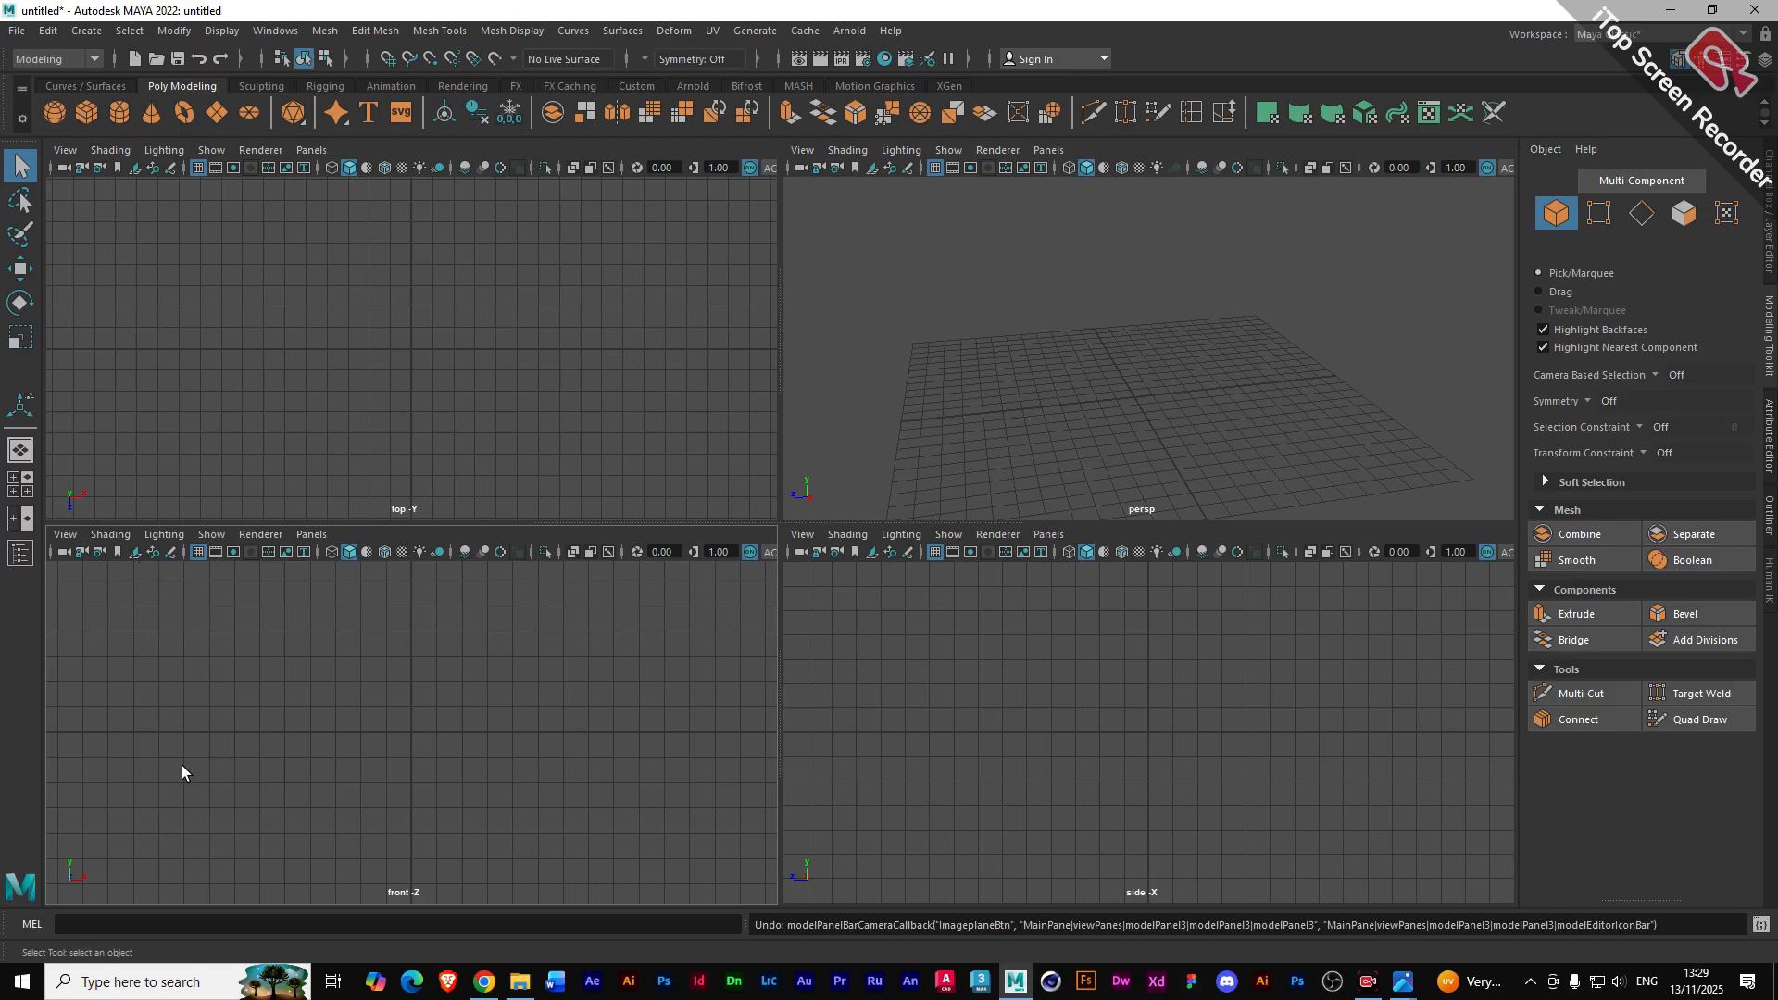
- Start a new image plane import for the front view and browse to D:\AMSP\MayaWrk\Maya wrk\maya_references
left_click(135, 553)
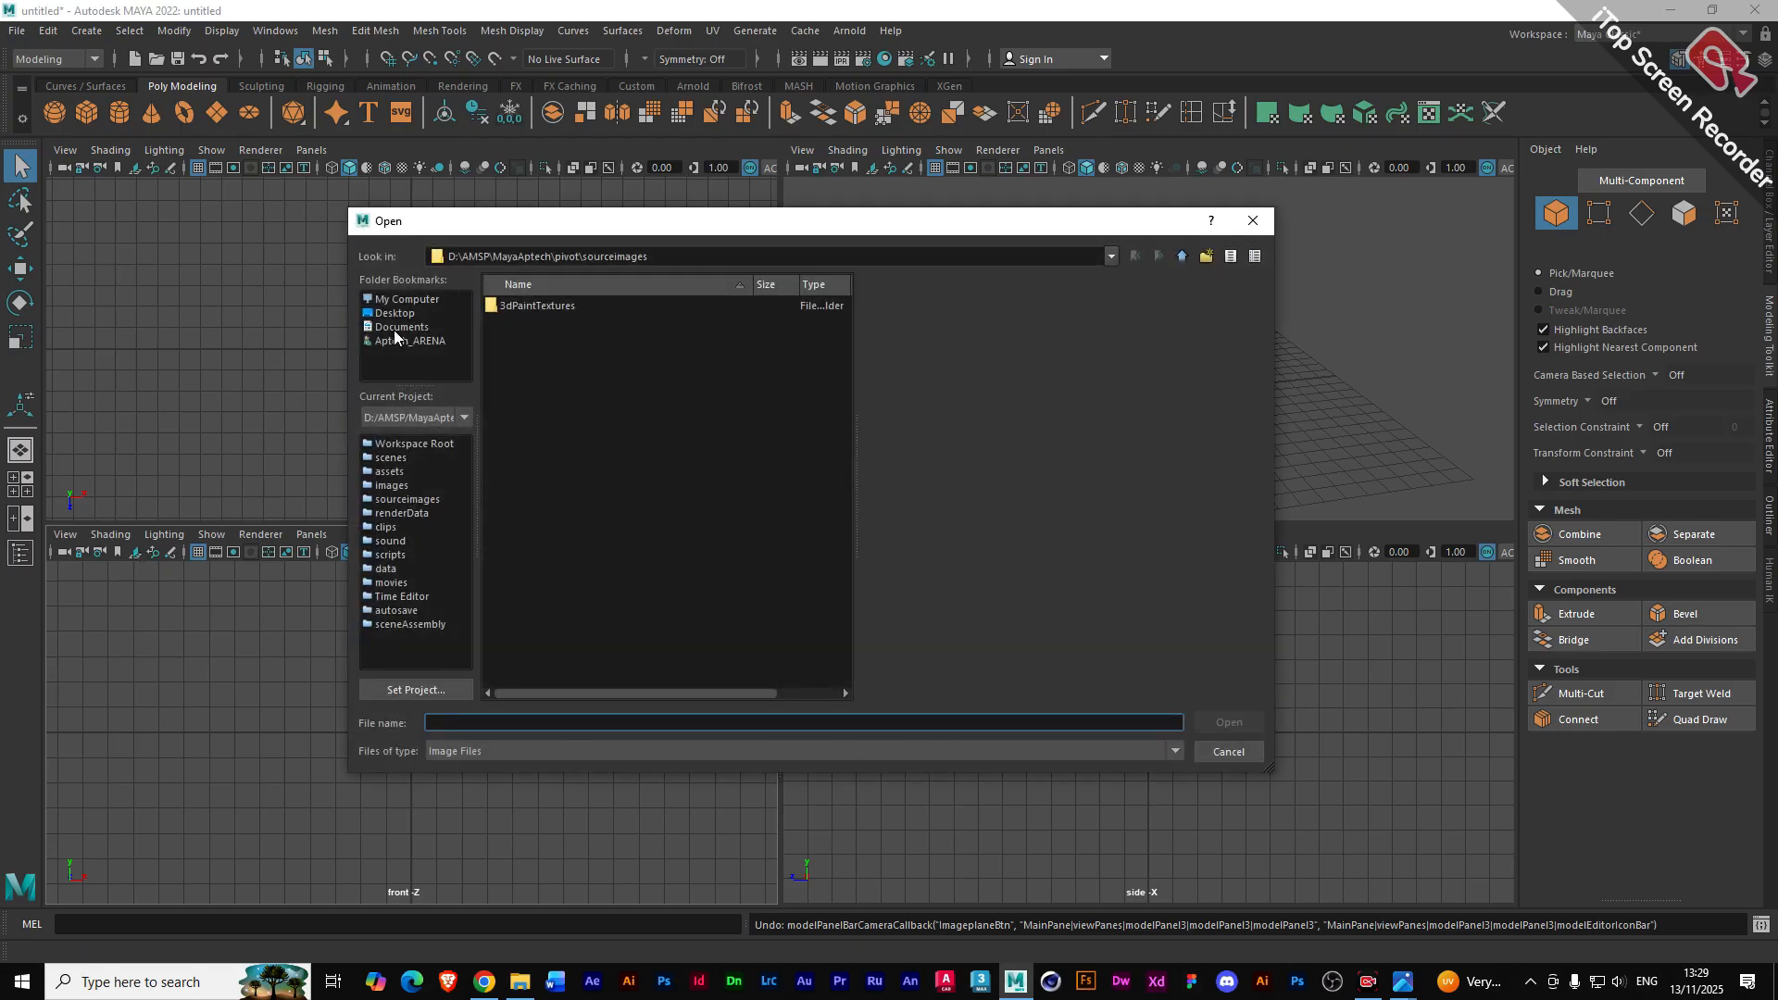
left_click(403, 300)
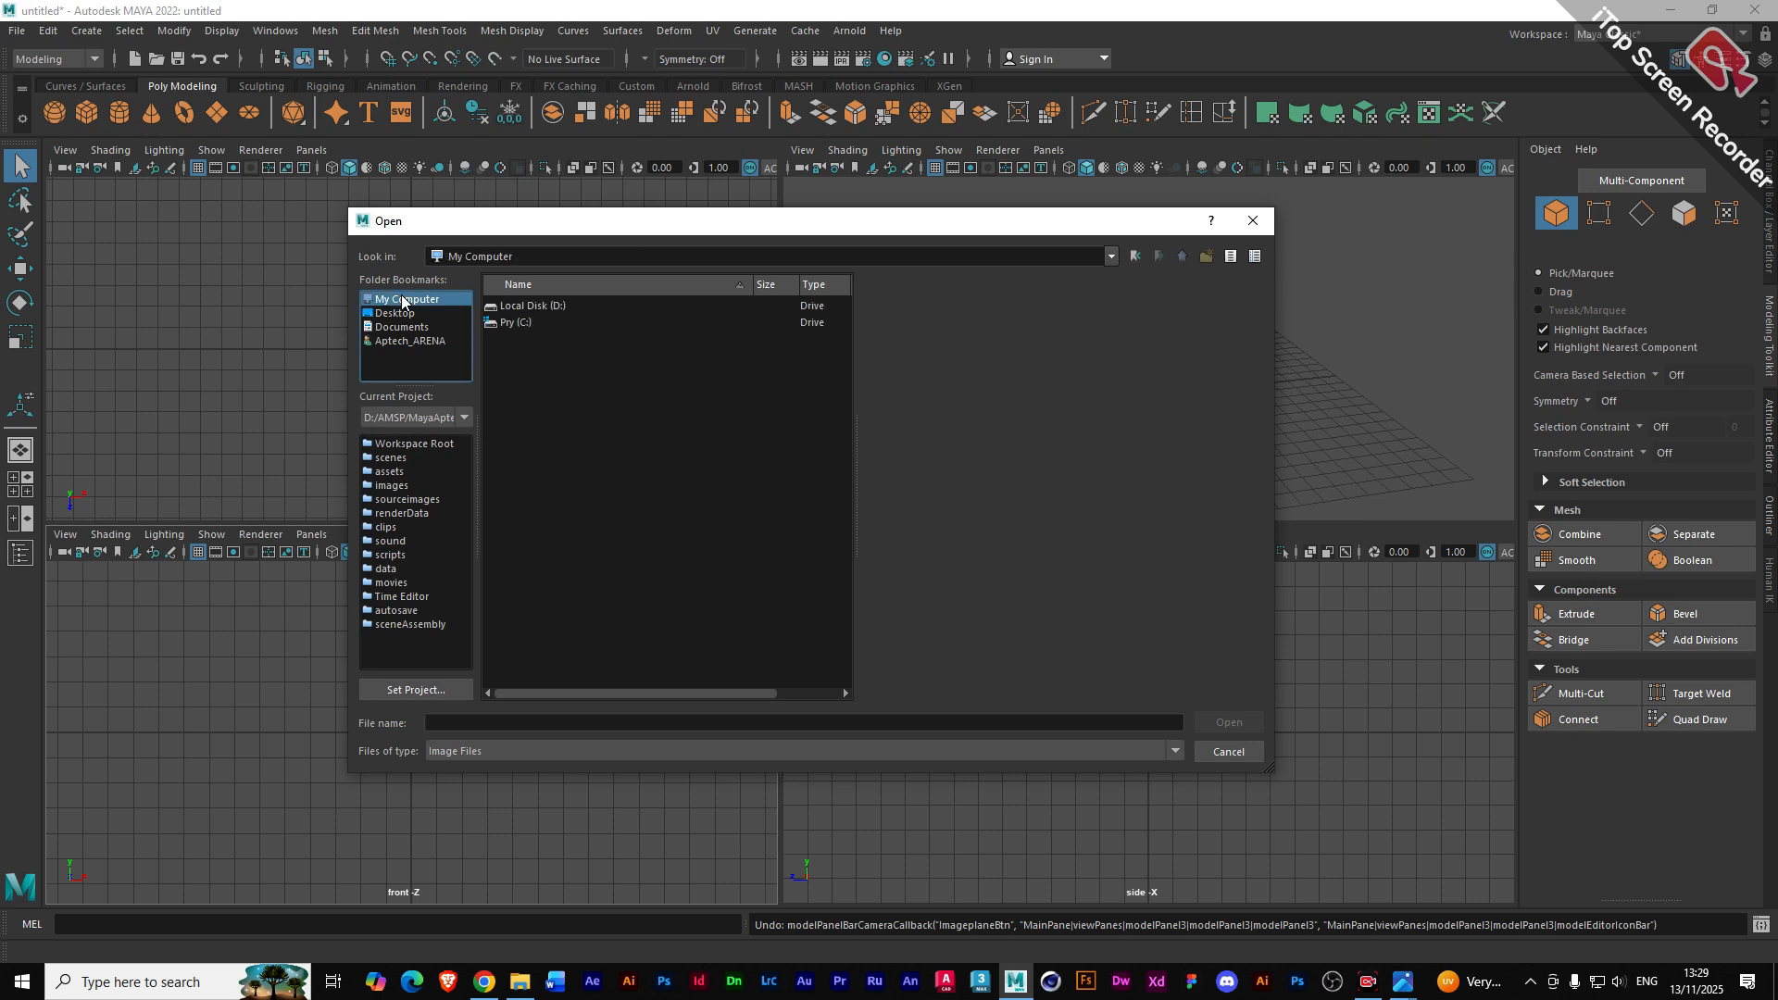
double_click(503, 307)
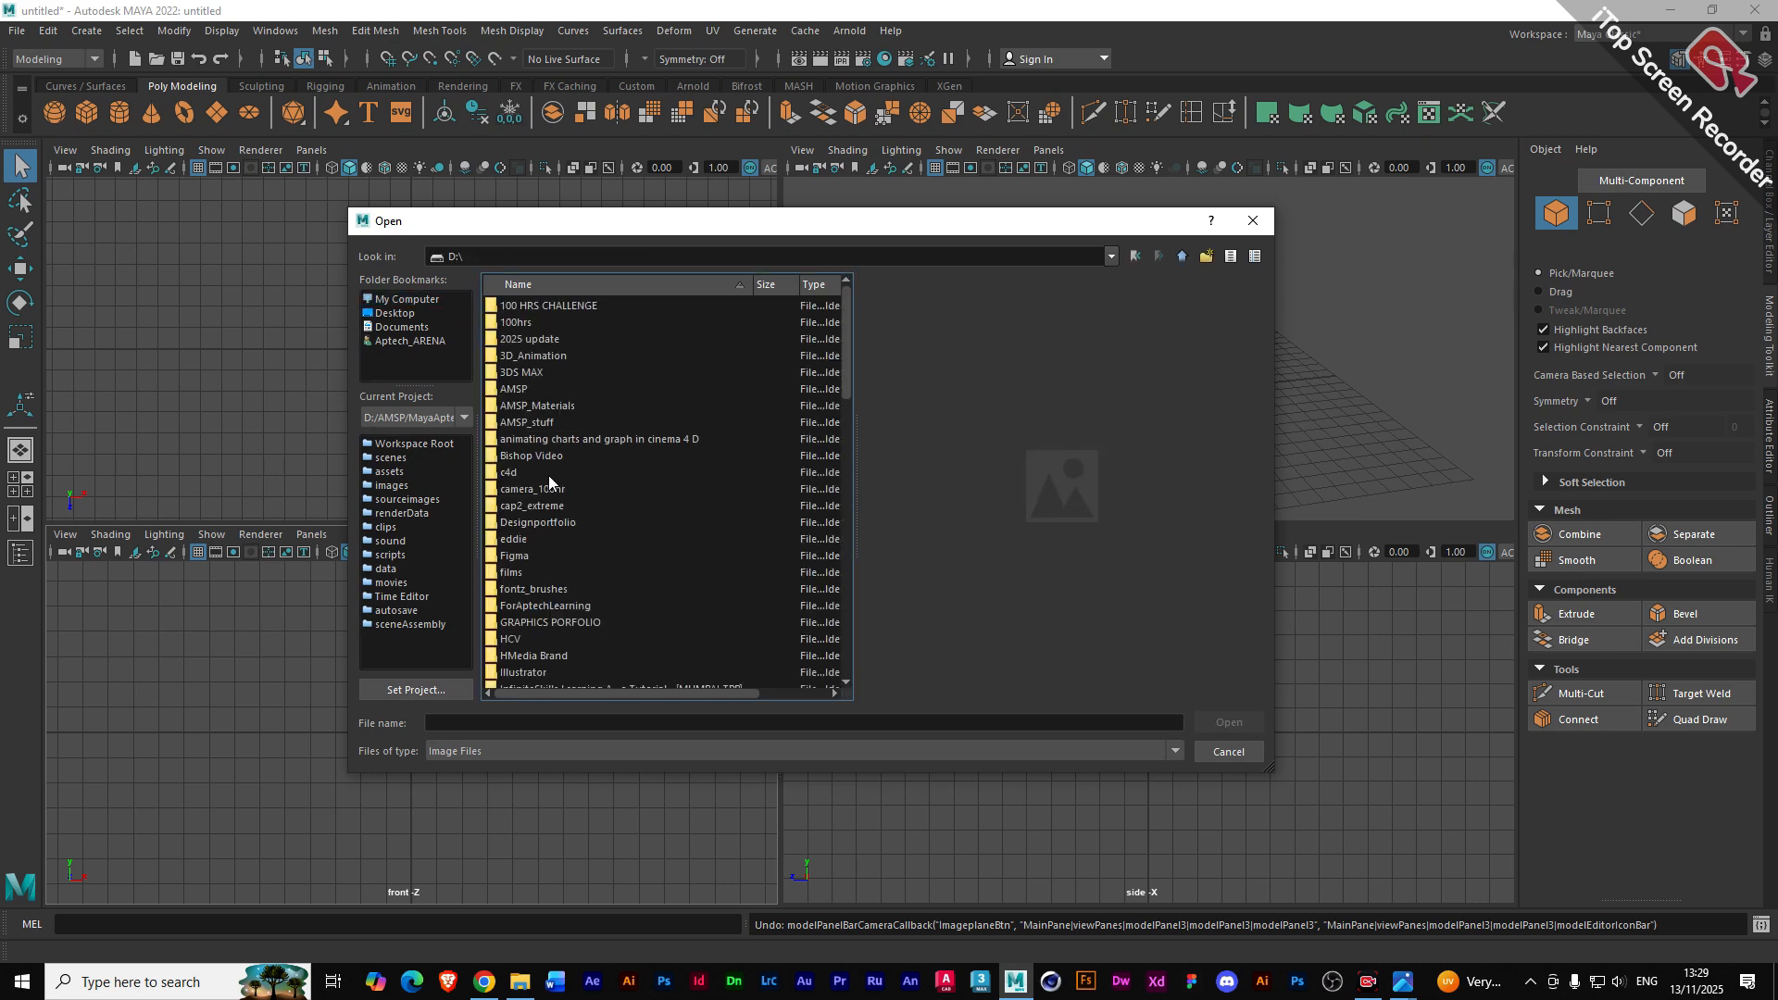
double_click(518, 391)
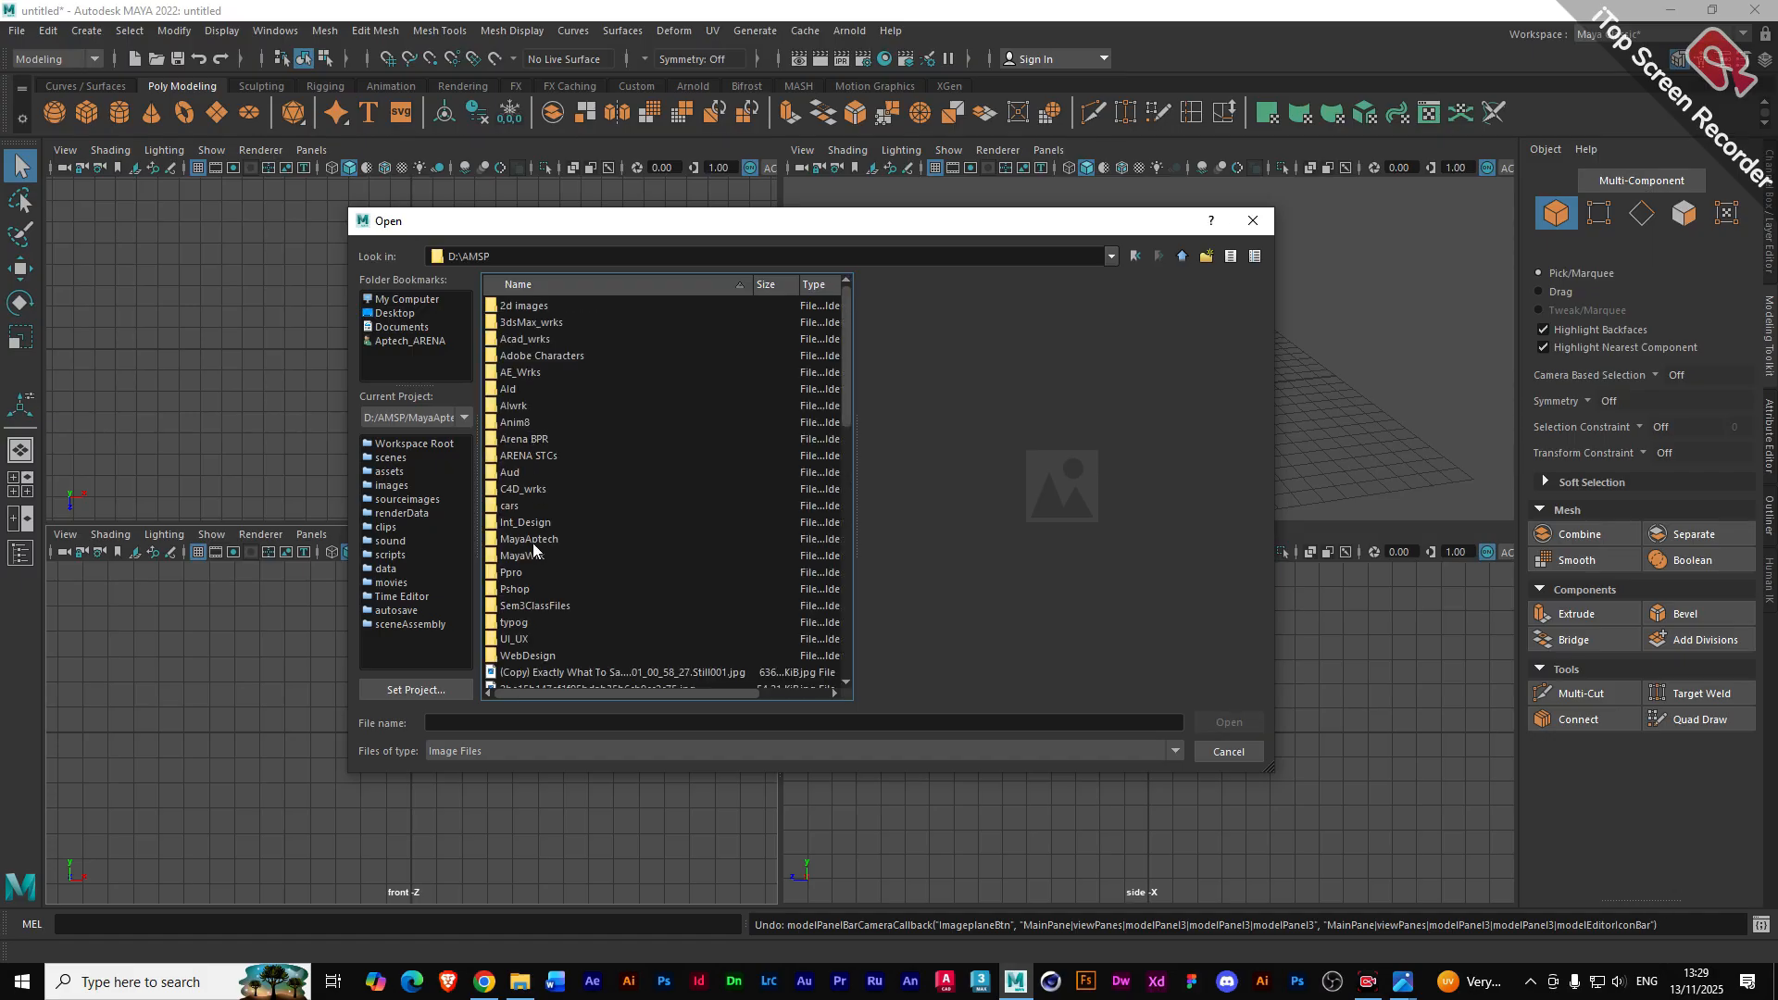
double_click(493, 556)
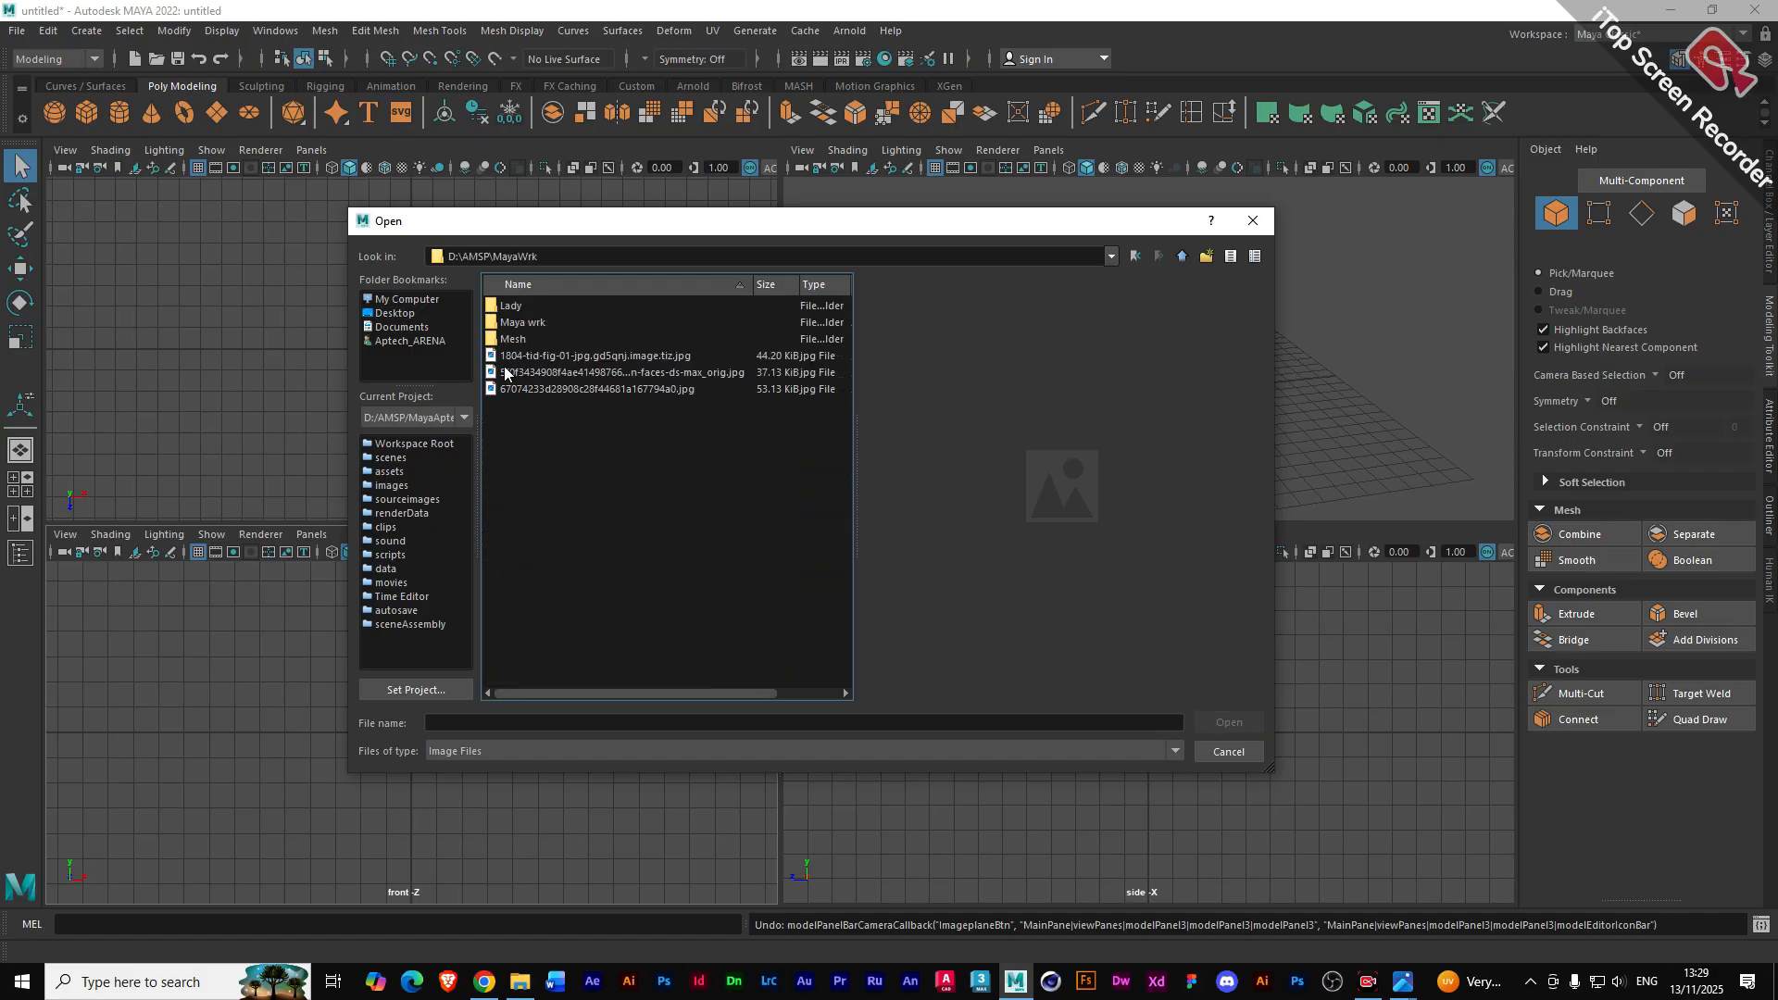
double_click(519, 322)
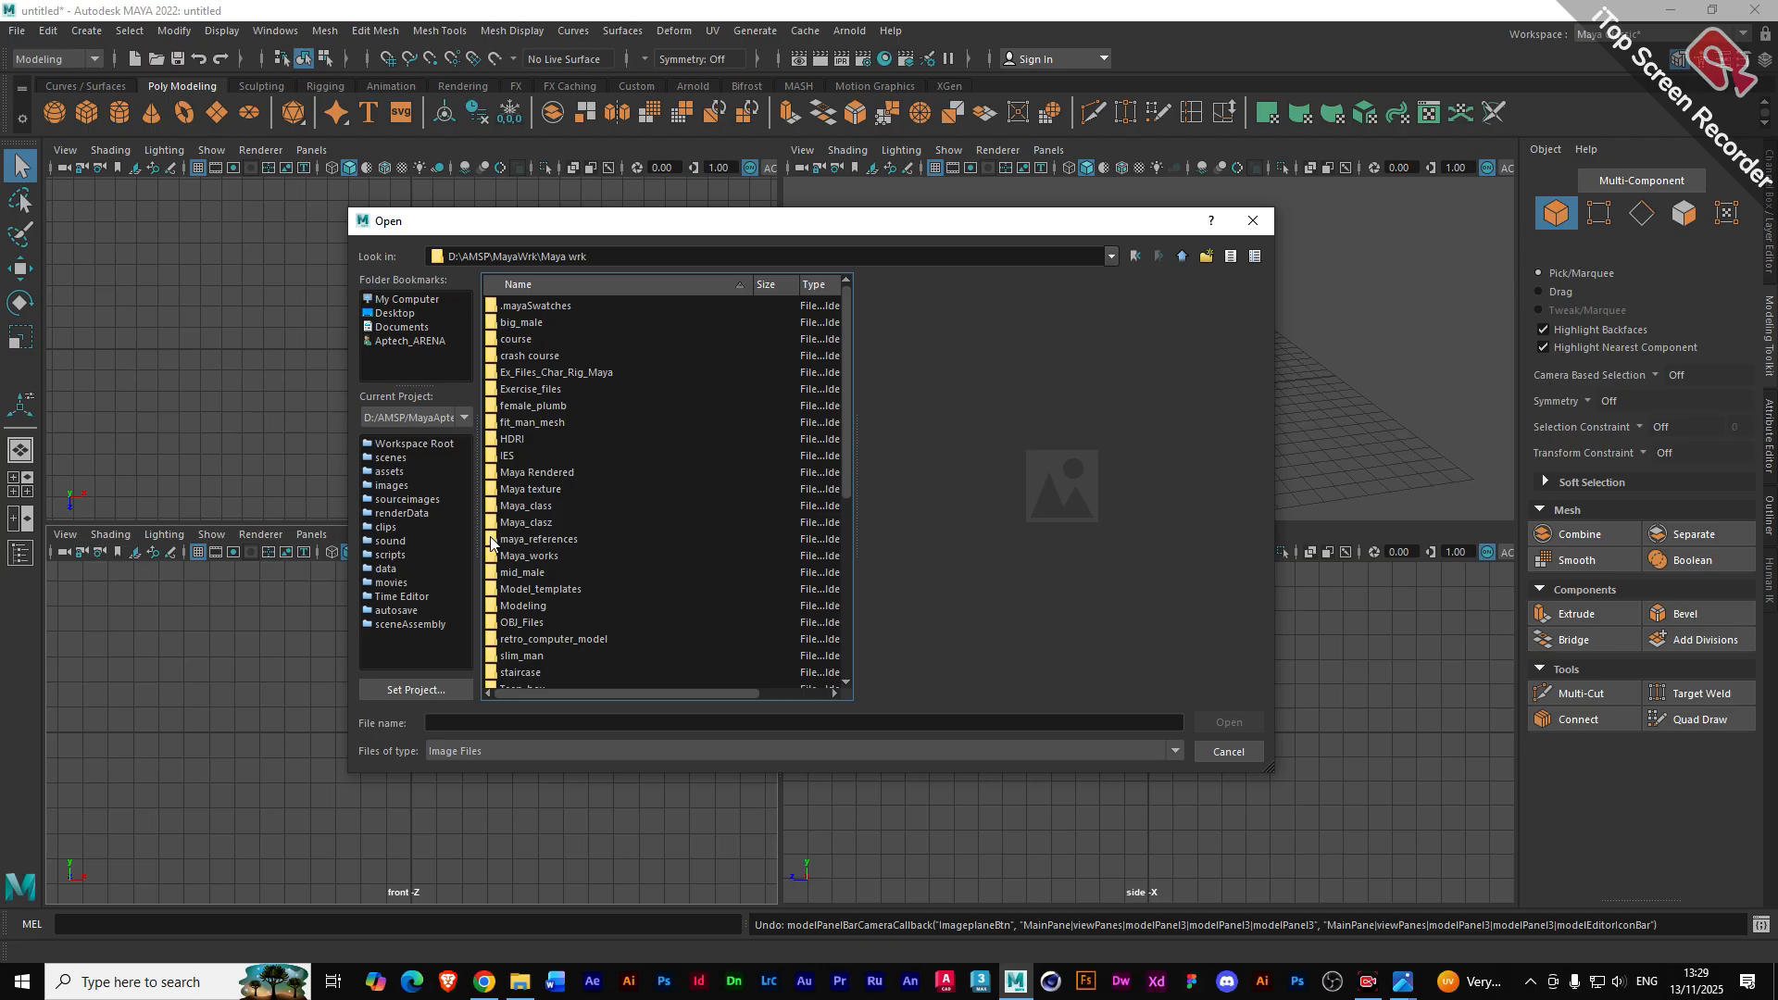
double_click(533, 539)
- Choose bunny.gif from the reference folder and load it as the front view's image plane
scroll(552, 603, "down", 5)
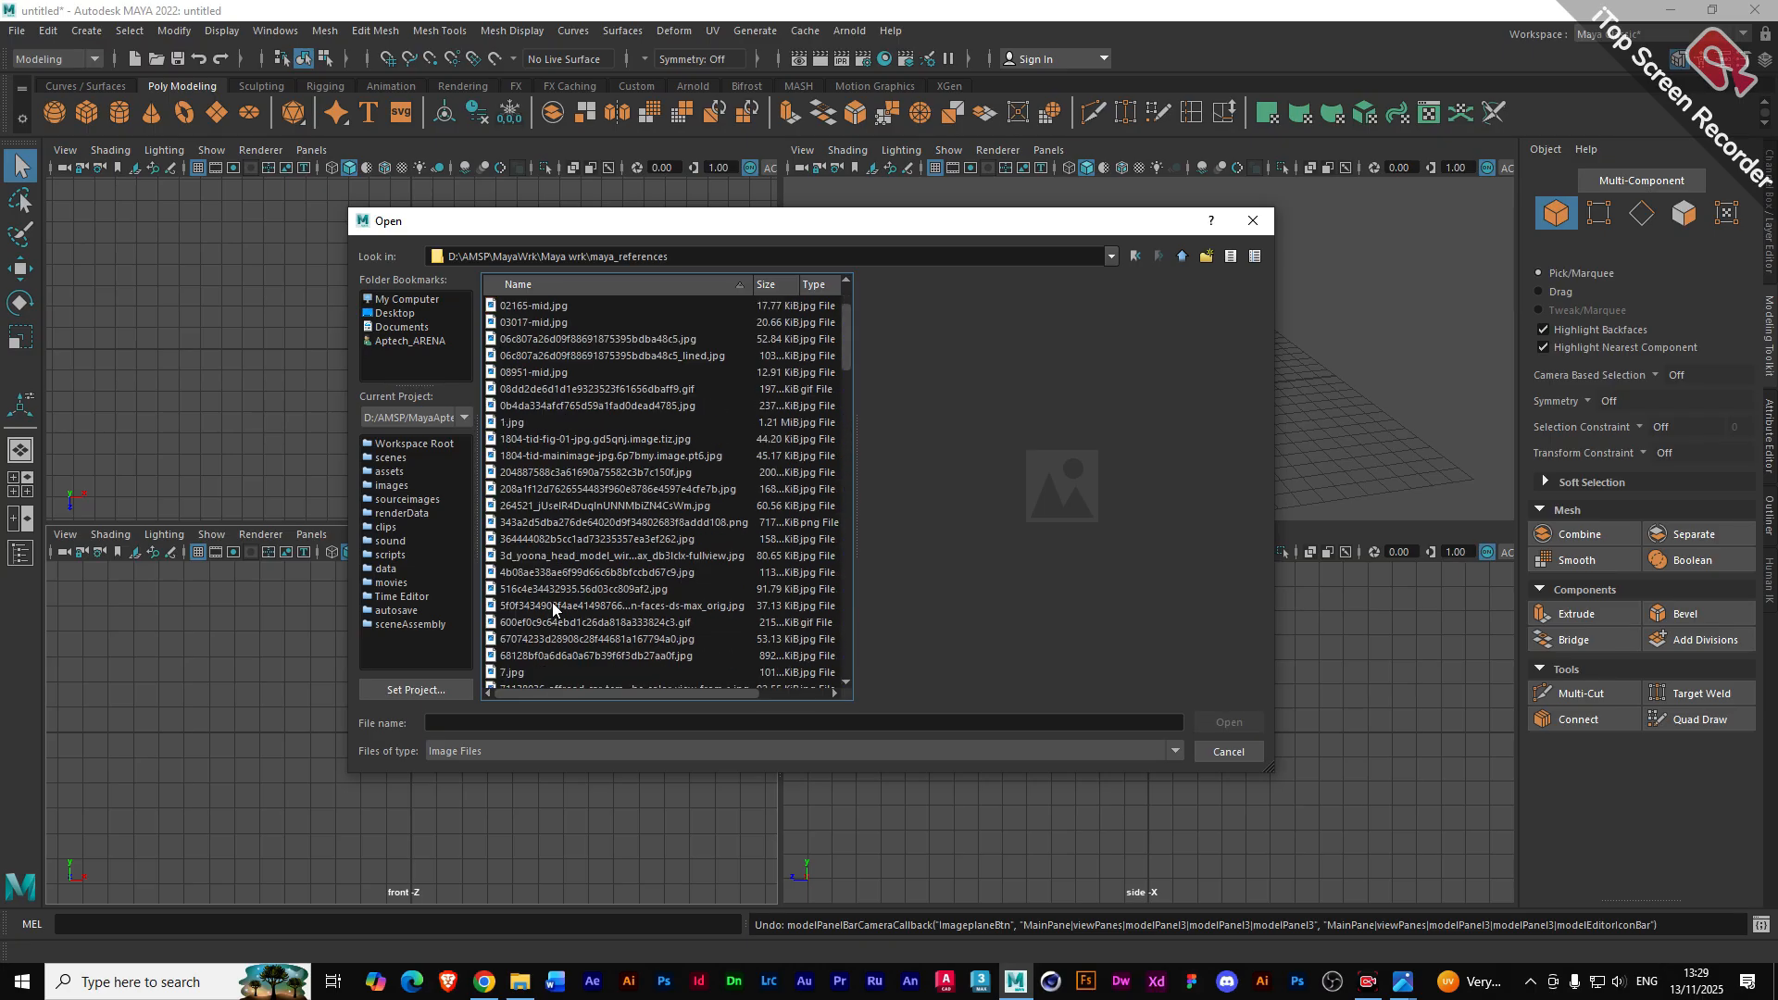
scroll(552, 606, "down", 4)
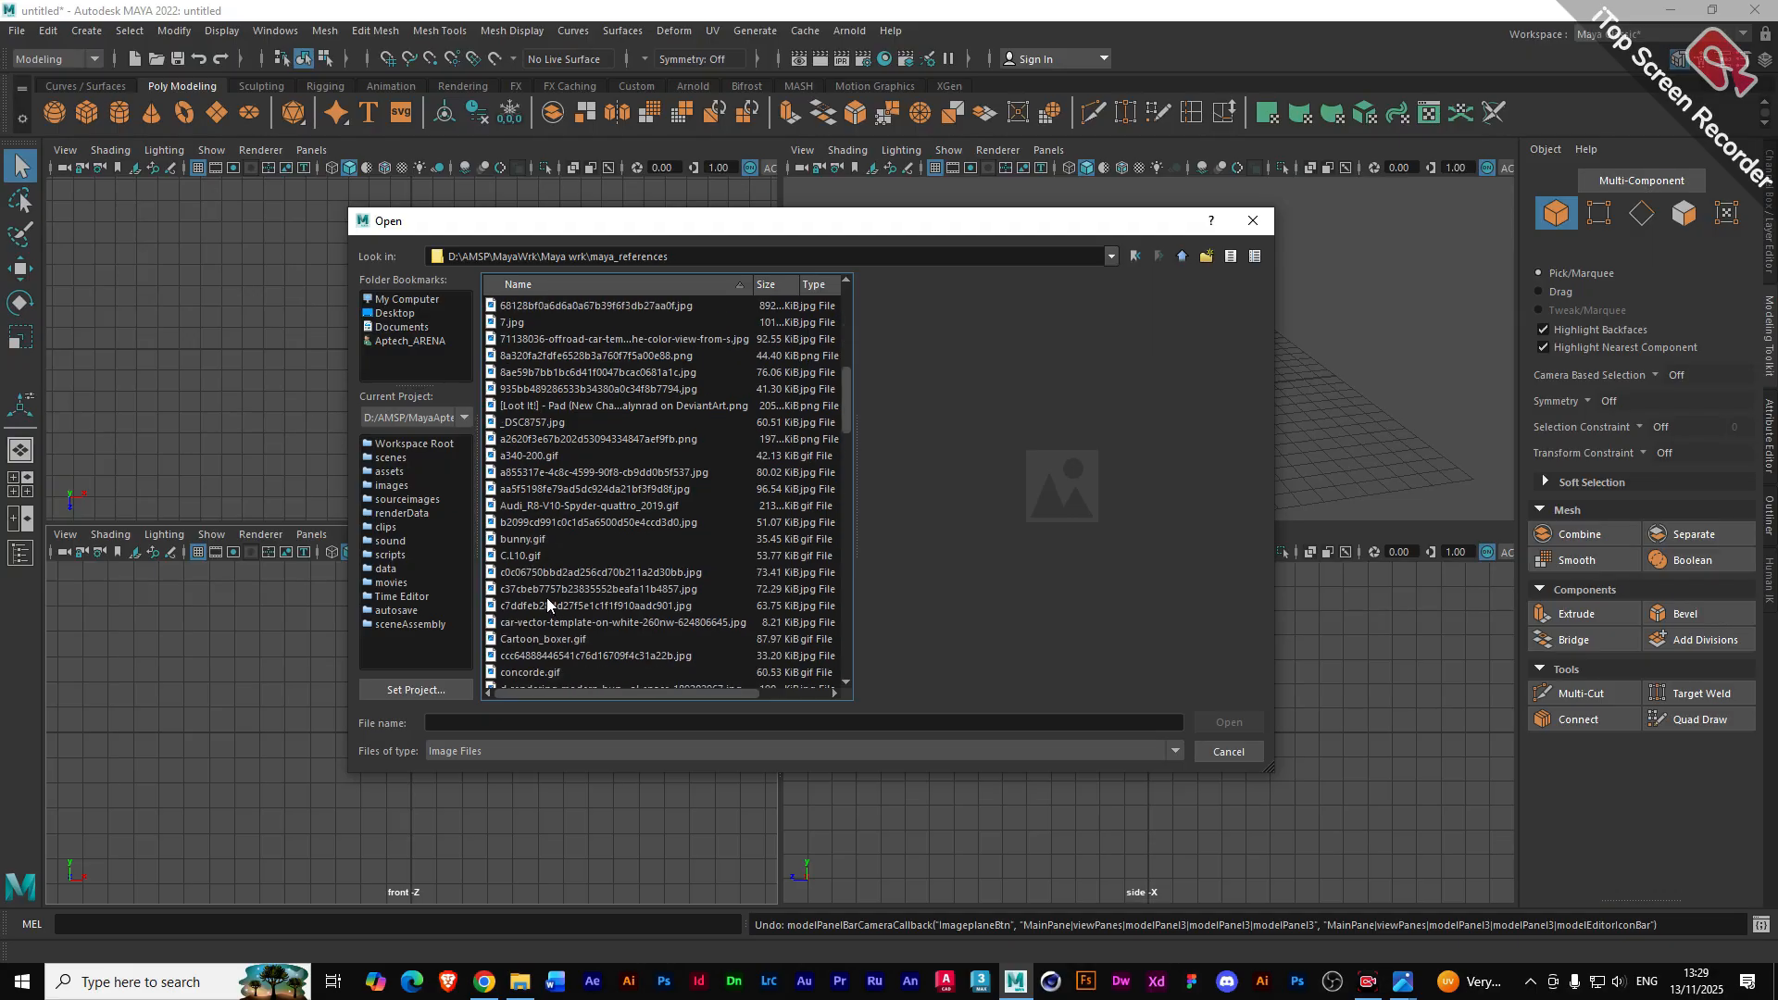
left_click(522, 540)
left_click(1213, 724)
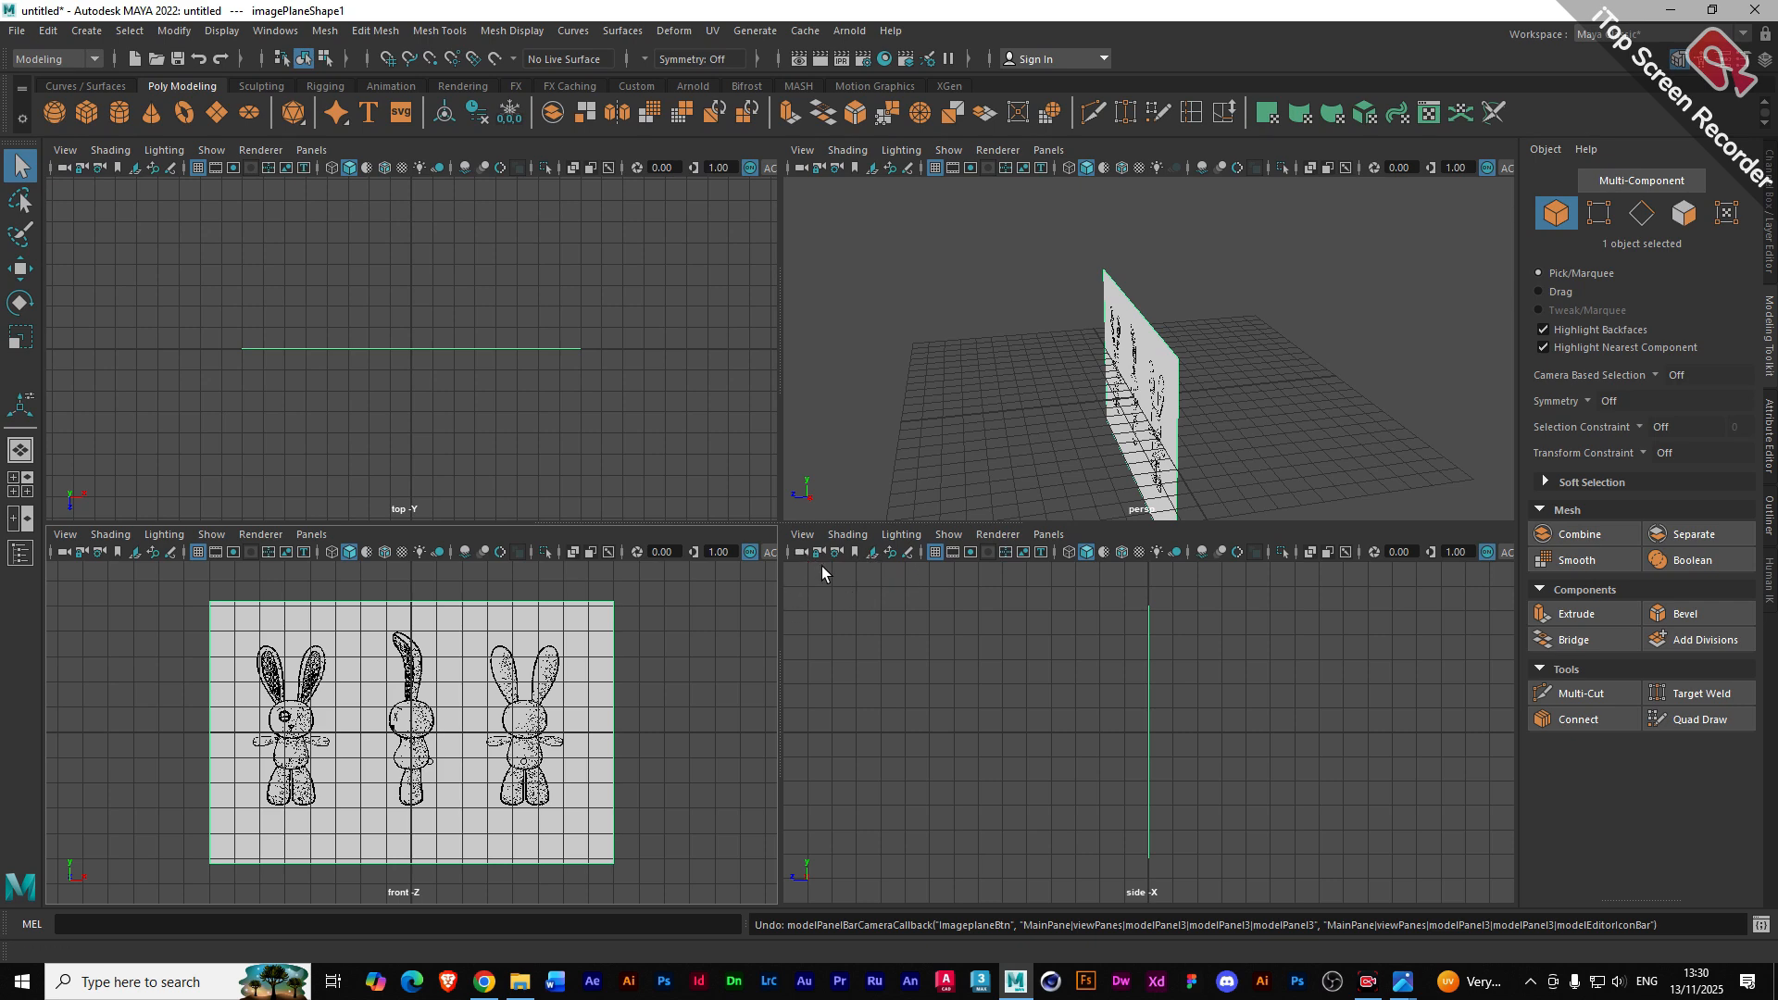
left_click(872, 556)
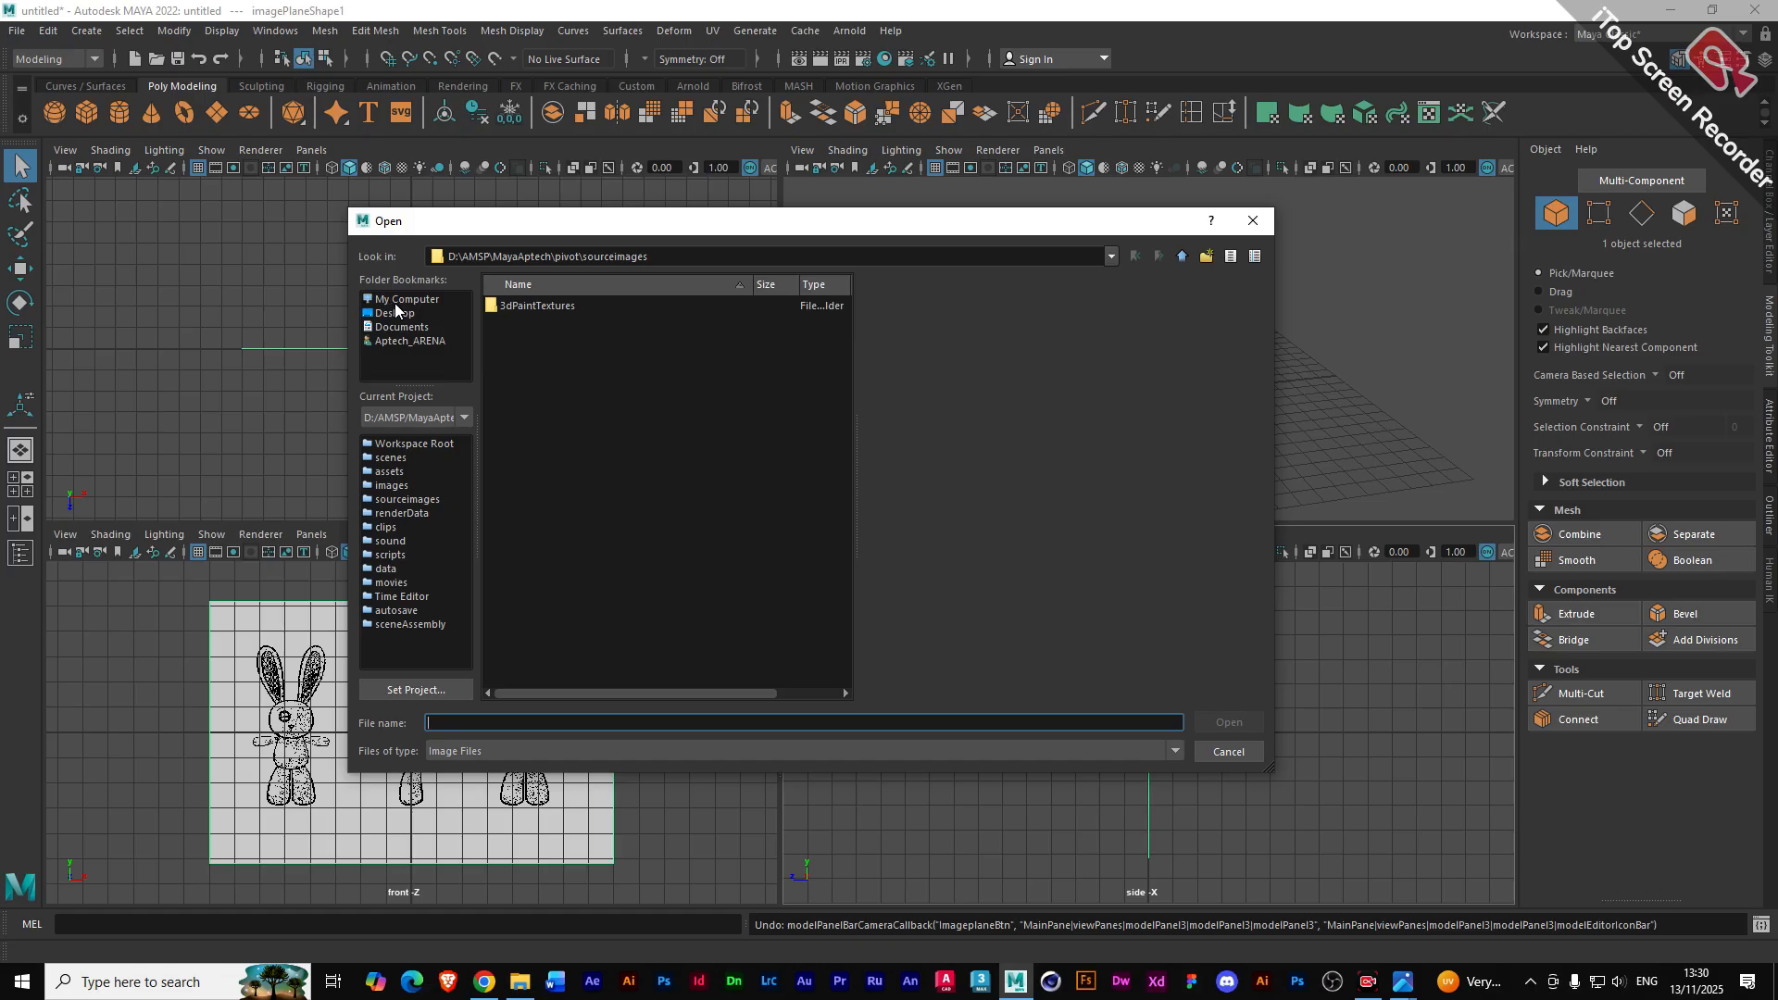
left_click(397, 303)
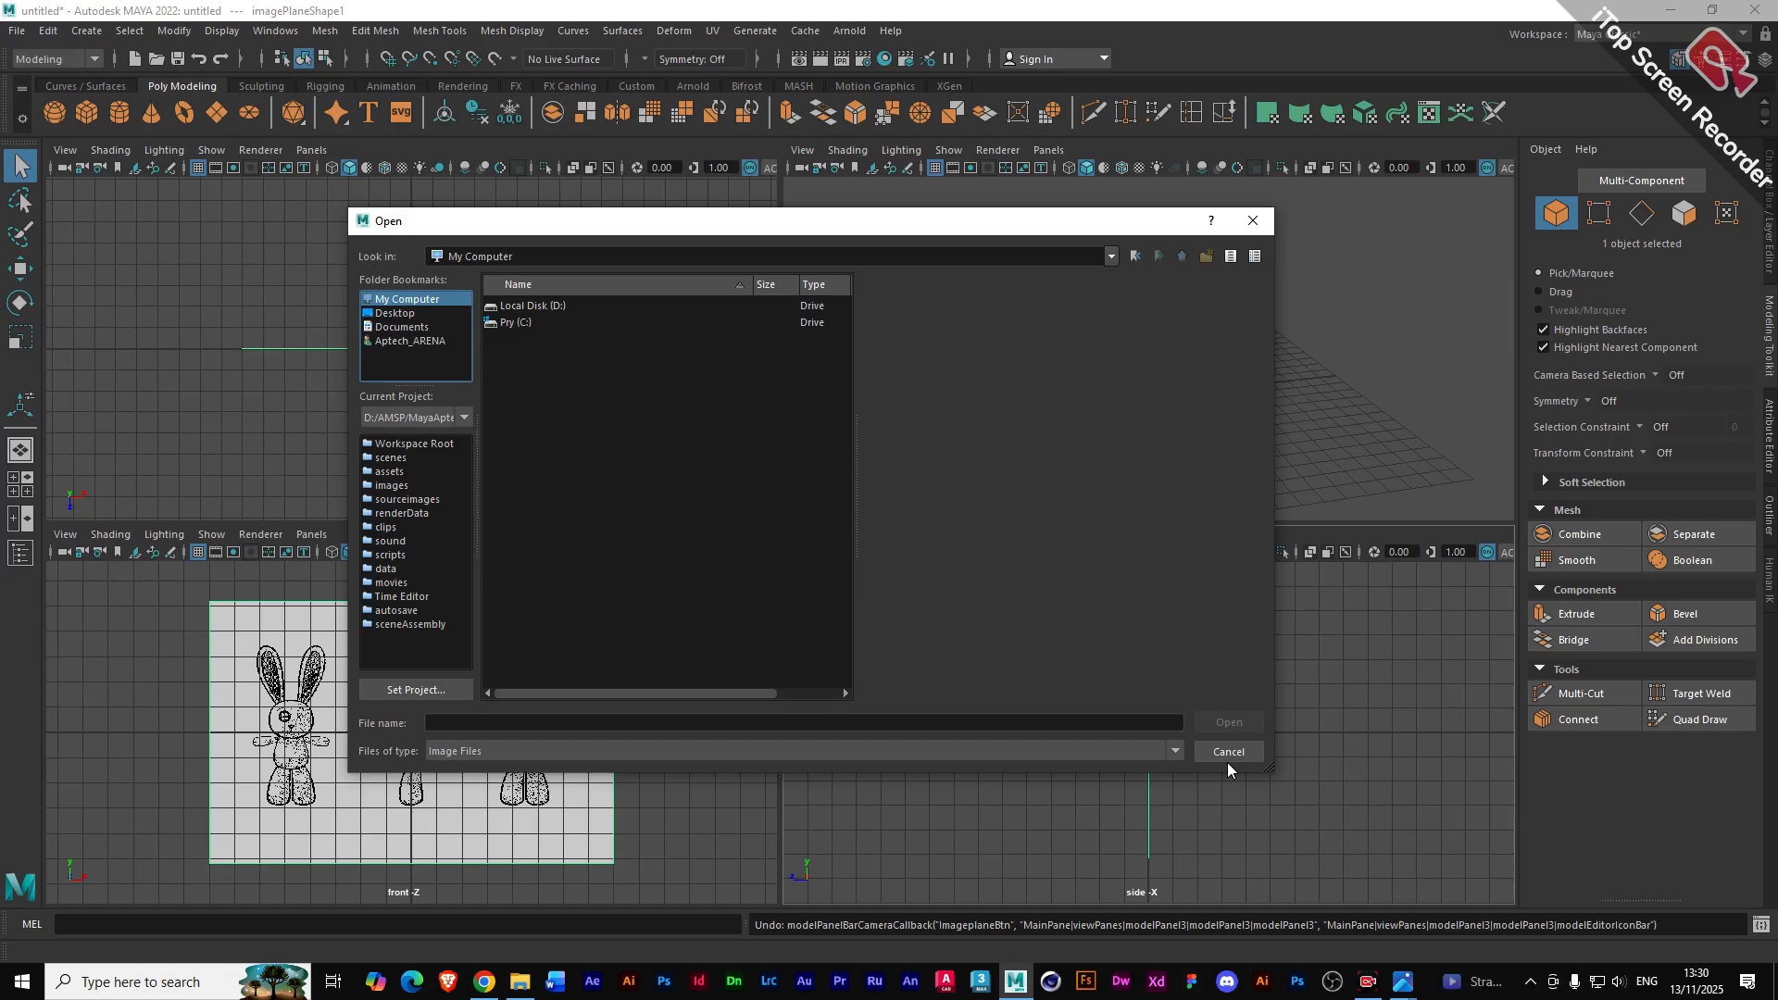
left_click(1257, 226)
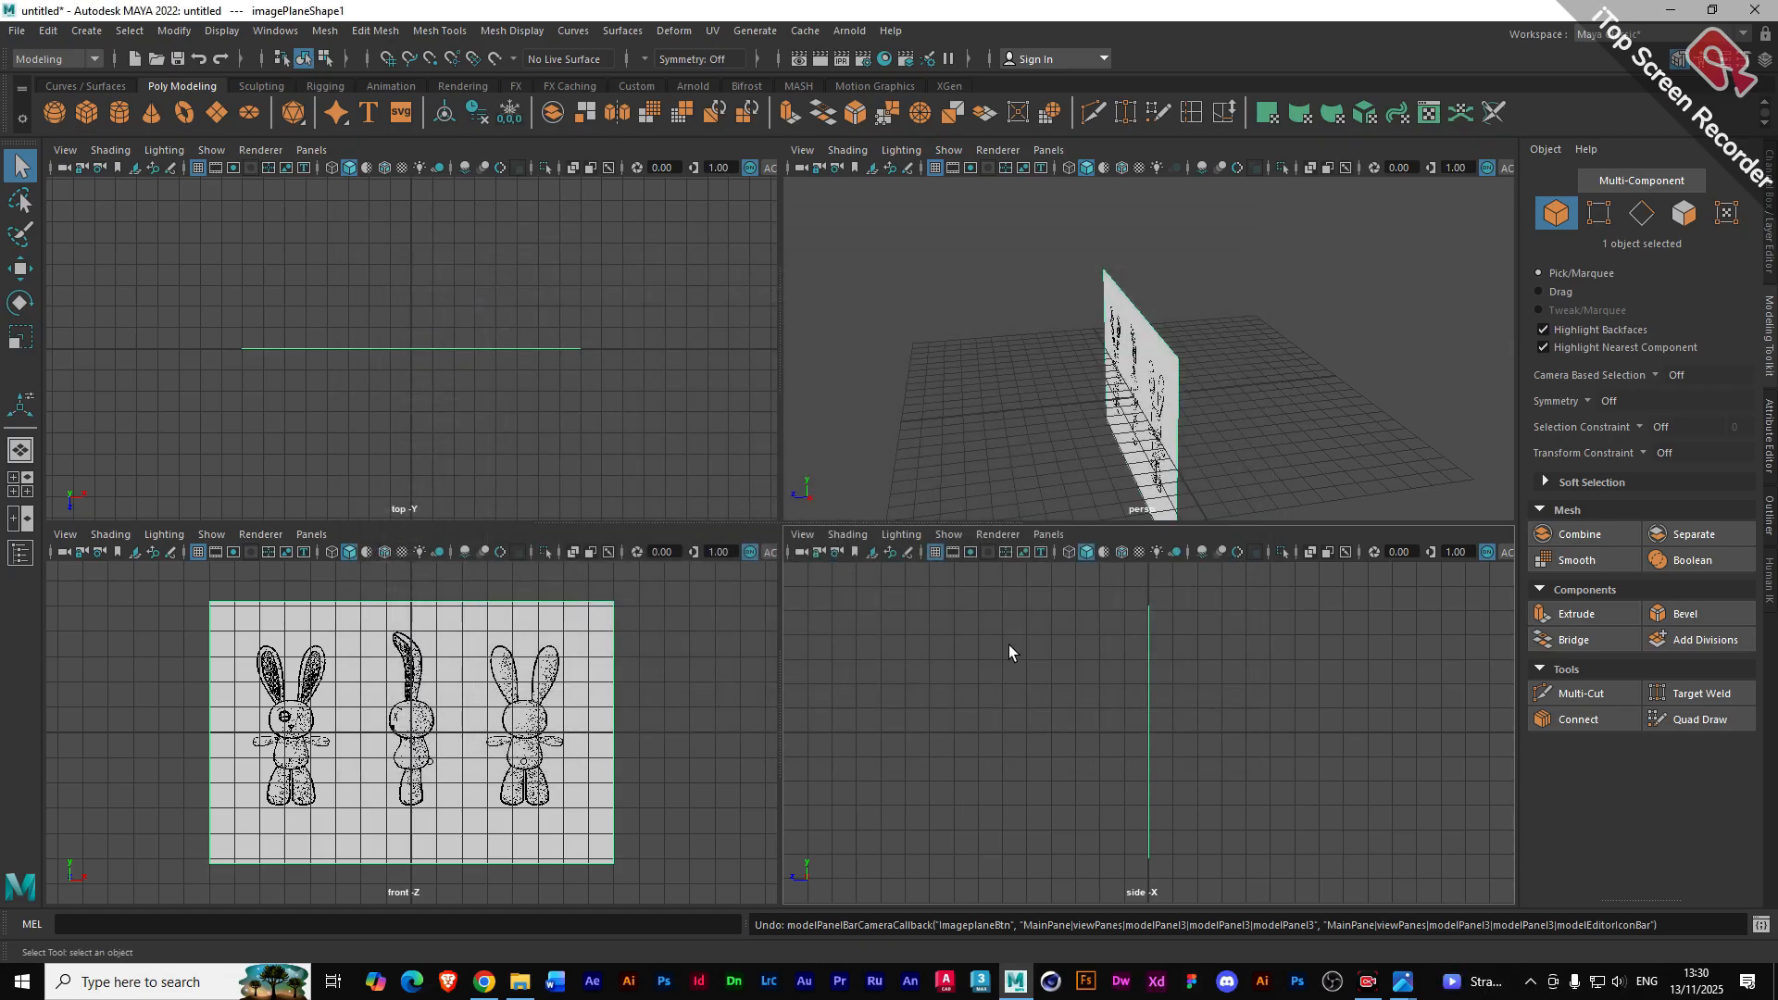
- Start an image plane import for the side view and open the D:\AMSP\MayaWrk\Maya wrk\maya_references folder
left_click(803, 535)
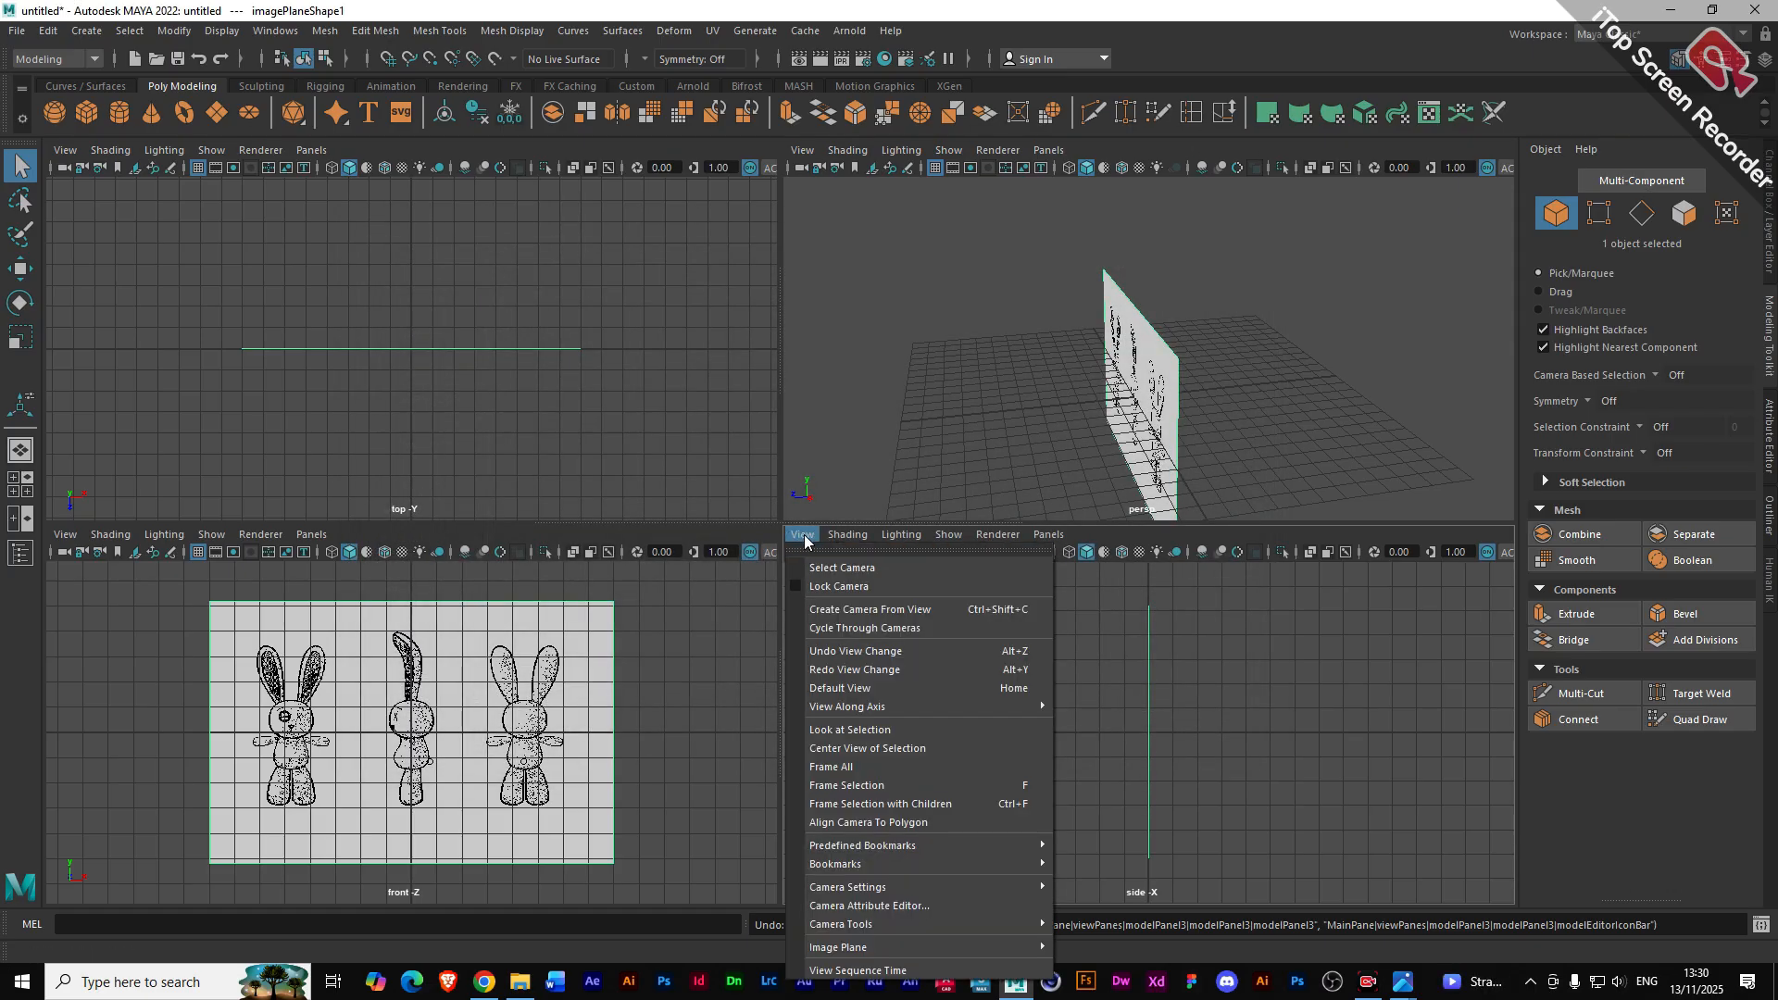
mouse_move(846, 948)
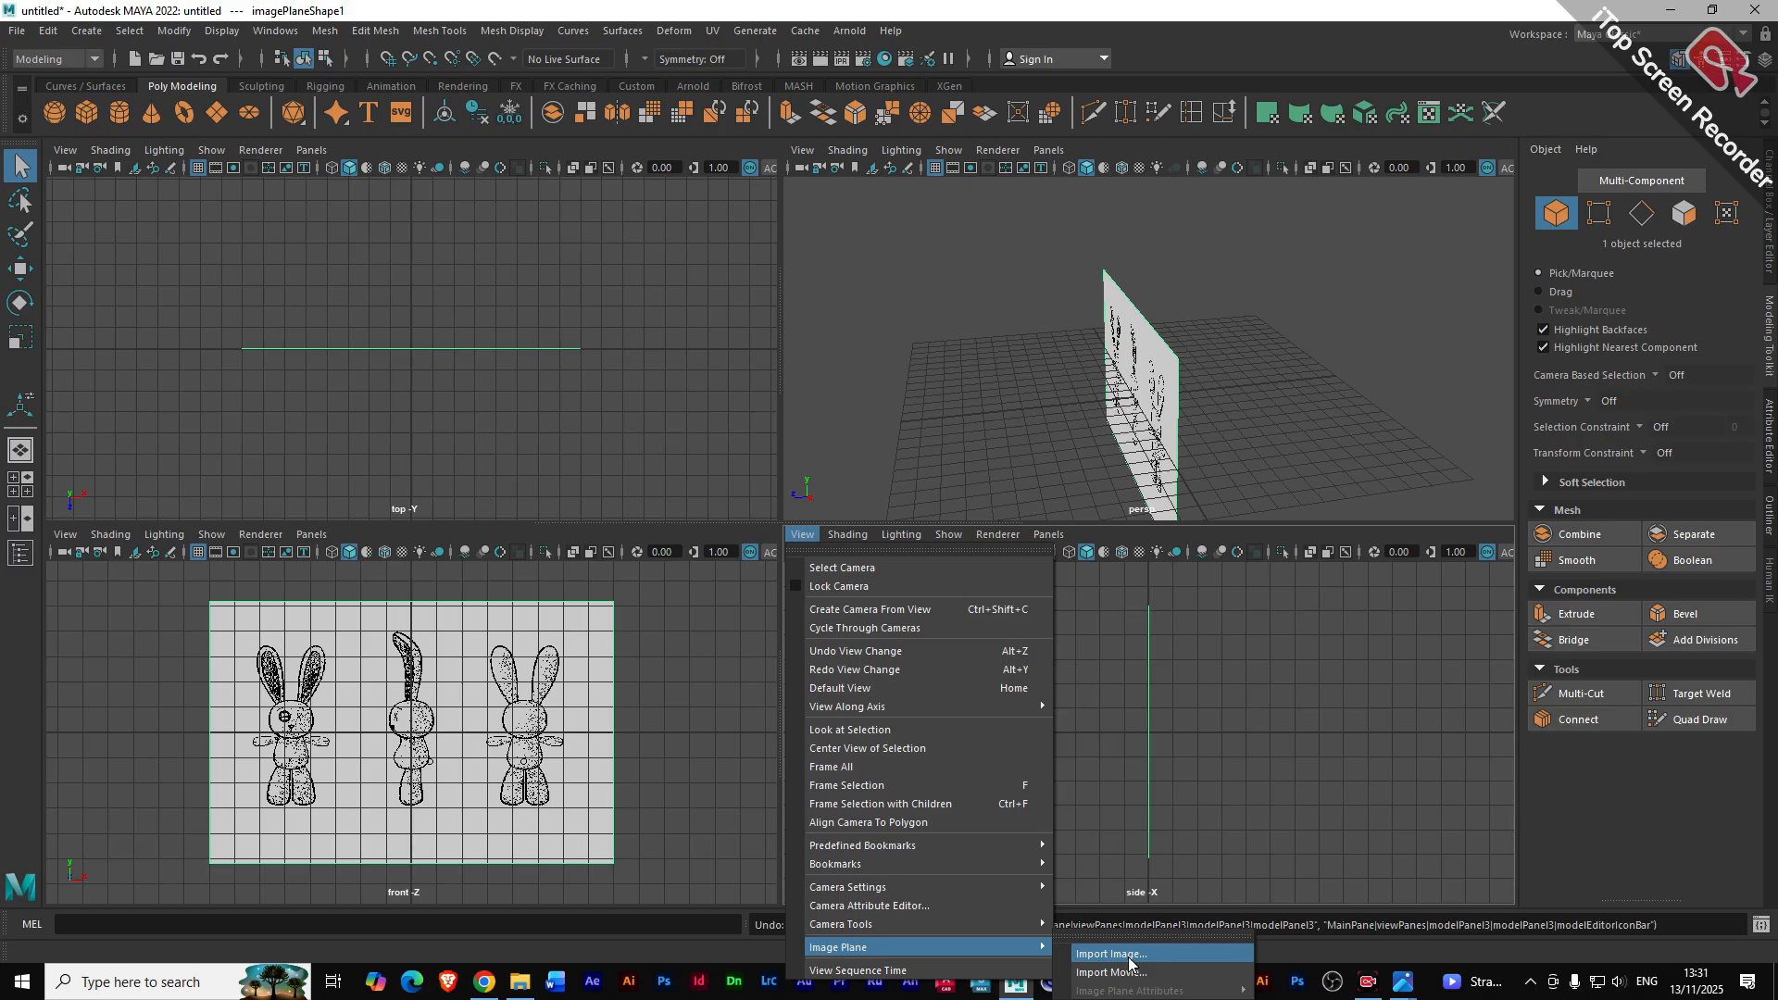
left_click(1128, 957)
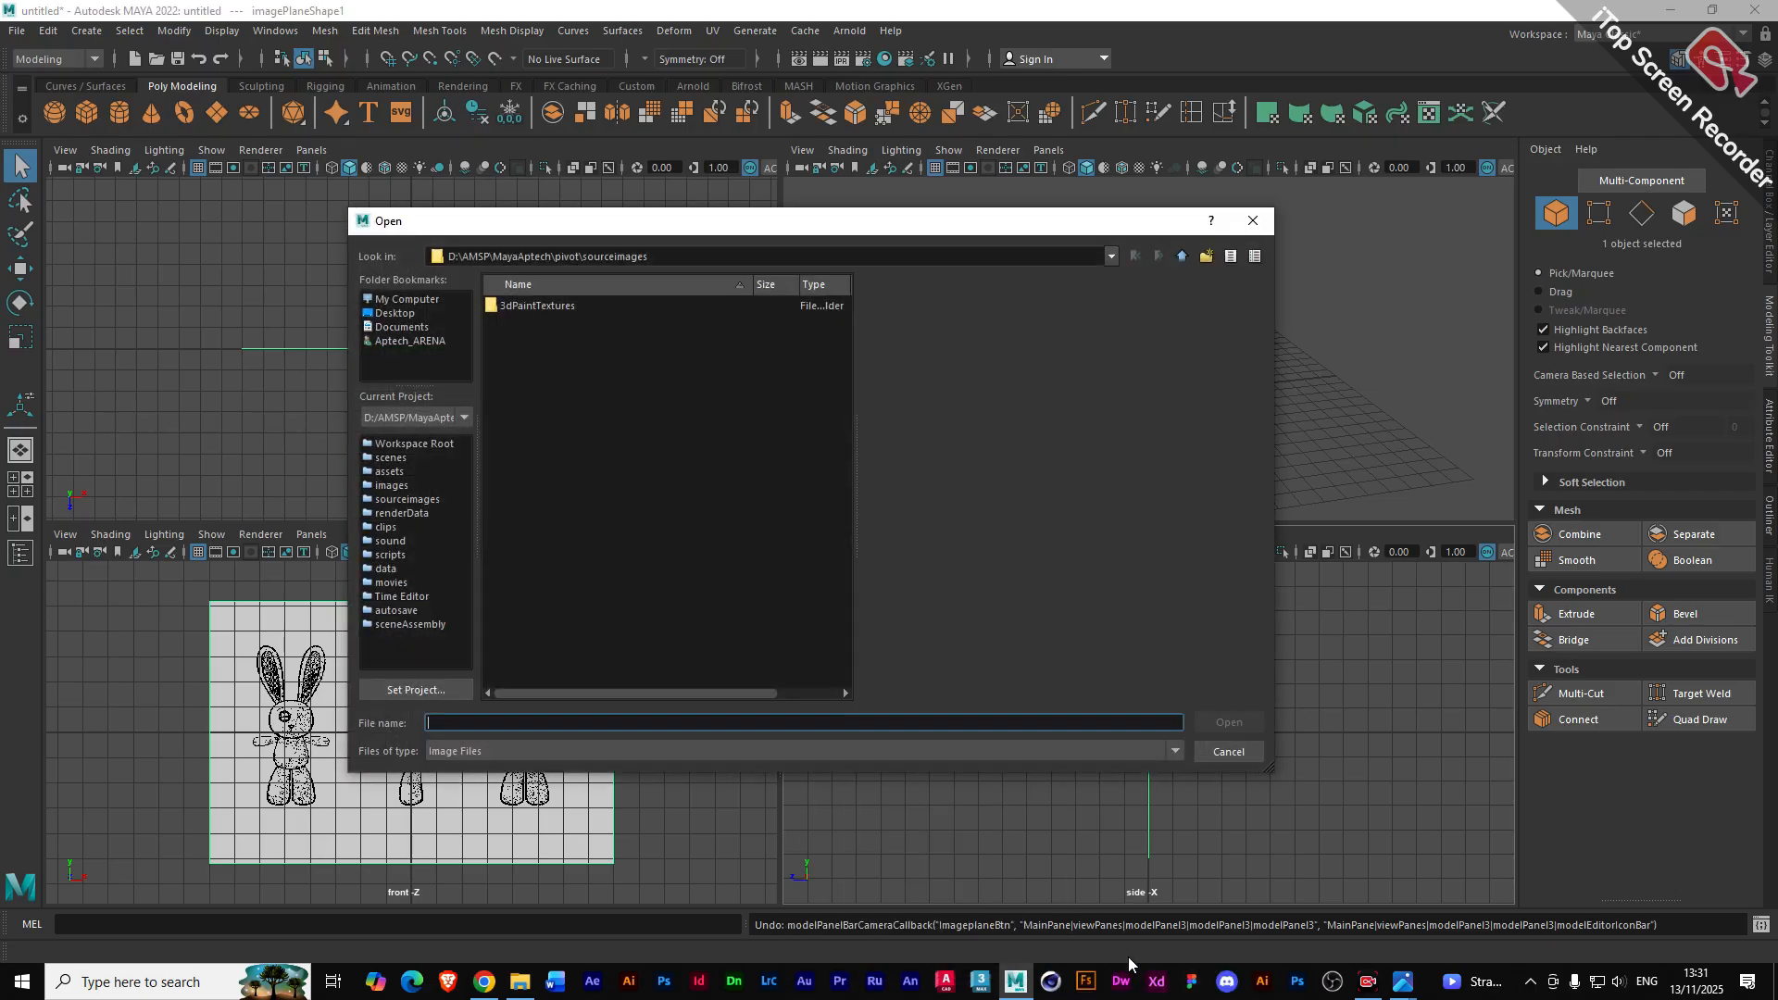
left_click(393, 300)
double_click(500, 306)
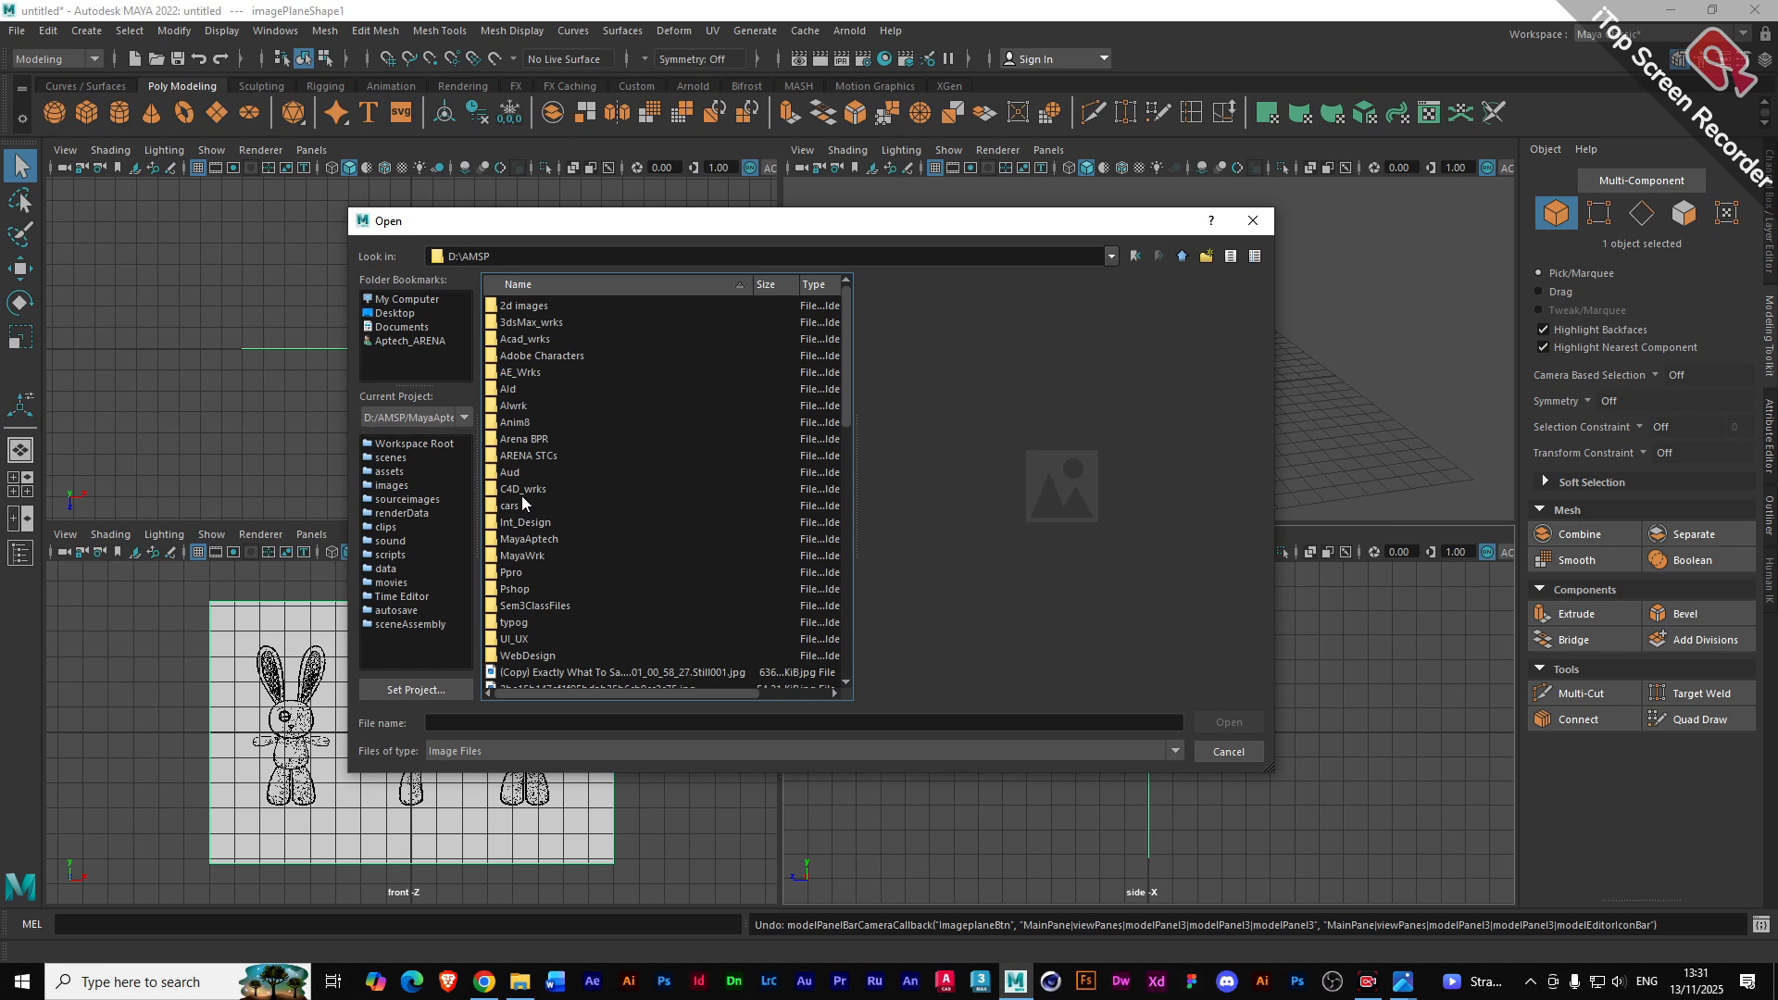
double_click(526, 555)
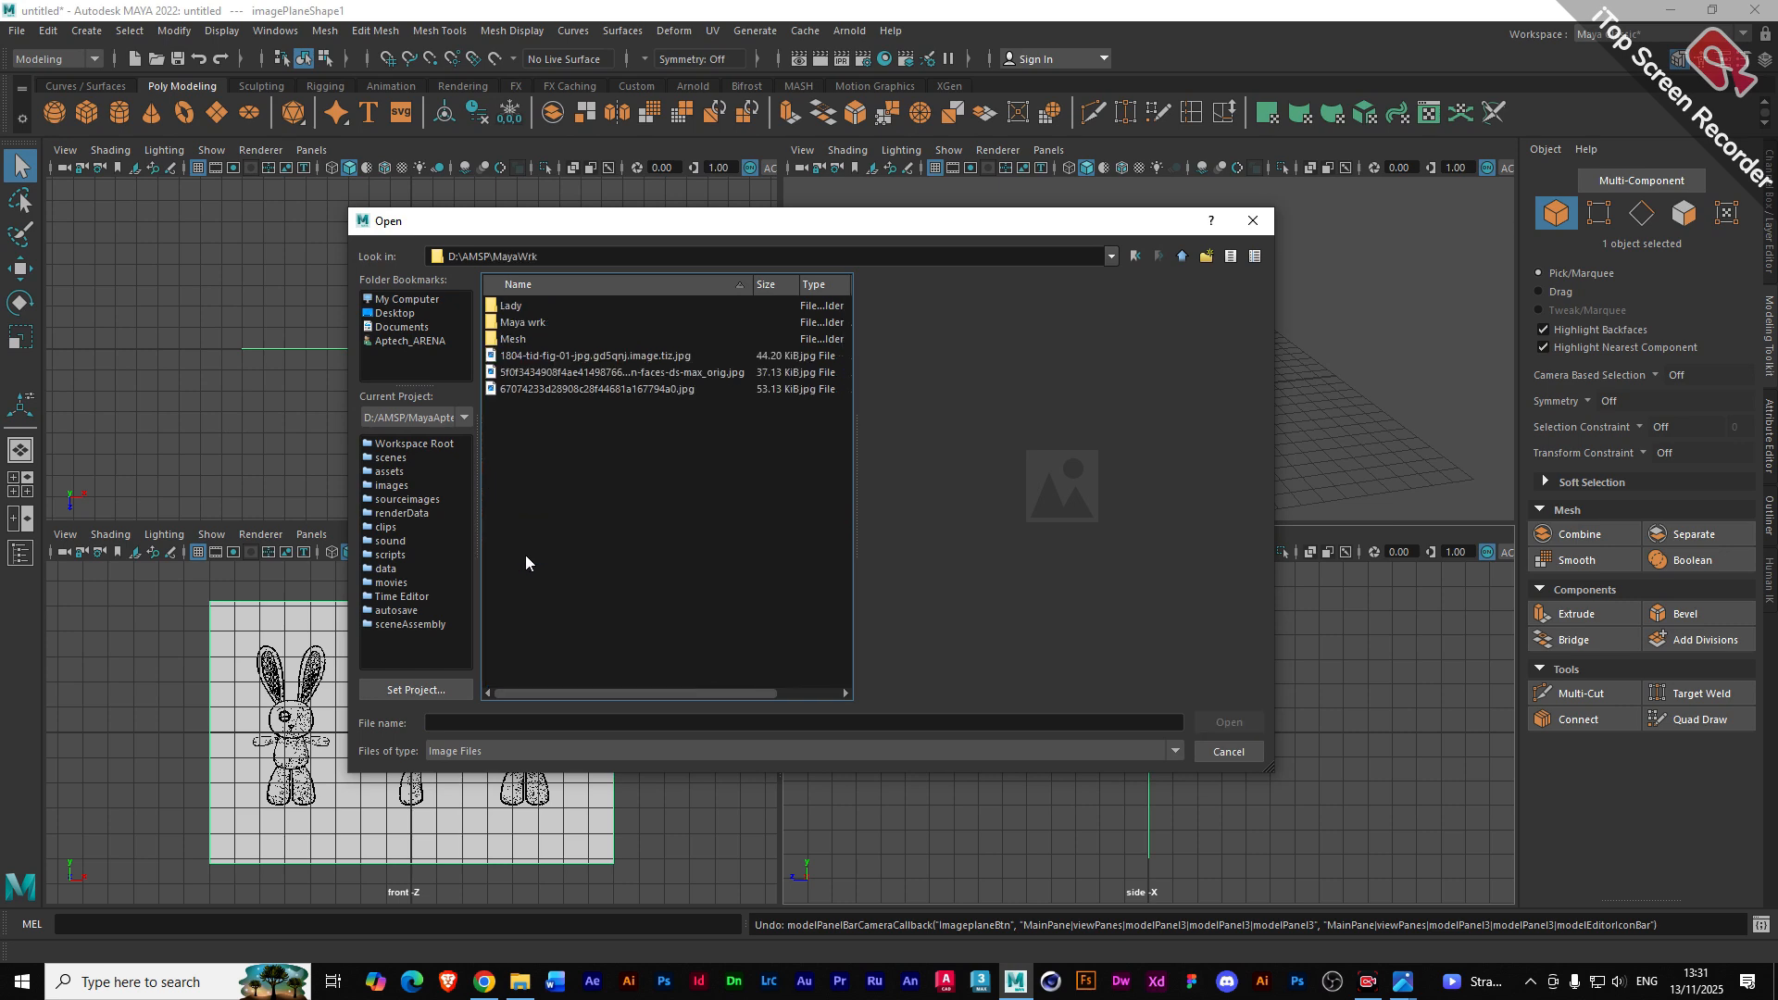
double_click(502, 324)
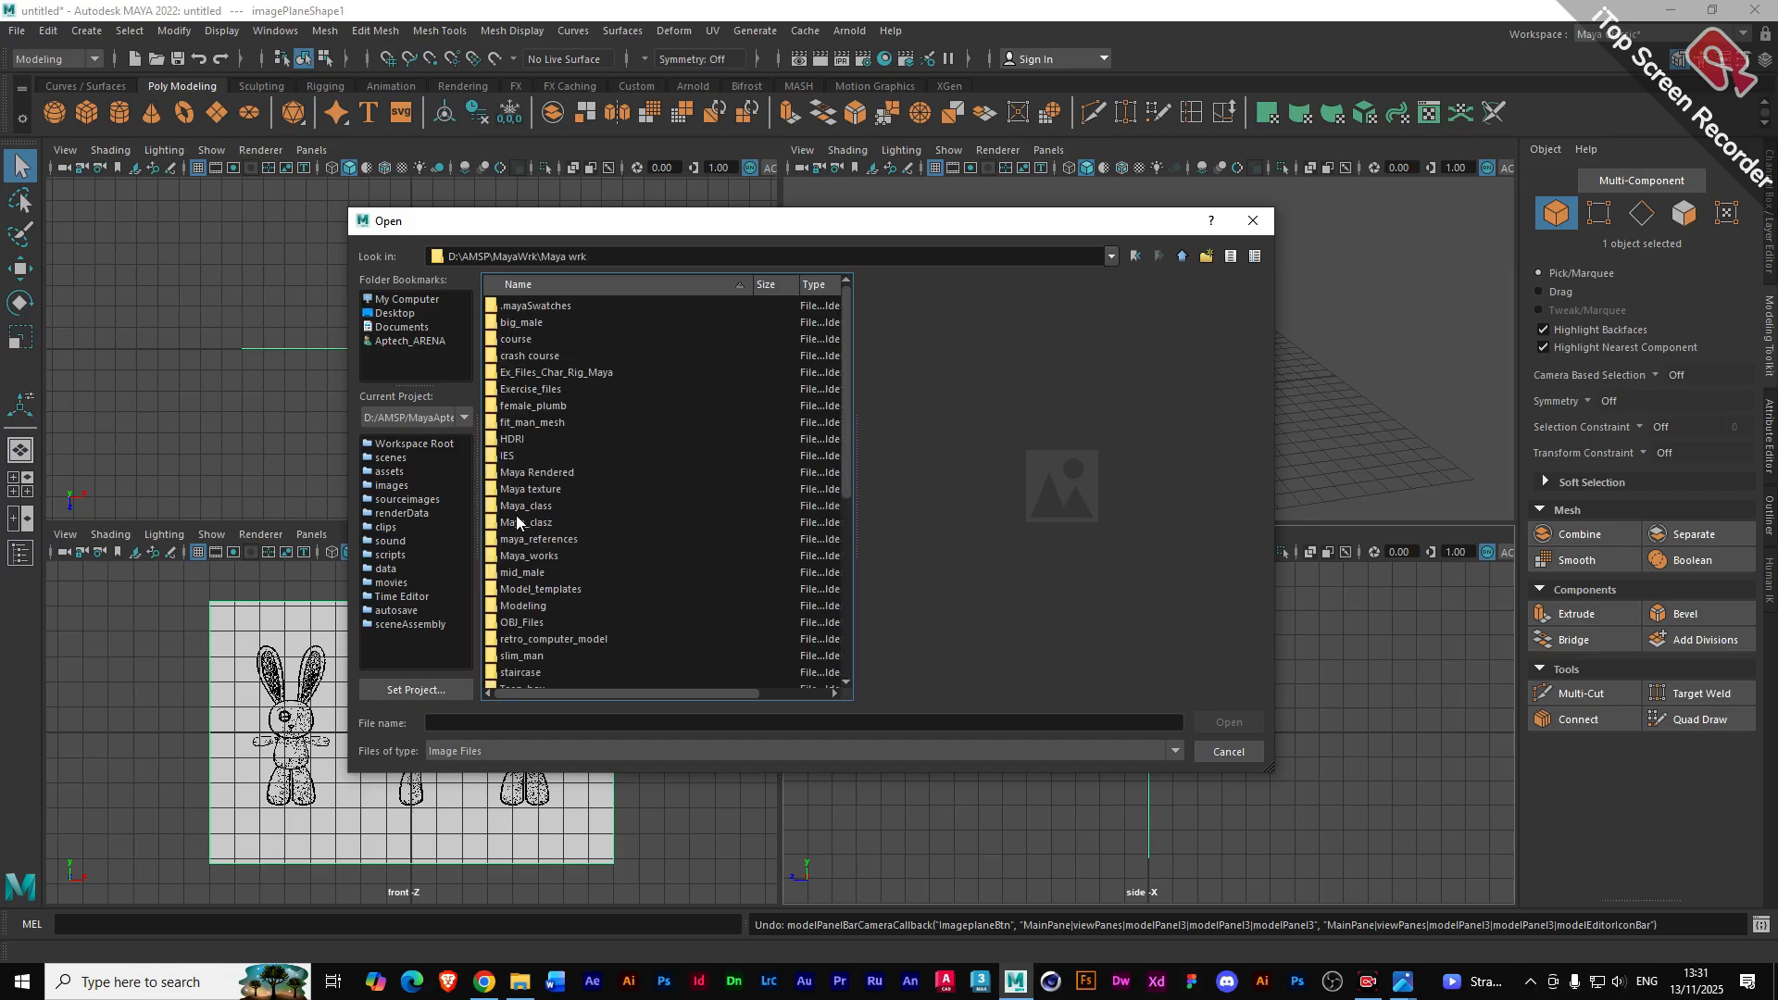
double_click(519, 538)
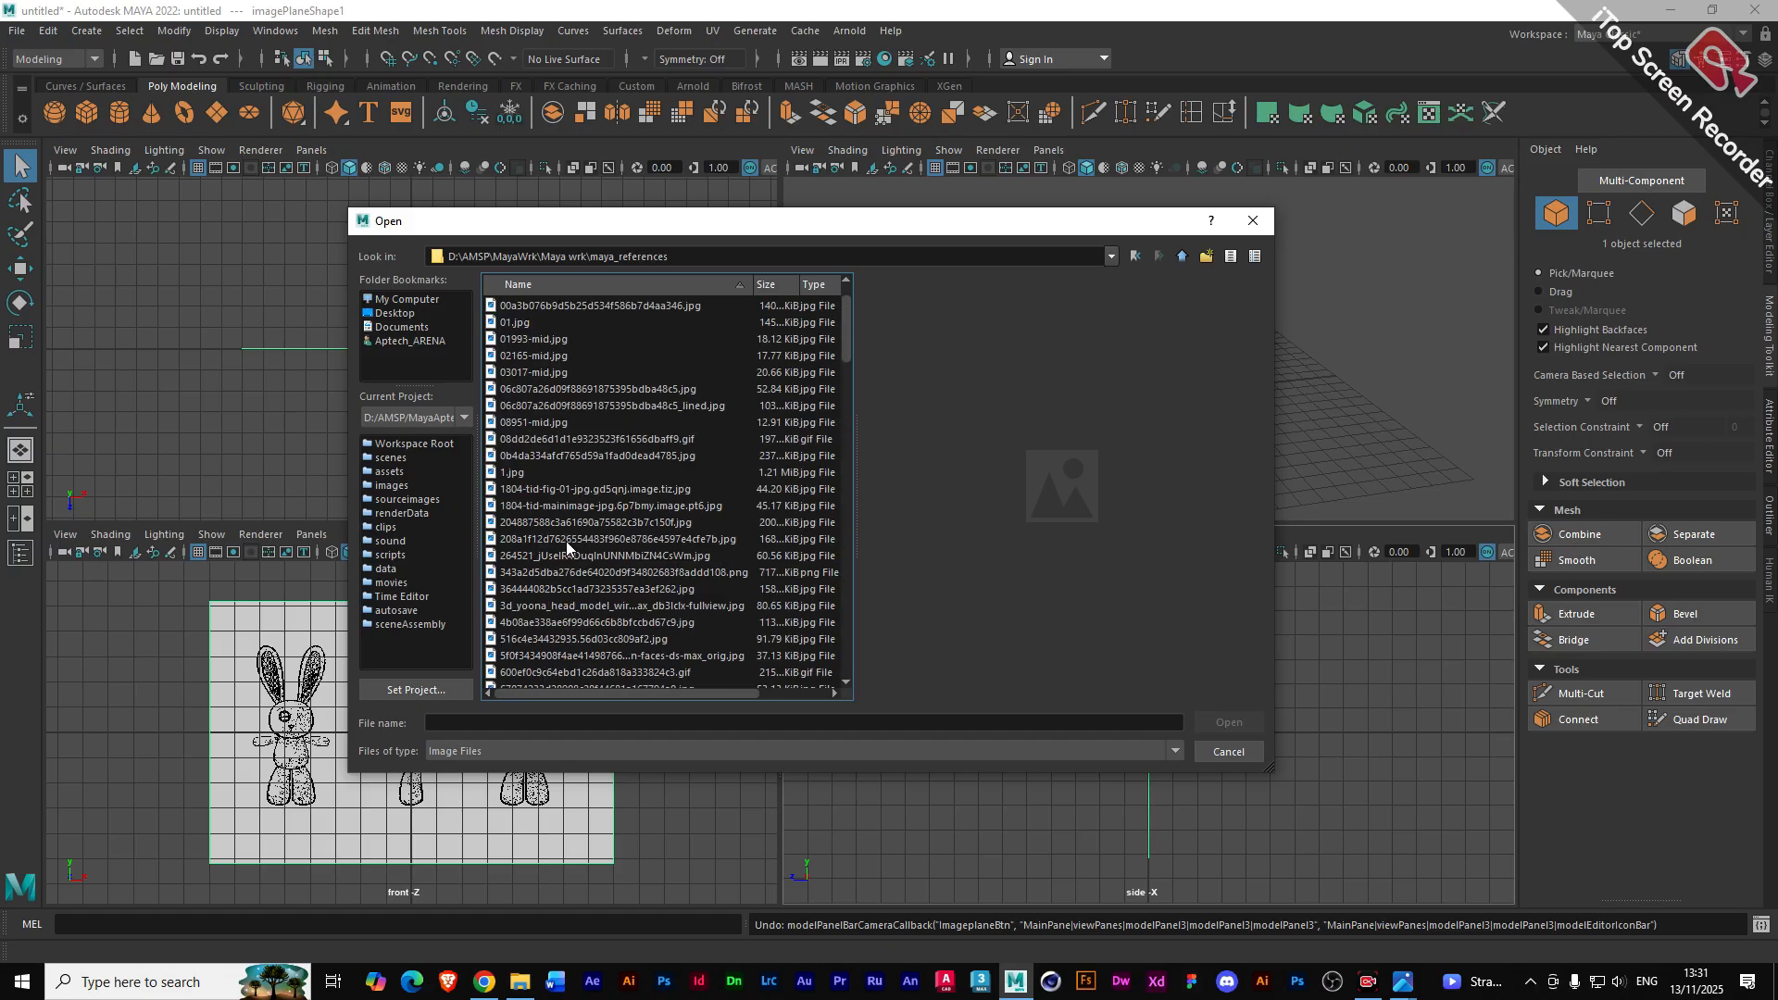
- Choose bunny.gif and load it as the side view's image plane
scroll(565, 541, "down", 5)
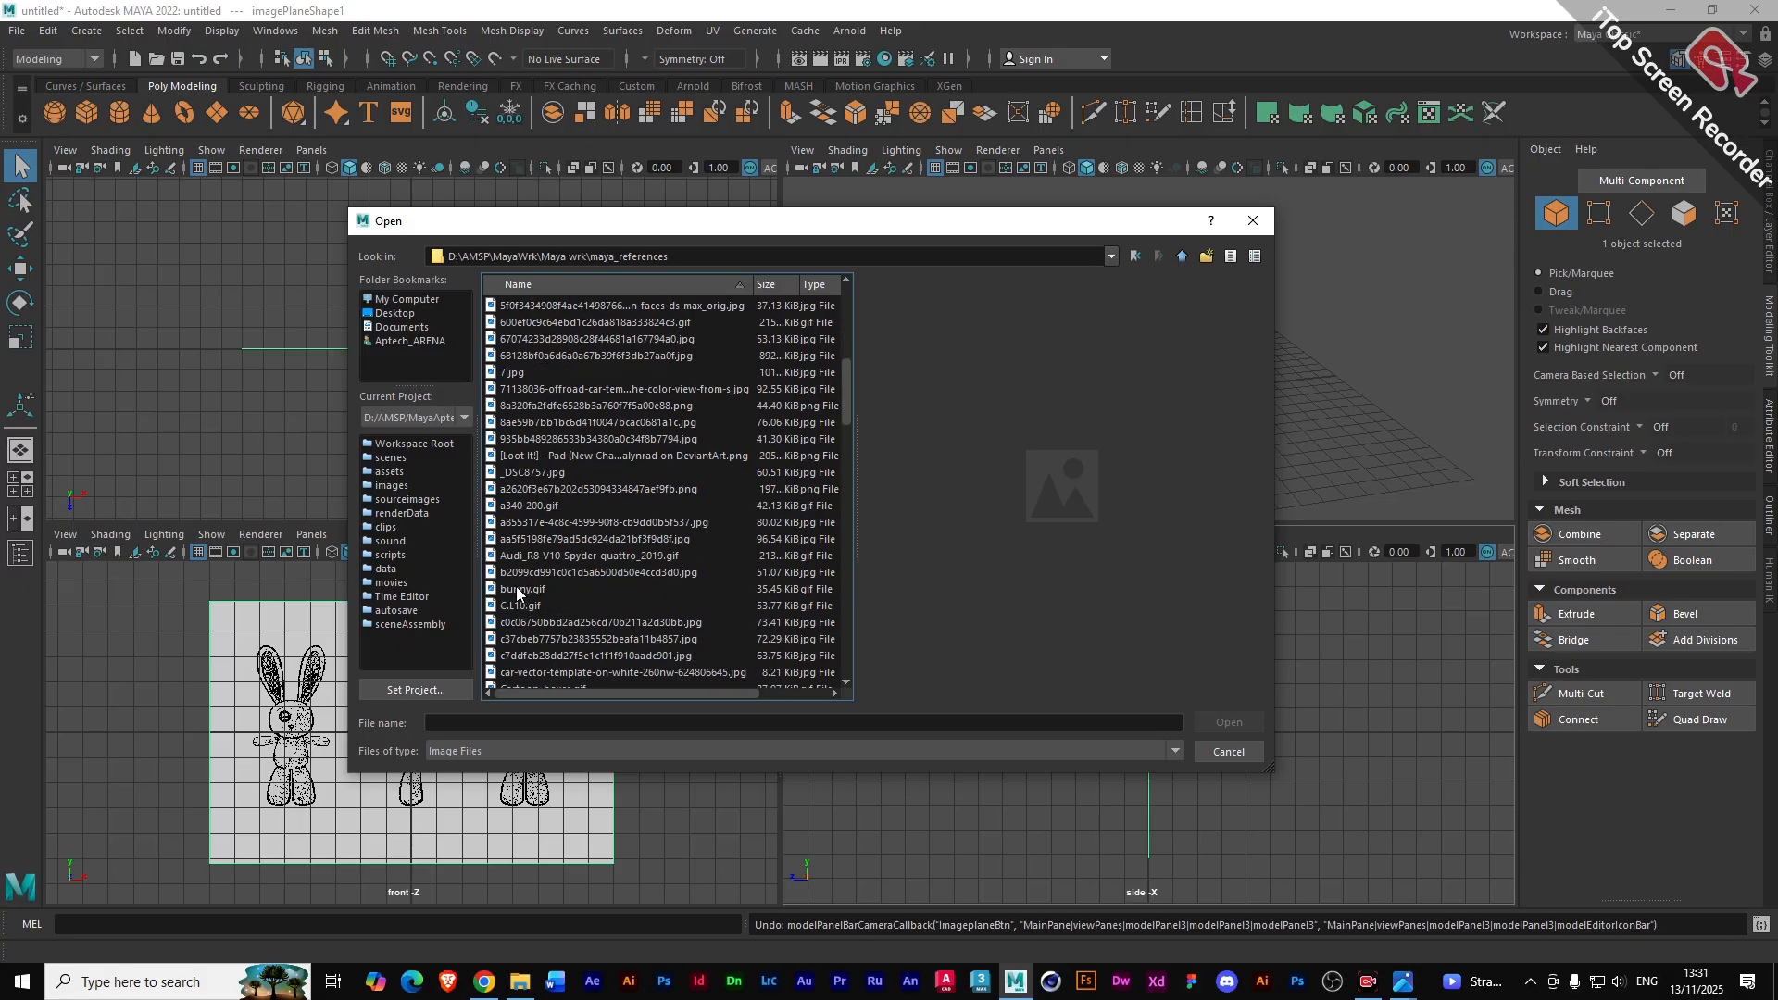
left_click(515, 587)
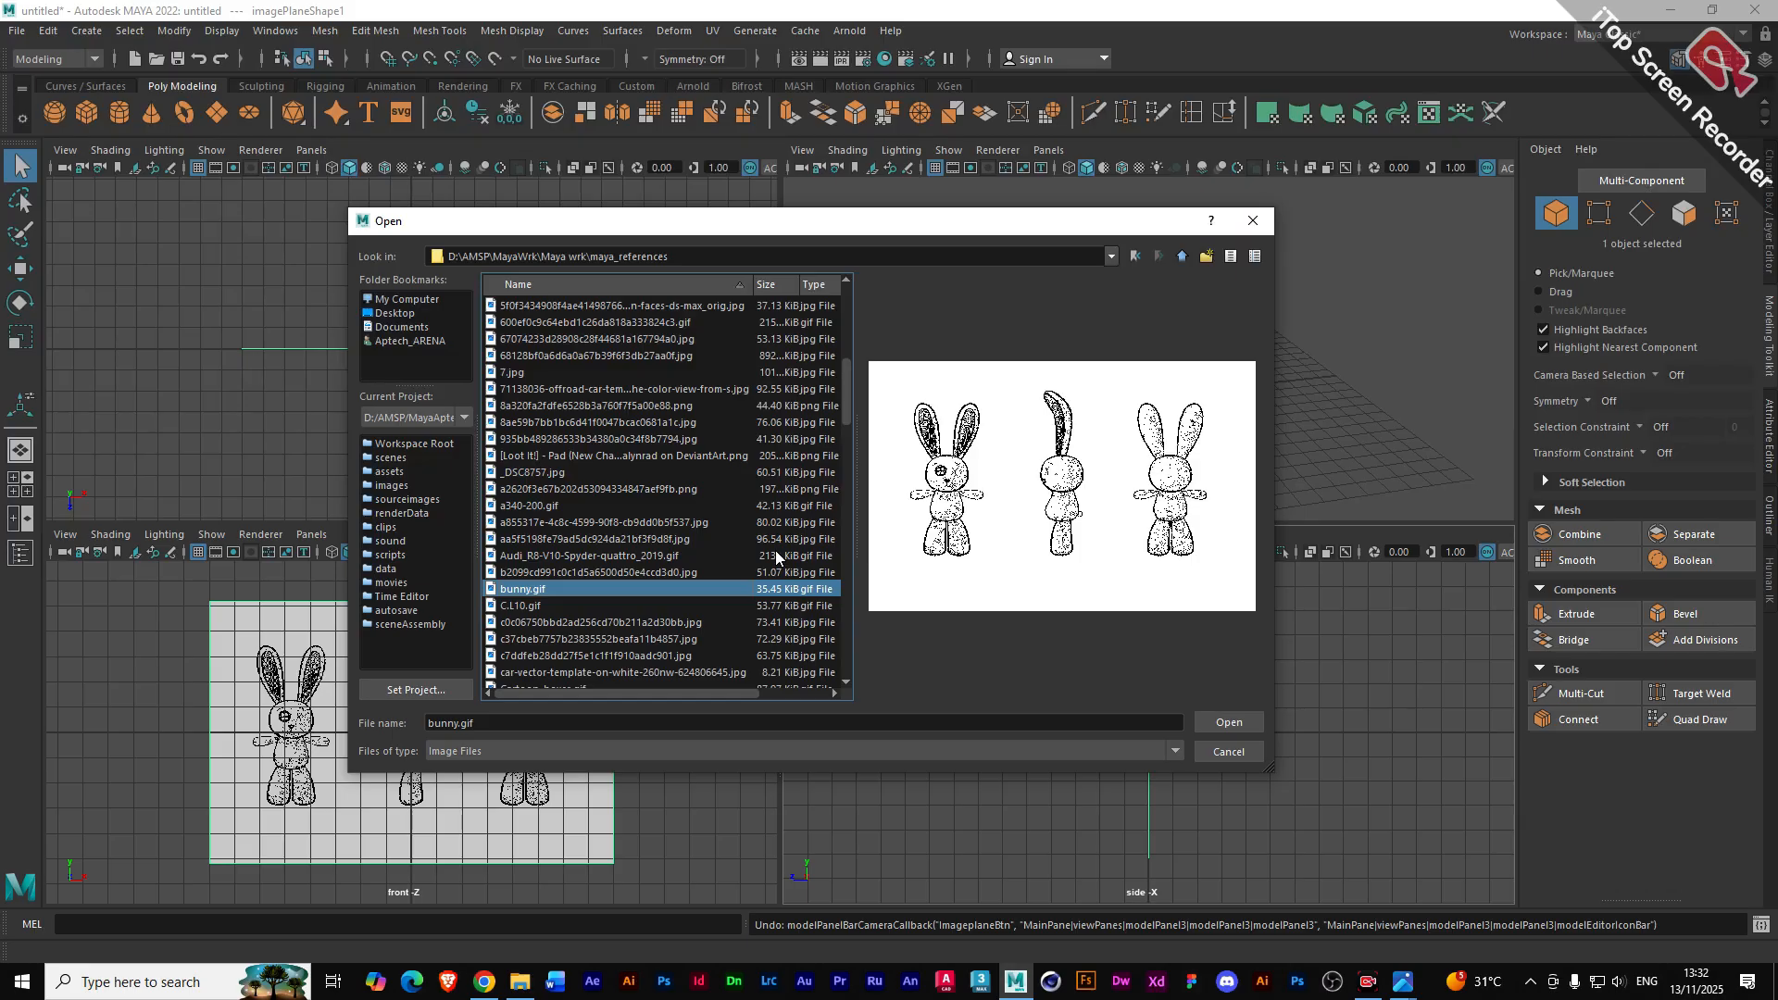
left_click(1220, 726)
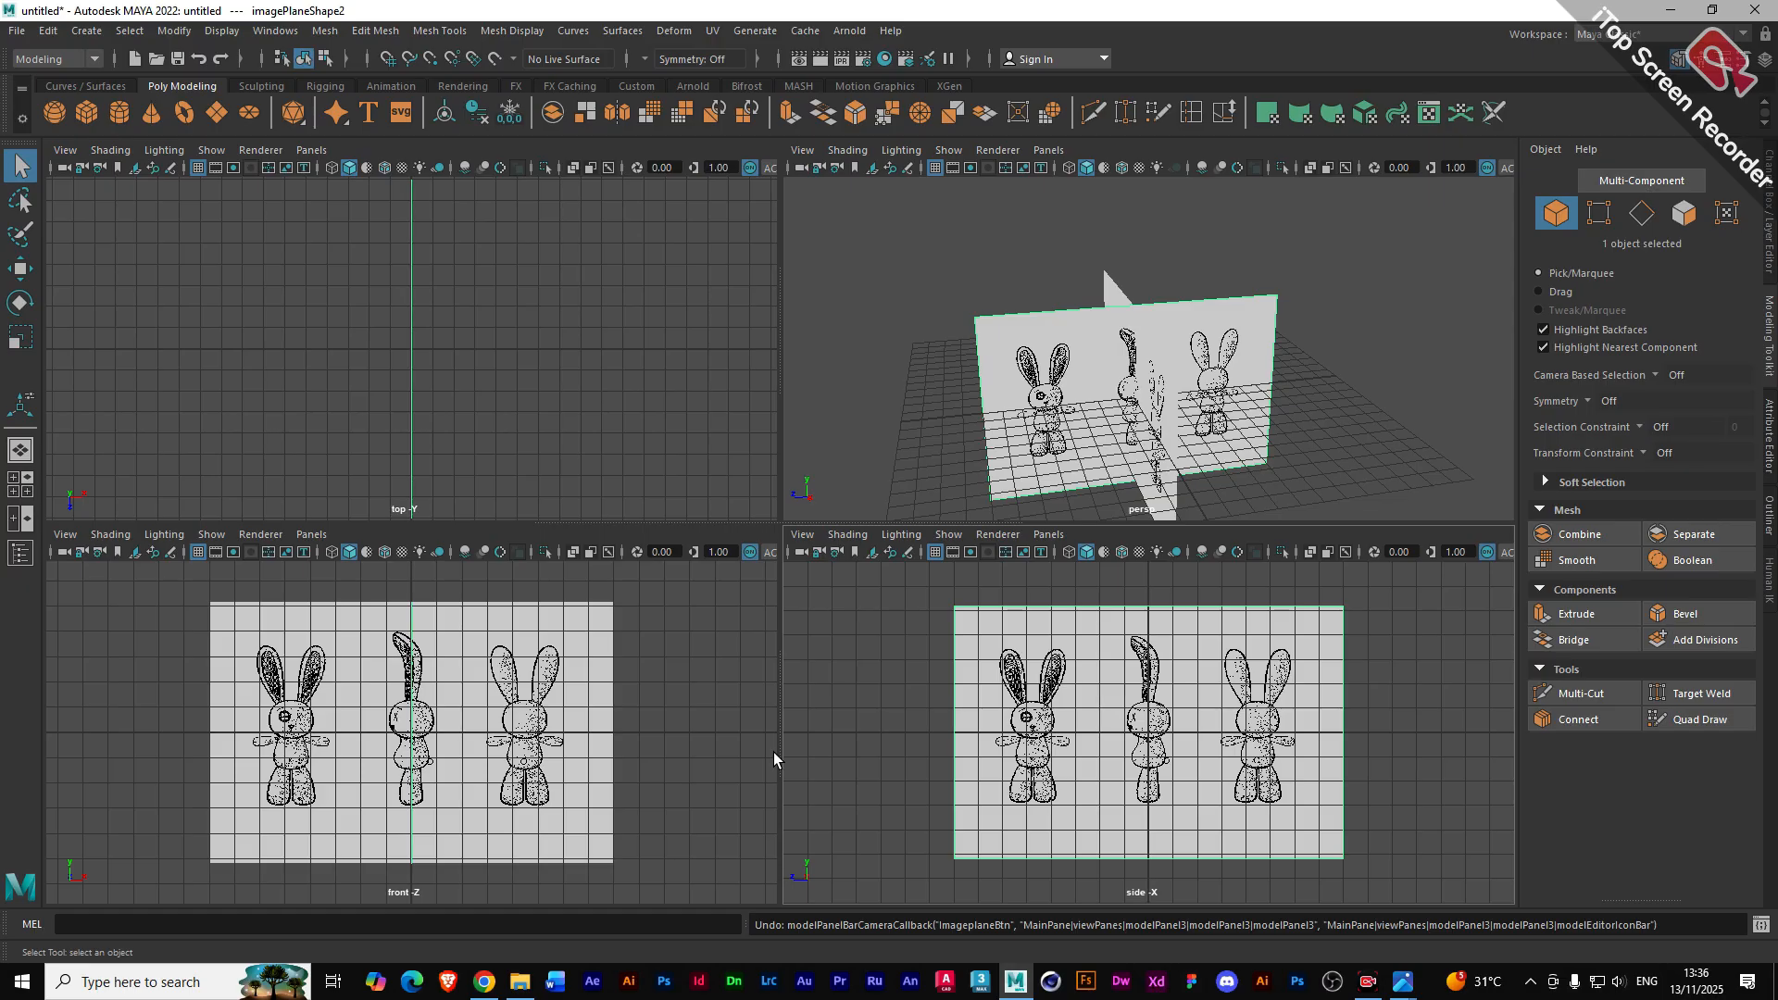
- Move the front view's image plane along X to about 4.76 so the front-facing bunny is centred on the vertical grid axis
key("w")
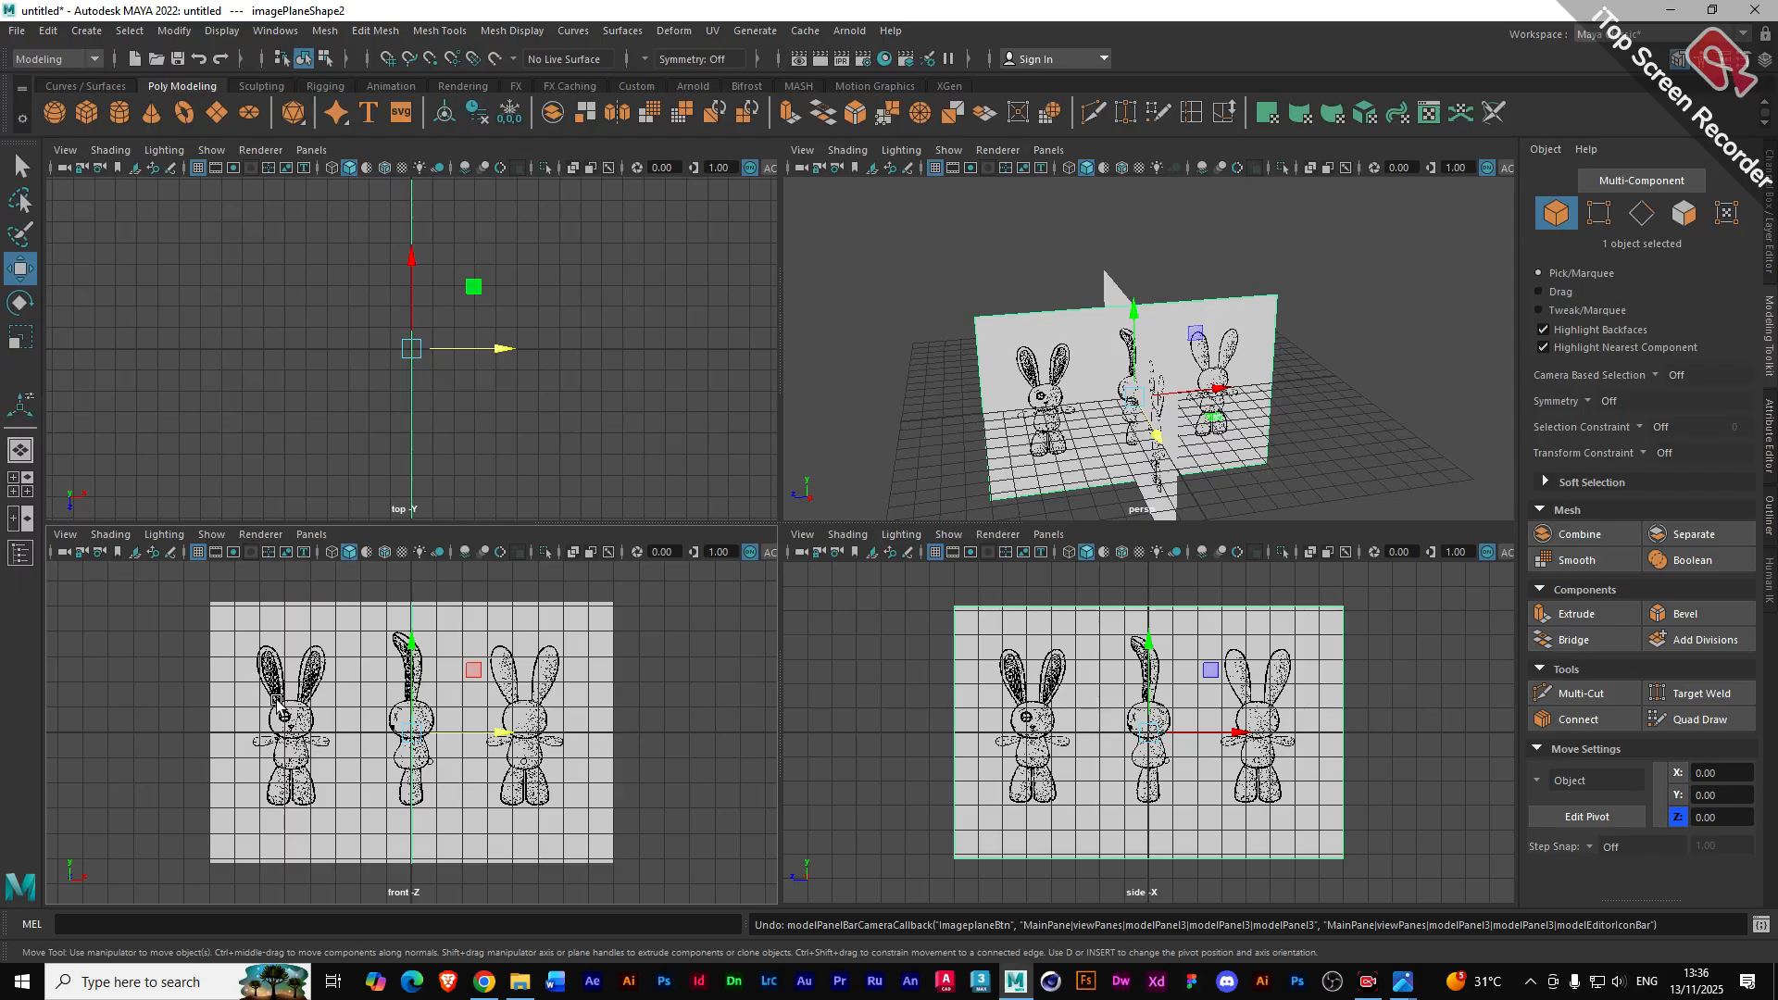
left_click(247, 652)
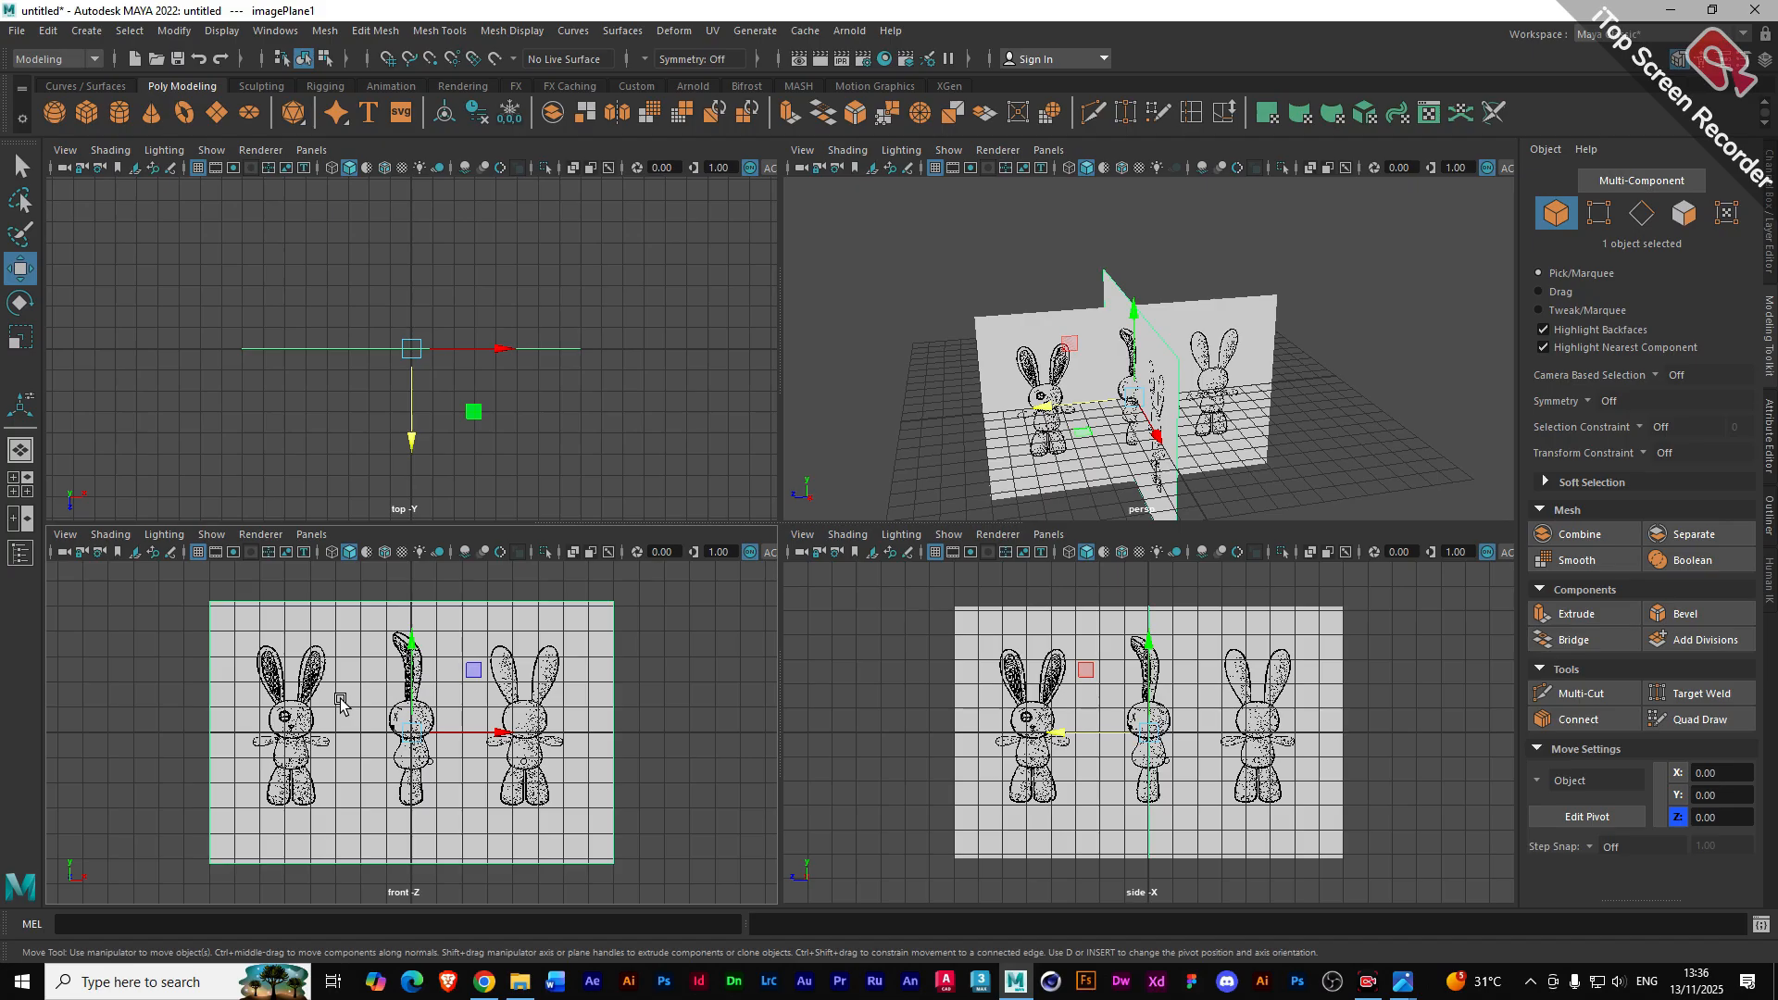
key("space")
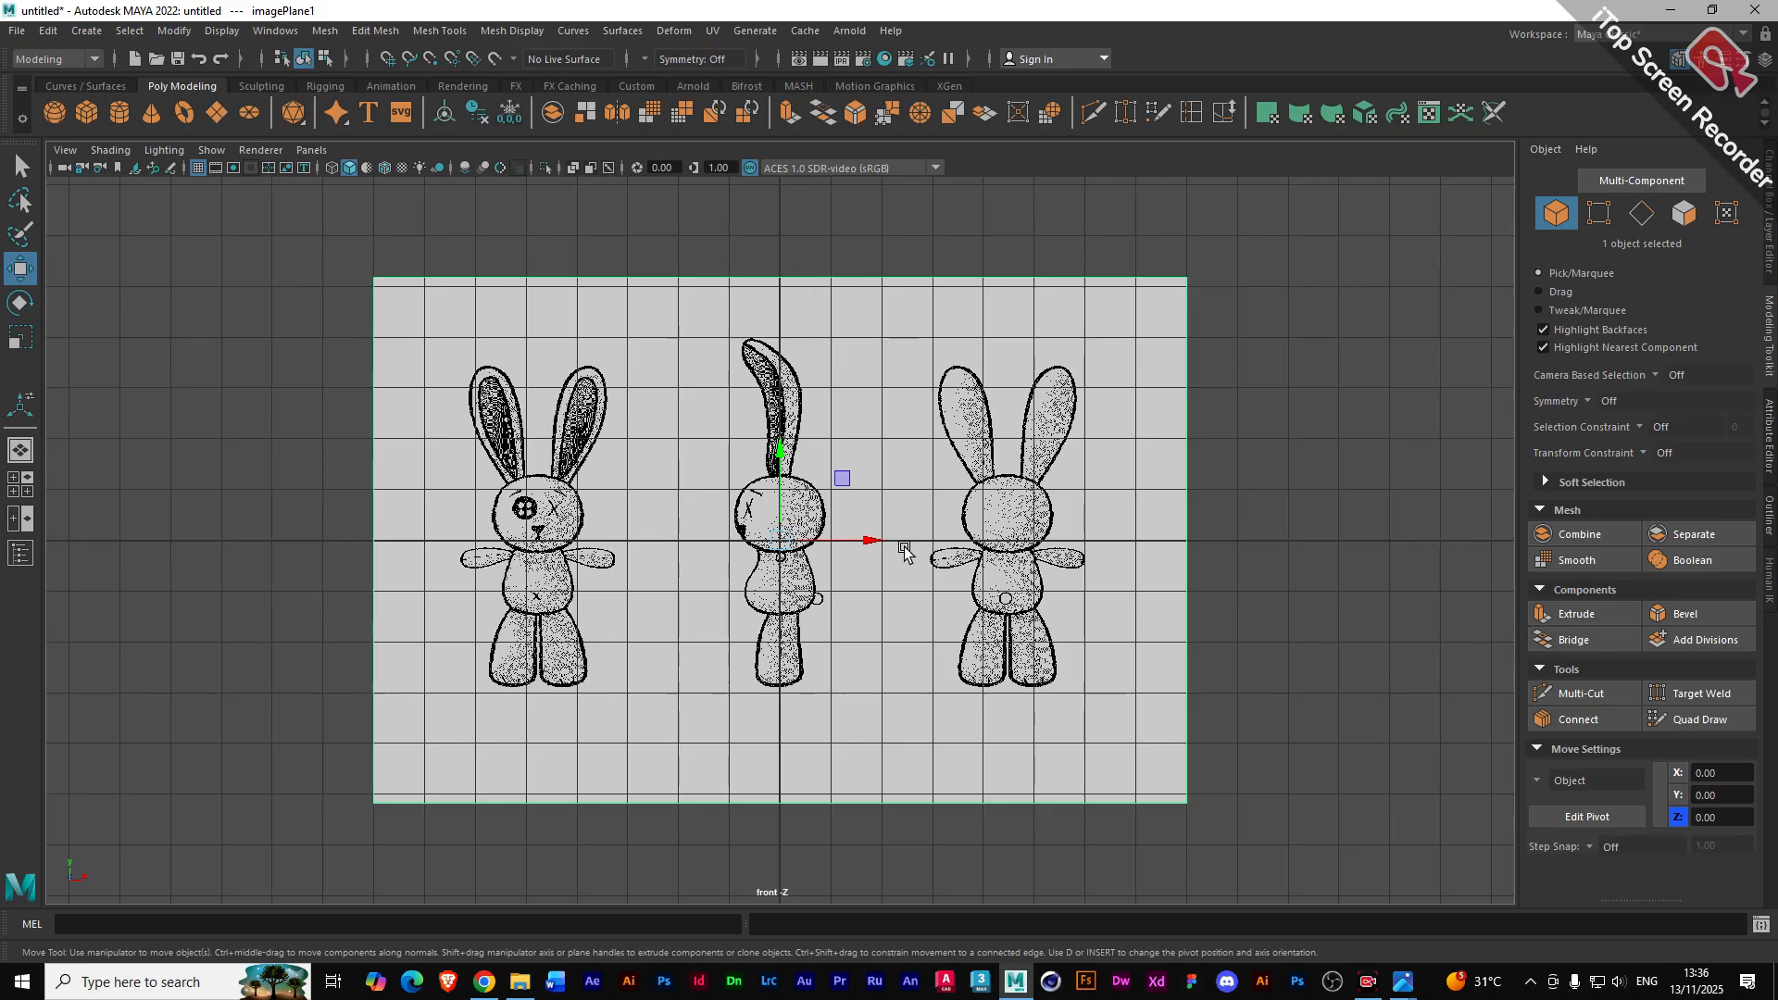
left_click(868, 543)
left_click_drag(868, 543, 1111, 554)
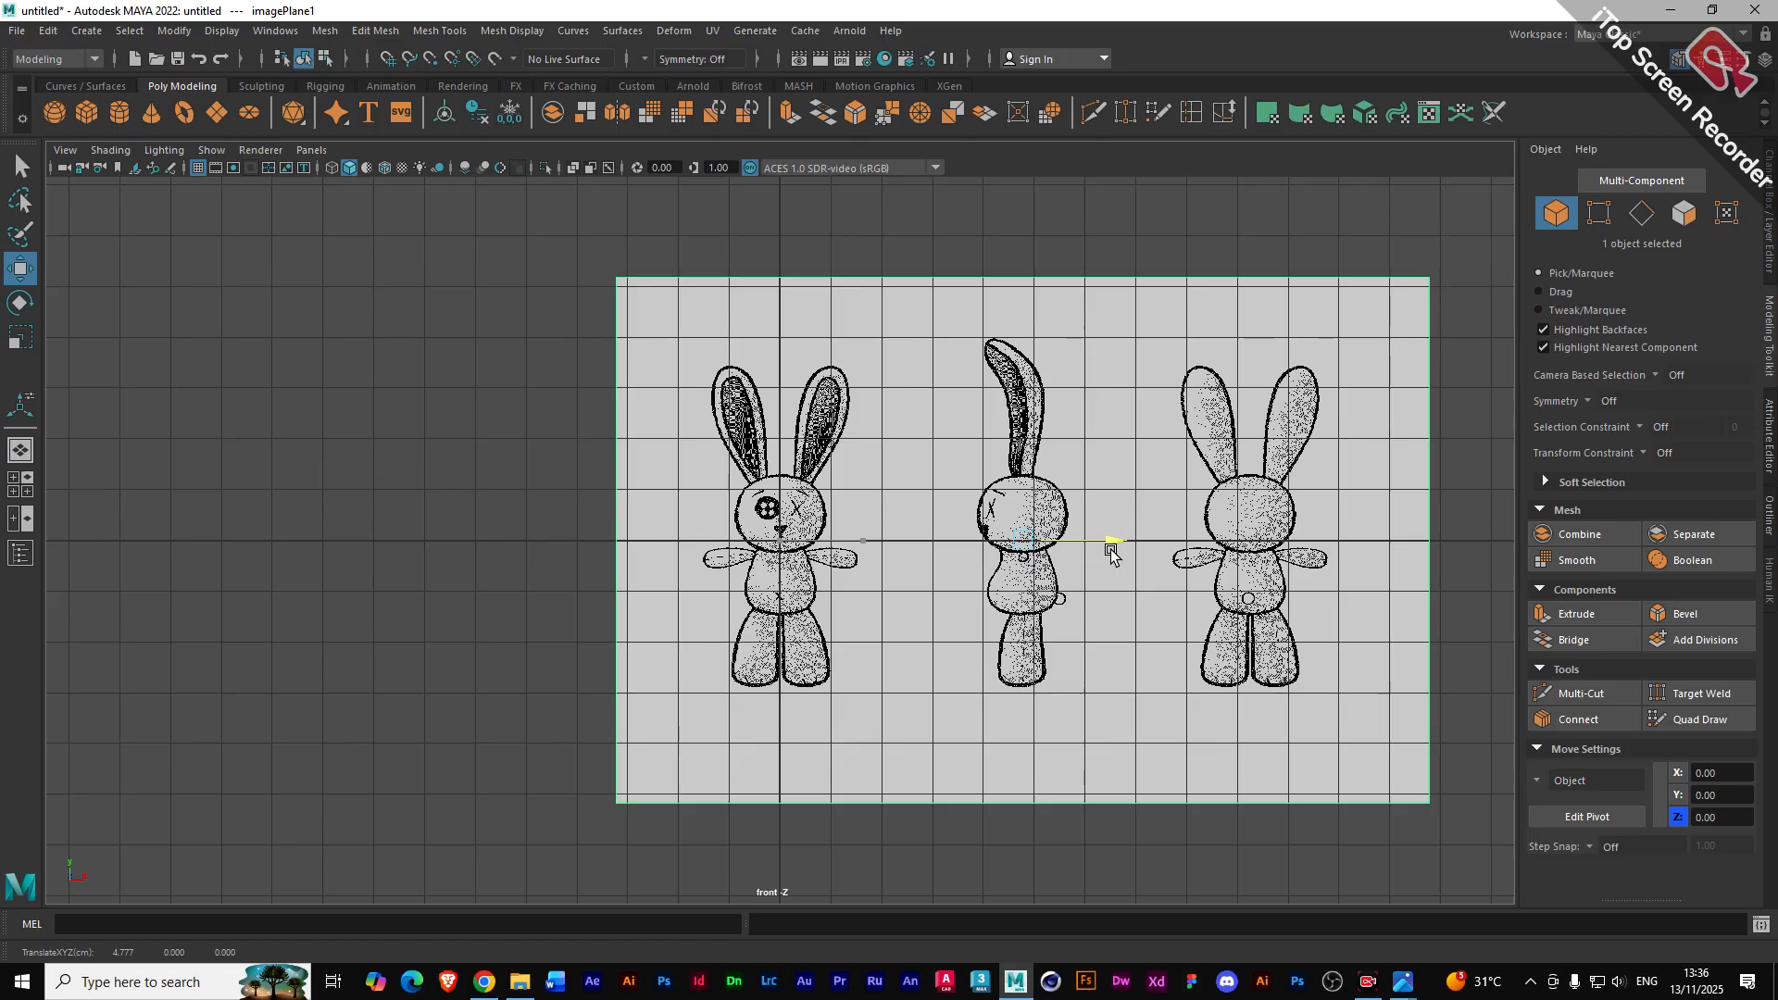
left_click_drag(1111, 552, 1111, 553)
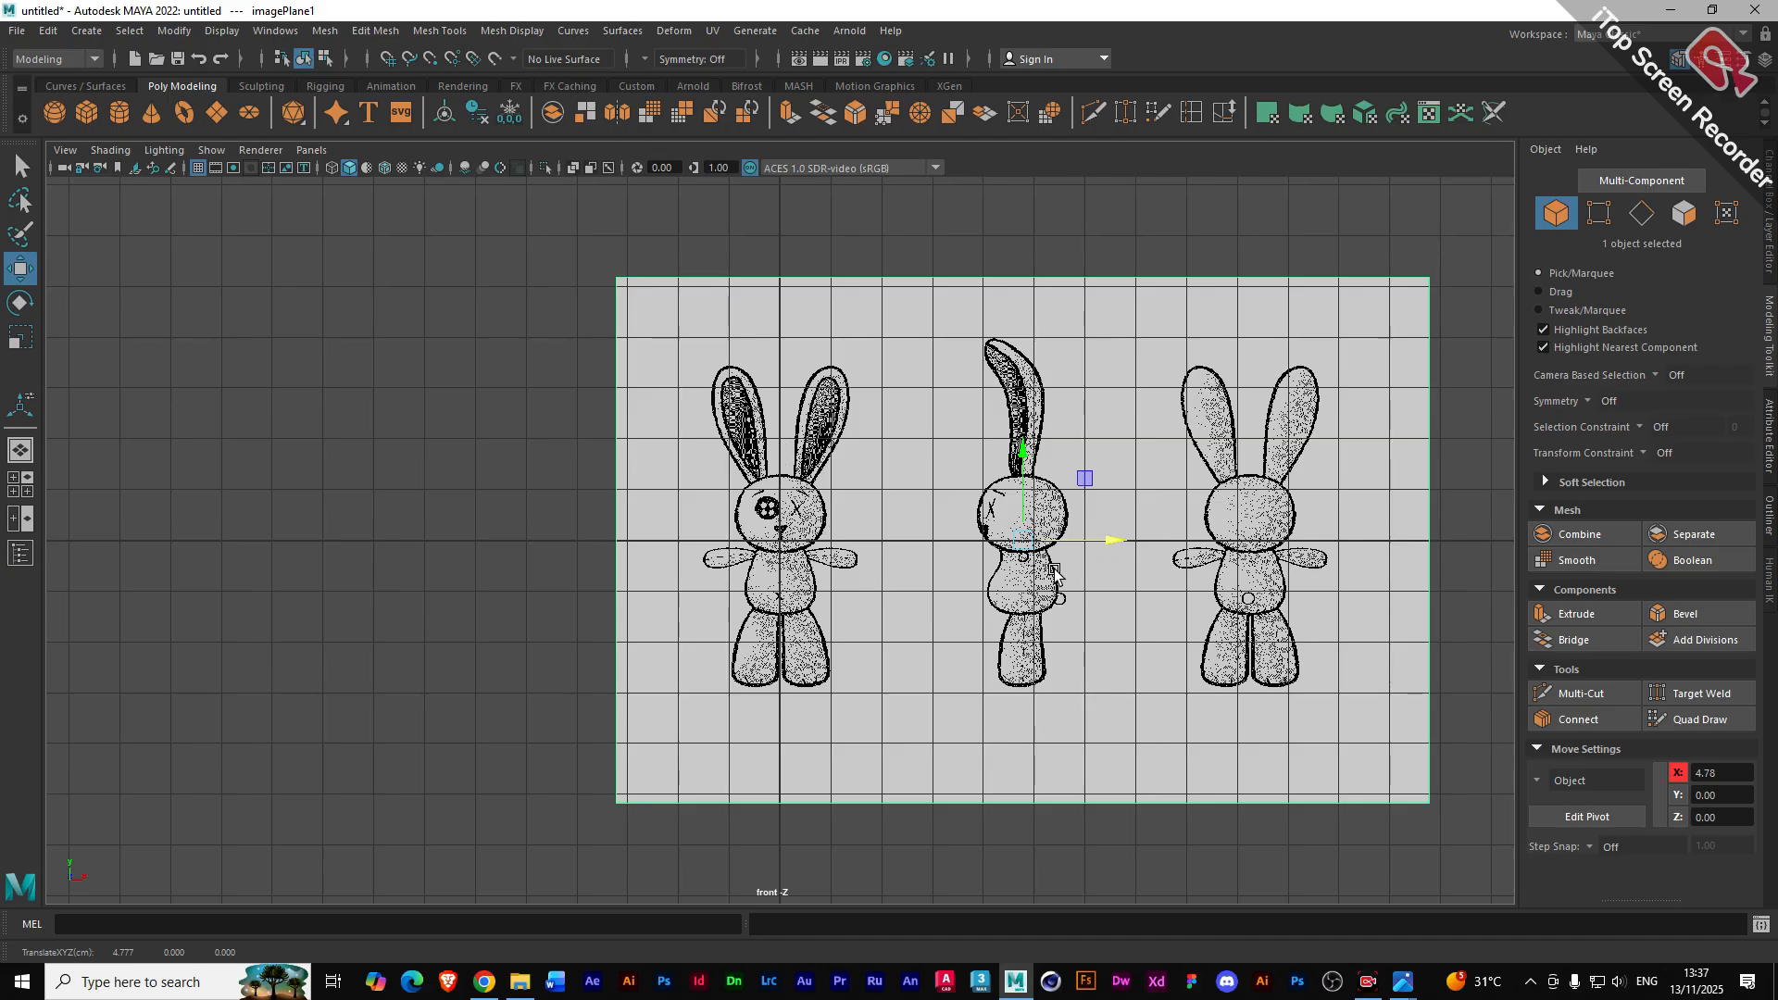
left_click(1115, 541)
left_click_drag(1115, 540, 1113, 542)
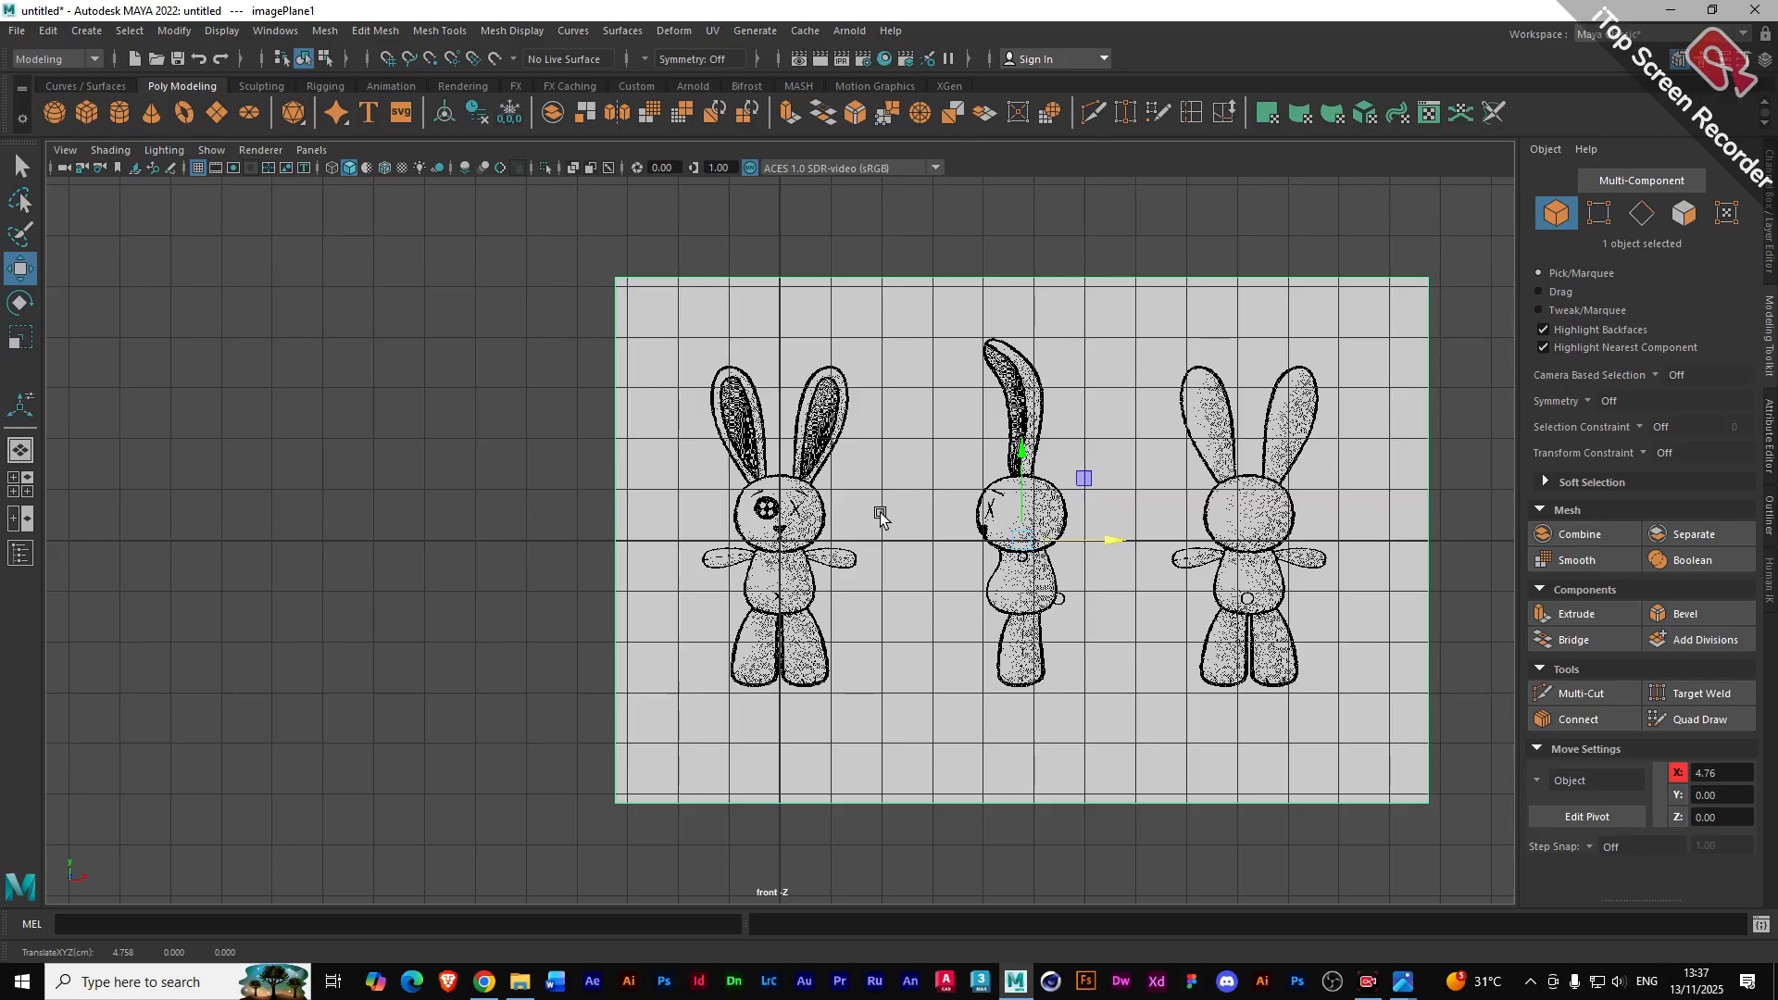
key("space")
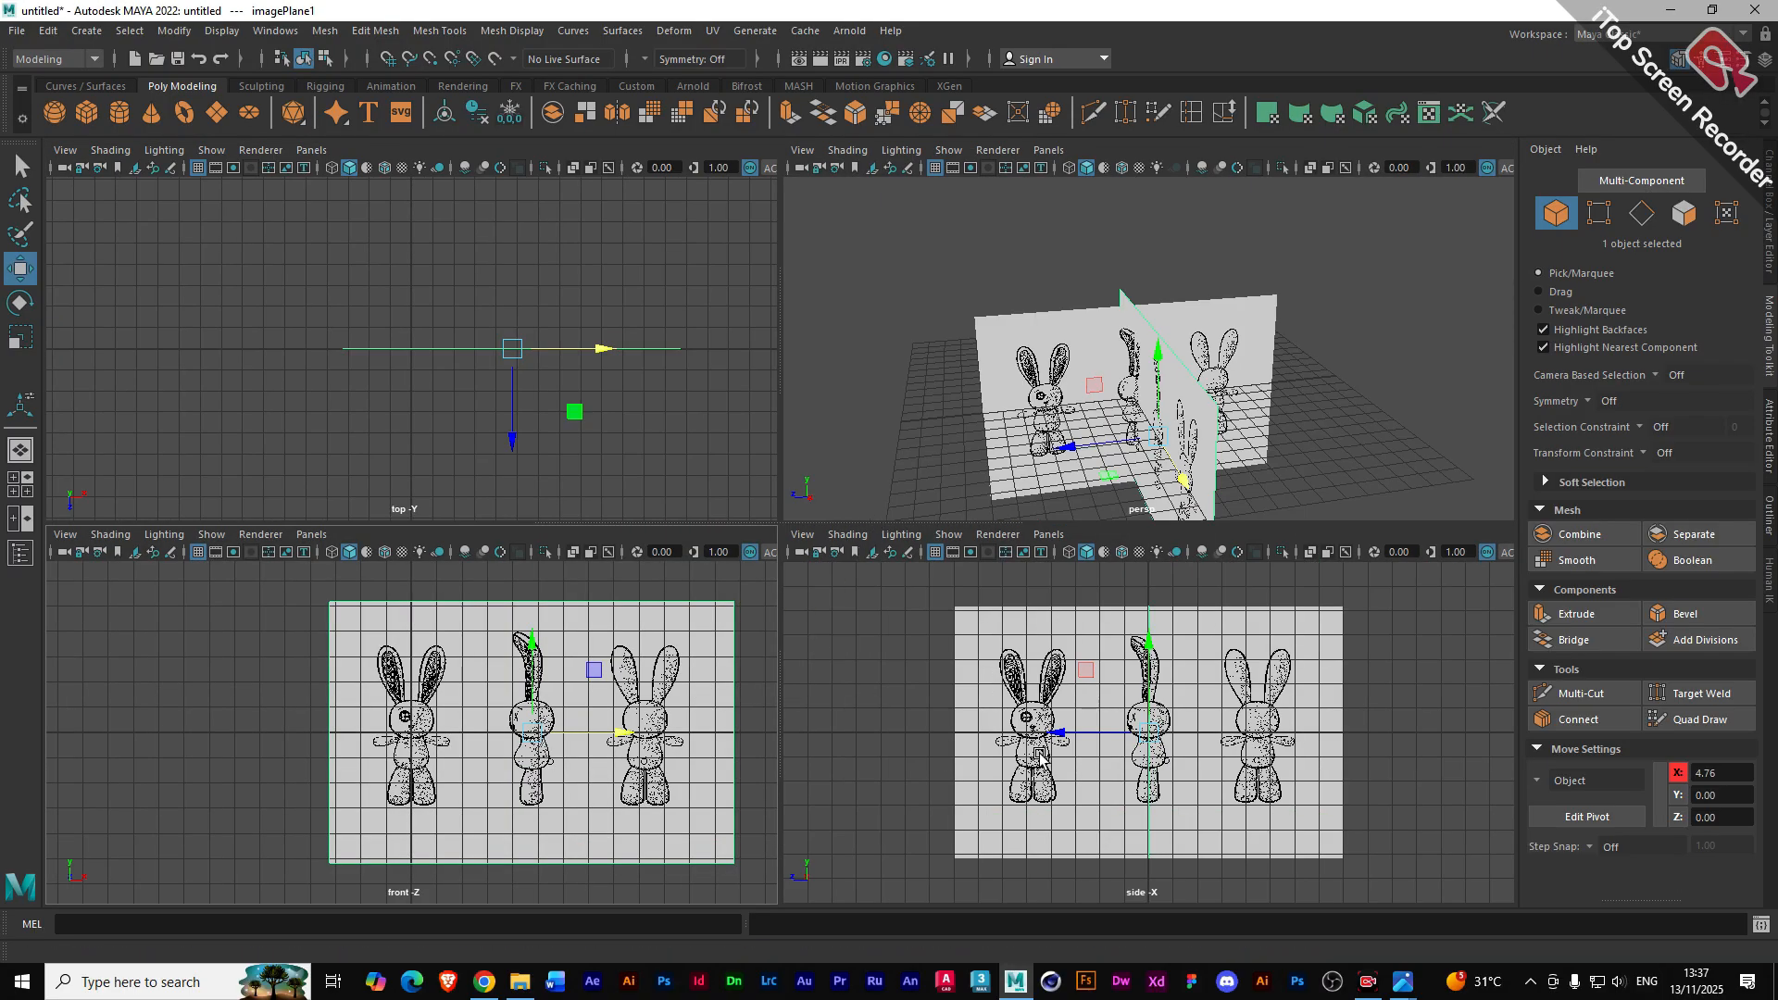
- Select the side view's image plane and examine its placement against the grid in an enlarged view
key("space")
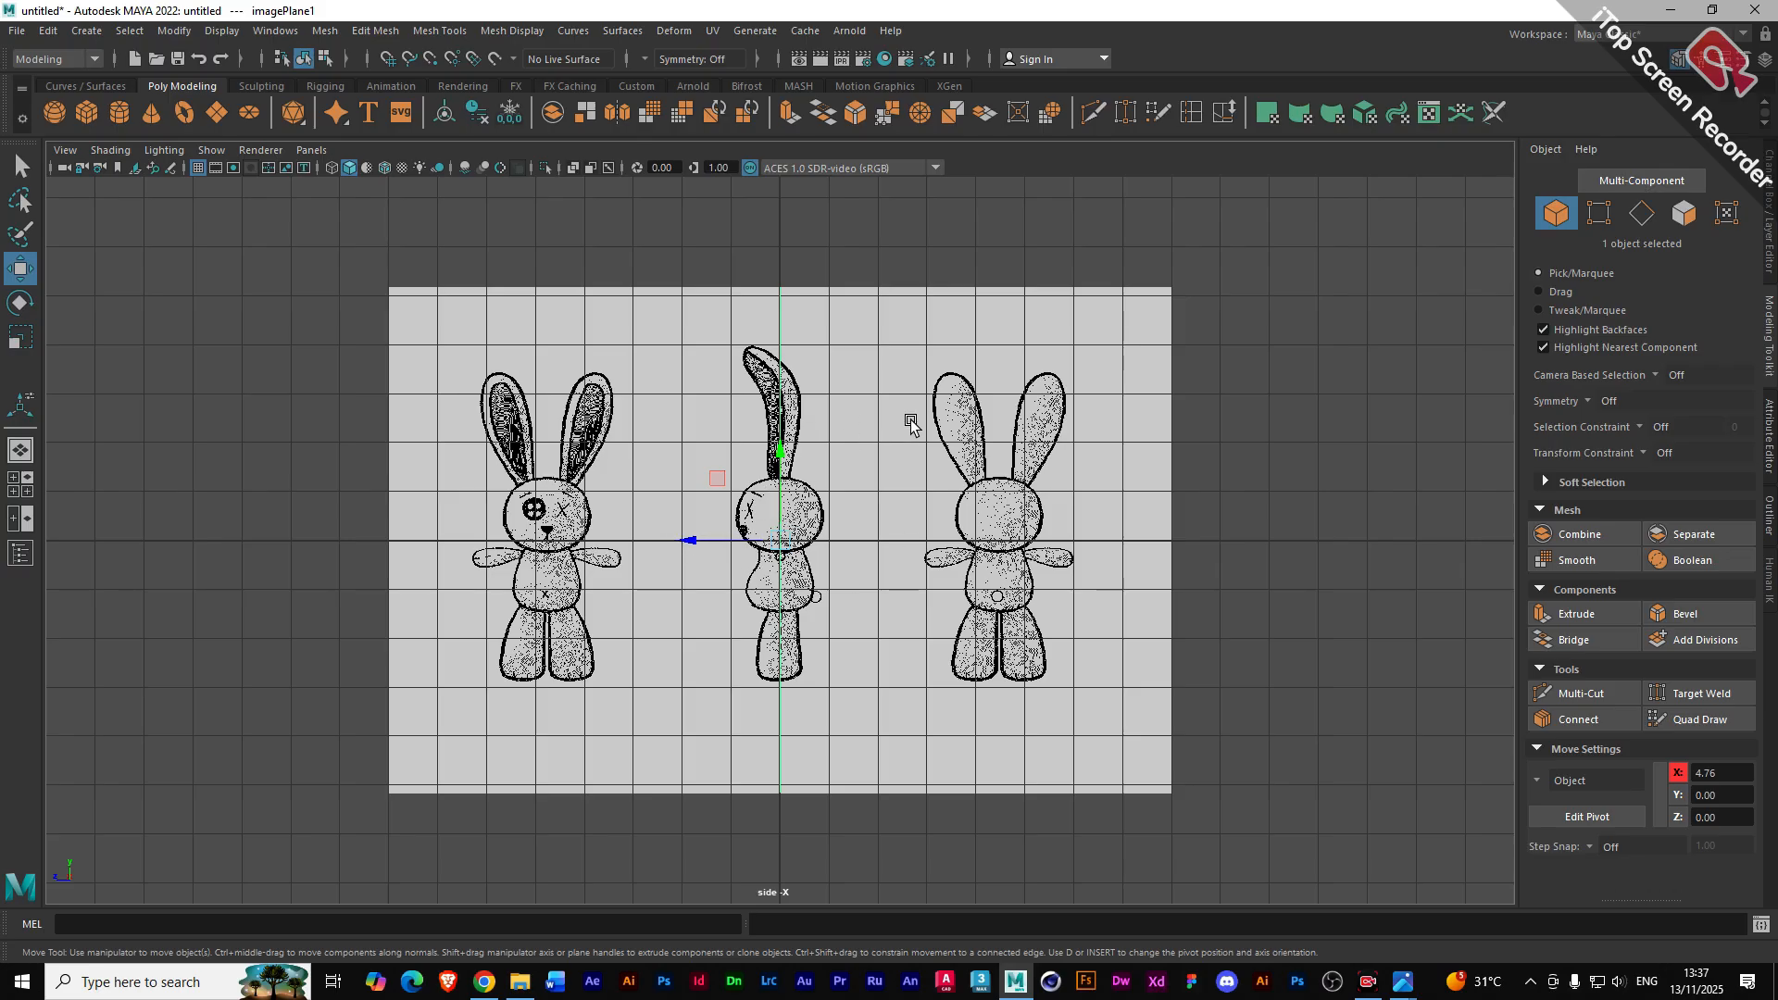
key("space")
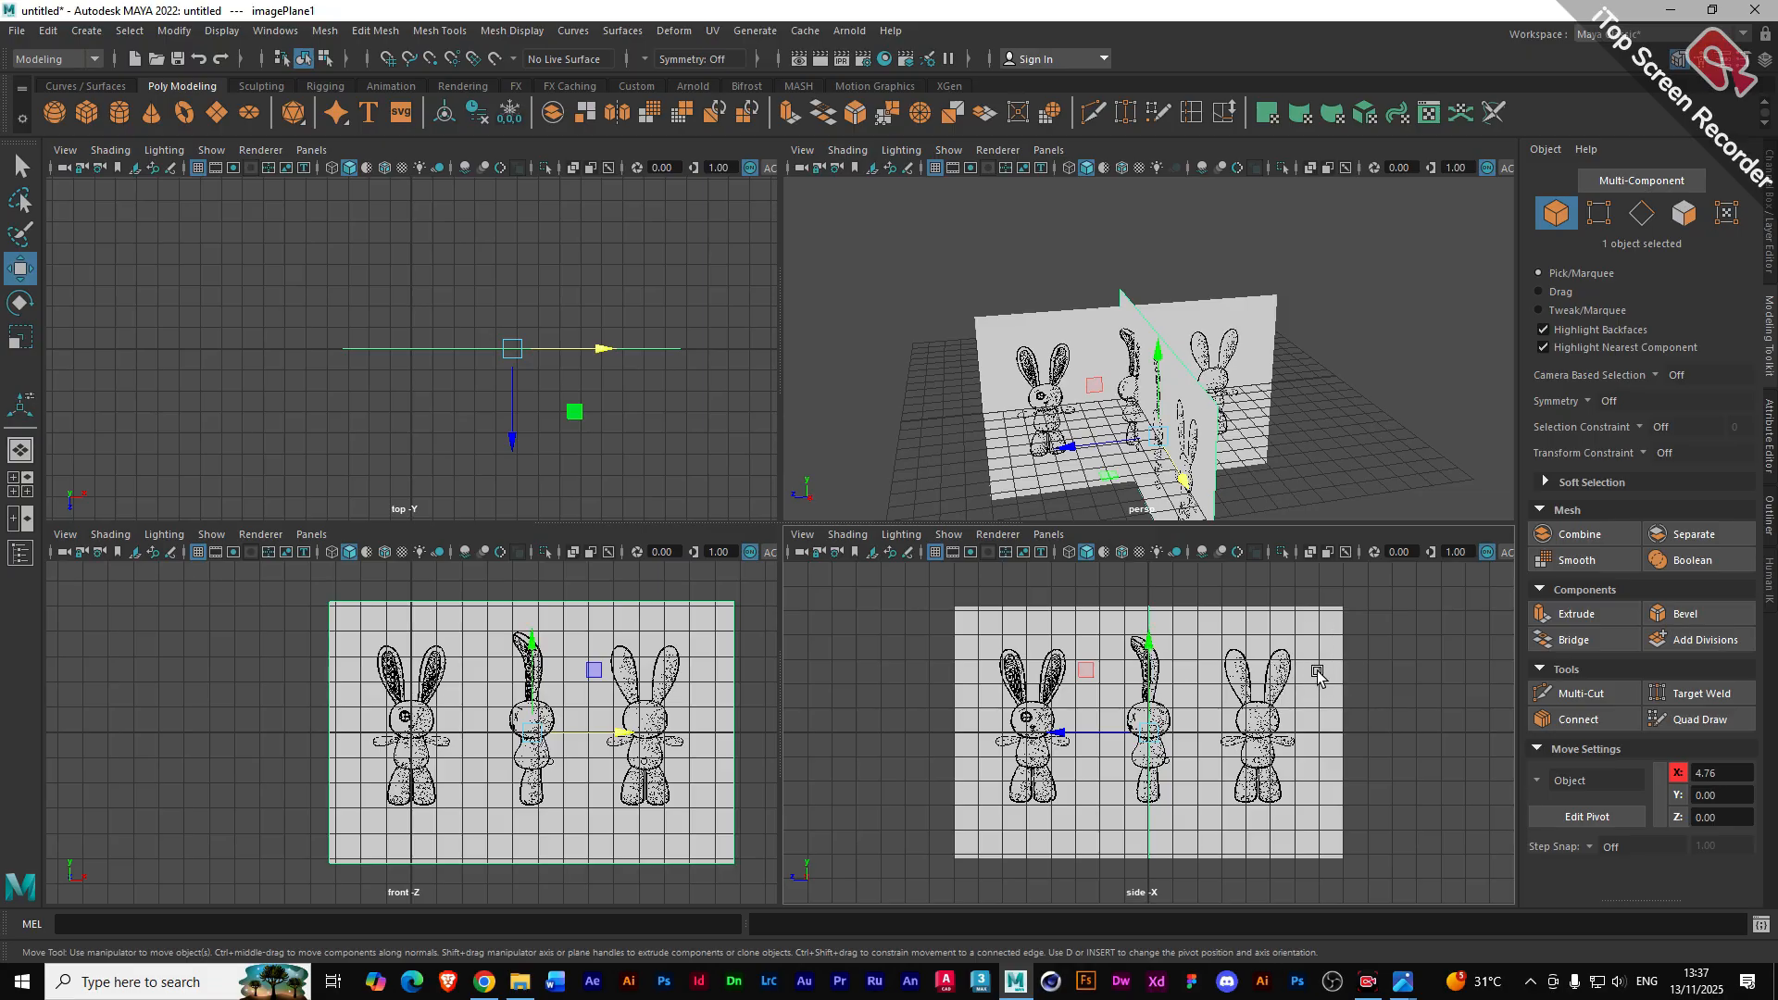
left_click(1272, 667)
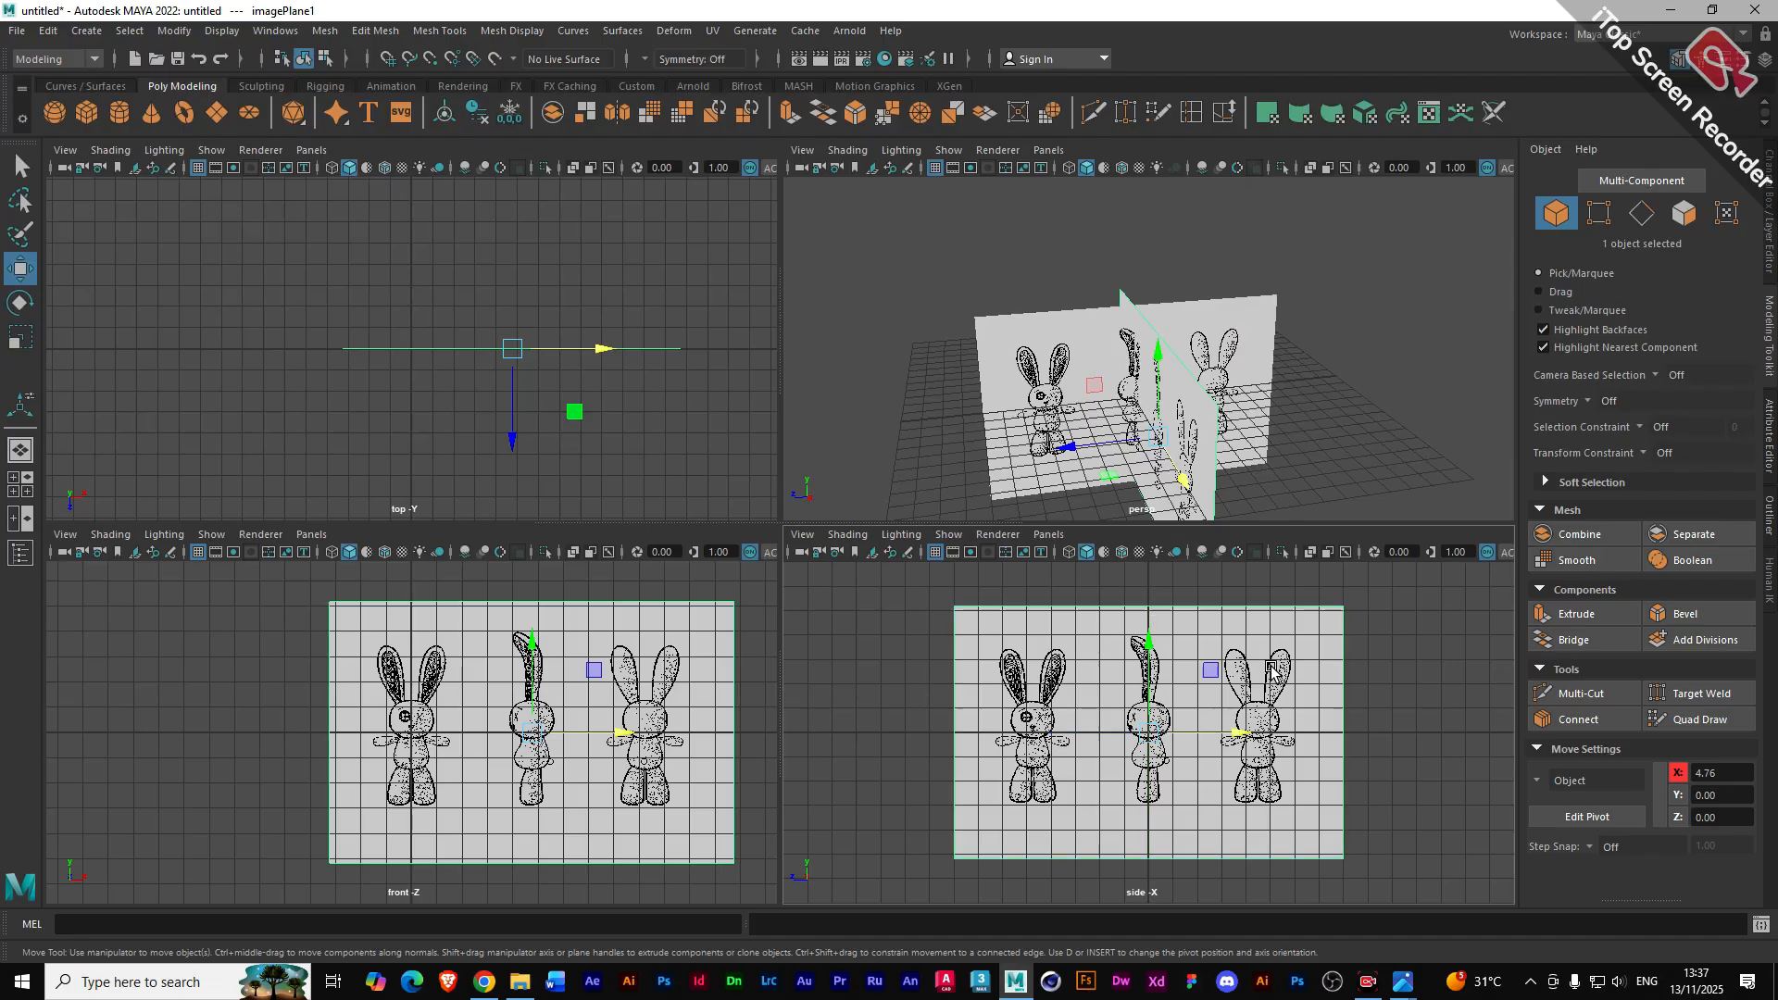
key("space")
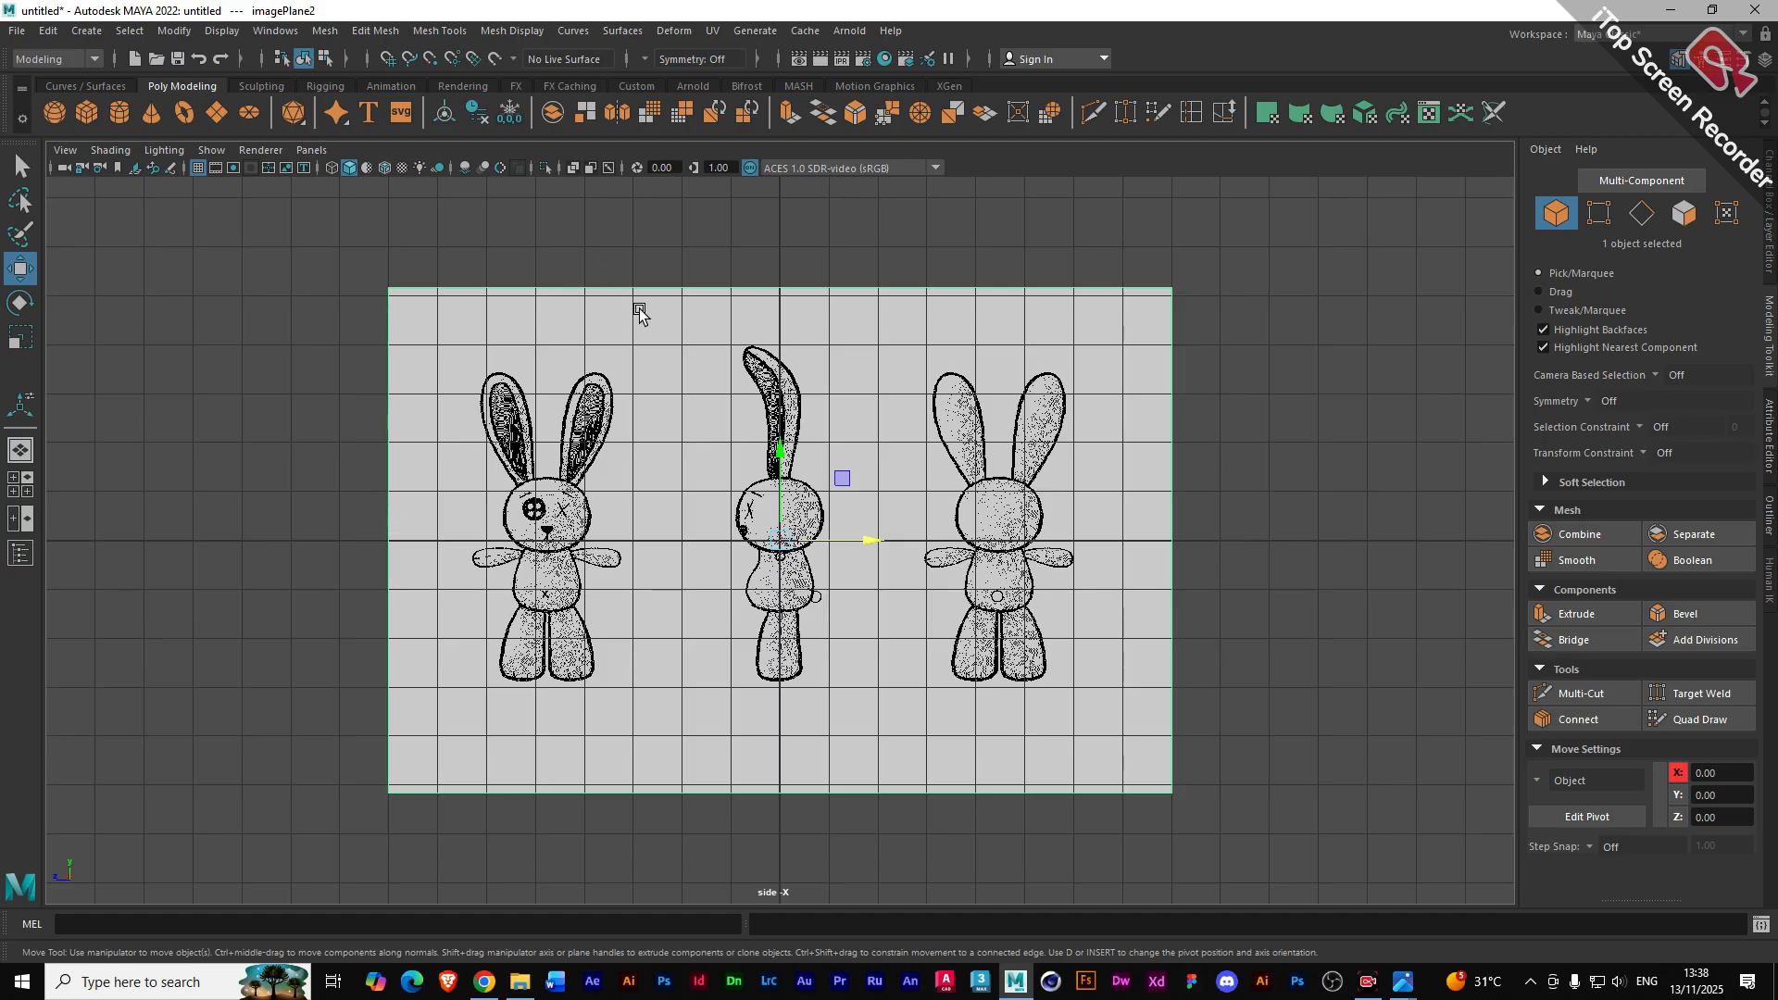
key("space")
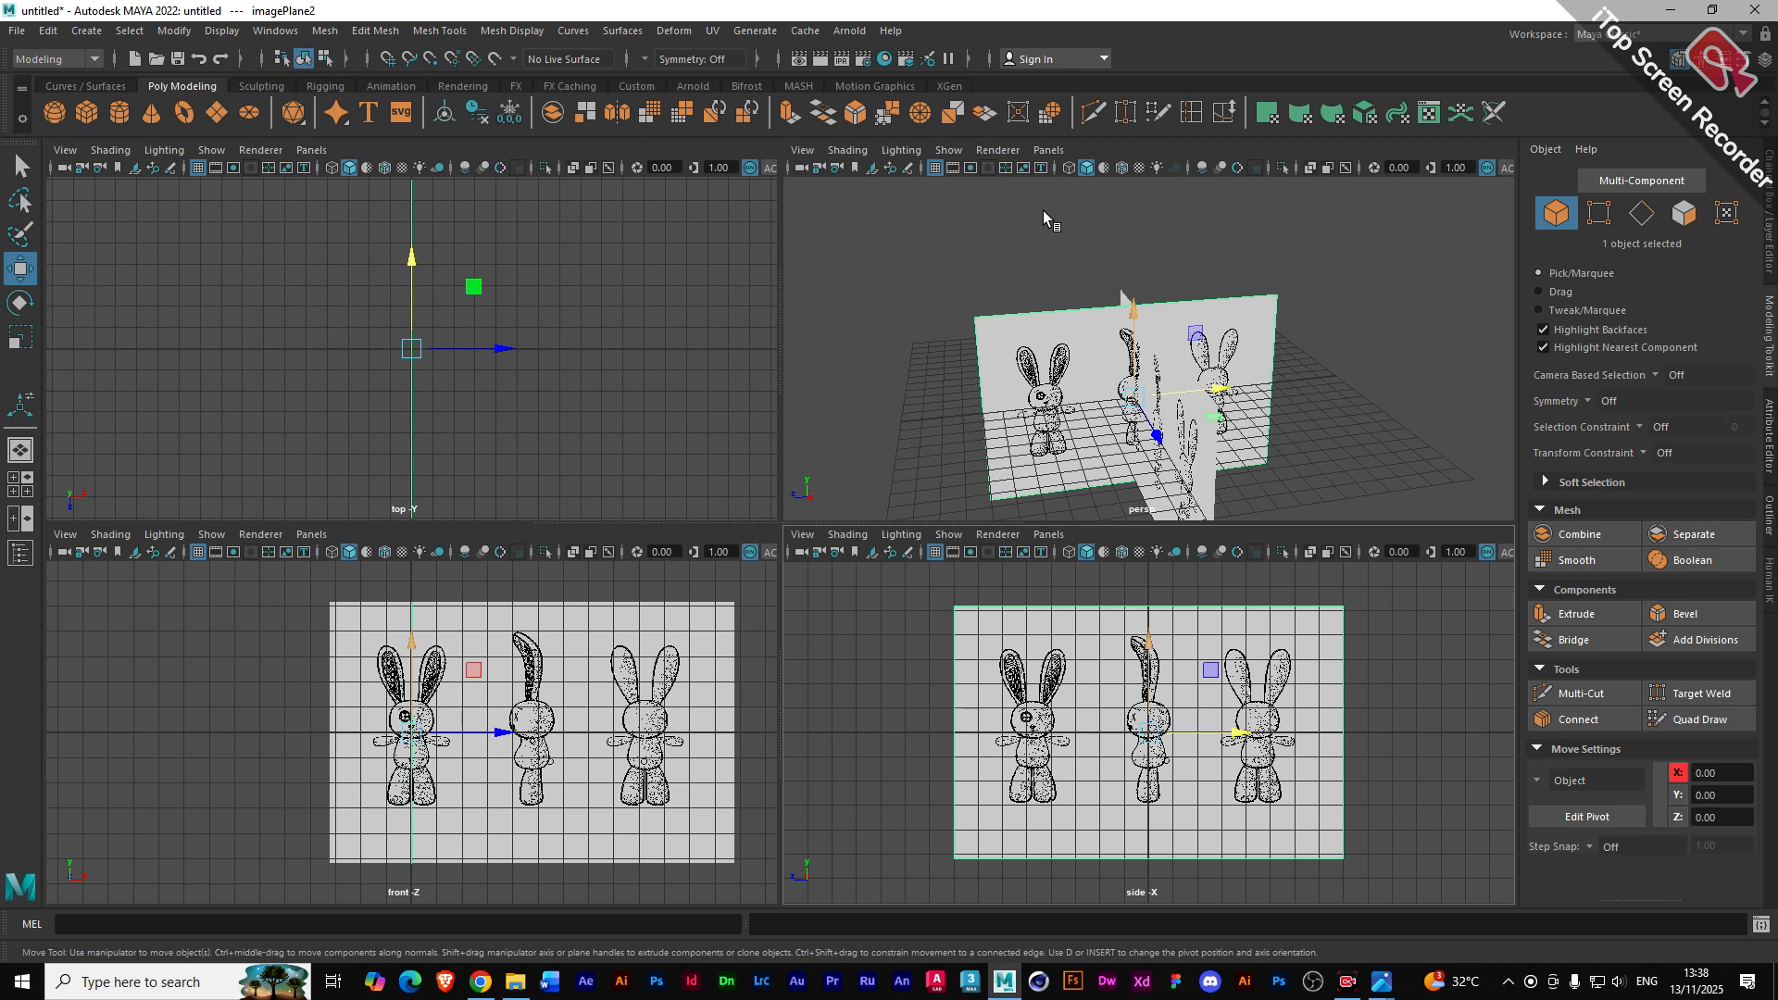
- Hide image planes in the perspective view and clear the selection
left_click(802, 151)
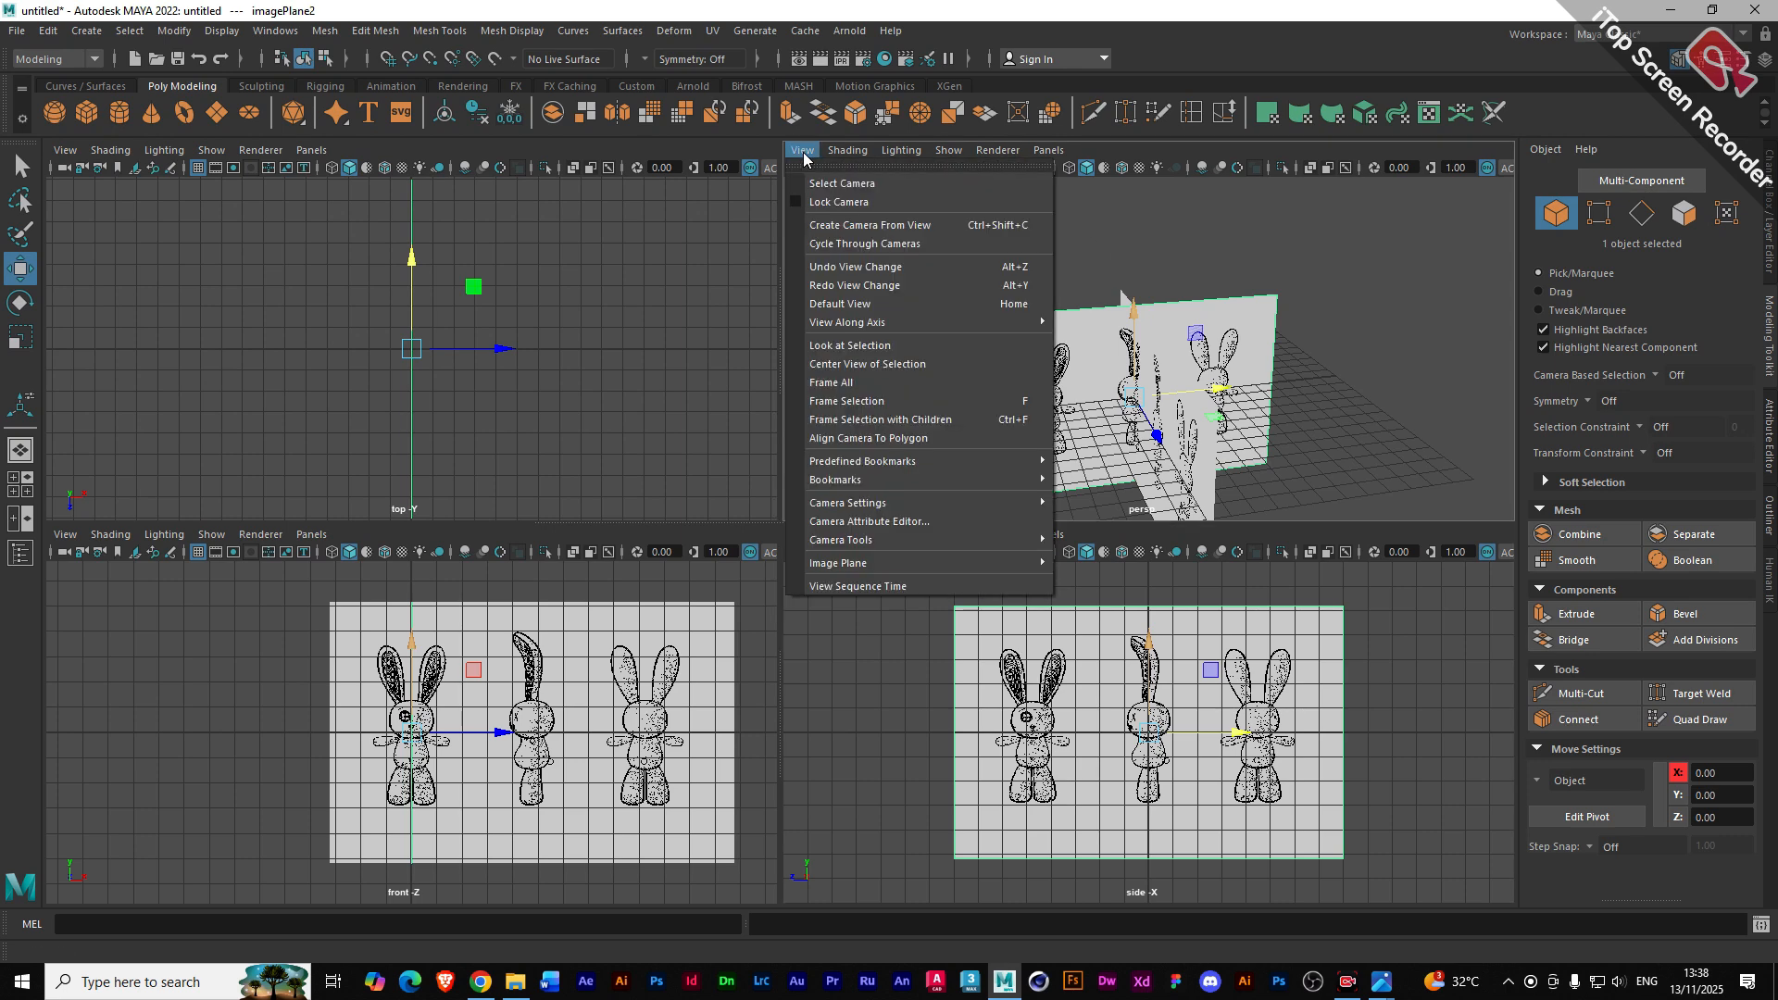
mouse_move(900, 565)
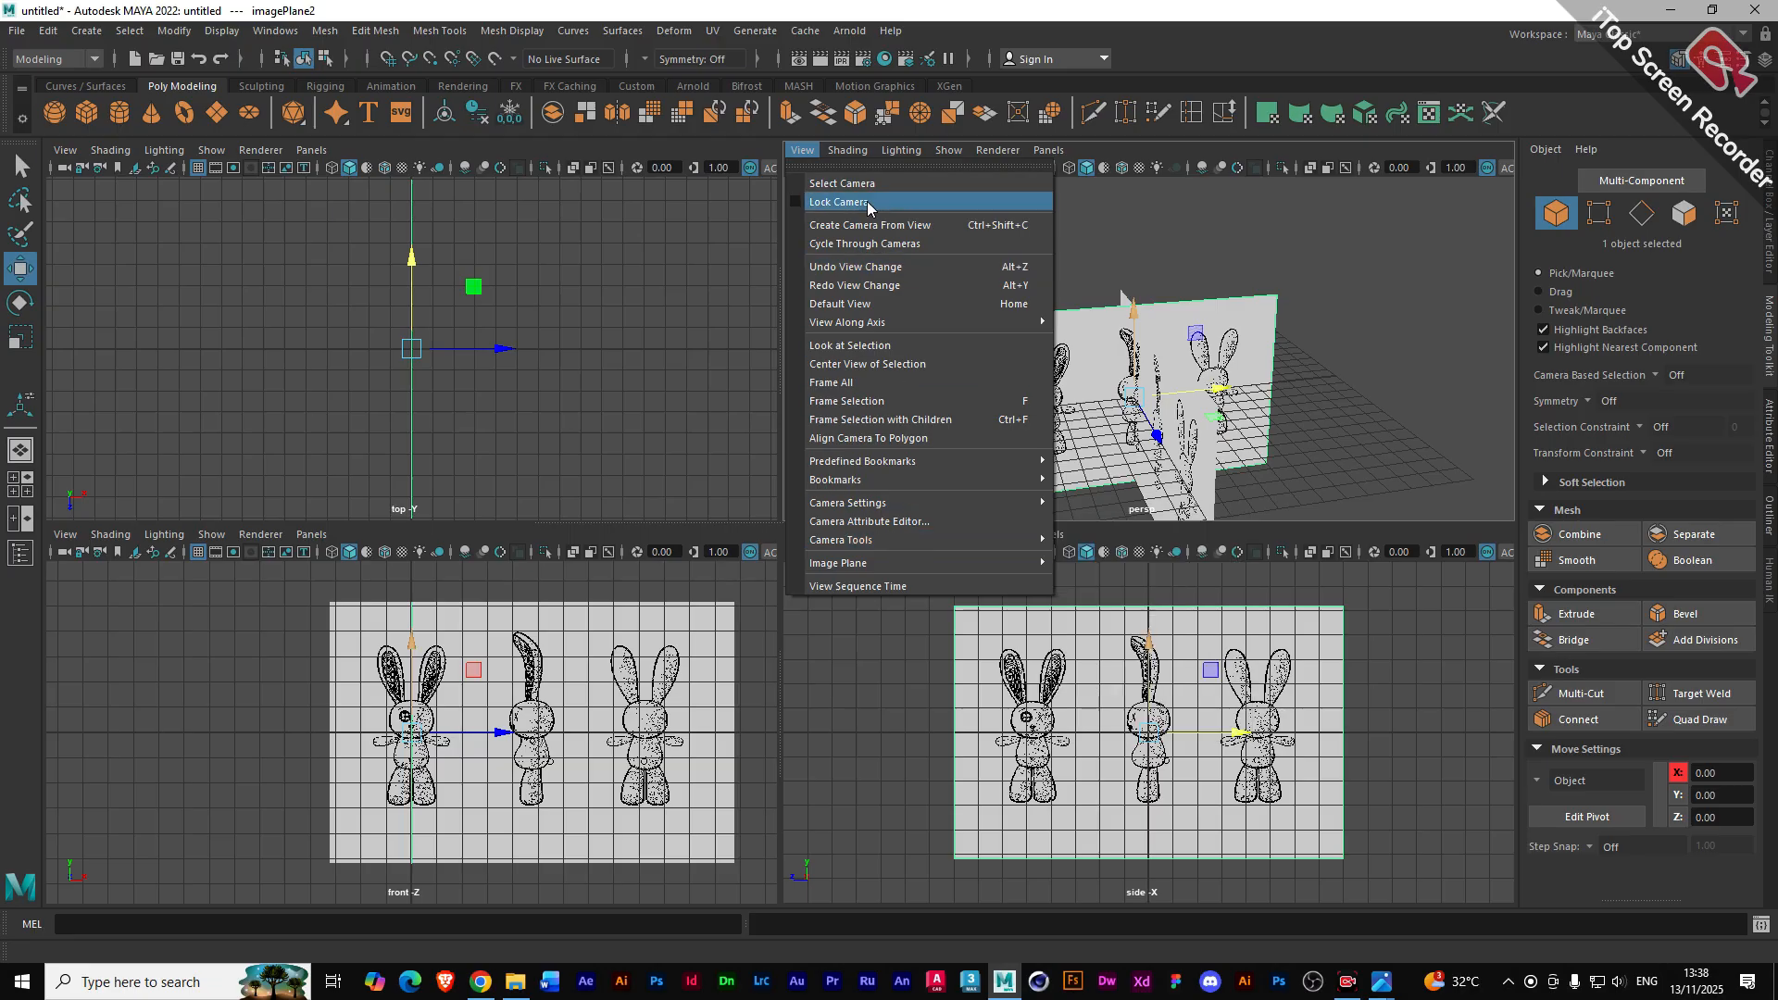
mouse_move(838, 152)
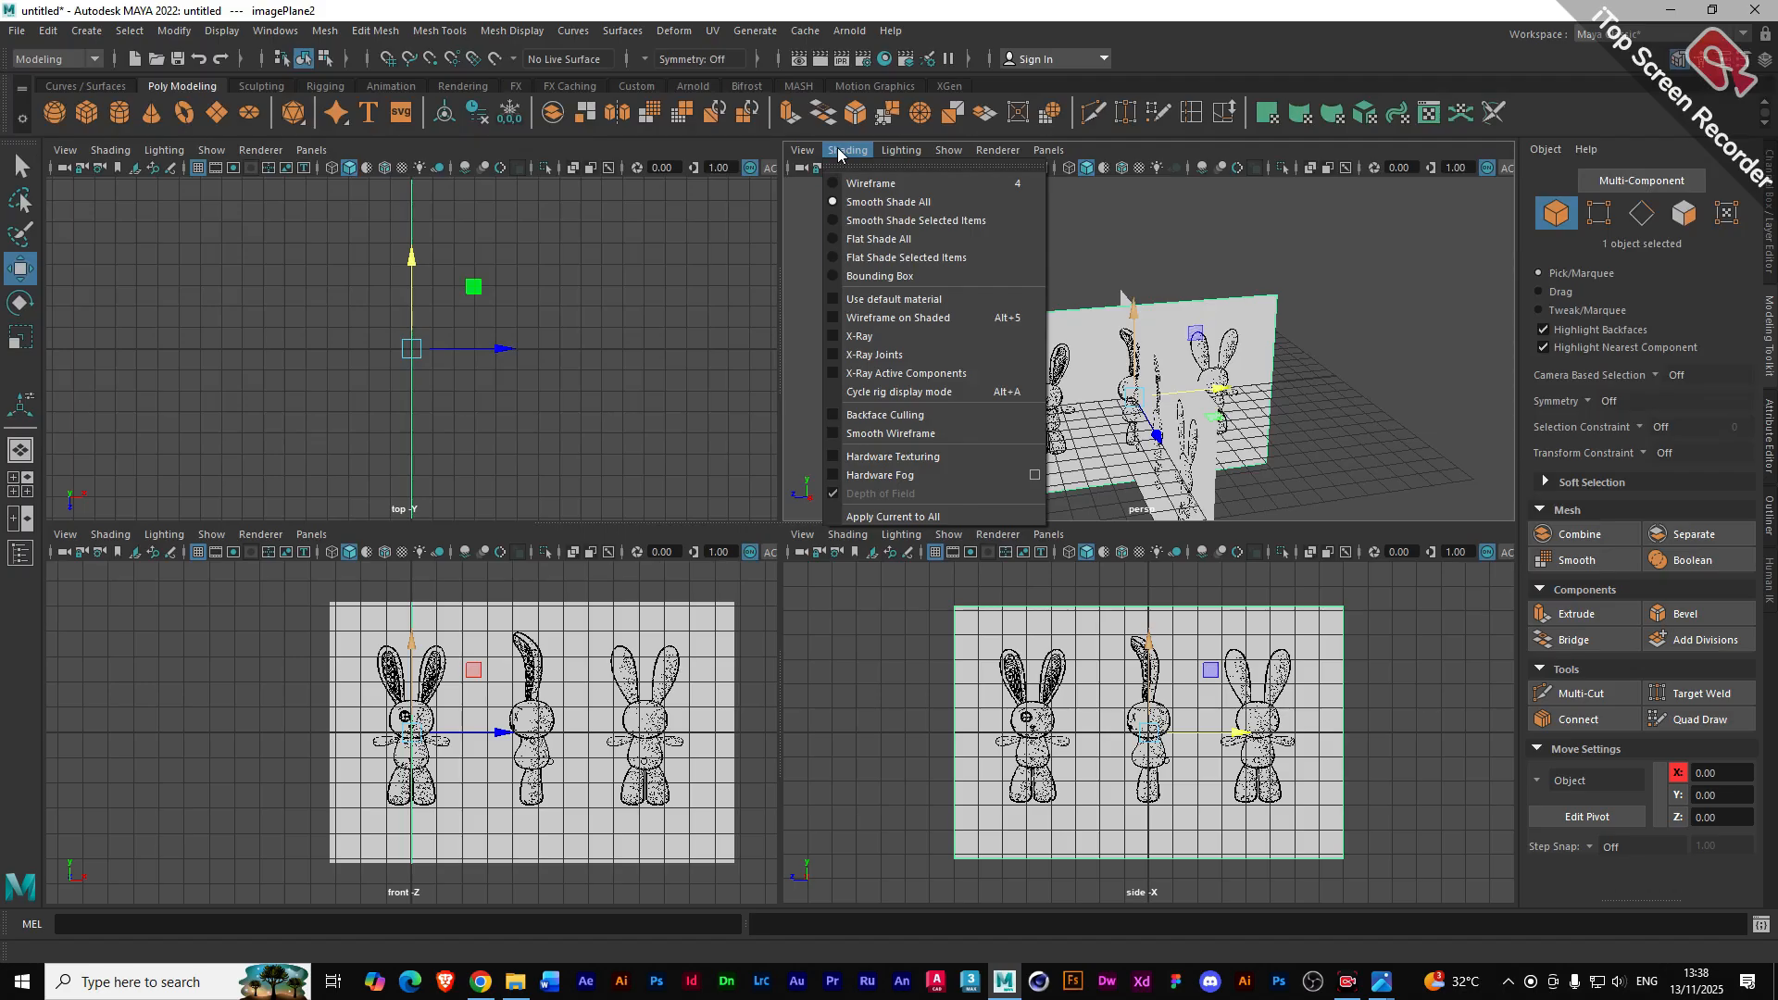
mouse_move(898, 154)
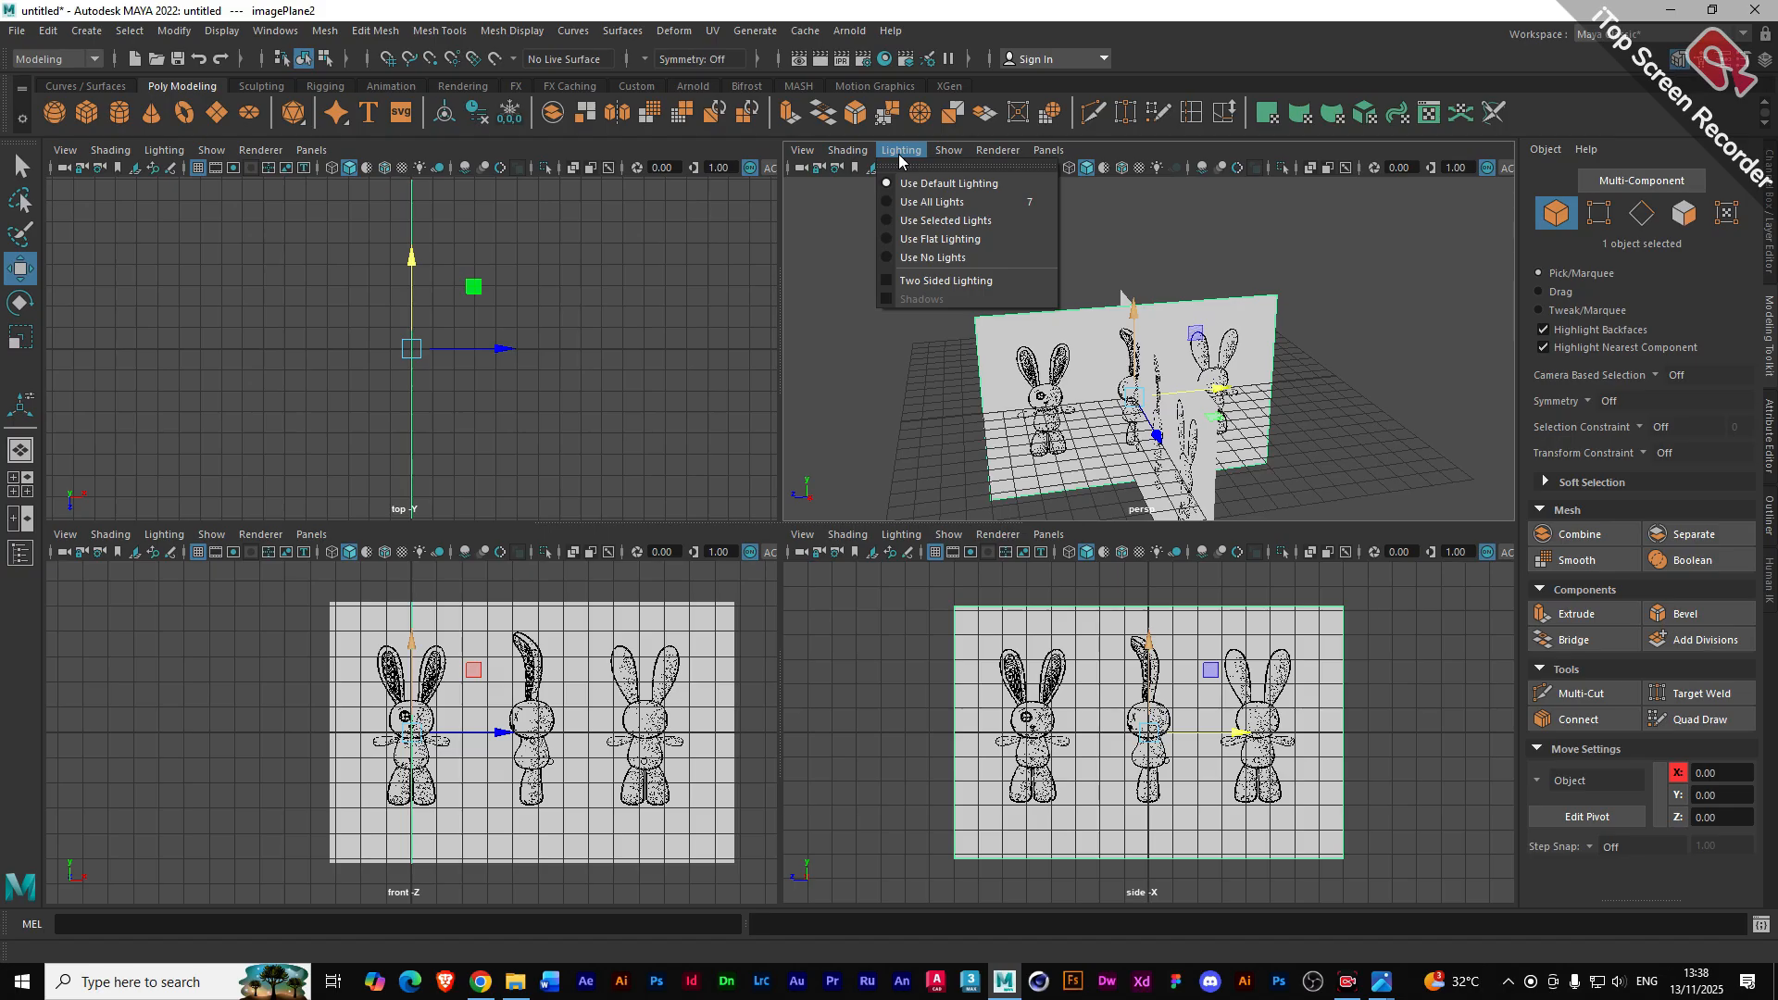
left_click(935, 153)
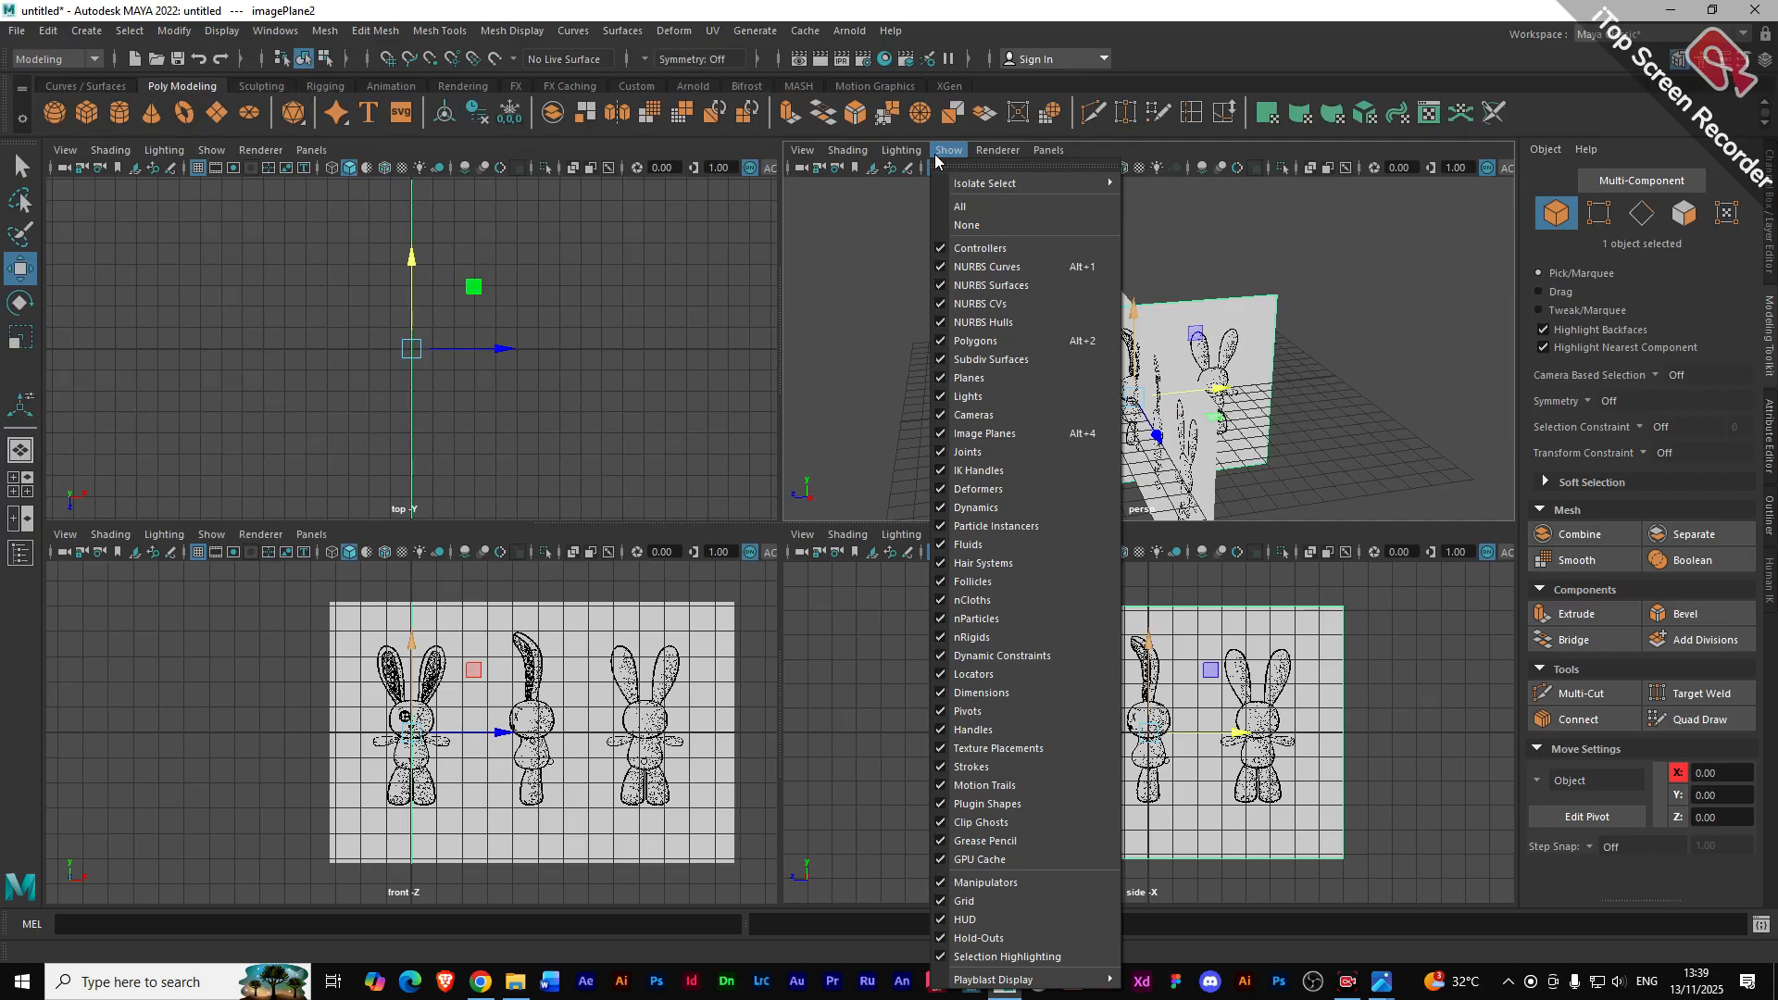
left_click(938, 435)
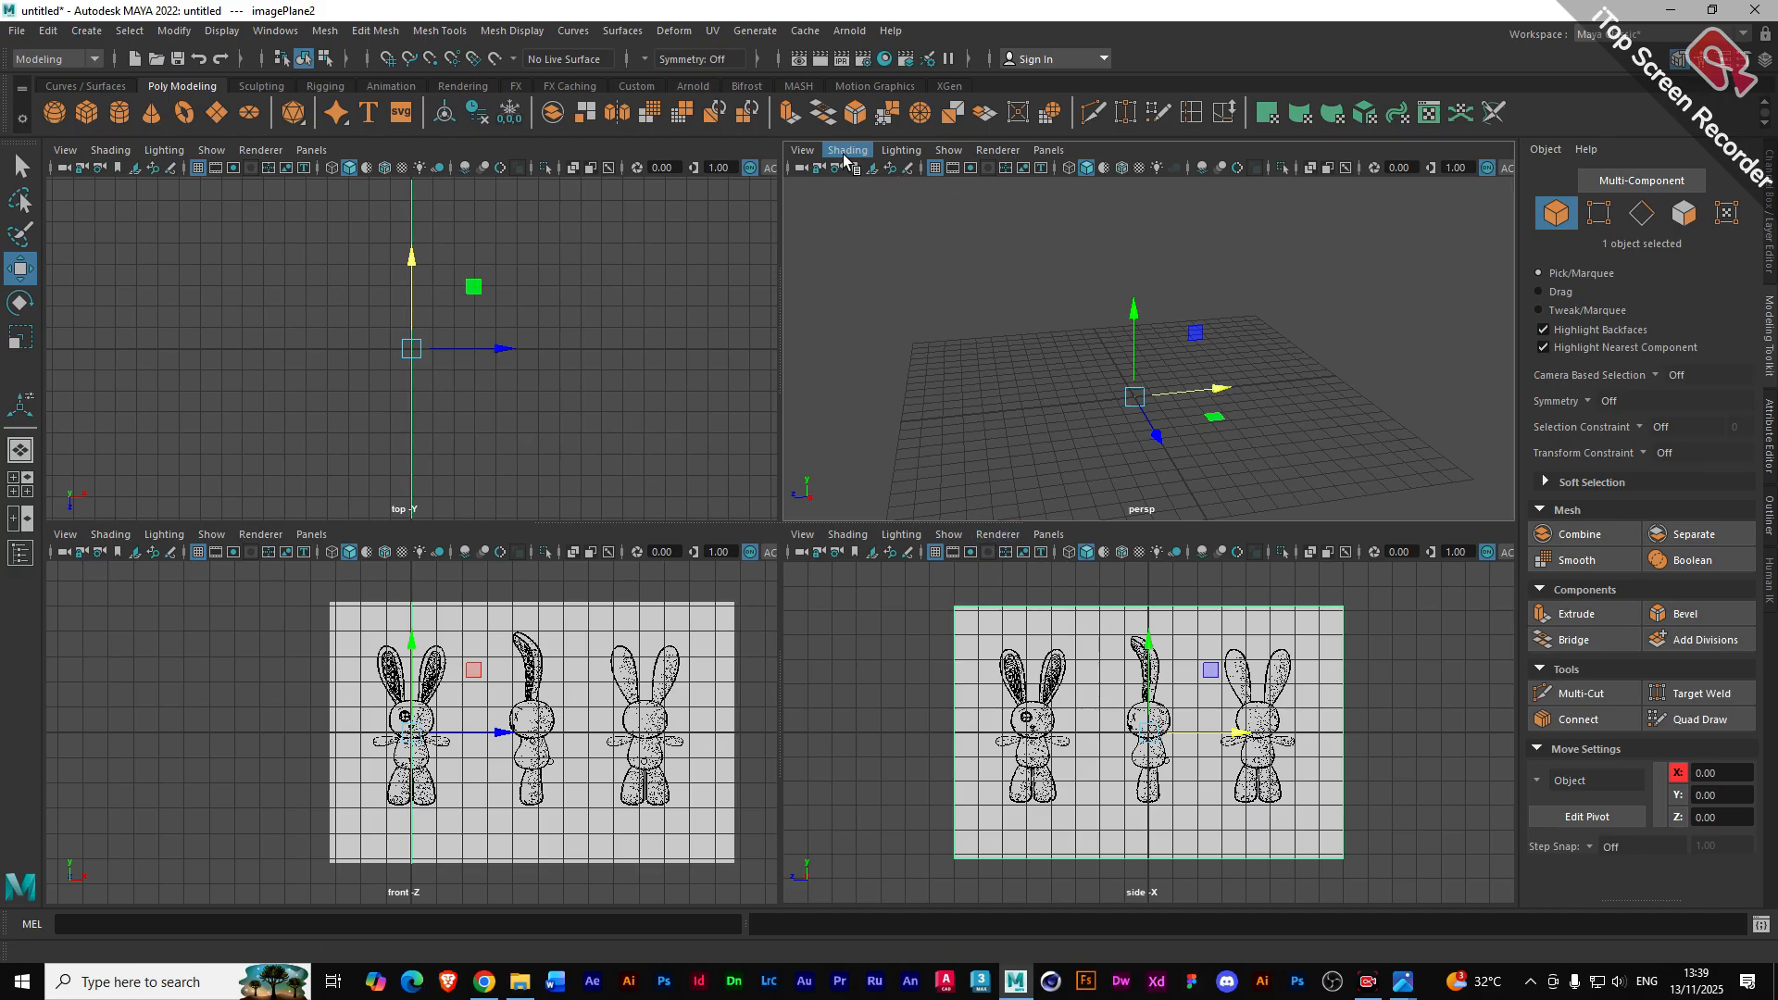
left_click(1058, 368)
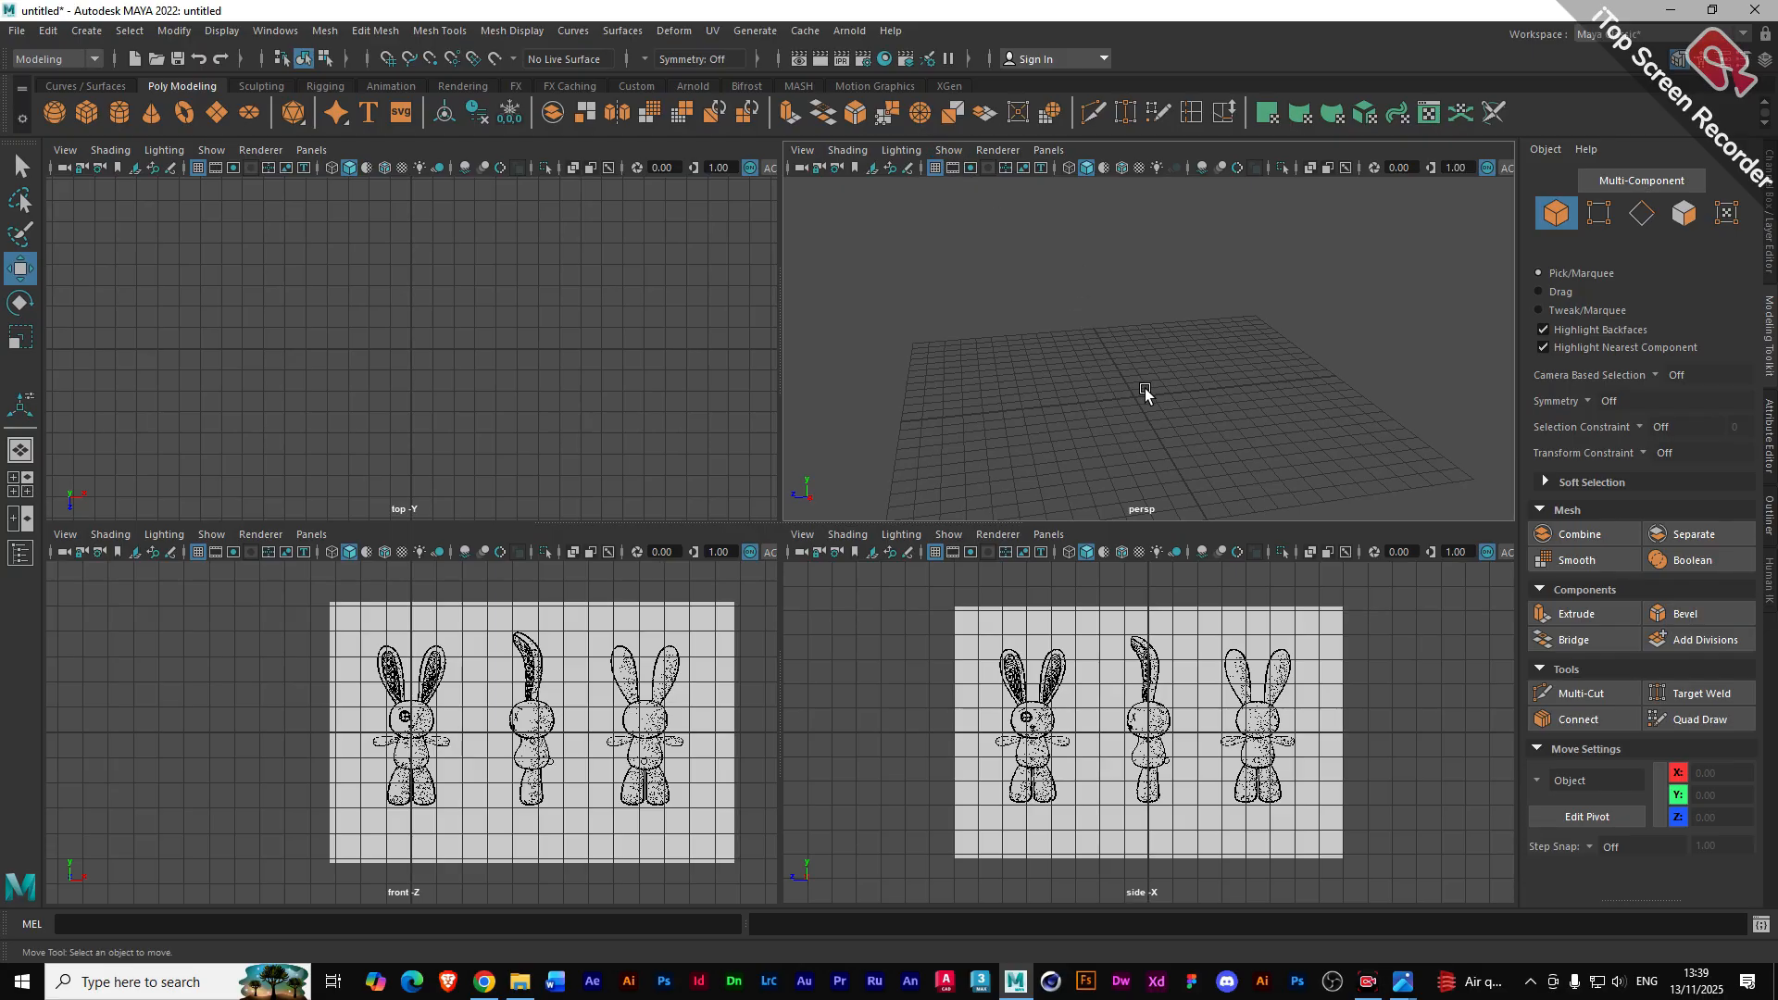
- Turn the perspective view's image planes back on and hide them once more
left_click(948, 150)
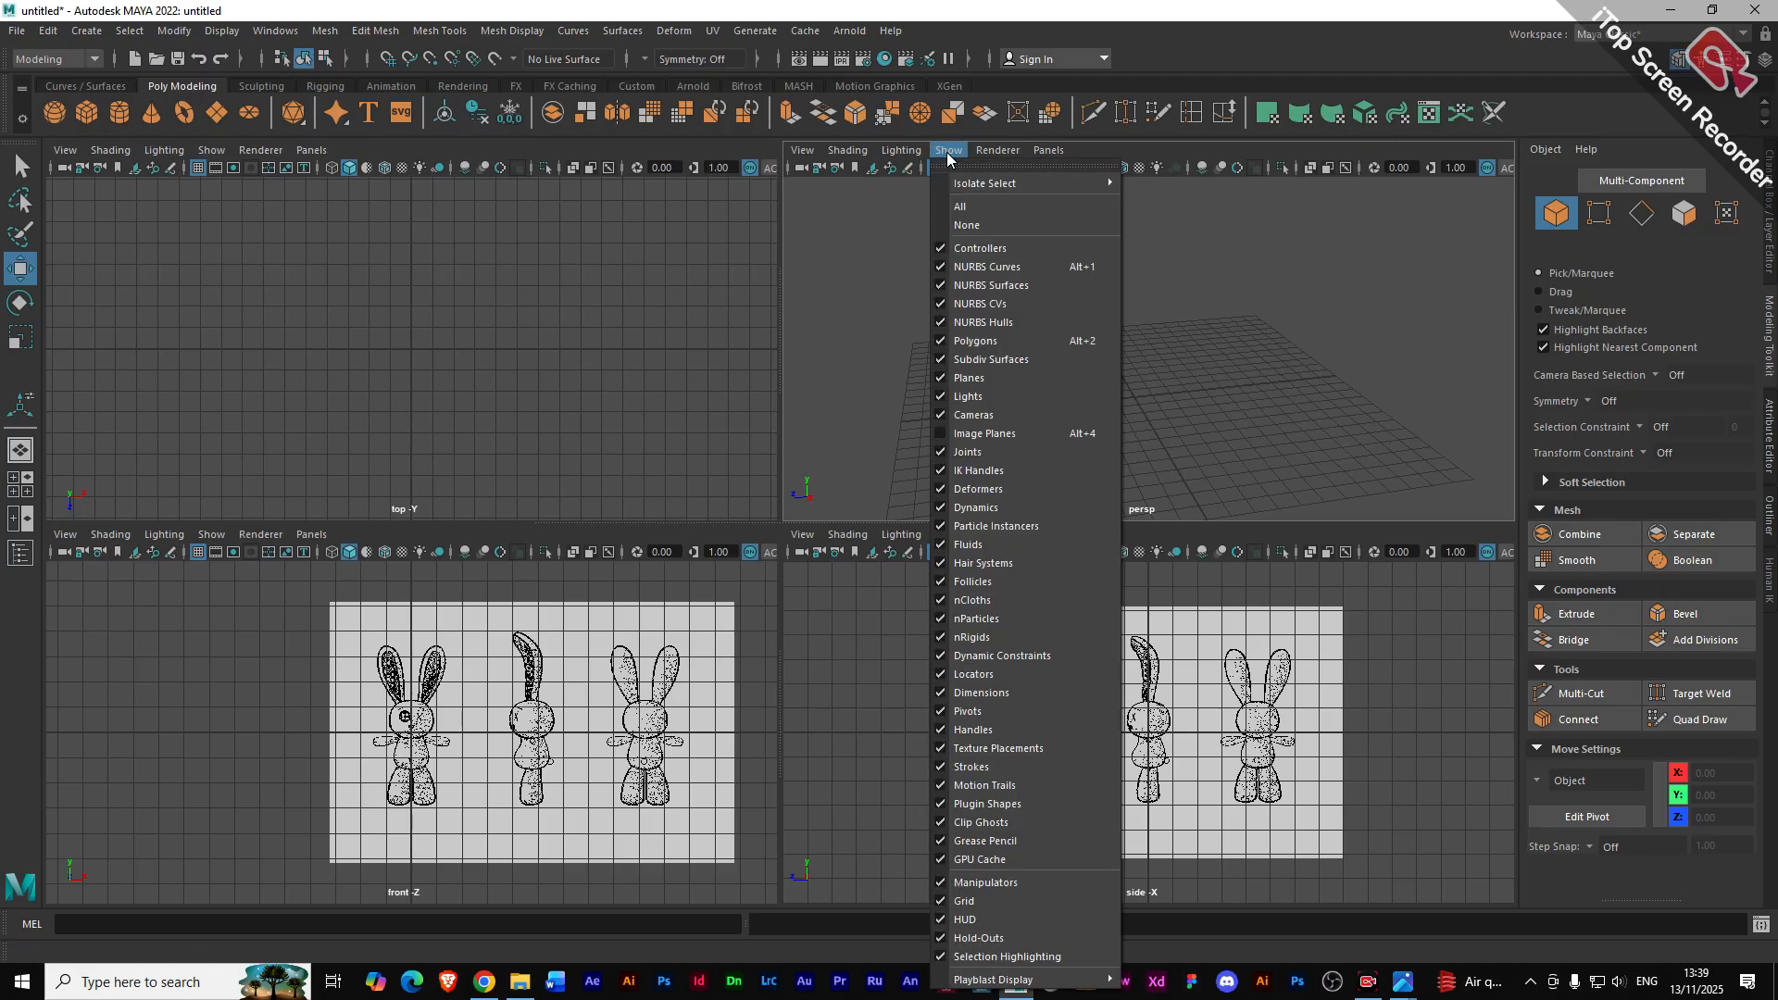
left_click(954, 434)
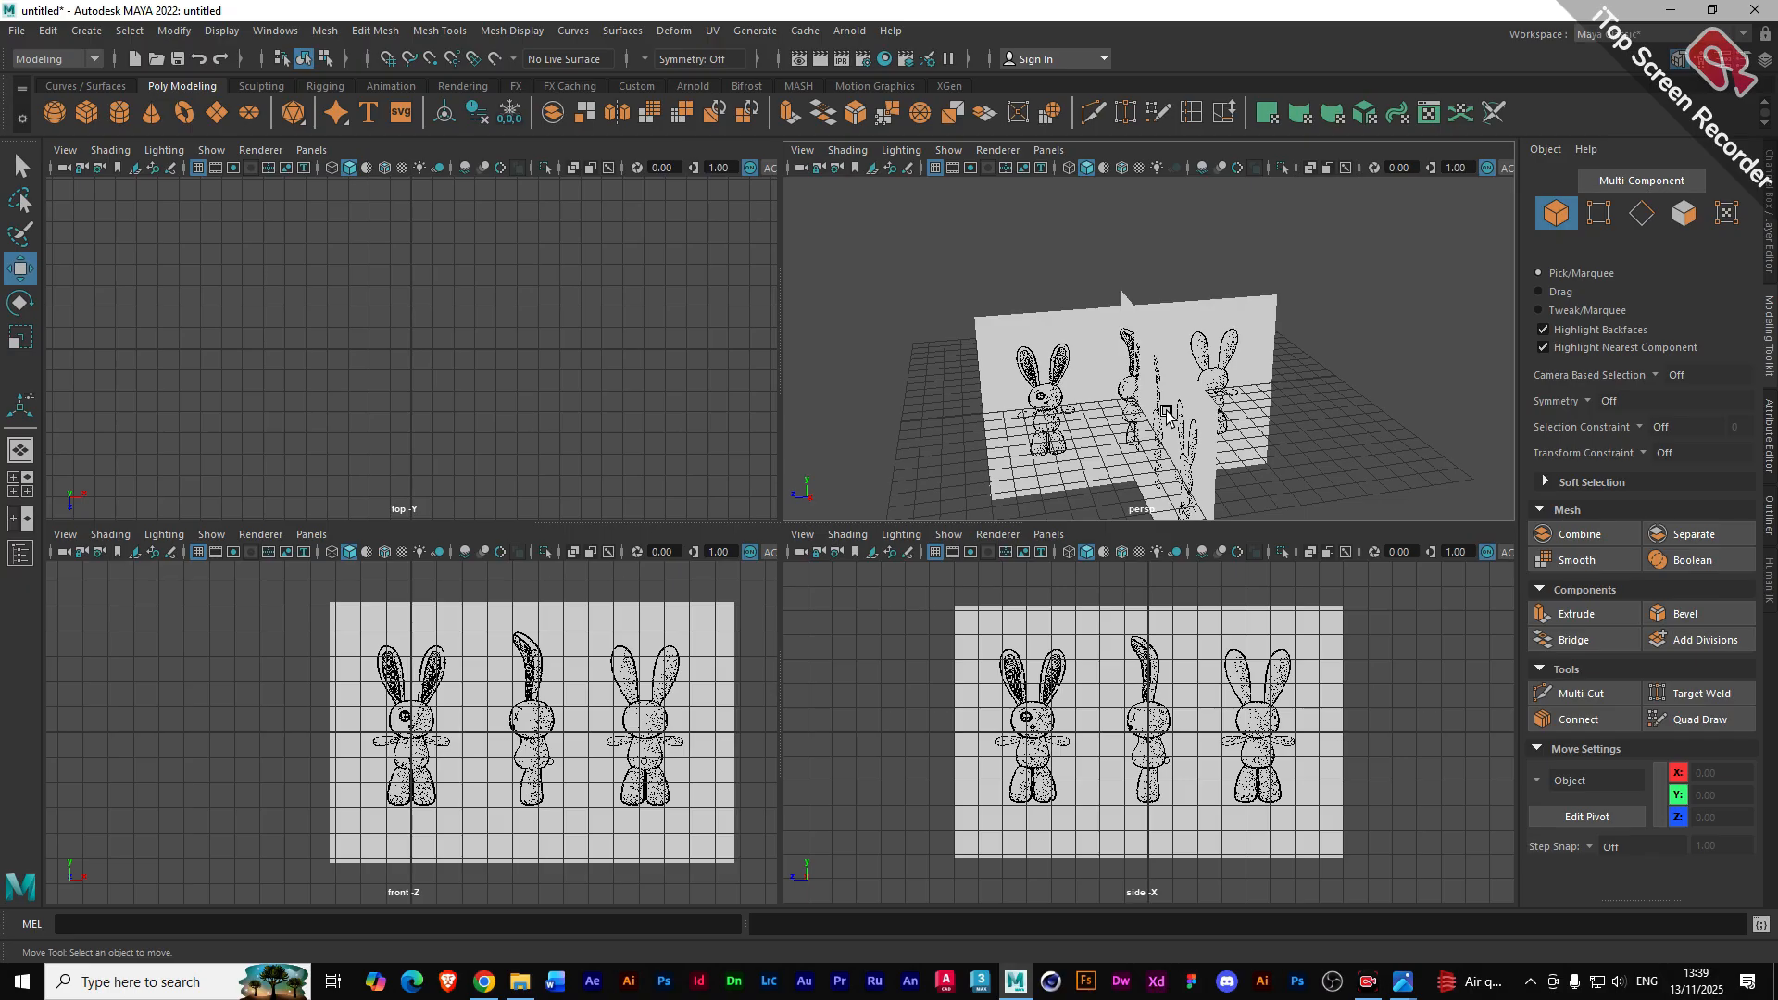
left_click(948, 149)
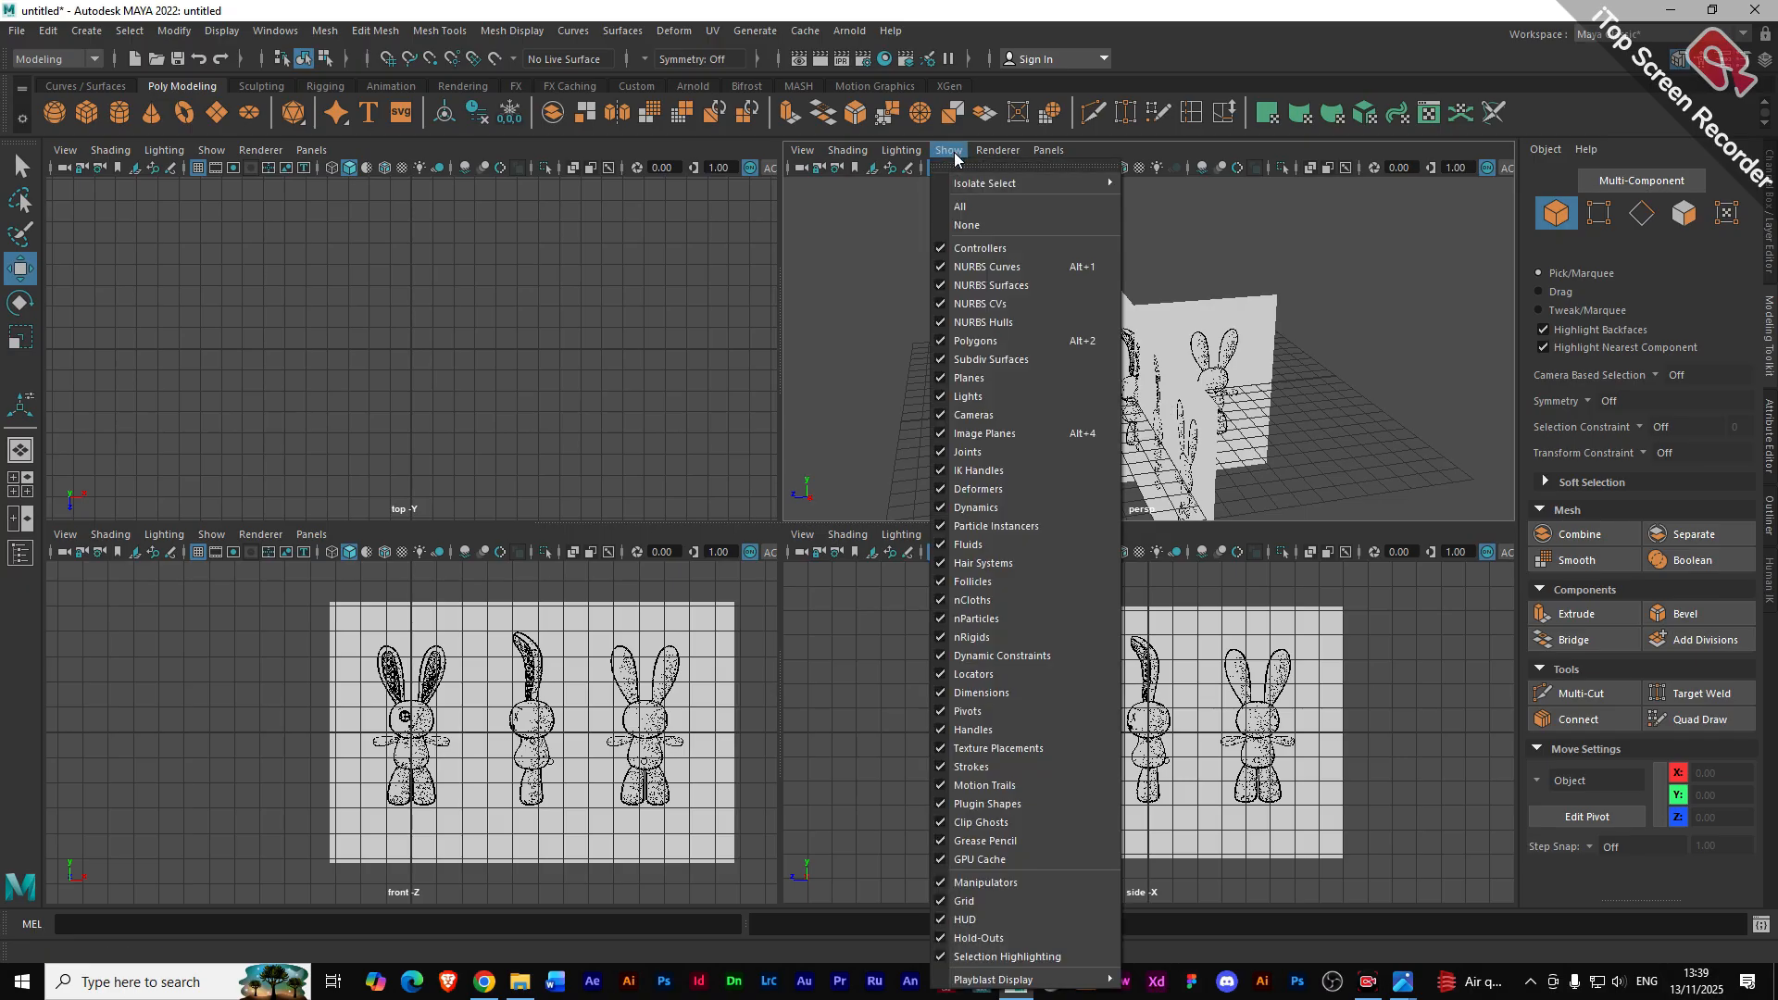
left_click(941, 434)
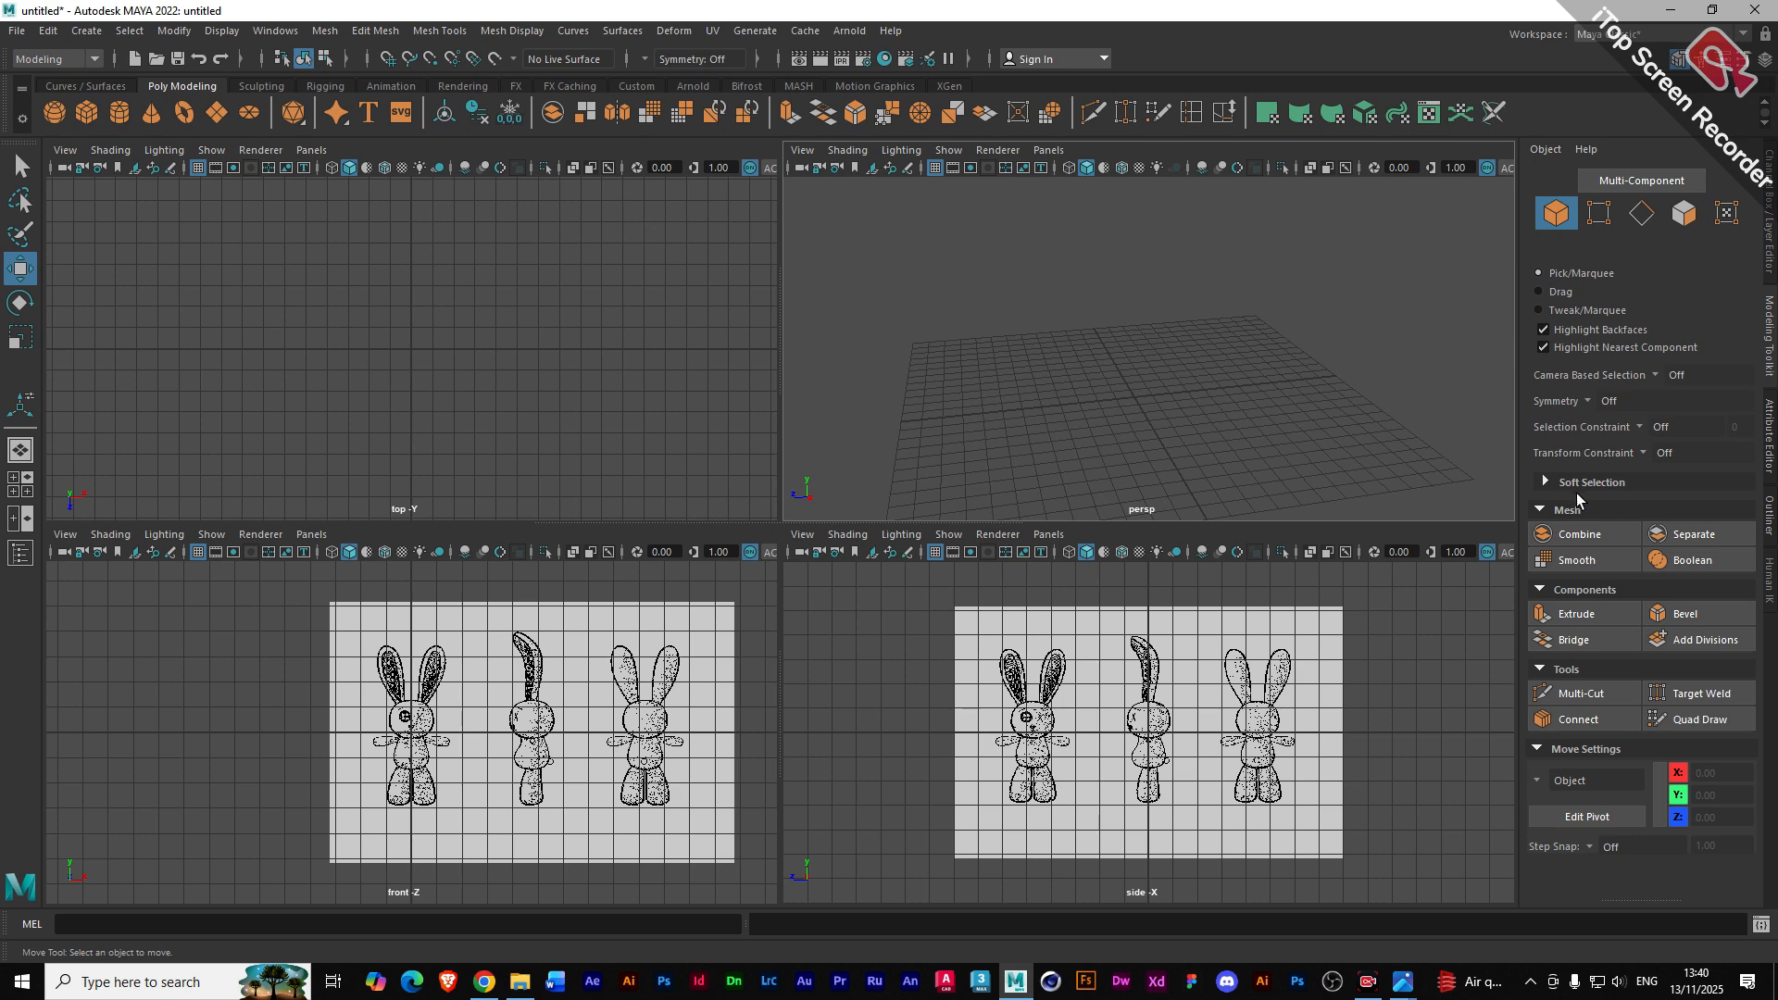
left_click(949, 150)
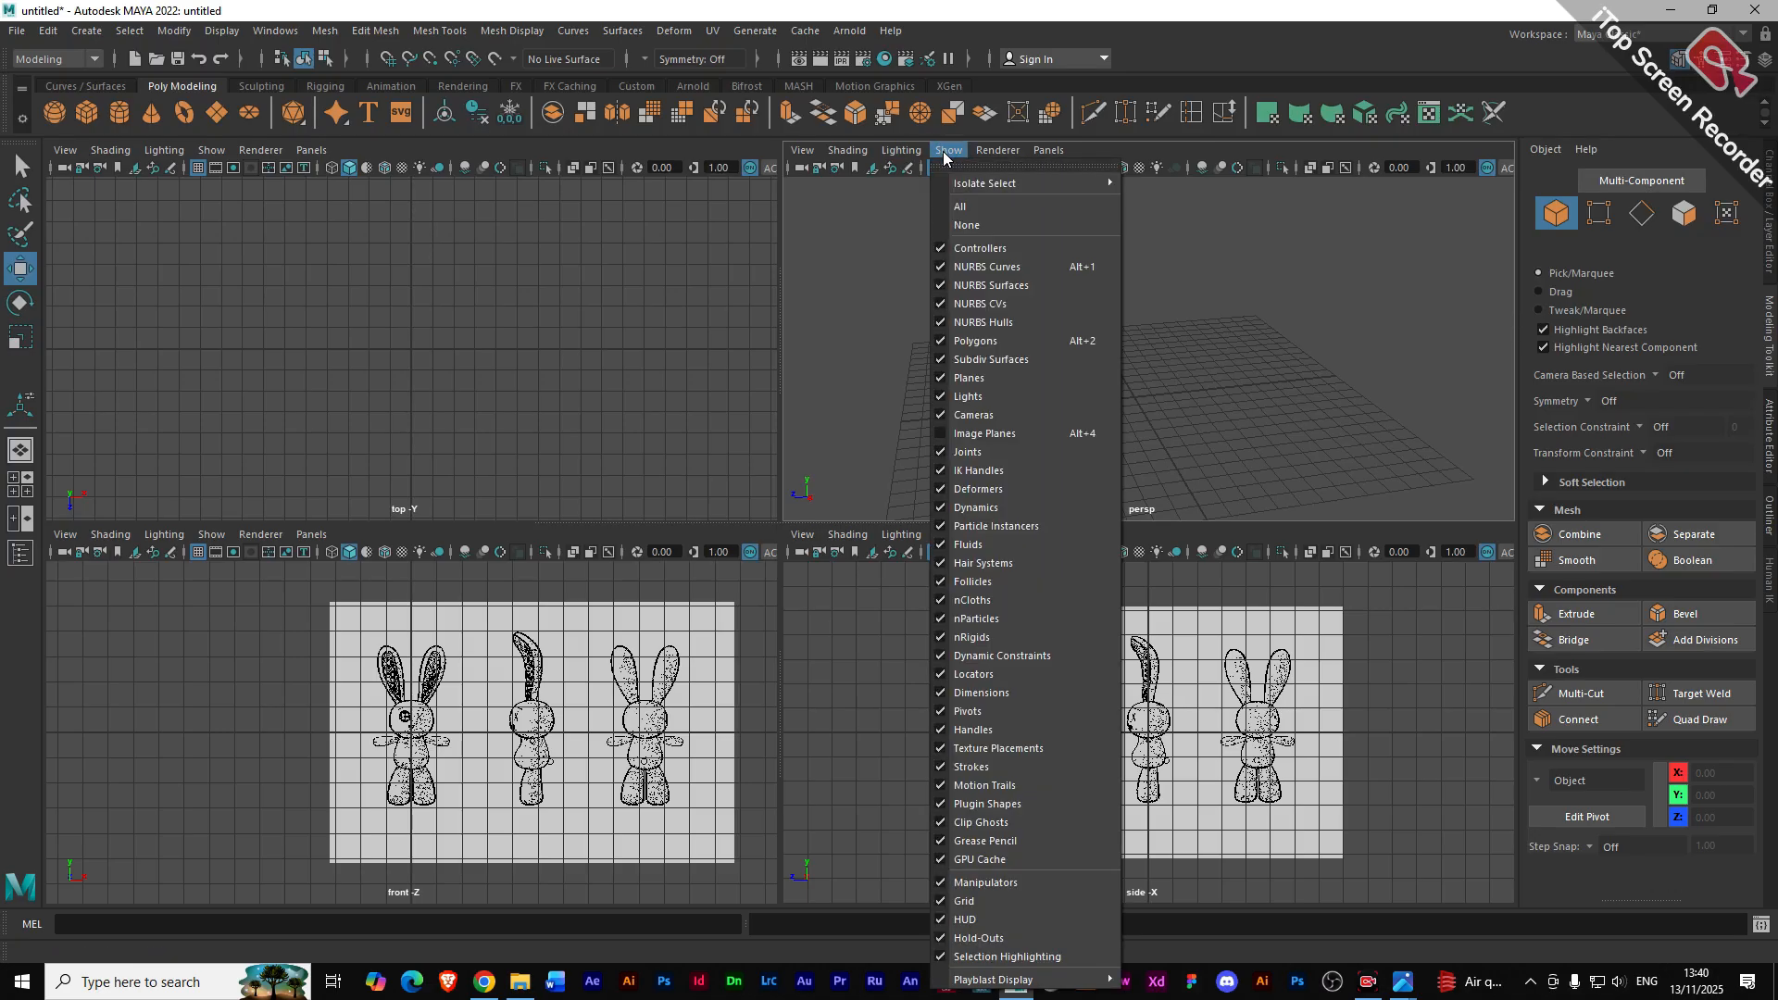
left_click(956, 434)
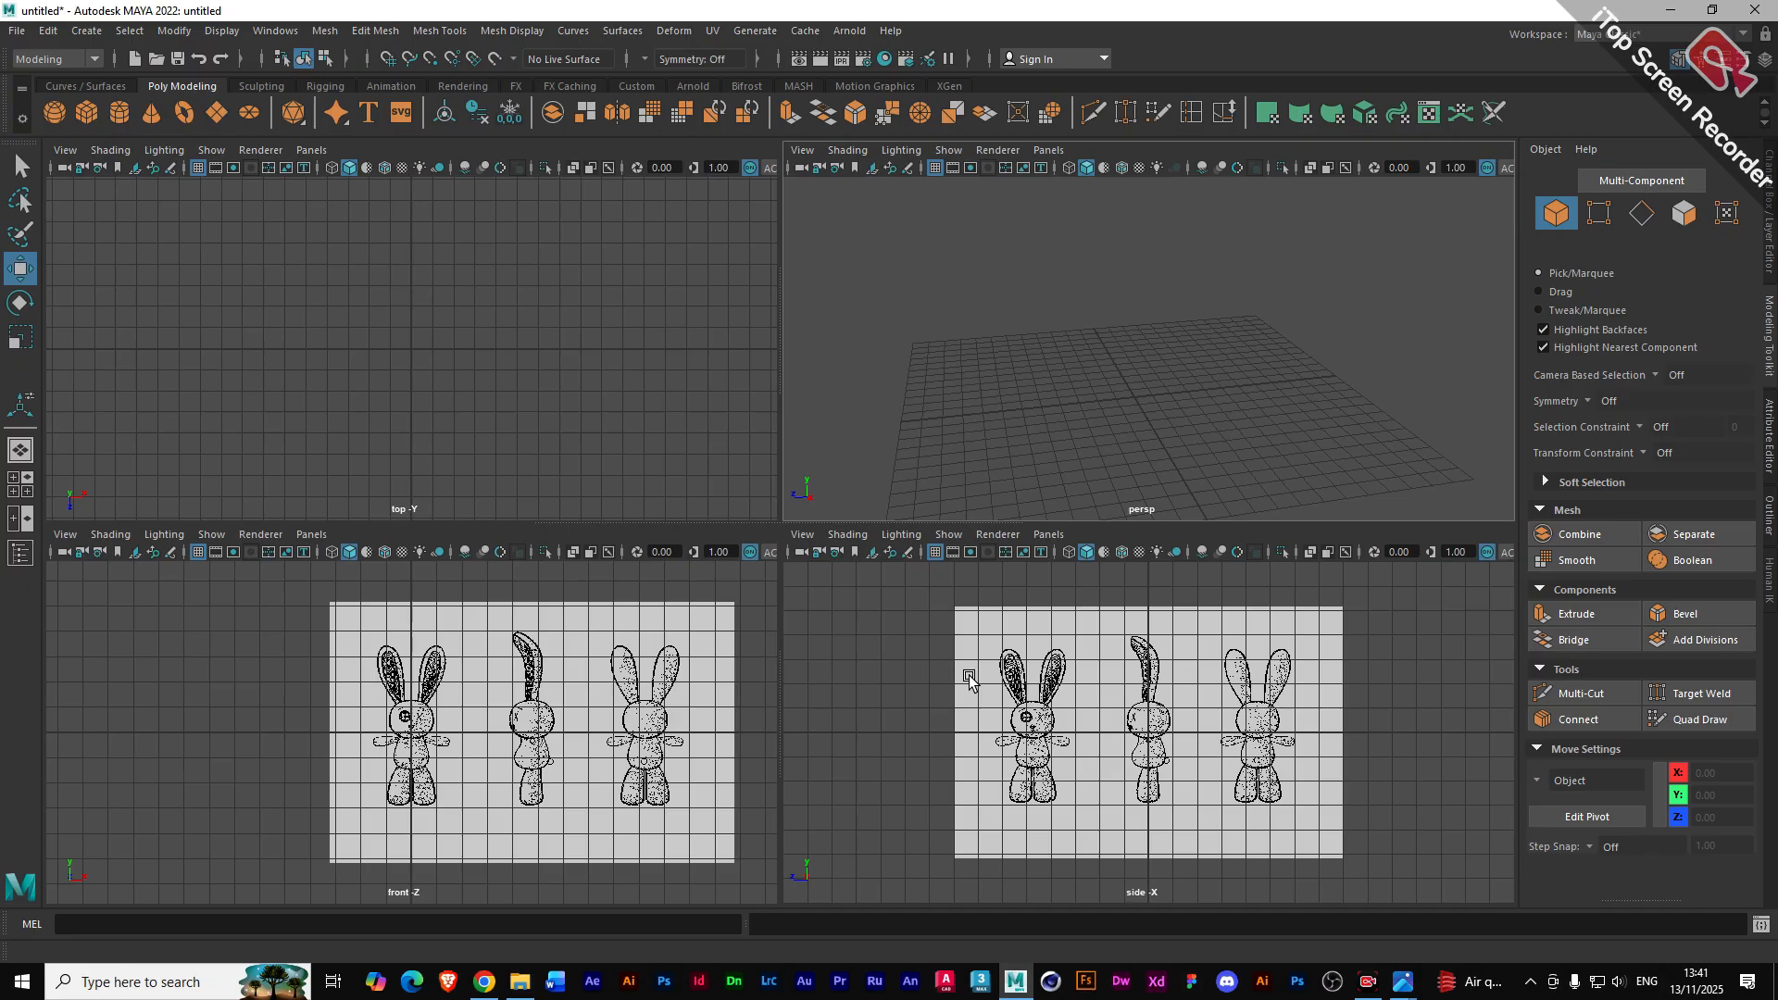
left_click(176, 59)
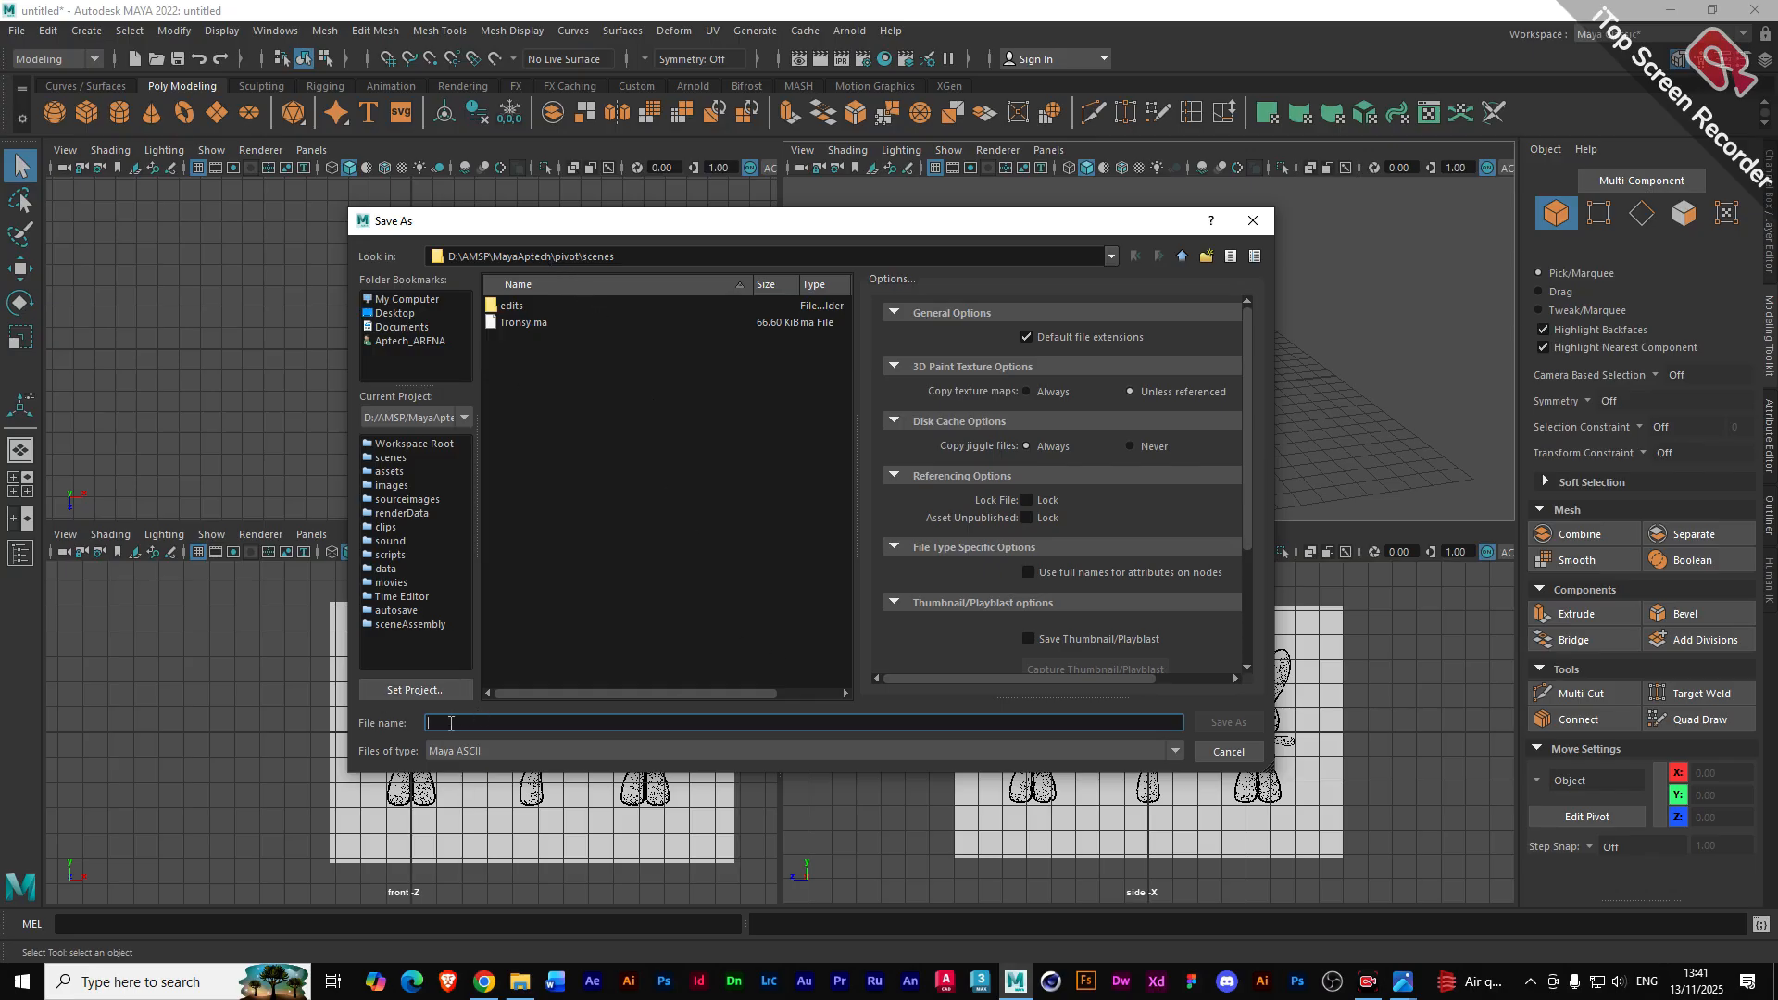
type("bunny")
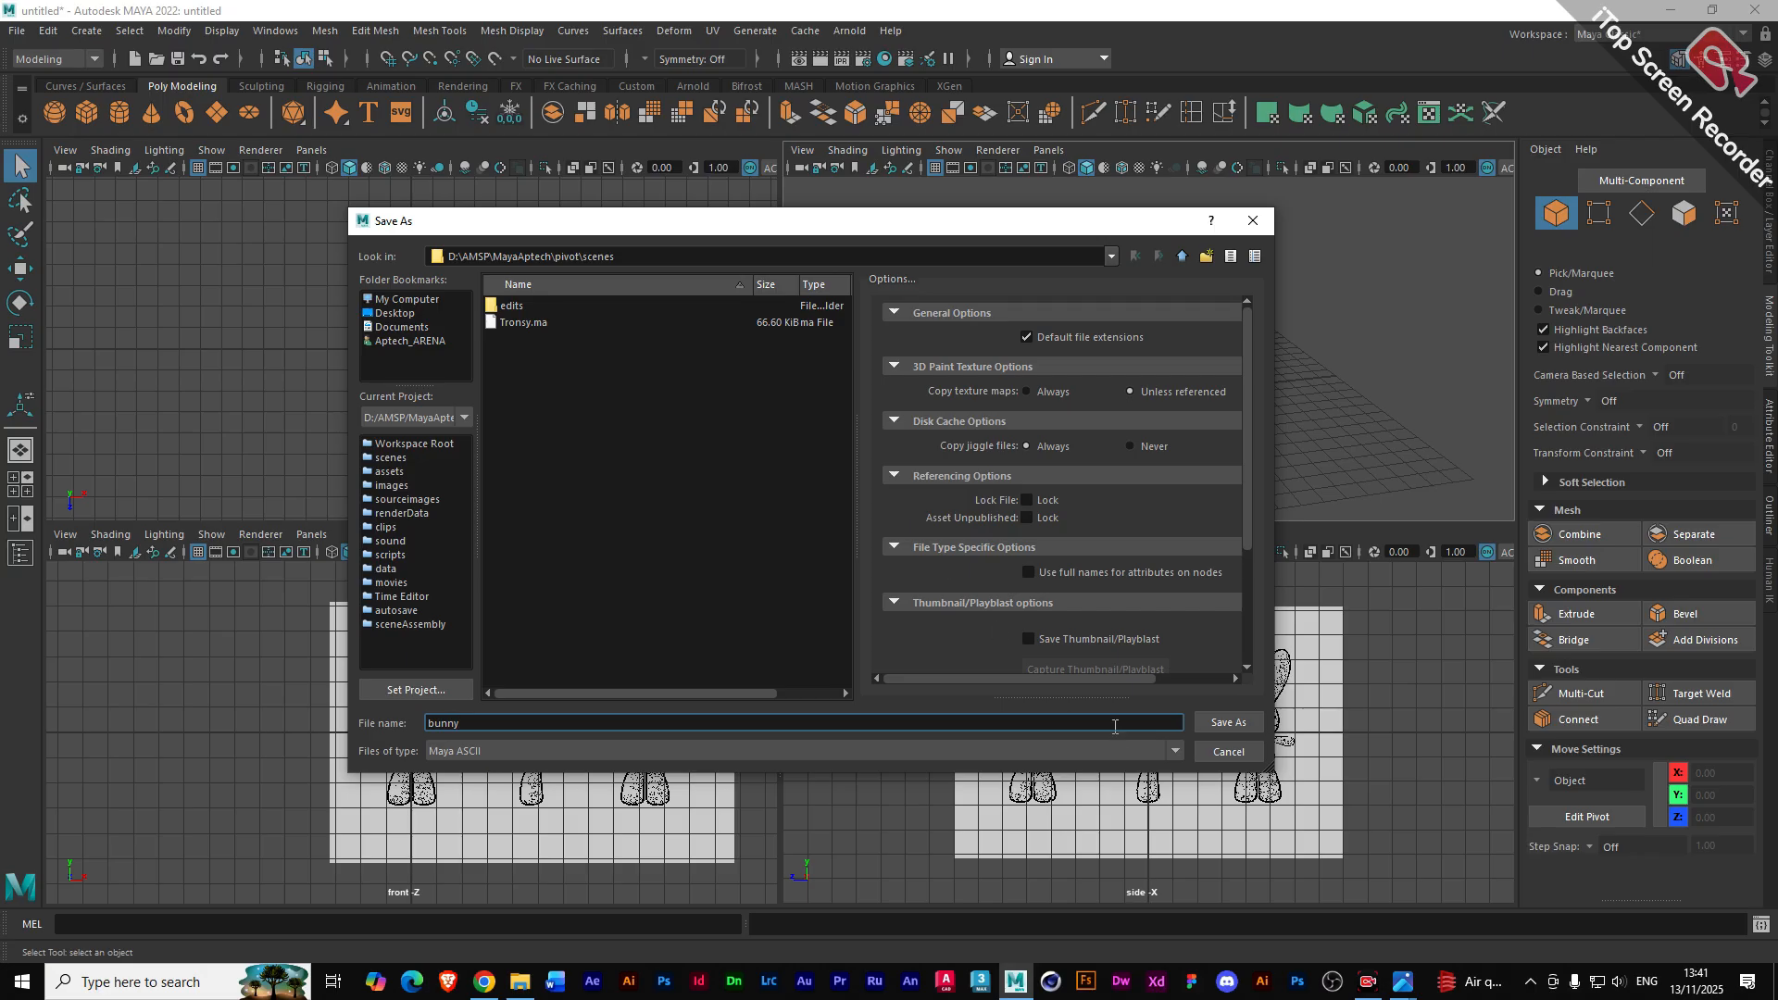
left_click(1230, 754)
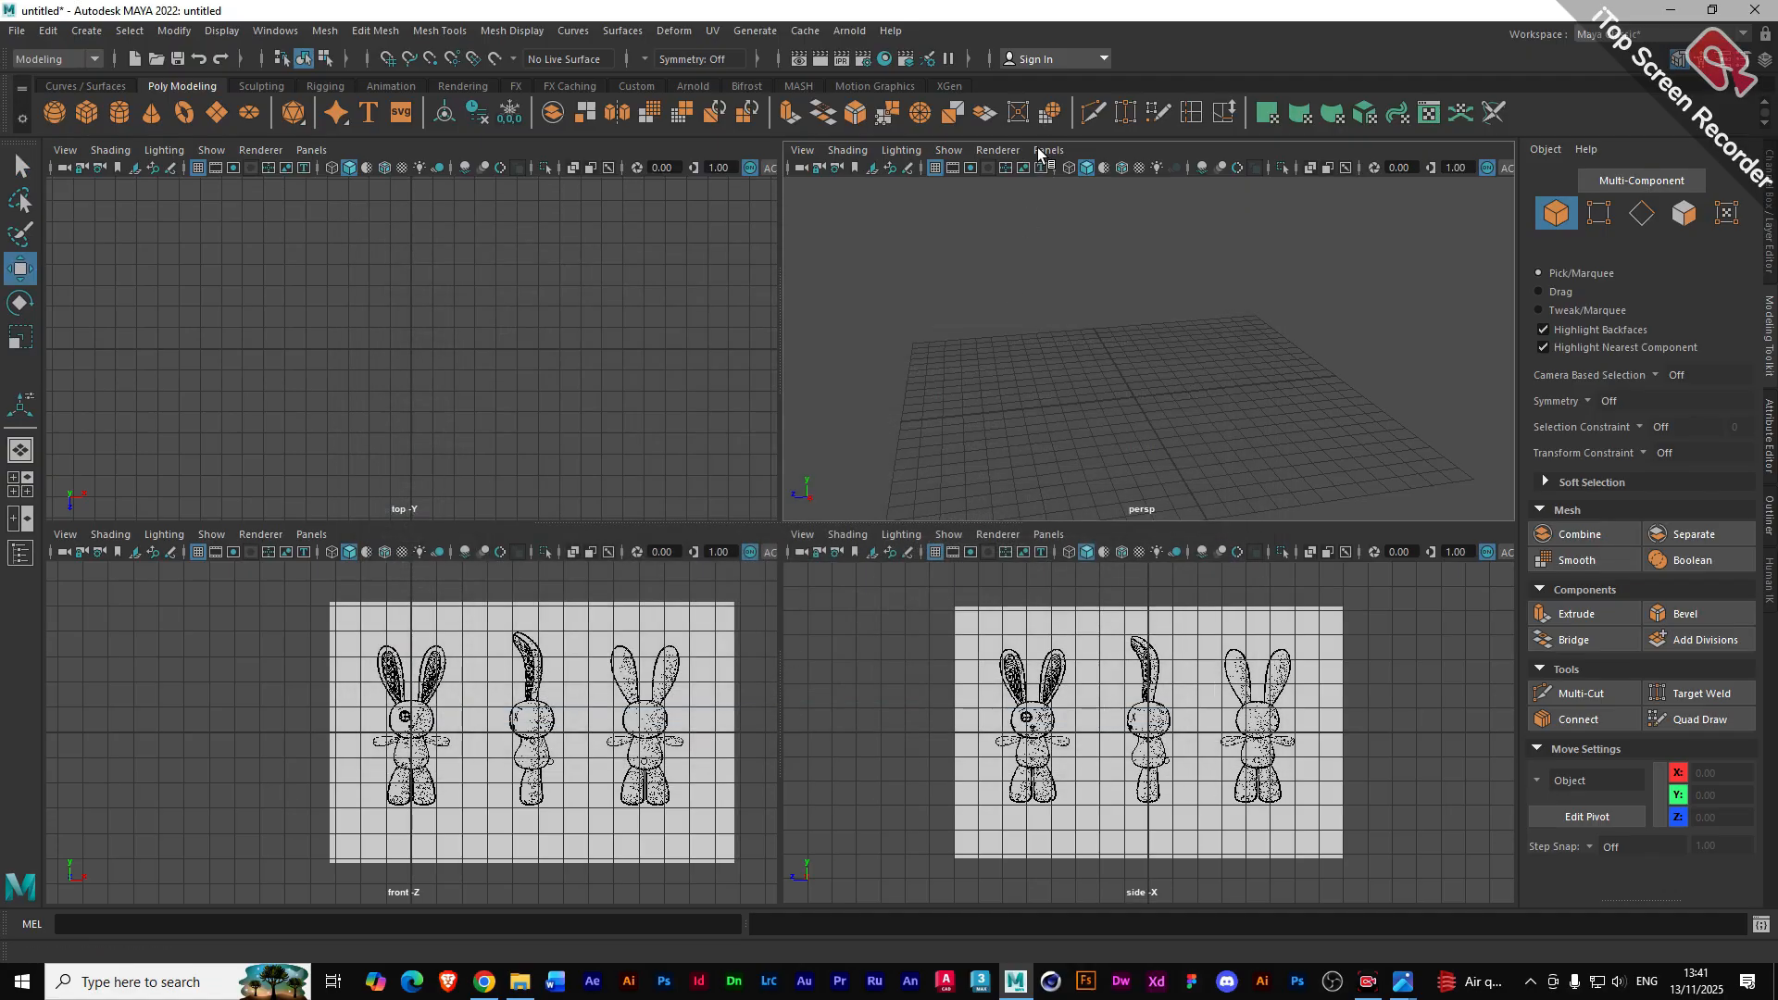
- Create a new project named Modeling in D:/AMSP/MayaAptech with the default folder locations
left_click(17, 29)
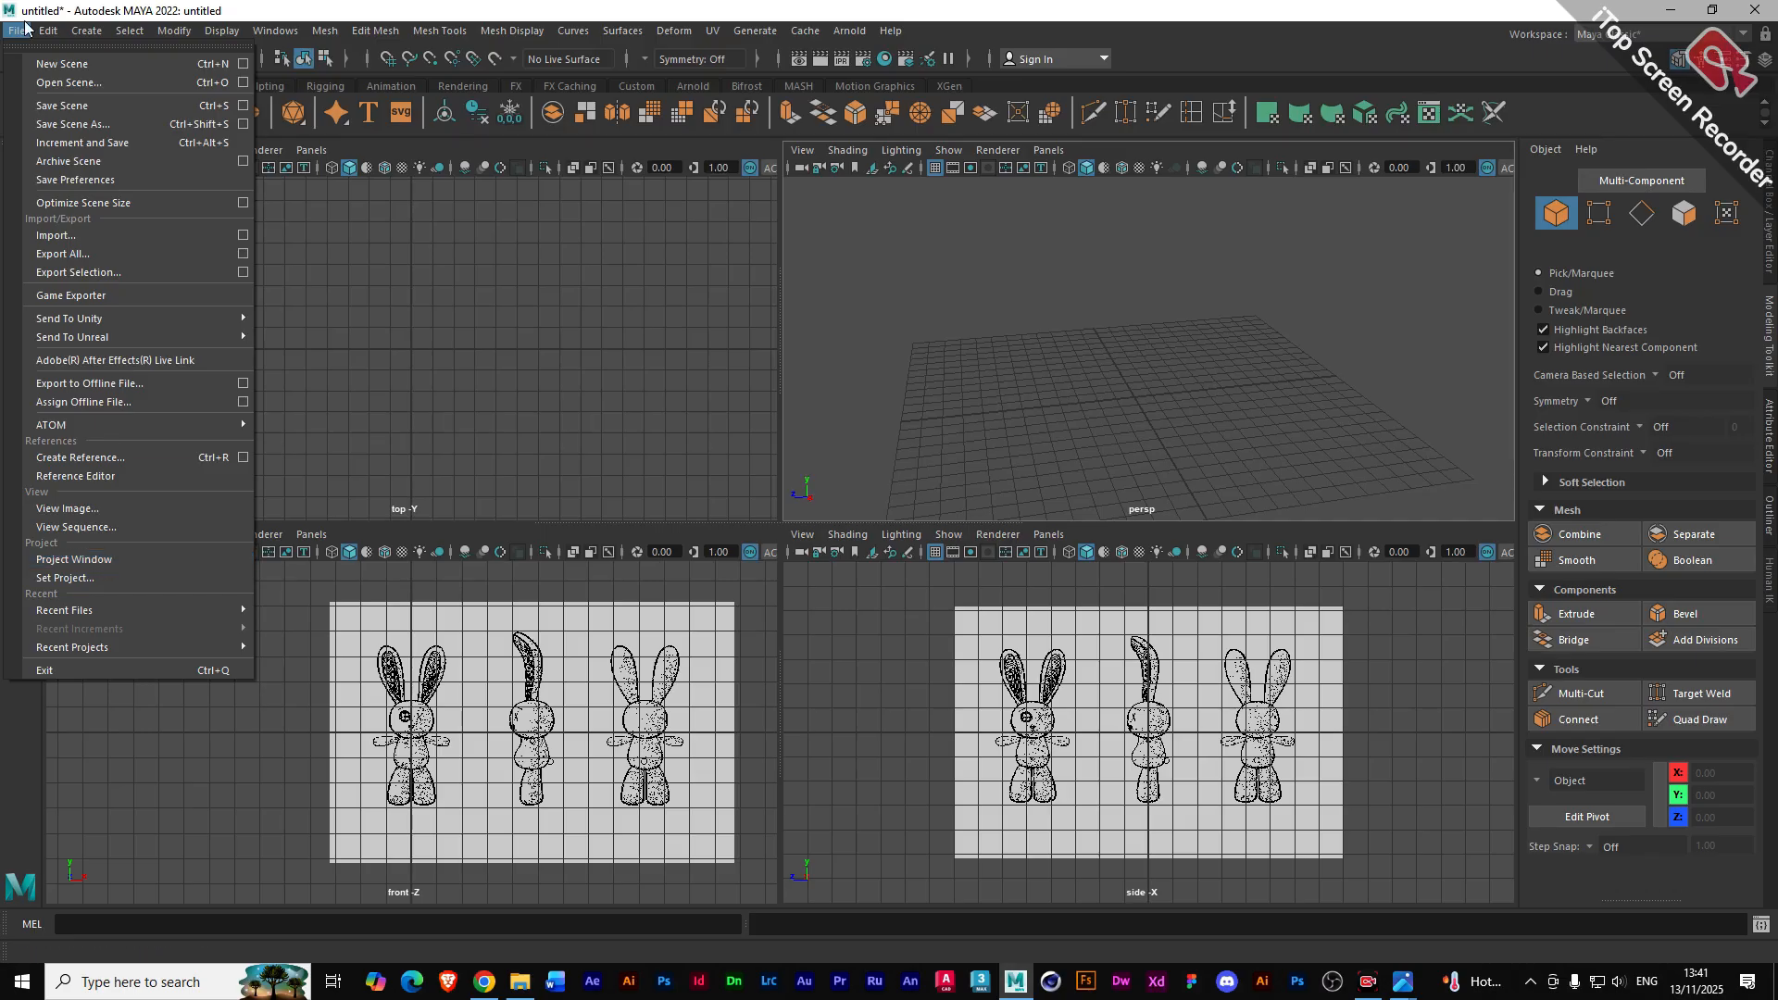
left_click(80, 561)
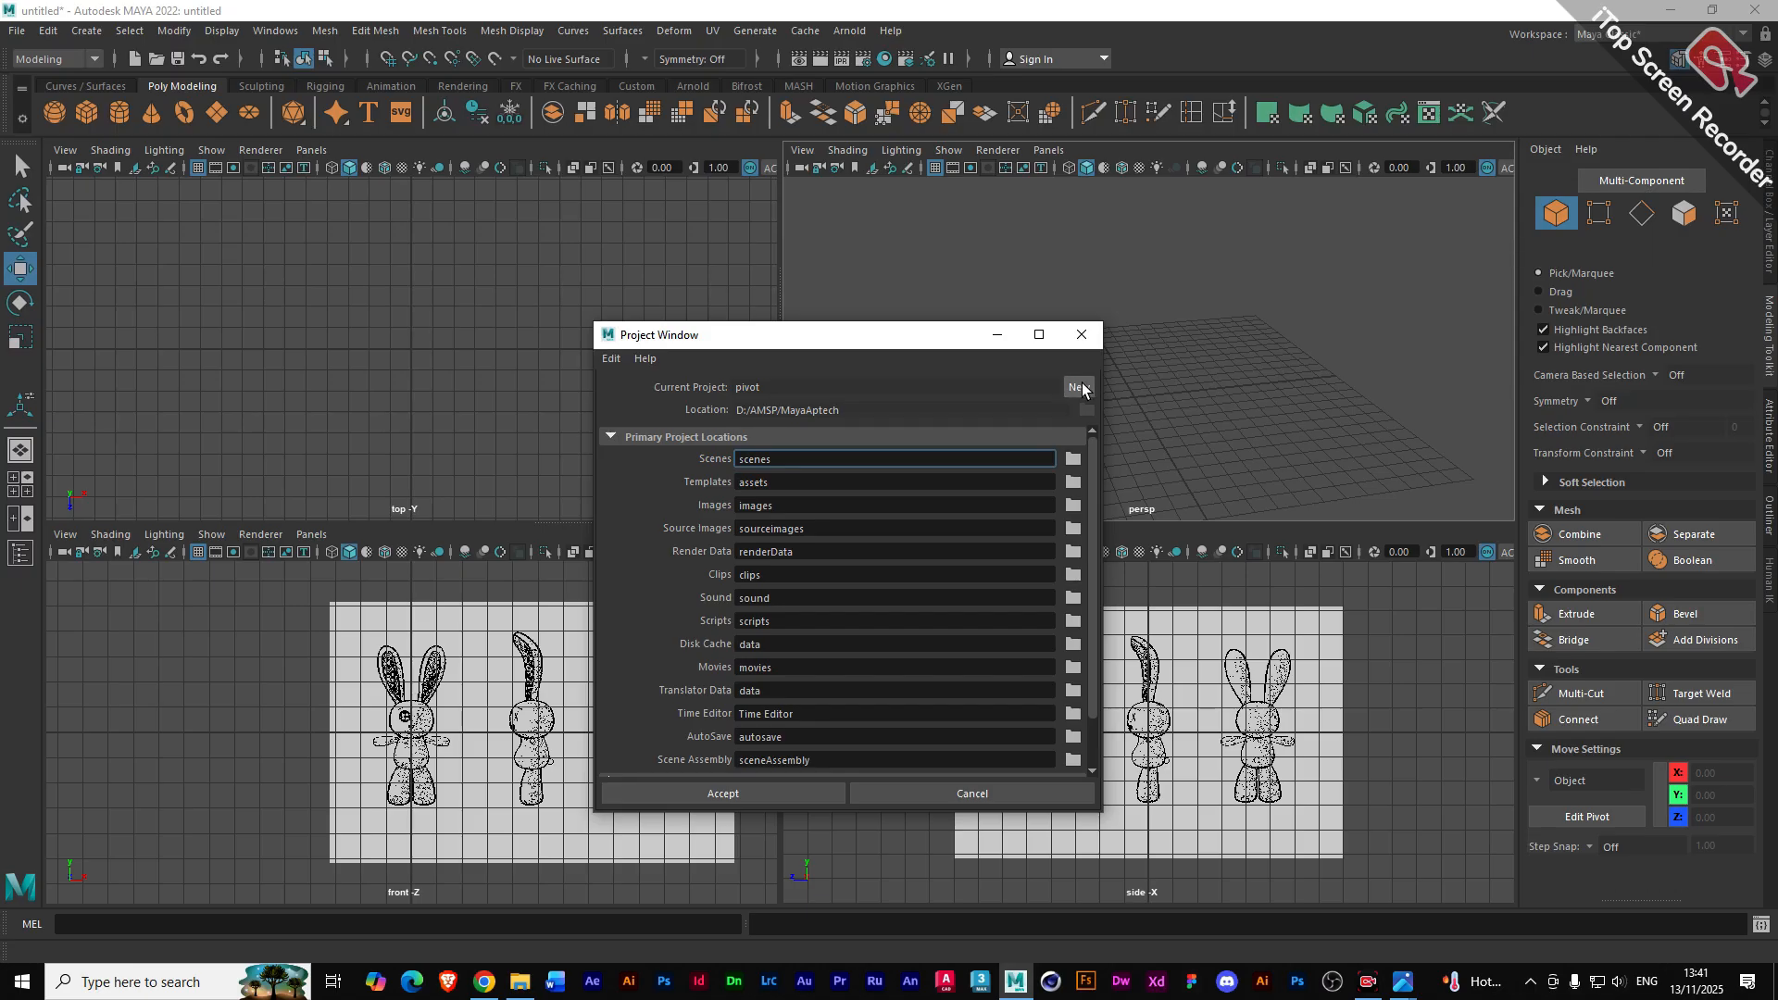
left_click(1079, 389)
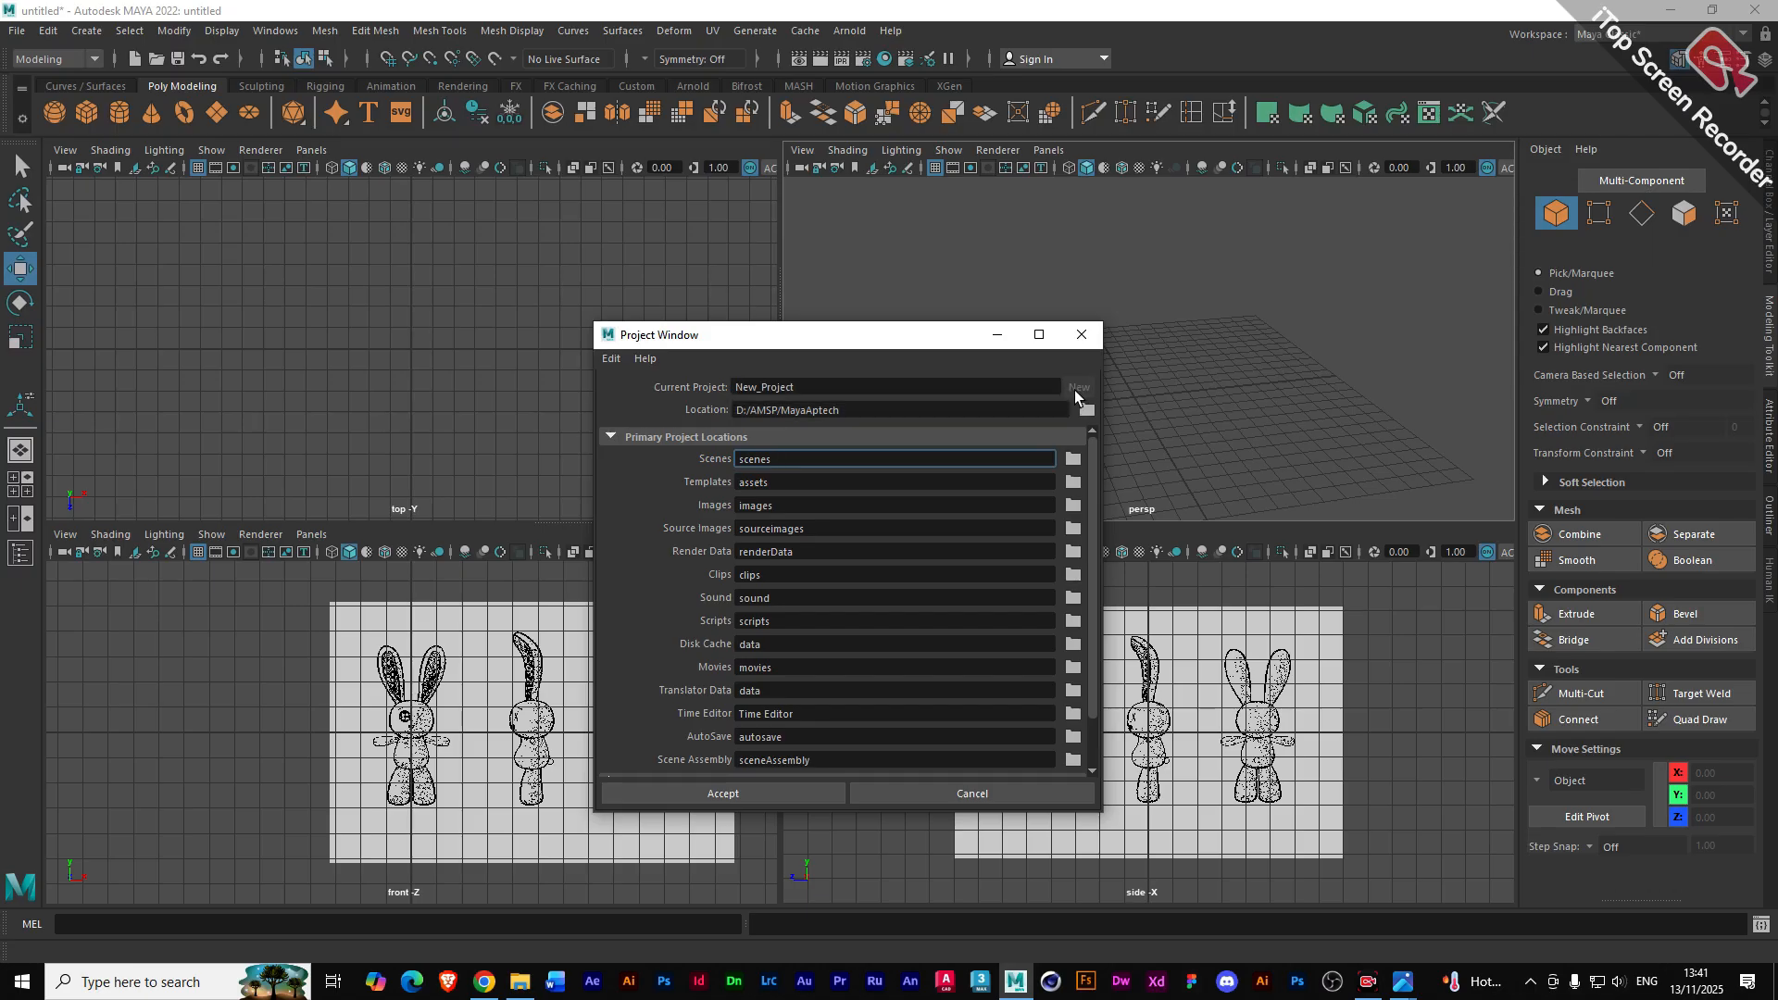
left_click(797, 387)
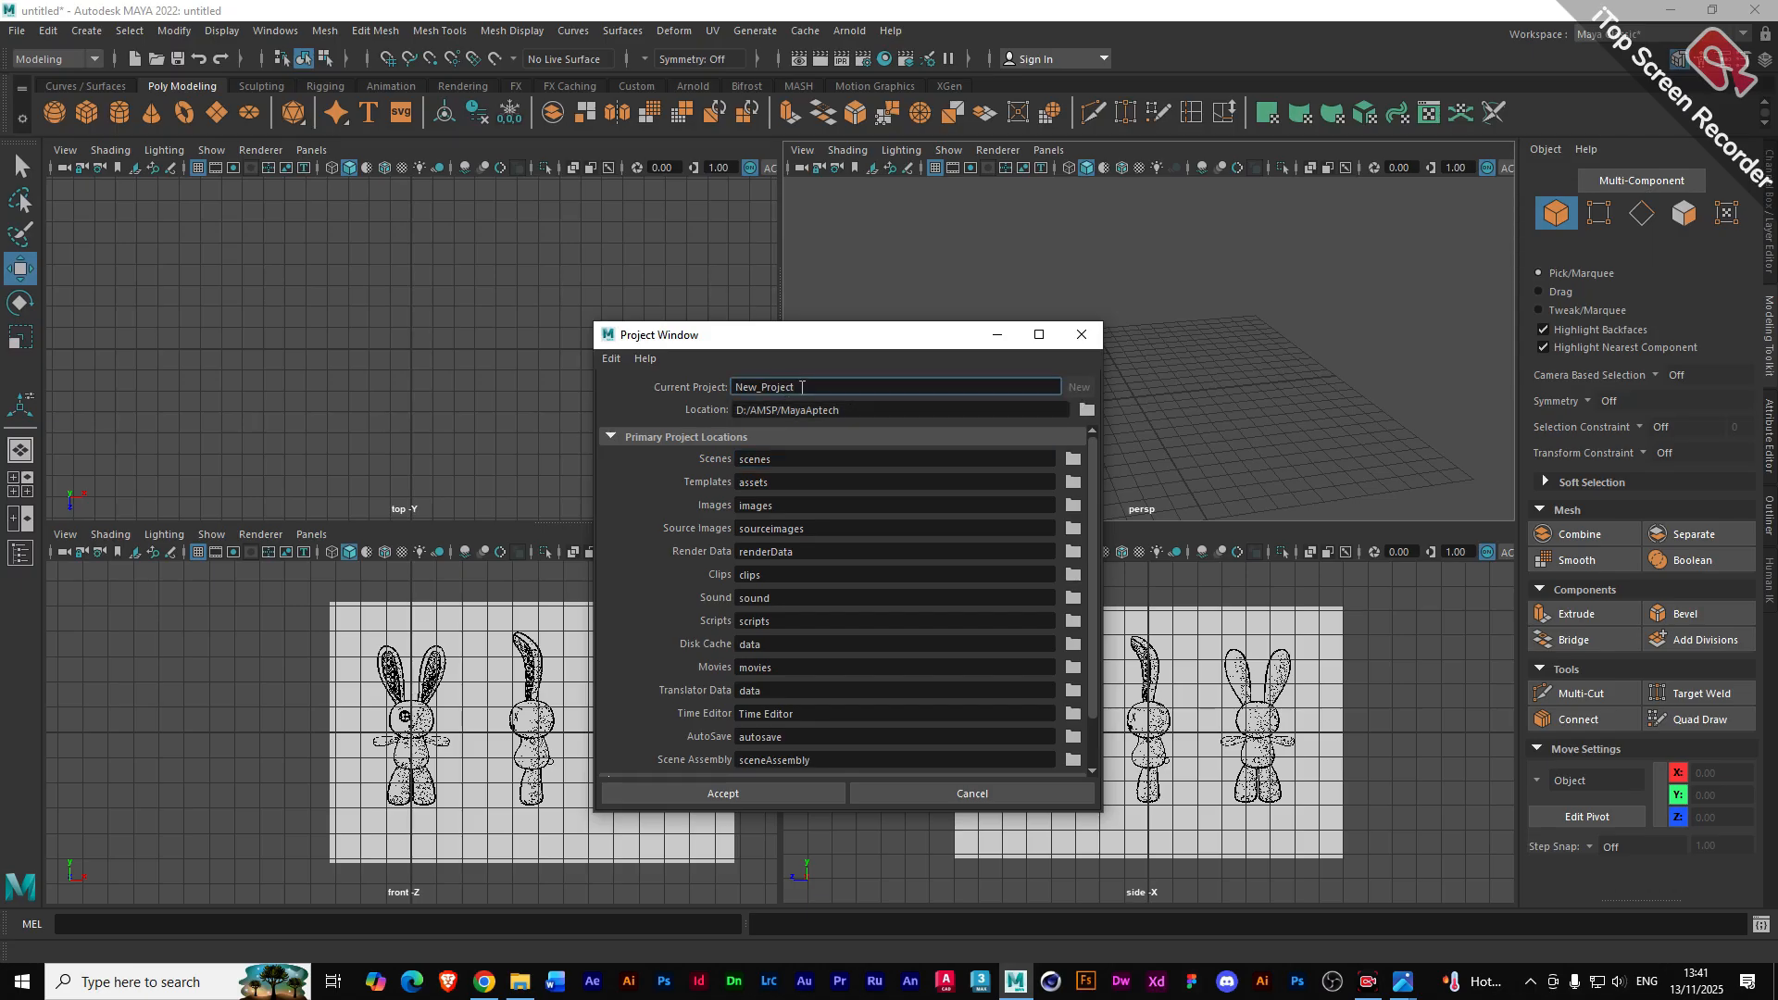
left_click_drag(797, 387, 709, 389)
type("modeling")
left_click(800, 799)
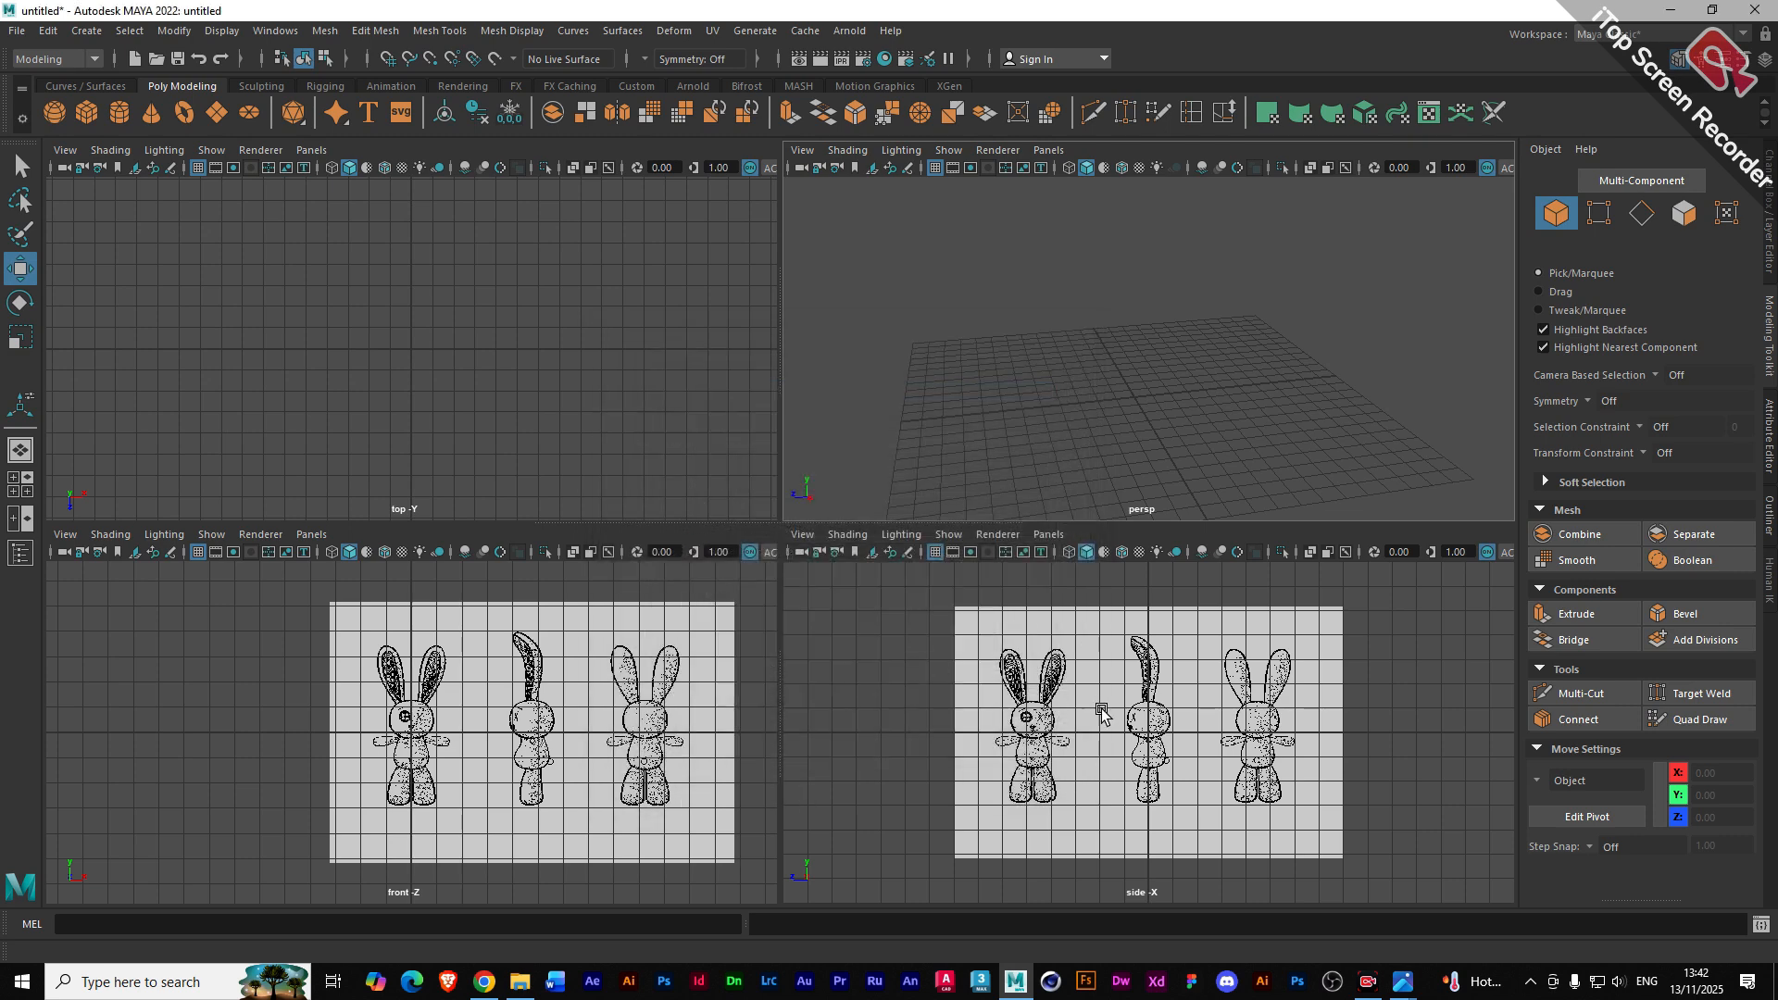
- Save the scene as bunny in the Modeling project's scenes folder, using the Maya ASCII file type
left_click(179, 59)
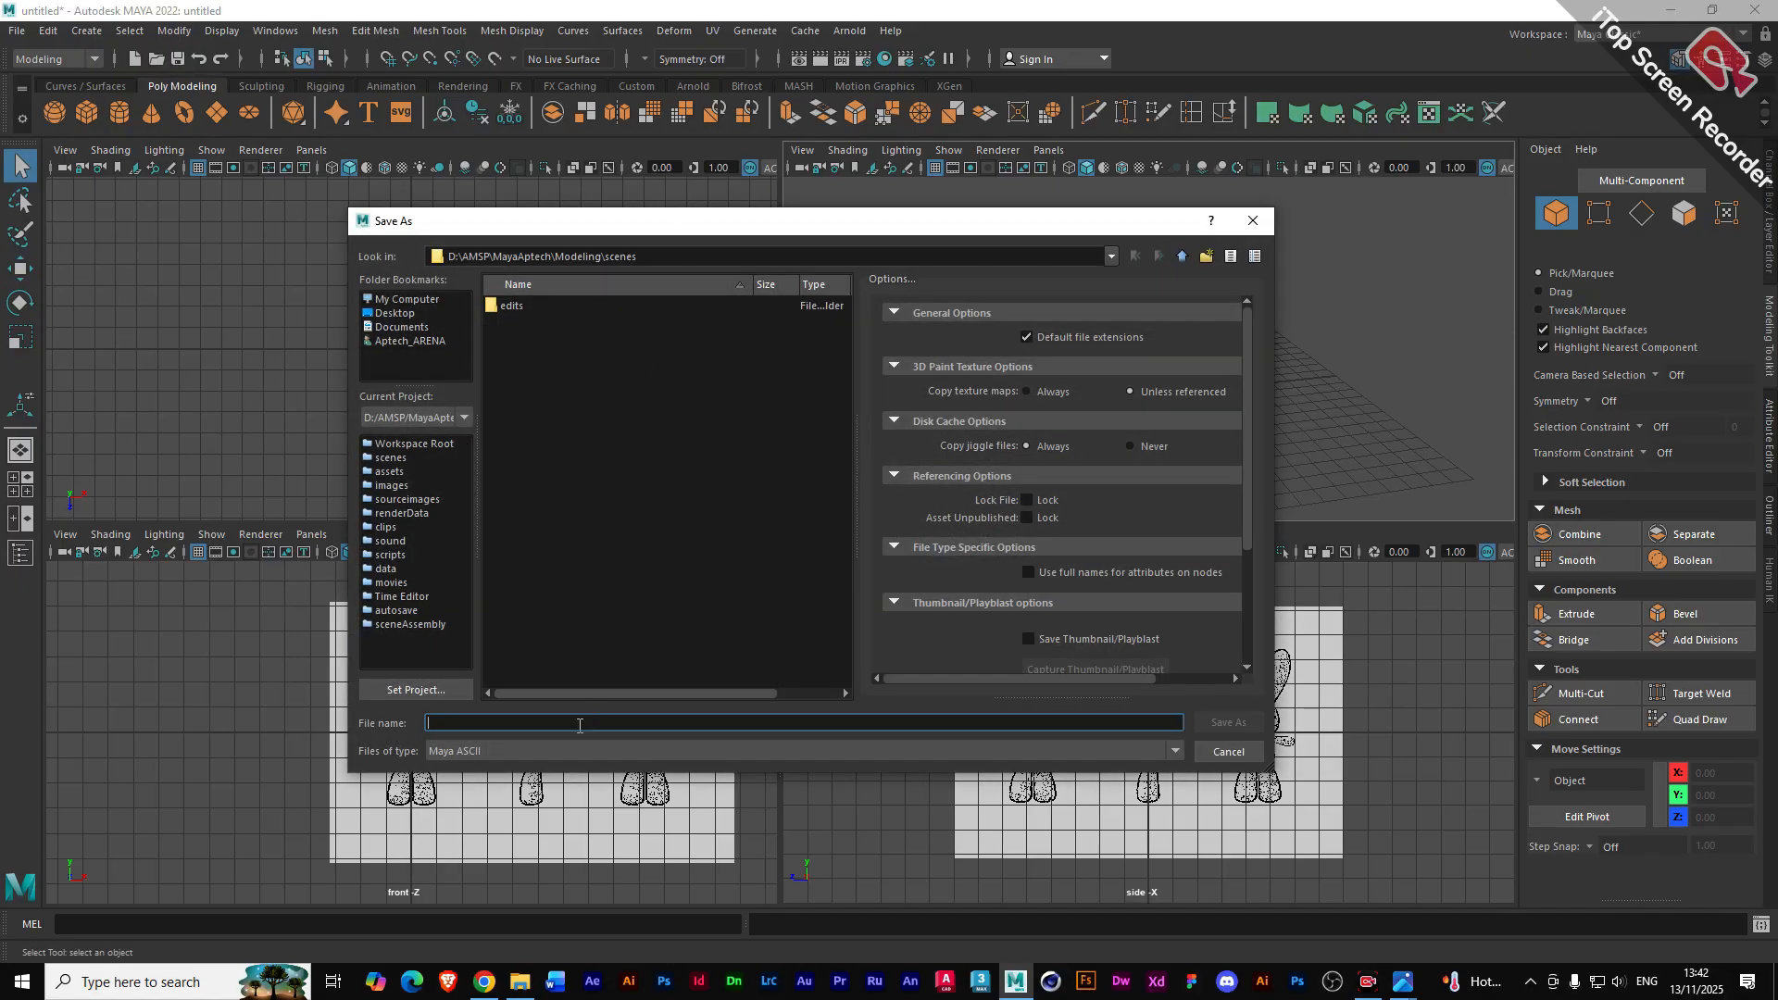
type("buu")
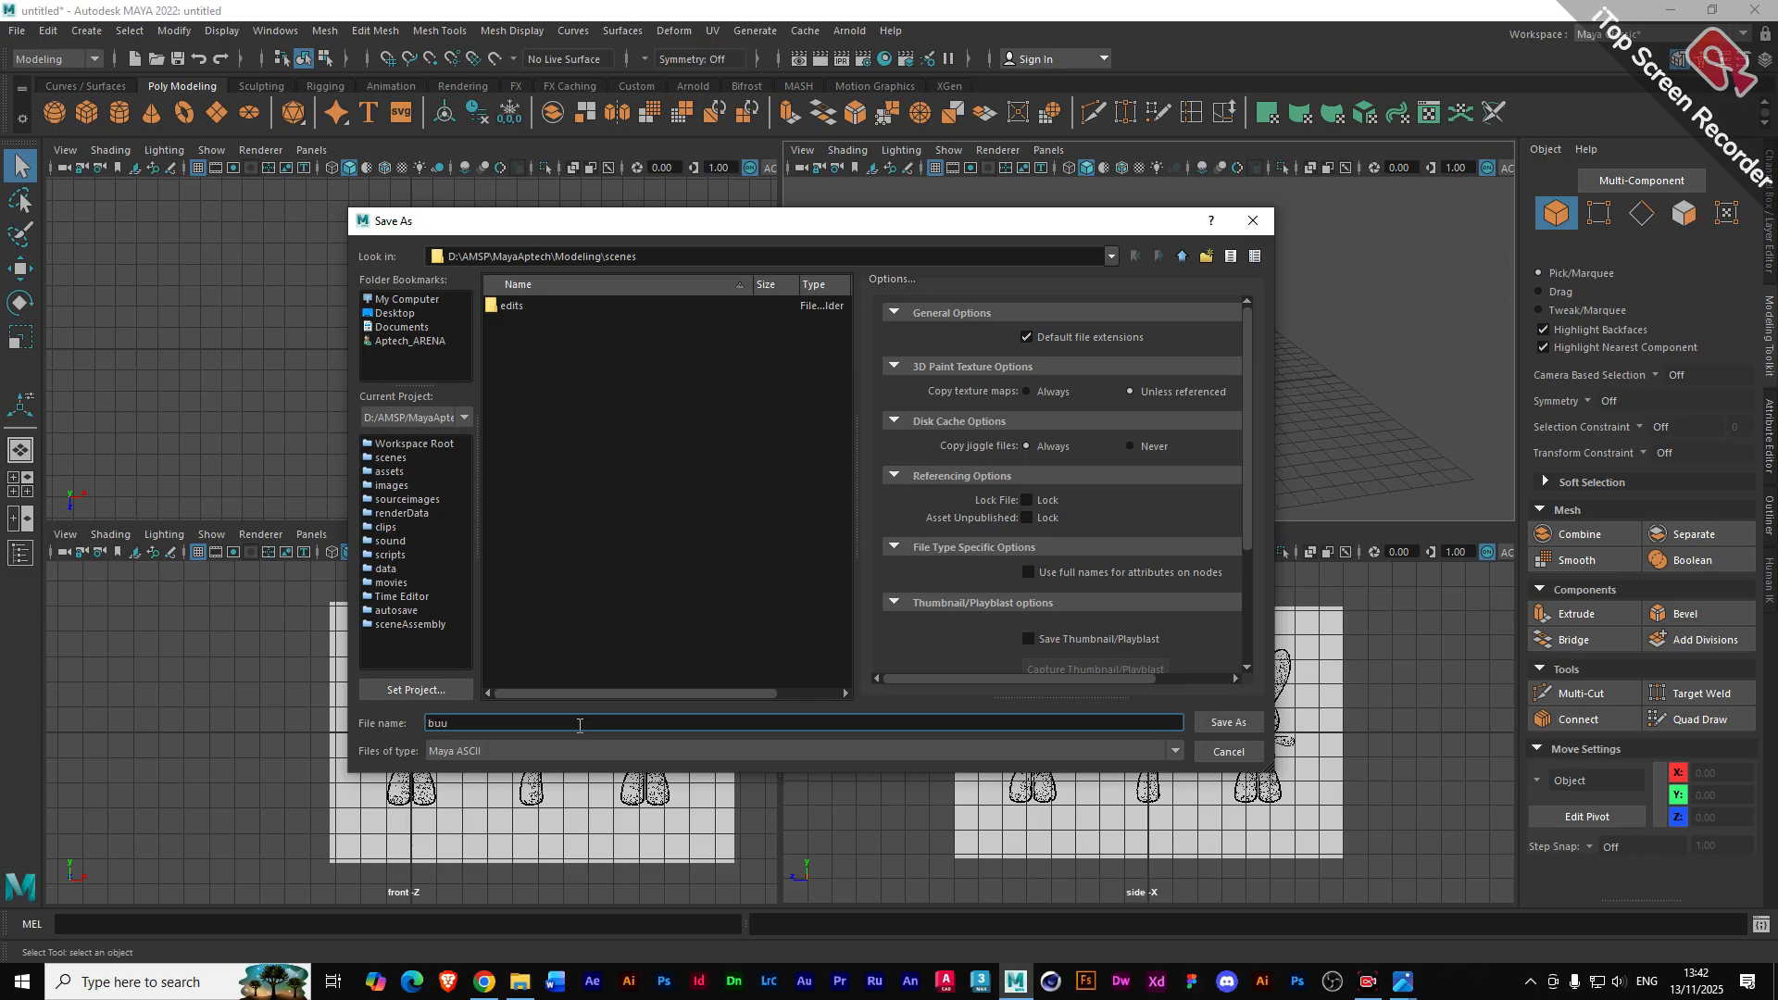
key("BackSpace")
type("nny")
left_click(1228, 723)
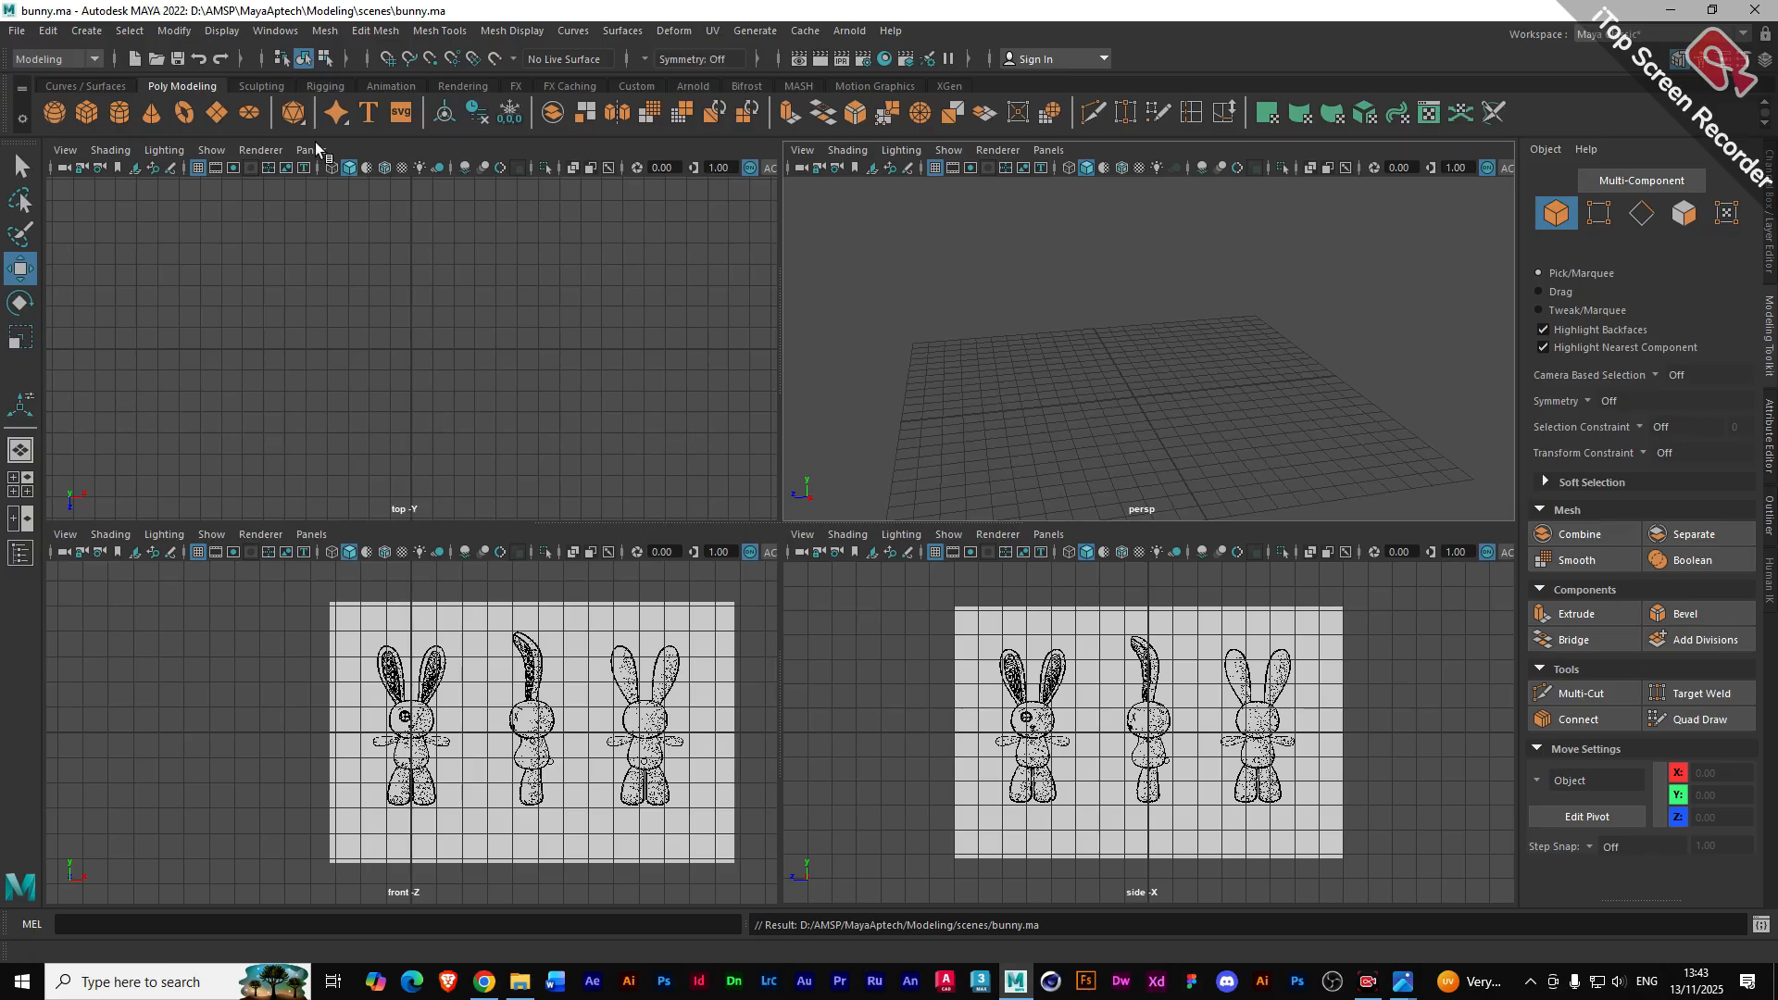
- Arrange the viewports as Three Panes Split Left and change the top view pane to the front view
left_click(318, 537)
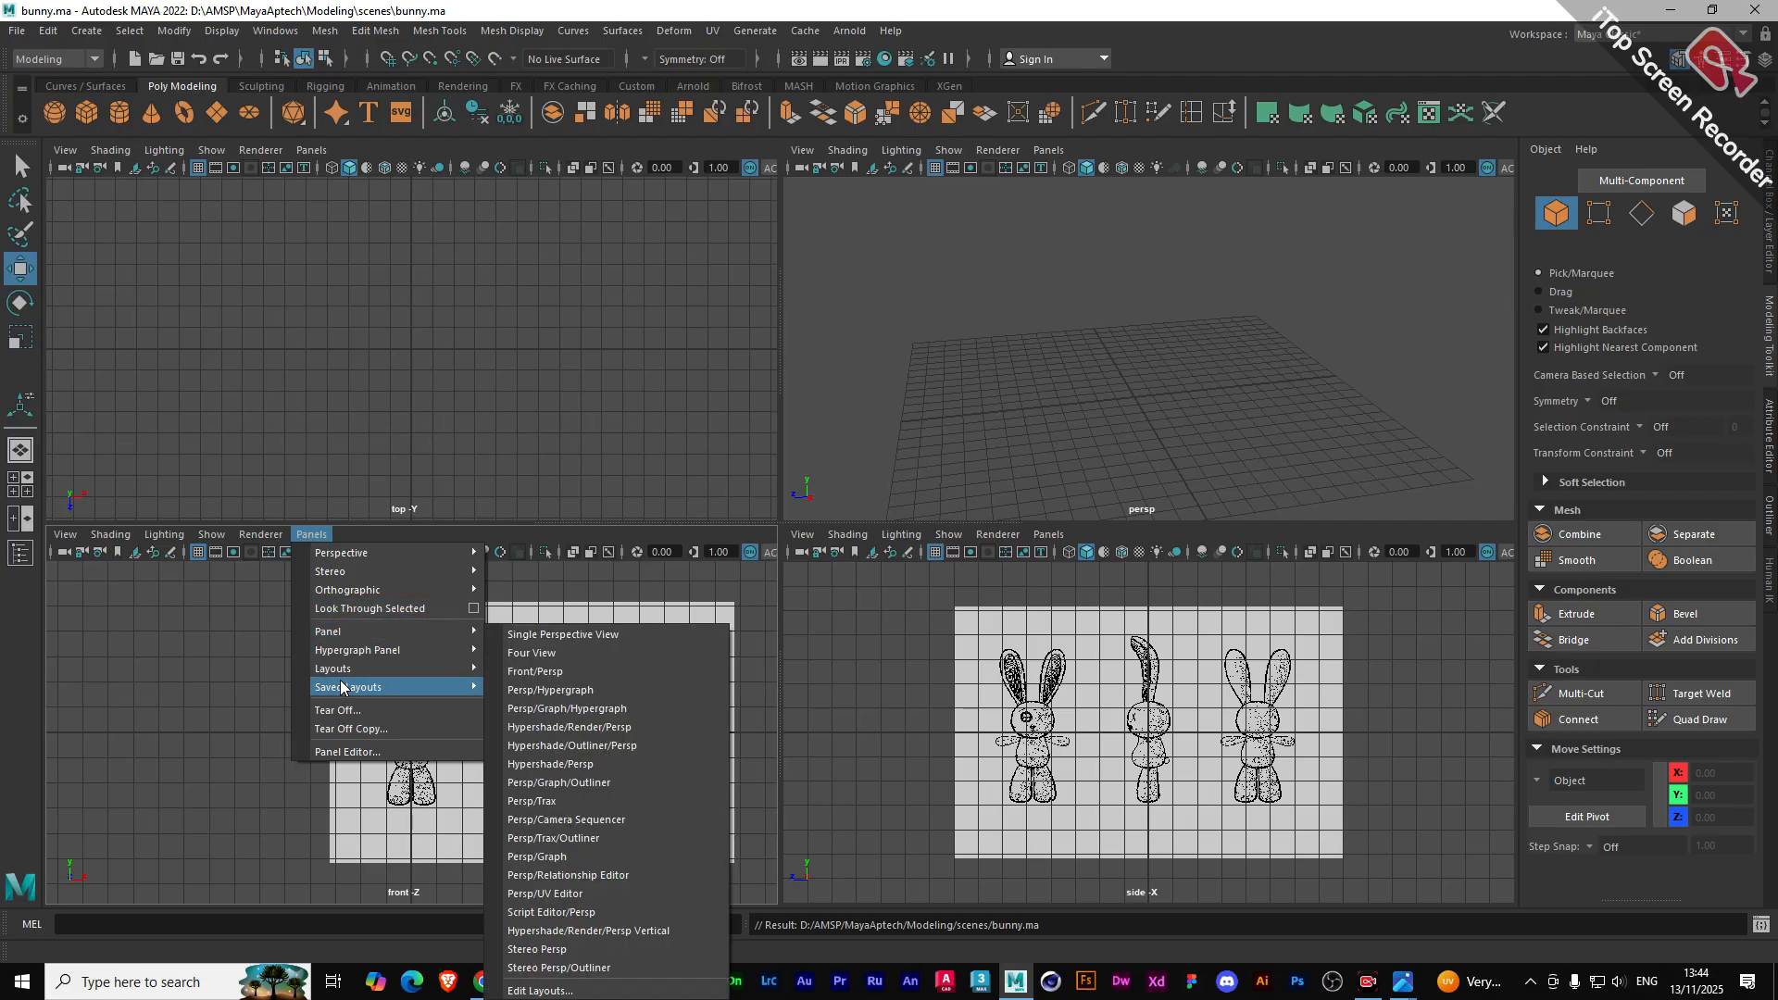
mouse_move(356, 676)
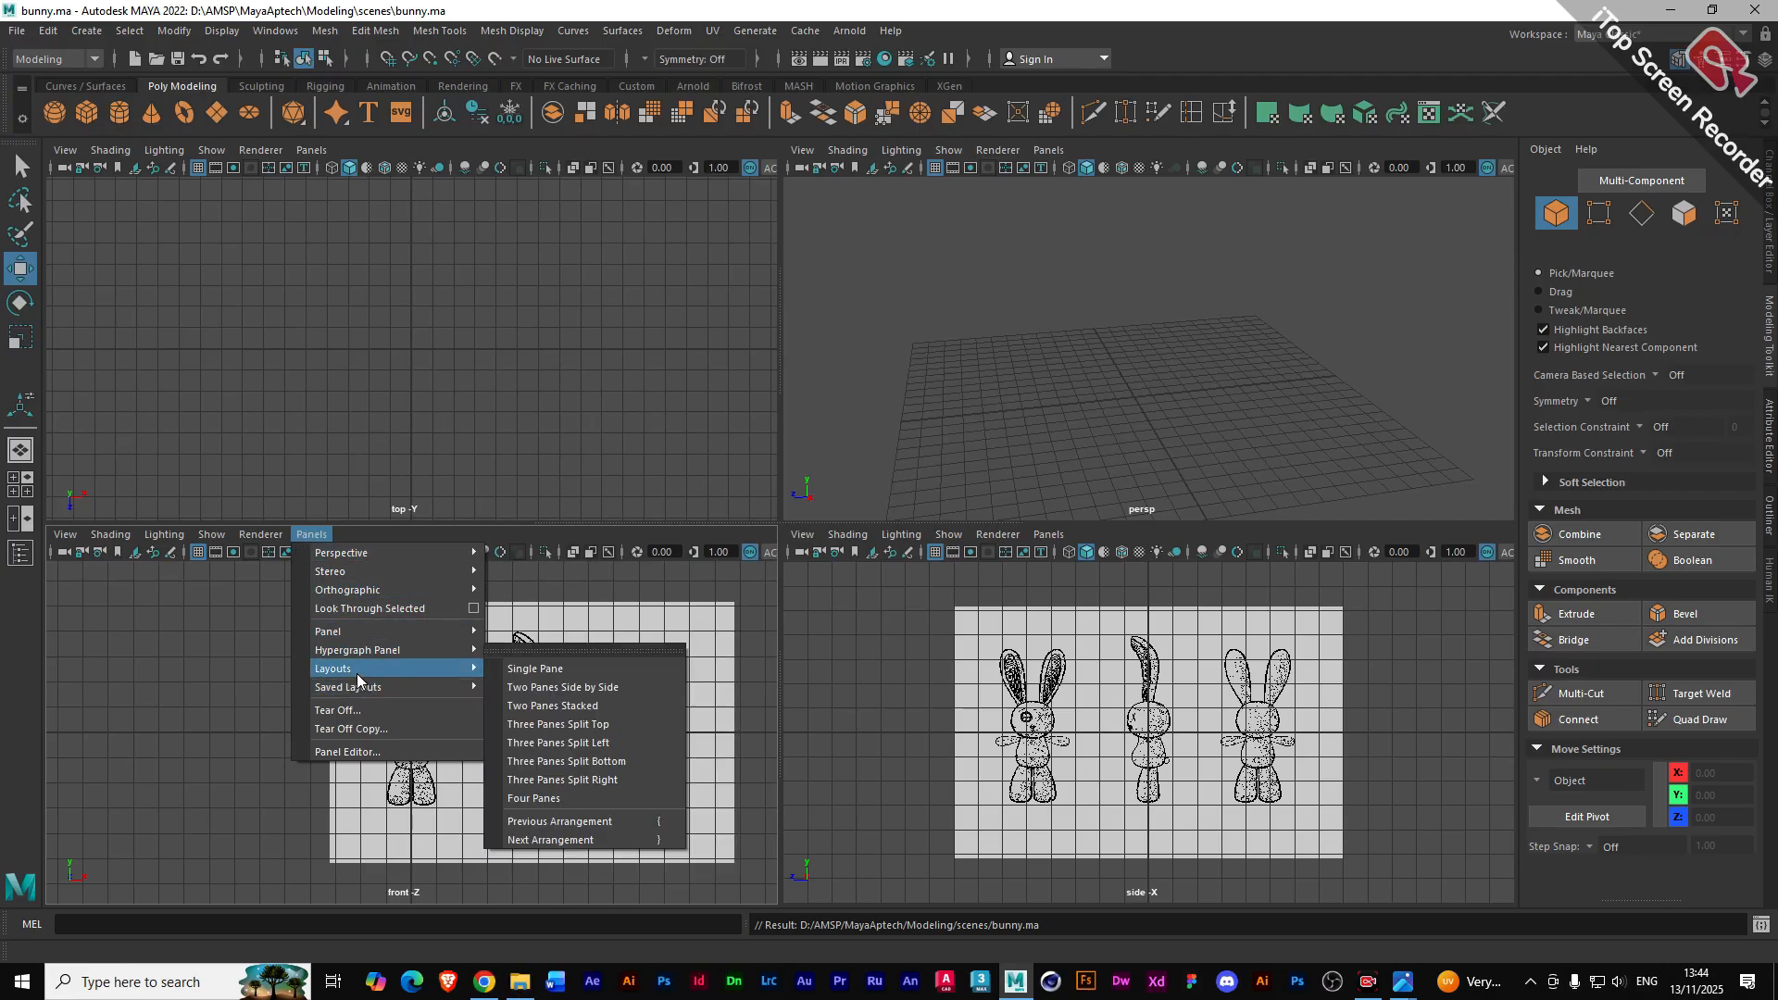
left_click(550, 747)
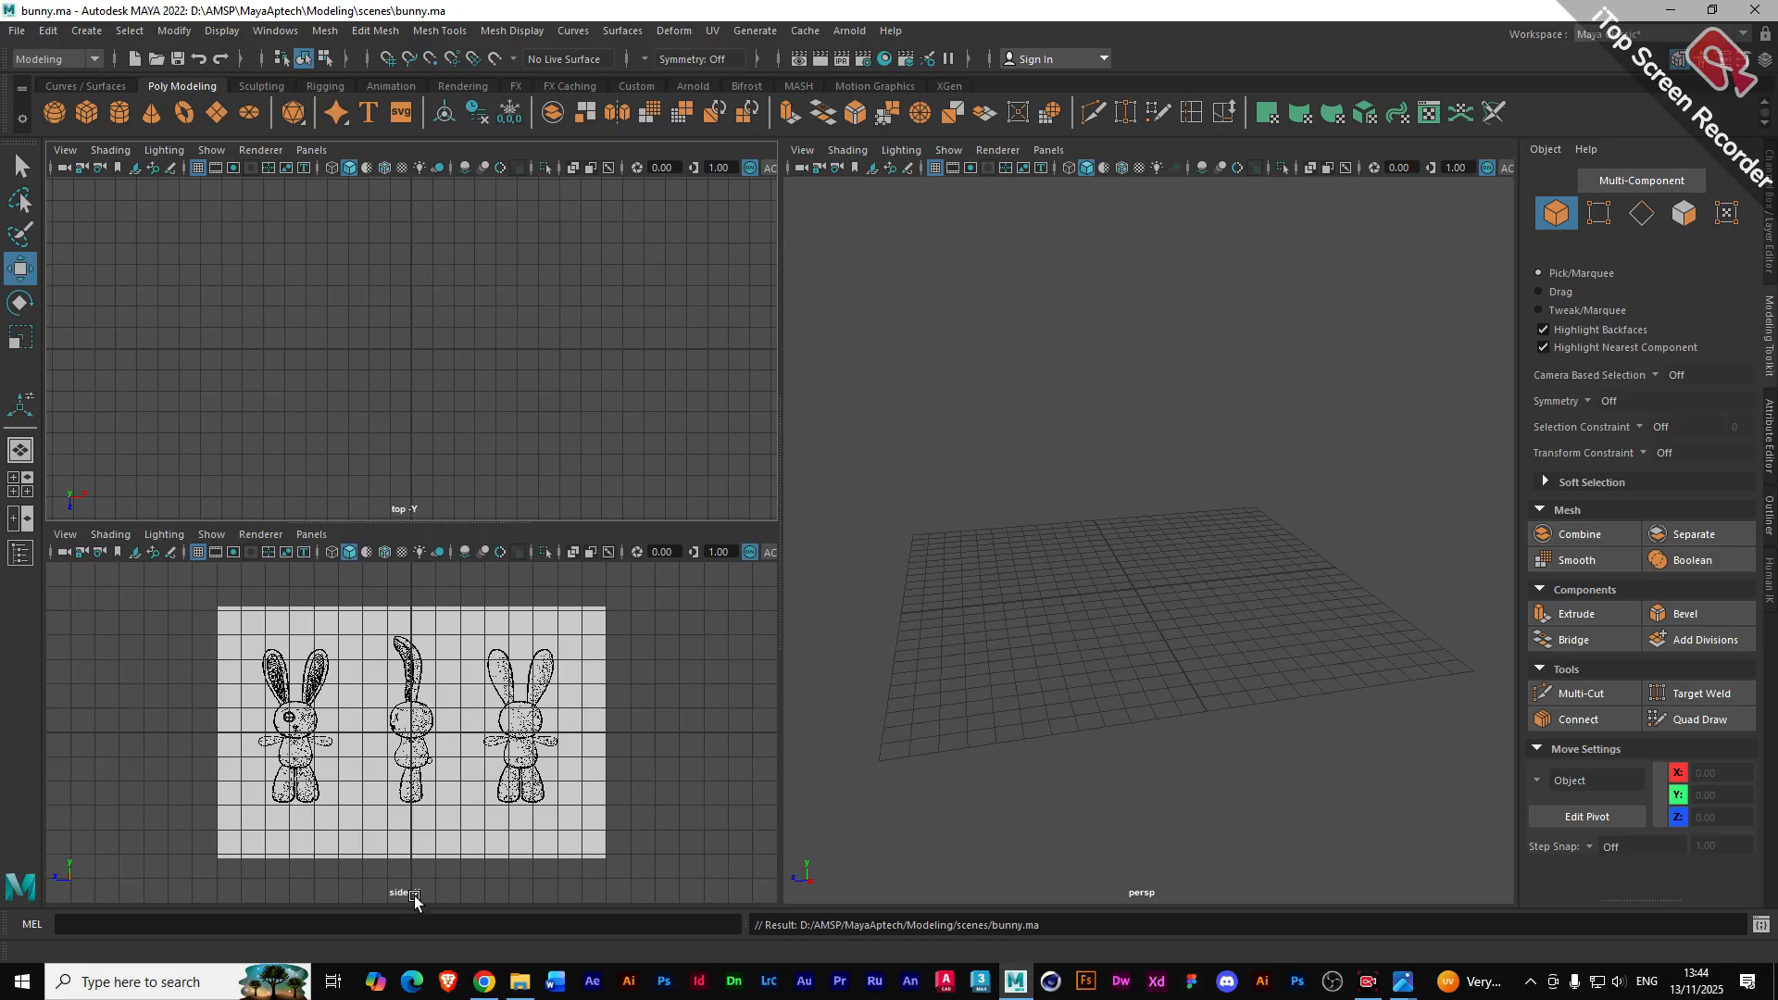
left_click(309, 150)
mouse_move(333, 210)
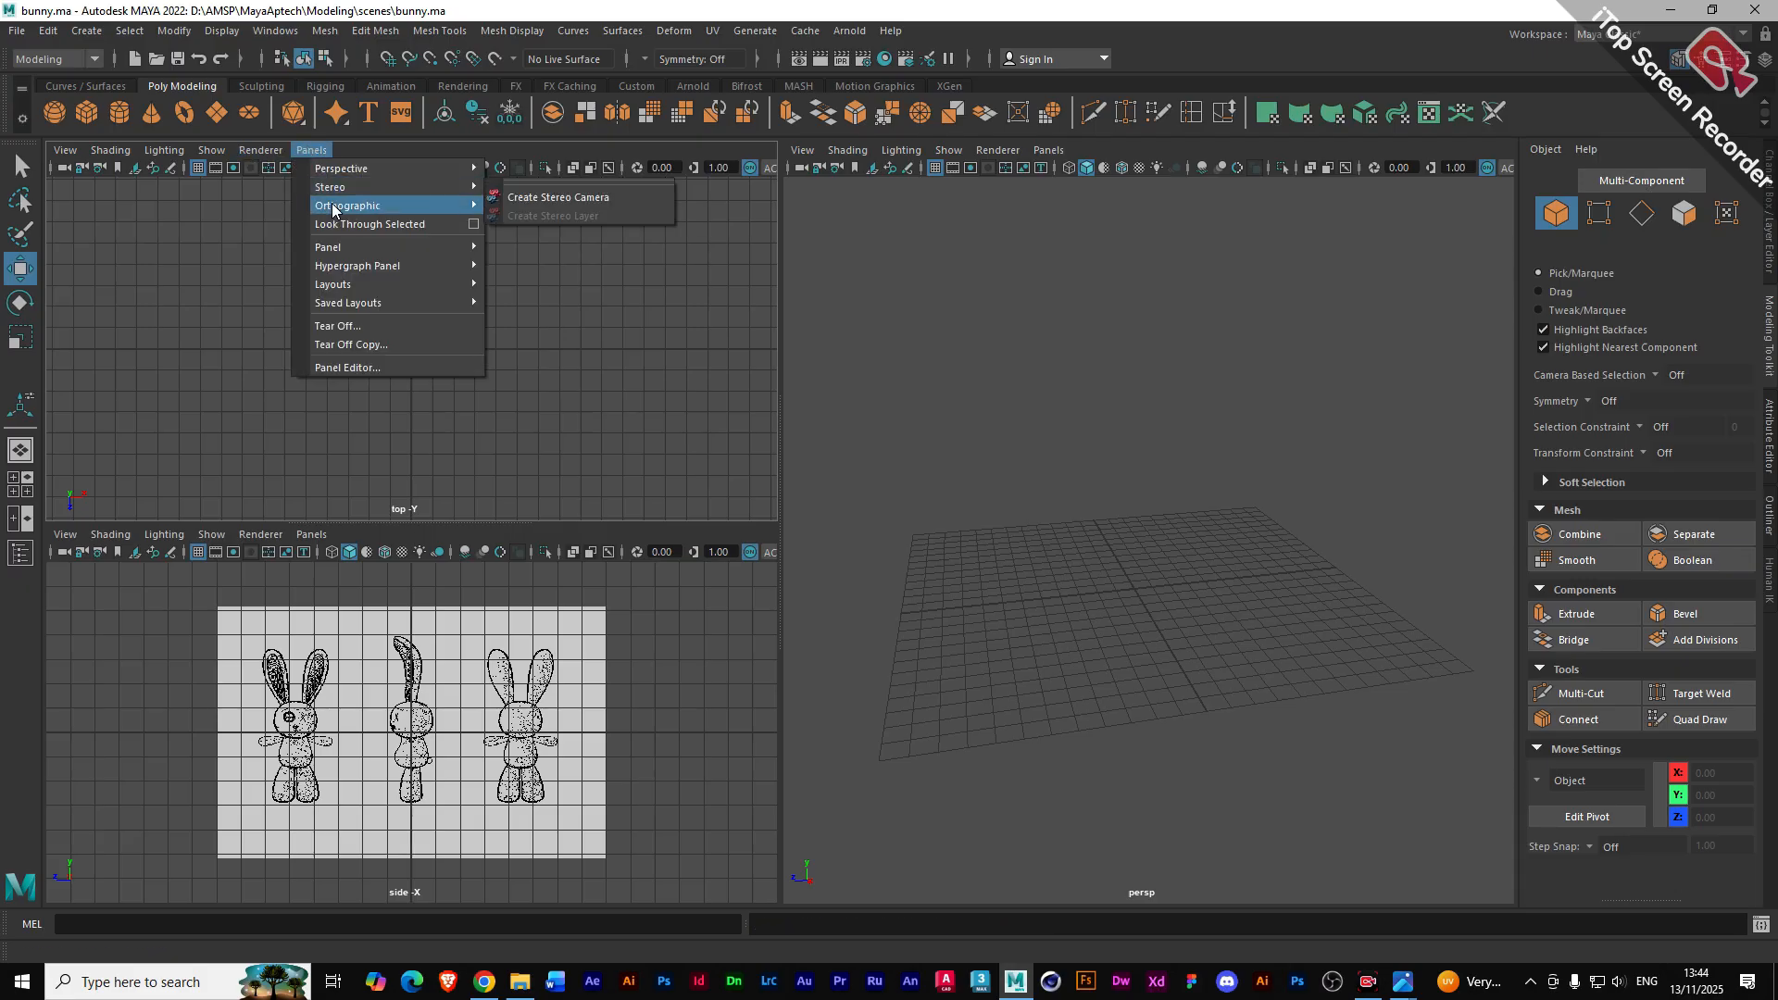
left_click(532, 208)
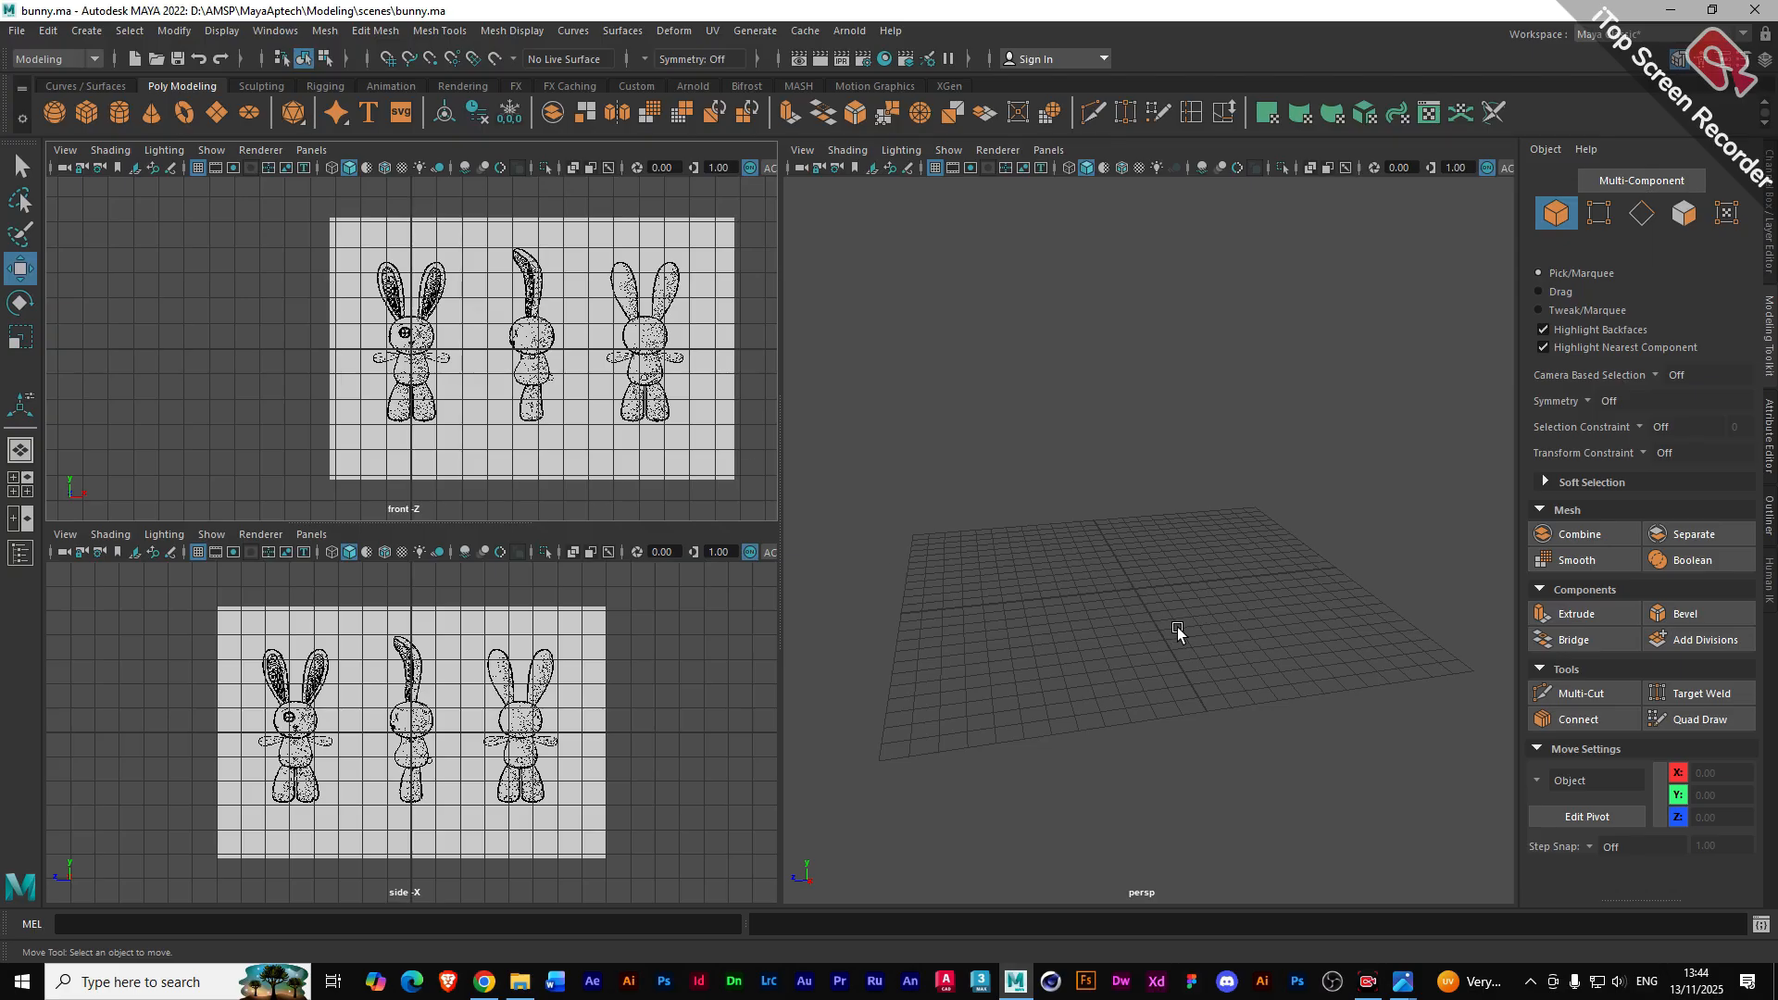
left_click_drag(1178, 627, 1068, 627, "alt")
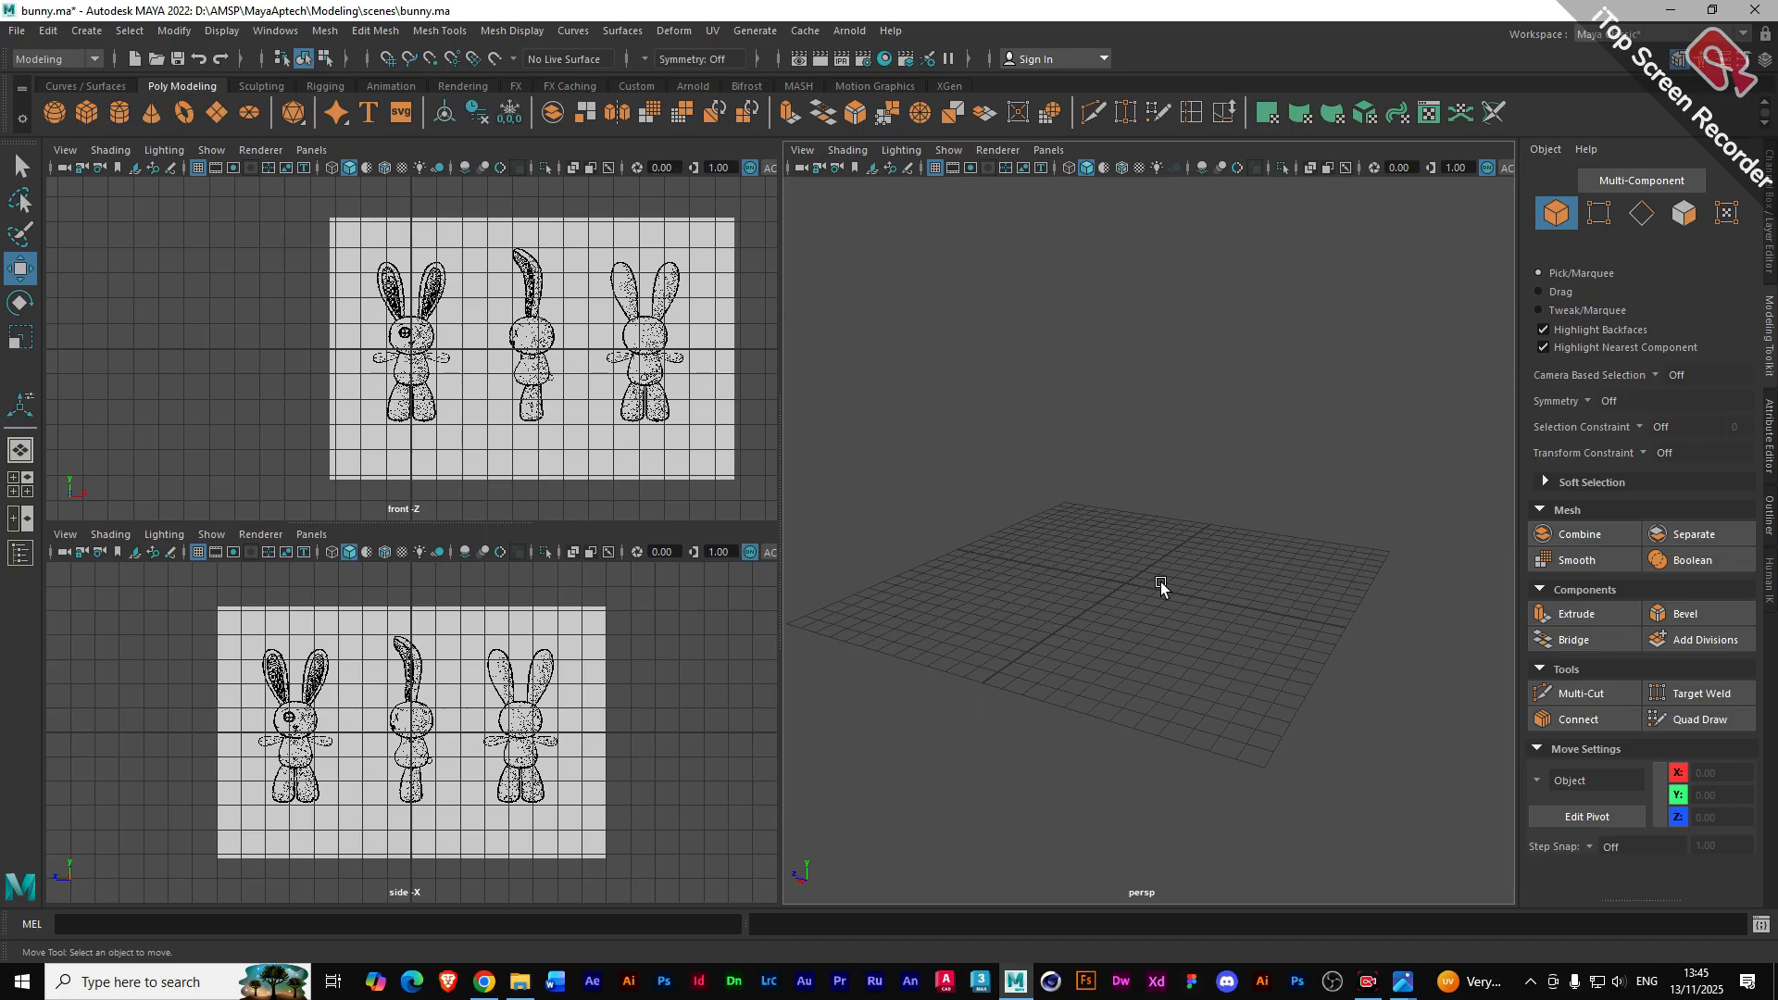
left_click(63, 534)
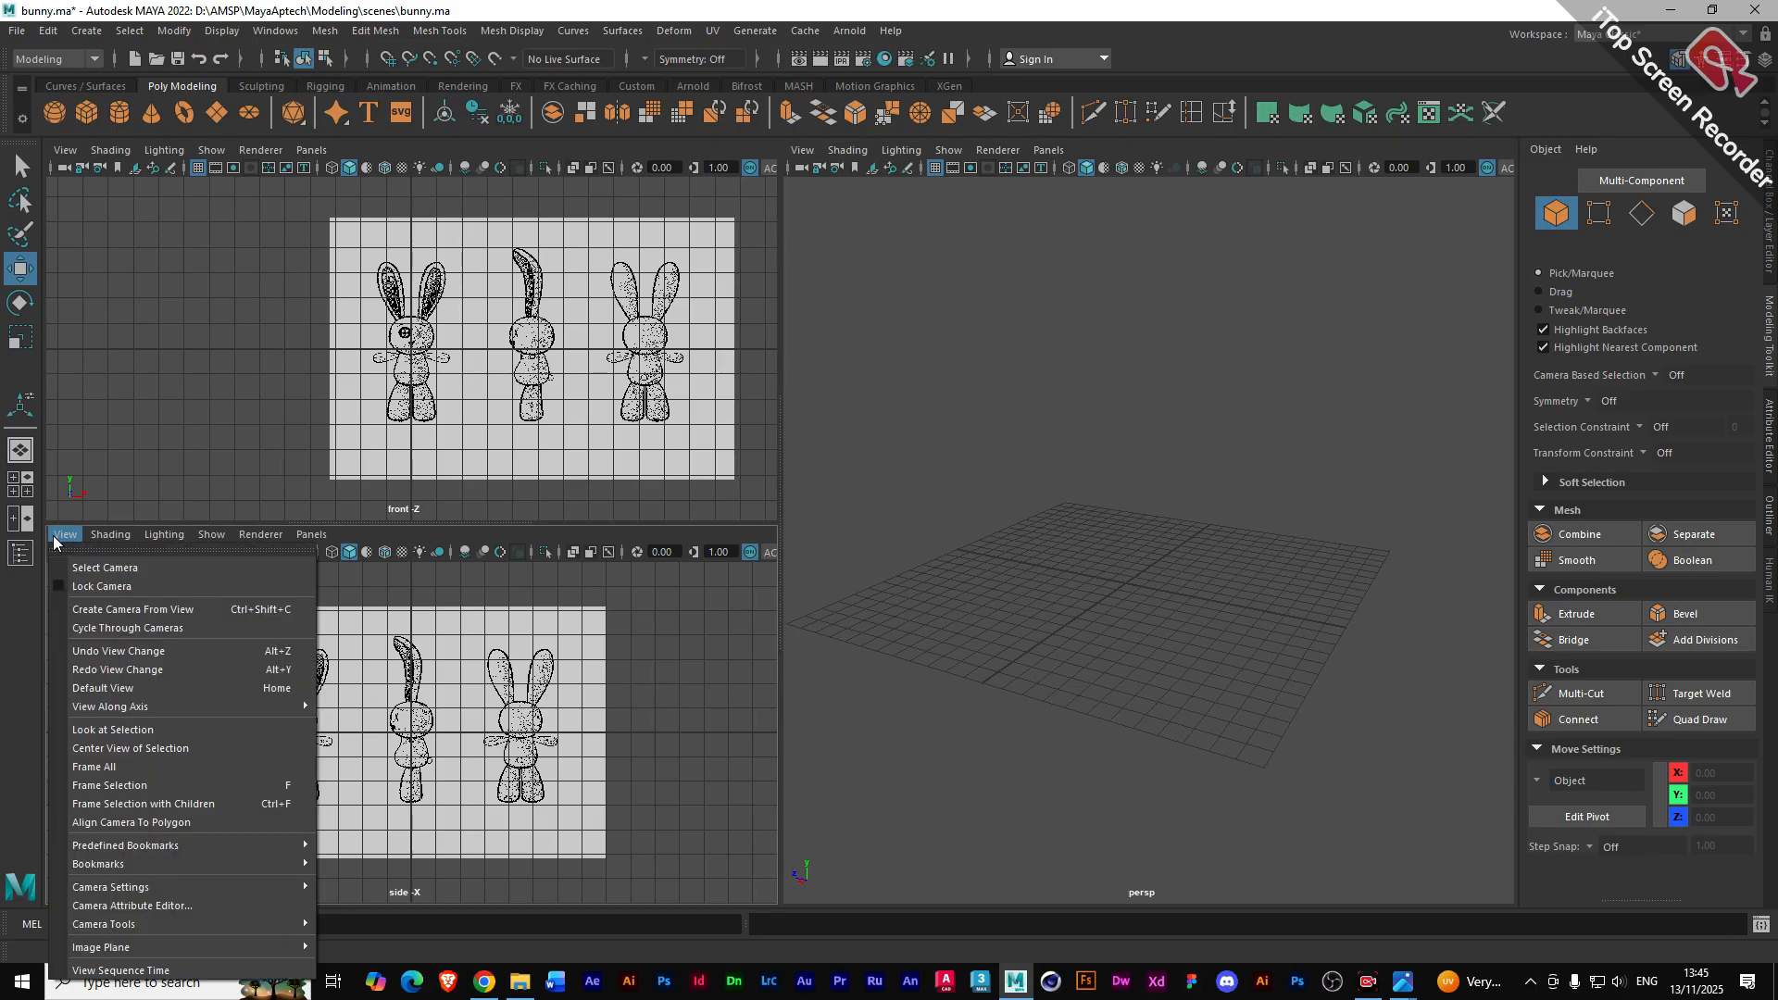
mouse_move(100, 947)
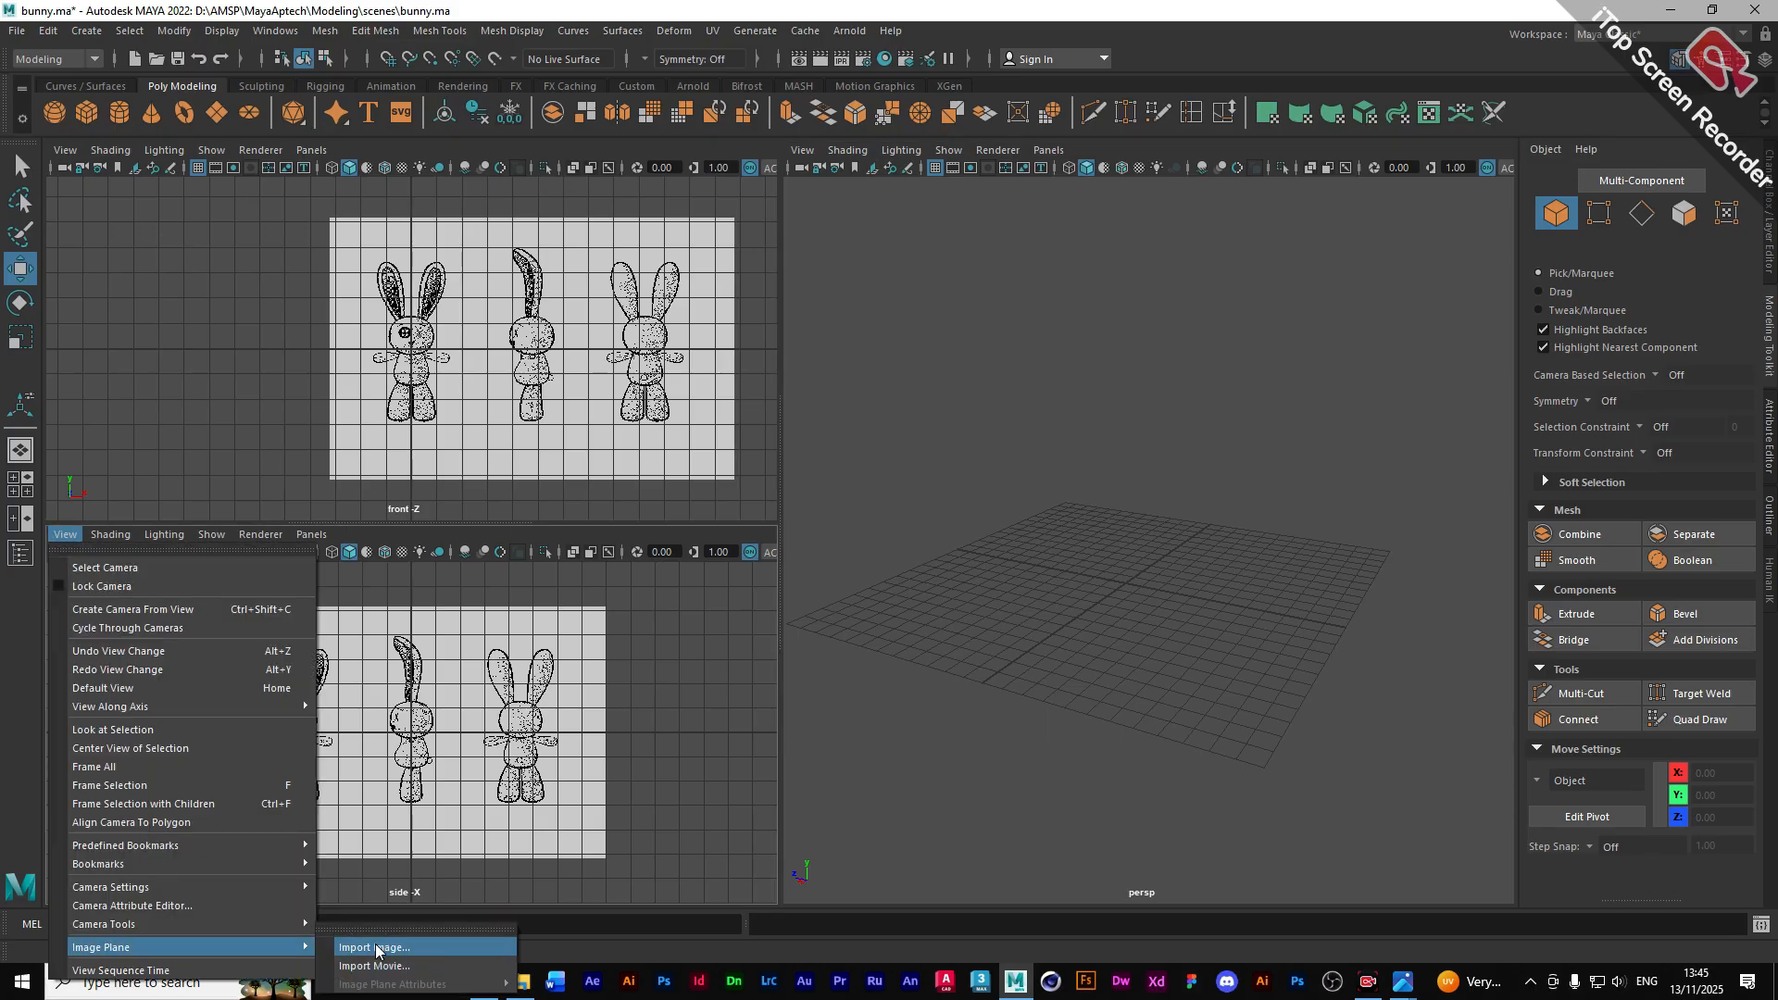
left_click(439, 544)
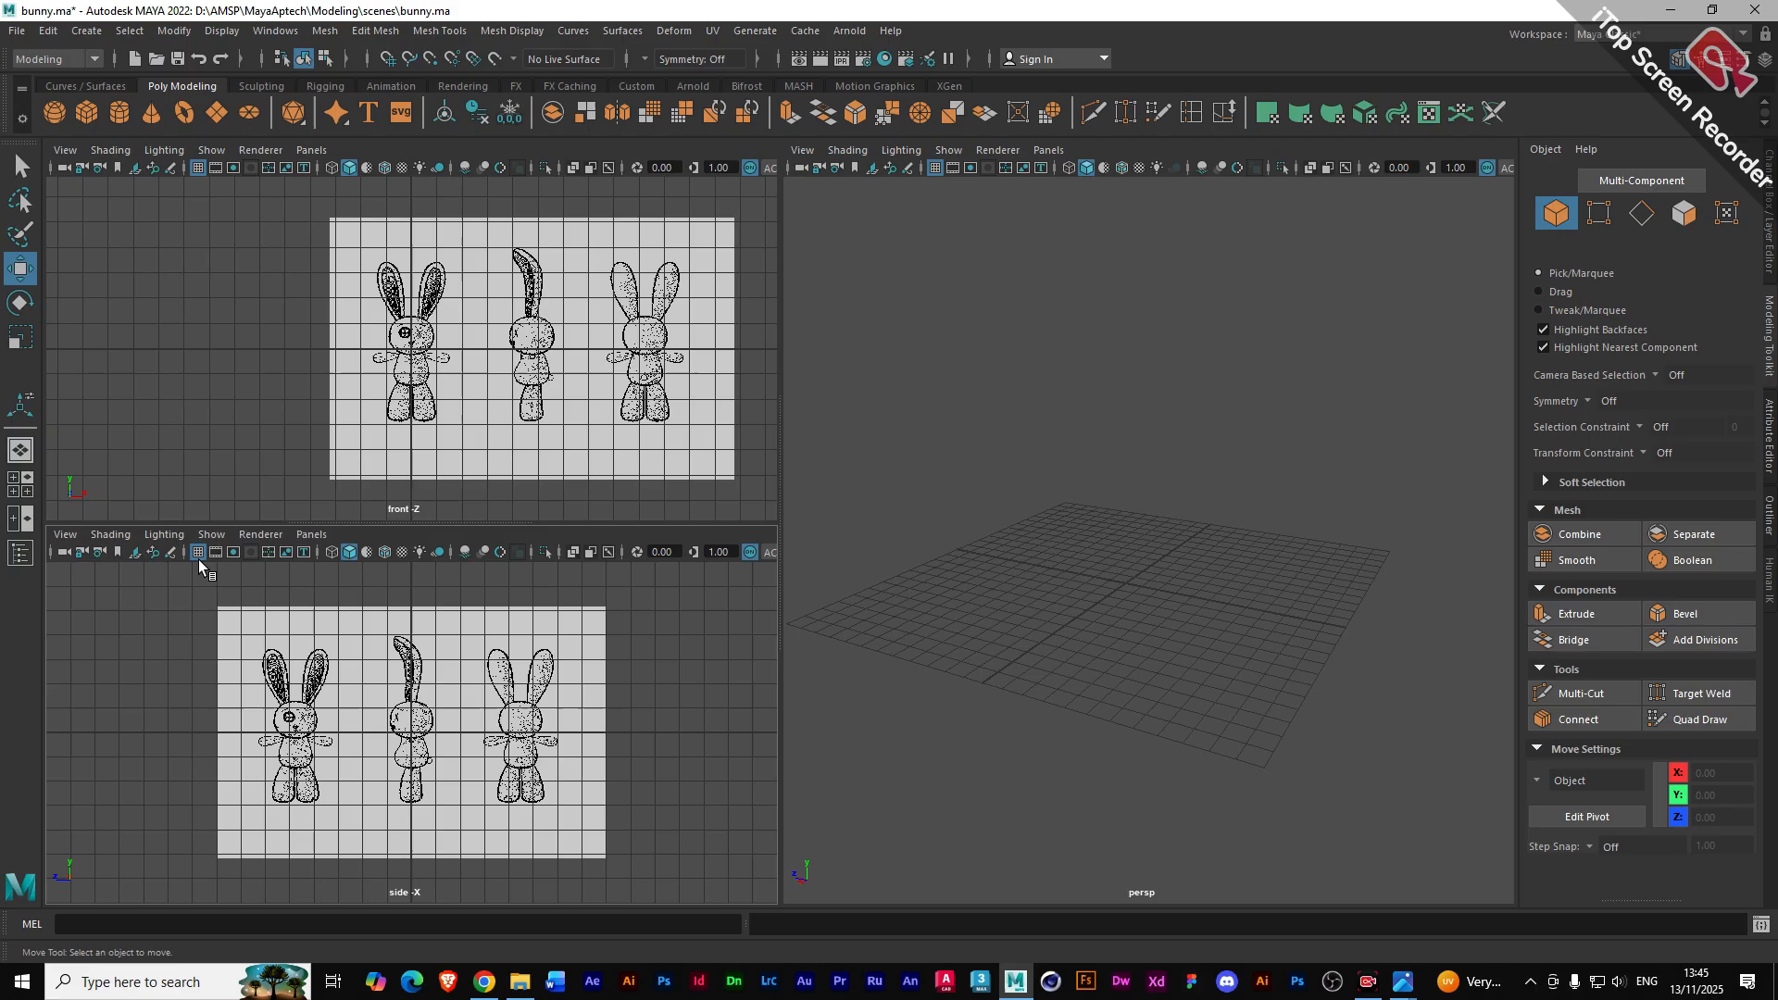
left_click(137, 559)
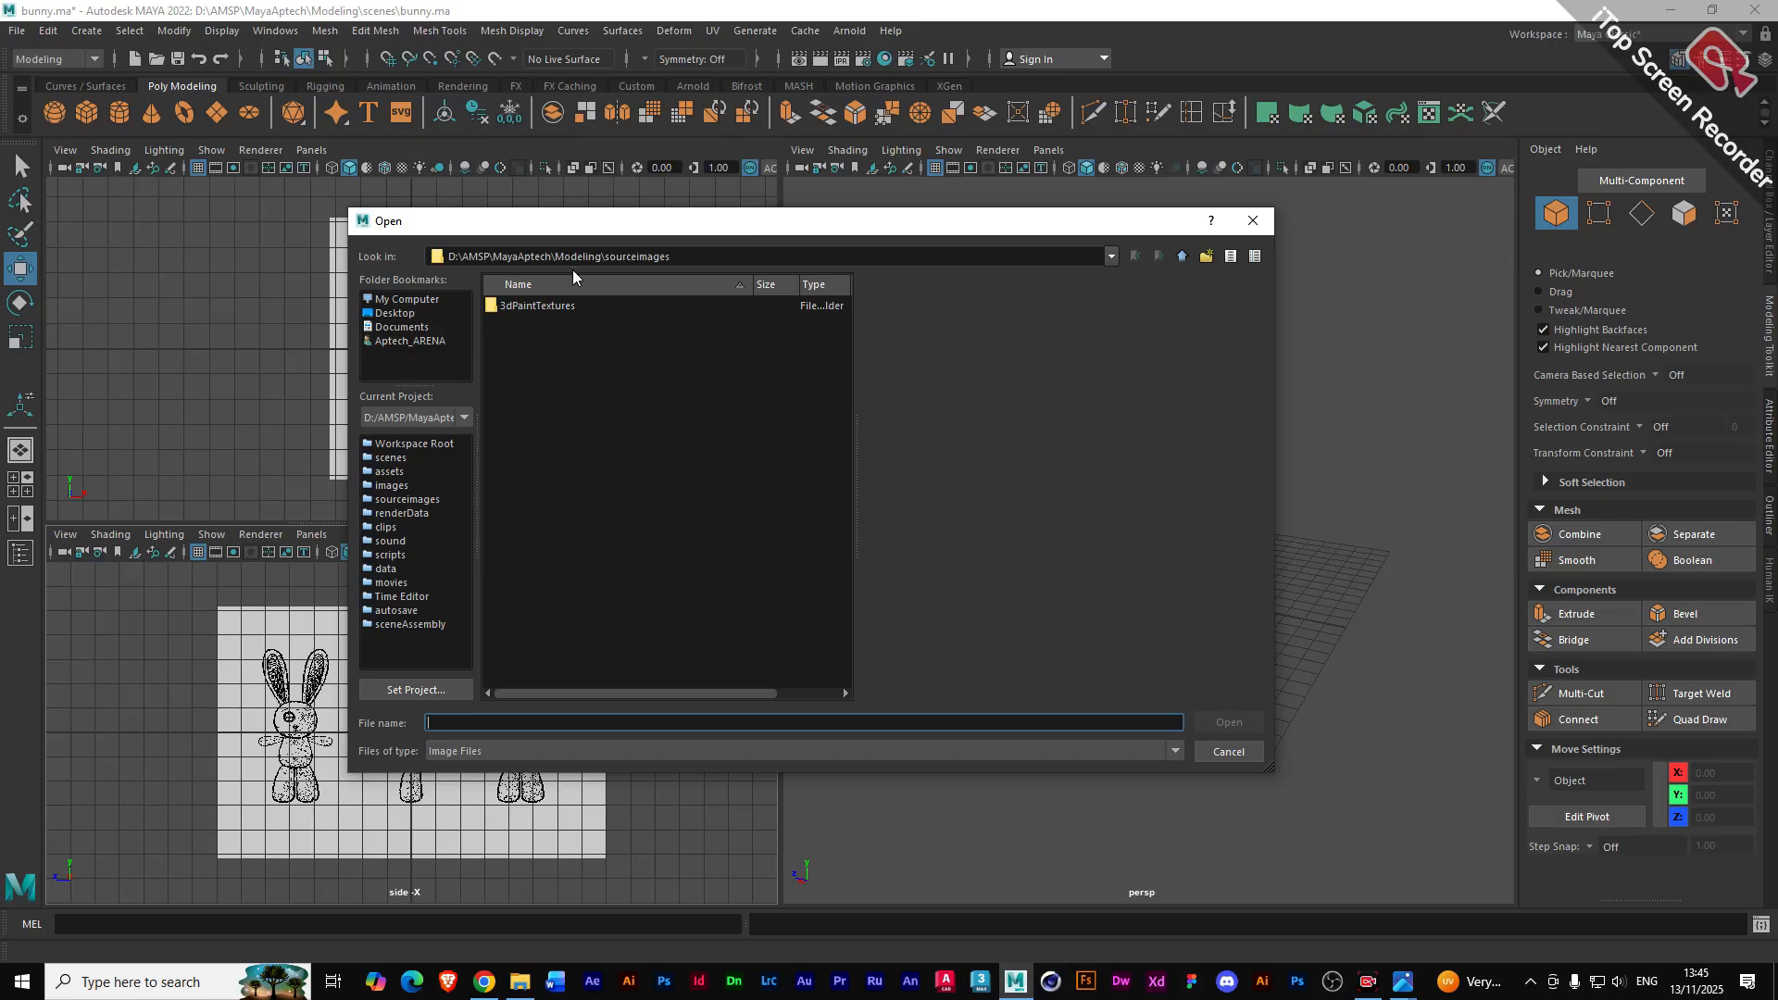
left_click(1248, 228)
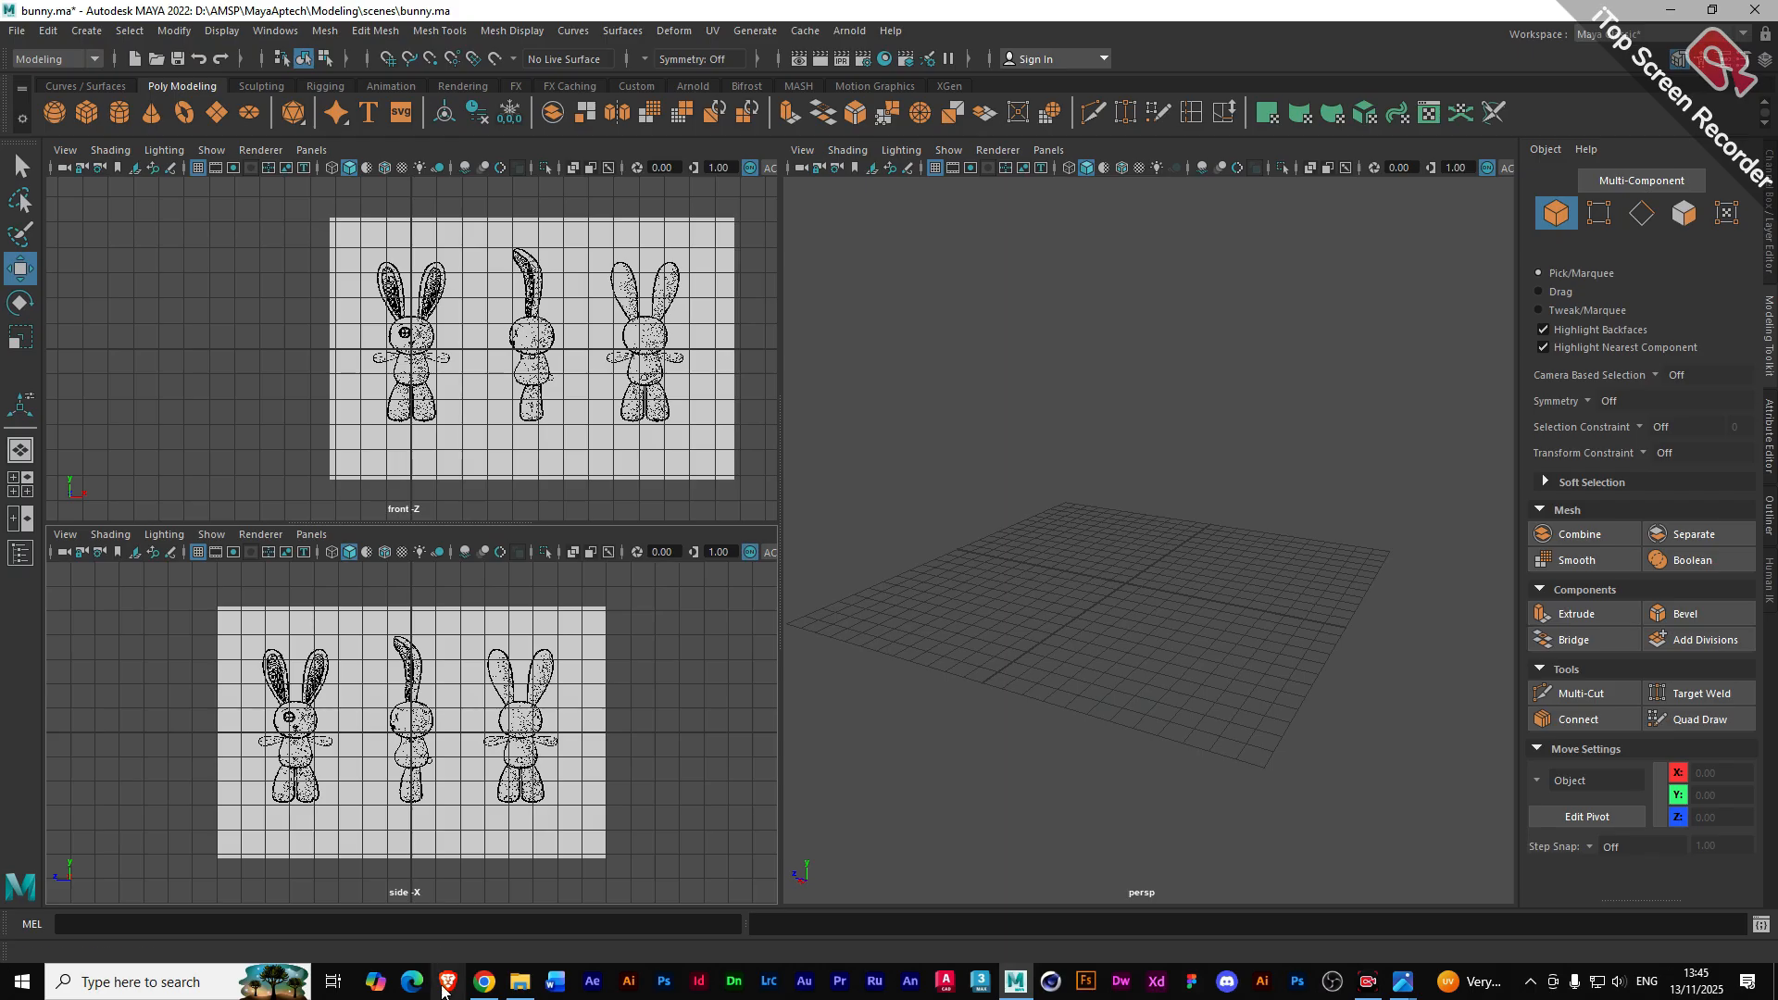
- Switch to File Explorer and open the sourceimages folder in D:\AMSP\MayaAptech\Modeling
left_click(521, 984)
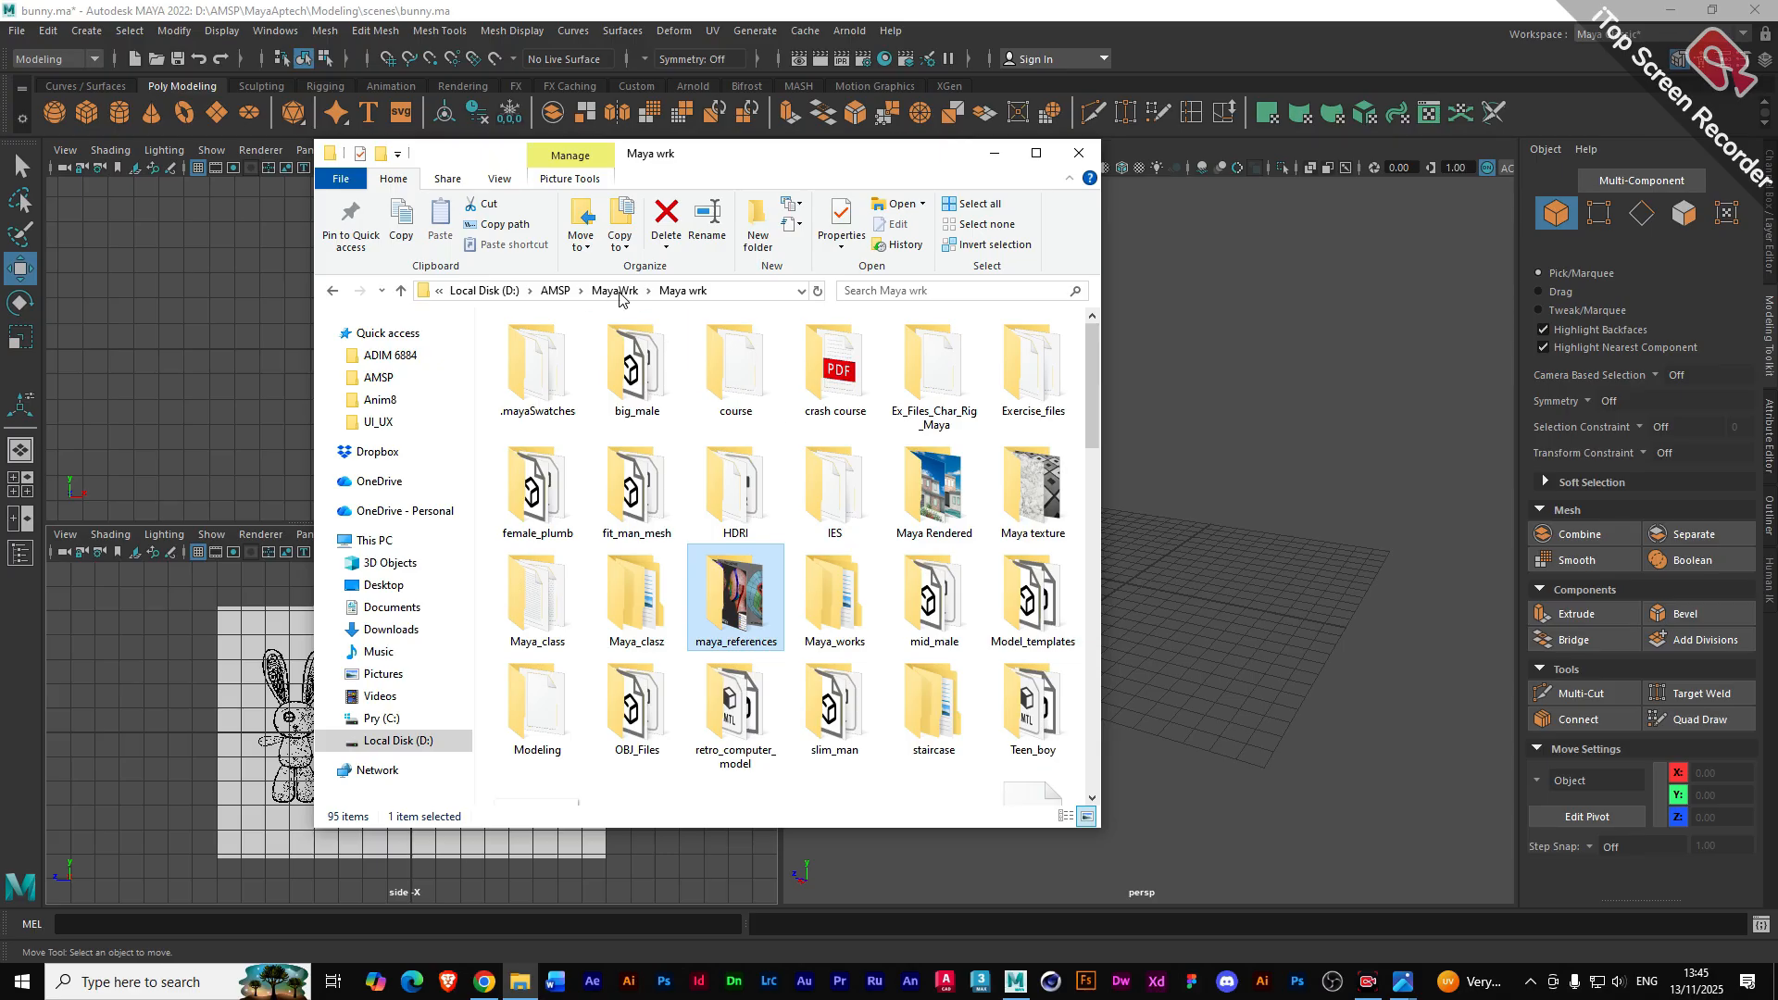
left_click(554, 291)
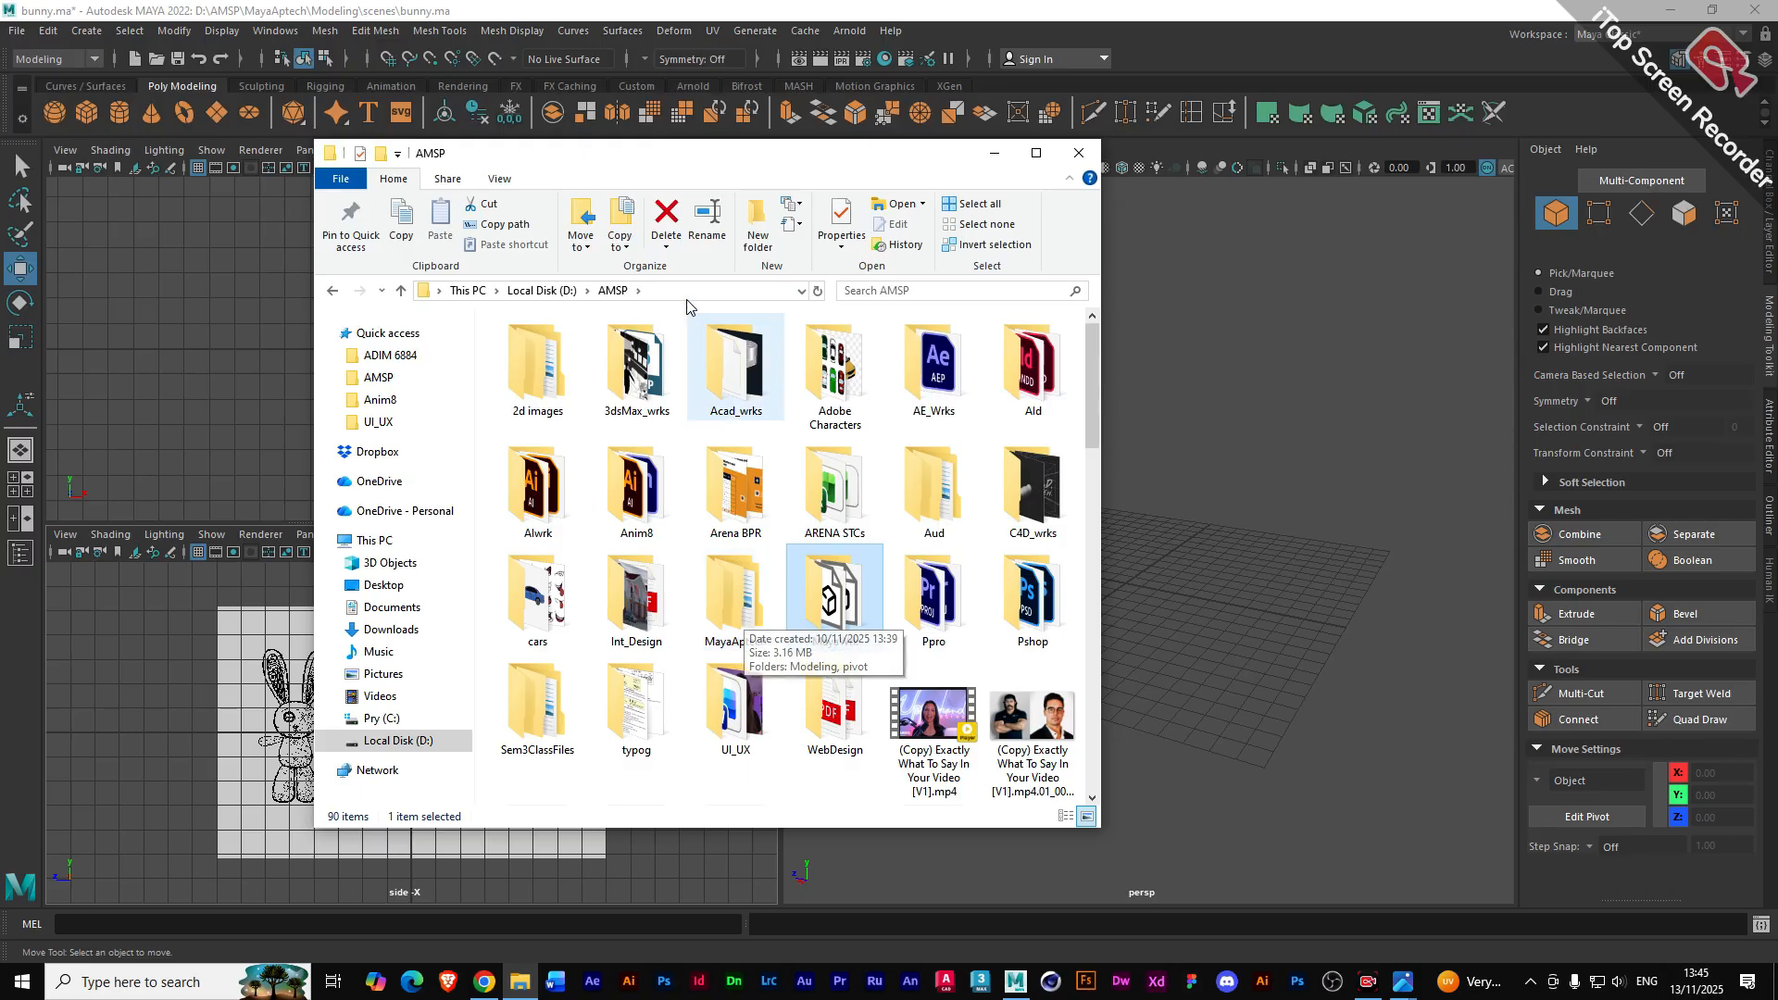
left_click_drag(690, 174, 735, 195)
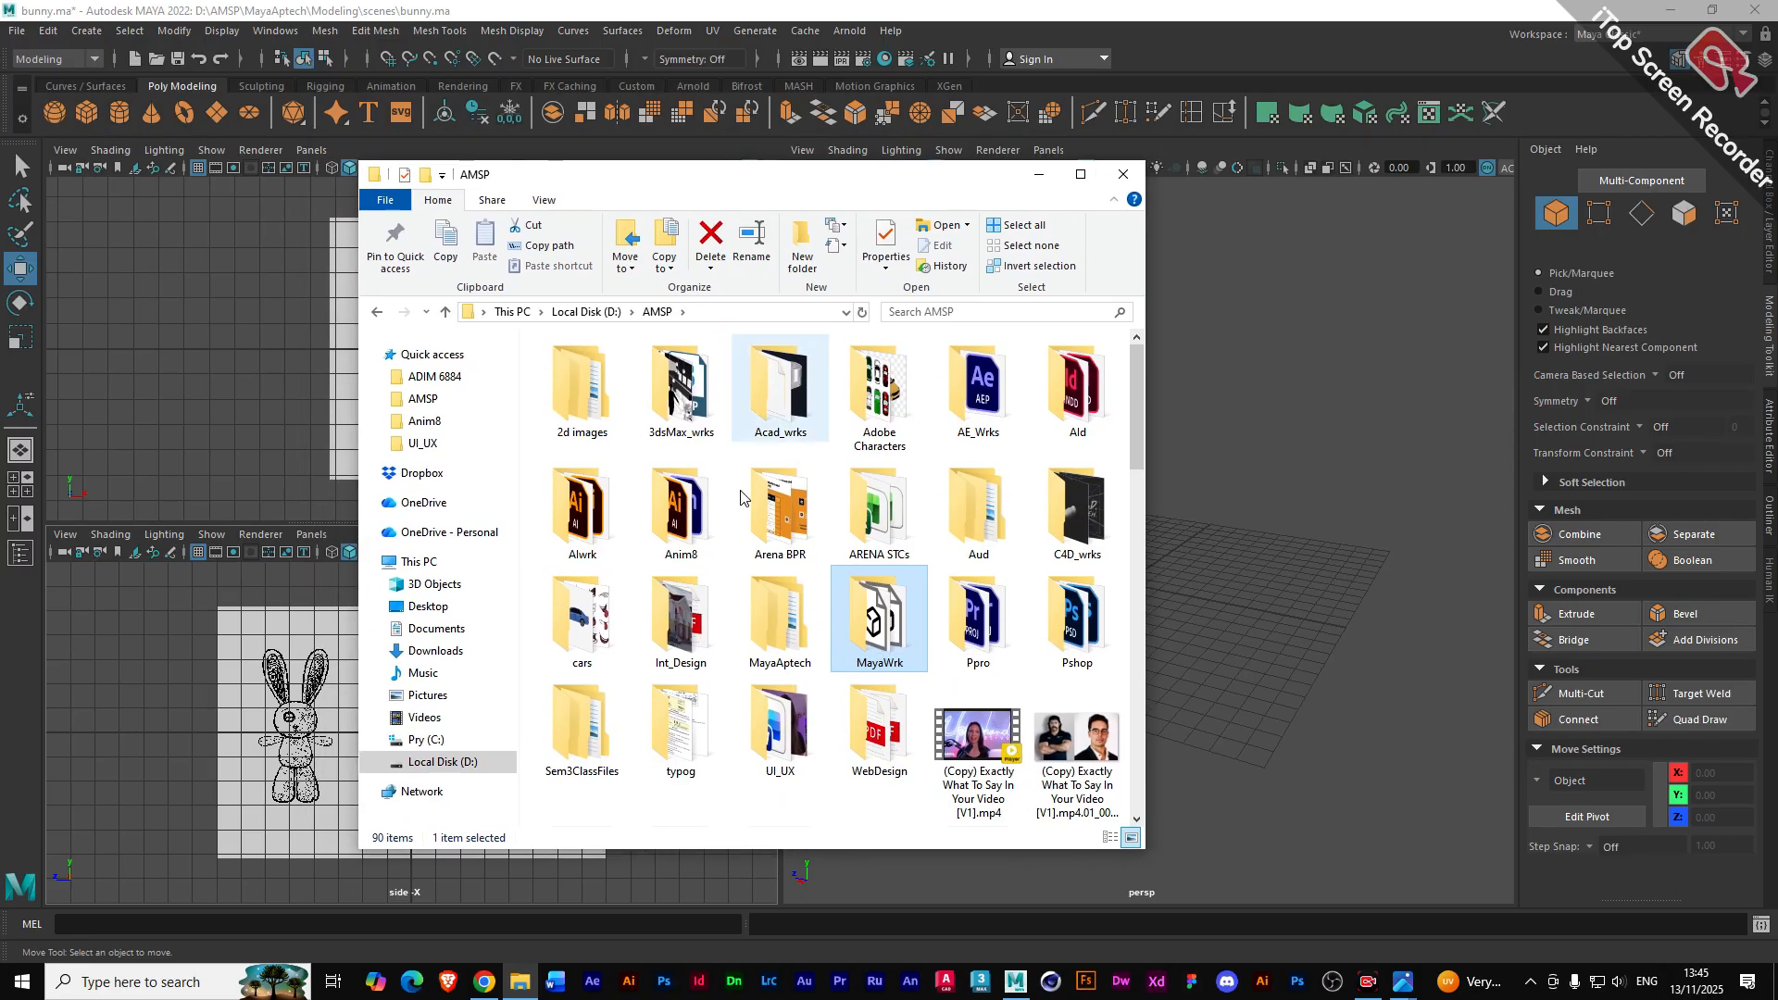
double_click(775, 613)
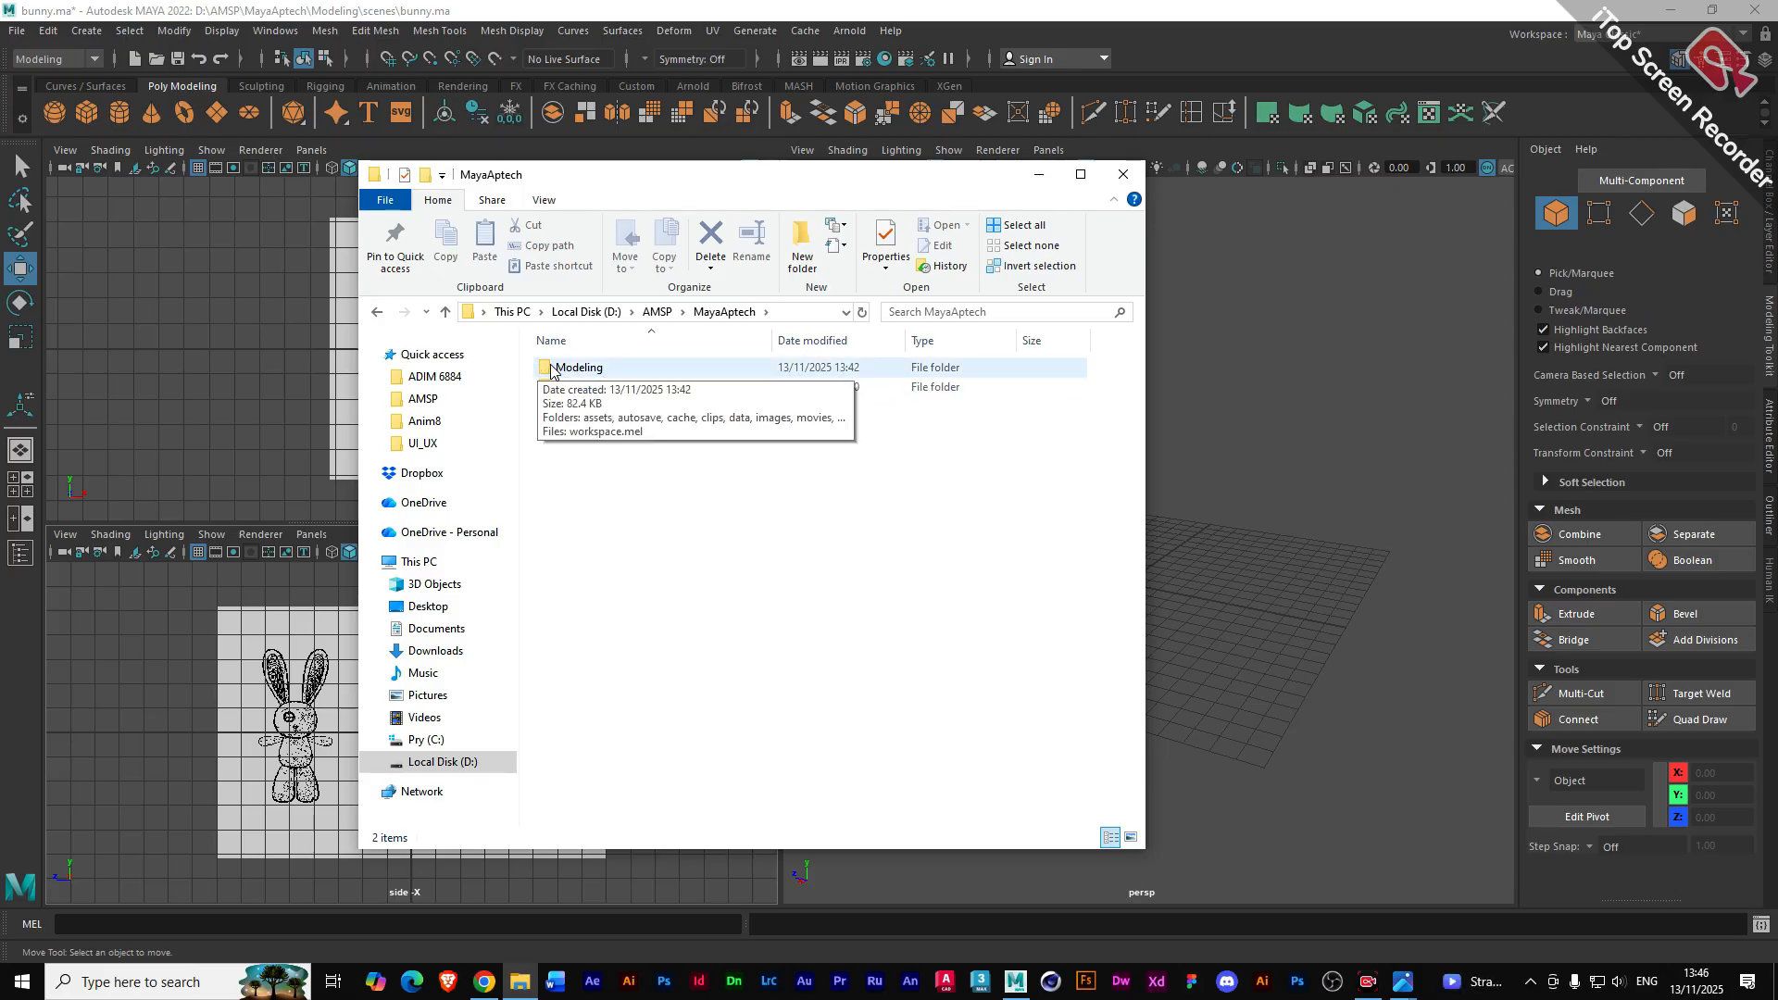
double_click(574, 368)
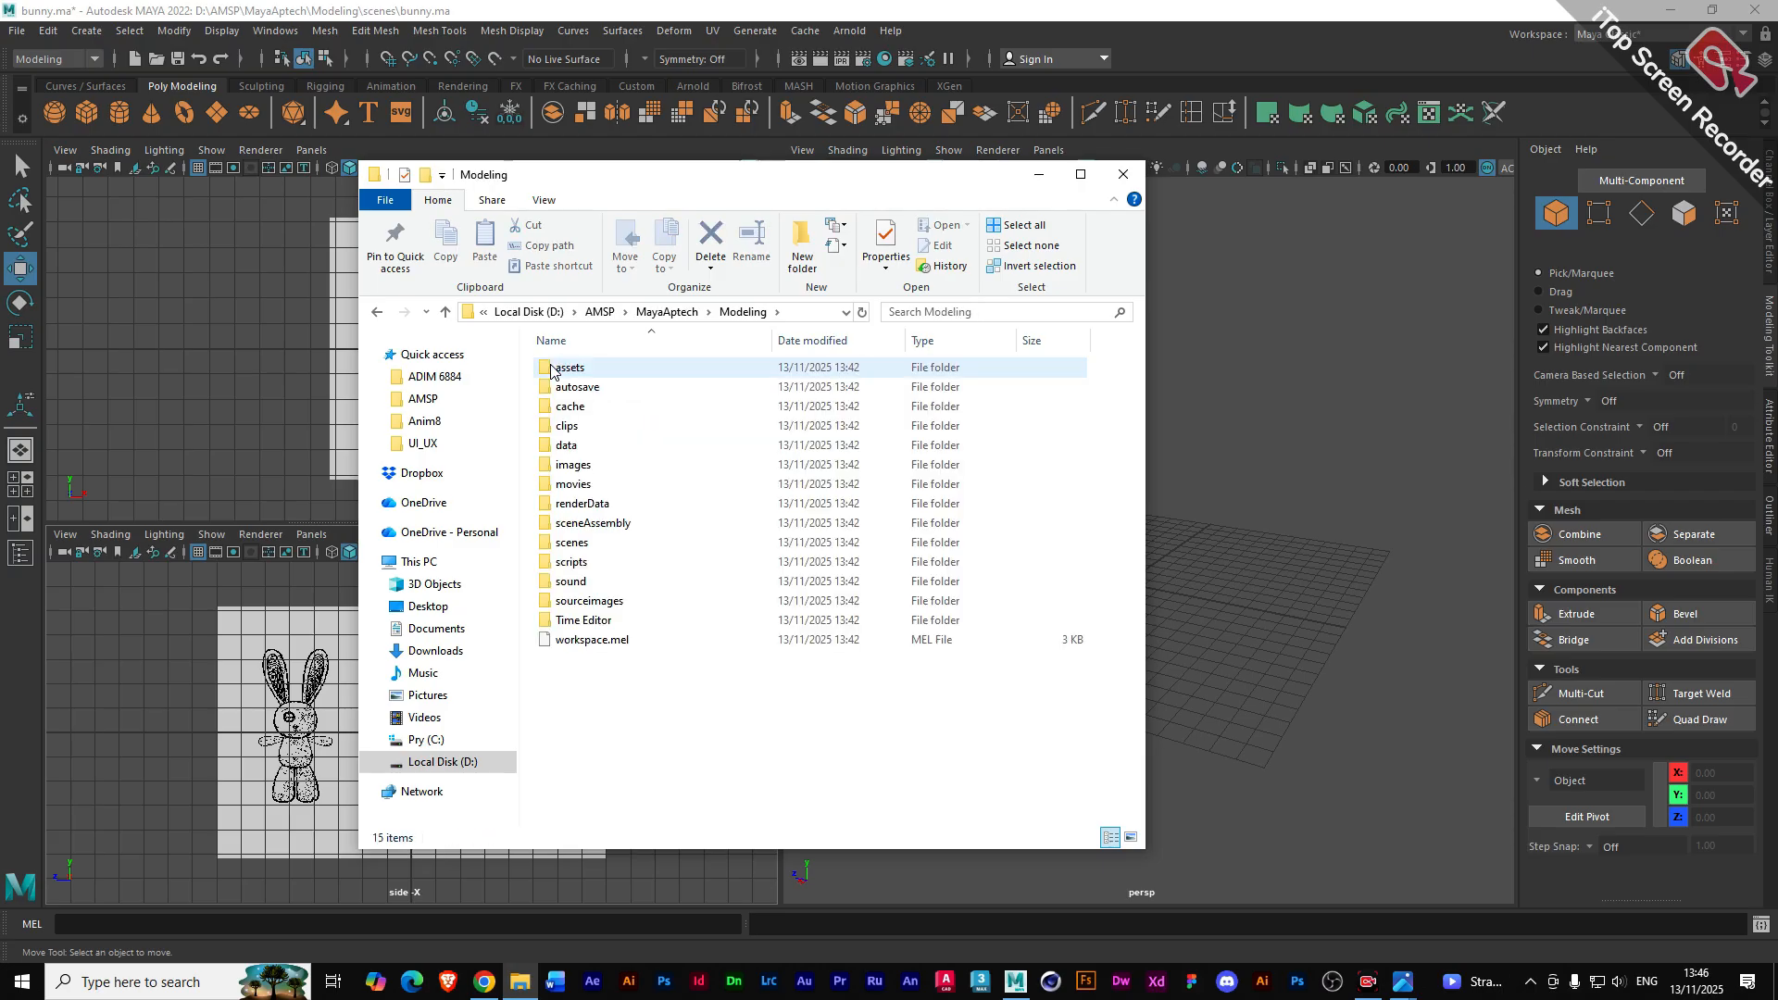
double_click(579, 602)
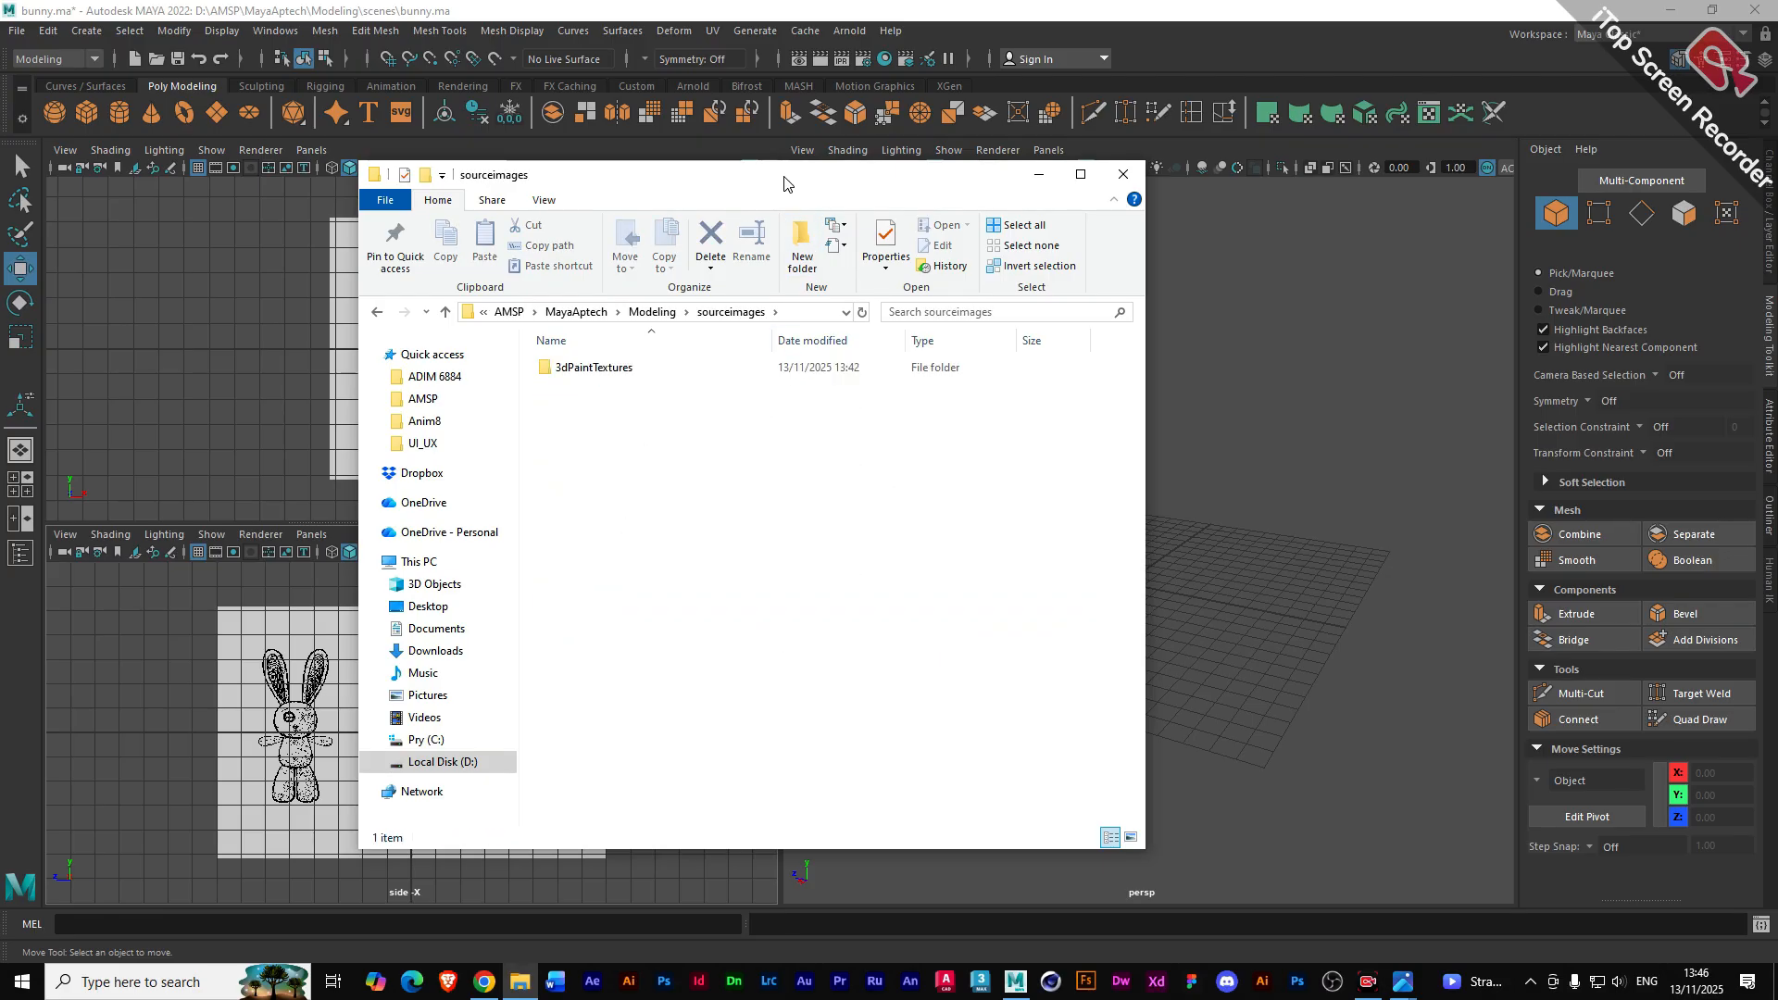
left_click_drag(784, 175, 624, 197)
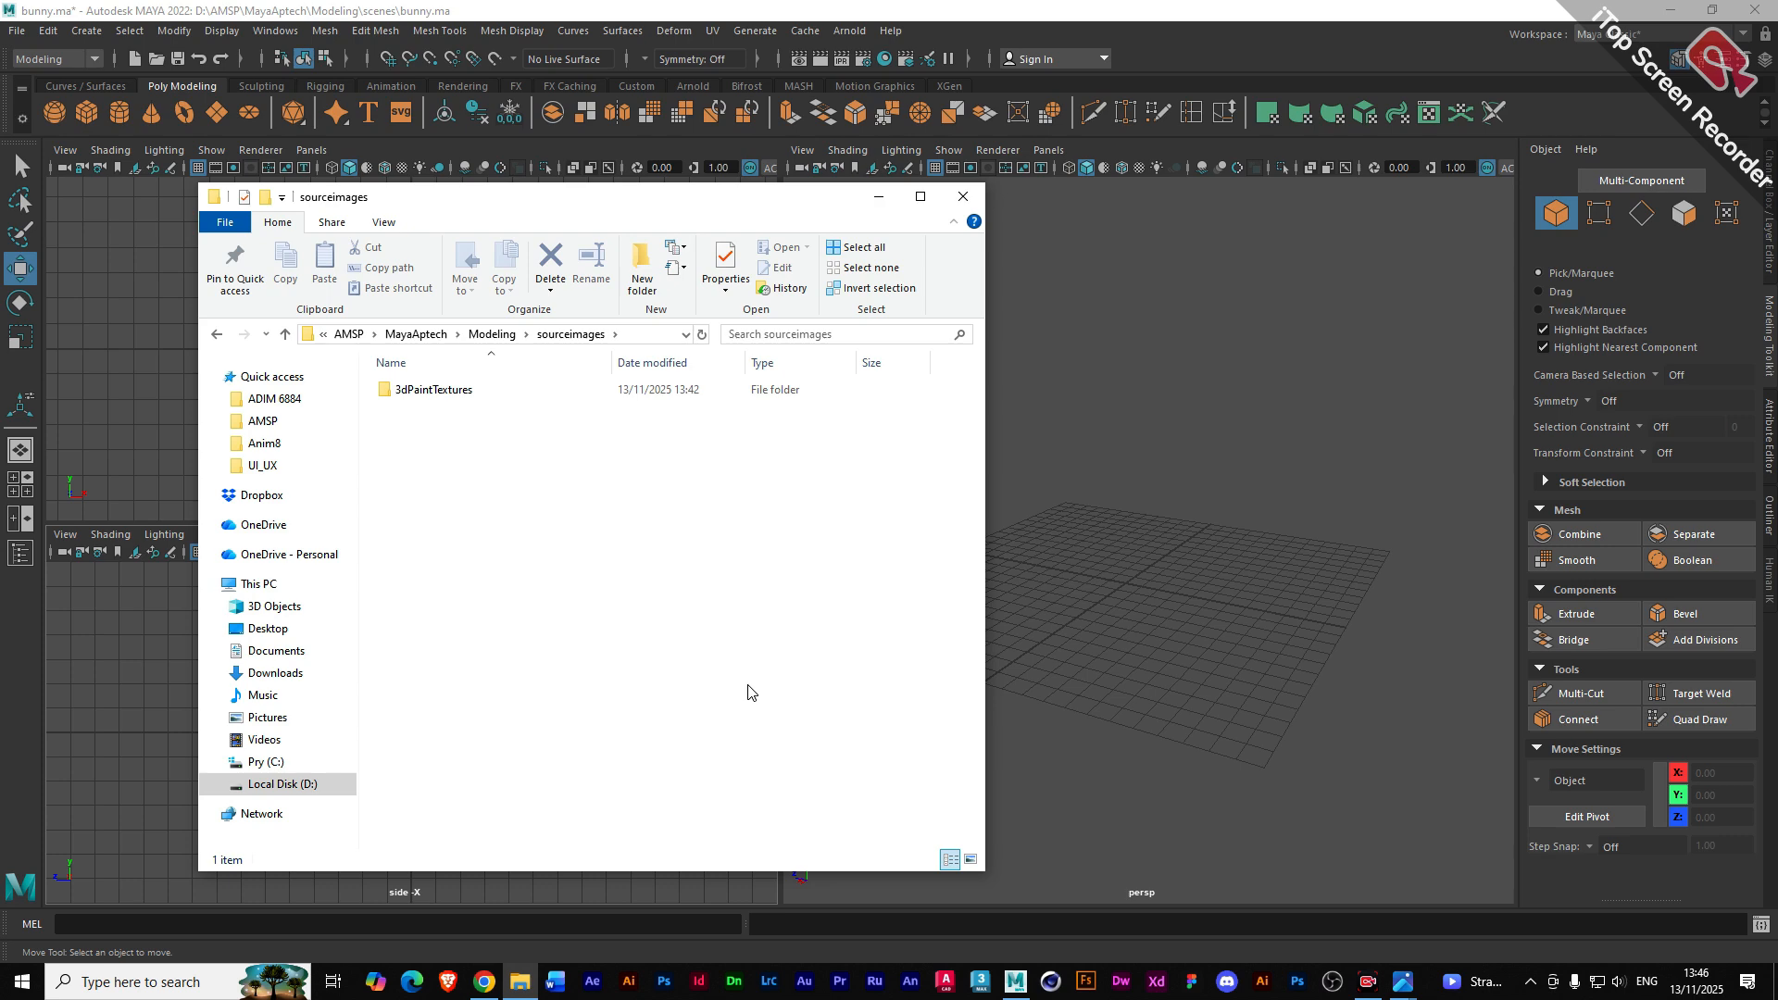
- Open a second File Explorer window and place it beside the sourceimages window
key("super+e")
left_click_drag(494, 180, 1017, 160)
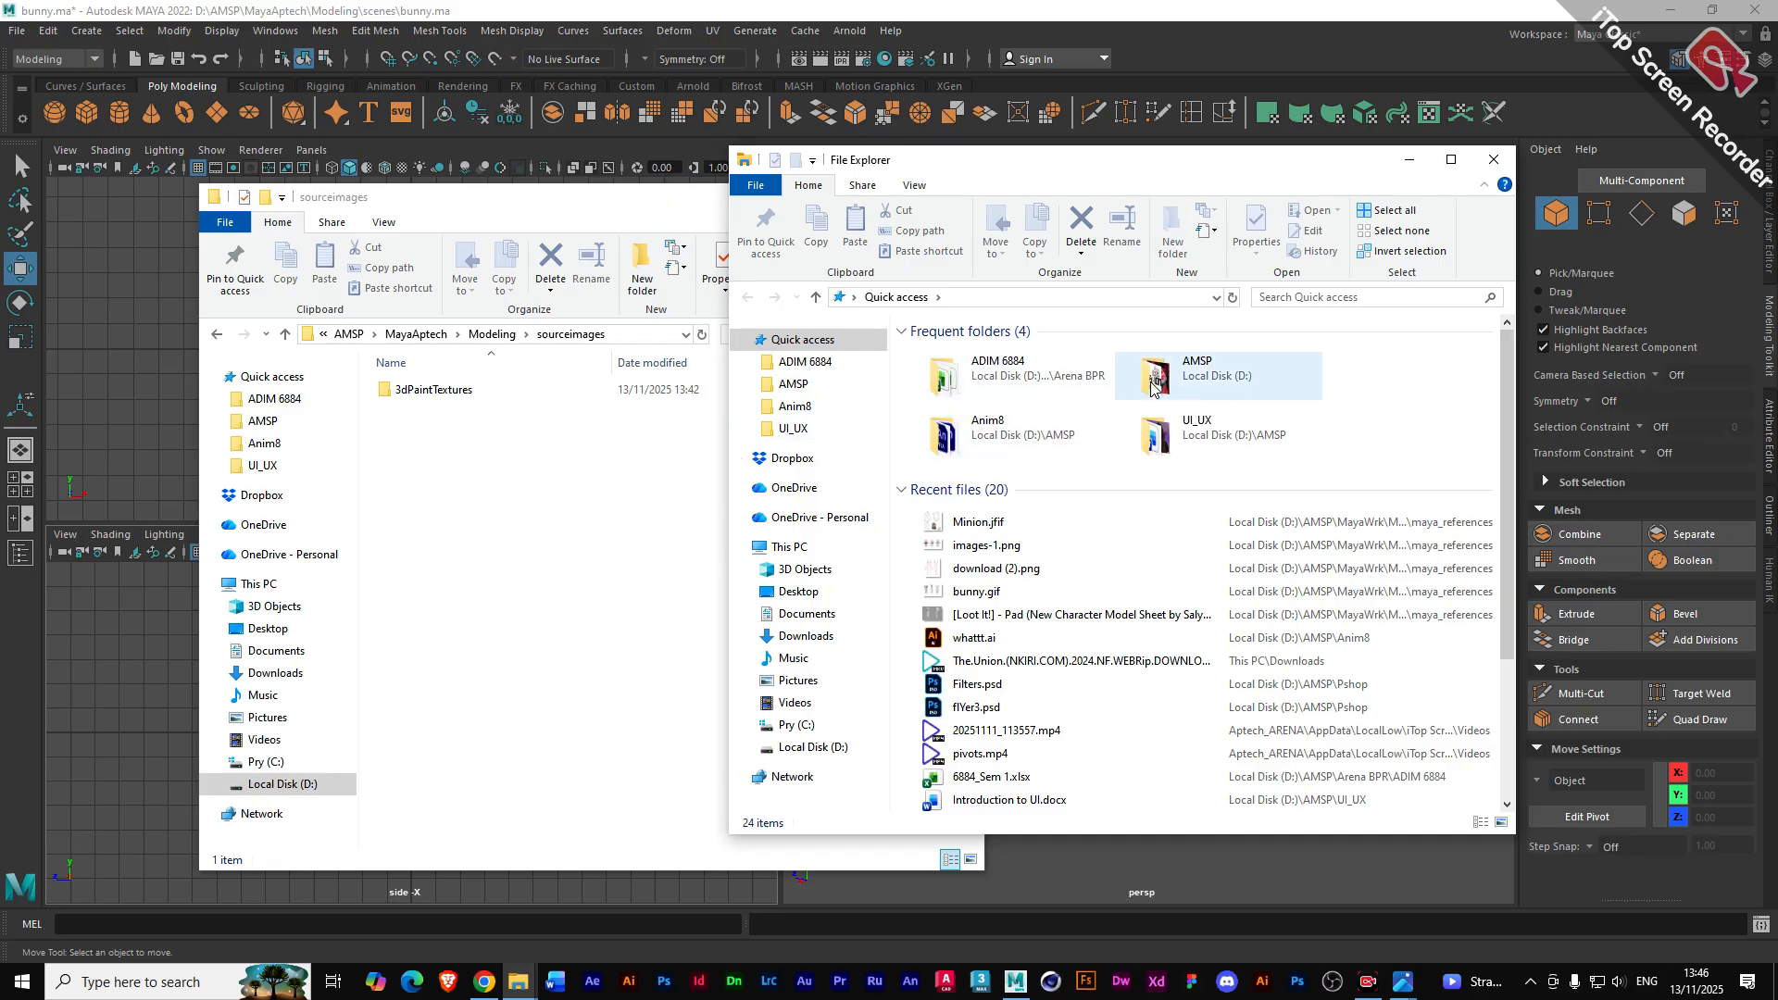
left_click_drag(1052, 176, 1053, 212)
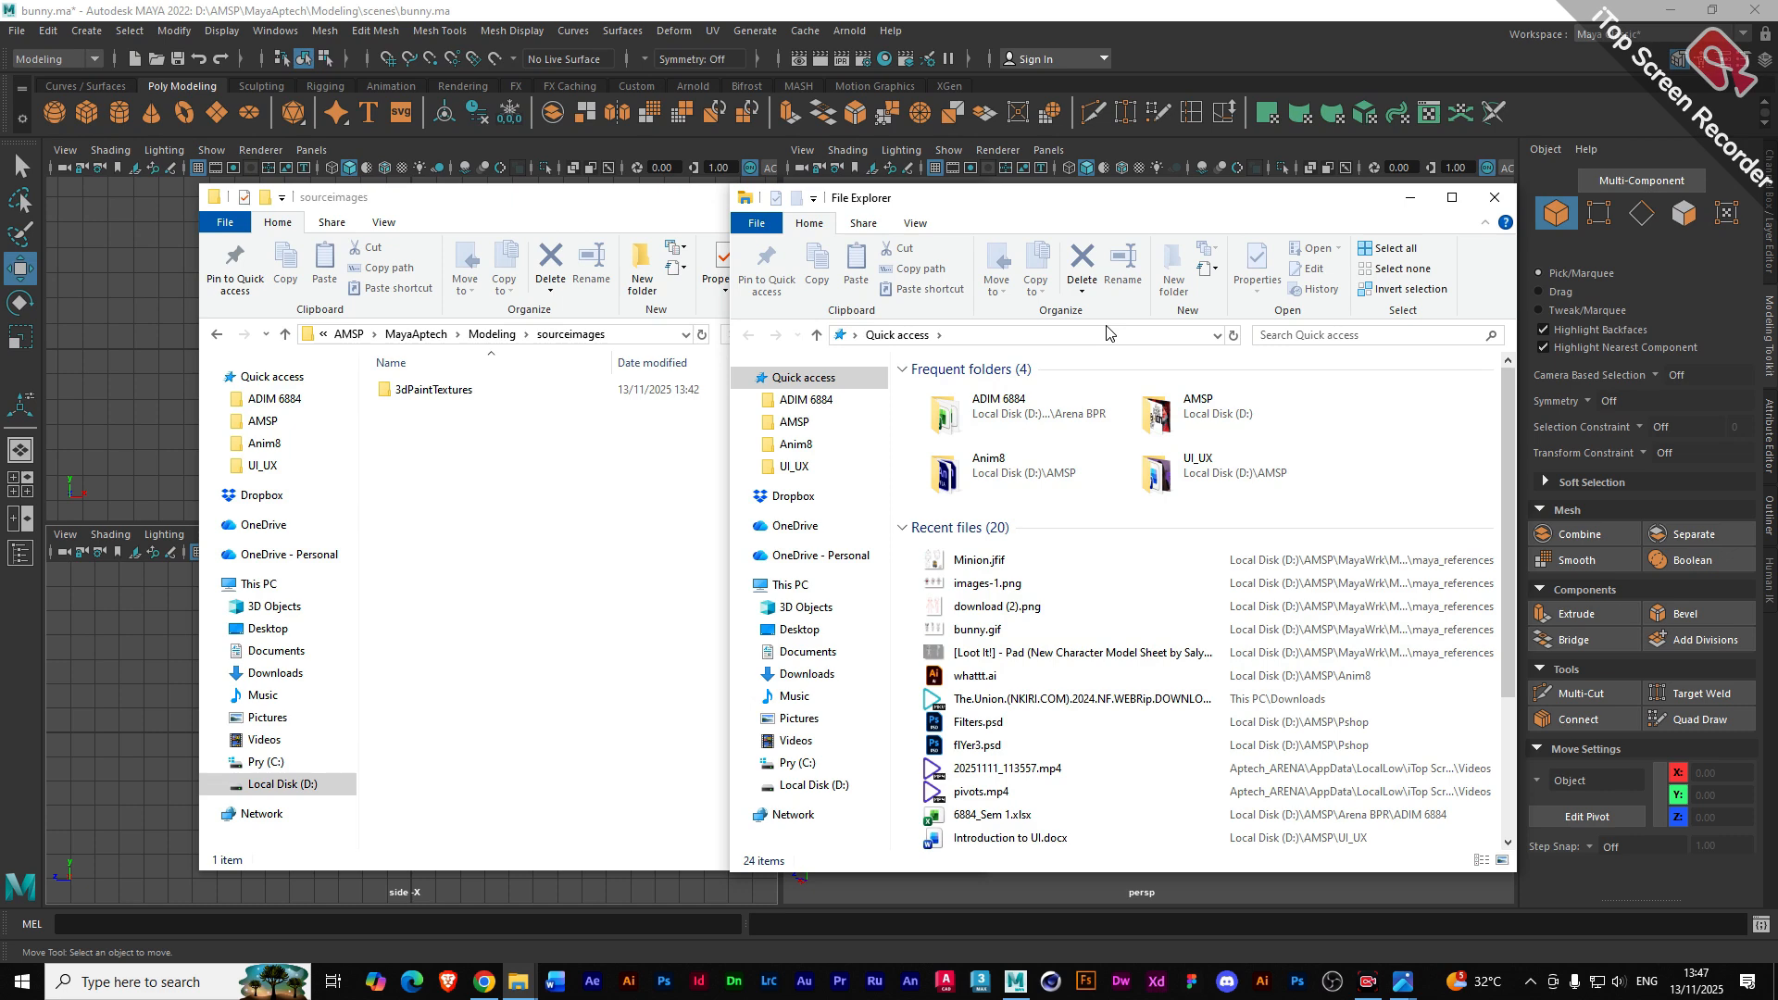
left_click(913, 227)
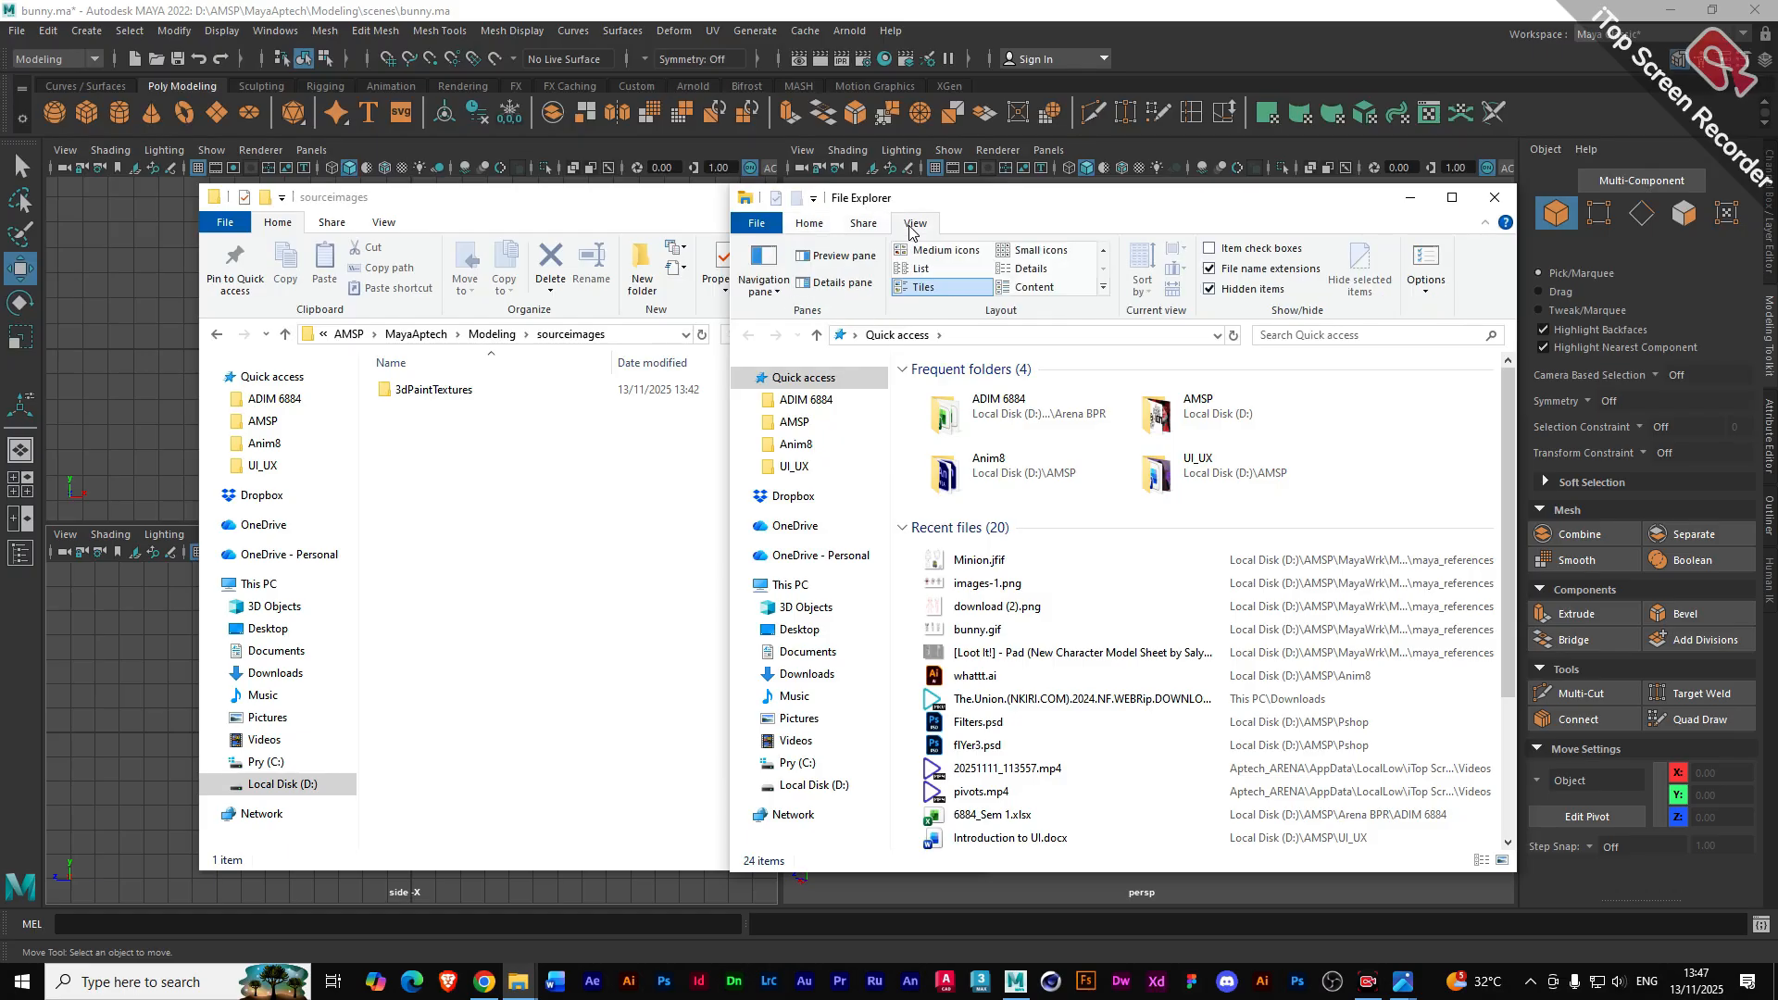
left_click(1425, 295)
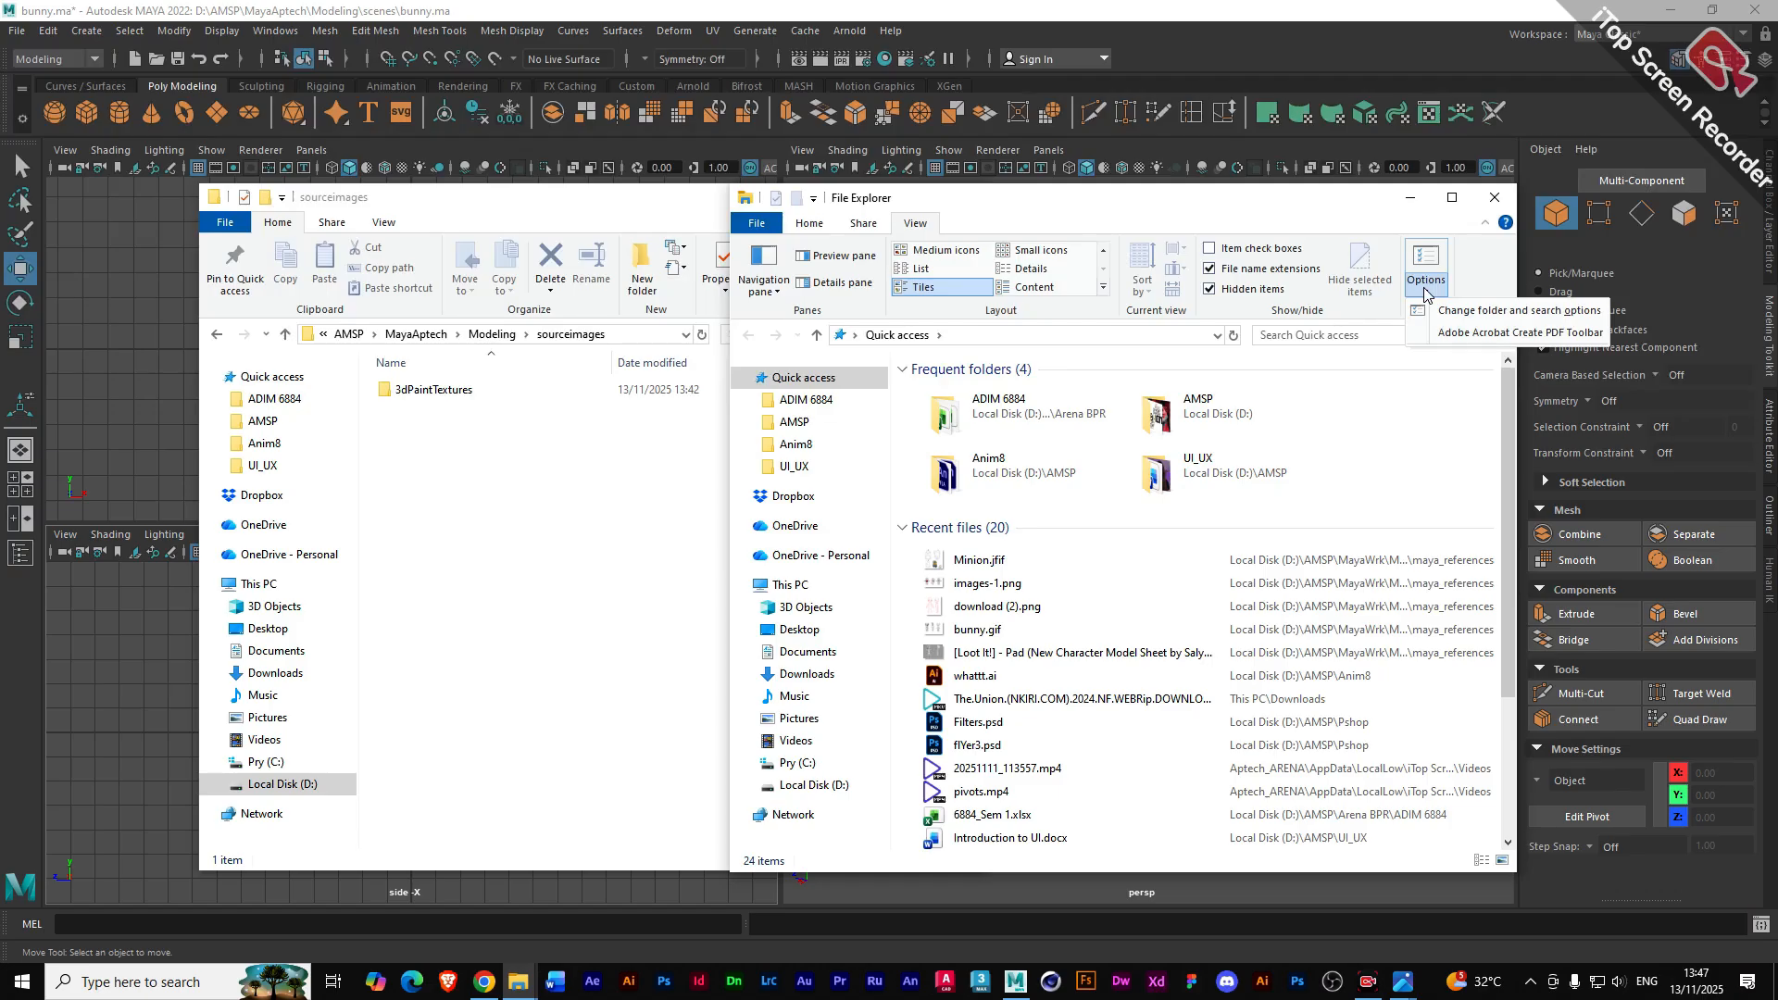
left_click(1083, 210)
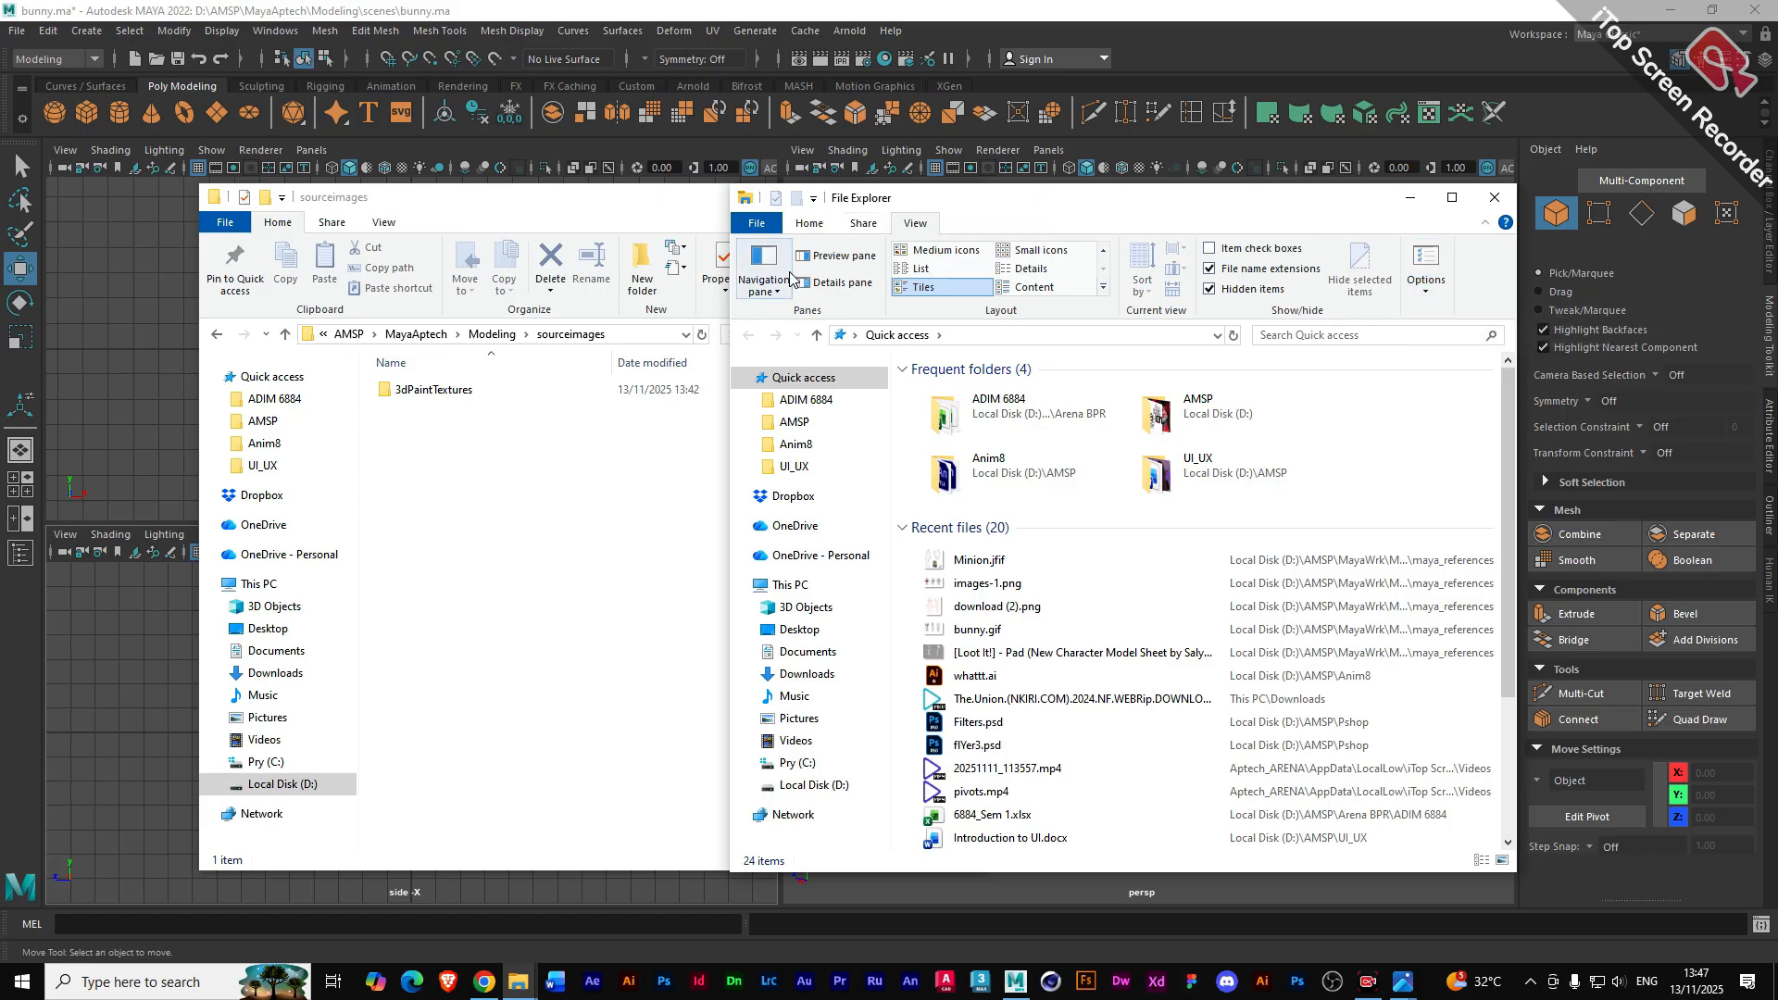
left_click(823, 226)
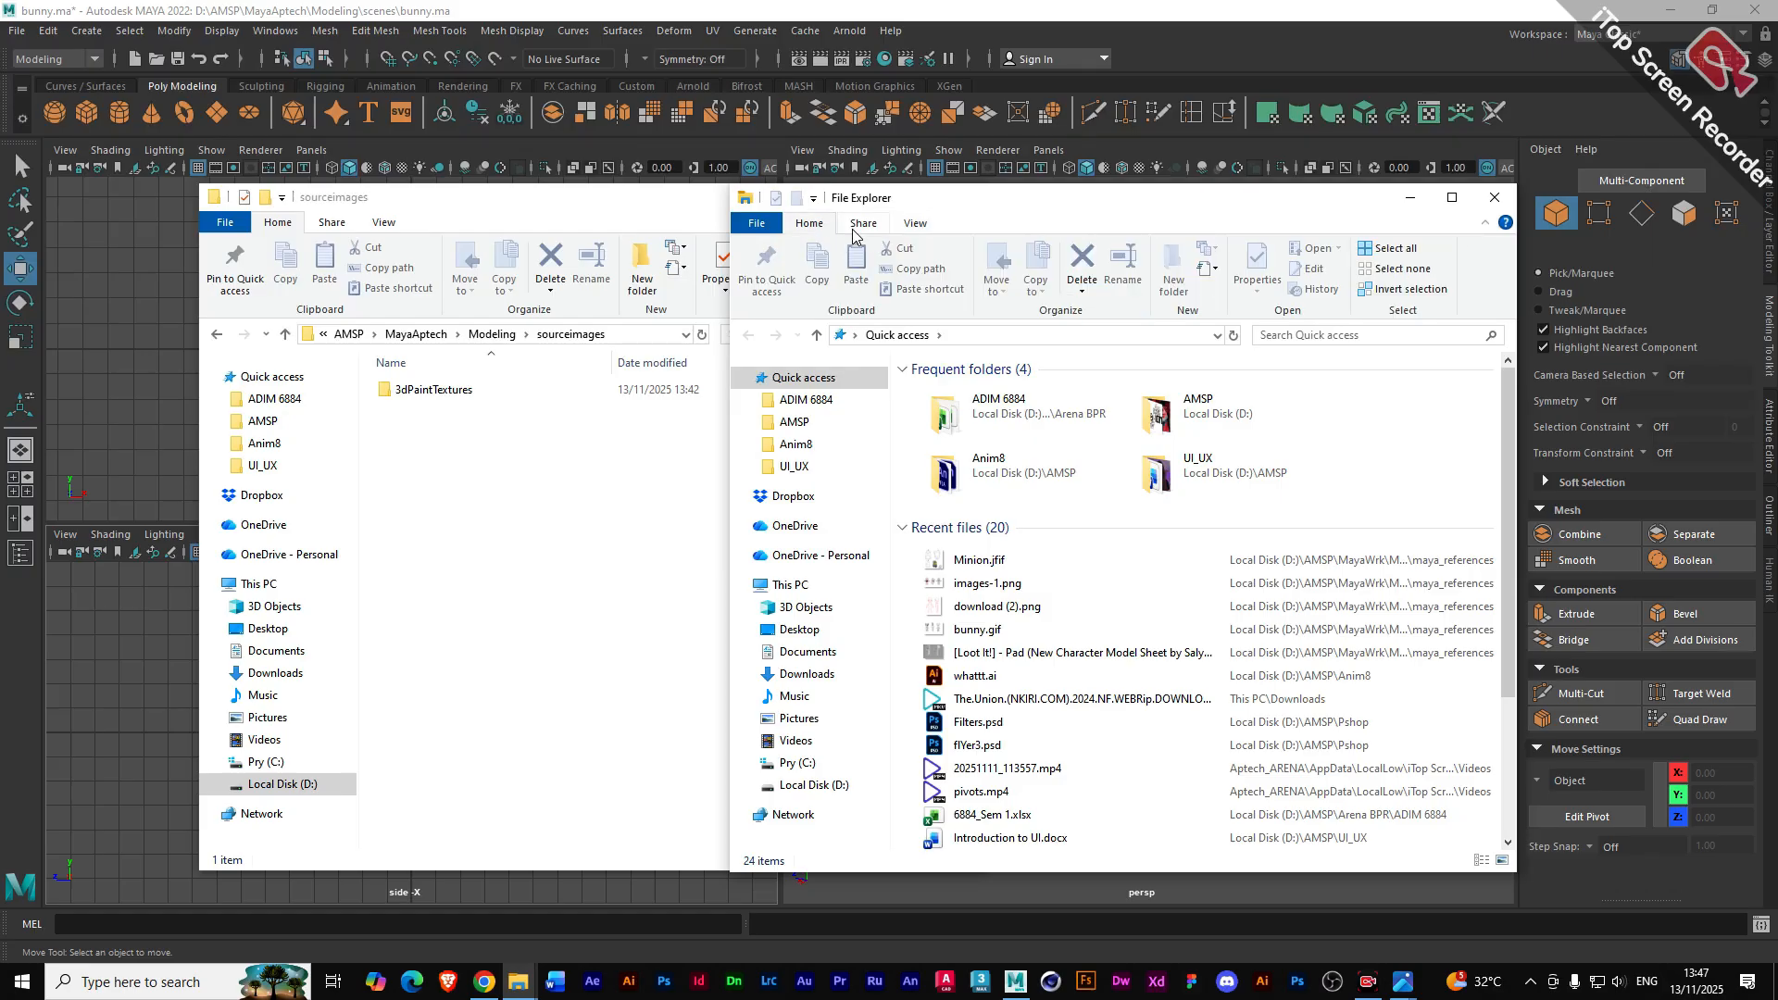
left_click(854, 236)
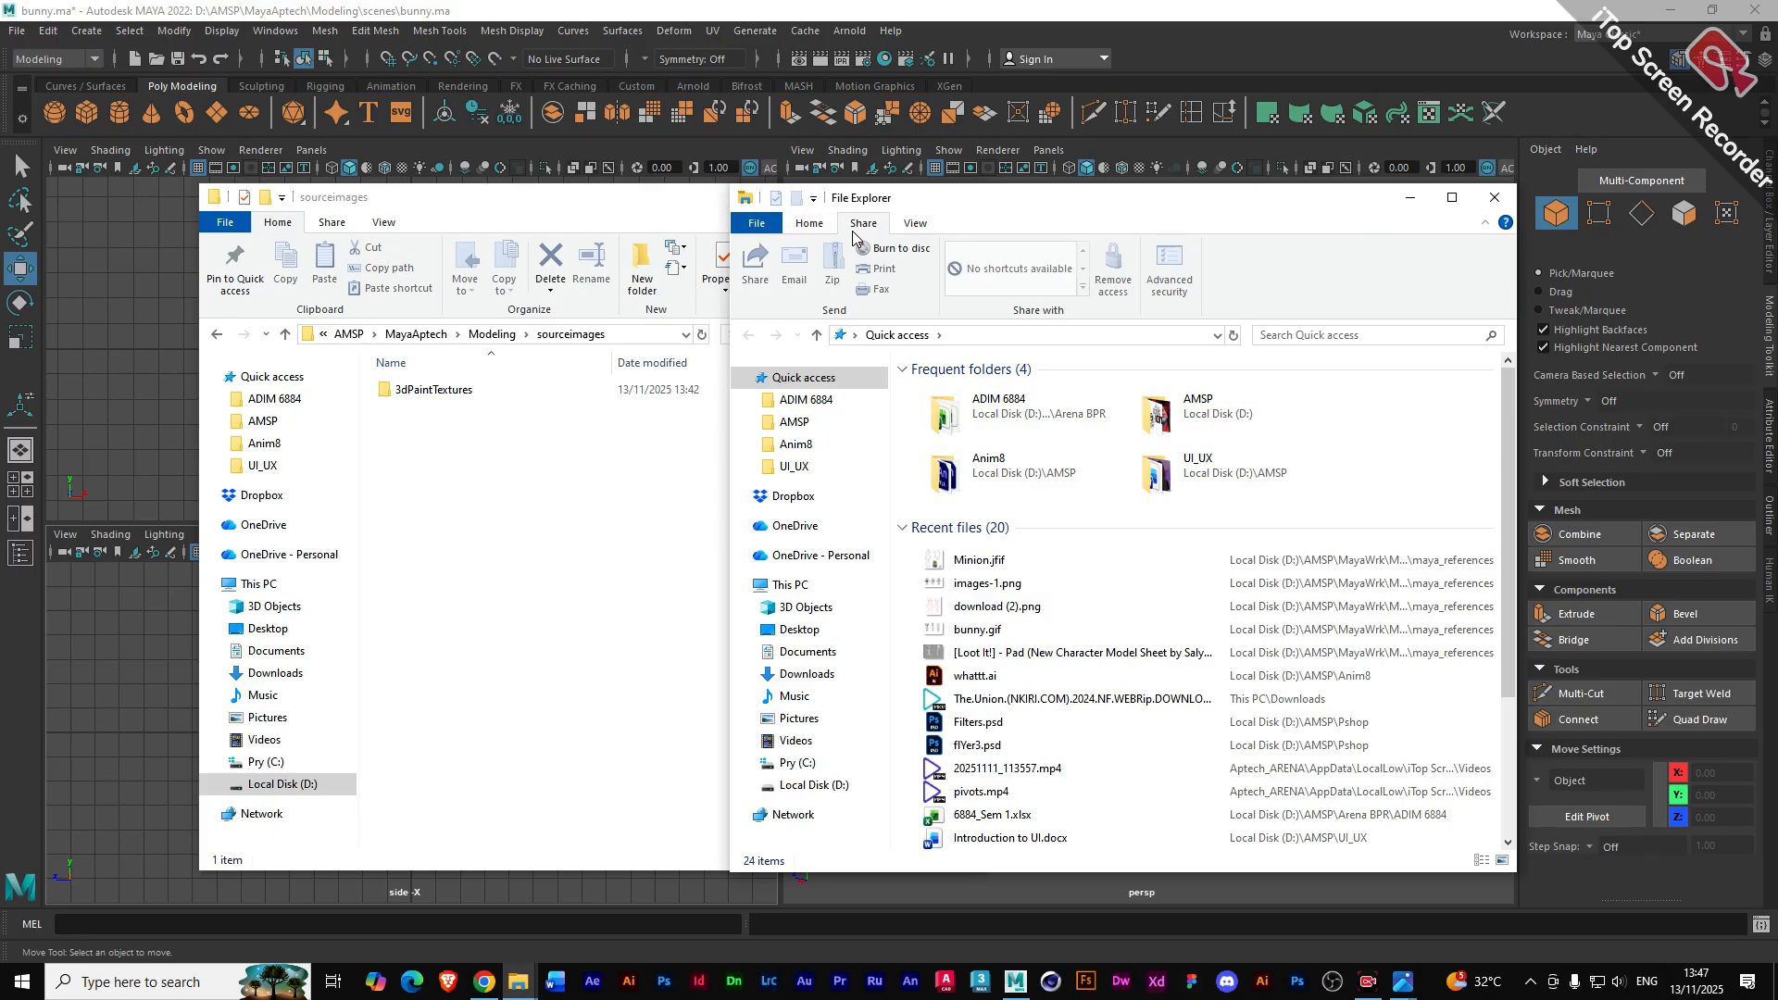
left_click(803, 227)
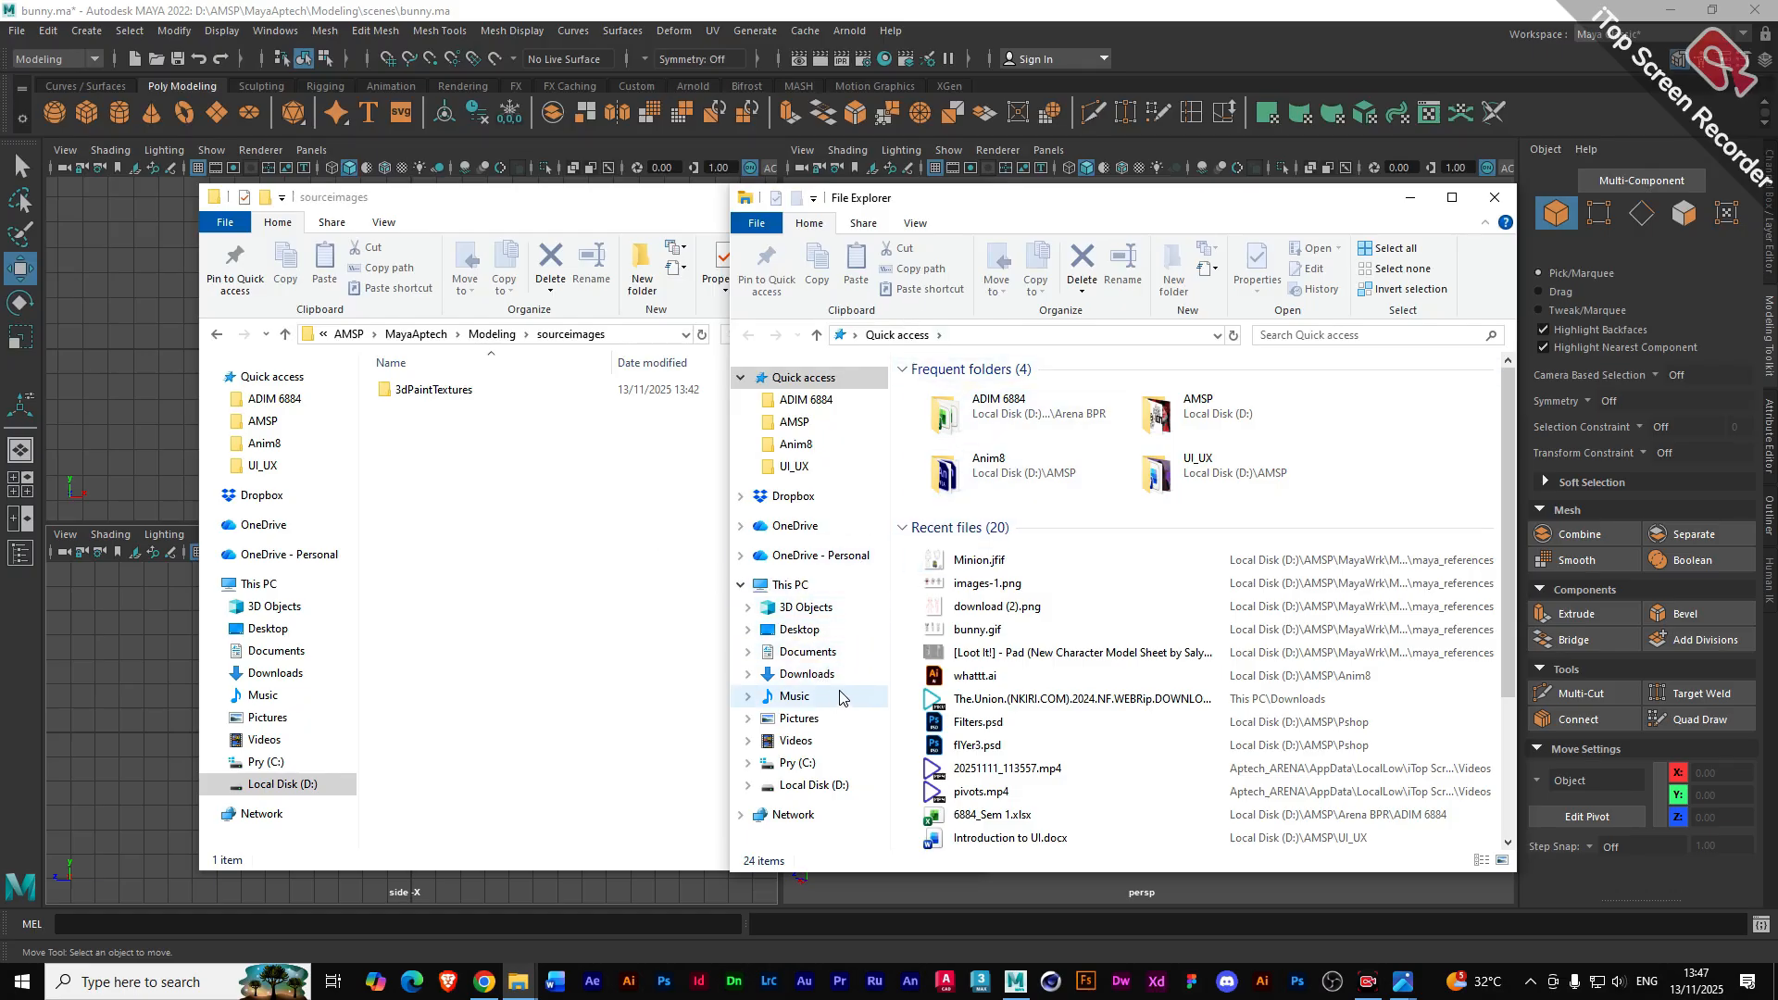
- Browse the second File Explorer window to the maya_references folder in D:\AMSP\MayaWrk\Maya wrk
left_click(811, 787)
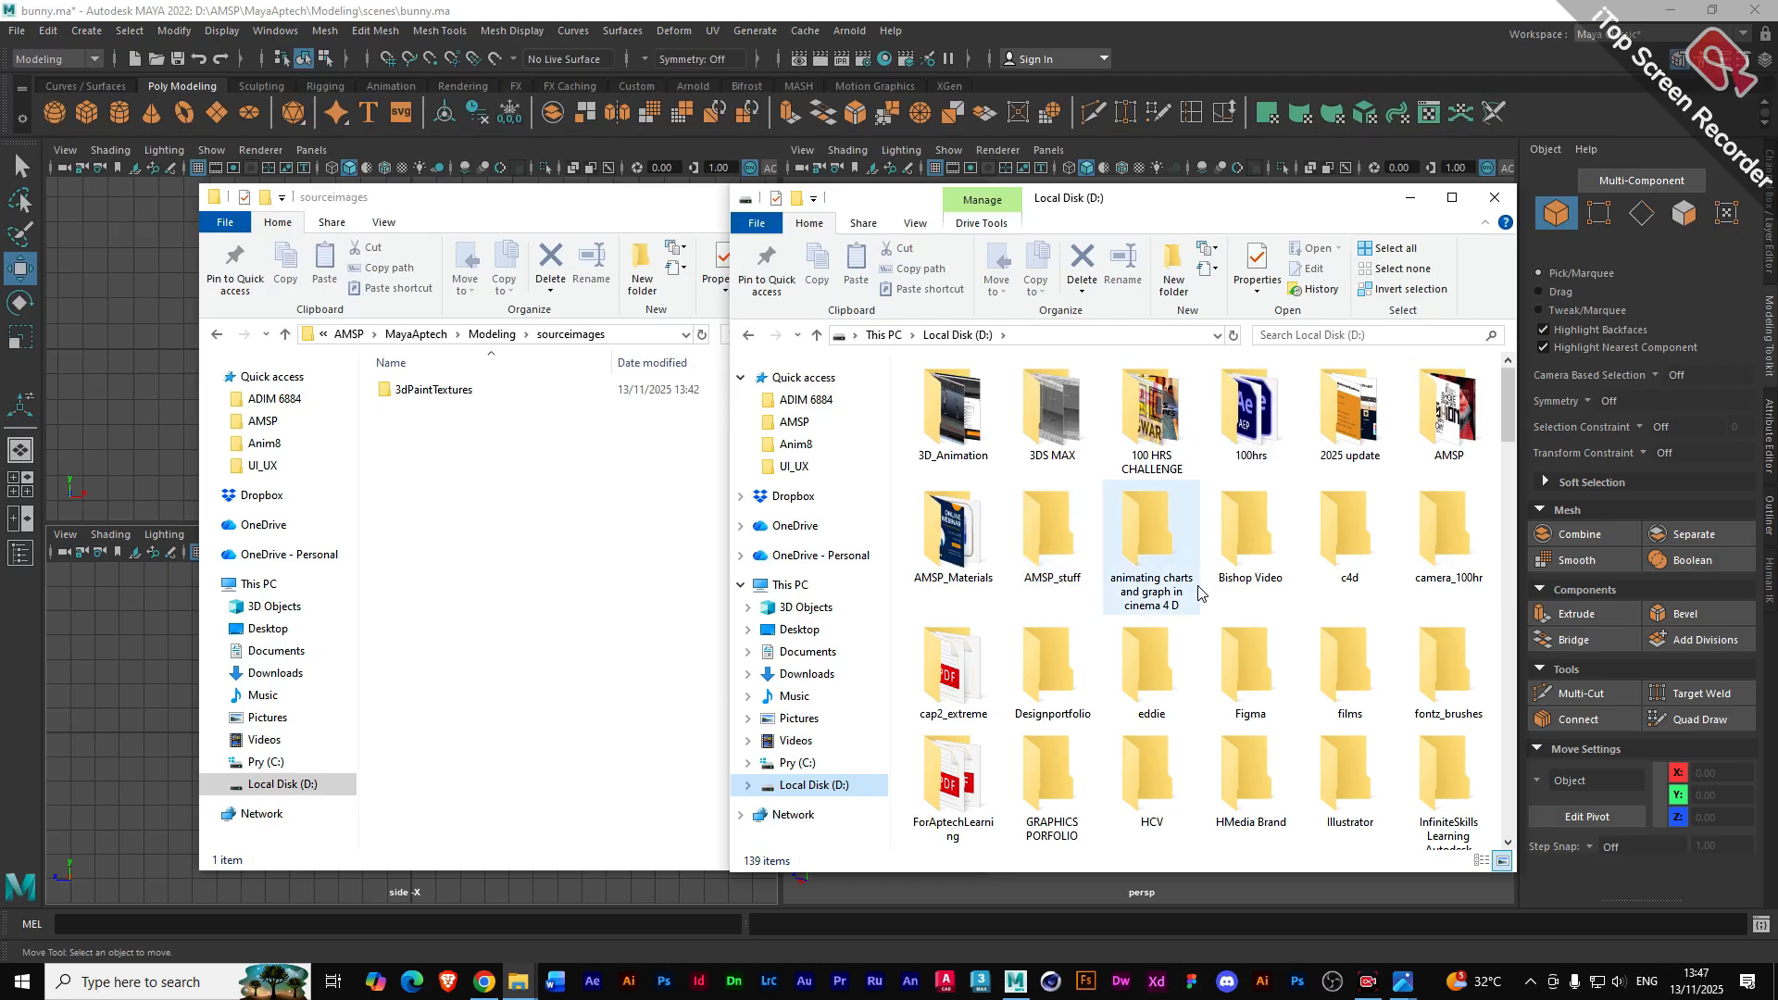
left_click(1442, 412)
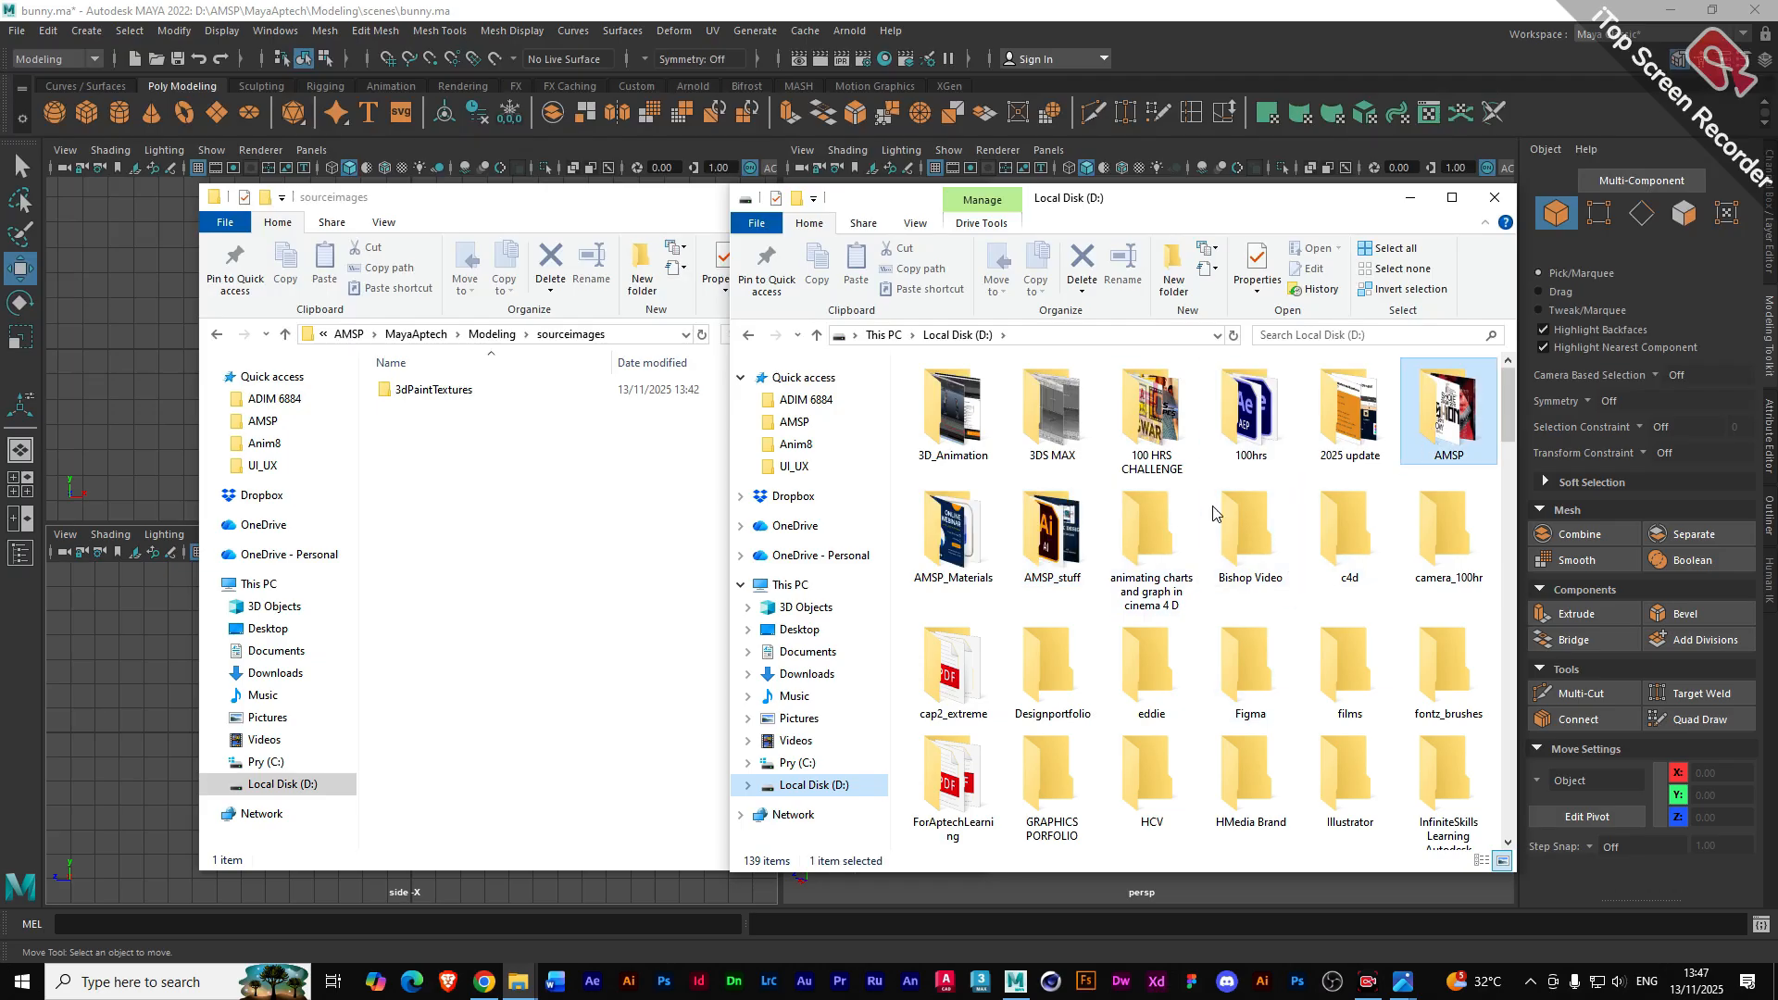
key("Return")
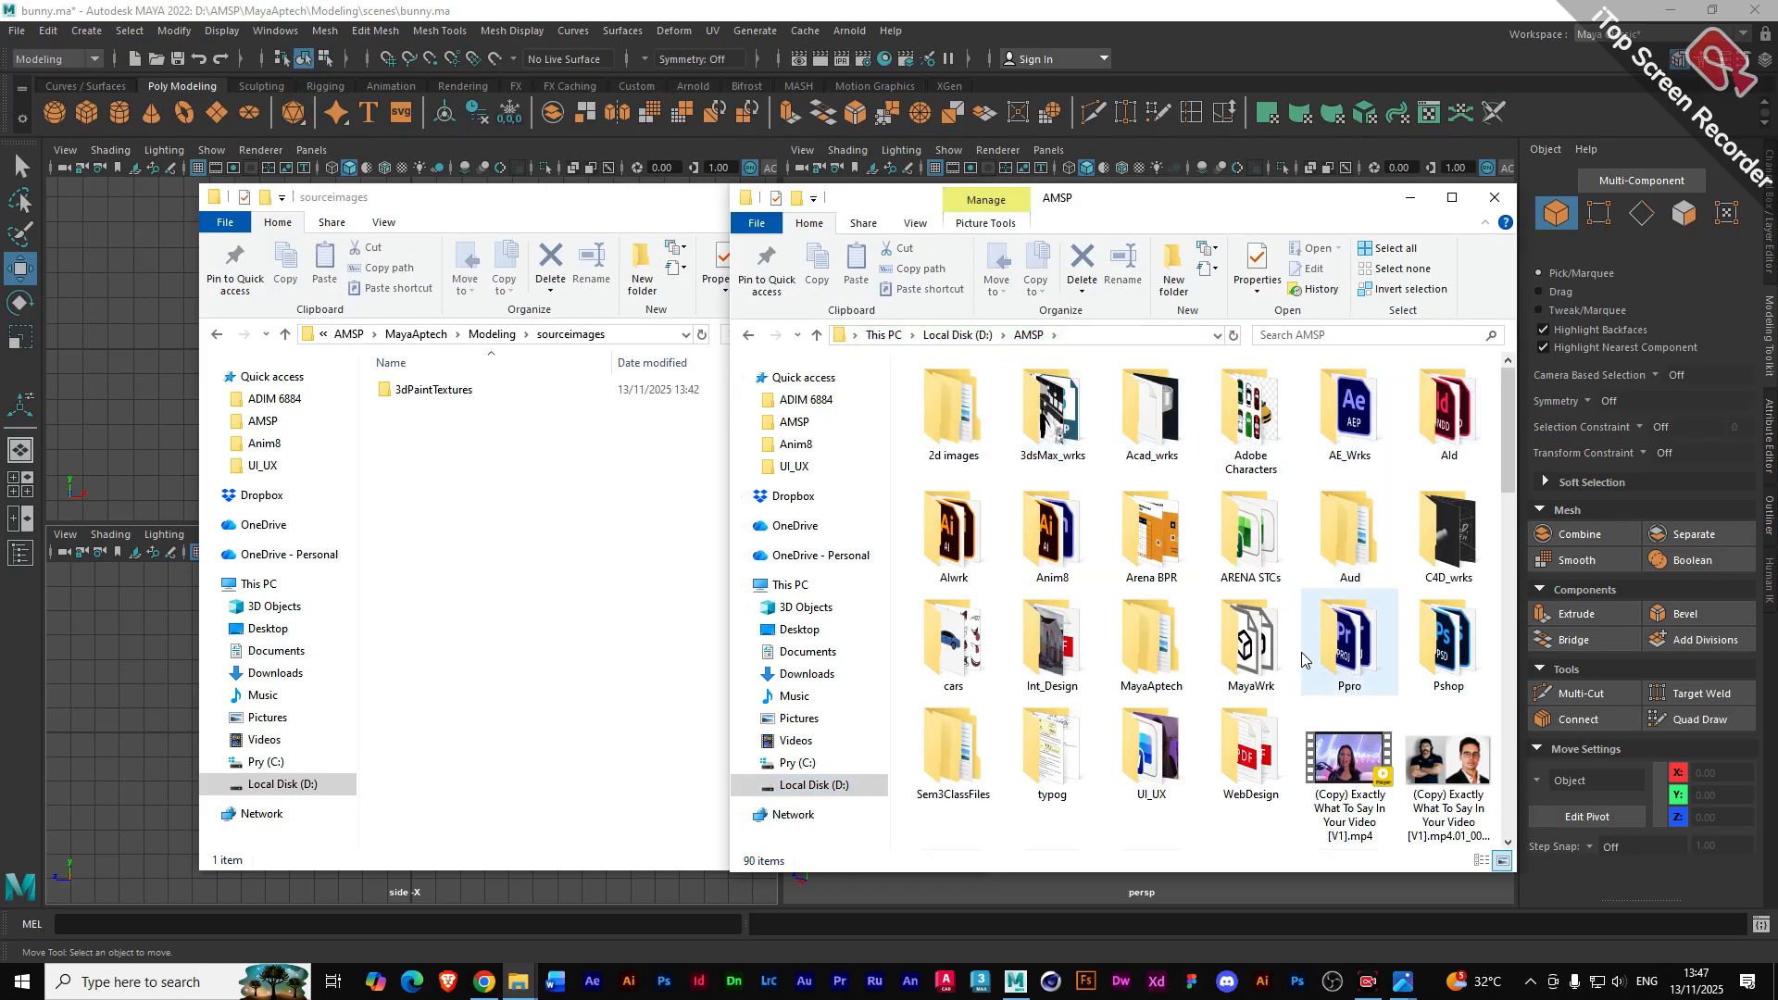
double_click(1248, 653)
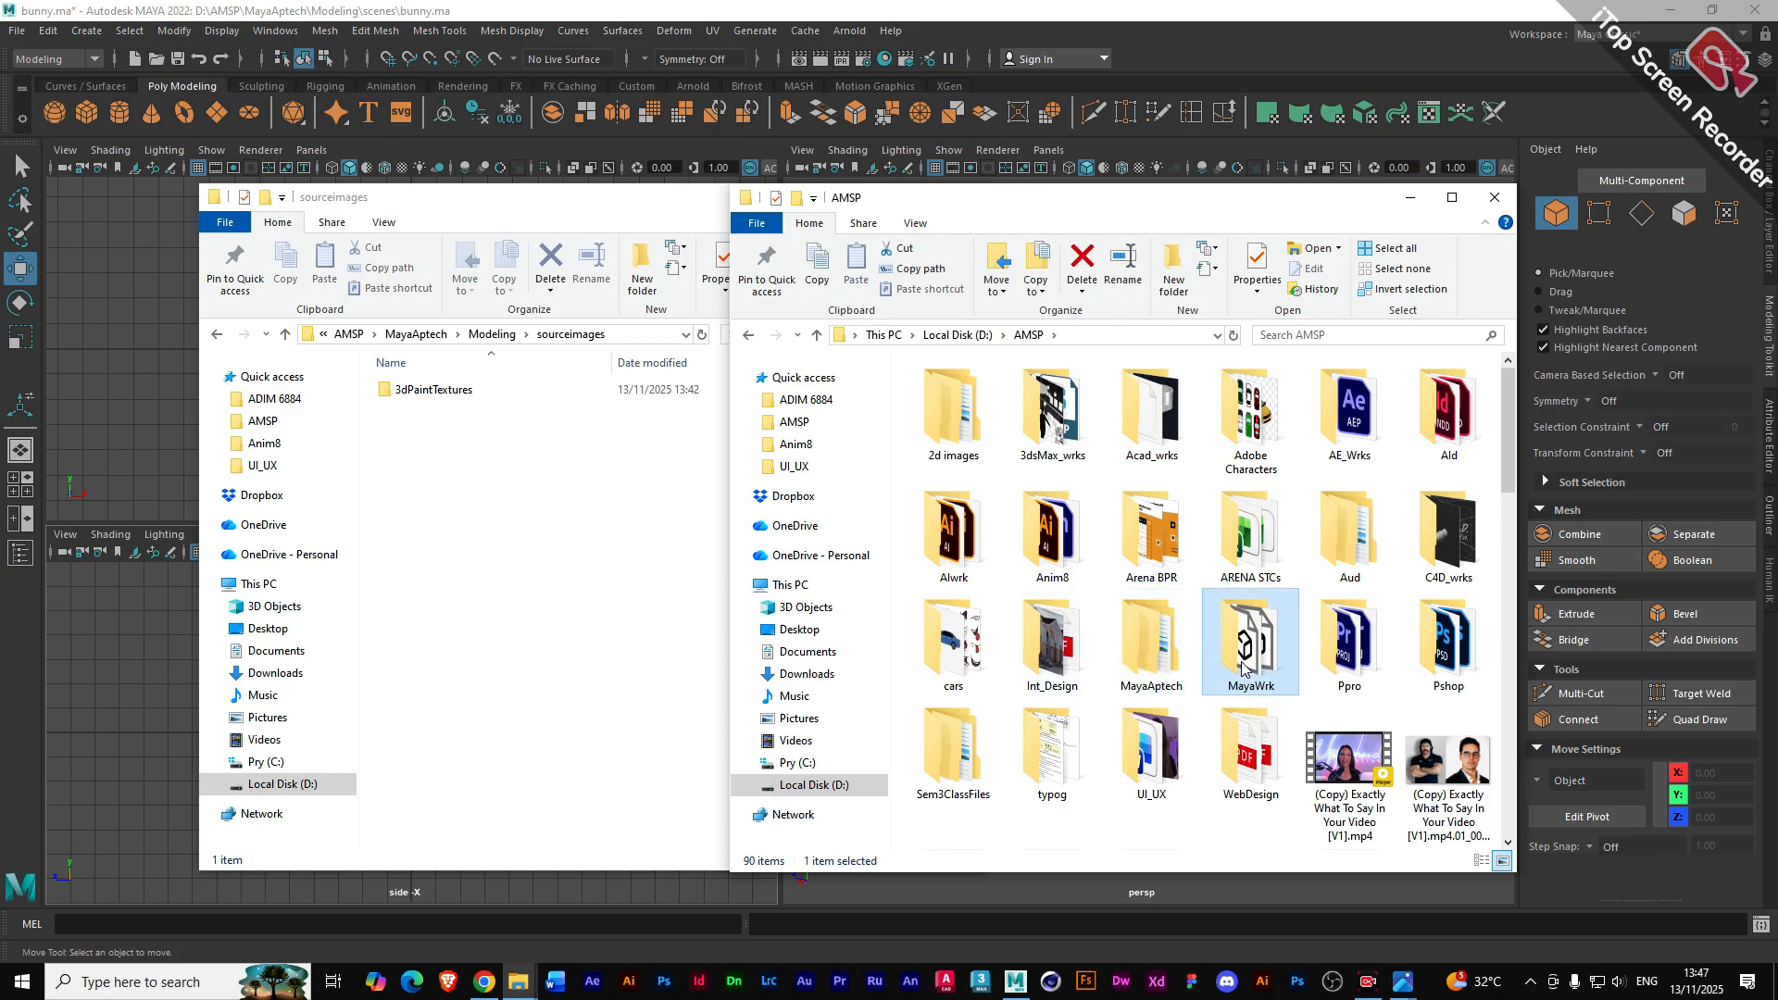
double_click(1055, 412)
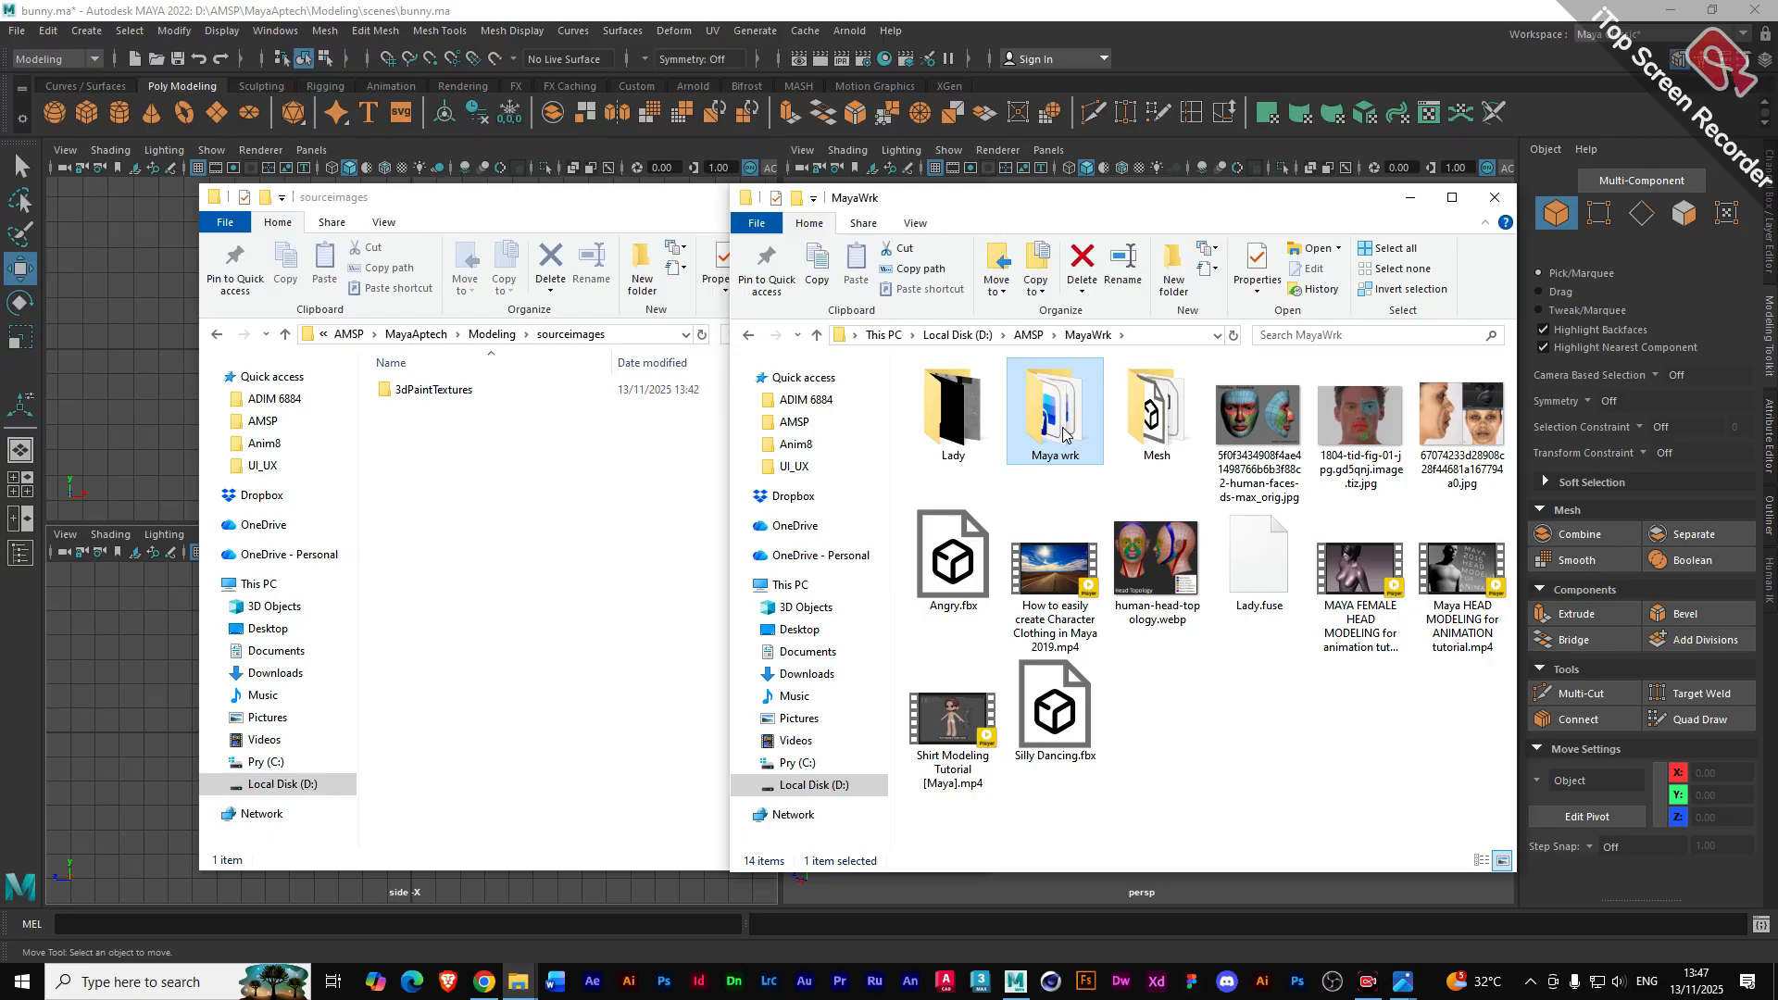
double_click(1169, 654)
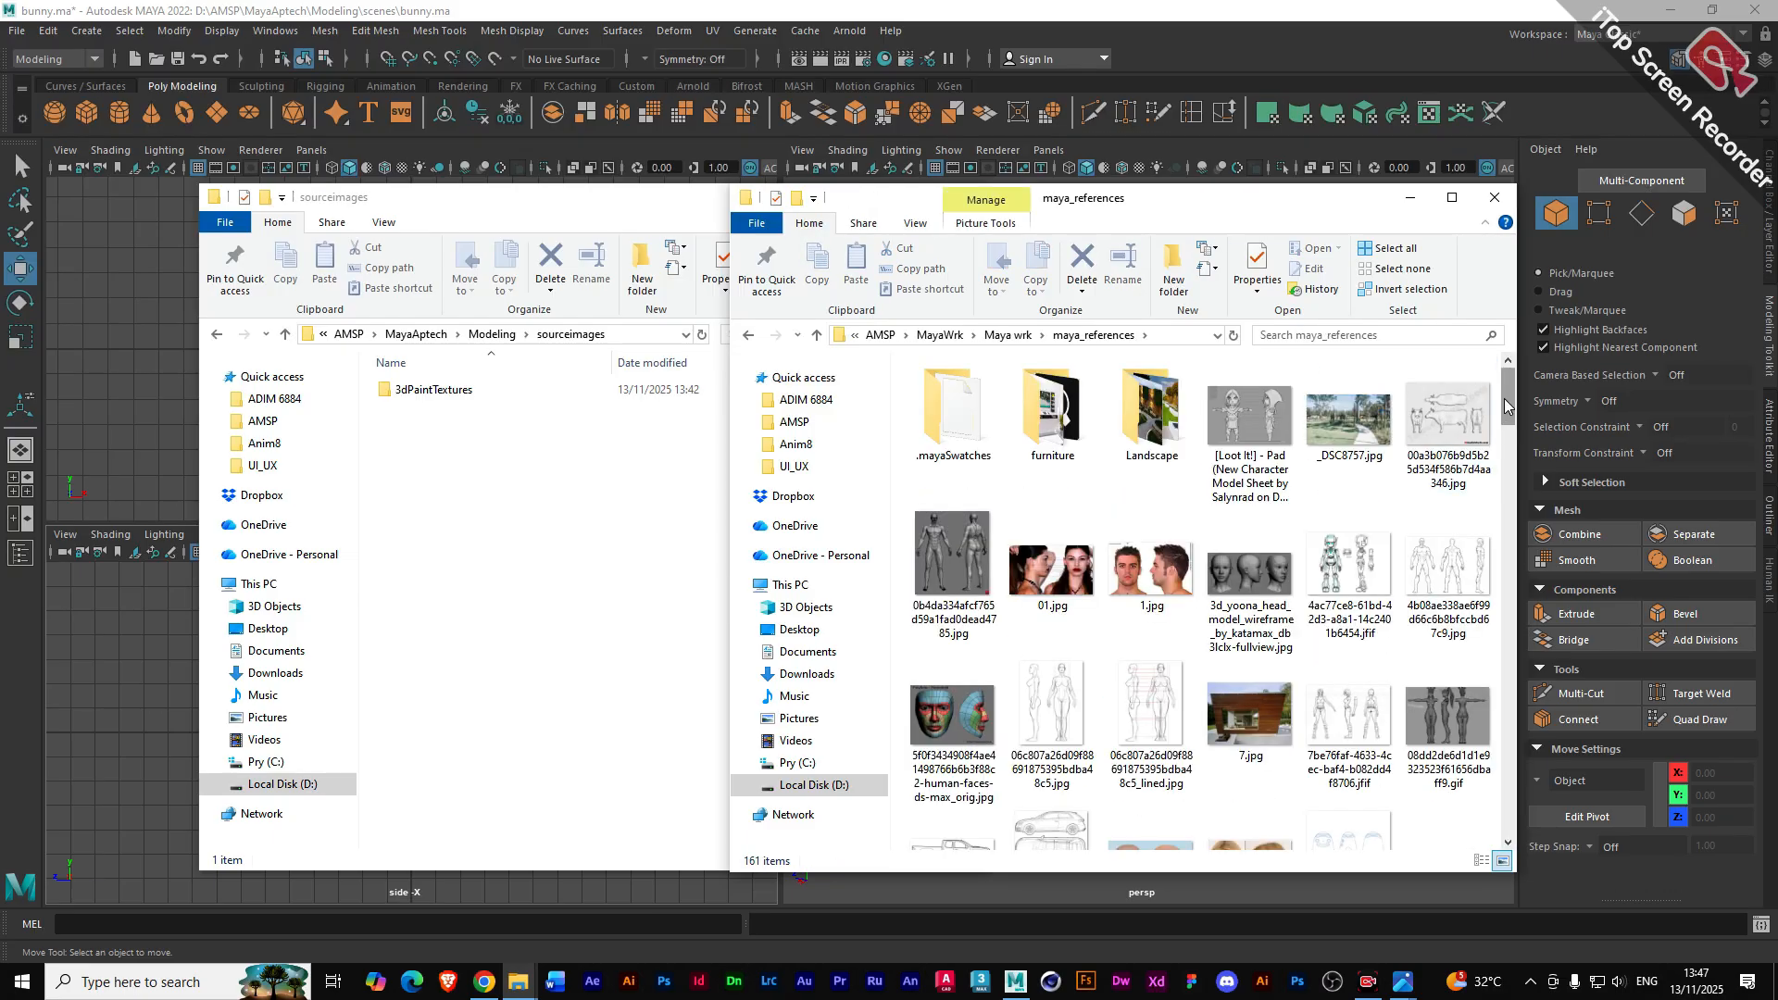
- Find bunny.gif in the maya_references folder and select it
scroll(1459, 704, "down", 10)
scroll(1460, 704, "down", 8)
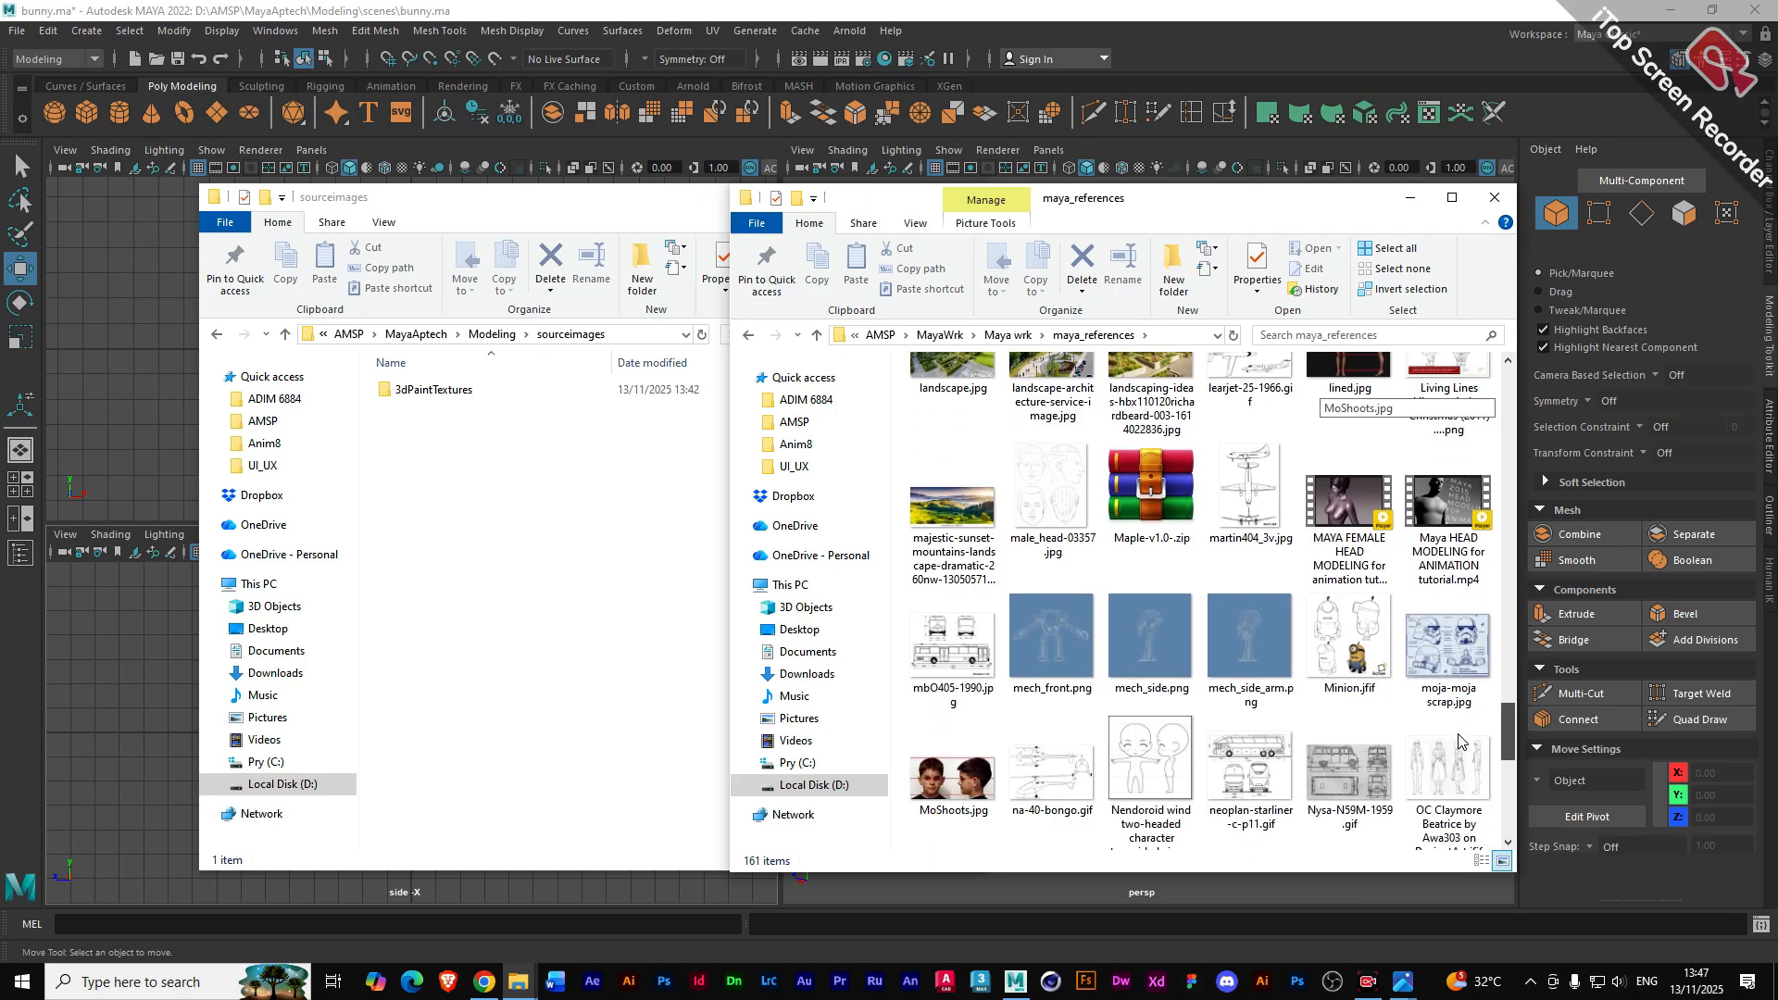
scroll(1459, 747, "down", 2)
scroll(1459, 741, "up", 6)
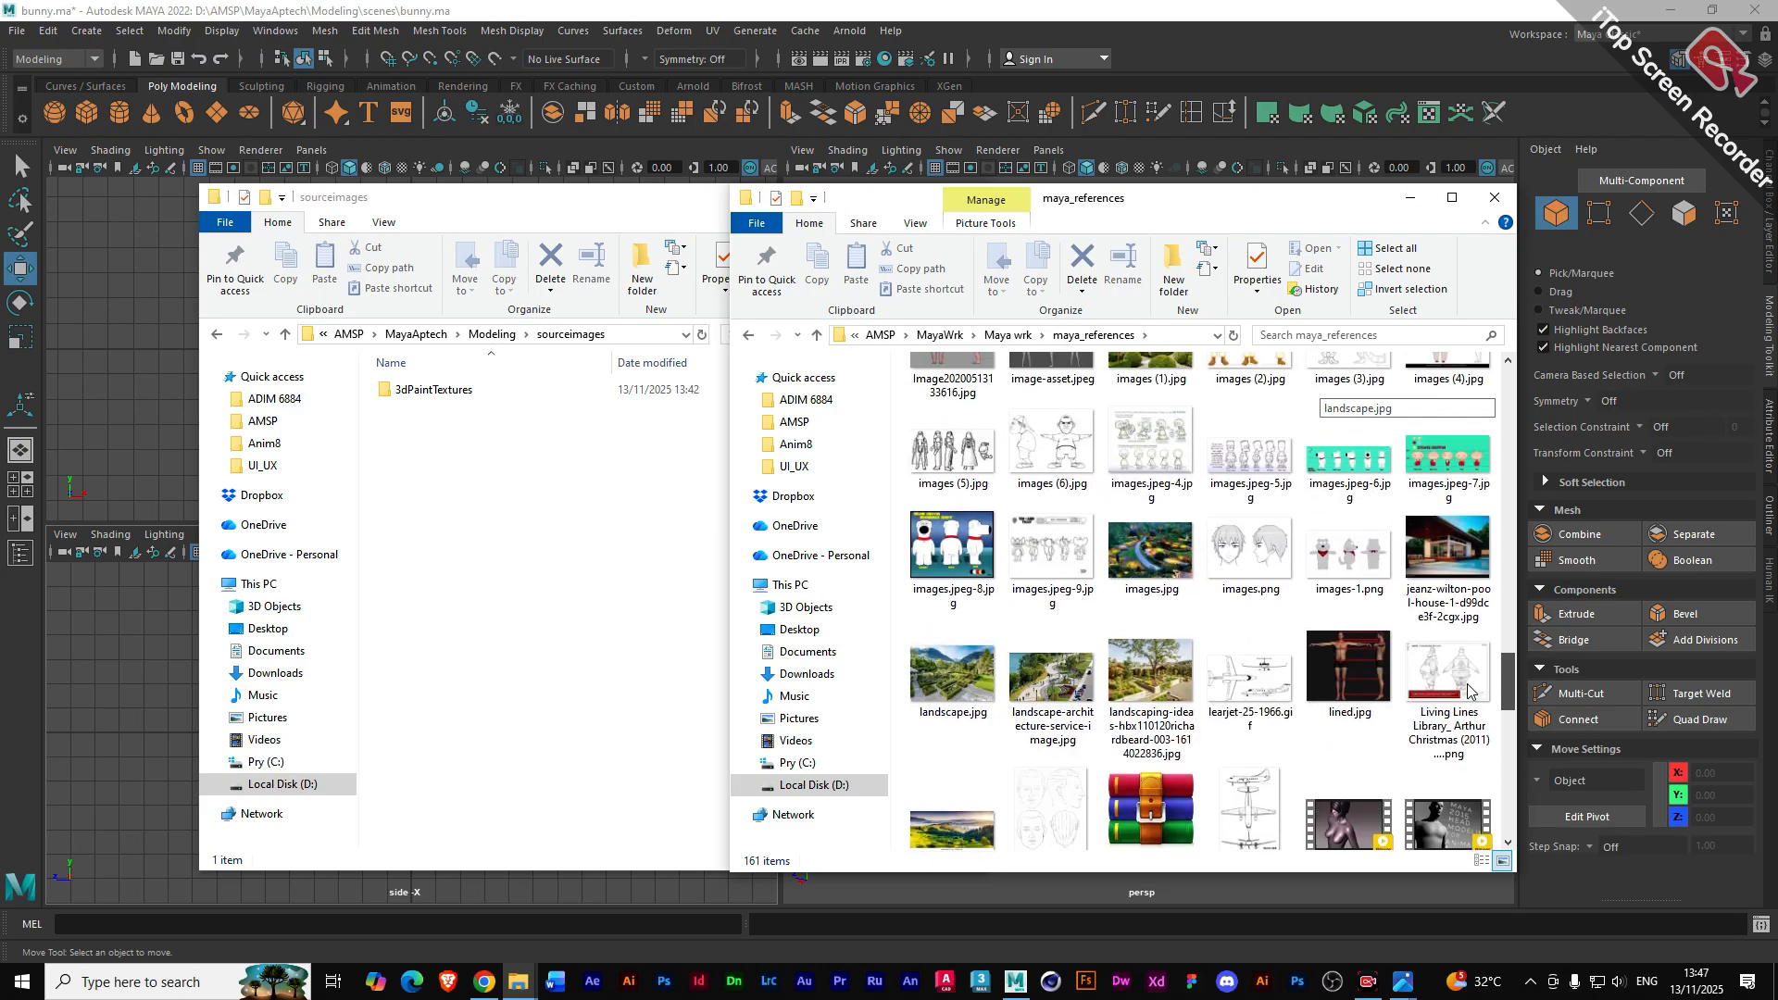
scroll(1470, 678, "up", 8)
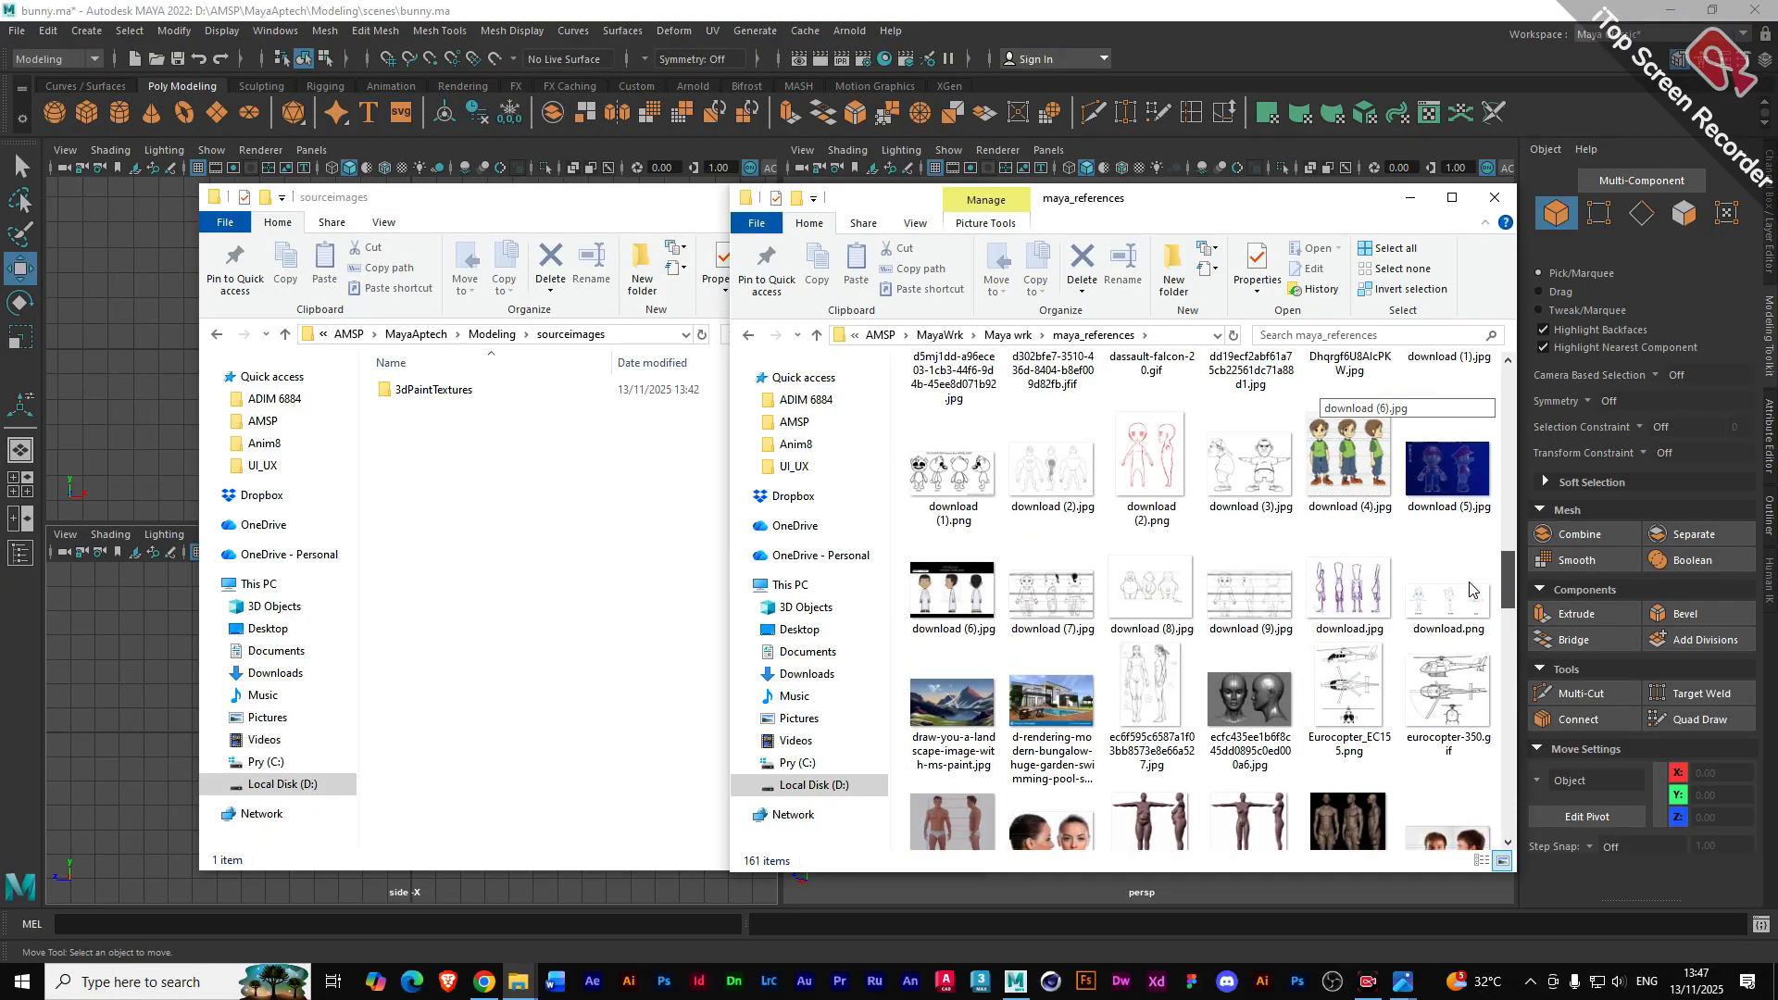
scroll(1474, 568, "up", 5)
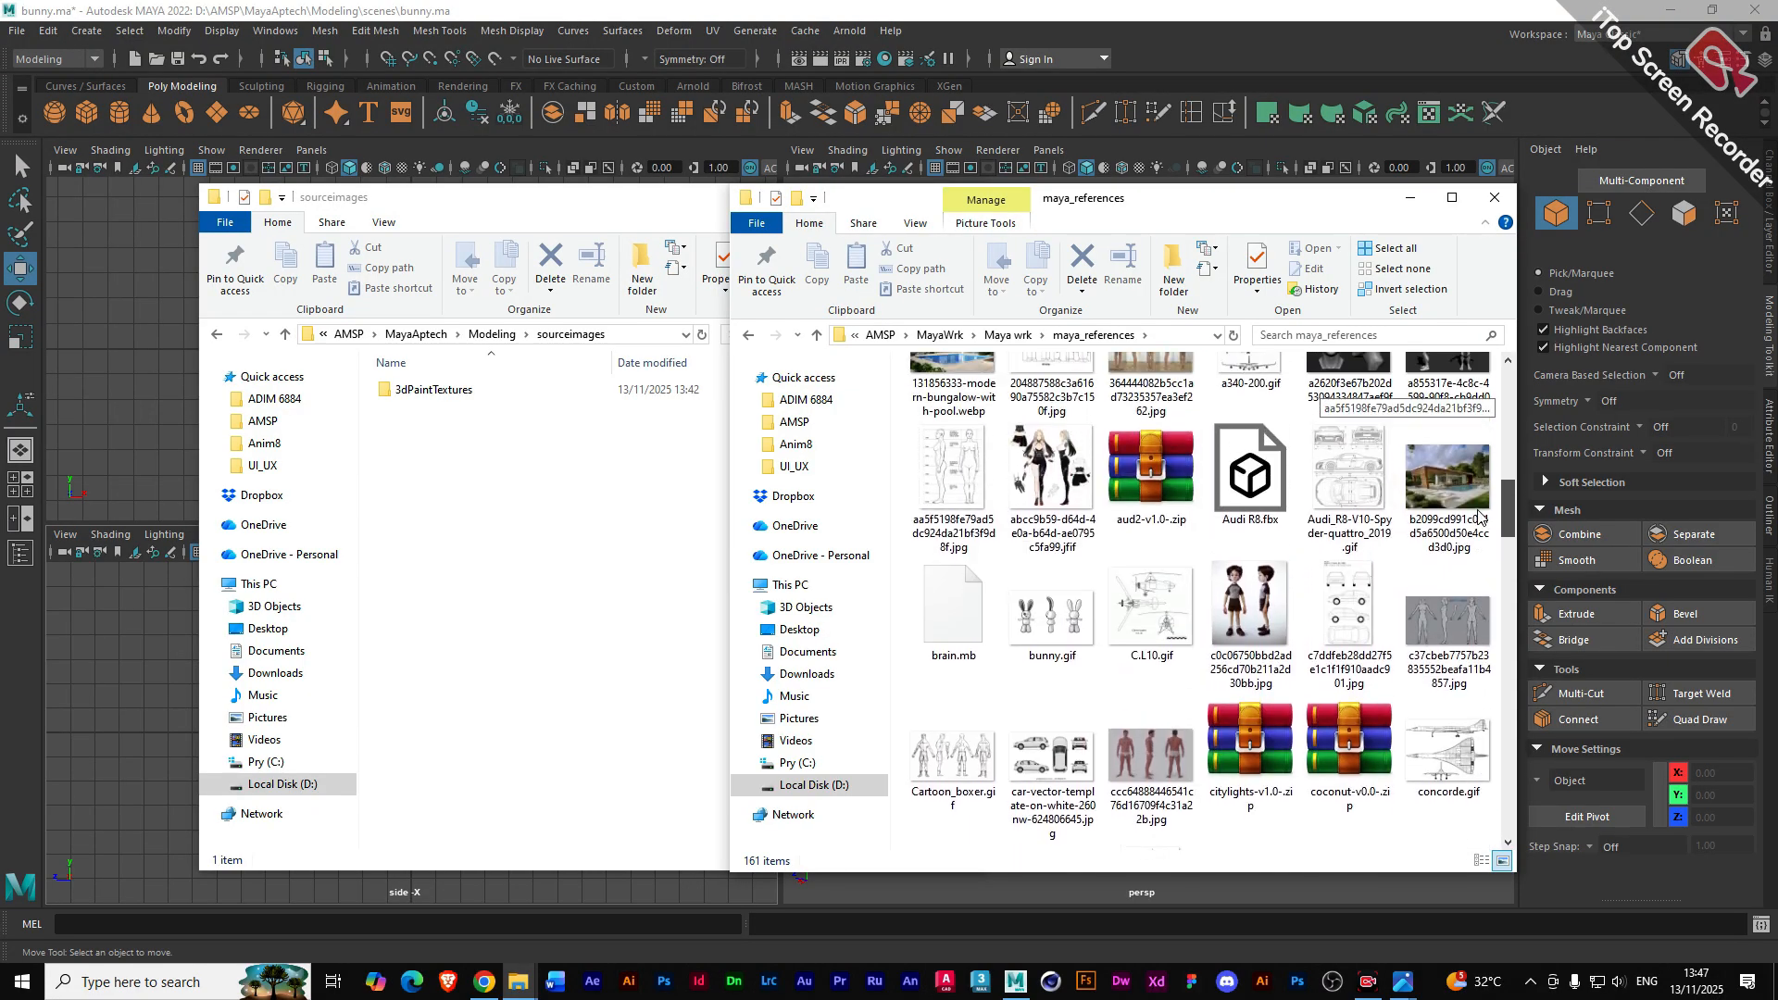
left_click(1046, 665)
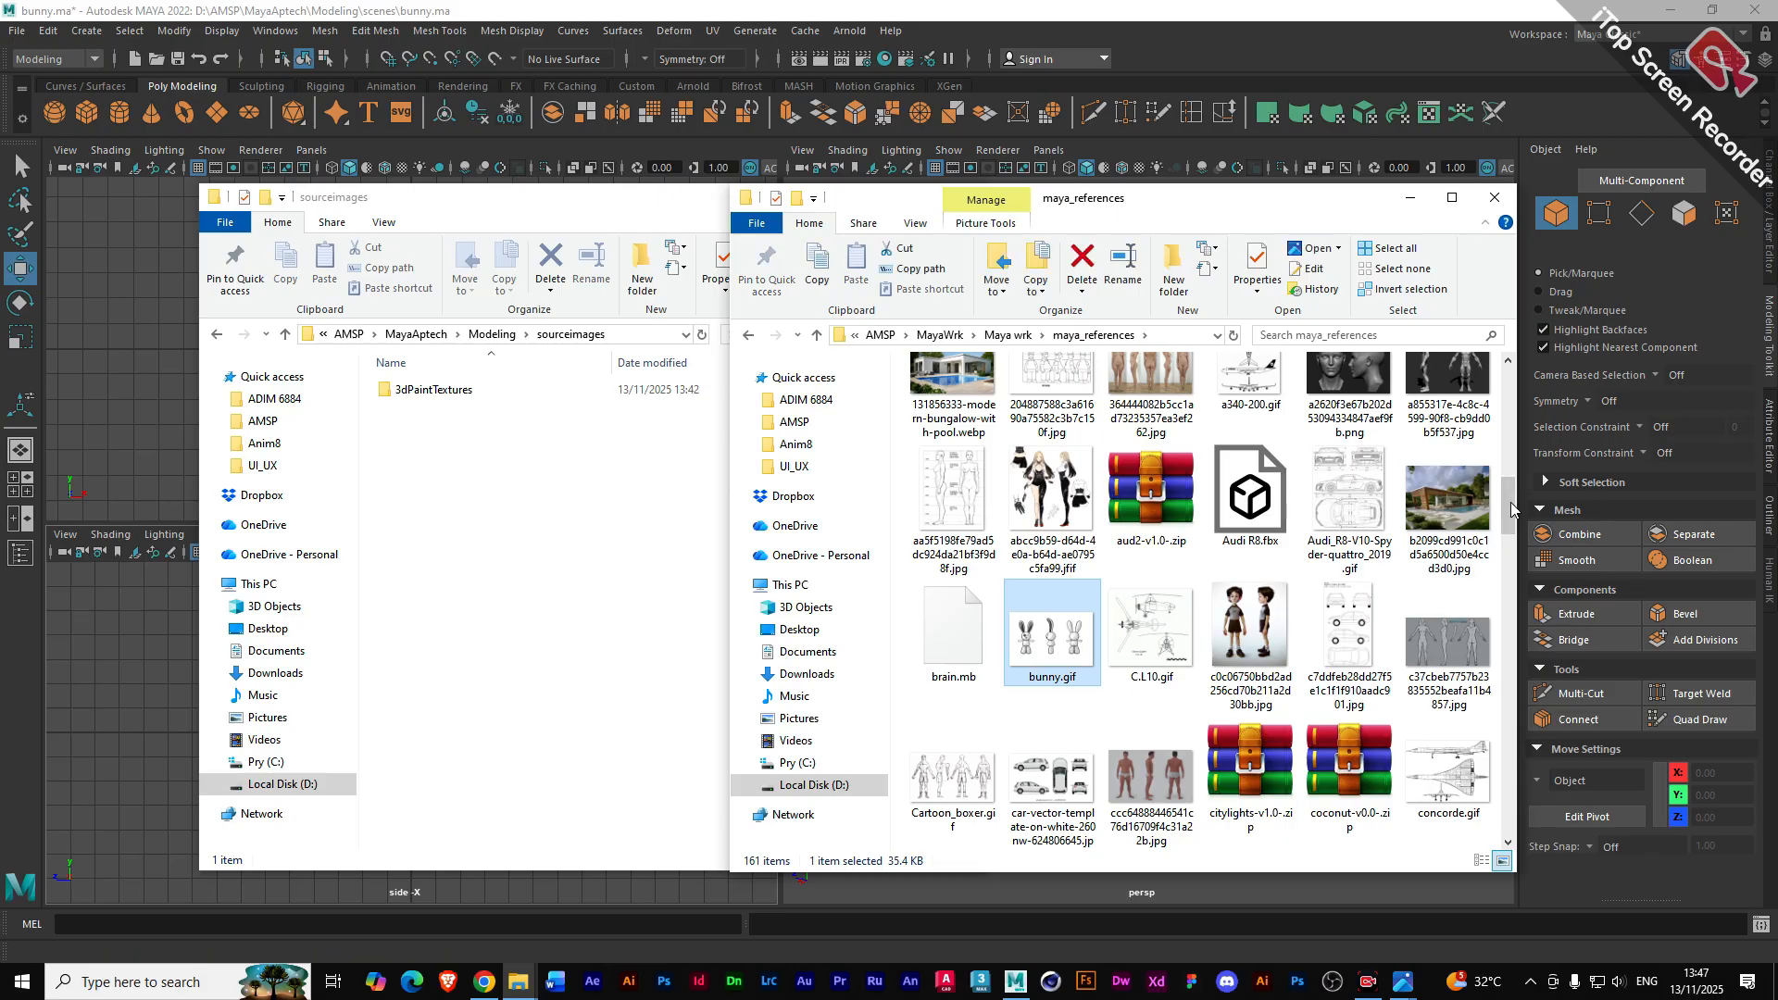
- Add 01.jpg and the robot model sheet 4ac77ce8-61bd-42d3-a8a1-14c2401b6454.jfif to the file selection
left_click_drag(1509, 502, 1516, 405)
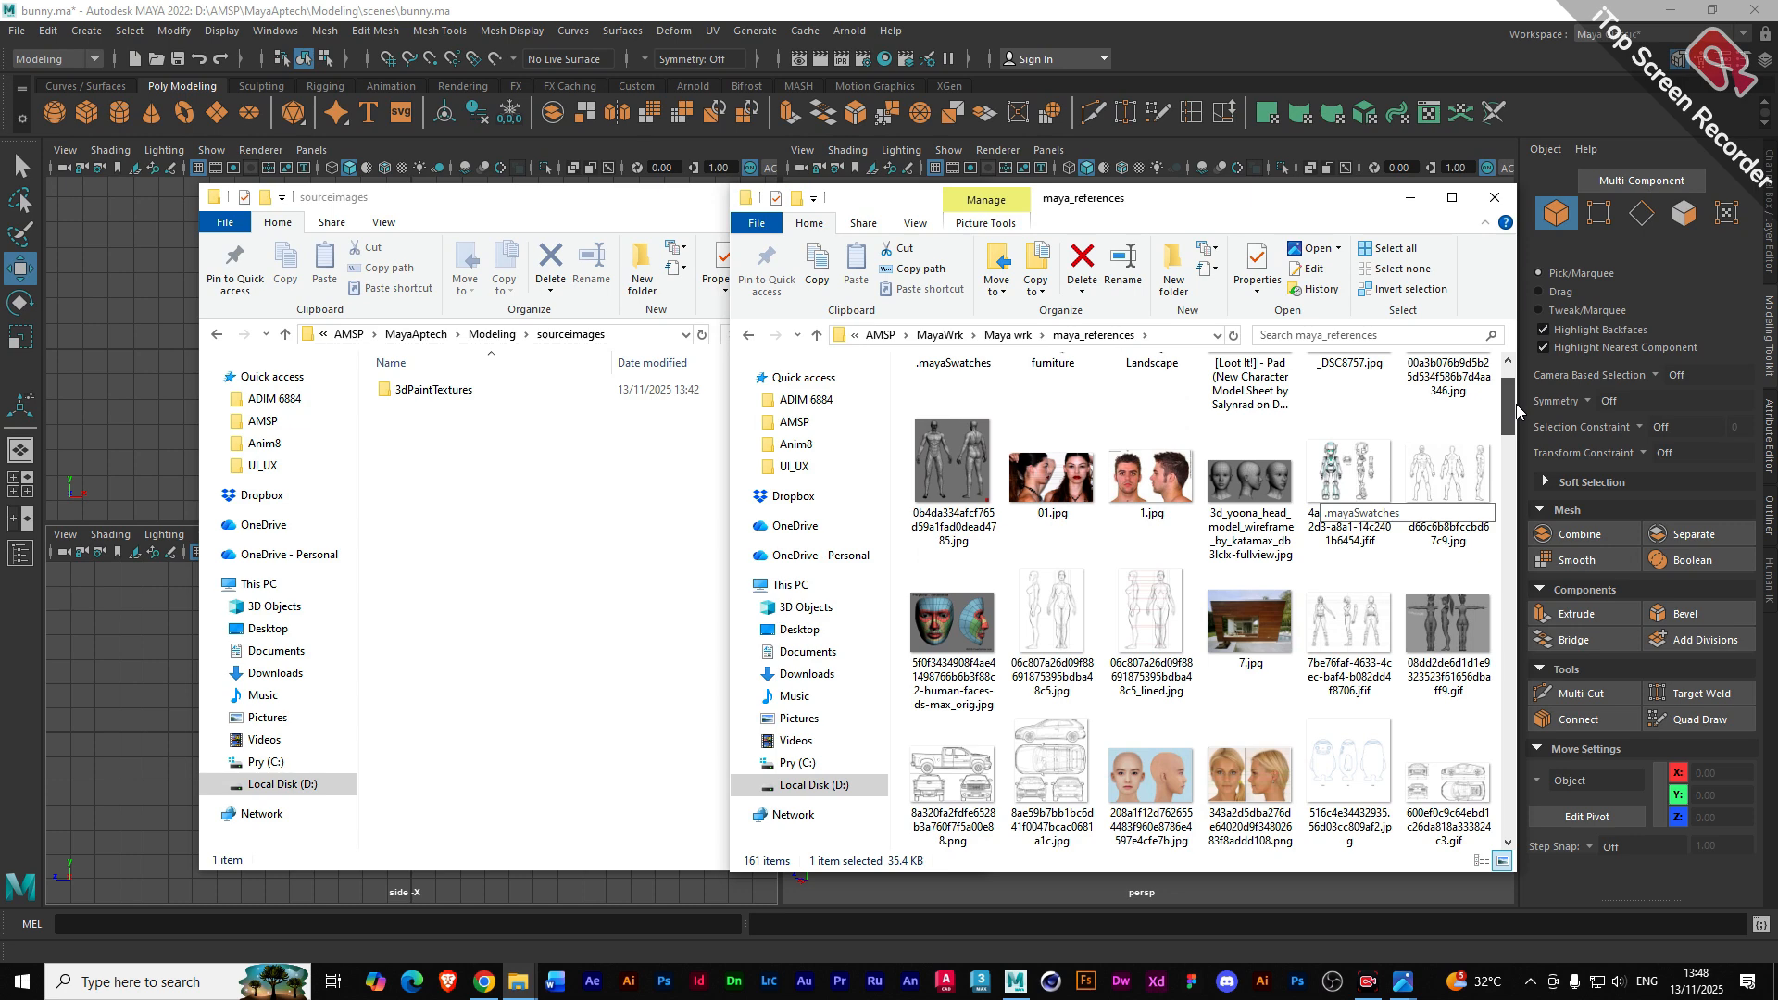
left_click(1046, 483, "ctrl")
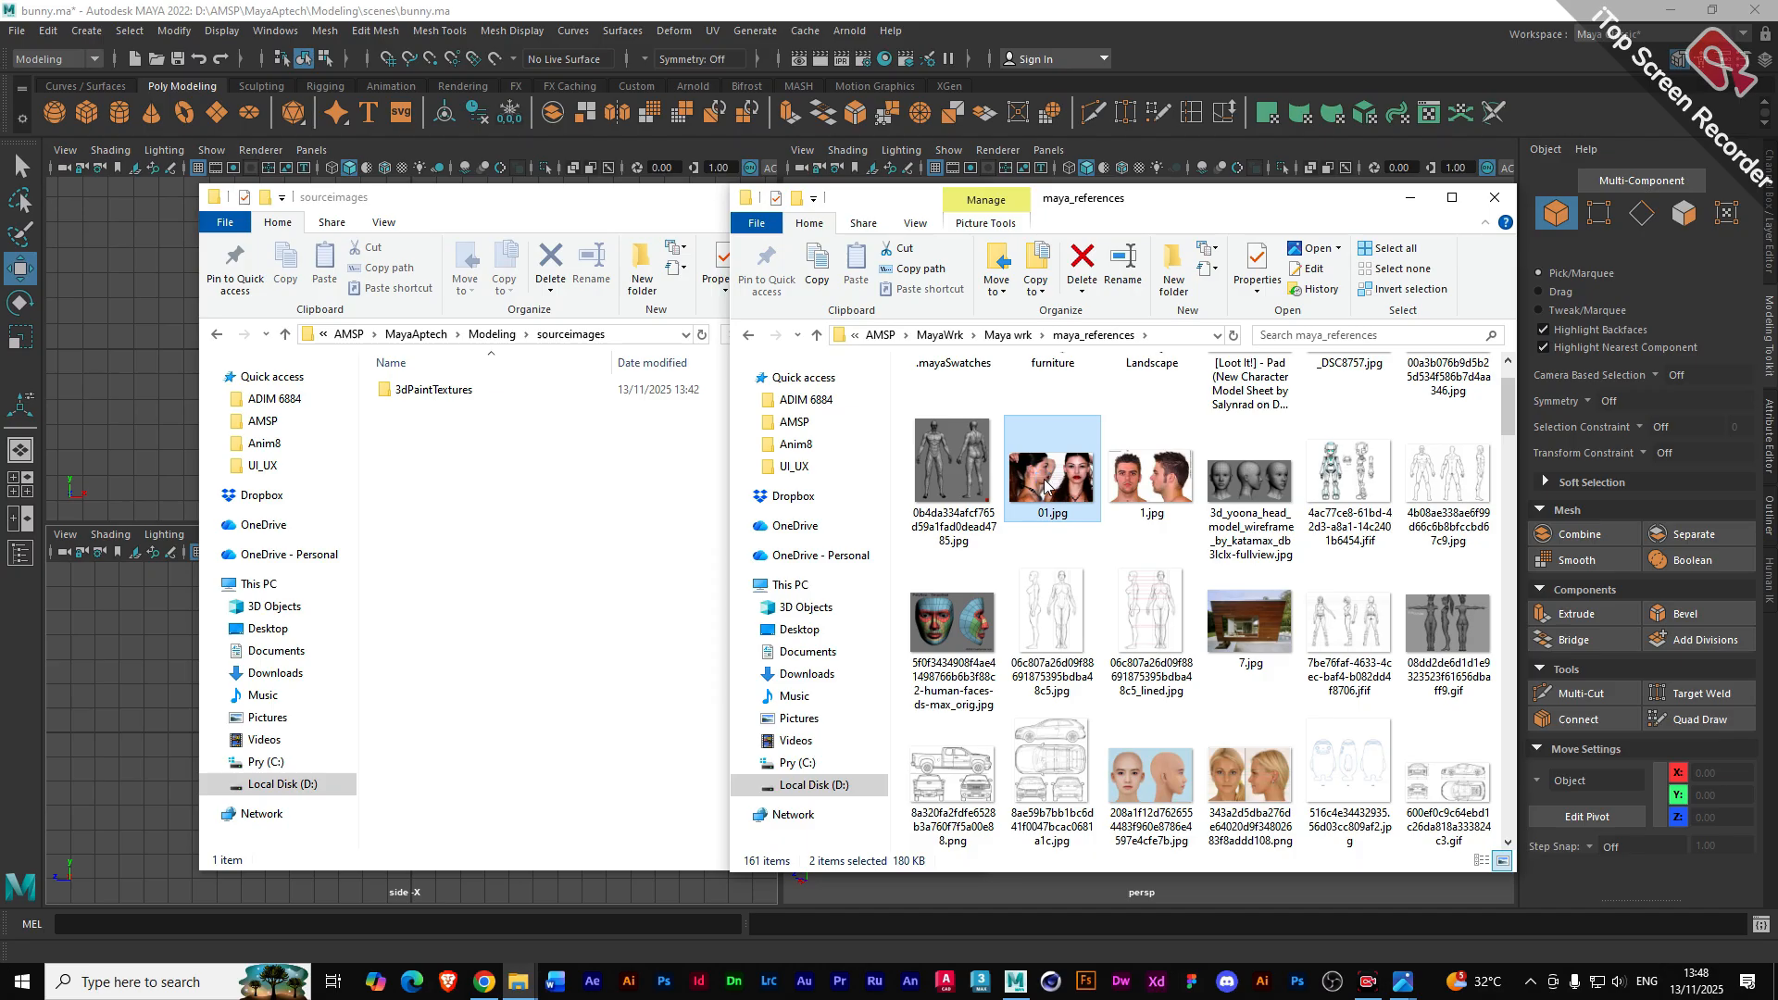
left_click(1333, 483, "ctrl")
- Add the pickup truck blueprint PNG and the dark-background T-pose man JPG (264521_…) to the file selection
left_click_drag(1508, 428, 1514, 464)
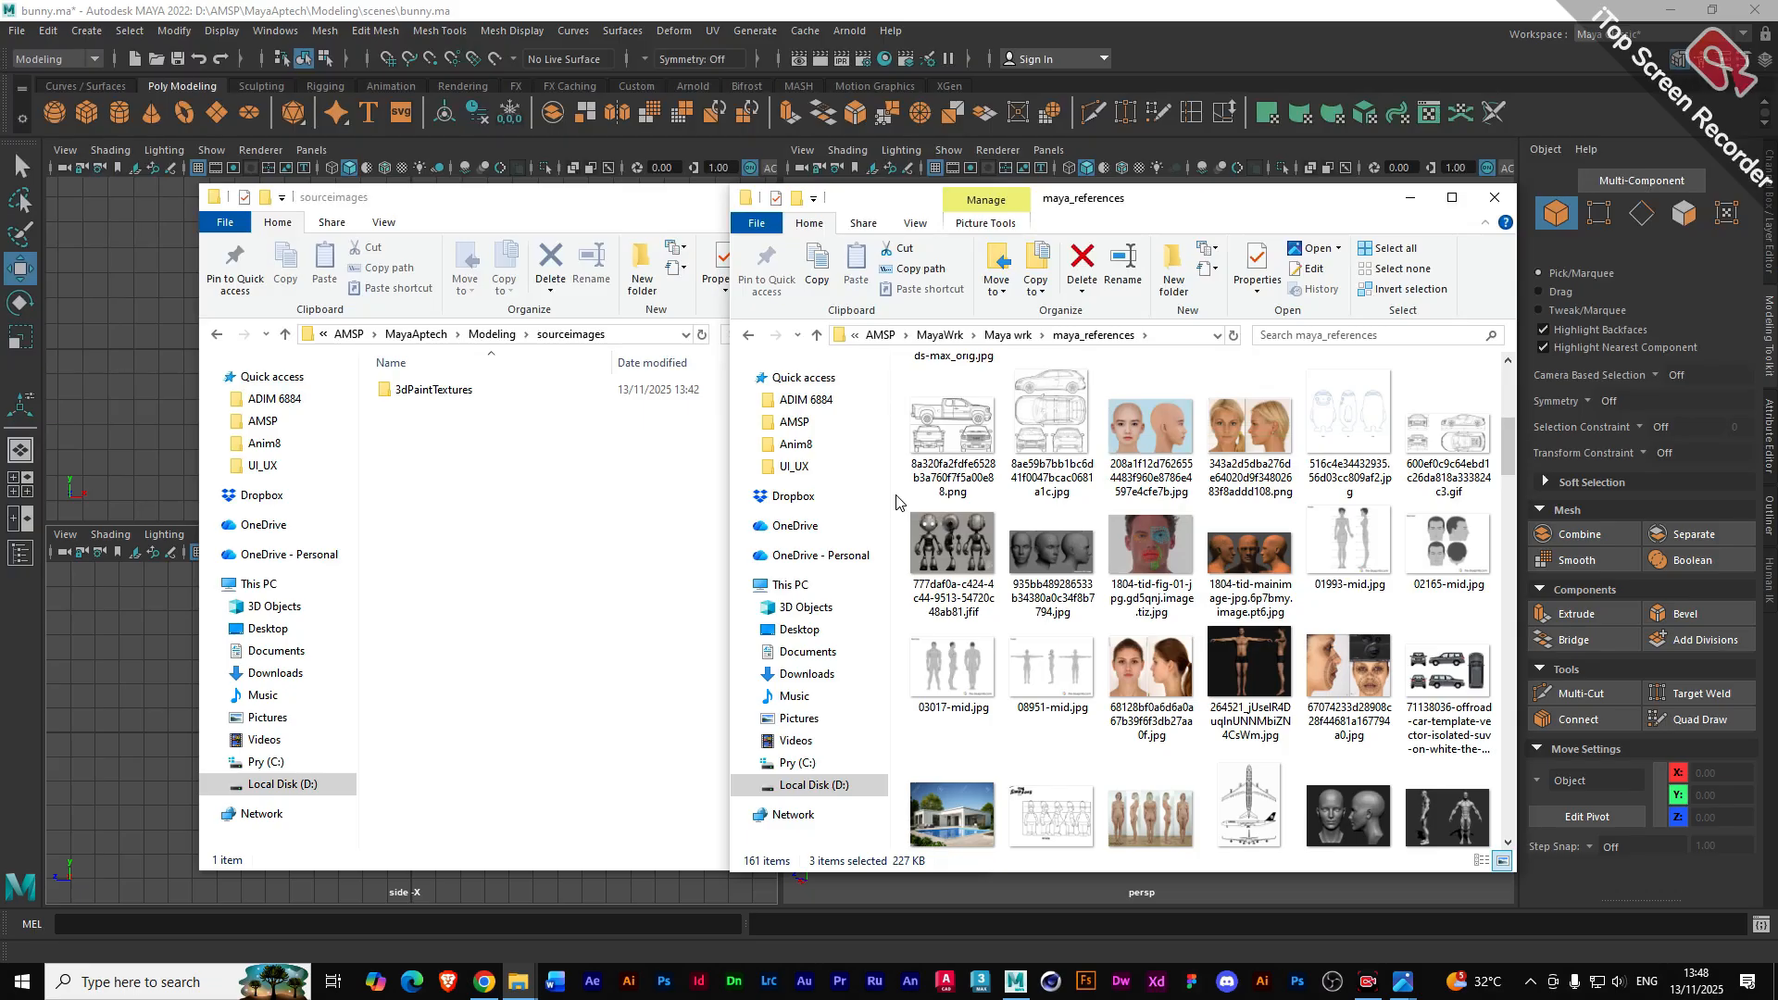
left_click(943, 428, "ctrl")
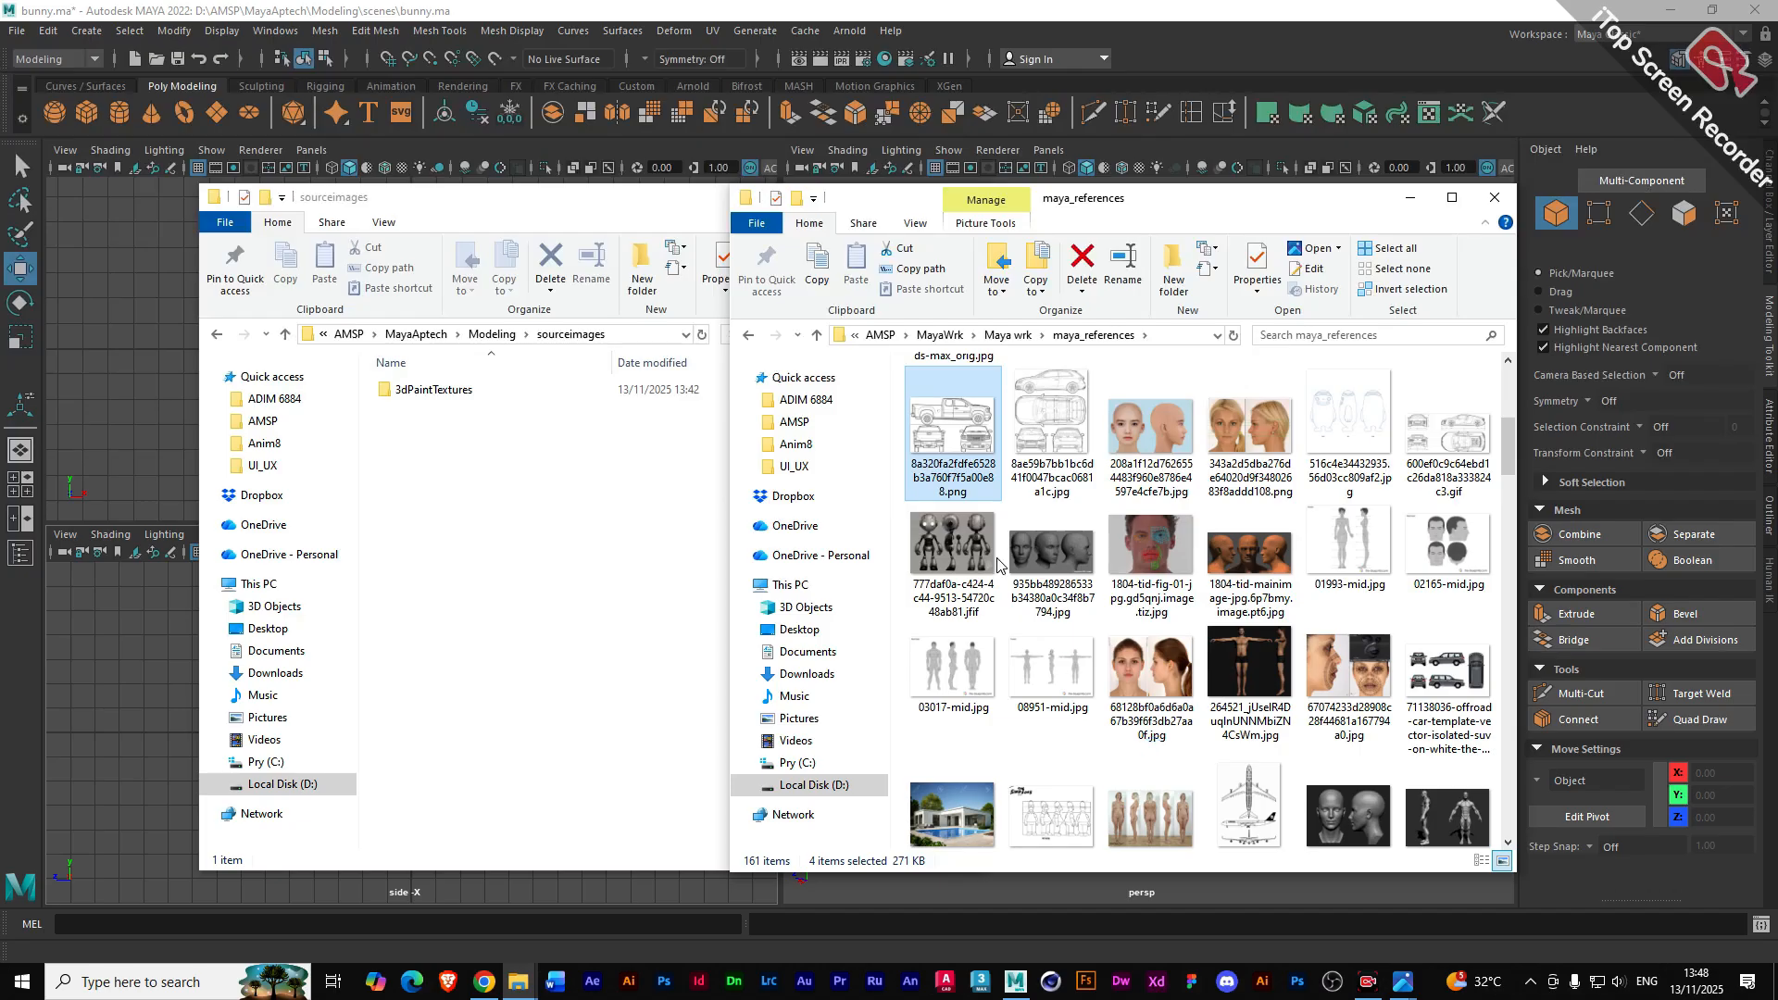
mouse_move(1508, 476)
left_mouse_down()
mouse_move(1508, 505)
mouse_move(1507, 468)
left_mouse_up()
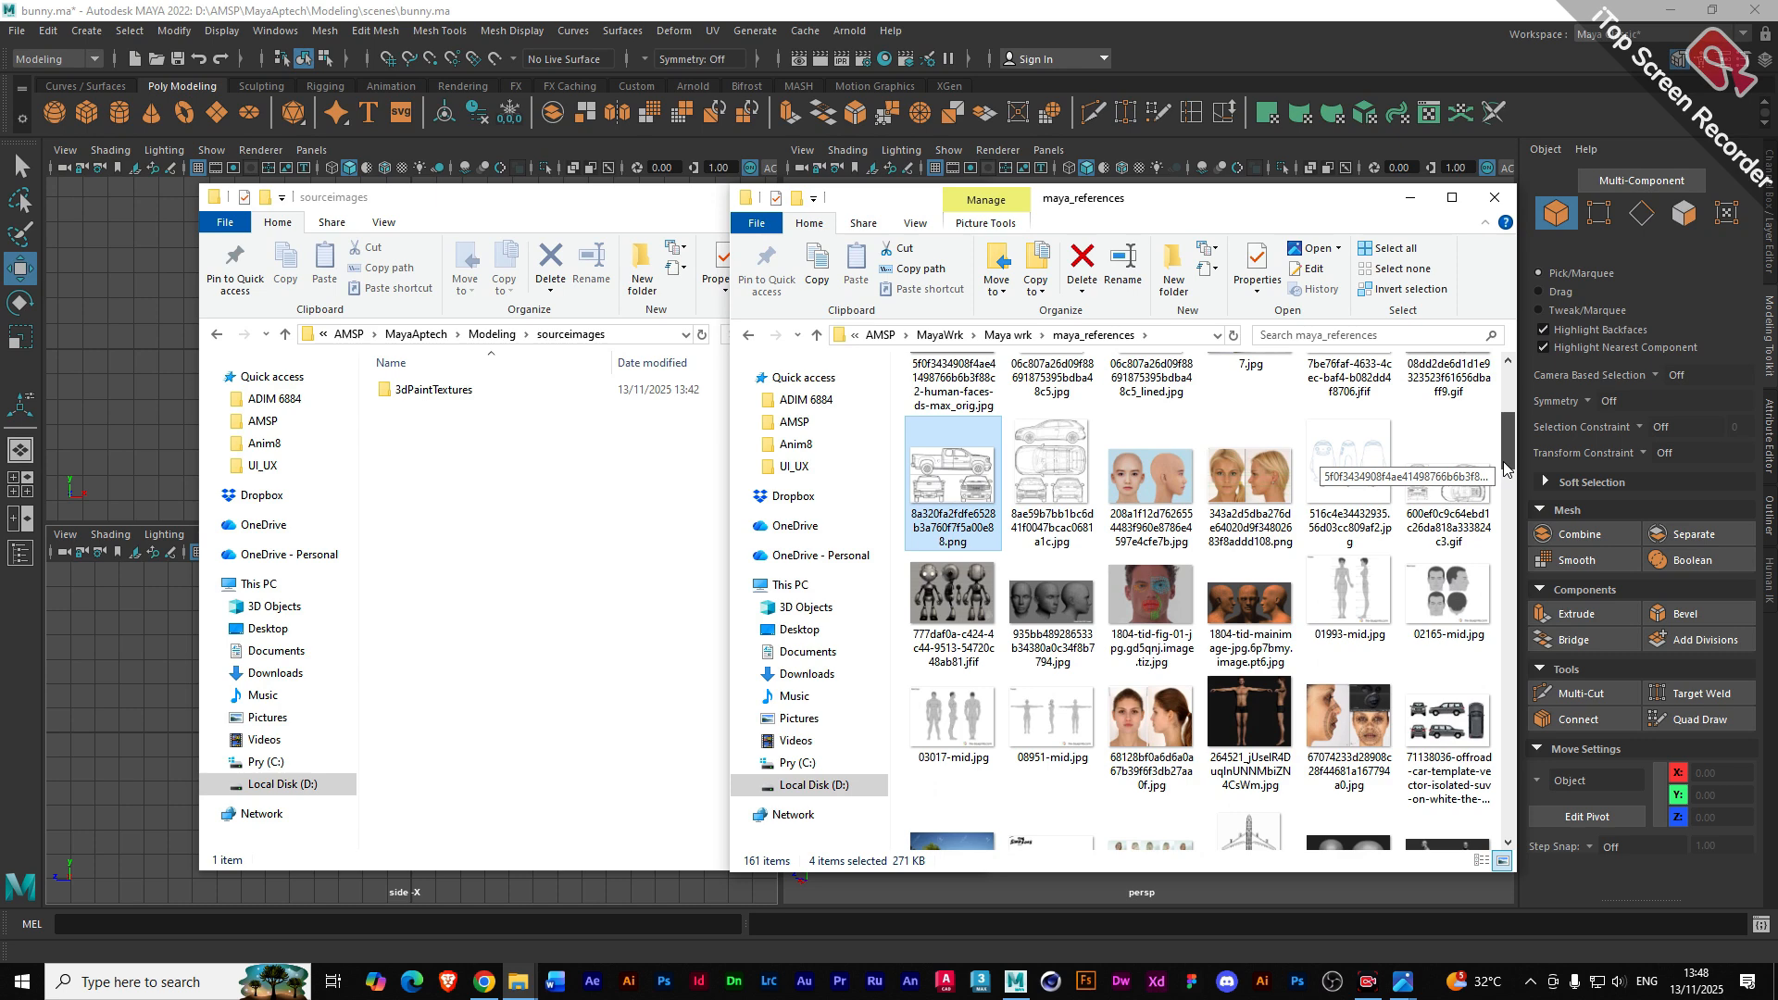
left_click_drag(1506, 468, 1506, 490)
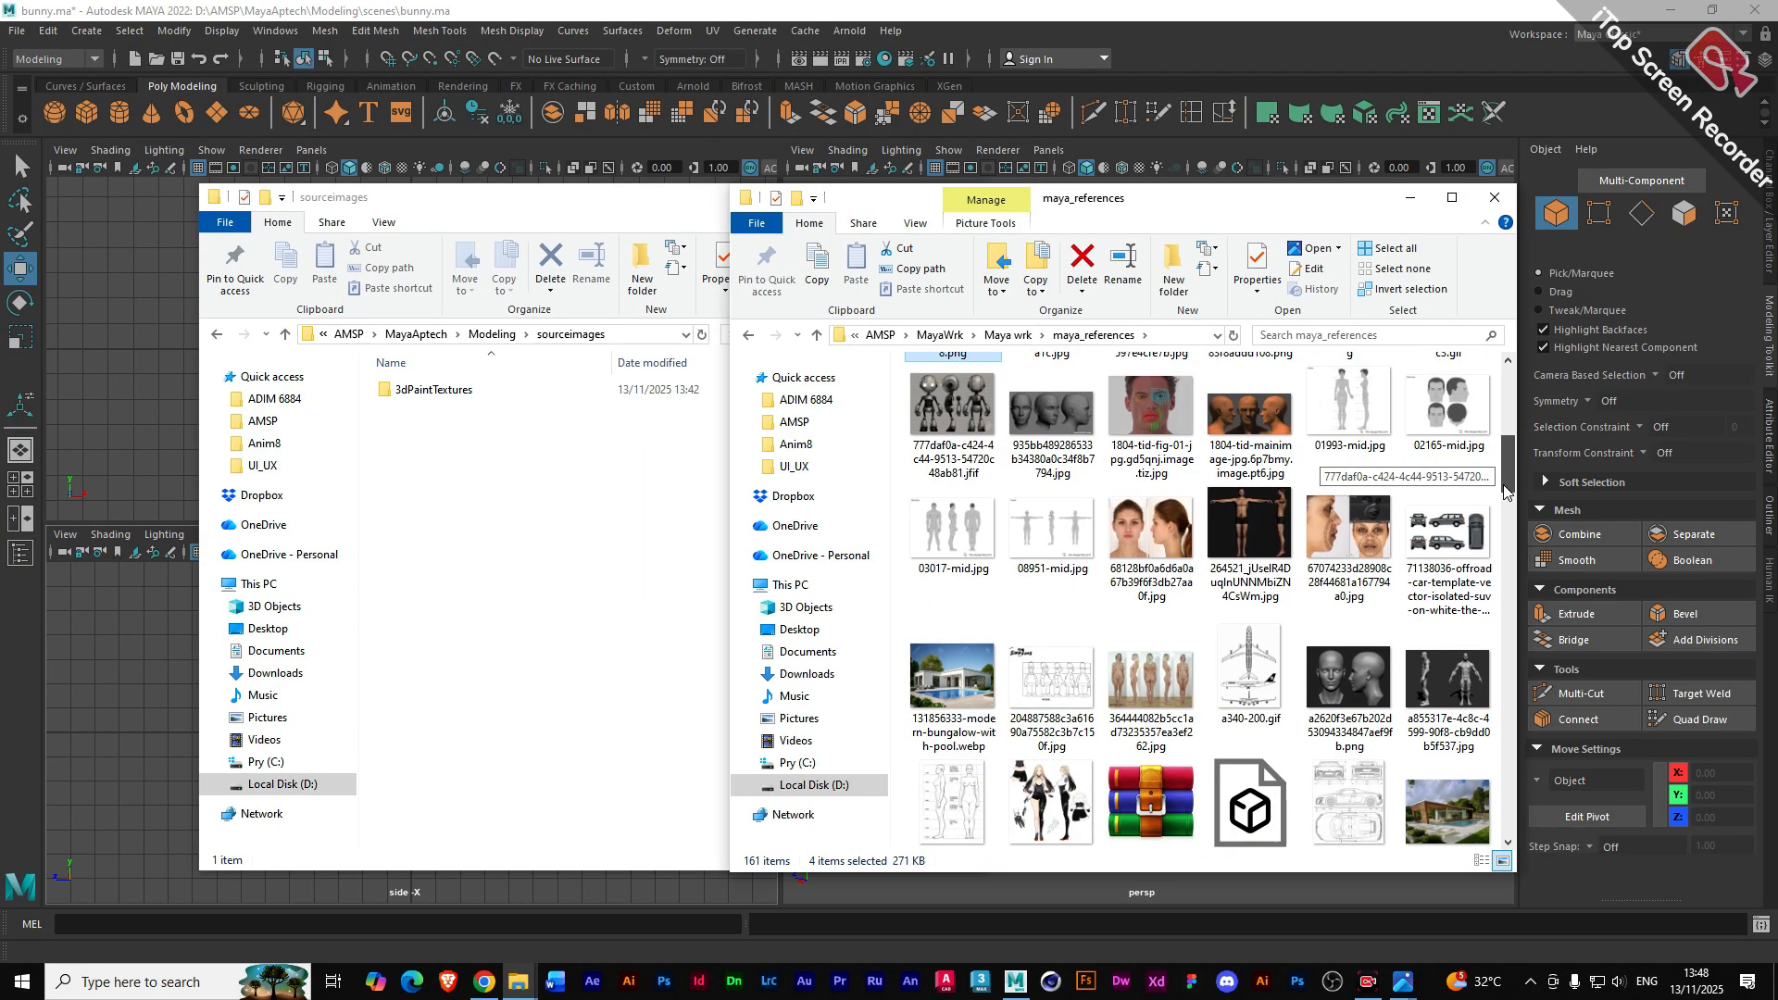
left_click(1244, 546, "ctrl")
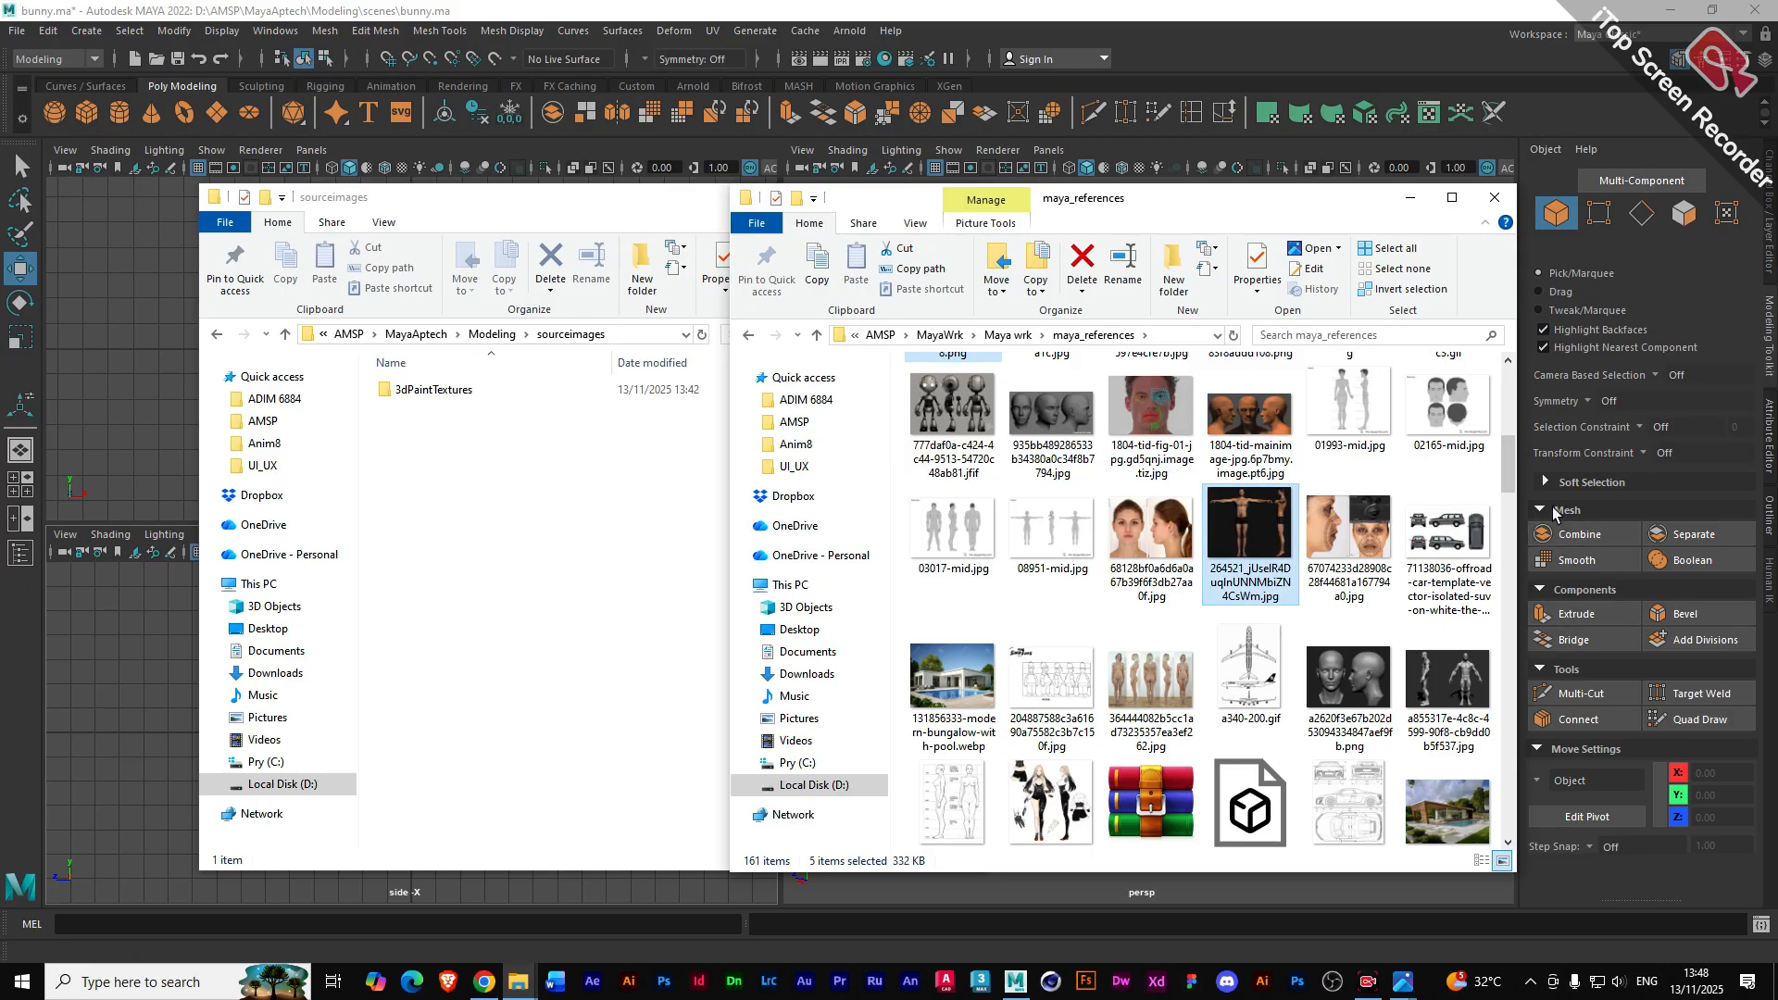
- Extend the file selection with download (4).jpg and download (2).png
left_click_drag(1513, 486, 1511, 553)
left_click_drag(1510, 571, 1511, 596)
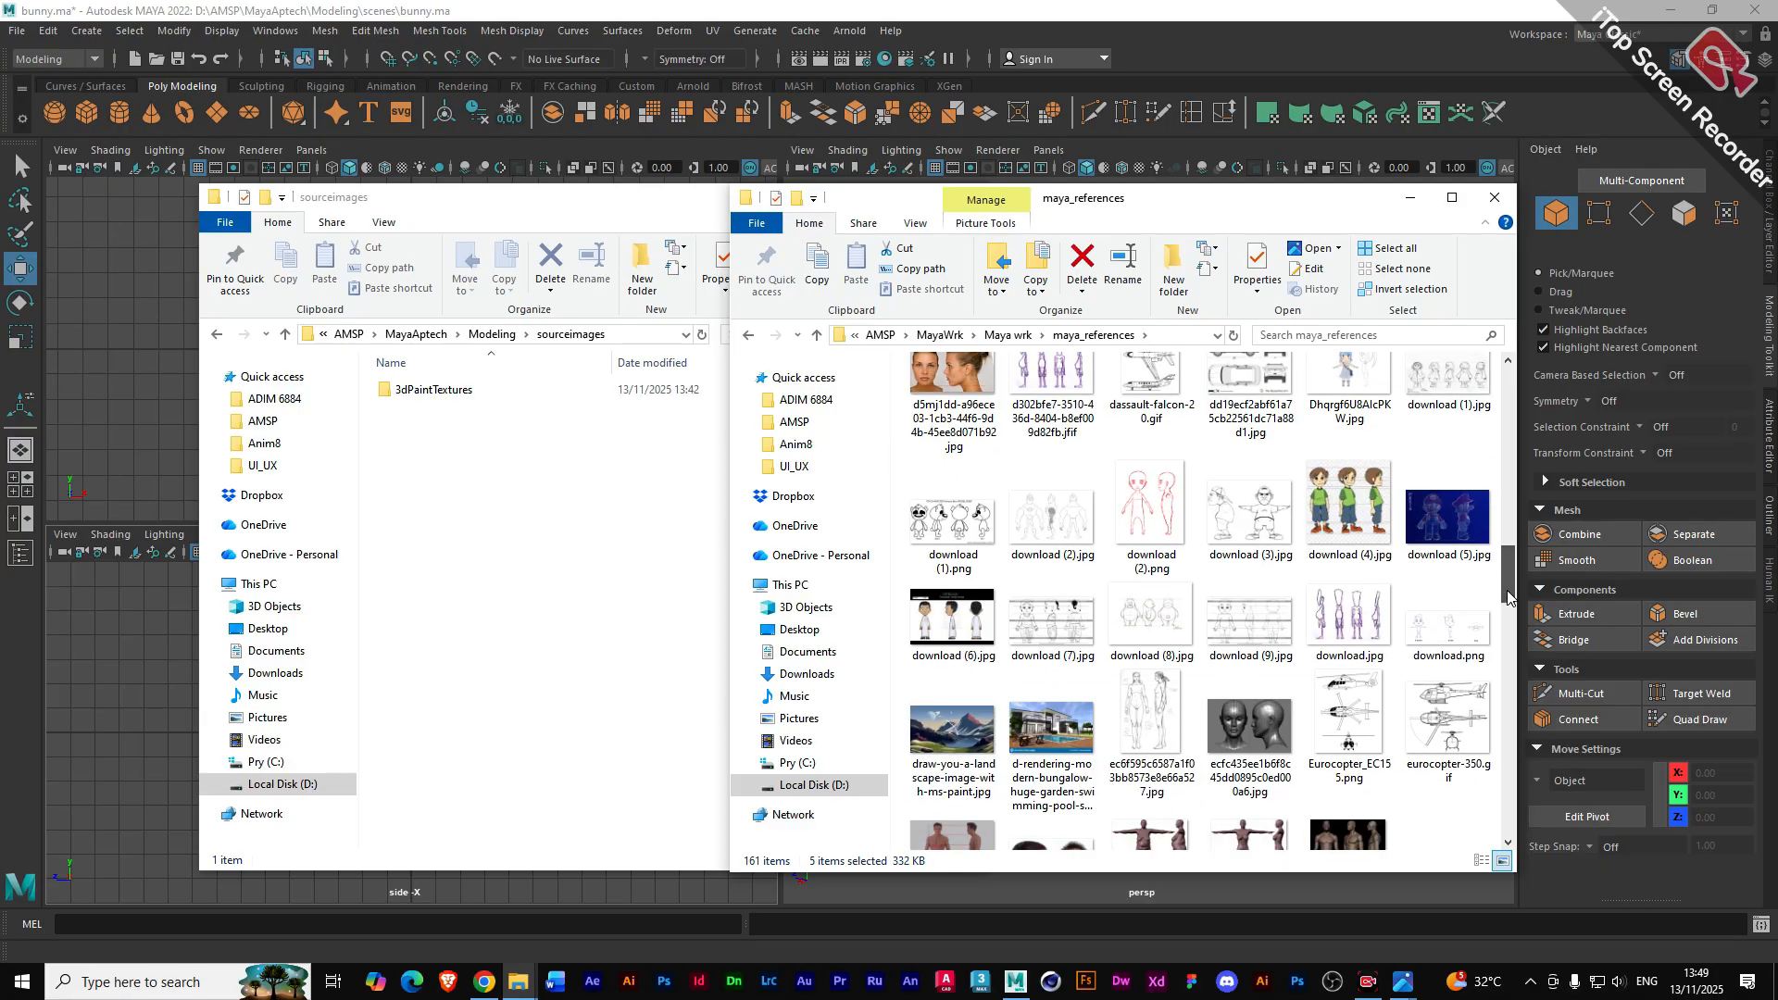
left_click(1345, 514, "ctrl")
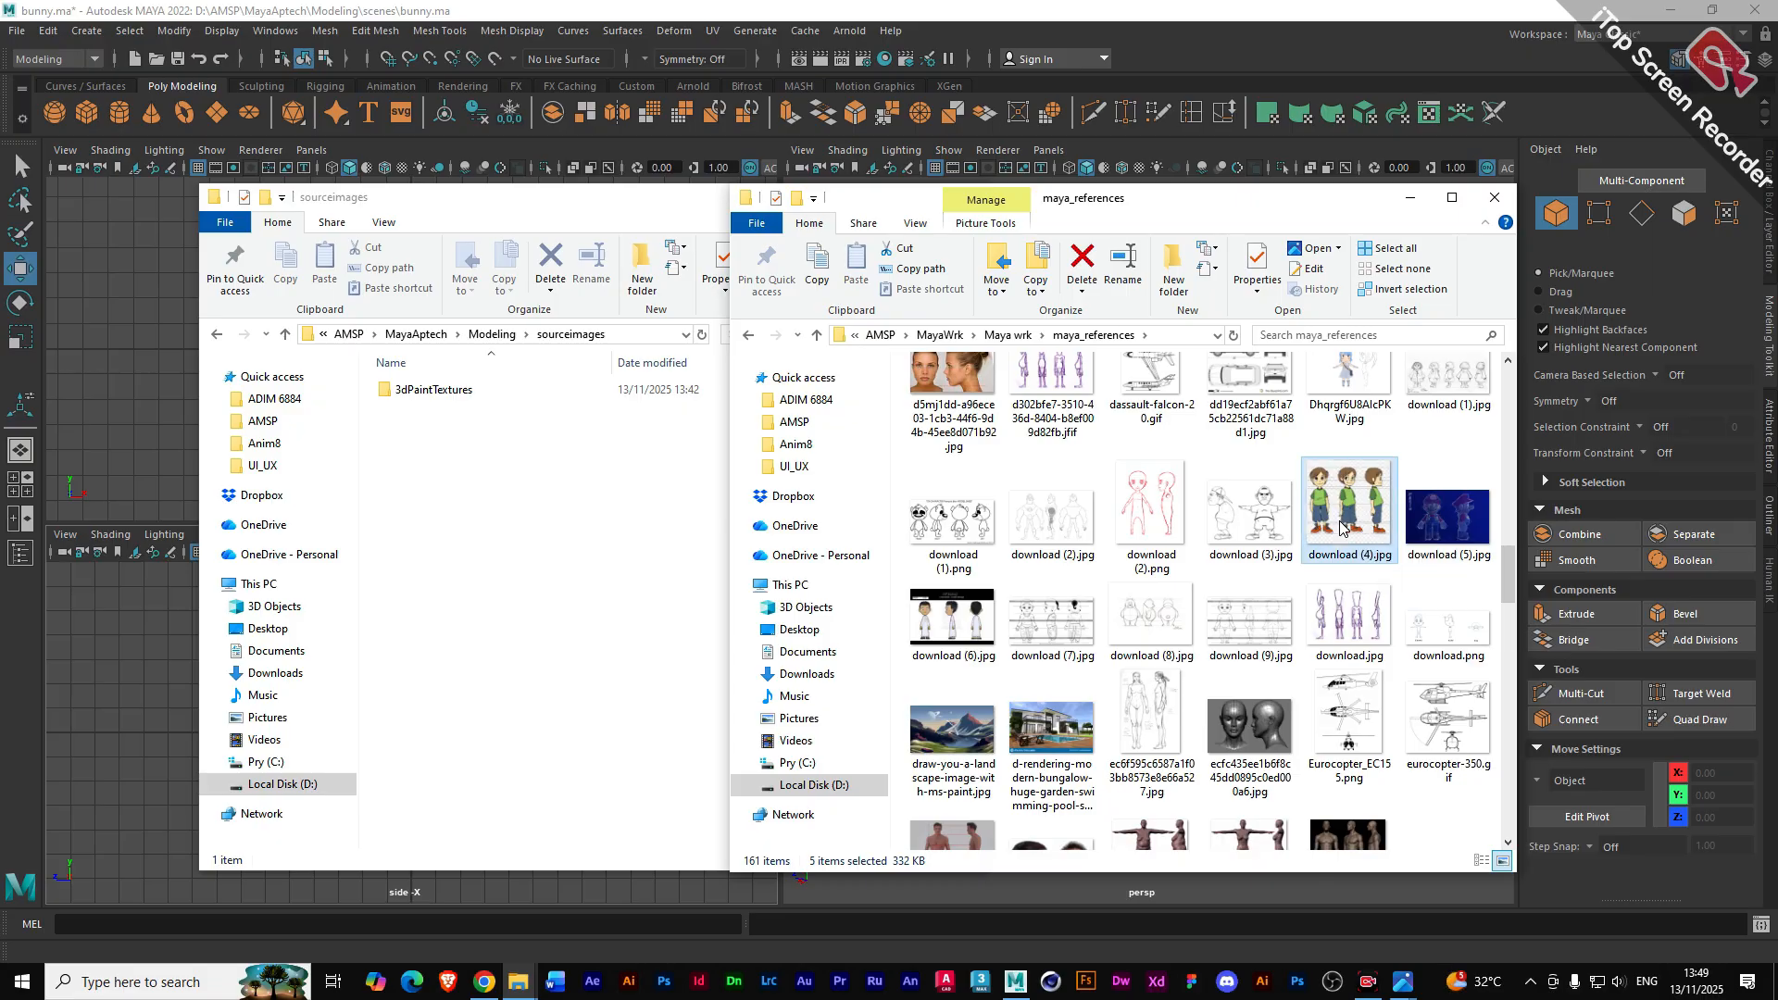
left_click(1147, 512, "ctrl")
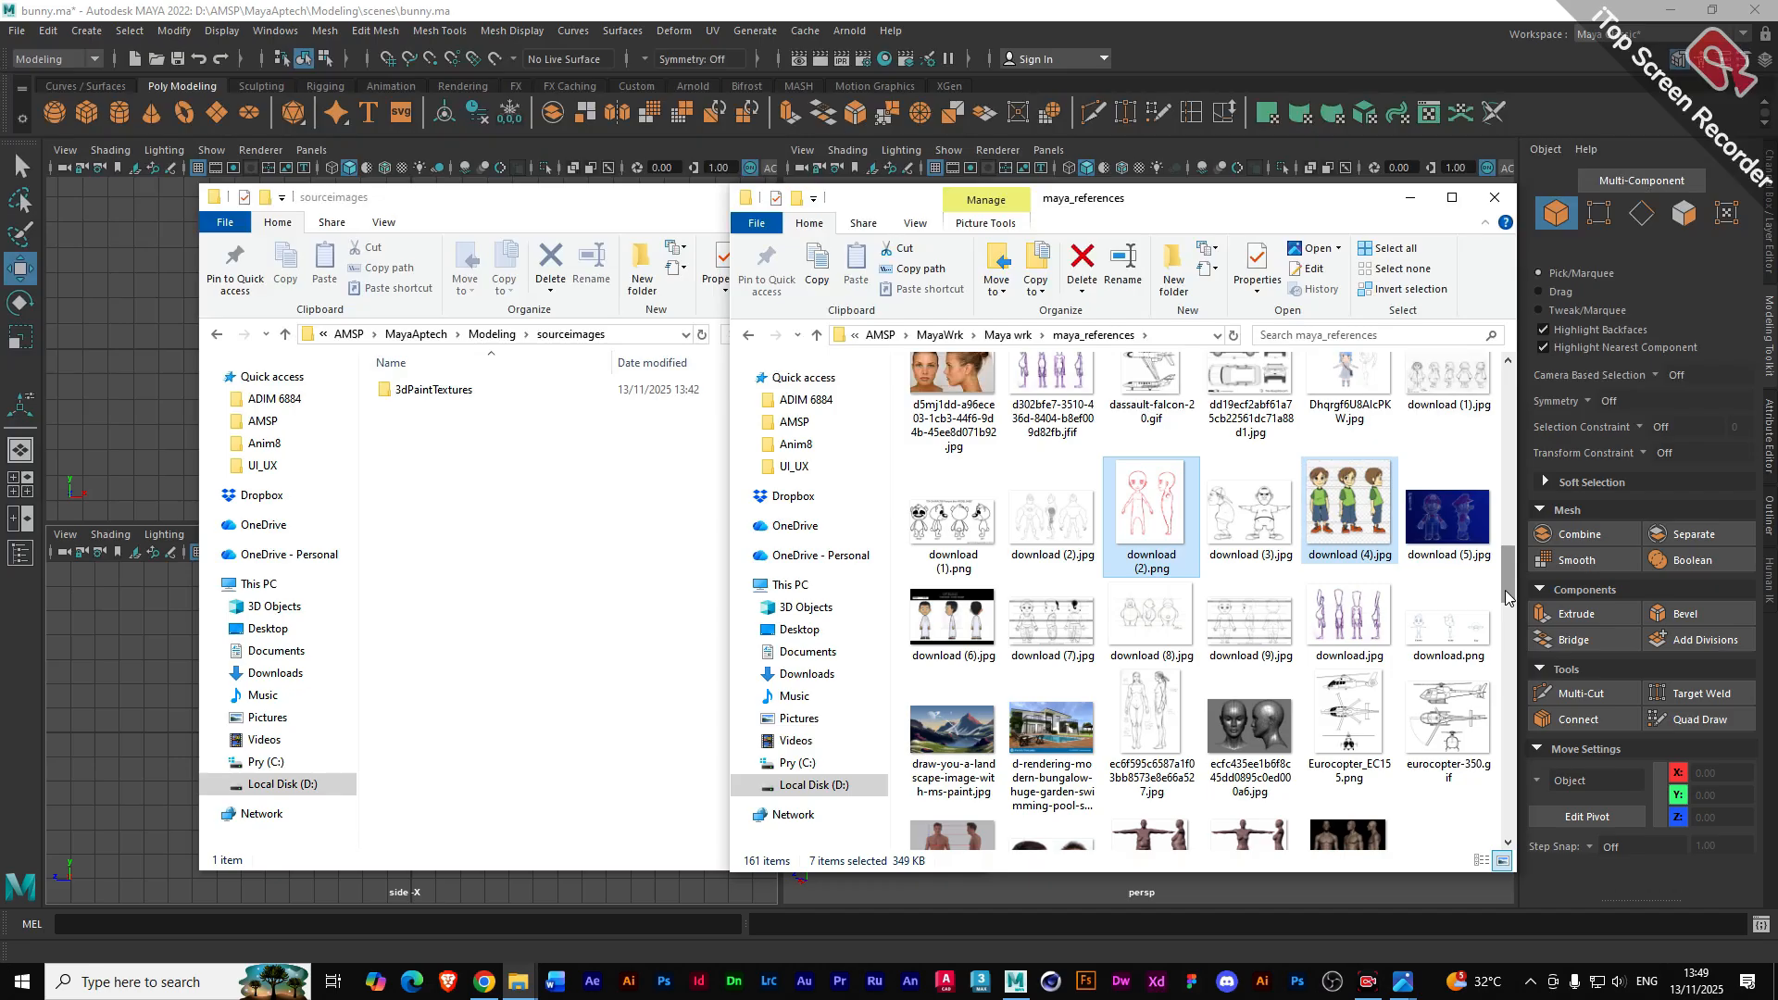
- Also include the man's front and side reference f79a6384b792de67f2e6e544dea9dfac.jpg in the file selection
left_click_drag(1507, 597, 1507, 639)
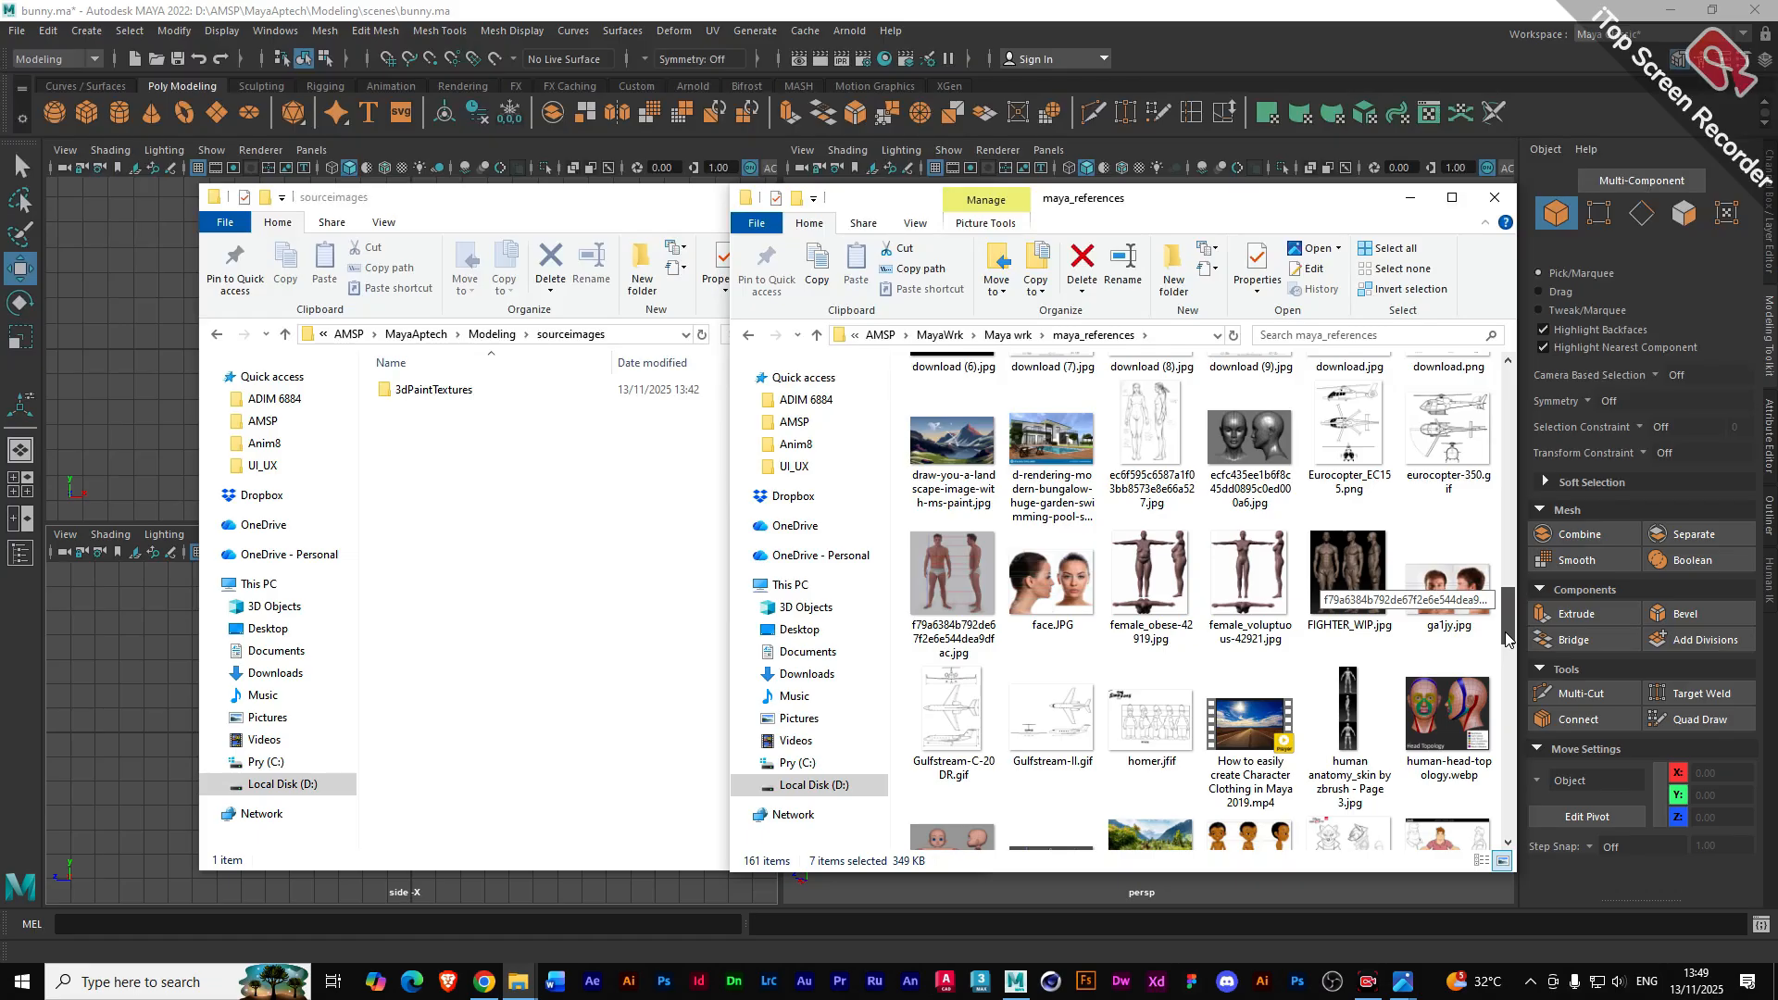
left_click_drag(1504, 632, 1505, 641)
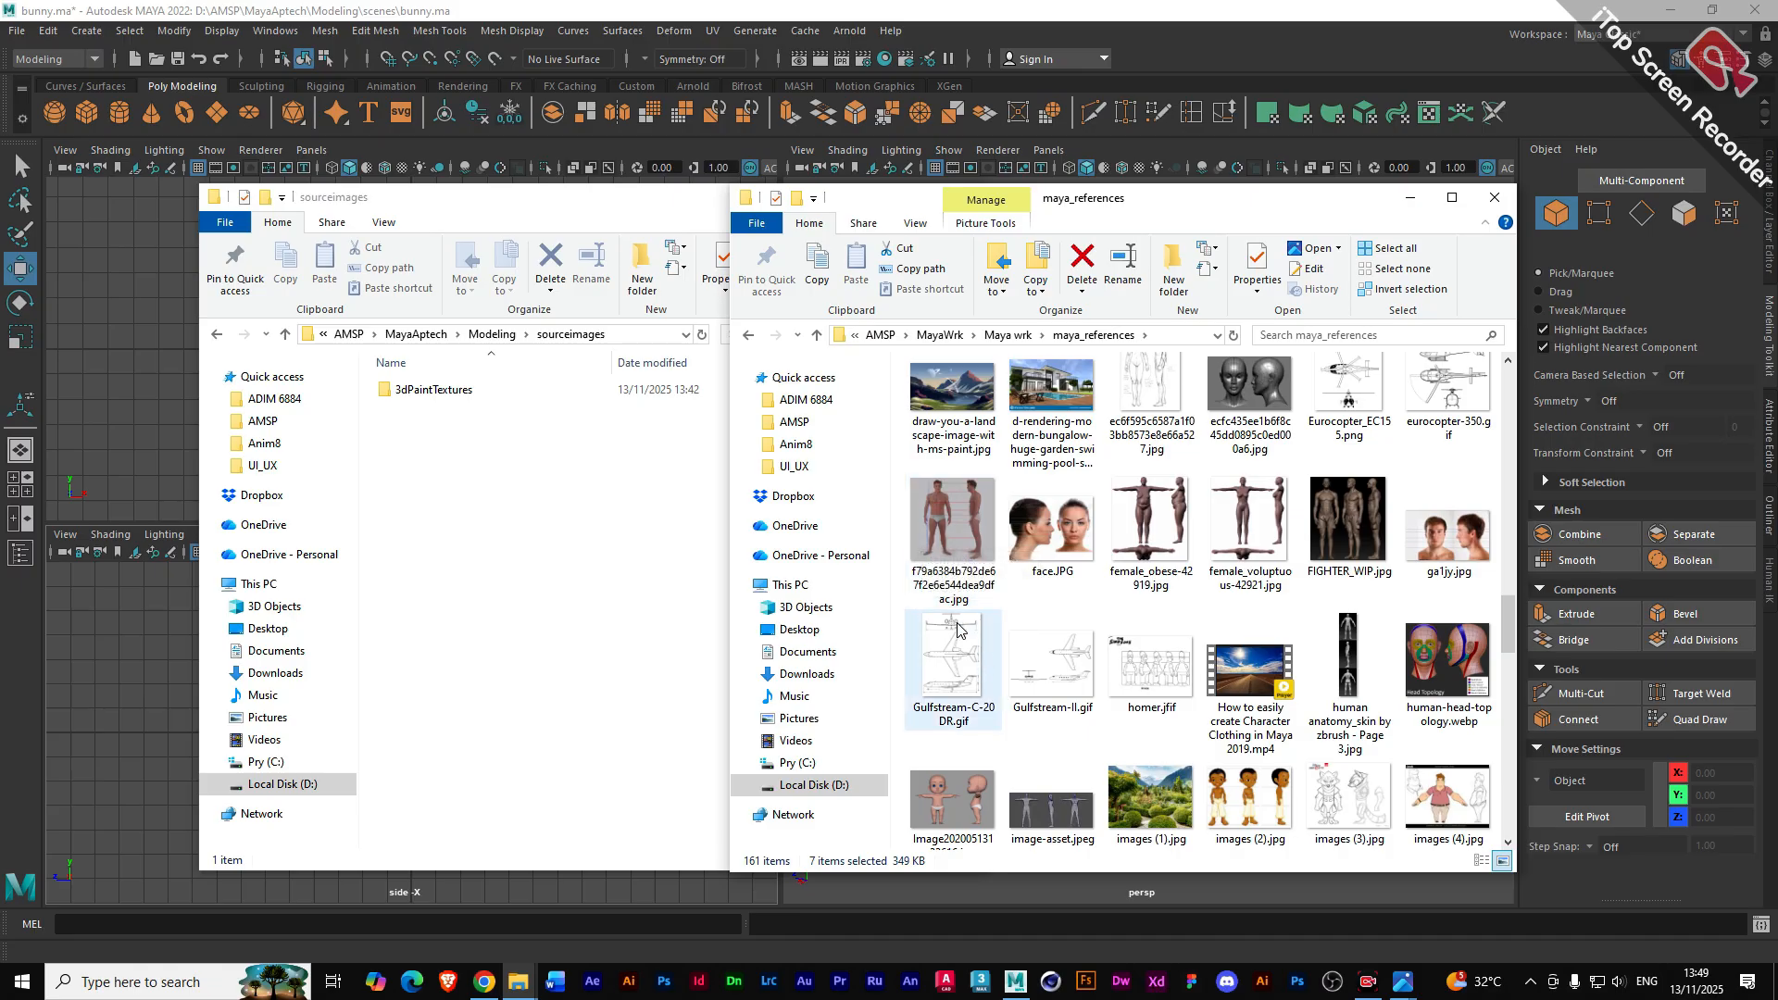
left_click(949, 530, "ctrl")
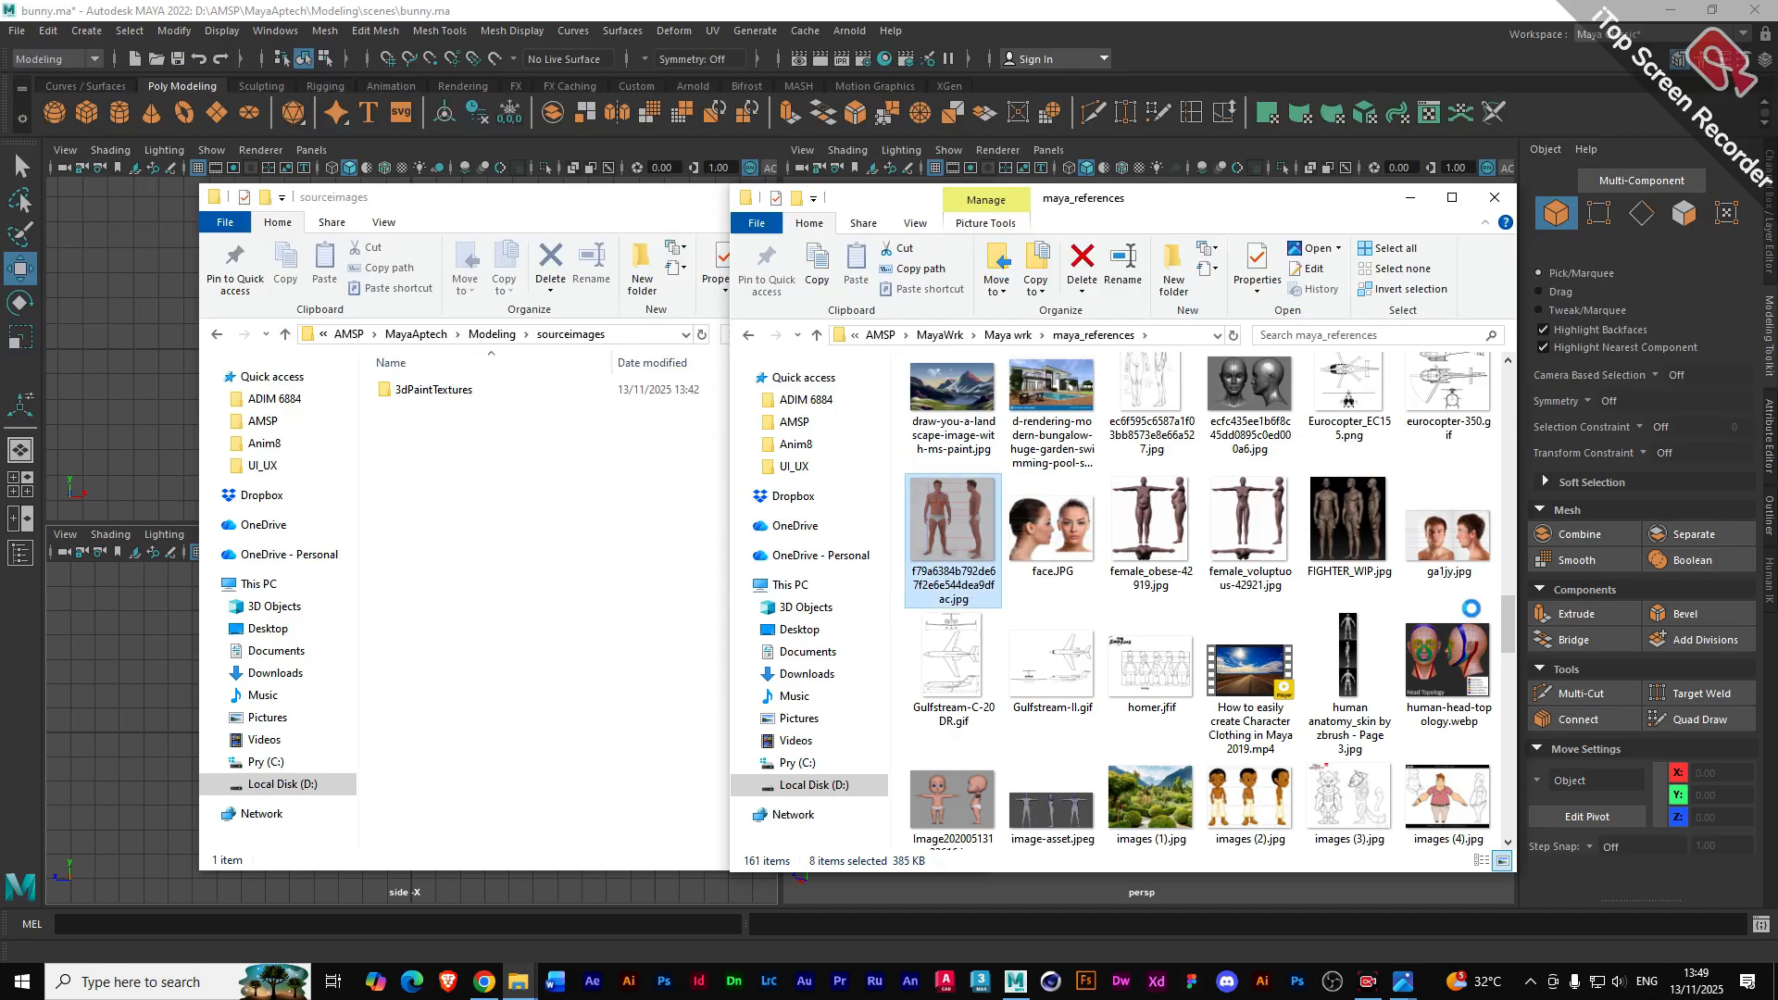
- Copy the selected reference images from maya_references into the Modeling project's sourceimages folder
left_click_drag(1504, 639, 1500, 399)
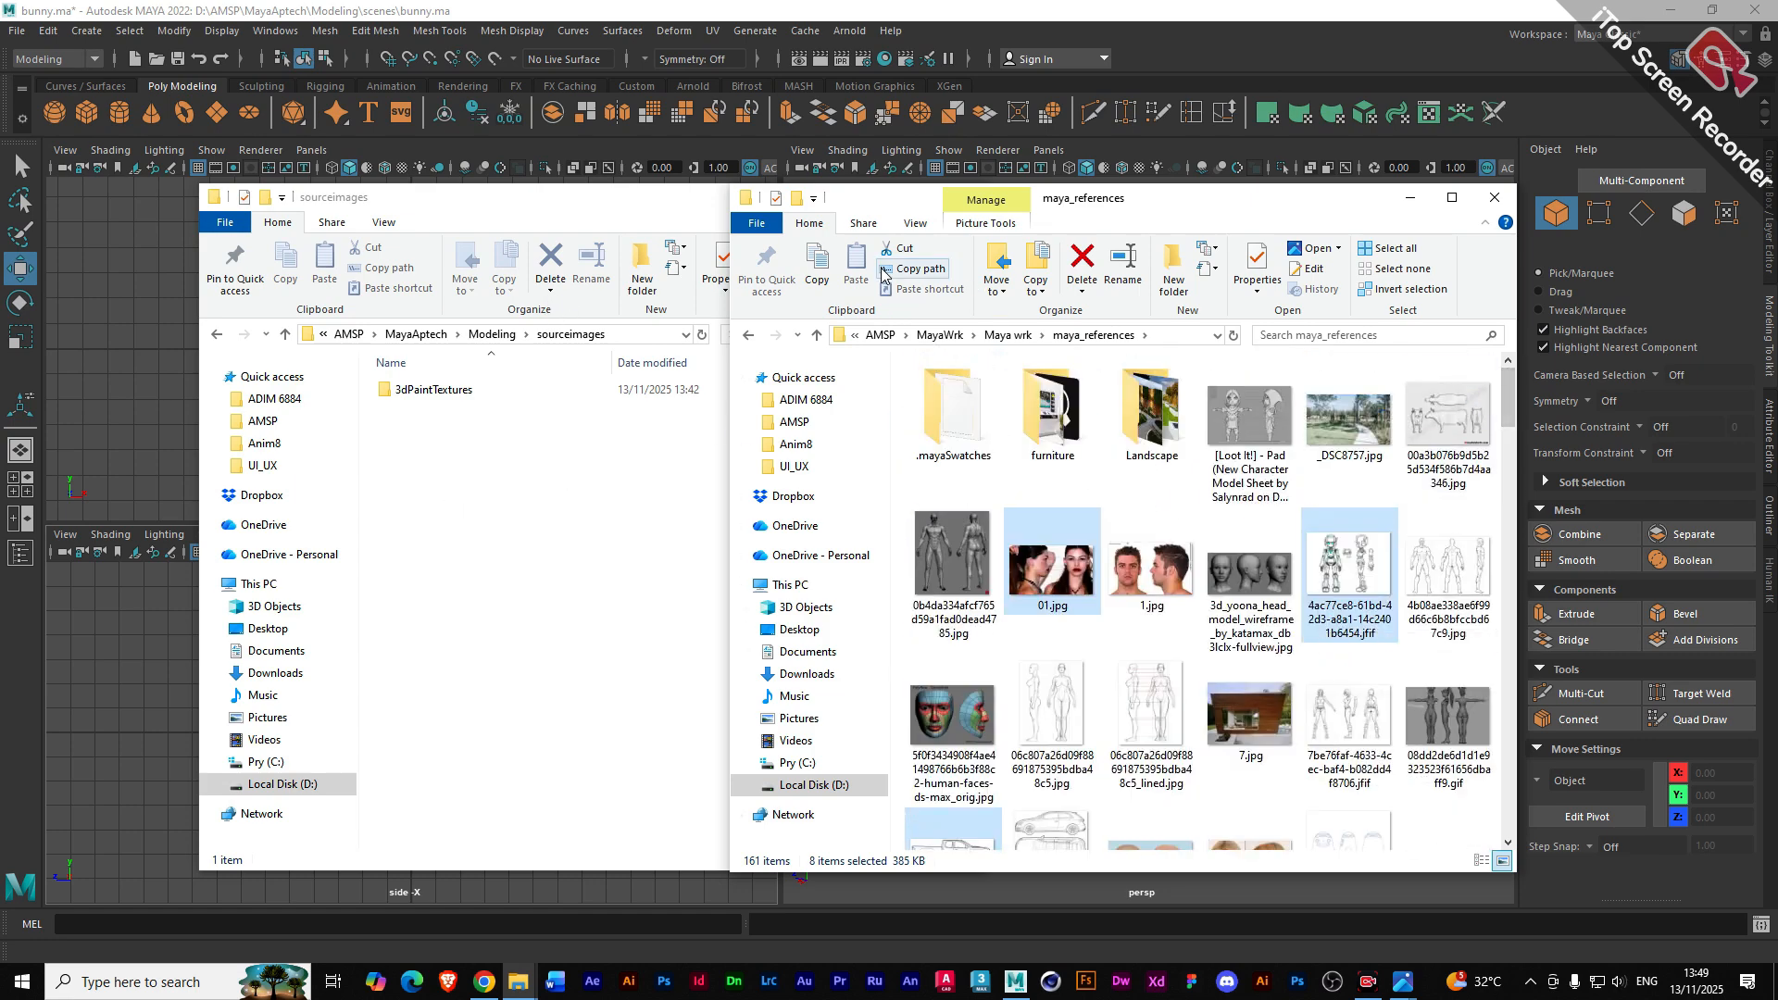
left_click(827, 275)
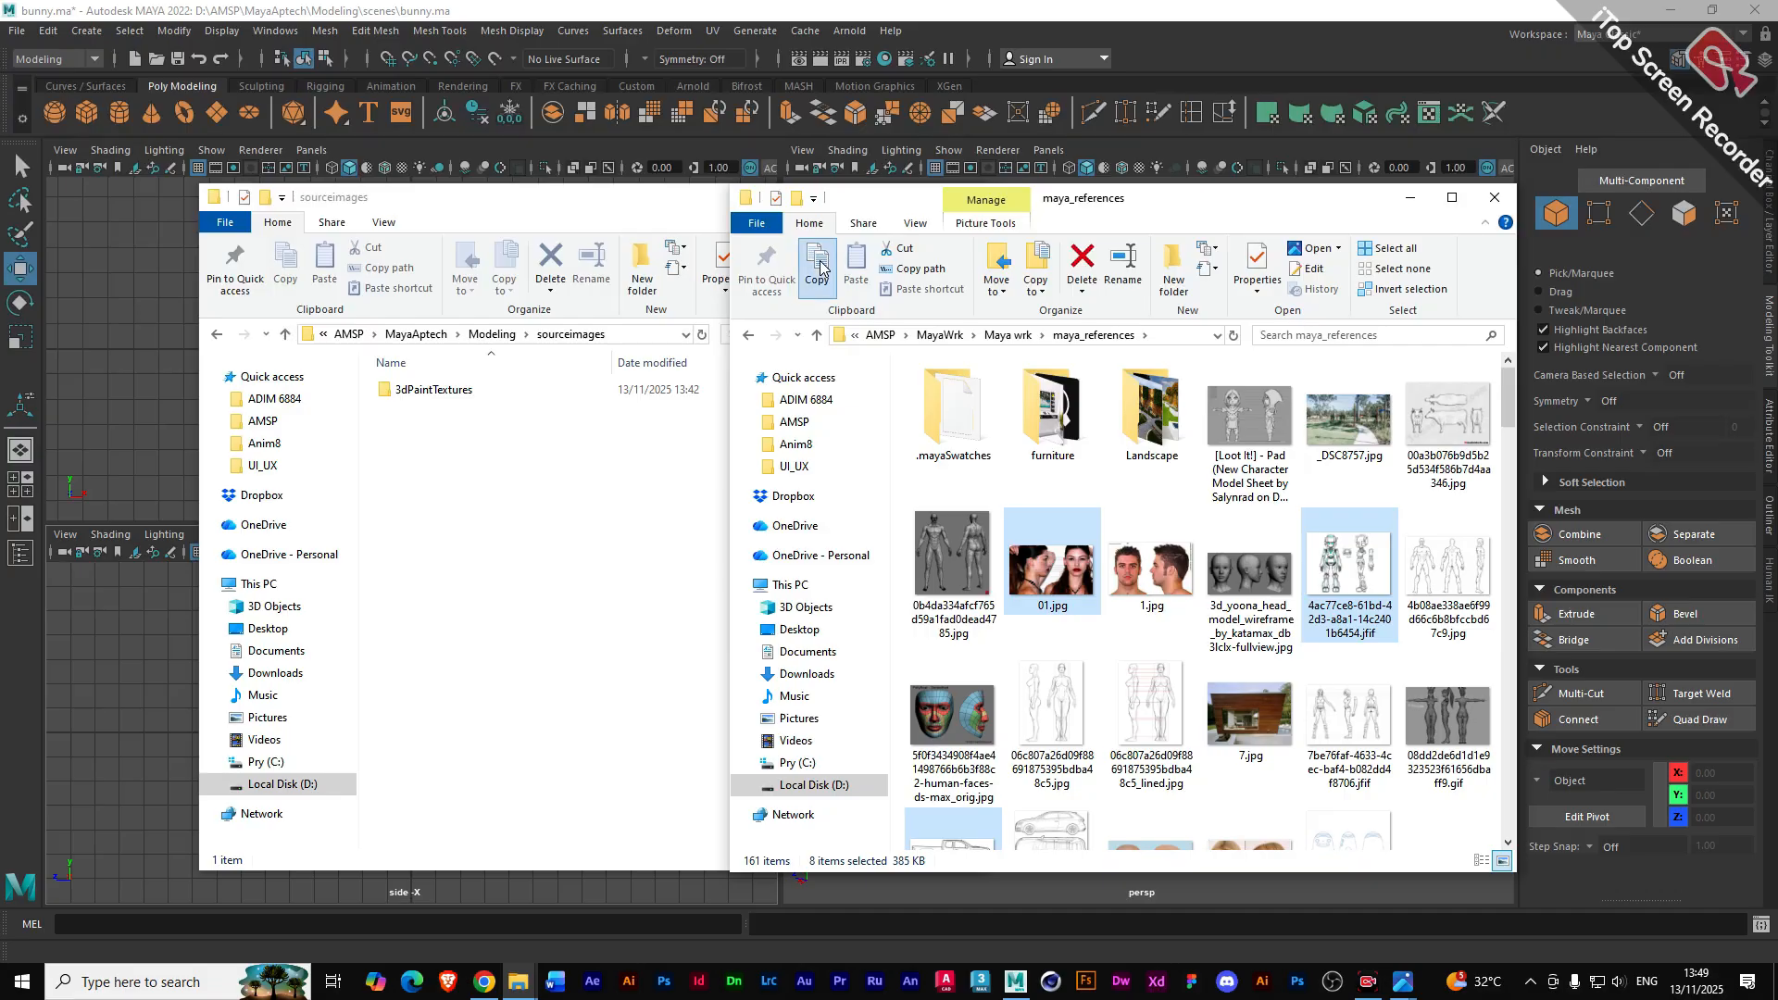
left_click(468, 537)
left_click(324, 264)
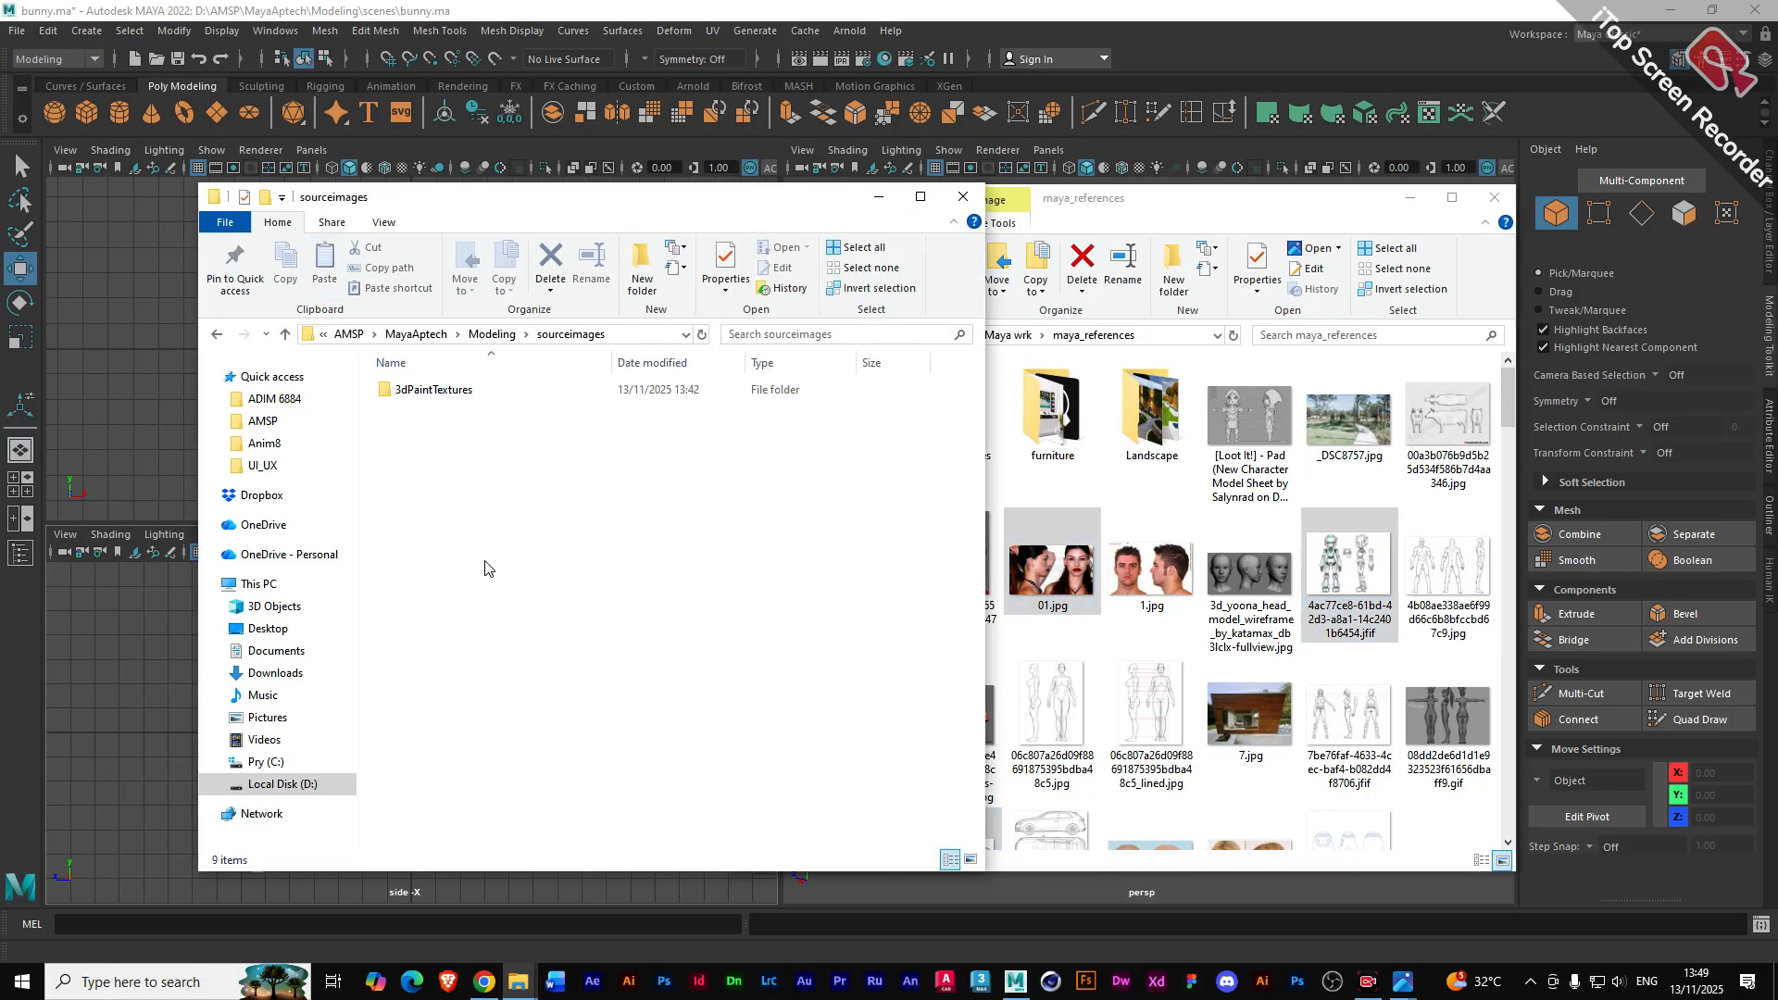
- Show the sourceimages files as large thumbnails and close the maya_references window
left_click(970, 860)
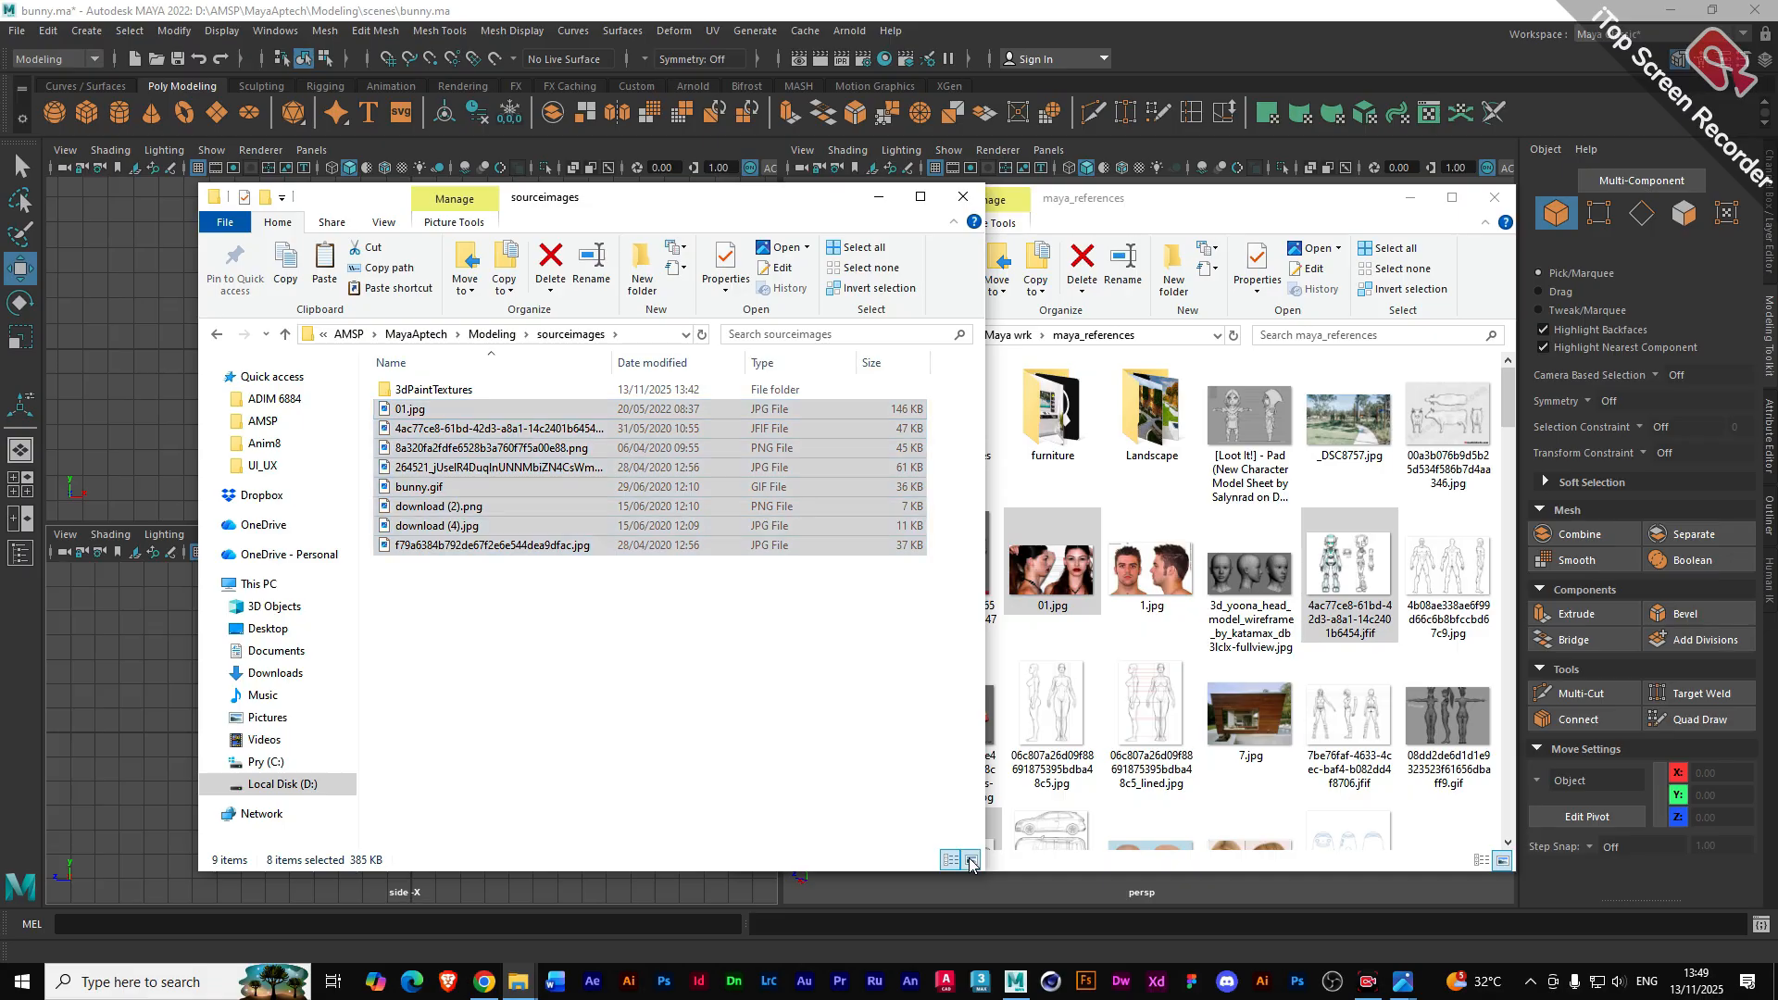
left_click(776, 649)
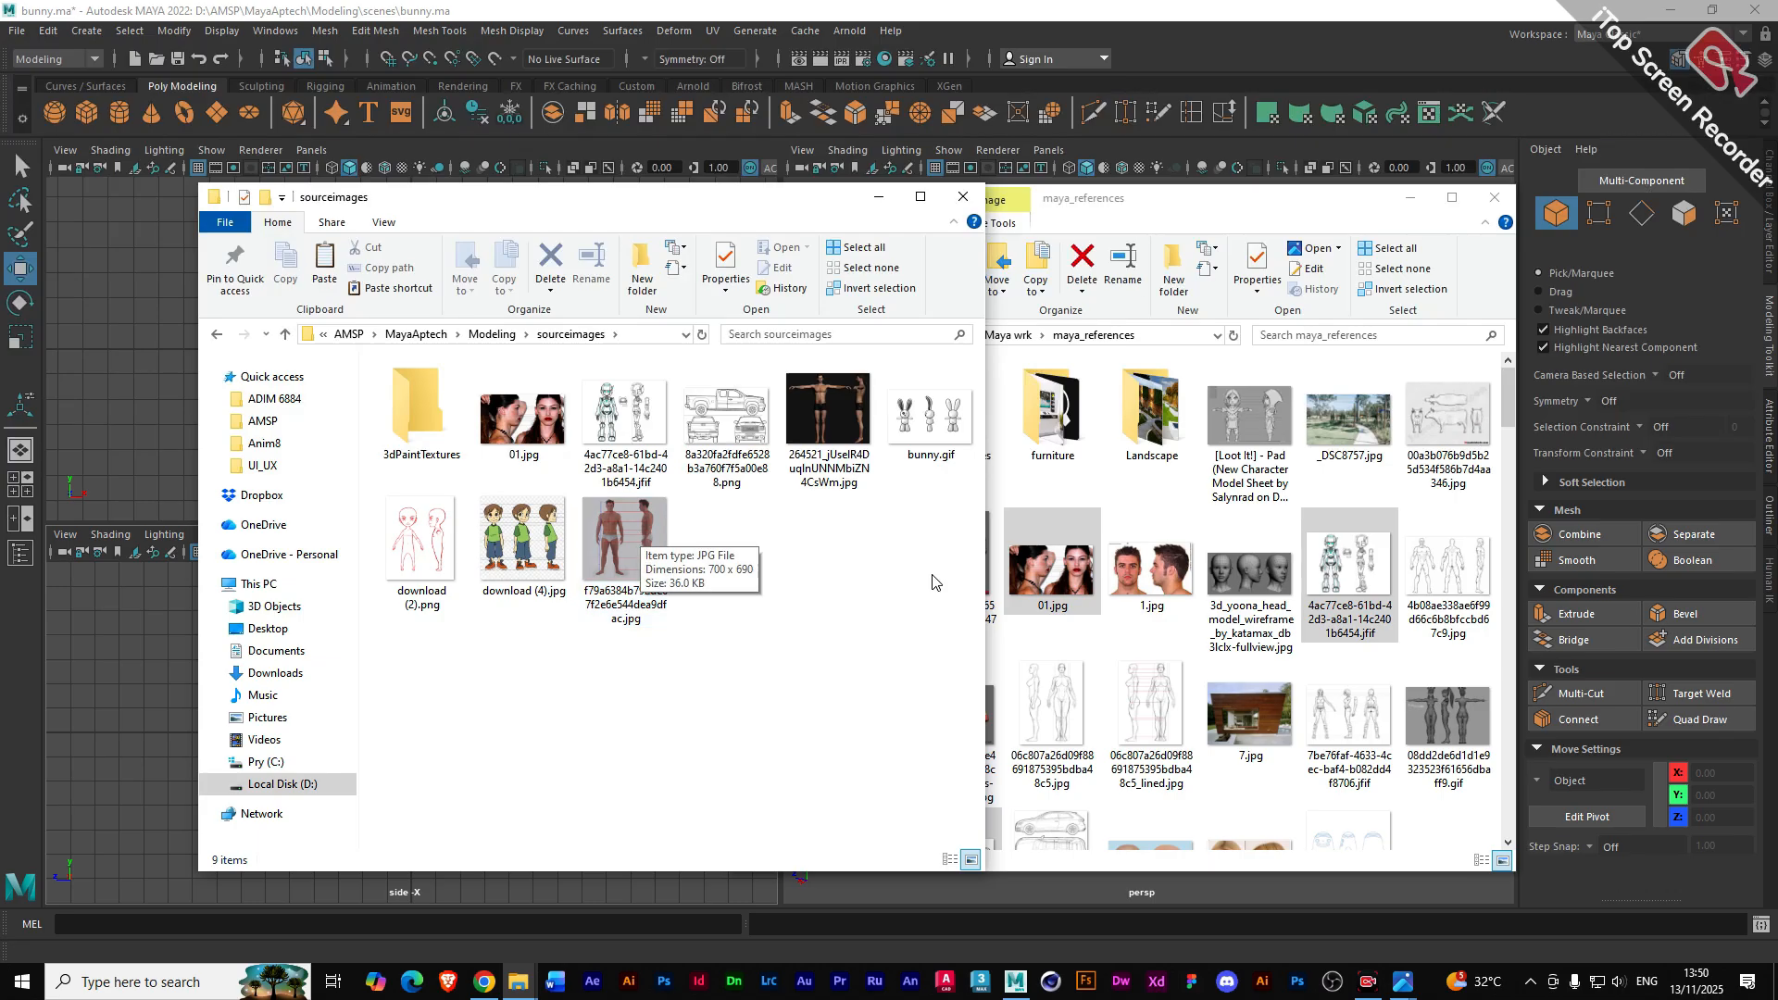
left_click(1292, 198)
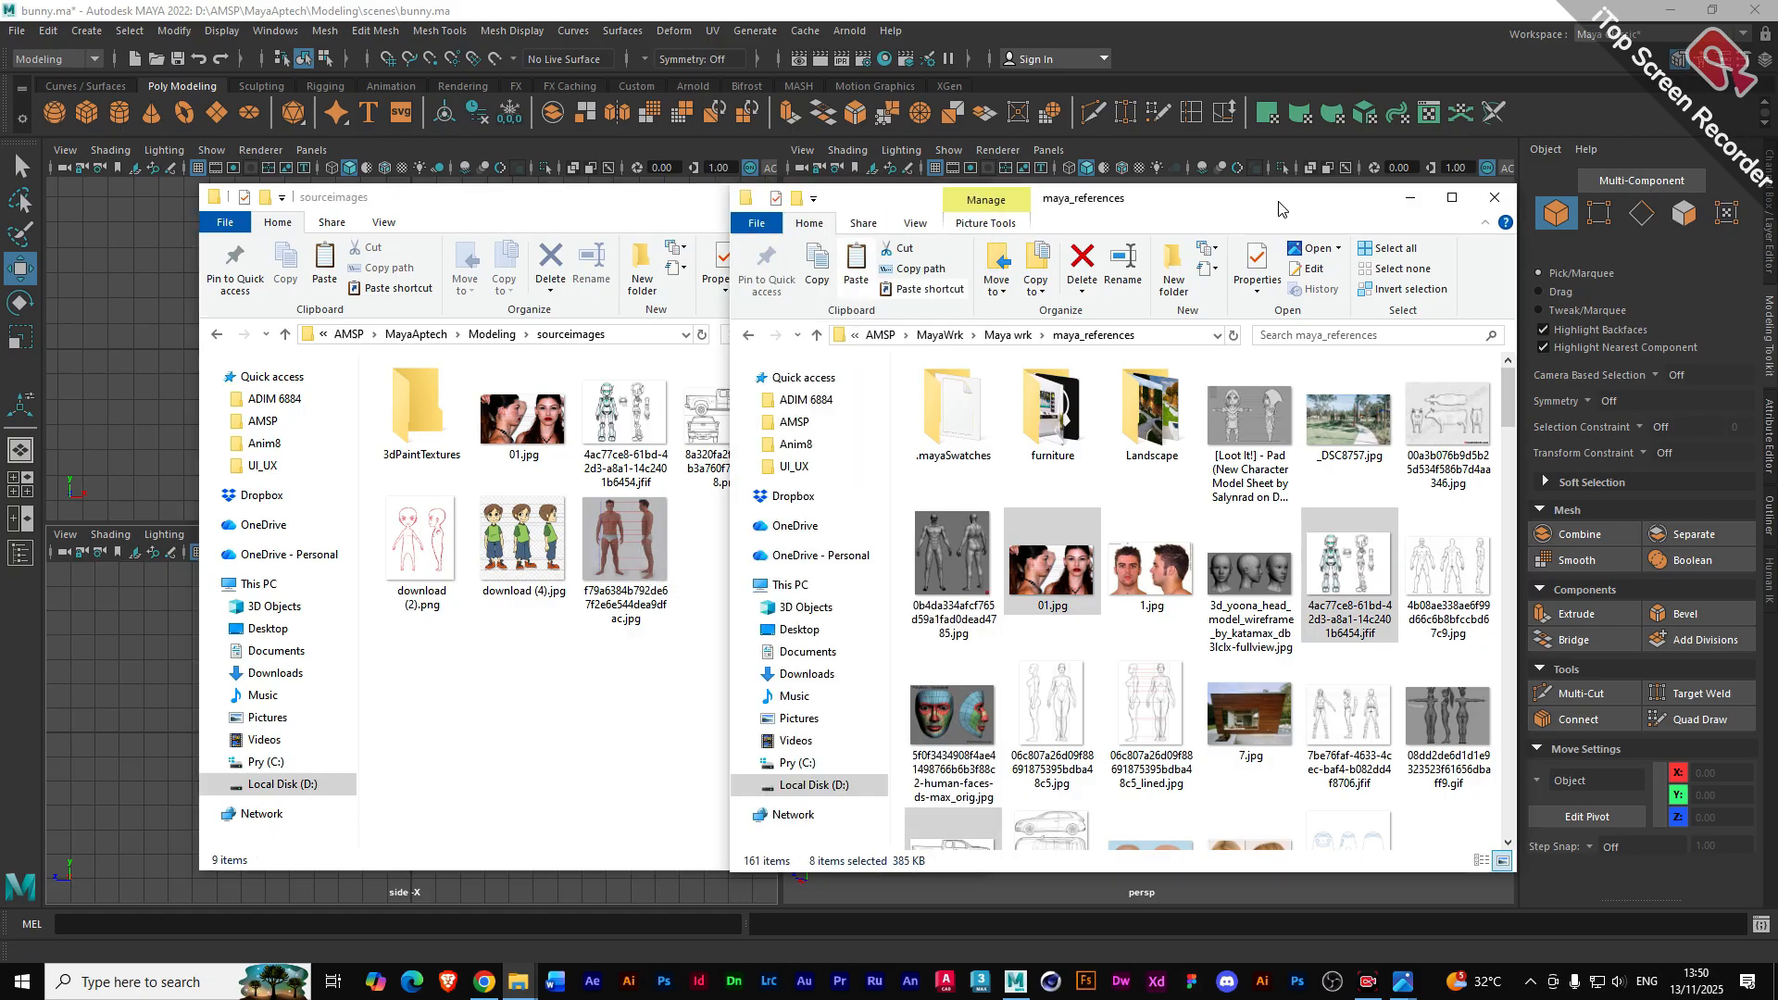
left_click(1487, 204)
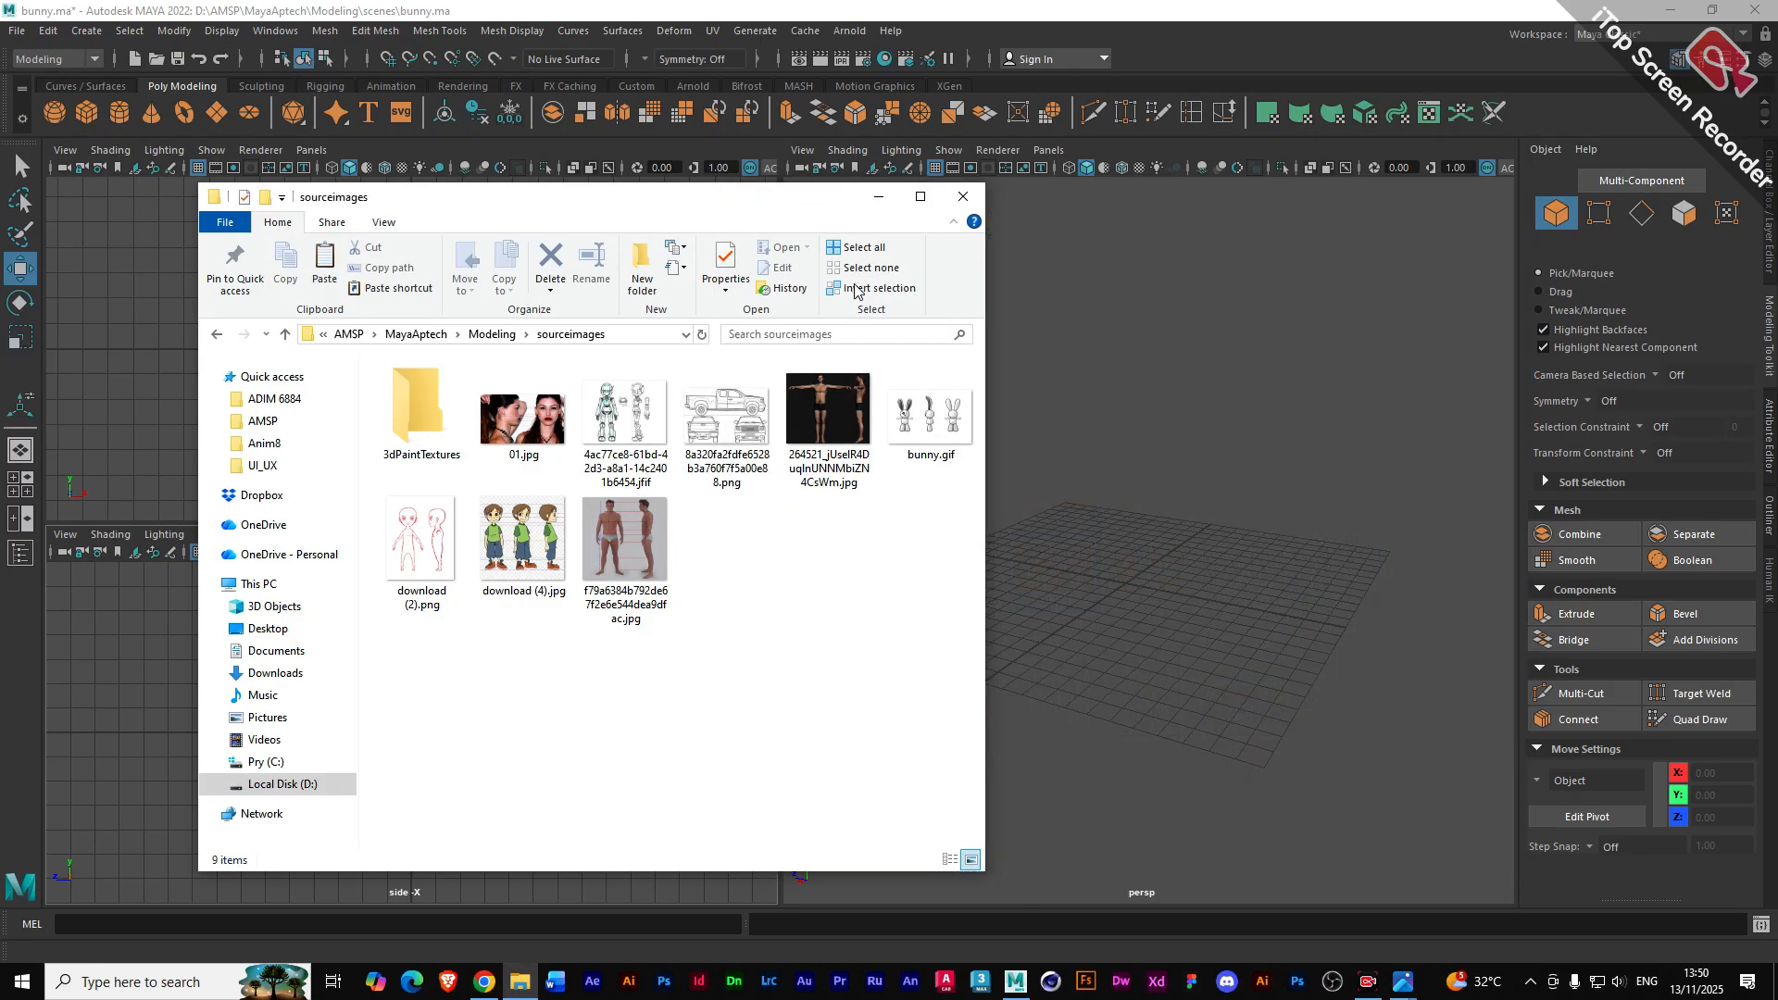
- Display the sourceimages files as extra large icons and widen the window to fit four thumbnails per row
left_click(387, 224)
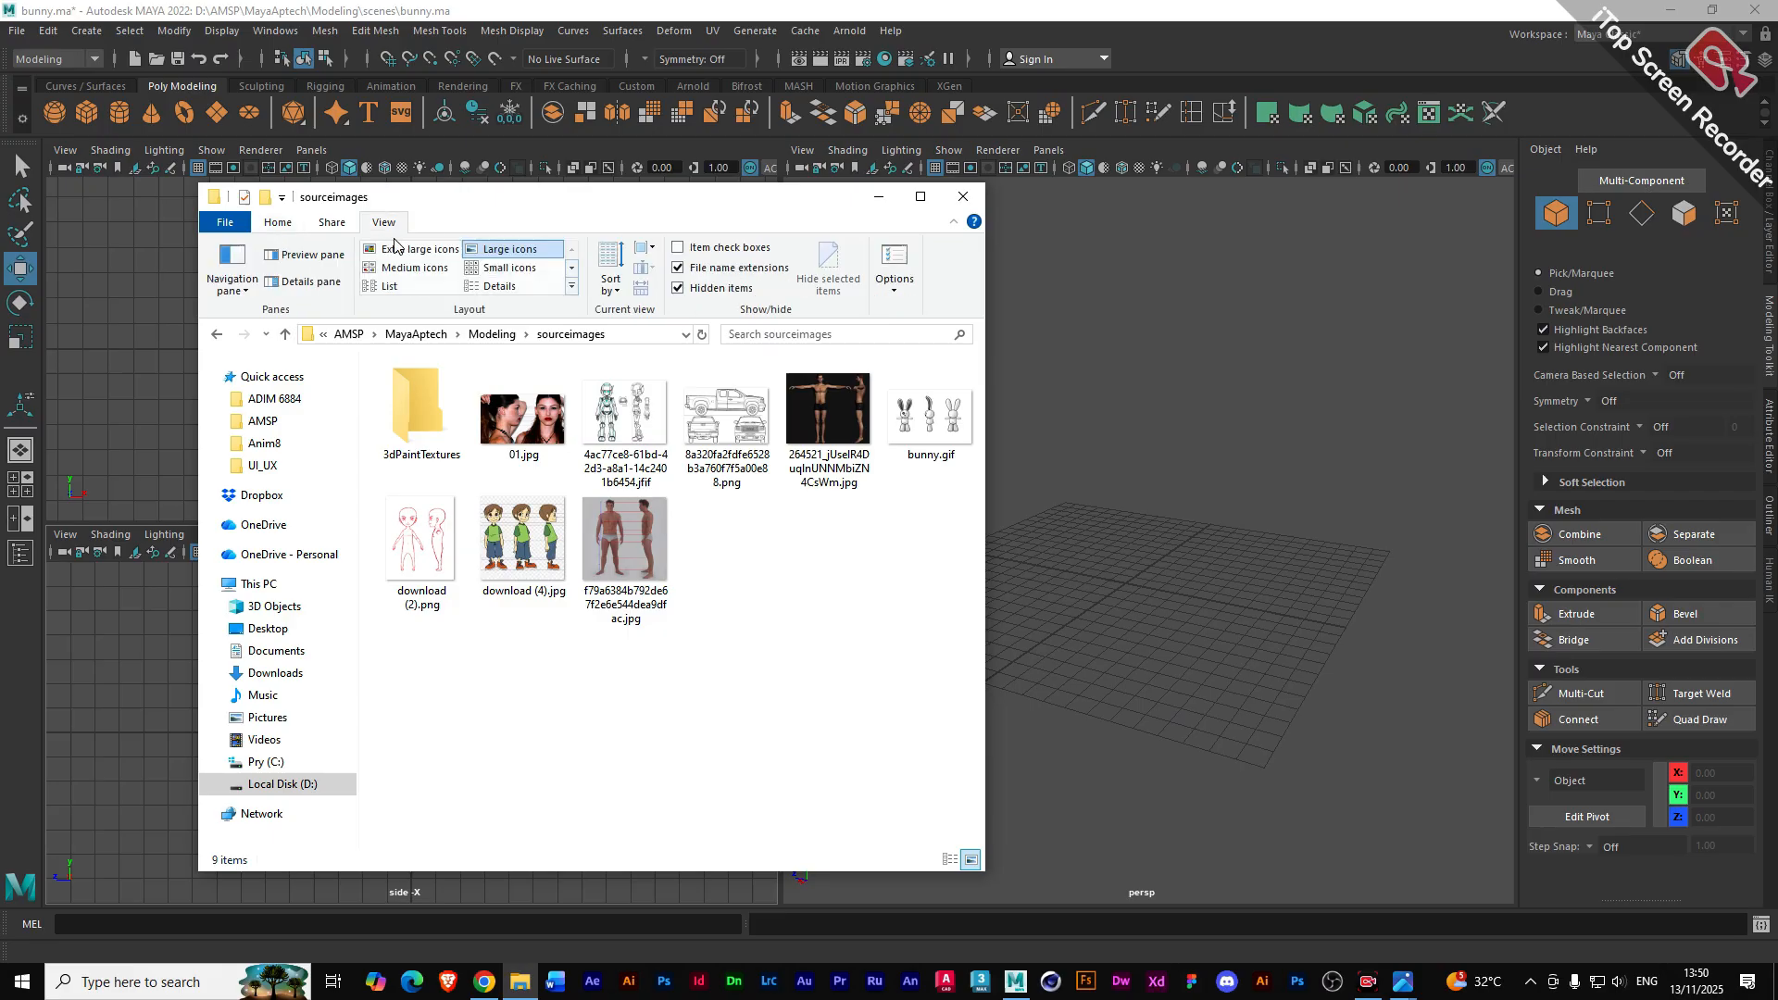
left_click(400, 248)
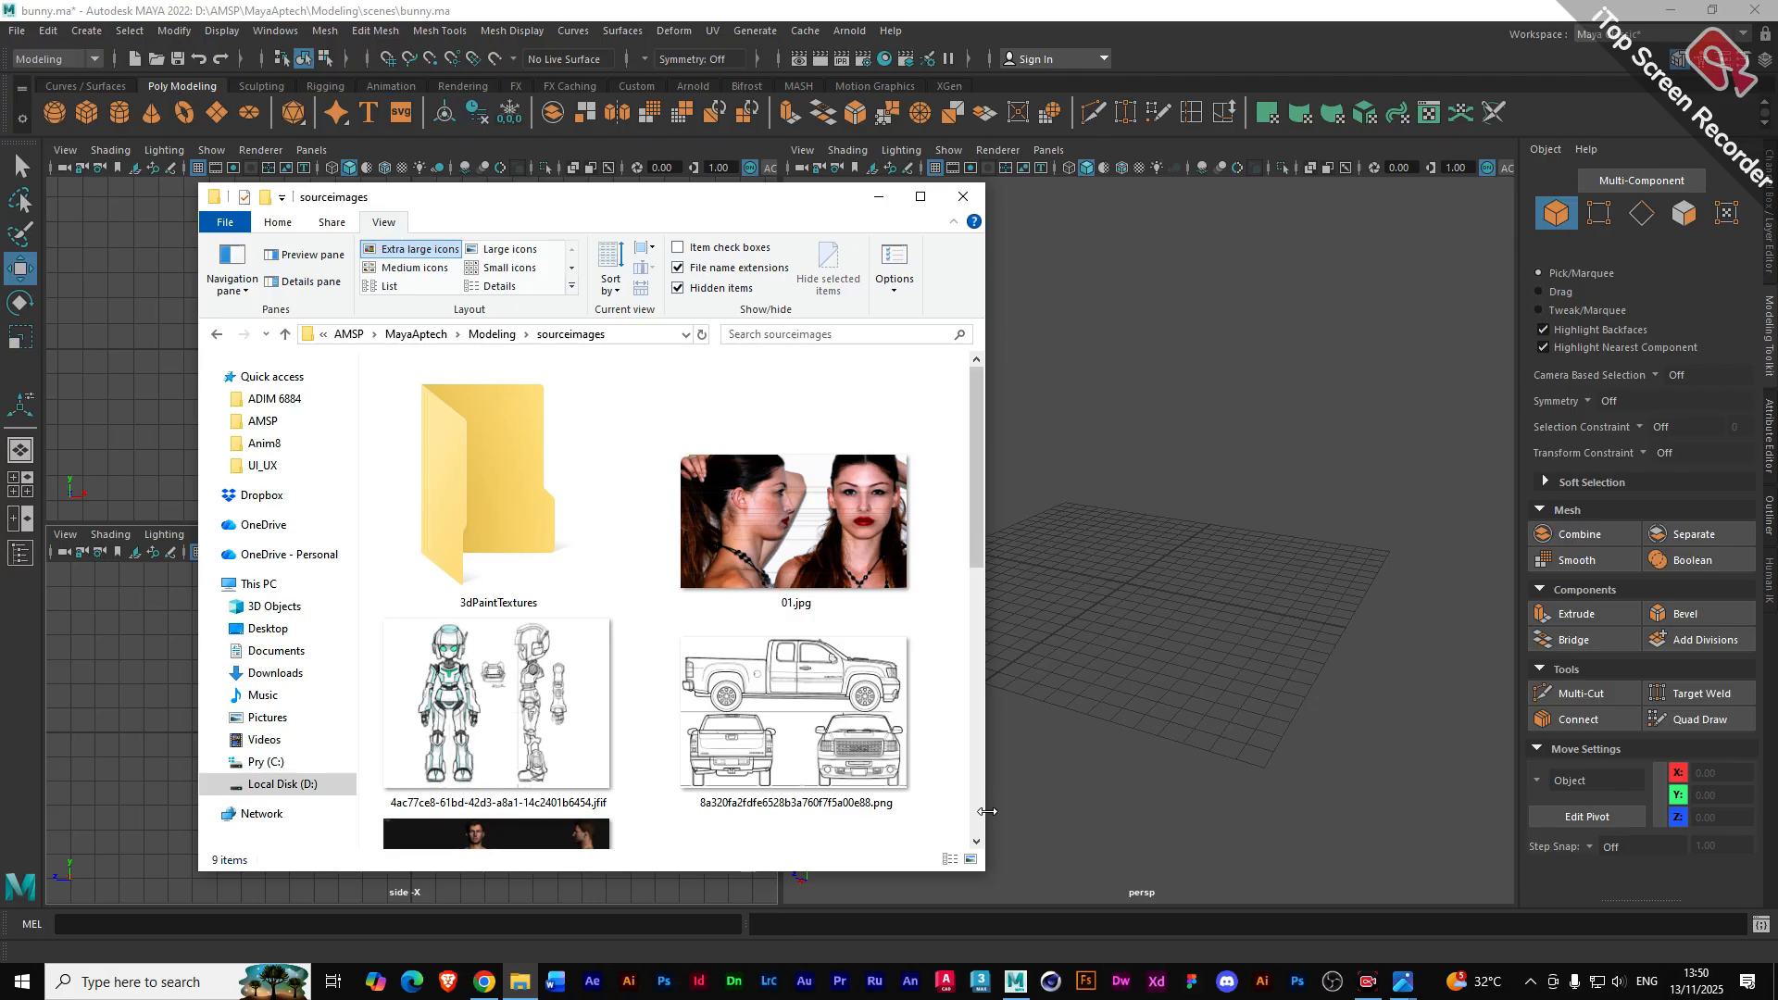
left_click_drag(988, 812, 1408, 648)
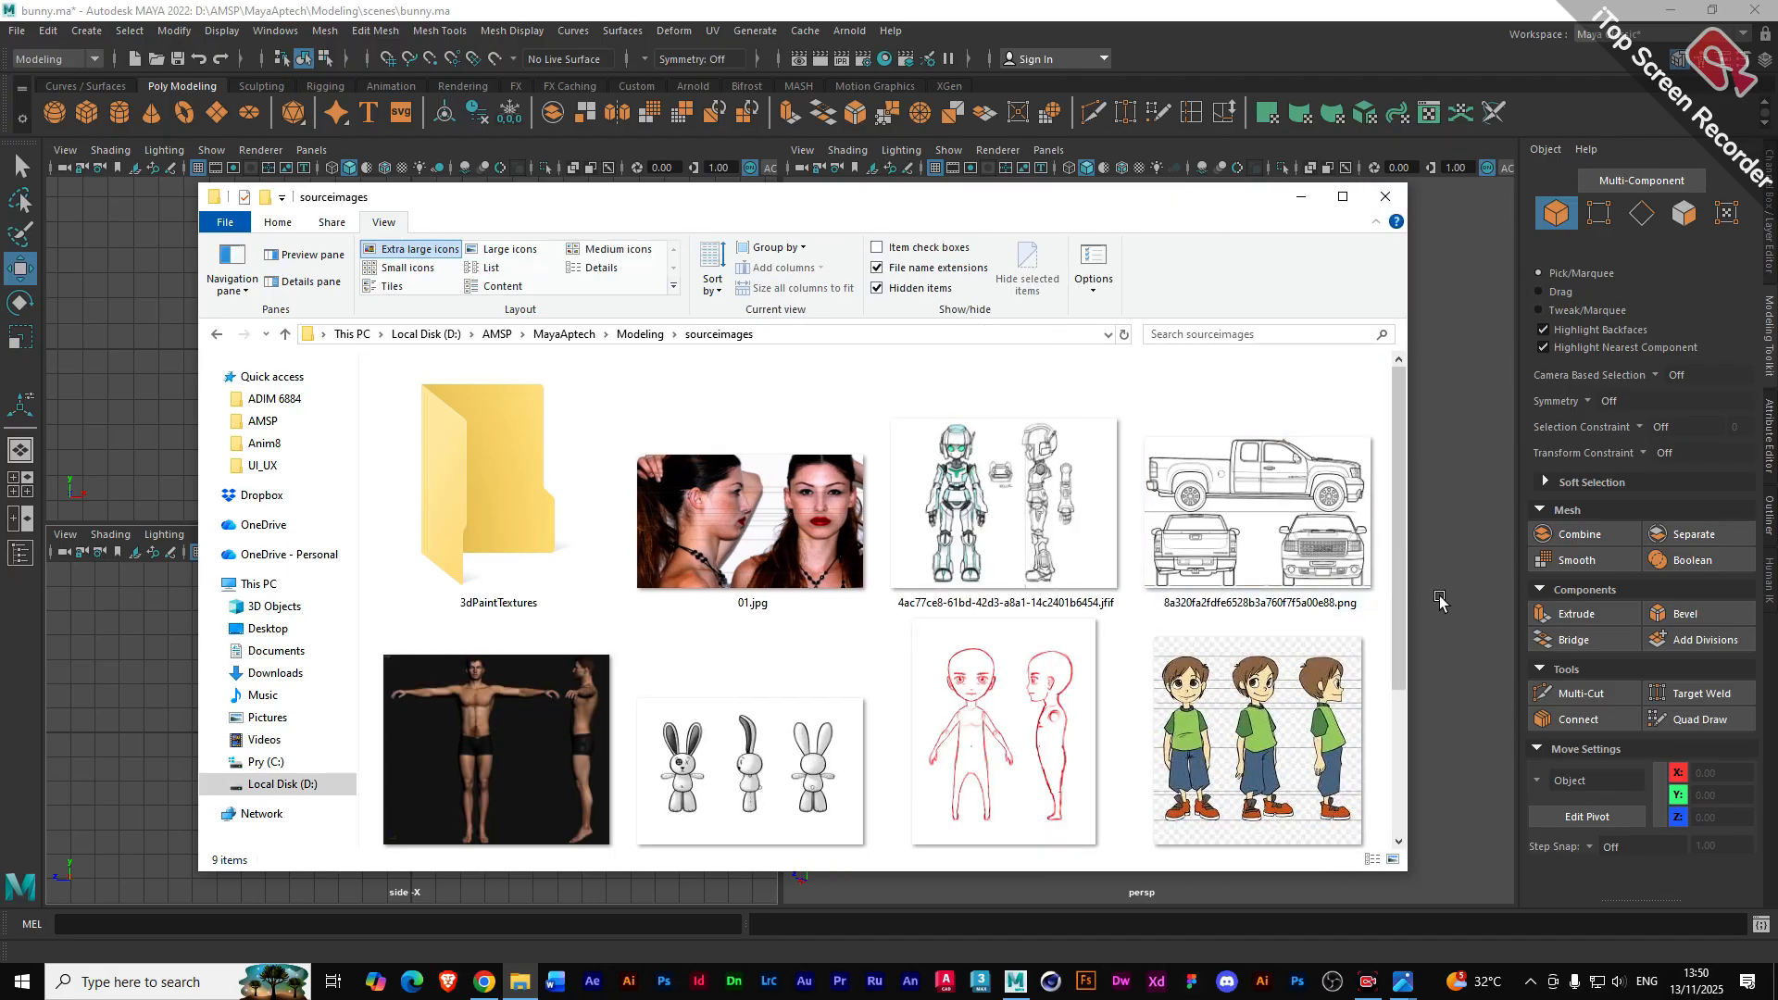
left_click_drag(1402, 563, 1402, 592)
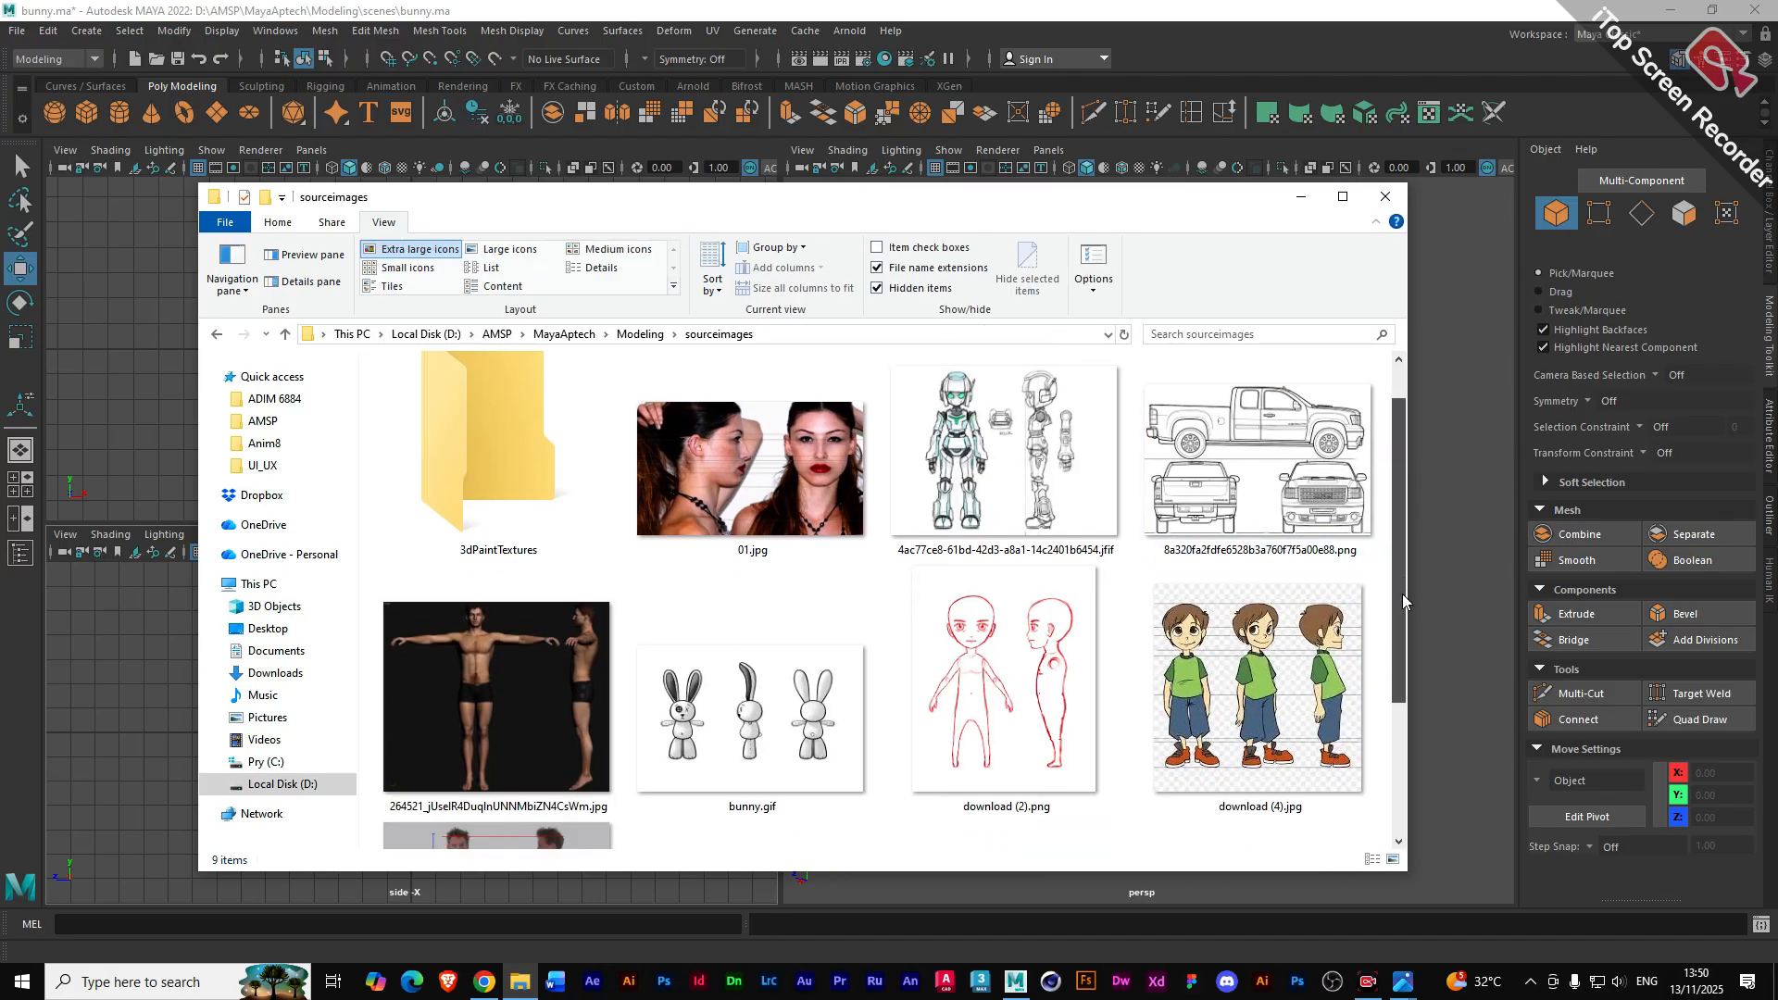
- Extend the sourceimages window upward to show more thumbnails, and switch back to Maya
left_click(1185, 185)
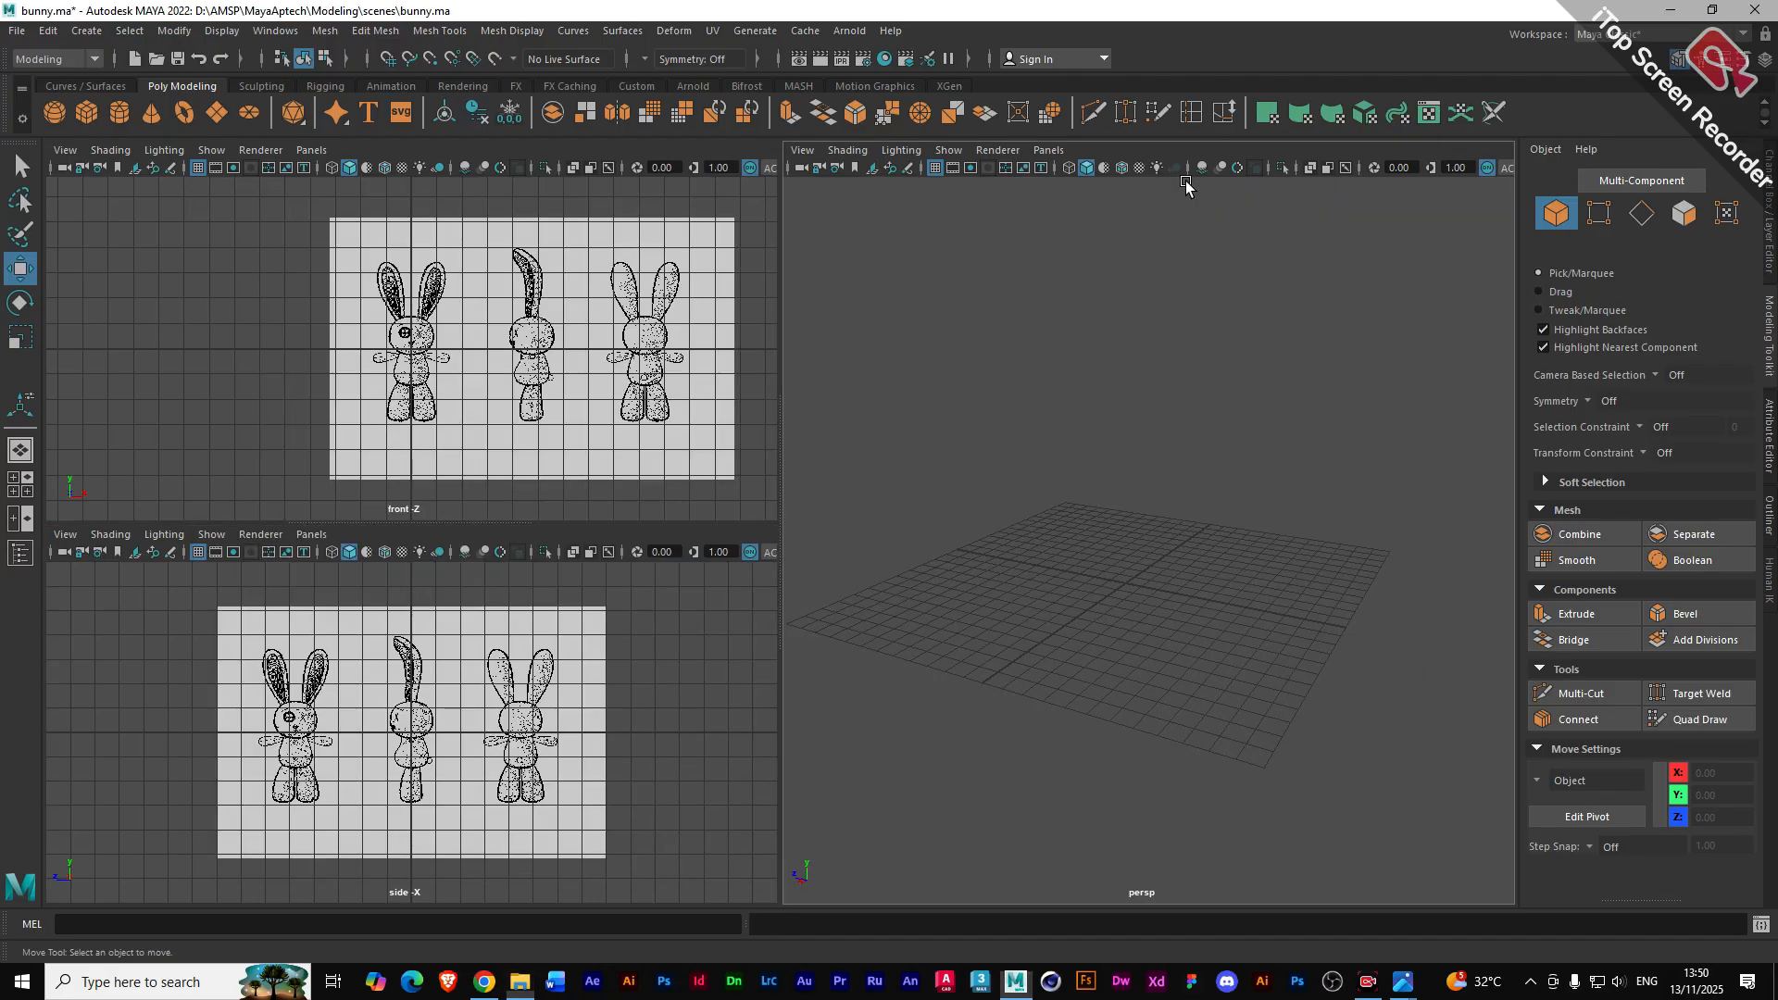
left_click(520, 982)
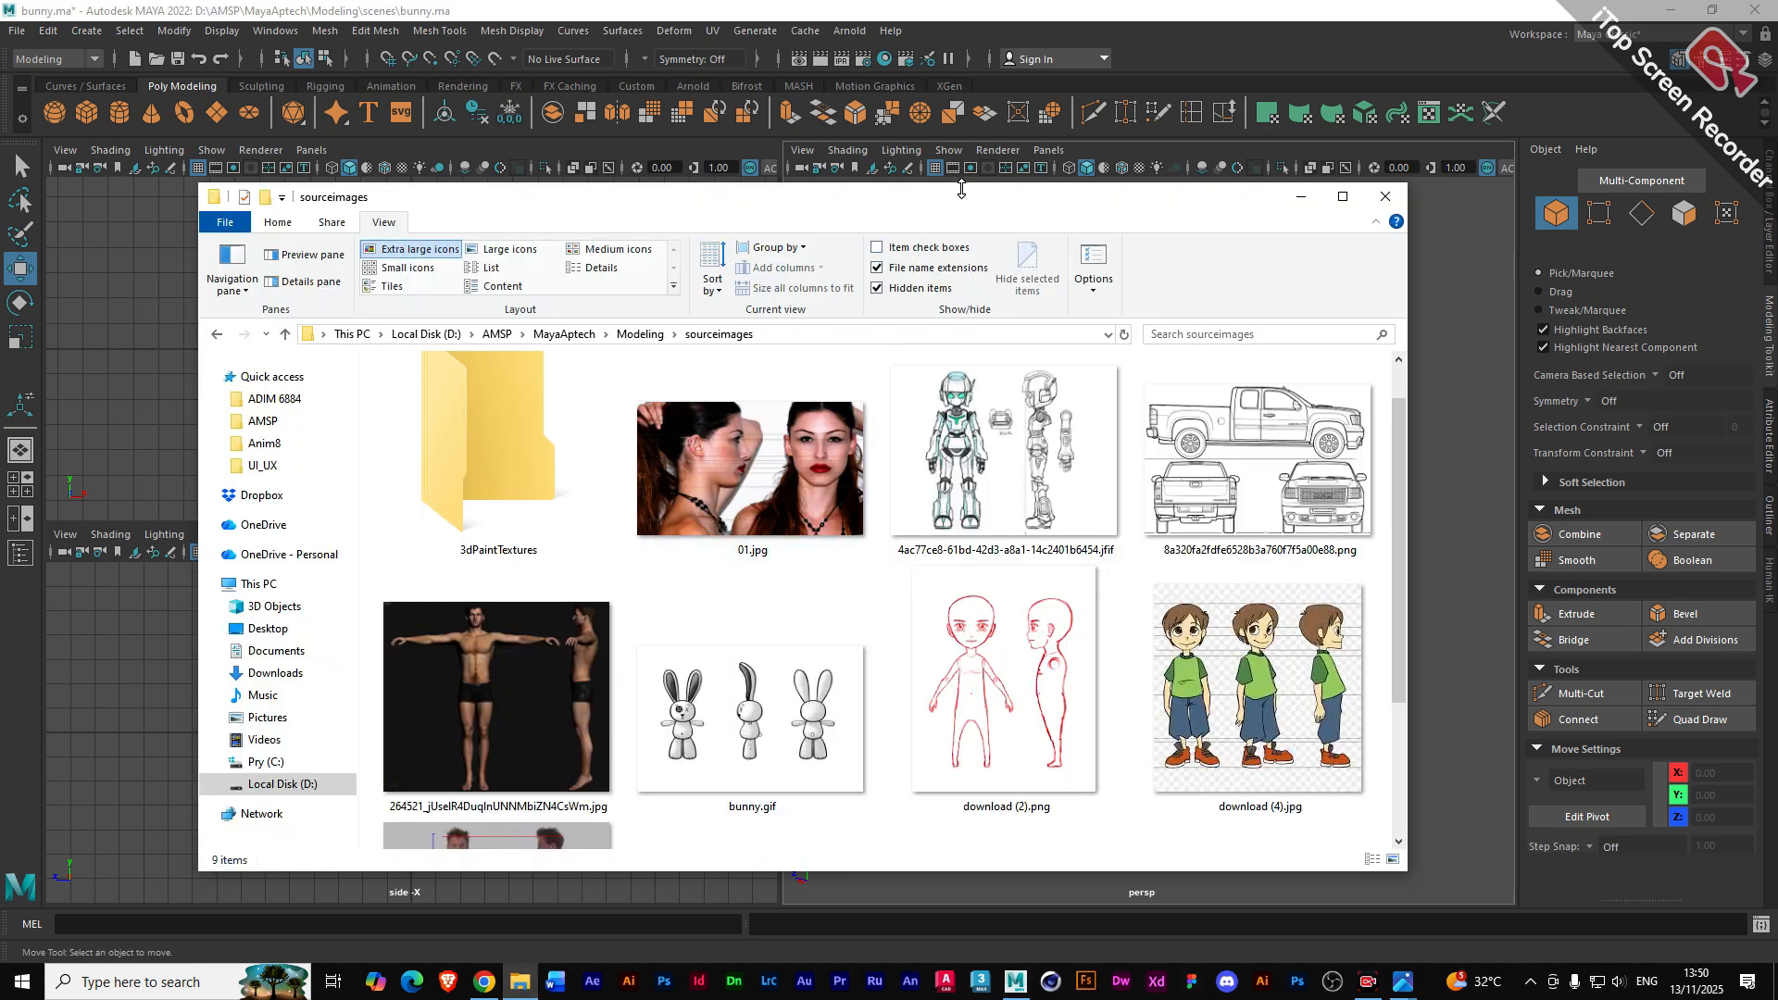
left_click_drag(961, 188, 962, 64)
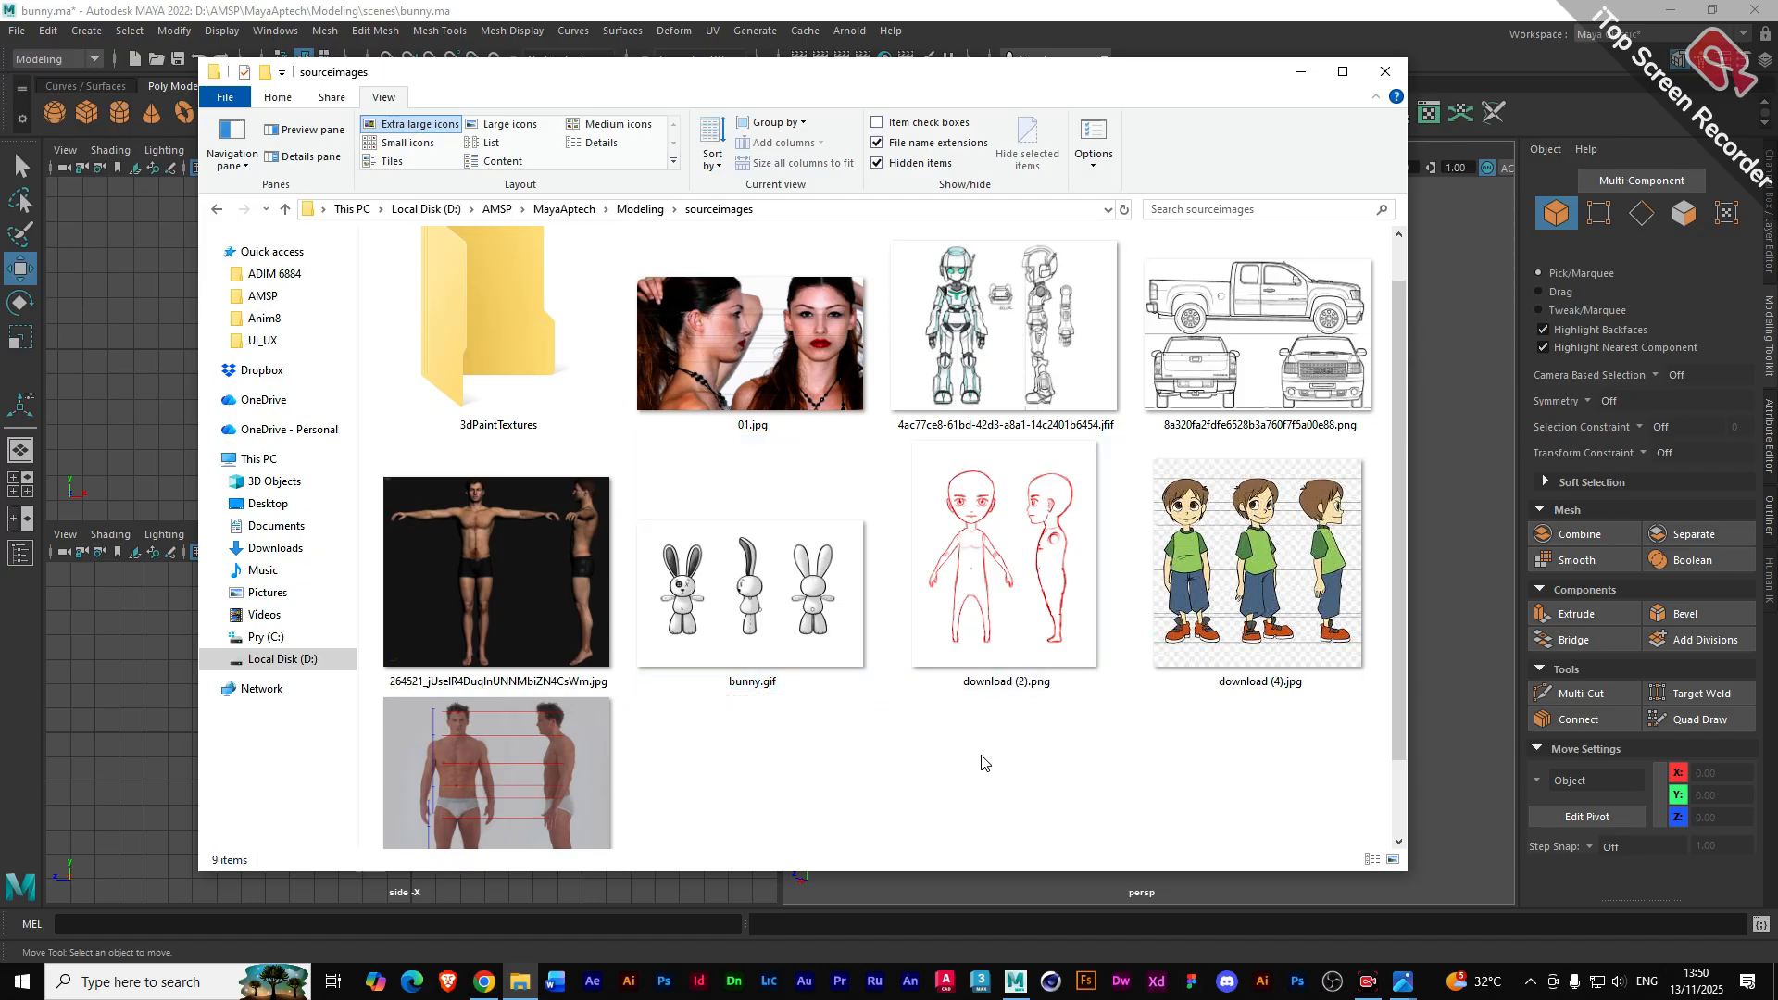
left_click(517, 12)
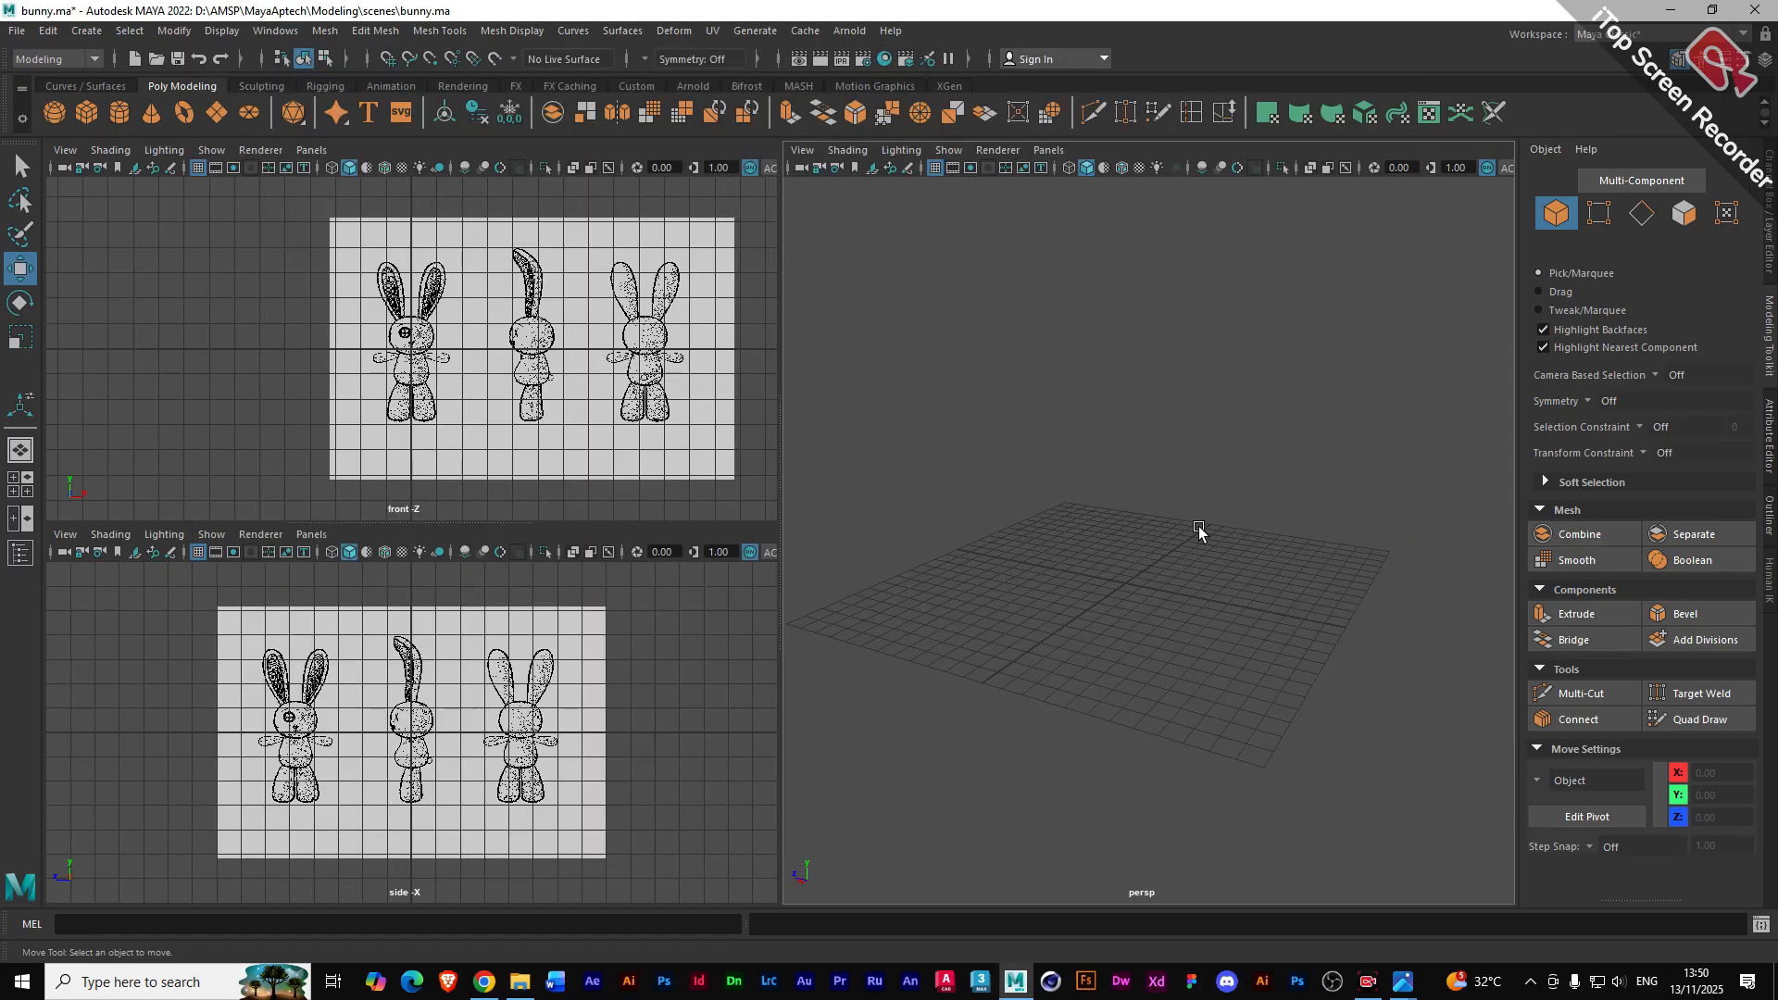
- Close the image viewer windows showing download (2).png and bunny.gif
mouse_move(1401, 991)
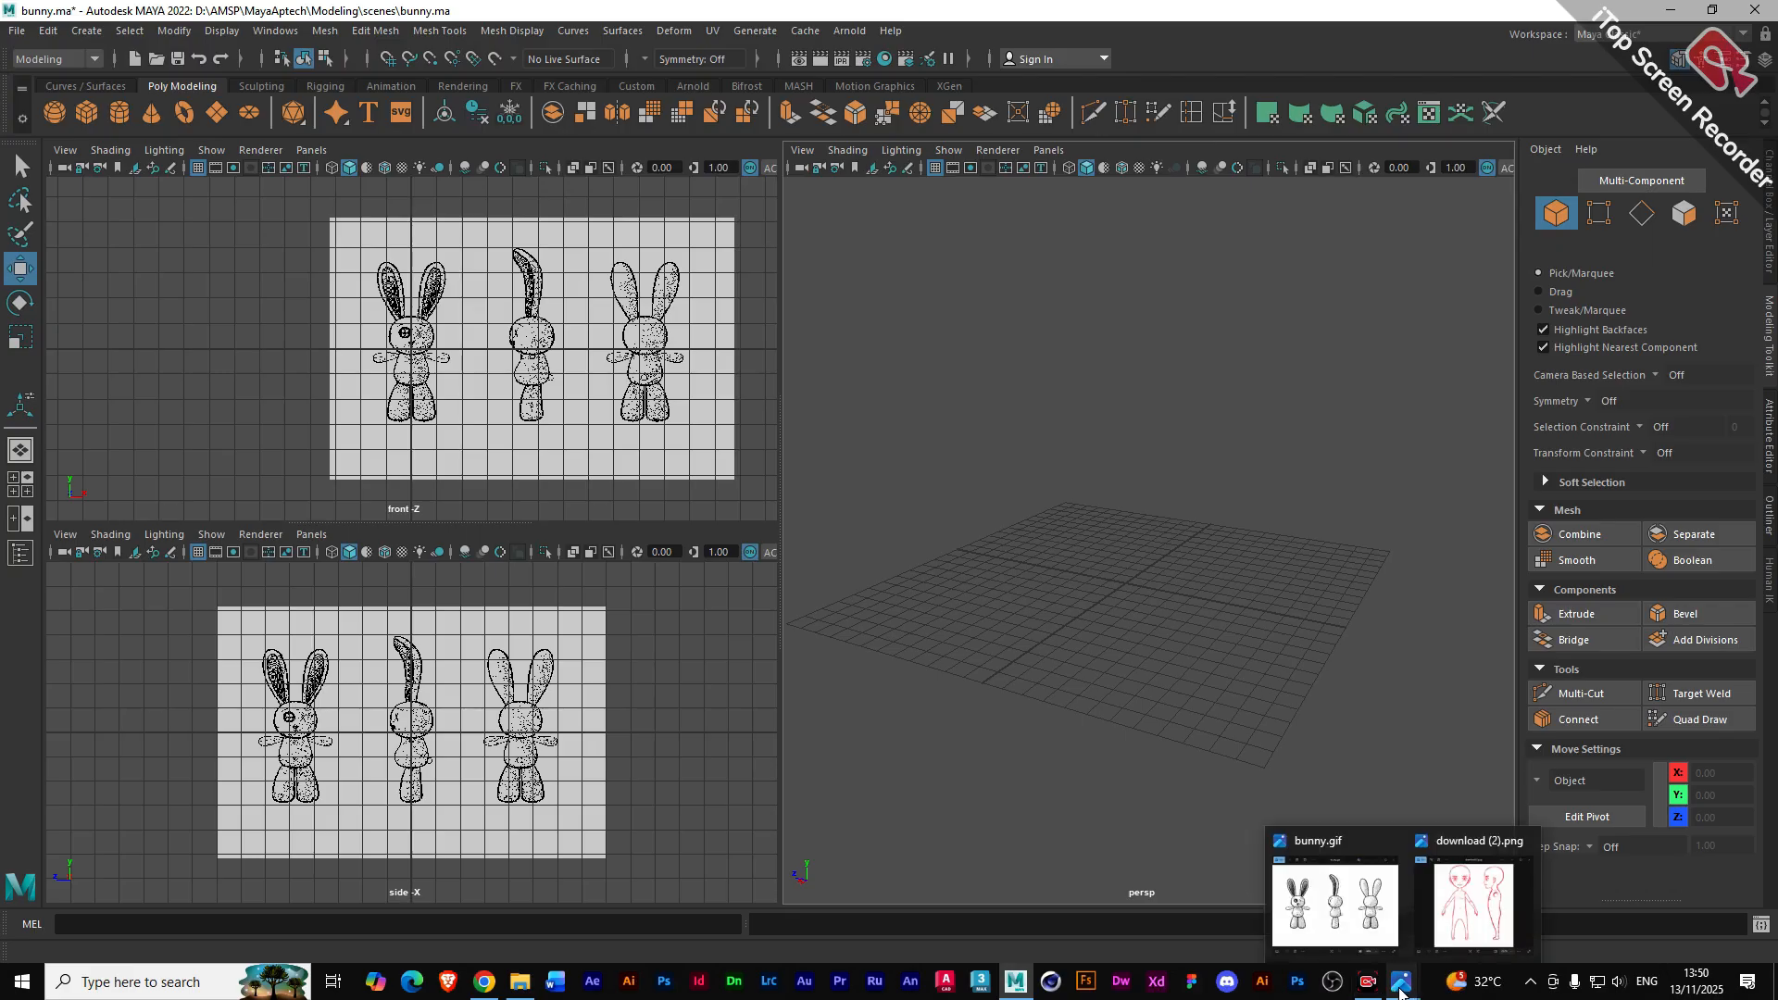
left_click(1526, 841)
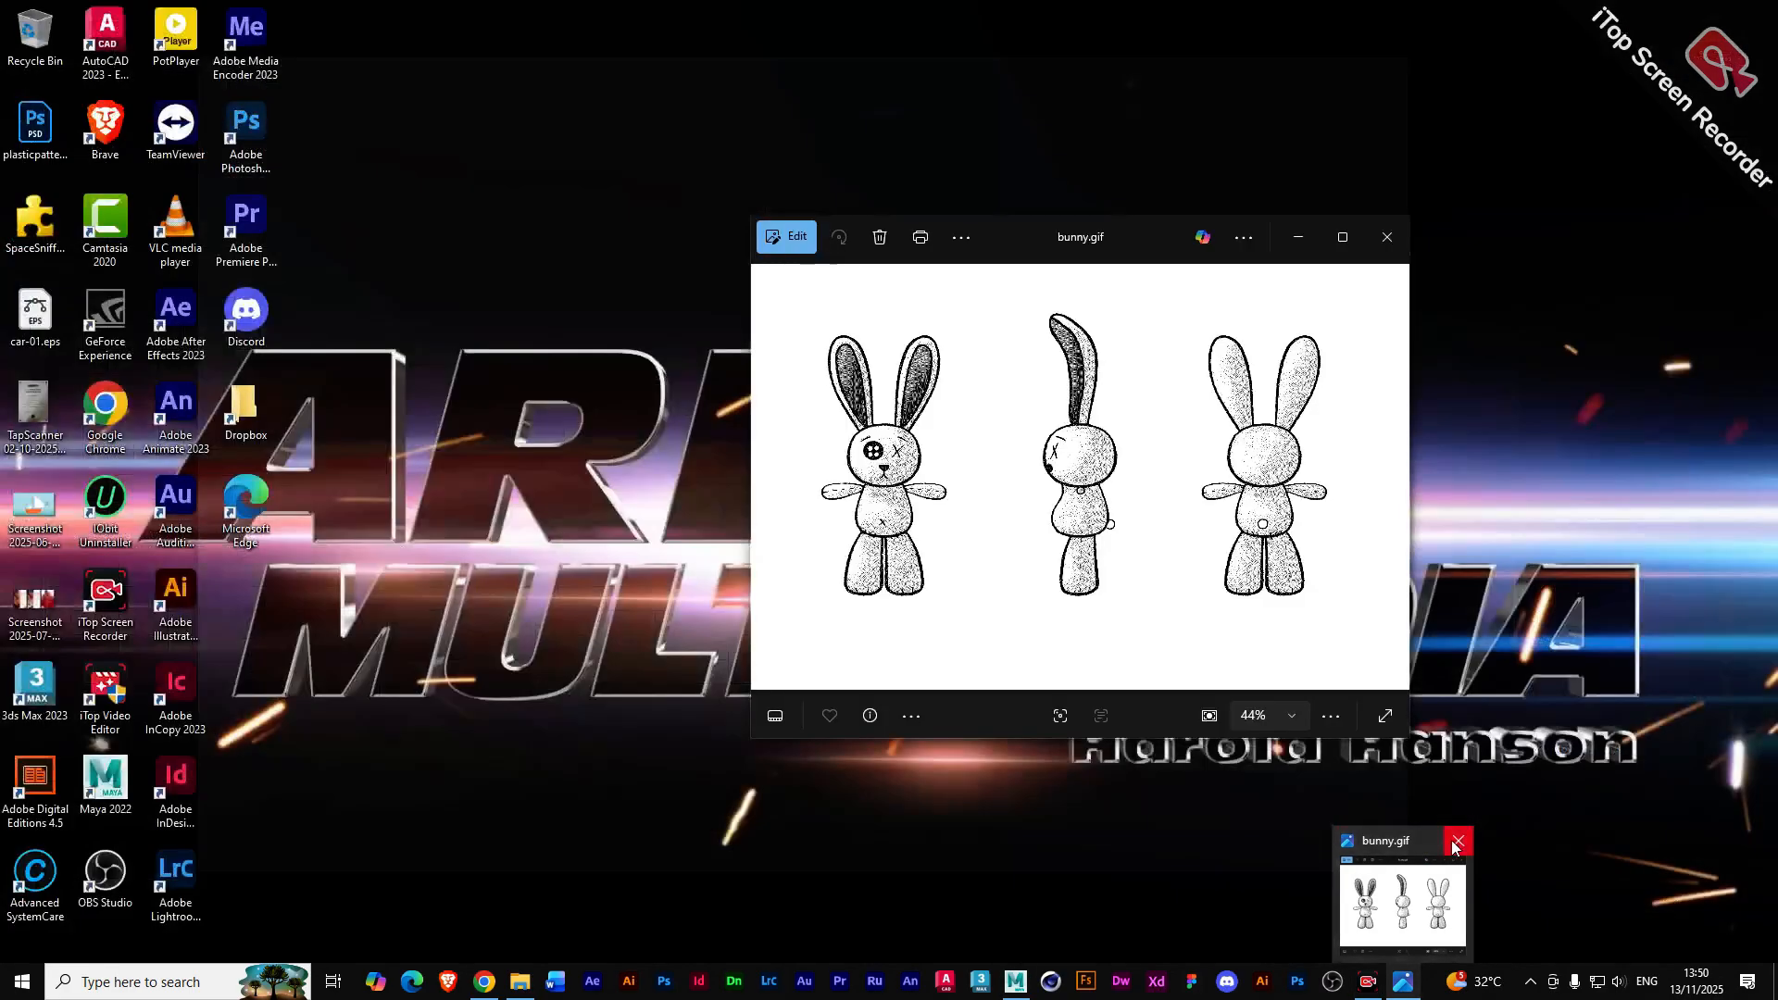
left_click(1455, 842)
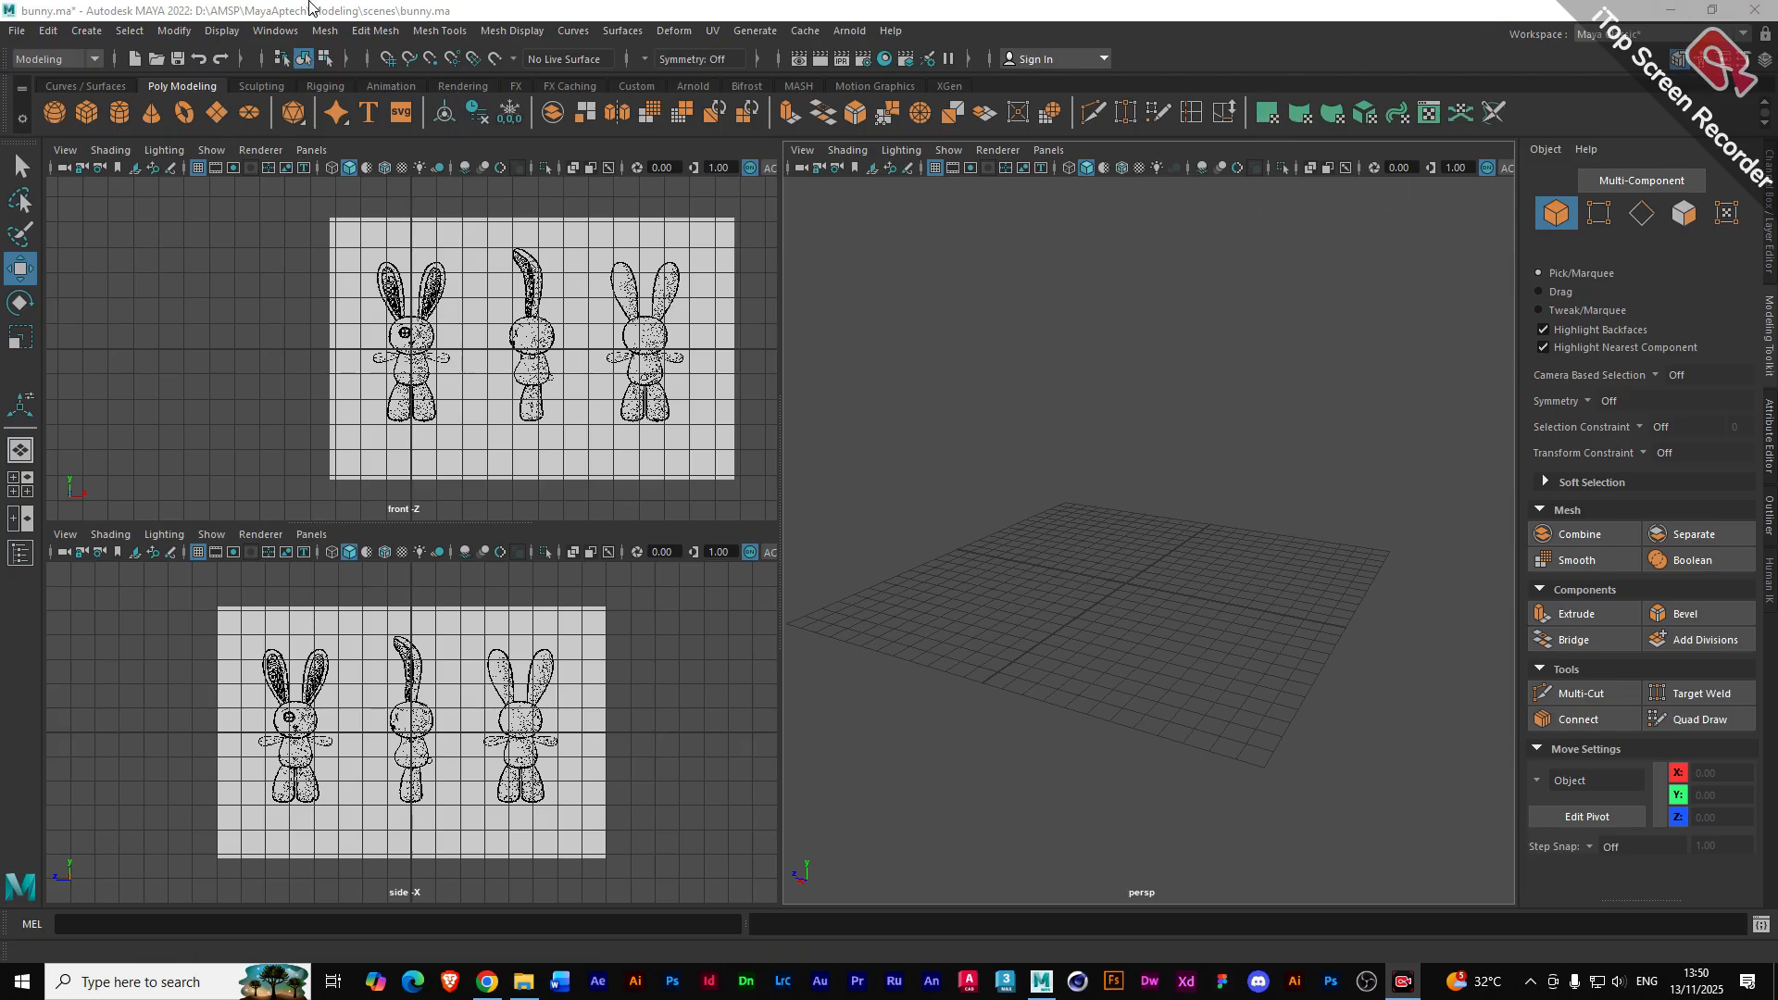
- Save the bunny.ma scene in Maya and minimize Maya
left_click(538, 19)
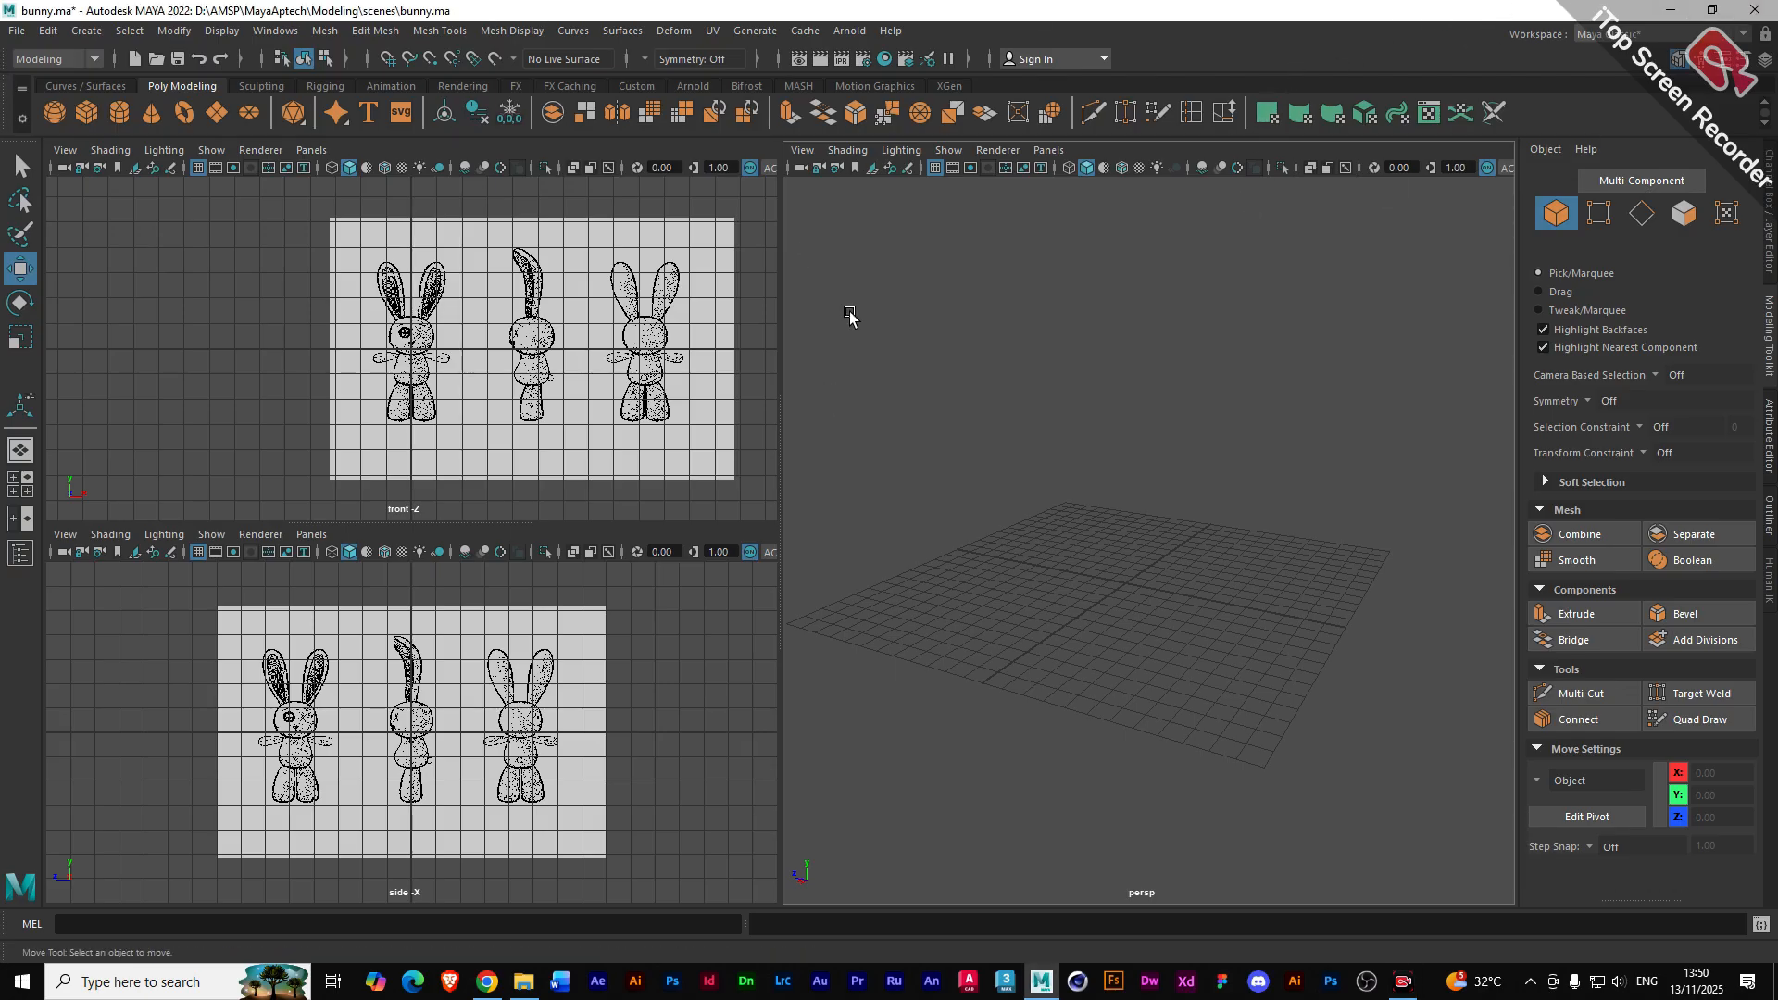
key("ctrl+s")
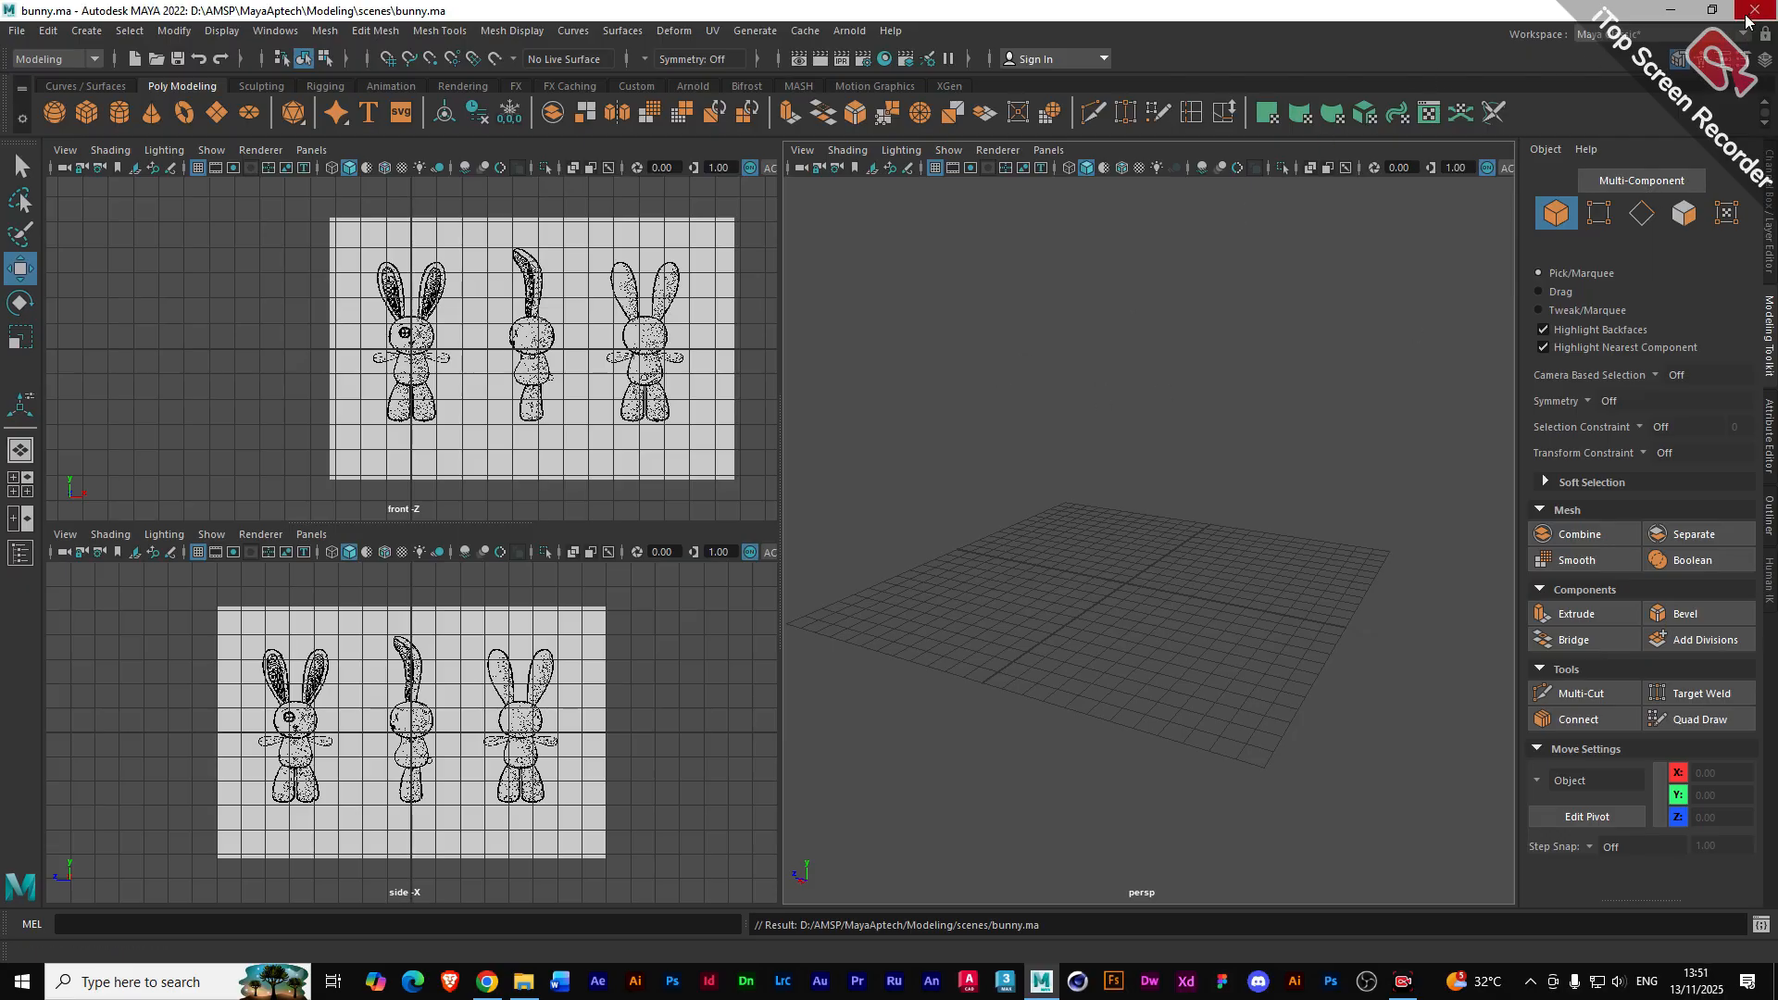
left_click(1666, 12)
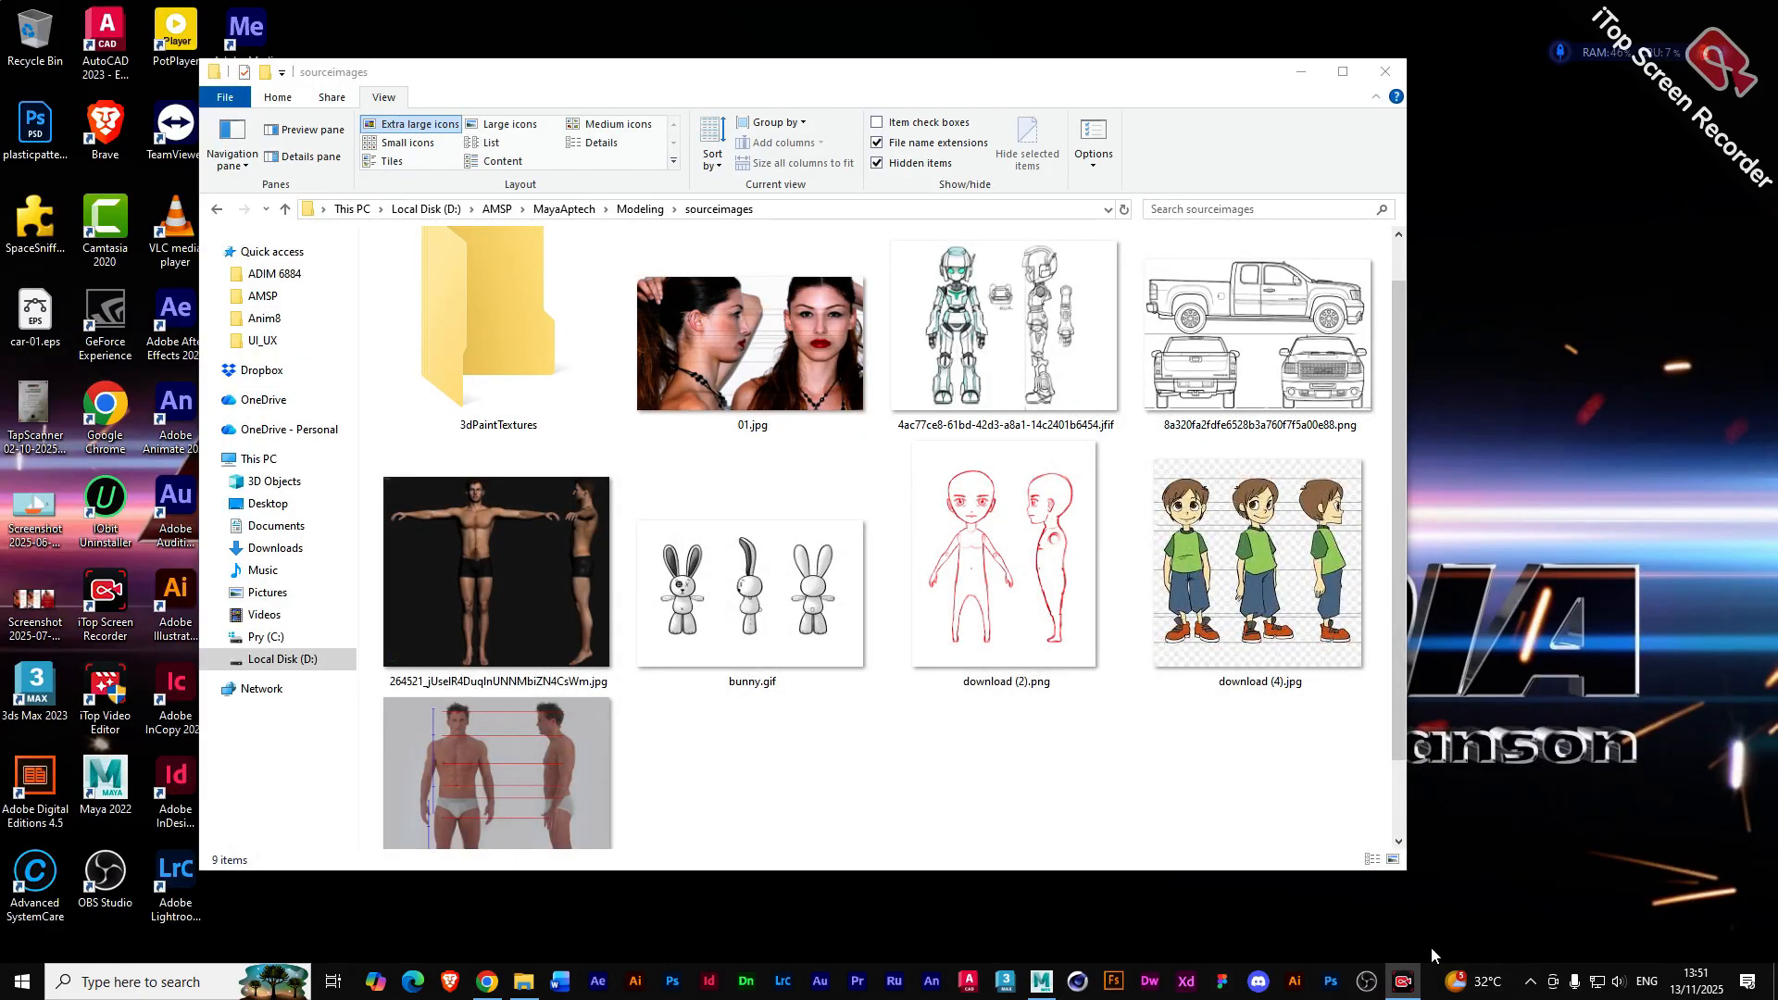